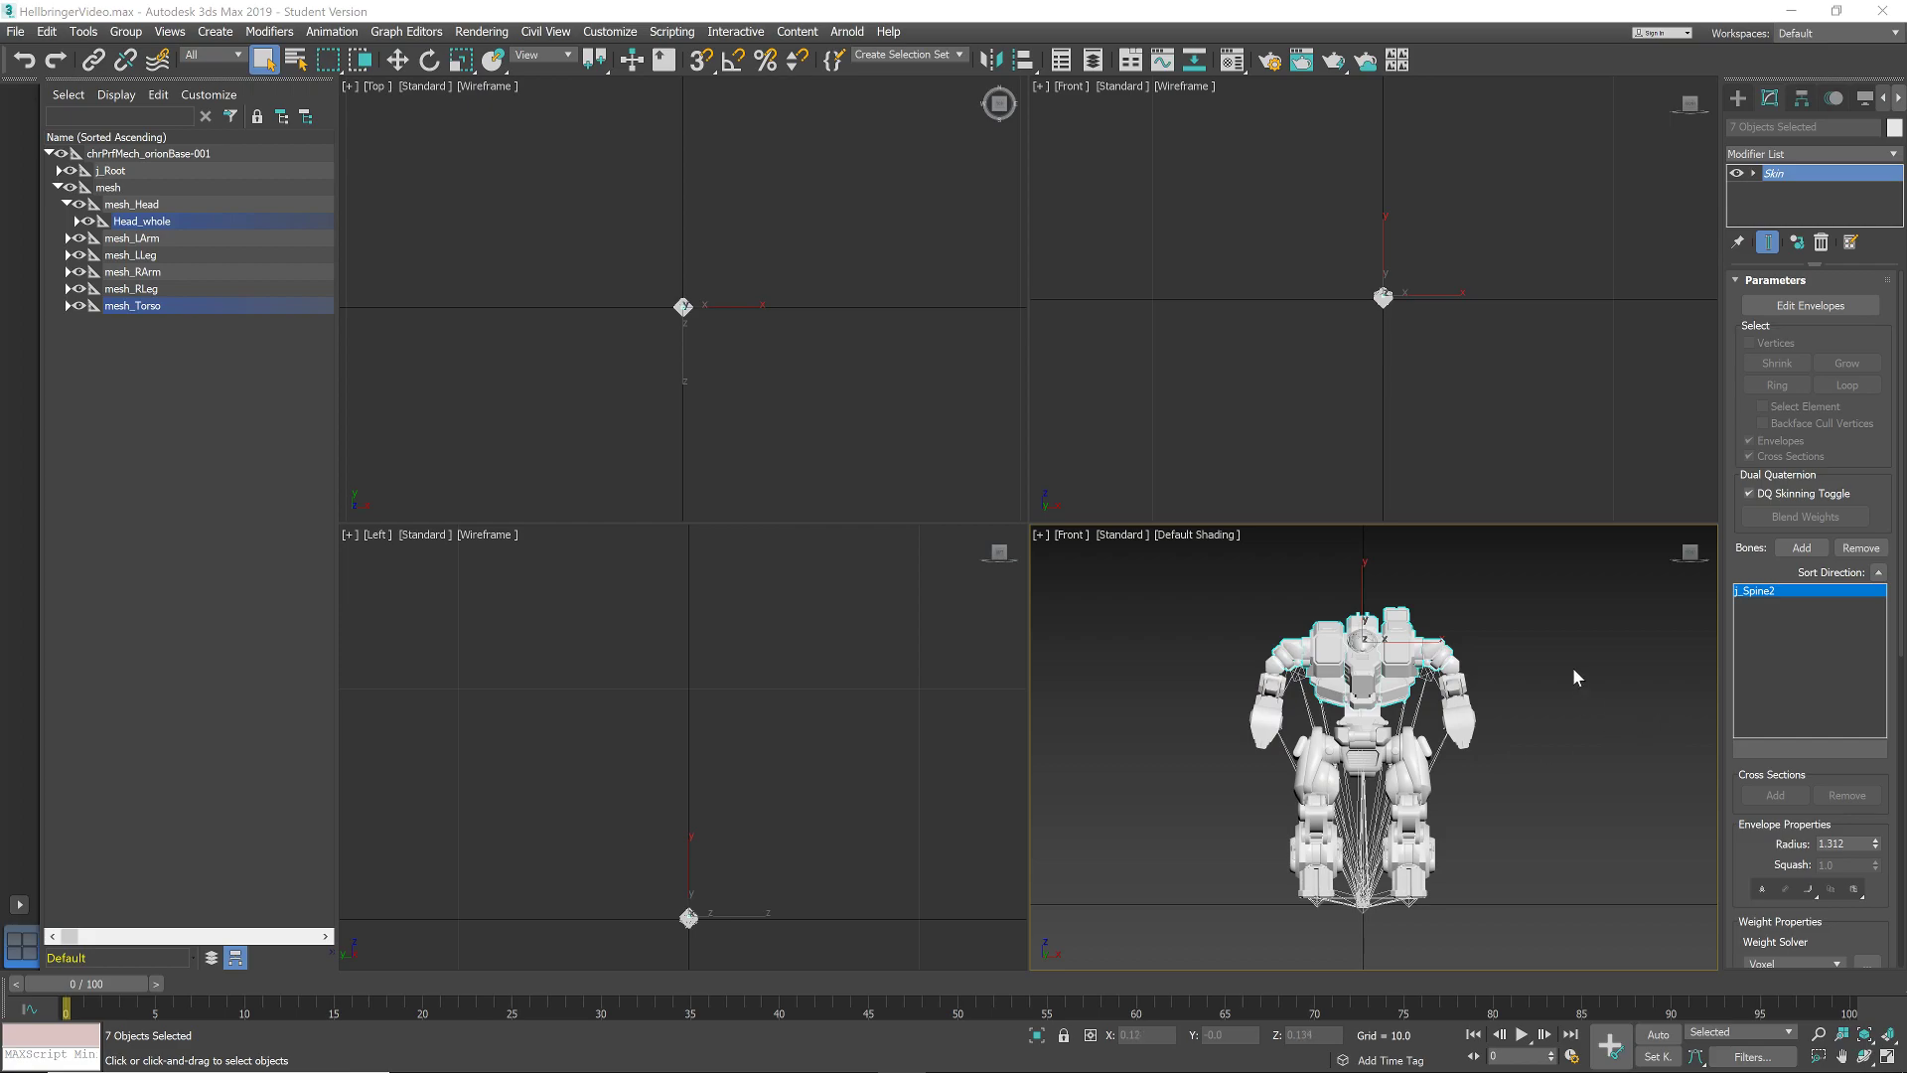
- Frame the mech's upper body in the shaded front view and switch to the running BATTLETECH game
{"action": "scroll", "coordinate": [1571, 666], "scroll_direction": "up", "scroll_amount": 2}
{"action": "left_click_drag", "start_coordinate": [1522, 670], "coordinate": [1605, 674]}
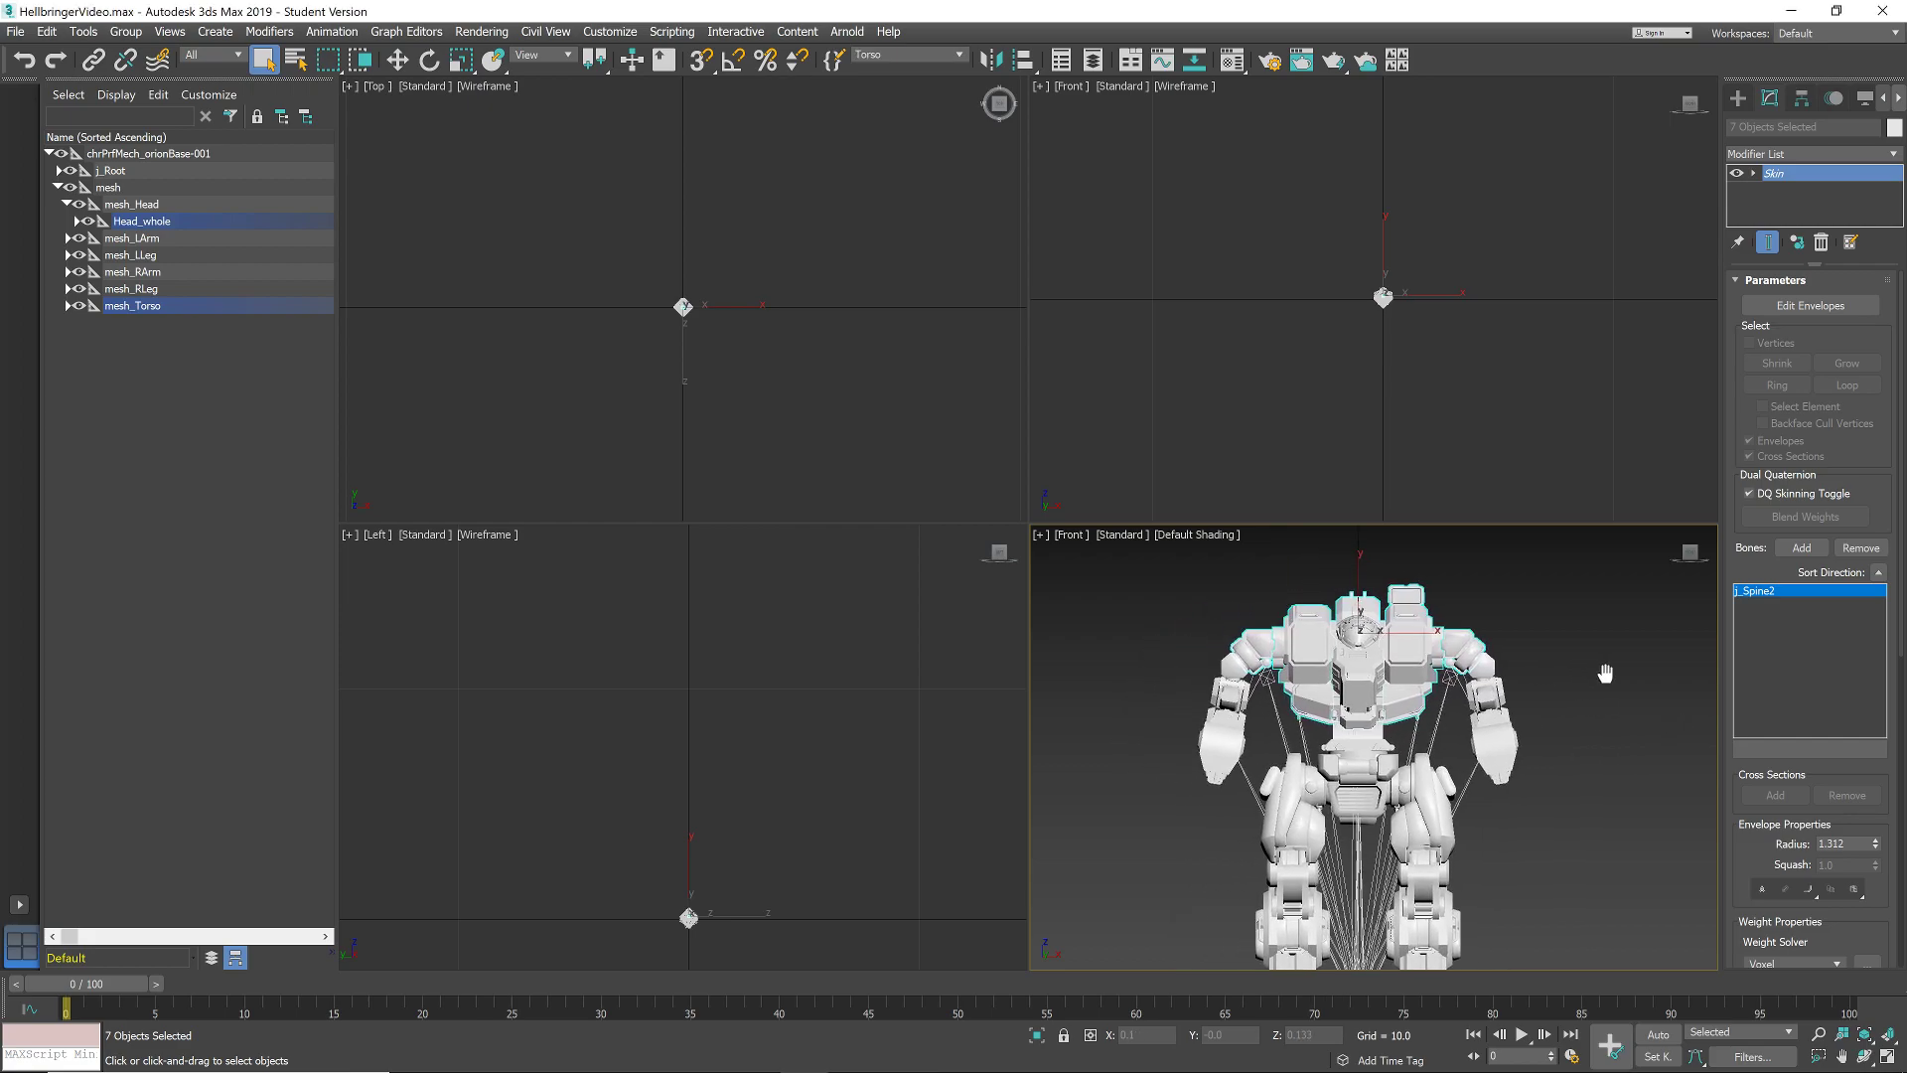
{"action": "mouse_move", "coordinate": [695, 1063]}
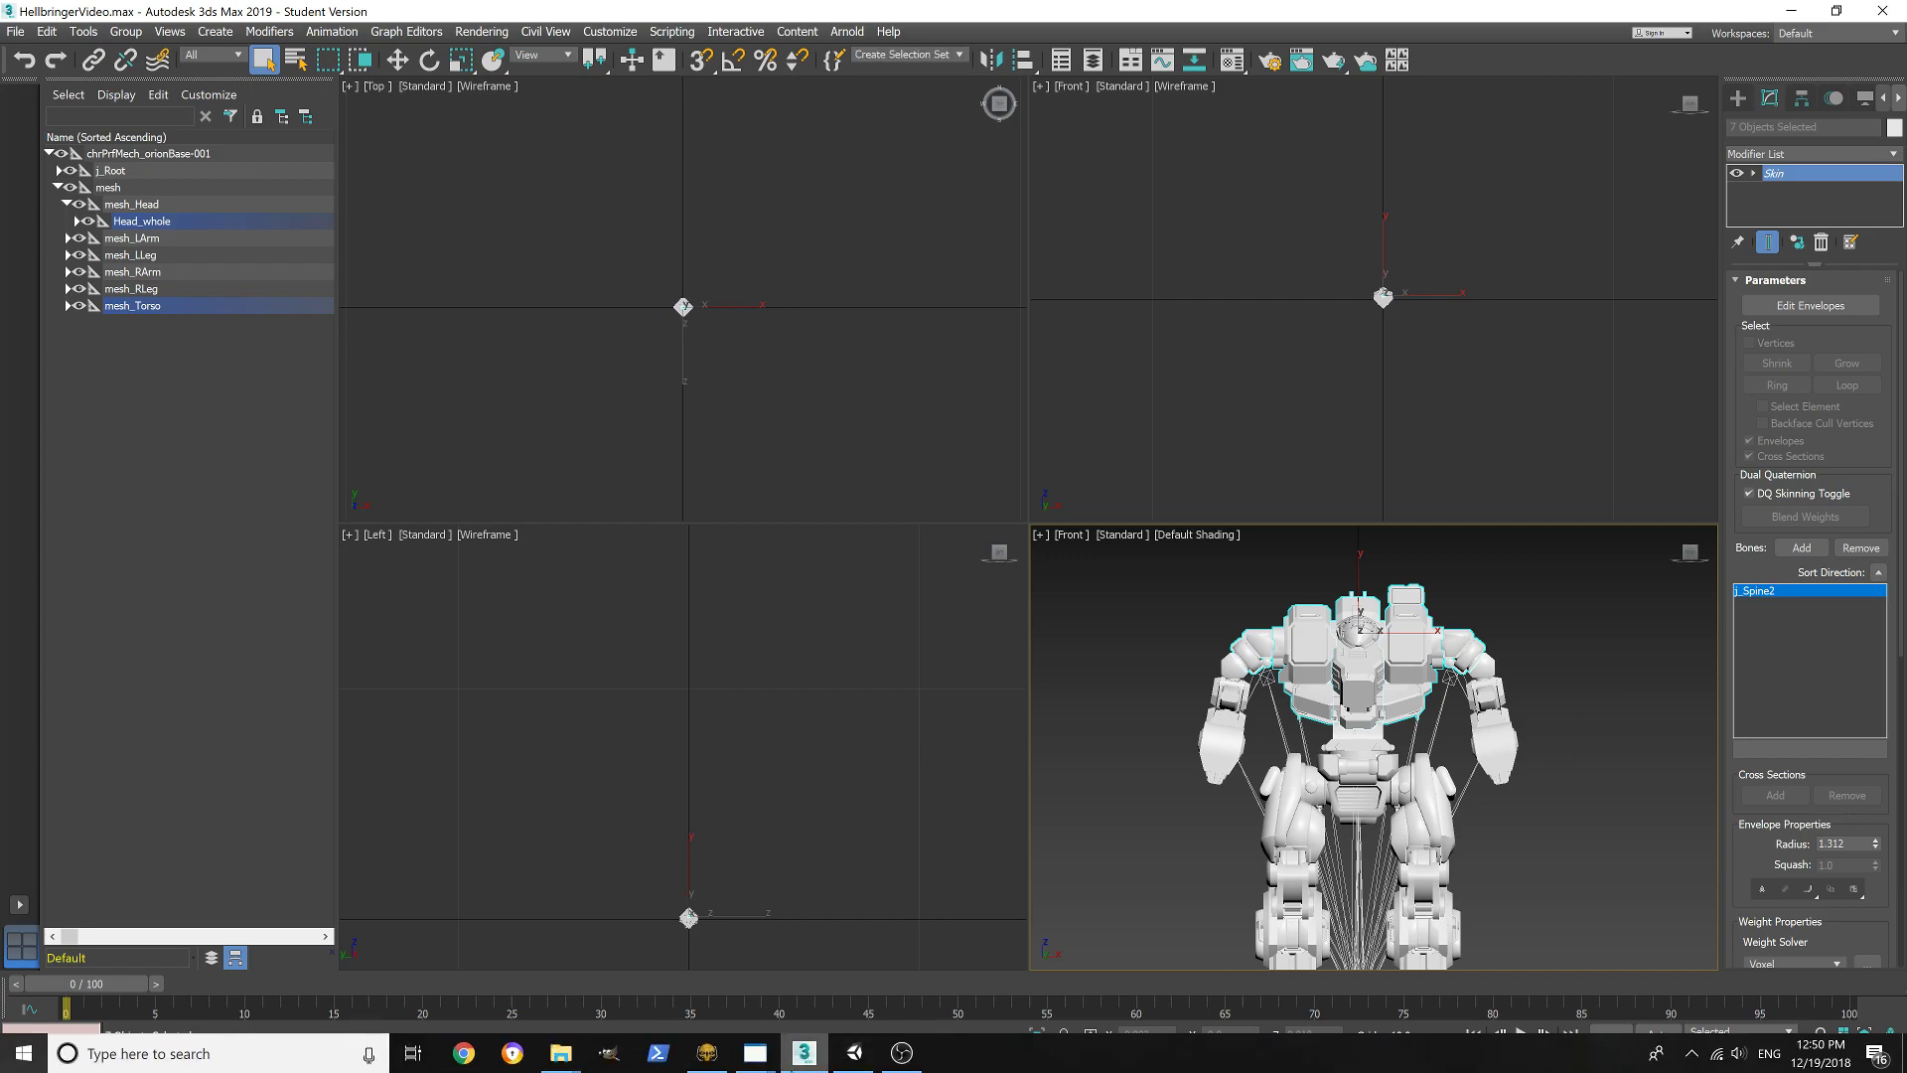
{"action": "left_click", "coordinate": [703, 1053]}
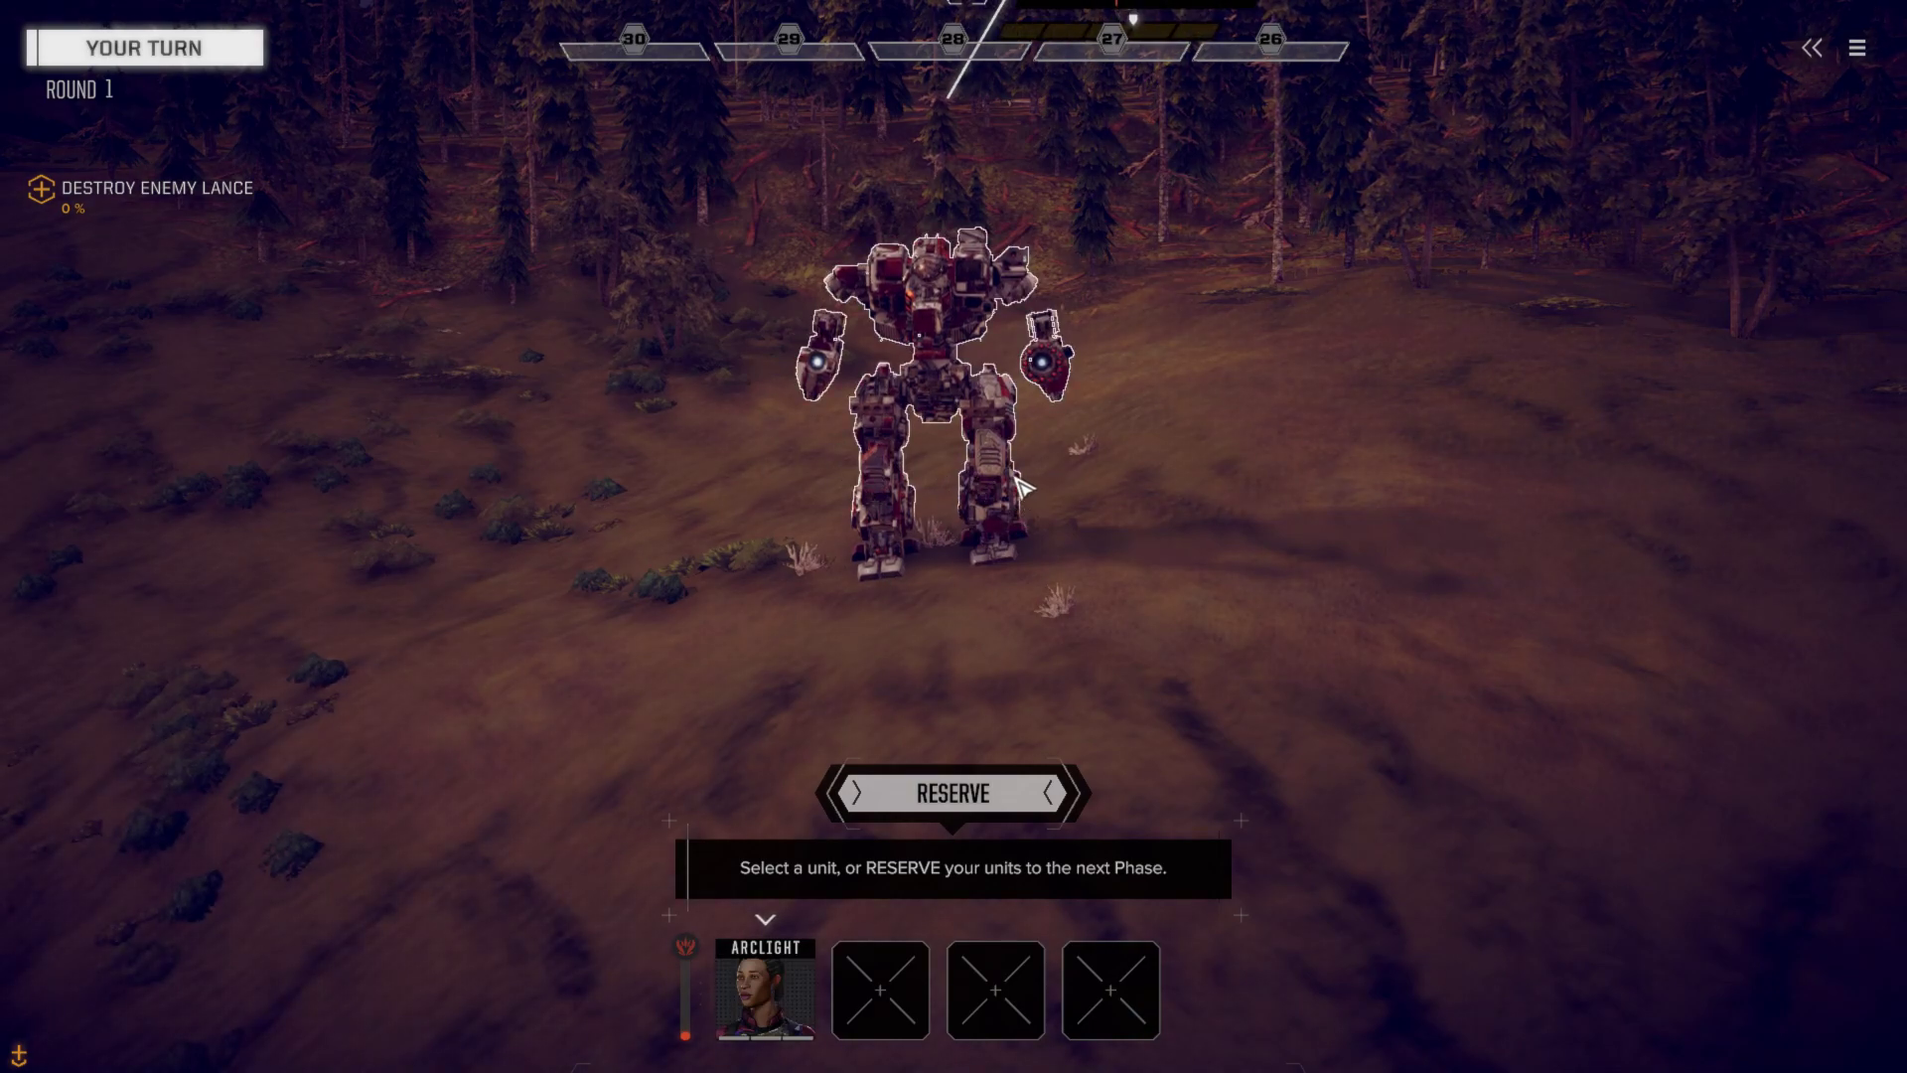
- Examine the Hellbringer mech's torso and arms from several camera angles and return to the HellbringerVideo.max scene in 3ds Max
{"action": "key", "text": "q"}
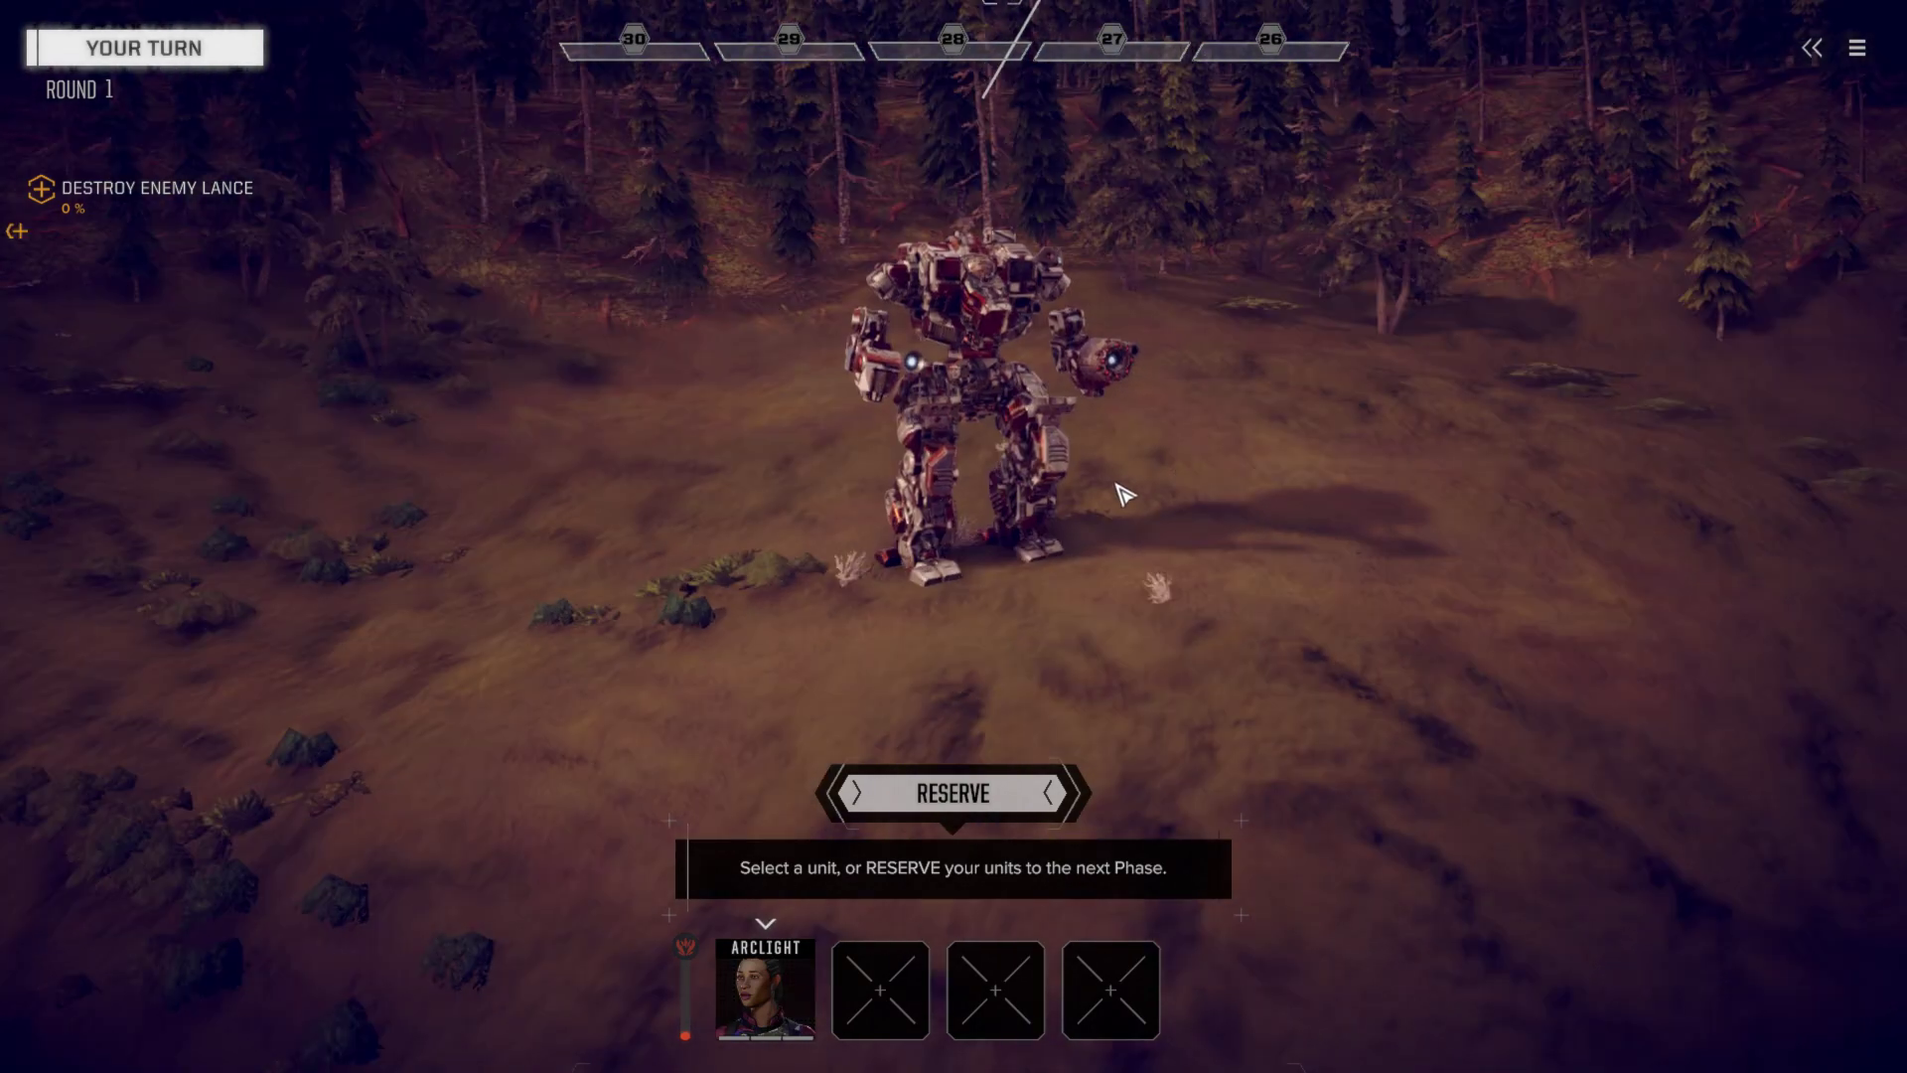
{"action": "key", "text": "q"}
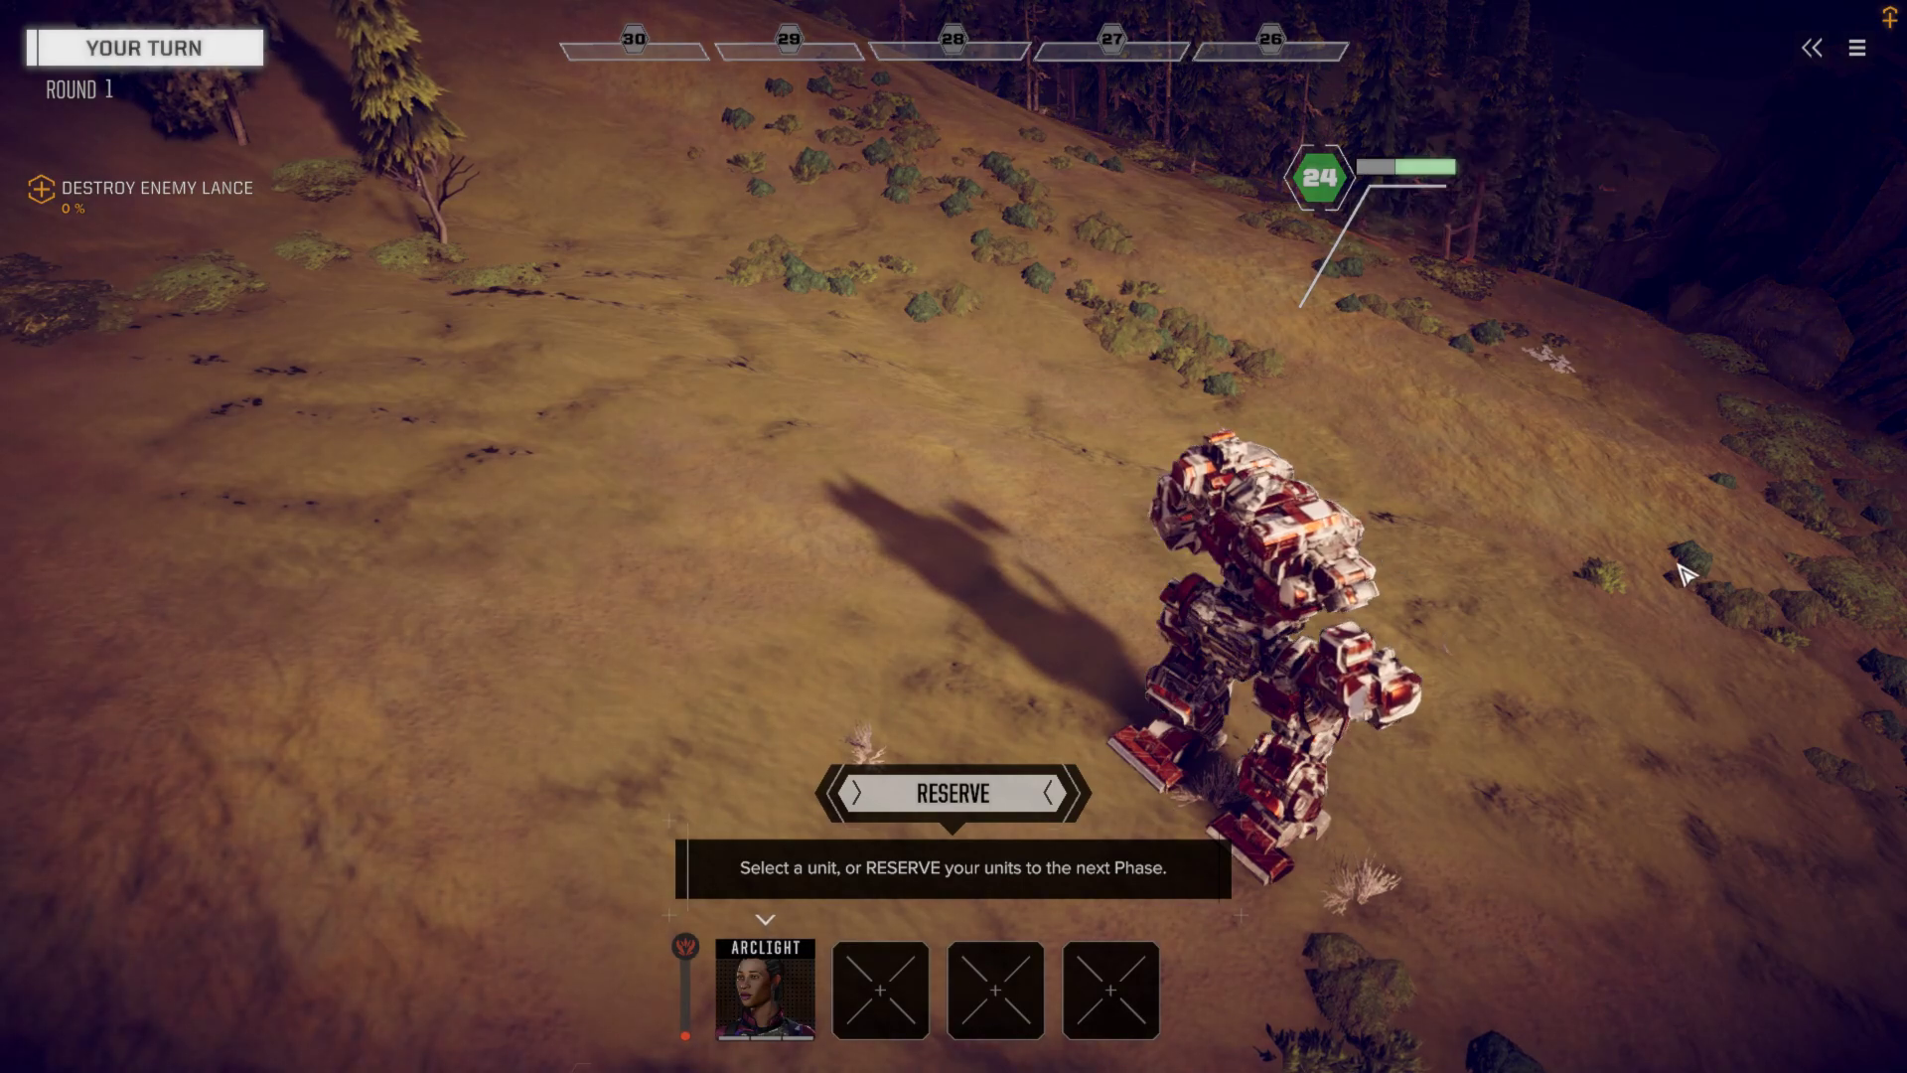
{"action": "scroll", "coordinate": [1652, 590], "scroll_direction": "down", "scroll_amount": 3}
{"action": "scroll", "coordinate": [1652, 590], "scroll_direction": "down", "scroll_amount": 3}
{"action": "scroll", "coordinate": [1039, 597], "scroll_direction": "up", "scroll_amount": 6}
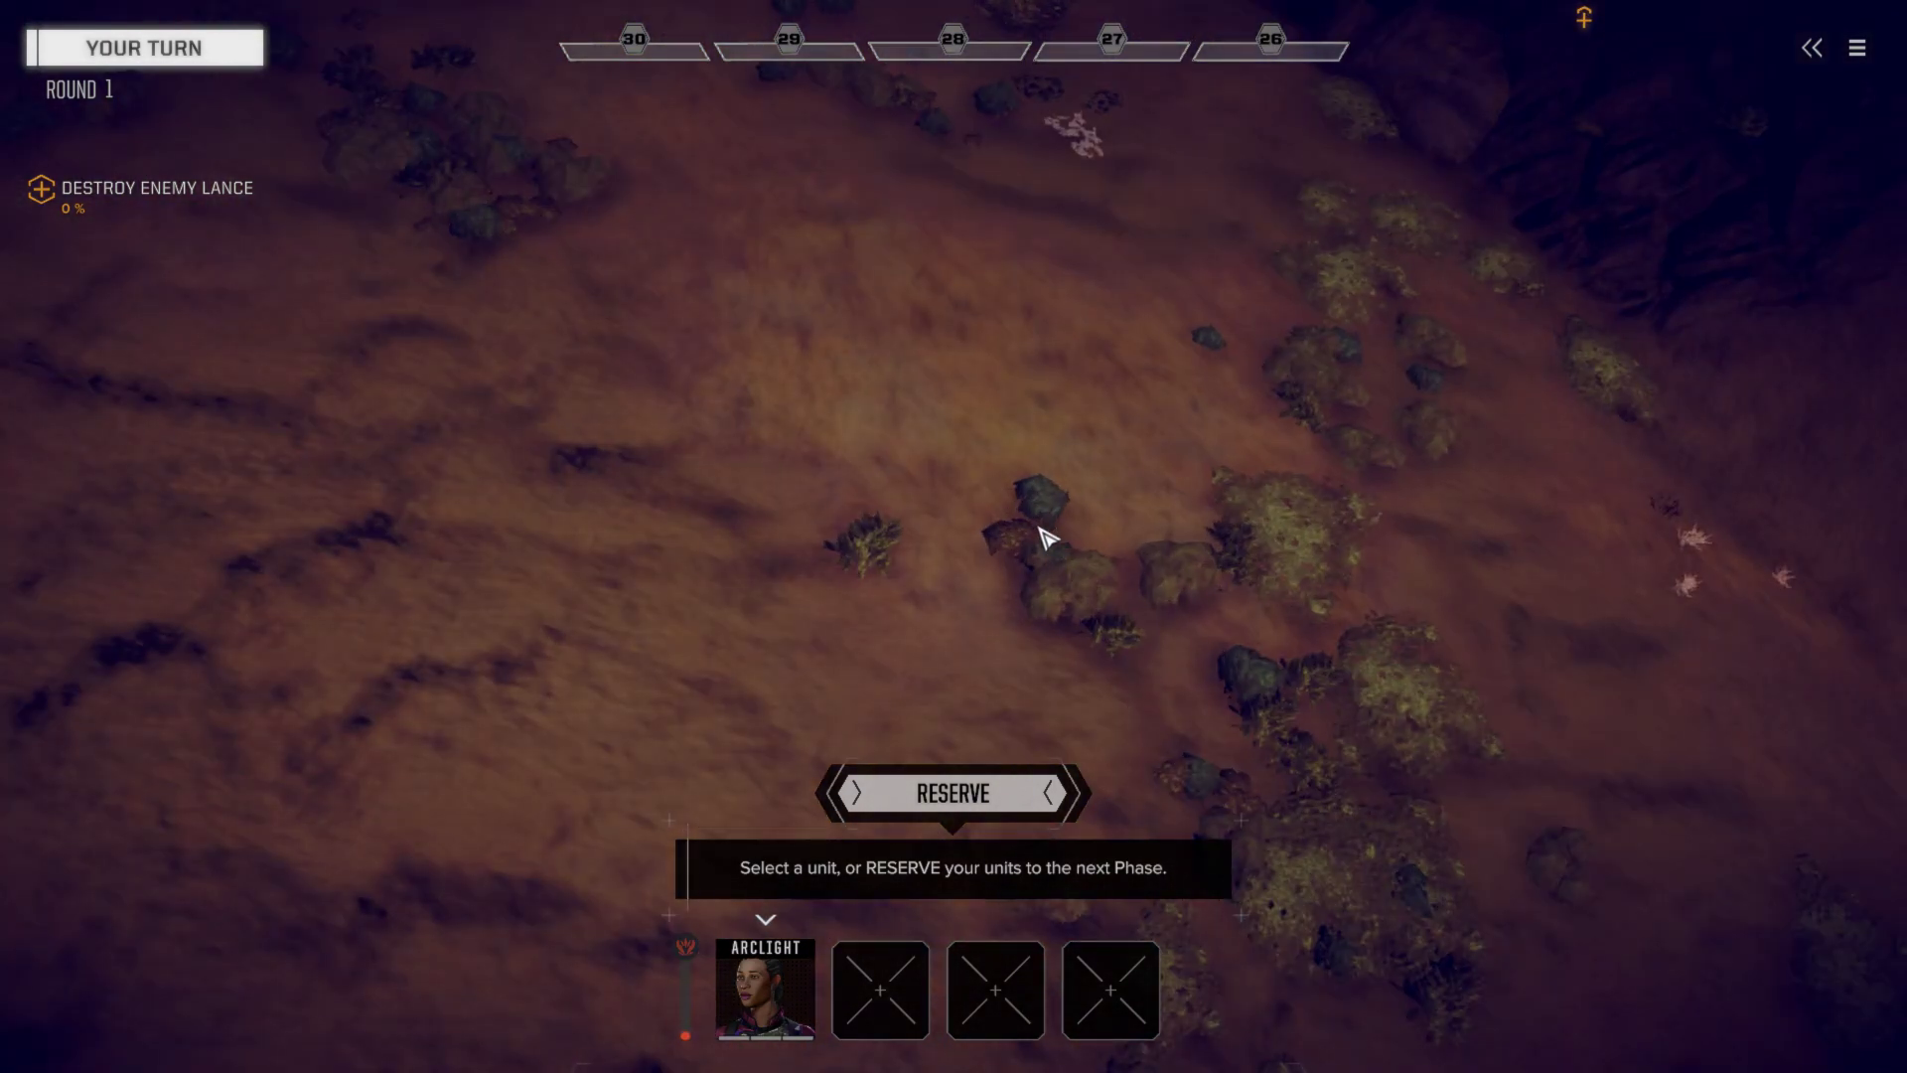
{"action": "scroll", "coordinate": [788, 404], "scroll_direction": "up", "scroll_amount": 5}
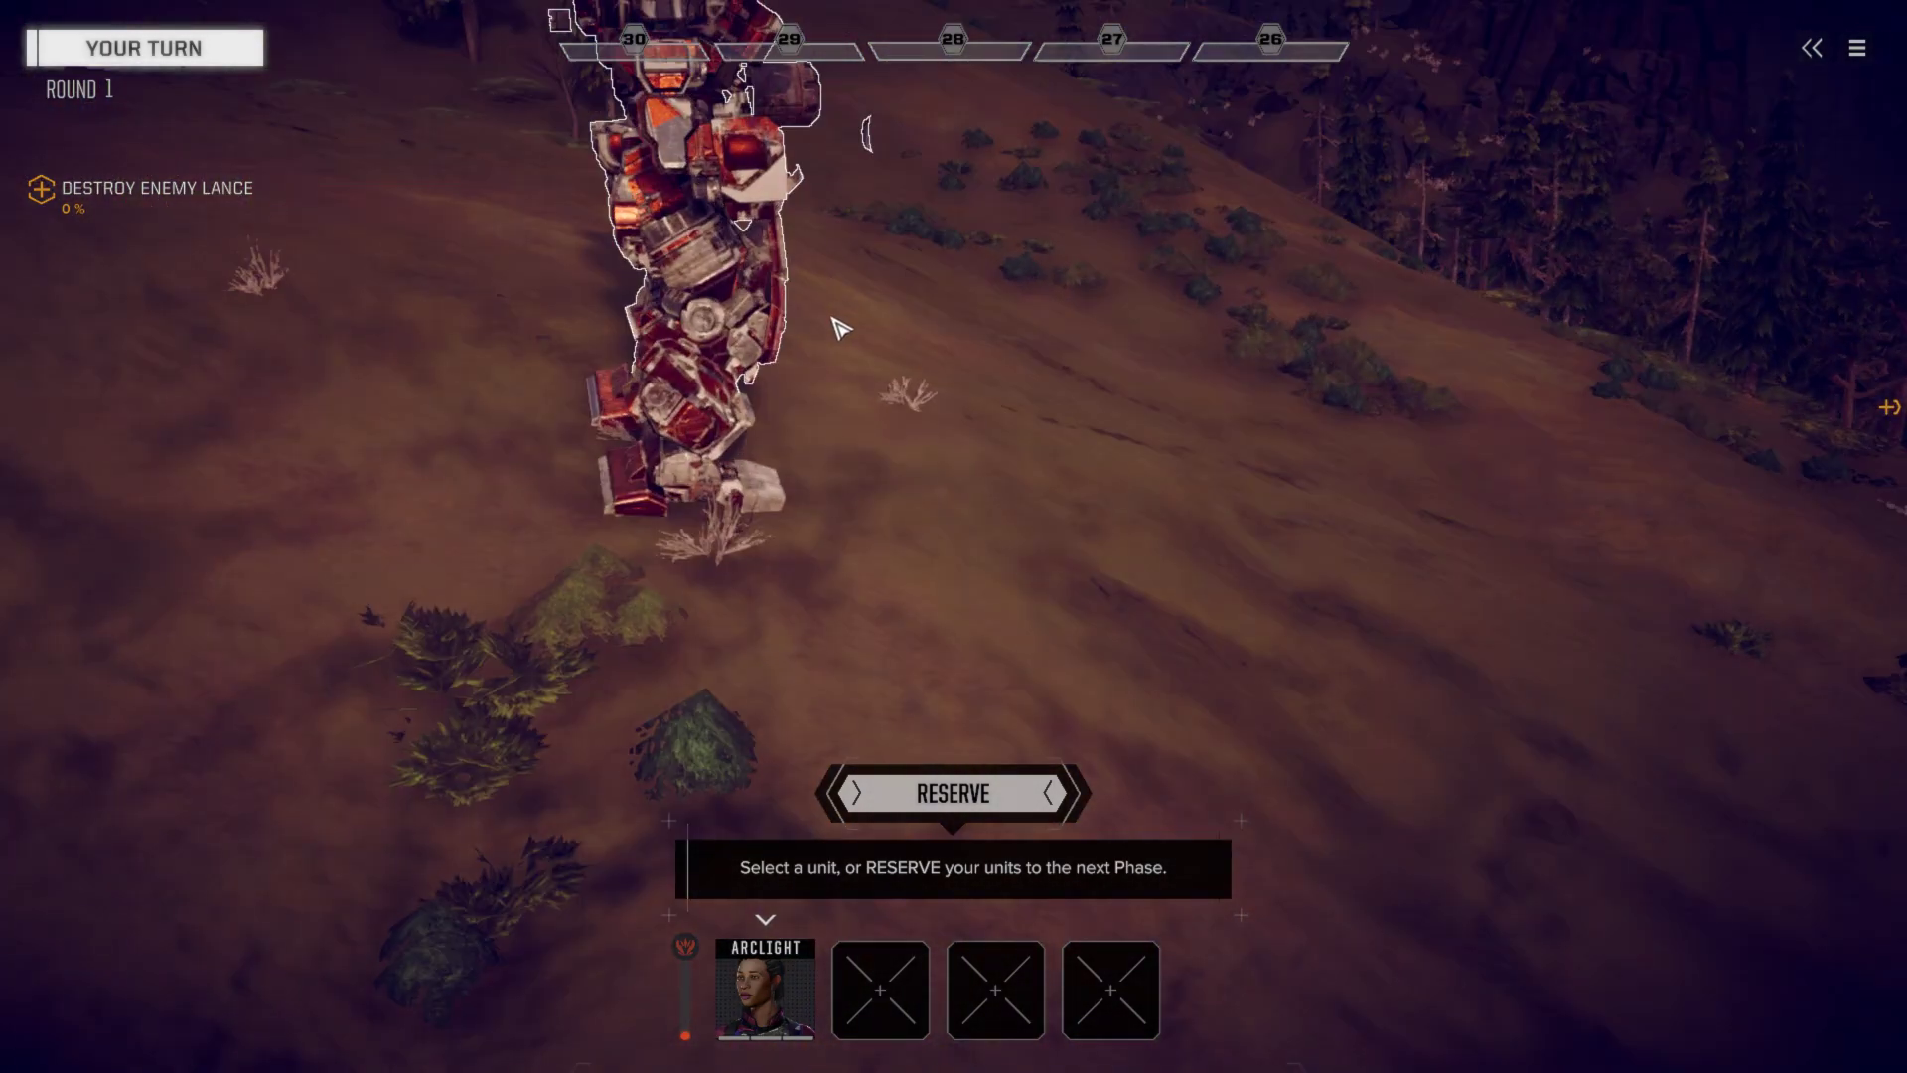
{"action": "scroll", "coordinate": [840, 323], "scroll_direction": "up", "scroll_amount": 3}
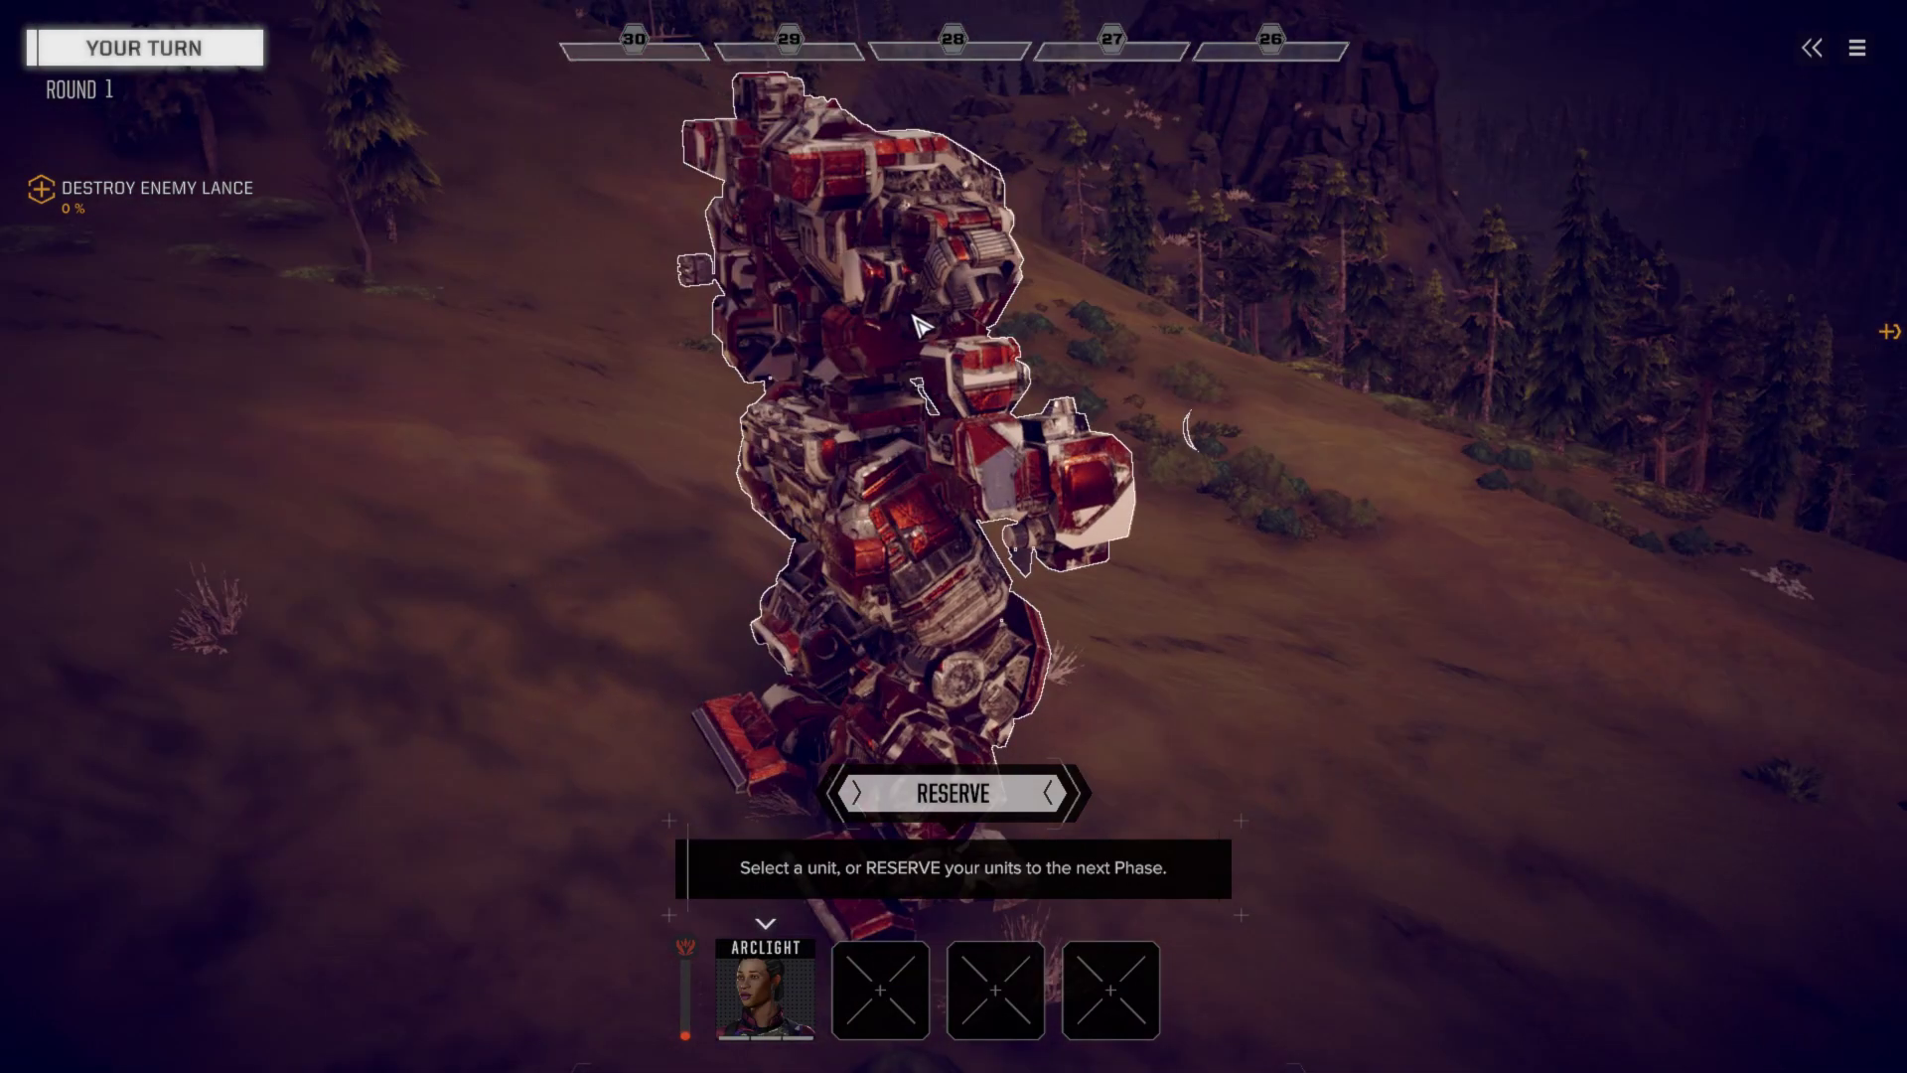
{"action": "mouse_move", "coordinate": [879, 298]}
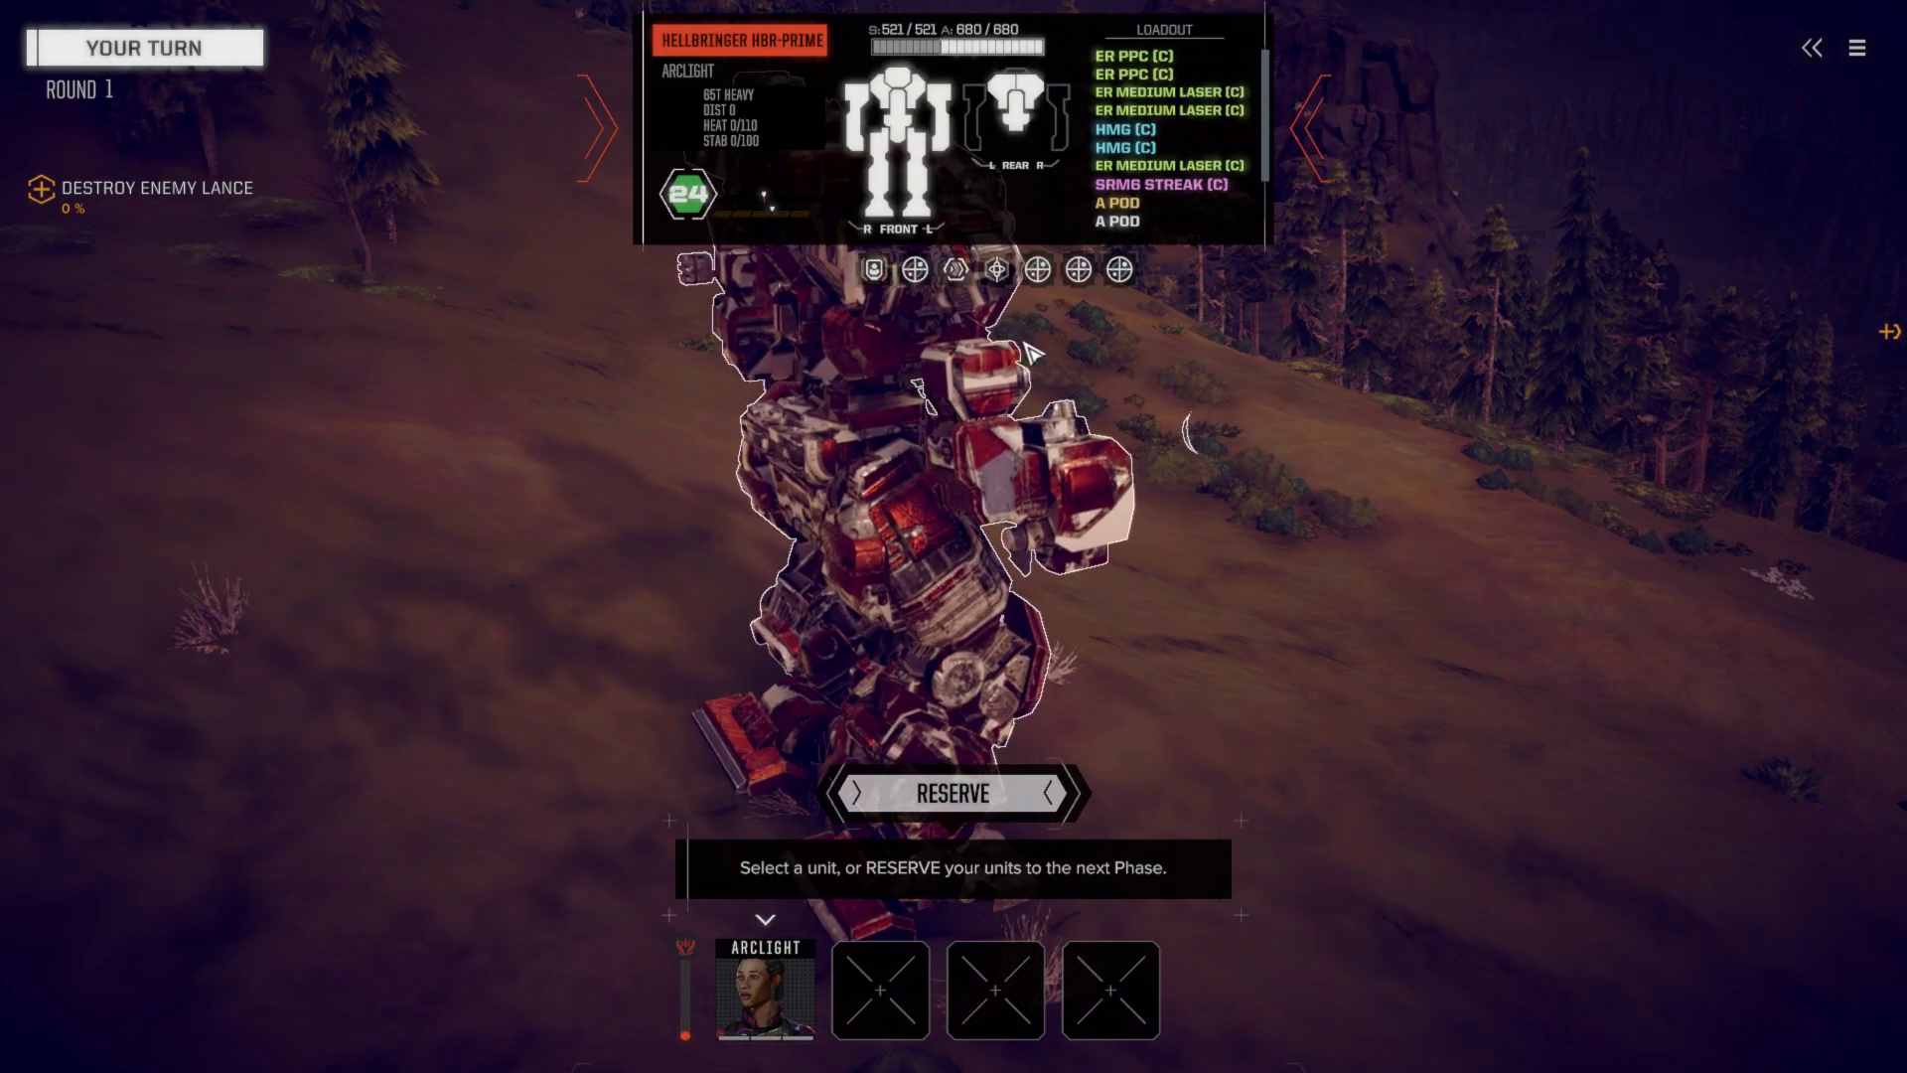
{"action": "scroll", "coordinate": [1281, 395], "scroll_direction": "down", "scroll_amount": 3}
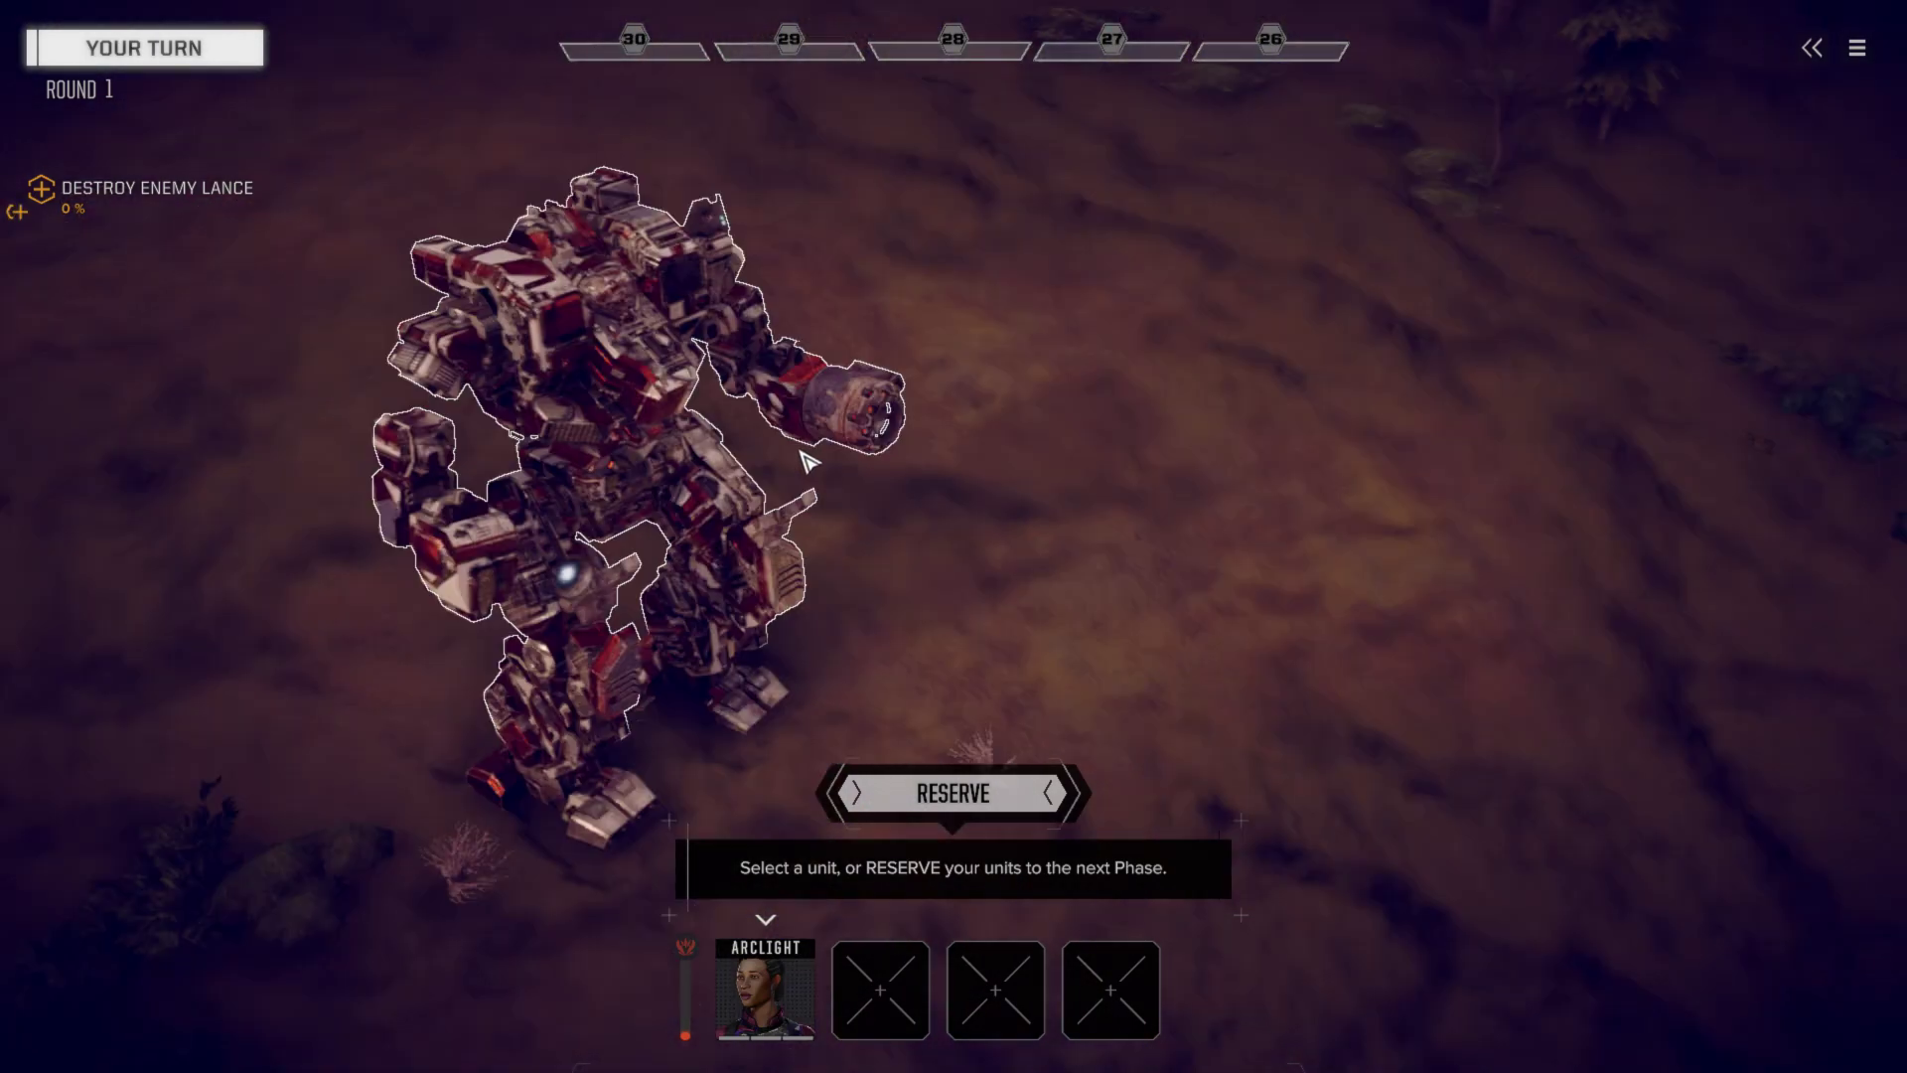
{"action": "left_click_drag", "start_coordinate": [810, 462], "coordinate": [566, 456]}
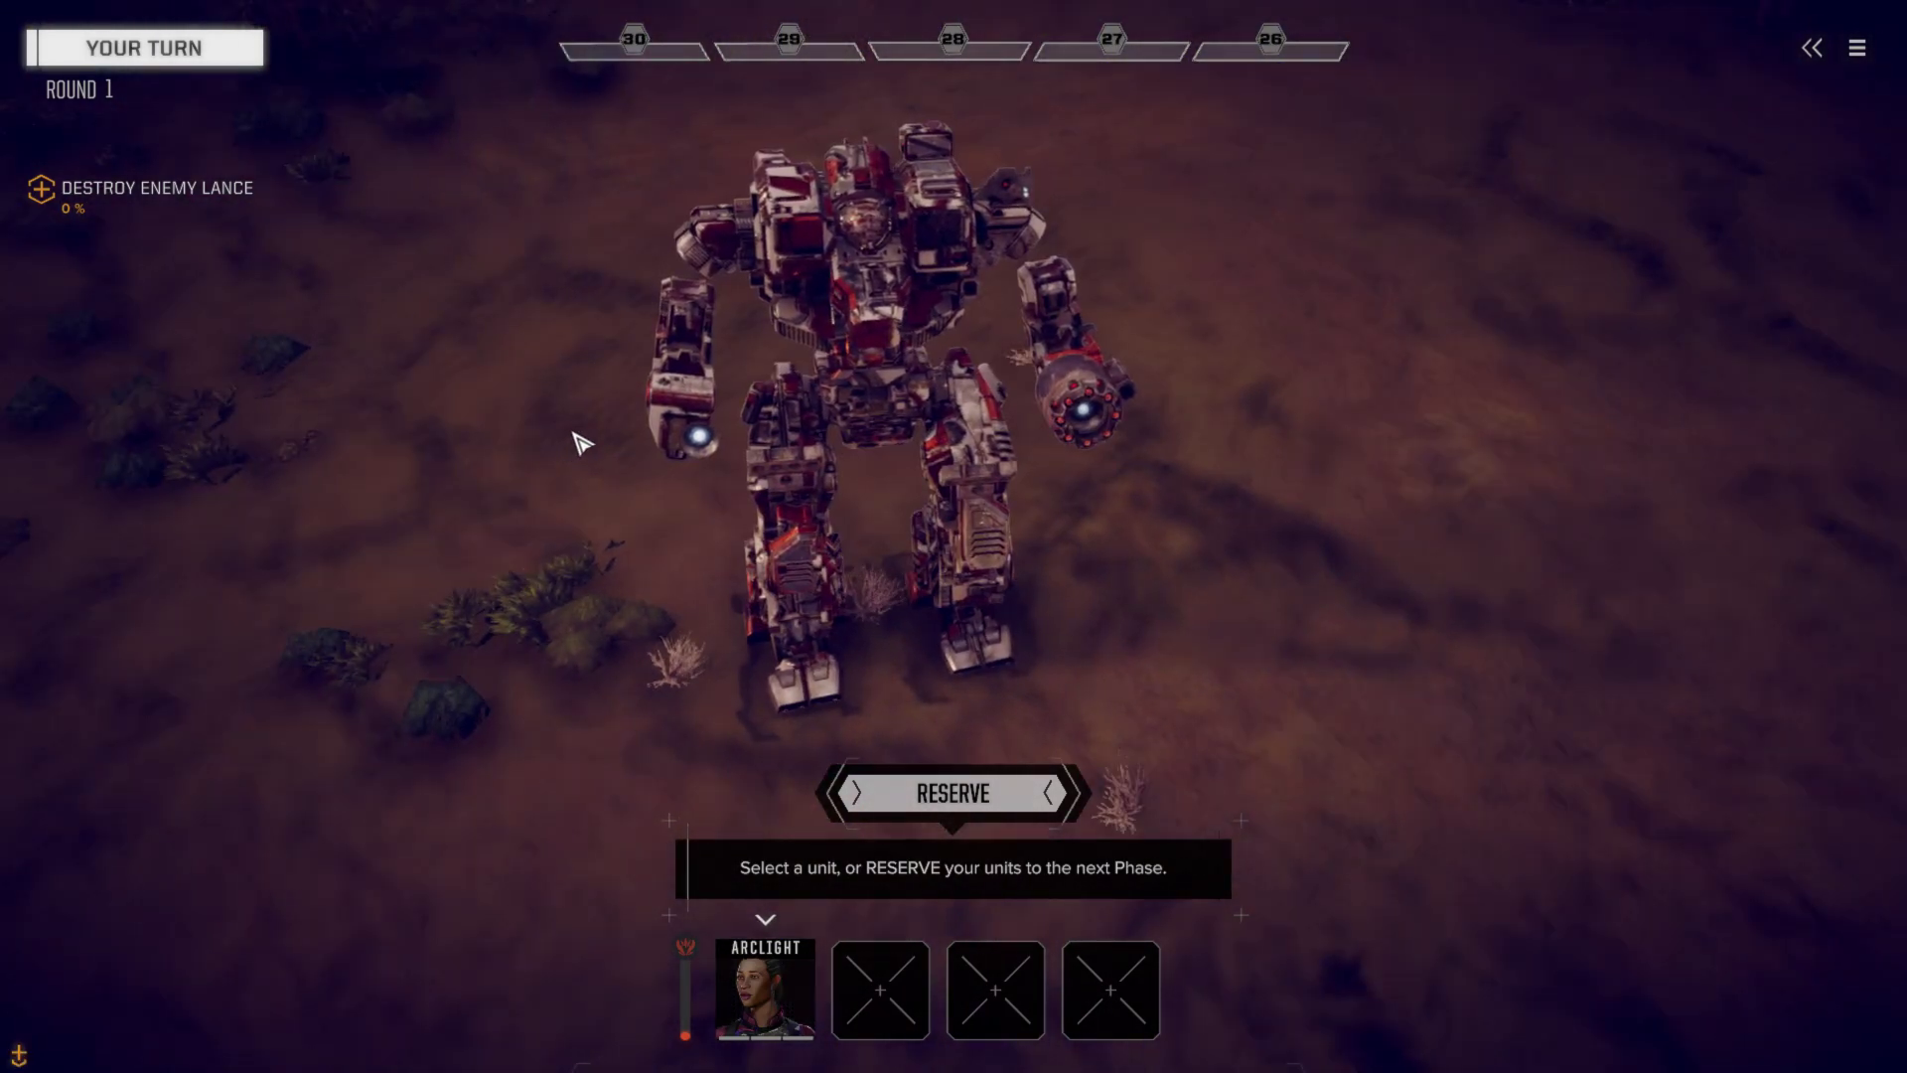
{"action": "key", "text": "alt+Tab"}
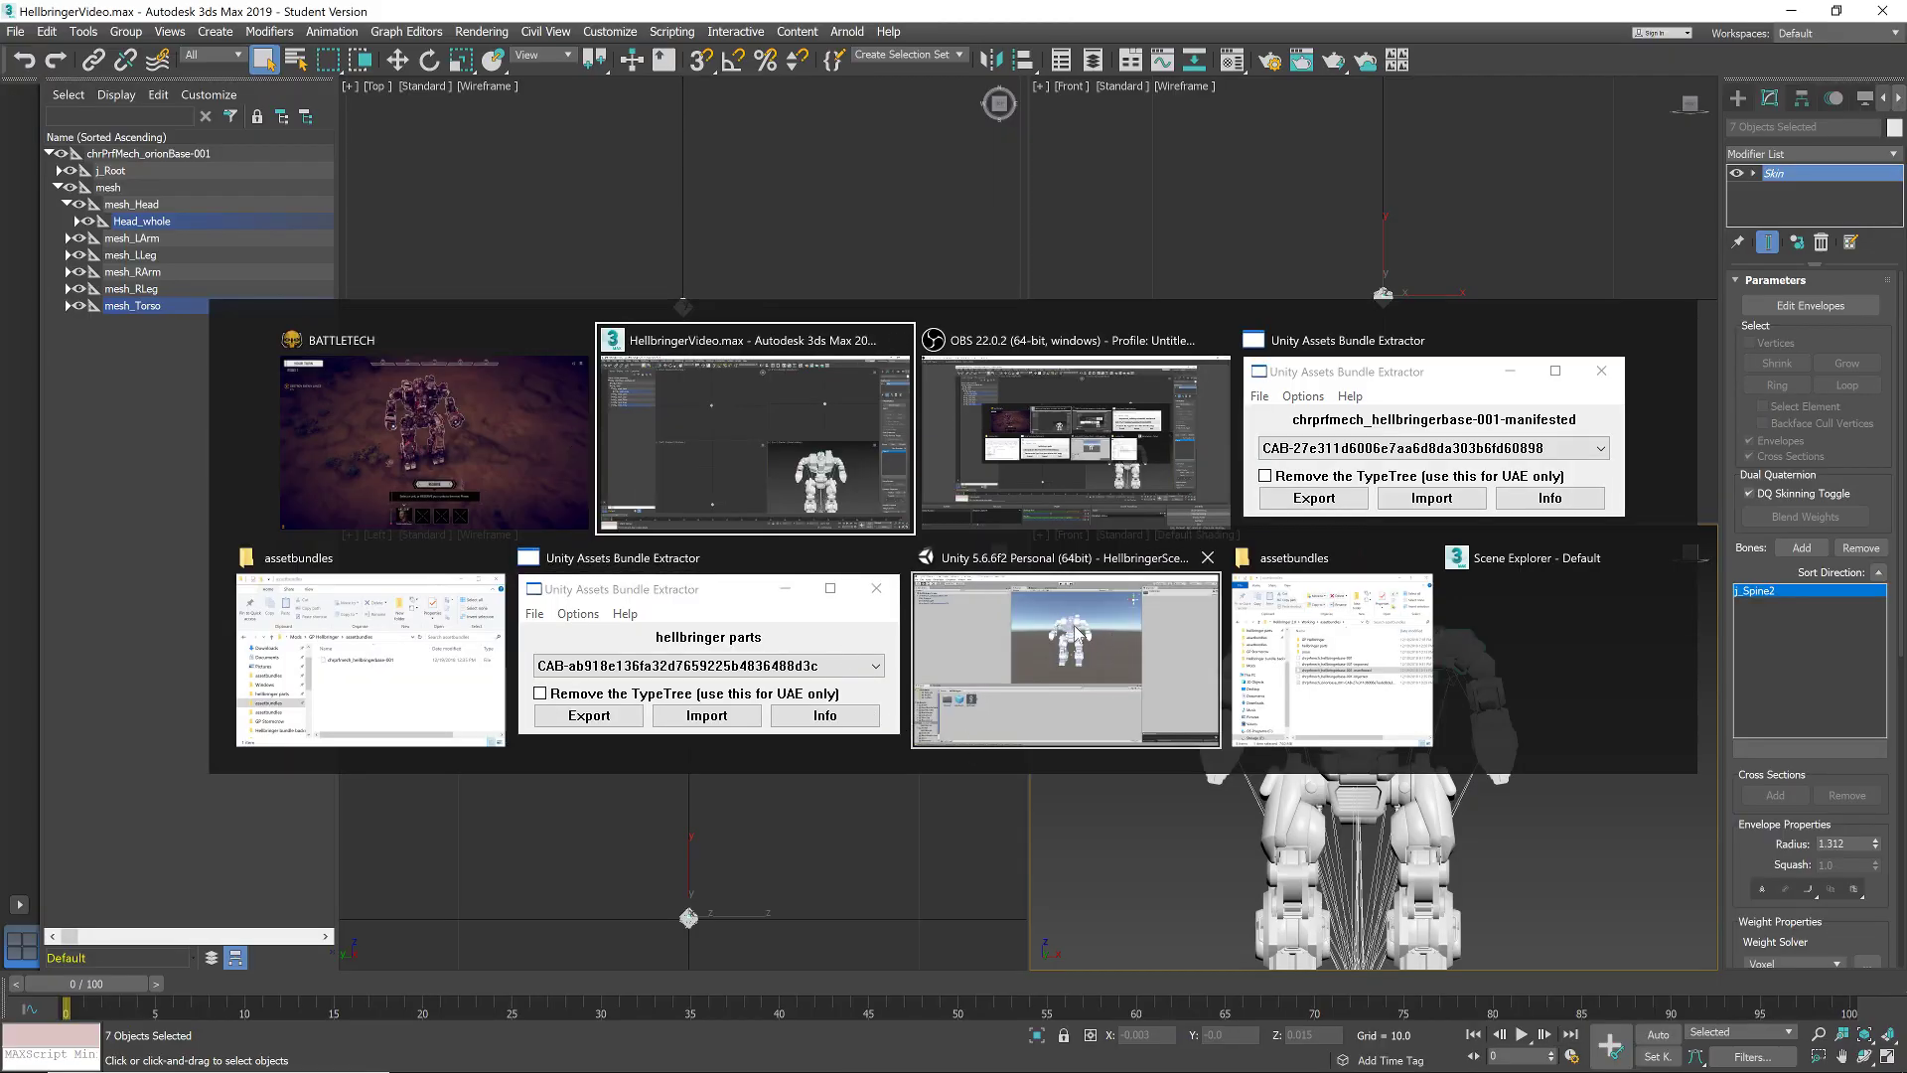
{"action": "left_click", "coordinate": [768, 371]}
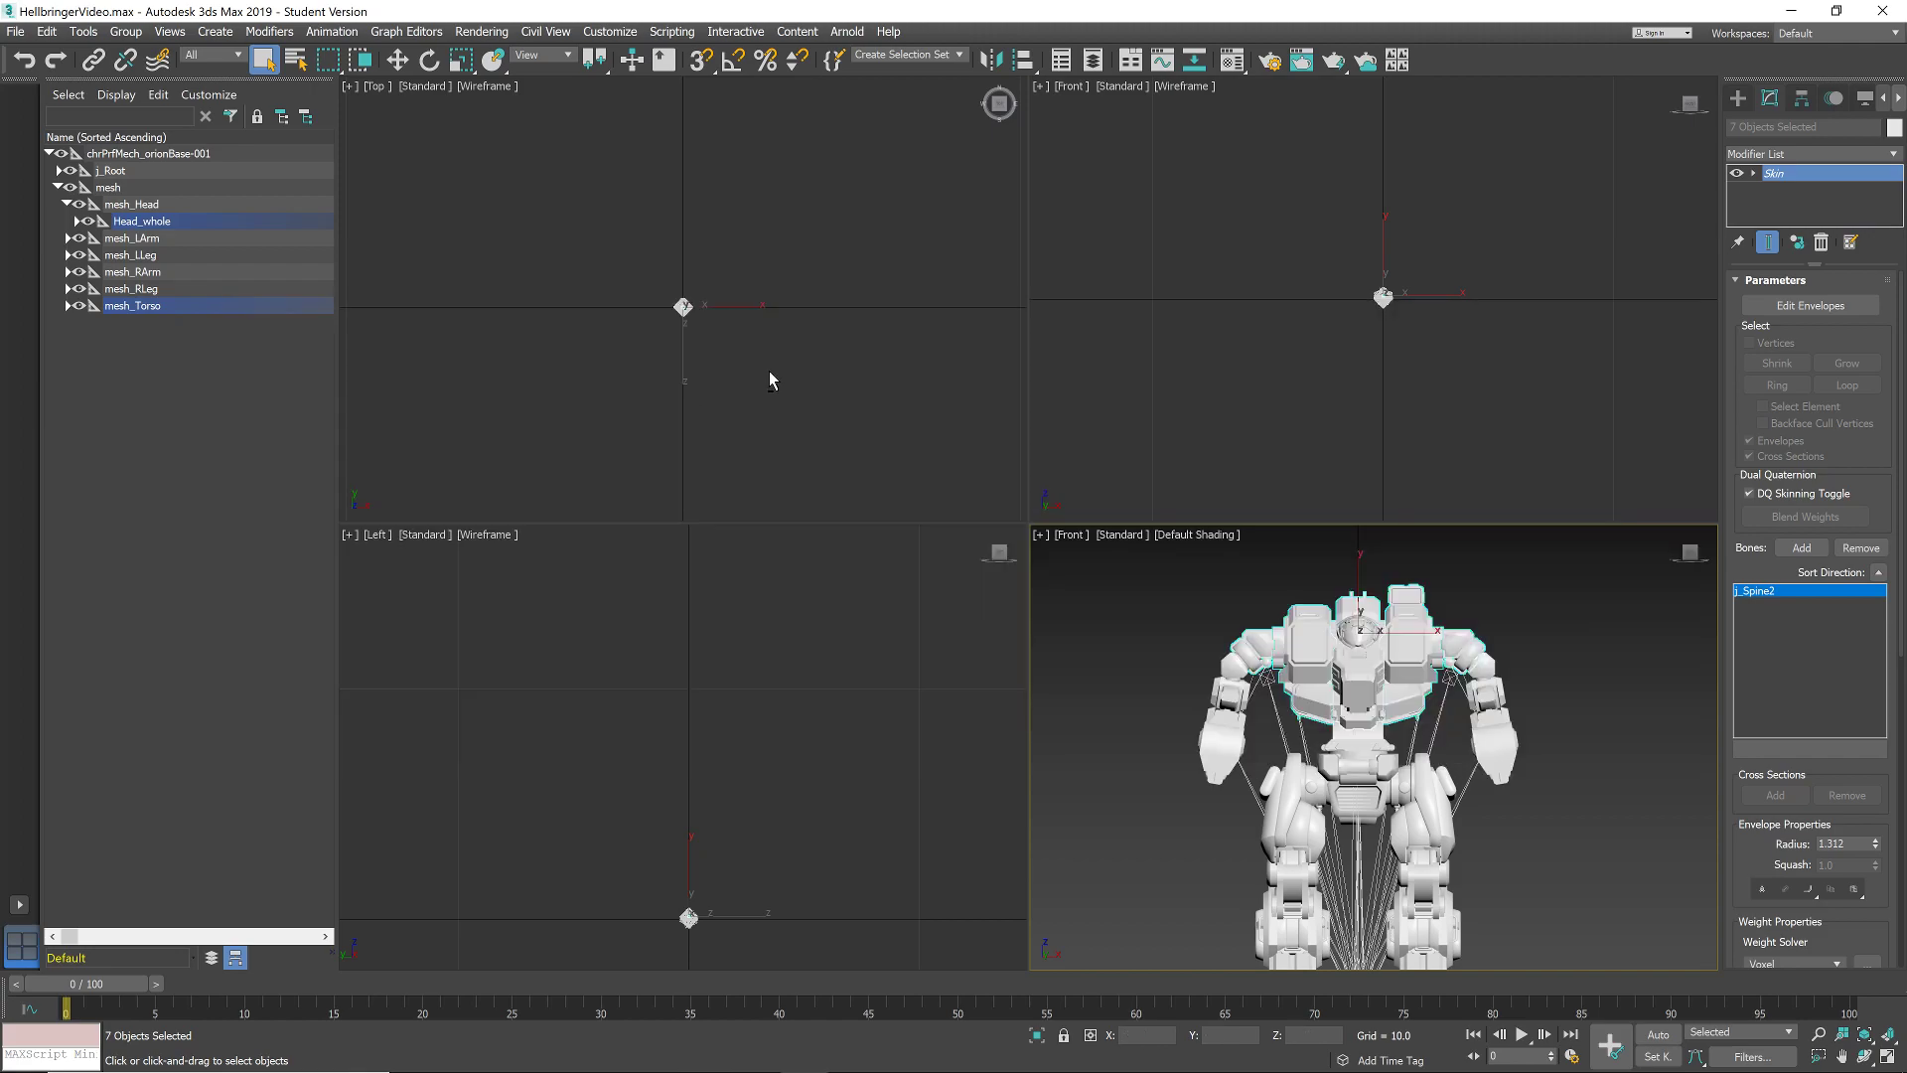
{"action": "left_click", "coordinate": [1253, 647]}
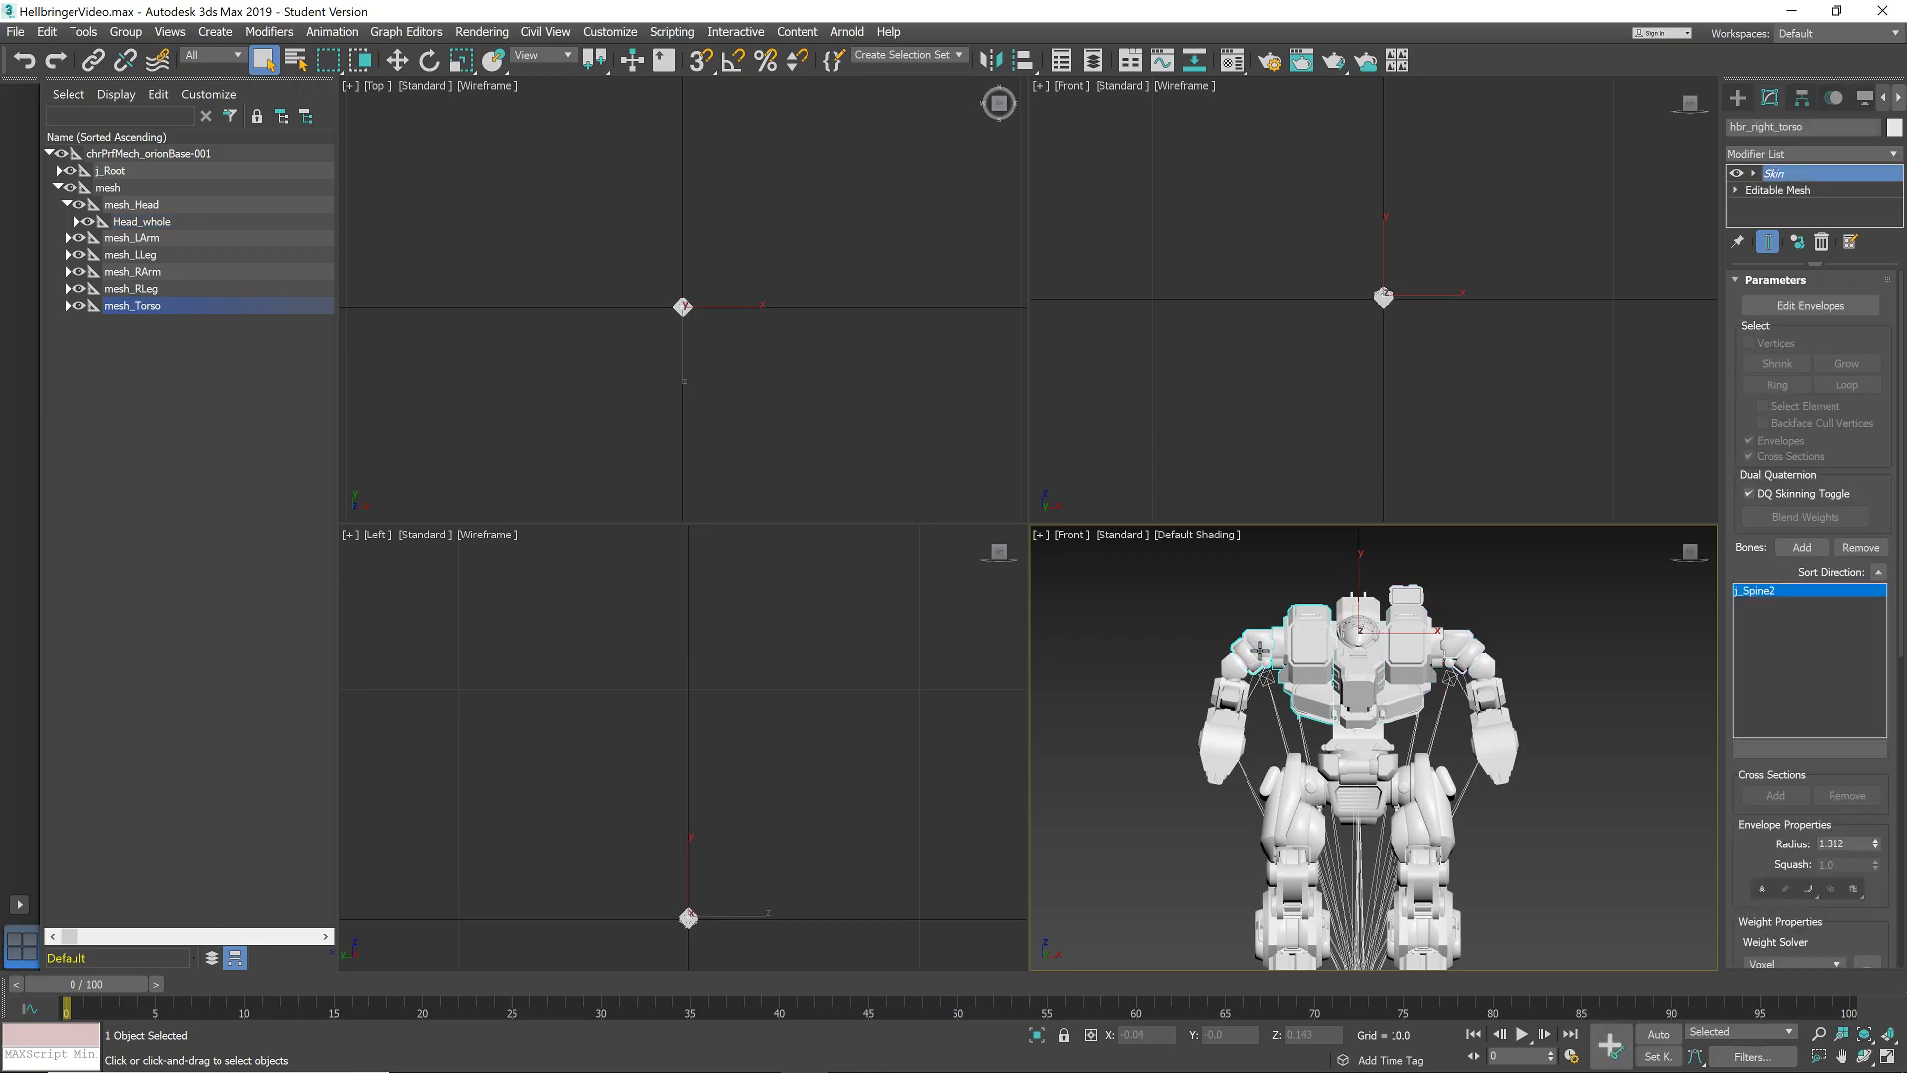
{"action": "left_click", "coordinate": [1775, 191]}
{"action": "left_click", "coordinate": [1775, 621]}
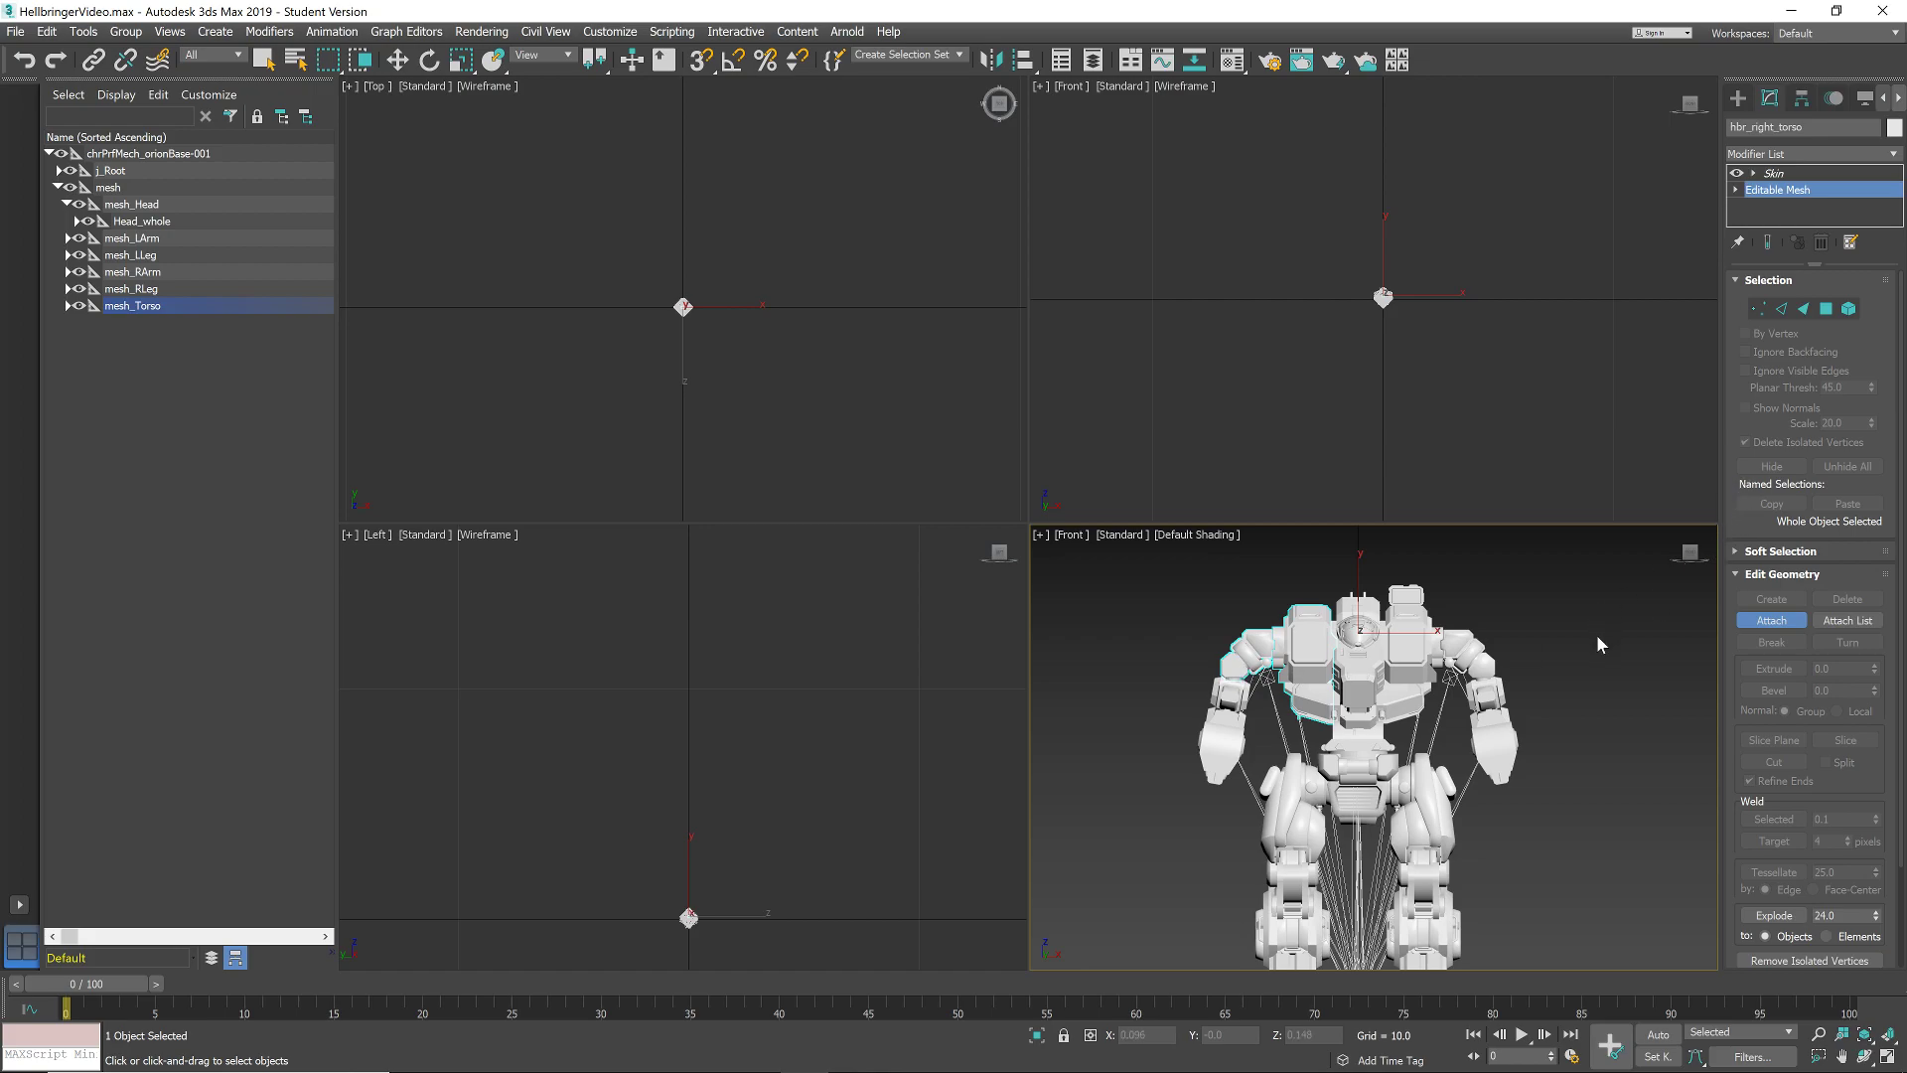
{"action": "key", "text": "w"}
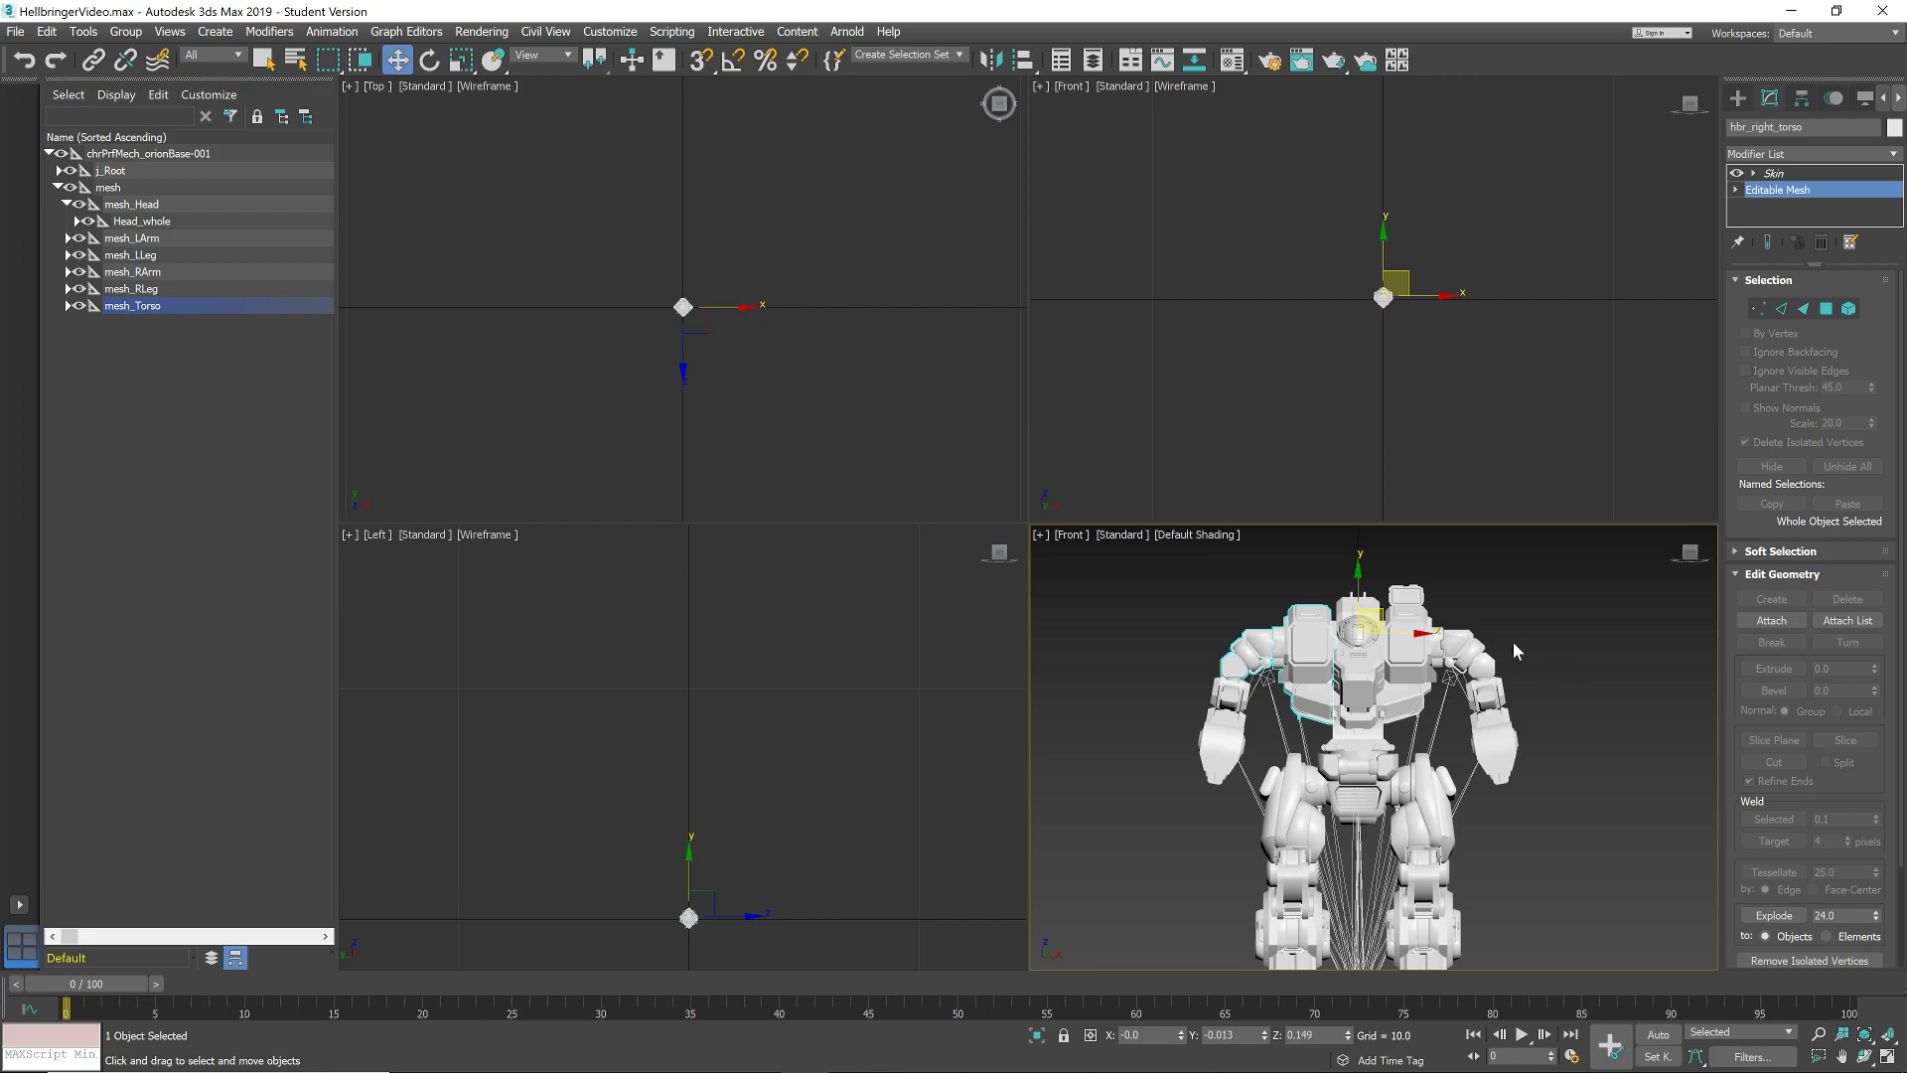
{"action": "left_click", "coordinate": [1433, 648]}
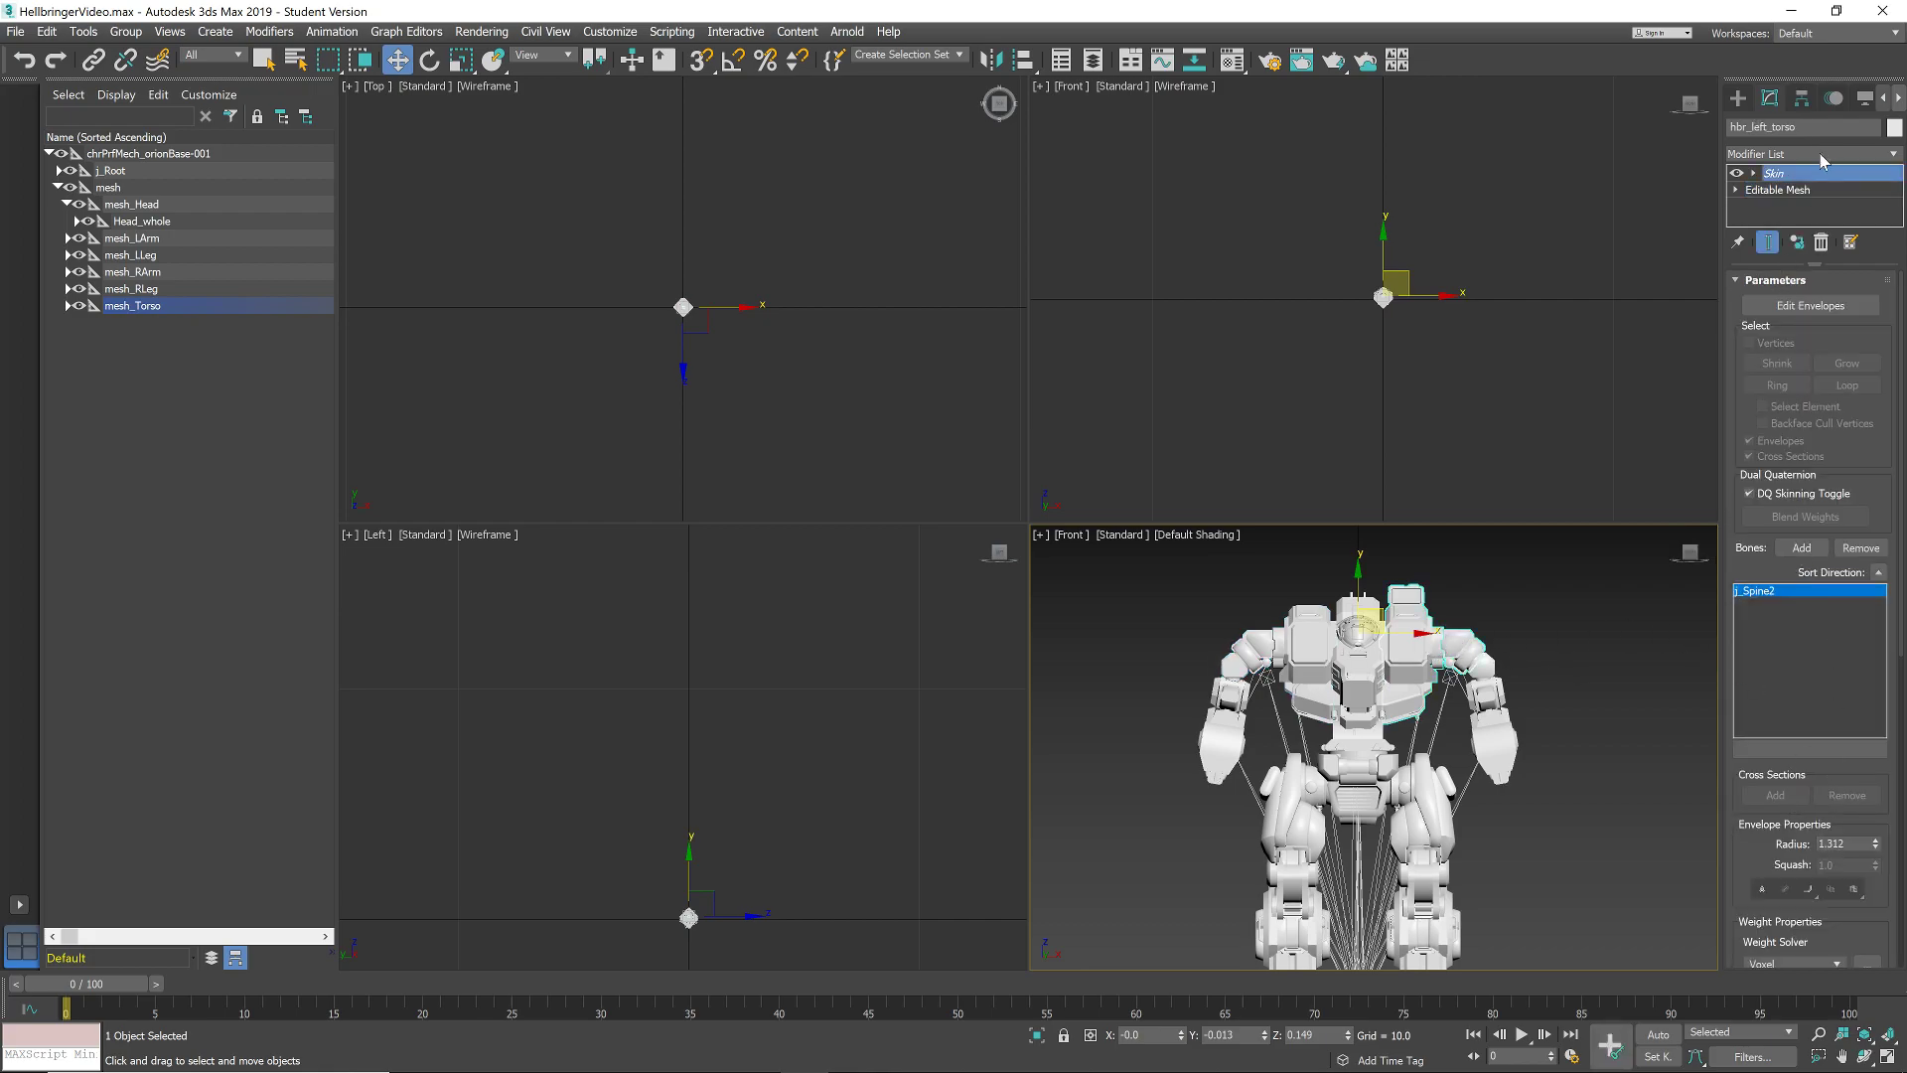
{"action": "left_click", "coordinate": [1779, 191]}
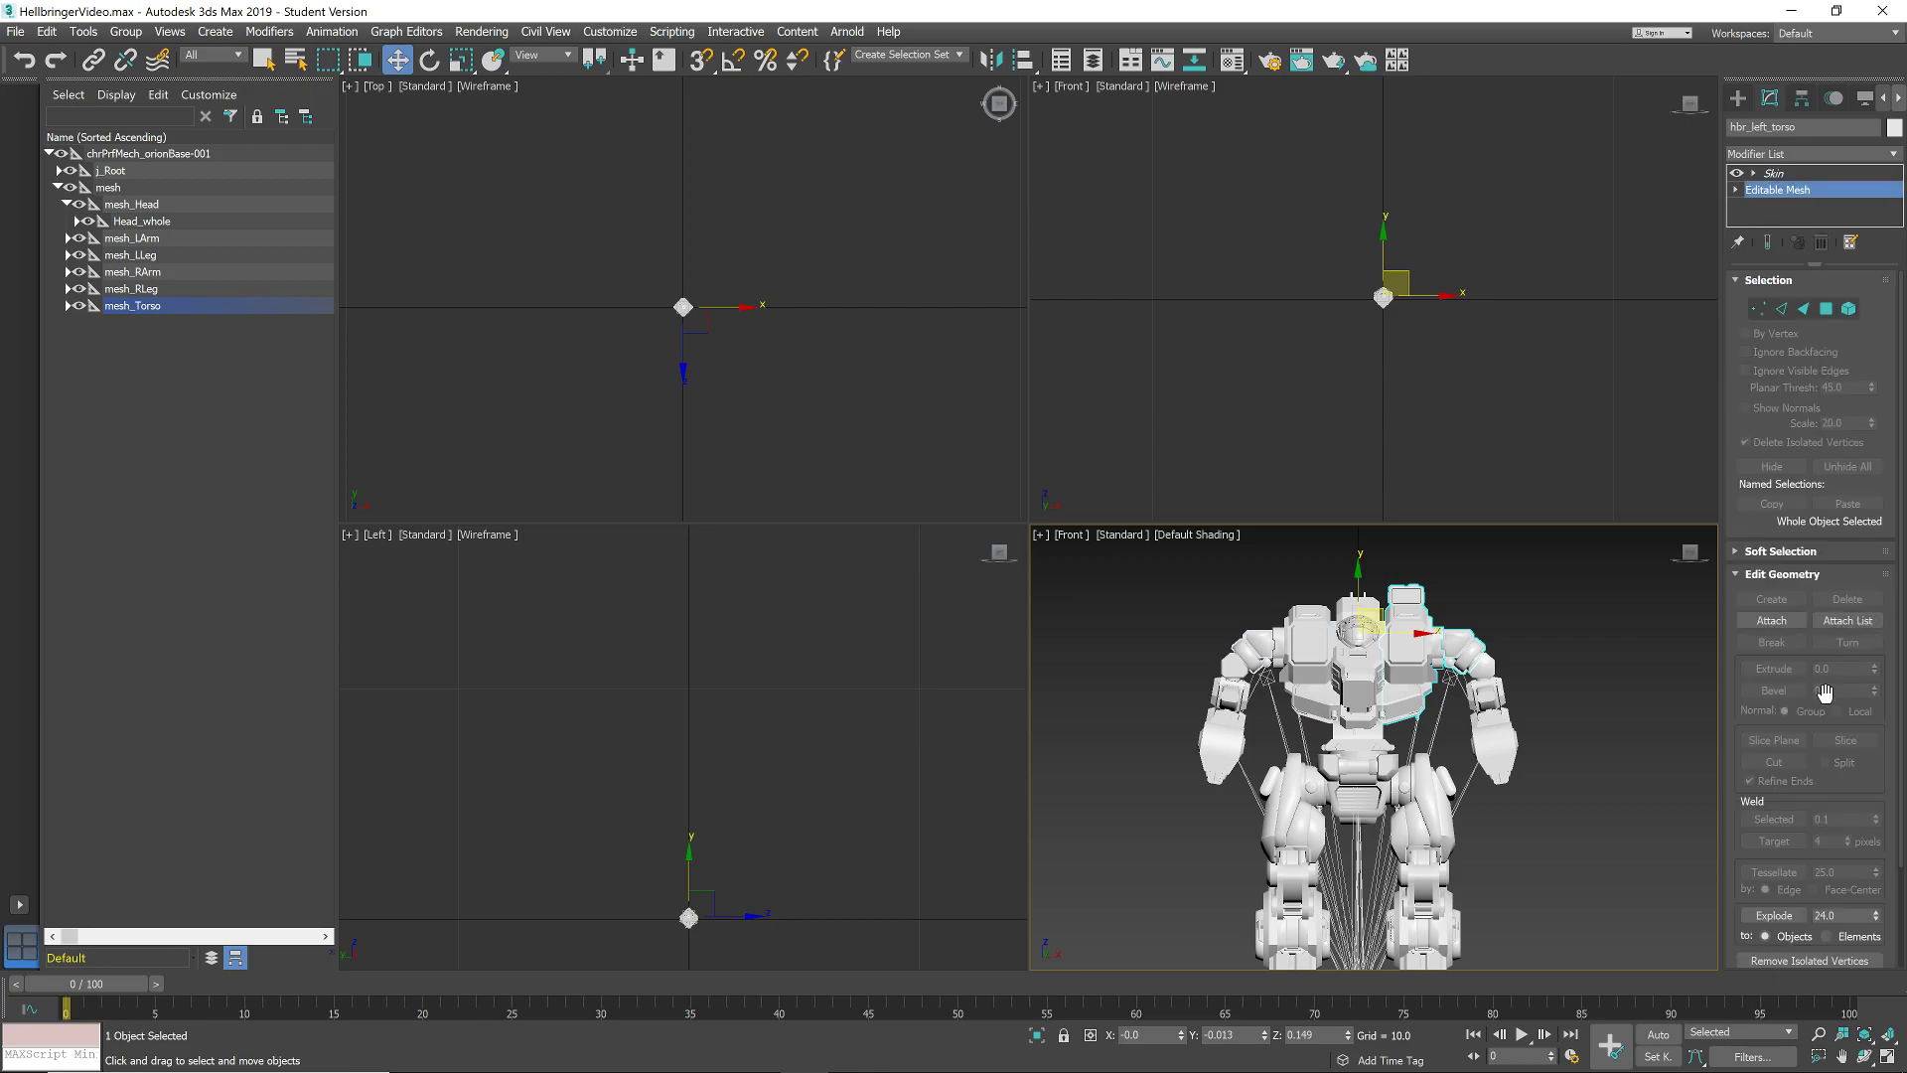
{"action": "left_click", "coordinate": [1784, 621]}
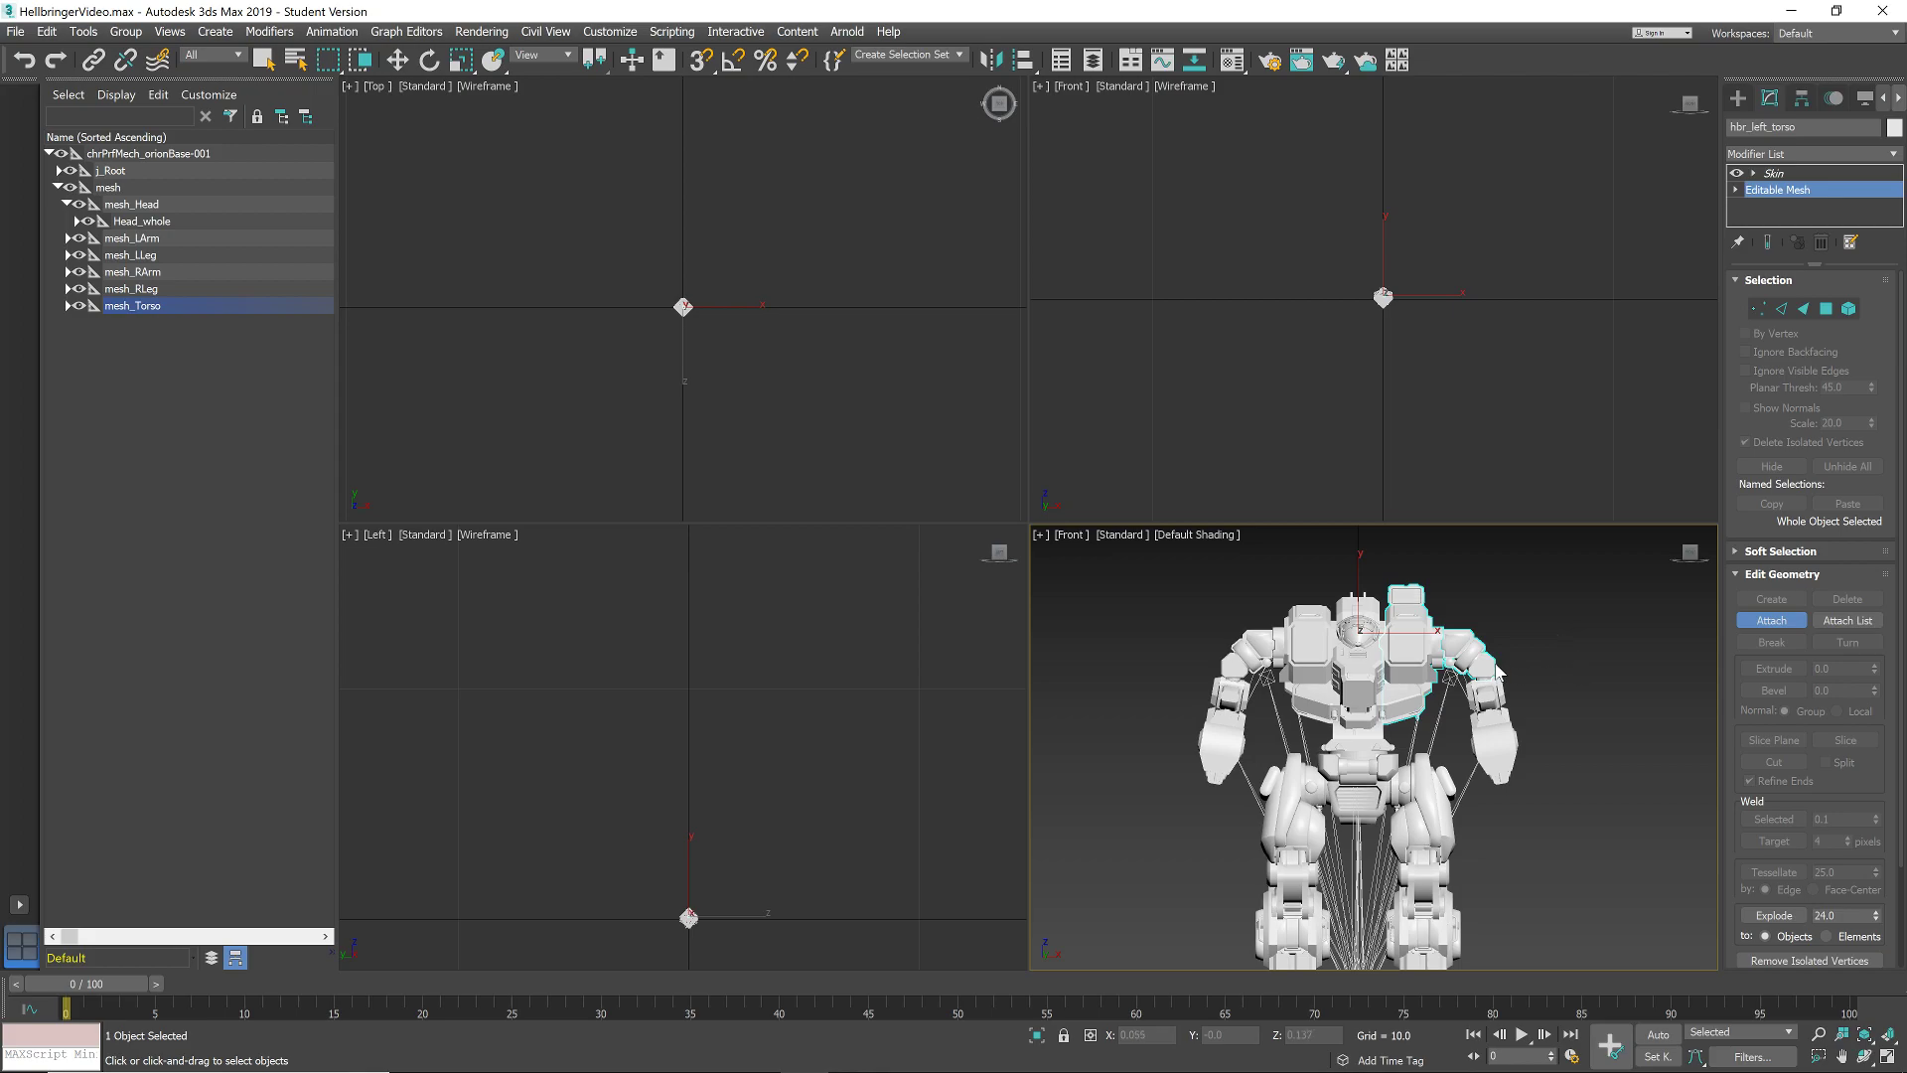
{"action": "left_click", "coordinate": [1778, 625]}
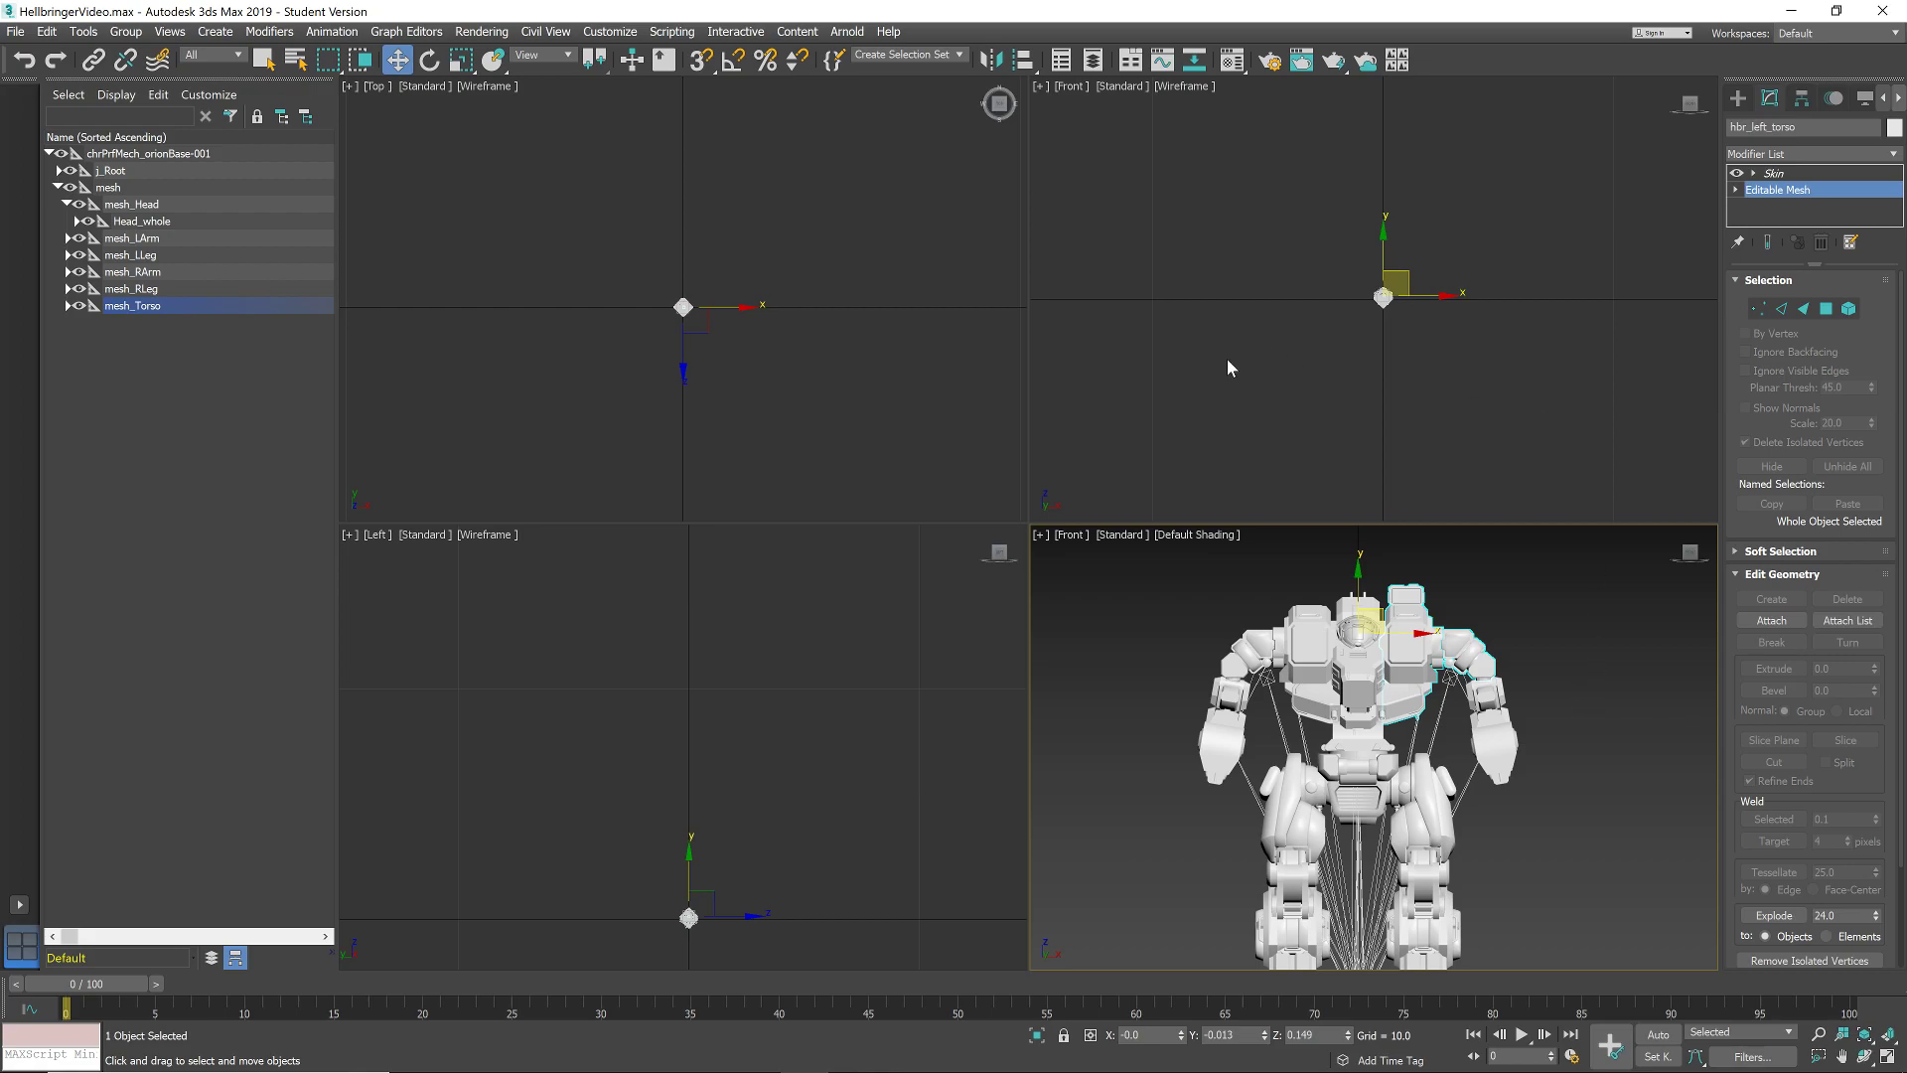
- Select the Torso selection set and turn off Always Deform in the Skin modifier's advanced parameters
{"action": "left_click", "coordinate": [956, 58]}
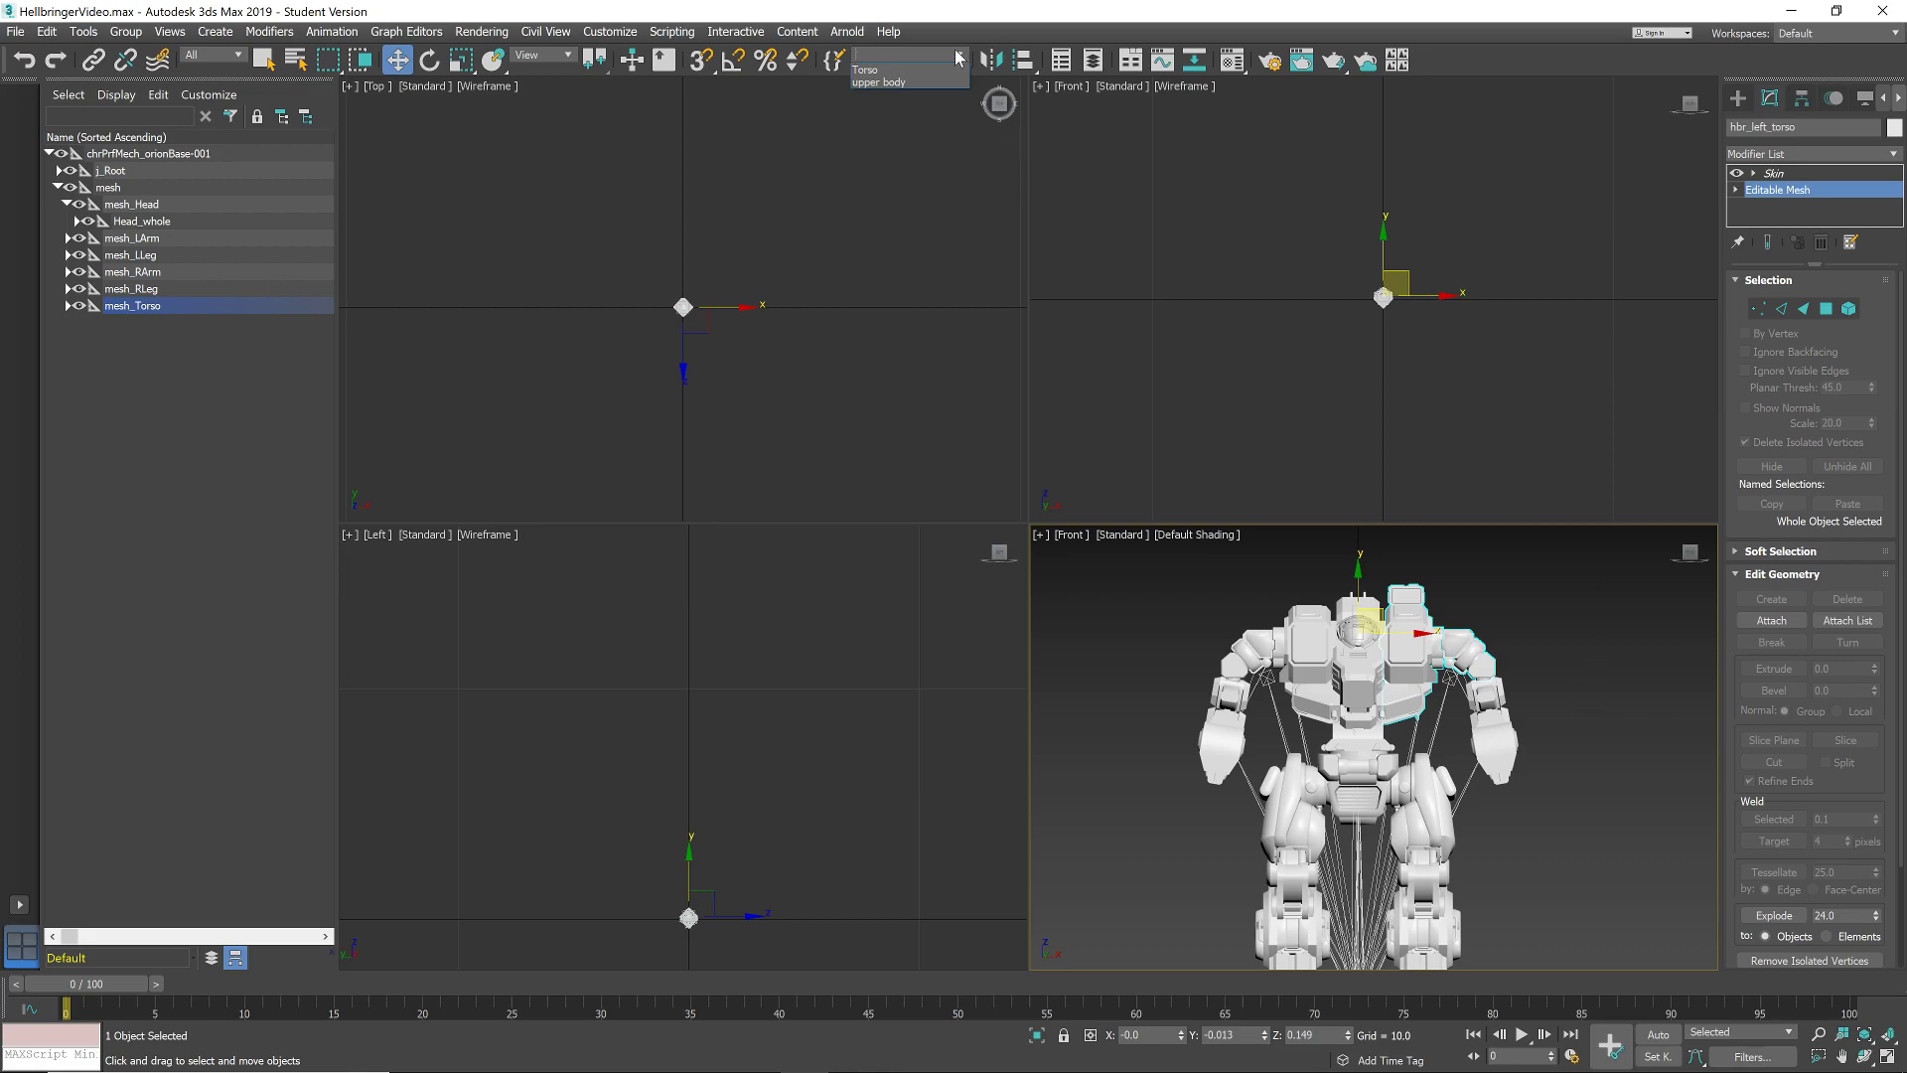
{"action": "left_click", "coordinate": [867, 70]}
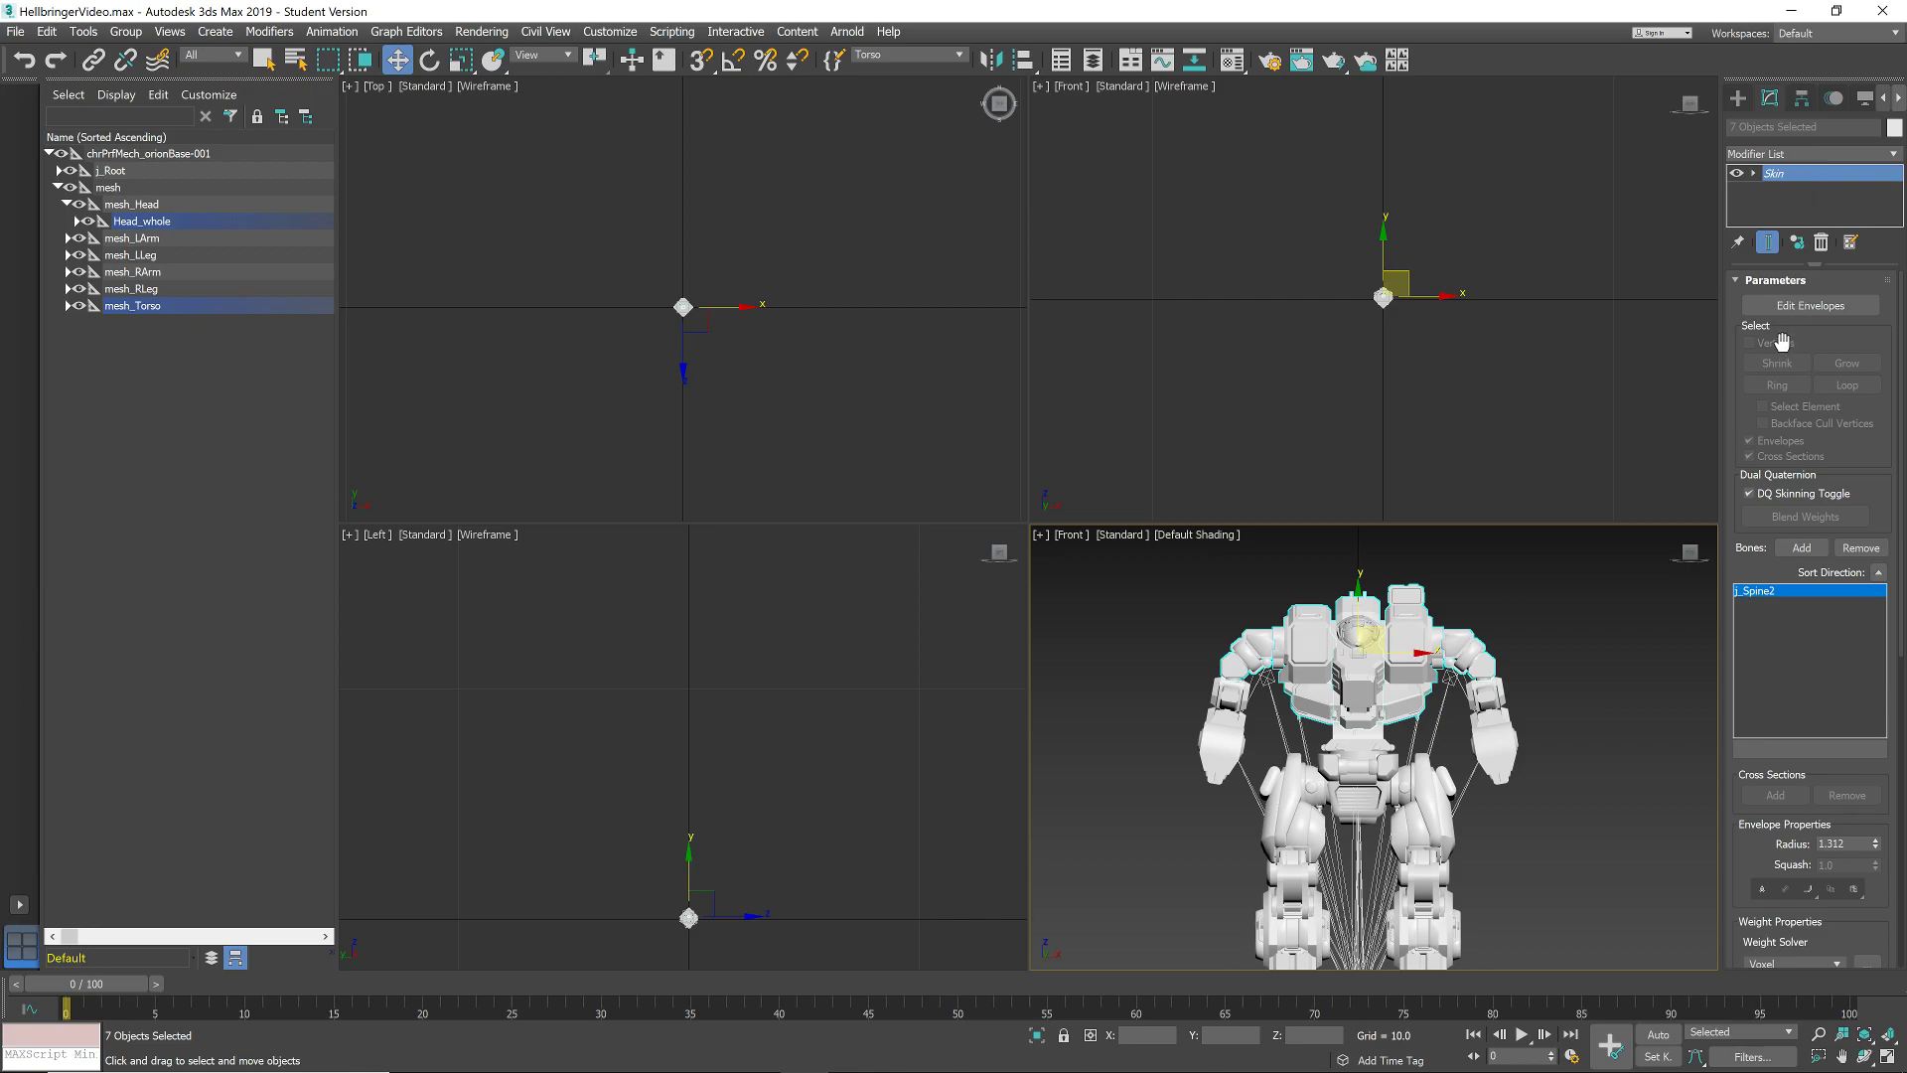
{"action": "left_click", "coordinate": [1734, 282]}
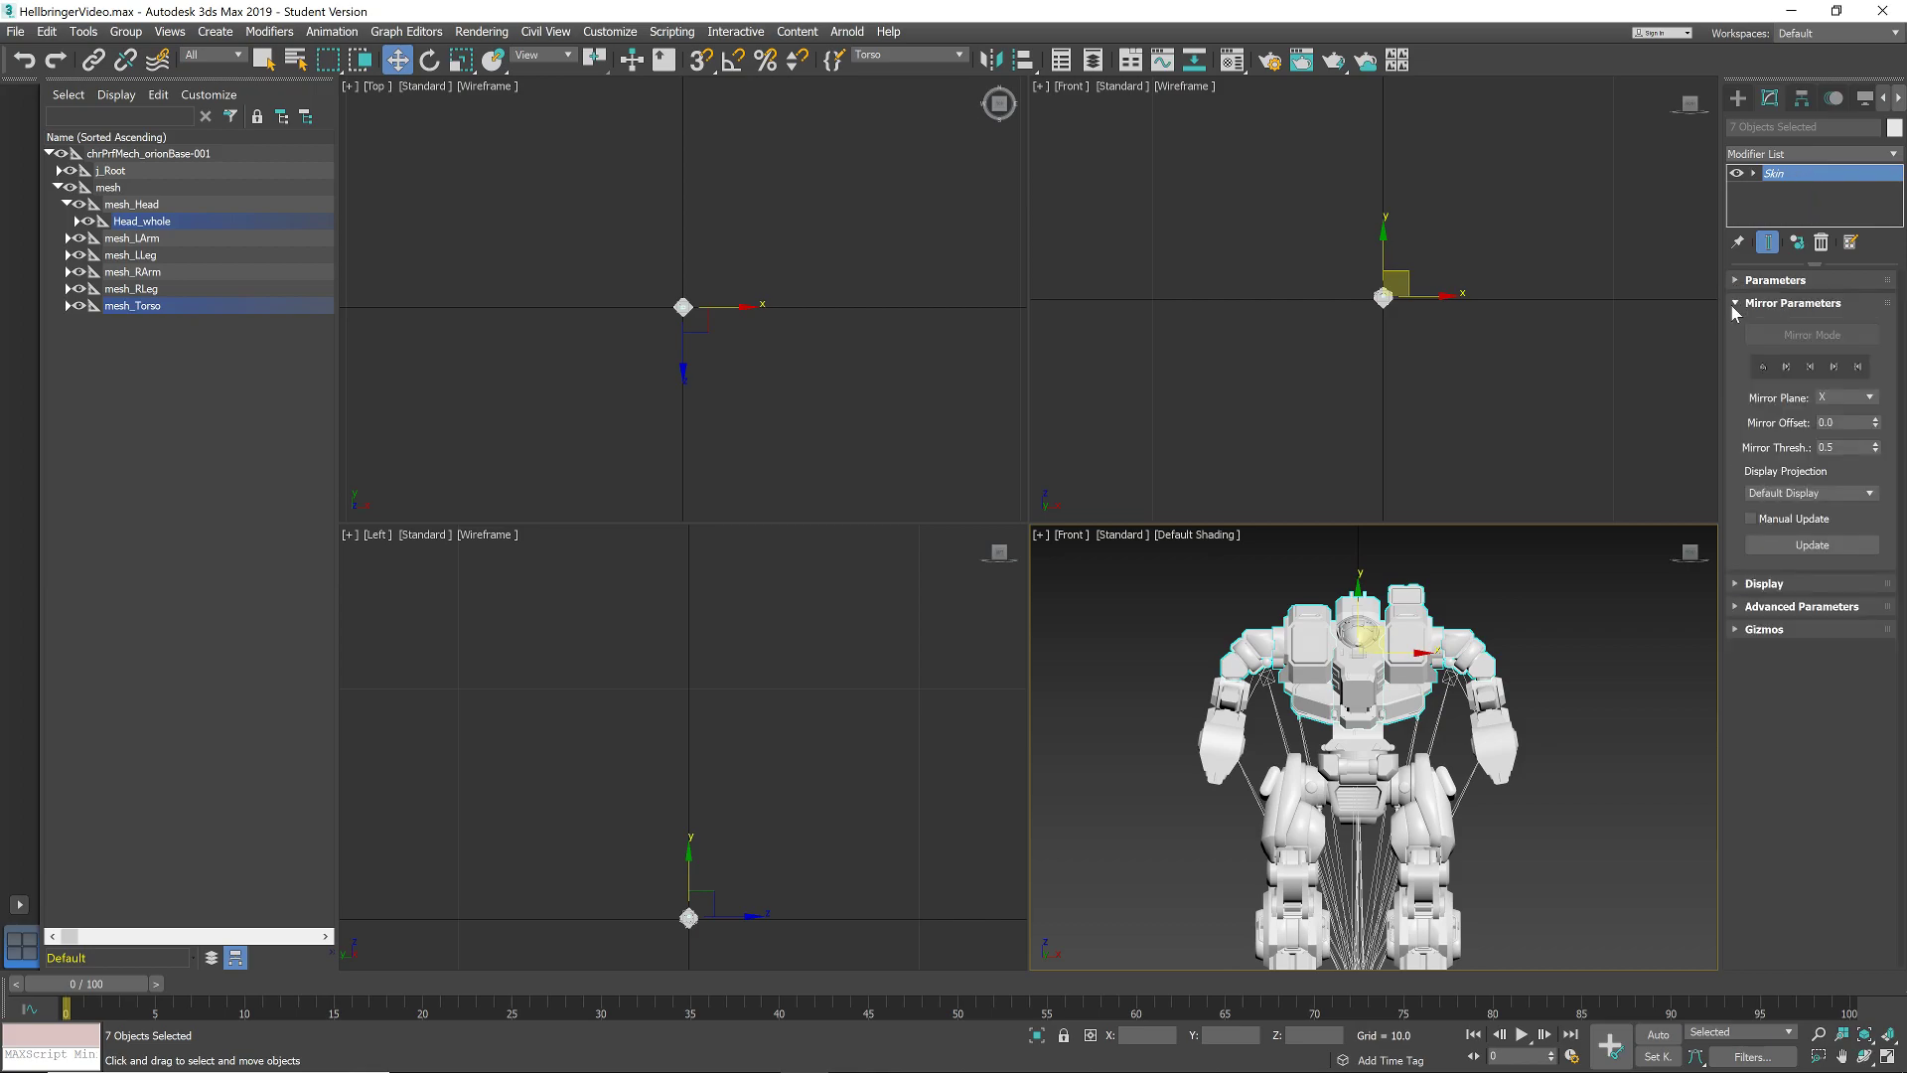
{"action": "left_click", "coordinate": [1734, 304]}
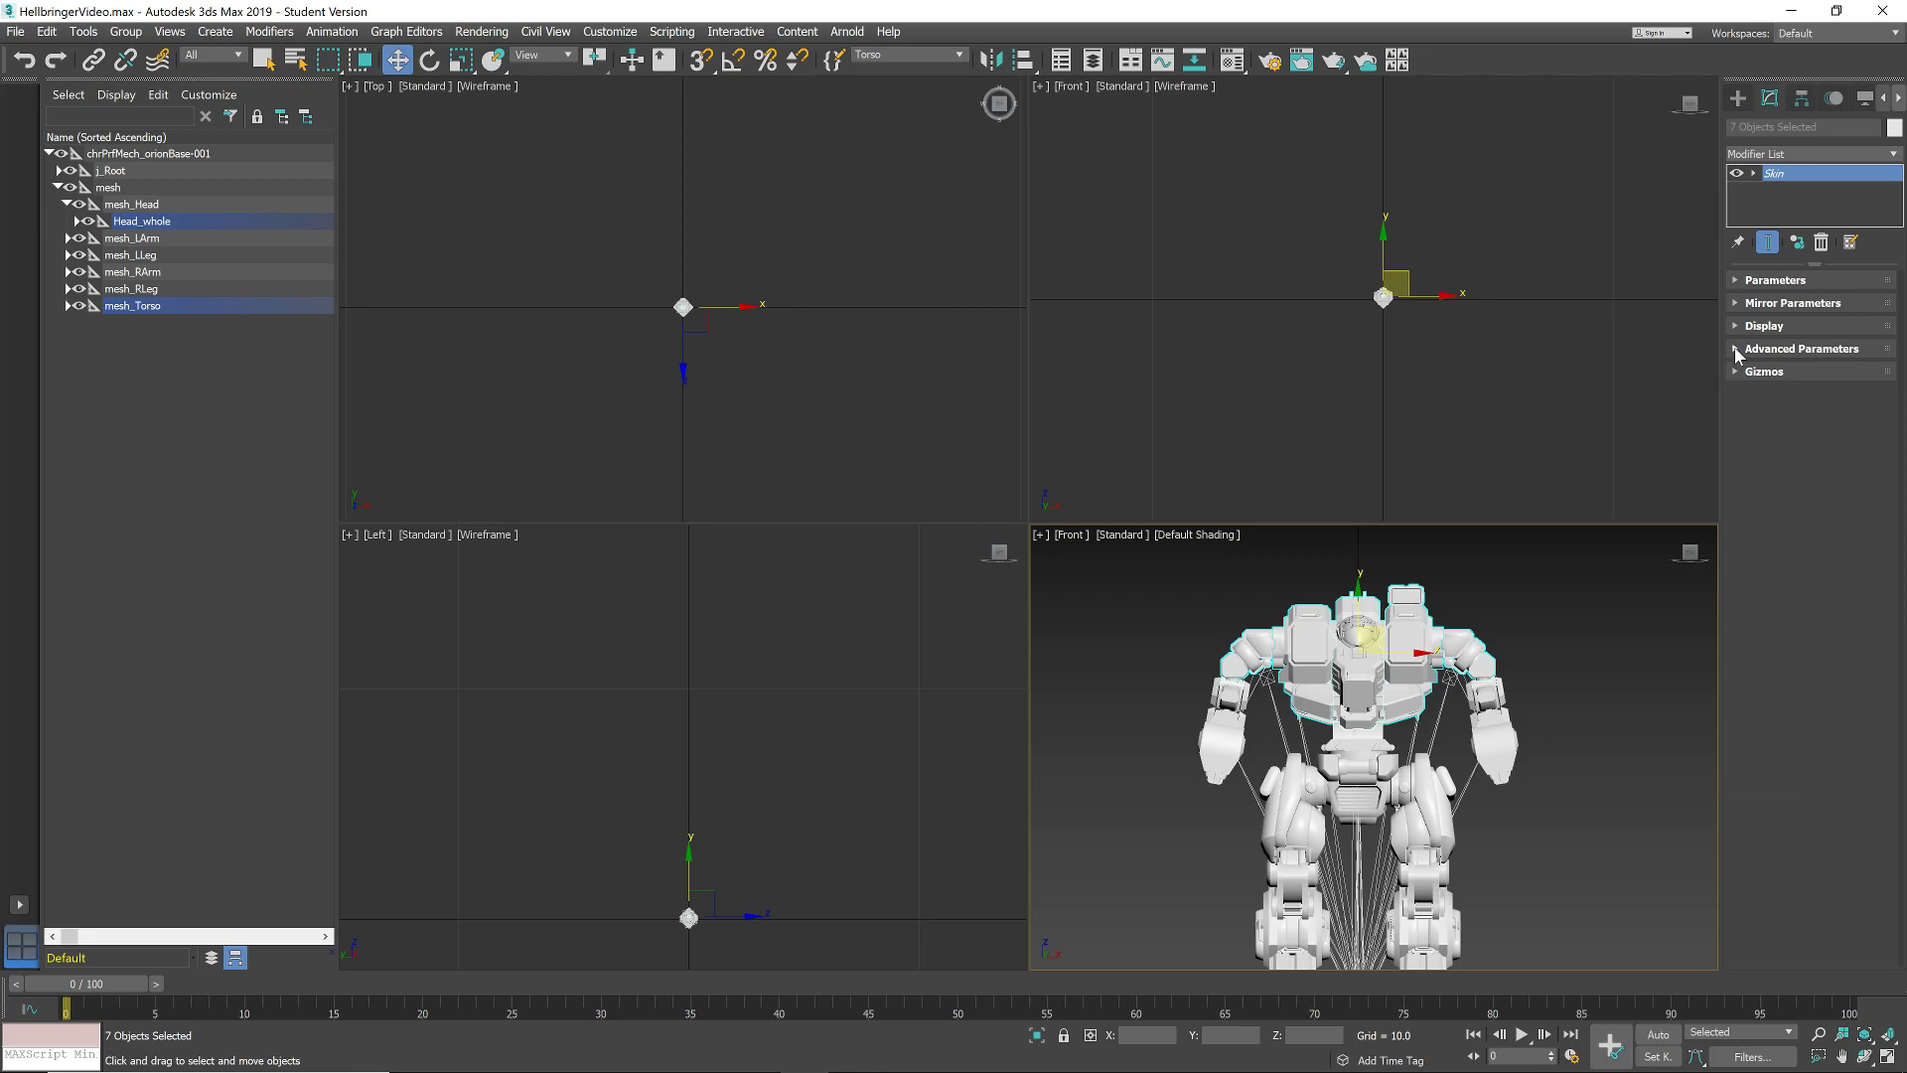
{"action": "left_click", "coordinate": [1735, 350]}
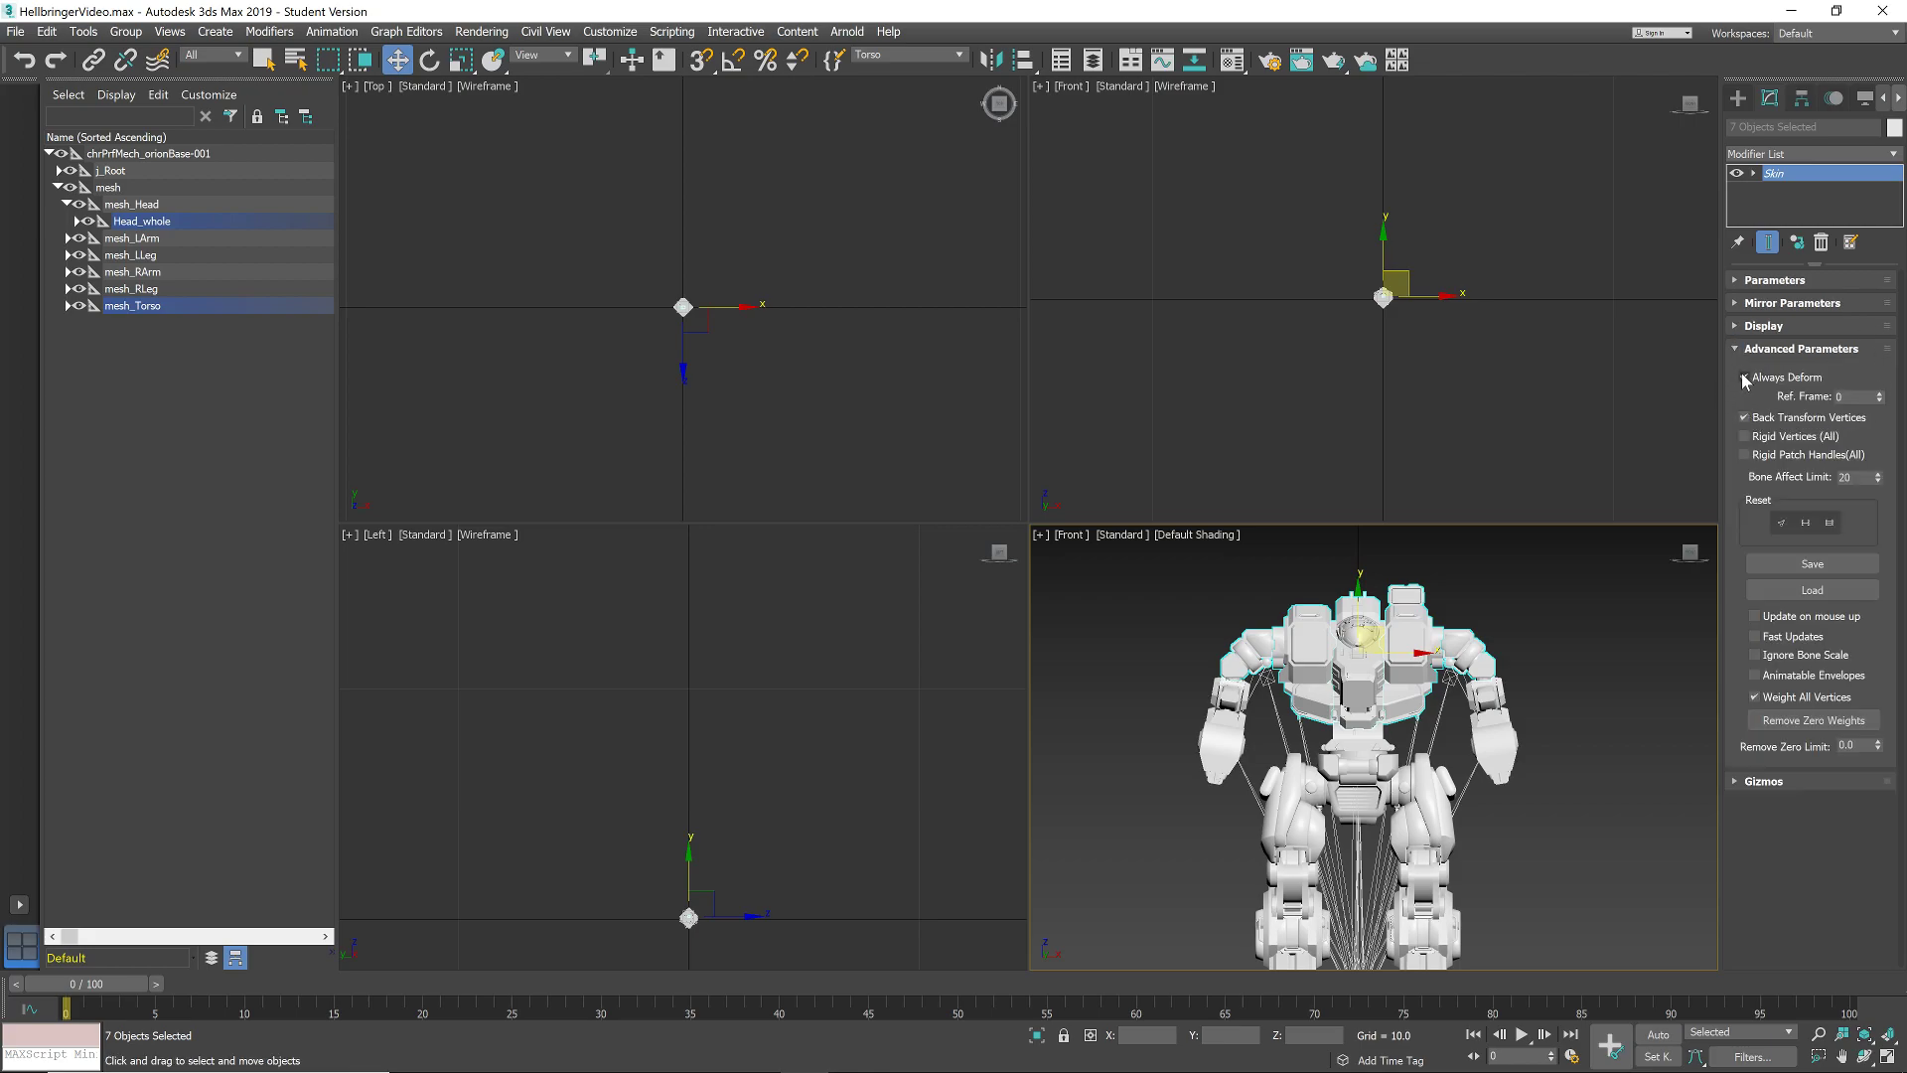
{"action": "left_click", "coordinate": [1746, 378]}
- Expand the mesh_LArm and mesh_RArm hierarchies down to the hbr forearm and upper arm meshes
{"action": "left_click", "coordinate": [66, 239]}
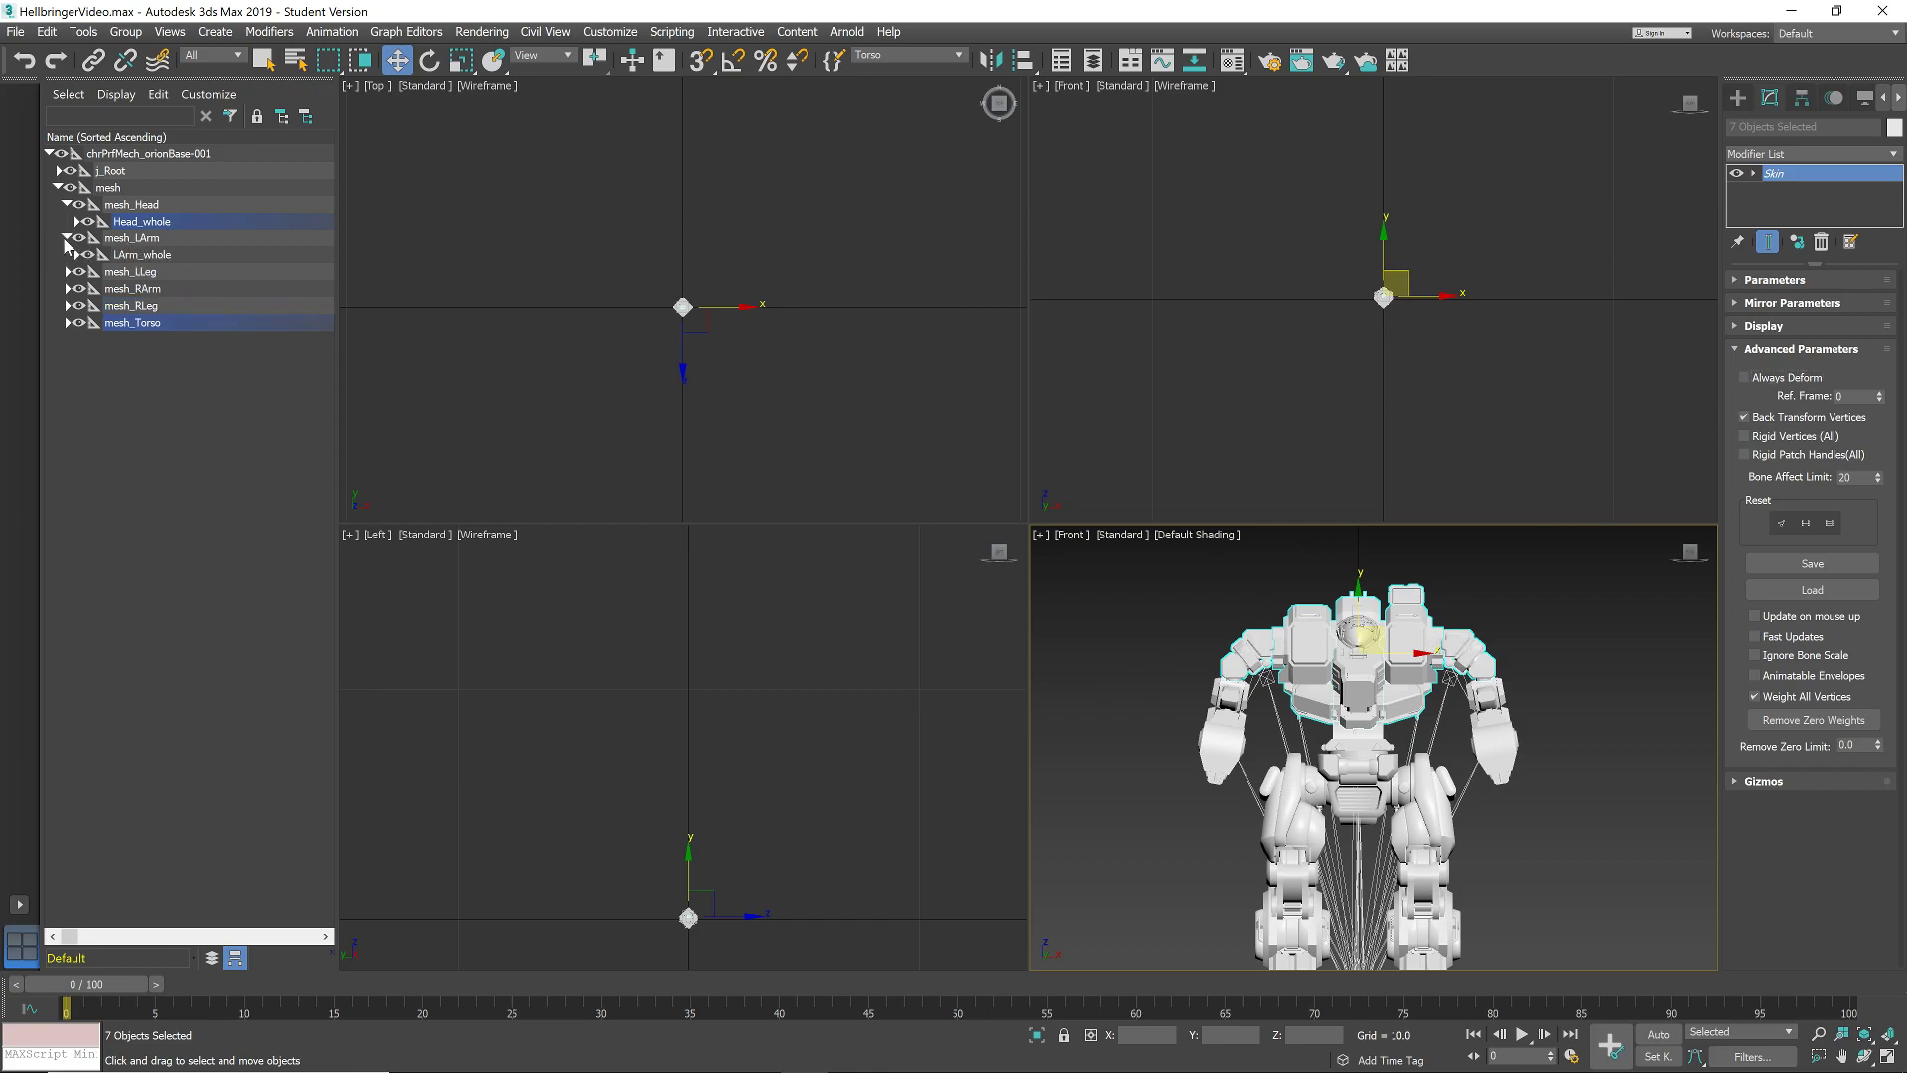
{"action": "left_click", "coordinate": [76, 255]}
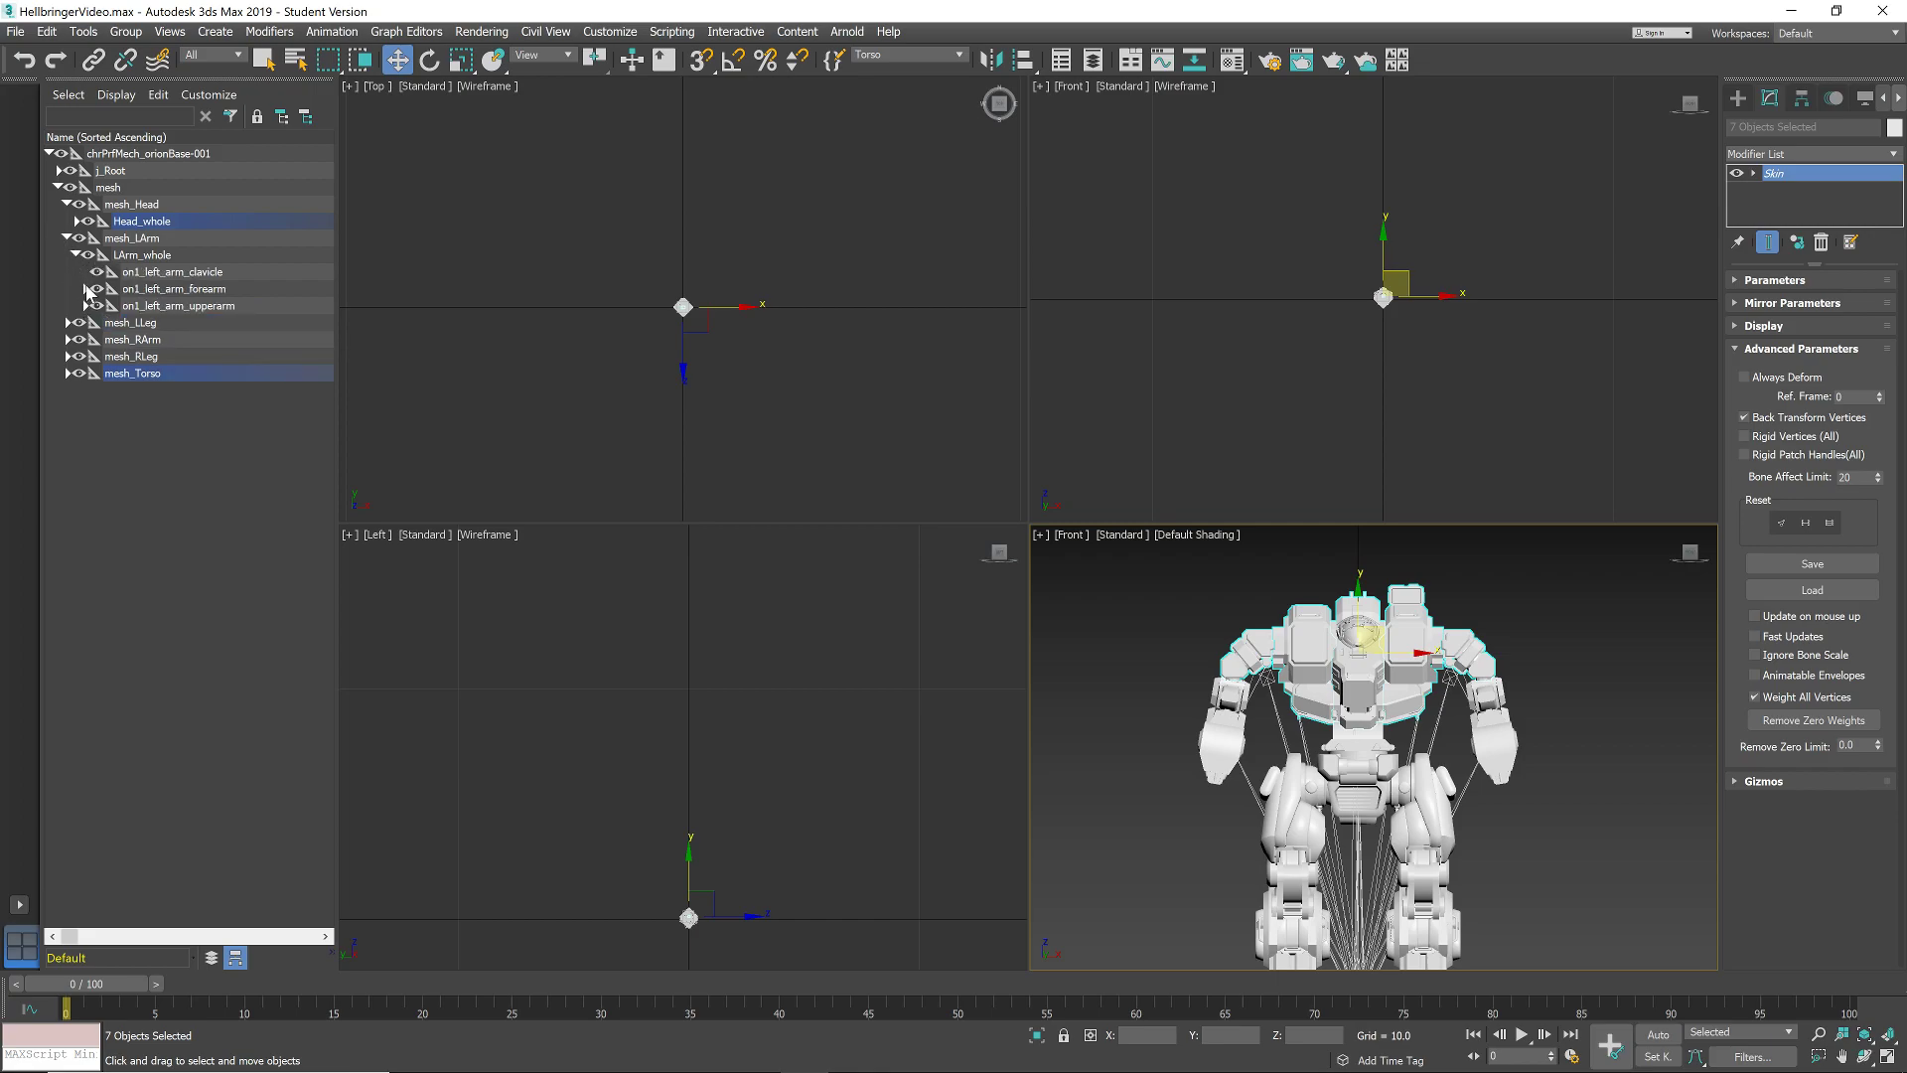
{"action": "left_click", "coordinate": [86, 289]}
{"action": "left_click", "coordinate": [86, 323]}
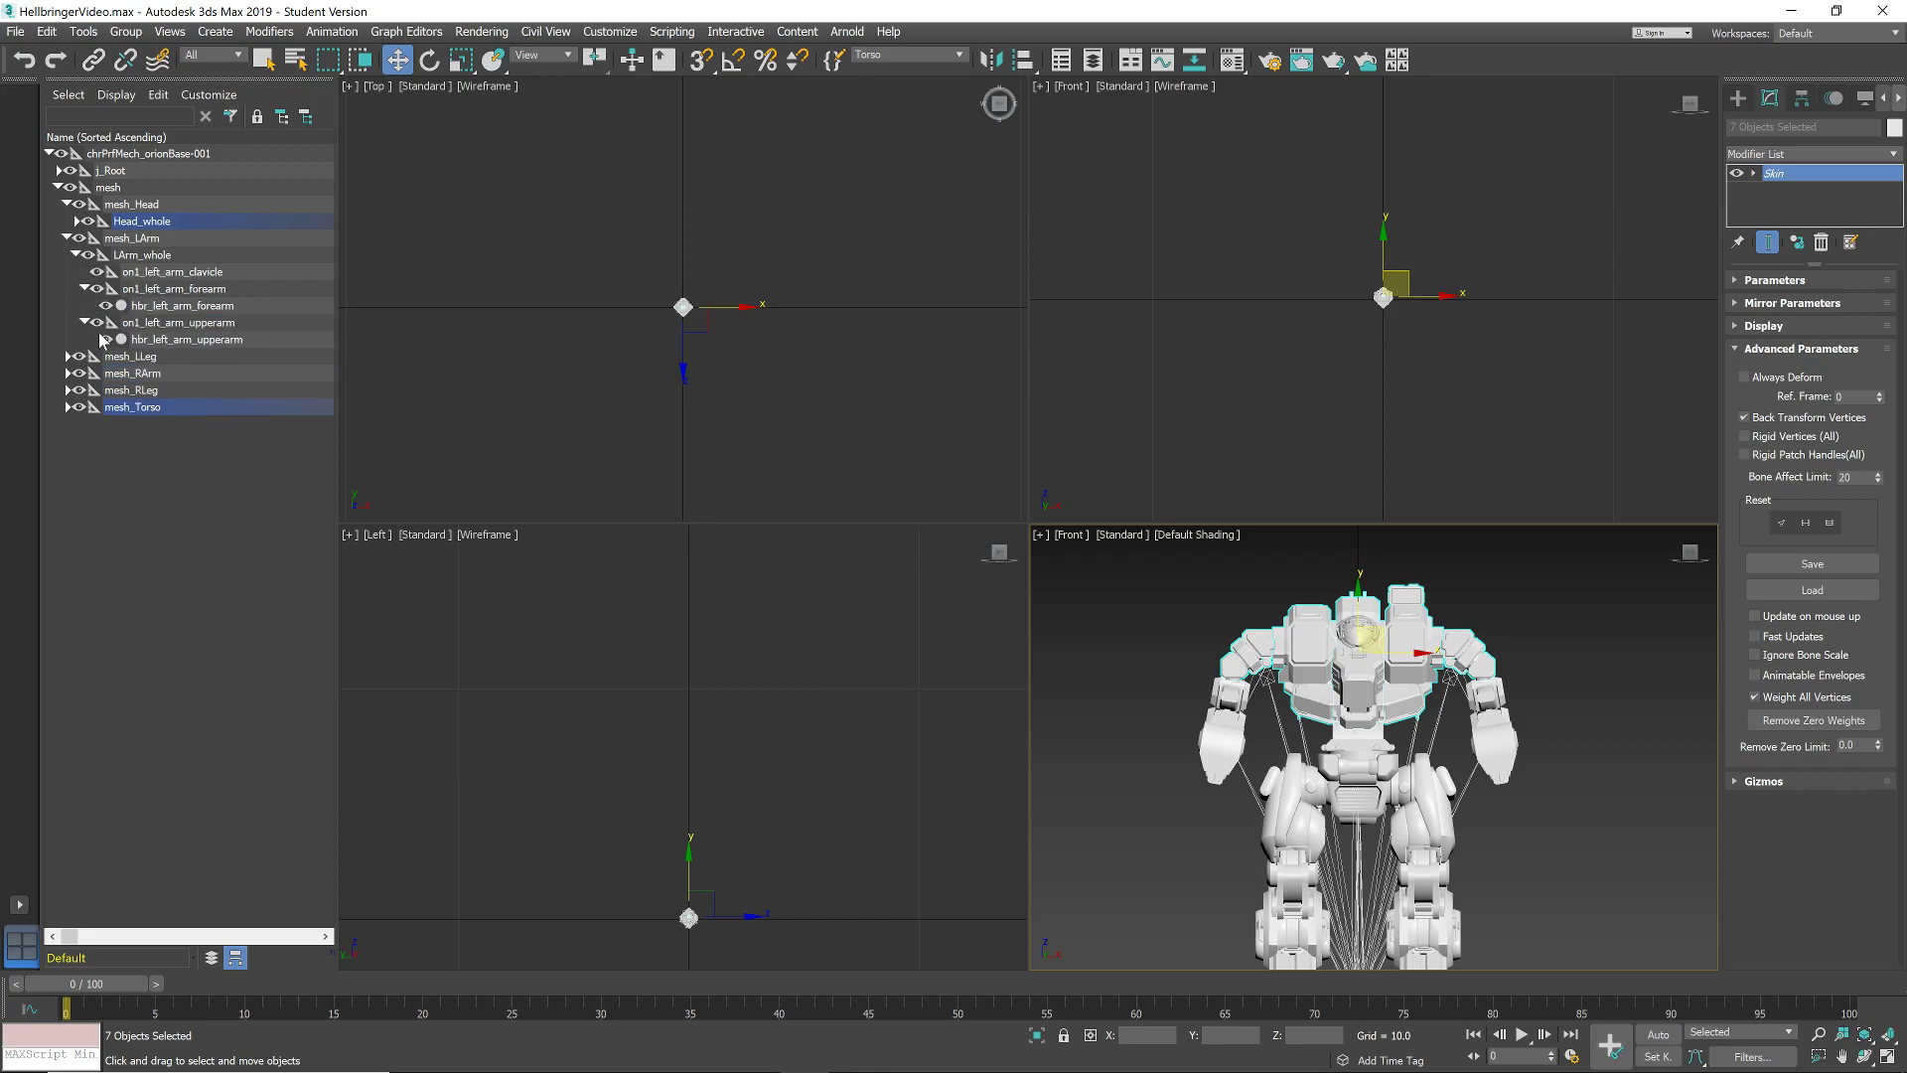
{"action": "left_click", "coordinate": [67, 374]}
{"action": "left_click", "coordinate": [77, 390]}
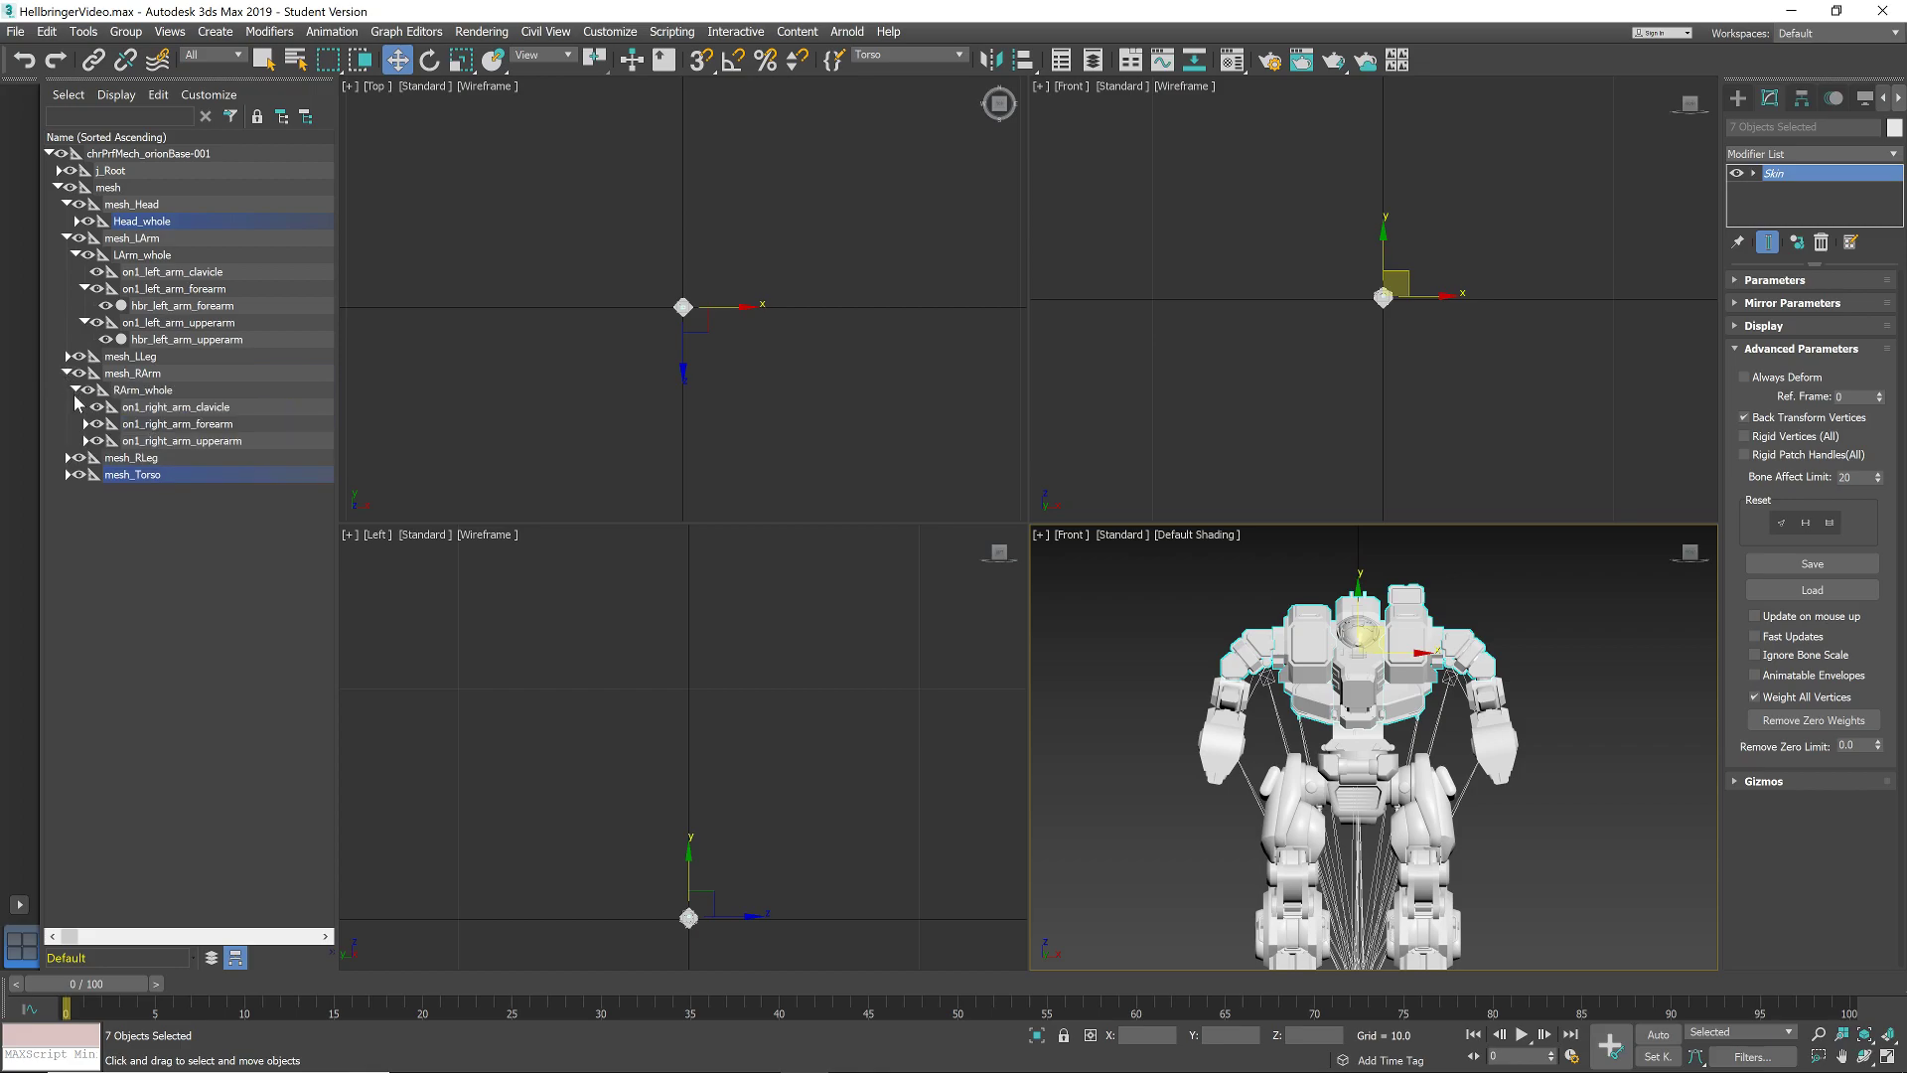
{"action": "left_click", "coordinate": [86, 424]}
{"action": "left_click", "coordinate": [83, 457]}
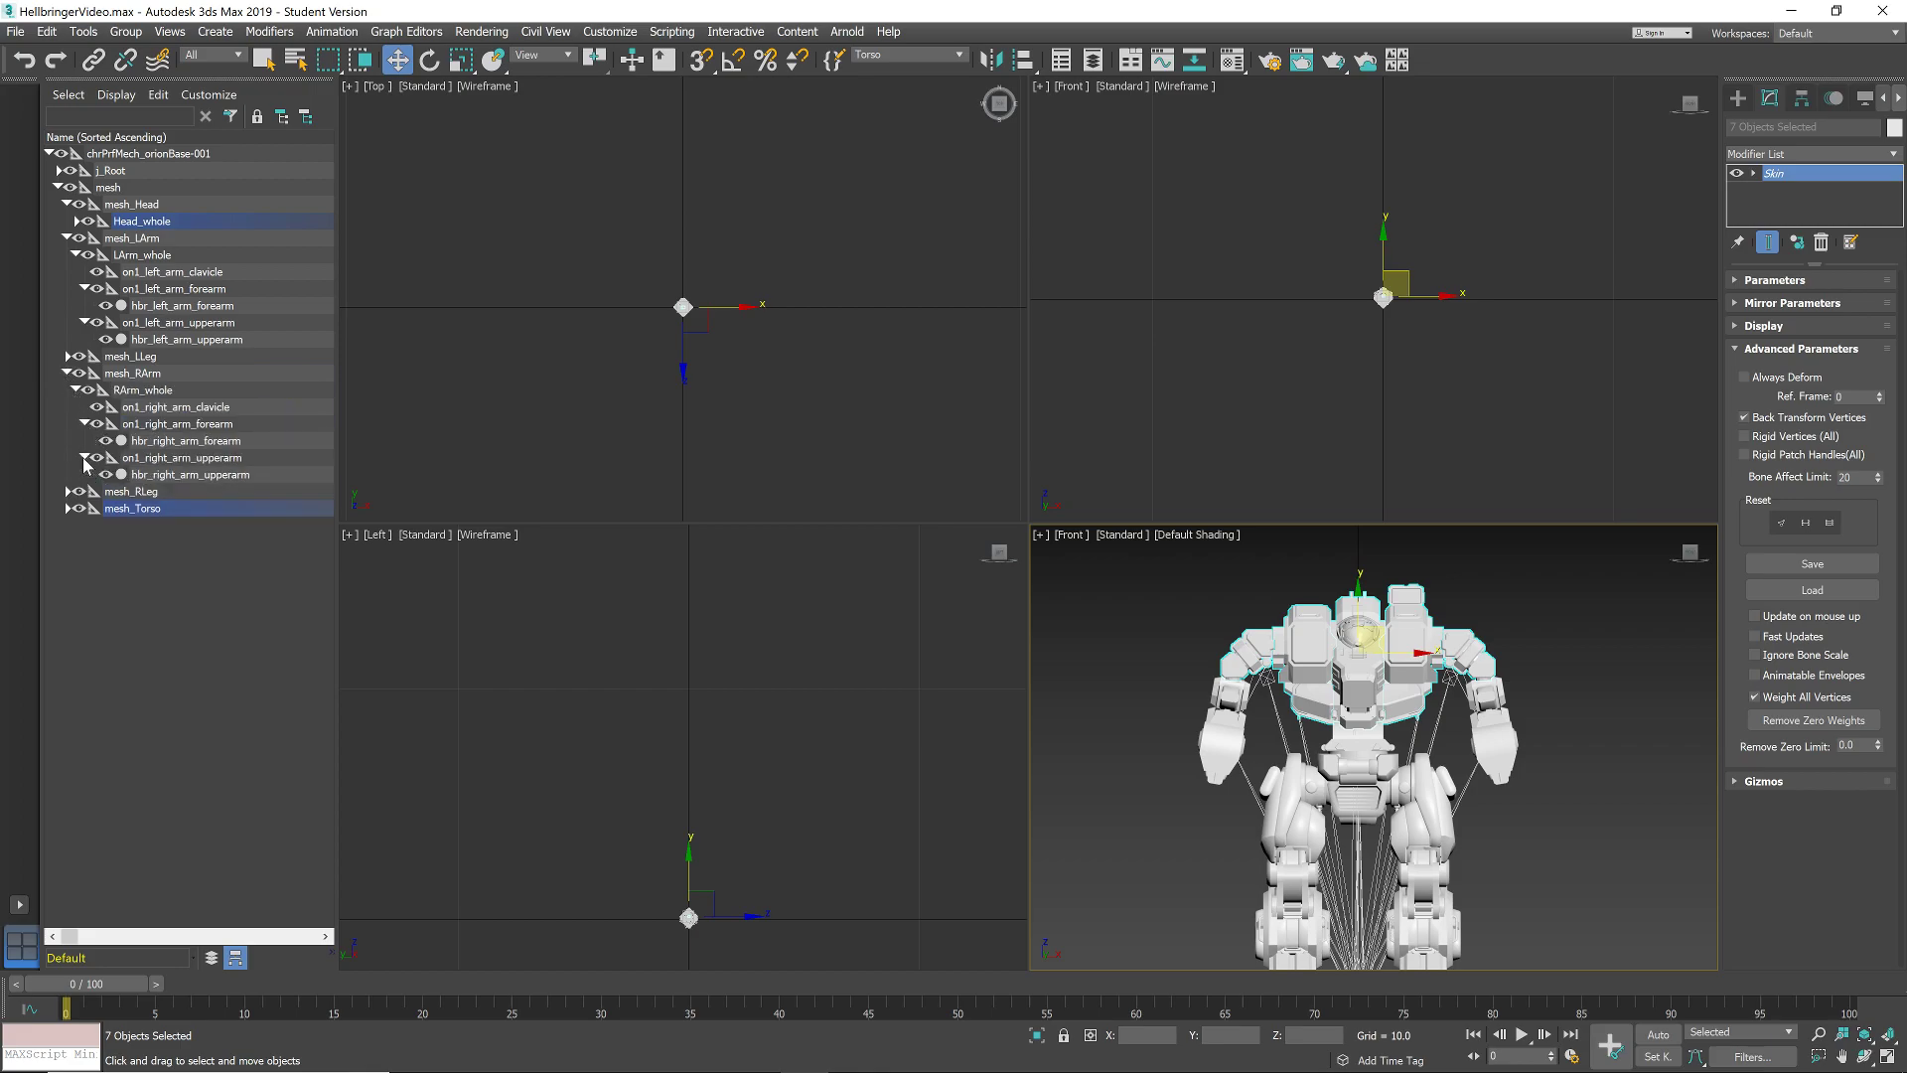
- Turn off Always Deform in the Skin modifier of the left and right hbr forearm and upper arm meshes
{"action": "left_click", "coordinate": [189, 306]}
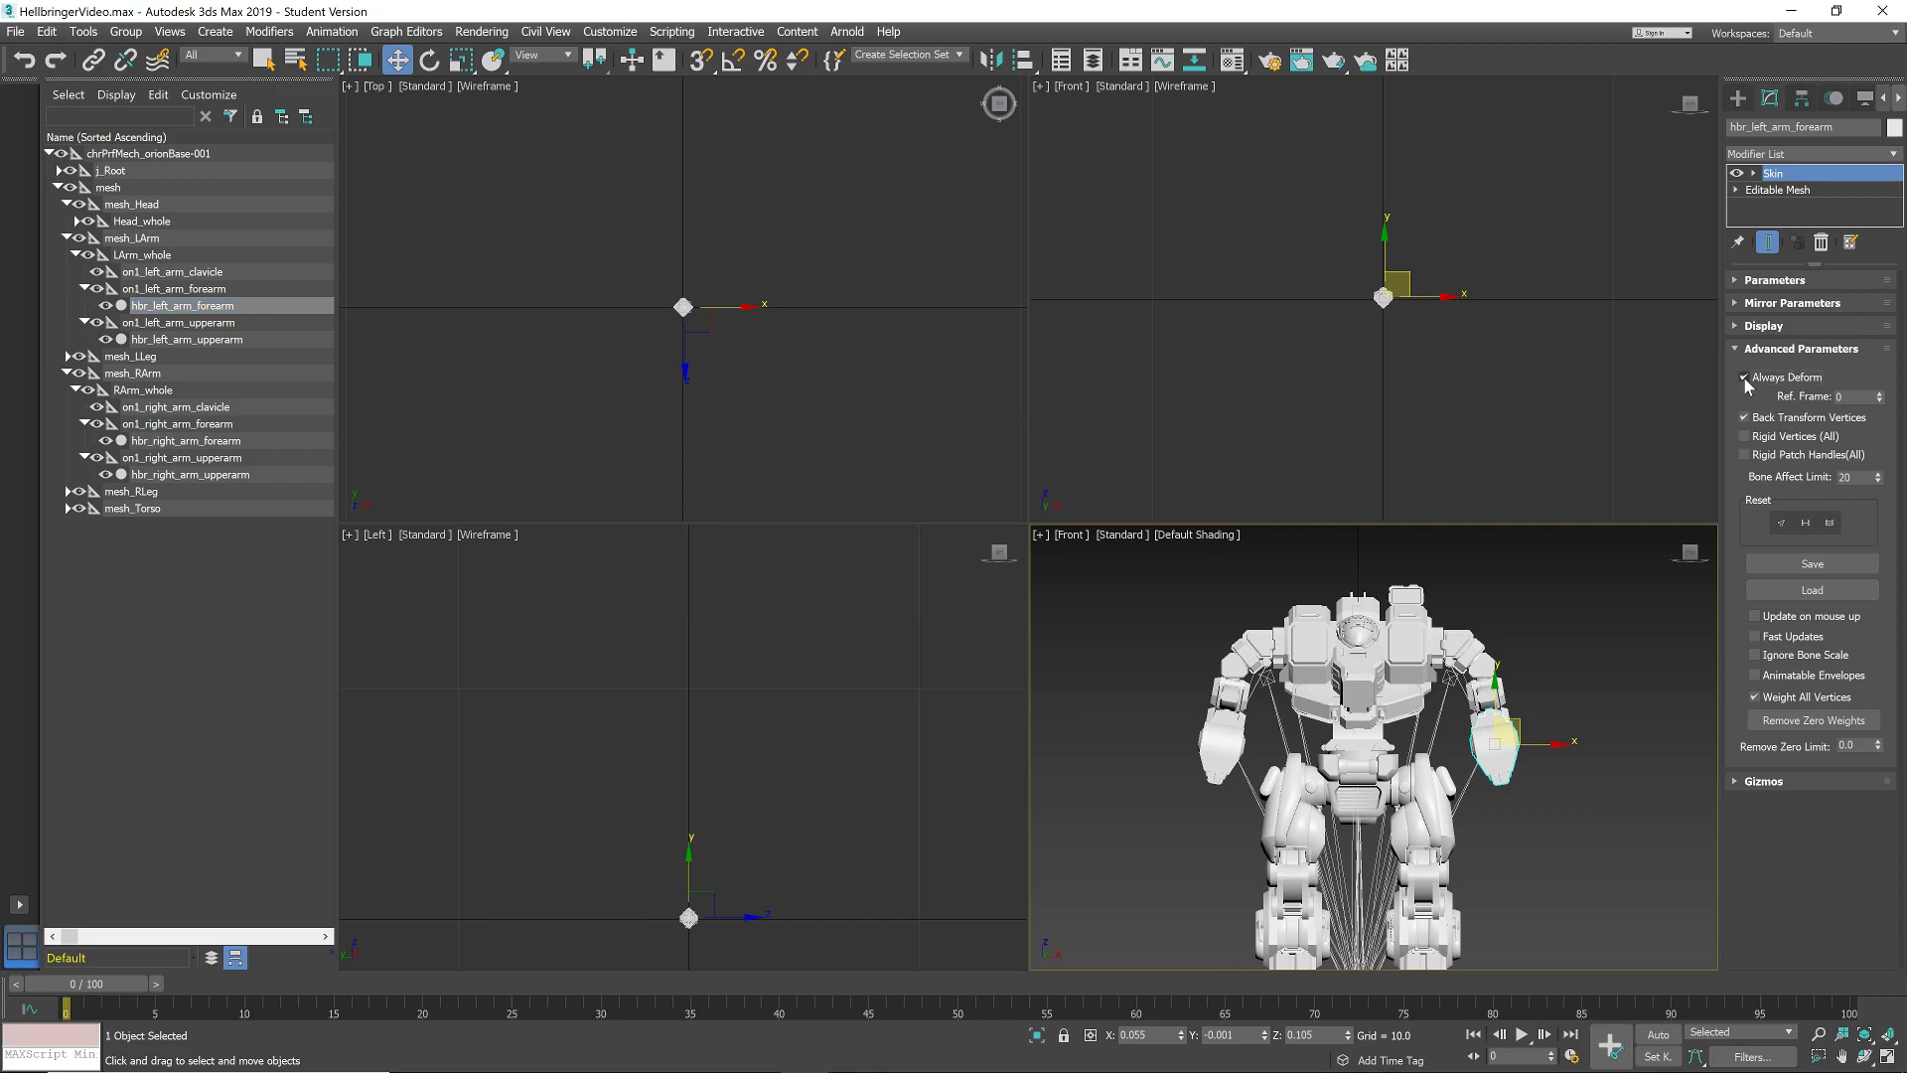
{"action": "left_click", "coordinate": [224, 339]}
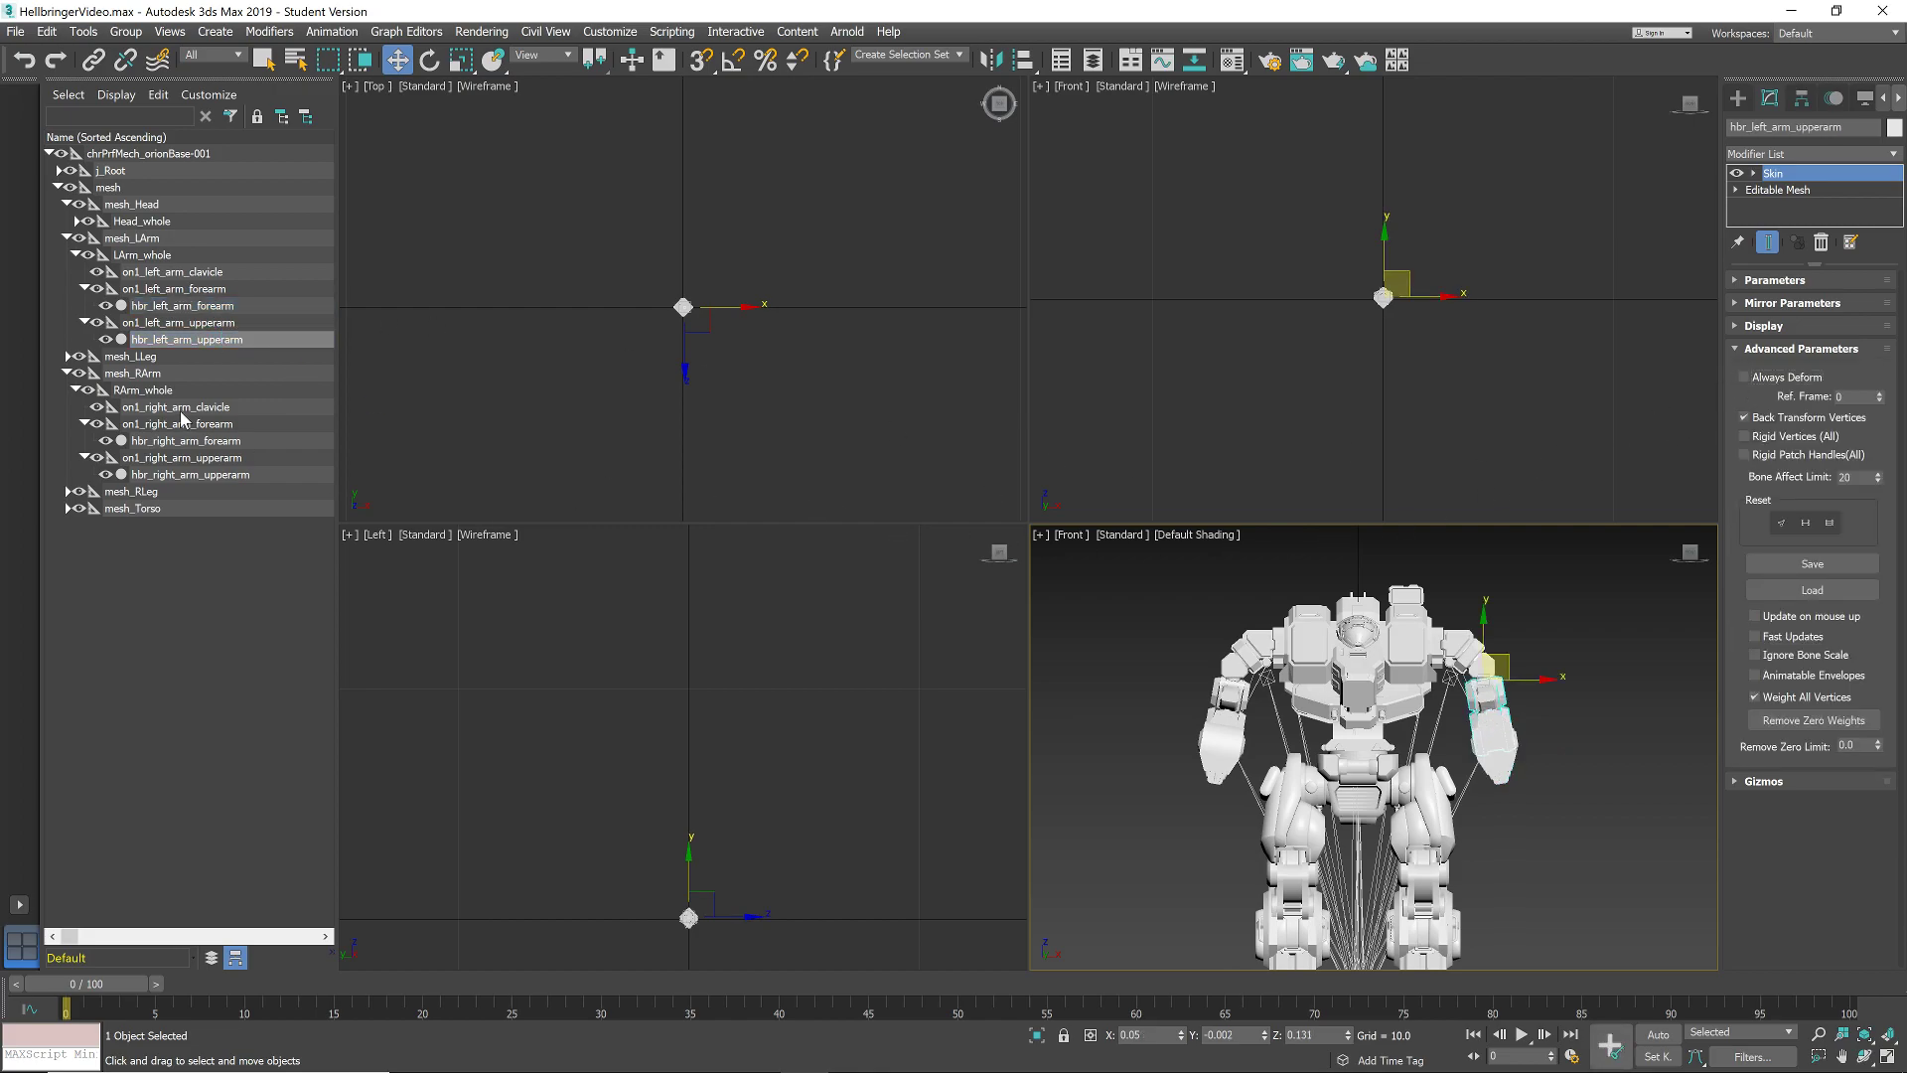
{"action": "left_click", "coordinate": [206, 441]}
{"action": "left_click", "coordinate": [1744, 377]}
{"action": "left_click", "coordinate": [182, 475]}
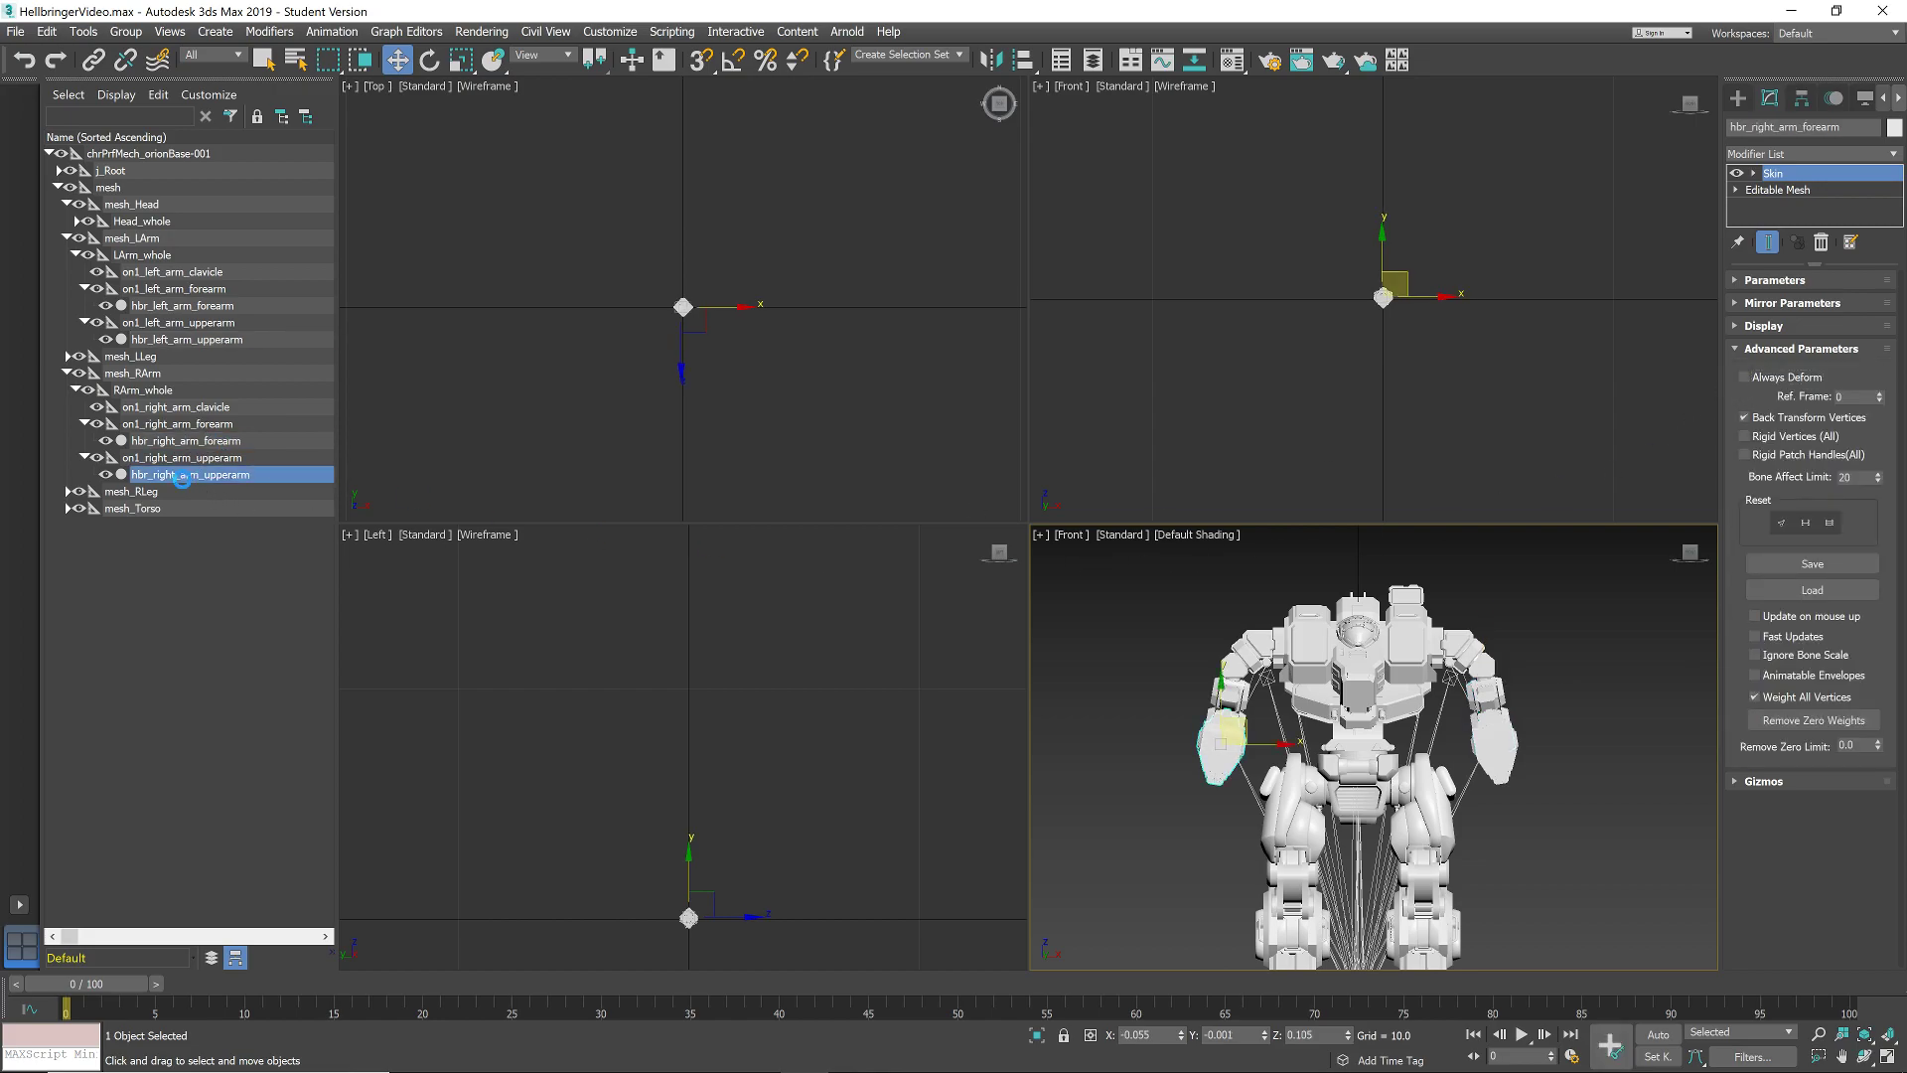
{"action": "left_click", "coordinate": [1745, 378]}
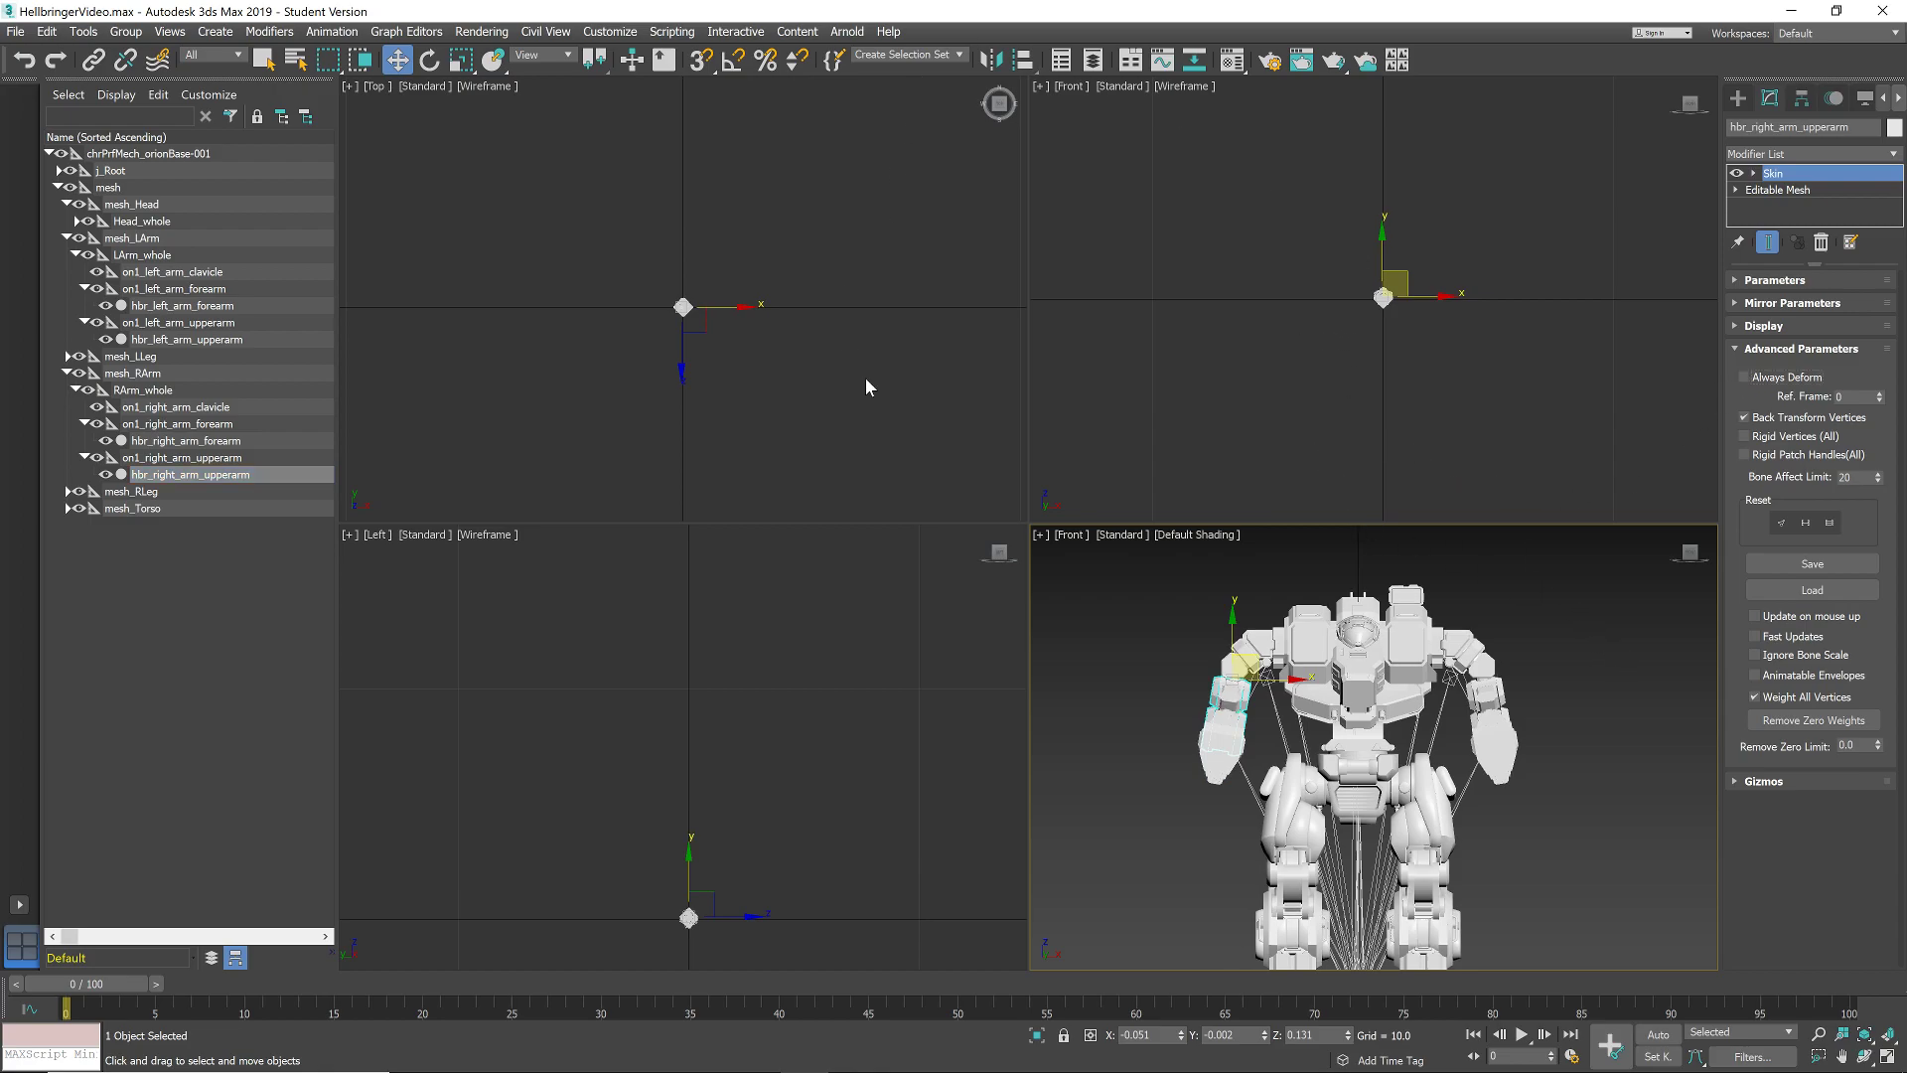
- Select all torso and arm meshes through the upper body selection set
{"action": "left_click", "coordinate": [959, 56]}
{"action": "left_click", "coordinate": [904, 82]}
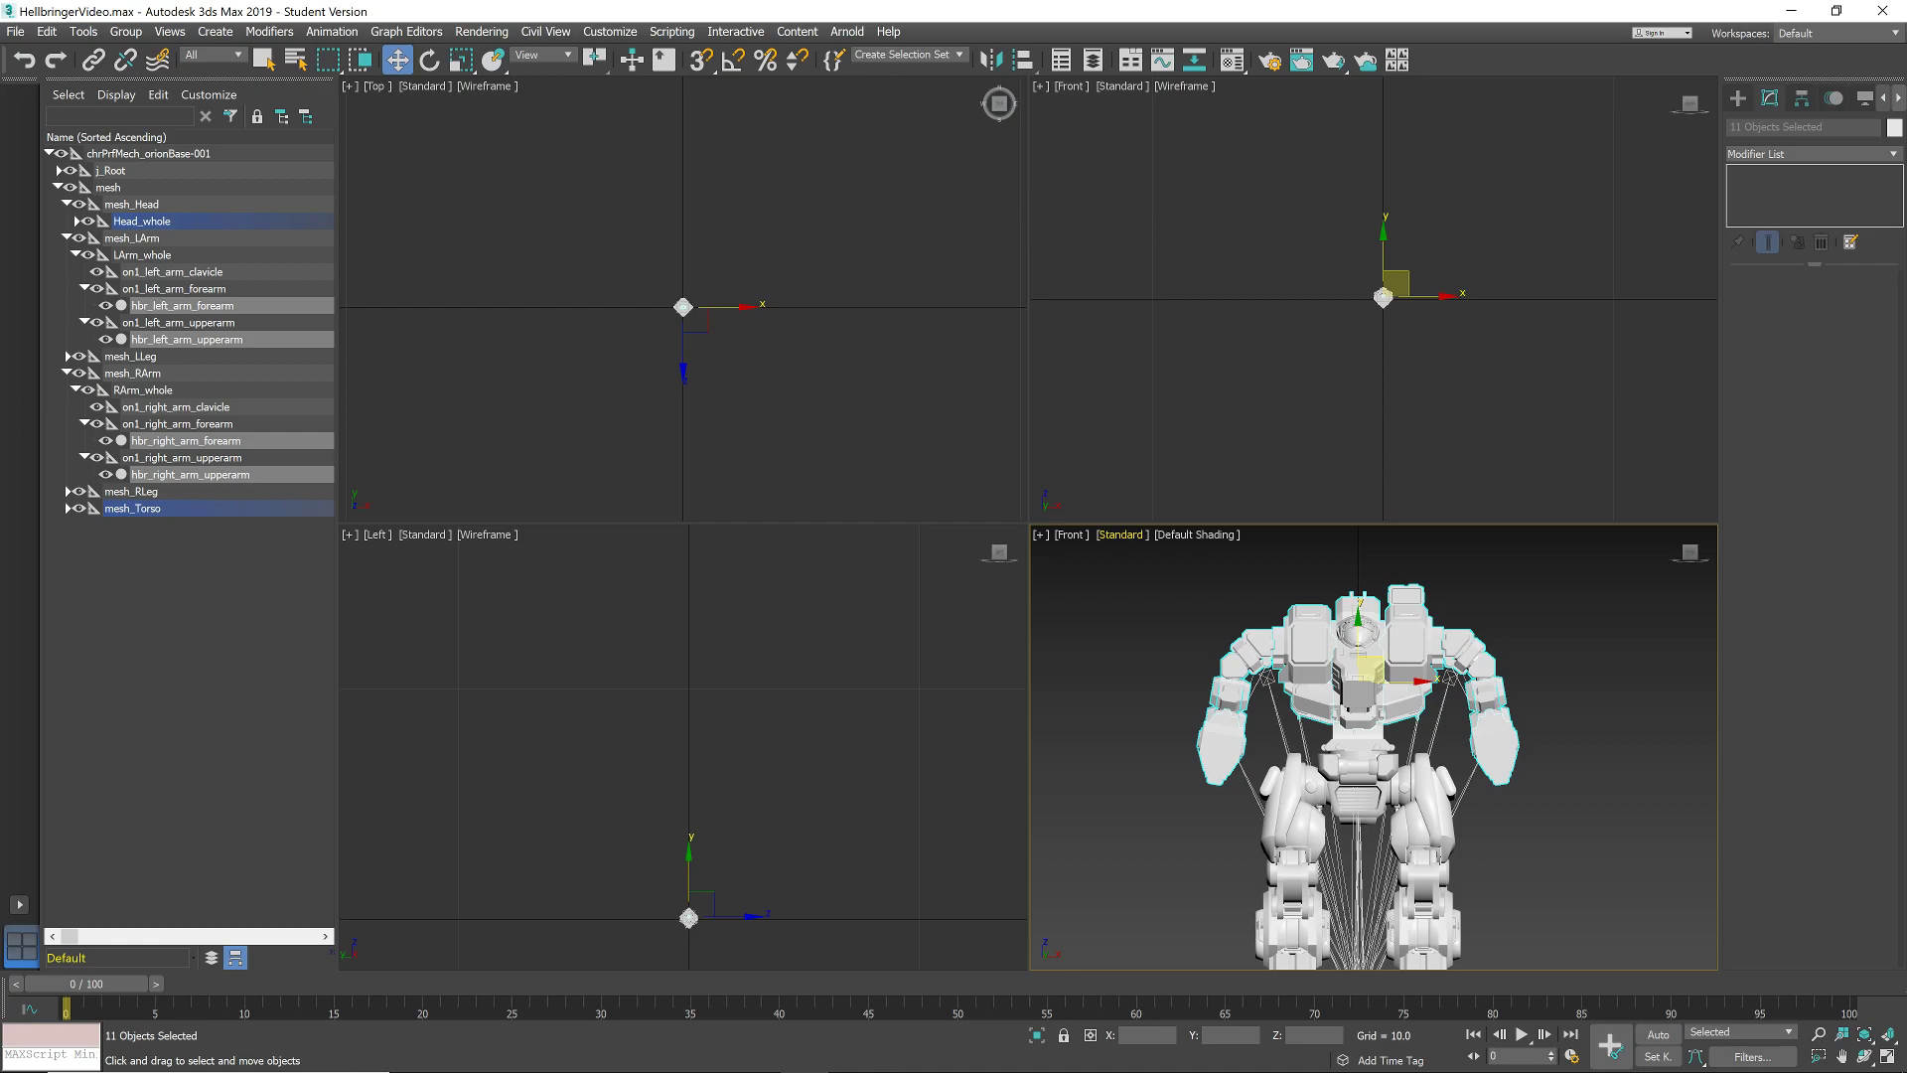
- Select the Torso selection set and examine which meshes belong to the Torso and upper body named selection sets
{"action": "left_click", "coordinate": [912, 61]}
{"action": "left_click", "coordinate": [962, 60]}
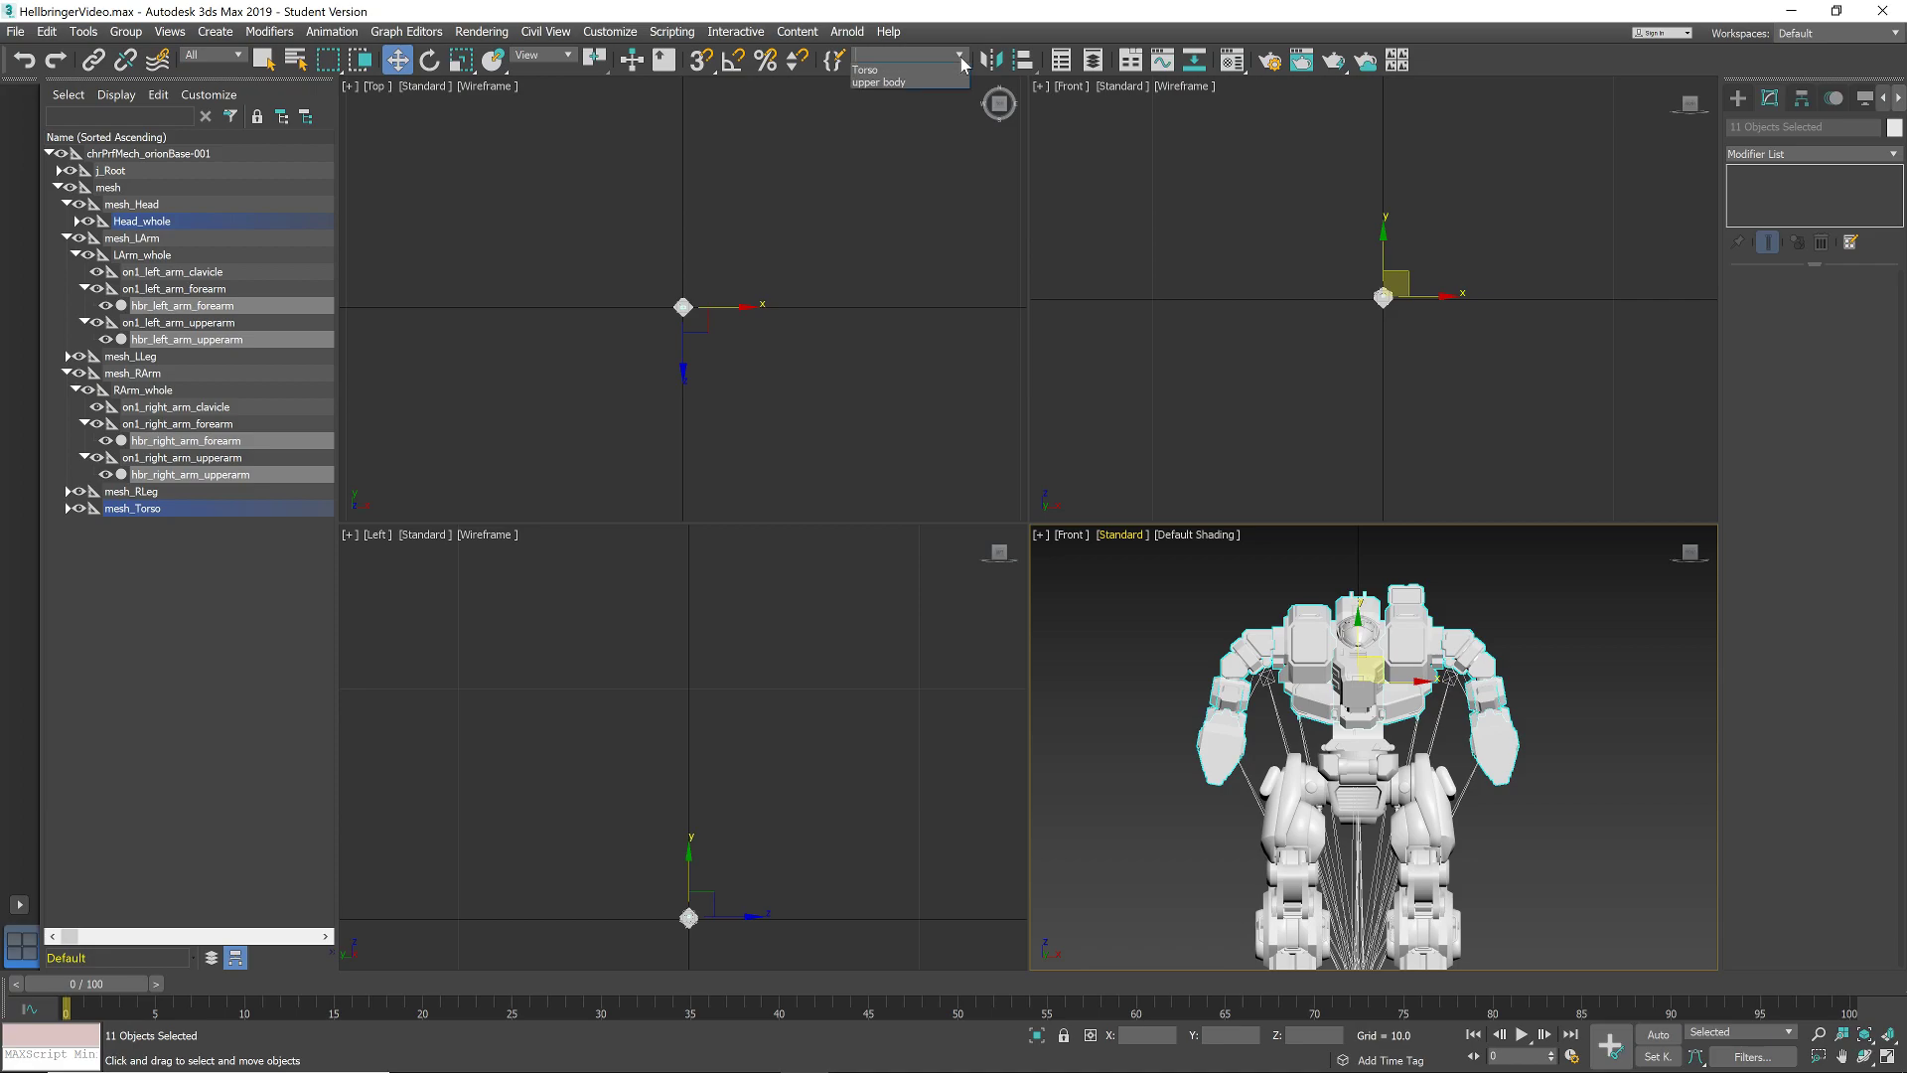
{"action": "left_click", "coordinate": [902, 73]}
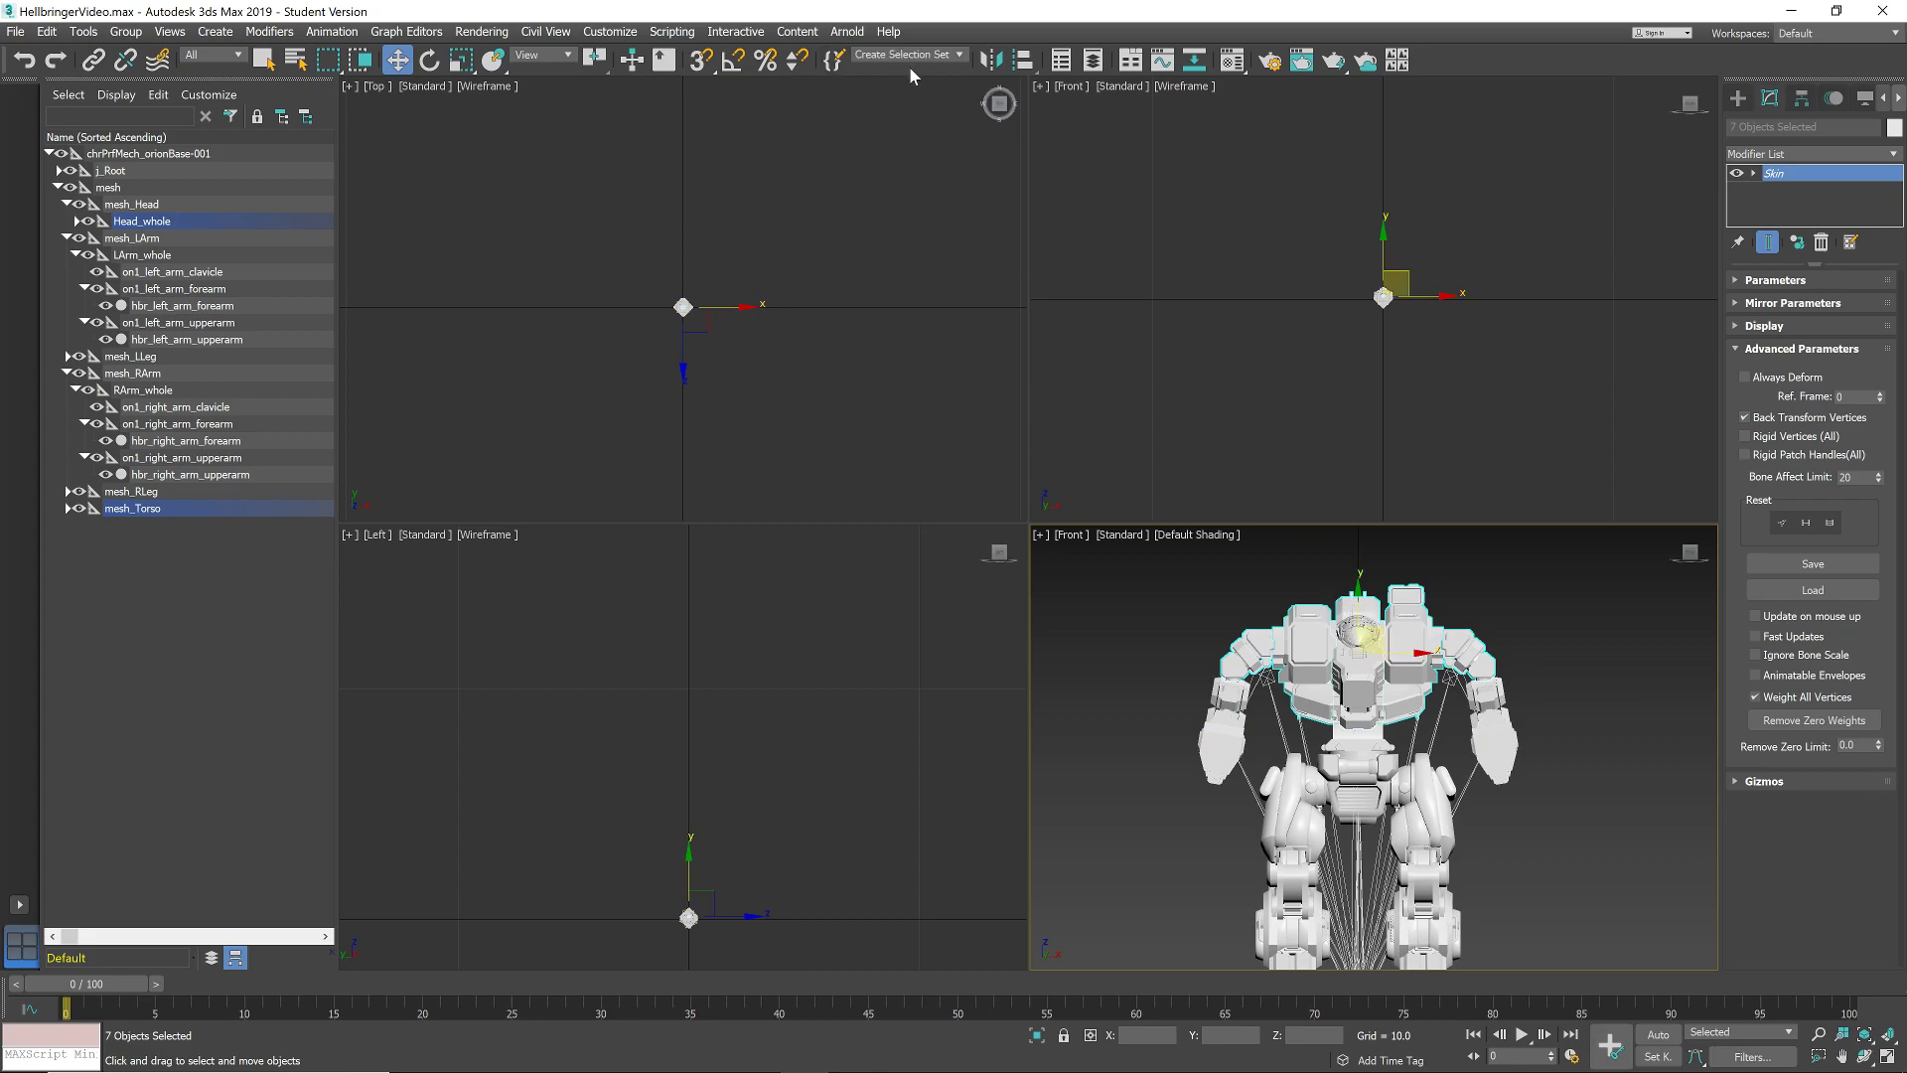
{"action": "left_click", "coordinate": [833, 61]}
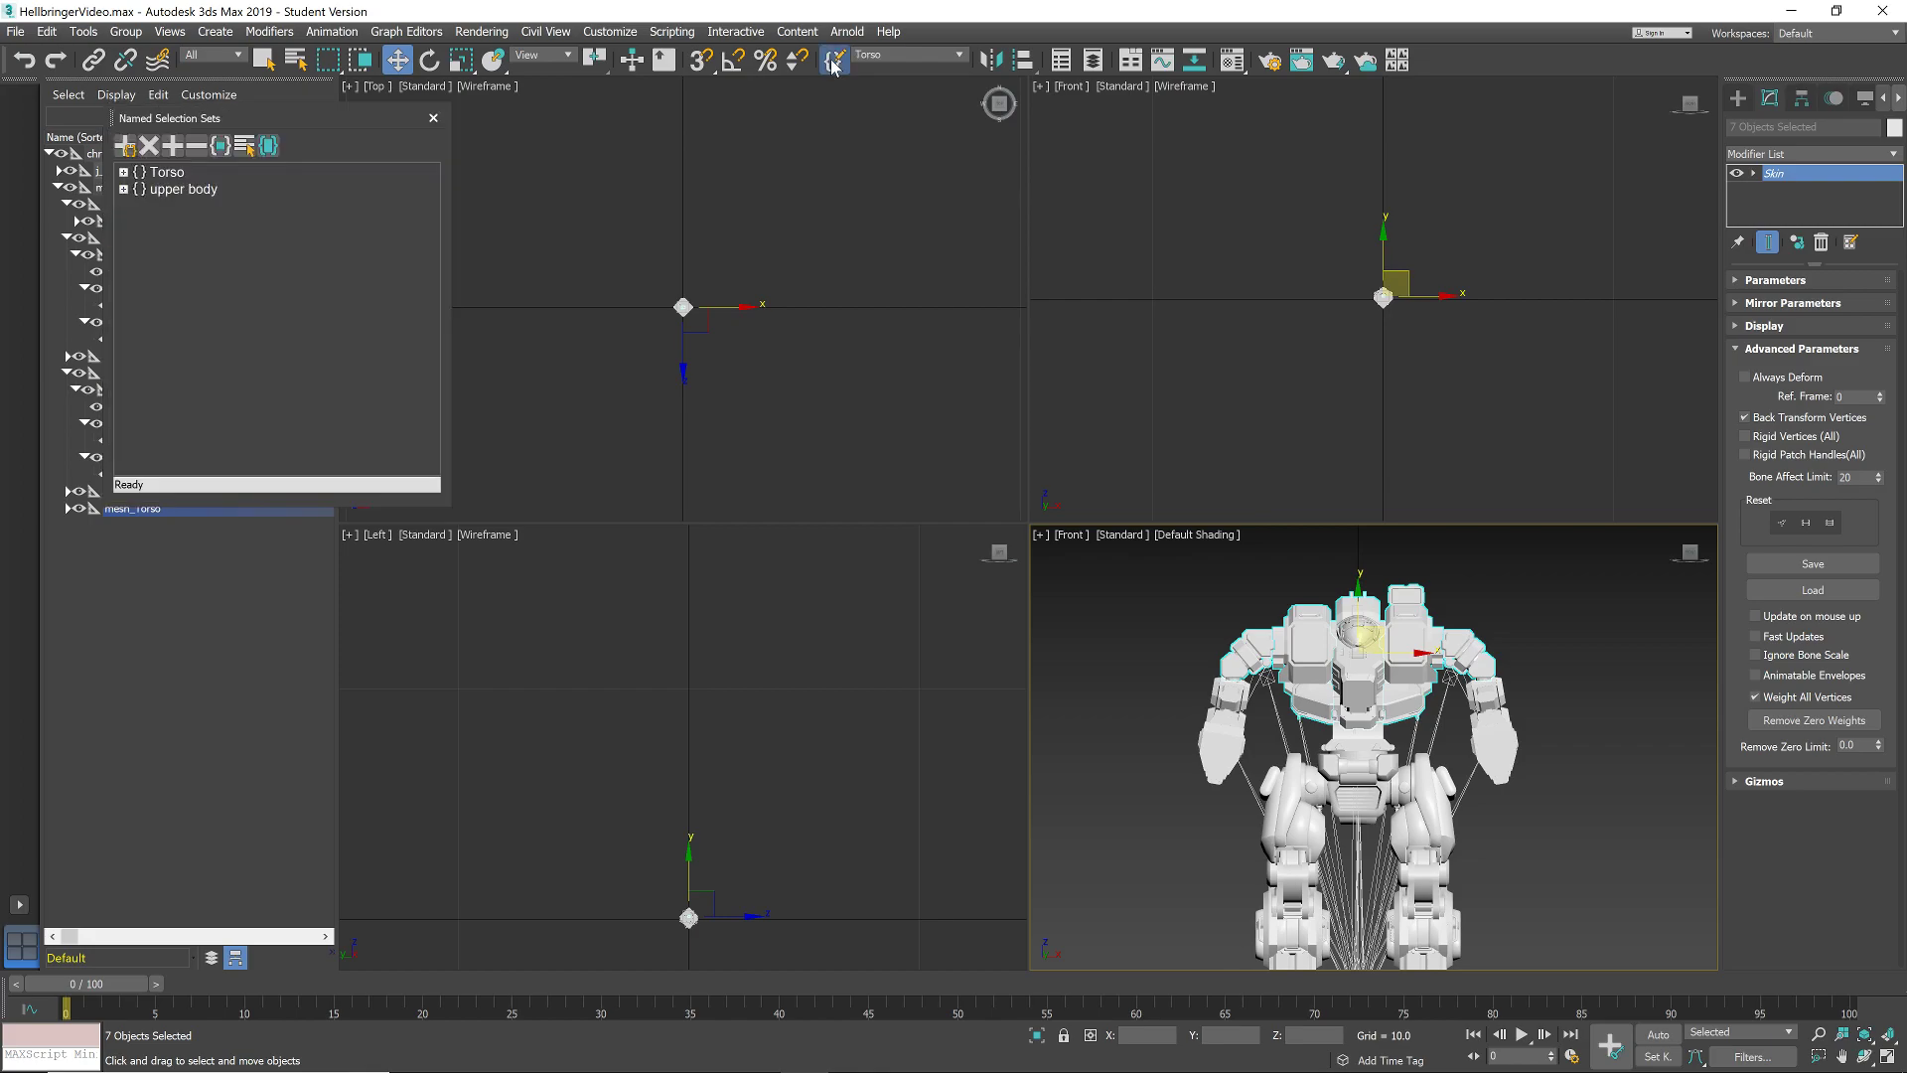
{"action": "left_click", "coordinate": [123, 172]}
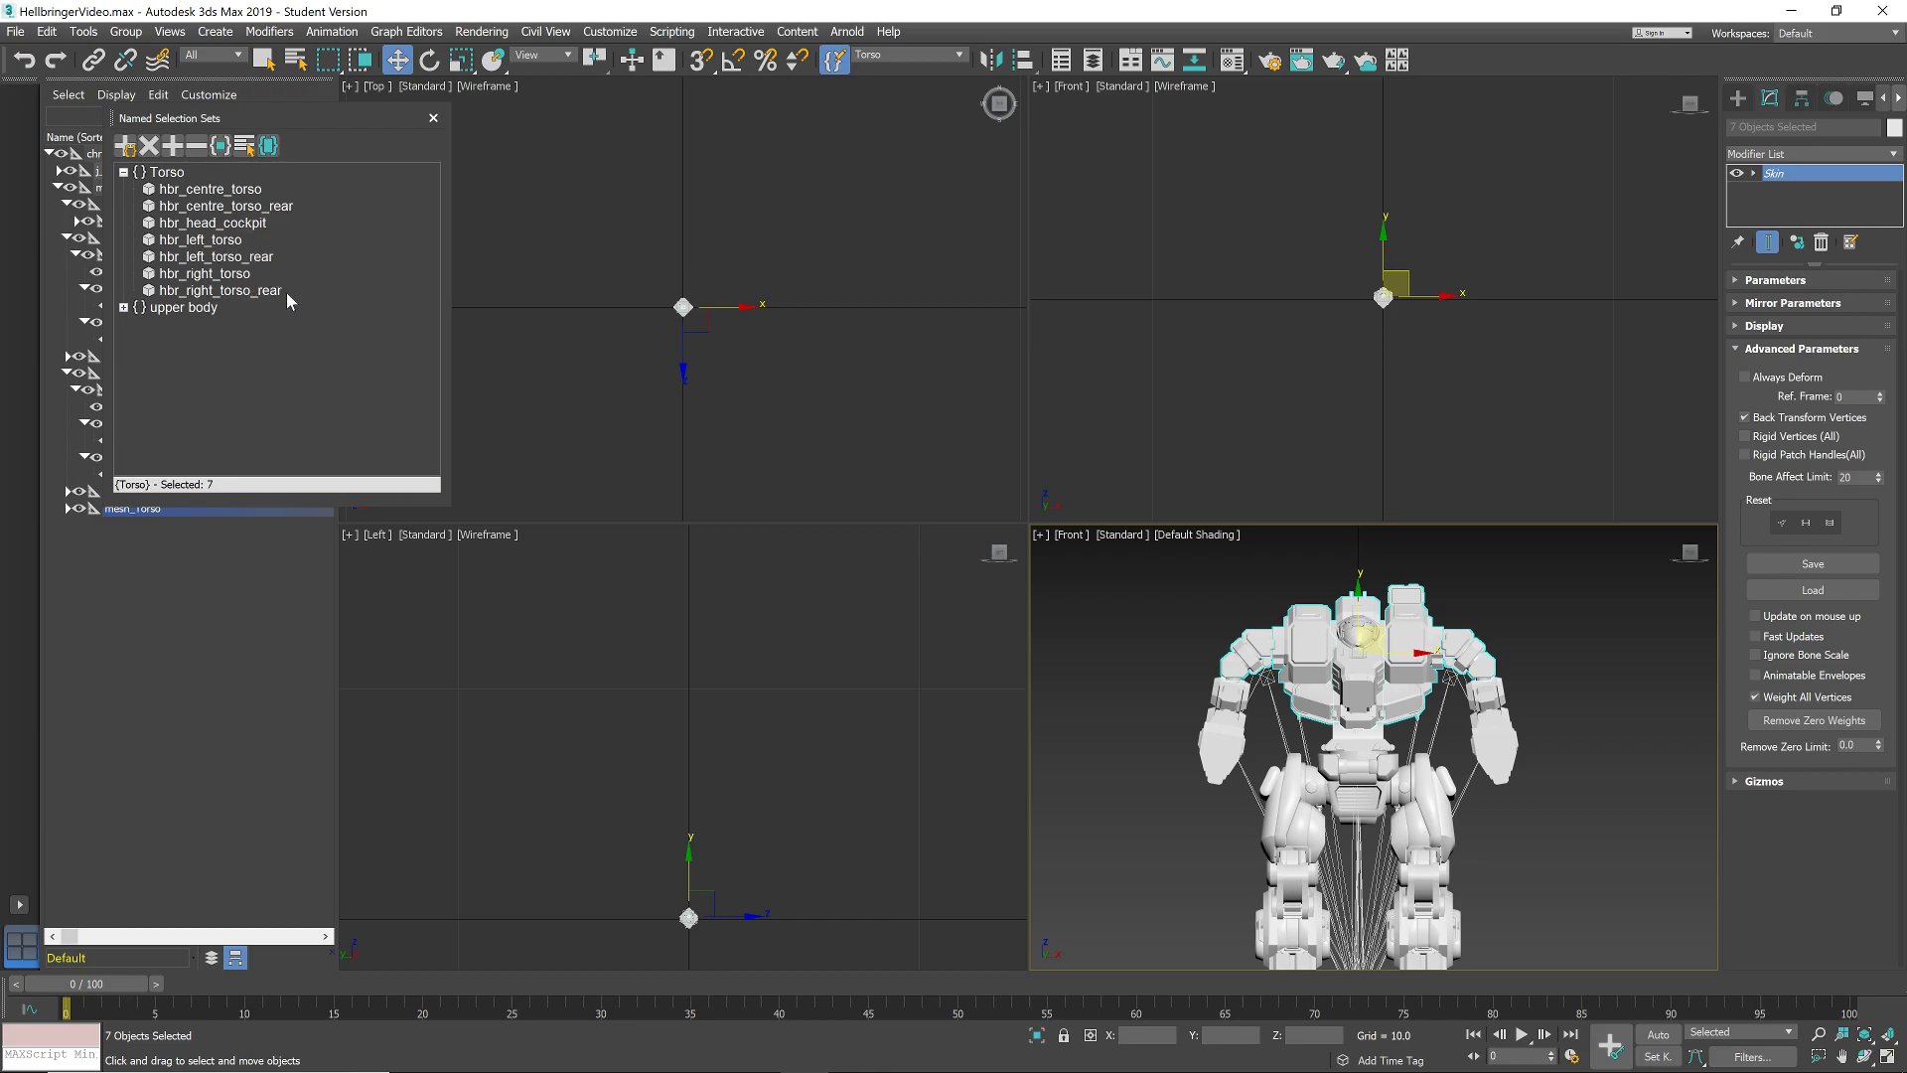
{"action": "left_click", "coordinate": [124, 308]}
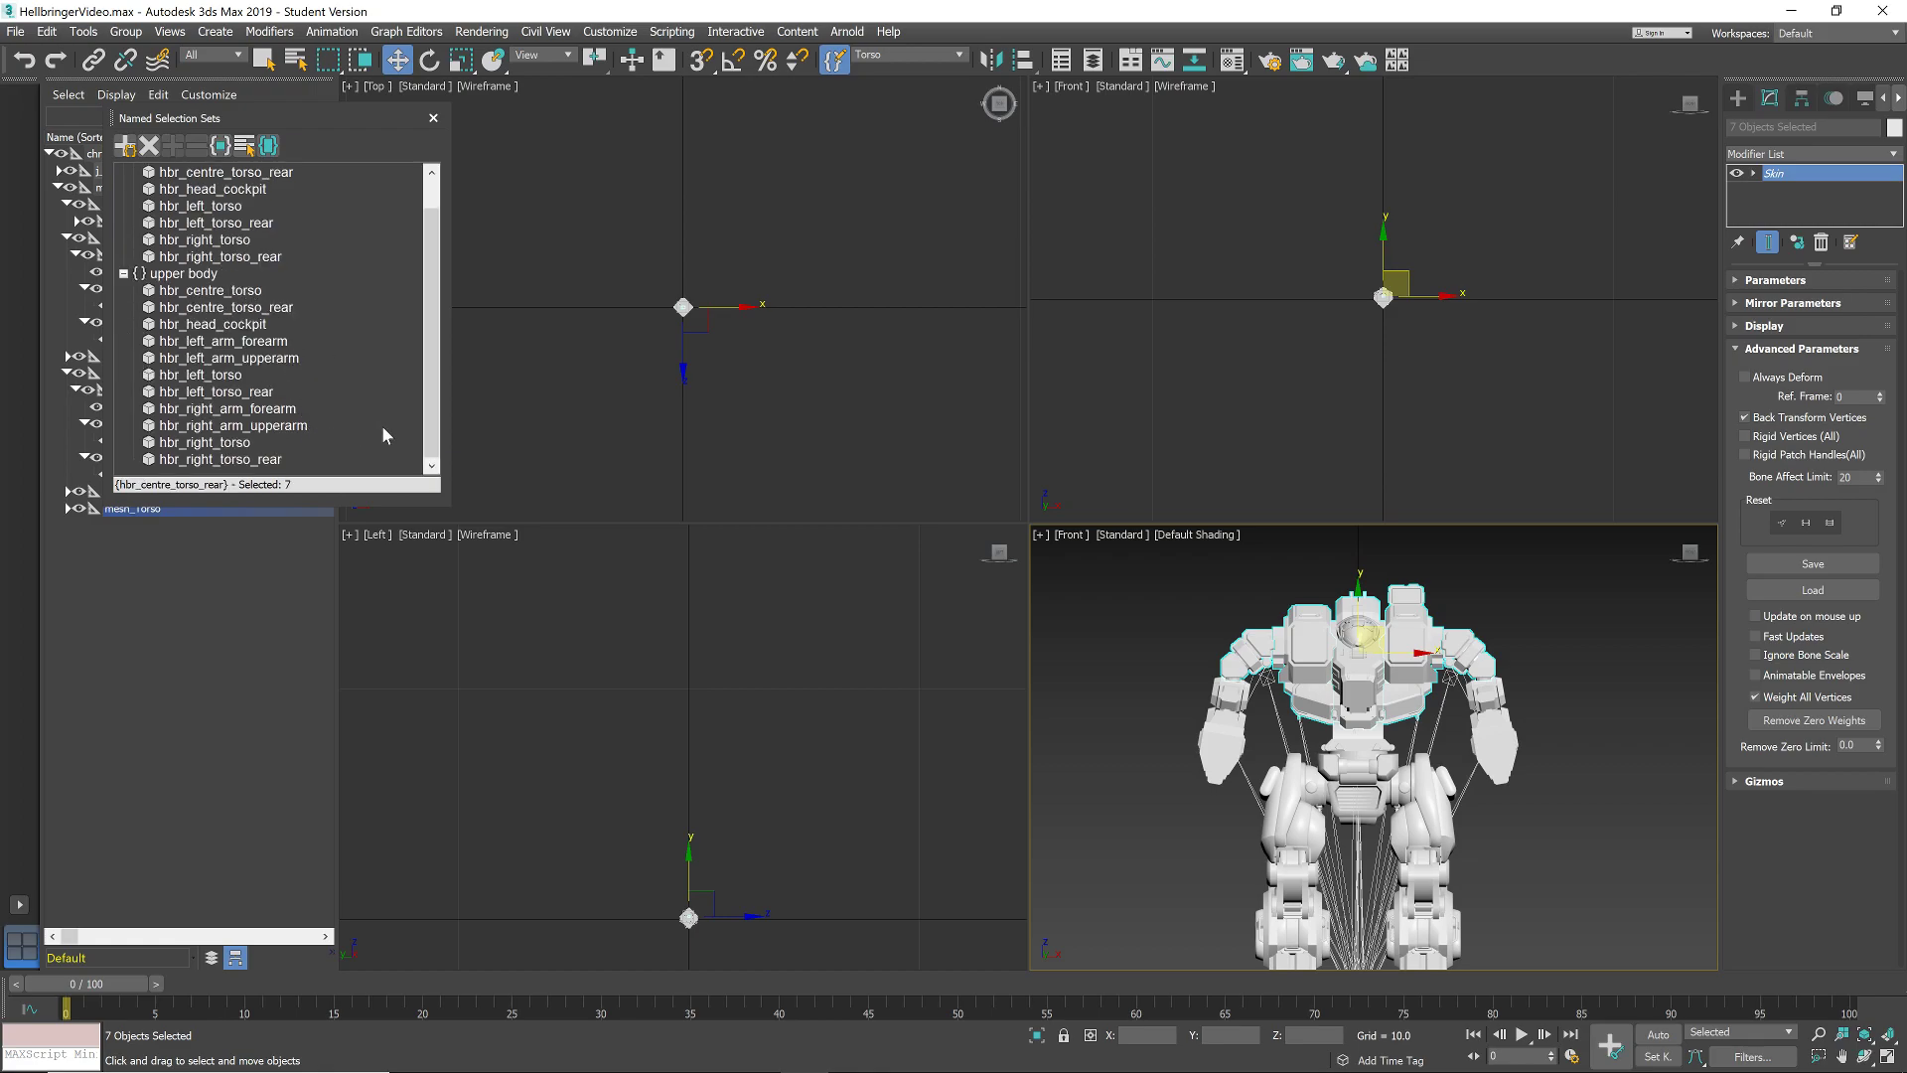
- Reselect all torso and arm meshes with the upper body selection set and enable Affect Pivot Only
{"action": "left_click", "coordinate": [959, 56]}
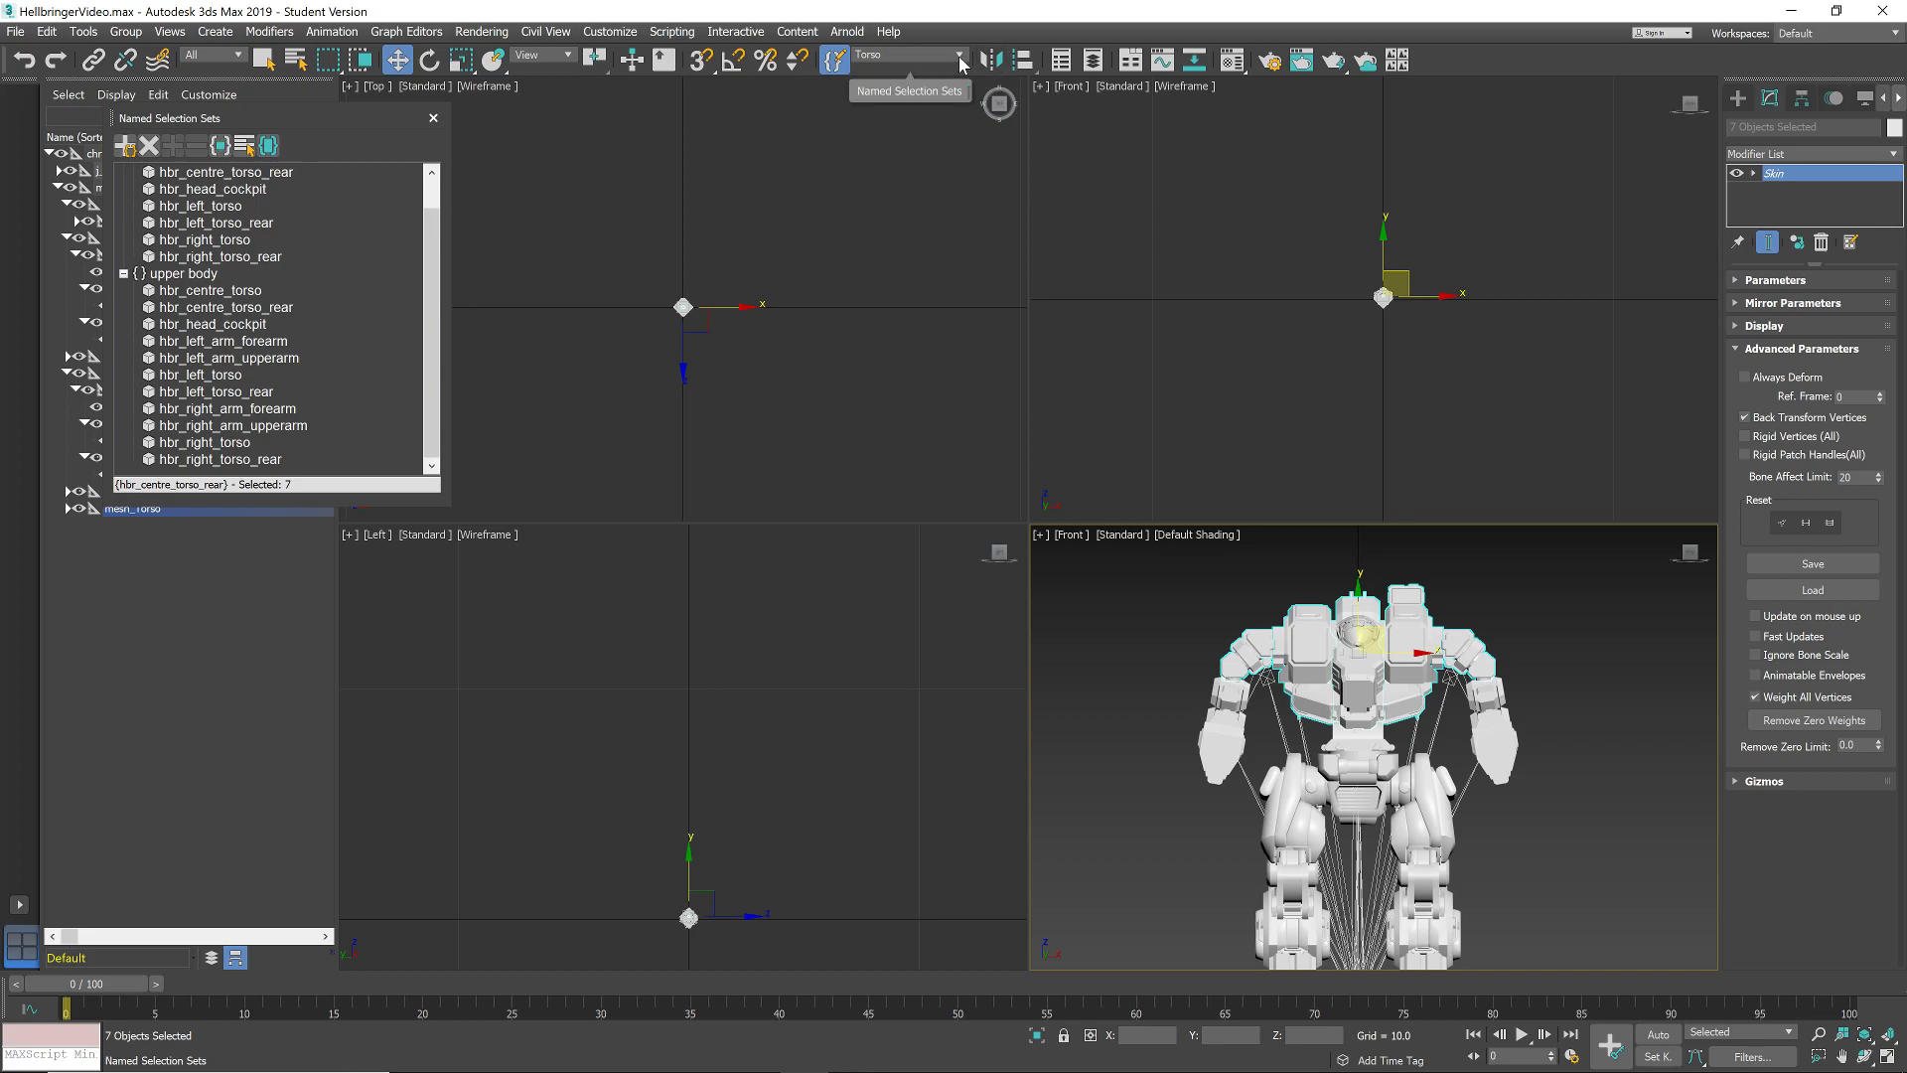
{"action": "left_click", "coordinate": [433, 117]}
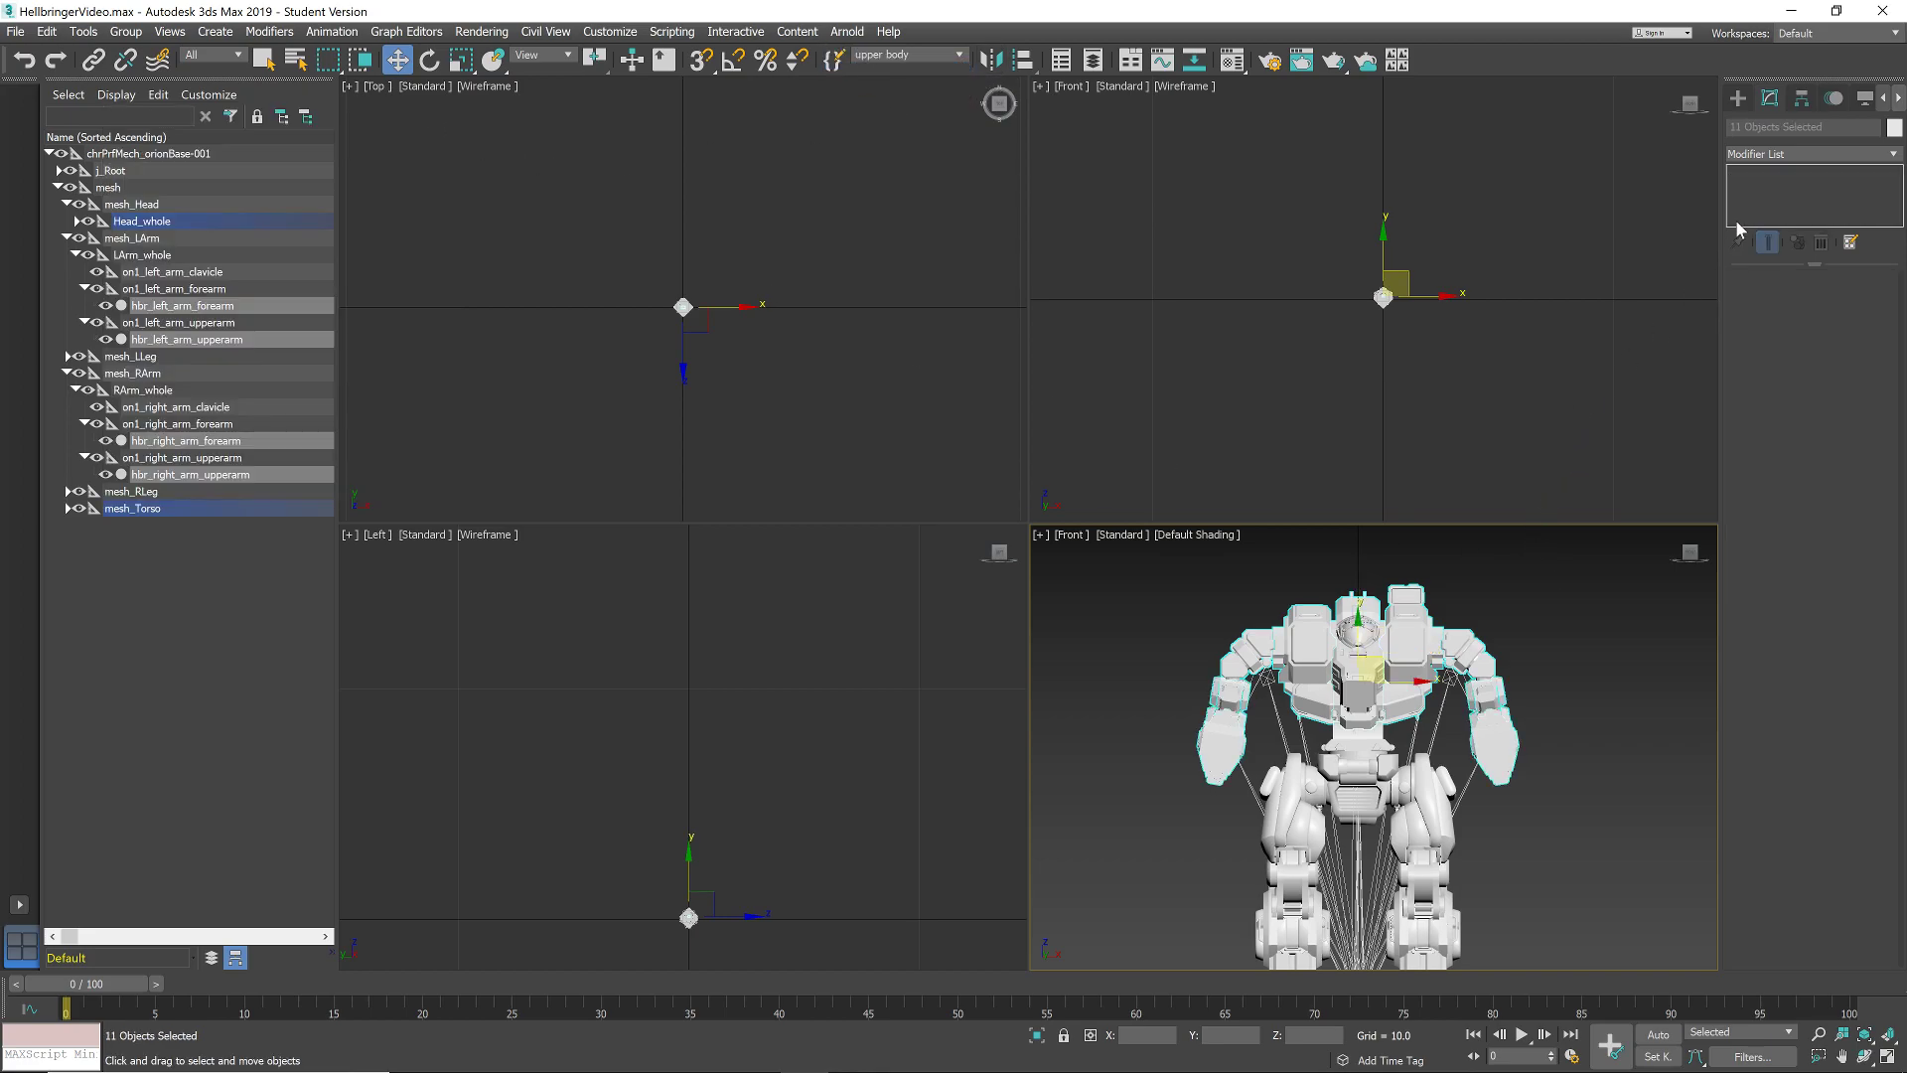
{"action": "left_click", "coordinate": [1800, 99]}
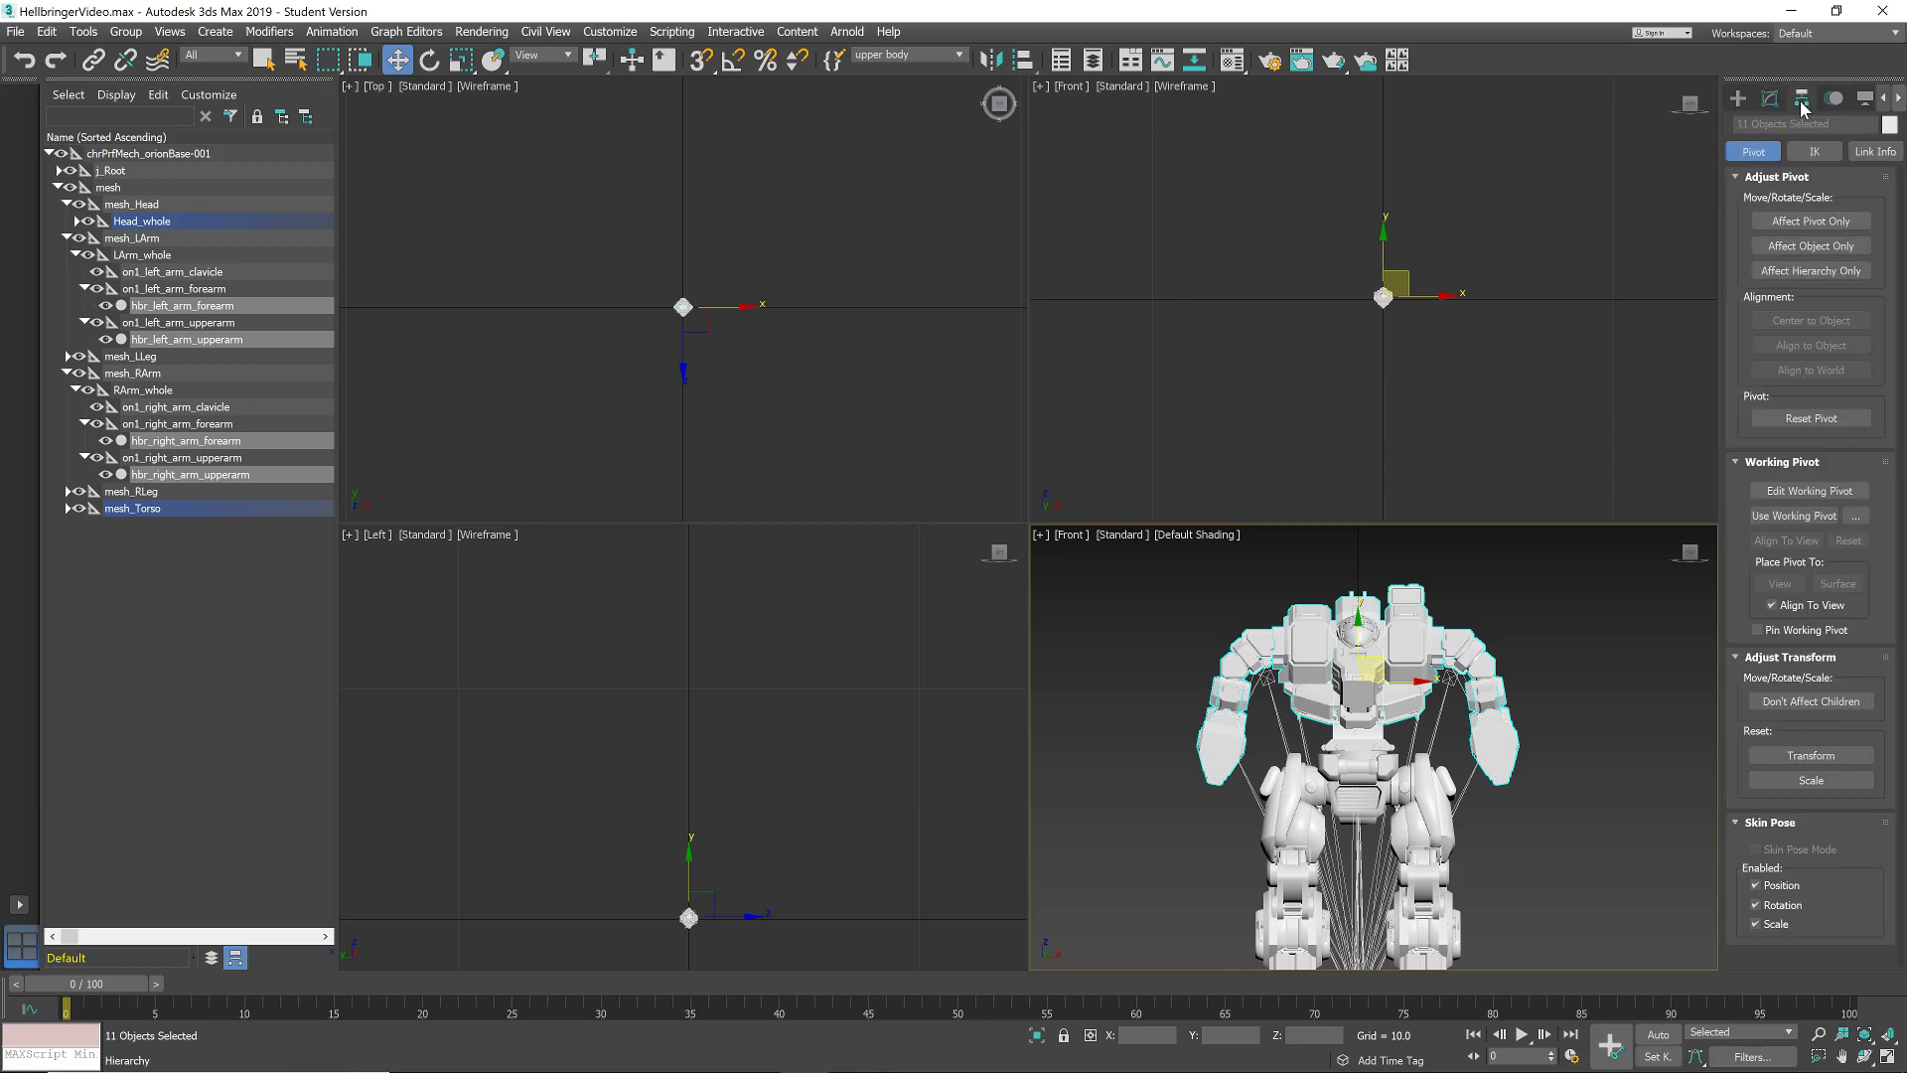
{"action": "left_click", "coordinate": [1812, 222]}
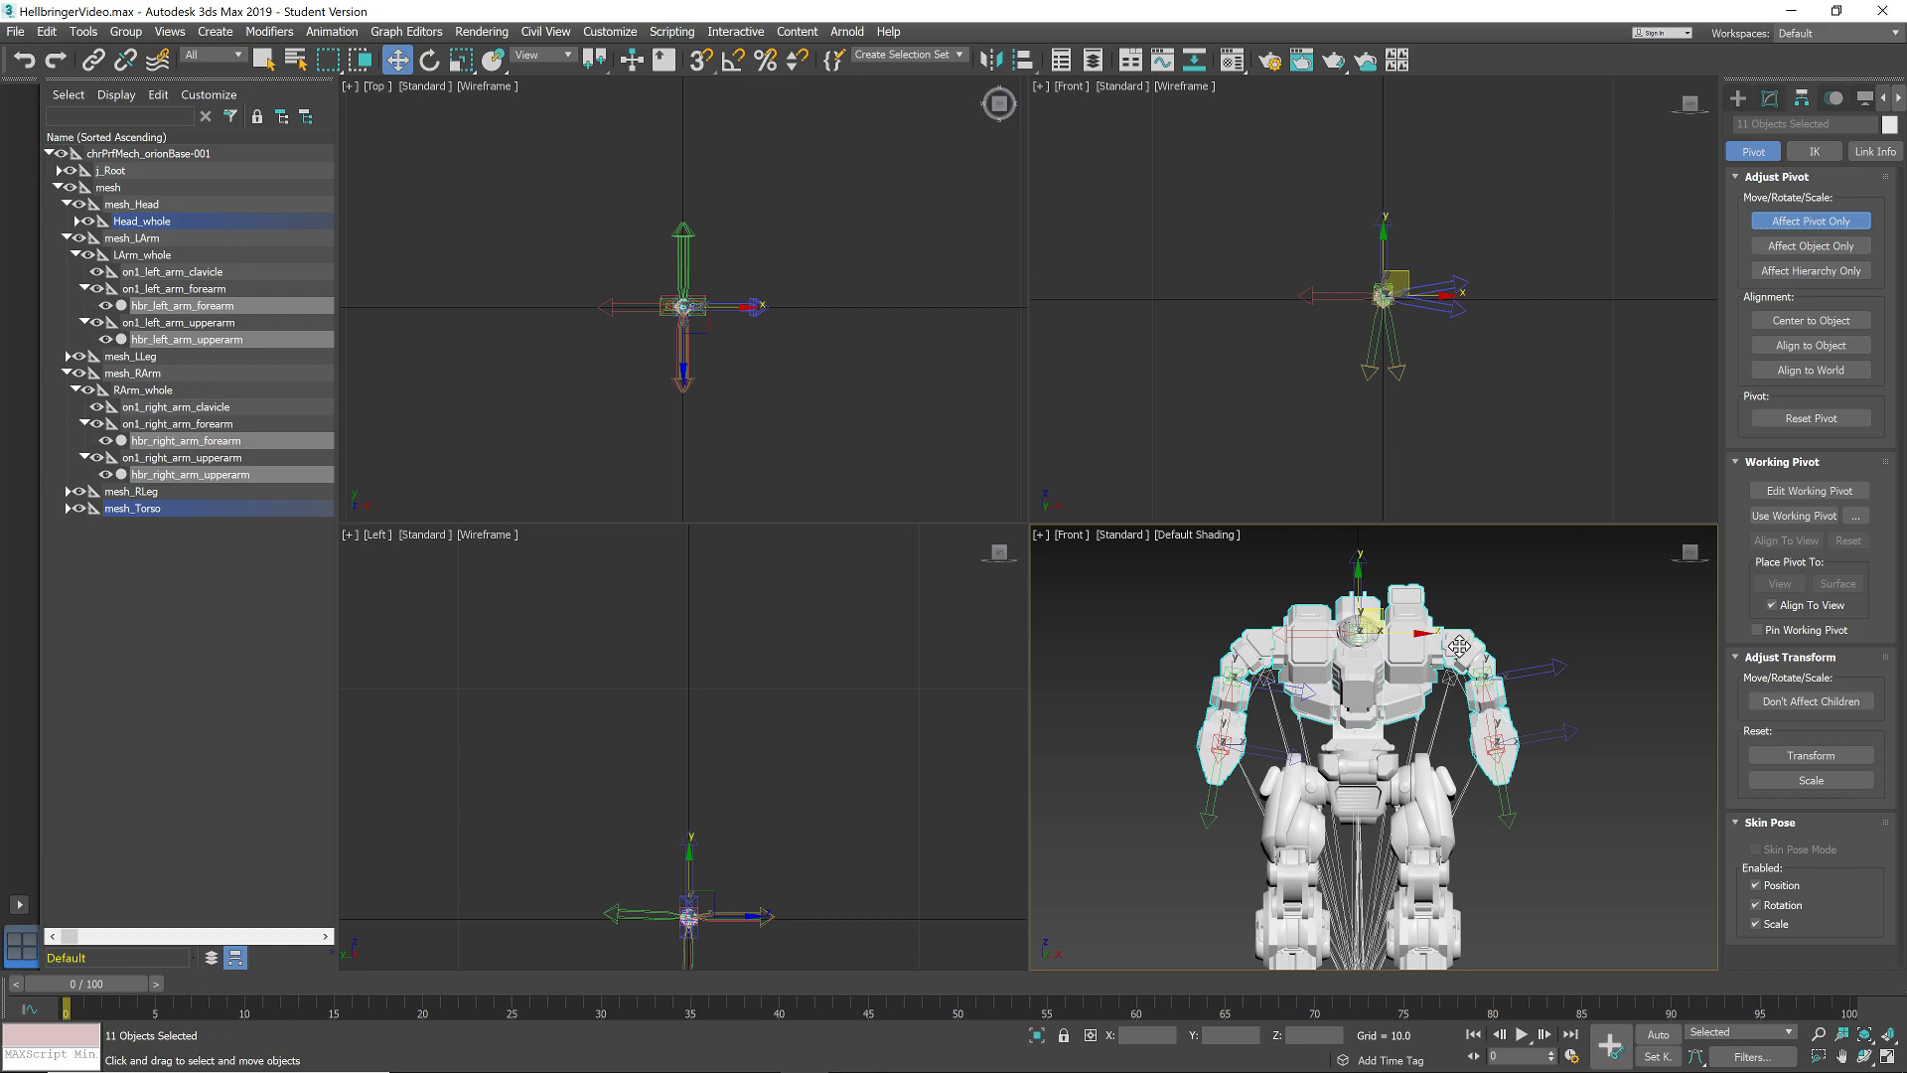
- Switch to the BATTLETECH game, examine the mech's torso and arm placement up close, and return to 3ds Max
{"action": "mouse_move", "coordinate": [767, 1061]}
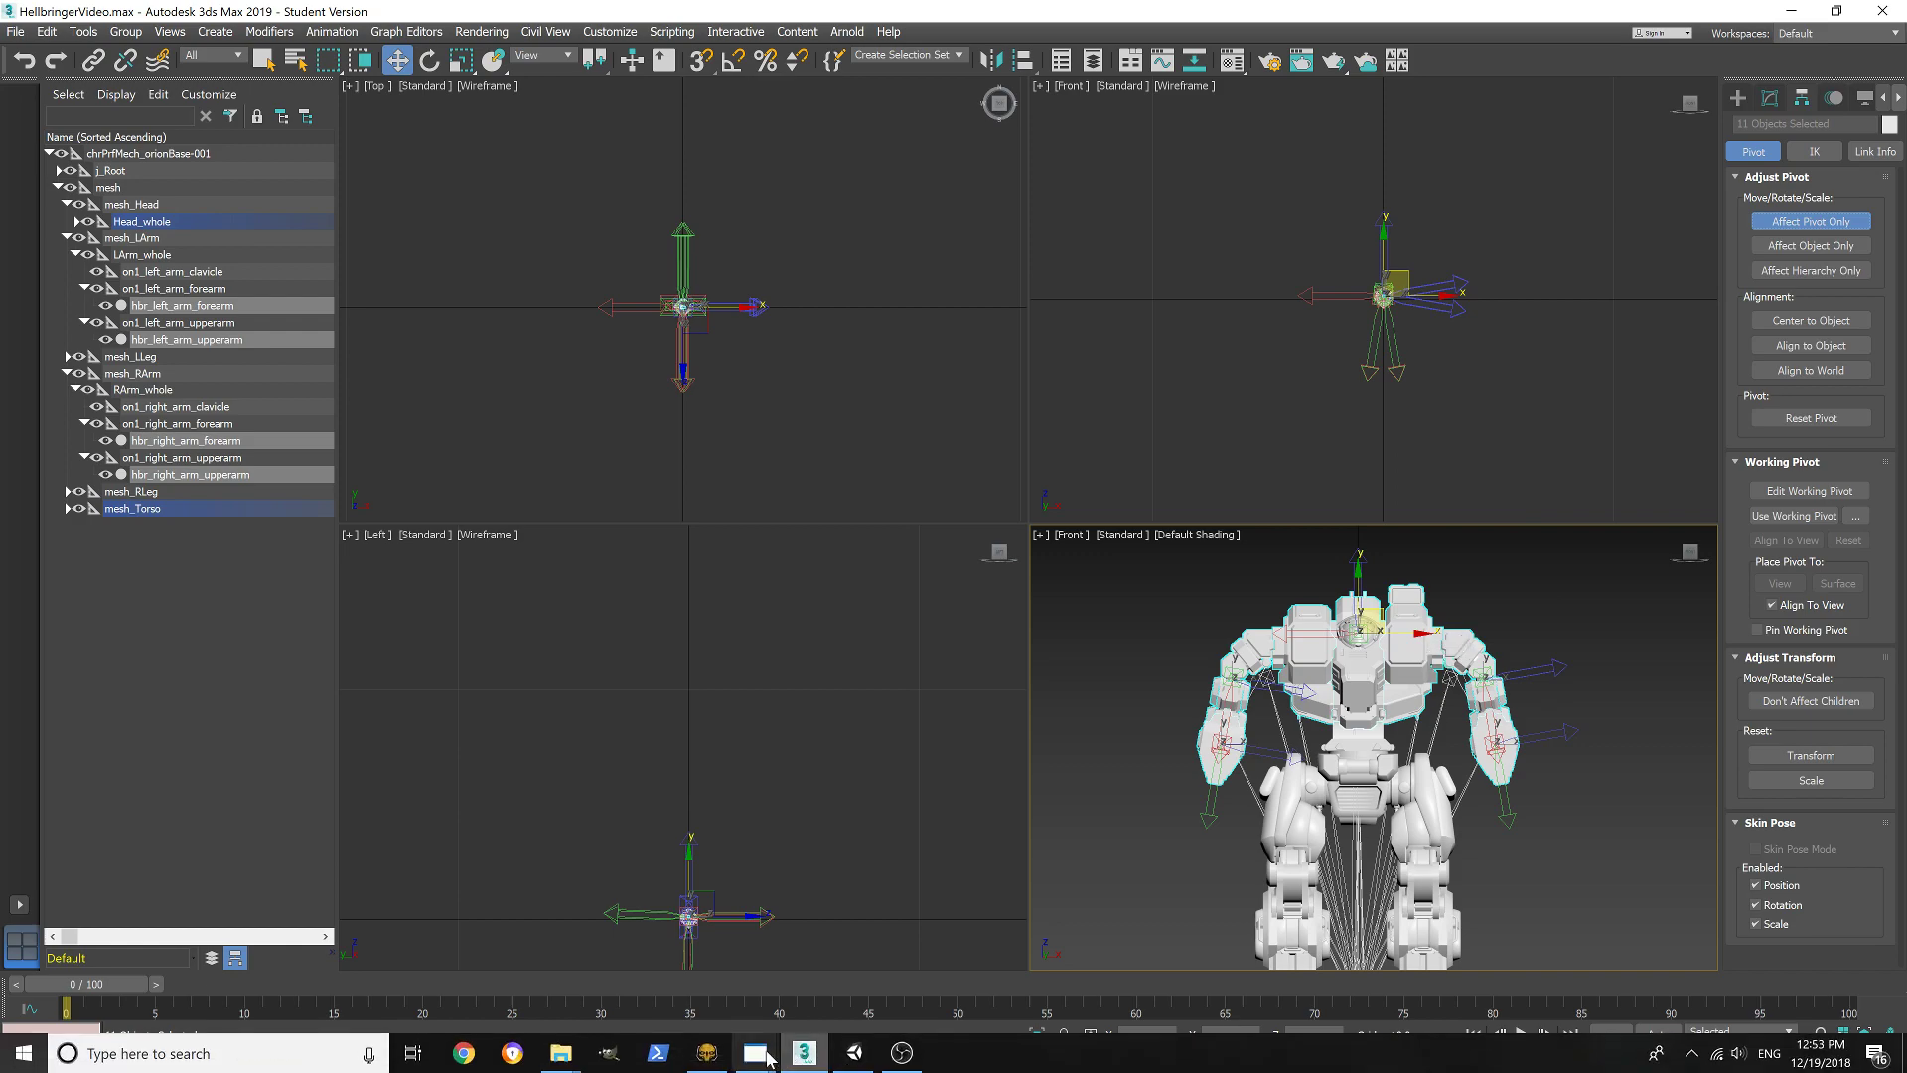
{"action": "left_click", "coordinate": [707, 1059]}
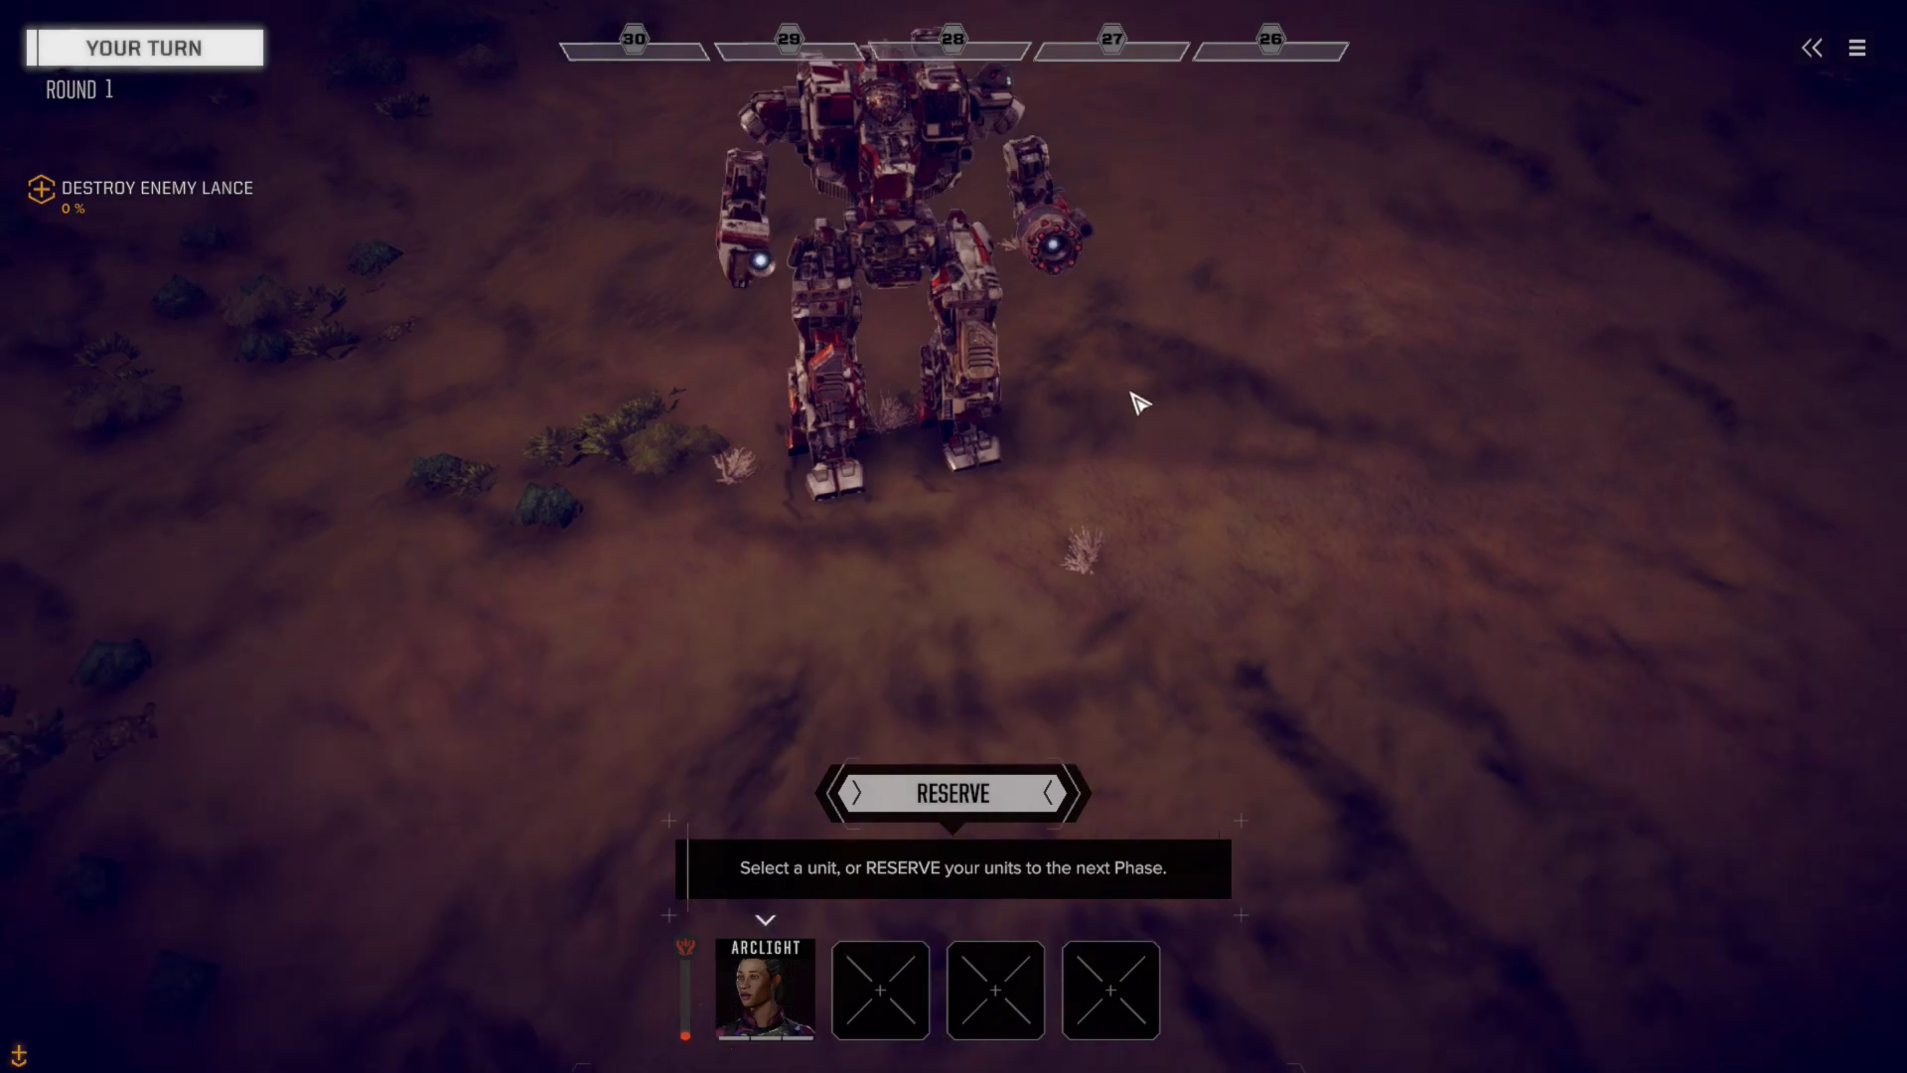
{"action": "scroll", "coordinate": [1182, 229], "scroll_direction": "up", "scroll_amount": 3}
{"action": "scroll", "coordinate": [1163, 151], "scroll_direction": "up", "scroll_amount": 4}
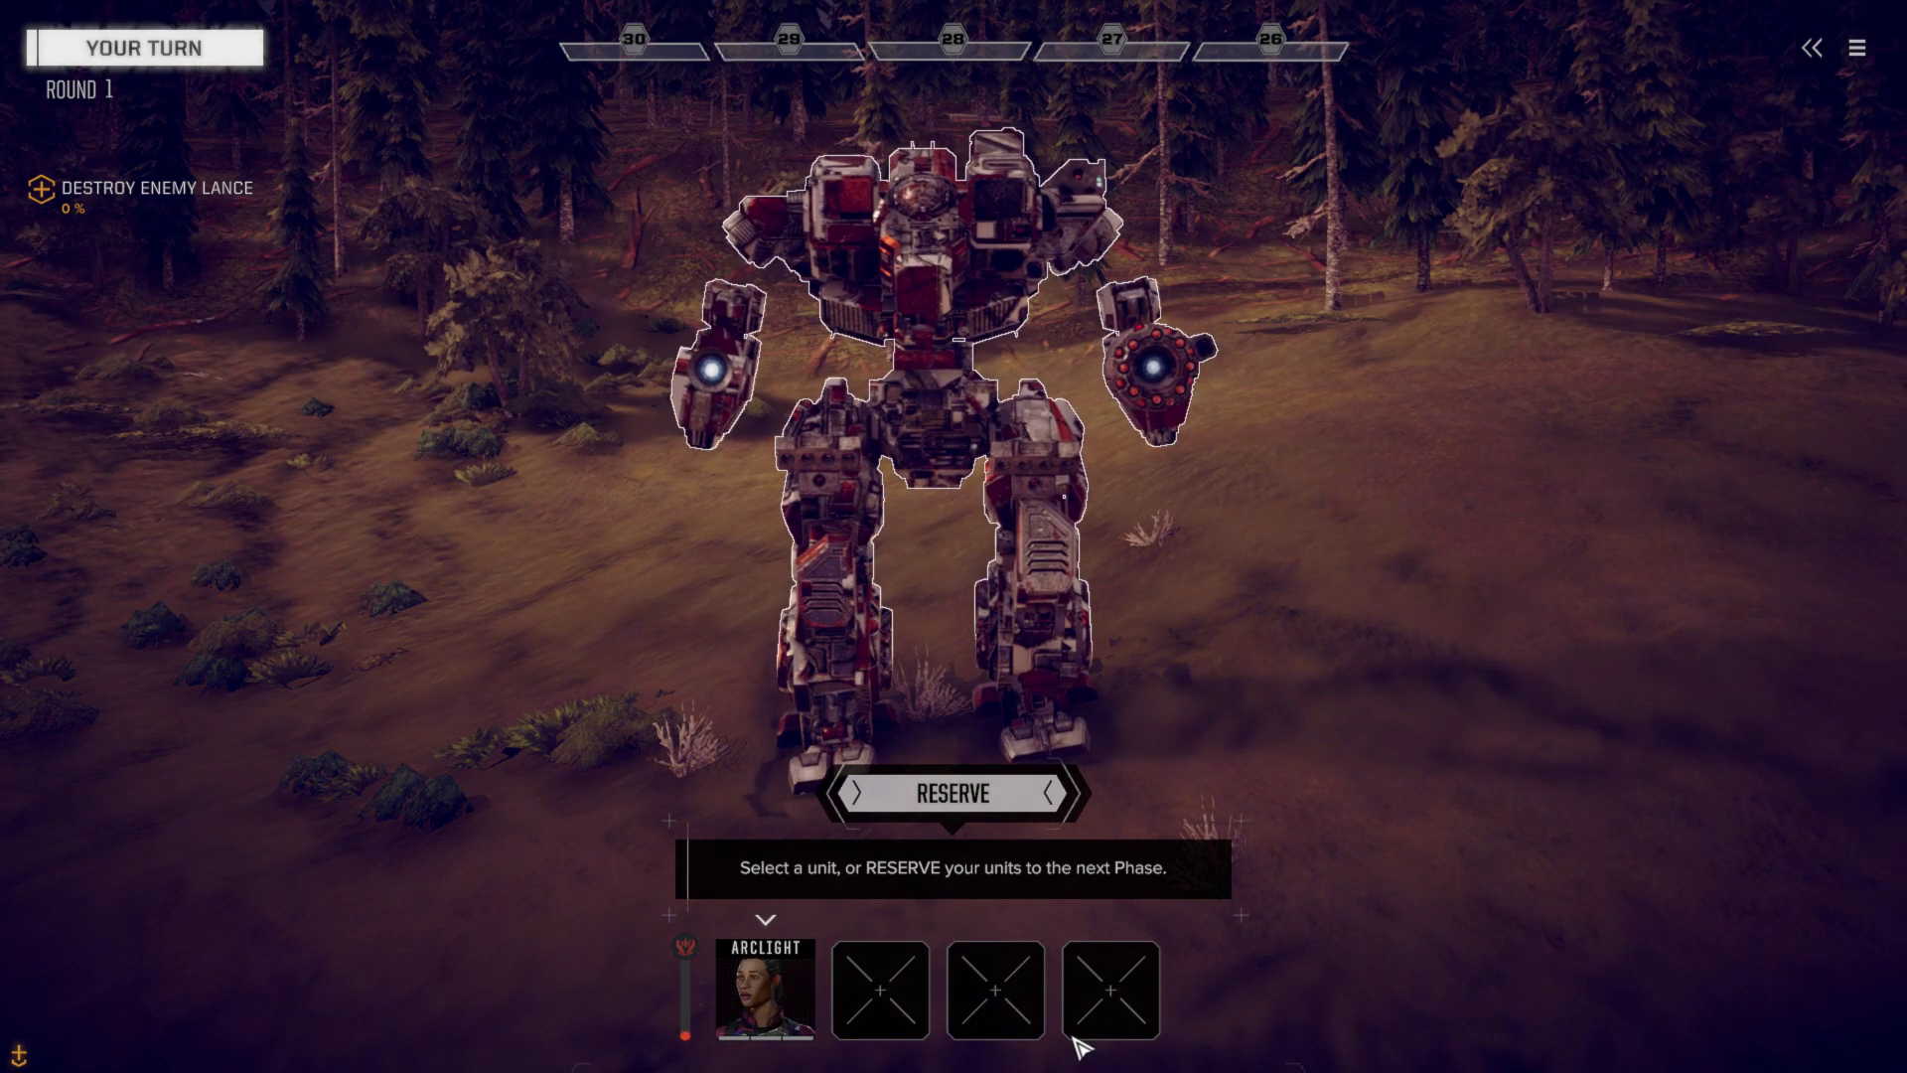
{"action": "key", "text": "alt+Tab"}
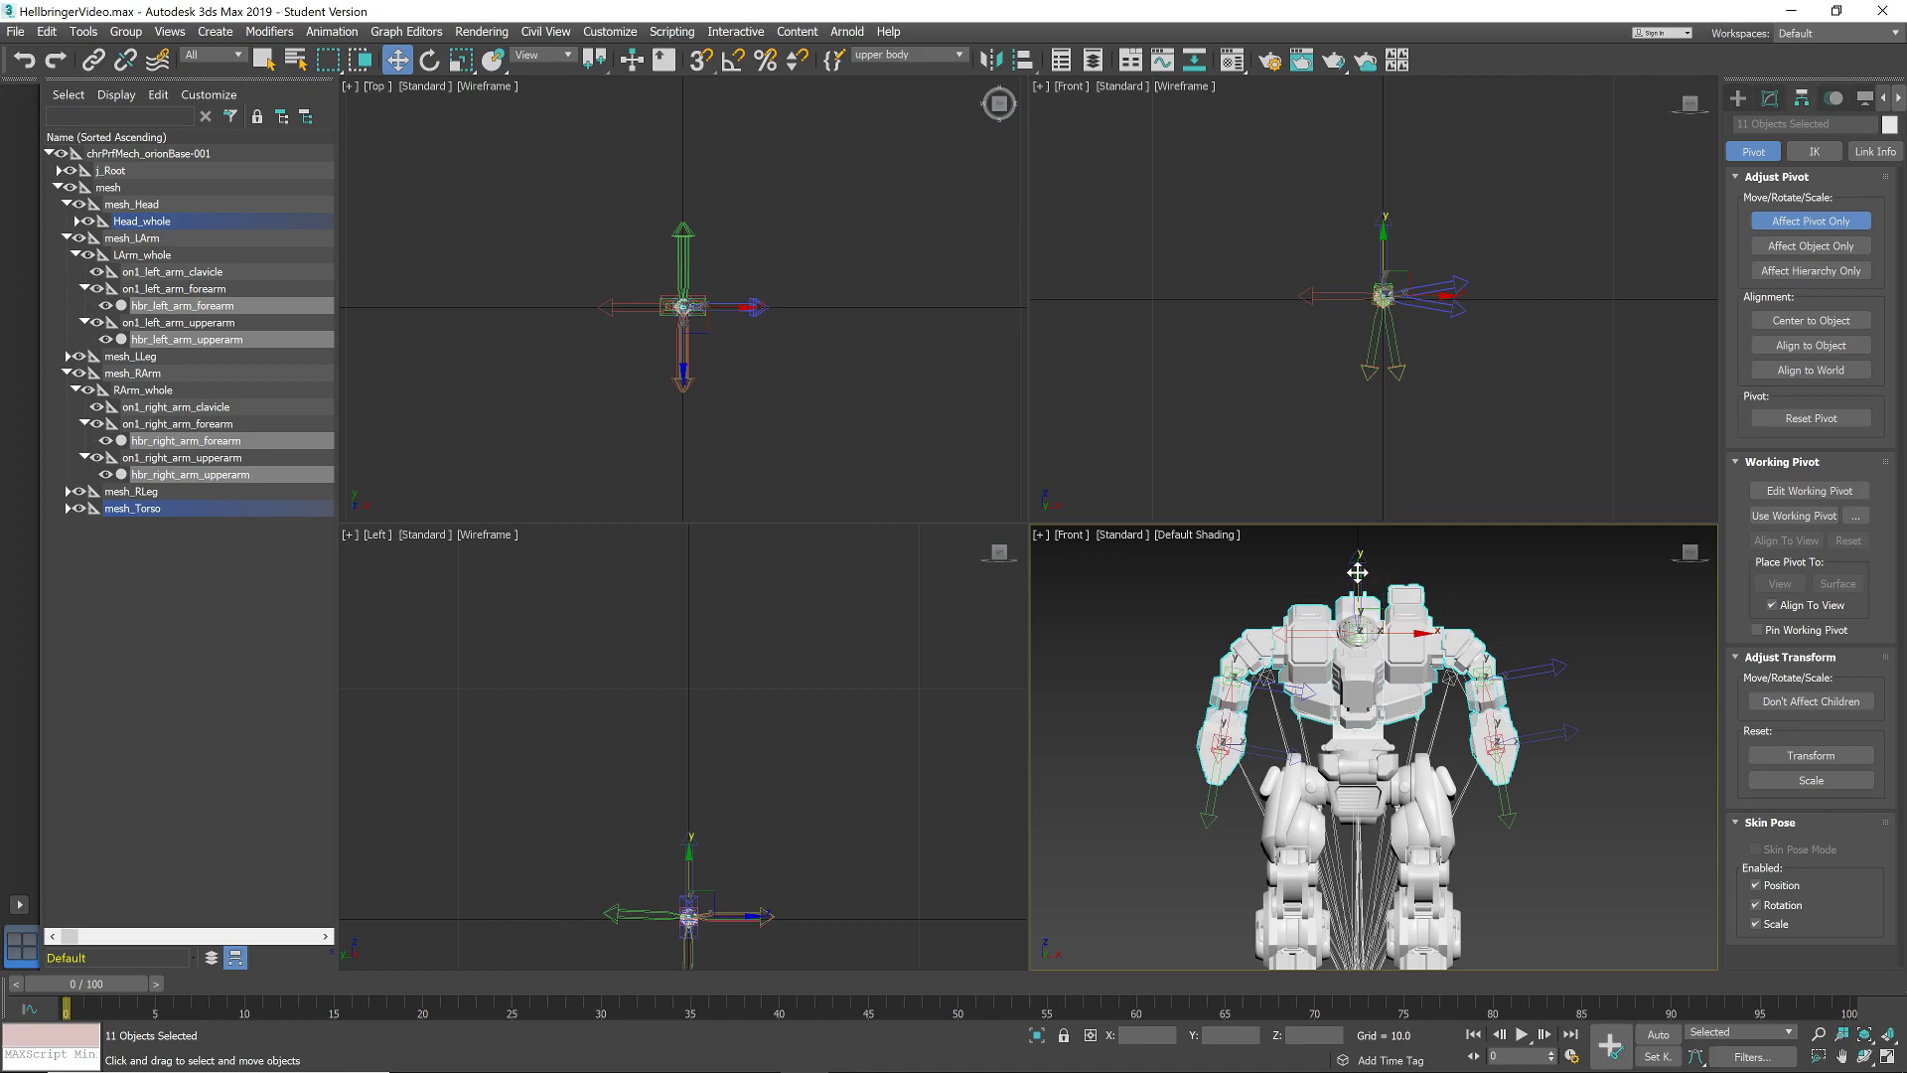
- Move the upper body meshes' pivots slightly up and to the left in the shaded front view, and turn off Affect Pivot Only
{"action": "left_click_drag", "start_coordinate": [1358, 571], "coordinate": [1360, 558]}
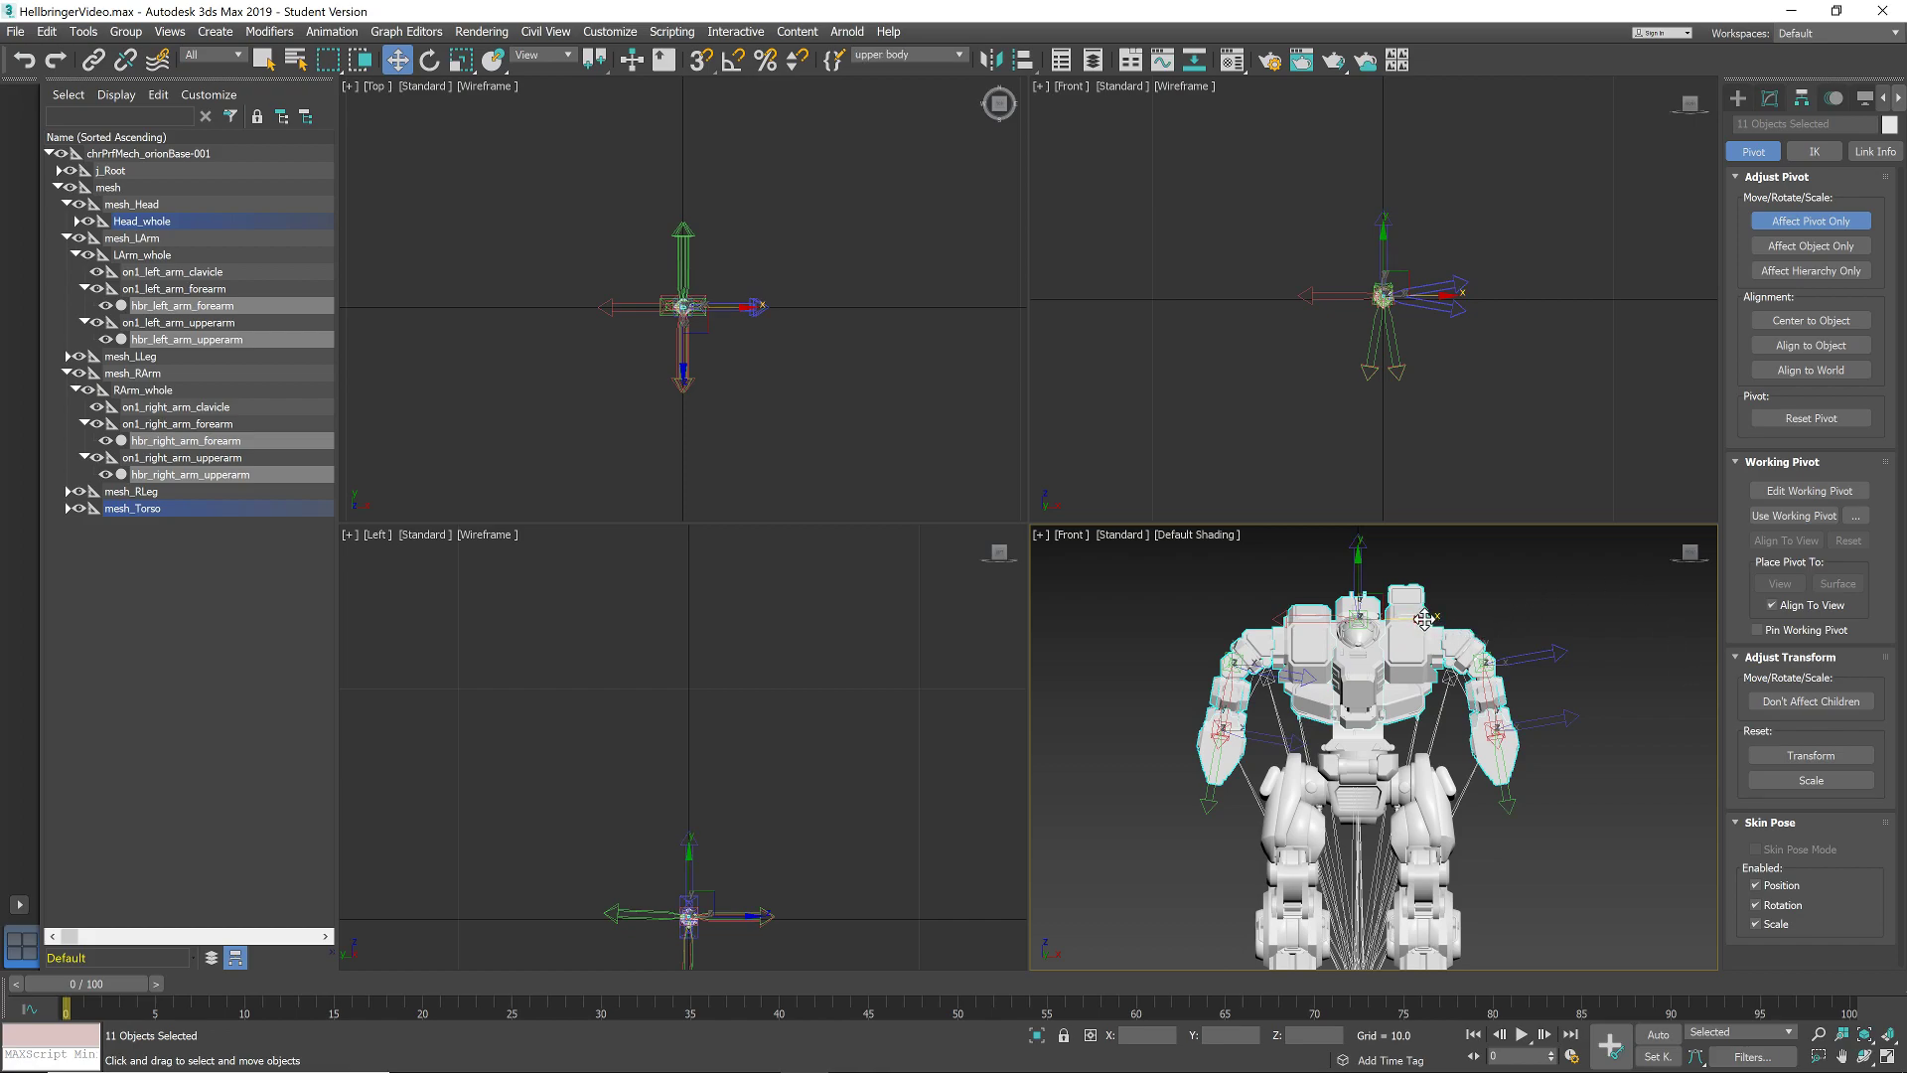
{"action": "left_click_drag", "start_coordinate": [1425, 619], "coordinate": [1419, 622]}
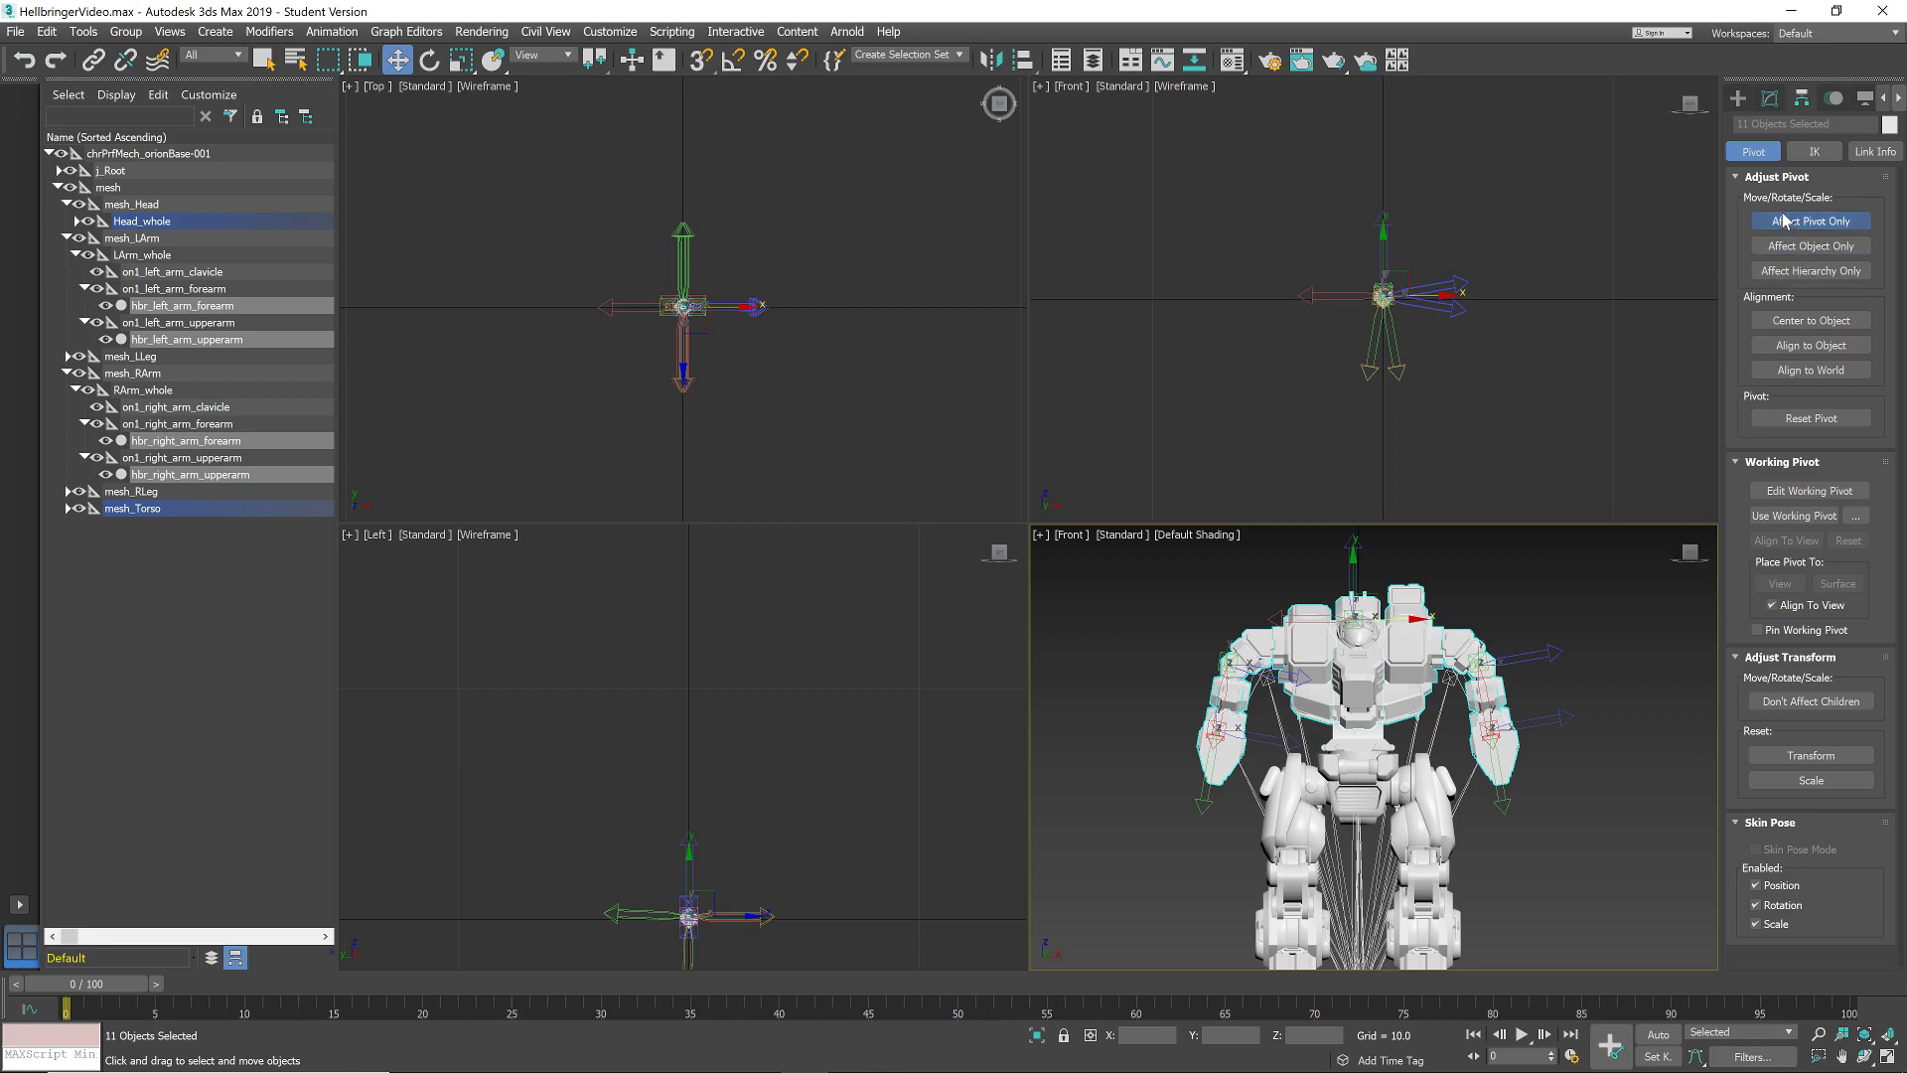
{"action": "left_click", "coordinate": [1764, 228]}
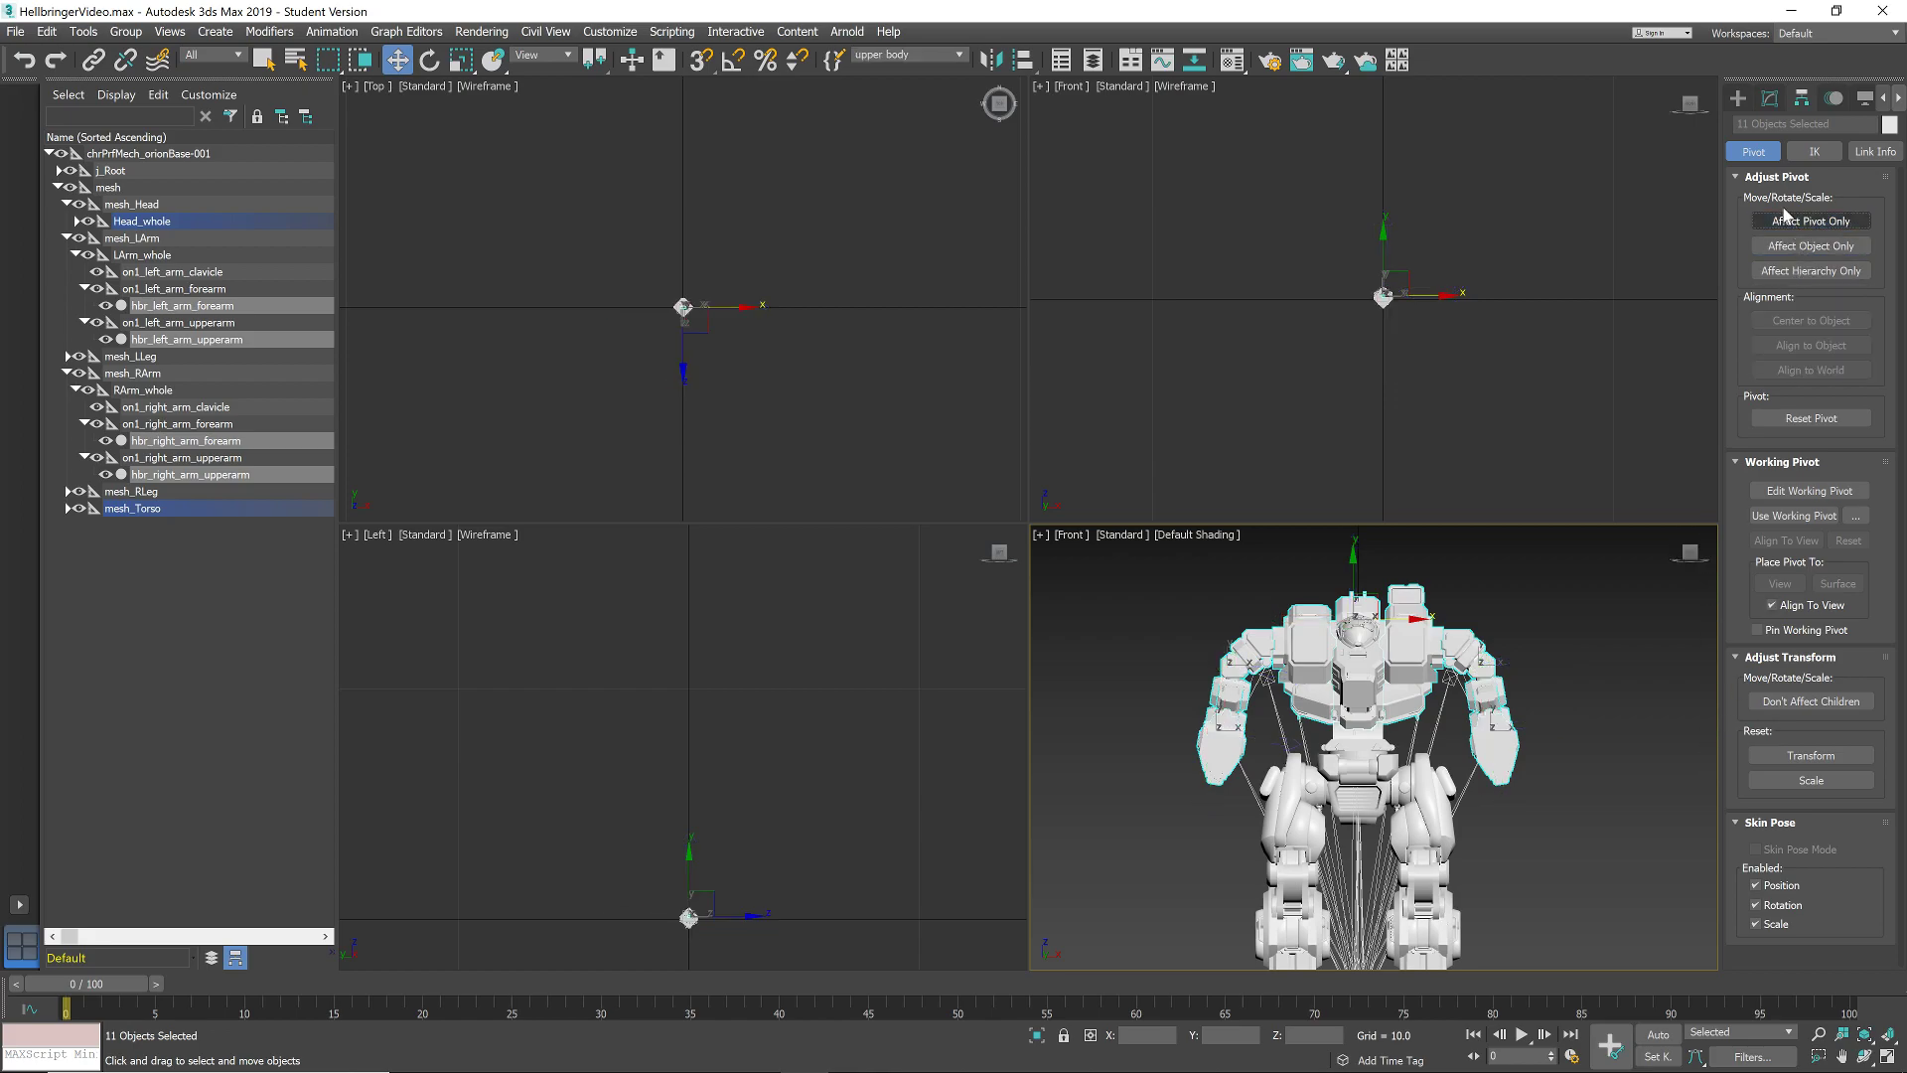
- Select the Torso selection set and turn Always Deform back on in its Skin modifier
{"action": "left_click", "coordinate": [960, 56]}
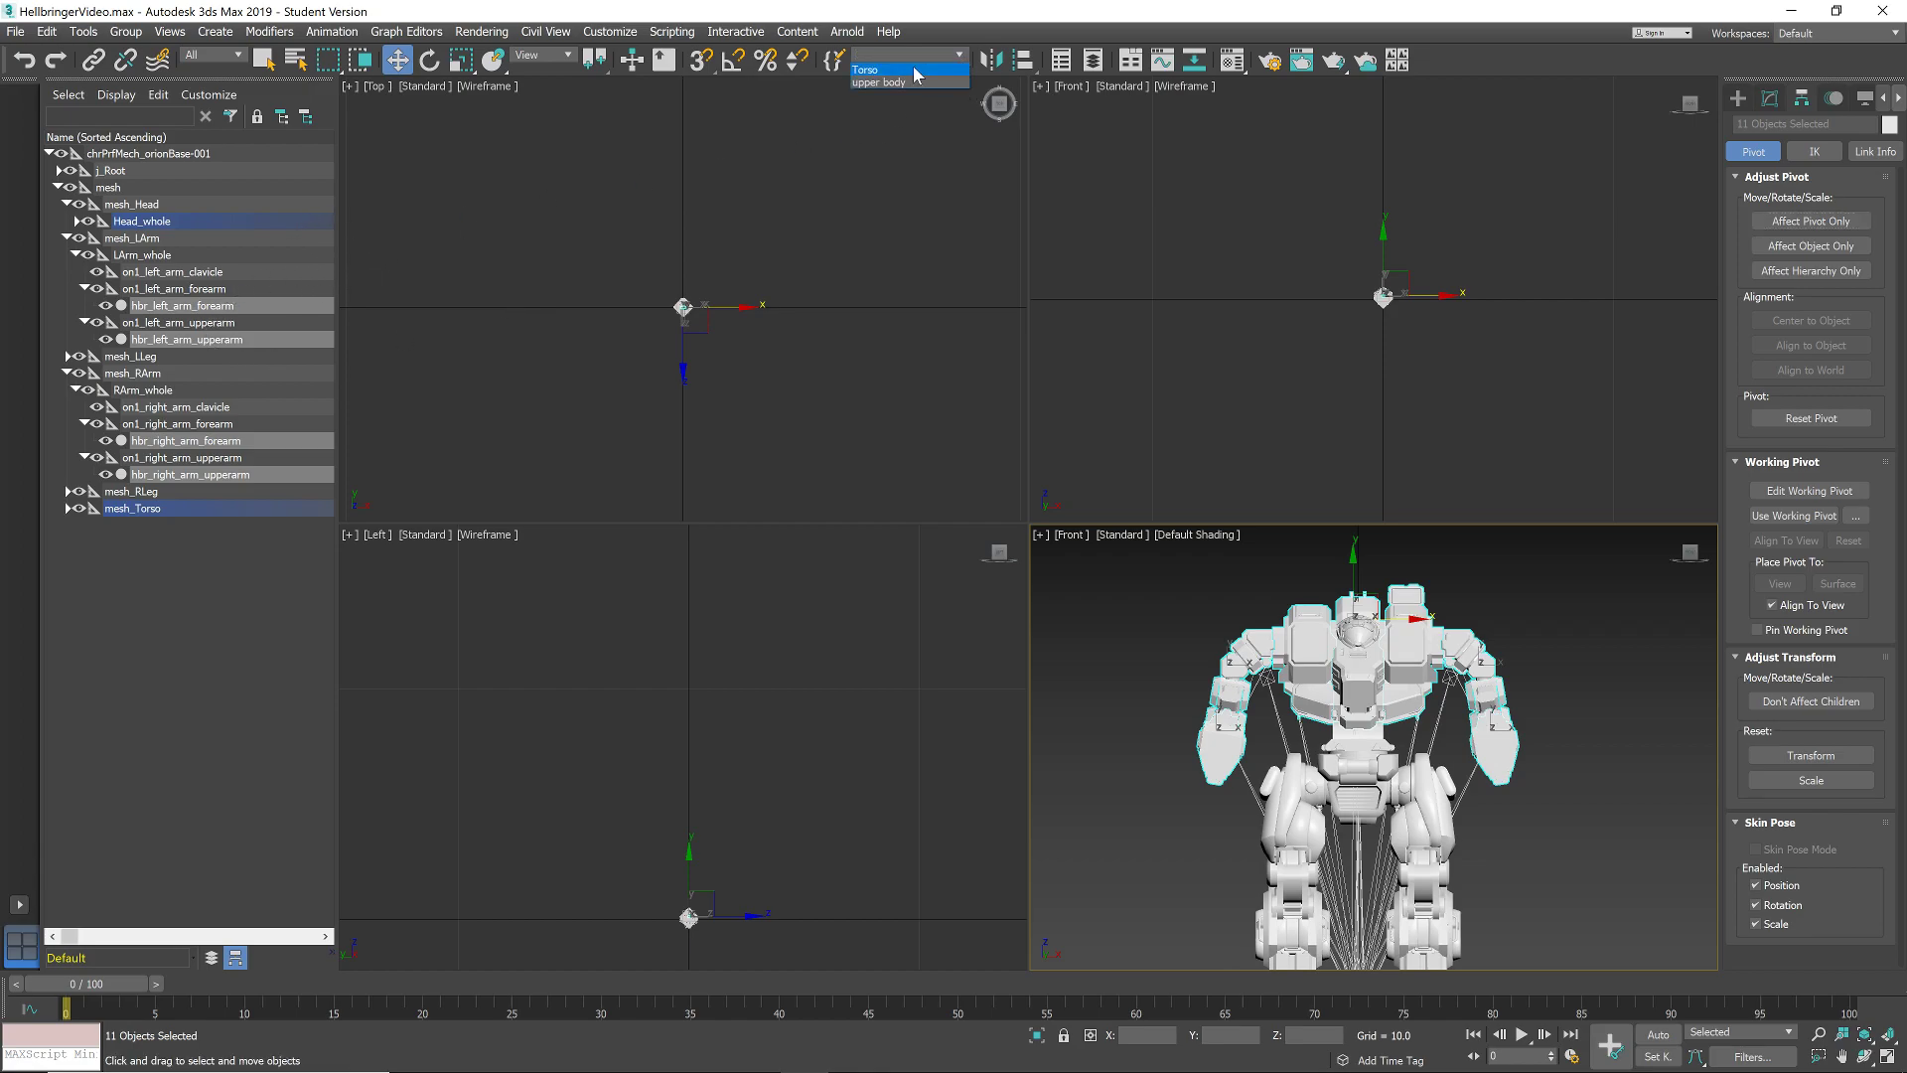
{"action": "left_click", "coordinate": [915, 70]}
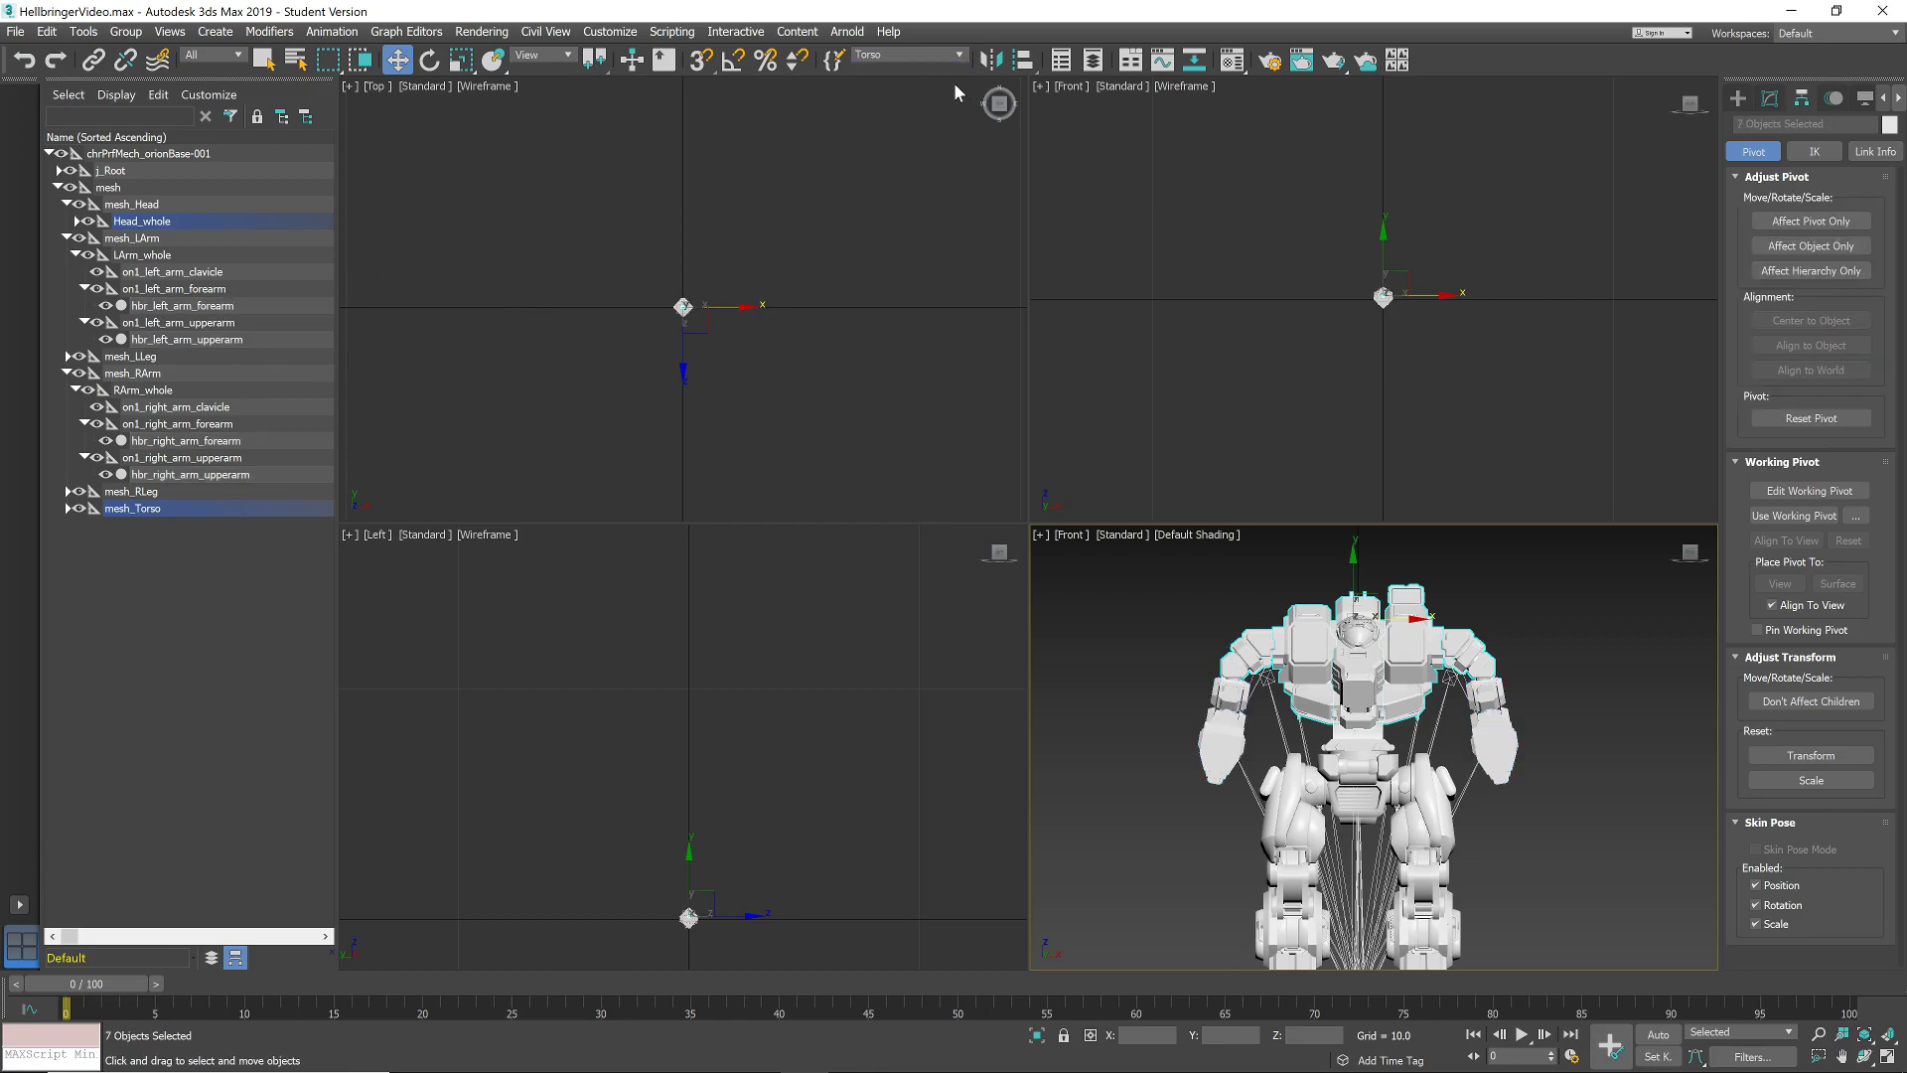
{"action": "left_click", "coordinate": [1769, 100]}
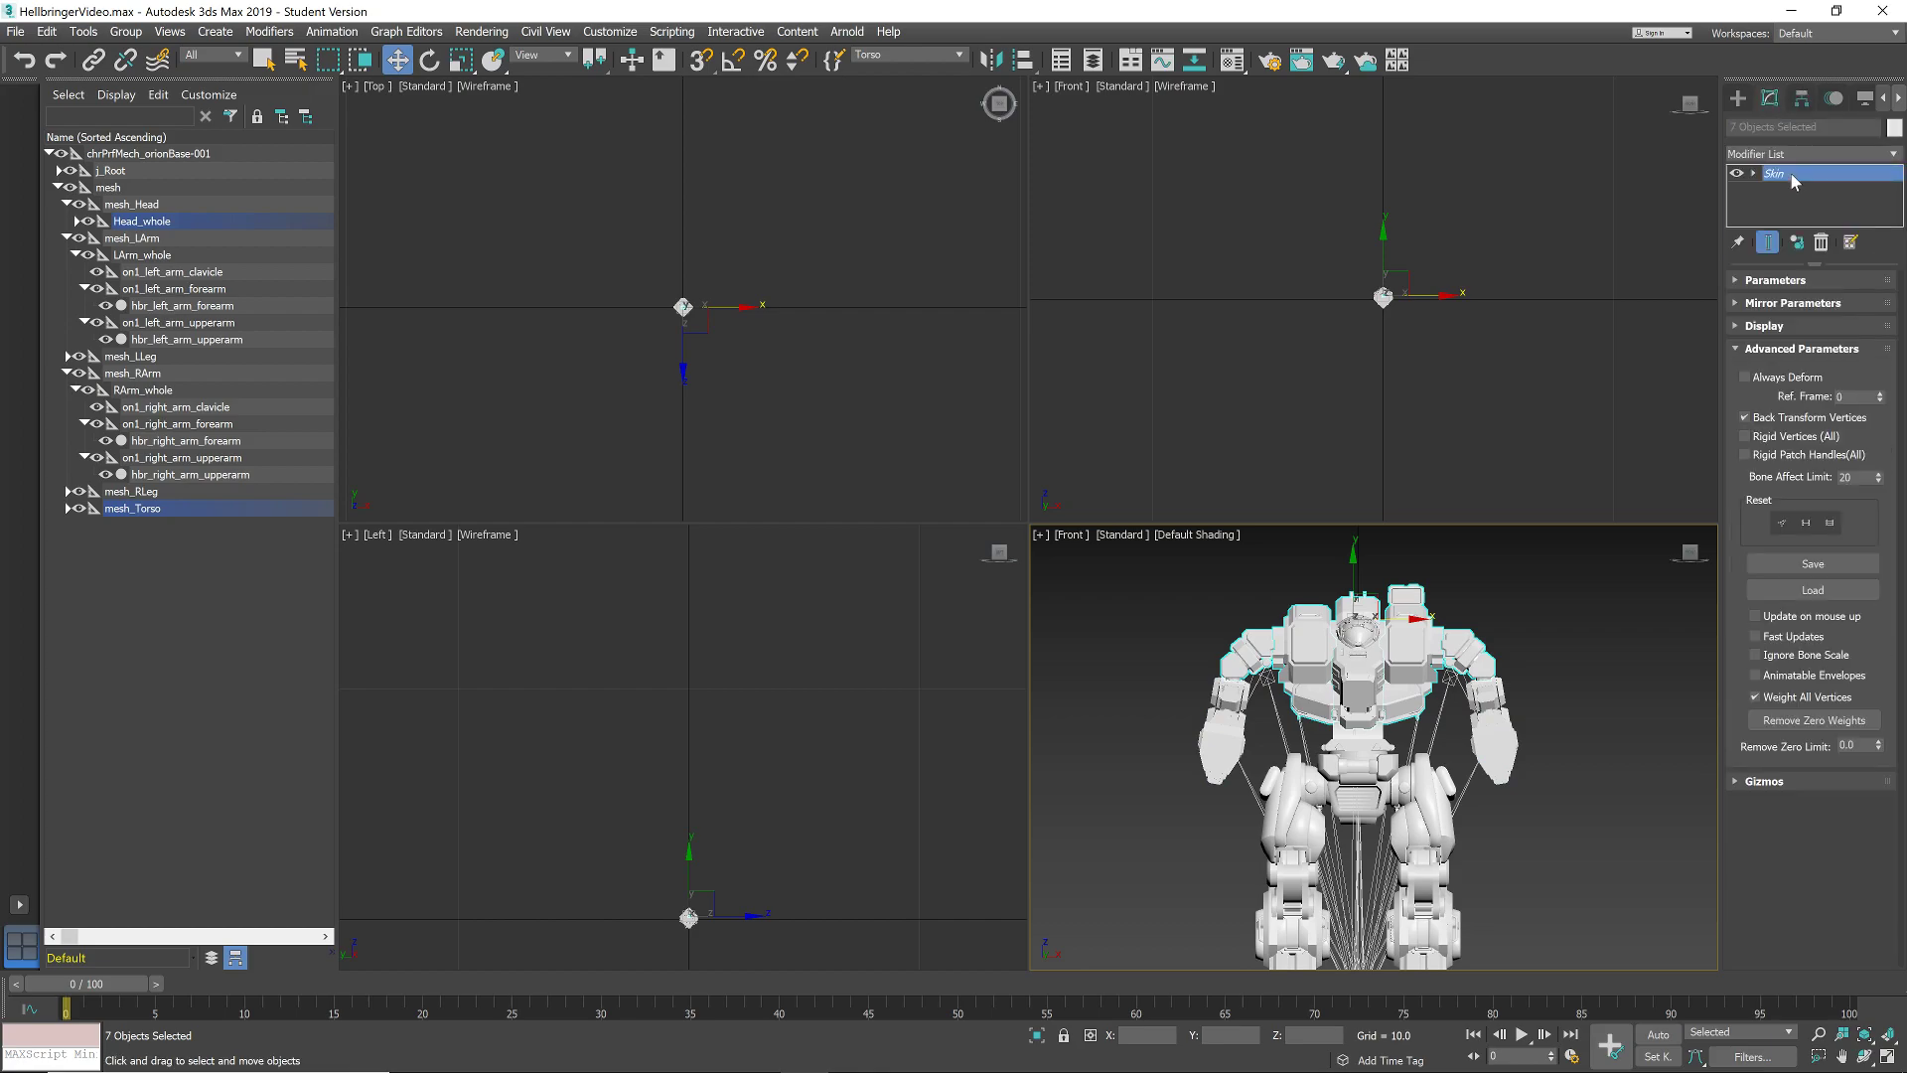
{"action": "left_click", "coordinate": [1745, 378]}
- Turn Always Deform back on in the Skin modifier of the left and right hbr forearm and upper arm meshes
{"action": "left_click", "coordinate": [226, 306]}
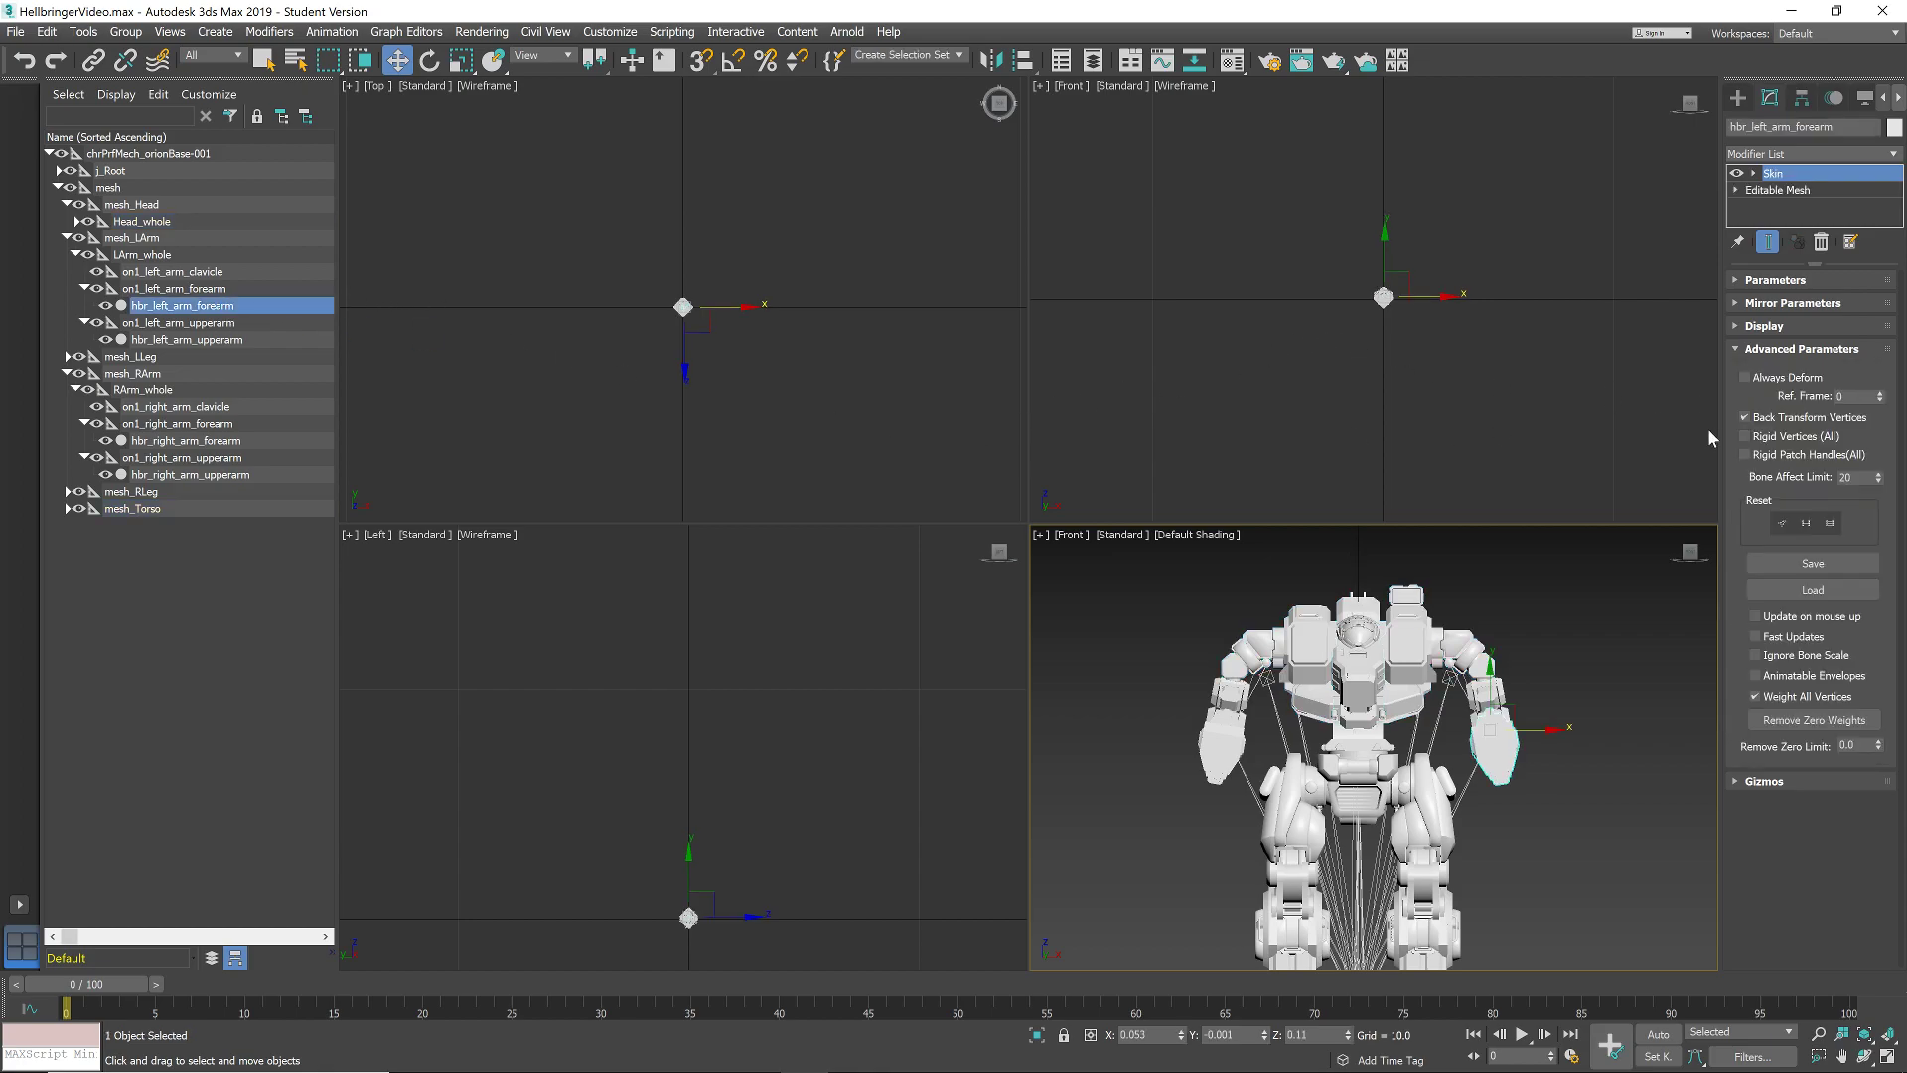
{"action": "left_click", "coordinate": [1745, 378]}
{"action": "left_click", "coordinate": [198, 341]}
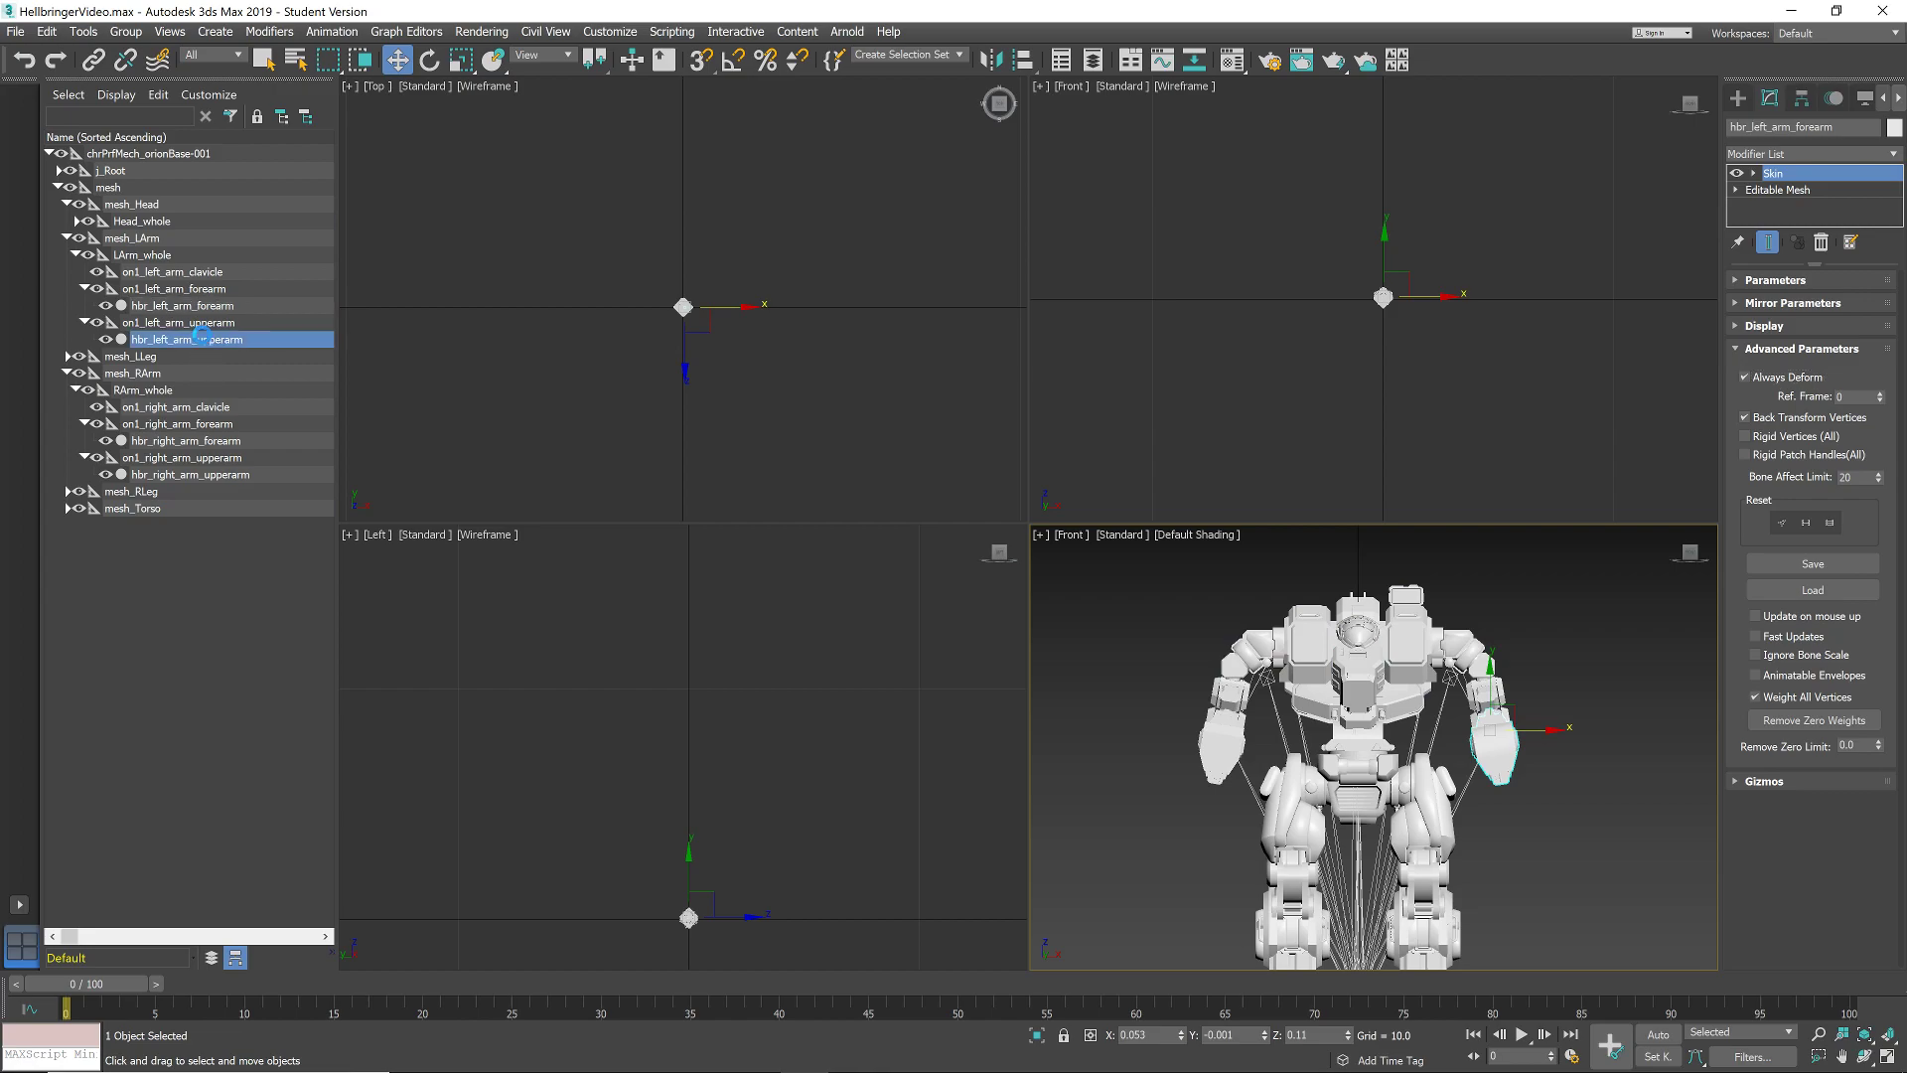
{"action": "left_click", "coordinate": [1746, 379]}
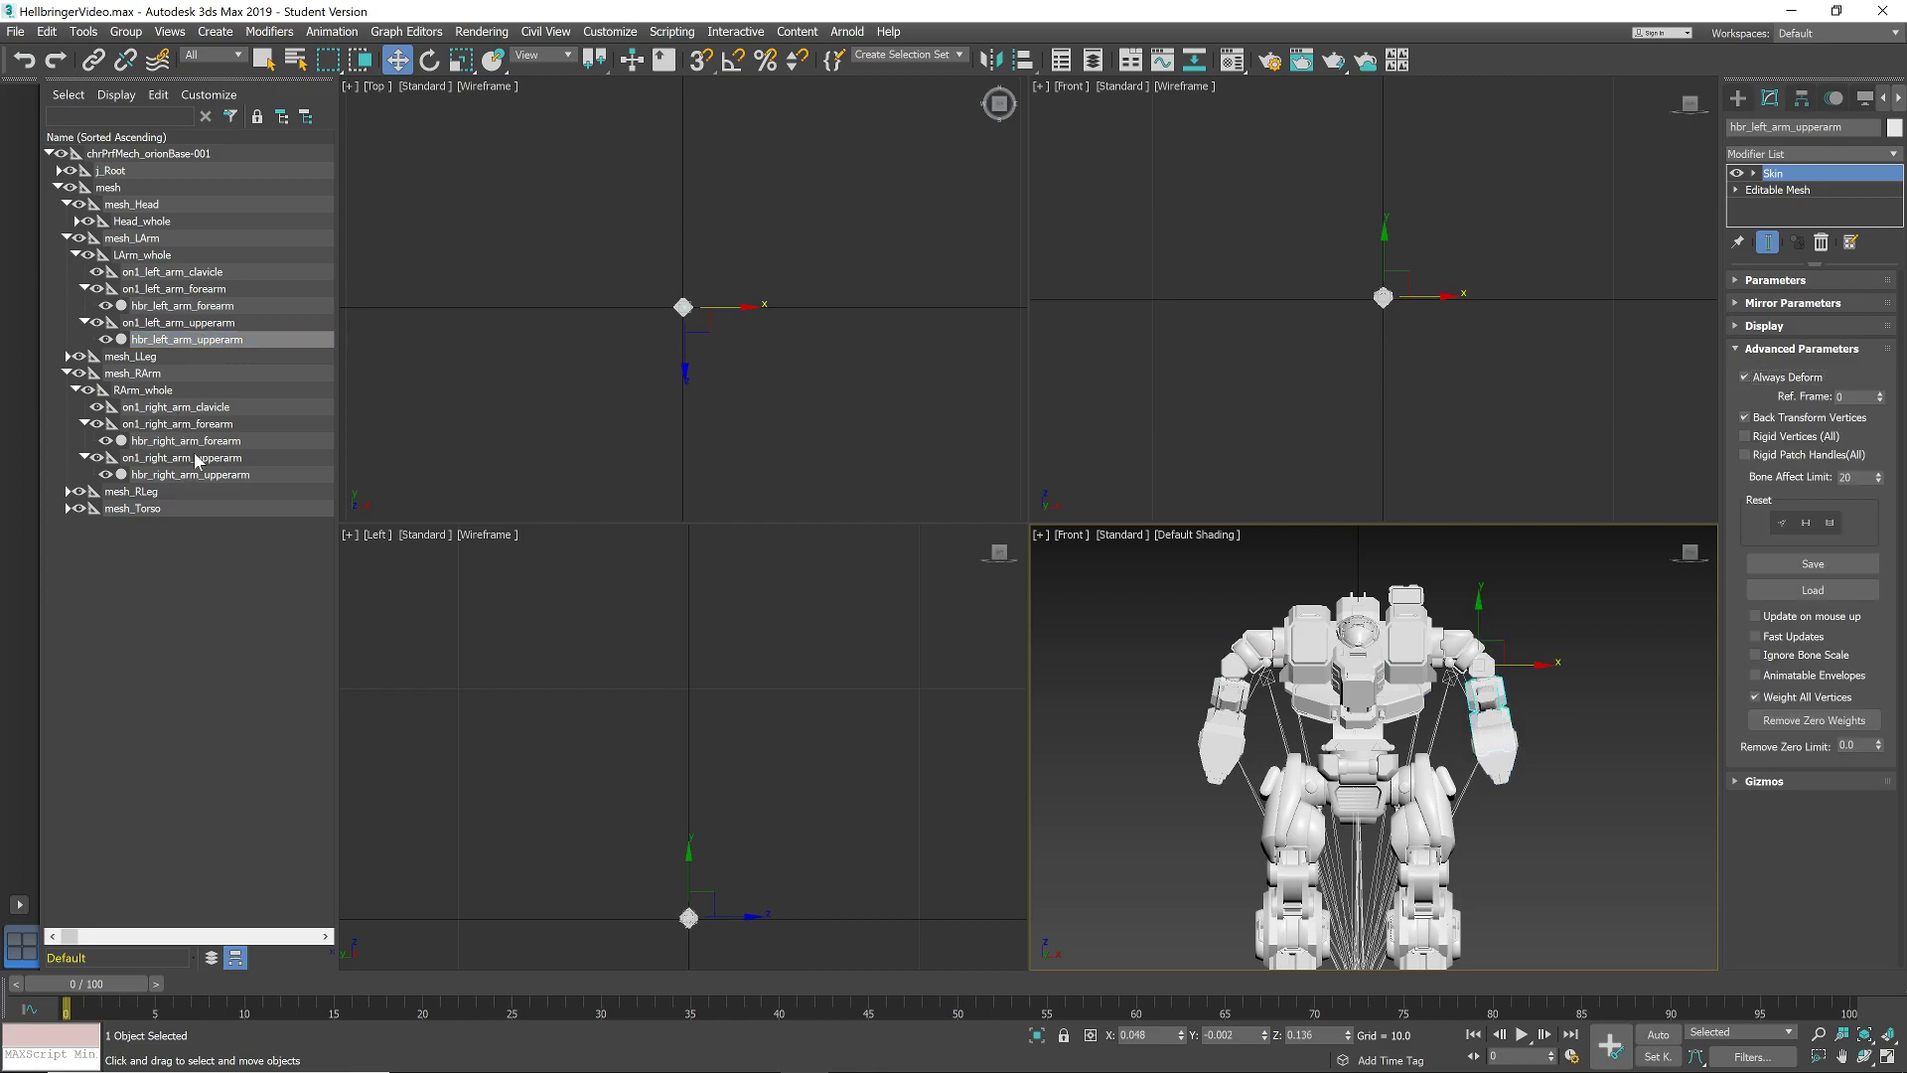
{"action": "left_click", "coordinate": [188, 441]}
{"action": "left_click", "coordinate": [1746, 377]}
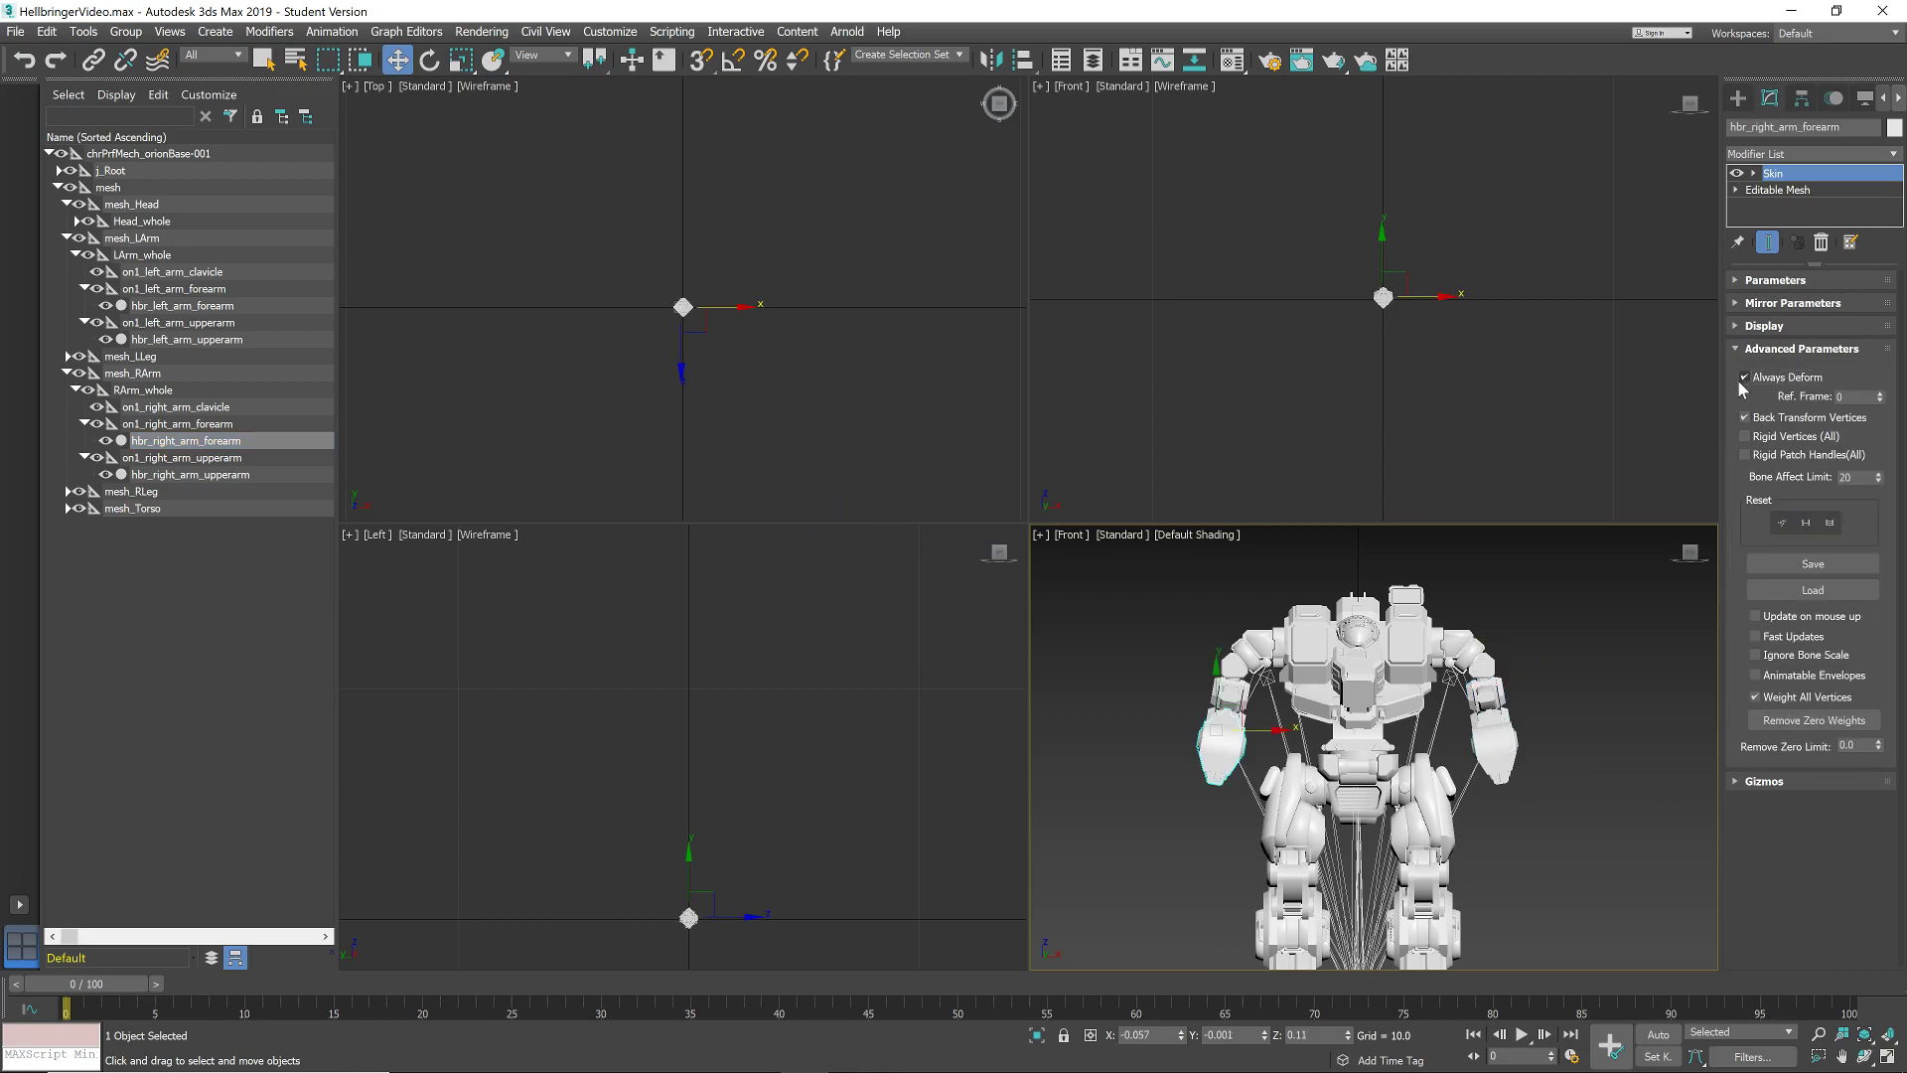
{"action": "left_click", "coordinate": [183, 475]}
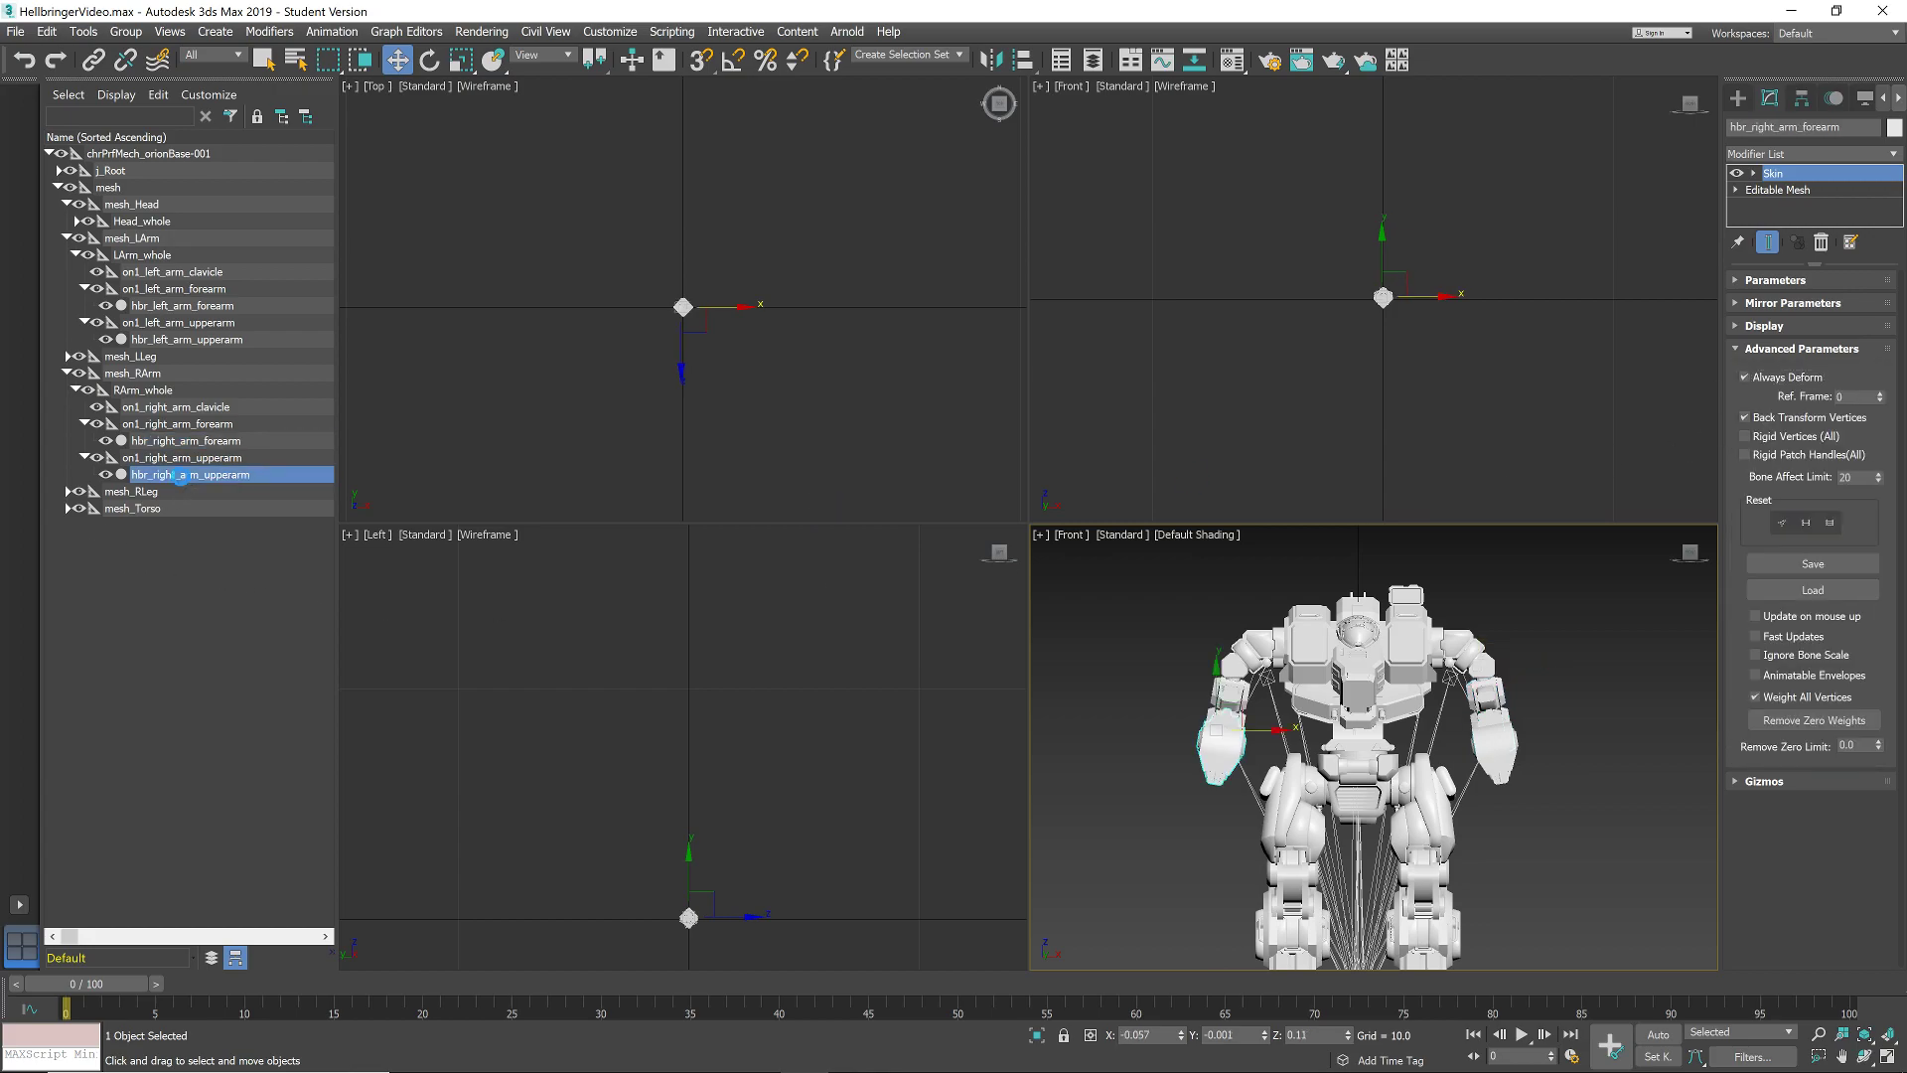
{"action": "left_click", "coordinate": [1745, 378]}
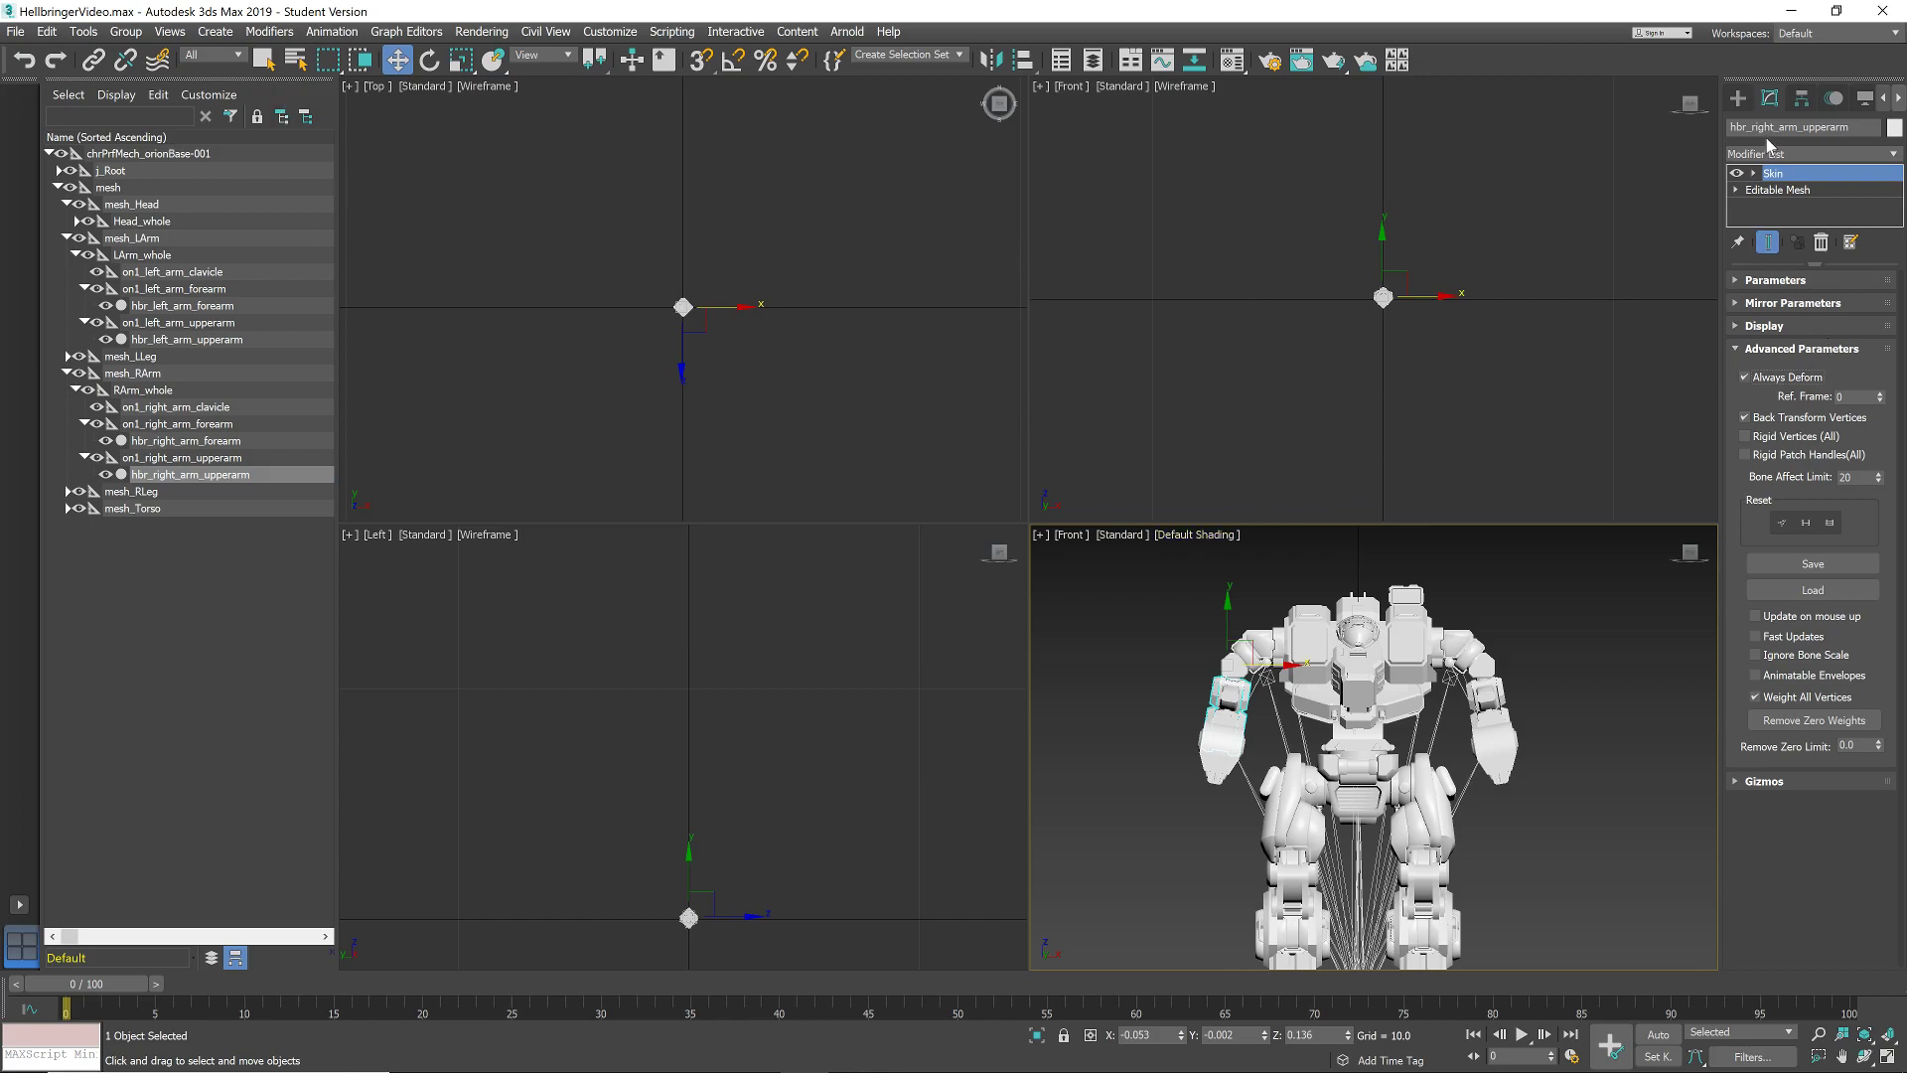
{"action": "left_click", "coordinate": [1804, 99]}
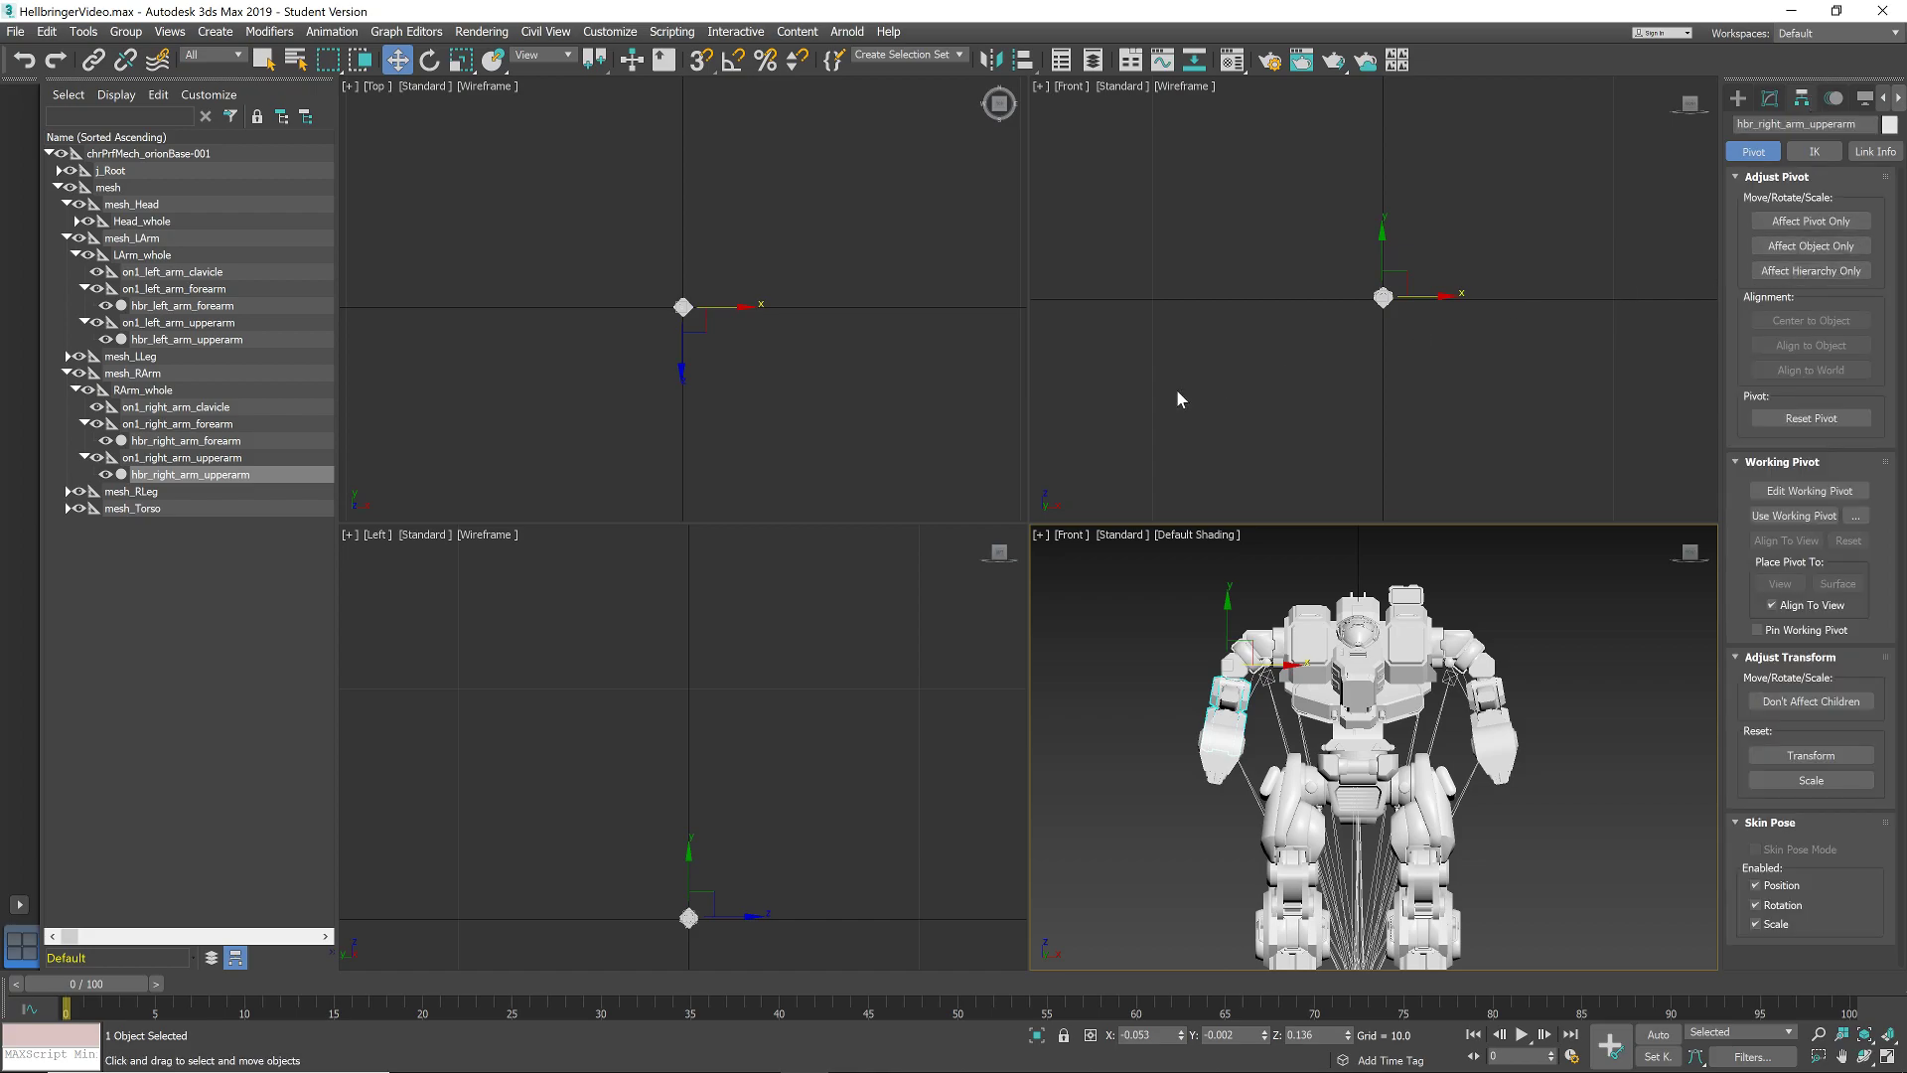
- Start an FBX export of the scene to the export folder, replacing the existing HellbringerReference.FBX file
{"action": "left_click", "coordinate": [16, 31]}
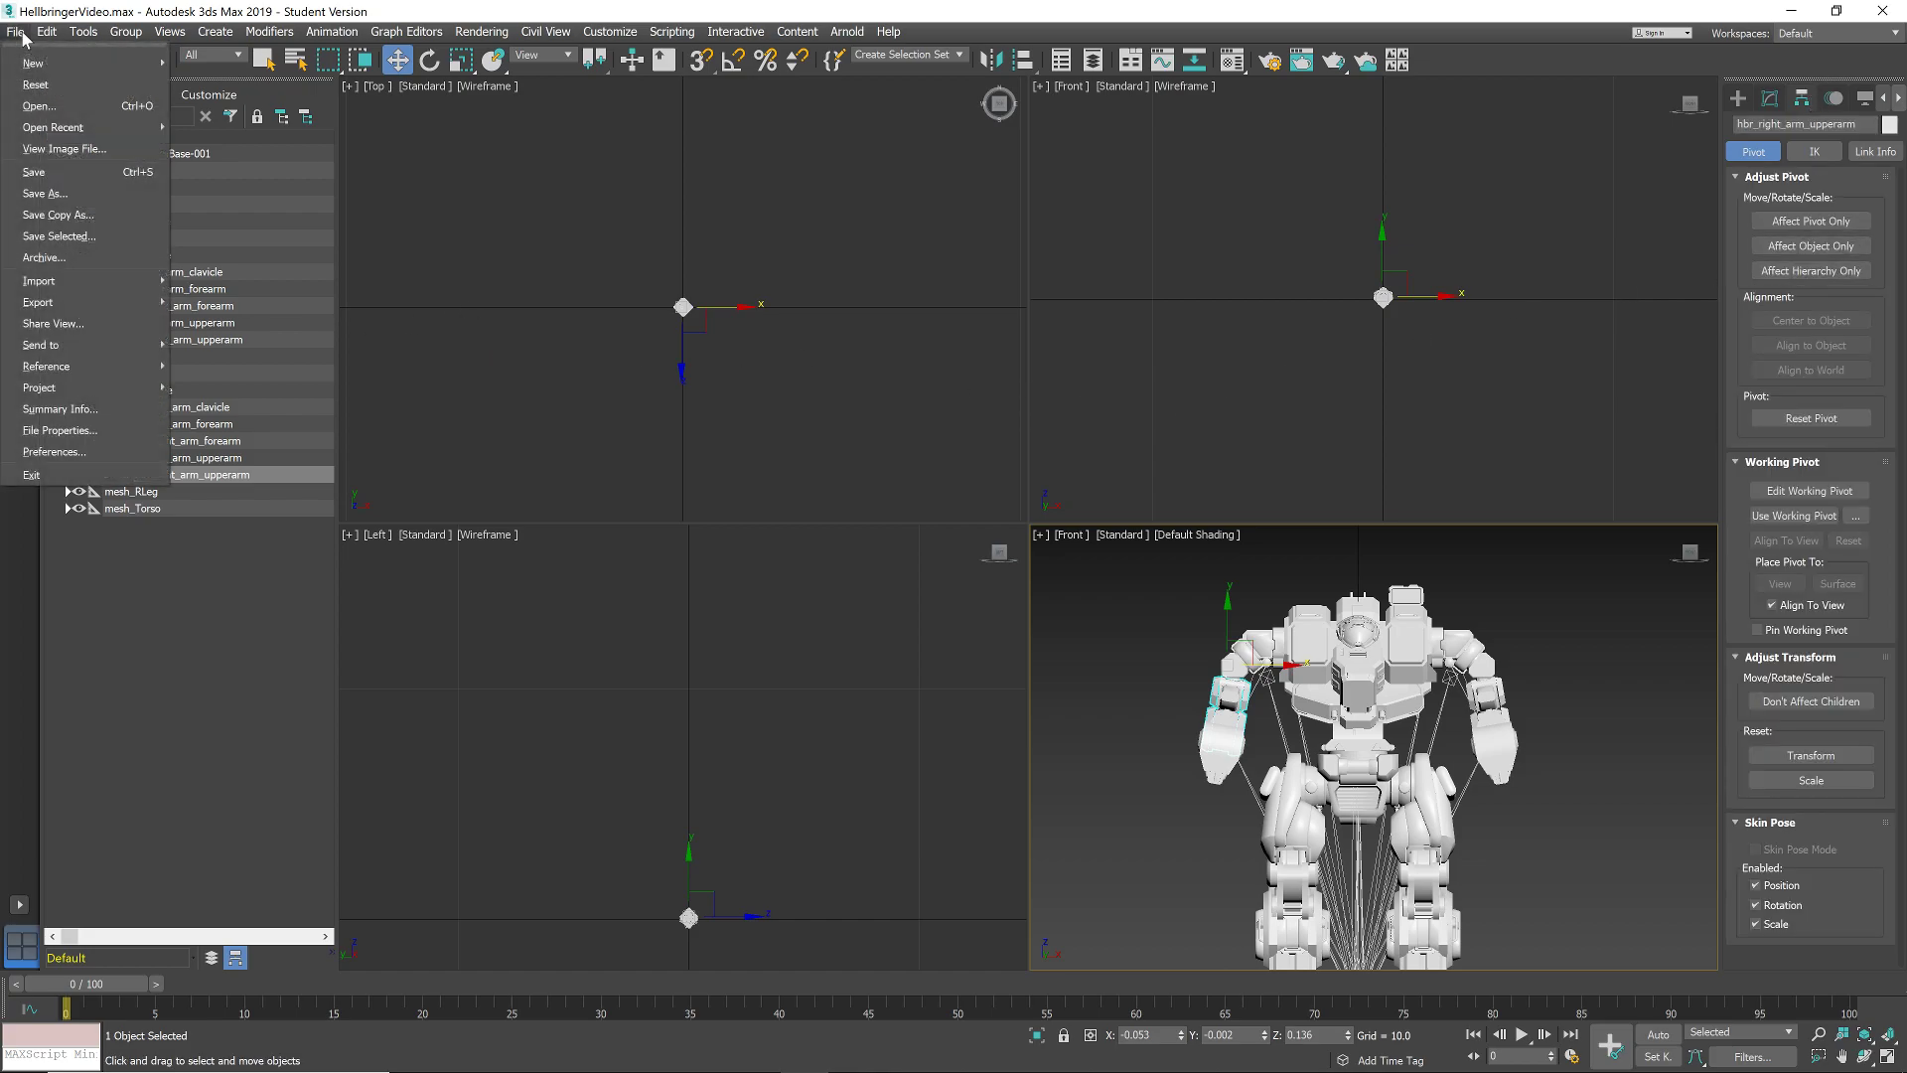
{"action": "mouse_move", "coordinate": [97, 294]}
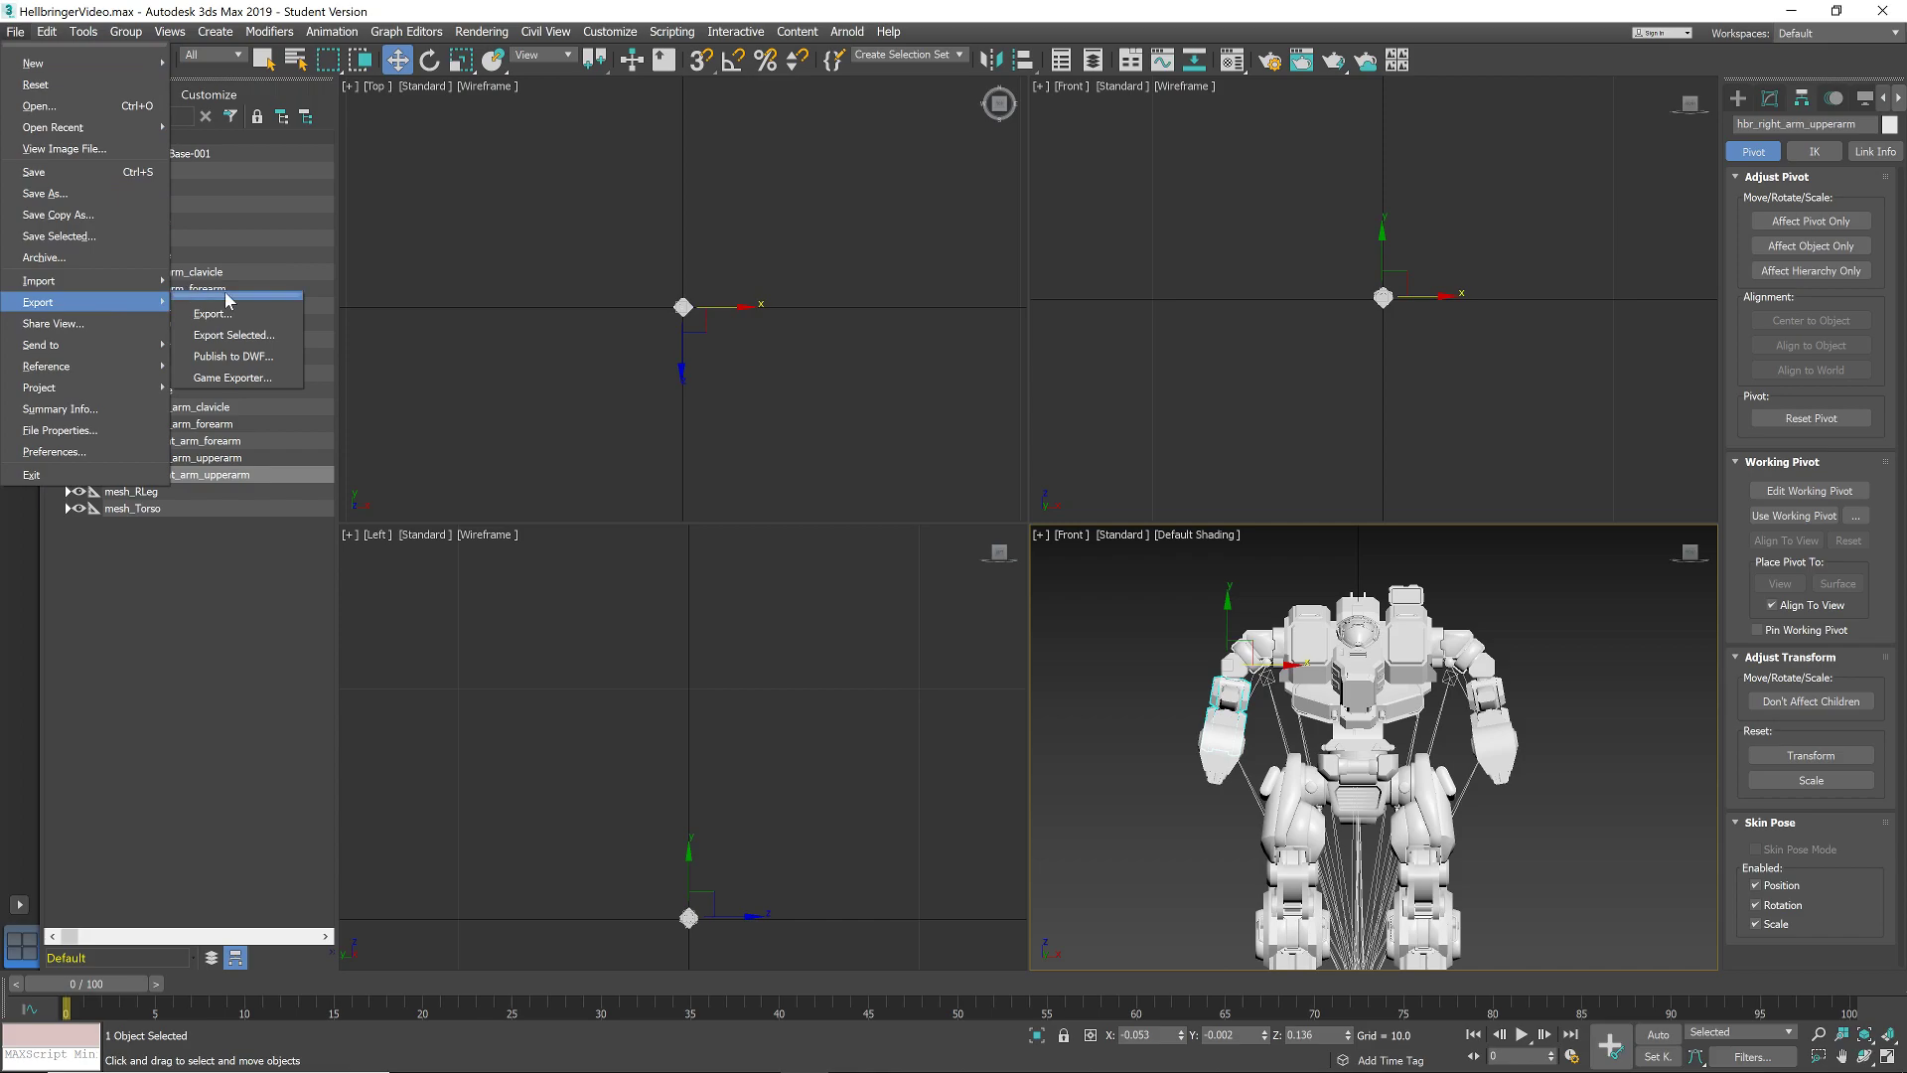
{"action": "left_click", "coordinate": [230, 313]}
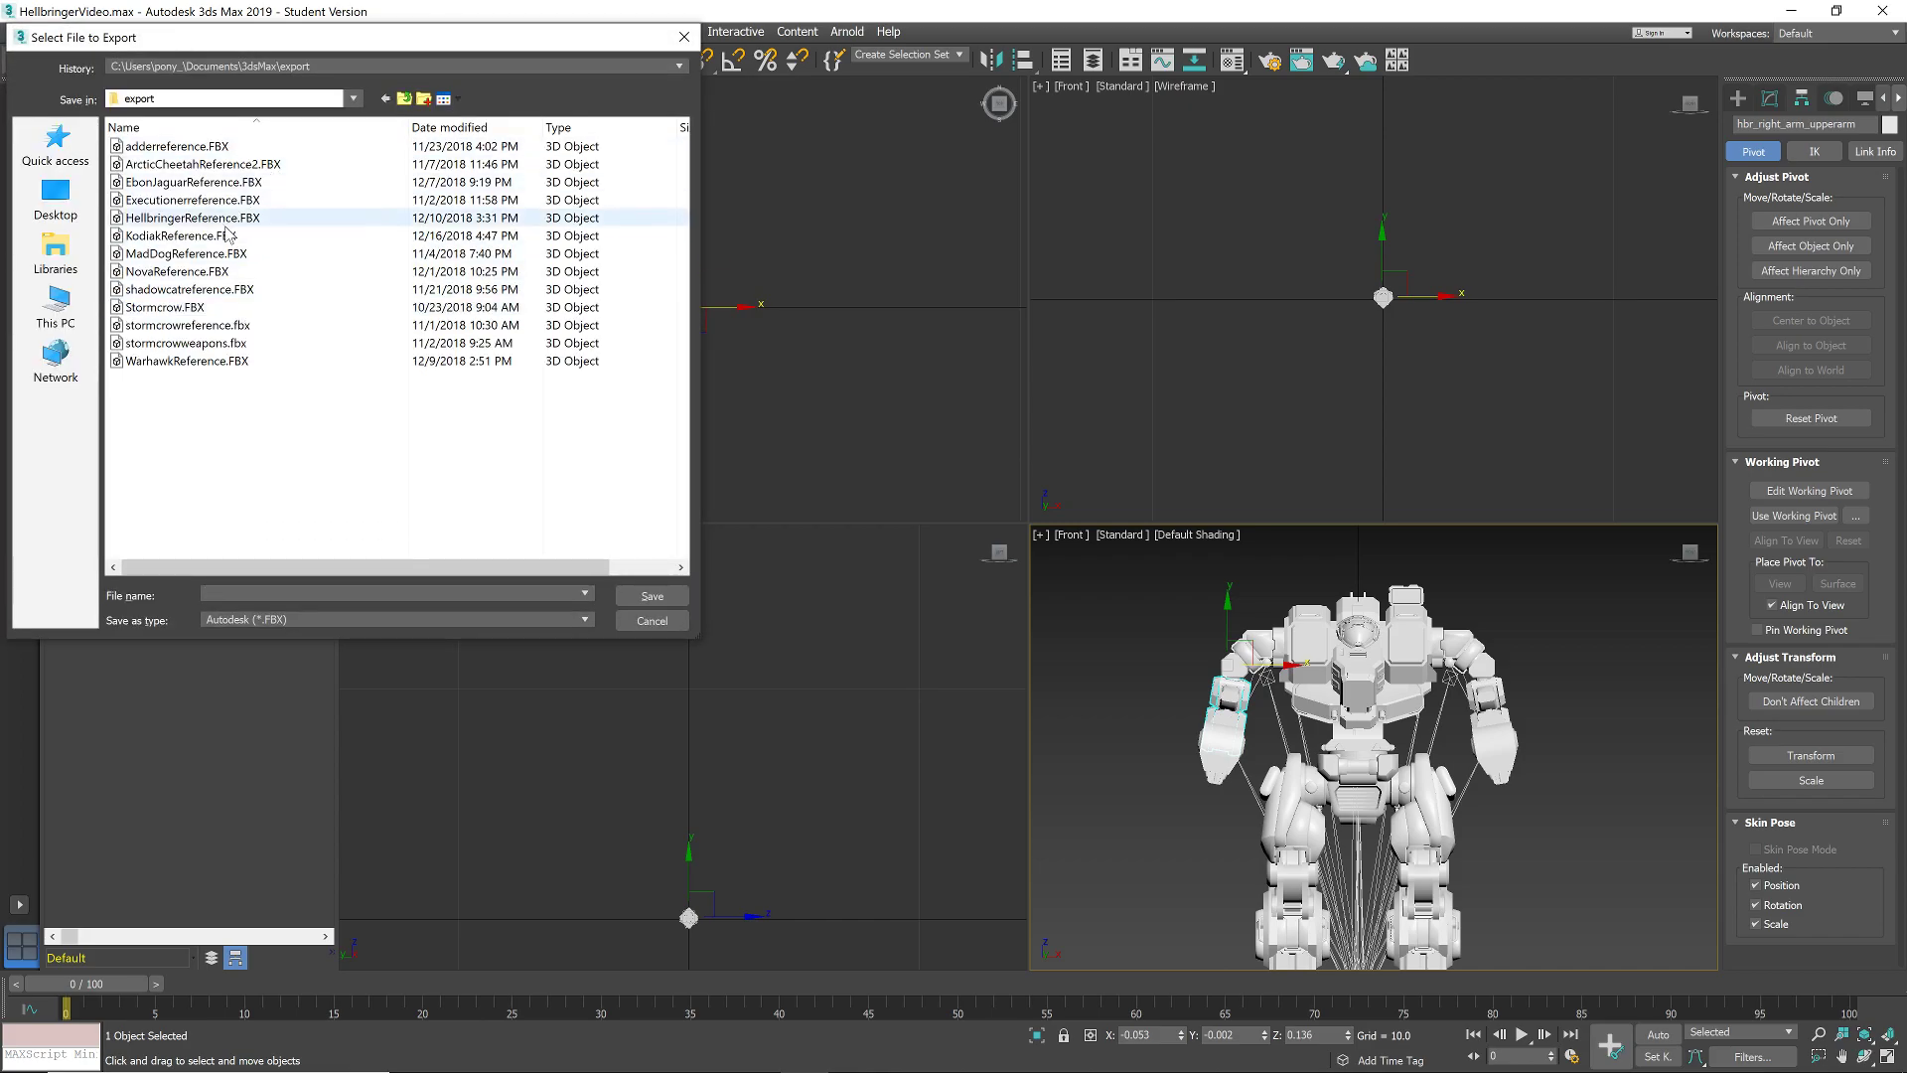
{"action": "left_click", "coordinate": [190, 217]}
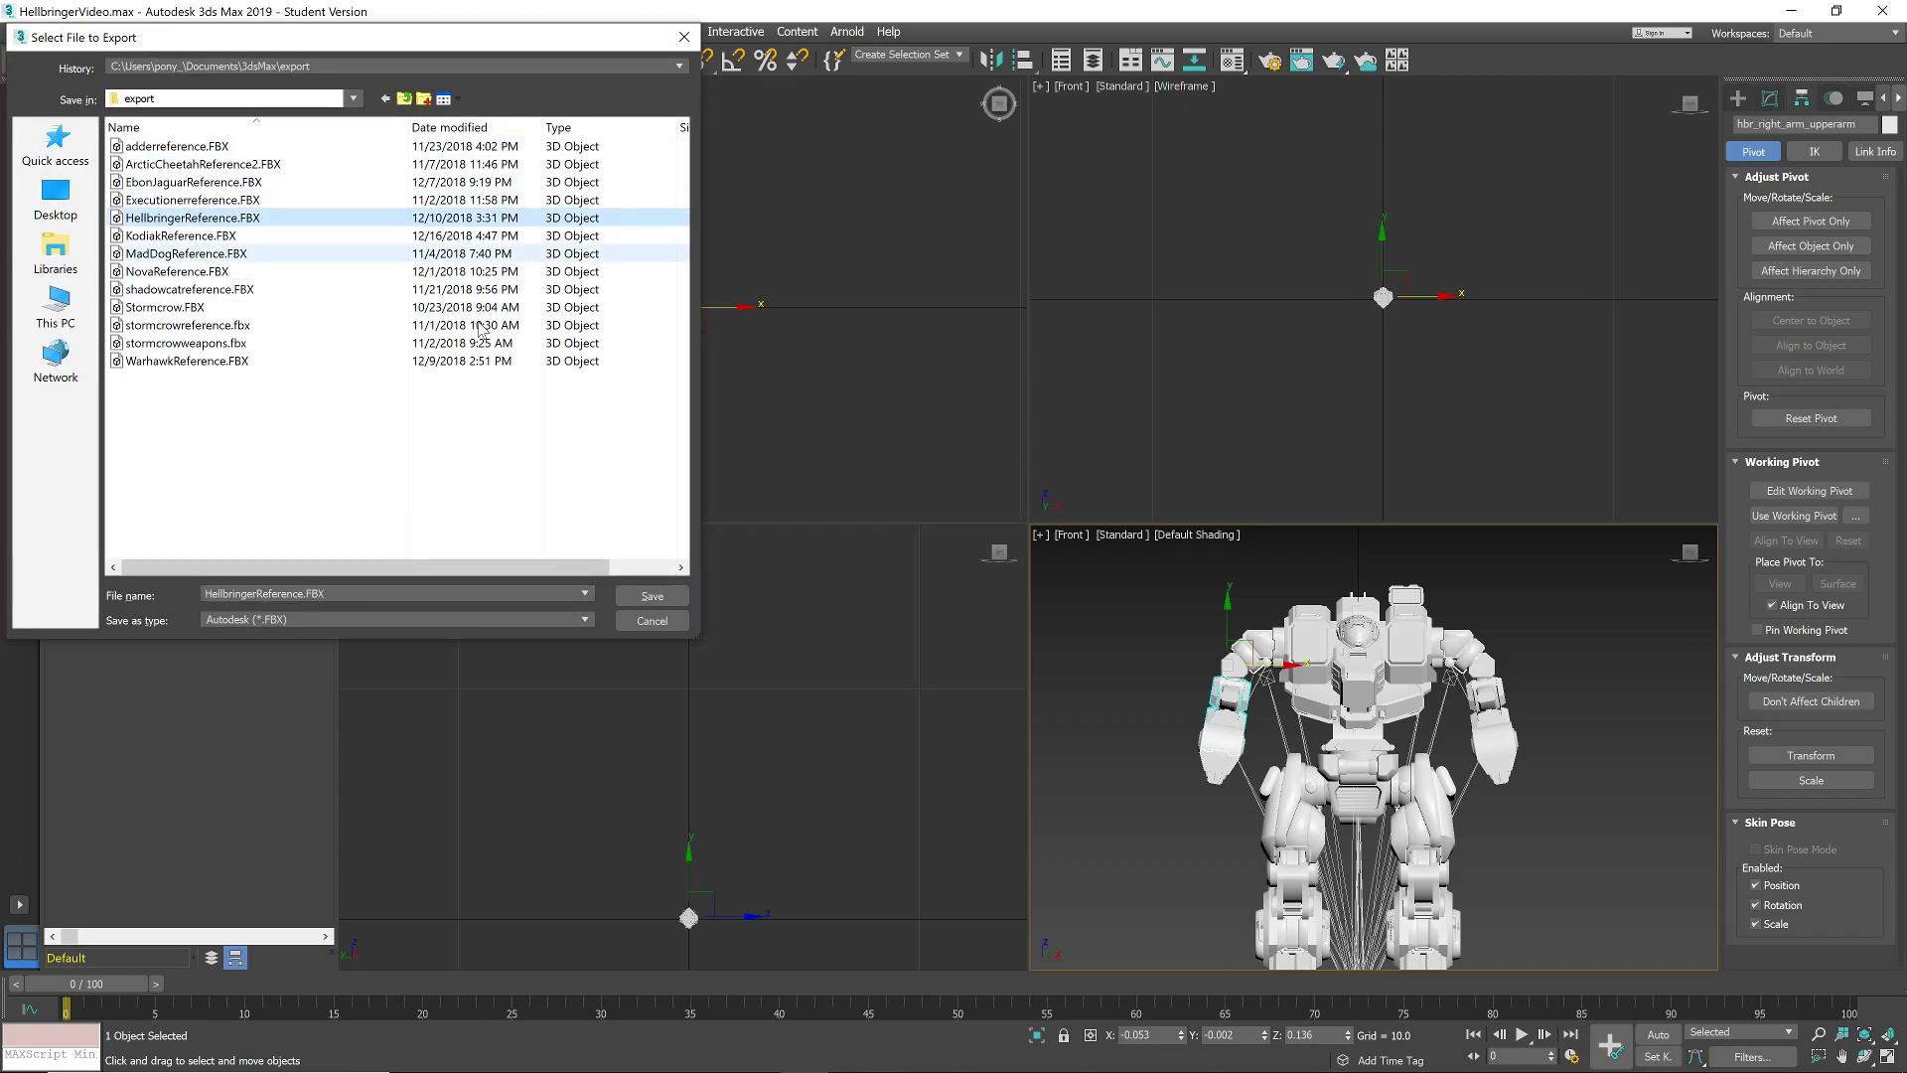
{"action": "left_click", "coordinate": [652, 596]}
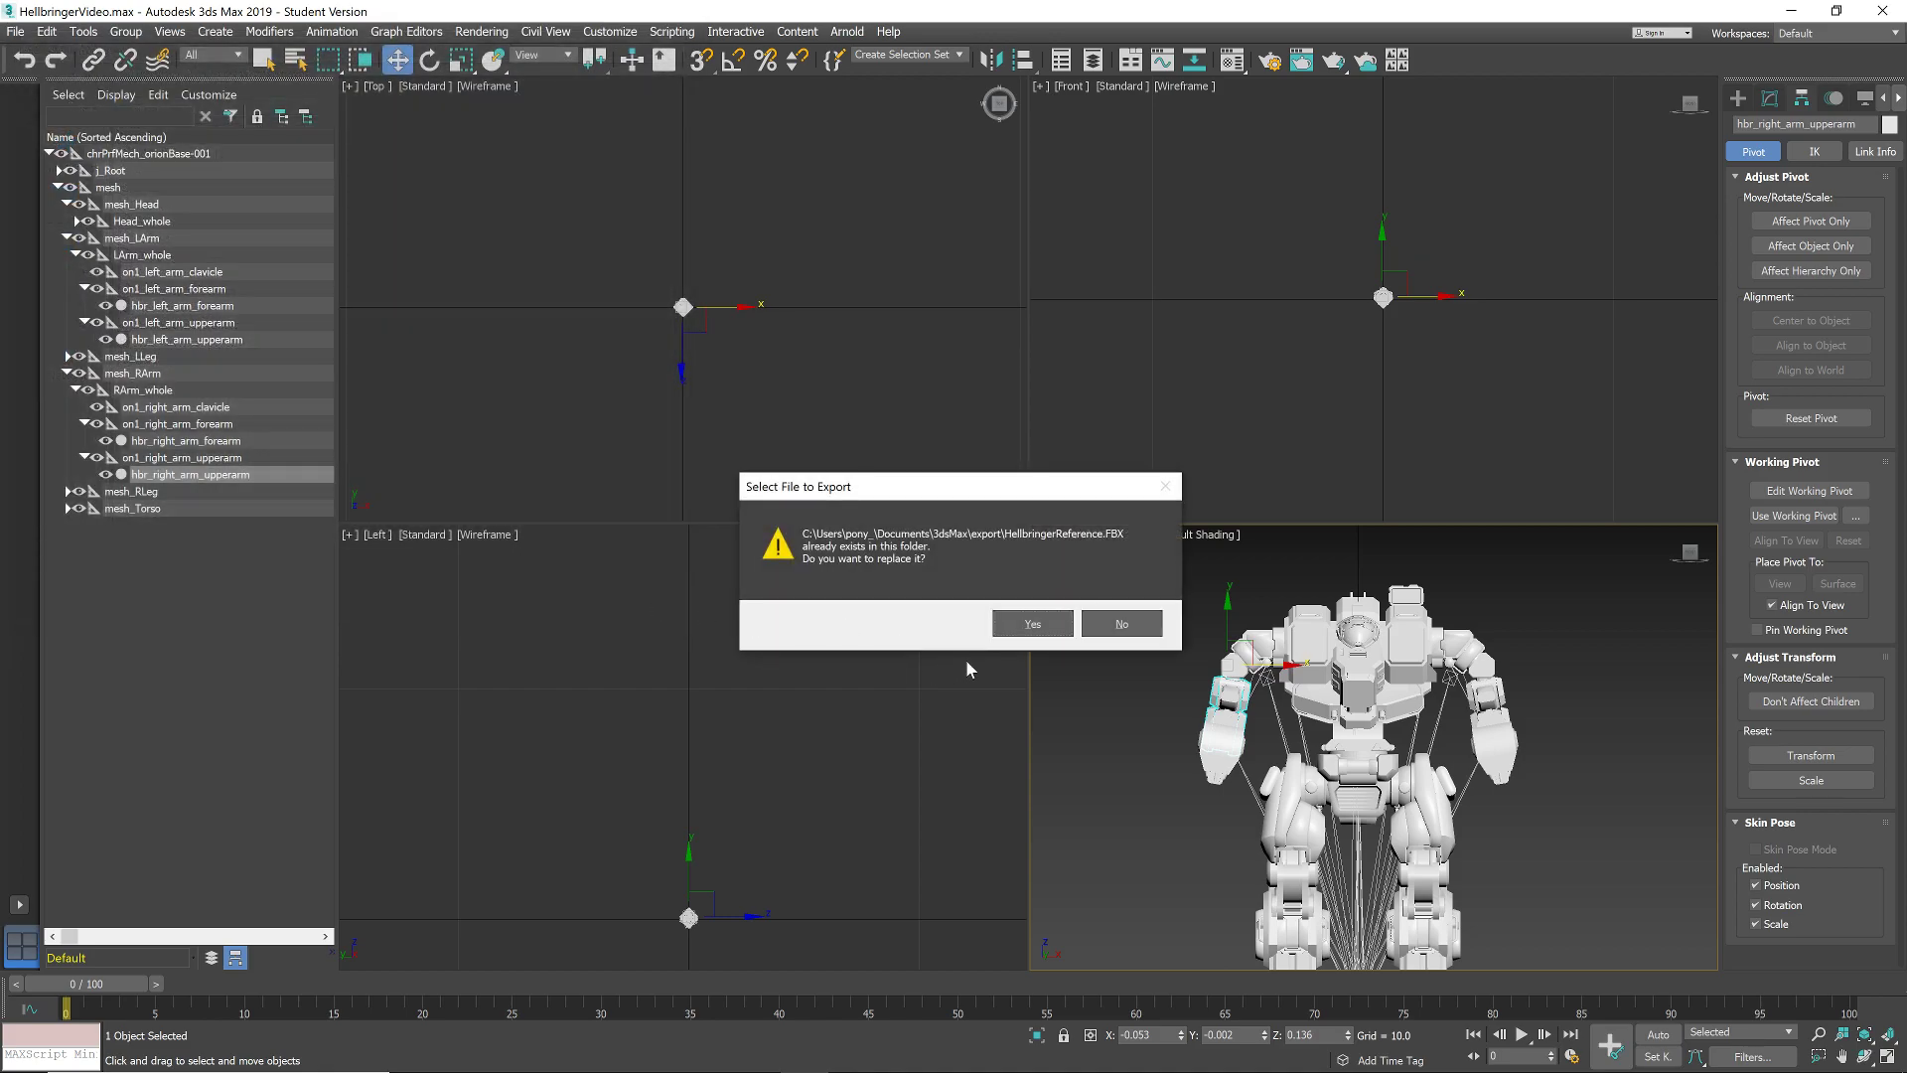
{"action": "left_click", "coordinate": [1026, 625]}
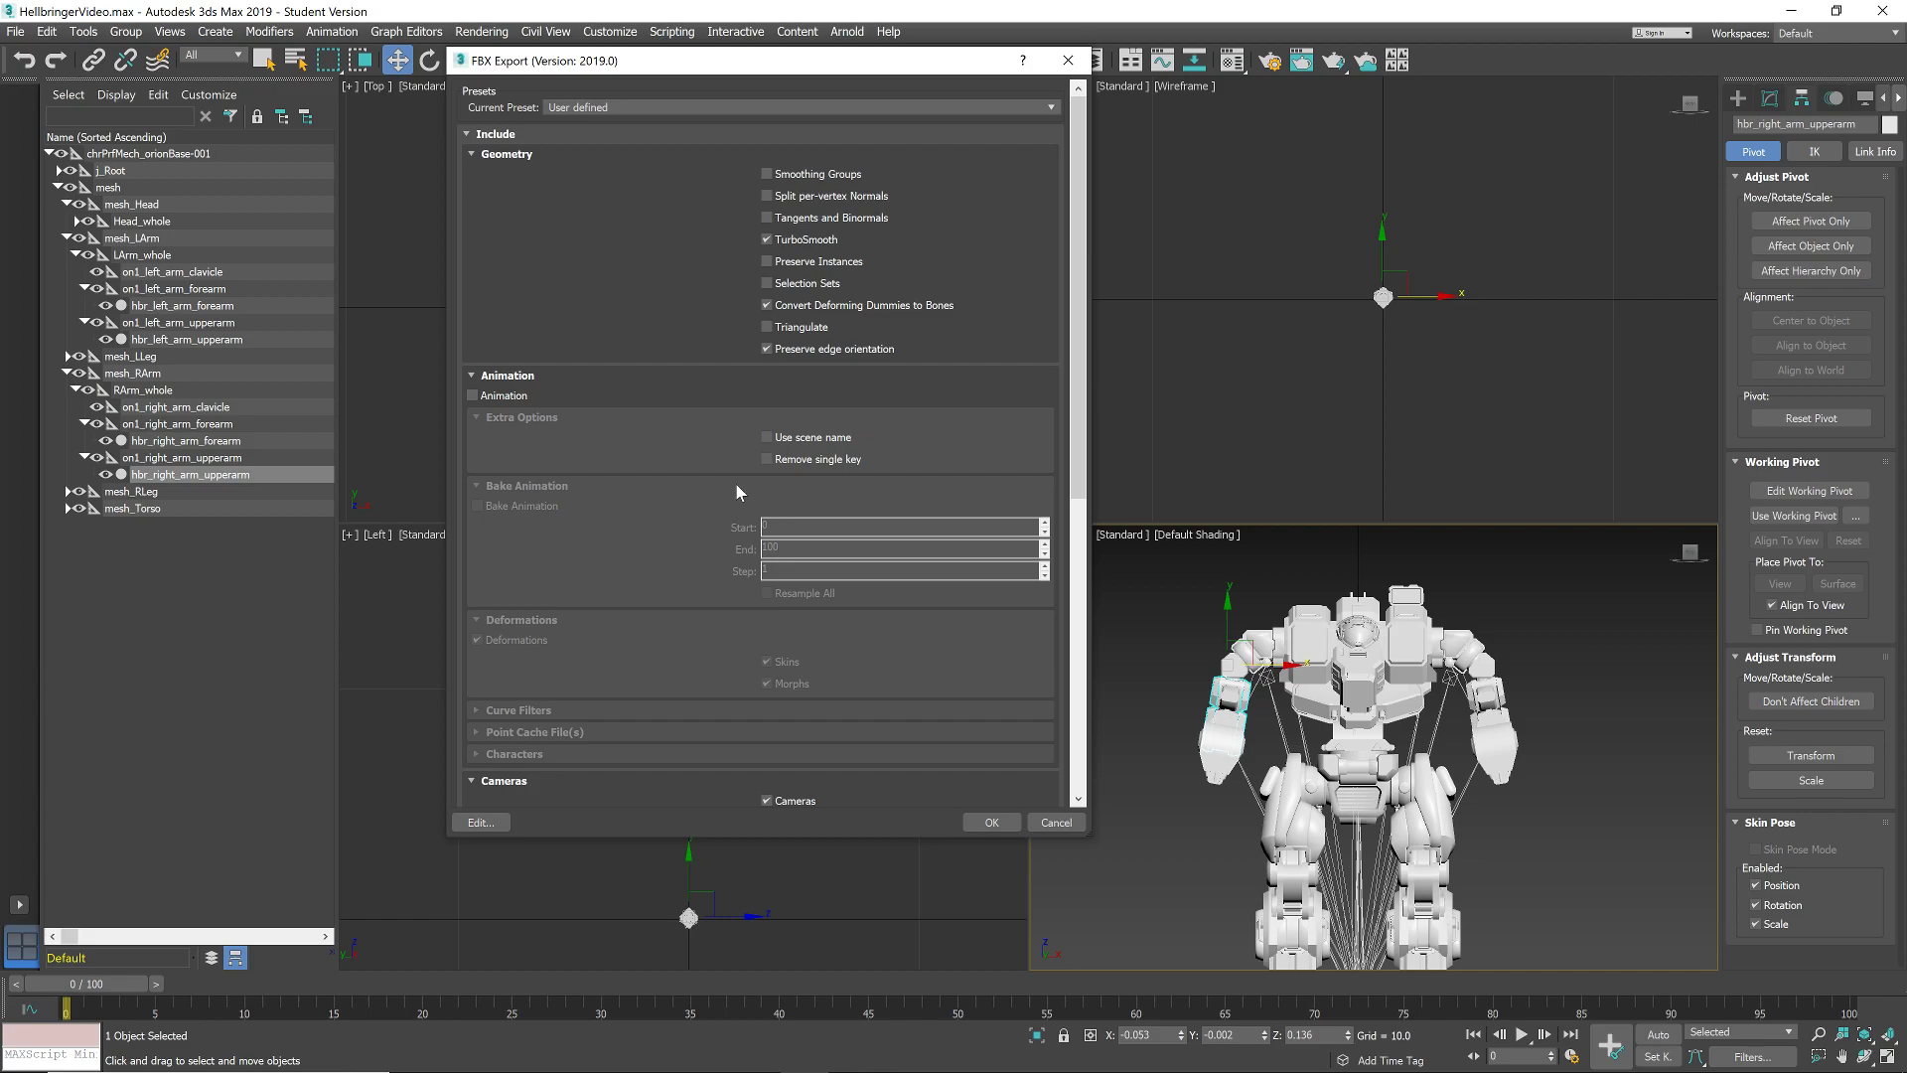
- Check the Animation export options, leave Animation turned off, and run the FBX export
{"action": "left_click", "coordinate": [471, 395]}
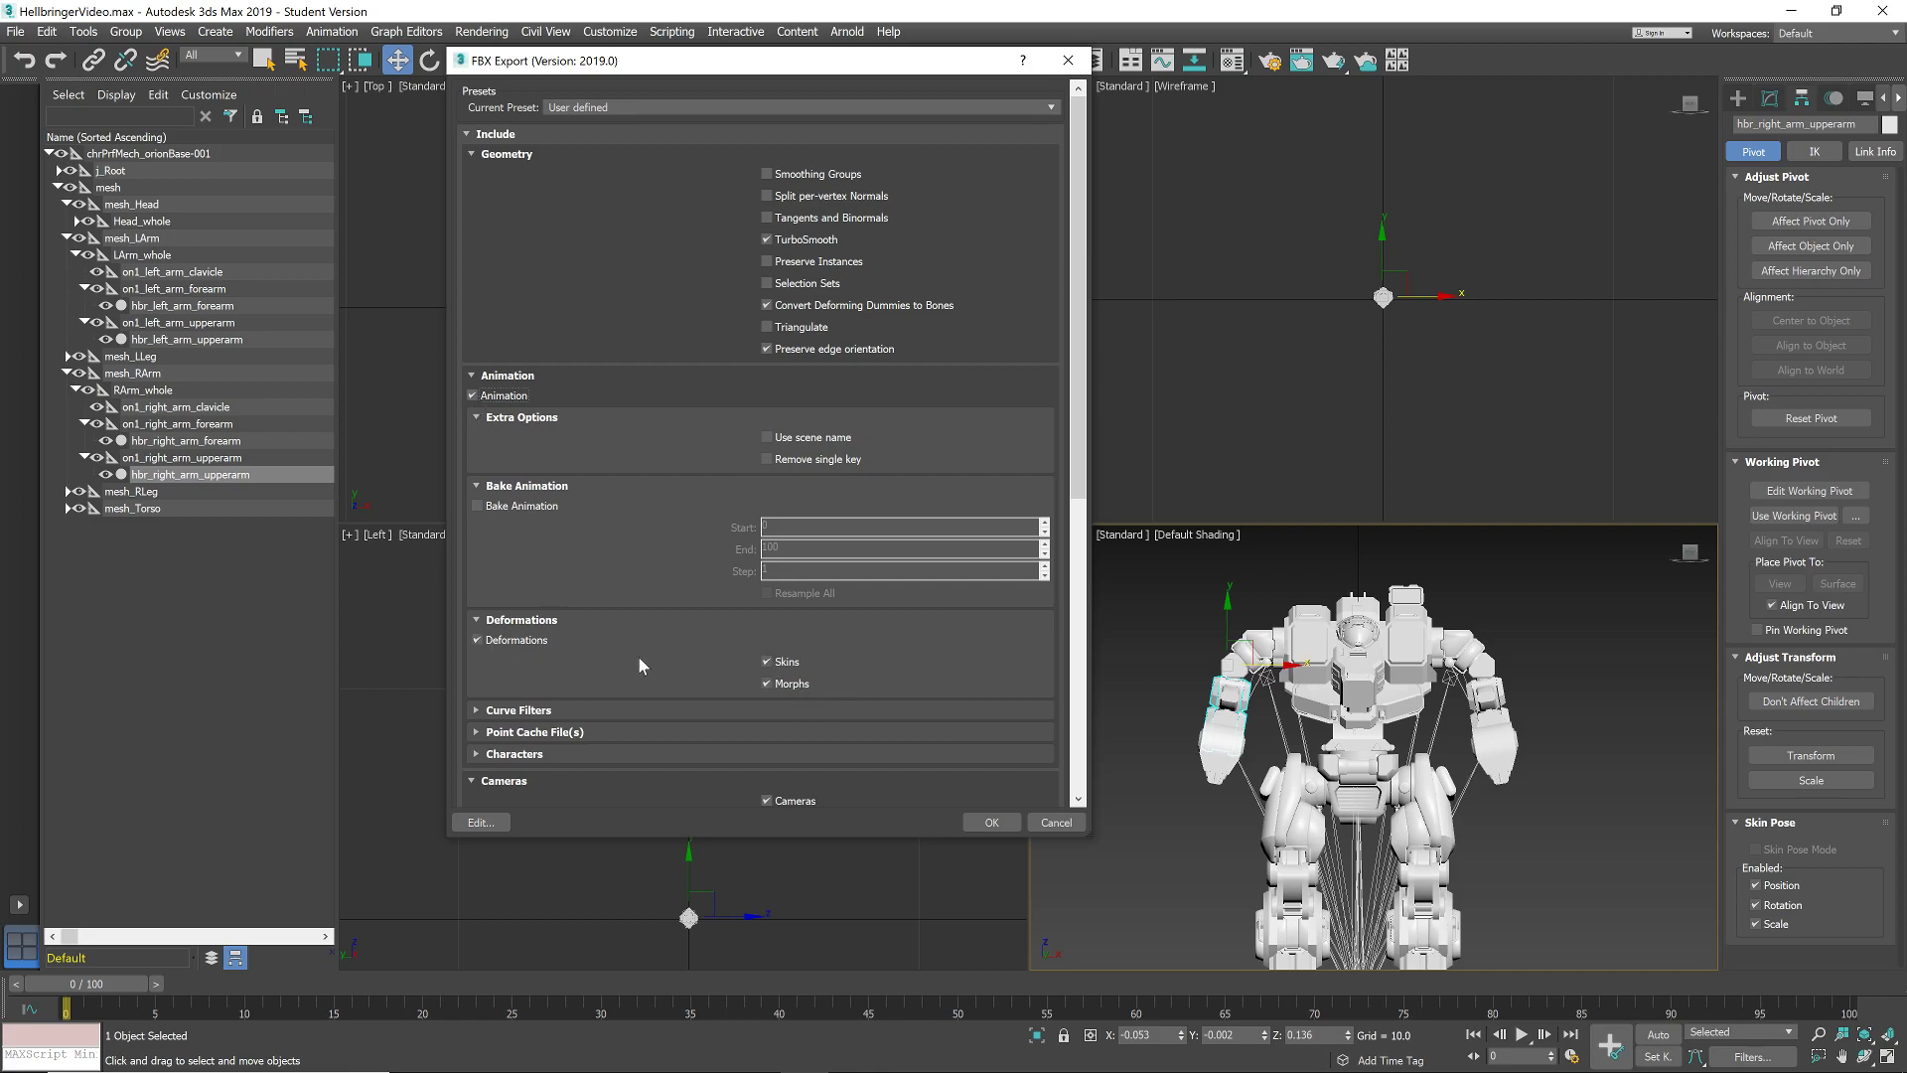
{"action": "left_click", "coordinate": [473, 396]}
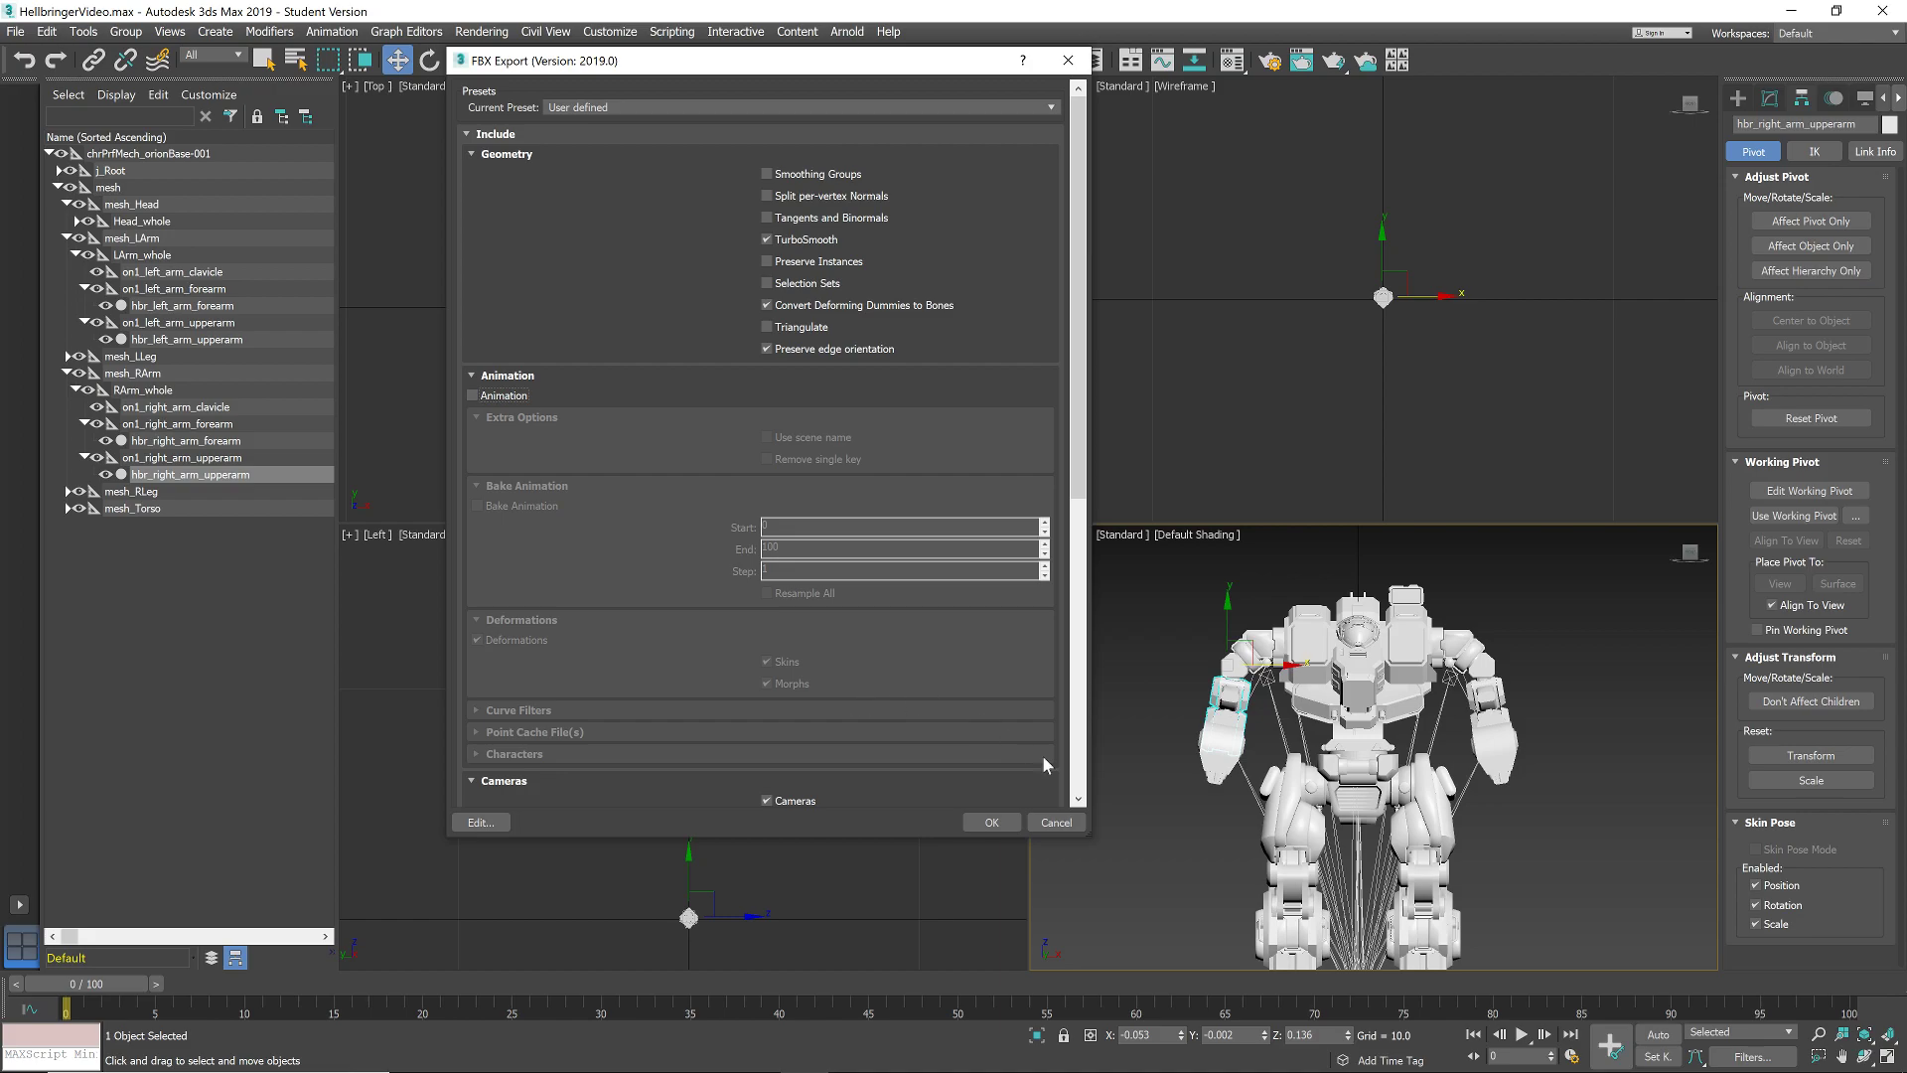
{"action": "left_click", "coordinate": [997, 823]}
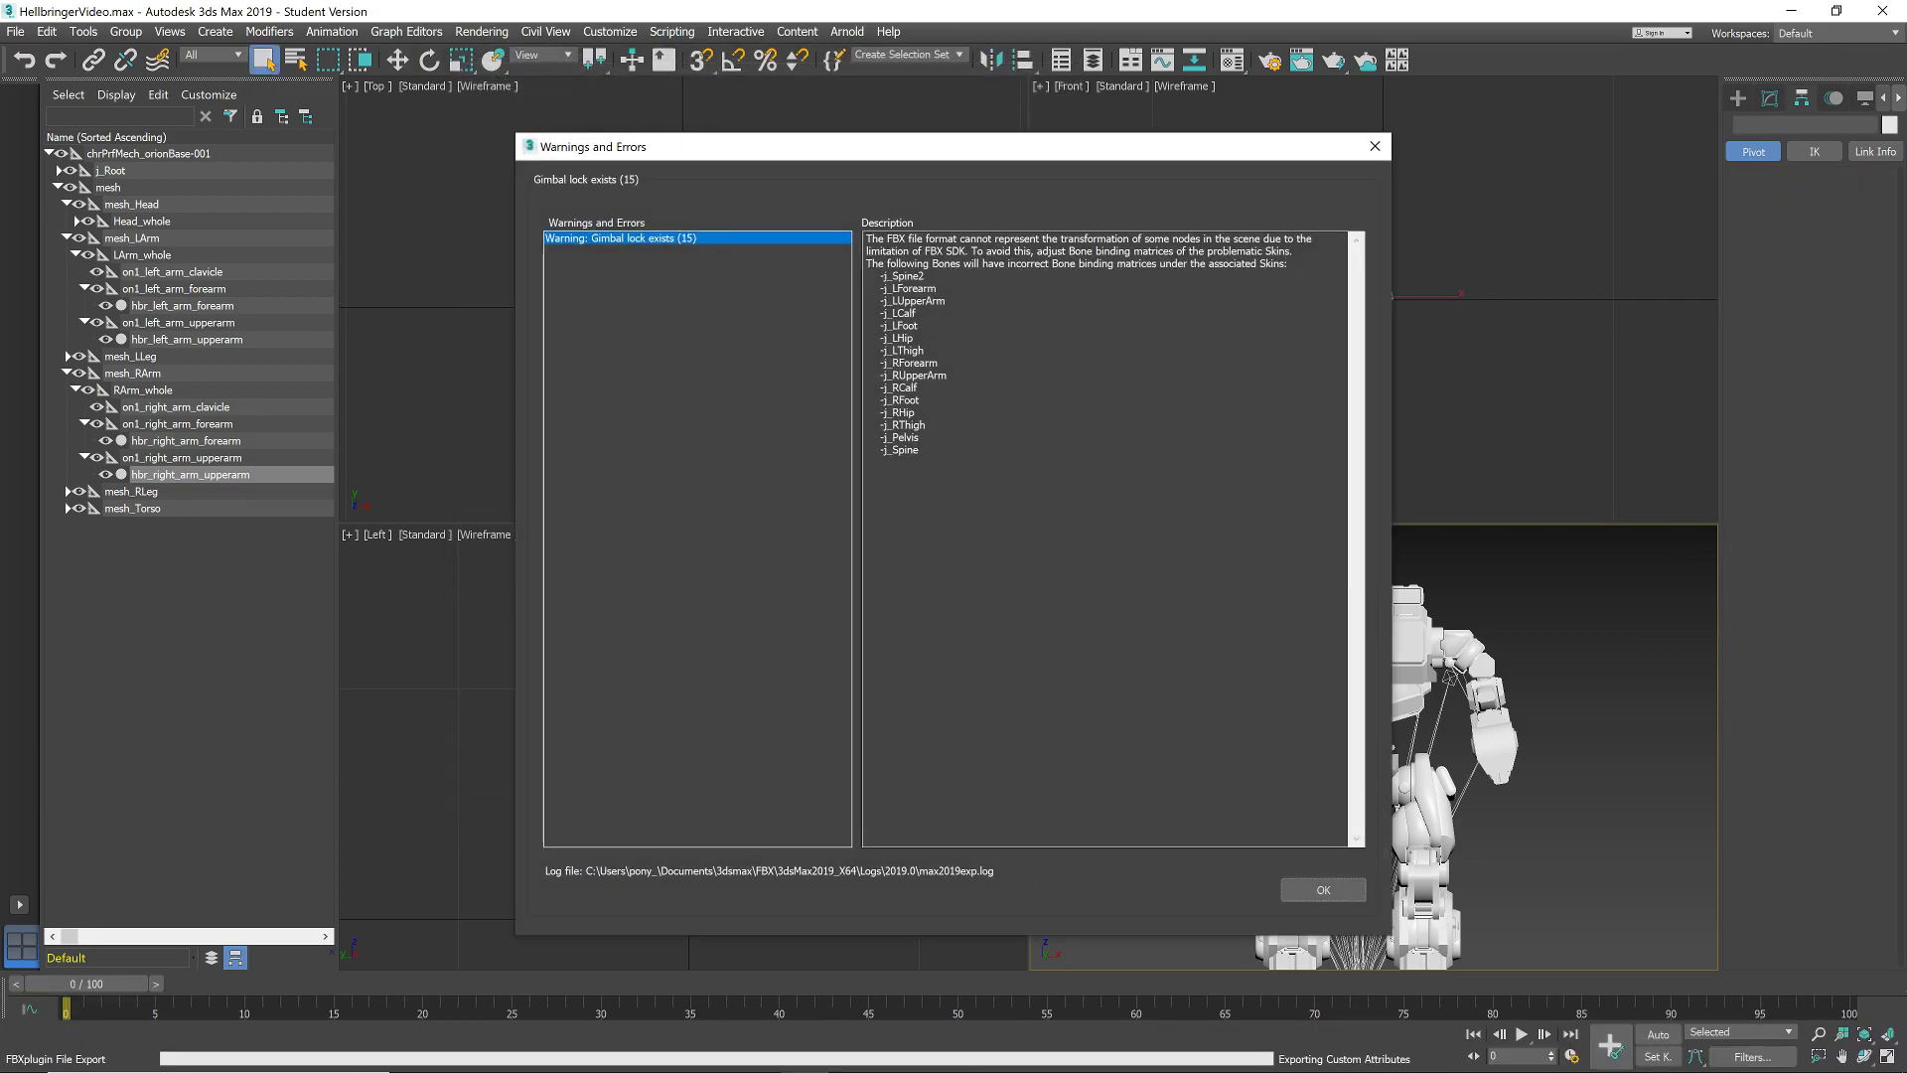
- Dismiss the FBX export warnings and switch from 3ds Max to the Unity project
{"action": "left_click", "coordinate": [1331, 890]}
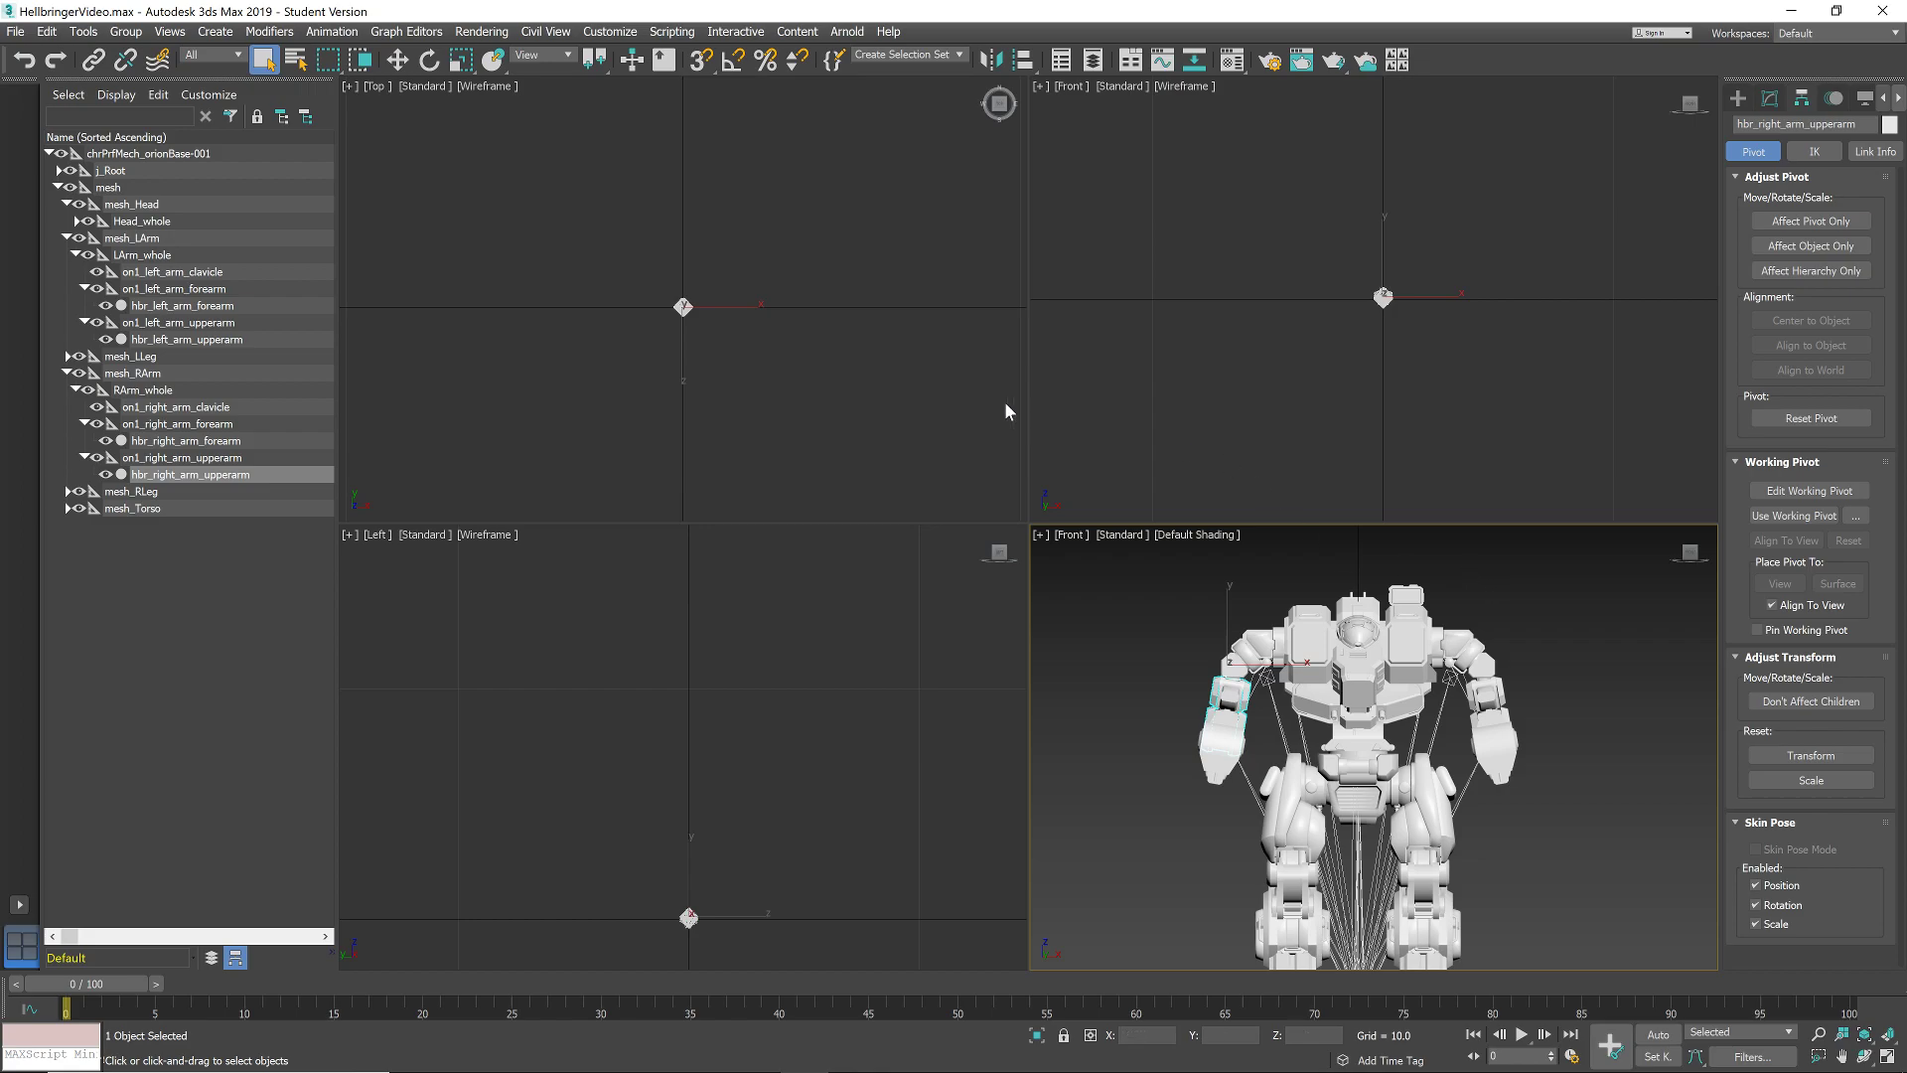
{"action": "left_click", "coordinate": [1791, 11]}
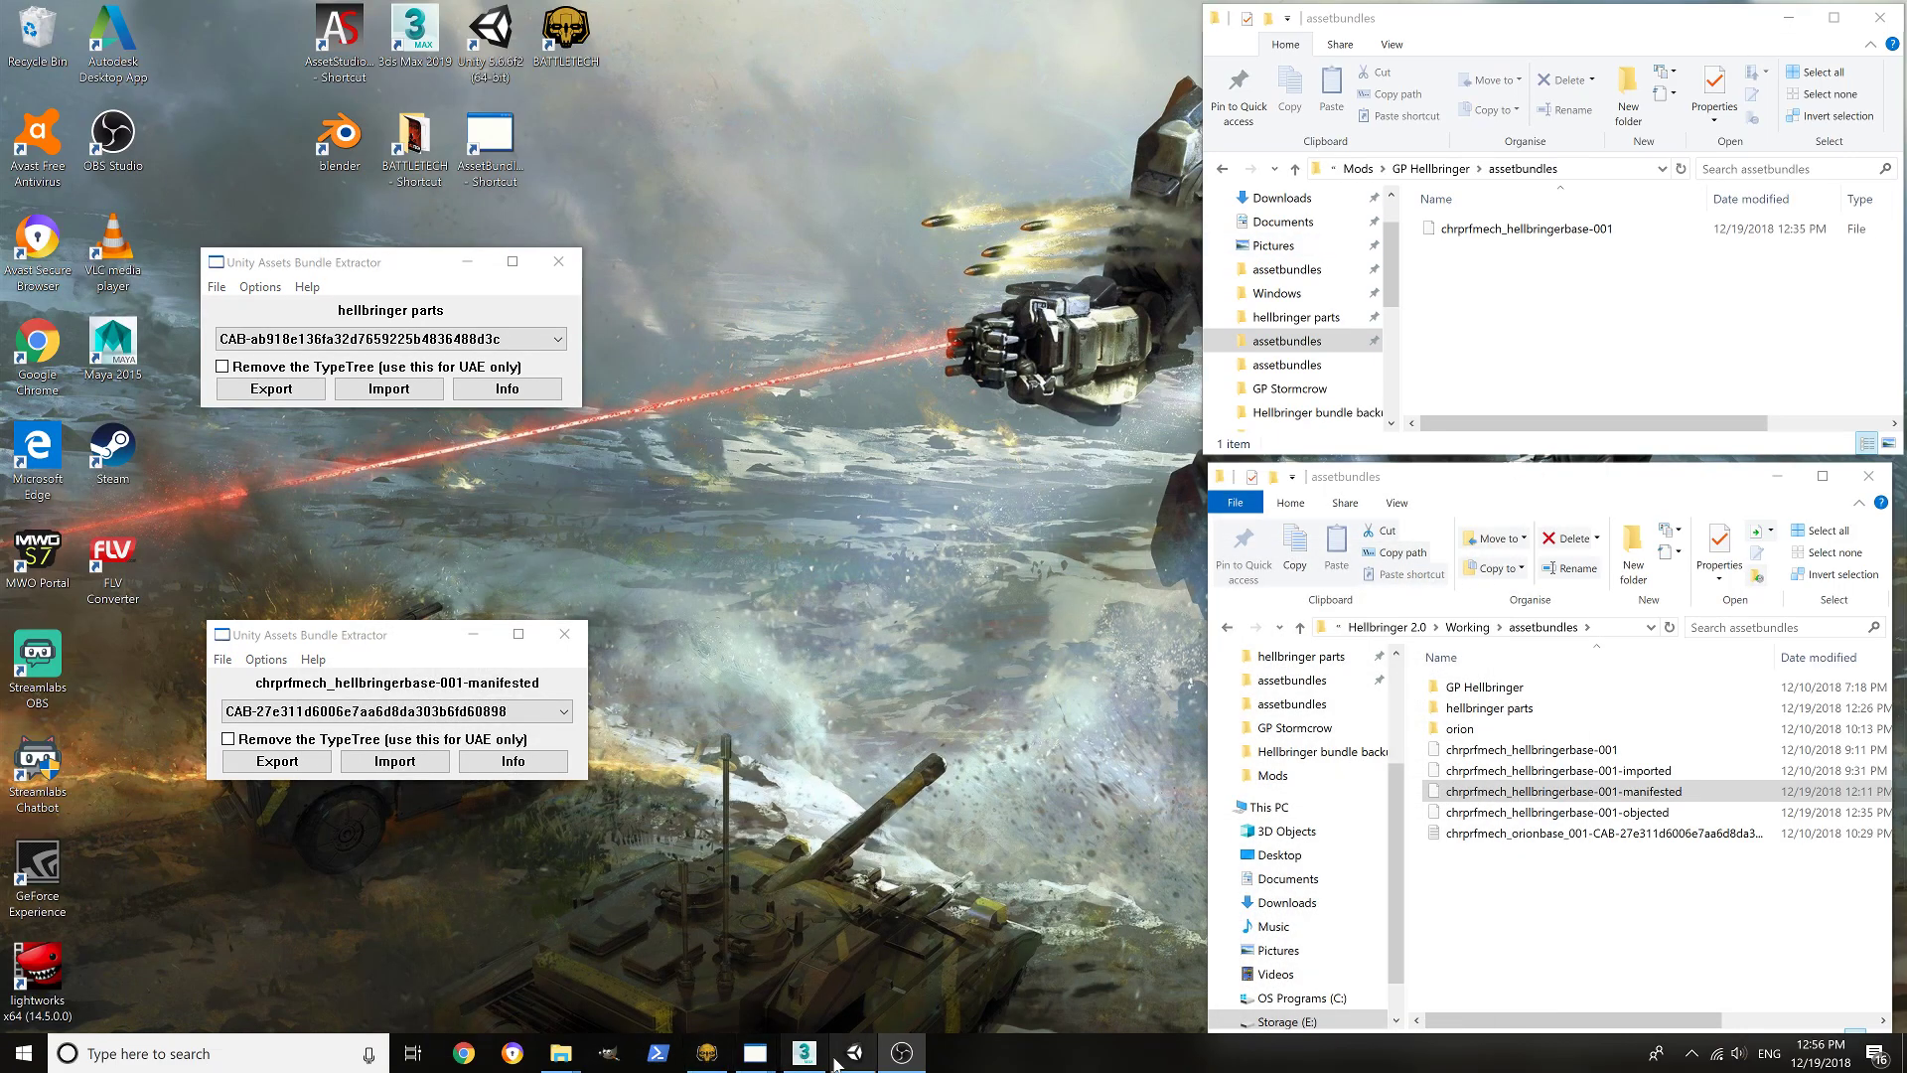
{"action": "left_click", "coordinate": [854, 1052]}
- Delete the old HellbringerReference.FBX asset from the project's Hellbringer folder
{"action": "left_click", "coordinate": [359, 784]}
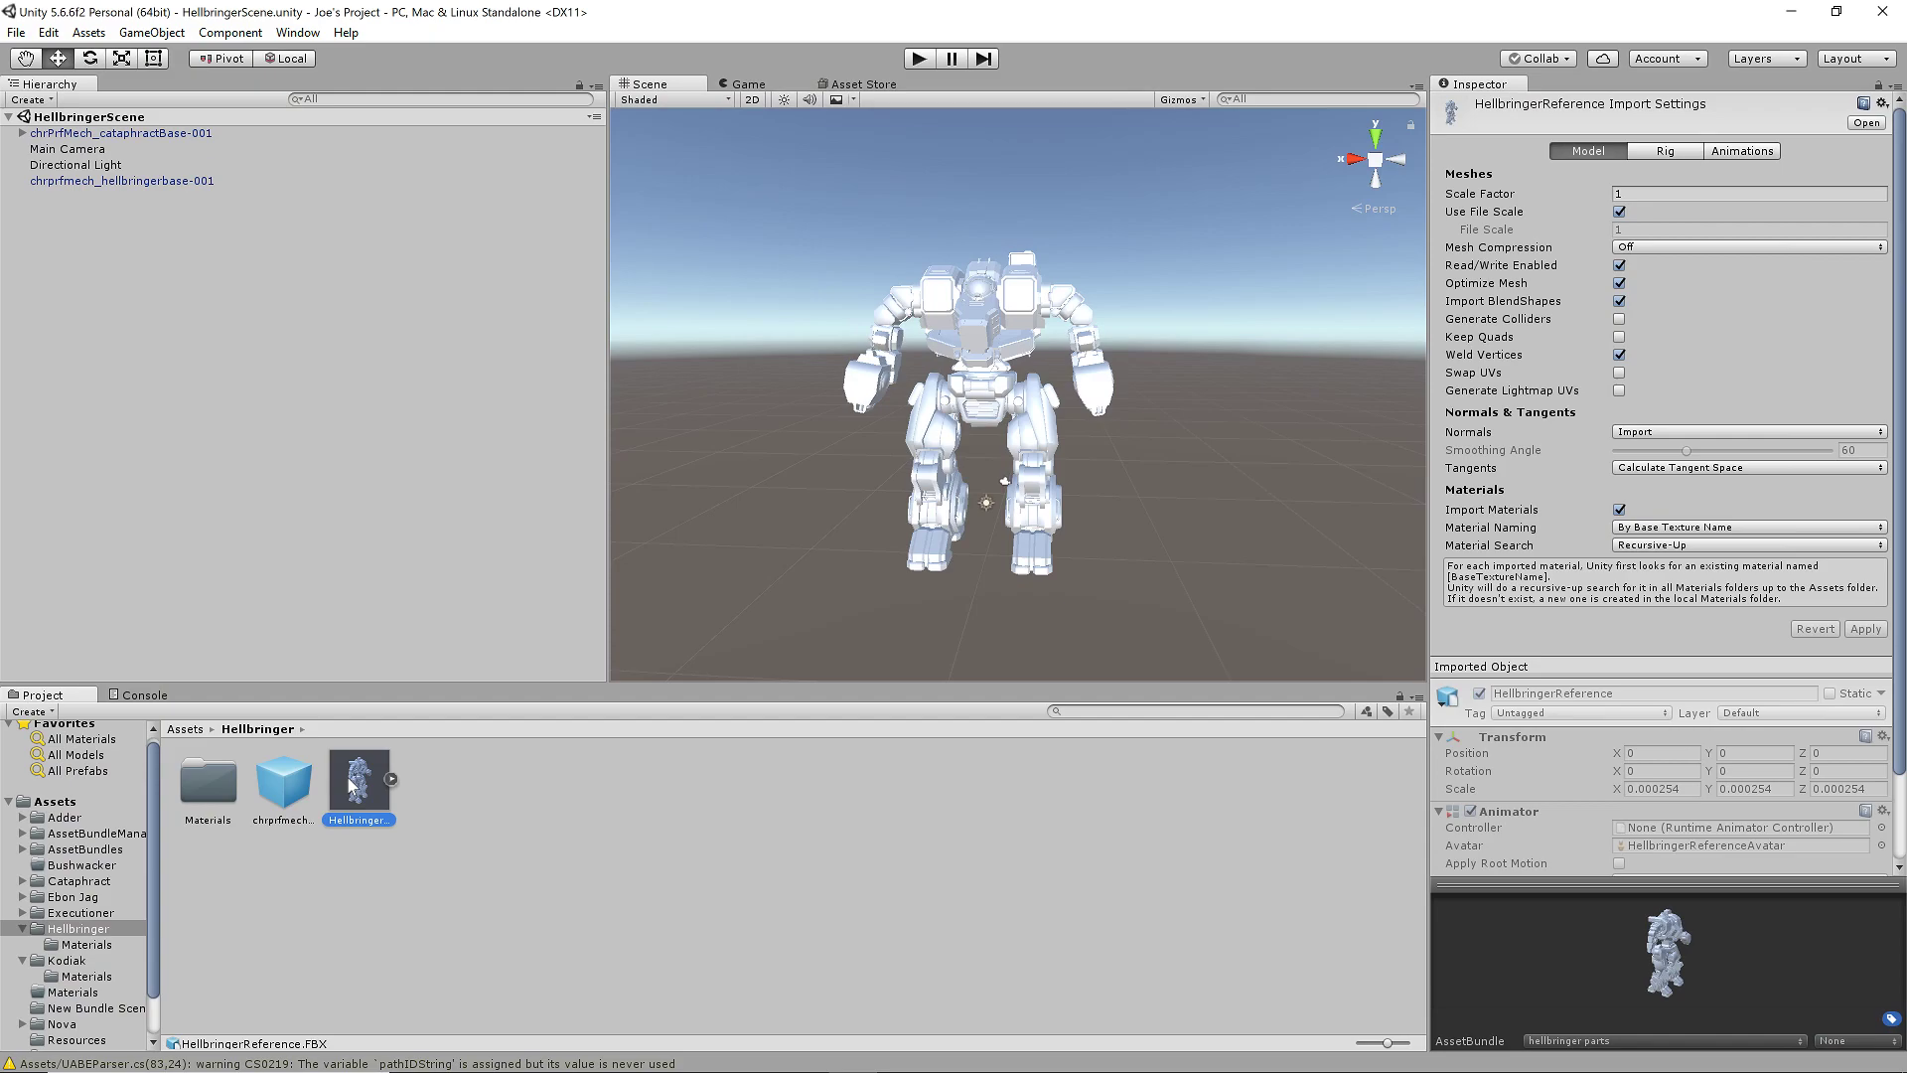
{"action": "right_click", "coordinate": [360, 785]}
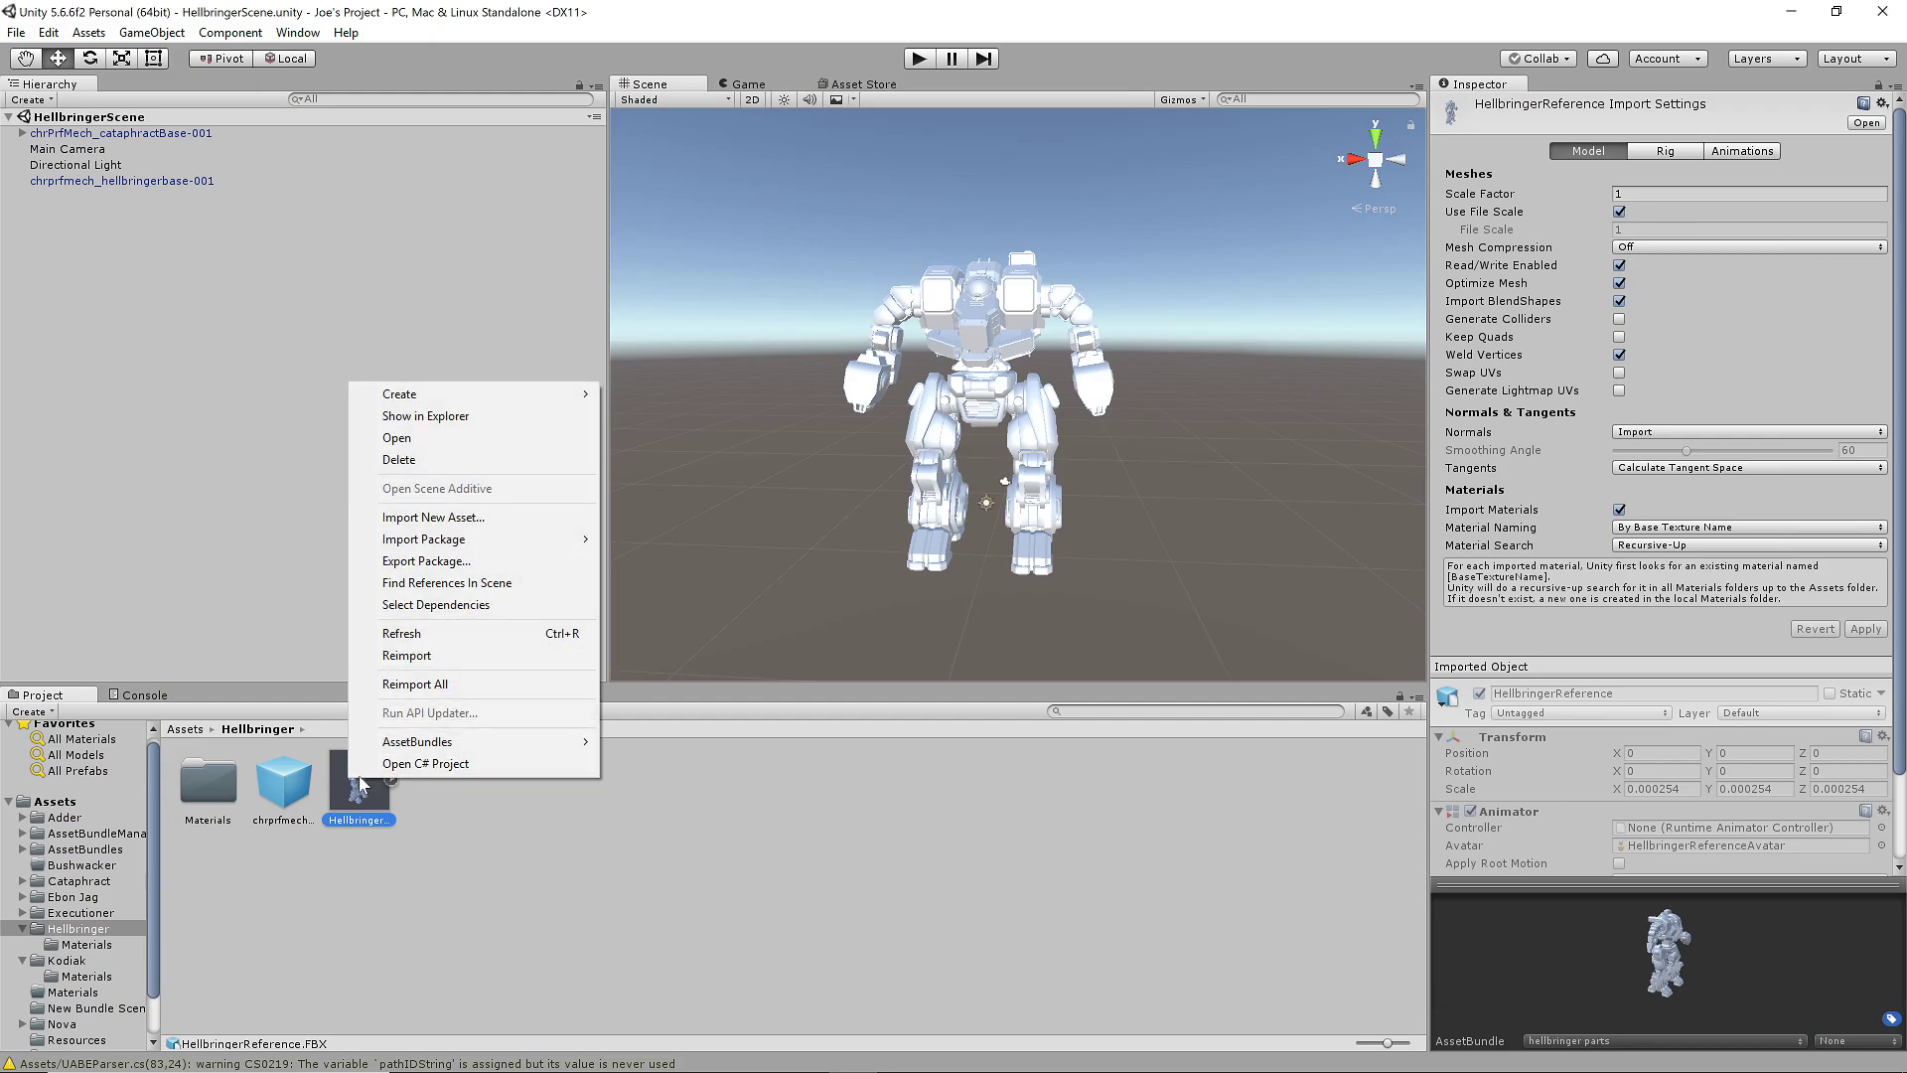
{"action": "left_click", "coordinate": [454, 461]}
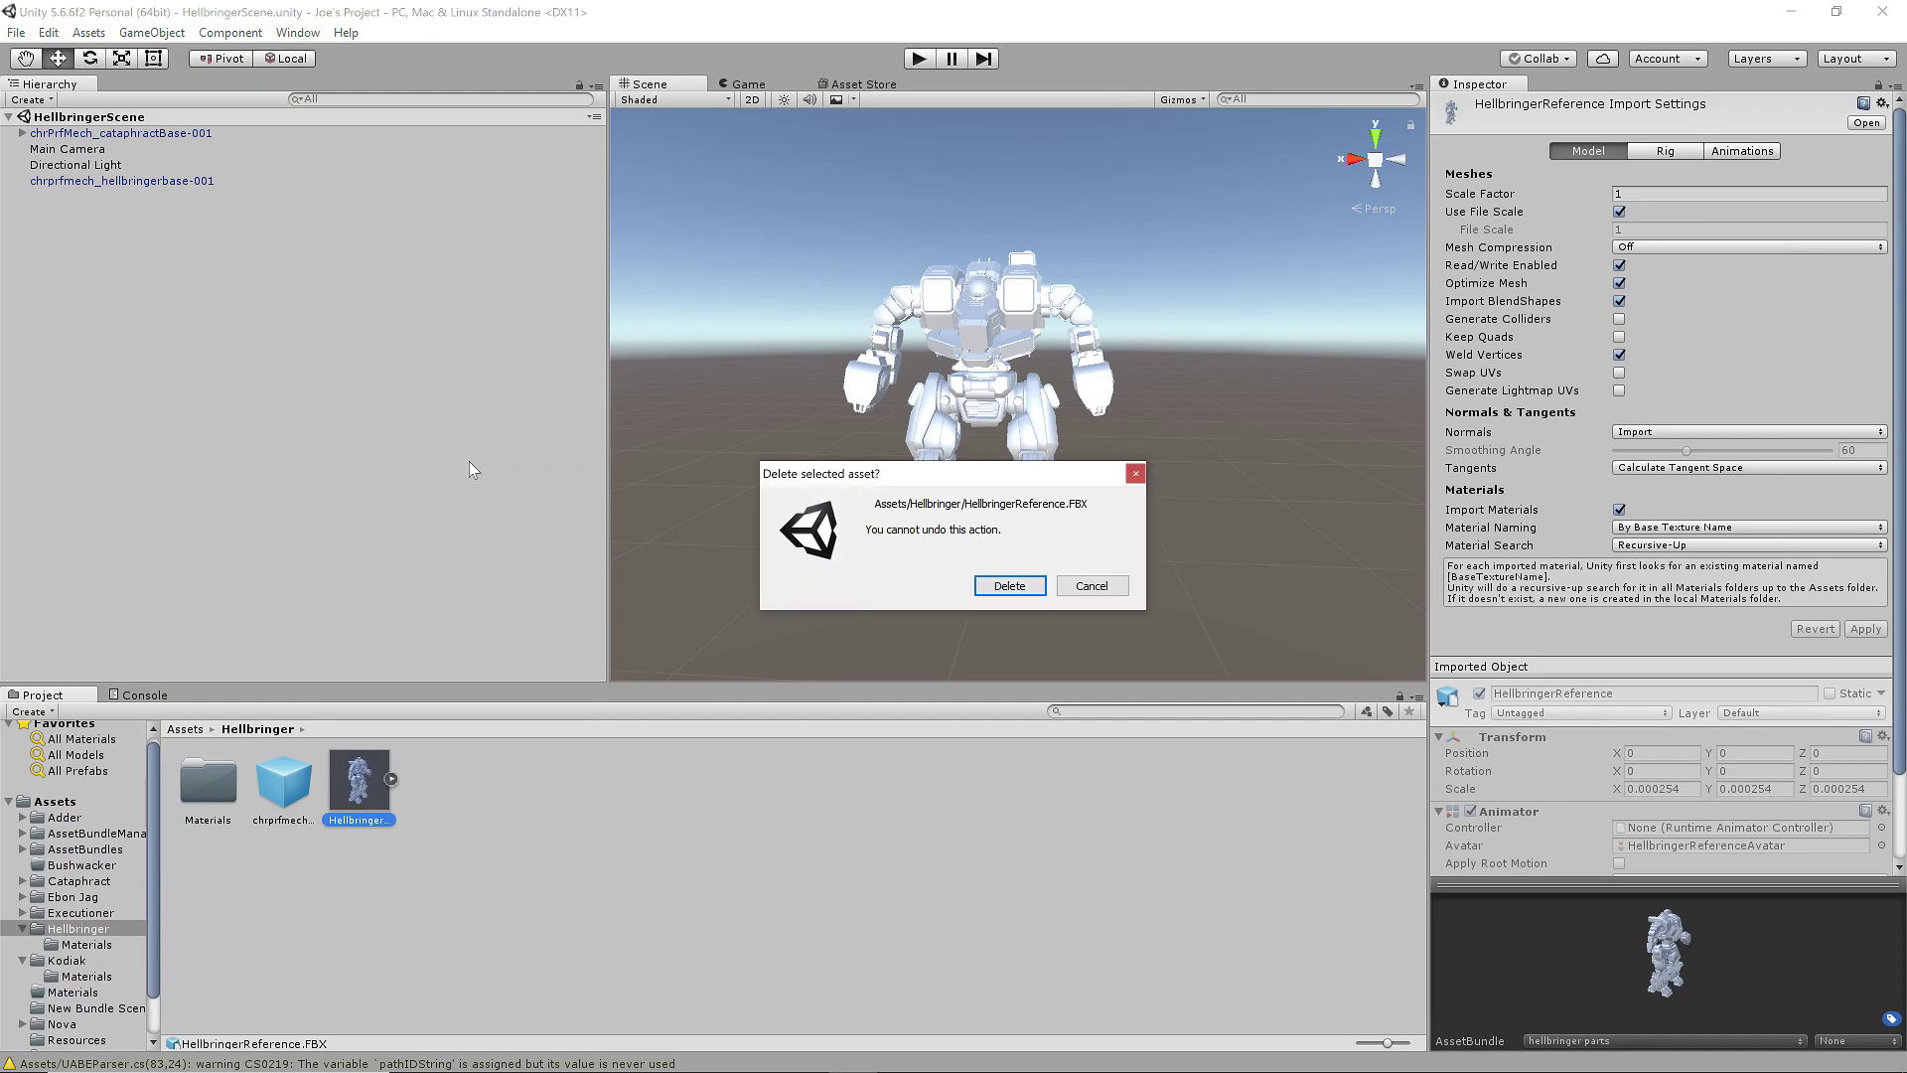
{"action": "left_click", "coordinate": [1011, 587]}
- Import the newly exported HellbringerReference.FBX from the 3dsMax export folder into the Hellbringer folder
{"action": "right_click", "coordinate": [385, 791]}
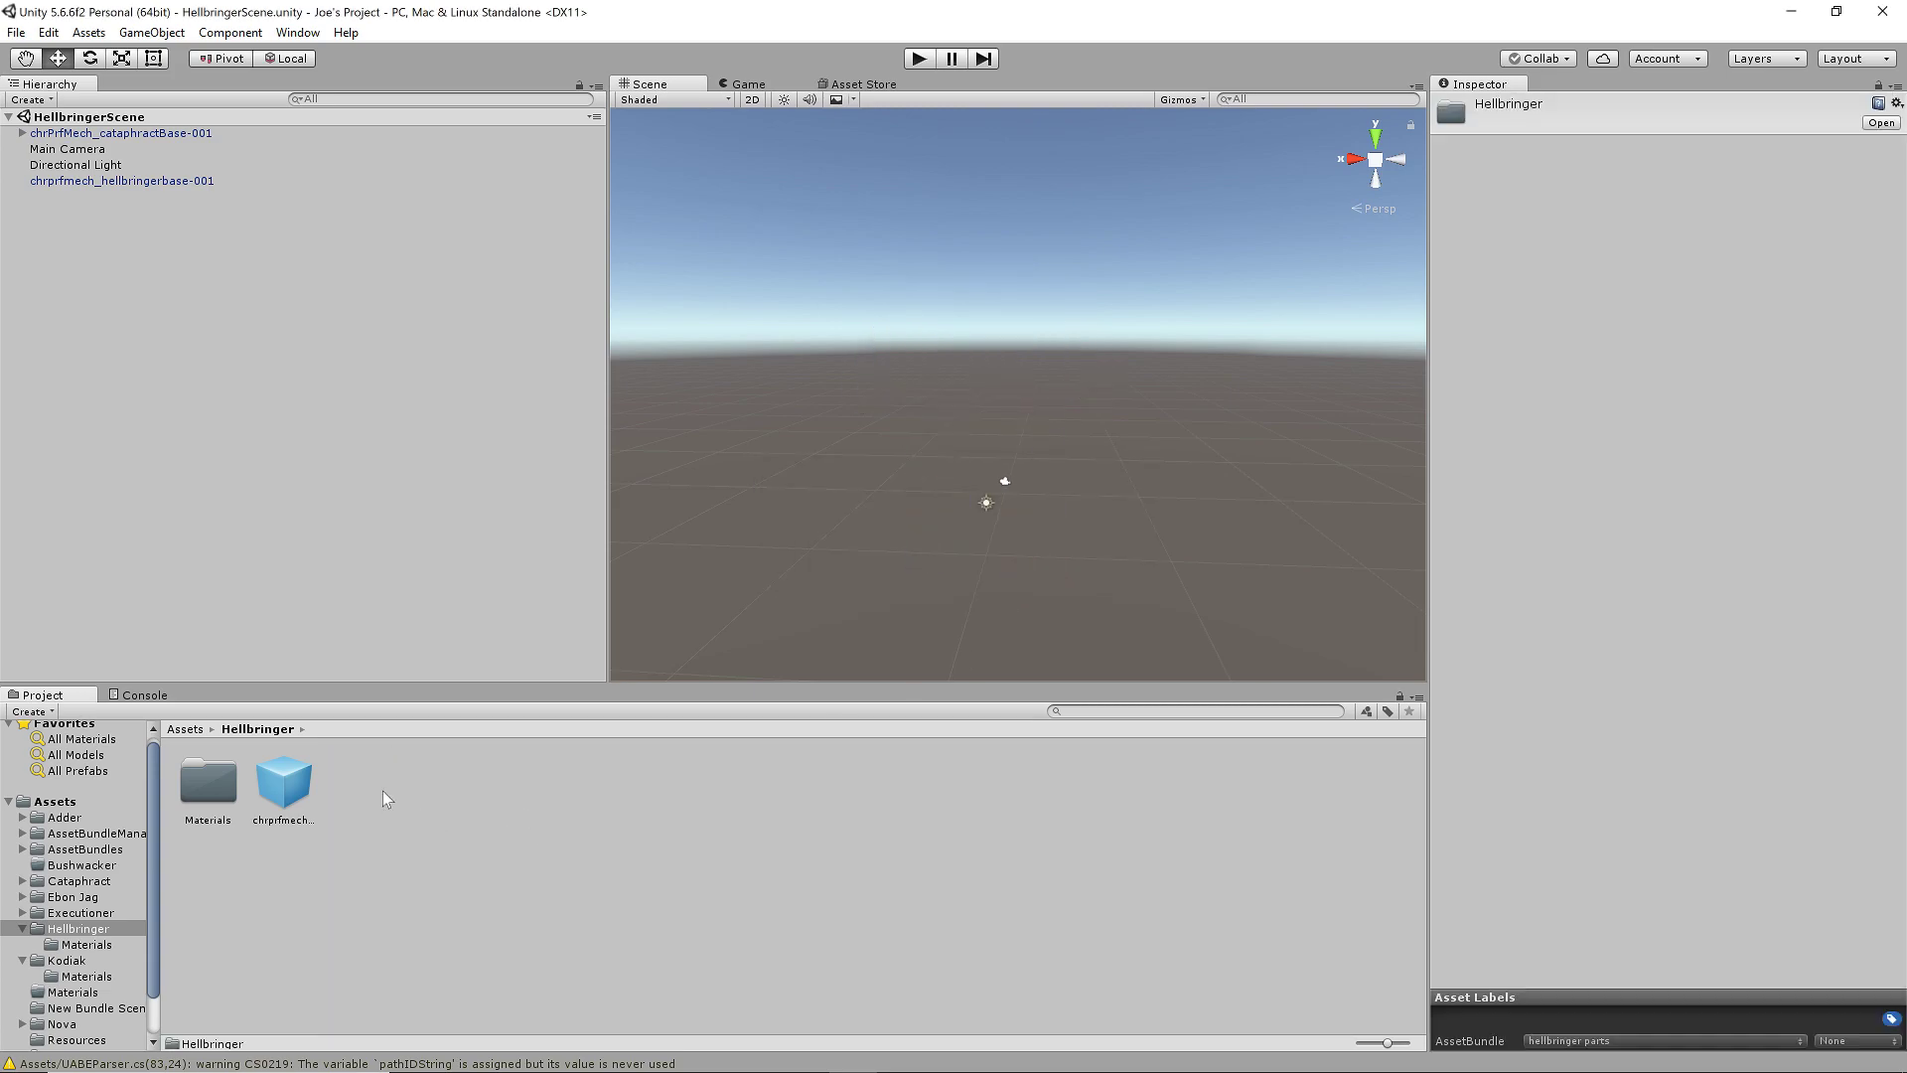
{"action": "left_click", "coordinate": [535, 530]}
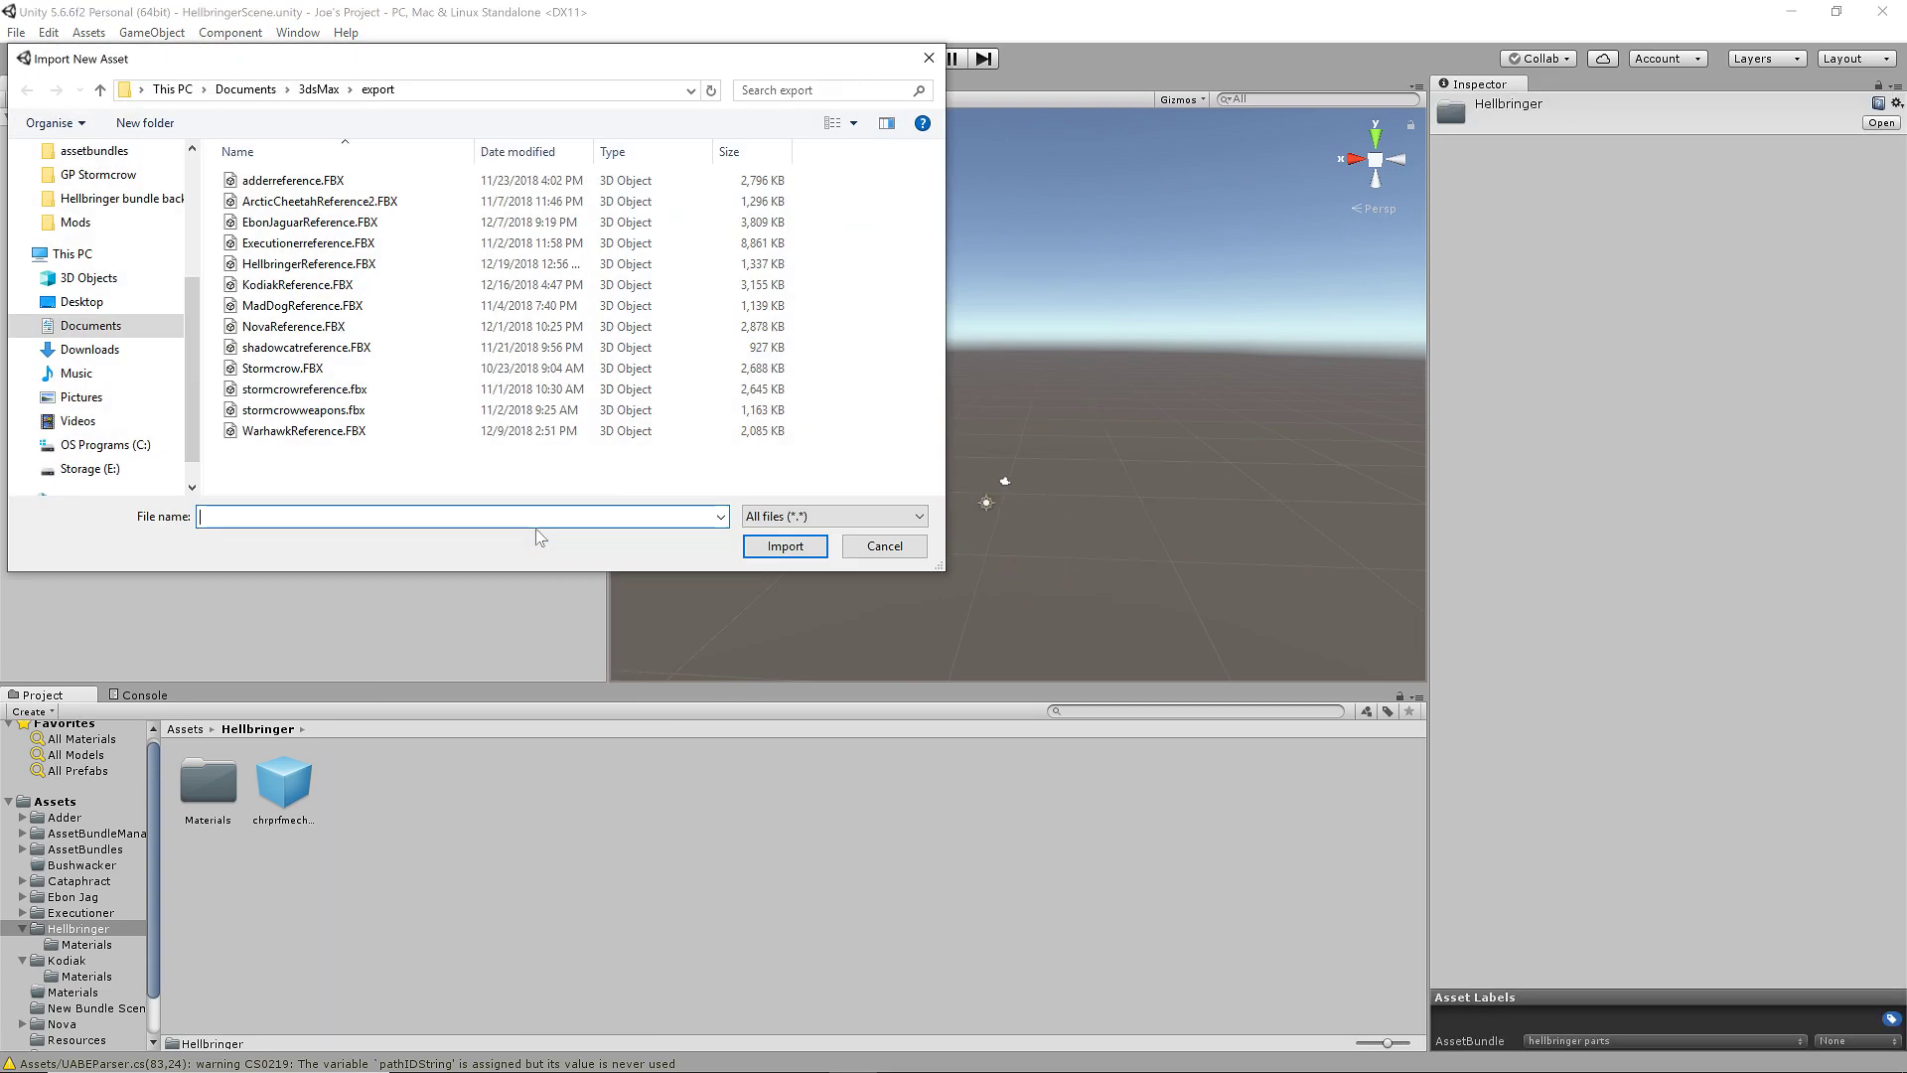
{"action": "left_click", "coordinate": [291, 265]}
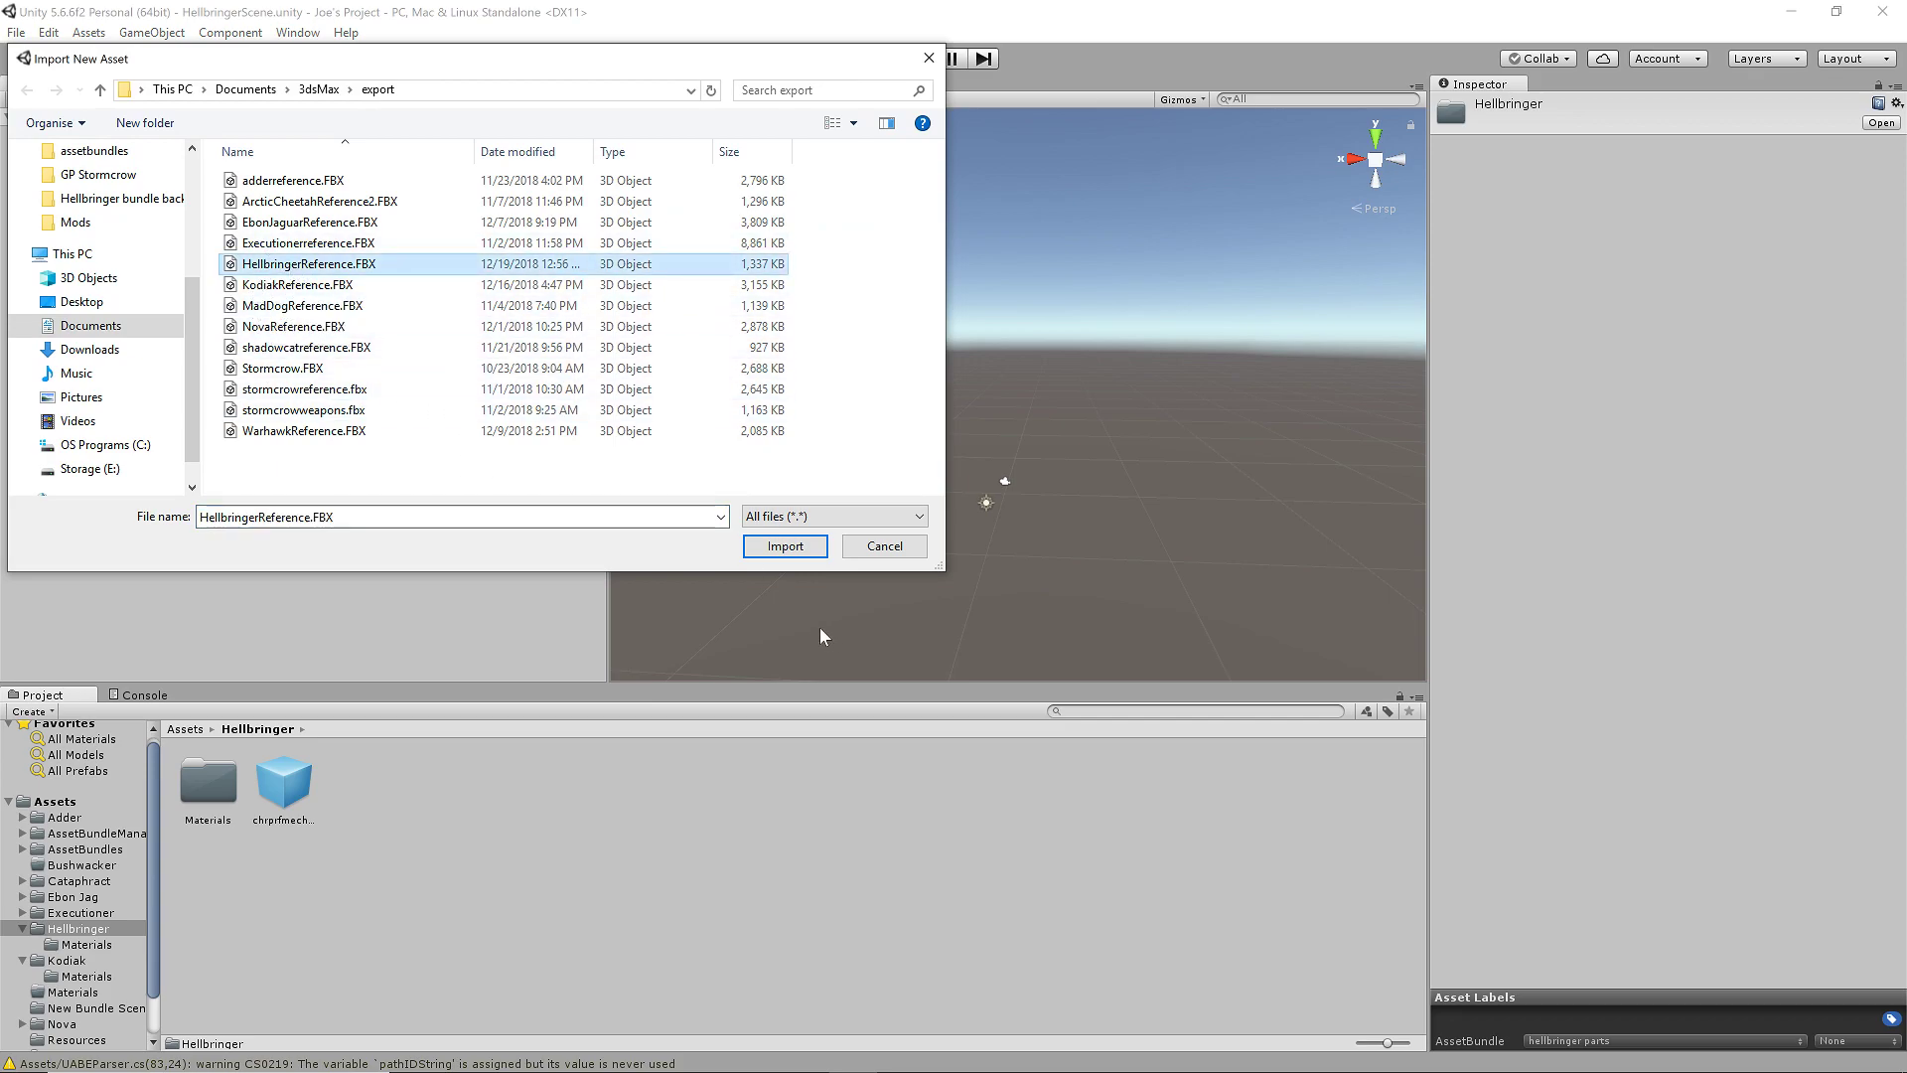
{"action": "left_click", "coordinate": [784, 545]}
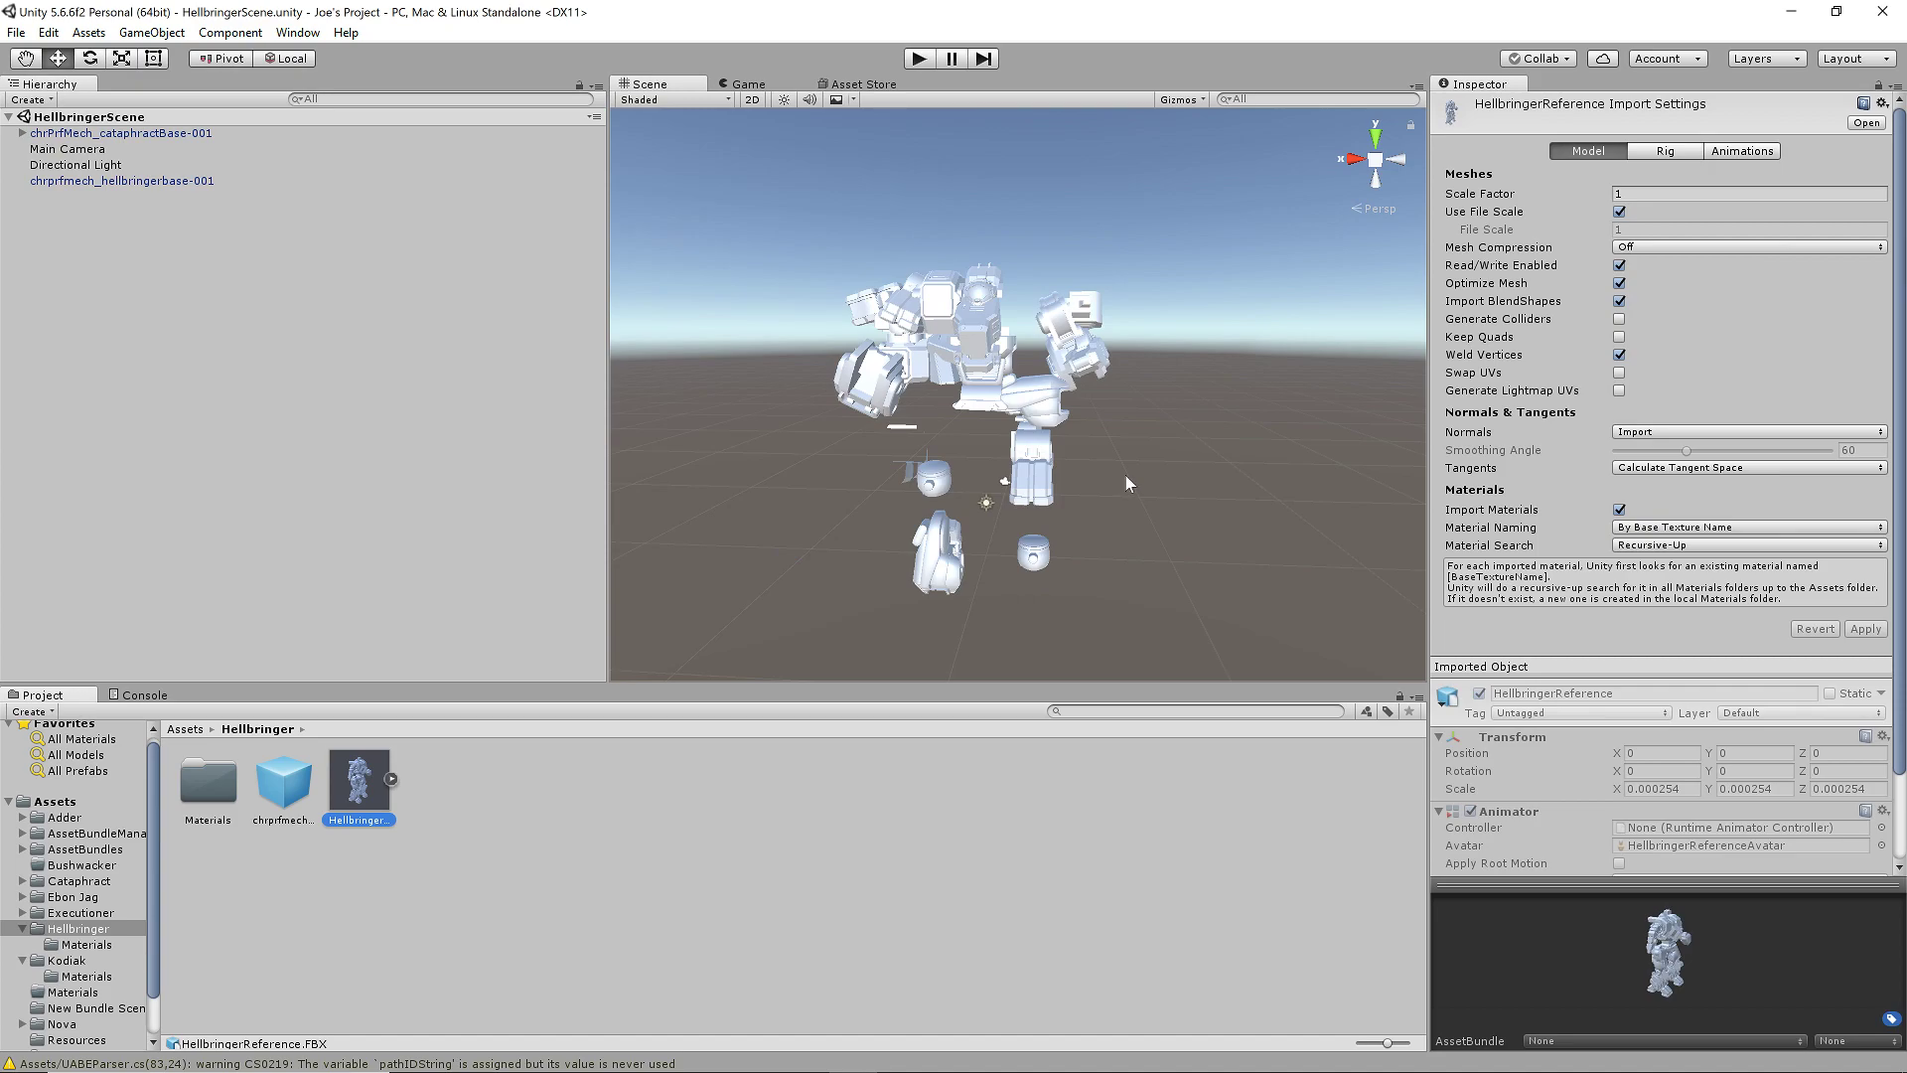
- Expand chrPrfMech_cataphractBase-001 down to Head_whole and check which mesh is assigned to ctf_head_cockpit
{"action": "left_click", "coordinate": [62, 181]}
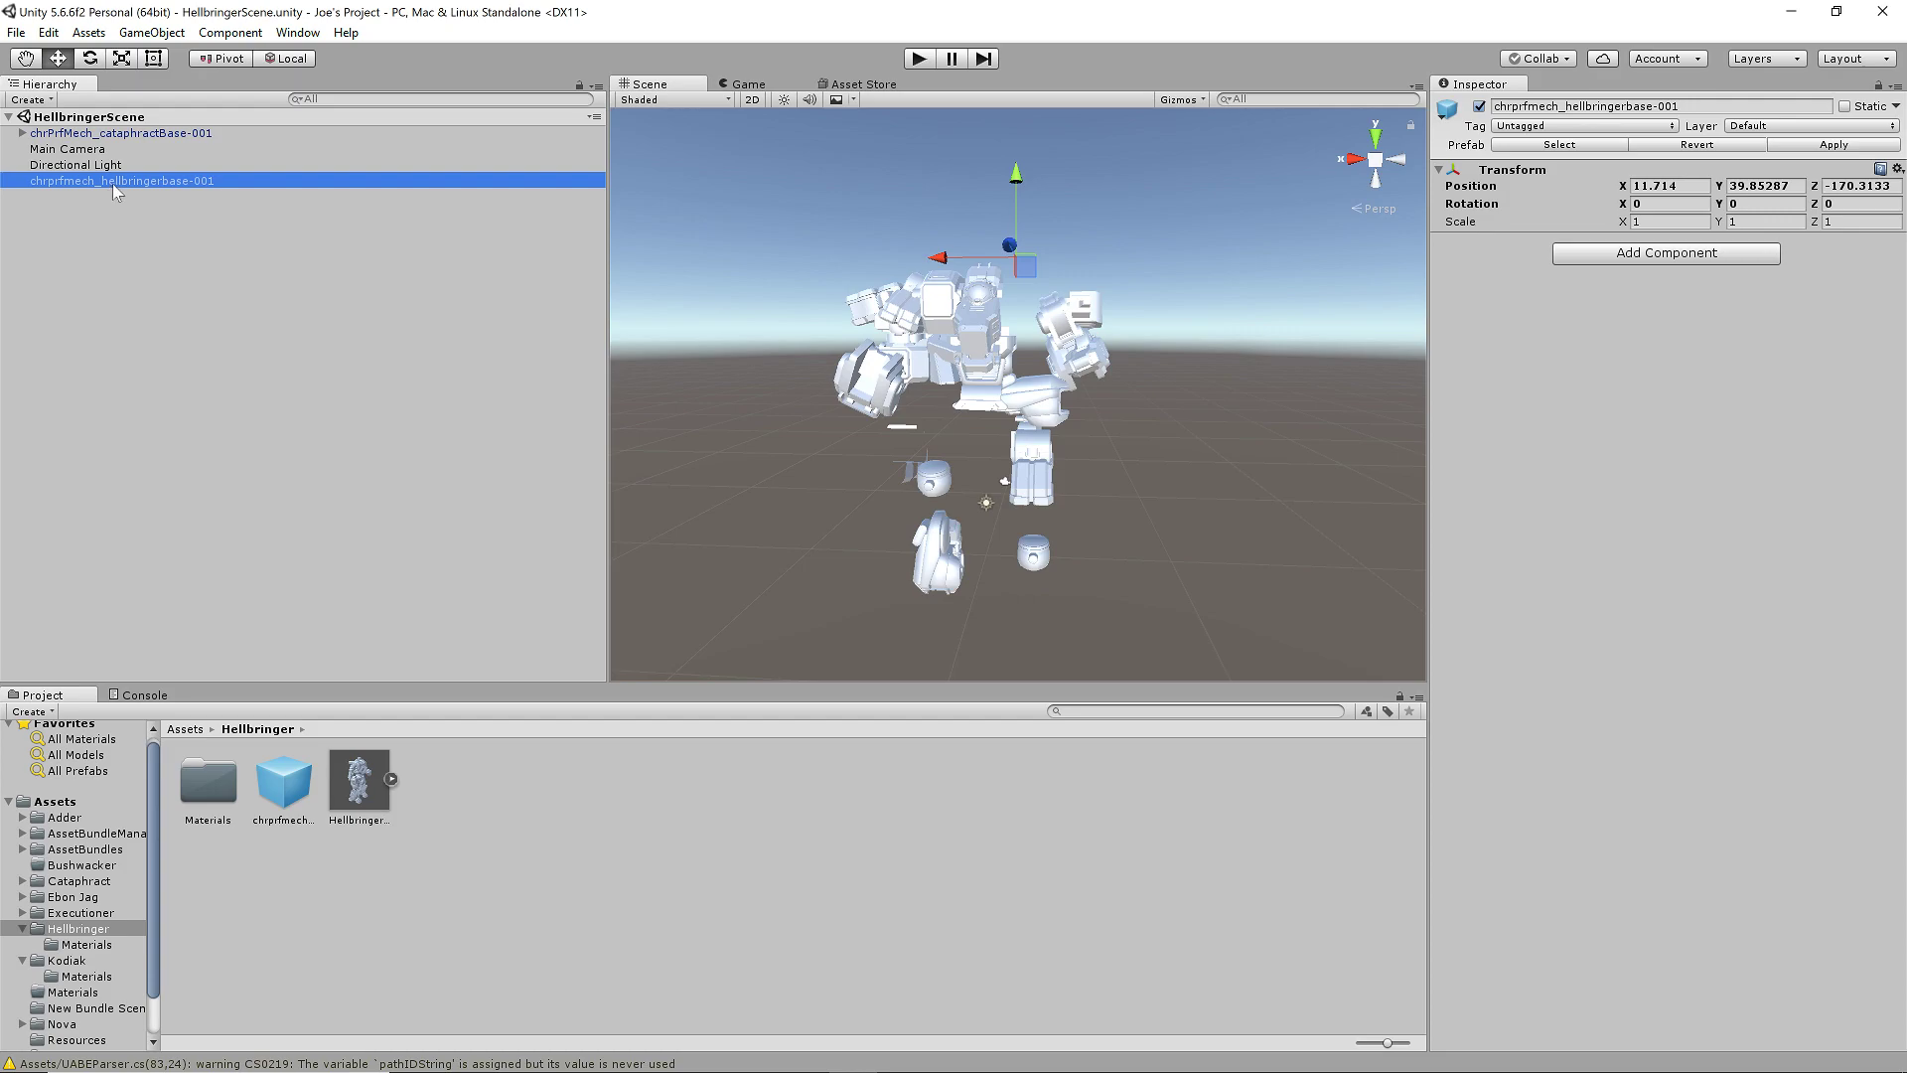
{"action": "left_click", "coordinate": [129, 133]}
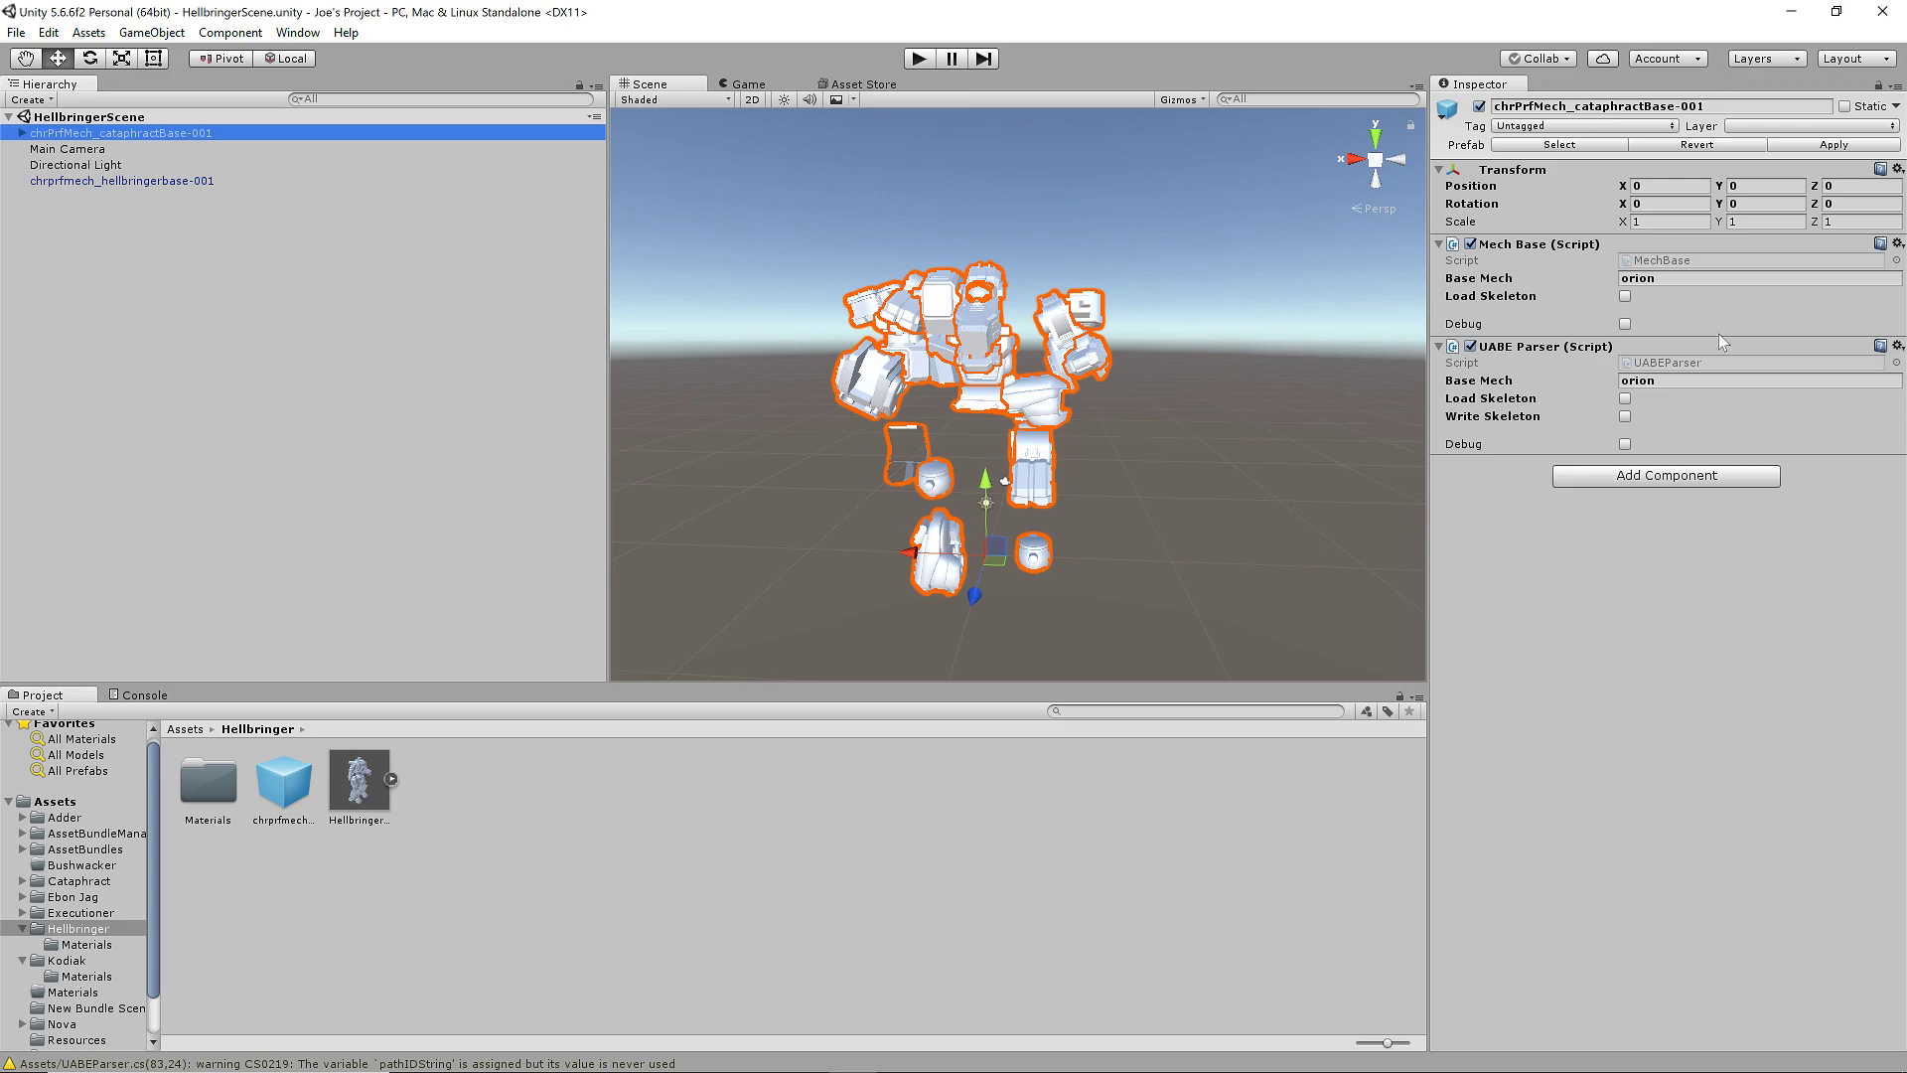
{"action": "left_click", "coordinate": [23, 133]}
{"action": "left_click", "coordinate": [36, 164]}
{"action": "left_click", "coordinate": [47, 181]}
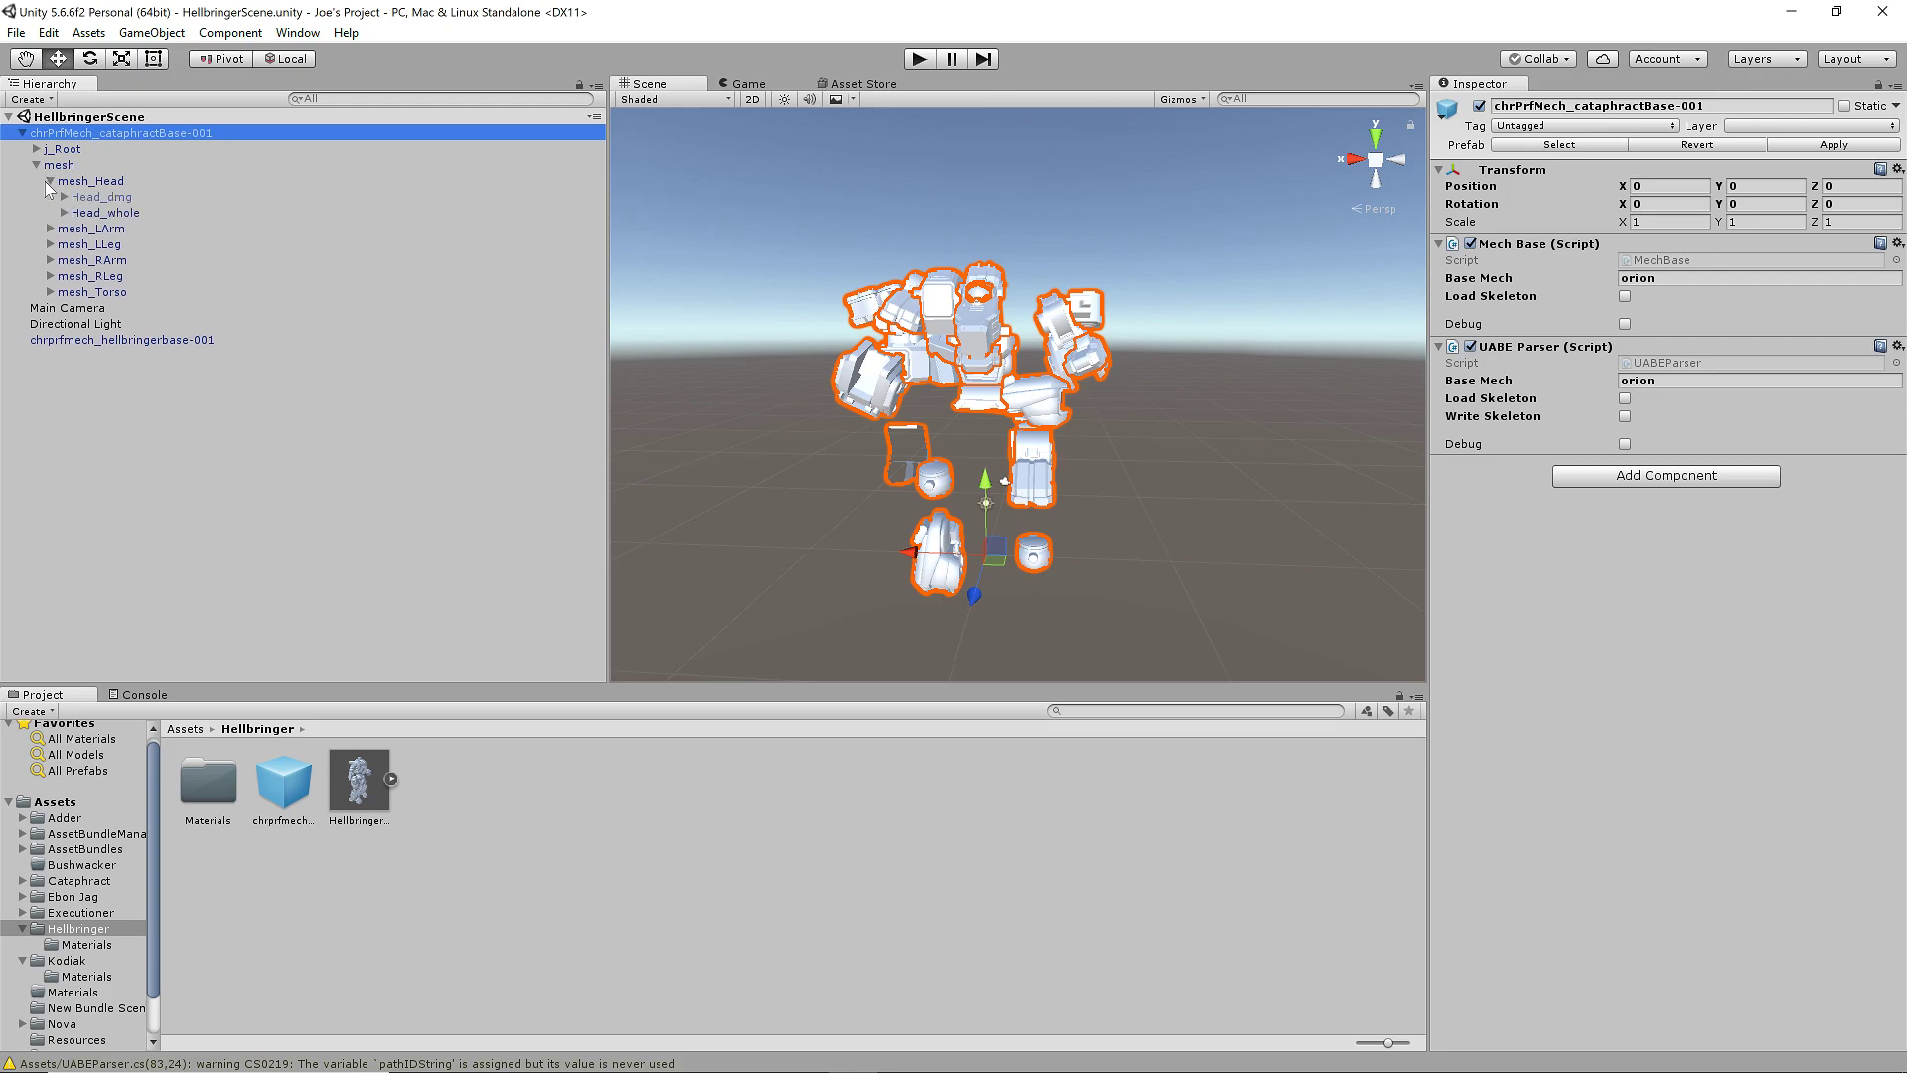
{"action": "left_click", "coordinate": [64, 213]}
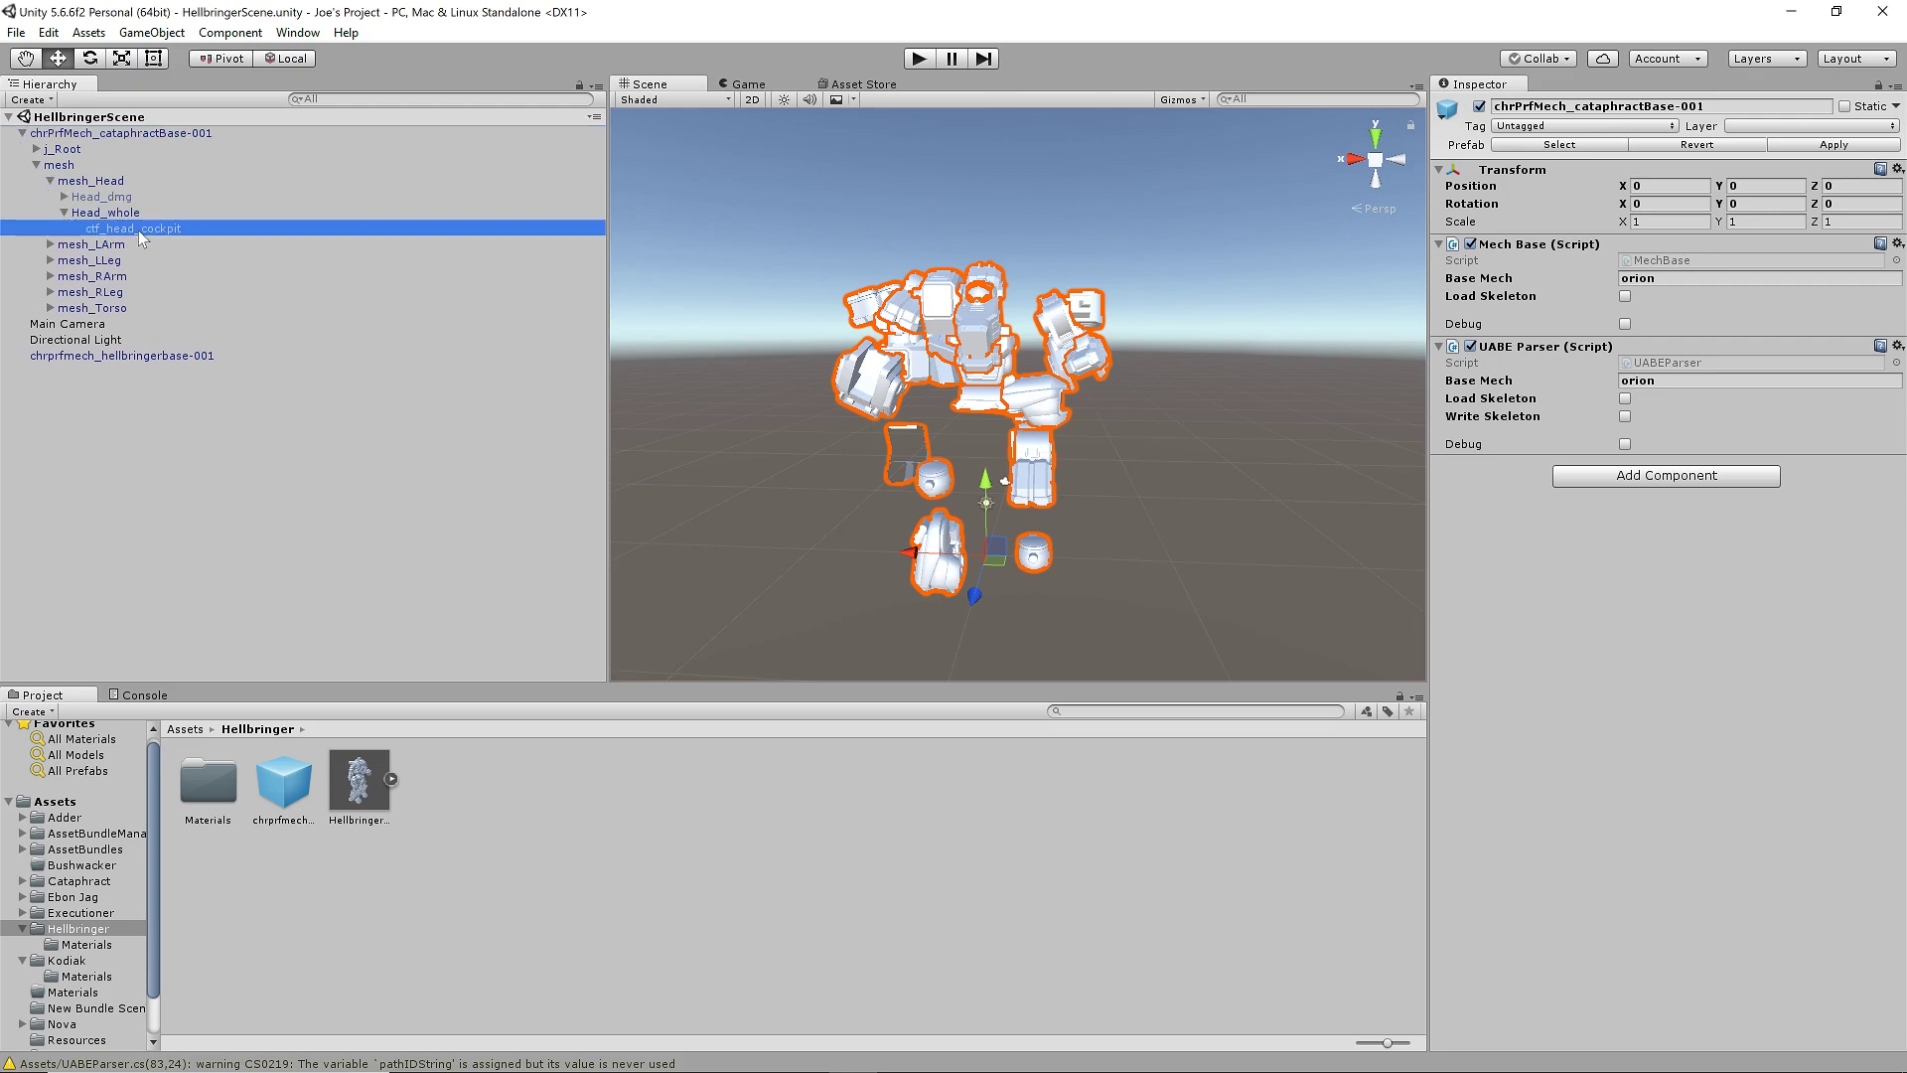
{"action": "left_click", "coordinate": [137, 229]}
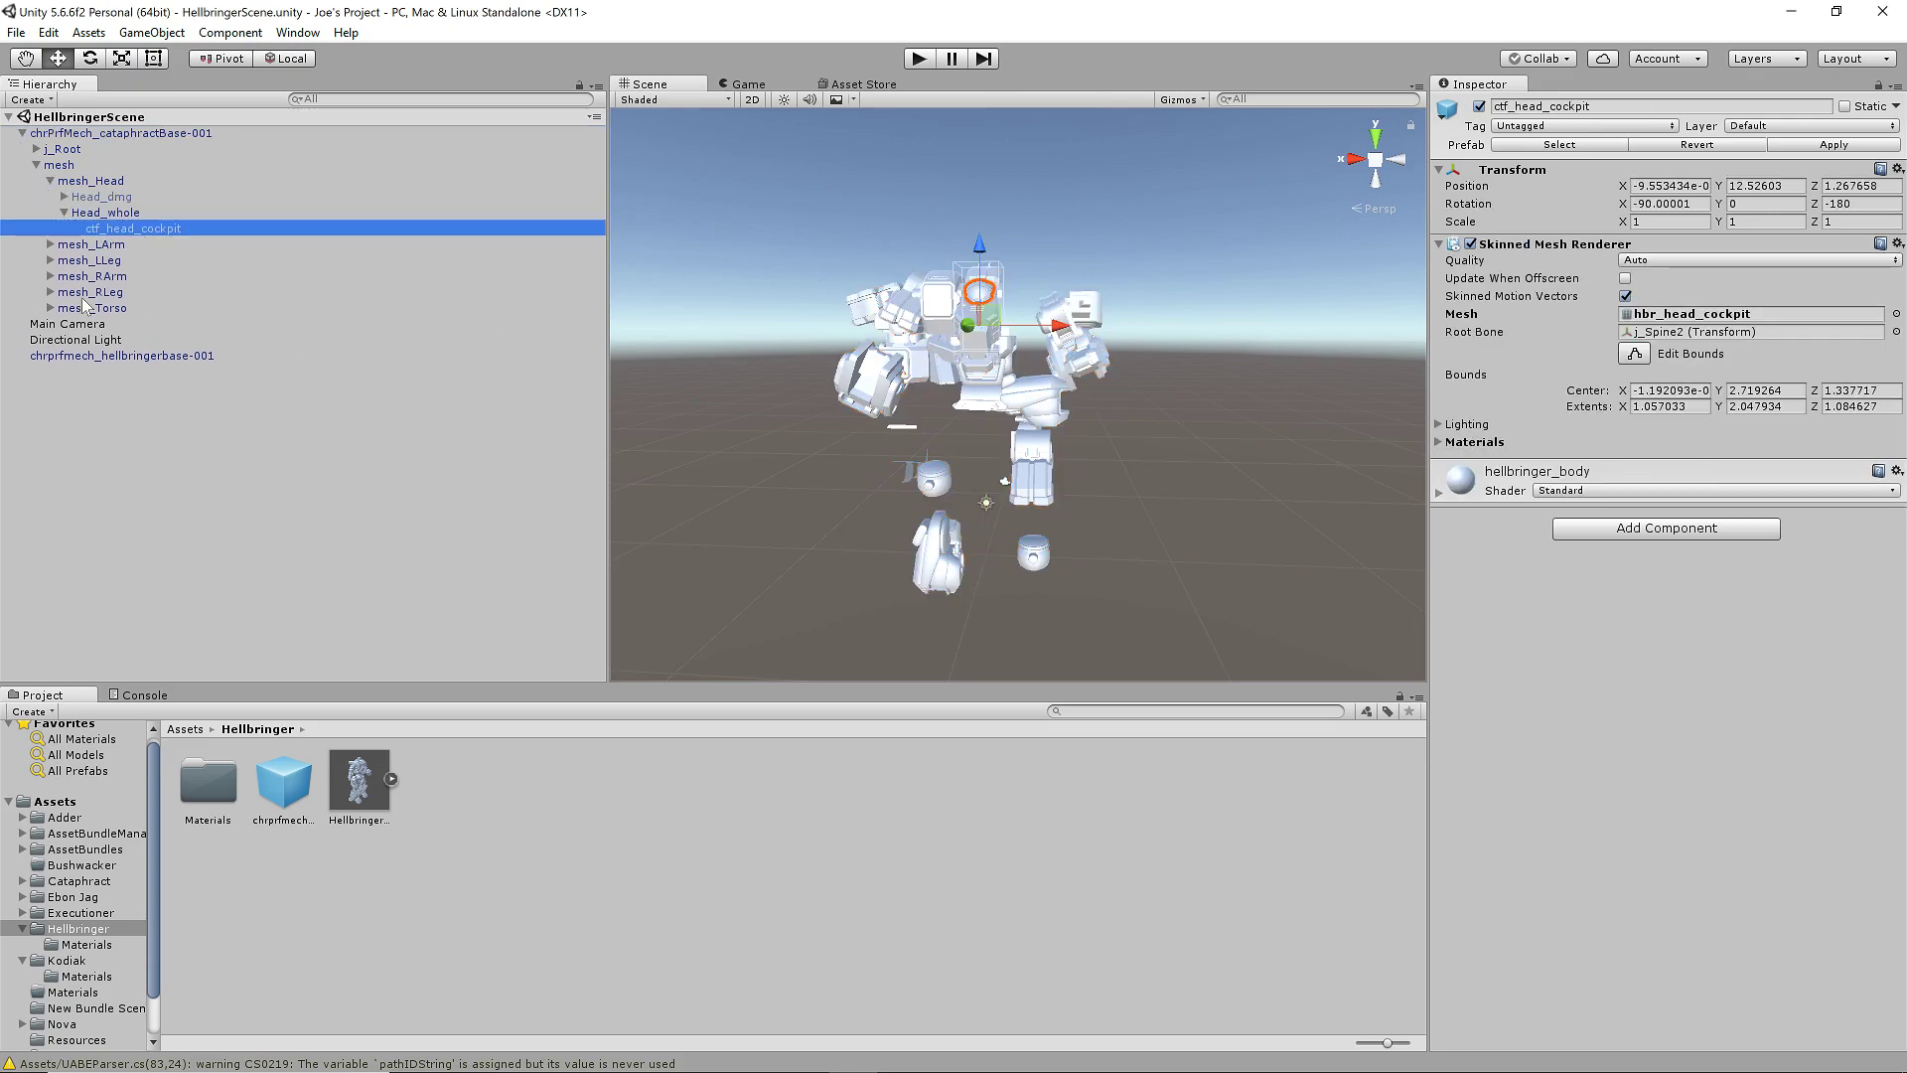
- Deactivate the ctf_left_arm_clavicle object under LArm_whole
{"action": "left_click", "coordinate": [50, 244]}
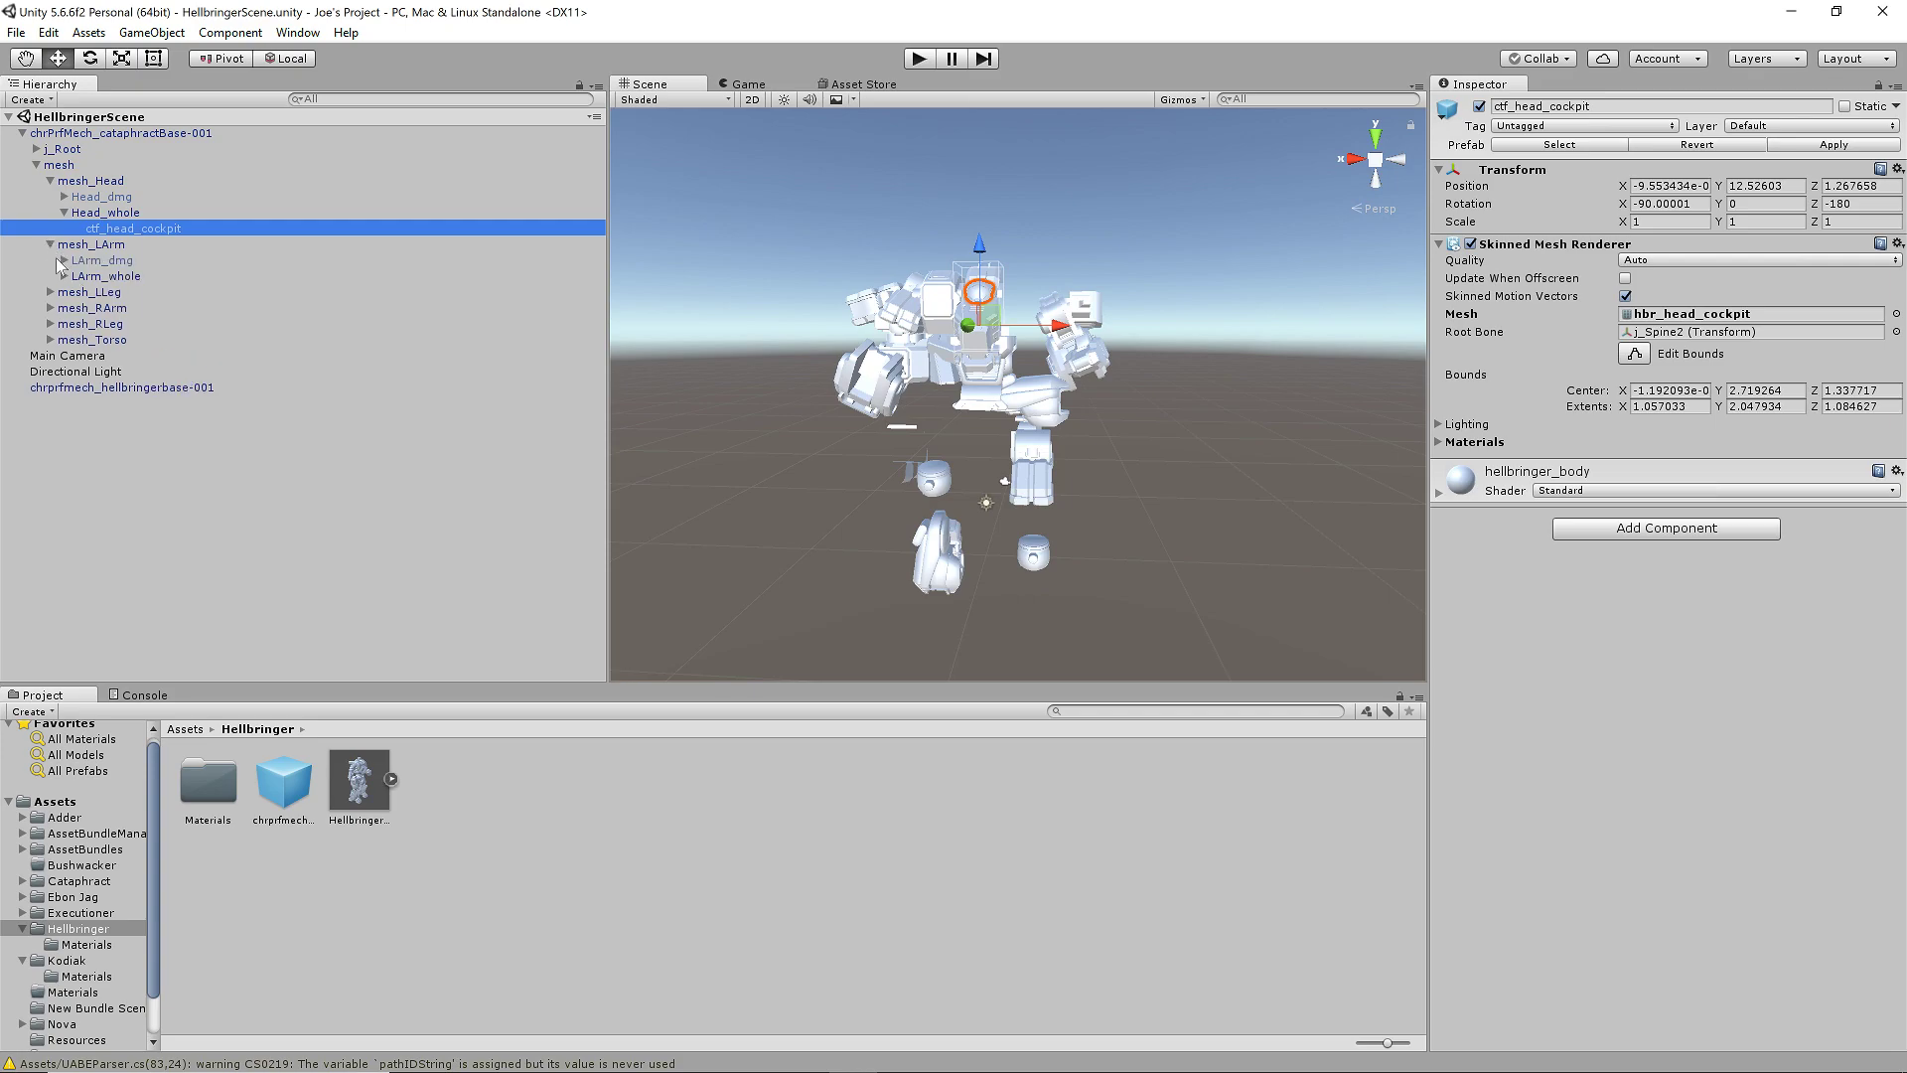
{"action": "left_click", "coordinate": [64, 276]}
{"action": "left_click", "coordinate": [192, 294]}
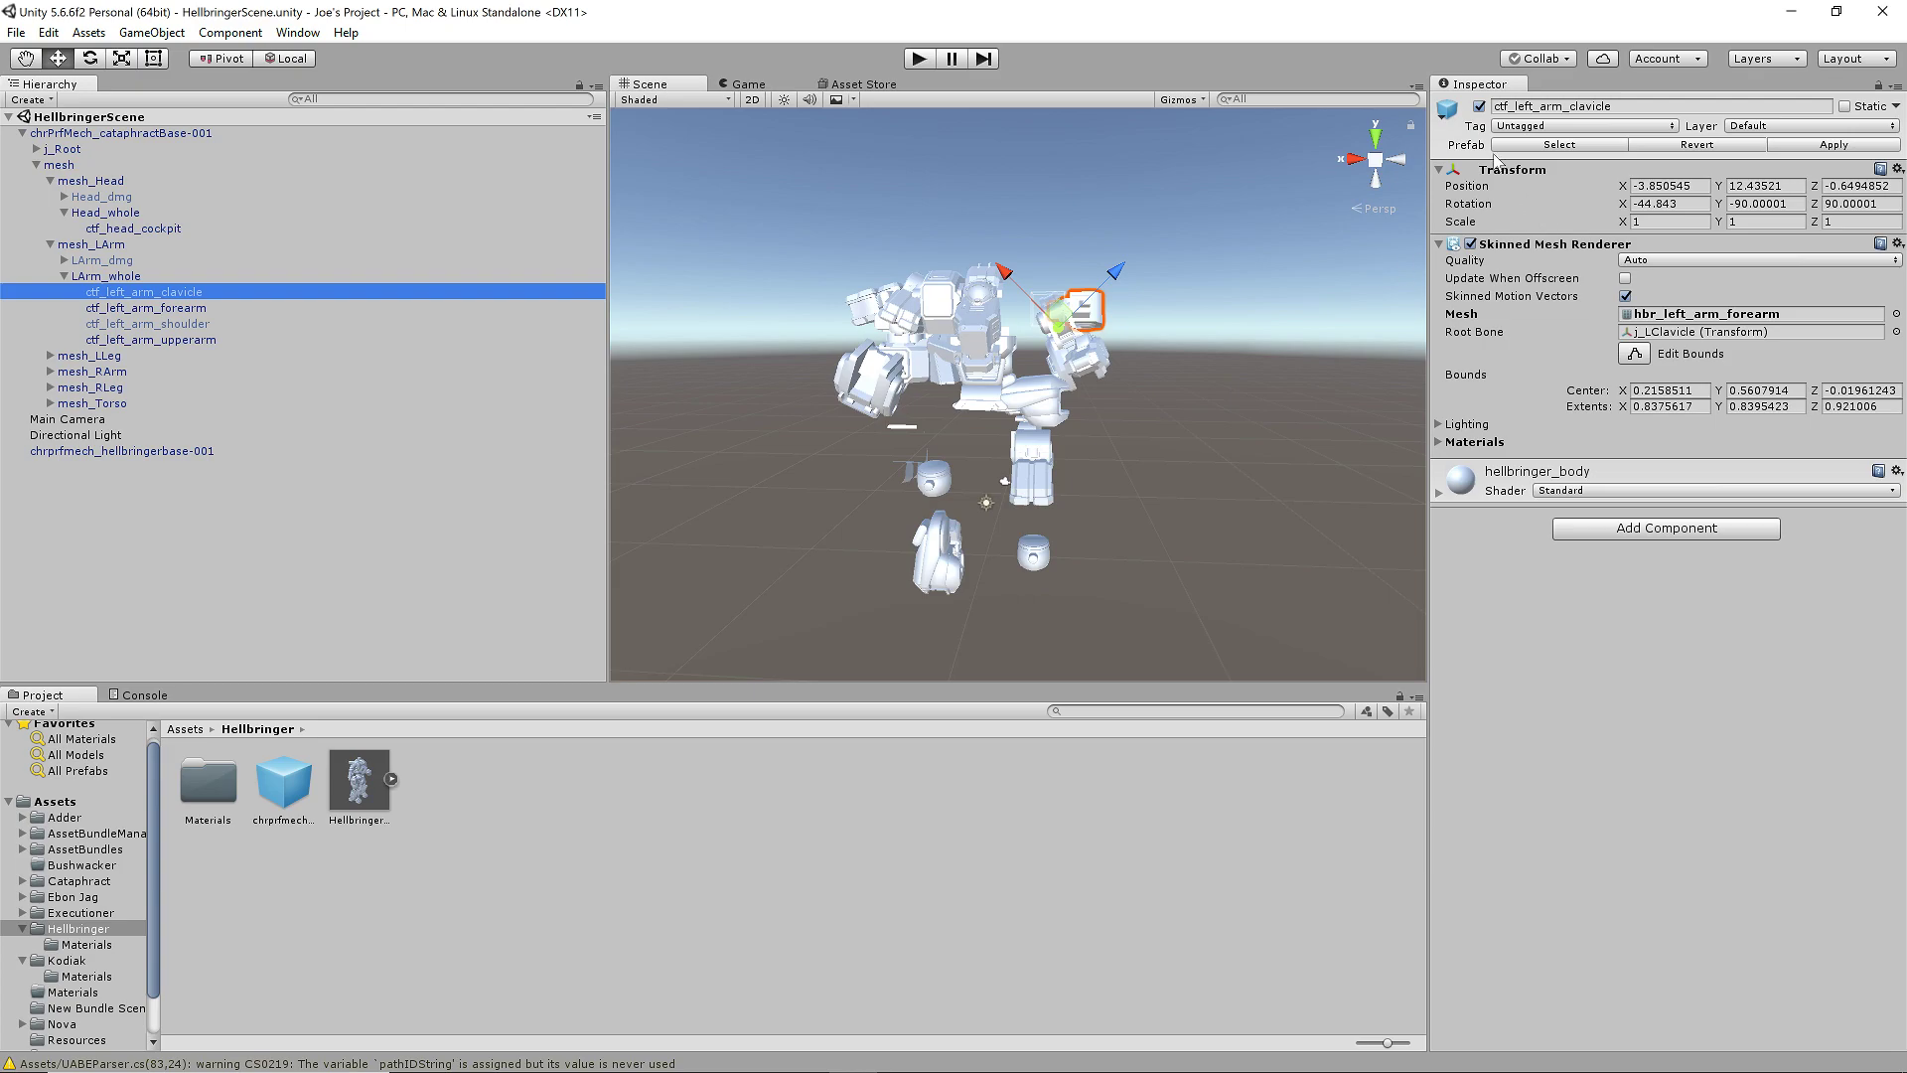
{"action": "left_click", "coordinate": [1481, 107]}
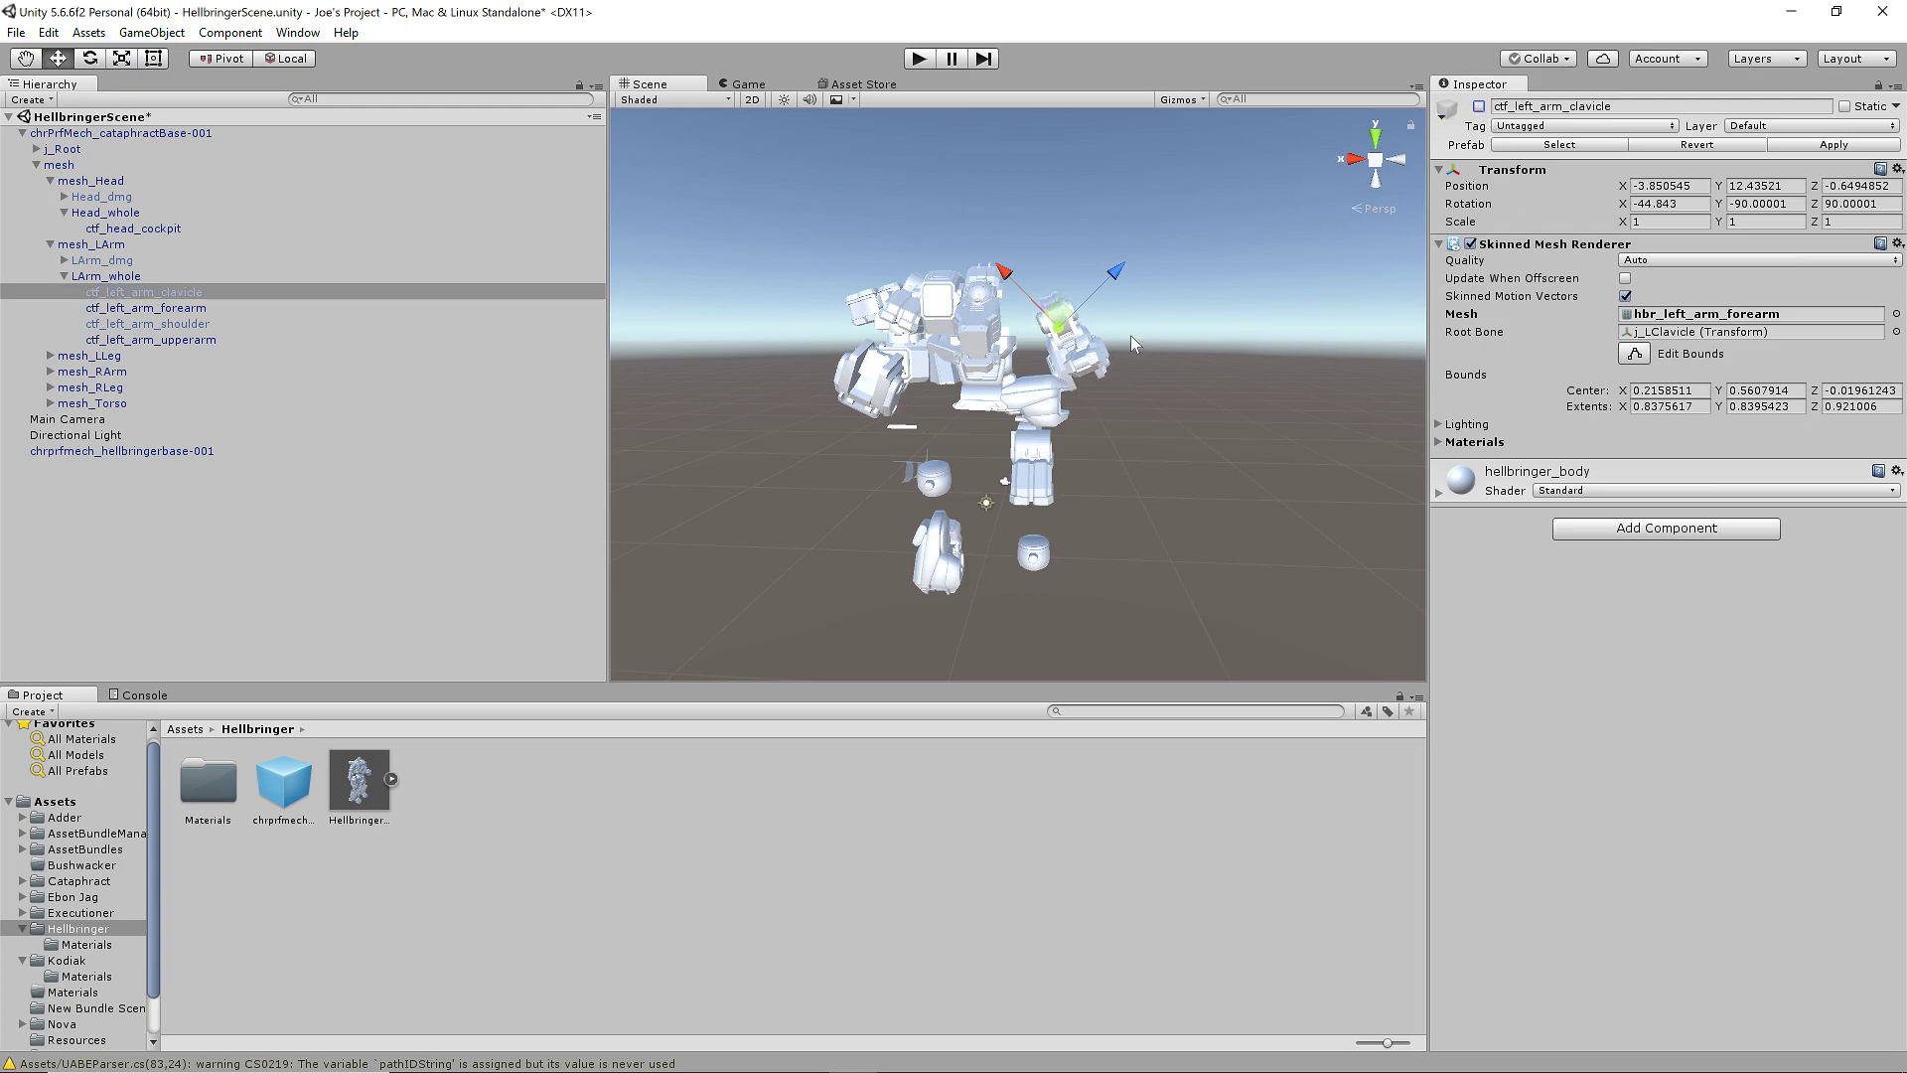
- Assign the hbr_left_arm_forearm mesh from the imported model to ctf_left_arm_forearm's Skinned Mesh Renderer
{"action": "left_click", "coordinate": [155, 309]}
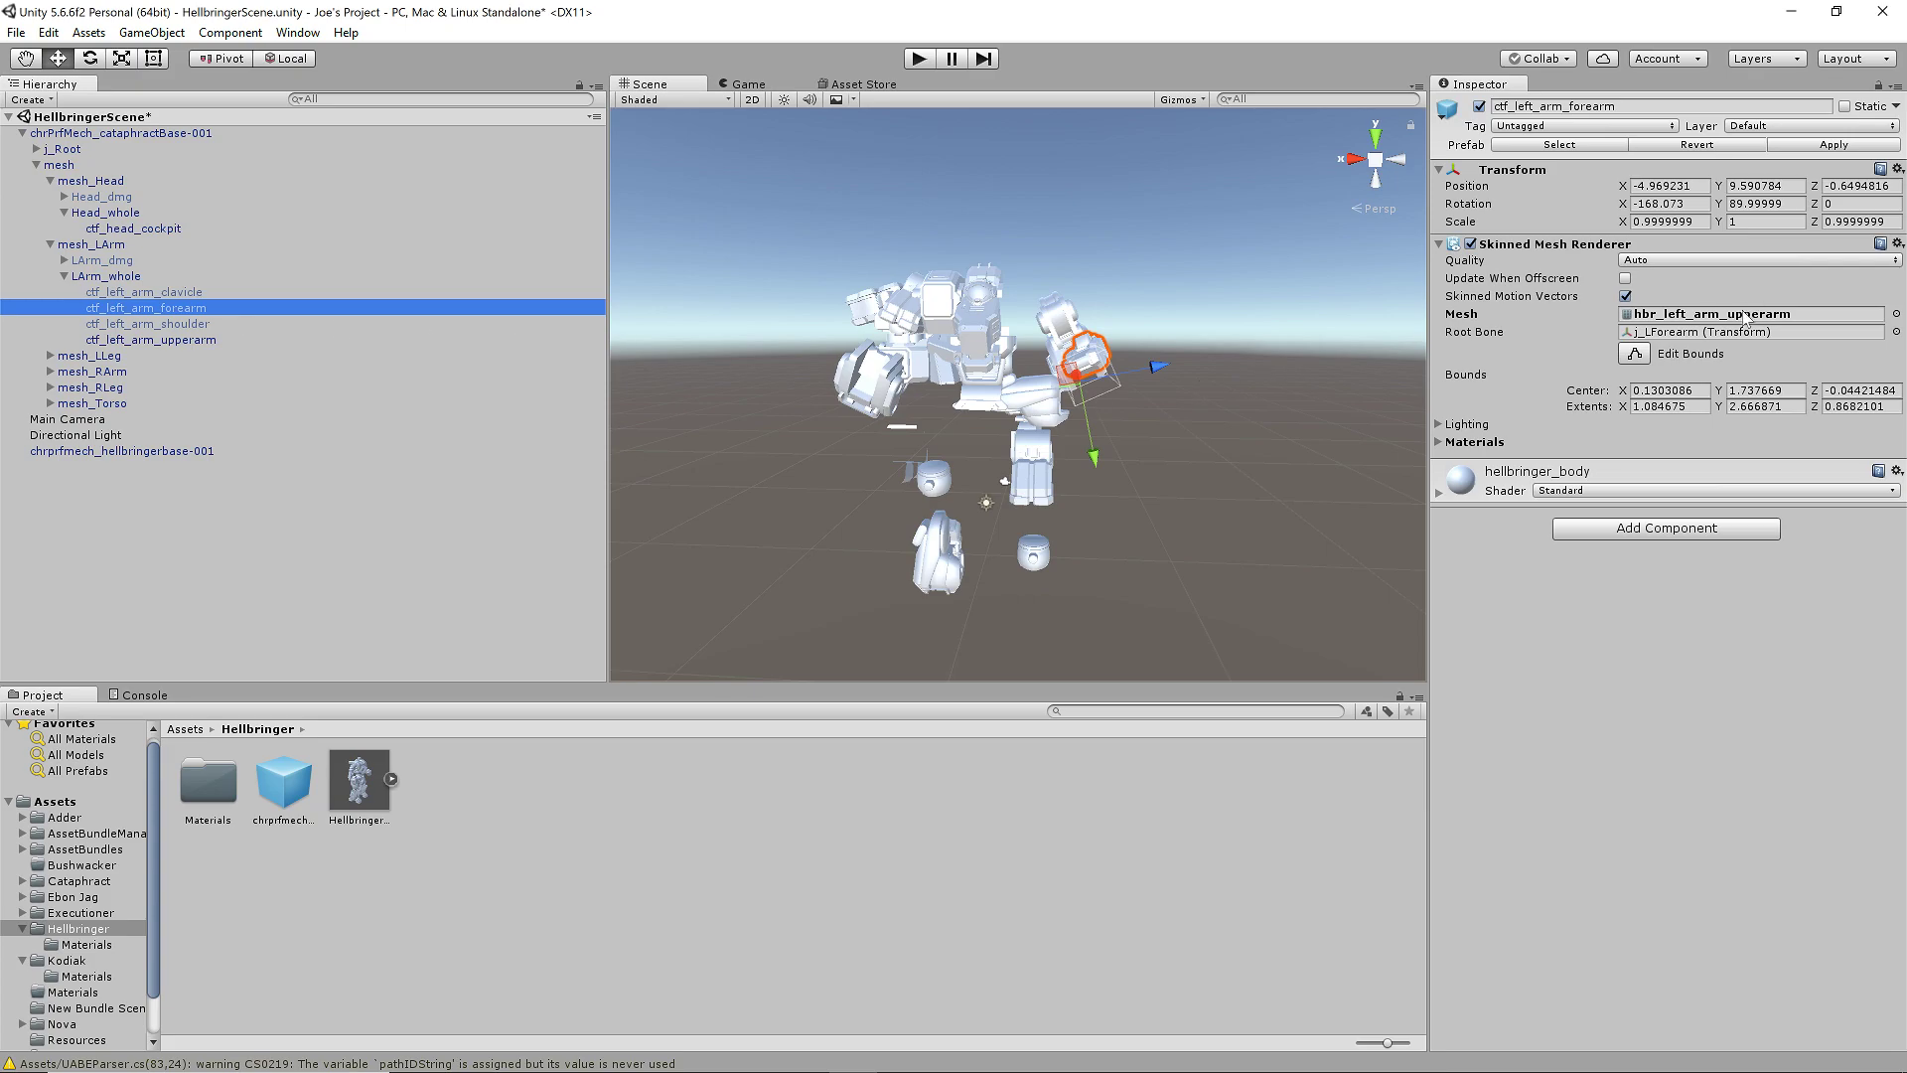
{"action": "left_click", "coordinate": [391, 780]}
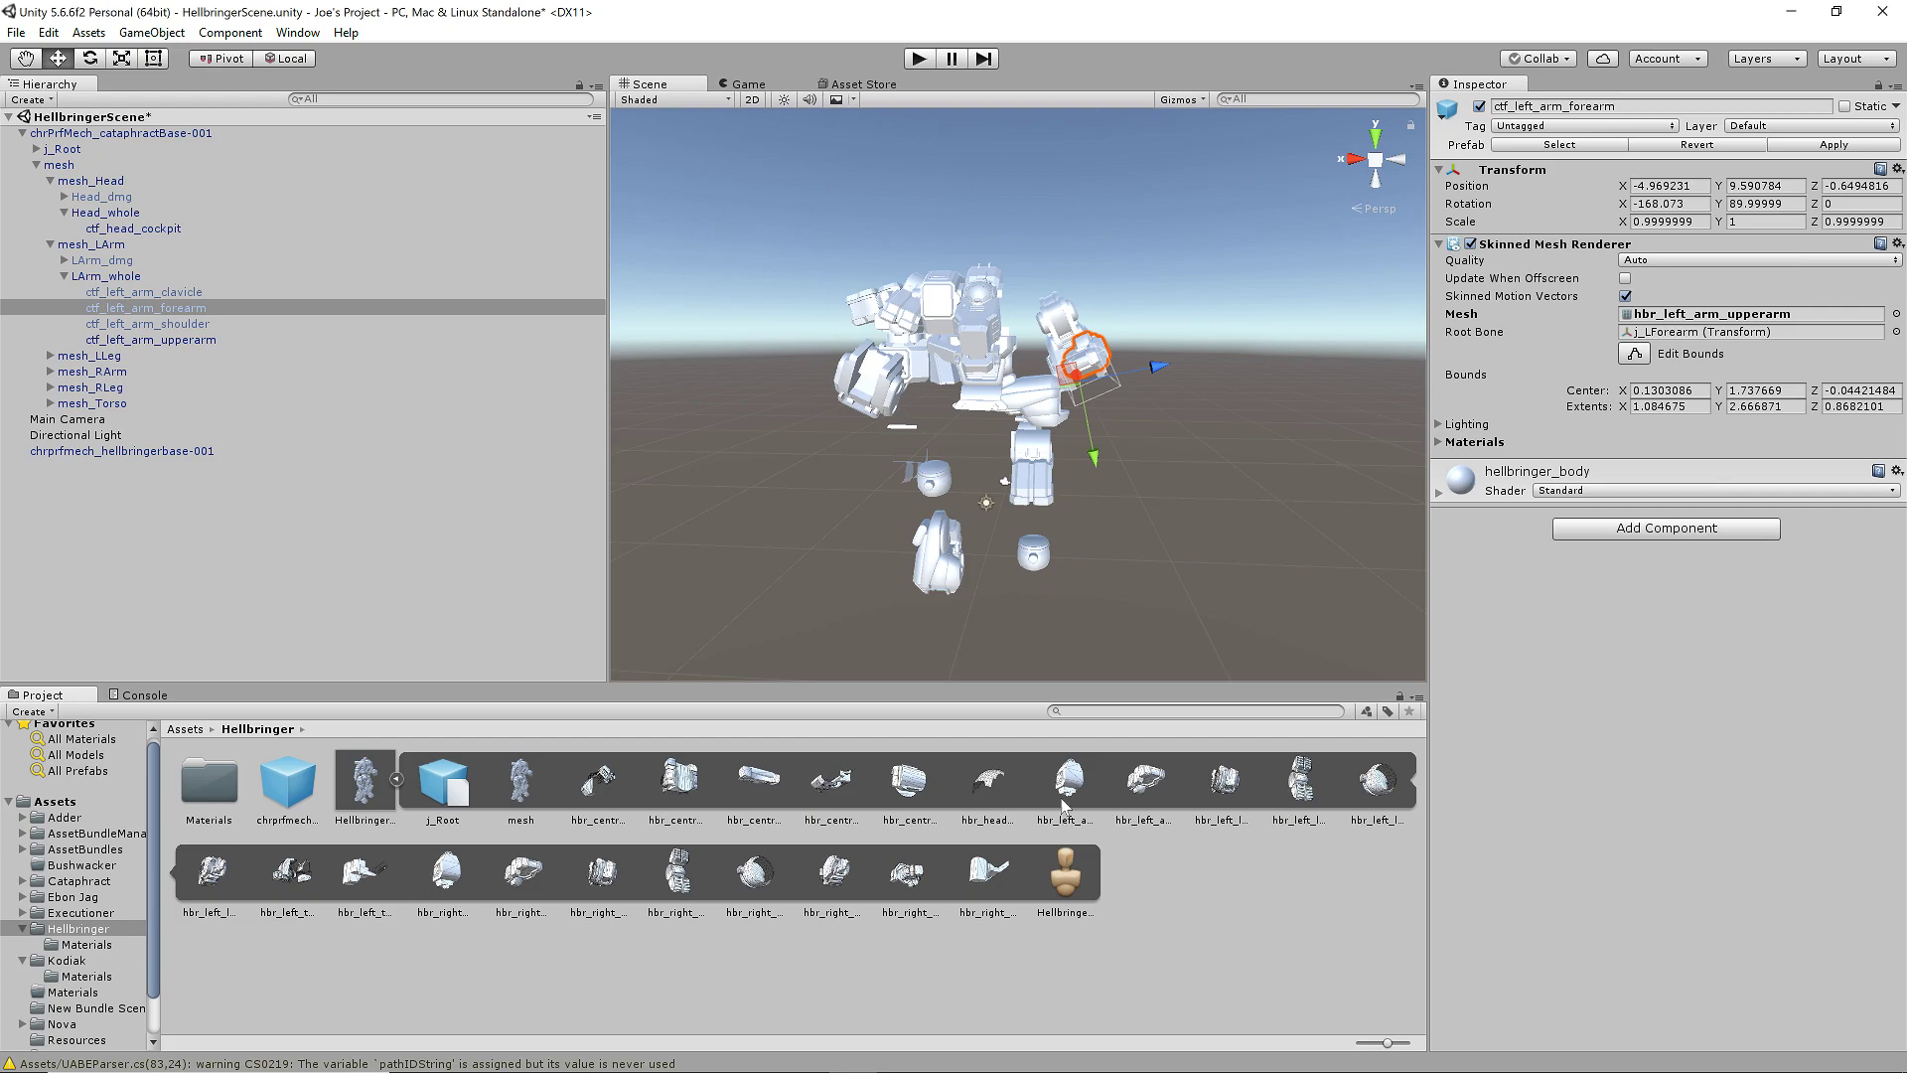
{"action": "left_click_drag", "start_coordinate": [1068, 780], "coordinate": [1781, 318]}
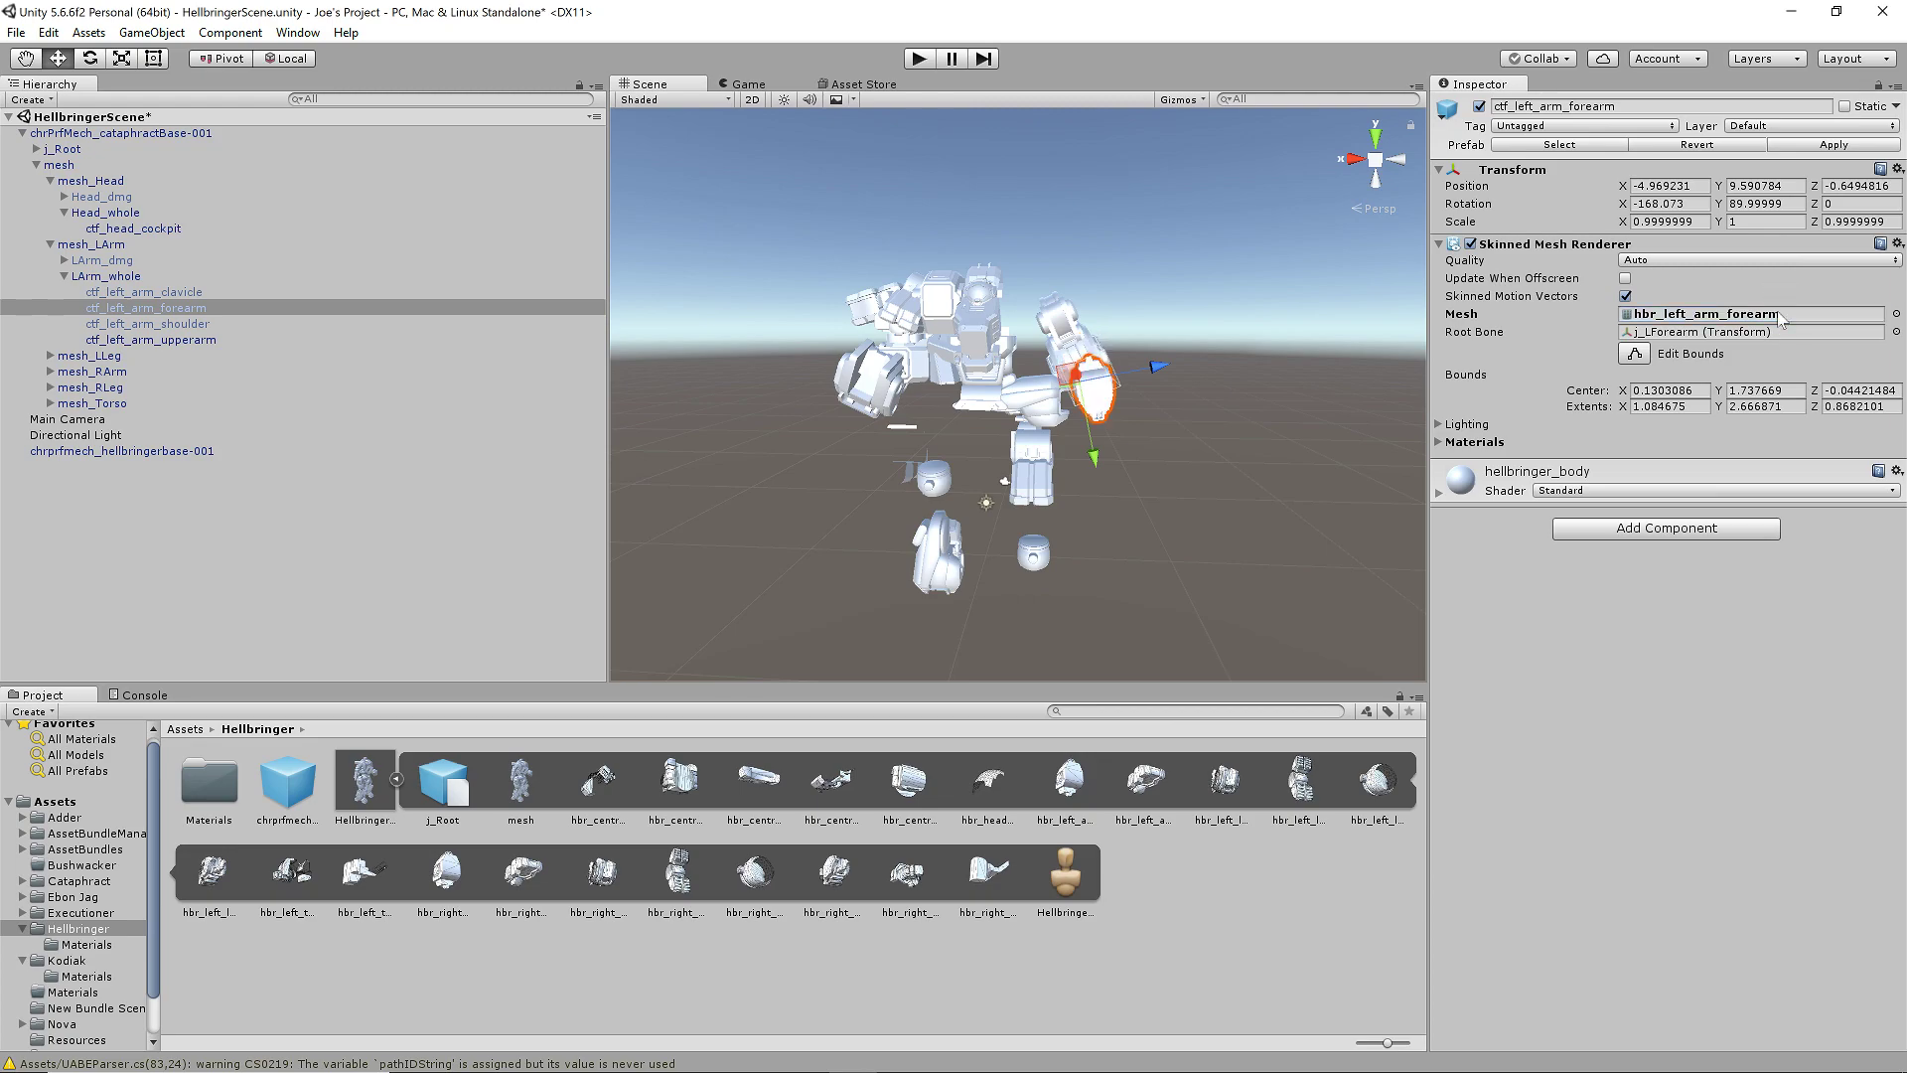
- Assign the hbr_left_arm_upperarm mesh to ctf_left_arm_upperarm's Skinned Mesh Renderer
{"action": "left_click", "coordinate": [182, 339]}
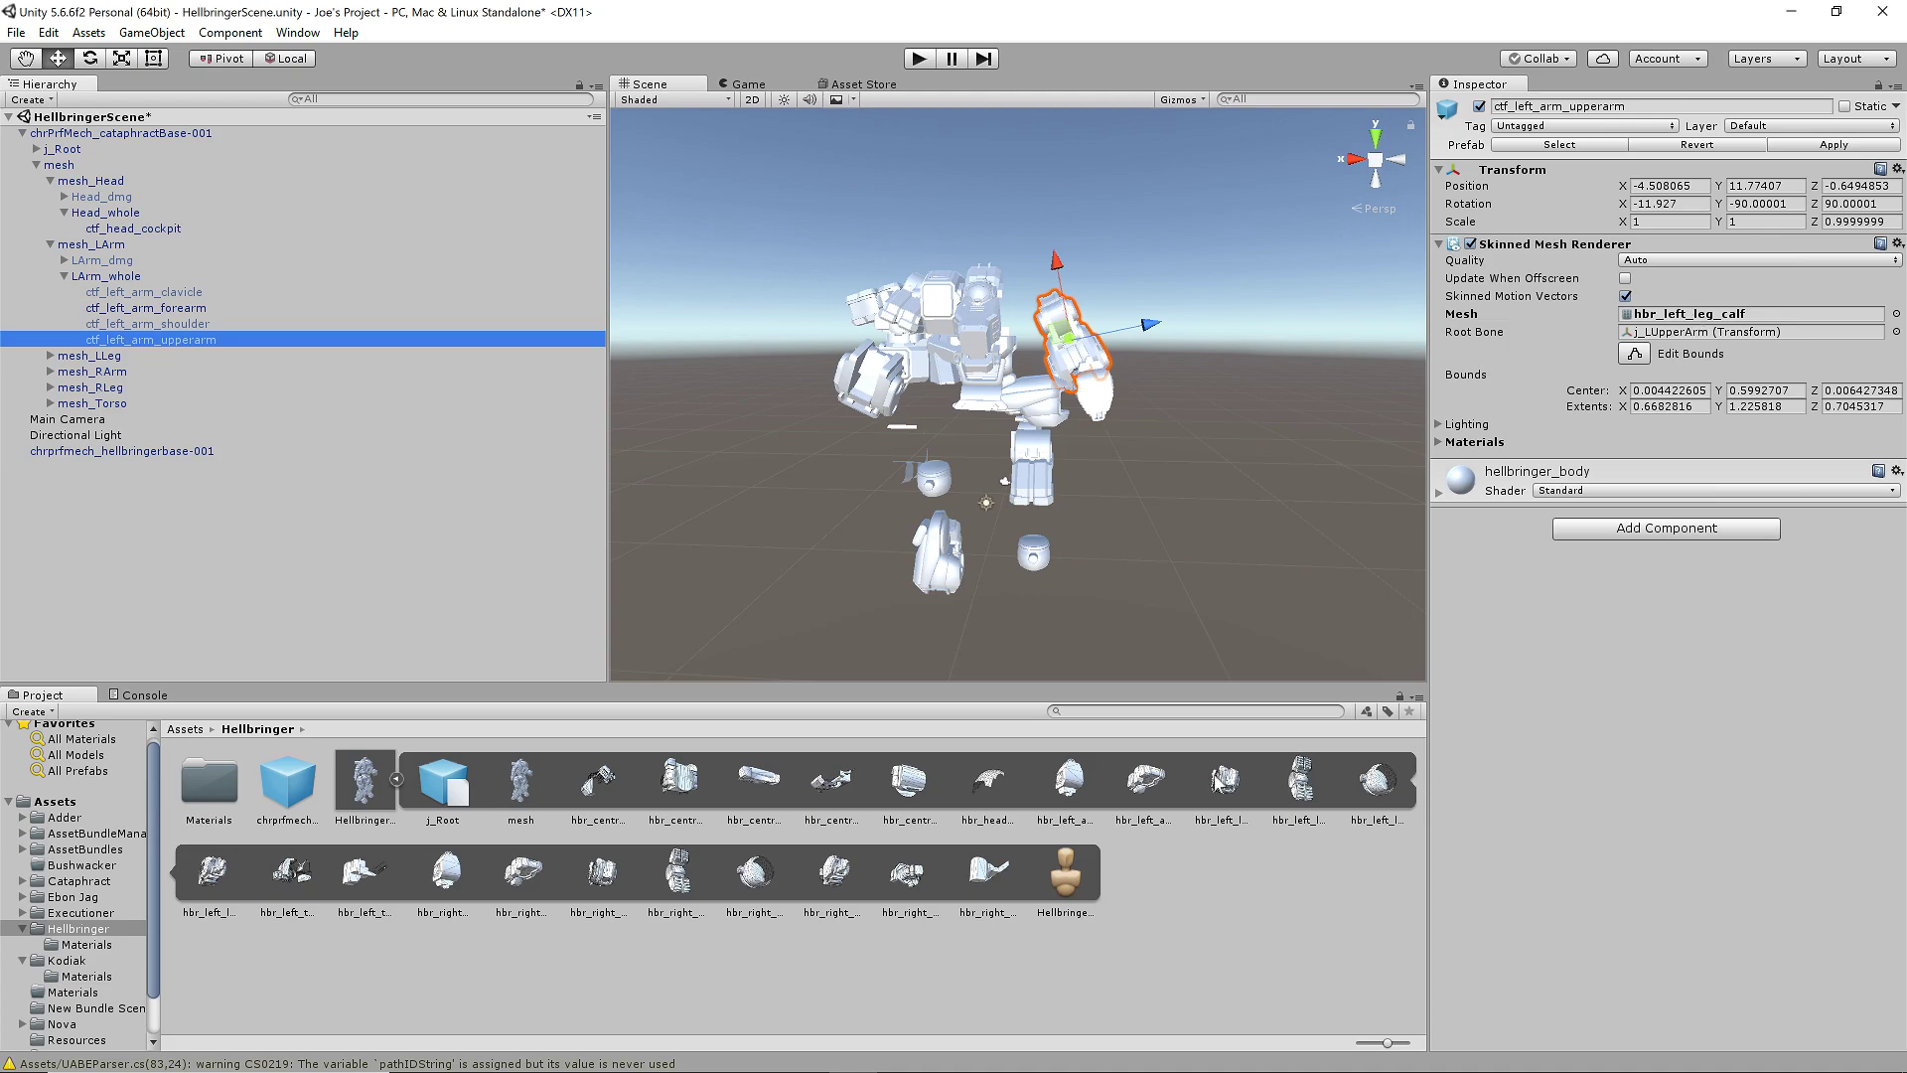
{"action": "left_click", "coordinate": [527, 874]}
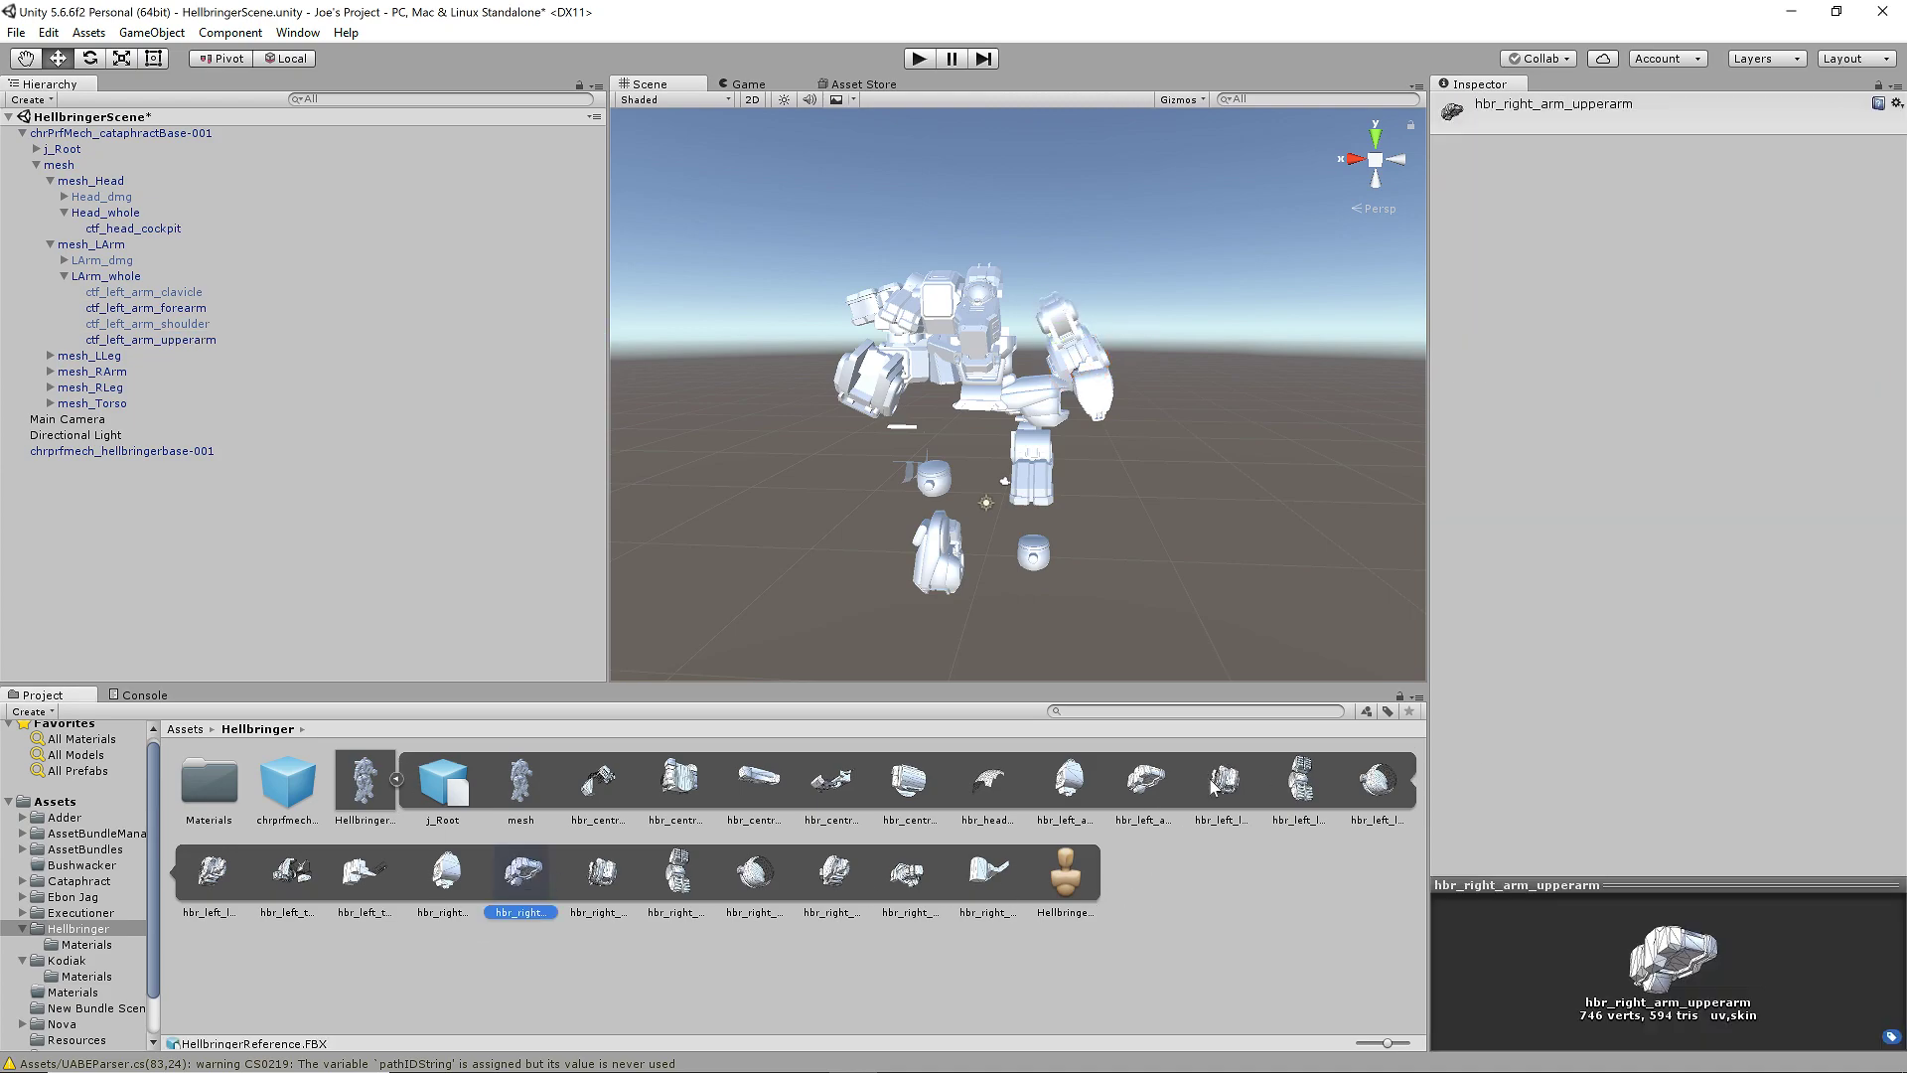
{"action": "left_click", "coordinate": [164, 342]}
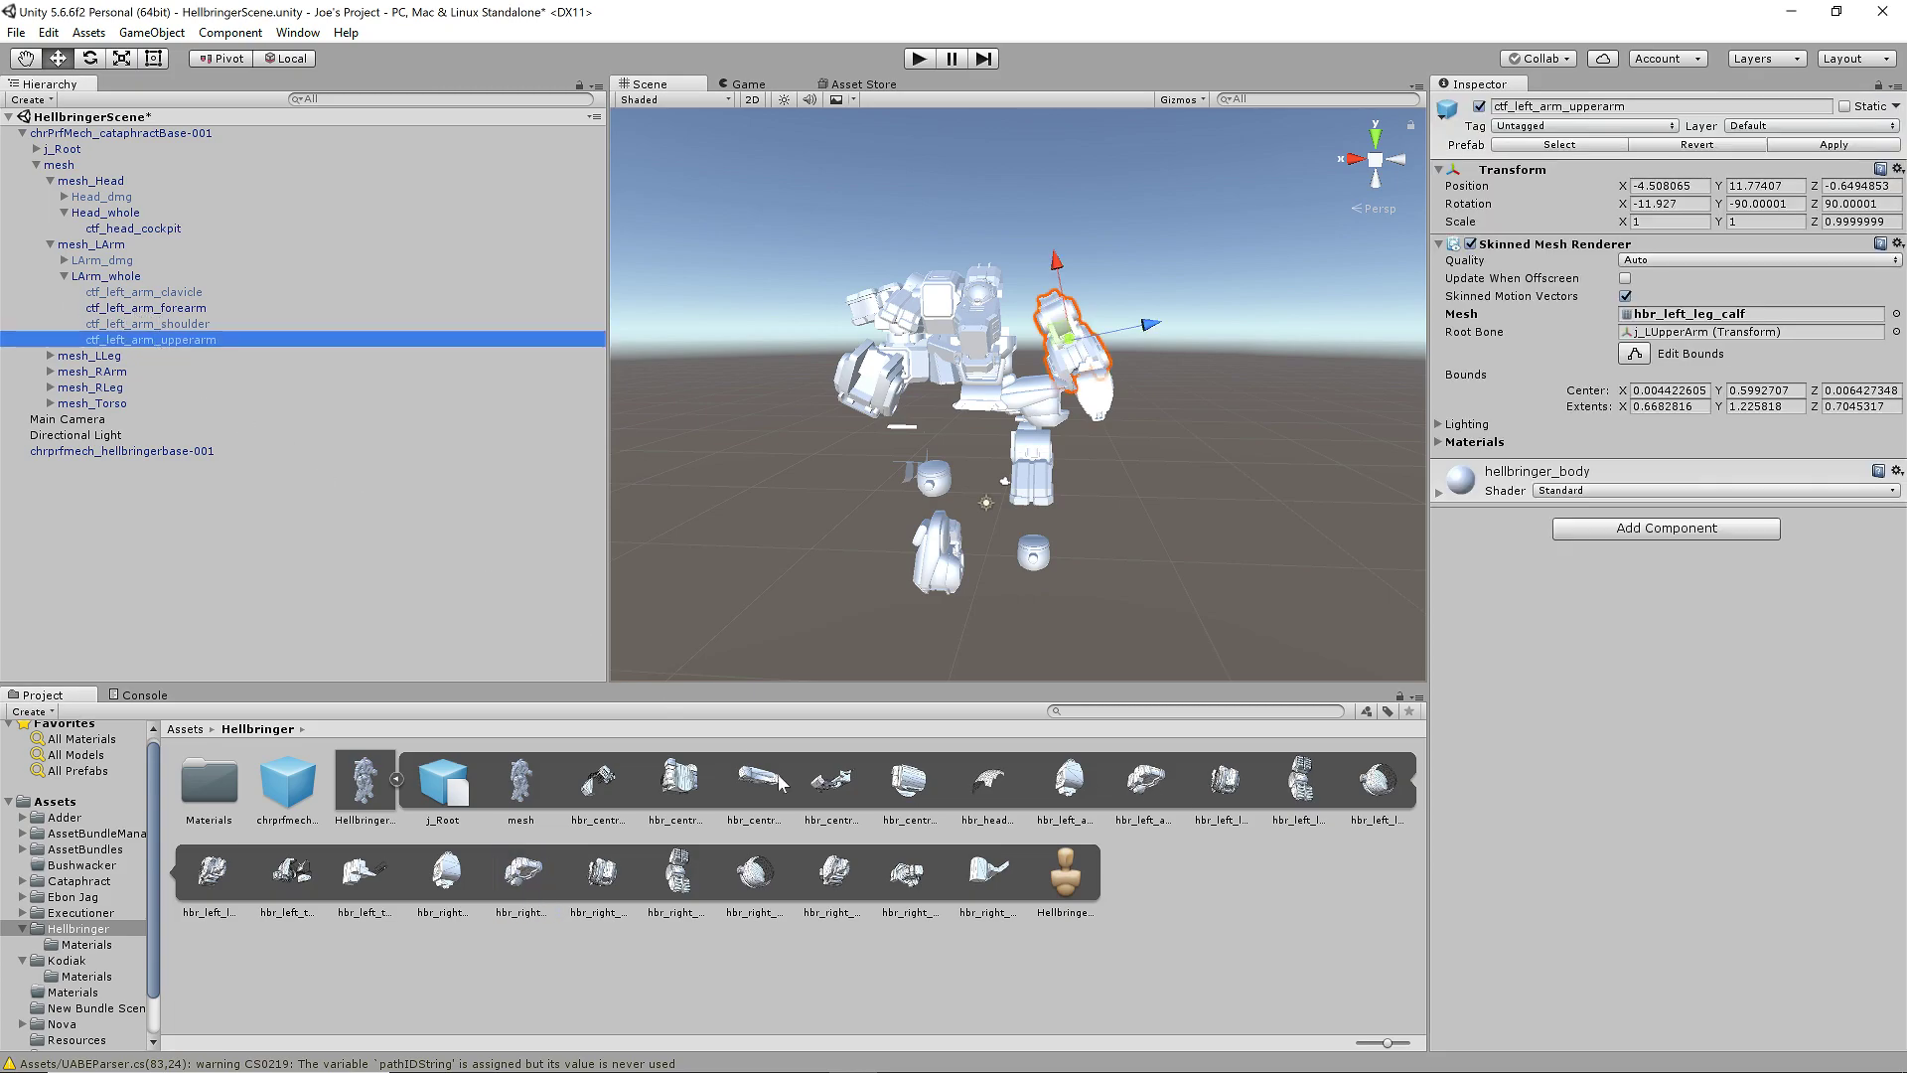
{"action": "left_click_drag", "start_coordinate": [1148, 783], "coordinate": [1798, 328]}
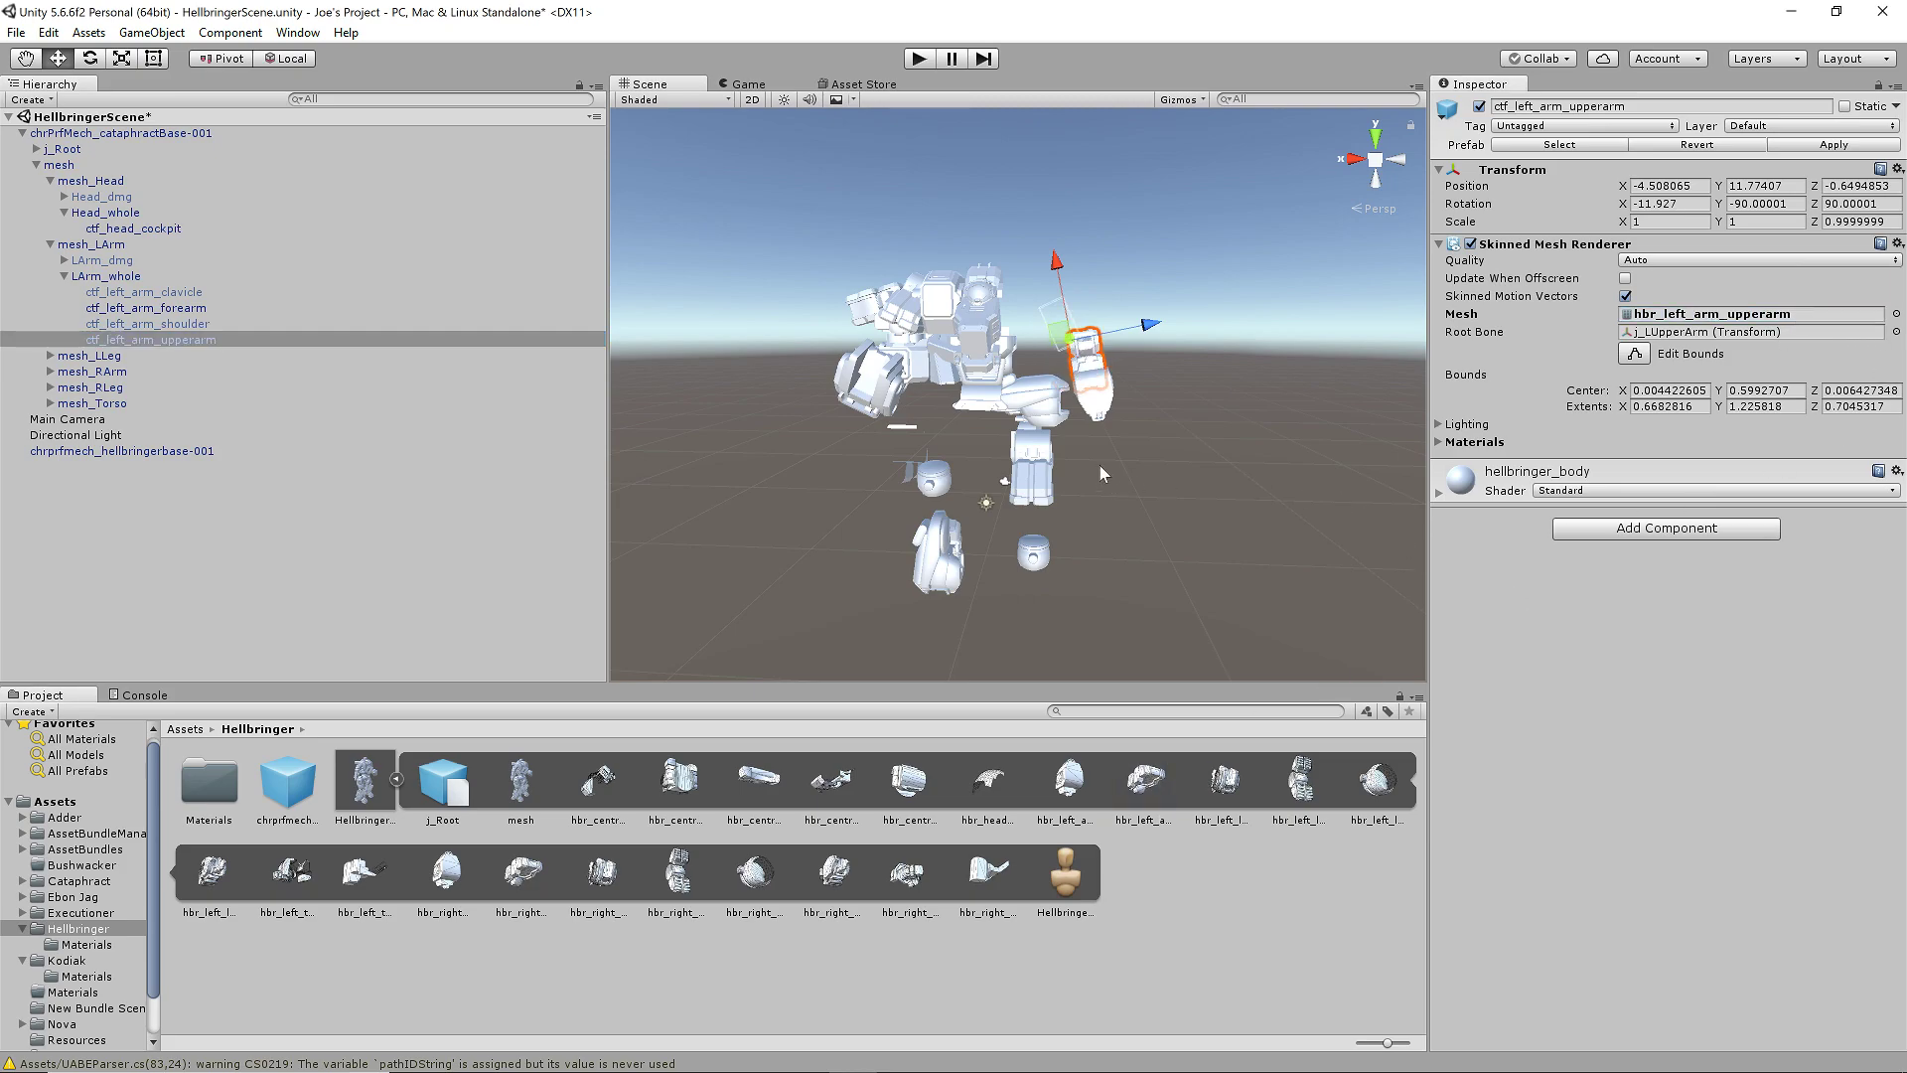
{"action": "mouse_move", "coordinate": [1224, 408]}
{"action": "left_mouse_down"}
{"action": "mouse_move", "coordinate": [1183, 437]}
{"action": "mouse_move", "coordinate": [1244, 409]}
{"action": "left_mouse_up"}
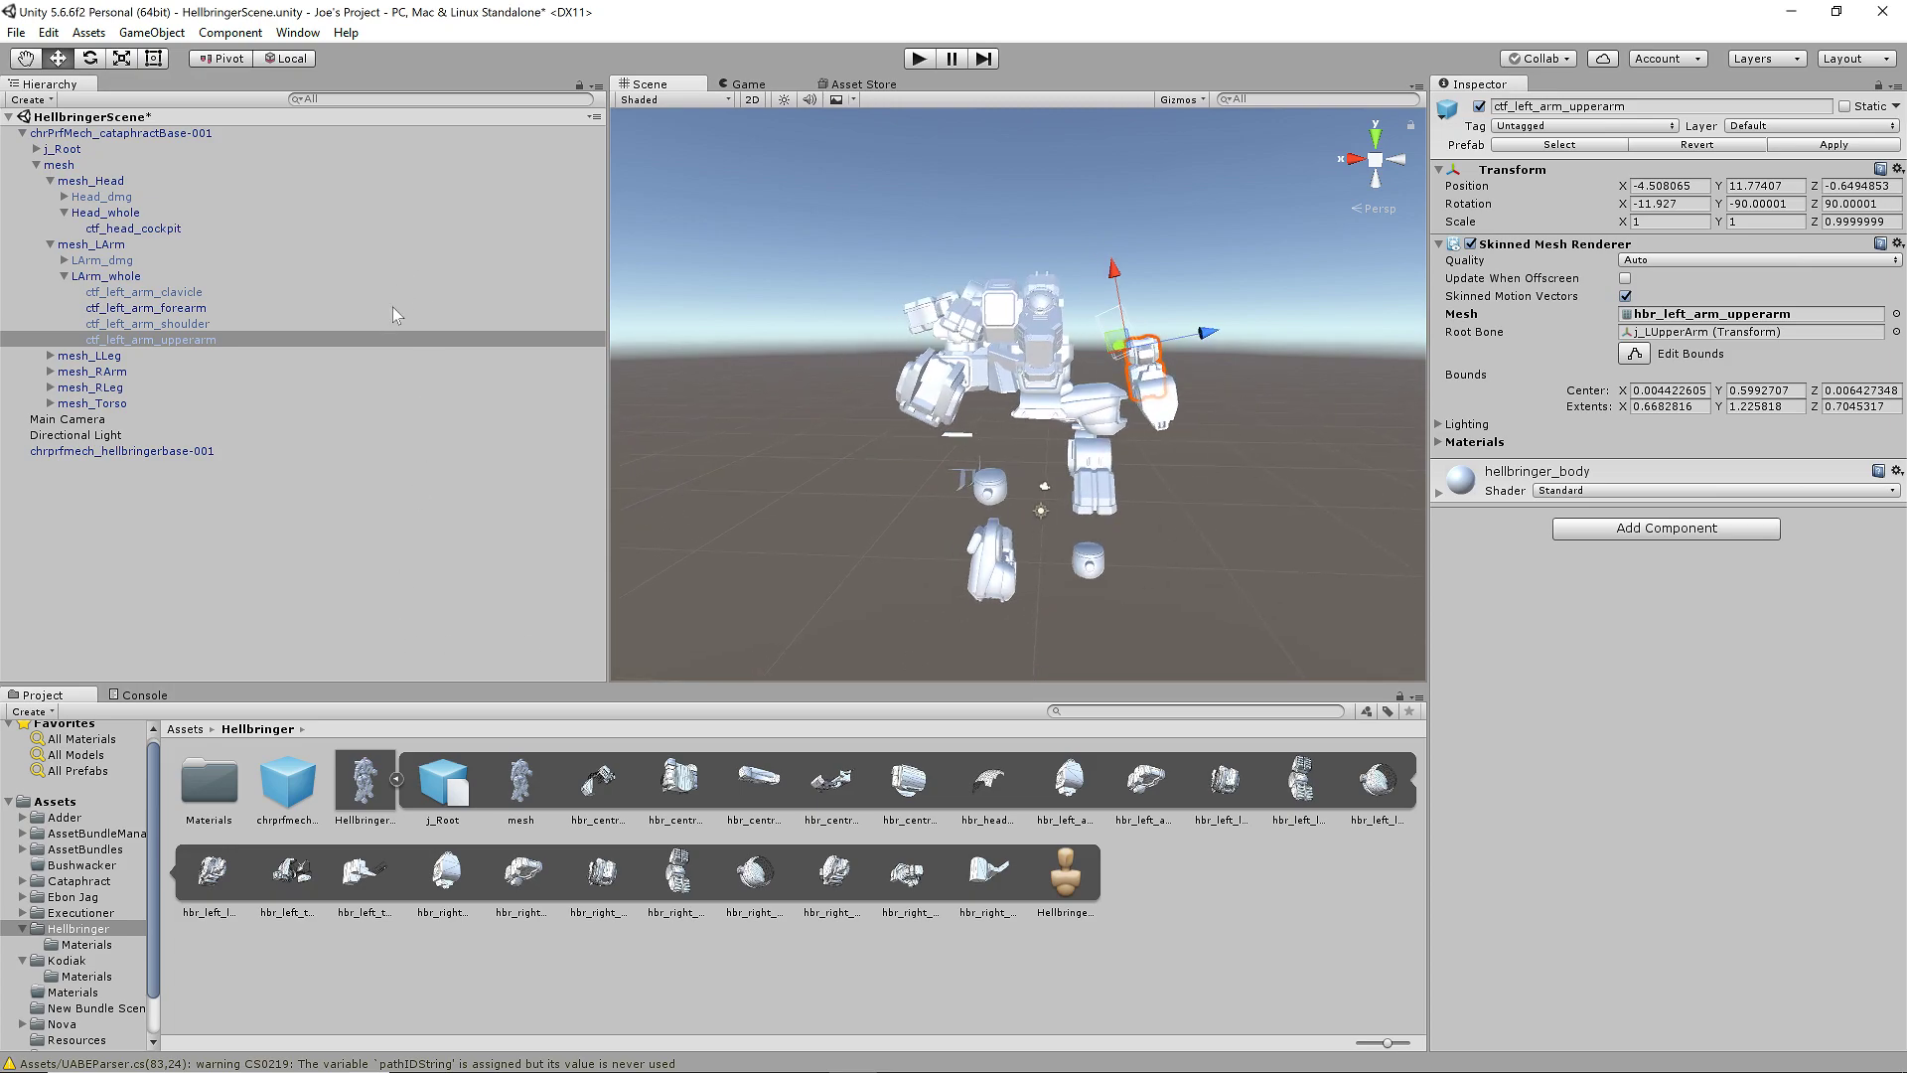
- Under LLeg_whole, assign the hbr_left_leg_calf mesh to ctf_left_leg_calf and the hbr_left_leg_foot mesh to ctf_left_leg_foot
{"action": "left_click", "coordinate": [50, 356]}
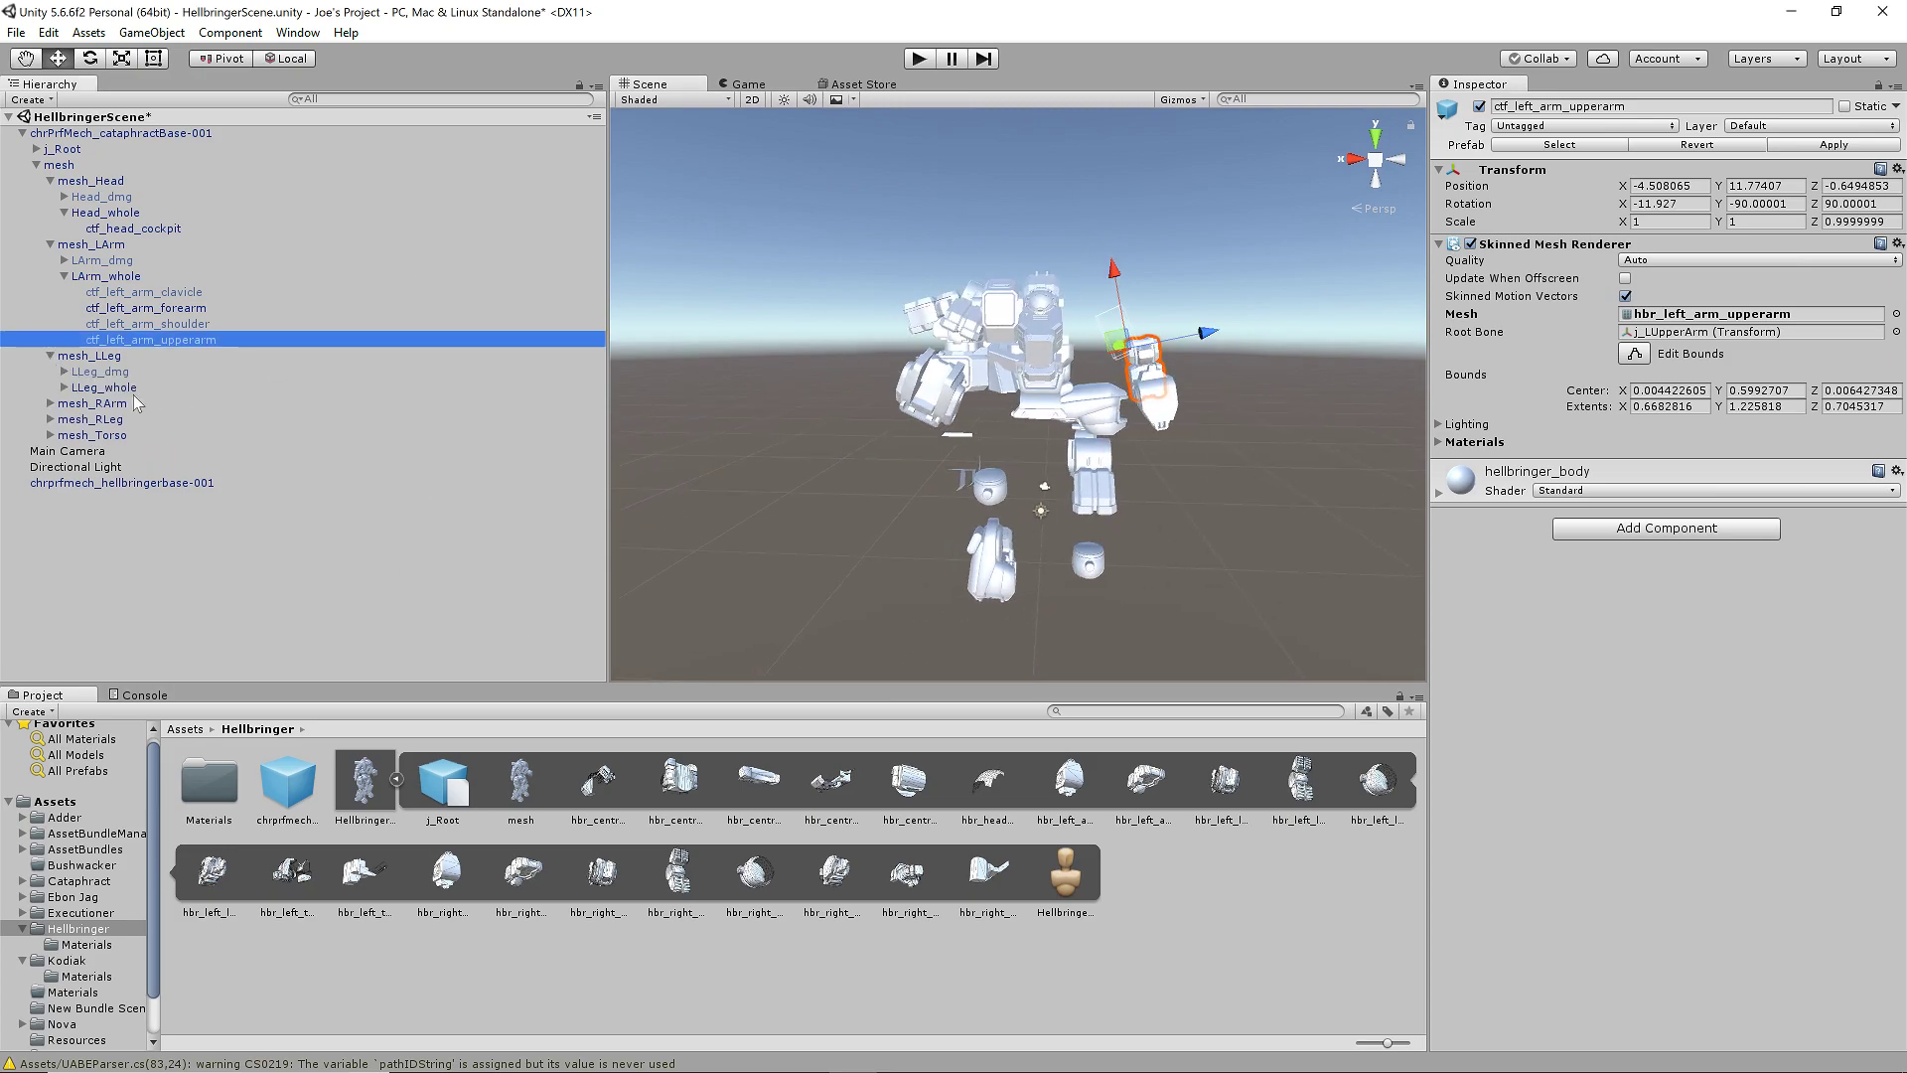
{"action": "left_click", "coordinate": [64, 387]}
{"action": "left_click", "coordinate": [173, 405]}
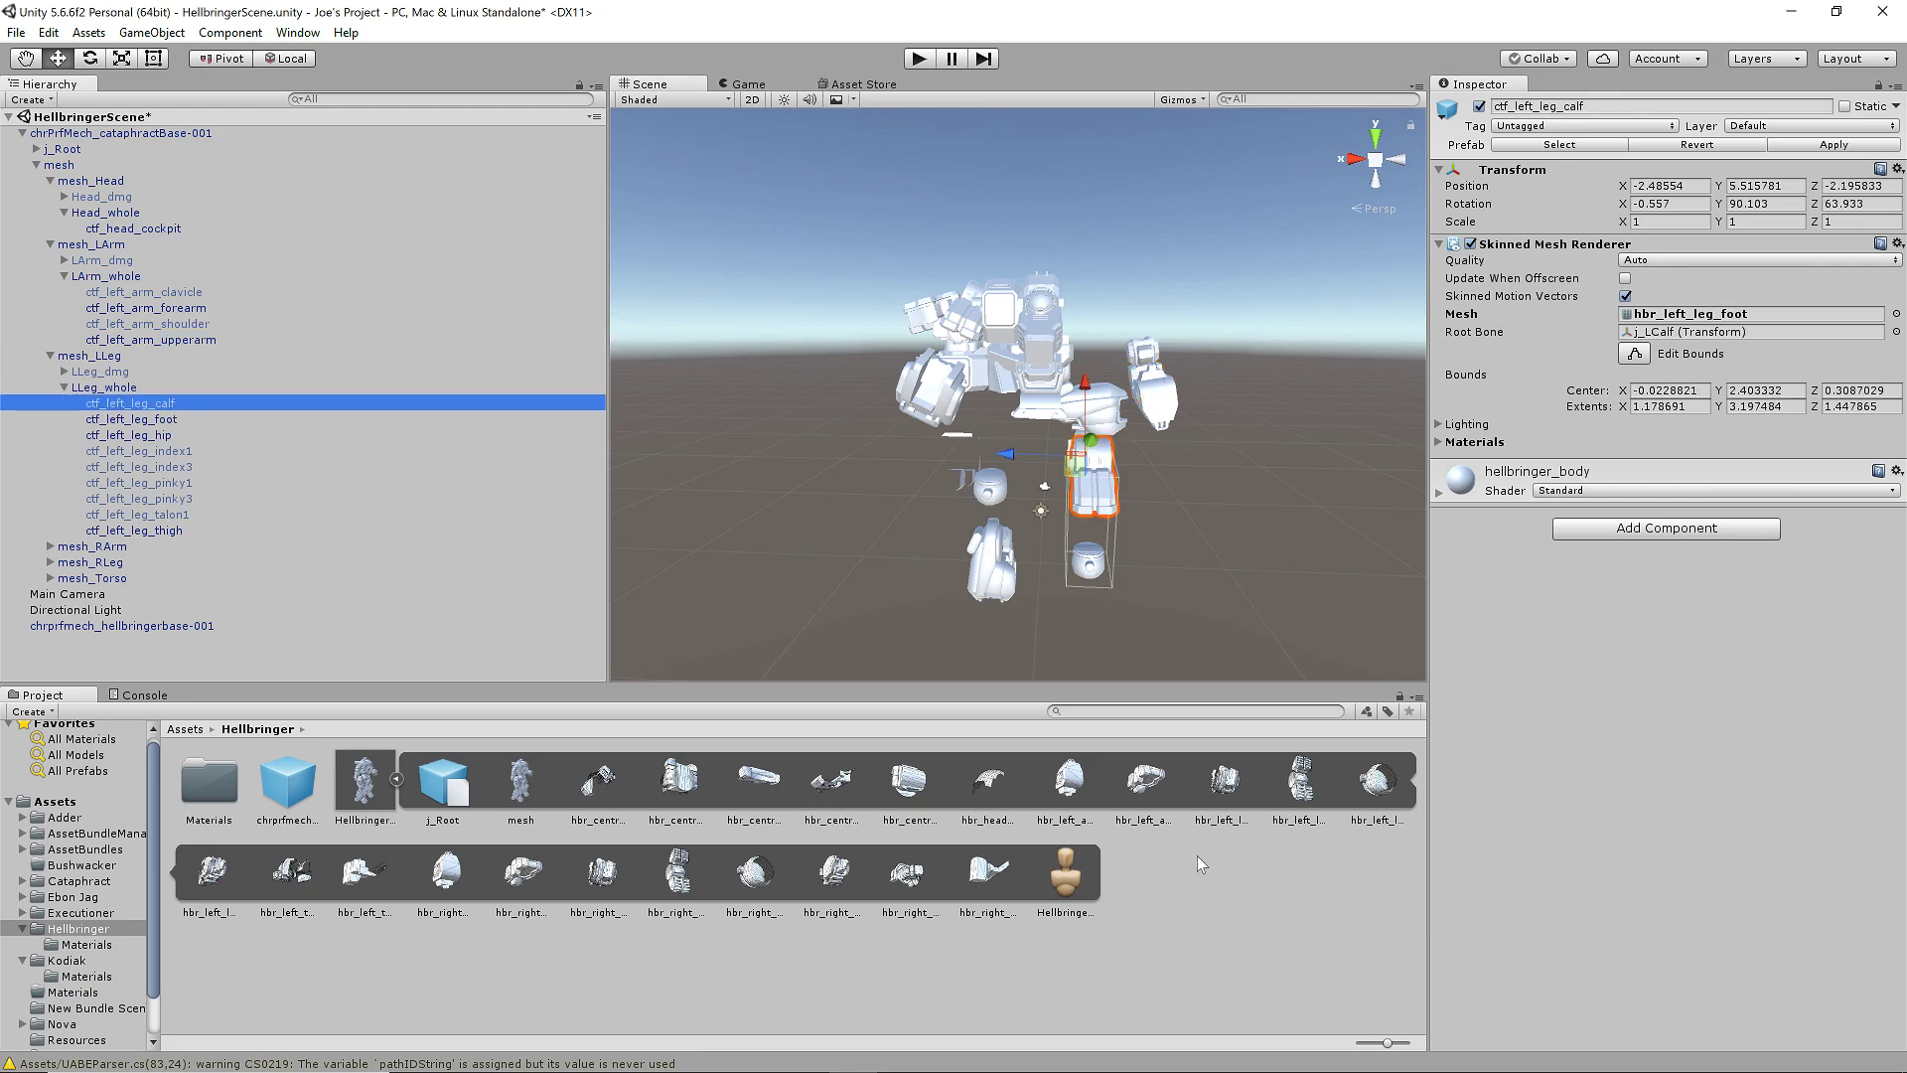
{"action": "left_click_drag", "start_coordinate": [1224, 780], "coordinate": [1700, 328]}
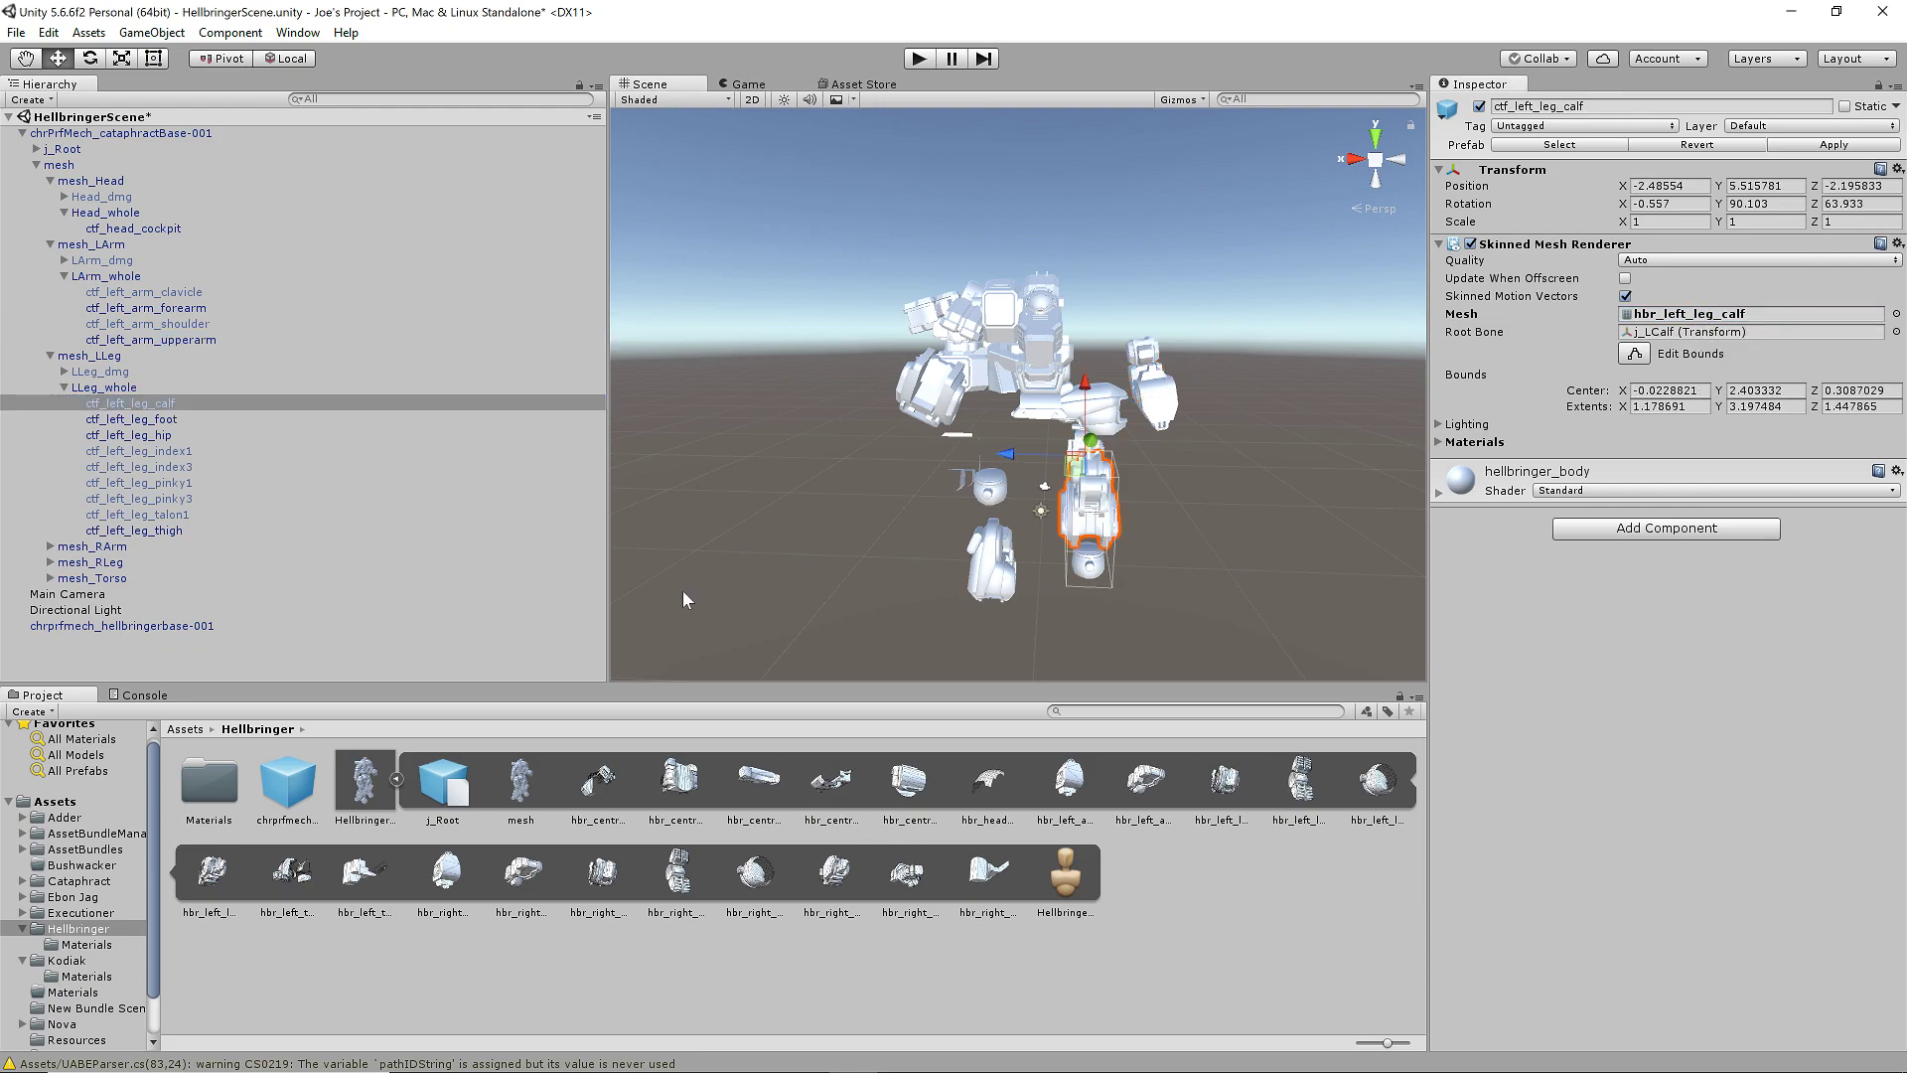
{"action": "left_click", "coordinate": [169, 420]}
{"action": "left_click_drag", "start_coordinate": [1304, 791], "coordinate": [1701, 328]}
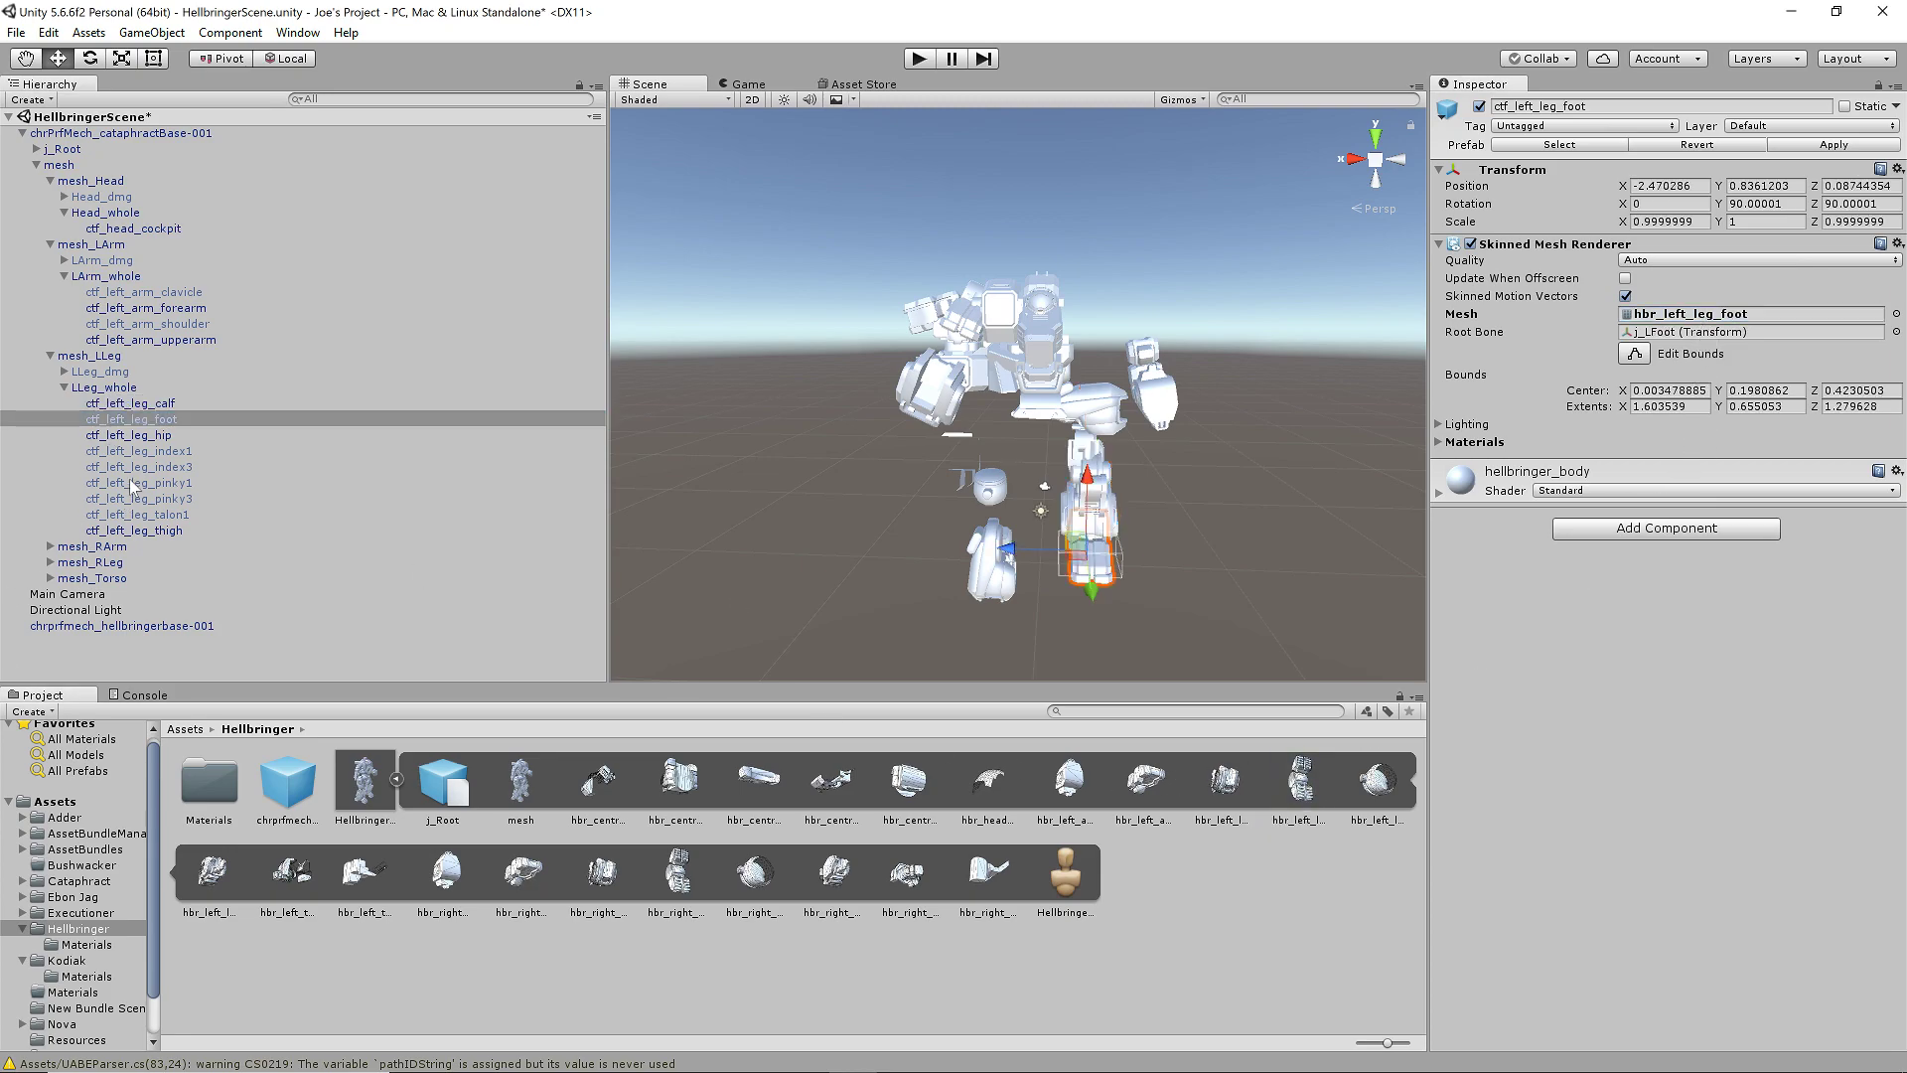
- Assign the hbr_left_leg_hip mesh to ctf_left_leg_hip and the hbr_left_leg_thigh mesh to ctf_left_leg_thigh
{"action": "left_click", "coordinate": [139, 435]}
{"action": "left_click_drag", "start_coordinate": [1374, 803], "coordinate": [1707, 322]}
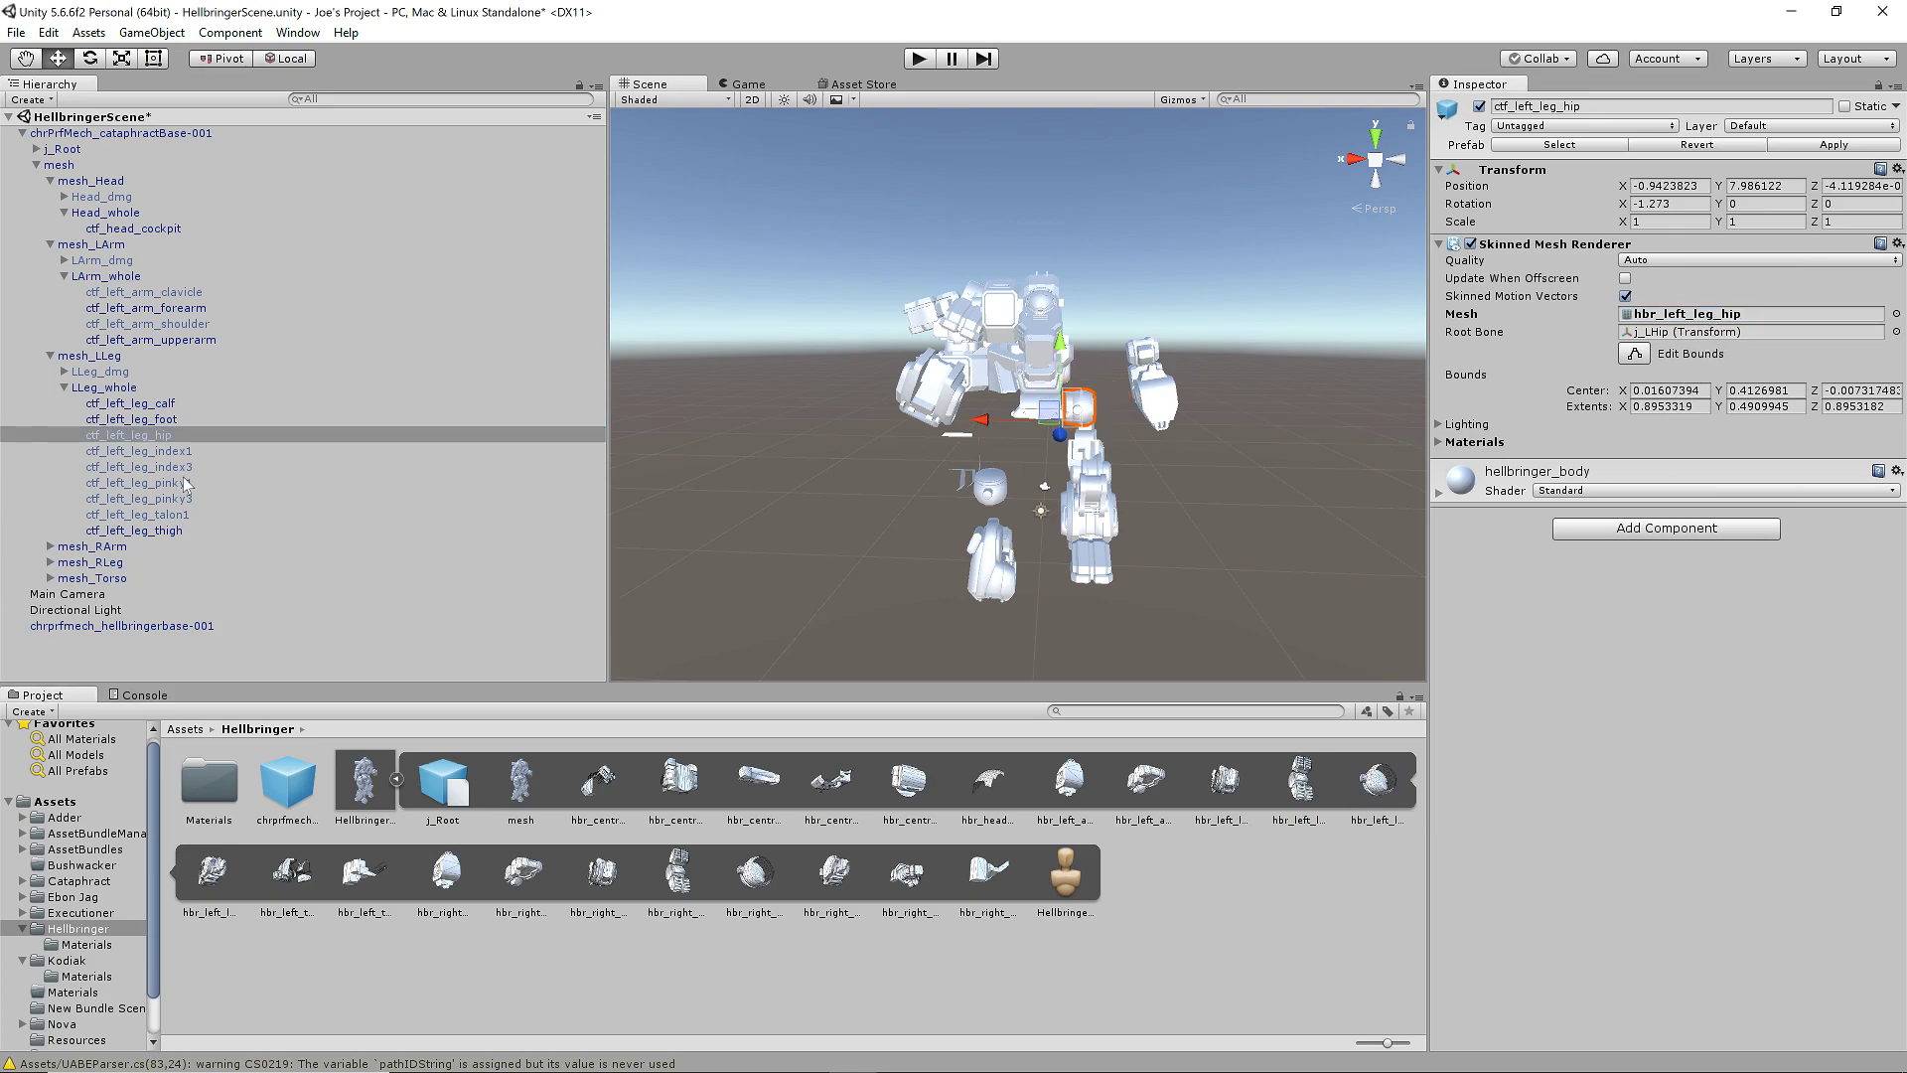
{"action": "left_click", "coordinate": [169, 533]}
{"action": "left_click_drag", "start_coordinate": [216, 883], "coordinate": [1740, 318]}
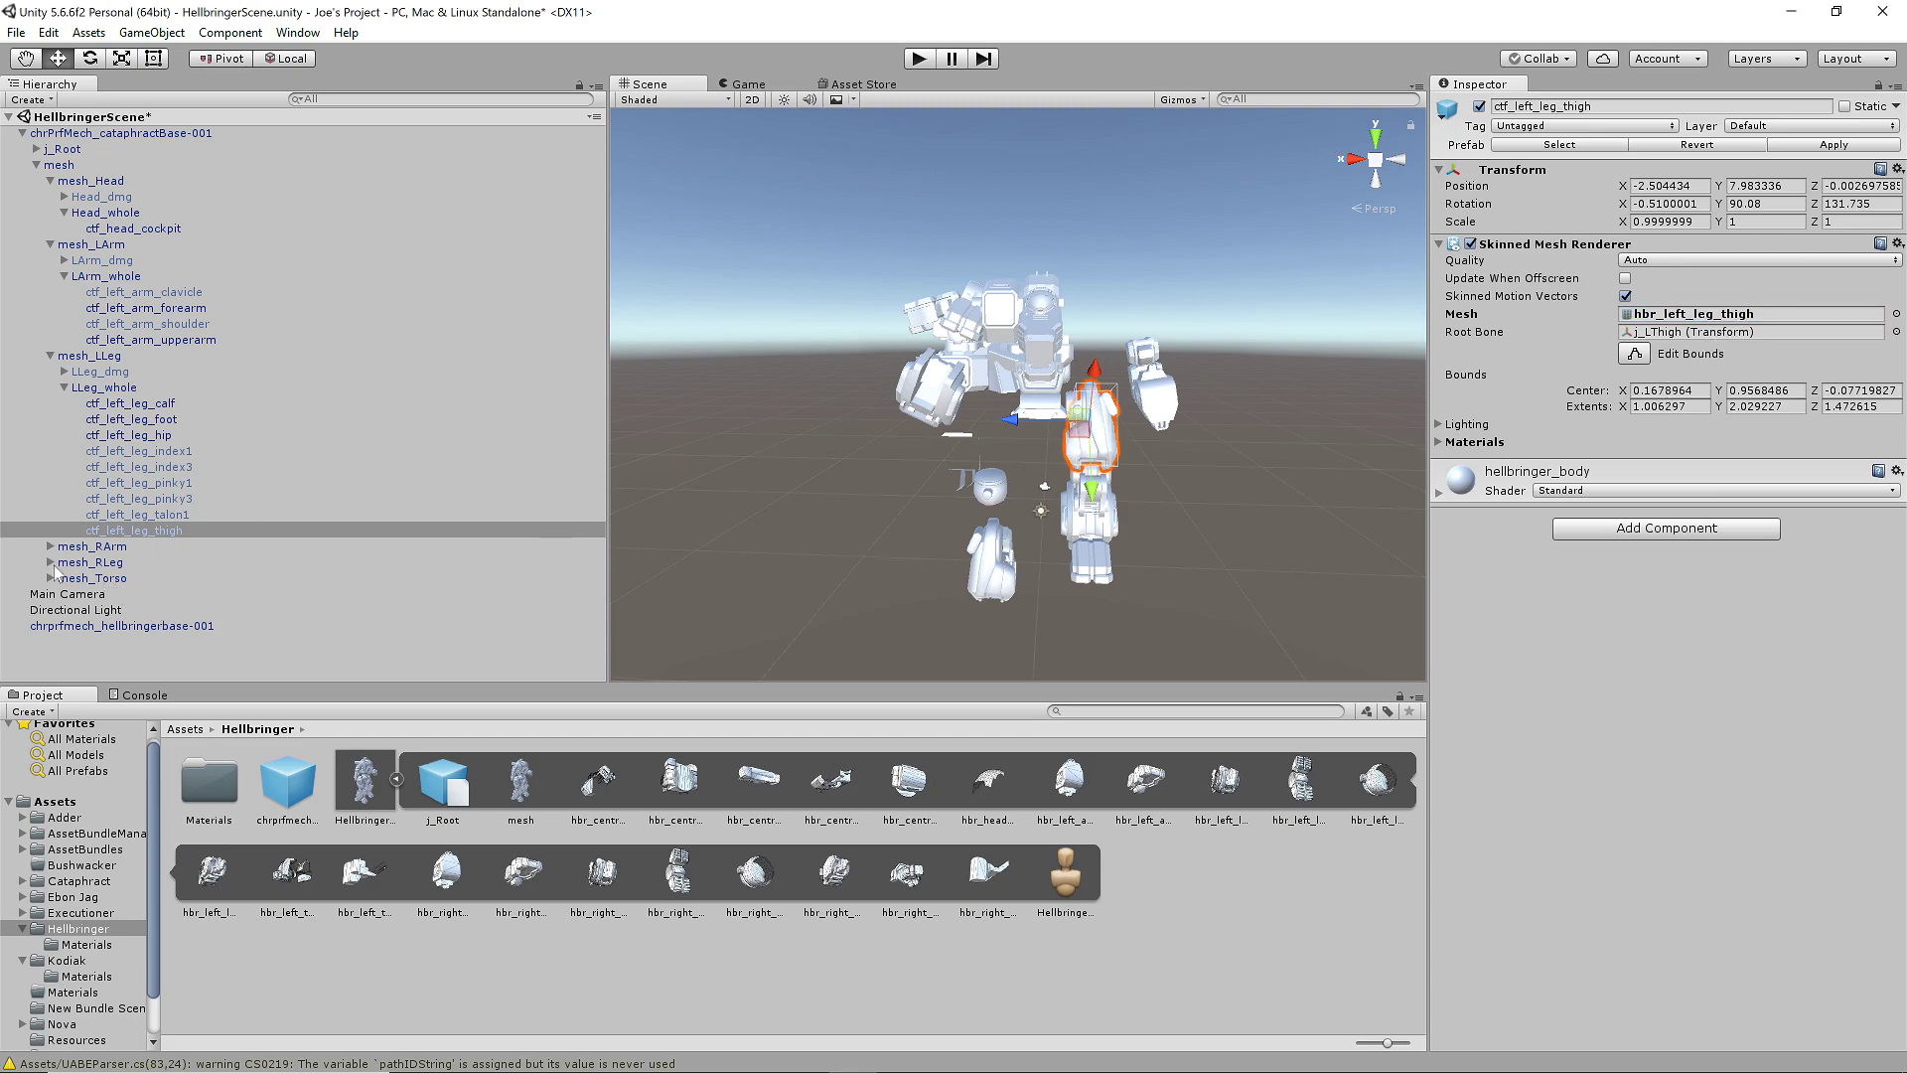
- Under RArm_whole, deactivate the ctf_right_arm_shoulder and ctf_right_arm_clavicle objects
{"action": "left_click", "coordinate": [50, 546]}
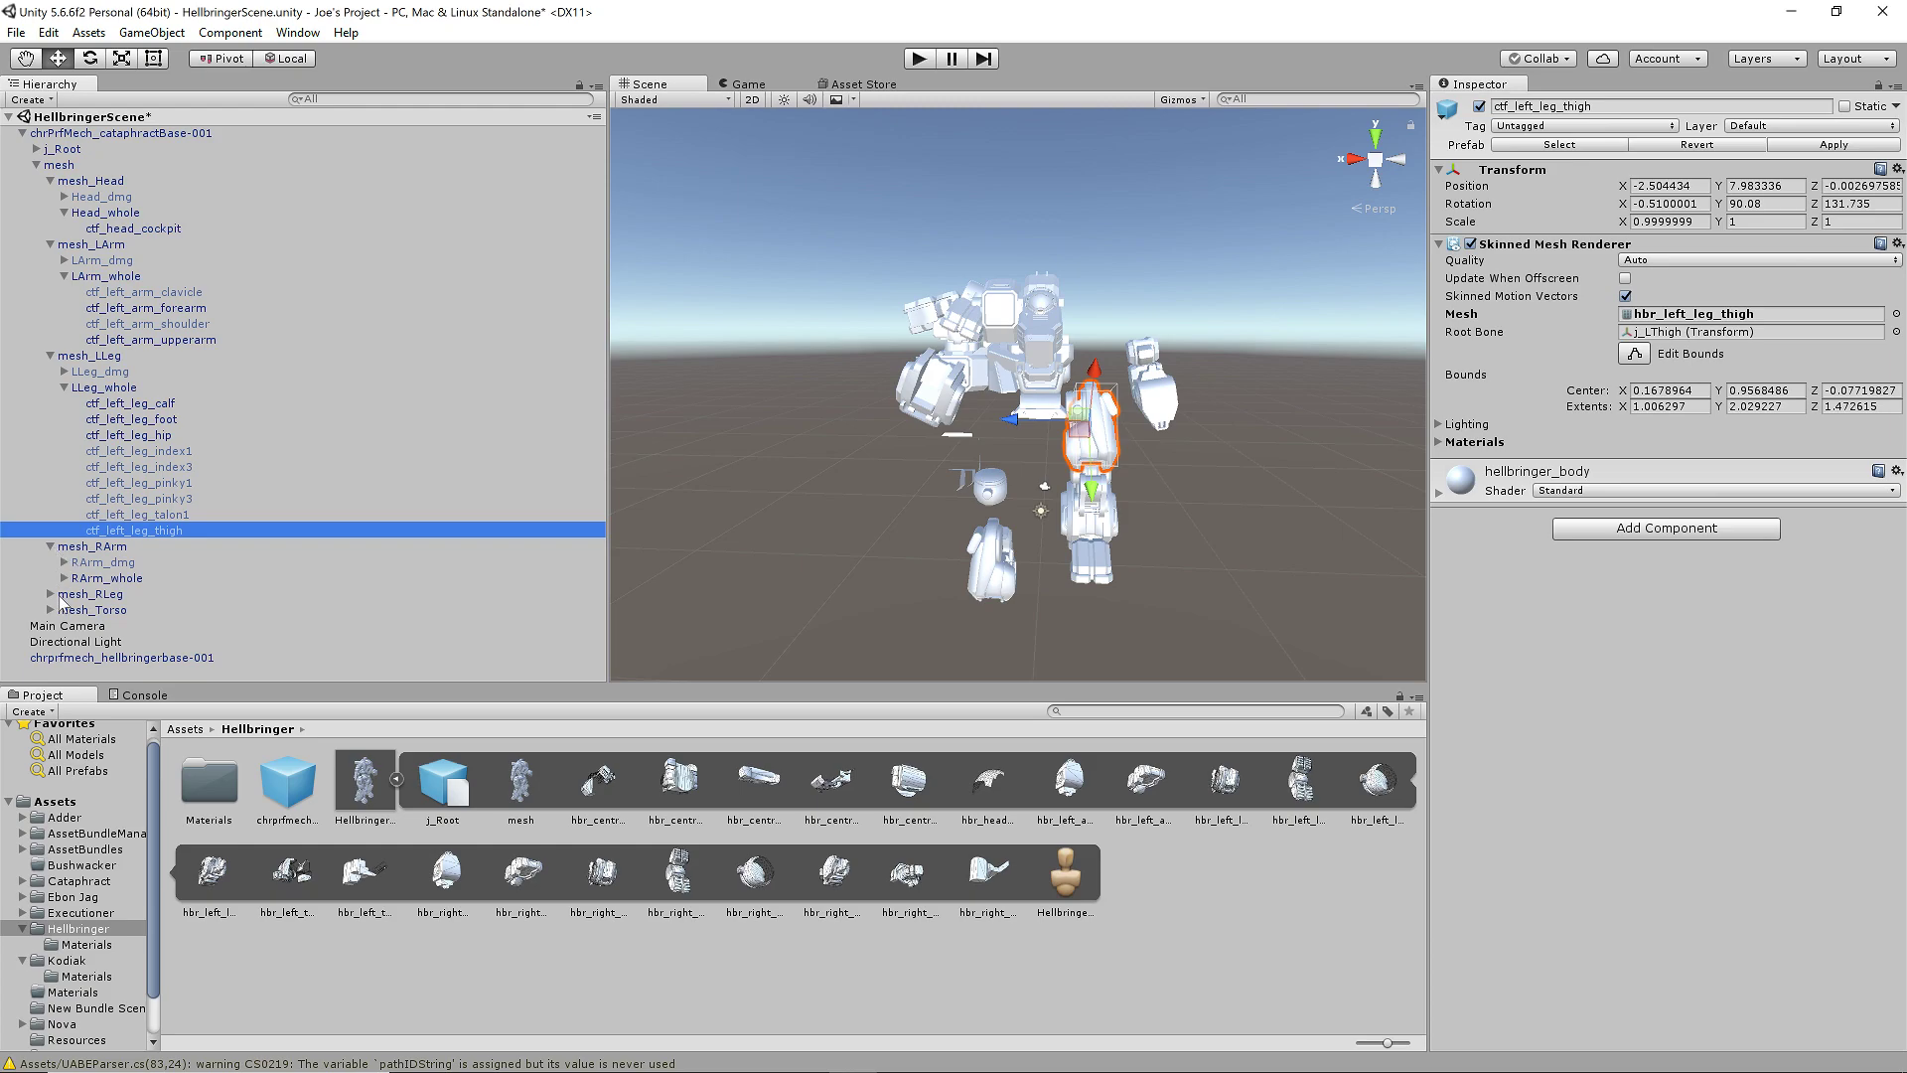
{"action": "left_click", "coordinate": [50, 595]}
{"action": "left_click", "coordinate": [65, 578]}
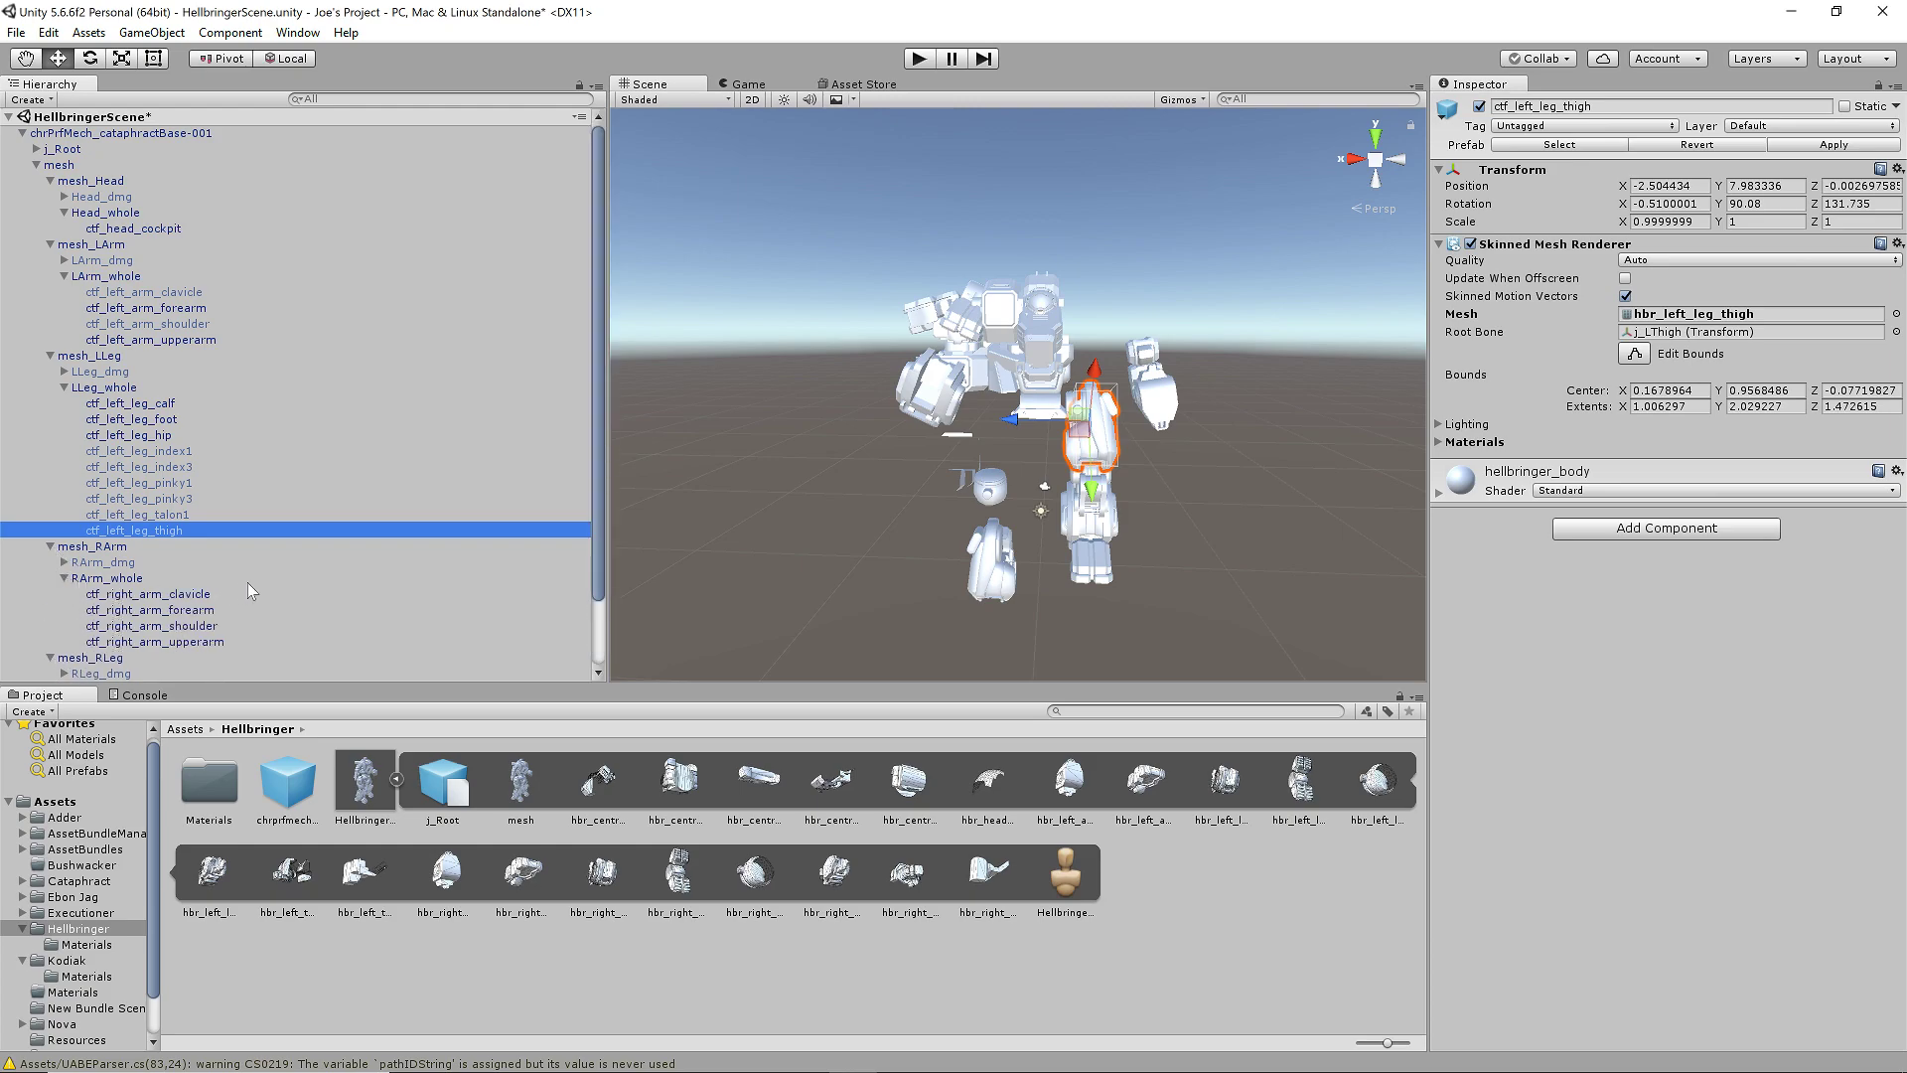
{"action": "scroll", "coordinate": [188, 536], "scroll_direction": "down", "scroll_amount": 2}
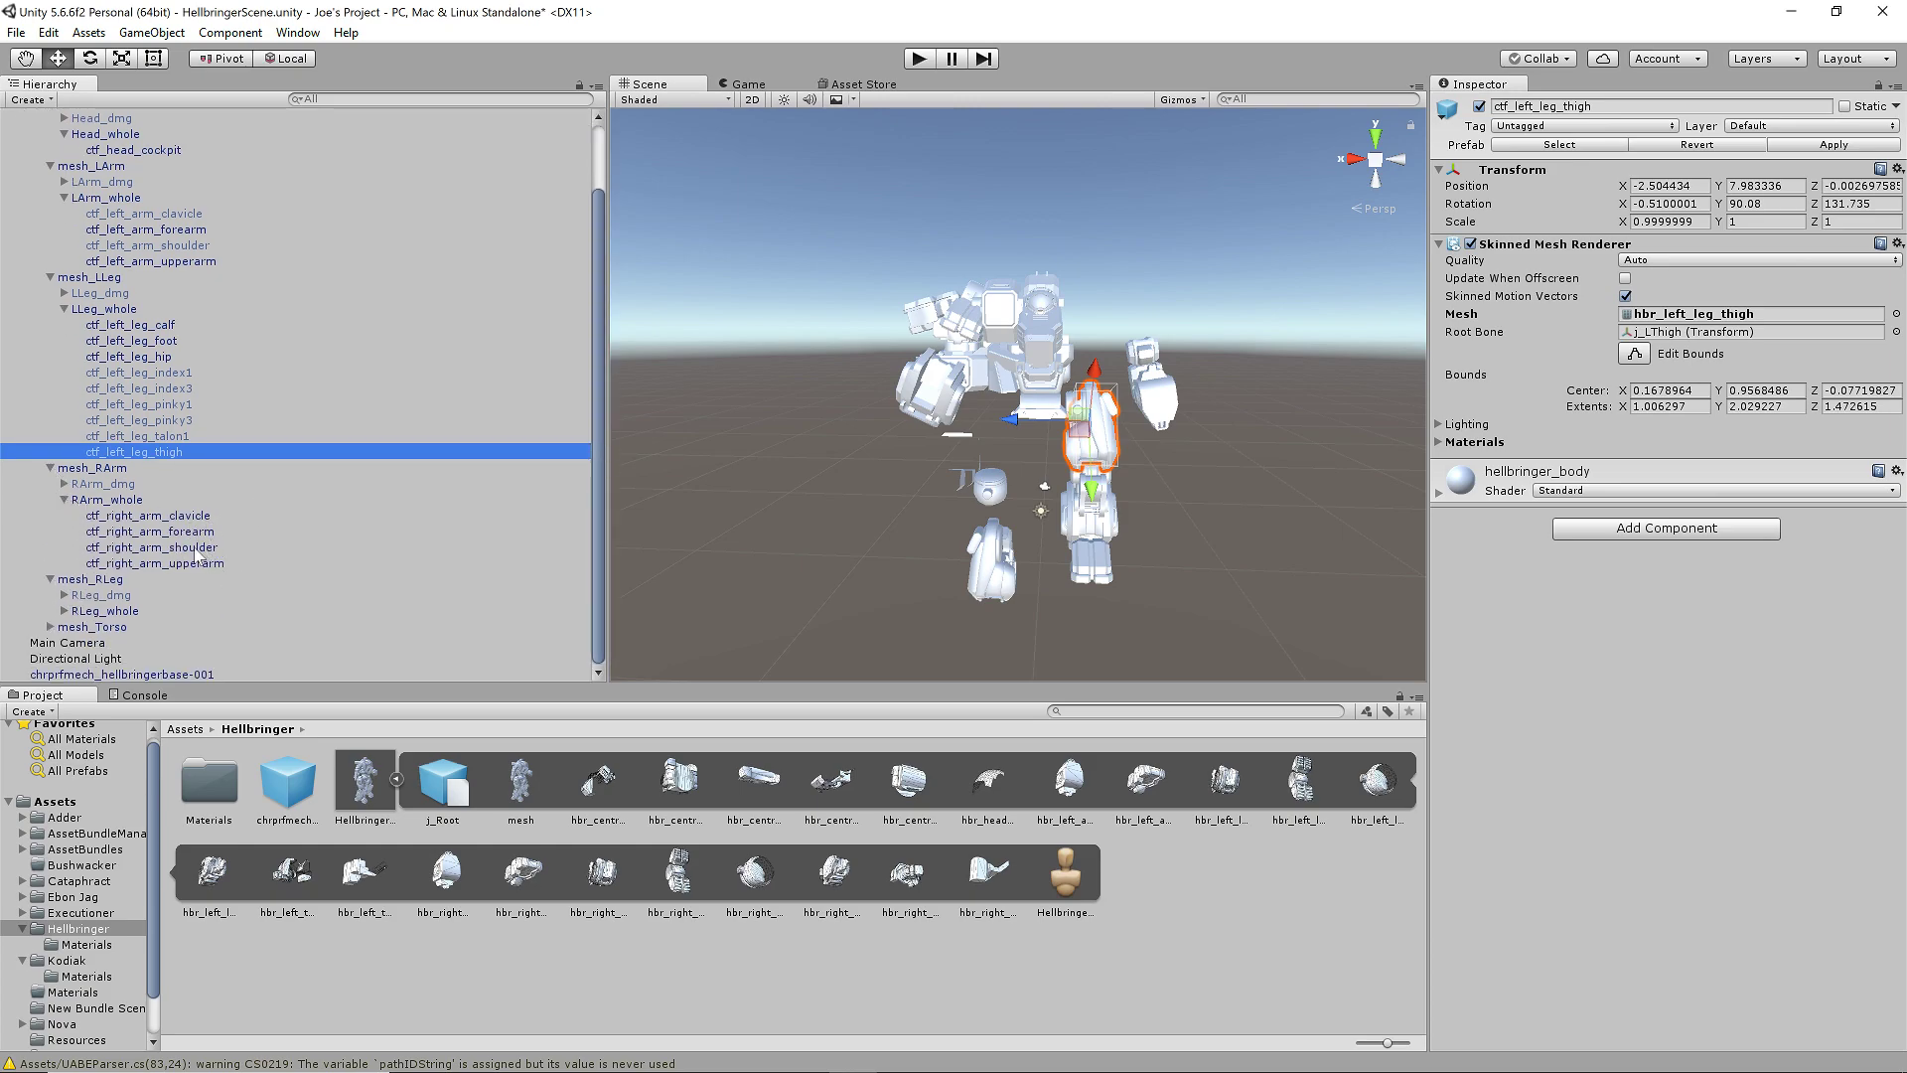
{"action": "left_click", "coordinate": [206, 547]}
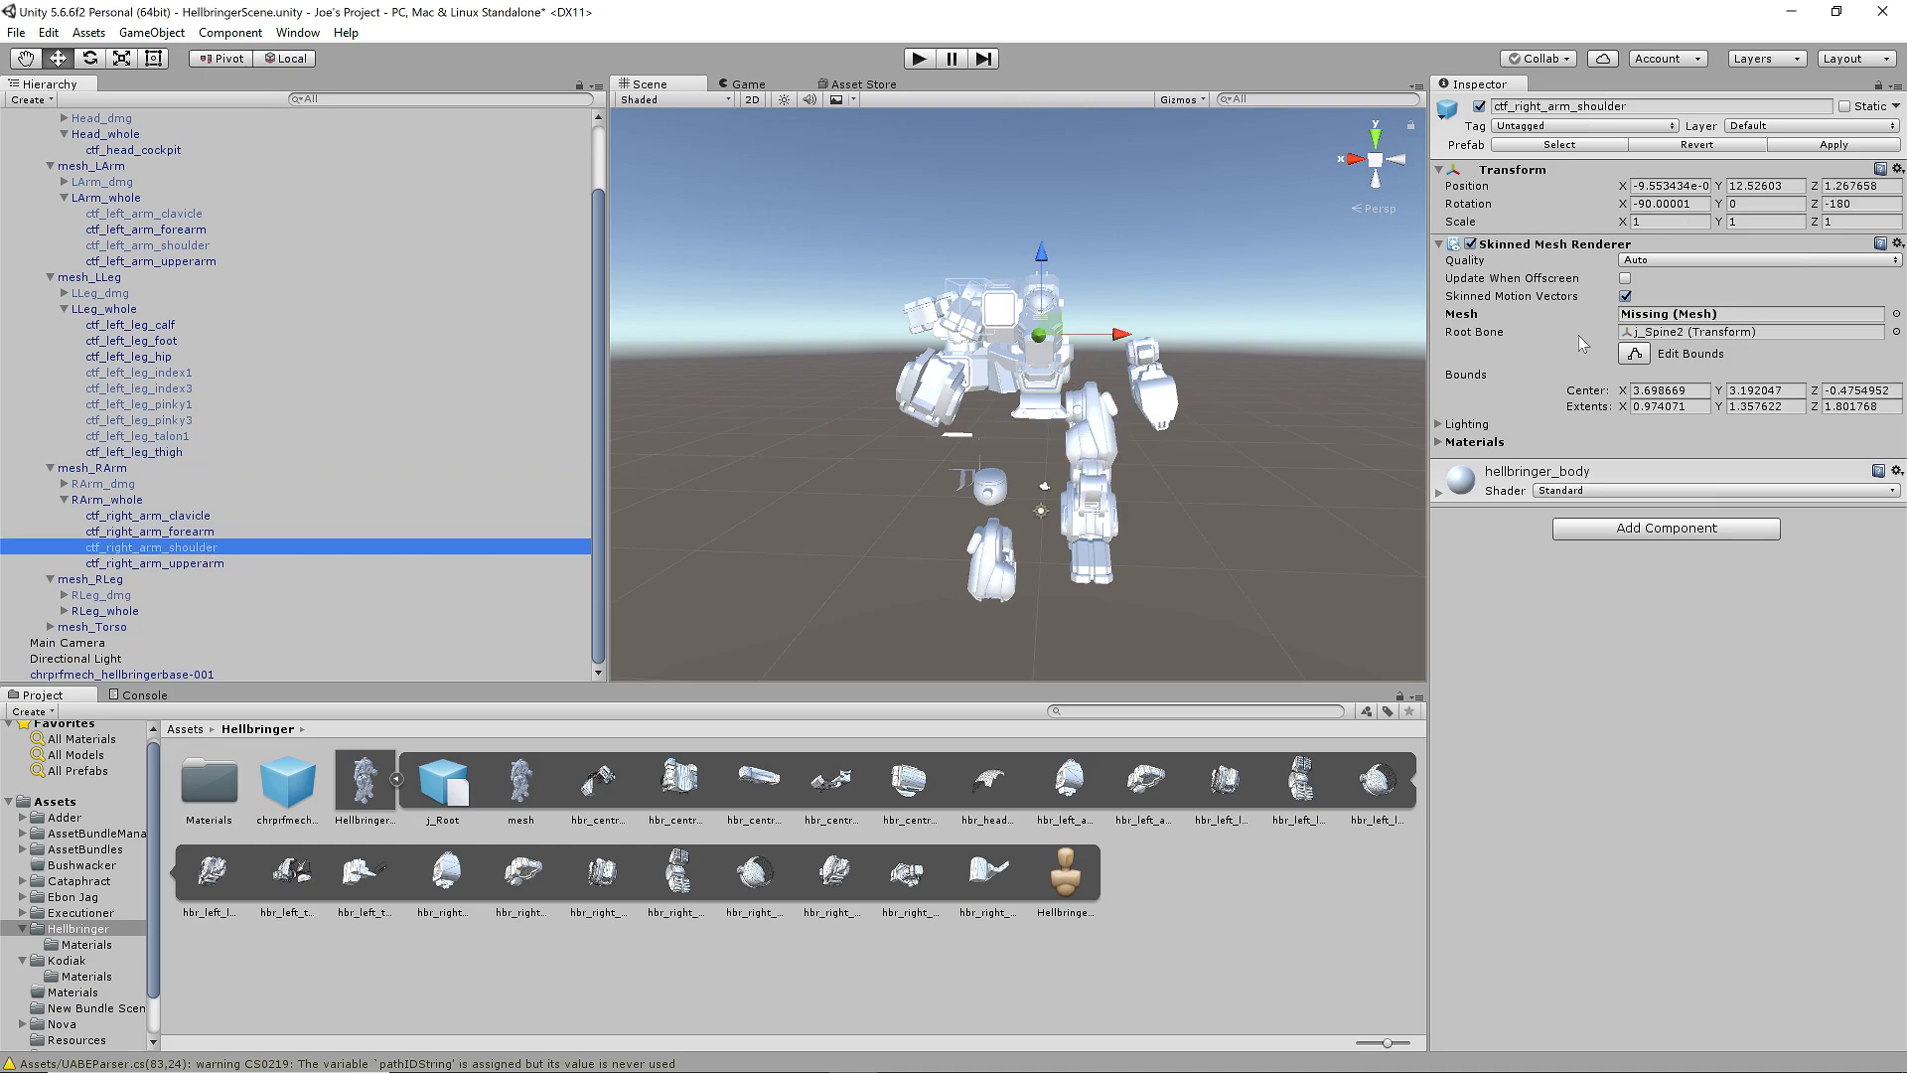
{"action": "left_click", "coordinate": [1480, 107]}
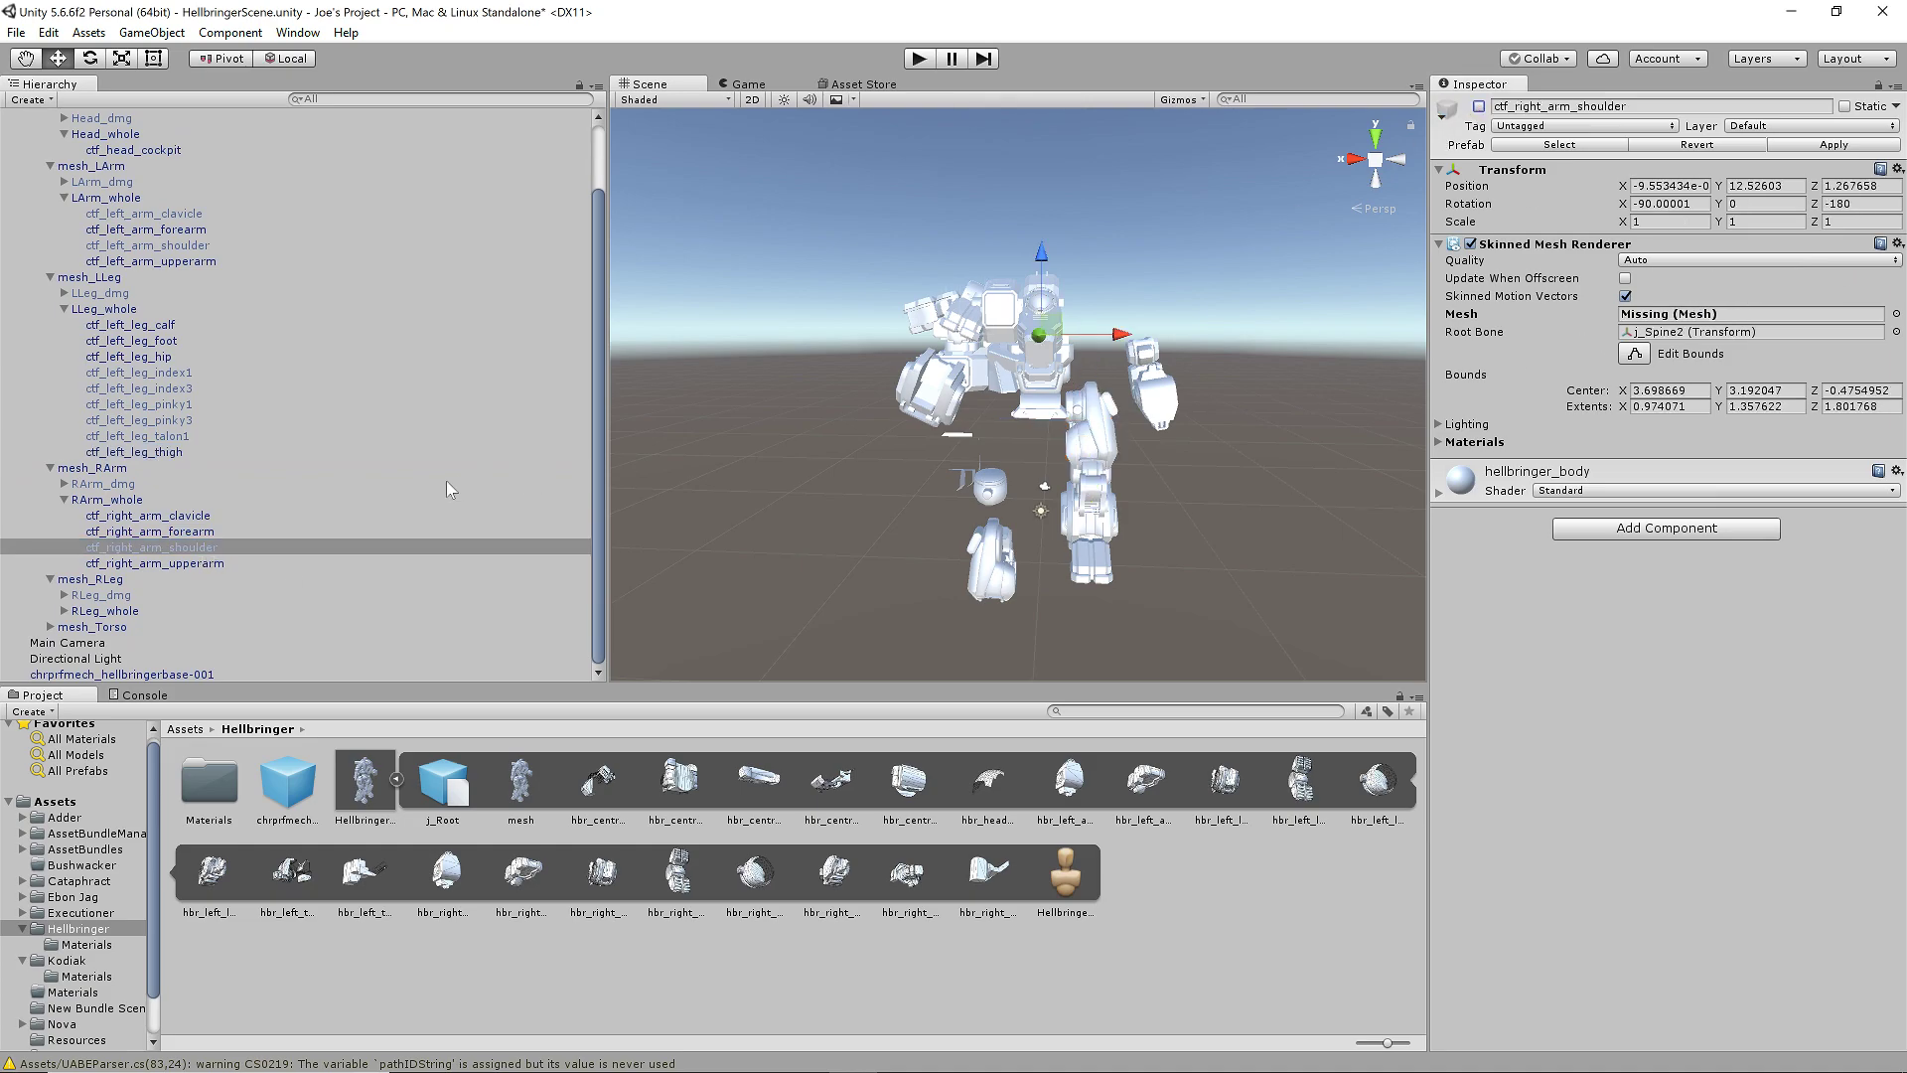
{"action": "left_click", "coordinate": [196, 519]}
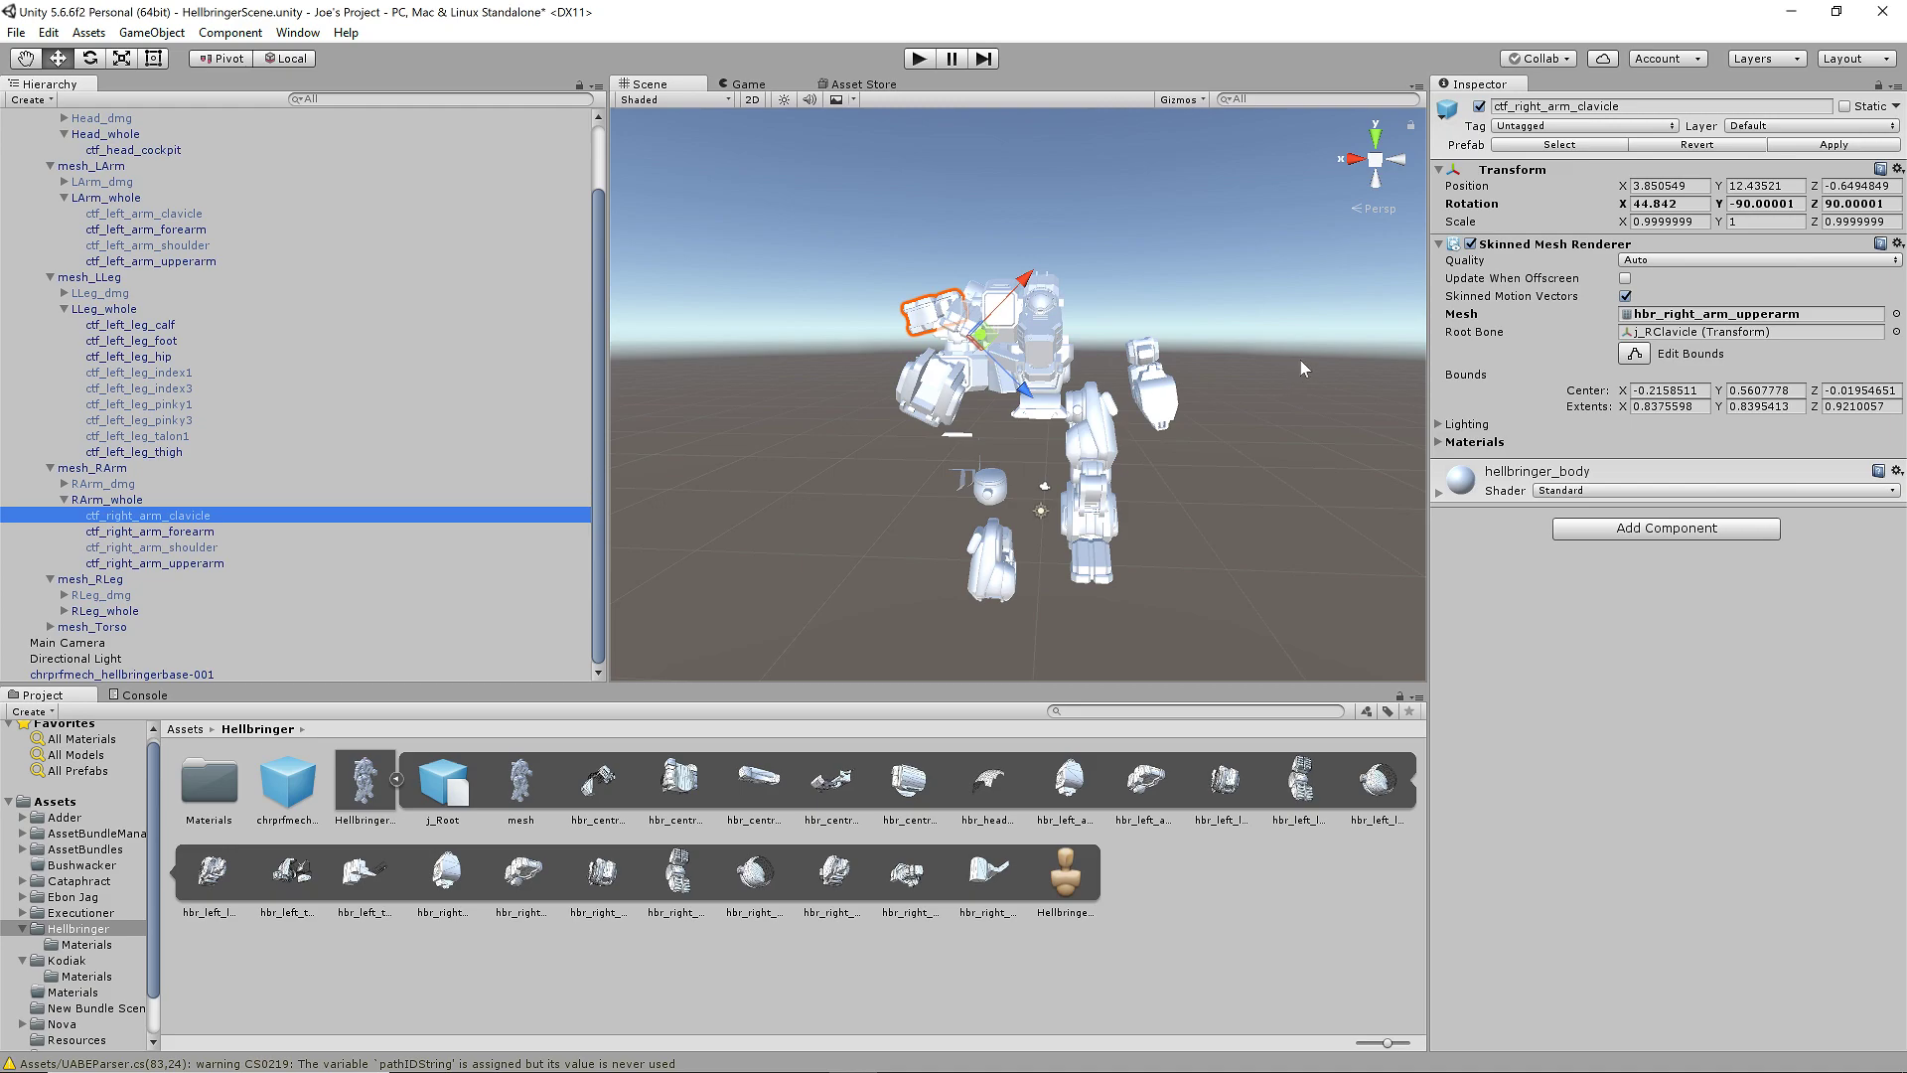
{"action": "left_click", "coordinate": [1480, 106]}
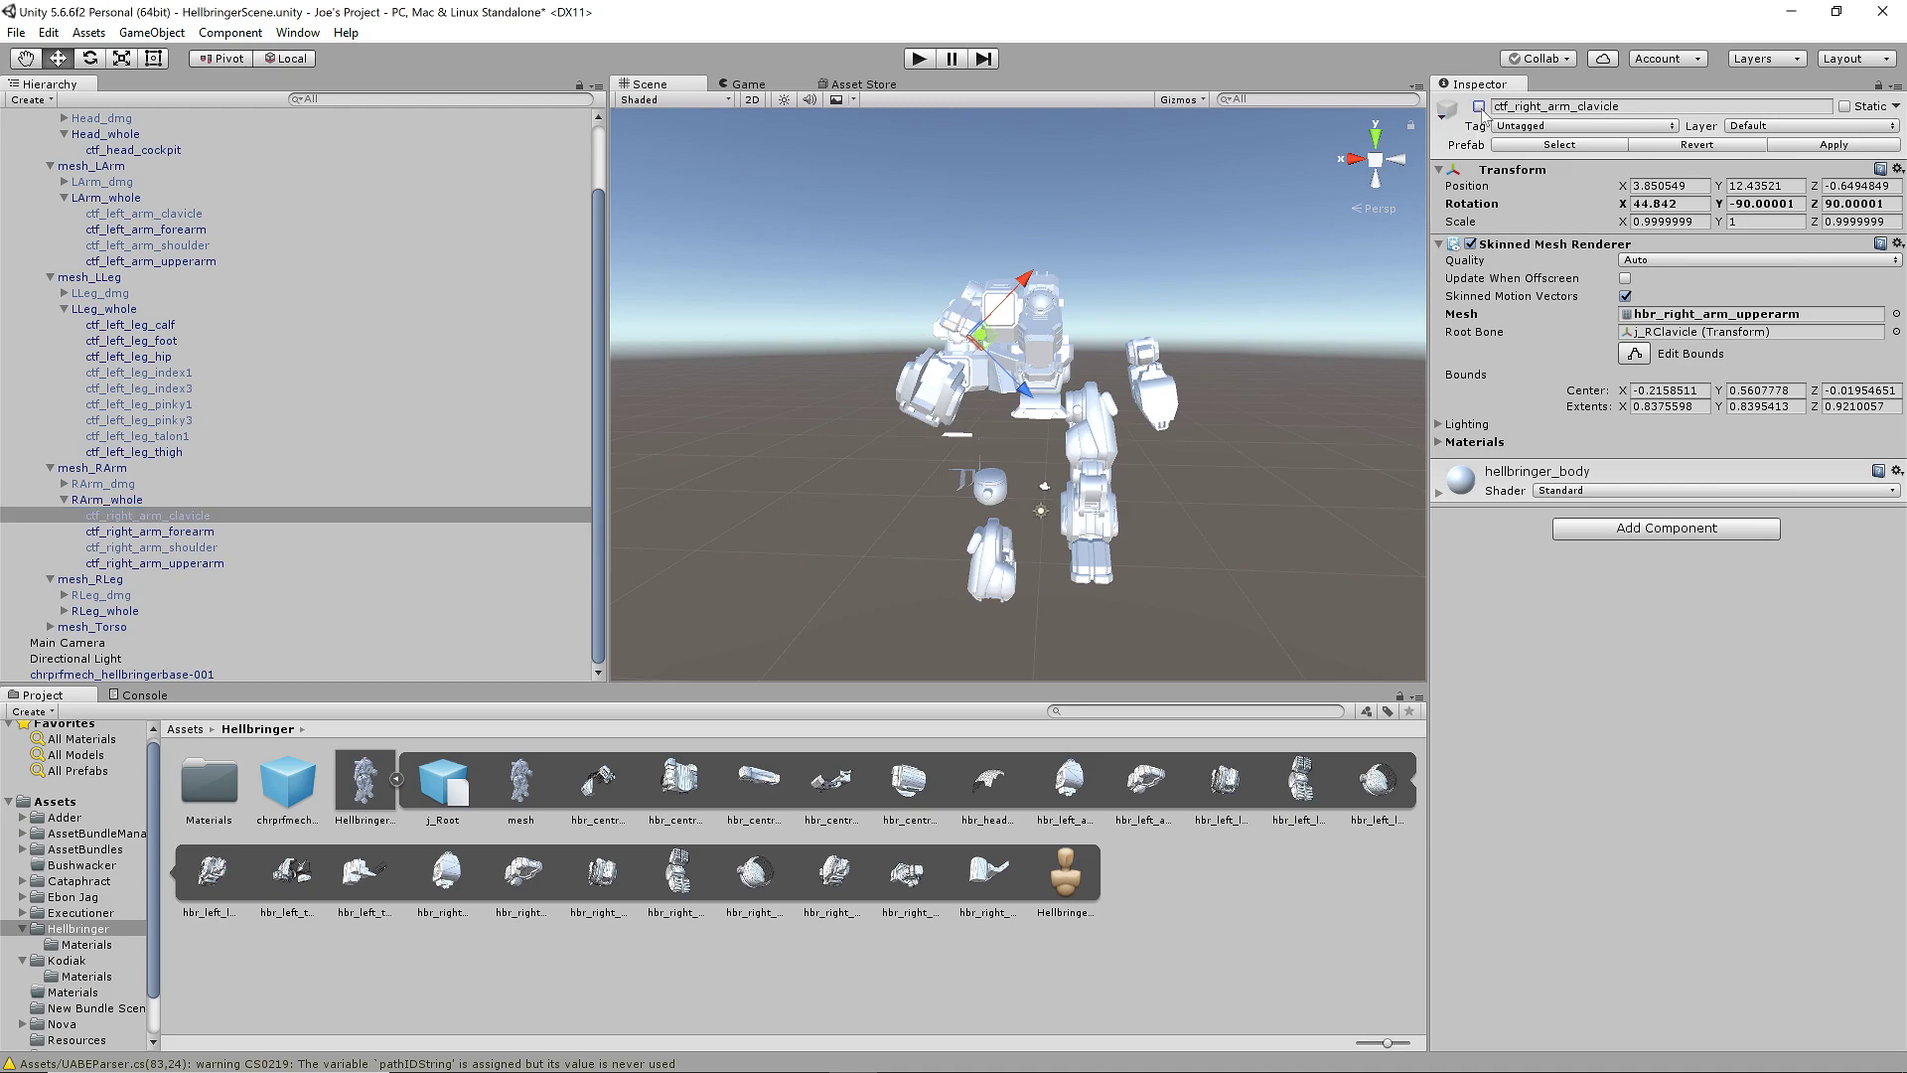
- Assign the hbr_right_arm_forearm mesh to ctf_right_arm_forearm and the hbr_right_arm_upperarm mesh to ctf_right_arm_upperarm
{"action": "left_click", "coordinate": [230, 529]}
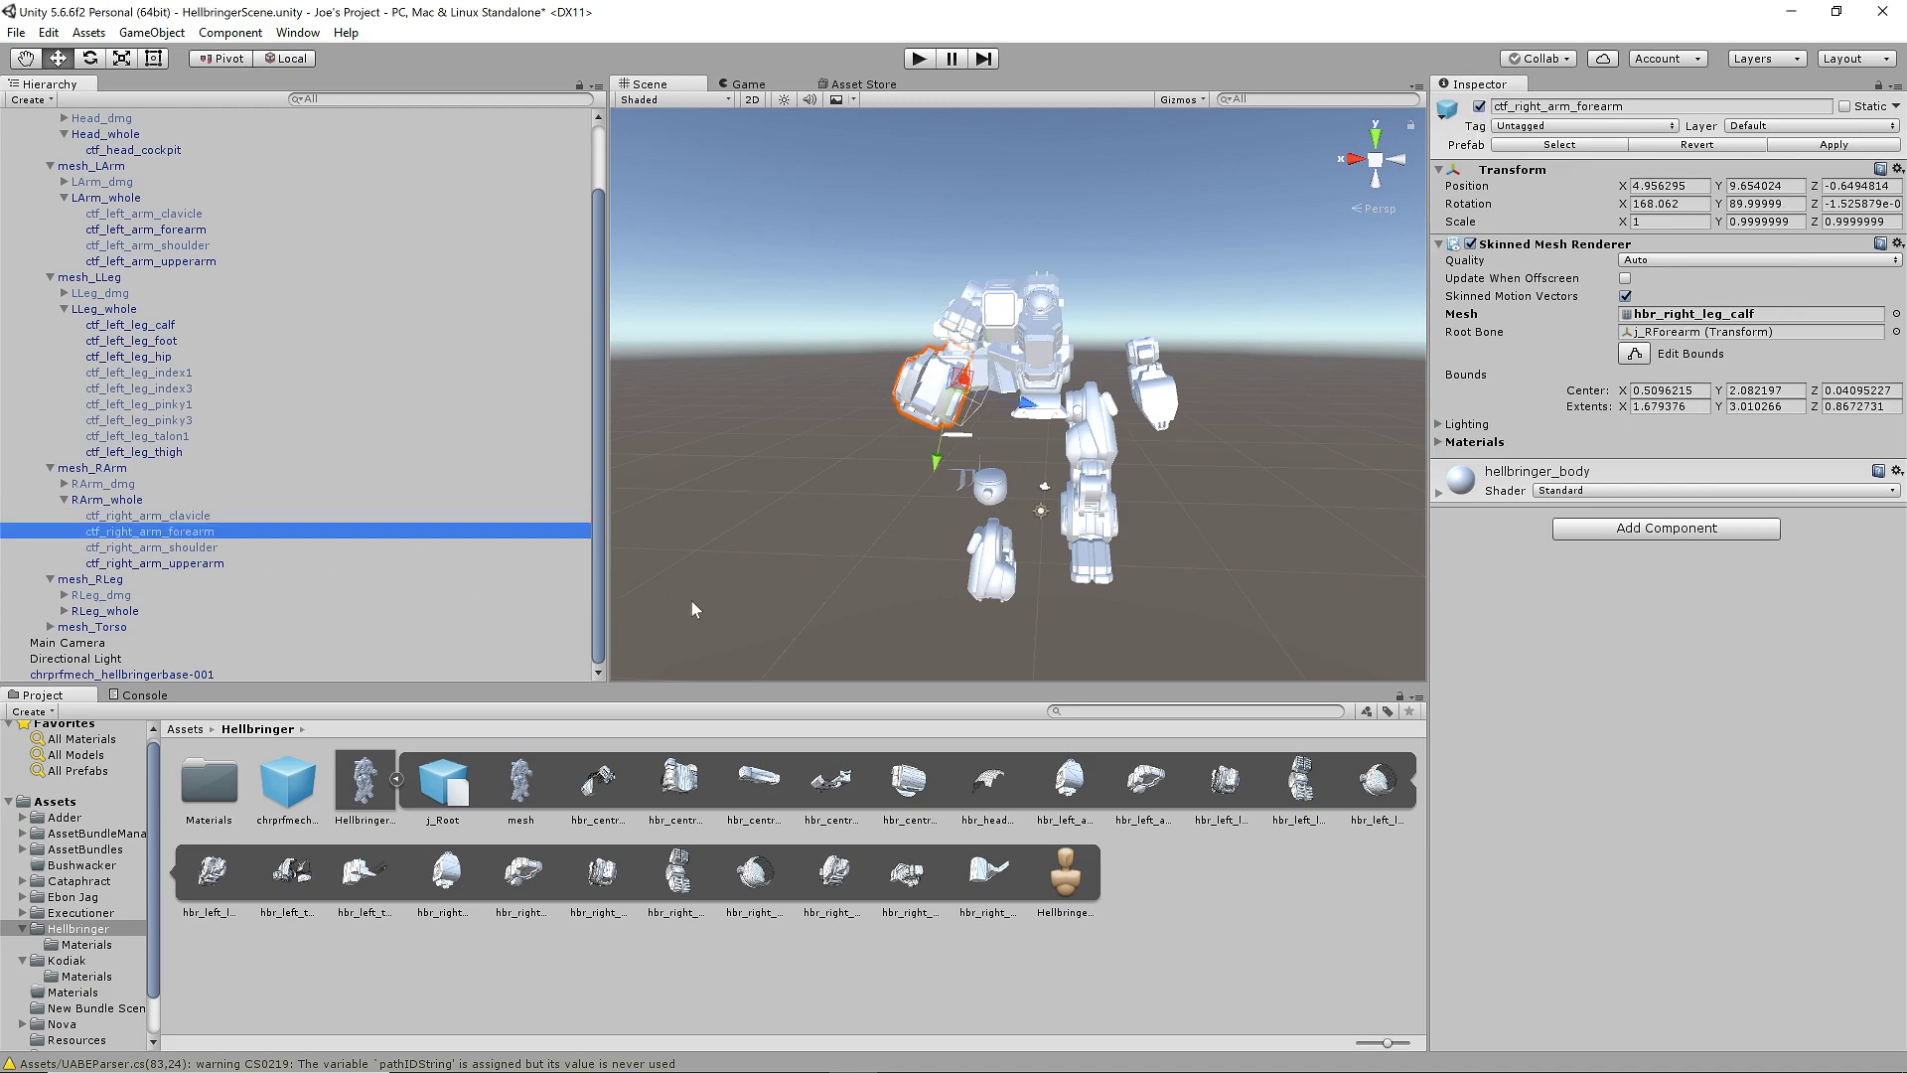
{"action": "left_click_drag", "start_coordinate": [446, 872], "coordinate": [1671, 316]}
{"action": "left_click", "coordinate": [117, 564]}
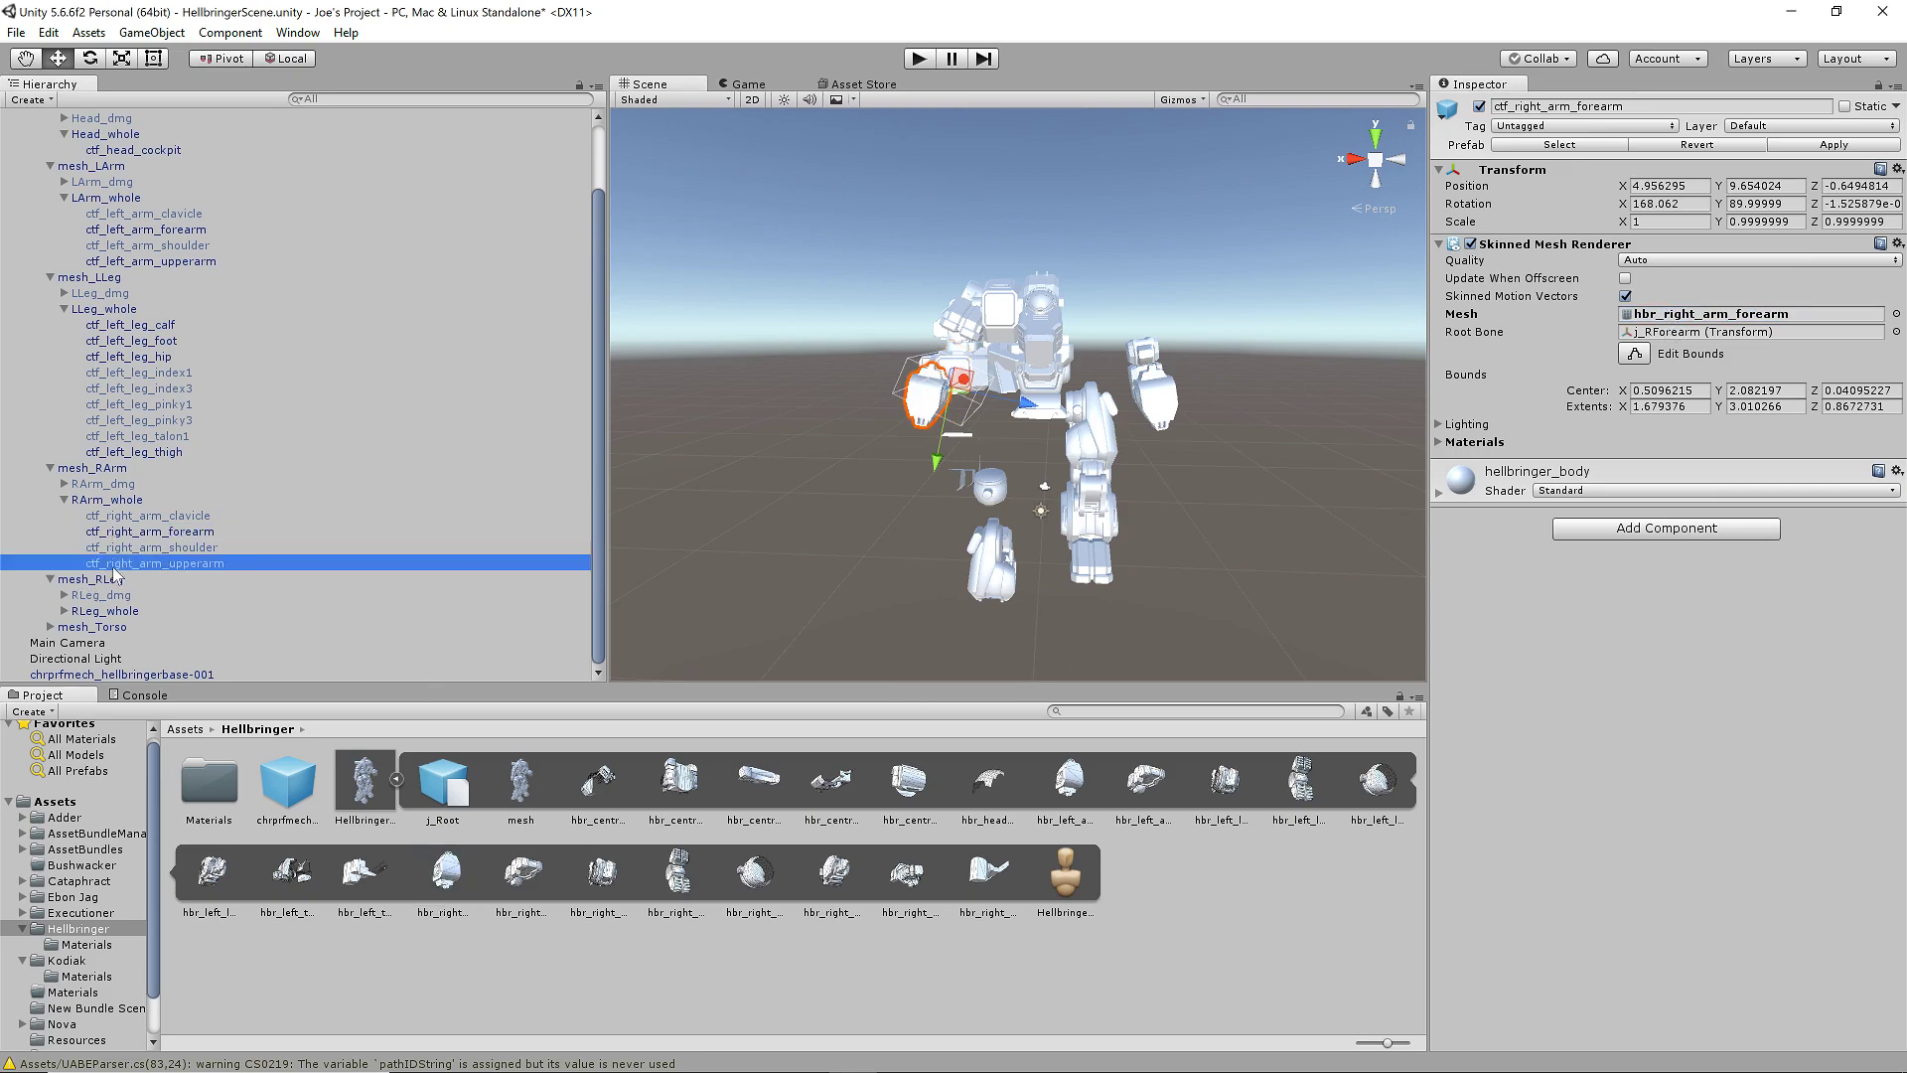
{"action": "left_click_drag", "start_coordinate": [521, 870], "coordinate": [1707, 326]}
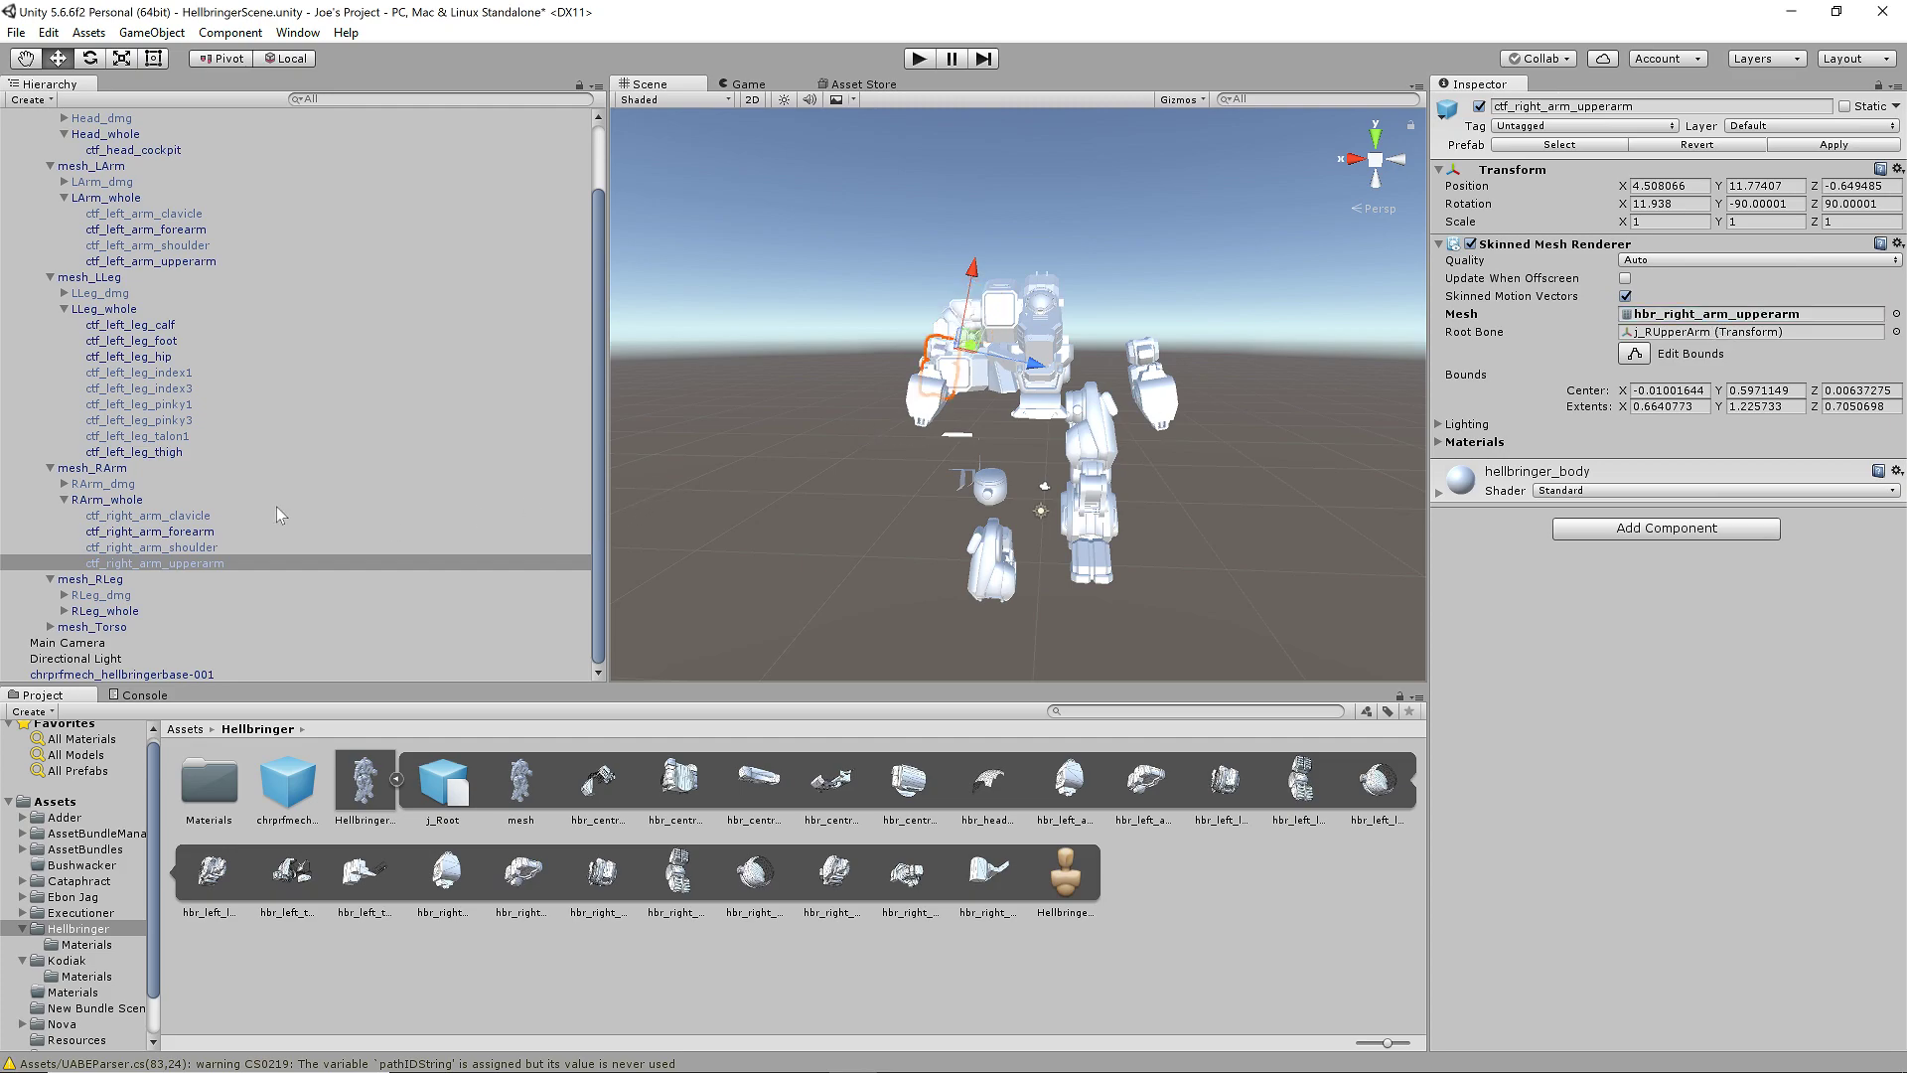
- Under RLeg_whole, assign the hbr_right_leg_calf mesh to ctf_right_leg_calf and the hbr_right_leg_foot mesh to ctf_right_leg_foot
{"action": "left_click", "coordinate": [64, 611]}
{"action": "left_click", "coordinate": [180, 486]}
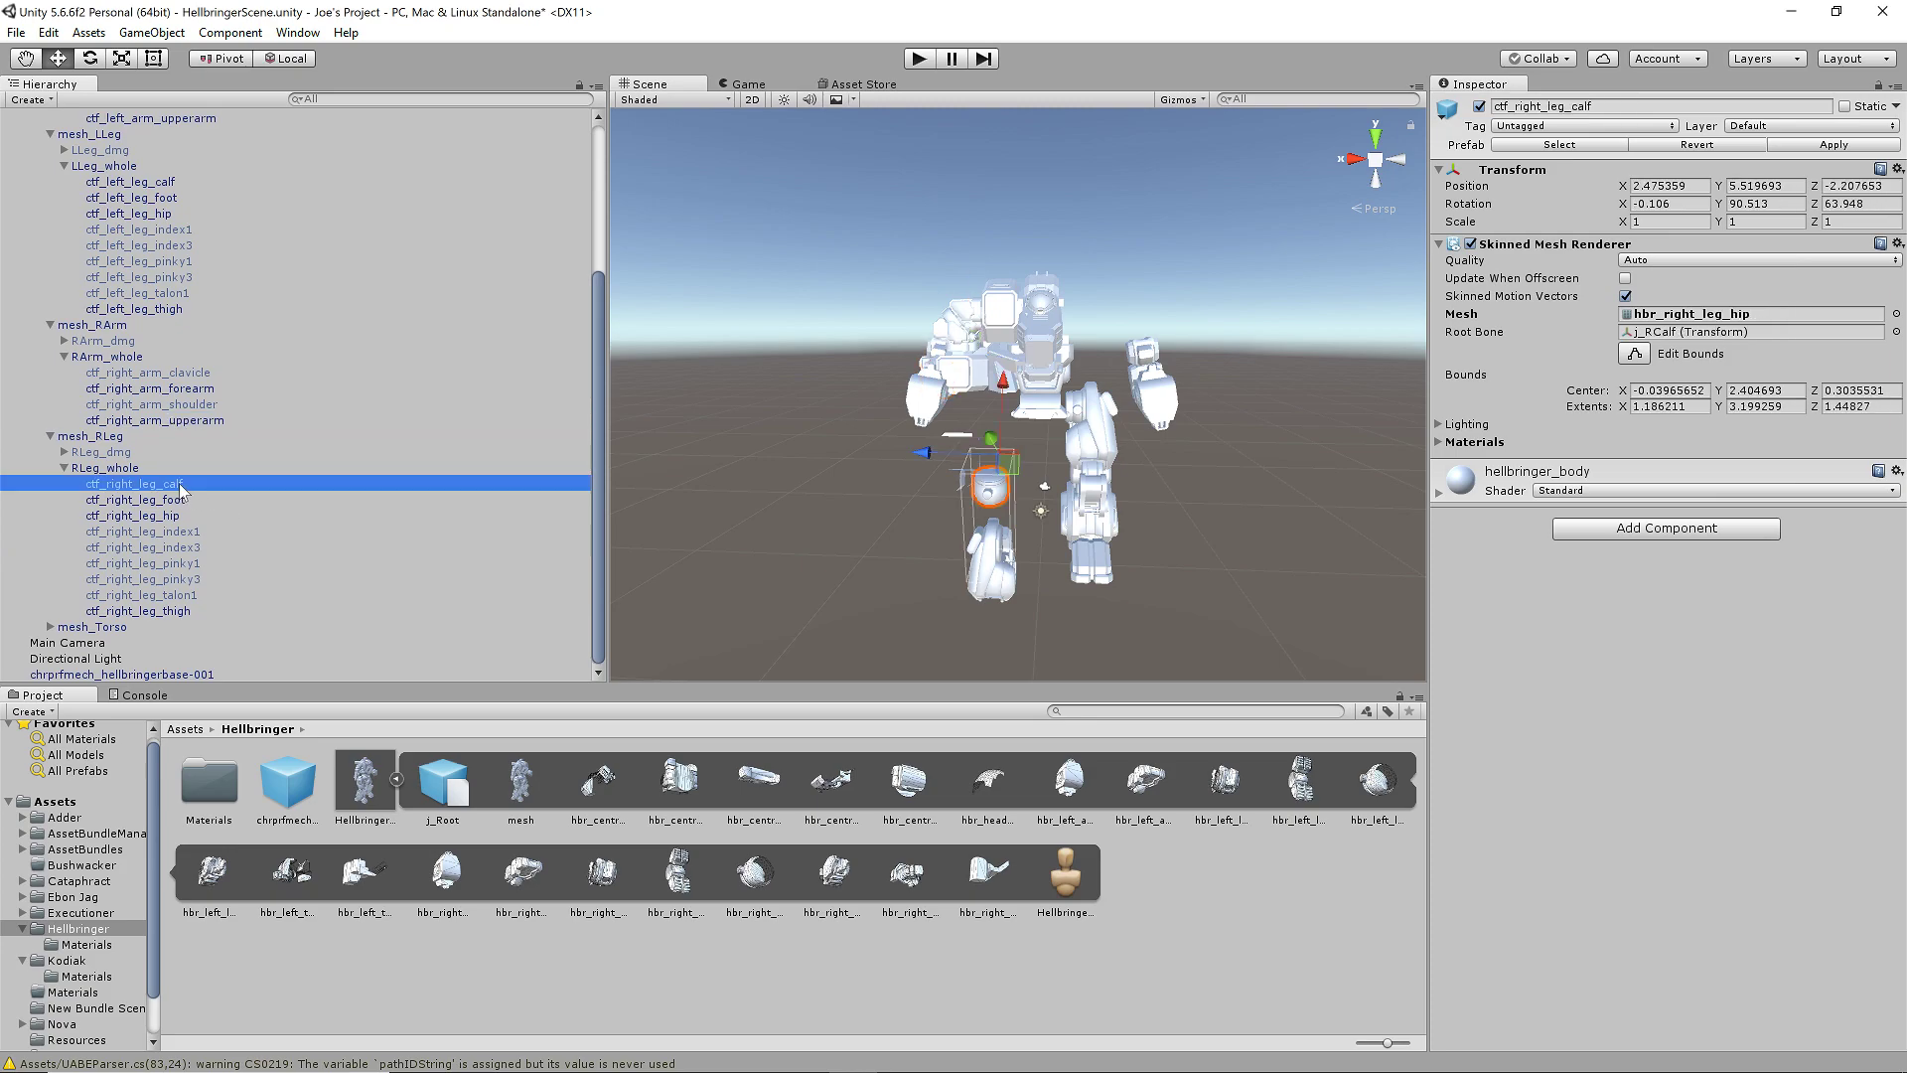
{"action": "left_click_drag", "start_coordinate": [601, 874], "coordinate": [1644, 324]}
{"action": "left_click", "coordinate": [149, 500]}
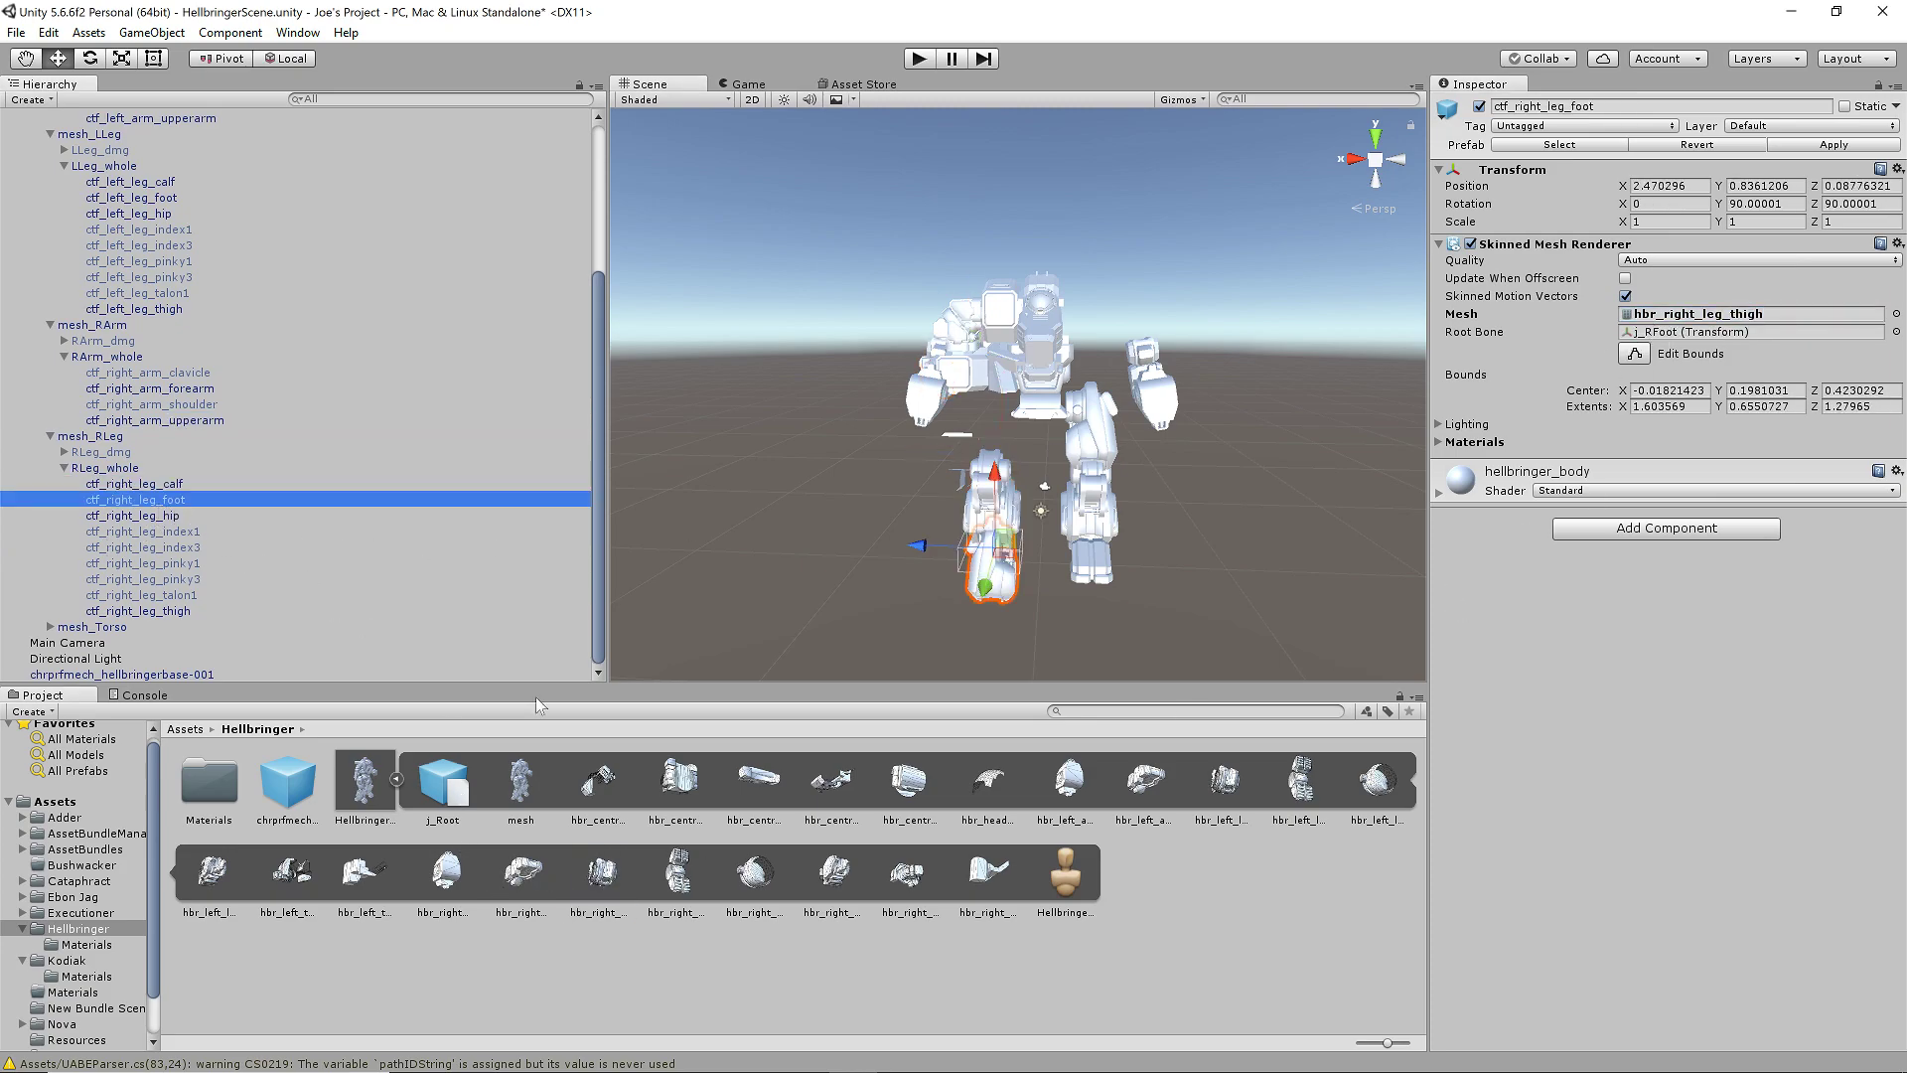
{"action": "left_click_drag", "start_coordinate": [678, 872], "coordinate": [1713, 323]}
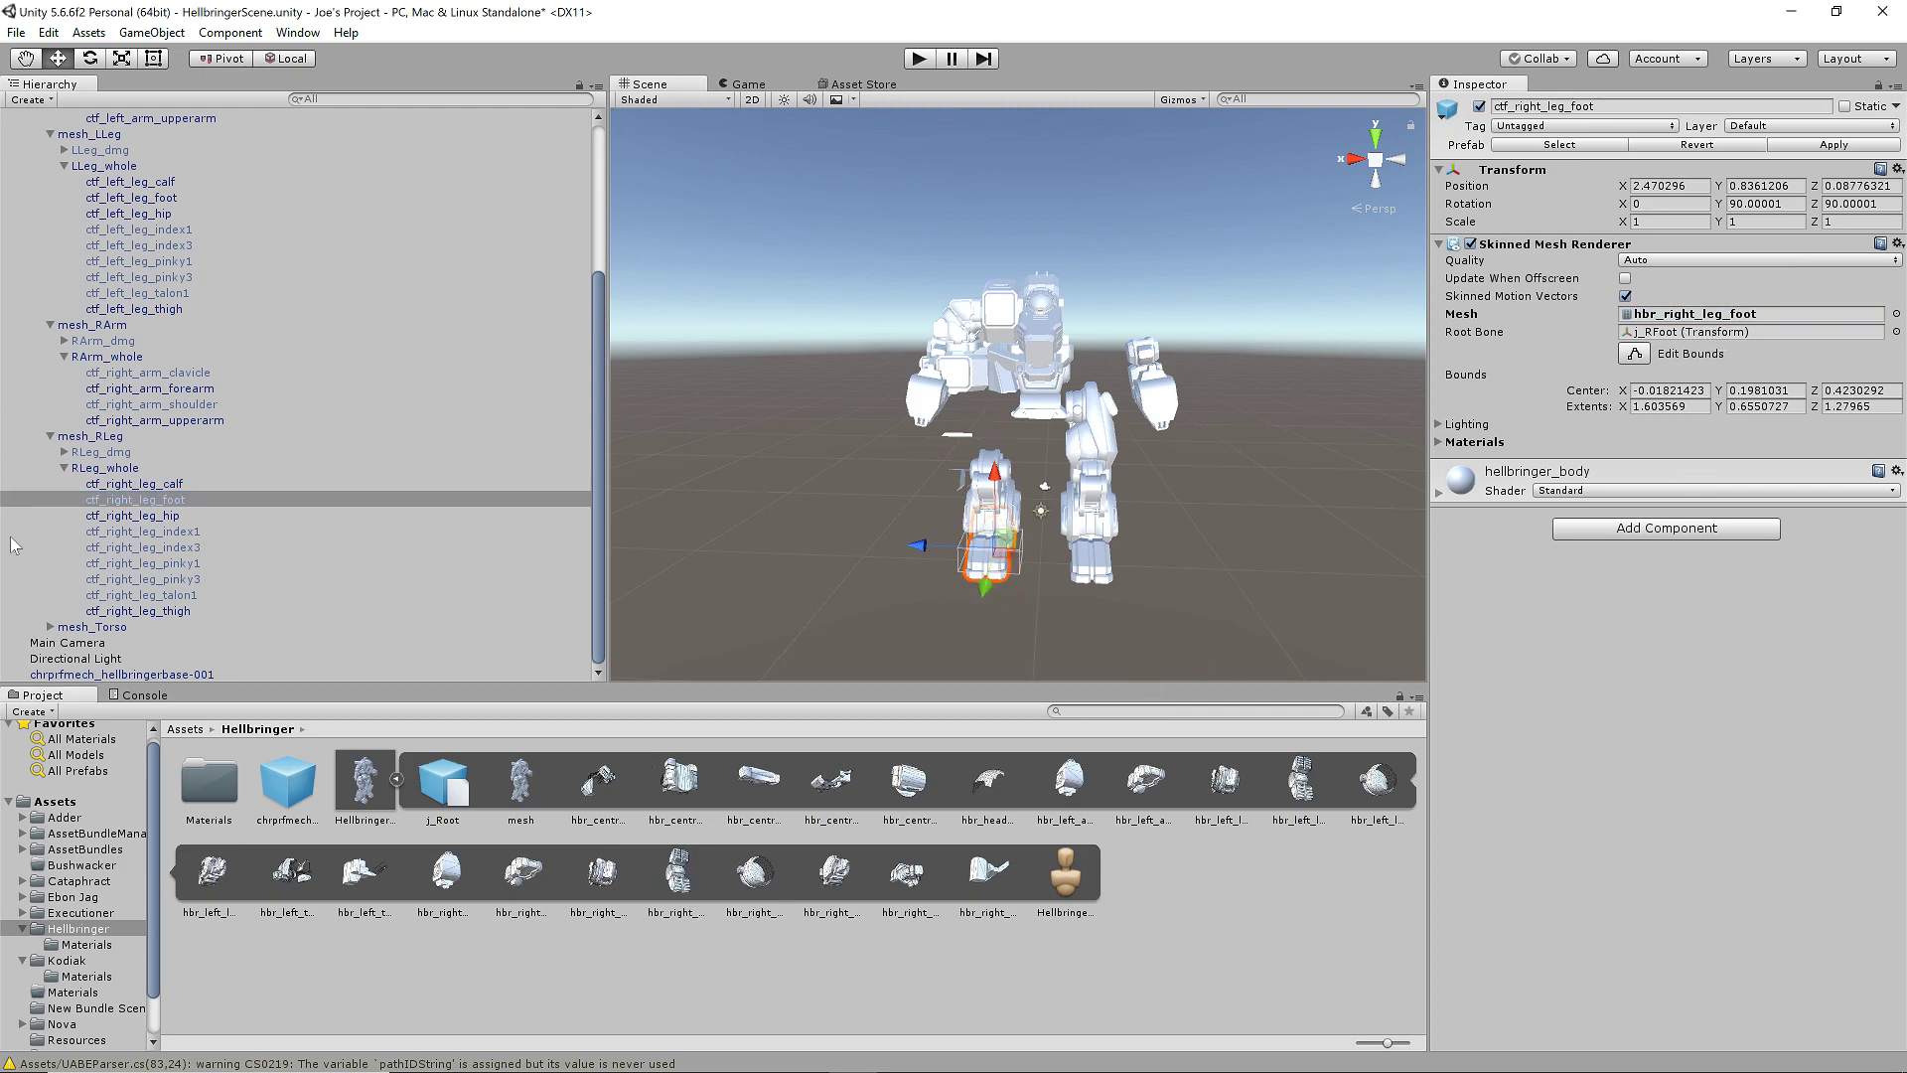
- Assign the hbr_right_leg_hip mesh to ctf_right_leg_hip and the hbr_right_leg_thigh mesh to ctf_right_leg_thigh
{"action": "left_click", "coordinate": [139, 516]}
{"action": "left_click_drag", "start_coordinate": [757, 876], "coordinate": [1629, 326]}
{"action": "left_click", "coordinate": [140, 611]}
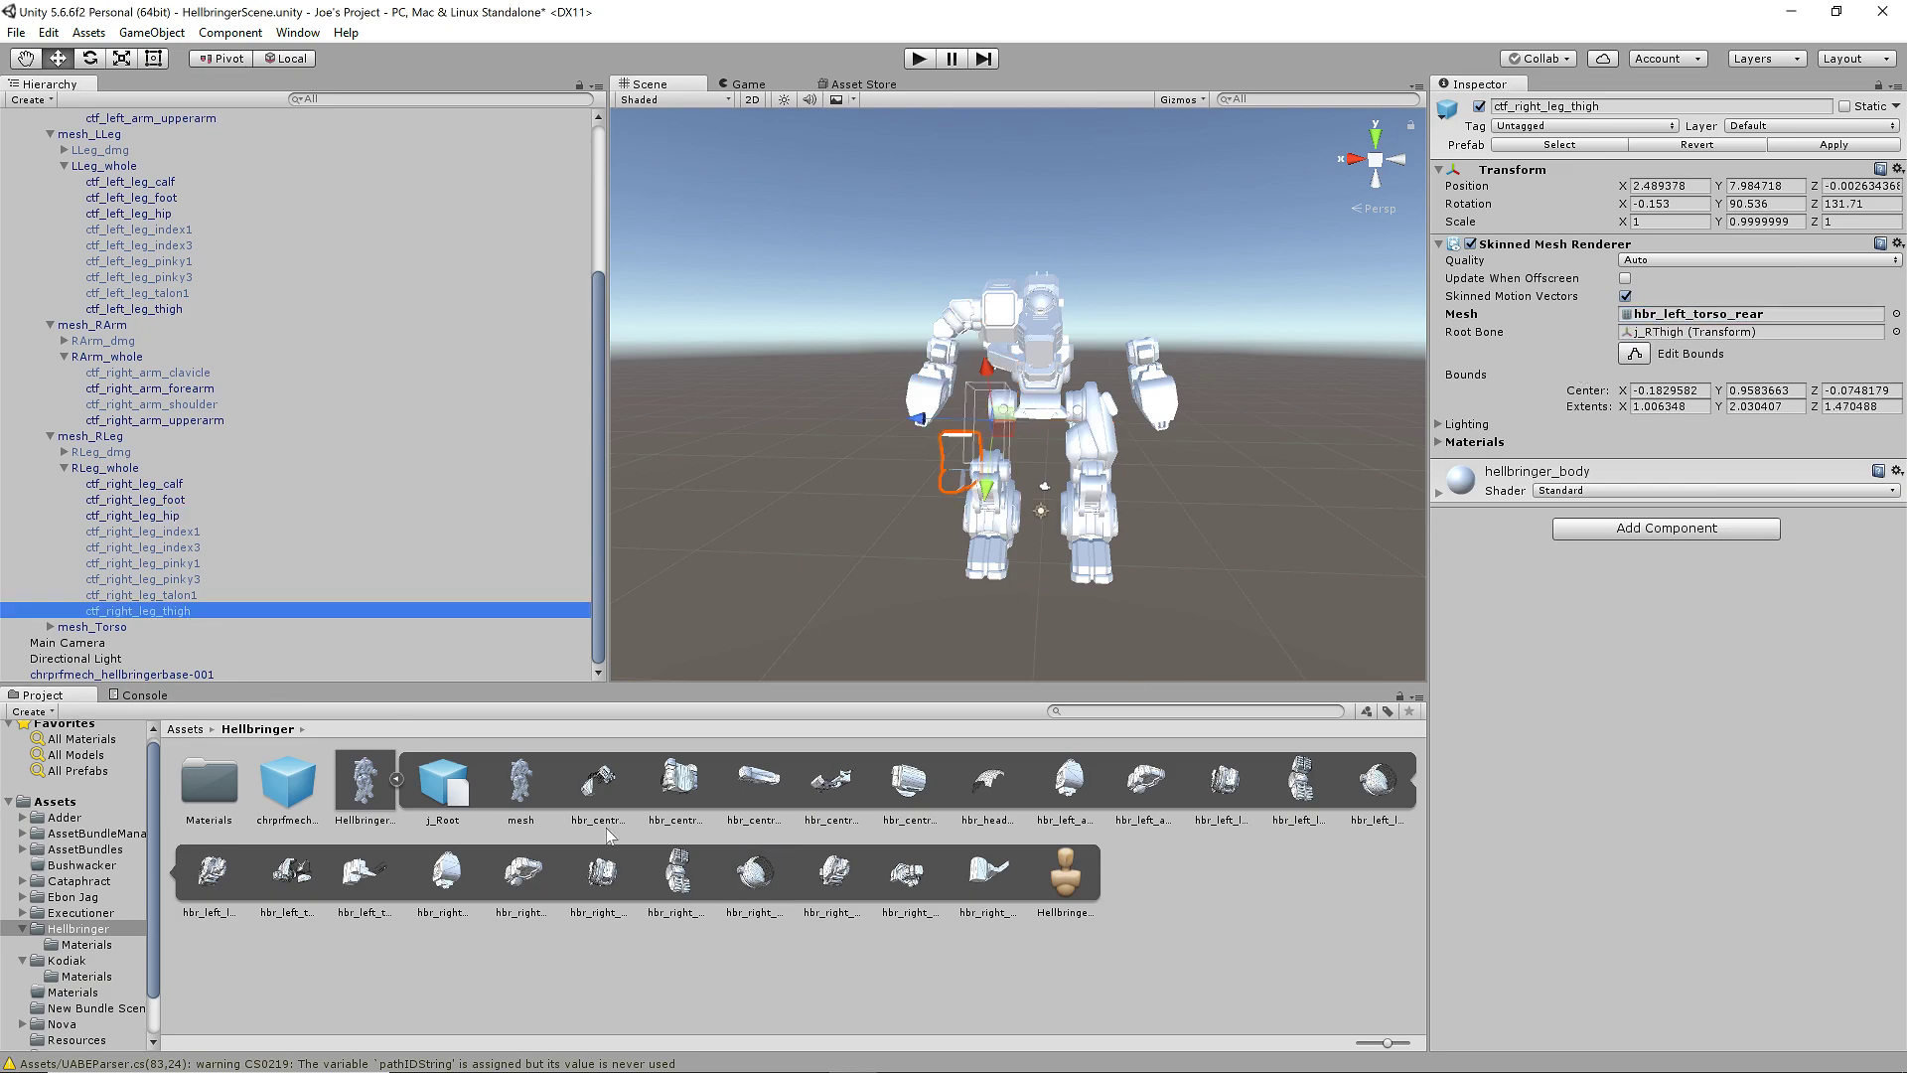
{"action": "left_click_drag", "start_coordinate": [833, 872], "coordinate": [1759, 323]}
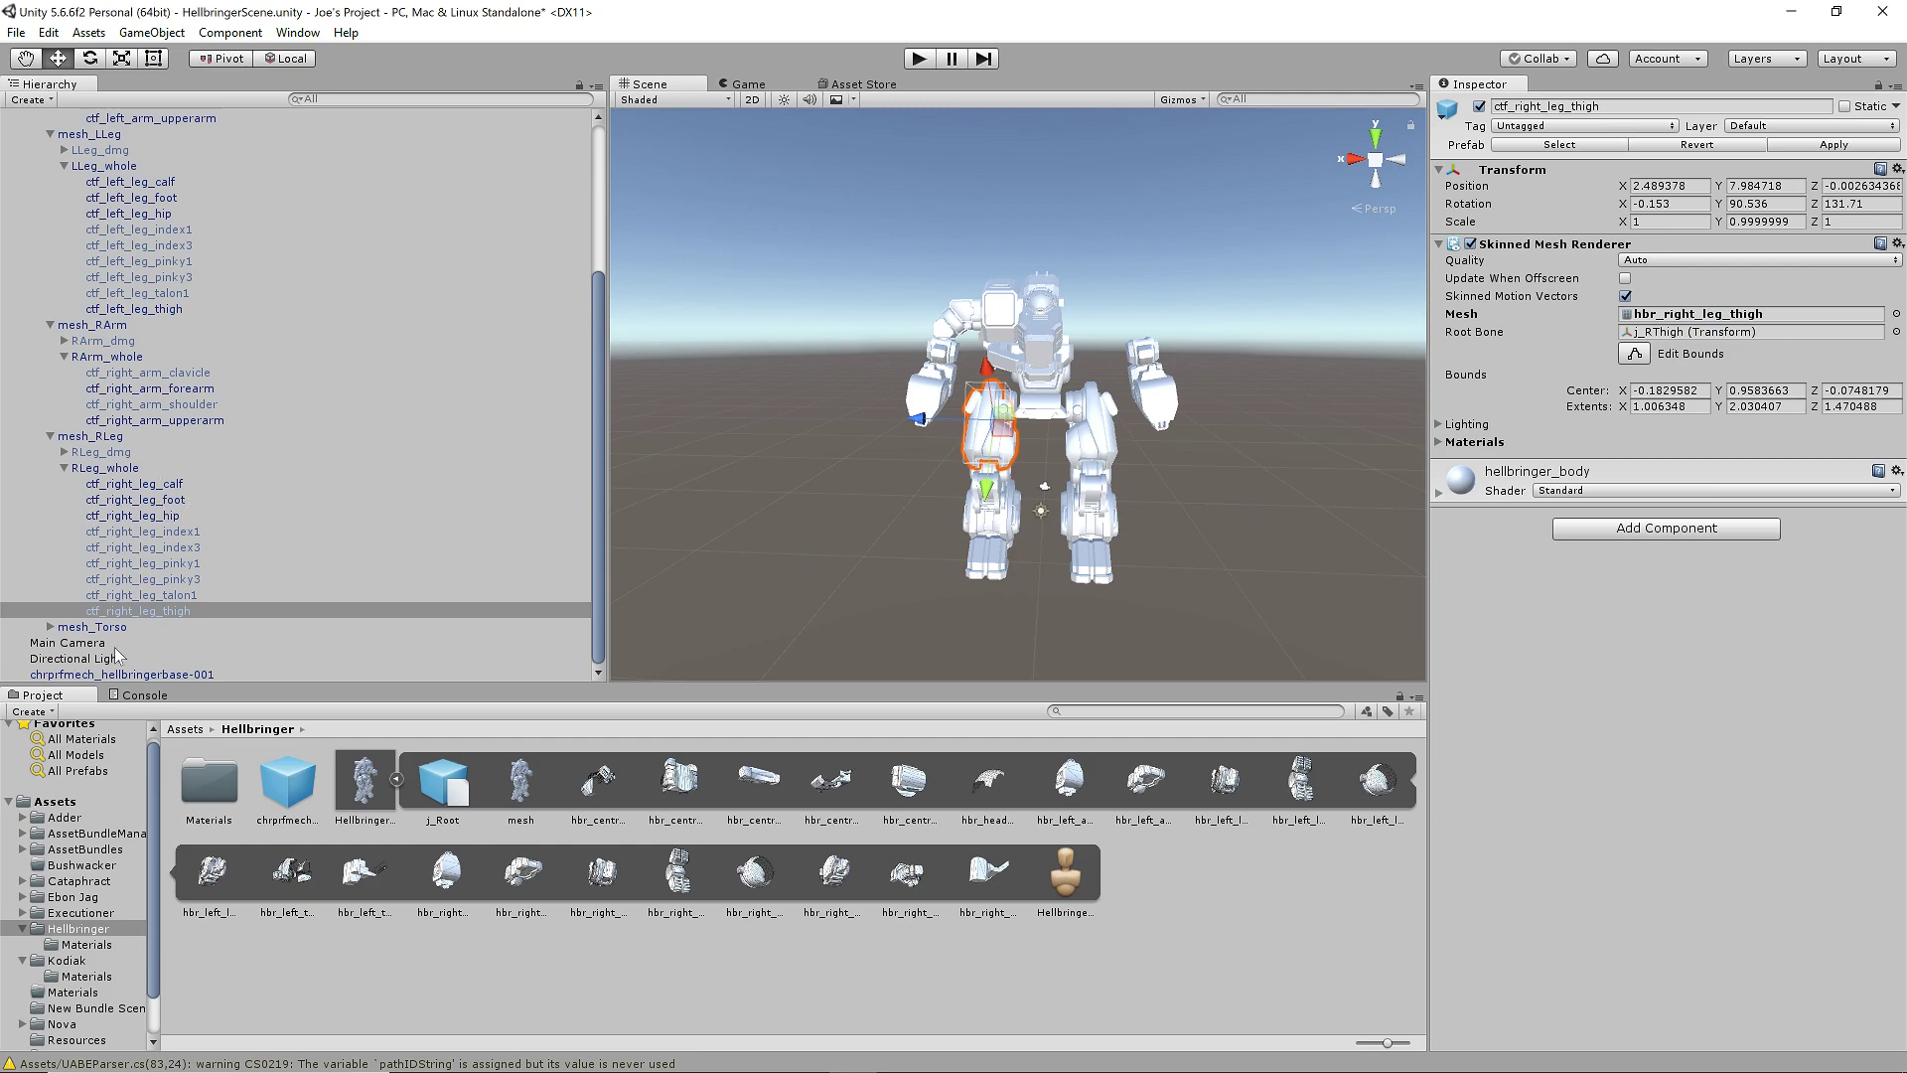
- Under mesh_Torso's LTorso_whole, assign the hbr_left_torso mesh to ctf_left_torso and the hbr_left_torso_rear mesh to ctf_left_torso_rear
{"action": "left_click", "coordinate": [45, 629]}
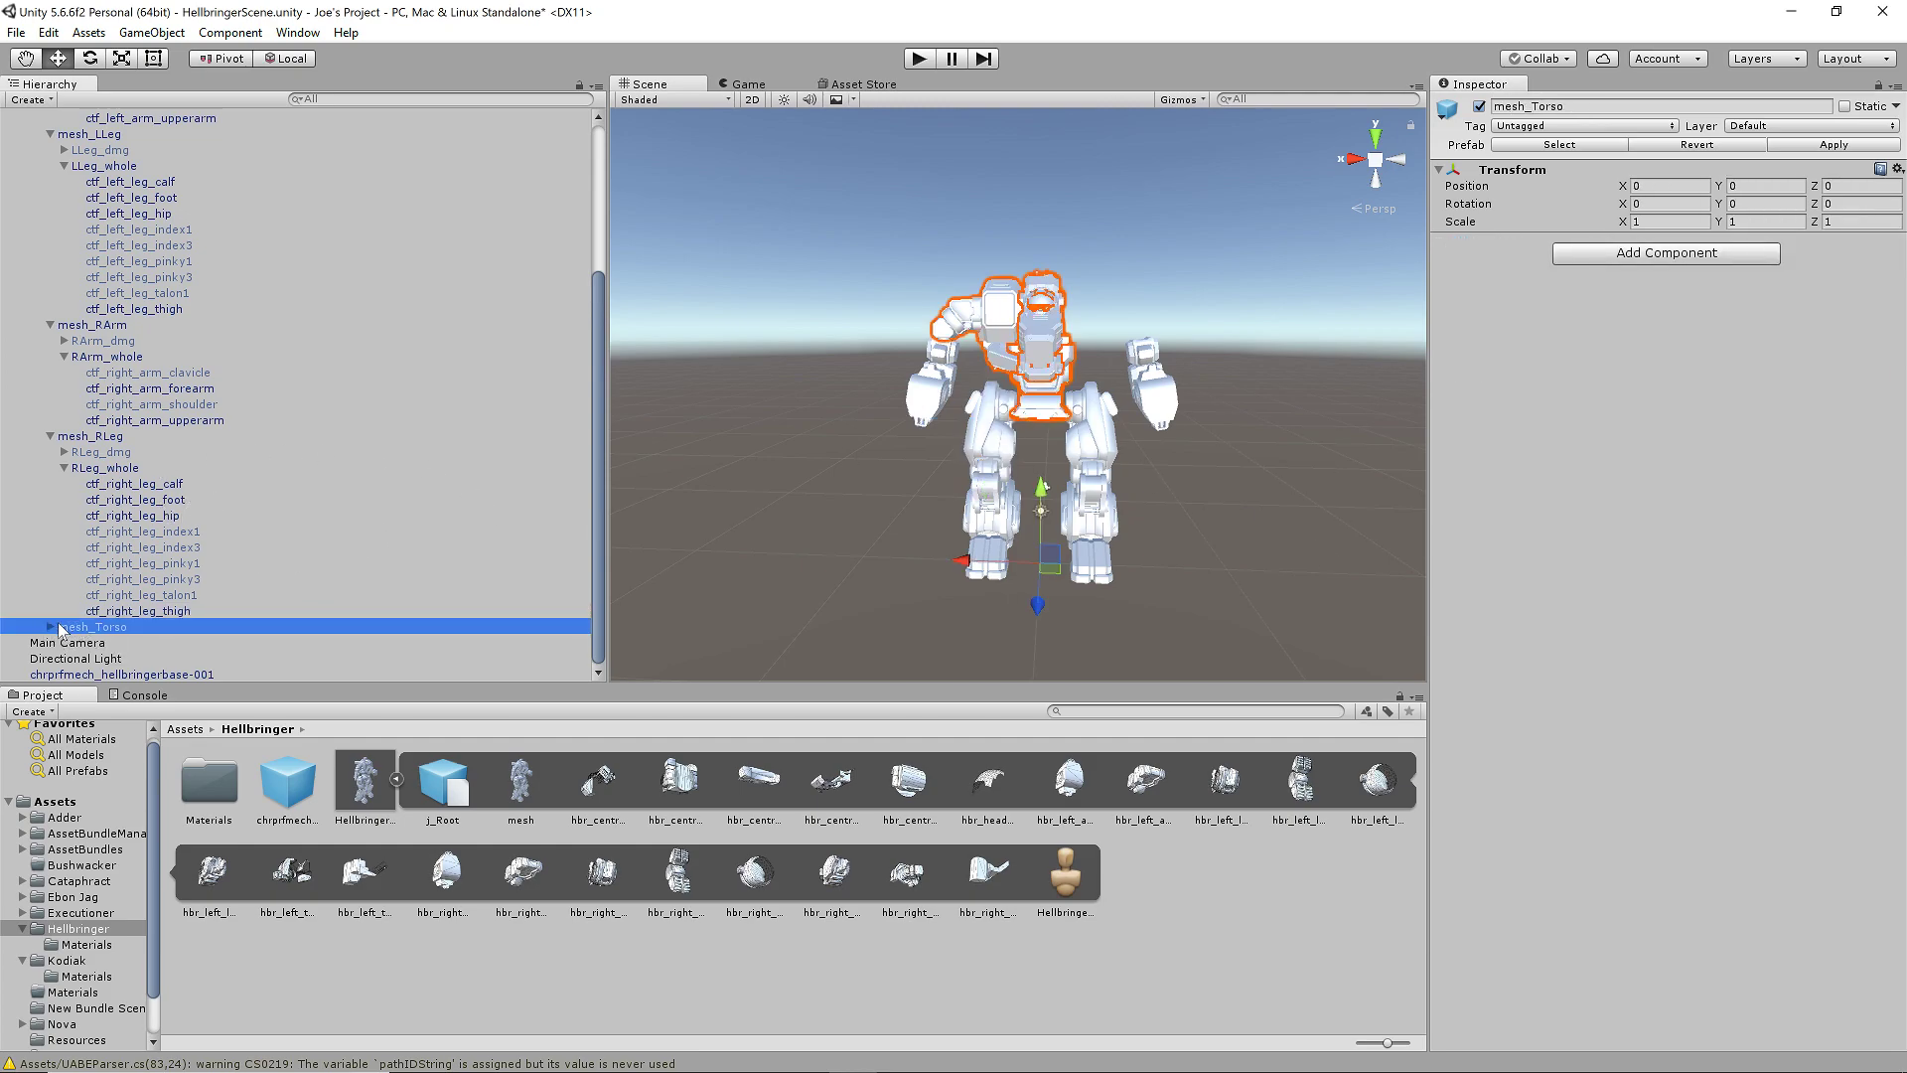
{"action": "left_click", "coordinate": [49, 627]}
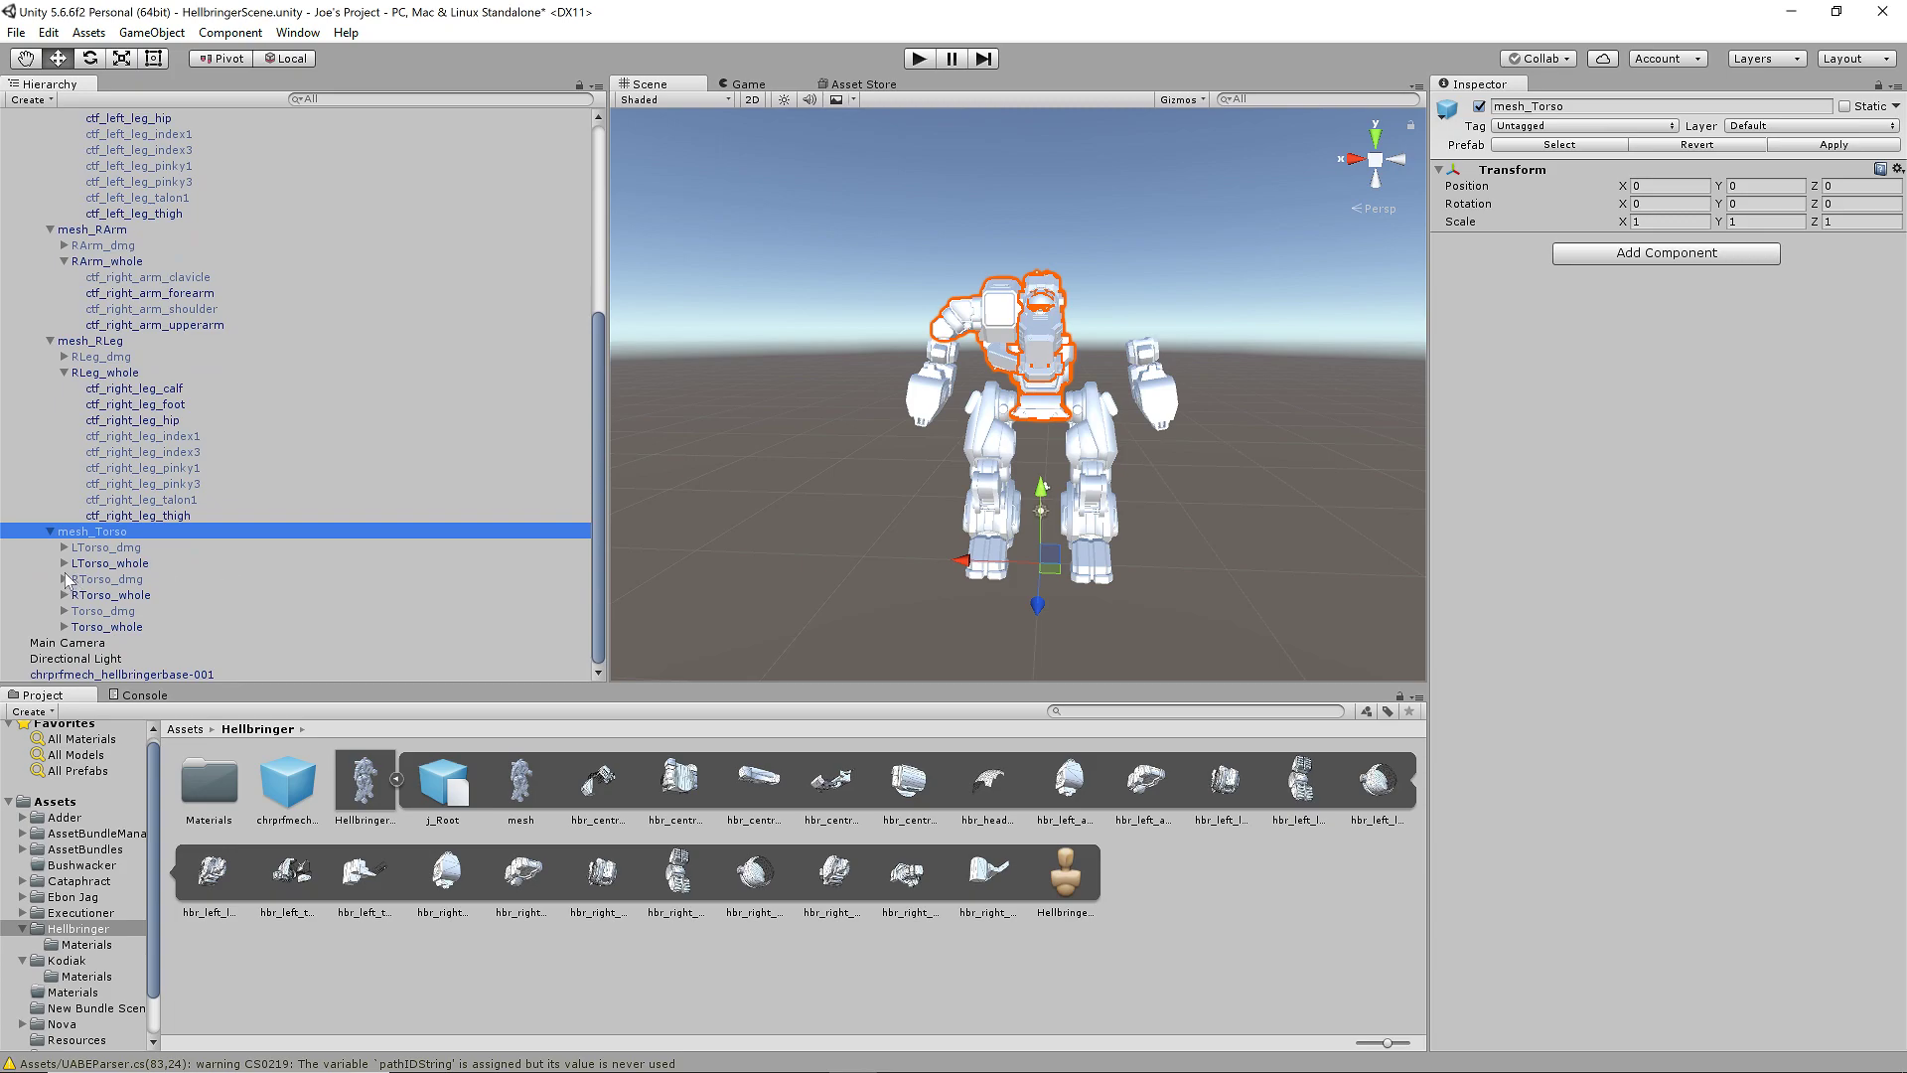
{"action": "left_click", "coordinate": [63, 564]}
{"action": "left_click", "coordinate": [65, 595]}
{"action": "scroll", "coordinate": [107, 602], "scroll_direction": "down", "scroll_amount": 1}
{"action": "left_click", "coordinate": [65, 627]}
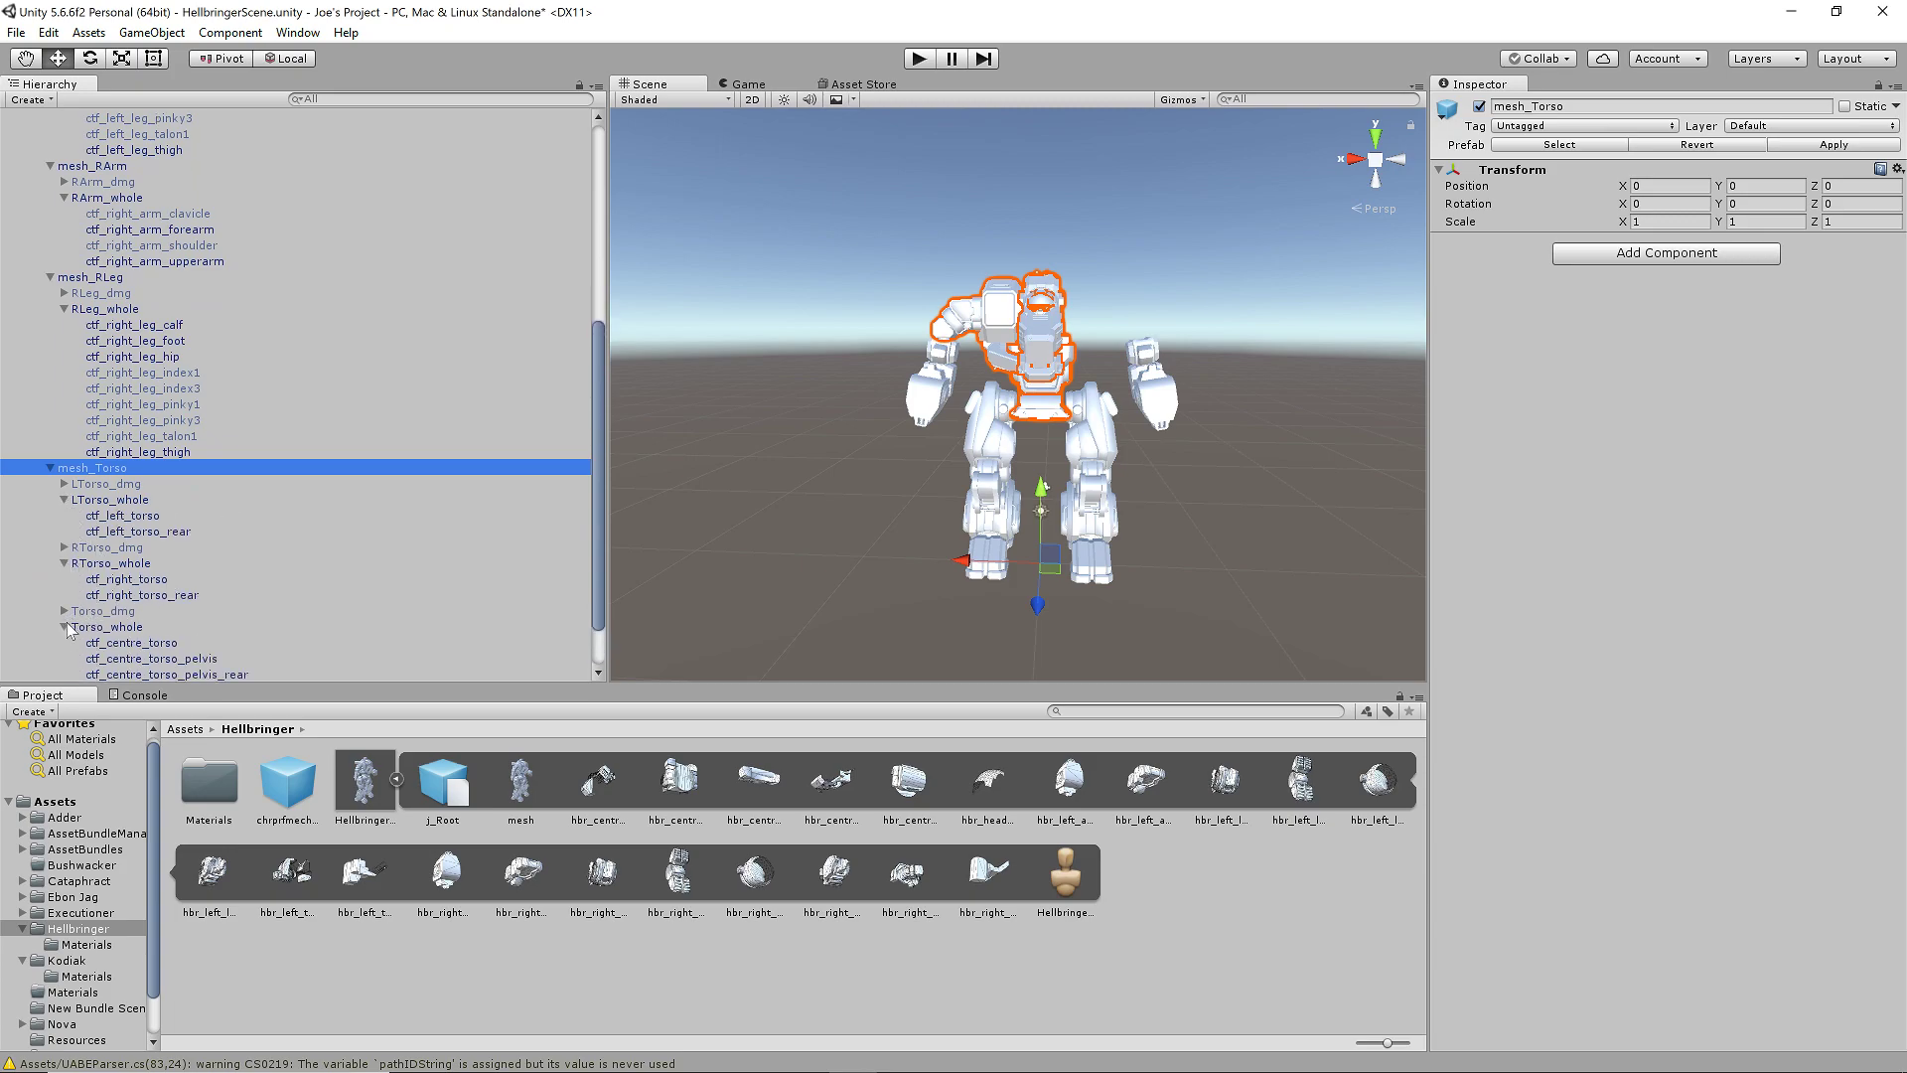
{"action": "scroll", "coordinate": [327, 536], "scroll_direction": "down", "scroll_amount": 2}
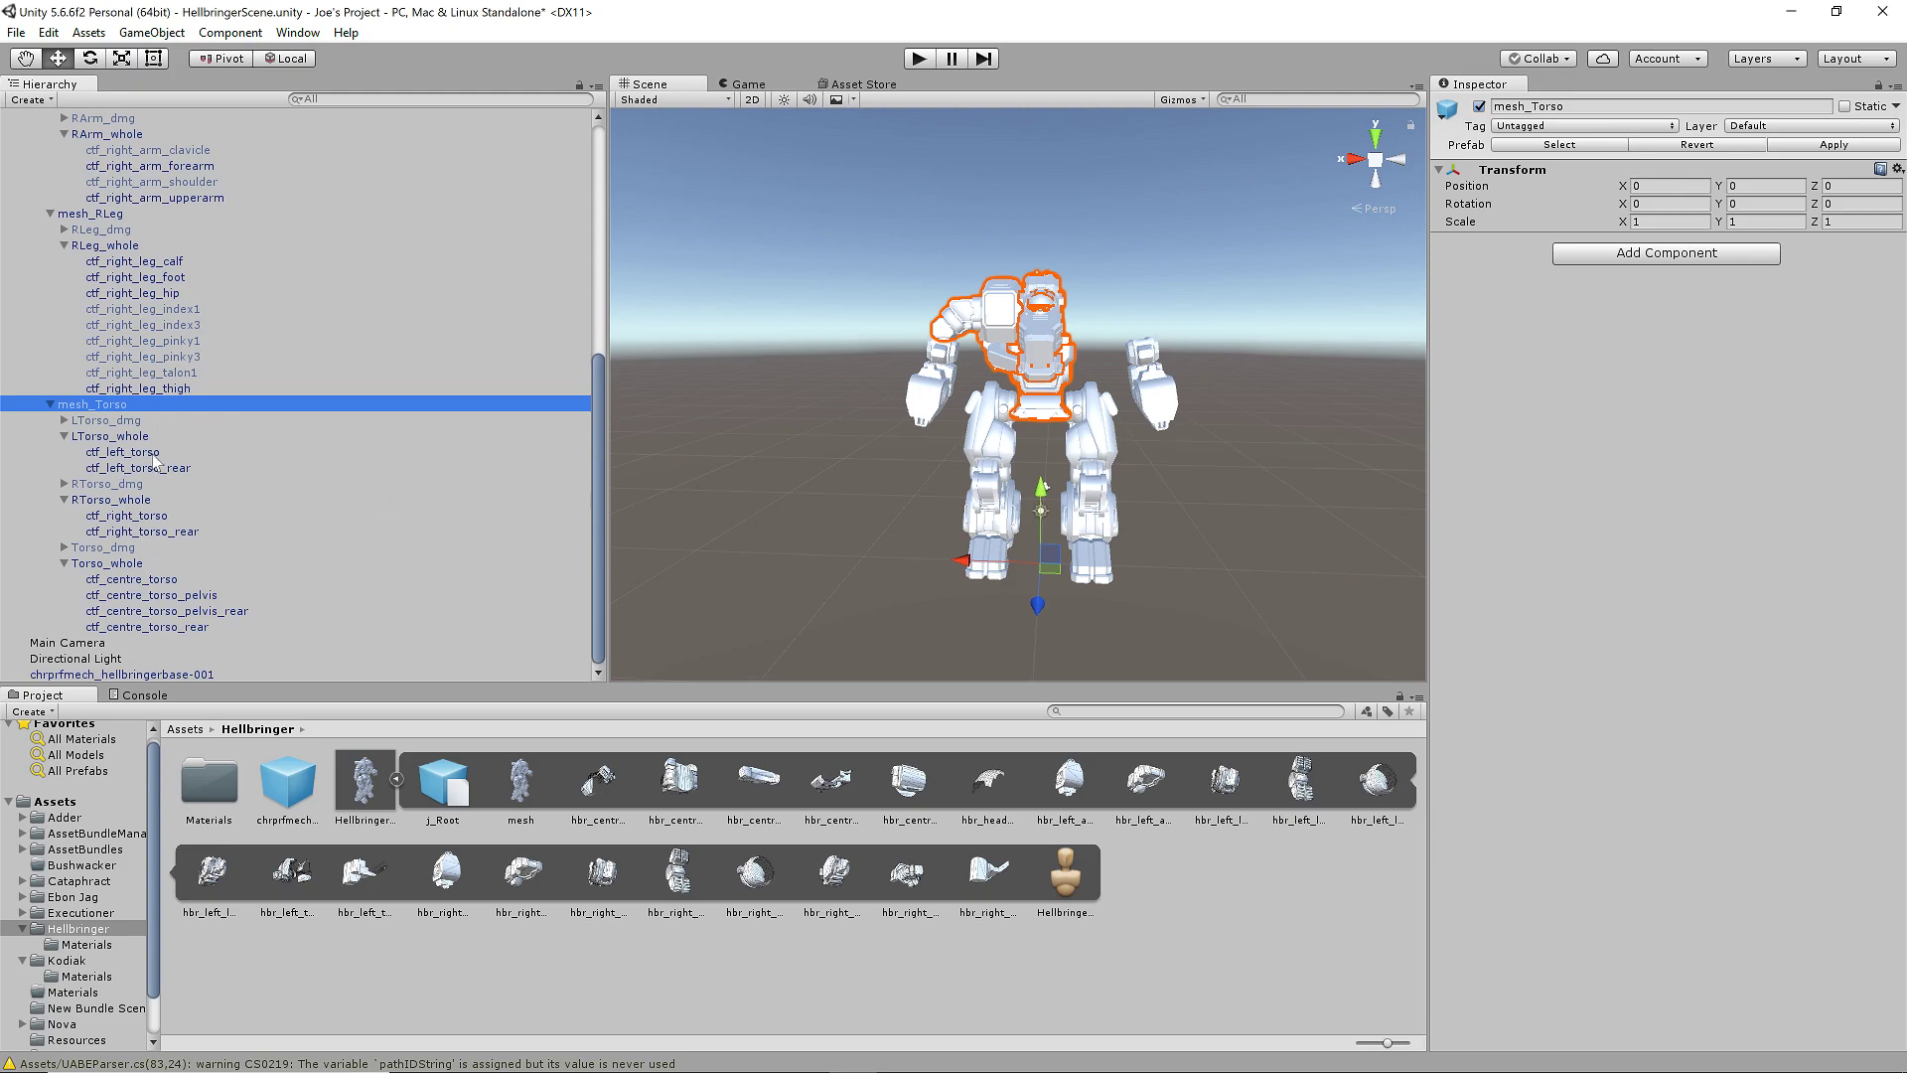
{"action": "left_click", "coordinate": [129, 452]}
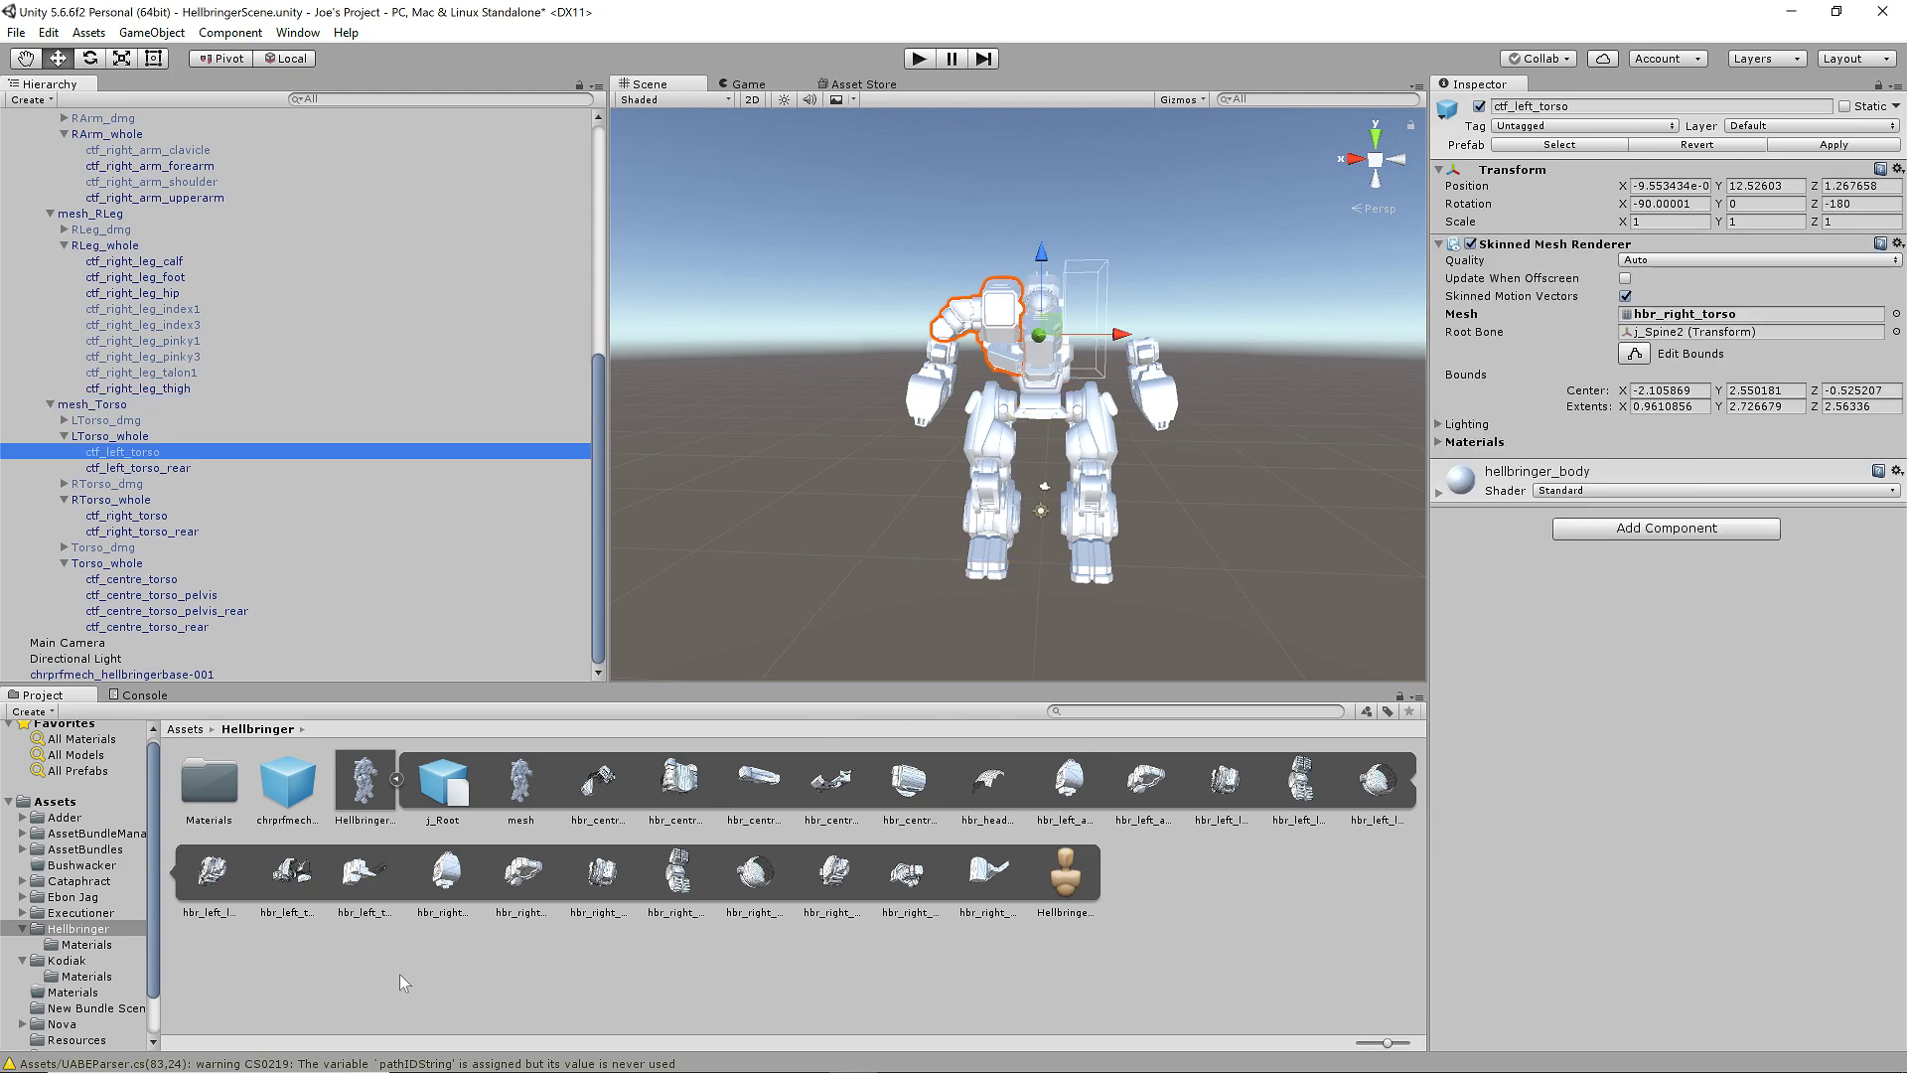
{"action": "left_click_drag", "start_coordinate": [291, 872], "coordinate": [1685, 322]}
{"action": "left_click", "coordinate": [149, 469]}
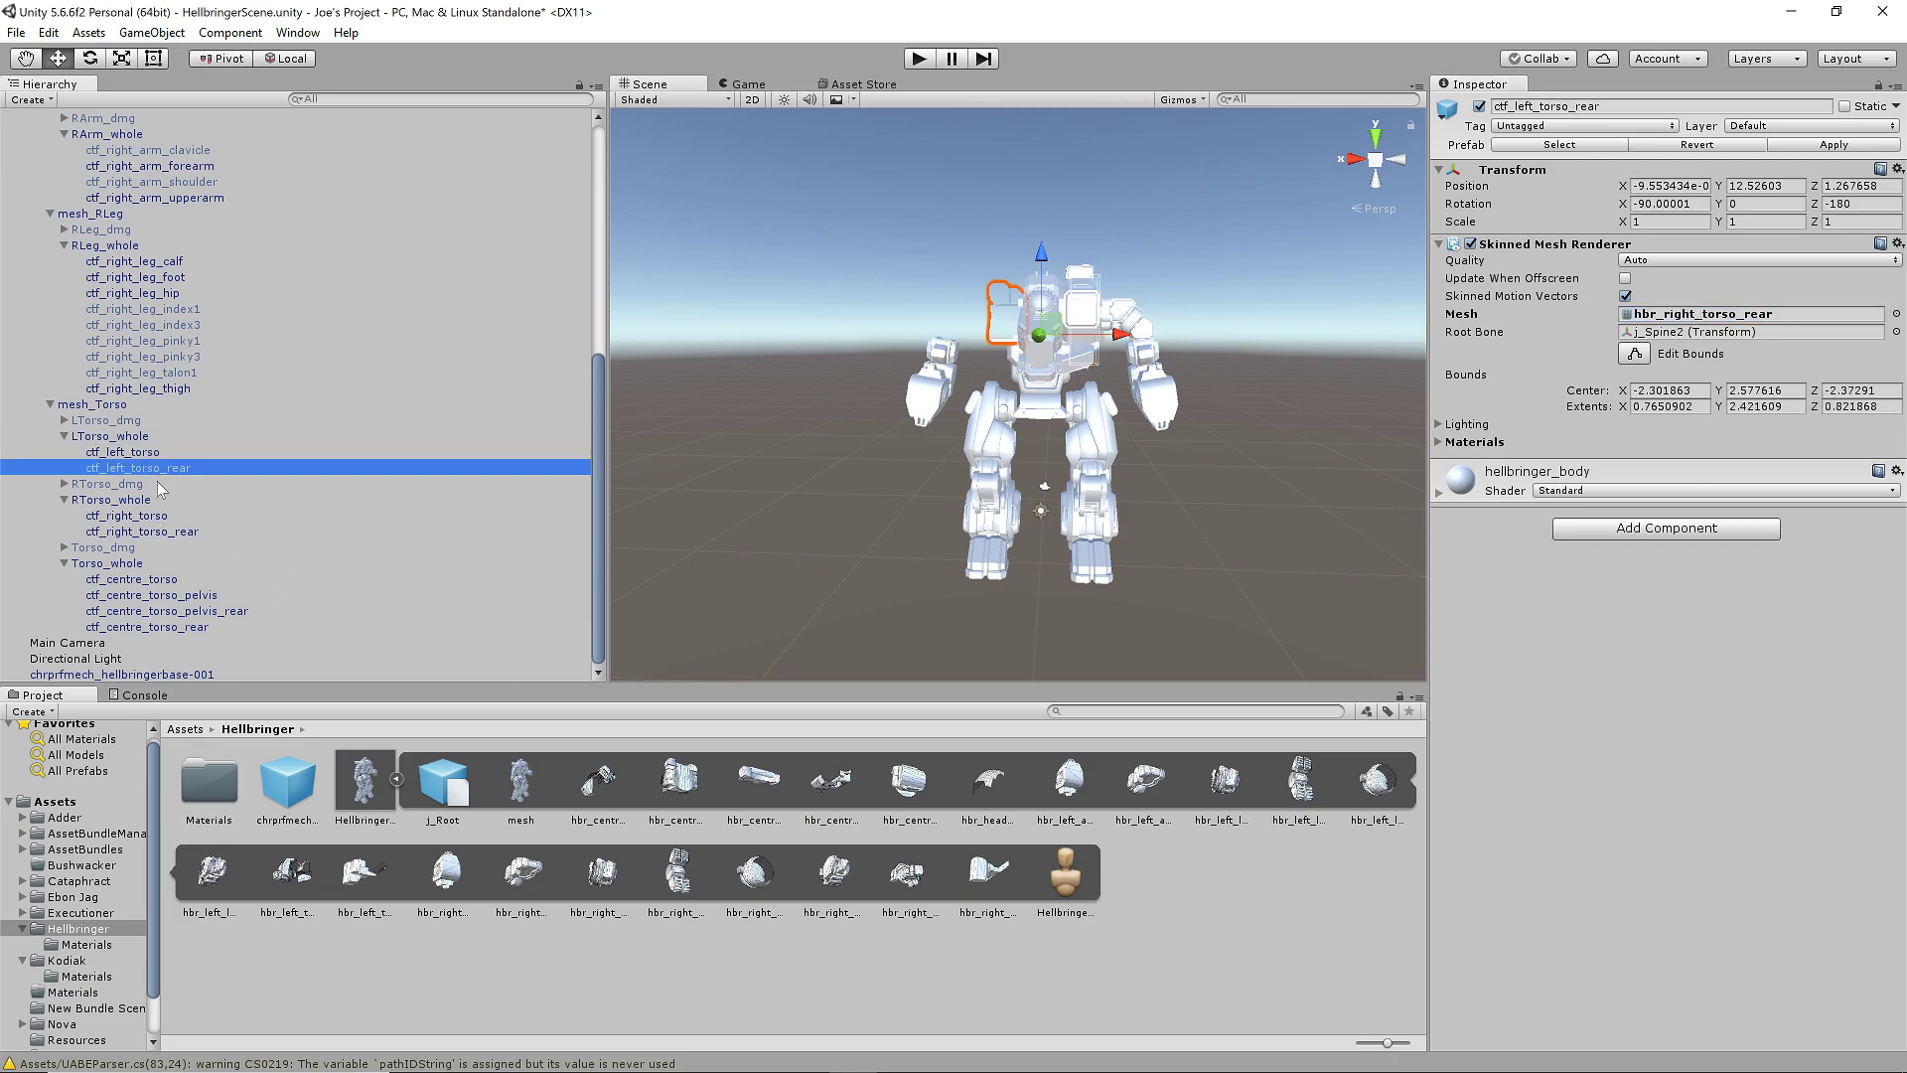
{"action": "left_click_drag", "start_coordinate": [368, 877], "coordinate": [1760, 318]}
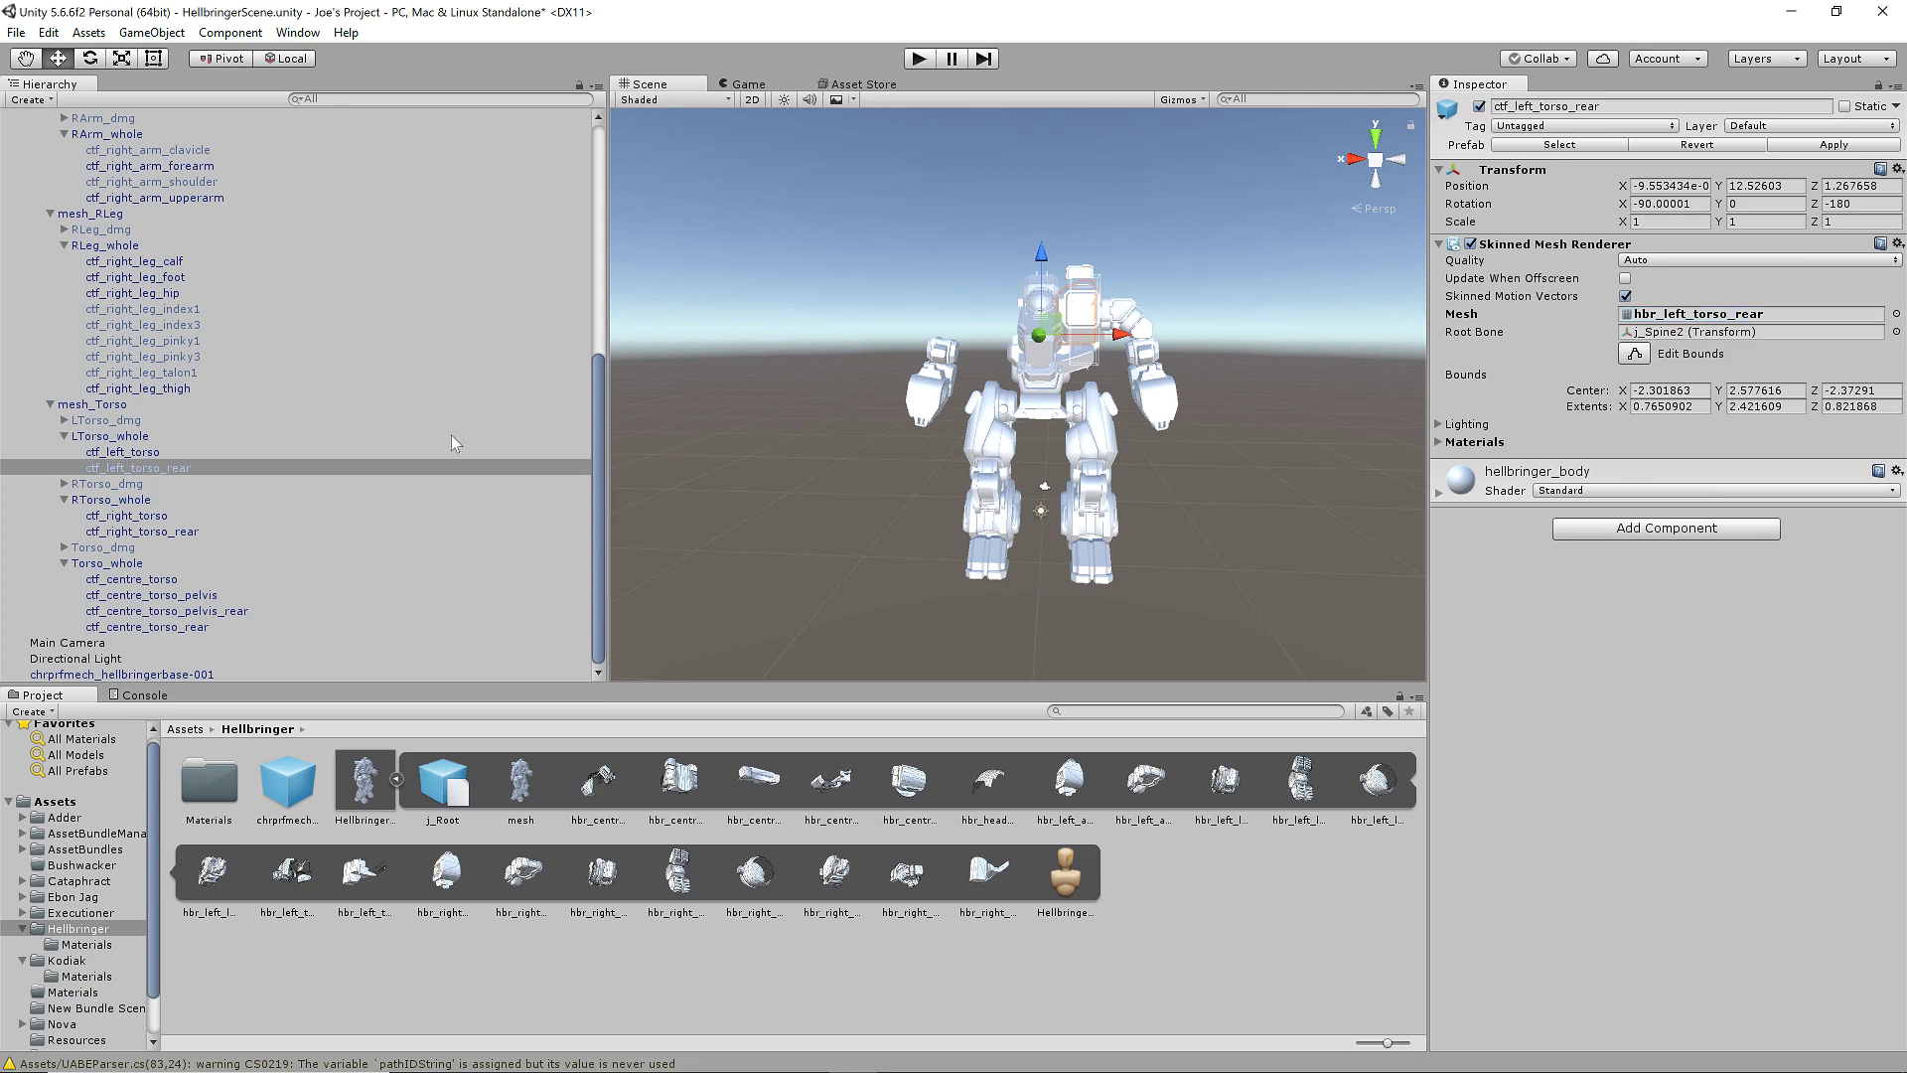
- Under RTorso_whole, assign the hbr_right_torso mesh to ctf_right_torso and the hbr_right_torso_rear mesh to ctf_right_torso_rear
{"action": "left_click", "coordinate": [159, 516]}
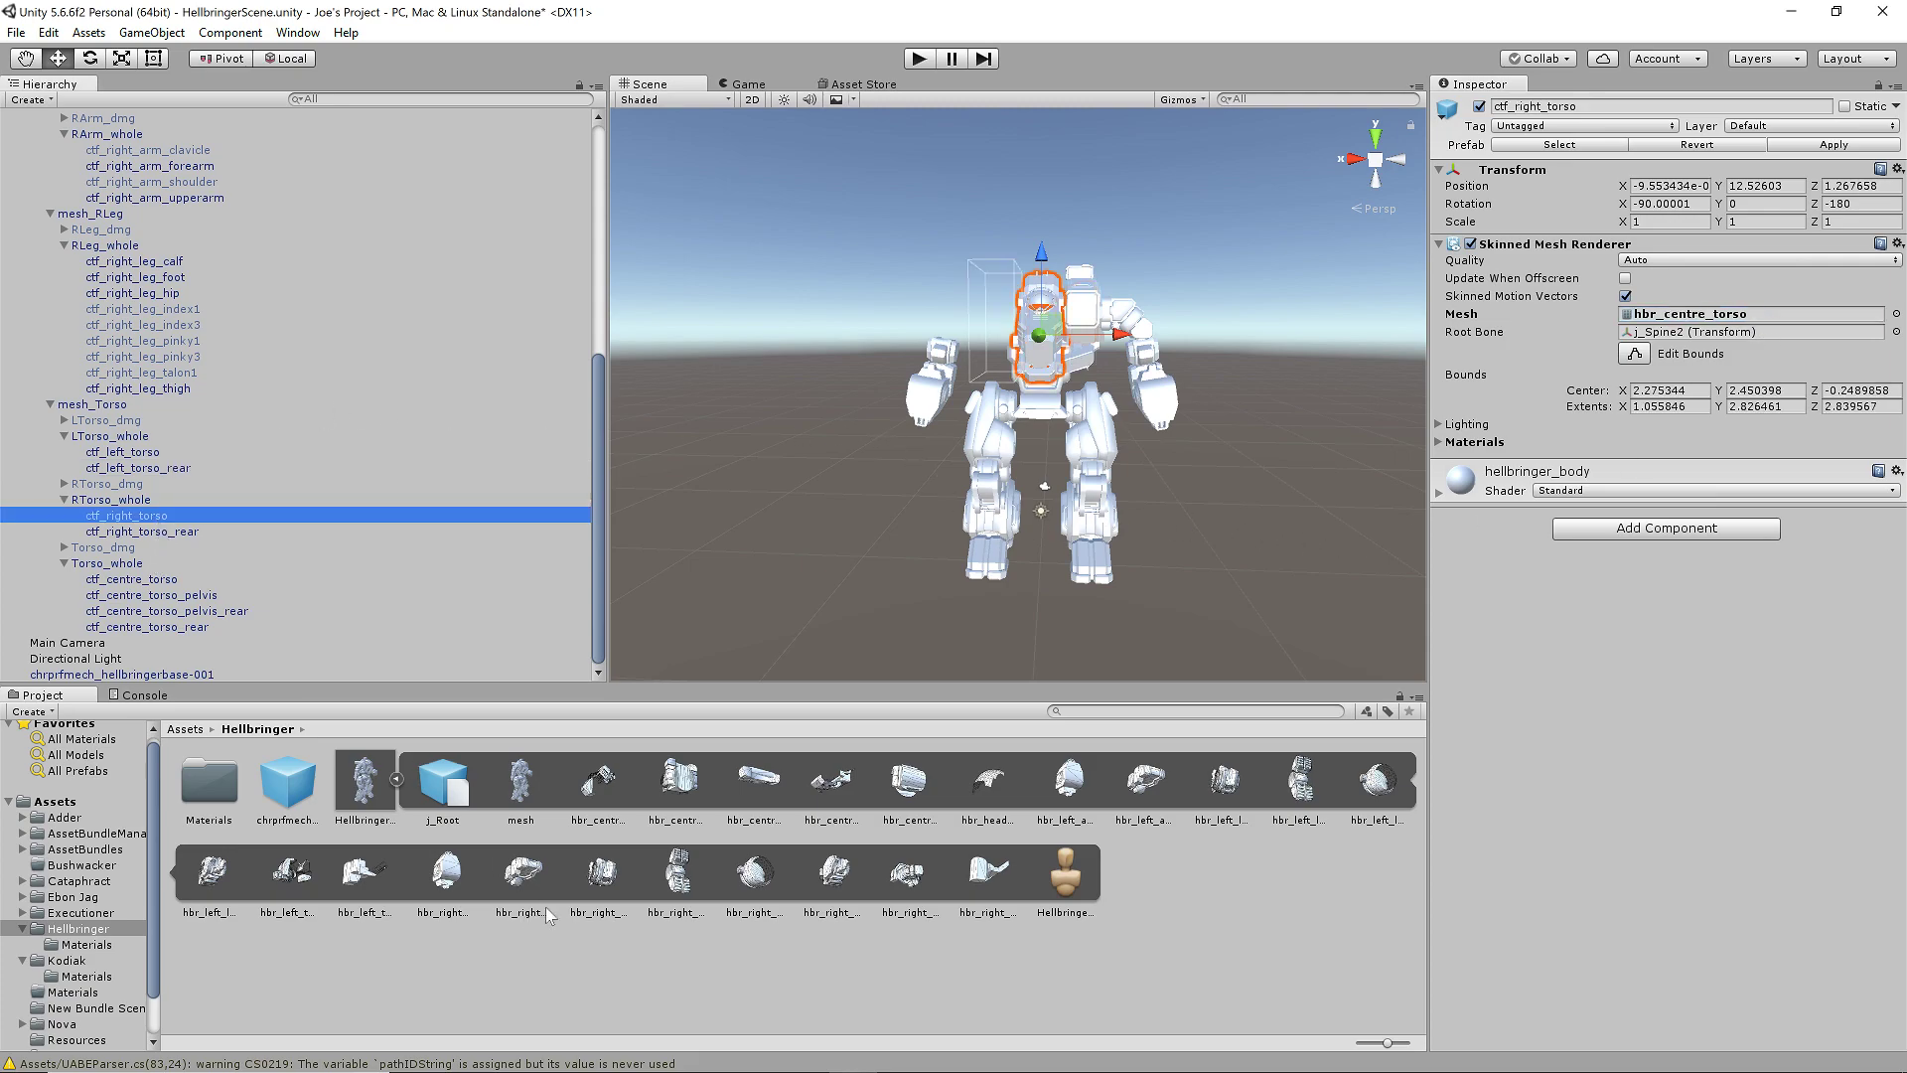
{"action": "left_click_drag", "start_coordinate": [907, 872], "coordinate": [1749, 320]}
{"action": "left_click", "coordinate": [159, 533]}
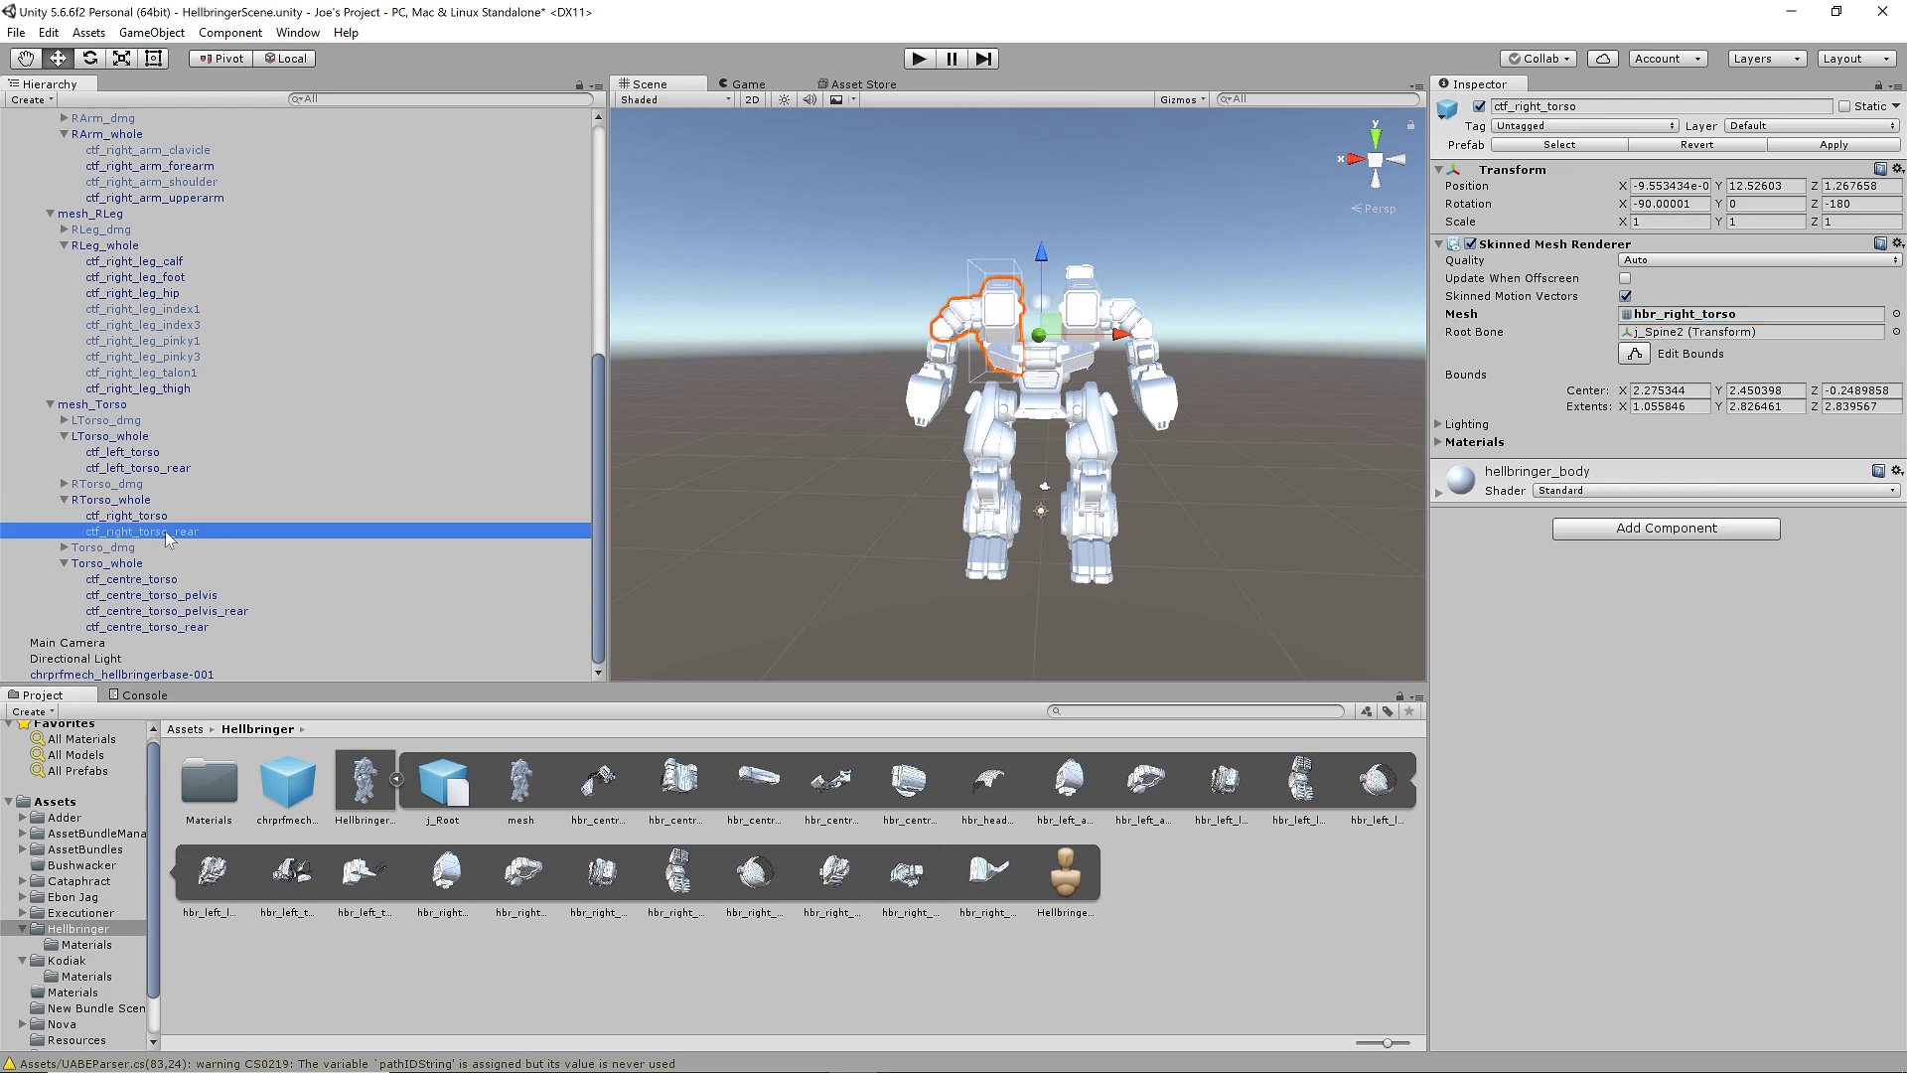
{"action": "left_click_drag", "start_coordinate": [968, 879], "coordinate": [1689, 317]}
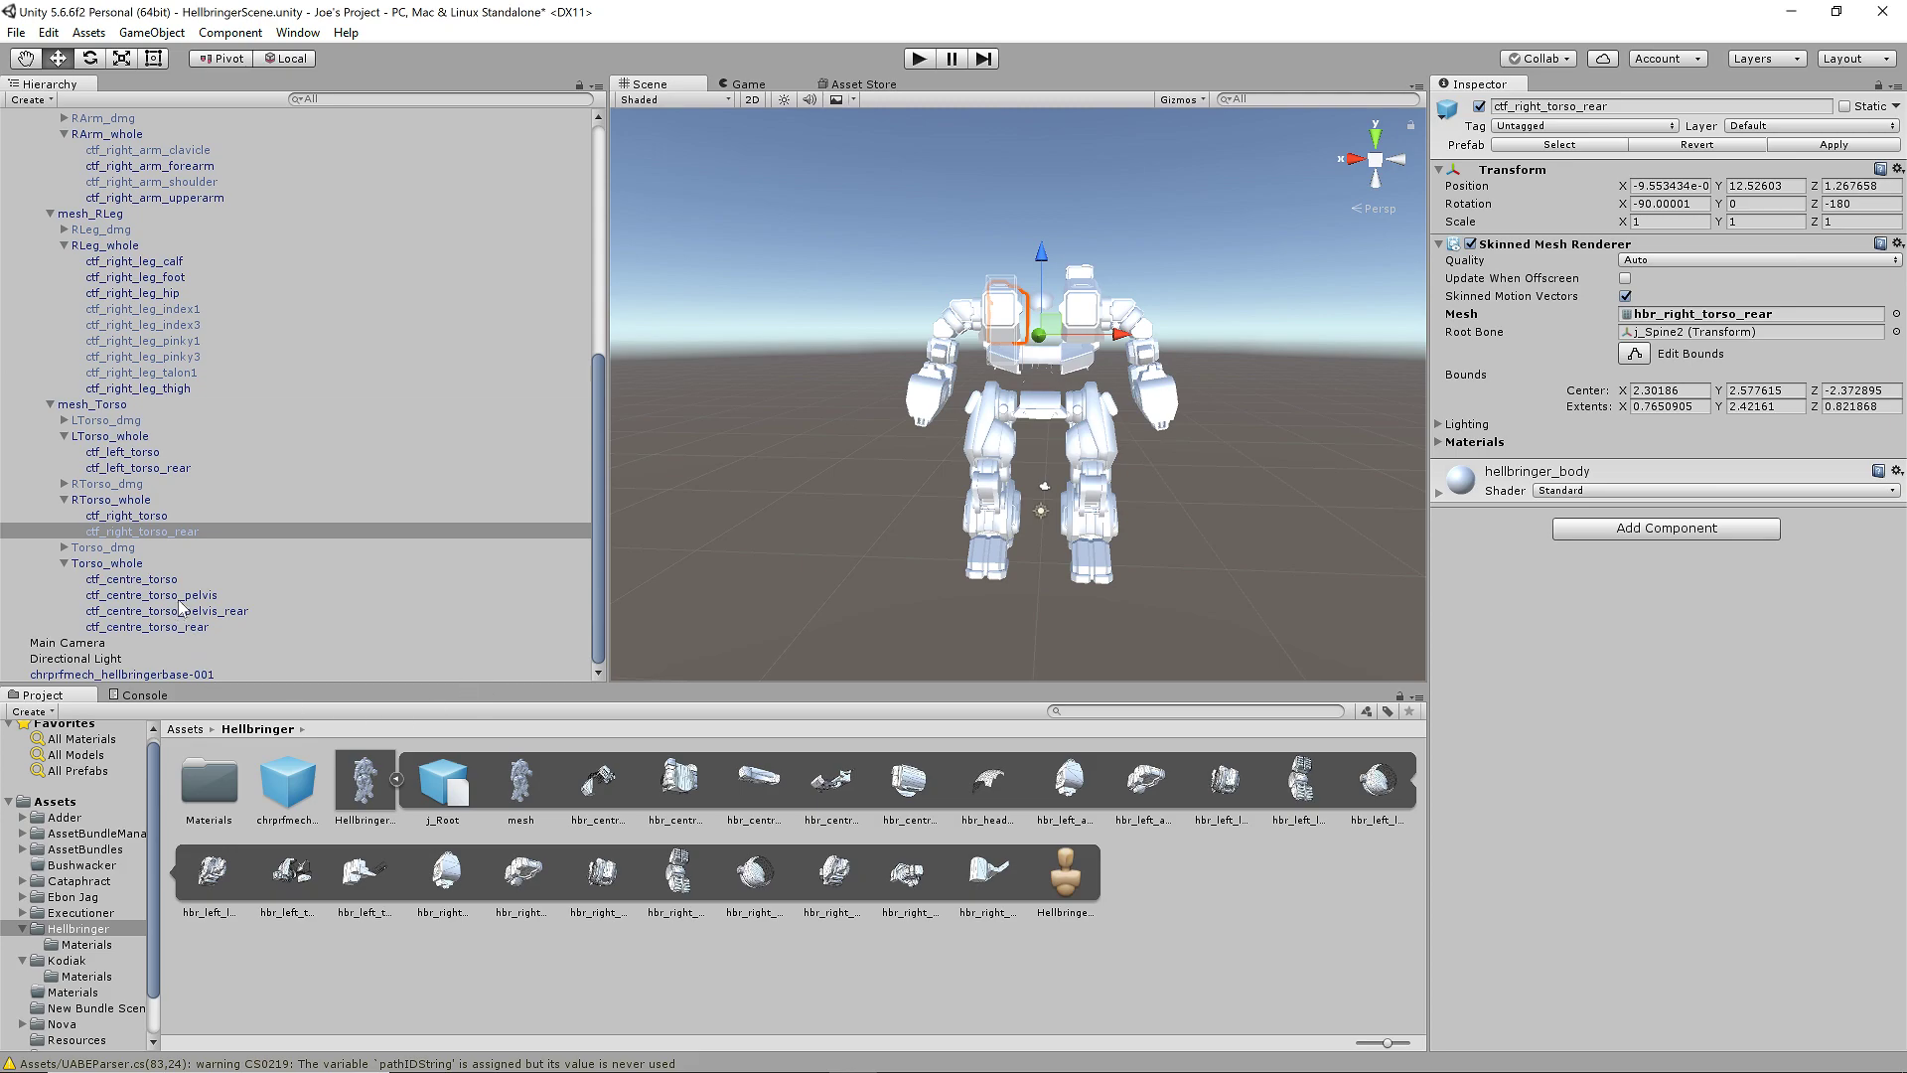
- Under Torso_whole, assign the hbr_centre_torso mesh to ctf_centre_torso and the hbr_centre_torso_pelvis mesh to ctf_centre_torso_pelvis
{"action": "left_click", "coordinate": [142, 580]}
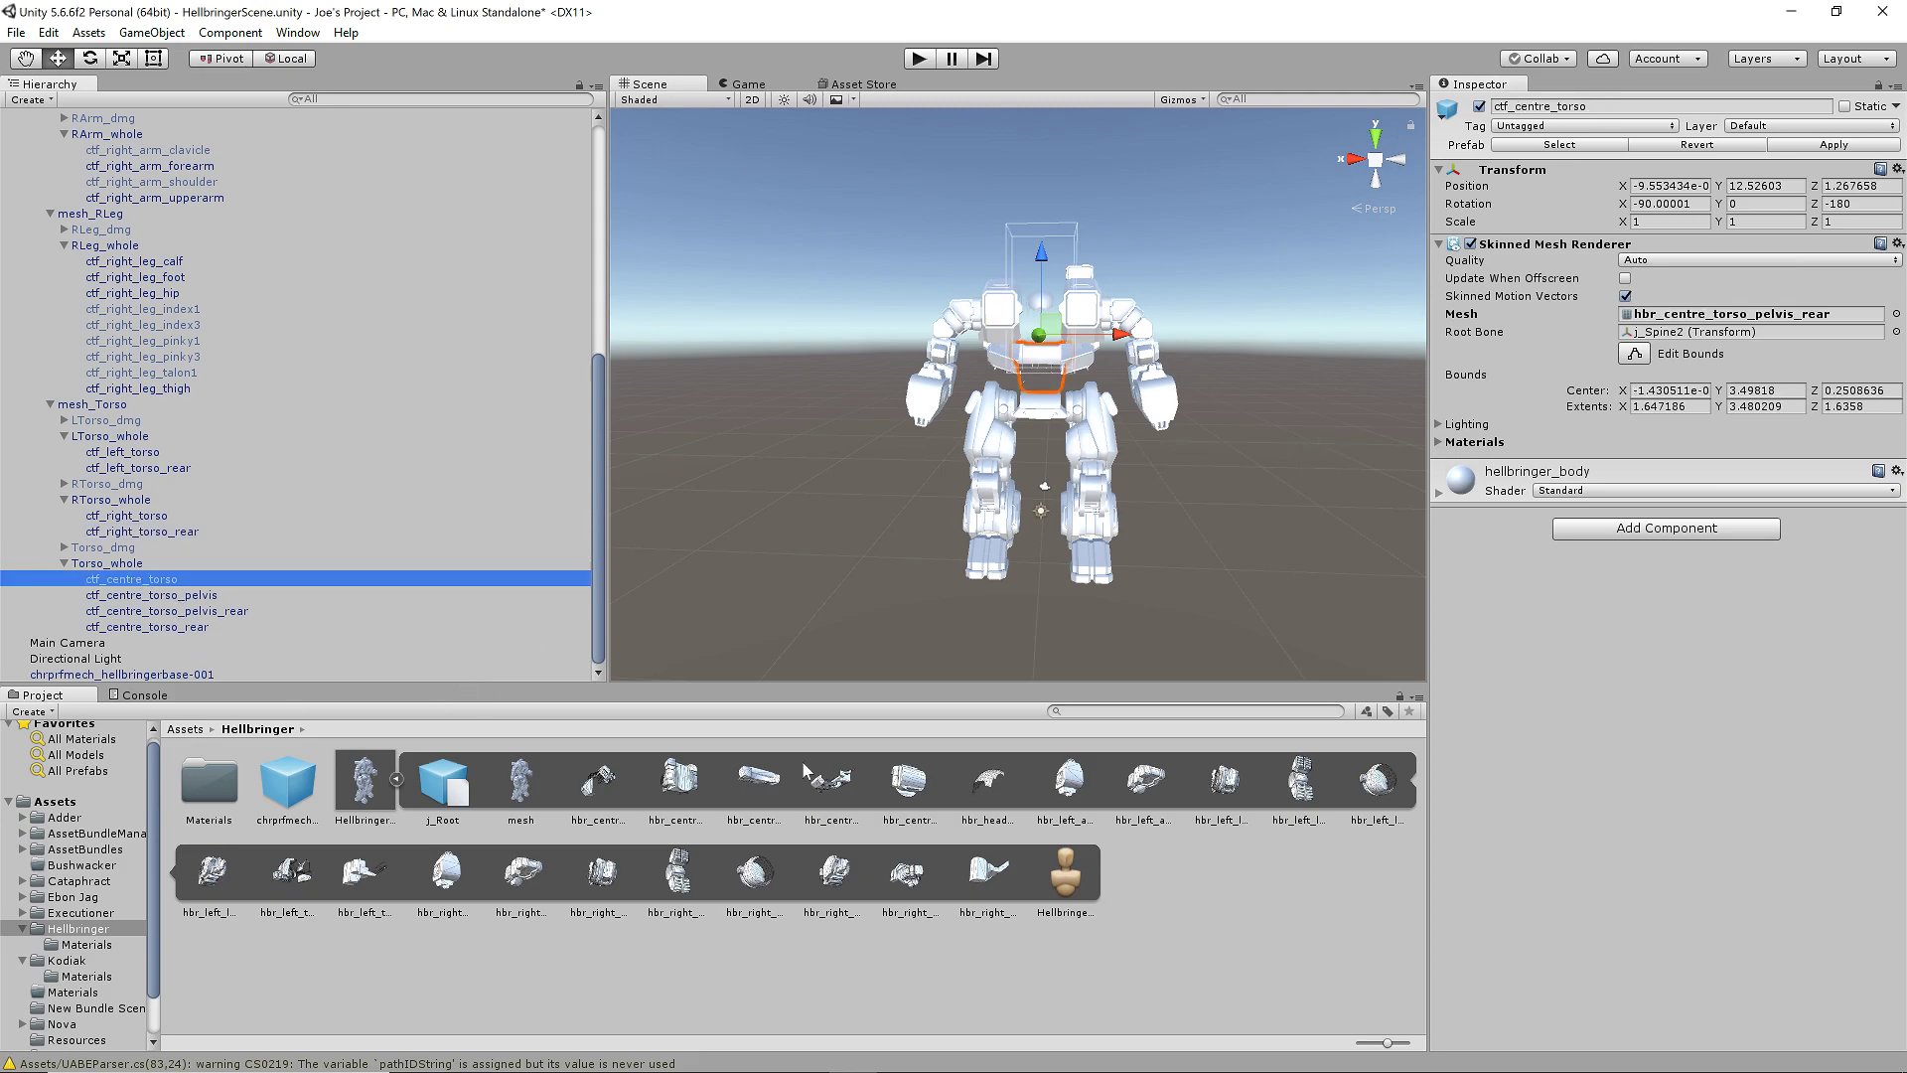
{"action": "left_click_drag", "start_coordinate": [598, 785], "coordinate": [1793, 328]}
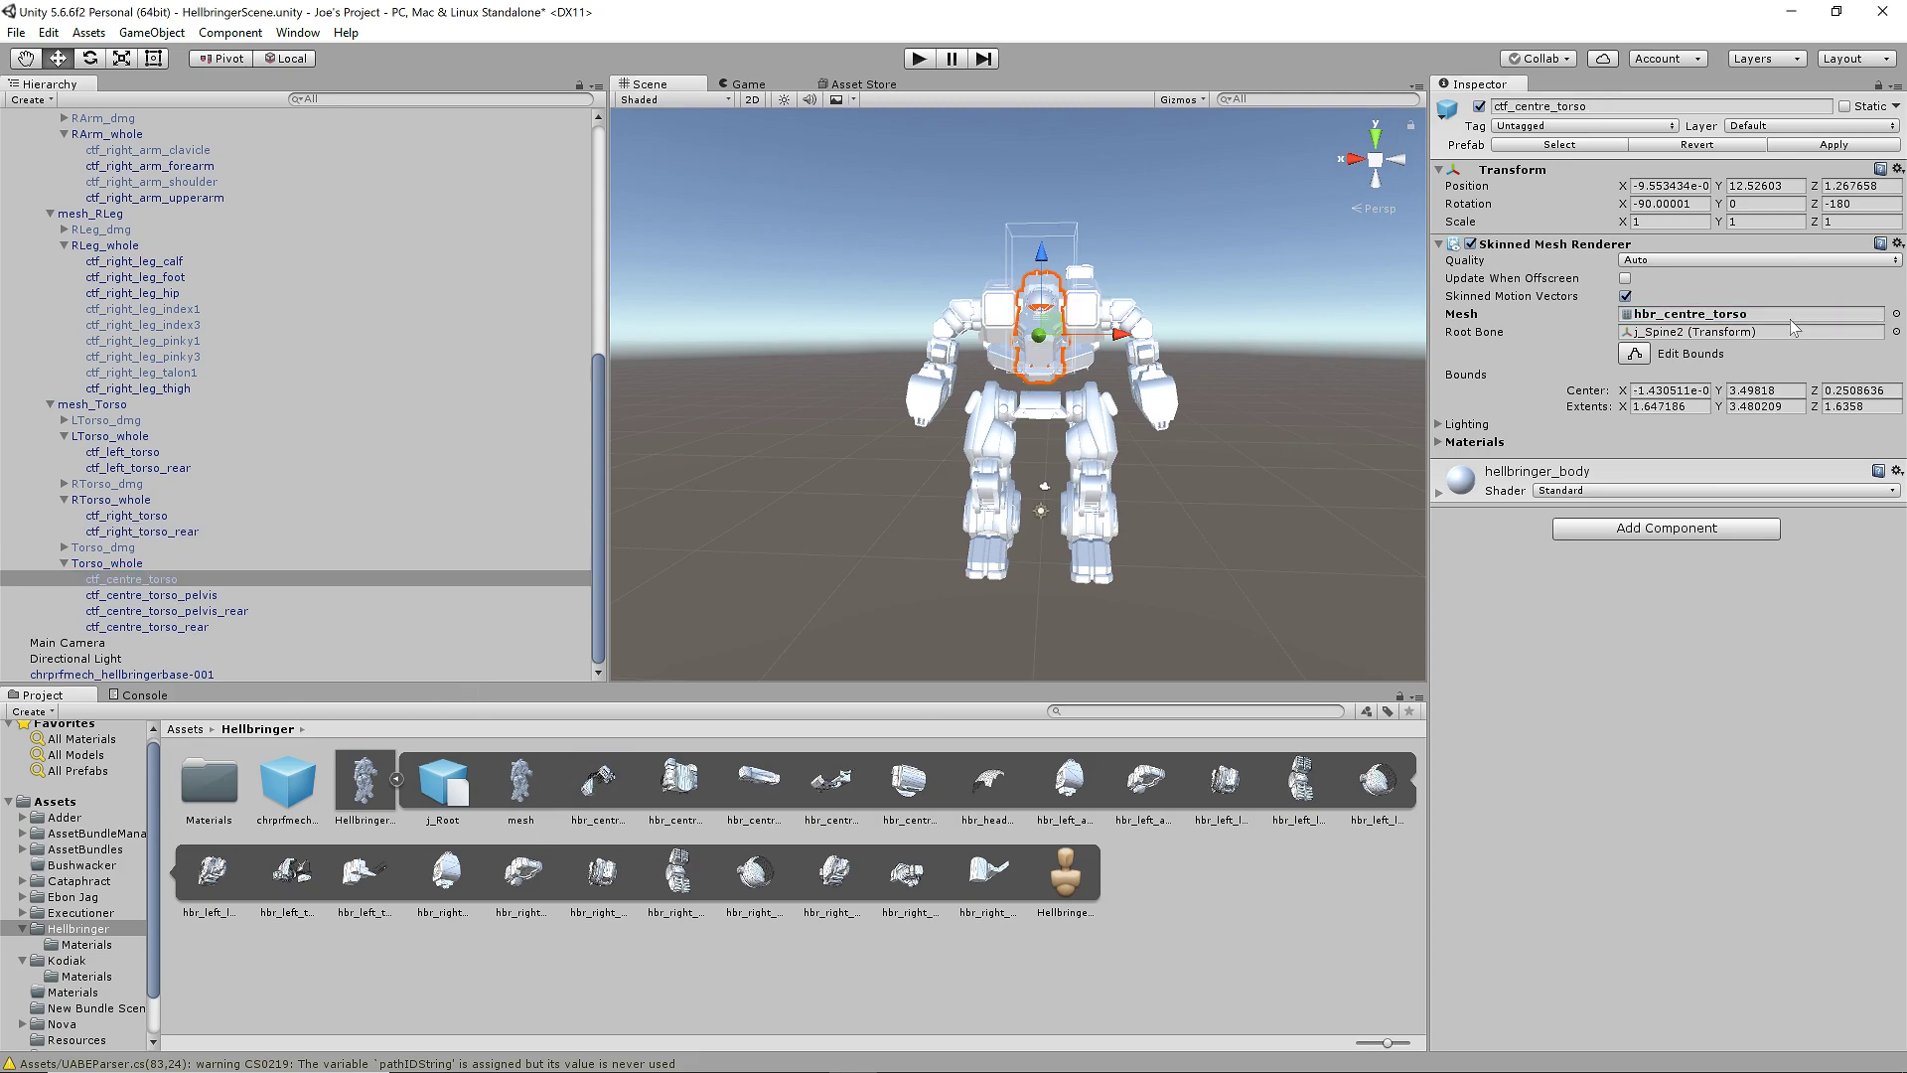
{"action": "left_click", "coordinate": [181, 597]}
{"action": "left_click_drag", "start_coordinate": [686, 777], "coordinate": [1700, 323]}
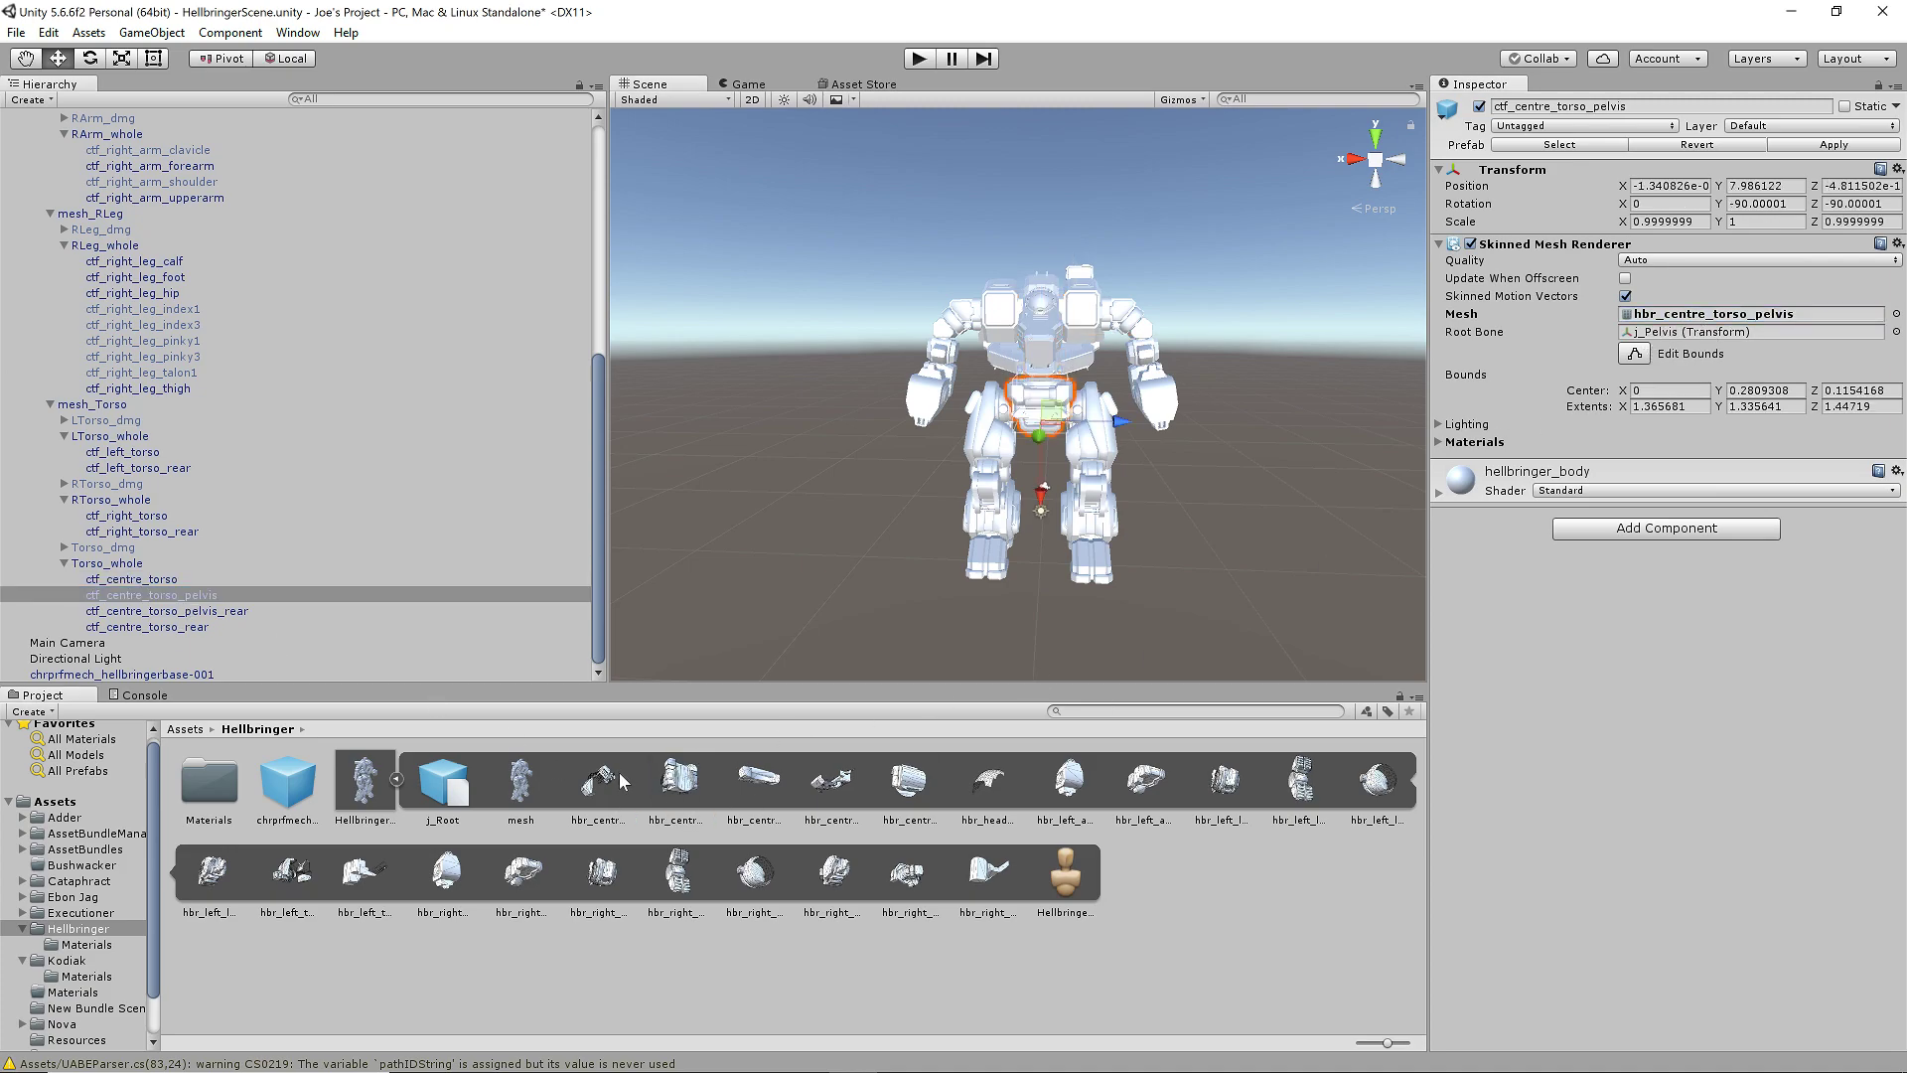
- Assign the hbr_centre_torso_pelvis_rear mesh to ctf_centre_torso_pelvis_rear and the hbr_centre_torso_rear mesh to ctf_centre_torso_rear
{"action": "left_click", "coordinate": [689, 789]}
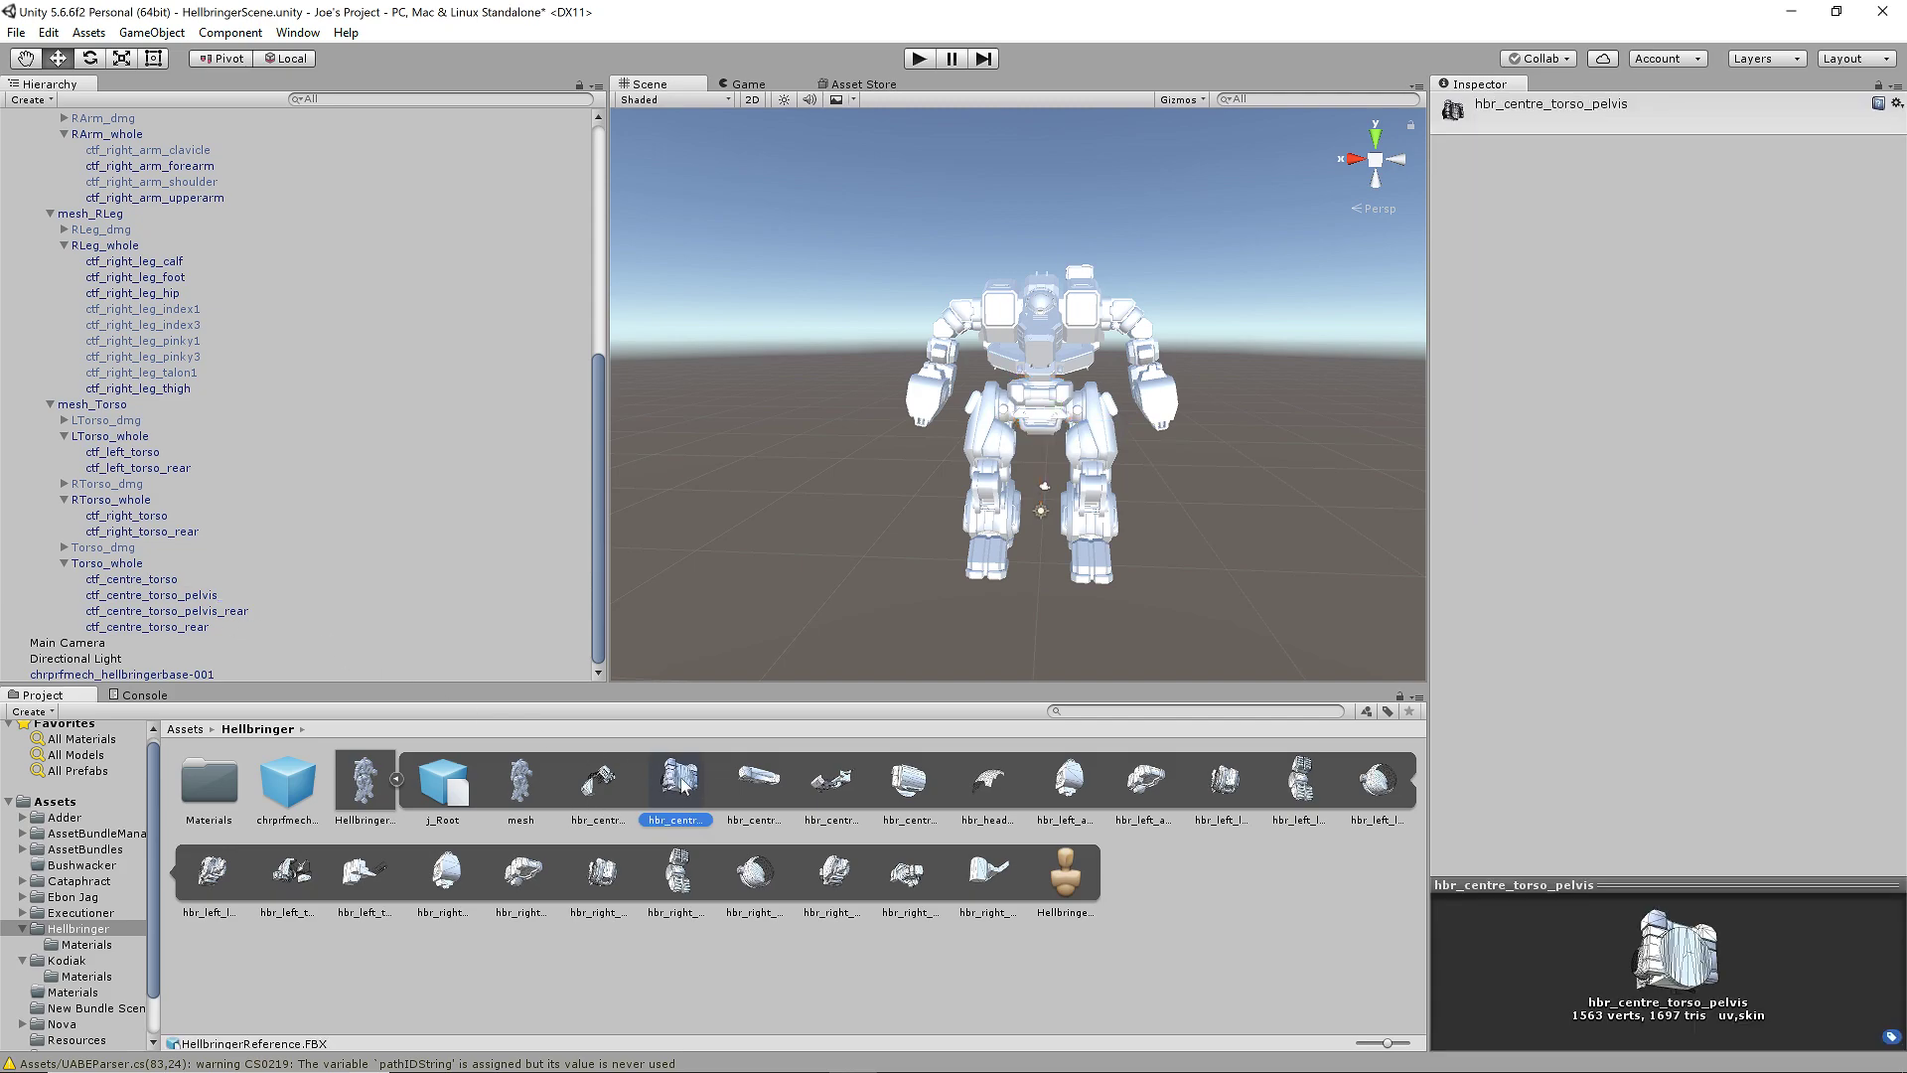
{"action": "left_click", "coordinate": [209, 613]}
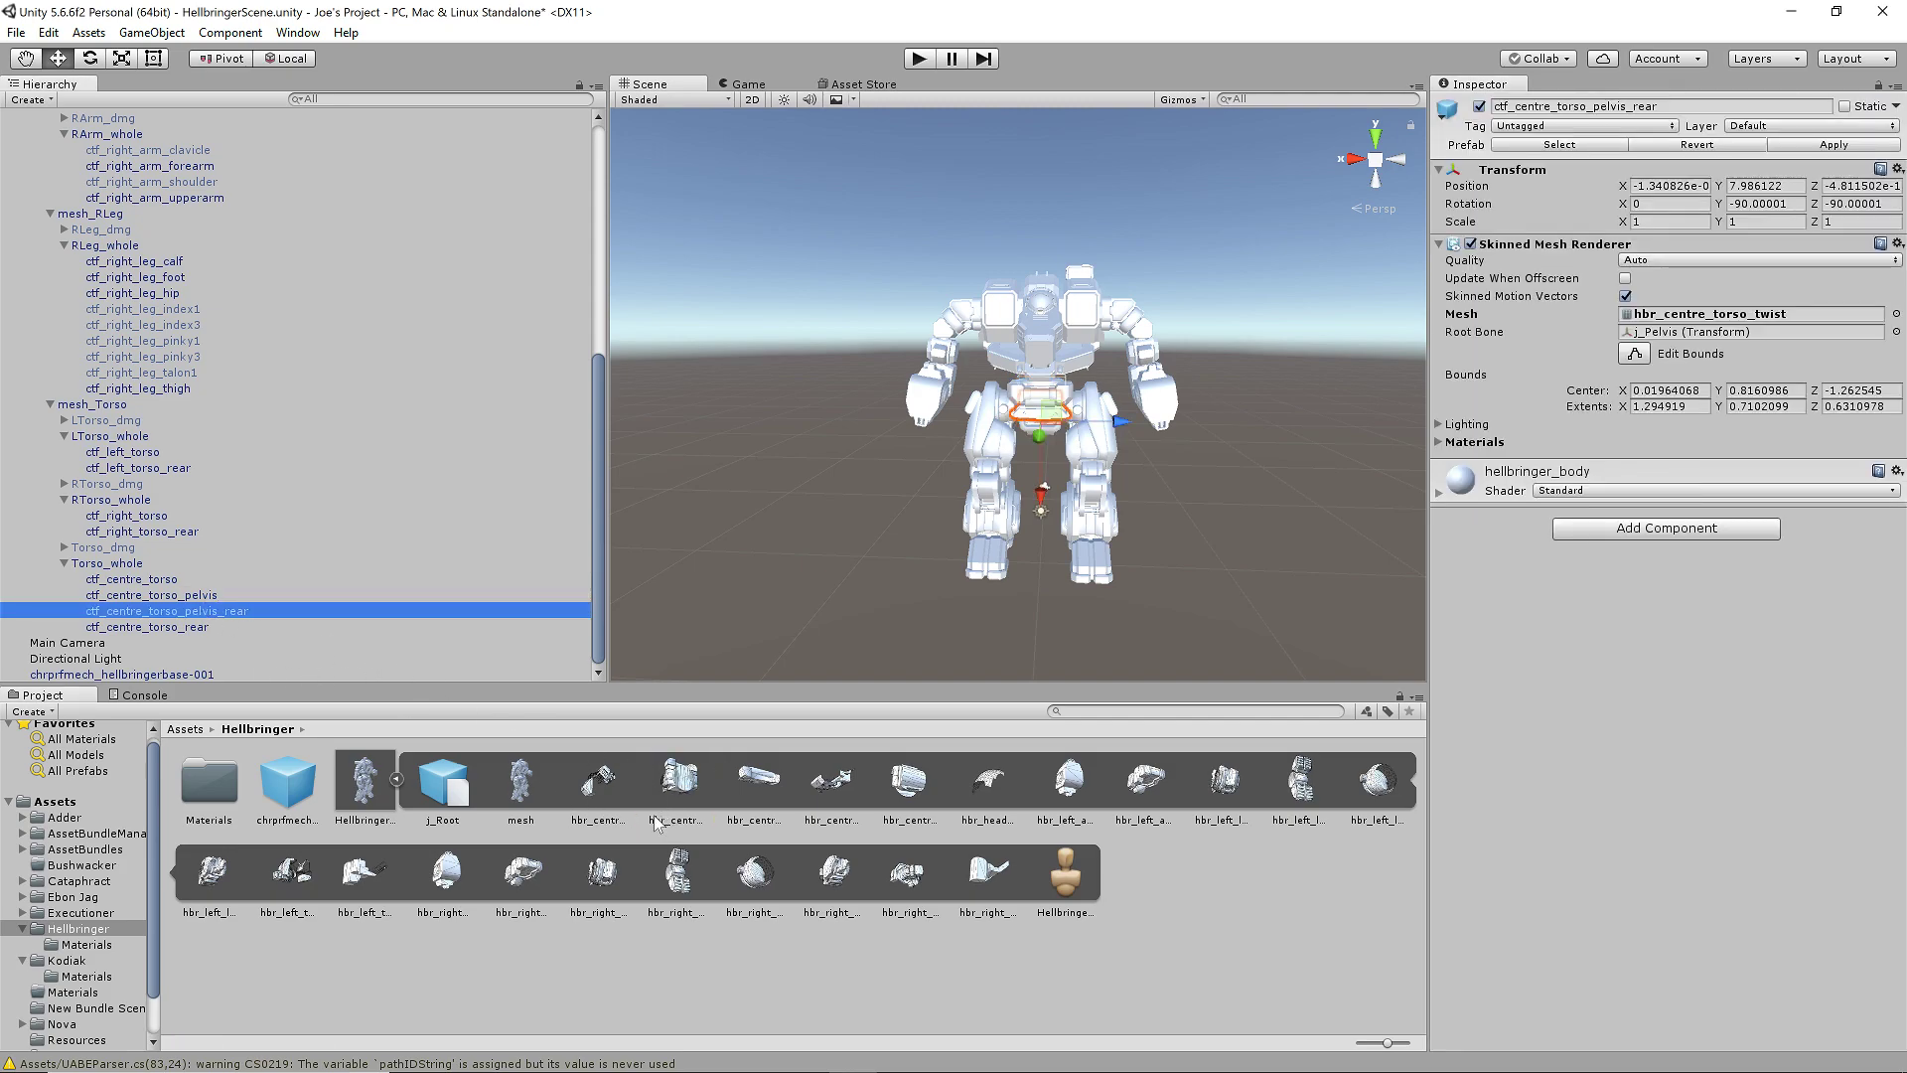
{"action": "left_click_drag", "start_coordinate": [755, 785], "coordinate": [1796, 321]}
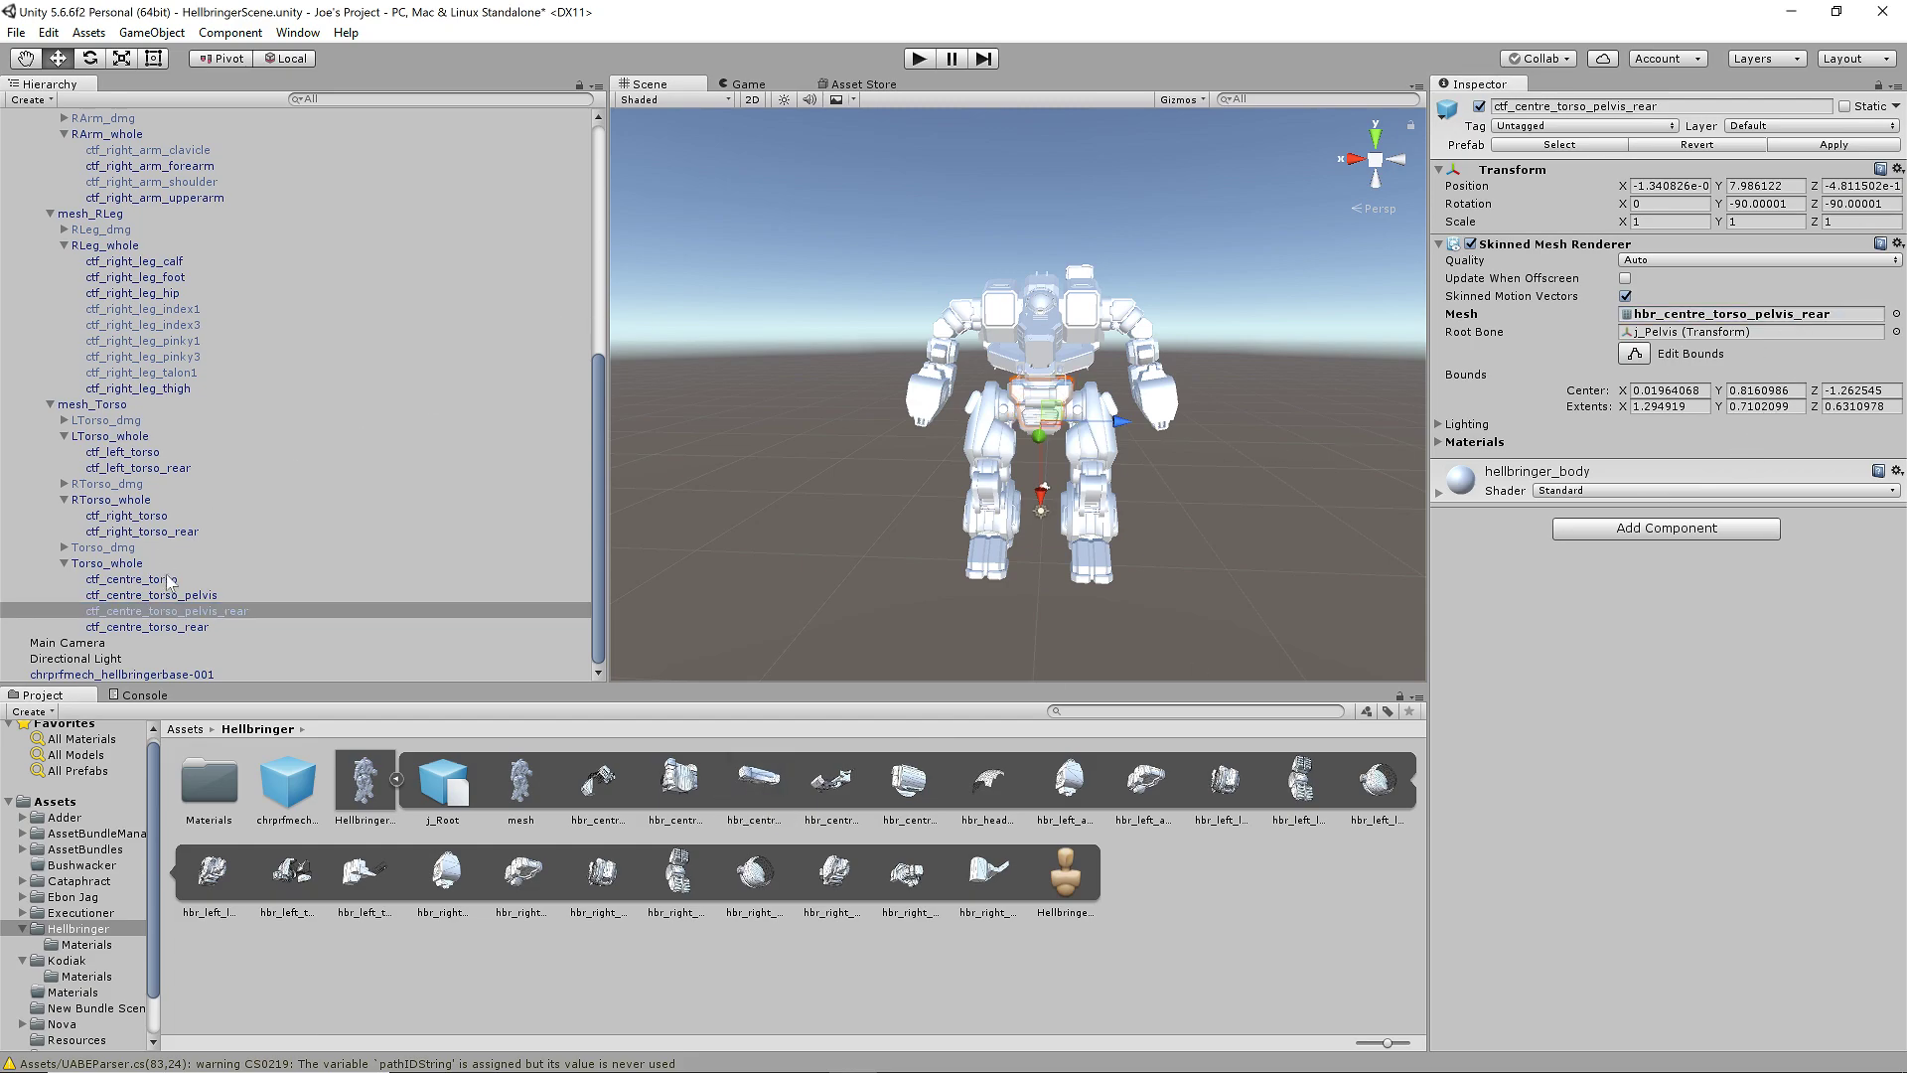
{"action": "left_click", "coordinate": [191, 630]}
{"action": "left_click_drag", "start_coordinate": [832, 788], "coordinate": [1733, 323]}
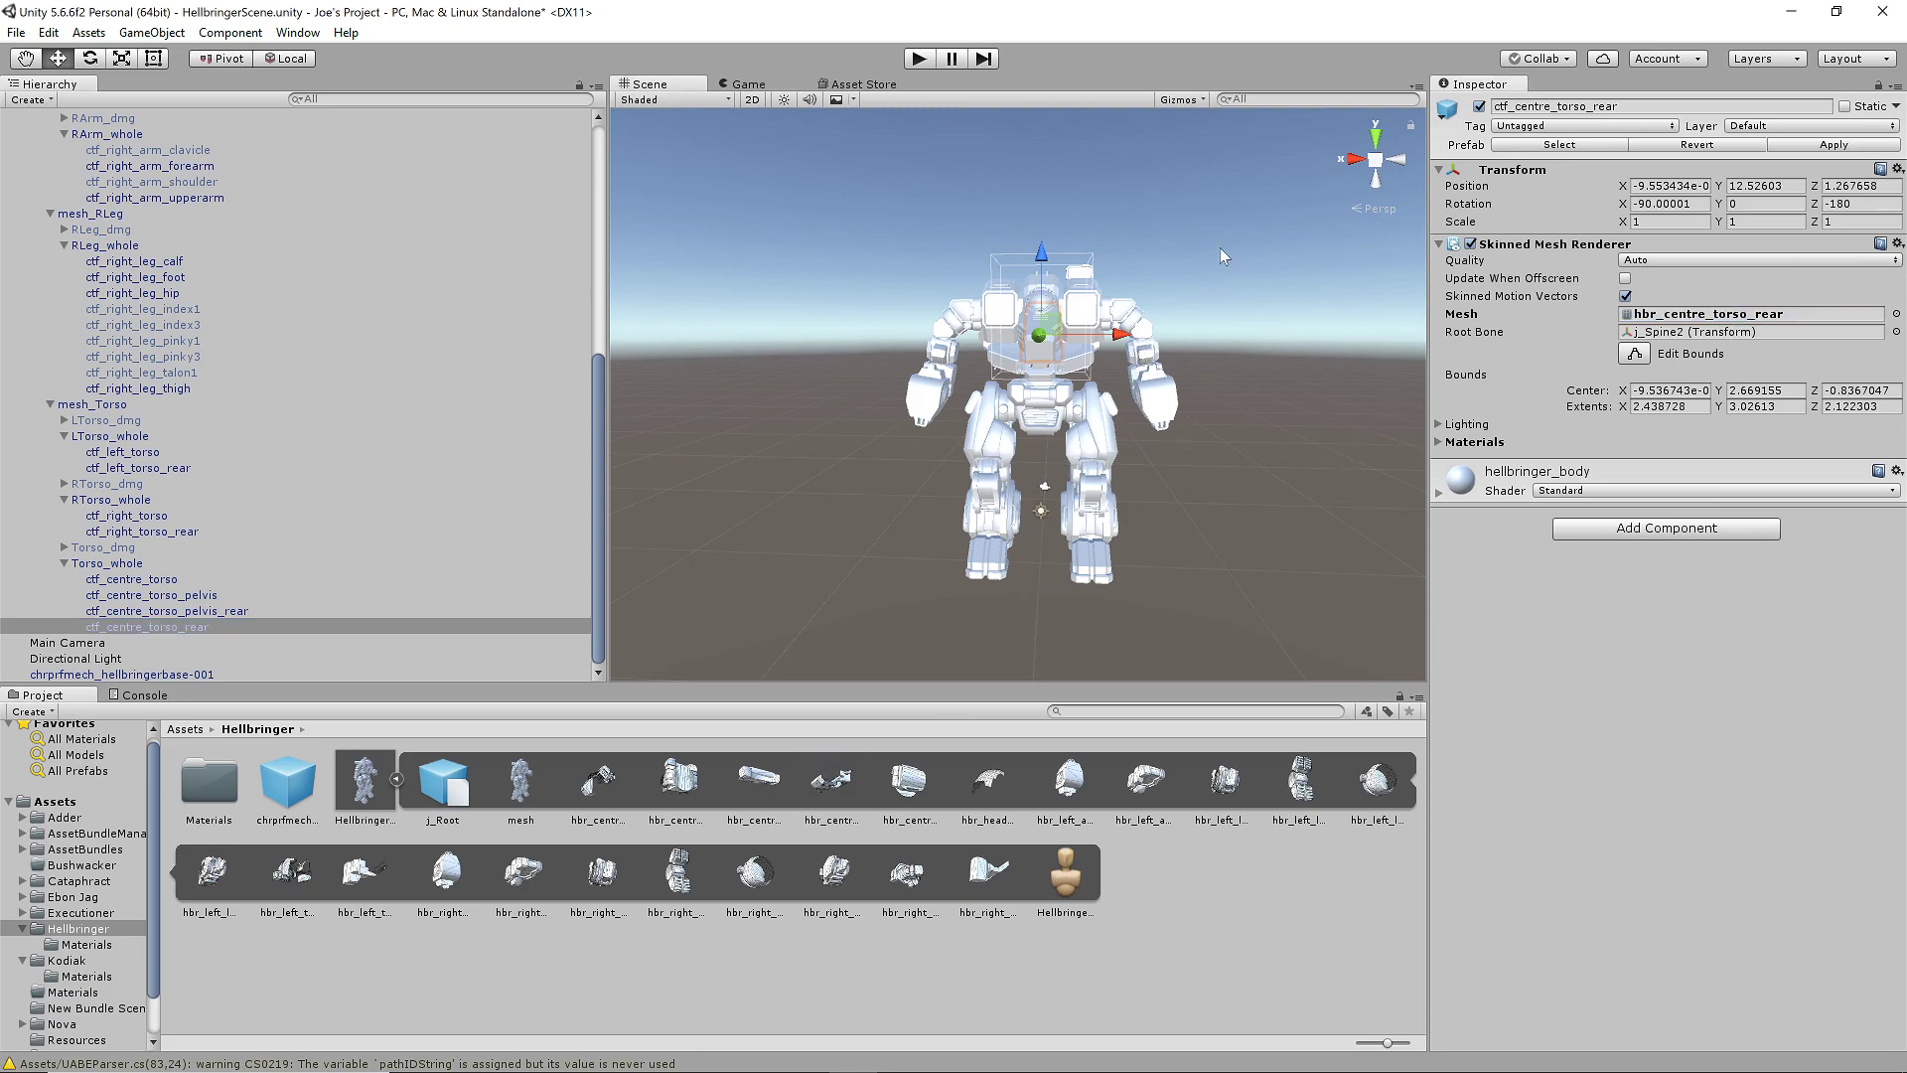
- Assign the HellbringerReference model to the hellbringer parts asset bundle
{"action": "left_click", "coordinate": [1239, 484]}
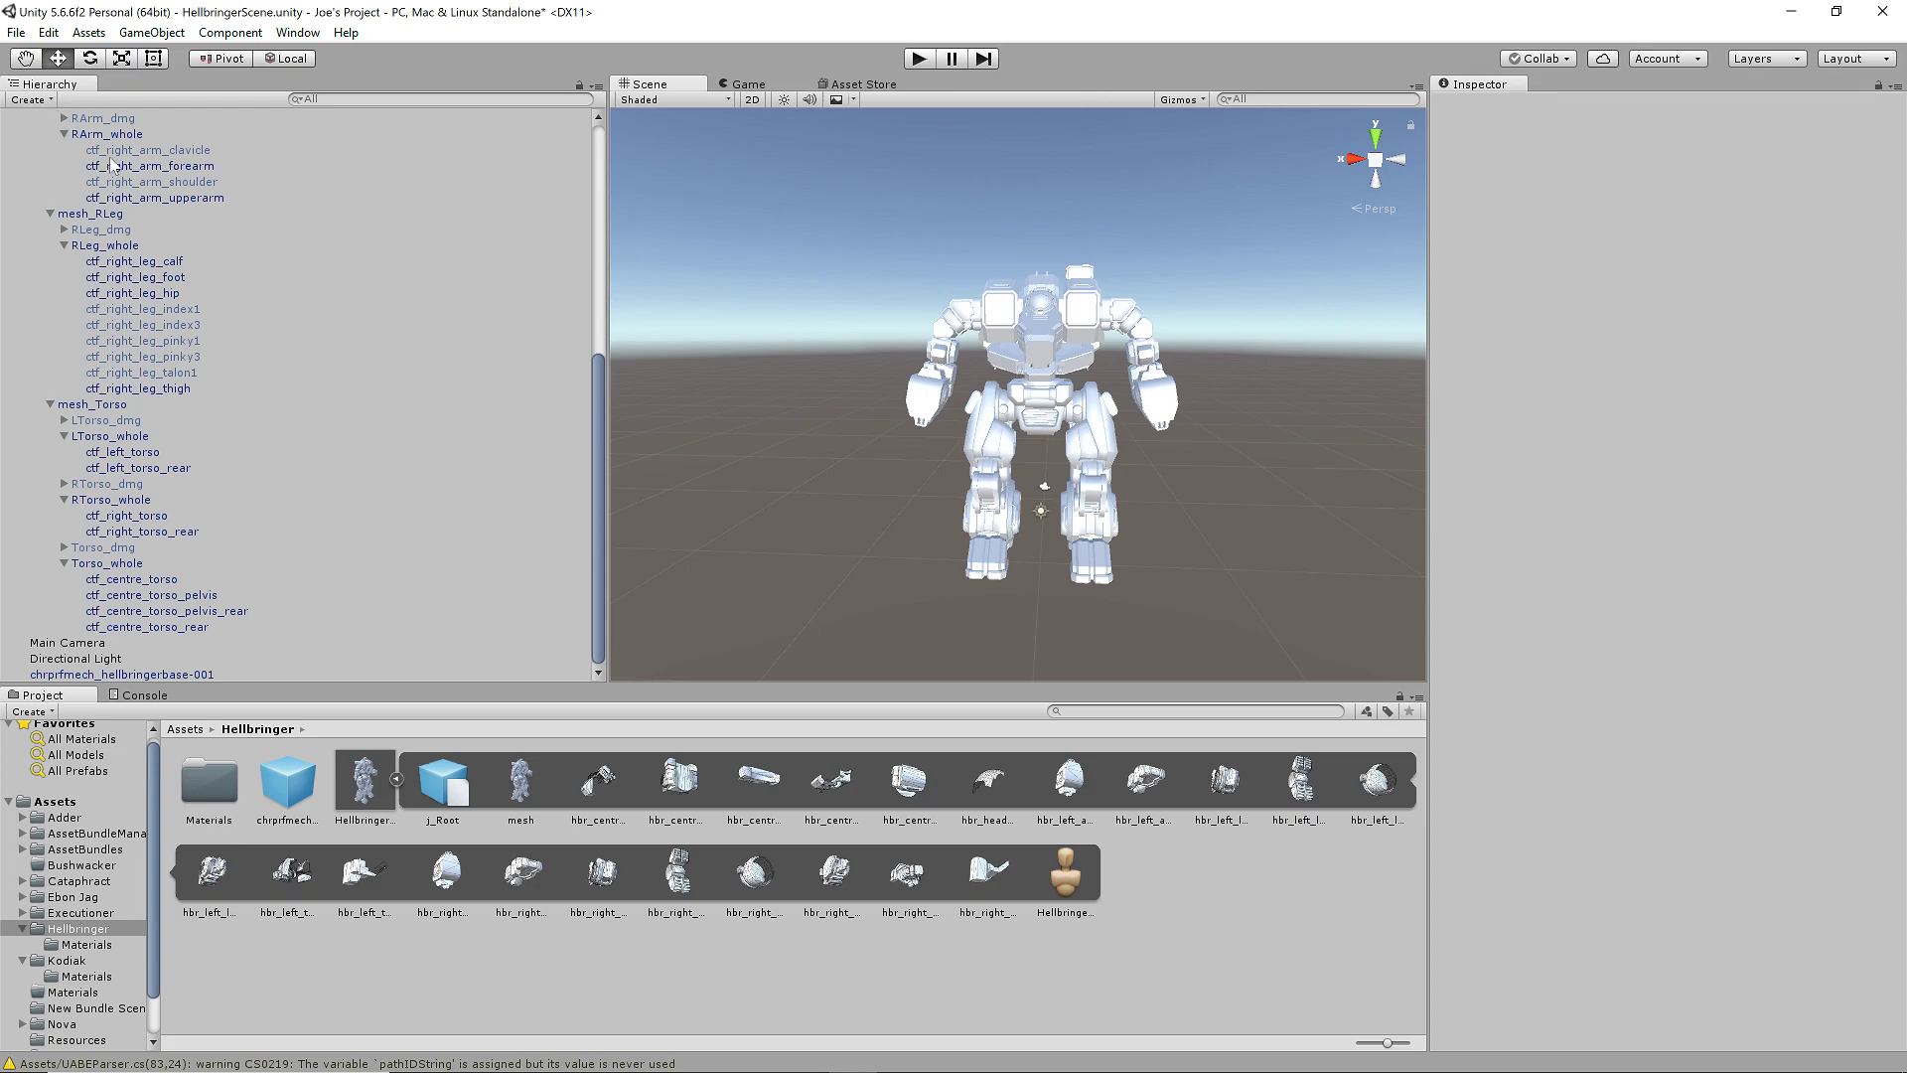
{"action": "left_click", "coordinate": [368, 789]}
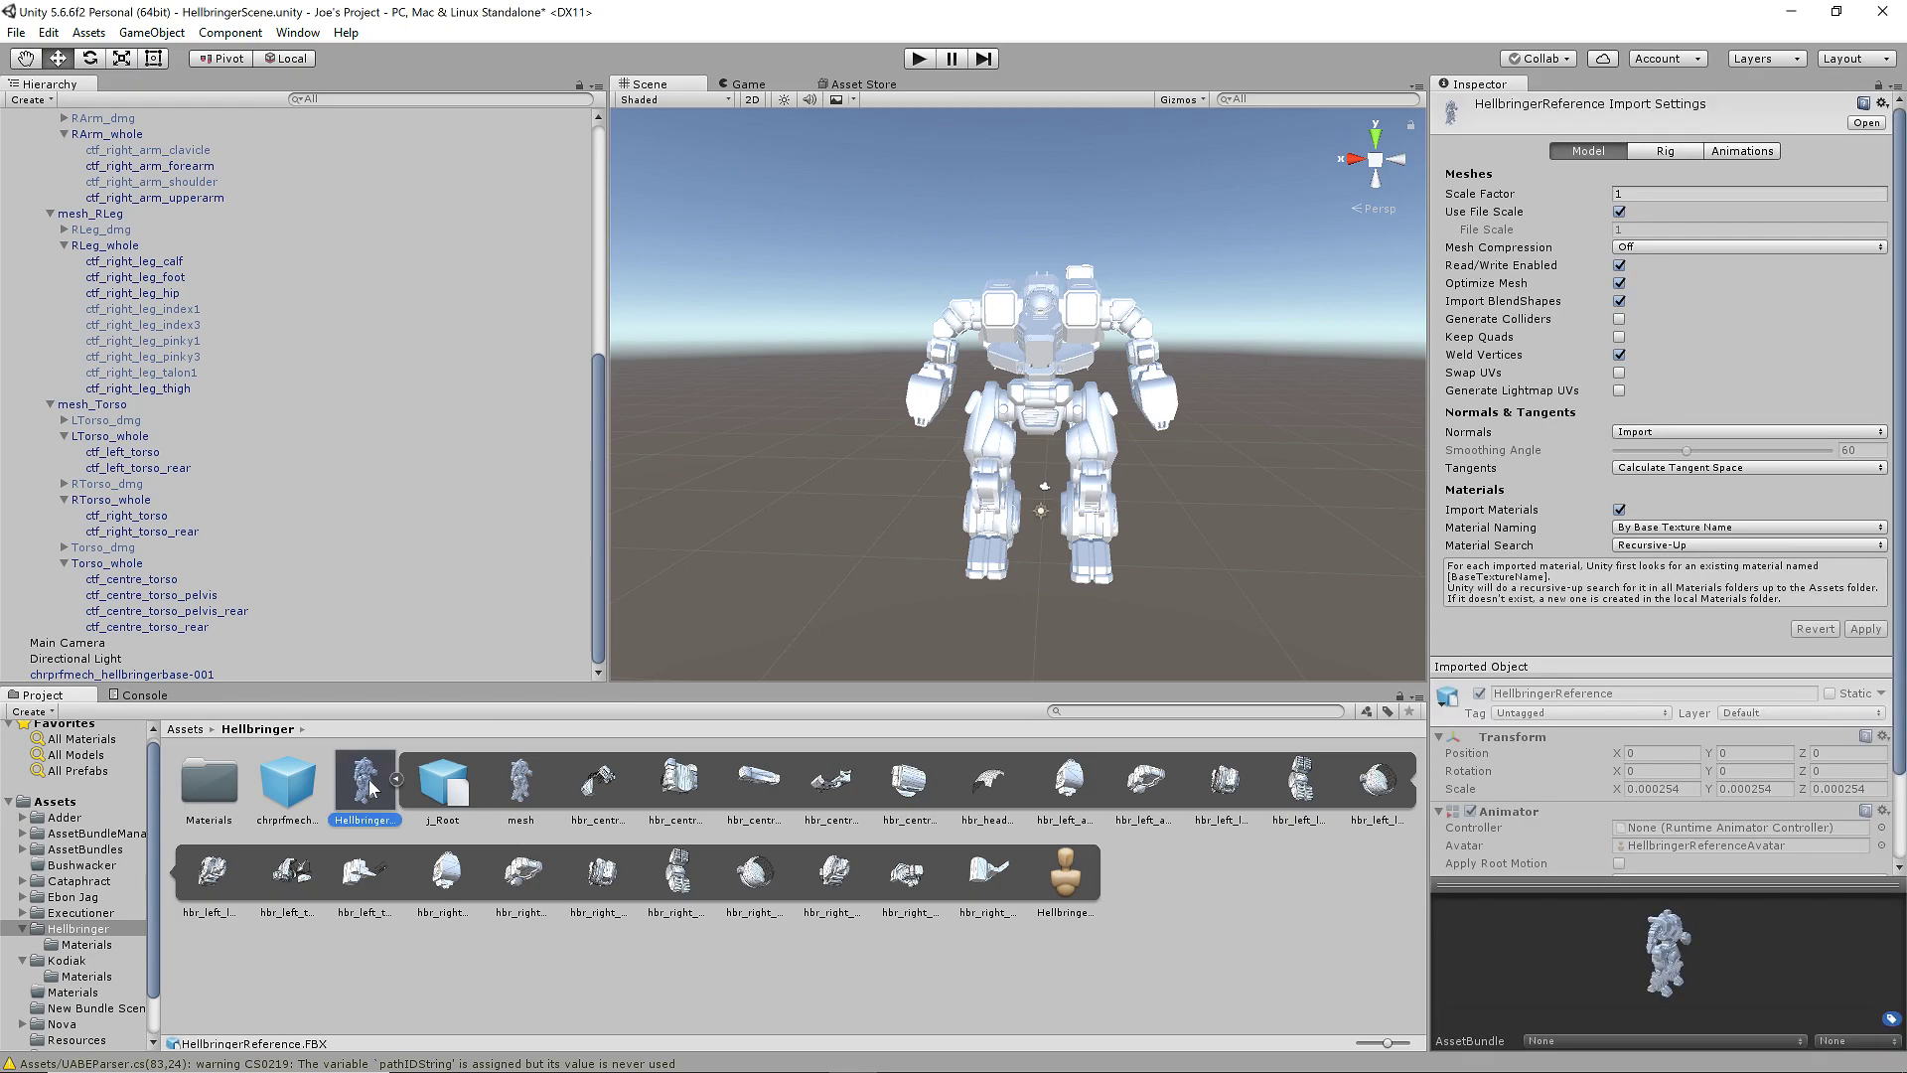
{"action": "left_click", "coordinate": [1592, 1043]}
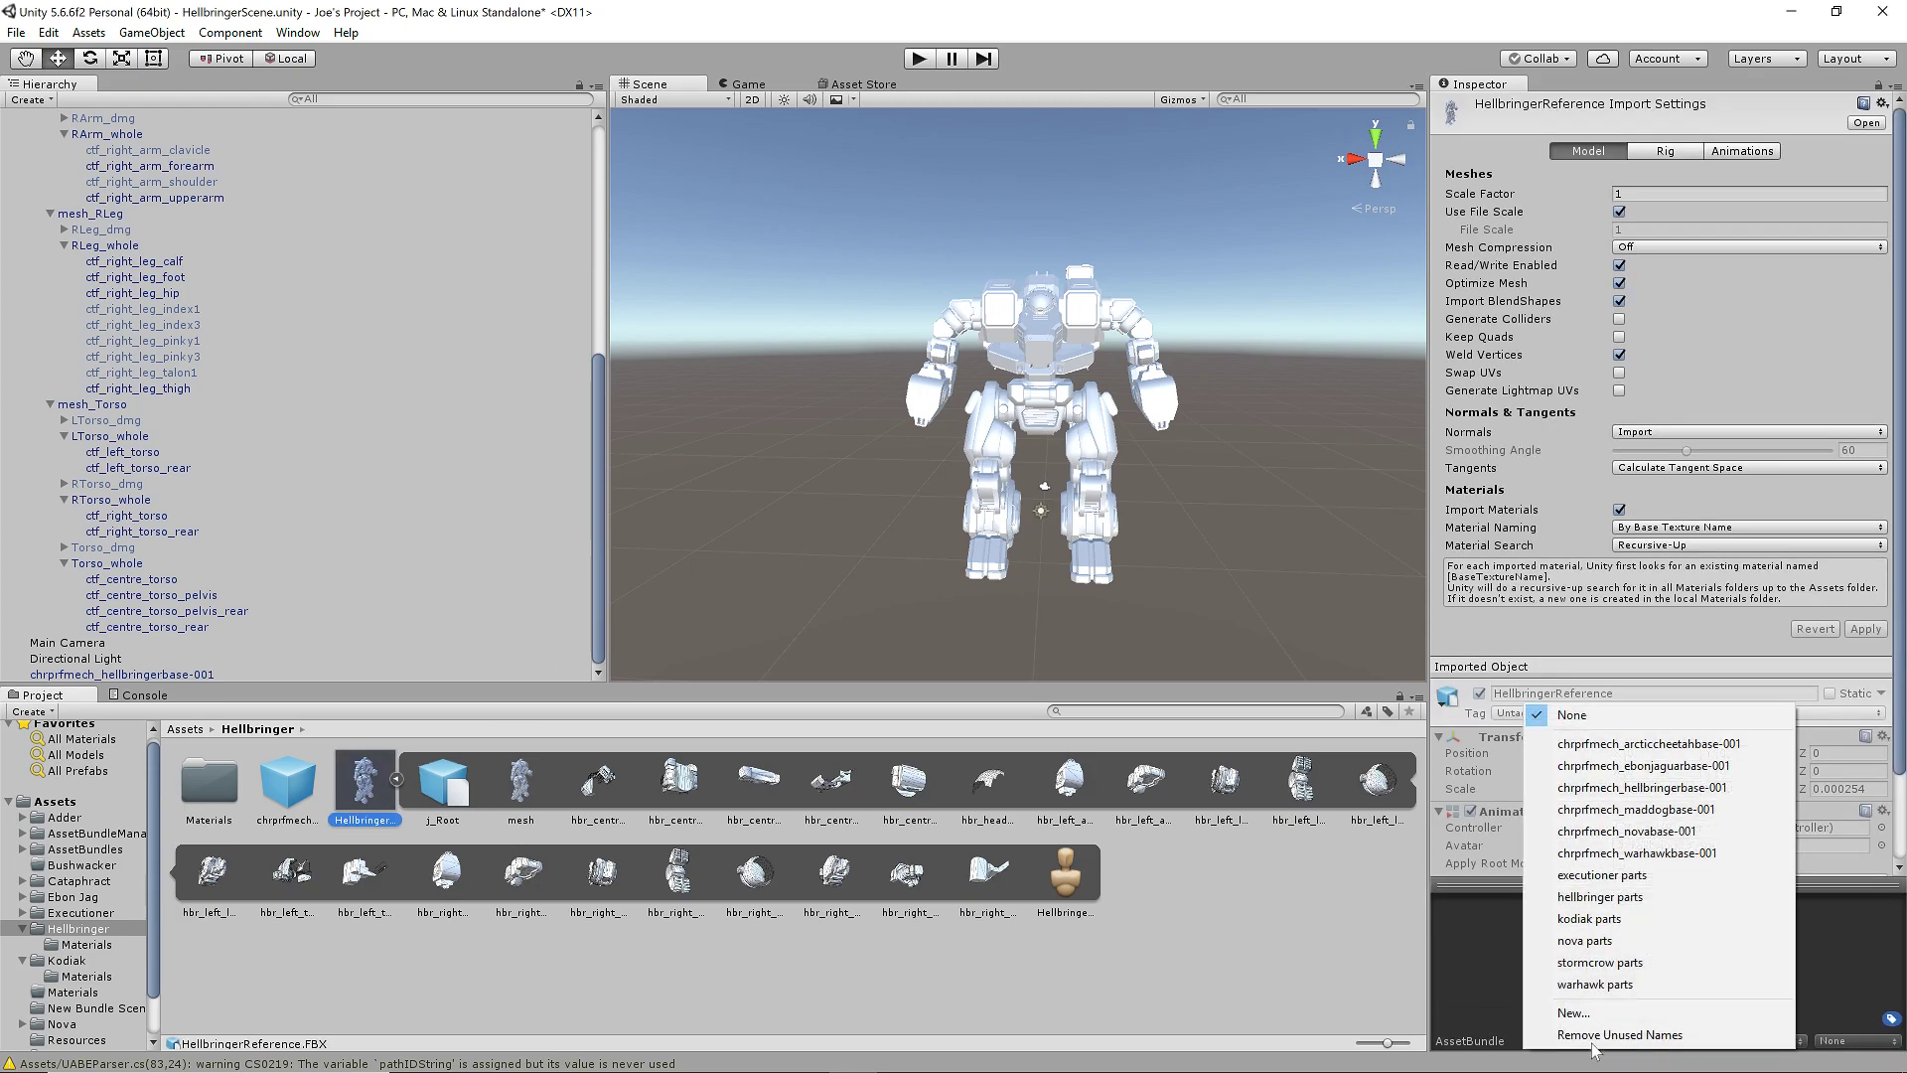
{"action": "left_click", "coordinate": [1626, 902]}
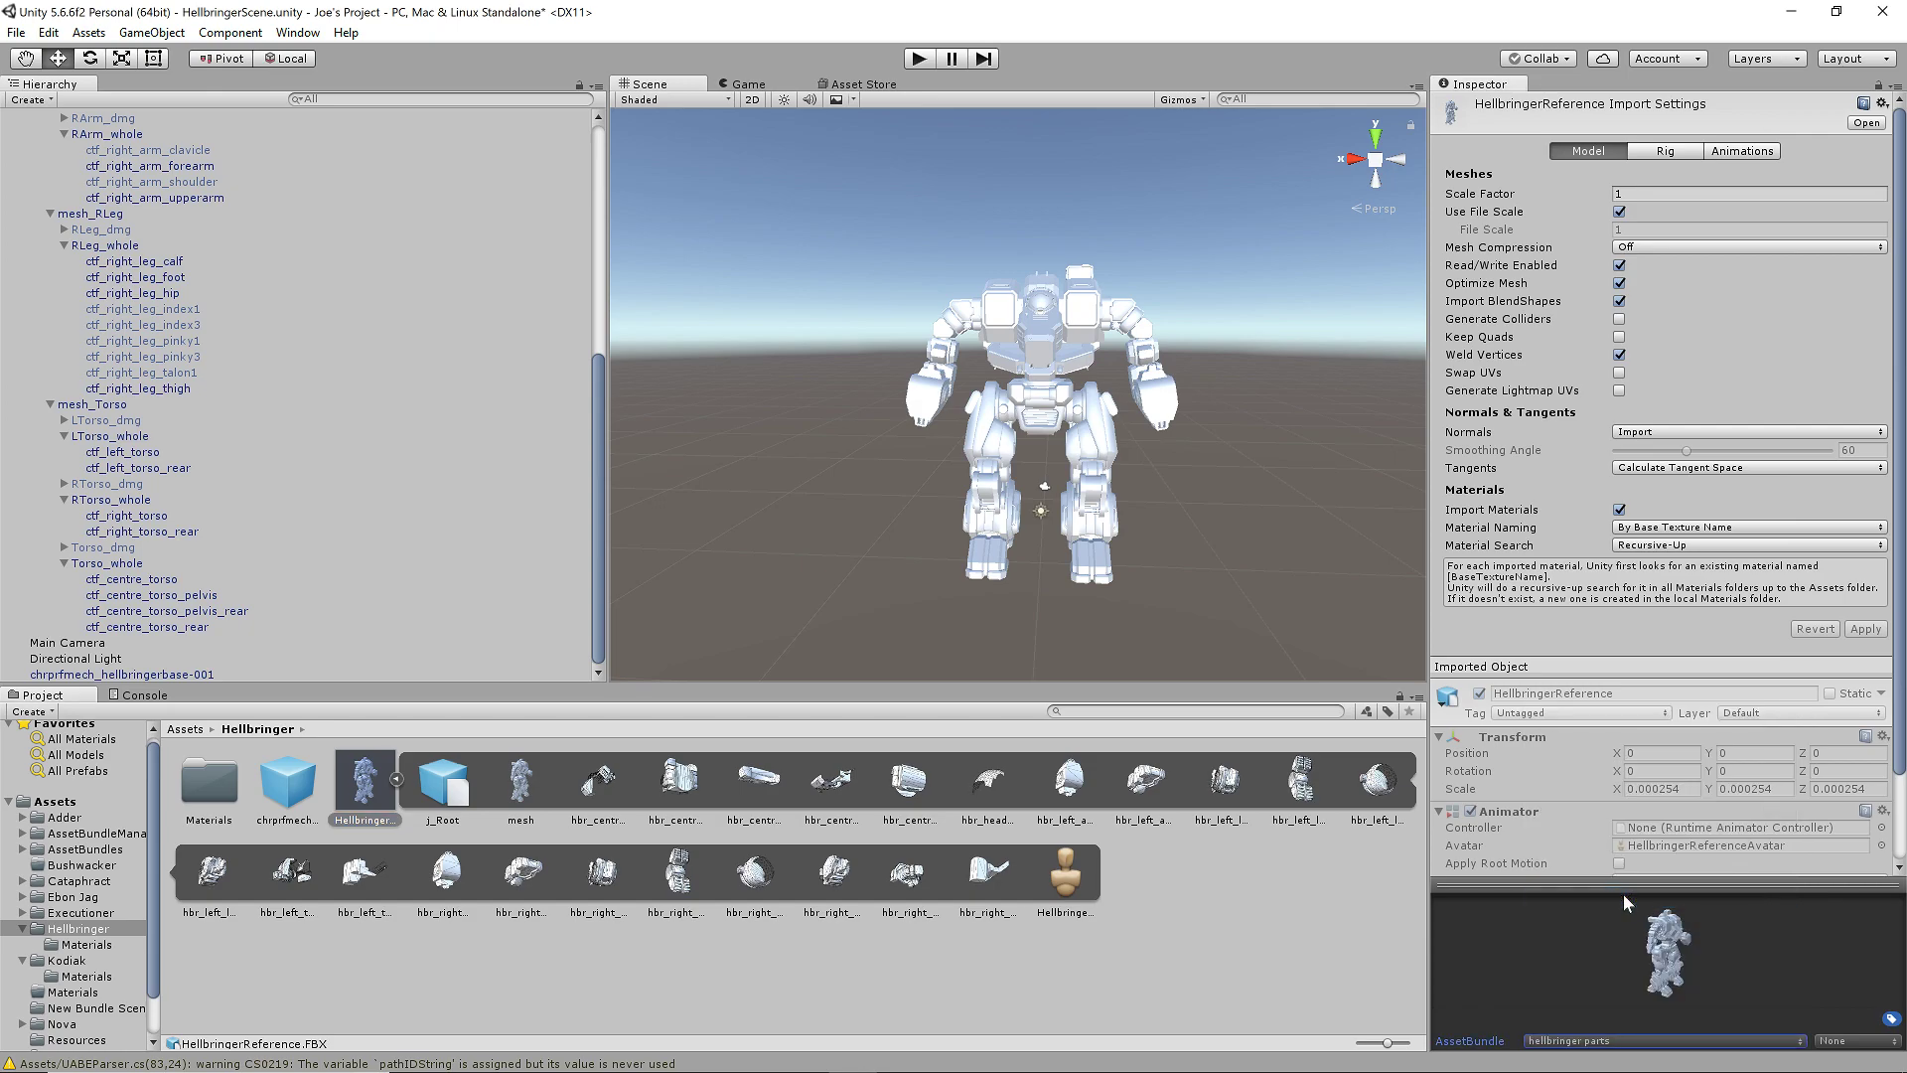
- Build the project's AssetBundles from the Hellbringer folder
{"action": "right_click", "coordinate": [1211, 924]}
{"action": "mouse_move", "coordinate": [1406, 883]}
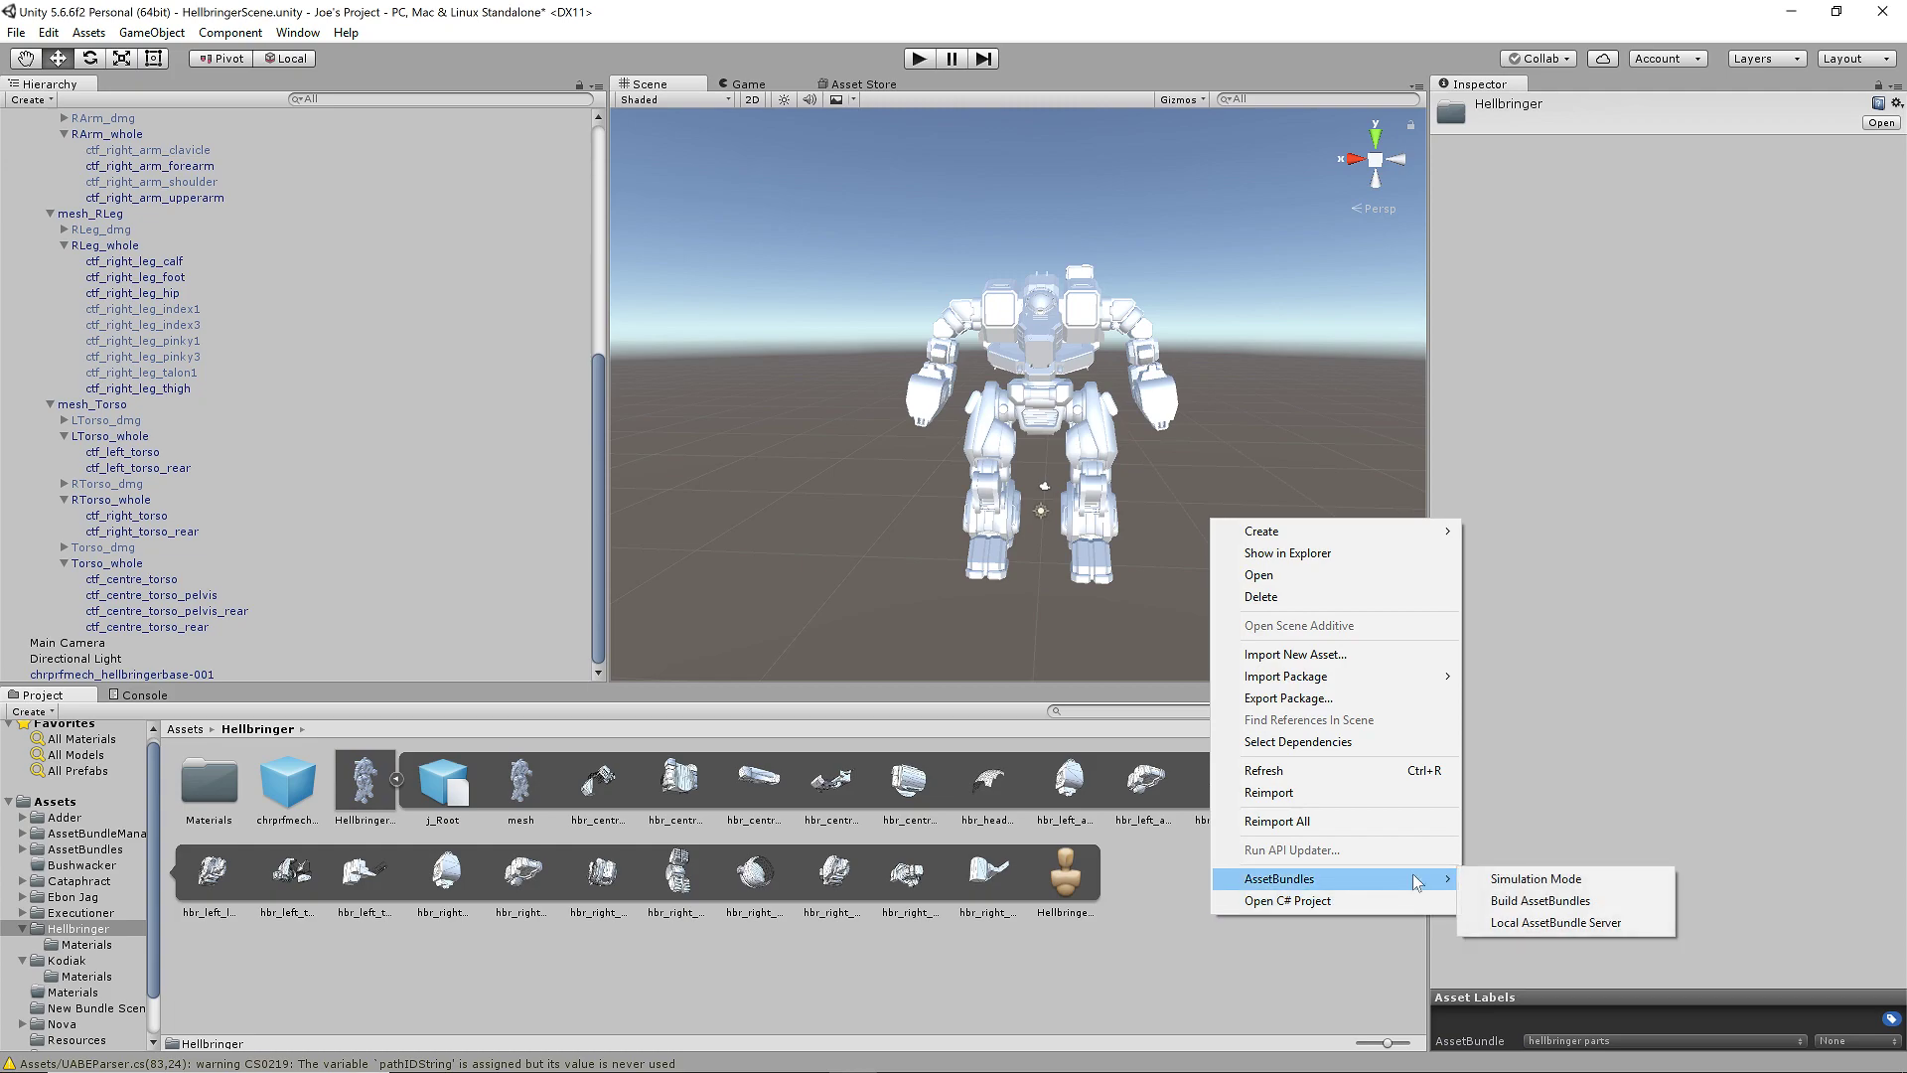
{"action": "left_click", "coordinate": [1577, 902]}
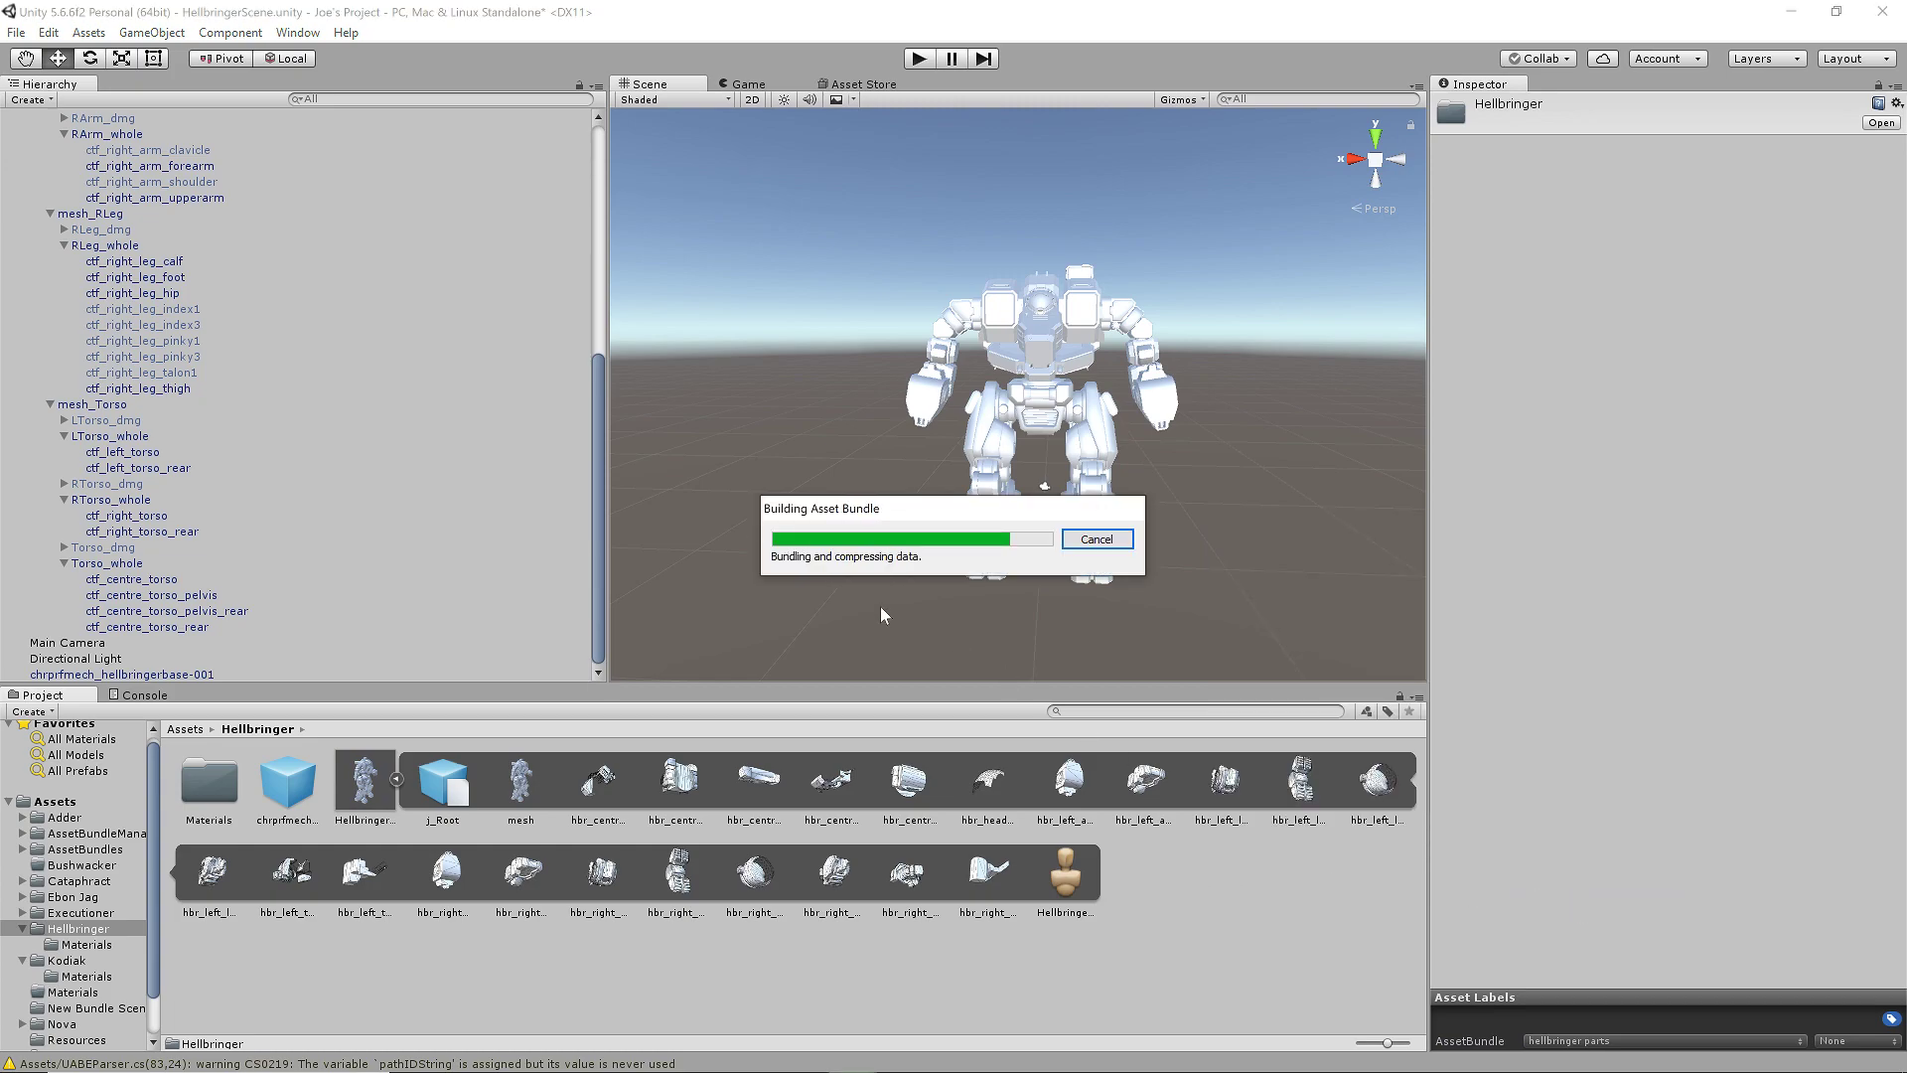
- Switch to Unity Assets Bundle Extractor and open the rebuilt hellbringer parts bundle from the project's AssetBundles/Windows folder
{"action": "left_click", "coordinate": [1799, 15]}
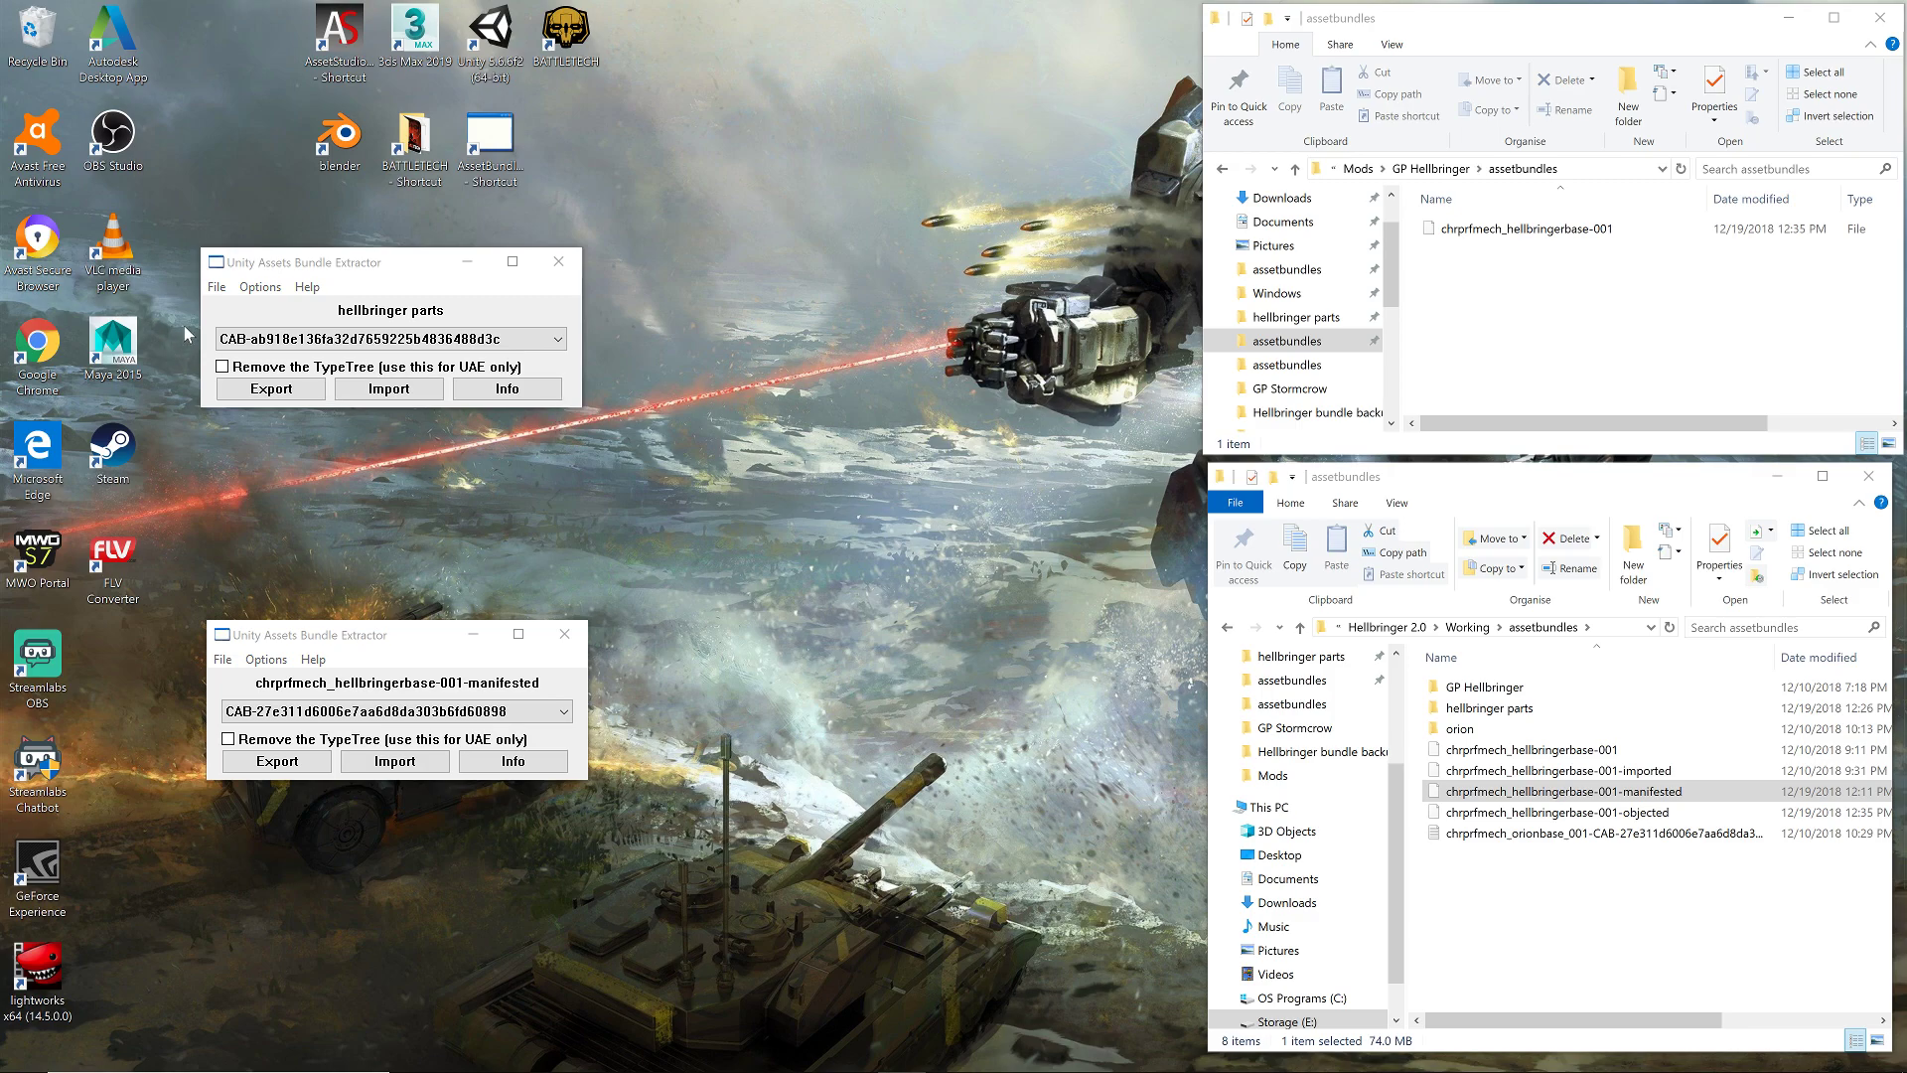
{"action": "left_click", "coordinate": [216, 288]}
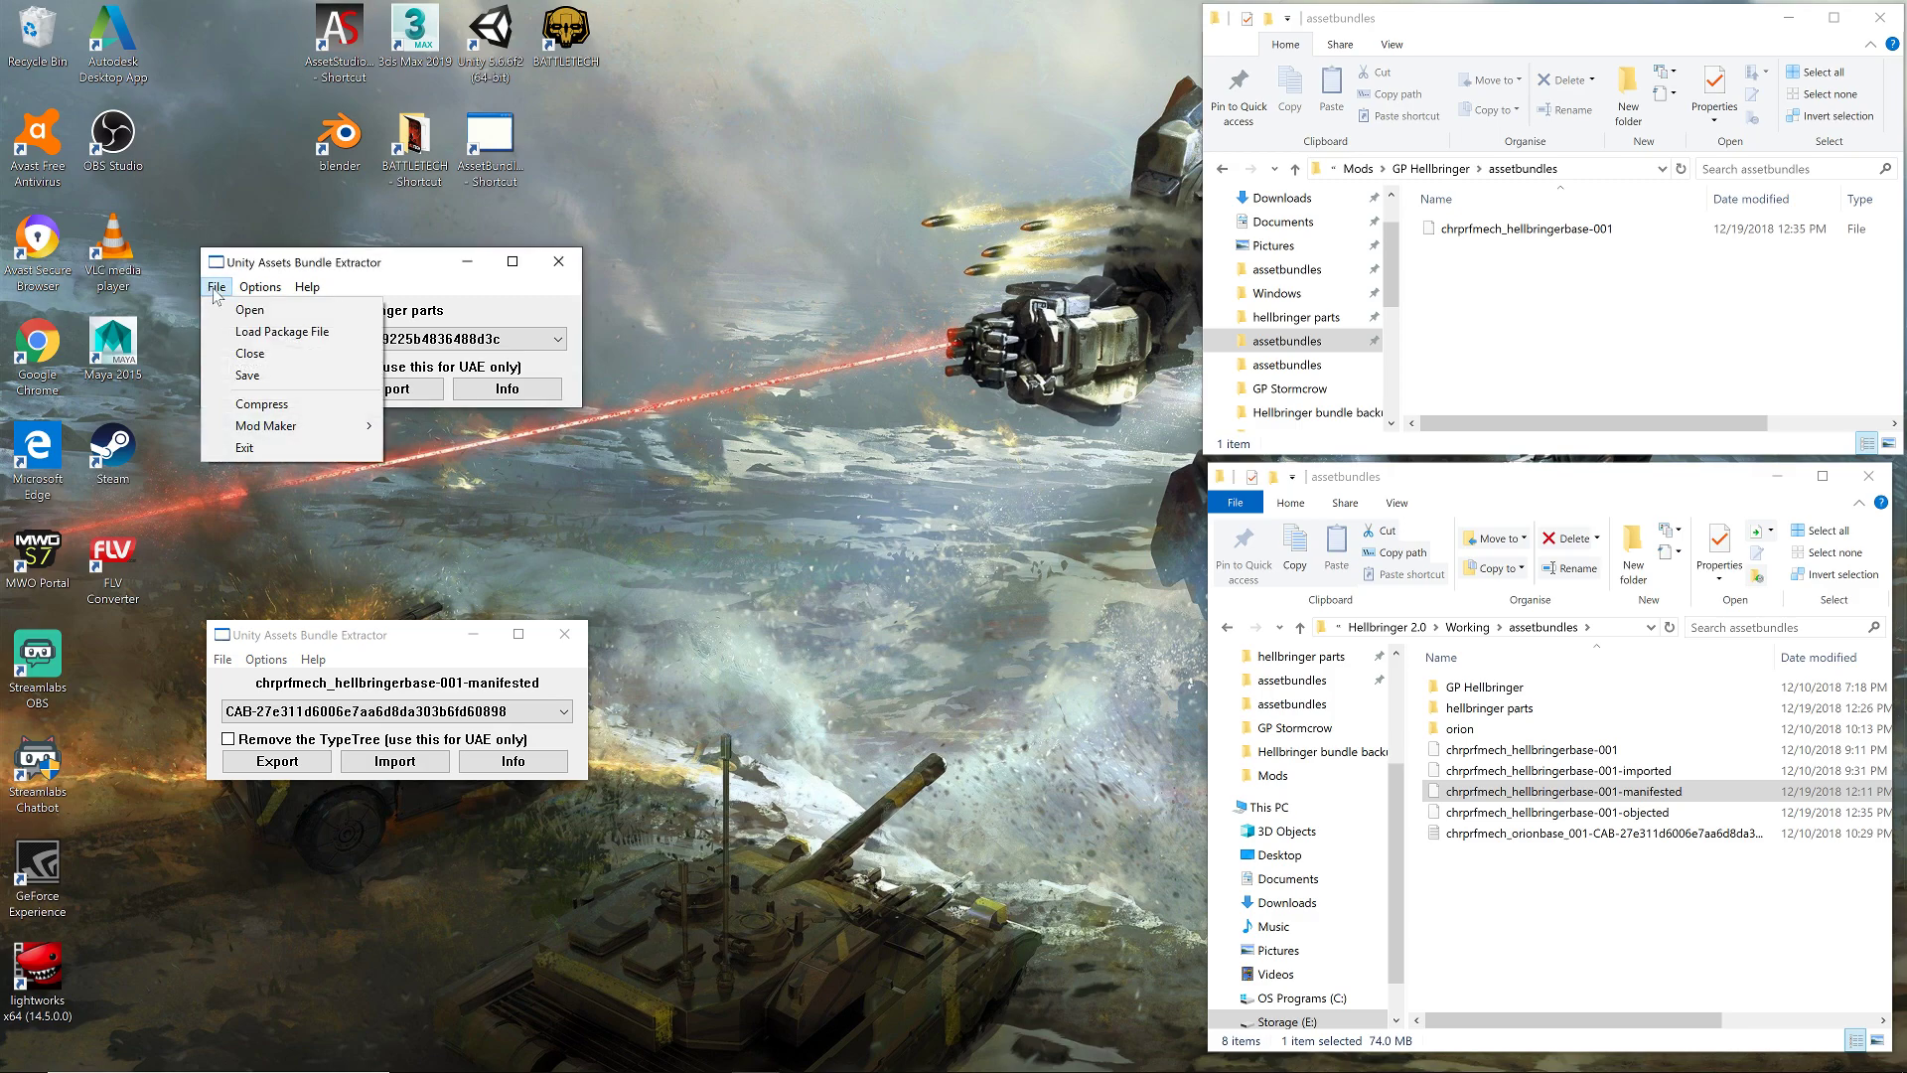
{"action": "left_click", "coordinate": [250, 311]}
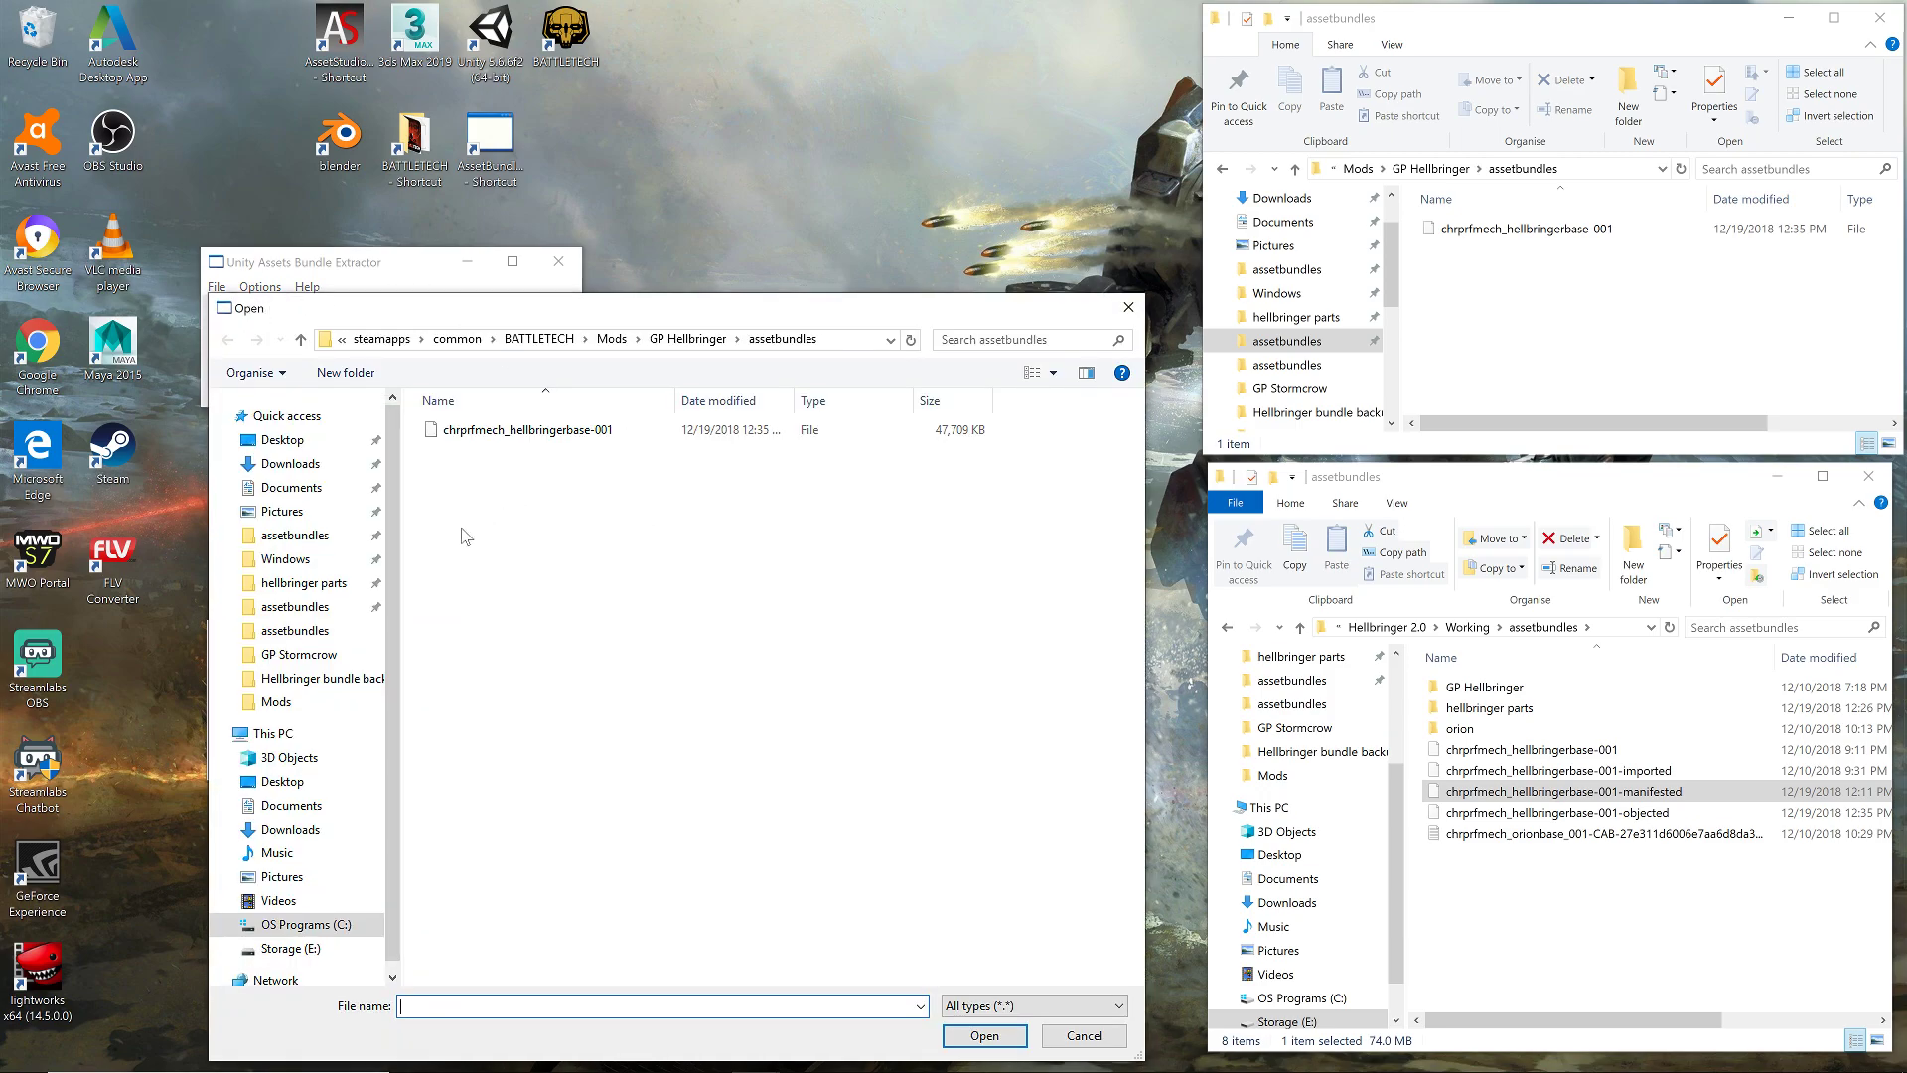
{"action": "left_click", "coordinate": [283, 562]}
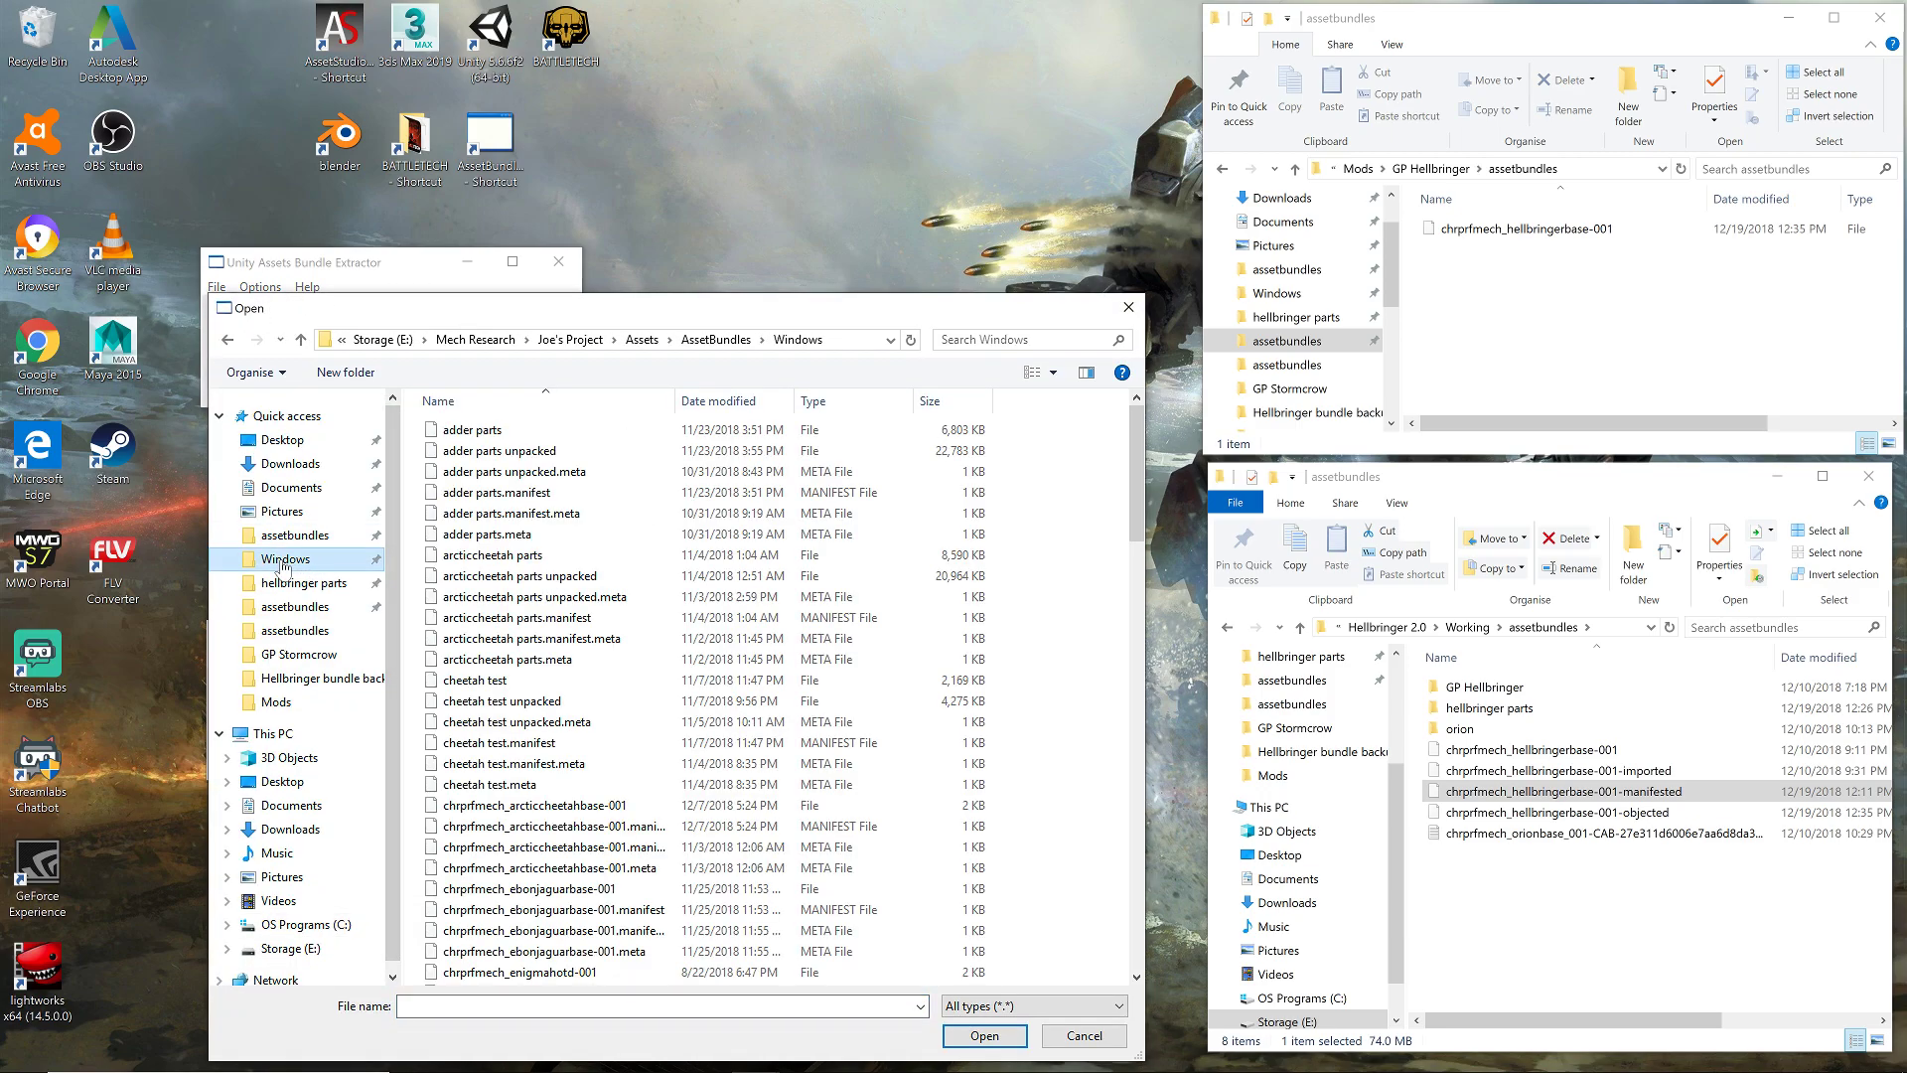
{"action": "scroll", "coordinate": [564, 549], "scroll_direction": "down", "scroll_amount": 12}
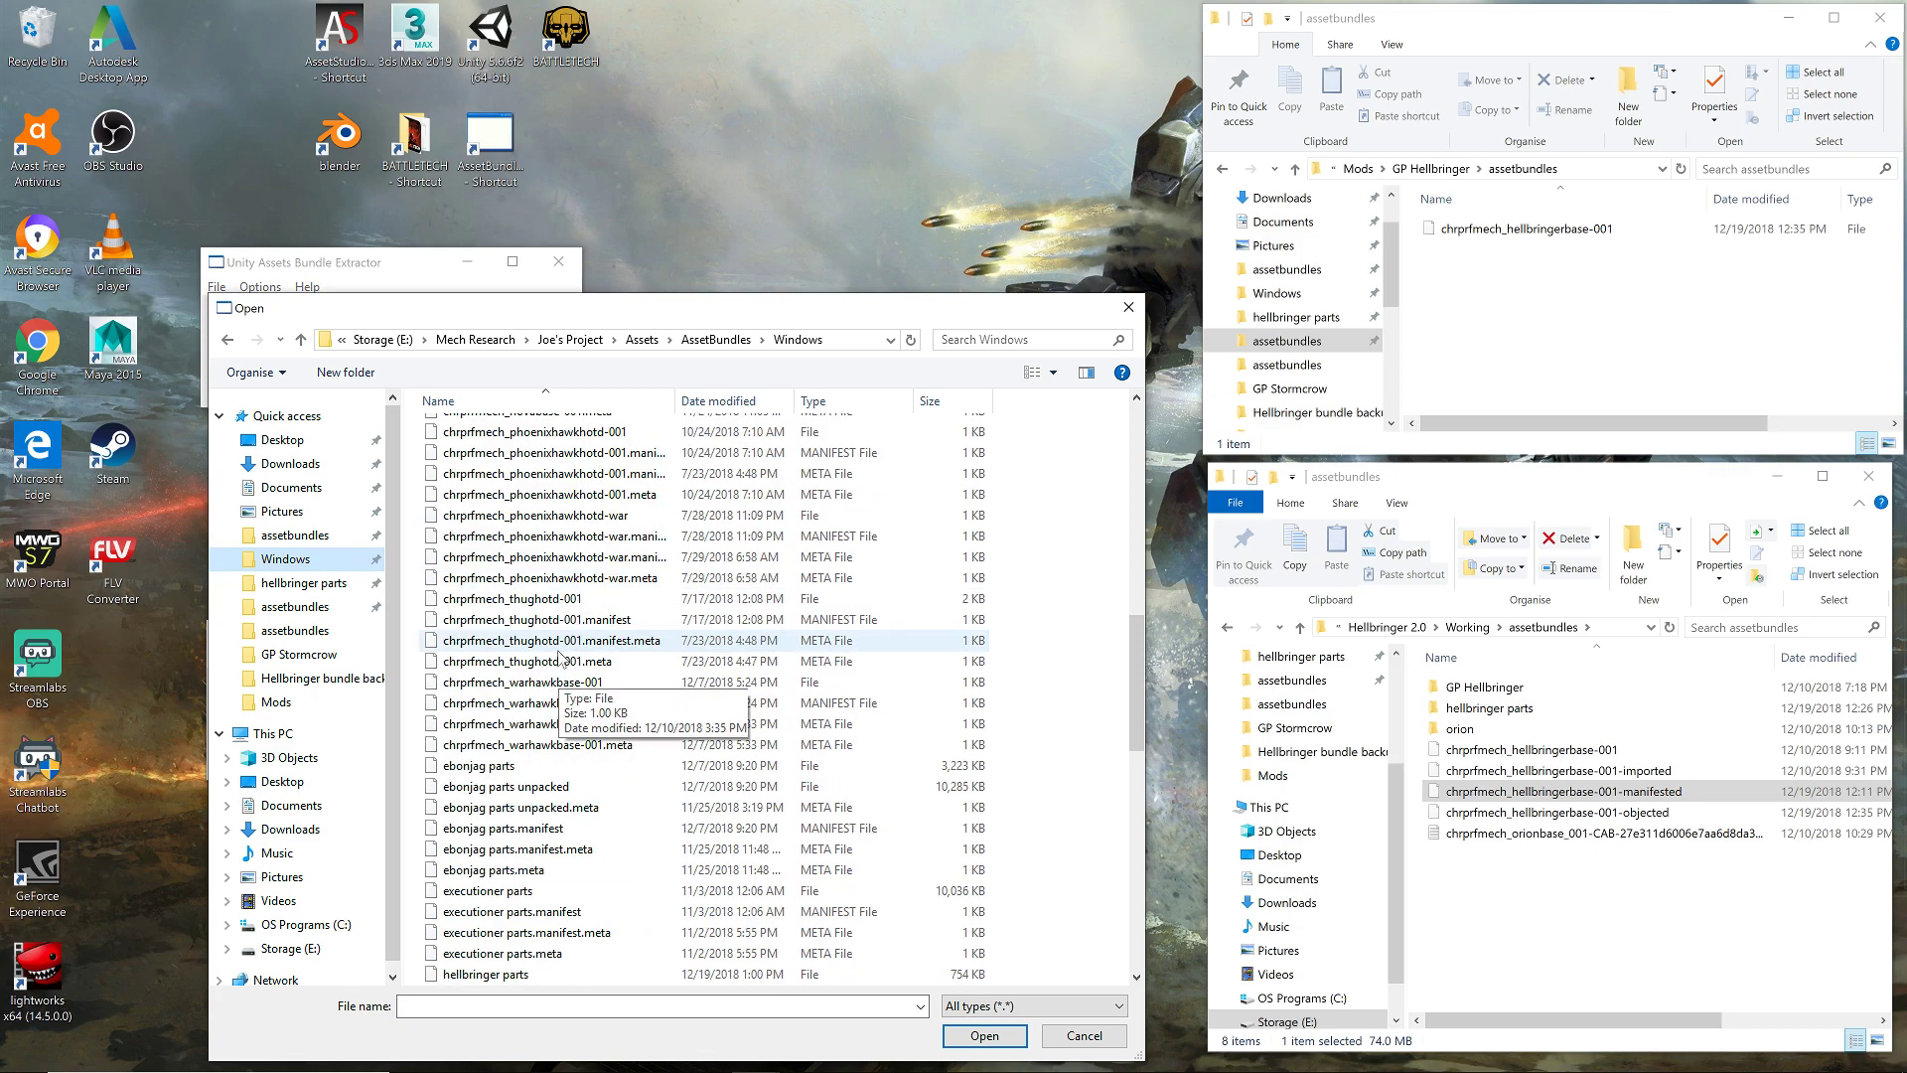
{"action": "scroll", "coordinate": [580, 757], "scroll_direction": "down", "scroll_amount": 4}
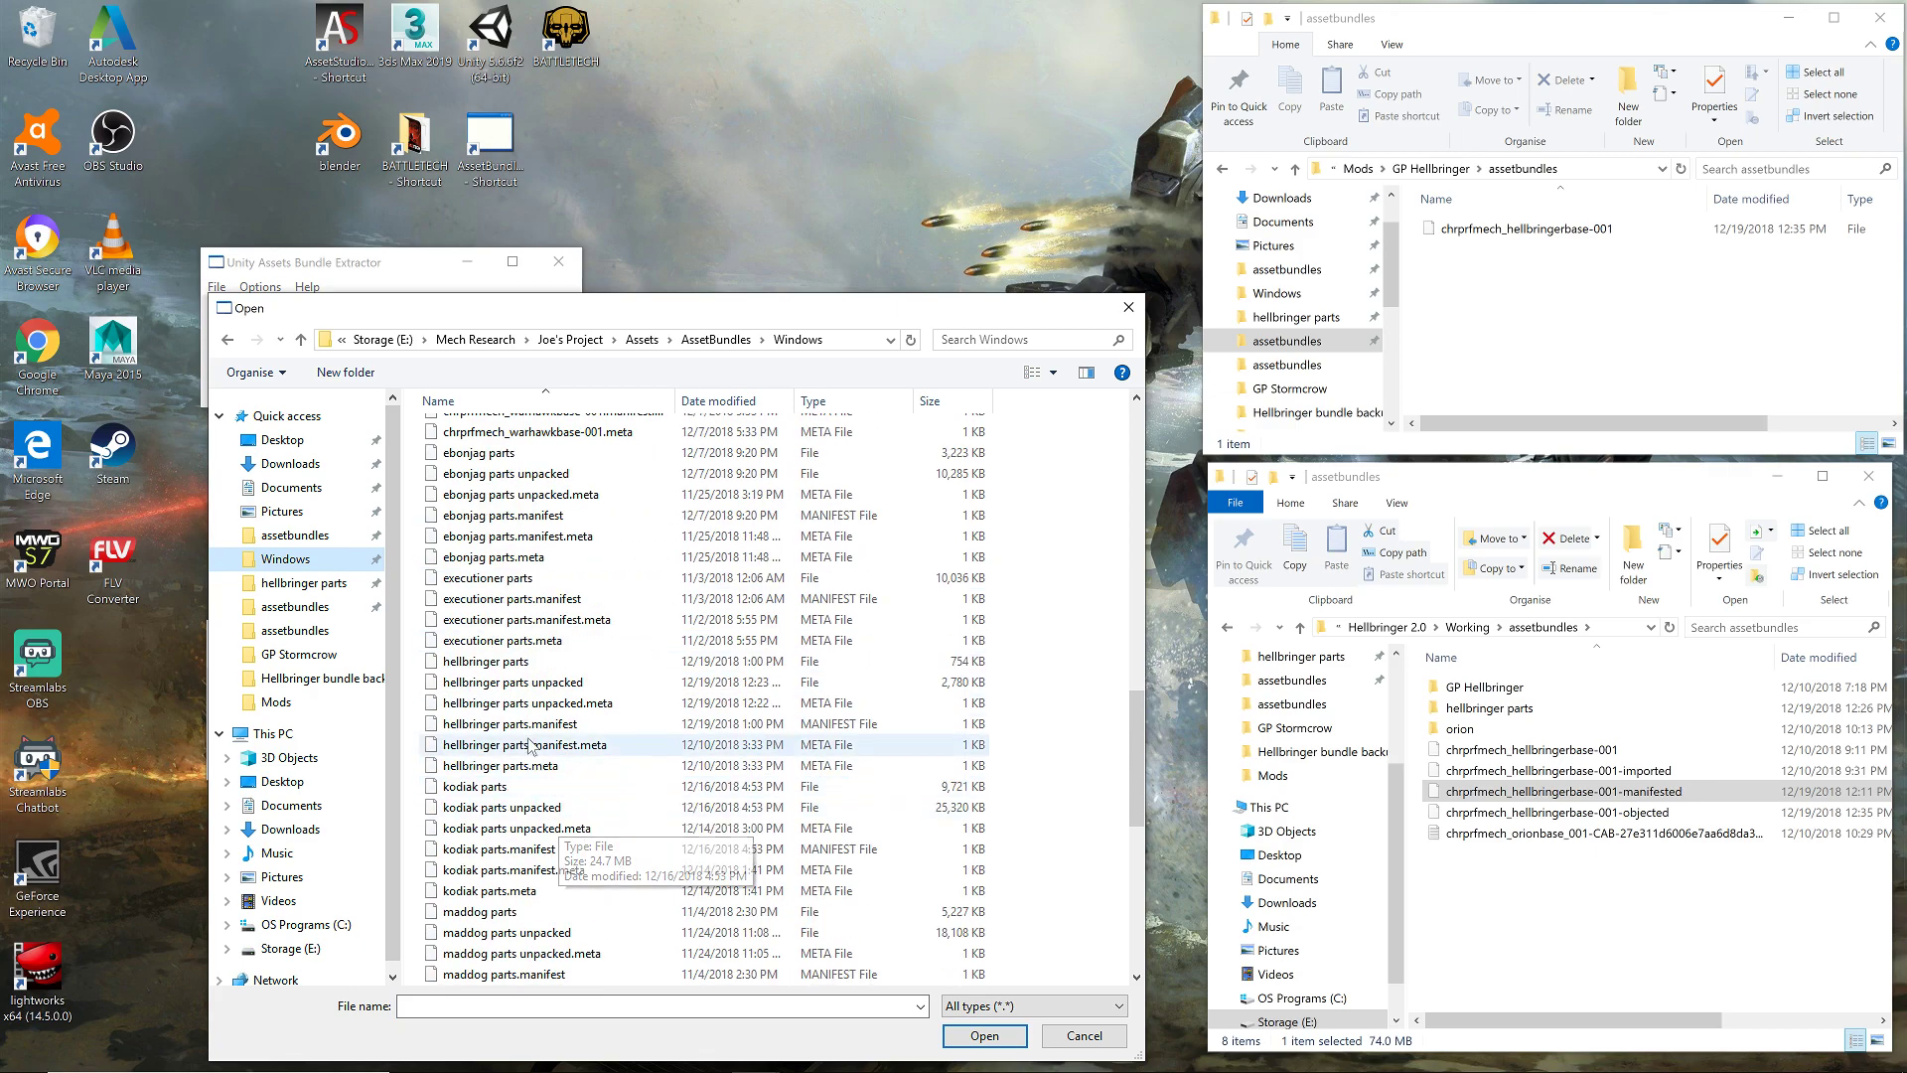
{"action": "double_click", "coordinate": [533, 661]}
- Decompress the bundle to the file hellbringer parts unpacked, replacing the existing one
{"action": "left_click", "coordinate": [920, 609]}
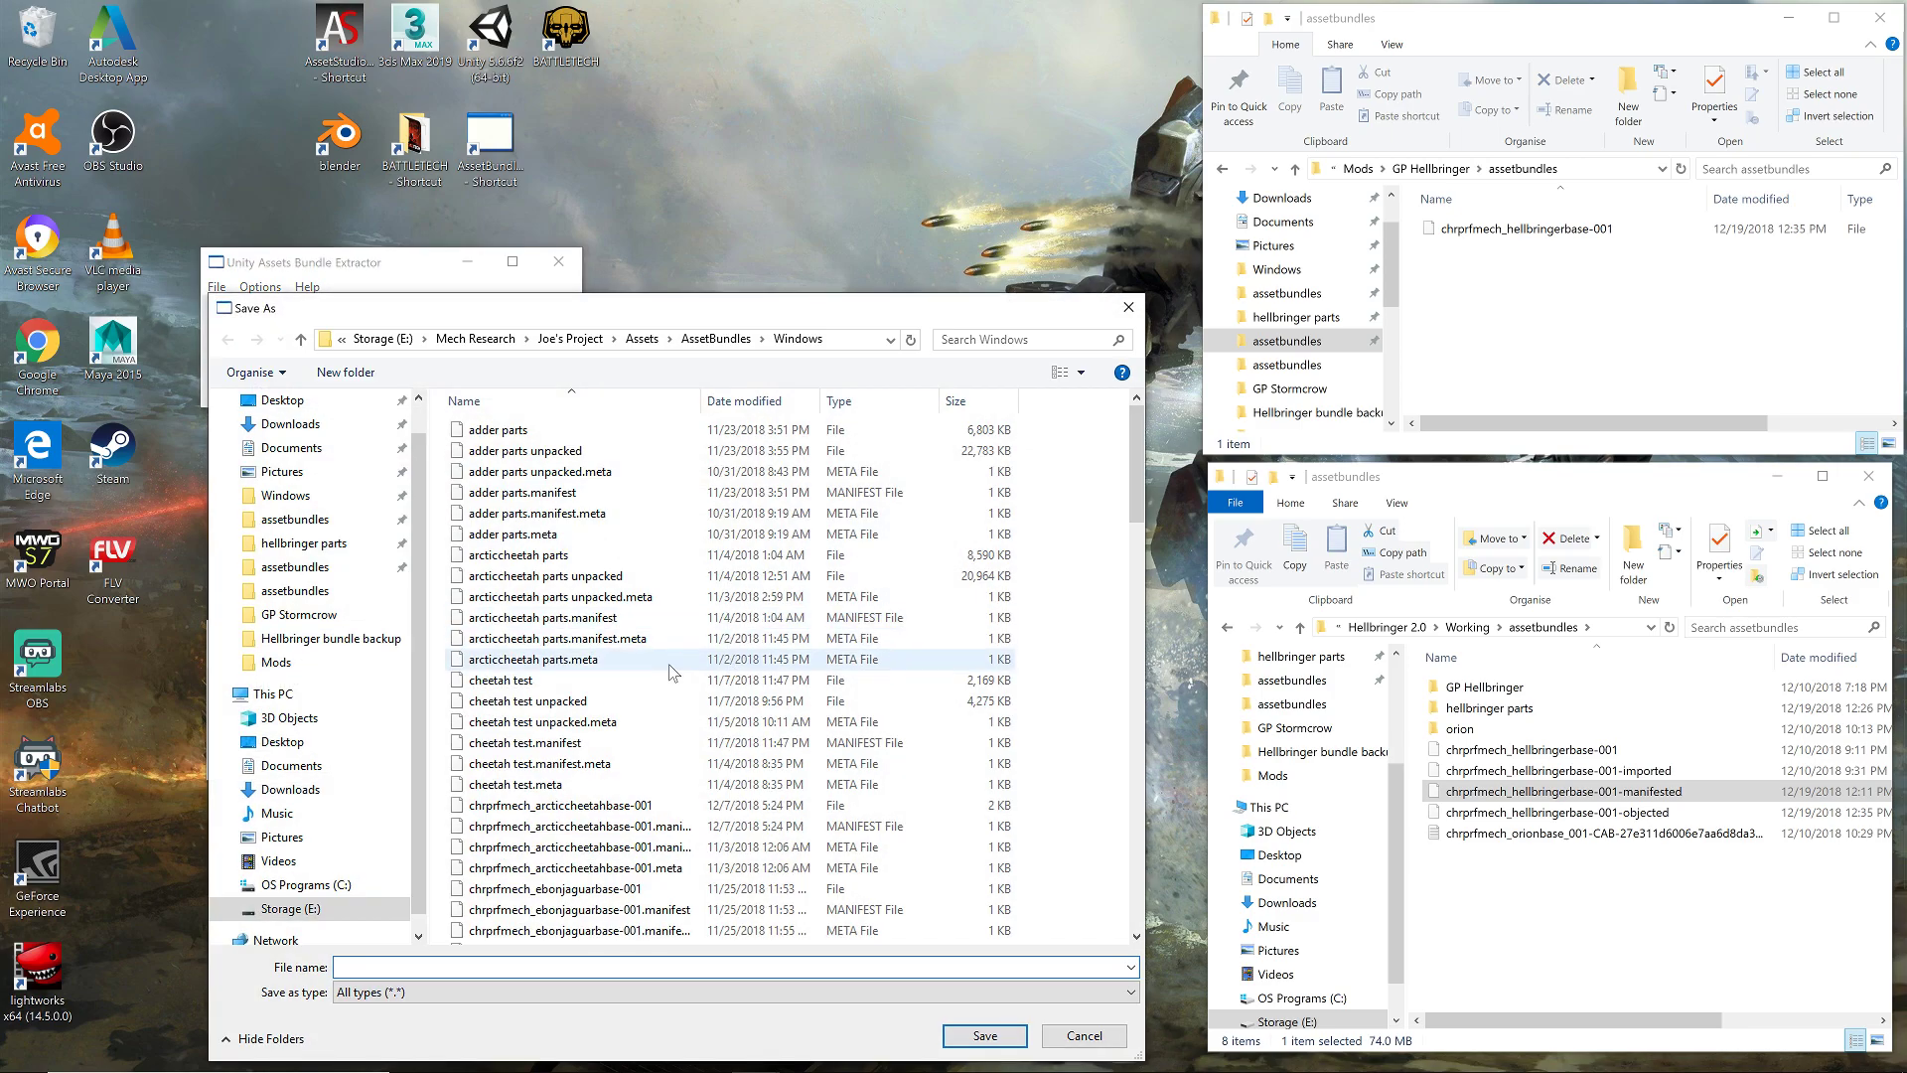
{"action": "scroll", "coordinate": [653, 685], "scroll_direction": "down", "scroll_amount": 15}
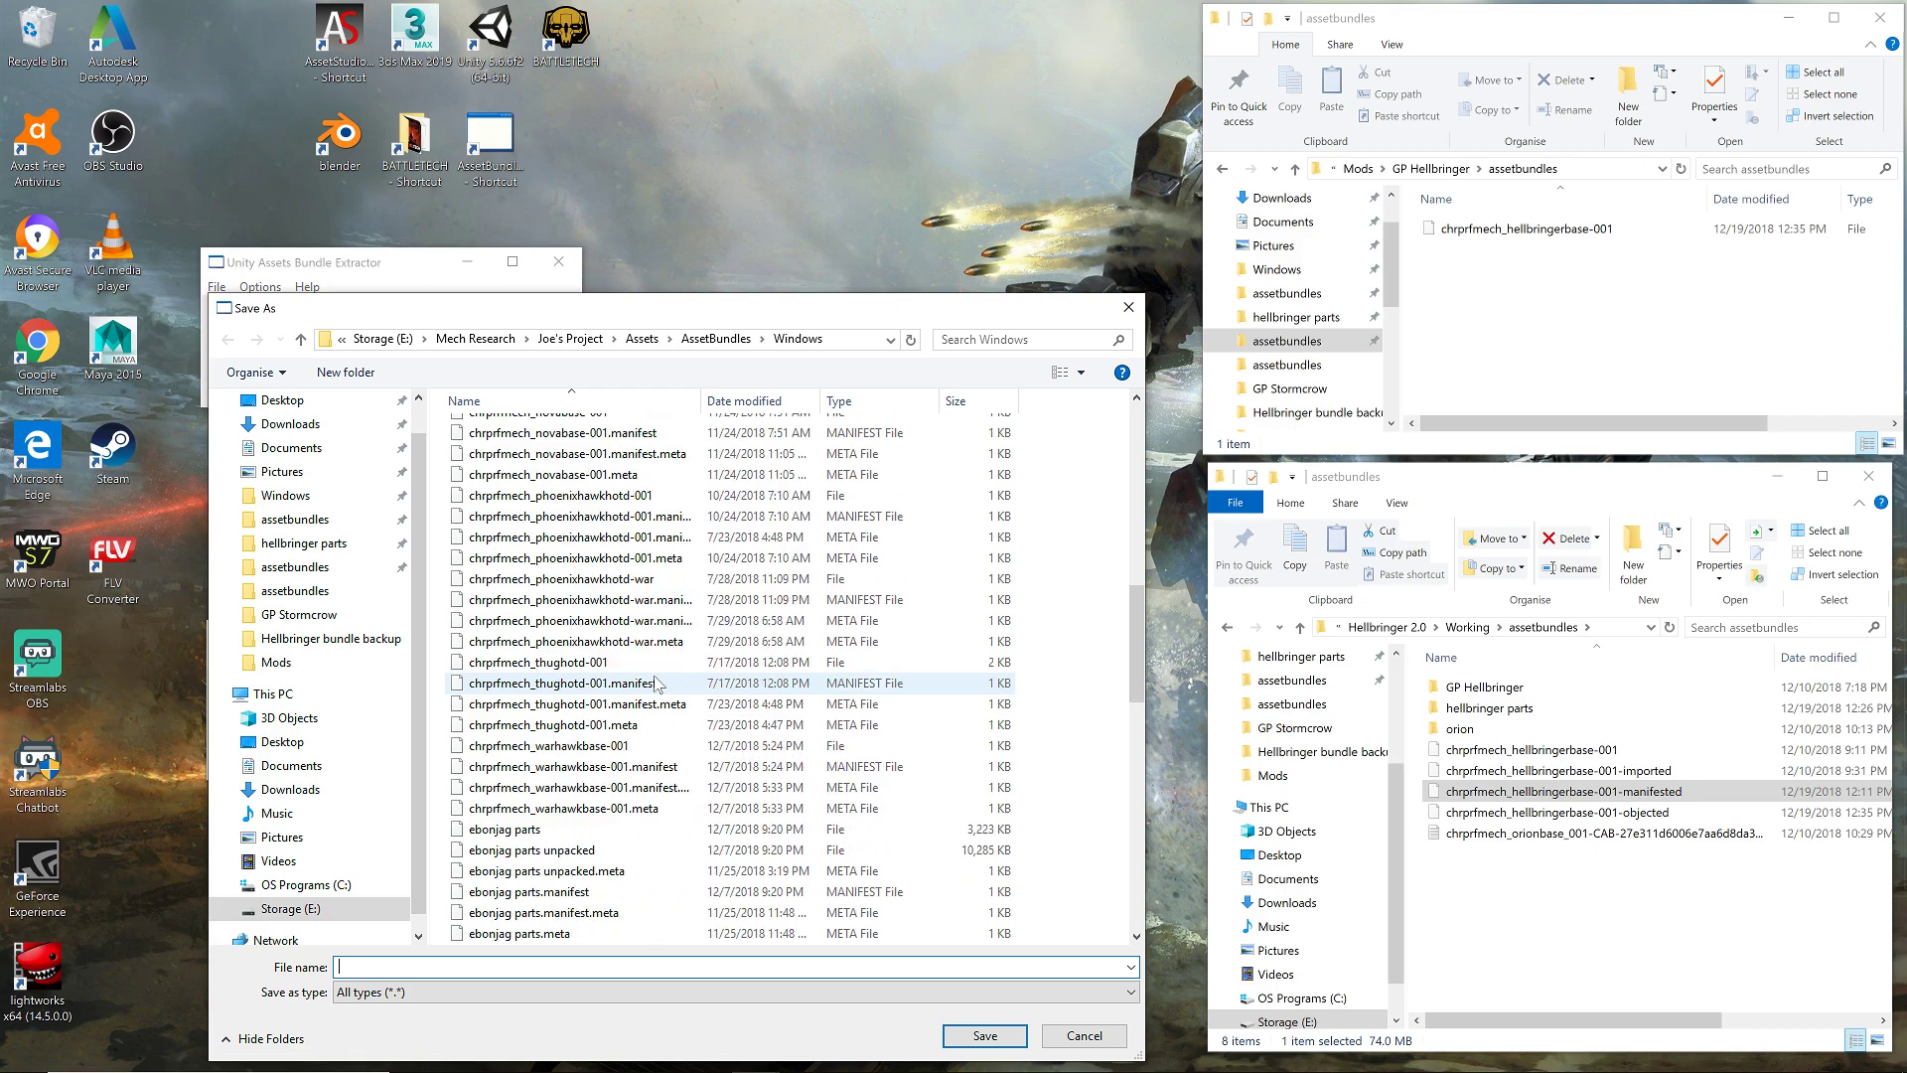
{"action": "scroll", "coordinate": [651, 710], "scroll_direction": "down", "scroll_amount": 4}
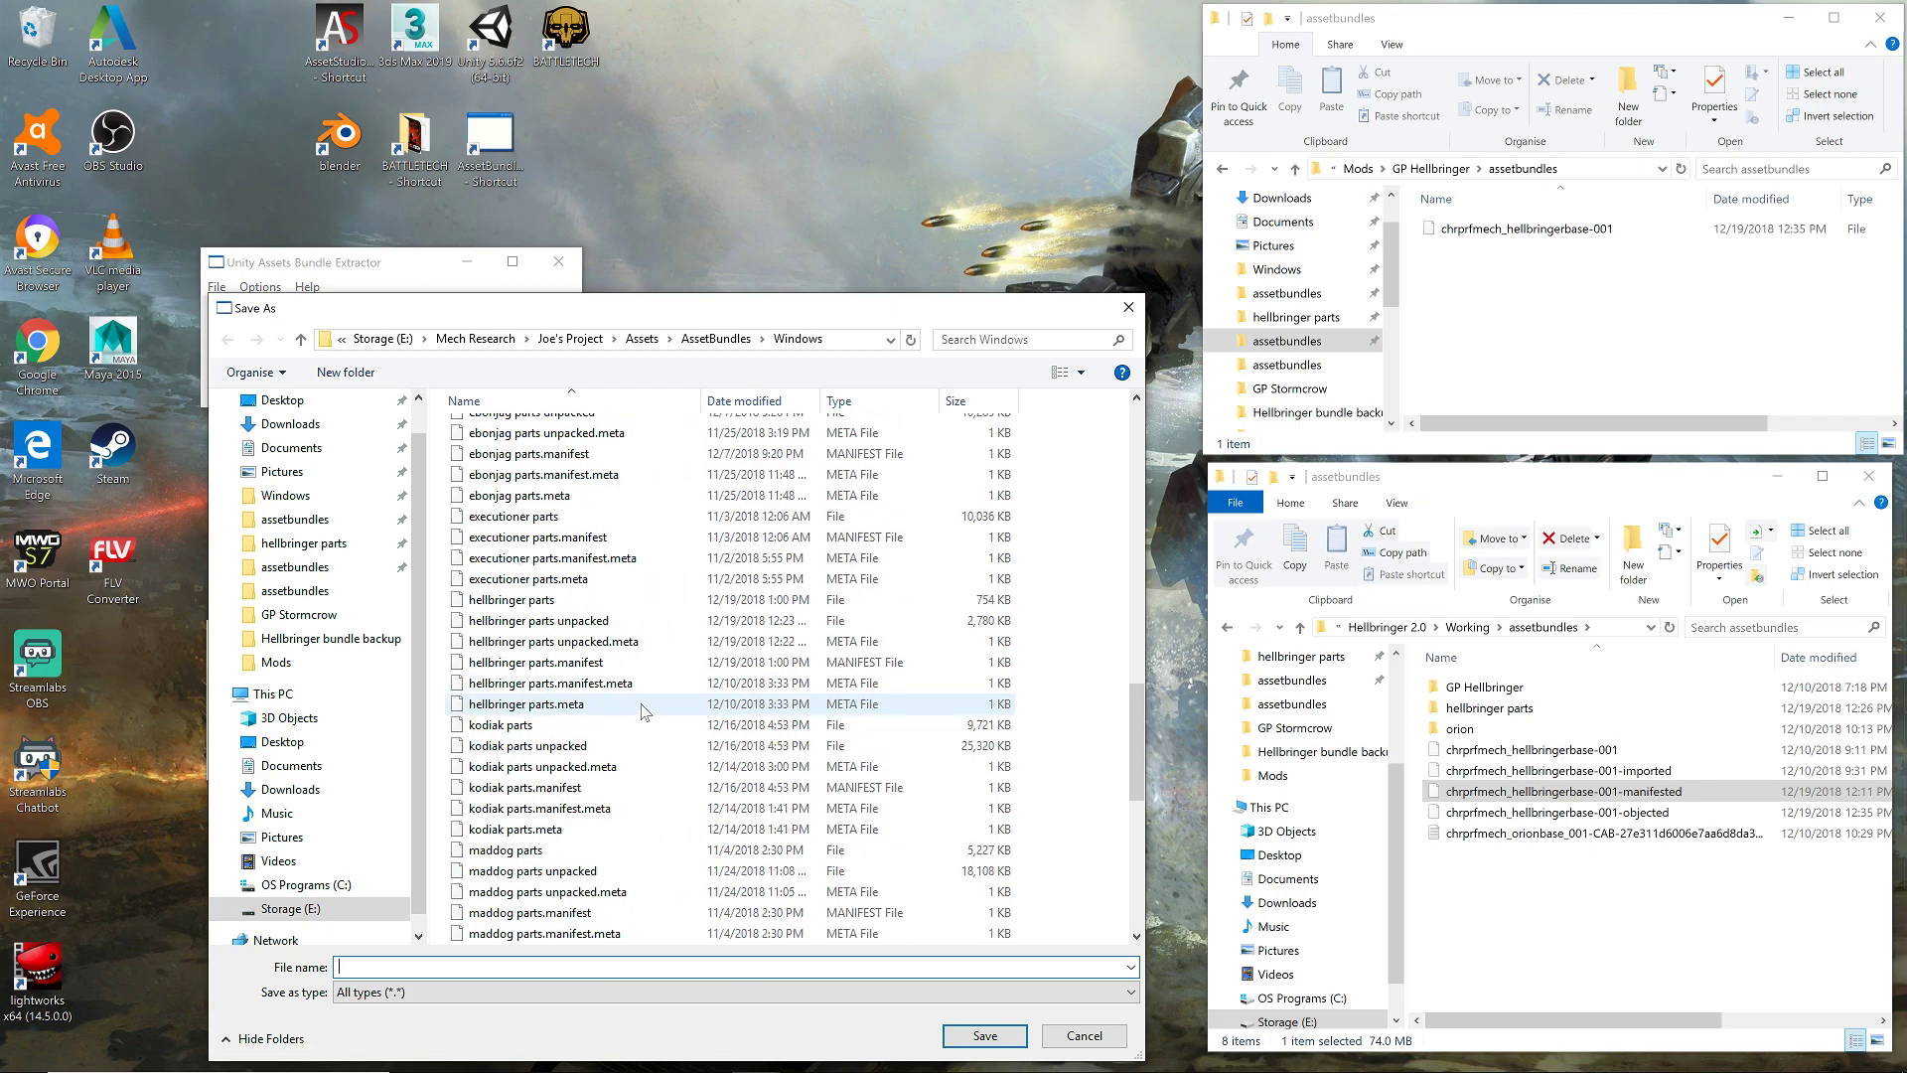
{"action": "left_click", "coordinate": [587, 626]}
{"action": "double_click", "coordinate": [601, 624]}
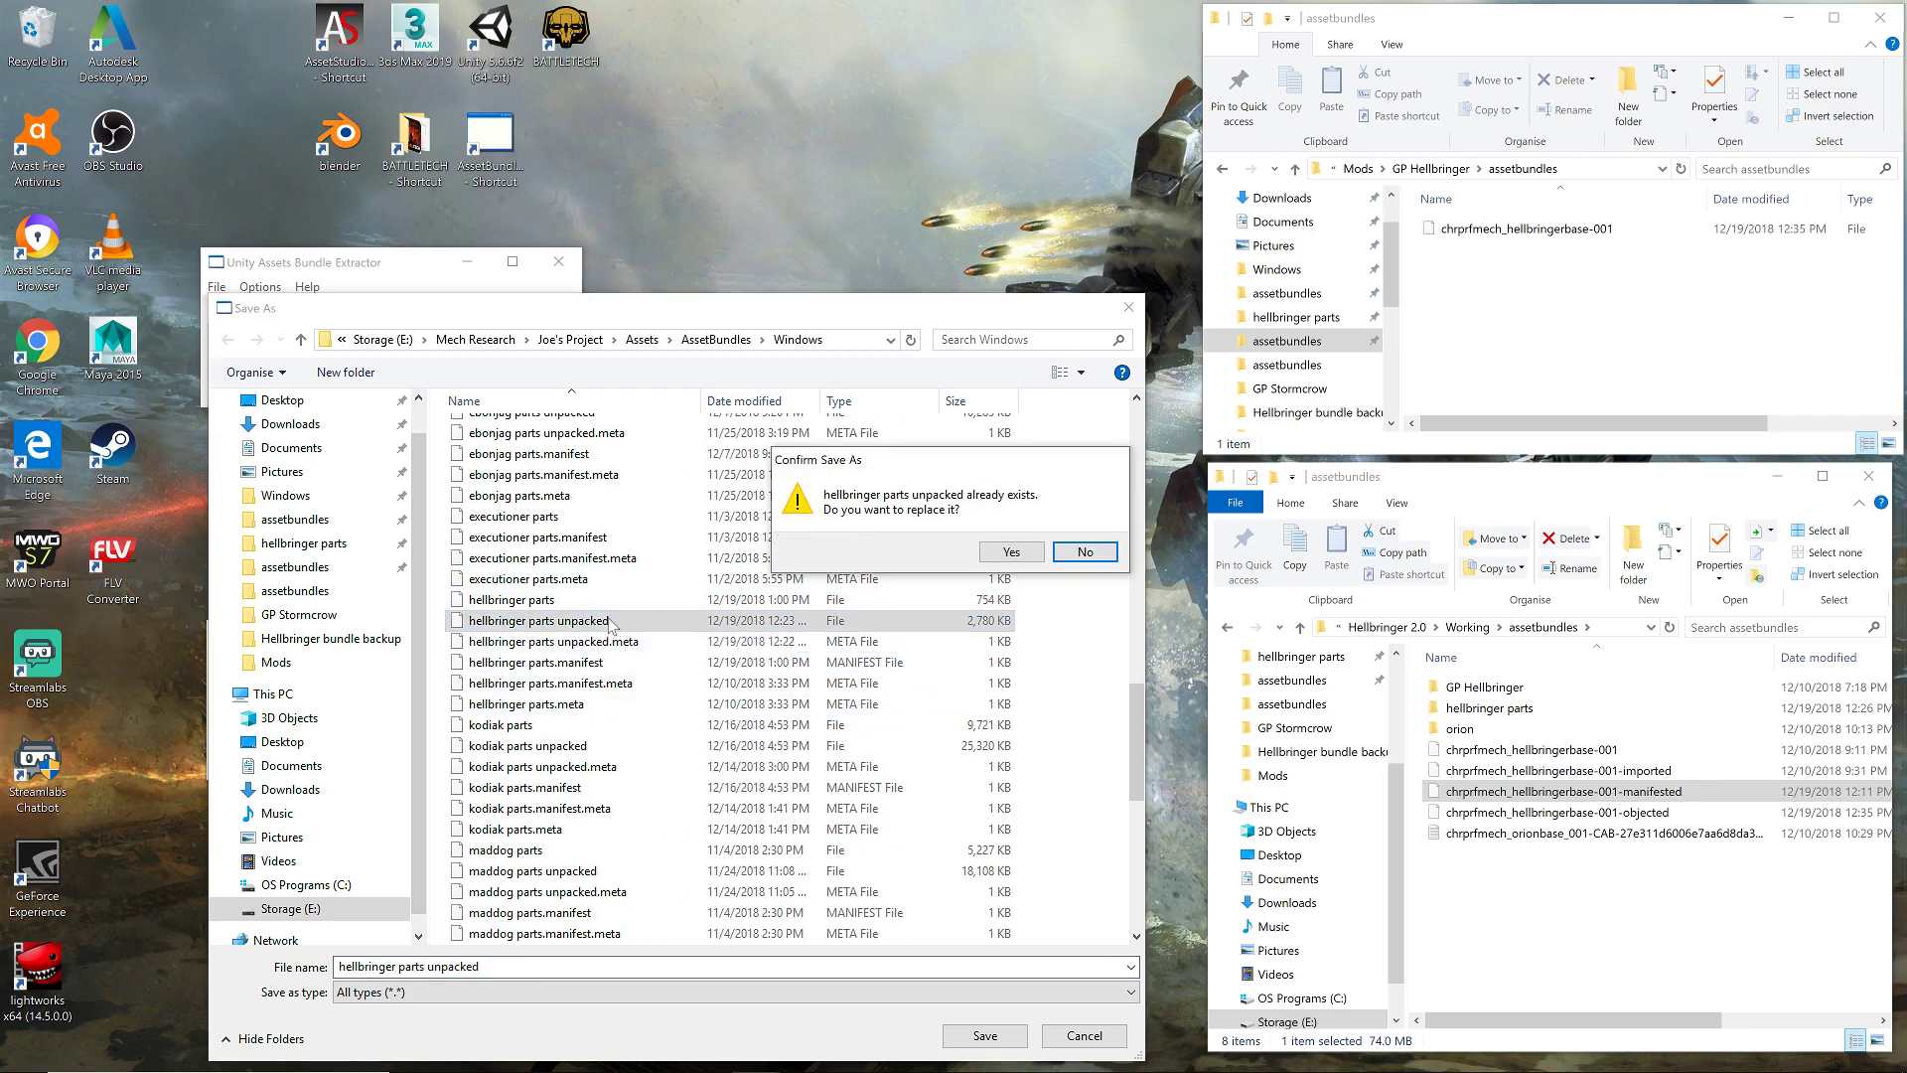
{"action": "left_click", "coordinate": [1011, 552]}
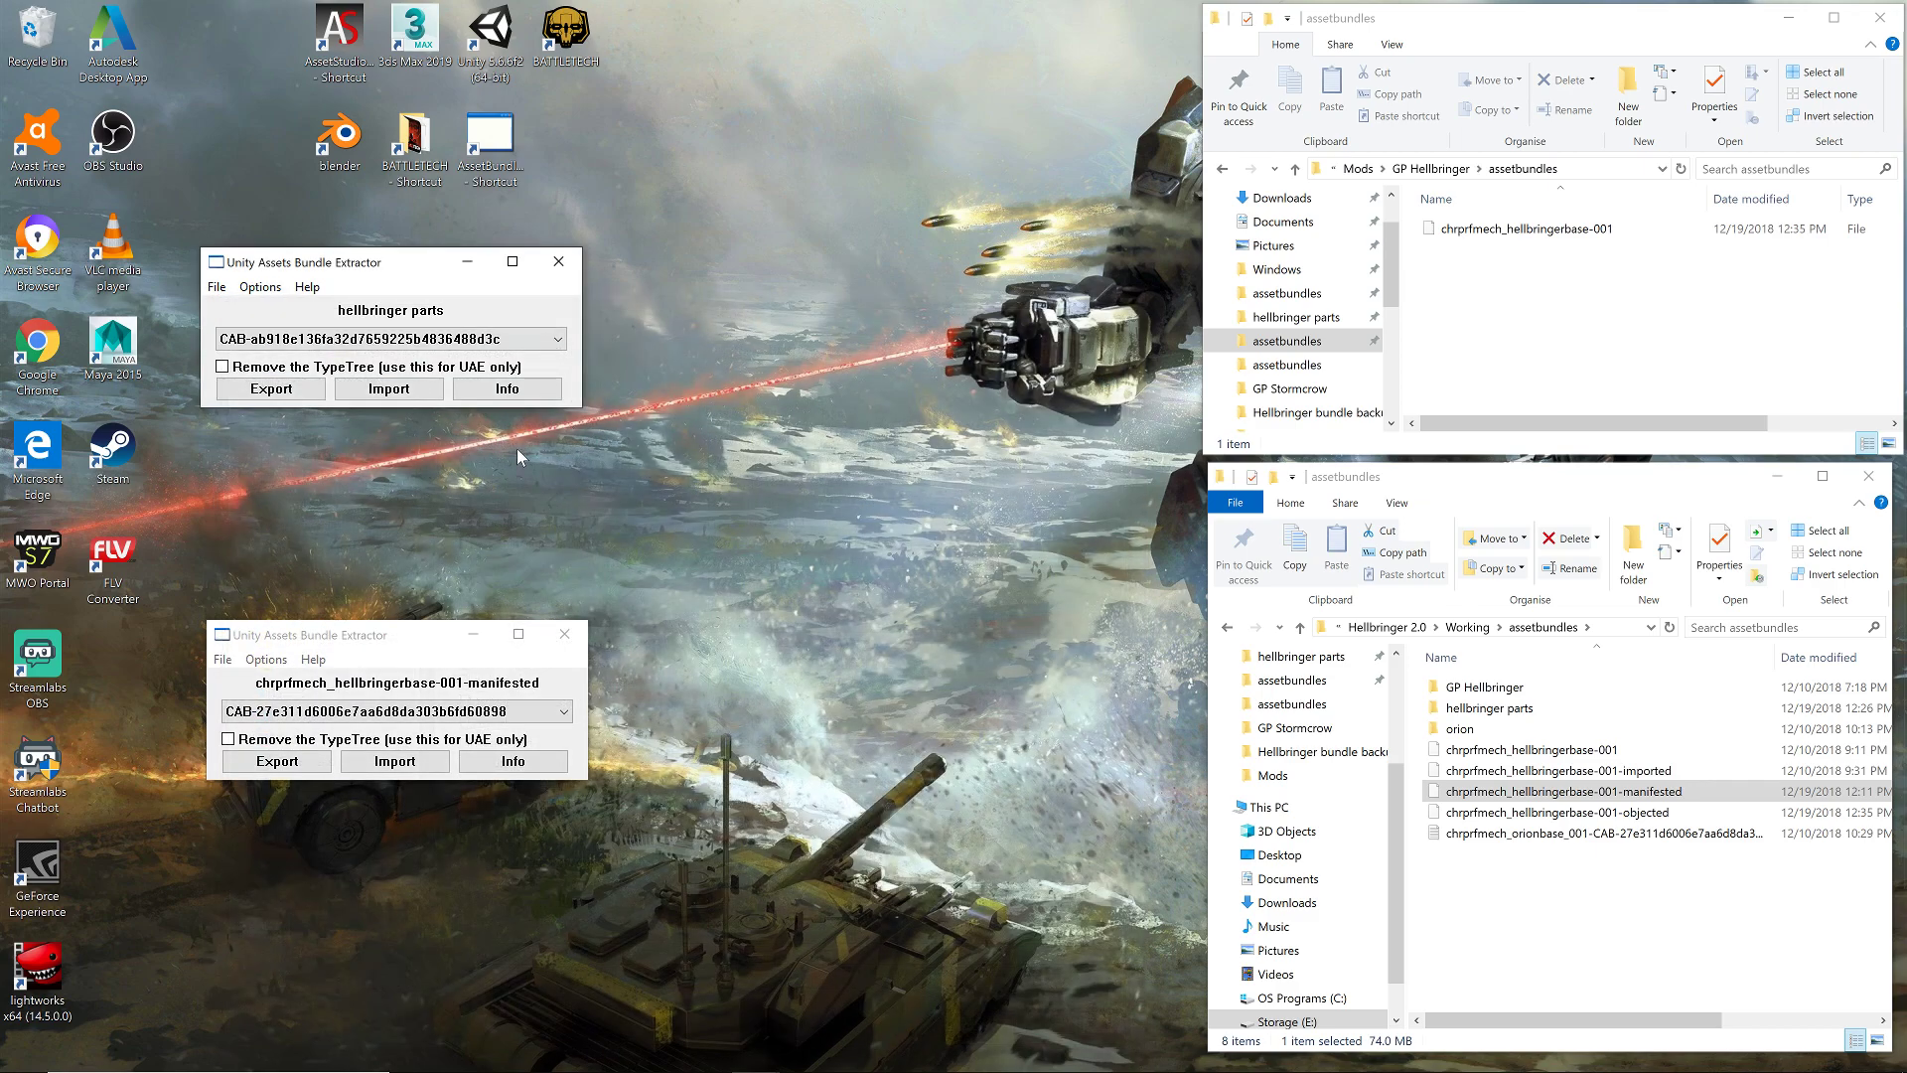
- List the bundle's assets and export the hbr_right_torso_rear mesh raw over hbr_right_torso_rear.dat in the working hellbringer parts folder
{"action": "left_click", "coordinate": [537, 392]}
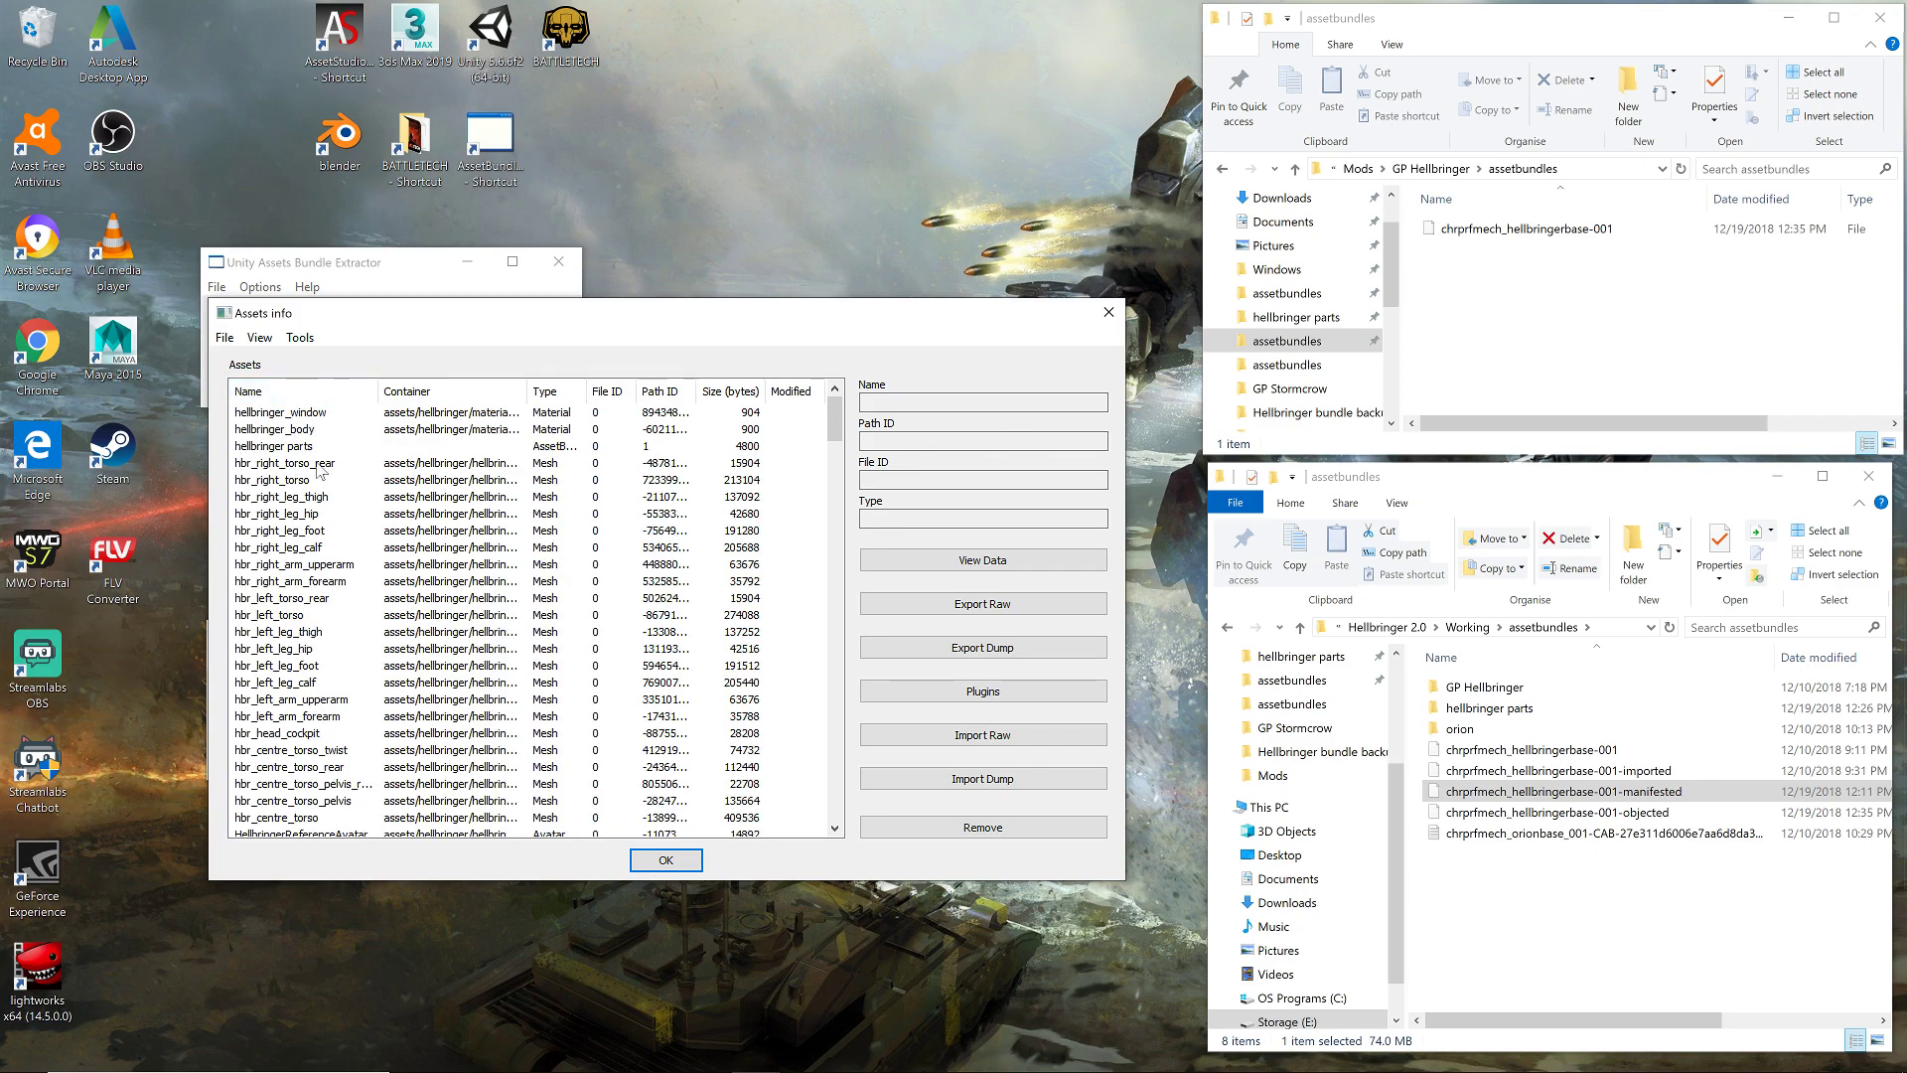
{"action": "left_click", "coordinate": [320, 466]}
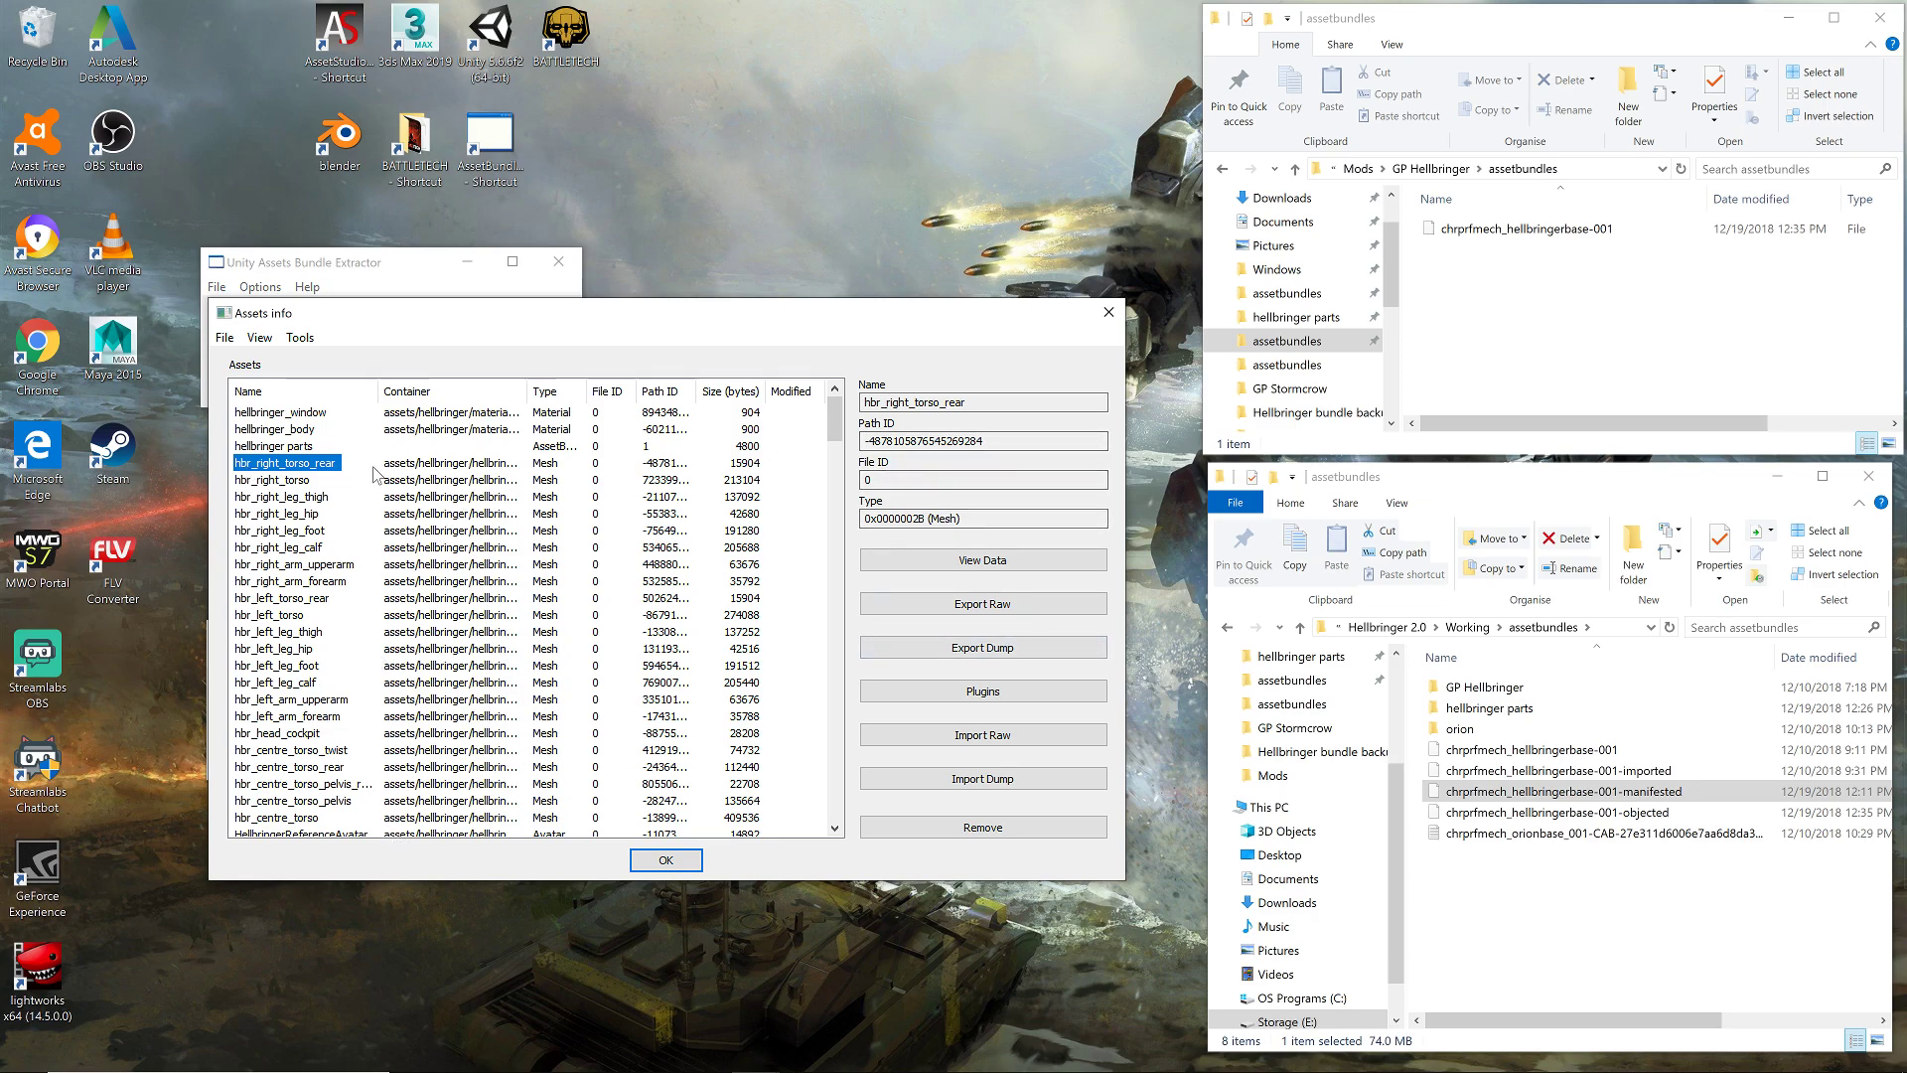
{"action": "left_click", "coordinate": [1048, 603]}
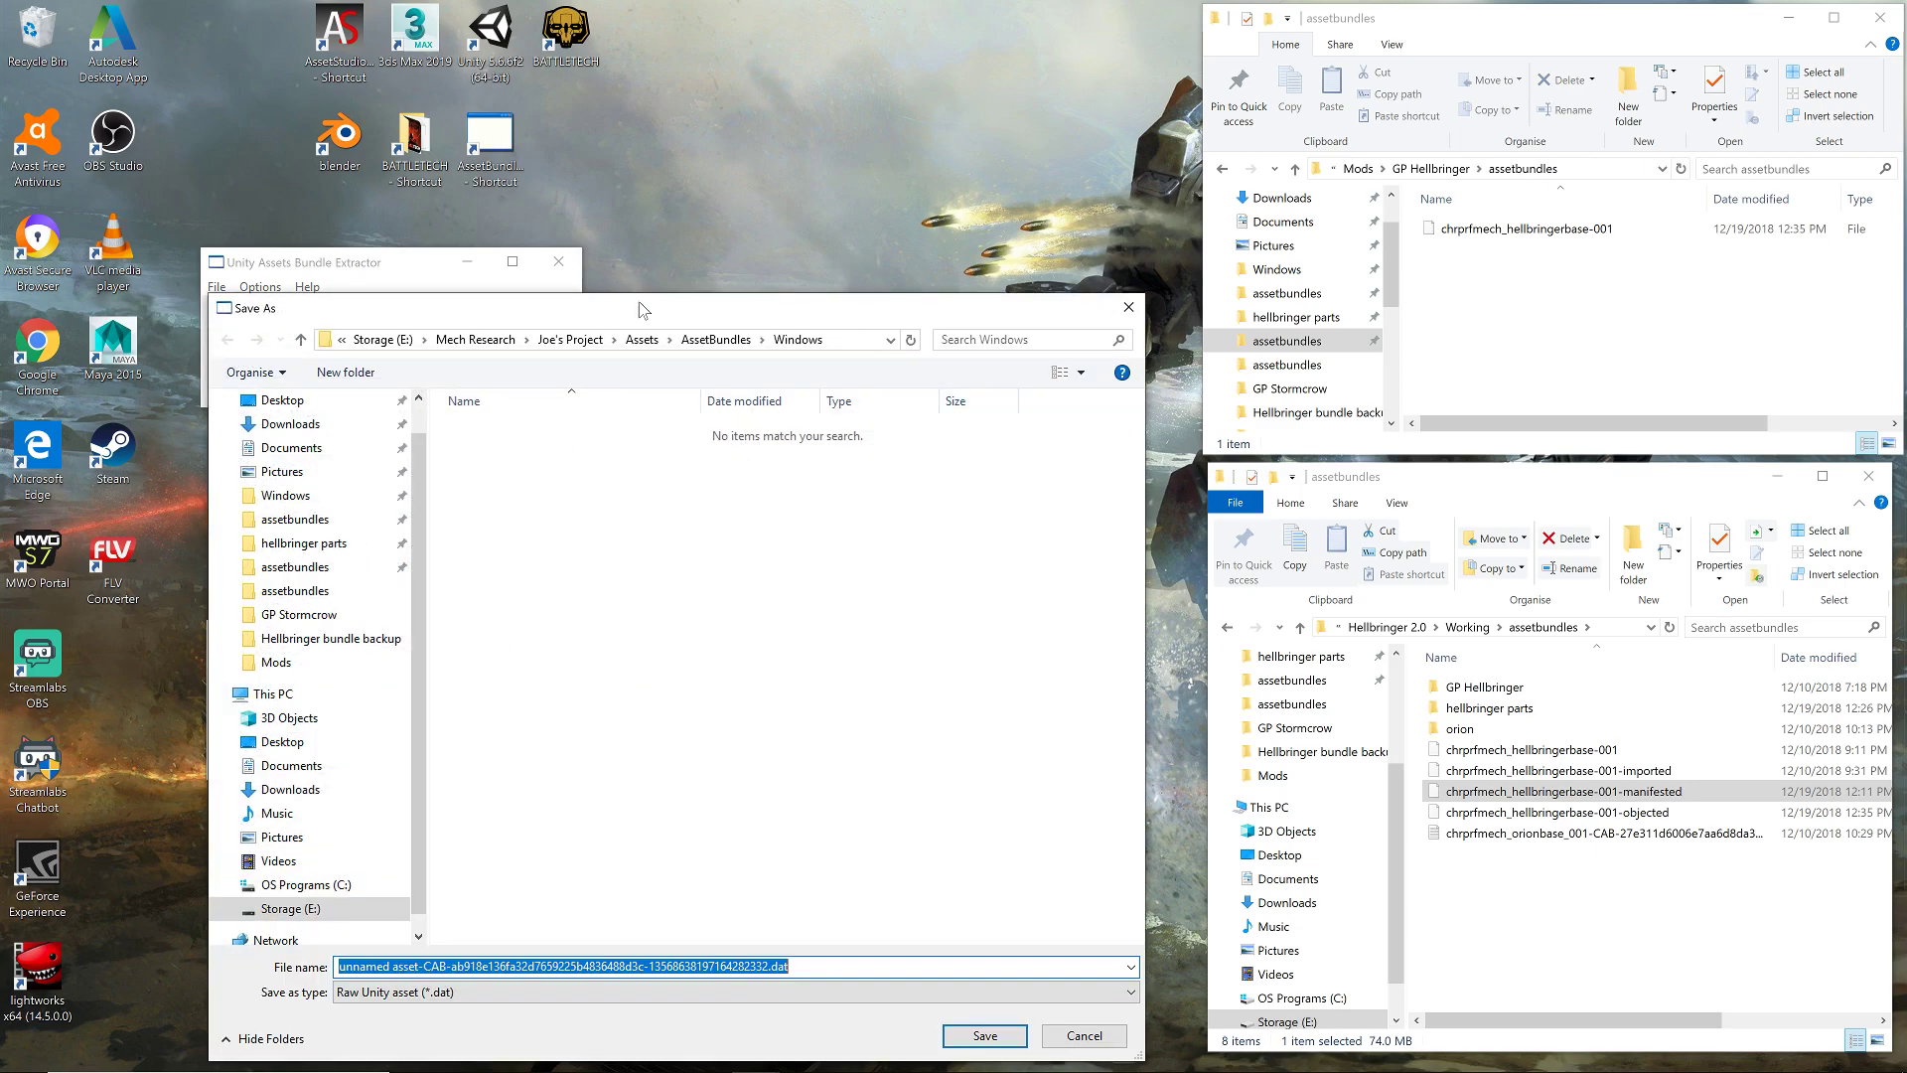
{"action": "left_click", "coordinate": [318, 545]}
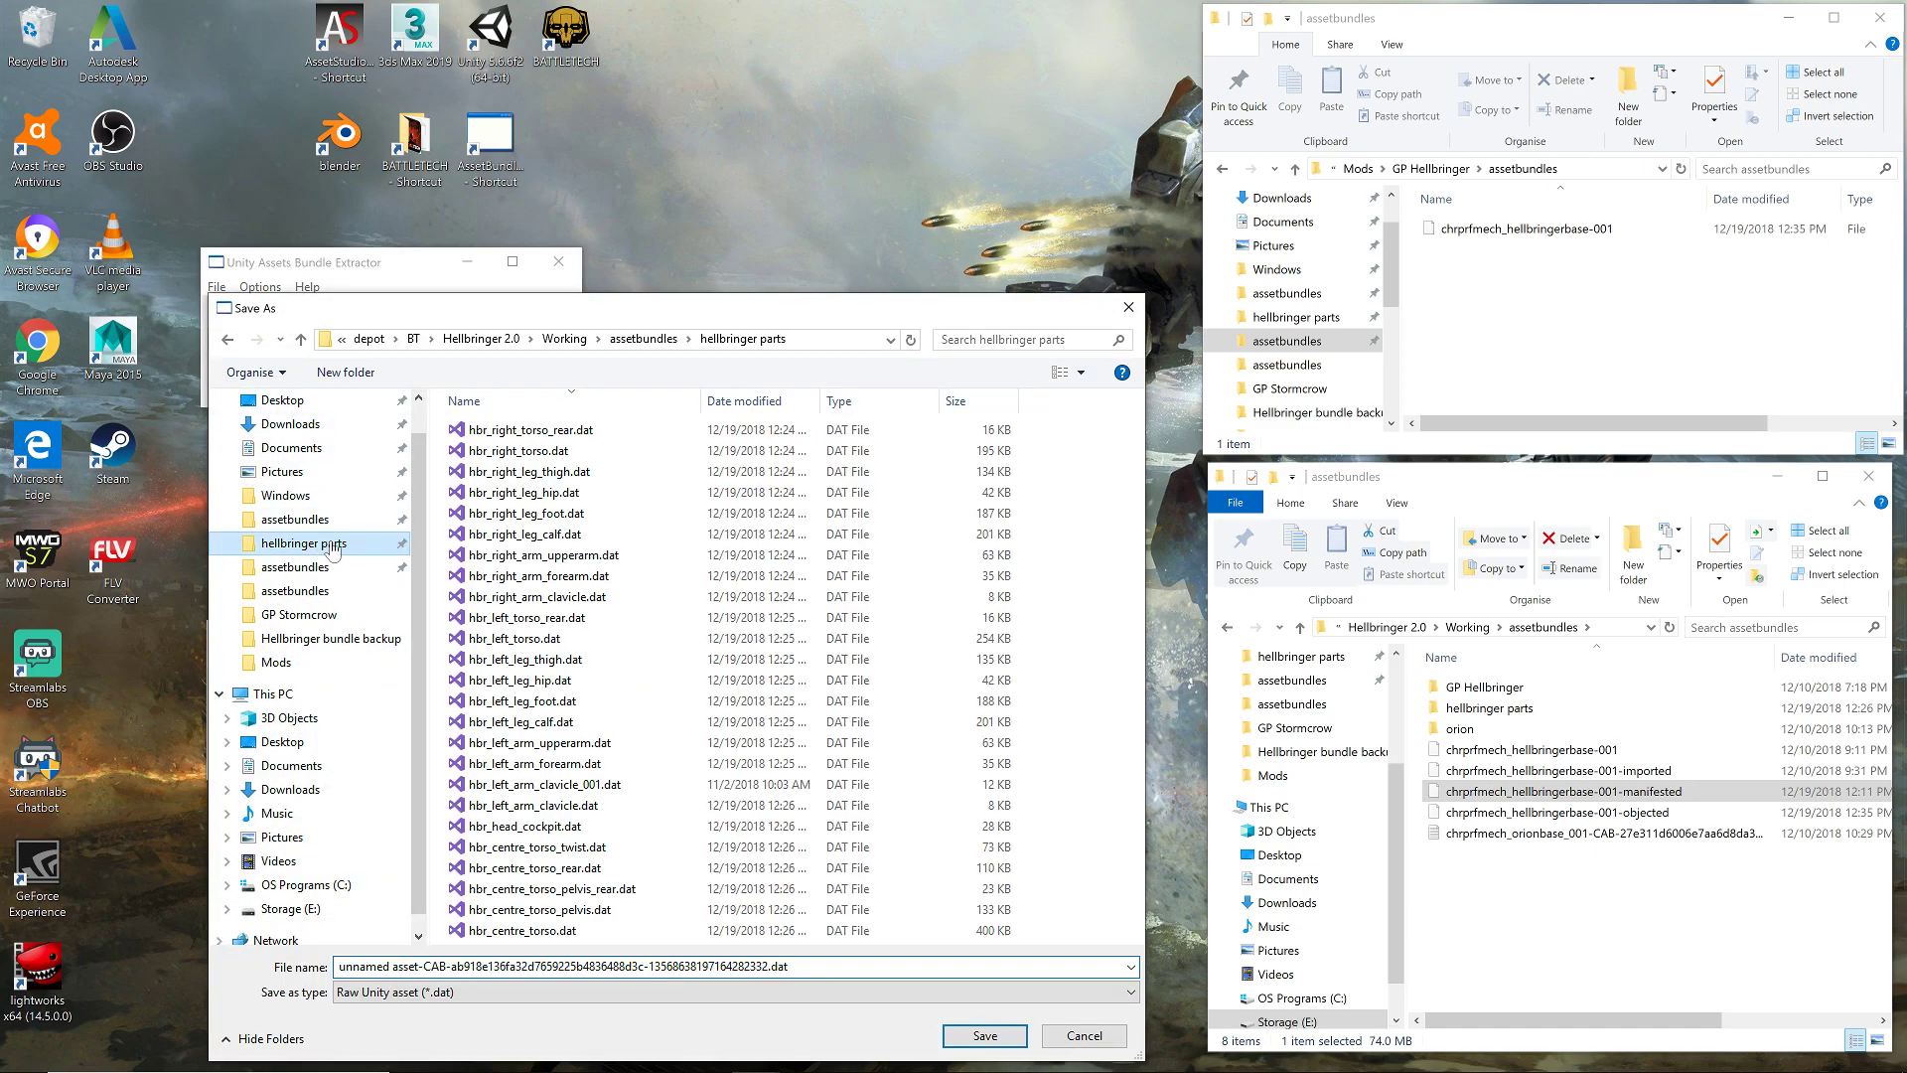
{"action": "double_click", "coordinate": [537, 434]}
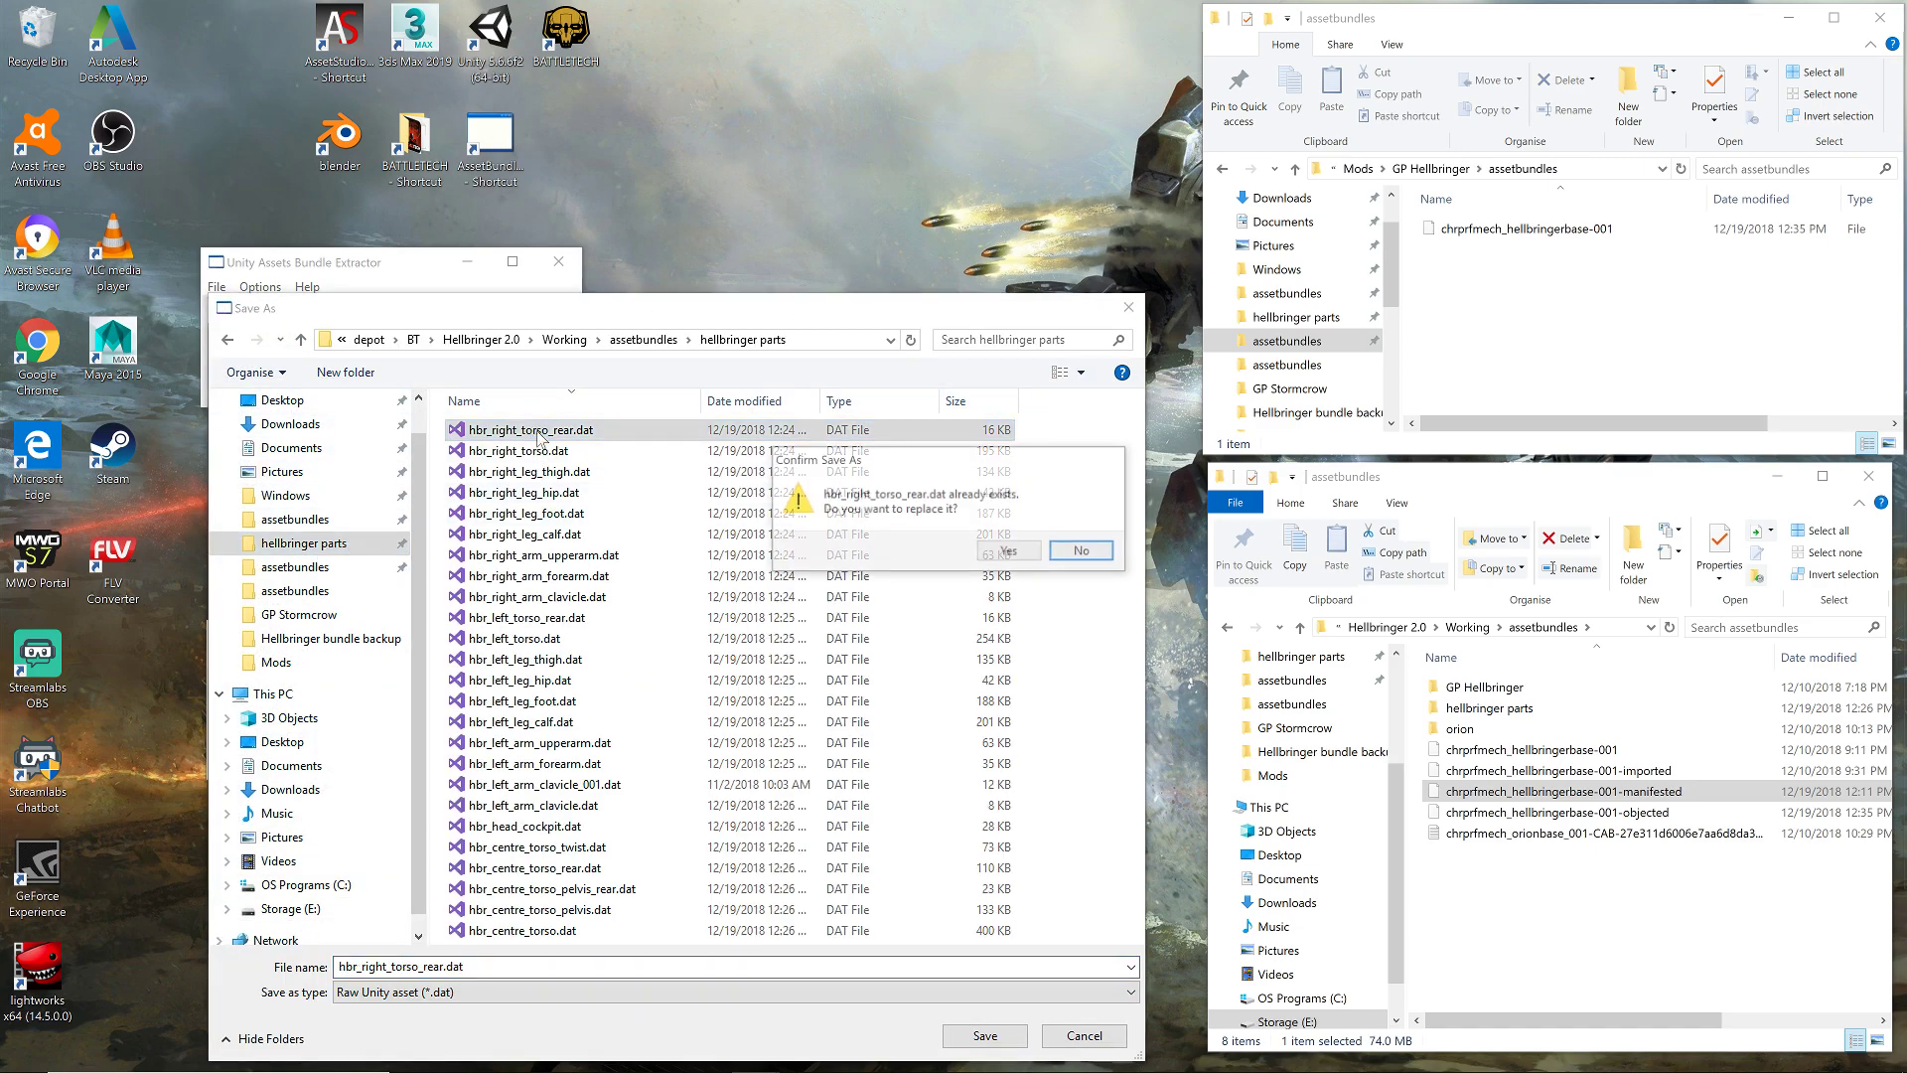
{"action": "left_click", "coordinate": [1028, 558]}
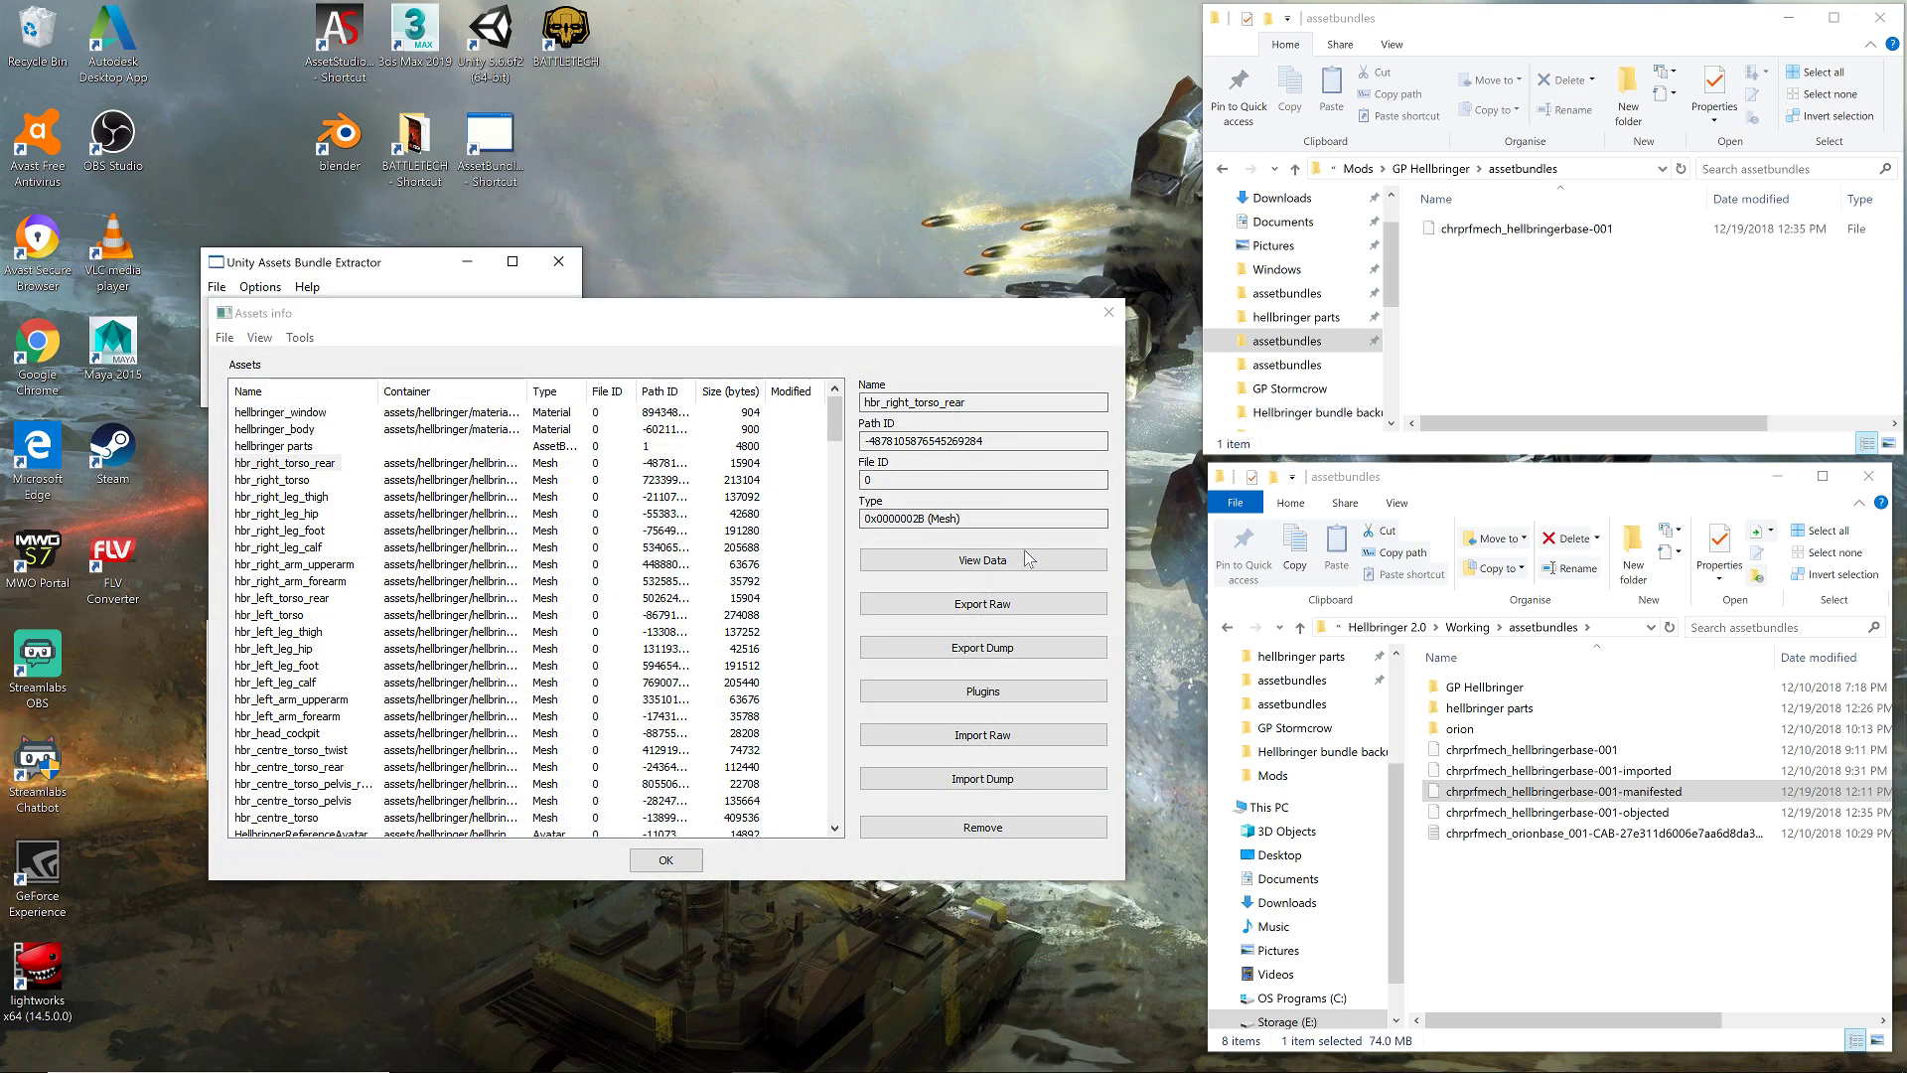
- Export the hbr_right_torso mesh raw, replacing hbr_right_torso.dat
{"action": "left_click", "coordinate": [293, 484]}
{"action": "left_click", "coordinate": [1033, 608]}
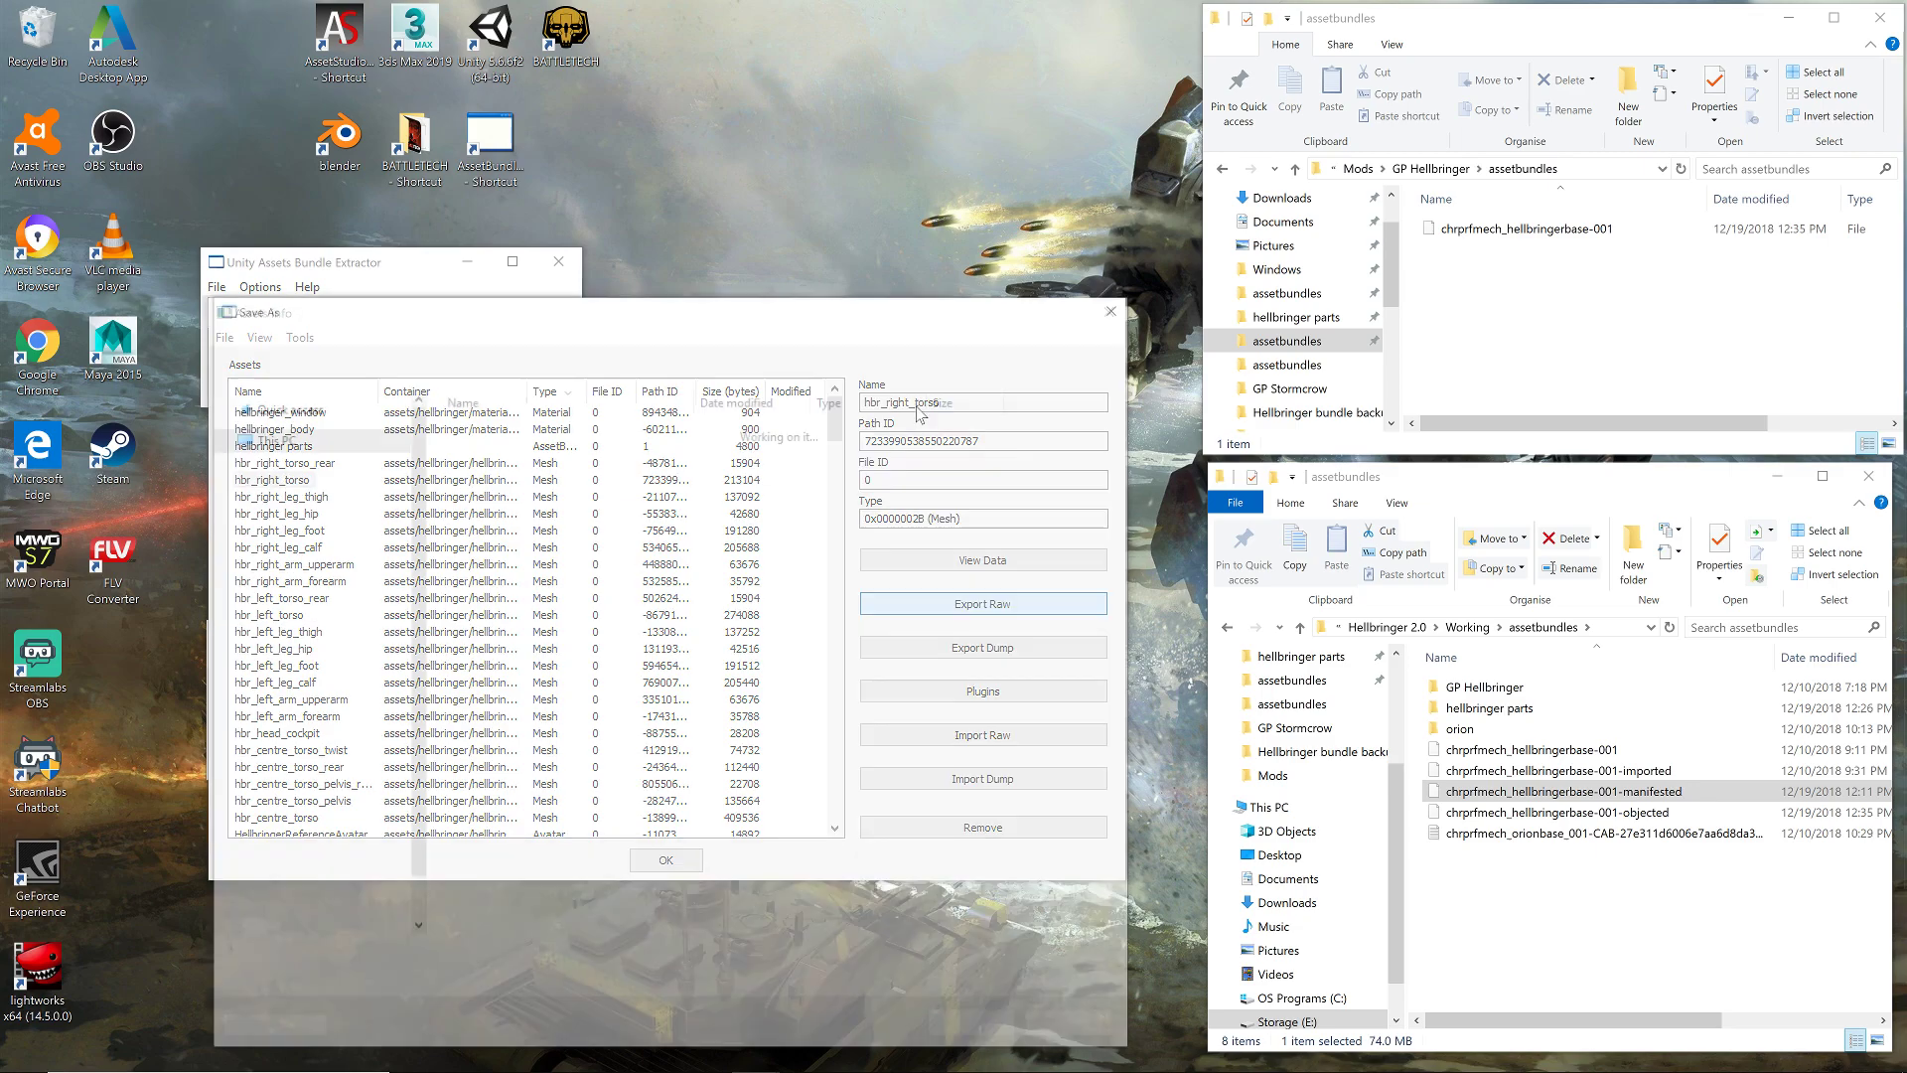
{"action": "double_click", "coordinate": [518, 450]}
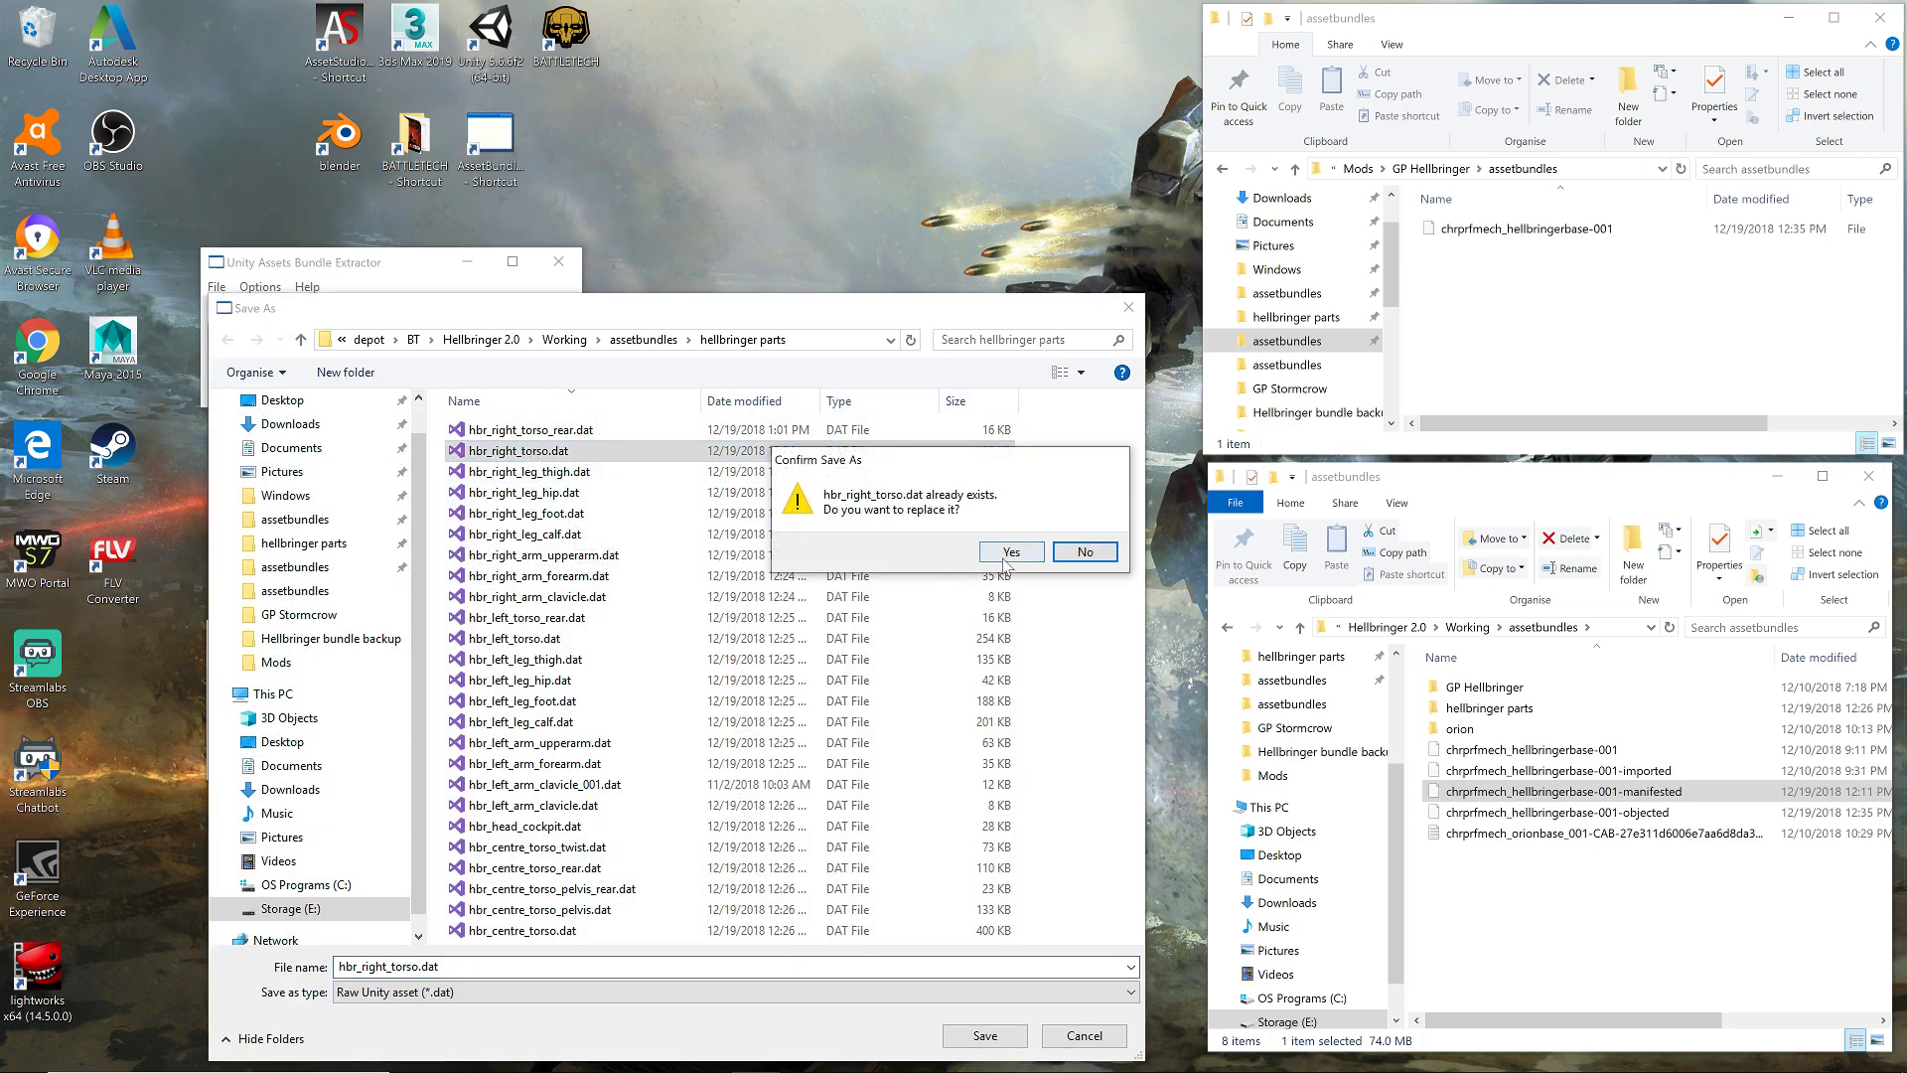
{"action": "left_click", "coordinate": [1029, 558]}
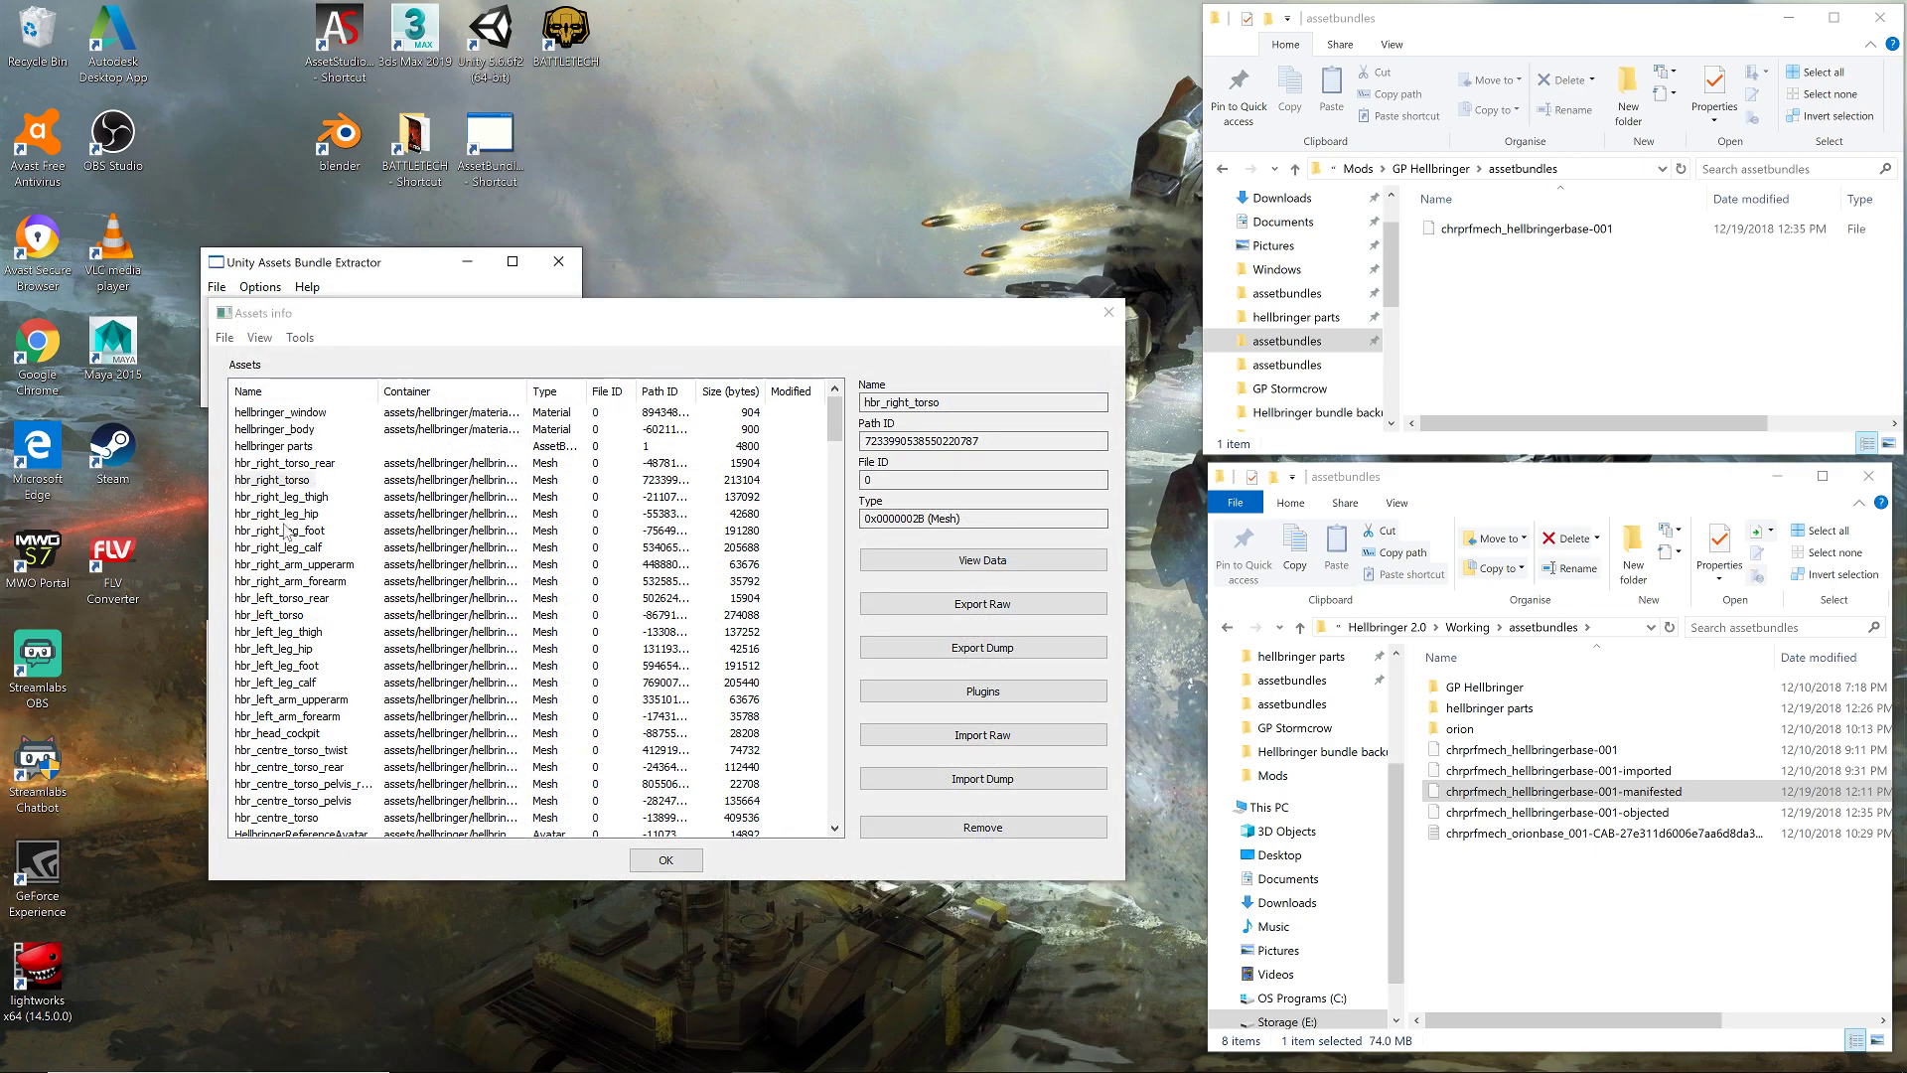
- Export the hbr_right_arm_upperarm and hbr_right_arm_forearm meshes raw, replacing their matching .dat files
{"action": "left_click", "coordinate": [331, 565]}
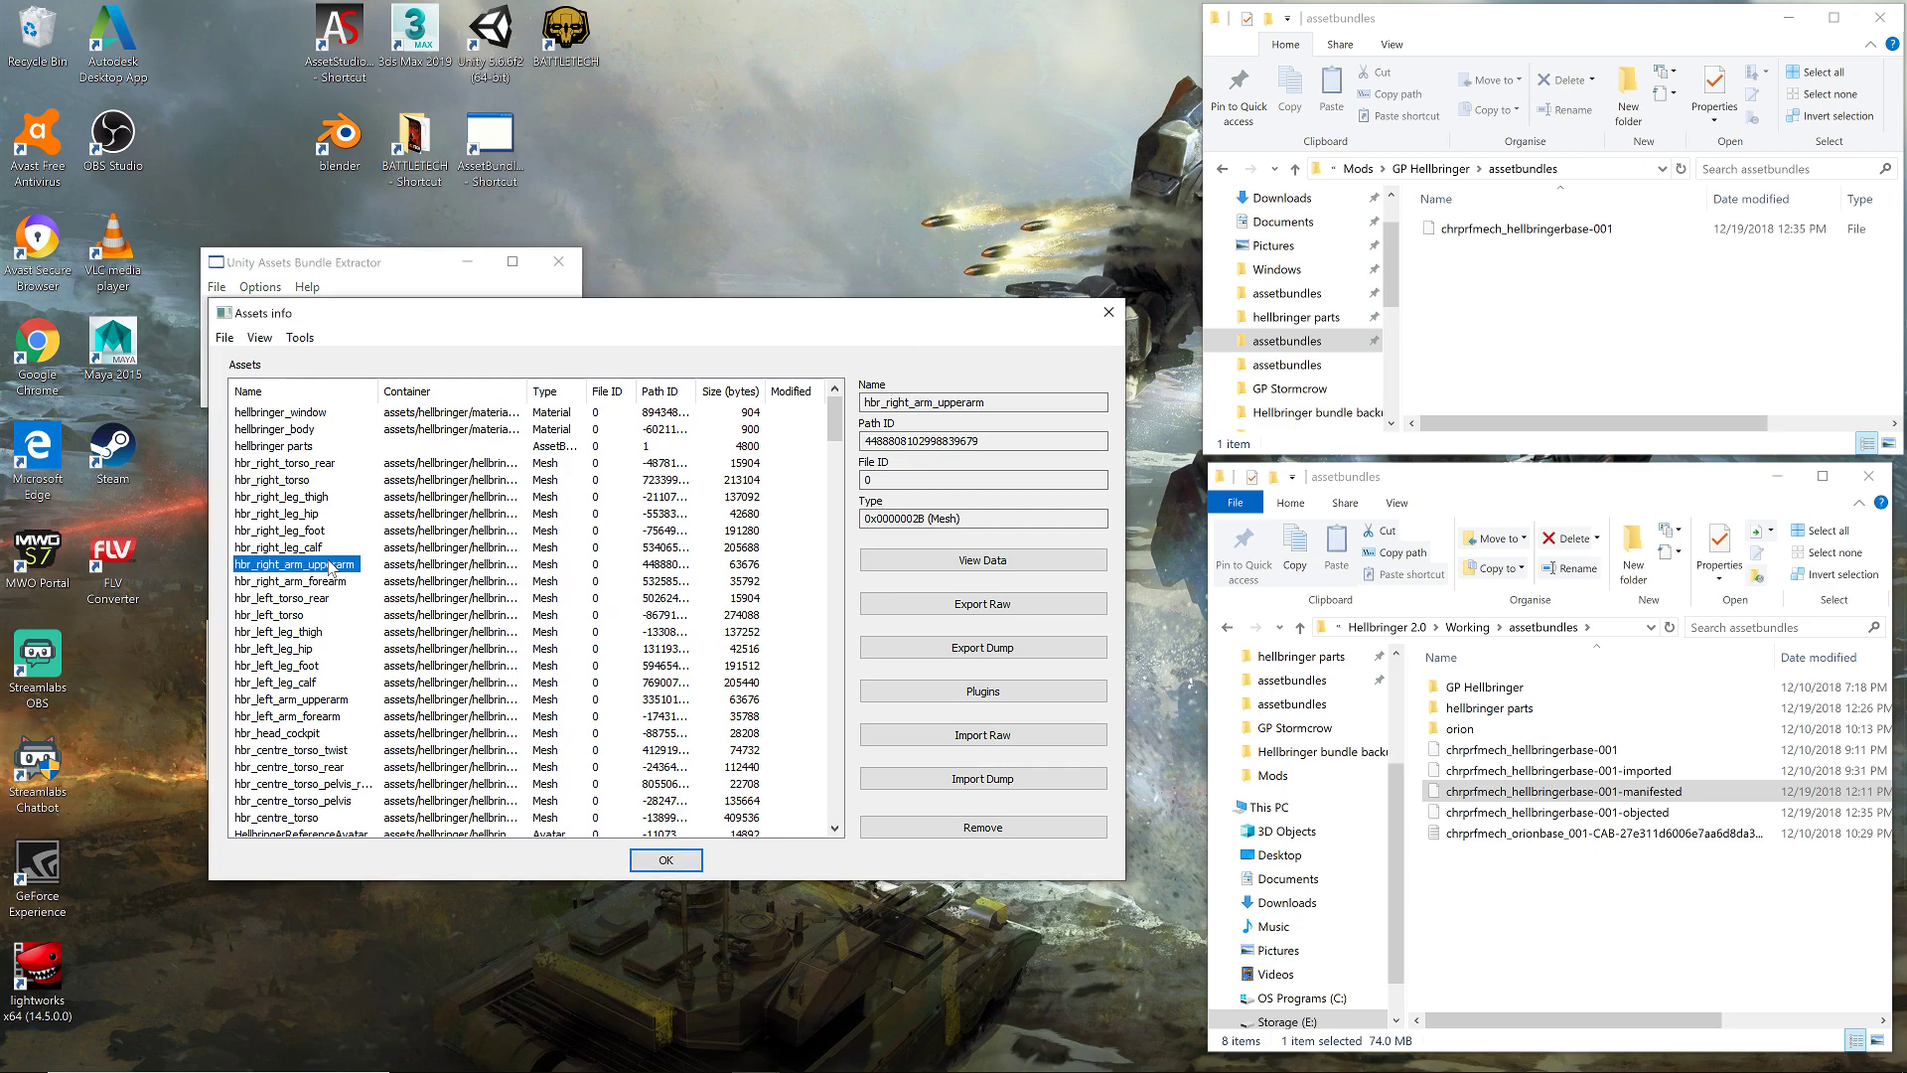
{"action": "left_click", "coordinate": [1026, 609]}
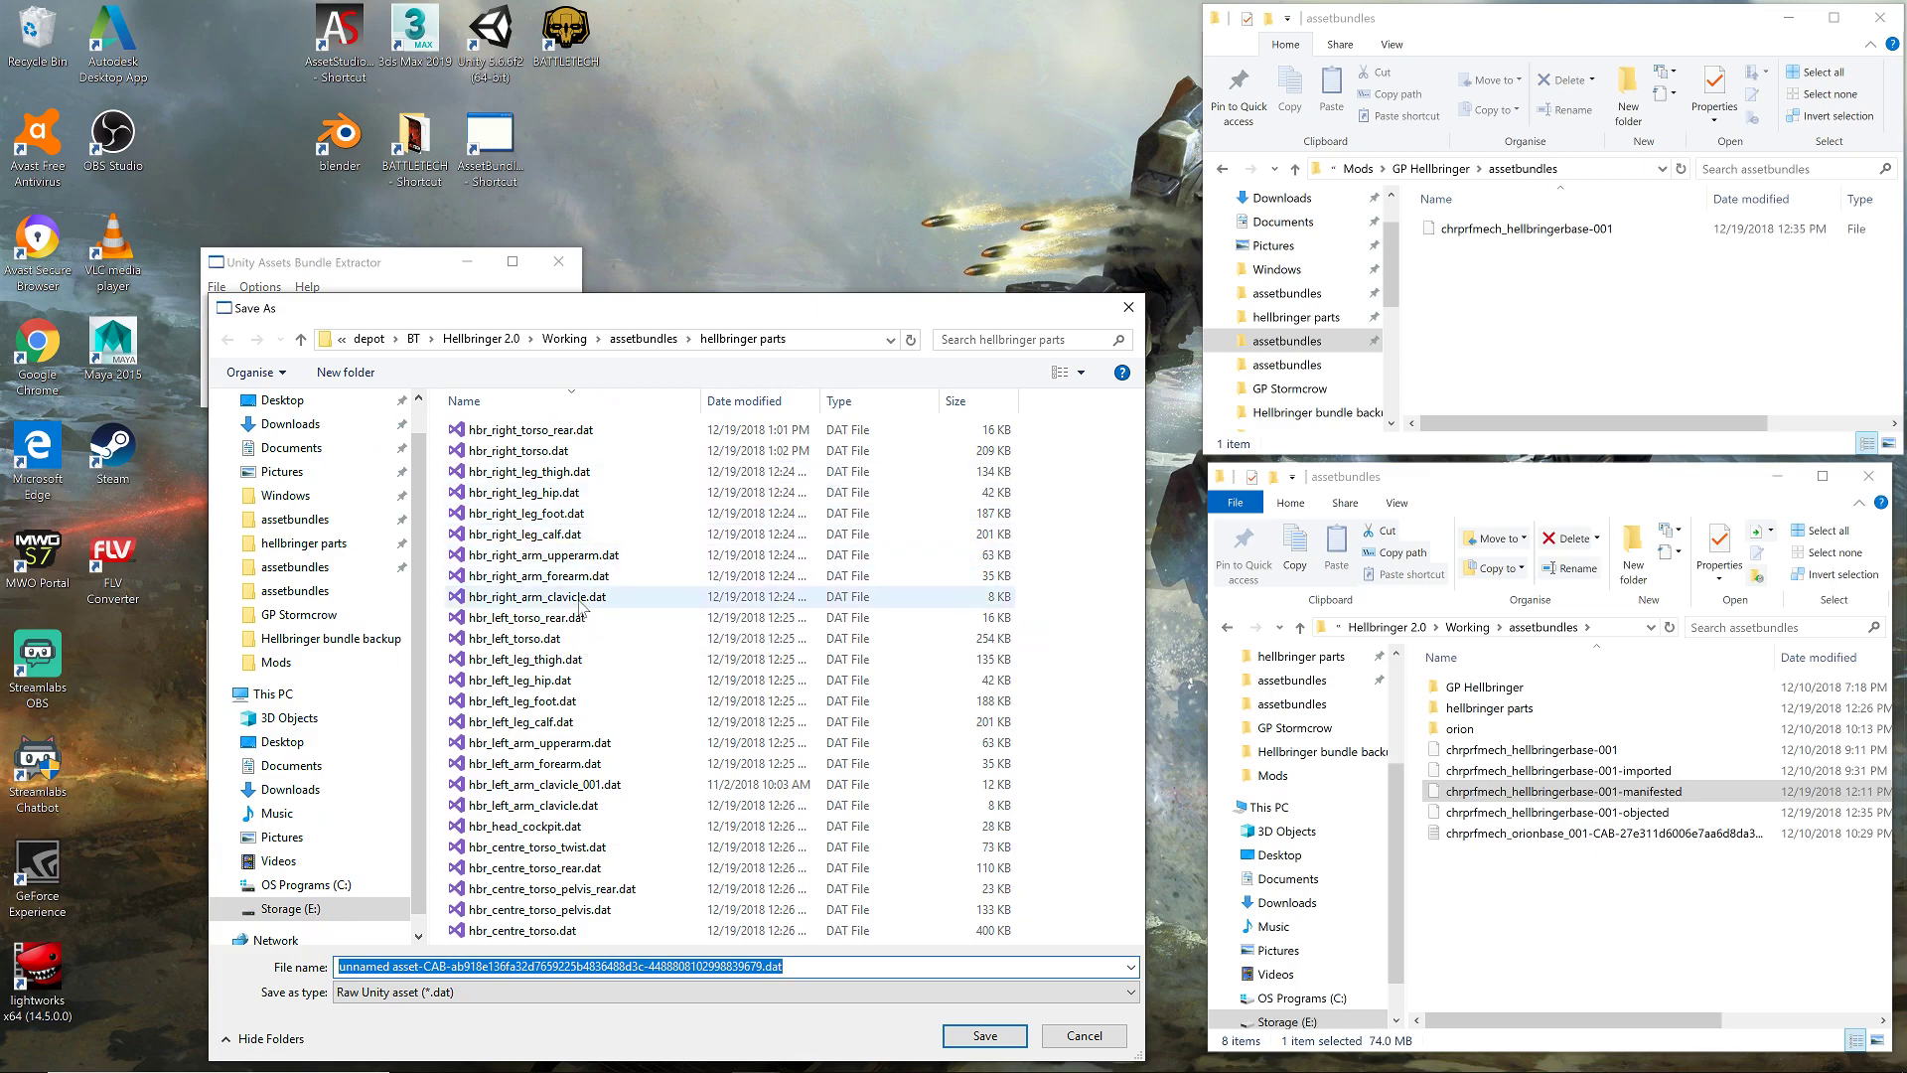
{"action": "double_click", "coordinate": [594, 555]}
{"action": "left_click", "coordinate": [1009, 552]}
{"action": "left_click", "coordinate": [332, 584]}
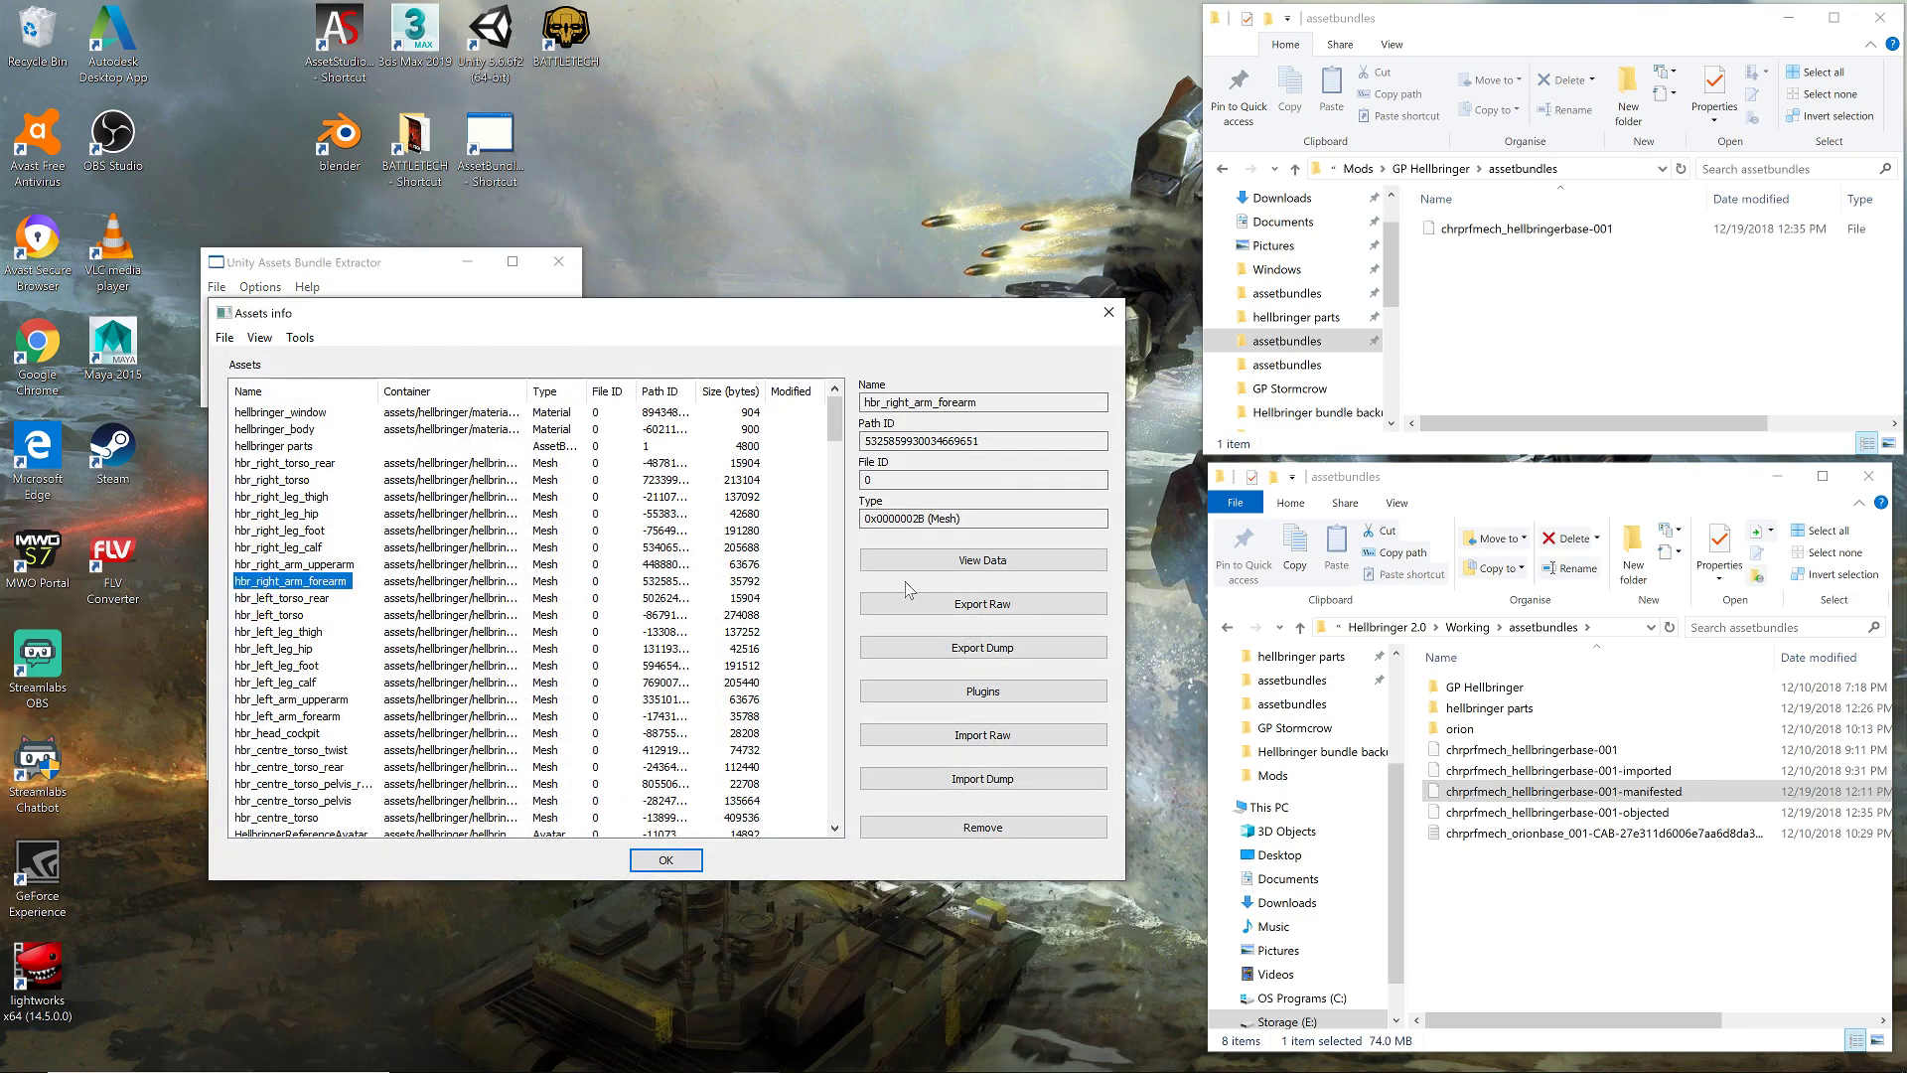
{"action": "left_click", "coordinate": [973, 608]}
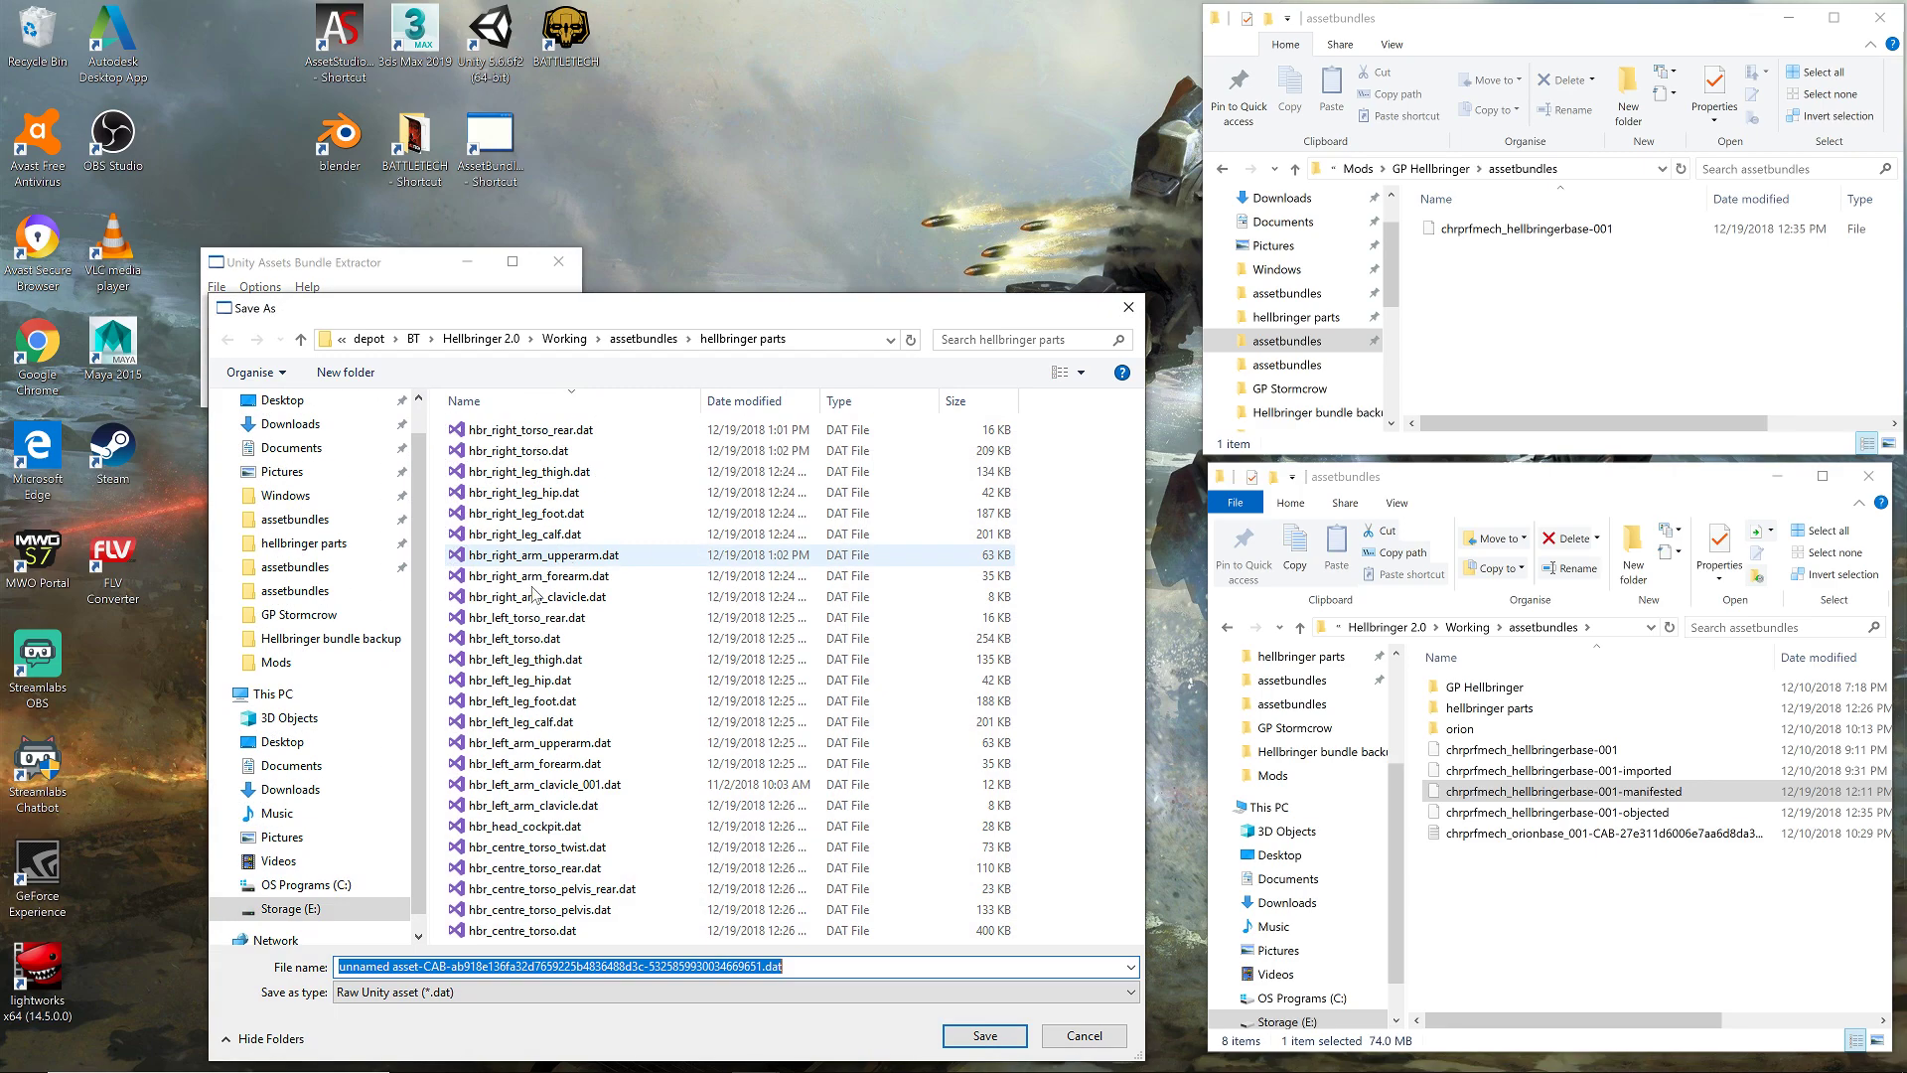
{"action": "double_click", "coordinate": [576, 576]}
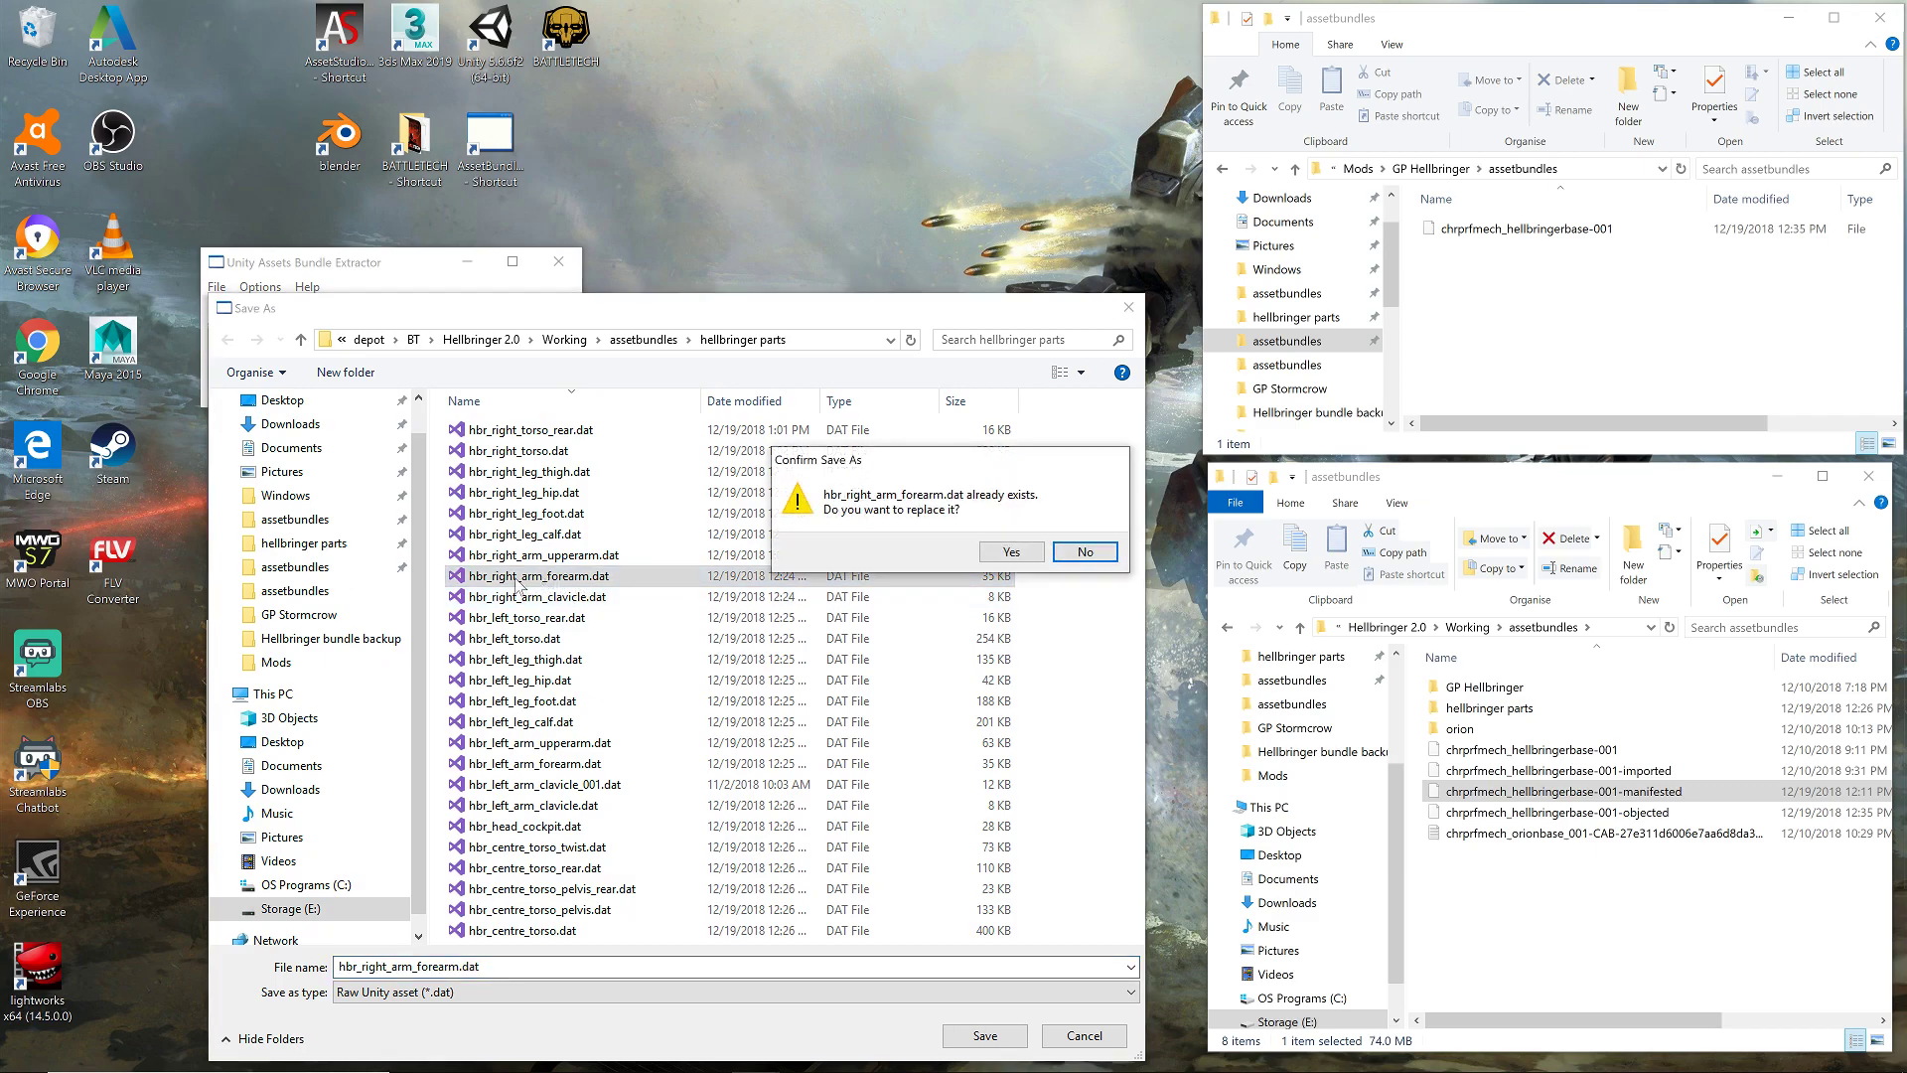
{"action": "left_click", "coordinate": [1012, 551]}
- Export the hbr_left_torso_rear and hbr_left_torso meshes raw, replacing their matching .dat files
{"action": "left_click", "coordinate": [298, 599]}
{"action": "left_click", "coordinate": [981, 605]}
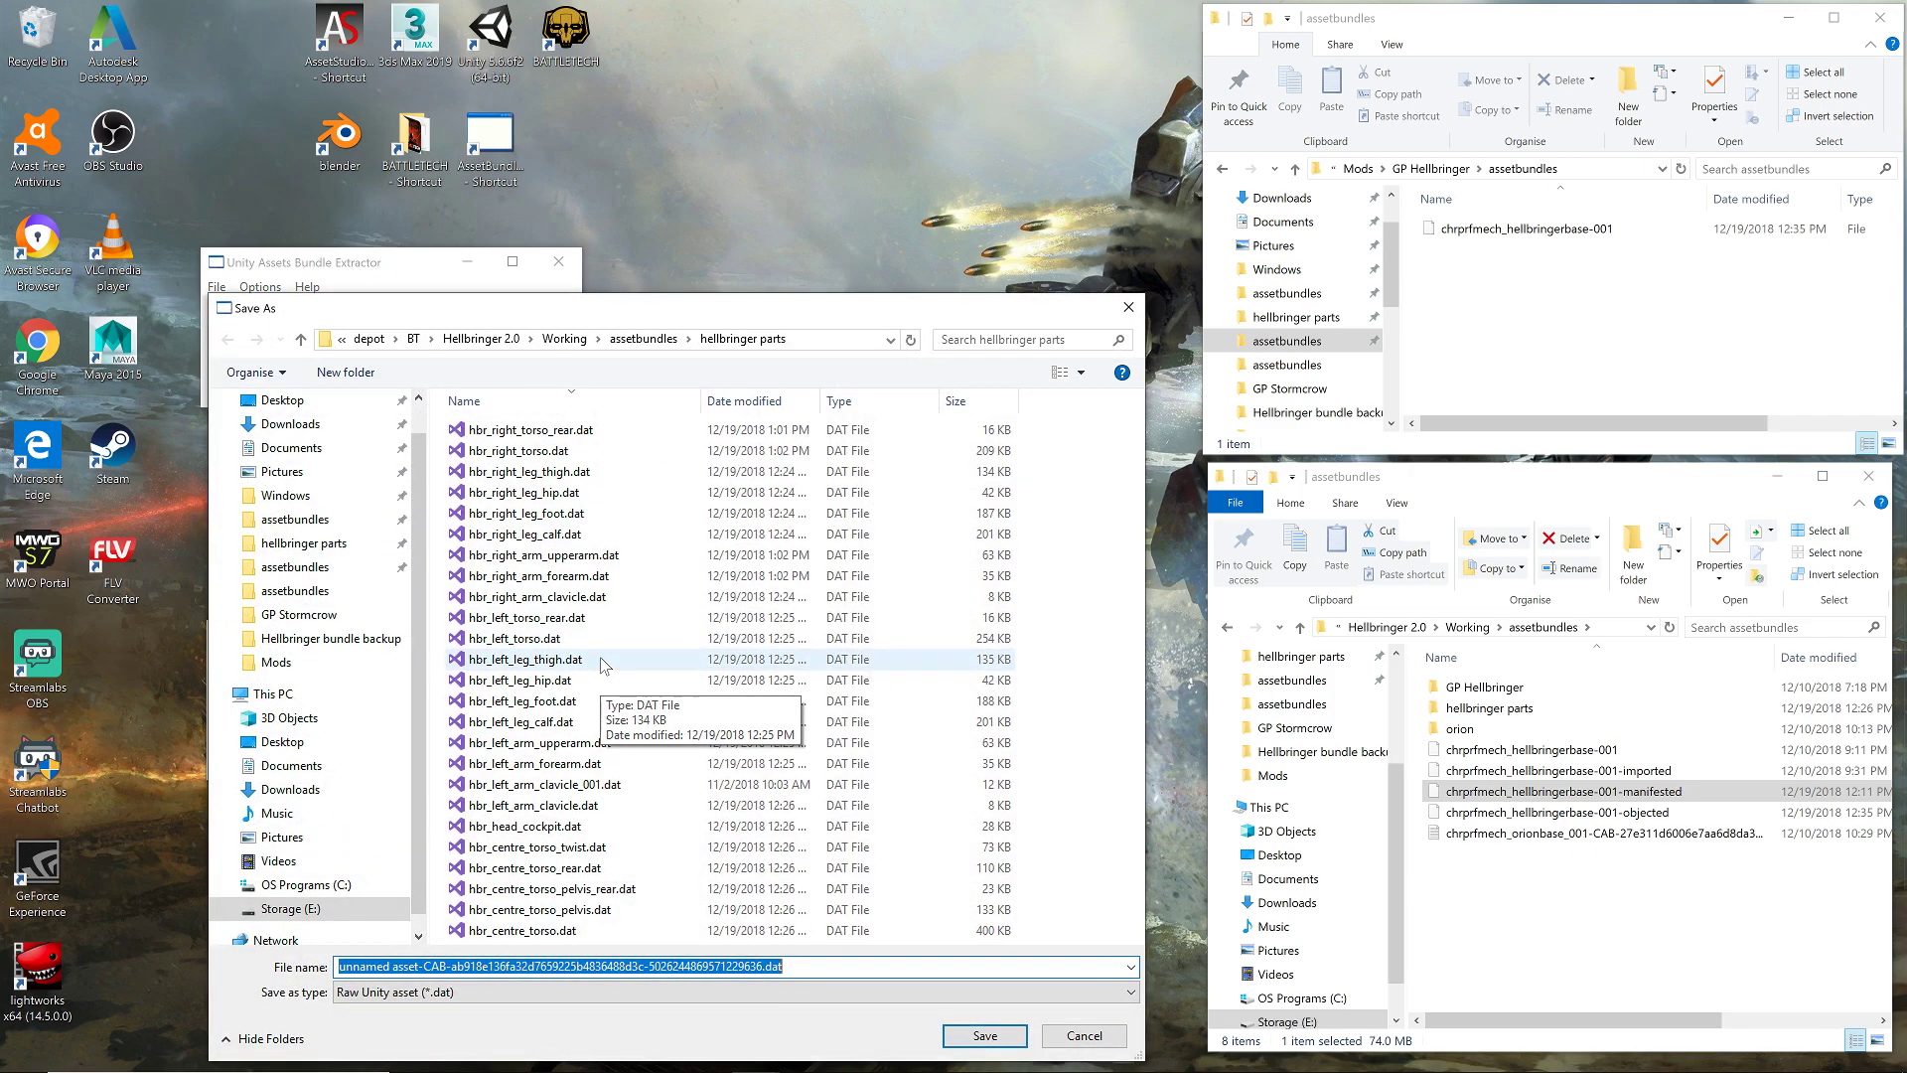
{"action": "double_click", "coordinate": [556, 628]}
{"action": "left_click", "coordinate": [1025, 556]}
{"action": "left_click", "coordinate": [300, 615]}
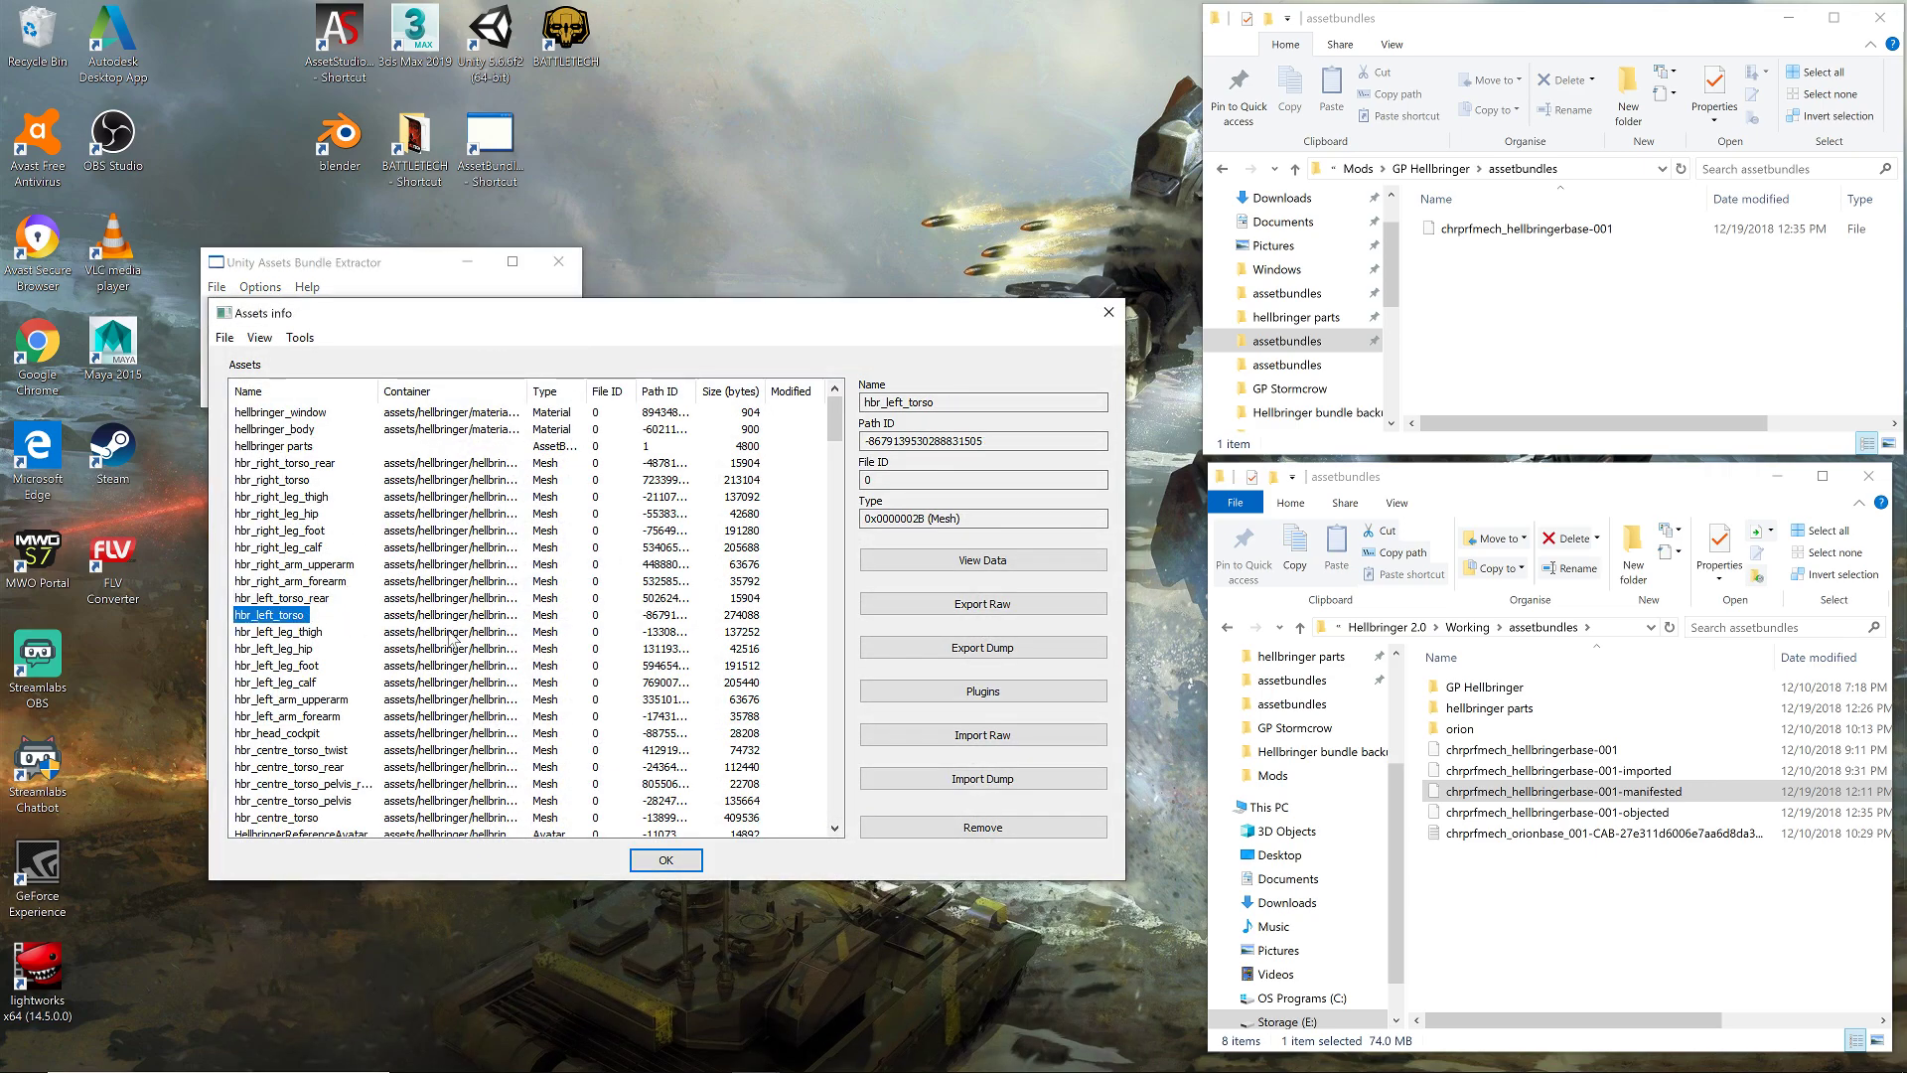
{"action": "left_click", "coordinate": [982, 604]}
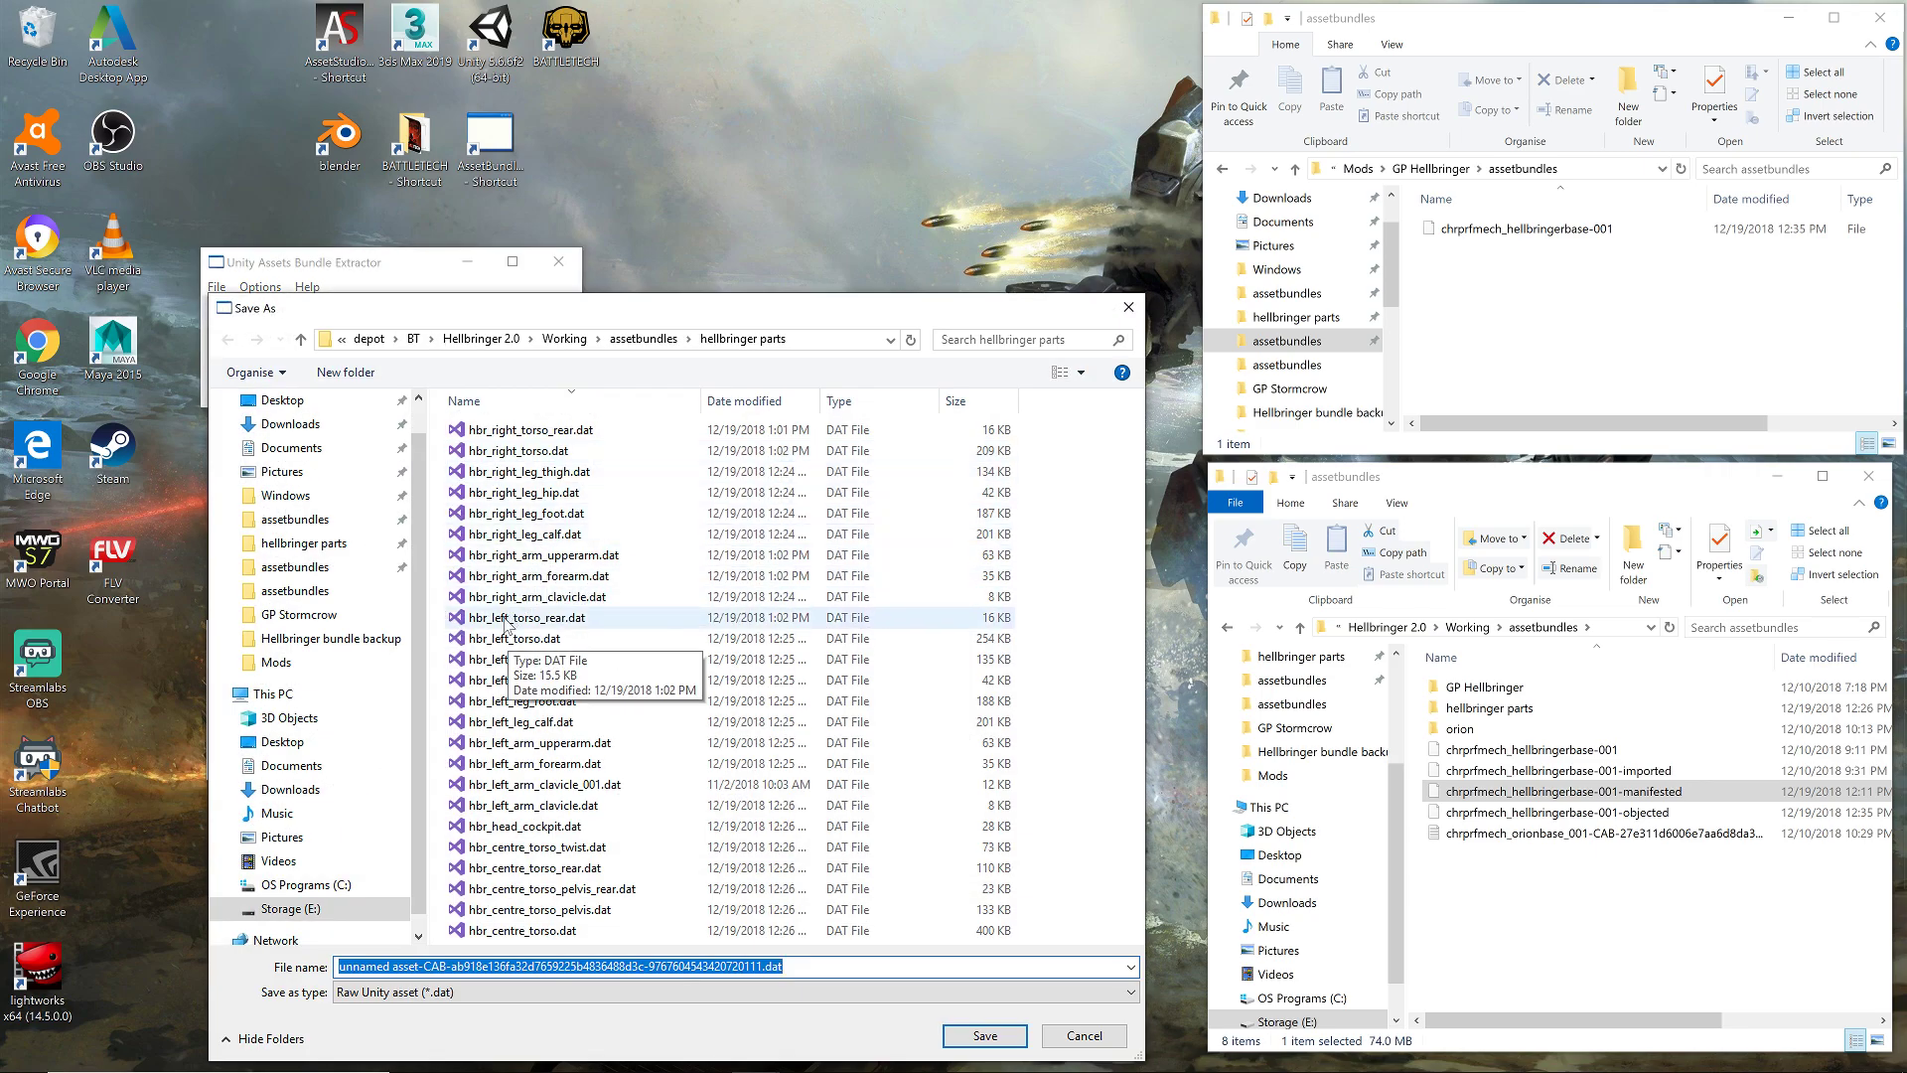
{"action": "double_click", "coordinate": [524, 644]}
{"action": "left_click", "coordinate": [1011, 552]}
{"action": "scroll", "coordinate": [375, 603], "scroll_direction": "down", "scroll_amount": 4}
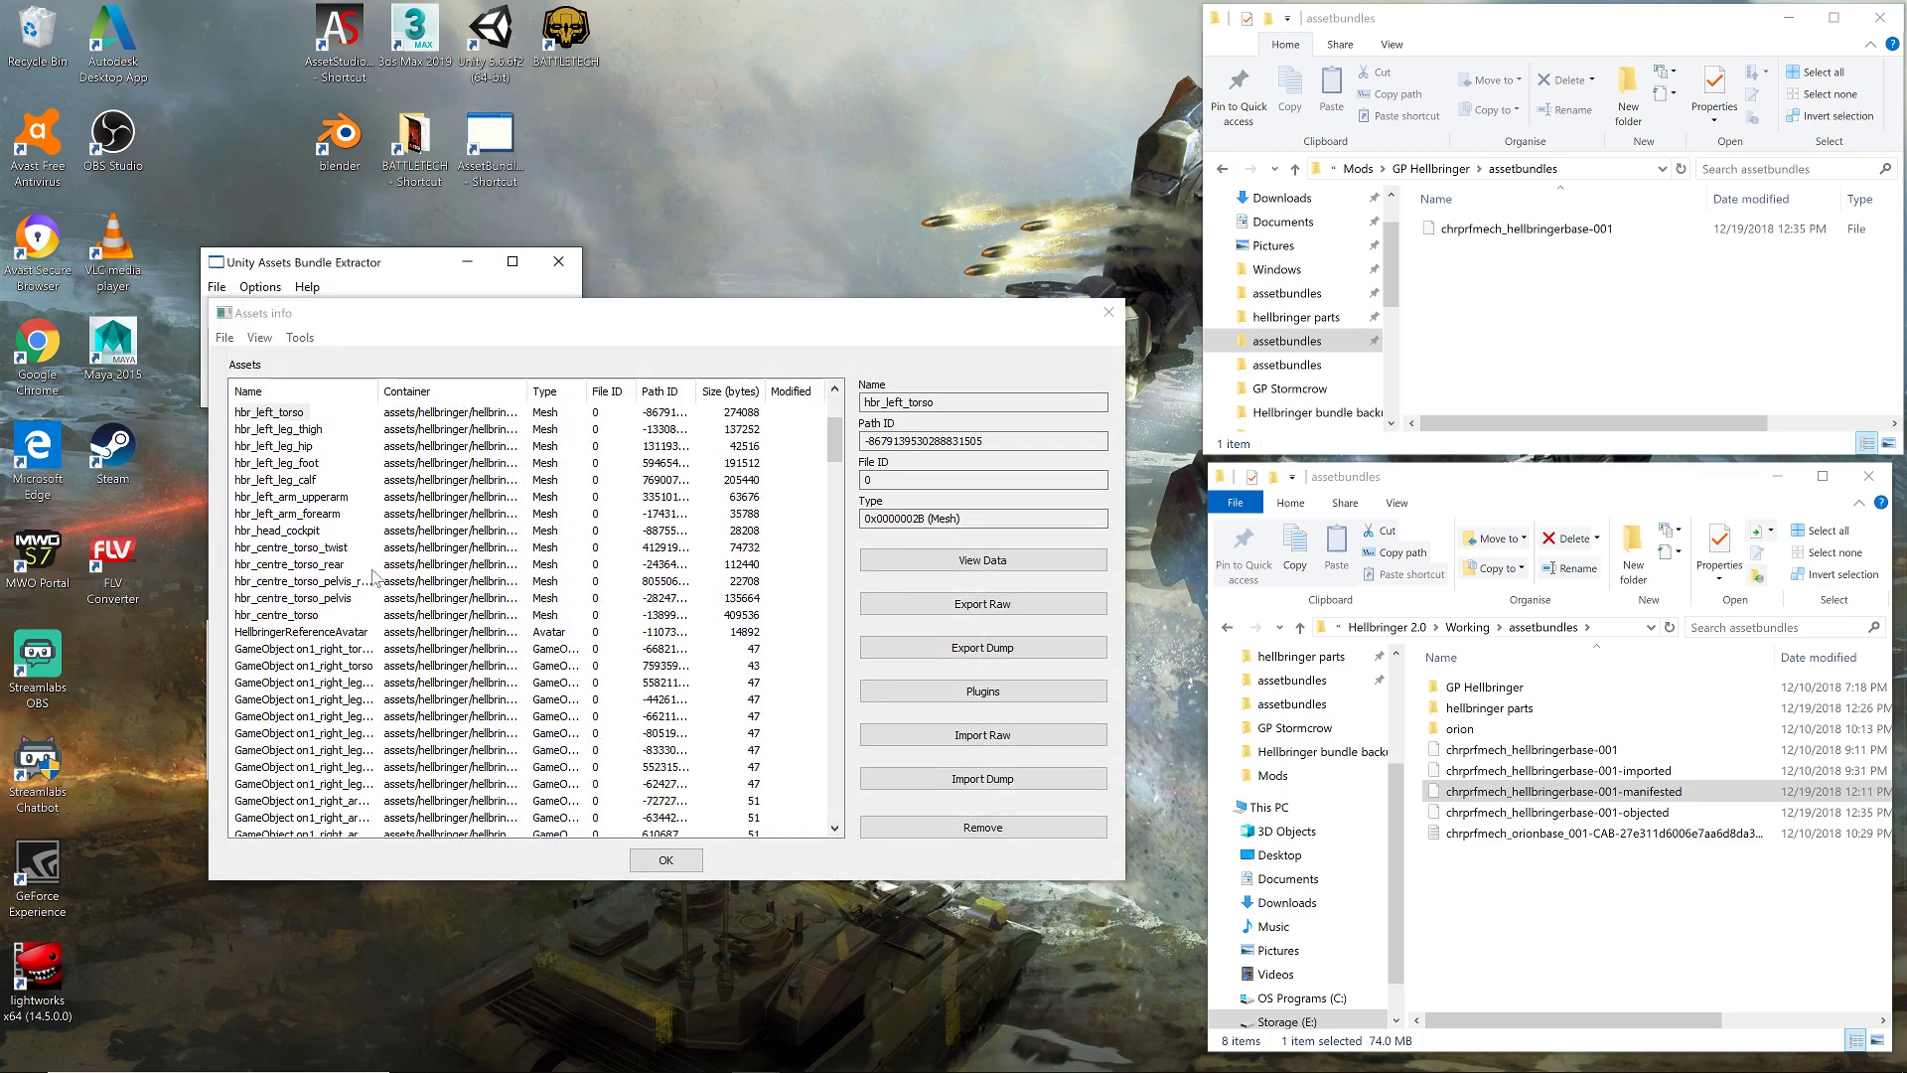
- Export the hbr_left_arm_upperarm and hbr_left_arm_forearm meshes raw, replacing their matching .dat files in the hellbringer parts folder
{"action": "scroll", "coordinate": [374, 577], "scroll_direction": "up", "scroll_amount": 1}
{"action": "left_click", "coordinate": [303, 548]}
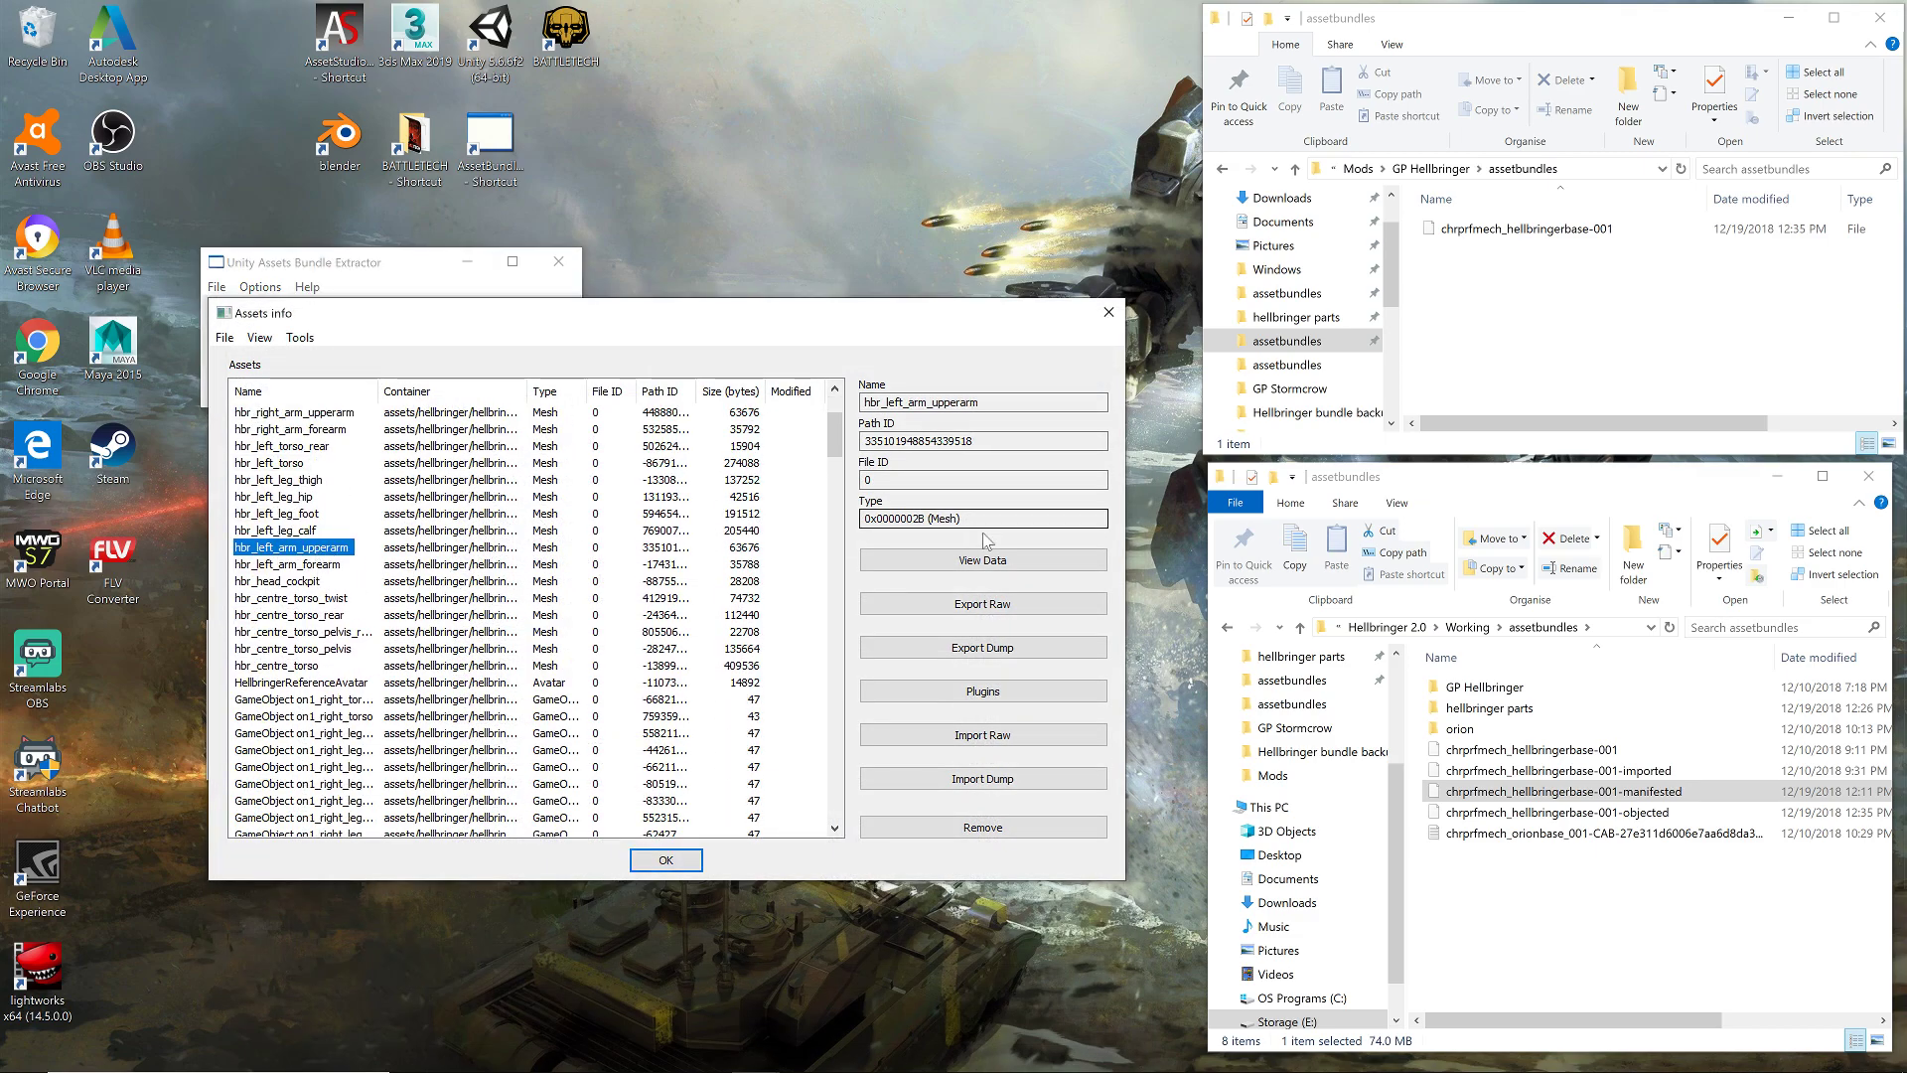
{"action": "left_click", "coordinate": [982, 604]}
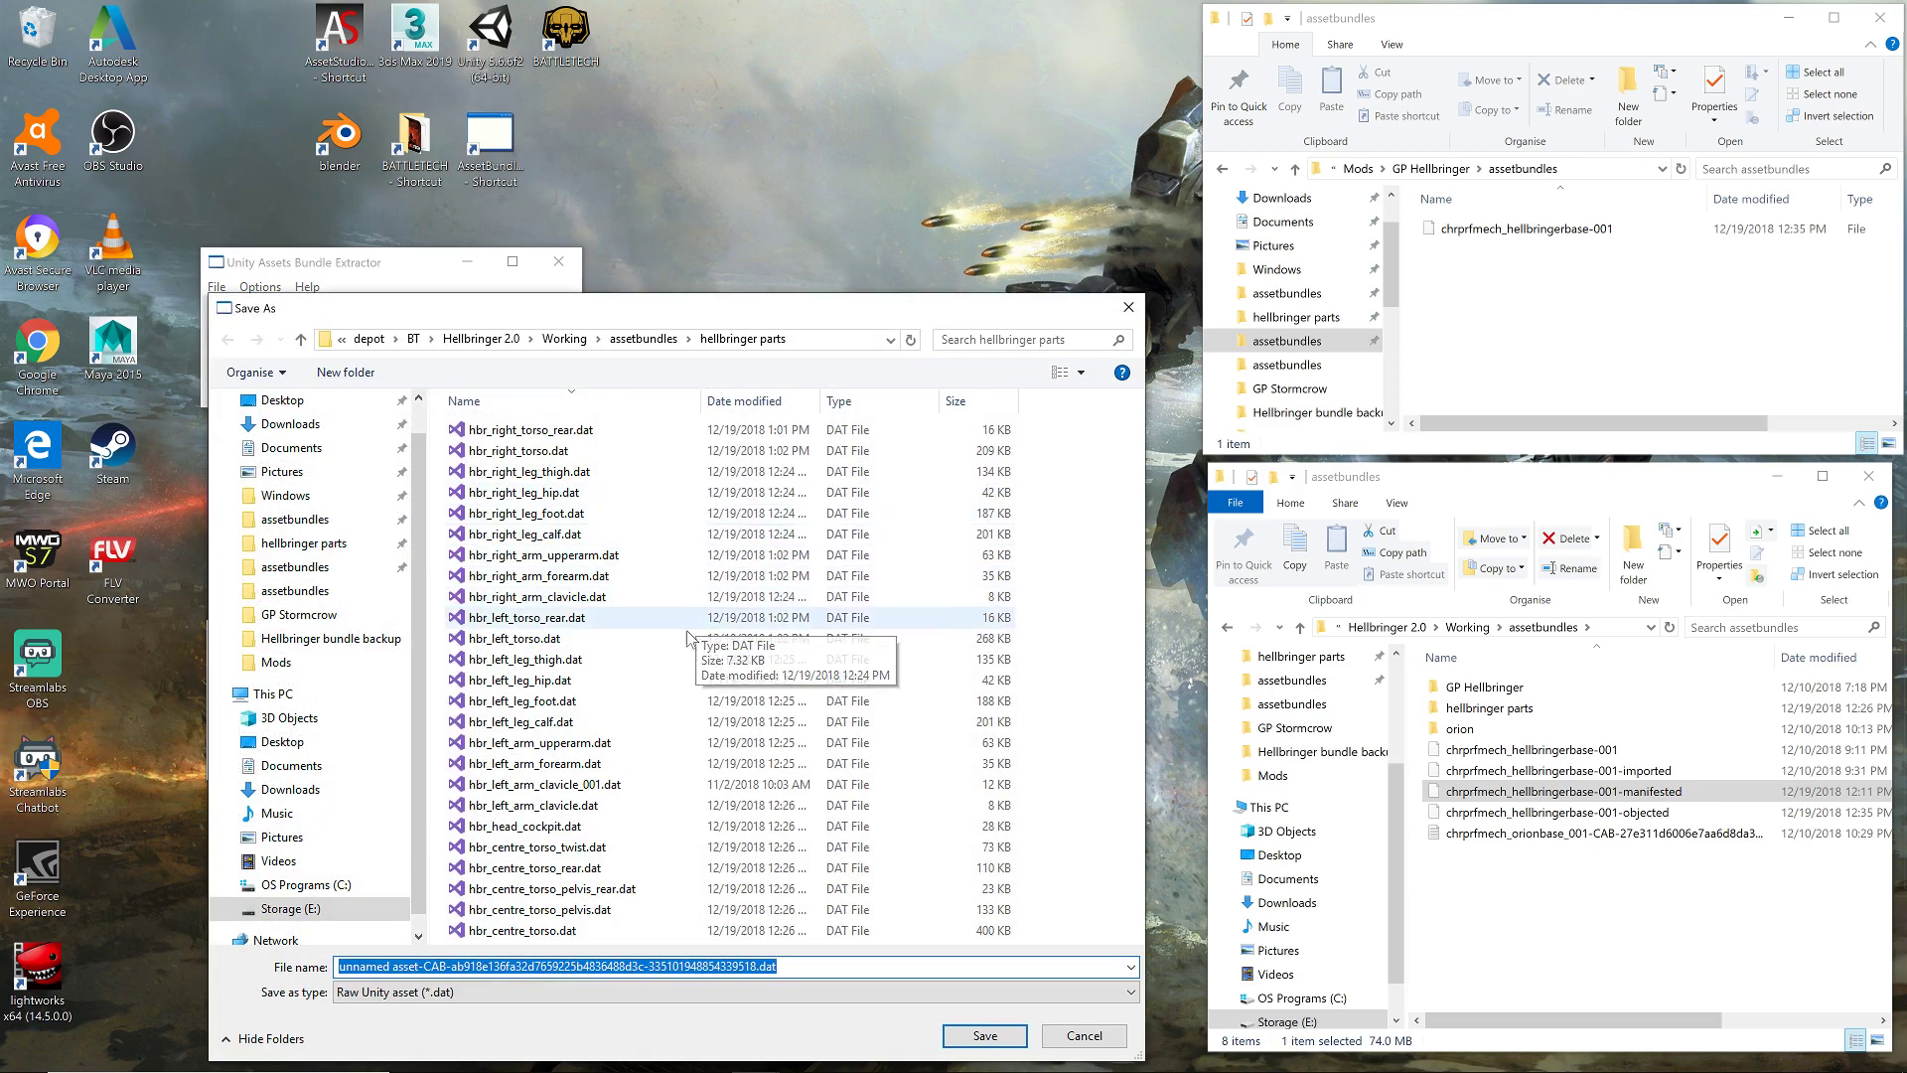
{"action": "left_click", "coordinate": [577, 745]}
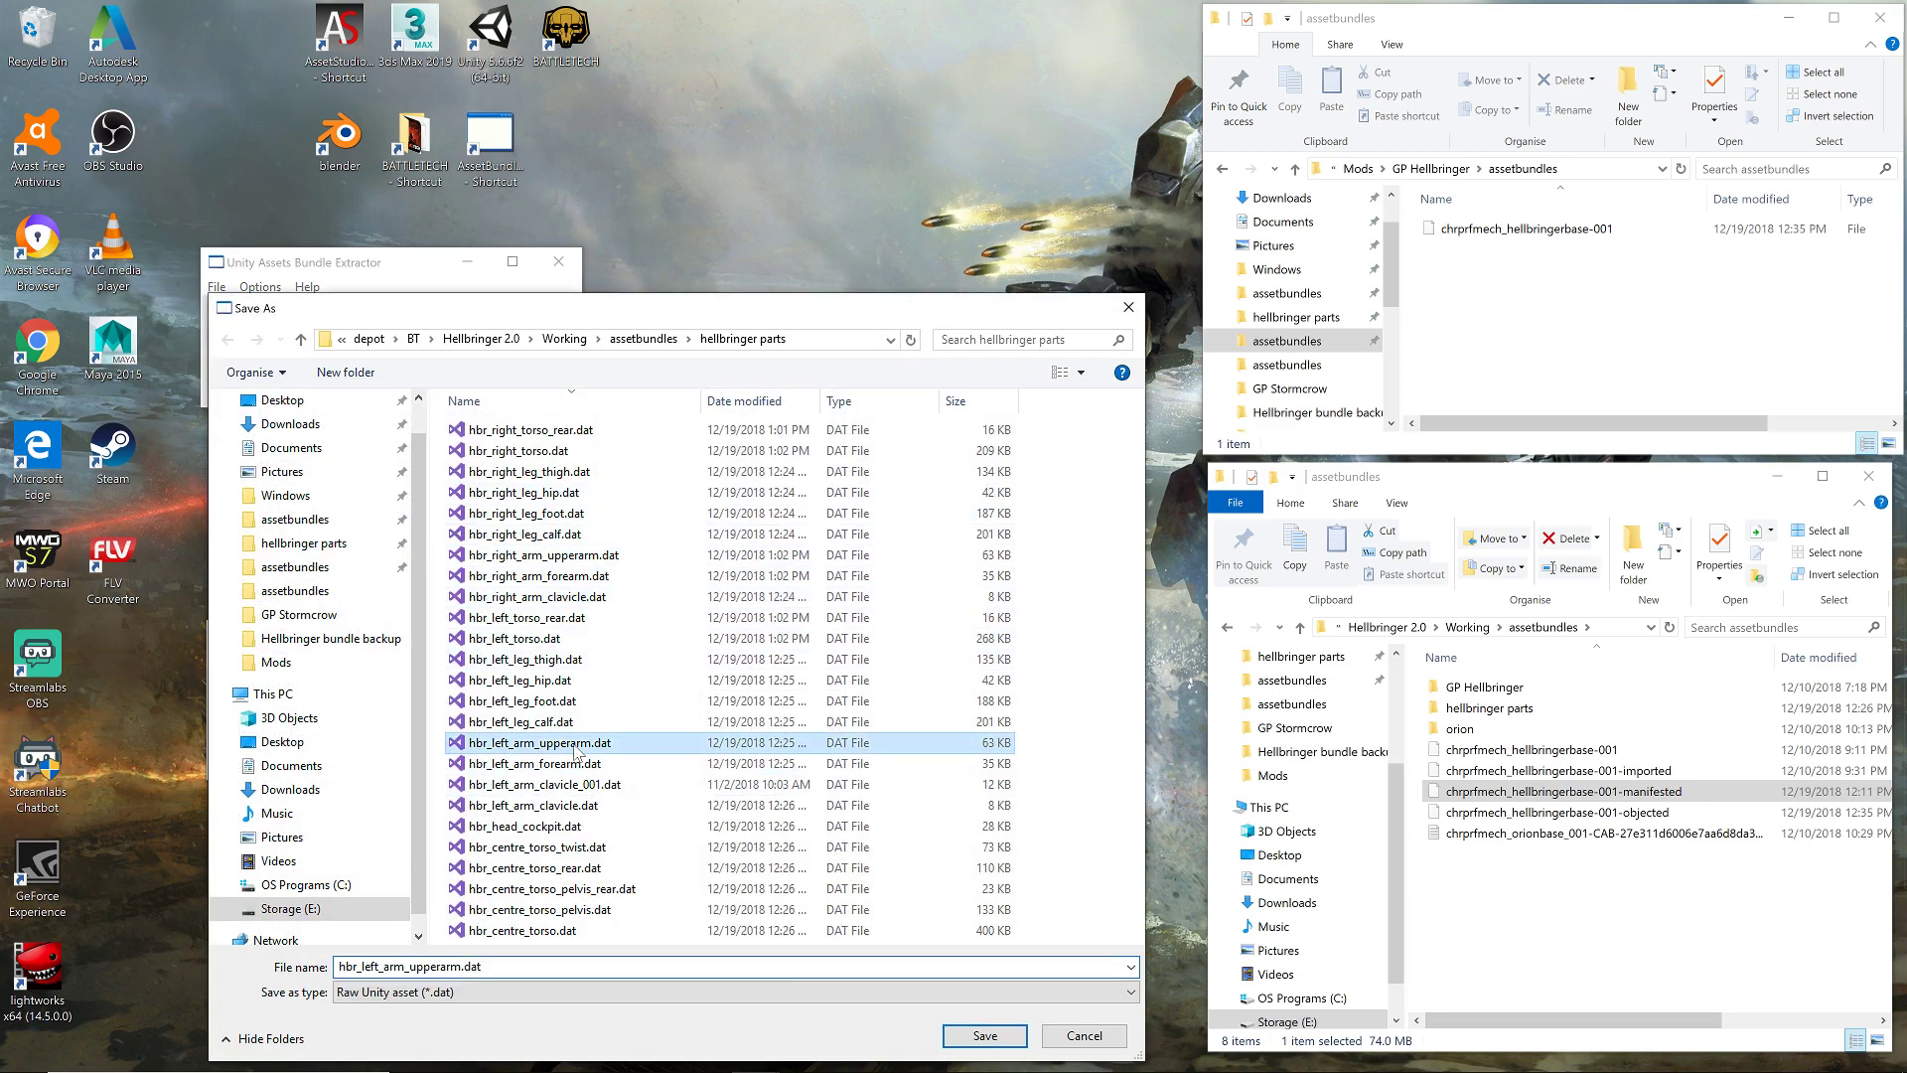
{"action": "double_click", "coordinate": [576, 752]}
{"action": "left_click", "coordinate": [1018, 553]}
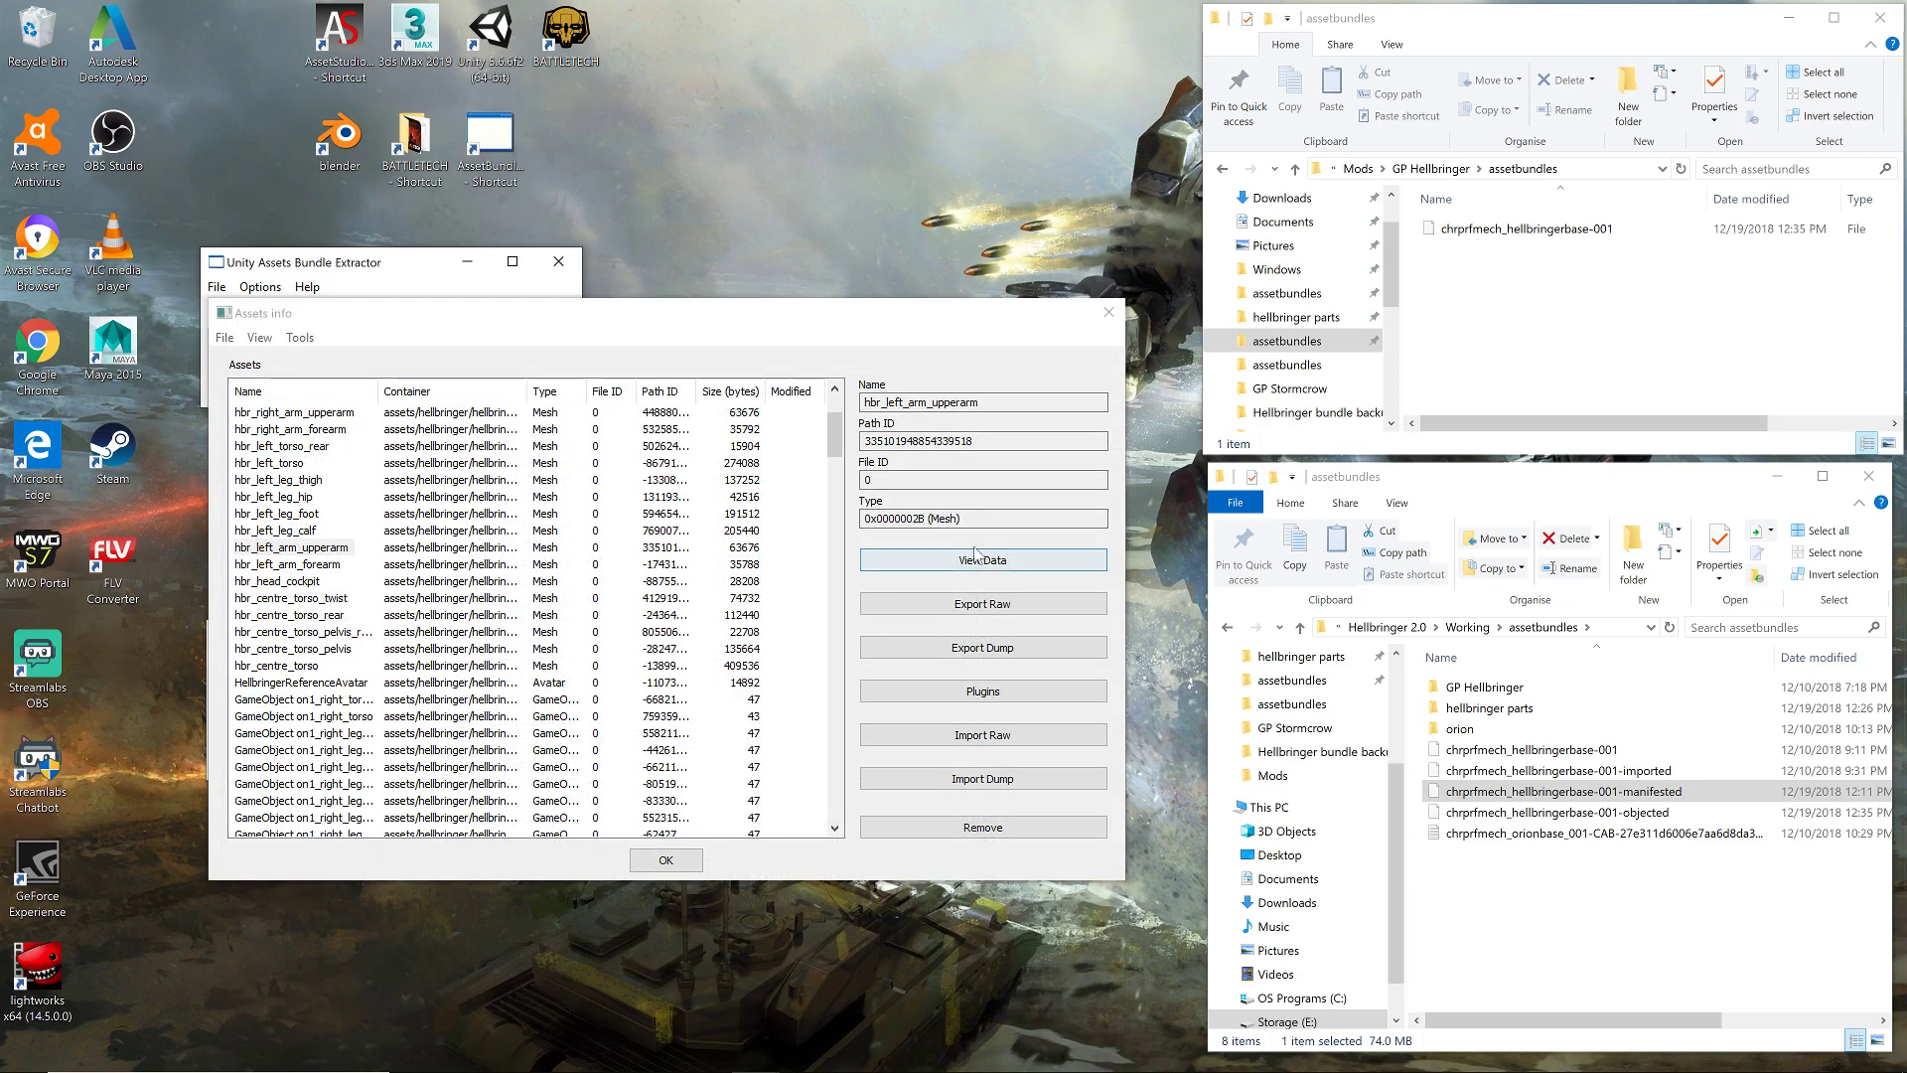
{"action": "left_click", "coordinate": [288, 564]}
{"action": "left_click", "coordinate": [977, 602]}
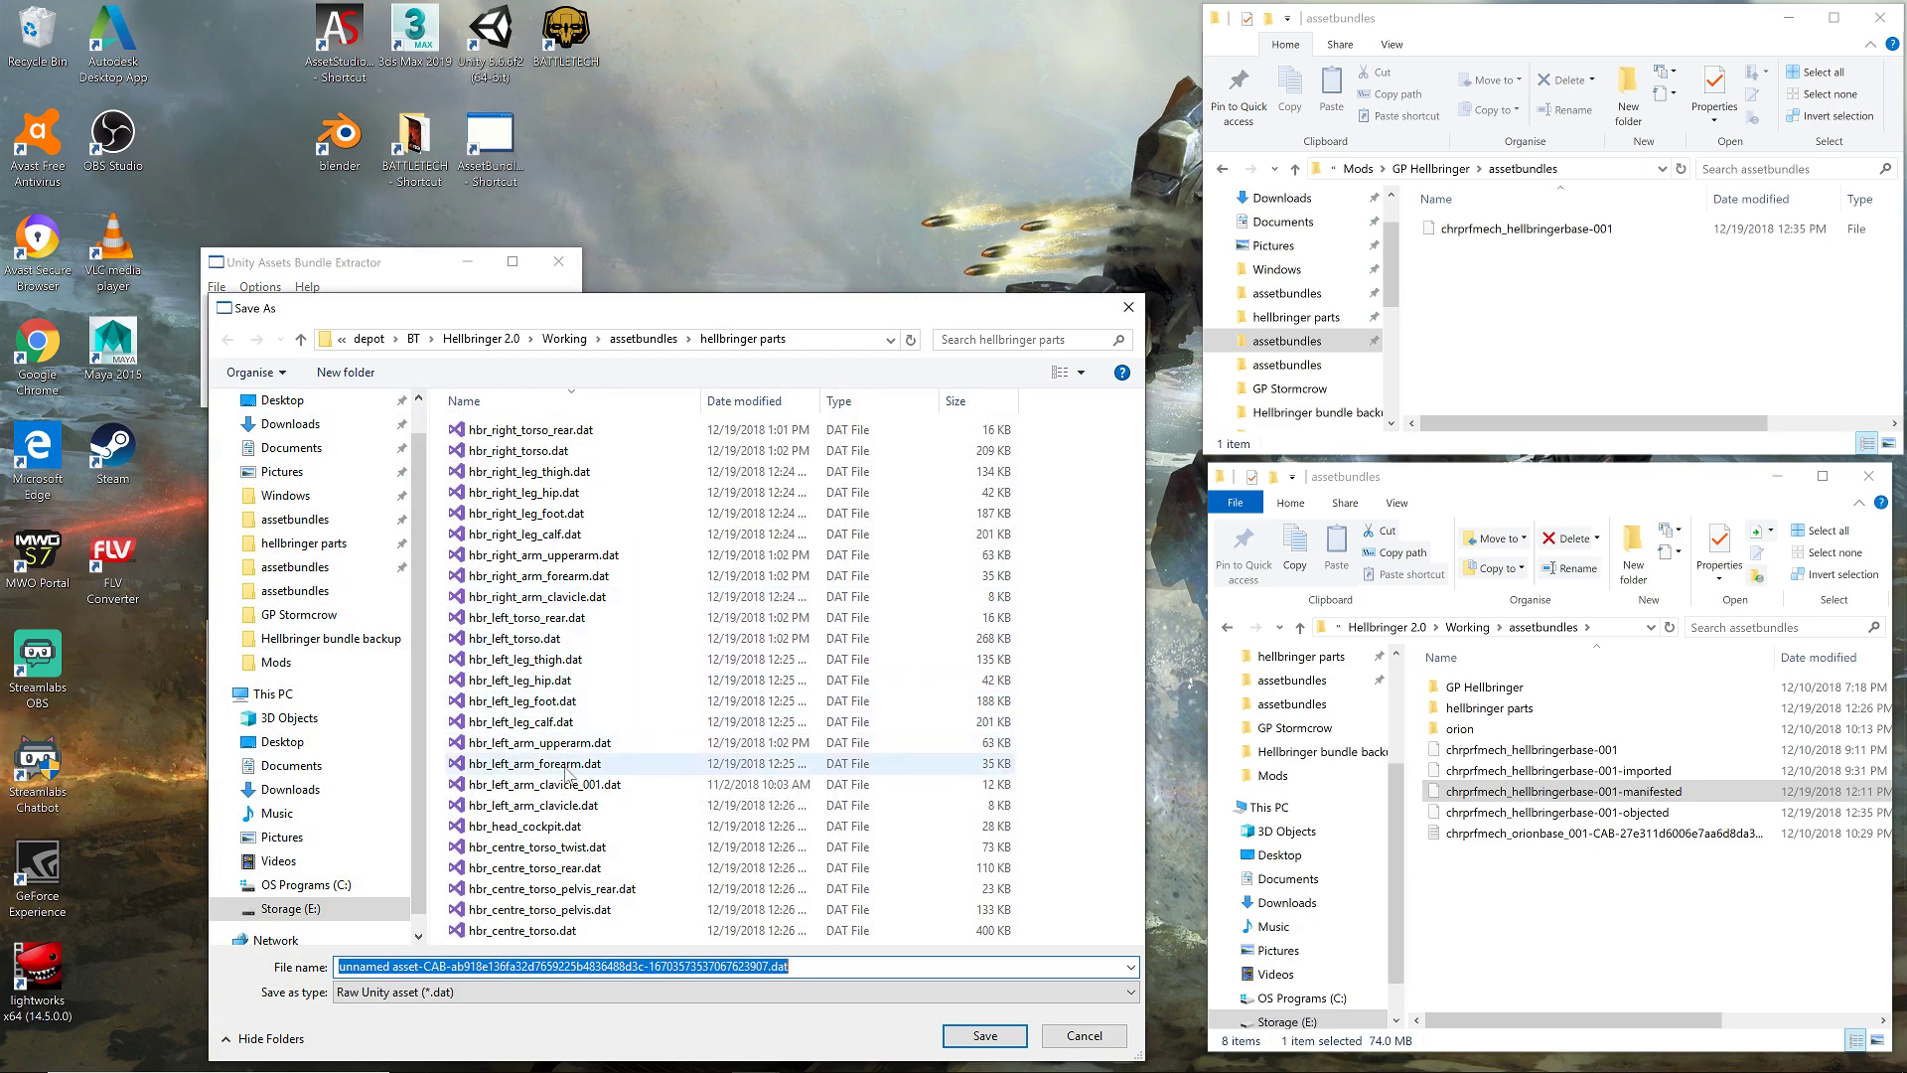
{"action": "double_click", "coordinate": [569, 763]}
{"action": "left_click", "coordinate": [1018, 554]}
- Export the hbr_head_cockpit mesh raw, replacing hbr_head_cockpit.dat
{"action": "scroll", "coordinate": [367, 559], "scroll_direction": "down", "scroll_amount": 1}
{"action": "left_click", "coordinate": [315, 535]}
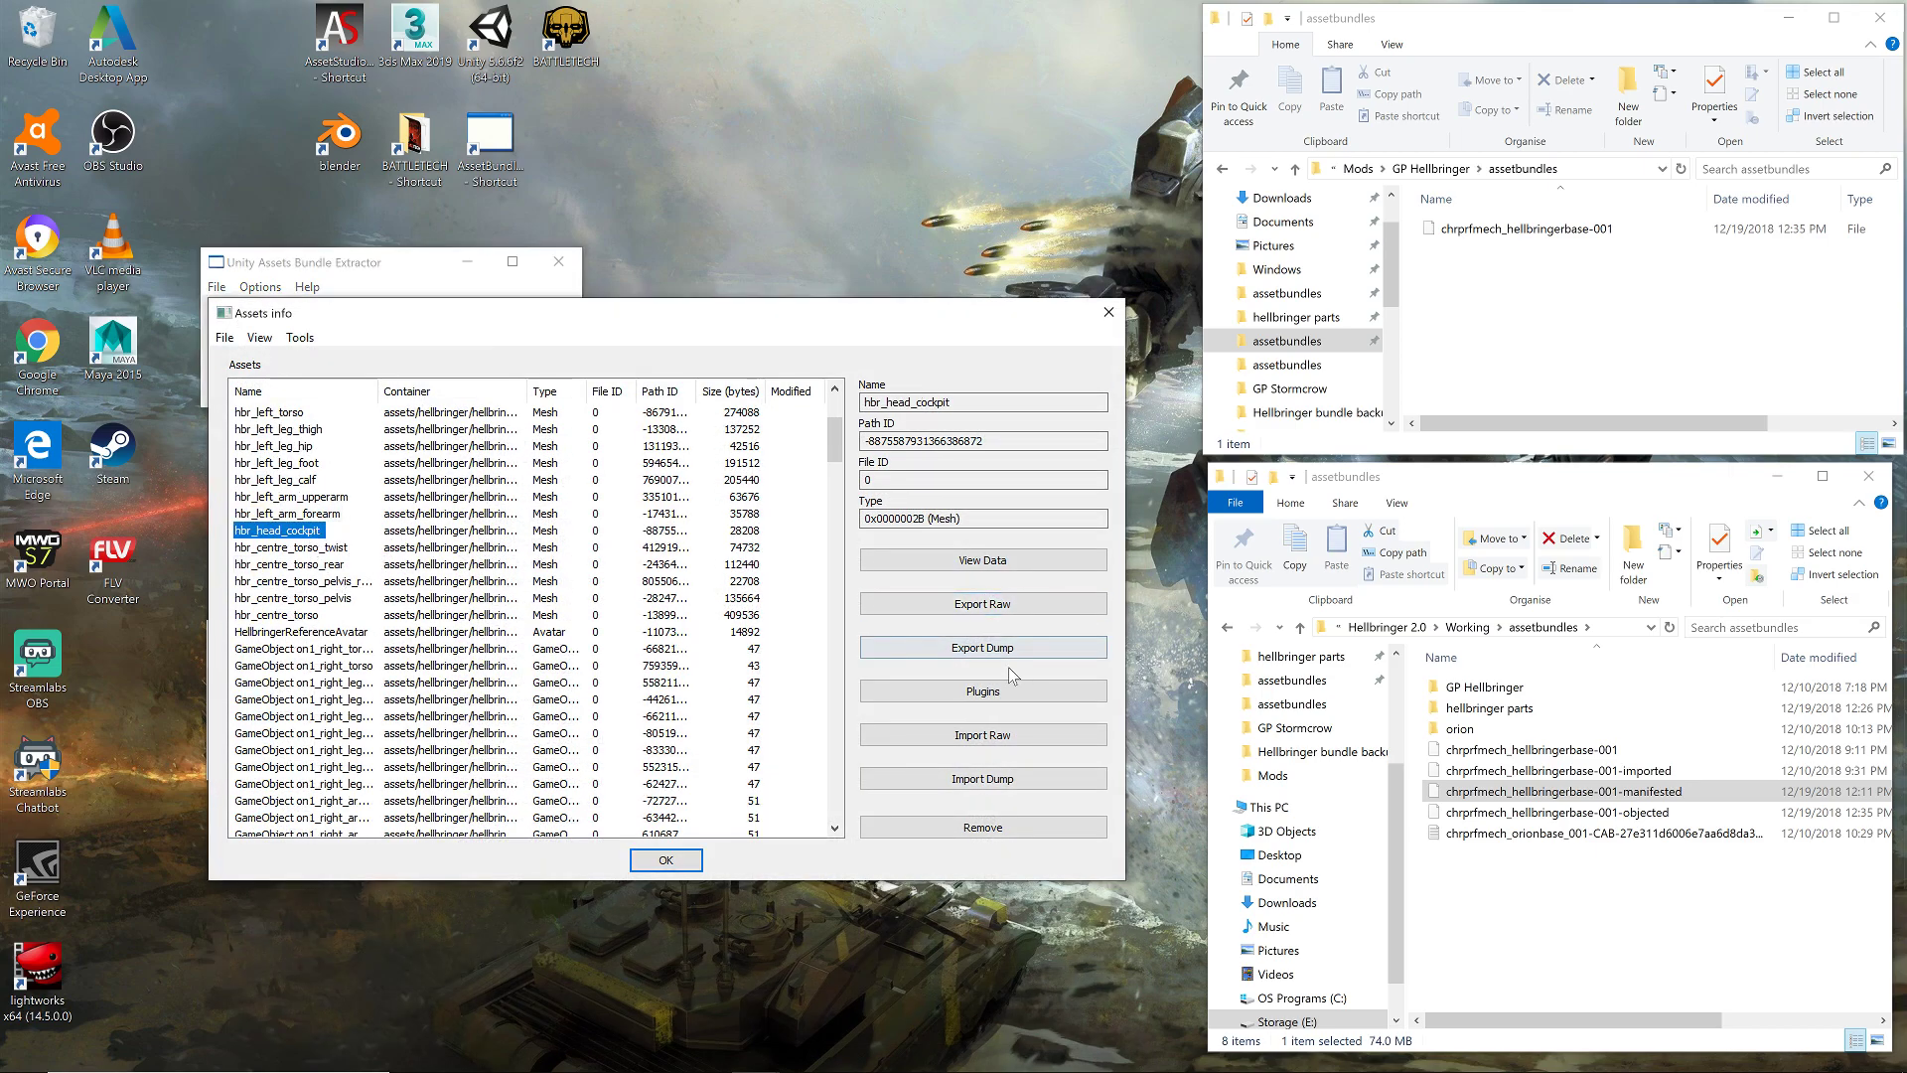
{"action": "left_click", "coordinate": [1011, 608]}
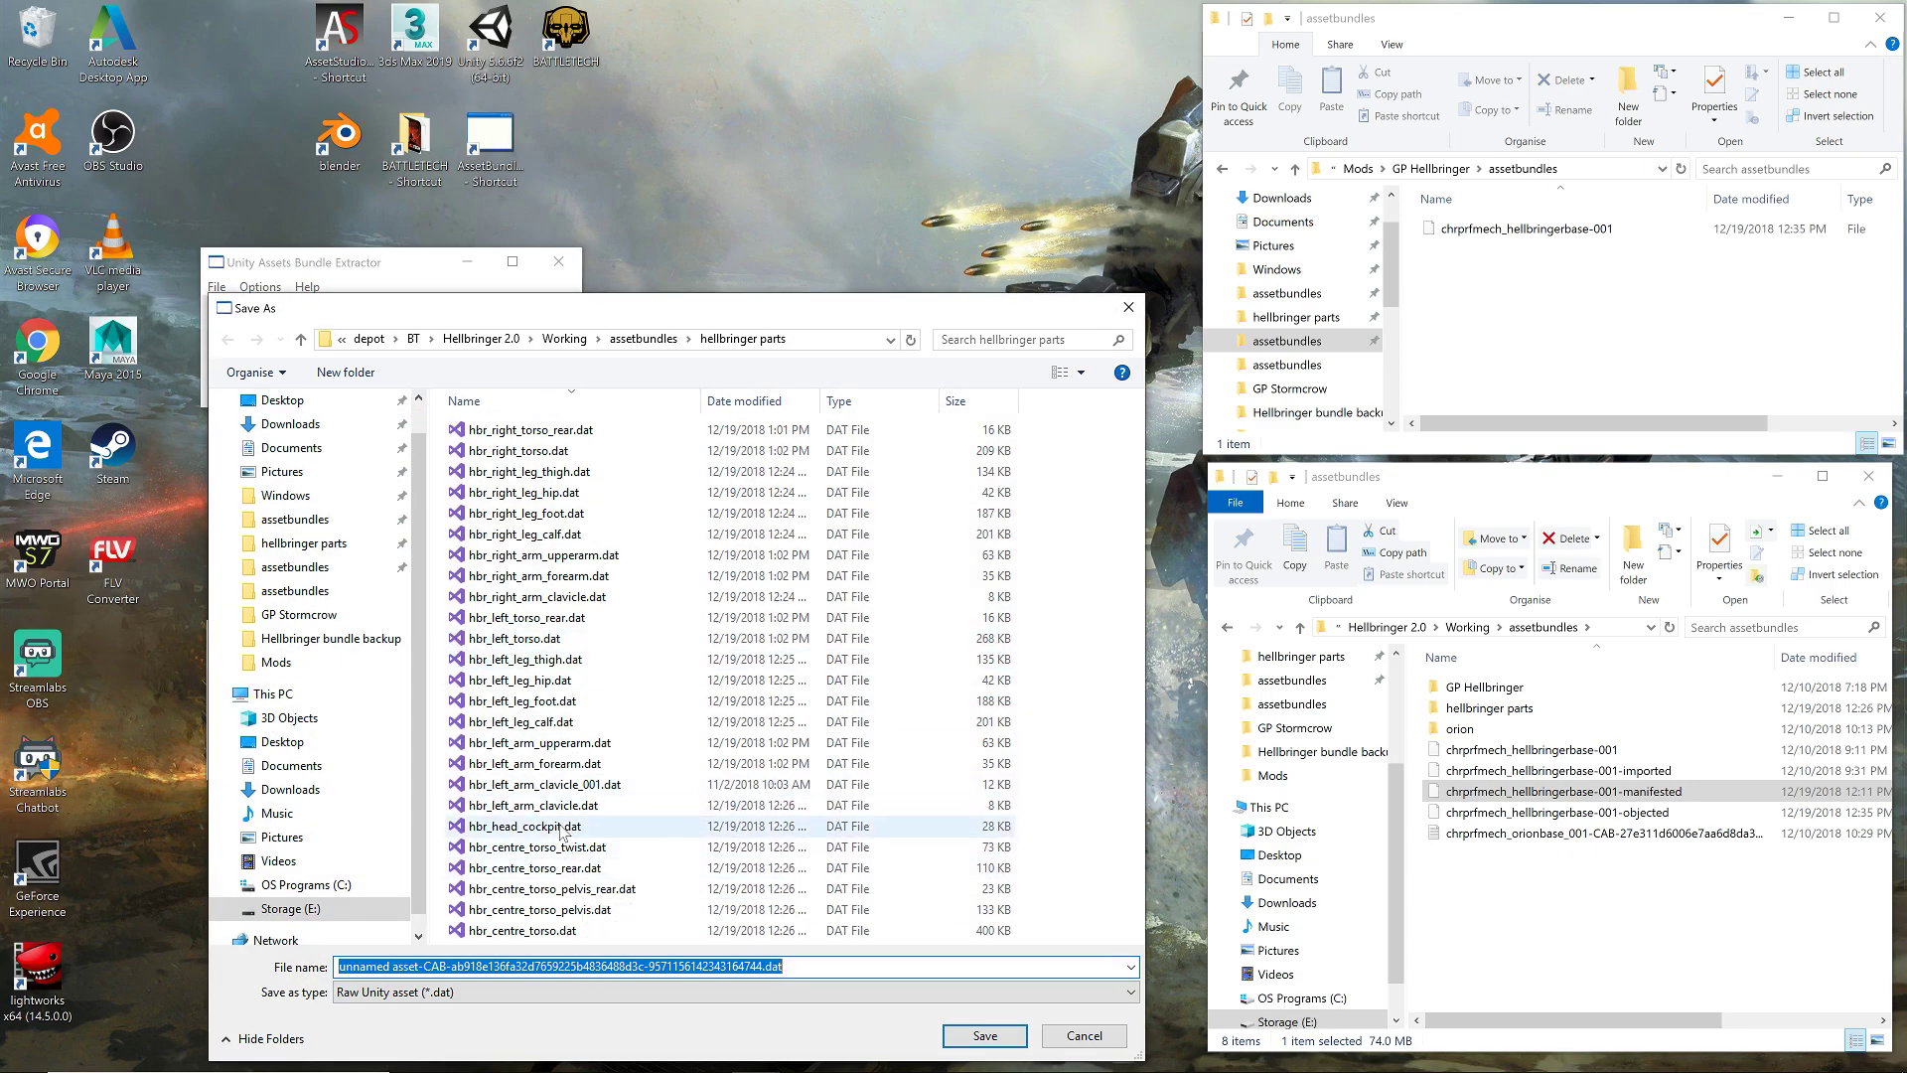
{"action": "double_click", "coordinate": [556, 827]}
{"action": "left_click", "coordinate": [1033, 556]}
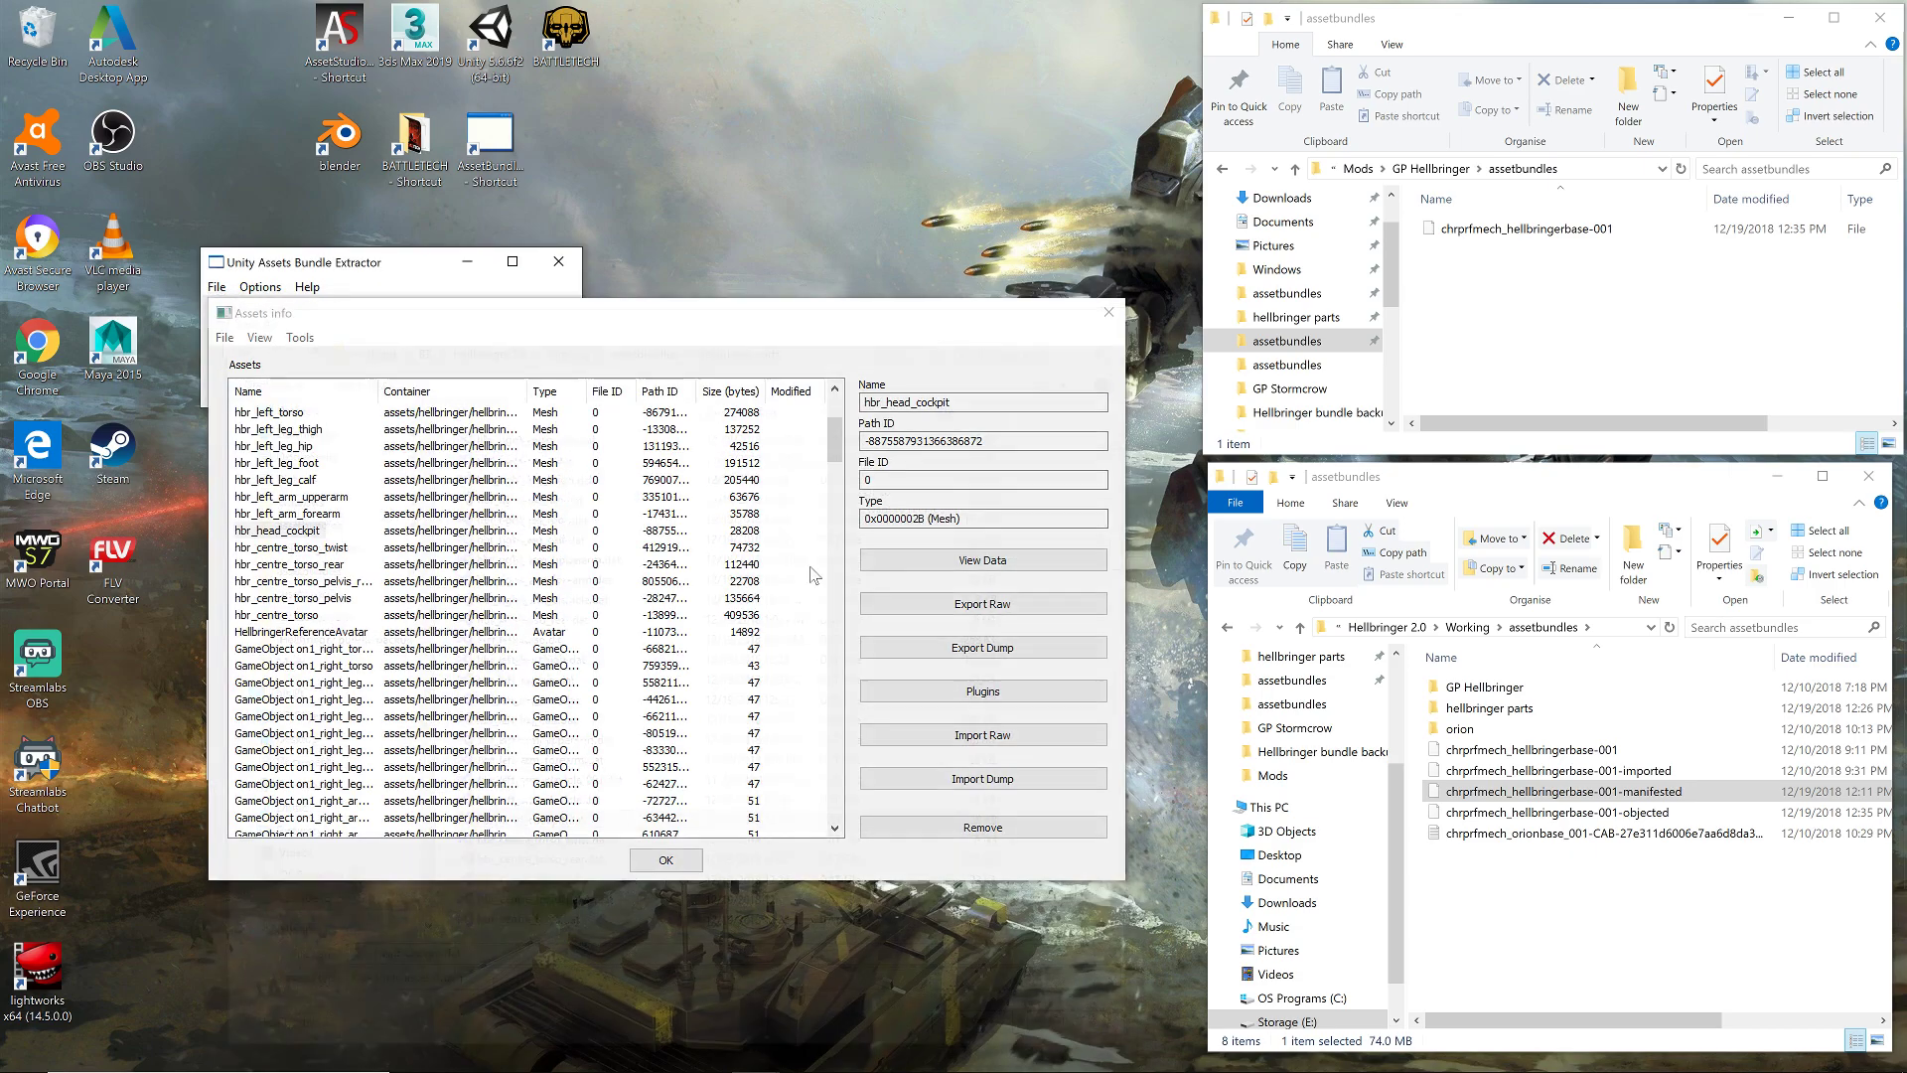
- Export the hbr_centre_torso_rear mesh raw, replacing hbr_centre_torso_rear.dat
{"action": "left_click", "coordinate": [307, 548]}
{"action": "left_click", "coordinate": [320, 566]}
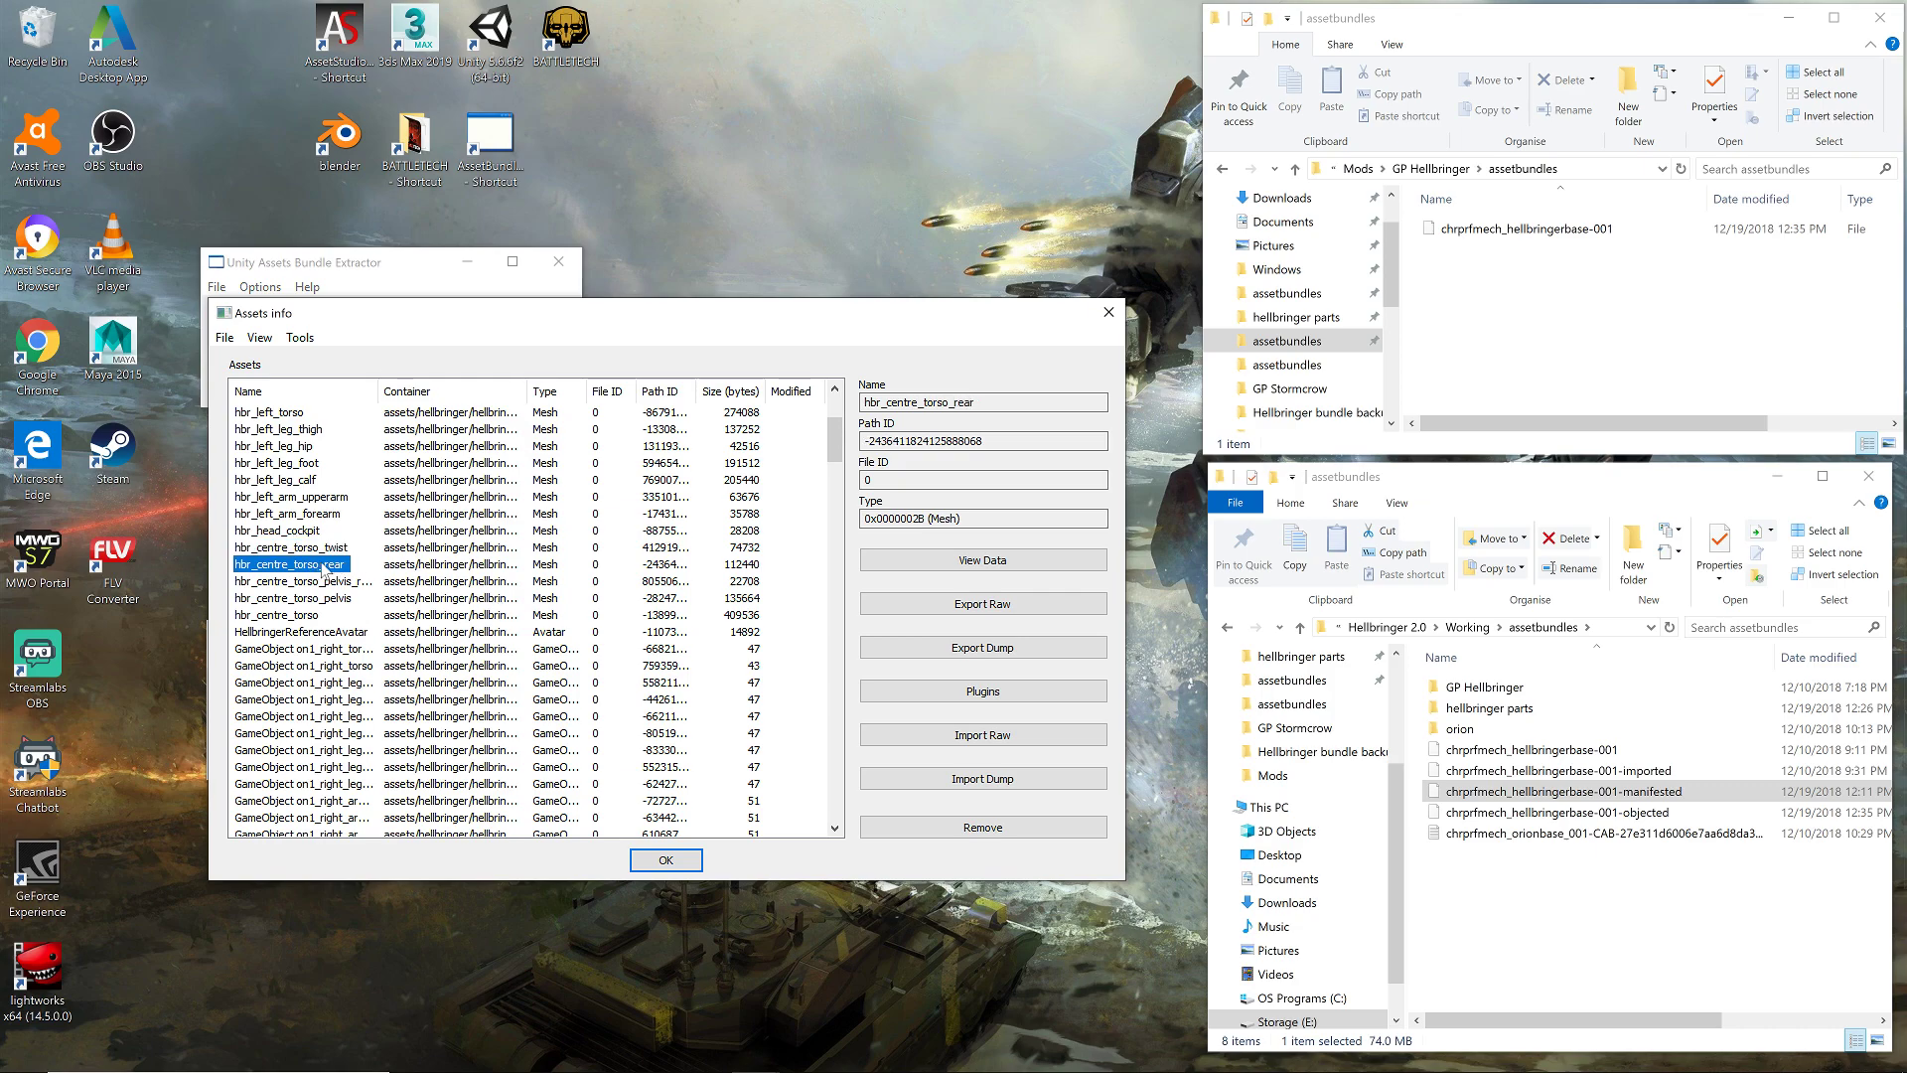
{"action": "left_click", "coordinate": [1006, 614]}
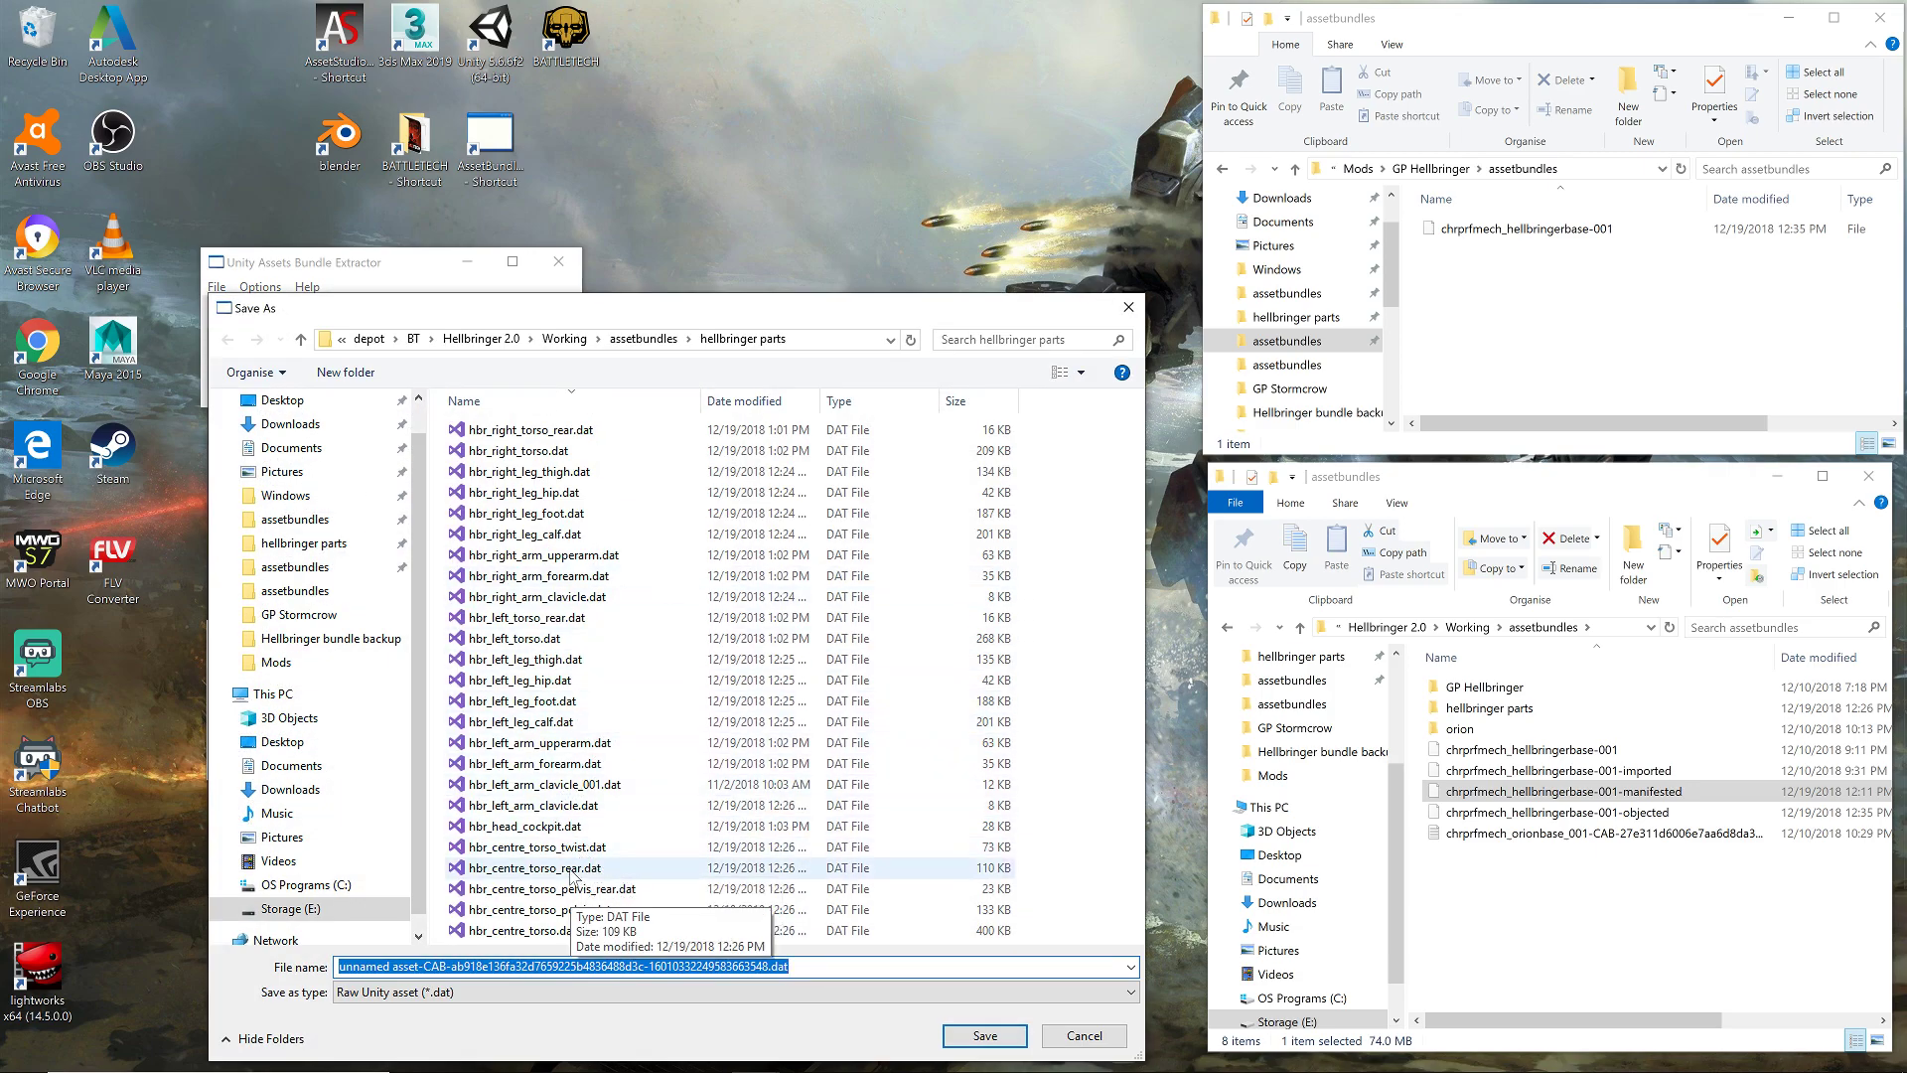
{"action": "double_click", "coordinate": [576, 870]}
{"action": "left_click", "coordinate": [1011, 552]}
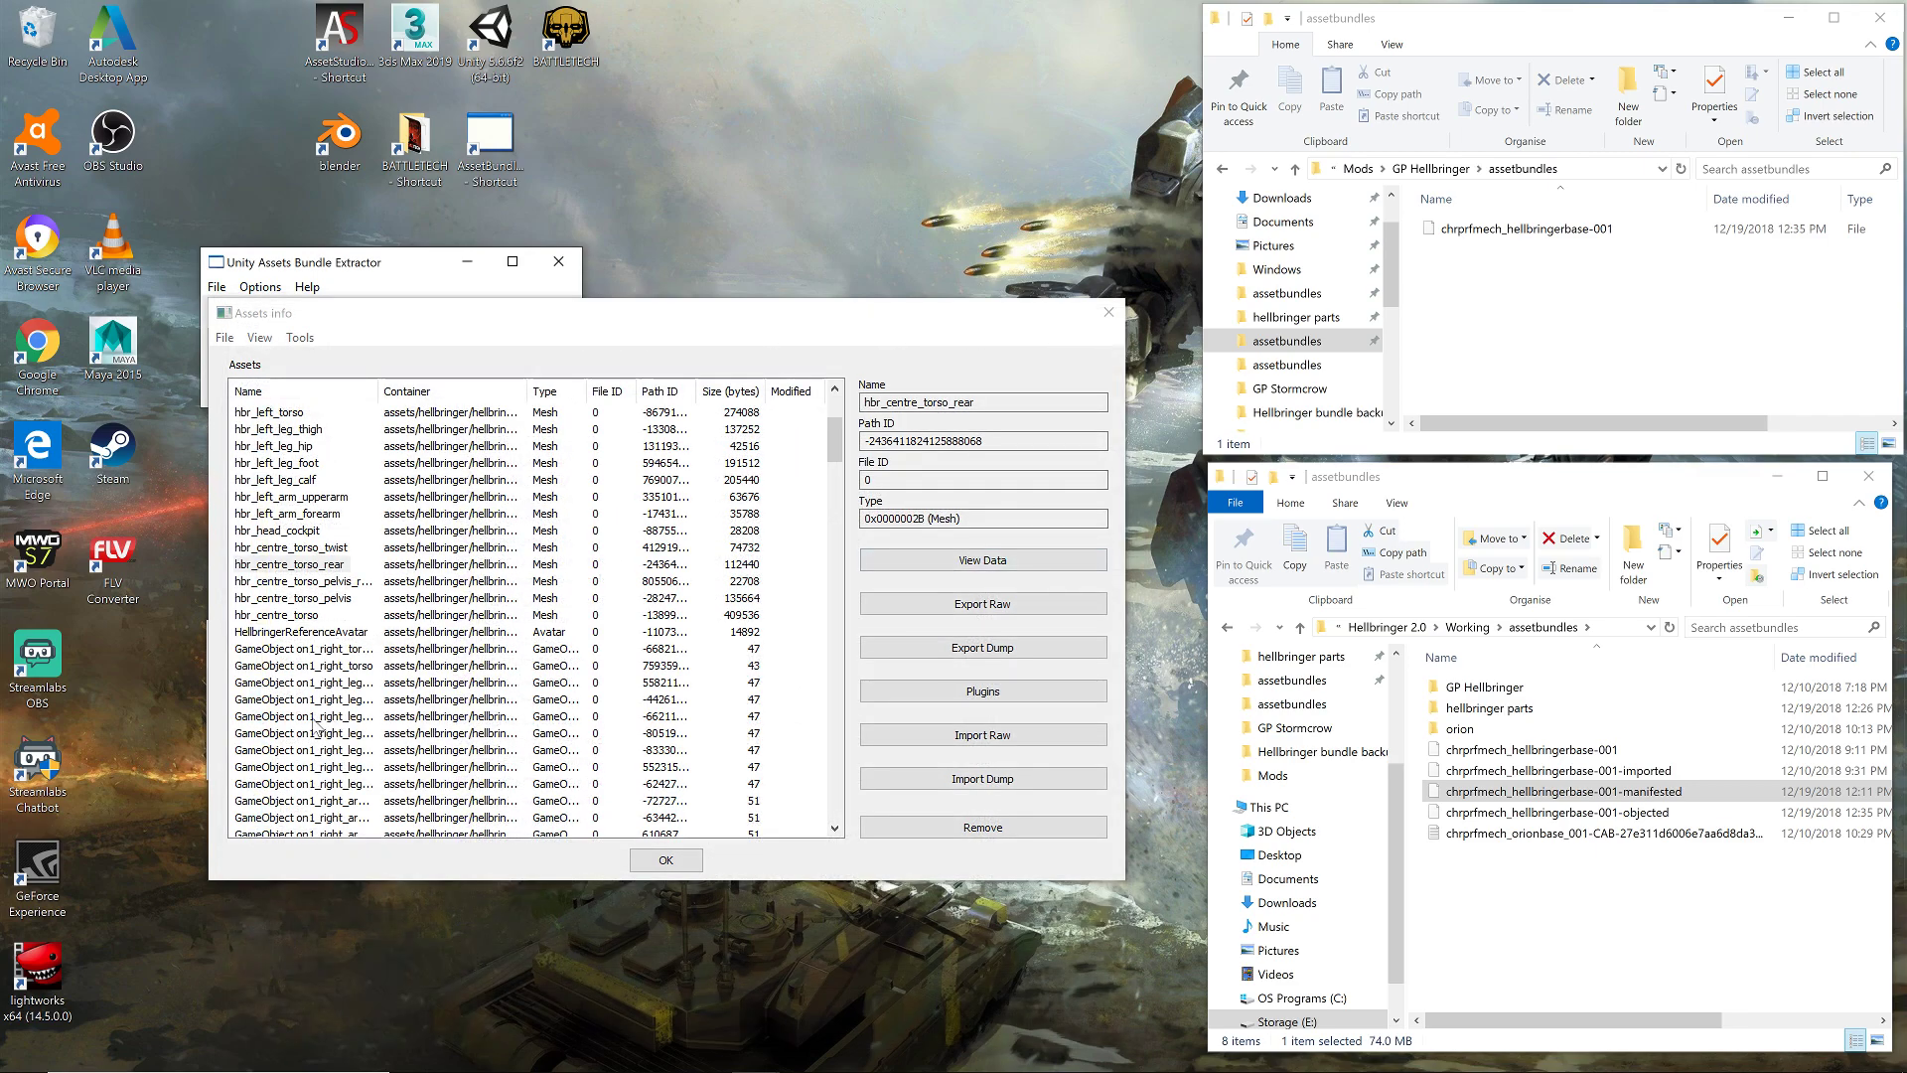
- Export the hbr_centre_torso mesh raw over hbr_centre_torso.dat and close the hellbringer parts asset list
{"action": "left_click", "coordinate": [298, 616]}
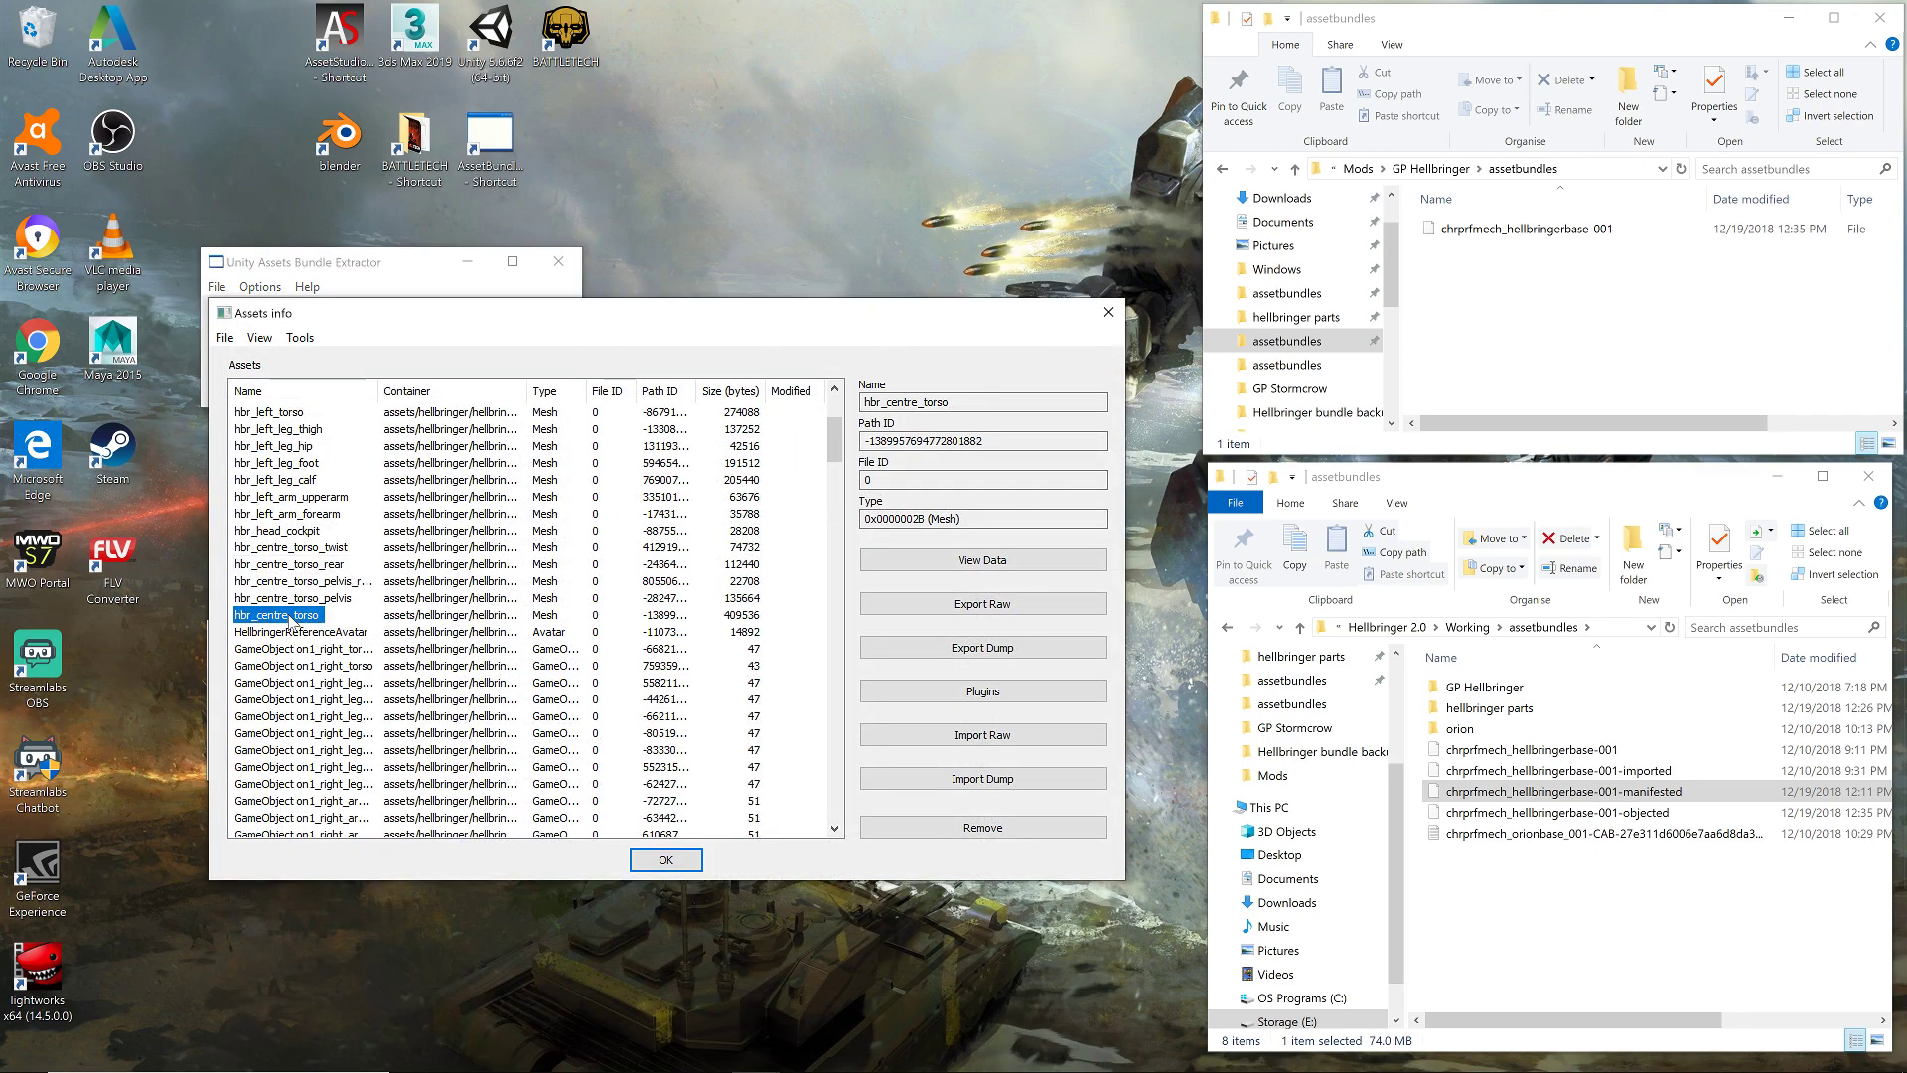
{"action": "left_click", "coordinate": [982, 604]}
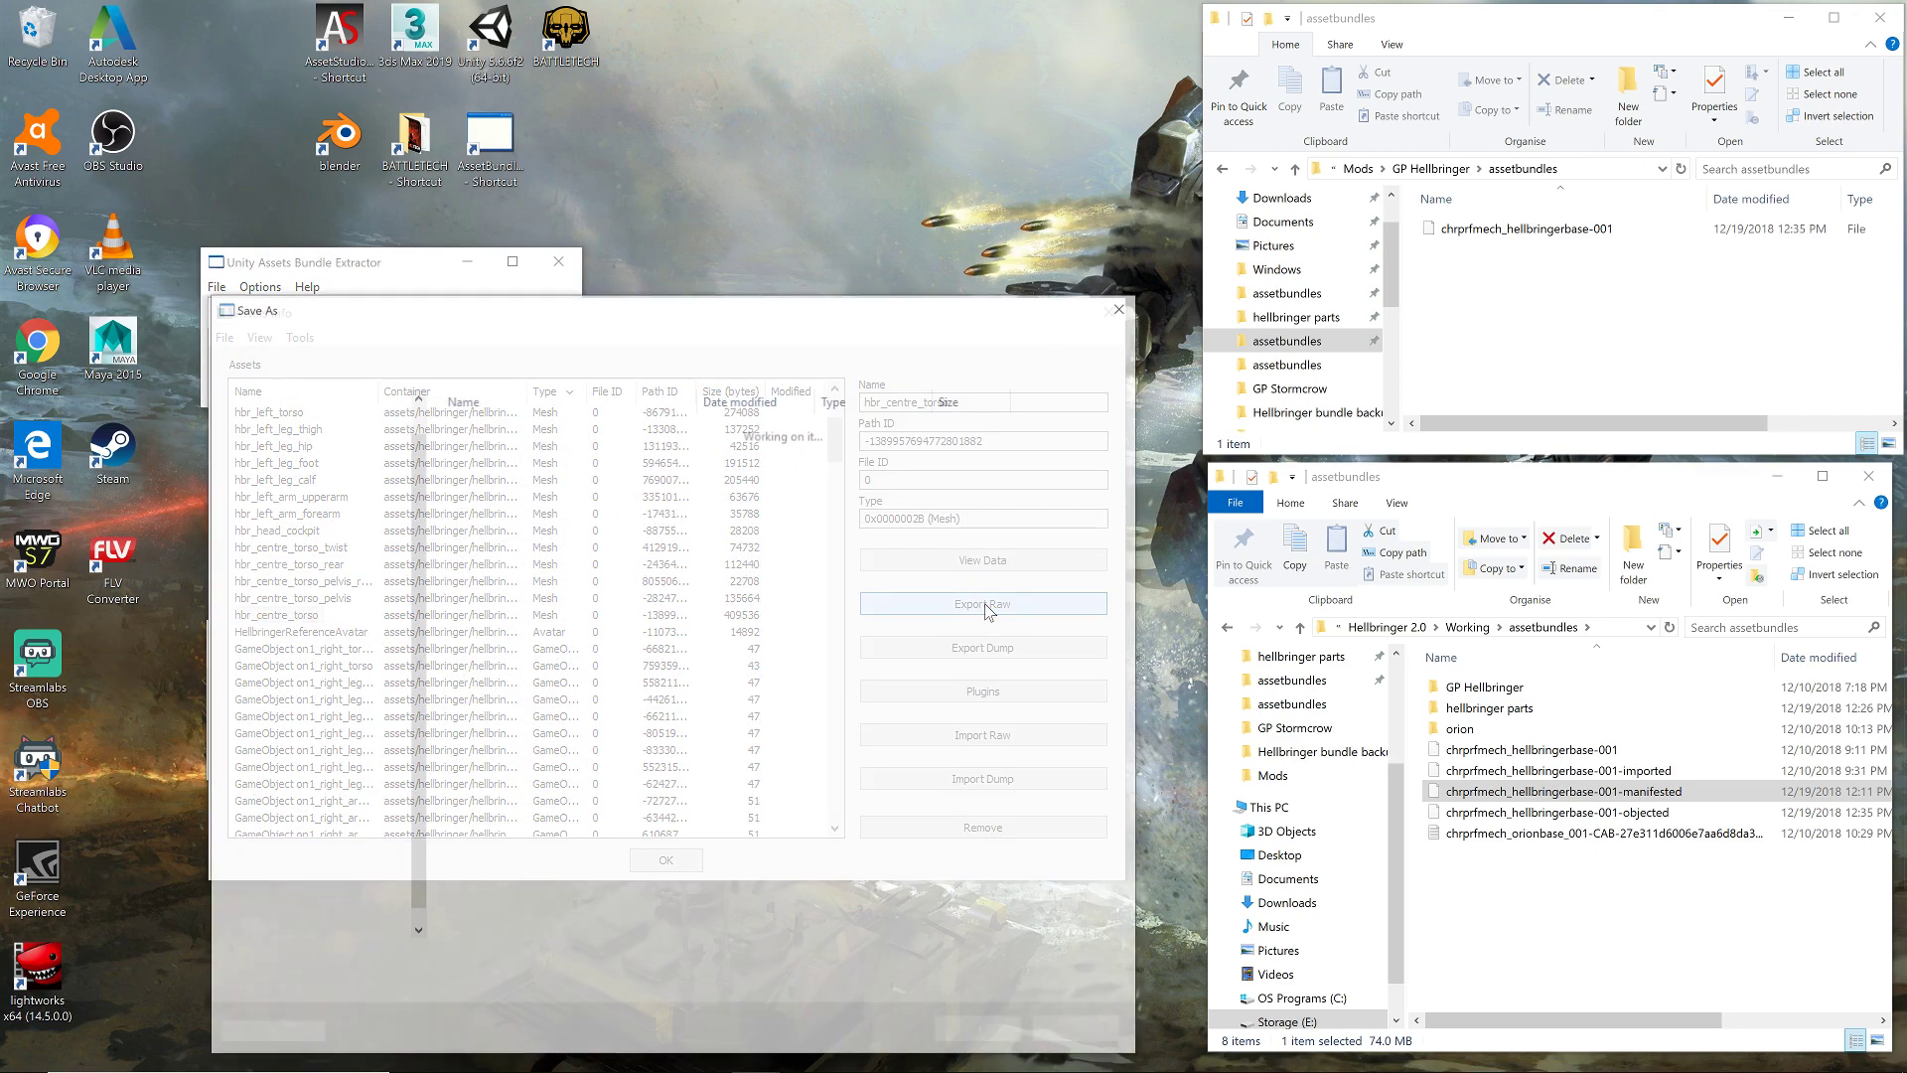
{"action": "double_click", "coordinate": [556, 931]}
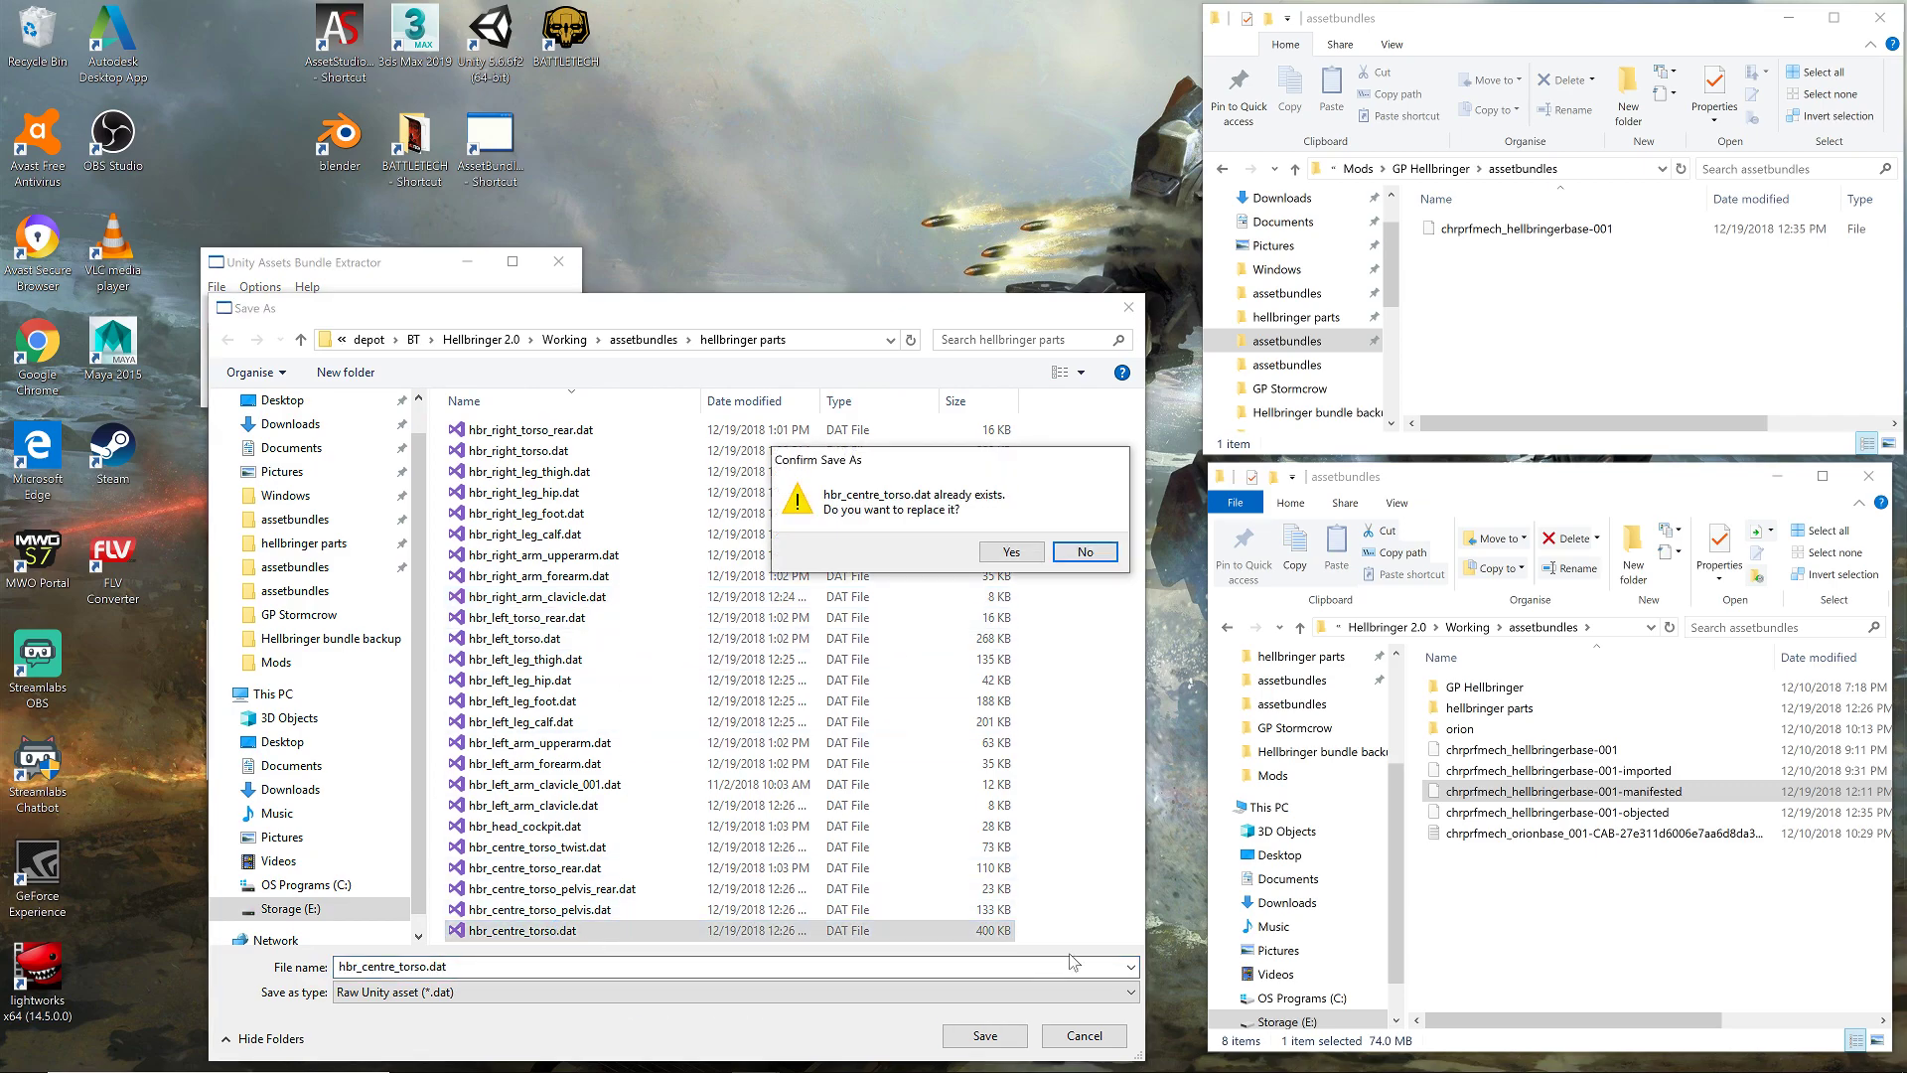
{"action": "left_click", "coordinate": [1011, 552]}
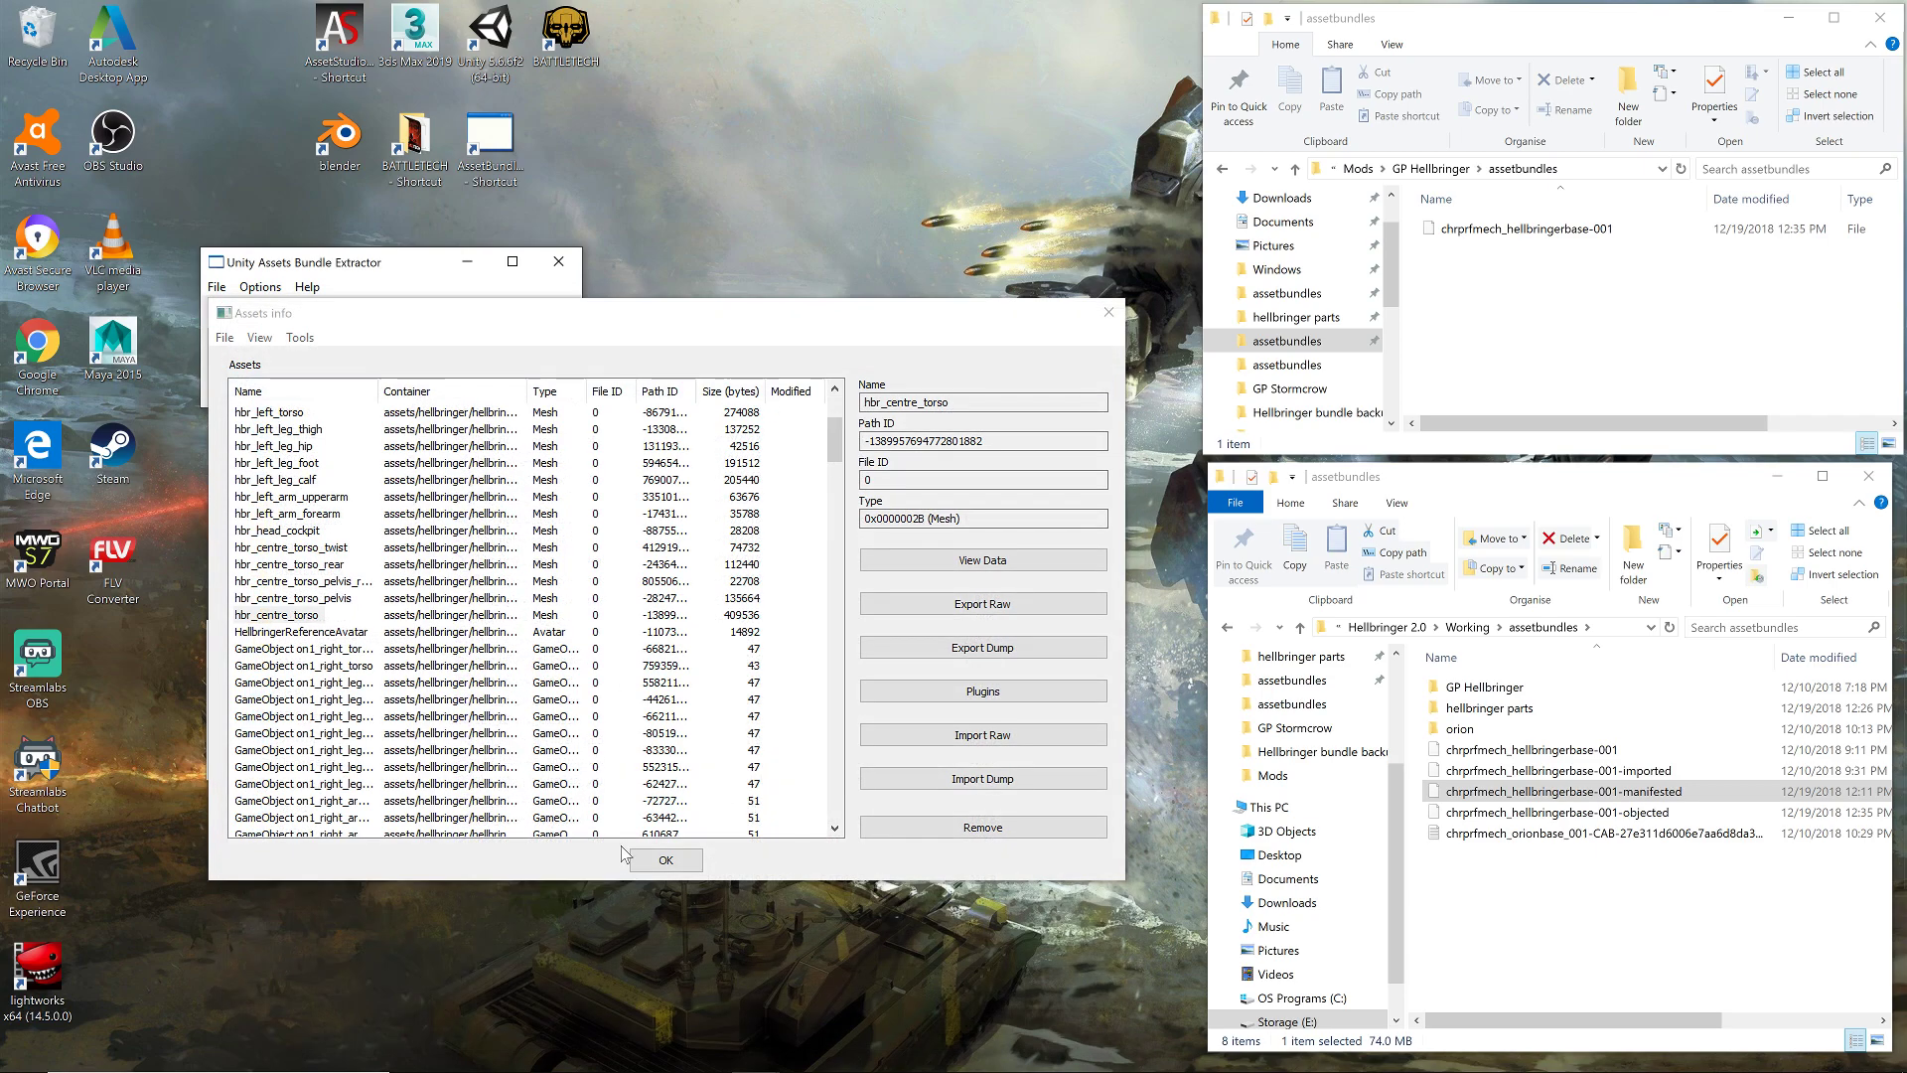
{"action": "left_click", "coordinate": [681, 861]}
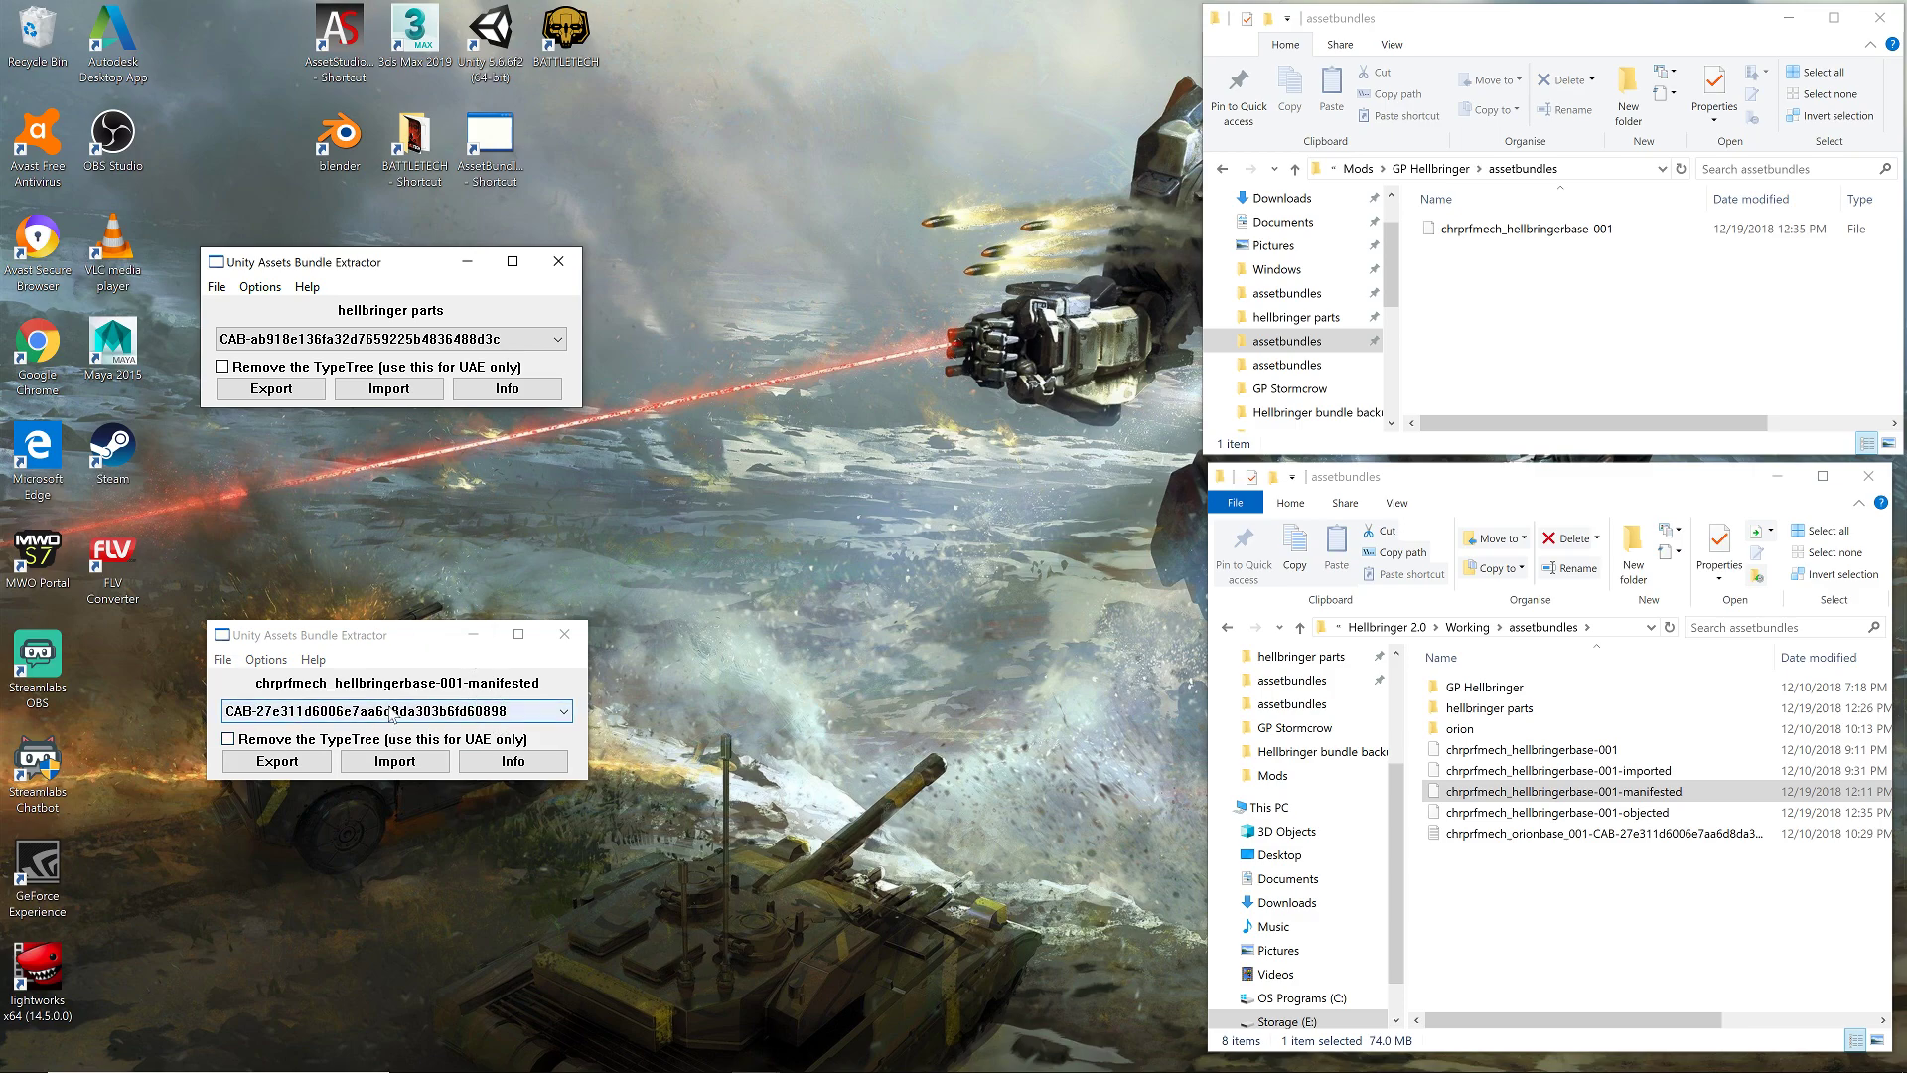
{"action": "left_click_drag", "start_coordinate": [436, 649], "coordinate": [434, 596]}
{"action": "left_click", "coordinate": [531, 707]}
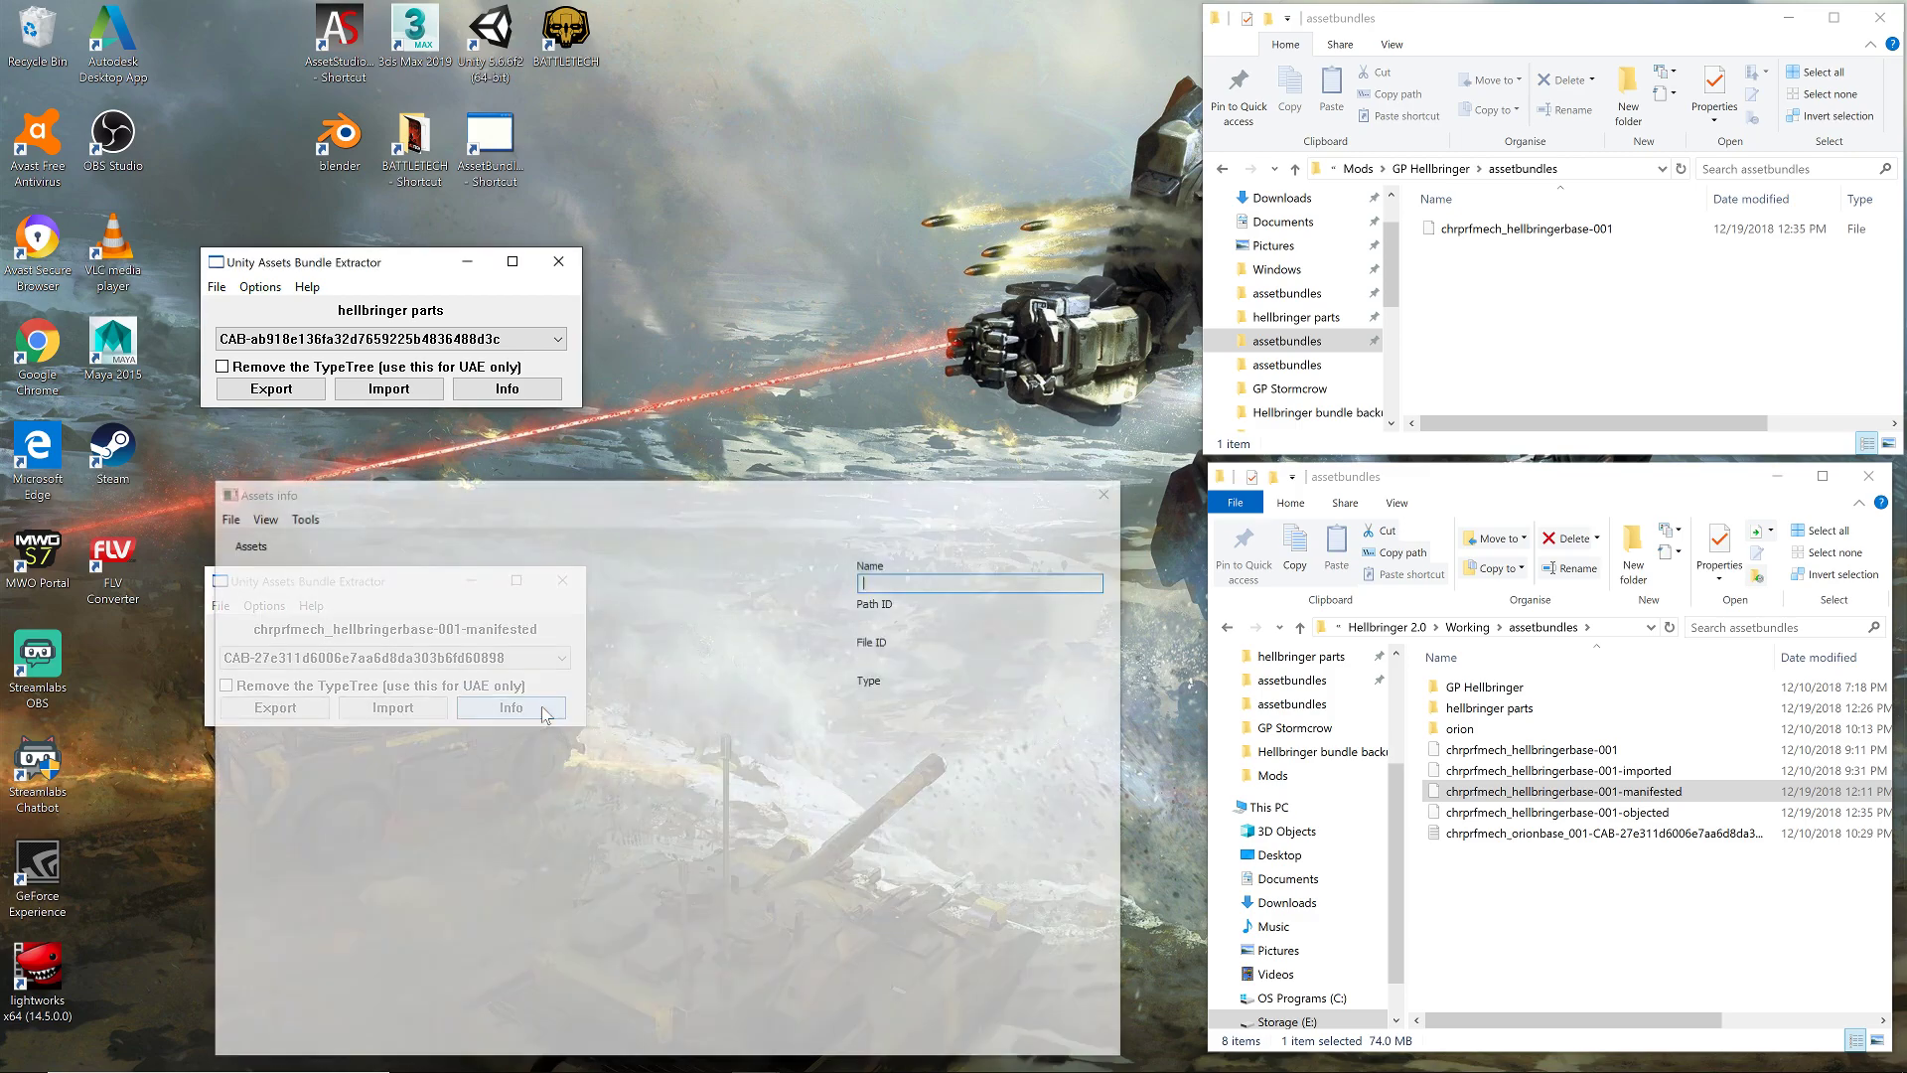
{"action": "left_click", "coordinate": [370, 574]}
{"action": "left_click", "coordinate": [370, 573]}
{"action": "scroll", "coordinate": [376, 728], "scroll_direction": "down", "scroll_amount": 15}
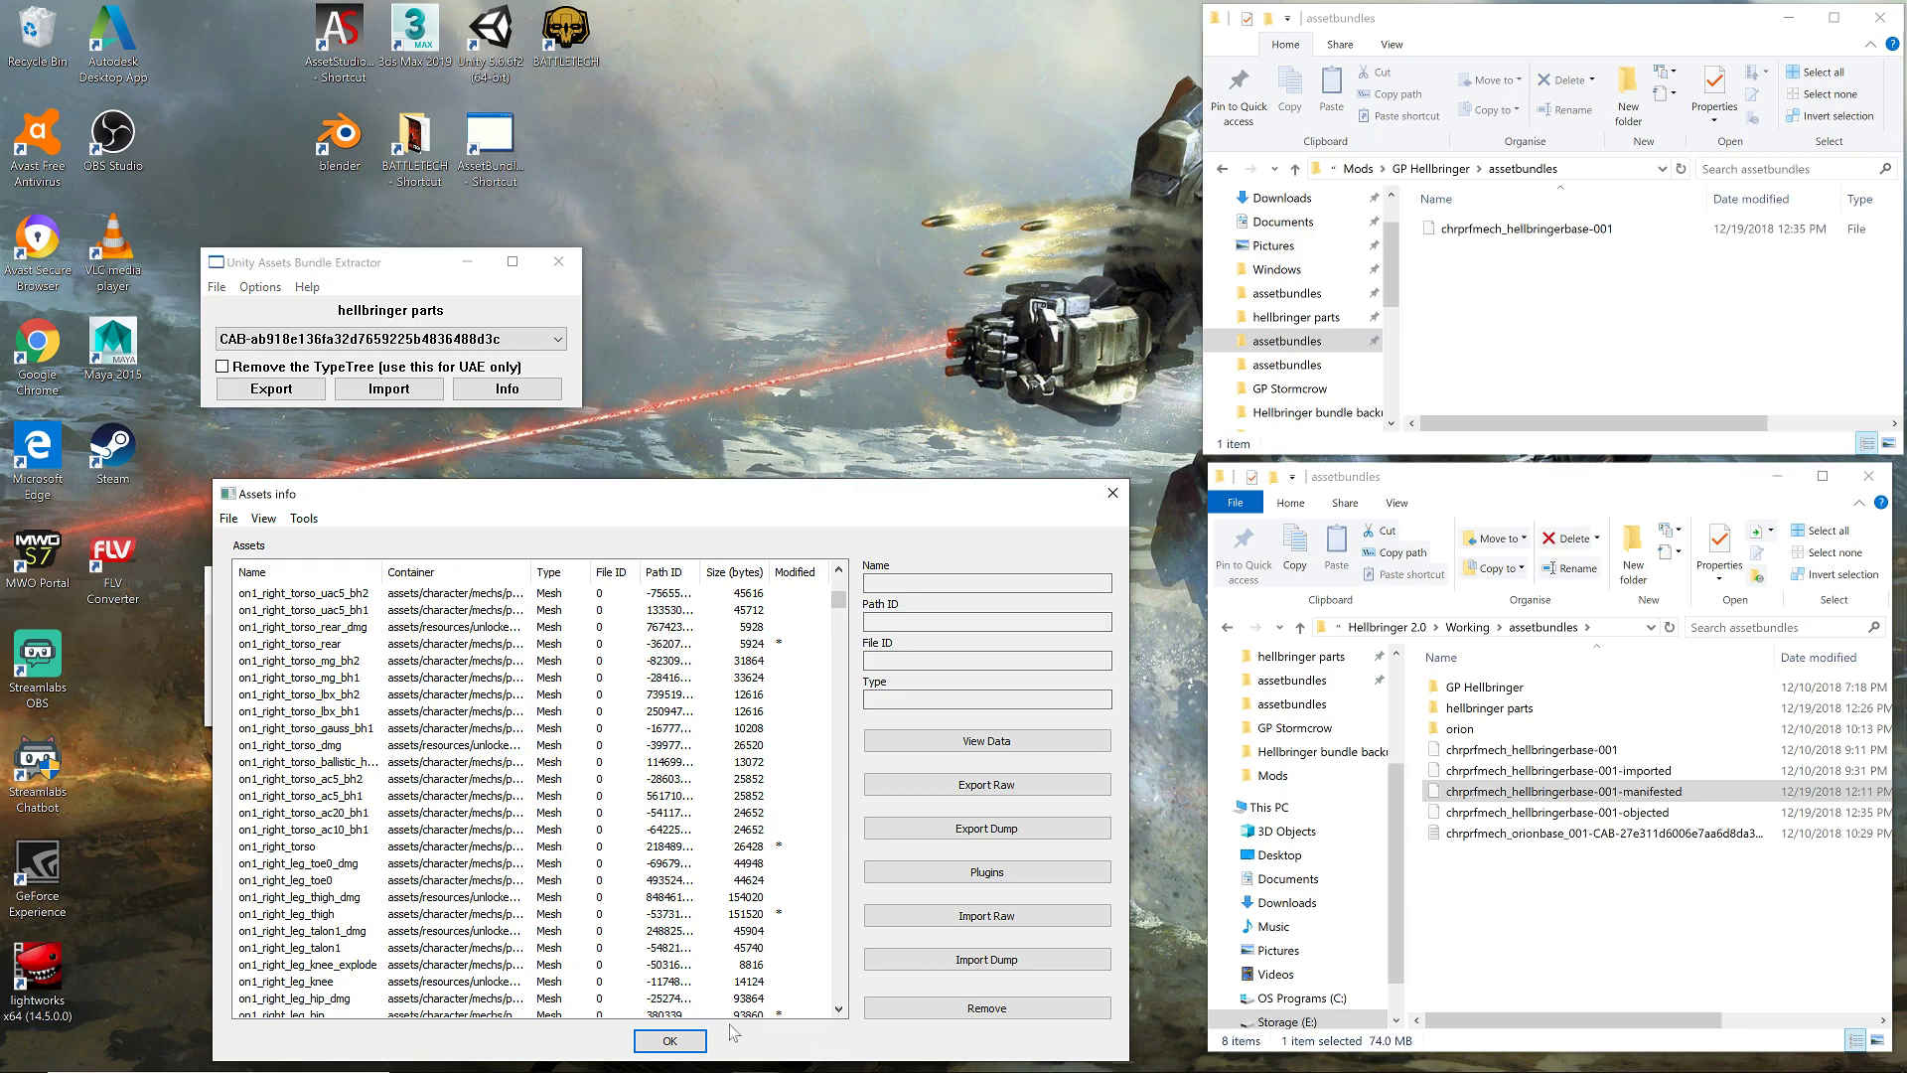
{"action": "left_click", "coordinate": [670, 1040]}
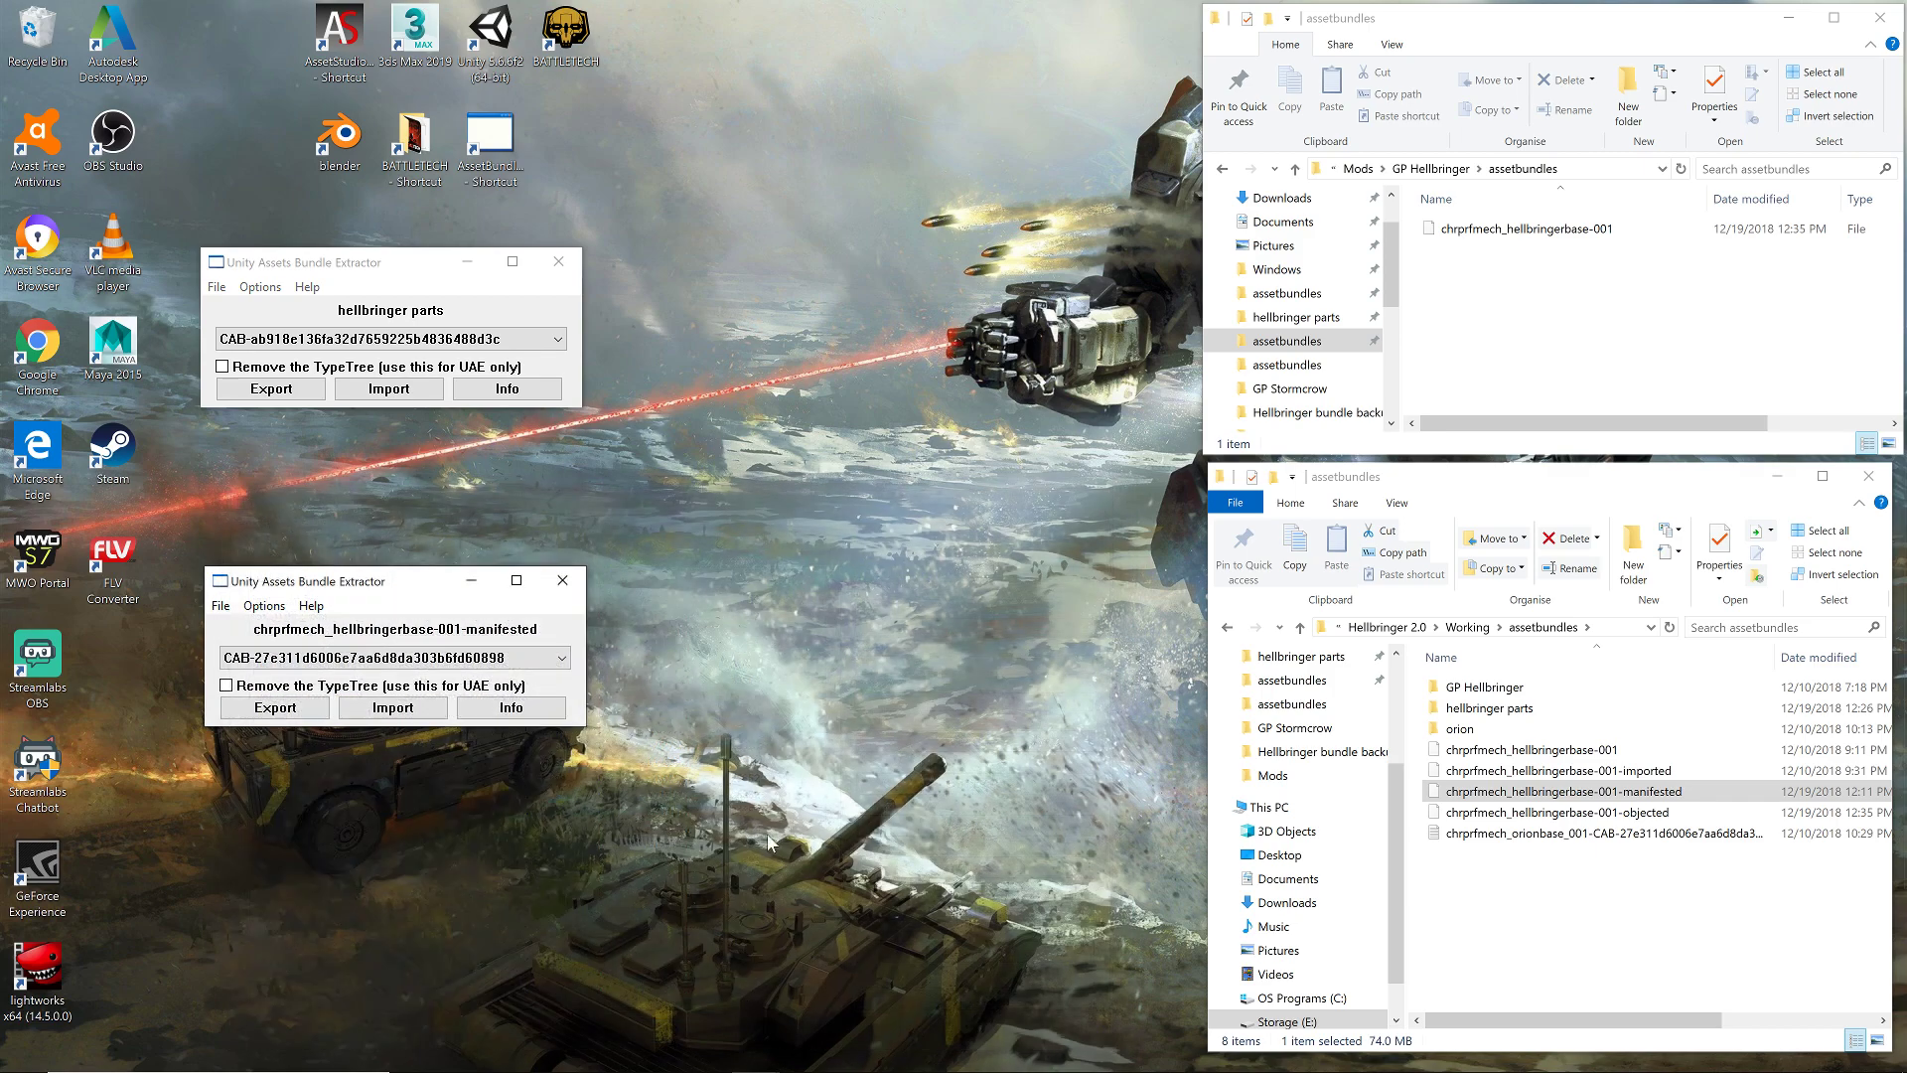
- Open chrprfmech_hellbringerbase-001-objected from the working assetbundles folder in place of the manifested bundle and list its assets sorted by name
{"action": "left_click", "coordinate": [220, 606]}
{"action": "left_click", "coordinate": [265, 606]}
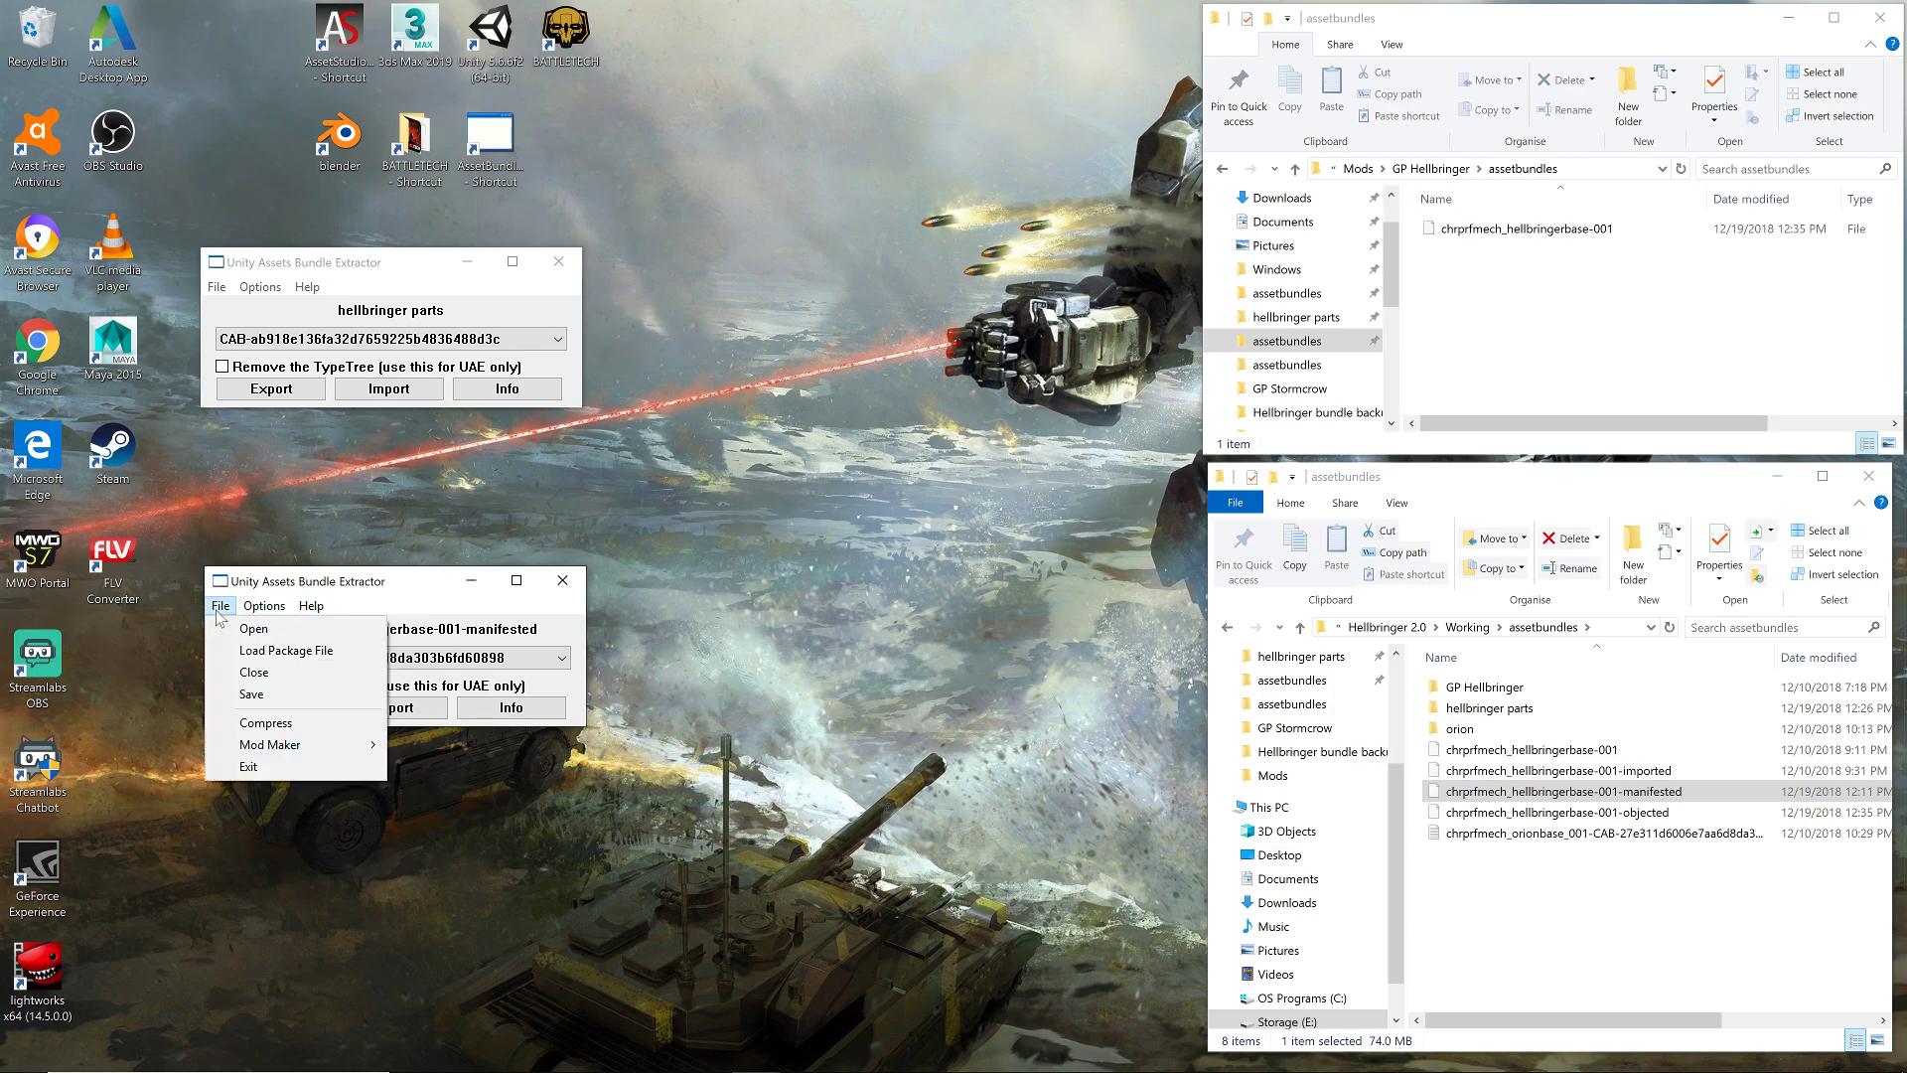
{"action": "left_click", "coordinate": [255, 628]}
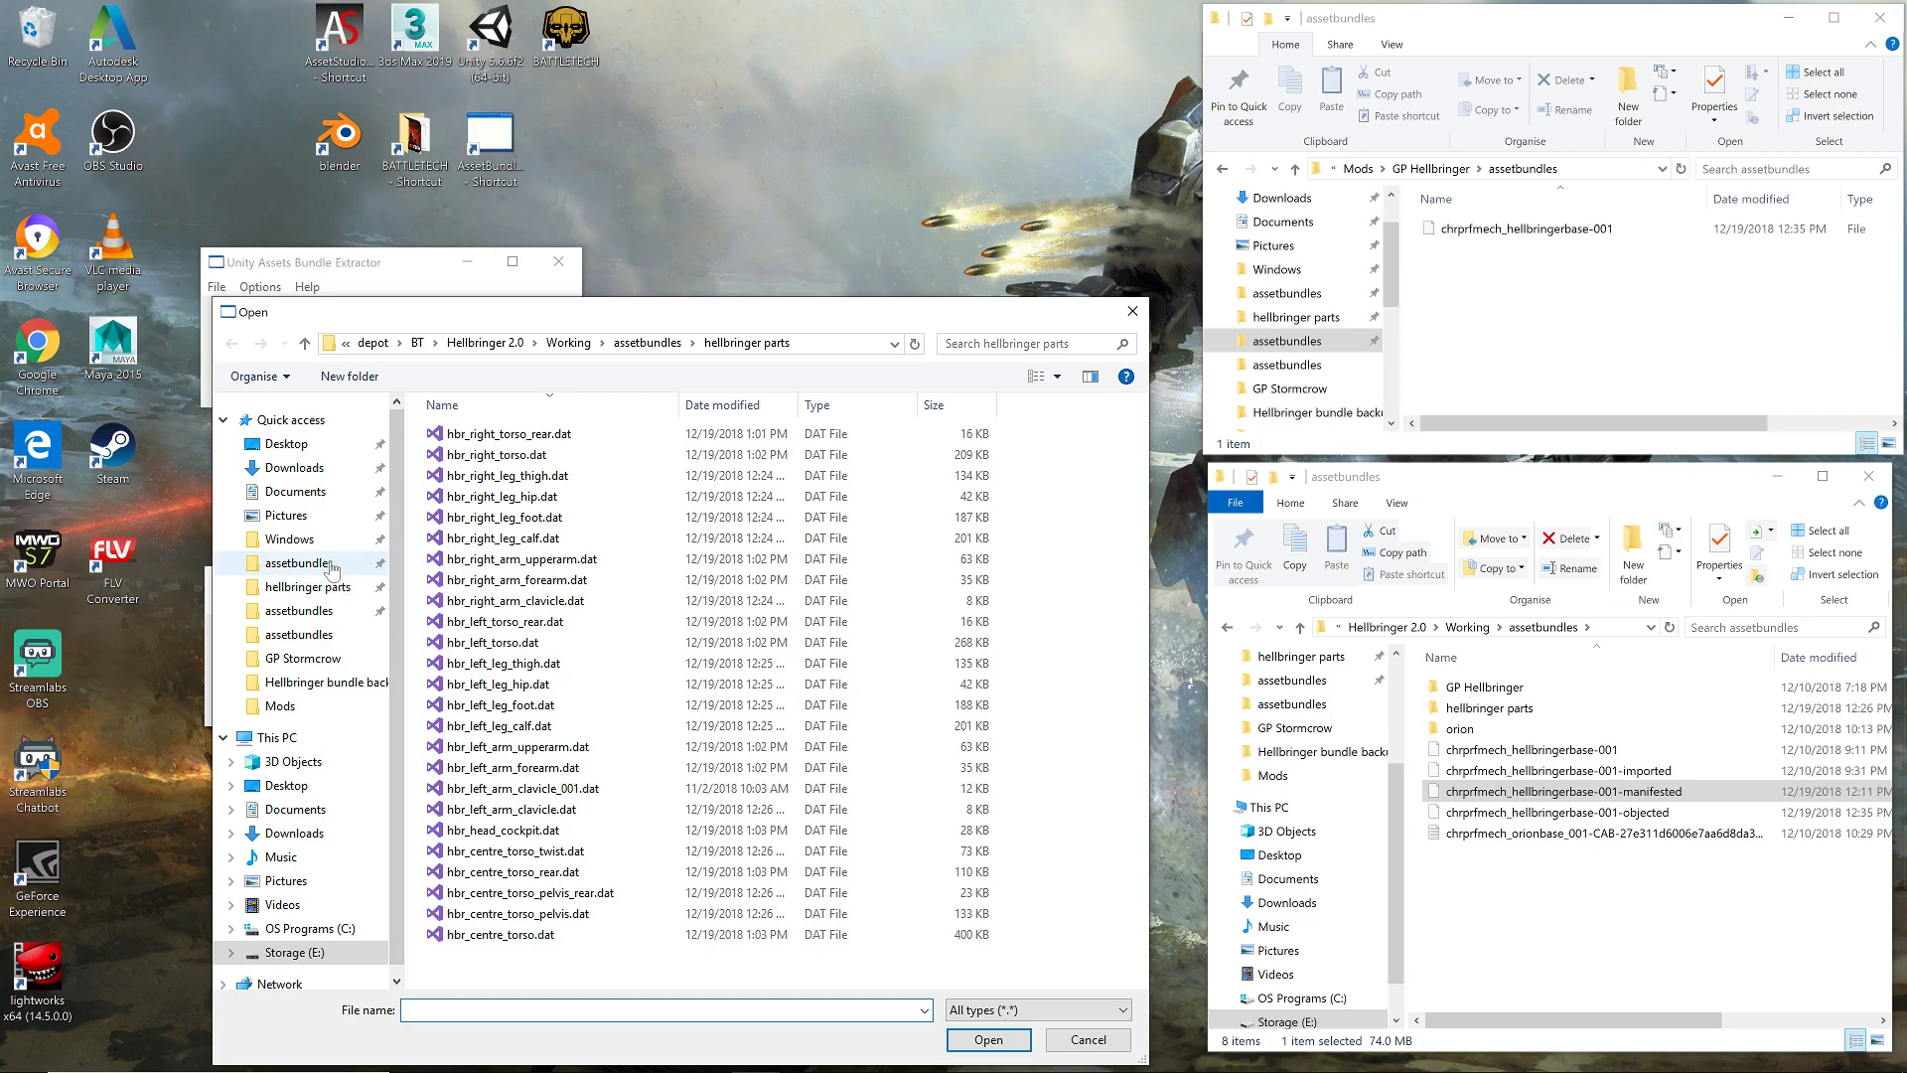
{"action": "left_click", "coordinate": [328, 563]}
{"action": "left_click", "coordinate": [641, 562]}
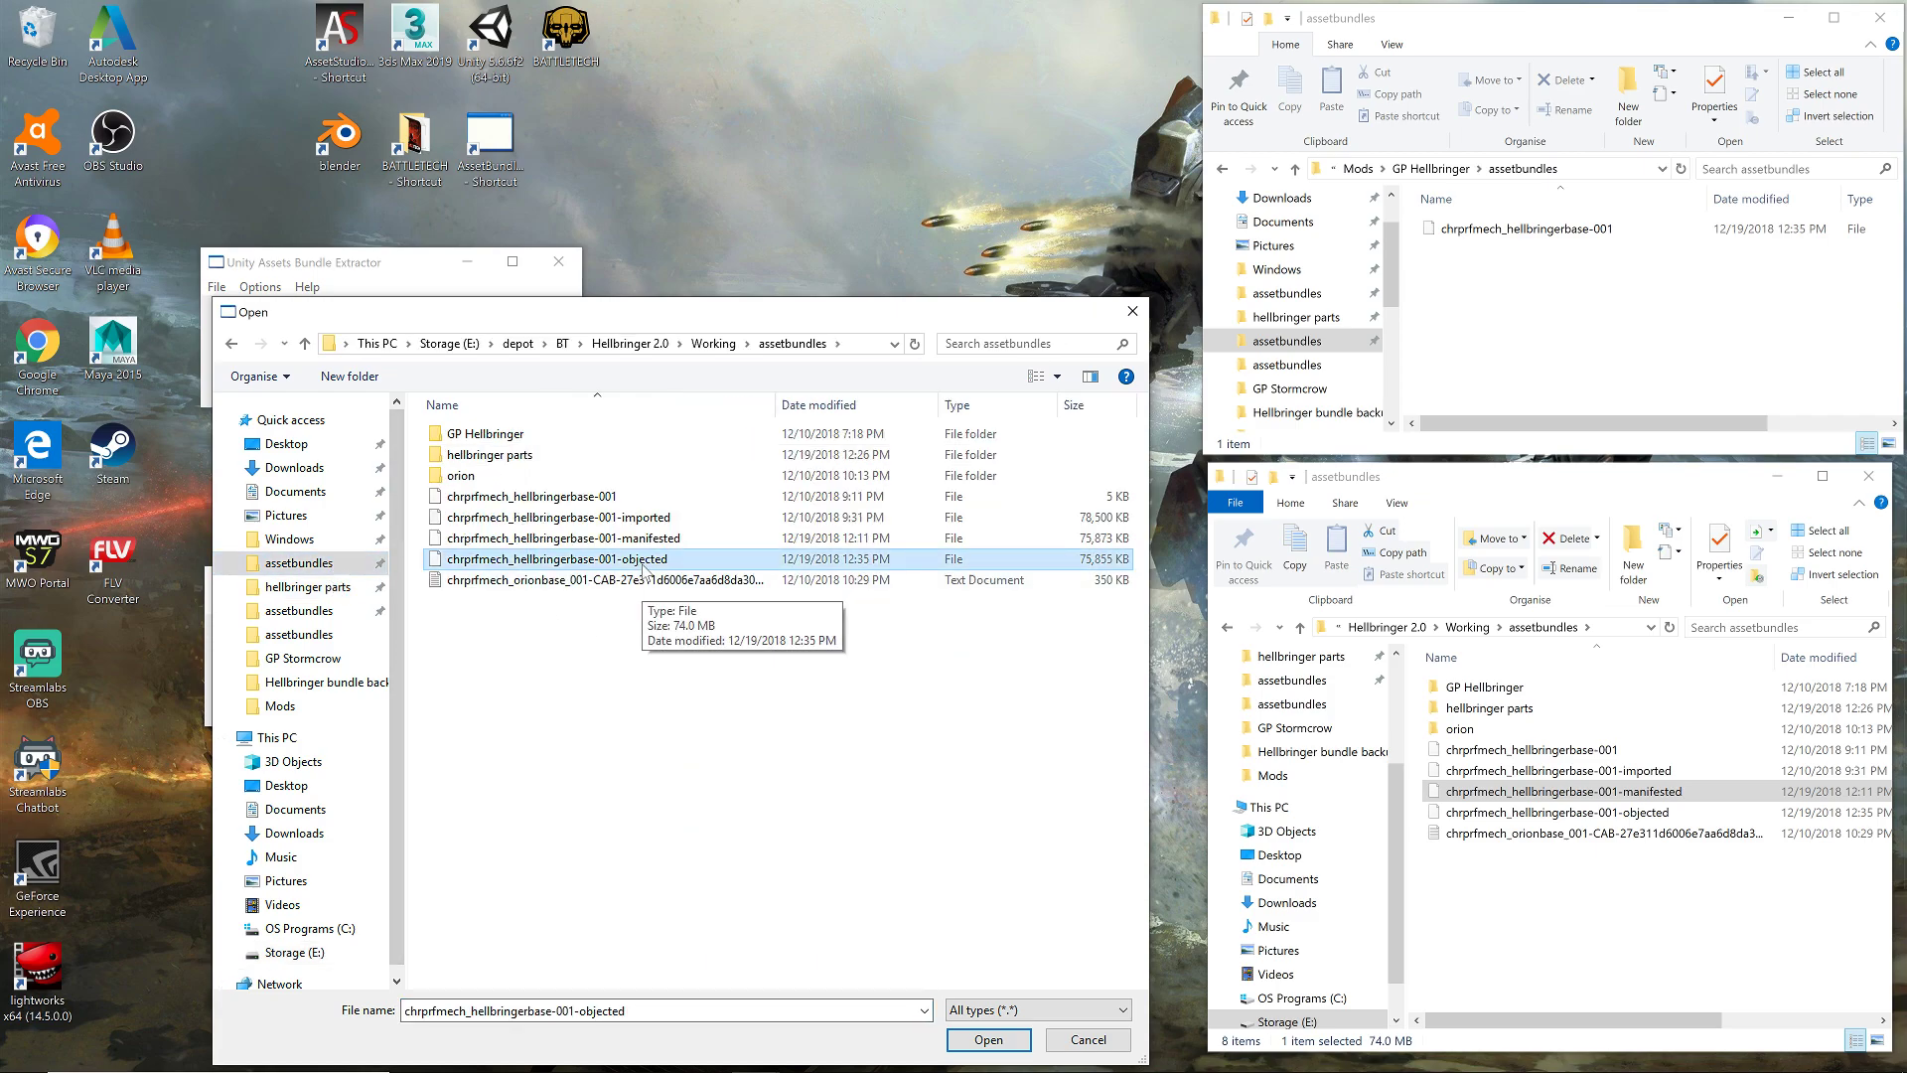
{"action": "left_click", "coordinate": [988, 1040]}
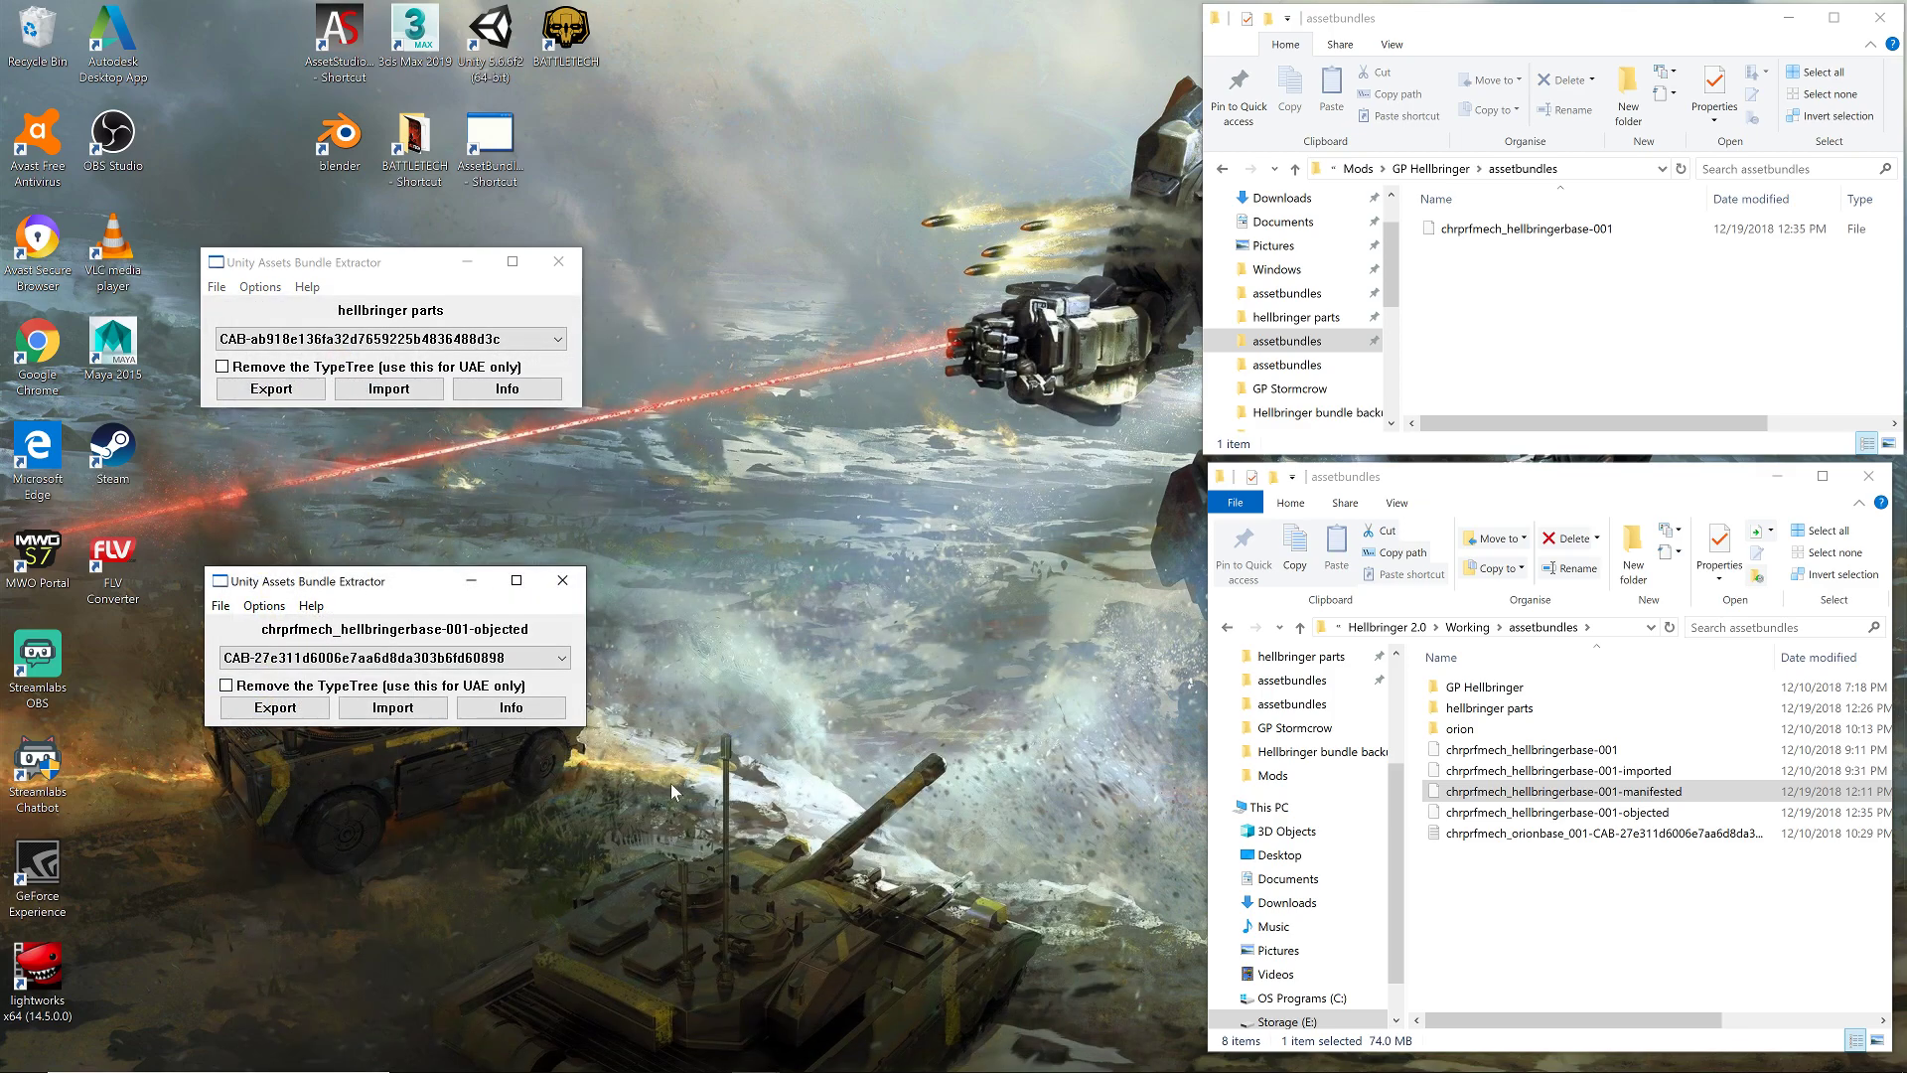
{"action": "left_click", "coordinate": [521, 707]}
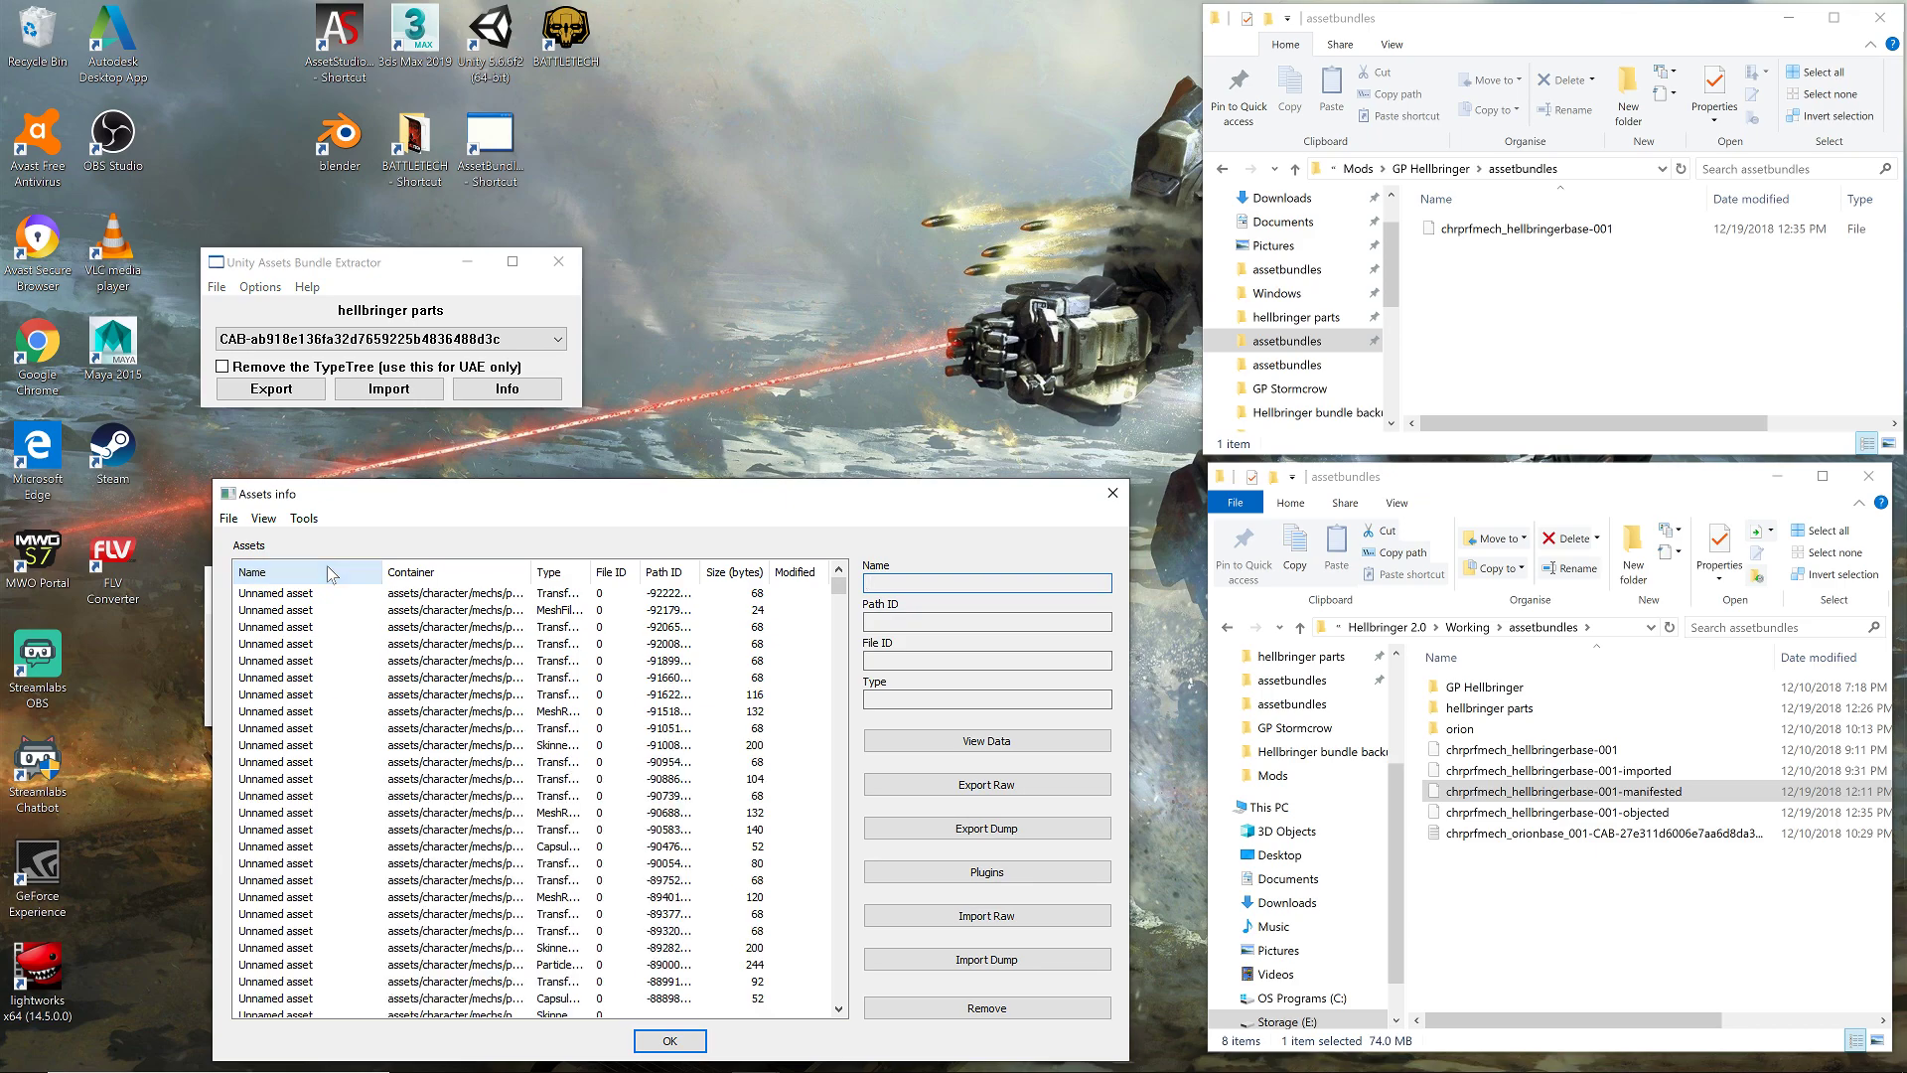
{"action": "left_click", "coordinate": [330, 573]}
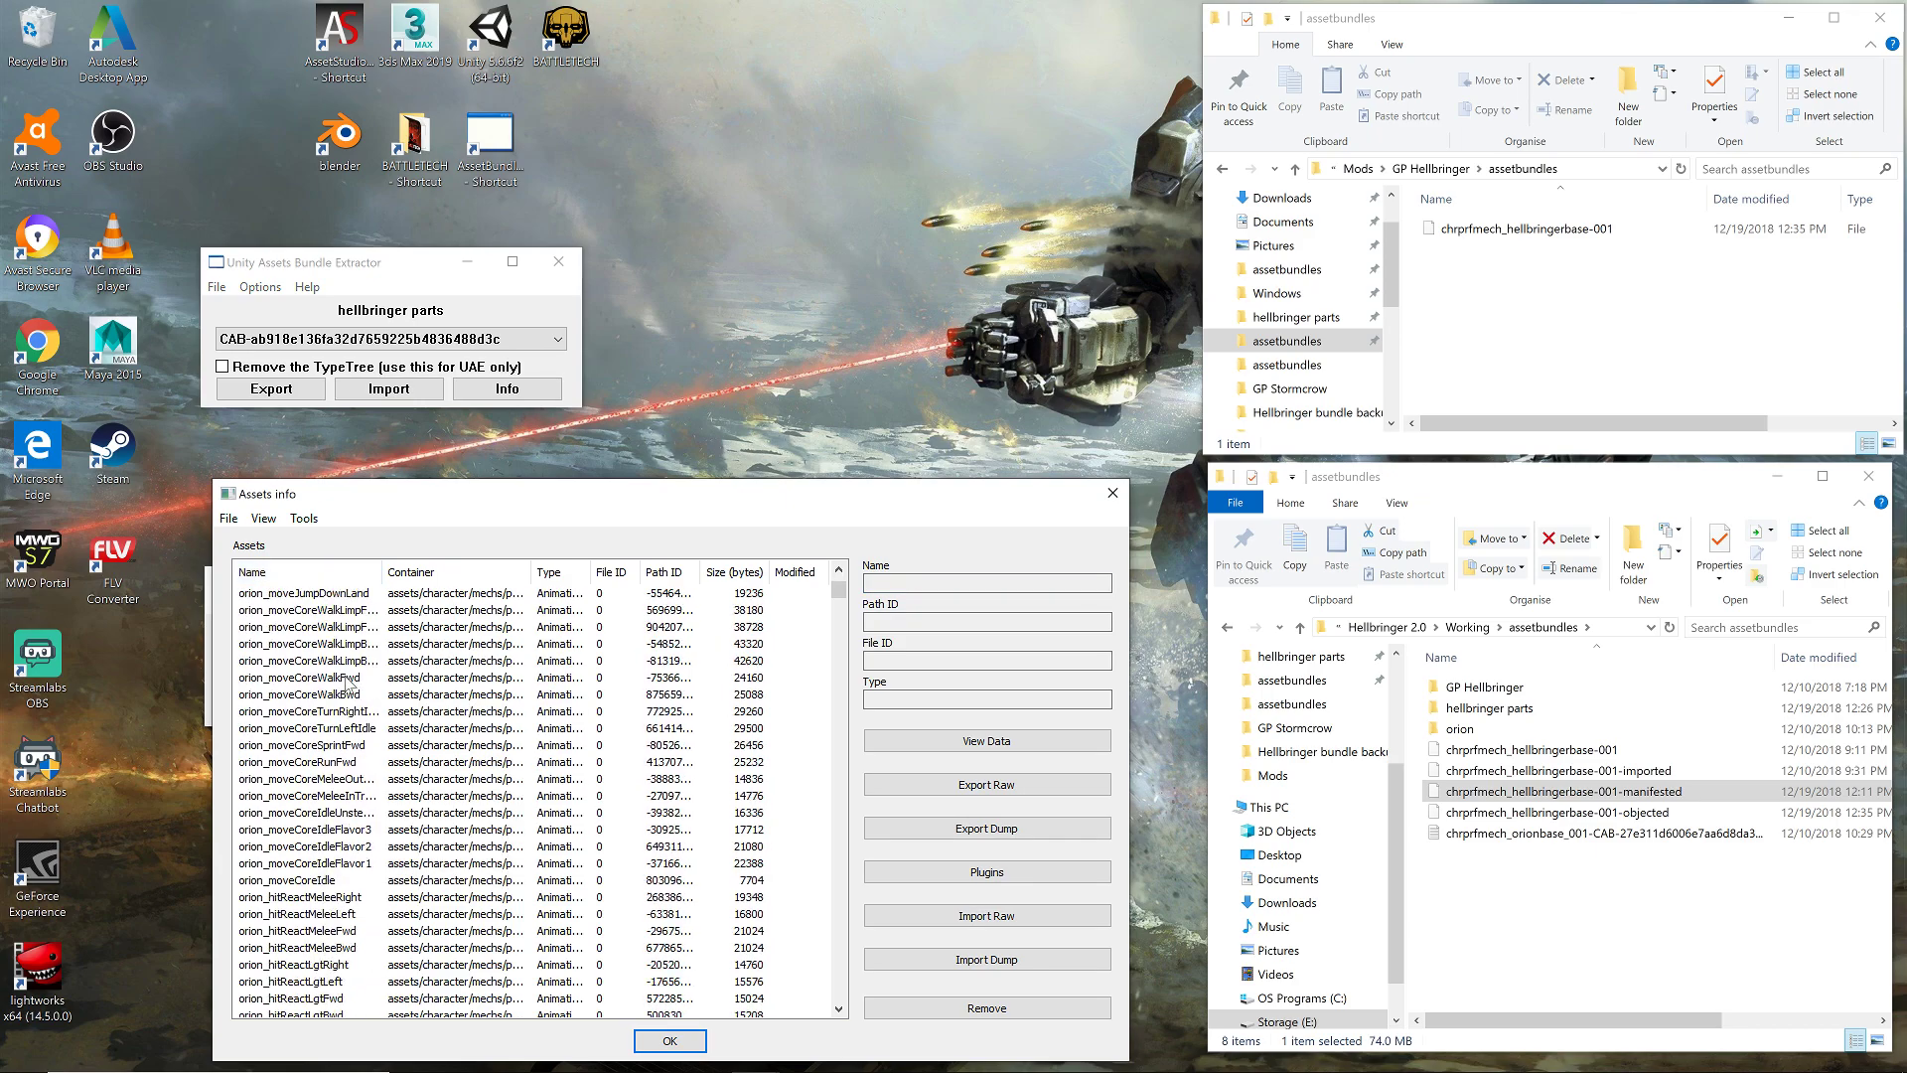
- Import hbr_right_torso_rear.dat from the hellbringer parts folder as raw data into the bundle's hbr_right_torso_rear mesh
{"action": "scroll", "coordinate": [371, 709], "scroll_direction": "down", "scroll_amount": 15}
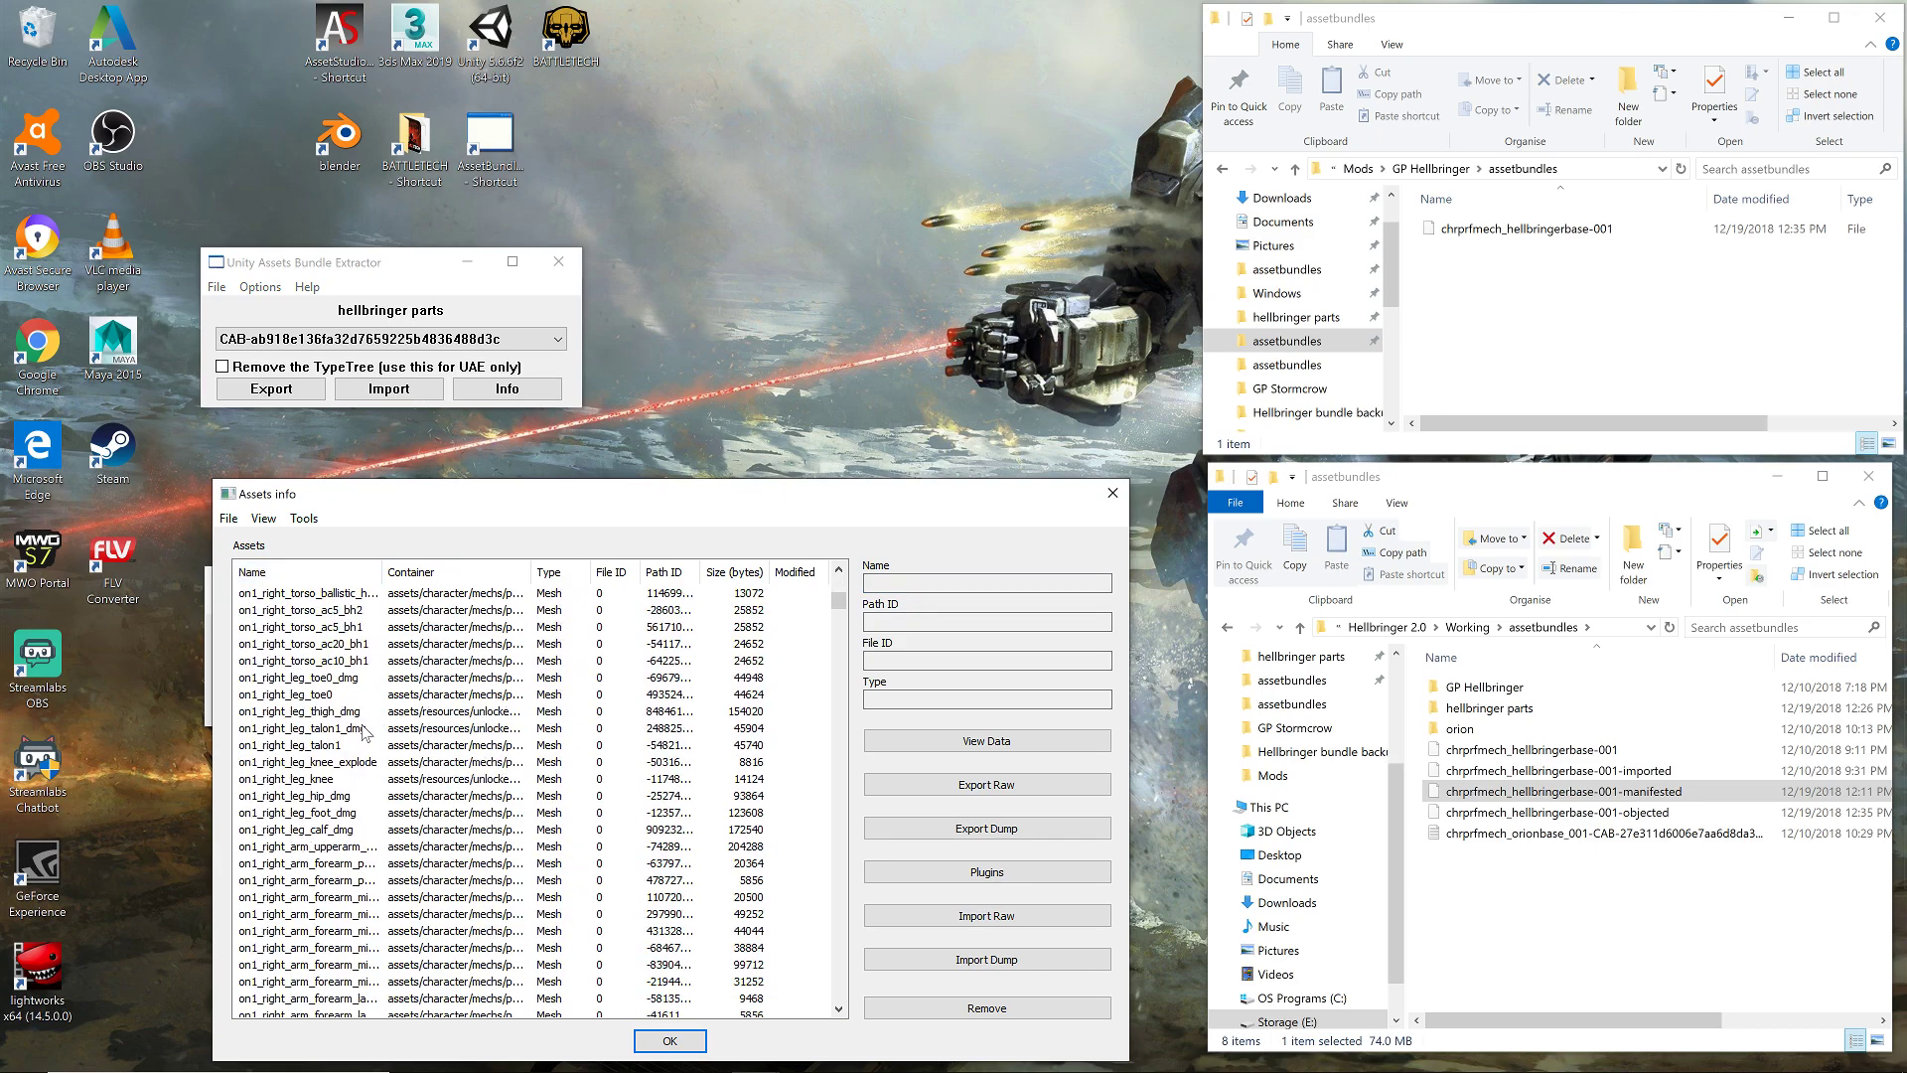
{"action": "scroll", "coordinate": [364, 733], "scroll_direction": "down", "scroll_amount": 10}
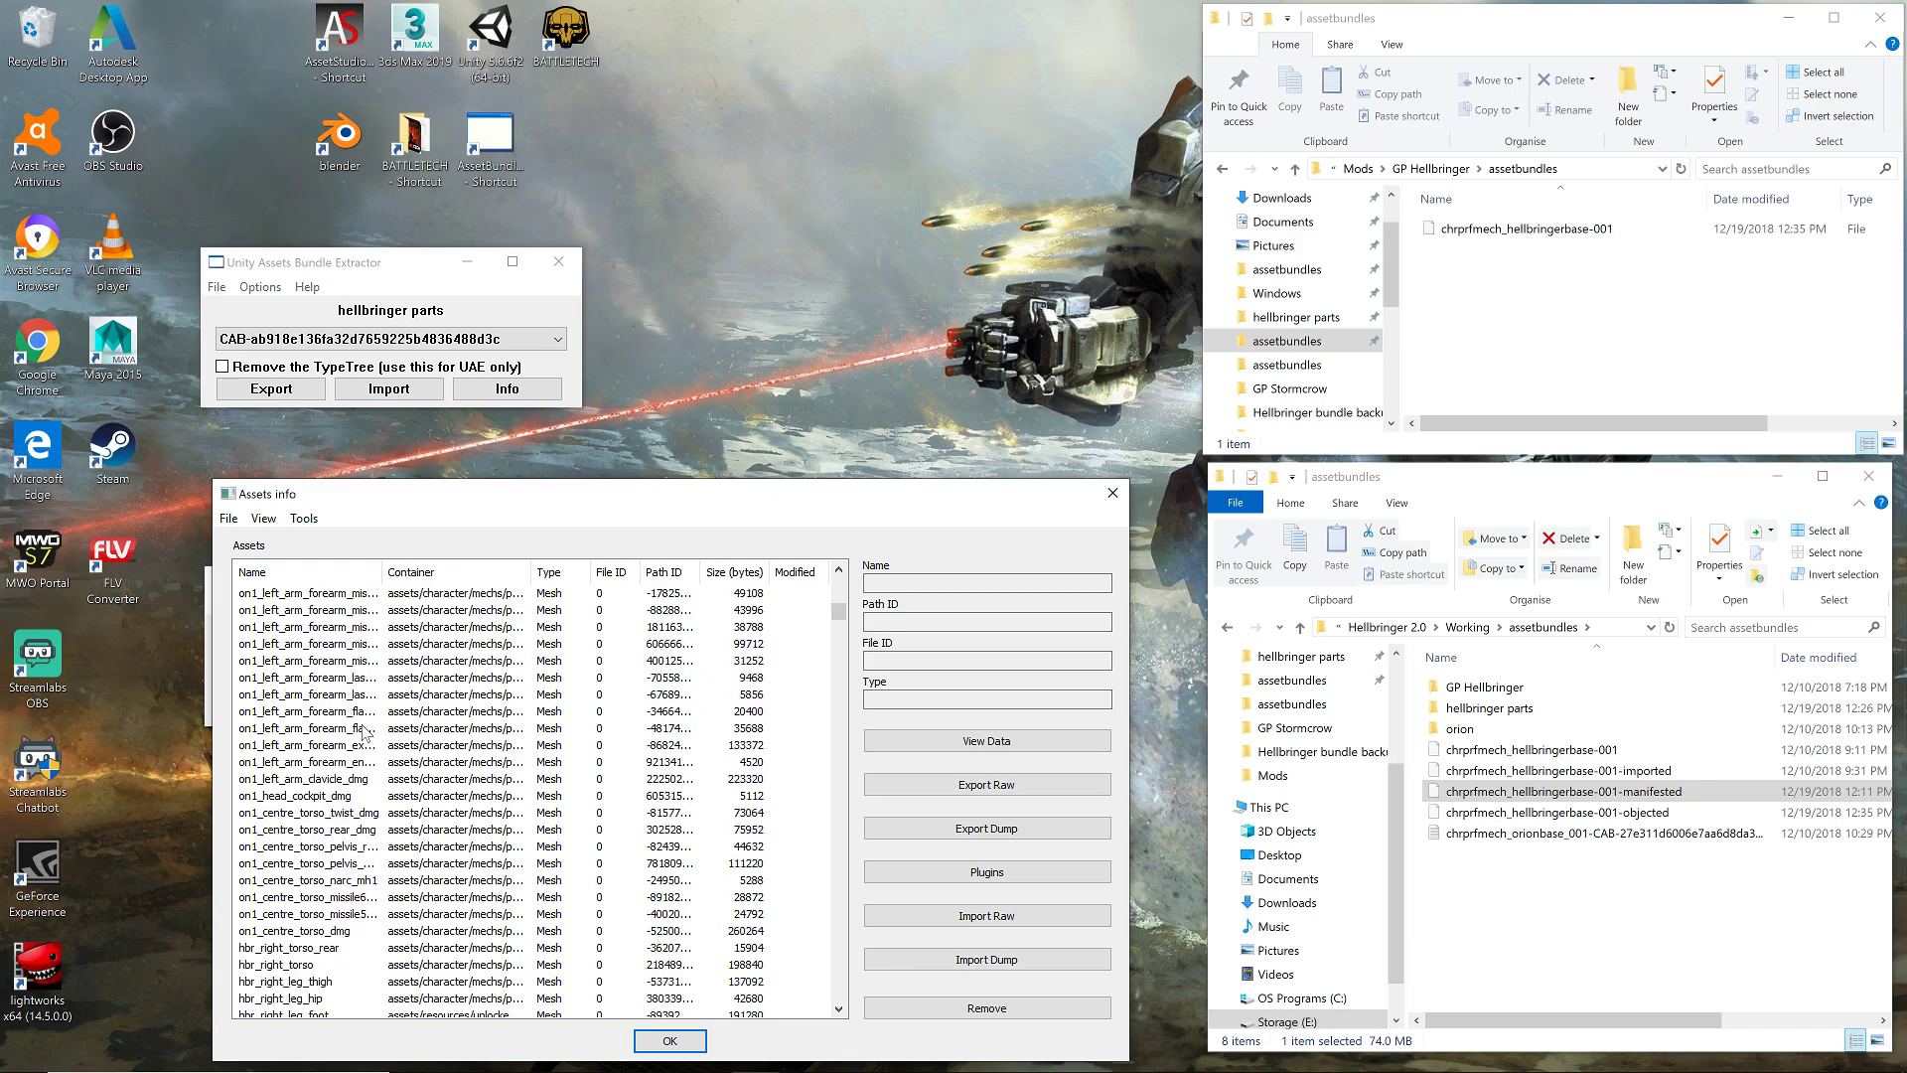
{"action": "scroll", "coordinate": [365, 733], "scroll_direction": "down", "scroll_amount": 2}
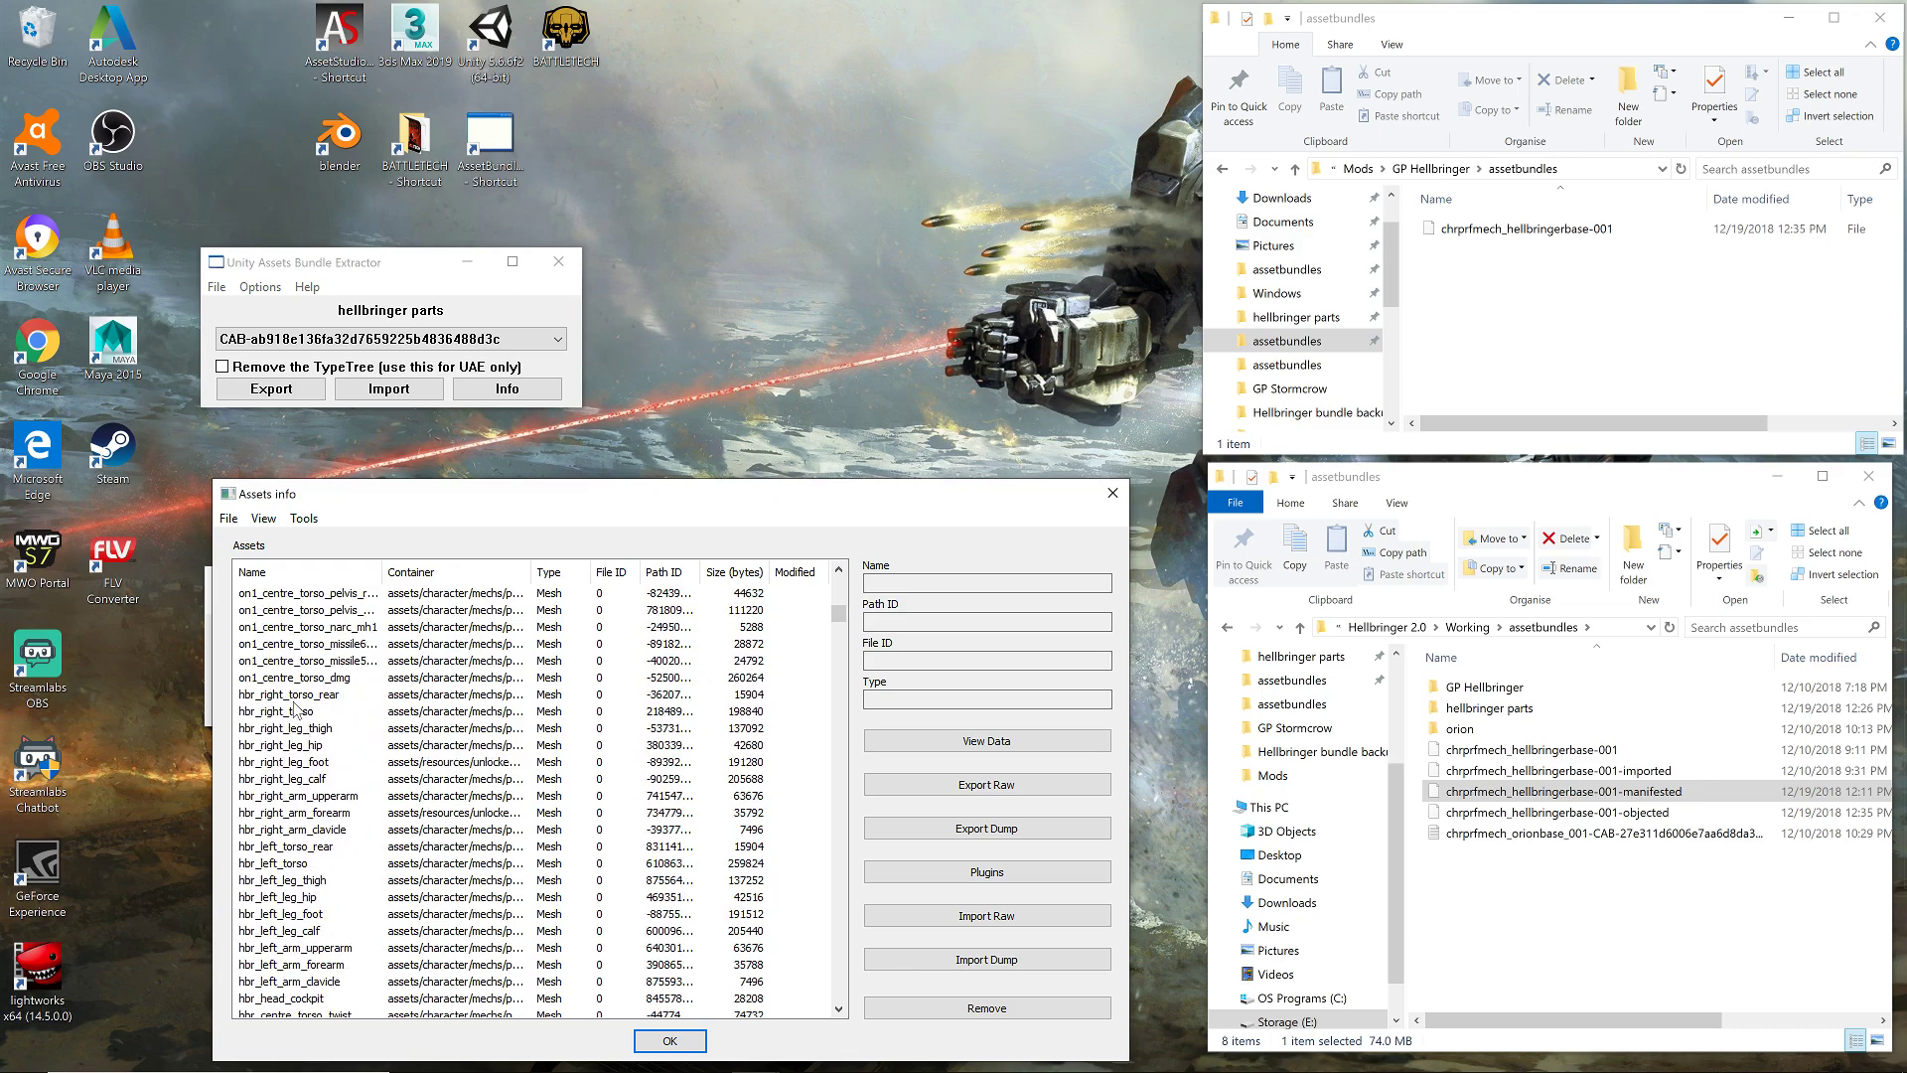
{"action": "scroll", "coordinate": [341, 929], "scroll_direction": "down", "scroll_amount": 1}
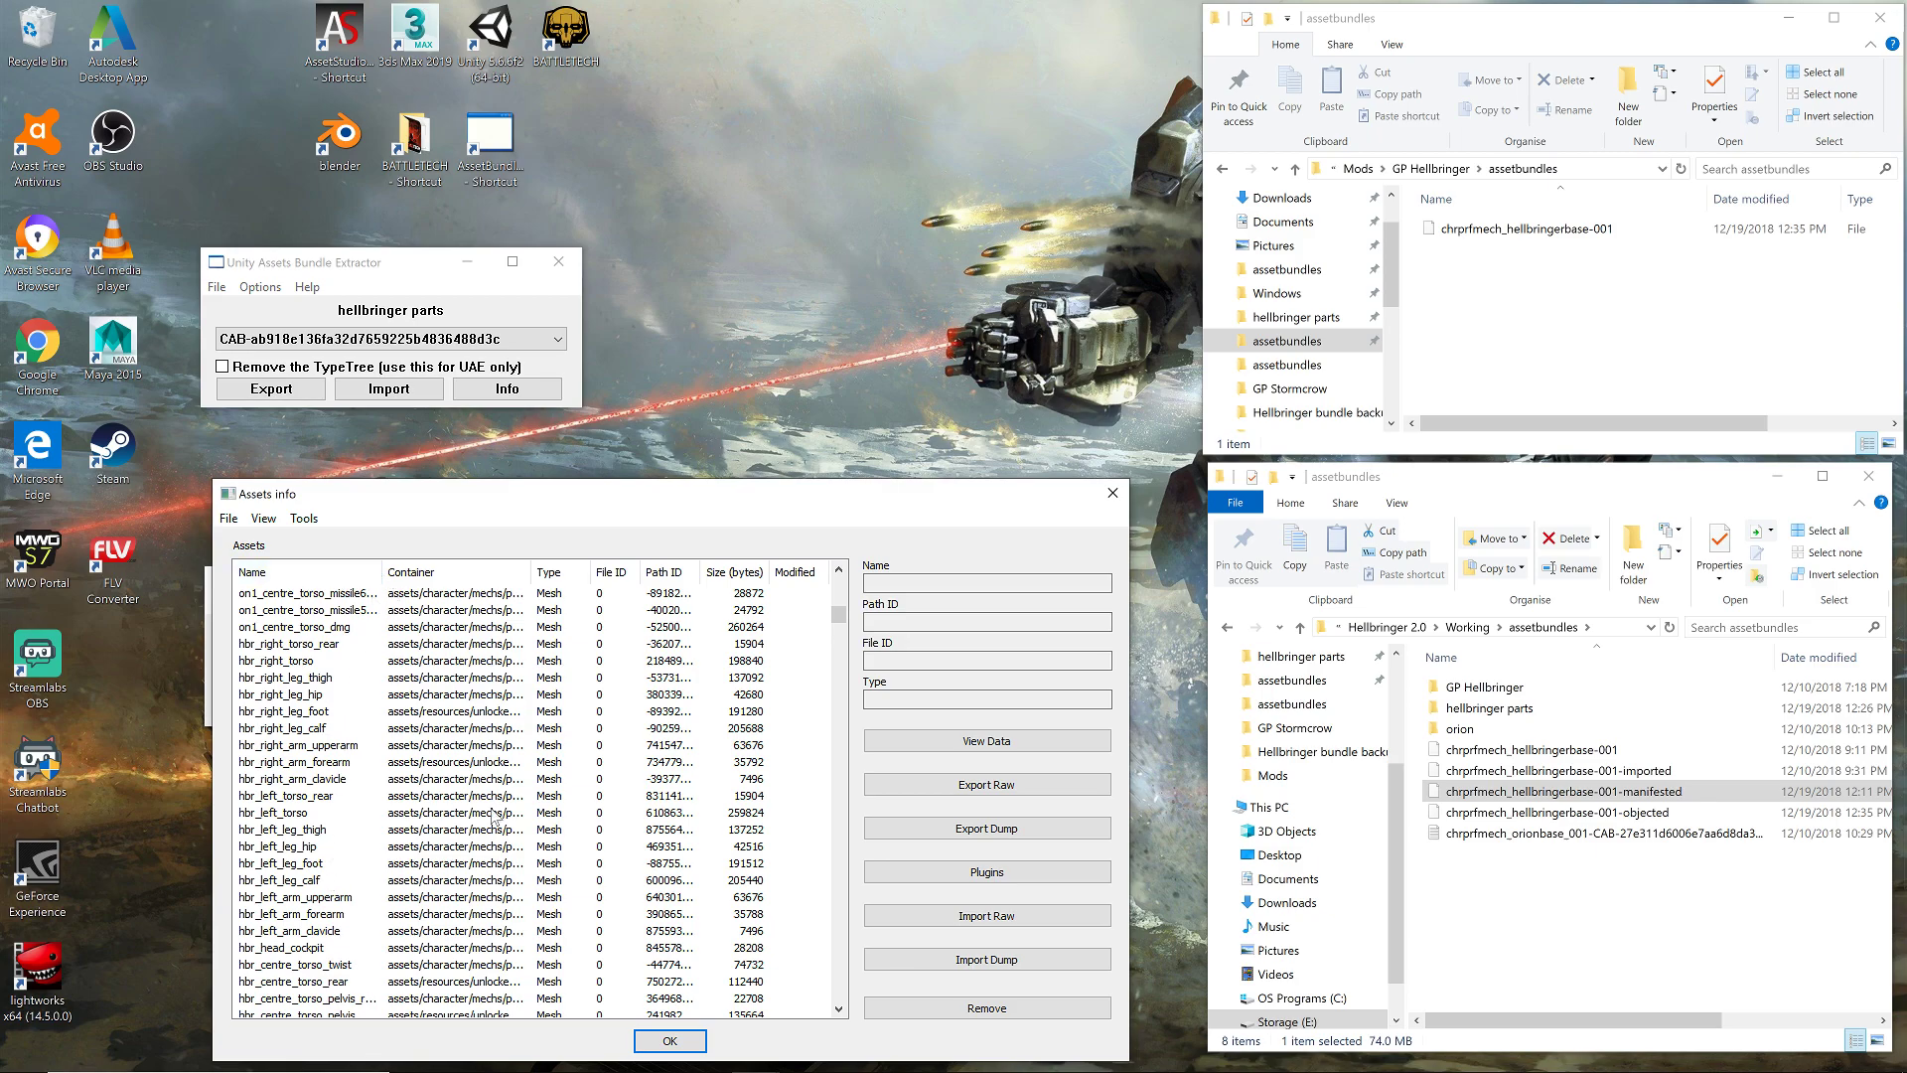
{"action": "left_click_drag", "start_coordinate": [601, 482], "coordinate": [596, 360]}
{"action": "left_click", "coordinate": [294, 523]}
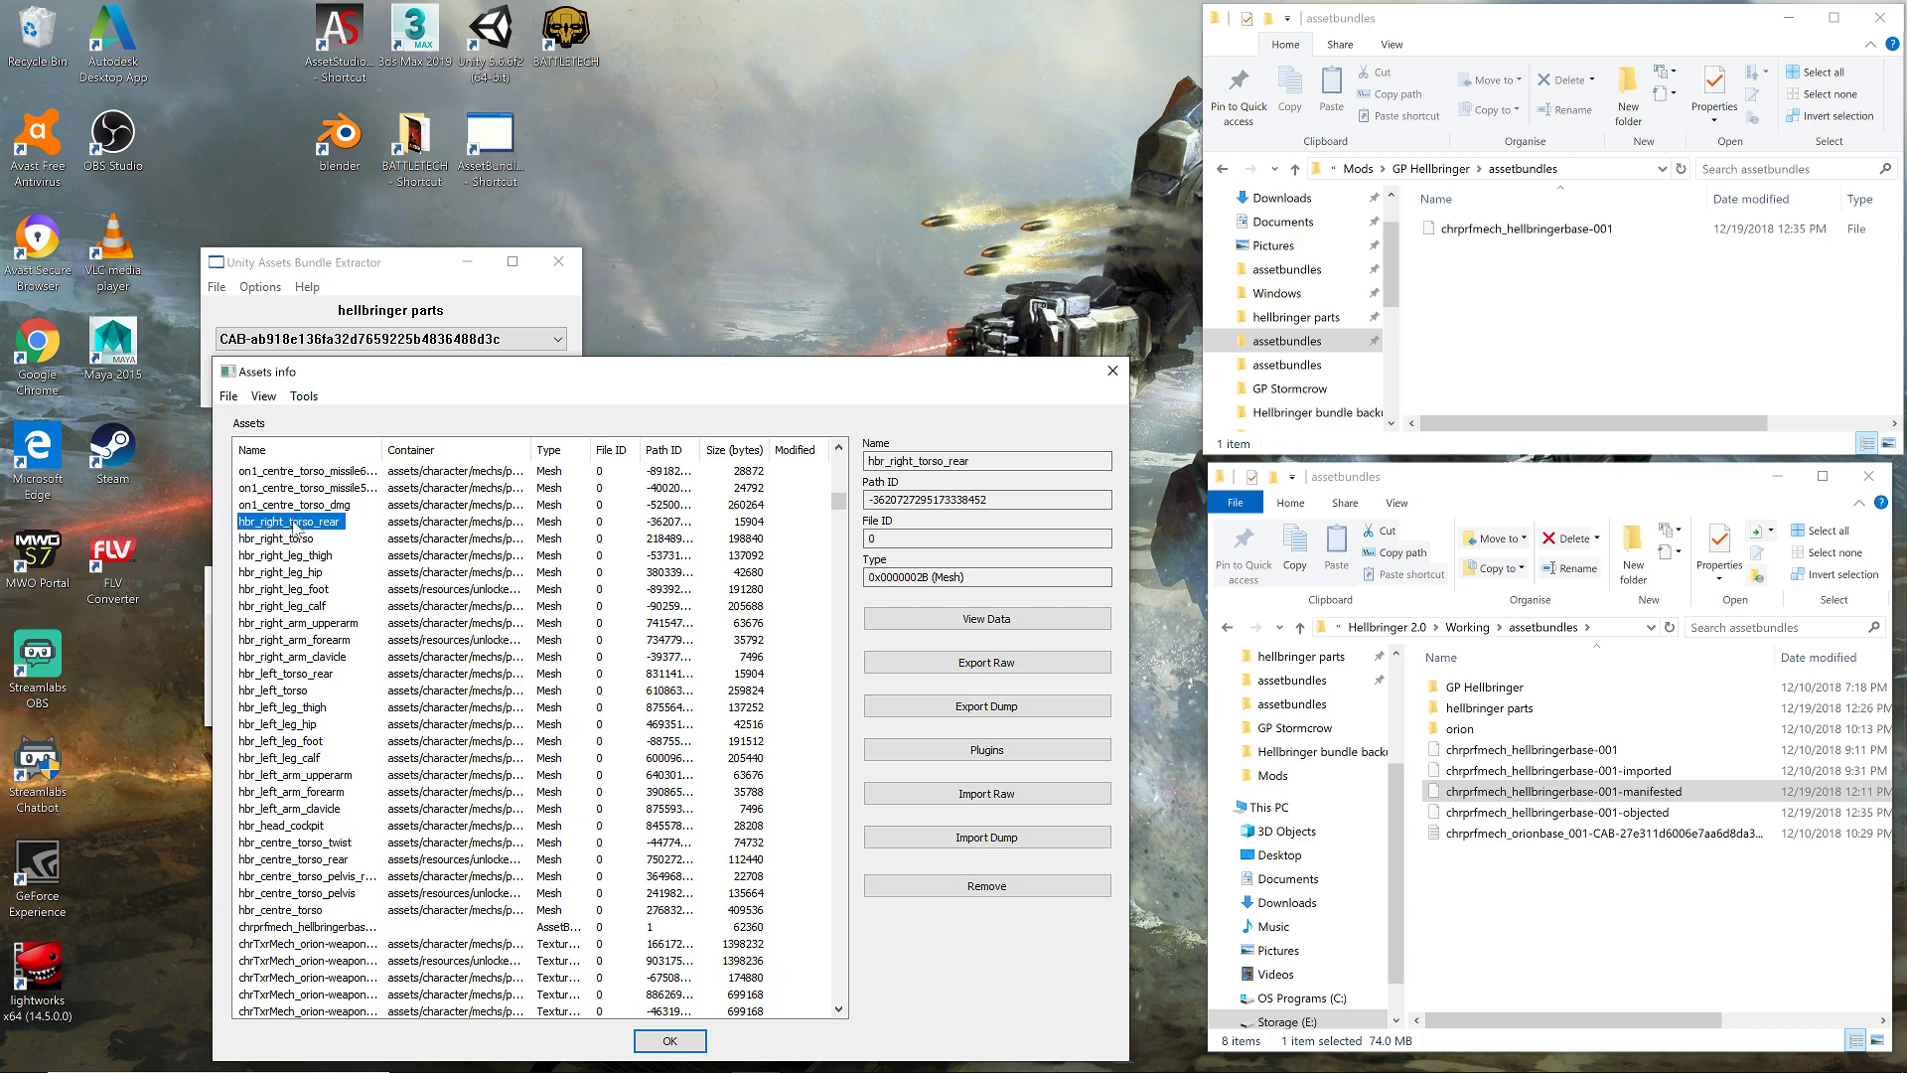
{"action": "left_click", "coordinate": [986, 795]}
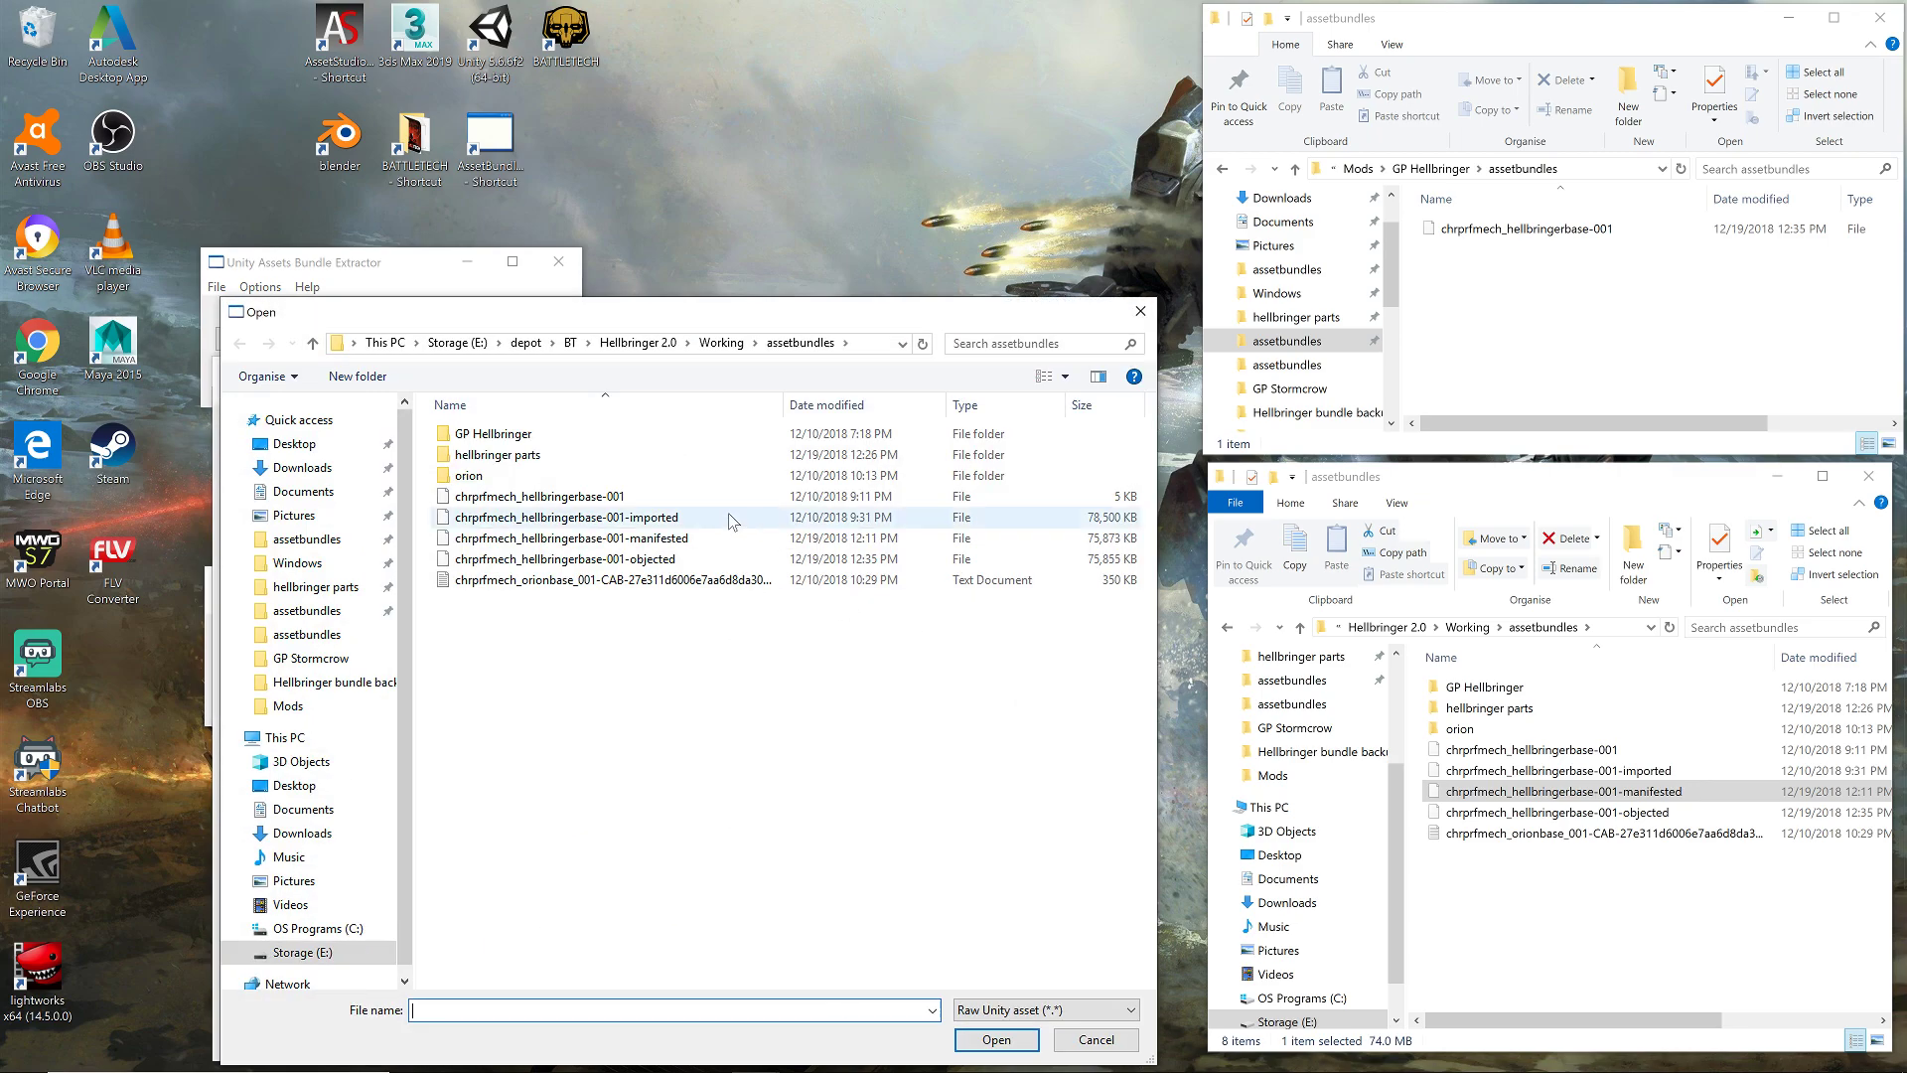
{"action": "double_click", "coordinate": [537, 456]}
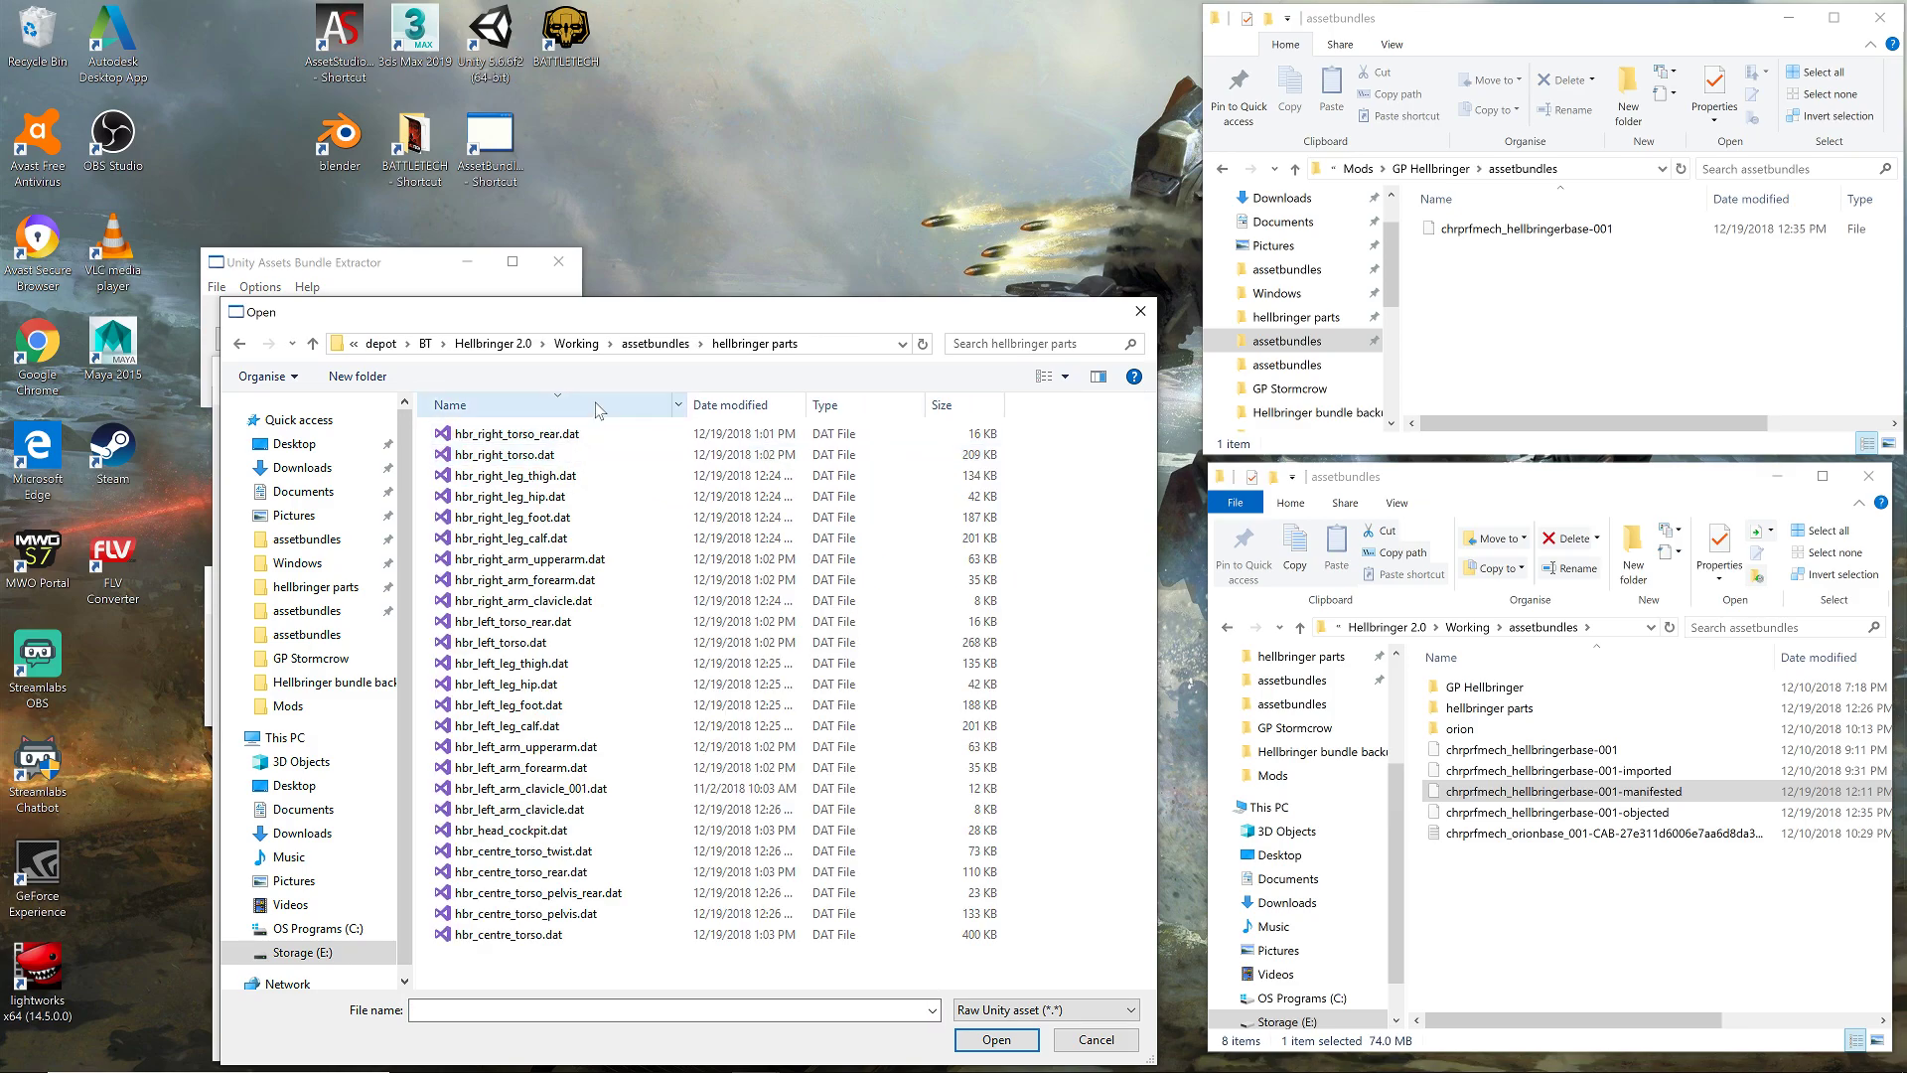
{"action": "left_click_drag", "start_coordinate": [660, 324], "coordinate": [860, 316]}
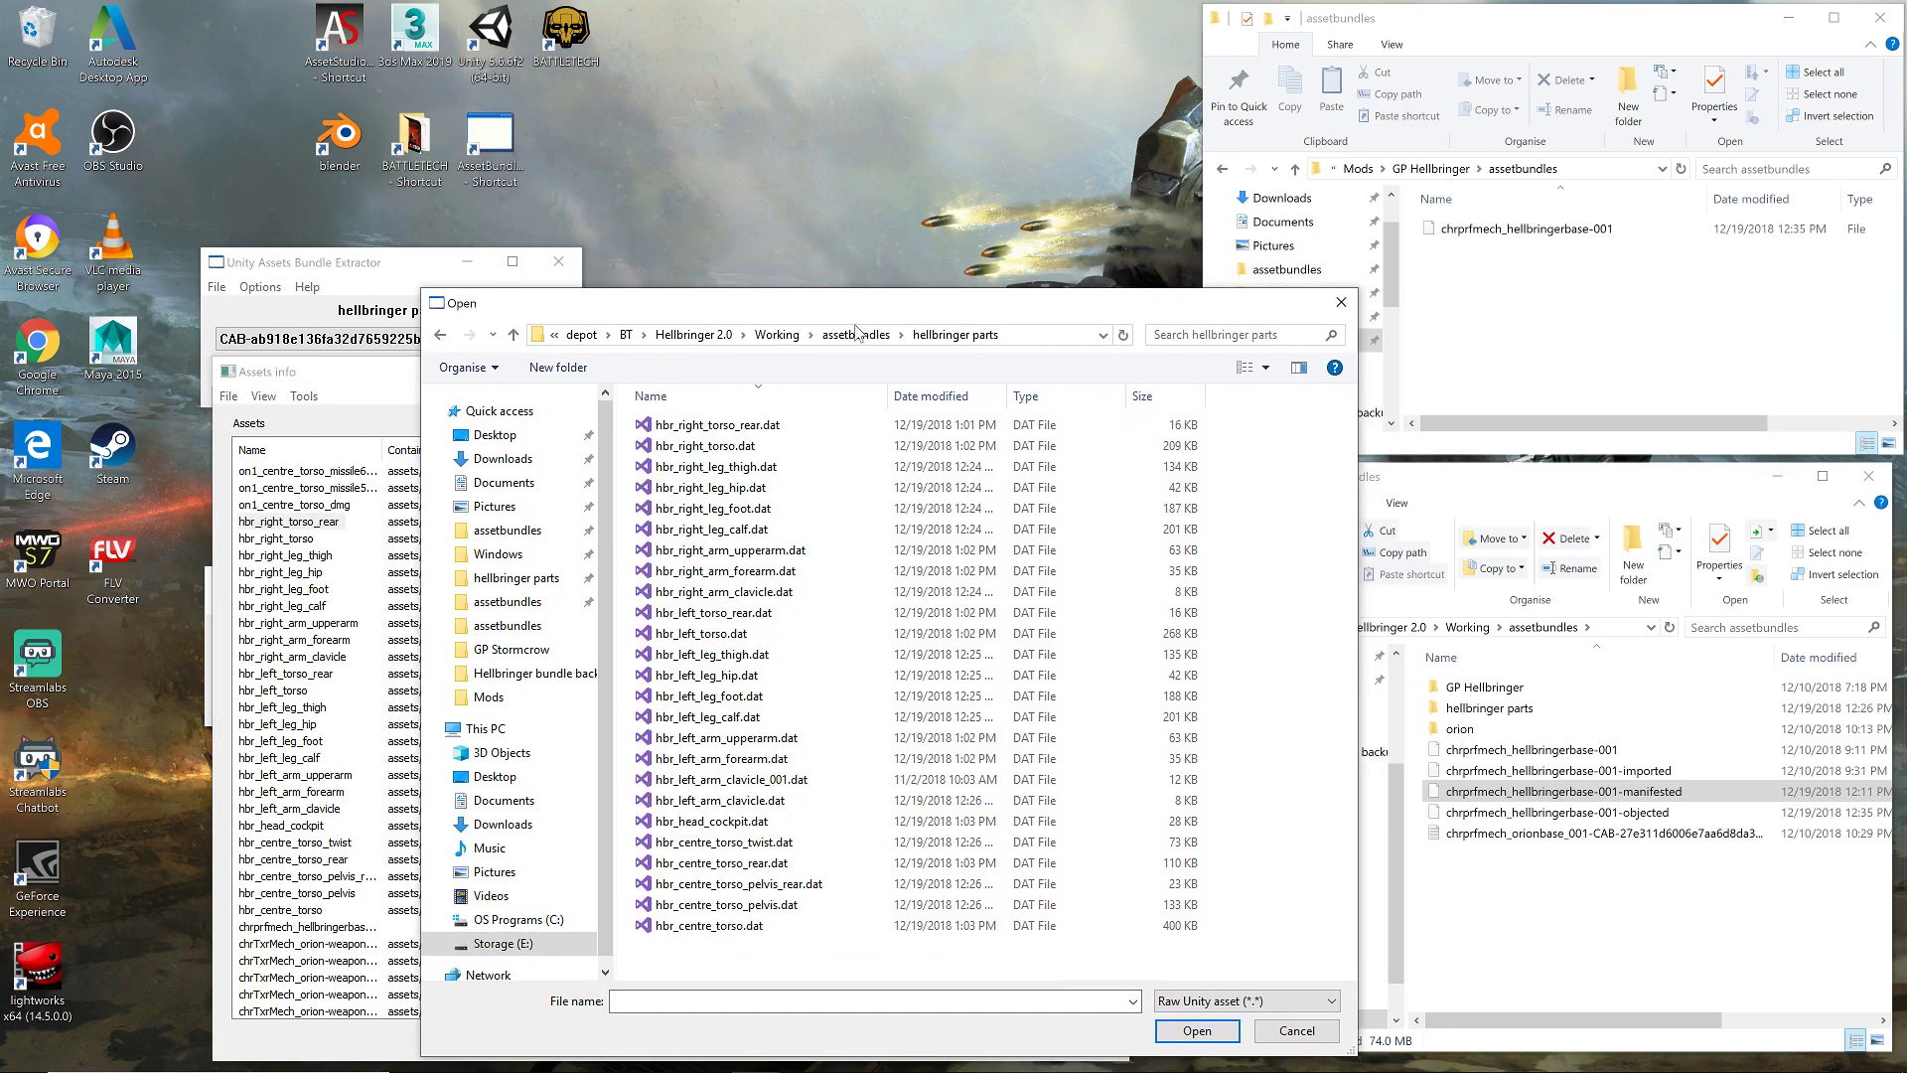
{"action": "double_click", "coordinate": [738, 427]}
- Import hbr_right_torso.dat as raw data into the hbr_right_torso mesh
{"action": "left_click", "coordinate": [310, 542]}
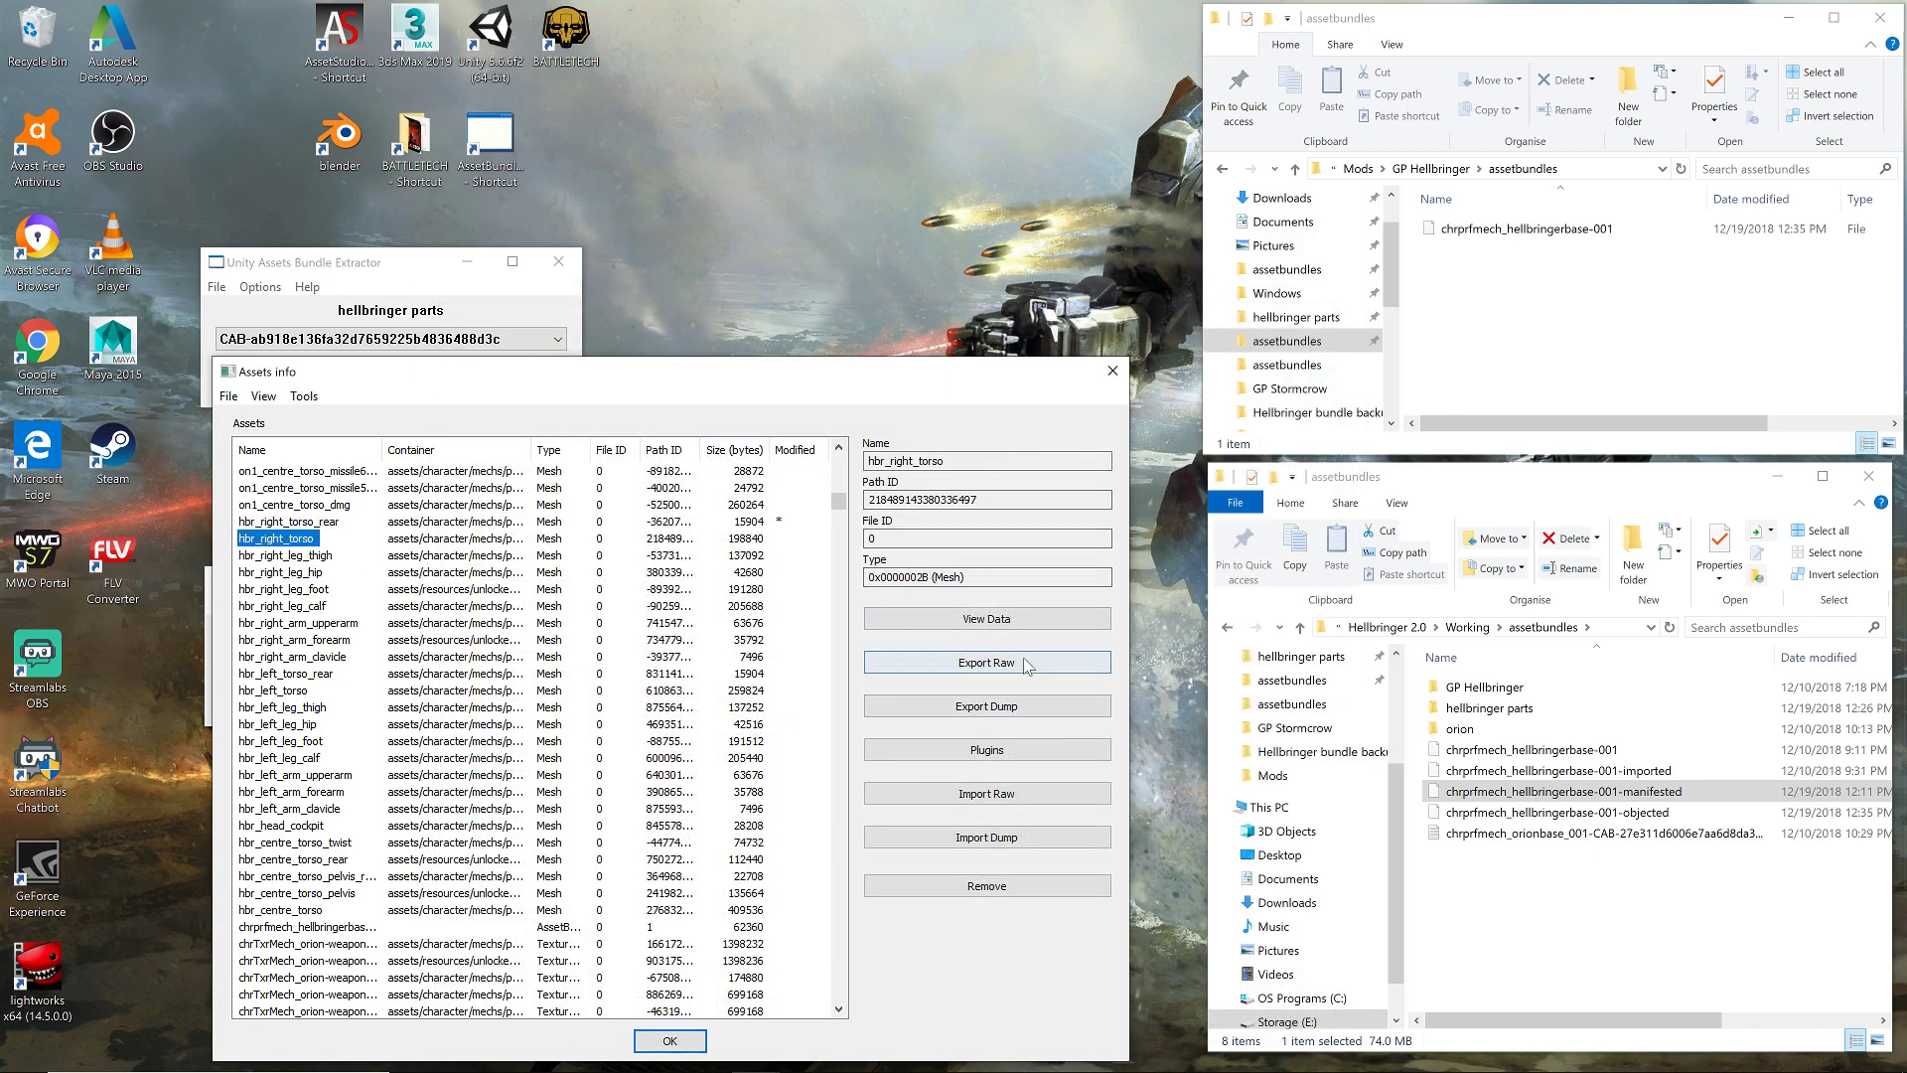
{"action": "left_click", "coordinate": [1023, 794]}
{"action": "double_click", "coordinate": [716, 446]}
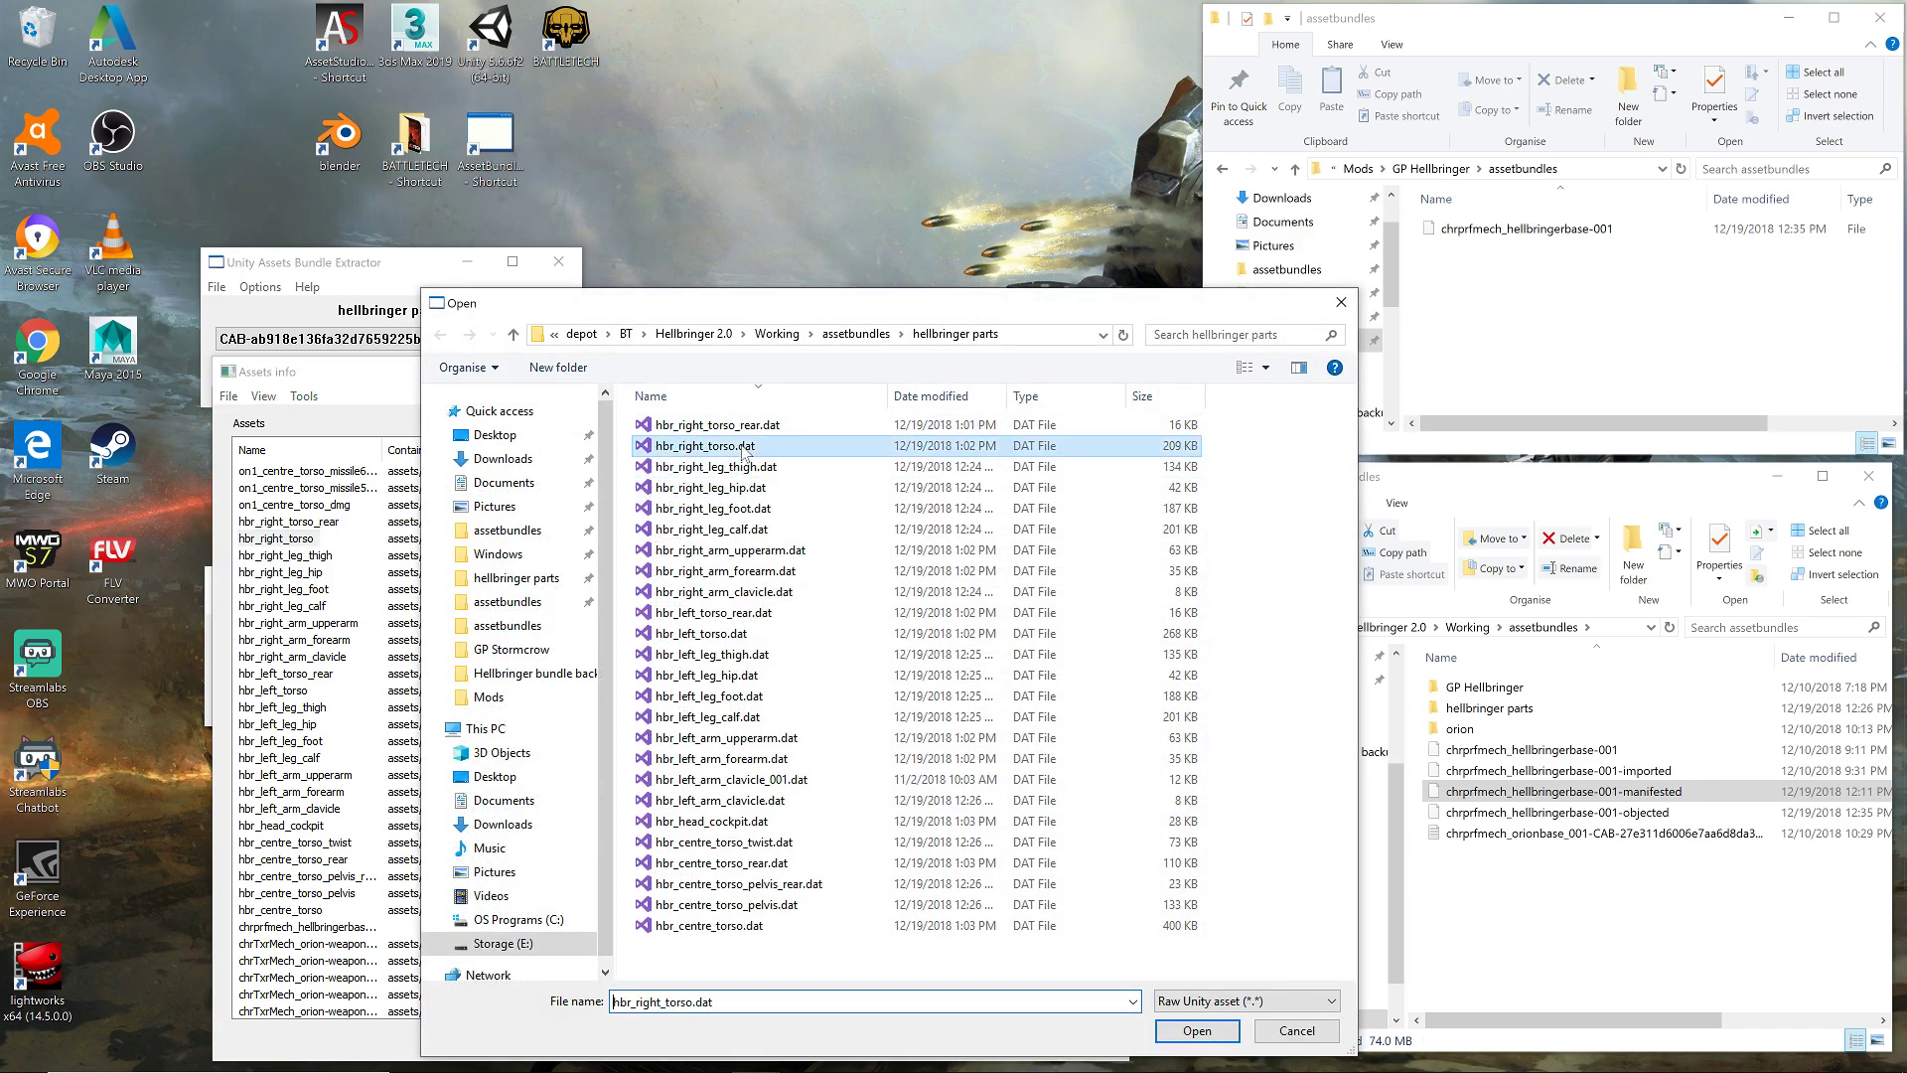
- Import hbr_right_arm_upperarm.dat and hbr_right_arm_forearm.dat as raw data into the meshes of the same names
{"action": "left_click", "coordinate": [331, 624]}
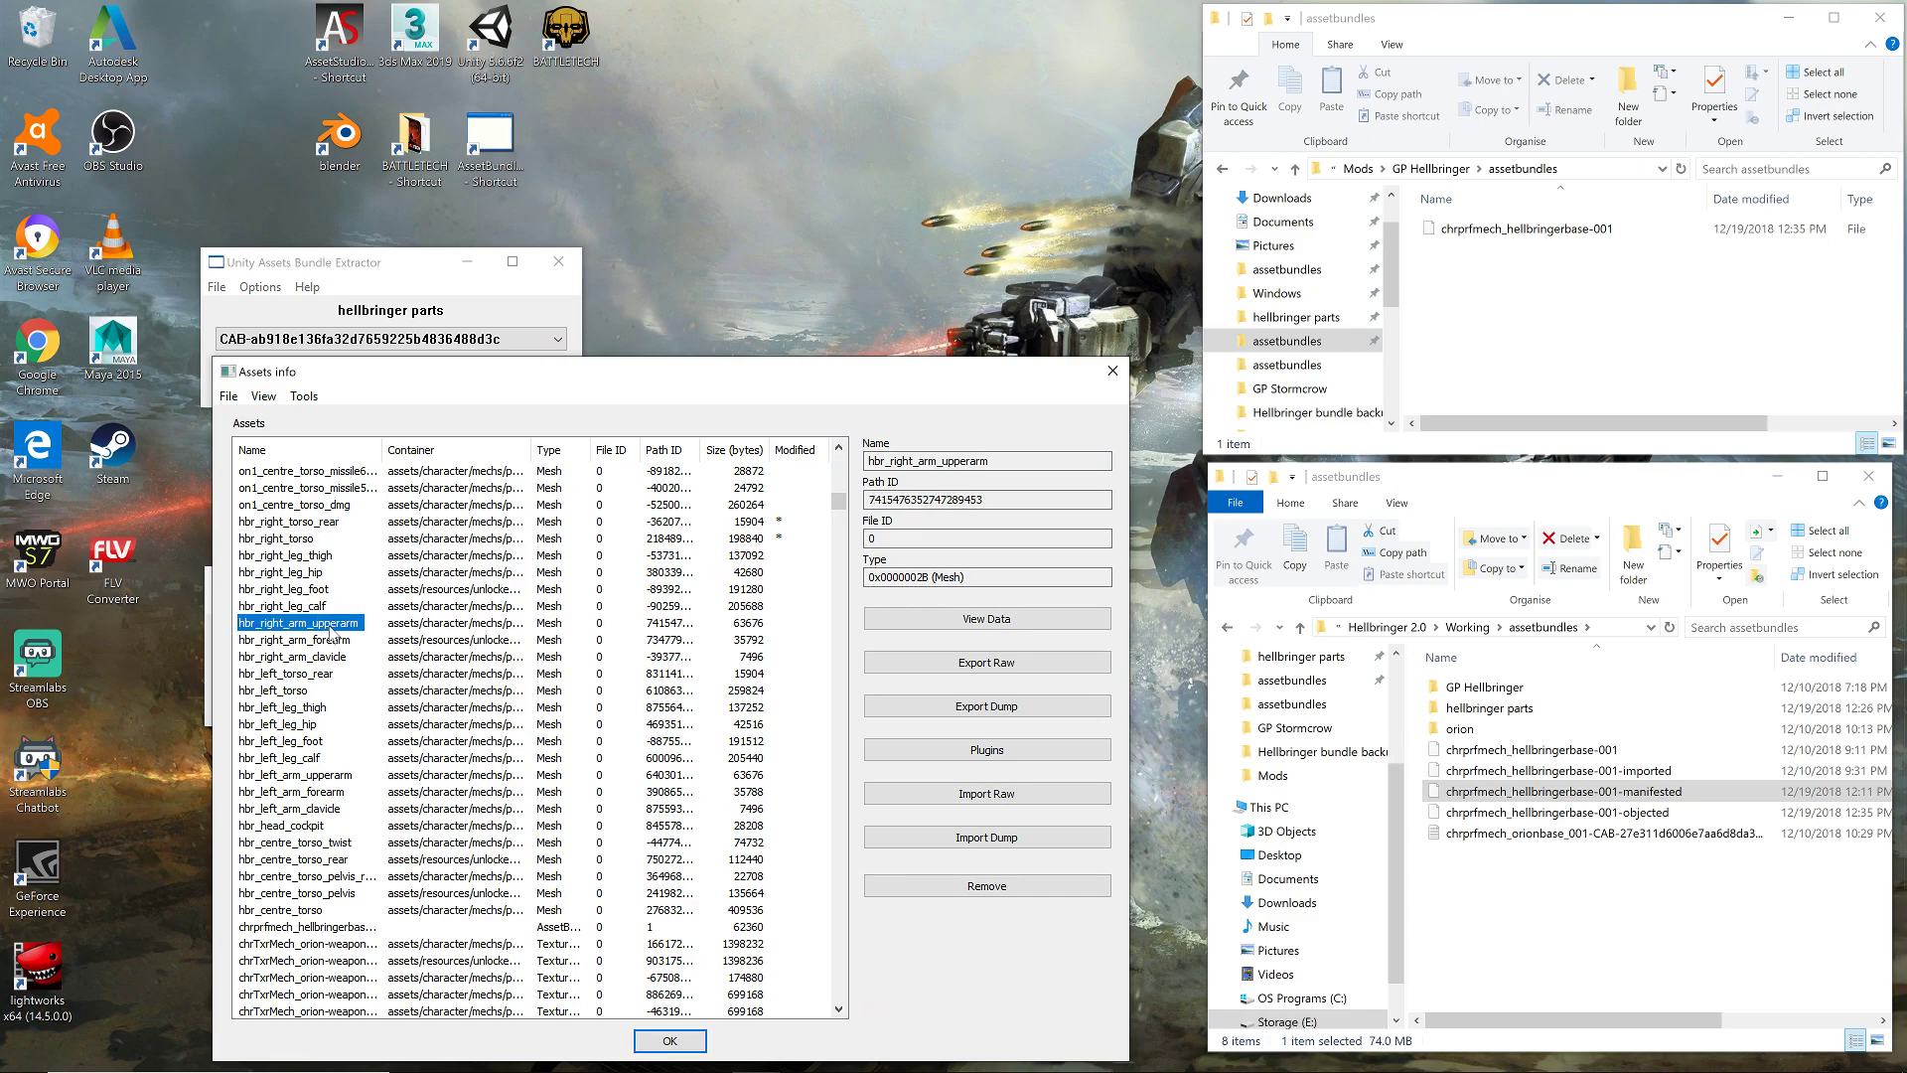
{"action": "left_click", "coordinate": [1005, 796]}
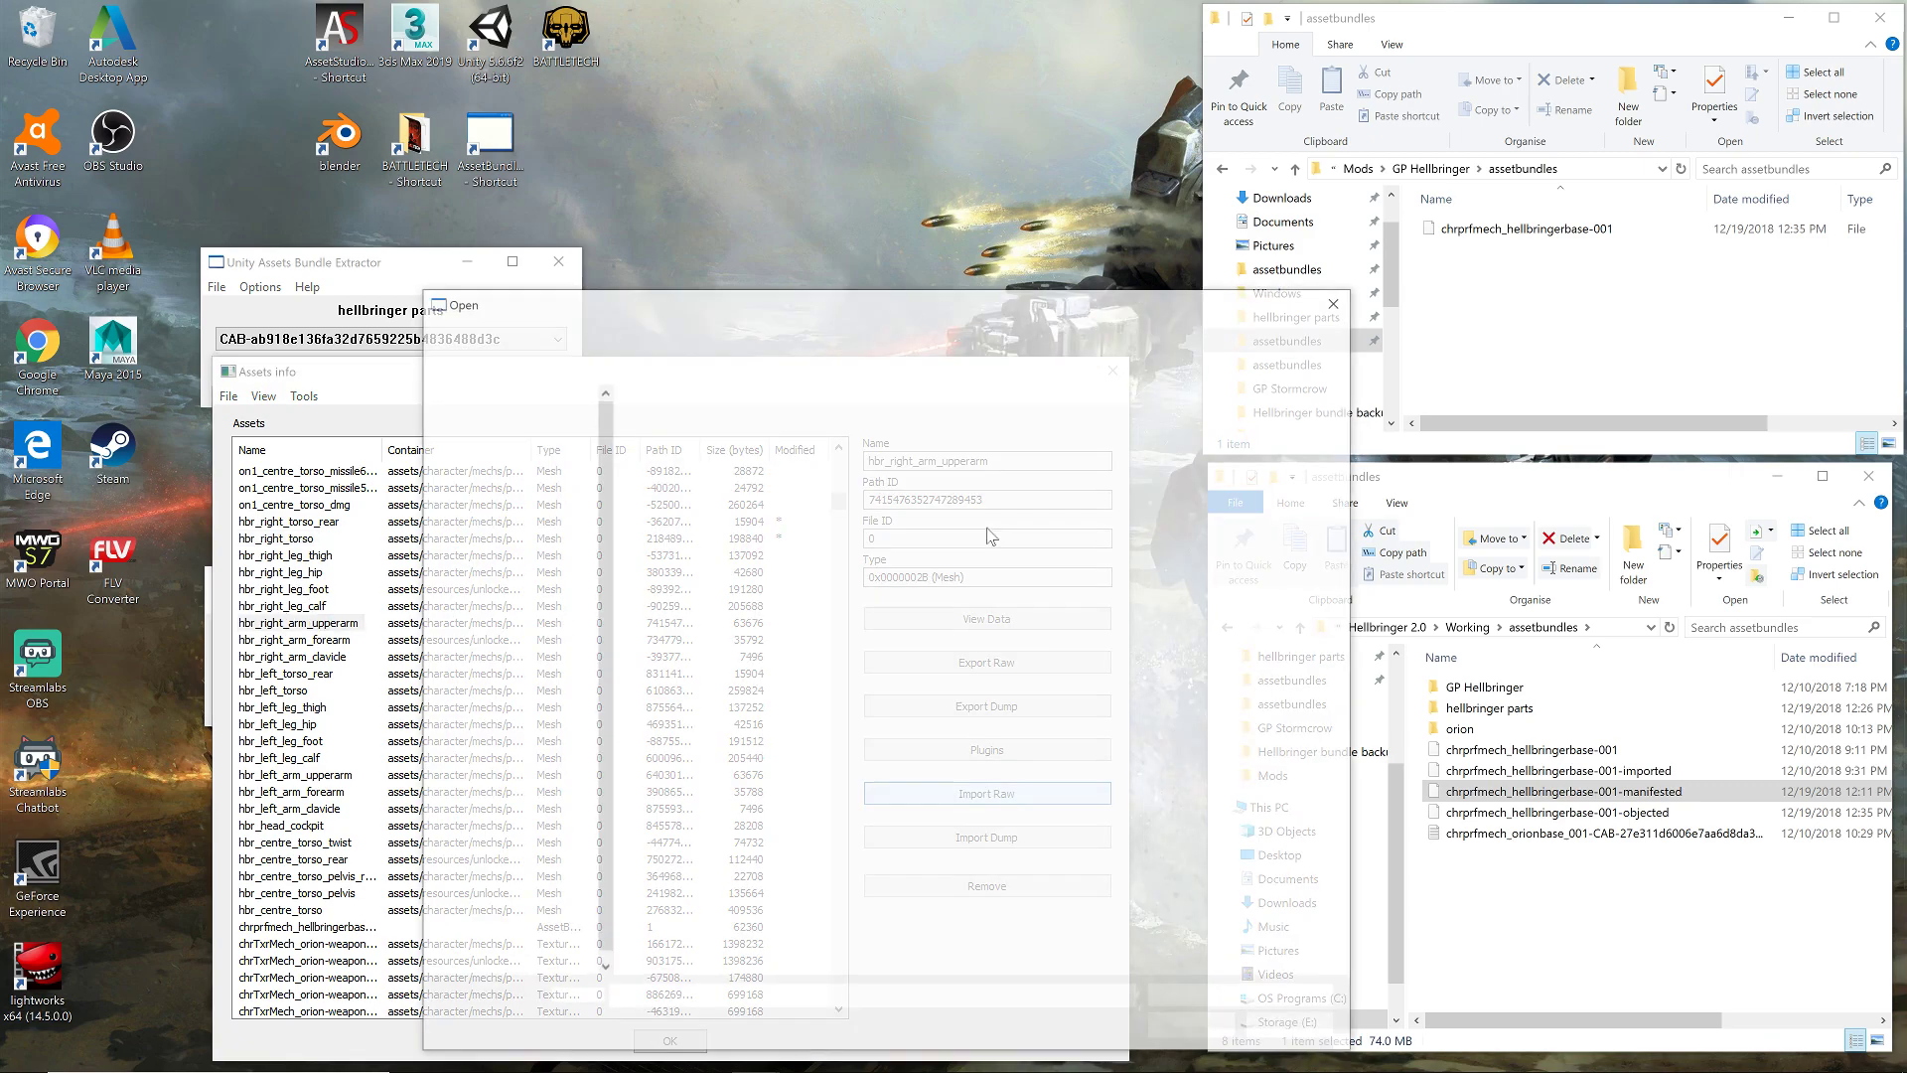
{"action": "double_click", "coordinate": [730, 550]}
{"action": "left_click", "coordinate": [295, 644]}
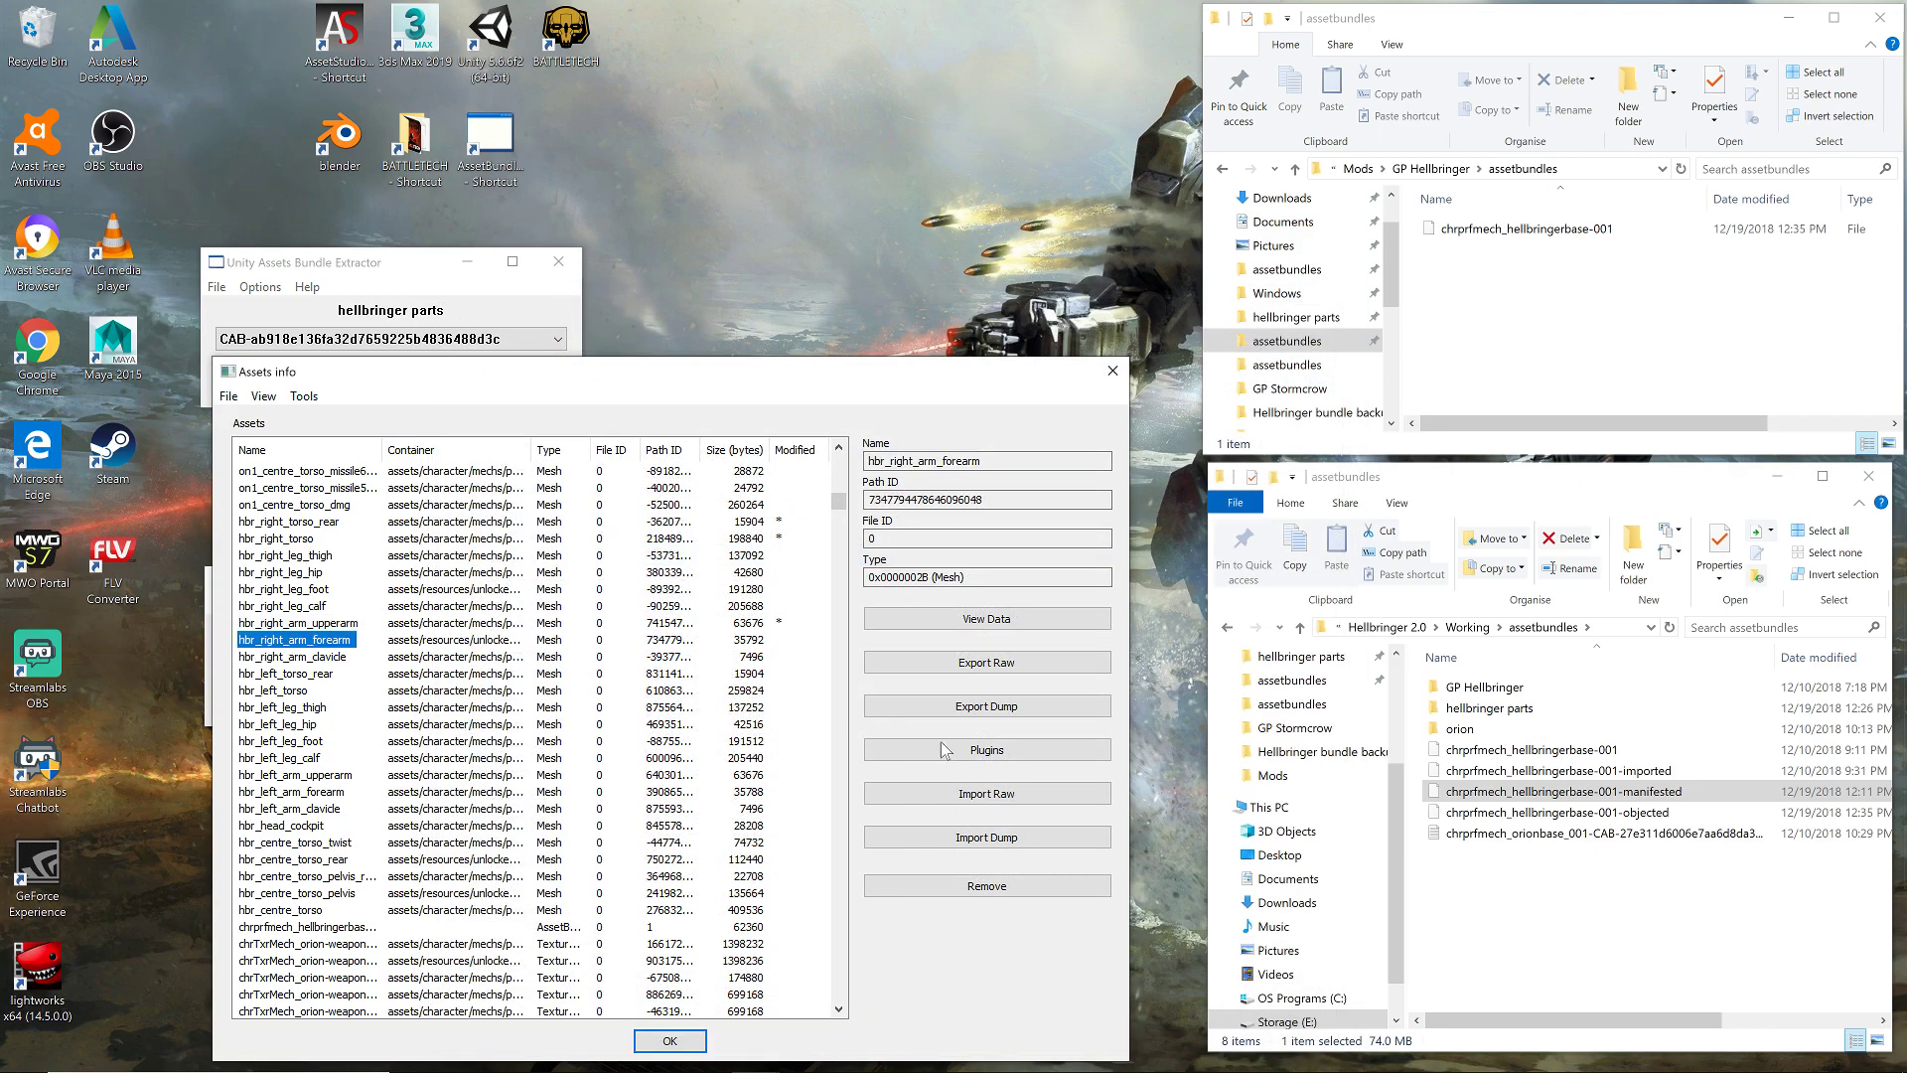
{"action": "left_click", "coordinate": [983, 791]}
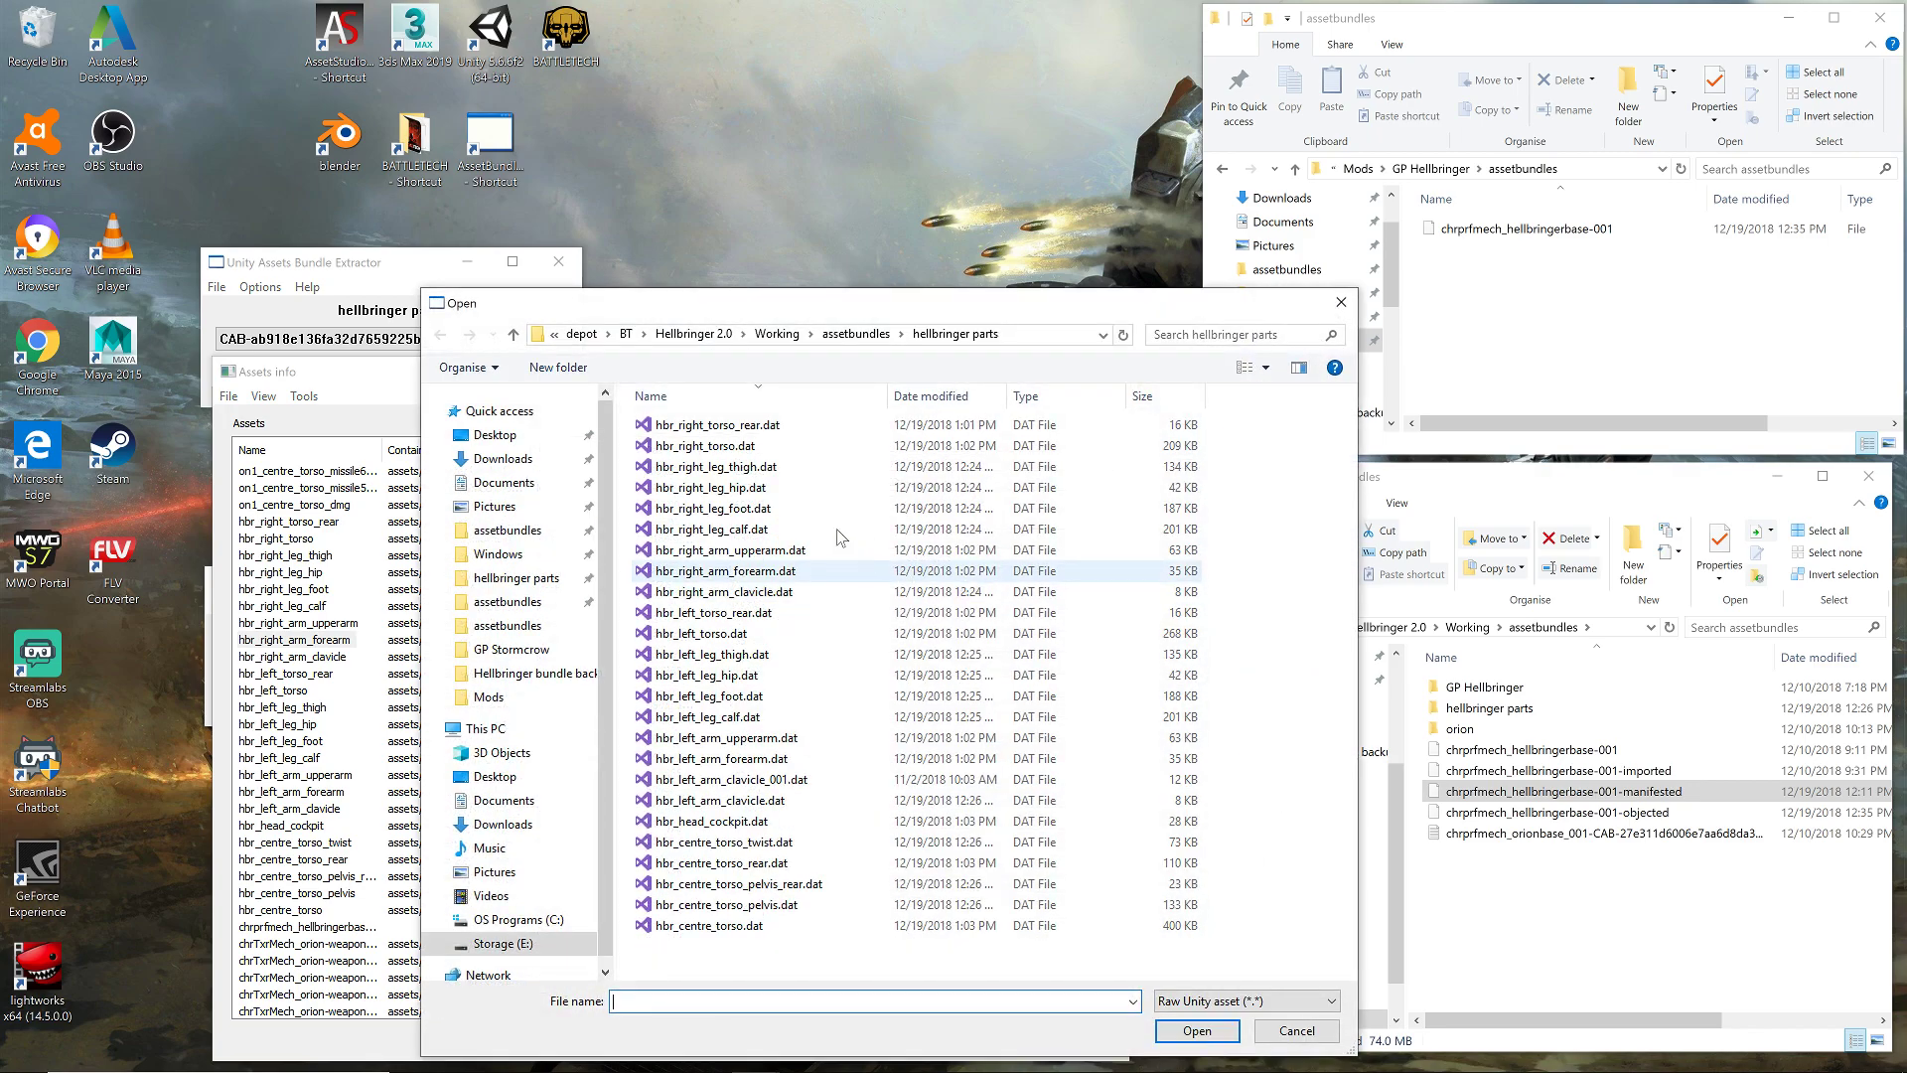
{"action": "double_click", "coordinate": [770, 572]}
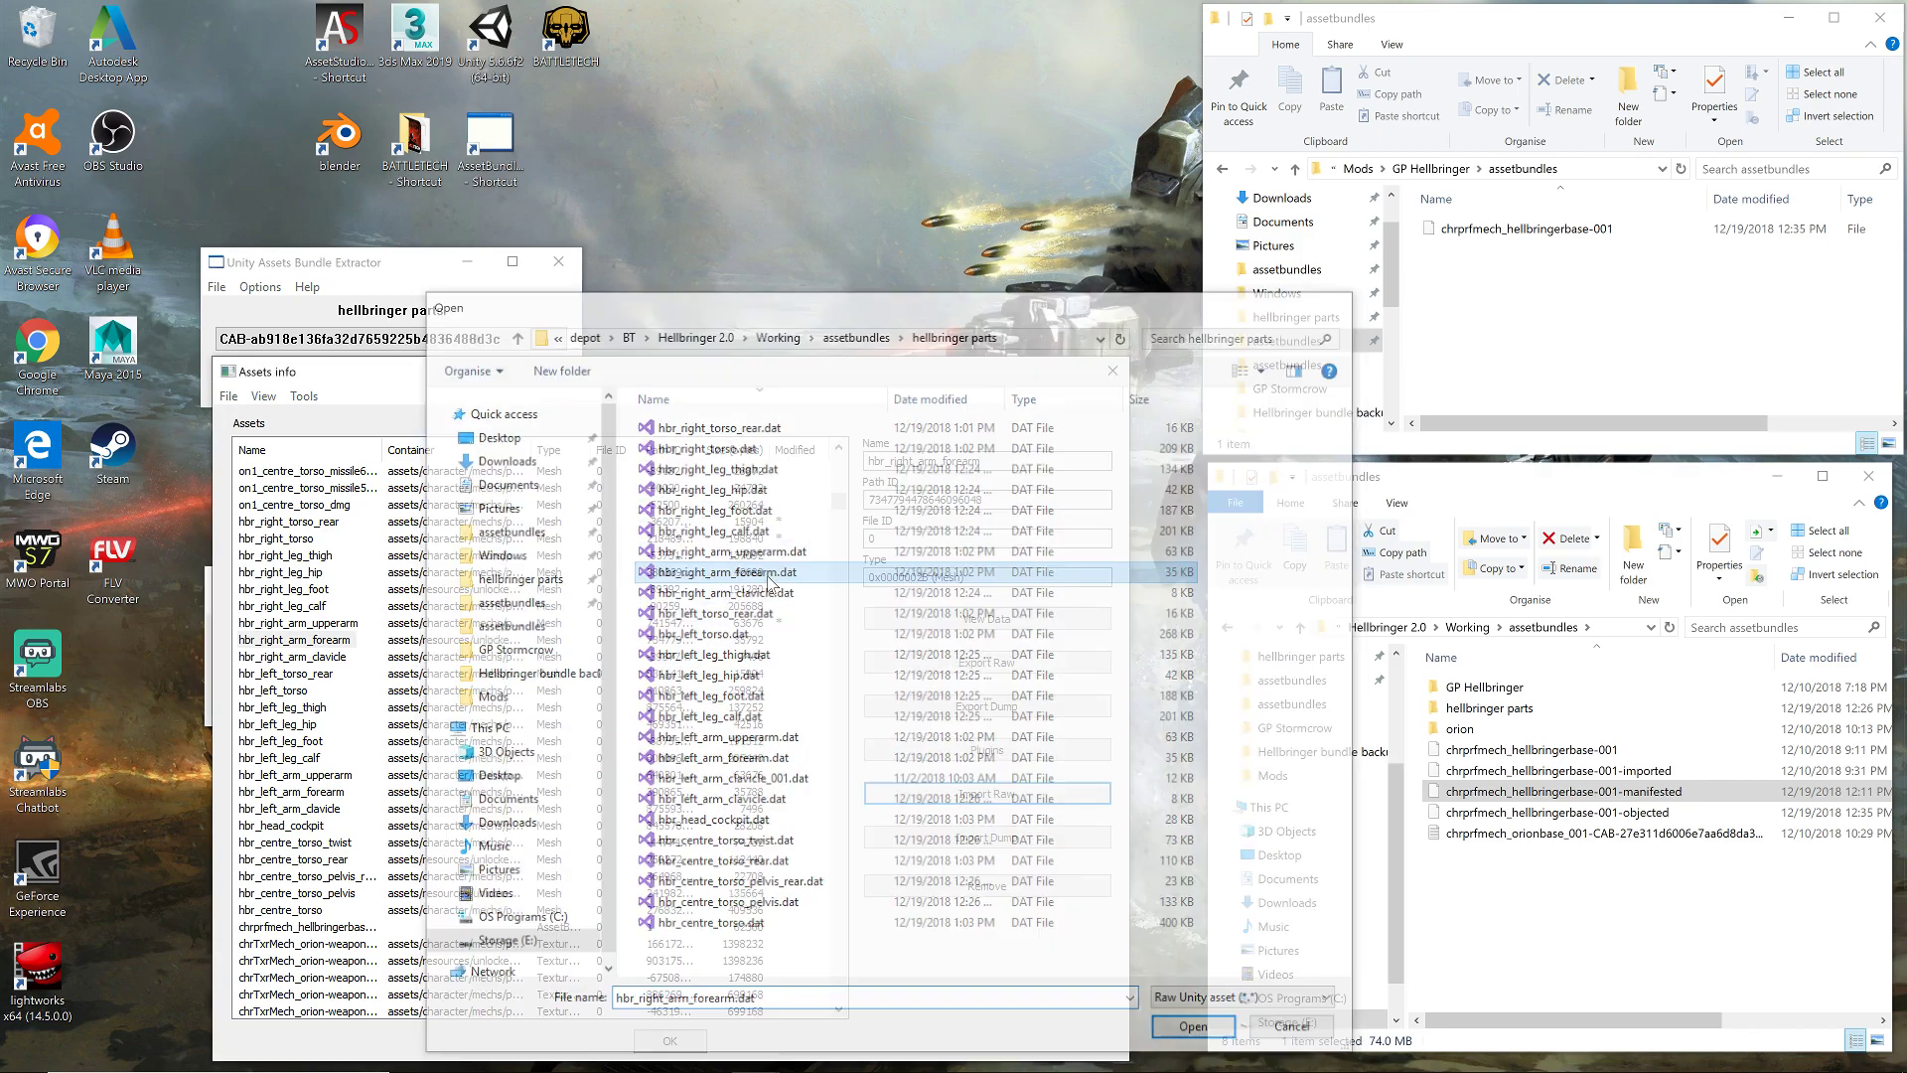
- Import hbr_left_arm_clavicle_001.dat from the hellbringer parts folder as raw data into the hbr_right_arm_clavicle mesh
{"action": "scroll", "coordinate": [338, 659], "scroll_direction": "down", "scroll_amount": 1}
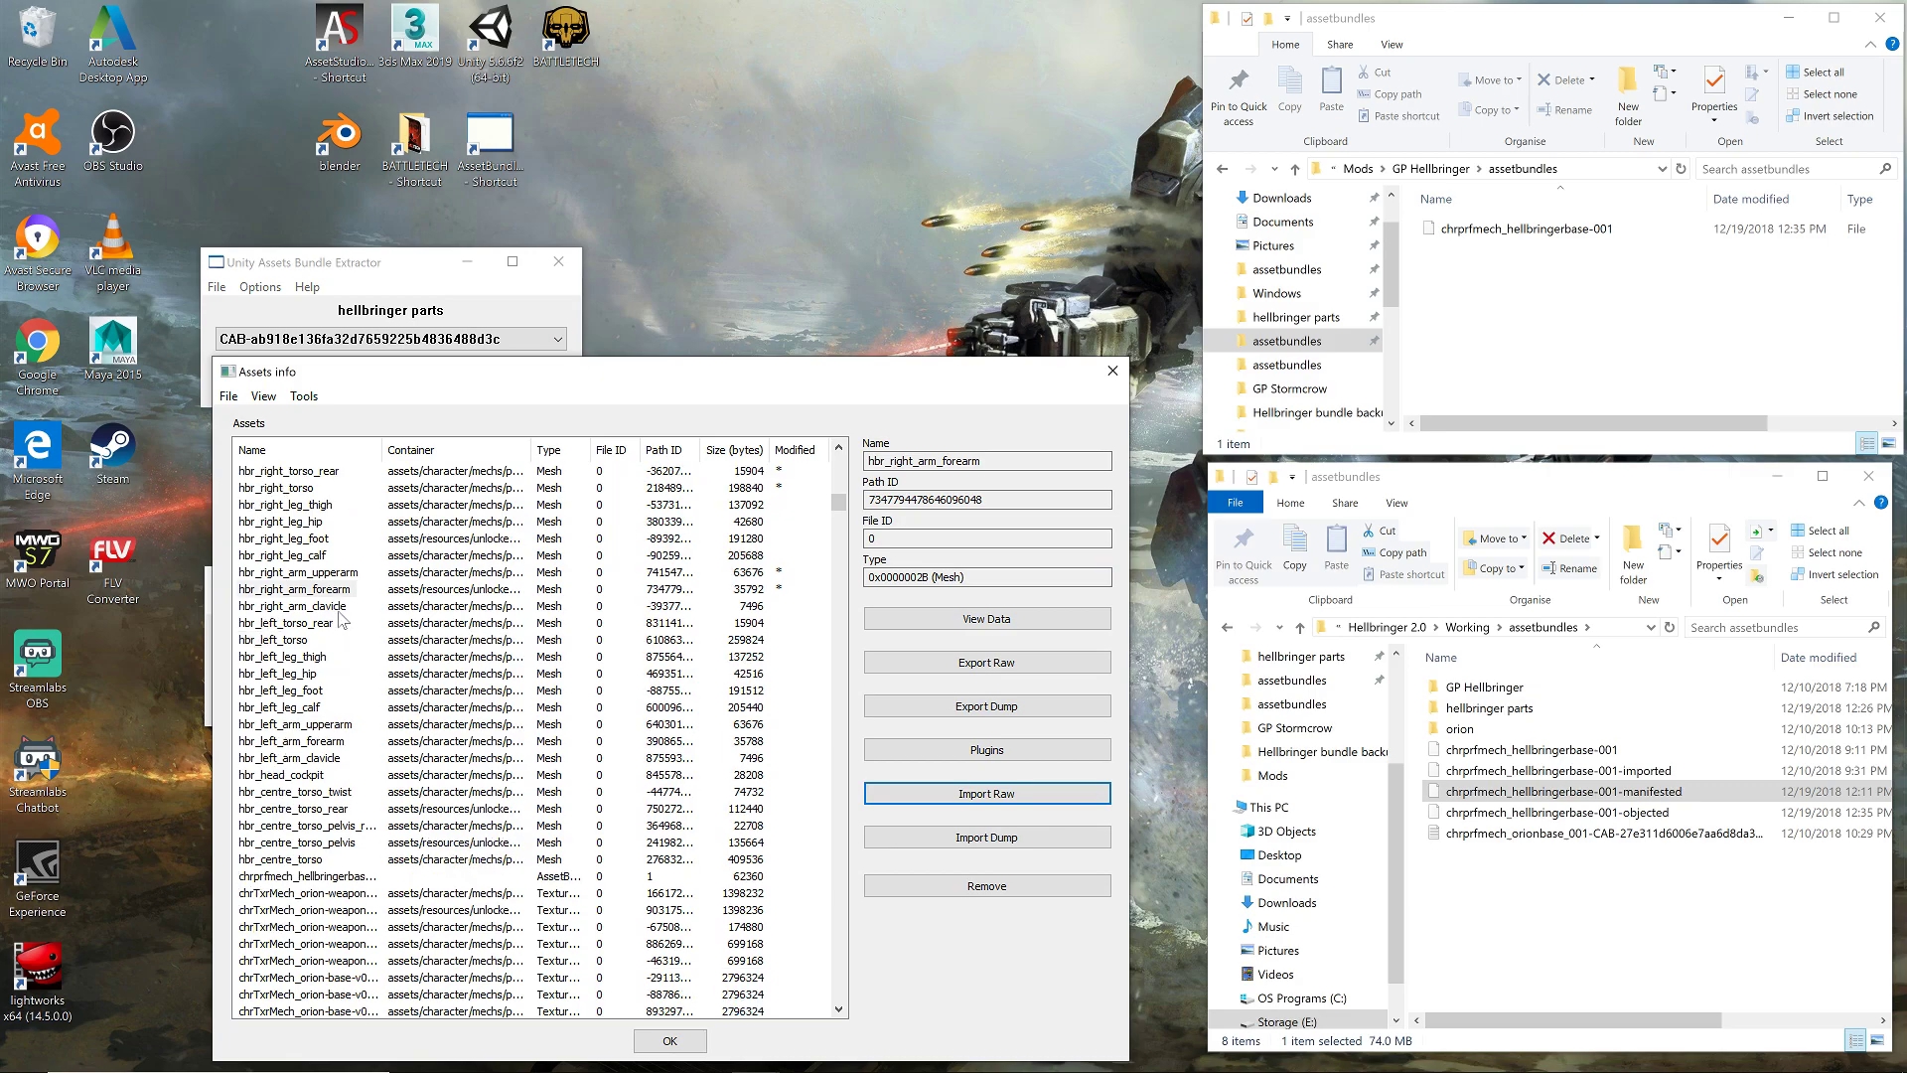
{"action": "left_click", "coordinate": [339, 610]}
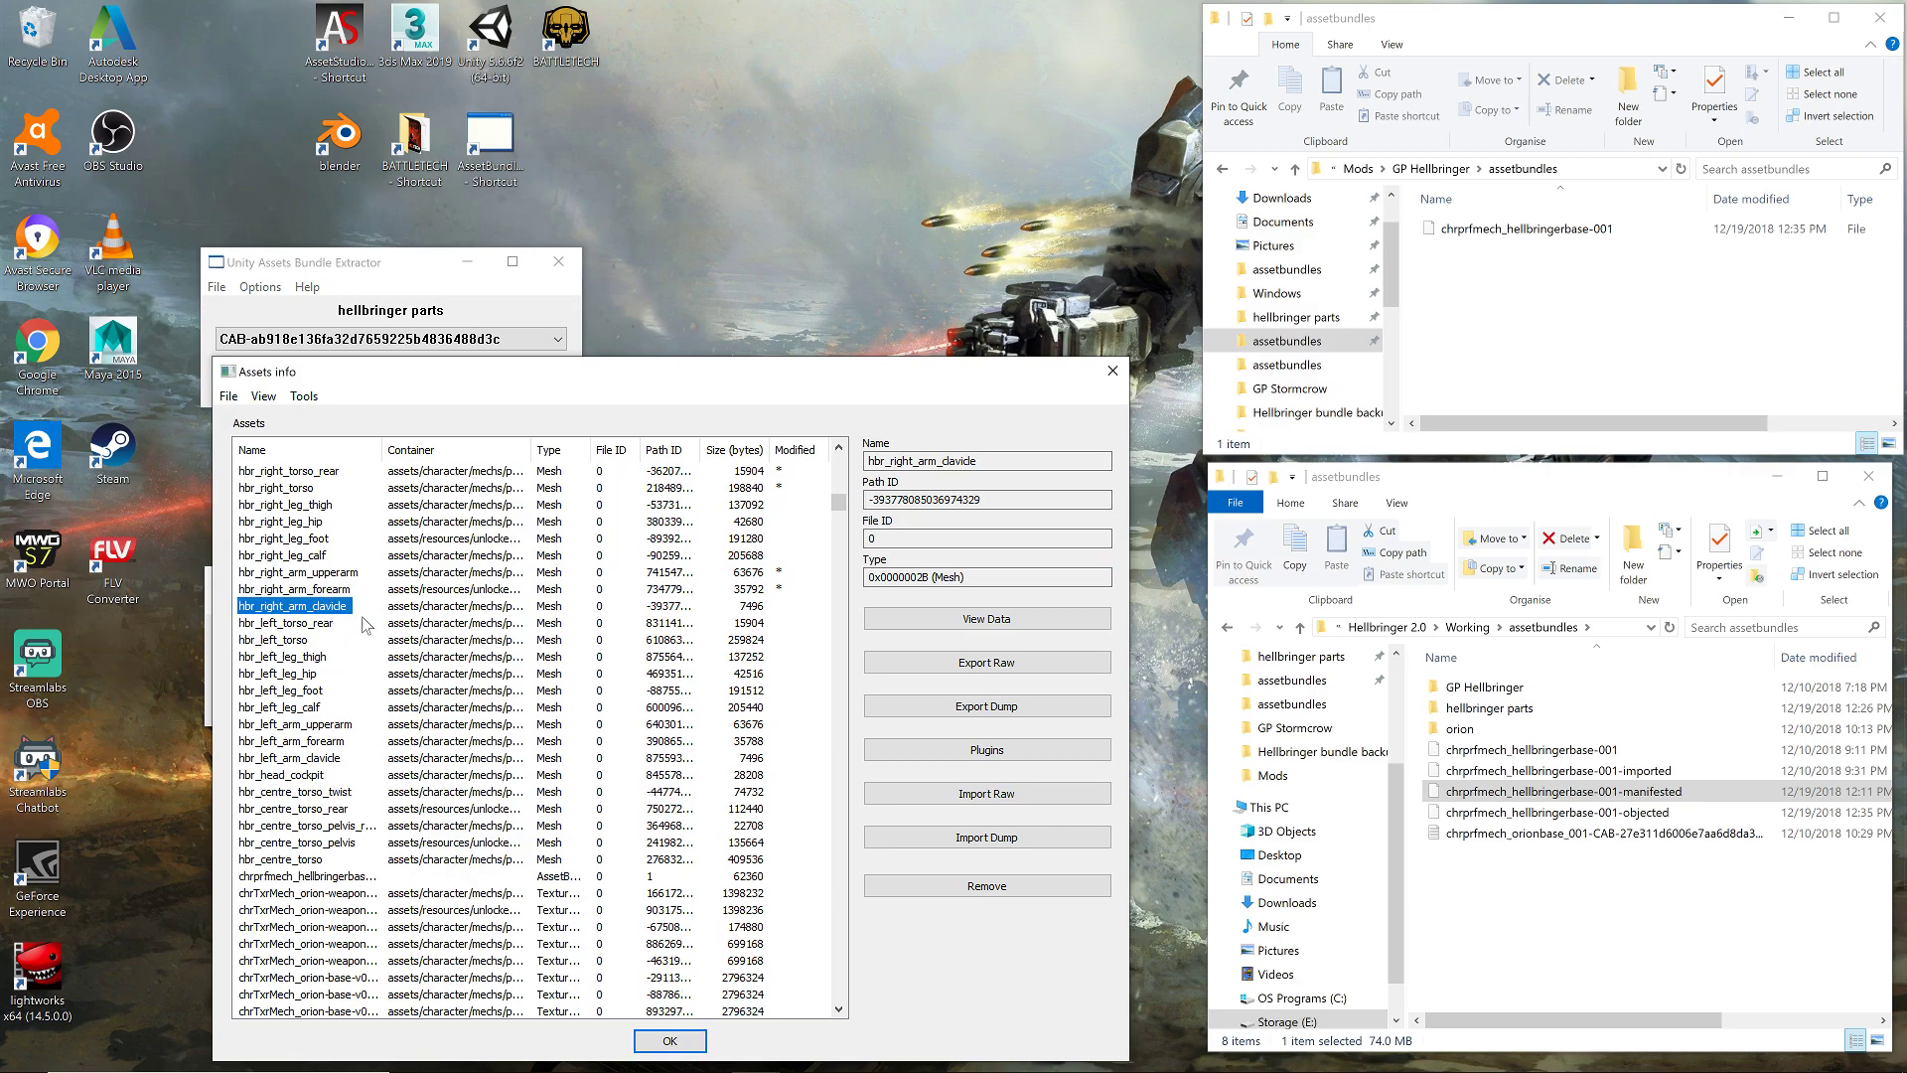
{"action": "left_click", "coordinate": [1055, 800]}
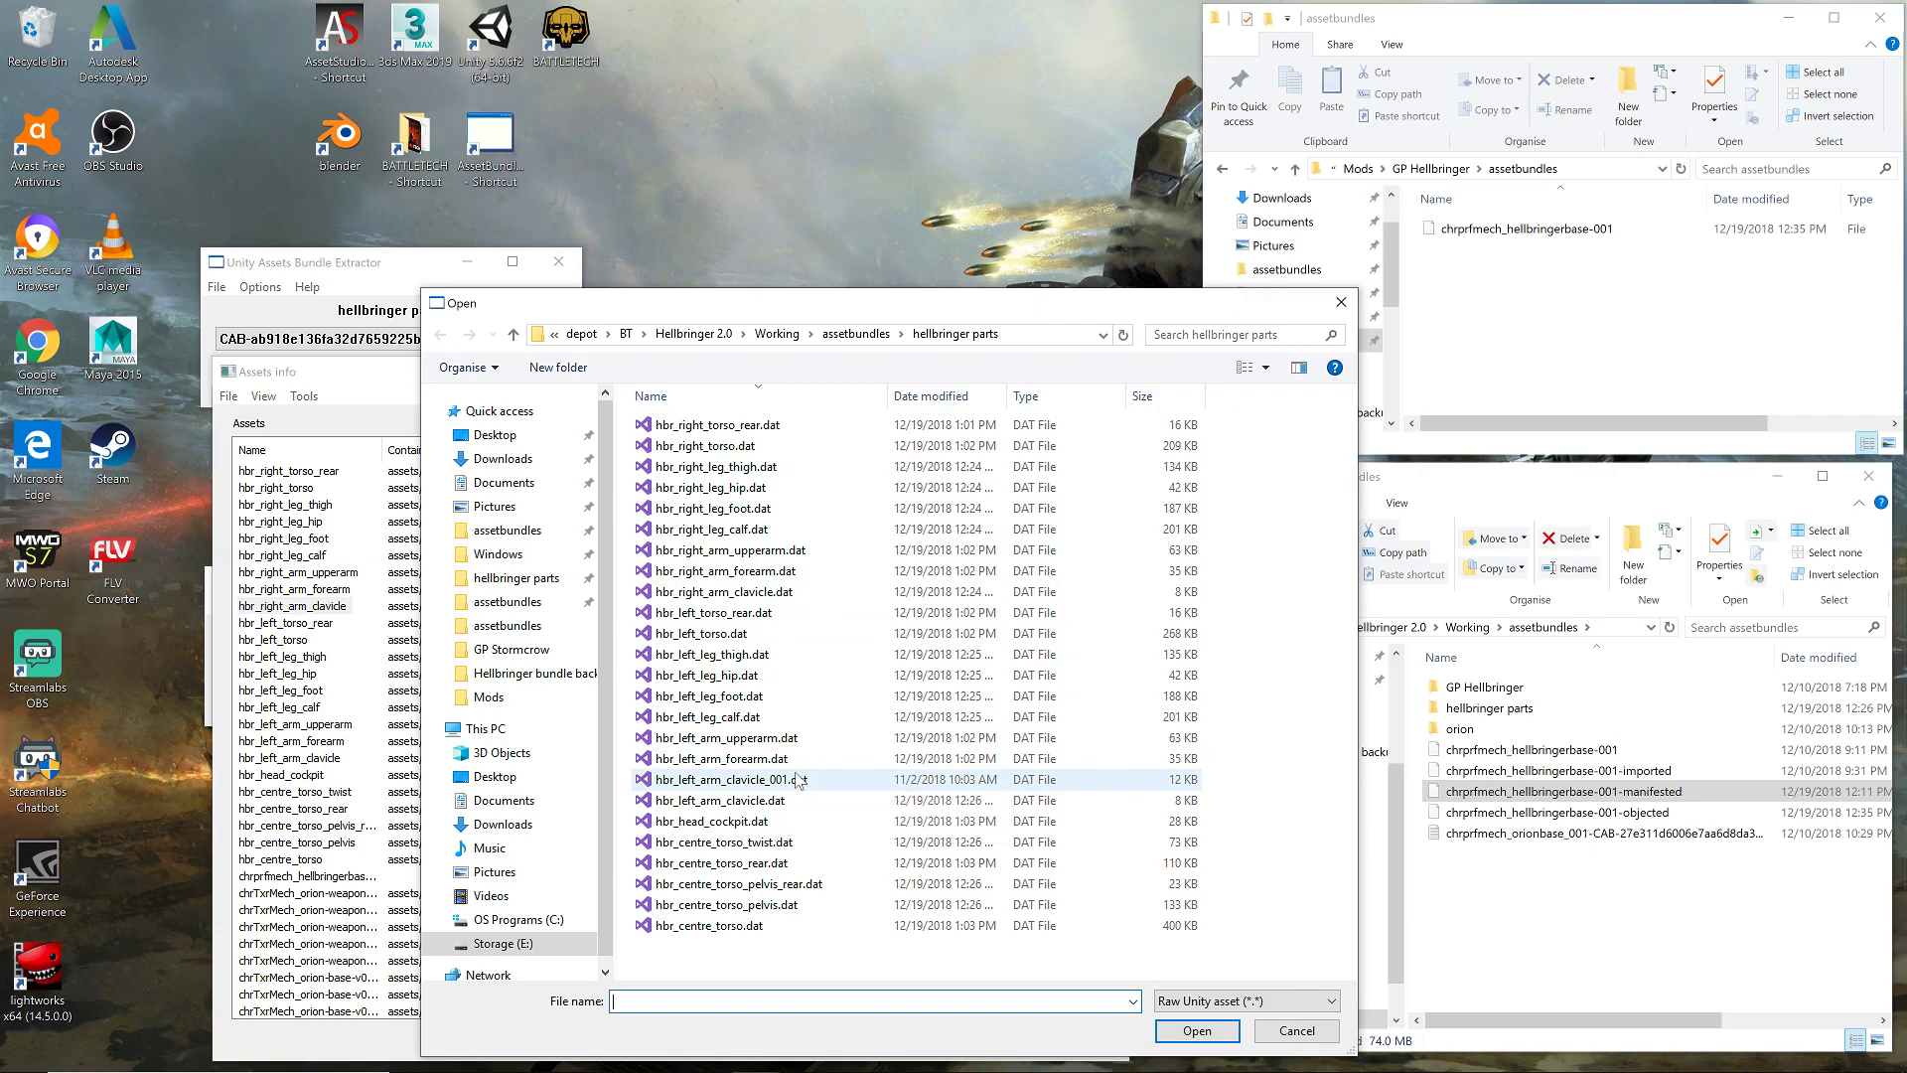
{"action": "double_click", "coordinate": [750, 782]}
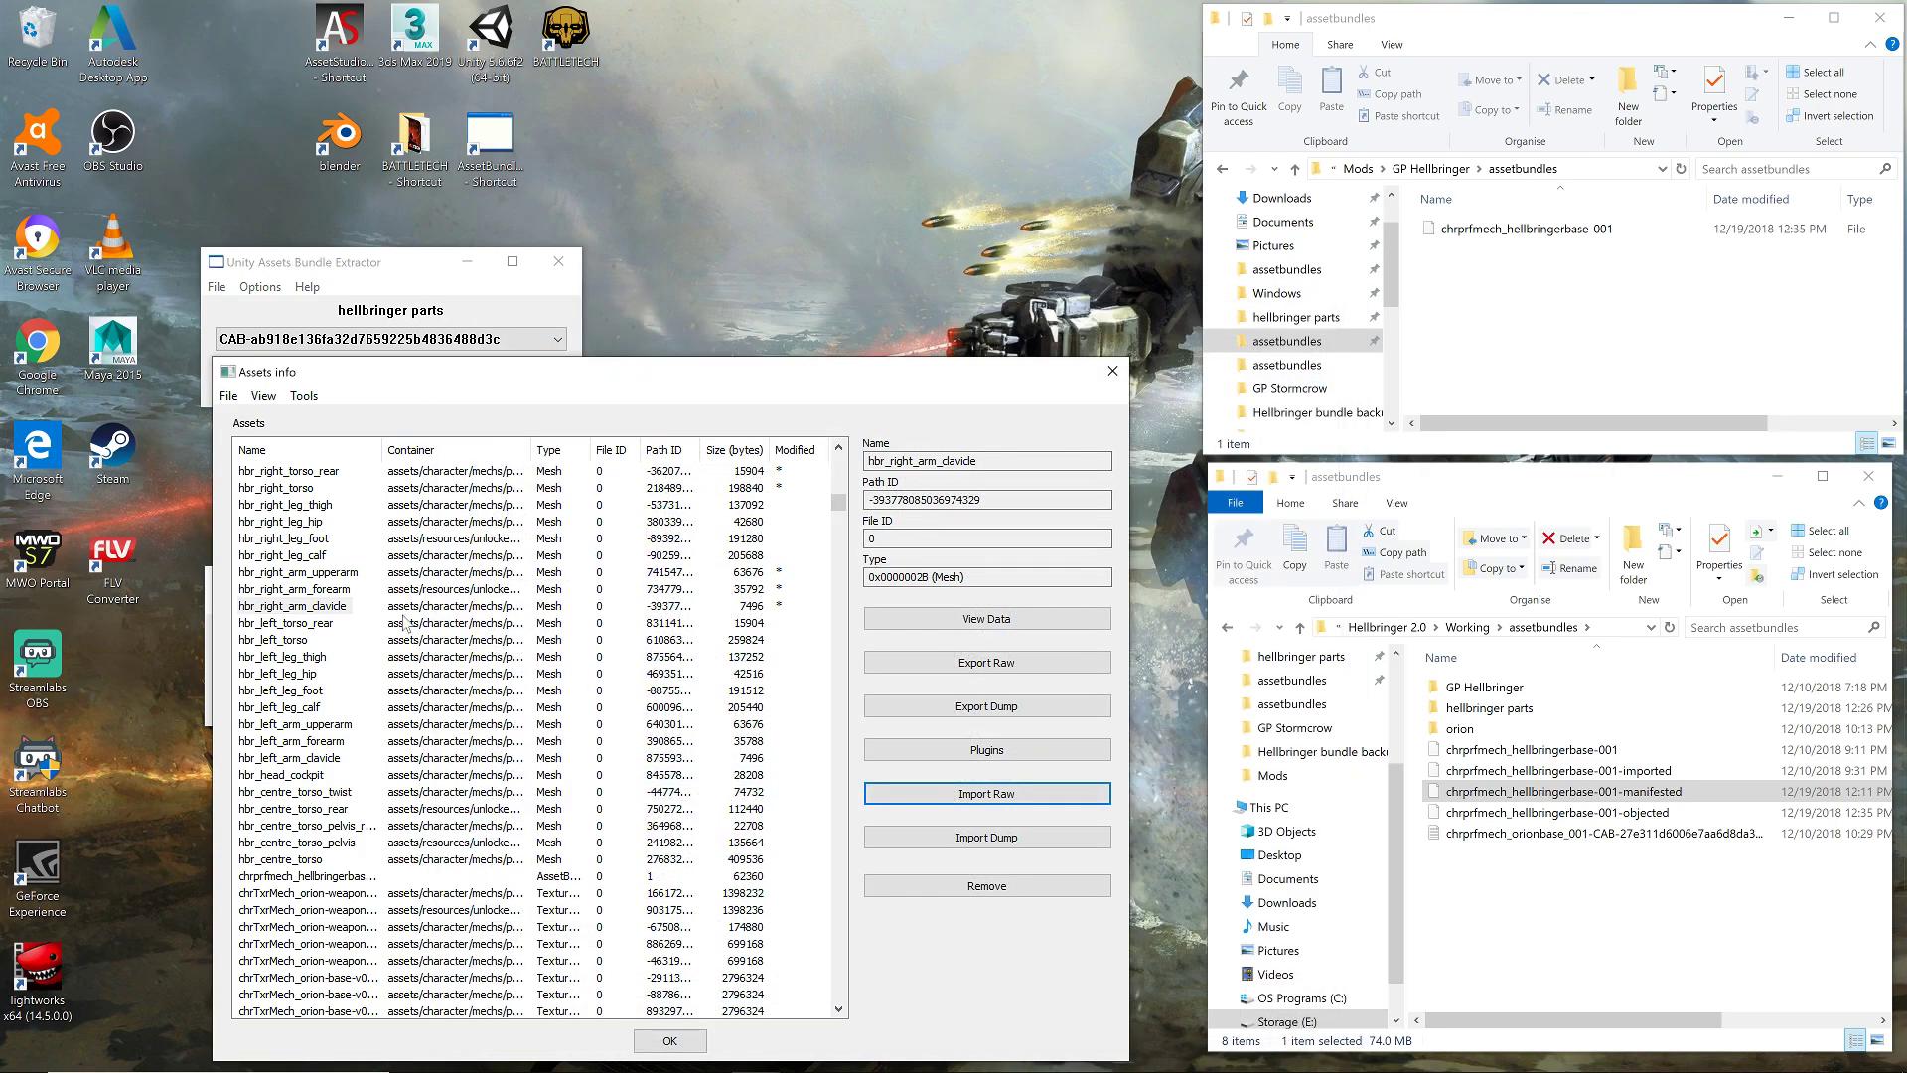
- Import hbr_left_torso_rear.dat and hbr_left_torso.dat as raw data into the hbr_left_torso_rear and hbr_left_torso meshes
{"action": "left_click", "coordinate": [320, 626]}
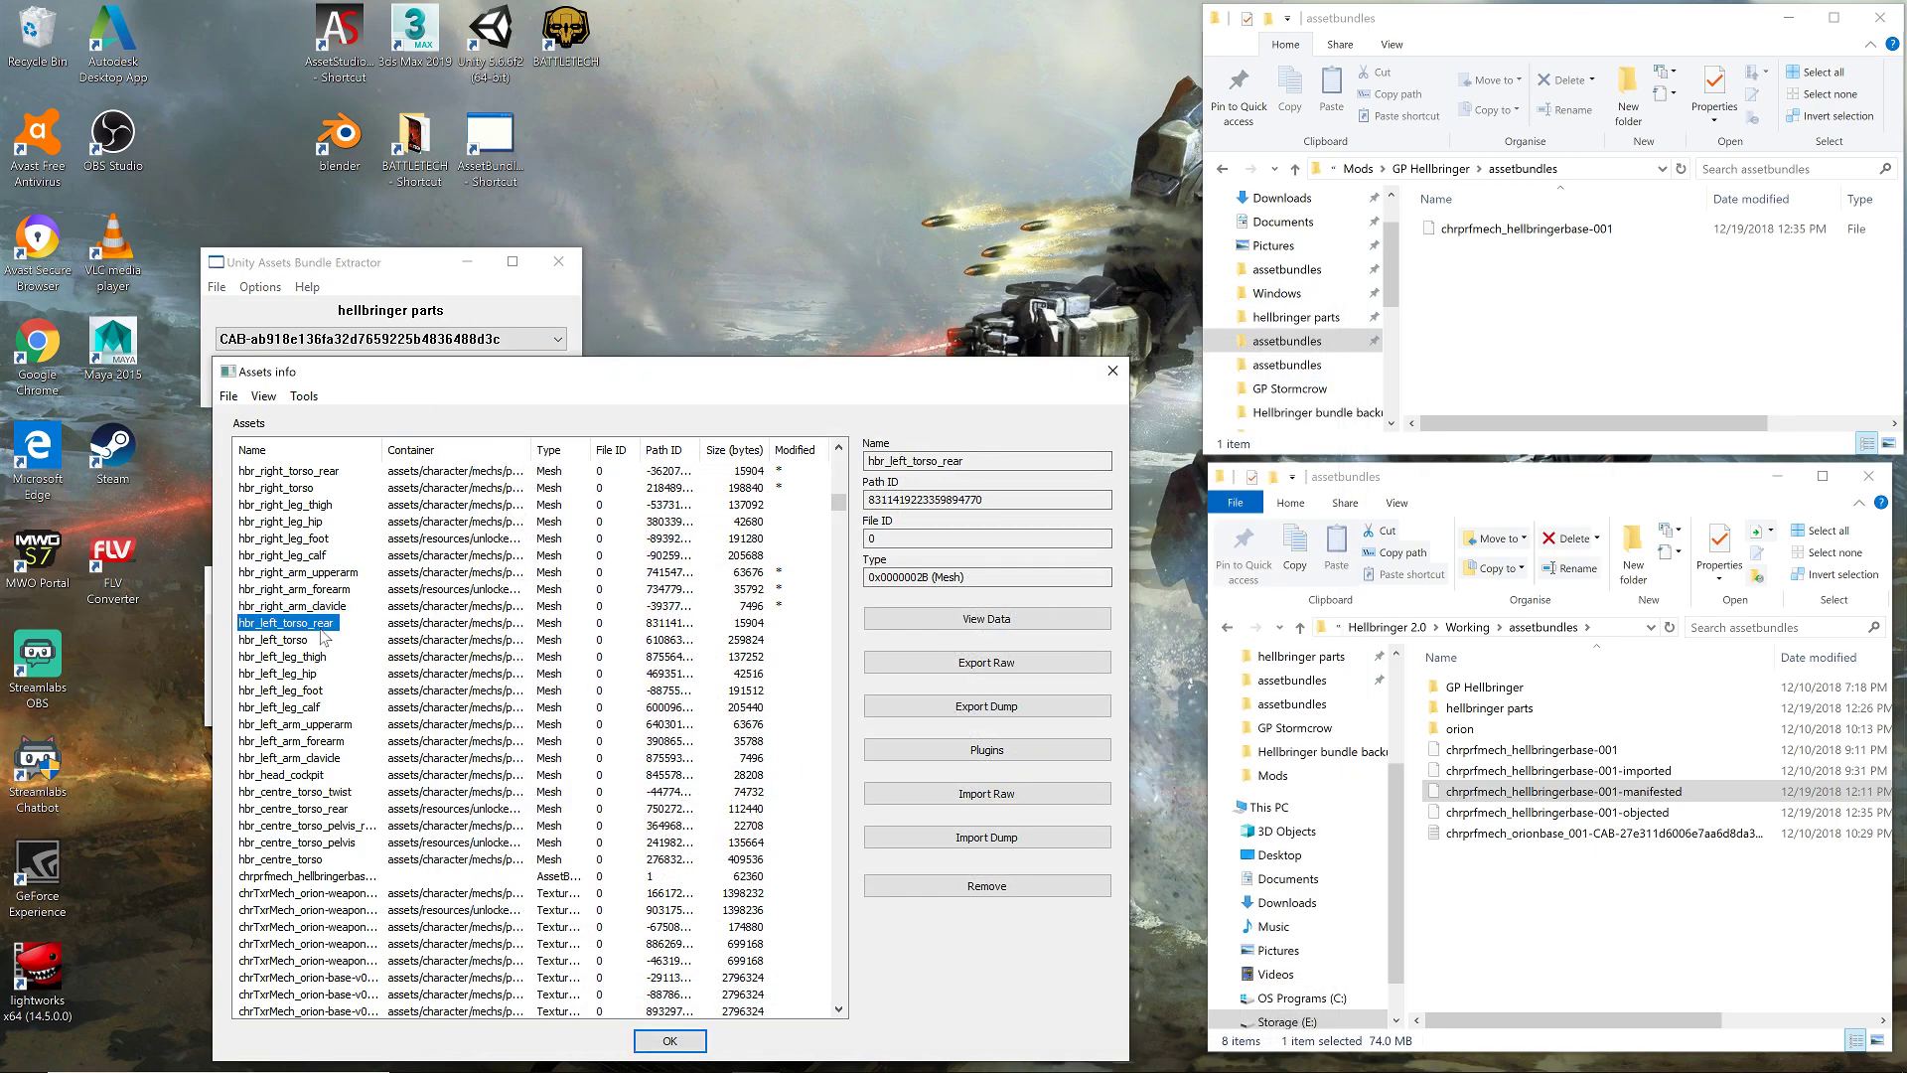
{"action": "left_click", "coordinate": [1034, 807]}
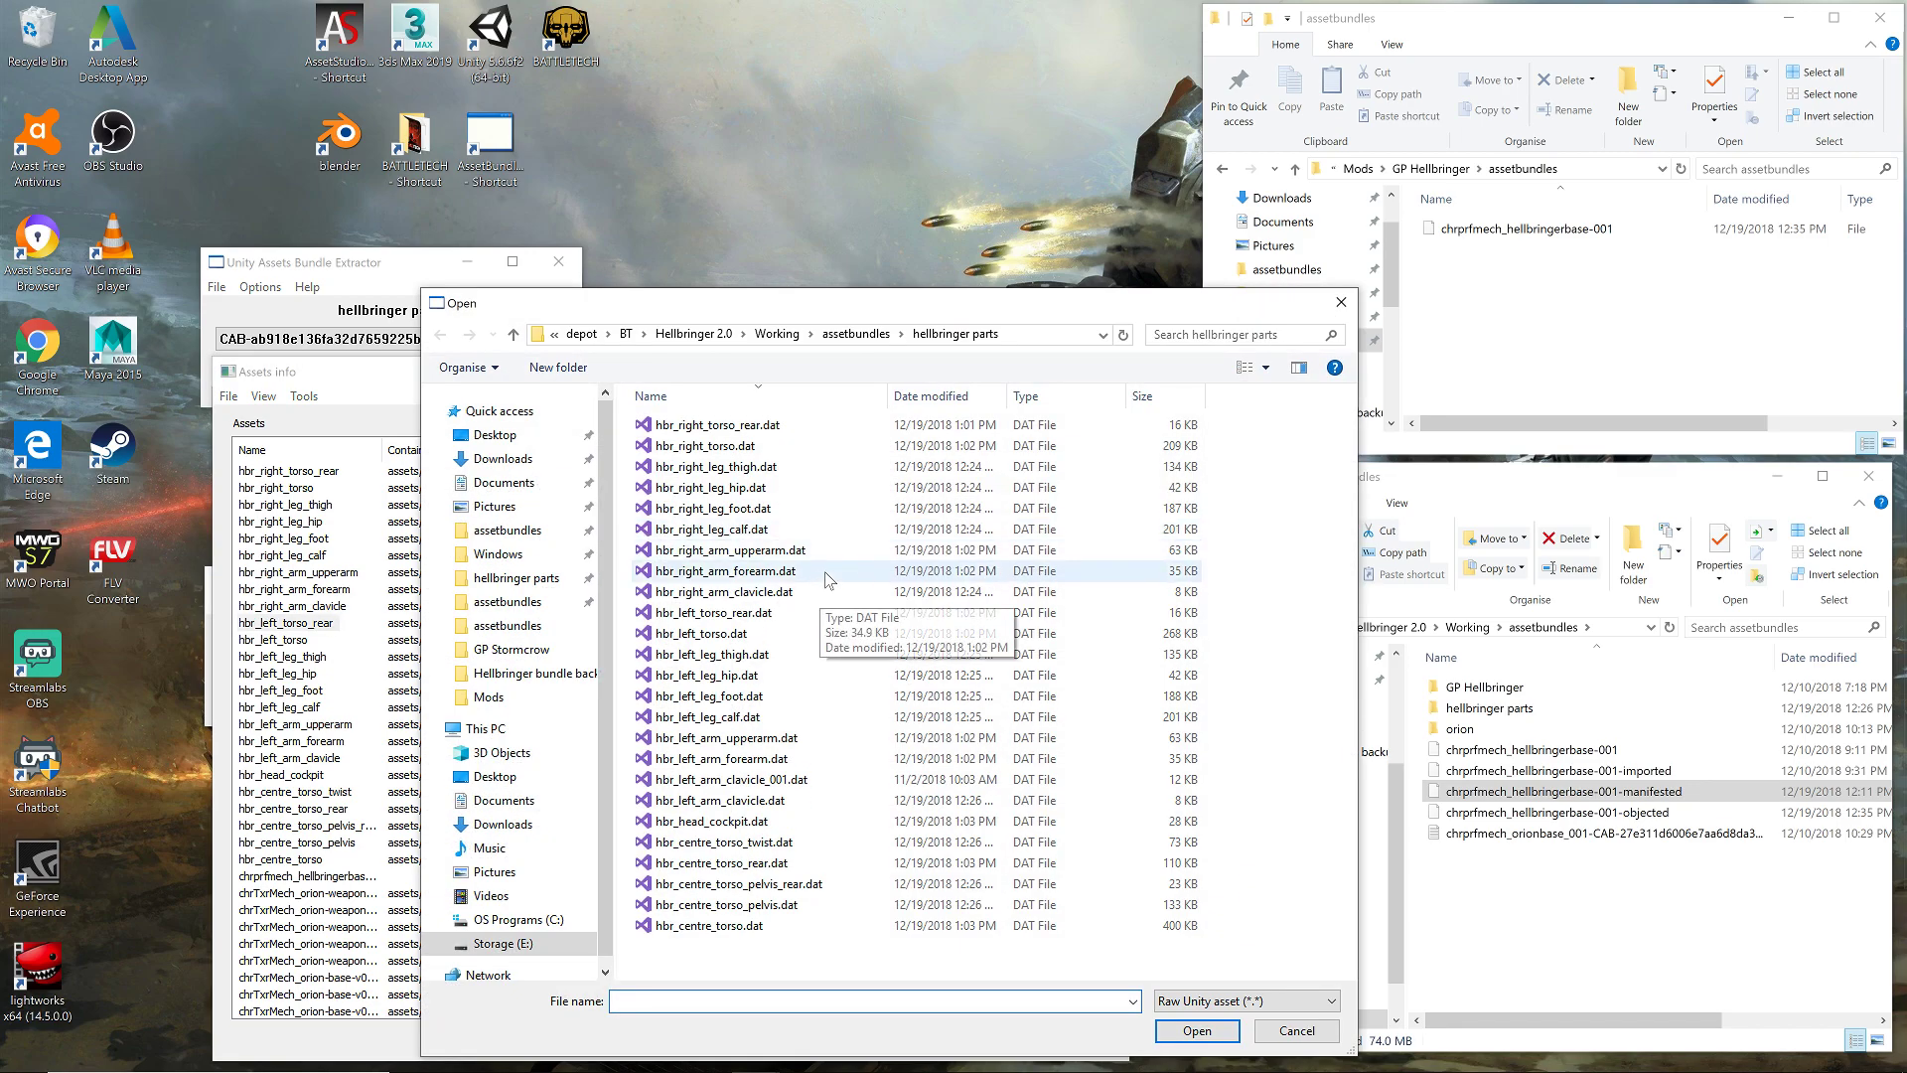
{"action": "double_click", "coordinate": [765, 613]}
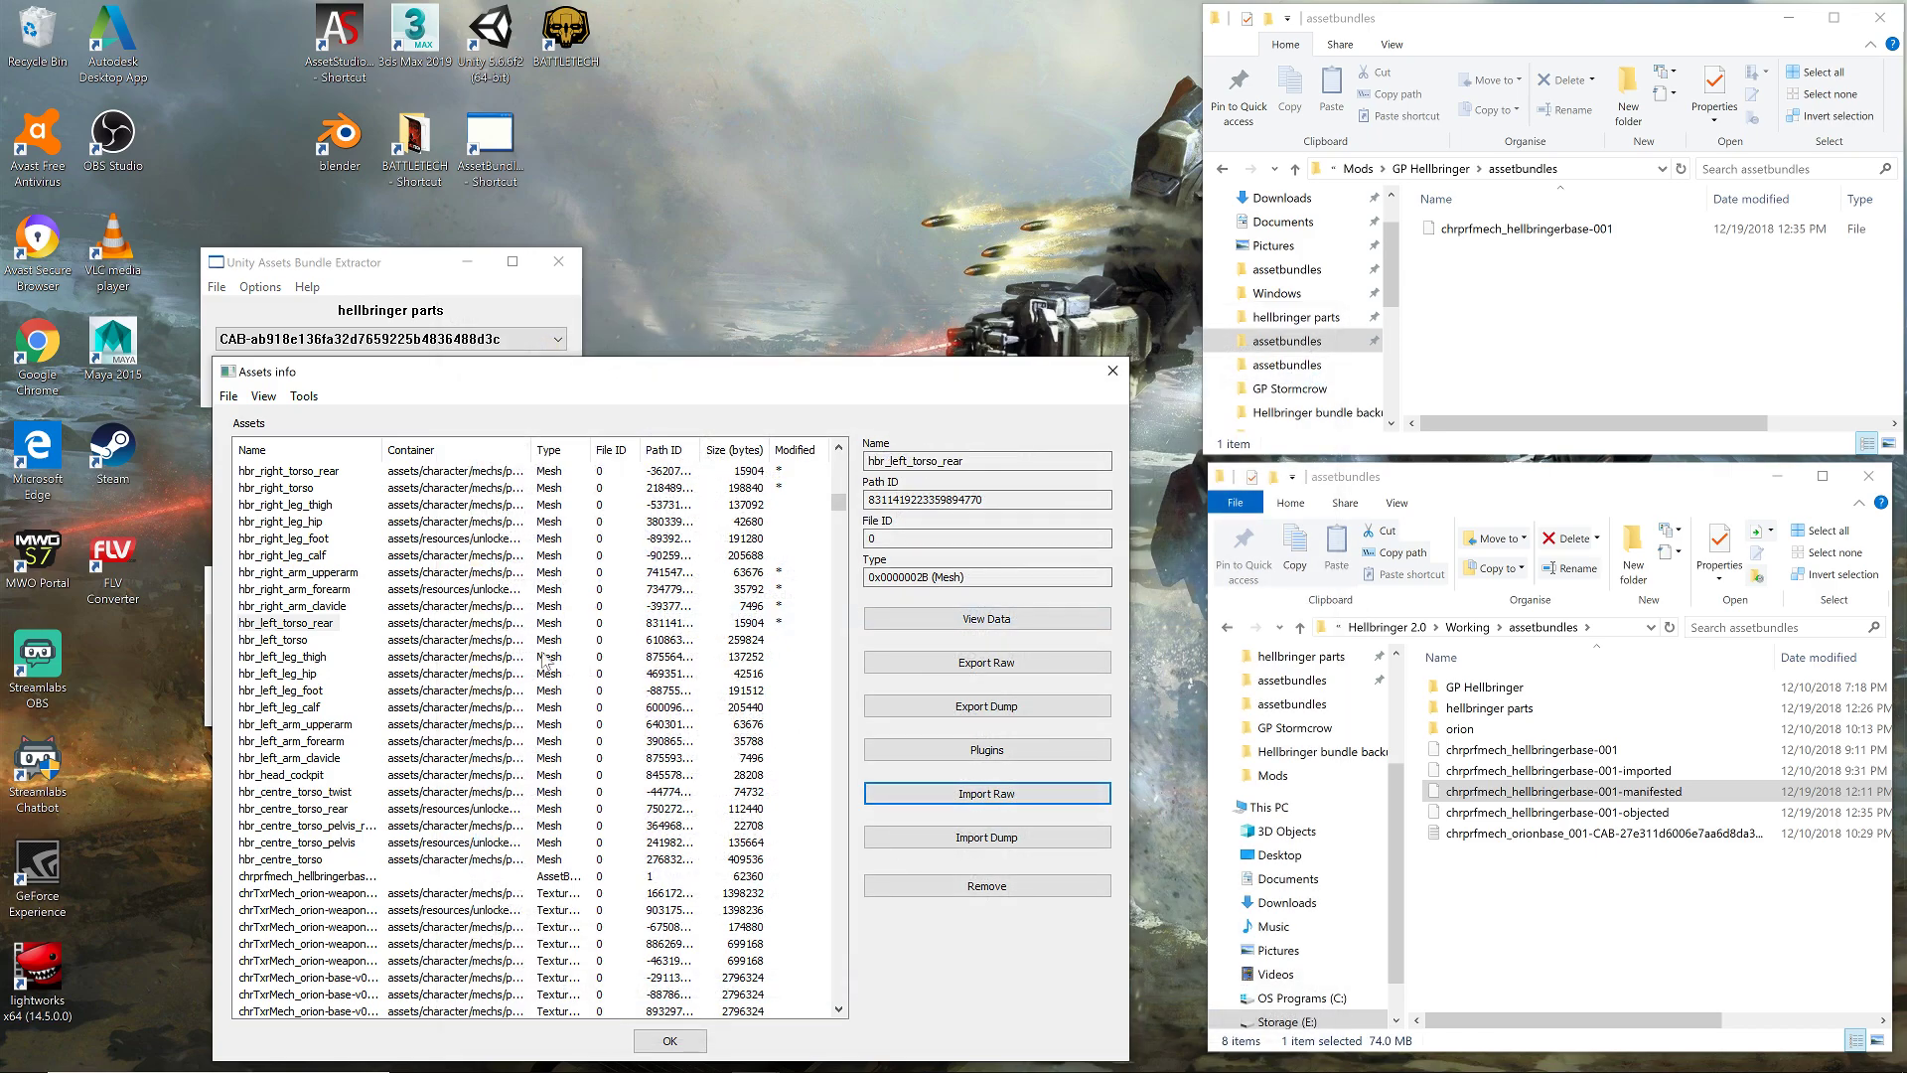
{"action": "left_click", "coordinate": [288, 639]}
{"action": "left_click", "coordinate": [982, 795]}
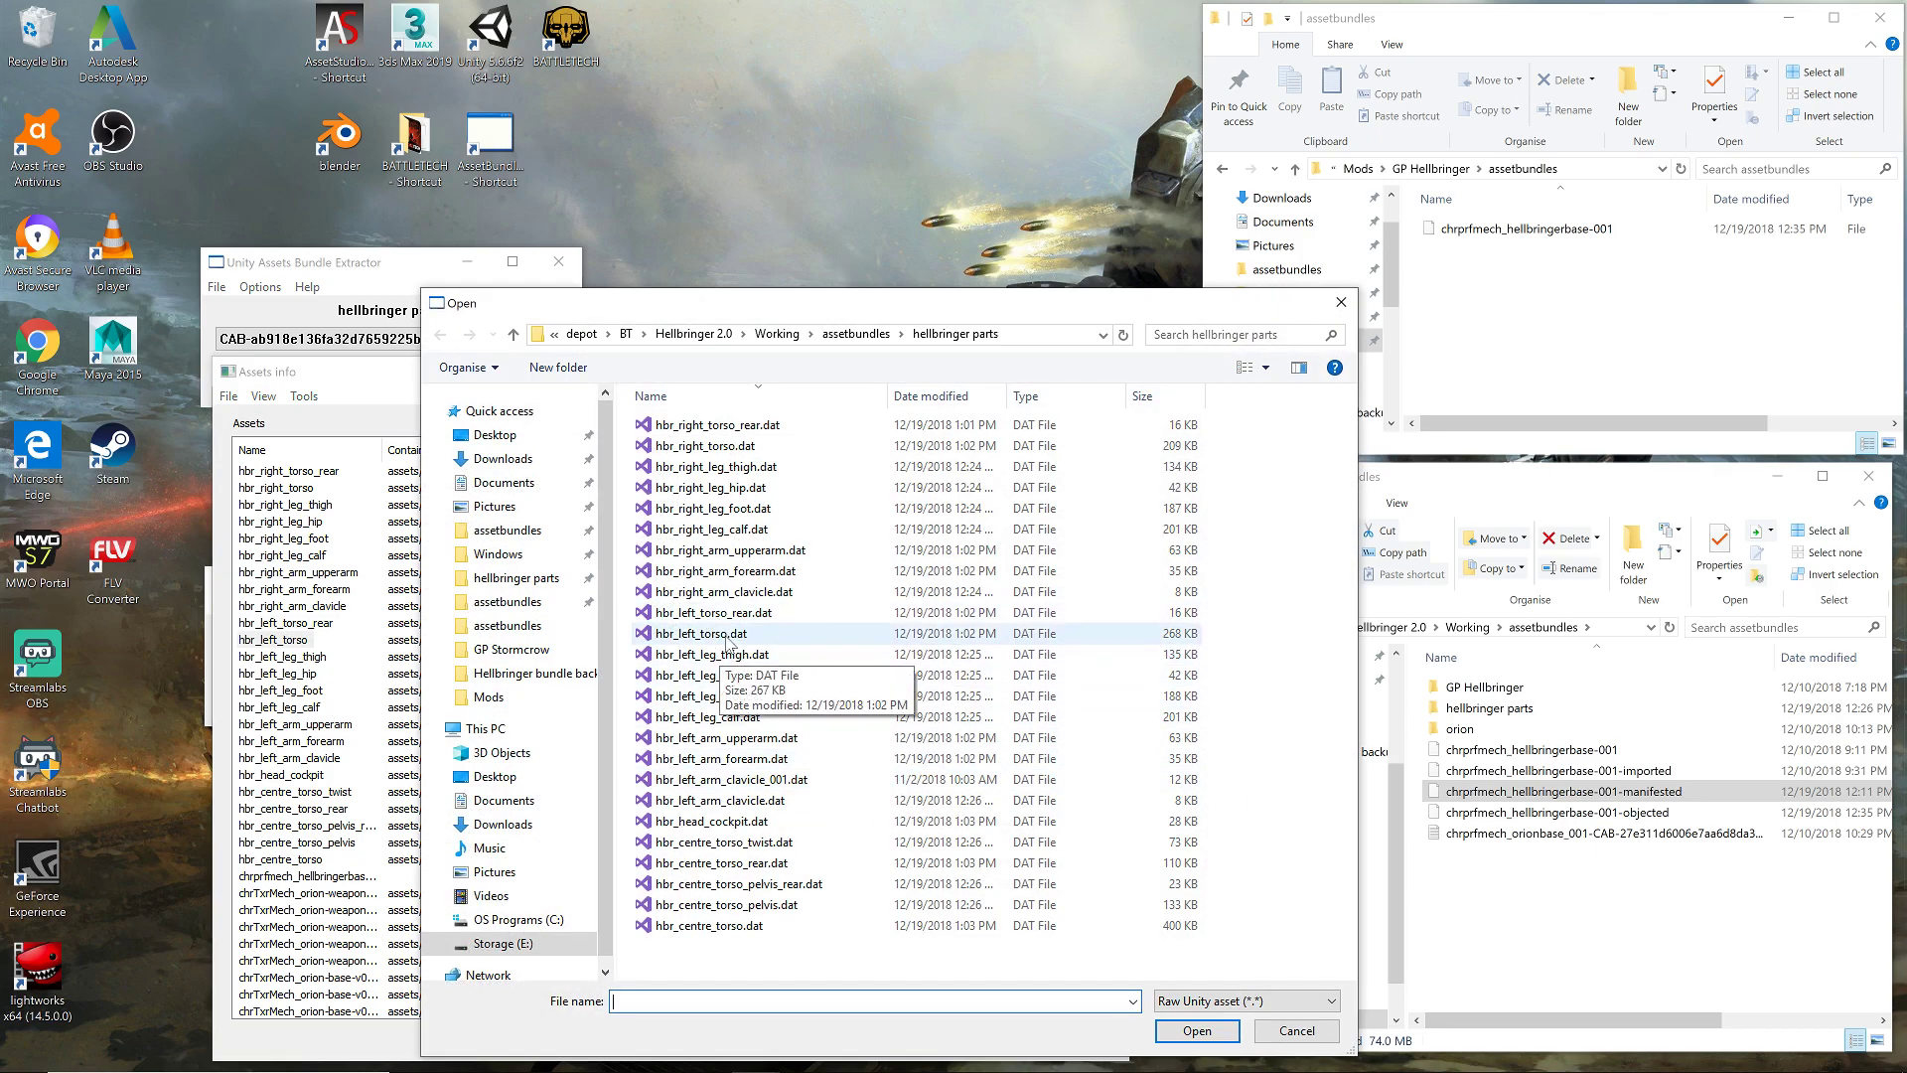
{"action": "double_click", "coordinate": [729, 644]}
- Import hbr_left_arm_upperarm.dat and hbr_left_arm_forearm.dat as raw data into the meshes of the same names
{"action": "left_click", "coordinate": [311, 725]}
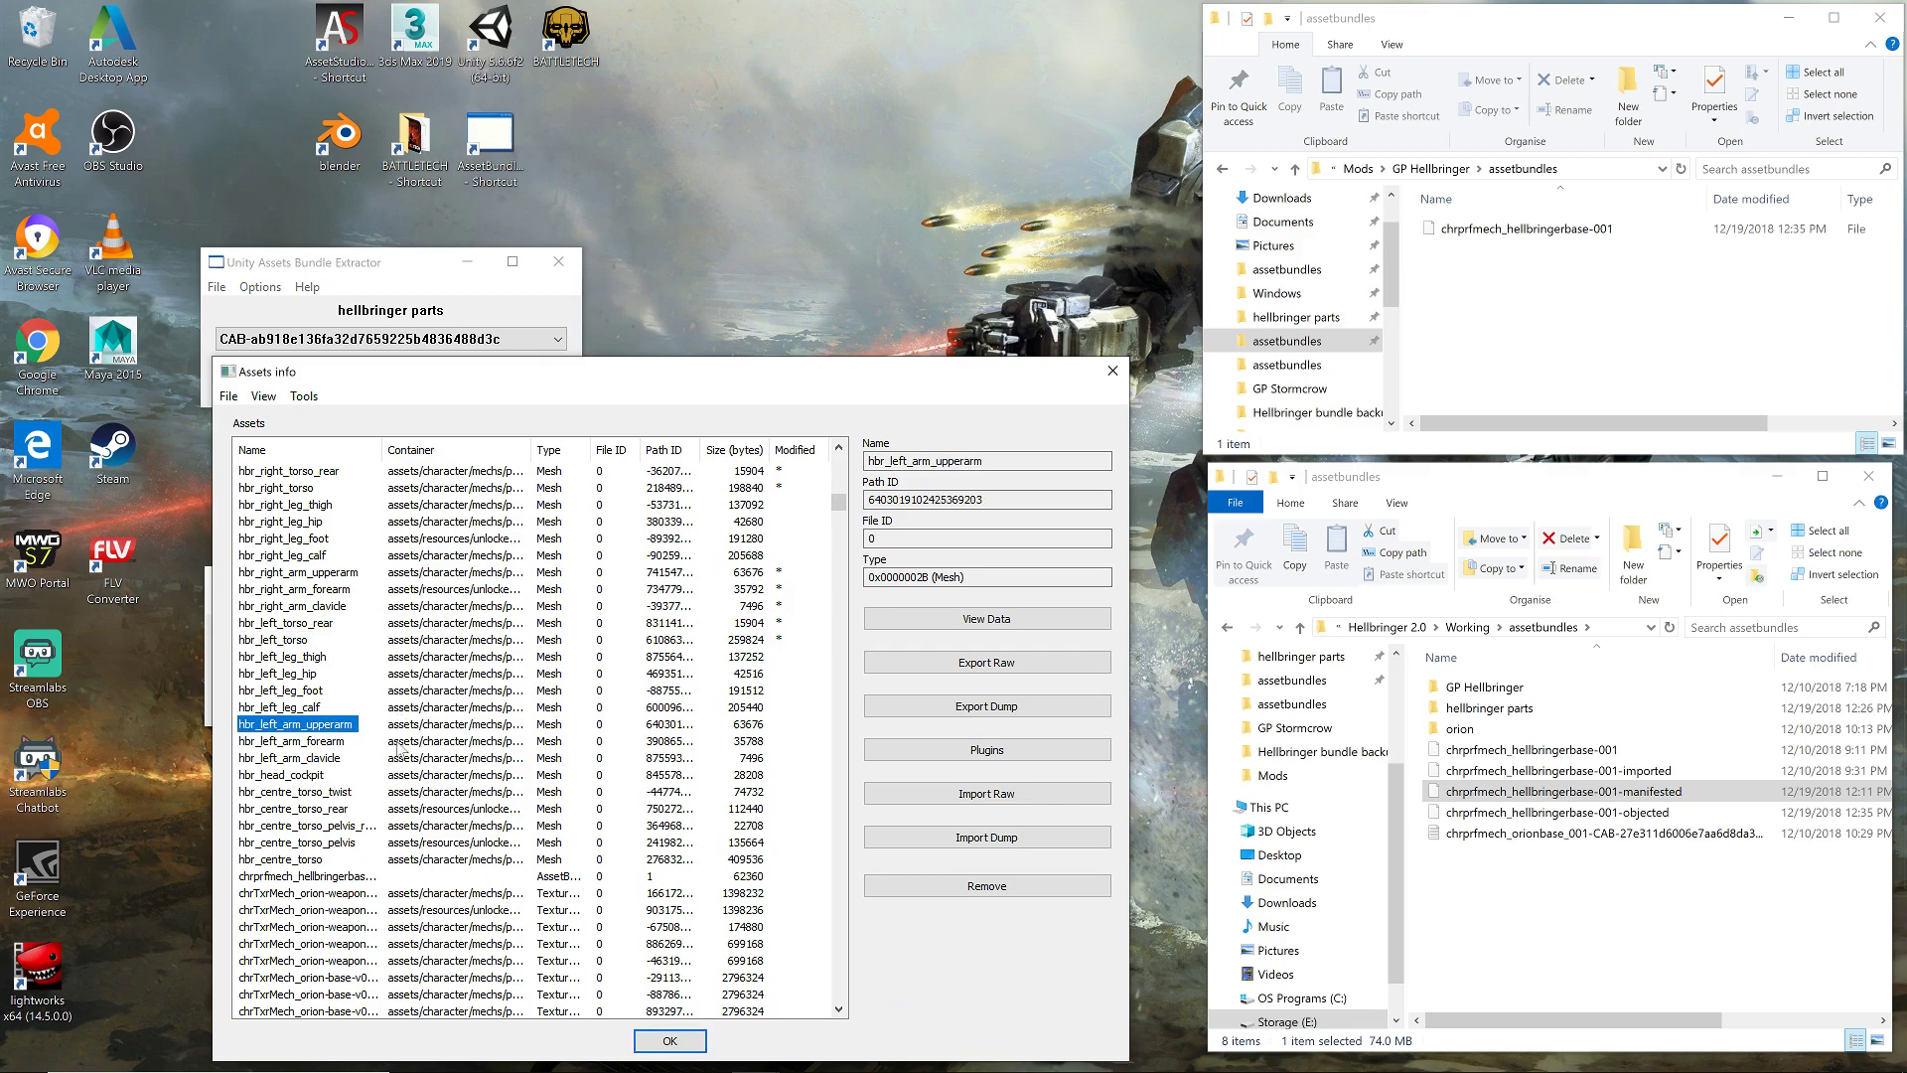
{"action": "left_click", "coordinate": [1012, 795]}
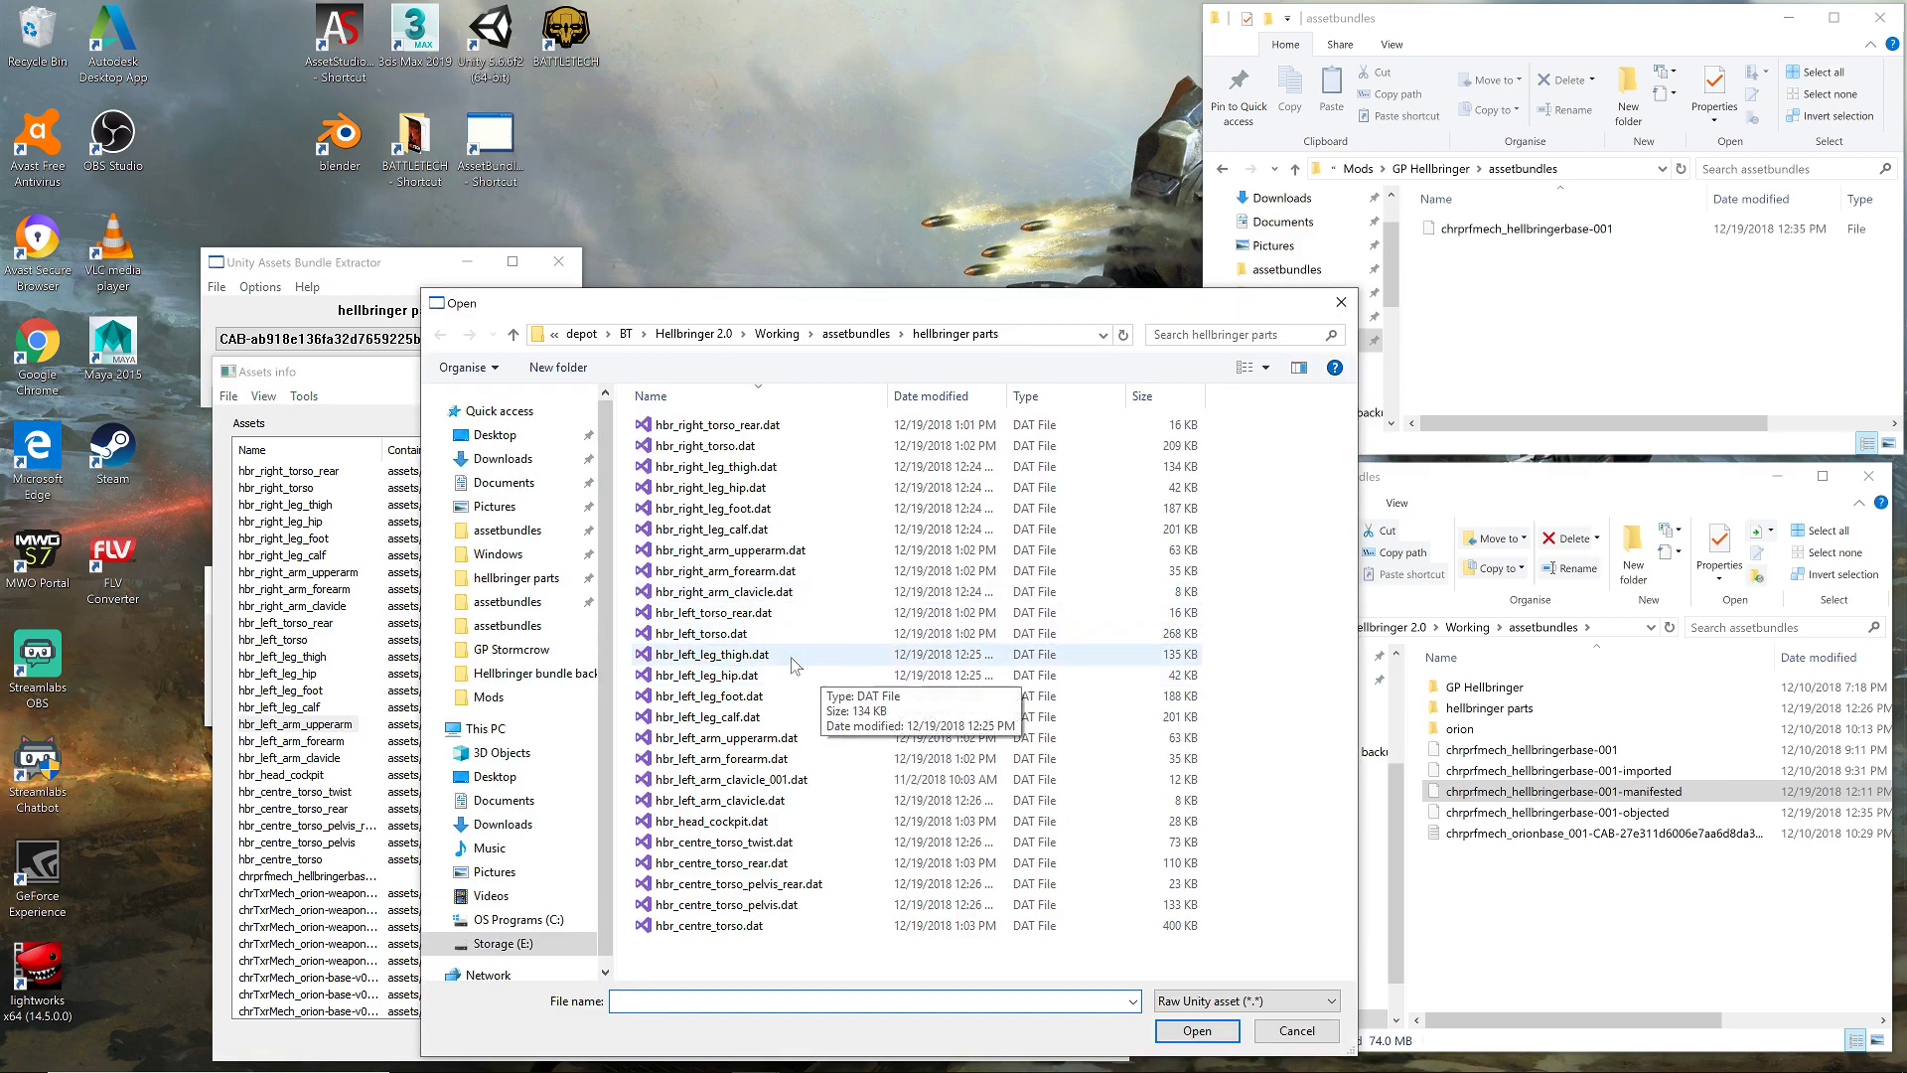
{"action": "double_click", "coordinate": [766, 738]}
{"action": "left_click", "coordinate": [339, 743]}
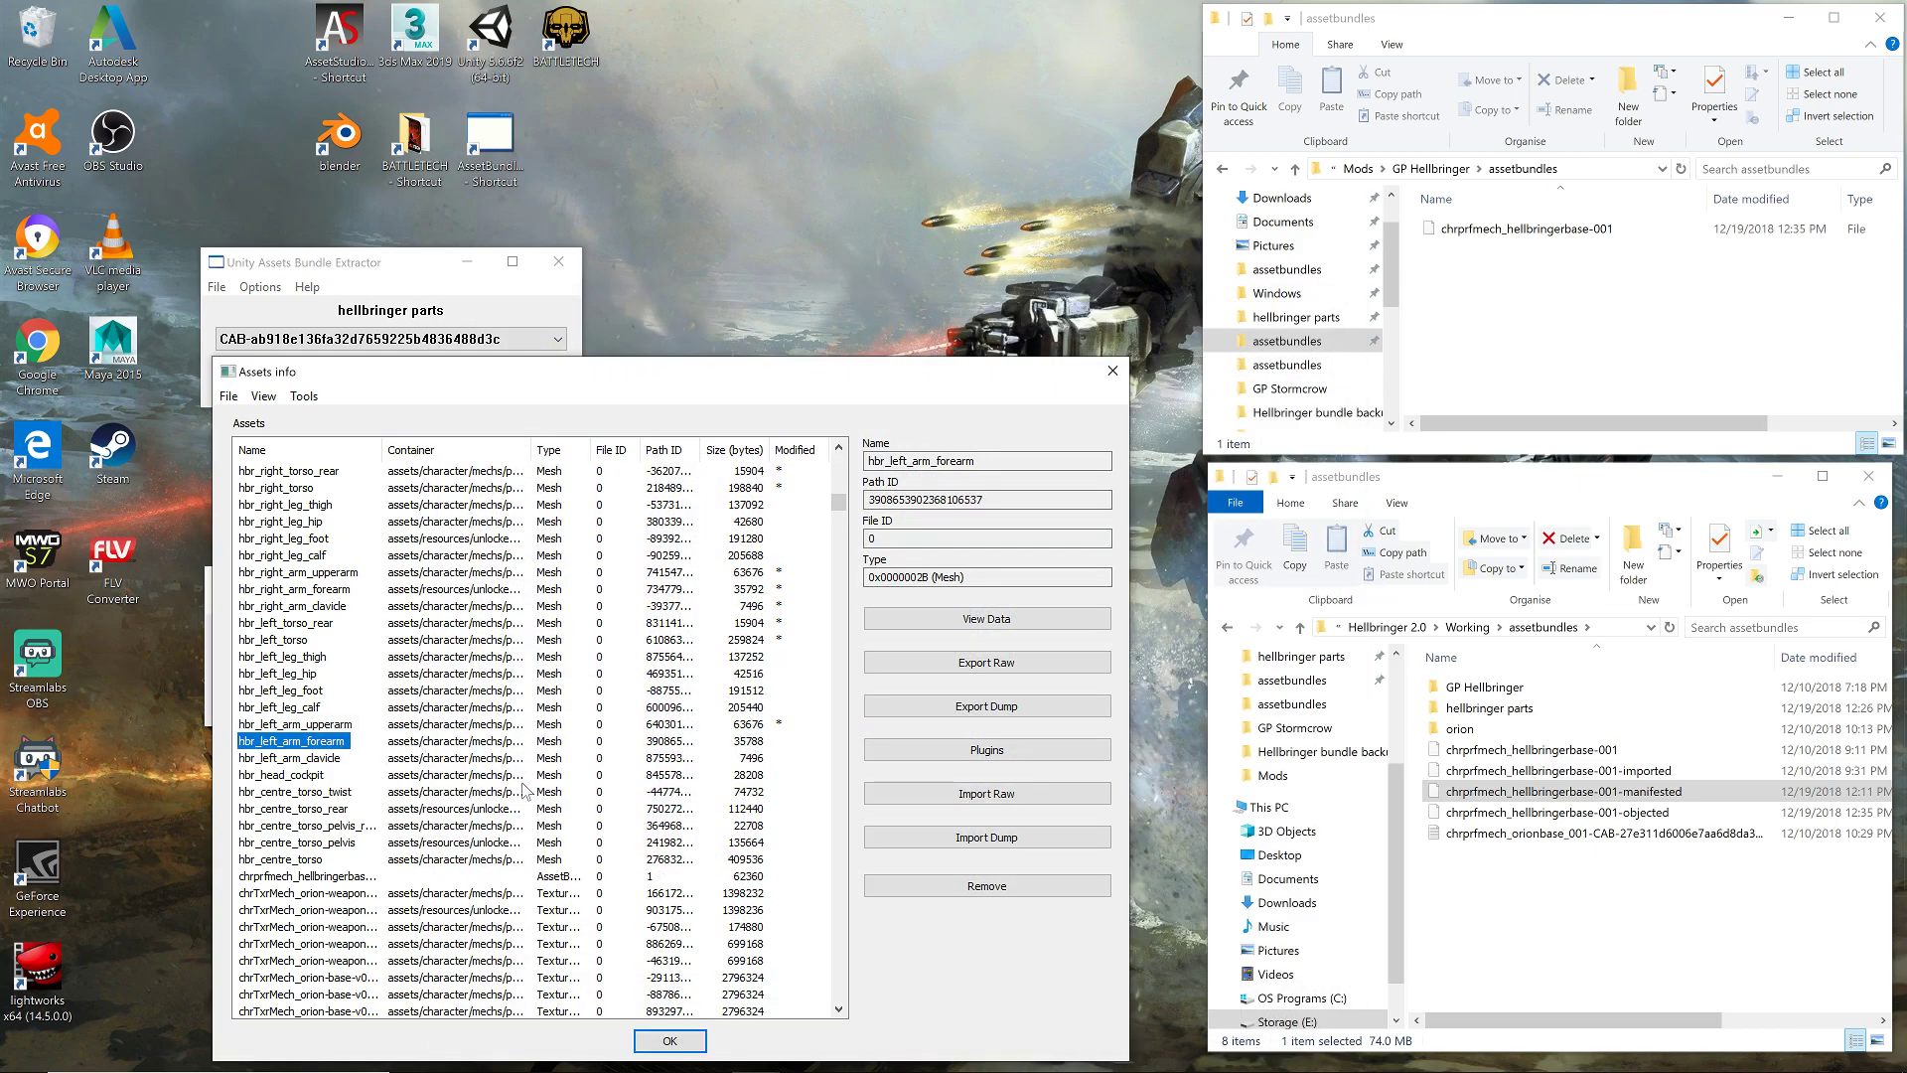
{"action": "left_click", "coordinate": [956, 798]}
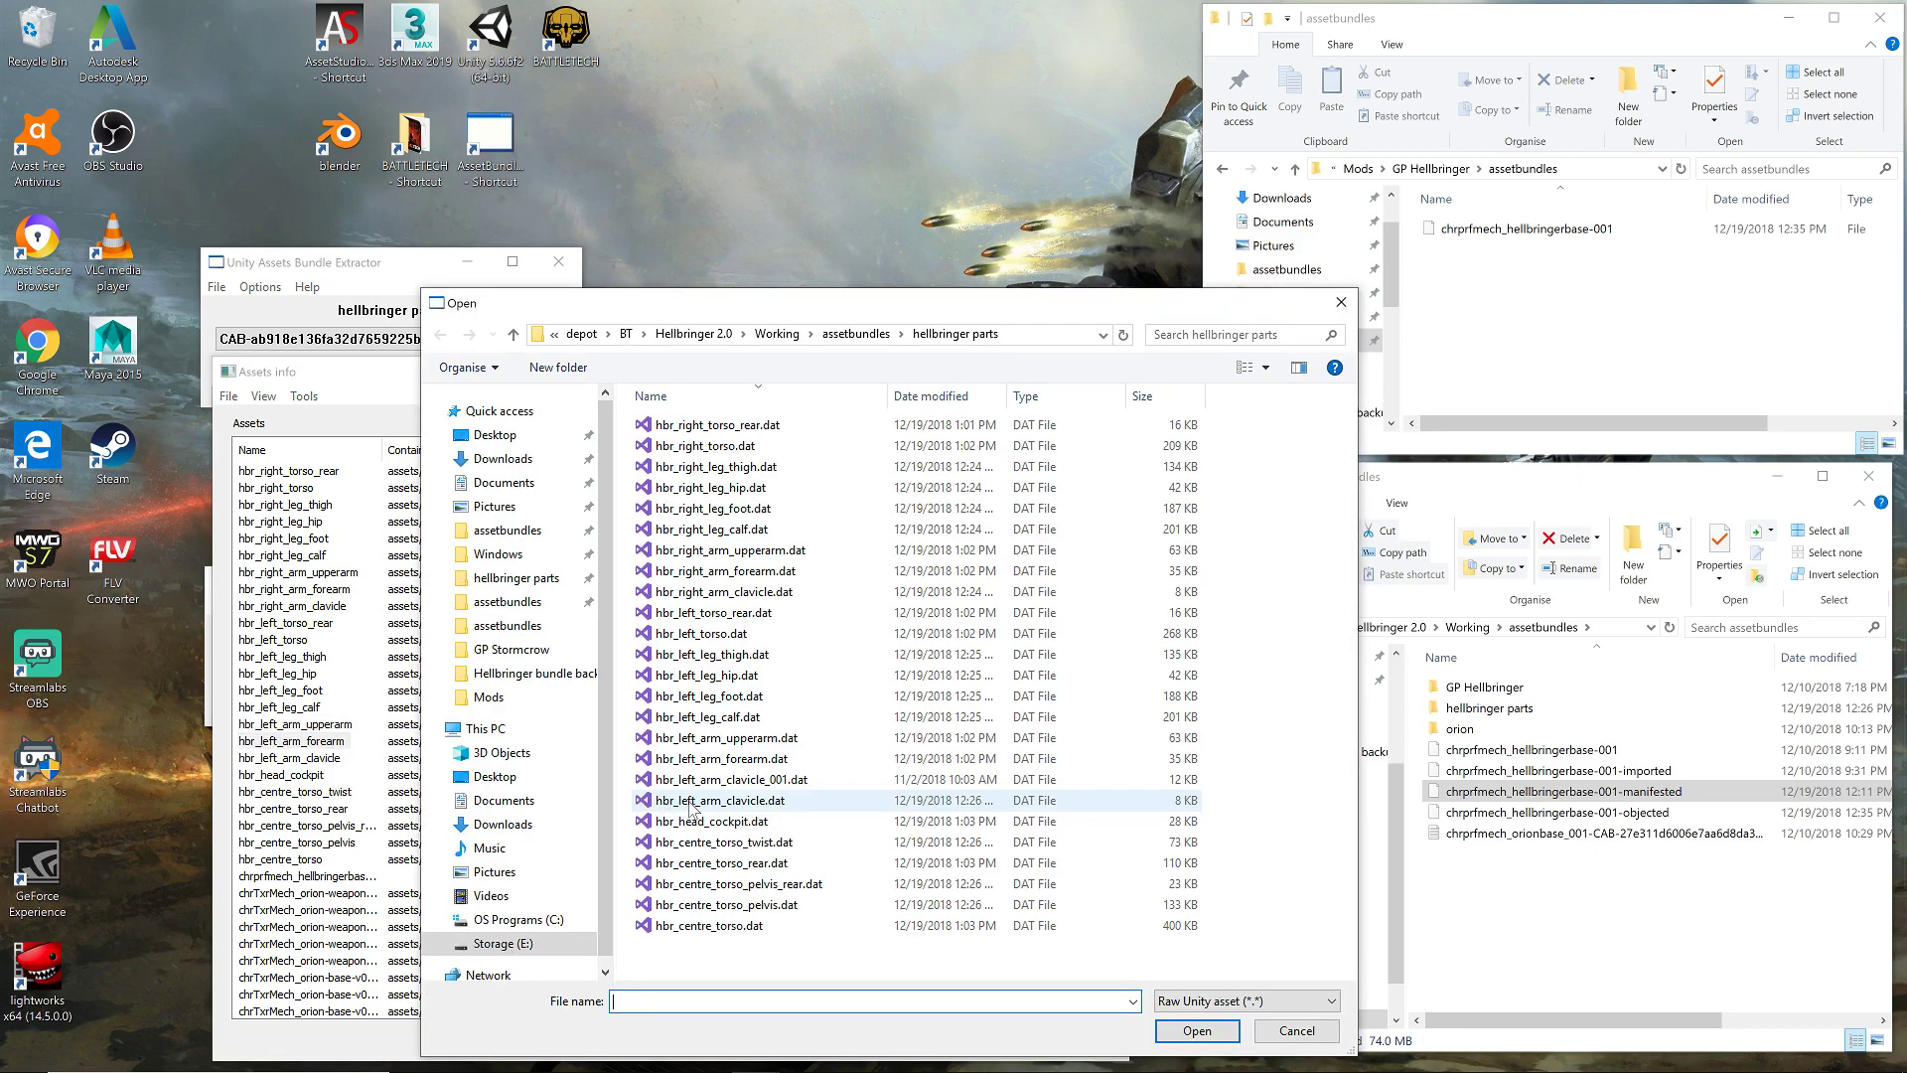
{"action": "double_click", "coordinate": [782, 760]}
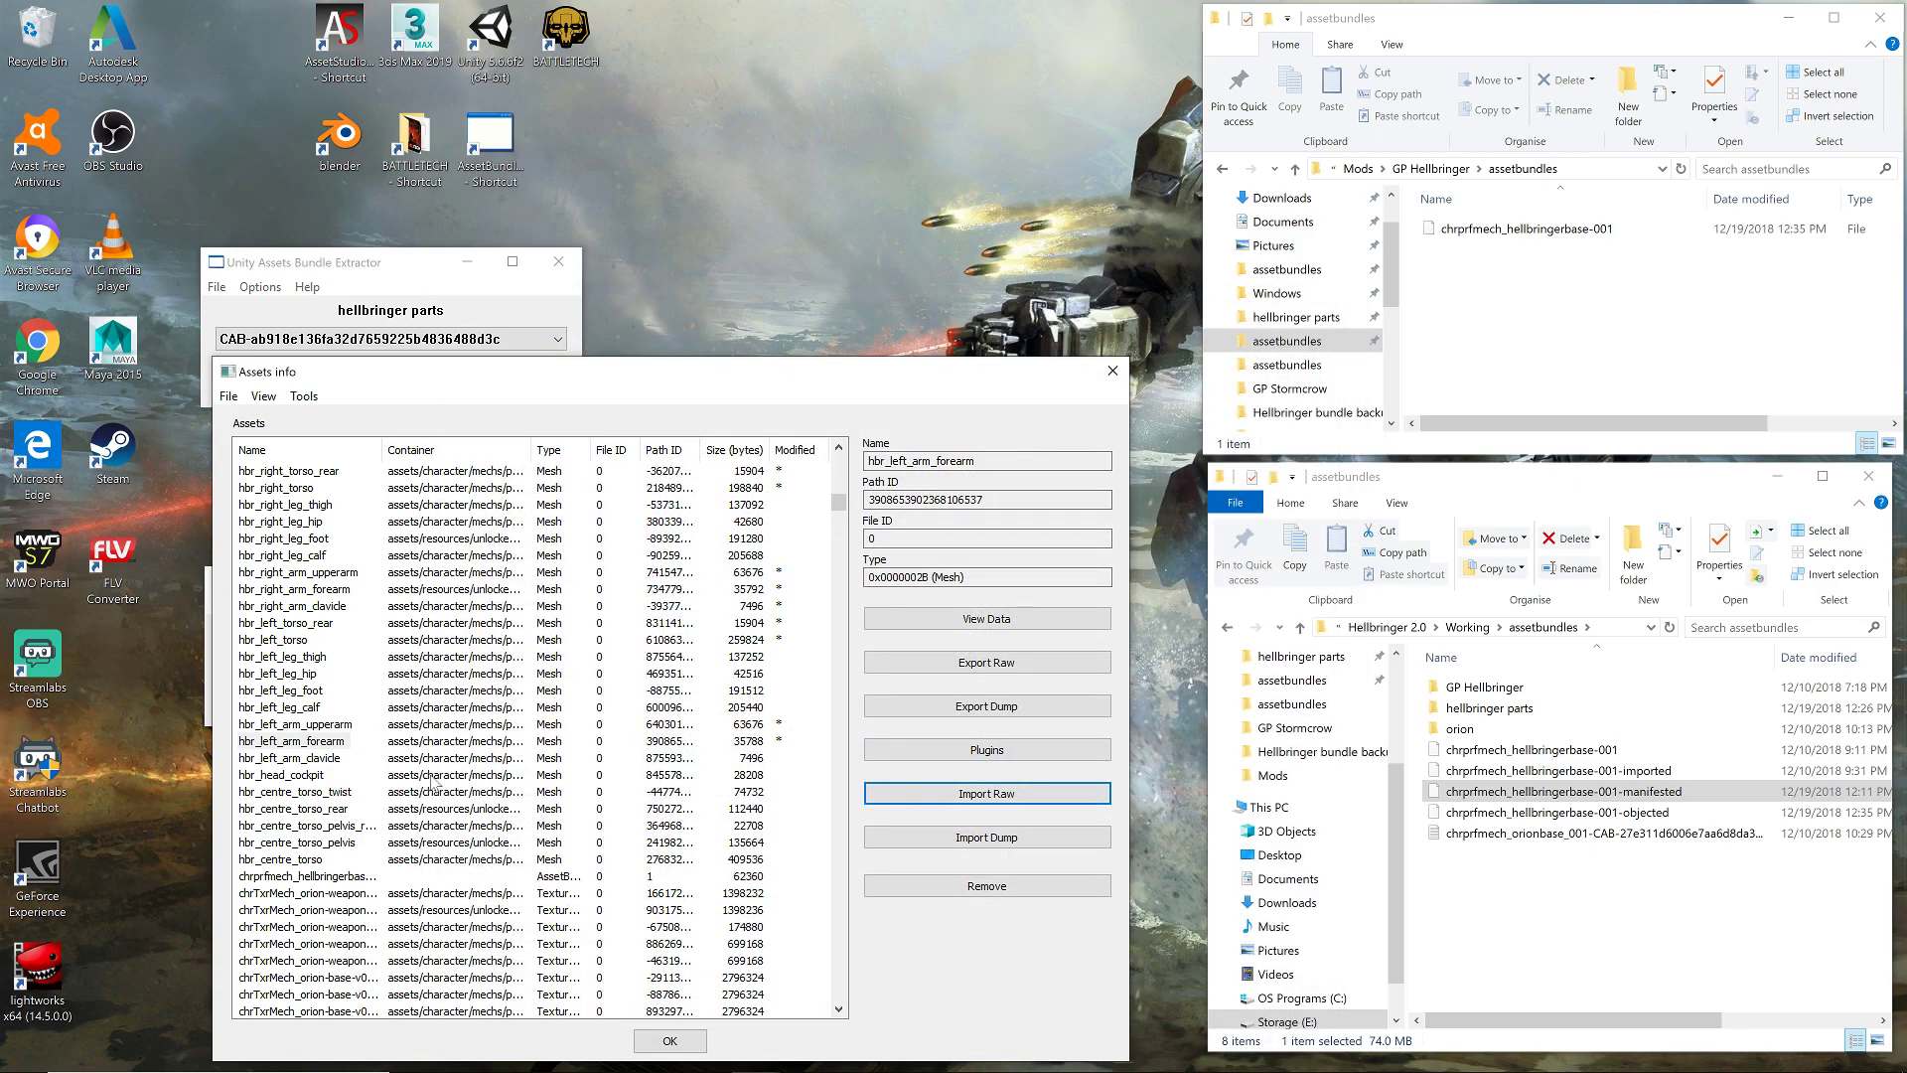
- Import hbr_left_arm_clavicle_001.dat as raw data into the hbr_left_arm_clavicle mesh
{"action": "left_click", "coordinate": [325, 759]}
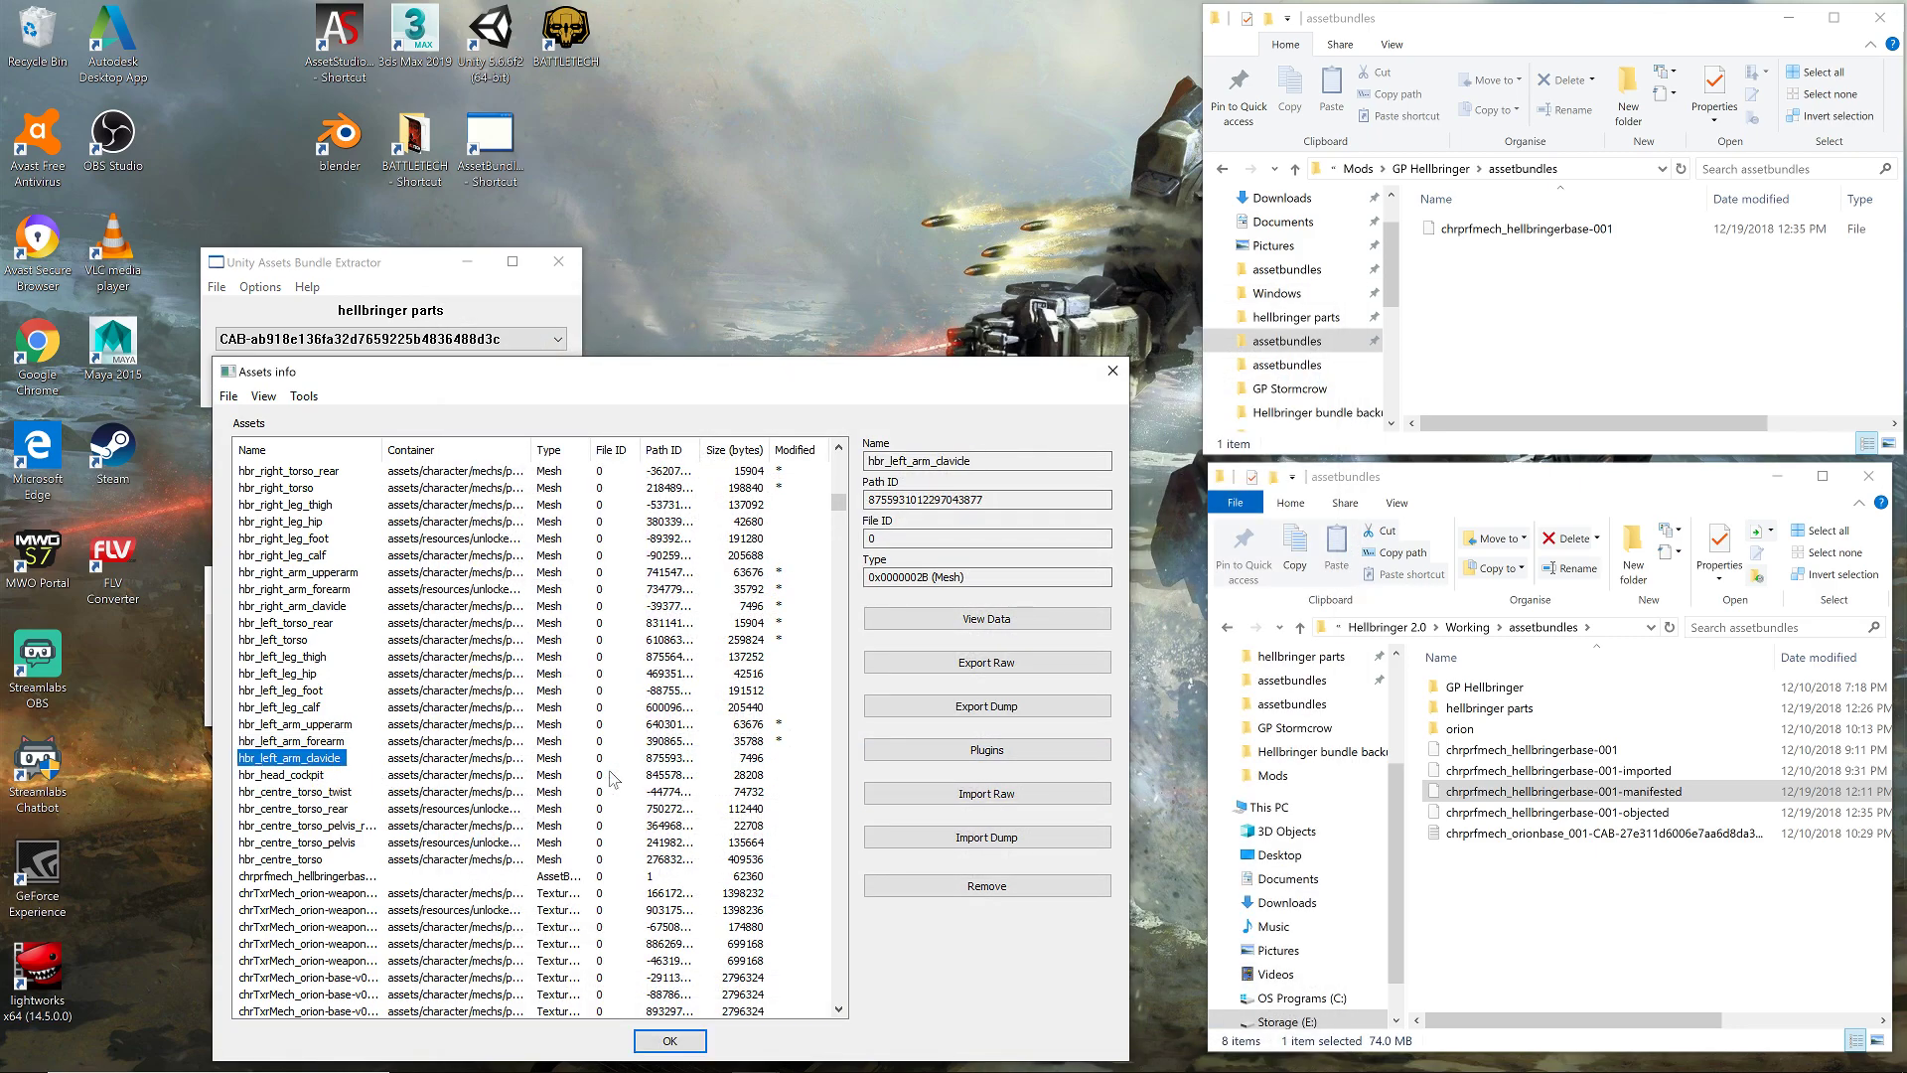
{"action": "left_click", "coordinate": [967, 795]}
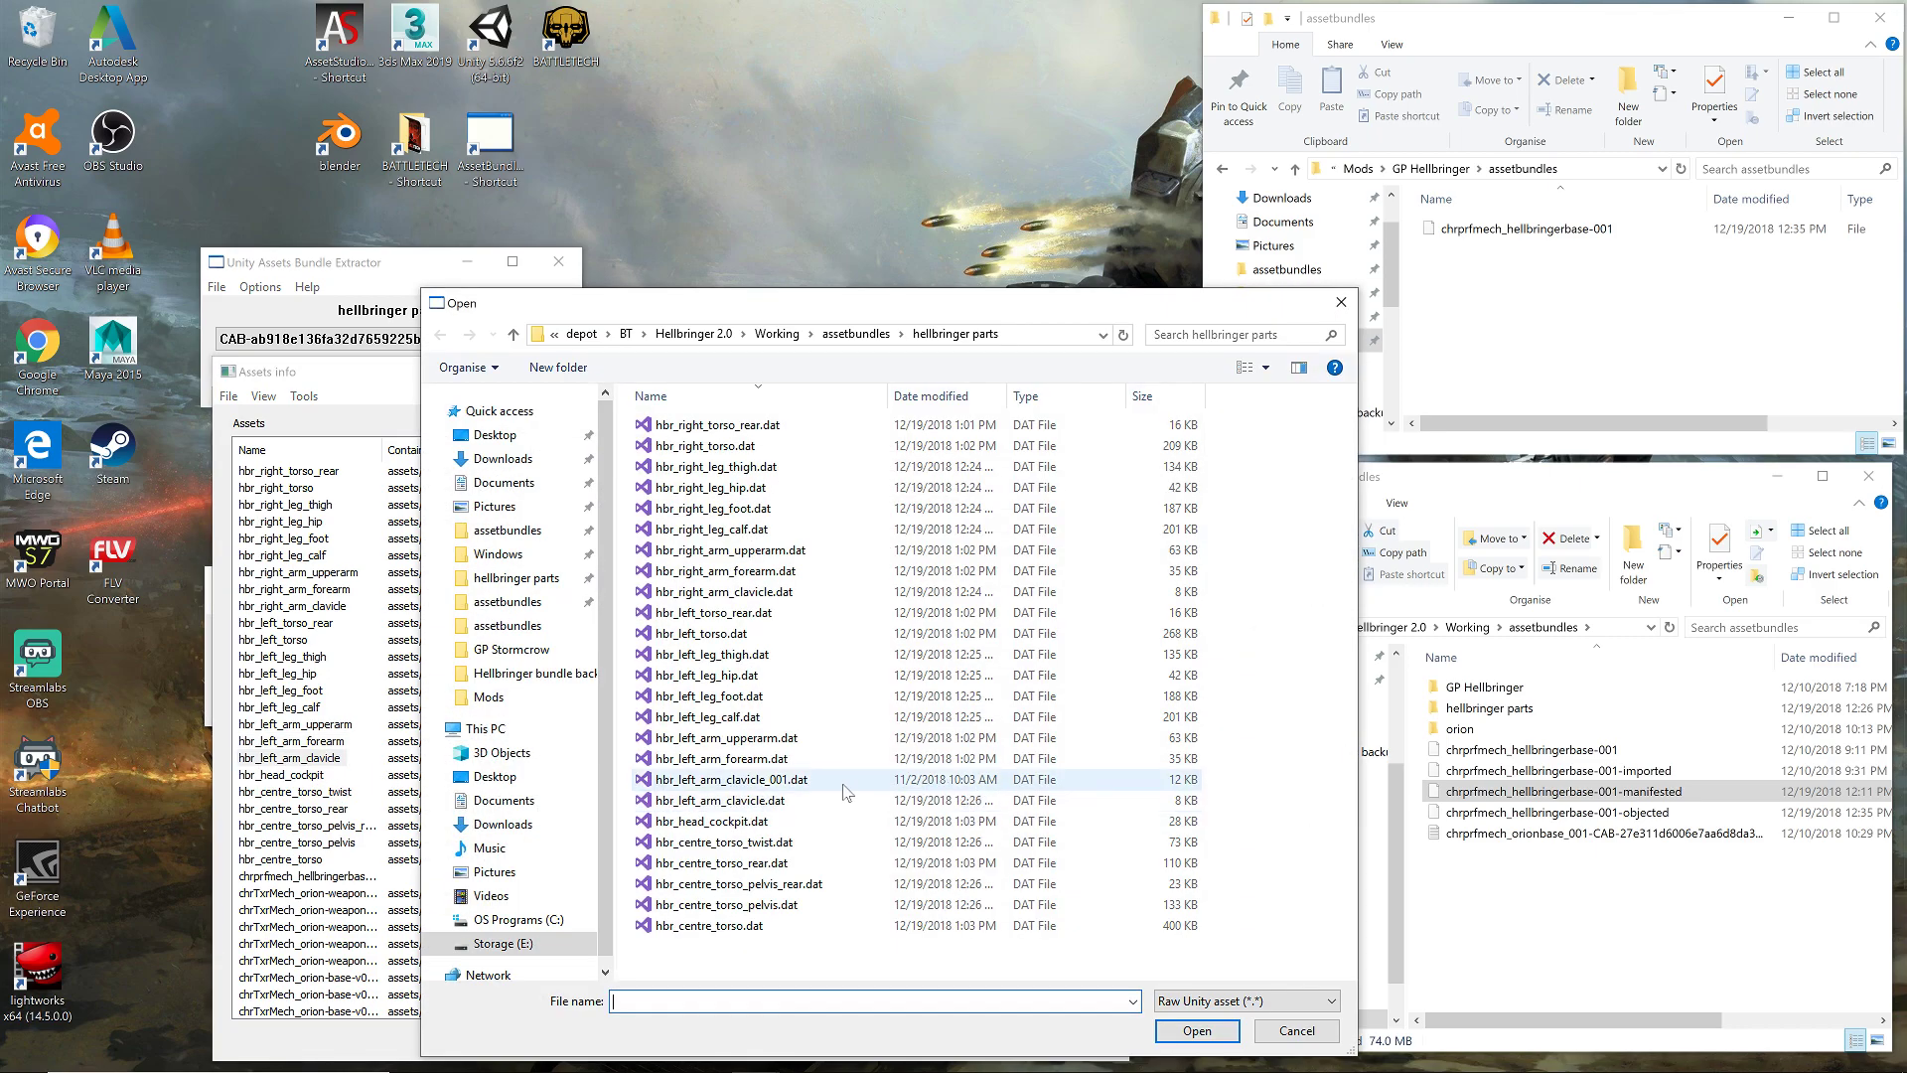
{"action": "double_click", "coordinate": [757, 785]}
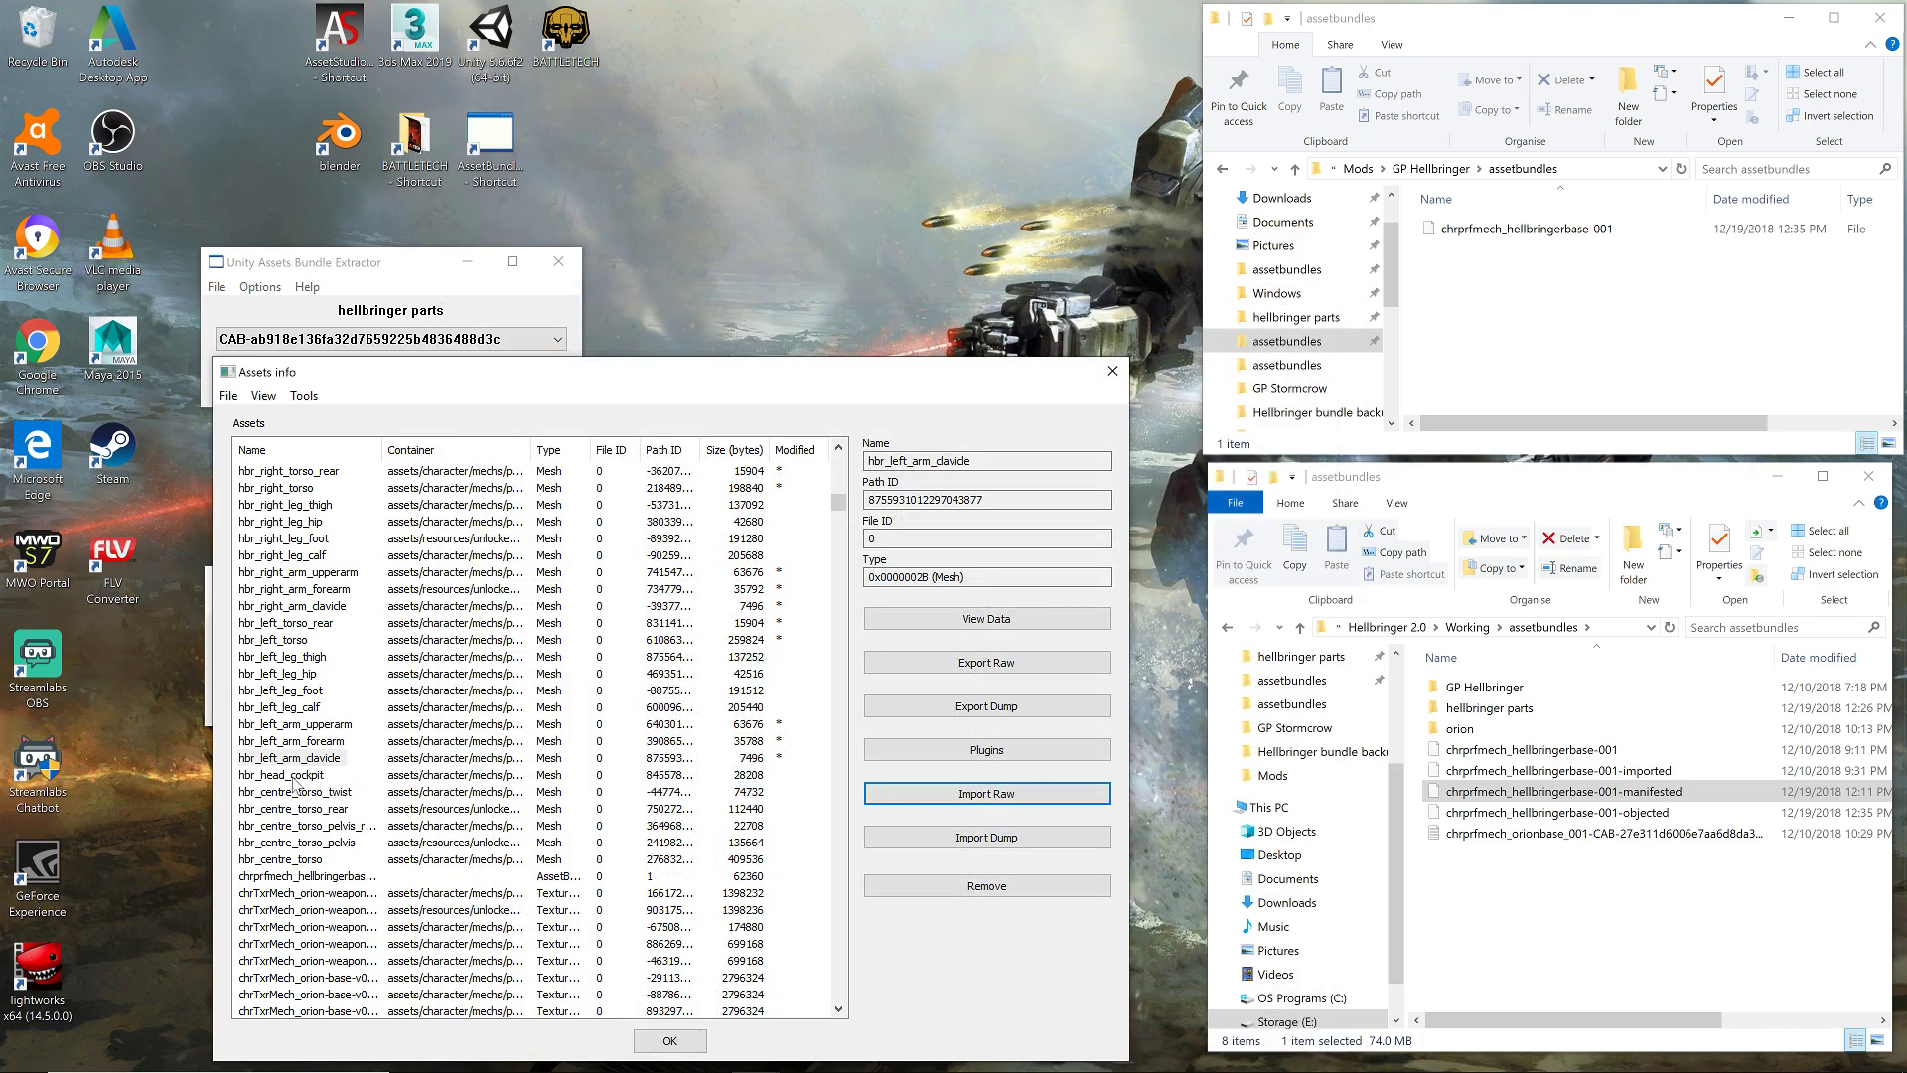
- Import hbr_head_cockpit.dat as raw data into the hbr_head_cockpit mesh
{"action": "left_click", "coordinate": [309, 777]}
{"action": "left_click", "coordinate": [945, 797]}
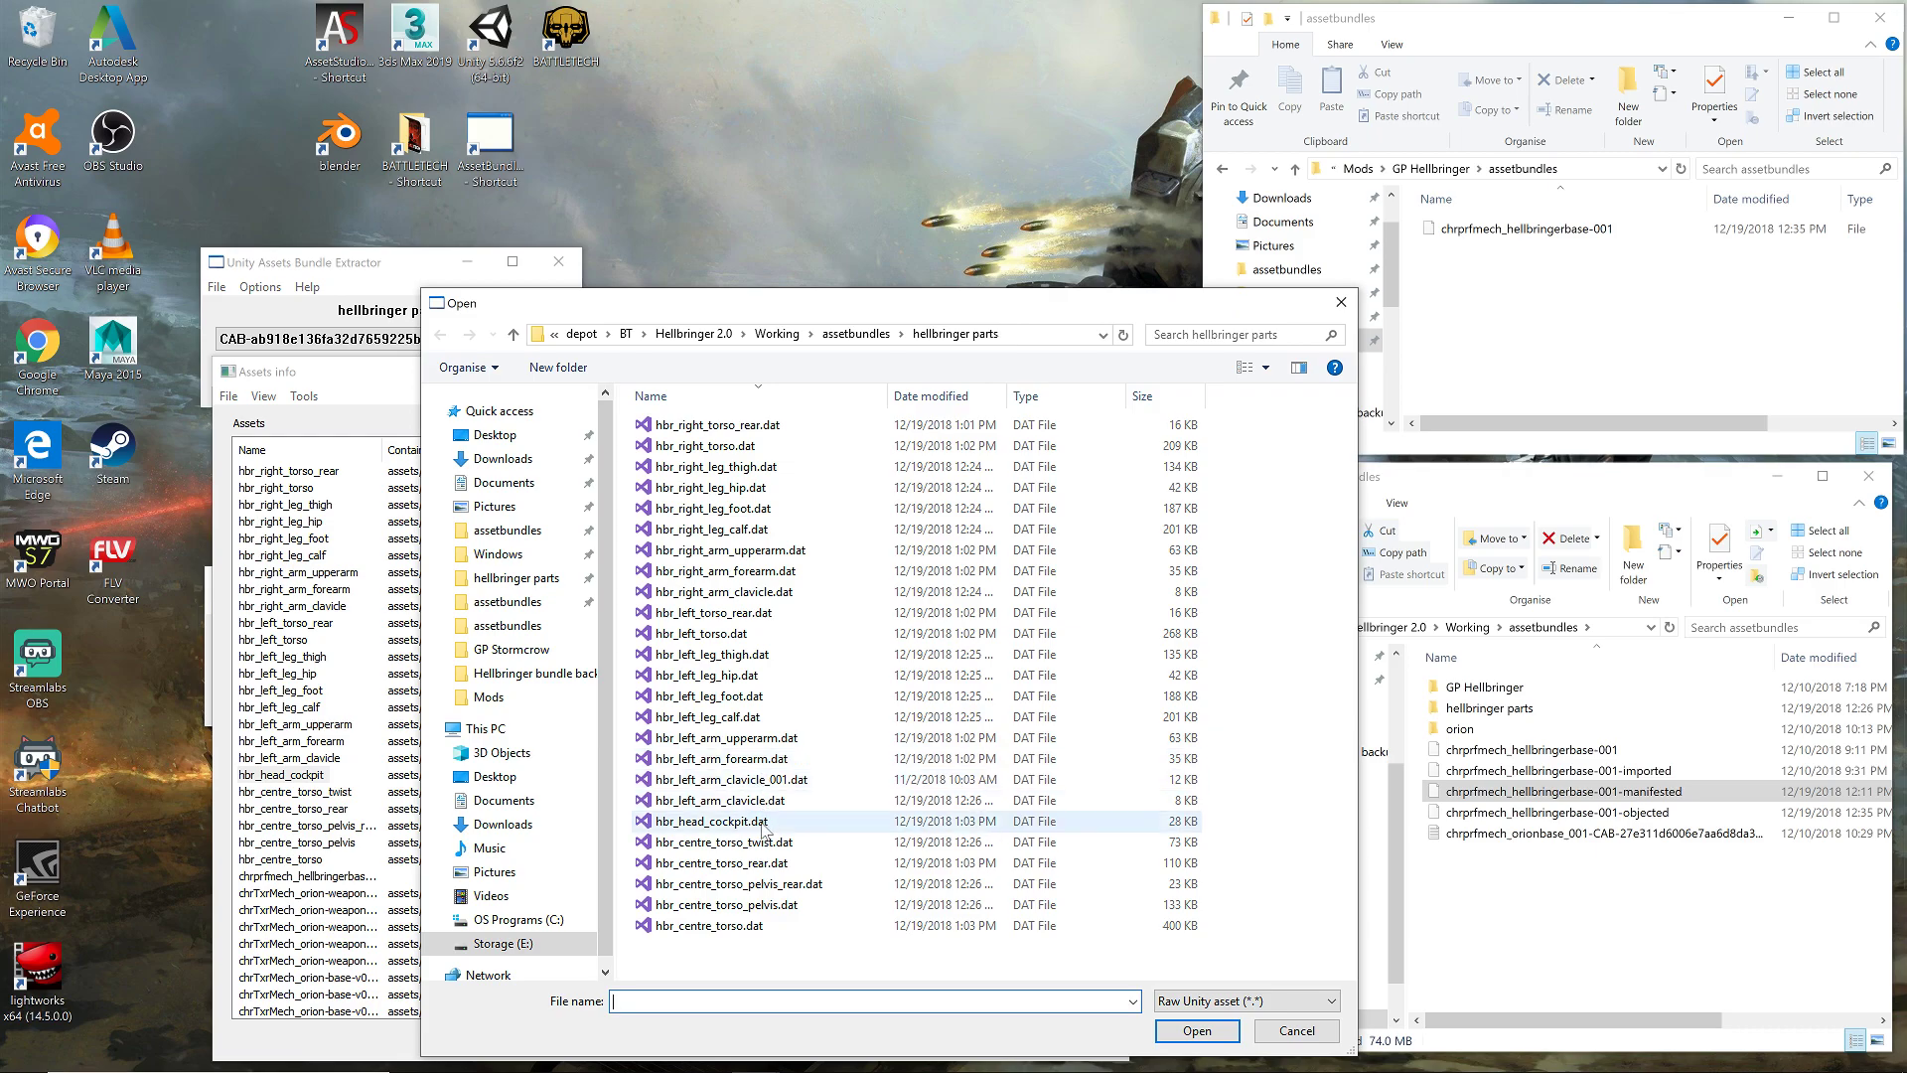
{"action": "double_click", "coordinate": [762, 822]}
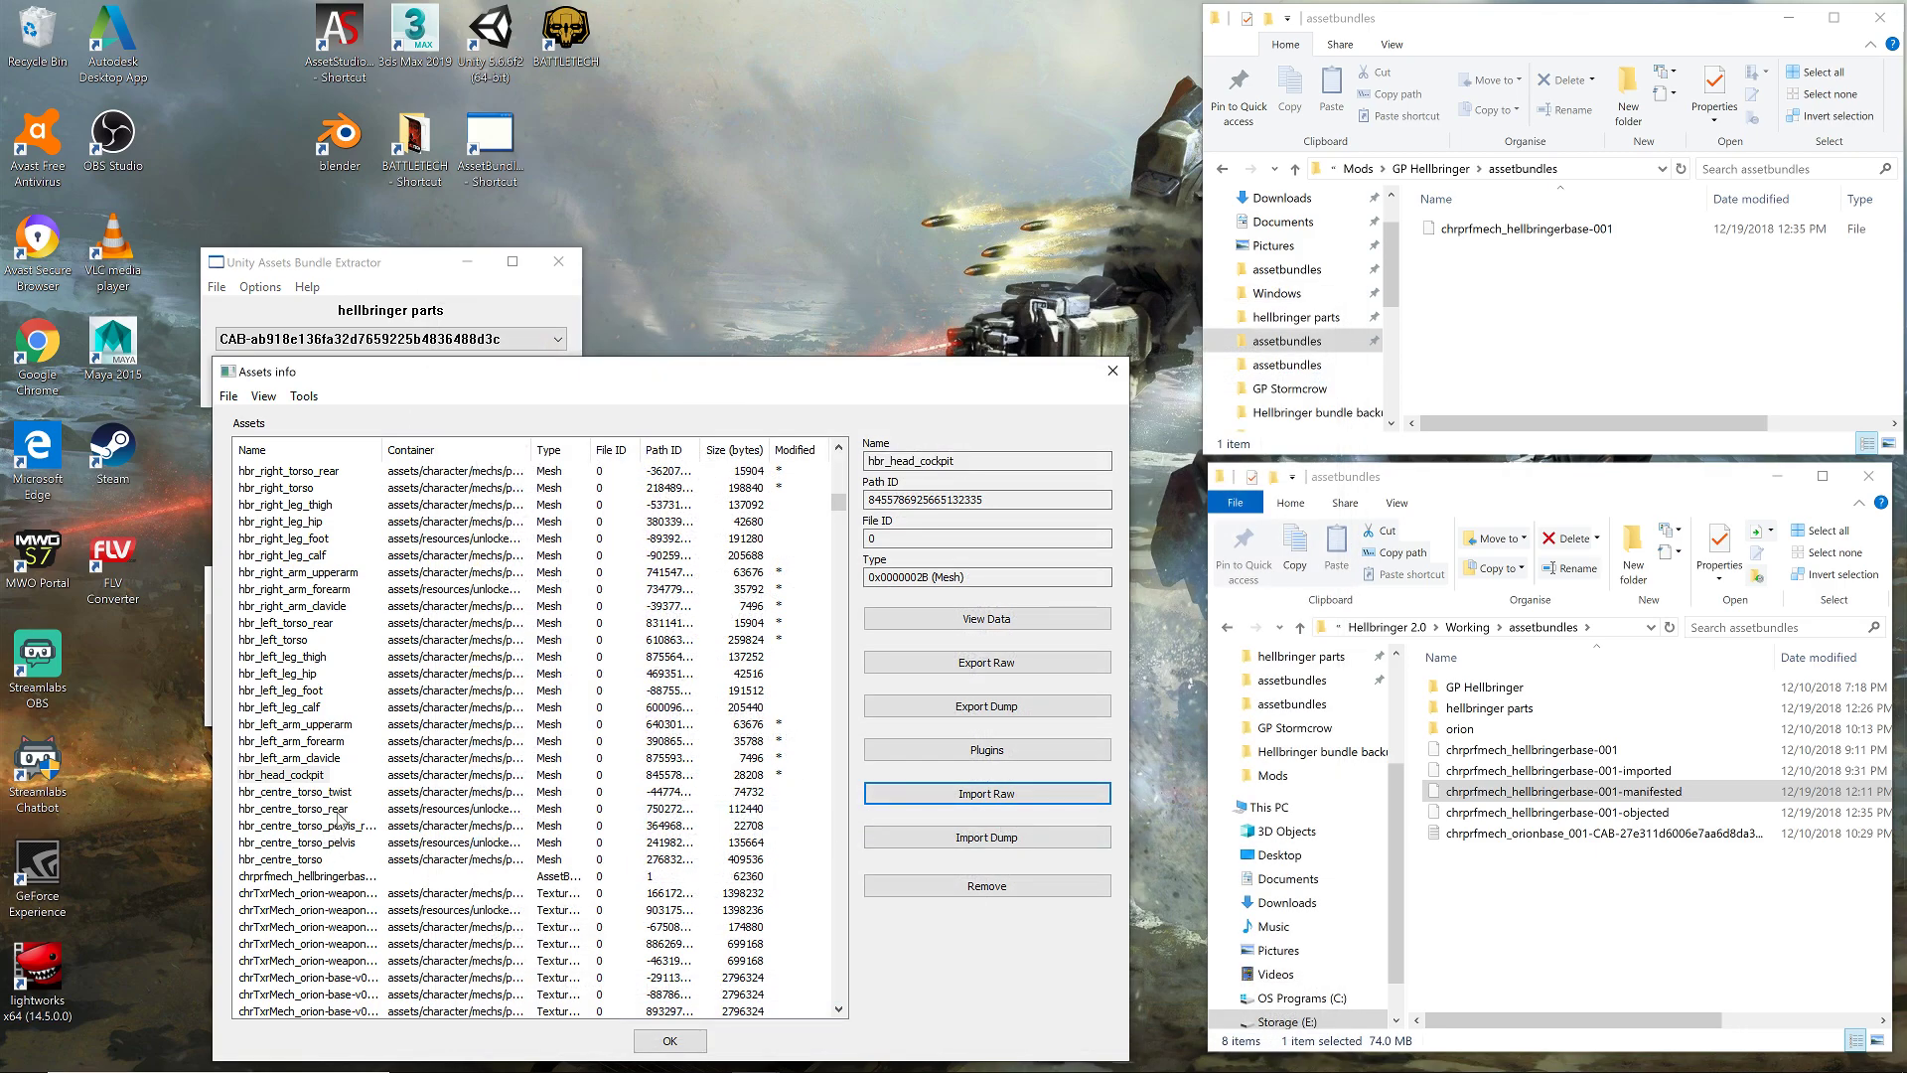
- Import hbr_centre_torso_rear.dat as raw data into the hbr_centre_torso_rear mesh
{"action": "left_click", "coordinate": [337, 794]}
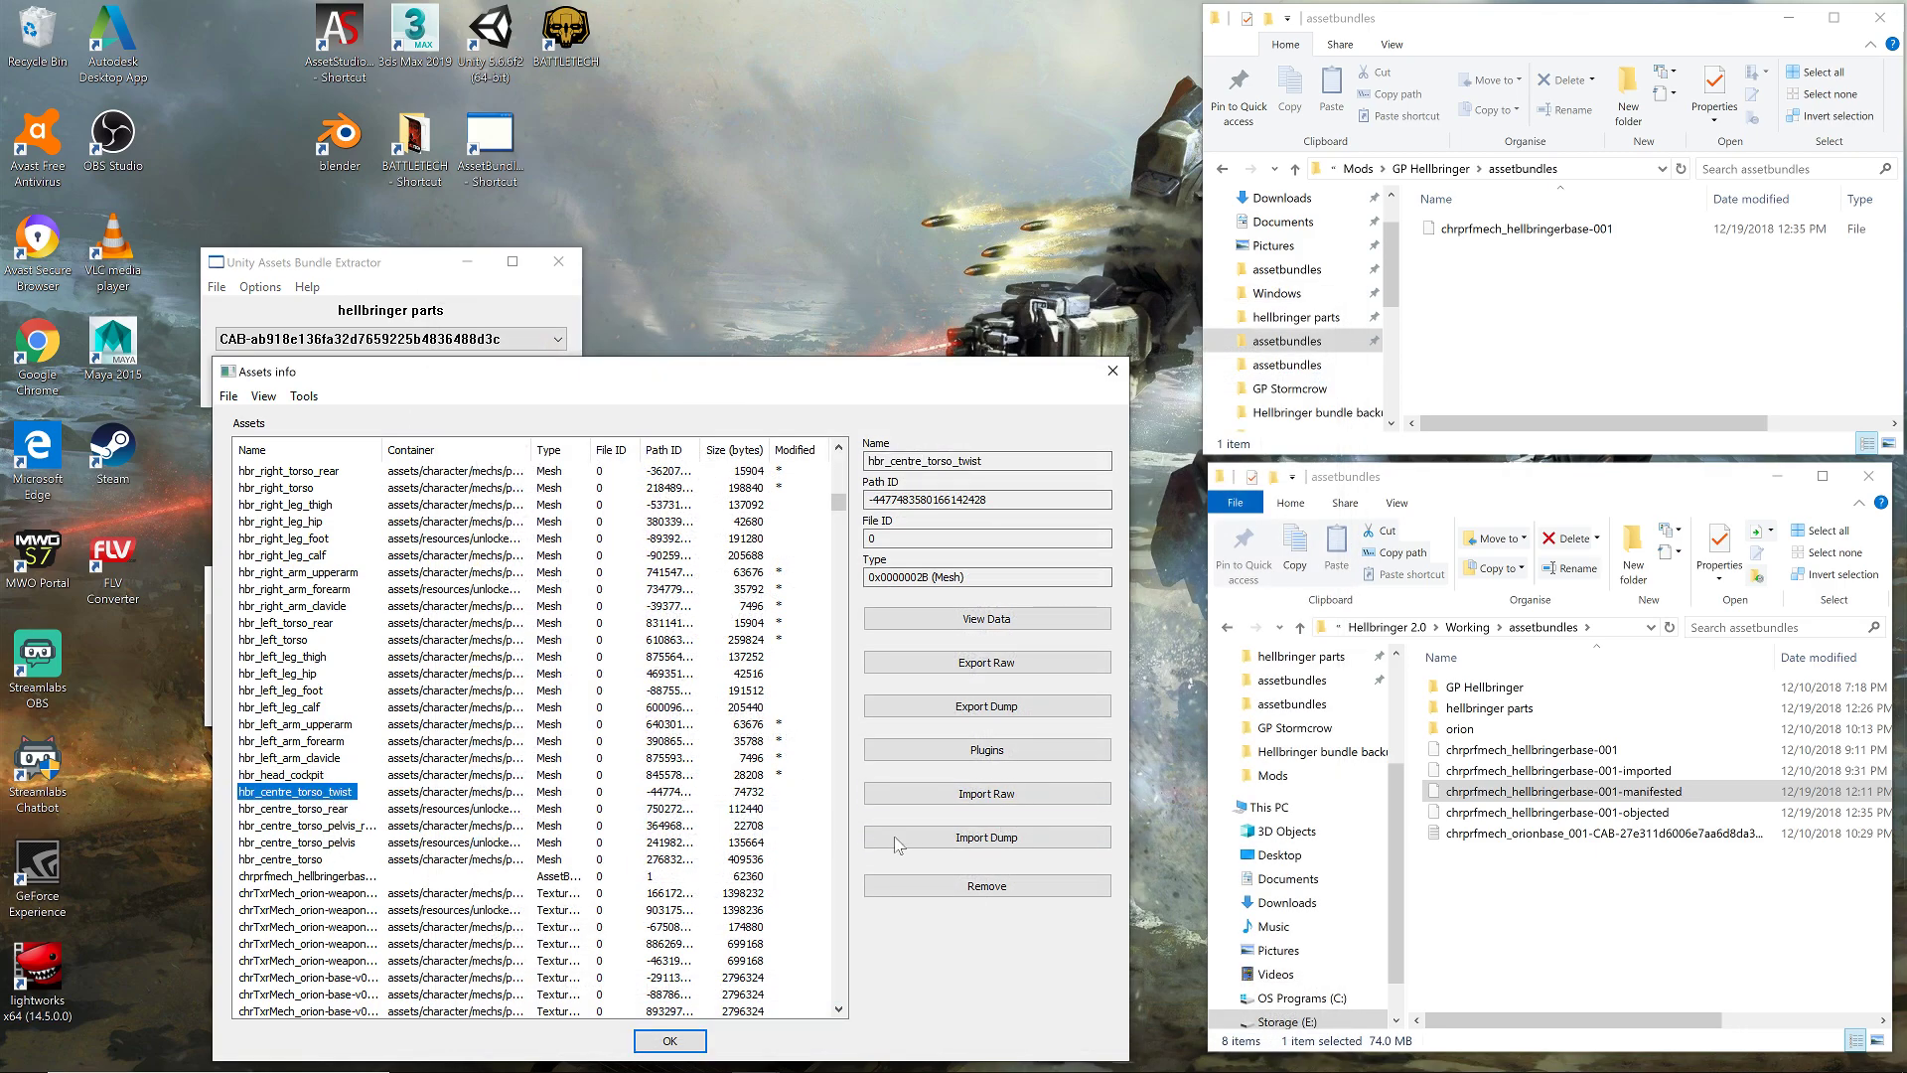
{"action": "left_click", "coordinate": [333, 809]}
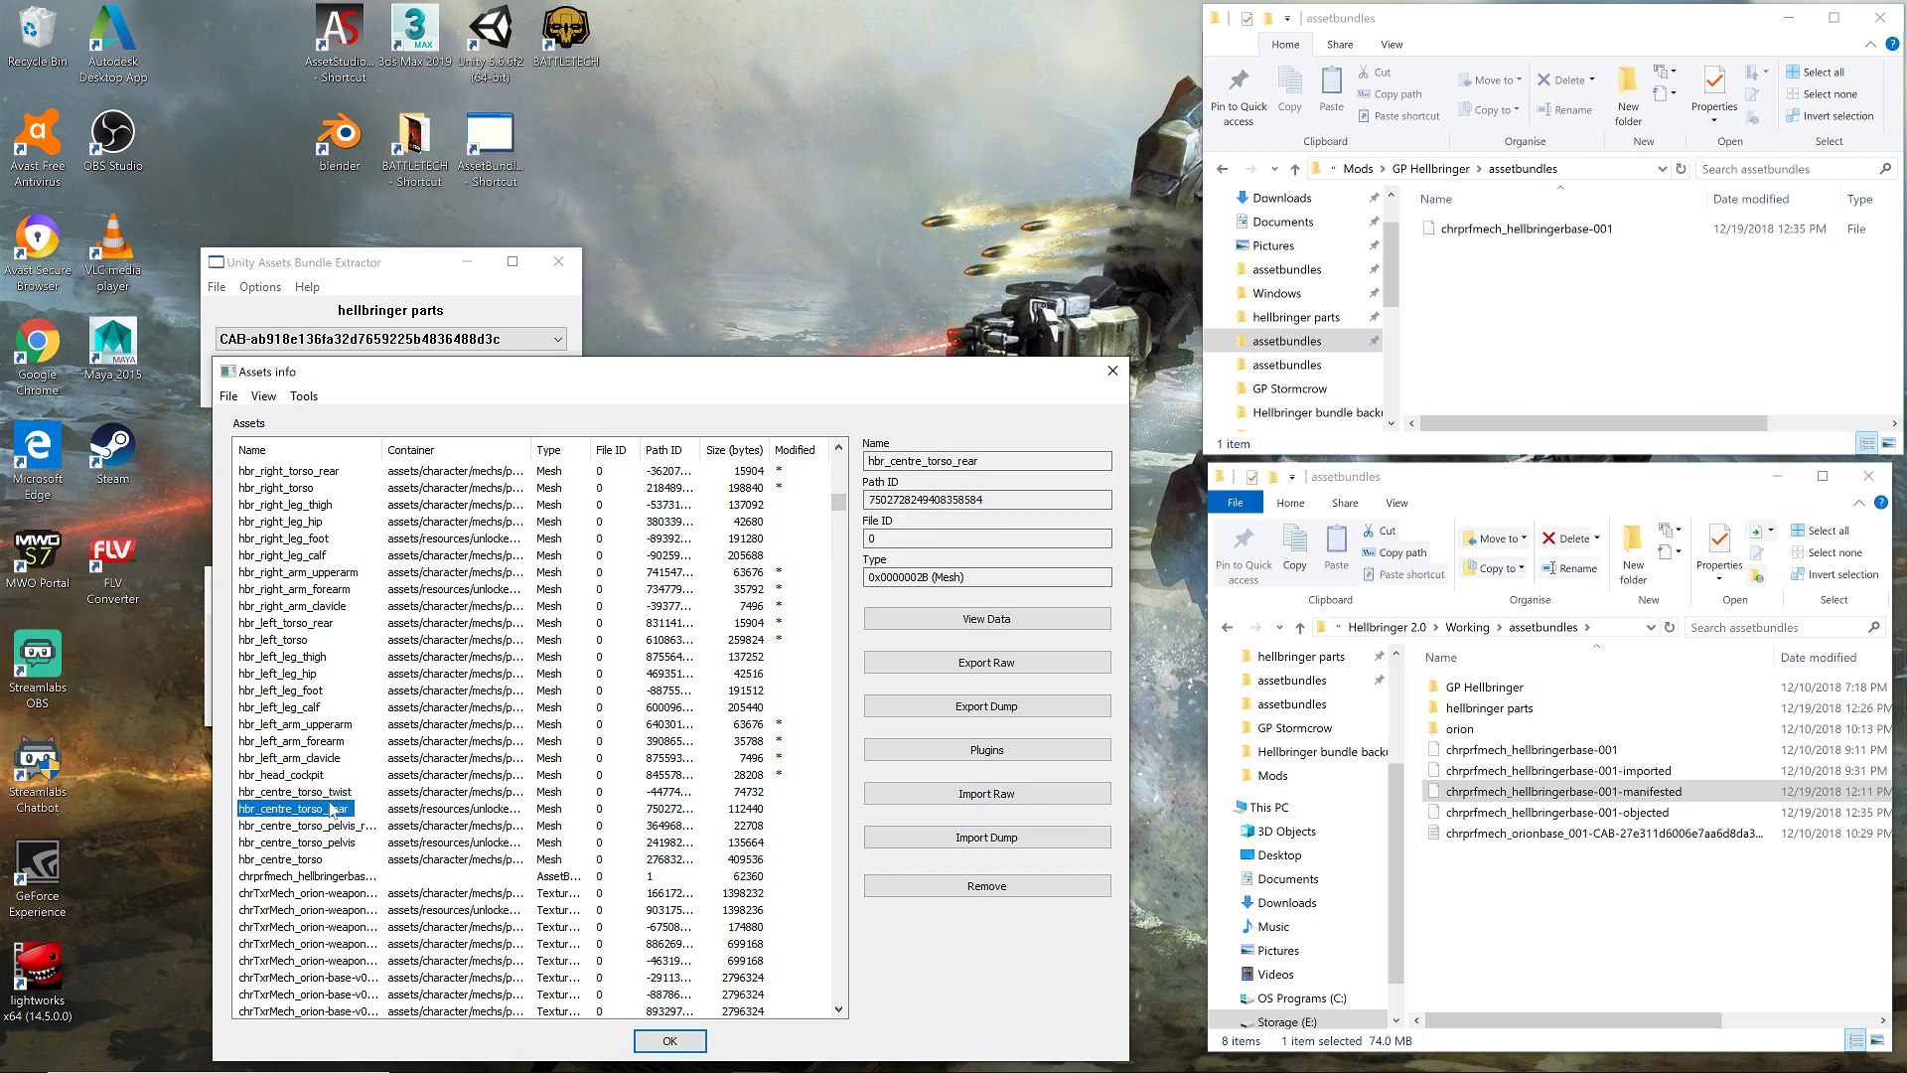
{"action": "left_click", "coordinate": [1021, 798]}
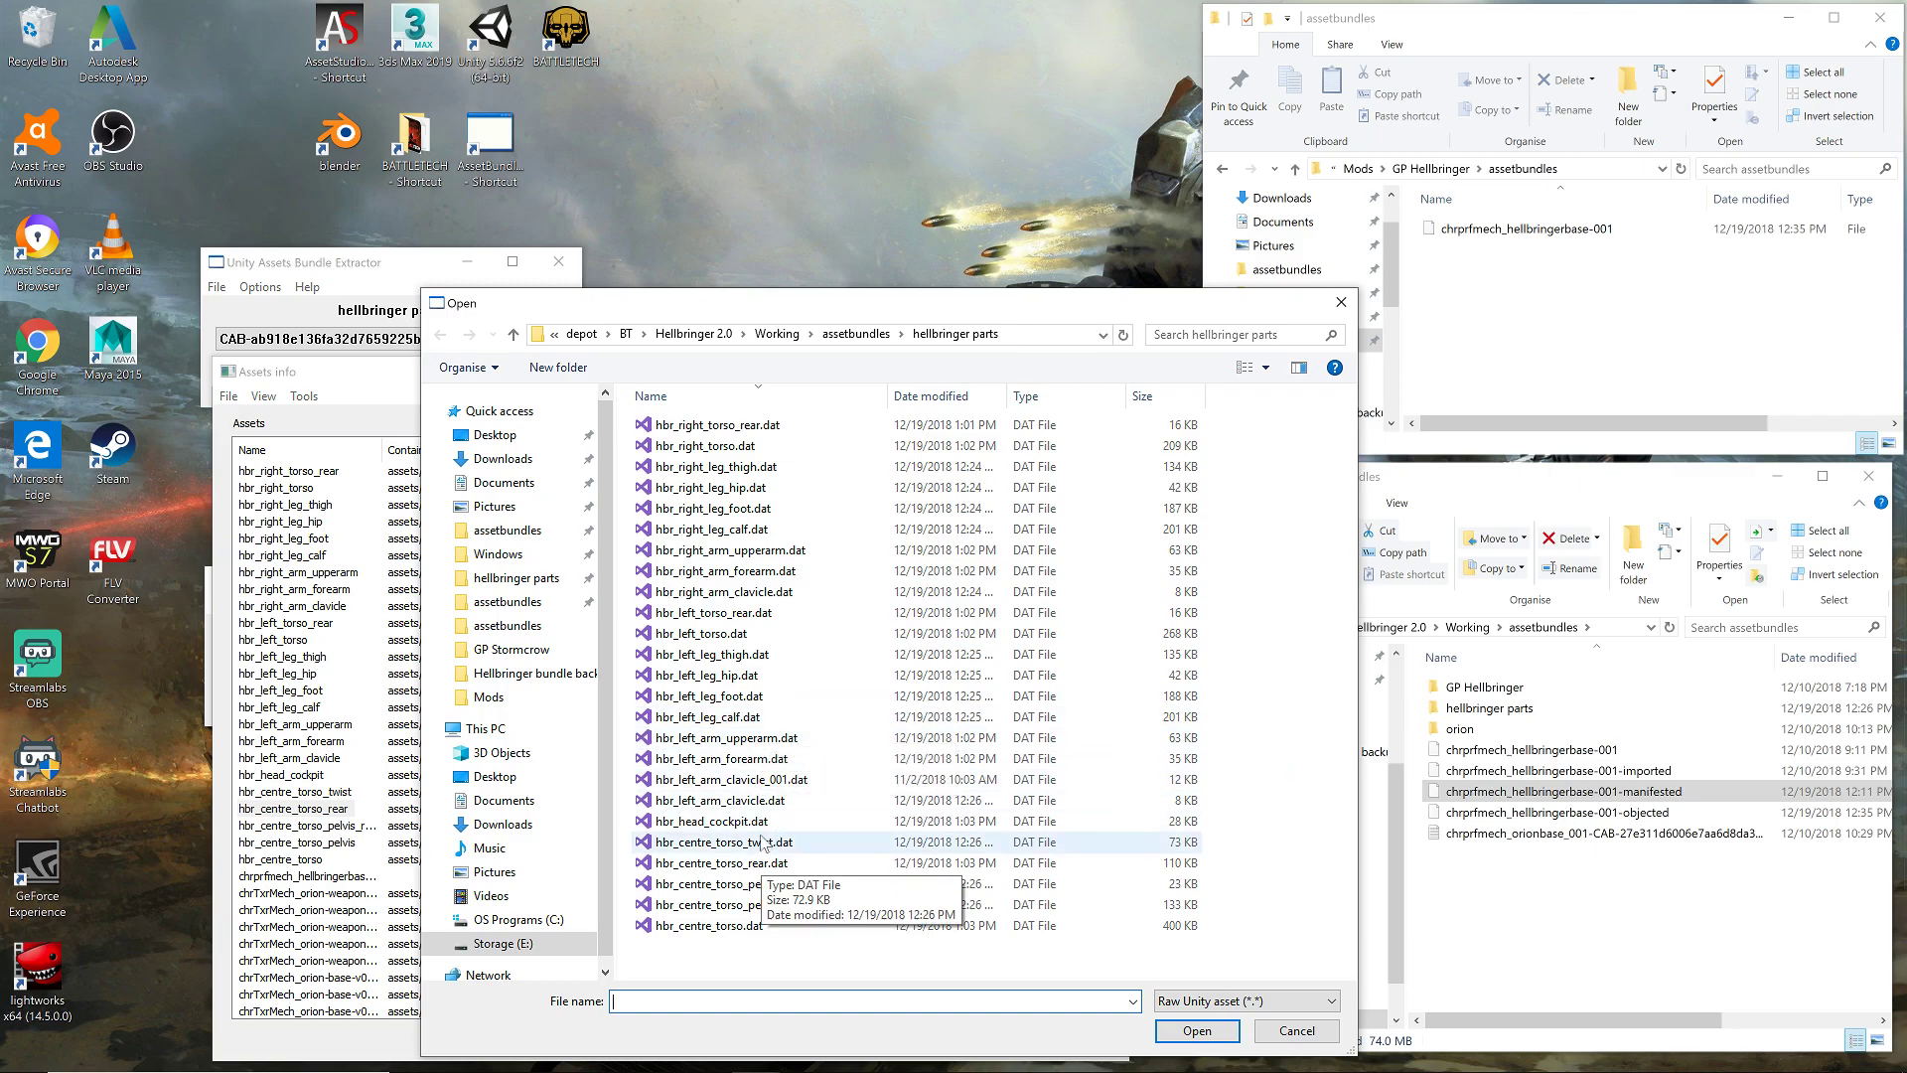
{"action": "double_click", "coordinate": [778, 863]}
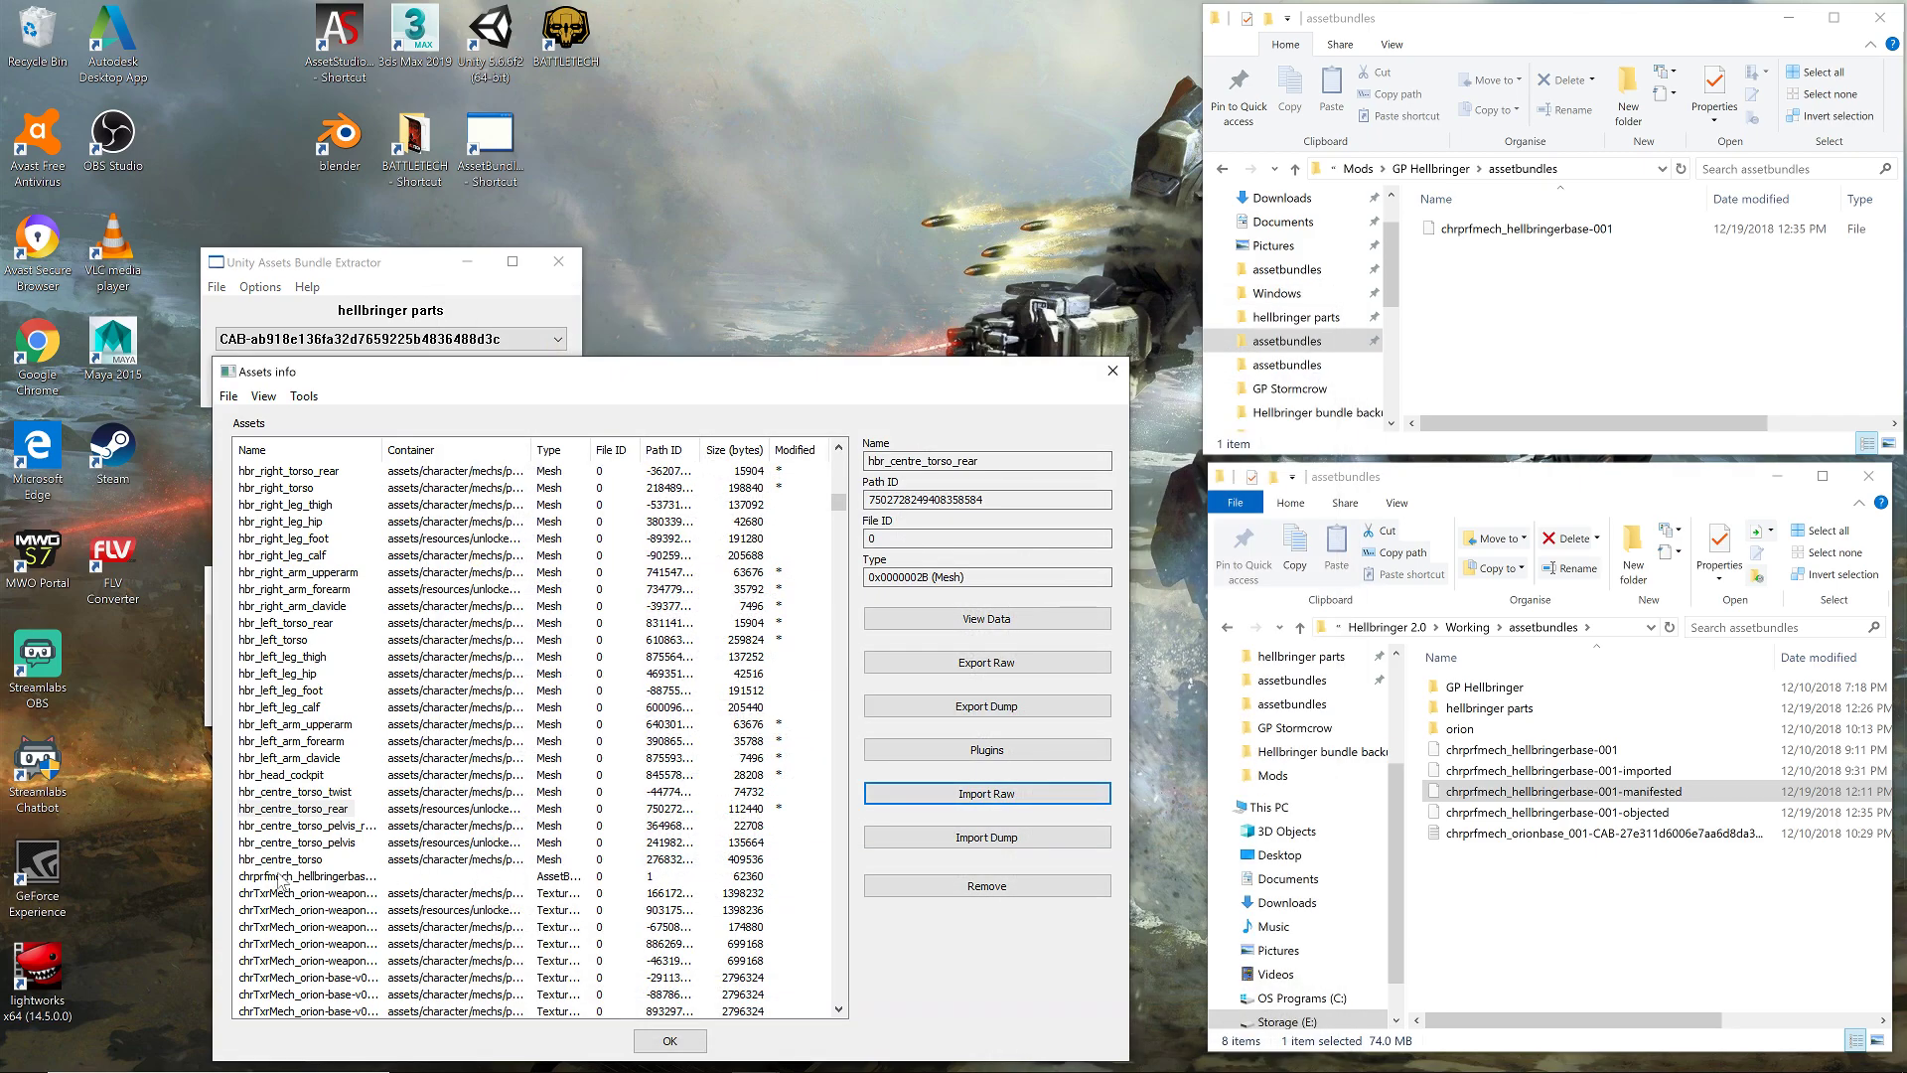
- Import hbr_centre_torso.dat as raw data into the hbr_centre_torso mesh and close the asset list, saving the changes
{"action": "left_click", "coordinate": [308, 861]}
{"action": "left_click", "coordinate": [1015, 792]}
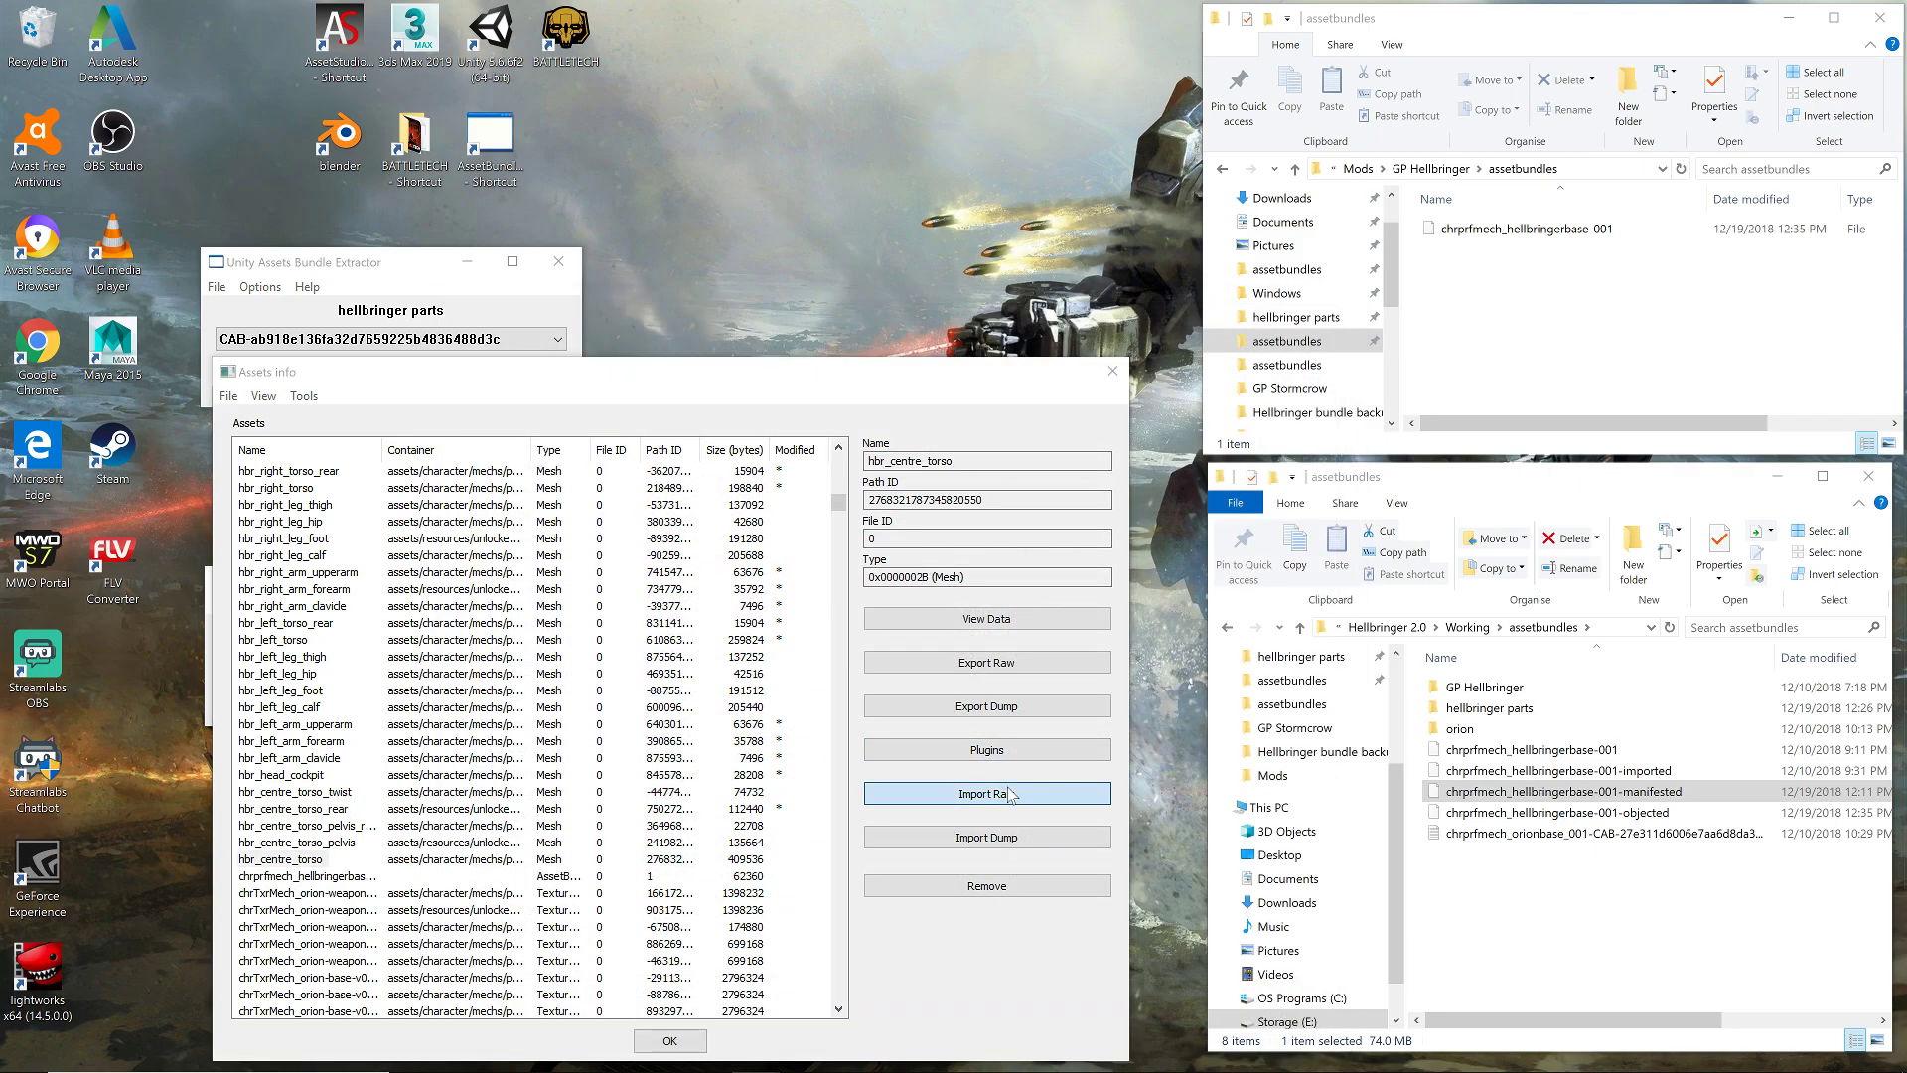
{"action": "double_click", "coordinate": [748, 926]}
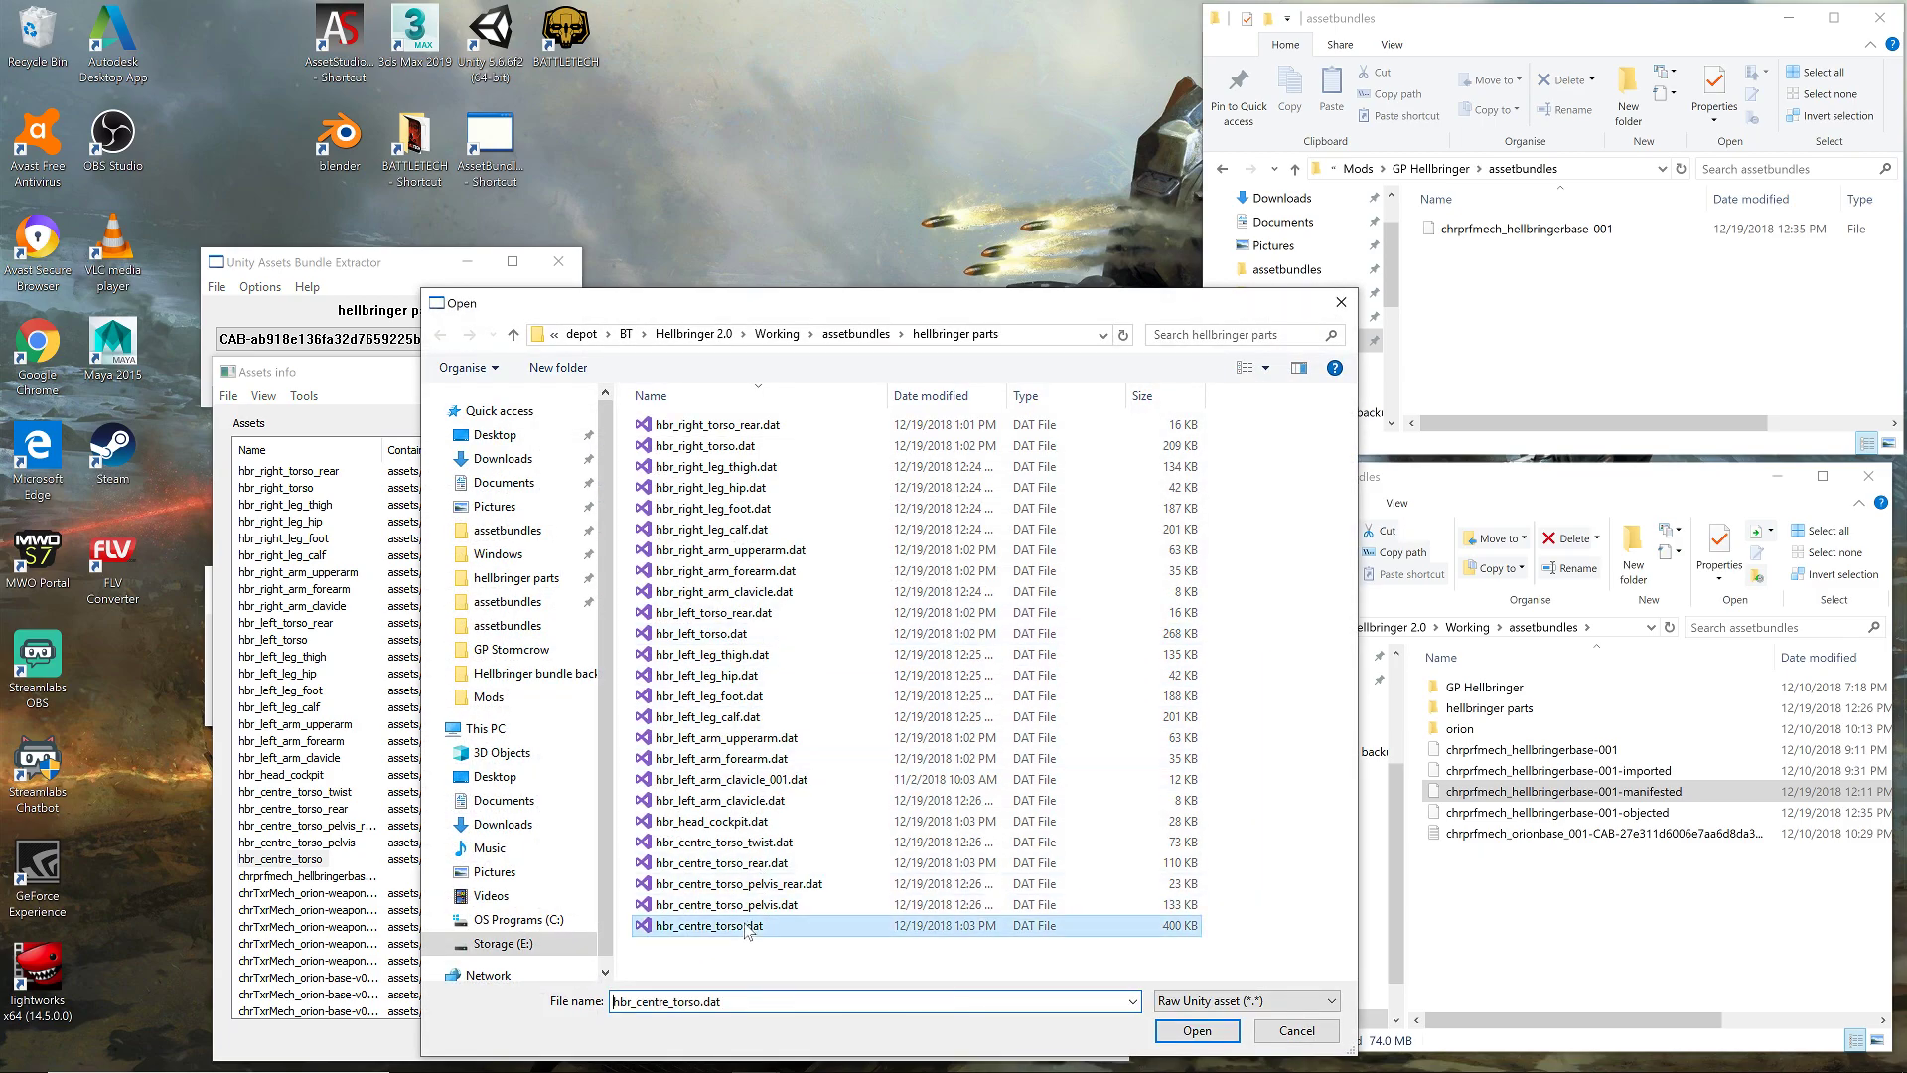
{"action": "left_click", "coordinate": [670, 1043]}
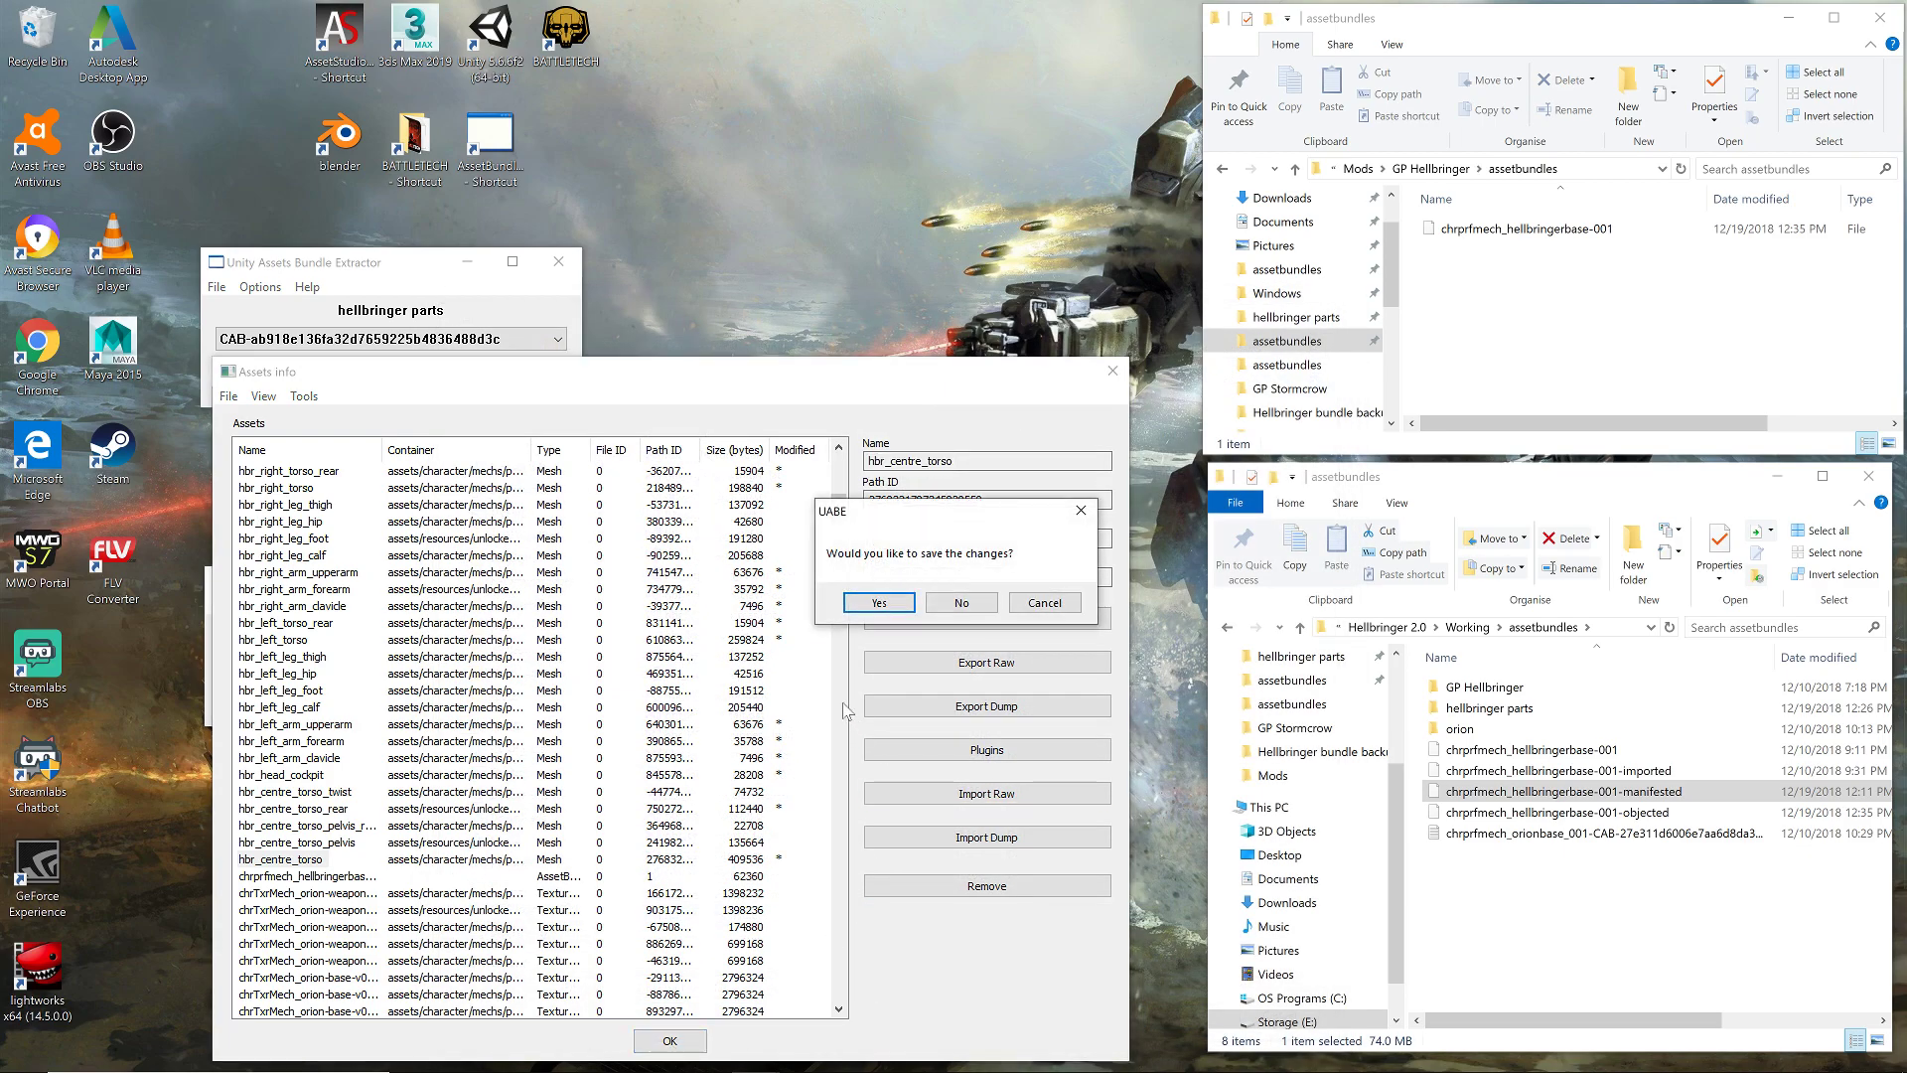
{"action": "left_click", "coordinate": [877, 603]}
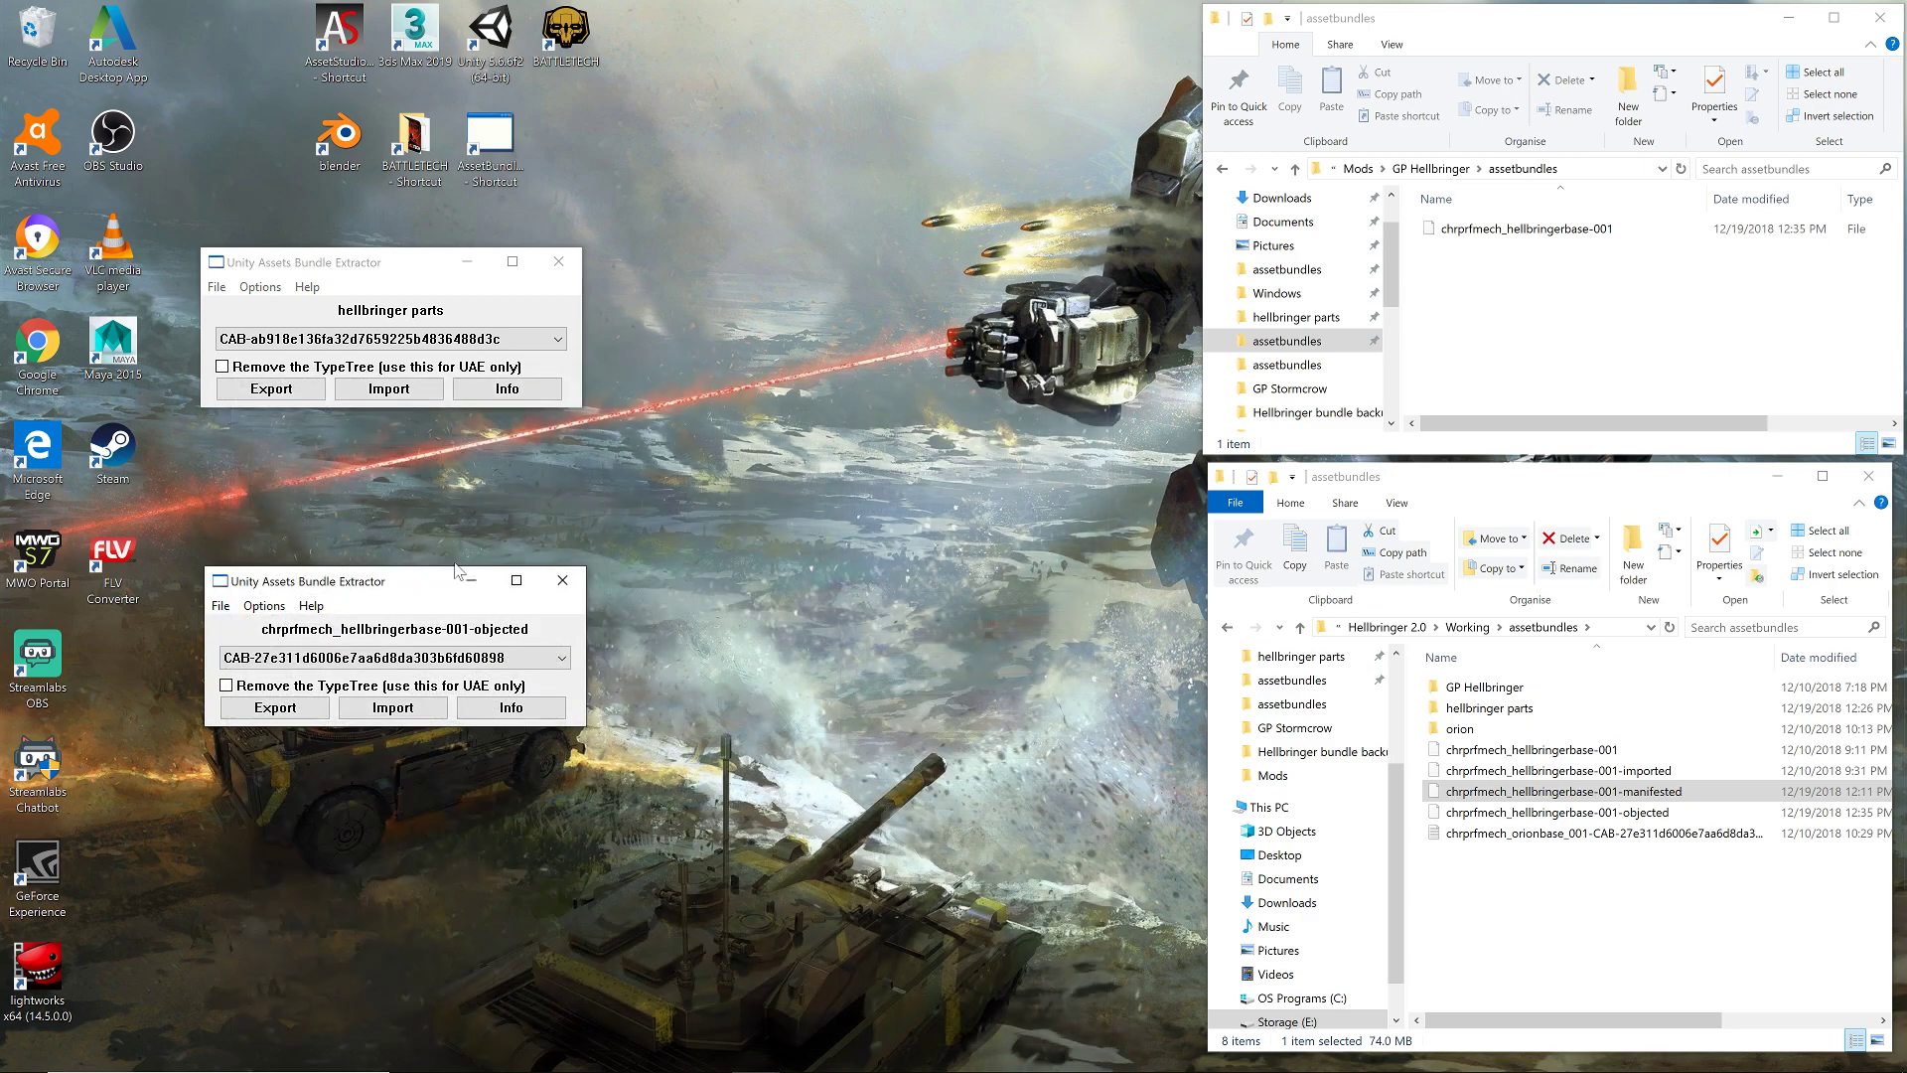
- Save the edited bundle as chrprfmech_hellbringerbase-001-objected-0.0.1 in the Hellbringer 2.0 Working assetbundles folder
{"action": "left_click", "coordinate": [221, 606]}
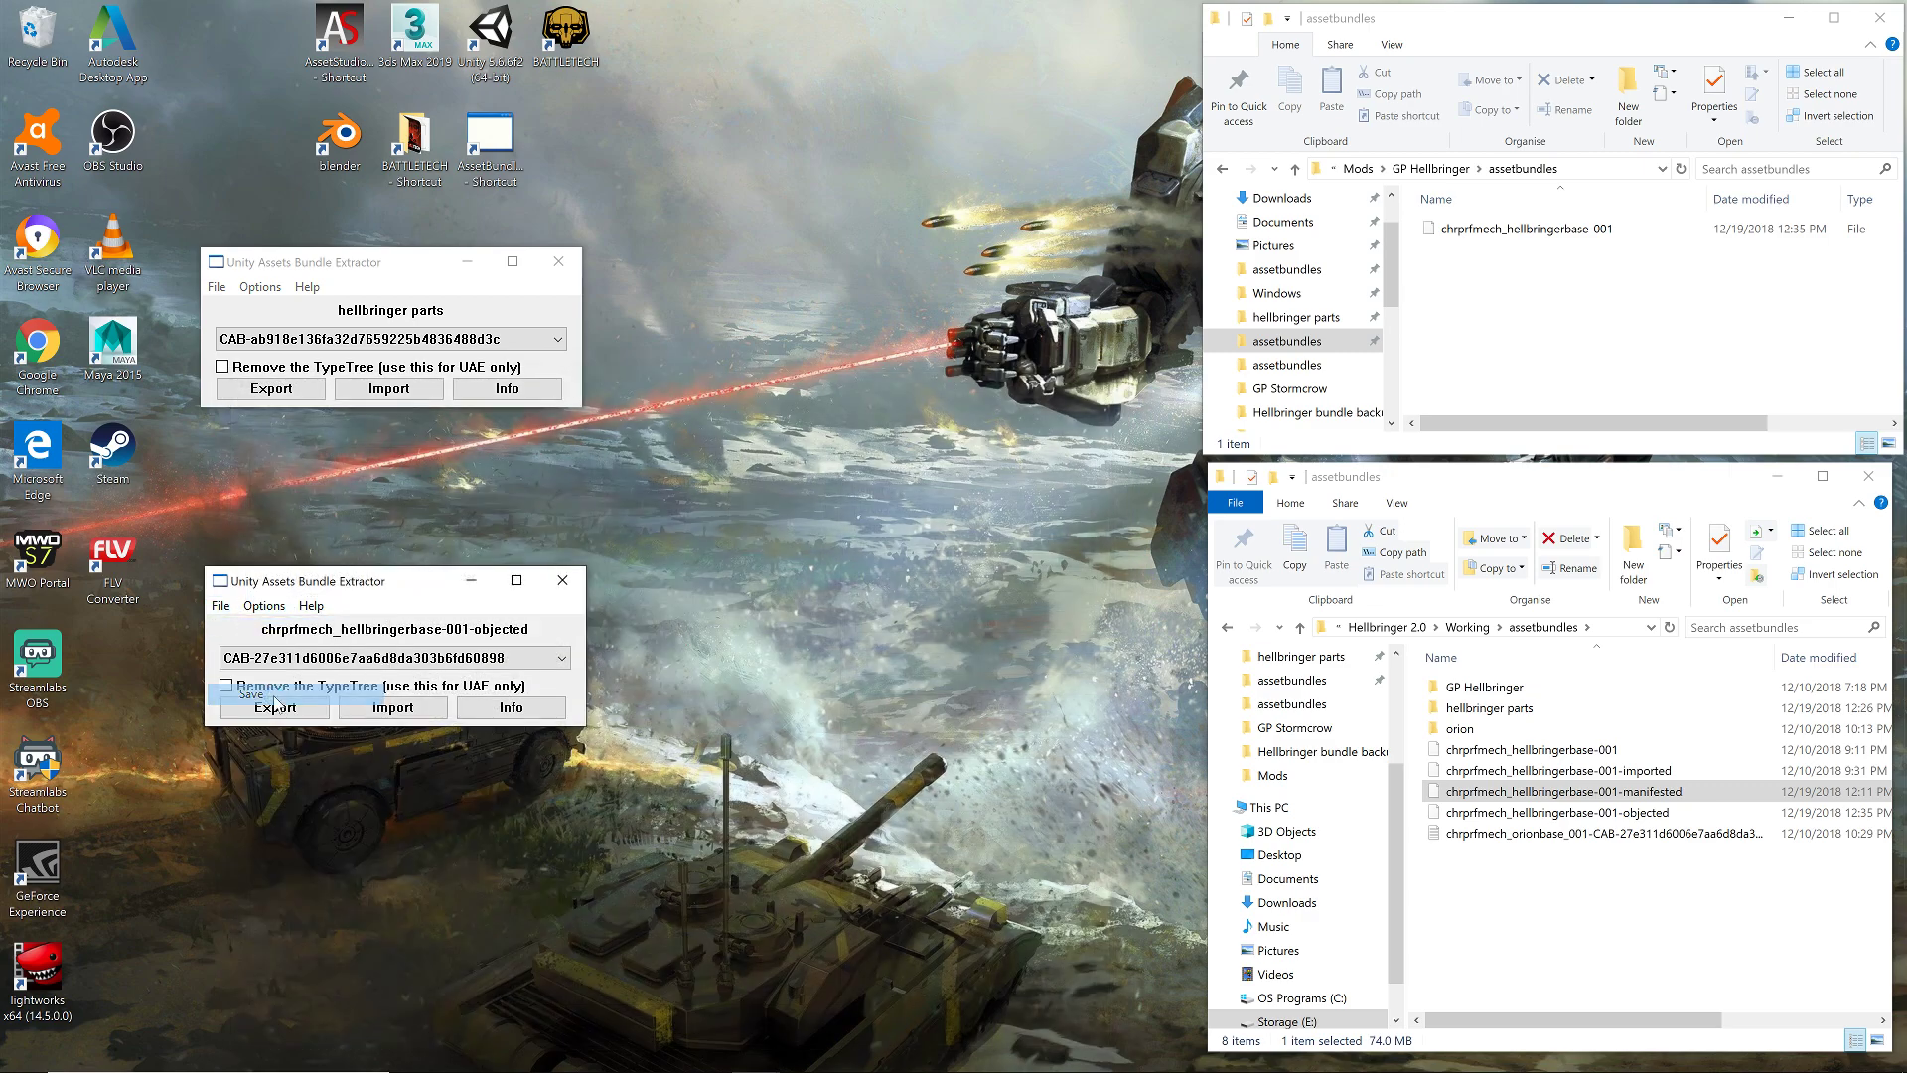
{"action": "left_click", "coordinate": [288, 707]}
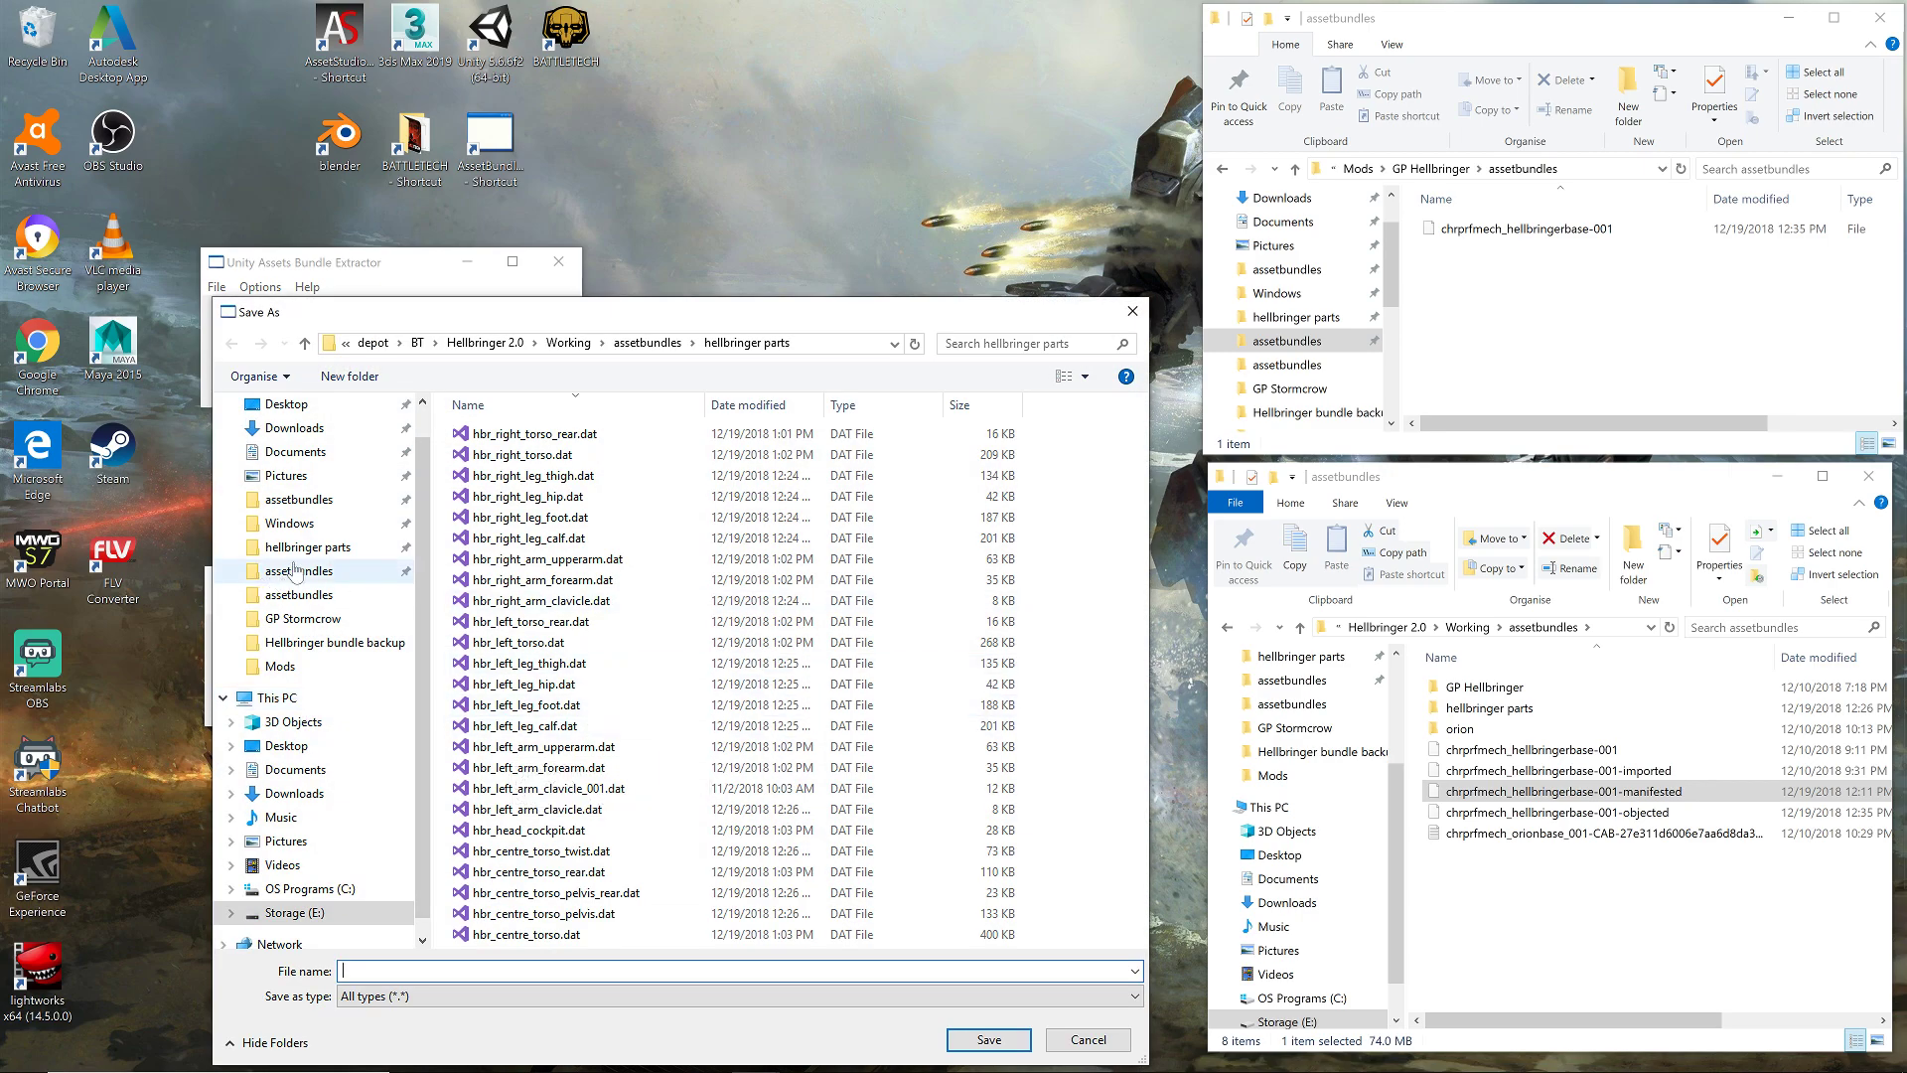
{"action": "left_click", "coordinate": [339, 501]}
{"action": "left_click", "coordinate": [656, 559]}
{"action": "left_click", "coordinate": [563, 970]}
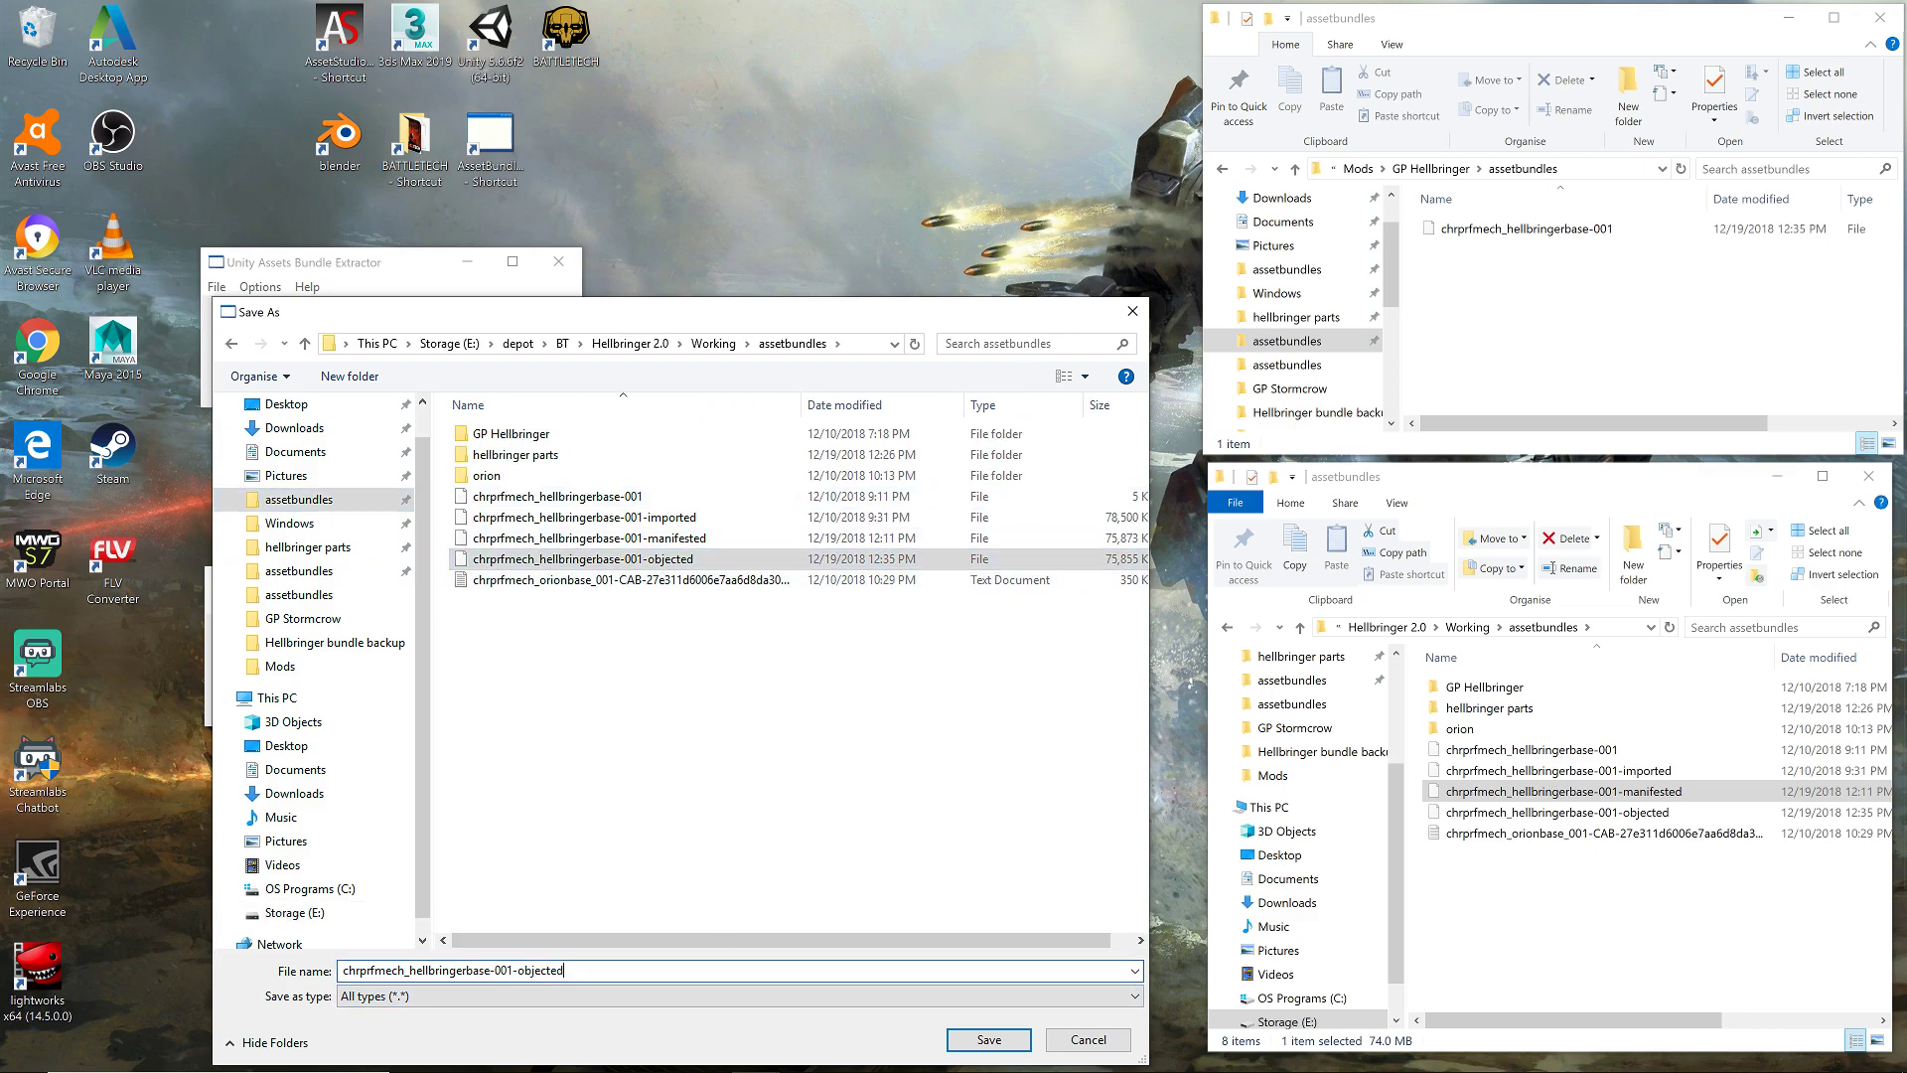
{"action": "type", "text": "-0.0.1"}
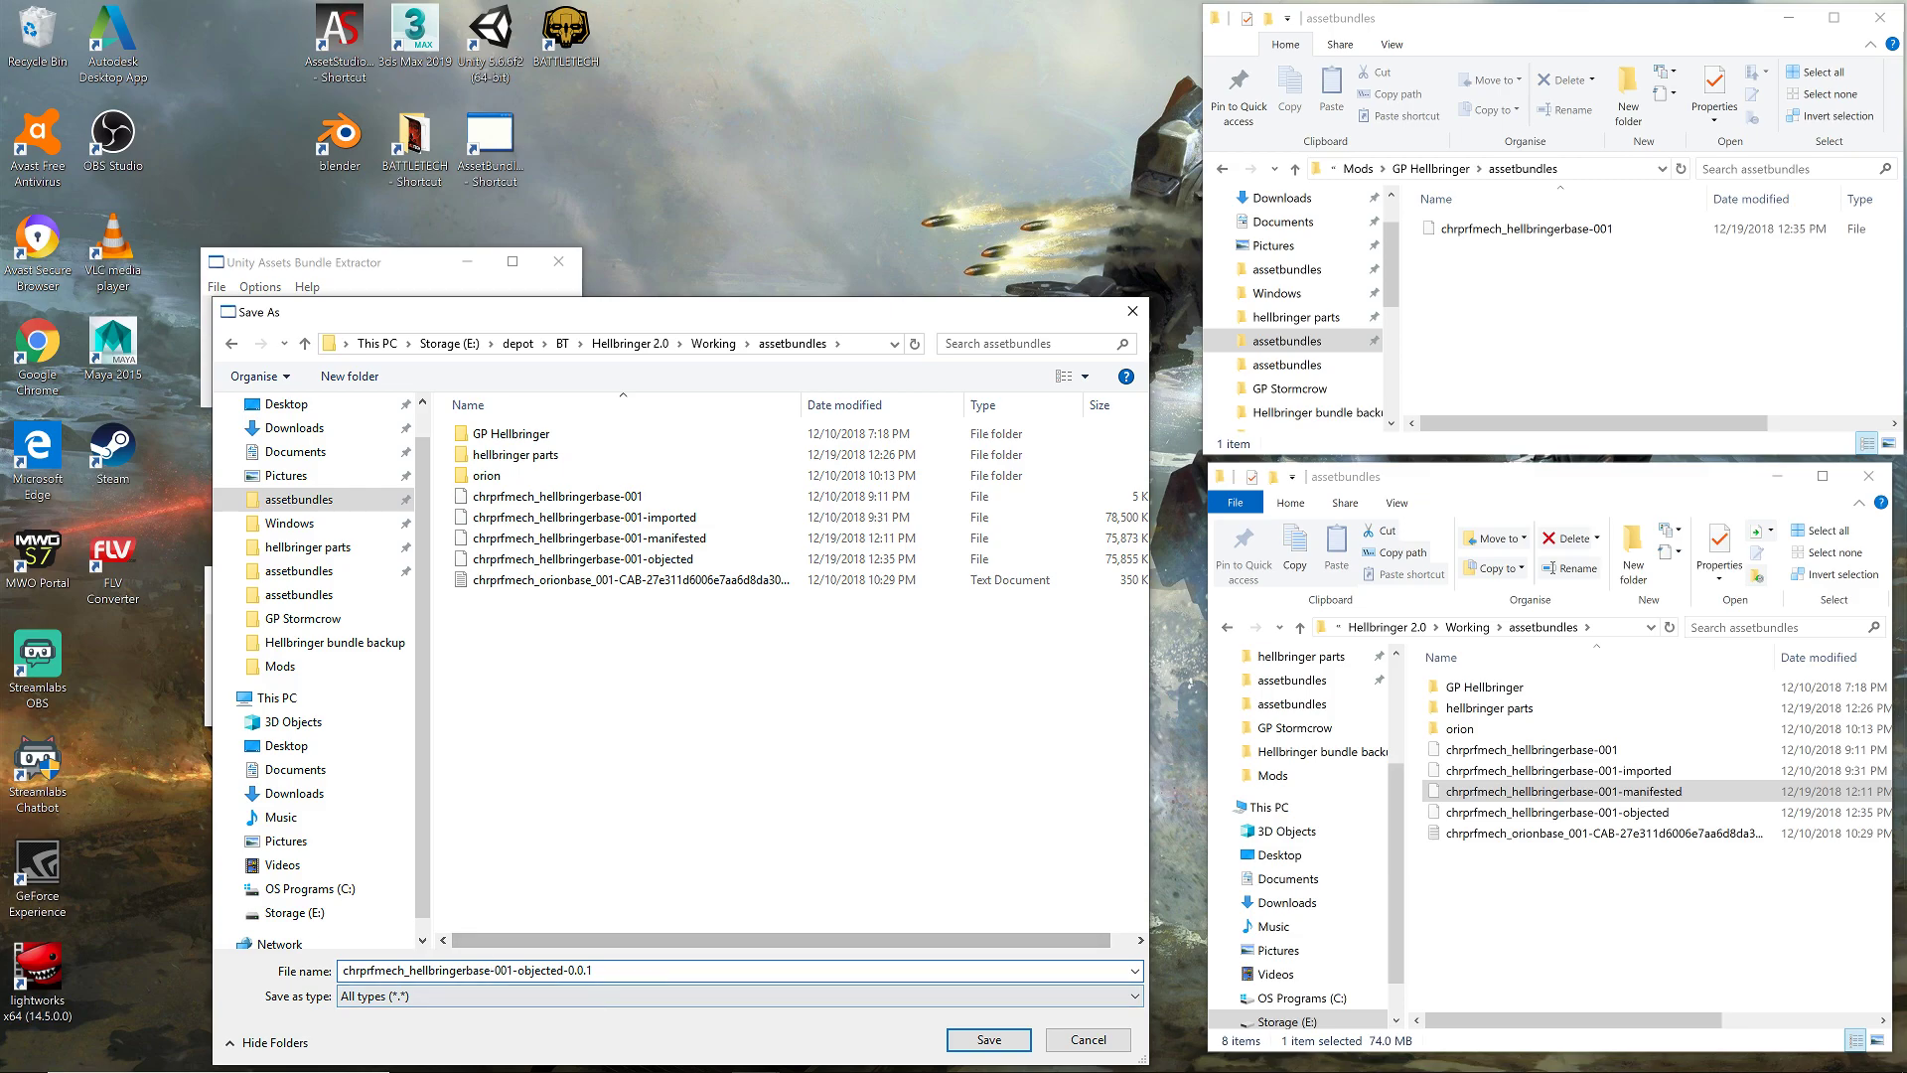
{"action": "left_click", "coordinate": [965, 1043]}
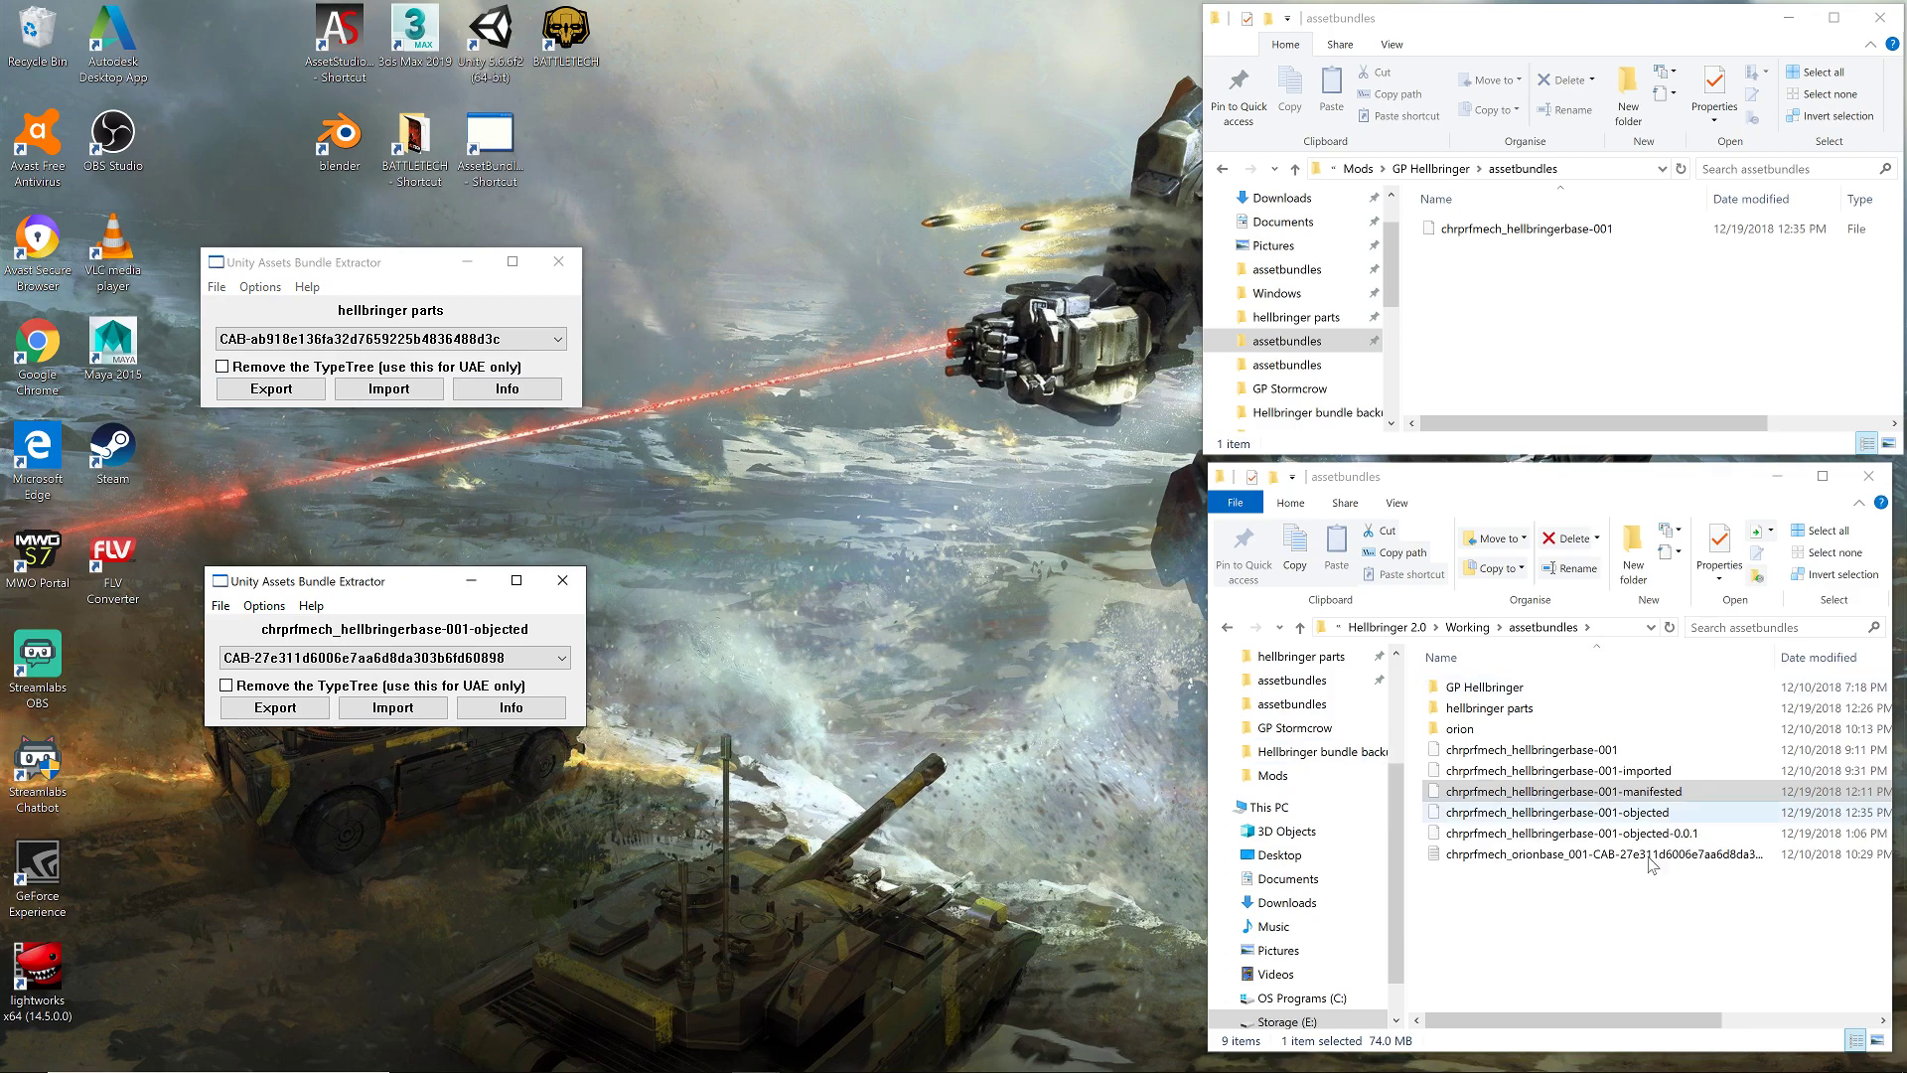
- Compress chrprfmech_hellbringerbase-001-objected-0.0.1 with LZ4, overwriting chrprfmech_hellbringerbase-001 in the GP Hellbringer mod's assetbundles folder
{"action": "left_click", "coordinate": [221, 605]}
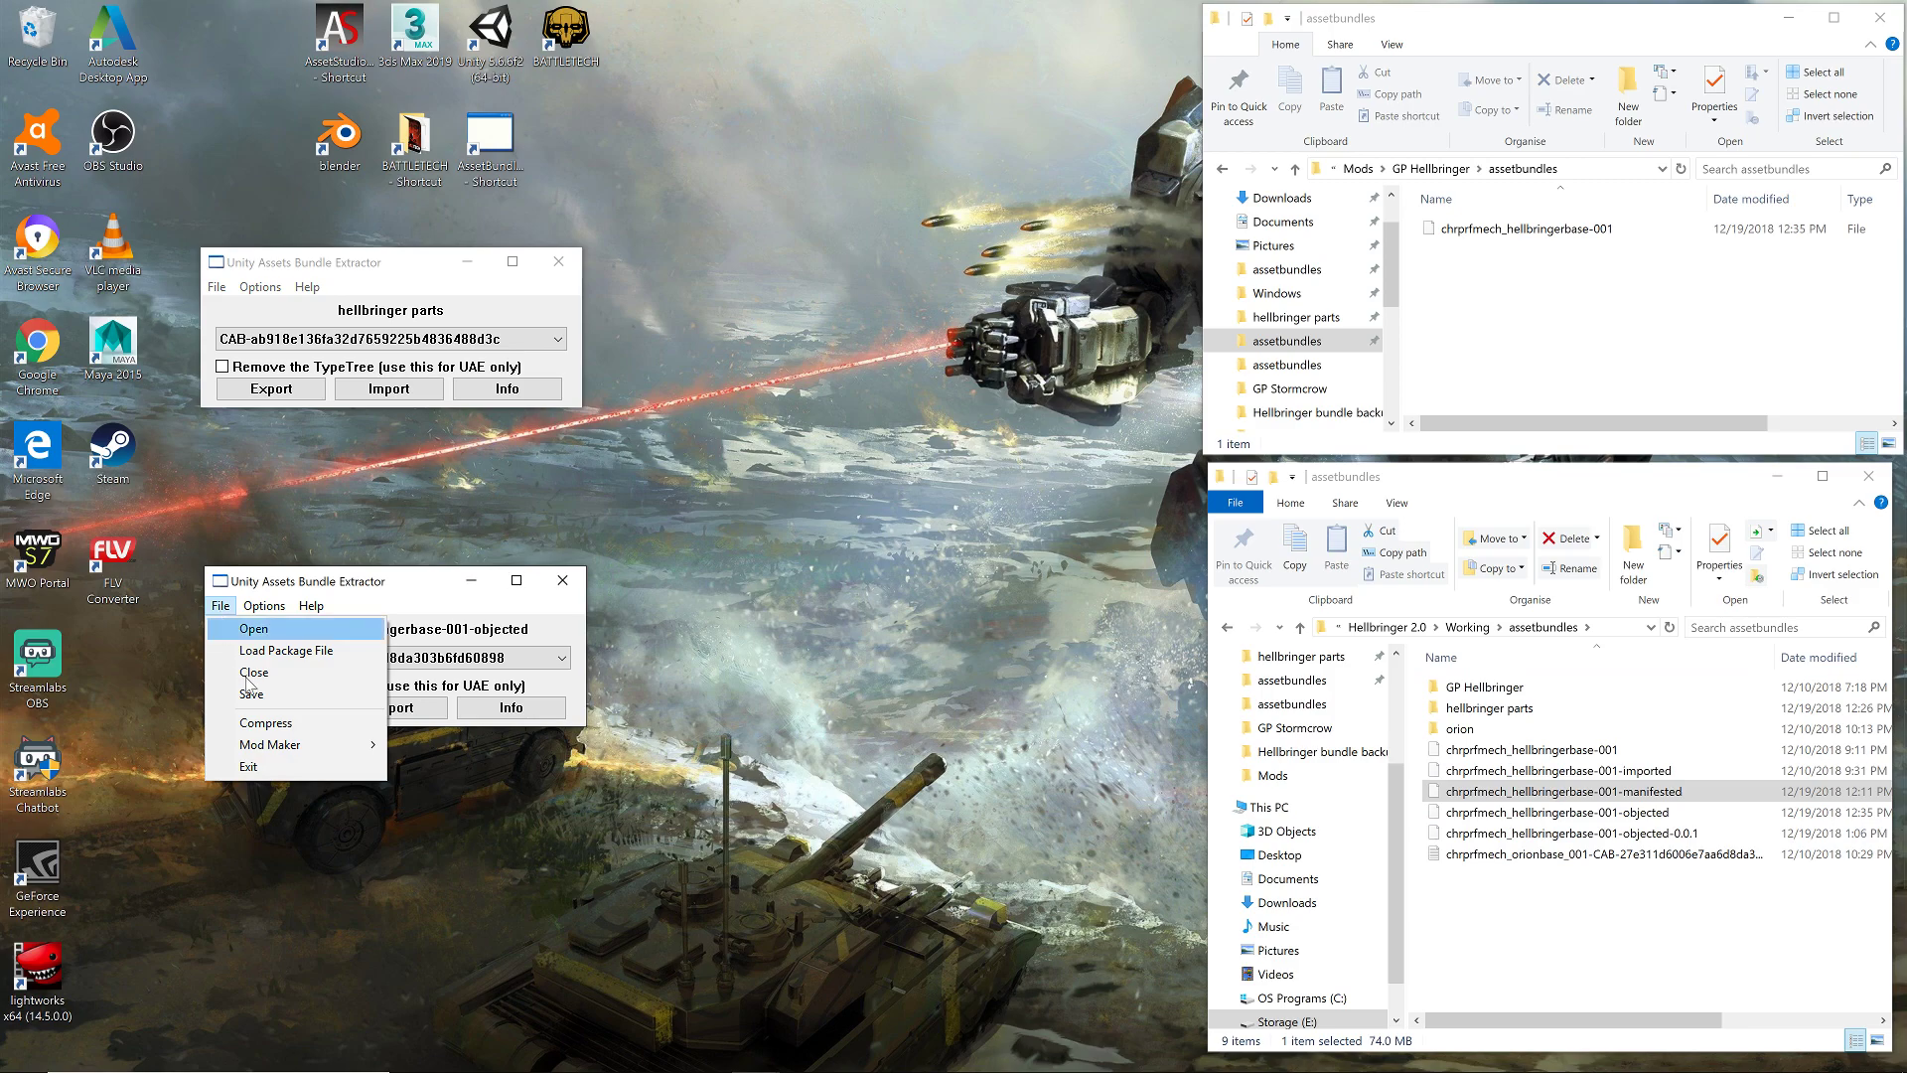
{"action": "left_click", "coordinate": [283, 723]}
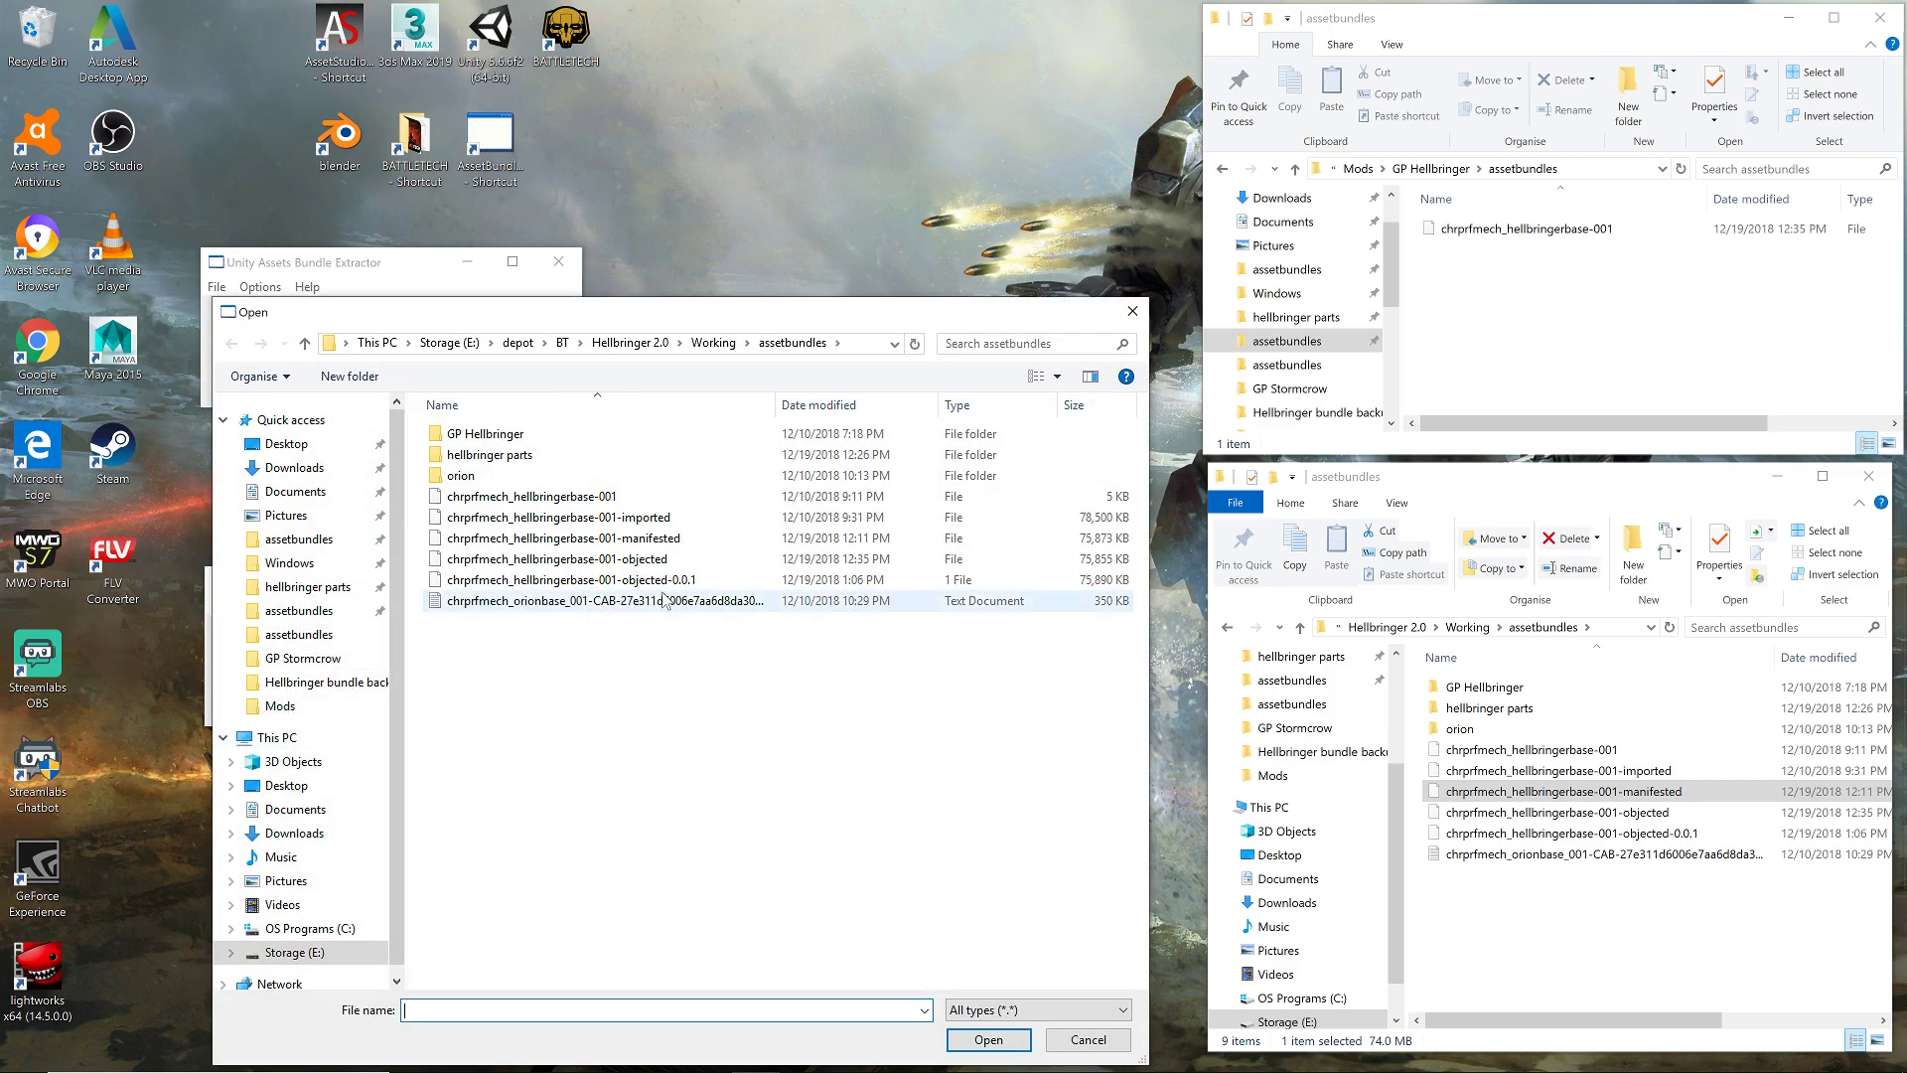
{"action": "double_click", "coordinate": [650, 588]}
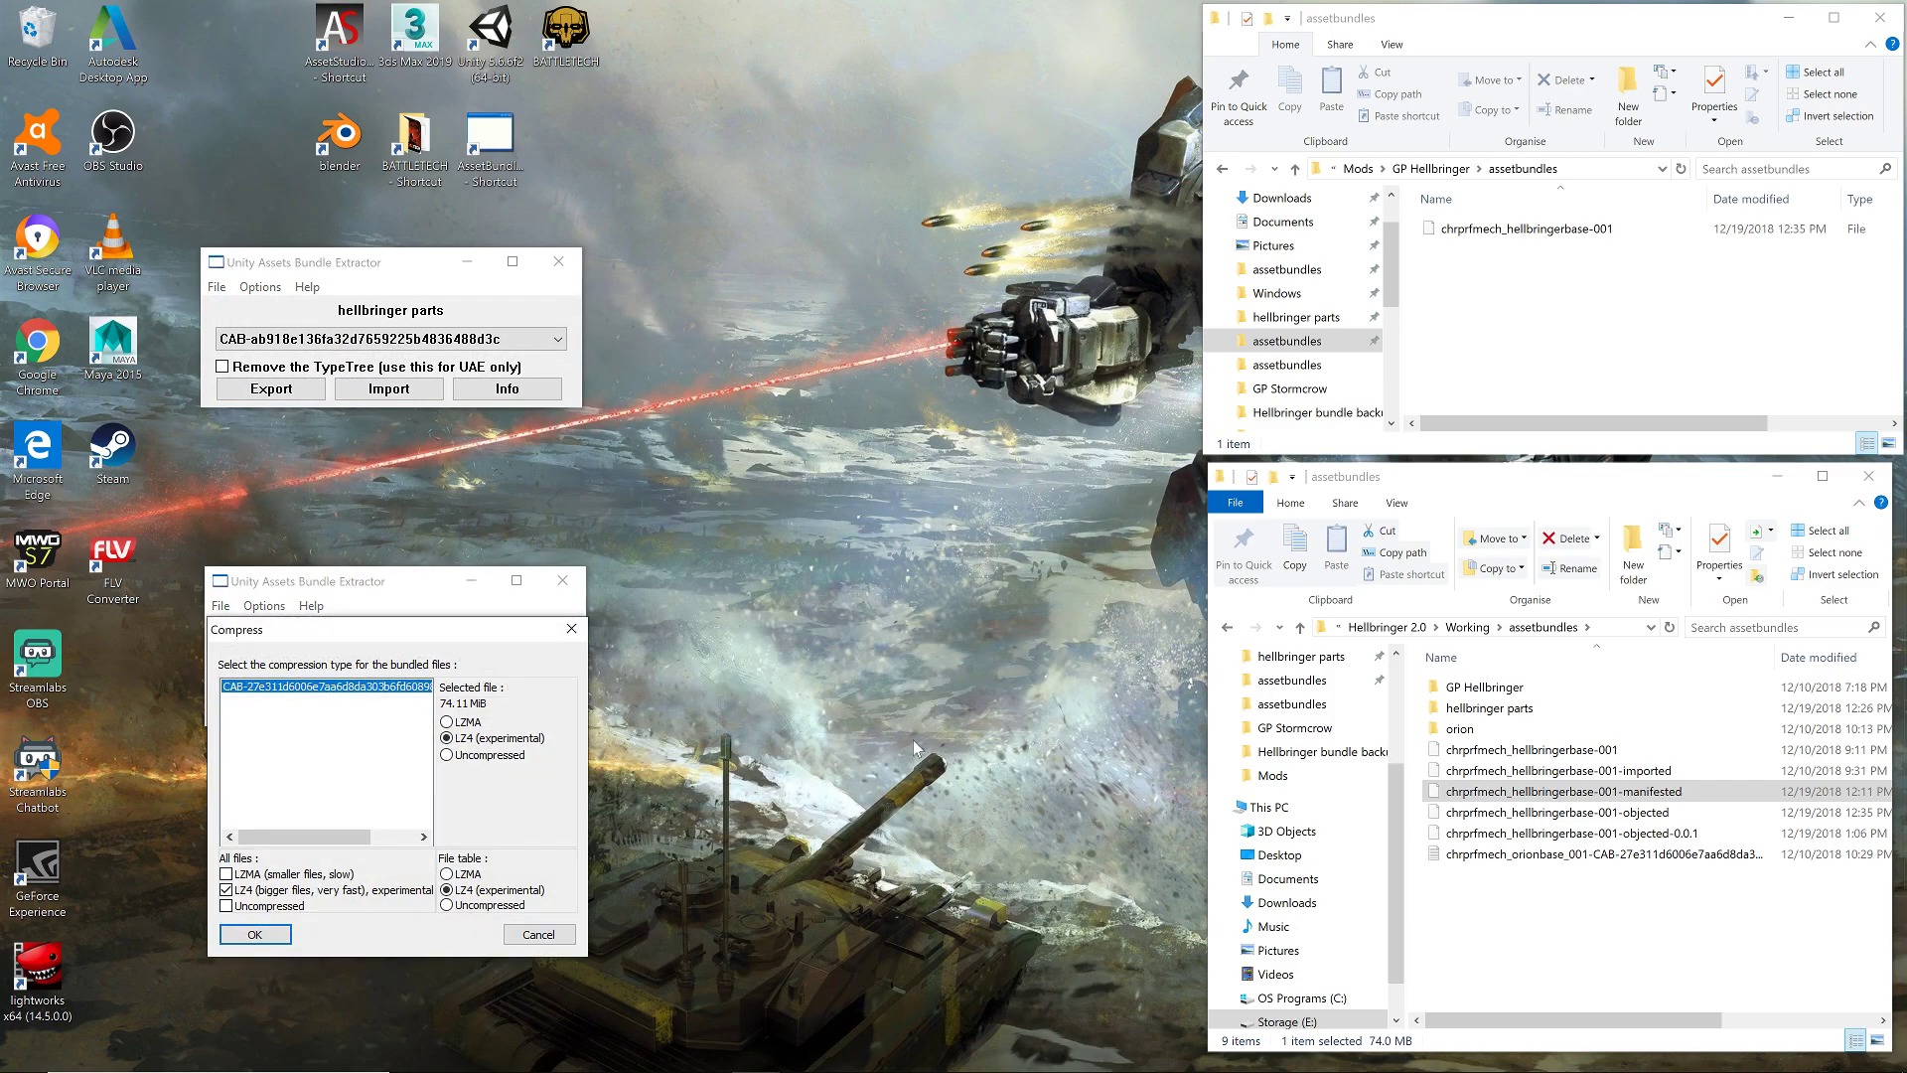
{"action": "left_click", "coordinate": [266, 936]}
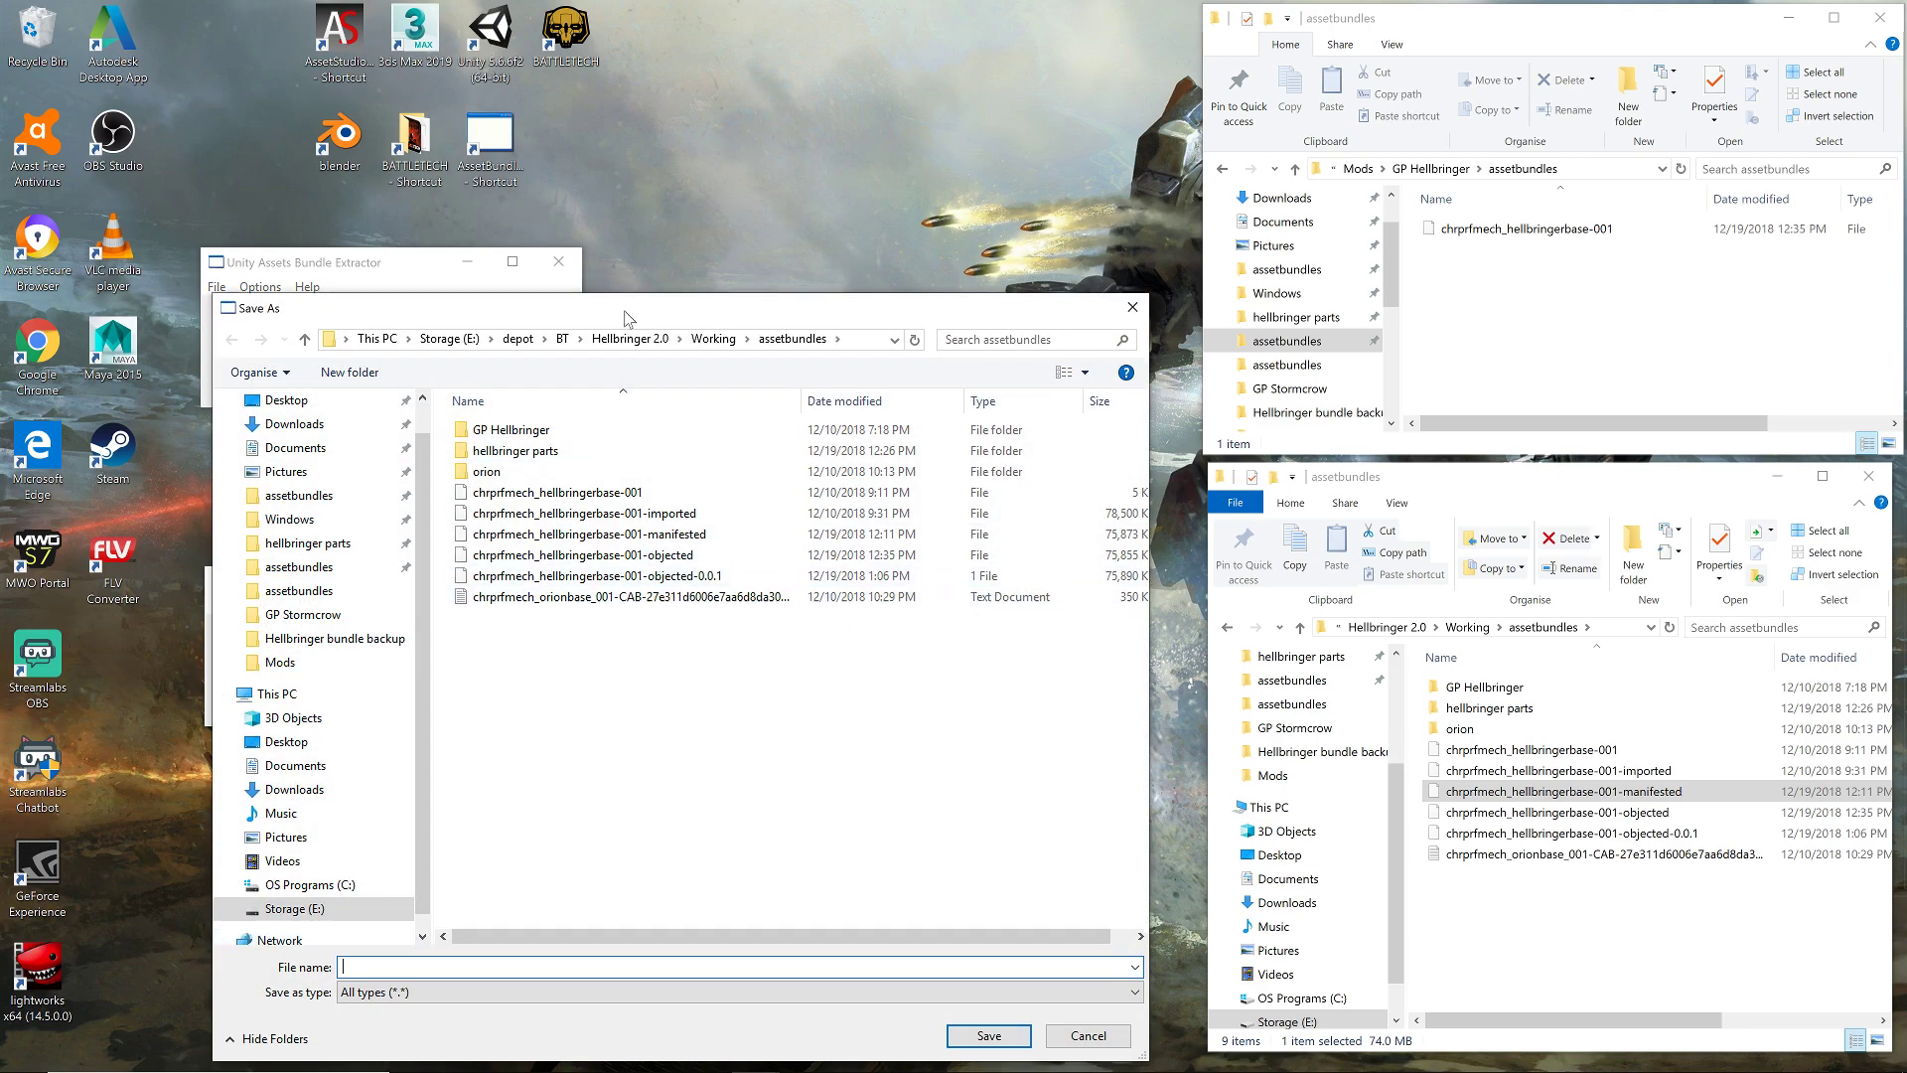
{"action": "left_click", "coordinate": [347, 553]}
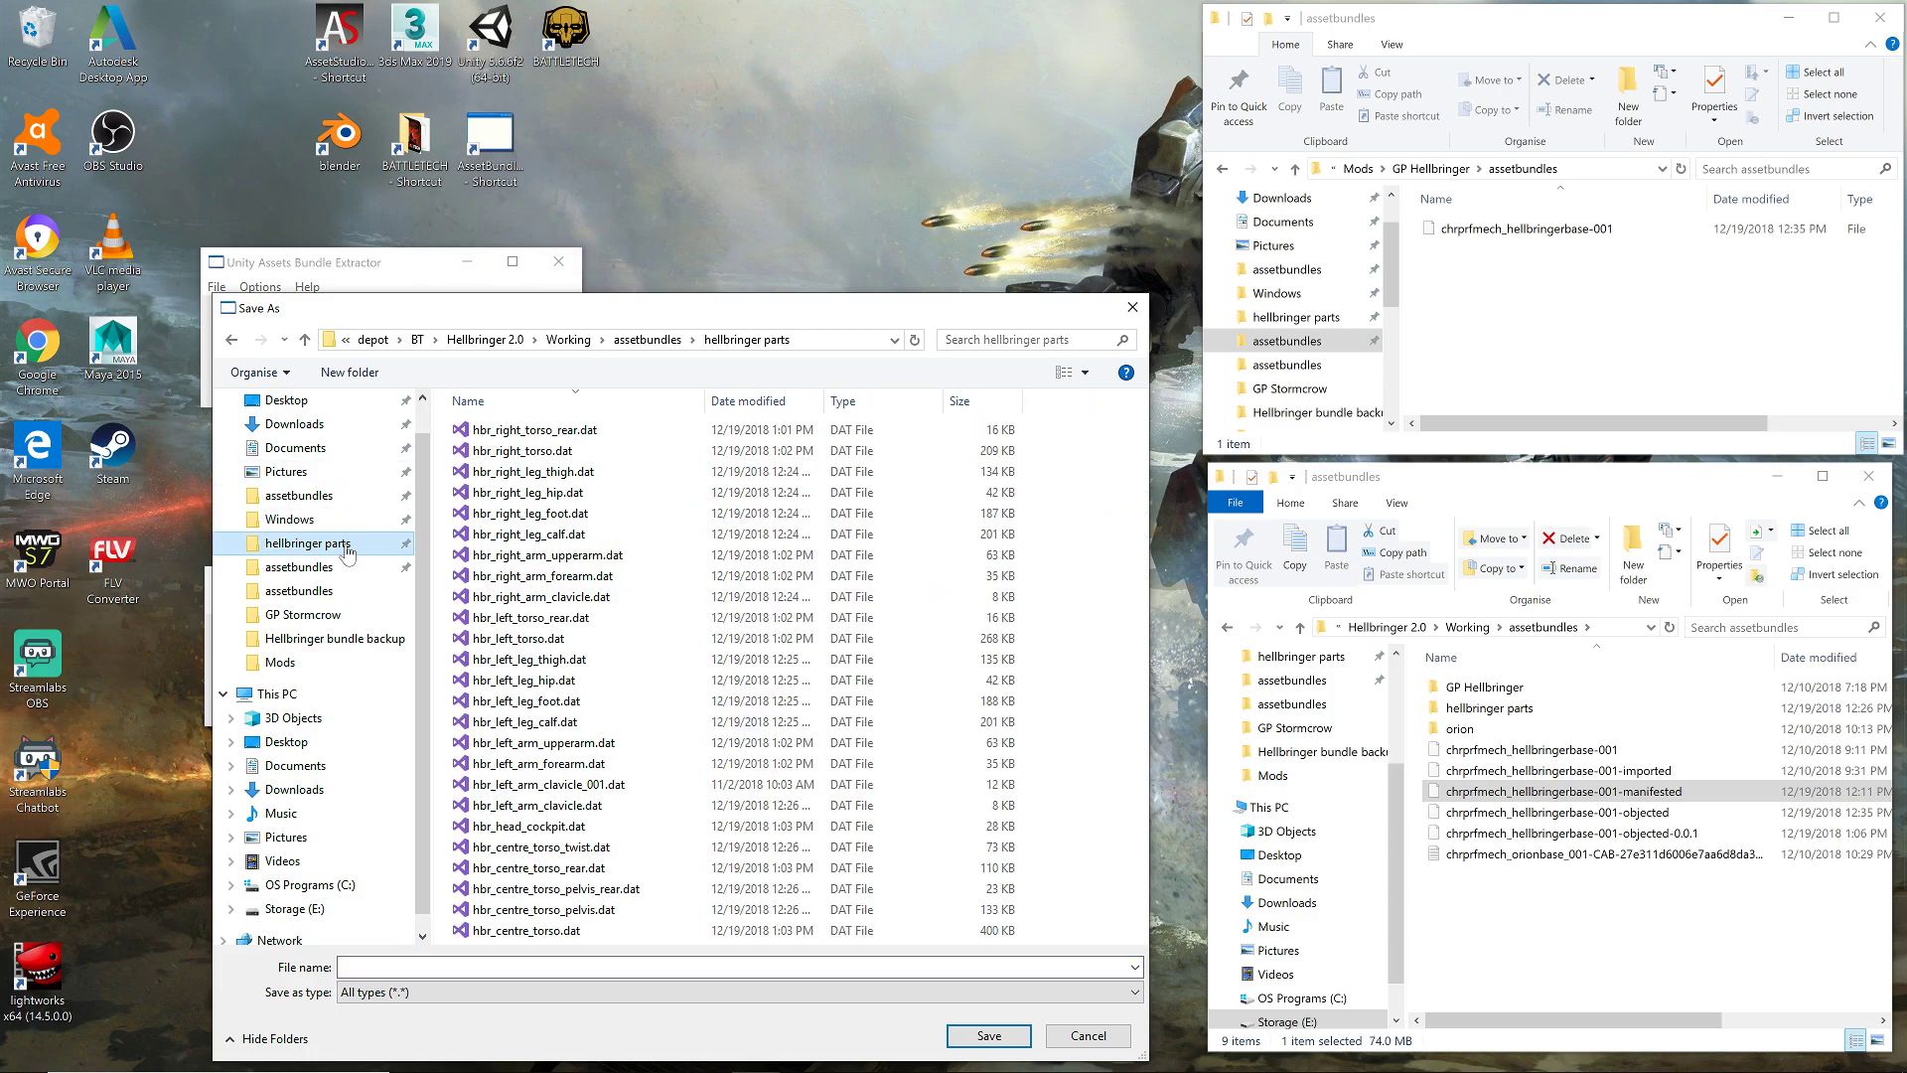
{"action": "left_click", "coordinate": [298, 567]}
{"action": "double_click", "coordinate": [597, 438]}
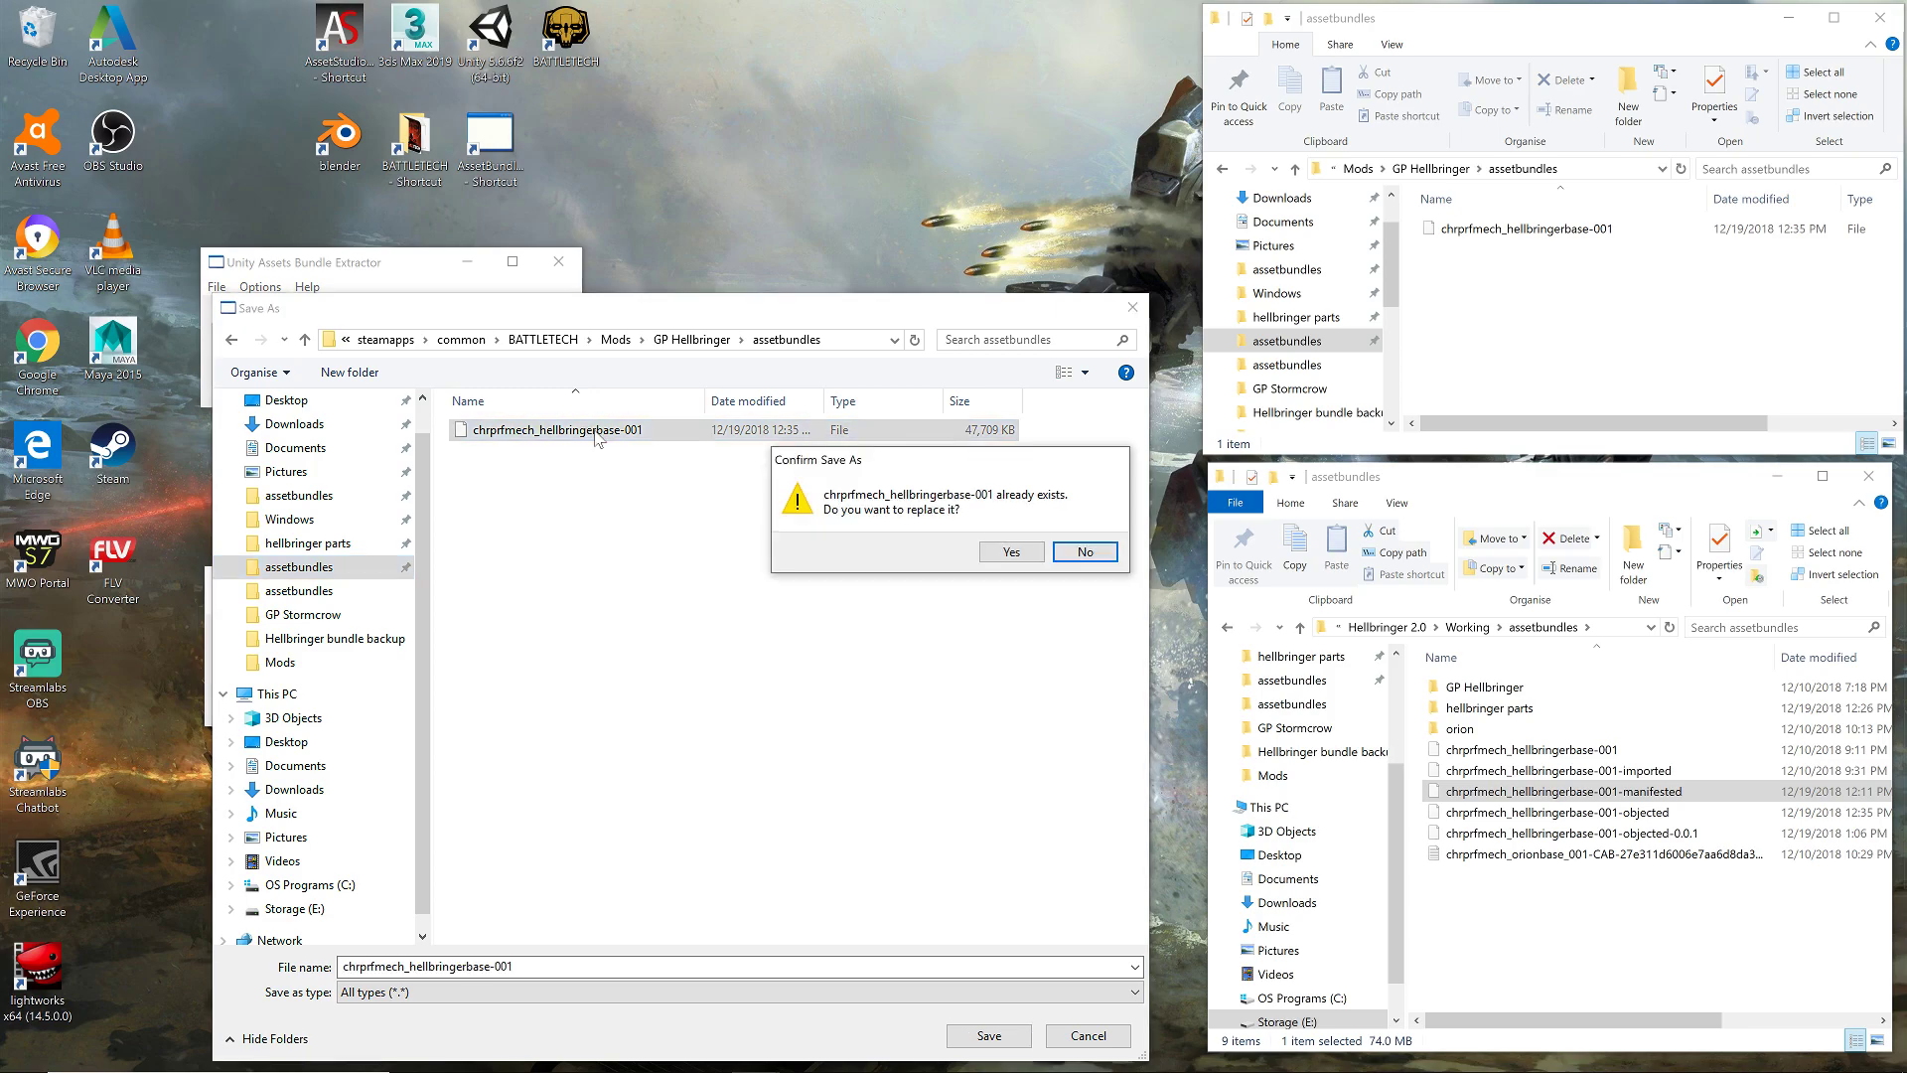
{"action": "left_click", "coordinate": [1008, 552]}
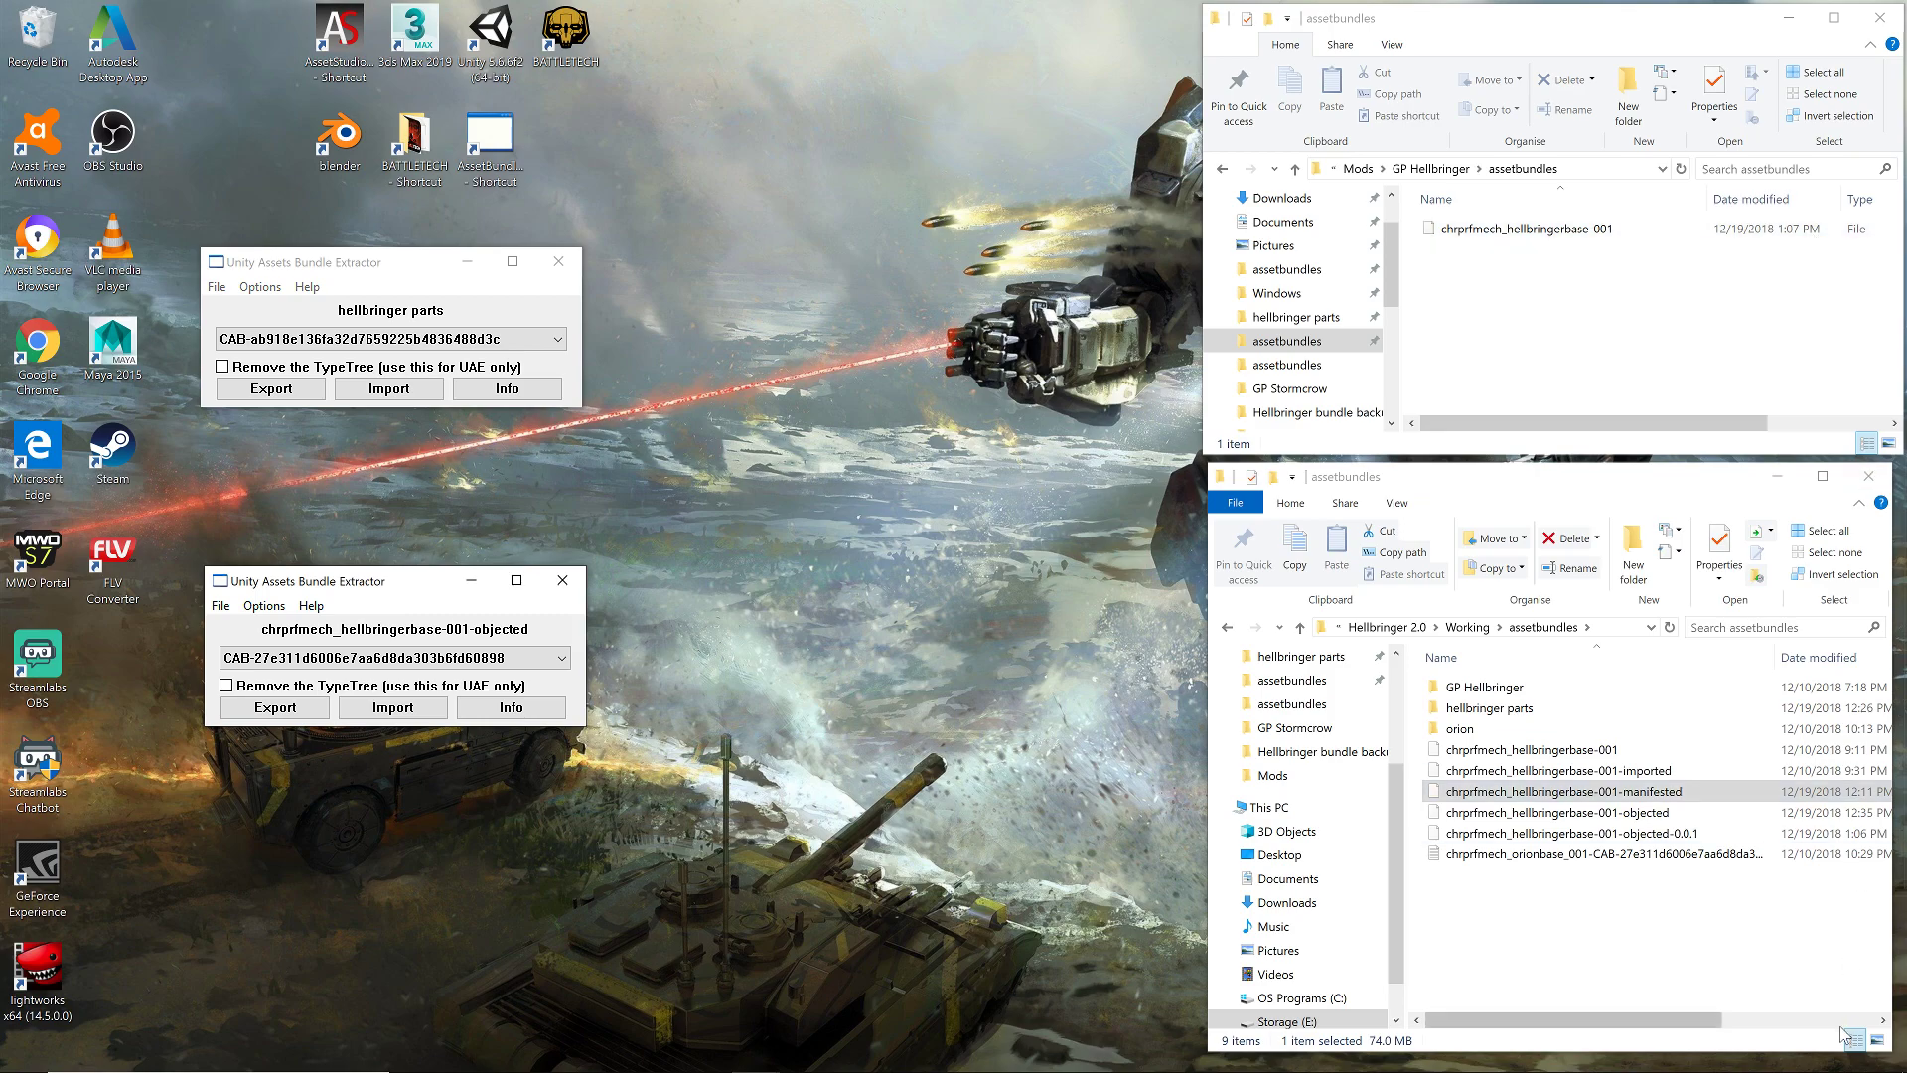
- Switch to BATTLETECH, load the saved game and continue the mission
{"action": "mouse_move", "coordinate": [1831, 1067]}
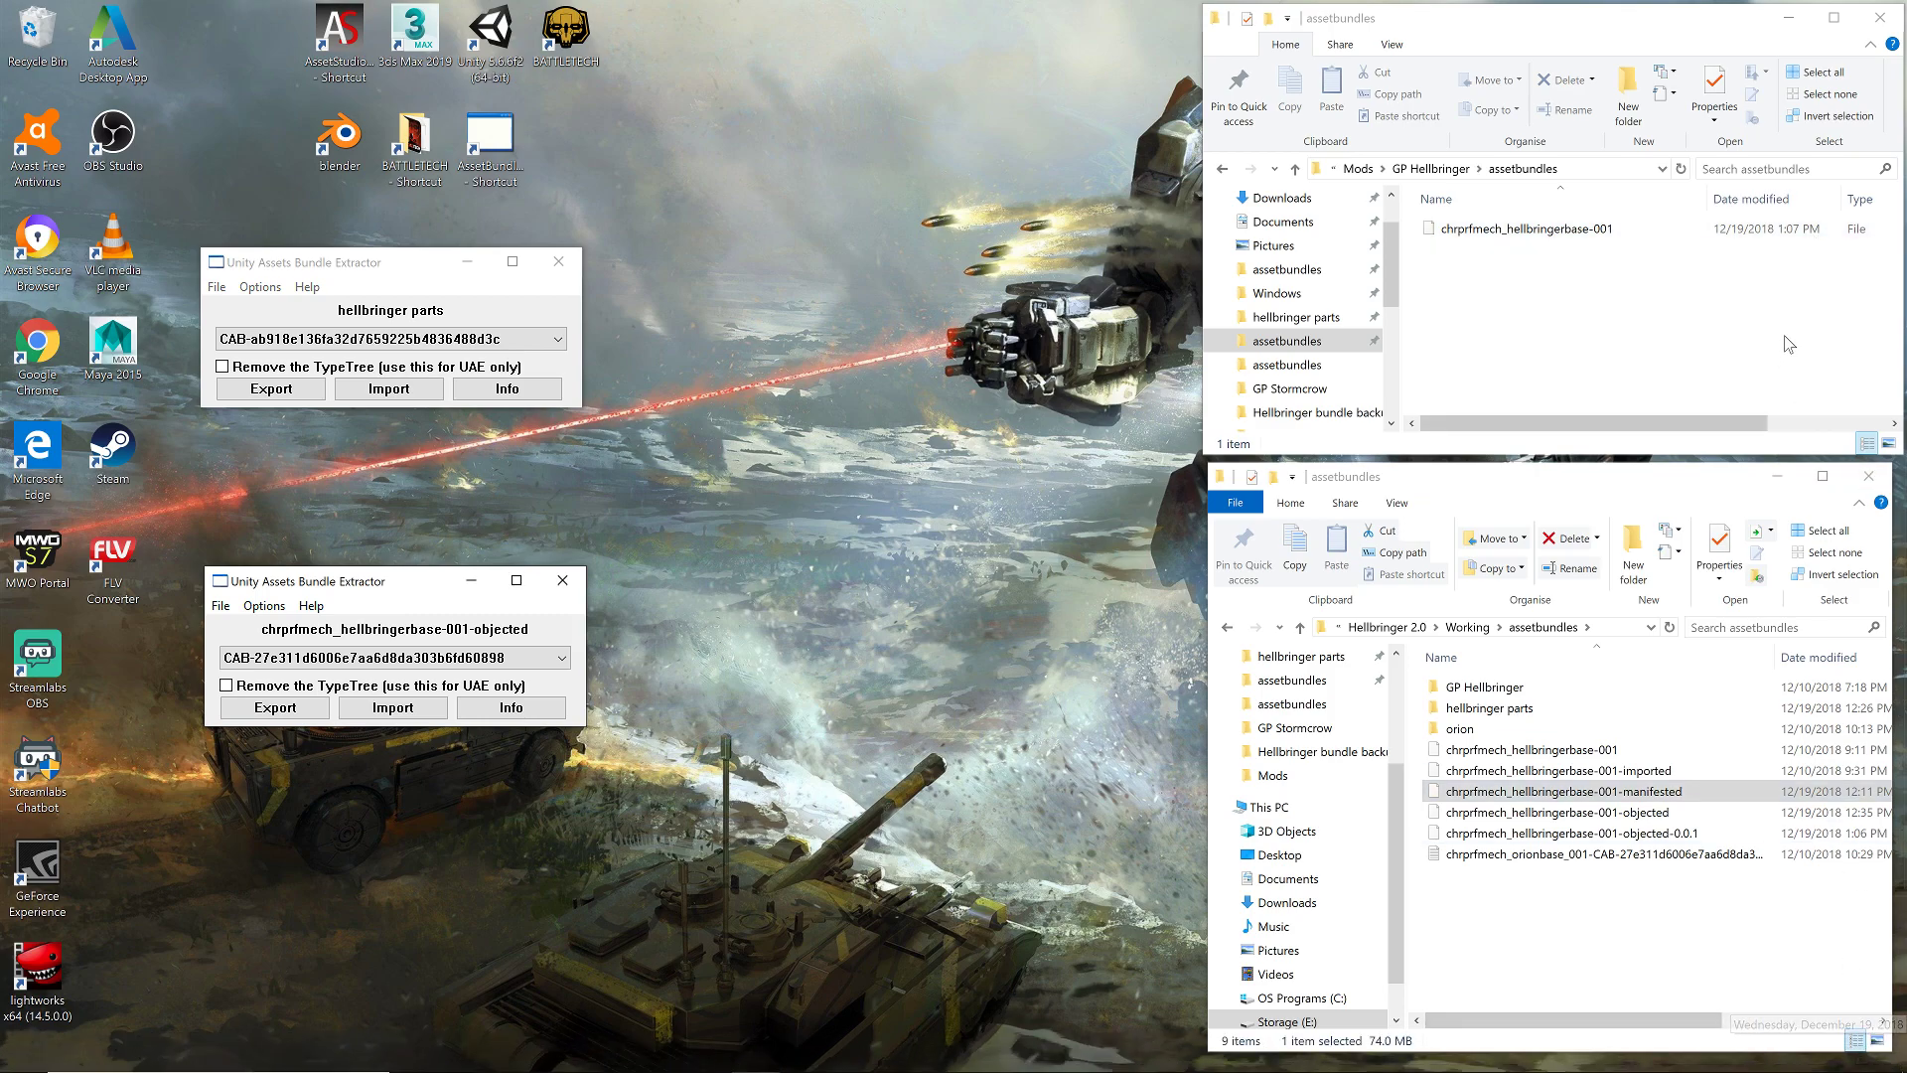
{"action": "left_click", "coordinate": [708, 1053]}
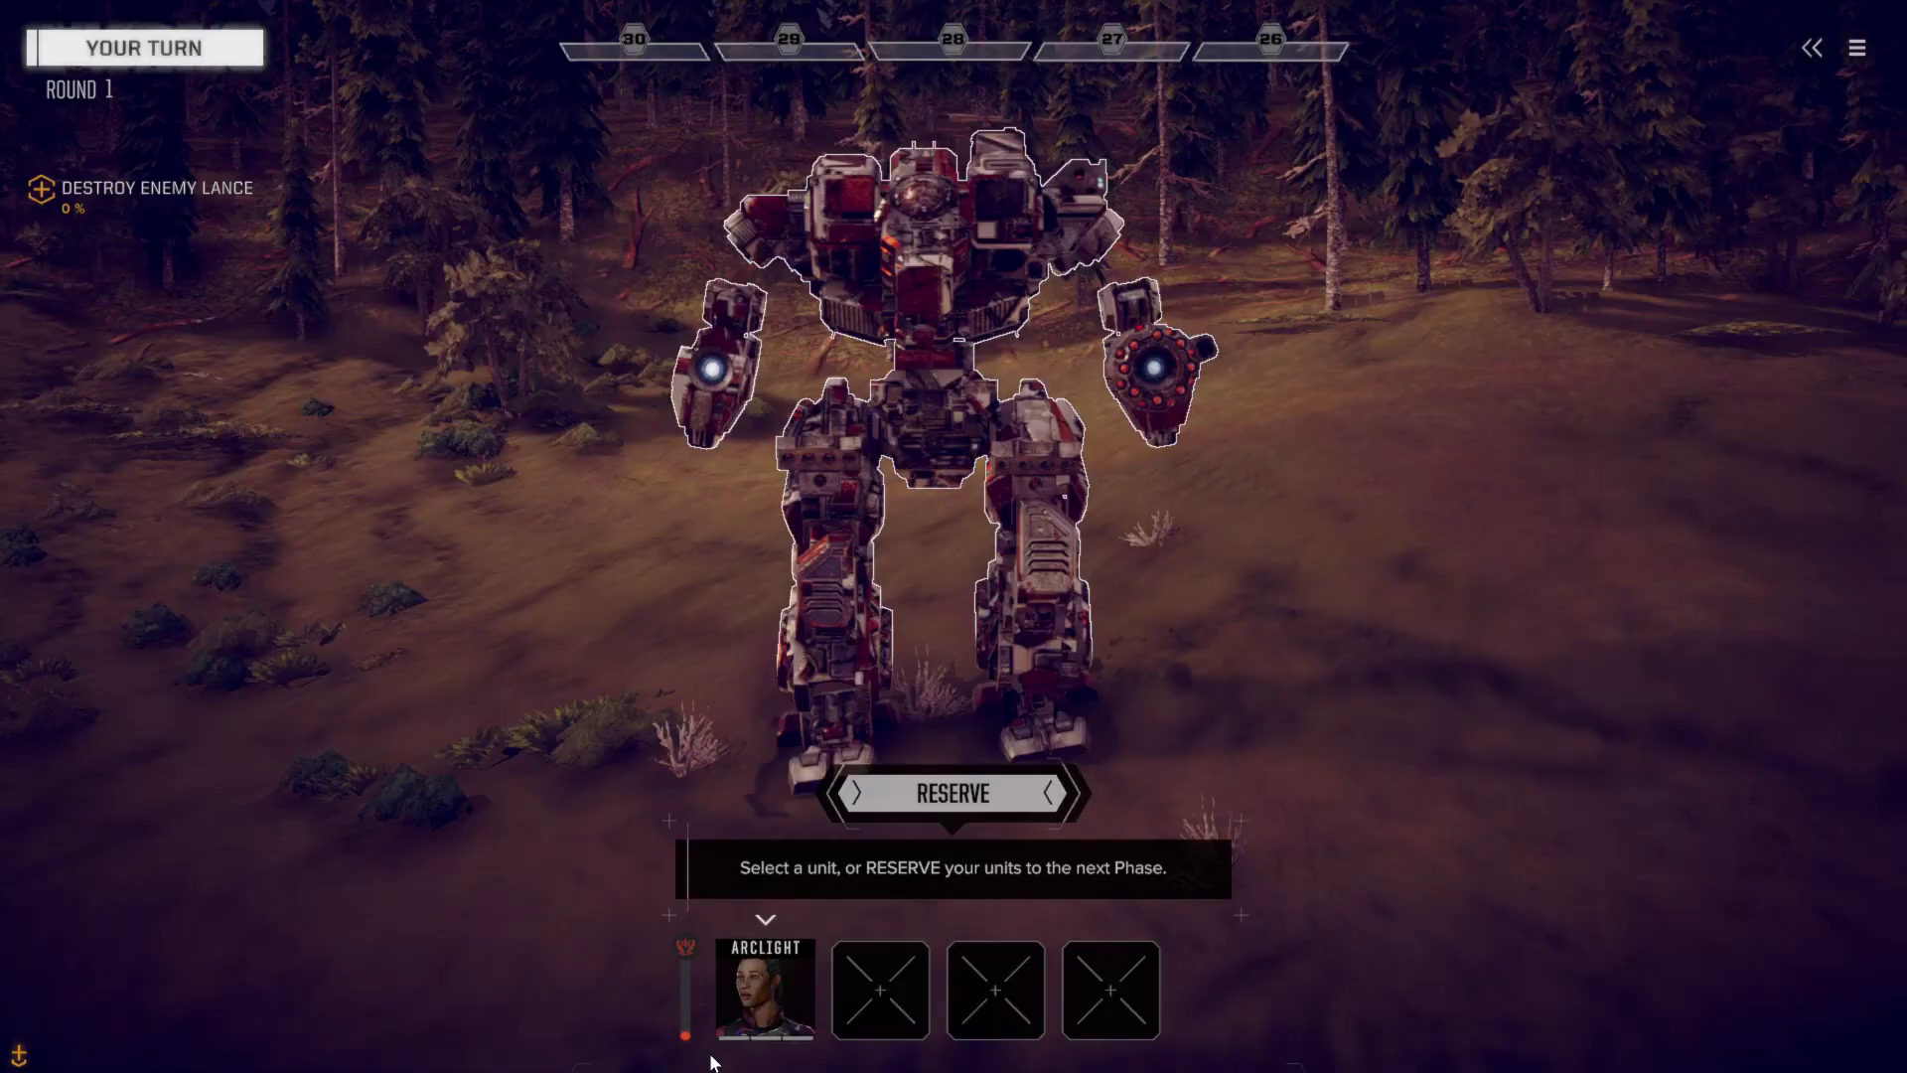
{"action": "left_click", "coordinate": [1857, 48]}
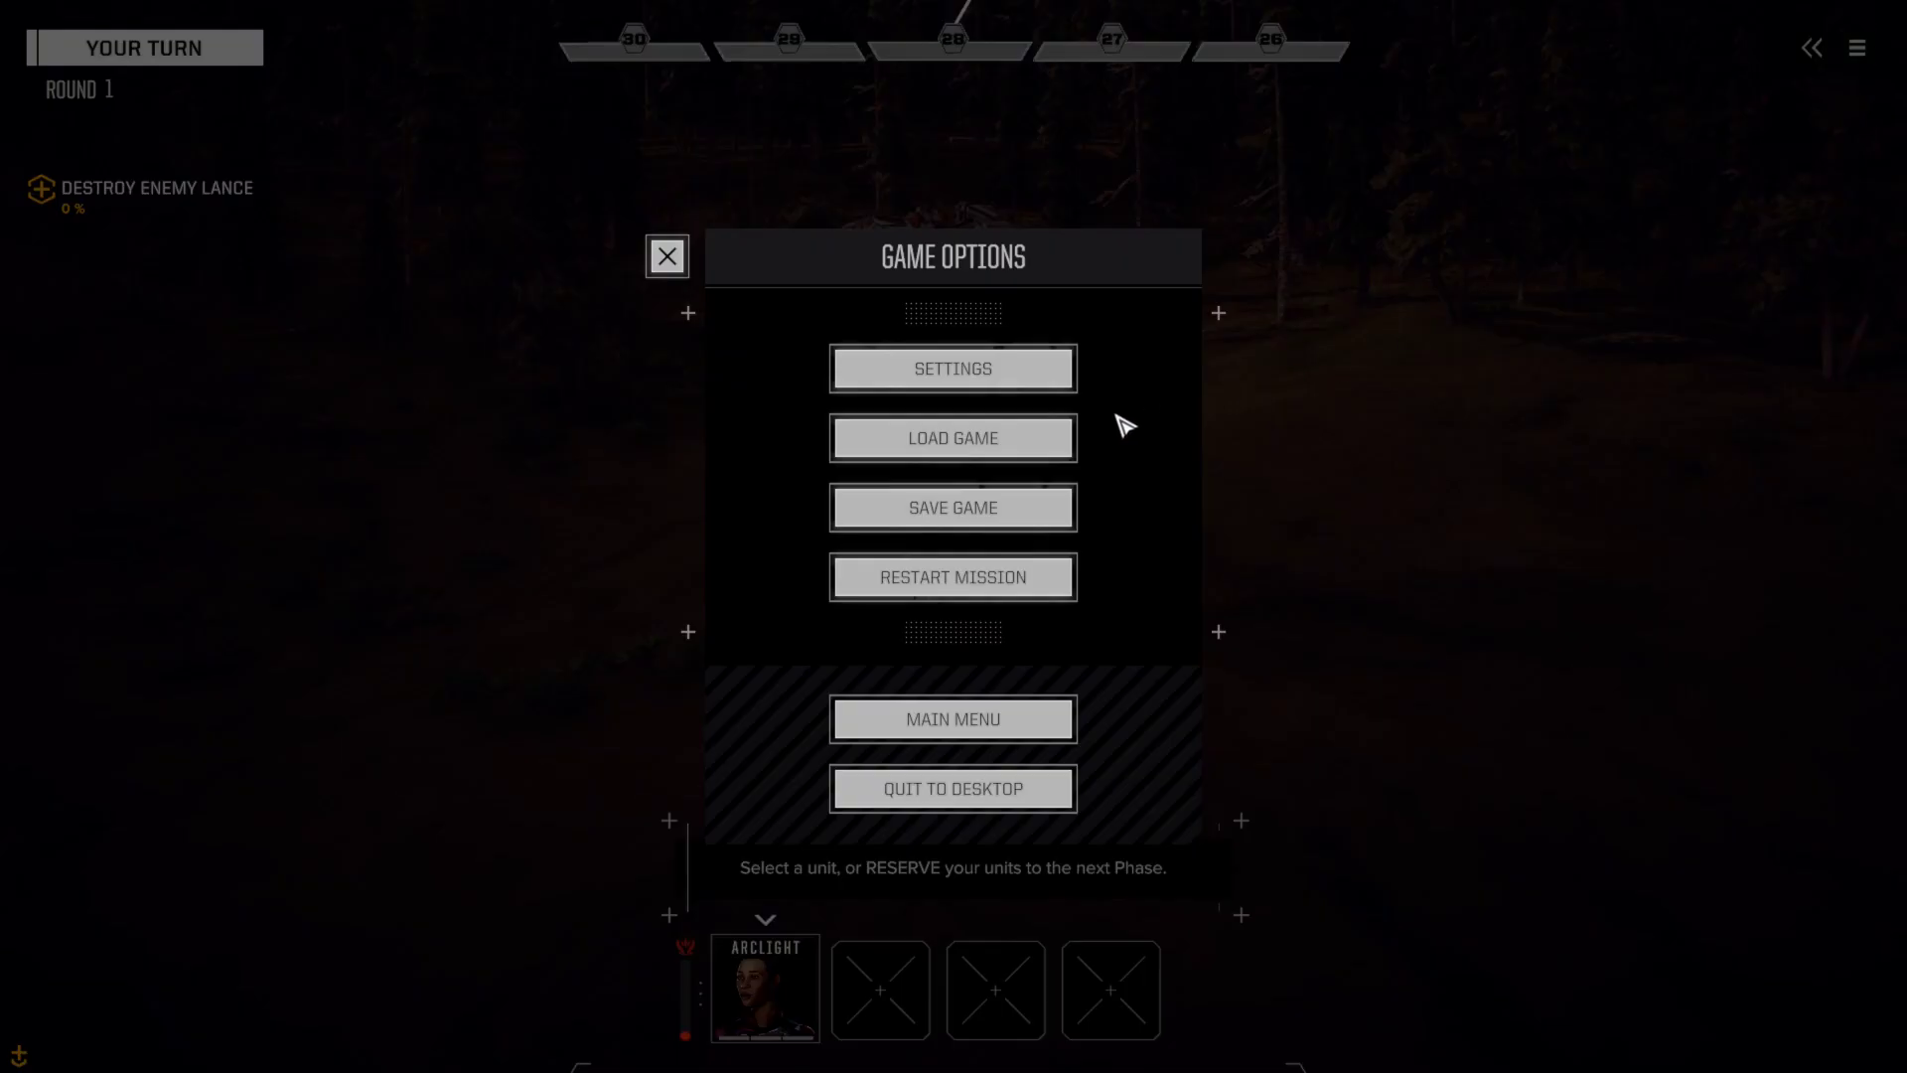
{"action": "left_click", "coordinate": [1004, 442]}
{"action": "left_click", "coordinate": [979, 932]}
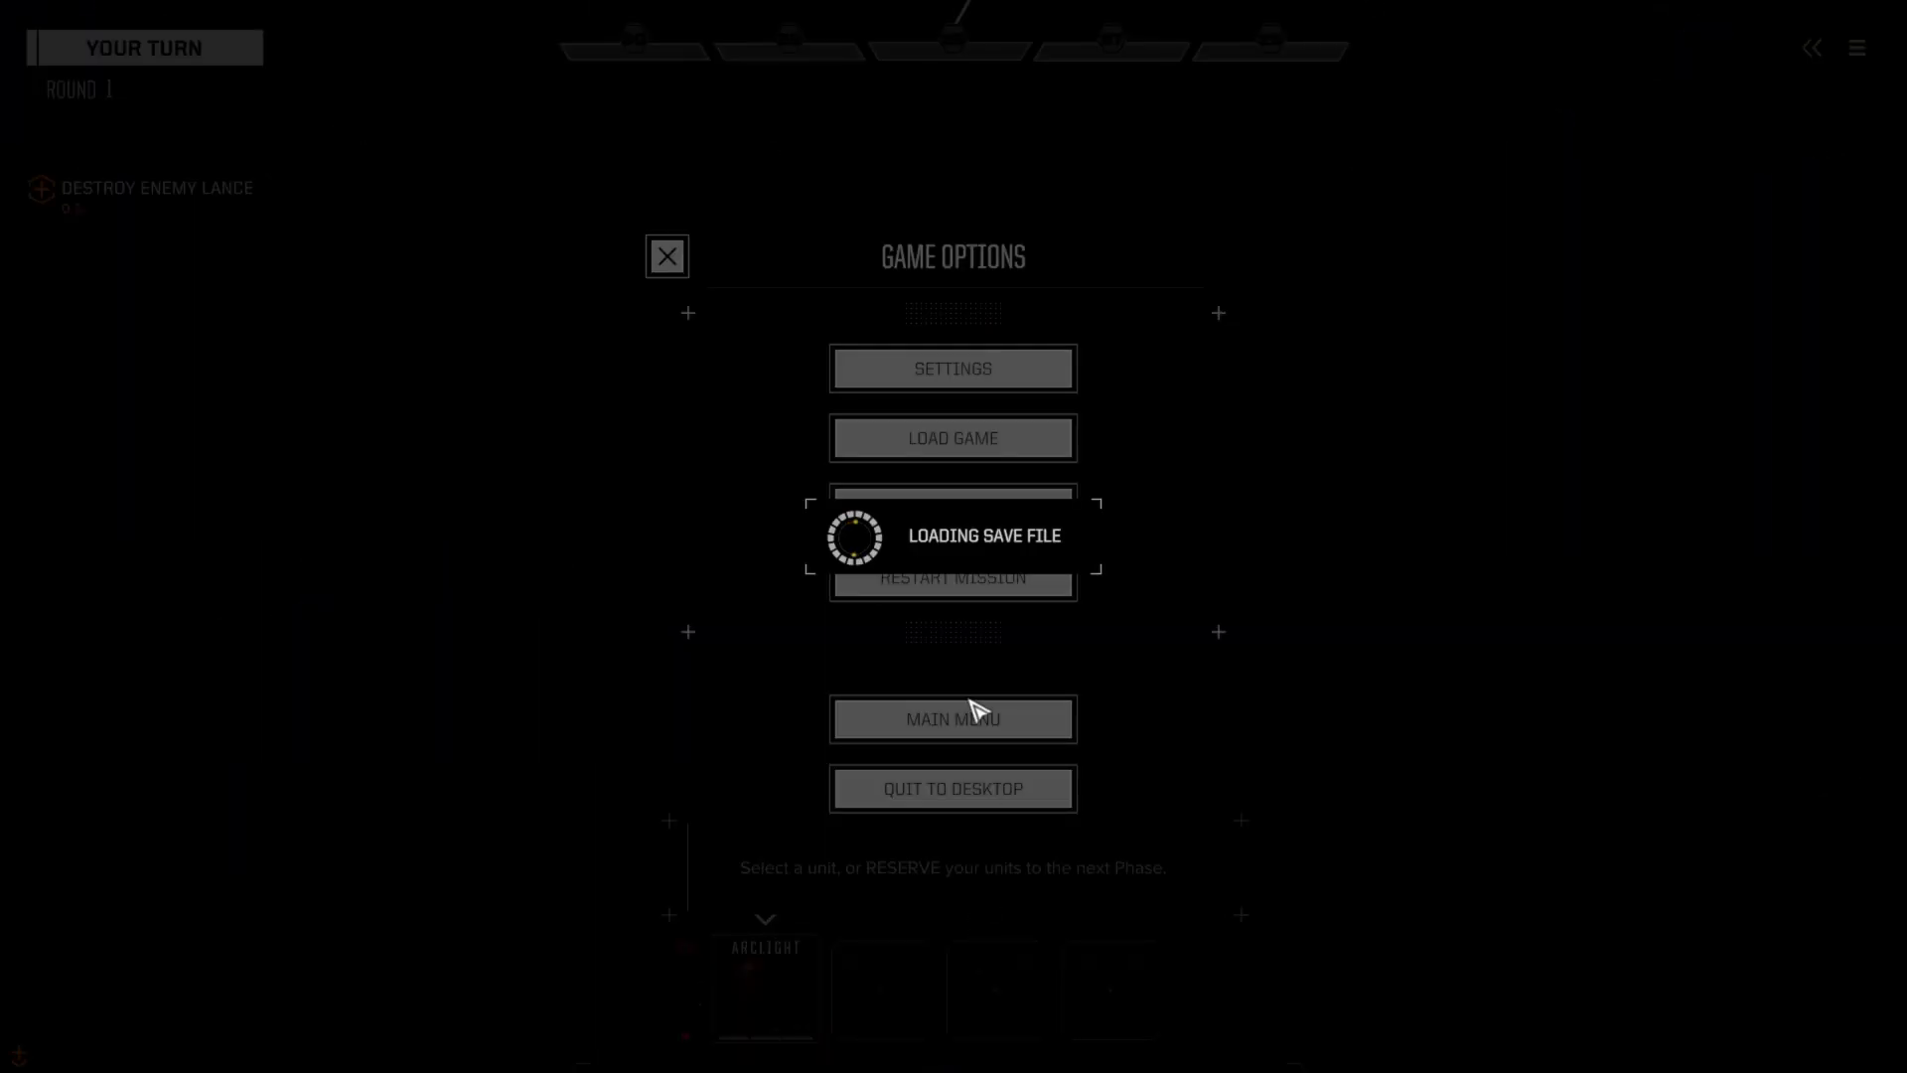
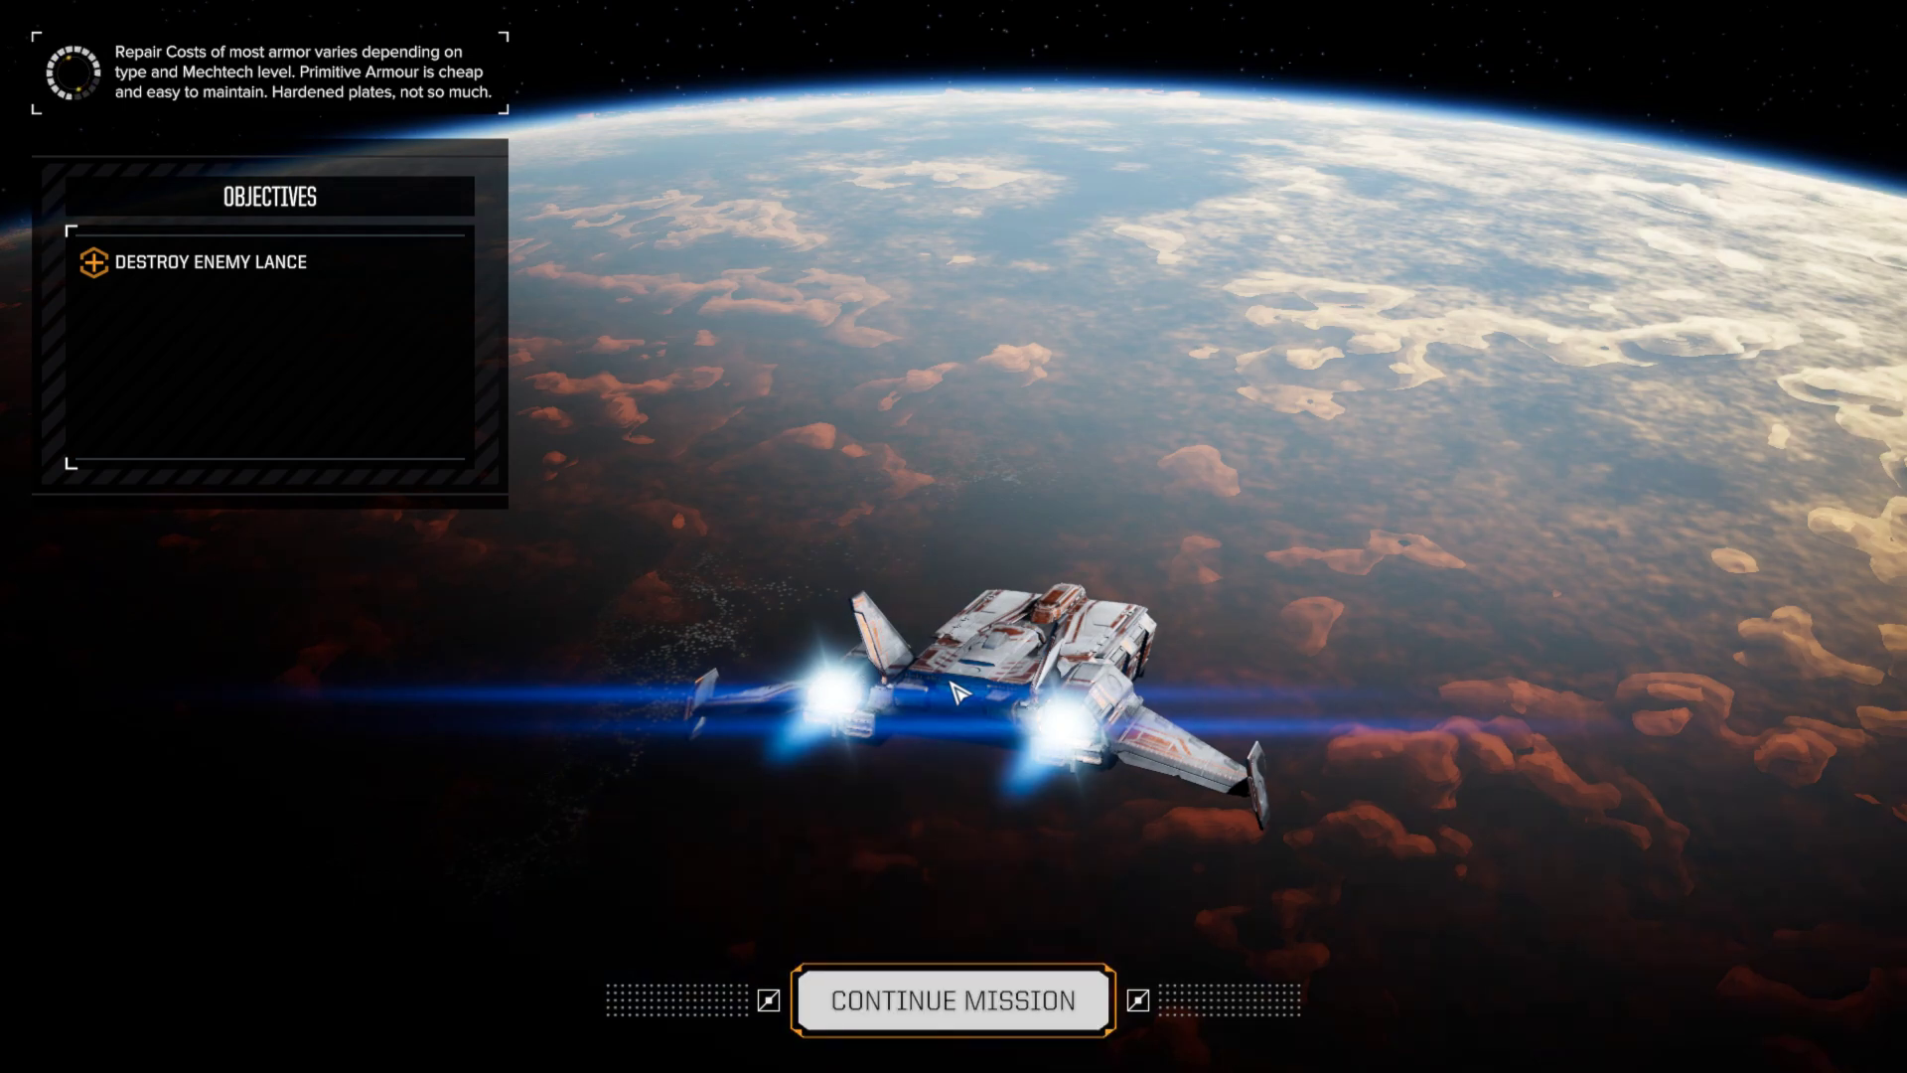
{"action": "left_click", "coordinate": [988, 1005]}
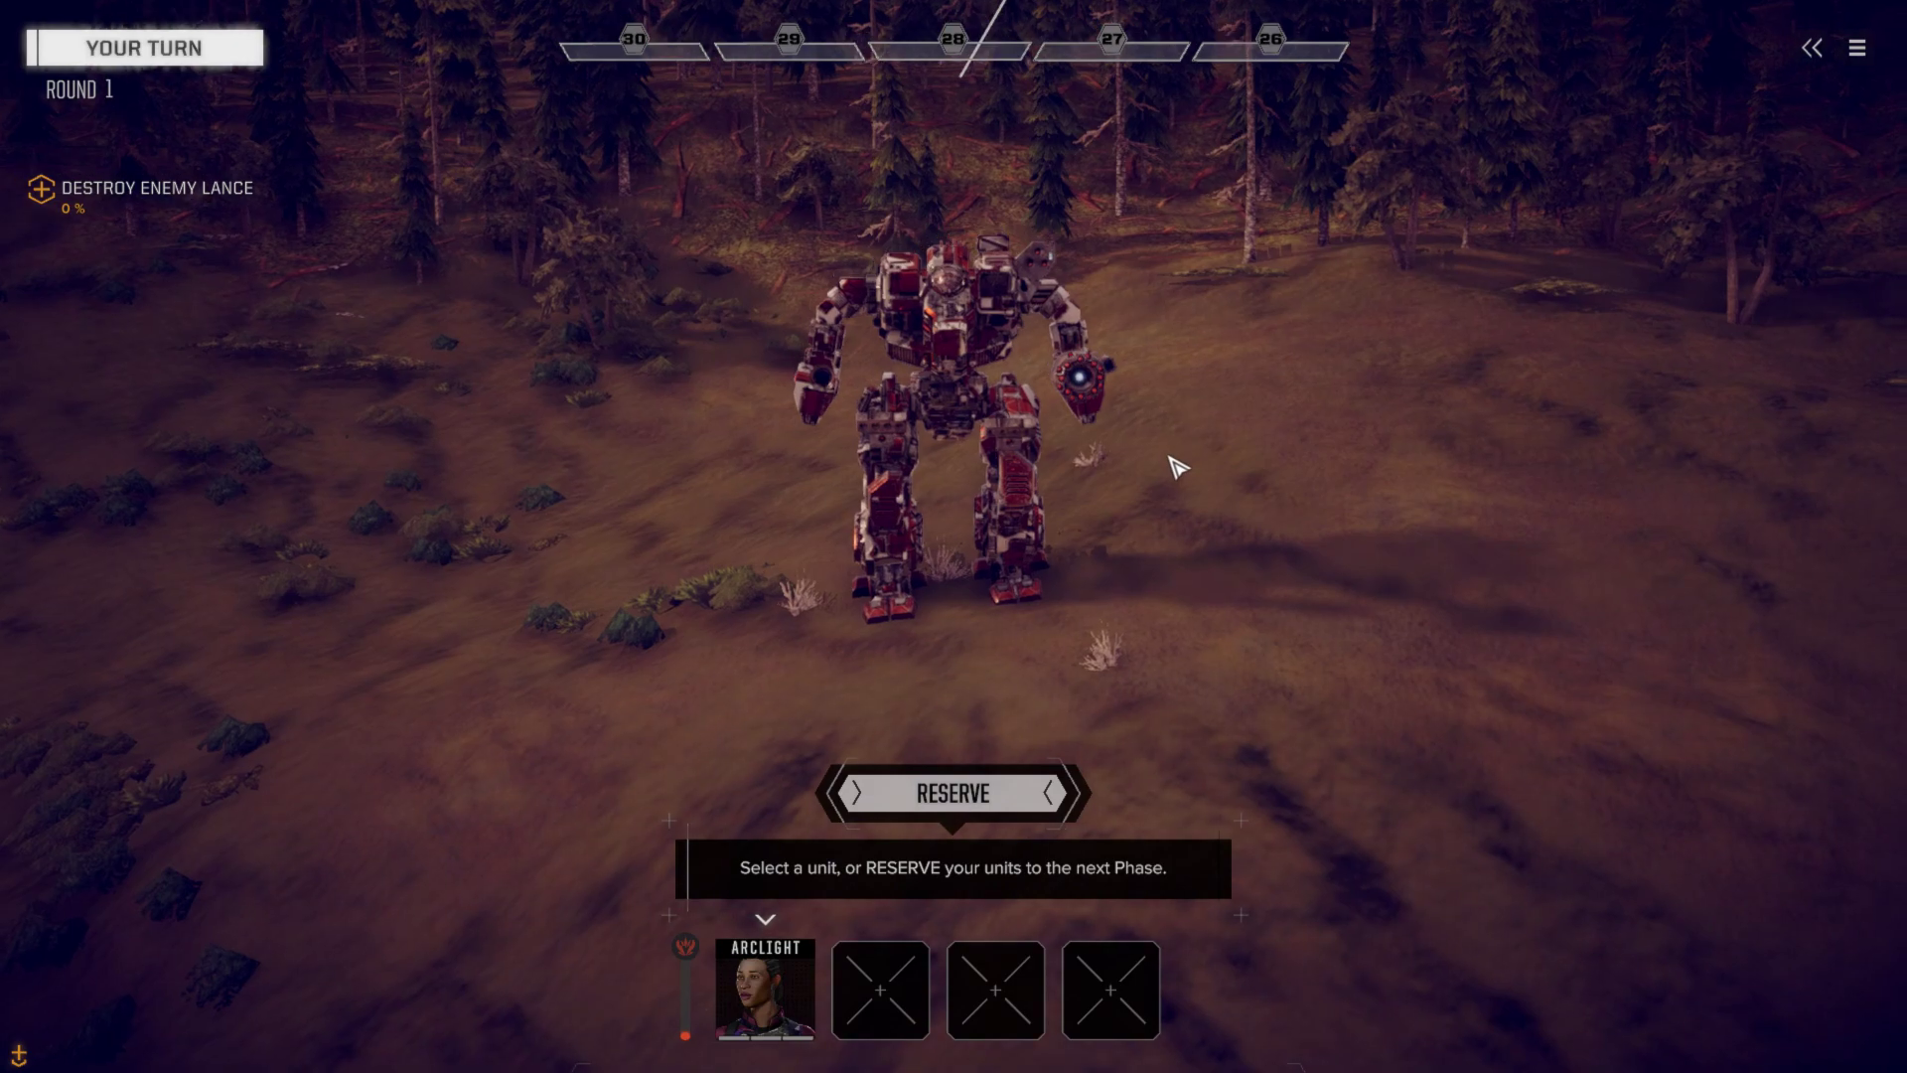
- Examine the Hellbringer's torso, arm and leg parts in the mission from the front and the side
{"action": "scroll", "coordinate": [1158, 475], "scroll_direction": "down", "scroll_amount": 5}
{"action": "scroll", "coordinate": [1147, 473], "scroll_direction": "up", "scroll_amount": 5}
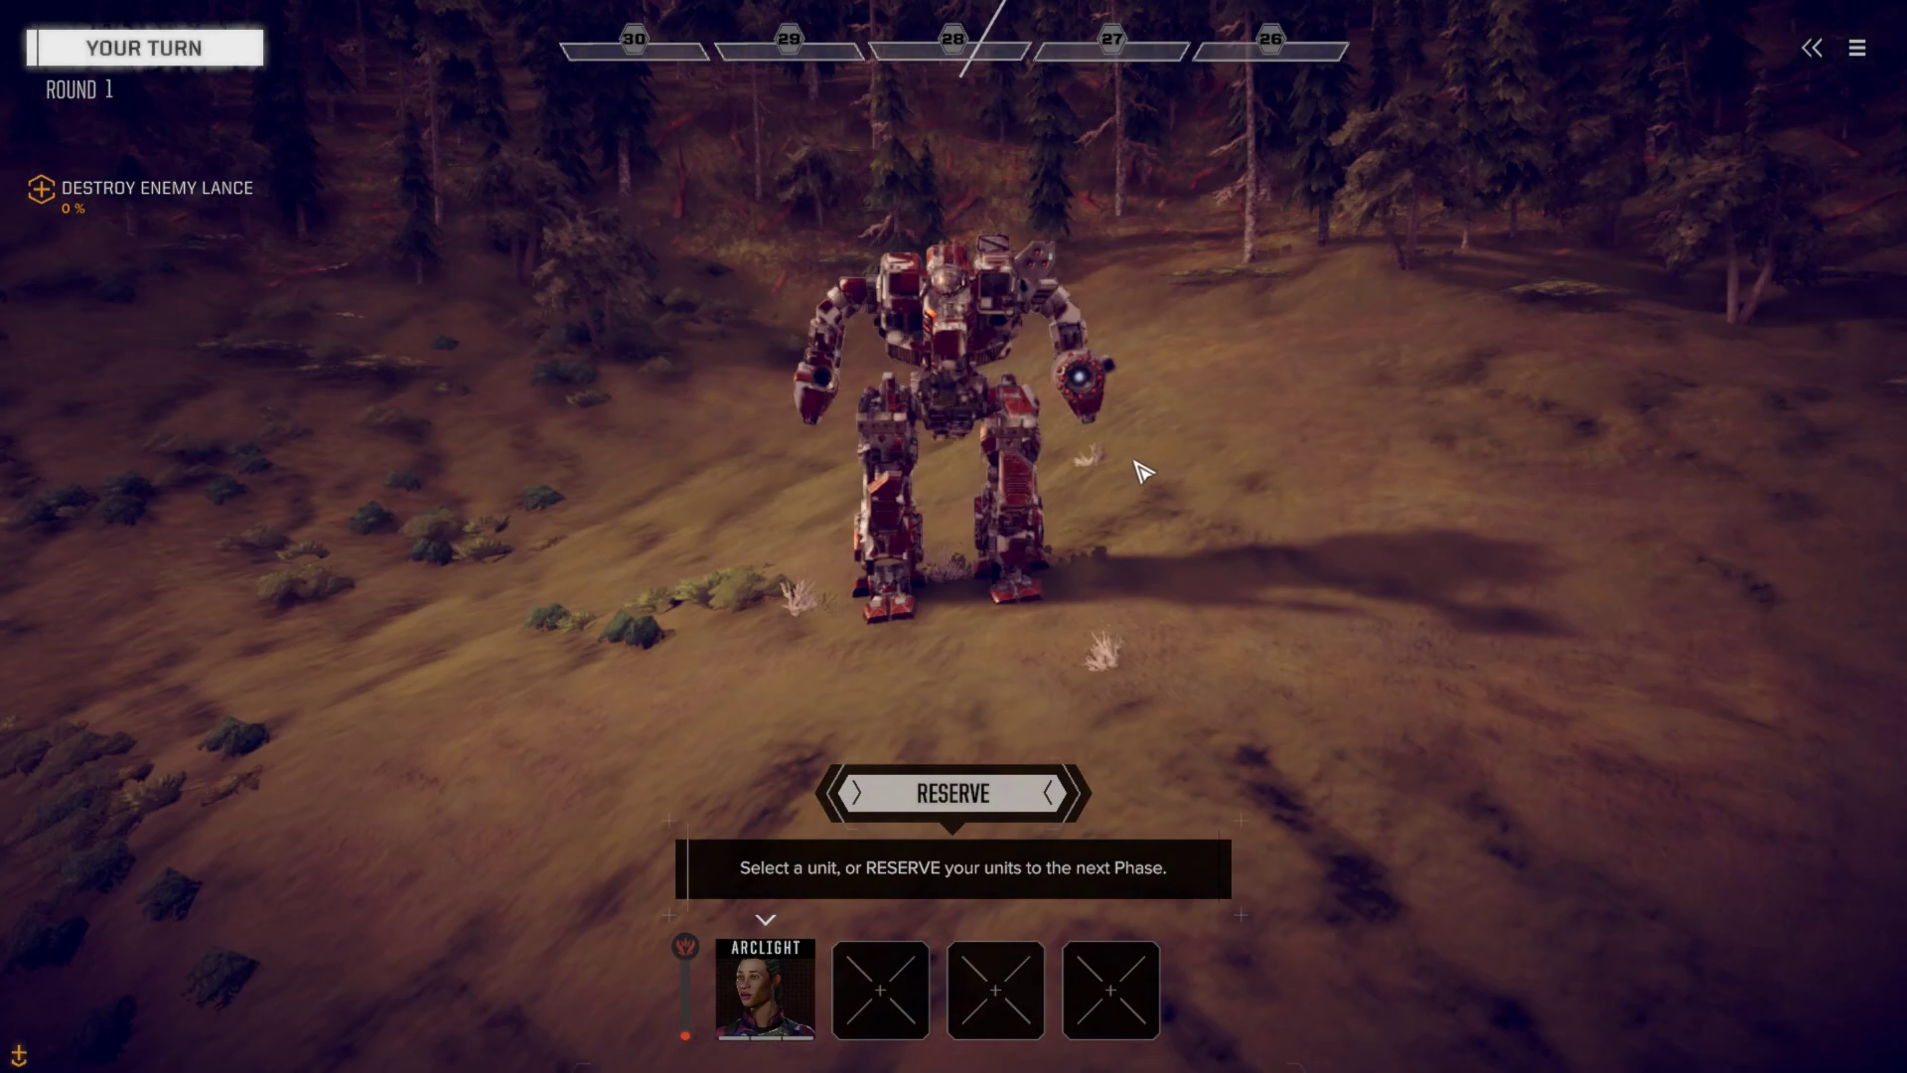
{"action": "scroll", "coordinate": [1144, 470], "scroll_direction": "down", "scroll_amount": 5}
{"action": "scroll", "coordinate": [1142, 469], "scroll_direction": "up", "scroll_amount": 5}
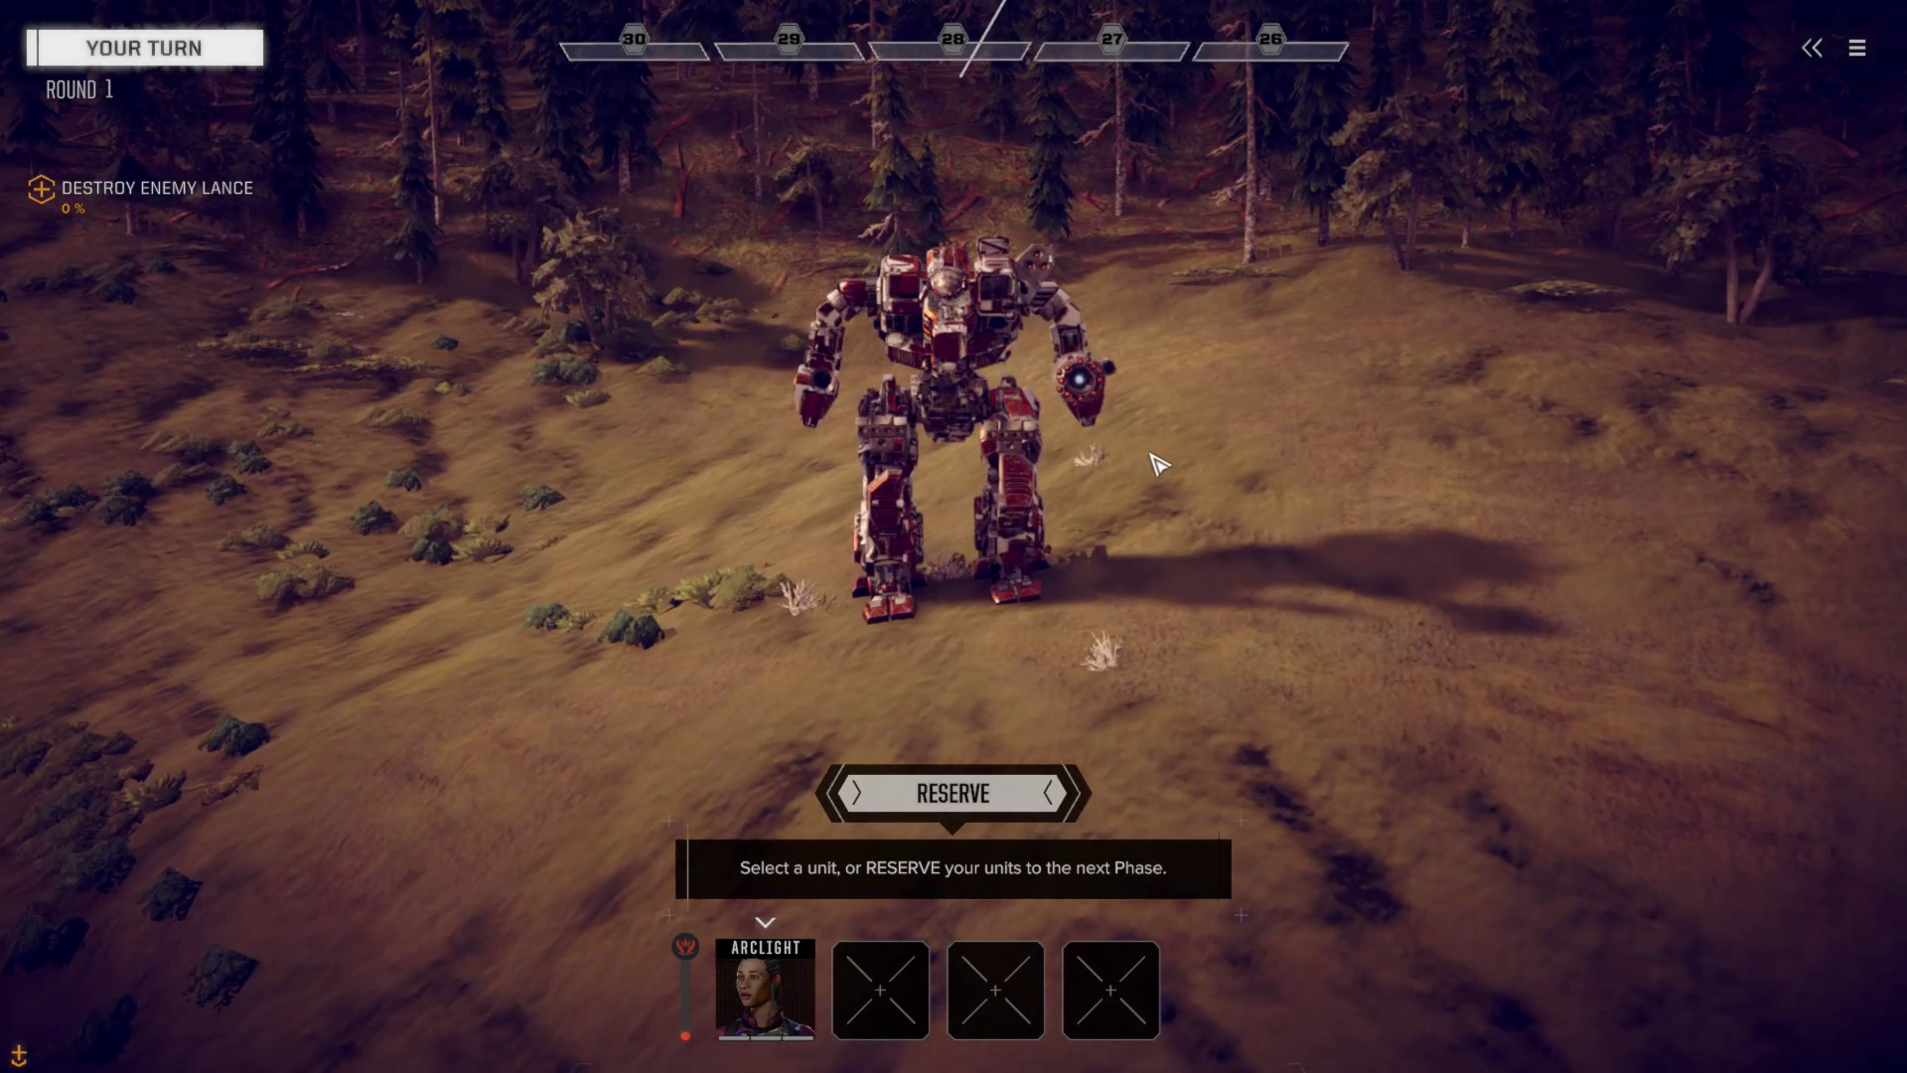
{"action": "scroll", "coordinate": [1152, 467], "scroll_direction": "up", "scroll_amount": 2}
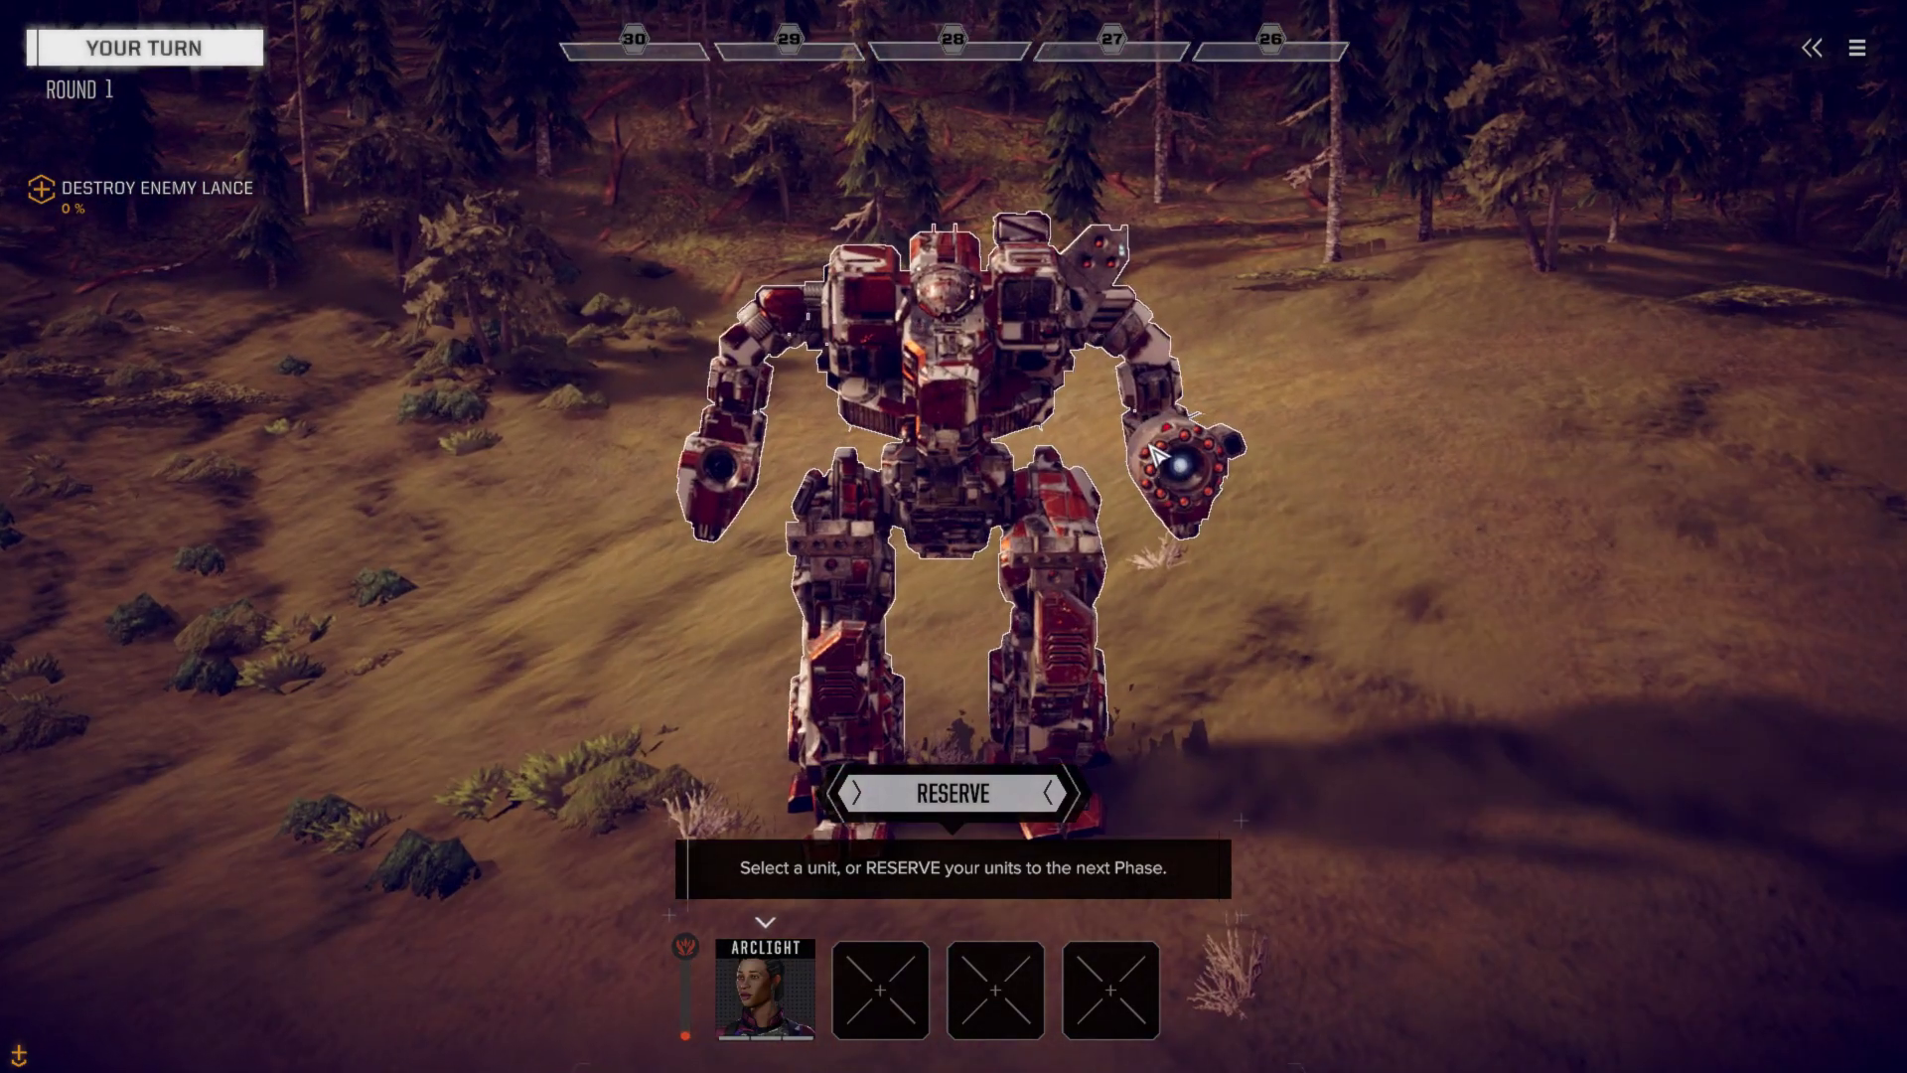
{"action": "scroll", "coordinate": [1154, 457], "scroll_direction": "up", "scroll_amount": 2}
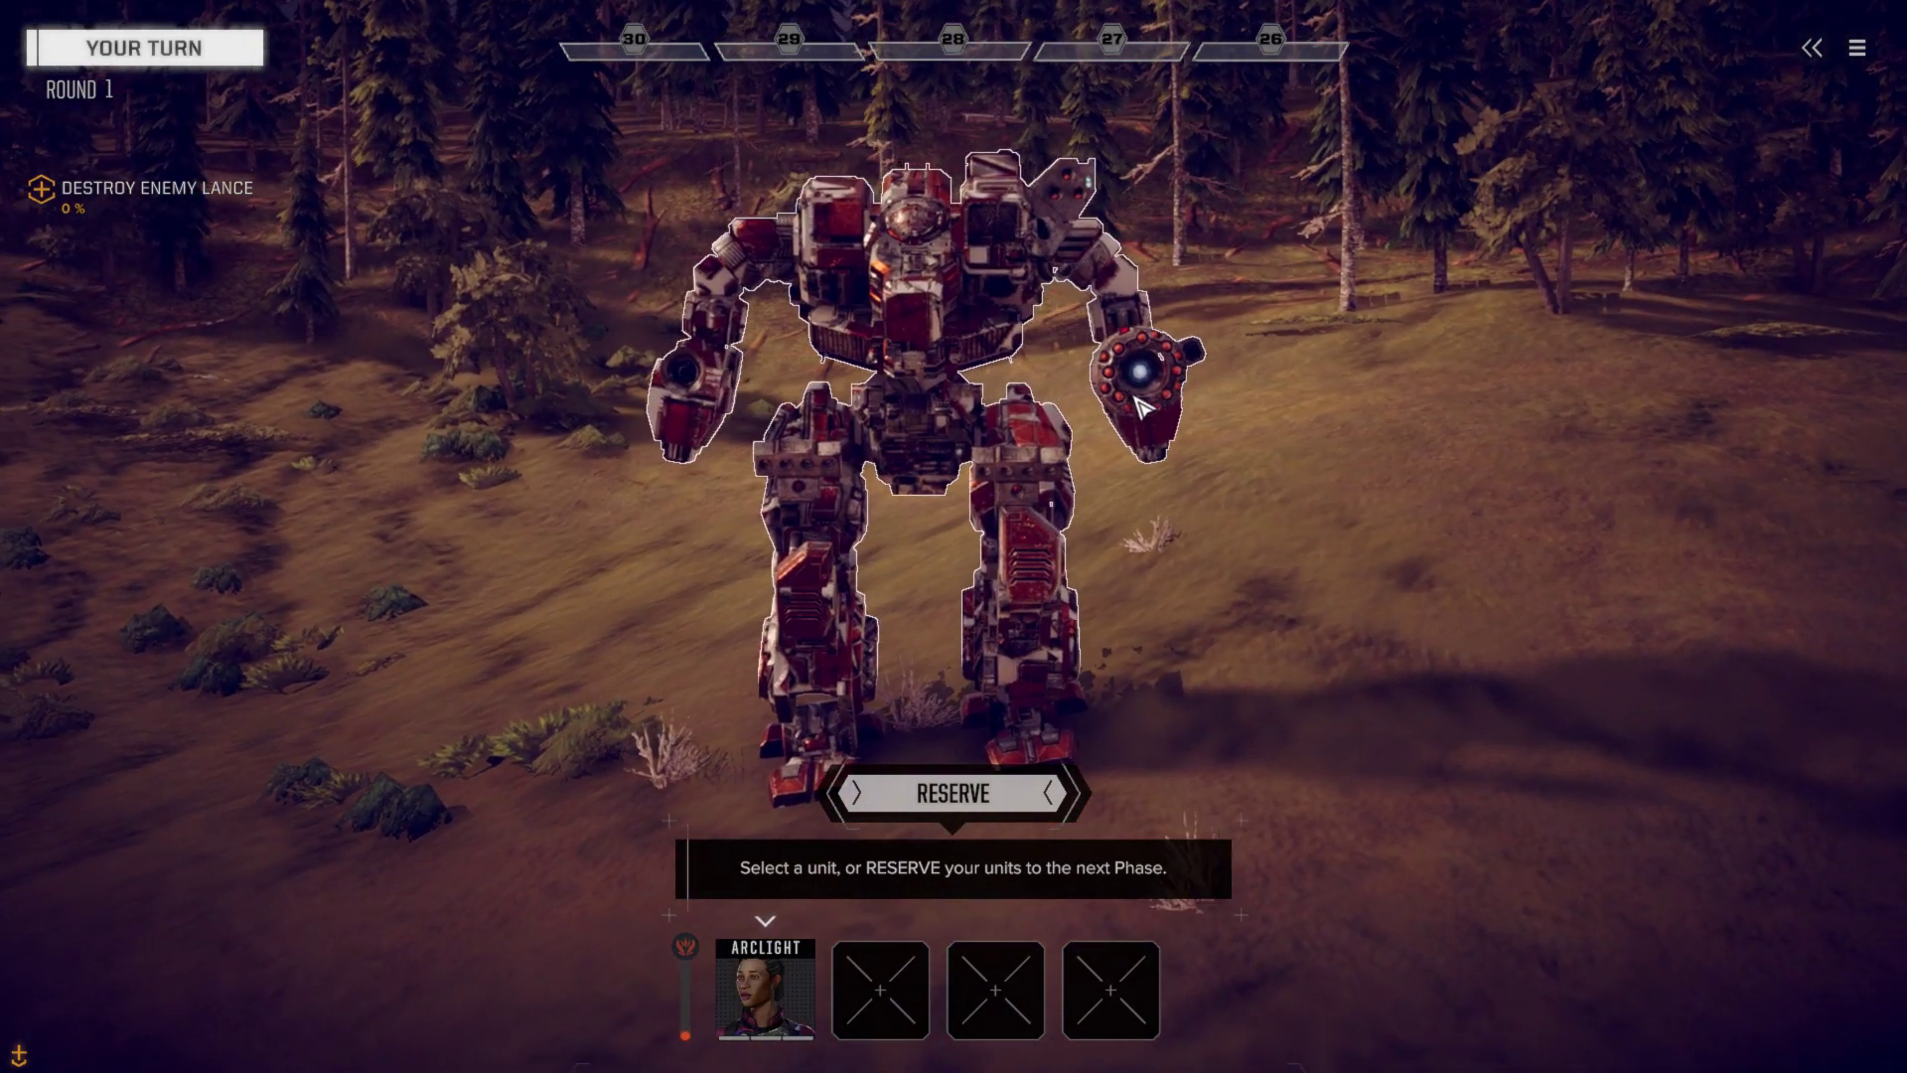
{"action": "mouse_move", "coordinate": [1141, 406]}
{"action": "left_mouse_down"}
{"action": "mouse_move", "coordinate": [1065, 404]}
{"action": "mouse_move", "coordinate": [1184, 393]}
{"action": "mouse_move", "coordinate": [1142, 390]}
{"action": "left_mouse_up"}
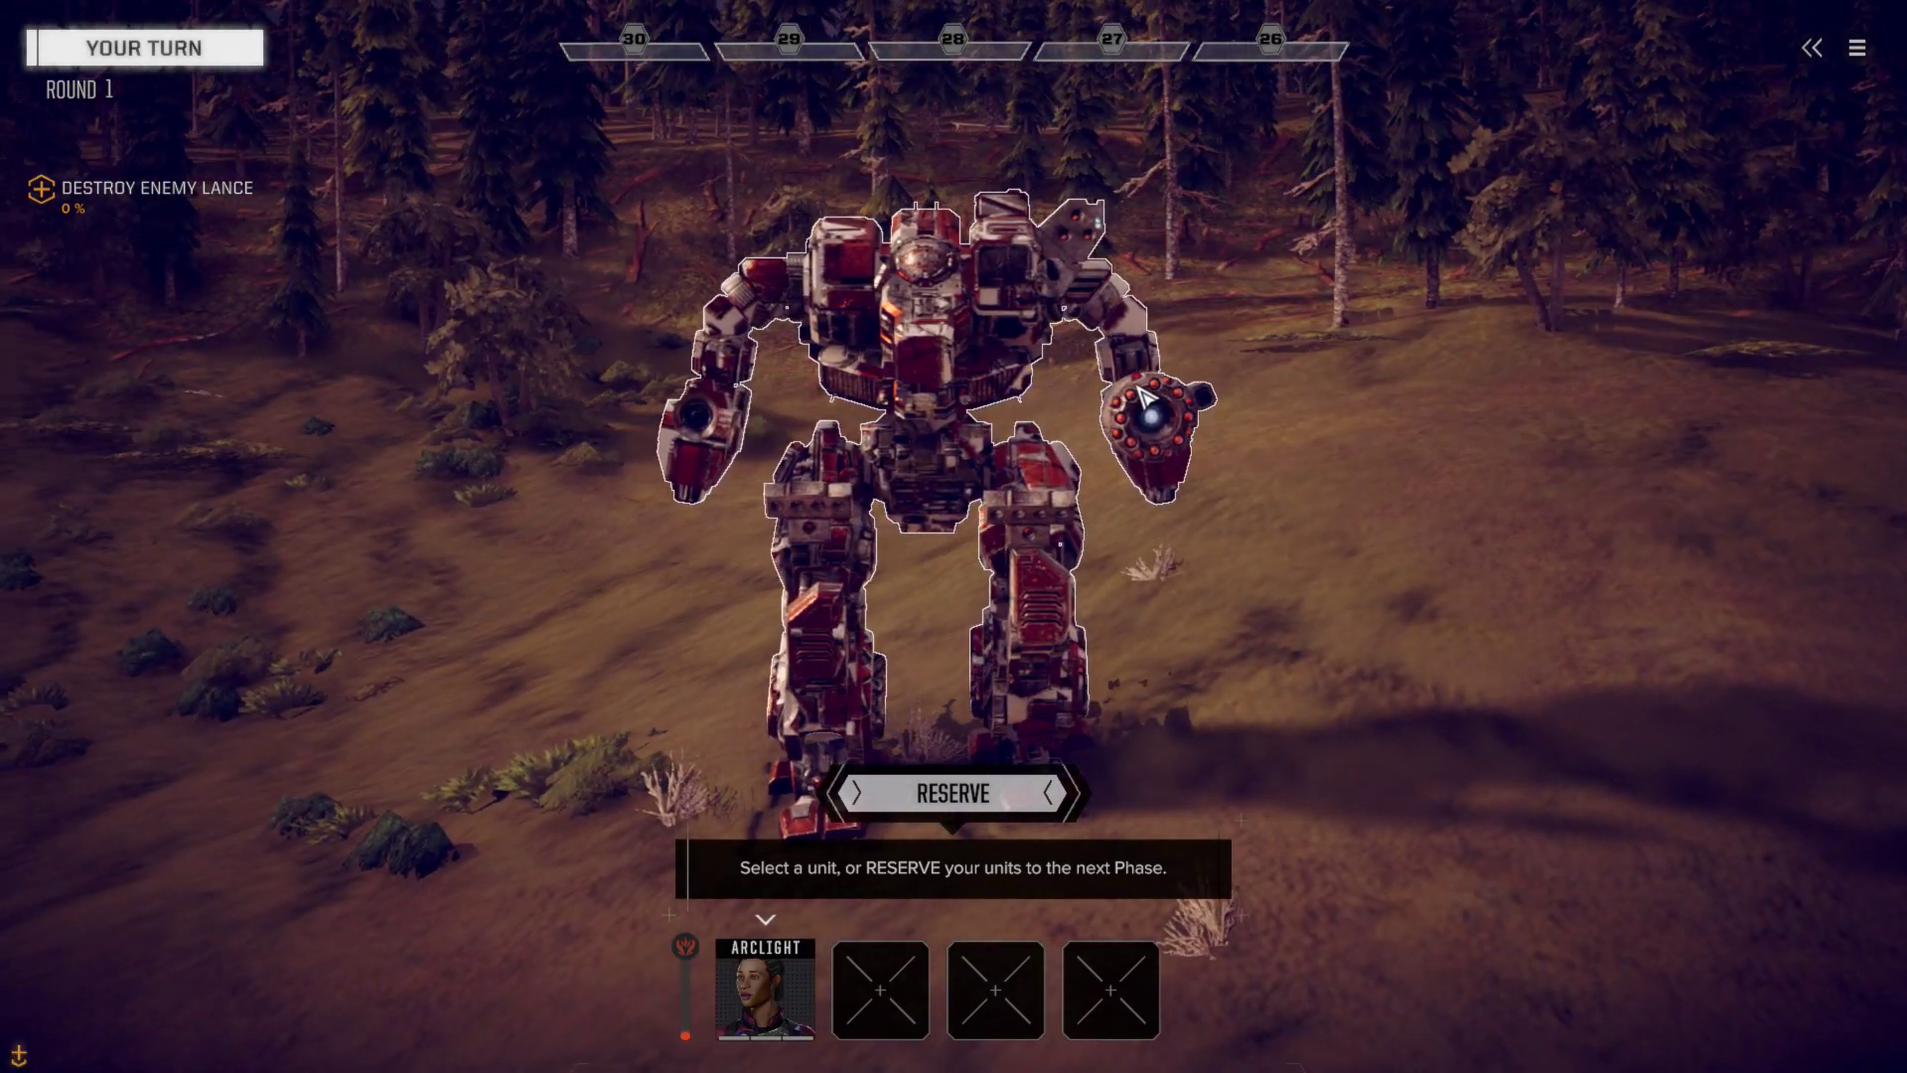
{"action": "mouse_move", "coordinate": [1142, 397]}
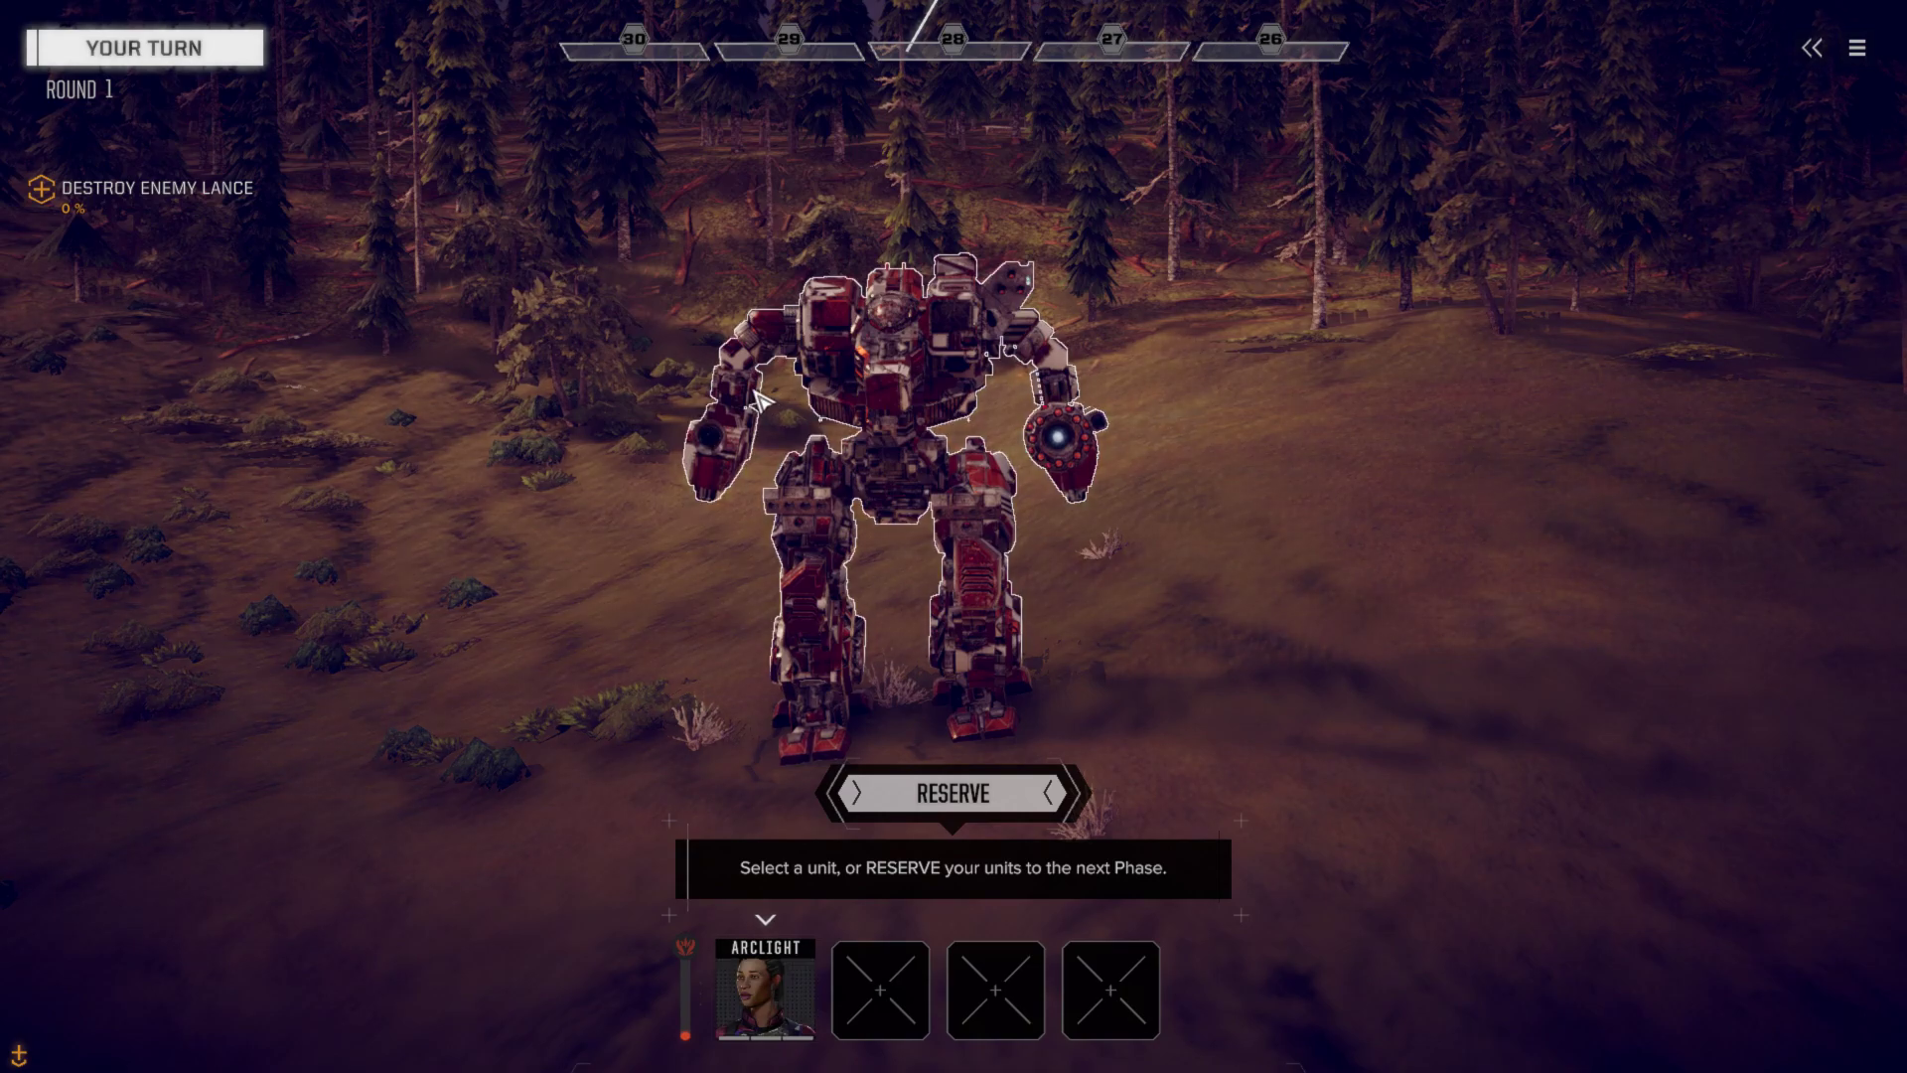
{"action": "key", "text": "e"}
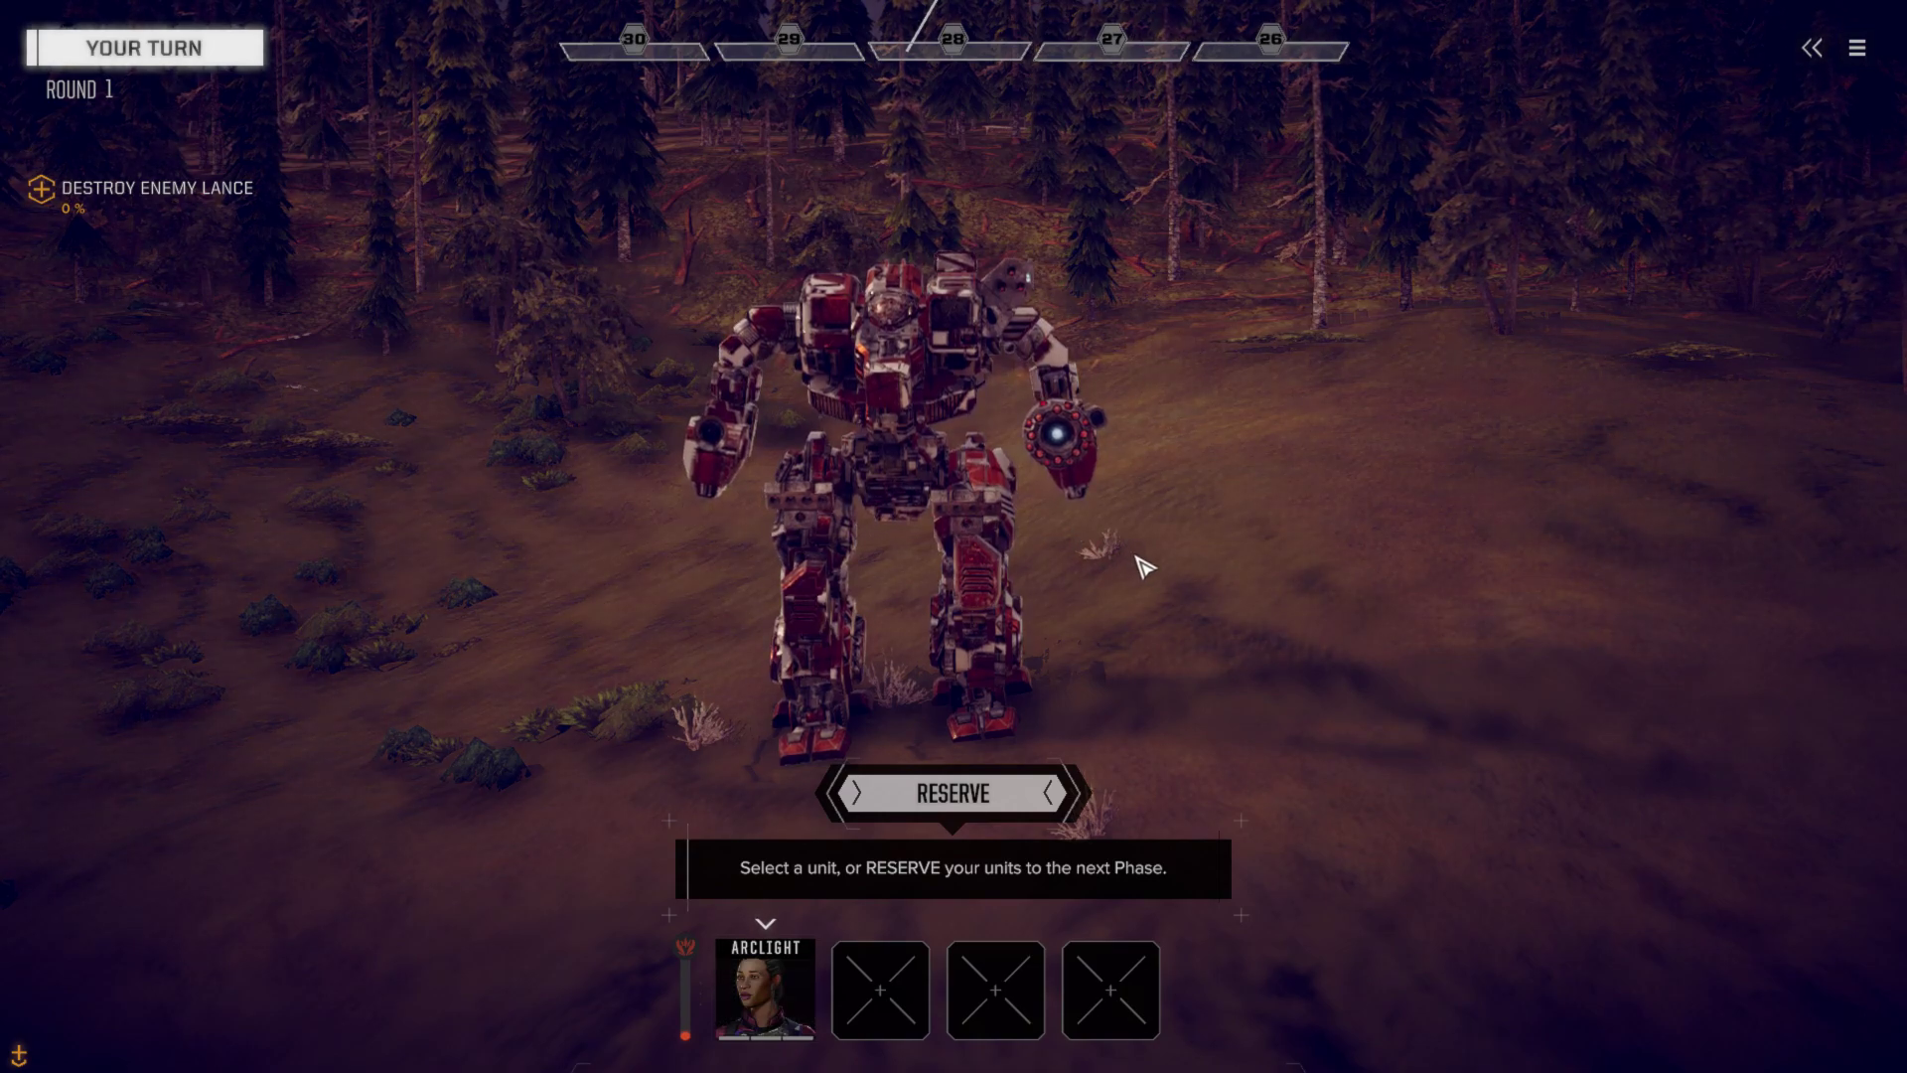
{"action": "key", "text": "e"}
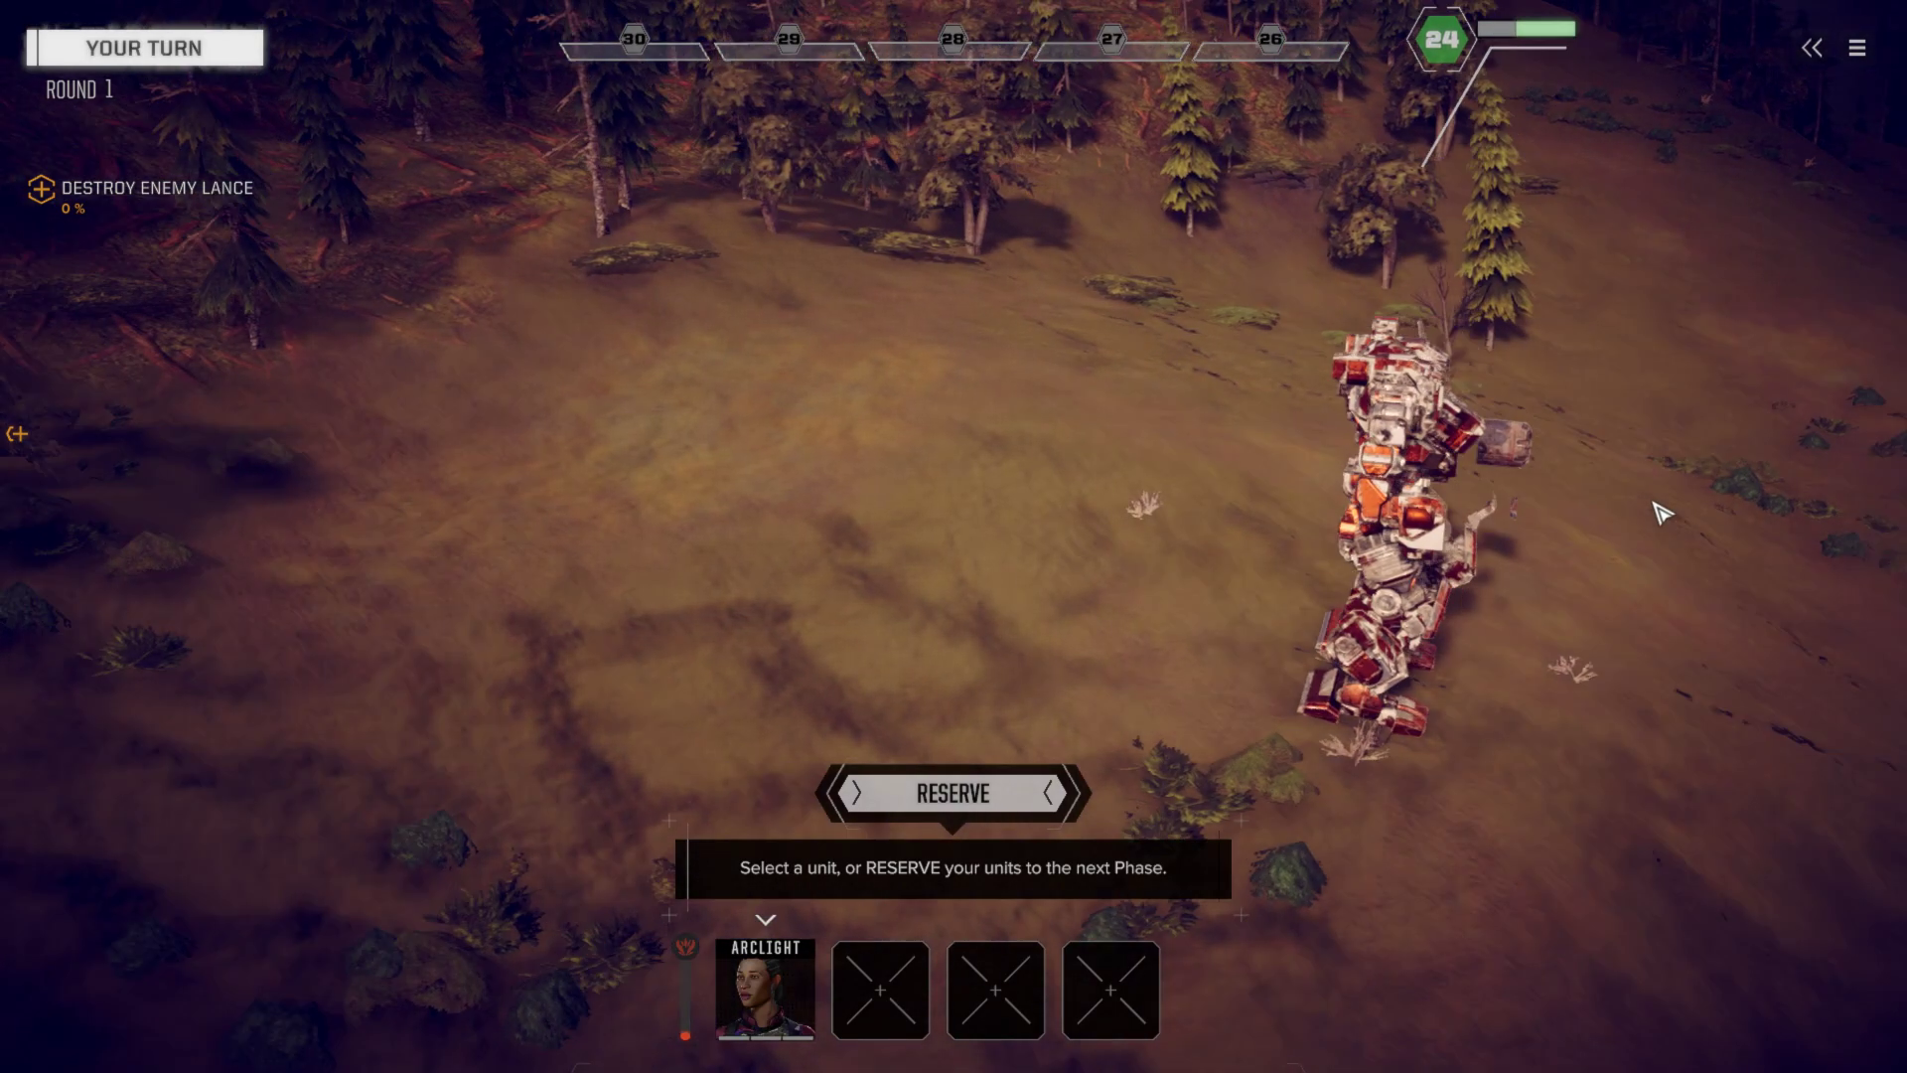
{"action": "key", "text": "d"}
{"action": "key", "text": "d"}
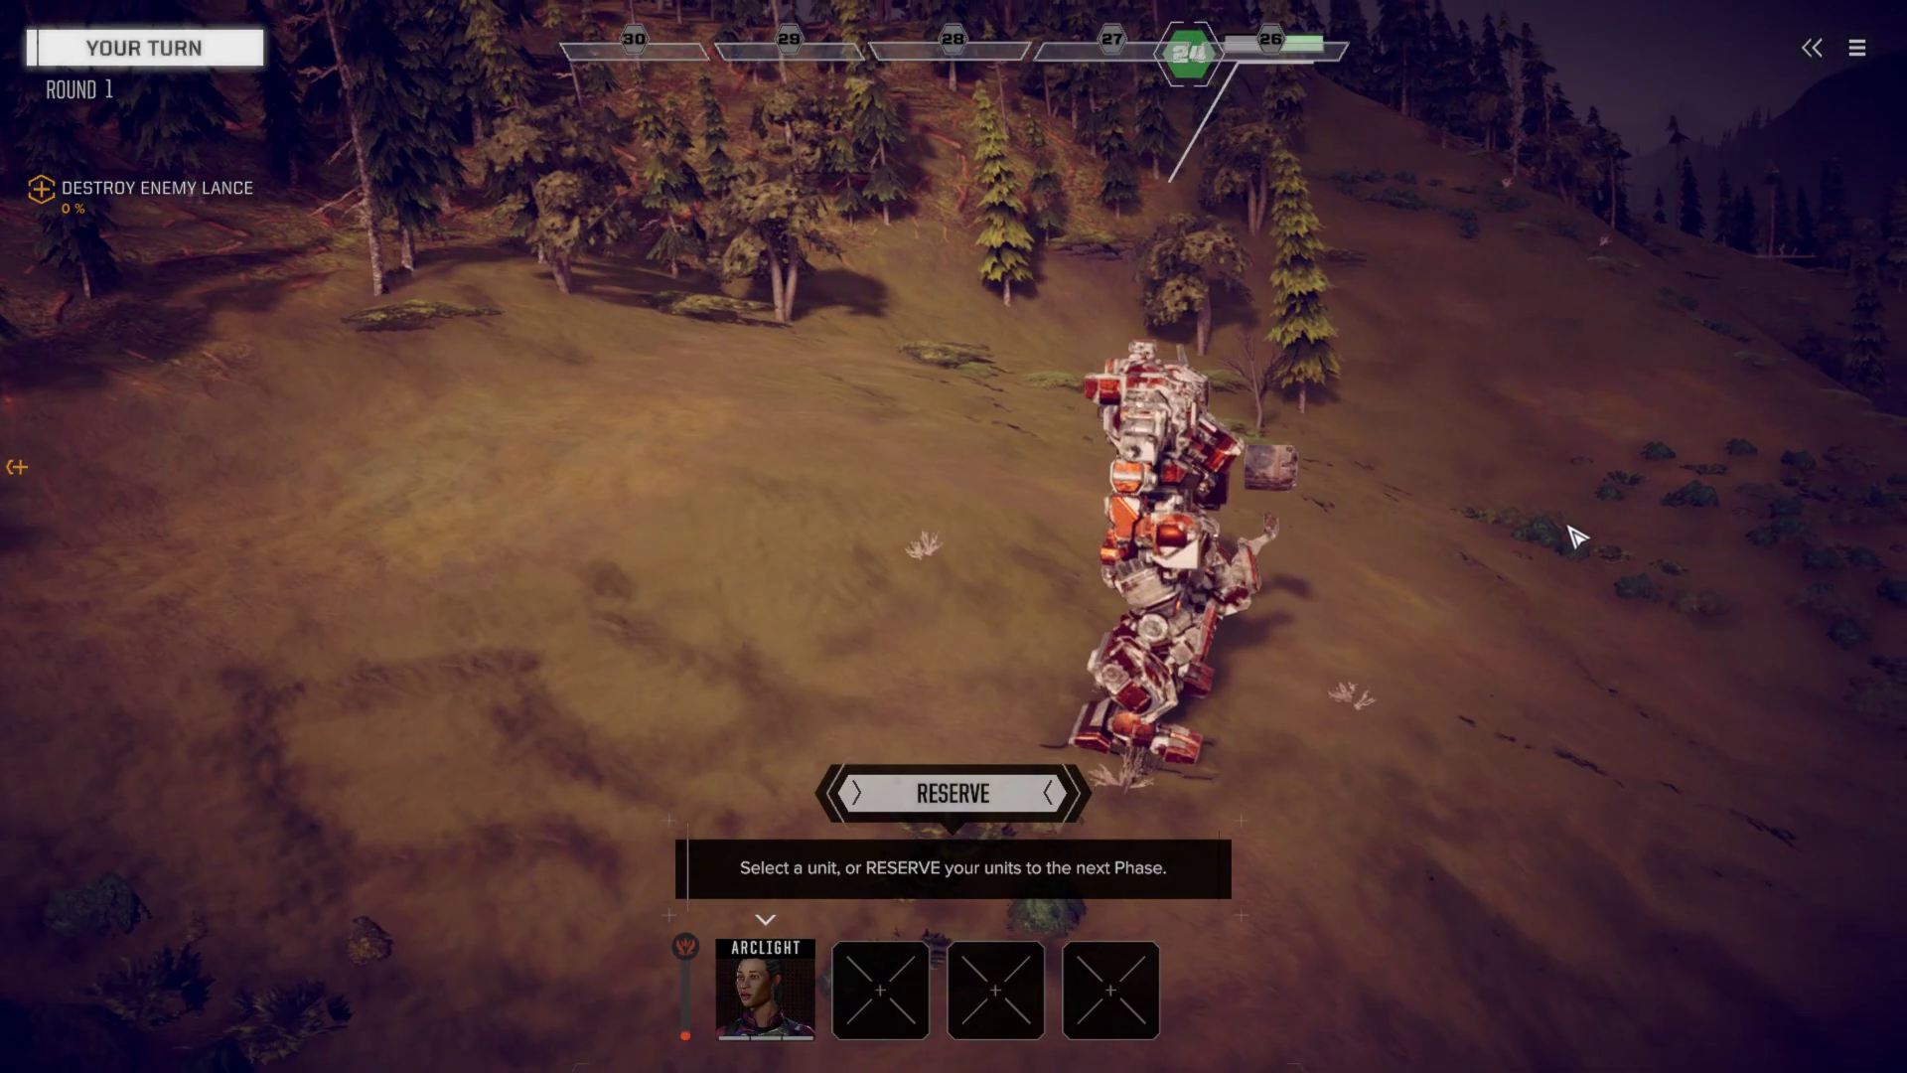
{"action": "key", "text": "w"}
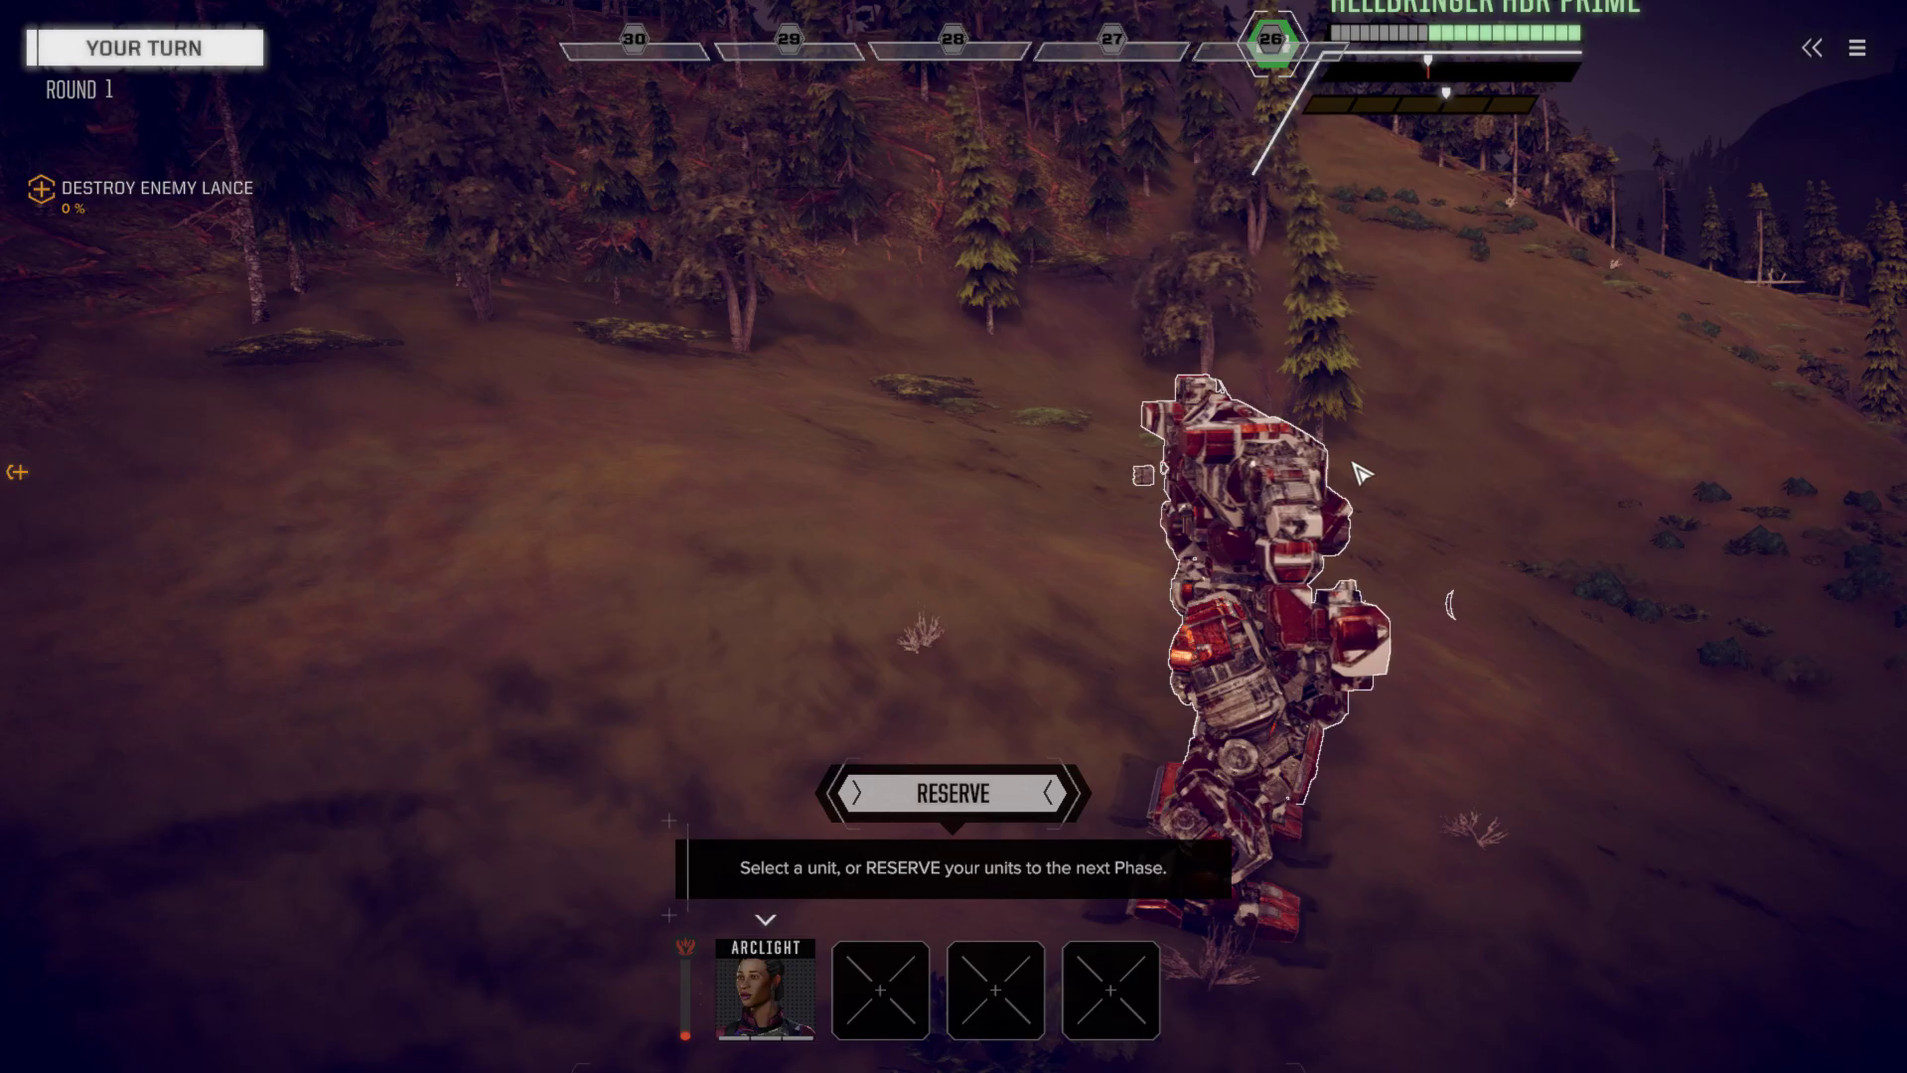
- Switch to the HellbringerVideo.max scene in 3ds Max and select the objects of the Torso selection set
{"action": "key", "text": "alt+Tab"}
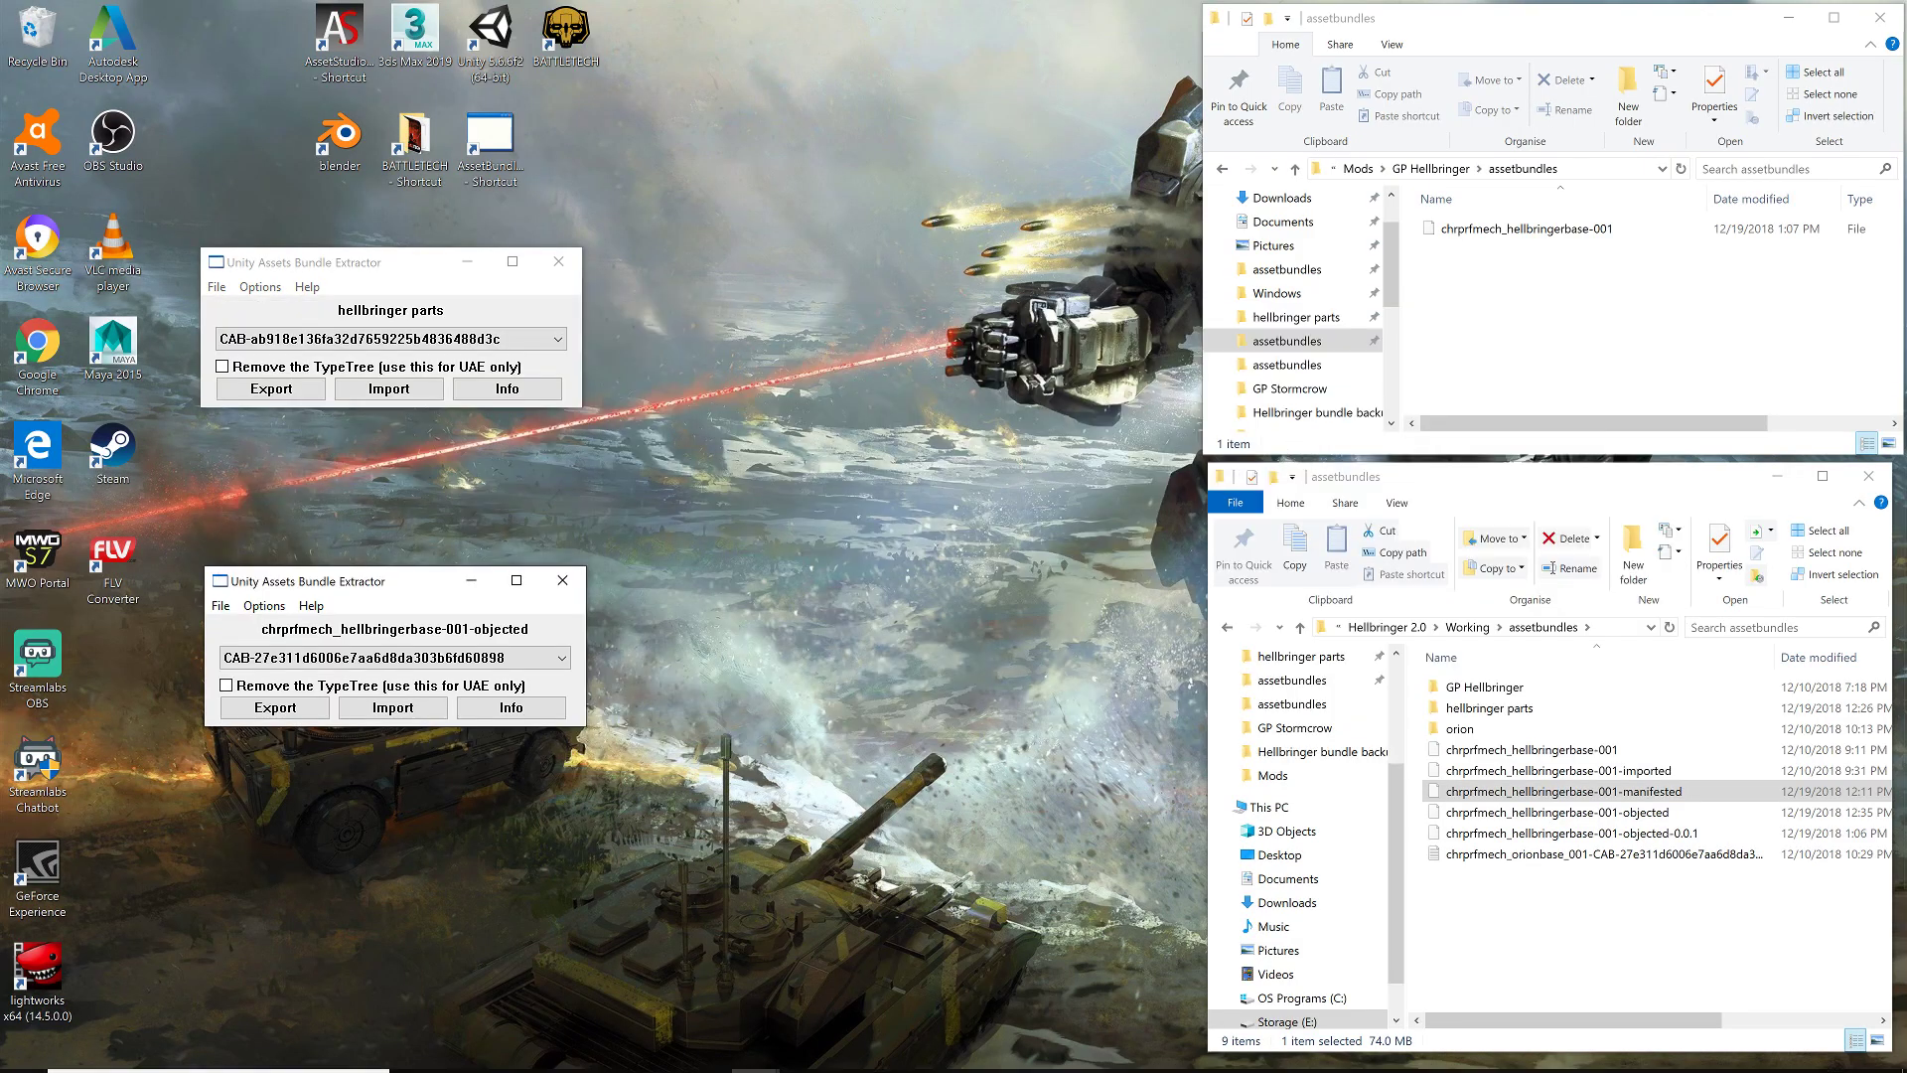
{"action": "left_click", "coordinate": [804, 1055]}
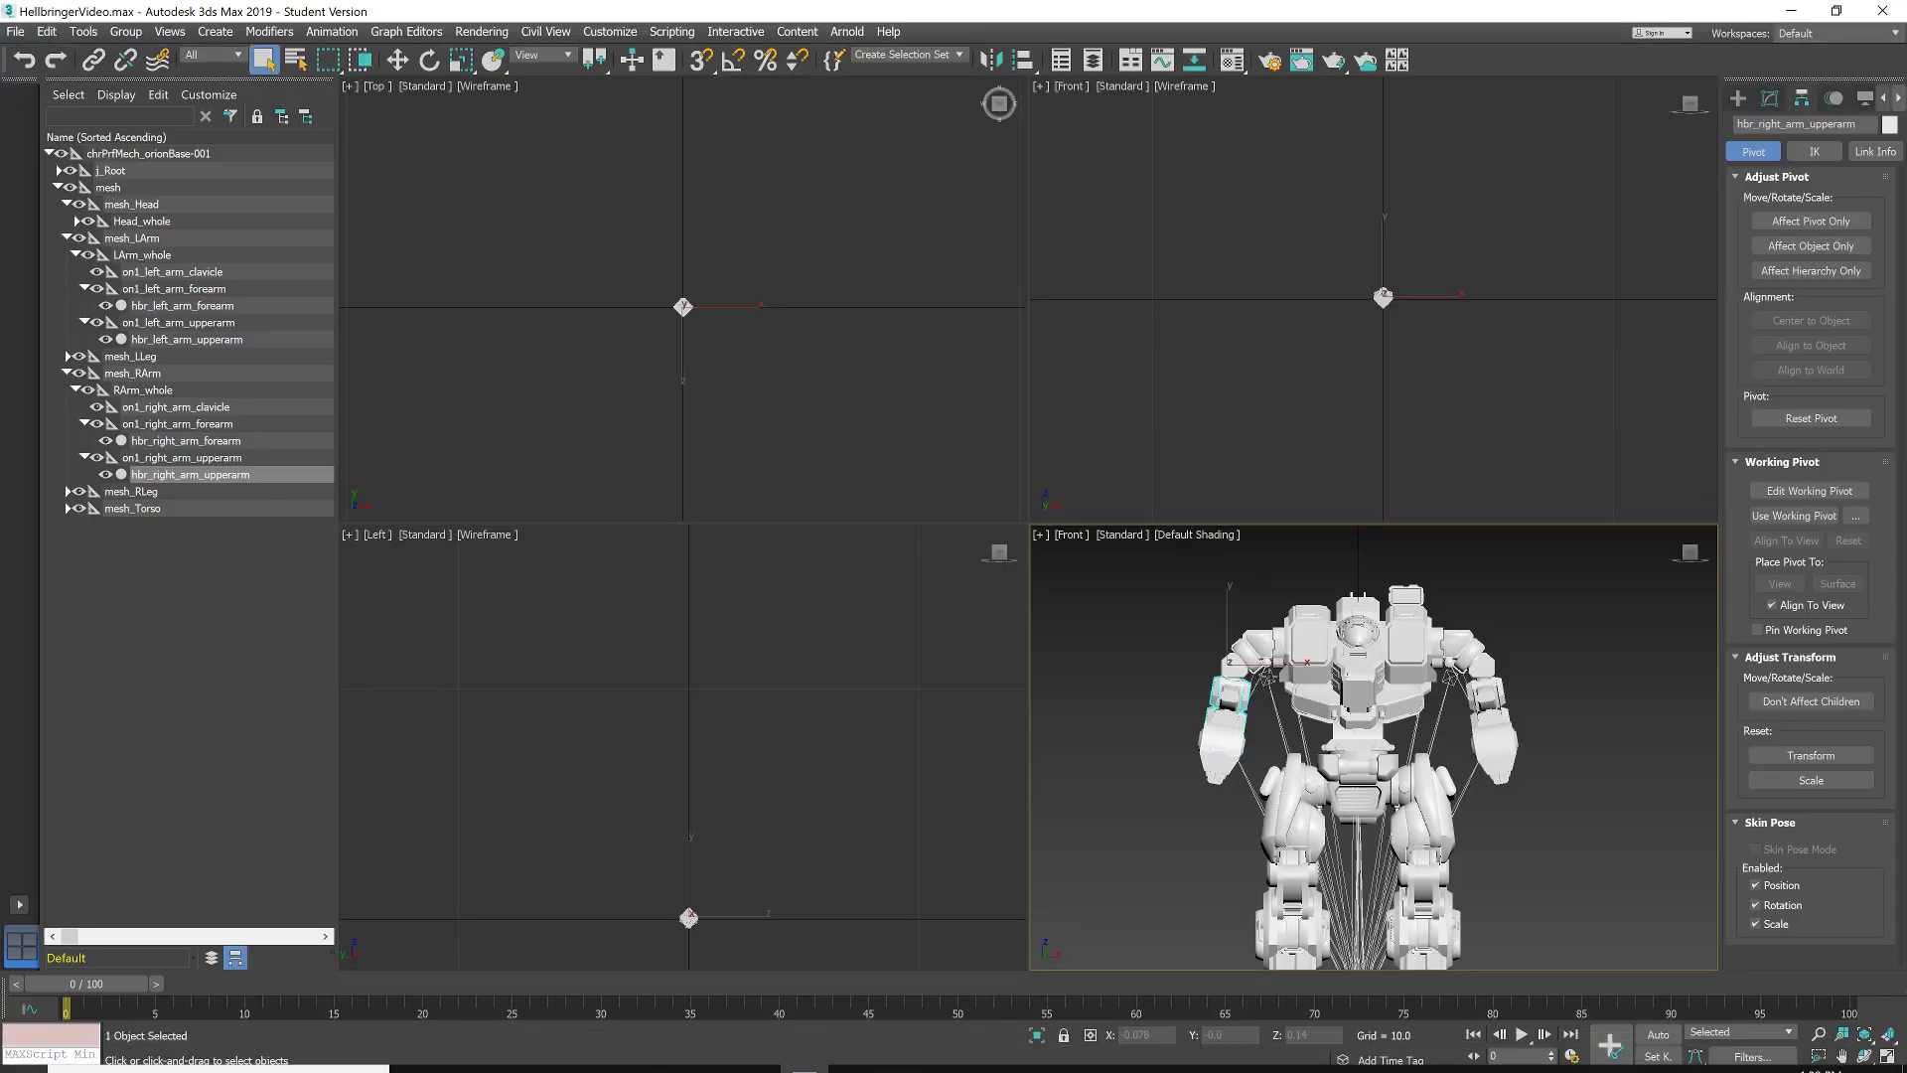
{"action": "left_click", "coordinate": [961, 56]}
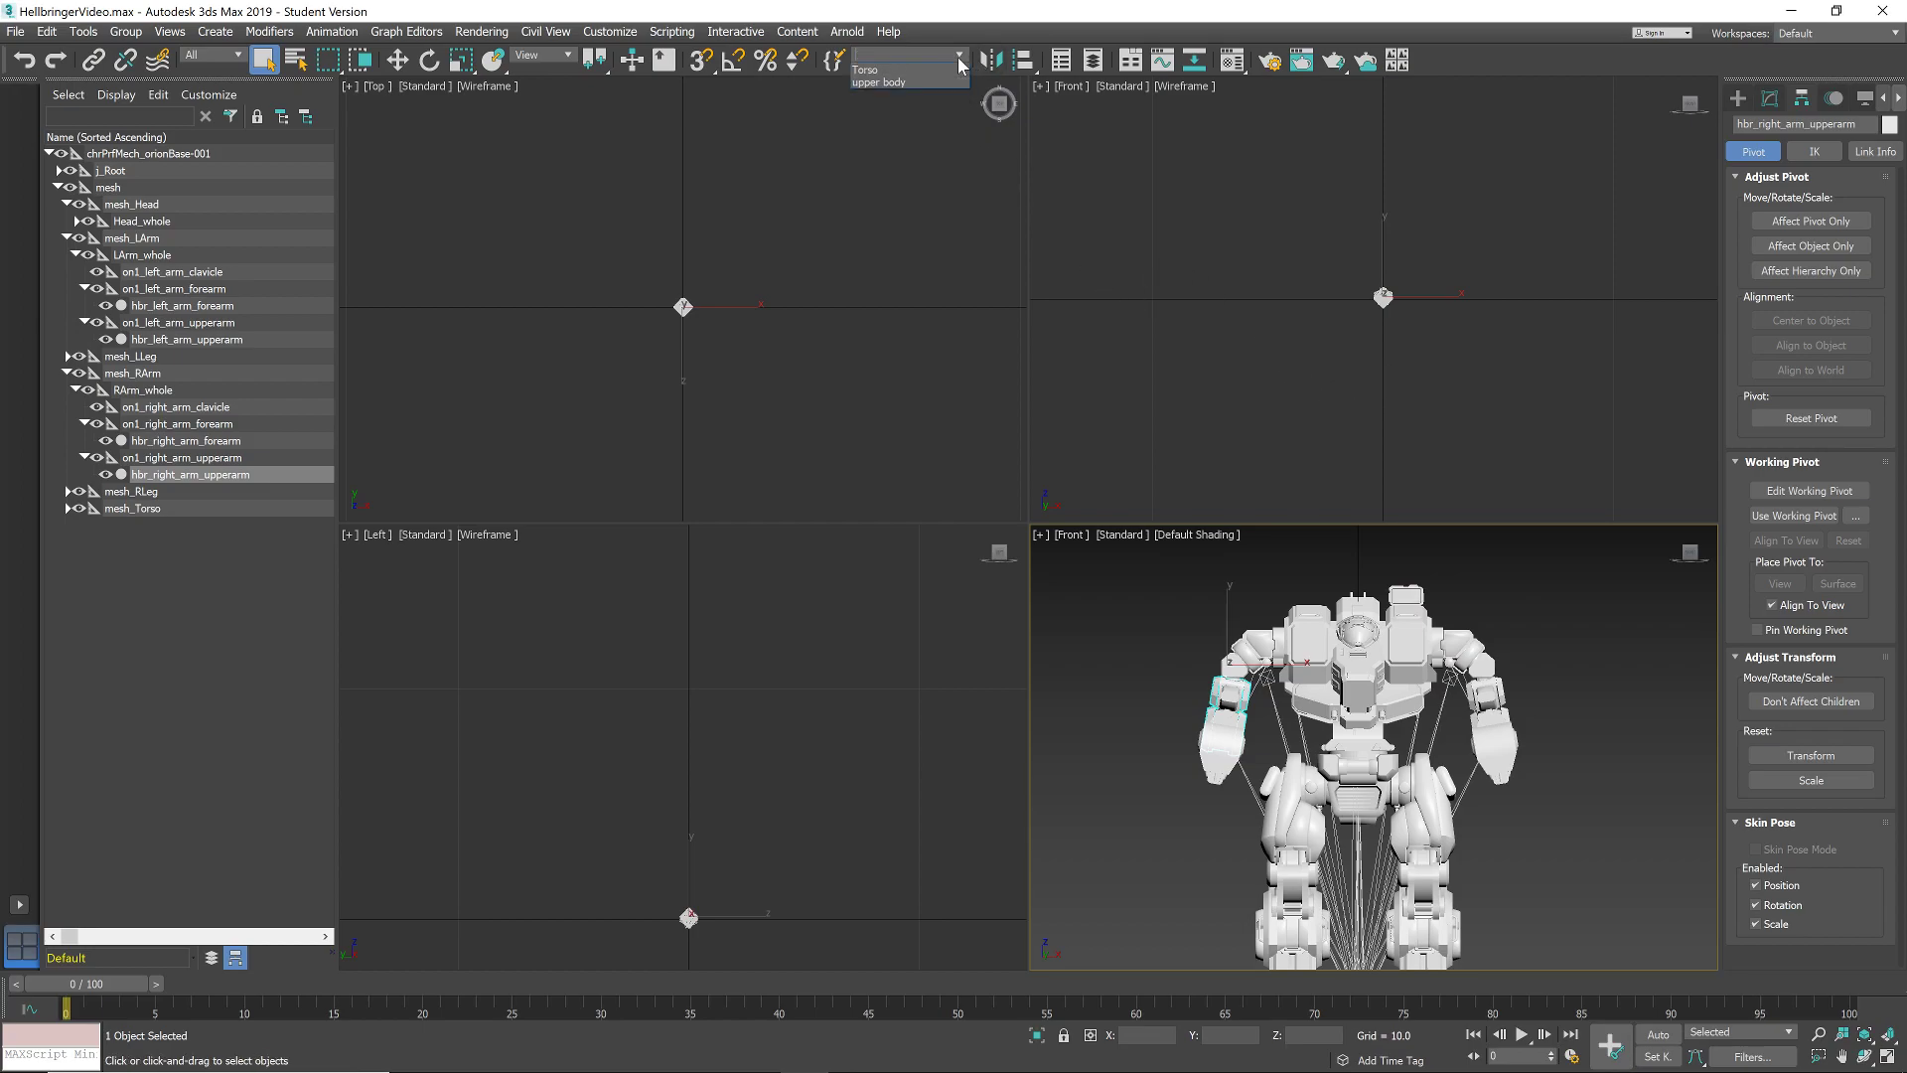
{"action": "left_click", "coordinate": [898, 71]}
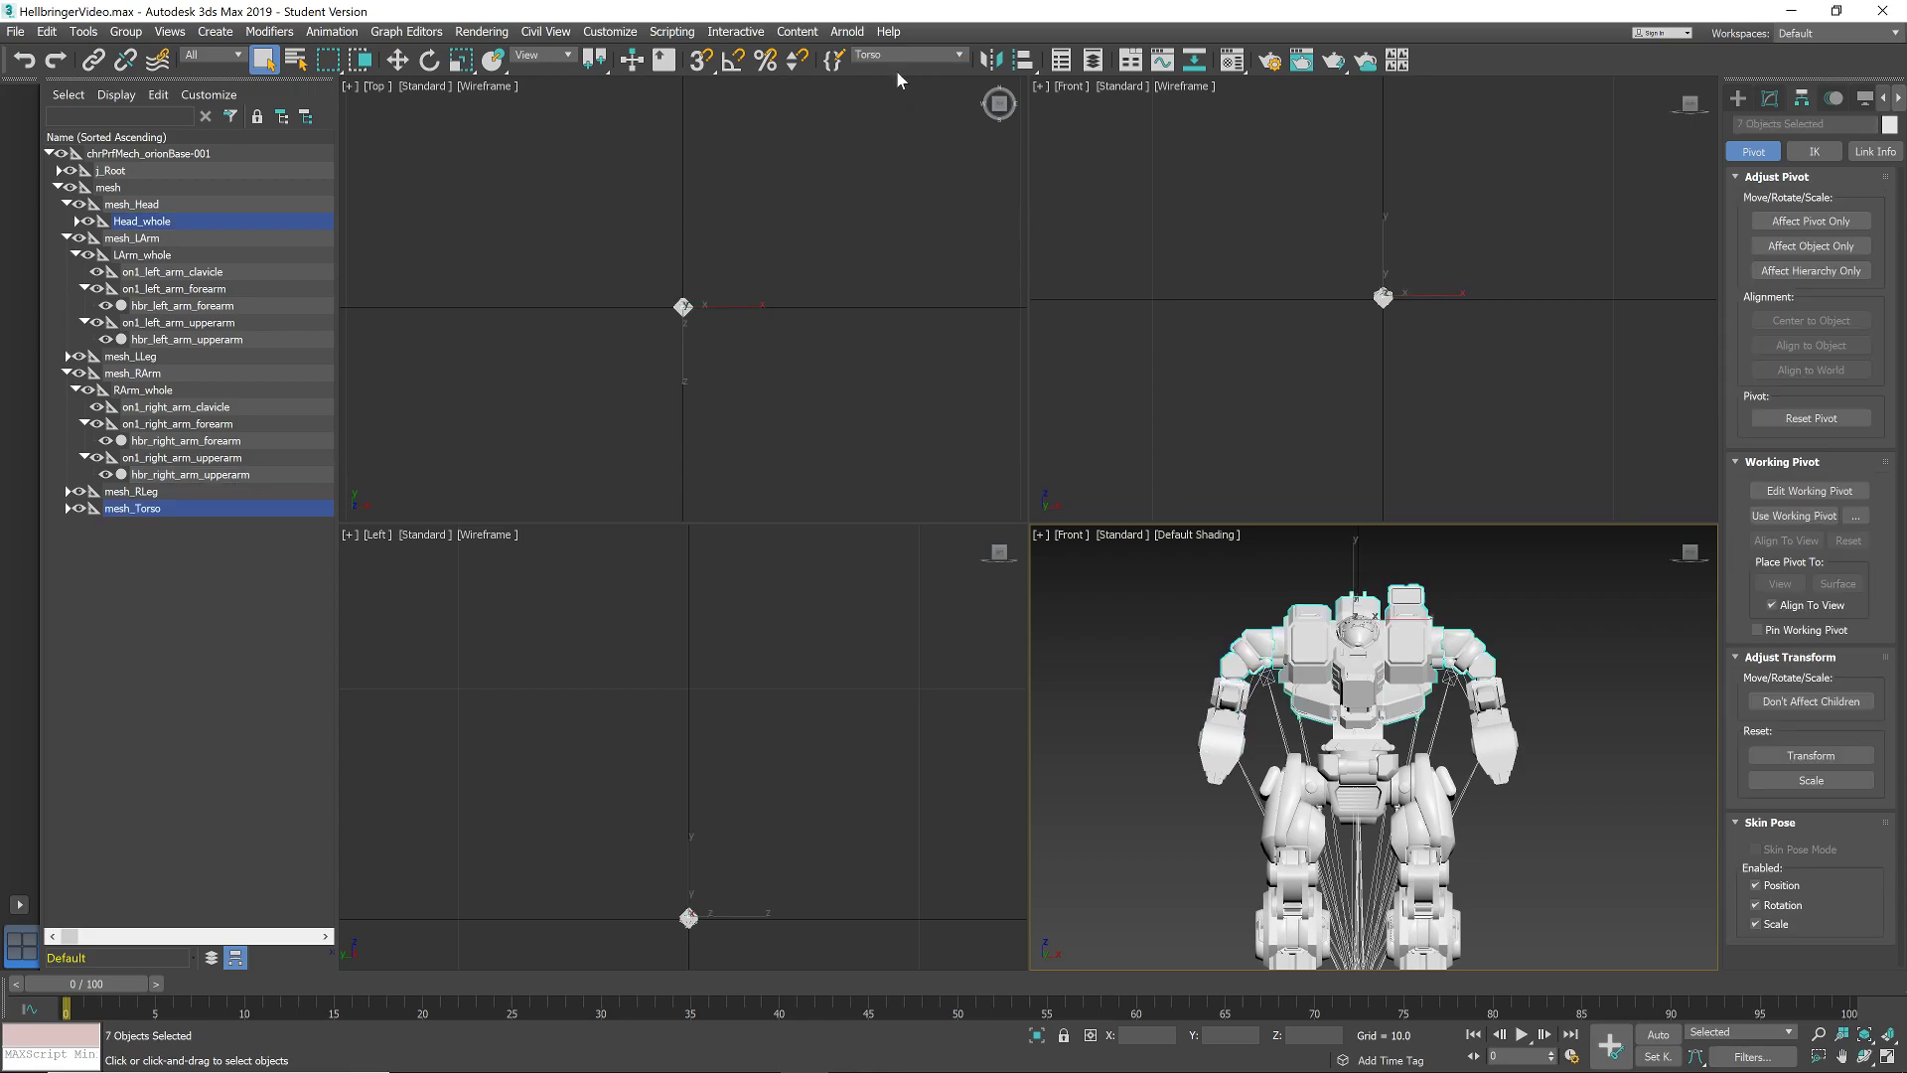
- Turn off Always Deform in the selected torso parts' Skin modifier and enable Affect Pivot Only for them
{"action": "left_click", "coordinate": [1770, 98]}
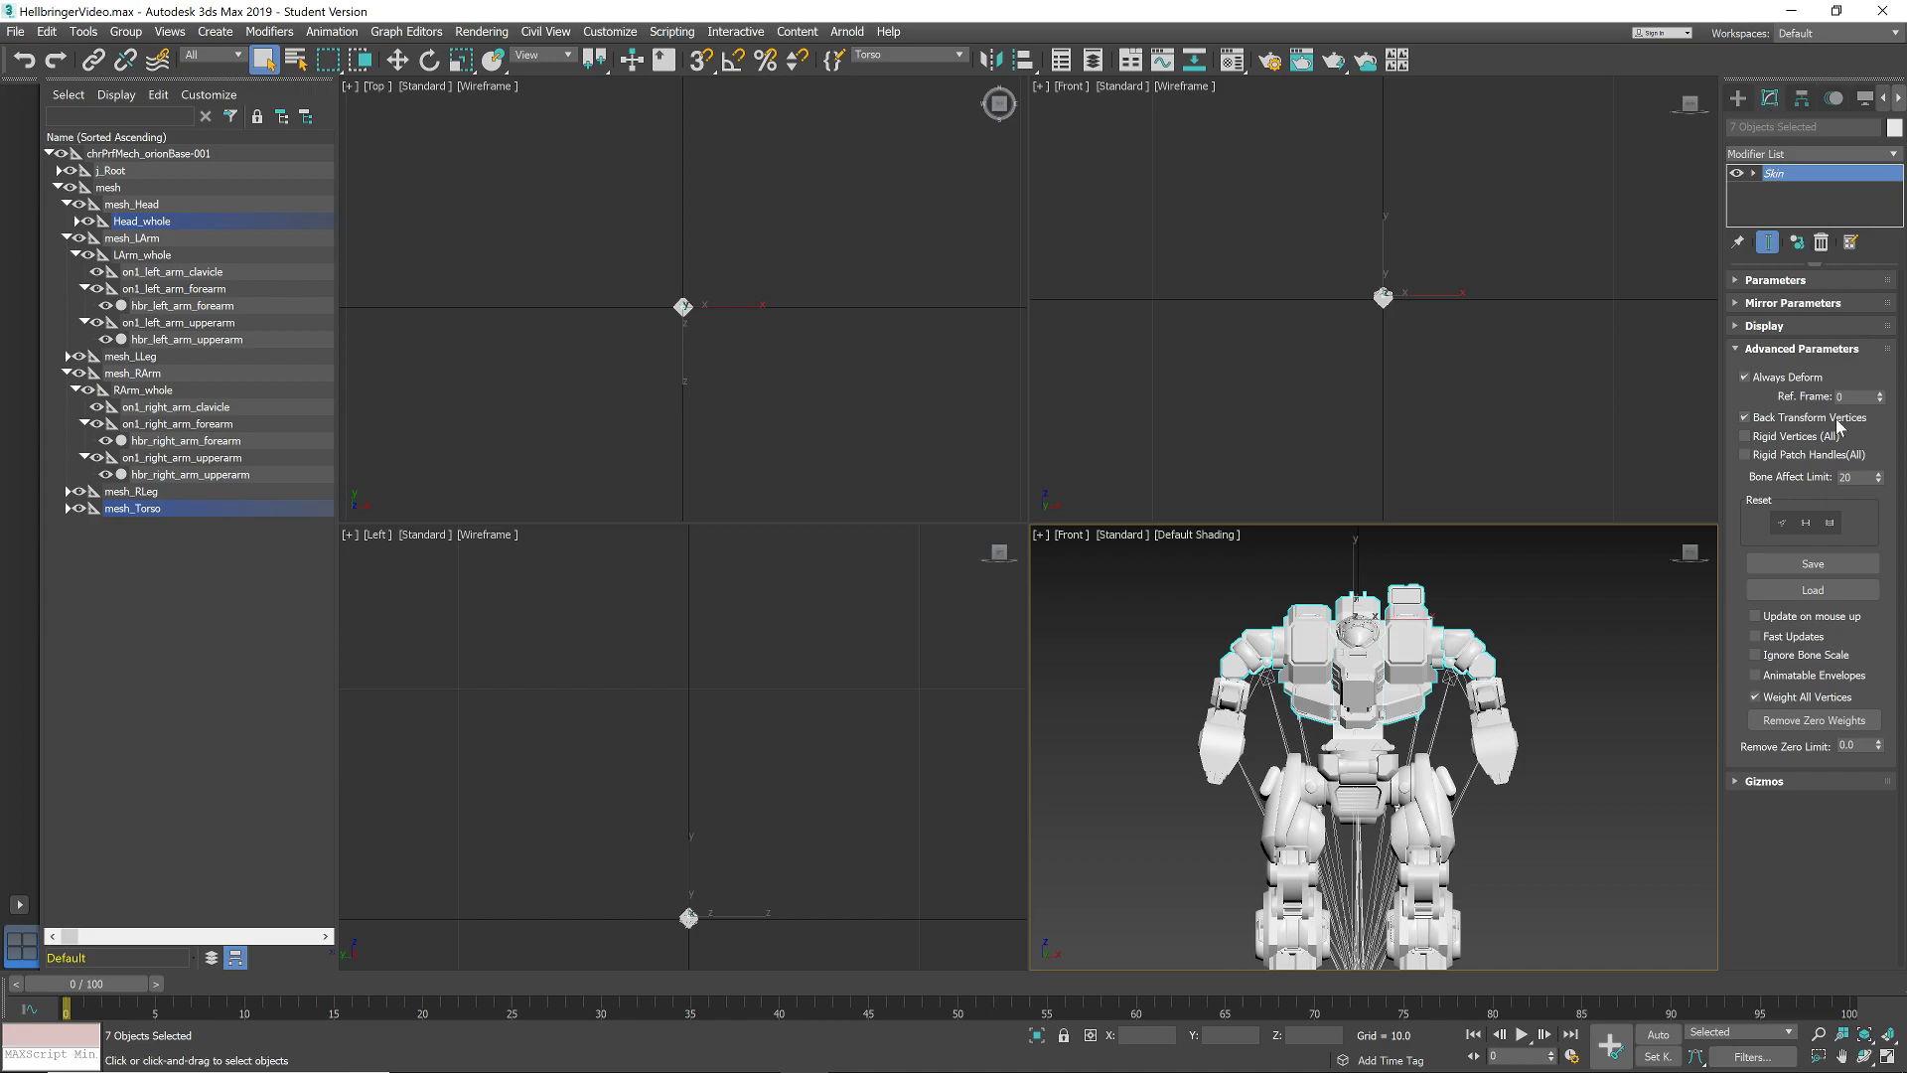
{"action": "left_click", "coordinate": [1745, 377]}
{"action": "left_click", "coordinate": [1801, 99]}
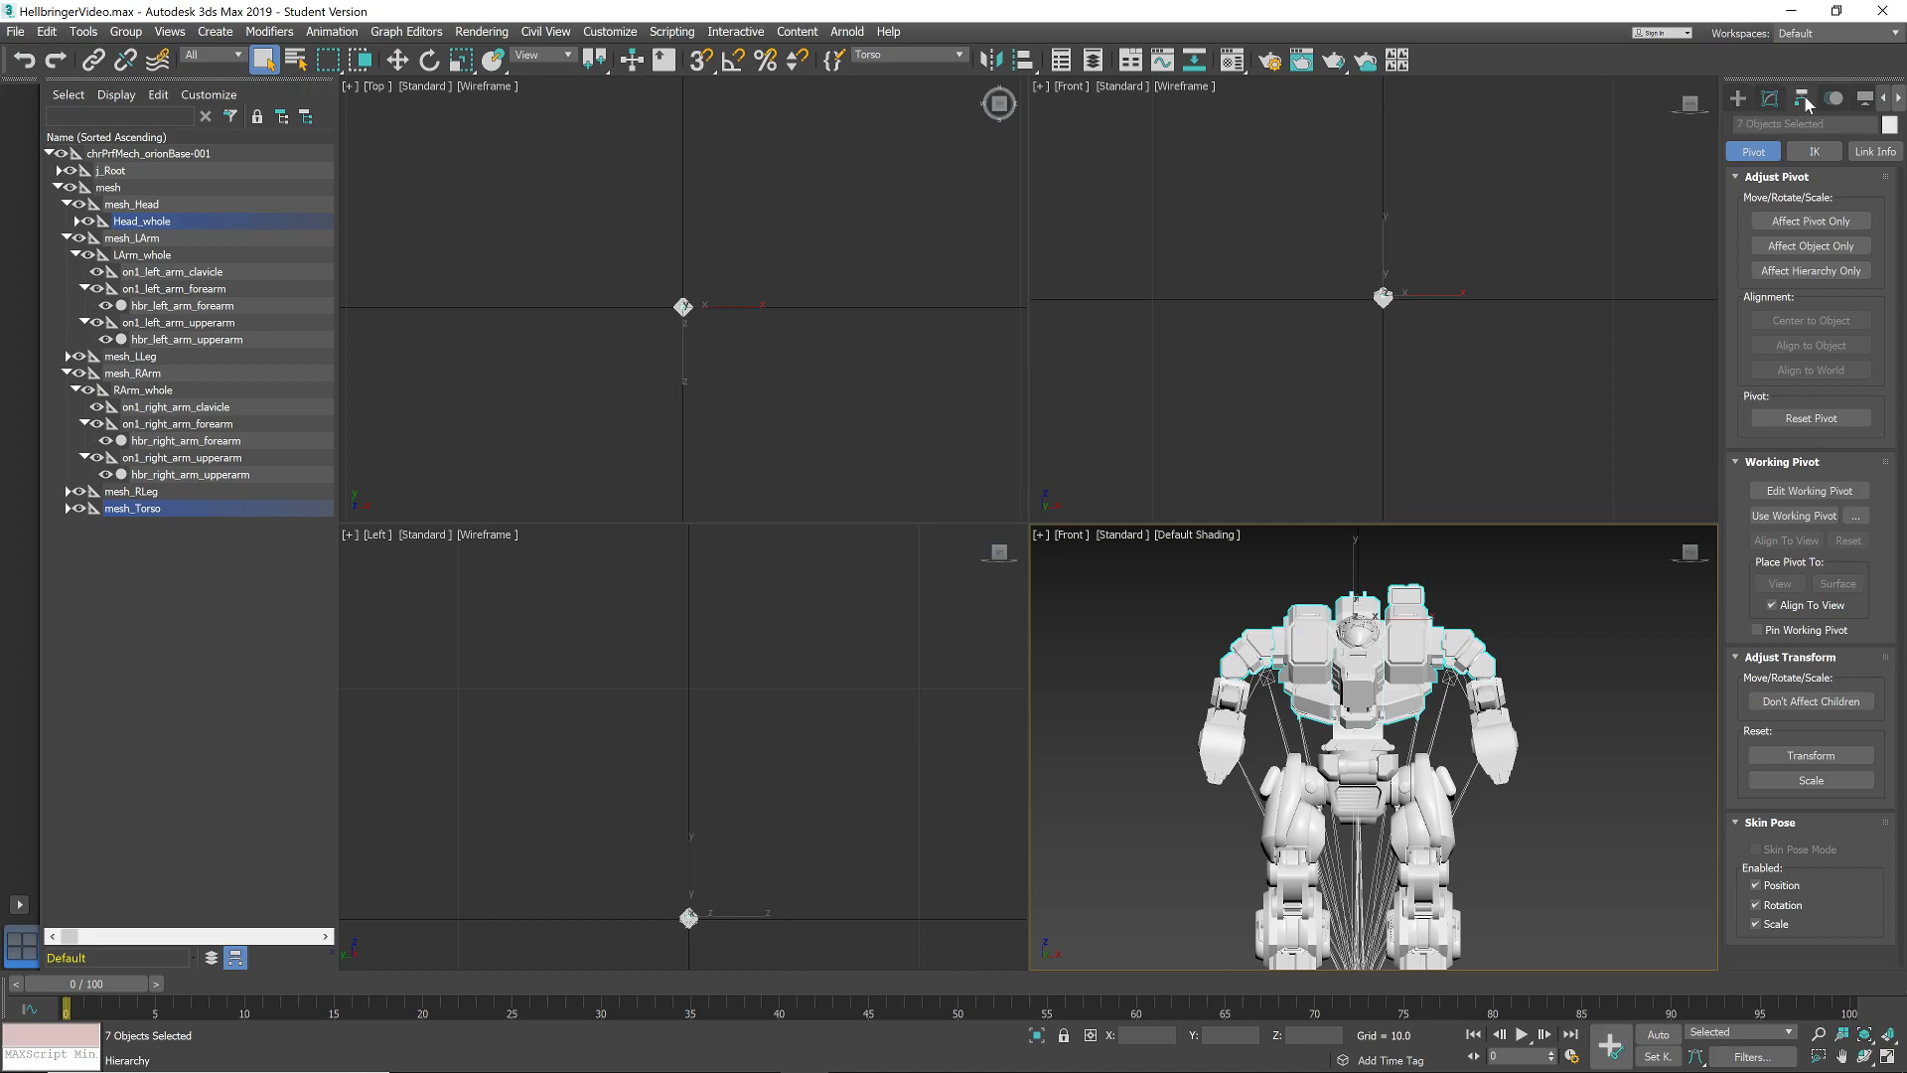
{"action": "left_click", "coordinate": [1818, 222]}
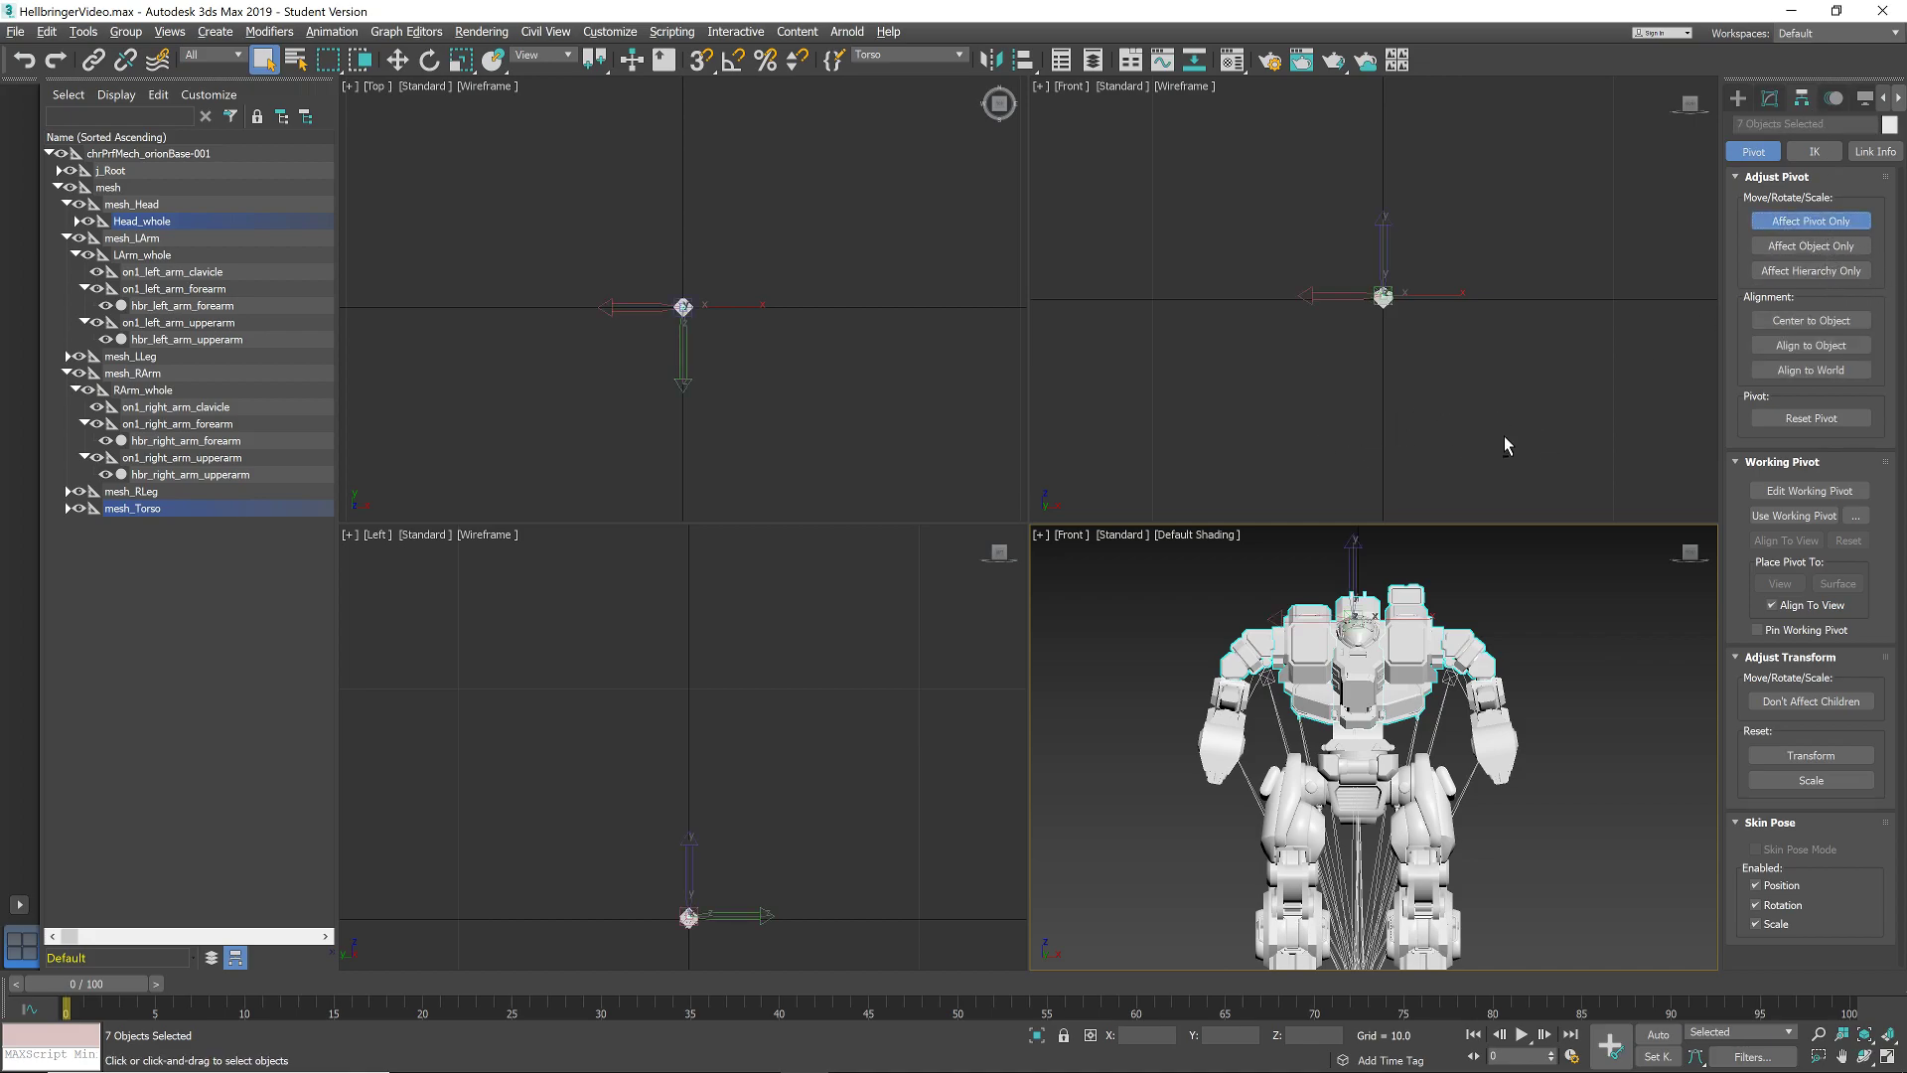
- Move the selected torso parts' pivots slightly forward along the Y axis and turn Always Deform back on in their Skin modifier
{"action": "left_click", "coordinate": [397, 60]}
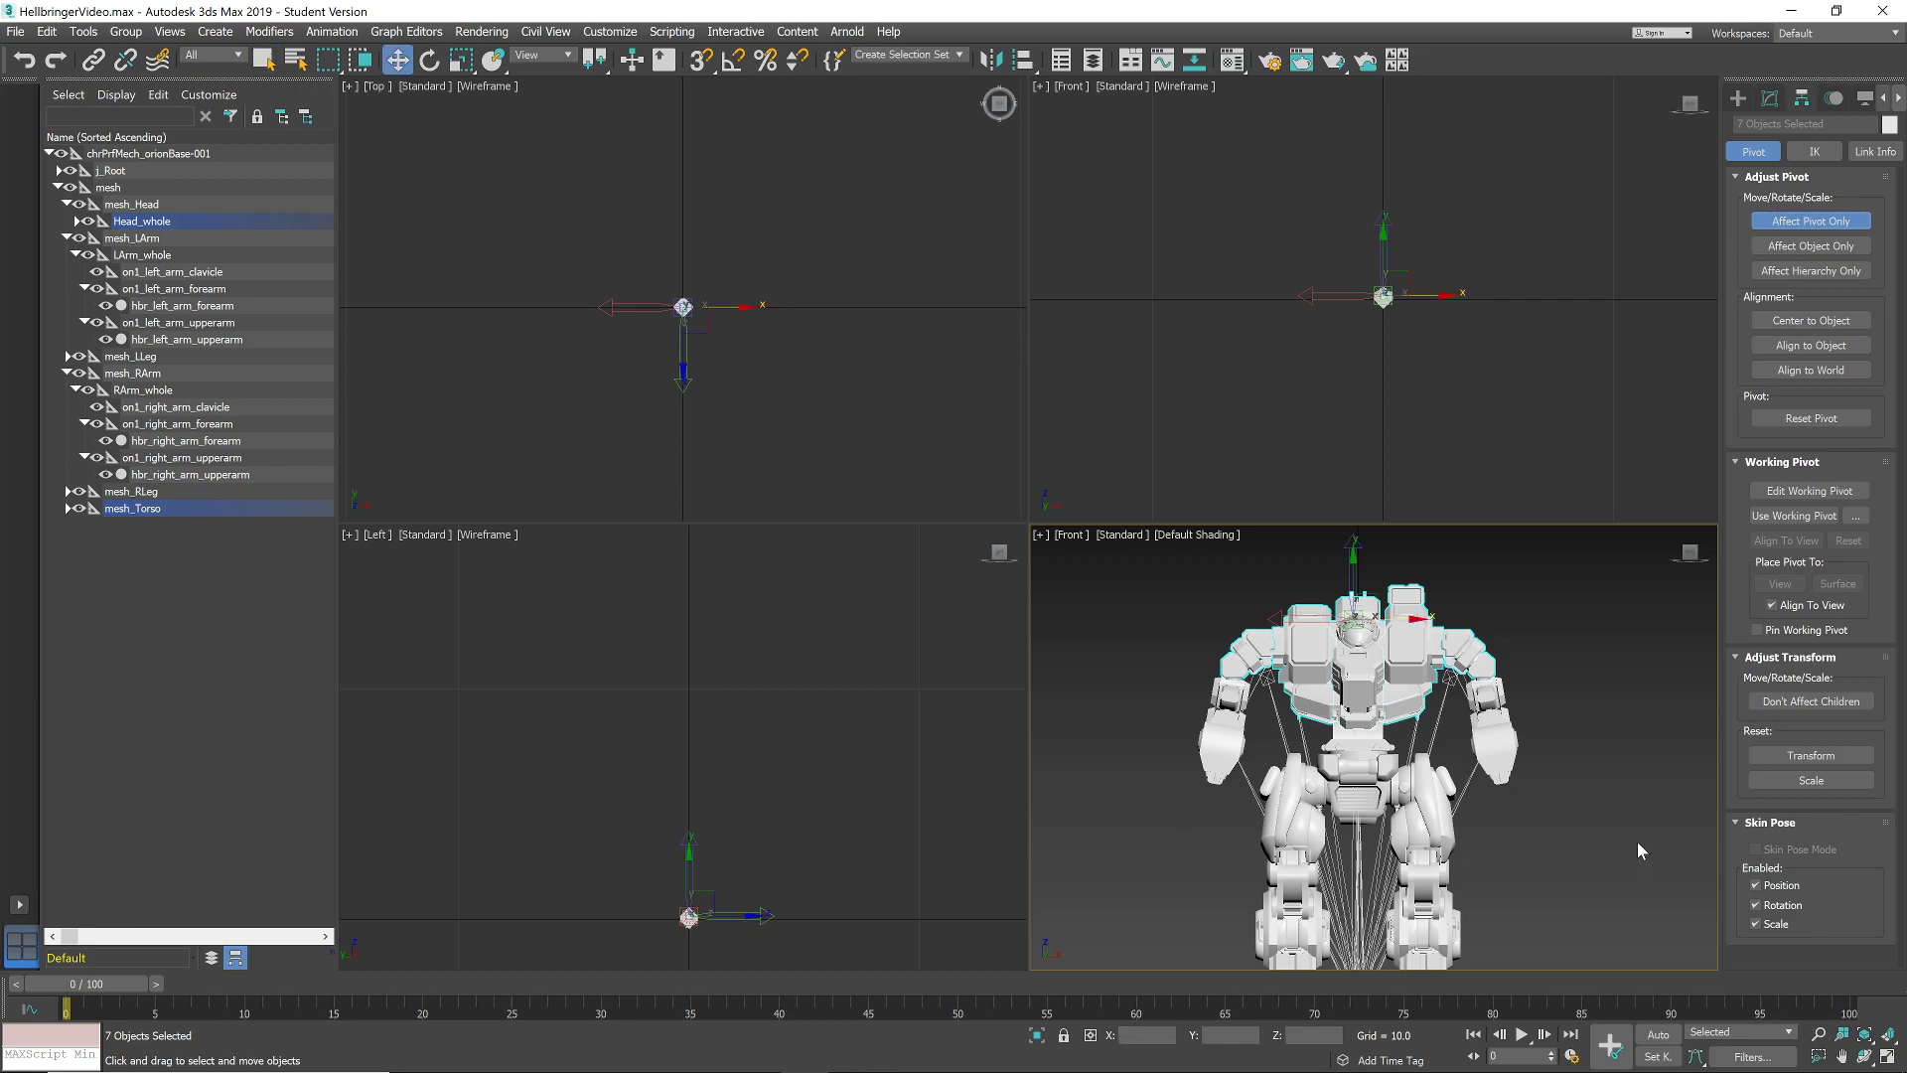
{"action": "left_click_drag", "start_coordinate": [1588, 656], "coordinate": [1587, 743]}
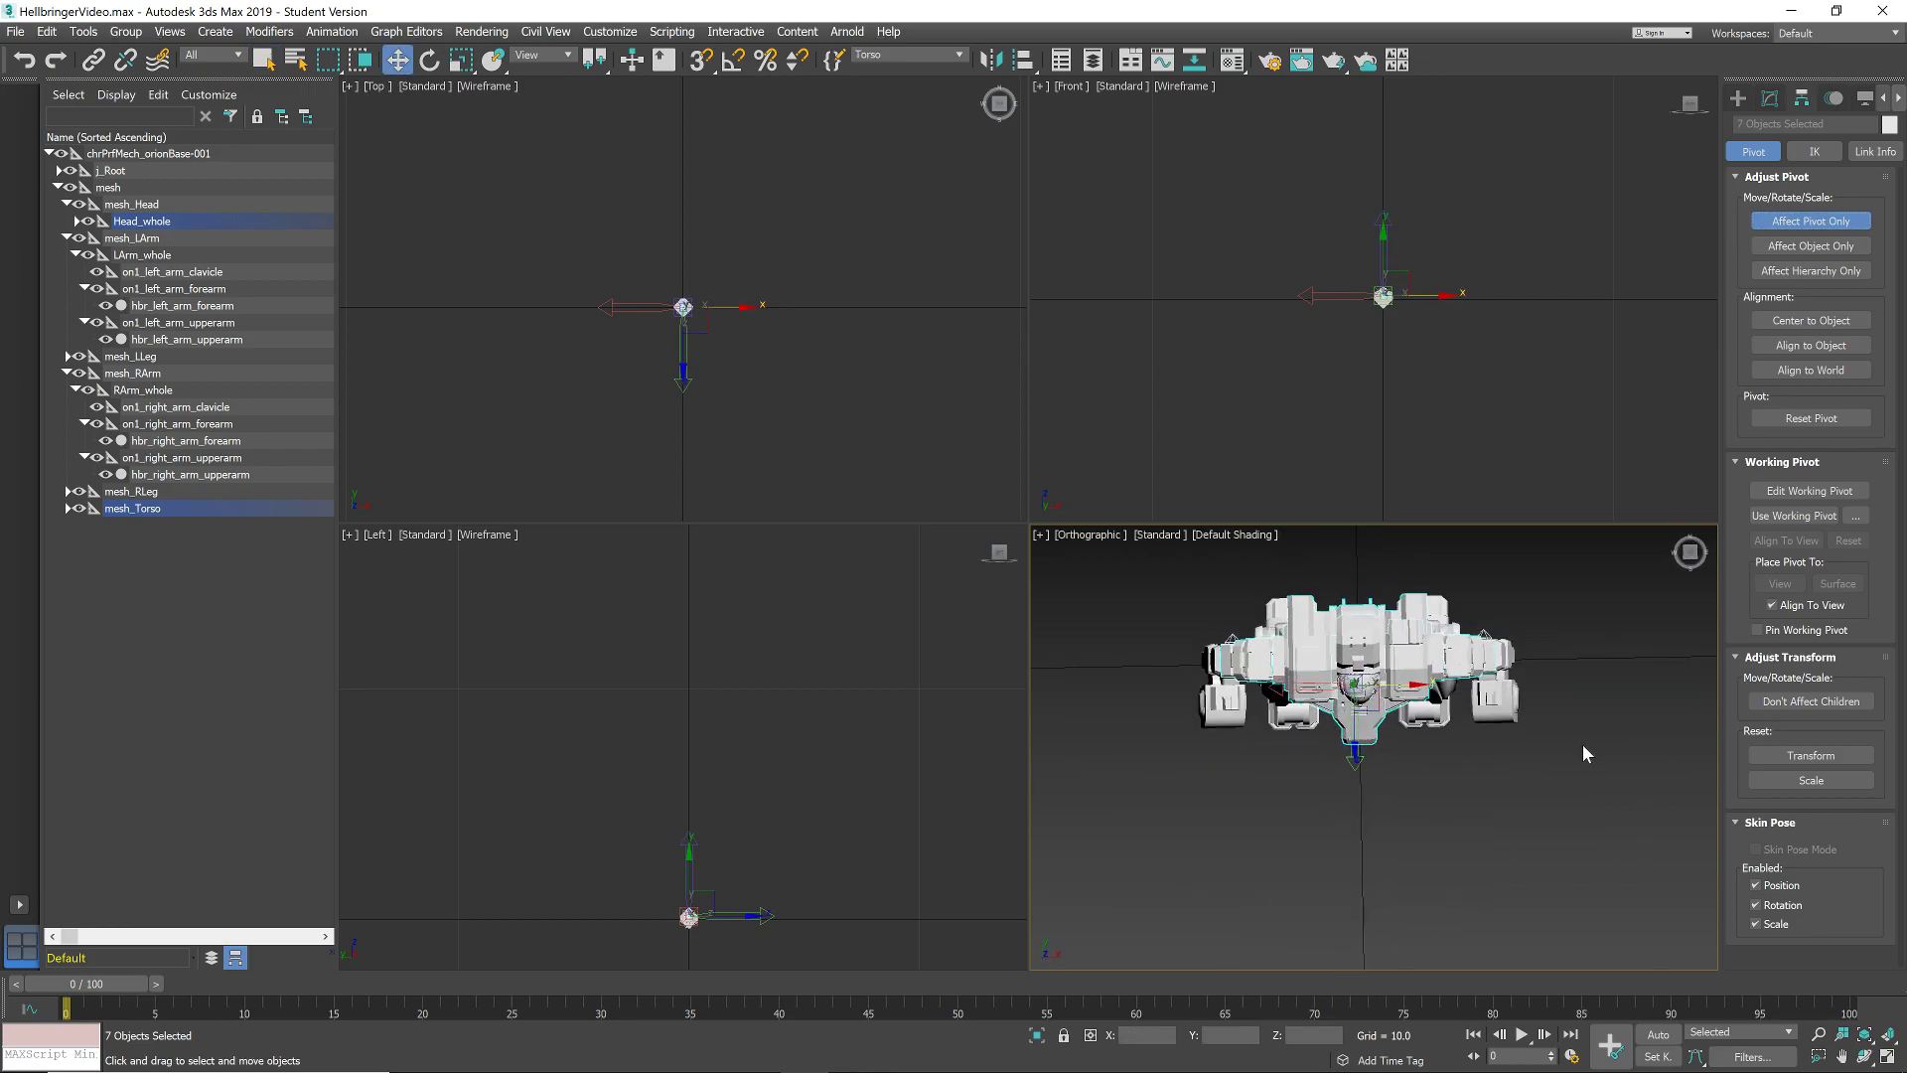
{"action": "left_click", "coordinate": [1495, 660], "text": "ctrl"}
{"action": "left_click", "coordinate": [1371, 698], "text": "ctrl"}
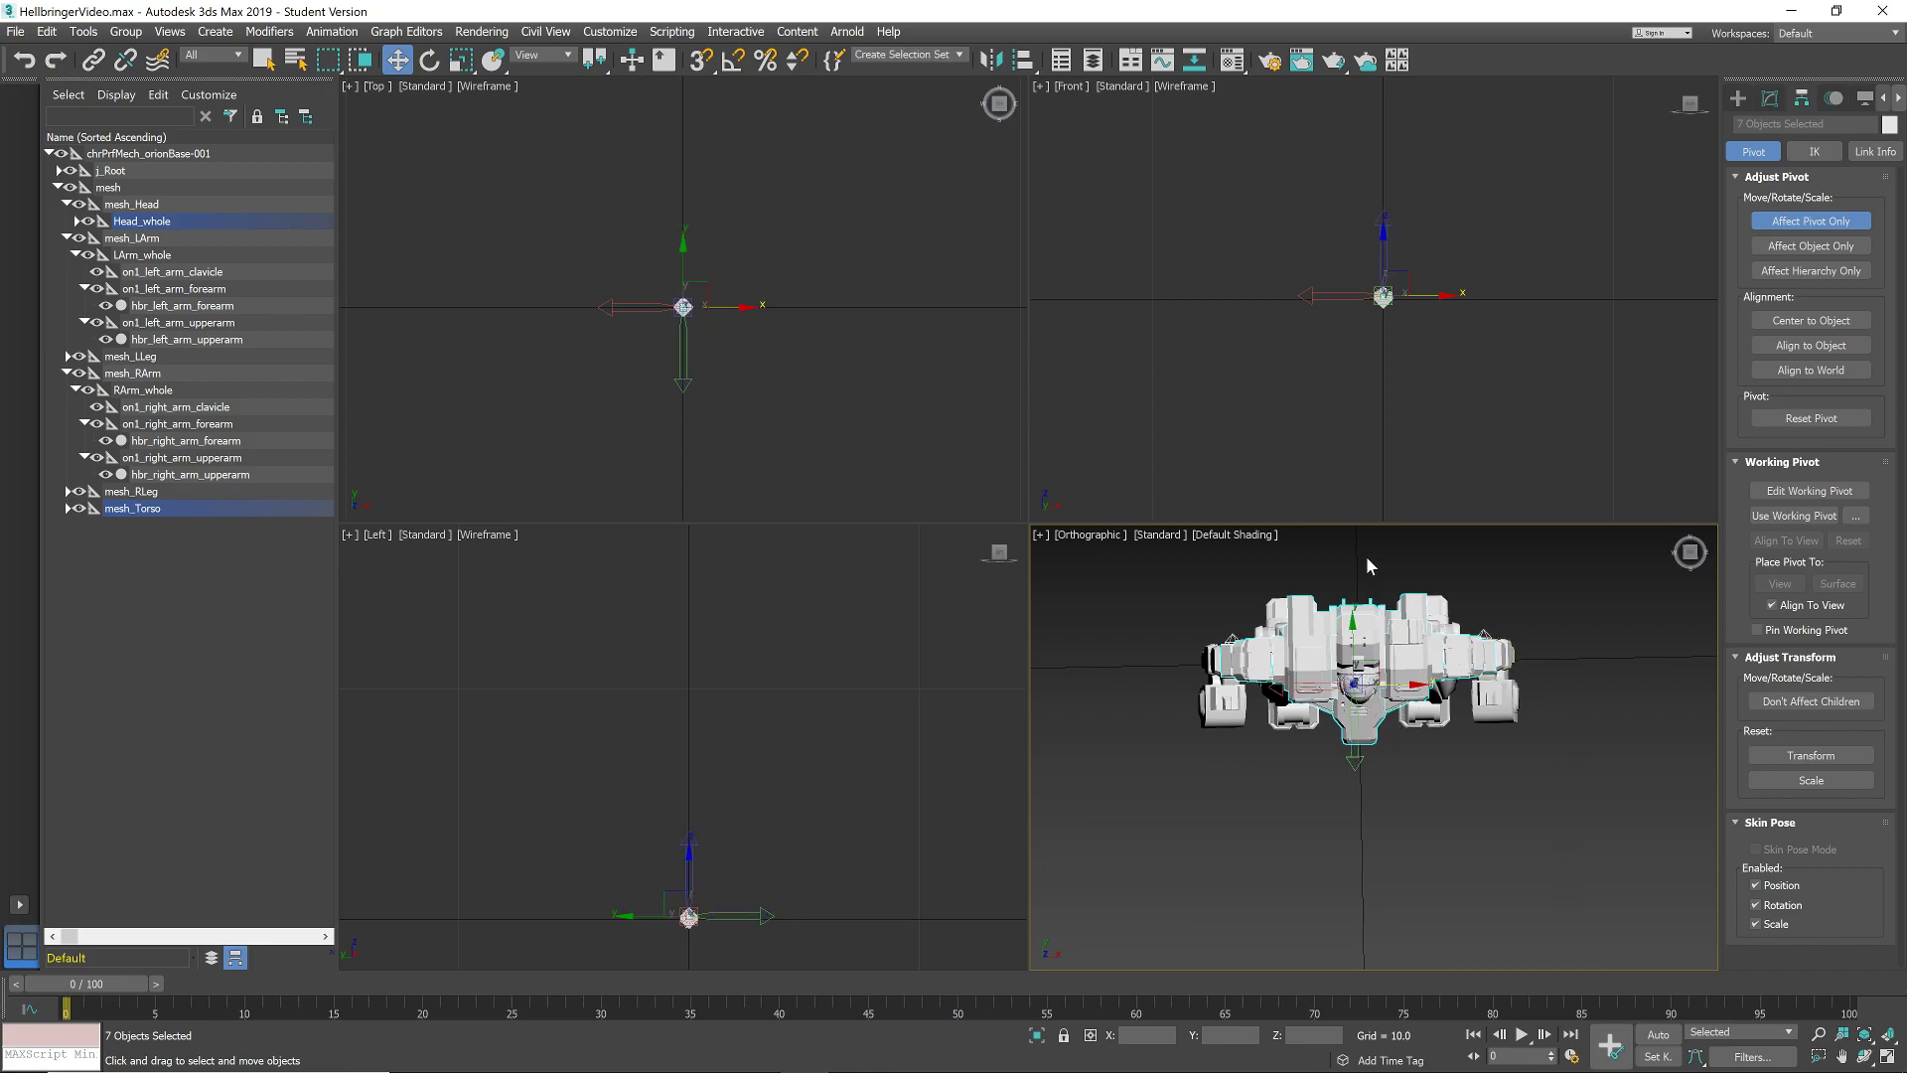
{"action": "left_click", "coordinate": [1354, 627], "text": "ctrl"}
{"action": "left_click_drag", "start_coordinate": [1354, 628], "coordinate": [1355, 629]}
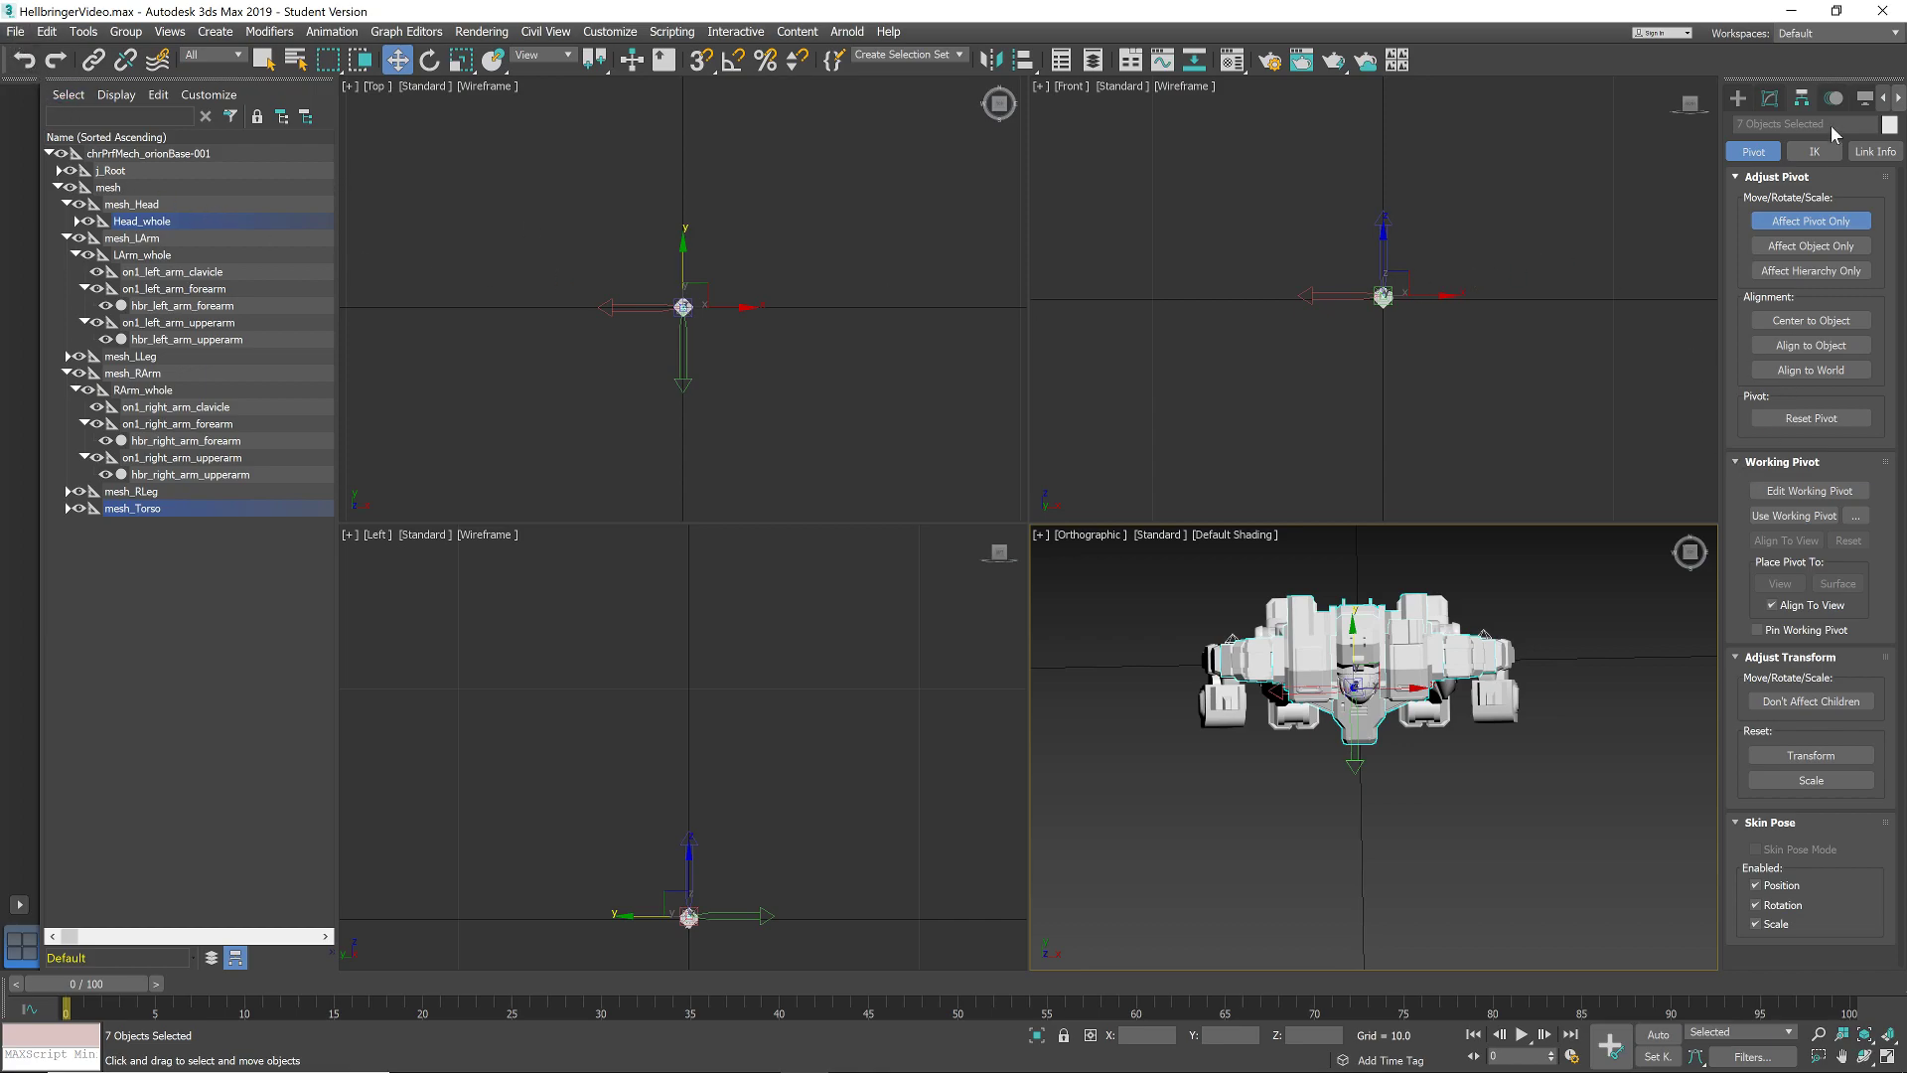
{"action": "left_click", "coordinate": [1771, 99]}
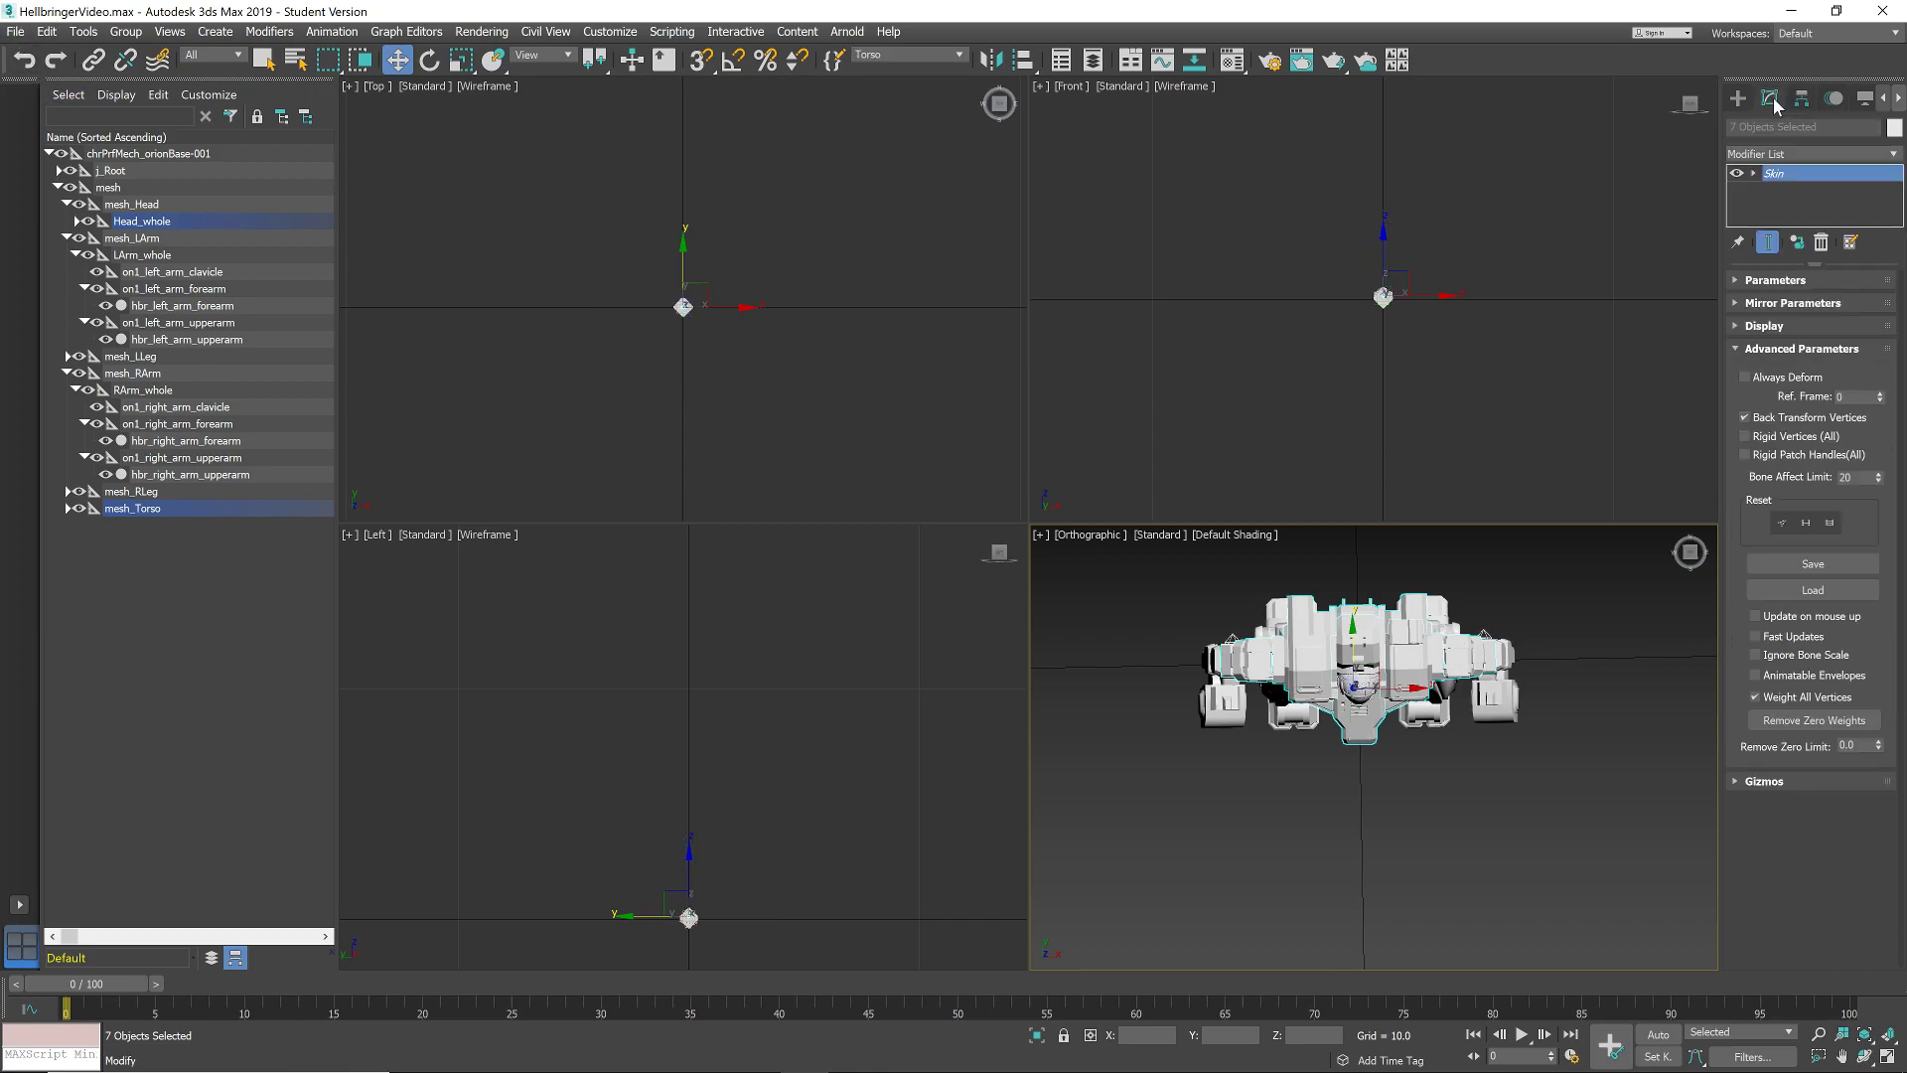
{"action": "left_click", "coordinate": [1746, 378]}
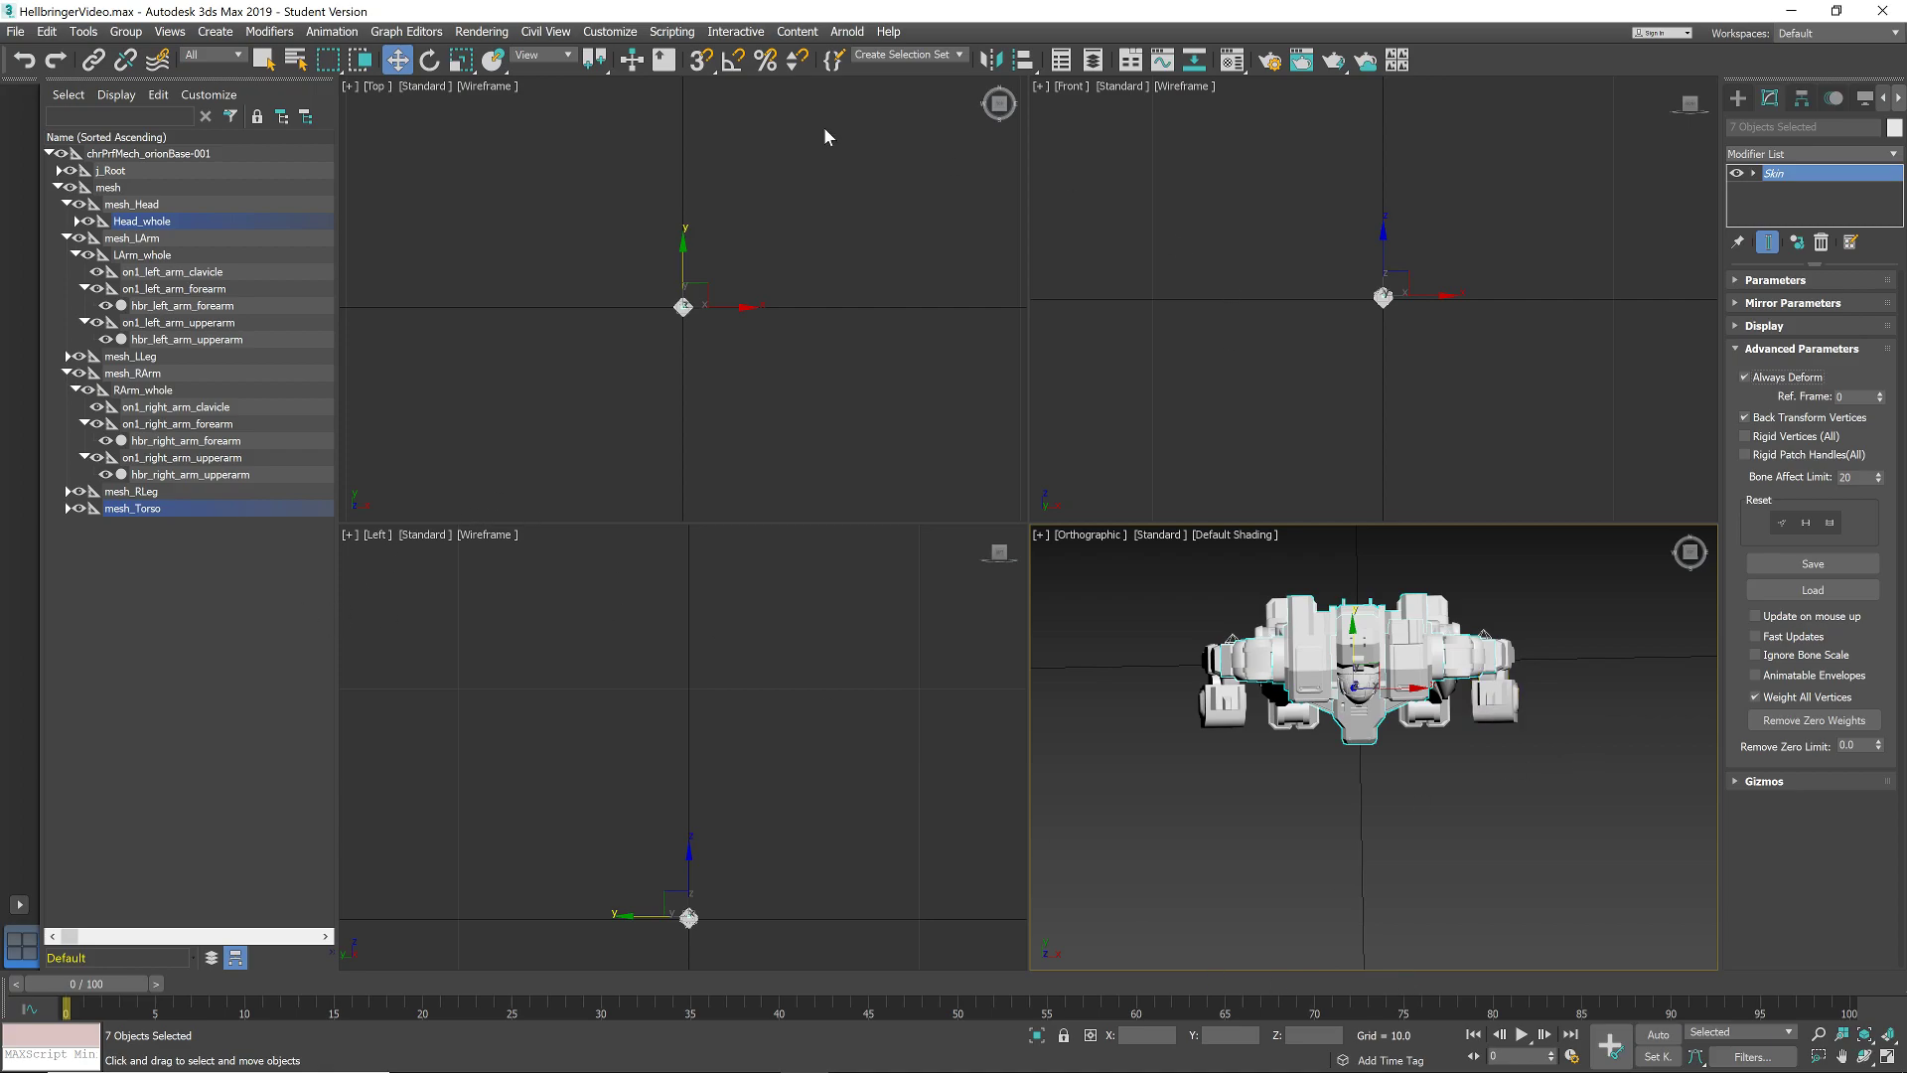
- Export the whole scene as HellbringerReference.FBX in the 3dsMax export folder, replacing the existing file
{"action": "left_click", "coordinate": [15, 31]}
{"action": "mouse_move", "coordinate": [116, 301]}
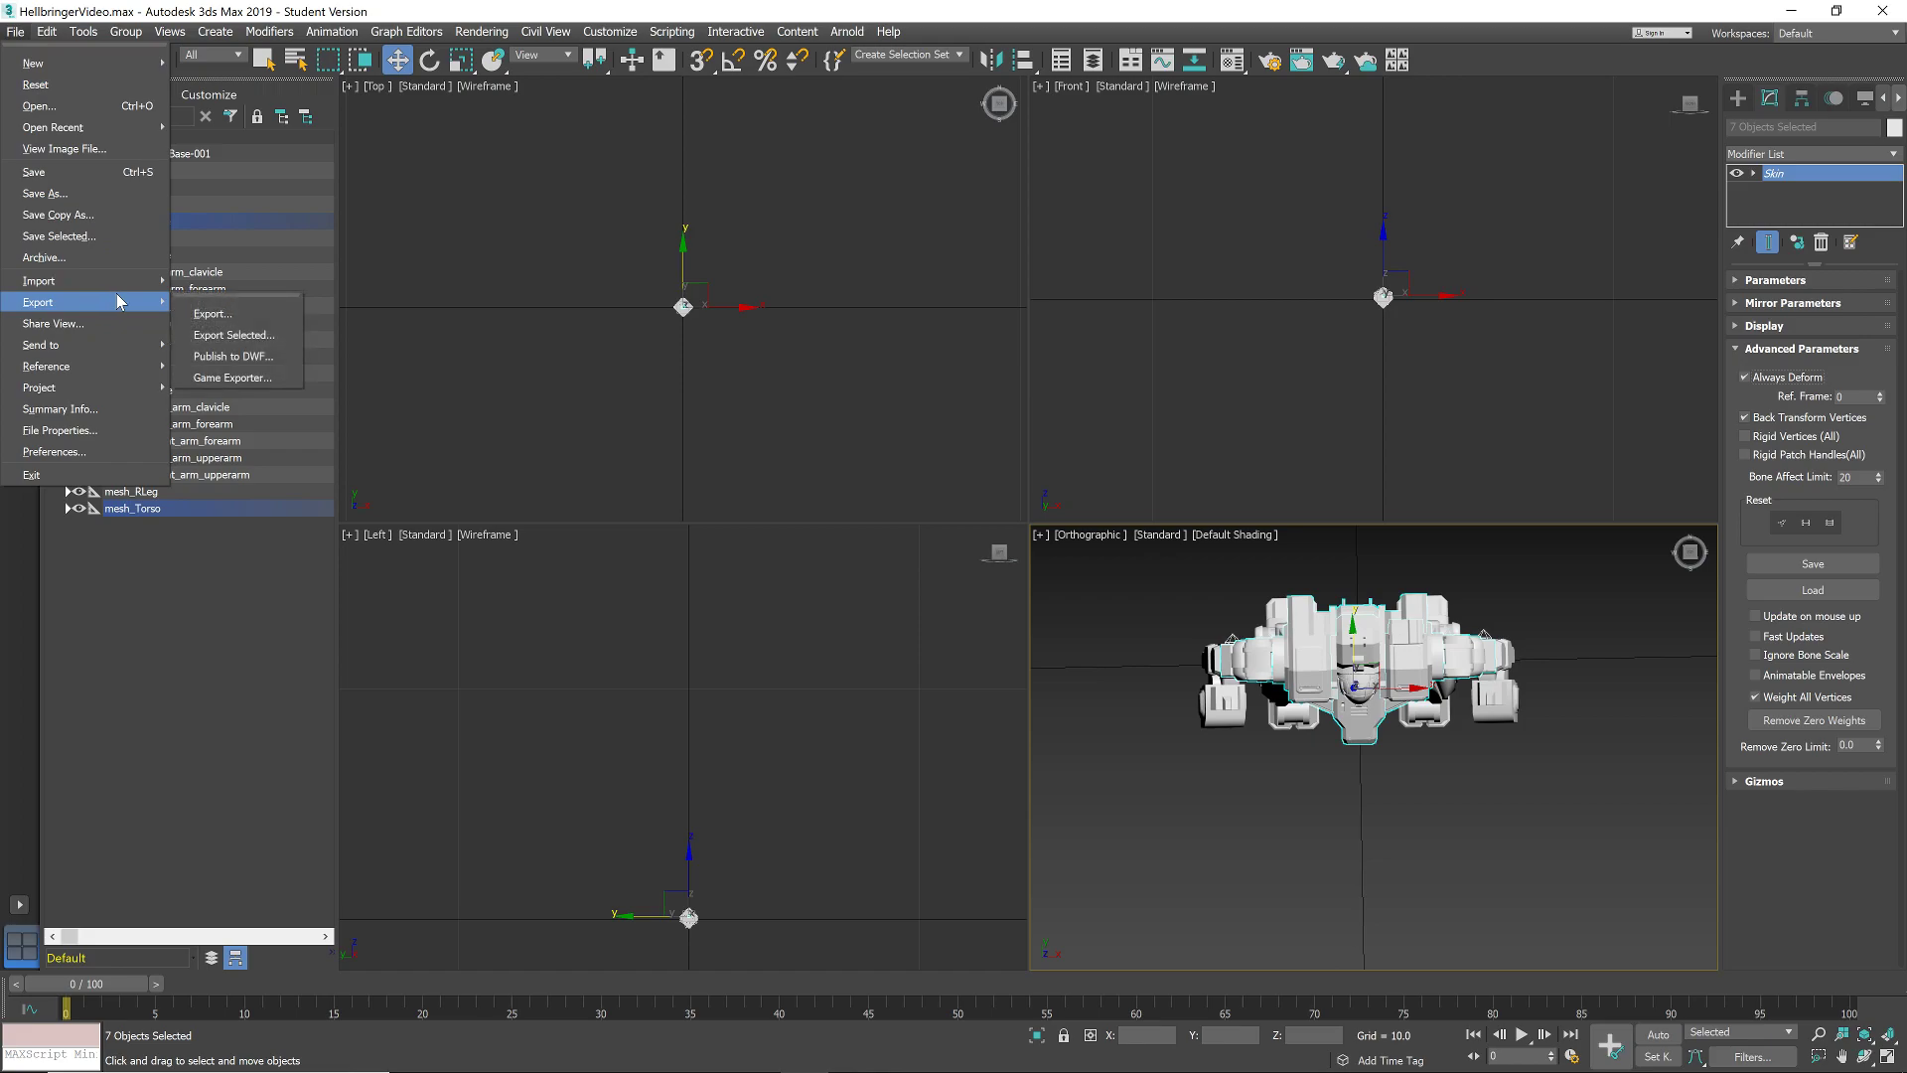
{"action": "left_click", "coordinate": [213, 313]}
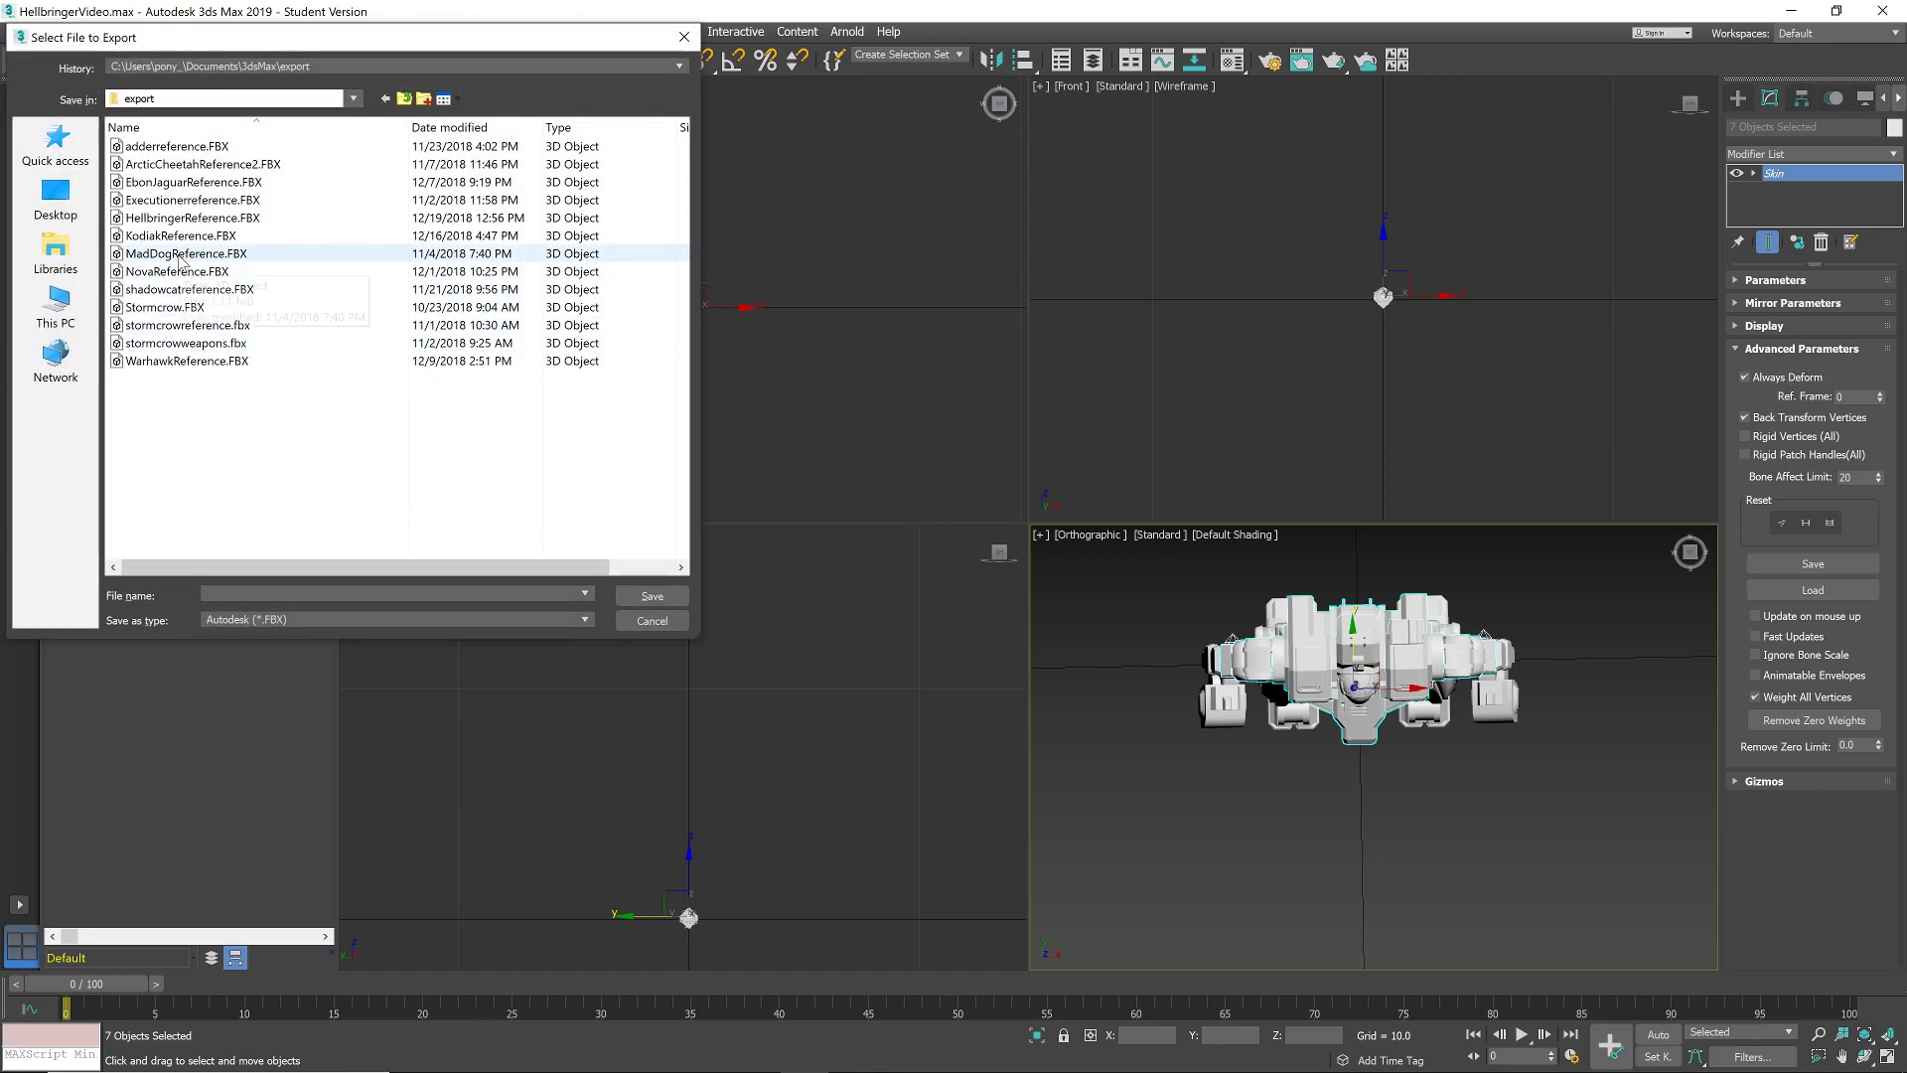
{"action": "left_click", "coordinate": [185, 219]}
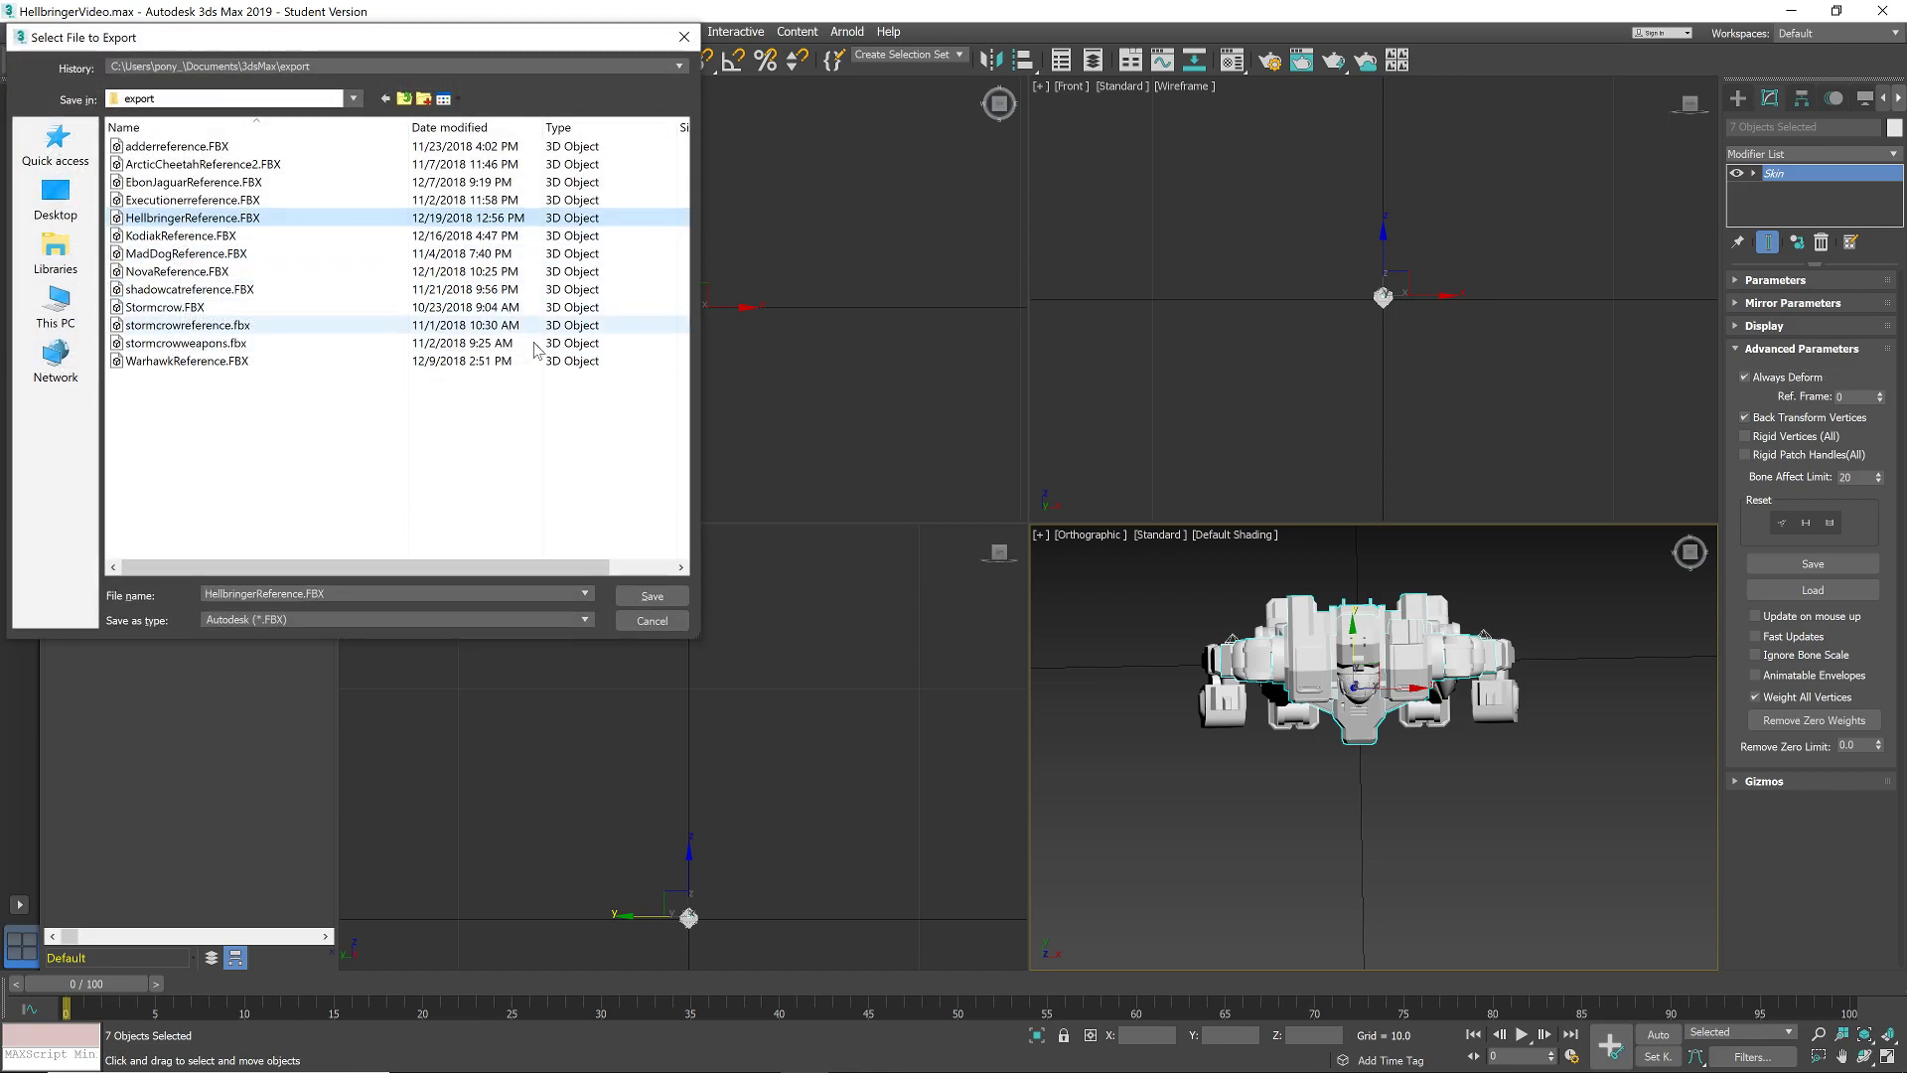
{"action": "left_click", "coordinate": [646, 596]}
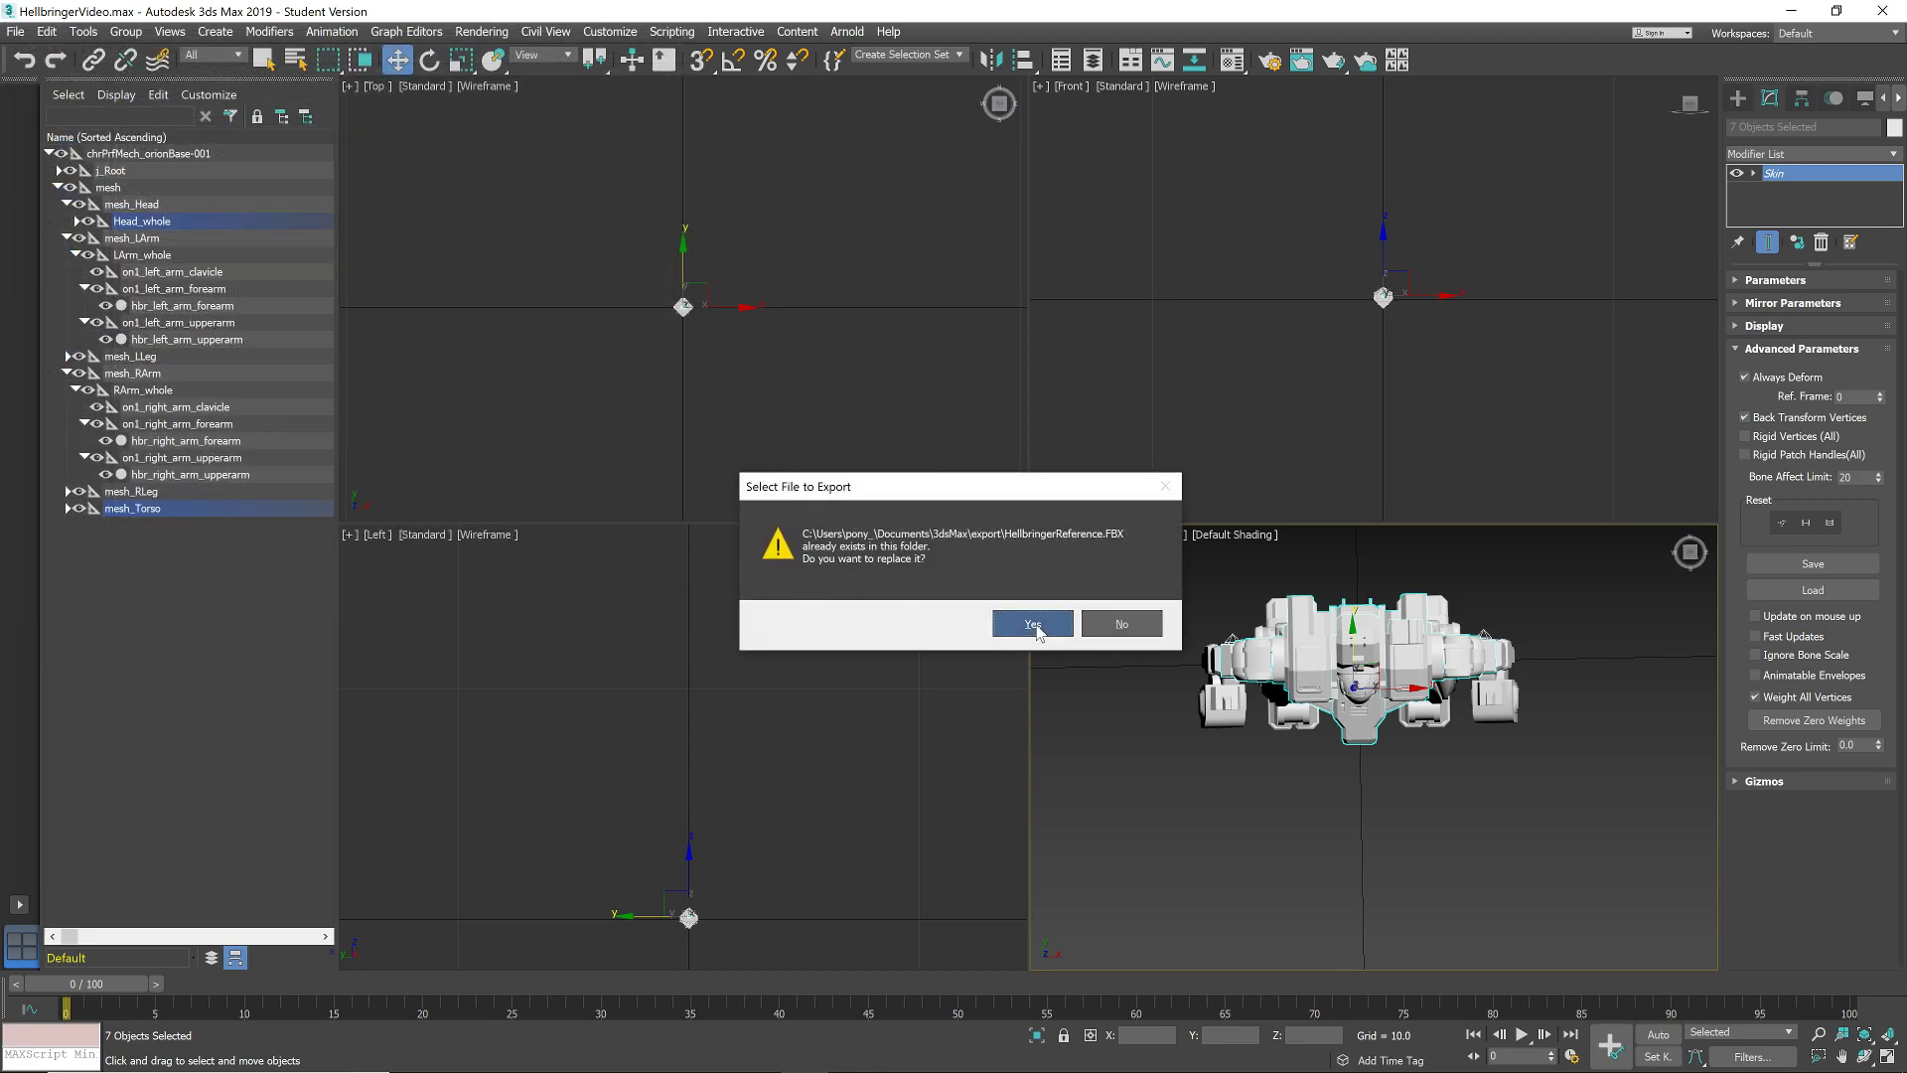
{"action": "left_click", "coordinate": [1036, 630]}
{"action": "left_click", "coordinate": [993, 826]}
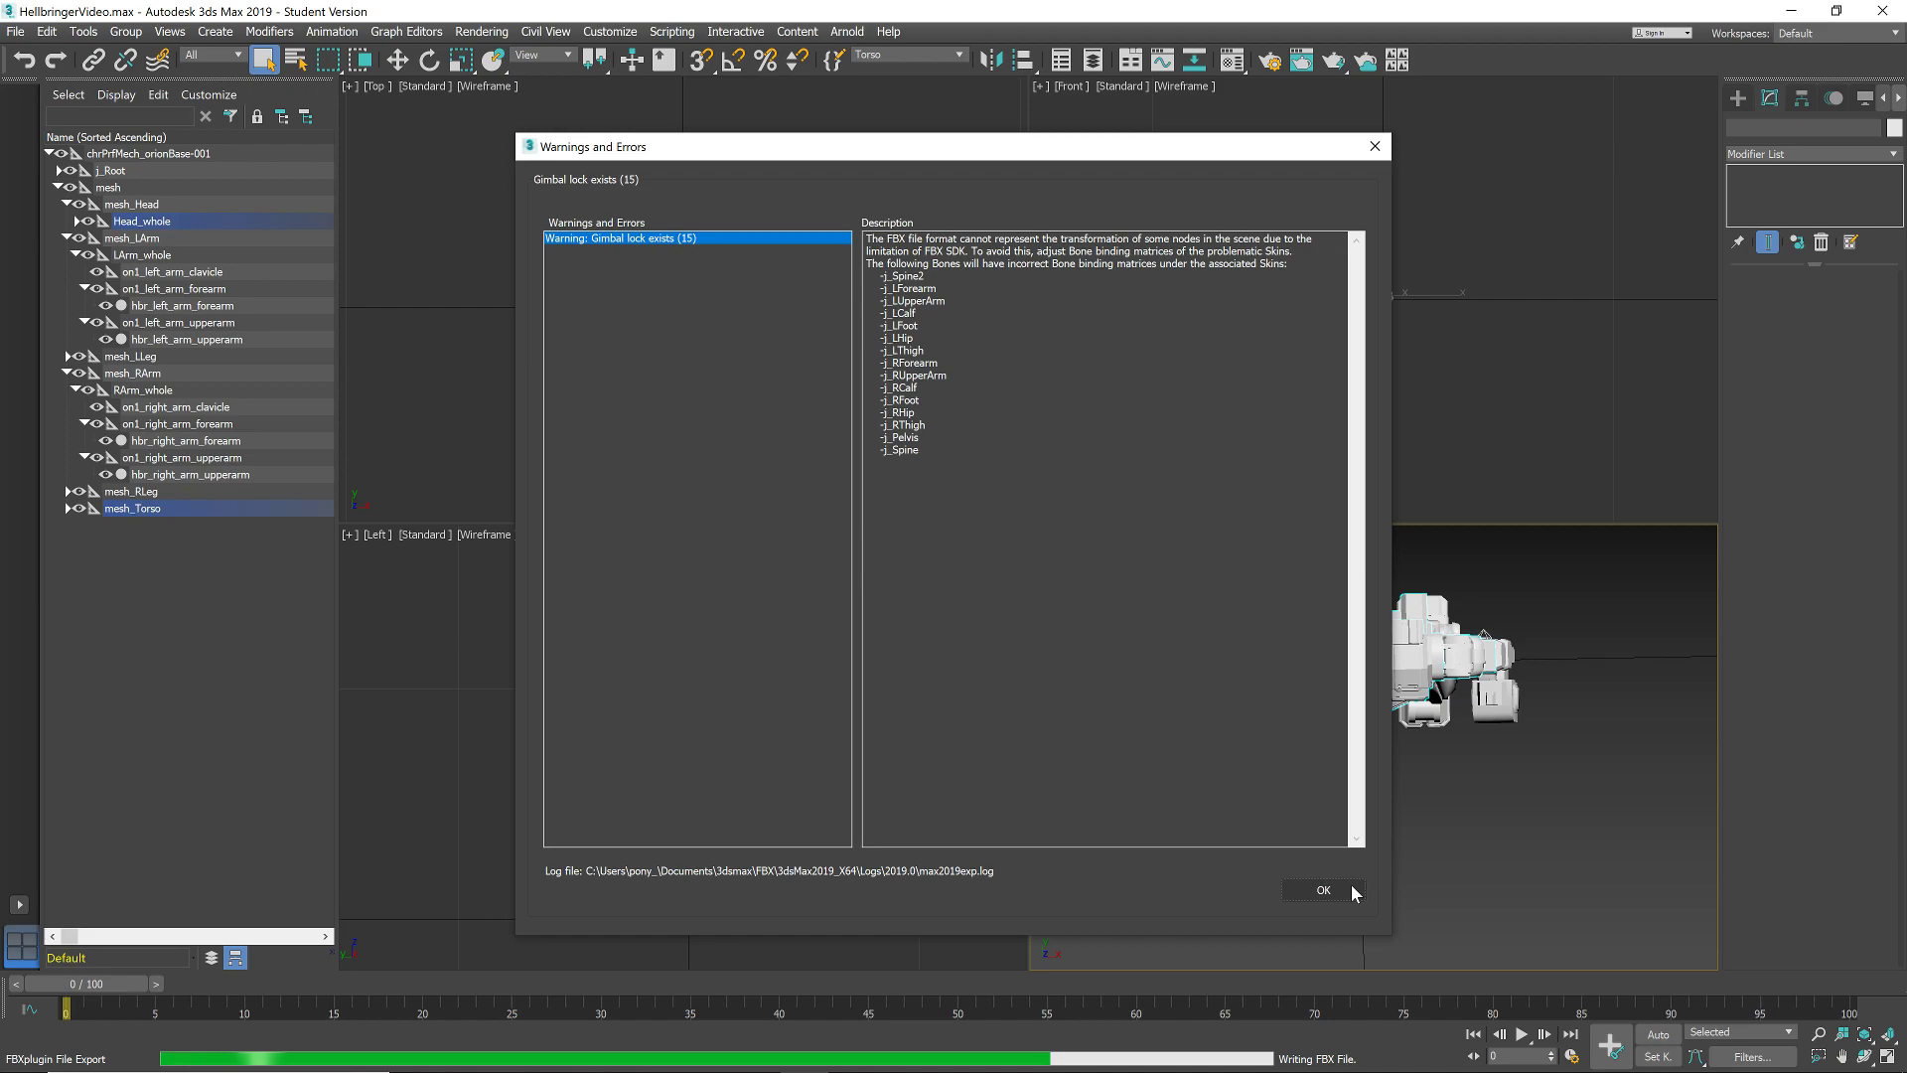
{"action": "left_click", "coordinate": [1355, 893]}
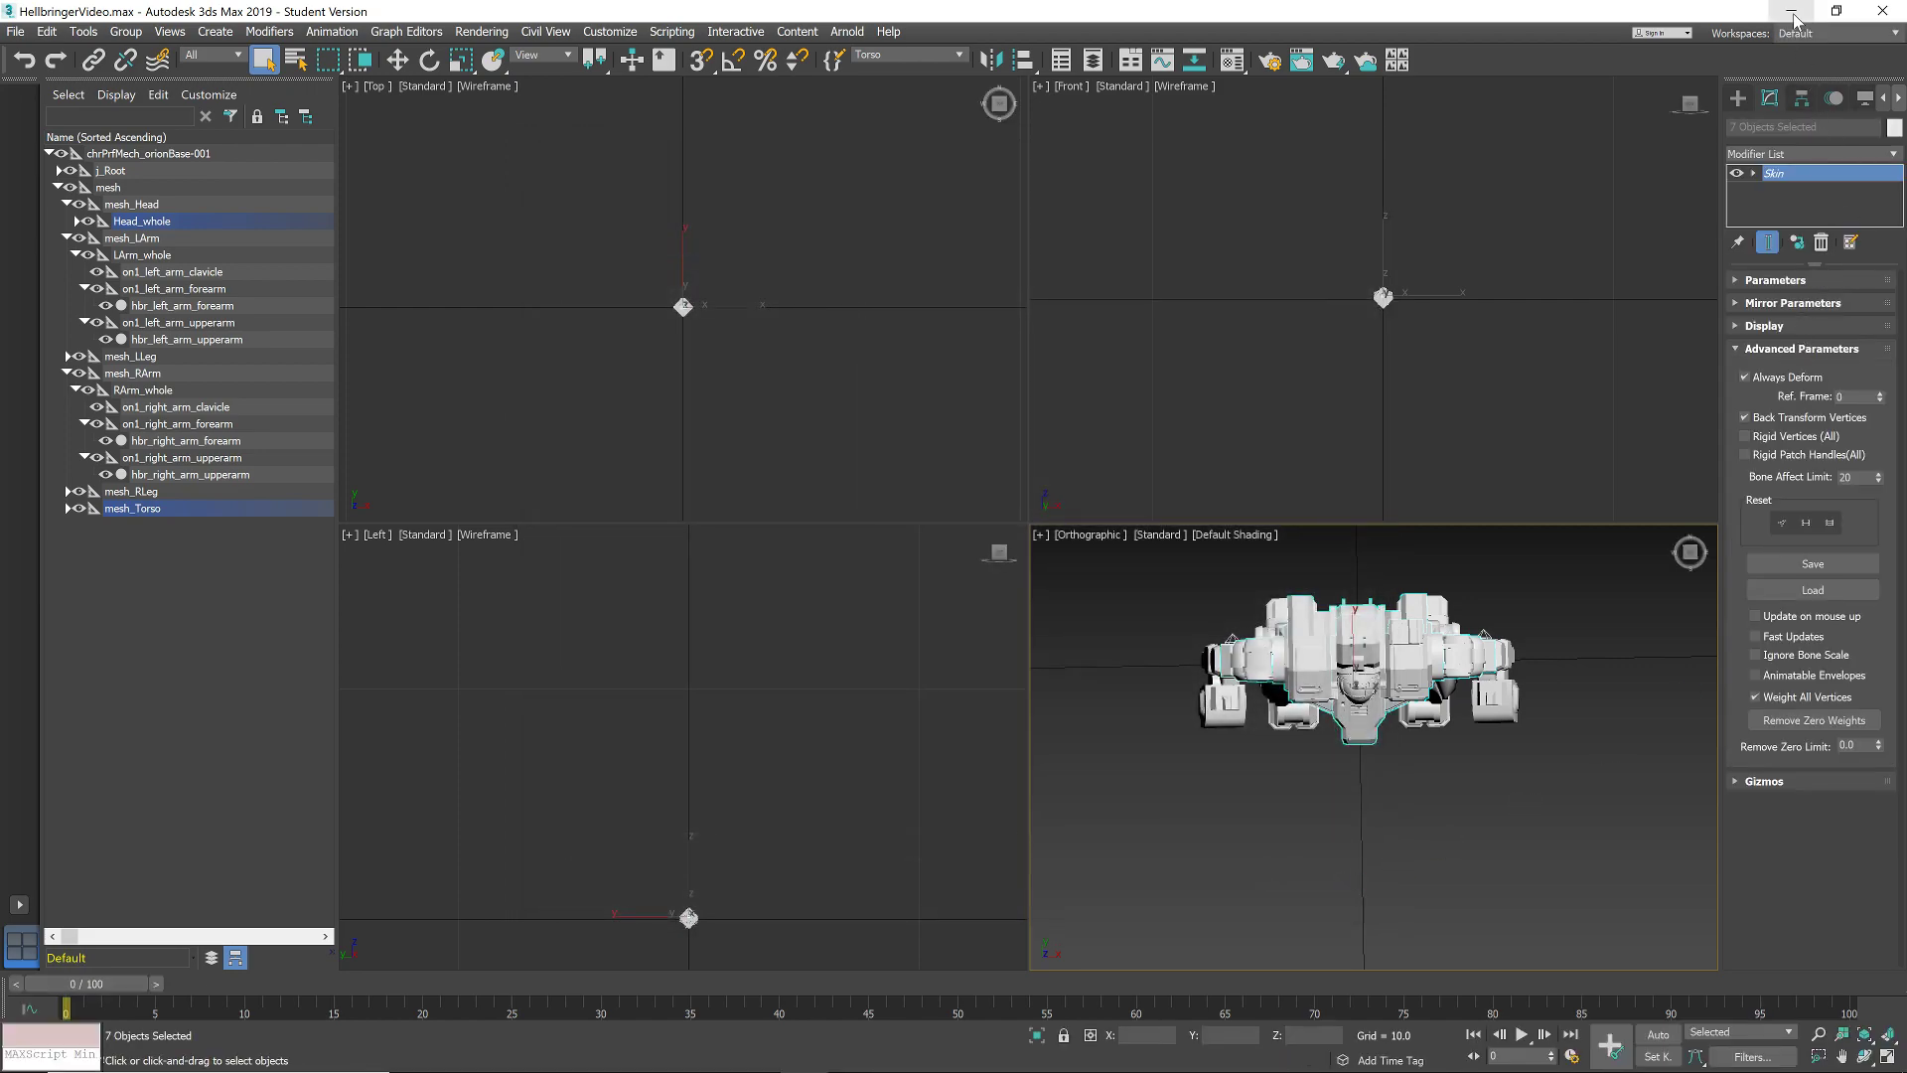
- Switch to the HellbringerScene project in Unity and delete the old HellbringerReference model from the Hellbringer assets folder
{"action": "left_click", "coordinate": [1794, 16]}
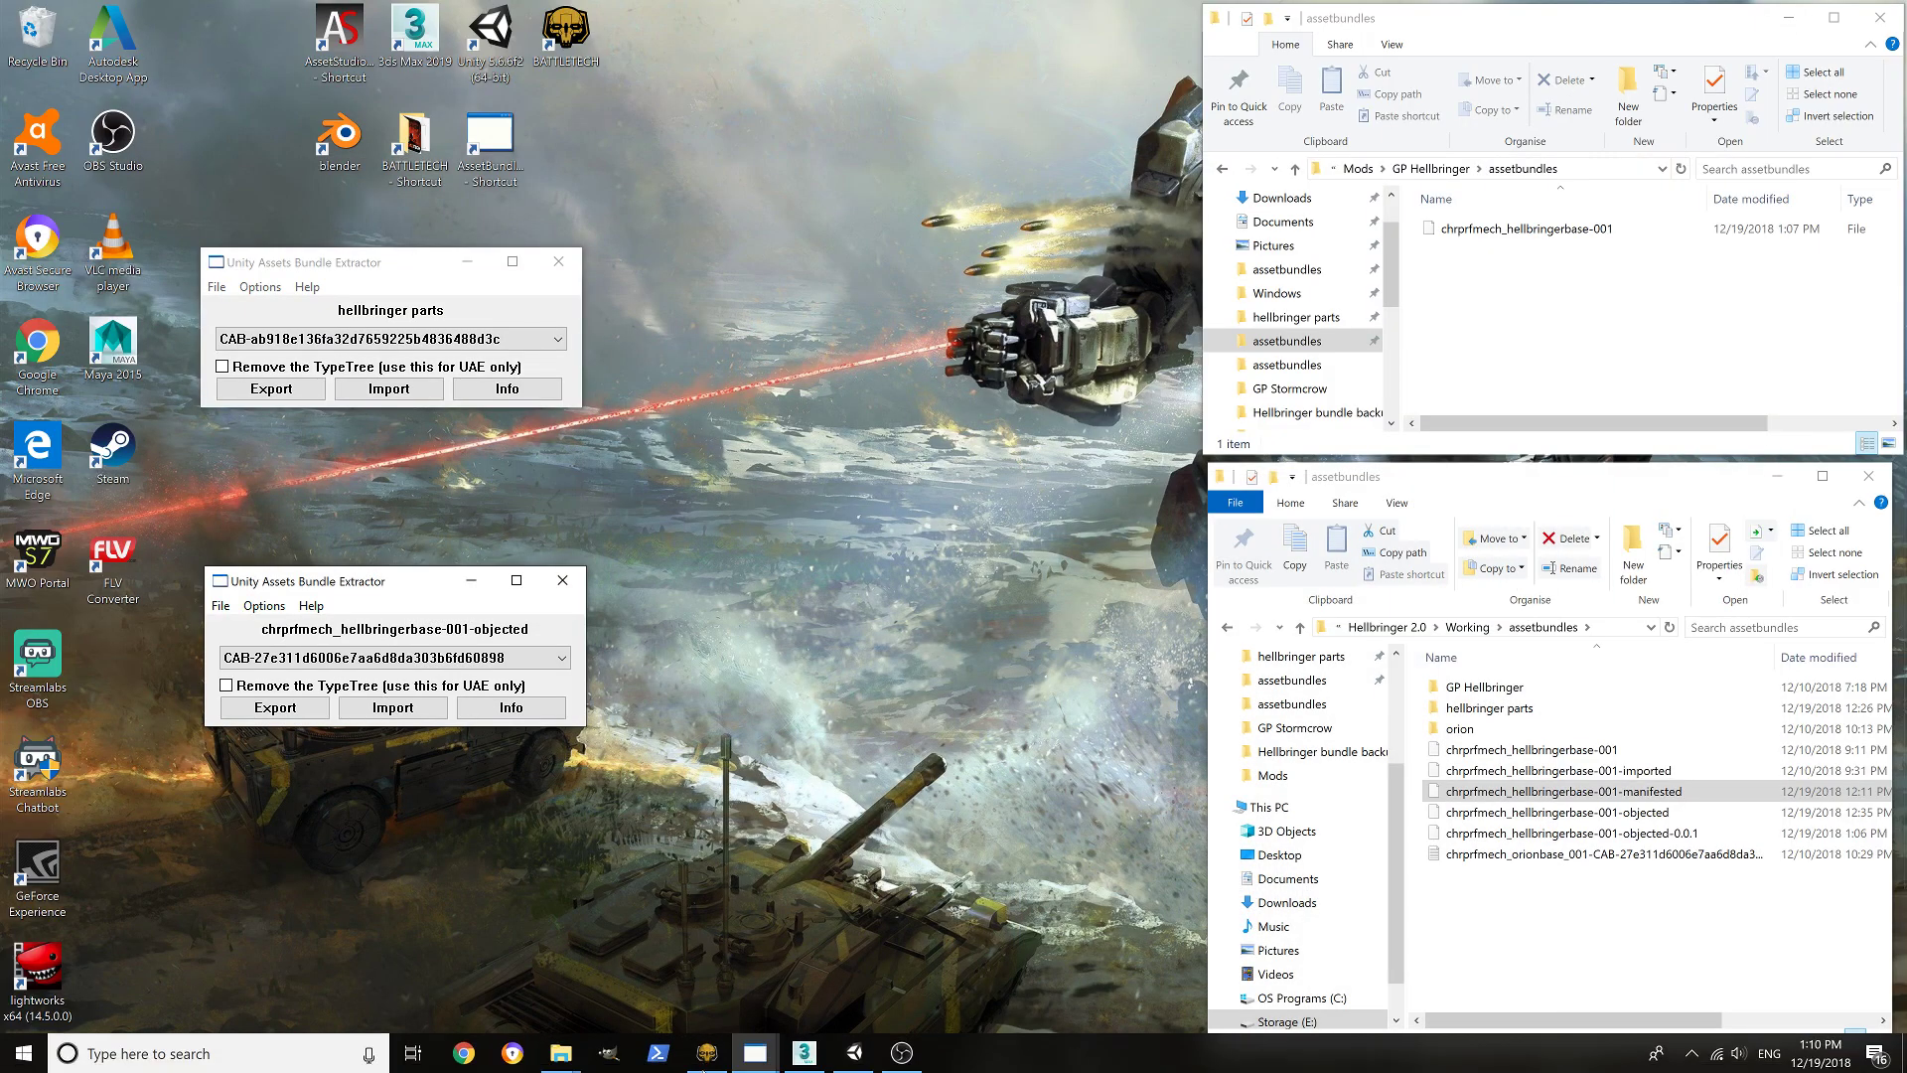
{"action": "left_click", "coordinate": [854, 1053]}
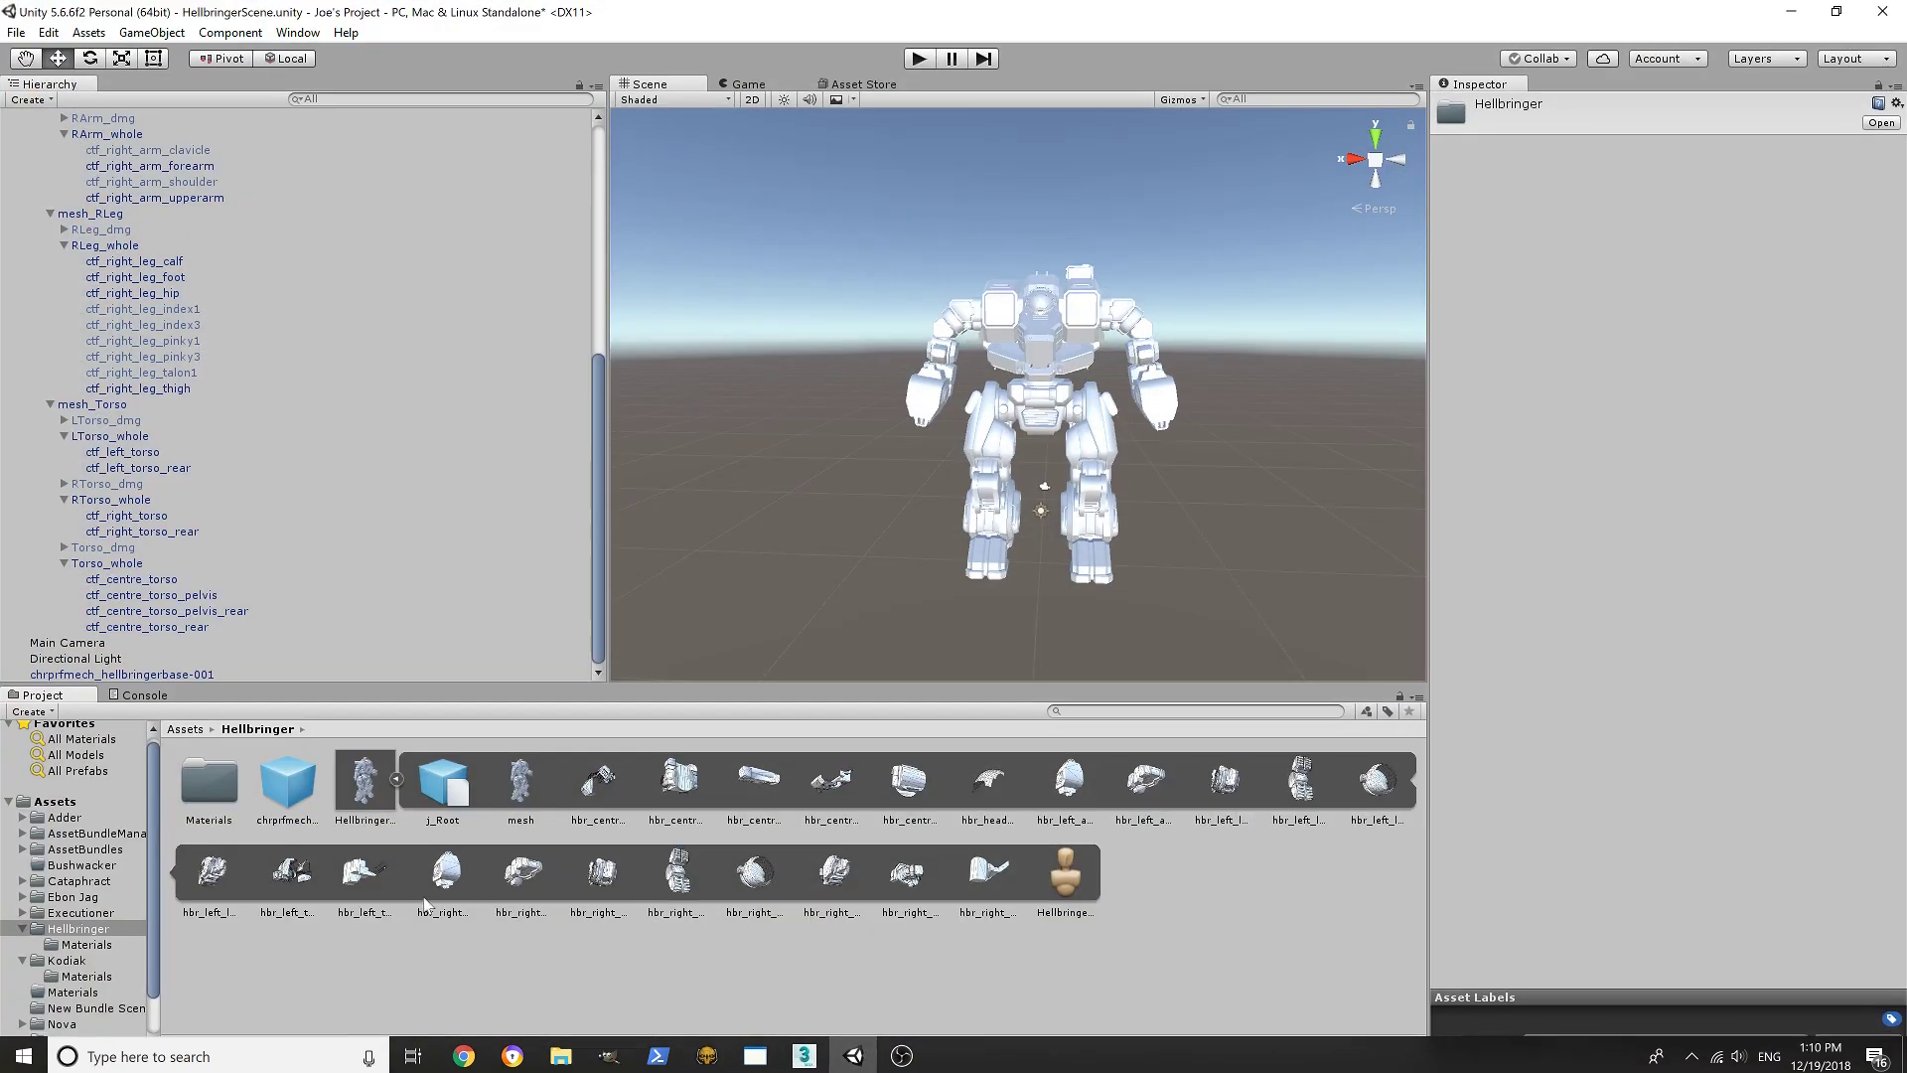
{"action": "left_click", "coordinate": [396, 781]}
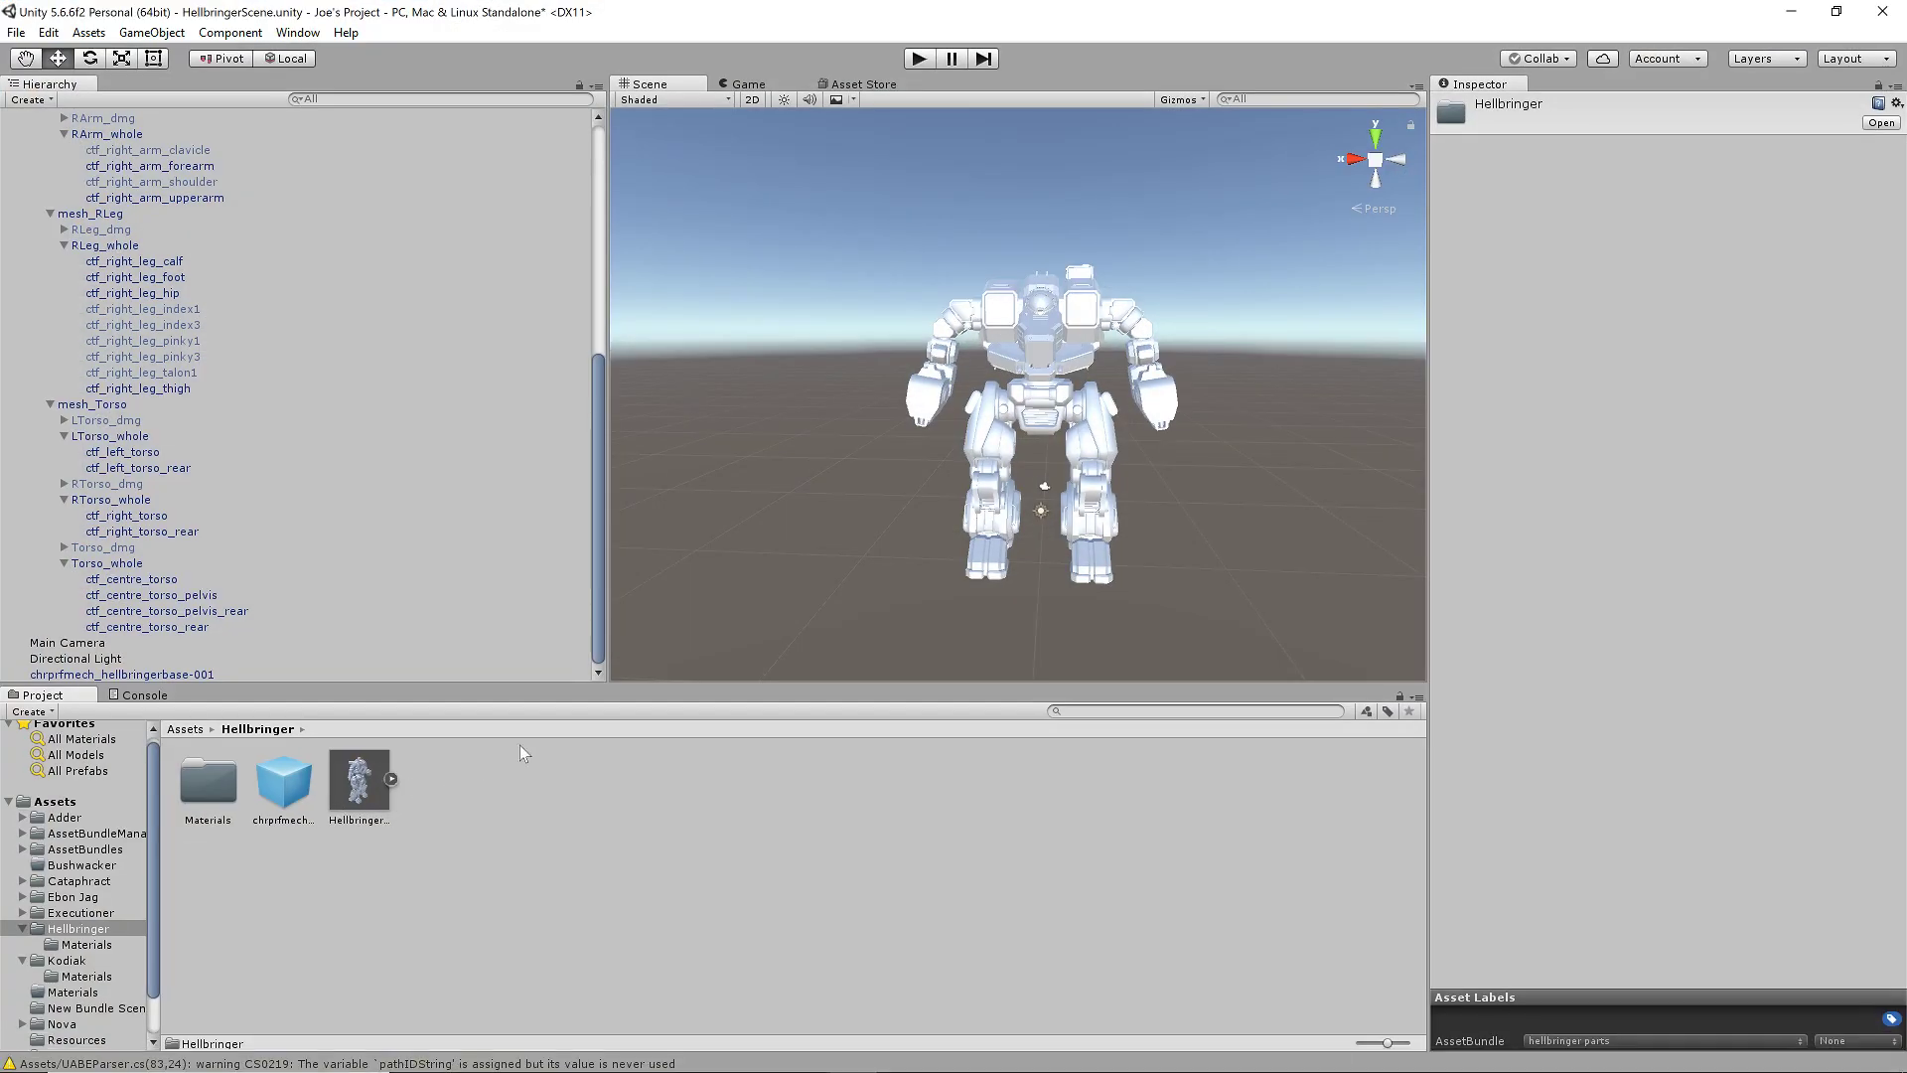
{"action": "right_click", "coordinate": [360, 781]}
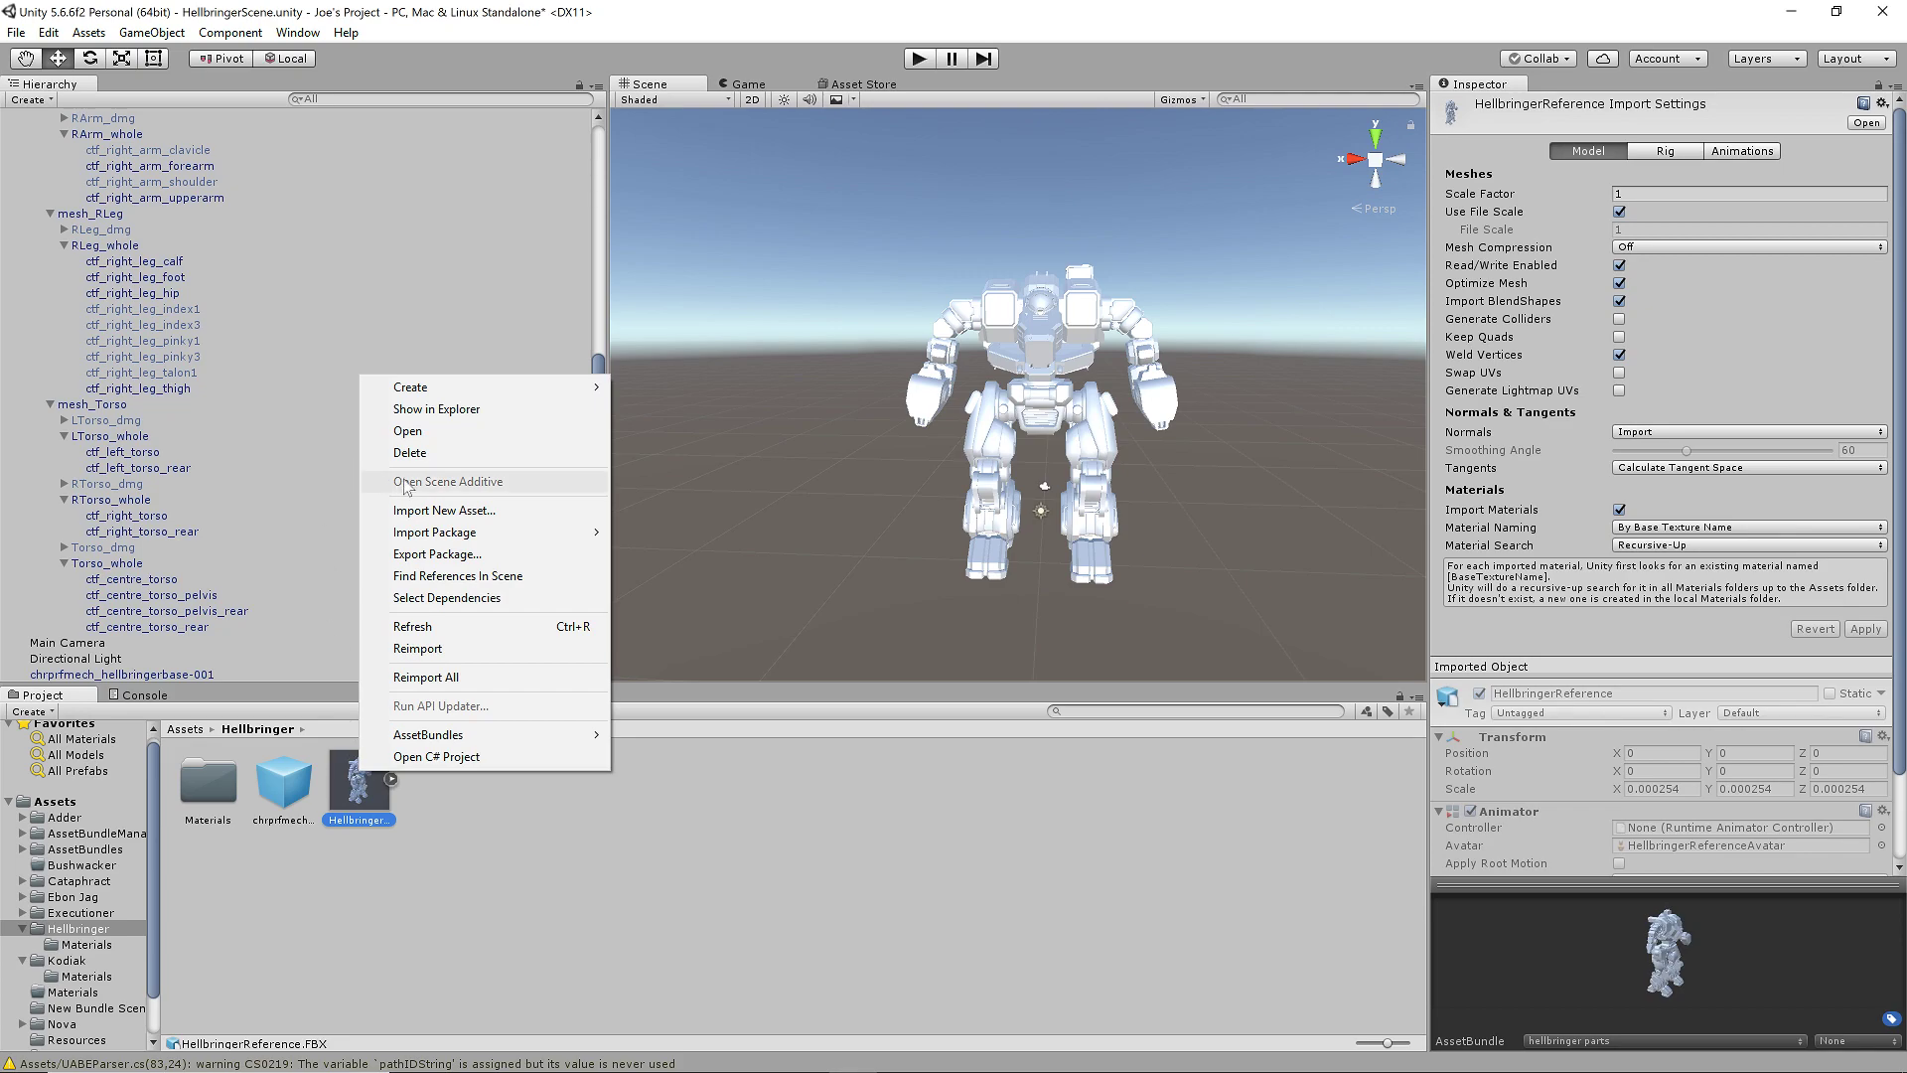
{"action": "left_click", "coordinate": [423, 454]}
{"action": "left_click", "coordinate": [1033, 592]}
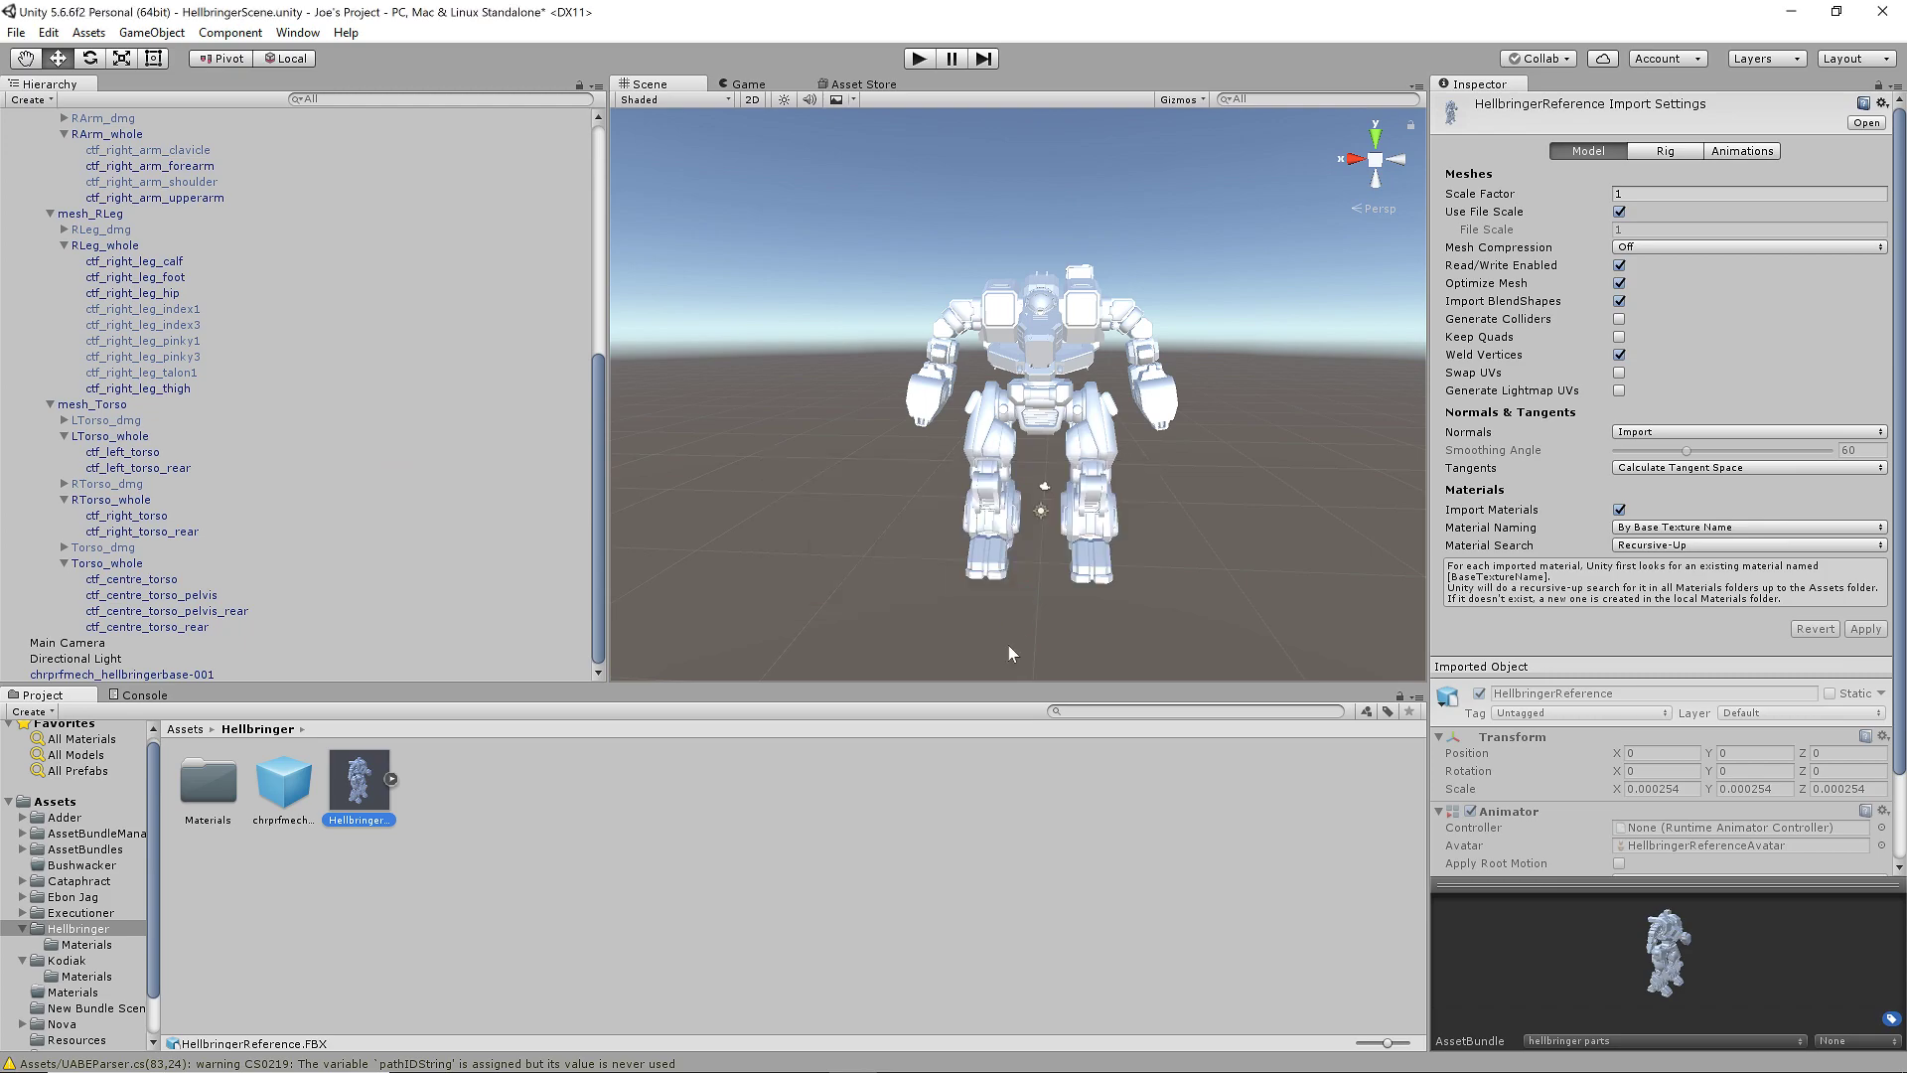
- Import the re-exported HellbringerReference.FBX into the Hellbringer assets folder and assign it to the hellbringer parts asset bundle
{"action": "right_click", "coordinate": [409, 793]}
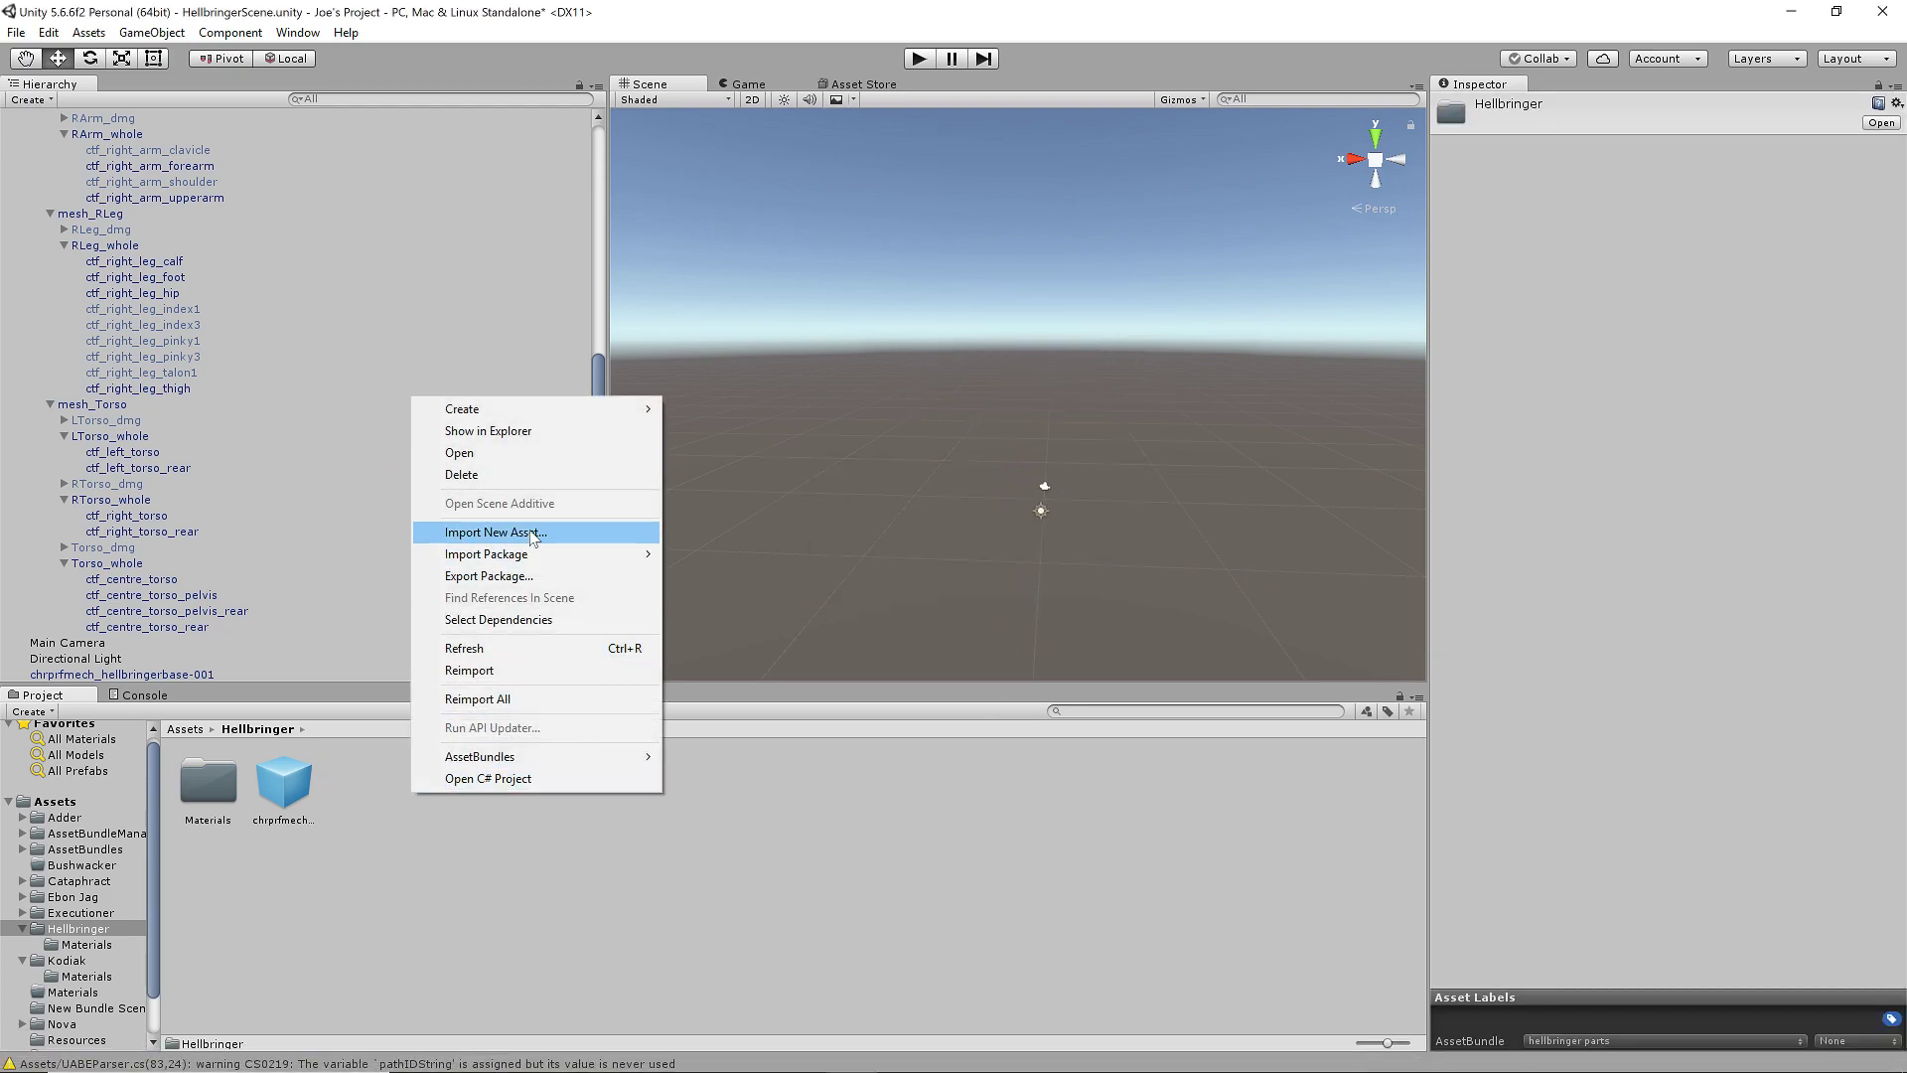
{"action": "left_click", "coordinate": [526, 532]}
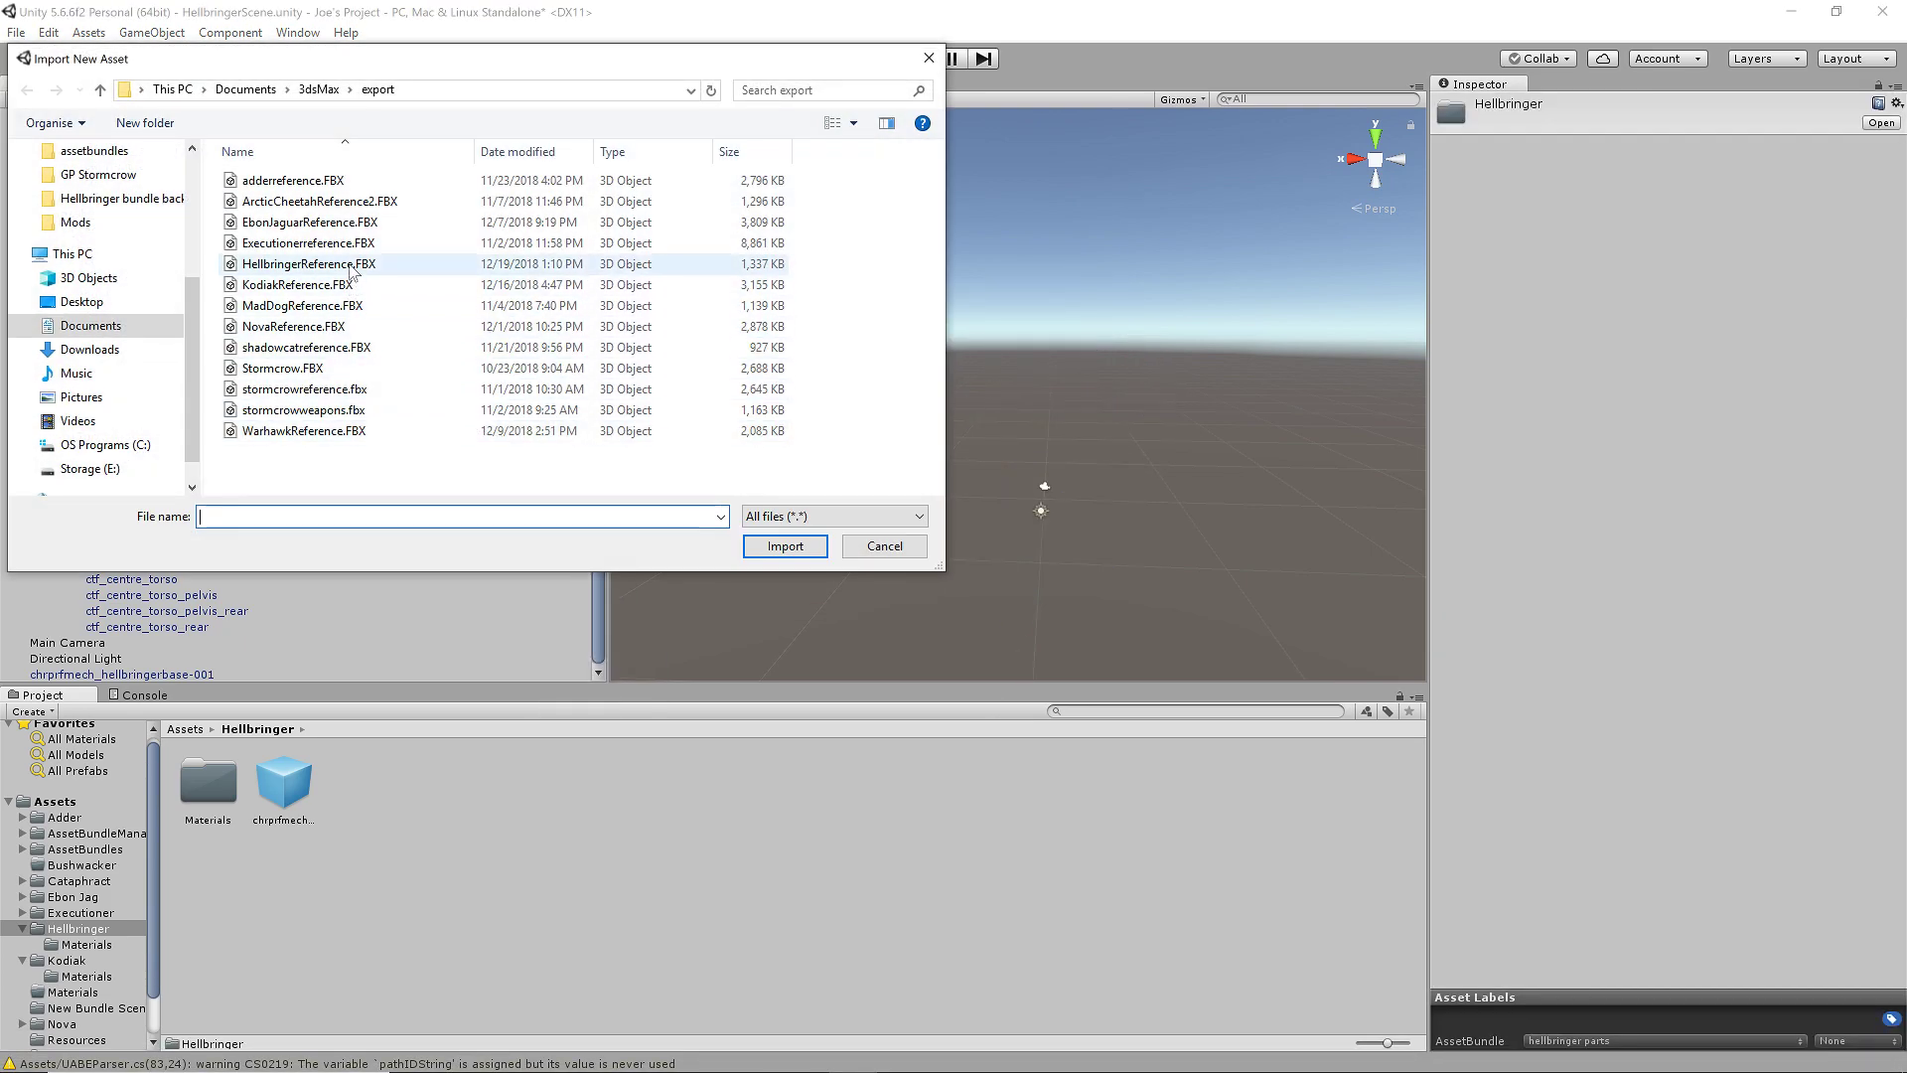
{"action": "double_click", "coordinate": [349, 264]}
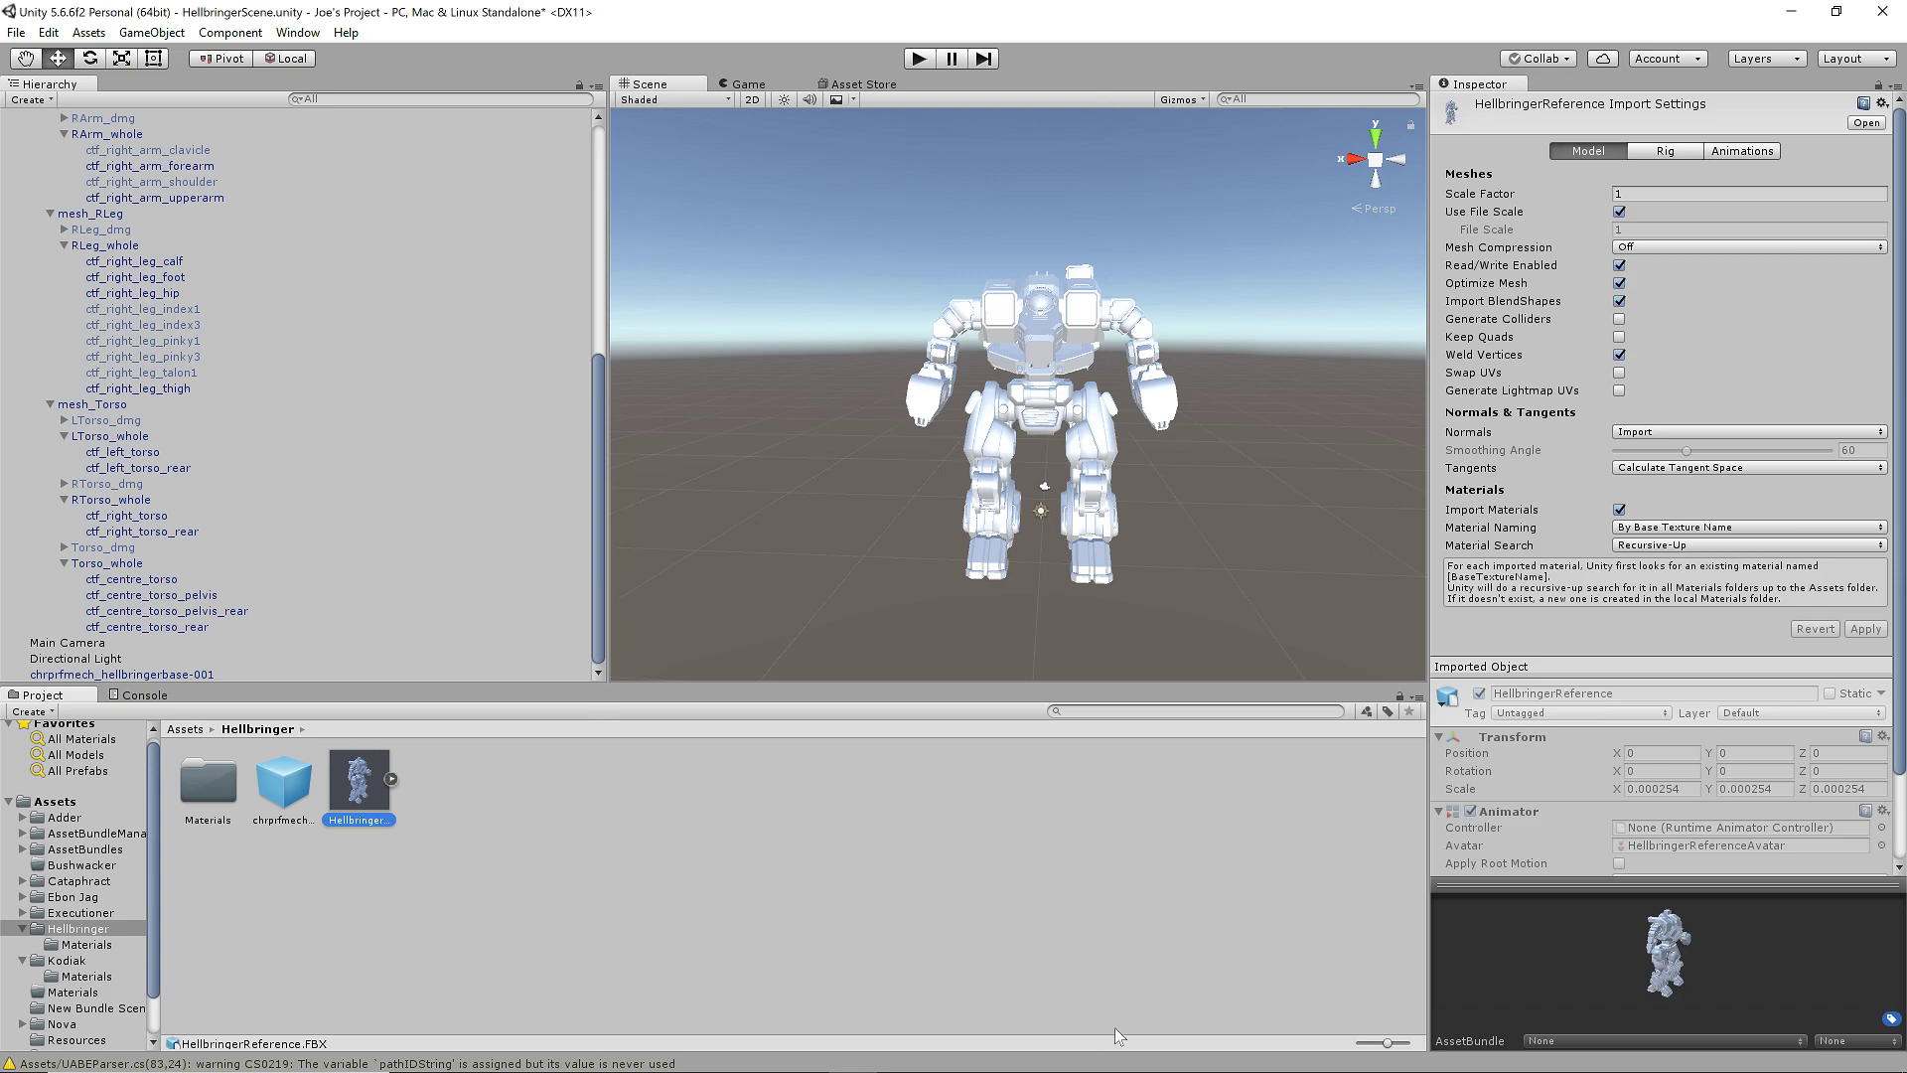
{"action": "left_click", "coordinate": [1614, 1041]}
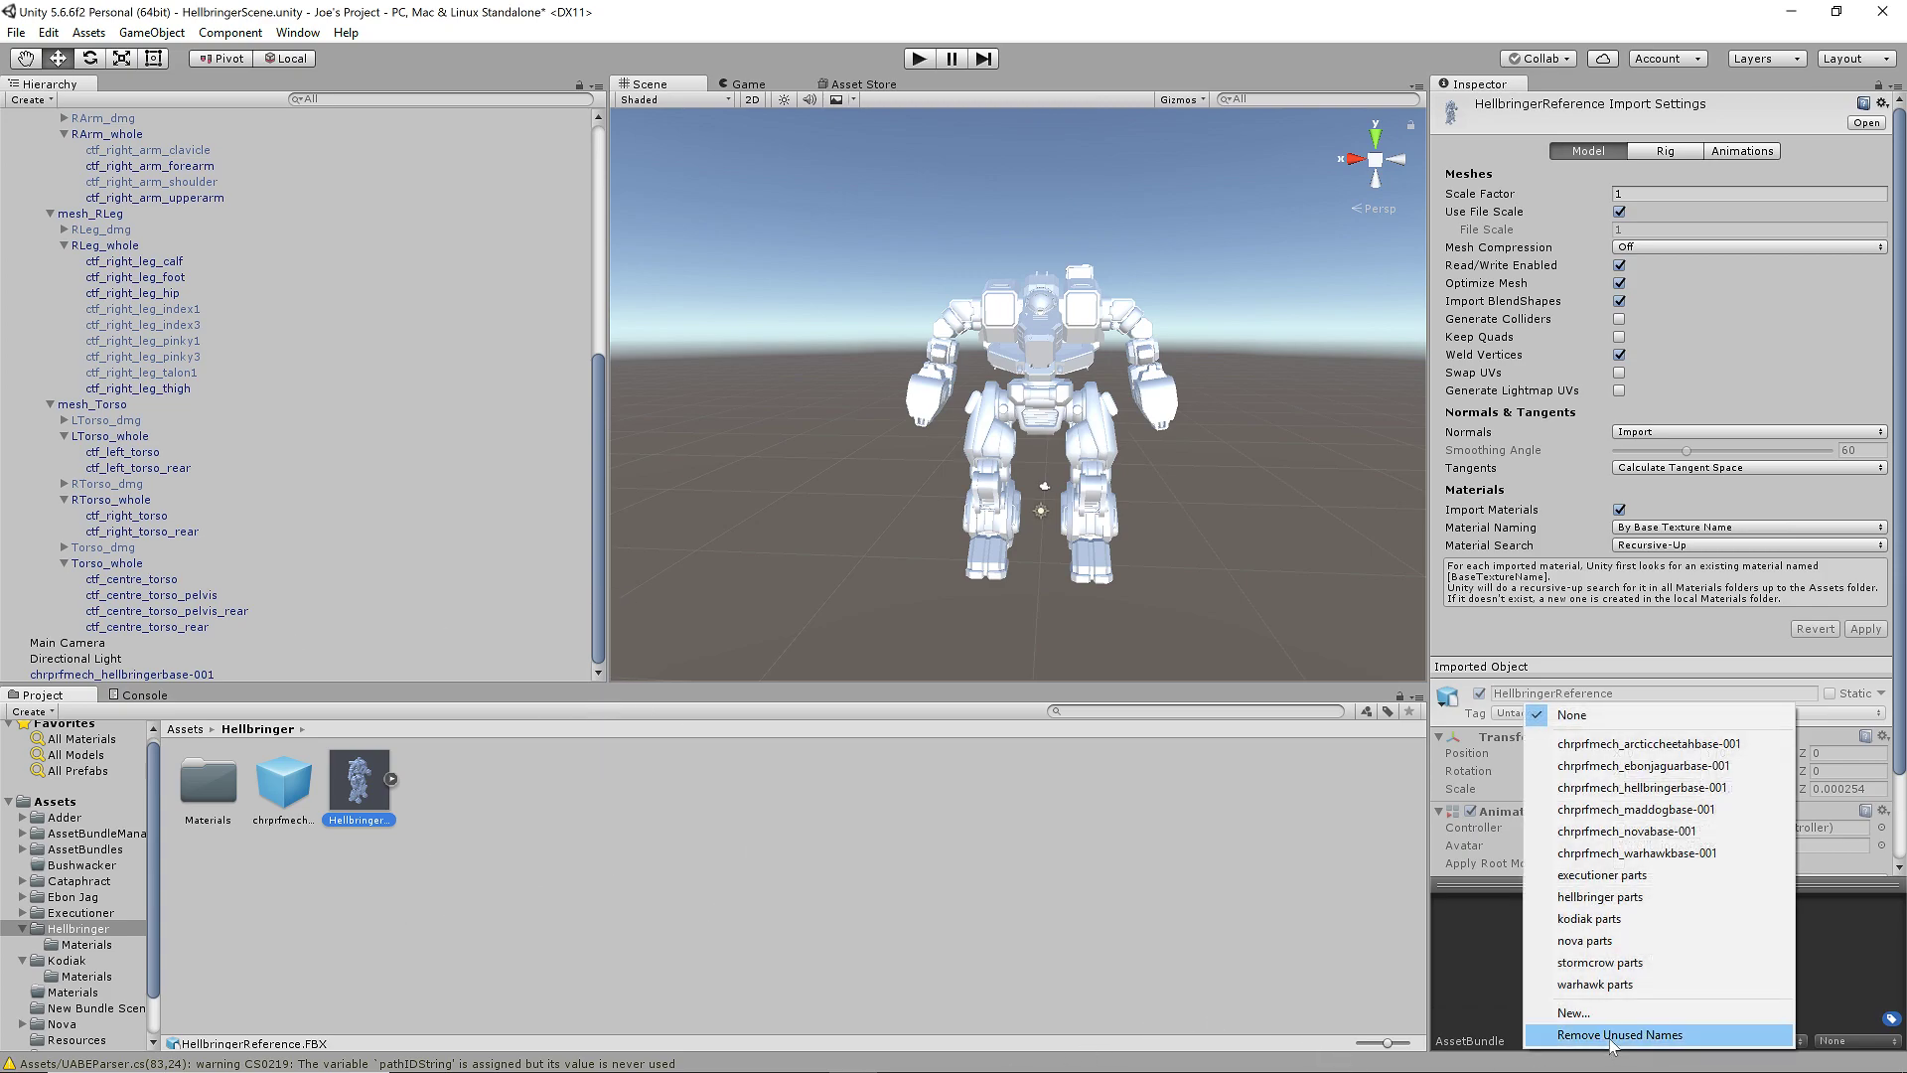
{"action": "left_click", "coordinate": [1649, 898]}
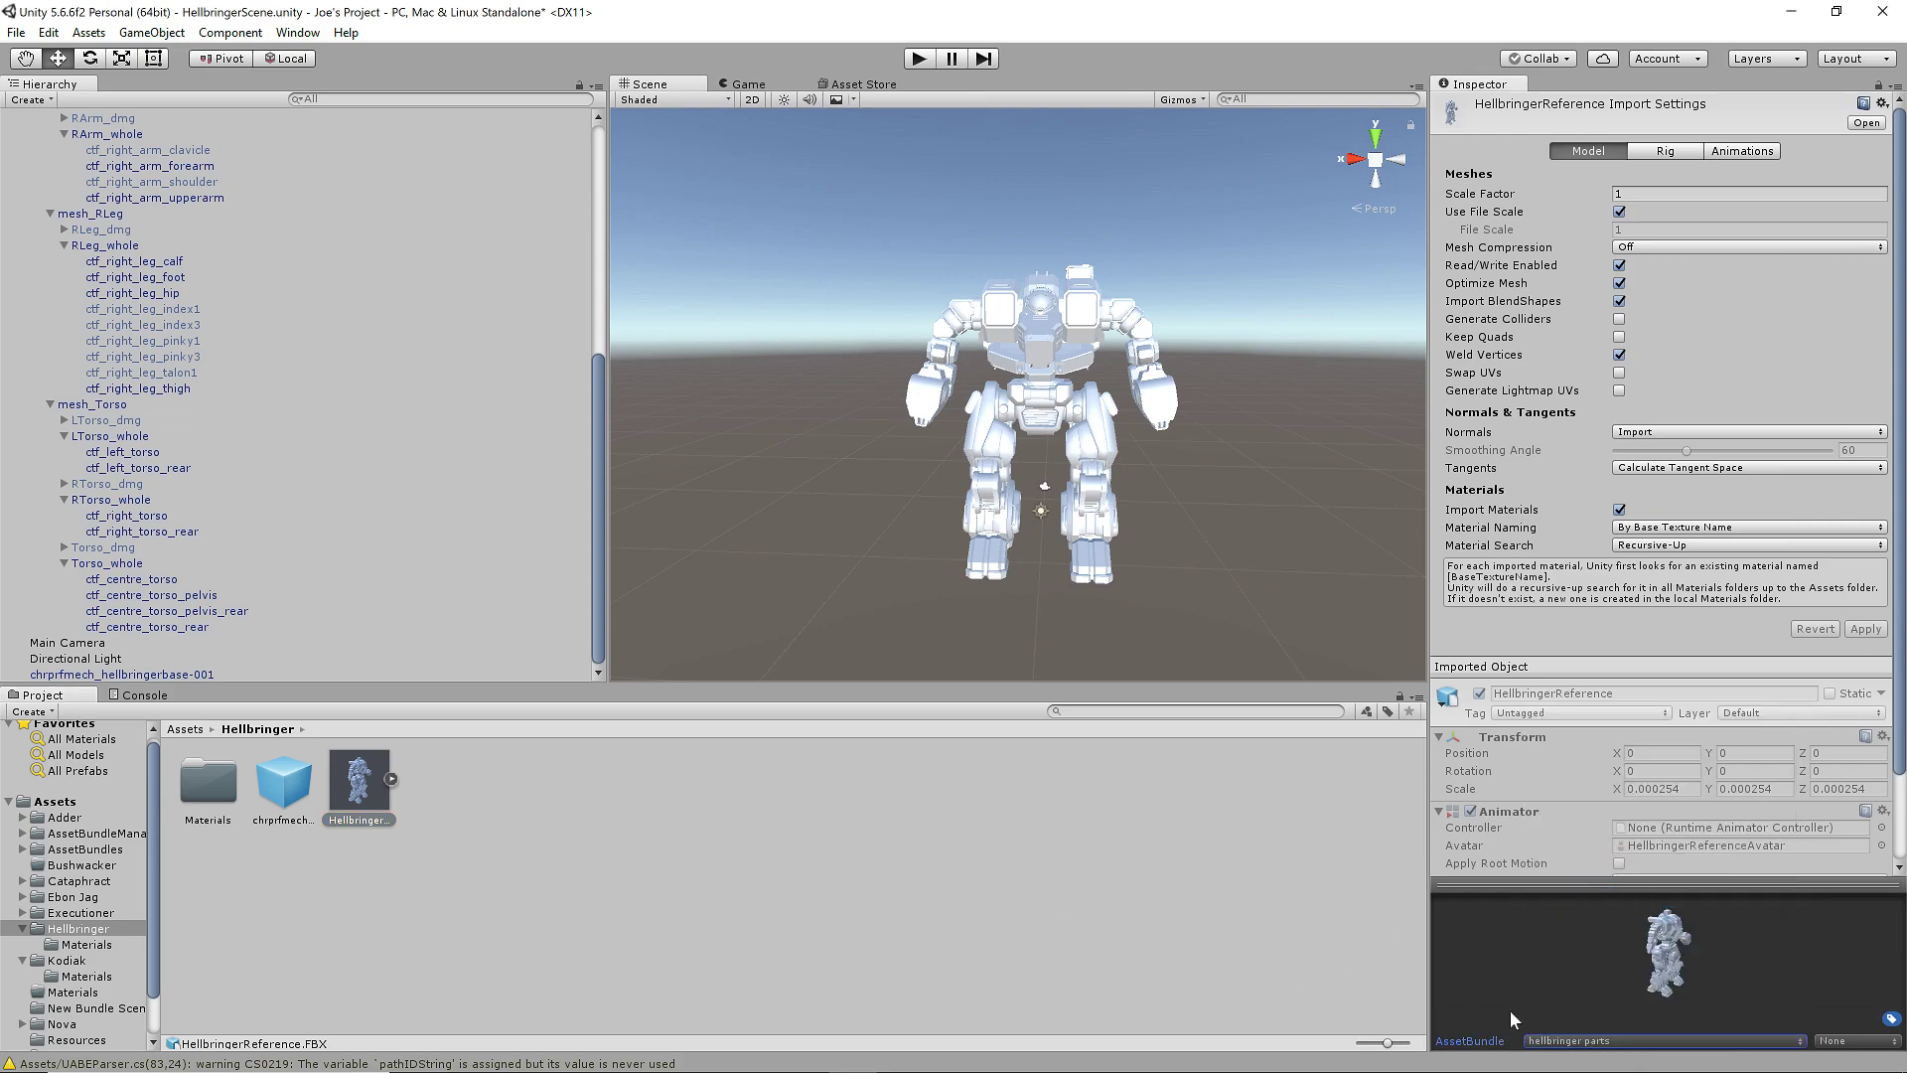
- Build the project's AssetBundles
{"action": "right_click", "coordinate": [1075, 906]}
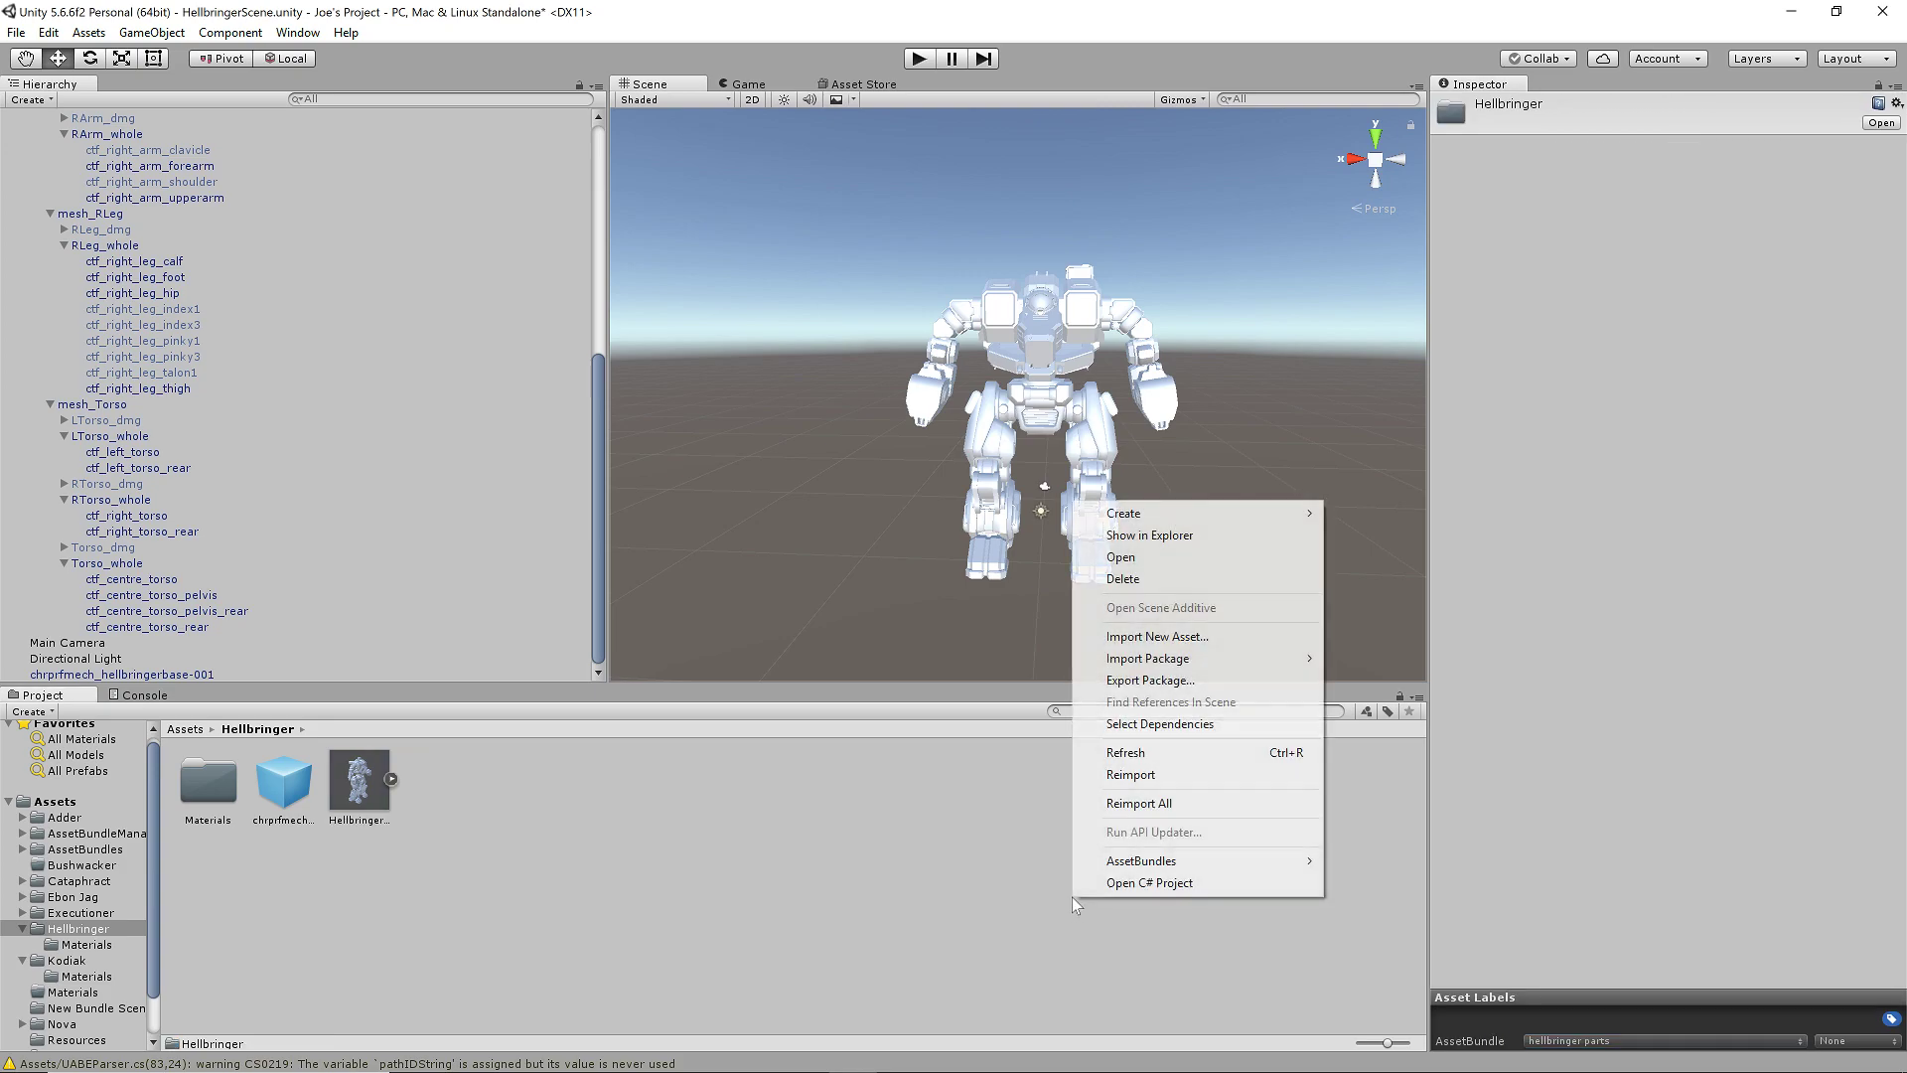
{"action": "mouse_move", "coordinate": [1243, 870]}
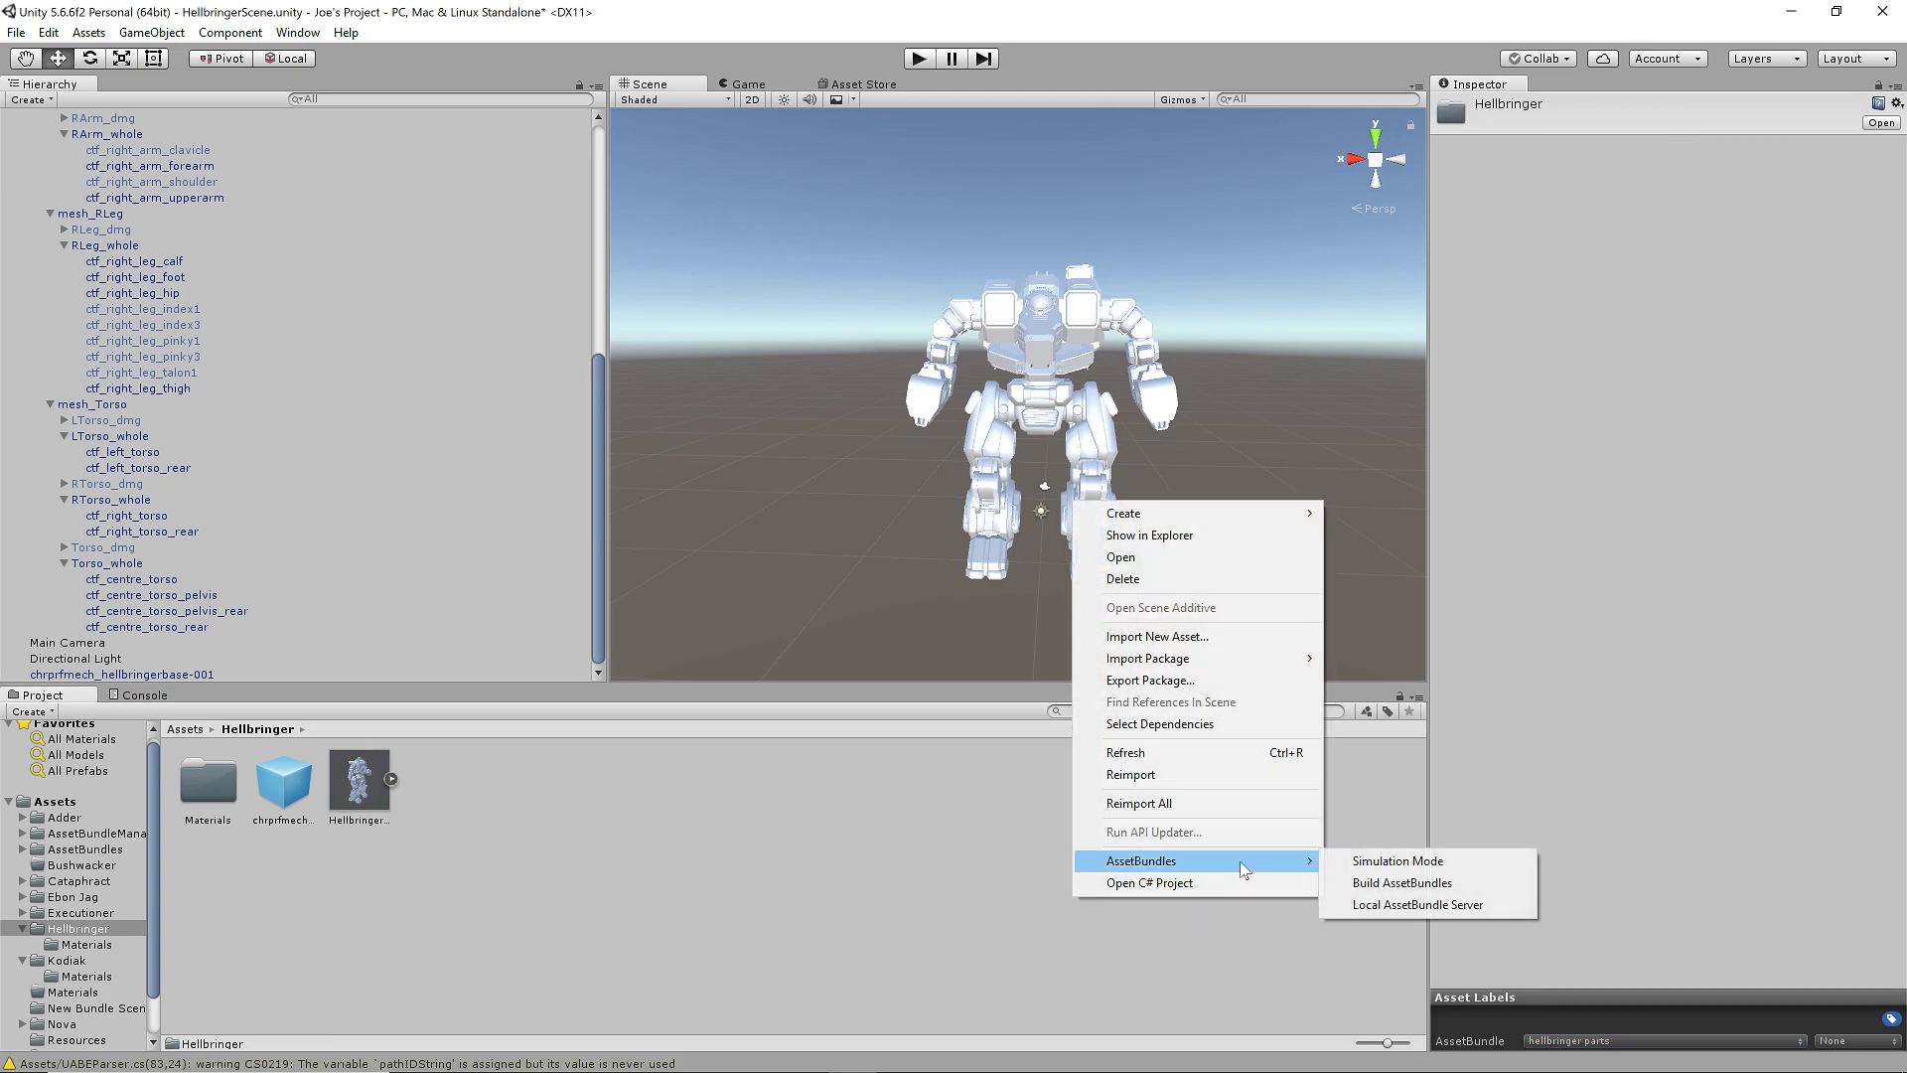
{"action": "left_click", "coordinate": [1416, 883]}
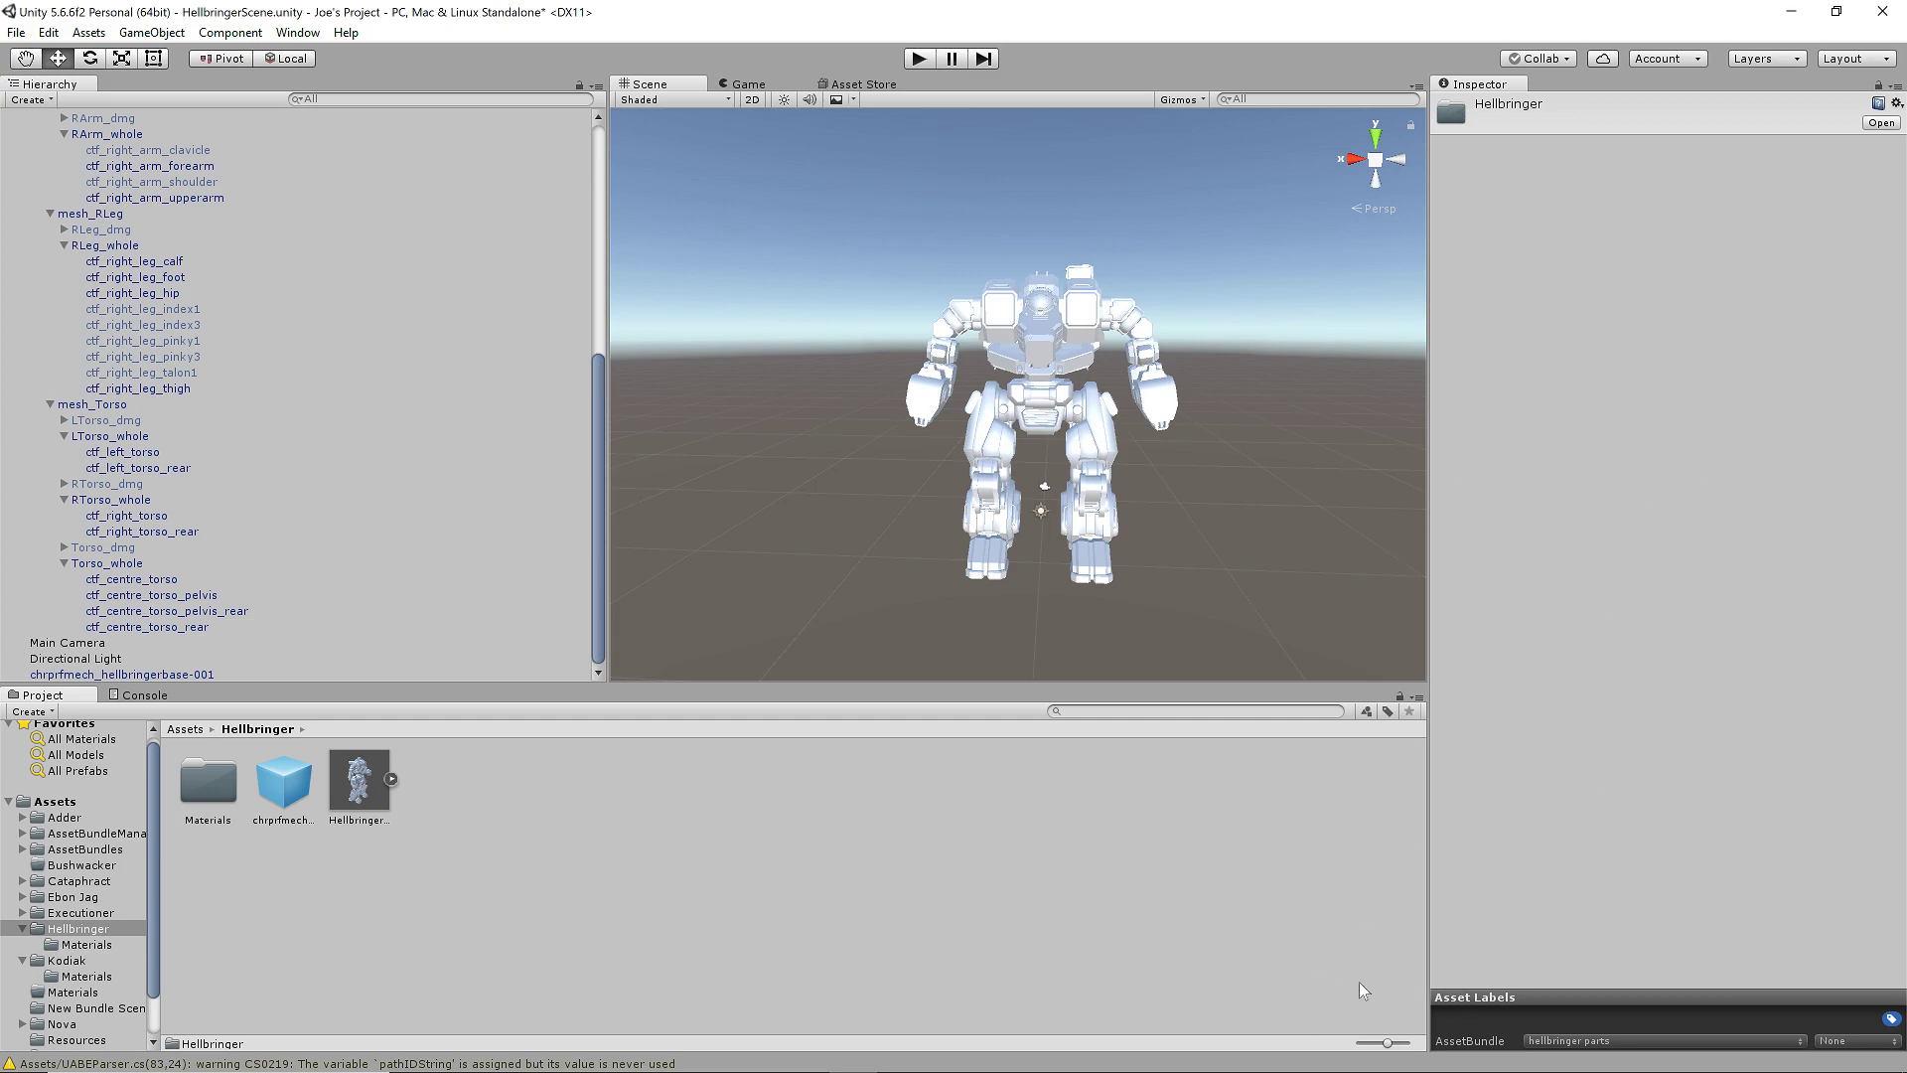
- Switch to Unity Assets Bundle Extractor and open the rebuilt hellbringer parts bundle from the Unity project's AssetBundles\Windows folder
{"action": "left_click", "coordinate": [1791, 11]}
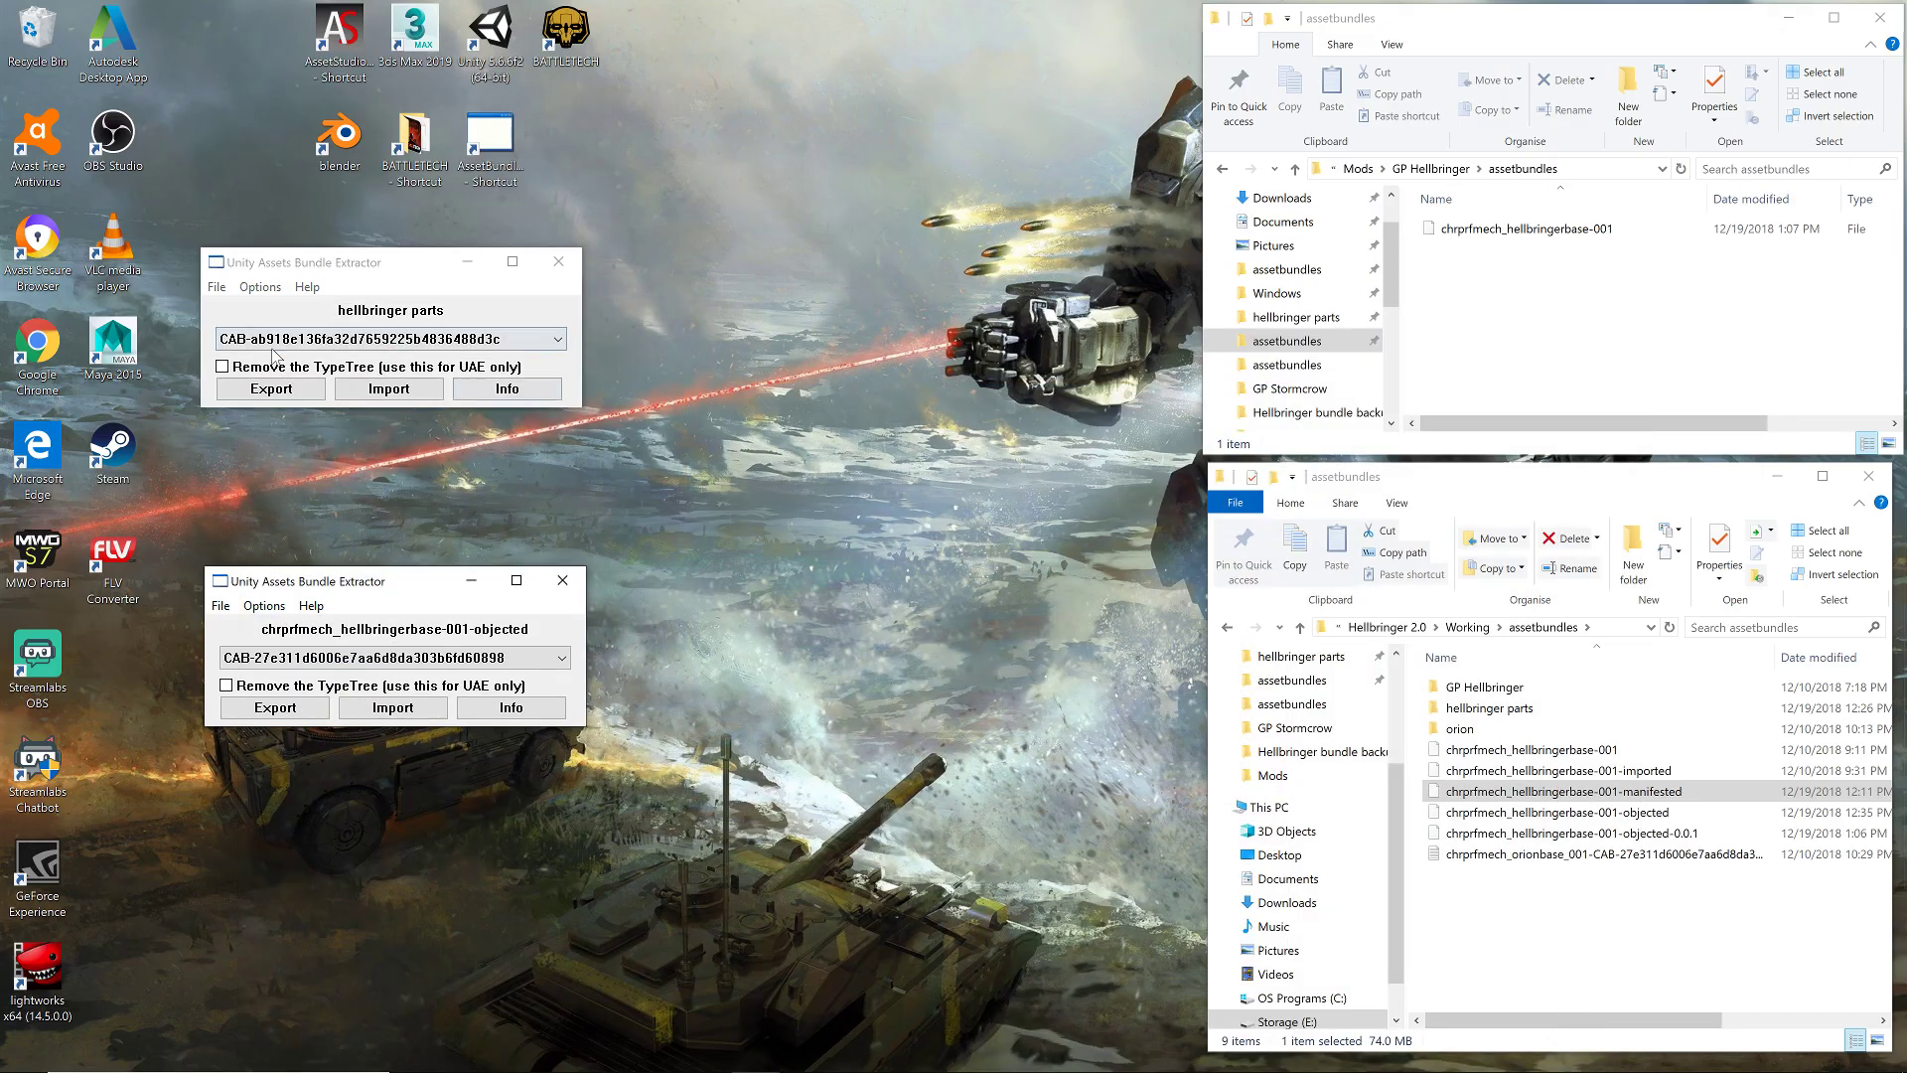
{"action": "left_click", "coordinate": [218, 289]}
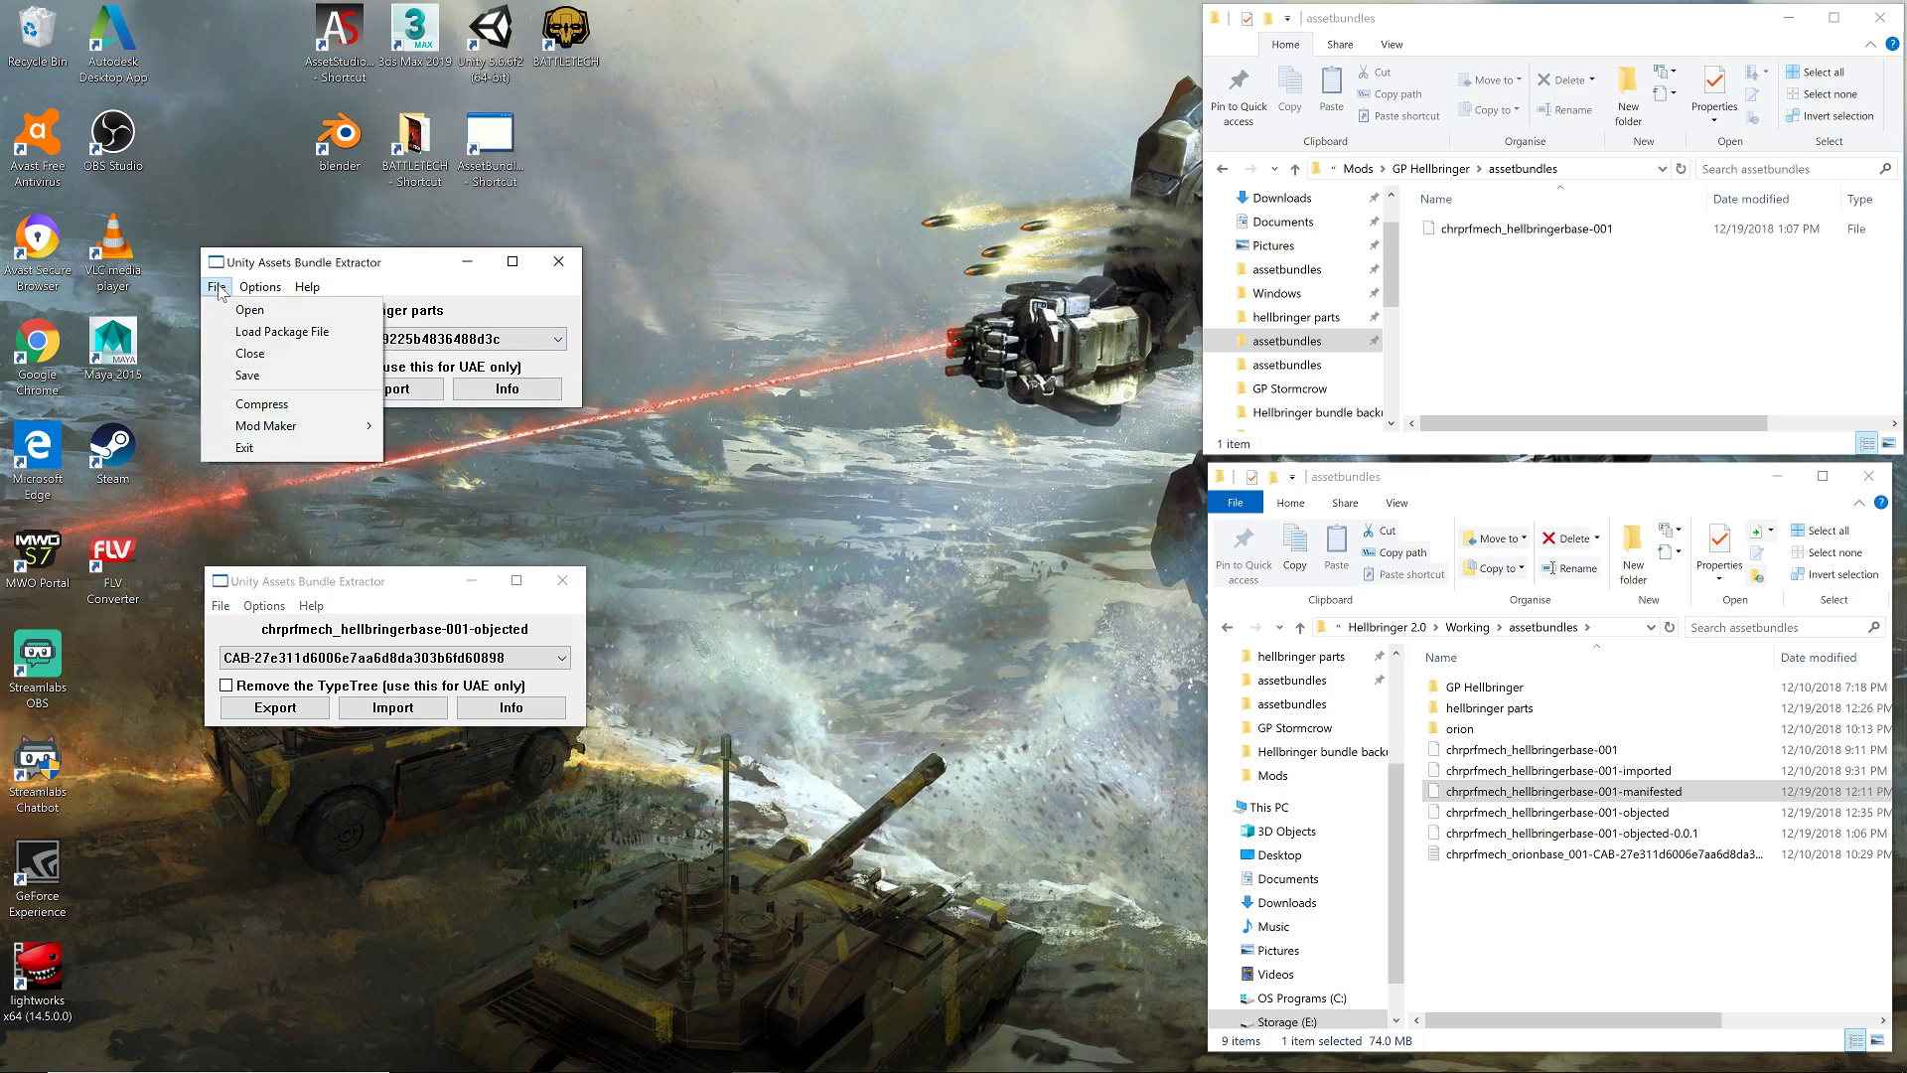
{"action": "left_click", "coordinate": [285, 314]}
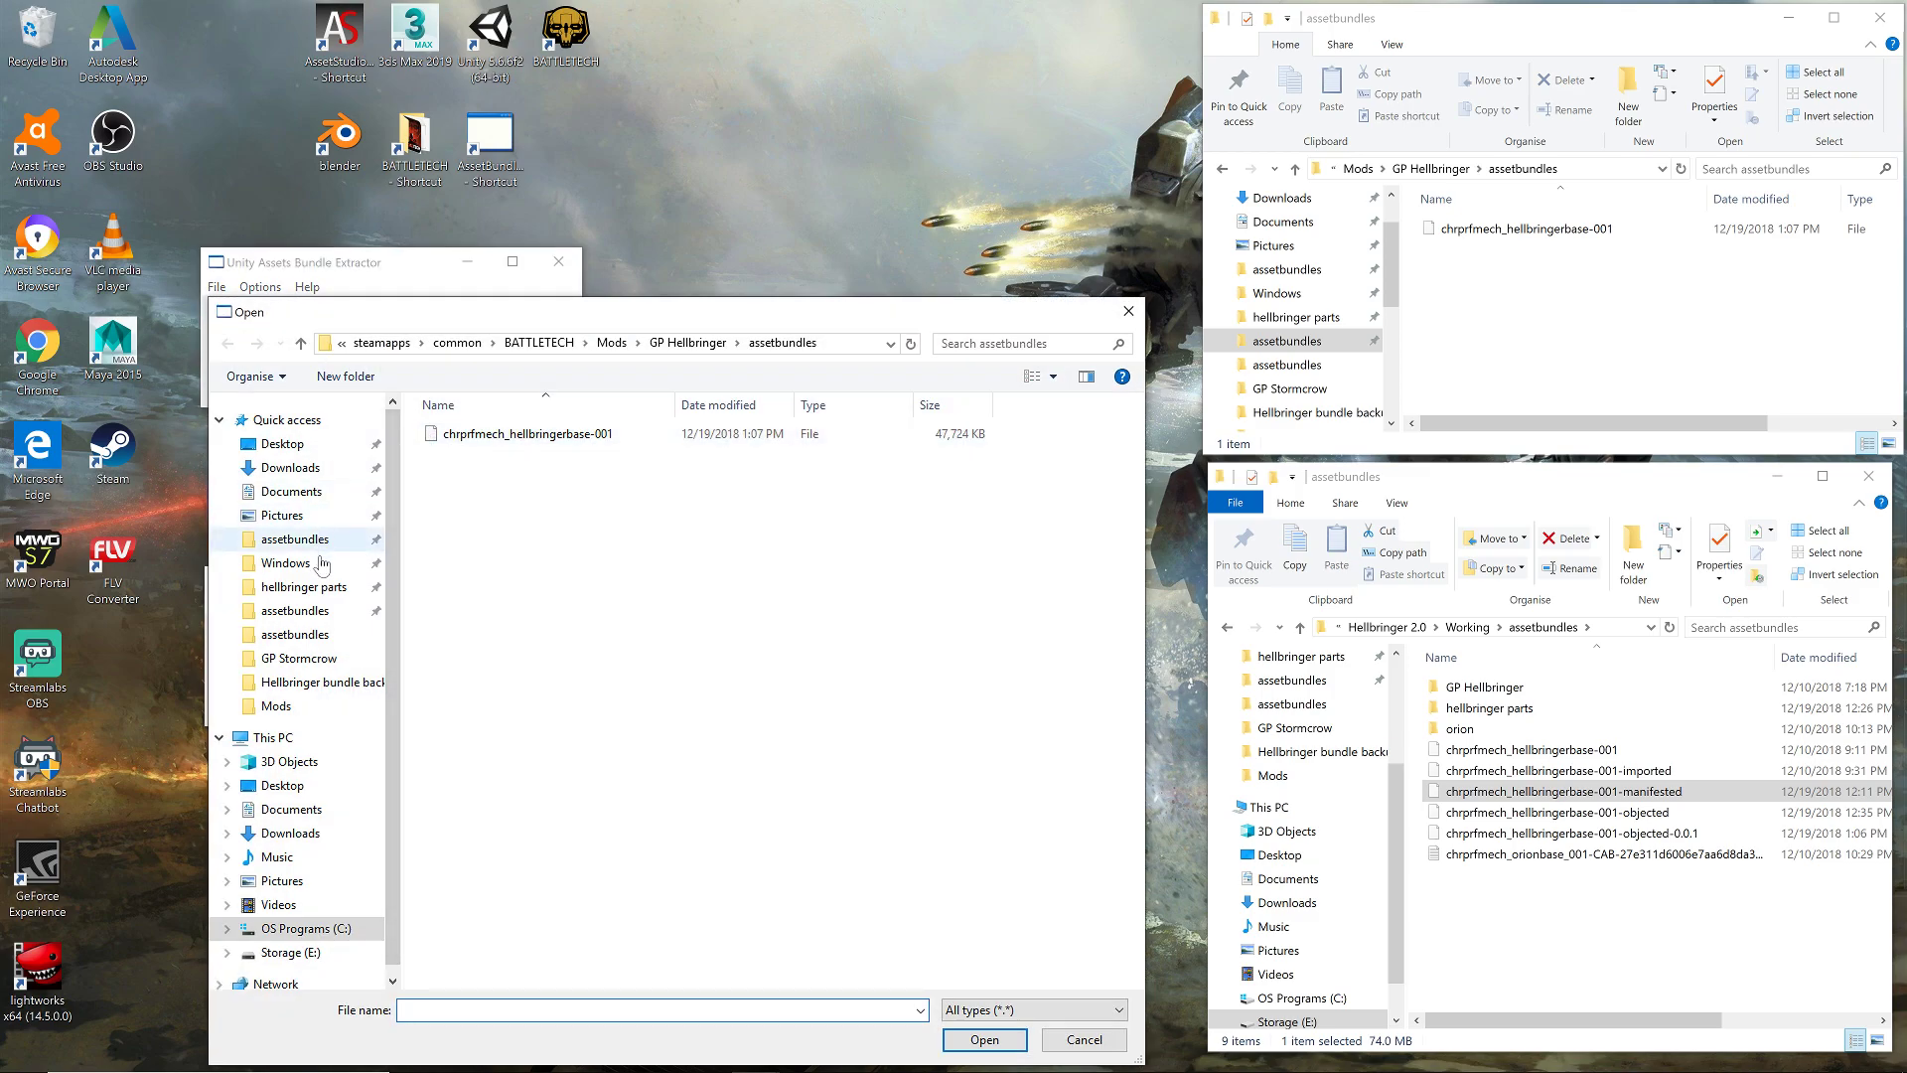
{"action": "left_click", "coordinate": [321, 565]}
{"action": "scroll", "coordinate": [536, 661], "scroll_direction": "down", "scroll_amount": 10}
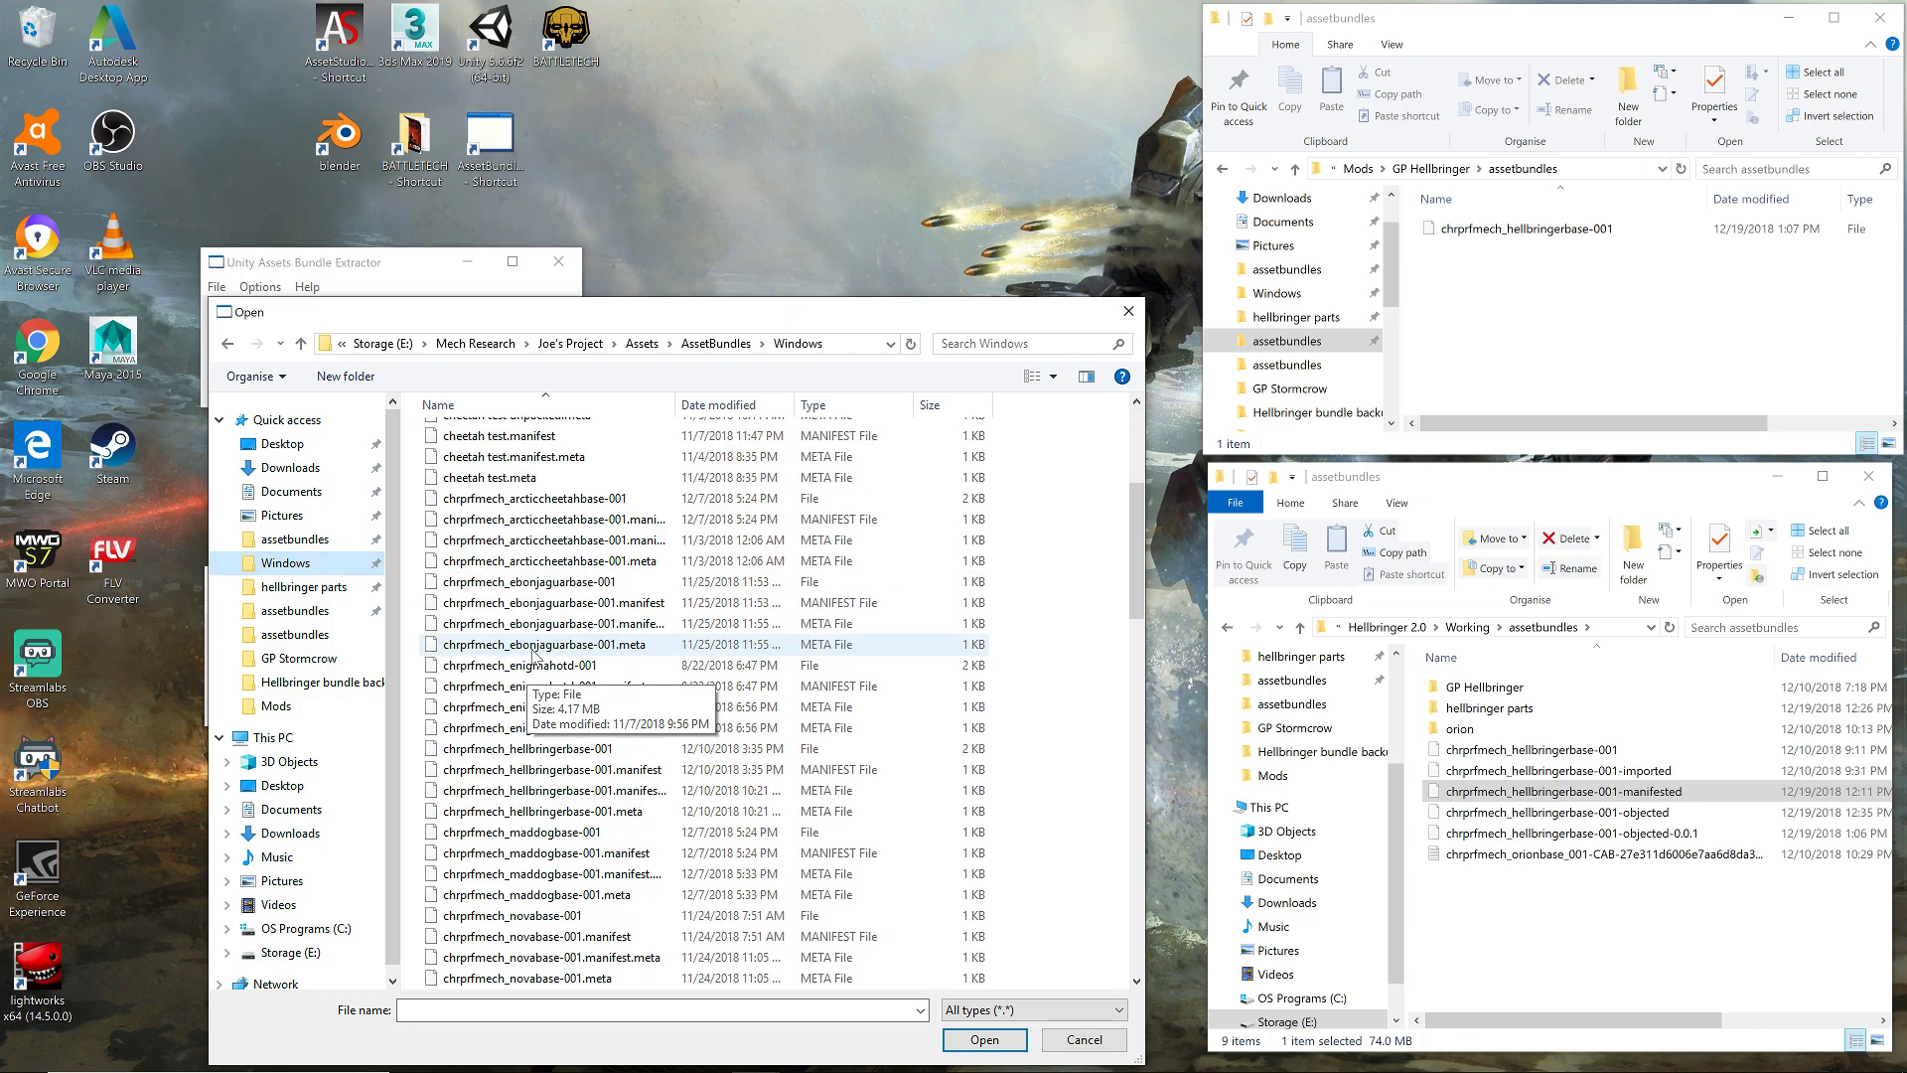
{"action": "scroll", "coordinate": [536, 661], "scroll_direction": "down", "scroll_amount": 5}
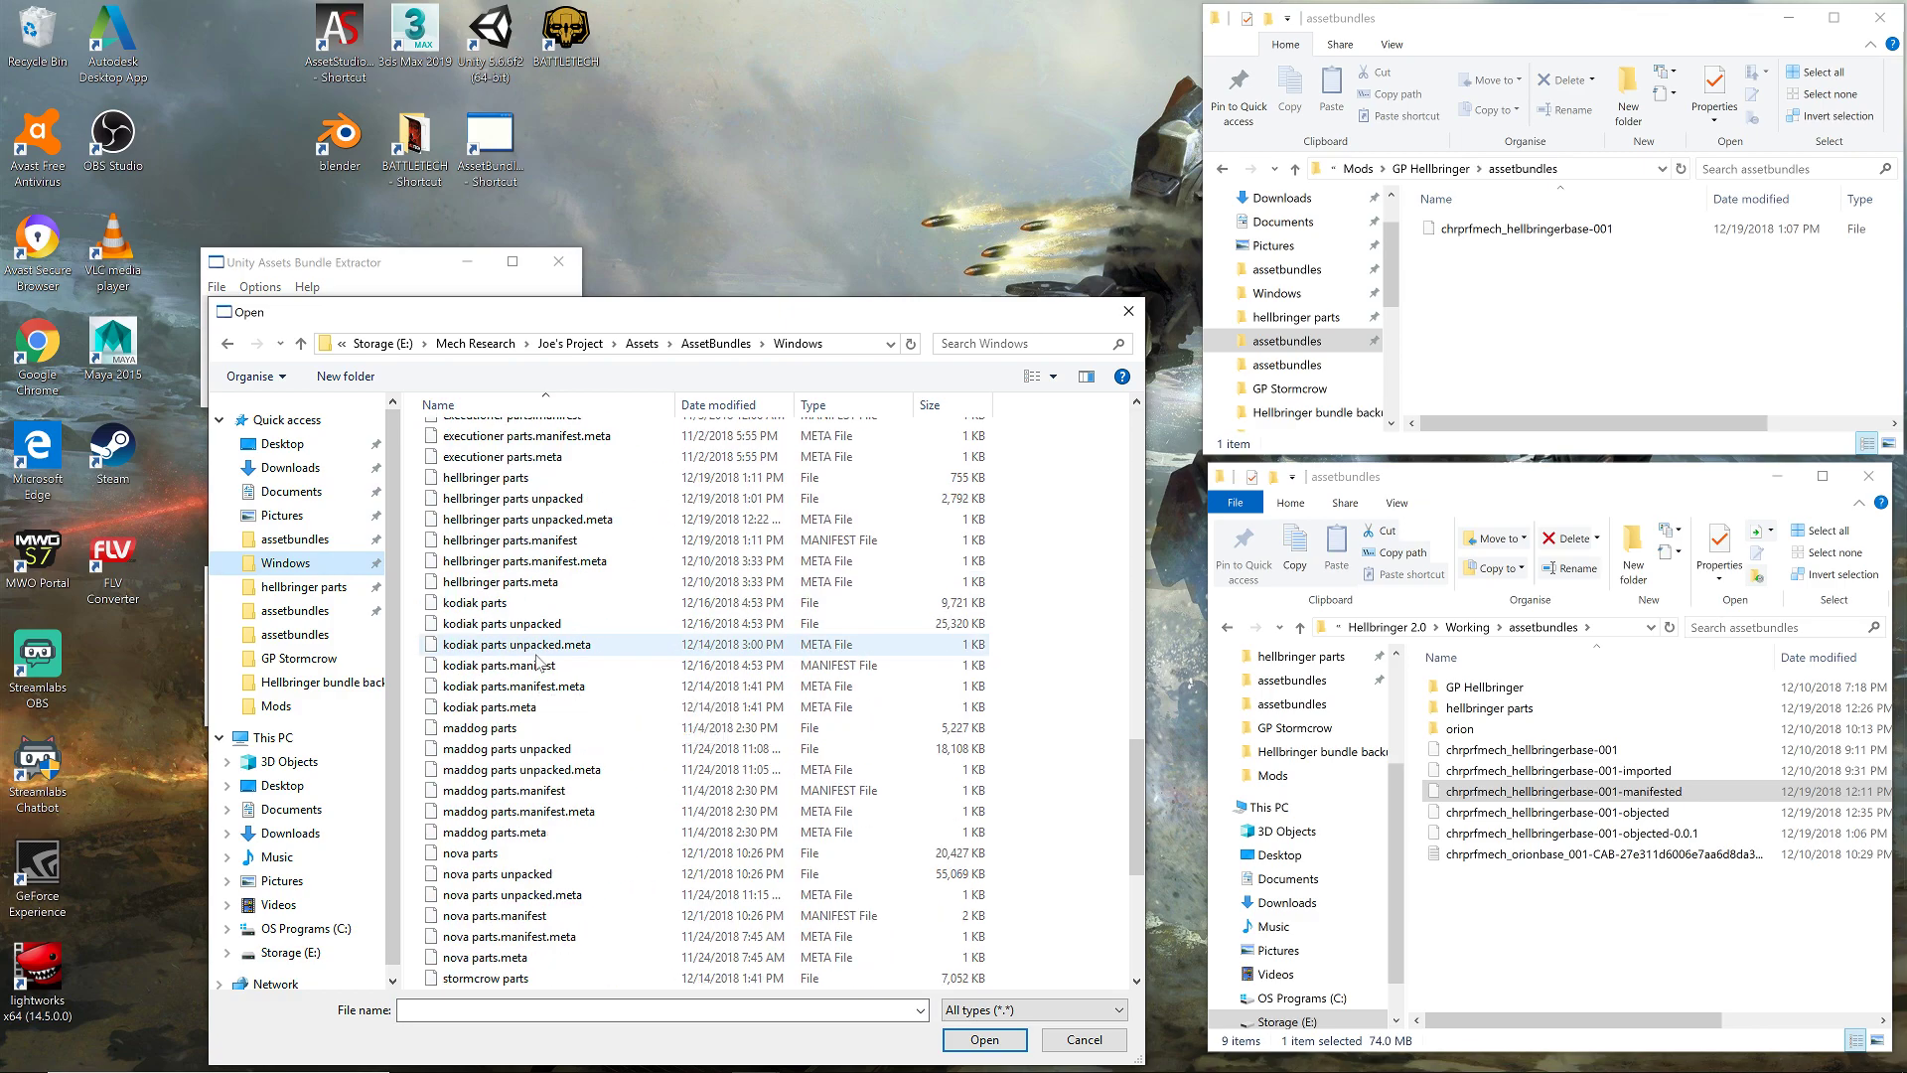
{"action": "double_click", "coordinate": [512, 537]}
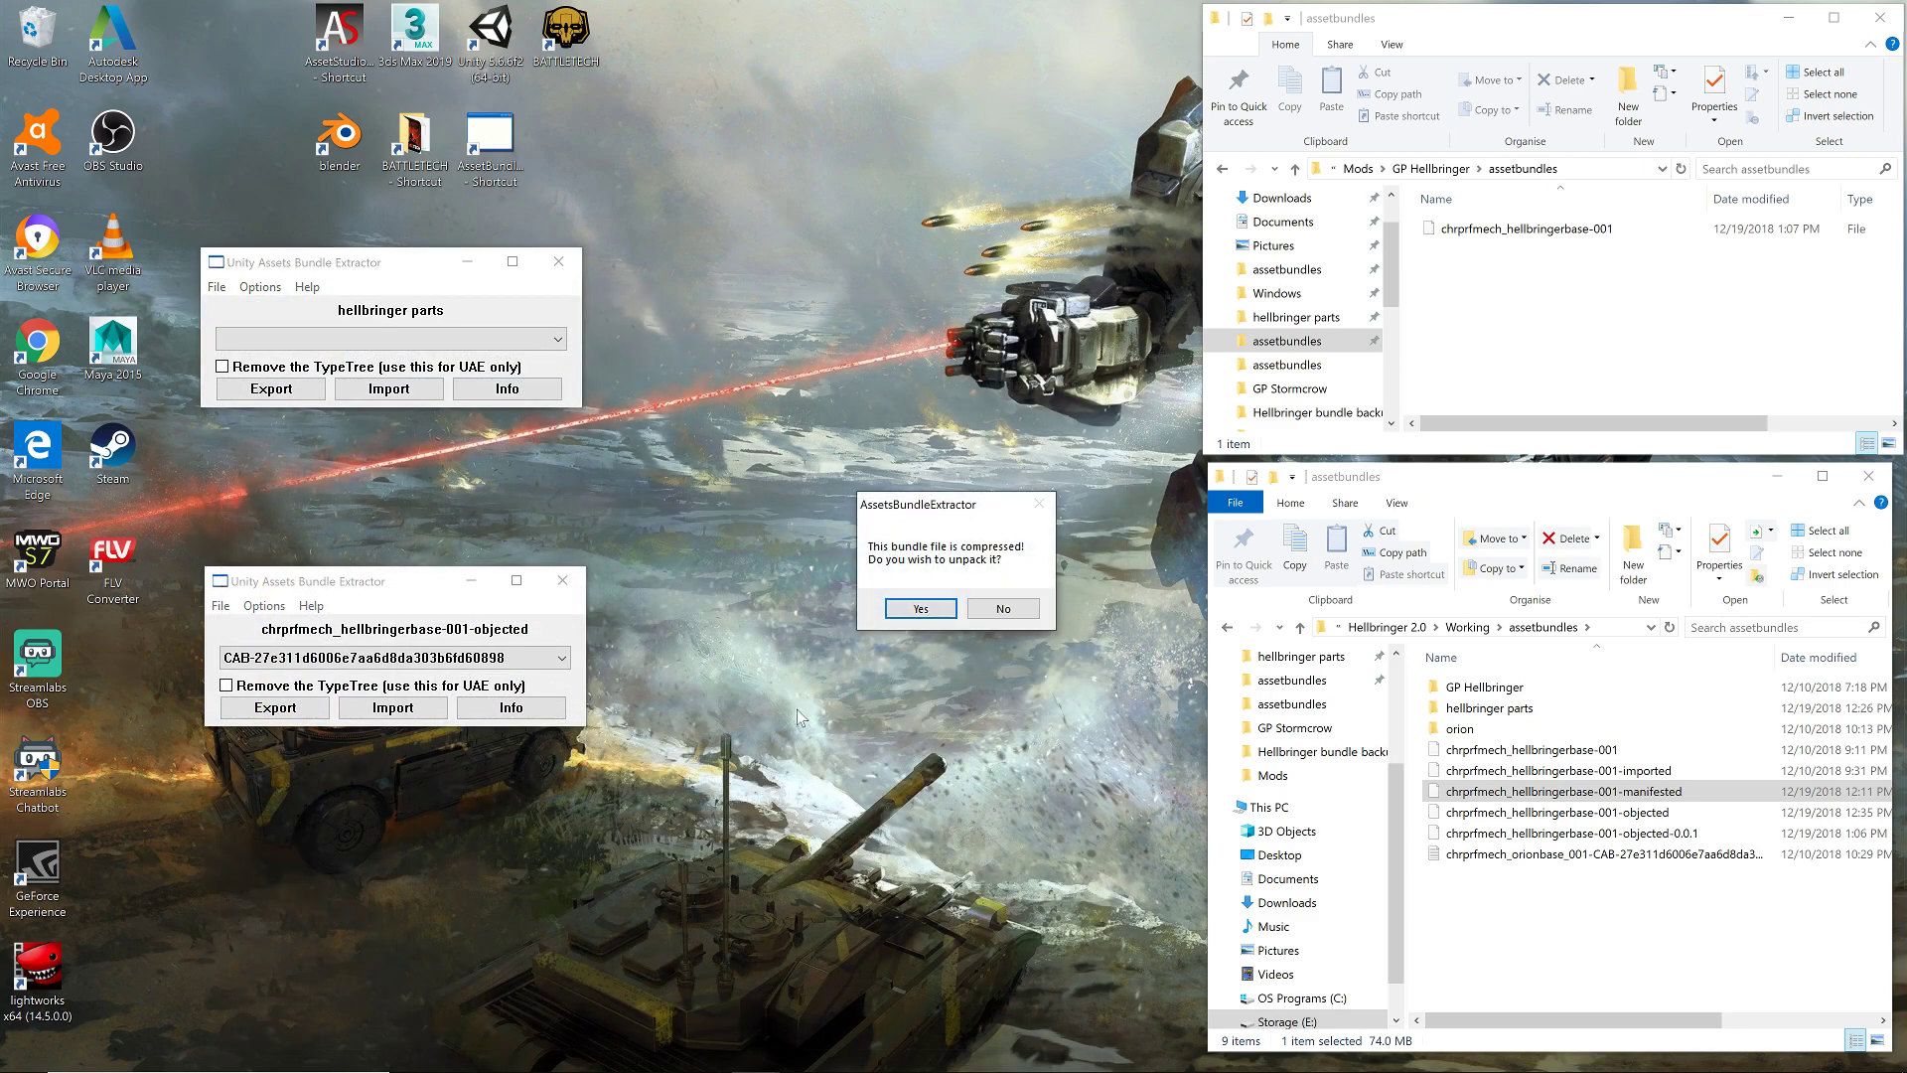
- Unpack the compressed bundle as hellbringer parts unpacked in the Windows folder, replacing the existing file
{"action": "left_click", "coordinate": [918, 613]}
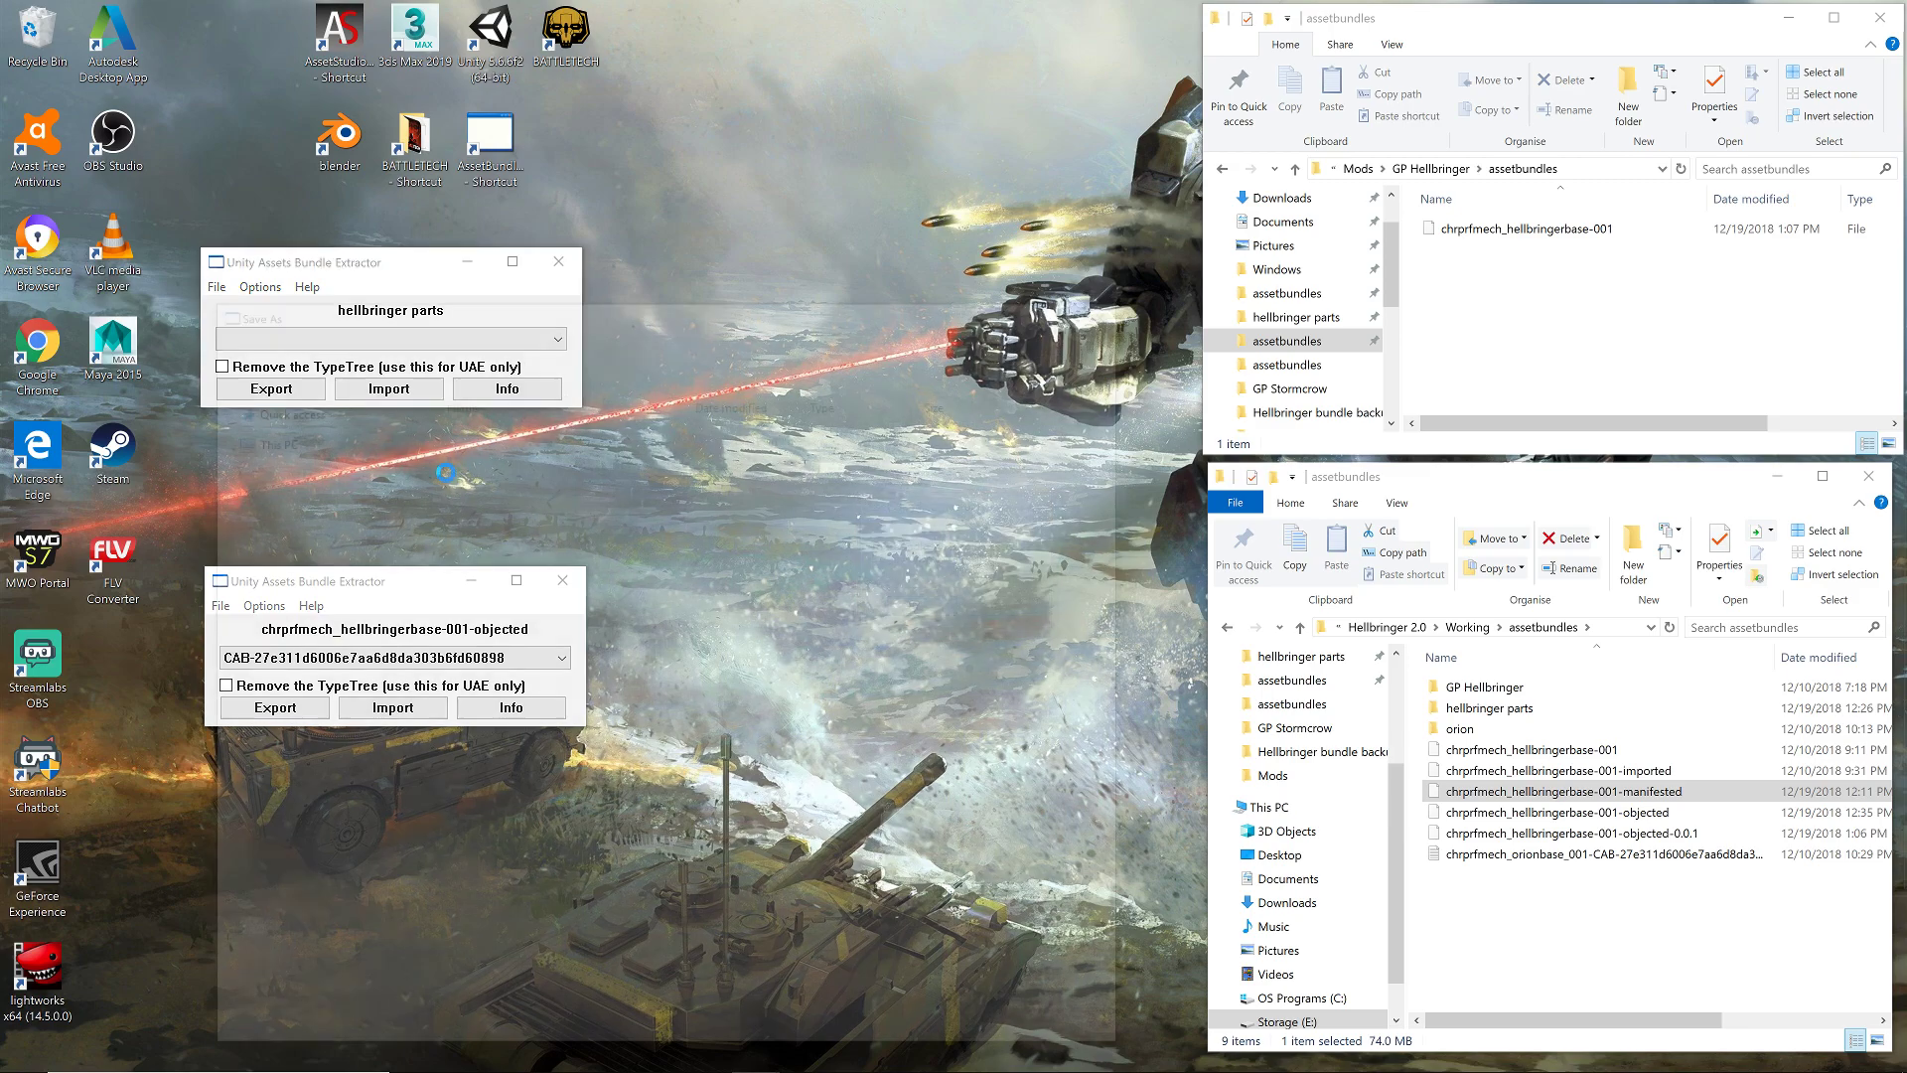
{"action": "scroll", "coordinate": [573, 661], "scroll_direction": "down", "scroll_amount": 10}
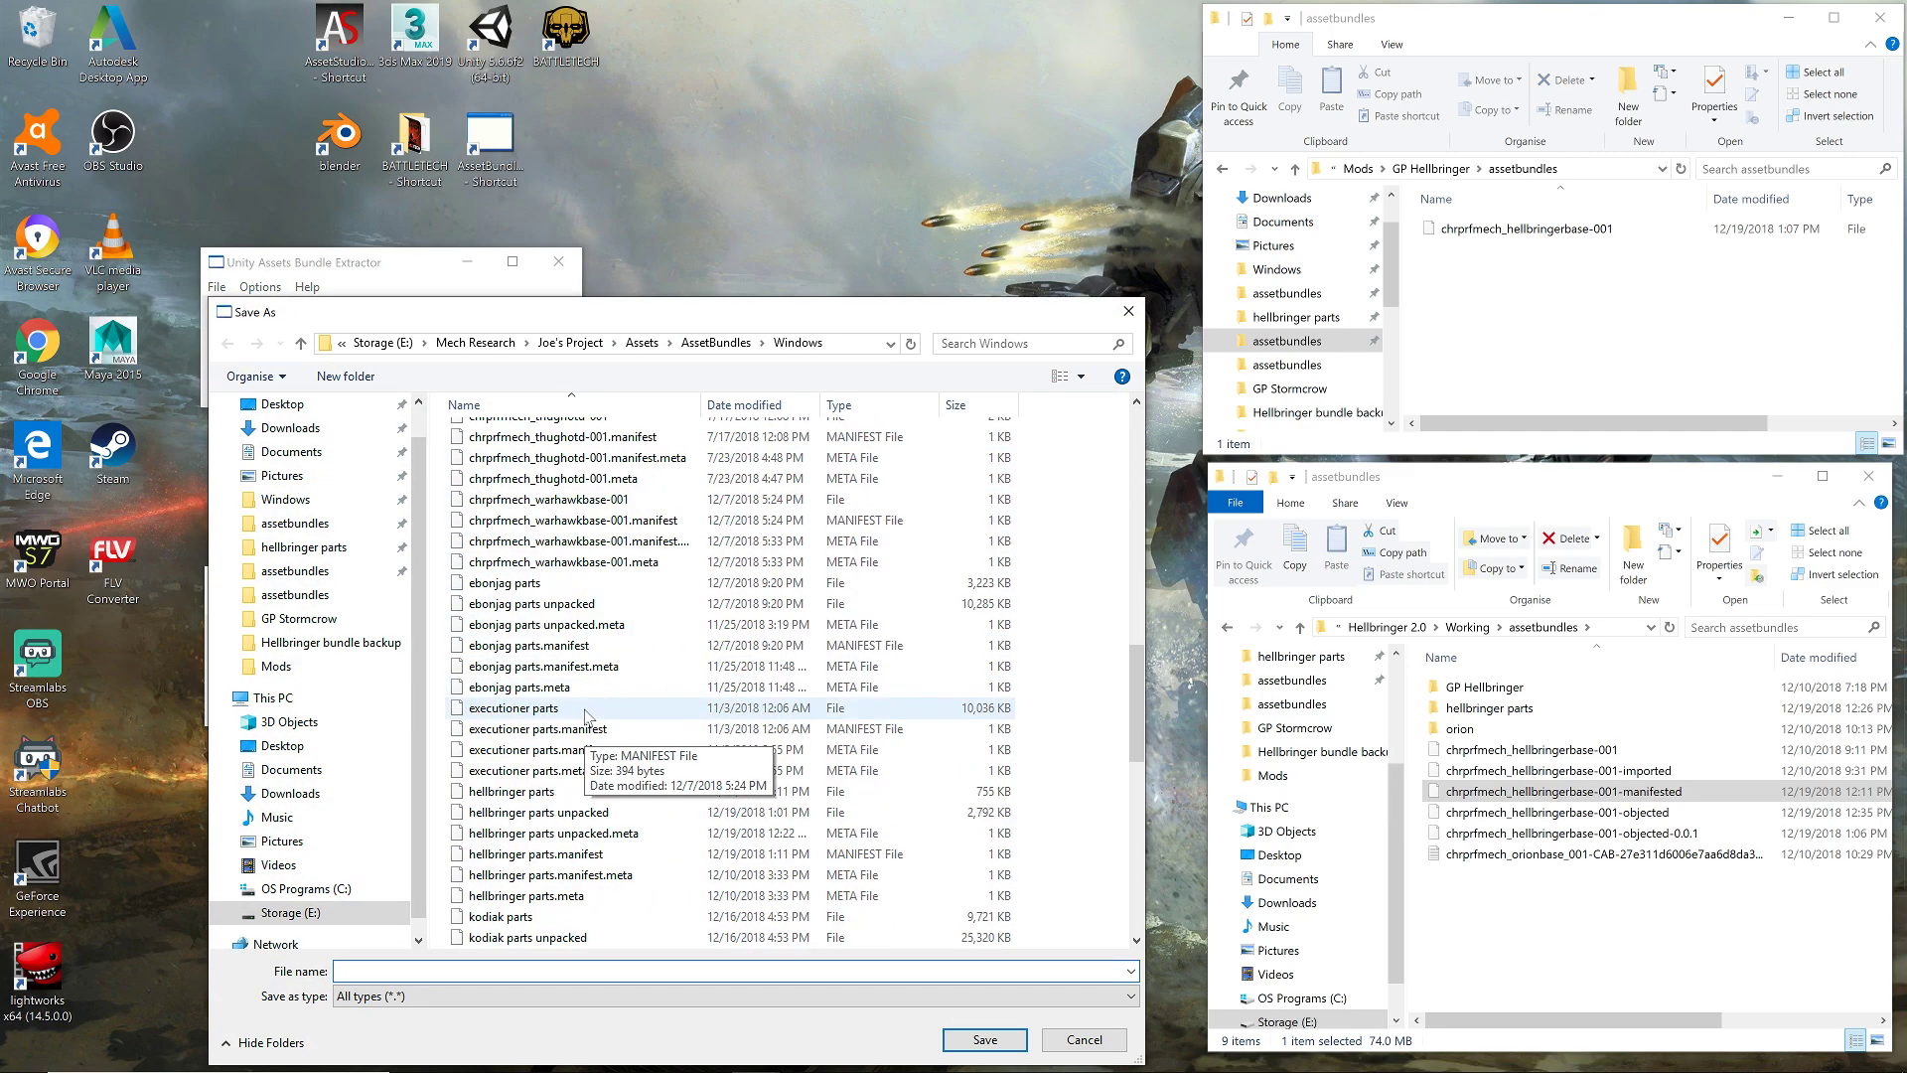
{"action": "scroll", "coordinate": [613, 770], "scroll_direction": "down", "scroll_amount": 1}
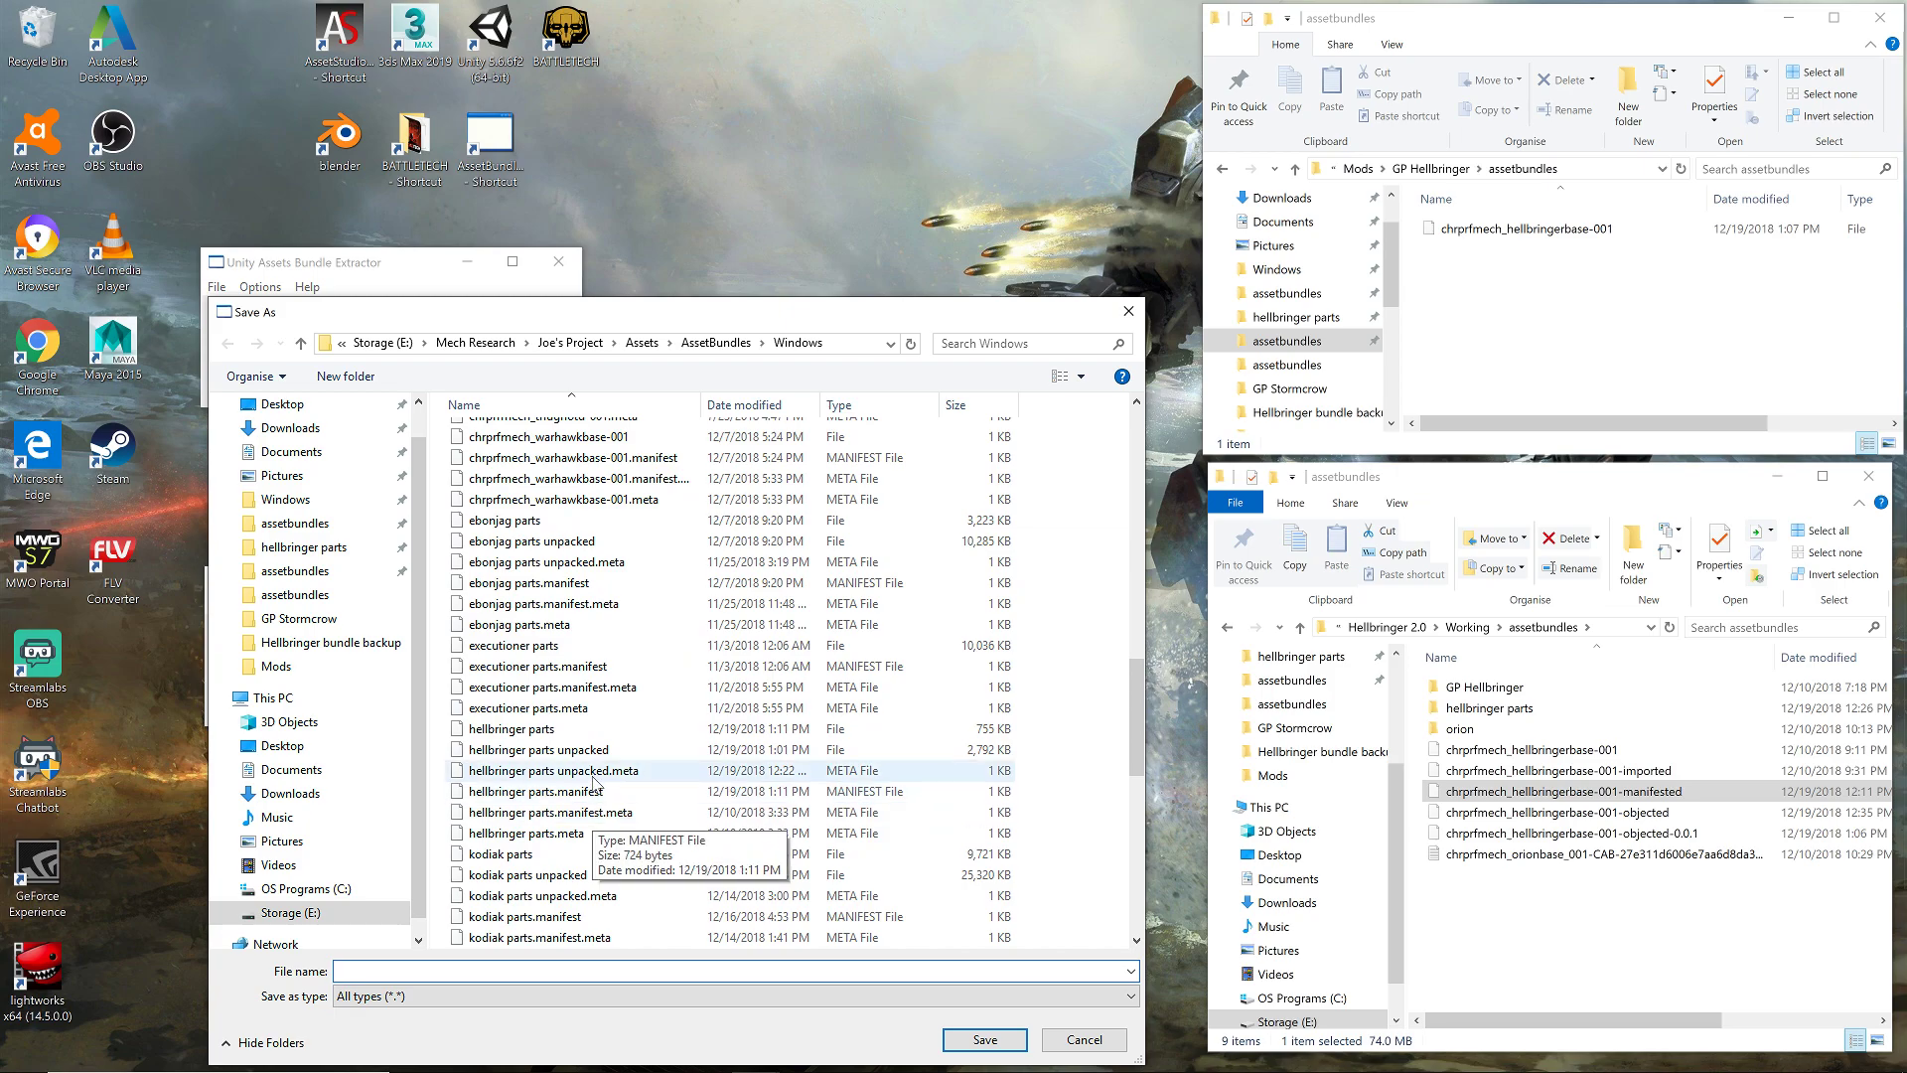
{"action": "left_click", "coordinate": [584, 750]}
{"action": "double_click", "coordinate": [584, 750]}
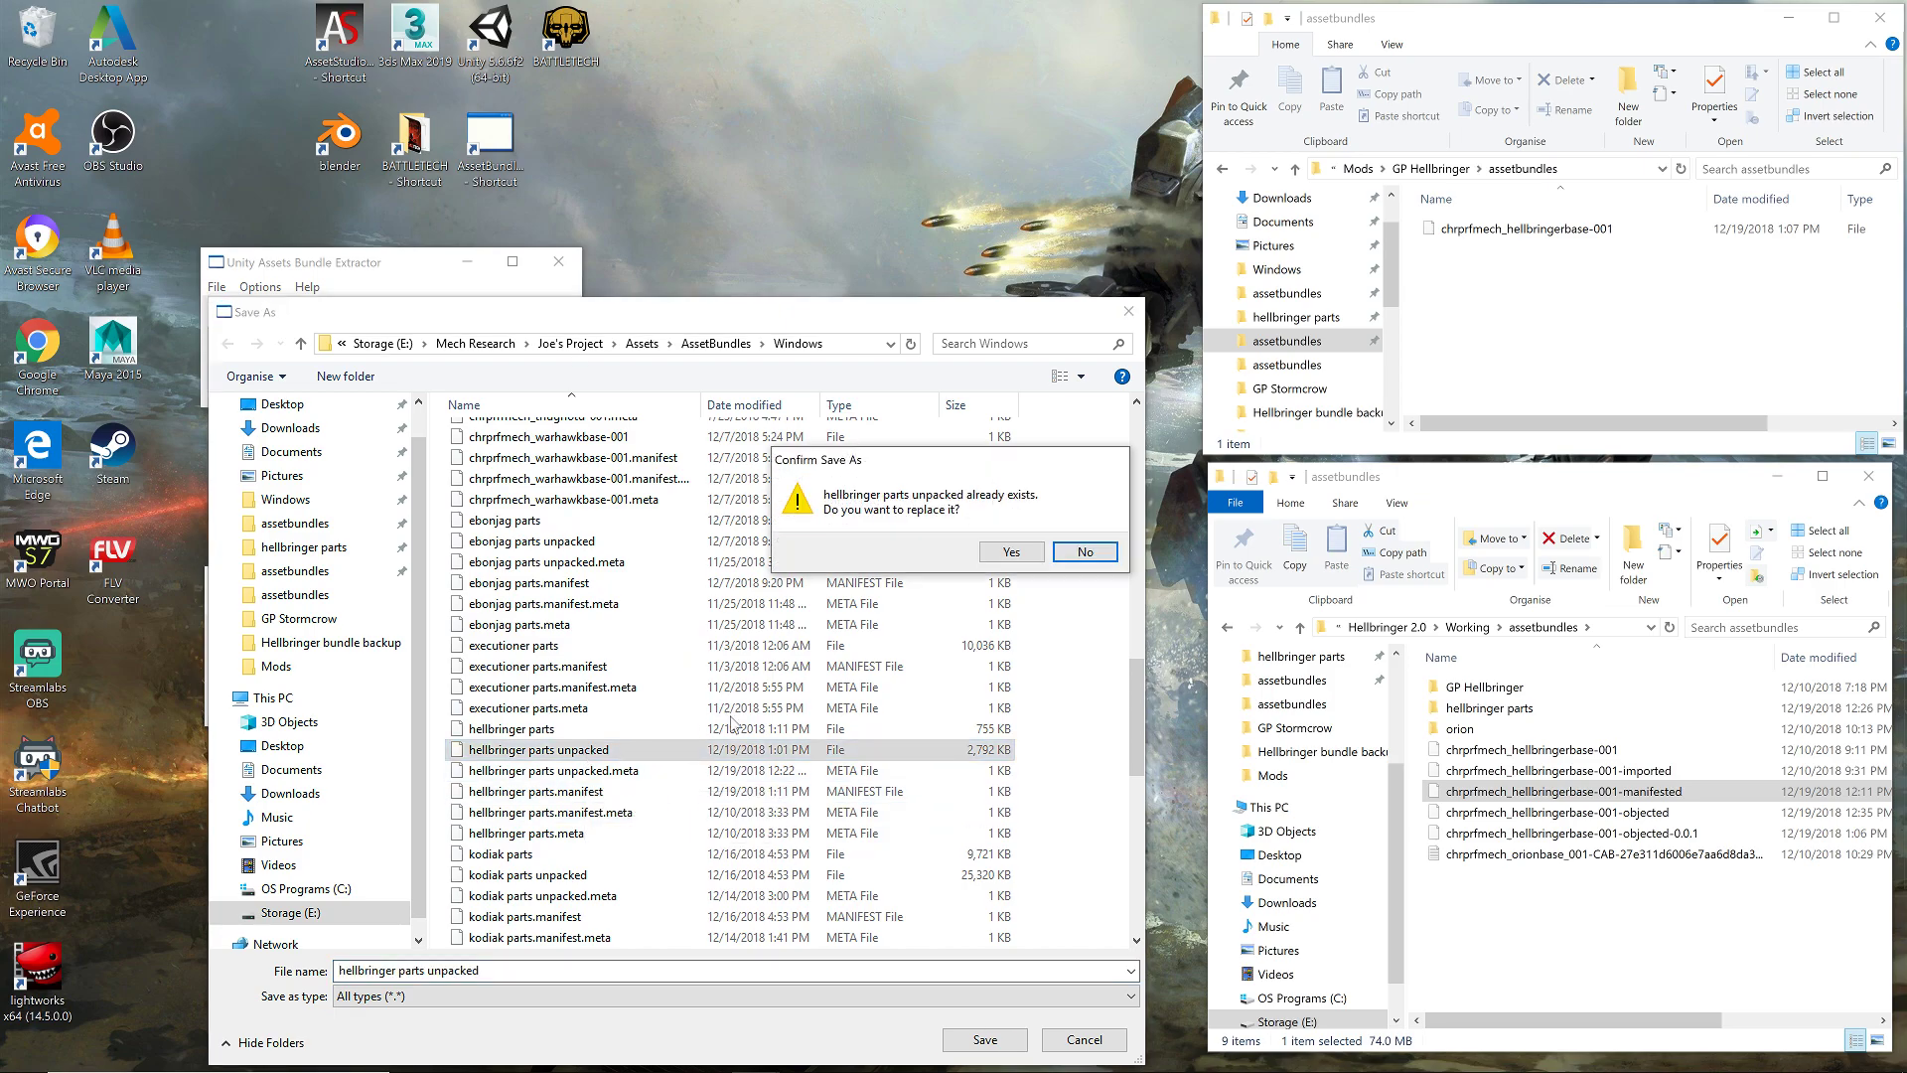
{"action": "left_click", "coordinate": [1011, 552]}
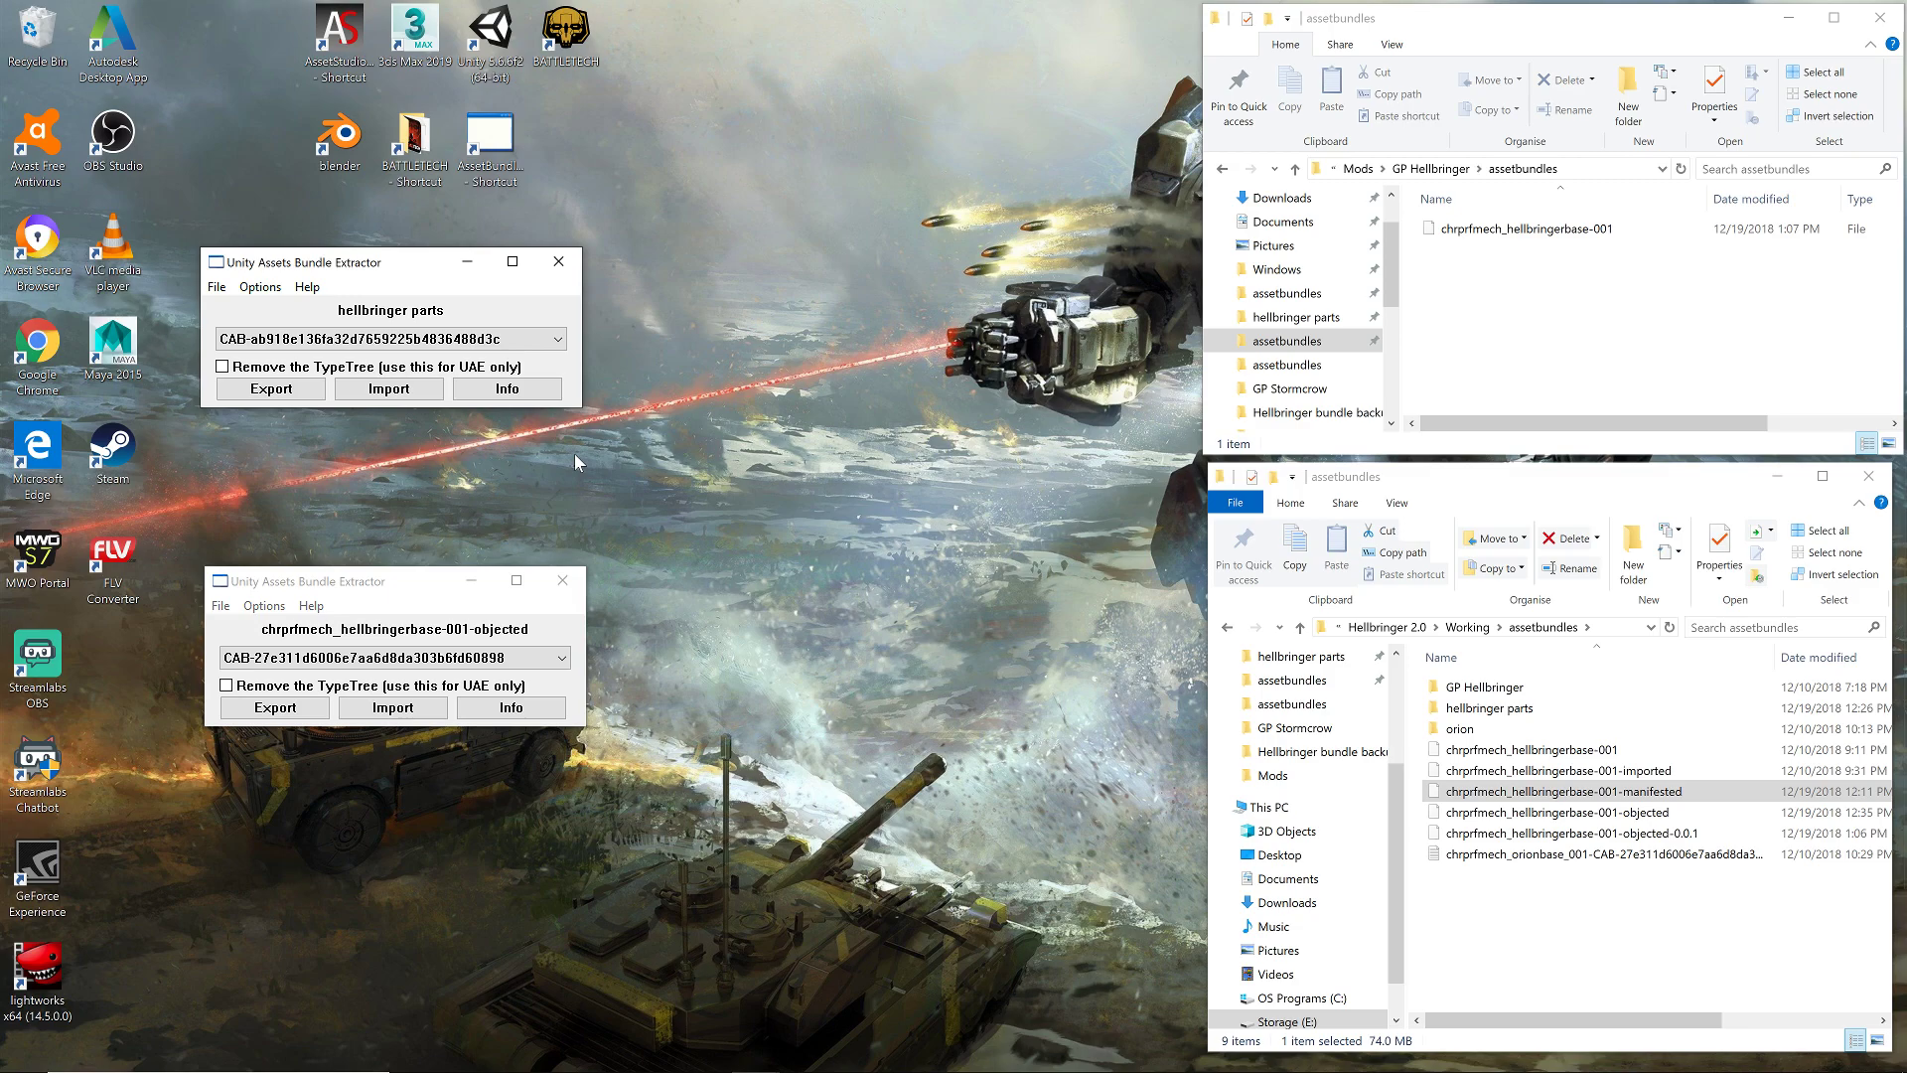
- Open the asset list of the hellbringer parts bundle and sort it by name
{"action": "left_click", "coordinate": [492, 389]}
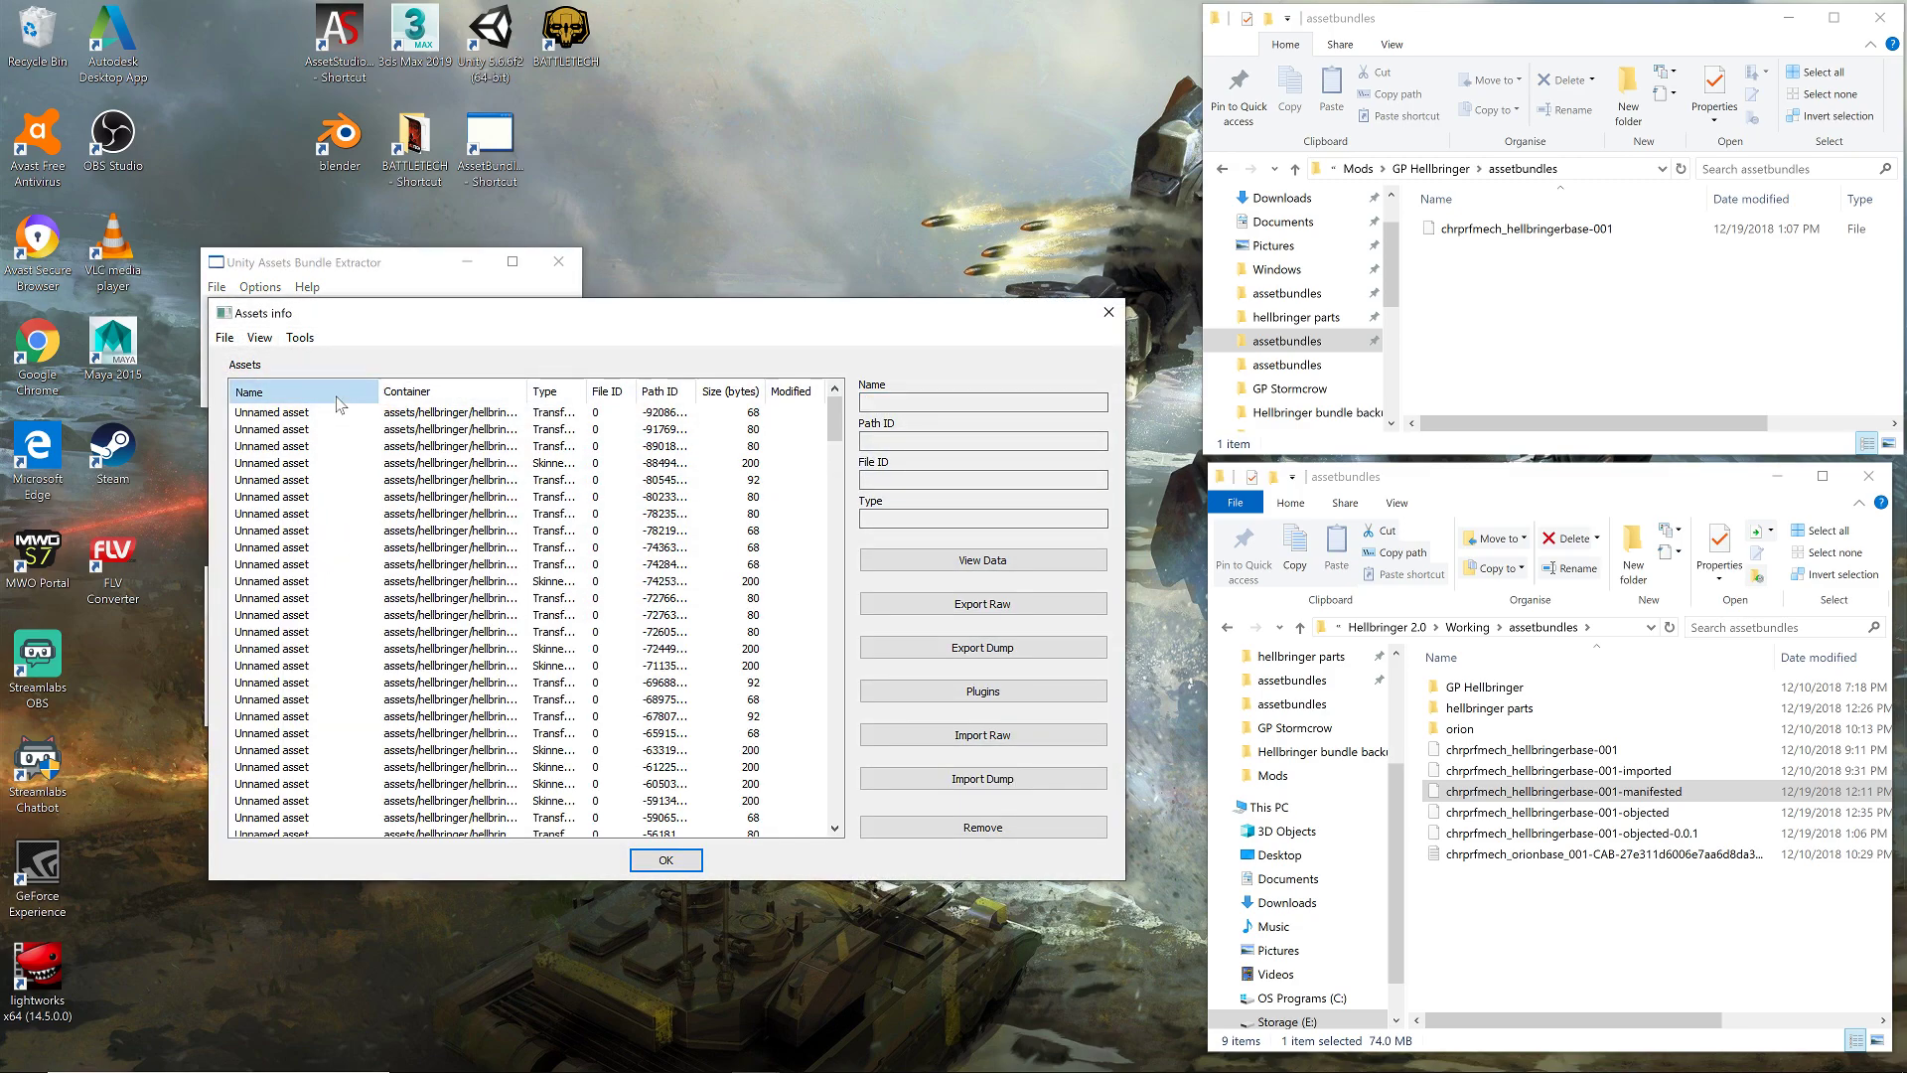
{"action": "left_click", "coordinate": [358, 391]}
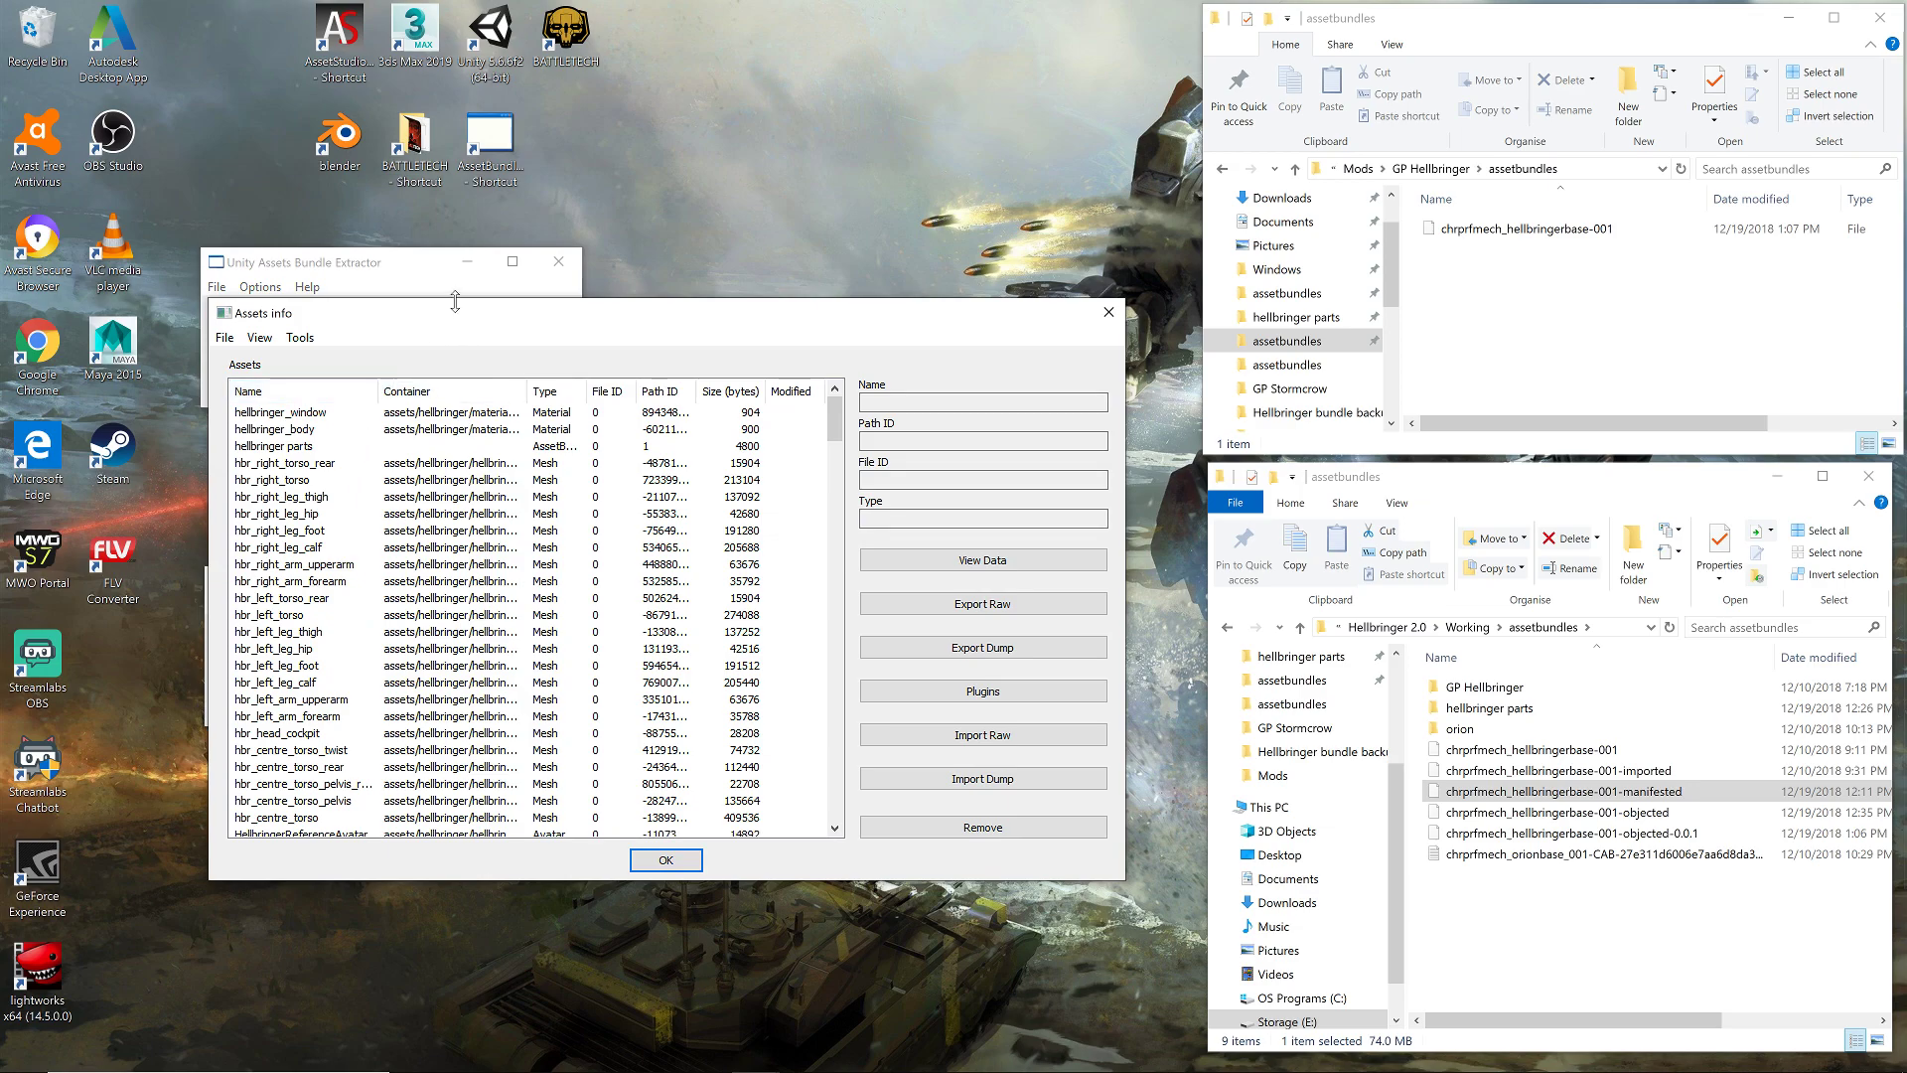
{"action": "left_click_drag", "start_coordinate": [459, 300], "coordinate": [459, 247]}
- Export the hbr_right_torso_rear mesh as raw data over hbr_right_torso_rear.dat in the working hellbringer parts folder
{"action": "left_click", "coordinate": [320, 408]}
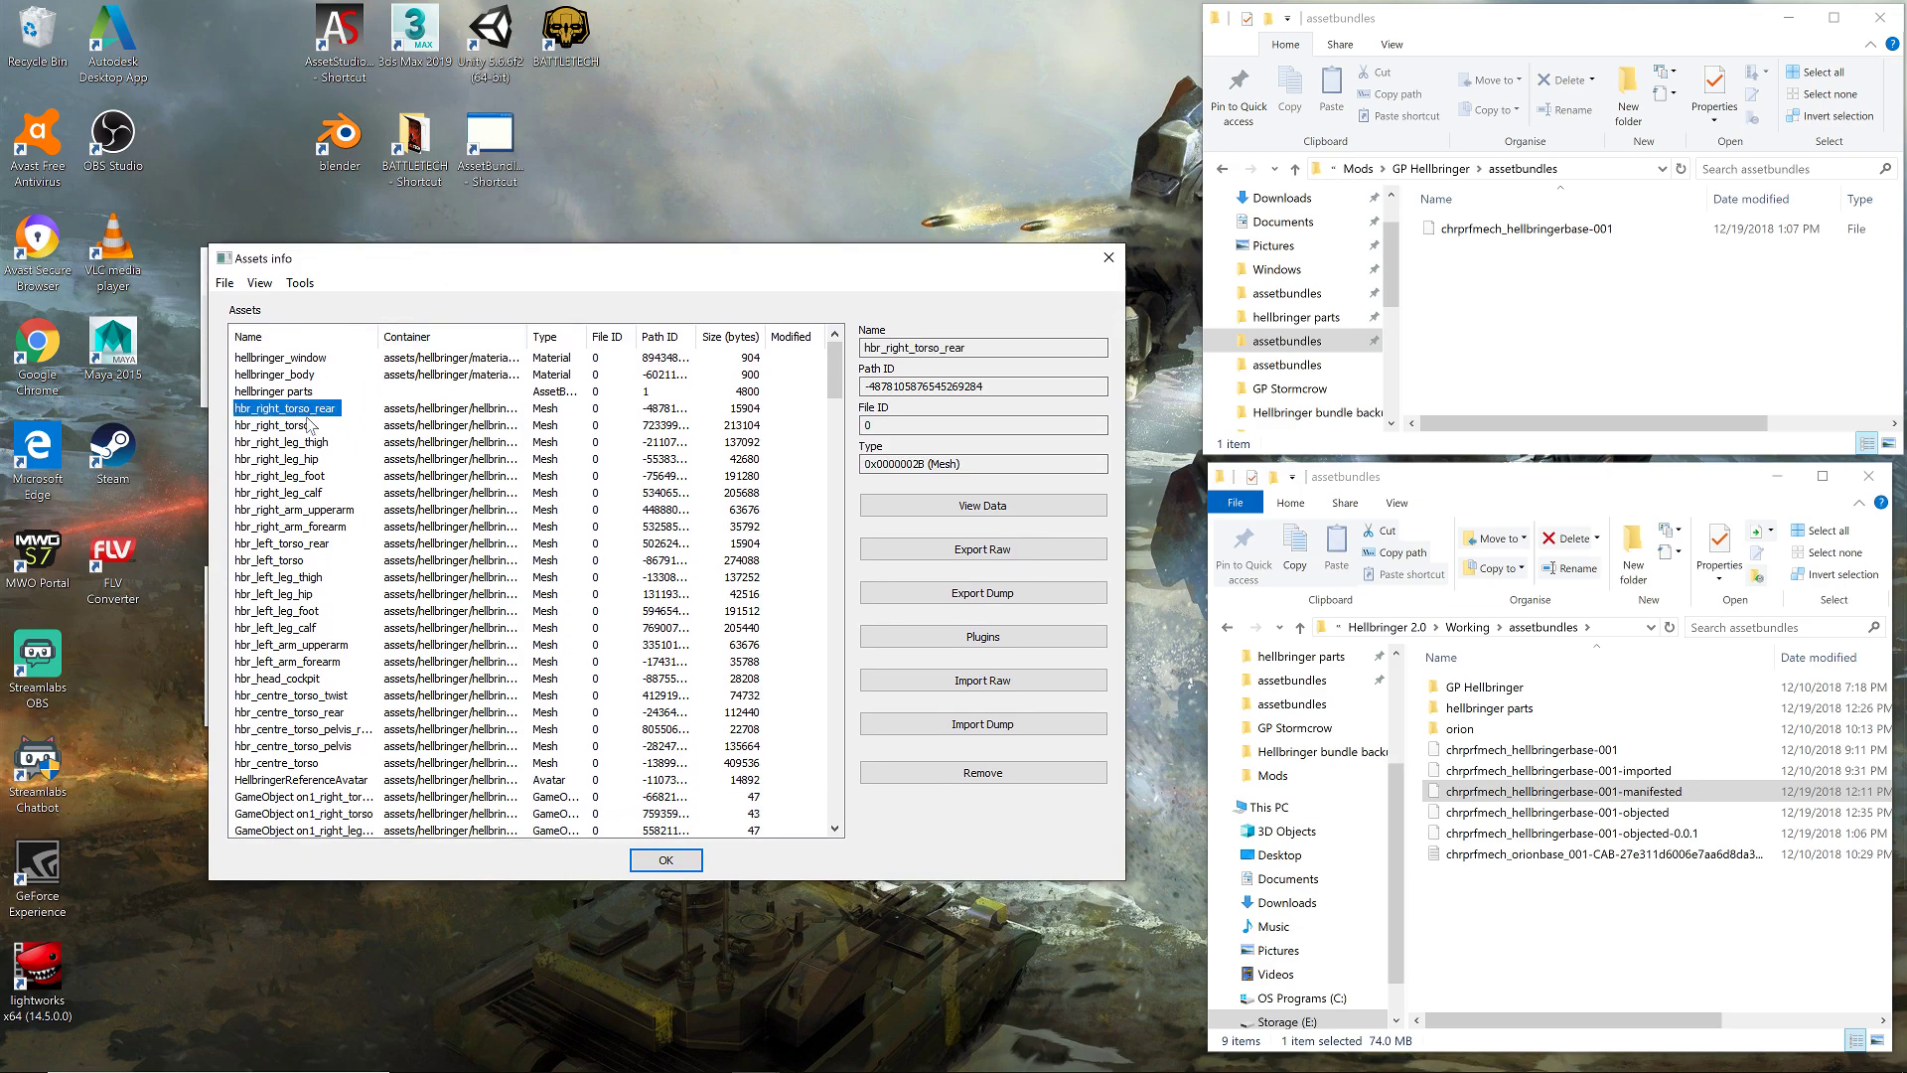
{"action": "left_click", "coordinate": [308, 426]}
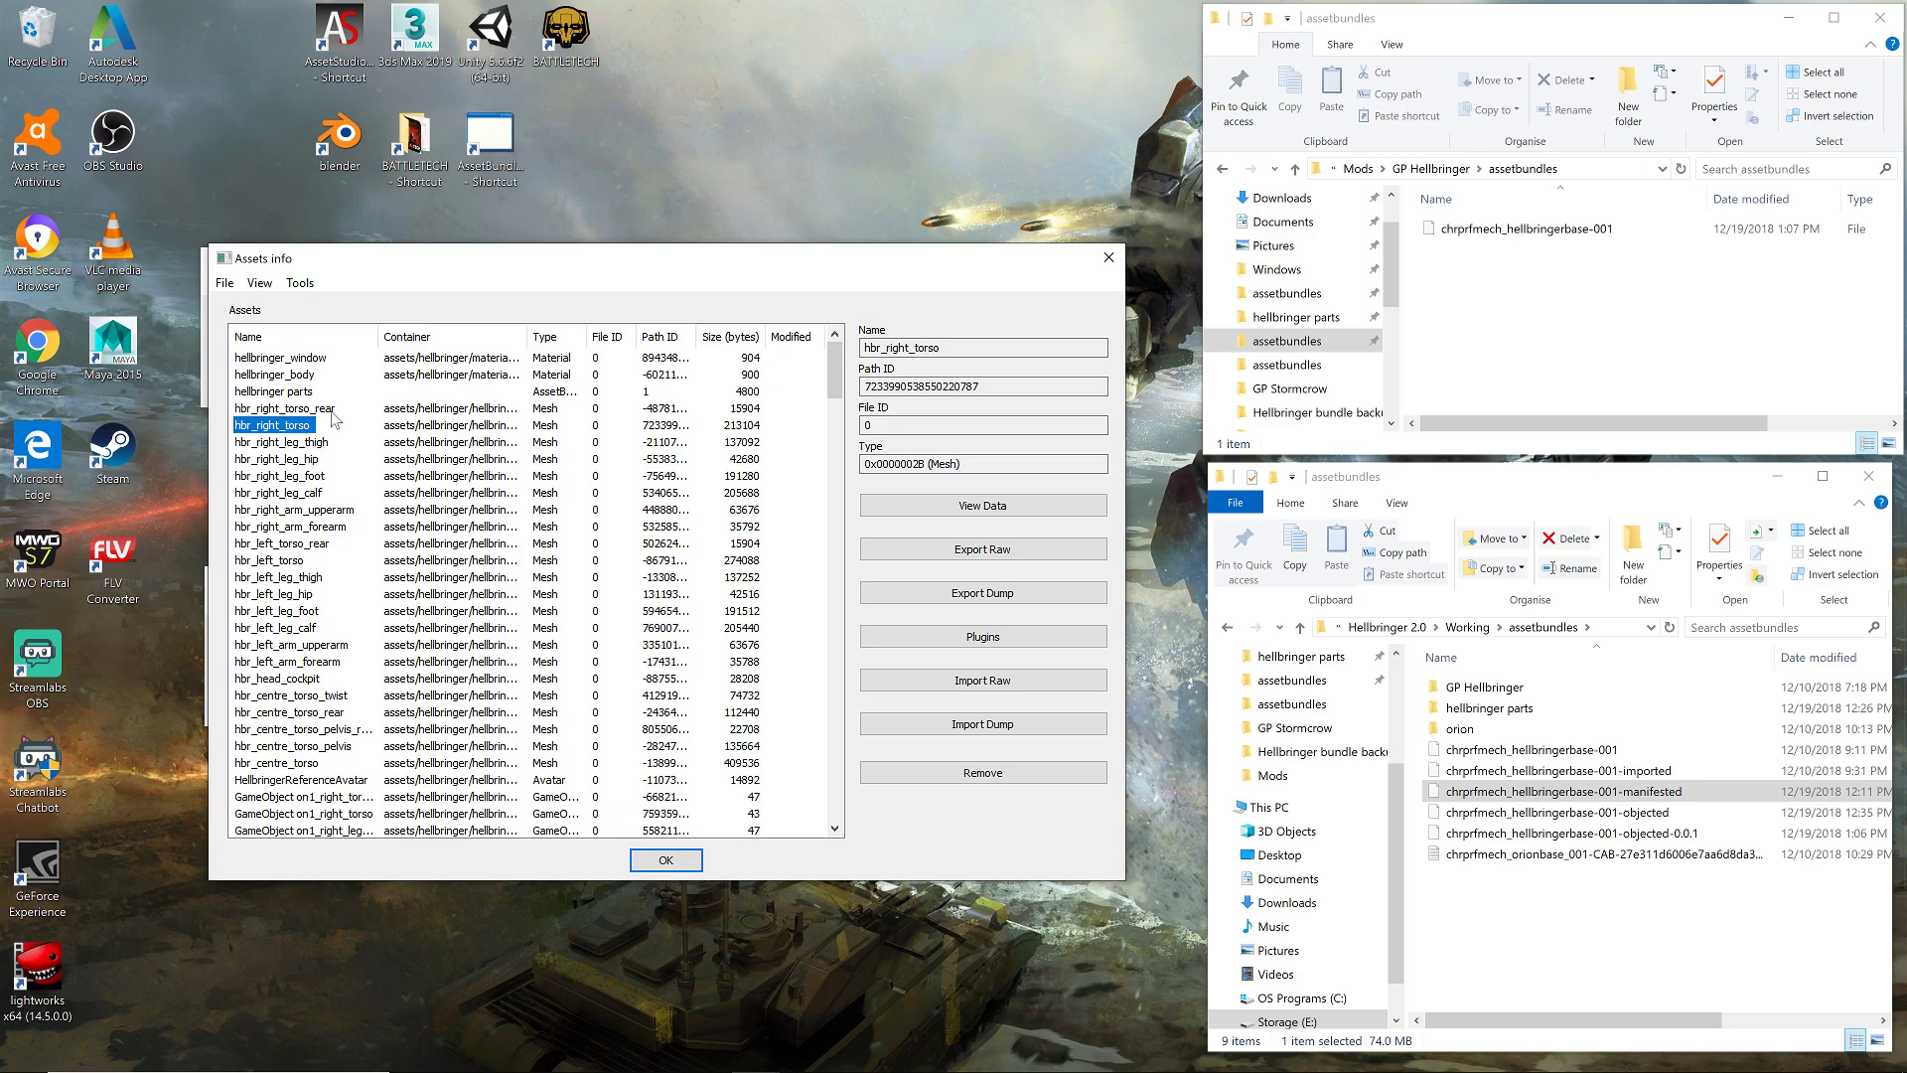
{"action": "left_click", "coordinate": [335, 417]}
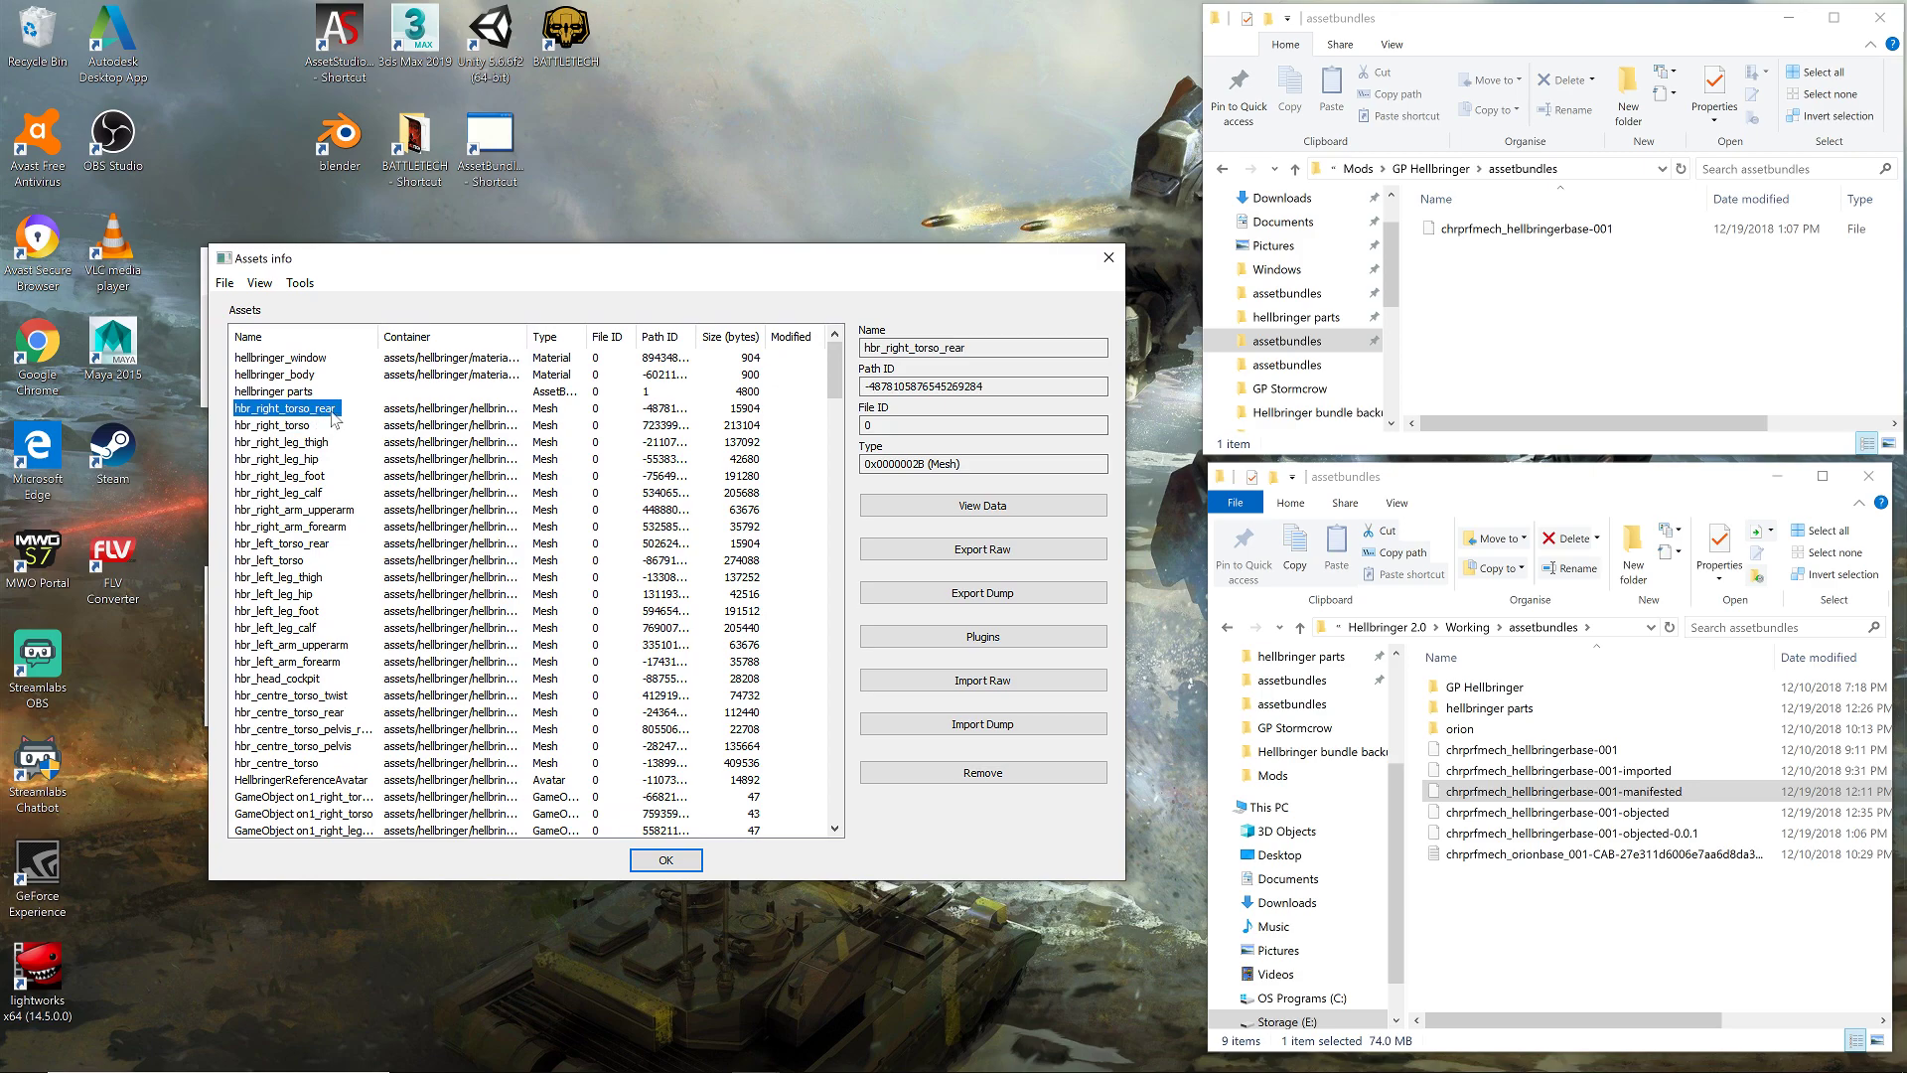
{"action": "left_click", "coordinate": [1003, 552]}
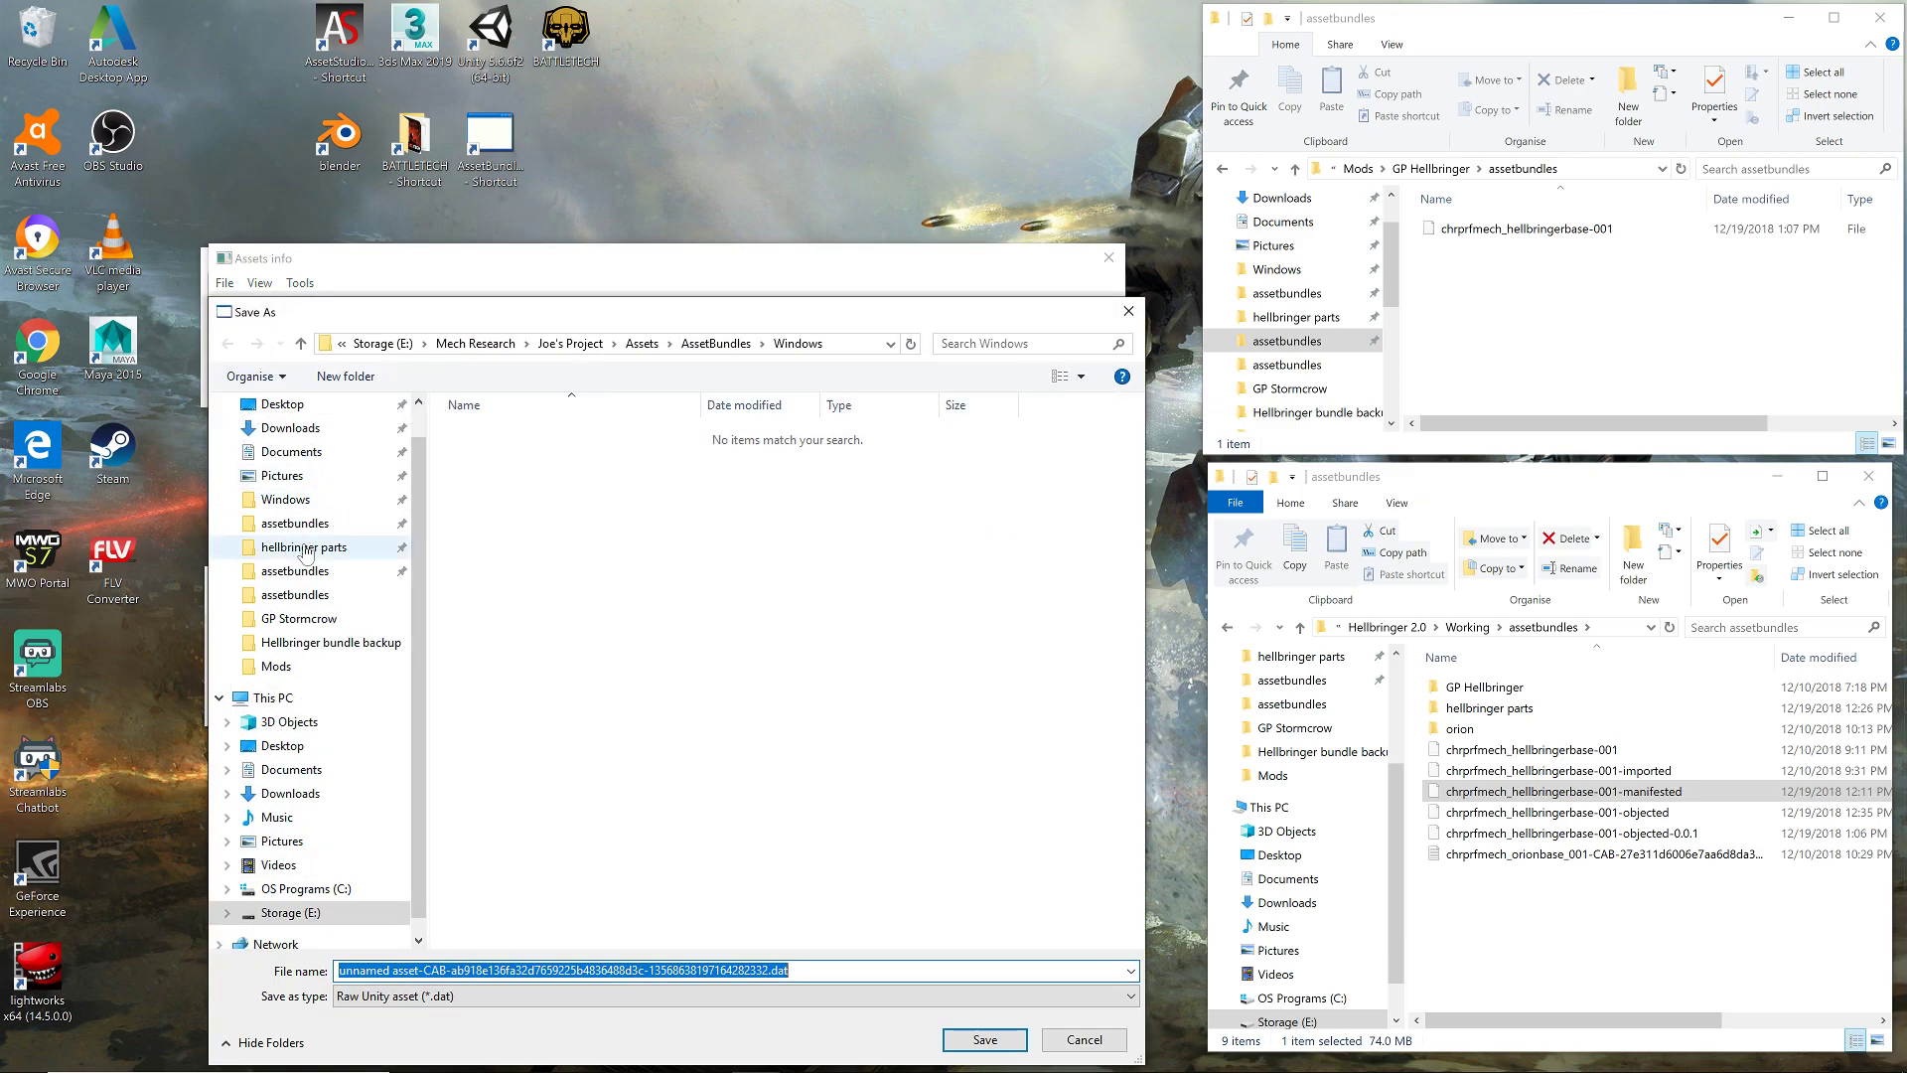
{"action": "left_click", "coordinate": [303, 547]}
{"action": "double_click", "coordinate": [553, 437]}
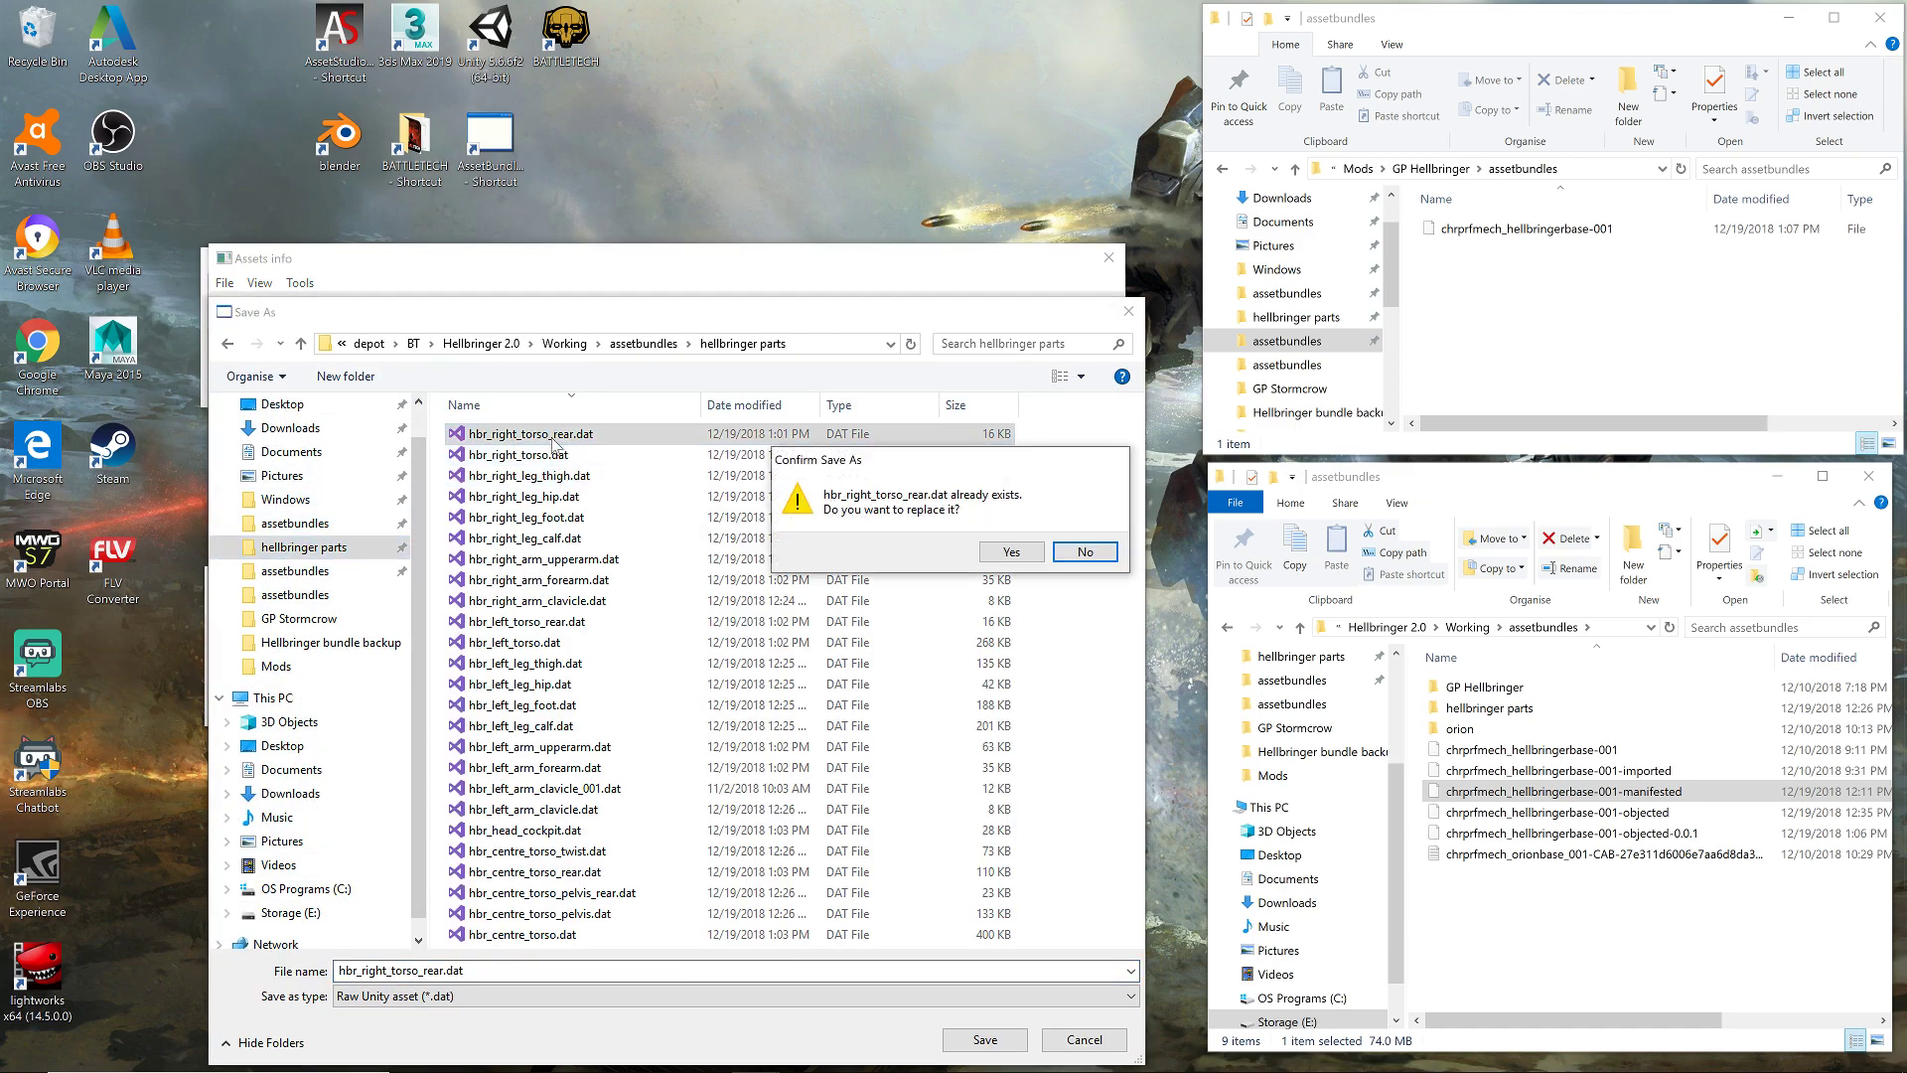
{"action": "left_click", "coordinate": [1012, 552]}
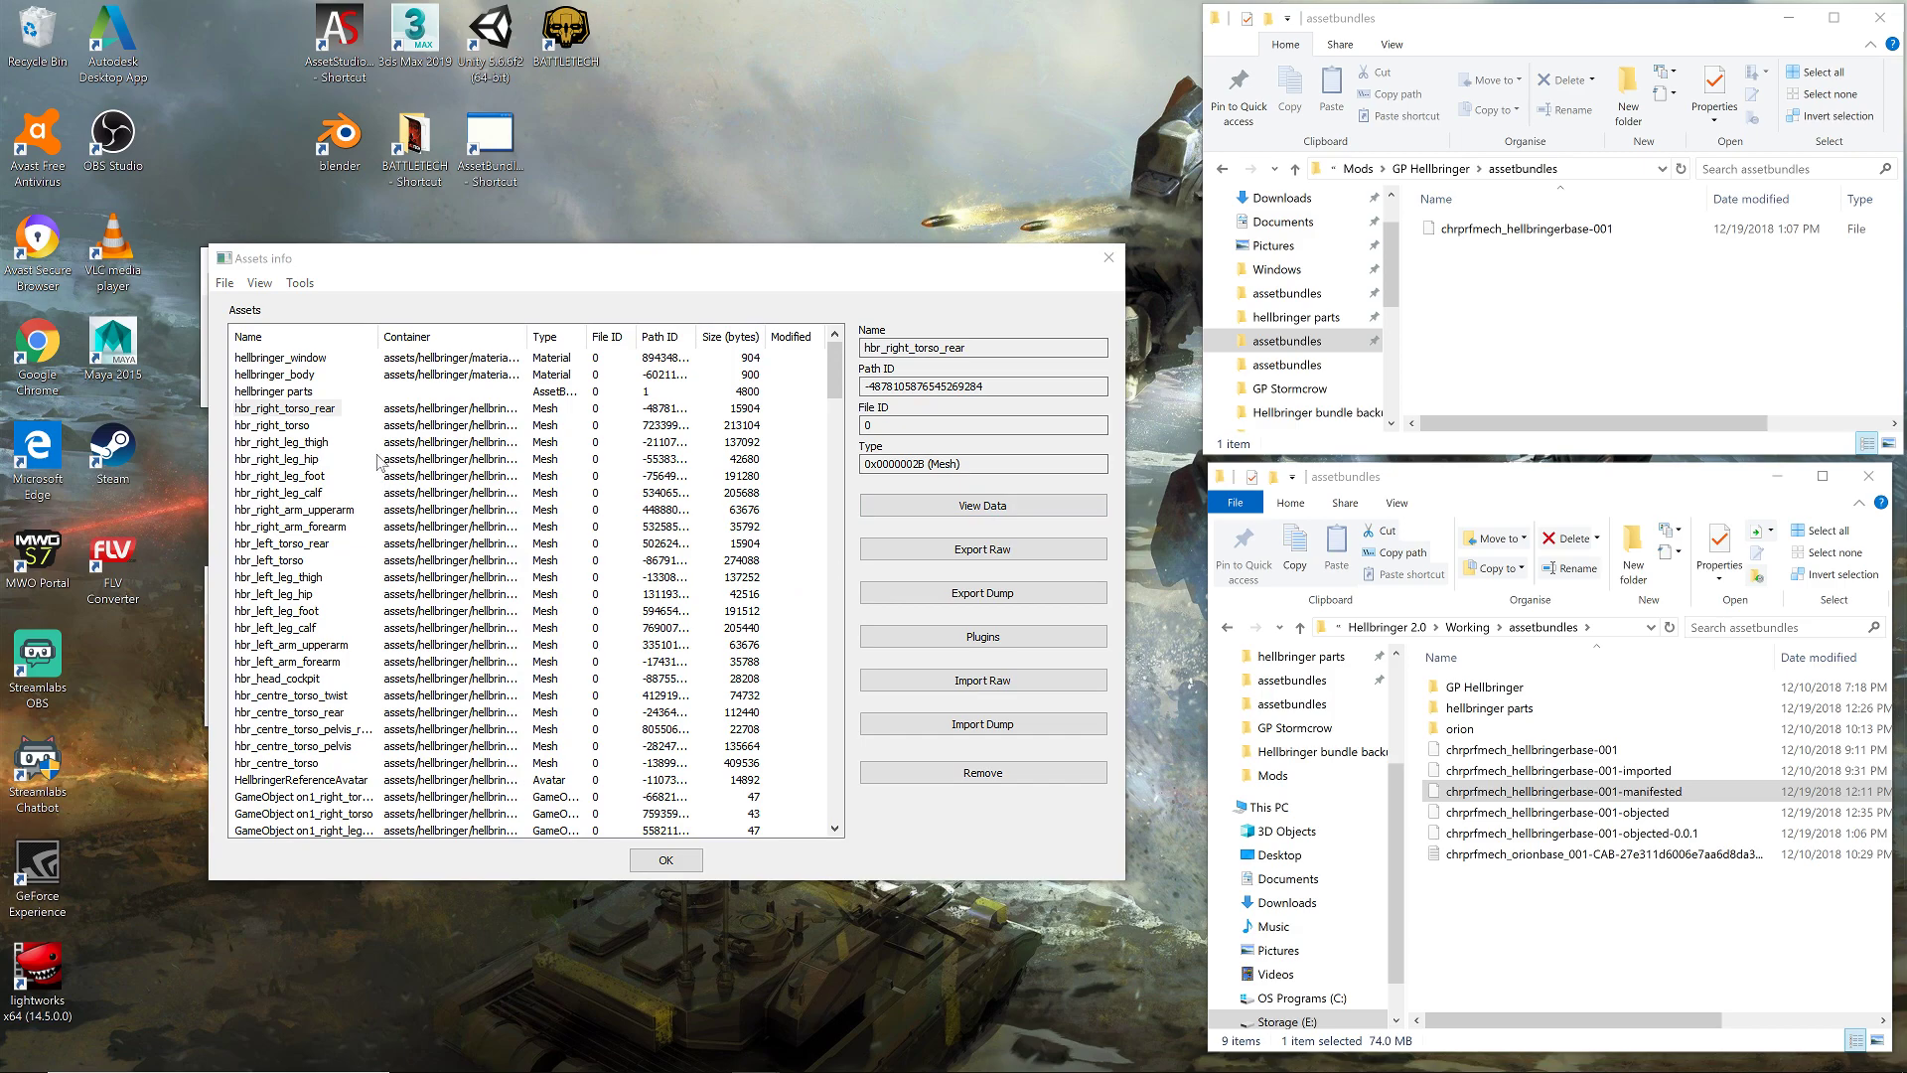
- Export the hbr_right_torso mesh as raw data, replacing hbr_right_torso.dat in the hellbringer parts folder
{"action": "left_click", "coordinate": [280, 426]}
{"action": "left_click", "coordinate": [982, 549]}
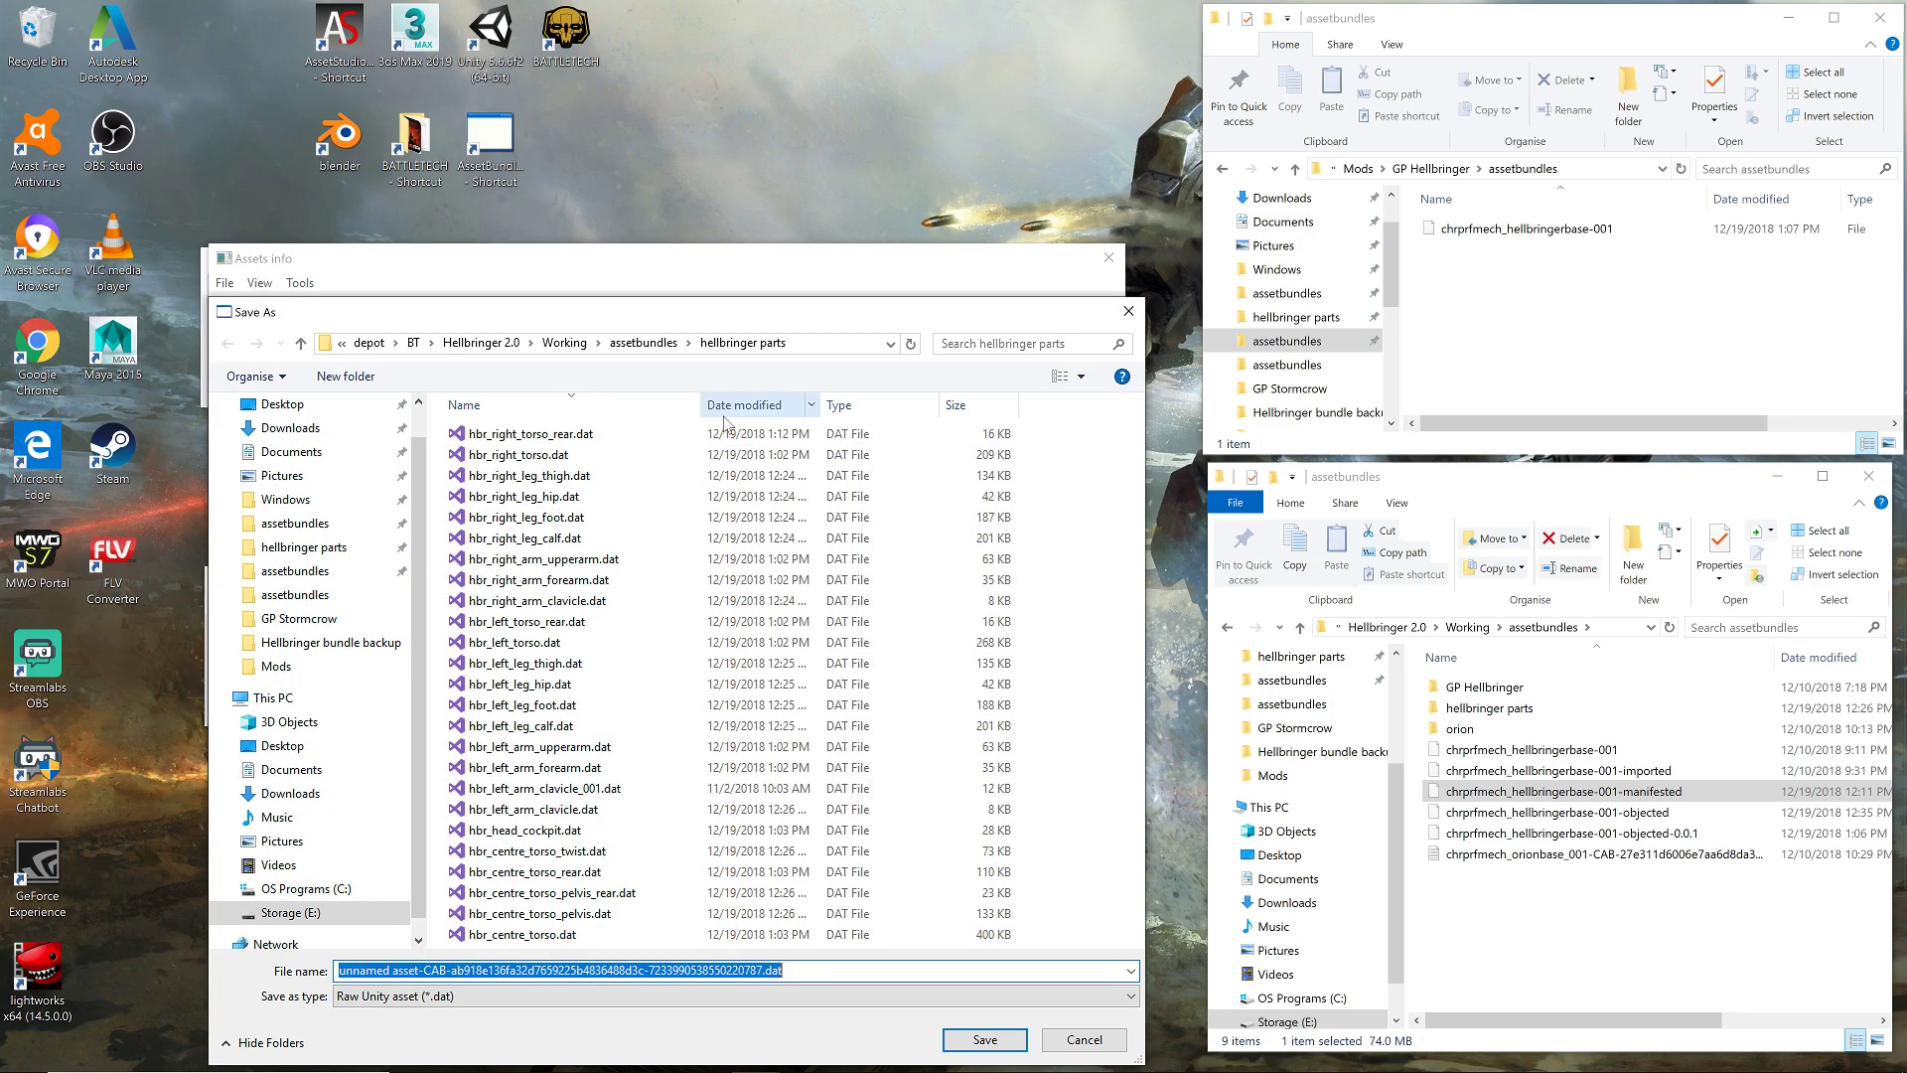
{"action": "double_click", "coordinate": [519, 454]}
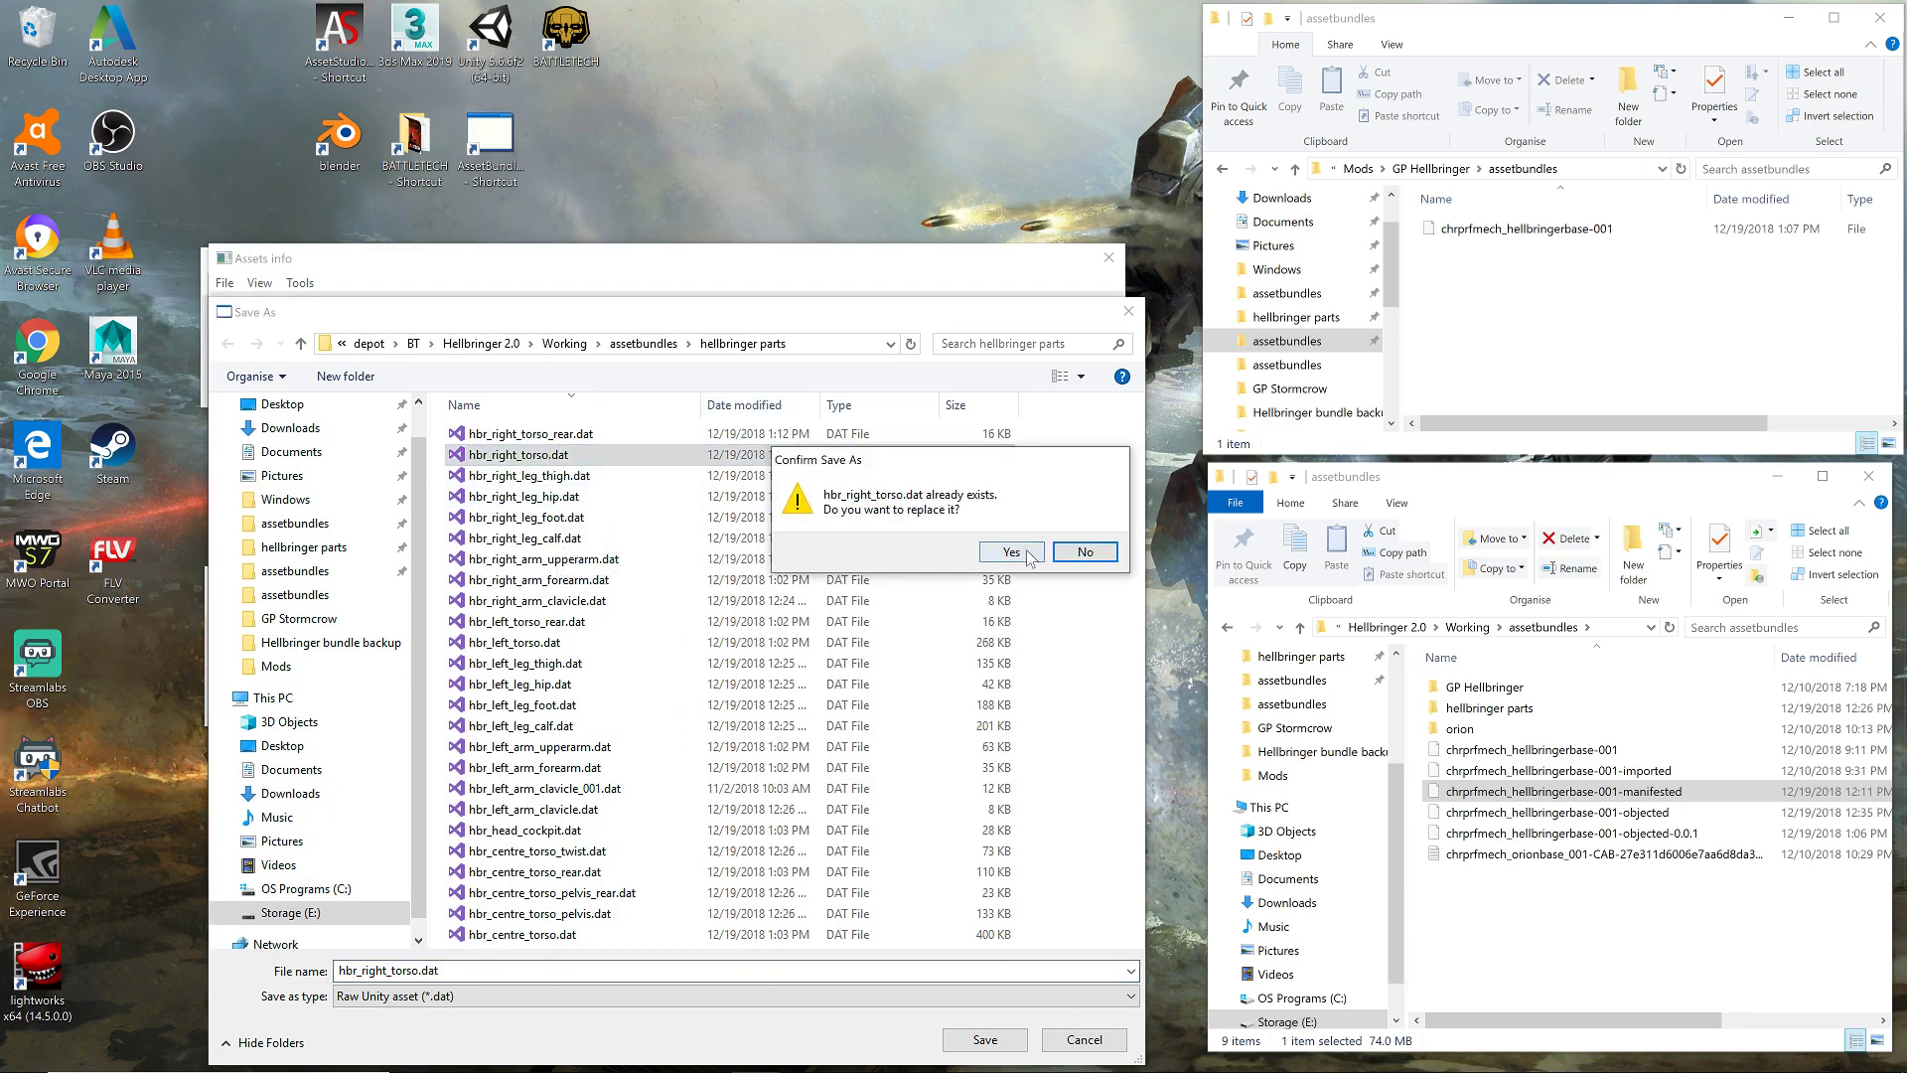
{"action": "left_click", "coordinate": [1028, 555]}
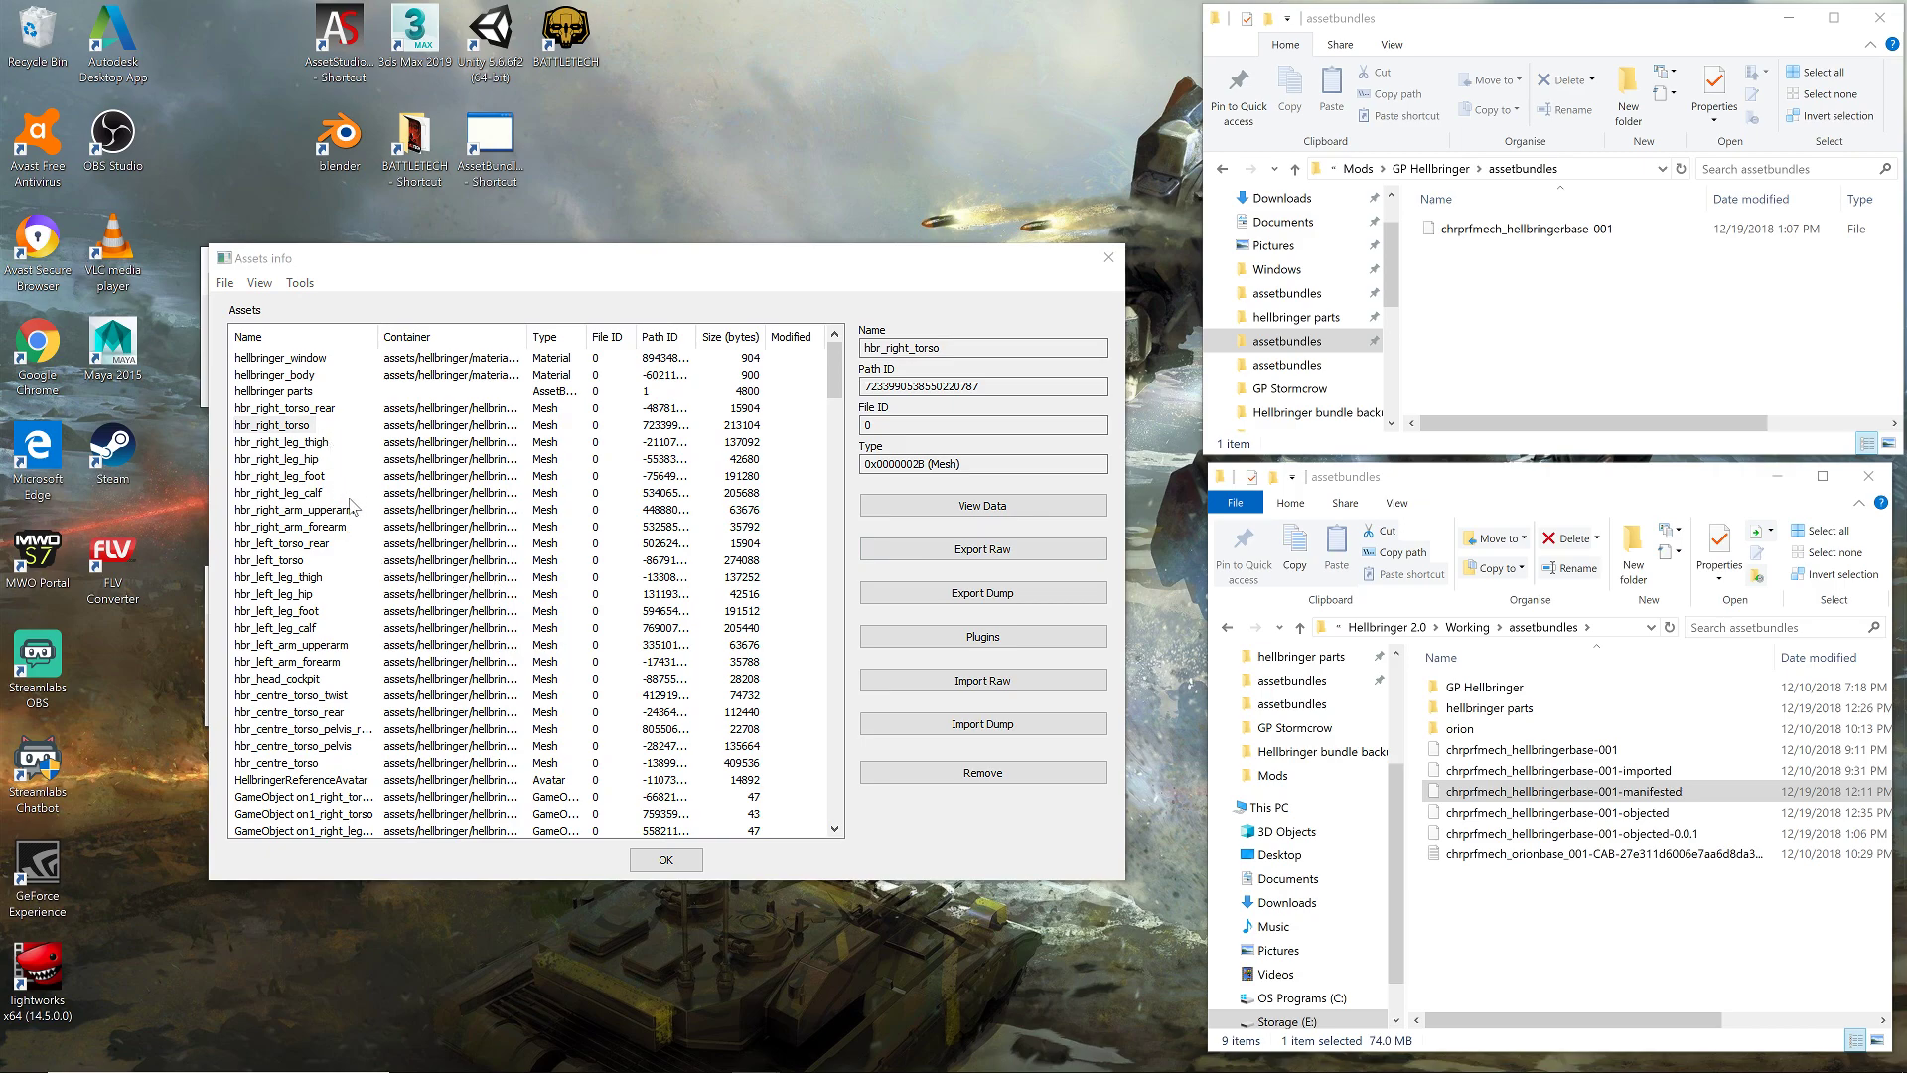
- Export the hbr_left_torso_rear mesh as raw data, replacing hbr_left_torso_rear.dat in the hellbringer parts folder
{"action": "left_click", "coordinate": [308, 545]}
{"action": "left_click", "coordinate": [994, 550]}
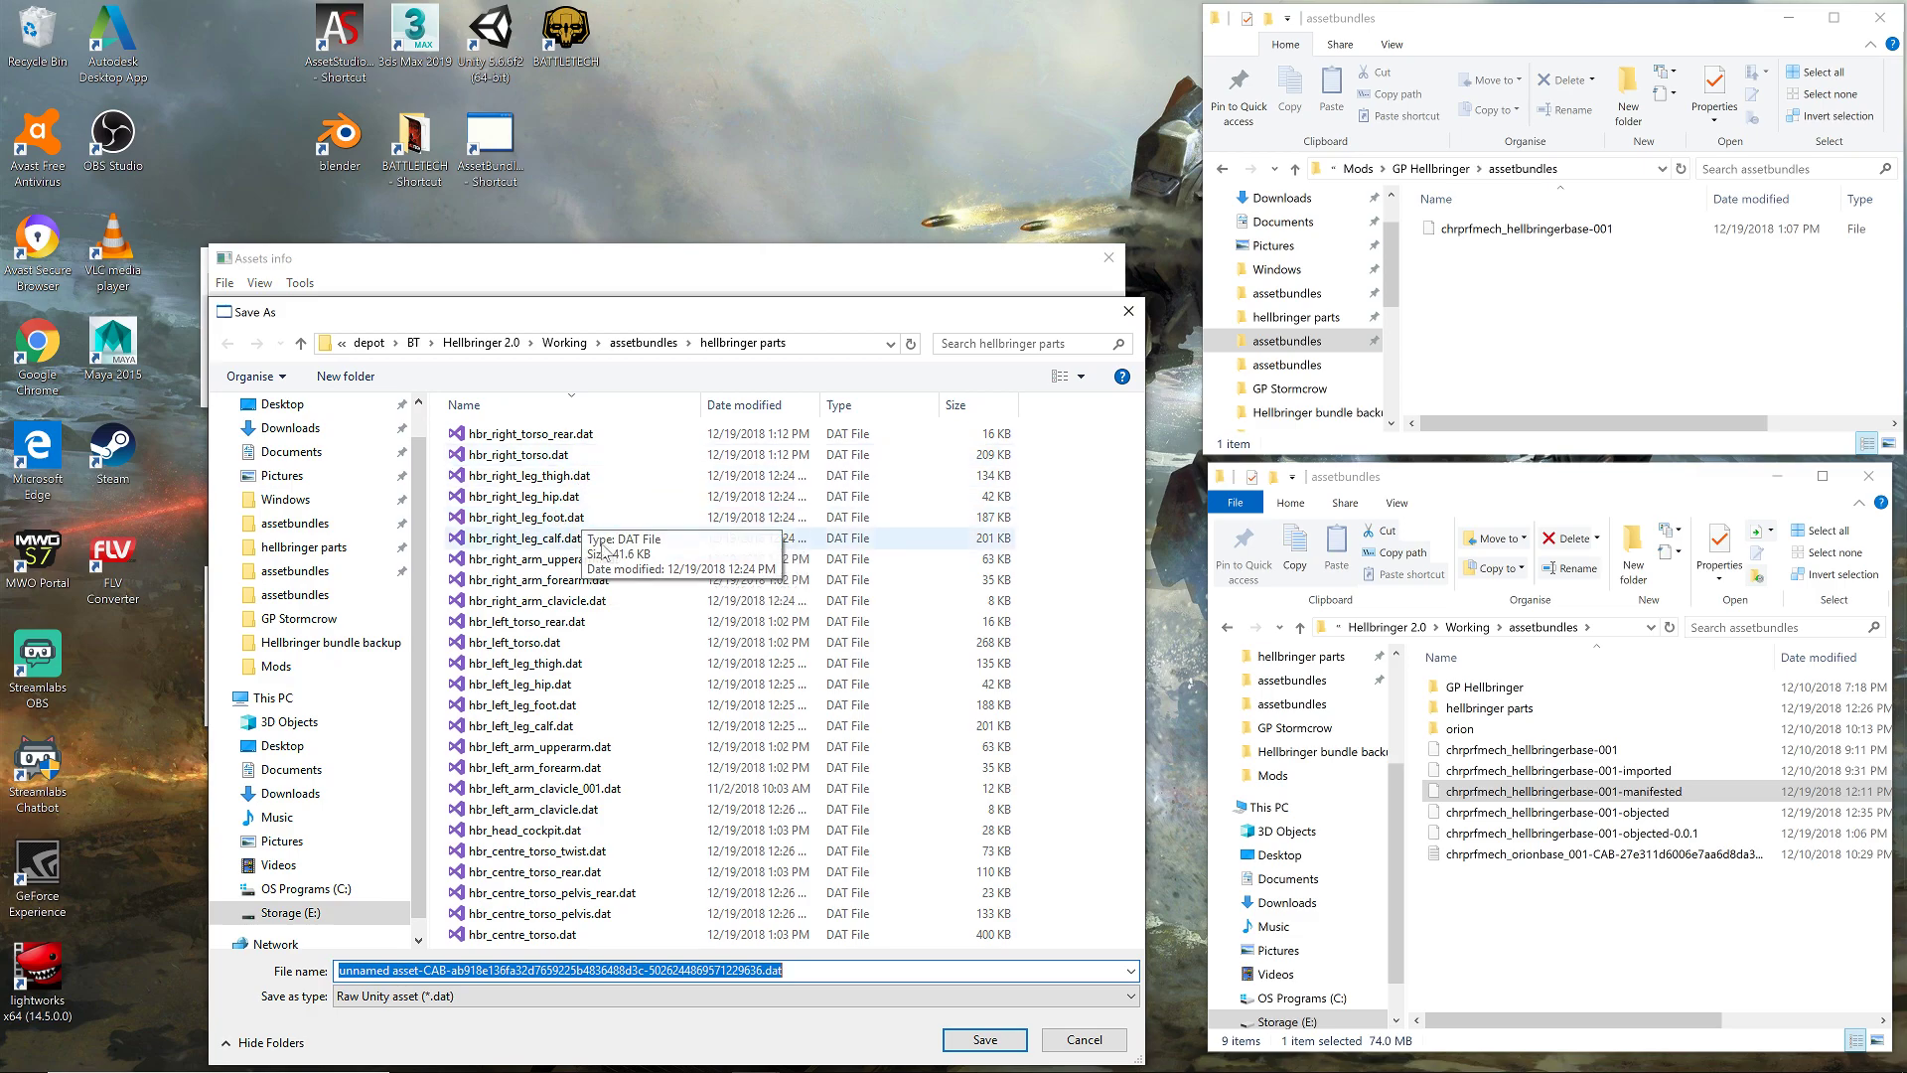
{"action": "double_click", "coordinate": [556, 622]}
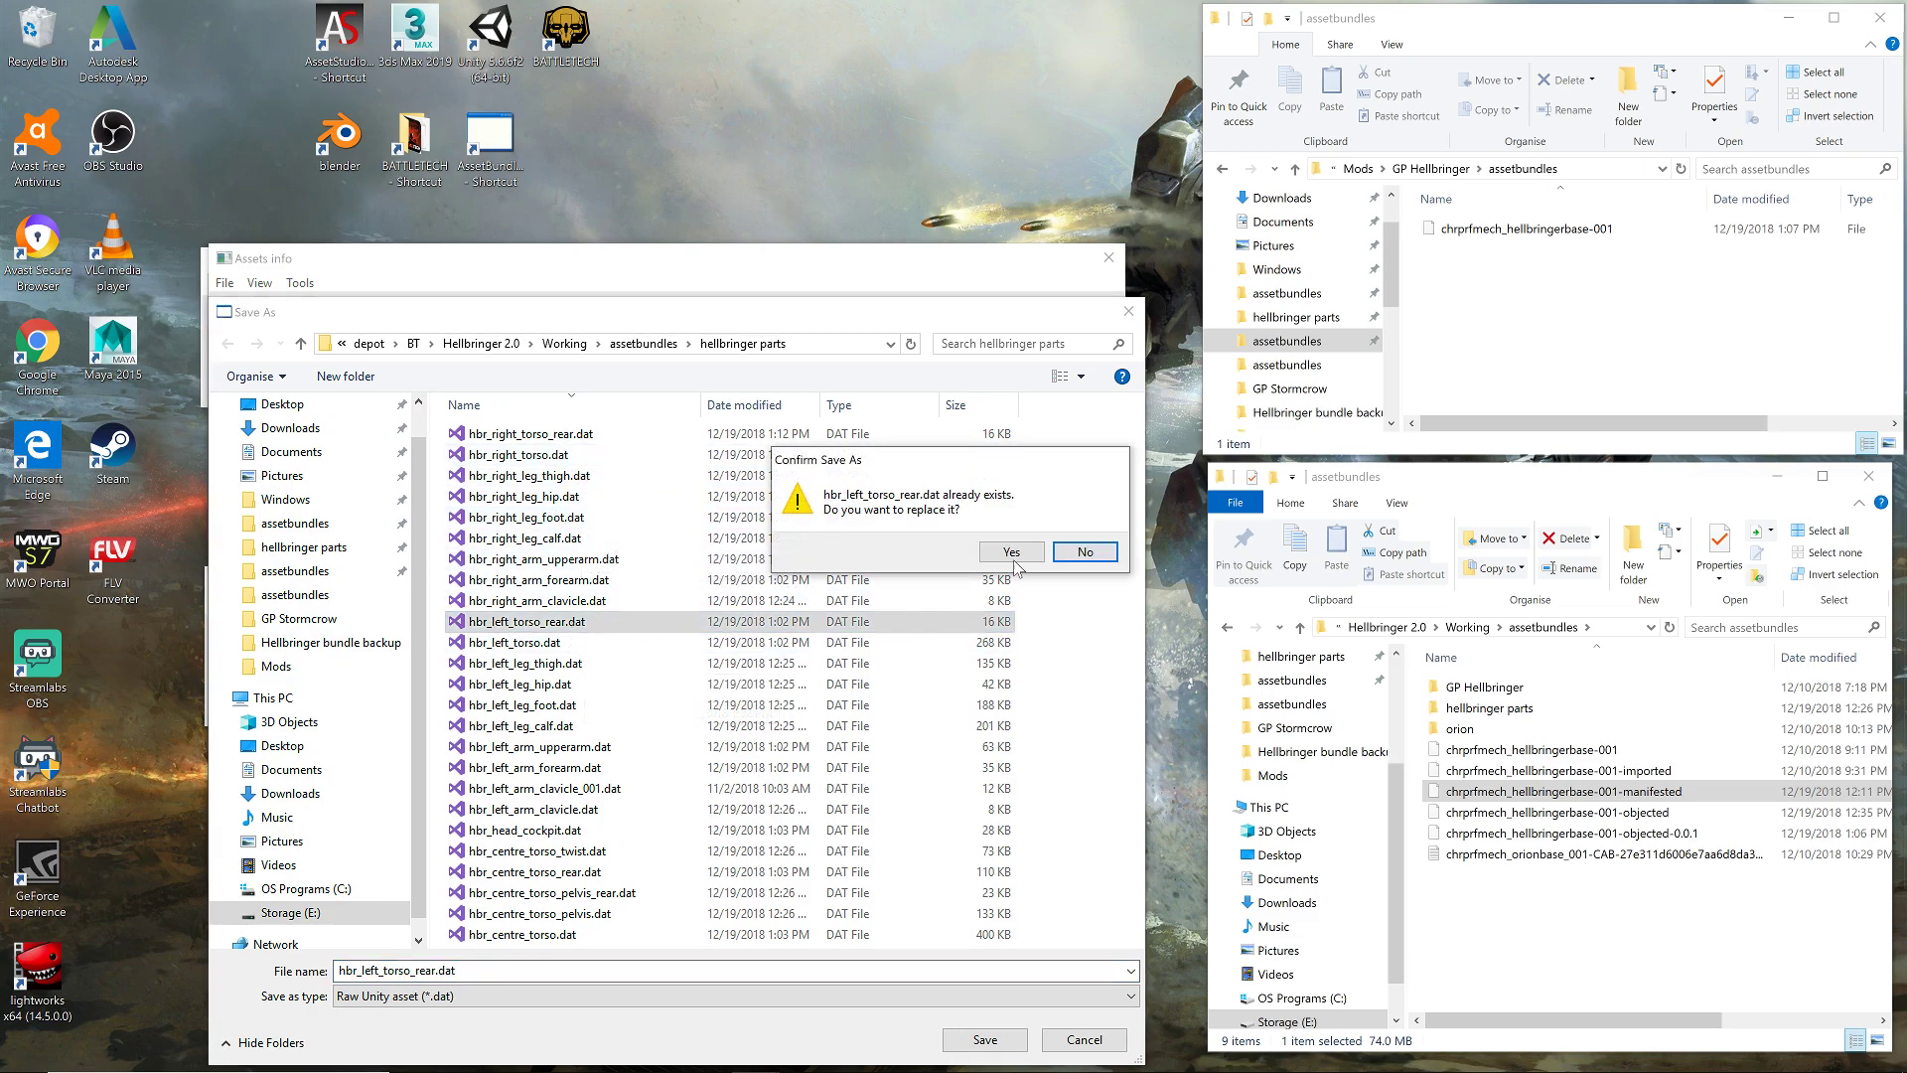
{"action": "left_click", "coordinate": [1012, 552]}
- Export the hbr_left_torso mesh as raw data, replacing hbr_left_torso.dat in the hellbringer parts folder
{"action": "left_click", "coordinate": [287, 562]}
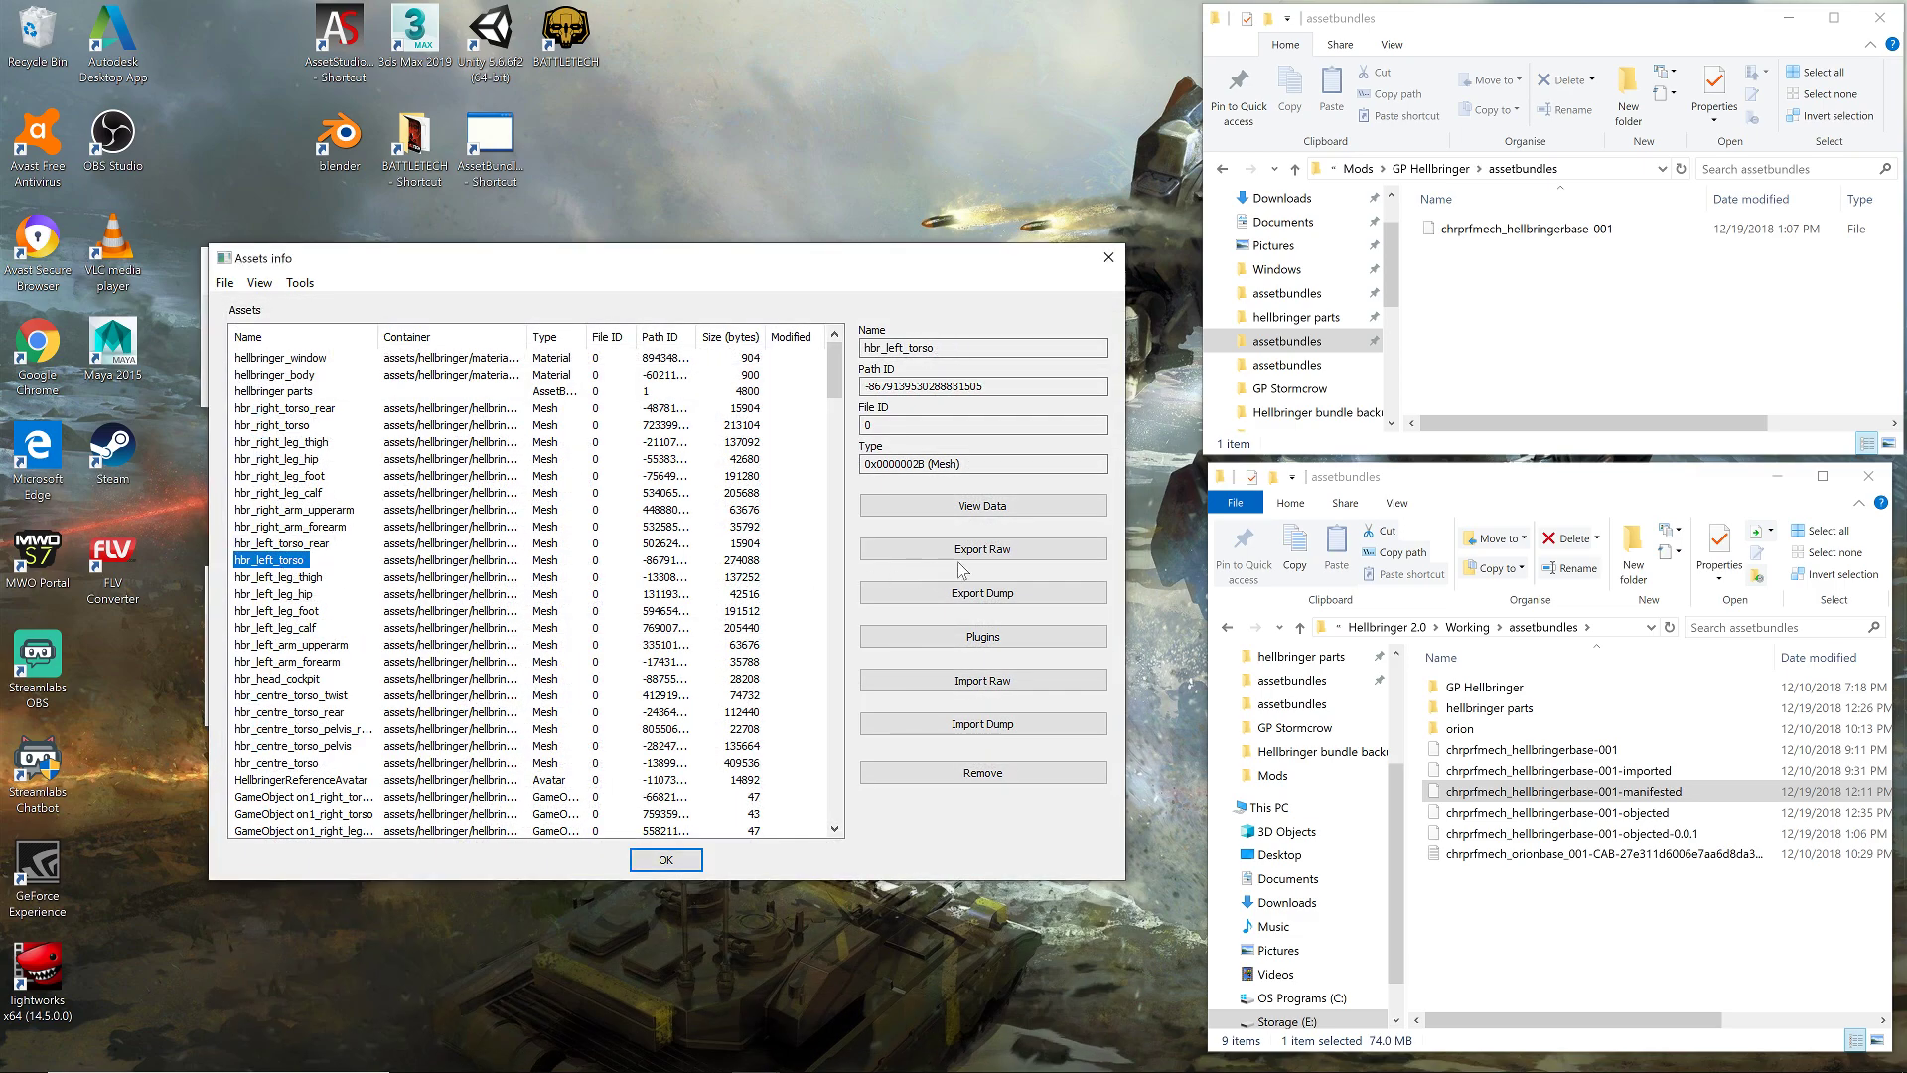
{"action": "left_click", "coordinate": [994, 553]}
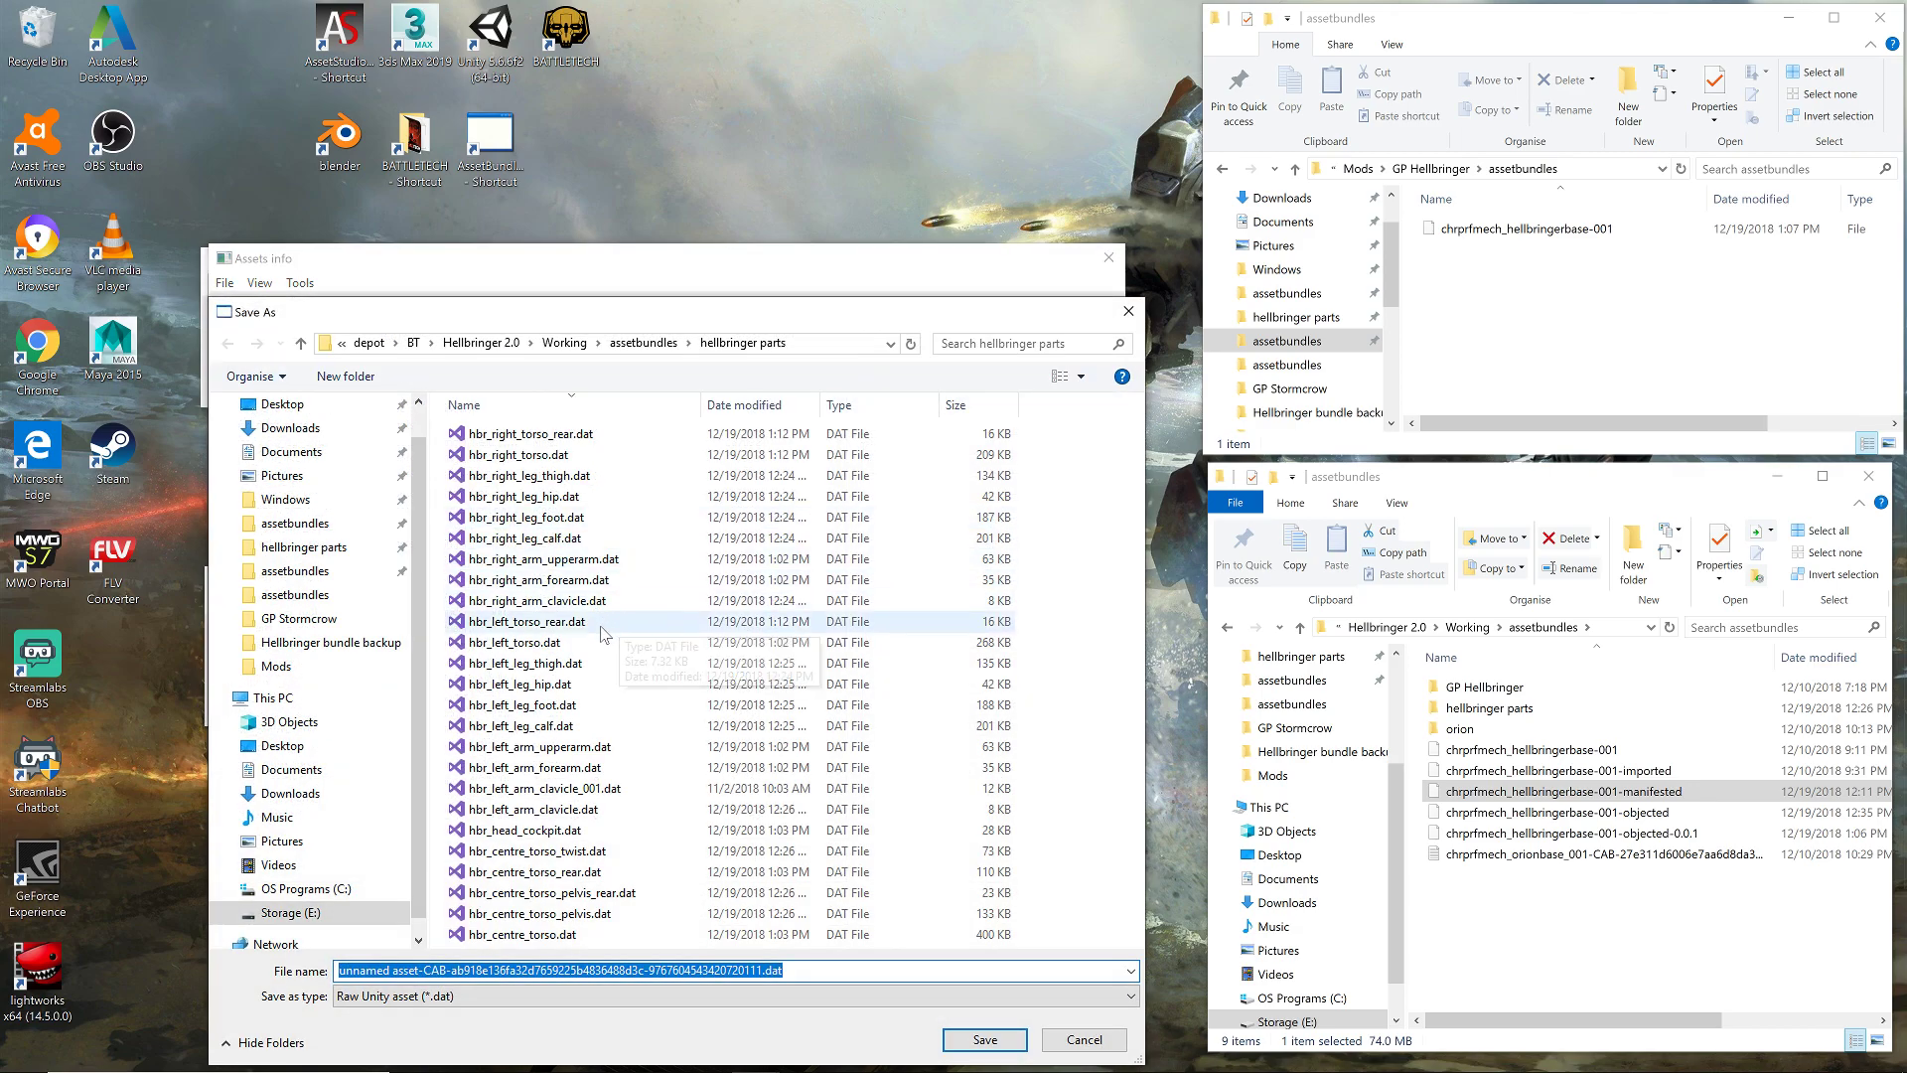
{"action": "double_click", "coordinate": [556, 644]}
{"action": "left_click", "coordinate": [1015, 554]}
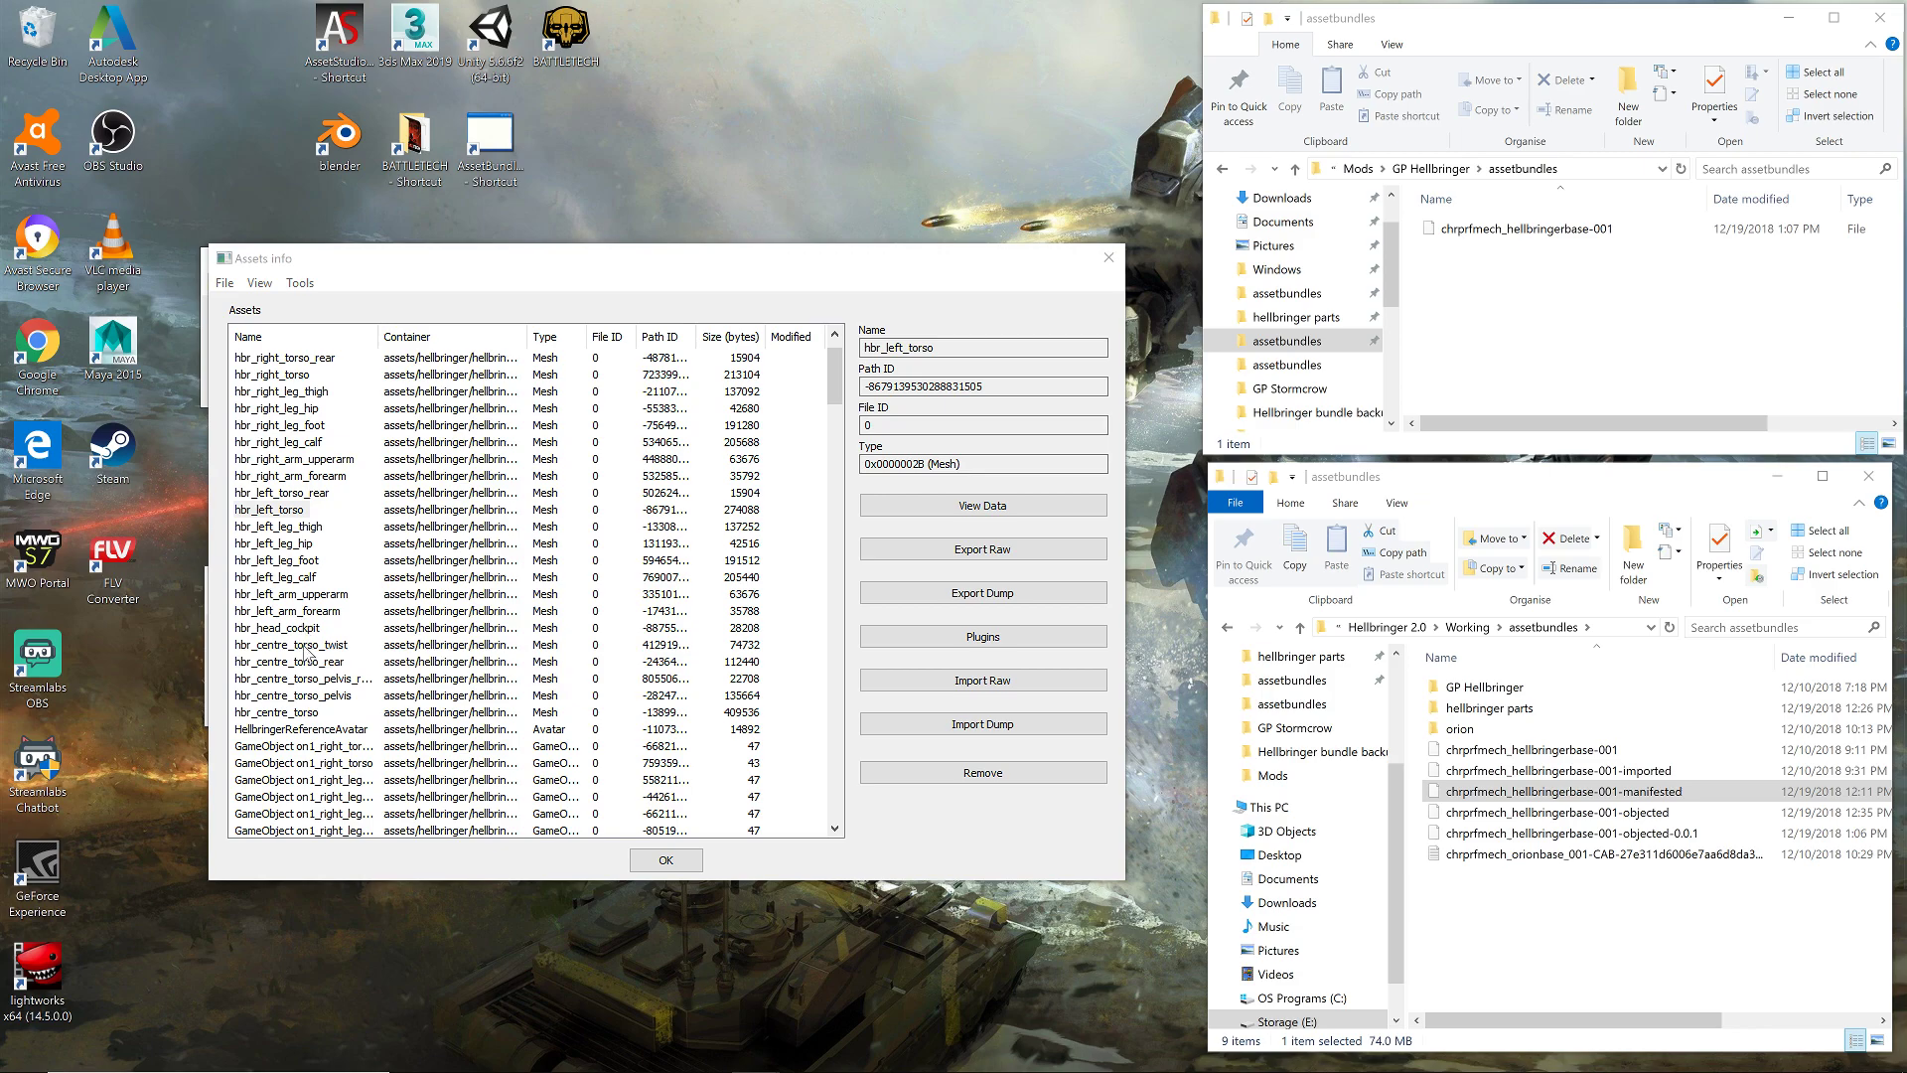
- Select the hbr_head_cockpit mesh in the asset list for raw export
{"action": "left_click", "coordinate": [304, 630]}
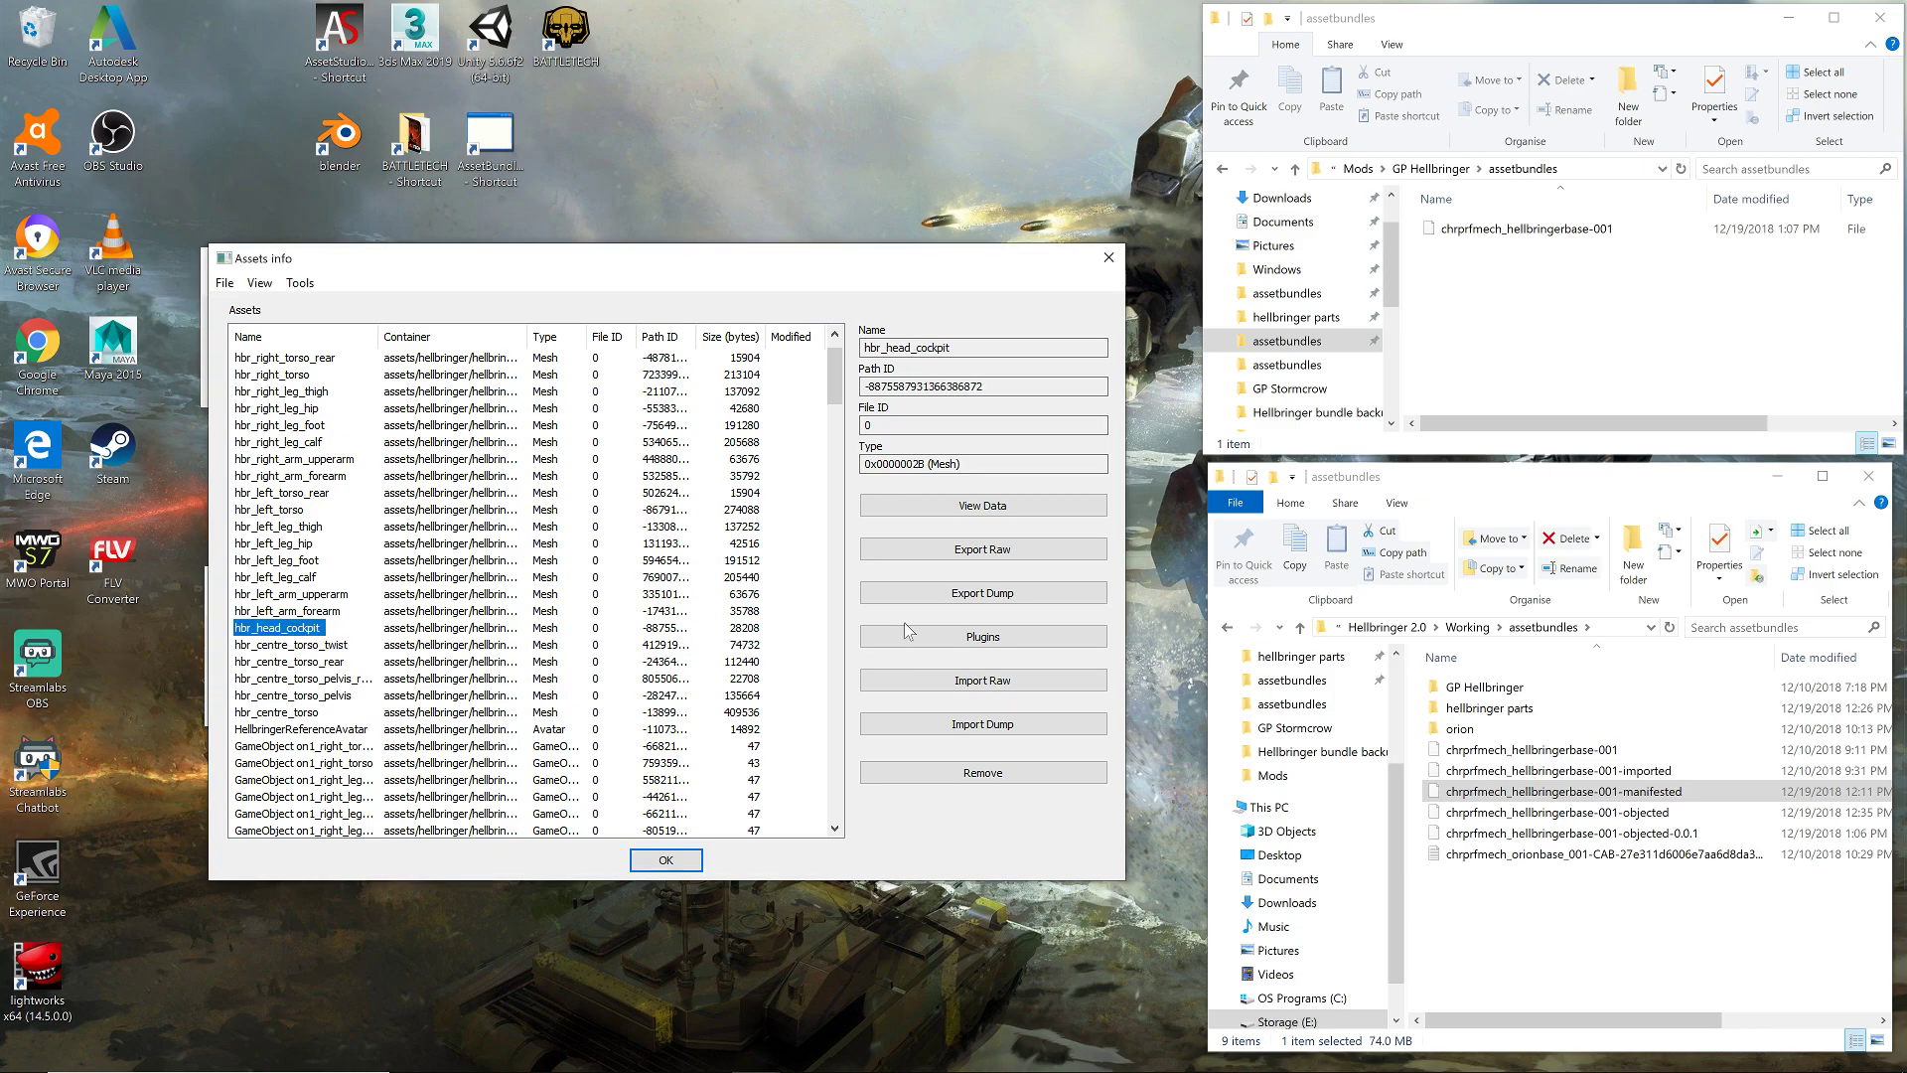
- Export the raw hbr_head_cockpit and hbr_centre_torso_rear meshes, replacing their existing .dat files in the hellbringer parts folder
{"action": "left_click", "coordinate": [1031, 558]}
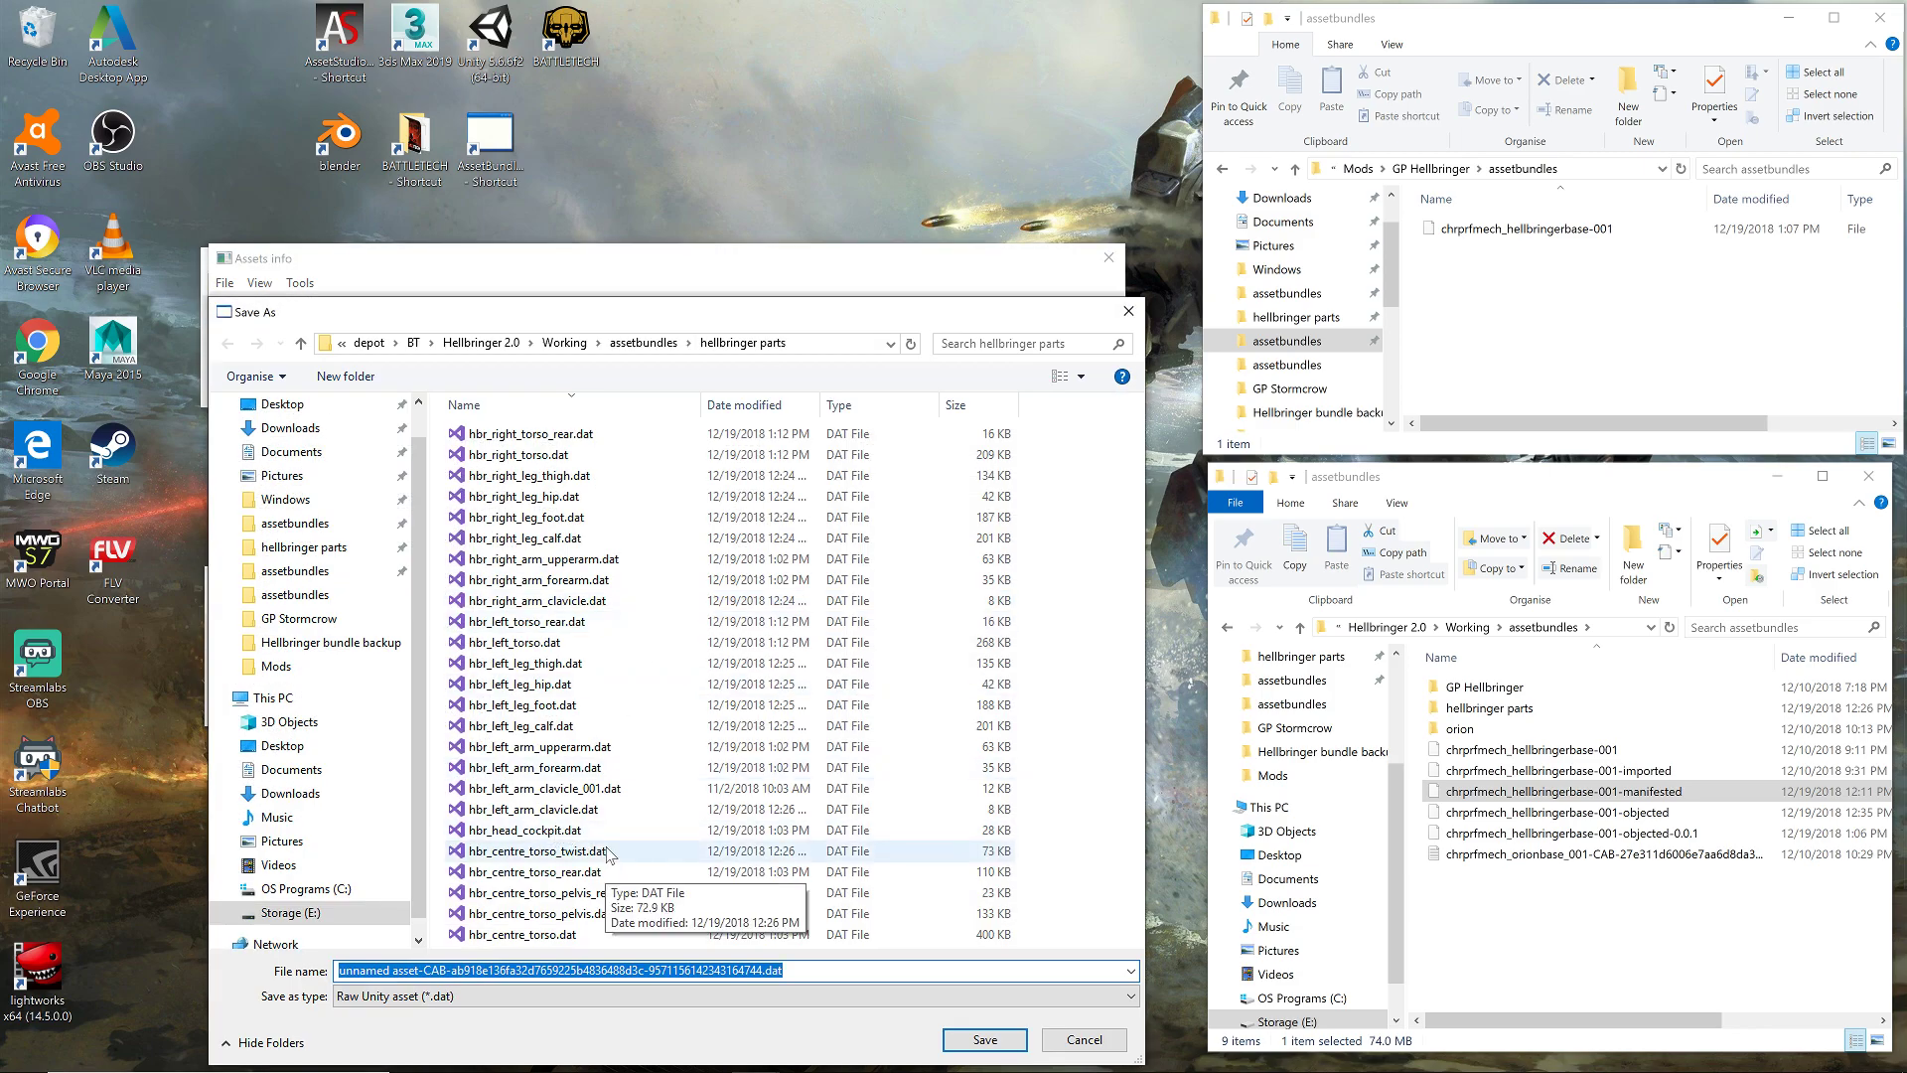
{"action": "double_click", "coordinate": [576, 831]}
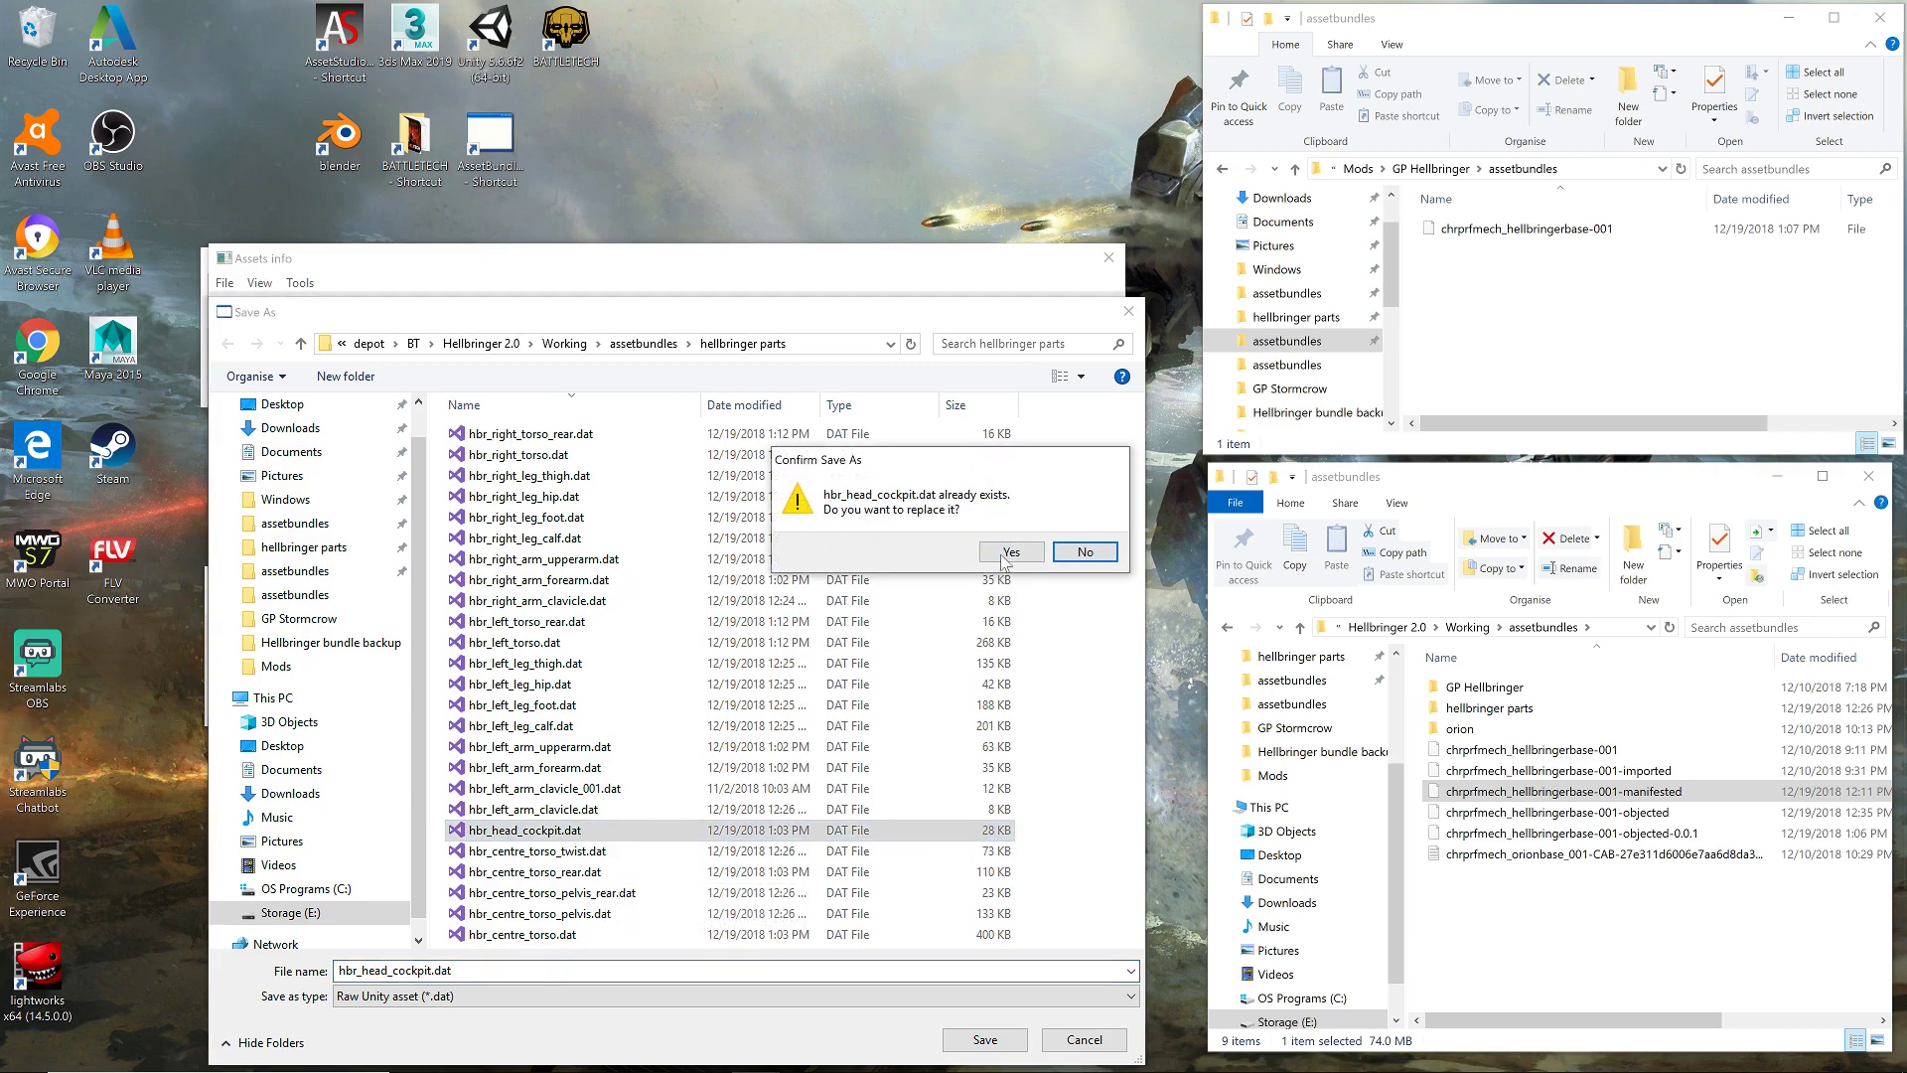
{"action": "left_click", "coordinate": [1006, 554]}
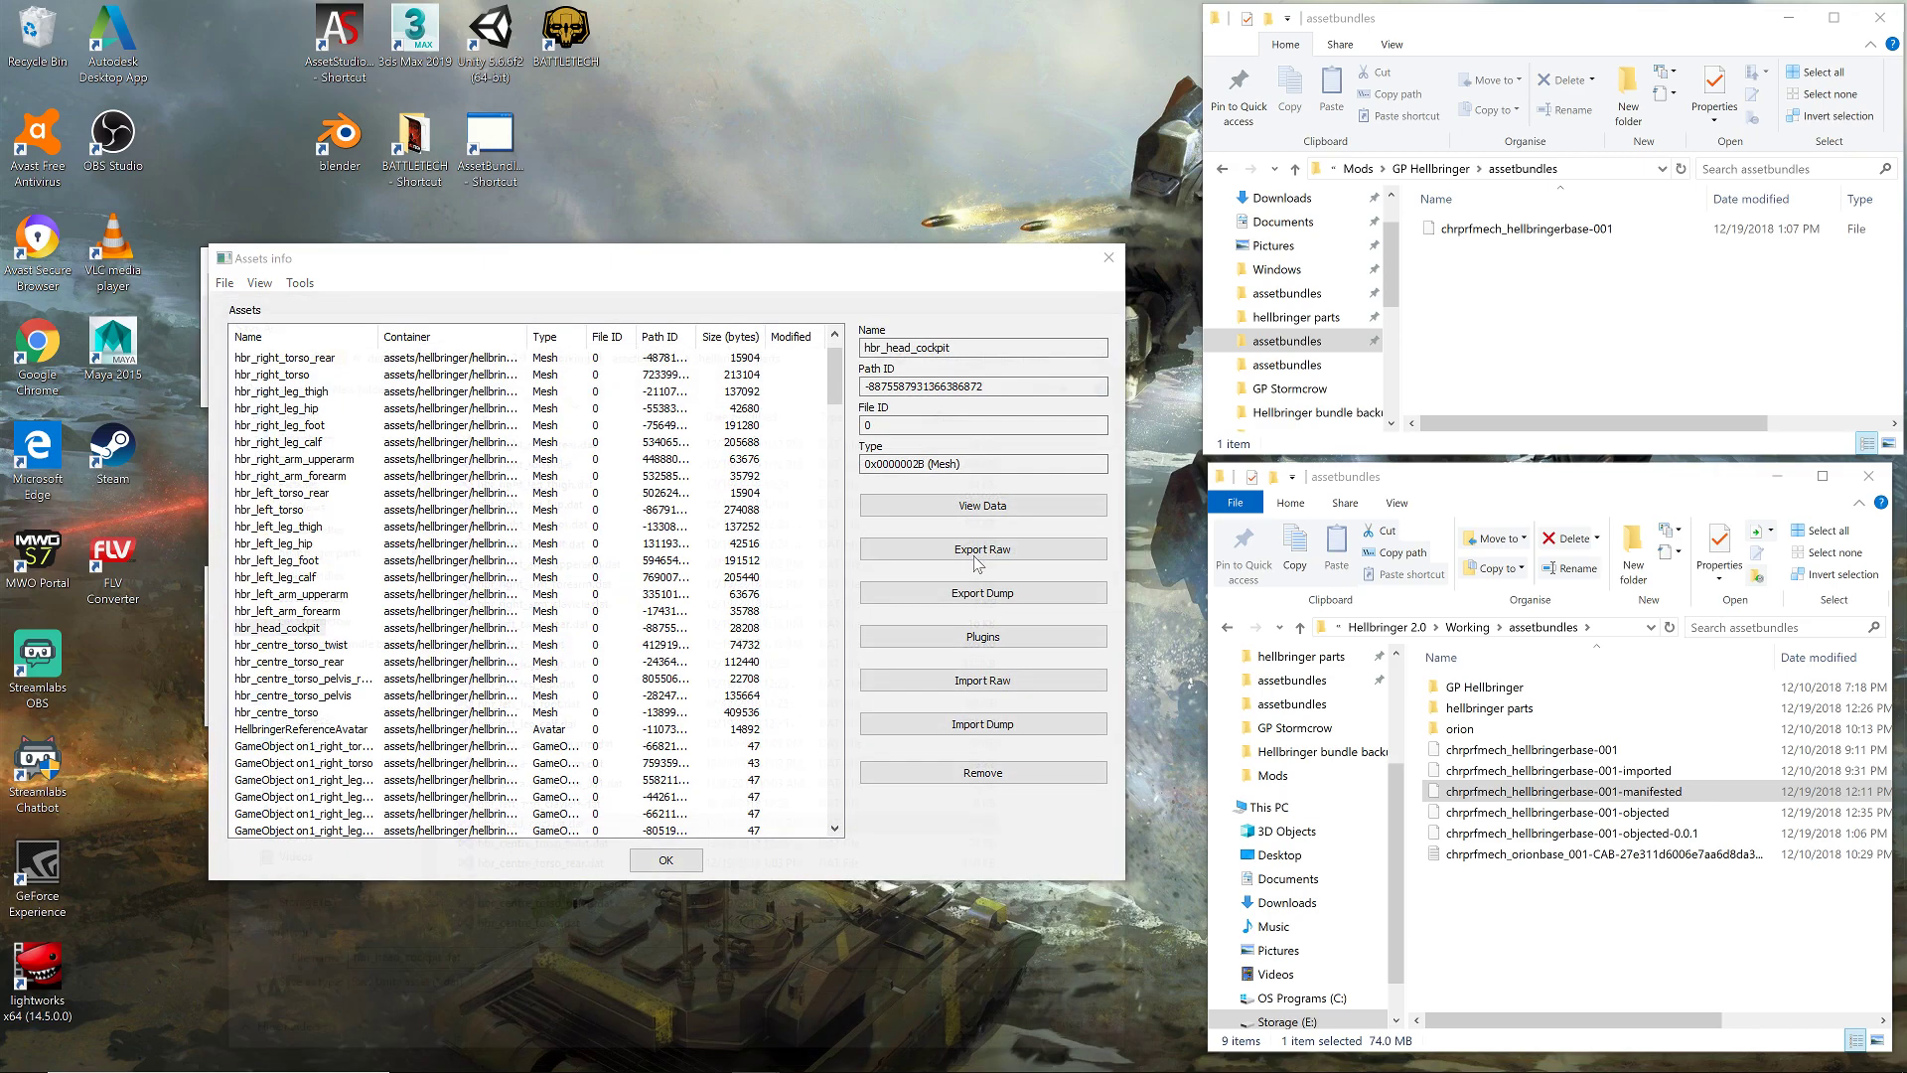
{"action": "left_click", "coordinate": [326, 662]}
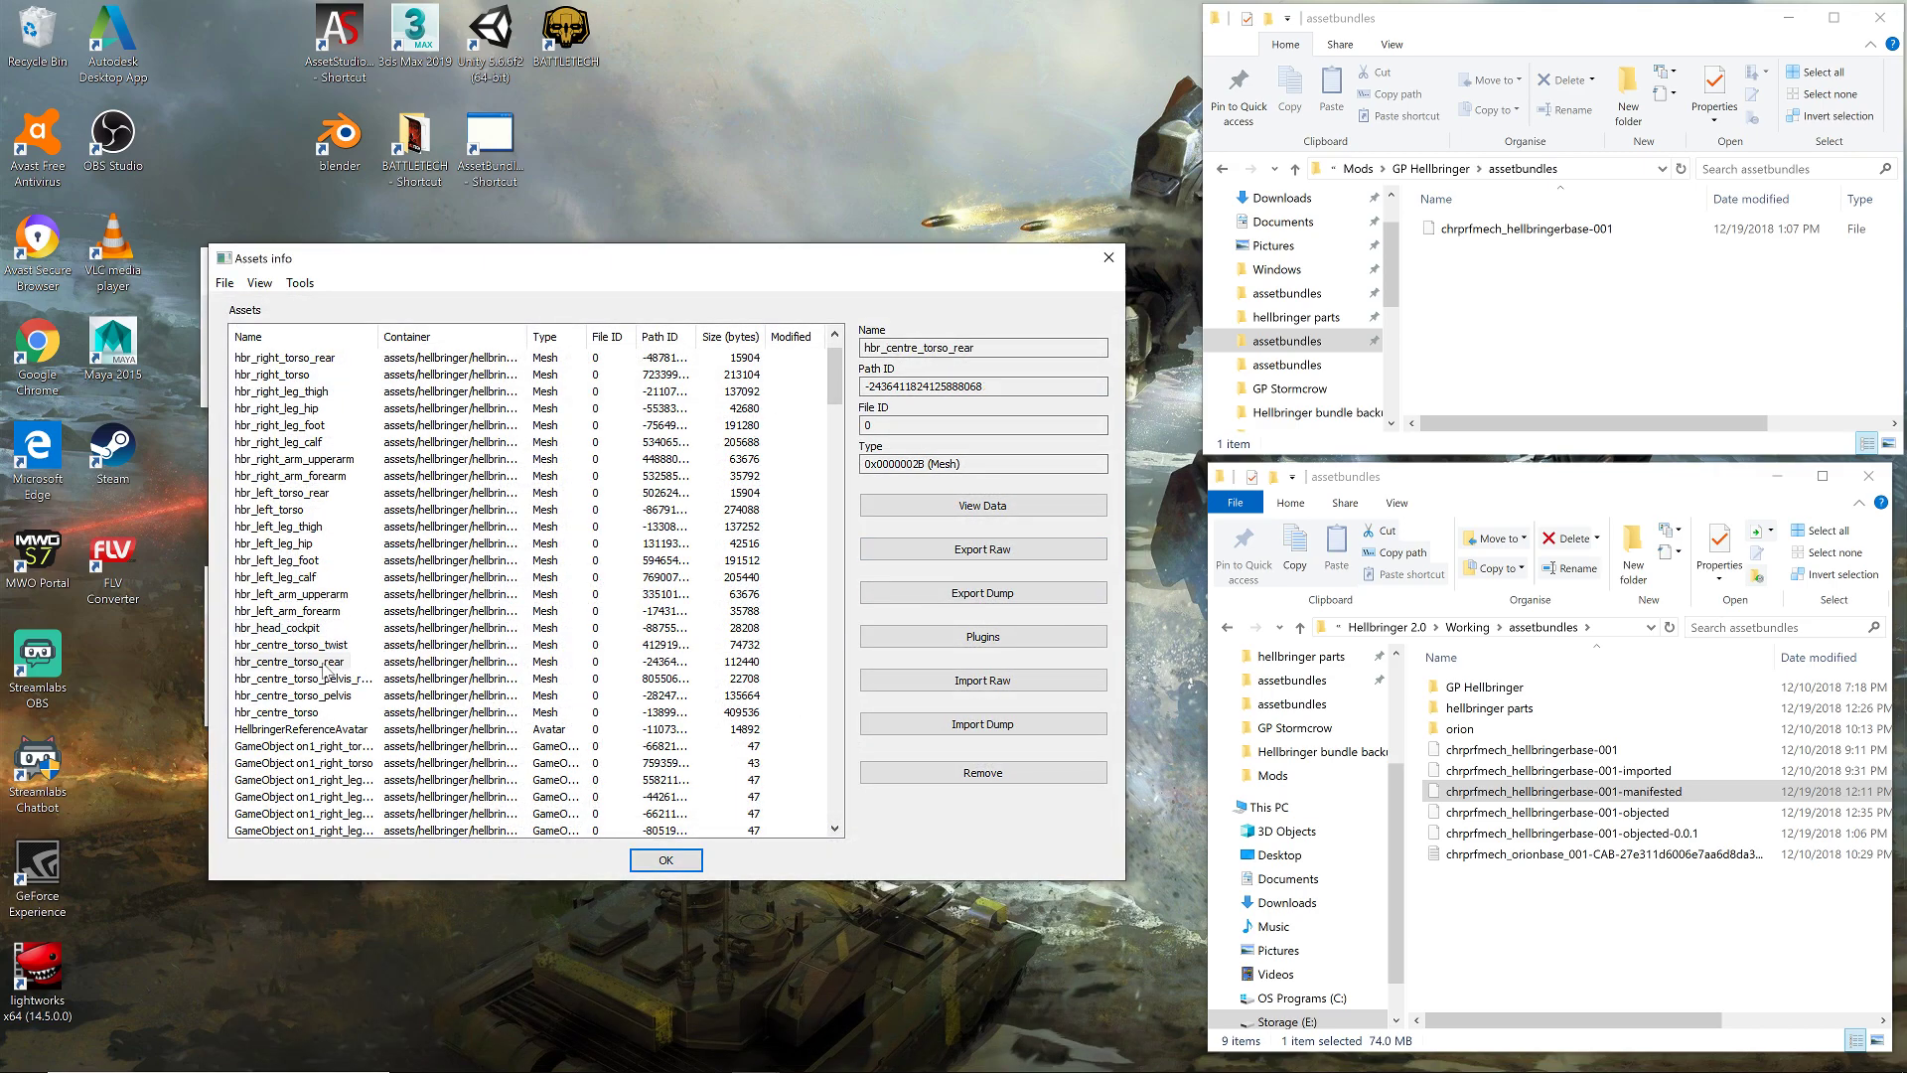
{"action": "left_click", "coordinate": [1014, 549]}
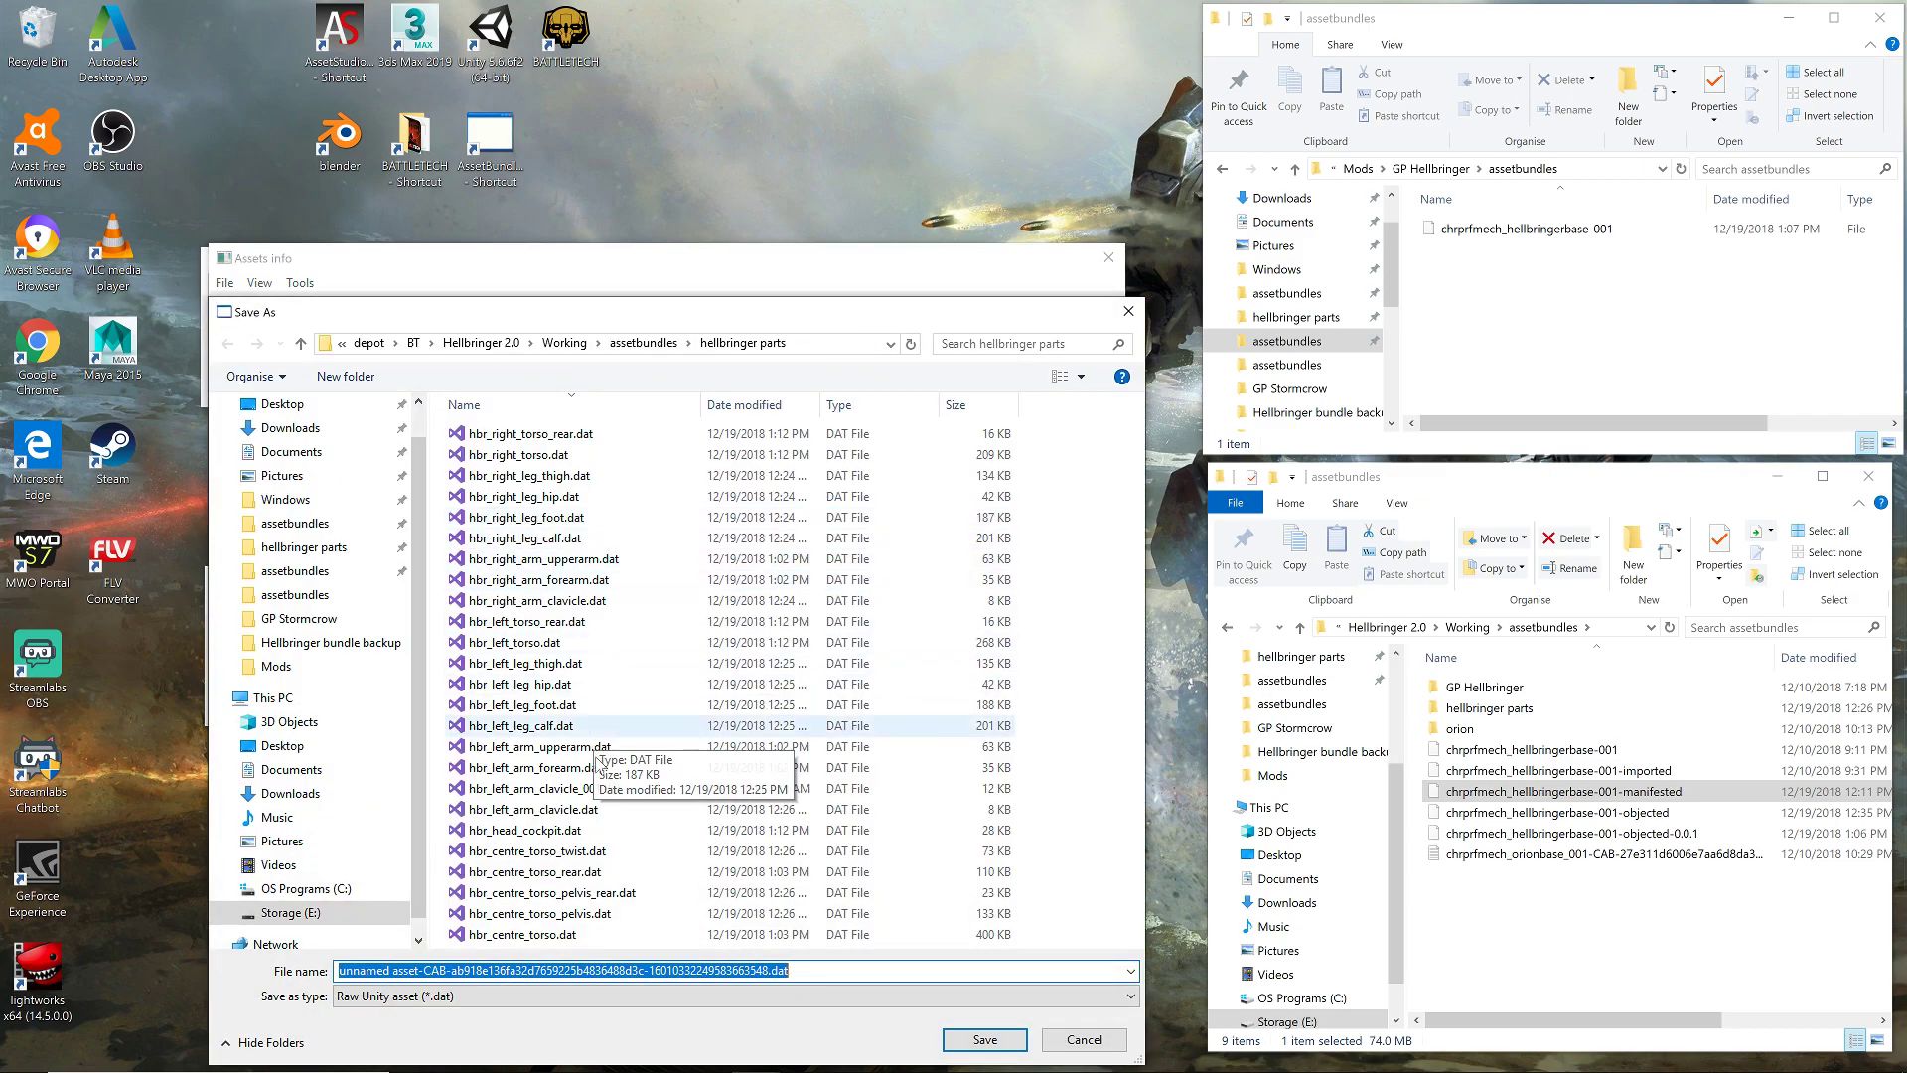
{"action": "double_click", "coordinate": [596, 874]}
{"action": "left_click", "coordinate": [1003, 552]}
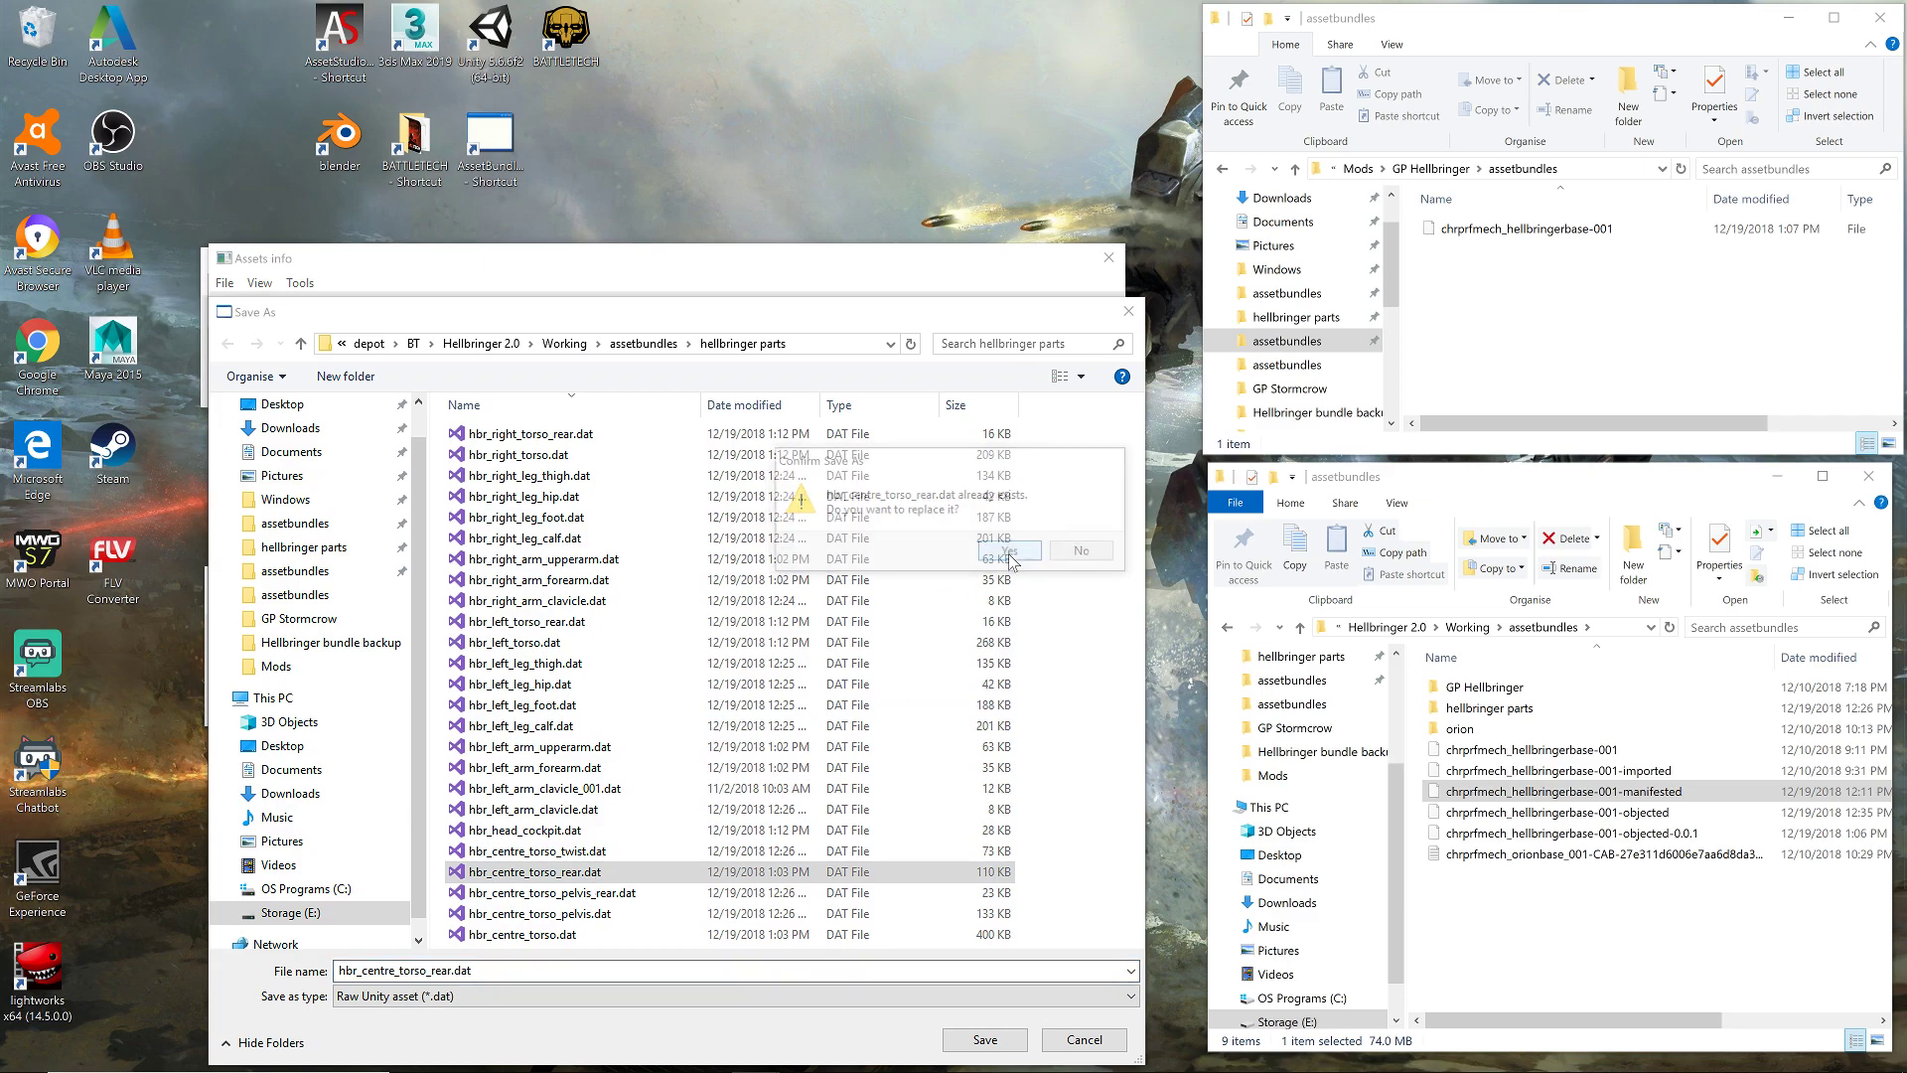
- Export the raw hbr_centre_torso mesh over hbr_centre_torso.dat and close the hellbringer parts asset list
{"action": "left_click", "coordinate": [303, 712]}
{"action": "left_click", "coordinate": [989, 550]}
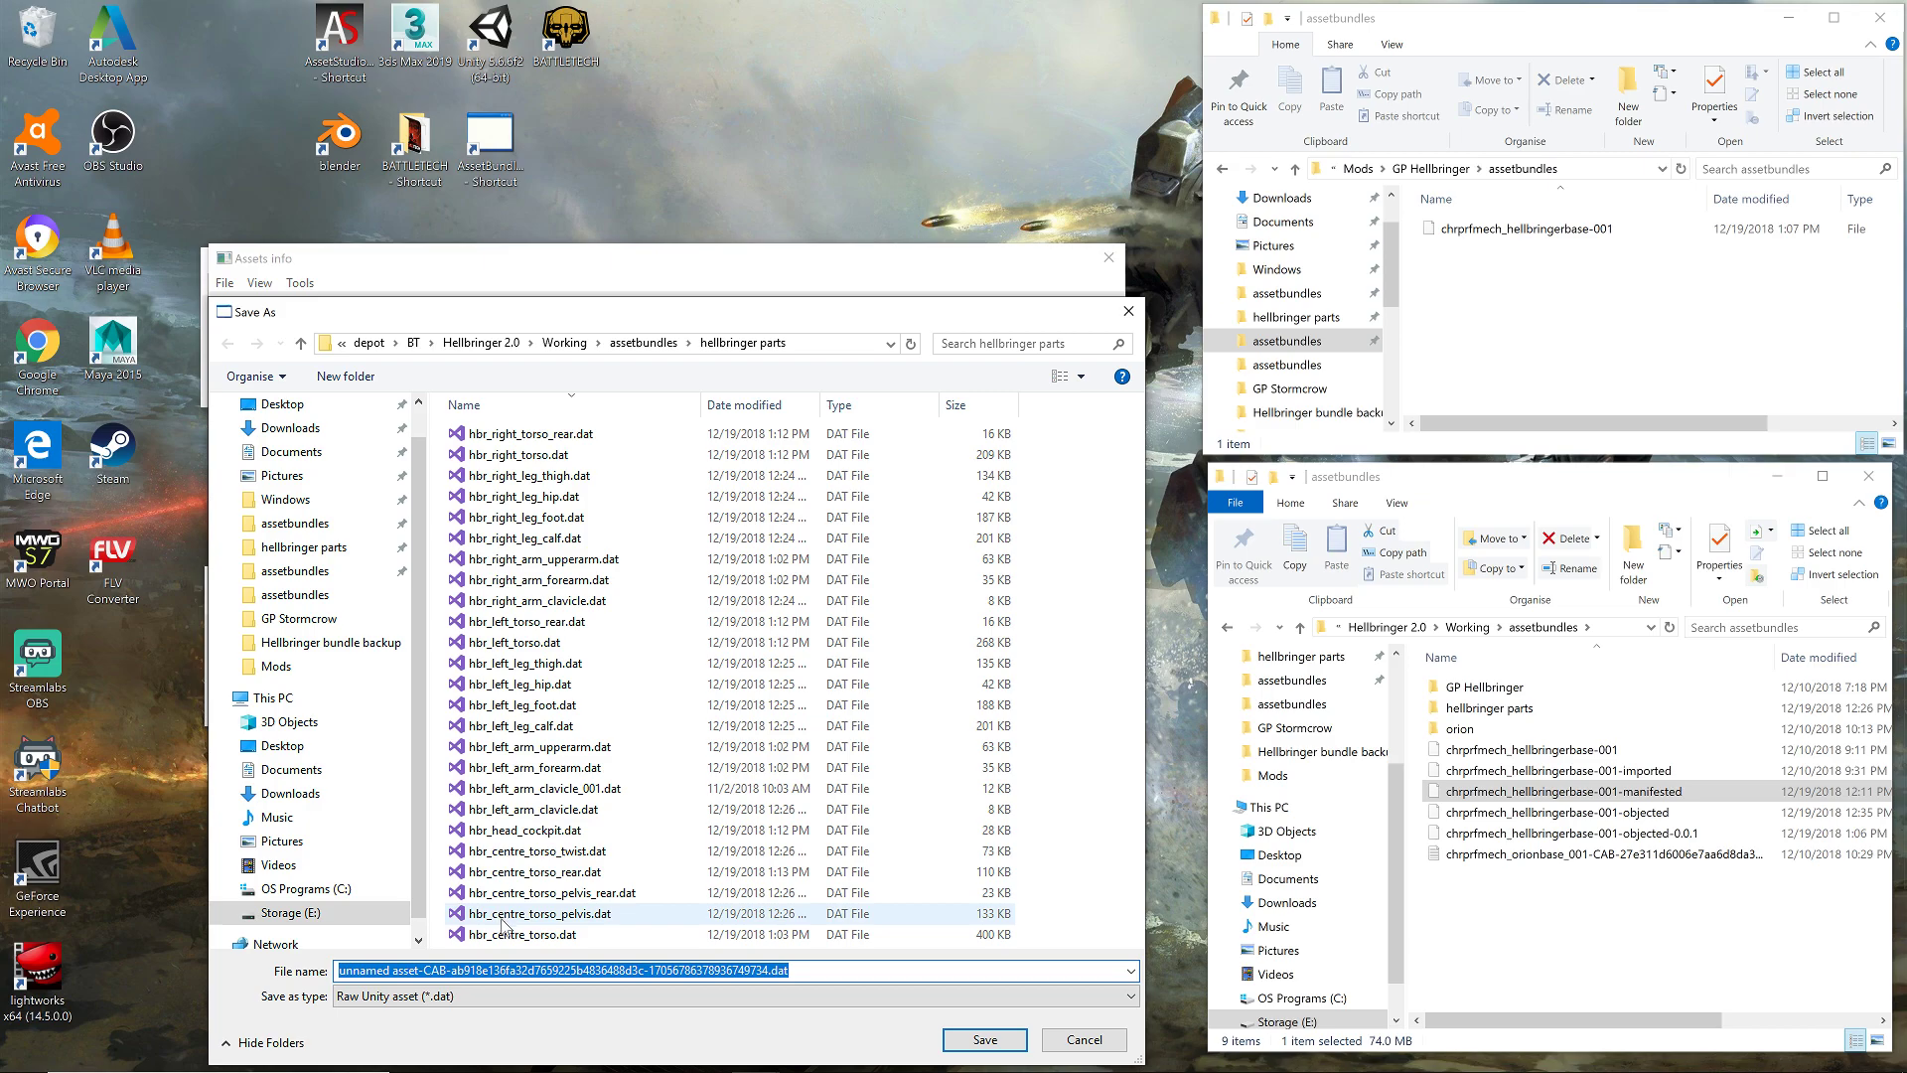
{"action": "double_click", "coordinate": [501, 934]}
{"action": "left_click", "coordinate": [1009, 553]}
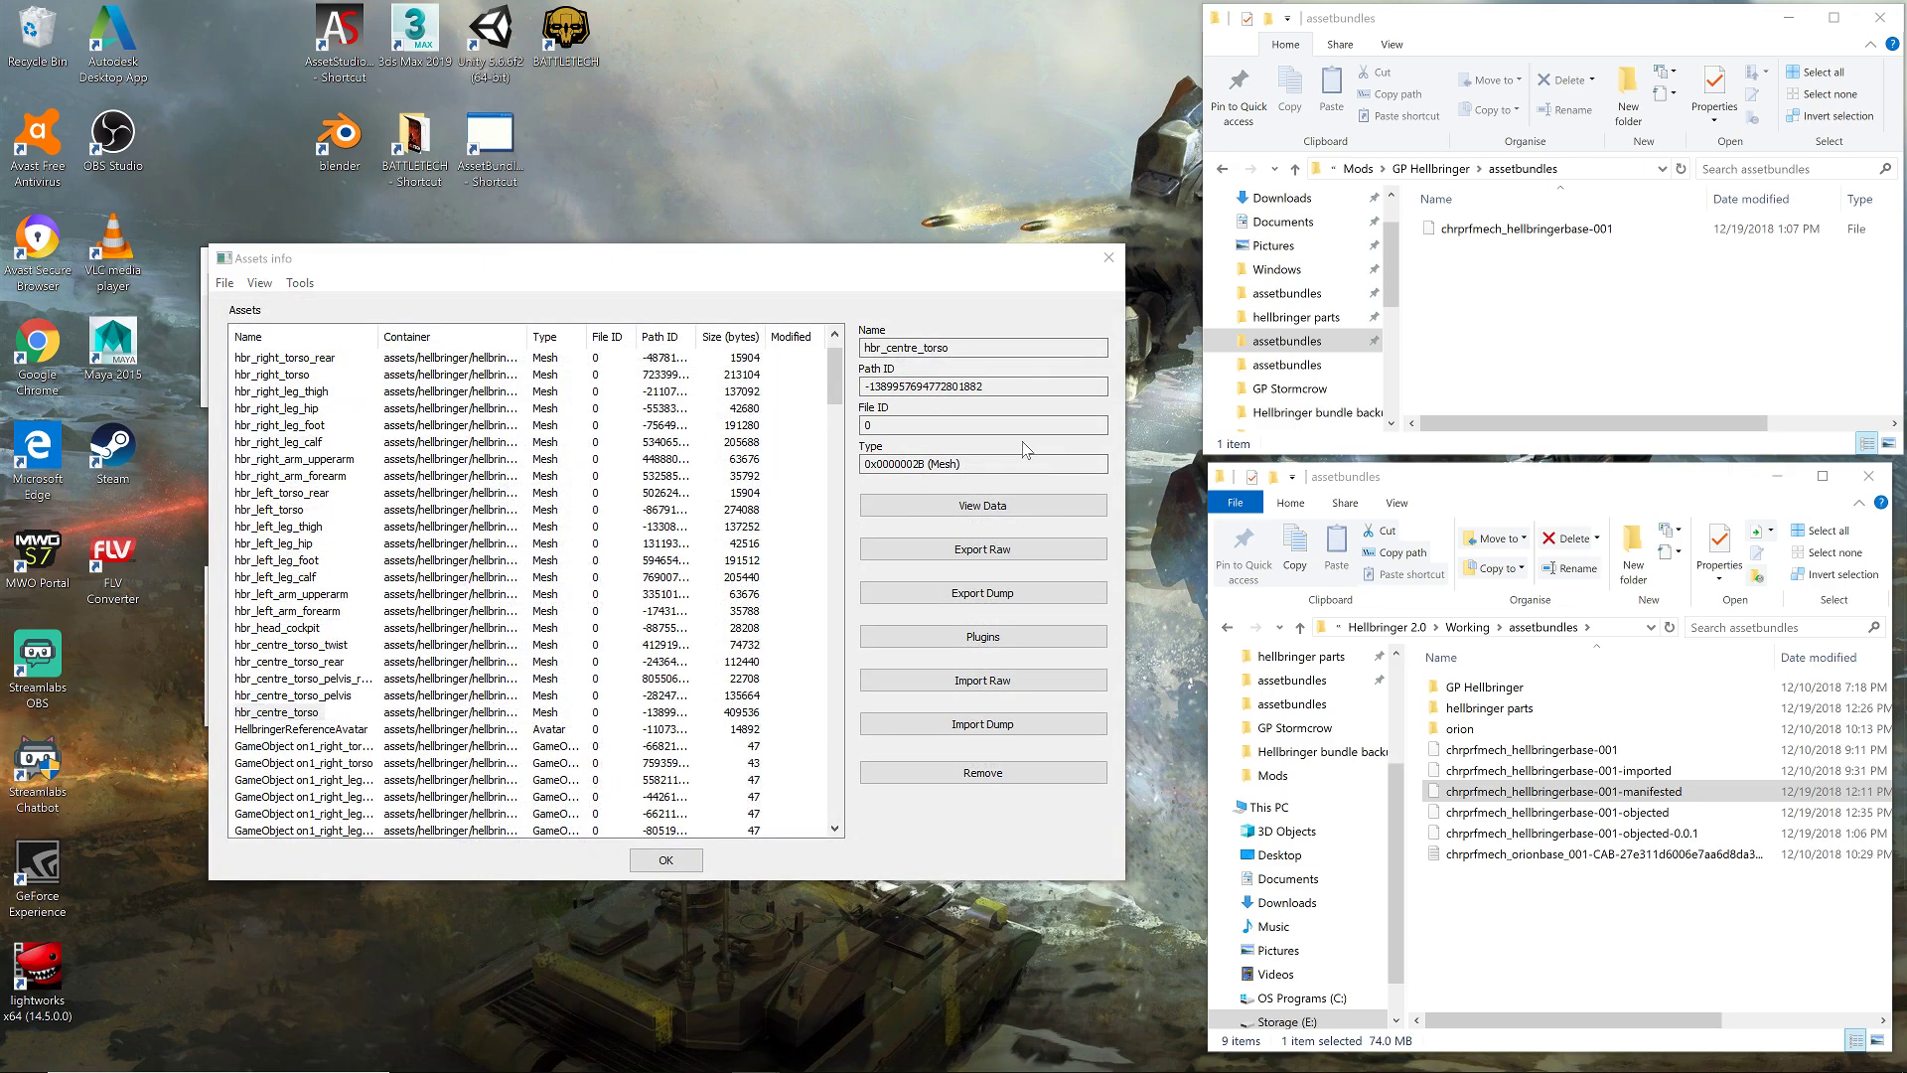
{"action": "left_click", "coordinate": [646, 860]}
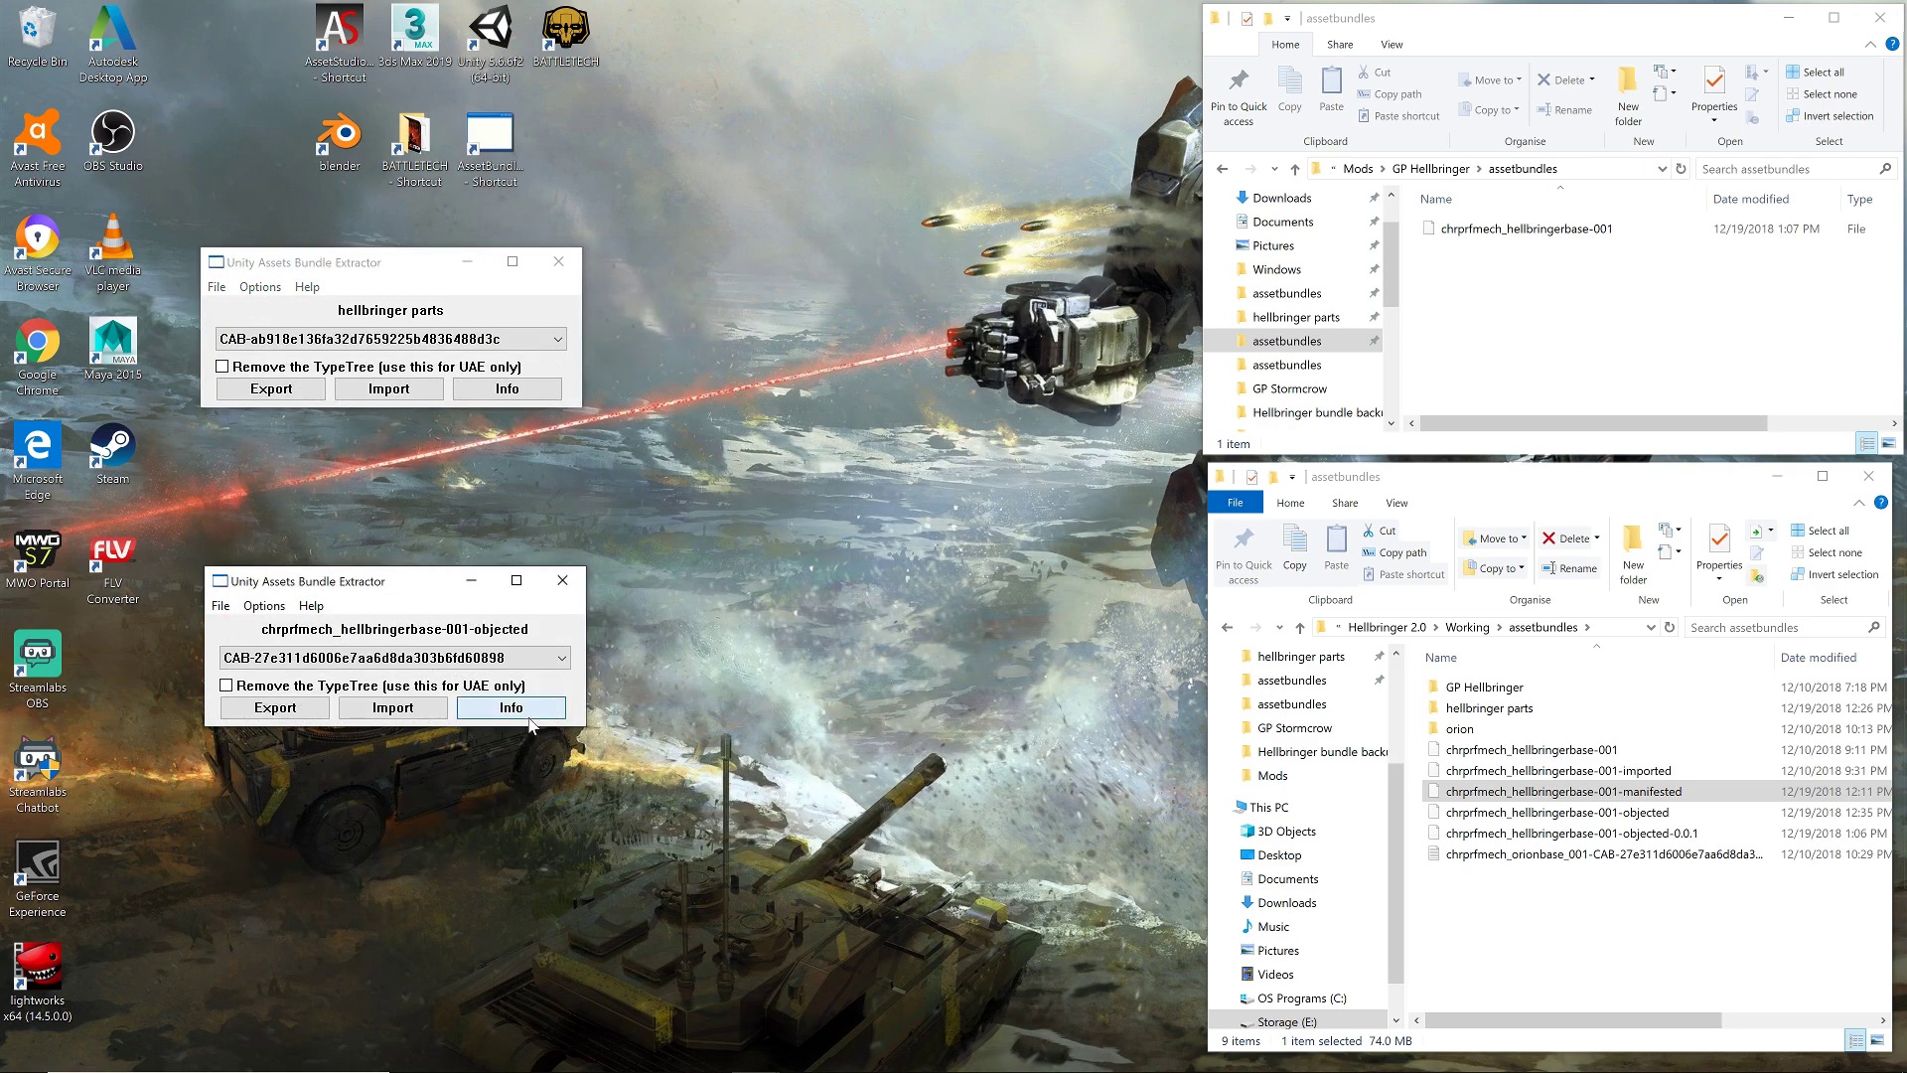
- Open the asset list of chrprfmech_hellbringerbase-001-objected and import hbr_right_torso_rear.dat as raw data into the hbr_right_torso_rear mesh
{"action": "left_click", "coordinate": [512, 709]}
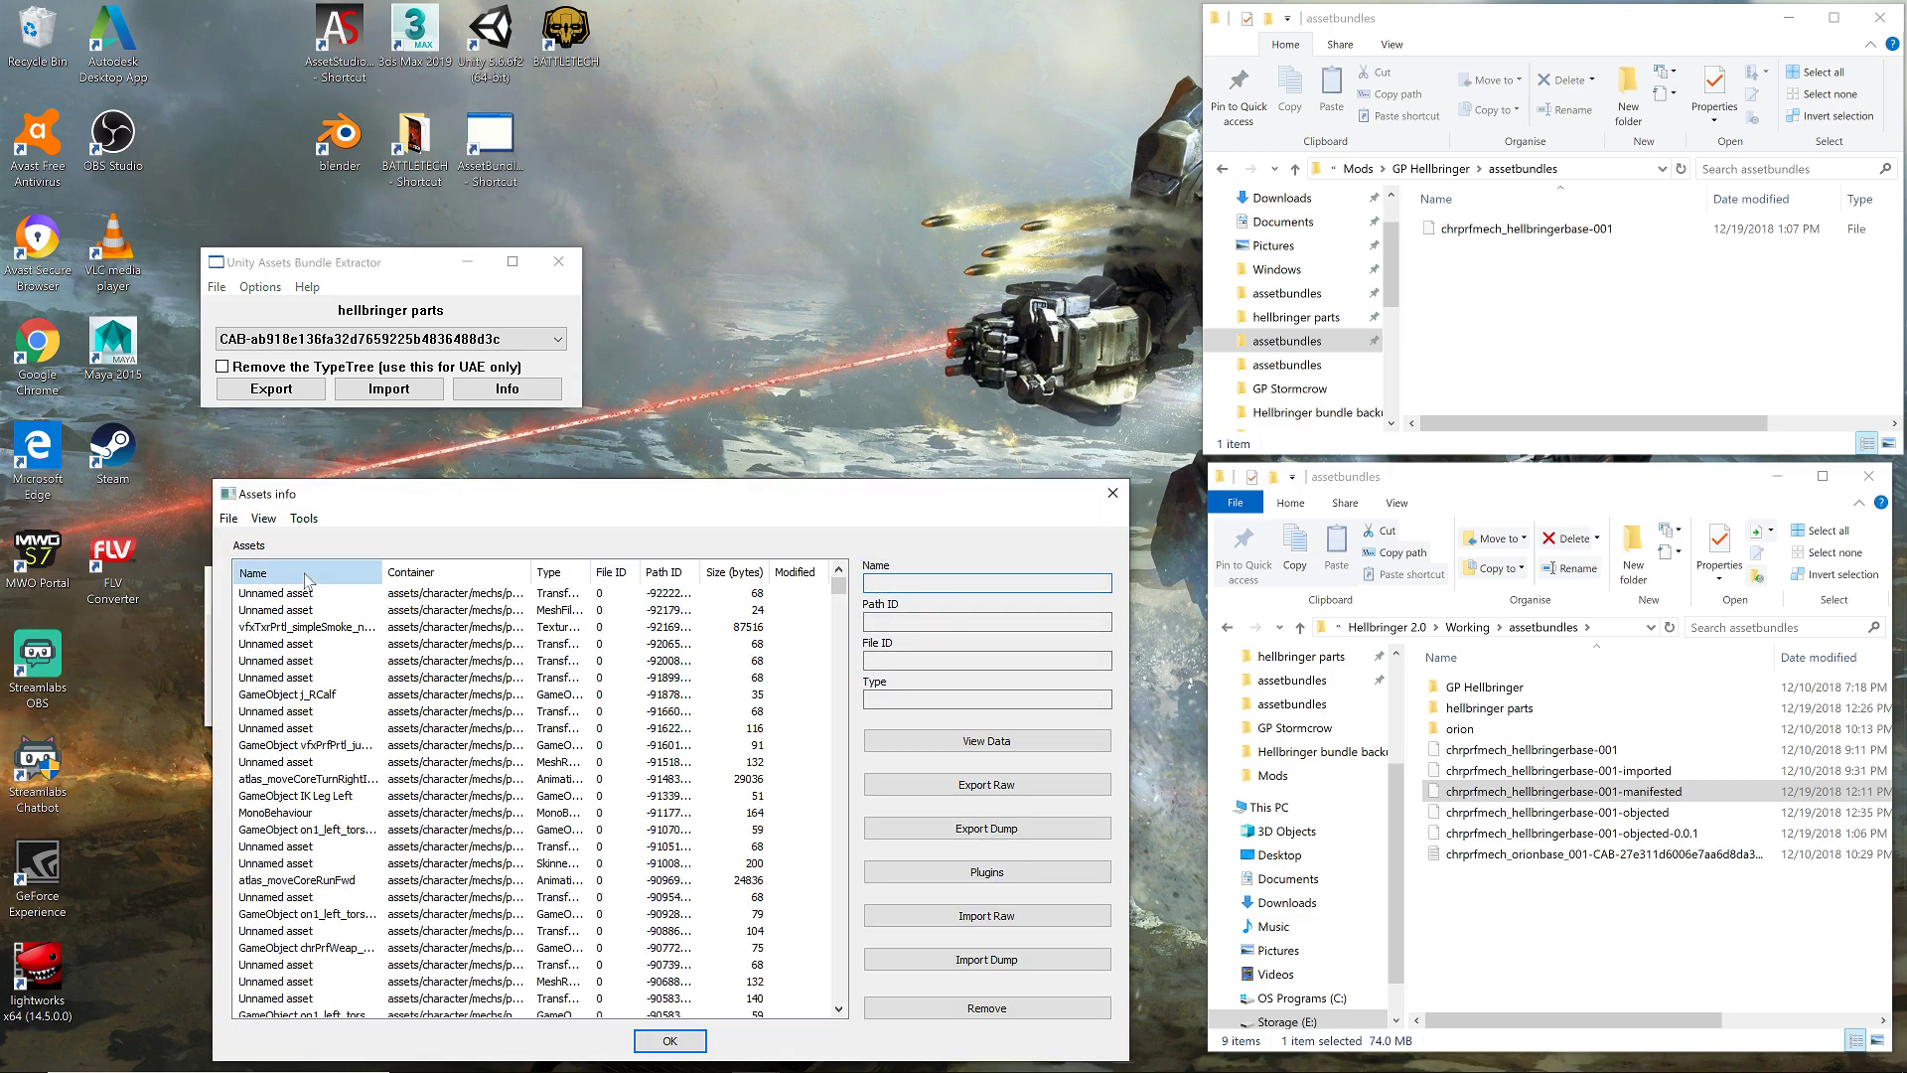
{"action": "scroll", "coordinate": [382, 706], "scroll_direction": "down", "scroll_amount": 20}
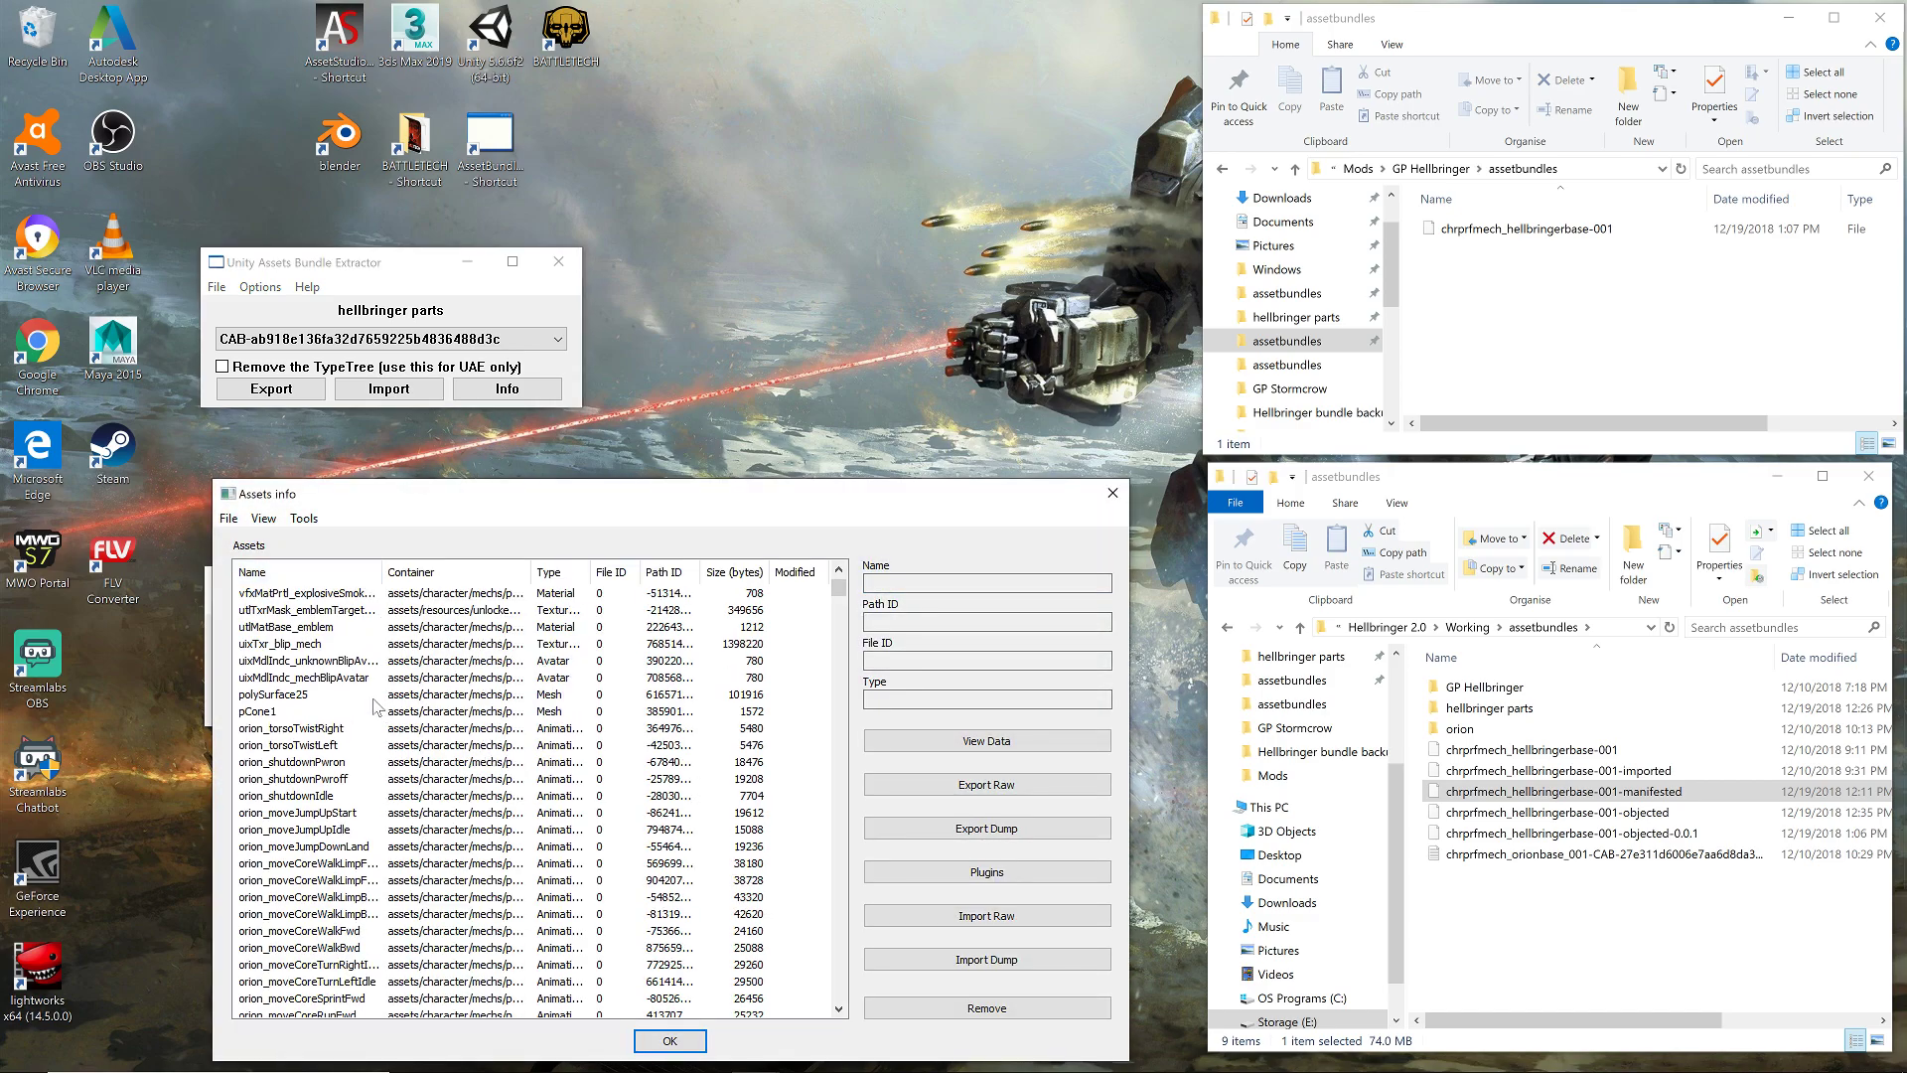
{"action": "scroll", "coordinate": [376, 728], "scroll_direction": "down", "scroll_amount": 10}
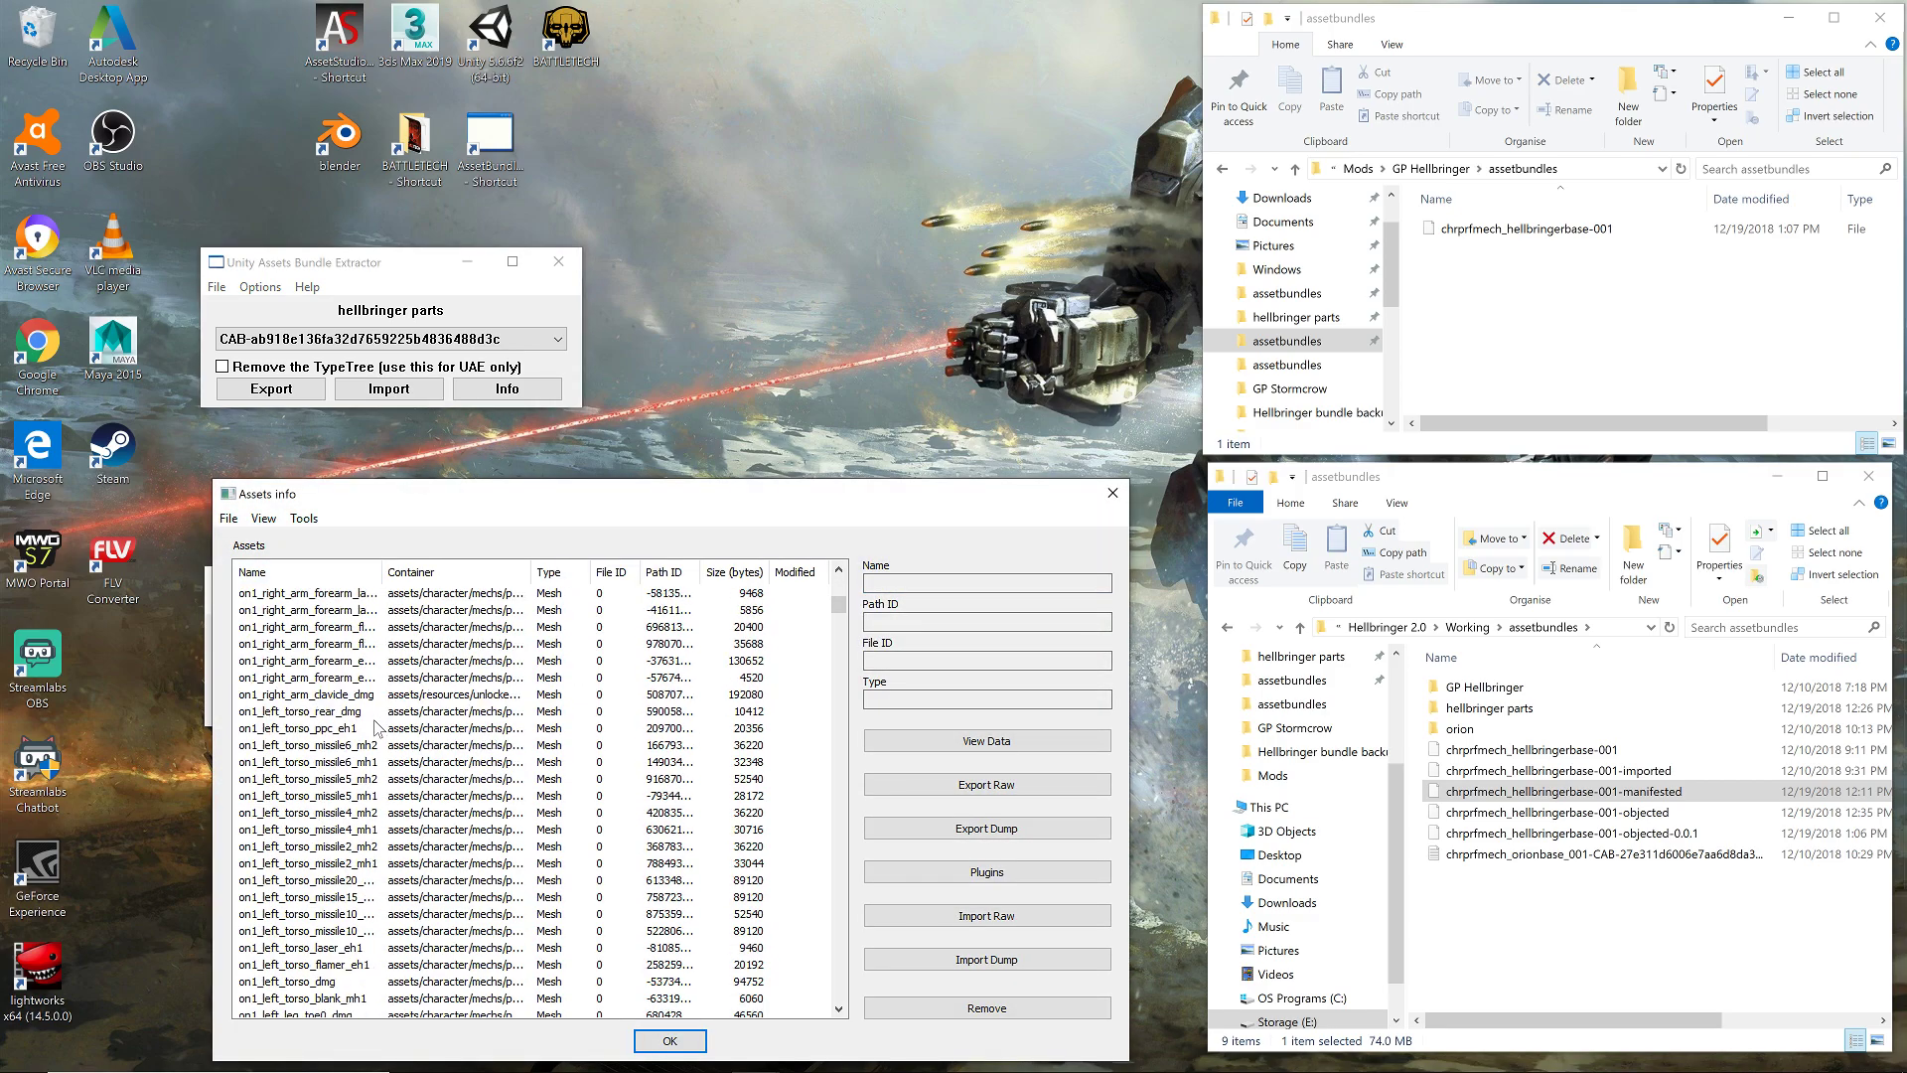
{"action": "scroll", "coordinate": [375, 728], "scroll_direction": "down", "scroll_amount": 2}
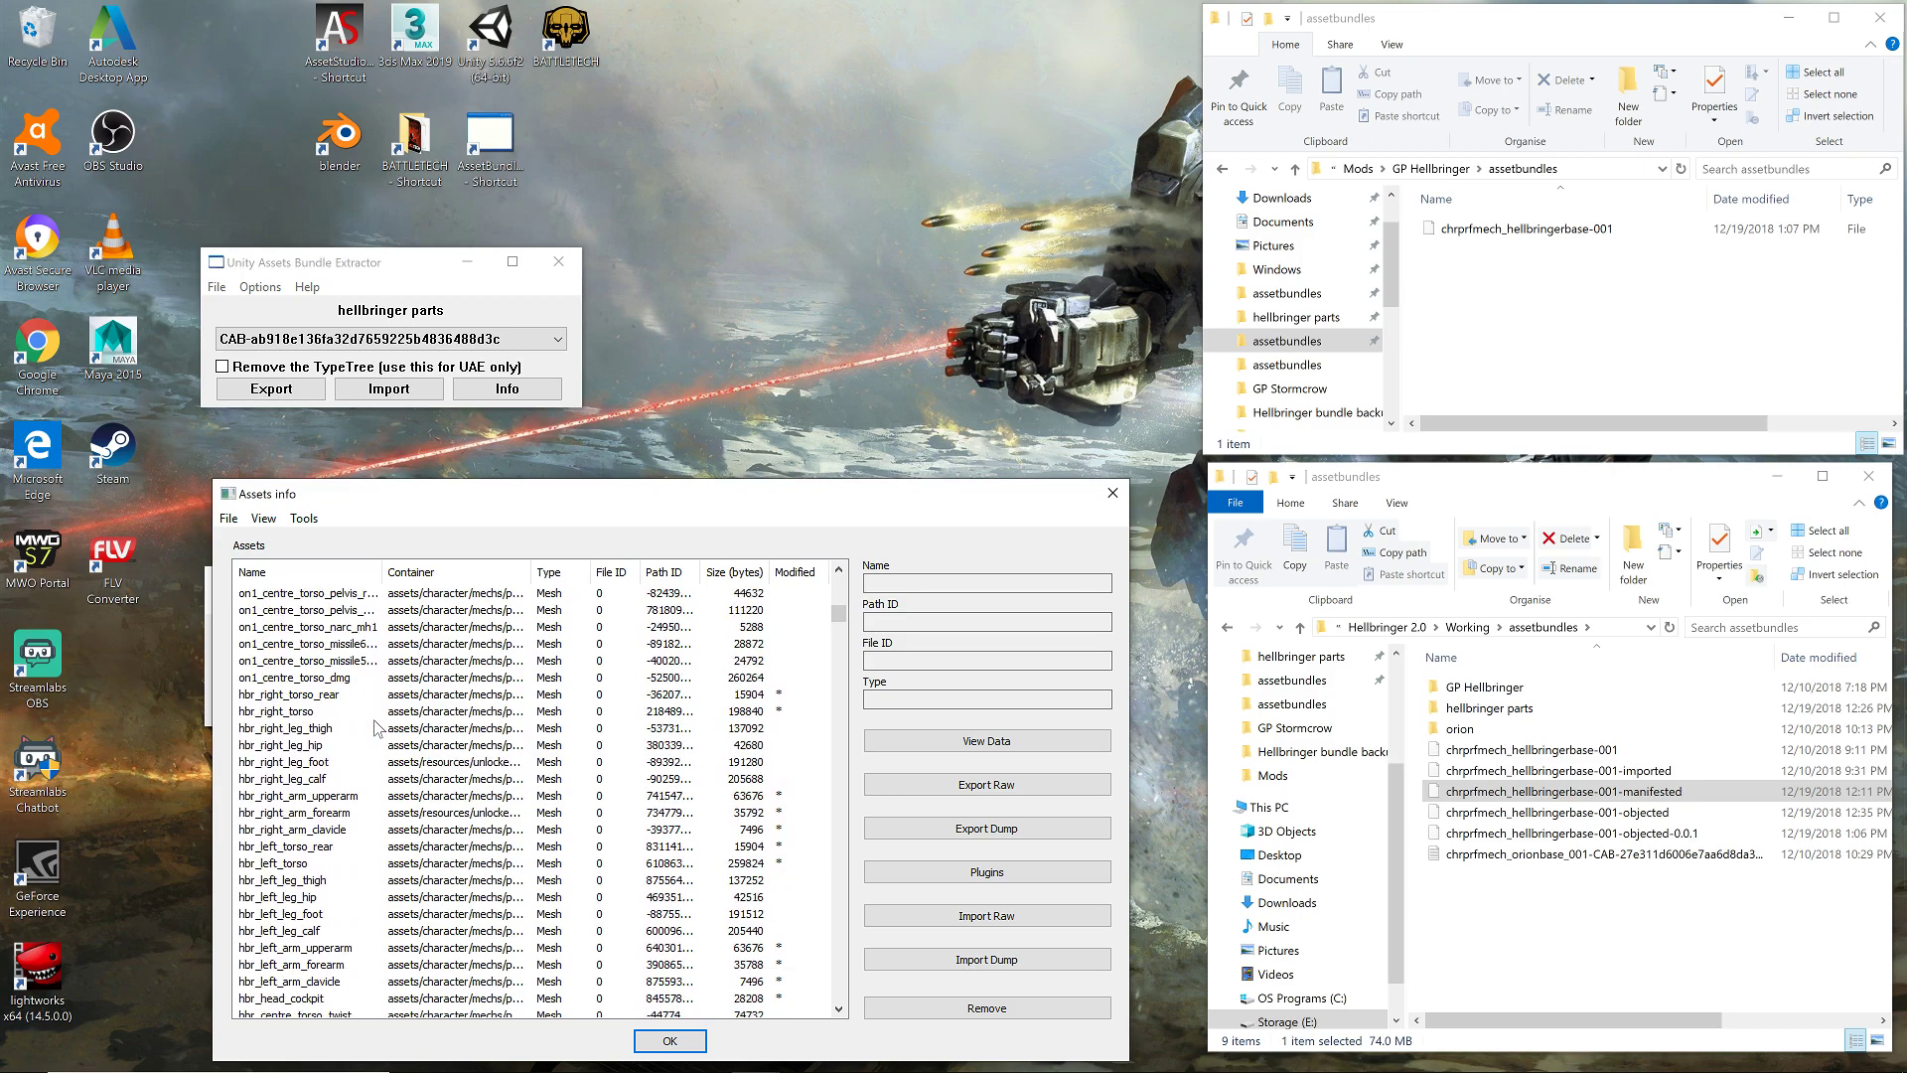
{"action": "left_click", "coordinate": [317, 646]}
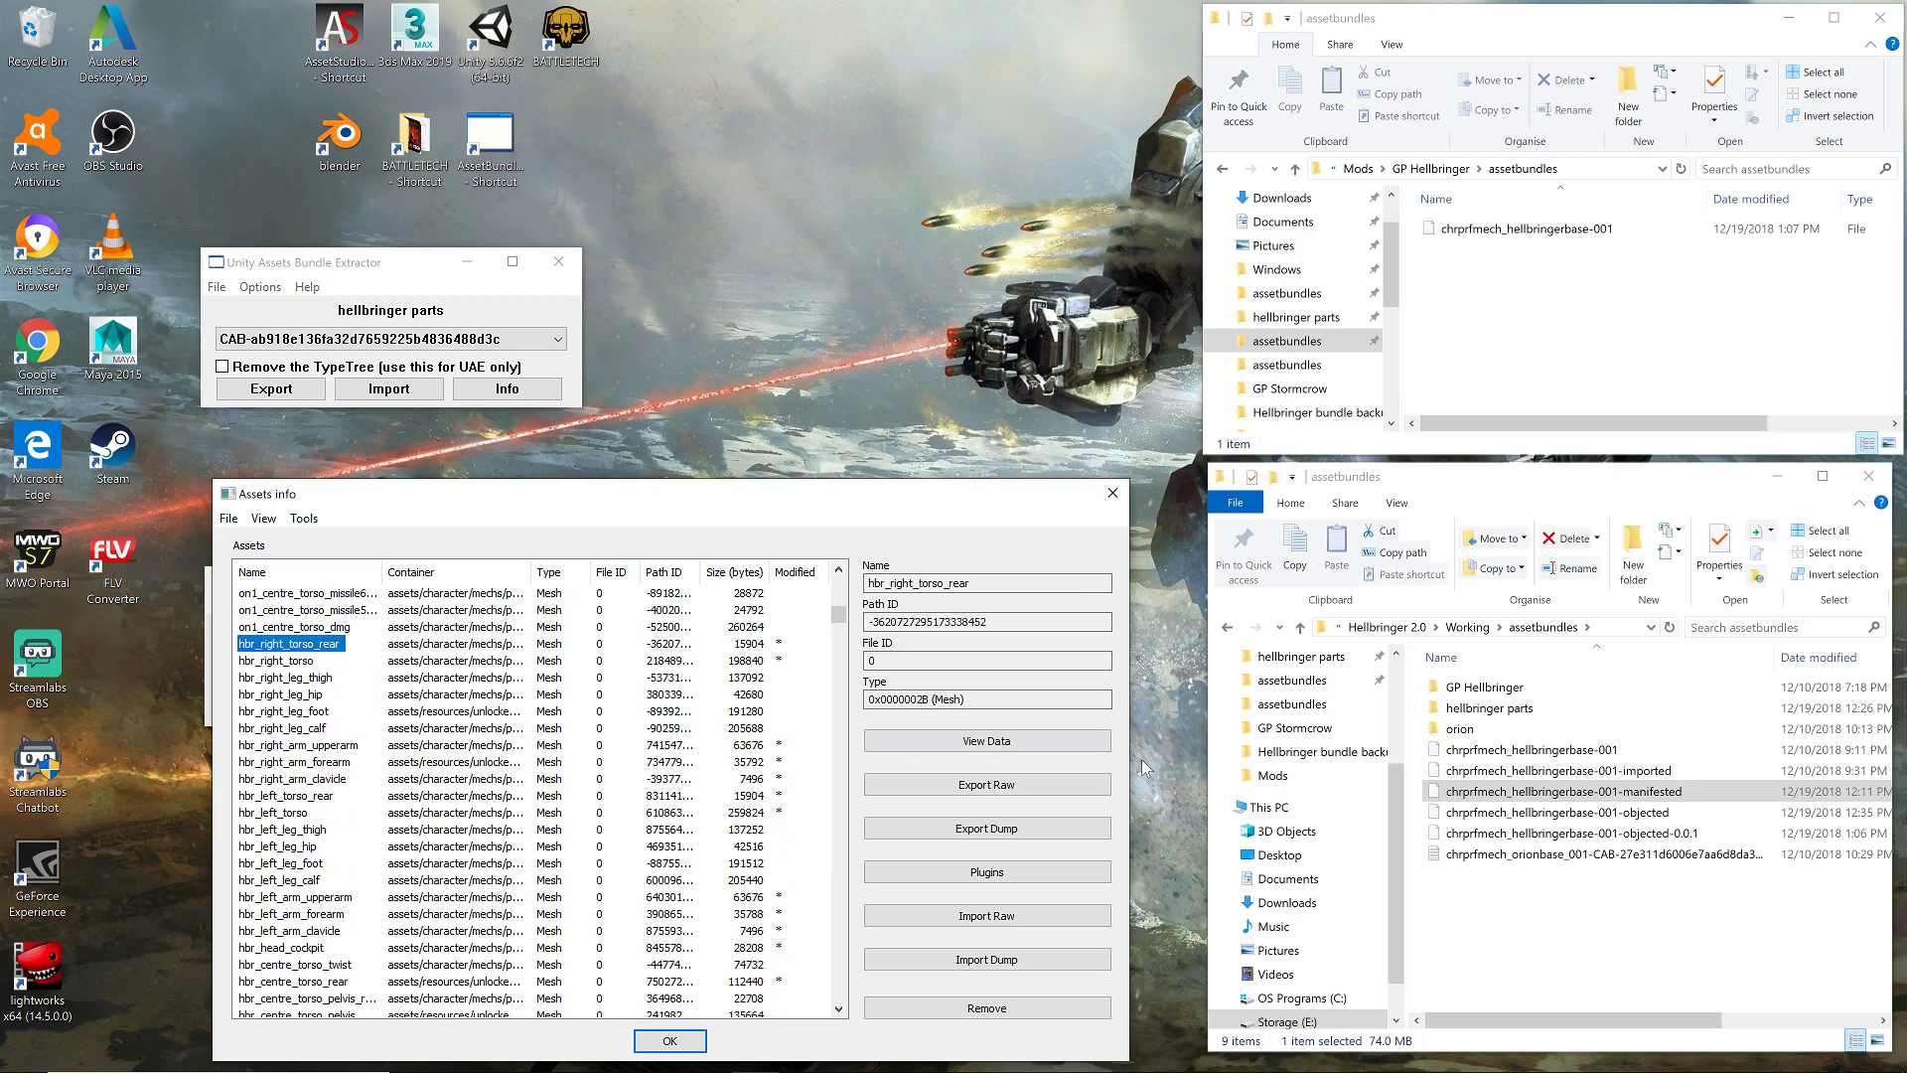
{"action": "left_click", "coordinate": [987, 915]}
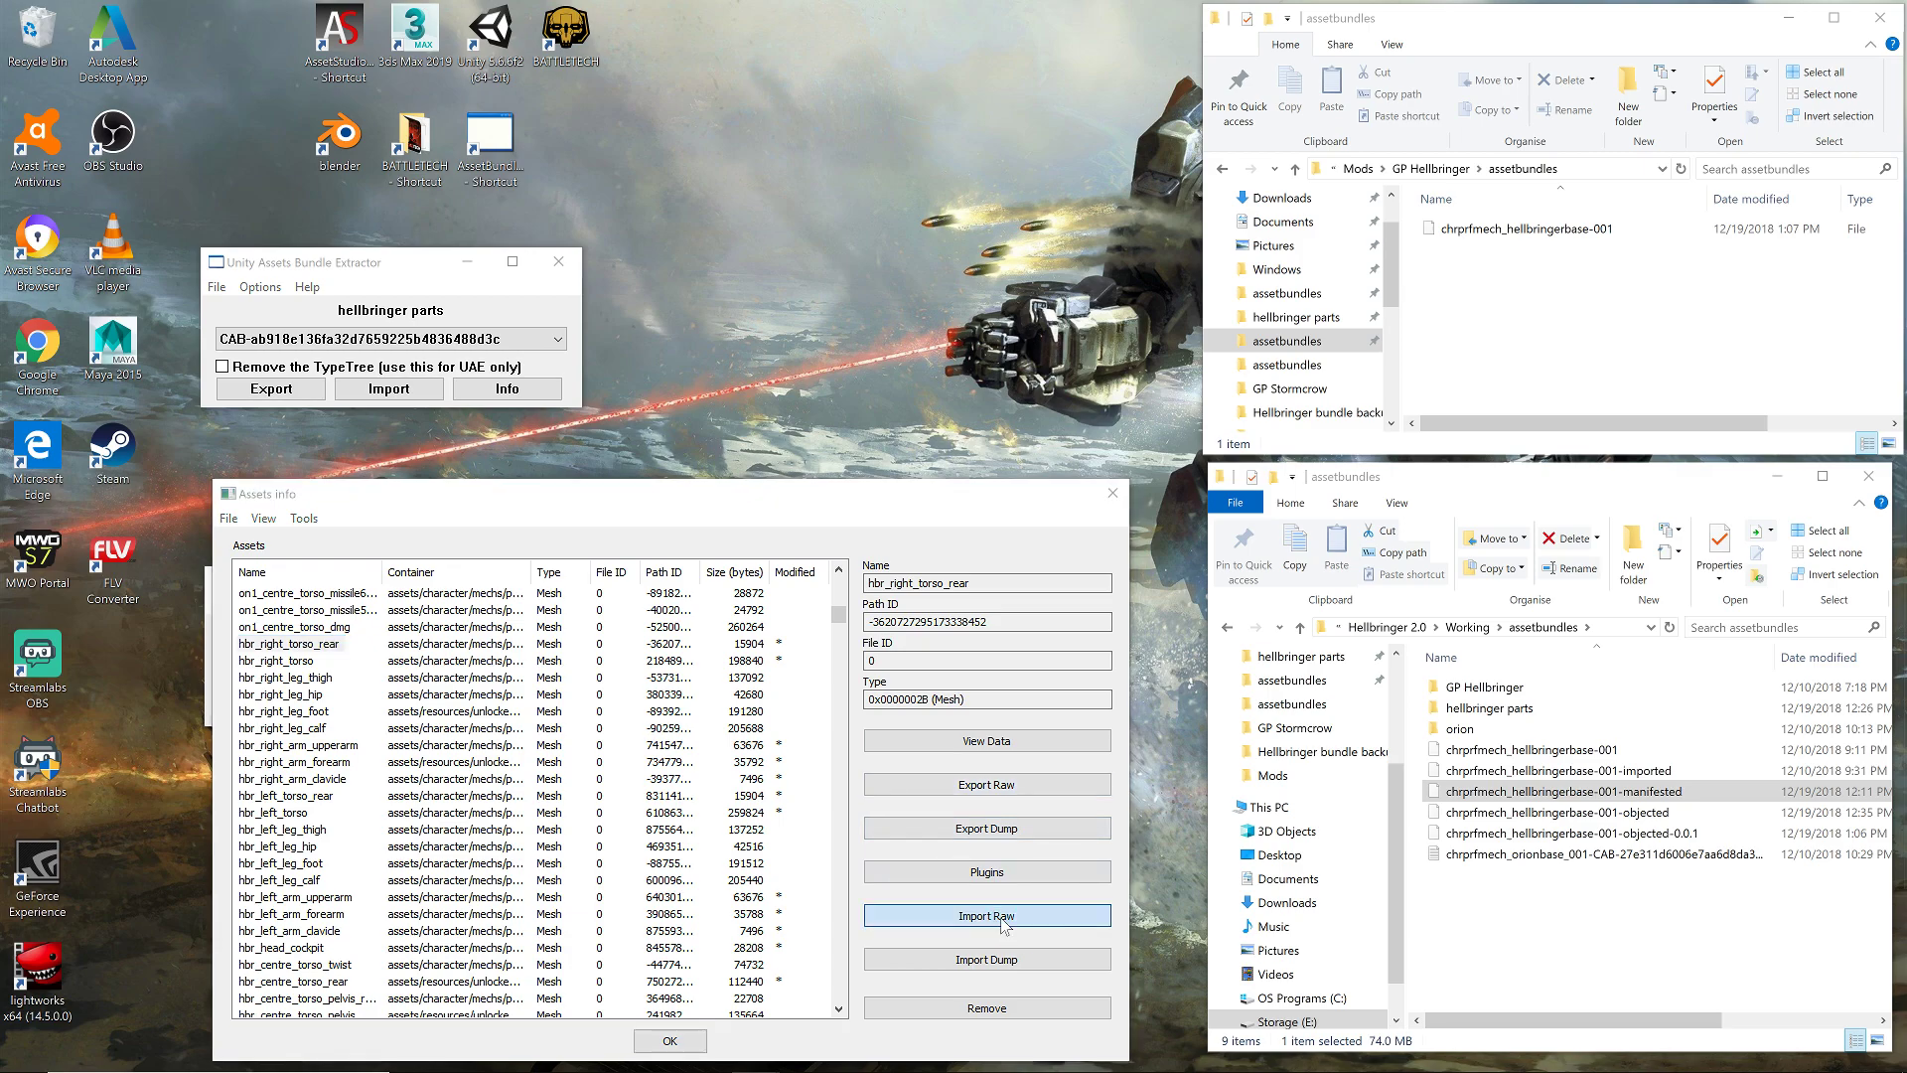
{"action": "double_click", "coordinate": [567, 437]}
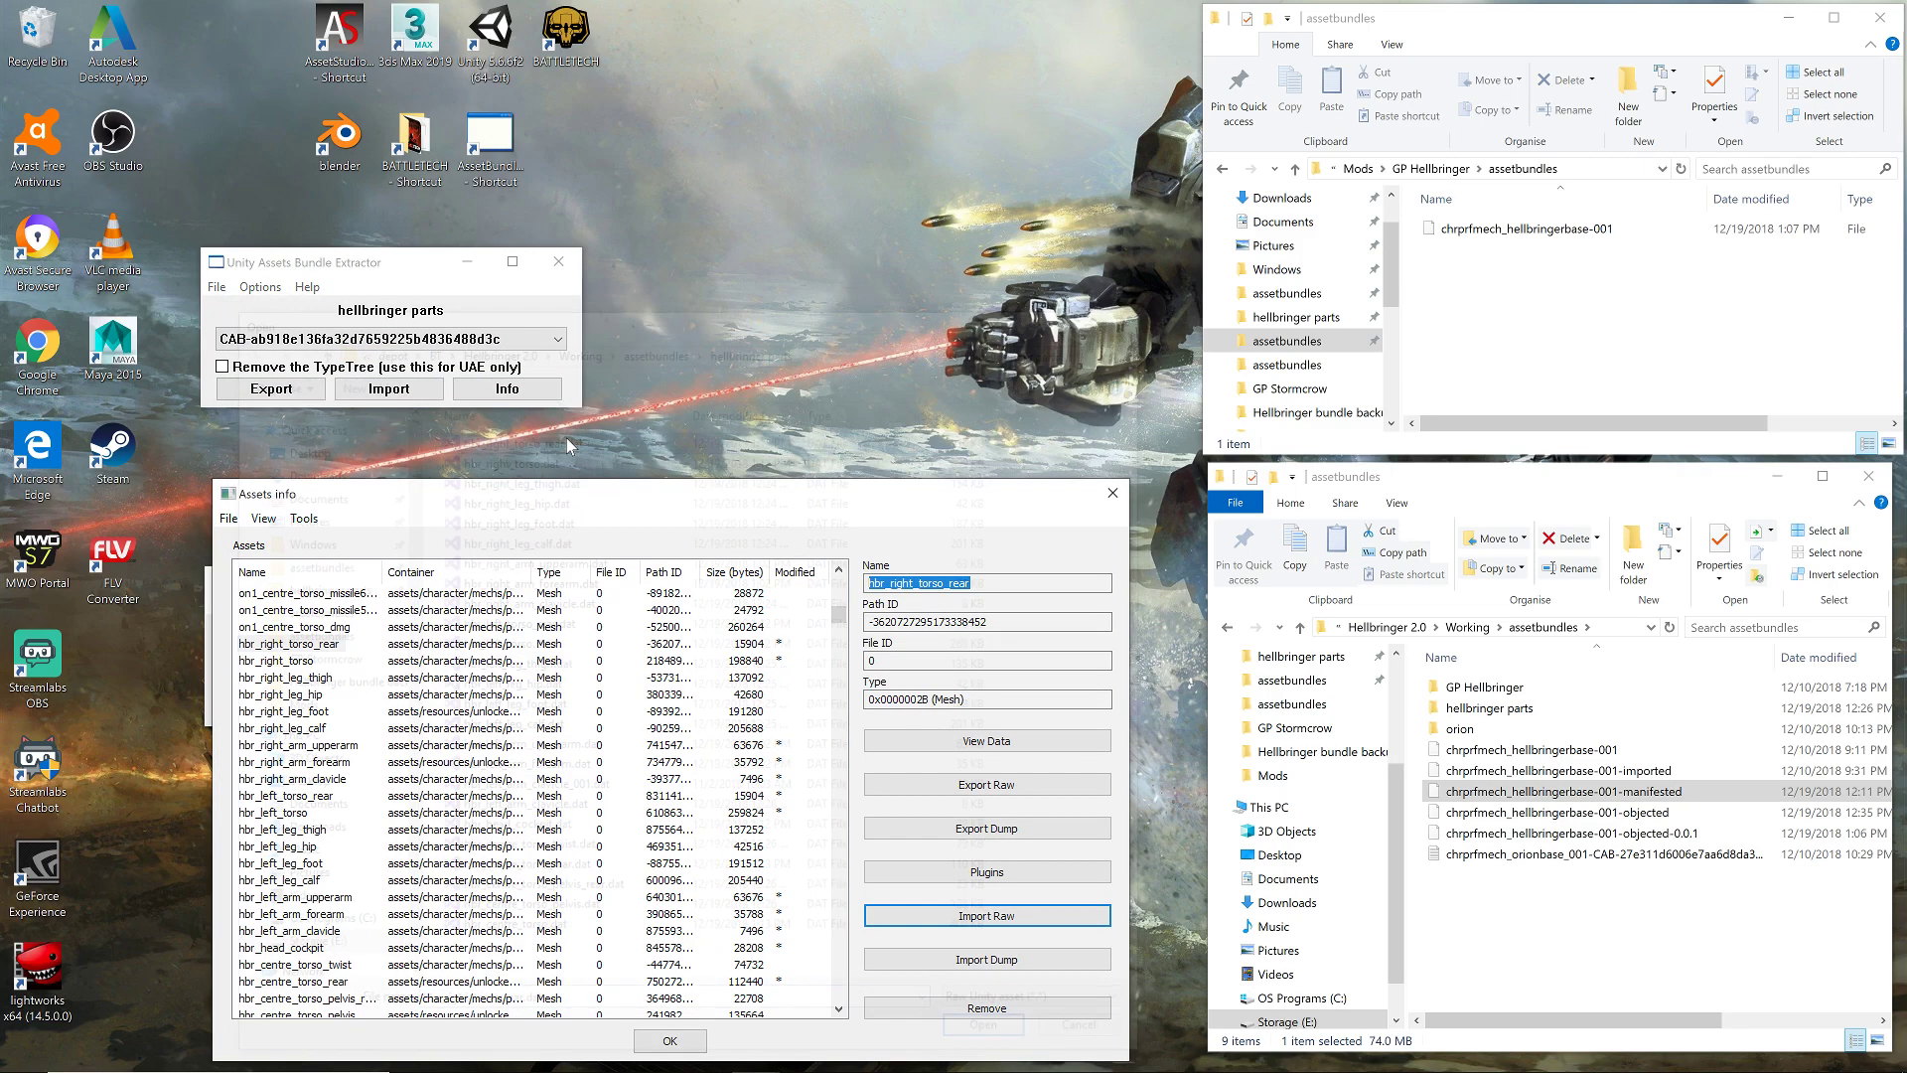
- Import hbr_right_torso.dat as raw data into the hbr_right_torso mesh
{"action": "left_click", "coordinate": [304, 660]}
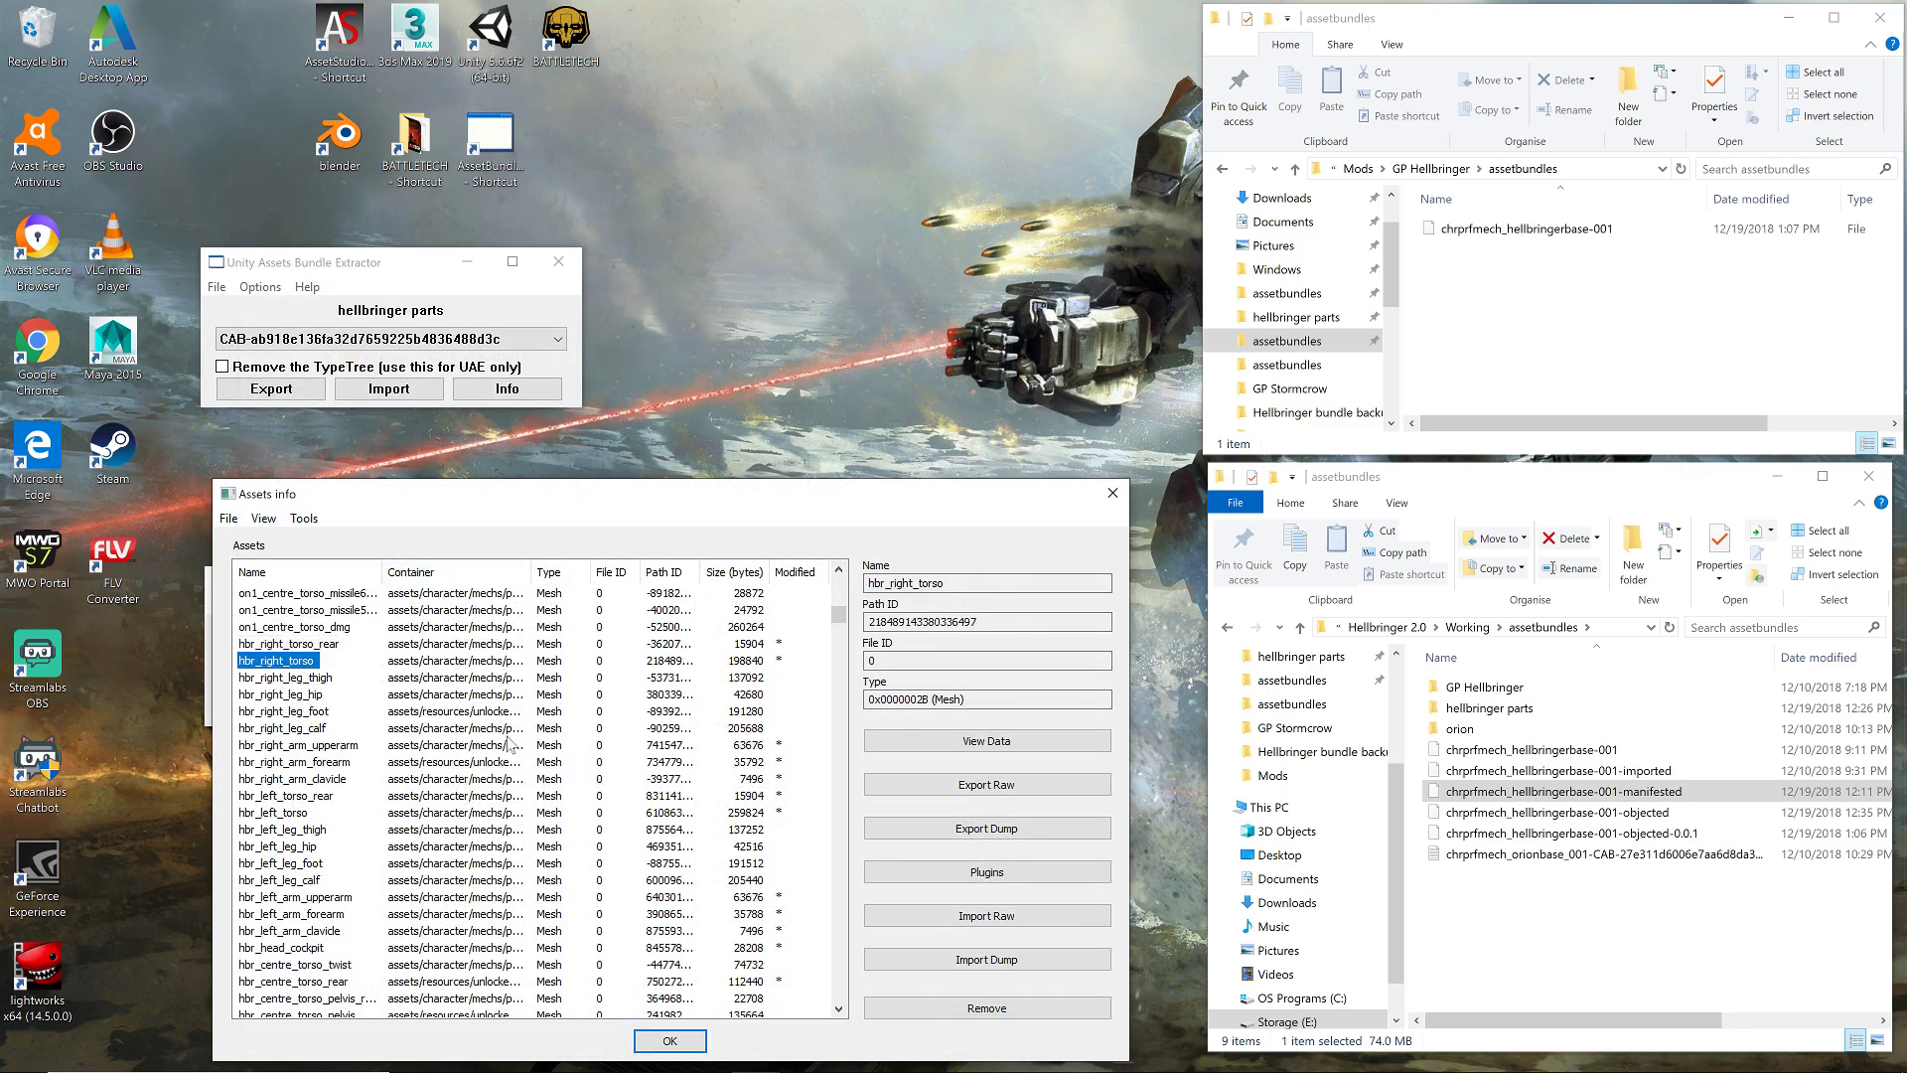
{"action": "left_click", "coordinate": [1024, 922]}
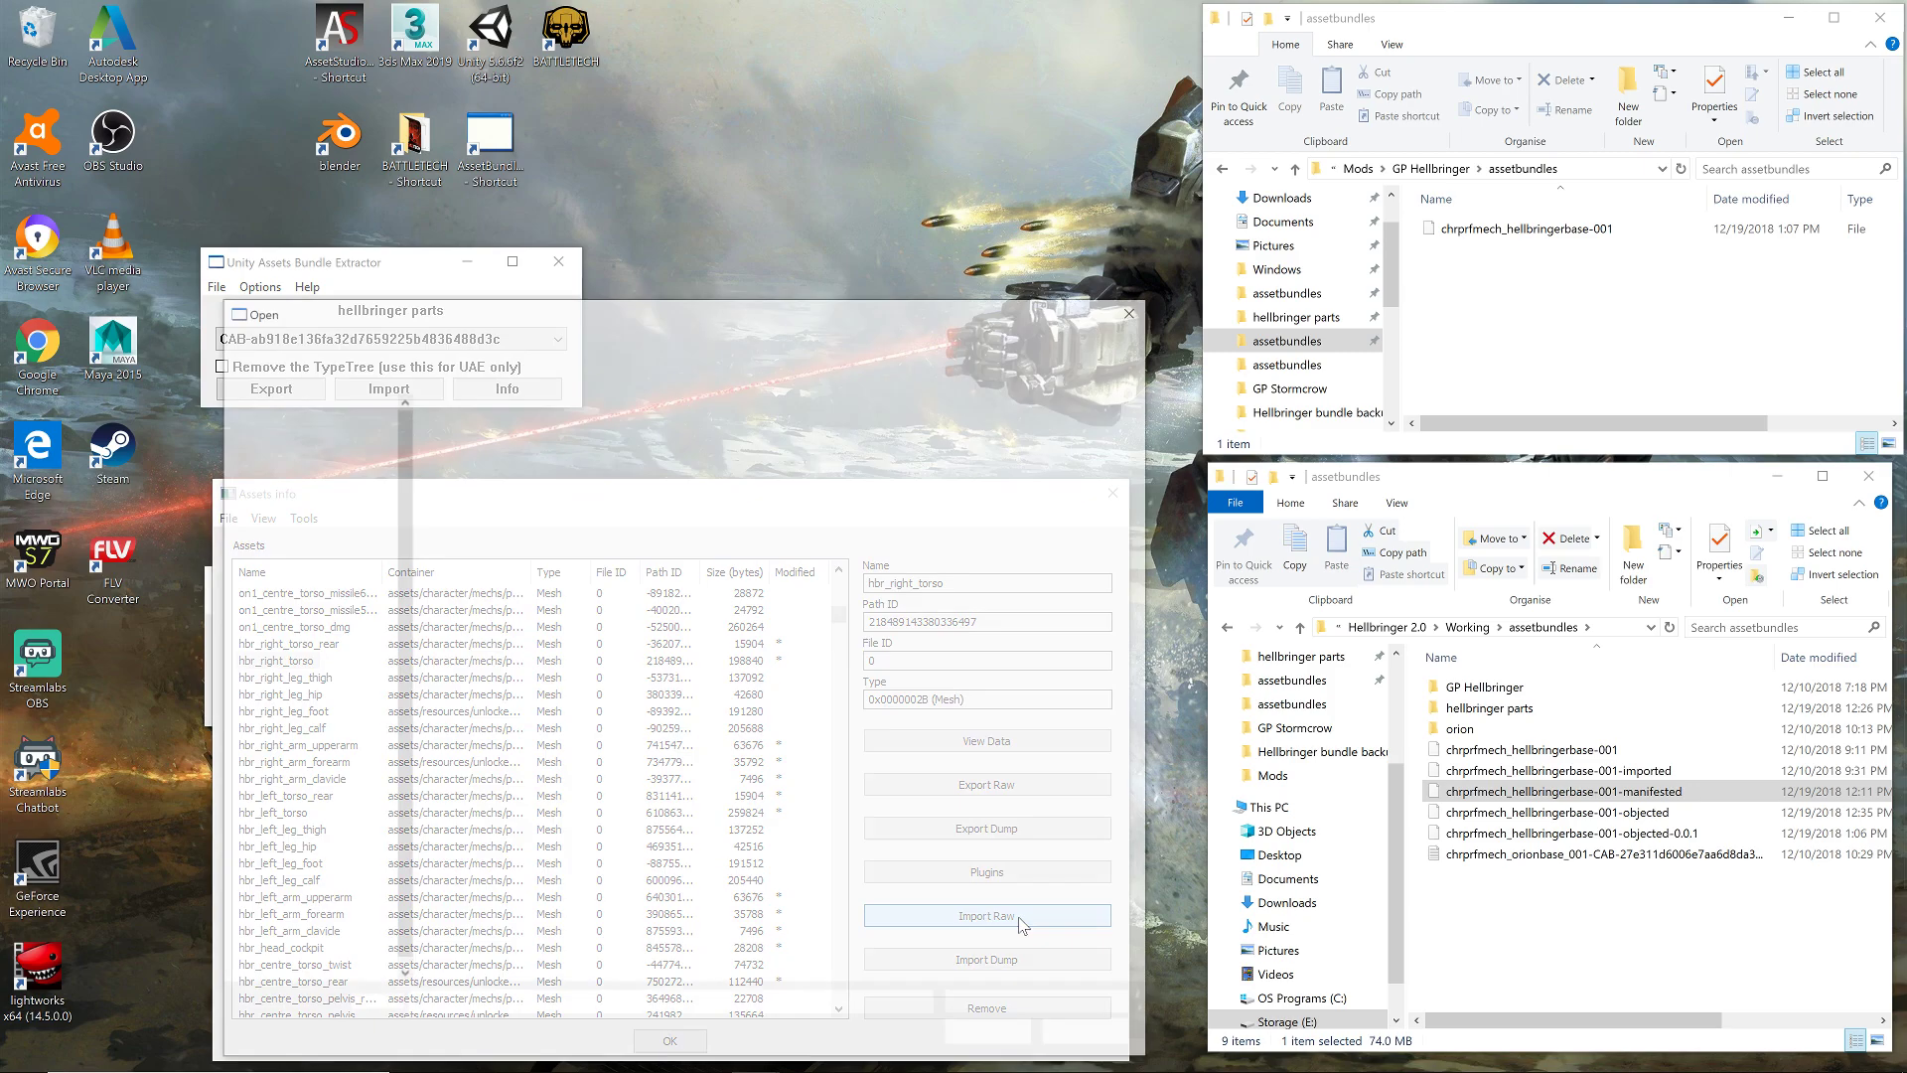
{"action": "left_click", "coordinate": [549, 457]}
{"action": "double_click", "coordinate": [549, 457]}
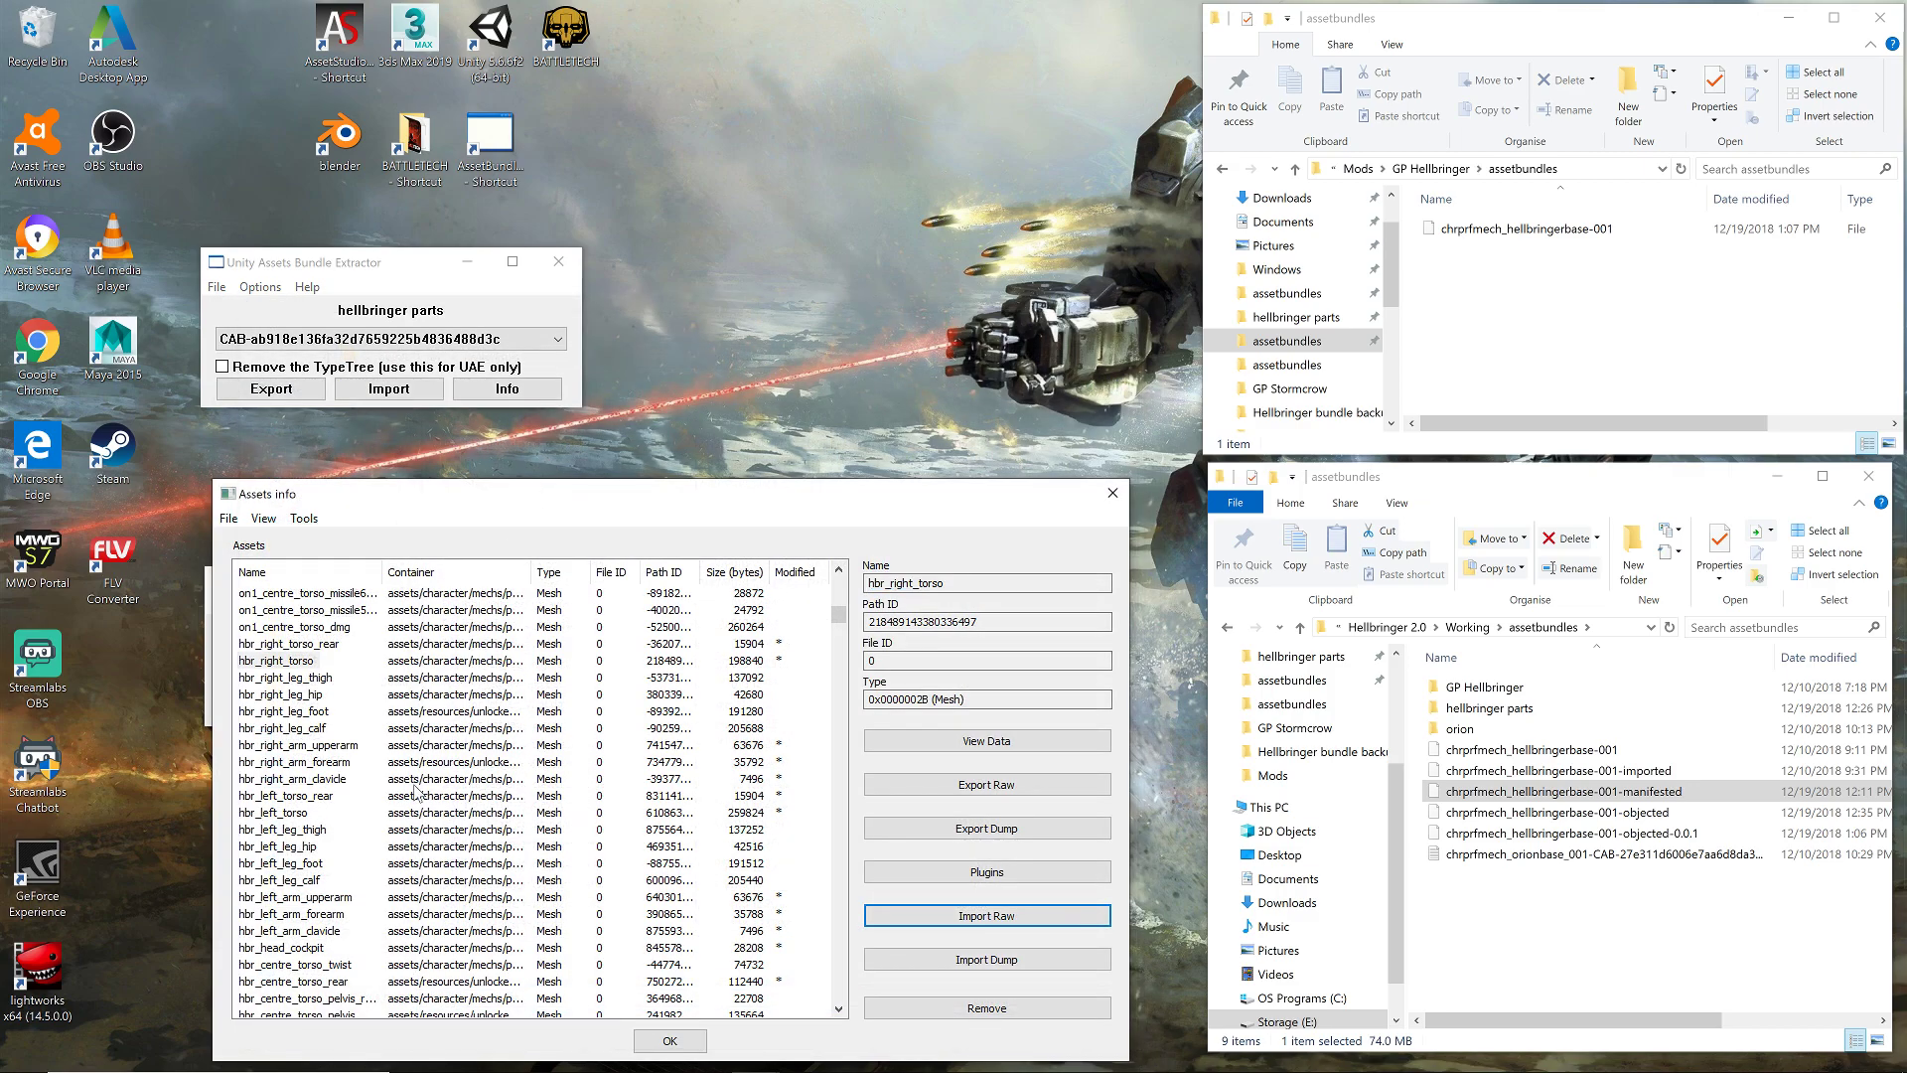
- Replace the hbr_left_torso_rear and hbr_left_torso meshes by raw import of their matching .dat files
{"action": "left_click", "coordinate": [327, 795]}
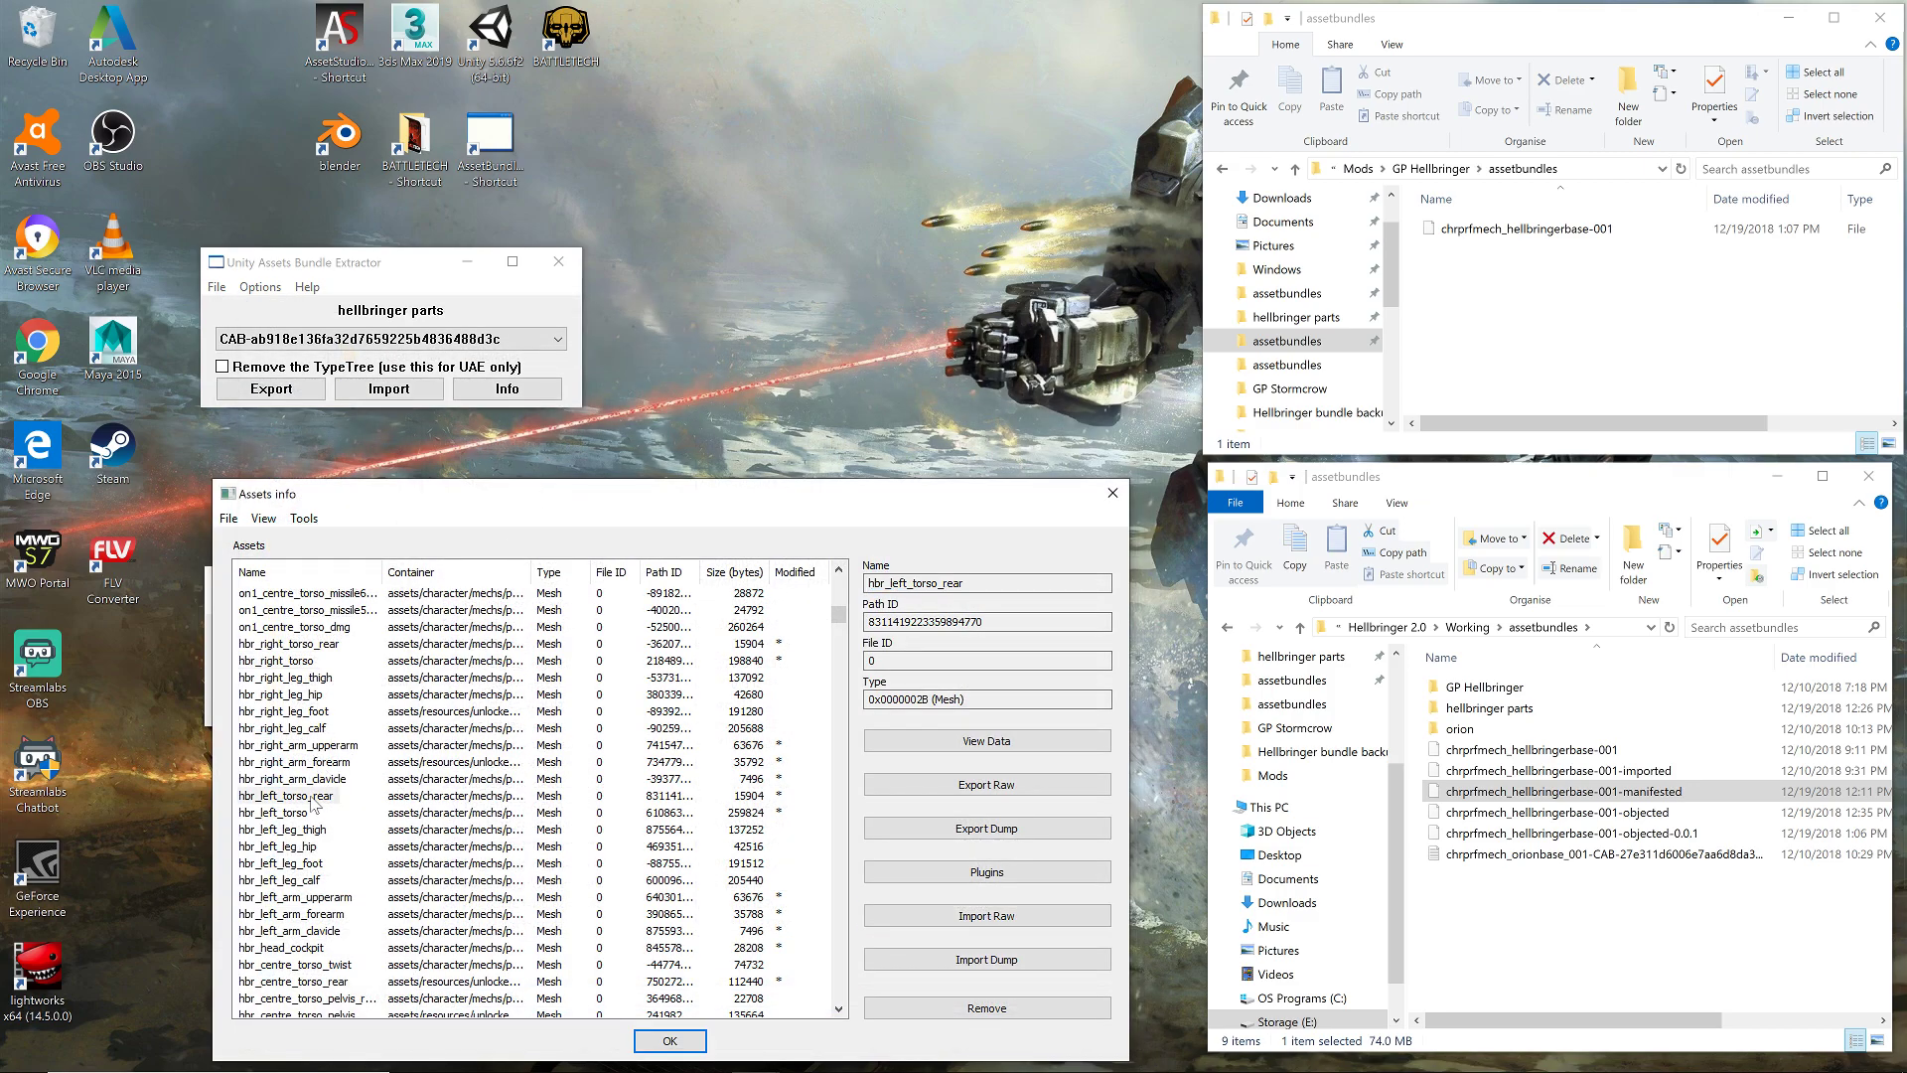
{"action": "left_click", "coordinate": [983, 915]}
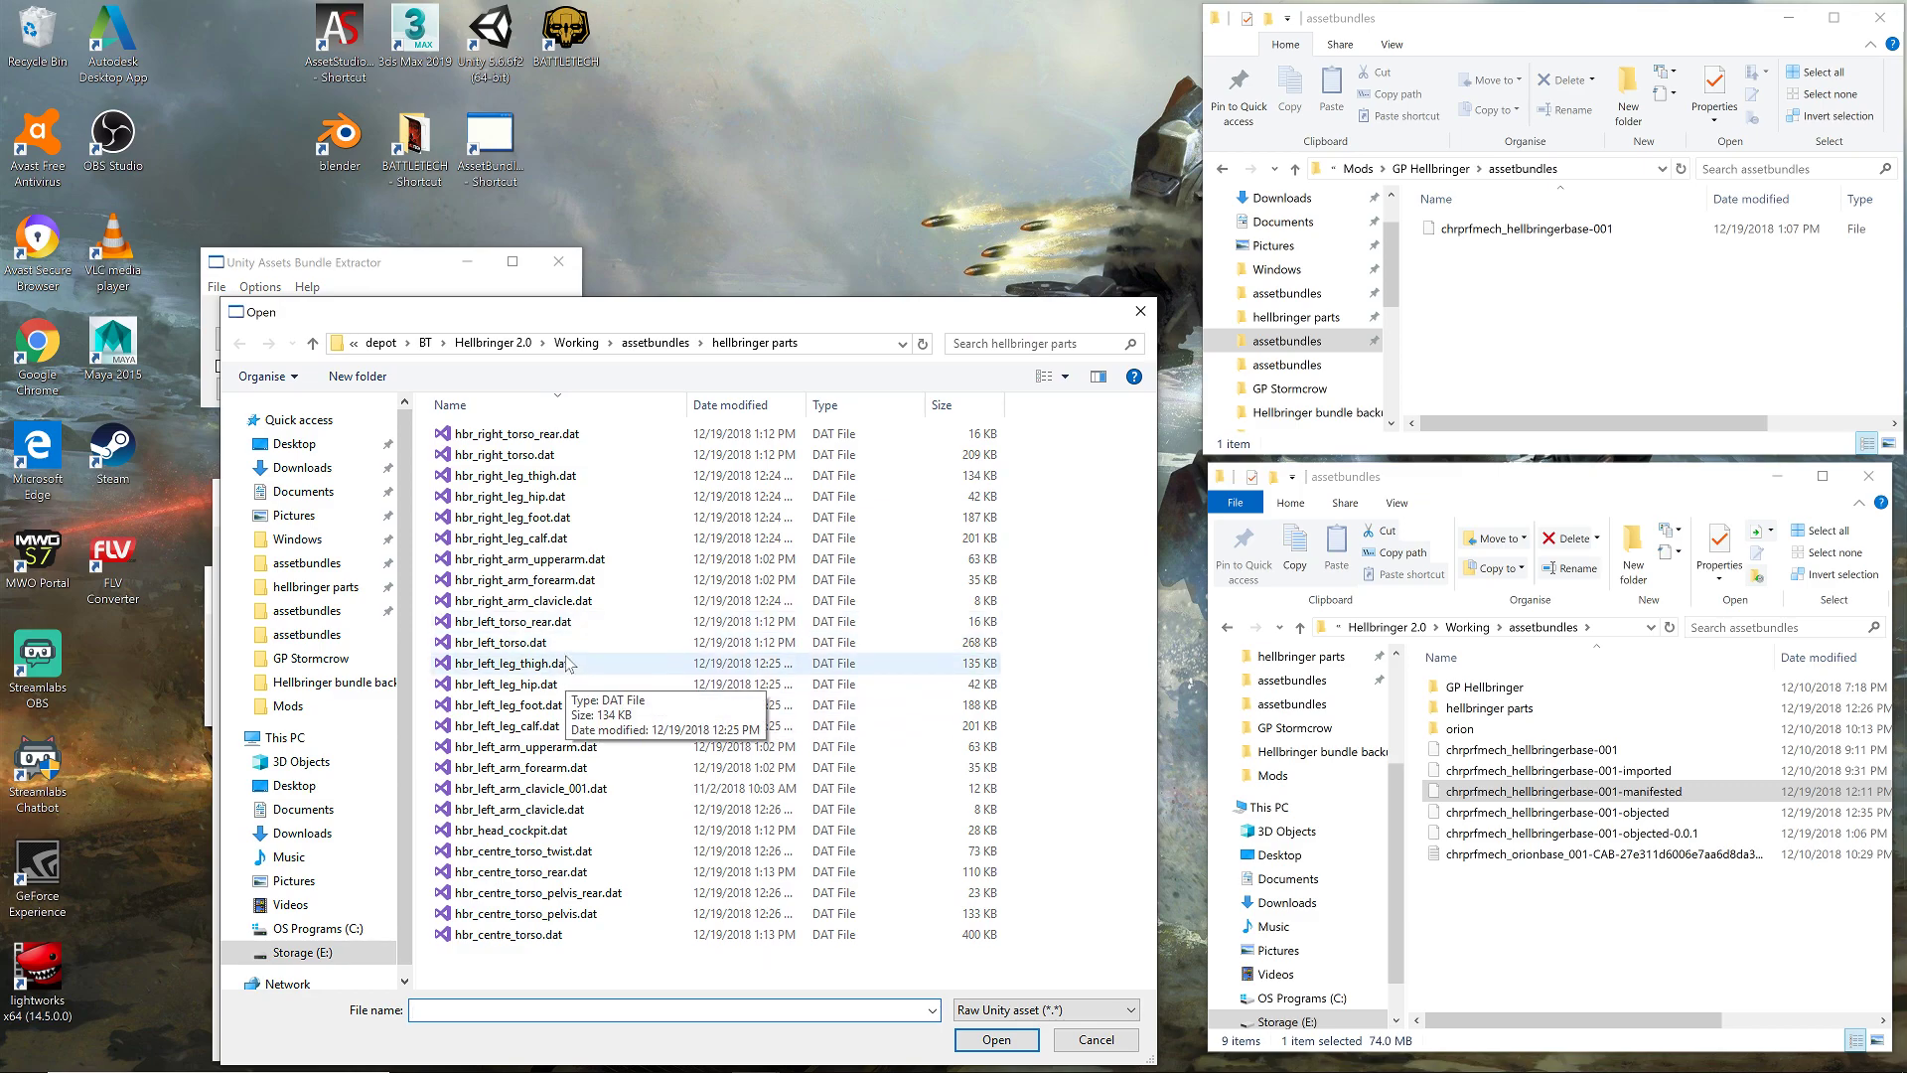
{"action": "double_click", "coordinate": [562, 623]}
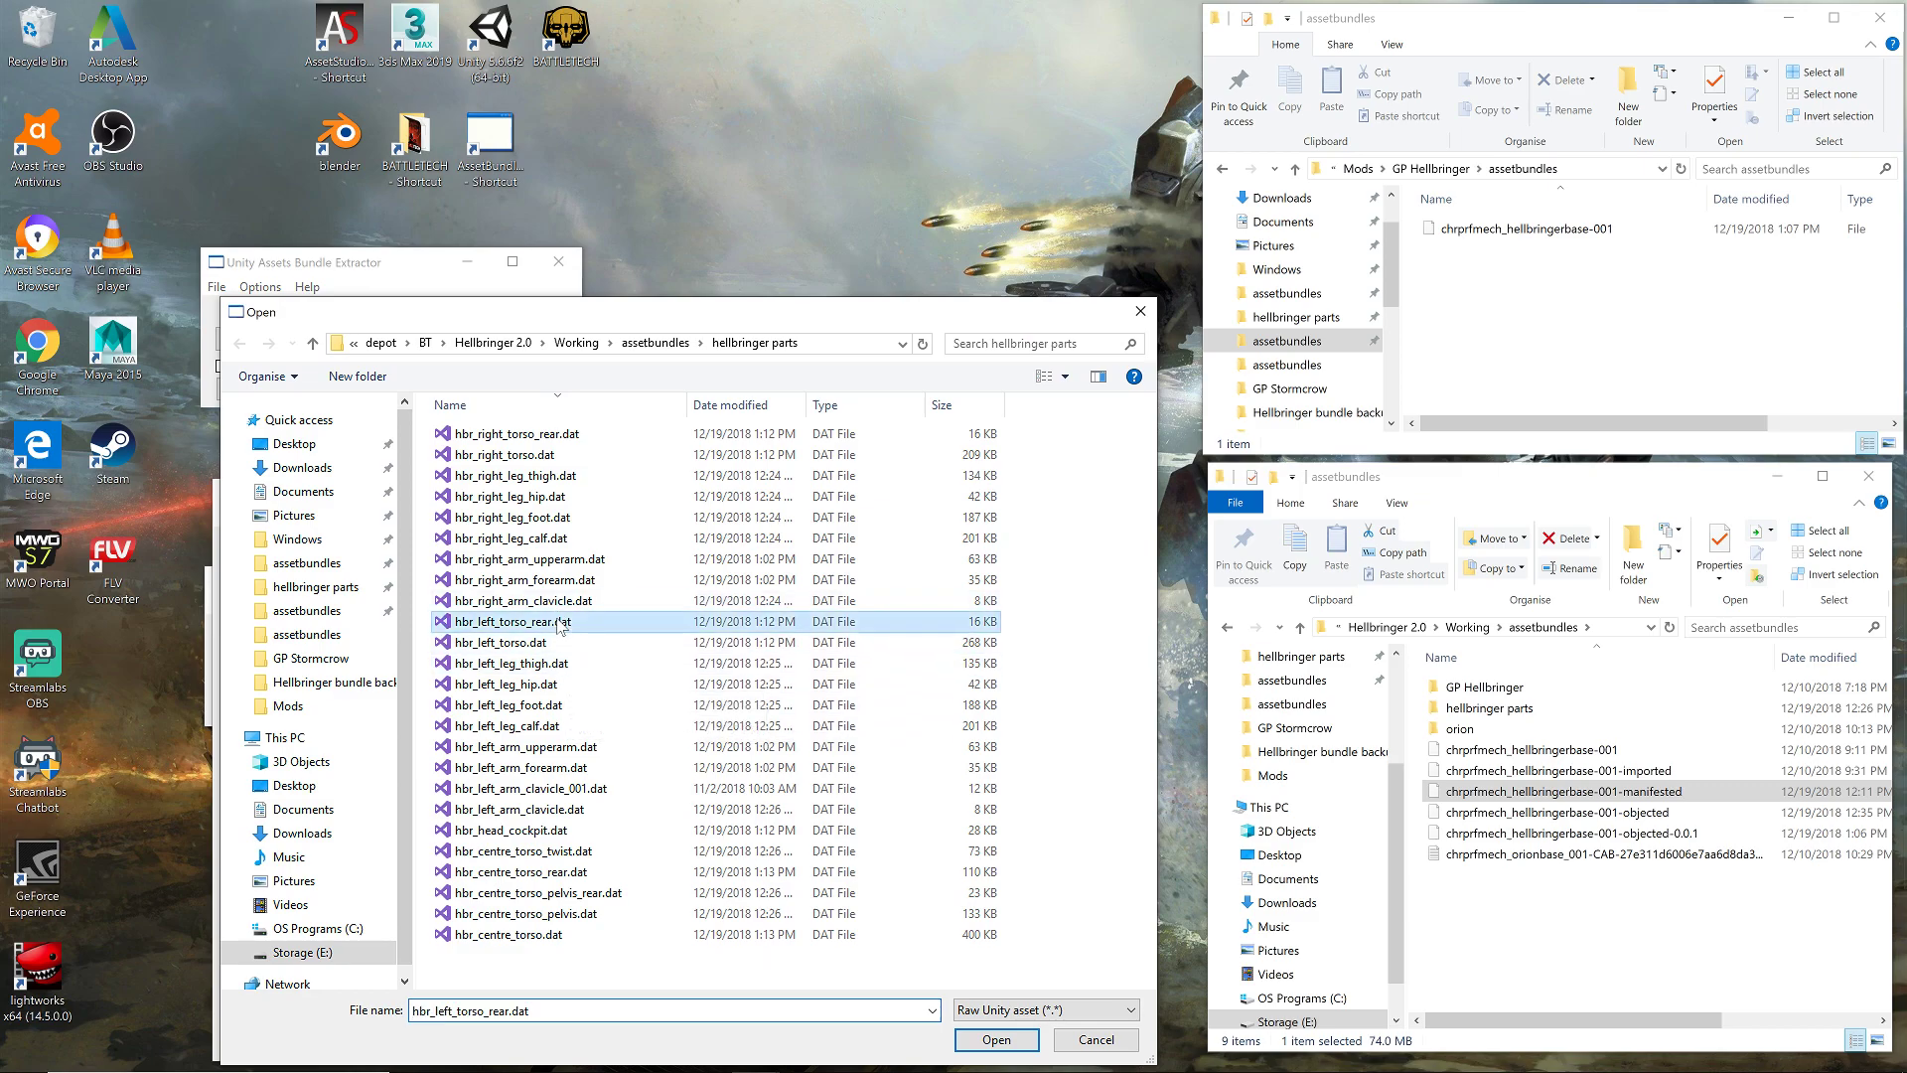
{"action": "left_click", "coordinate": [304, 812]}
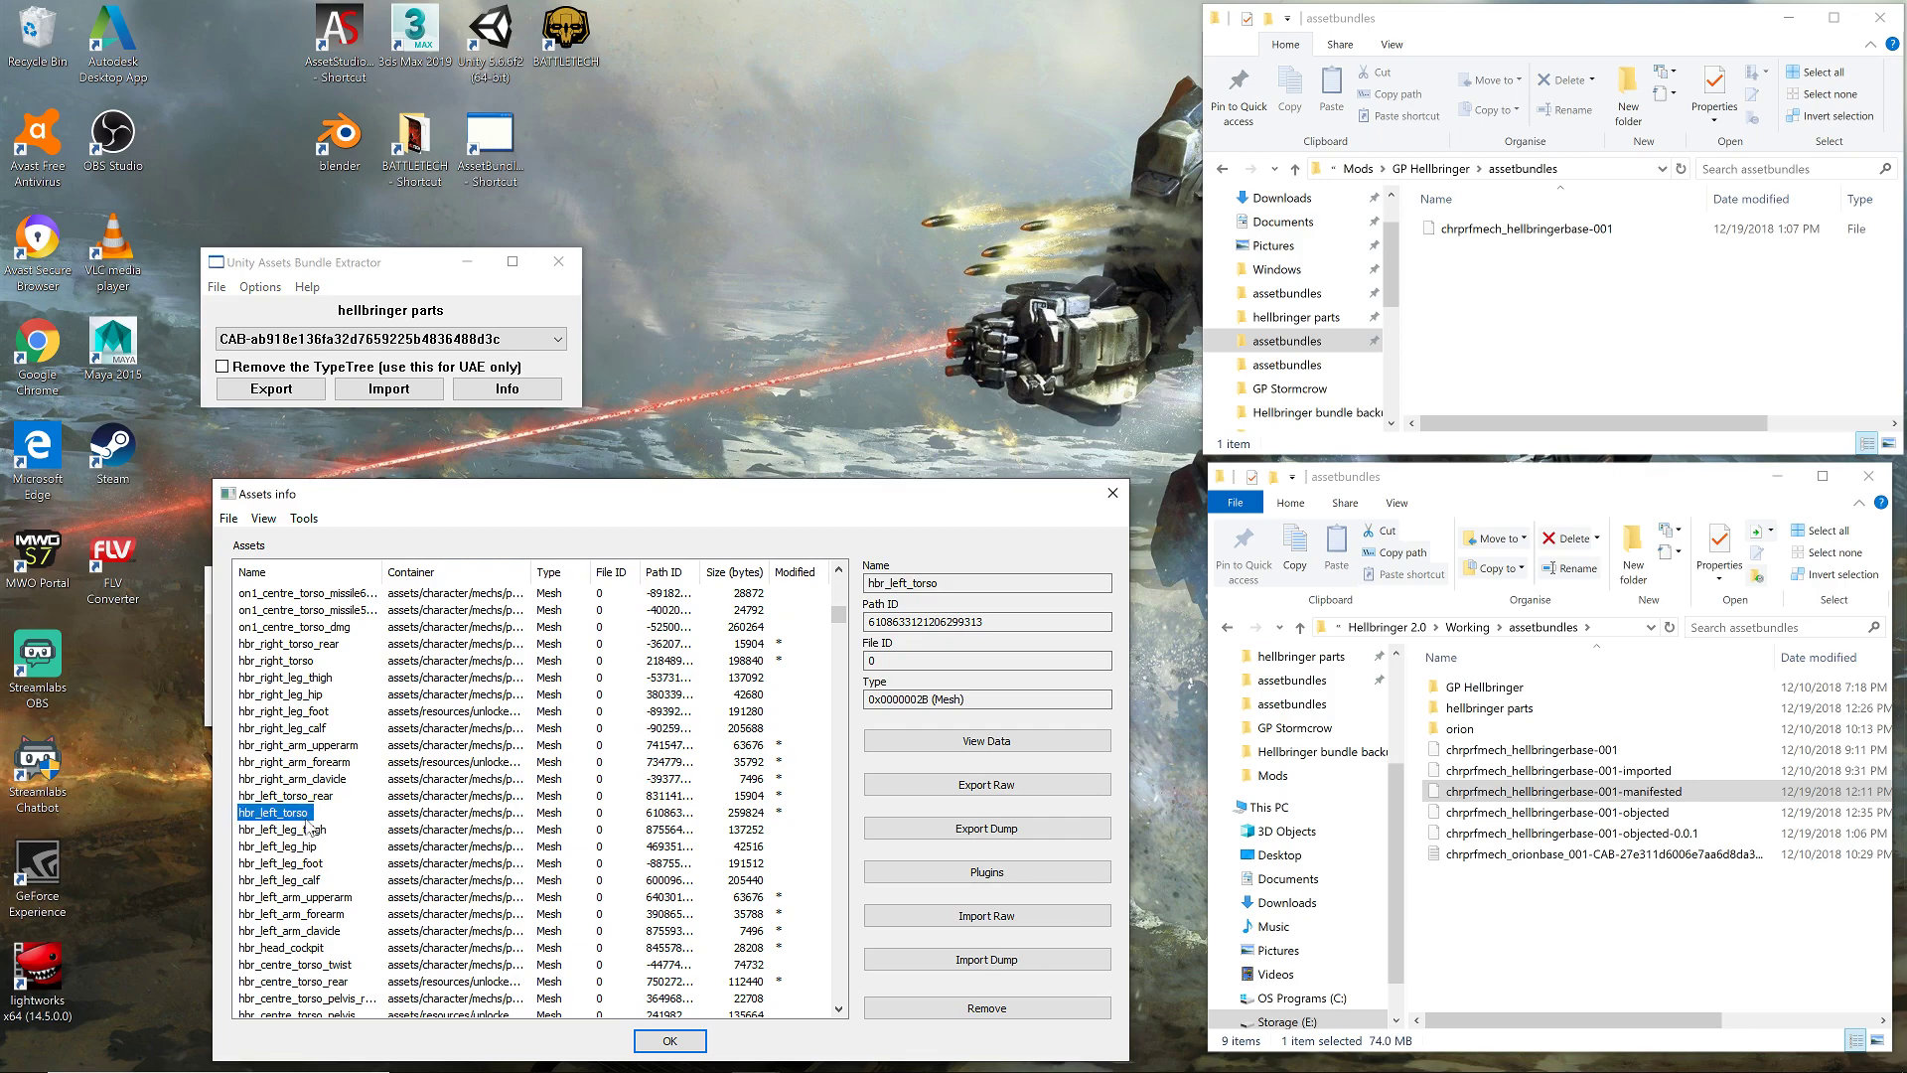
{"action": "left_click", "coordinate": [1014, 912]}
{"action": "double_click", "coordinate": [553, 640]}
- Import hbr_head_cockpit.dat as raw data into the hbr_head_cockpit mesh
{"action": "scroll", "coordinate": [438, 799], "scroll_direction": "down", "scroll_amount": 1}
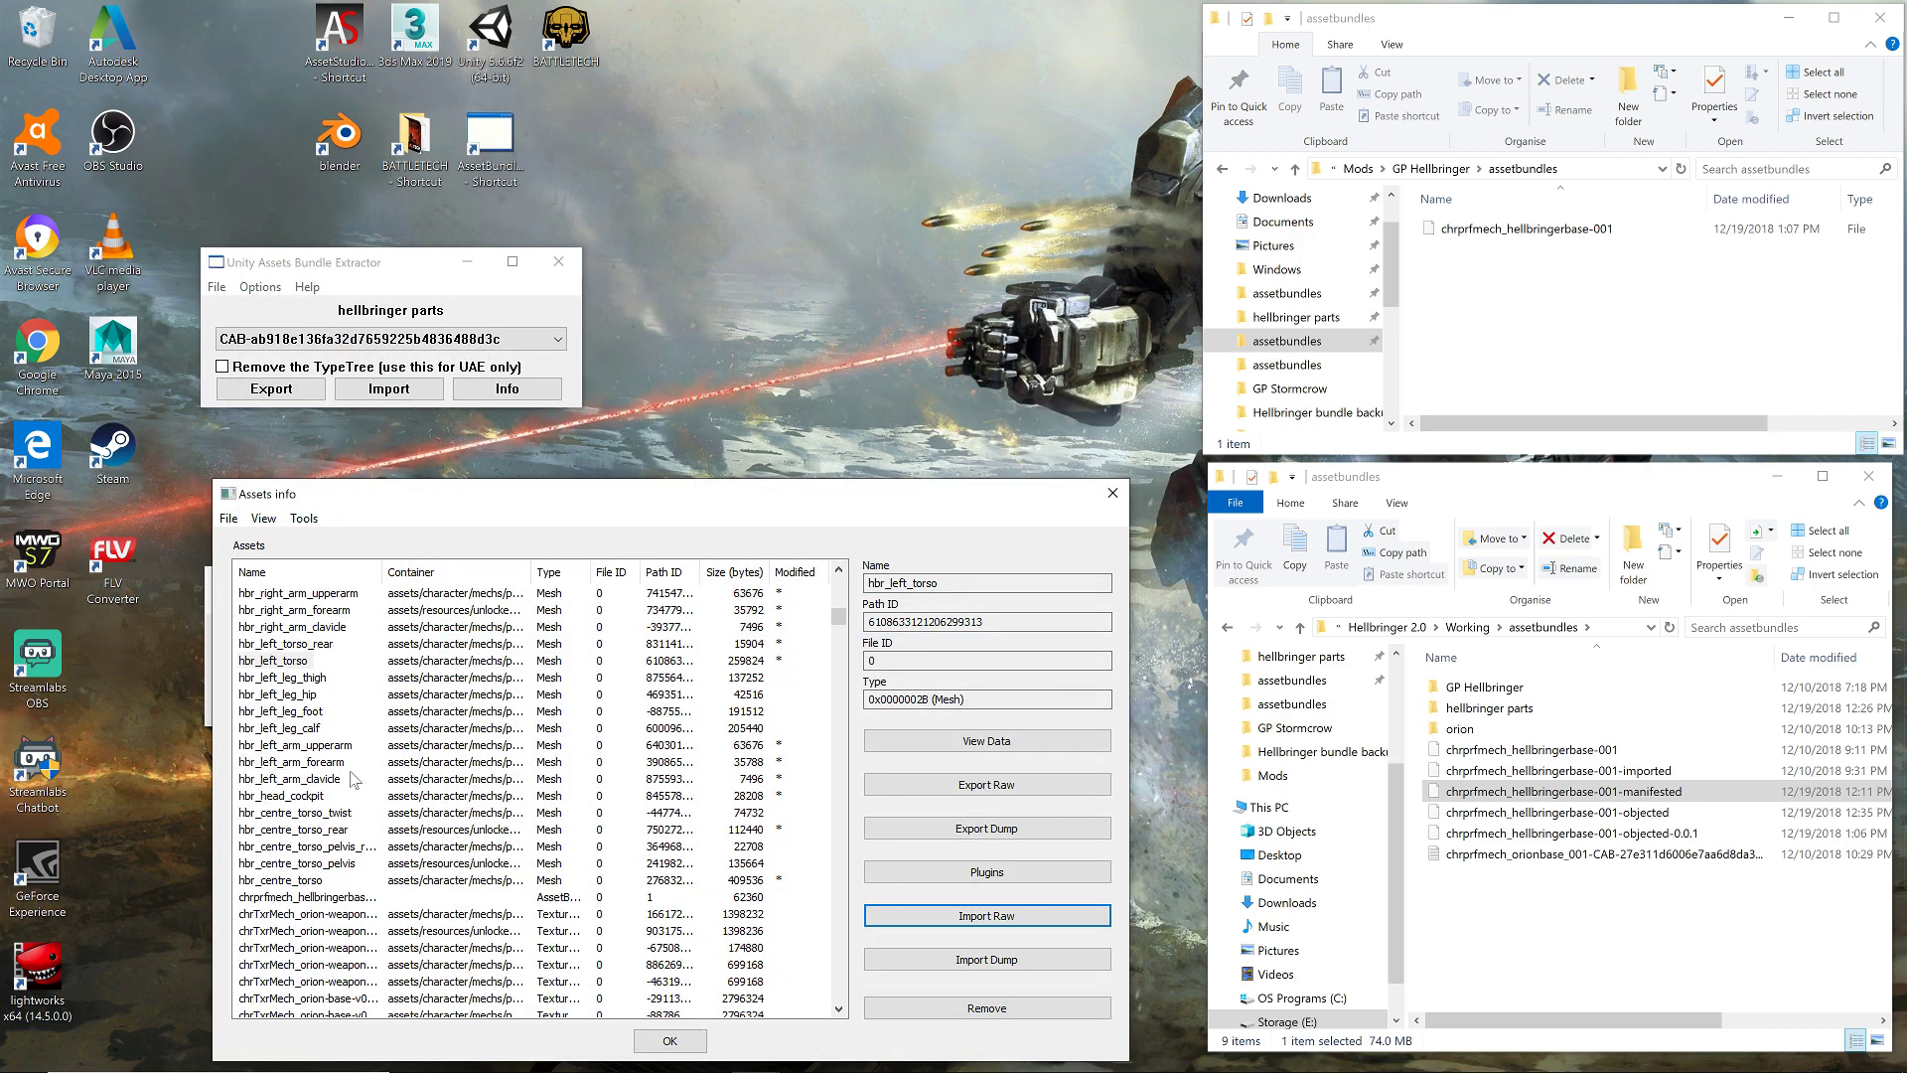
{"action": "left_click", "coordinate": [304, 797]}
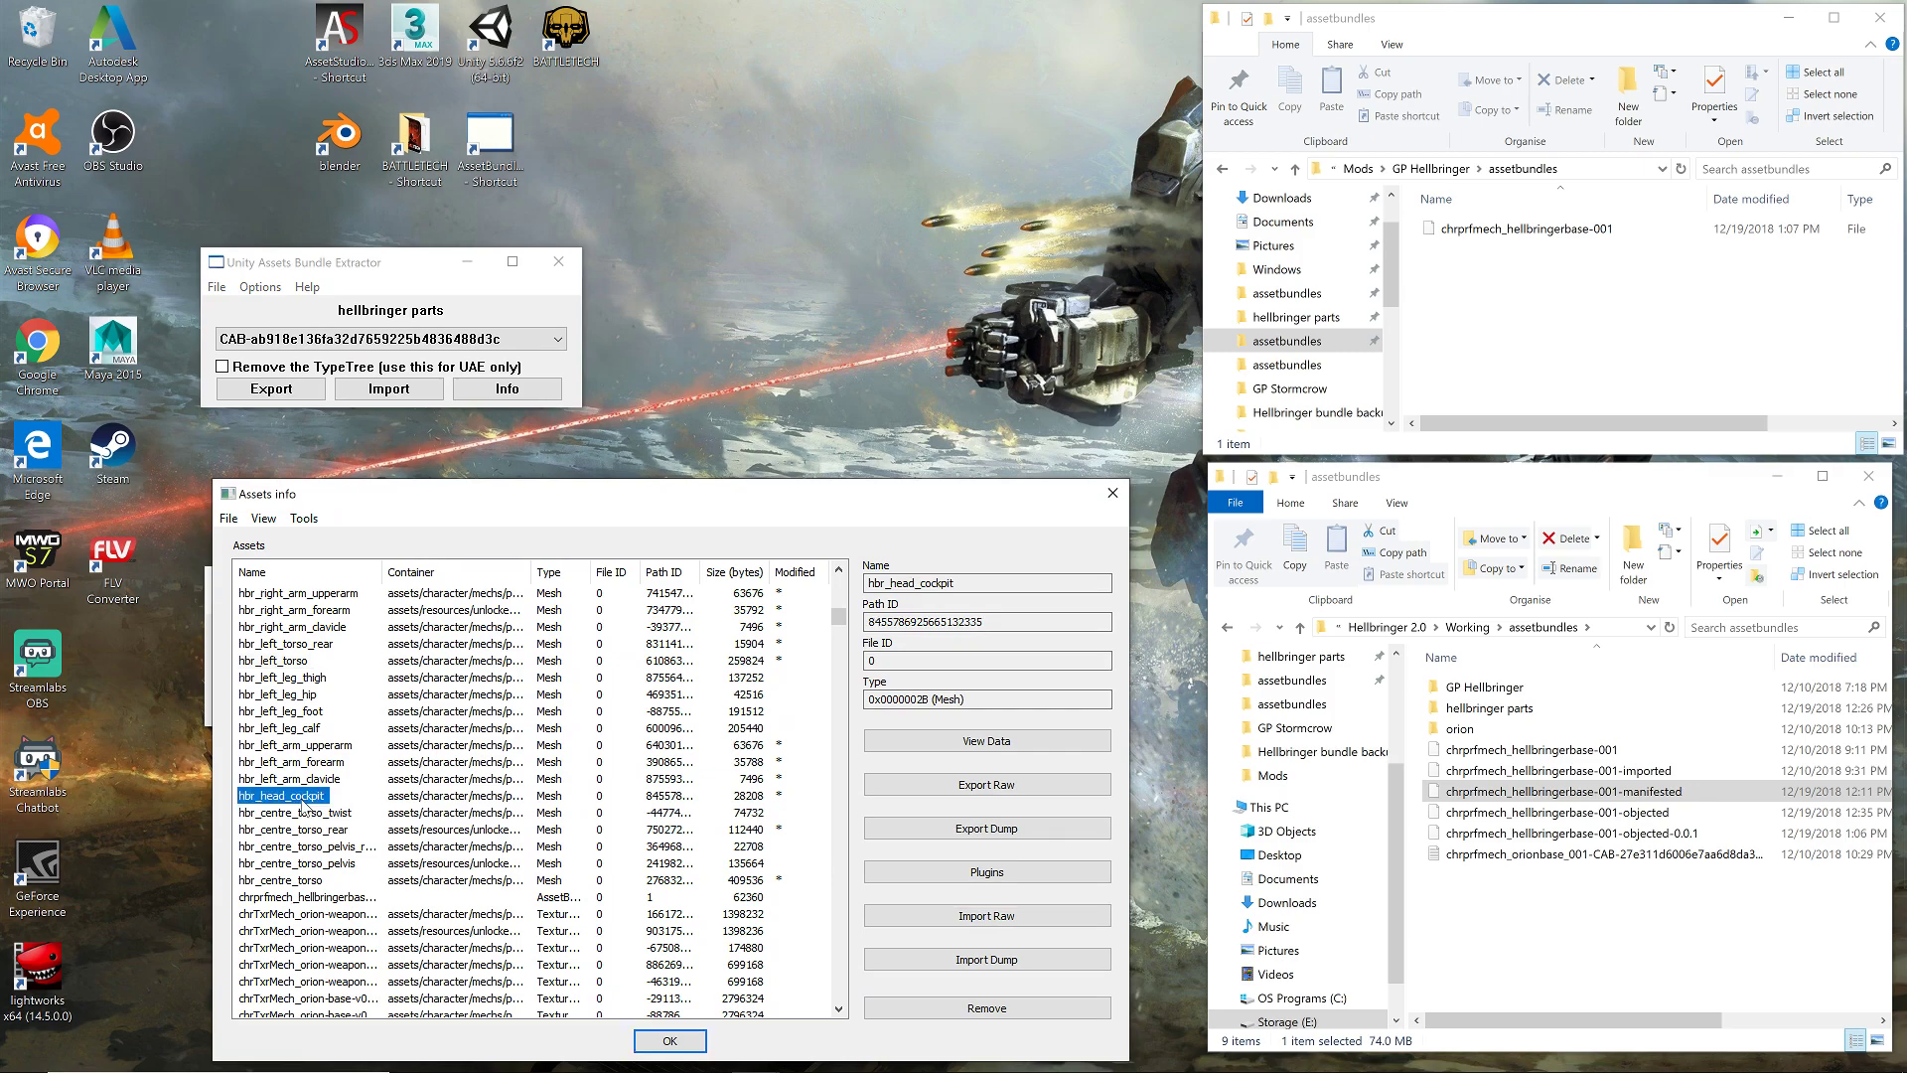
{"action": "left_click", "coordinate": [1024, 919]}
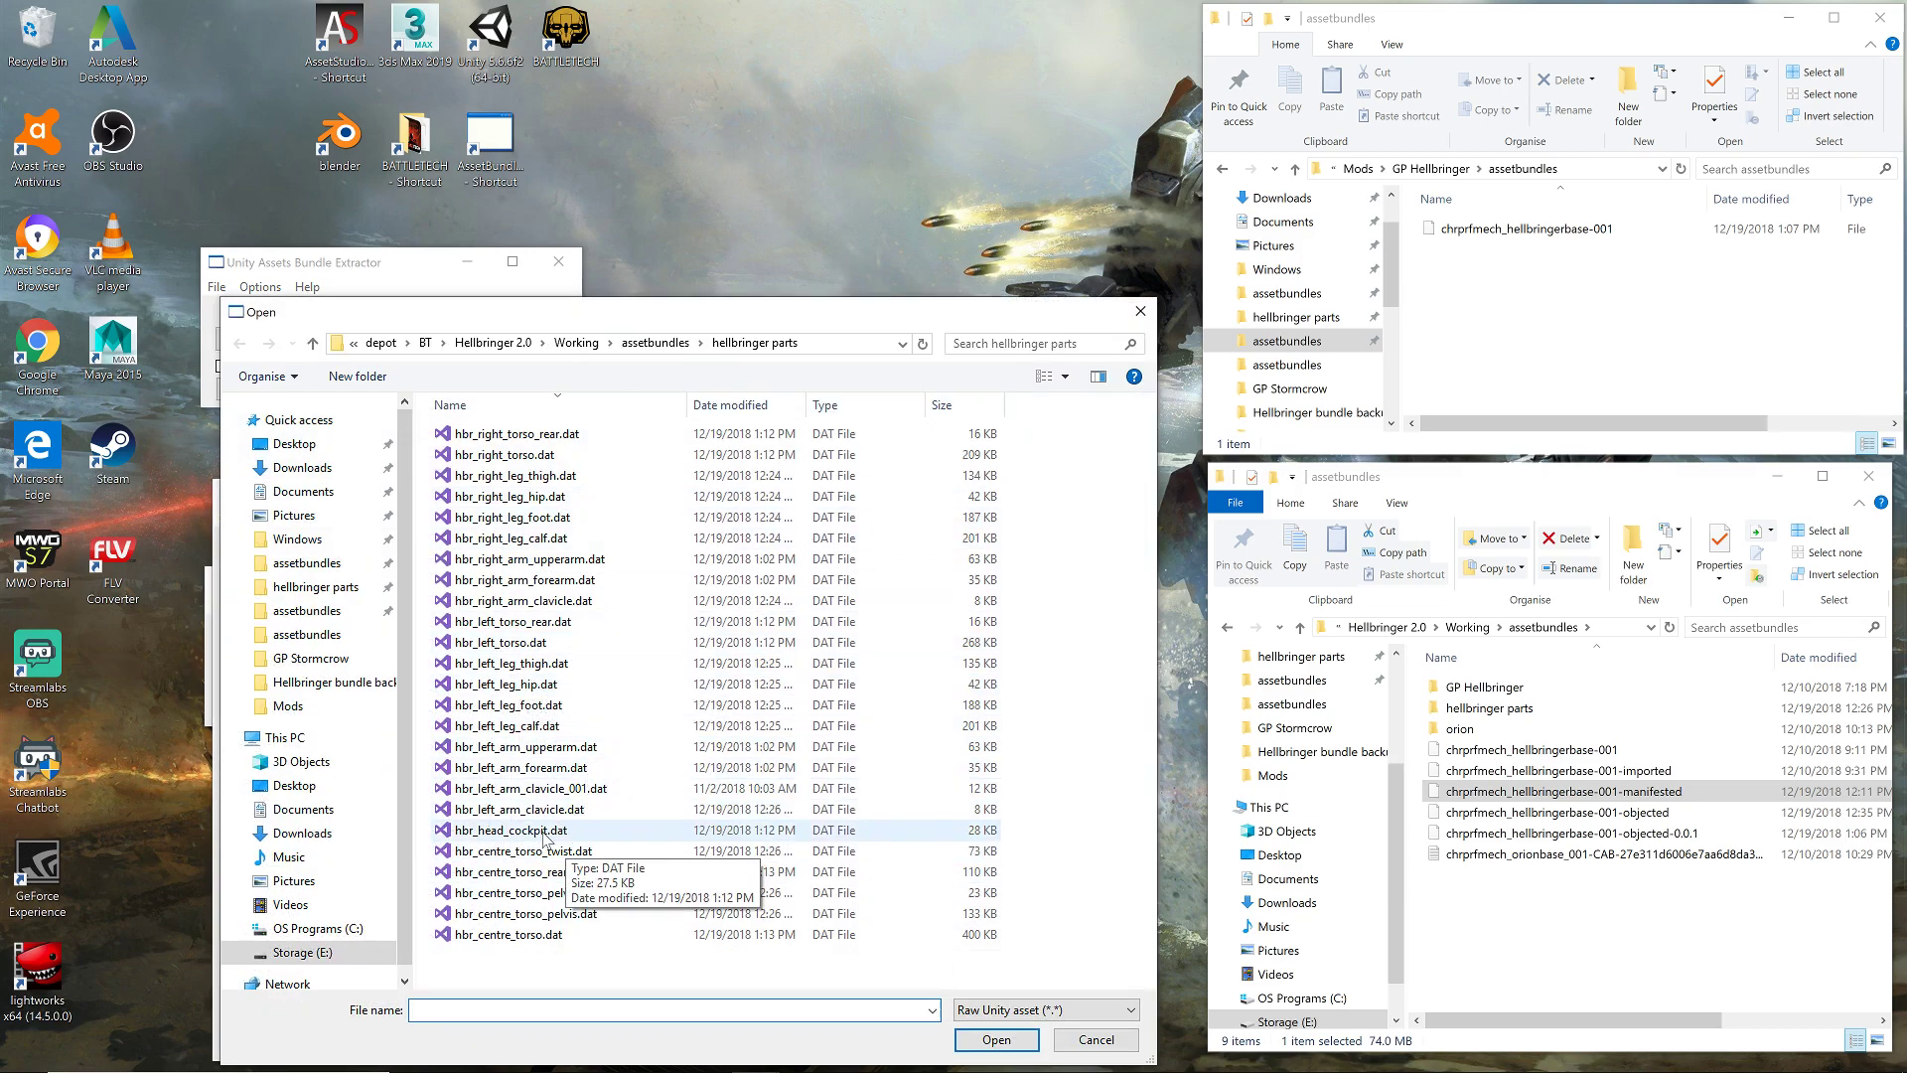
{"action": "double_click", "coordinate": [519, 831]}
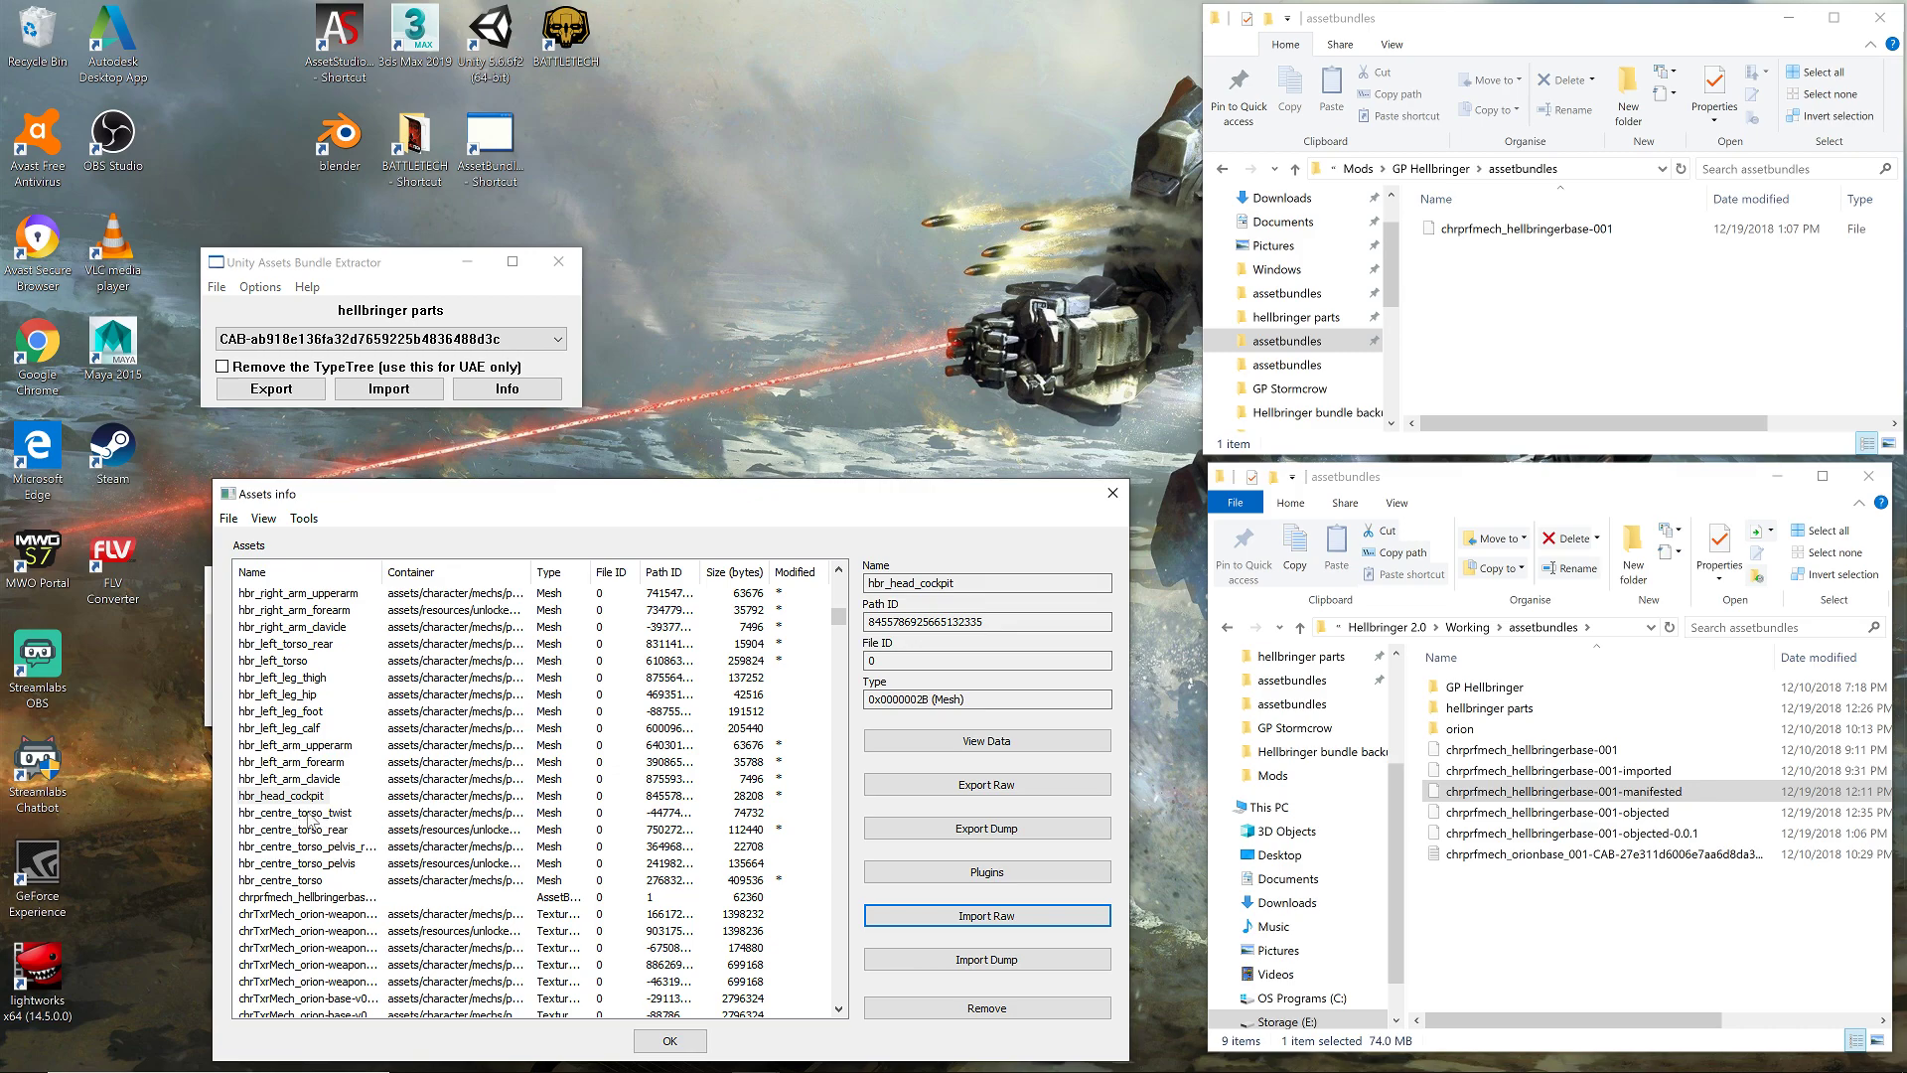
- Import hbr_centre_torso_rear.dat as raw data into the hbr_centre_torso_rear mesh
{"action": "left_click", "coordinate": [312, 814]}
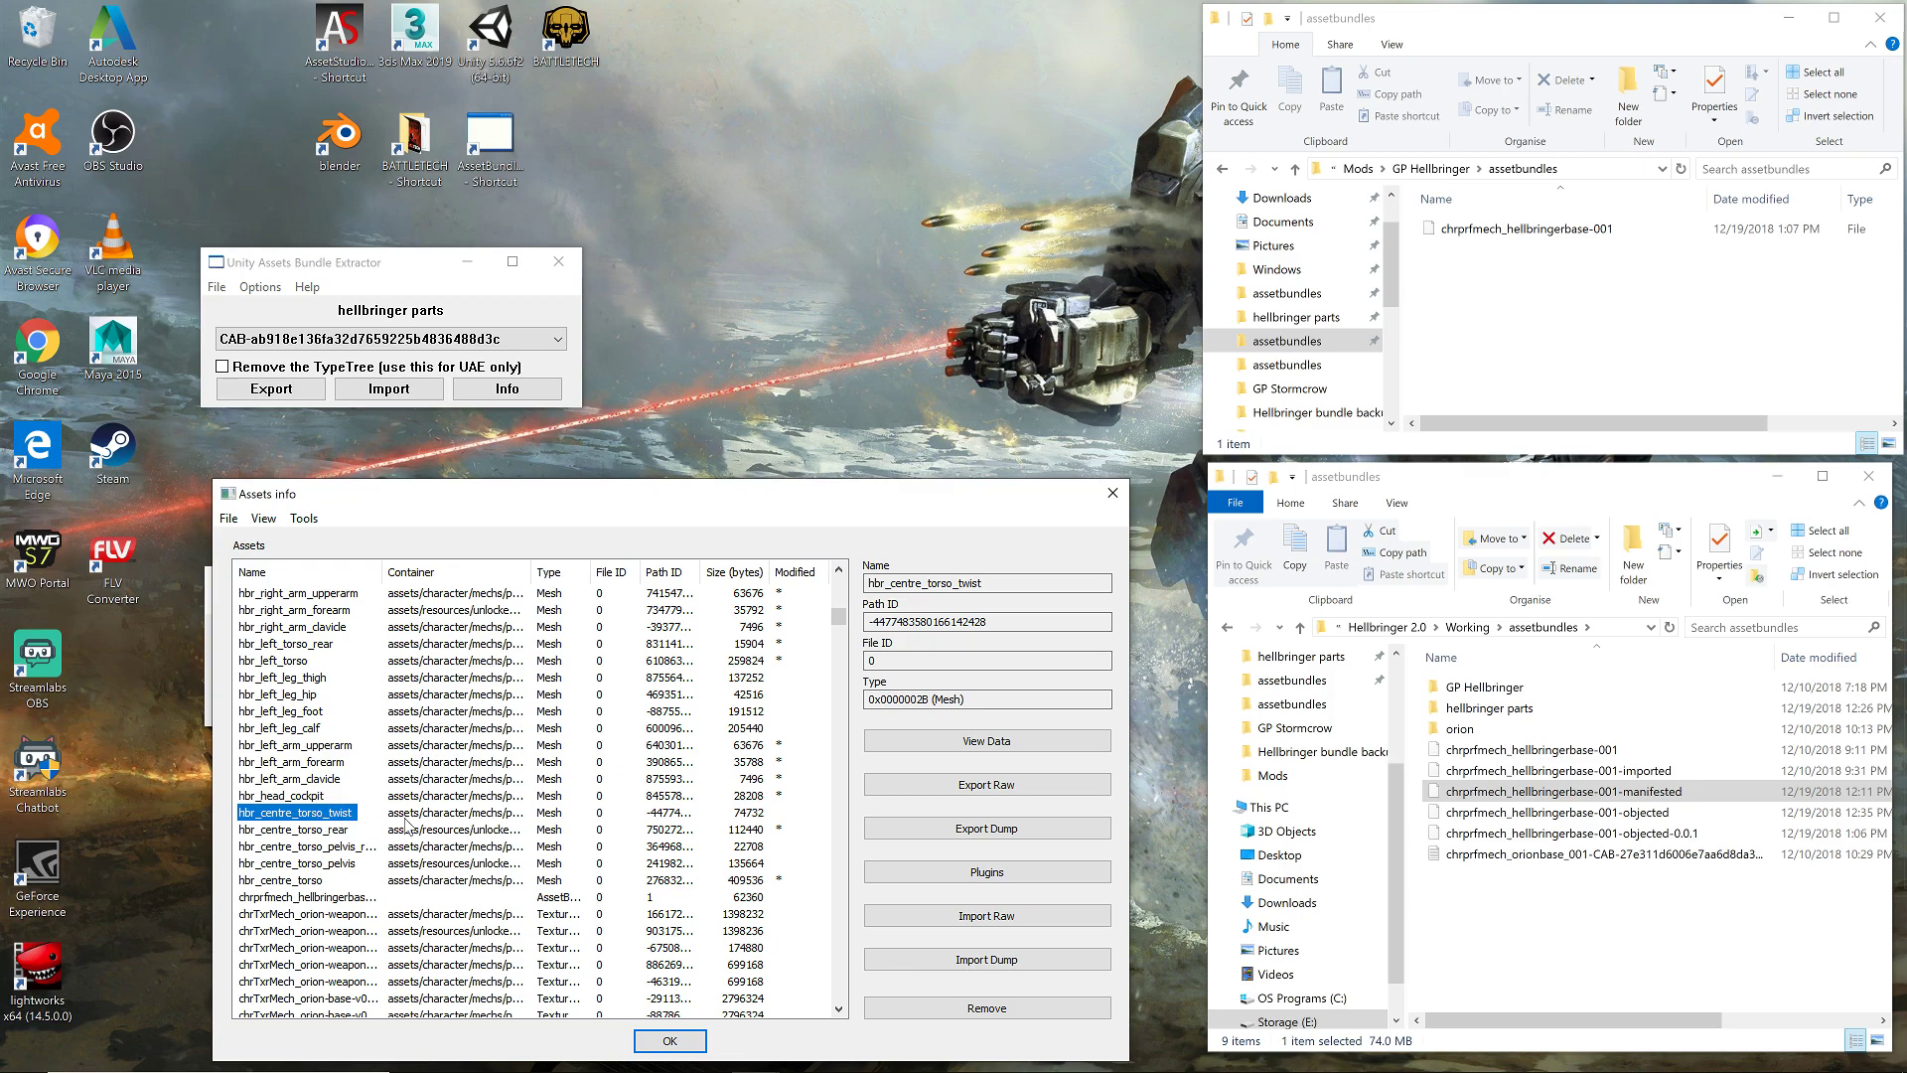
{"action": "left_click", "coordinate": [325, 834]}
{"action": "left_click", "coordinate": [1045, 919]}
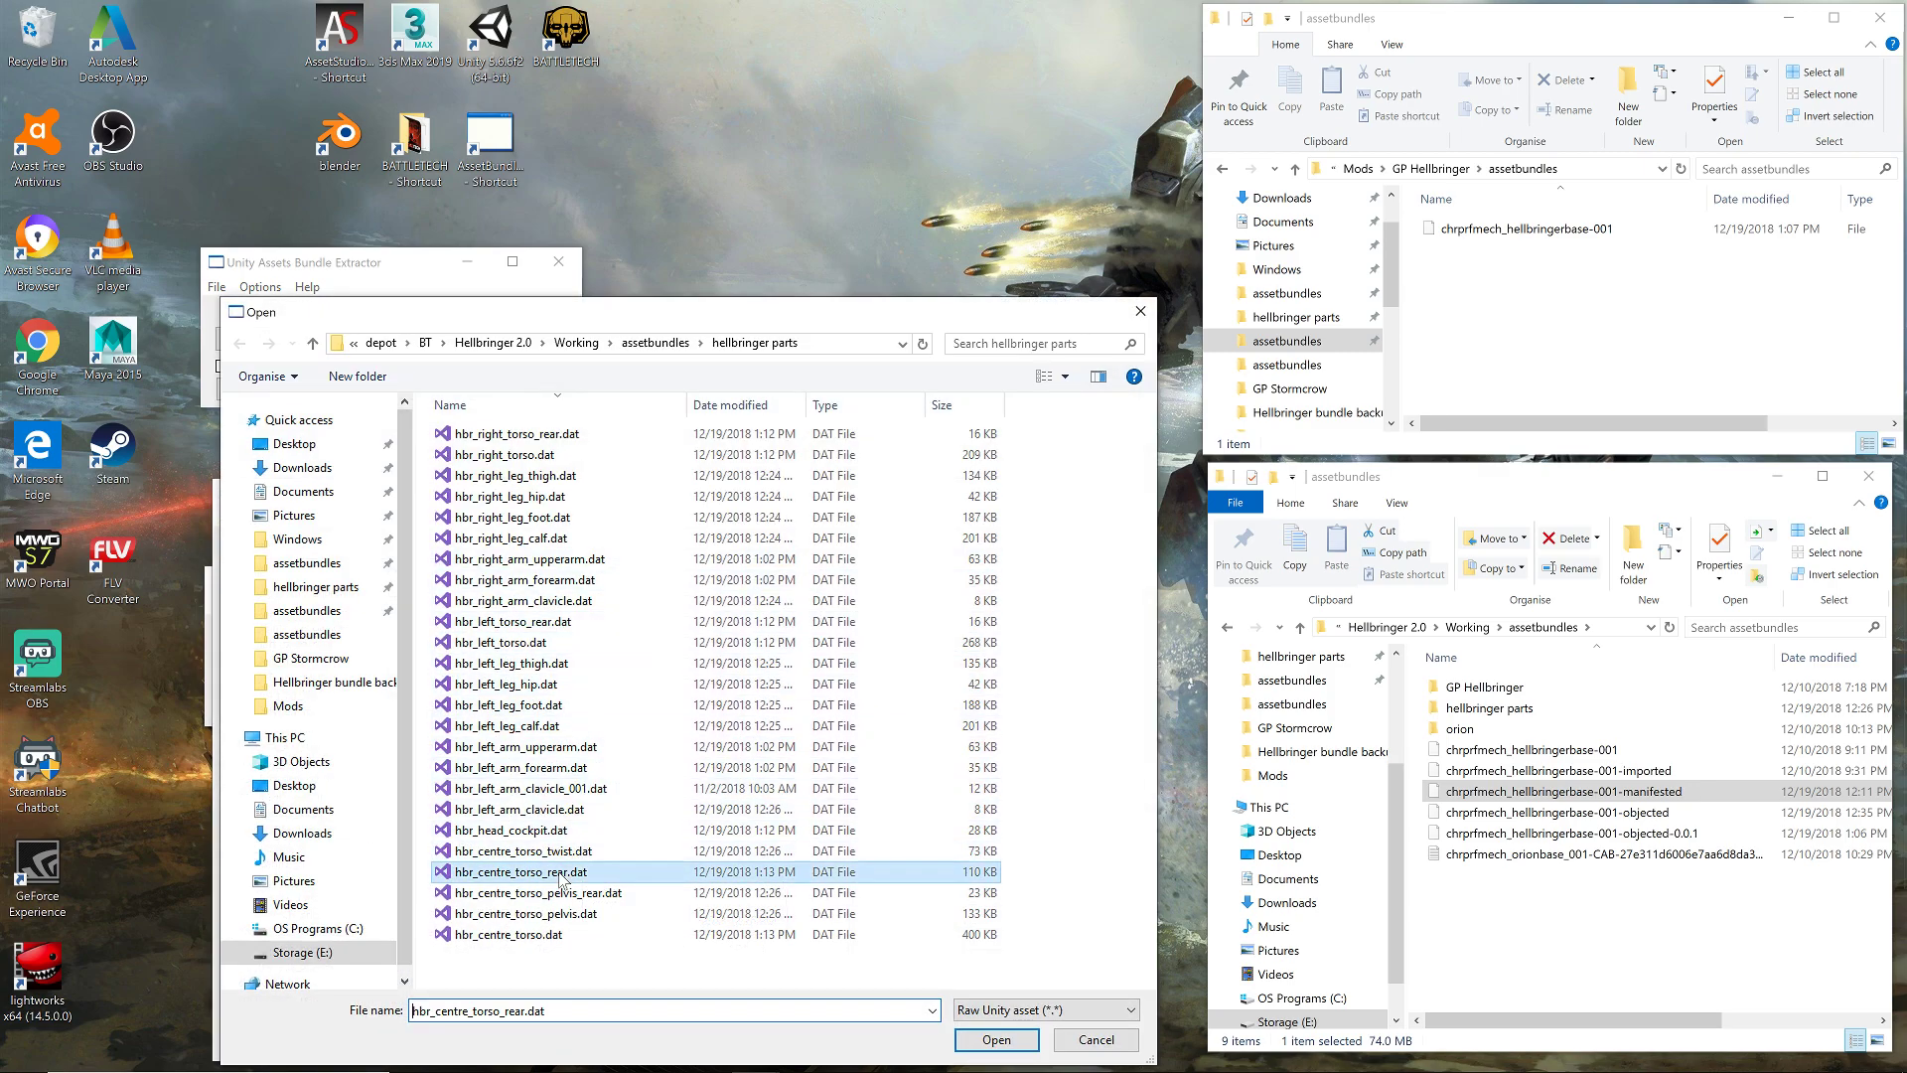
{"action": "double_click", "coordinate": [508, 934]}
- Import hbr_centre_torso.dat as raw data into the hbr_centre_torso mesh, then close the asset list and keep the changes
{"action": "left_click", "coordinate": [295, 881]}
{"action": "left_click", "coordinate": [986, 916]}
{"action": "double_click", "coordinate": [537, 934]}
{"action": "left_click", "coordinate": [700, 1051]}
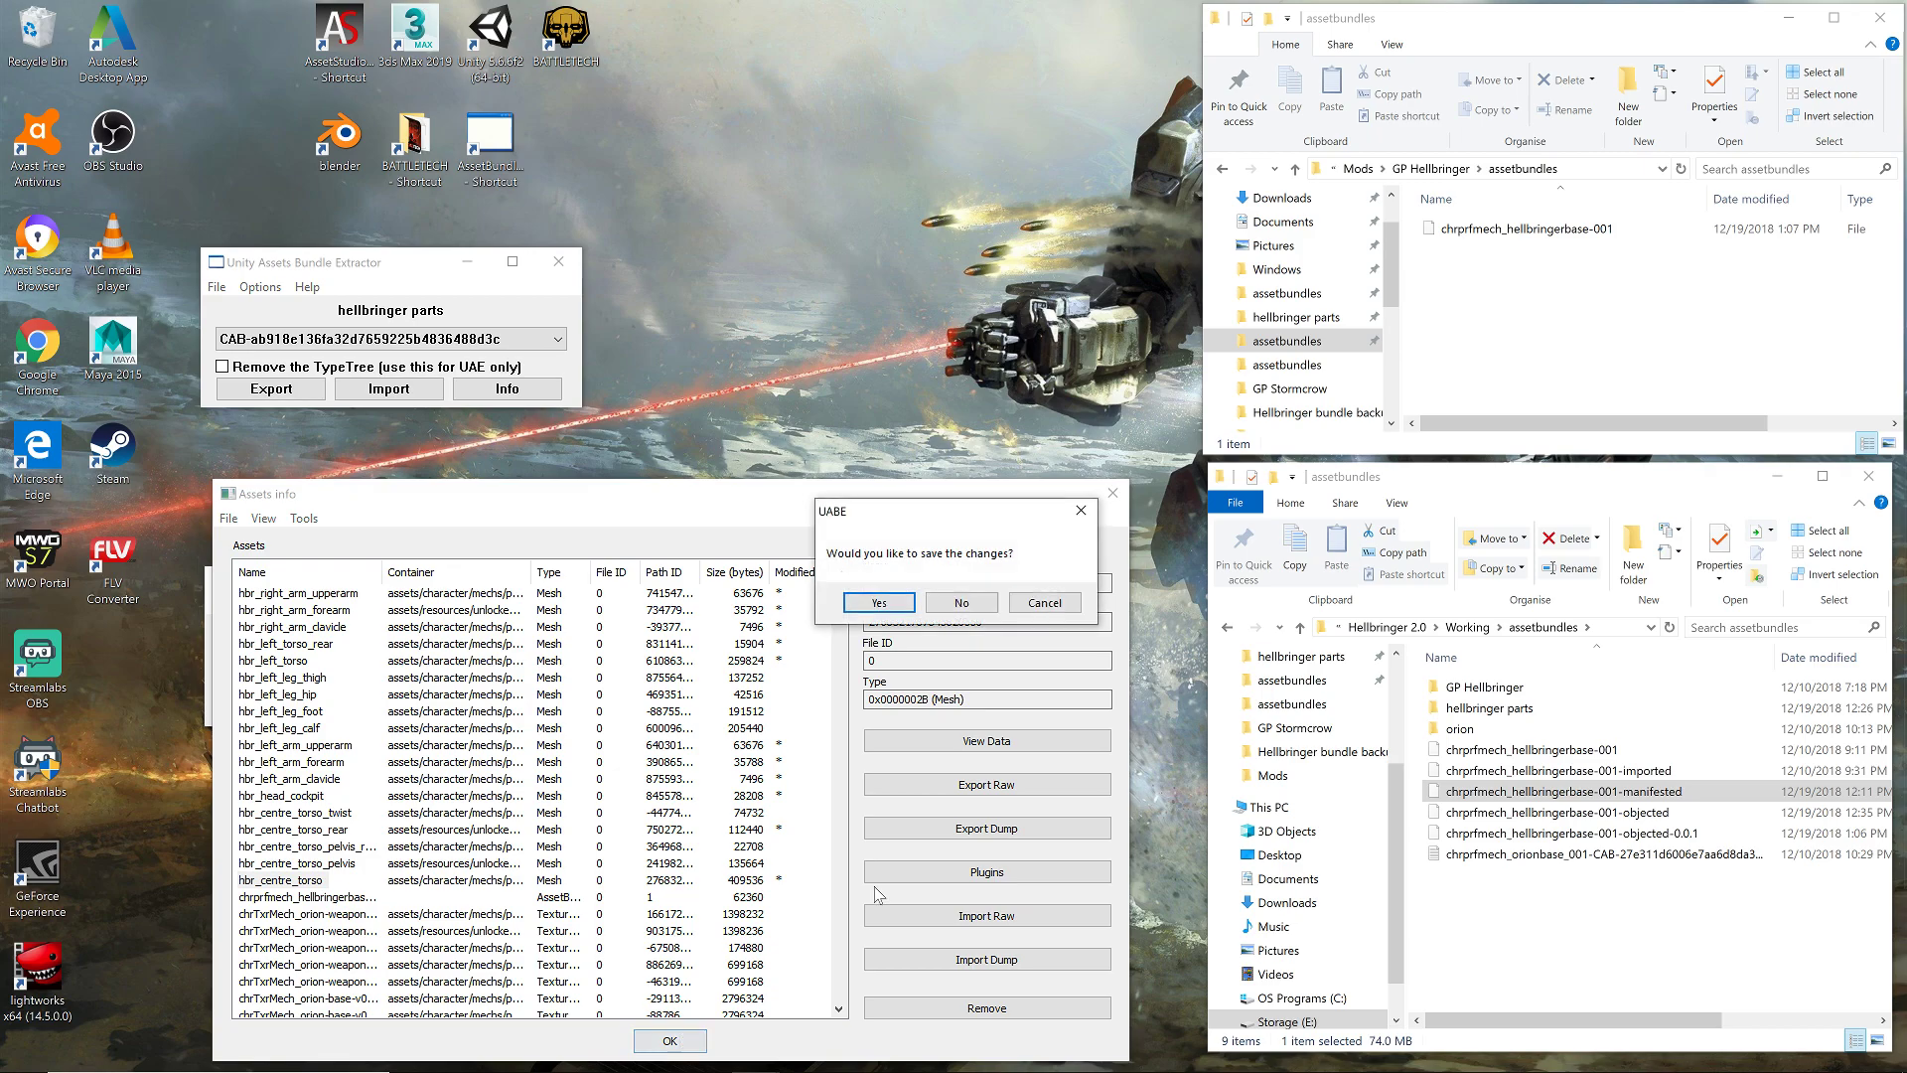
{"action": "left_click", "coordinate": [897, 602]}
- Save the modified bundle in the Working assetbundles folder, replacing chrprfmech_hellbringerbase-001-objected-0.0.1
{"action": "left_click", "coordinate": [221, 605]}
{"action": "left_click", "coordinate": [254, 696]}
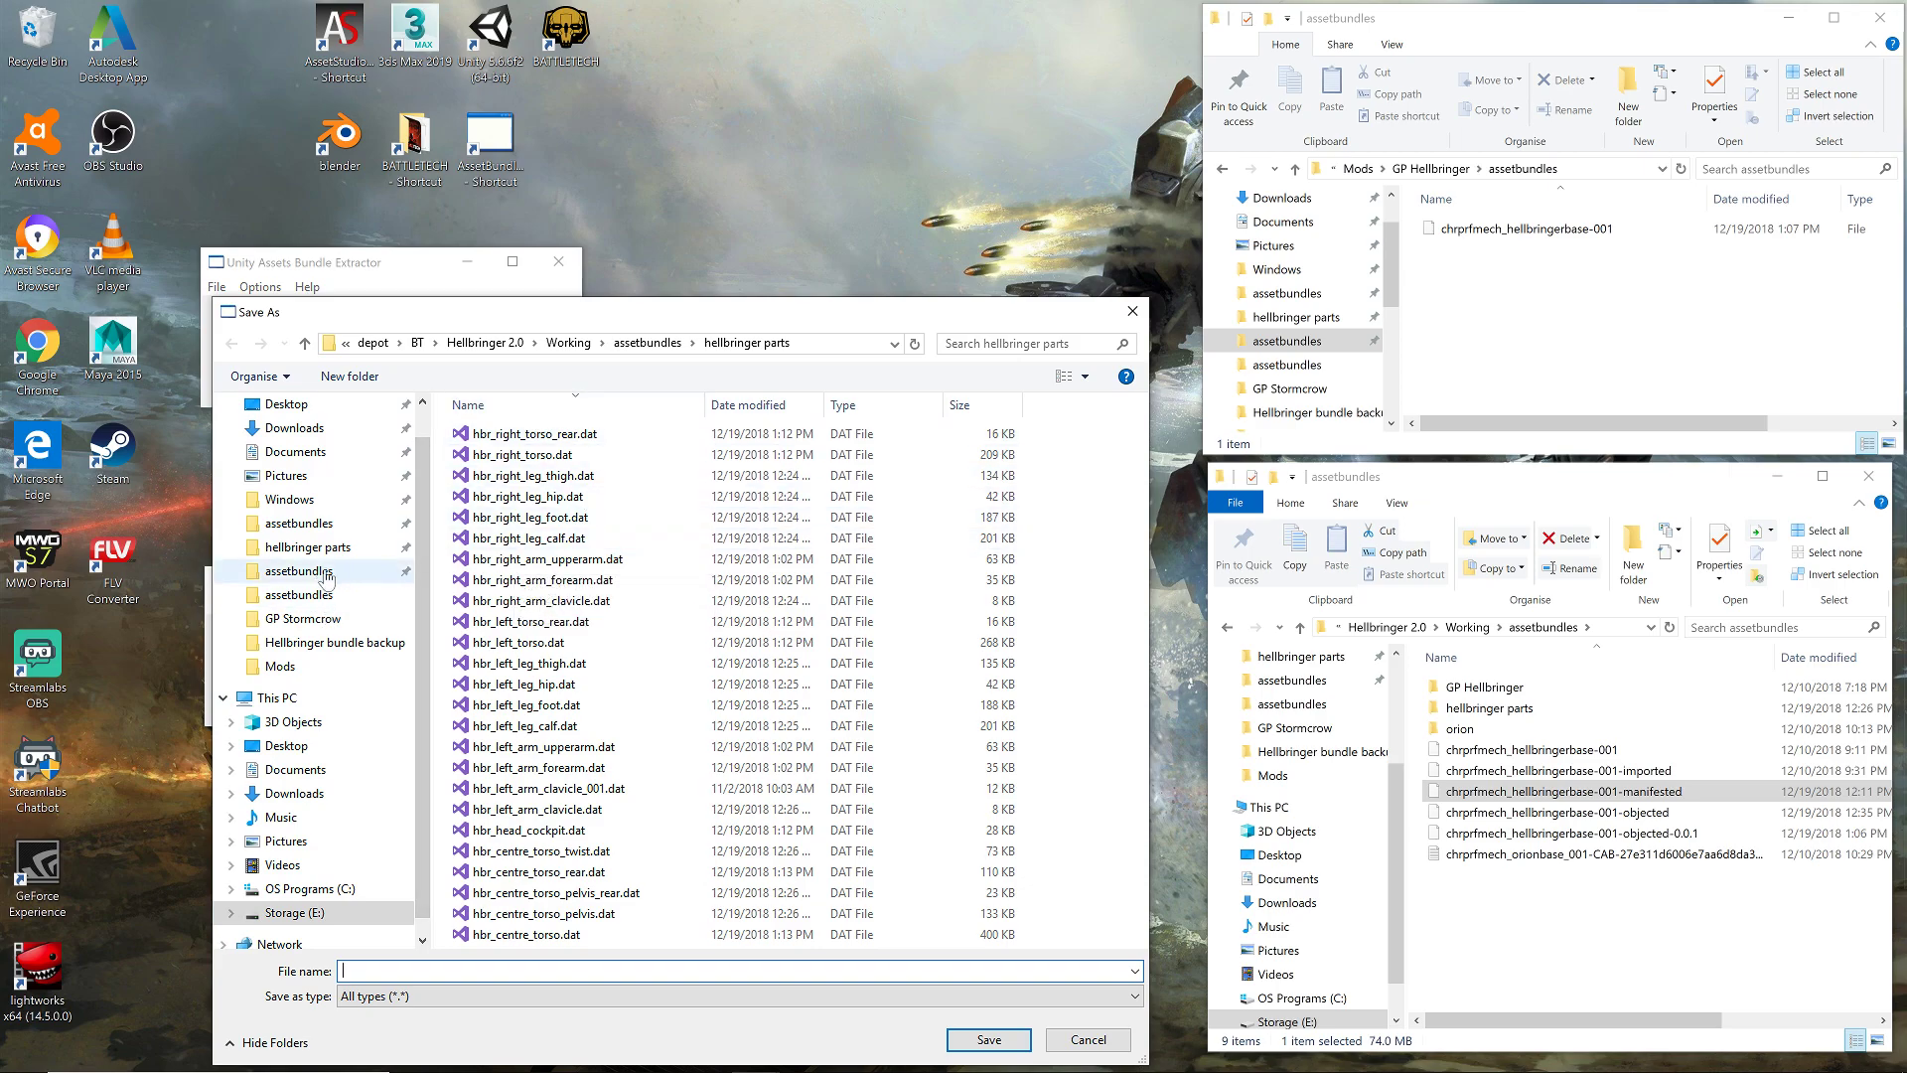
{"action": "left_click", "coordinate": [344, 525]}
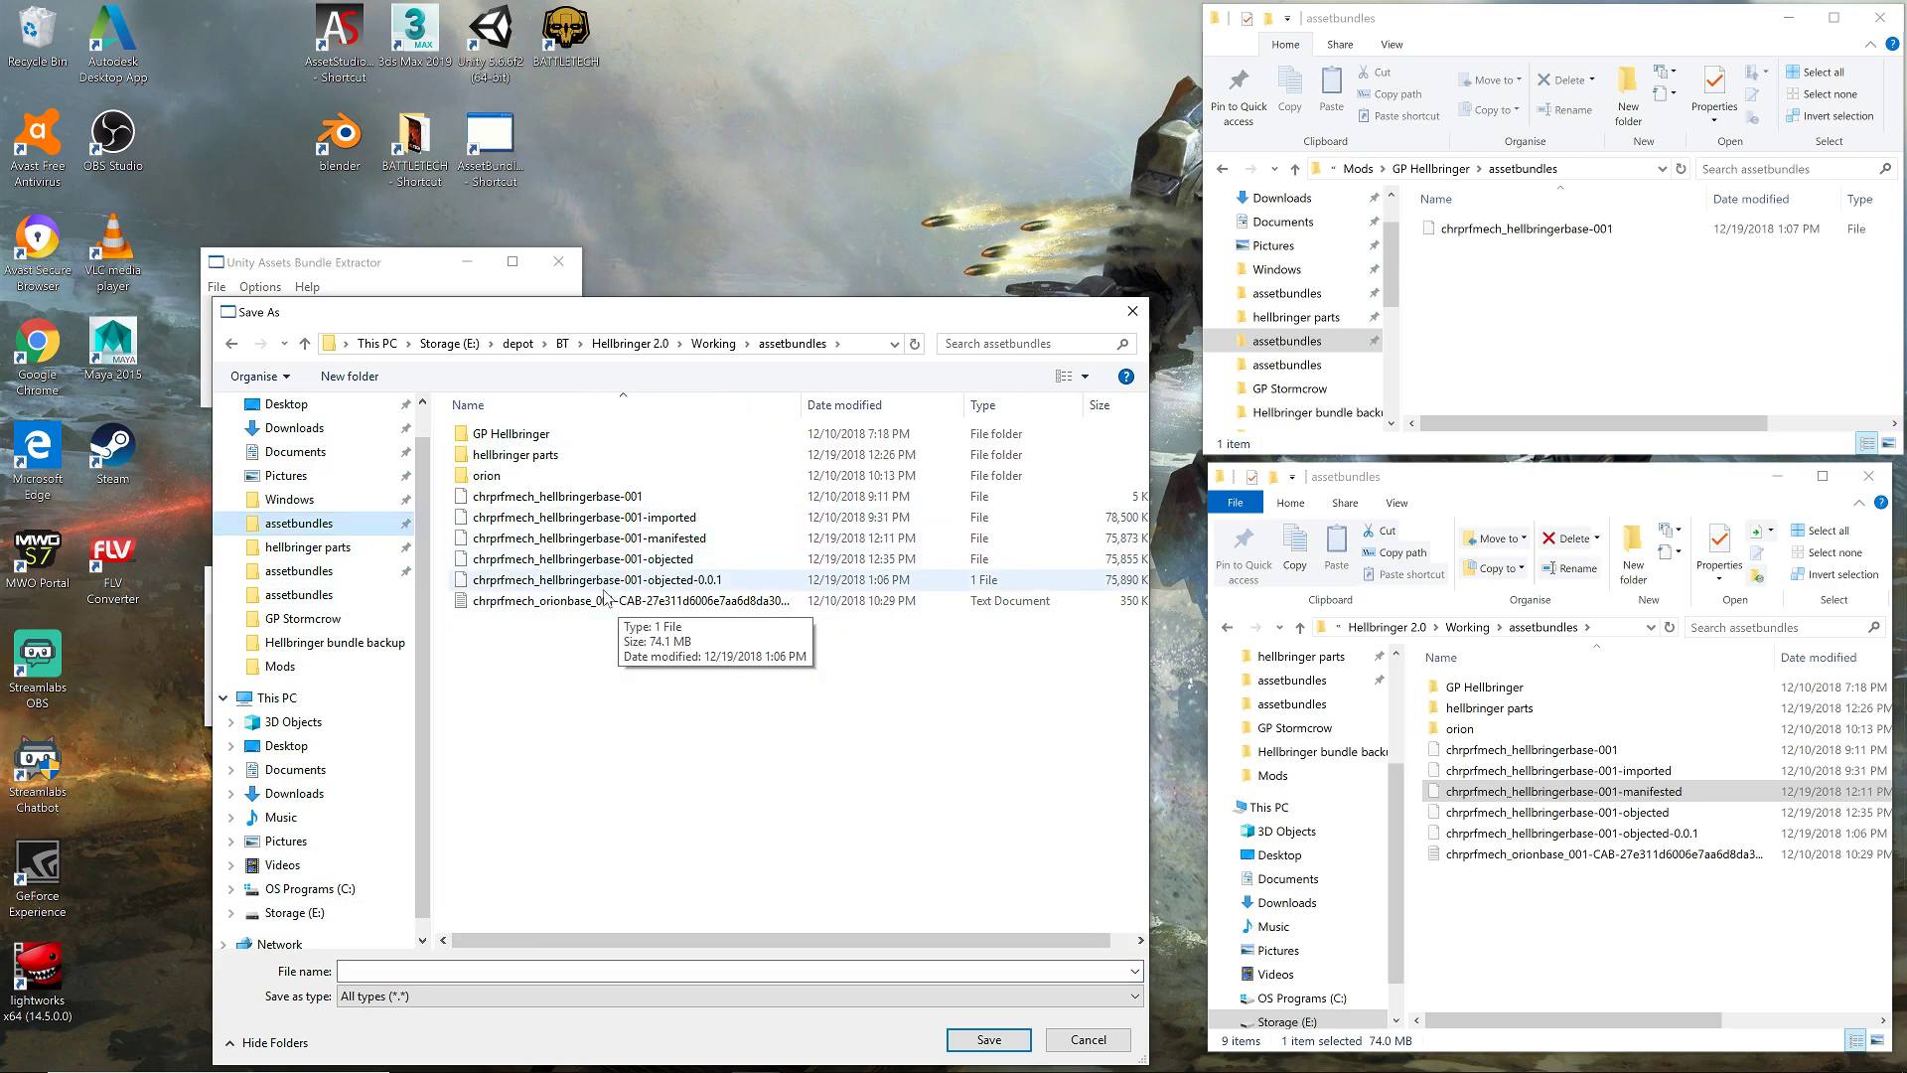
{"action": "left_click", "coordinate": [668, 584]}
{"action": "key", "text": "Return"}
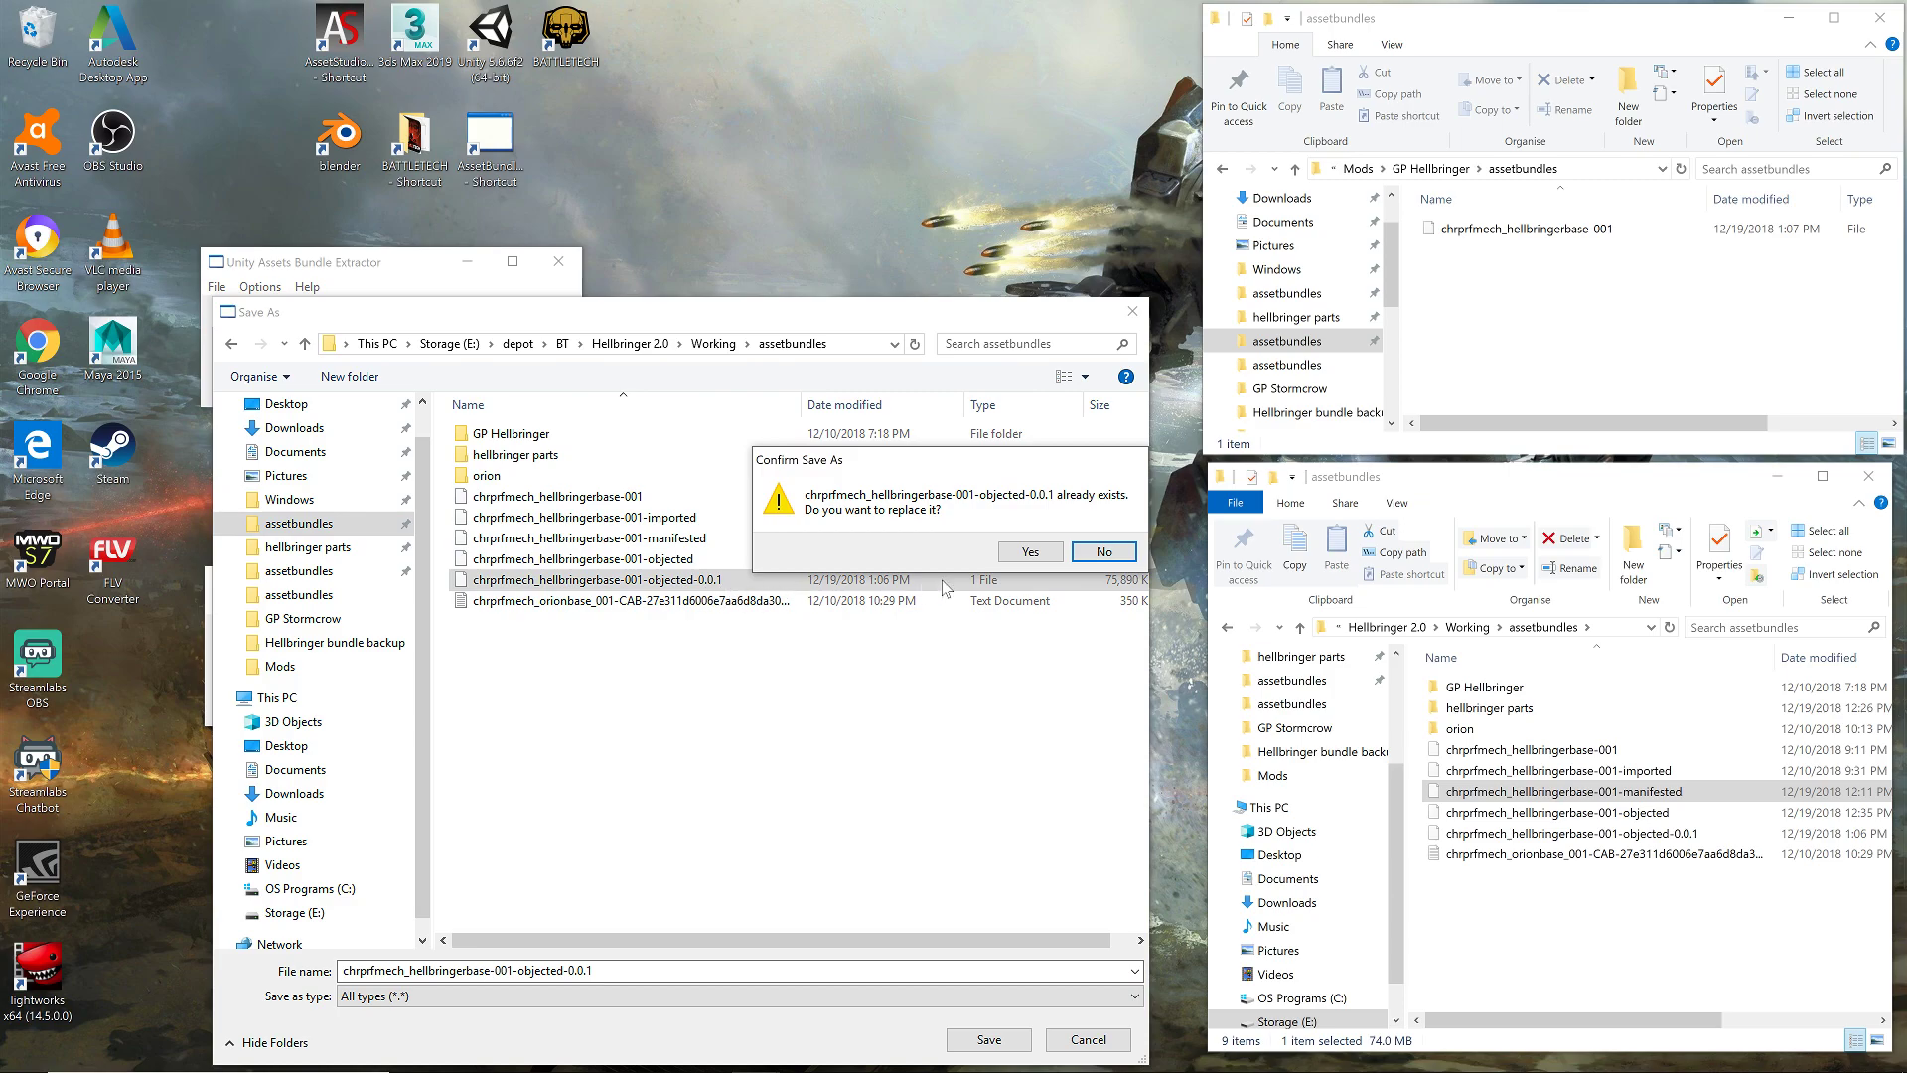
{"action": "left_click", "coordinate": [1028, 552]}
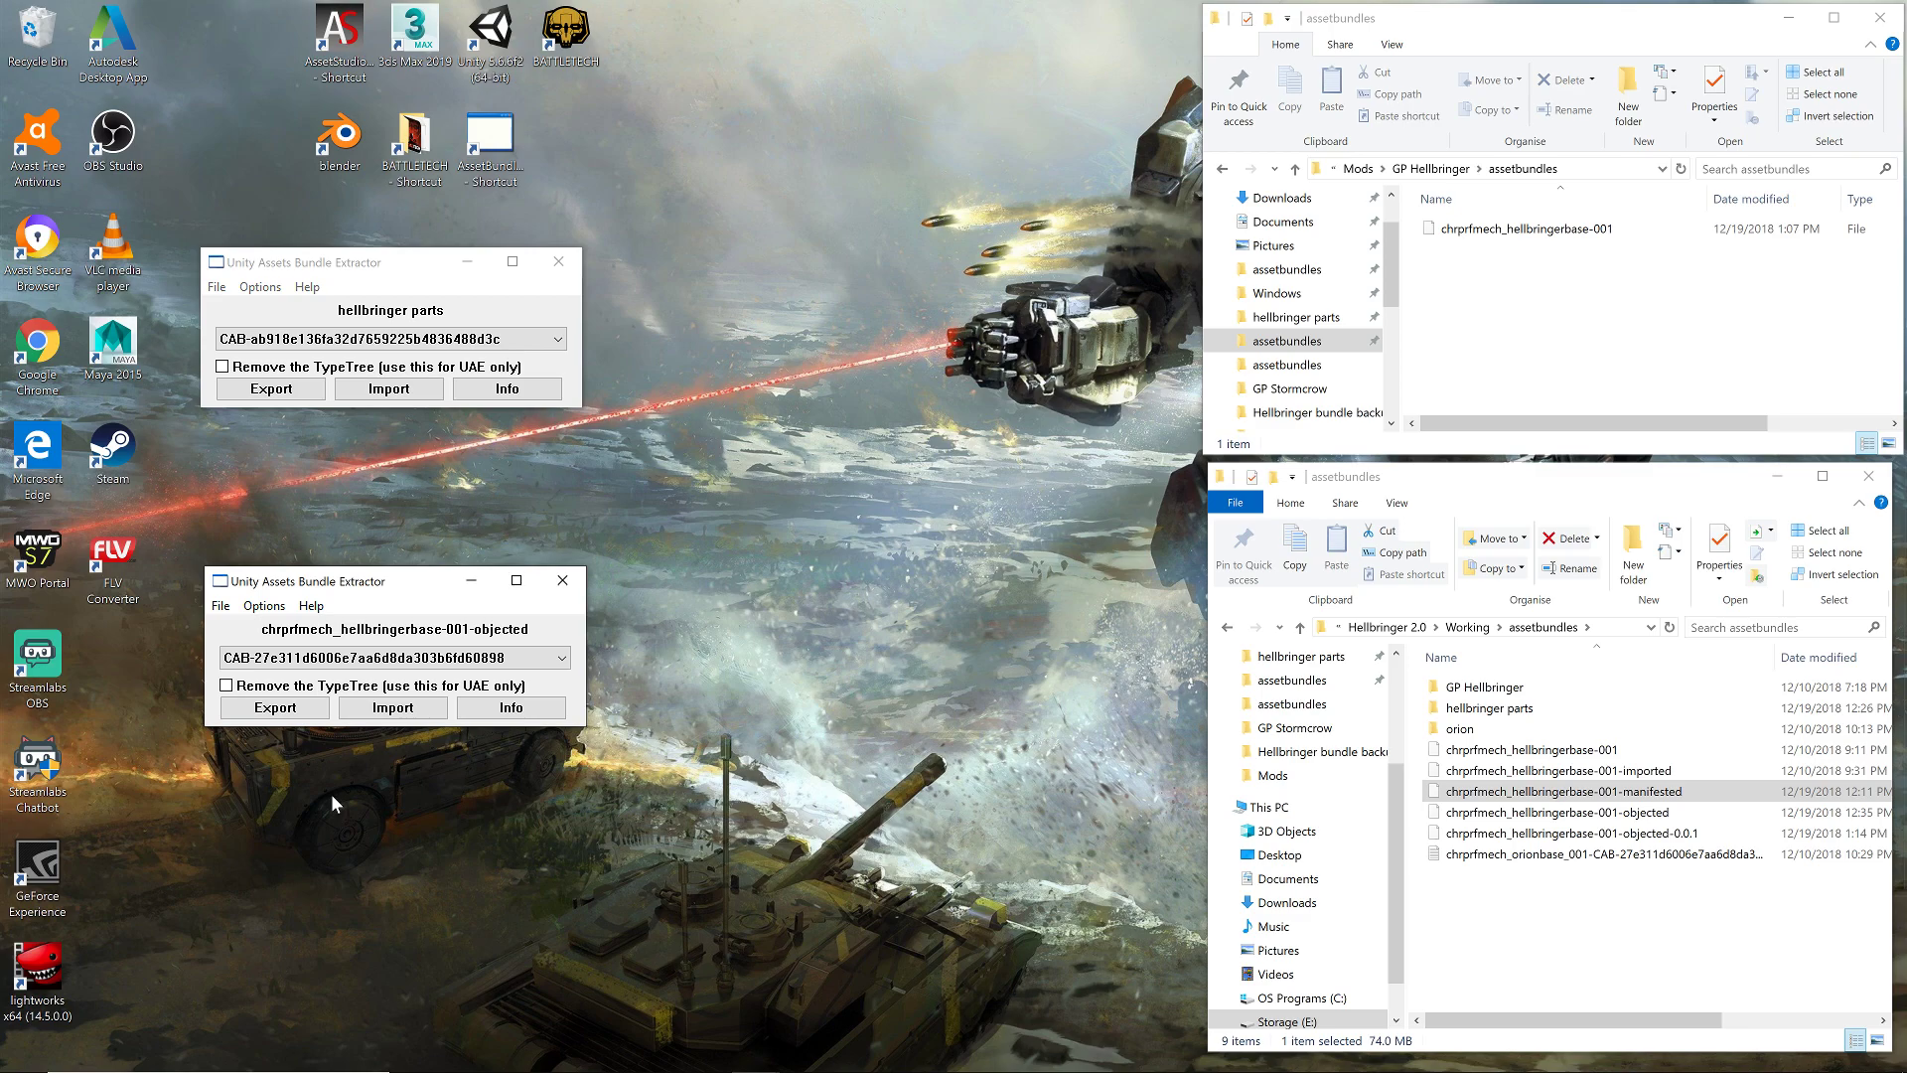
- Compress chrprfmech_hellbringerbase-001-objected-0.0.1 with LZ4 into the GP Hellbringer mod's assetbundles folder, replacing chrprfmech_hellbringerbase-001
{"action": "left_click", "coordinate": [221, 605]}
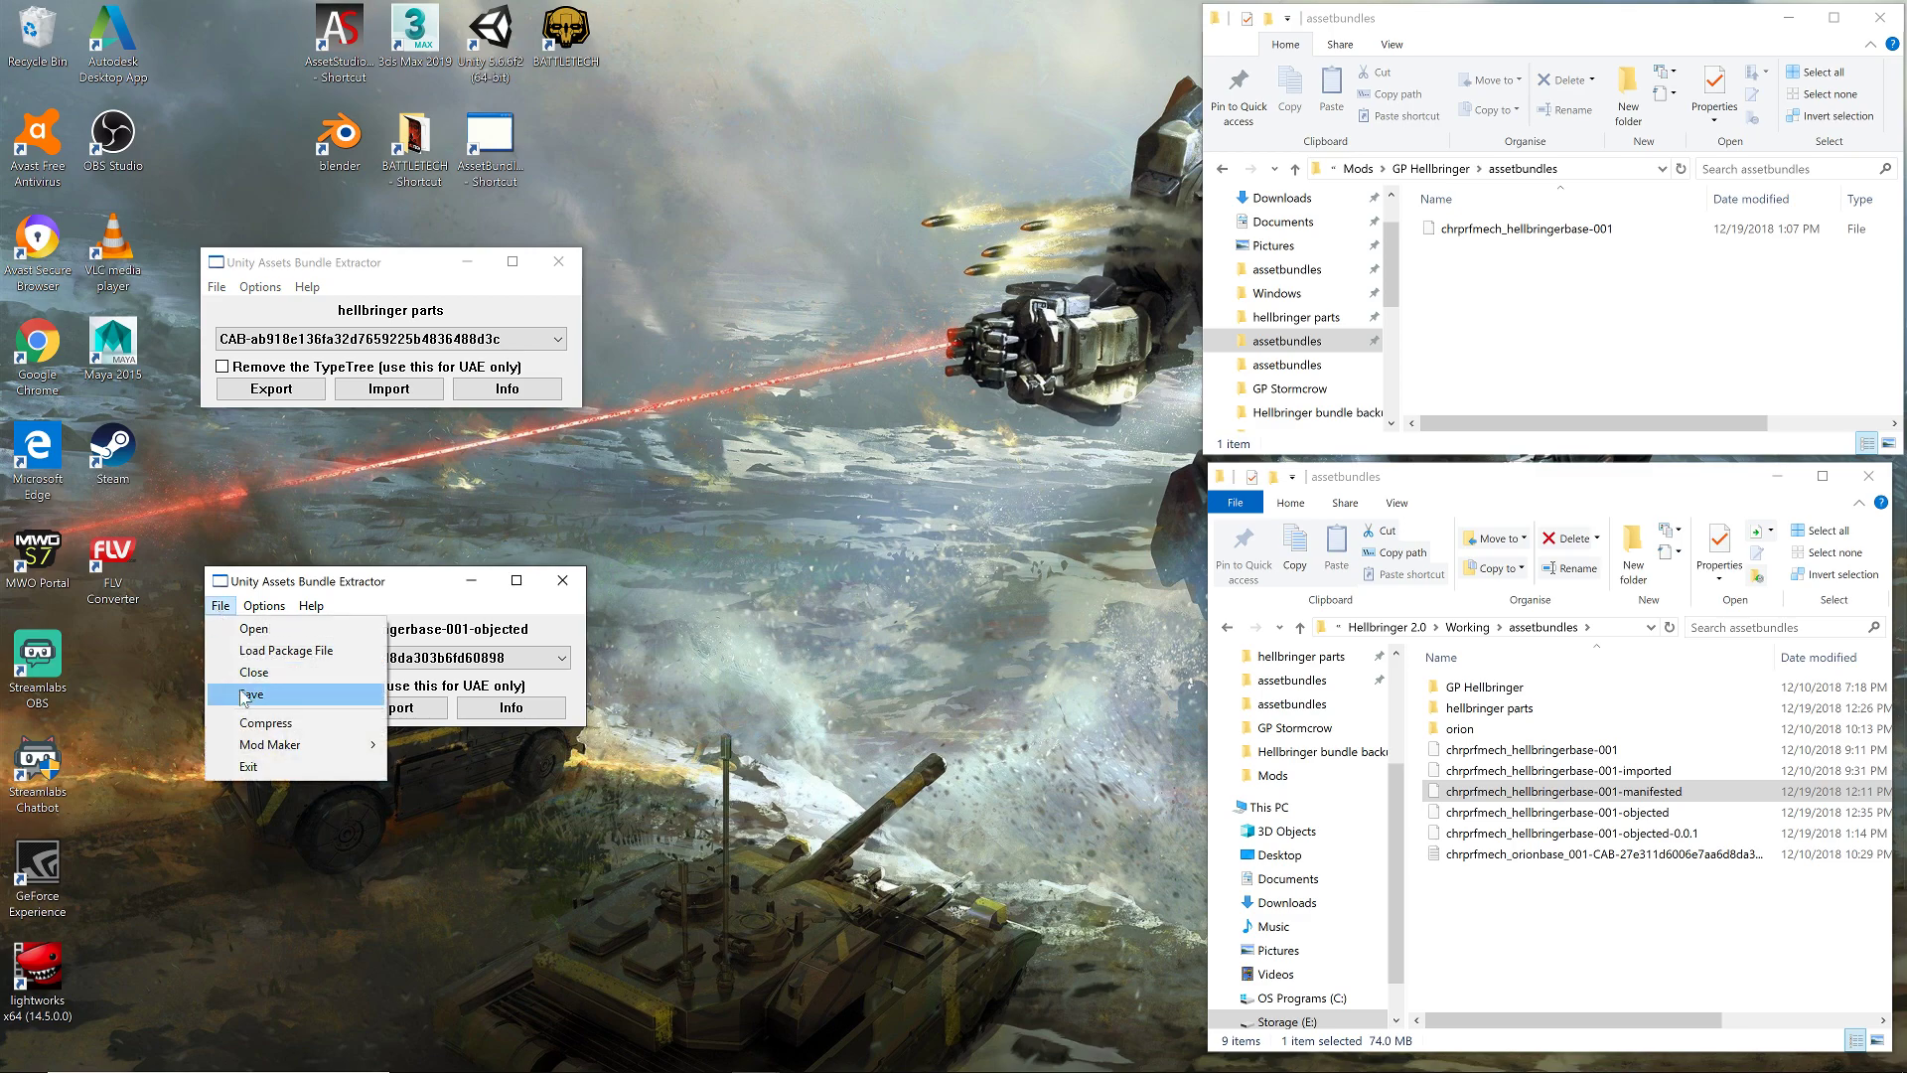
{"action": "left_click", "coordinate": [278, 722]}
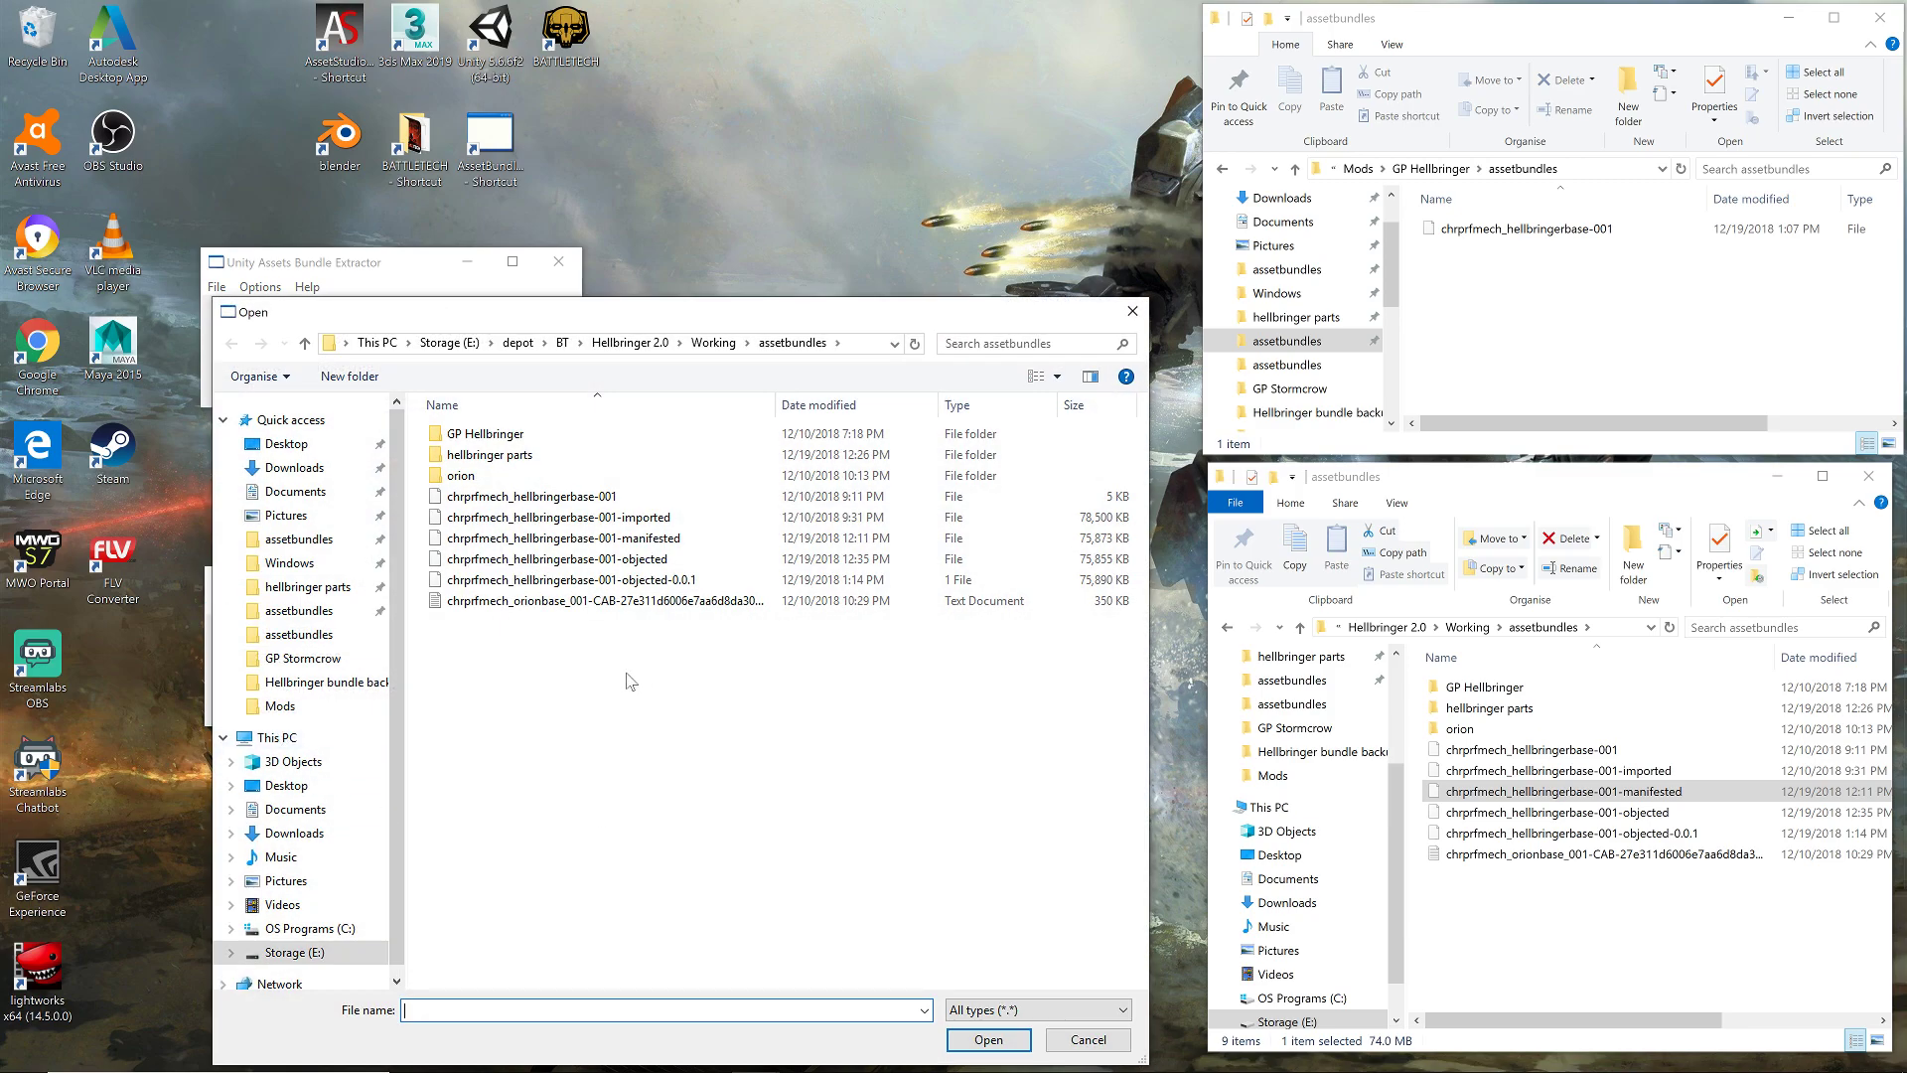
{"action": "double_click", "coordinate": [616, 579]}
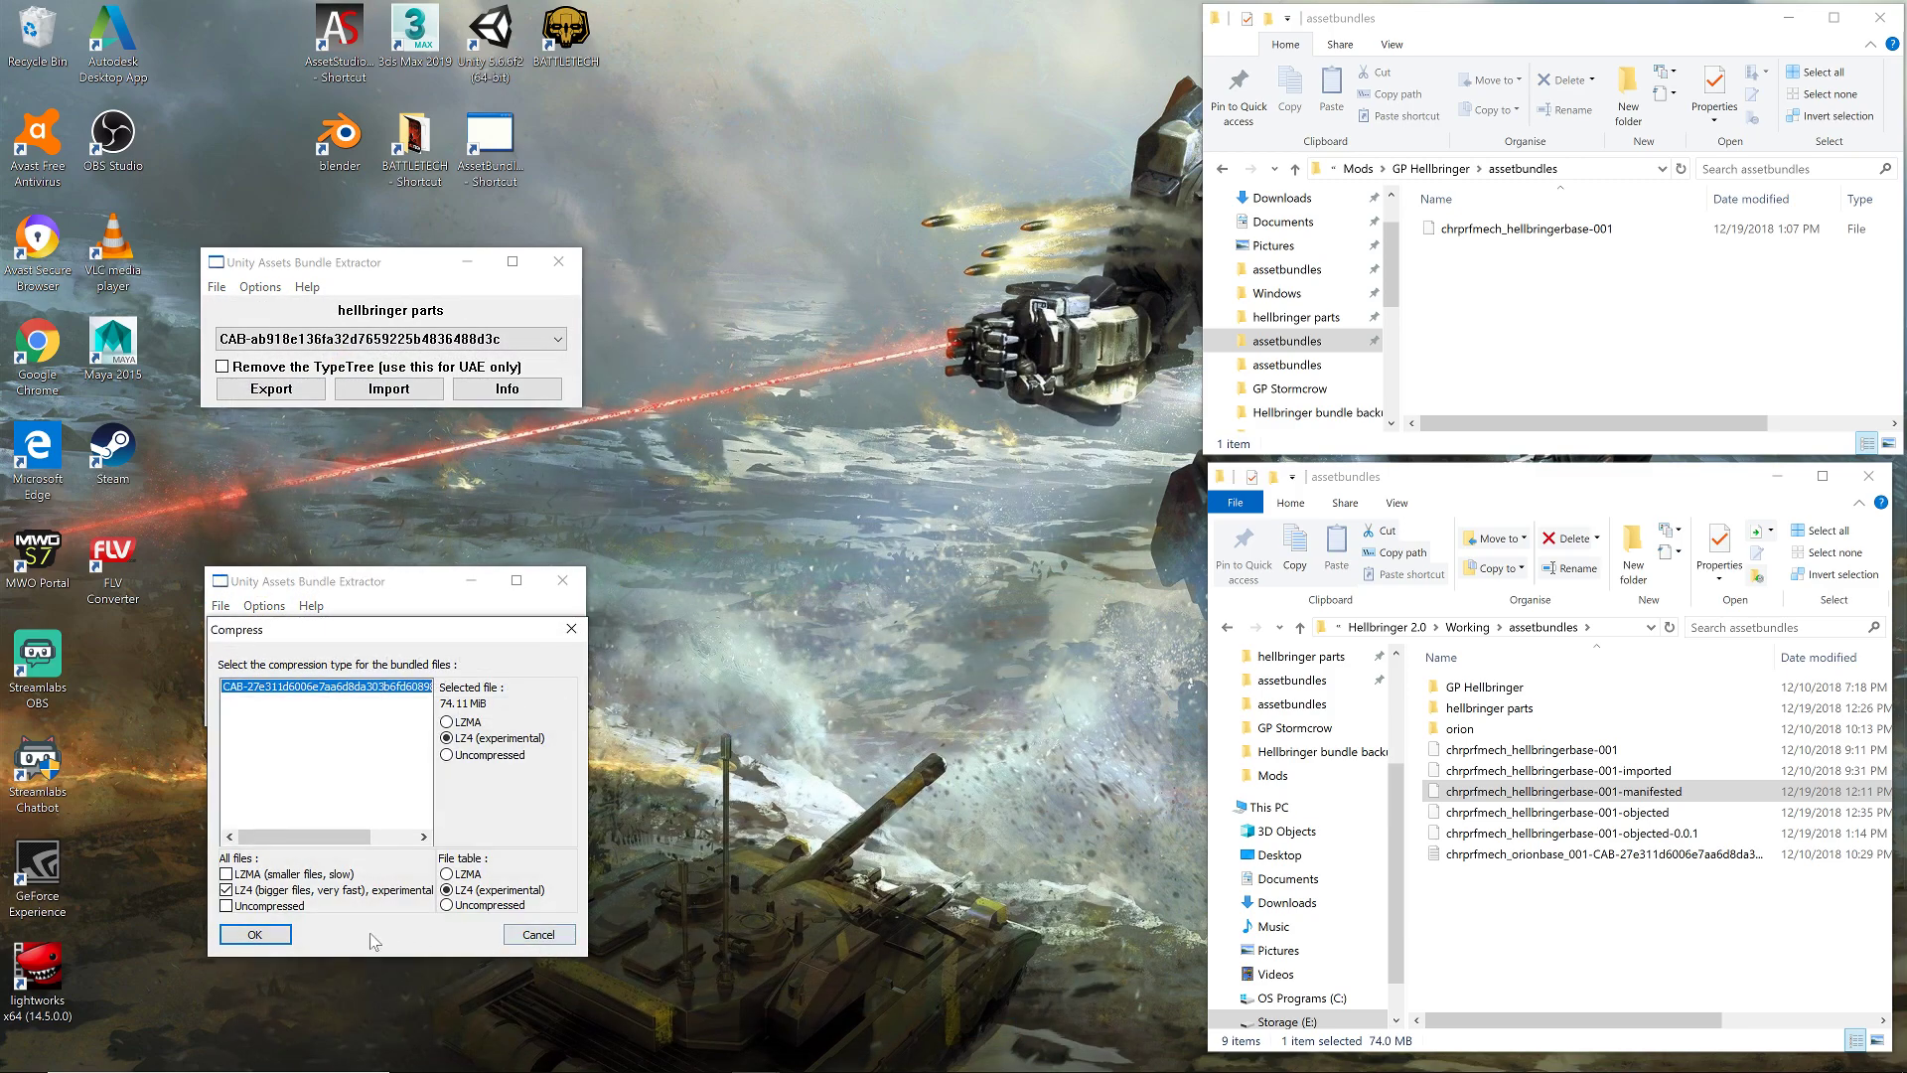
{"action": "left_click", "coordinate": [274, 937]}
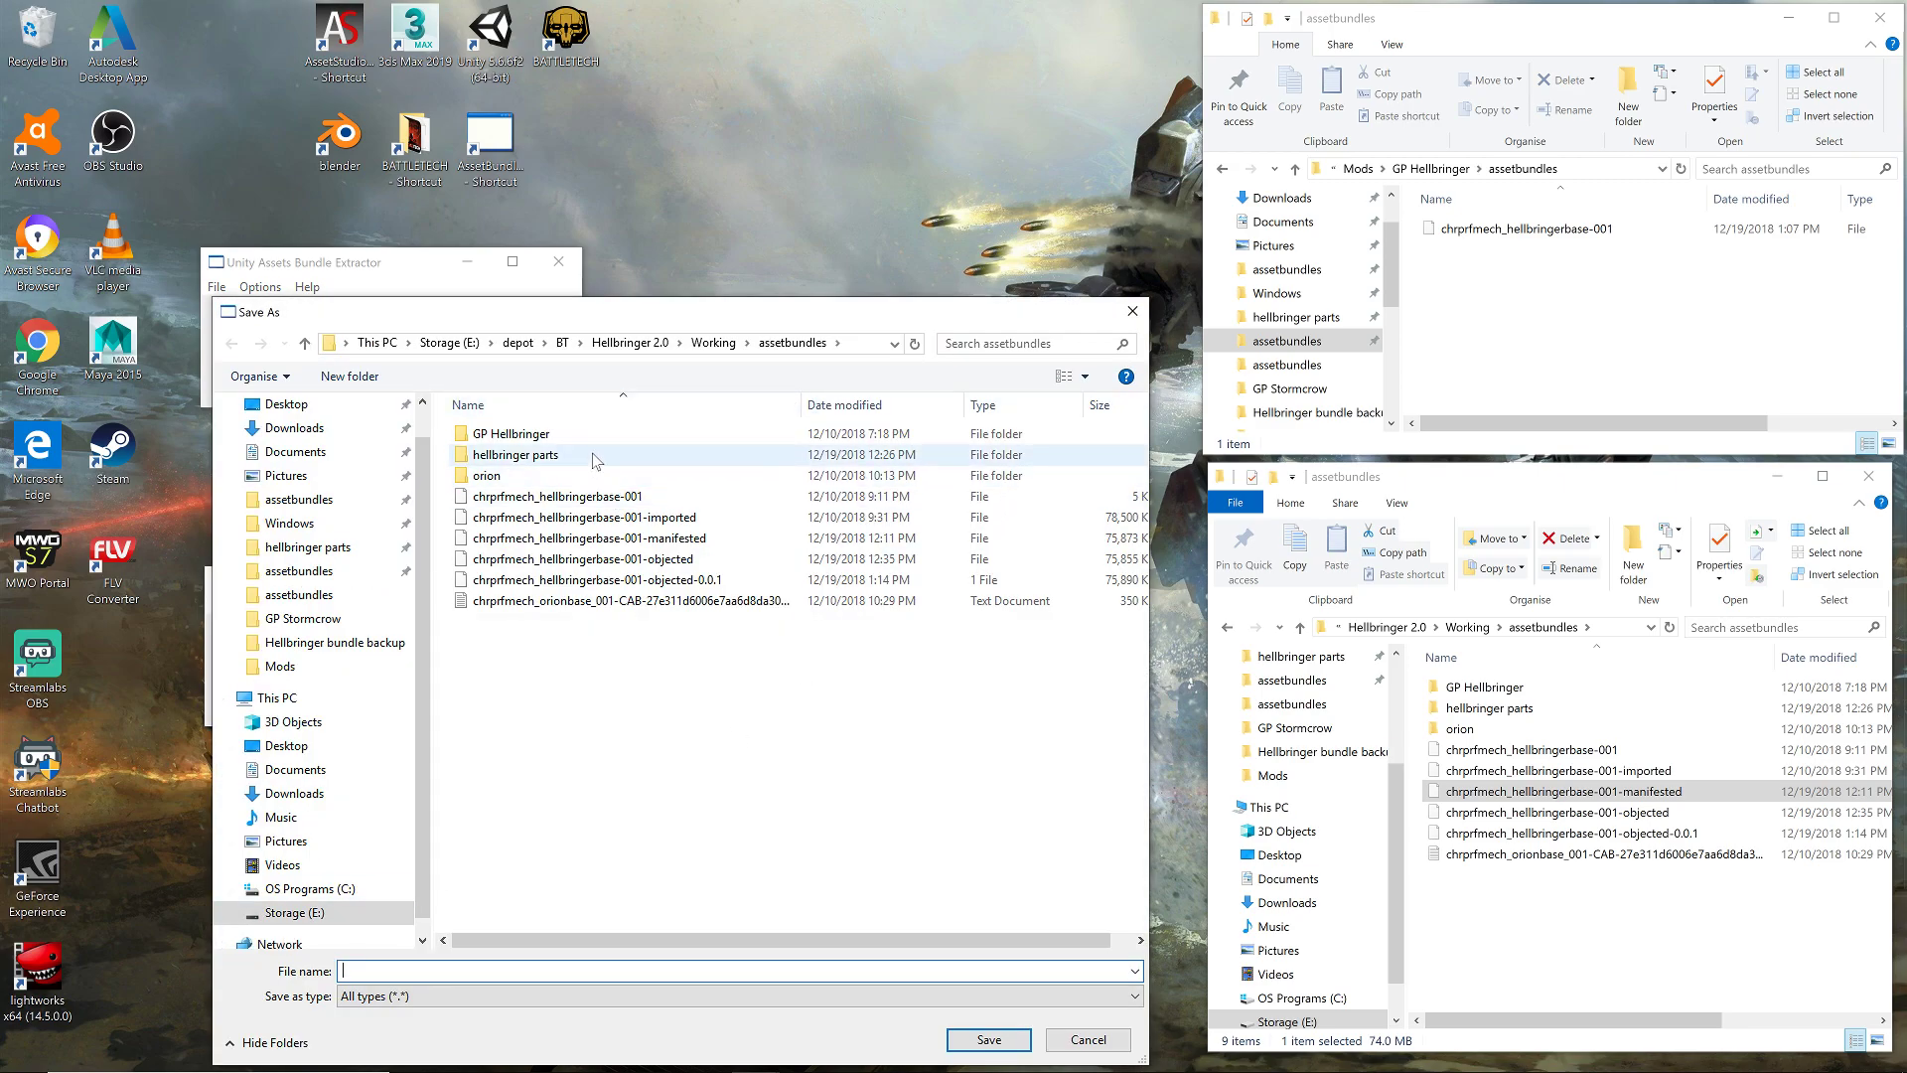
{"action": "left_click", "coordinate": [385, 596]}
{"action": "left_click", "coordinate": [369, 575]}
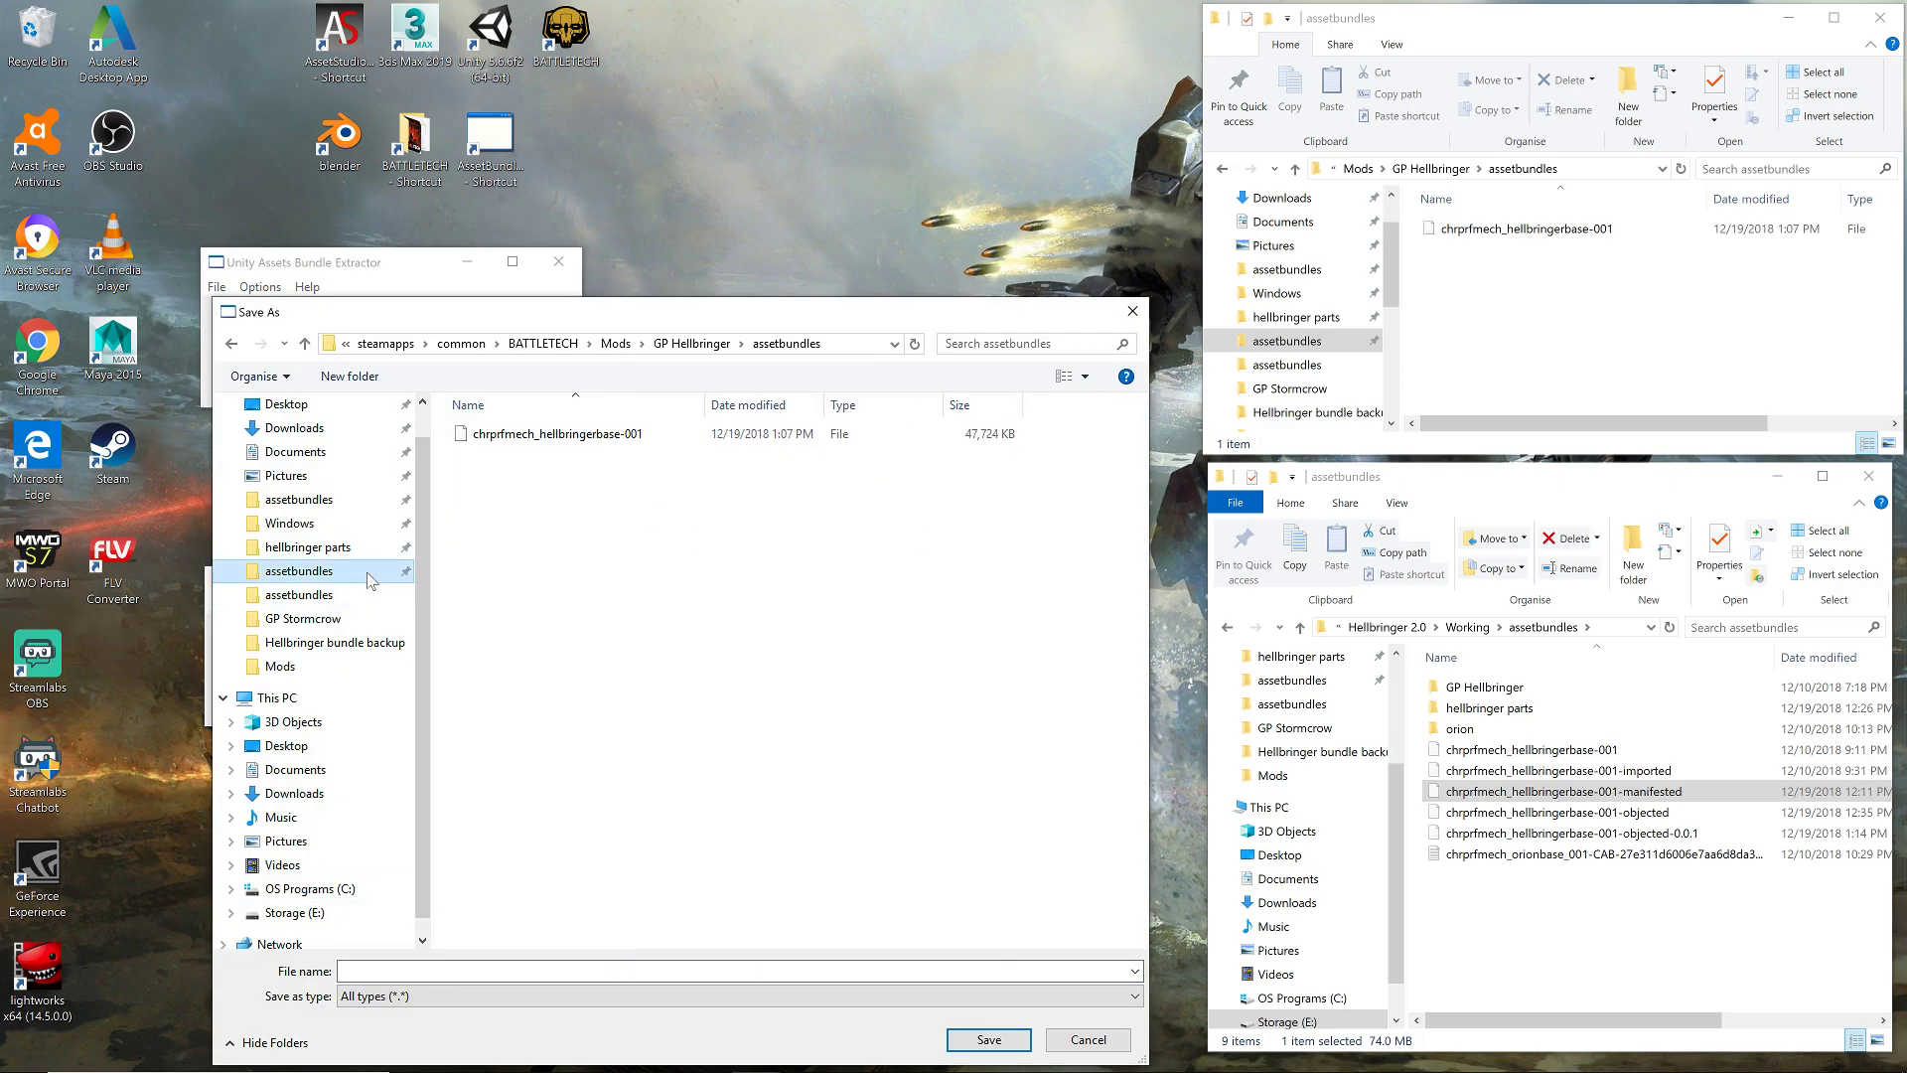
{"action": "double_click", "coordinate": [583, 435]}
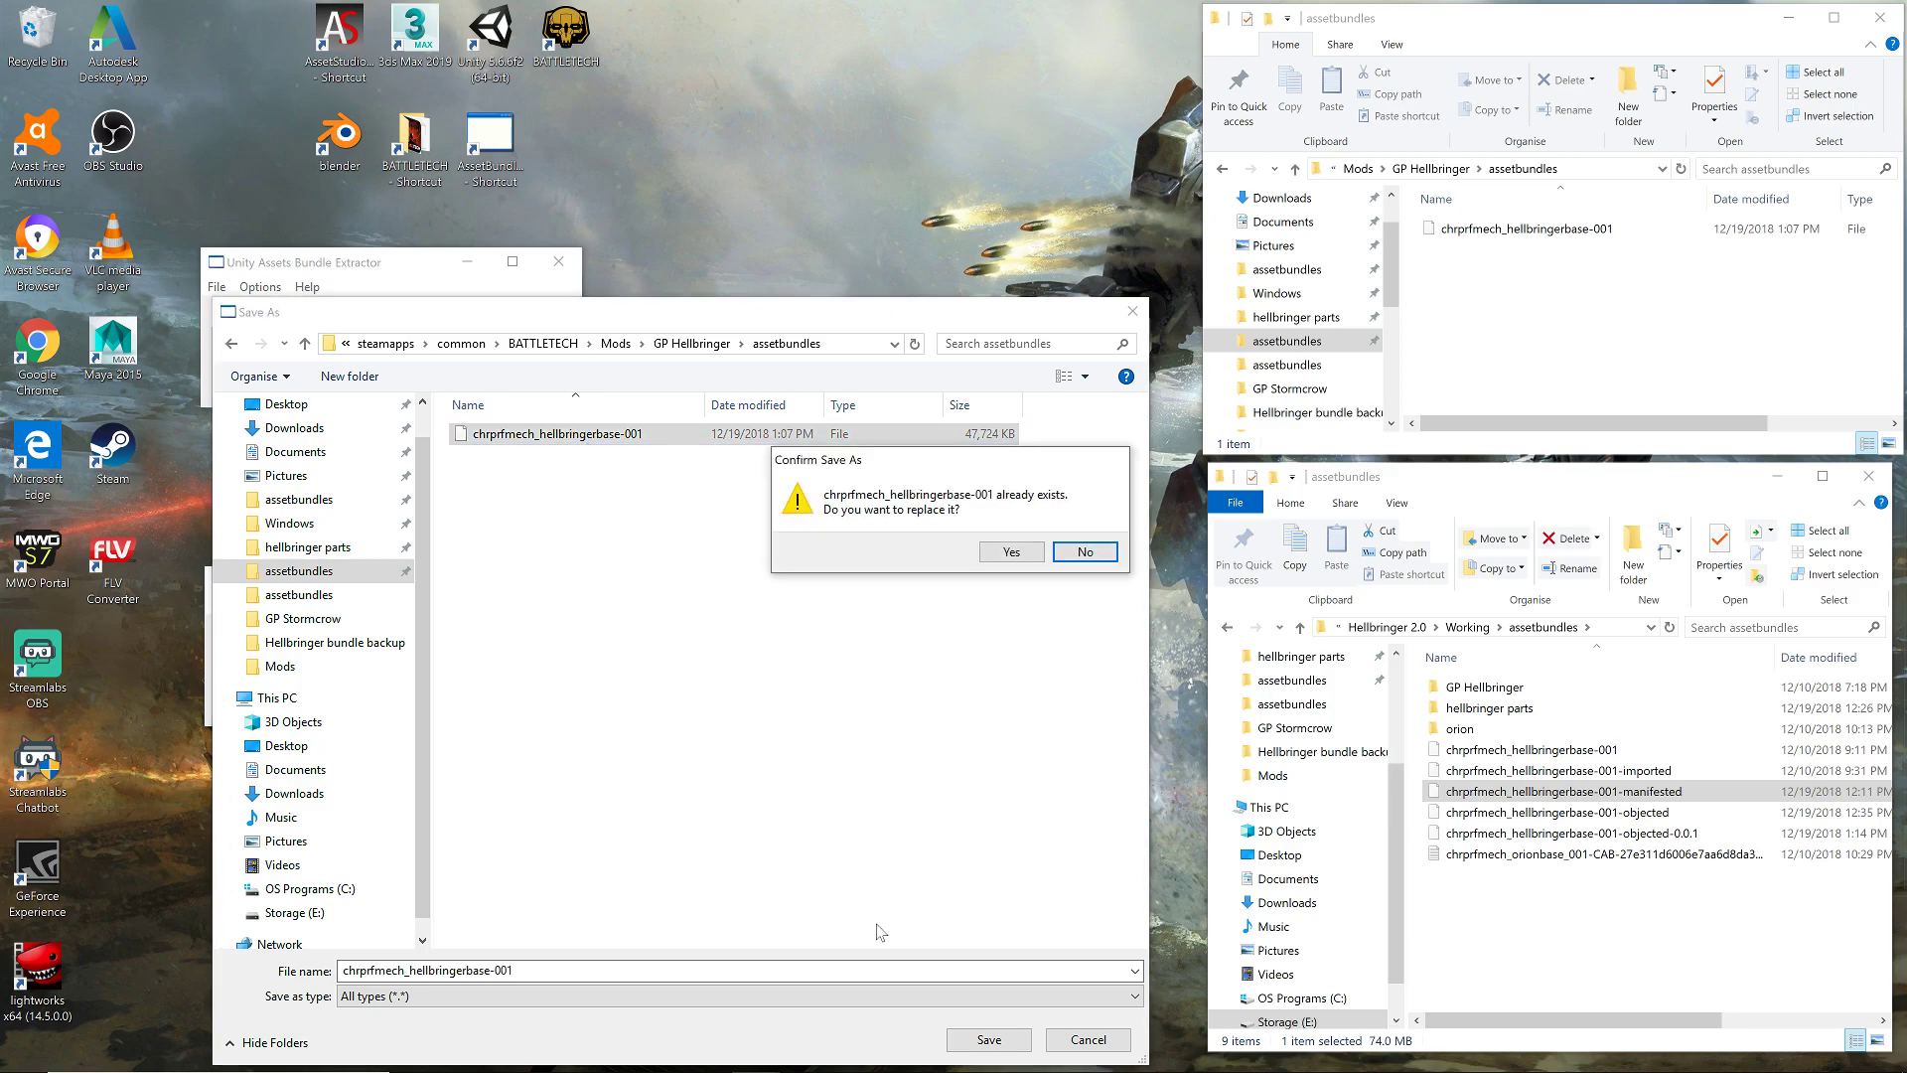
{"action": "left_click", "coordinate": [1006, 553]}
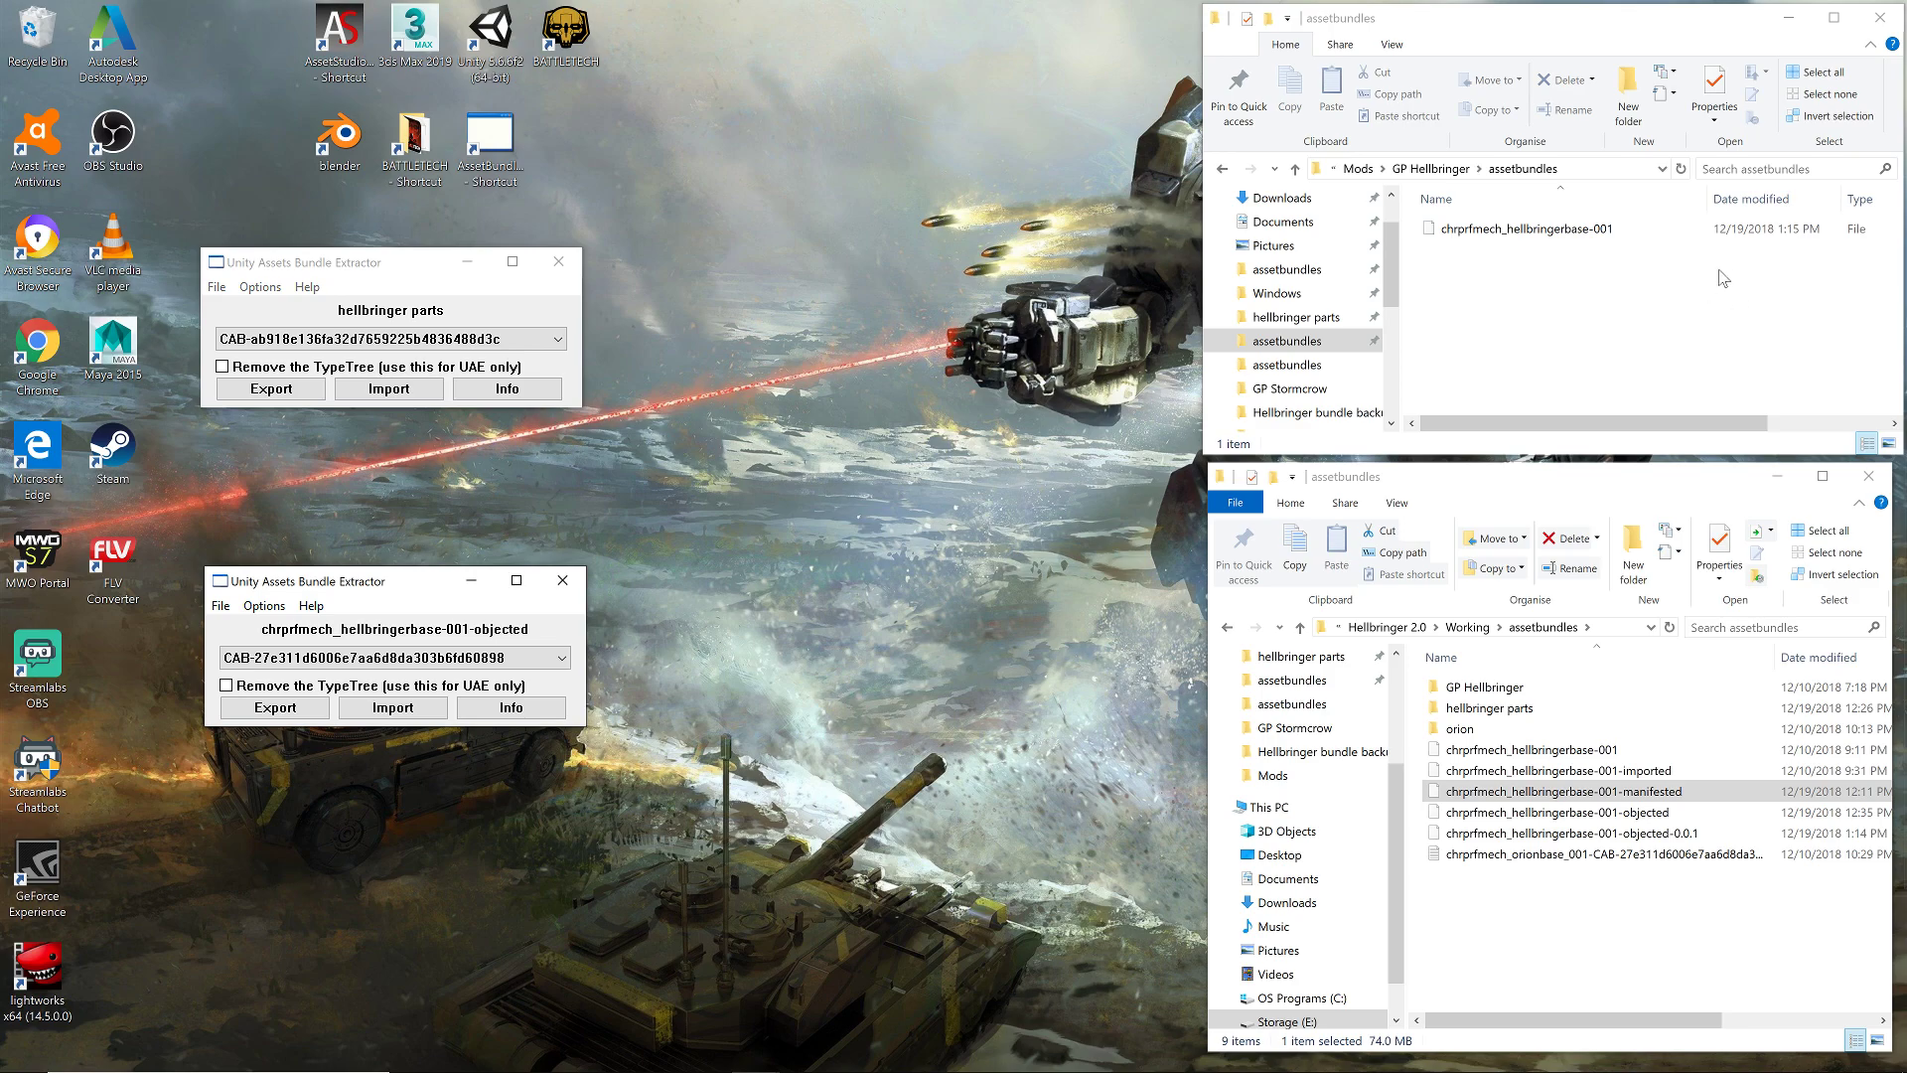
- Switch to BATTLETECH, load a saved game and continue the mission to inspect the Hellbringer model from several sides
{"action": "left_click", "coordinate": [730, 1053]}
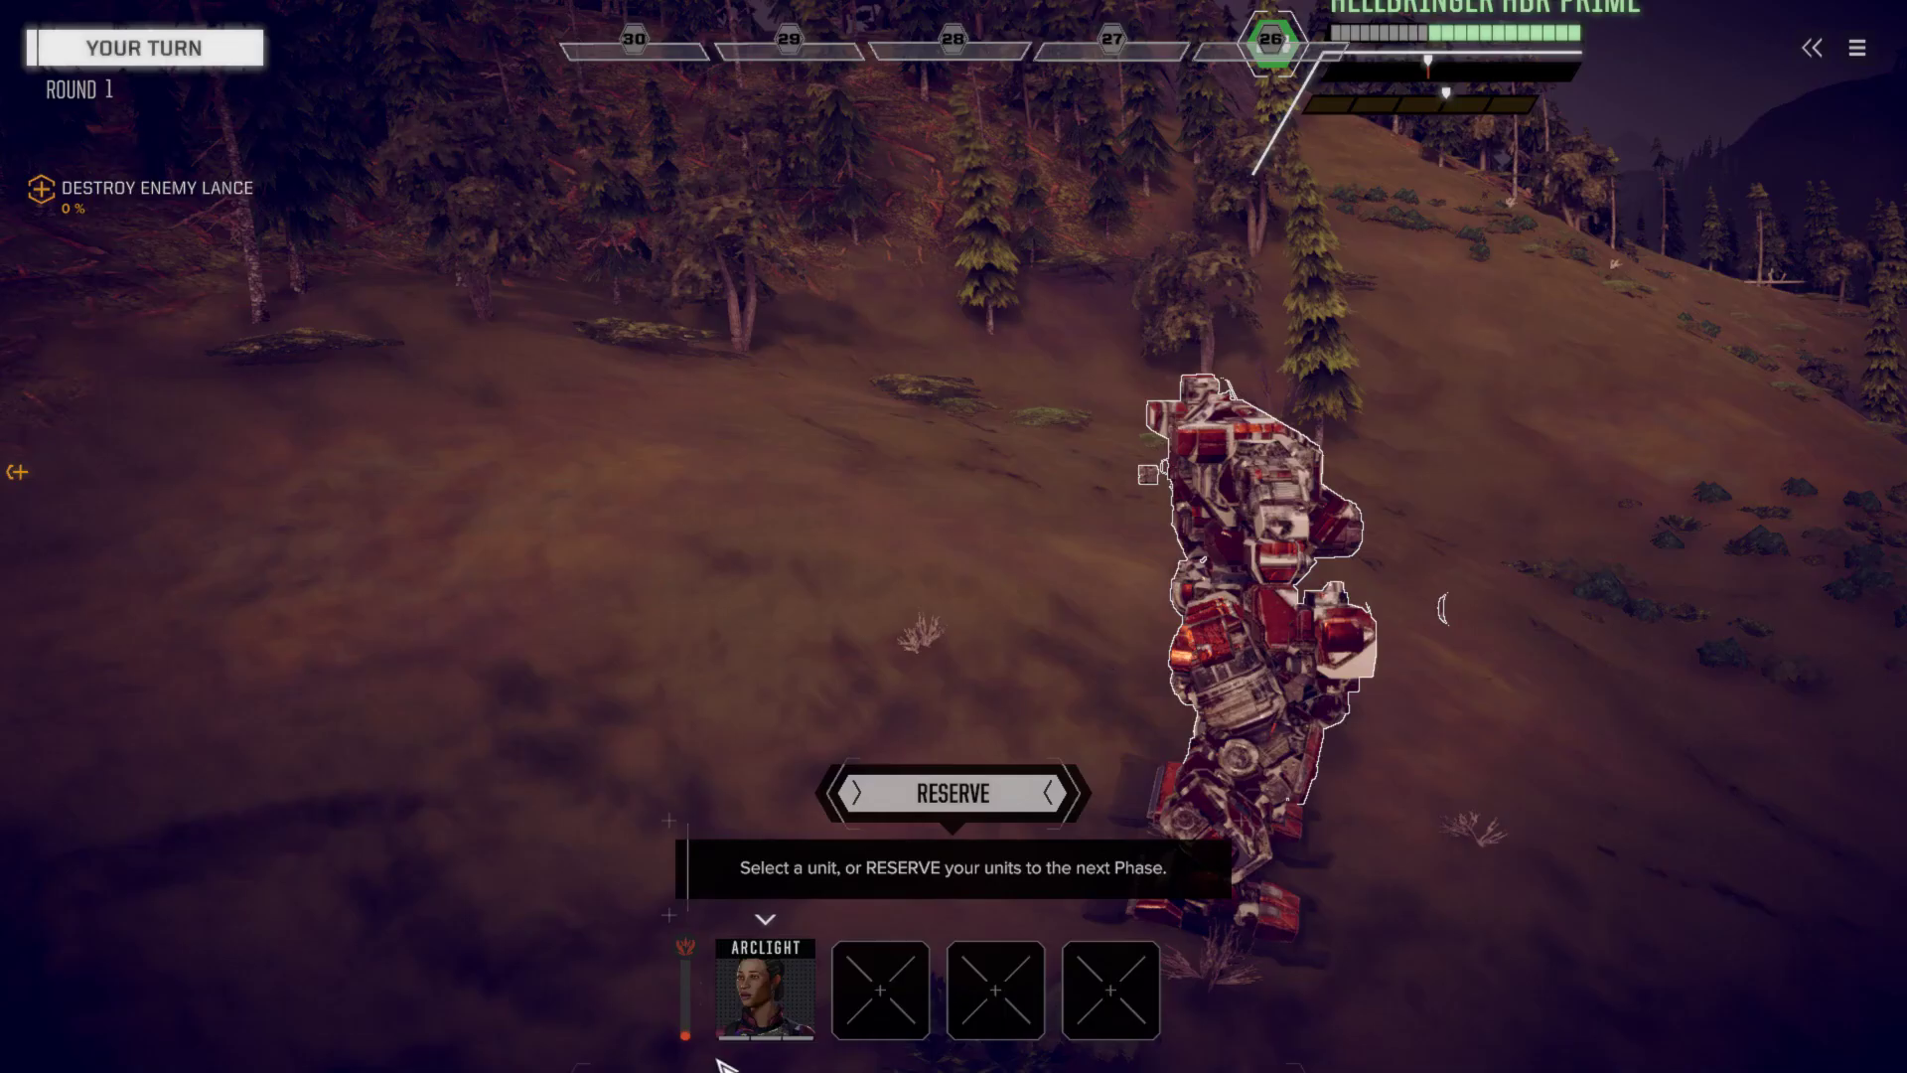
{"action": "left_click", "coordinate": [1857, 48]}
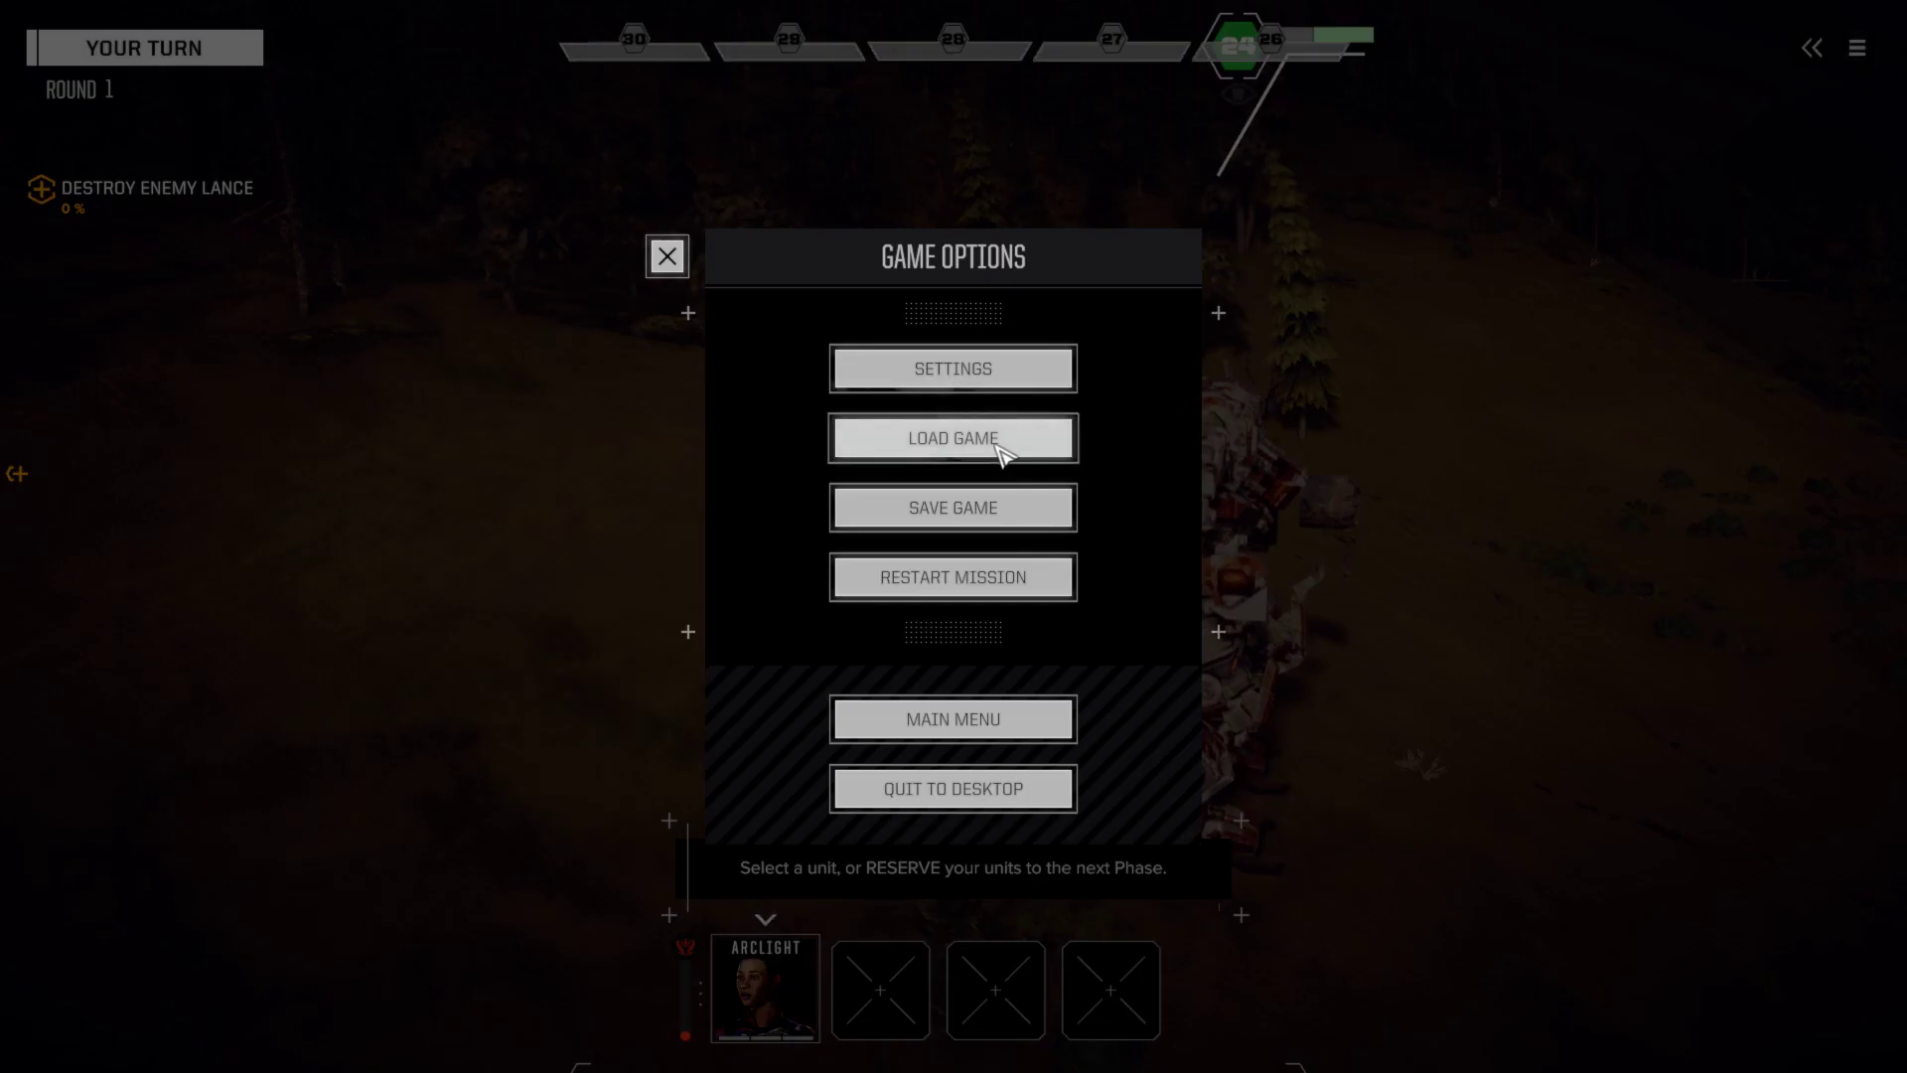
{"action": "left_click", "coordinate": [1005, 452]}
{"action": "left_click", "coordinate": [957, 929]}
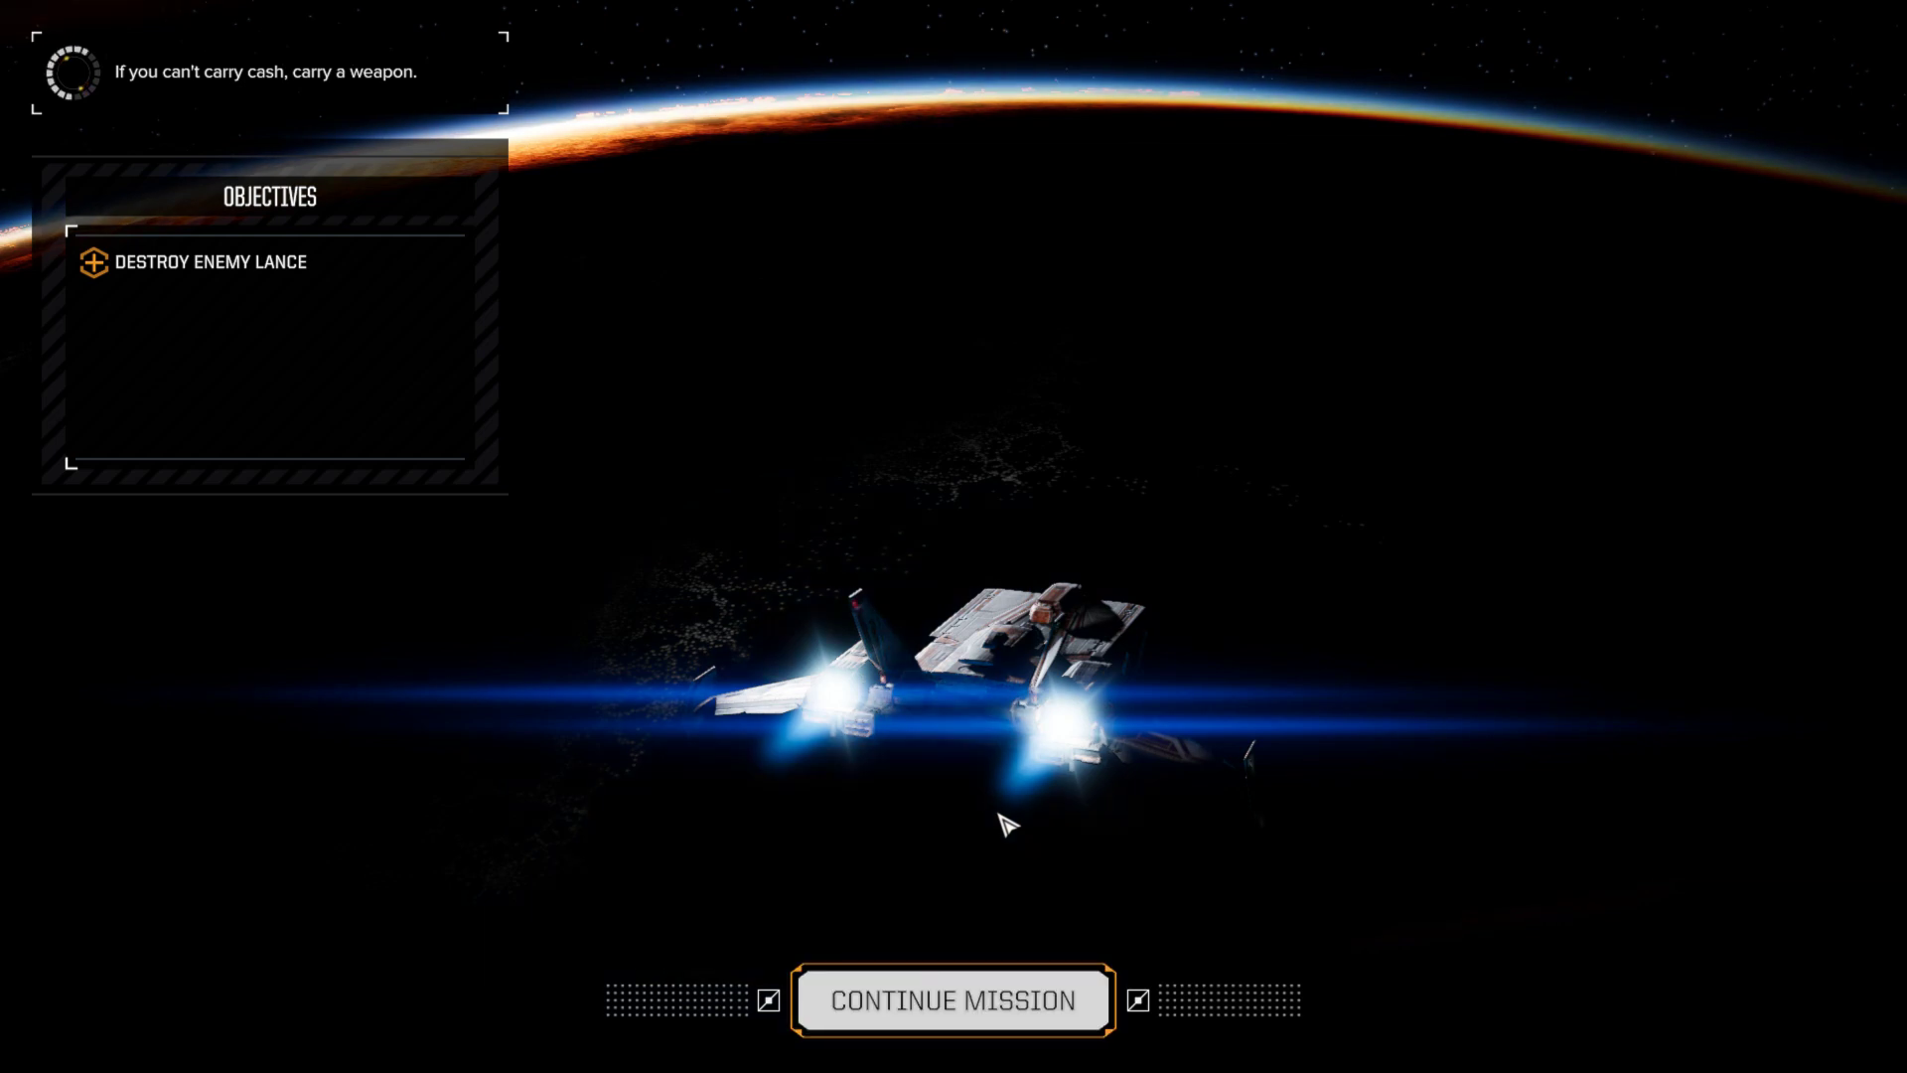
{"action": "left_click", "coordinate": [978, 1016]}
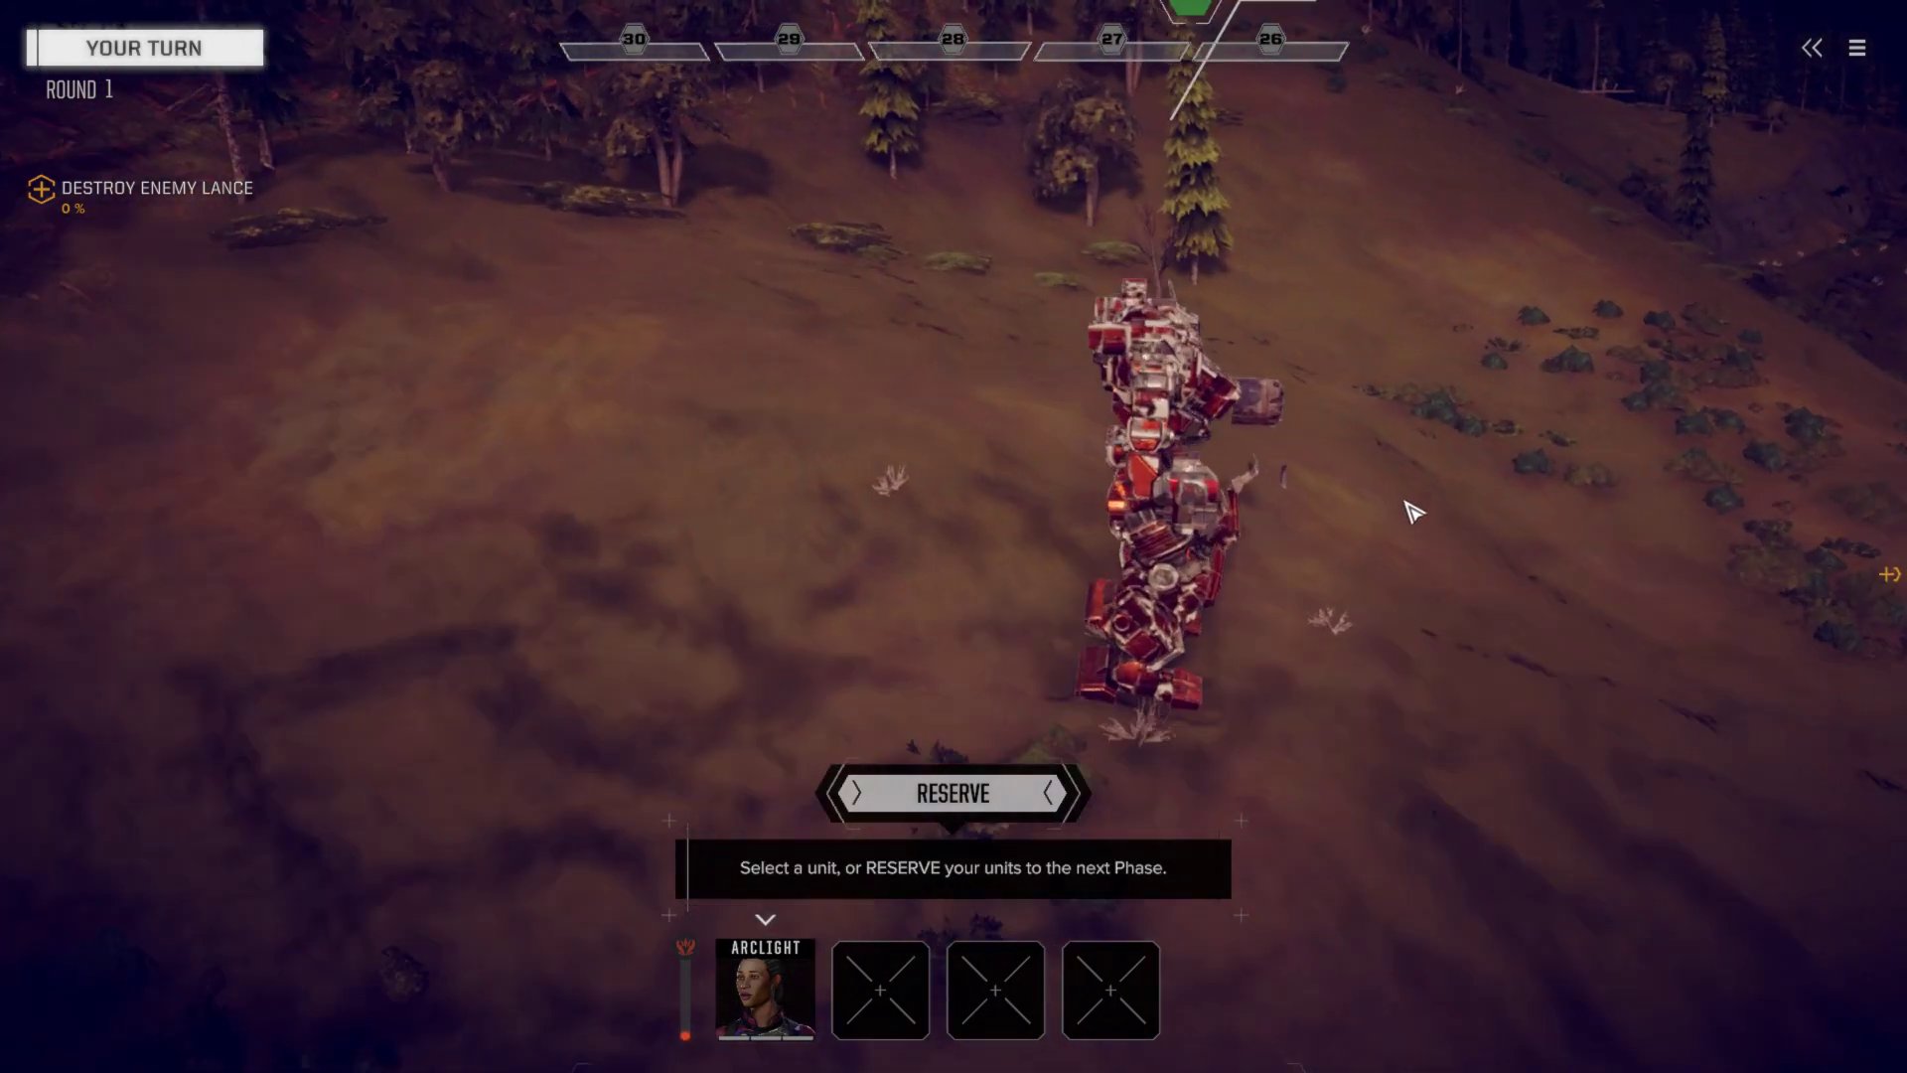
{"action": "mouse_move", "coordinate": [1212, 553]}
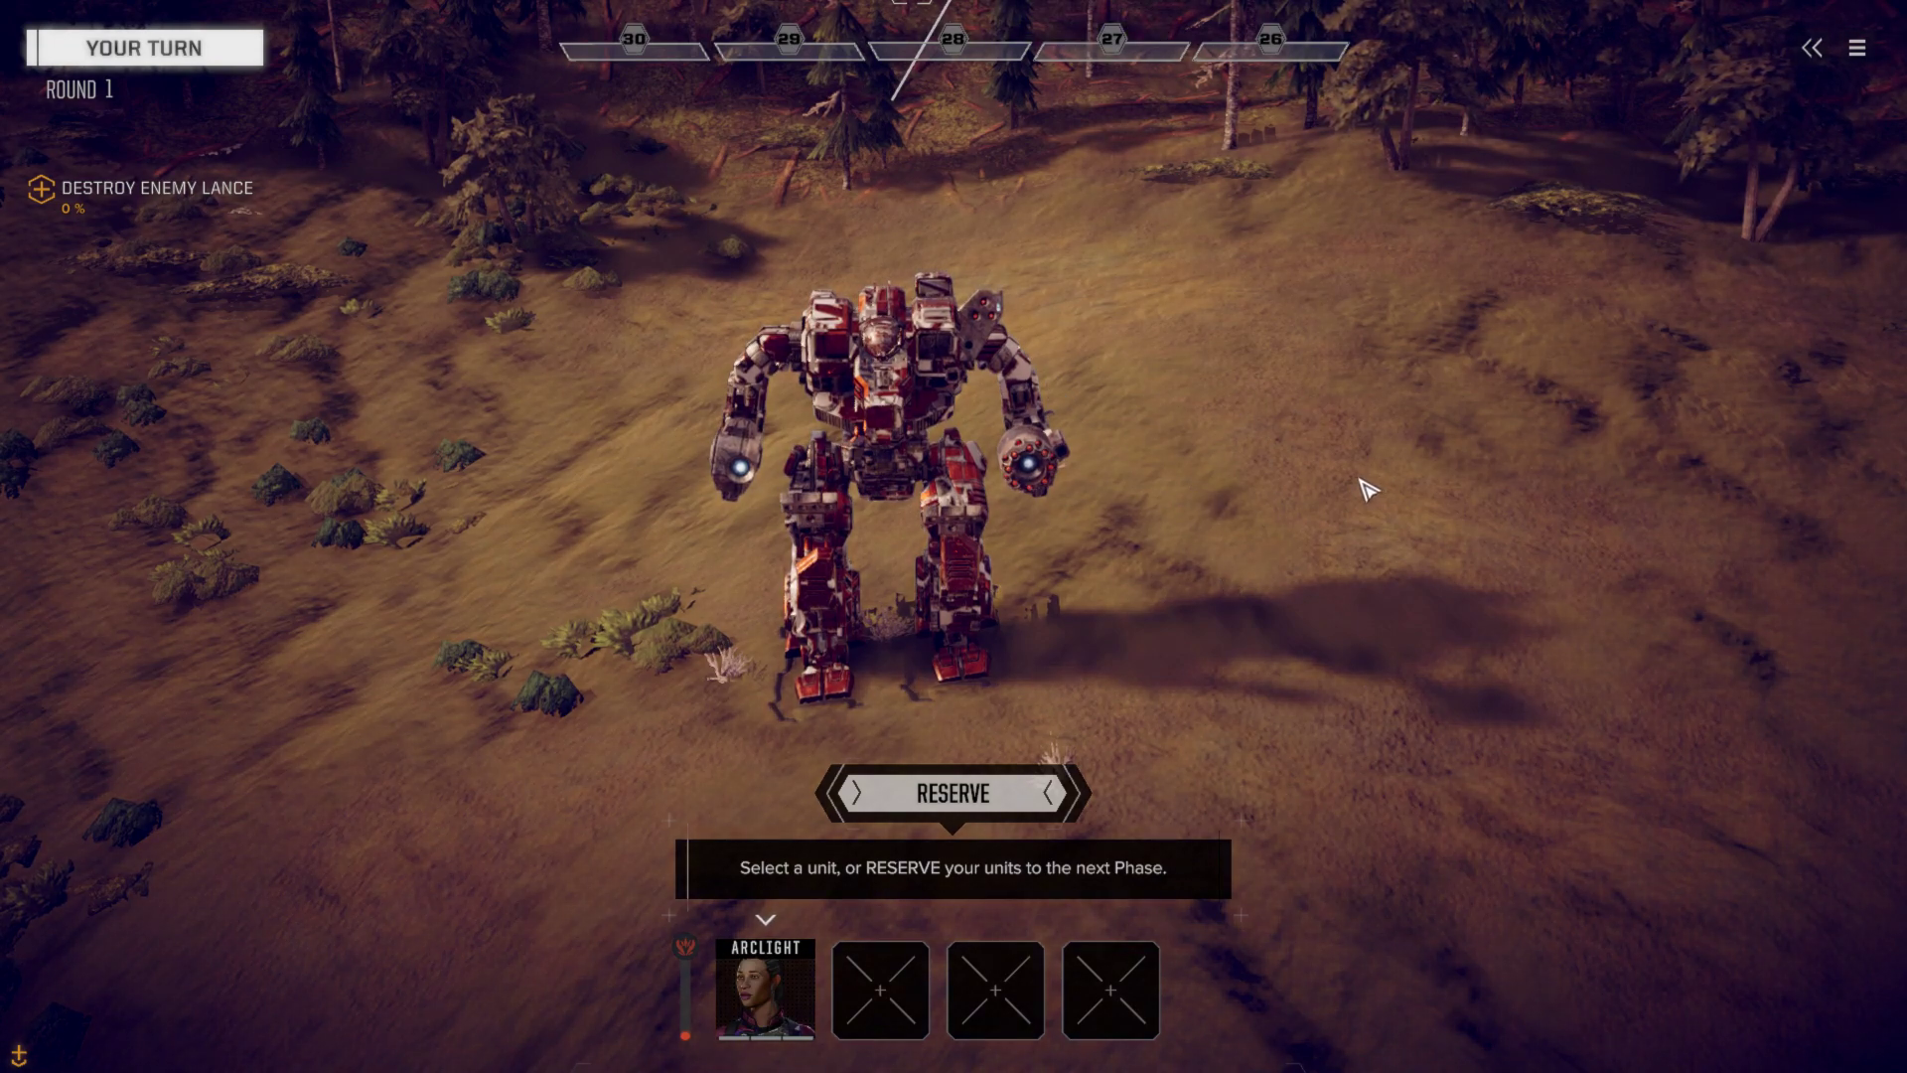
- Switch to GIMP and browse for images to open in depot\MWO\Objects\mechs\hellbringer\body on the Storage (E:) drive
{"action": "key", "text": "alt+Tab"}
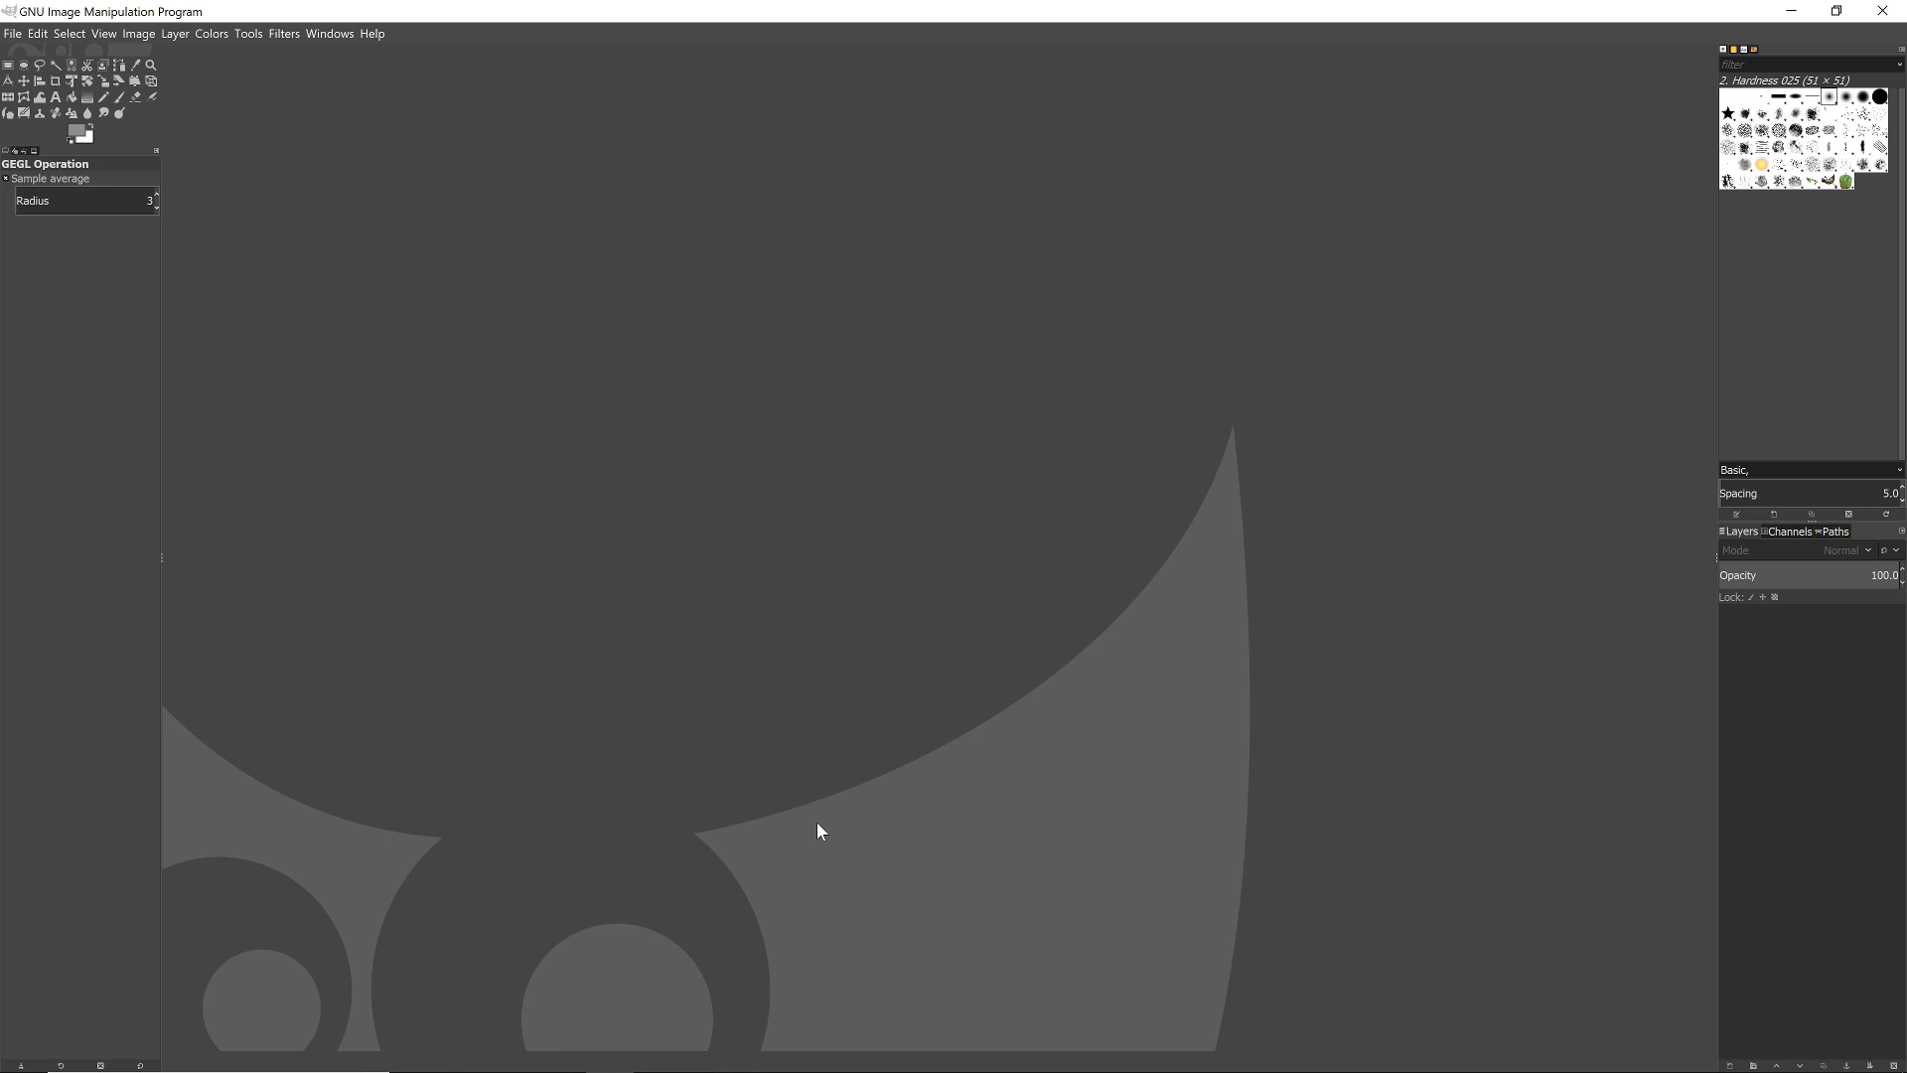
{"action": "left_click", "coordinate": [13, 34]}
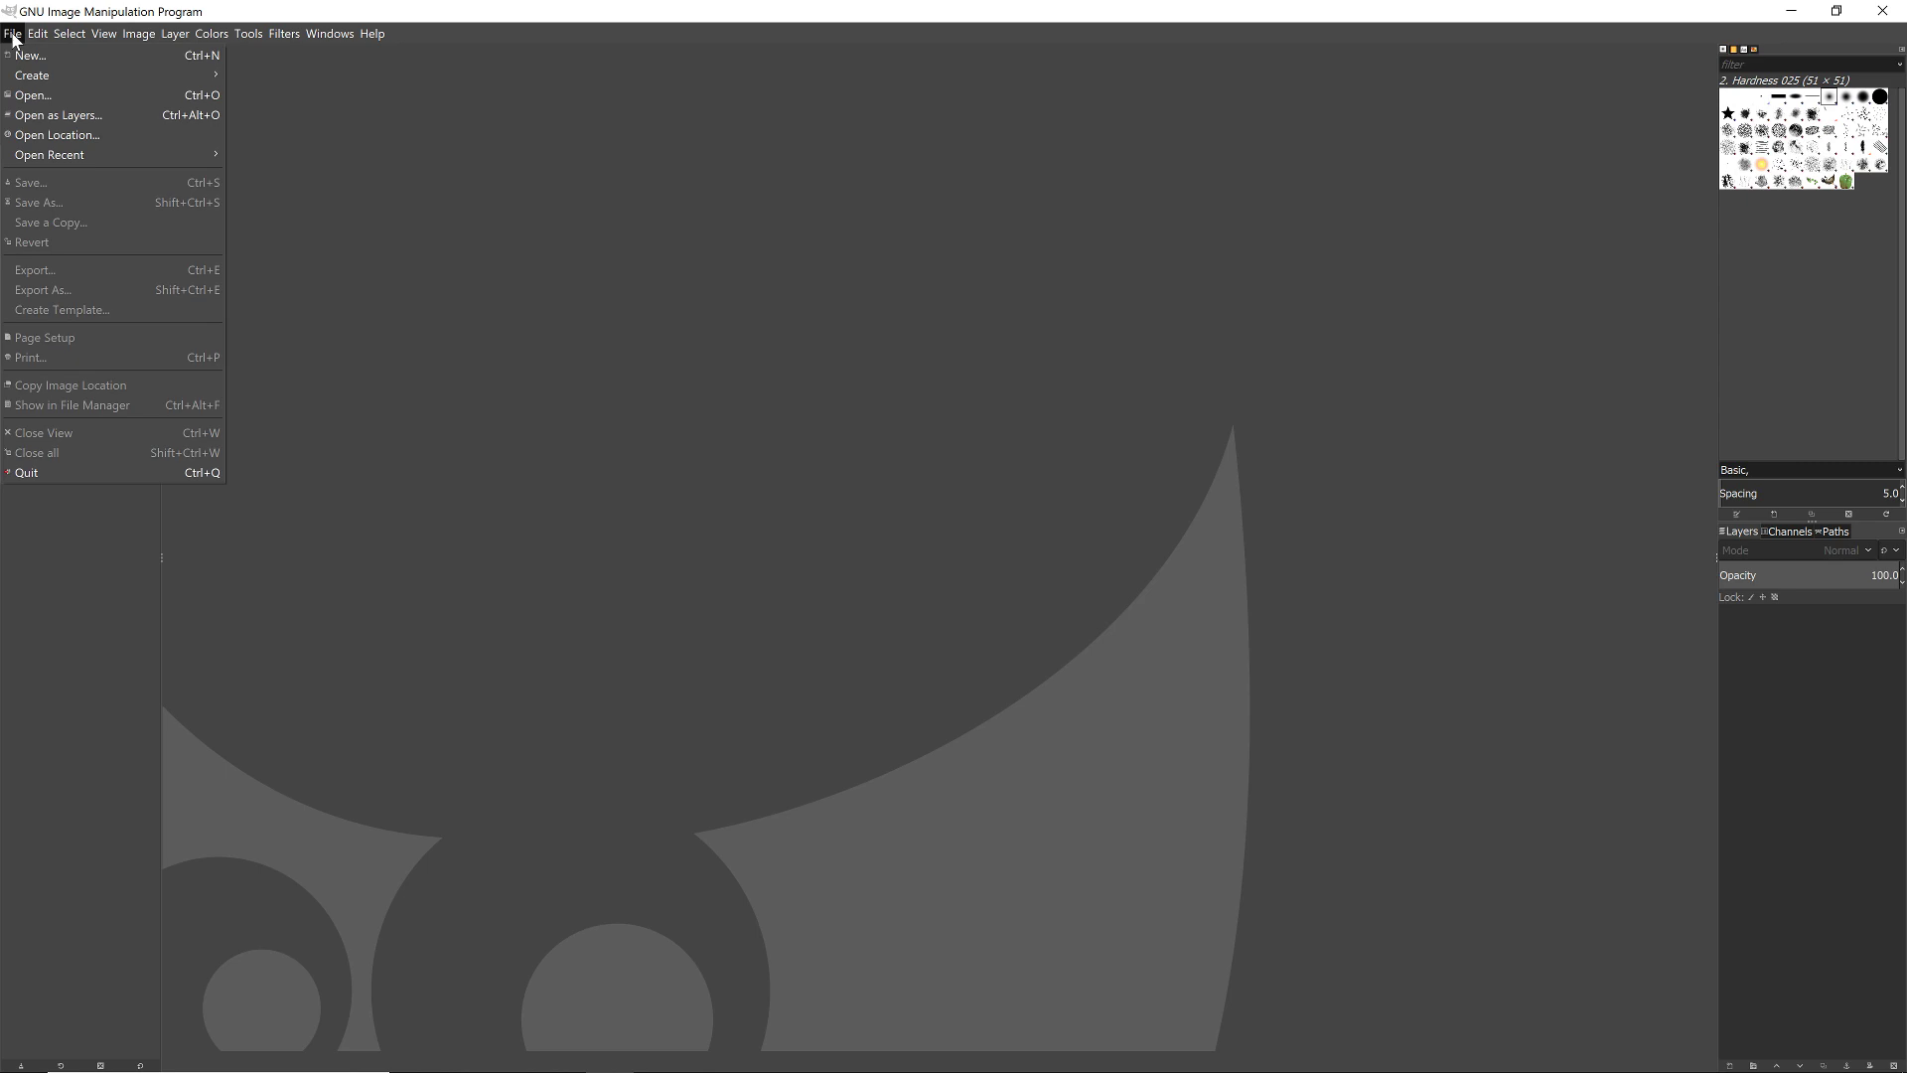
{"action": "left_click", "coordinate": [63, 95]}
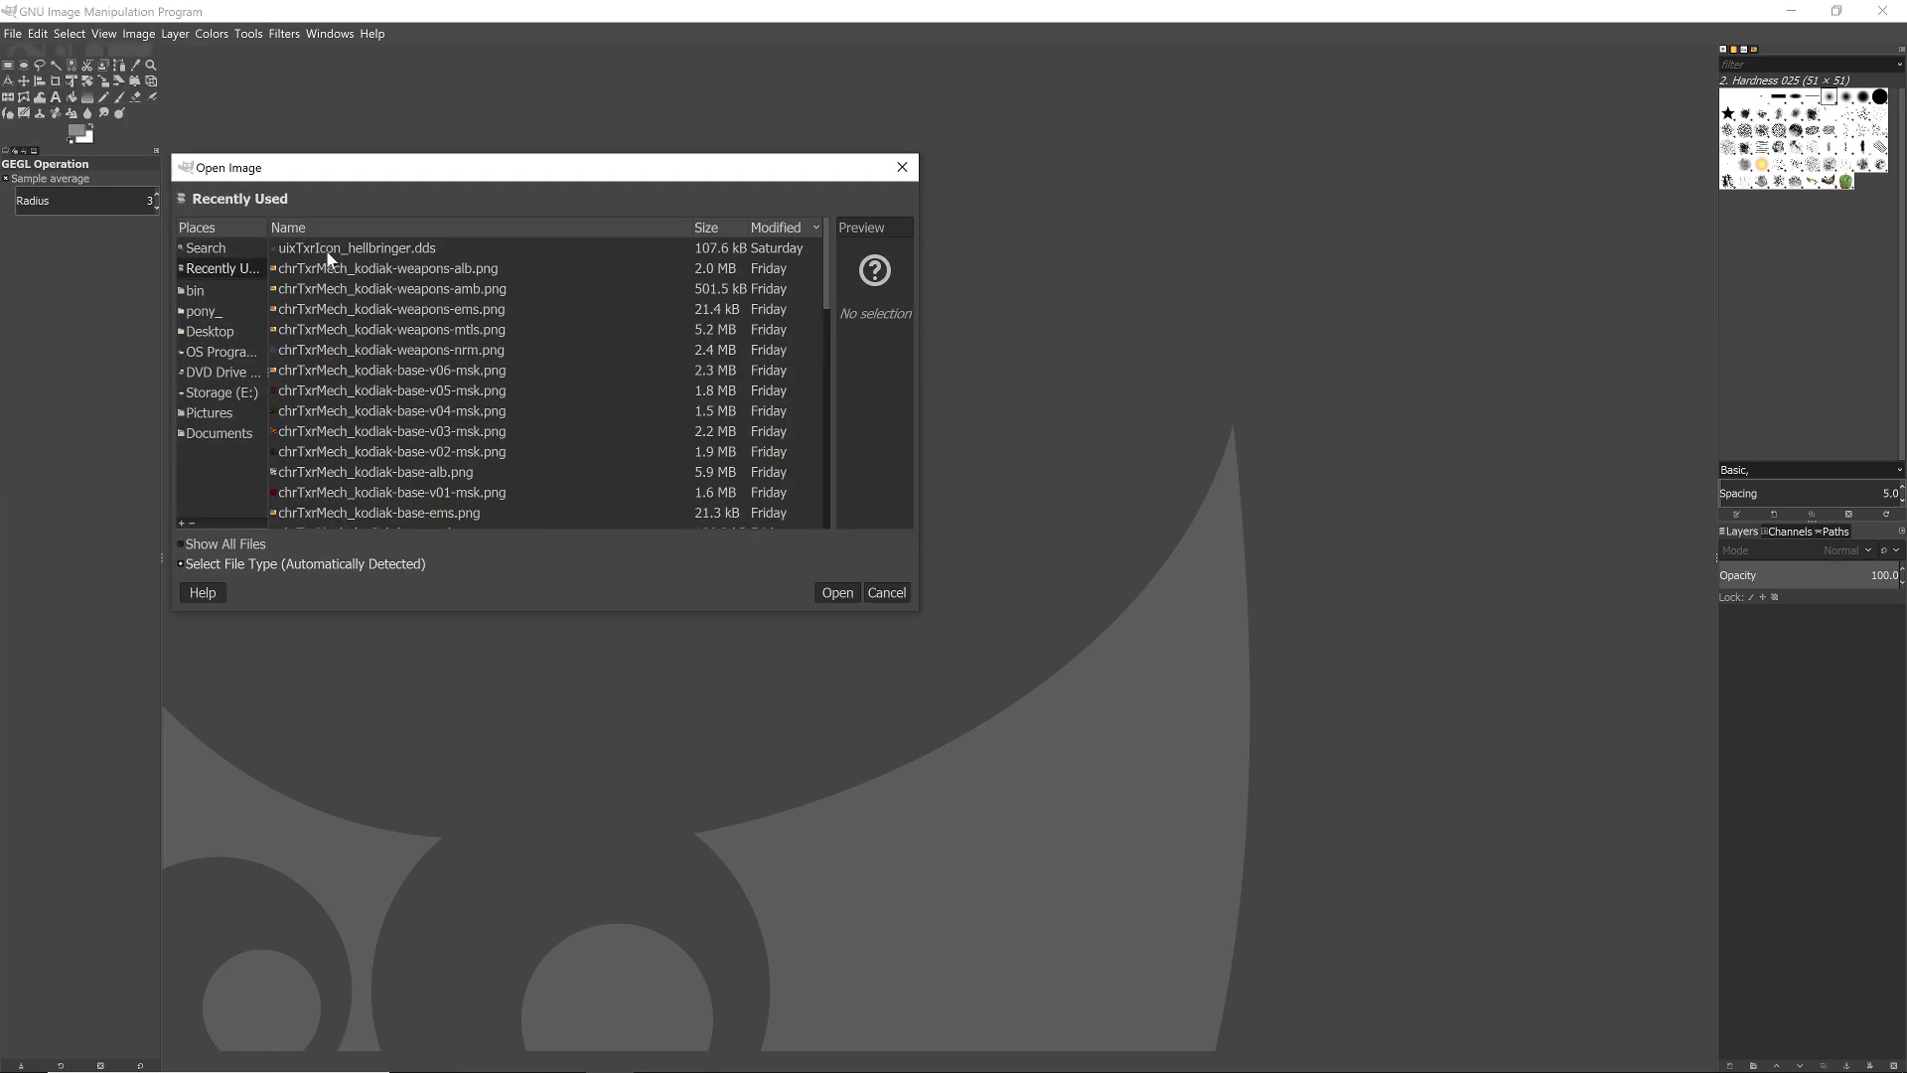
{"action": "left_click", "coordinate": [213, 392]}
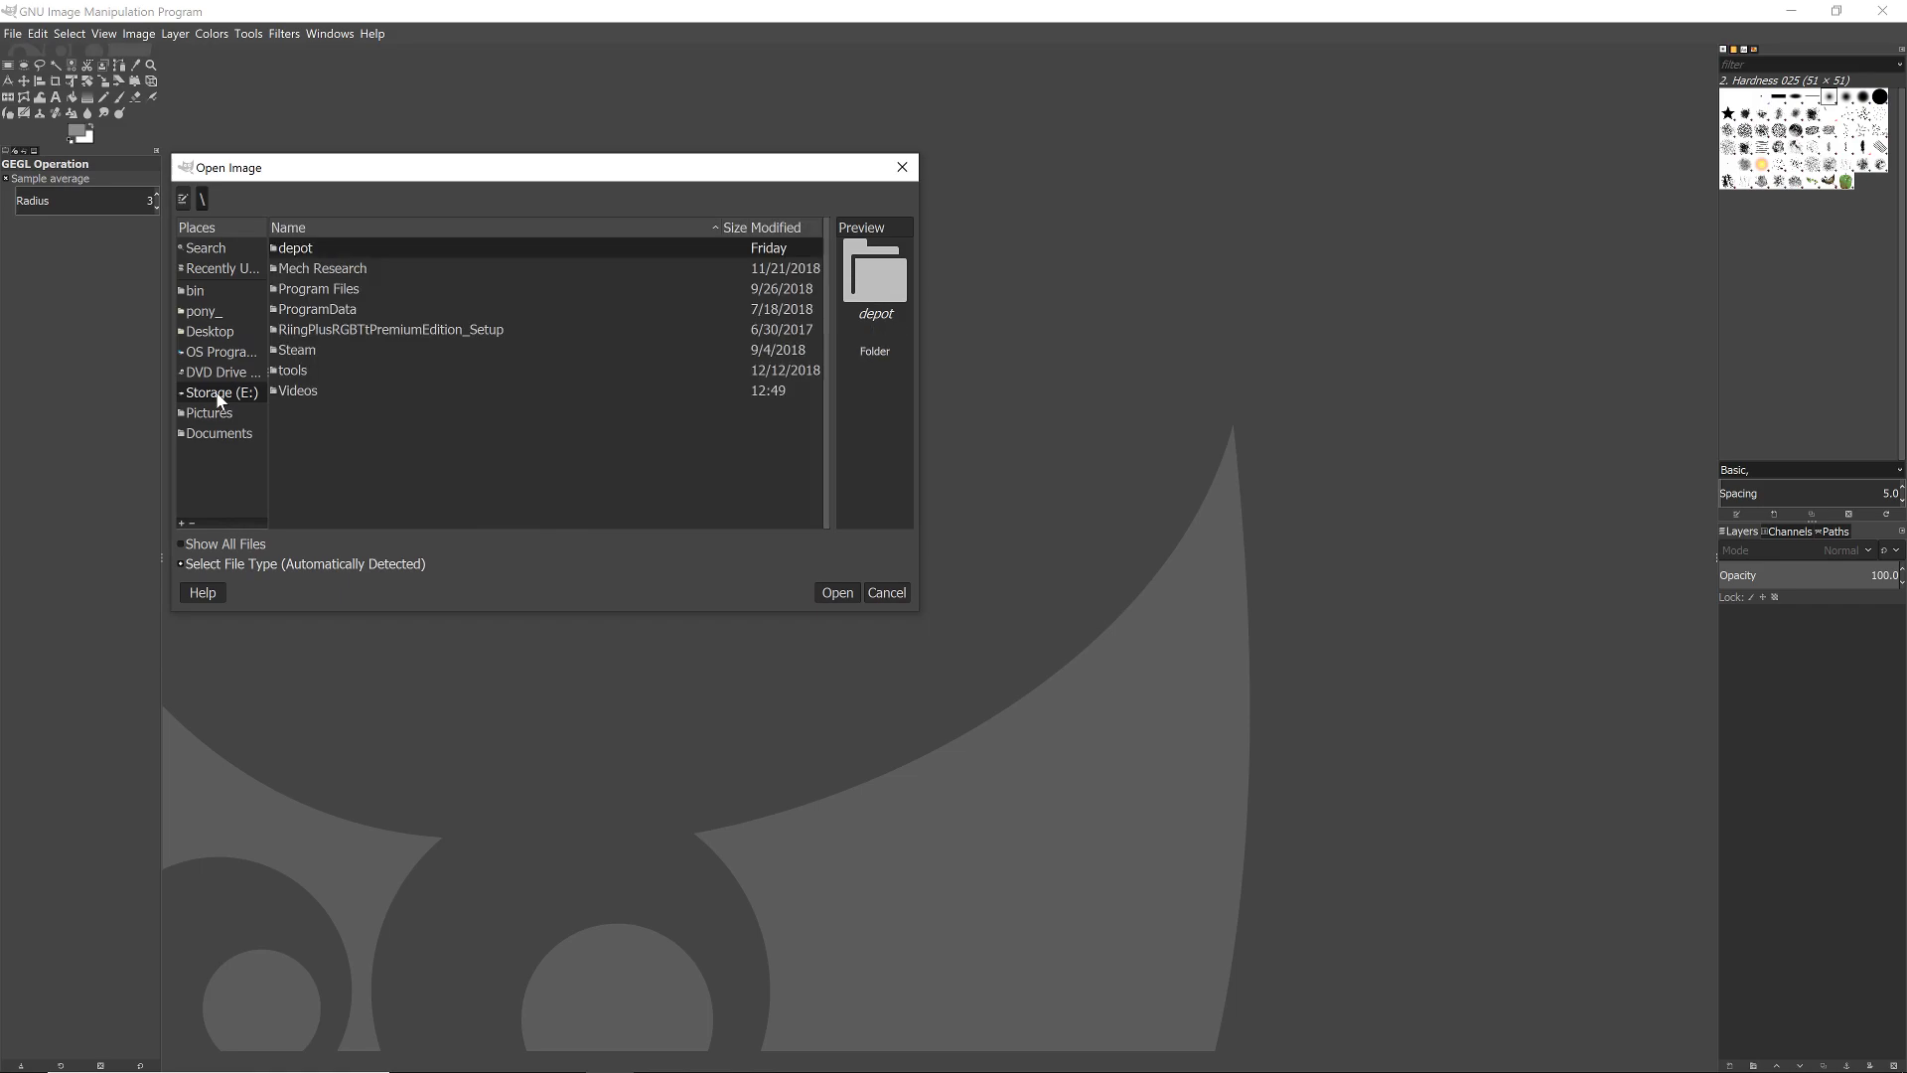
{"action": "double_click", "coordinate": [293, 247]}
{"action": "left_click", "coordinate": [305, 267]}
{"action": "double_click", "coordinate": [305, 268]}
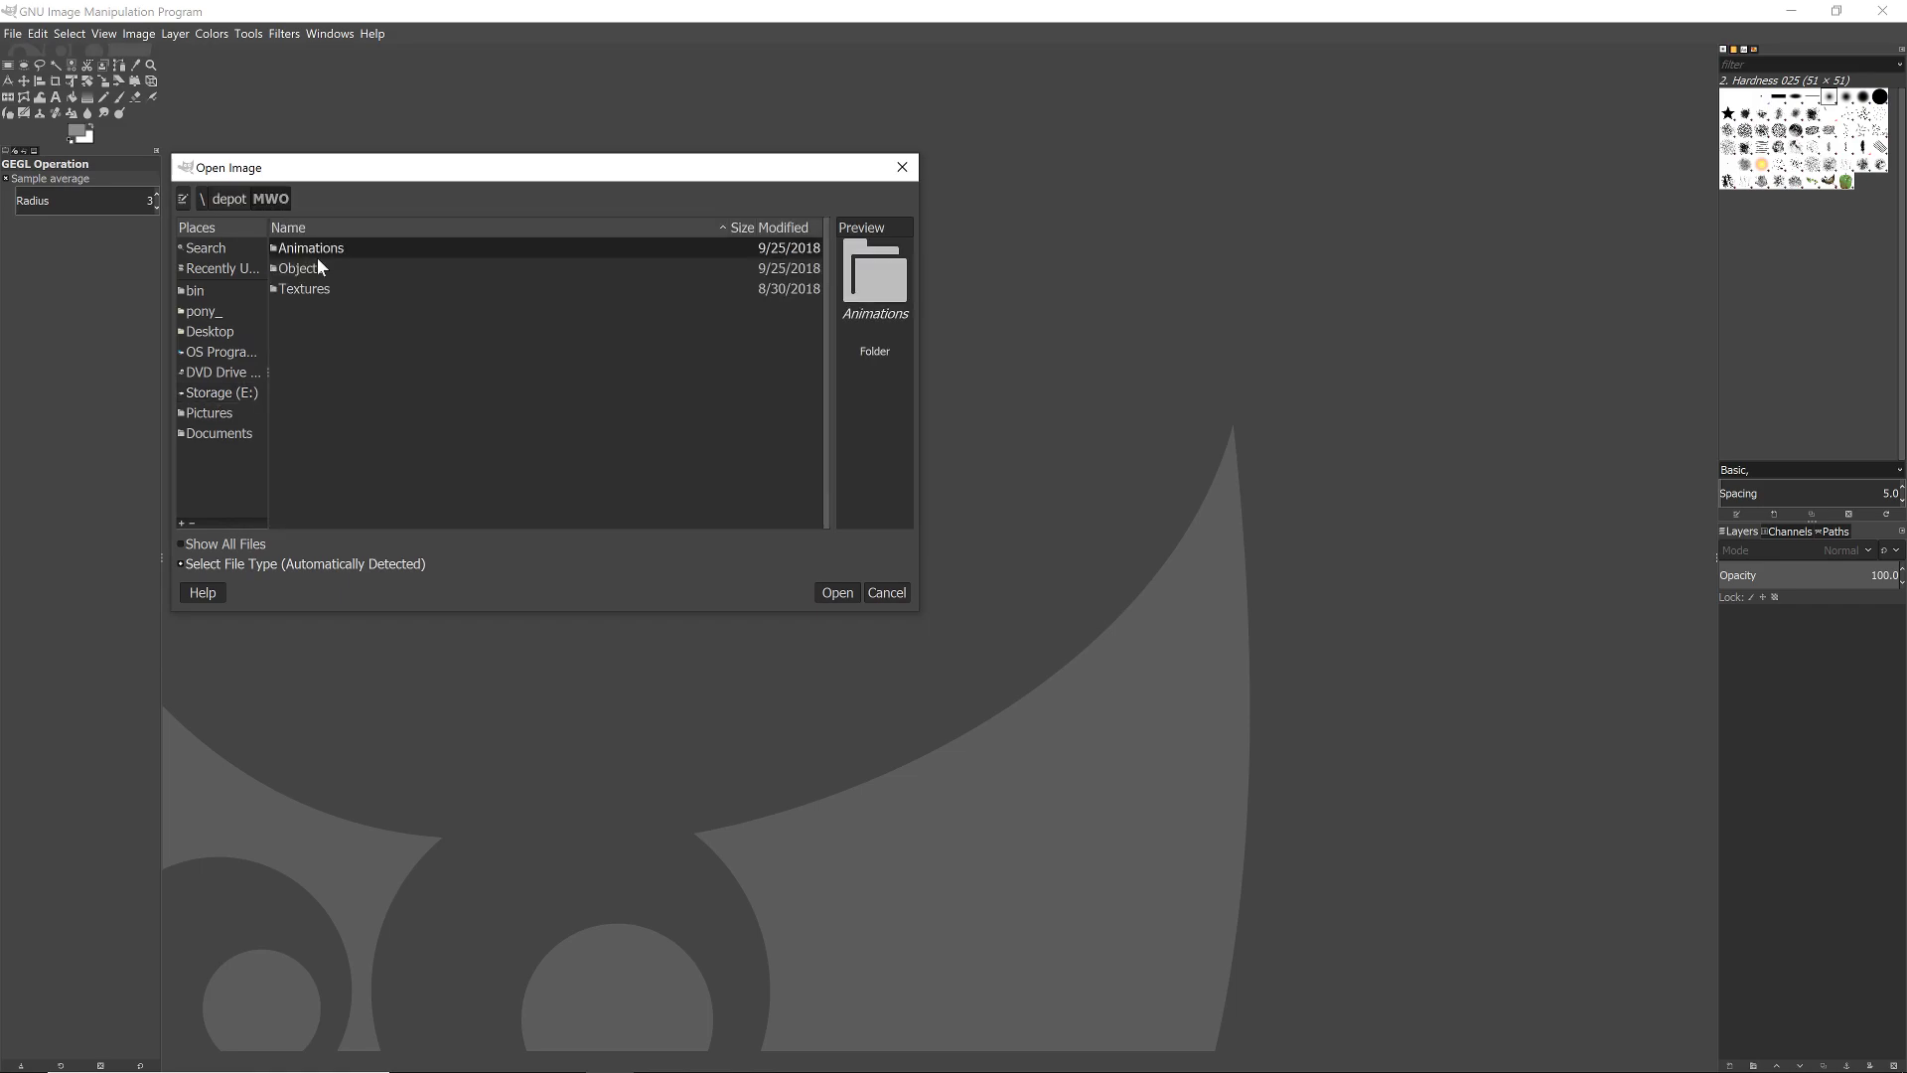
{"action": "double_click", "coordinate": [320, 270]}
{"action": "double_click", "coordinate": [302, 290]}
{"action": "scroll", "coordinate": [400, 355], "scroll_direction": "down", "scroll_amount": 3}
{"action": "scroll", "coordinate": [374, 374], "scroll_direction": "down", "scroll_amount": 4}
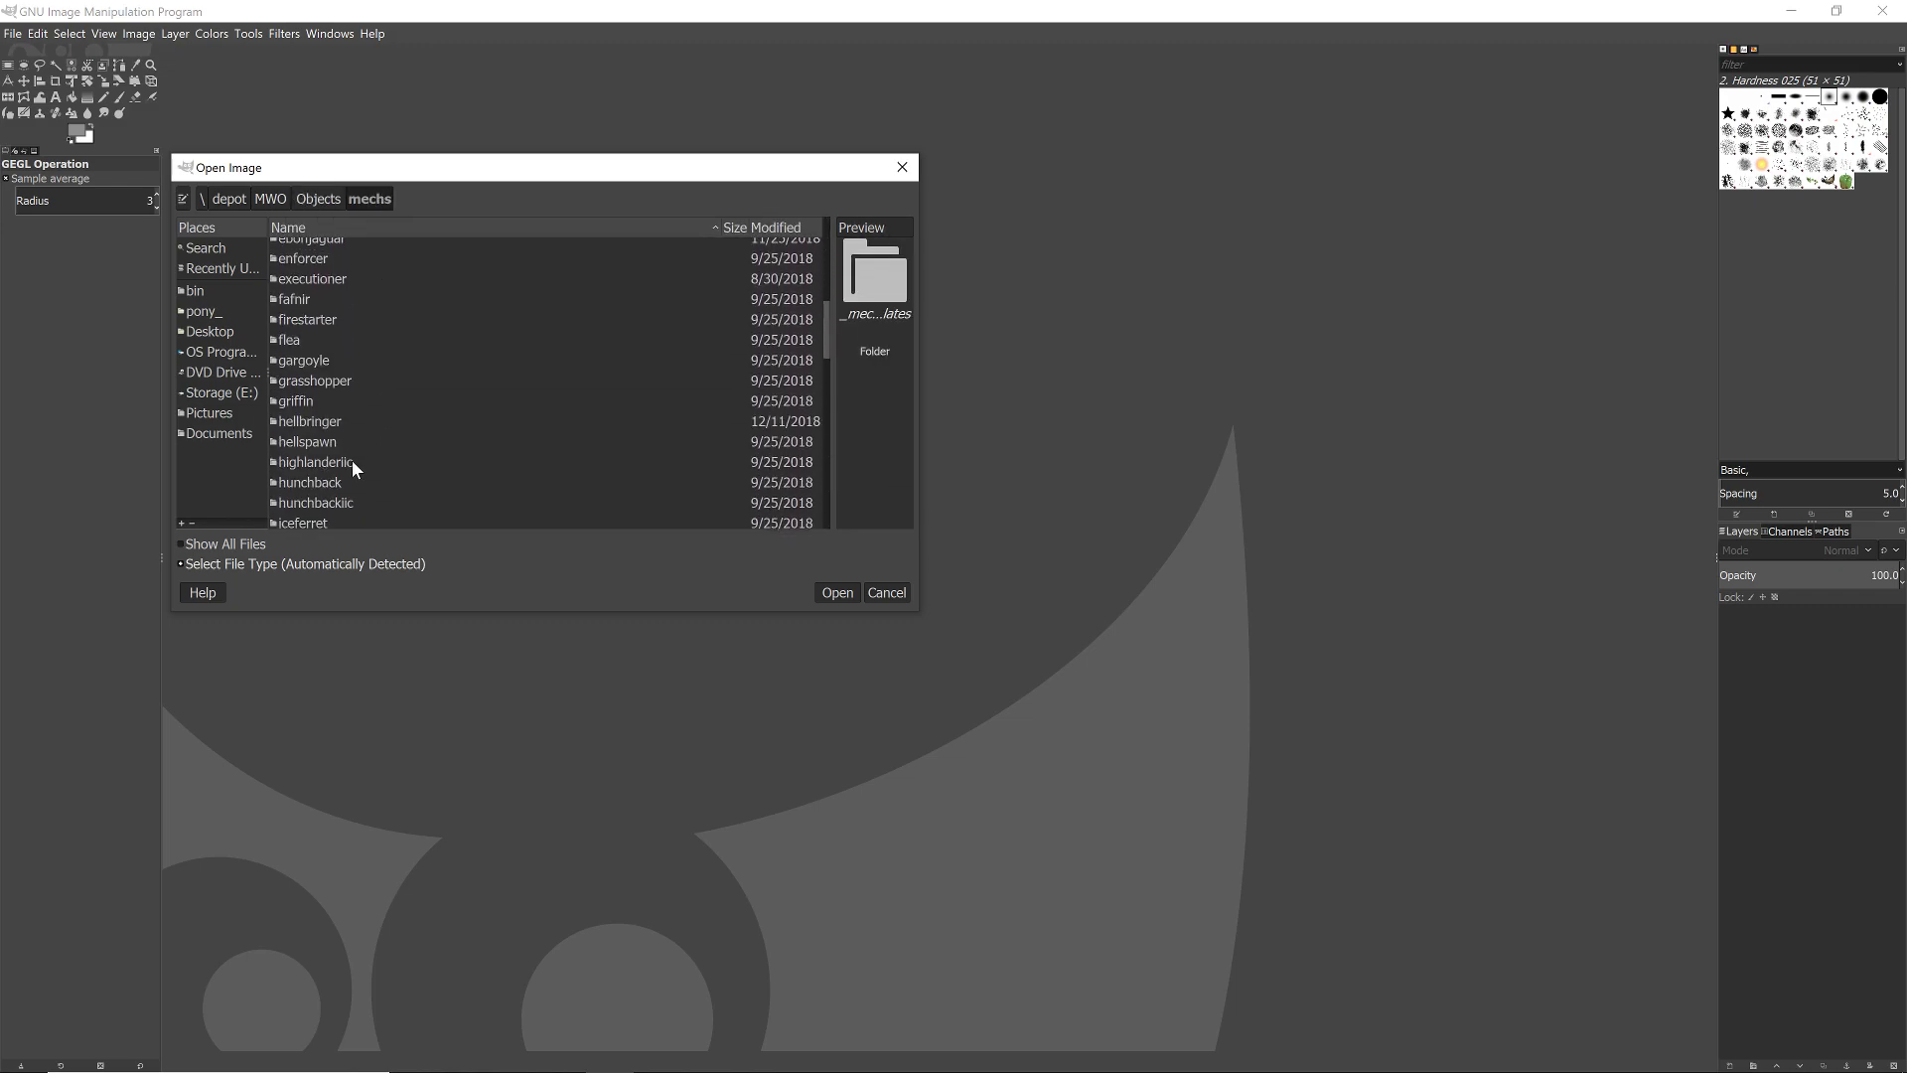
{"action": "double_click", "coordinate": [315, 422]}
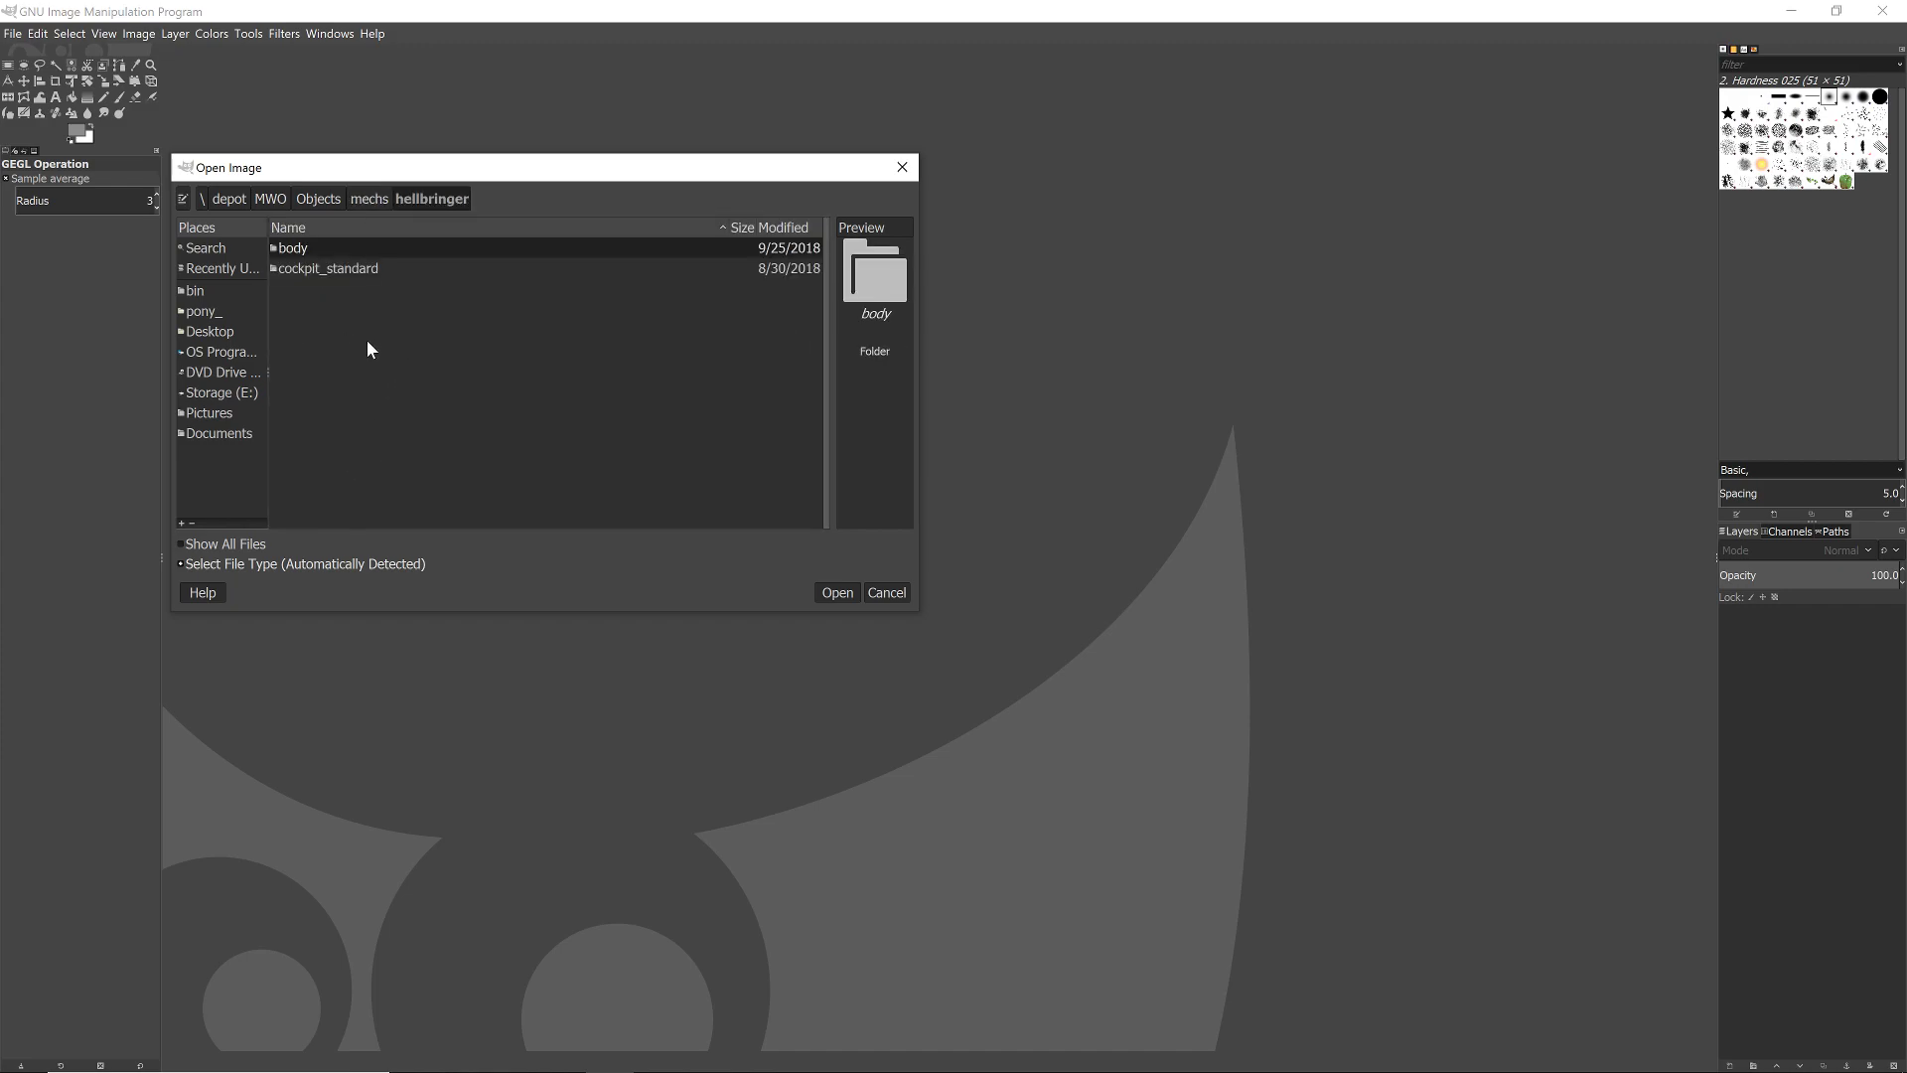
{"action": "double_click", "coordinate": [295, 251]}
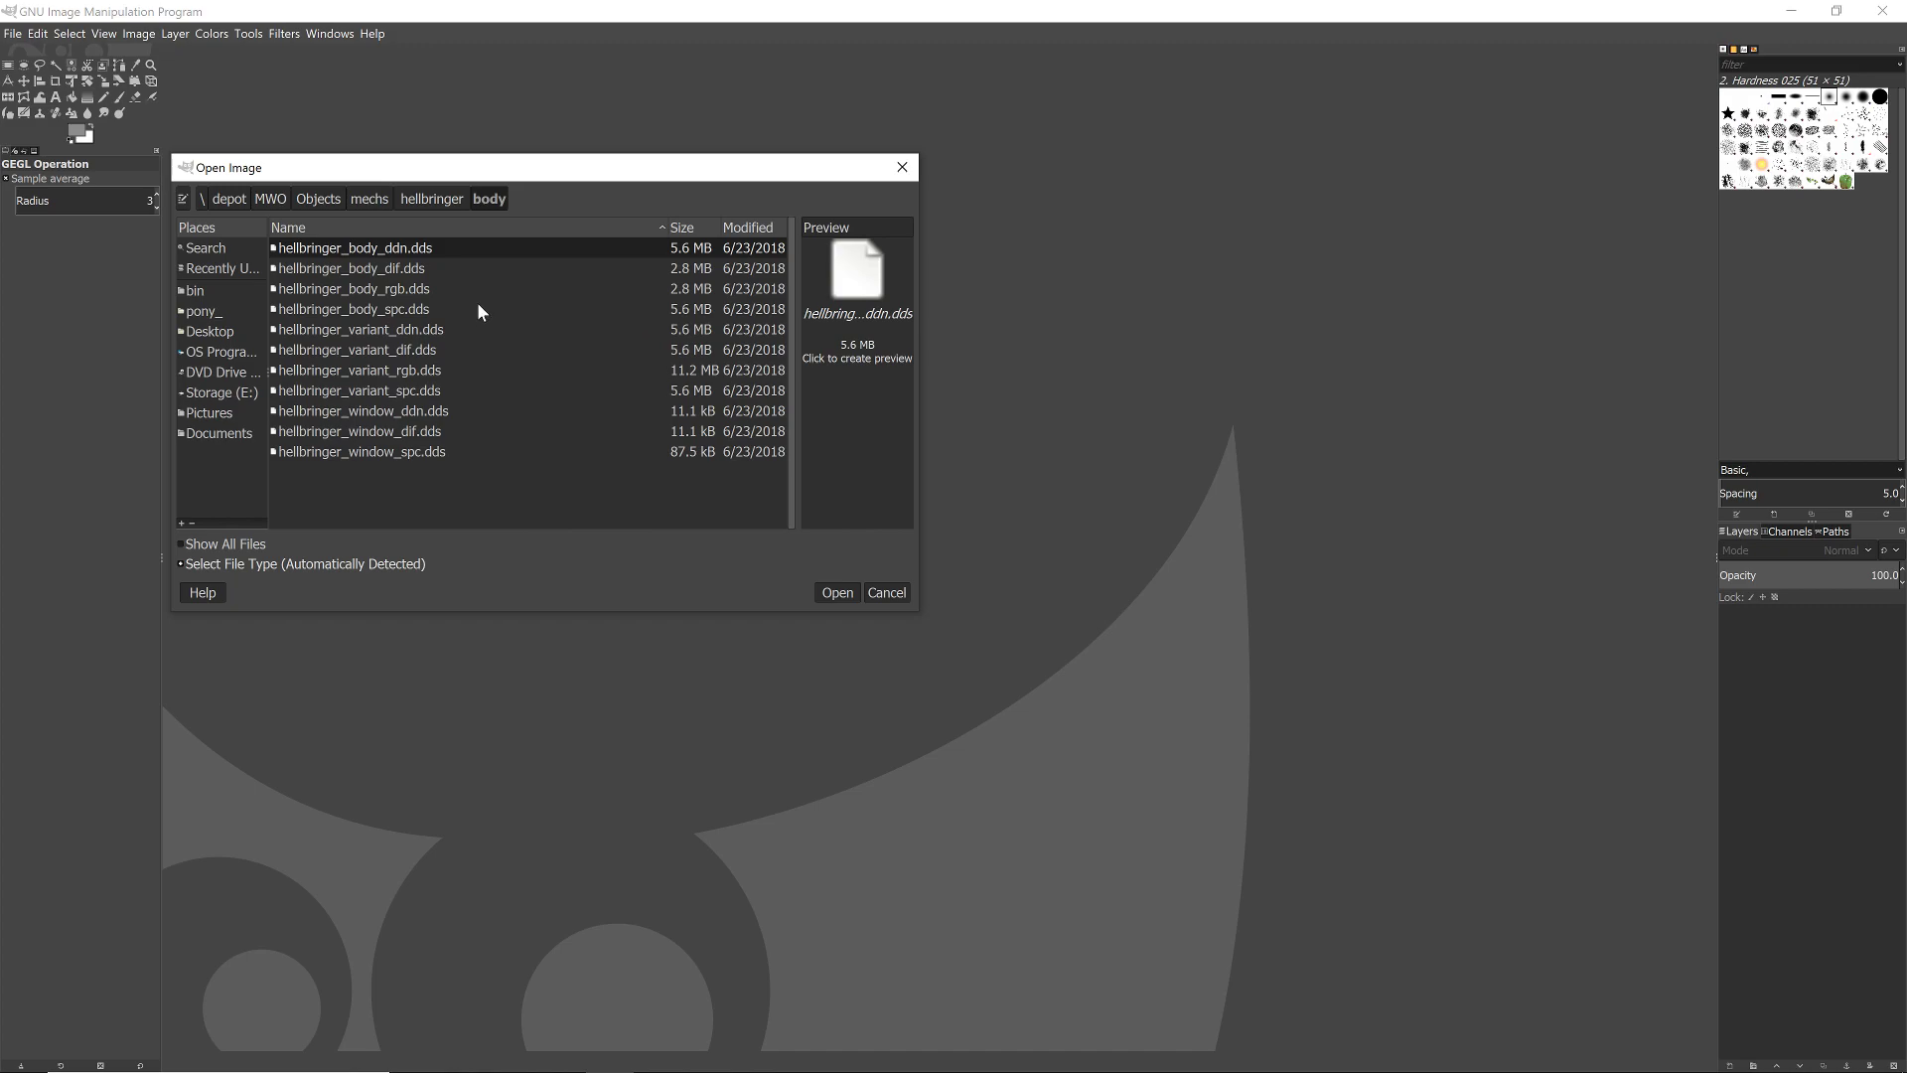
- Open hellbringer_body_ddn, _dif, _rgb and _spc.dds together, accepting the DDS load options for each file
{"action": "left_click", "coordinate": [372, 312], "text": "shift"}
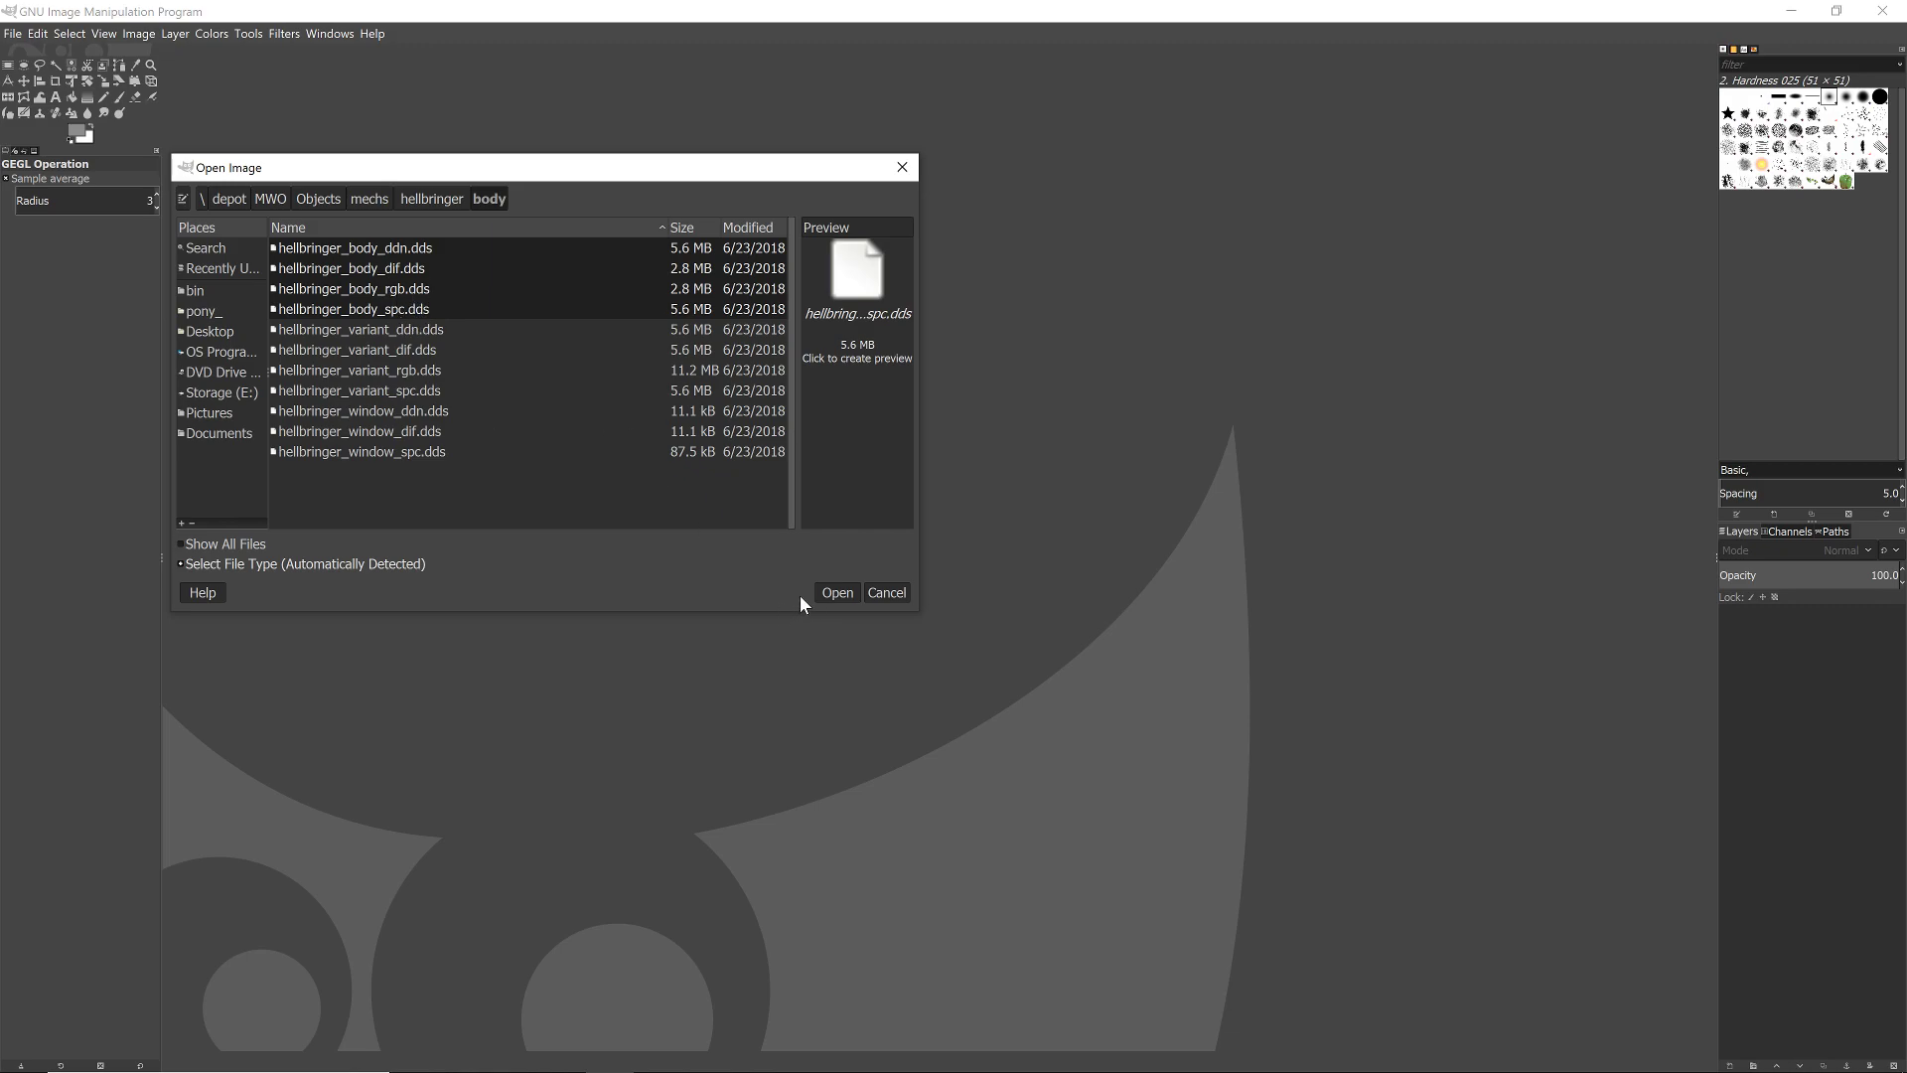
{"action": "left_click", "coordinate": [834, 593]}
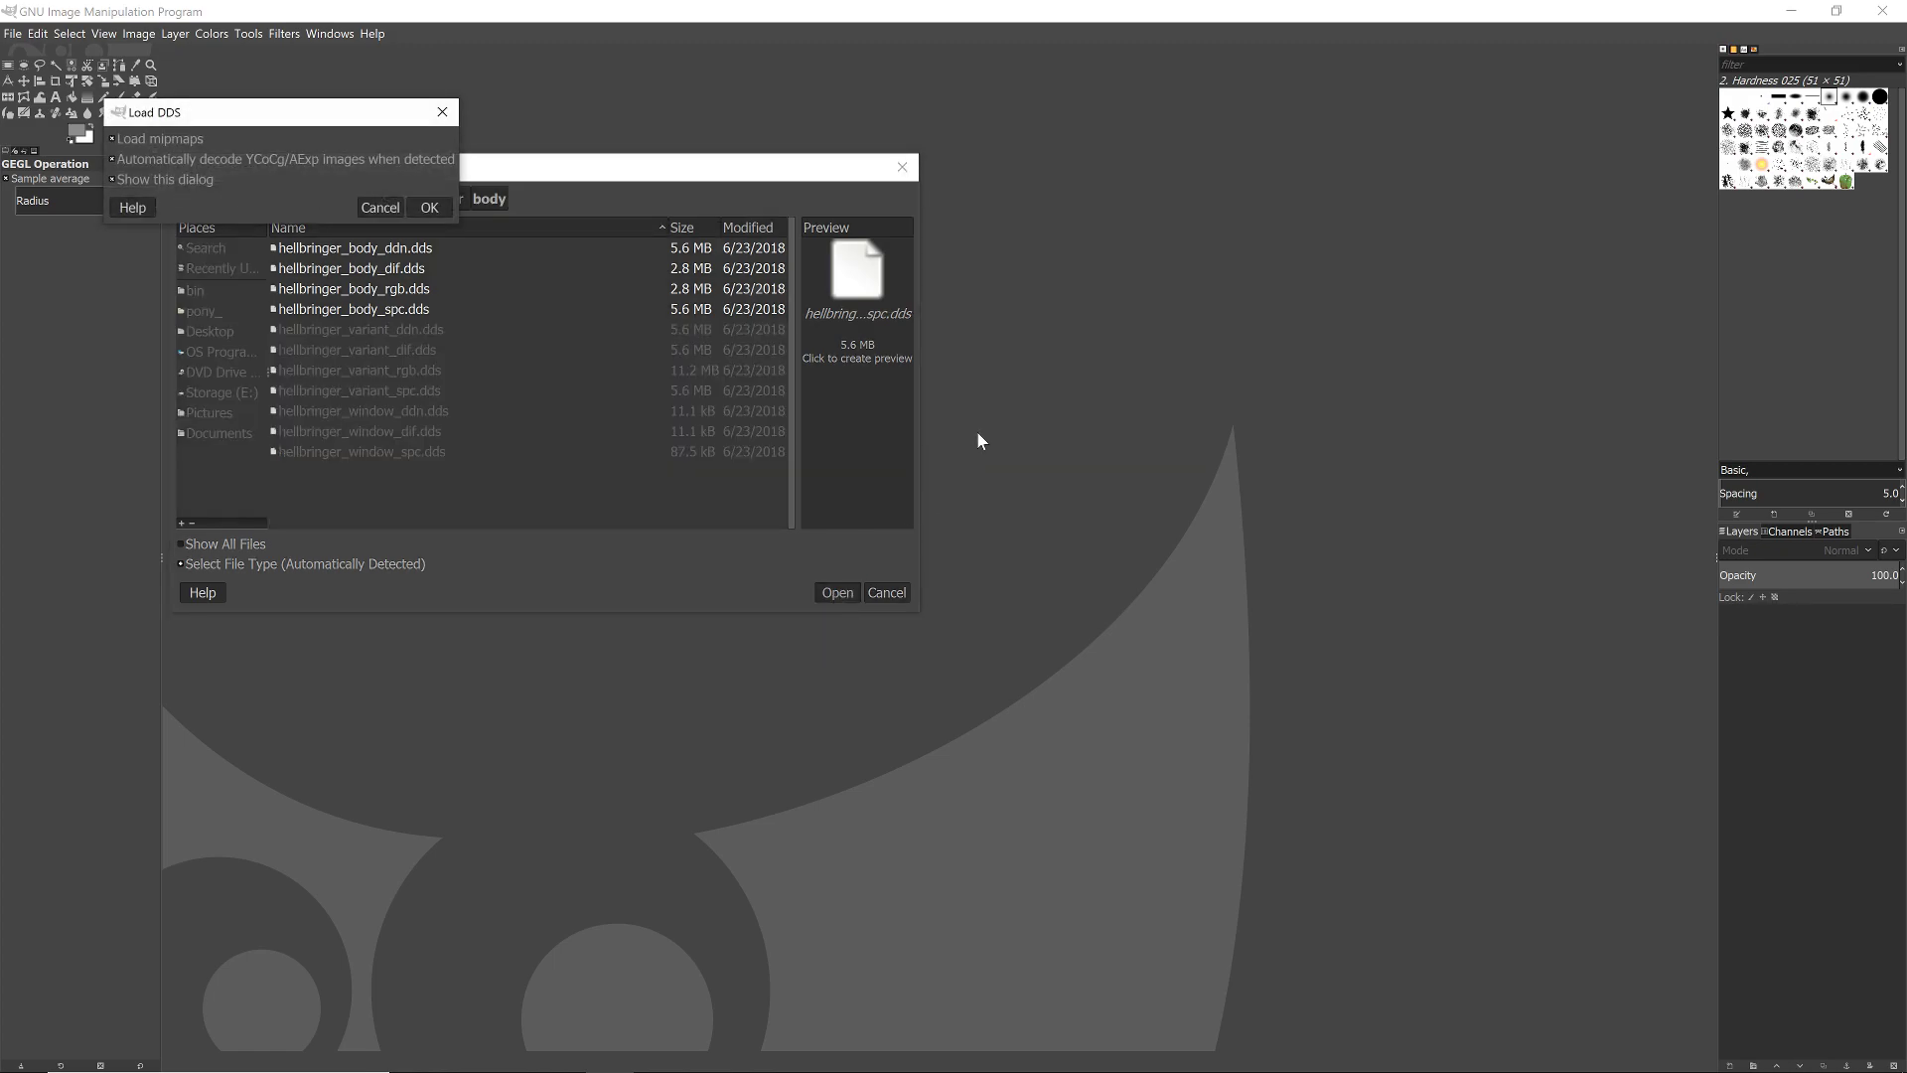
{"action": "left_click", "coordinate": [429, 209]}
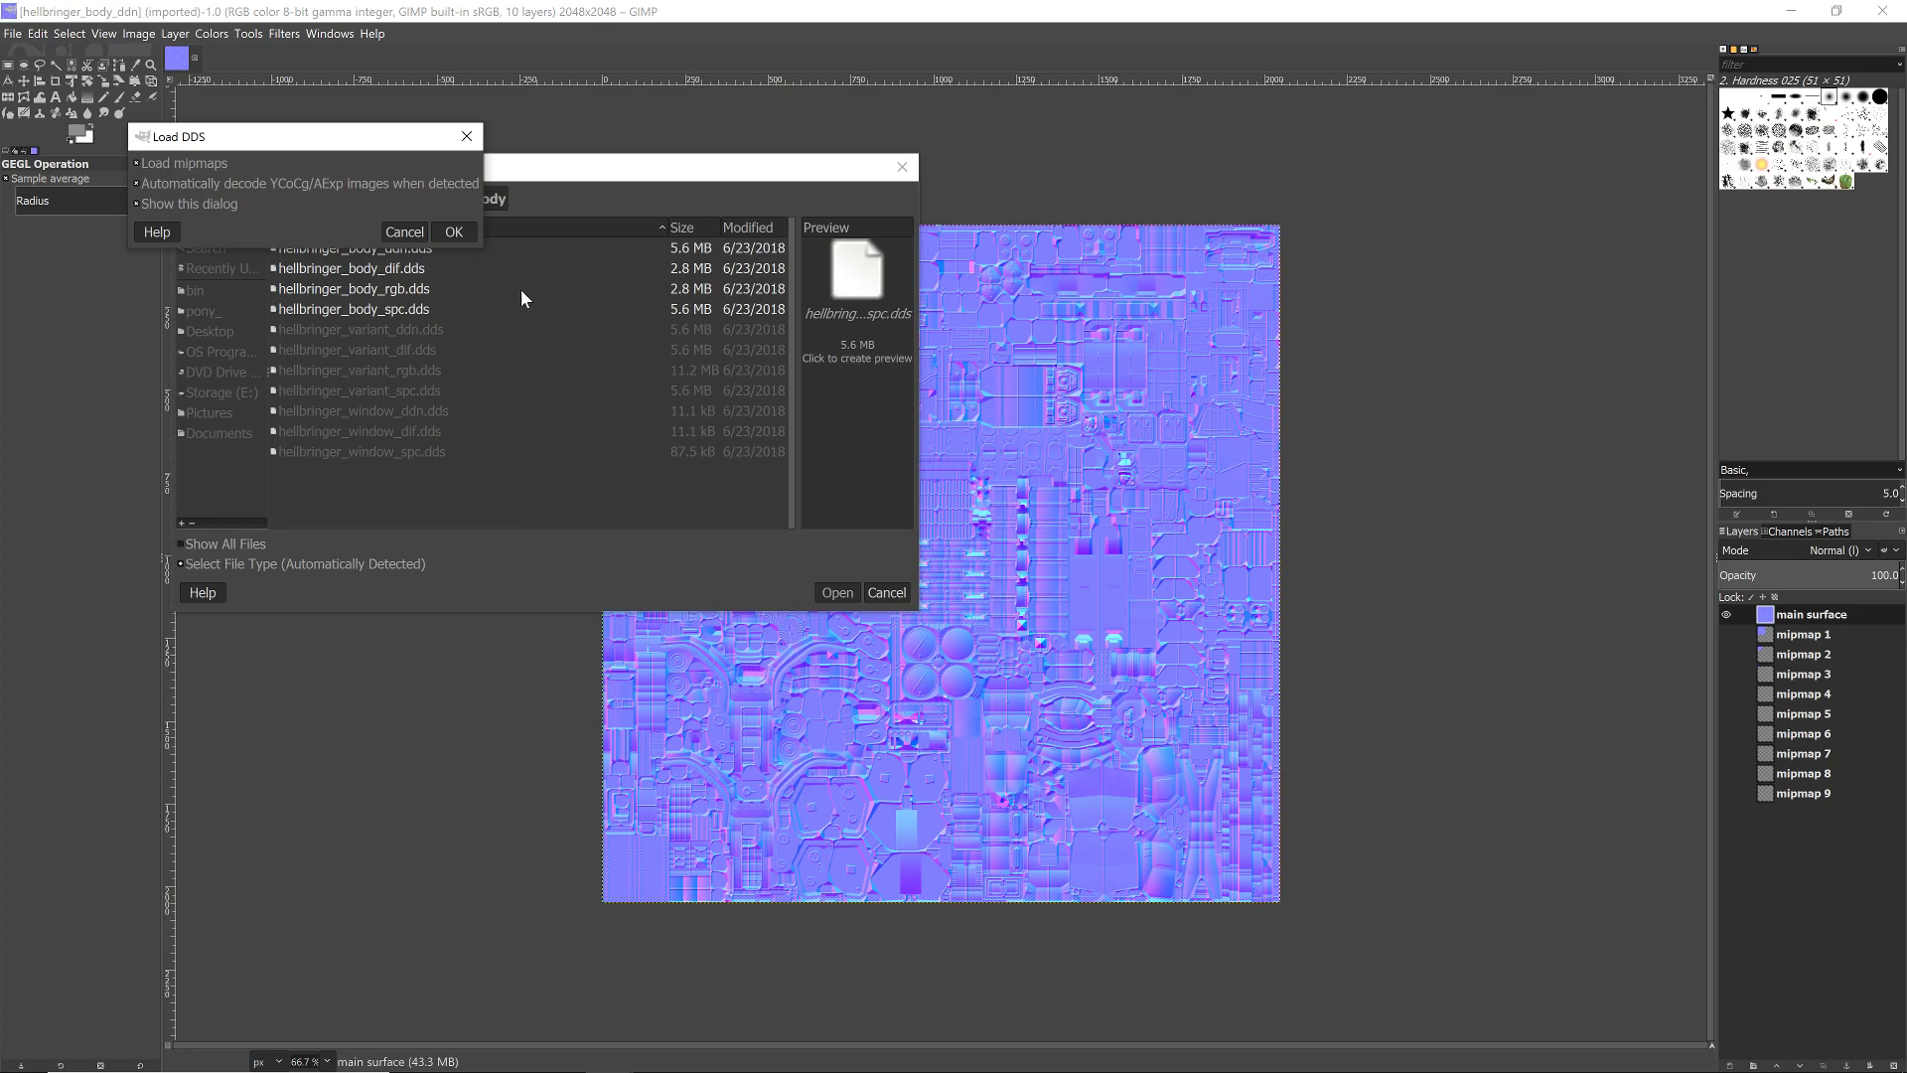
{"action": "left_click", "coordinate": [459, 226]}
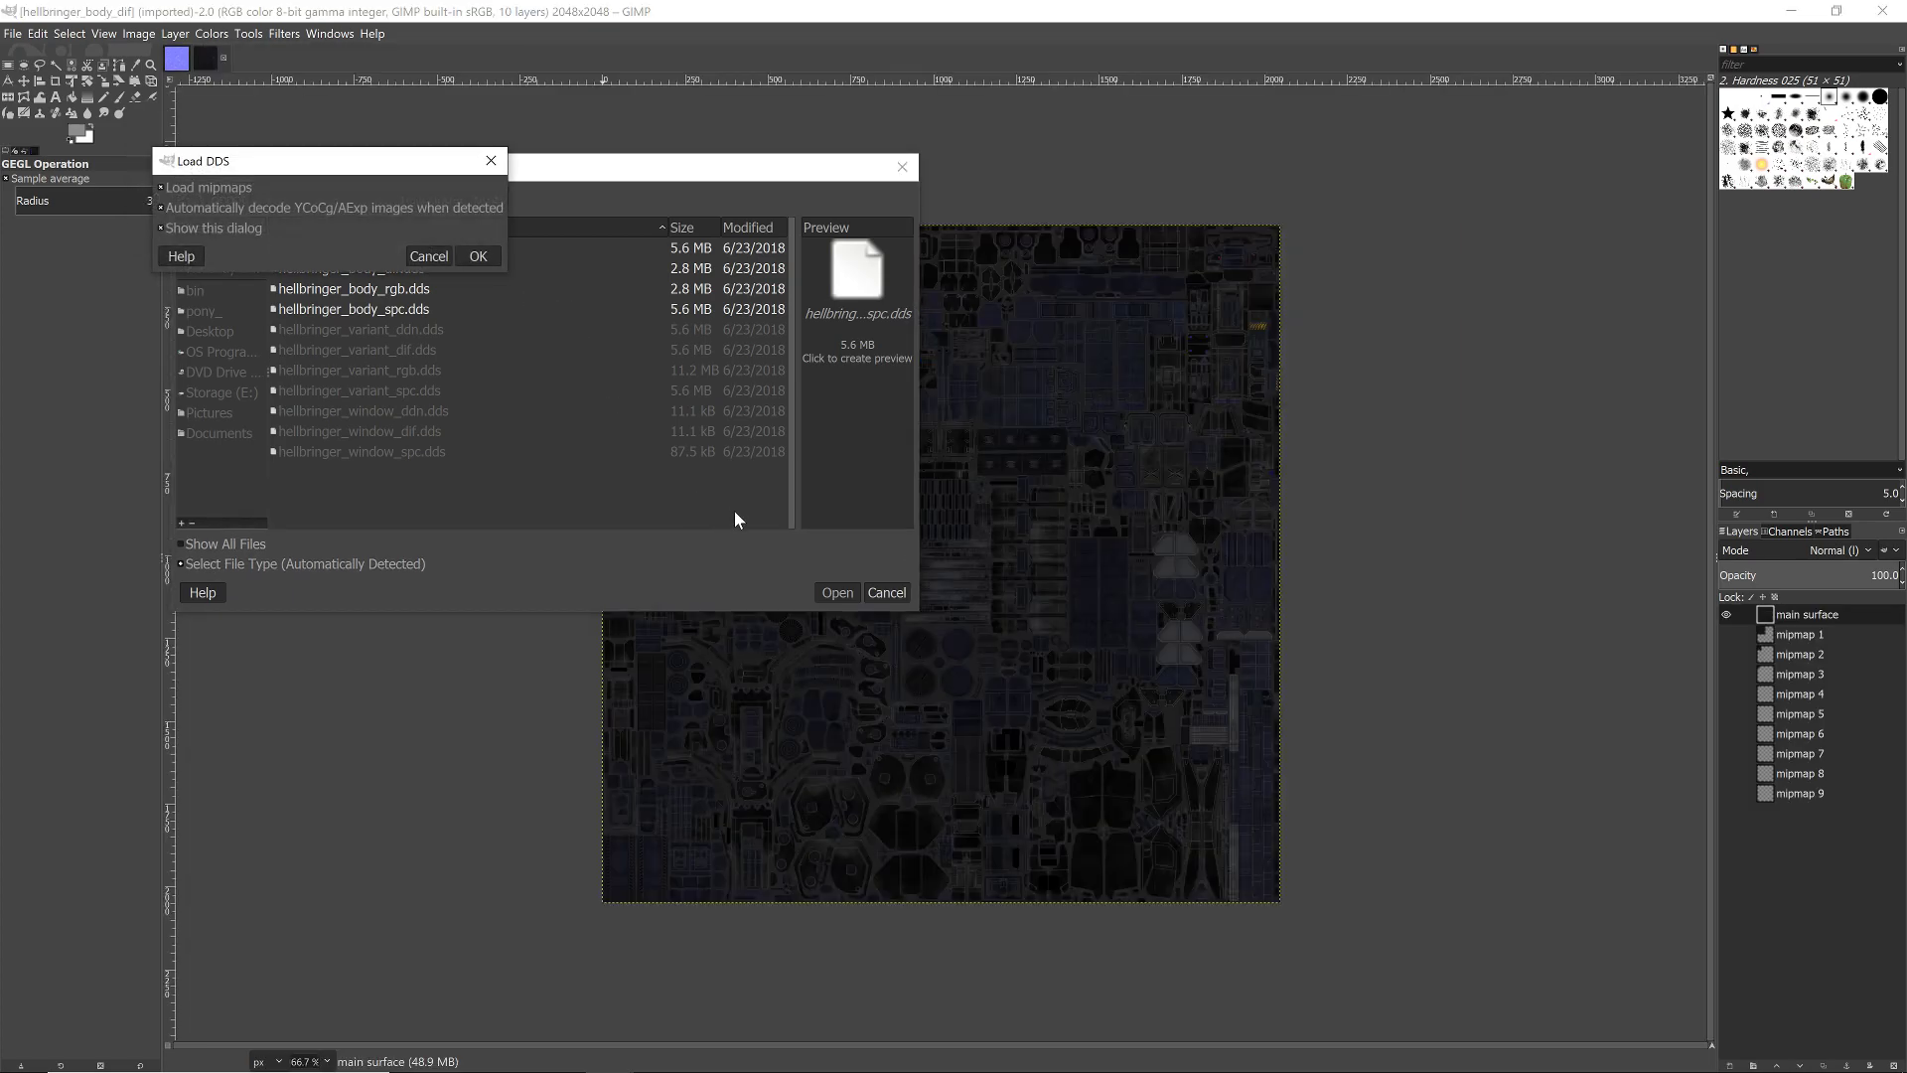
{"action": "left_click", "coordinate": [484, 260]}
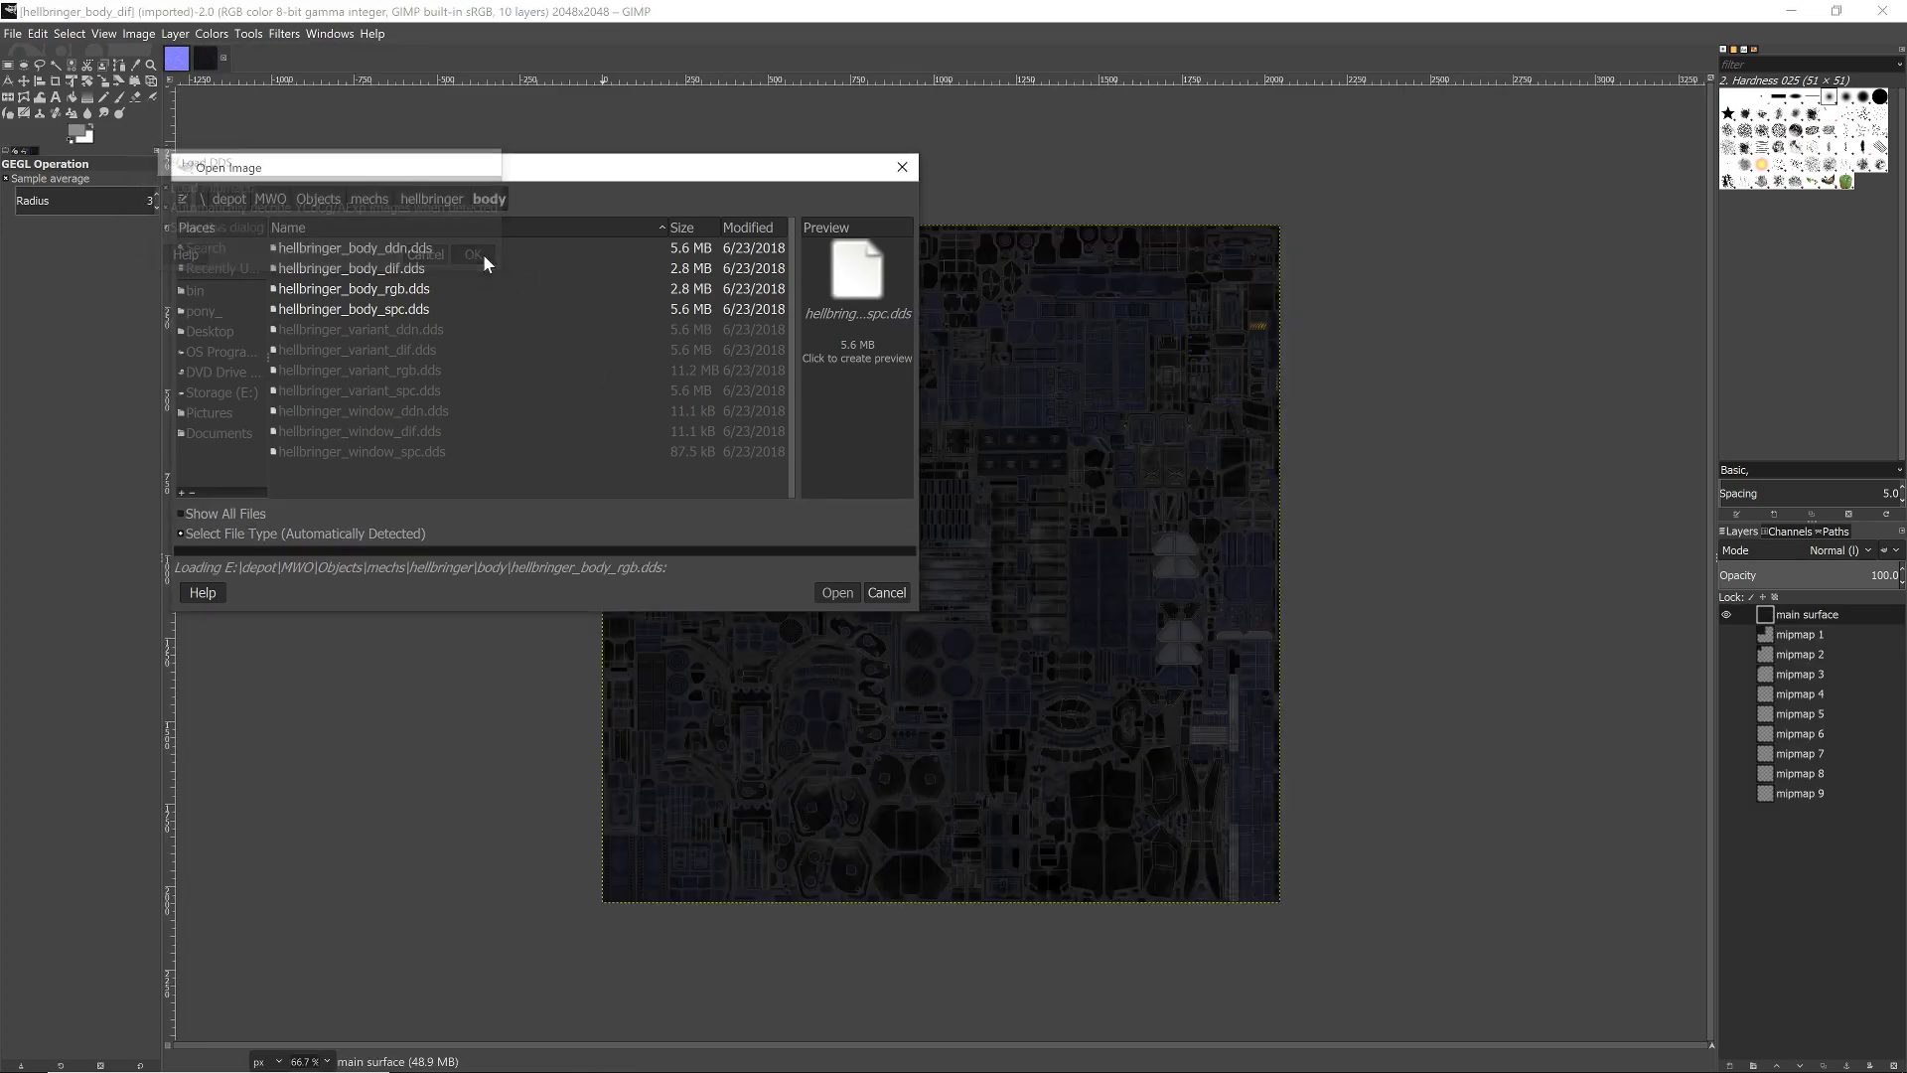
{"action": "left_click", "coordinate": [500, 282]}
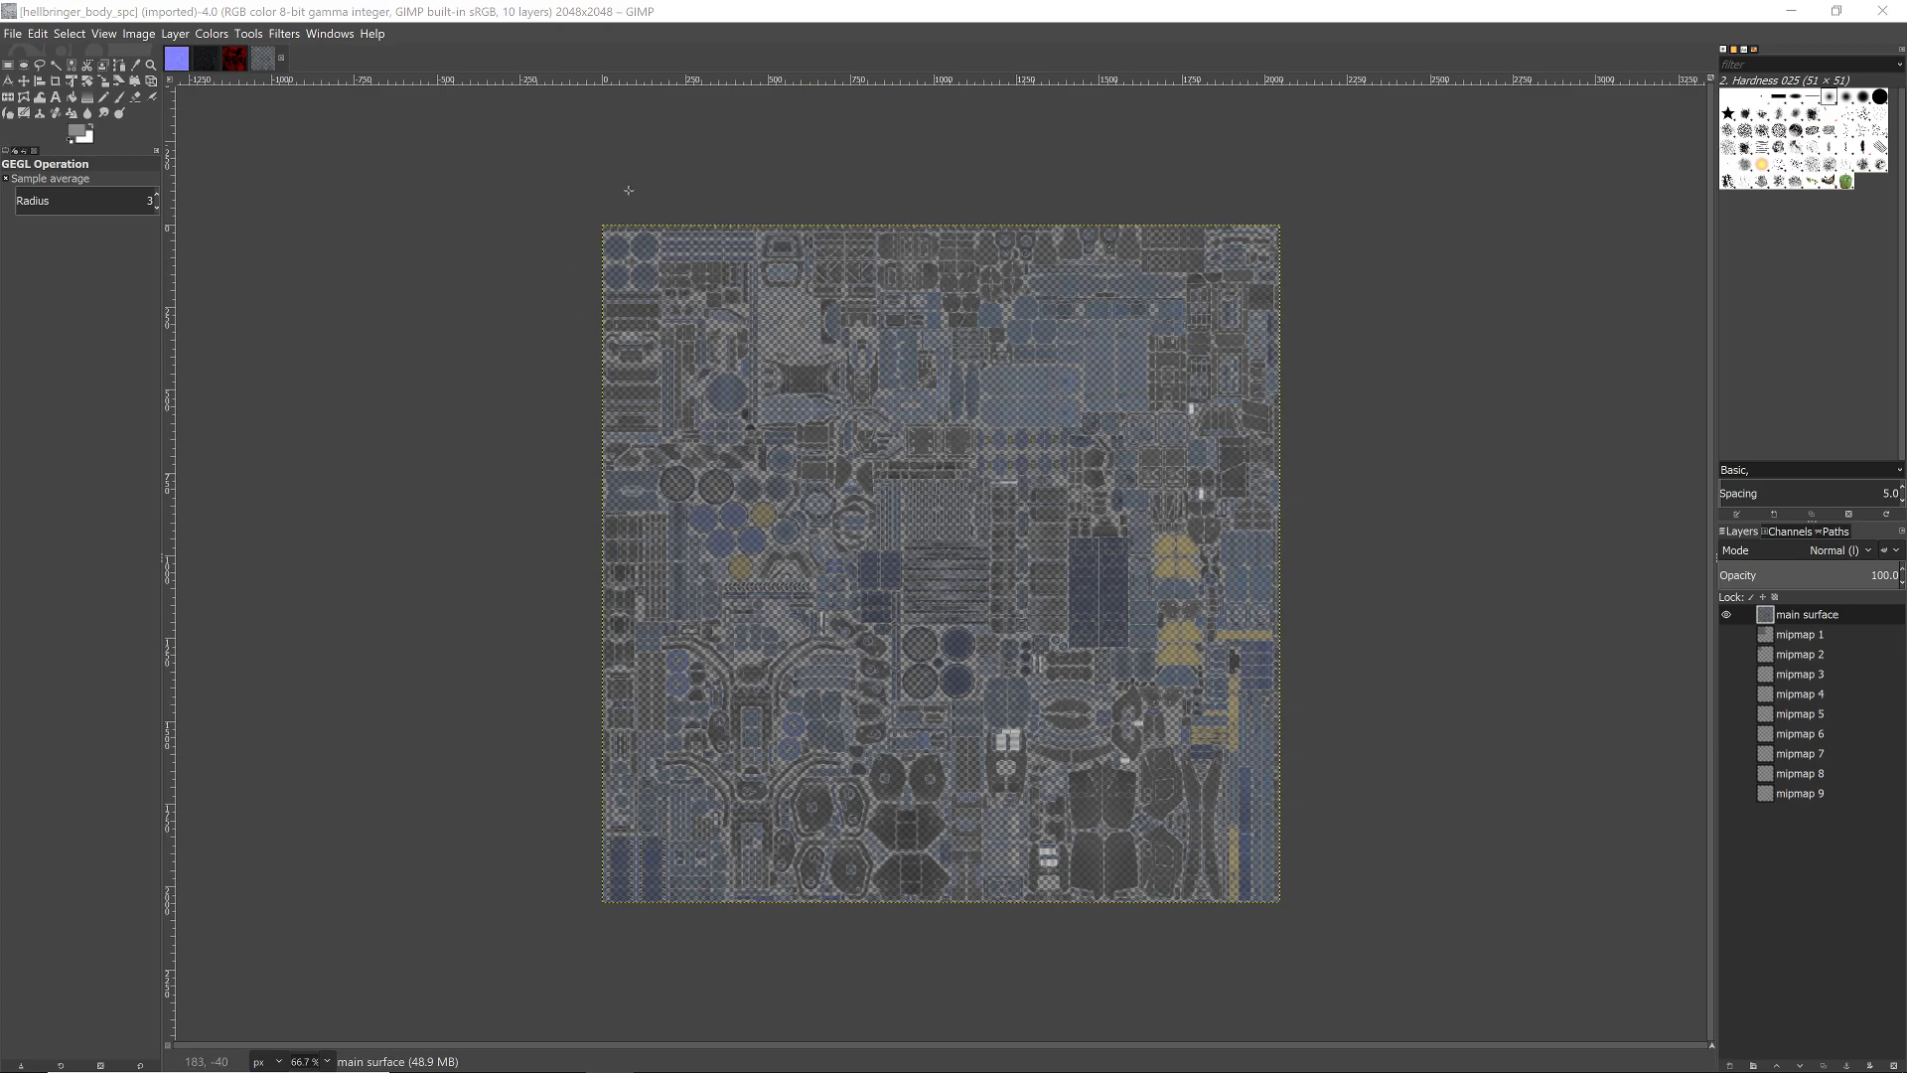
- Set the main surface layer's opacity to 20 in the hellbringer_body_ddn image
{"action": "left_click", "coordinate": [176, 60]}
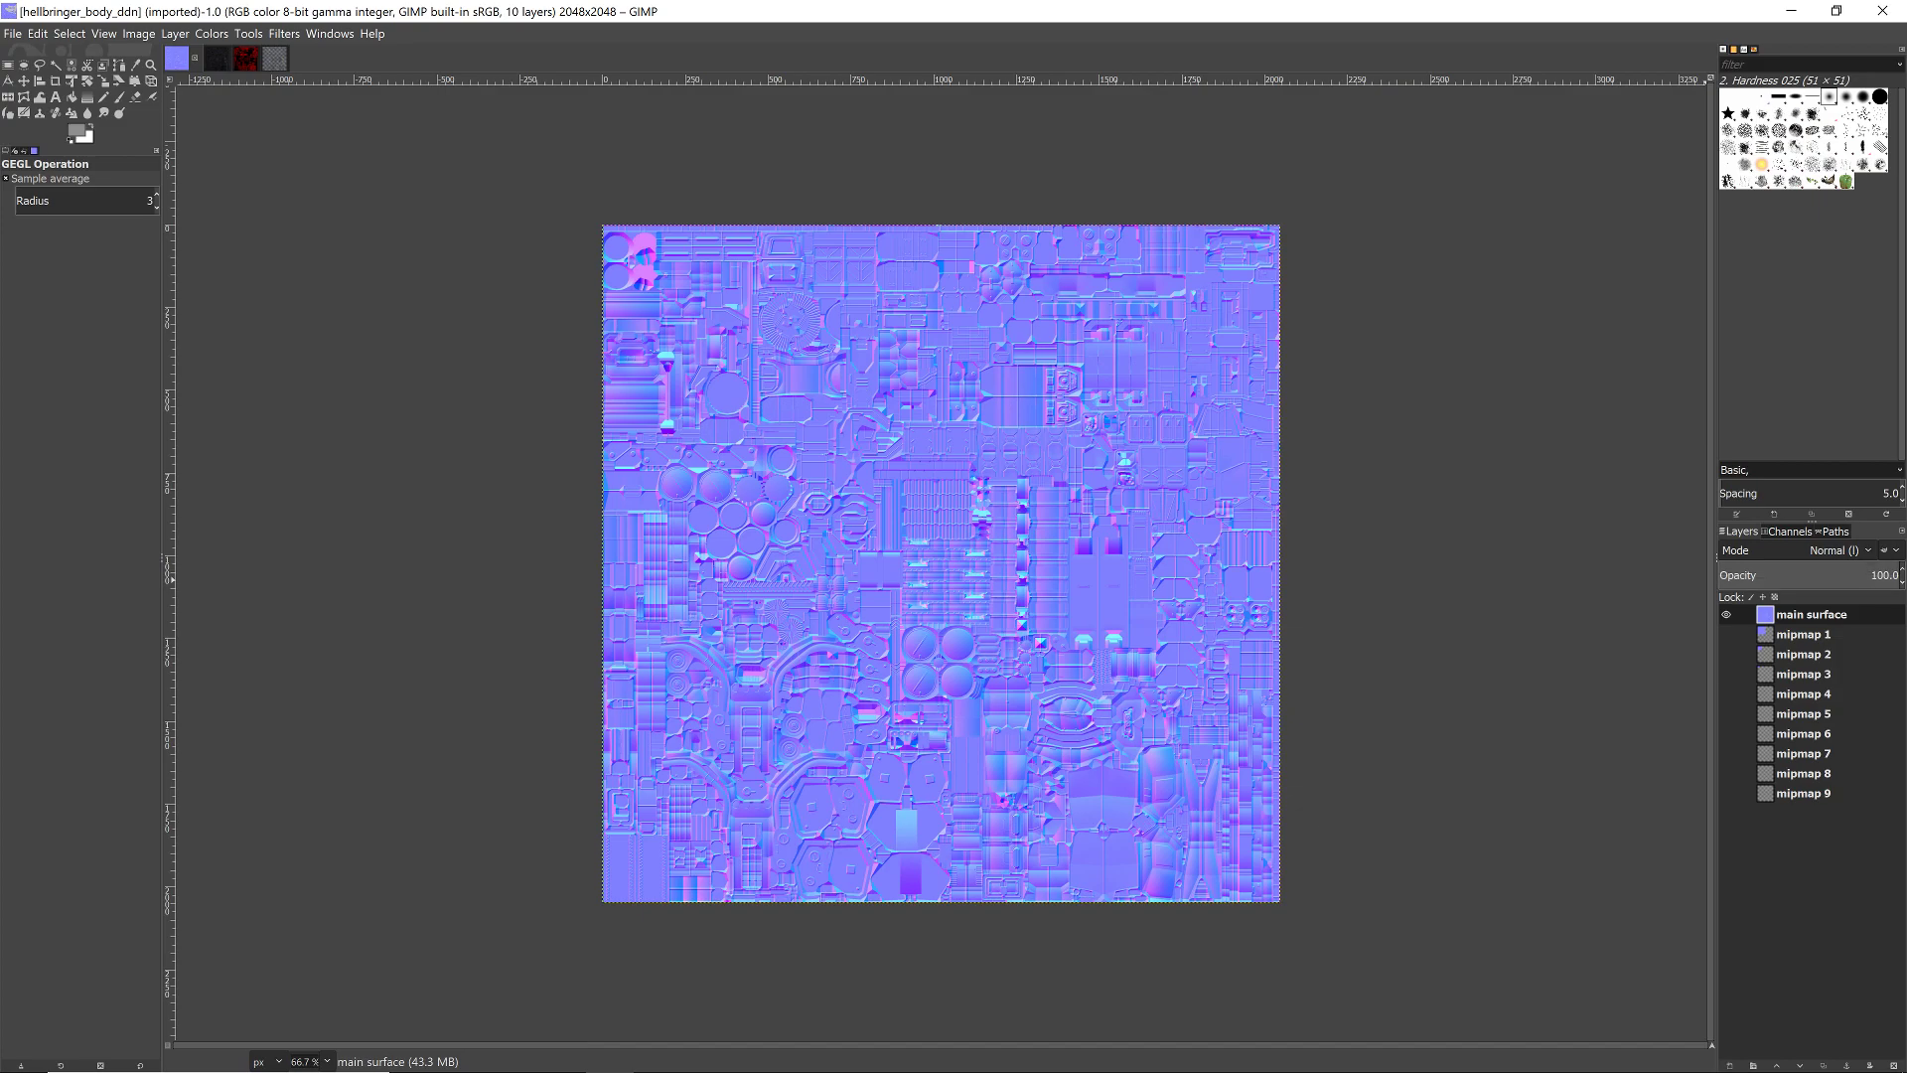
{"action": "left_click", "coordinate": [1884, 575]}
{"action": "type", "text": "20"}
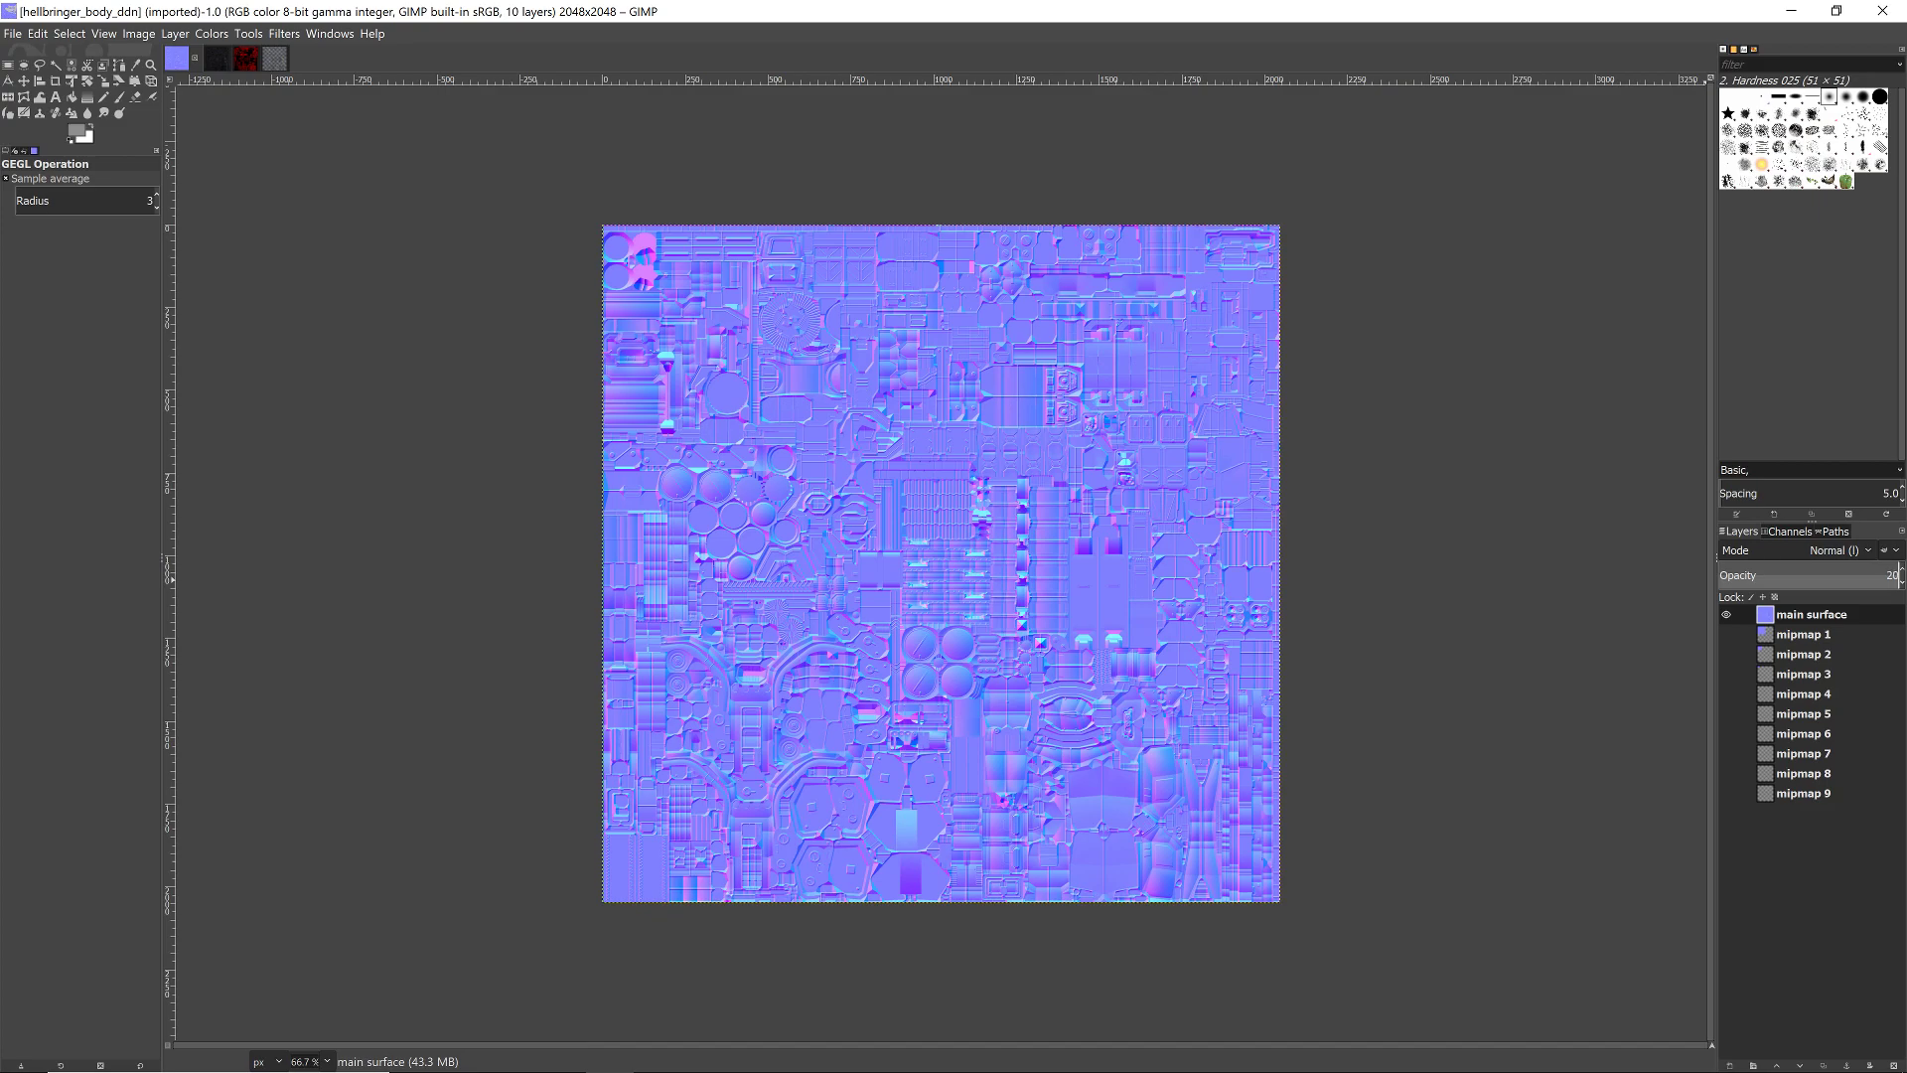
{"action": "key", "text": "Return"}
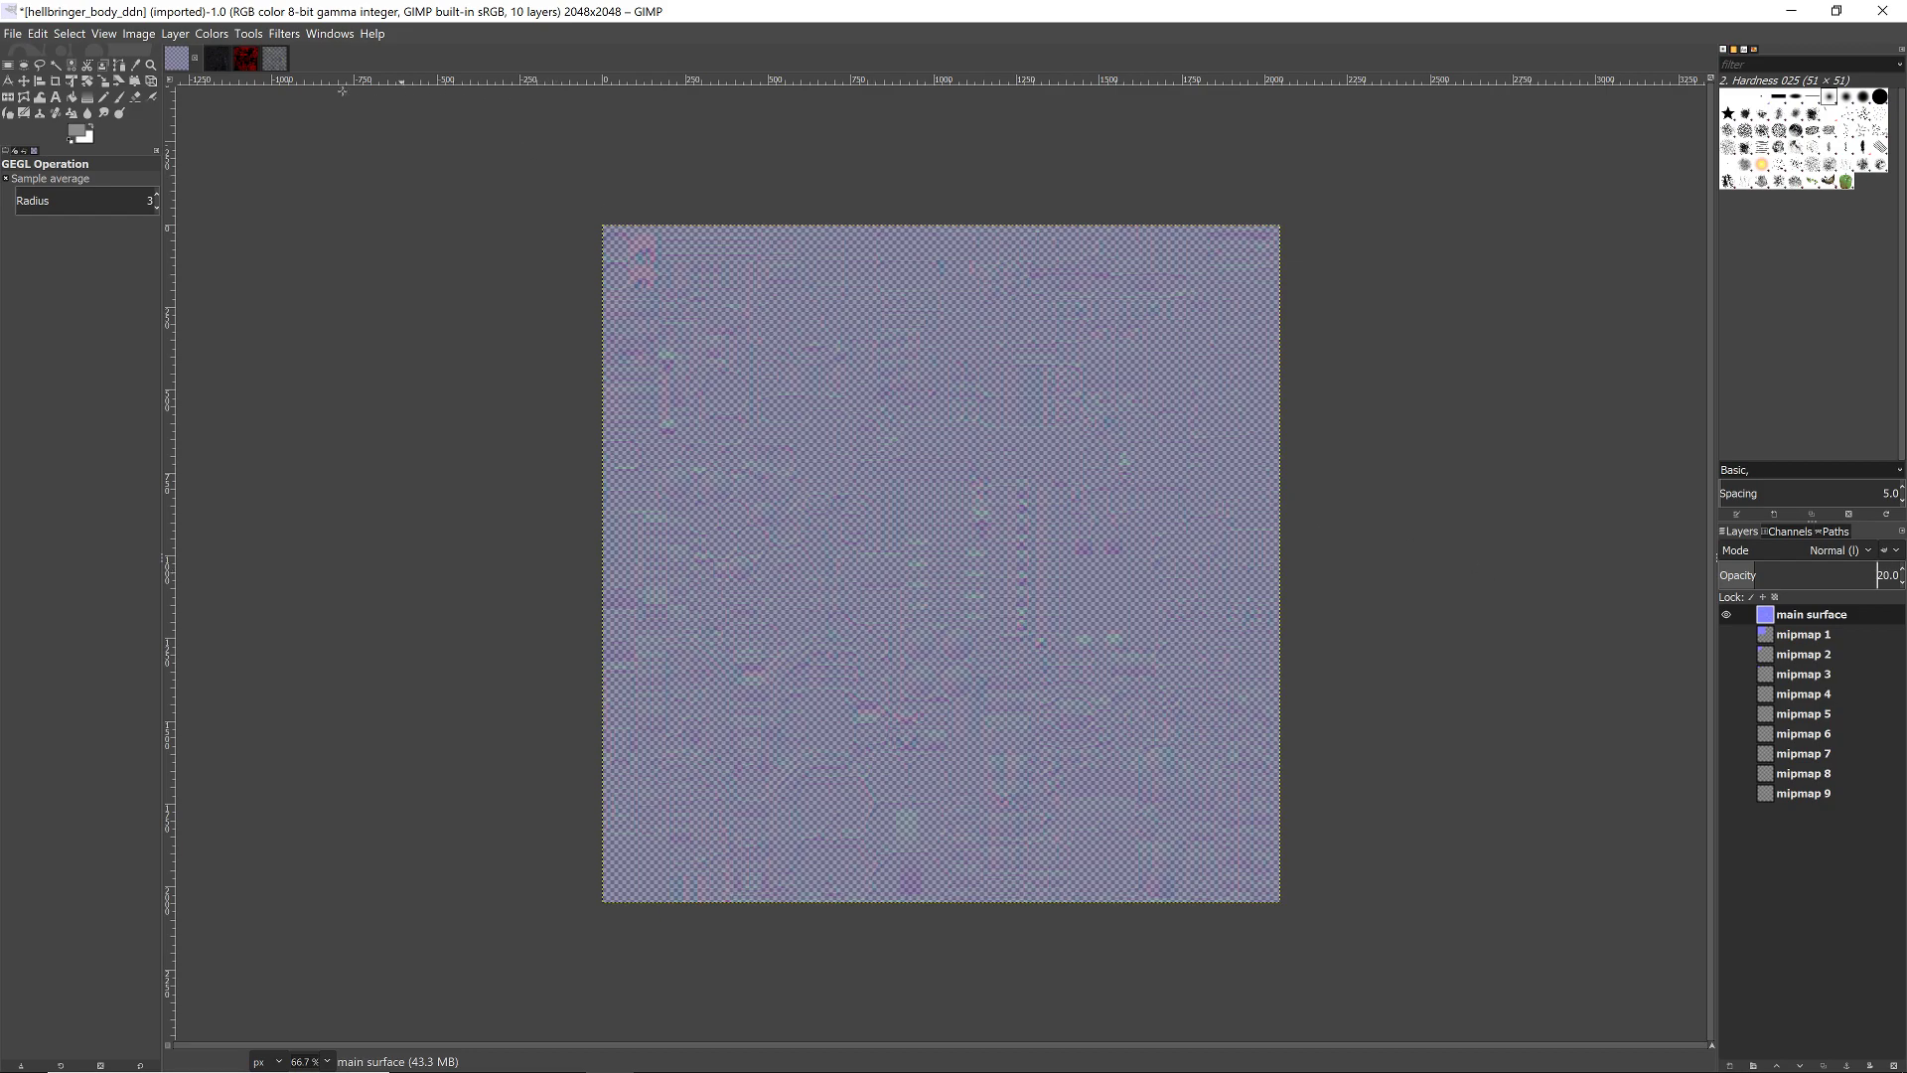
- Start exporting the hellbringer_body_ddn image and choose the project's Assets\Hellbringer\Materials folder as its destination
{"action": "left_click", "coordinate": [13, 33]}
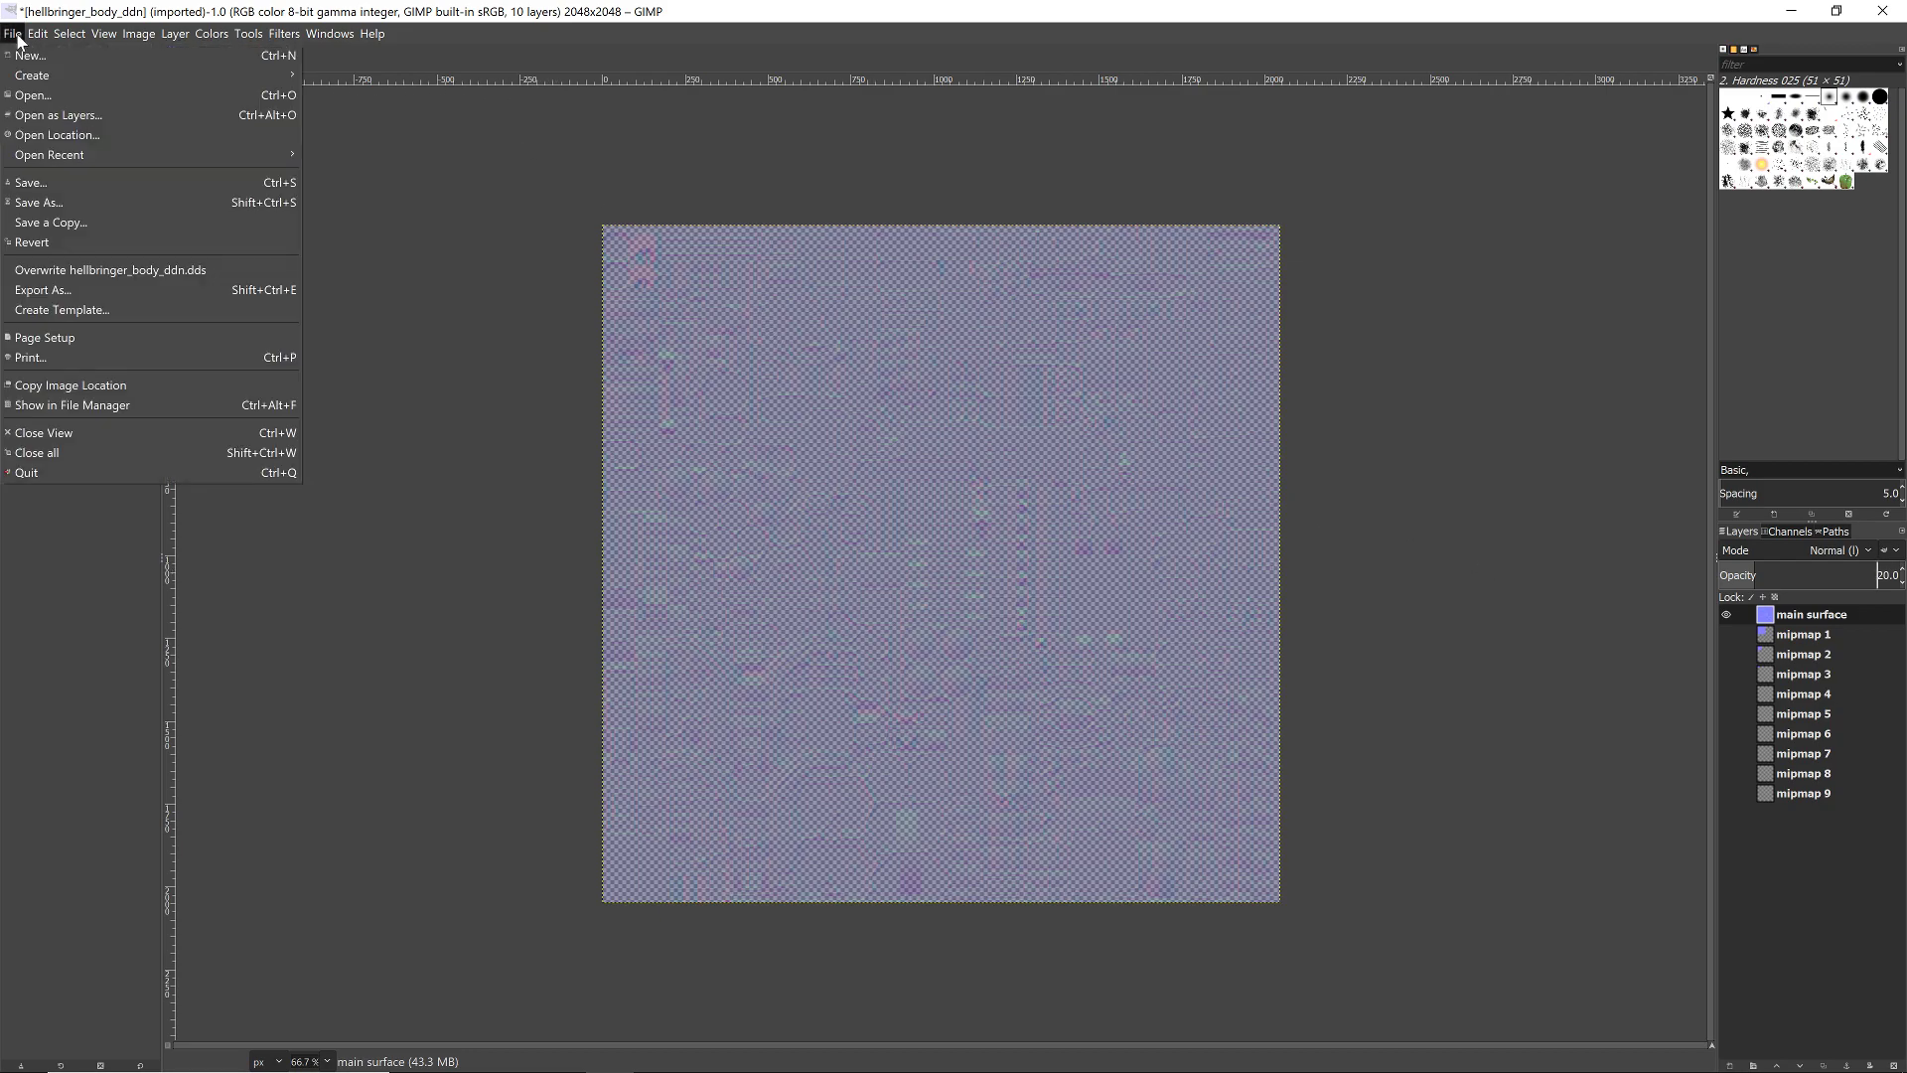
{"action": "left_click", "coordinate": [93, 298]}
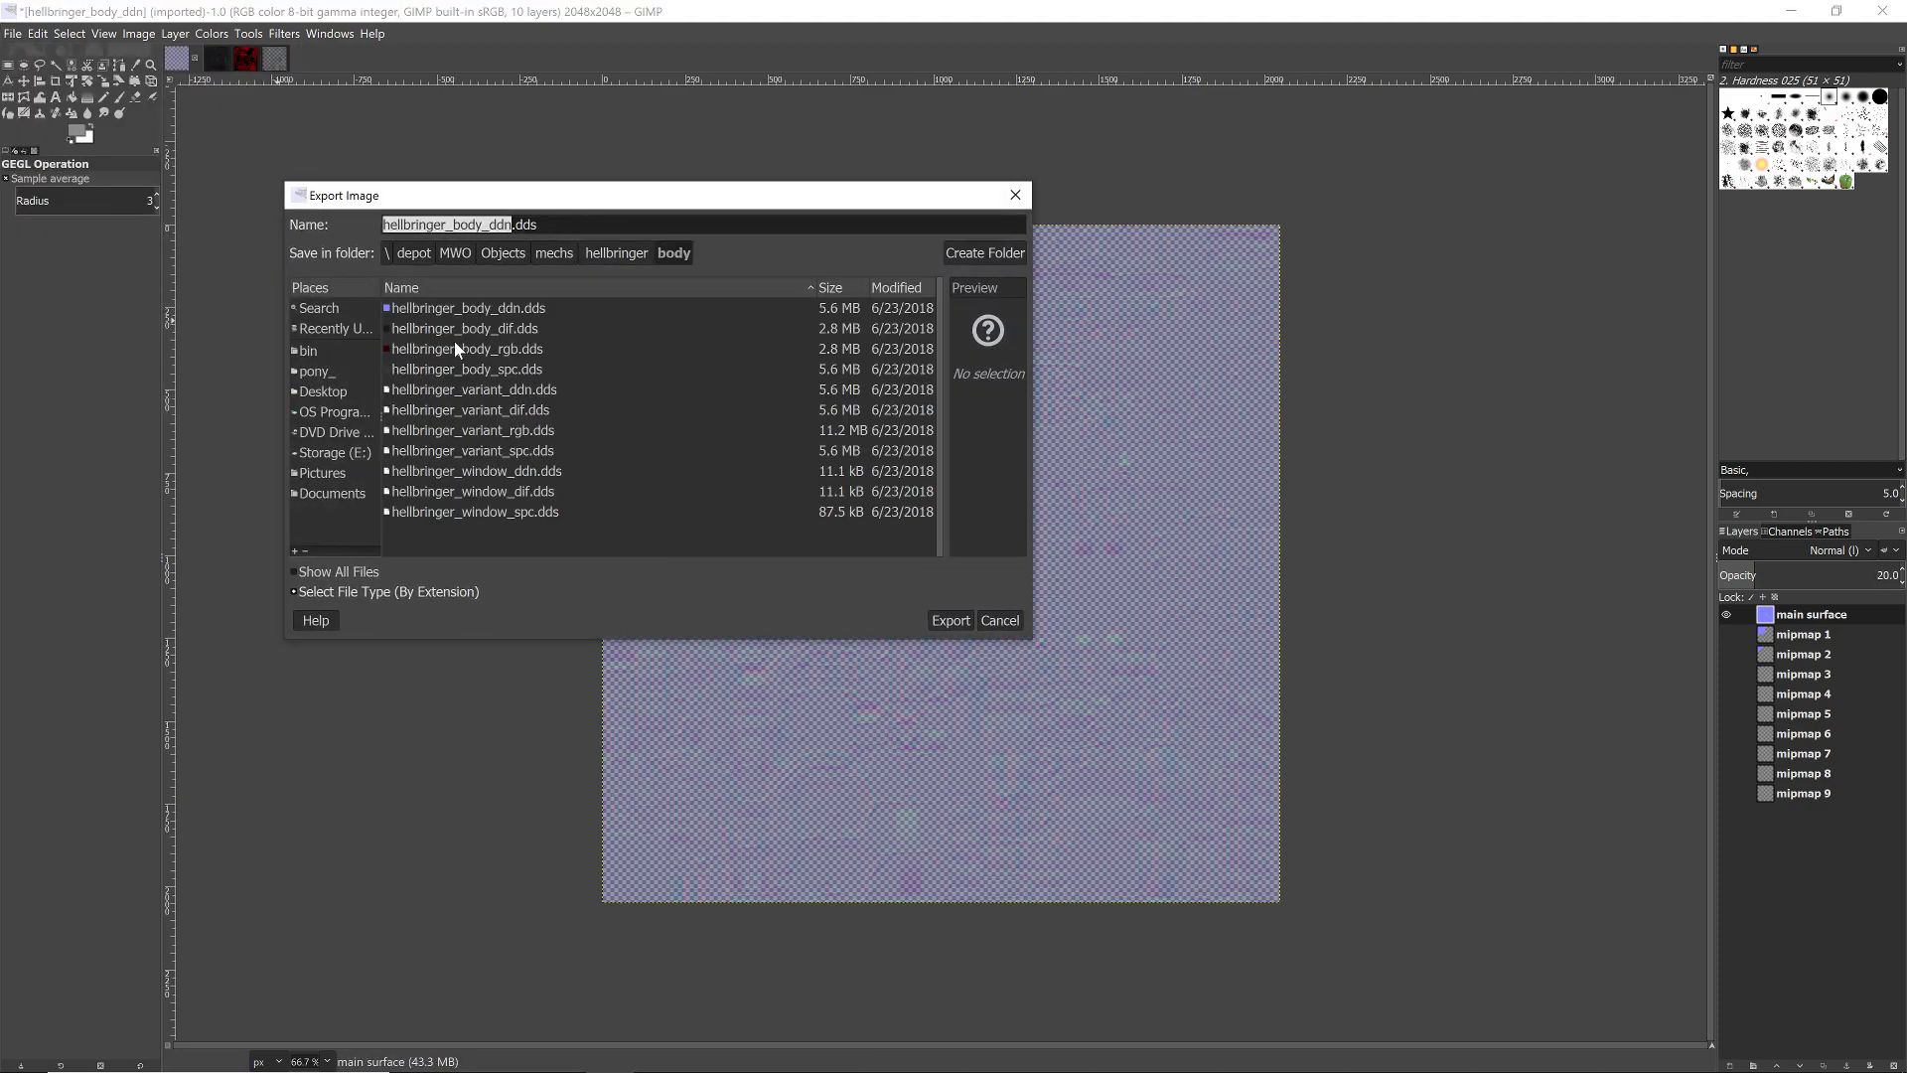
{"action": "left_click", "coordinate": [349, 331]}
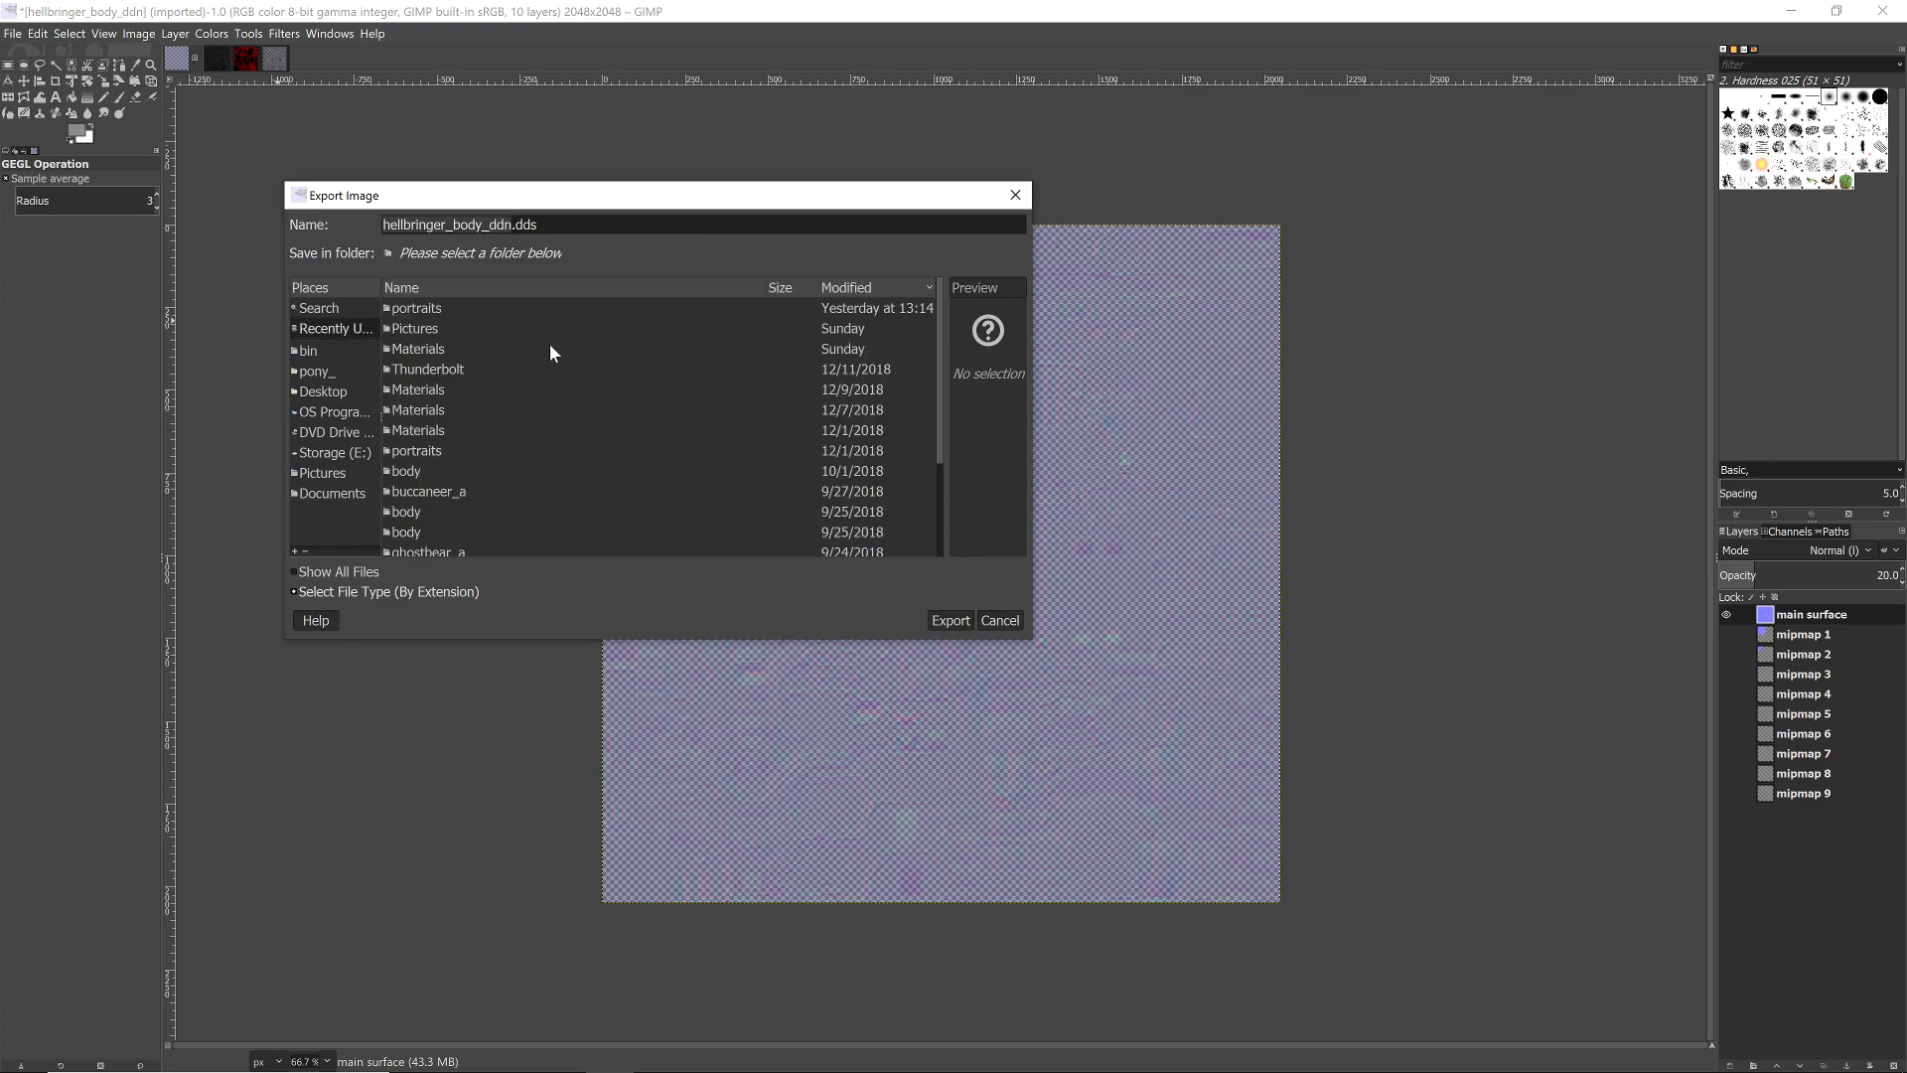
{"action": "left_click", "coordinate": [430, 394]}
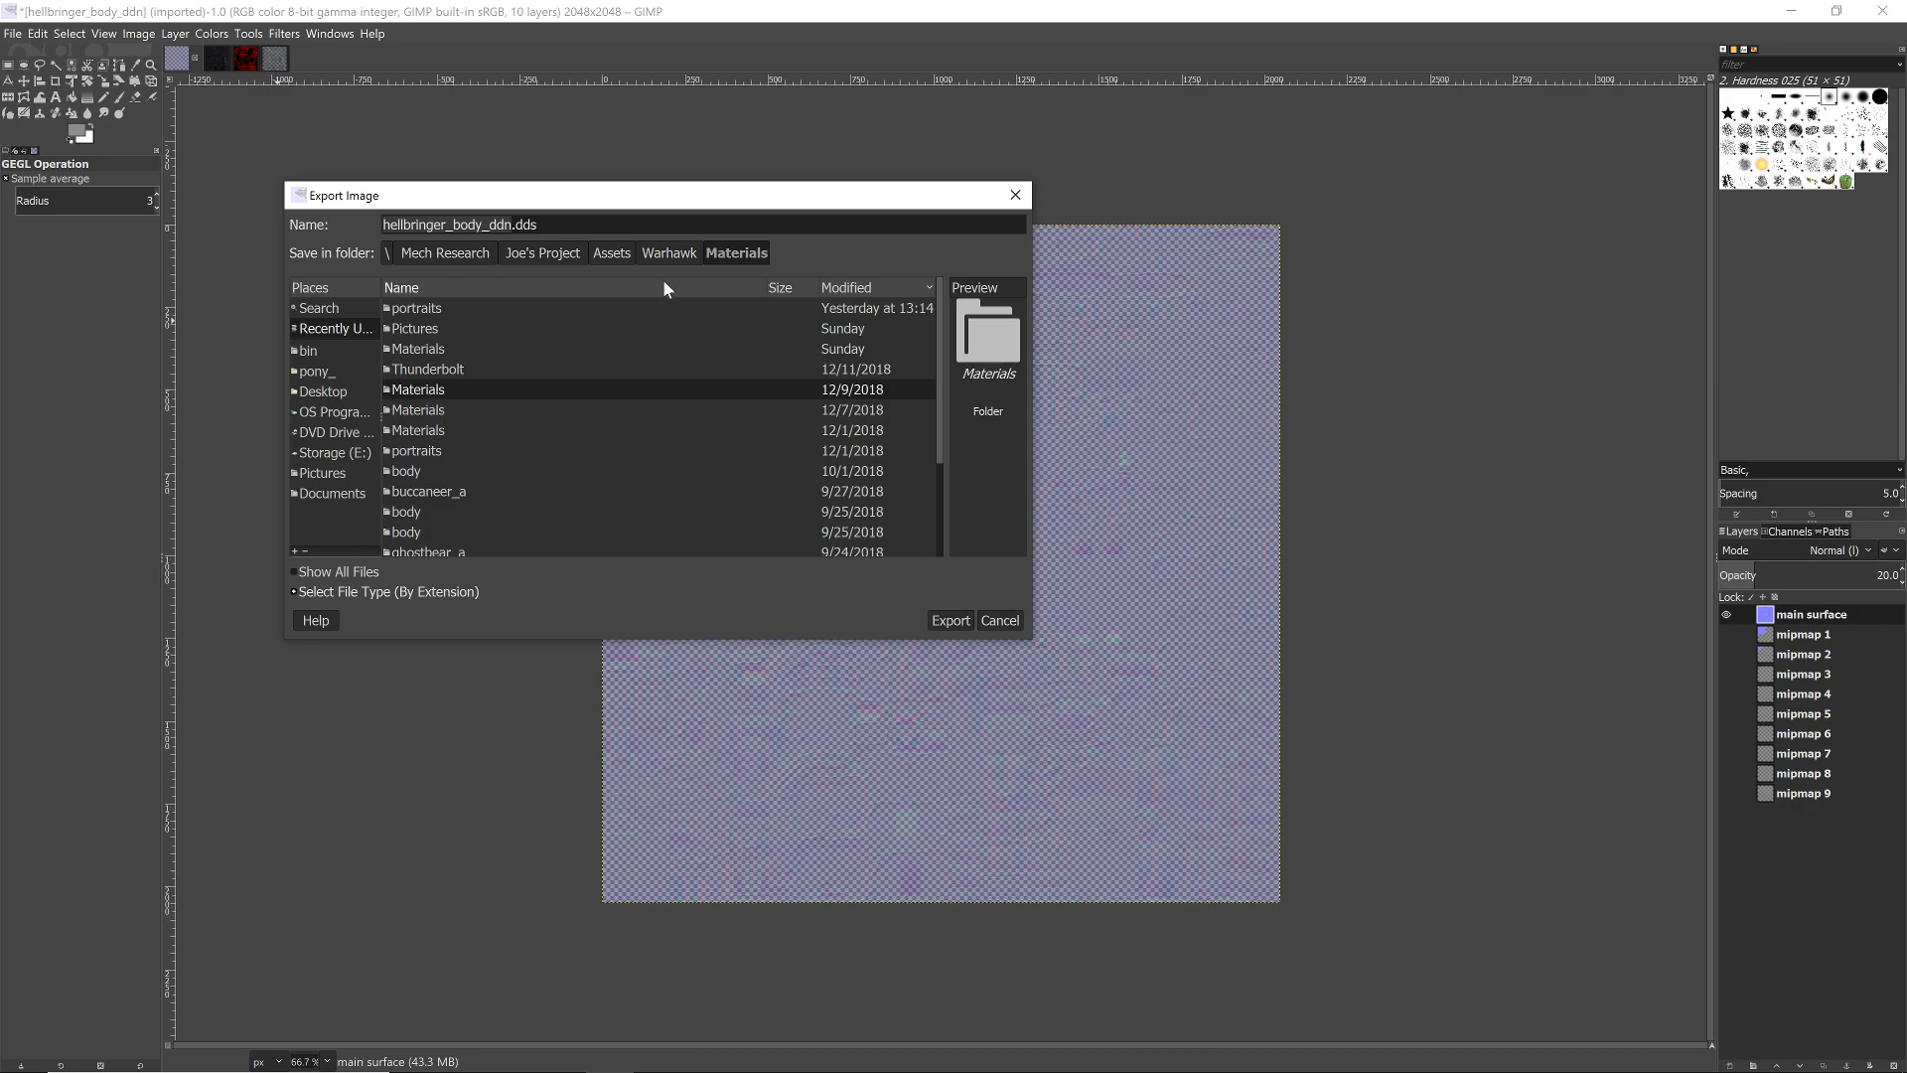
{"action": "left_click", "coordinate": [612, 252]}
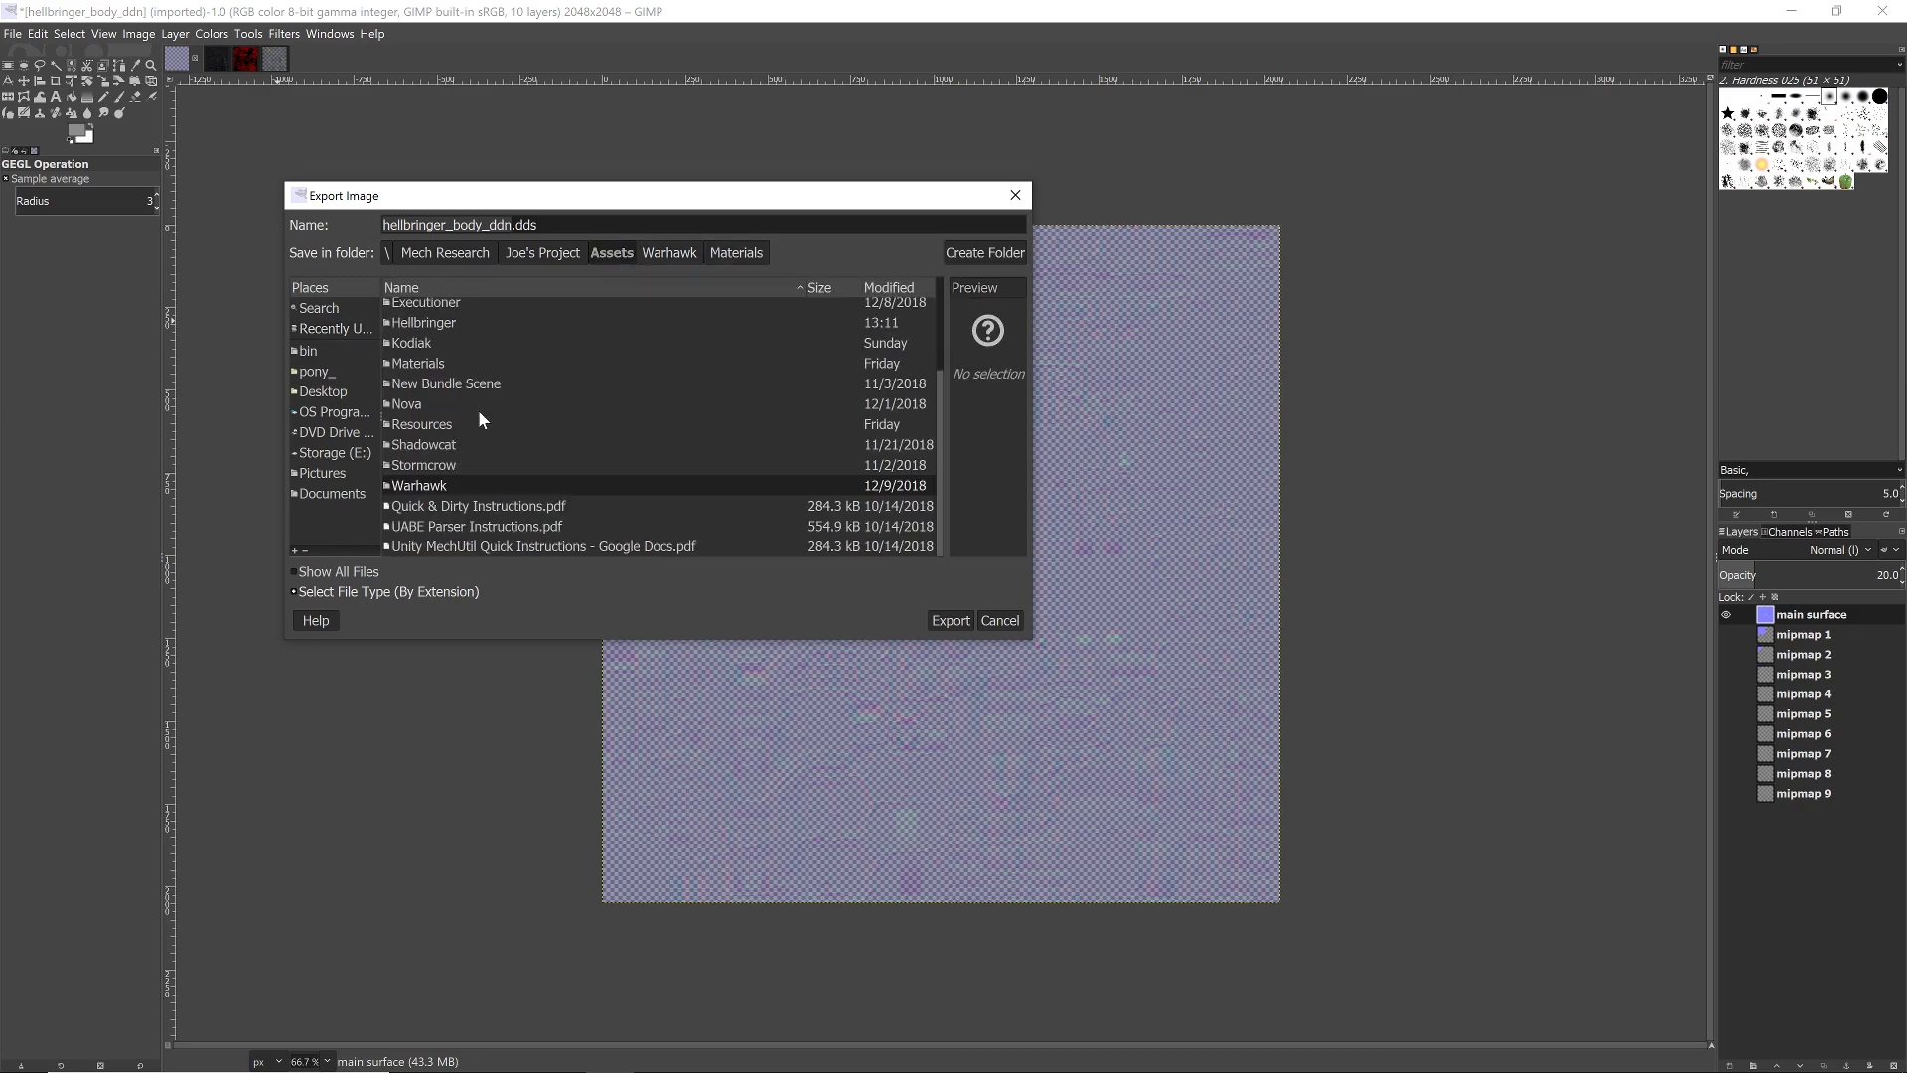
{"action": "left_click", "coordinate": [430, 327]}
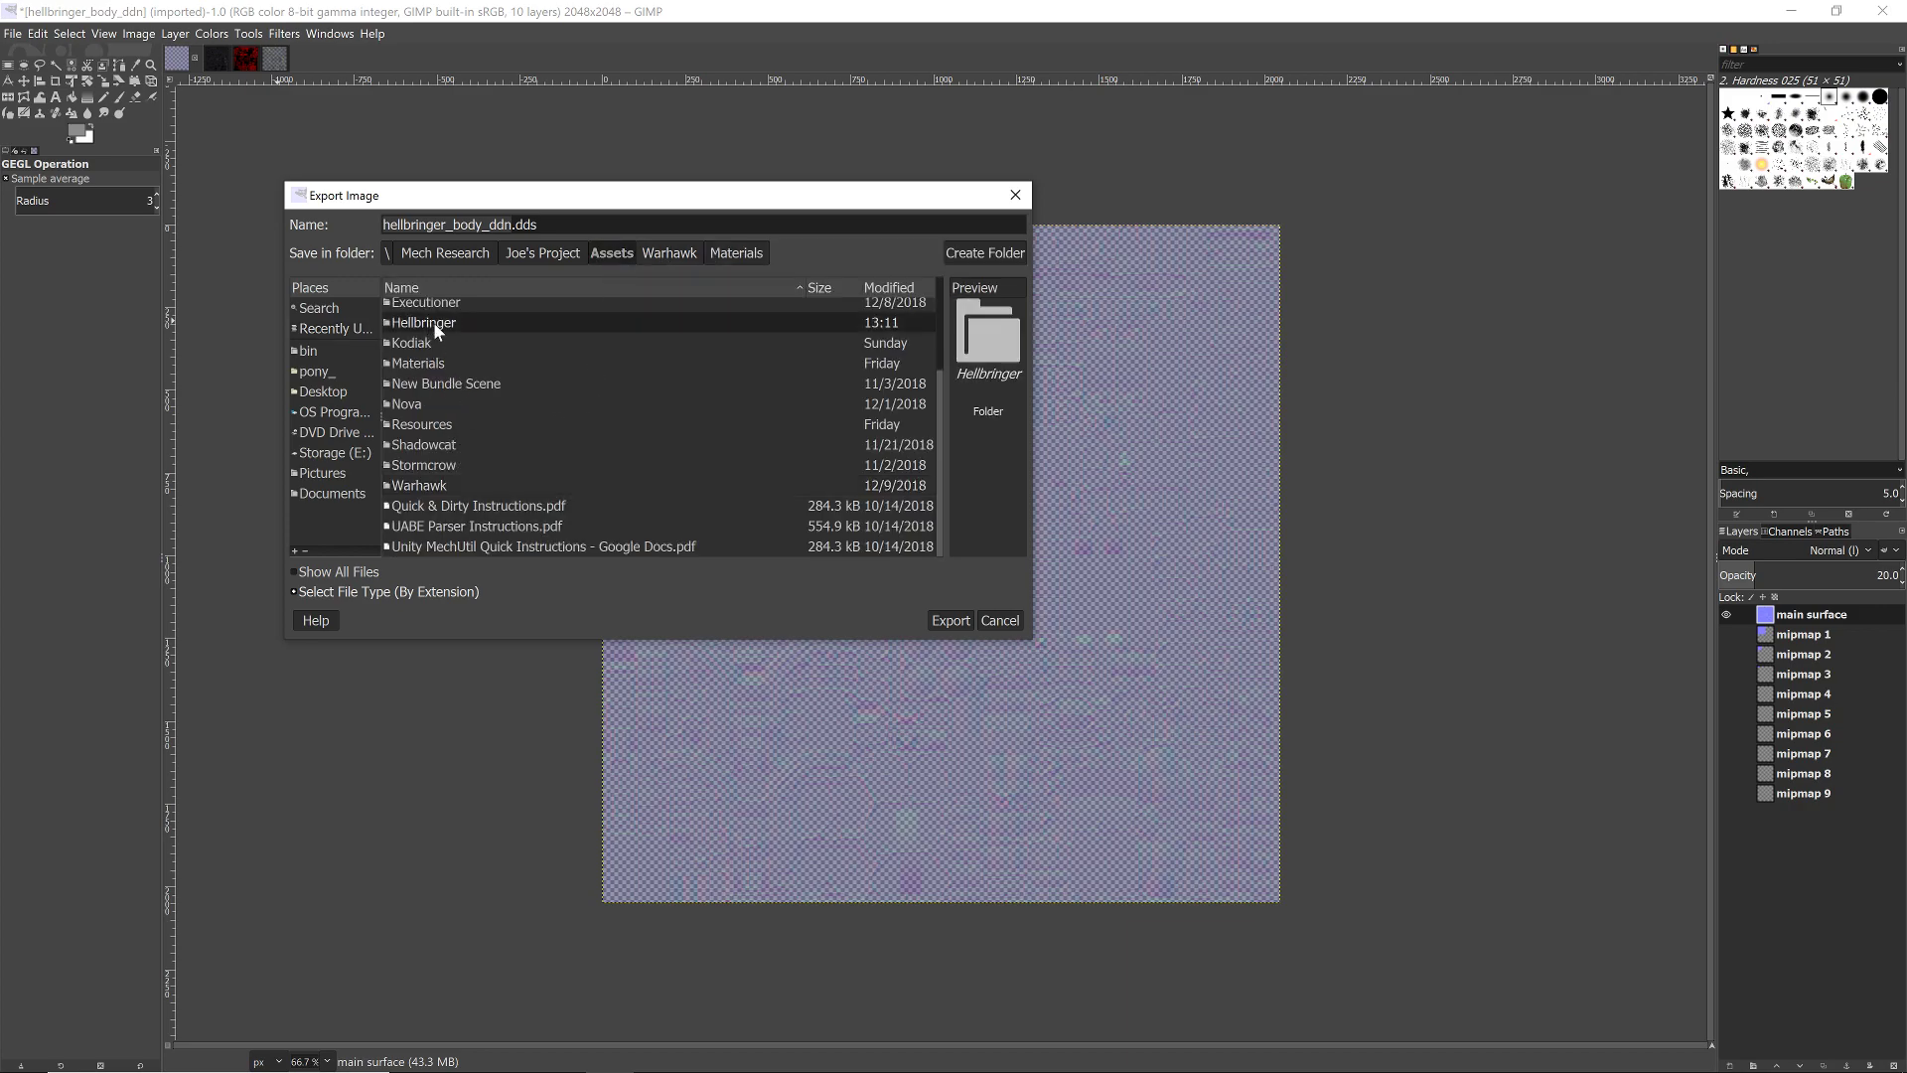
{"action": "double_click", "coordinate": [433, 322]}
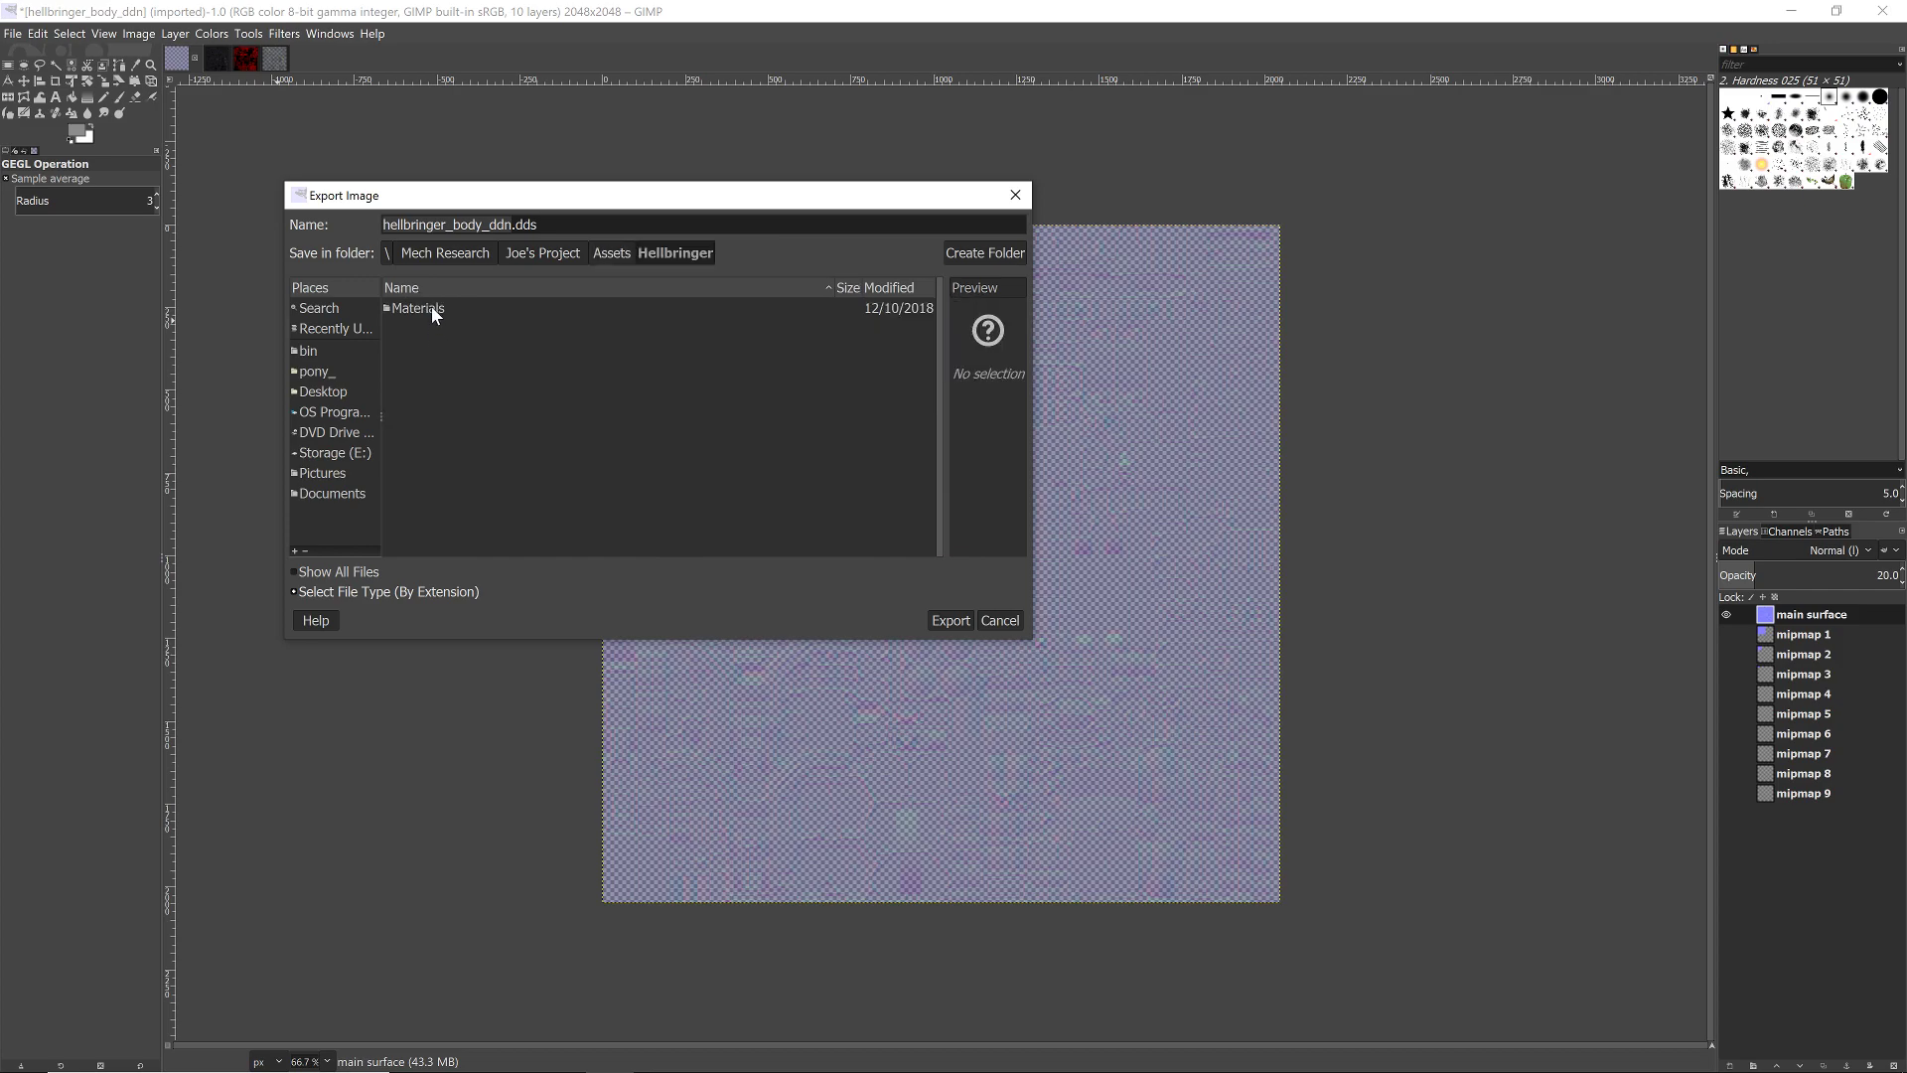
{"action": "double_click", "coordinate": [433, 310]}
- Name the export chrTxrMech_hellbringer-nrm.png and export it as a PNG with compression level 9
{"action": "key", "text": "End"}
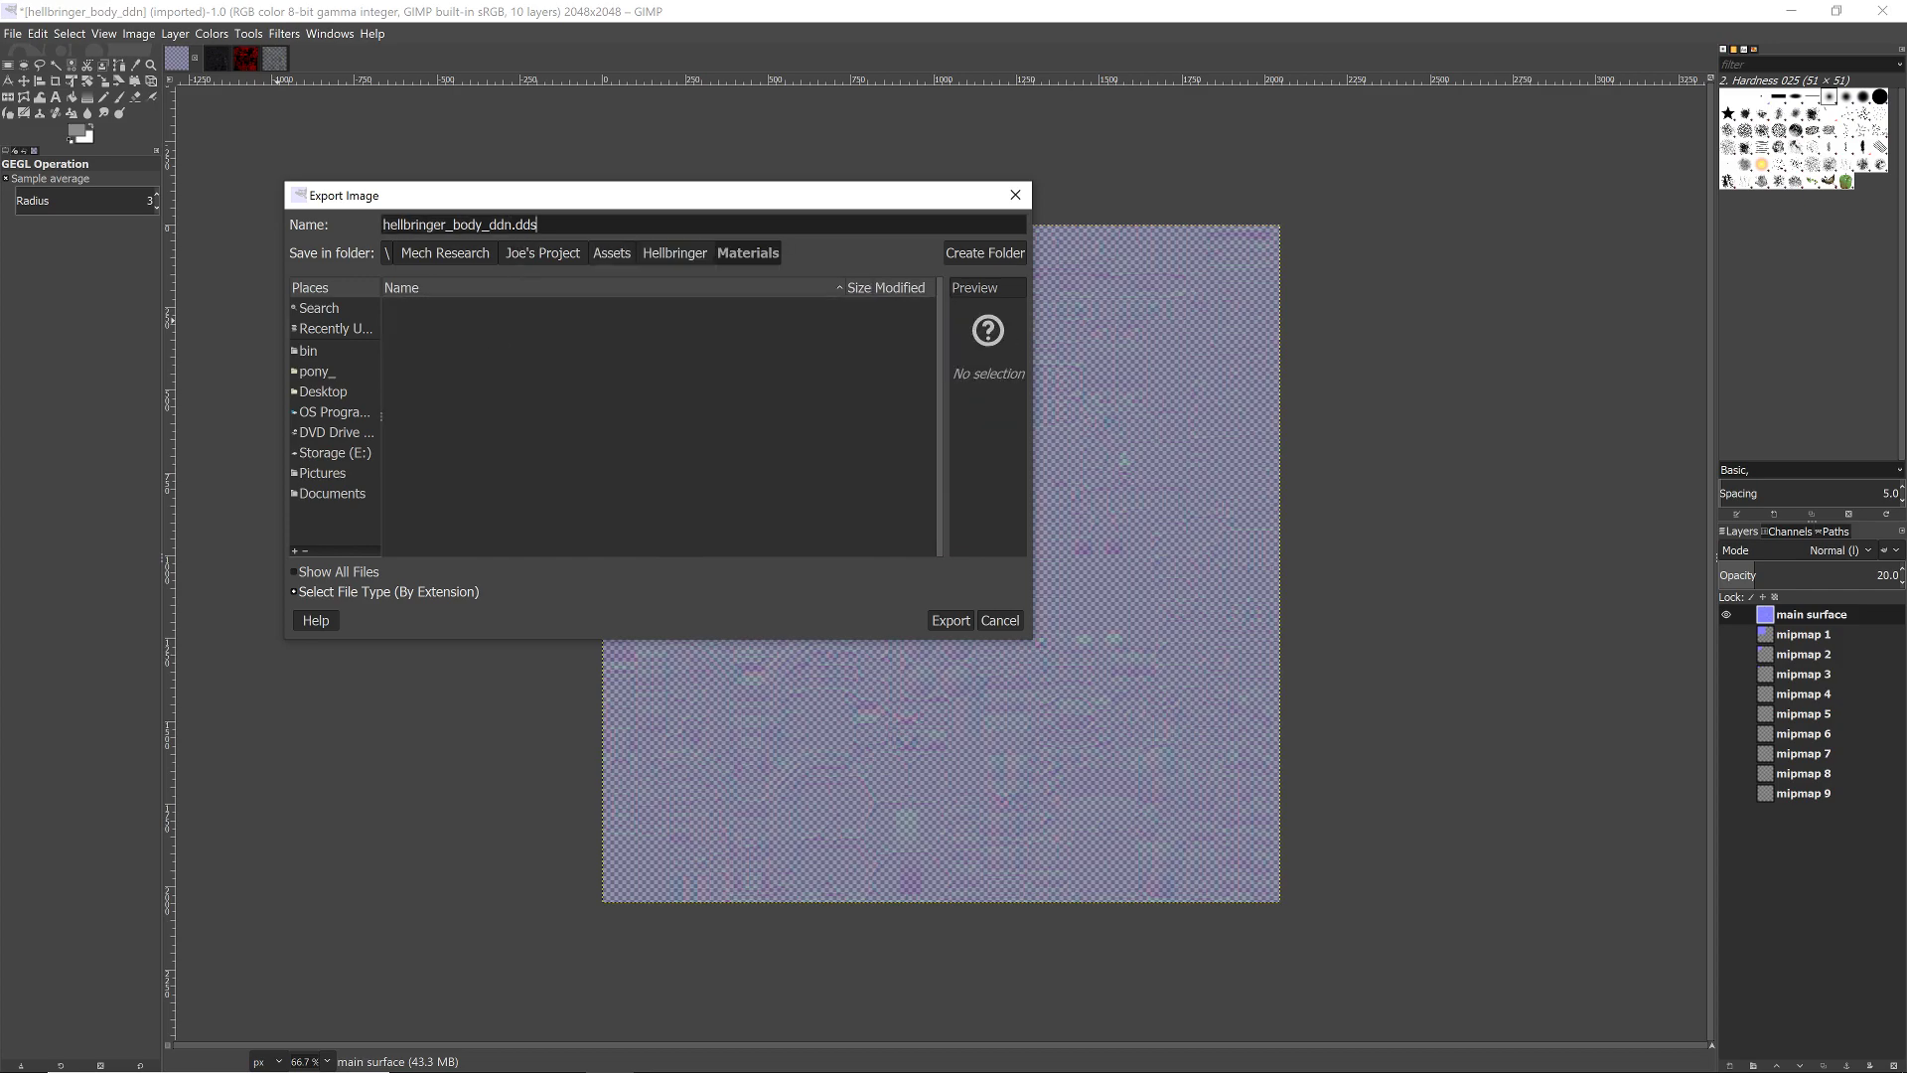
{"action": "key", "text": "ctrl+a"}
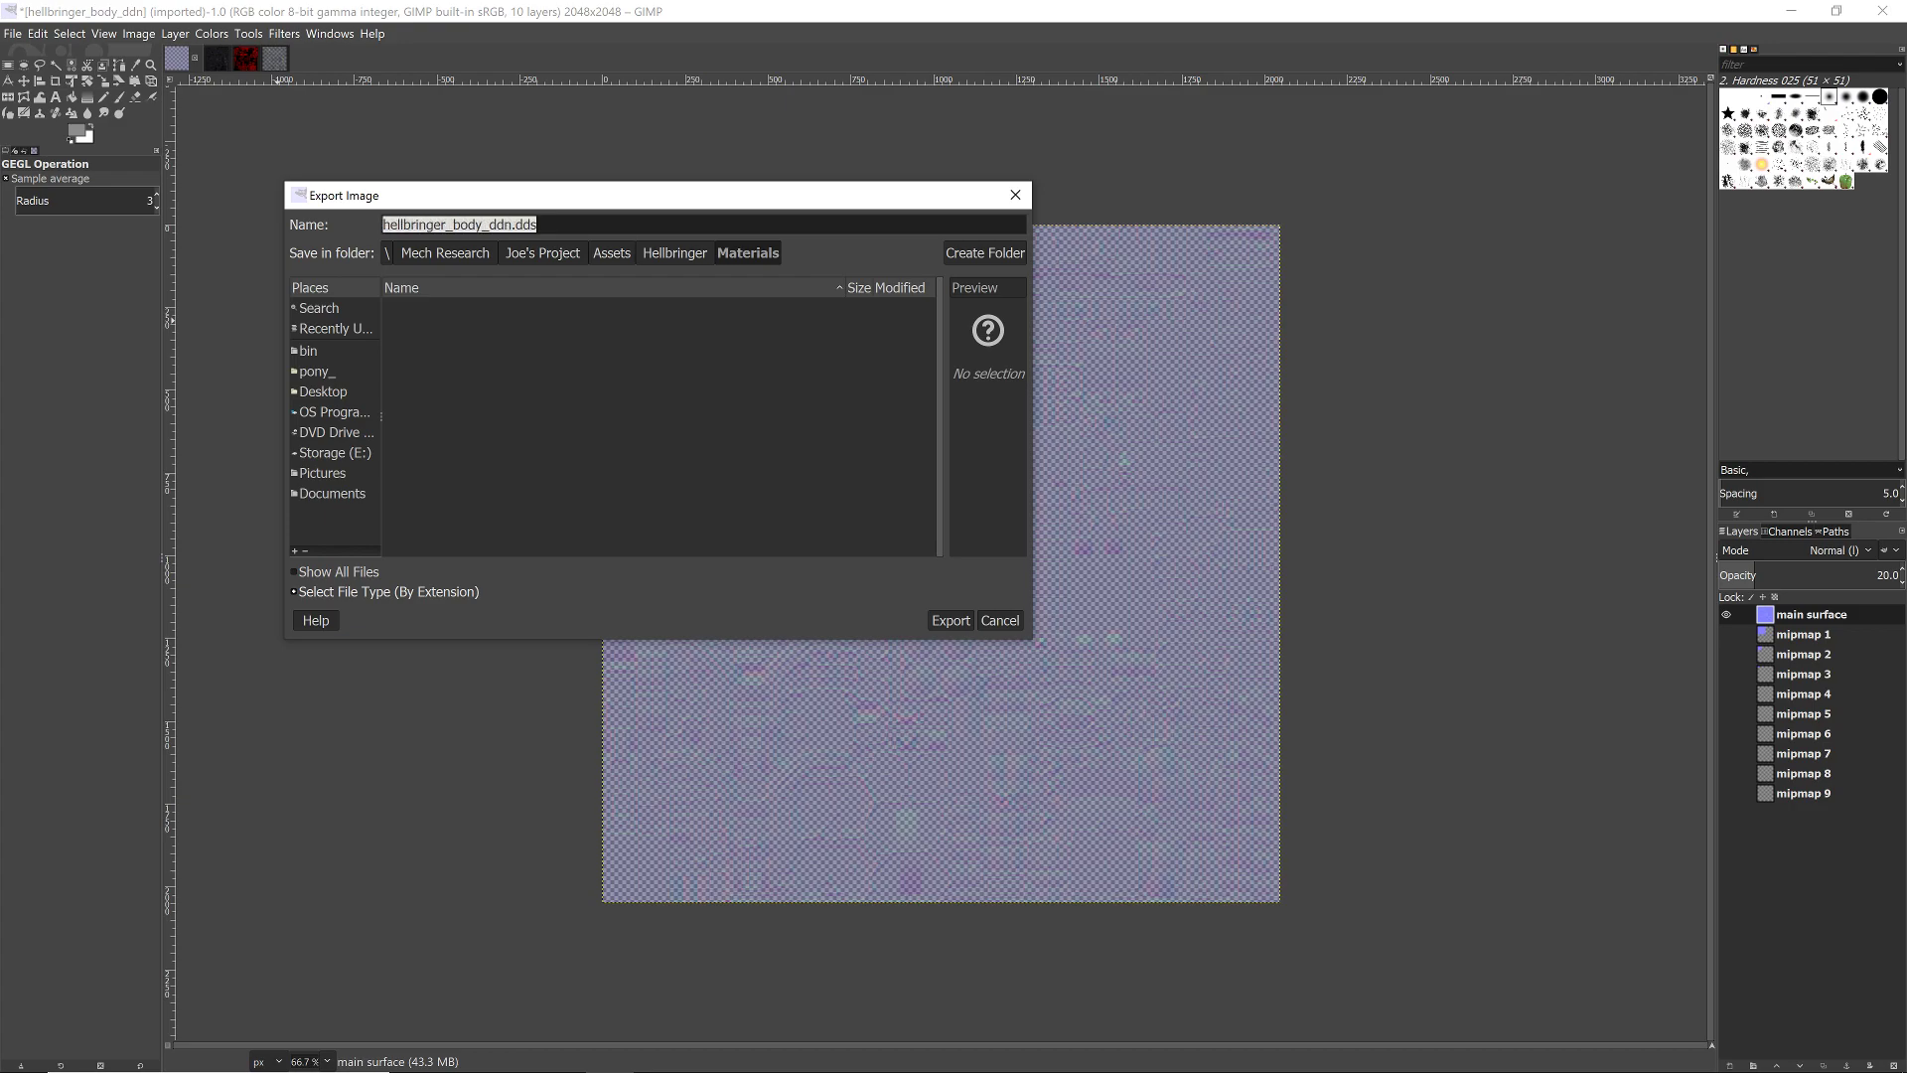
{"action": "type", "text": "chr"}
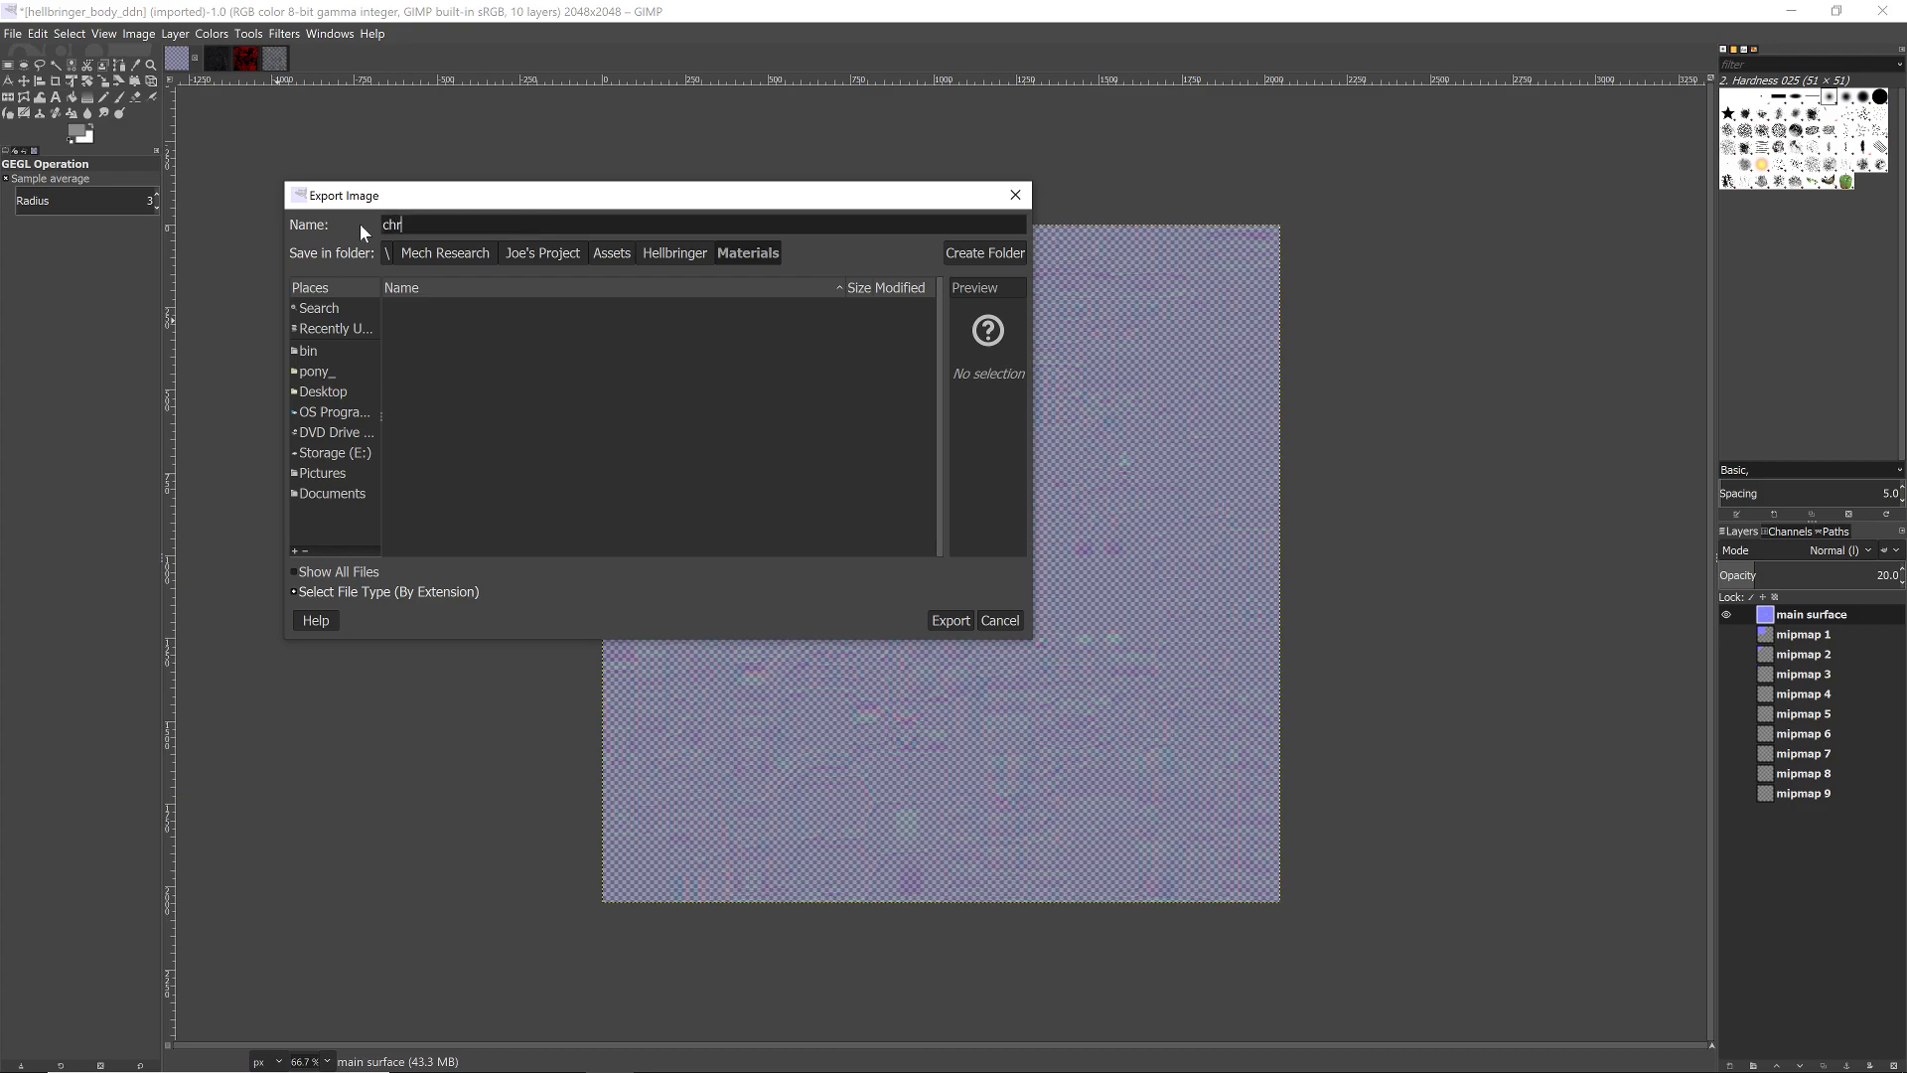
{"action": "type", "text": "TxrMech_hellbringer-nrm.png"}
{"action": "left_click", "coordinate": [951, 622]}
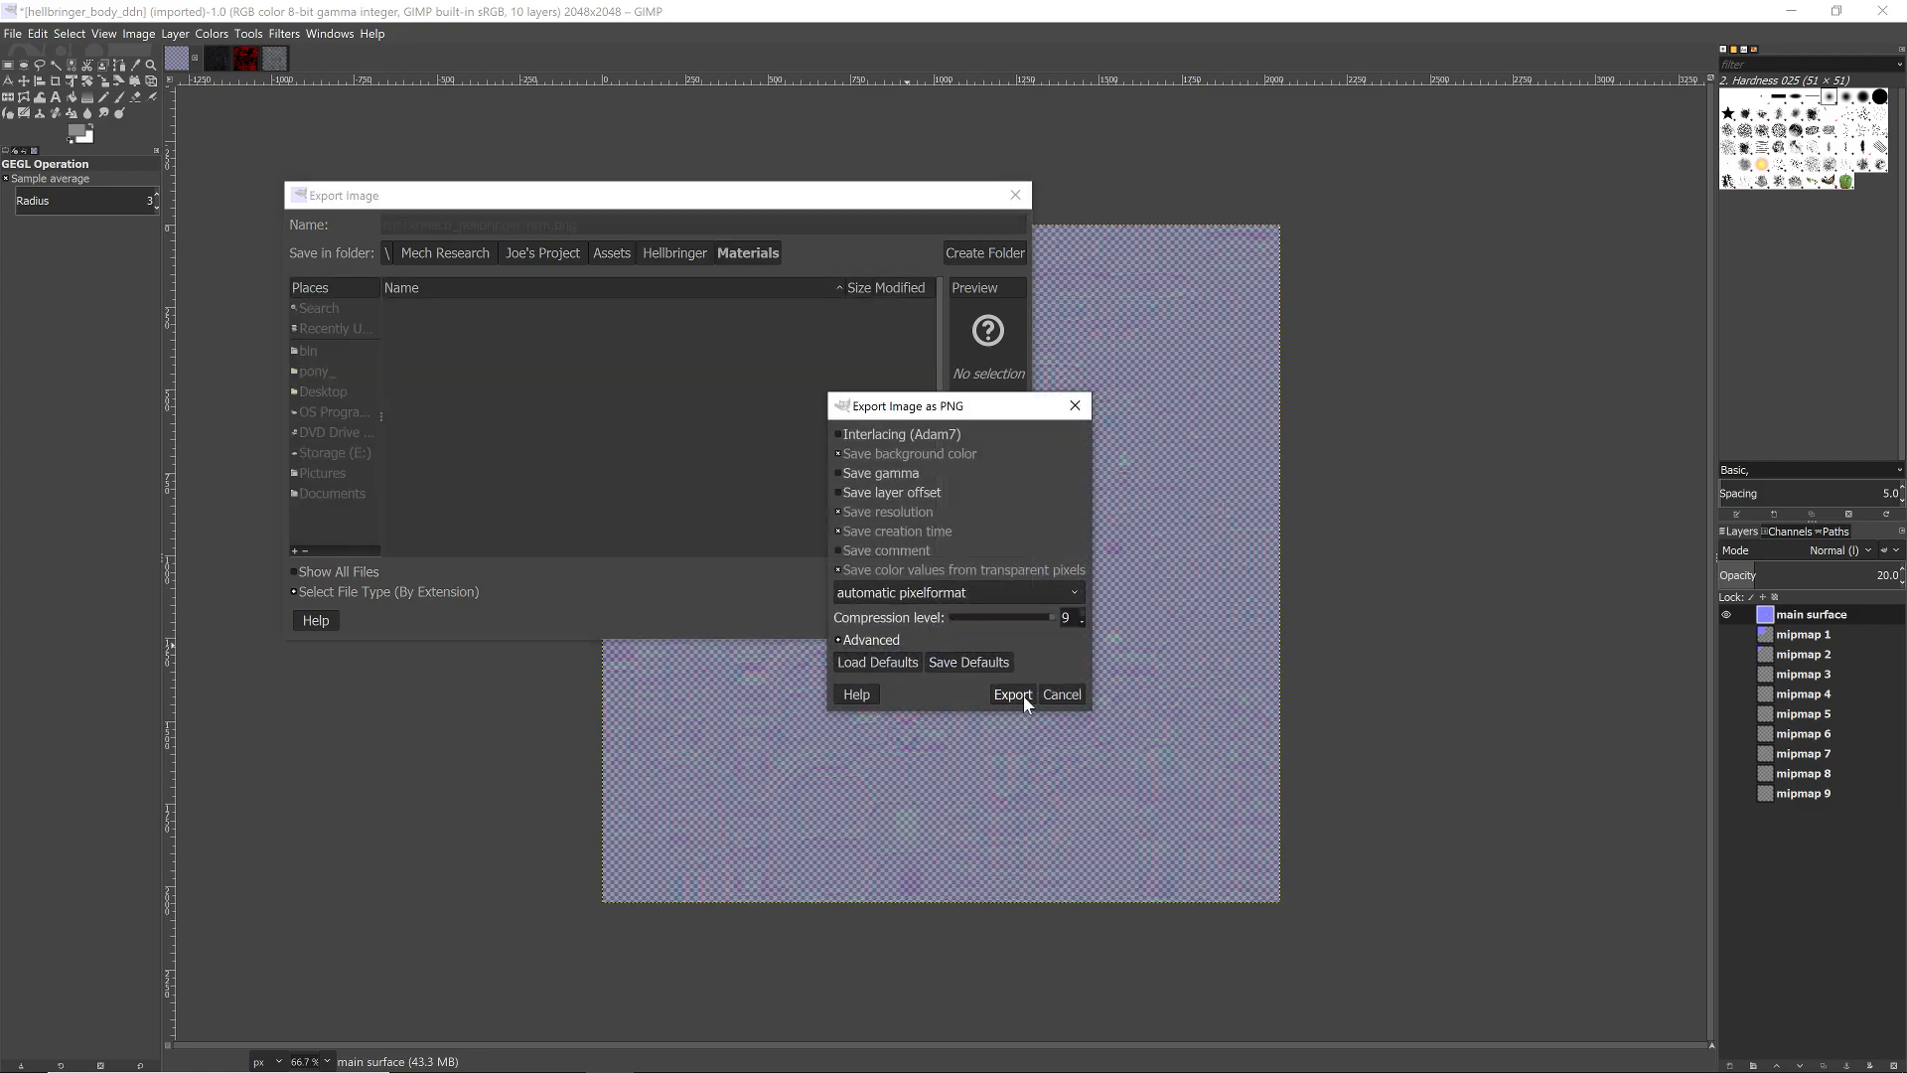
{"action": "left_click", "coordinate": [1023, 695]}
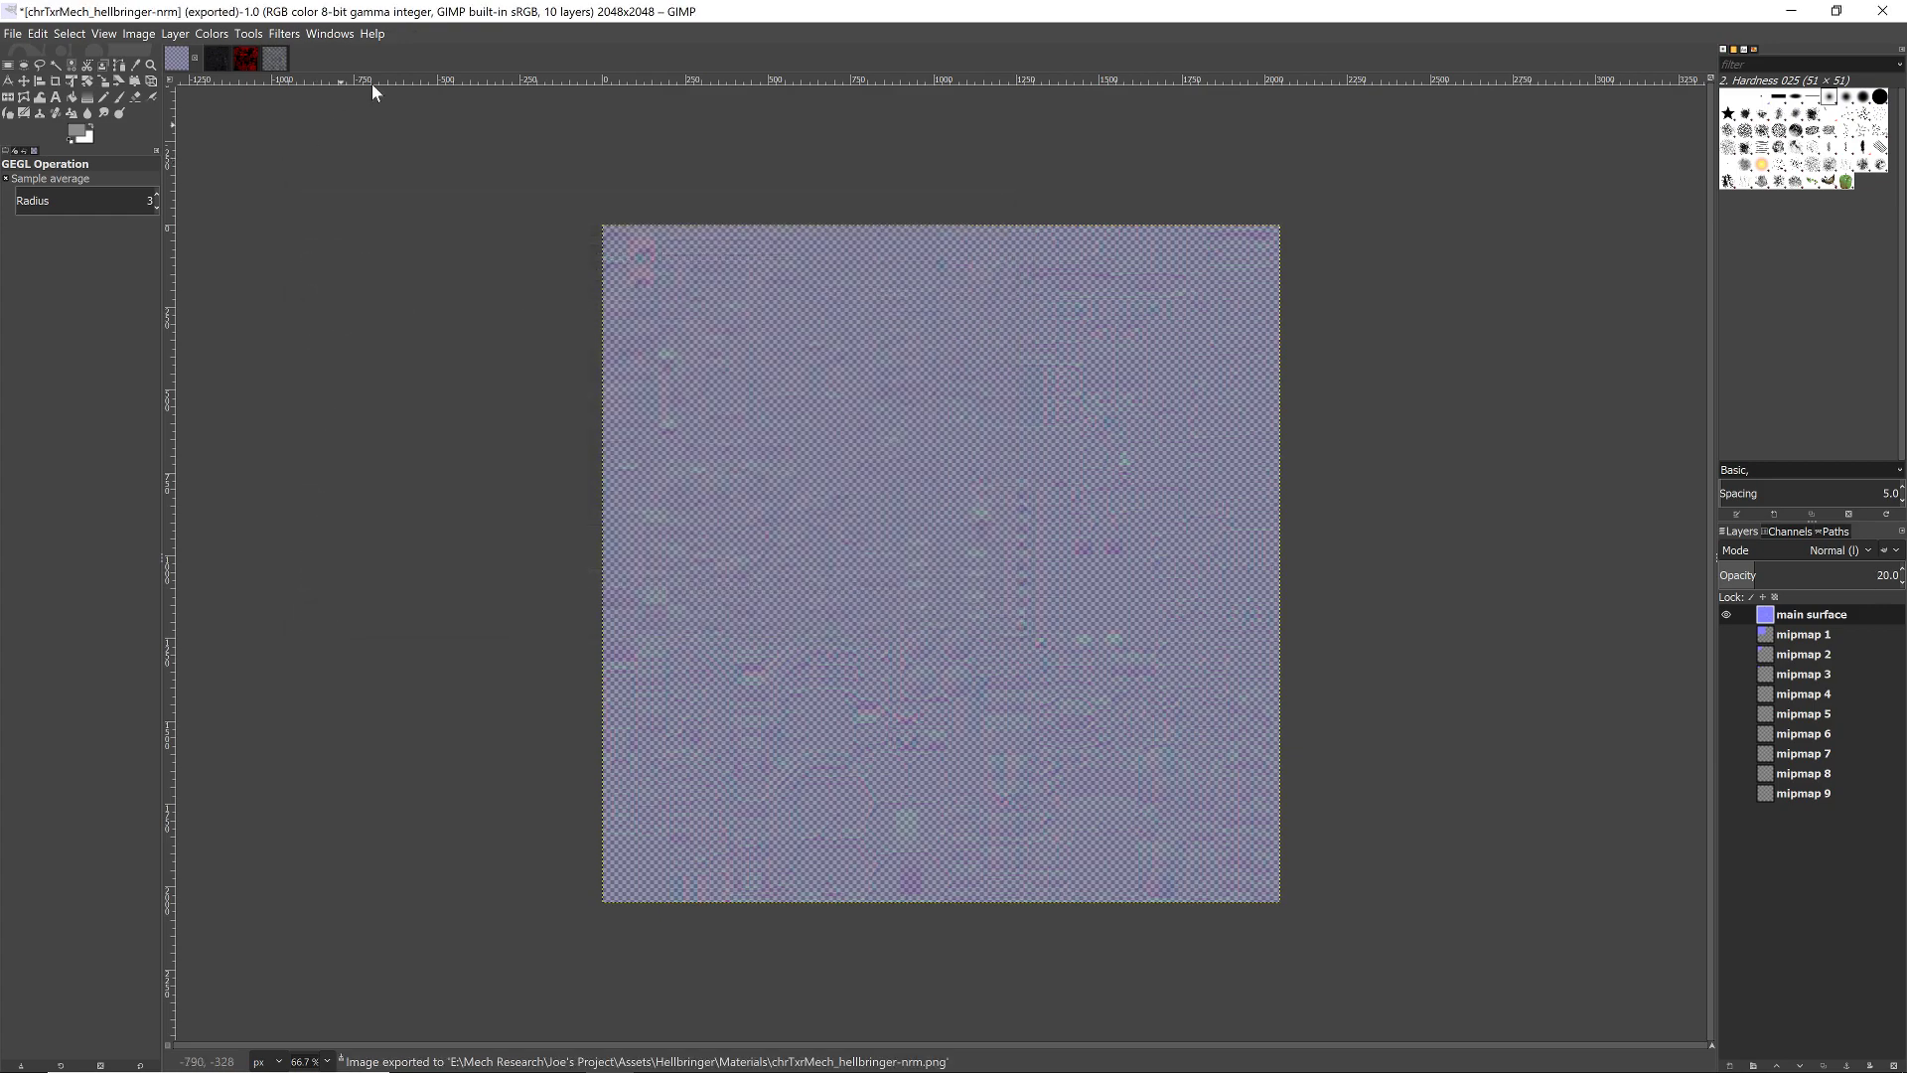
- Invert the colors of the hellbringer_body_spc image's main surface layer and set the layer's opacity to 20
{"action": "left_click", "coordinate": [280, 61]}
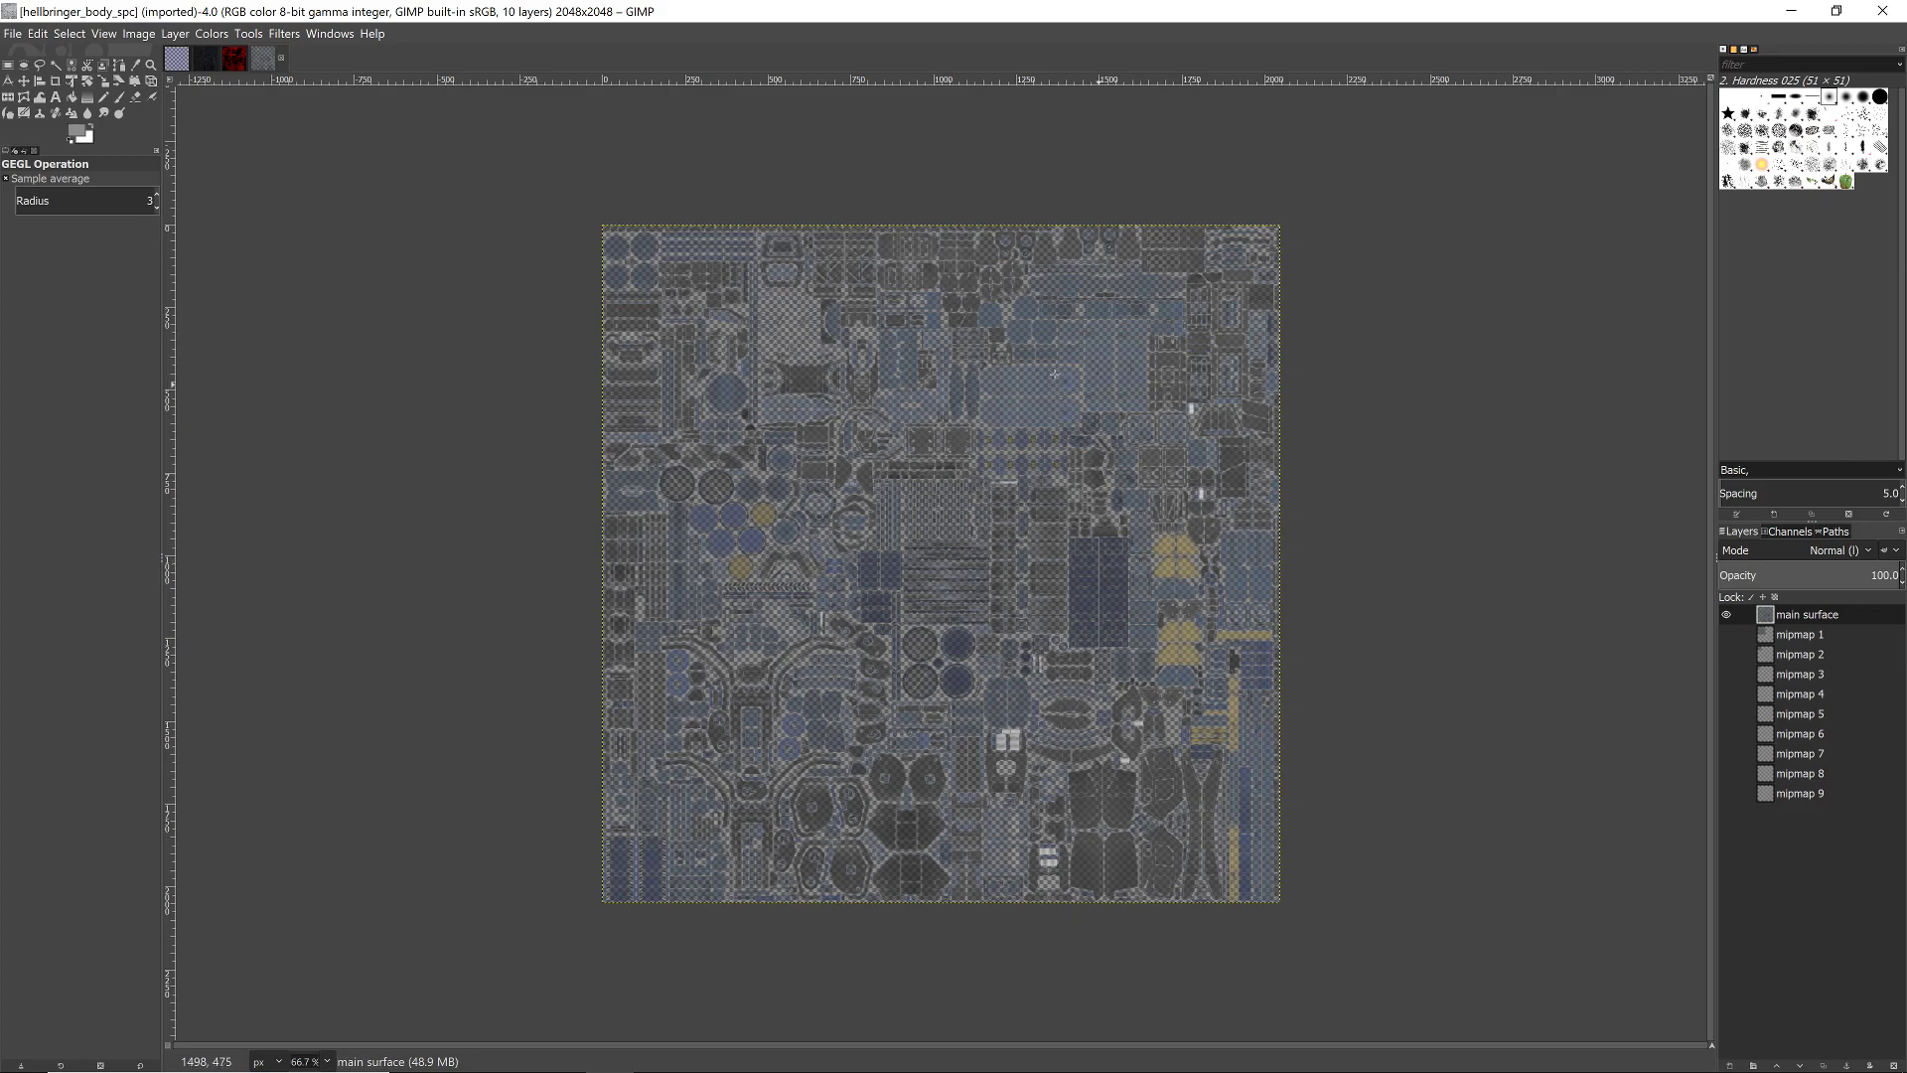
{"action": "left_click", "coordinate": [211, 33]}
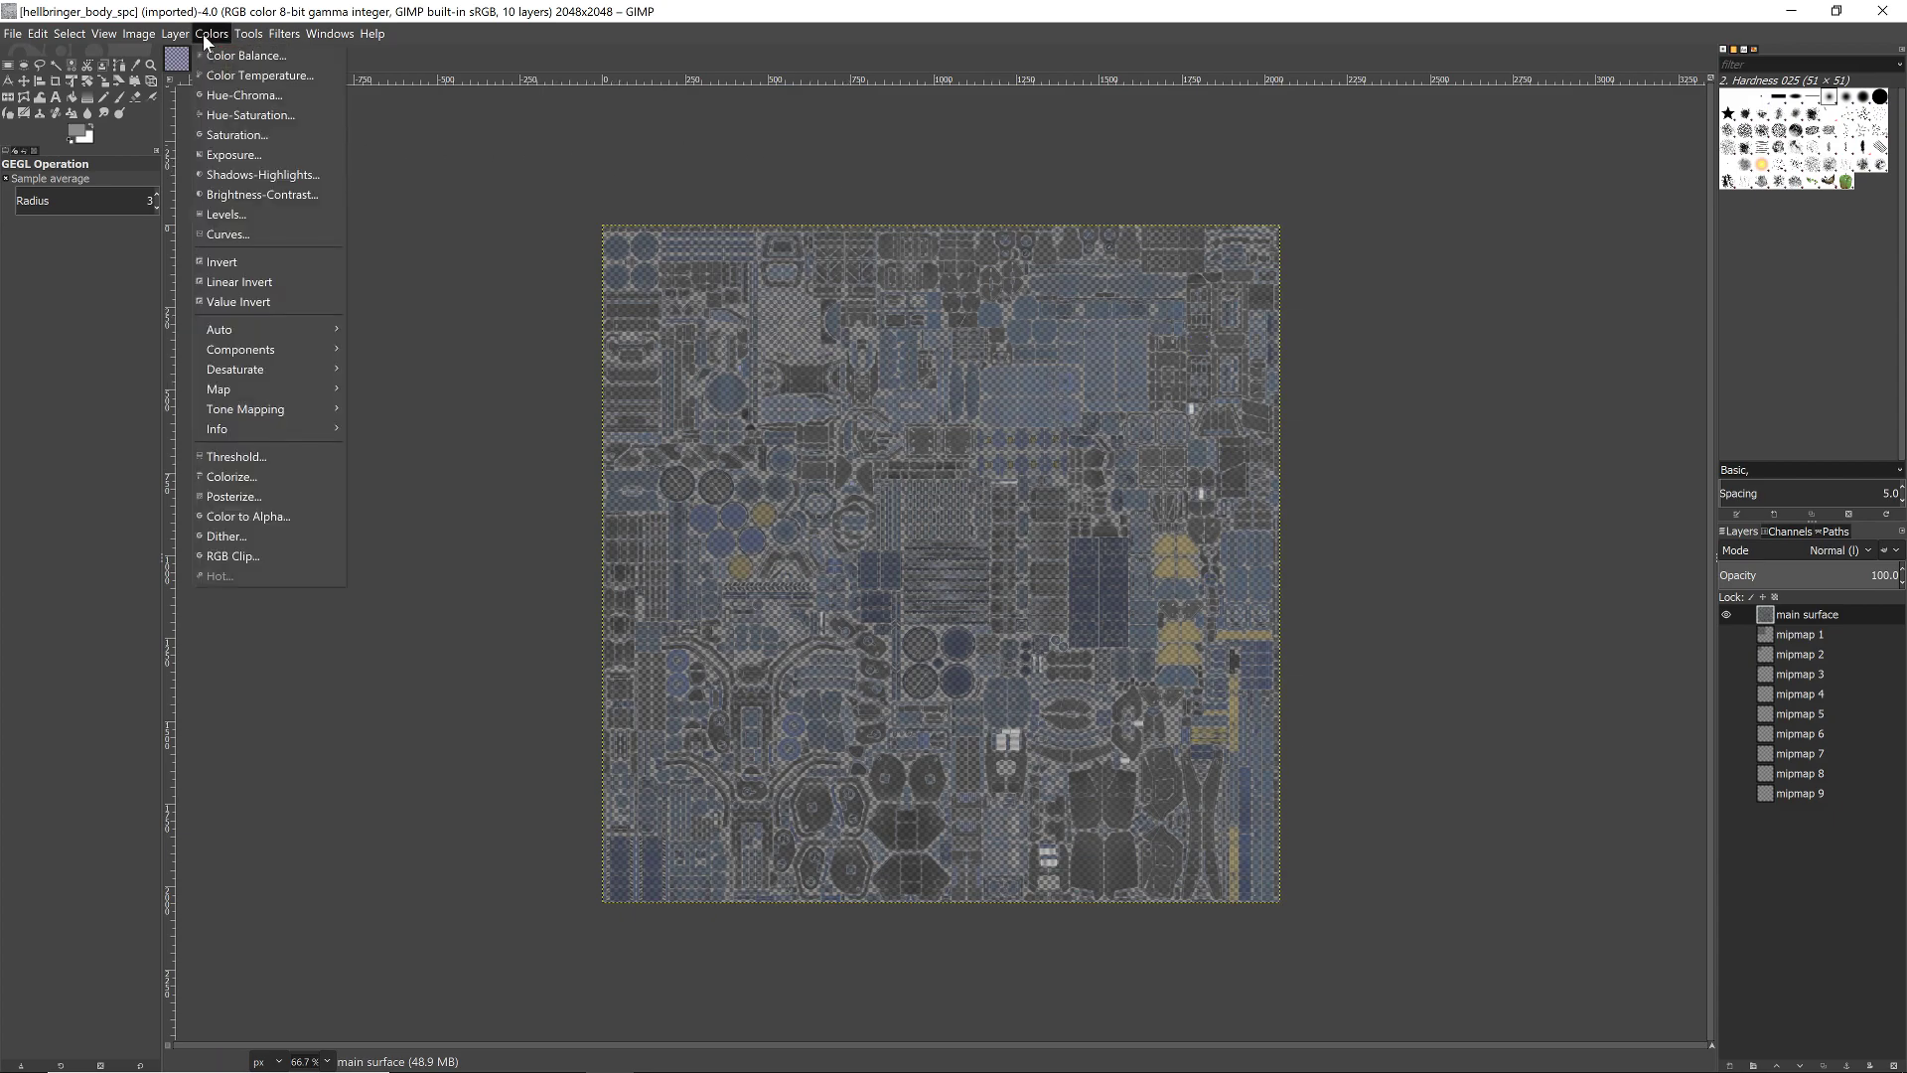
{"action": "left_click", "coordinate": [250, 267]}
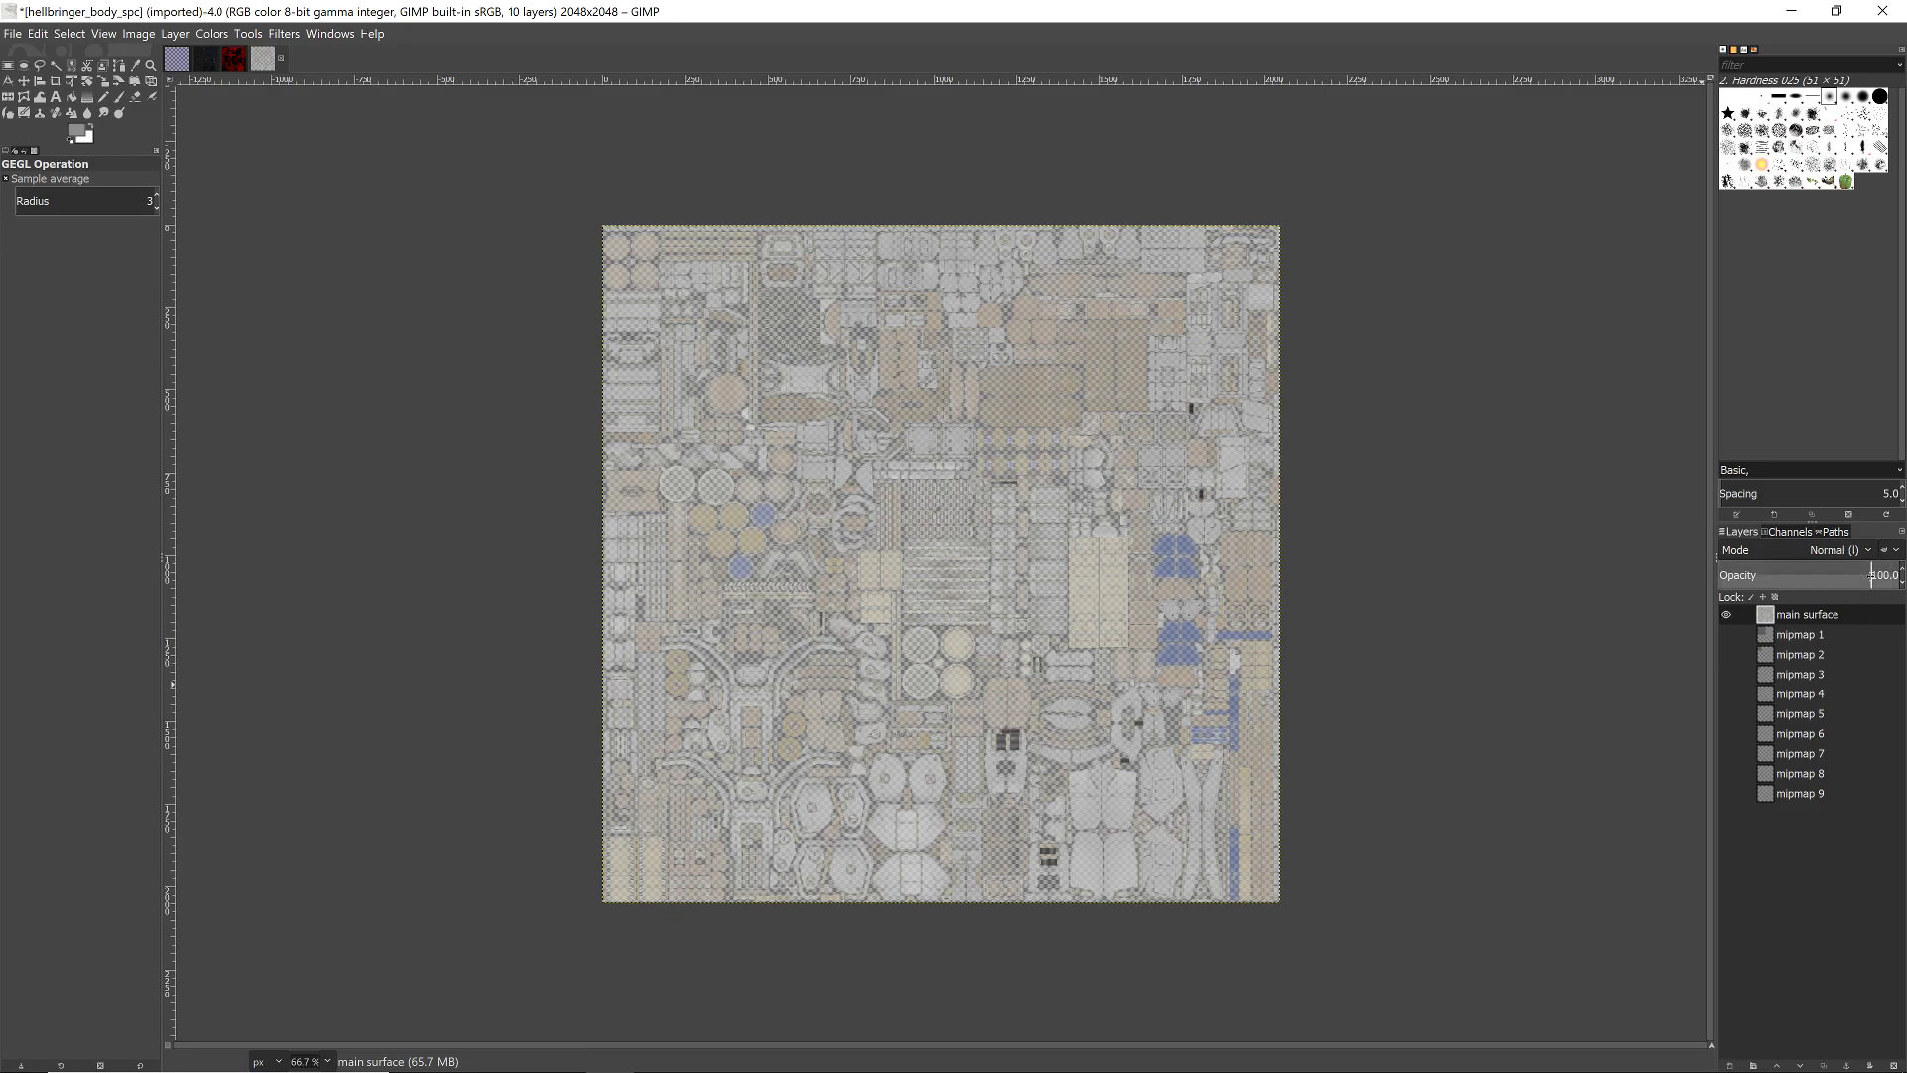
{"action": "left_click_drag", "start_coordinate": [1872, 574], "coordinate": [1900, 574]}
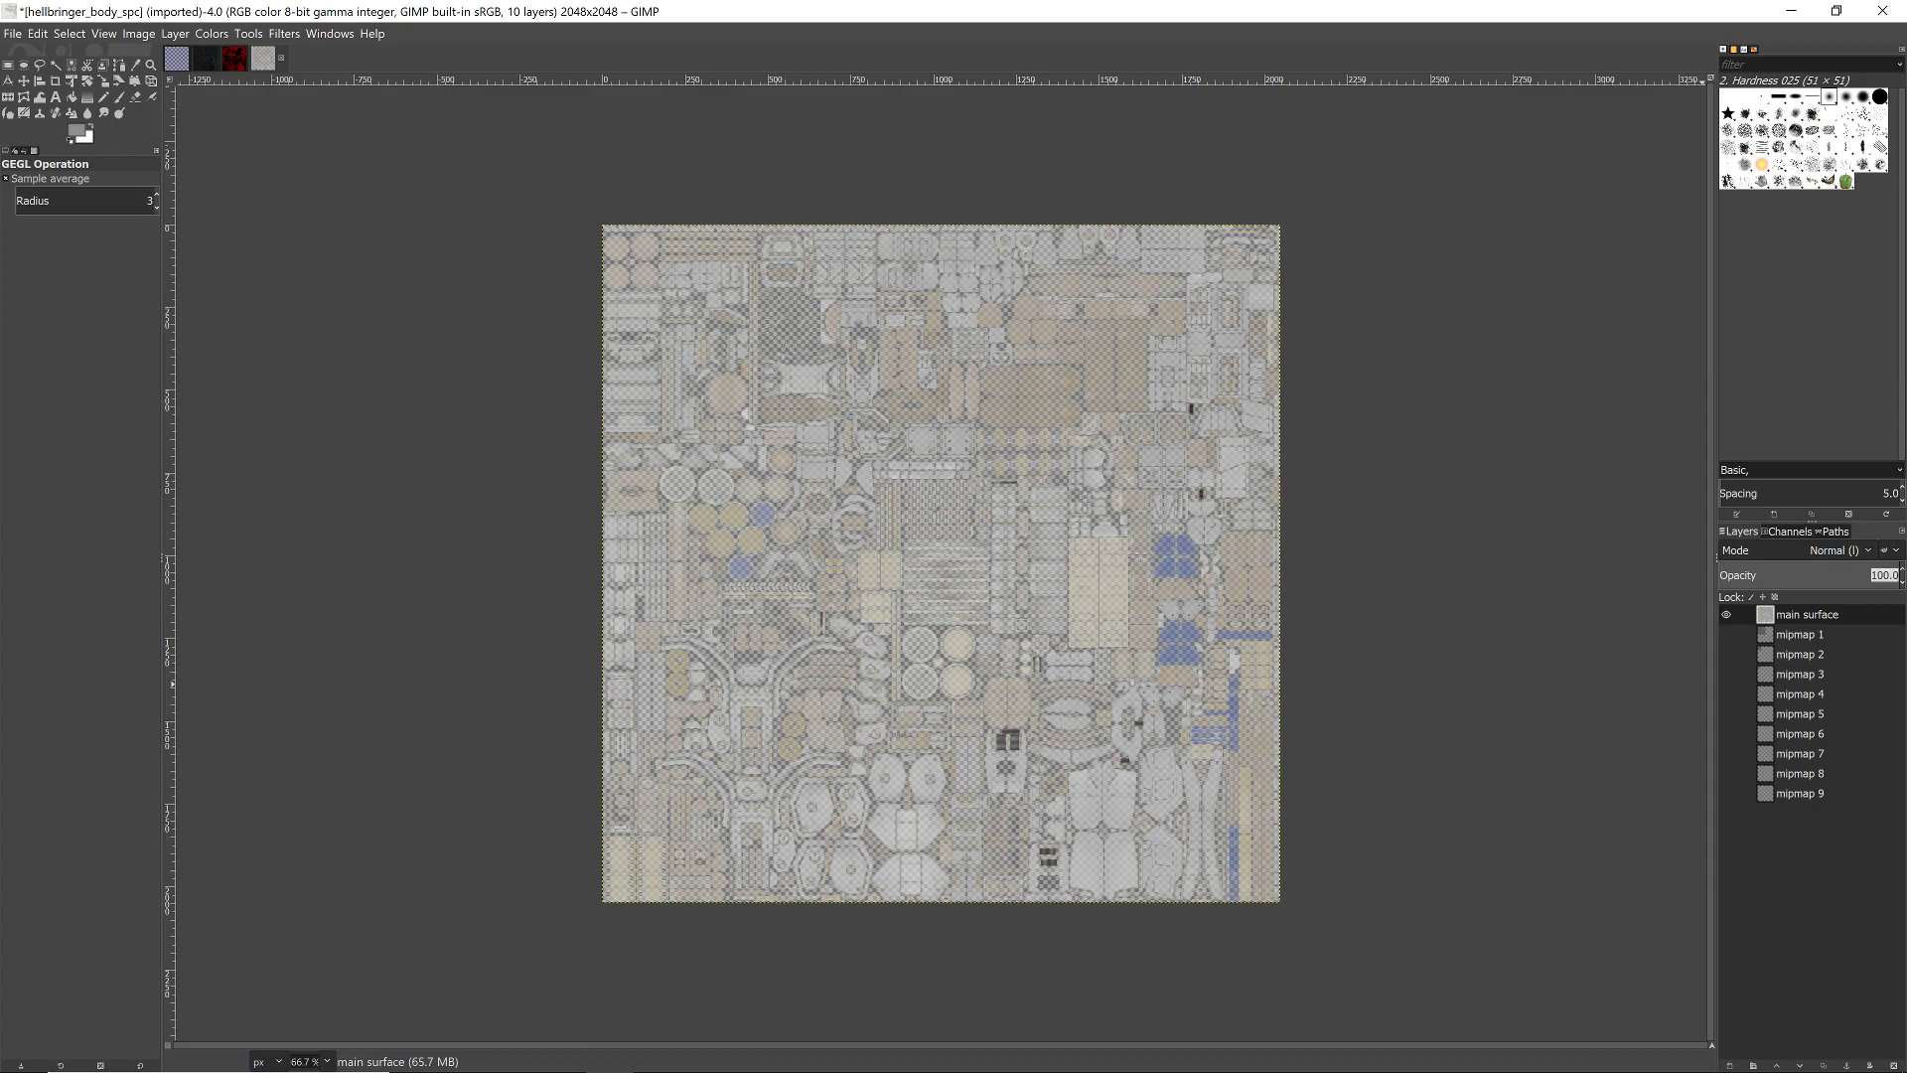
{"action": "type", "text": "20"}
{"action": "key", "text": "Return"}
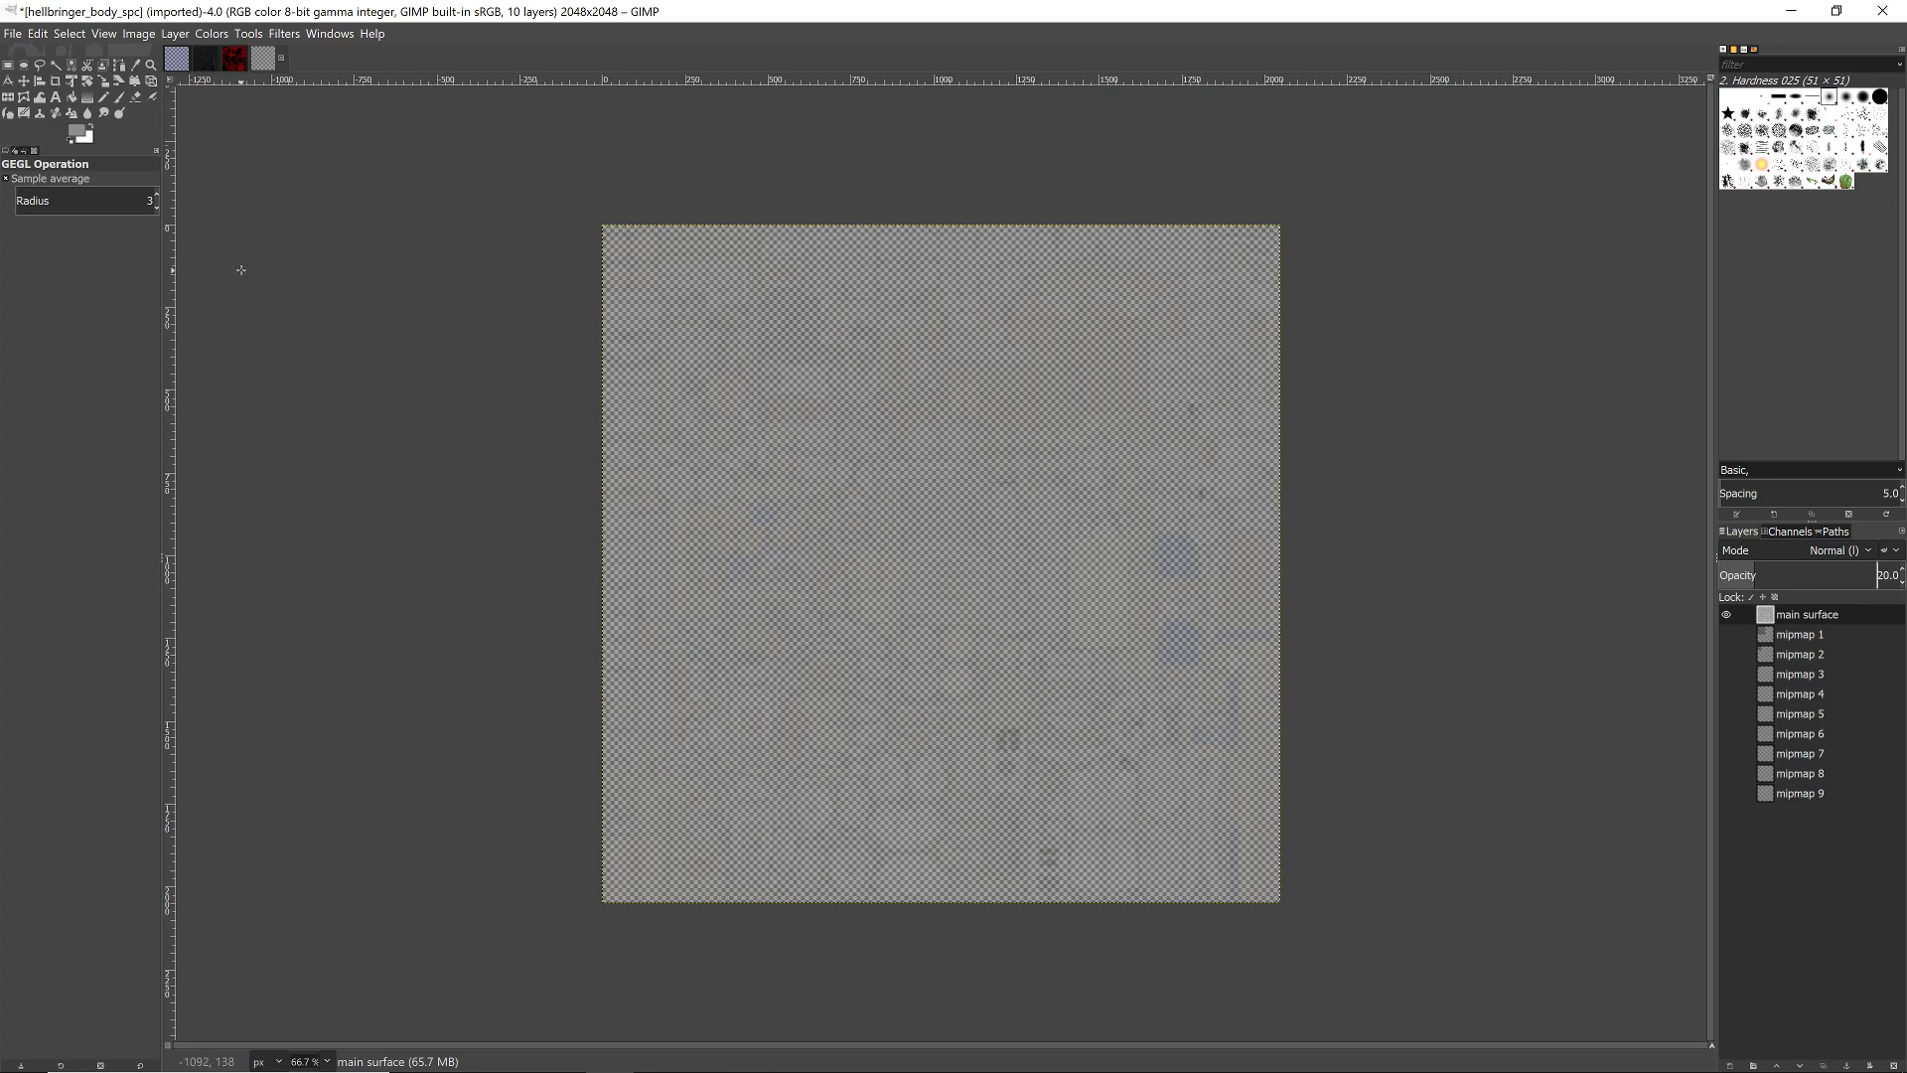
- Start exporting the hellbringer_body_spc image and choose the recently used Hellbringer\Materials folder as its destination
{"action": "left_click", "coordinate": [13, 34]}
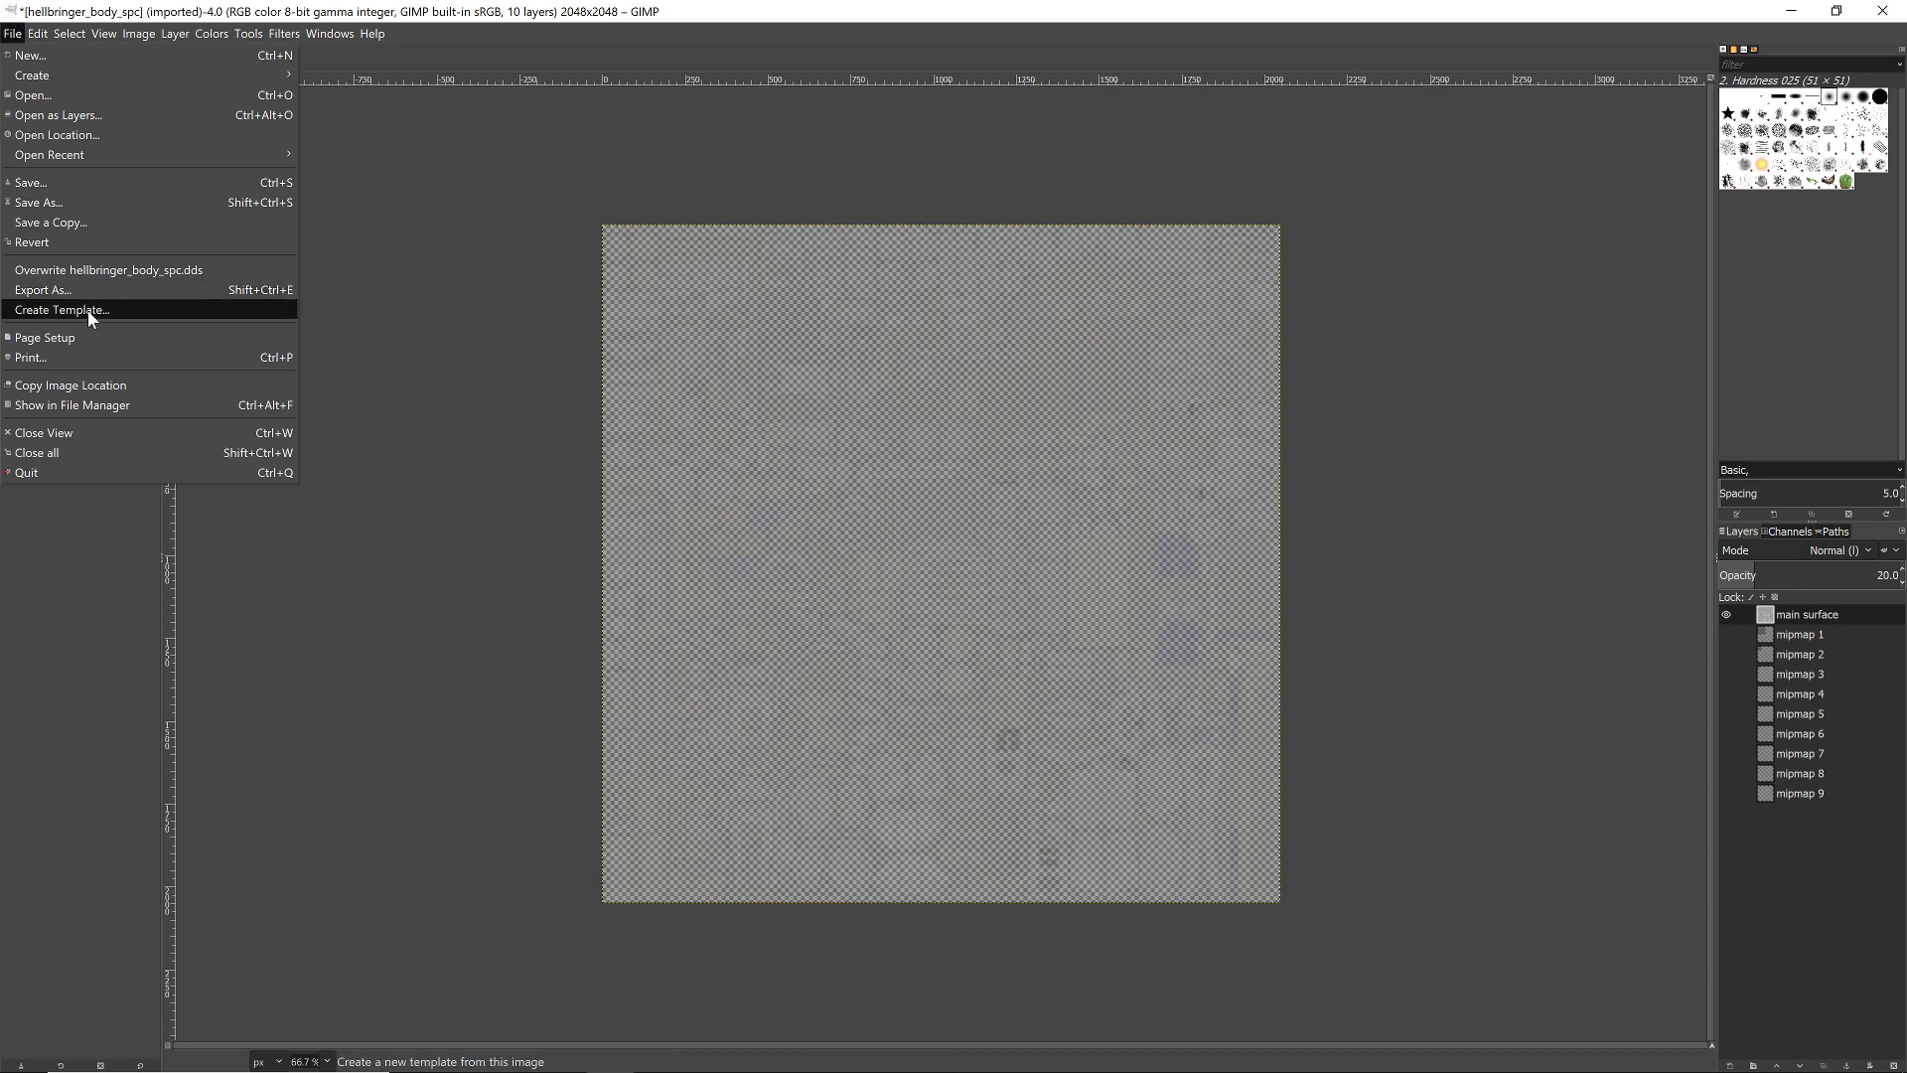
{"action": "left_click", "coordinate": [85, 290]}
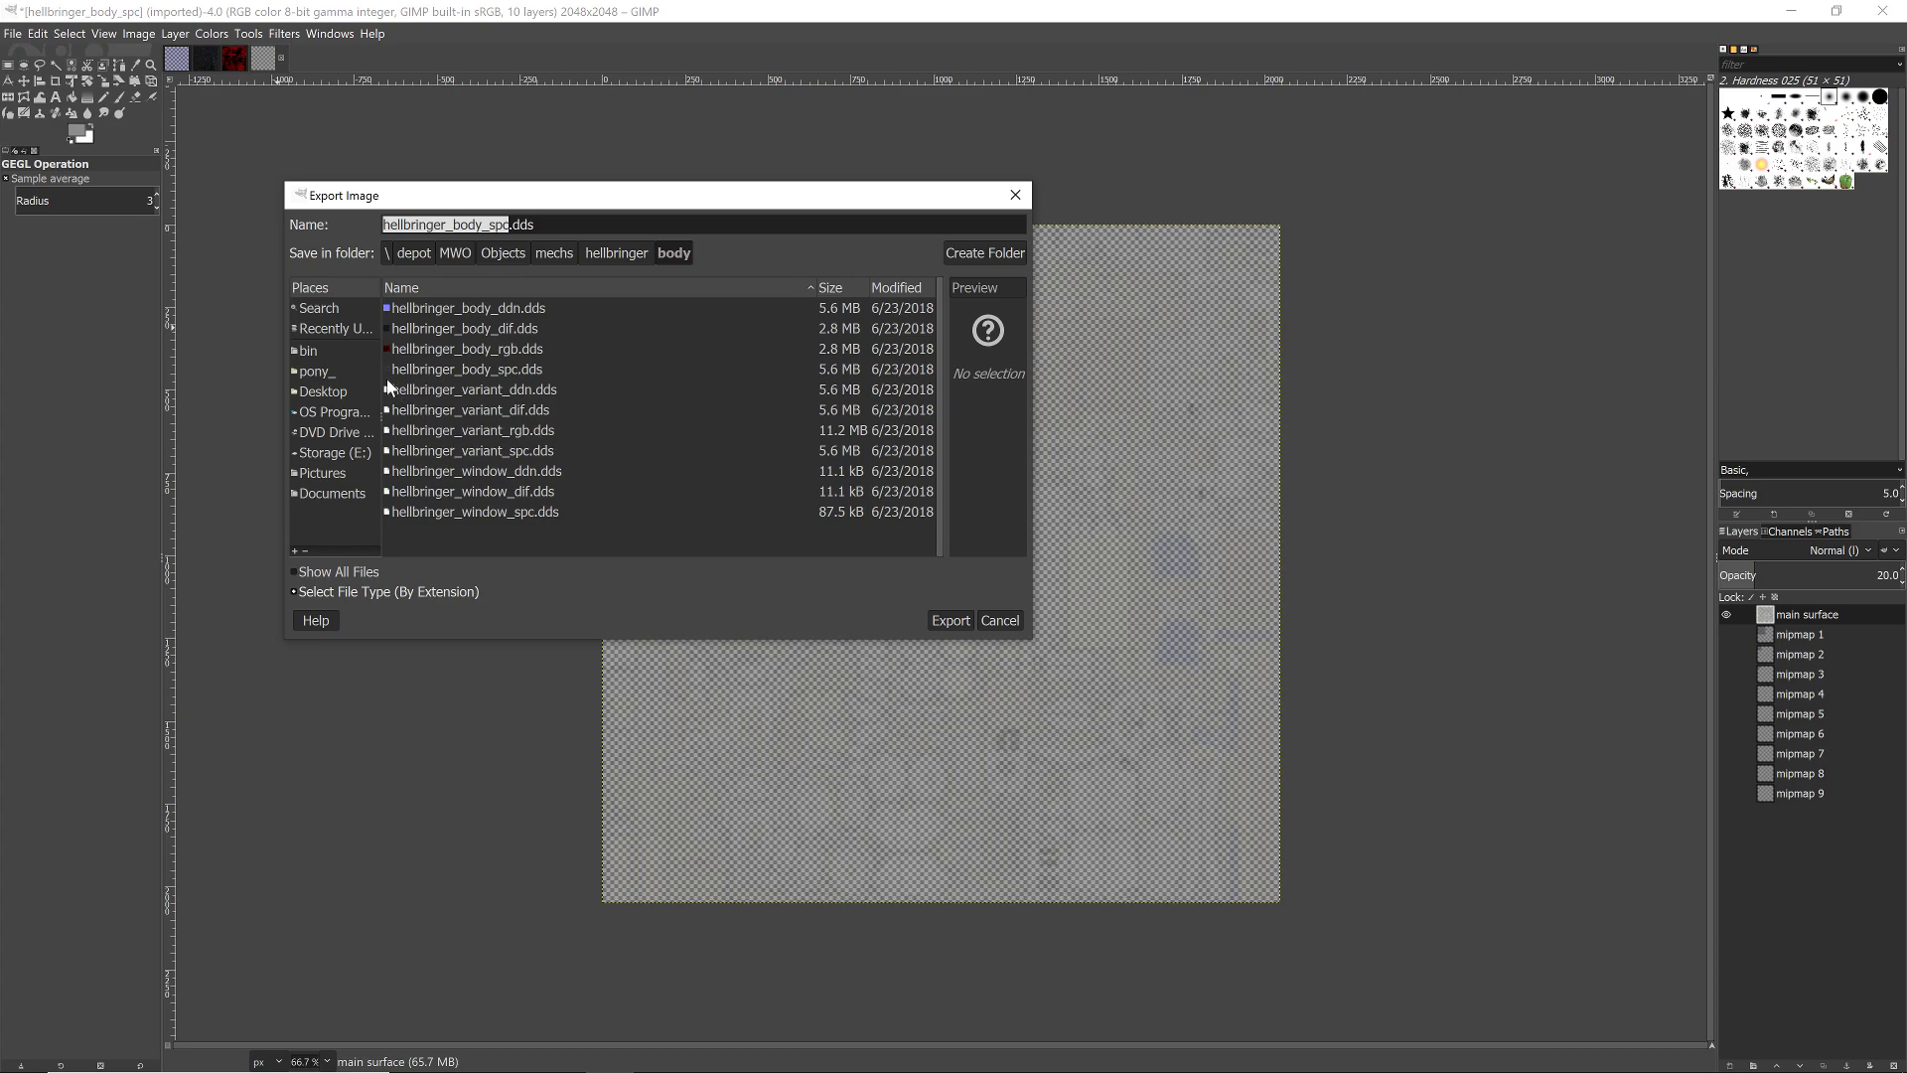
{"action": "left_click", "coordinate": [336, 330]}
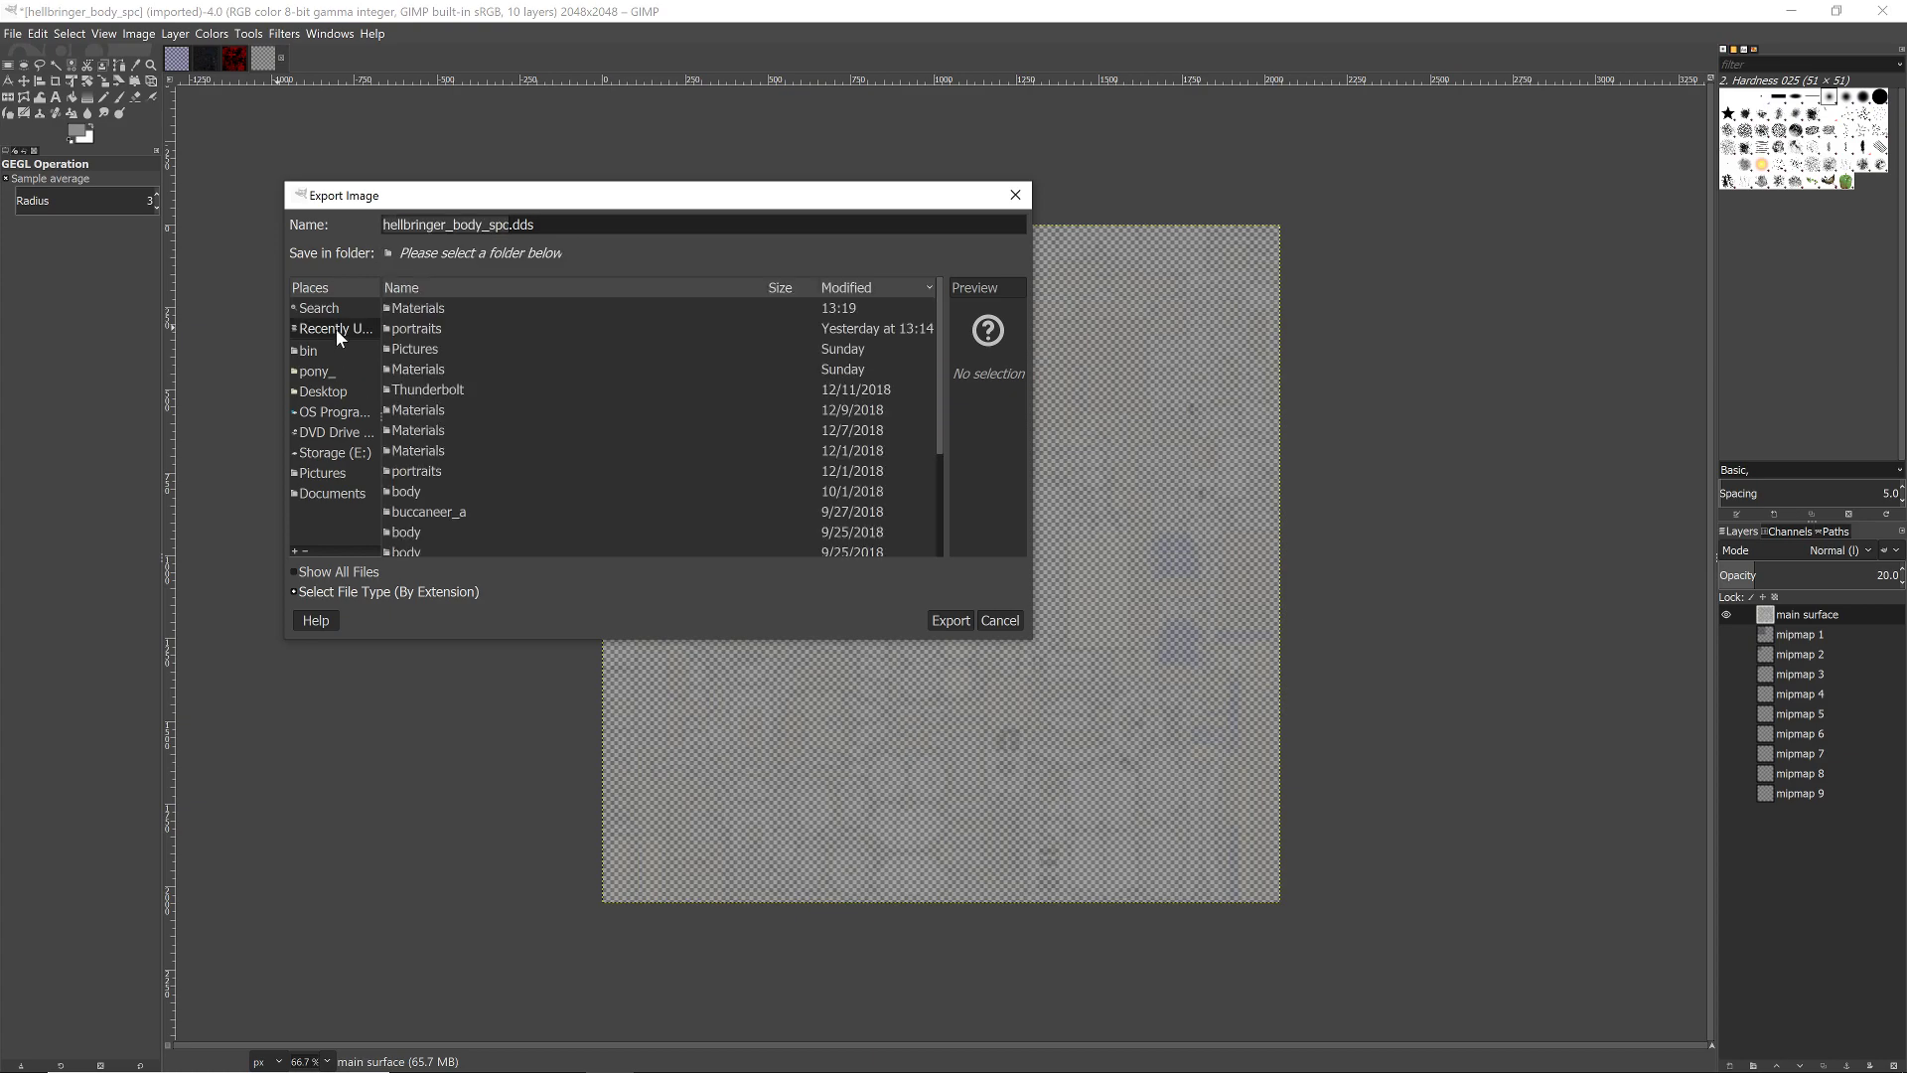
{"action": "left_click", "coordinate": [415, 309]}
{"action": "double_click", "coordinate": [415, 309]}
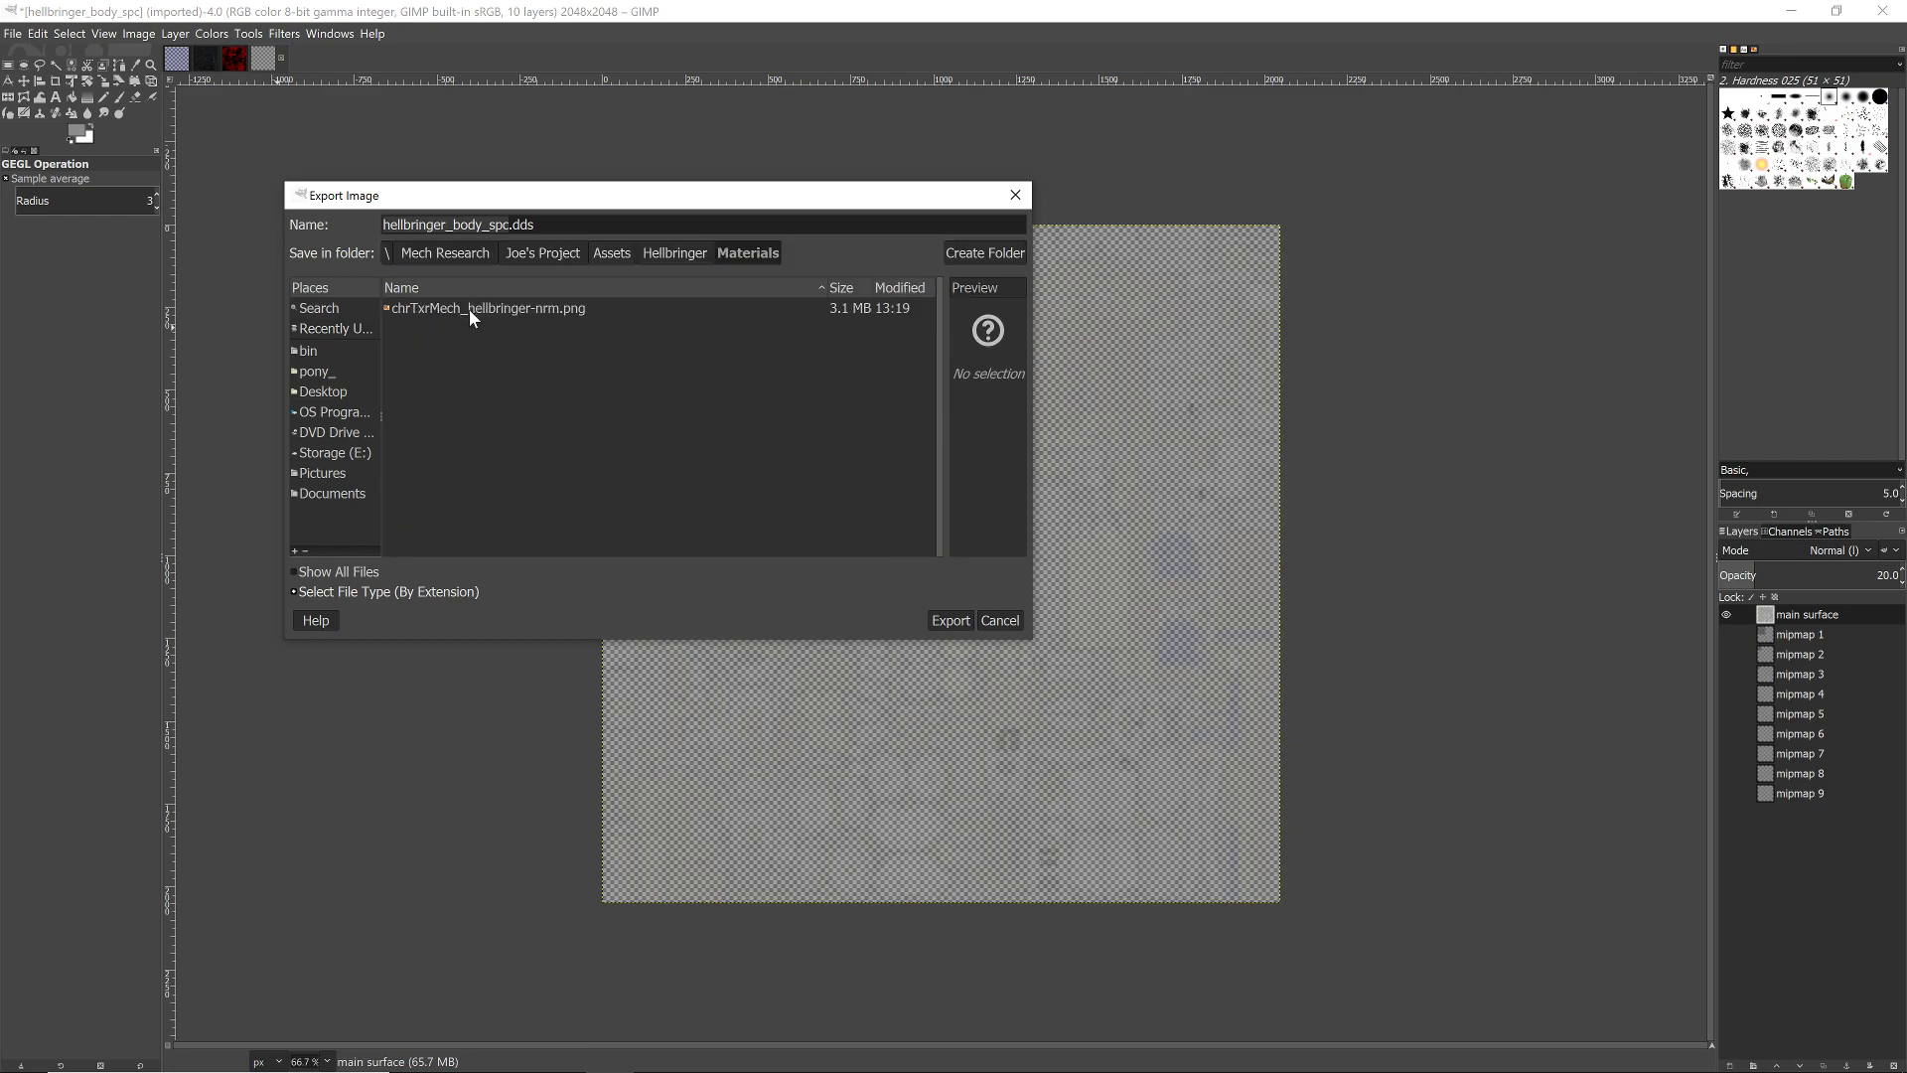
- Base the export name on the existing chrTxrMech_hellbringer-nrm.png and change it to chrTxrMech_hellbringer-mtls.png
{"action": "left_click", "coordinate": [498, 311]}
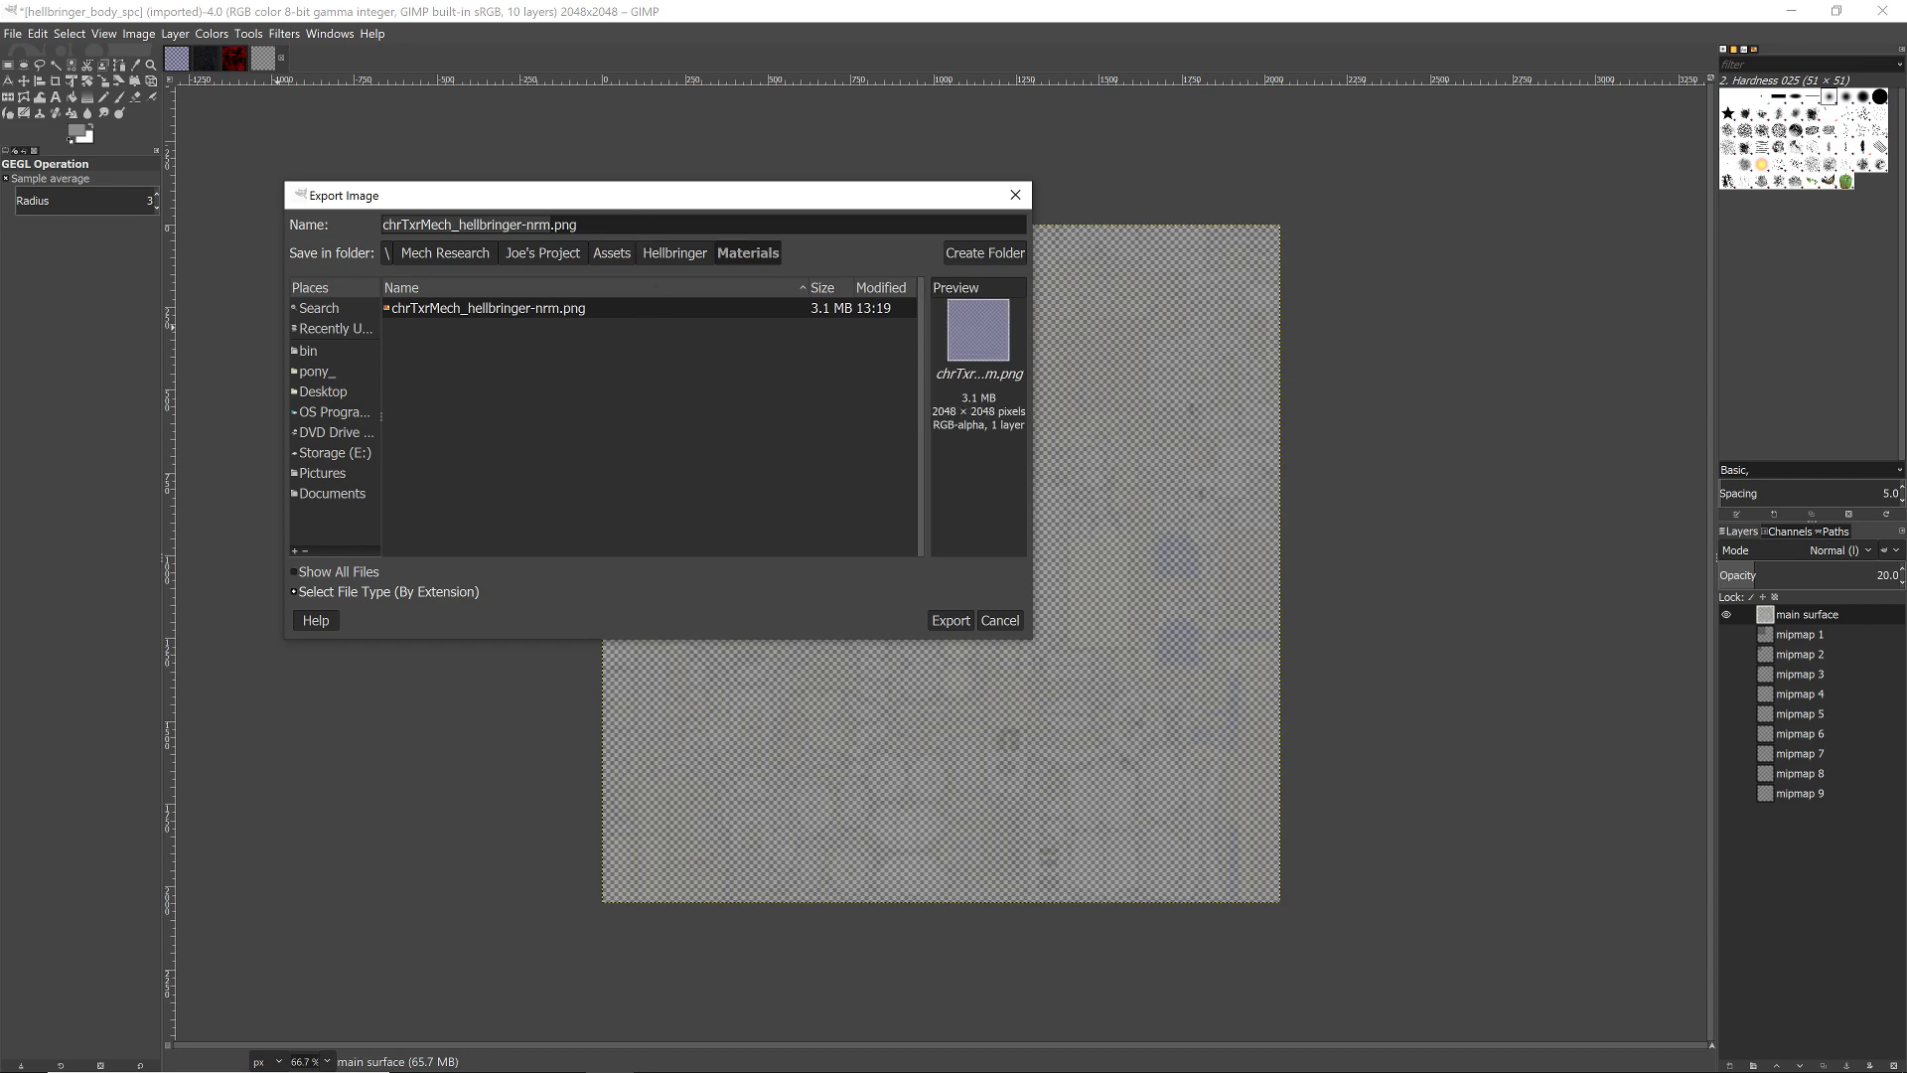
{"action": "left_click", "coordinate": [526, 224]}
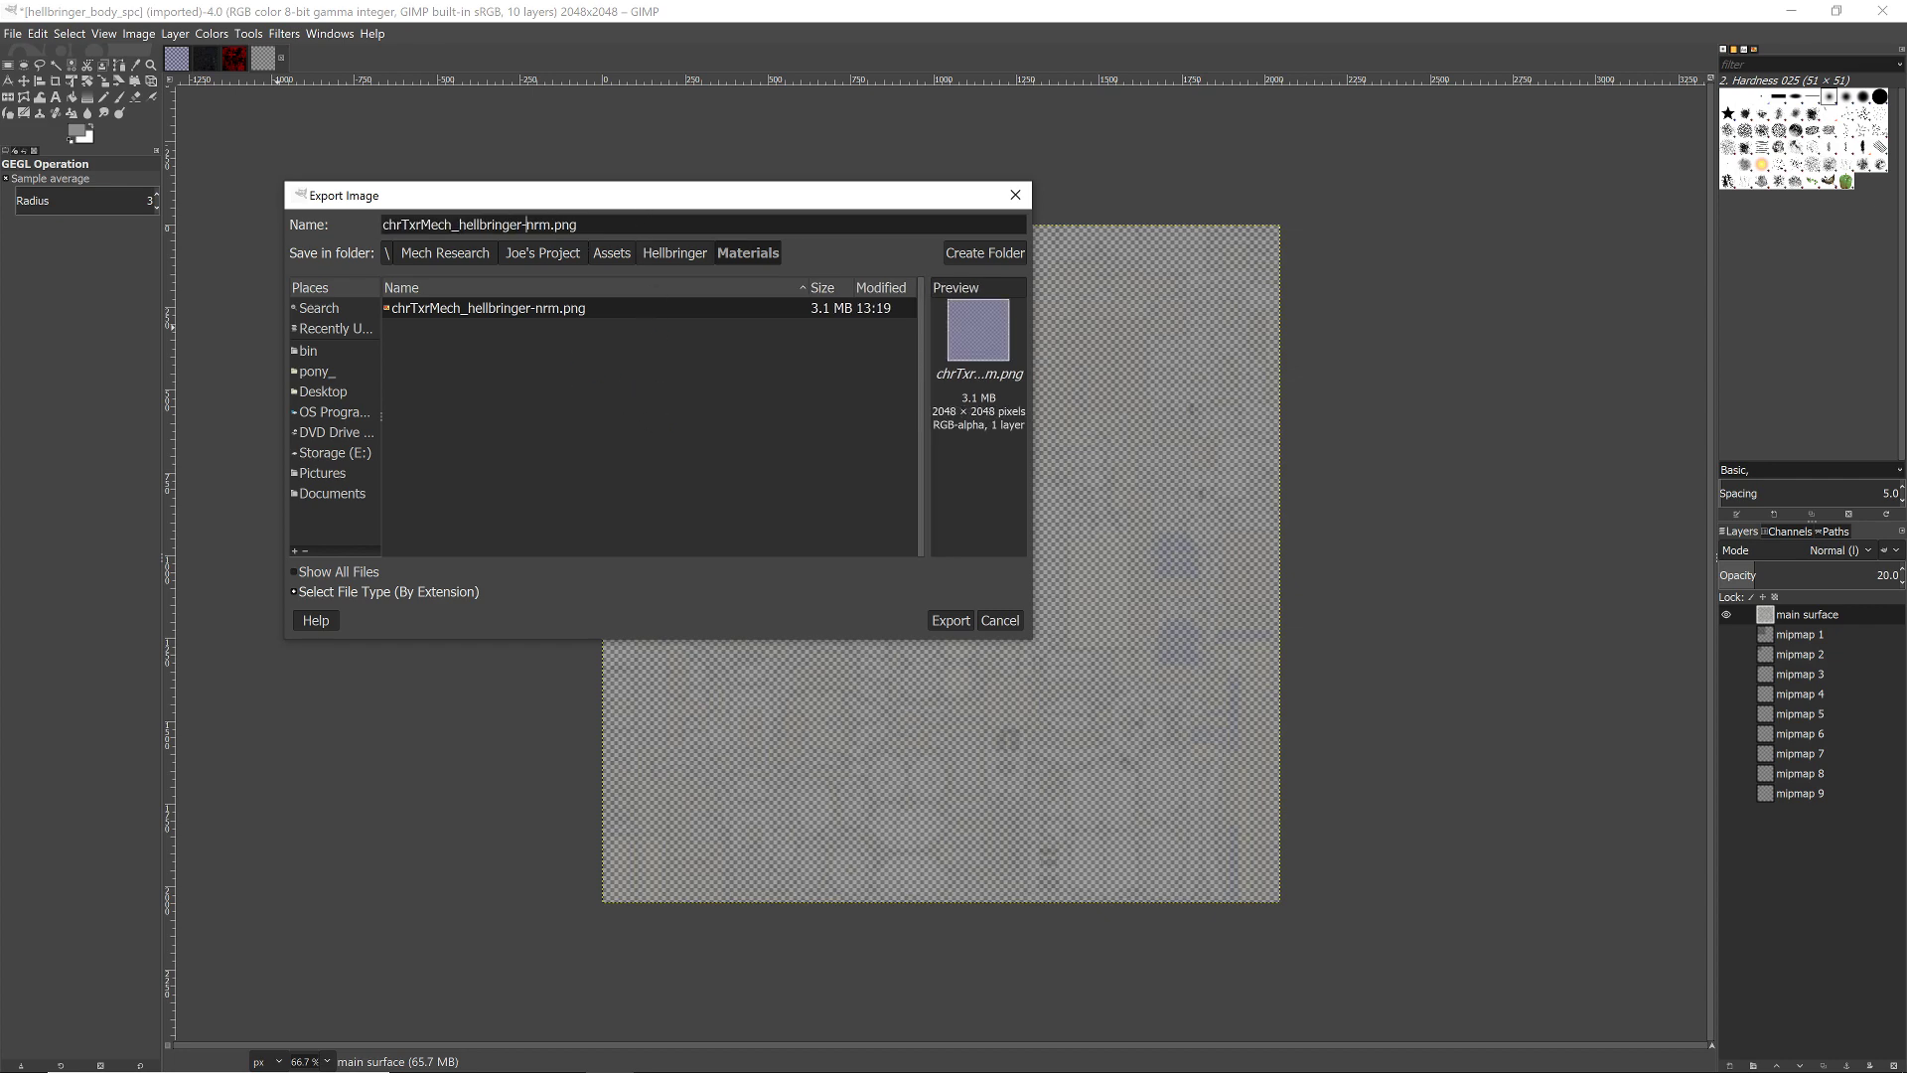
{"action": "key", "text": "Delete"}
{"action": "key", "text": "Delete"}
{"action": "key", "text": "Delete"}
{"action": "type", "text": "mtls"}
{"action": "left_click", "coordinate": [945, 622]}
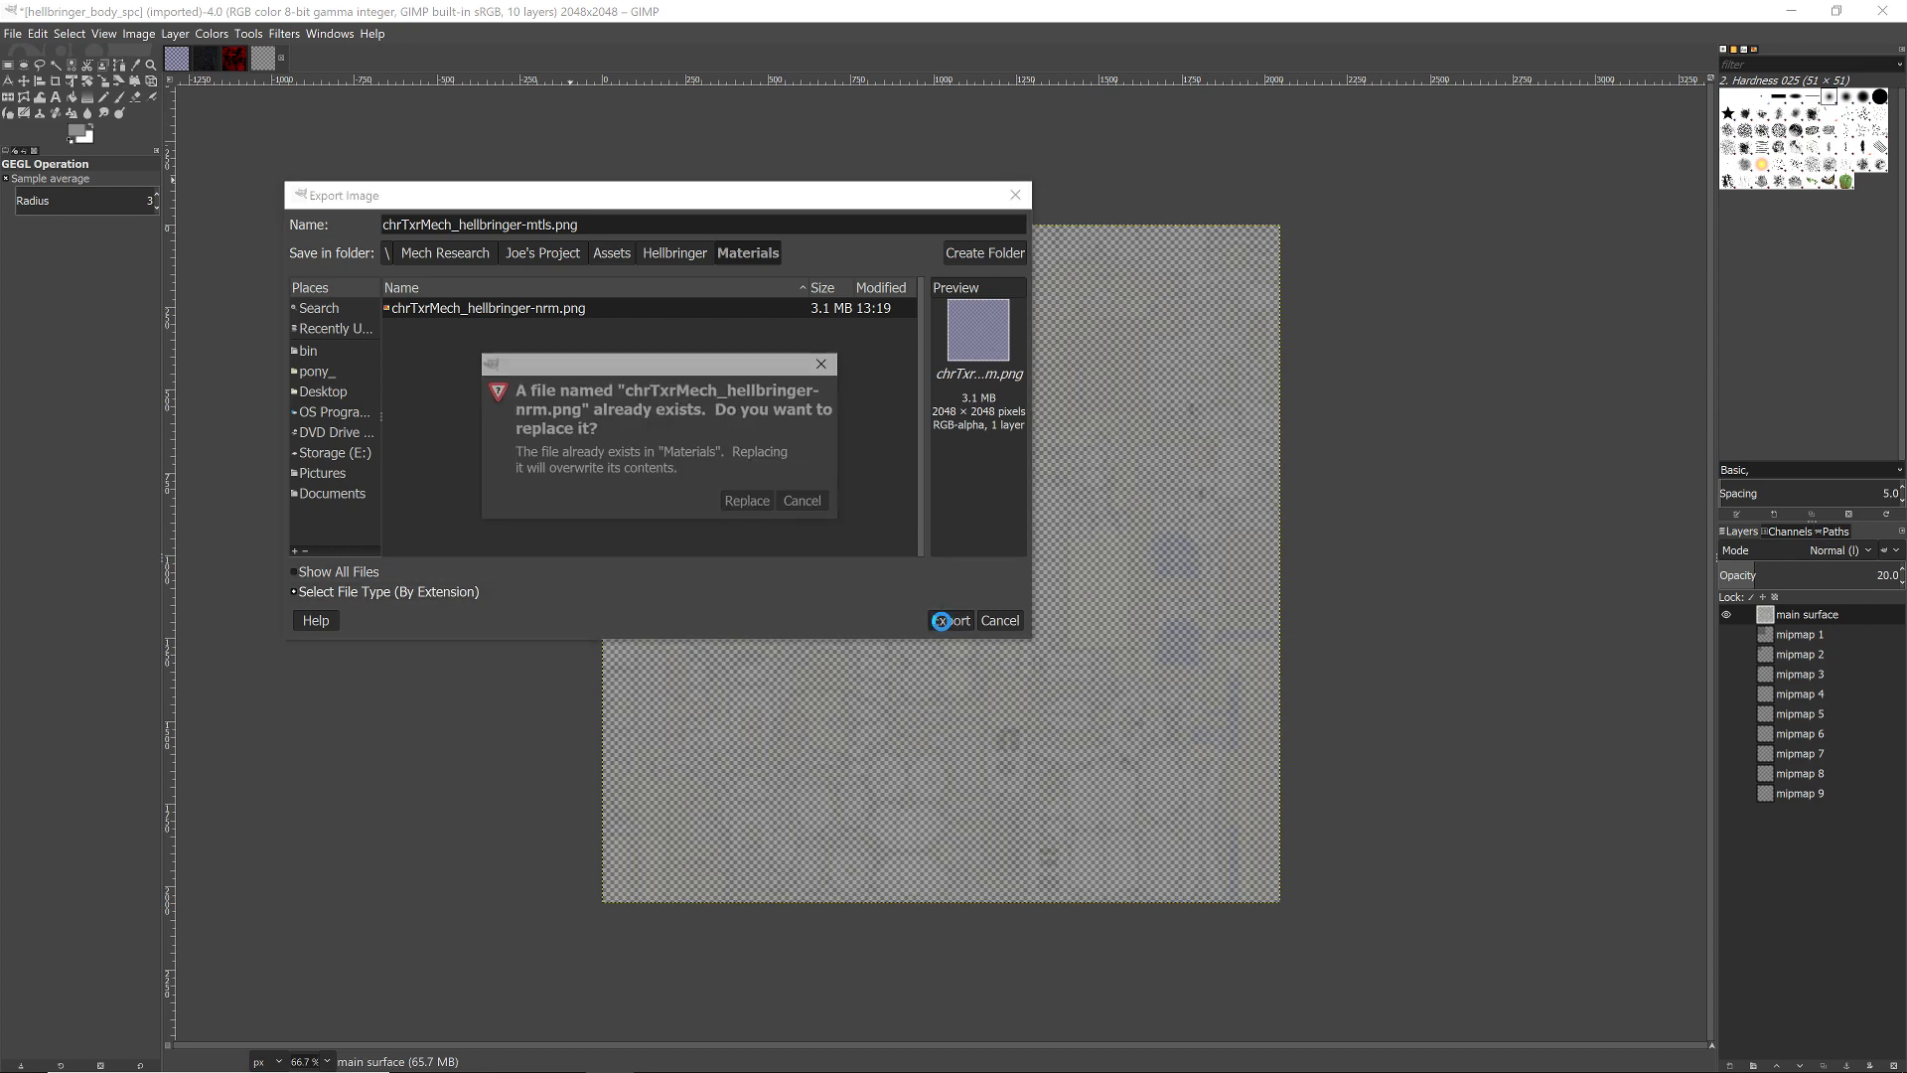
{"action": "left_click", "coordinate": [749, 503]}
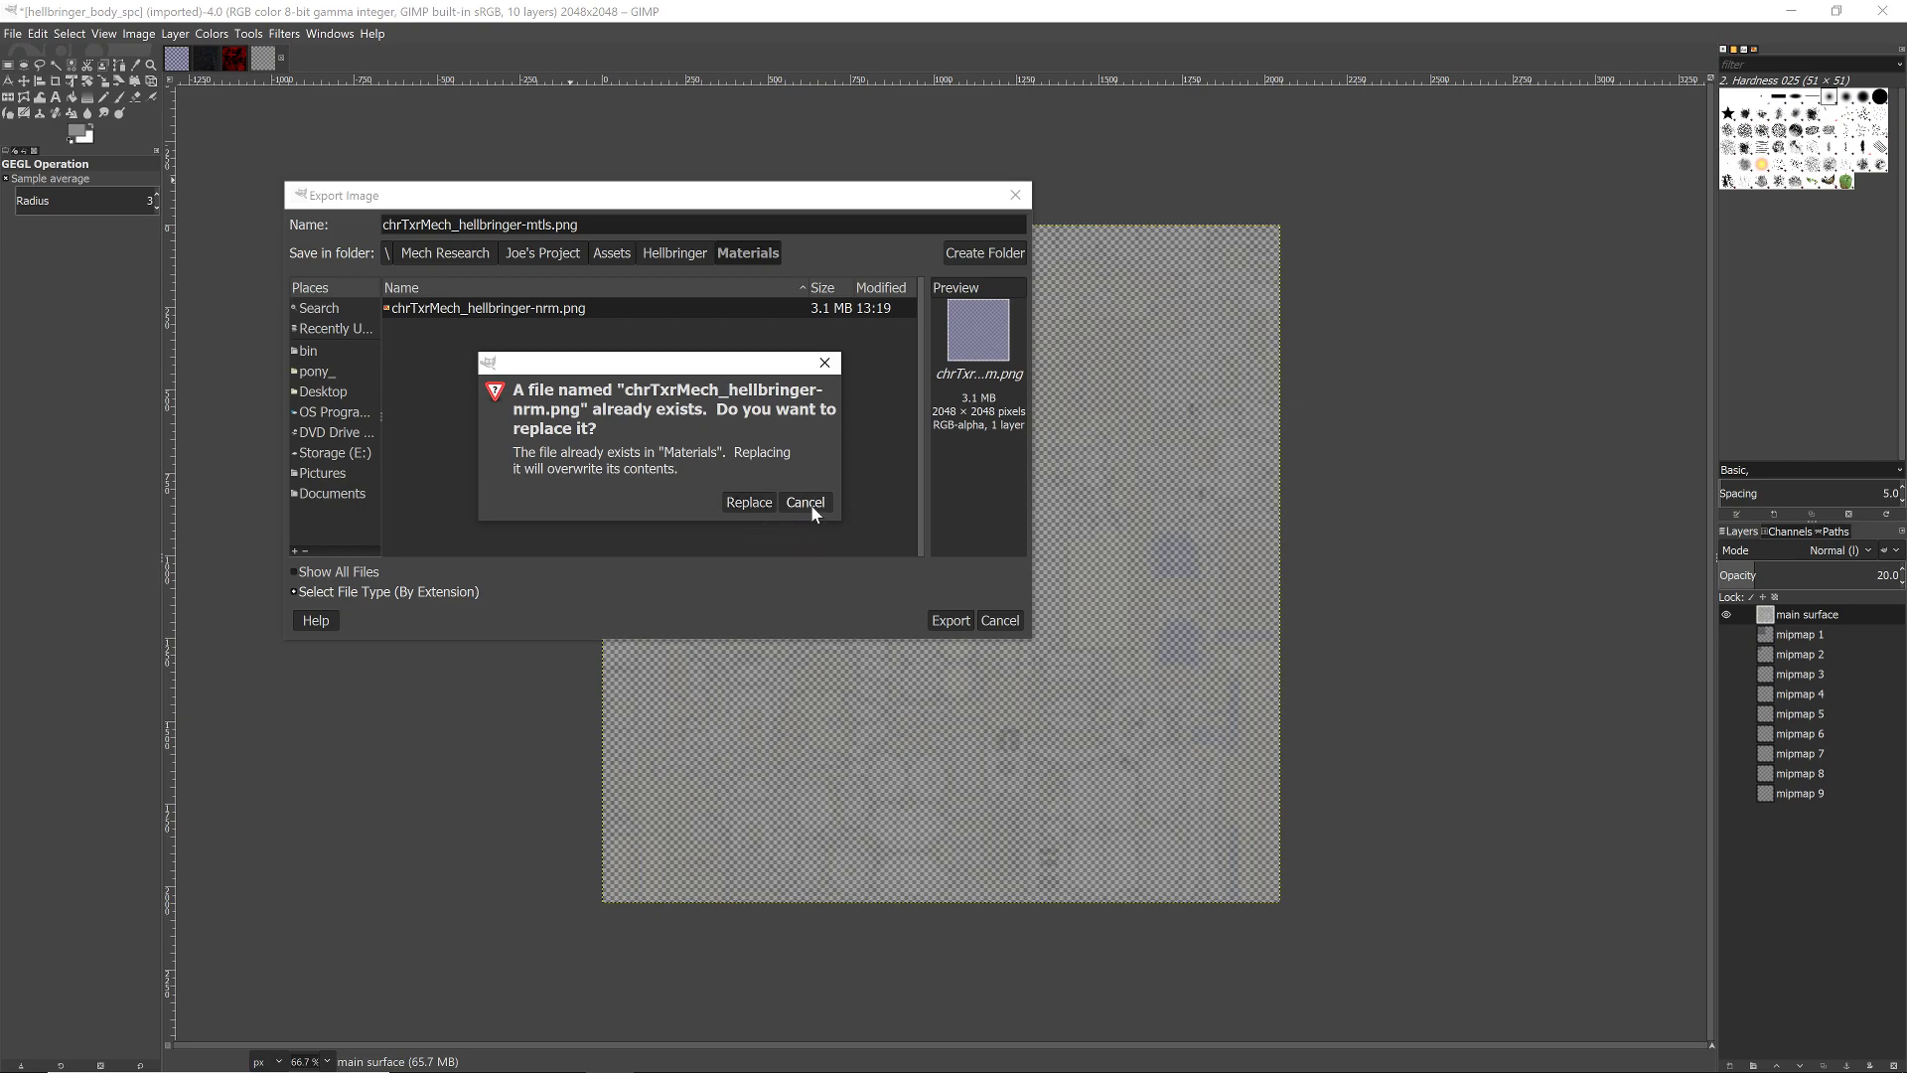
{"action": "left_click", "coordinate": [811, 509]}
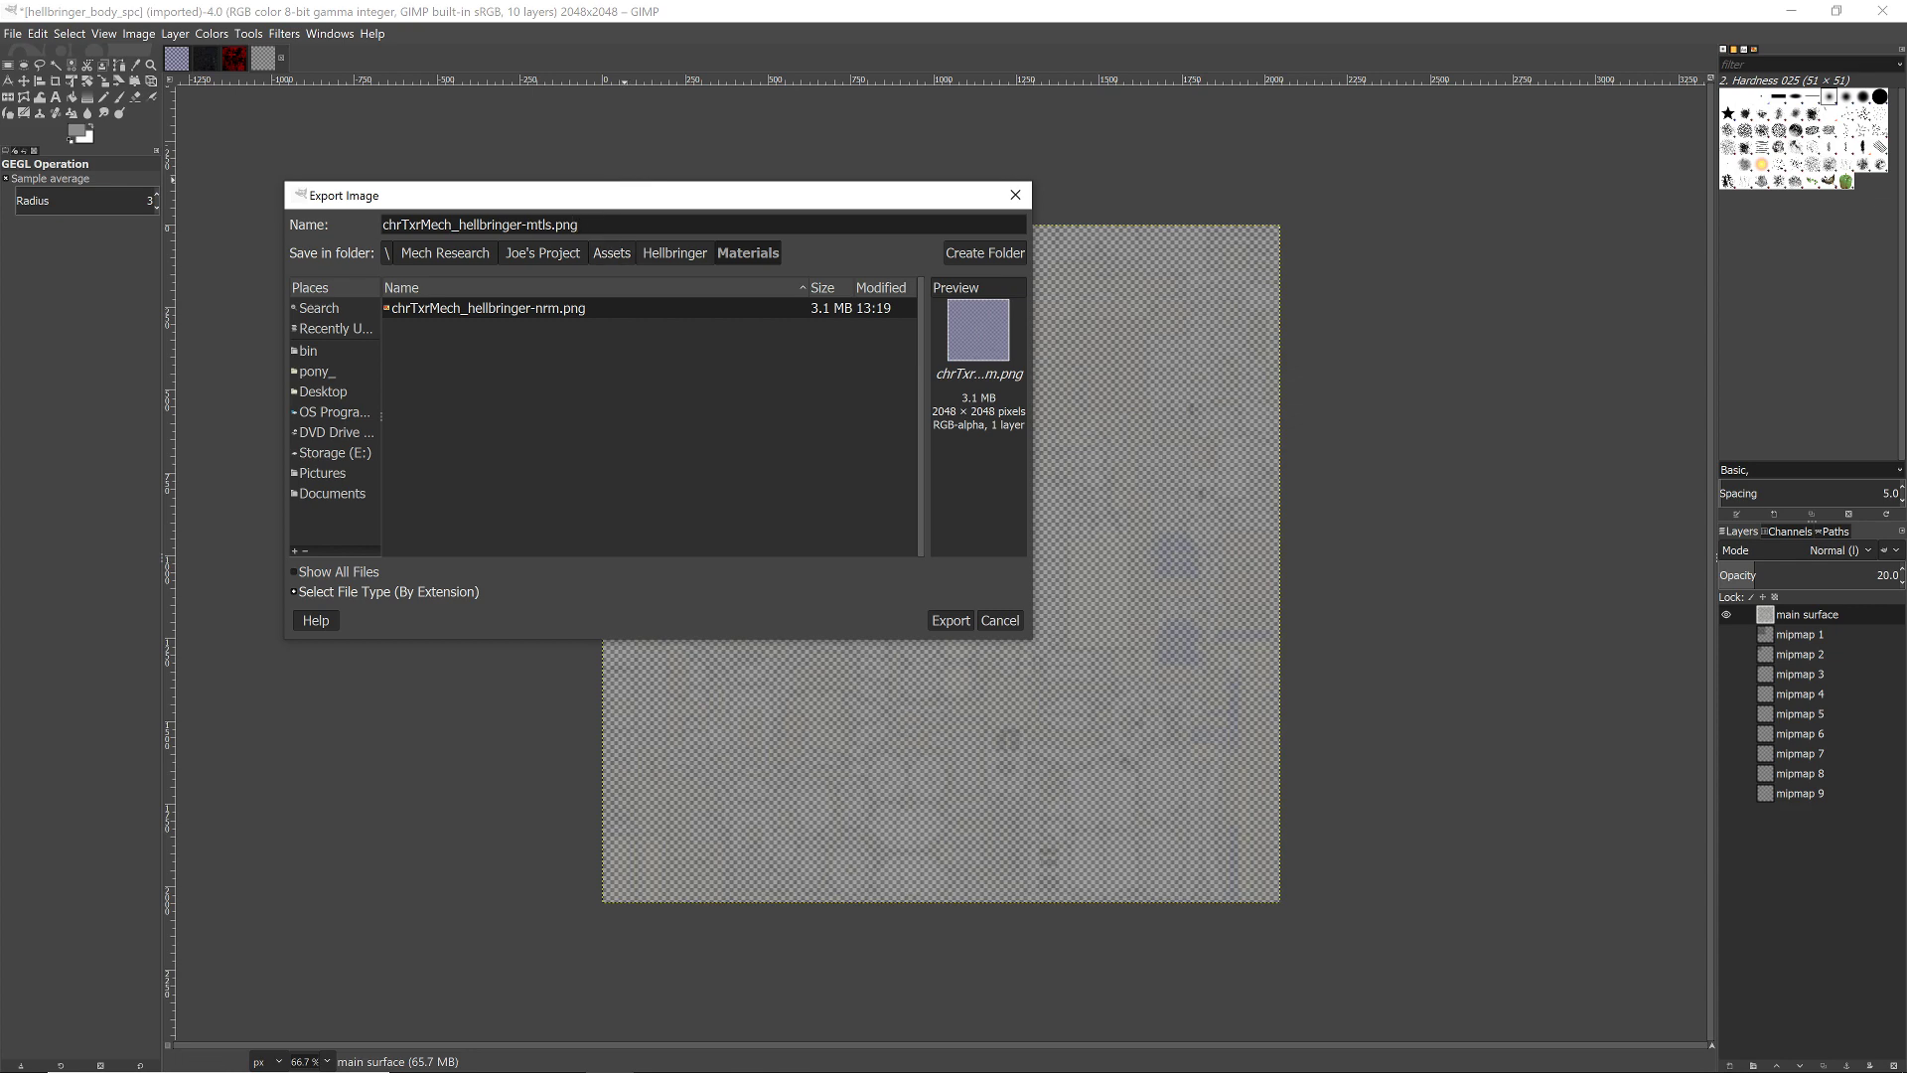
- Export the inverted specular image as the PNG file chrTxrMech_hellbringer-mtls.png
{"action": "left_click_drag", "start_coordinate": [579, 226], "coordinate": [384, 226]}
{"action": "left_click", "coordinate": [586, 226]}
{"action": "left_click", "coordinate": [952, 620]}
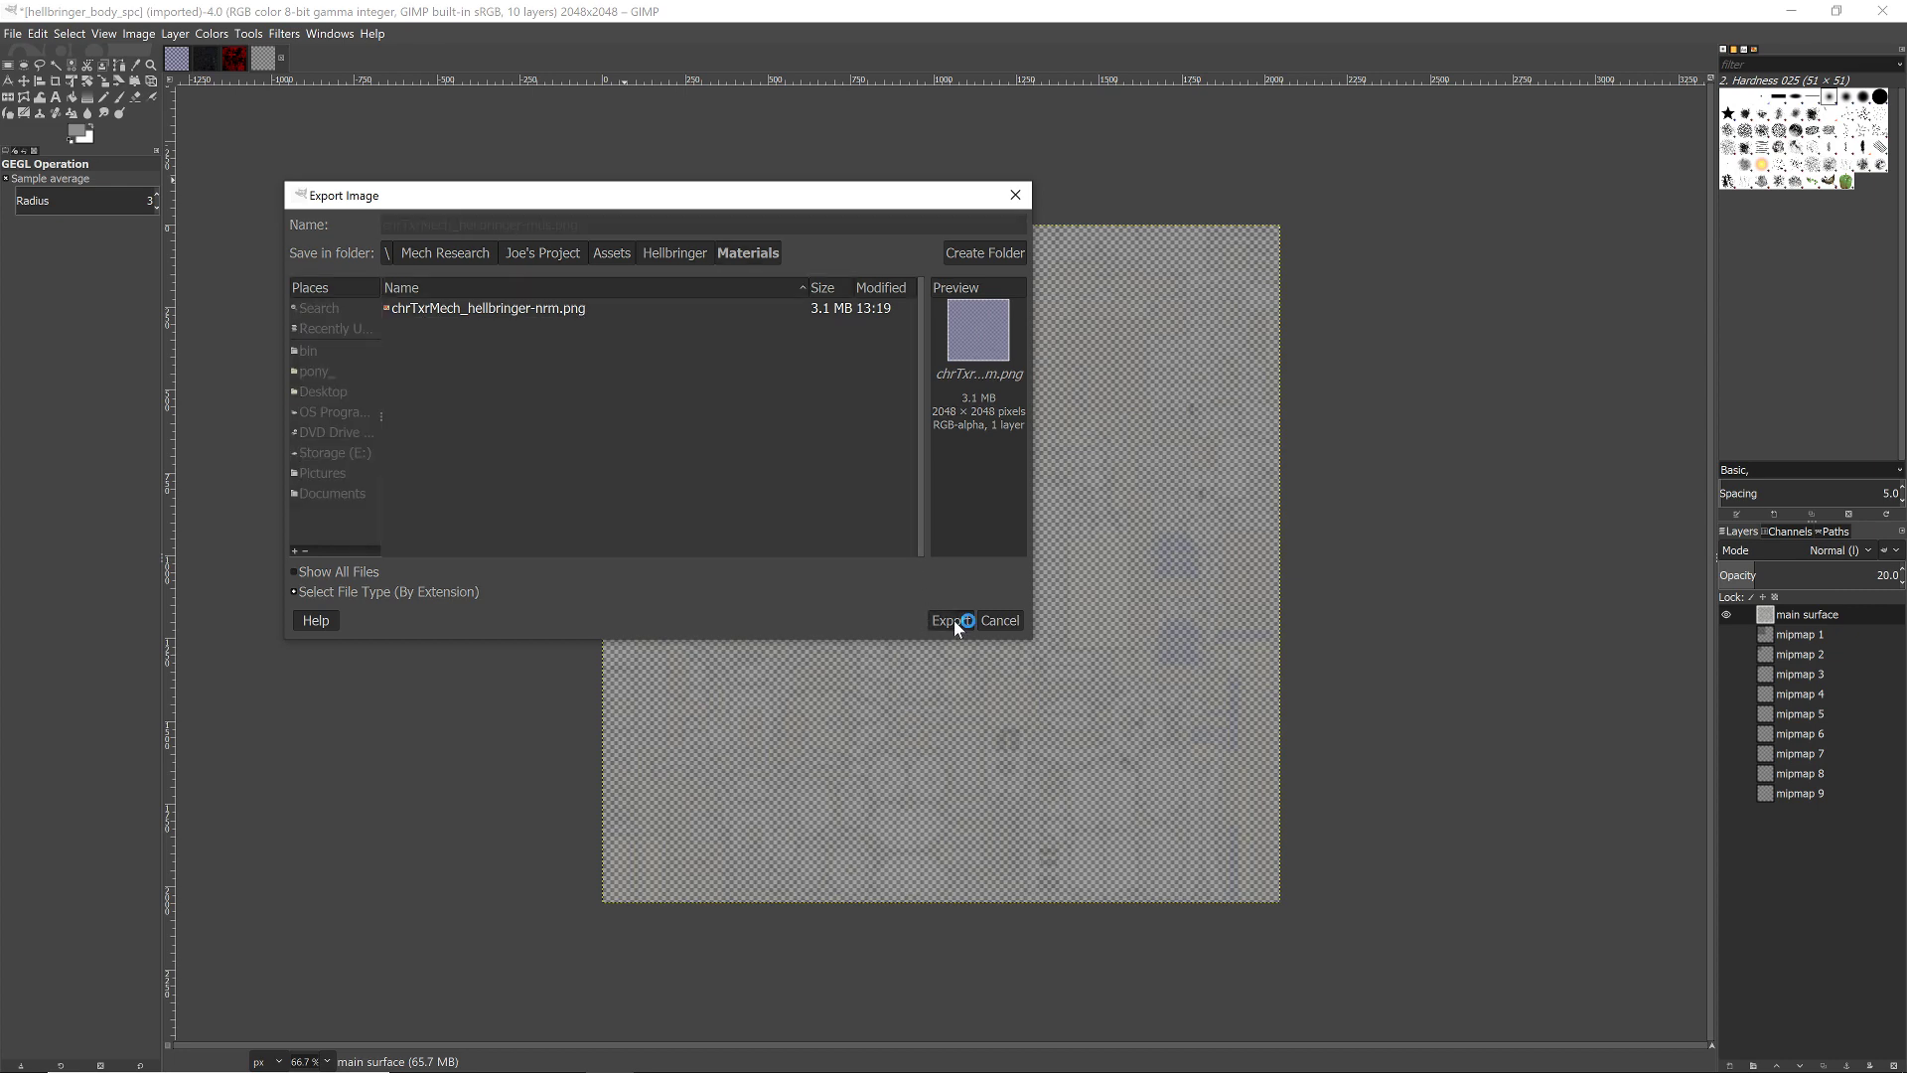
{"action": "left_click", "coordinate": [1011, 694]}
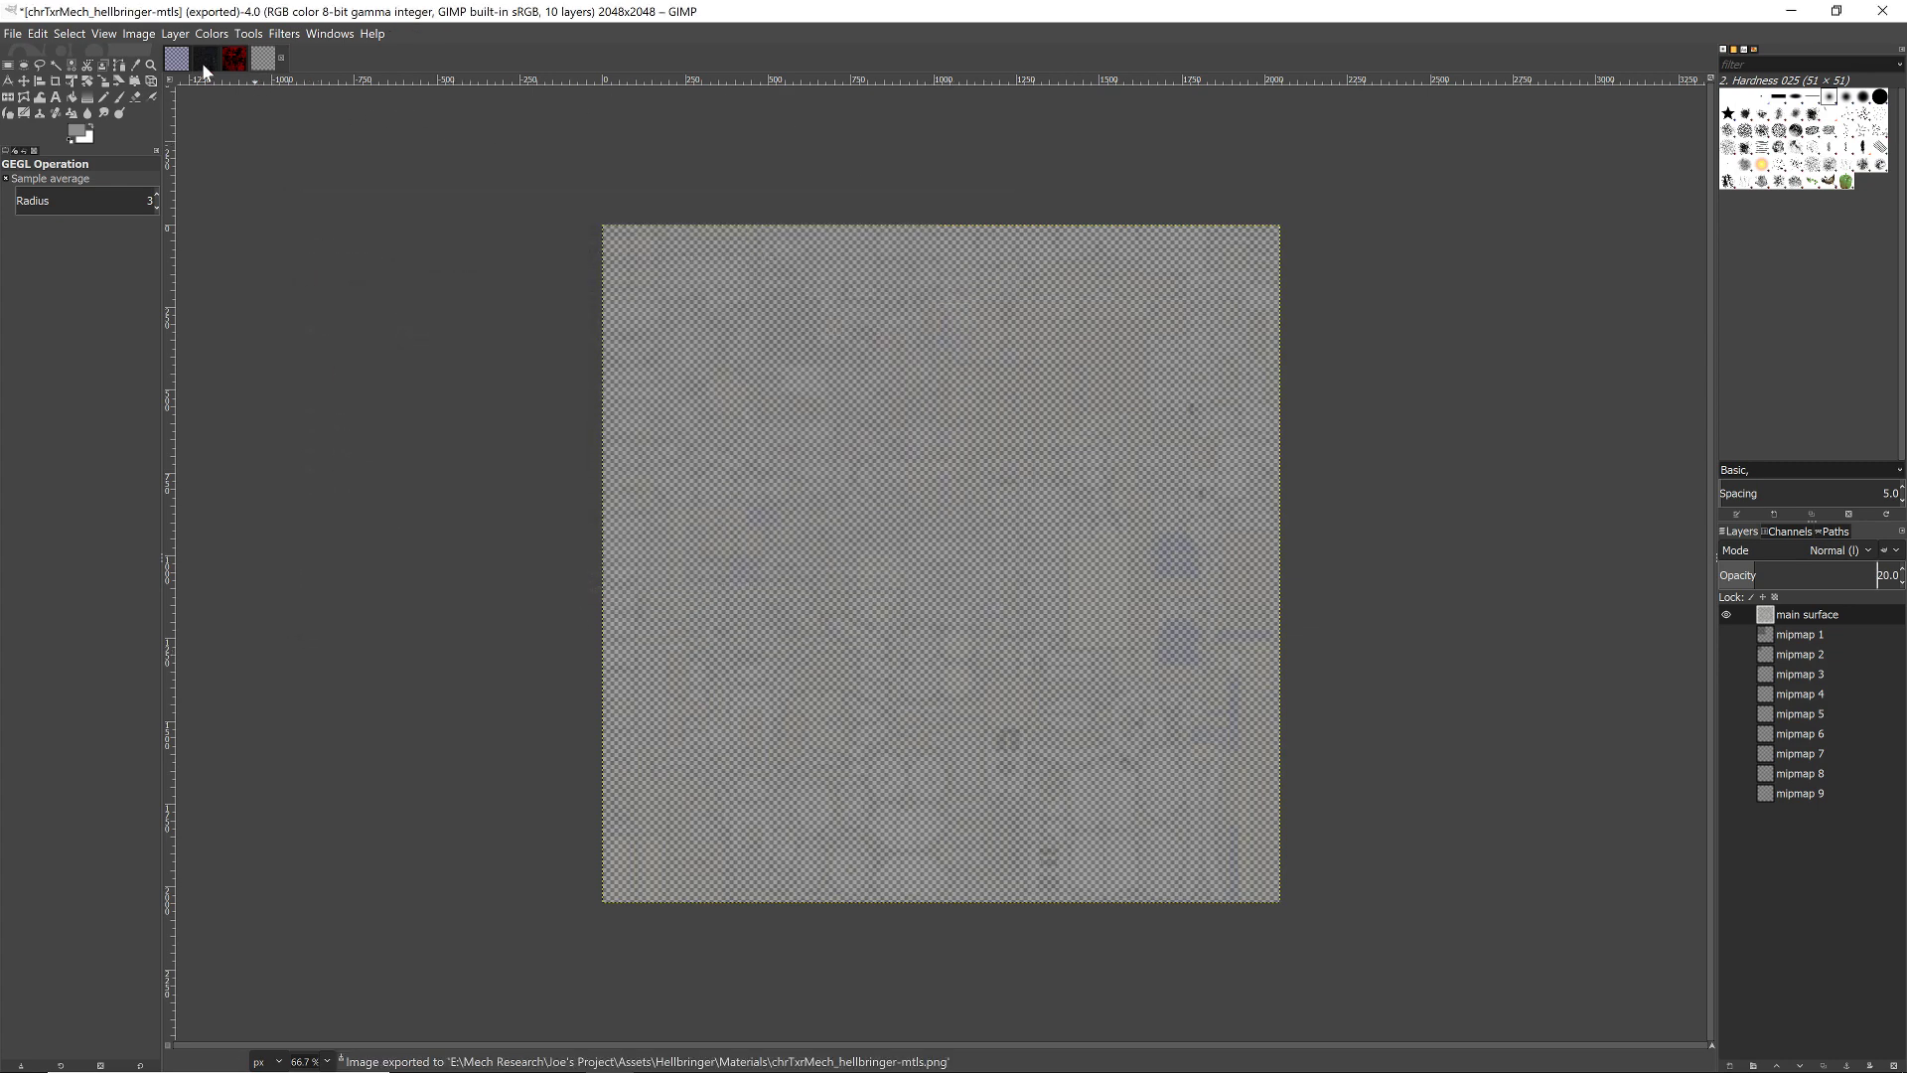
- Remove the alpha channel from the main surface layer of the hellbringer_body_dif image
{"action": "left_click", "coordinate": [200, 62]}
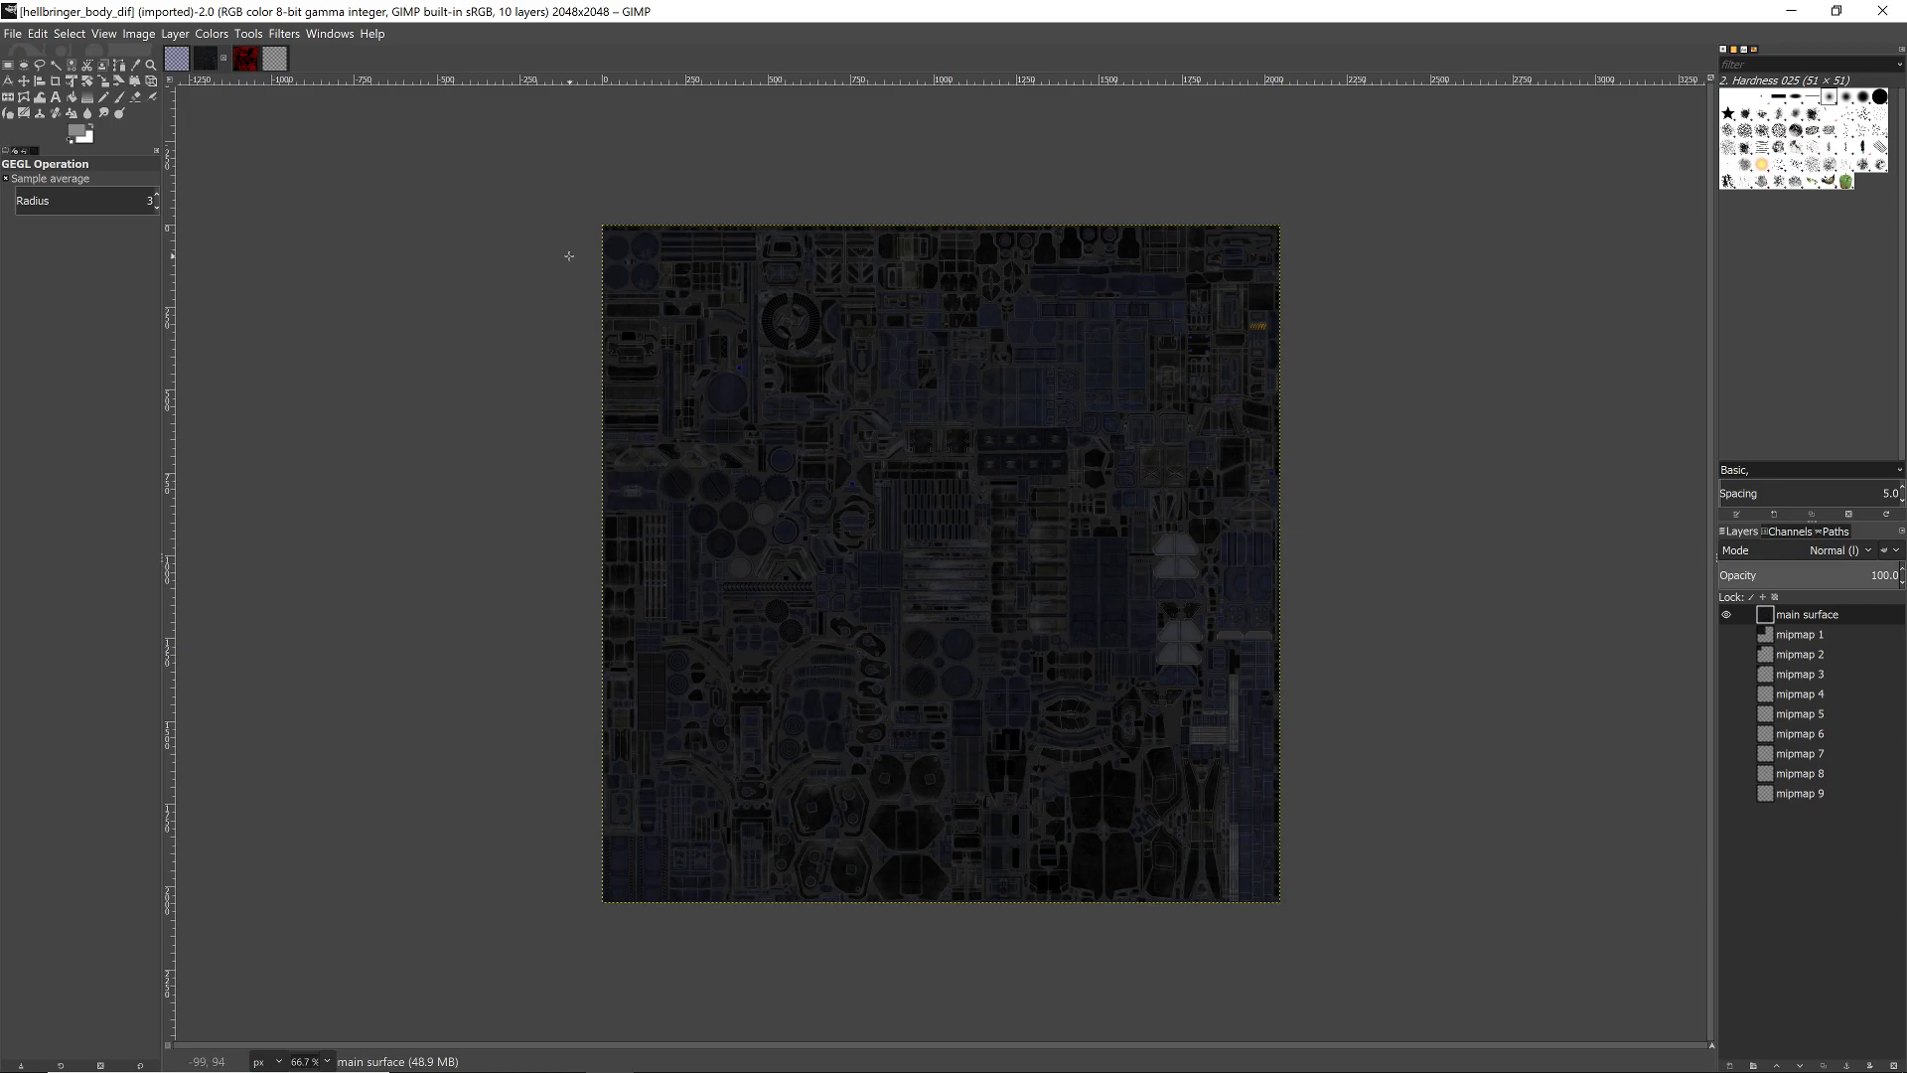
{"action": "left_click", "coordinate": [175, 36]}
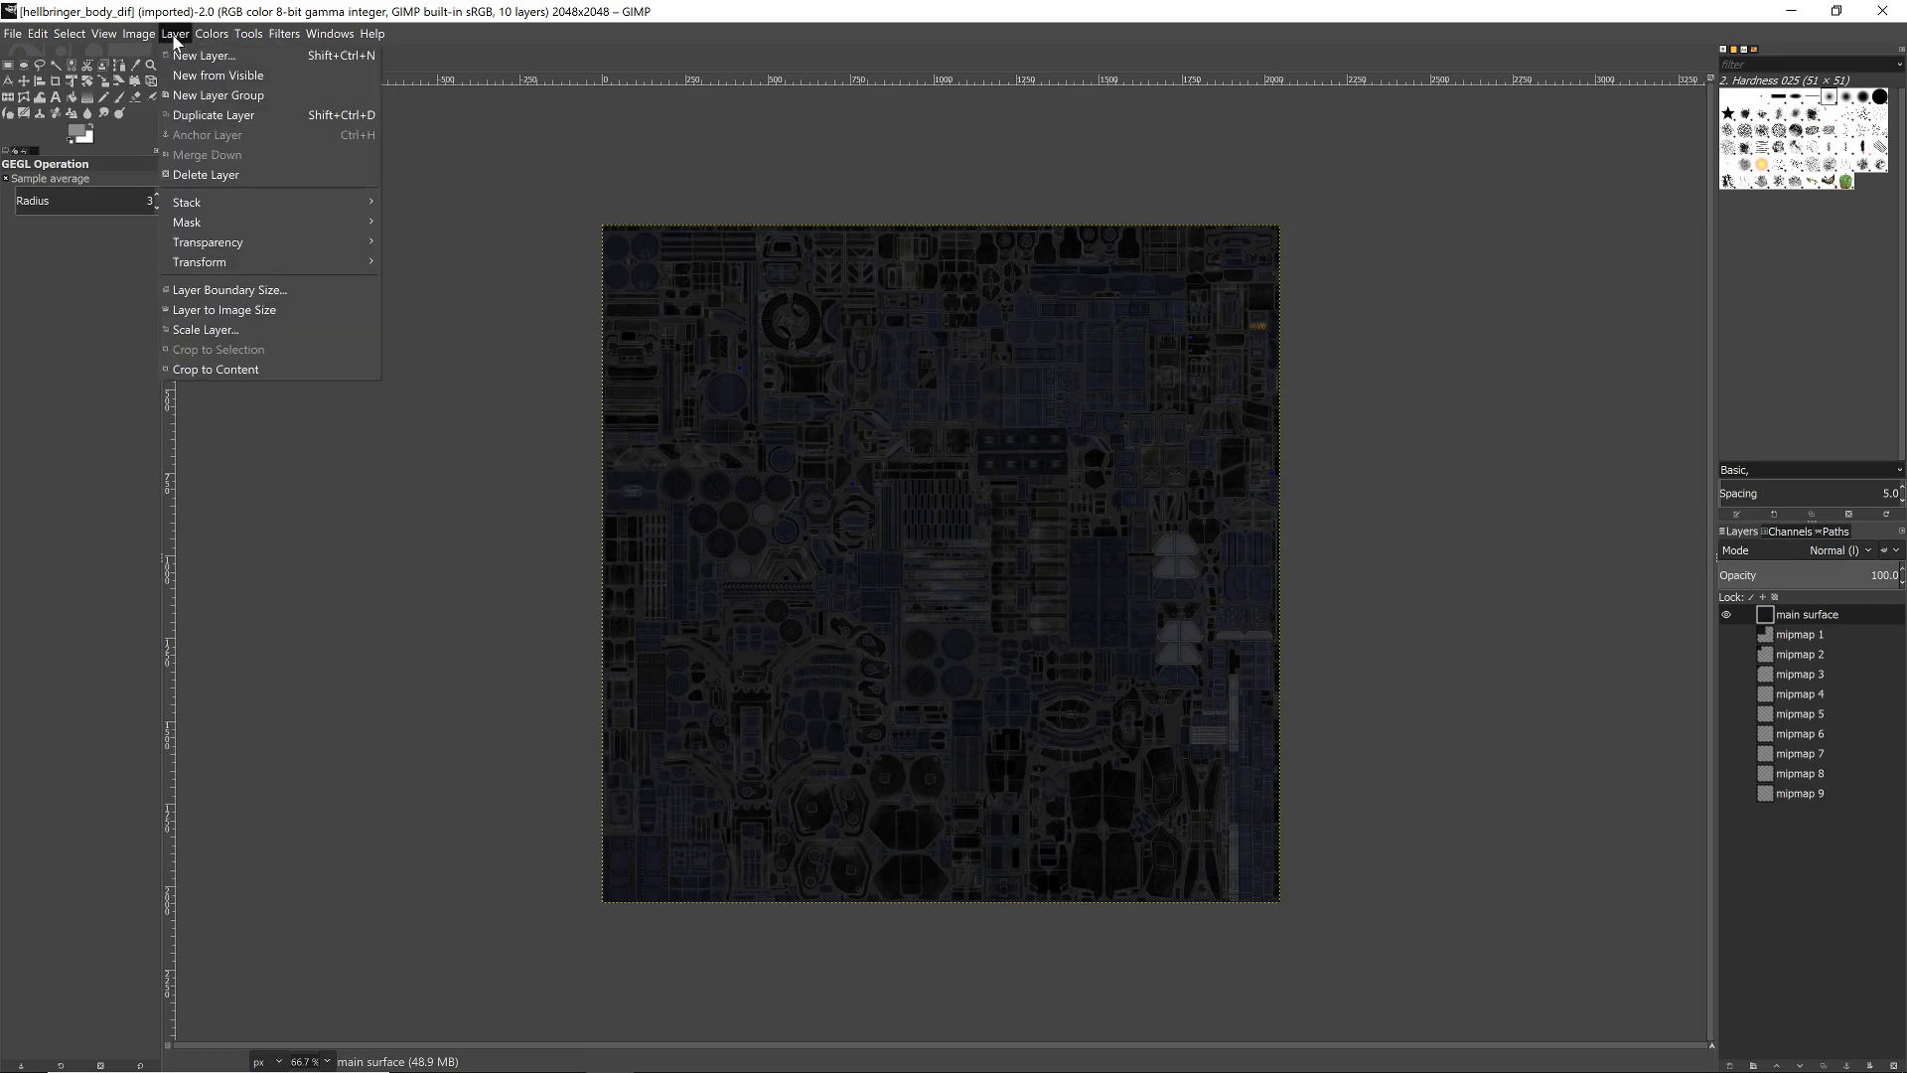
{"action": "mouse_move", "coordinate": [258, 248]}
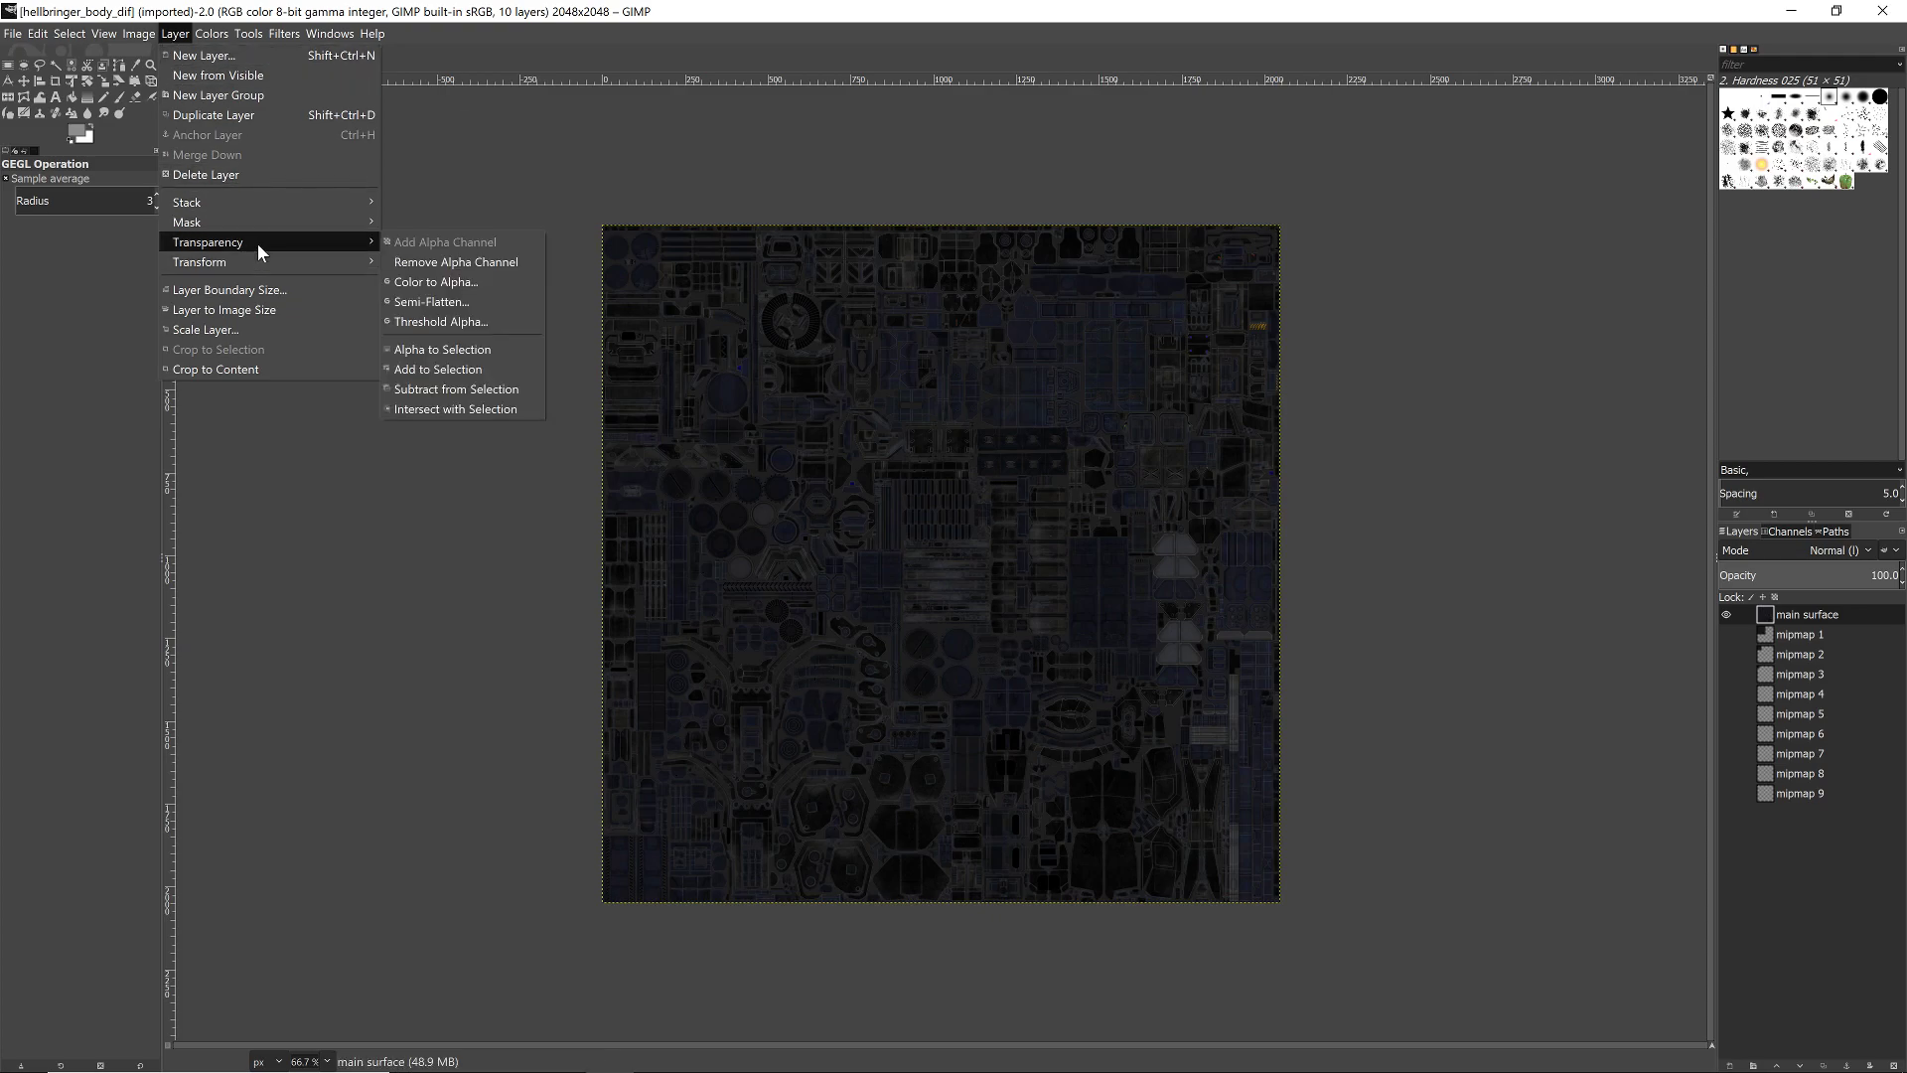
{"action": "left_click", "coordinate": [489, 262]}
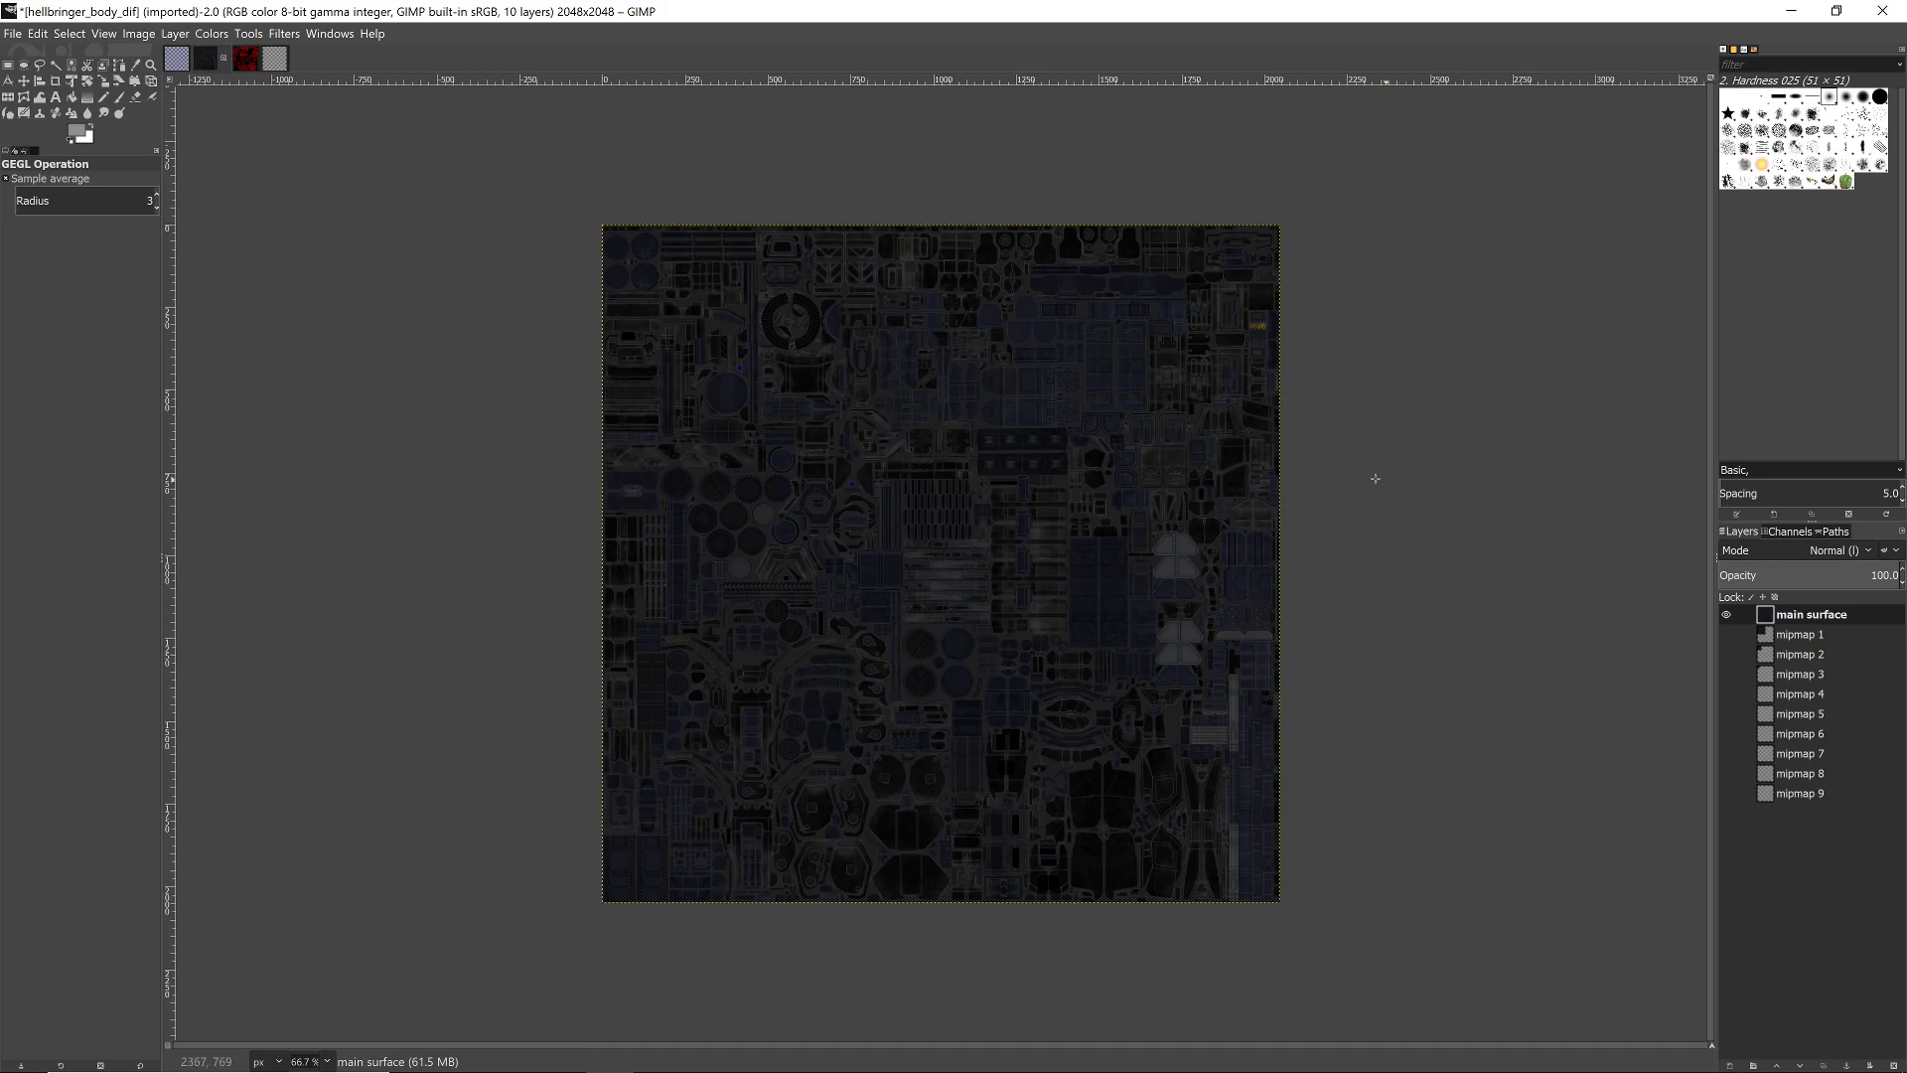
{"action": "left_click", "coordinate": [250, 35]}
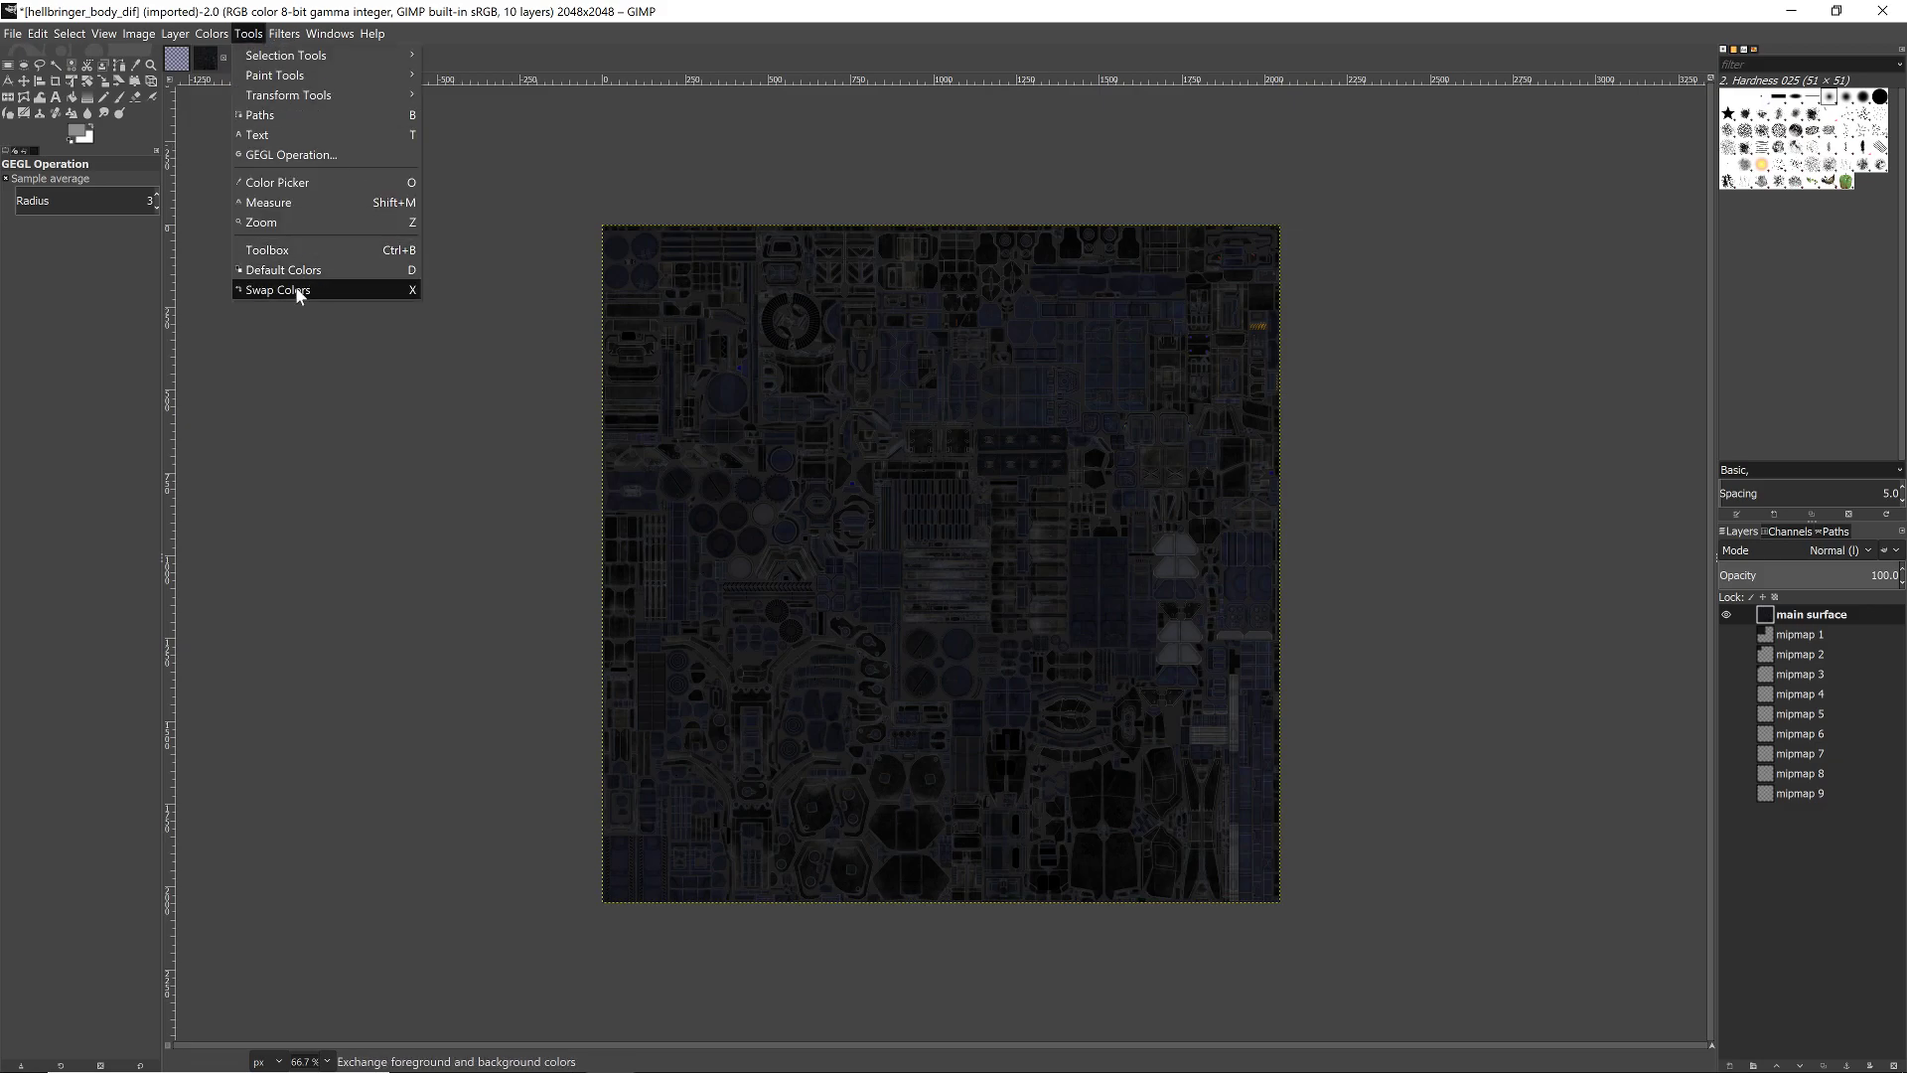
{"action": "left_click", "coordinate": [288, 291]}
{"action": "left_click", "coordinate": [254, 67]}
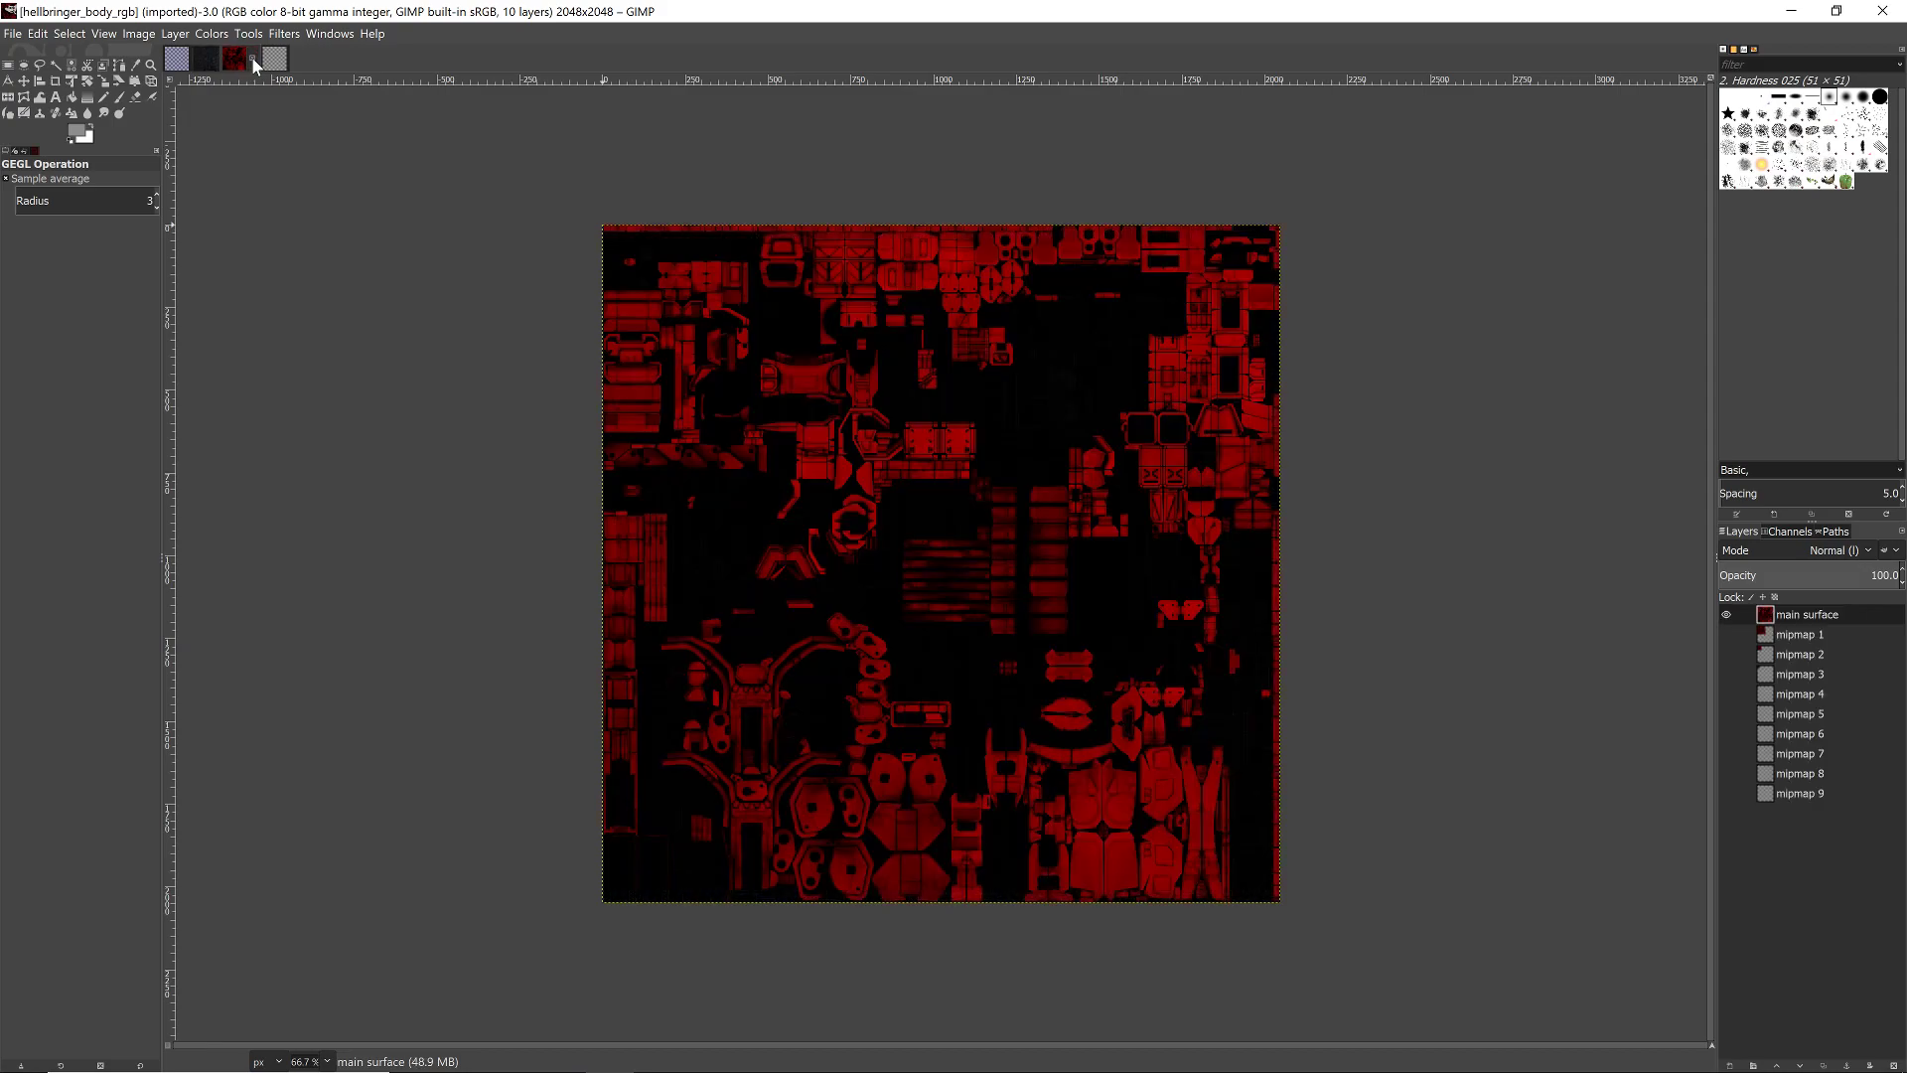
{"action": "left_click", "coordinate": [198, 63]}
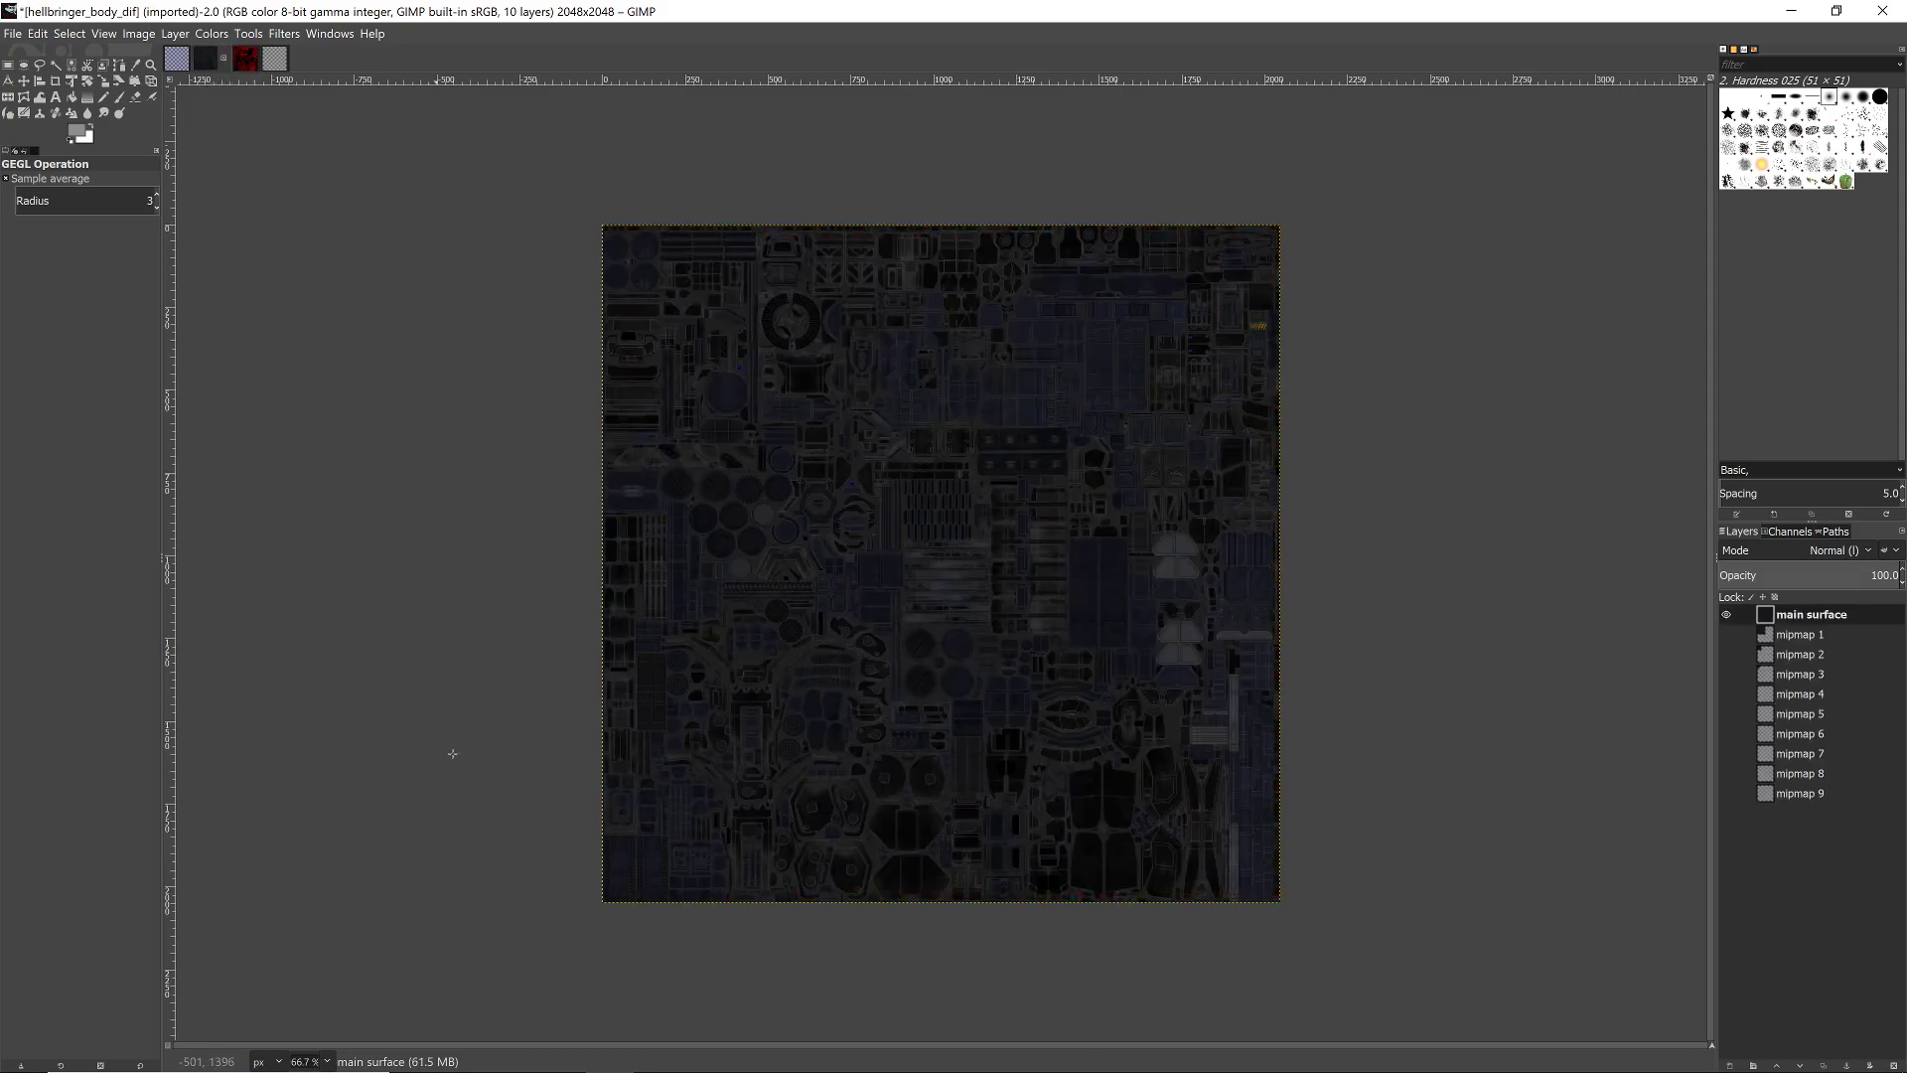
- Brighten the main surface layer of the hellbringer_body_dif image with Exposure, using exposure 2.021 and black level 0
{"action": "left_click", "coordinate": [211, 36]}
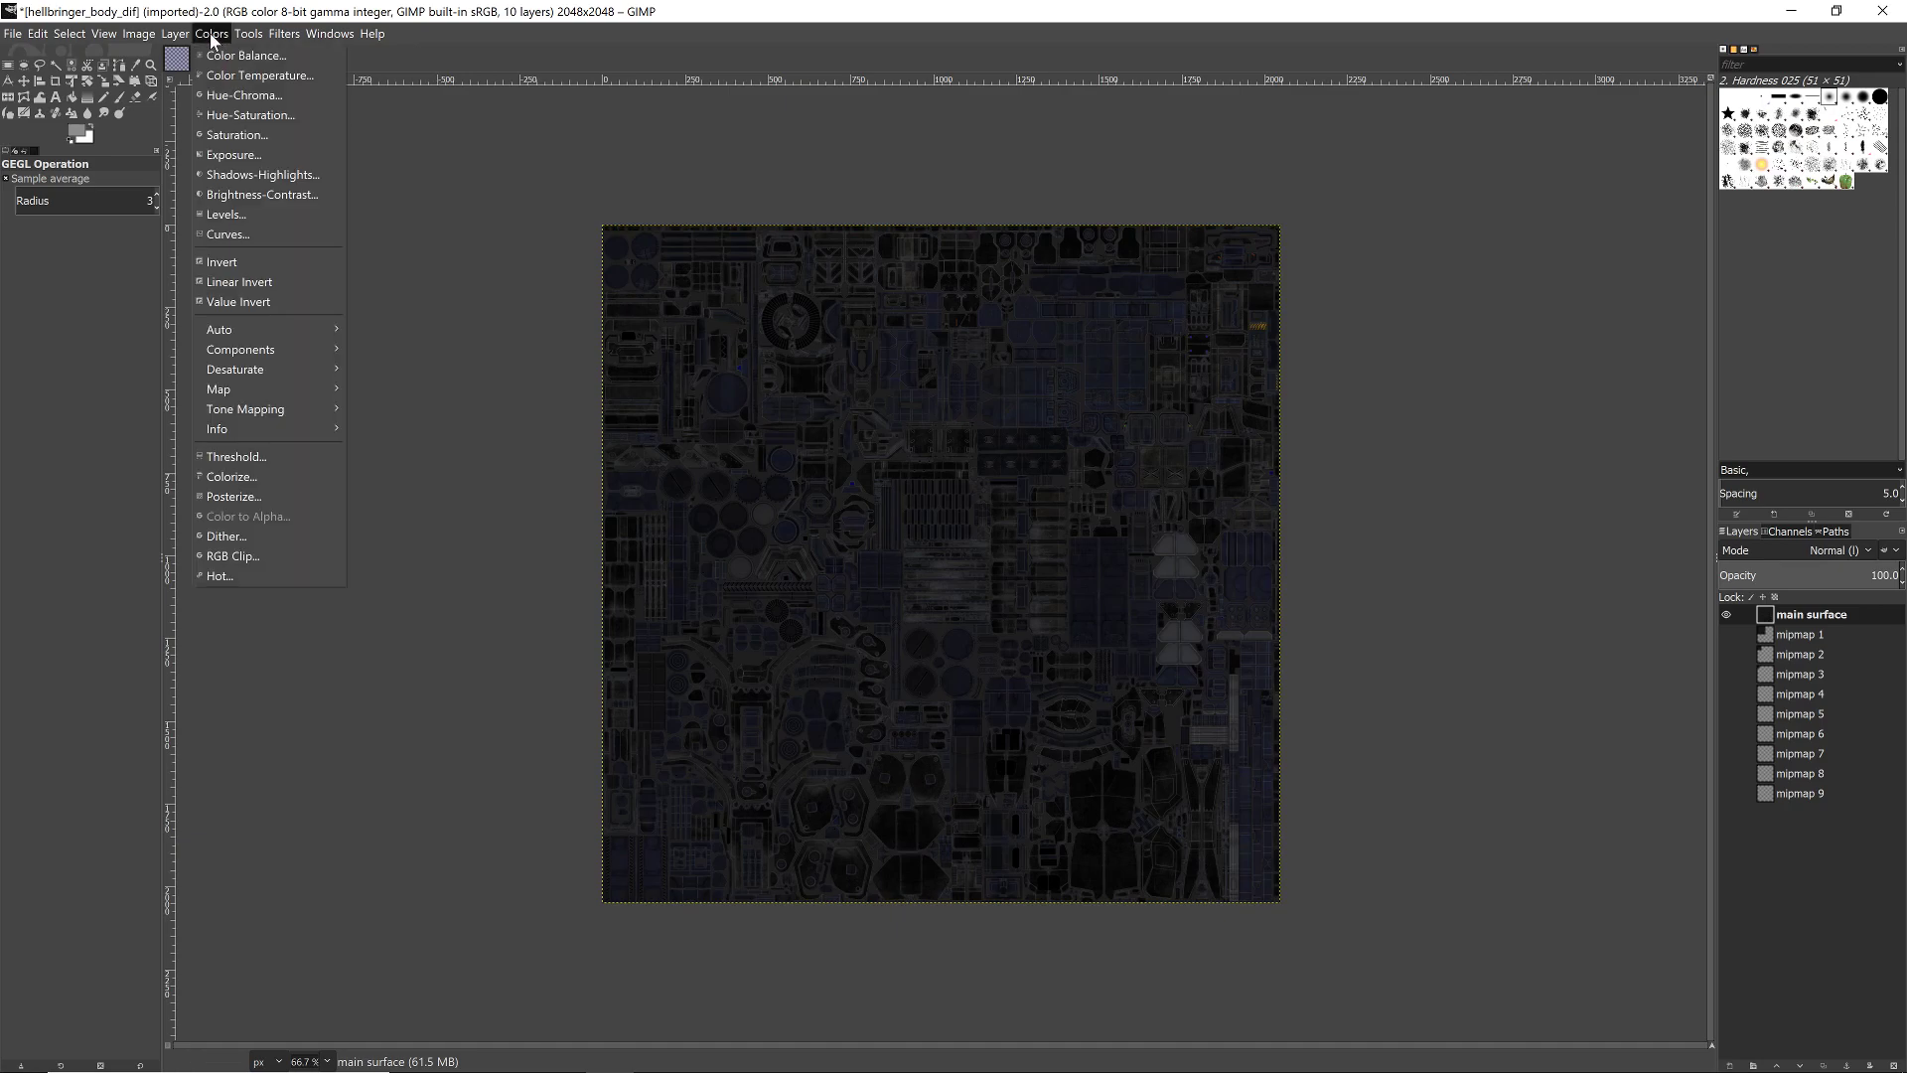
{"action": "left_click", "coordinate": [265, 157]}
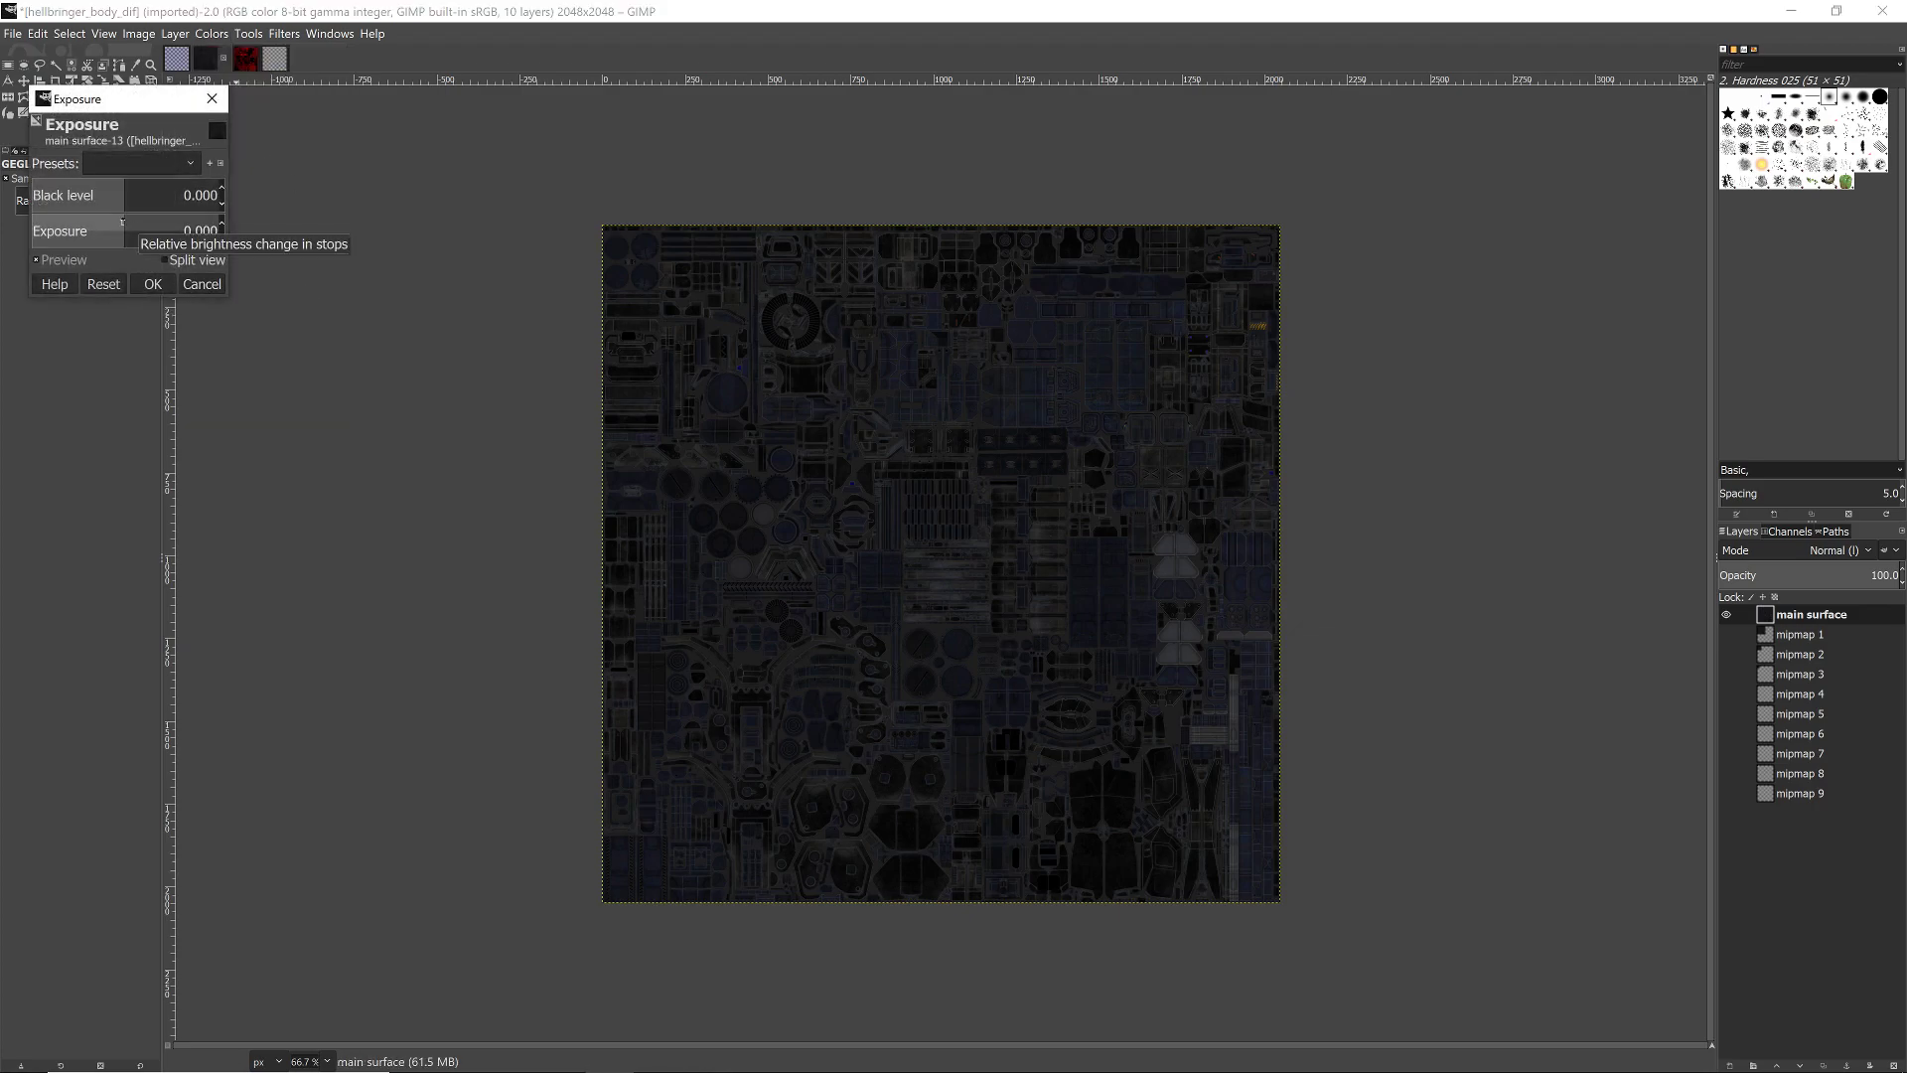
{"action": "mouse_move", "coordinate": [122, 221]}
{"action": "left_mouse_down"}
{"action": "mouse_move", "coordinate": [179, 222]}
{"action": "mouse_move", "coordinate": [146, 226]}
{"action": "left_mouse_up"}
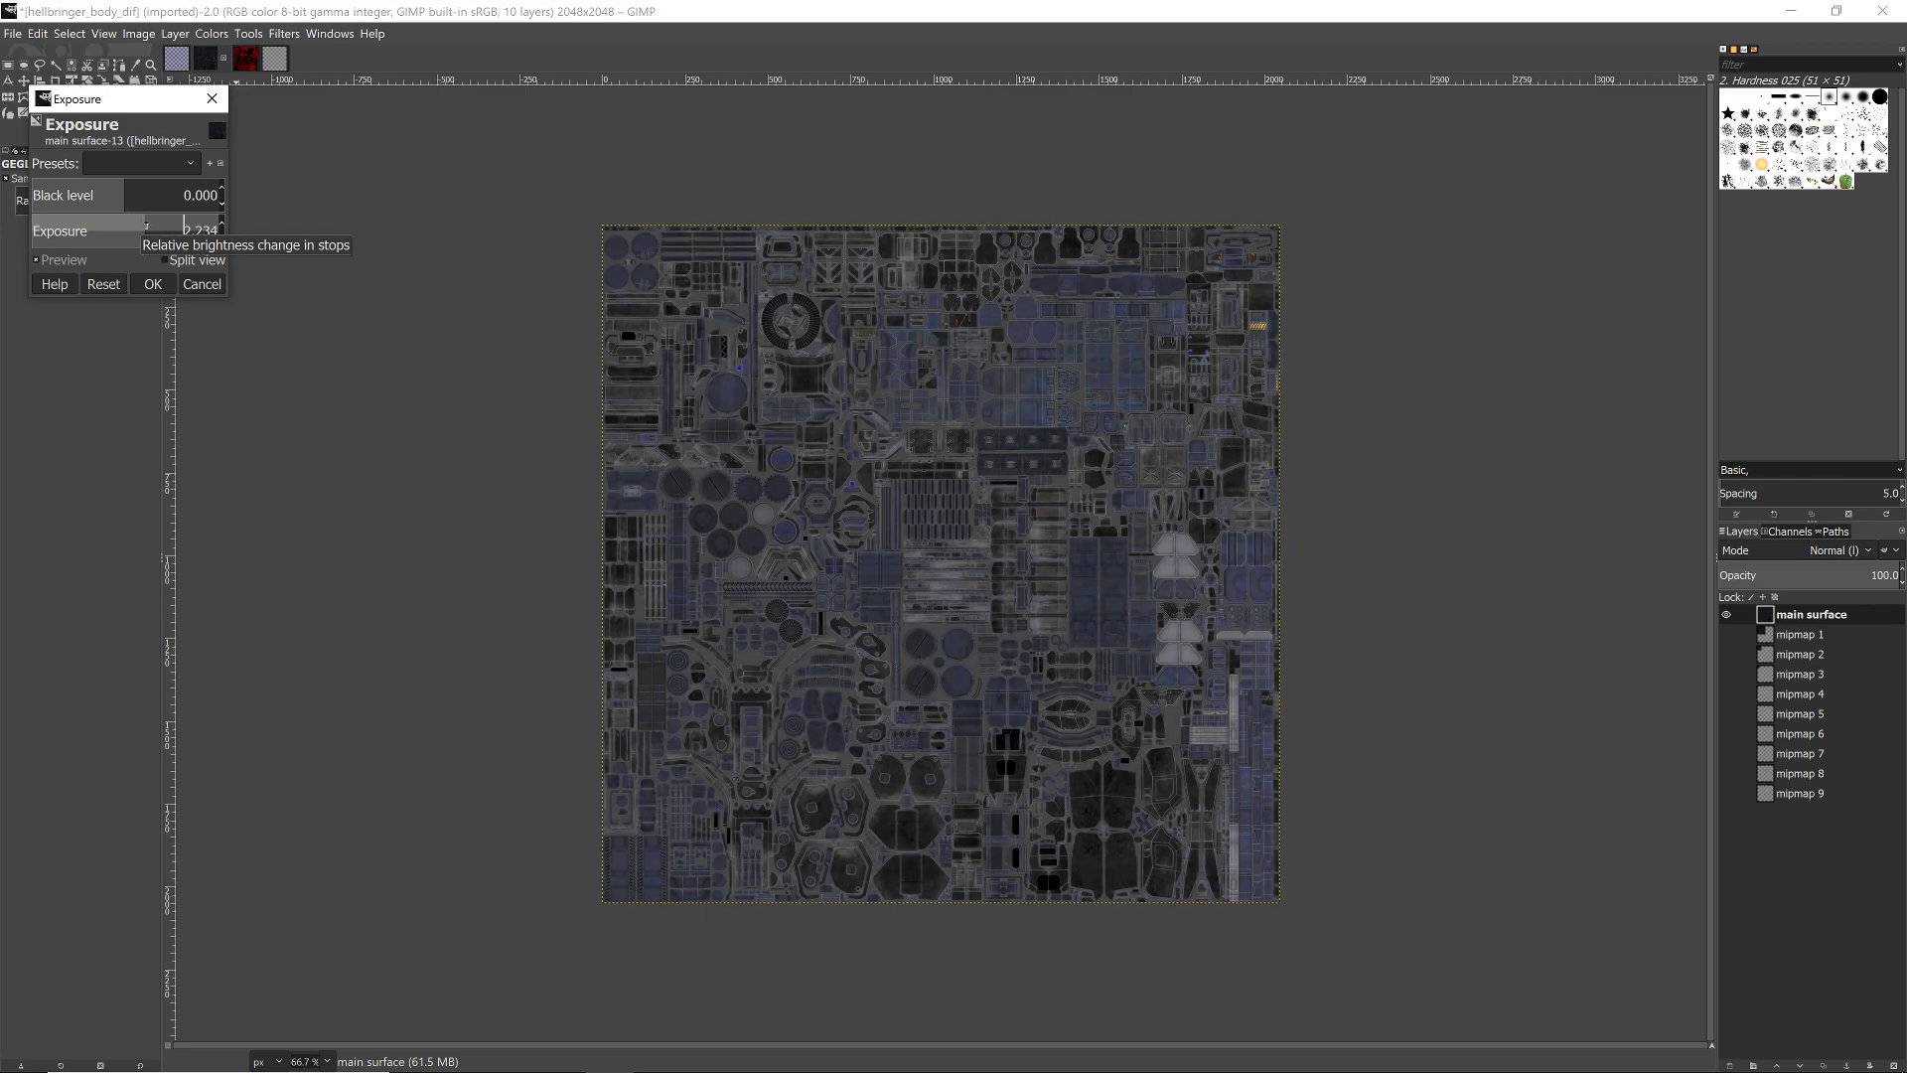
{"action": "left_click_drag", "start_coordinate": [146, 226], "coordinate": [144, 227]}
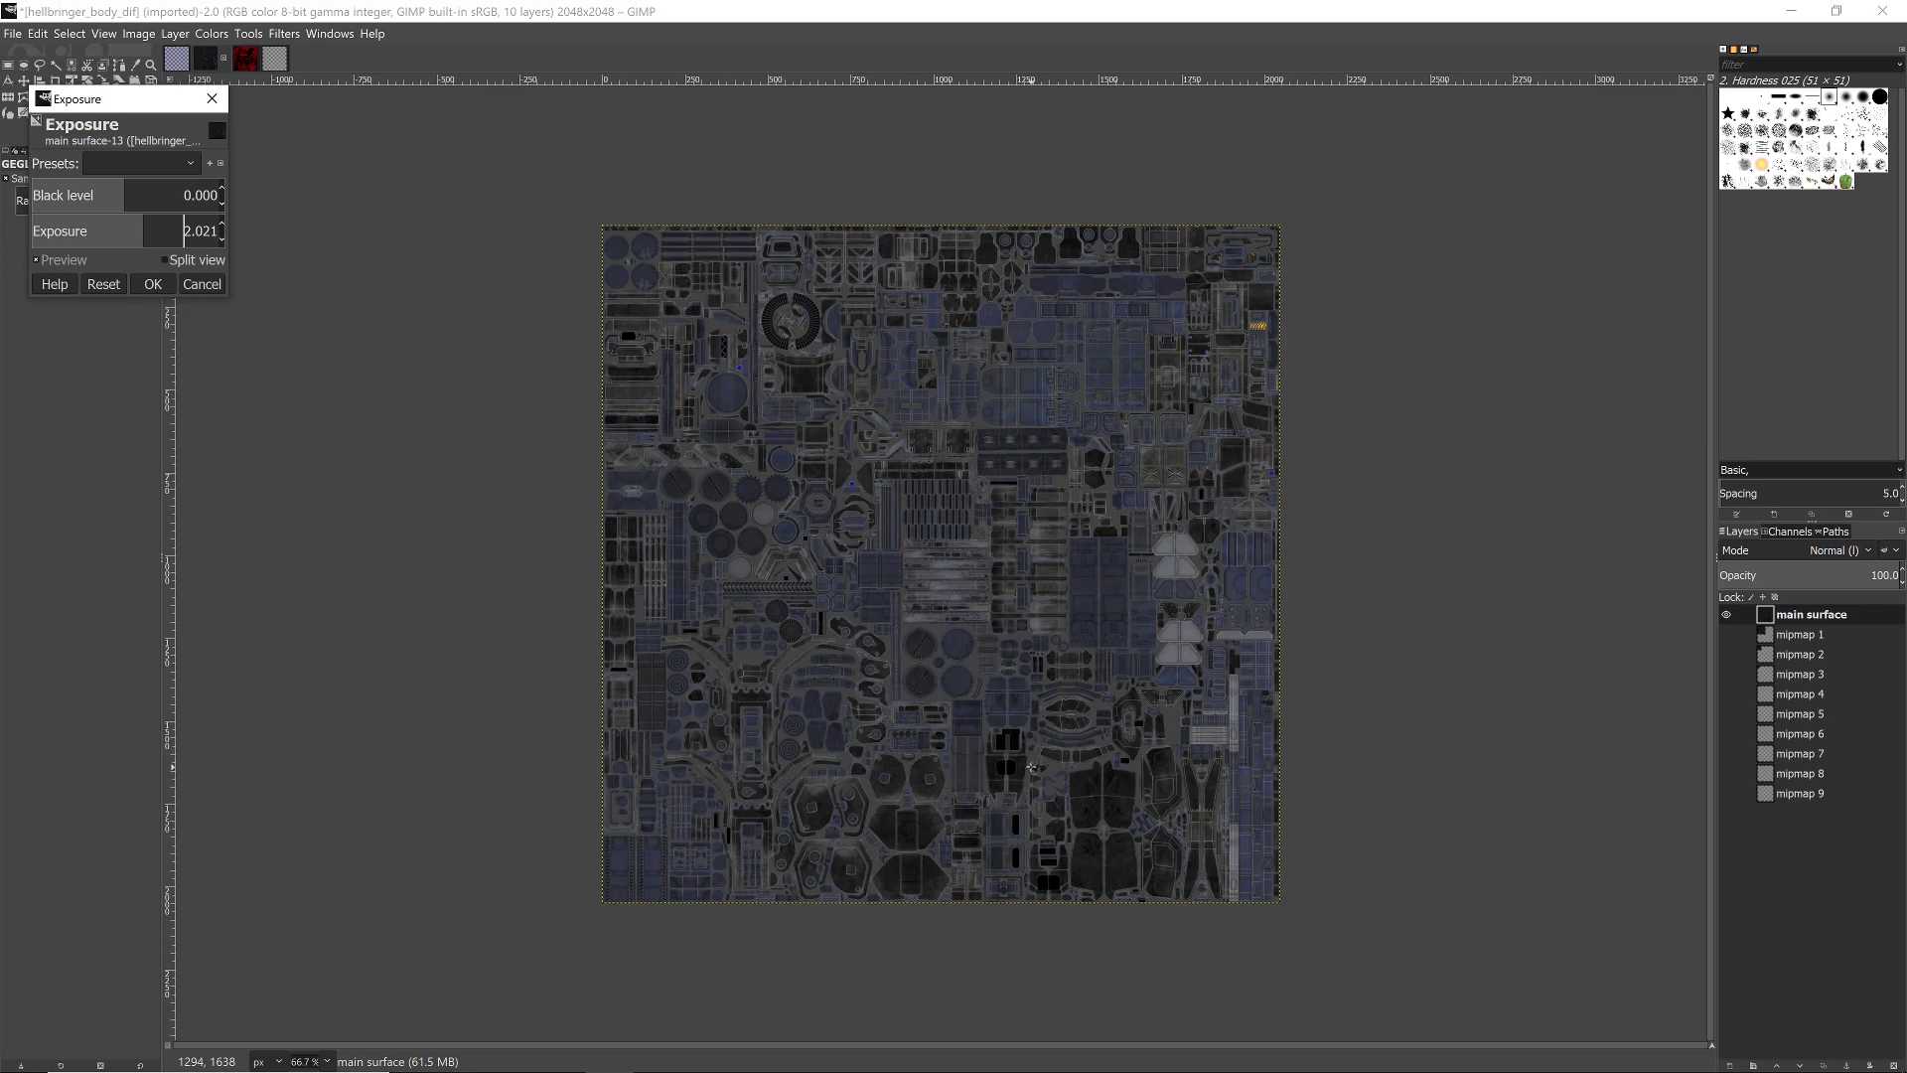
{"action": "left_click_drag", "start_coordinate": [124, 191], "coordinate": [128, 192]}
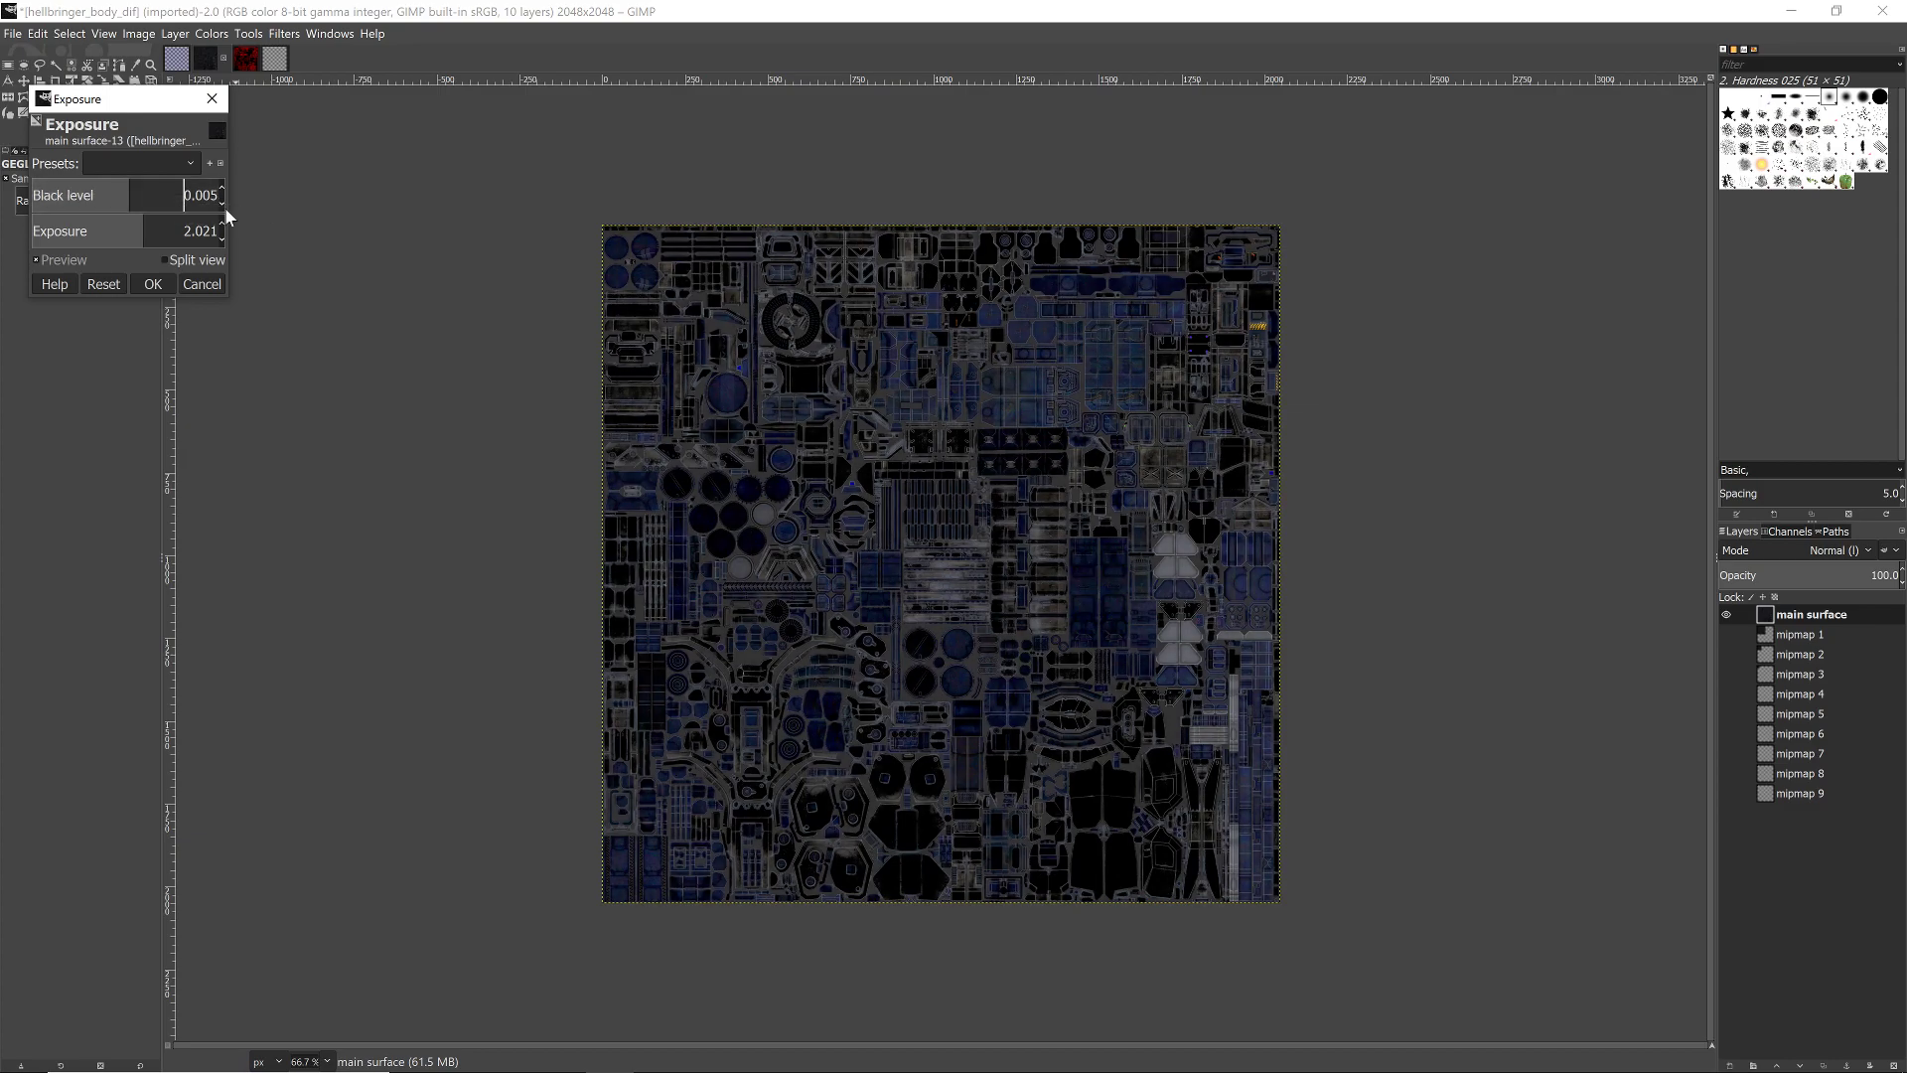
{"action": "left_click", "coordinate": [200, 195]}
{"action": "type", "text": "0"}
{"action": "key", "text": "Return"}
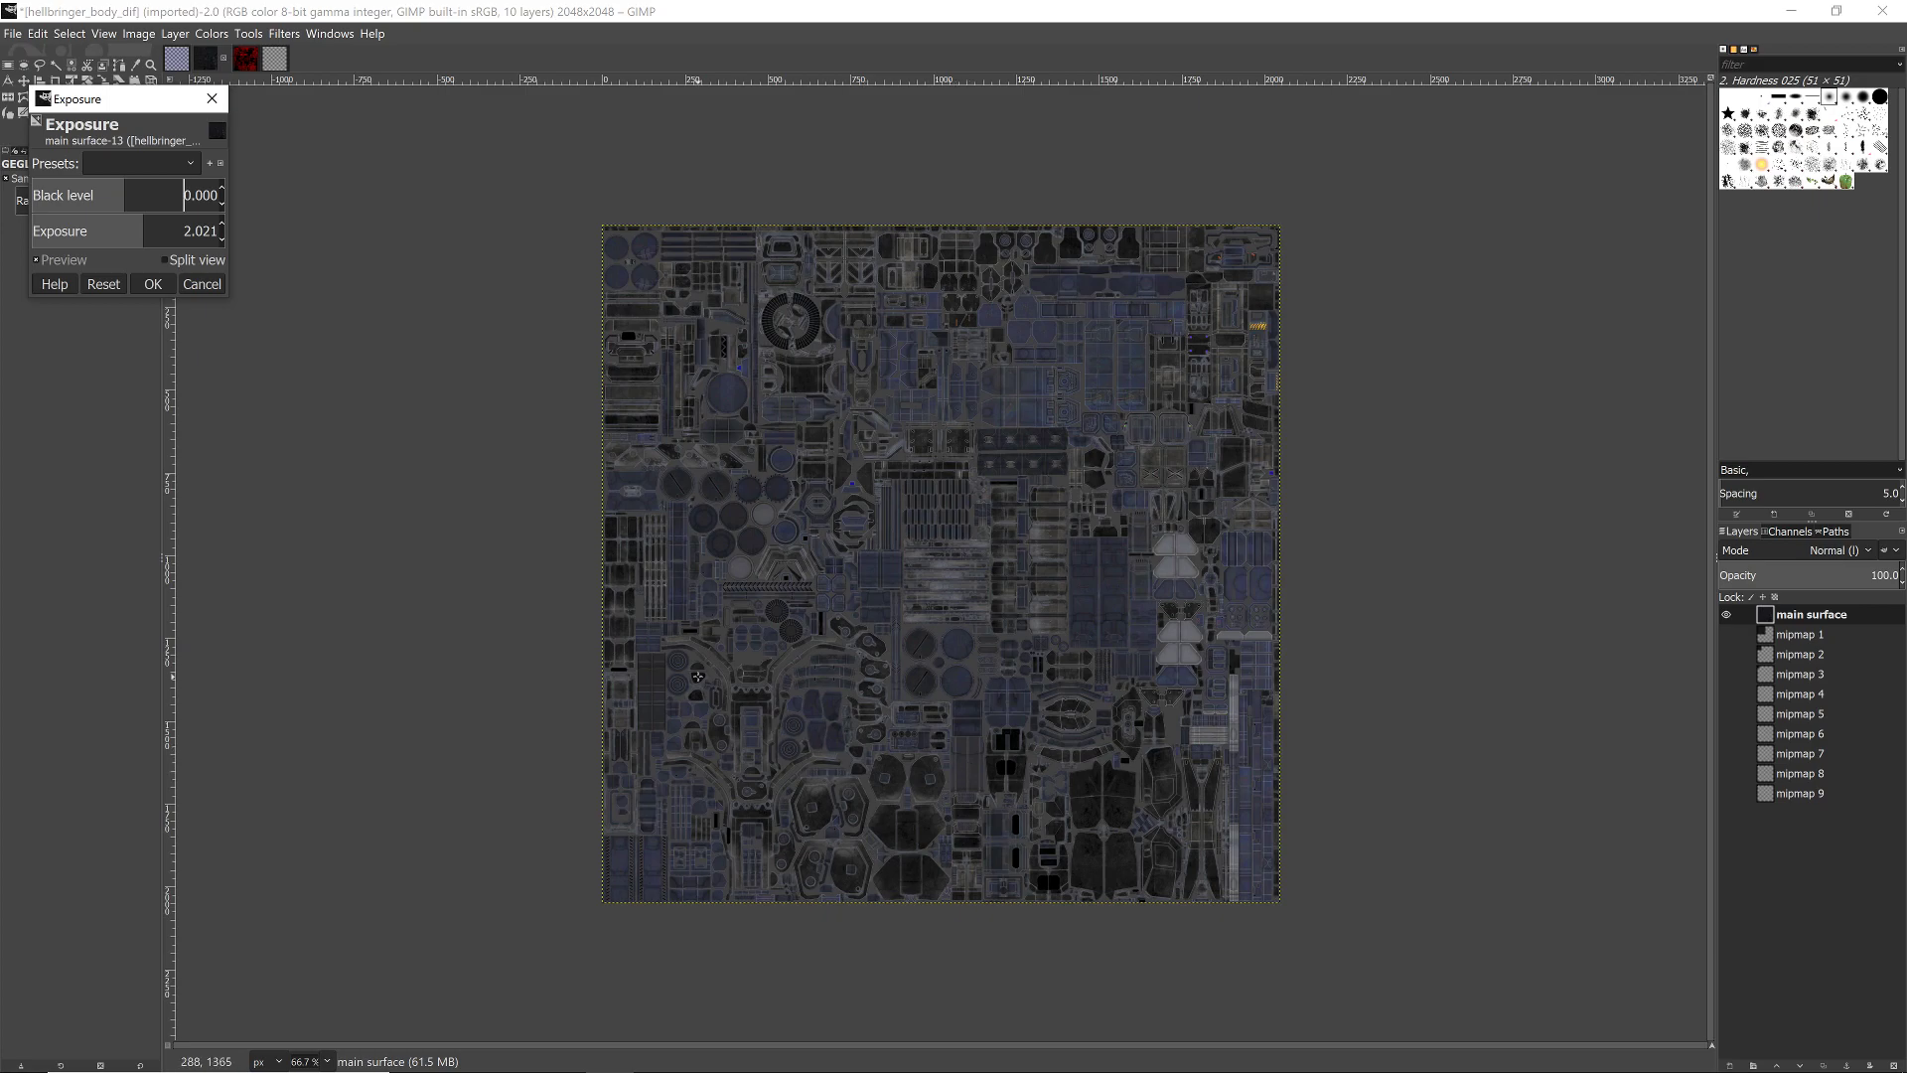
{"action": "left_click", "coordinate": [154, 284]}
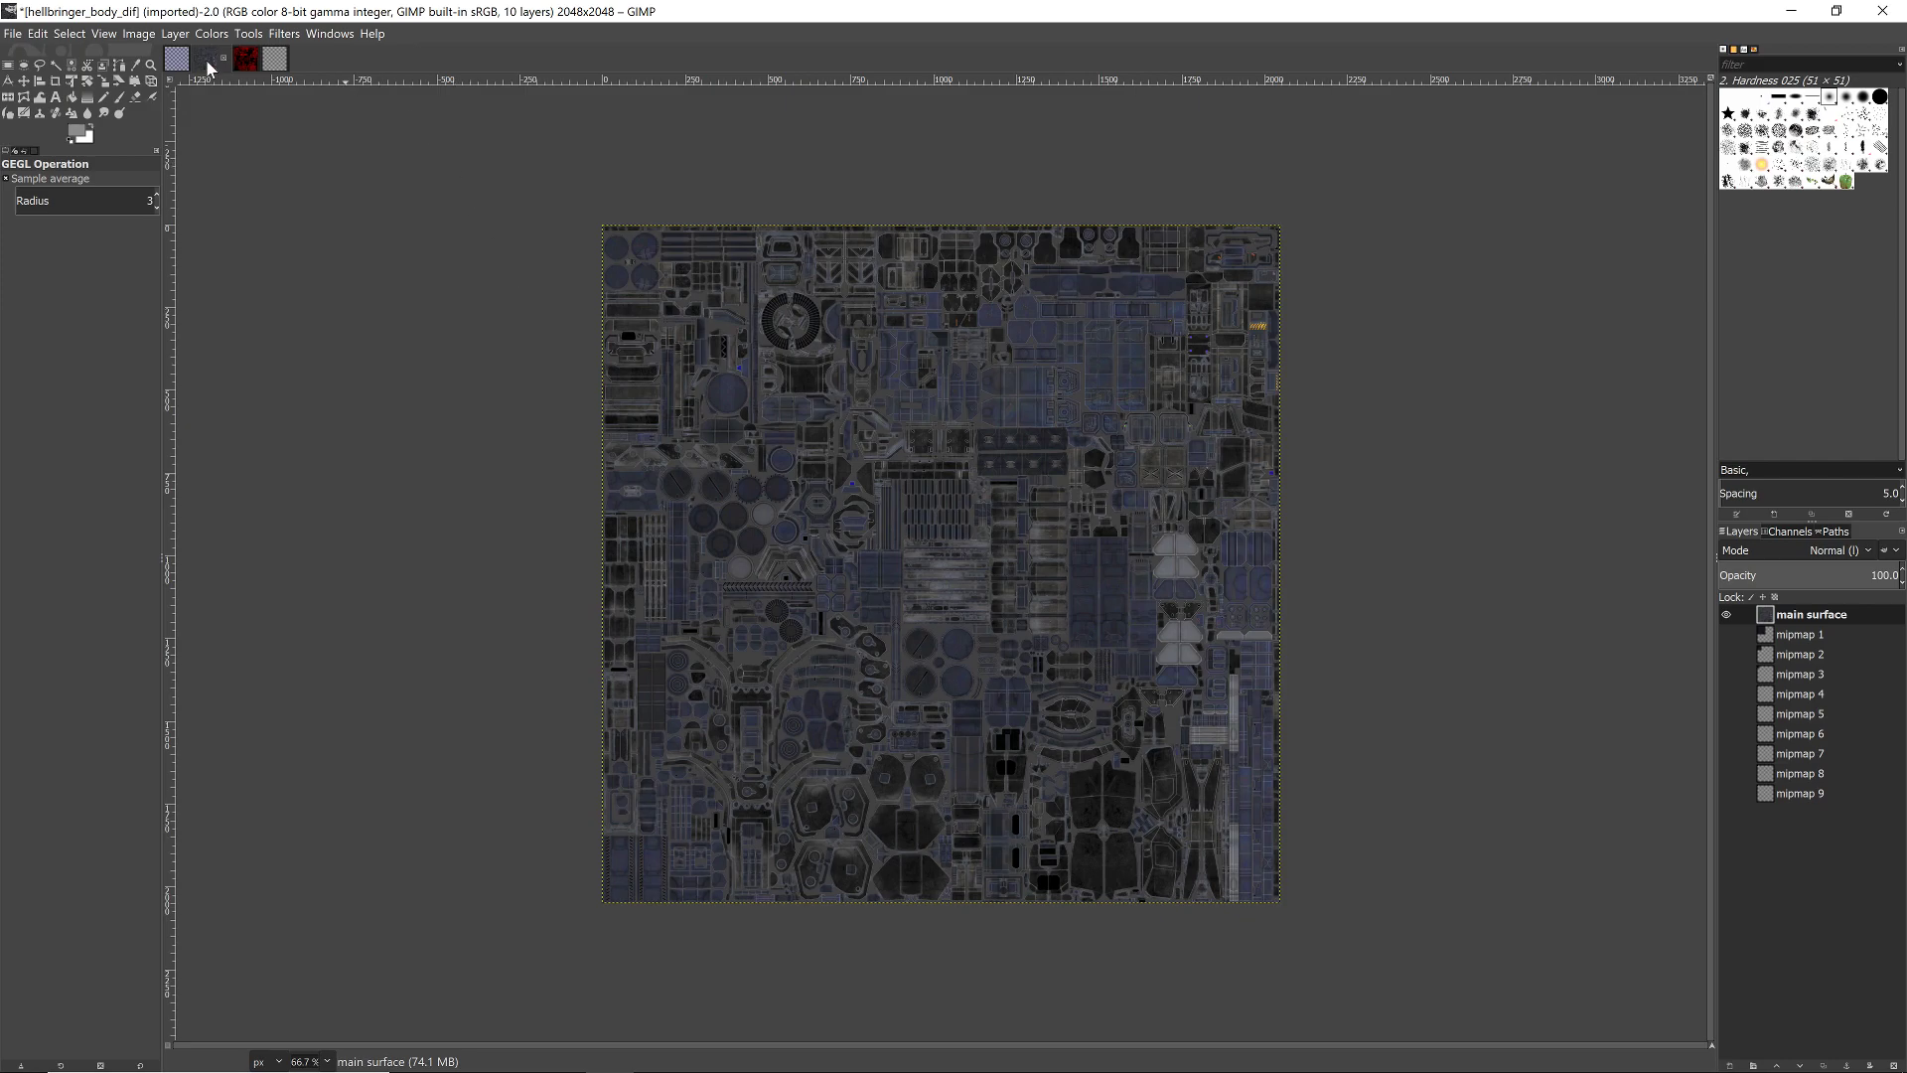
- Glance at the hellbringer_body_rgb image, then start exporting hellbringer_body_dif to the recently used Hellbringer\Materials folder
{"action": "left_click", "coordinate": [247, 63]}
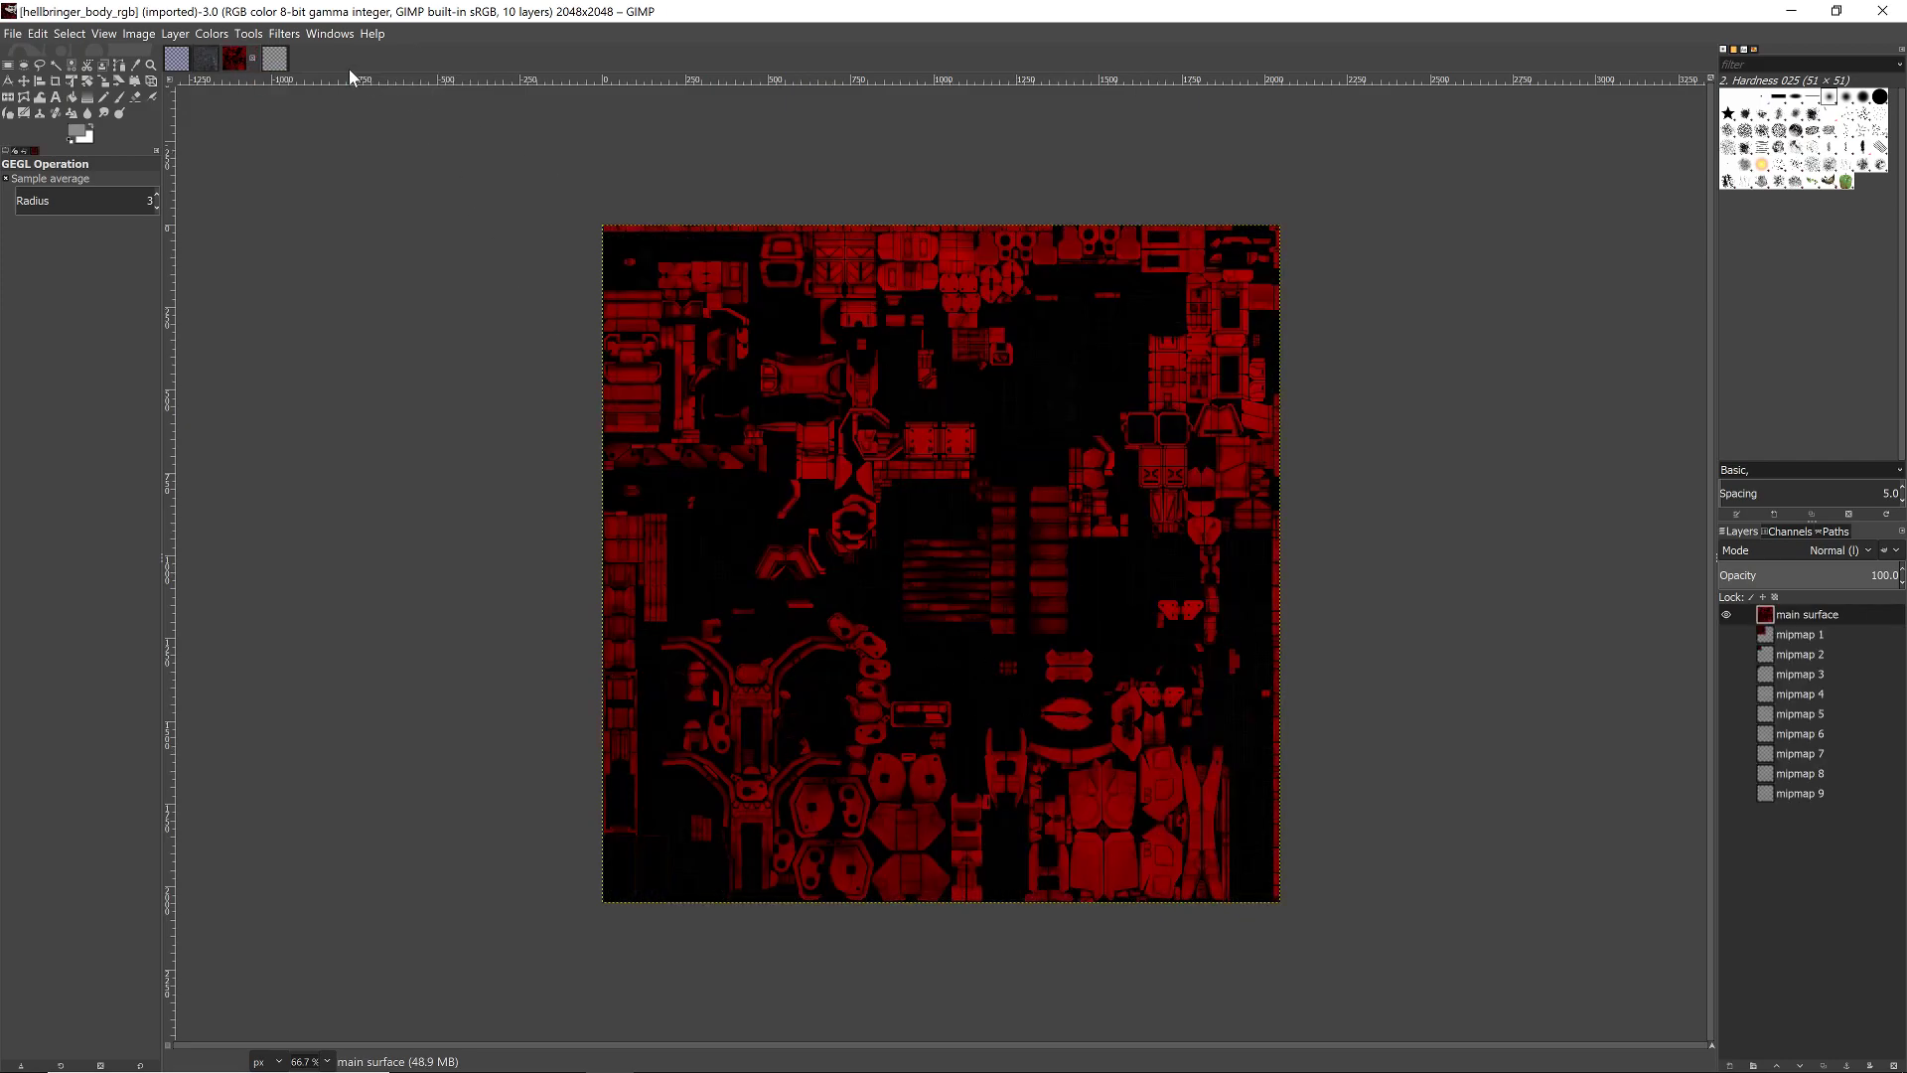
{"action": "left_click", "coordinate": [206, 62]}
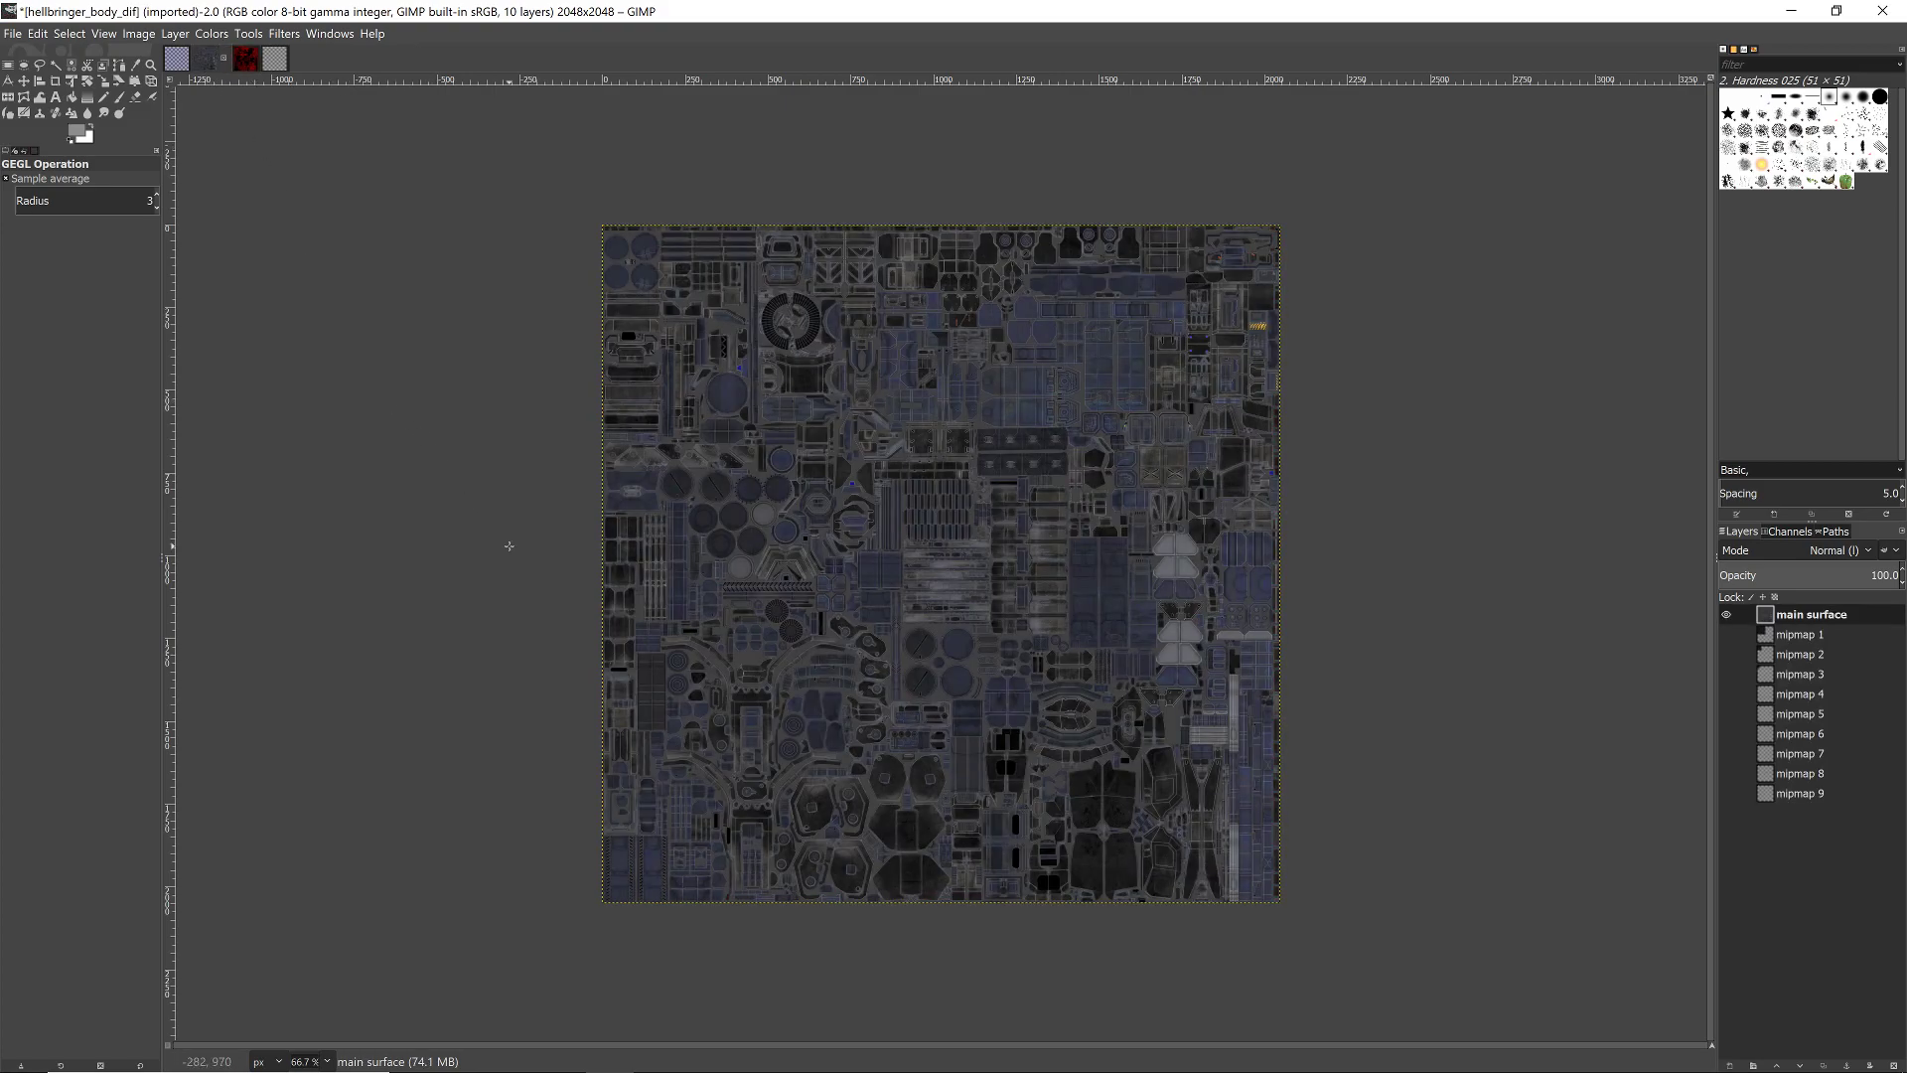
{"action": "left_click", "coordinate": [11, 32]}
{"action": "left_click", "coordinate": [105, 290]}
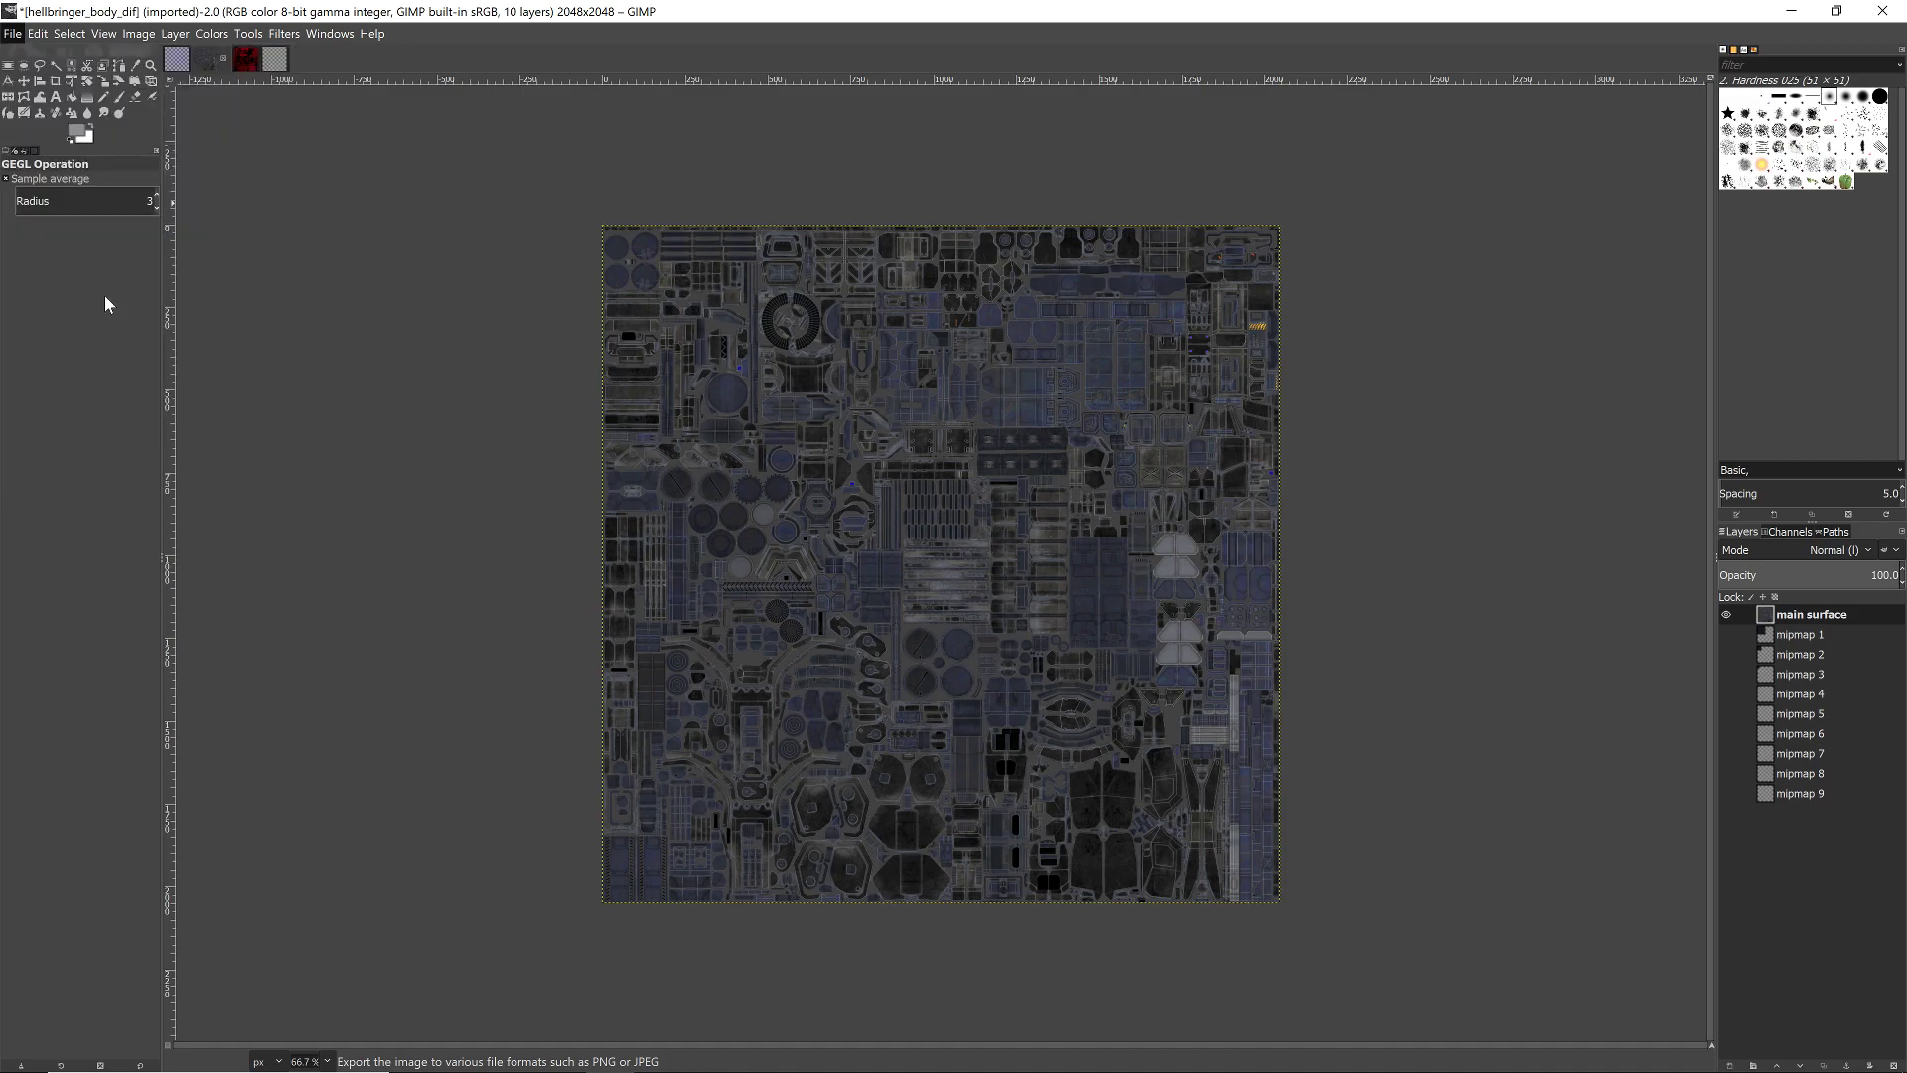
{"action": "left_click", "coordinate": [336, 328]}
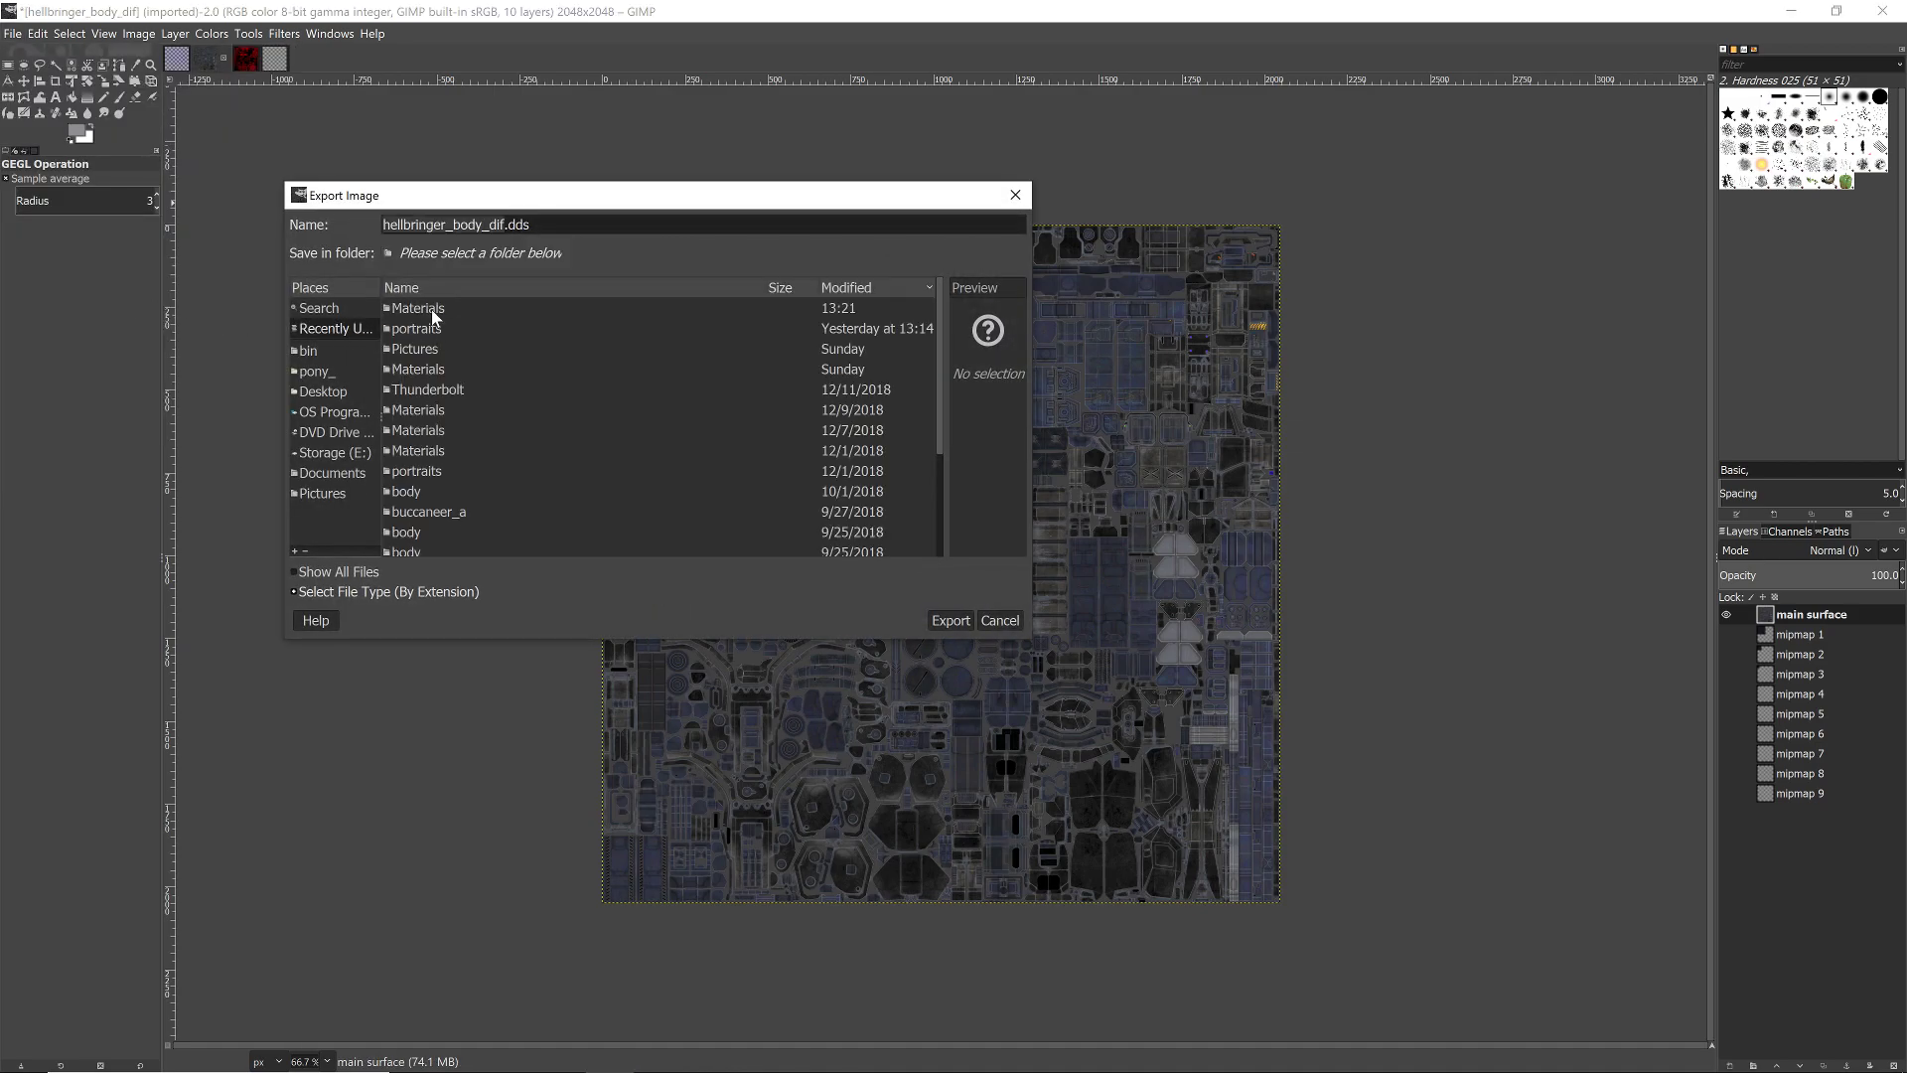
{"action": "double_click", "coordinate": [432, 311]}
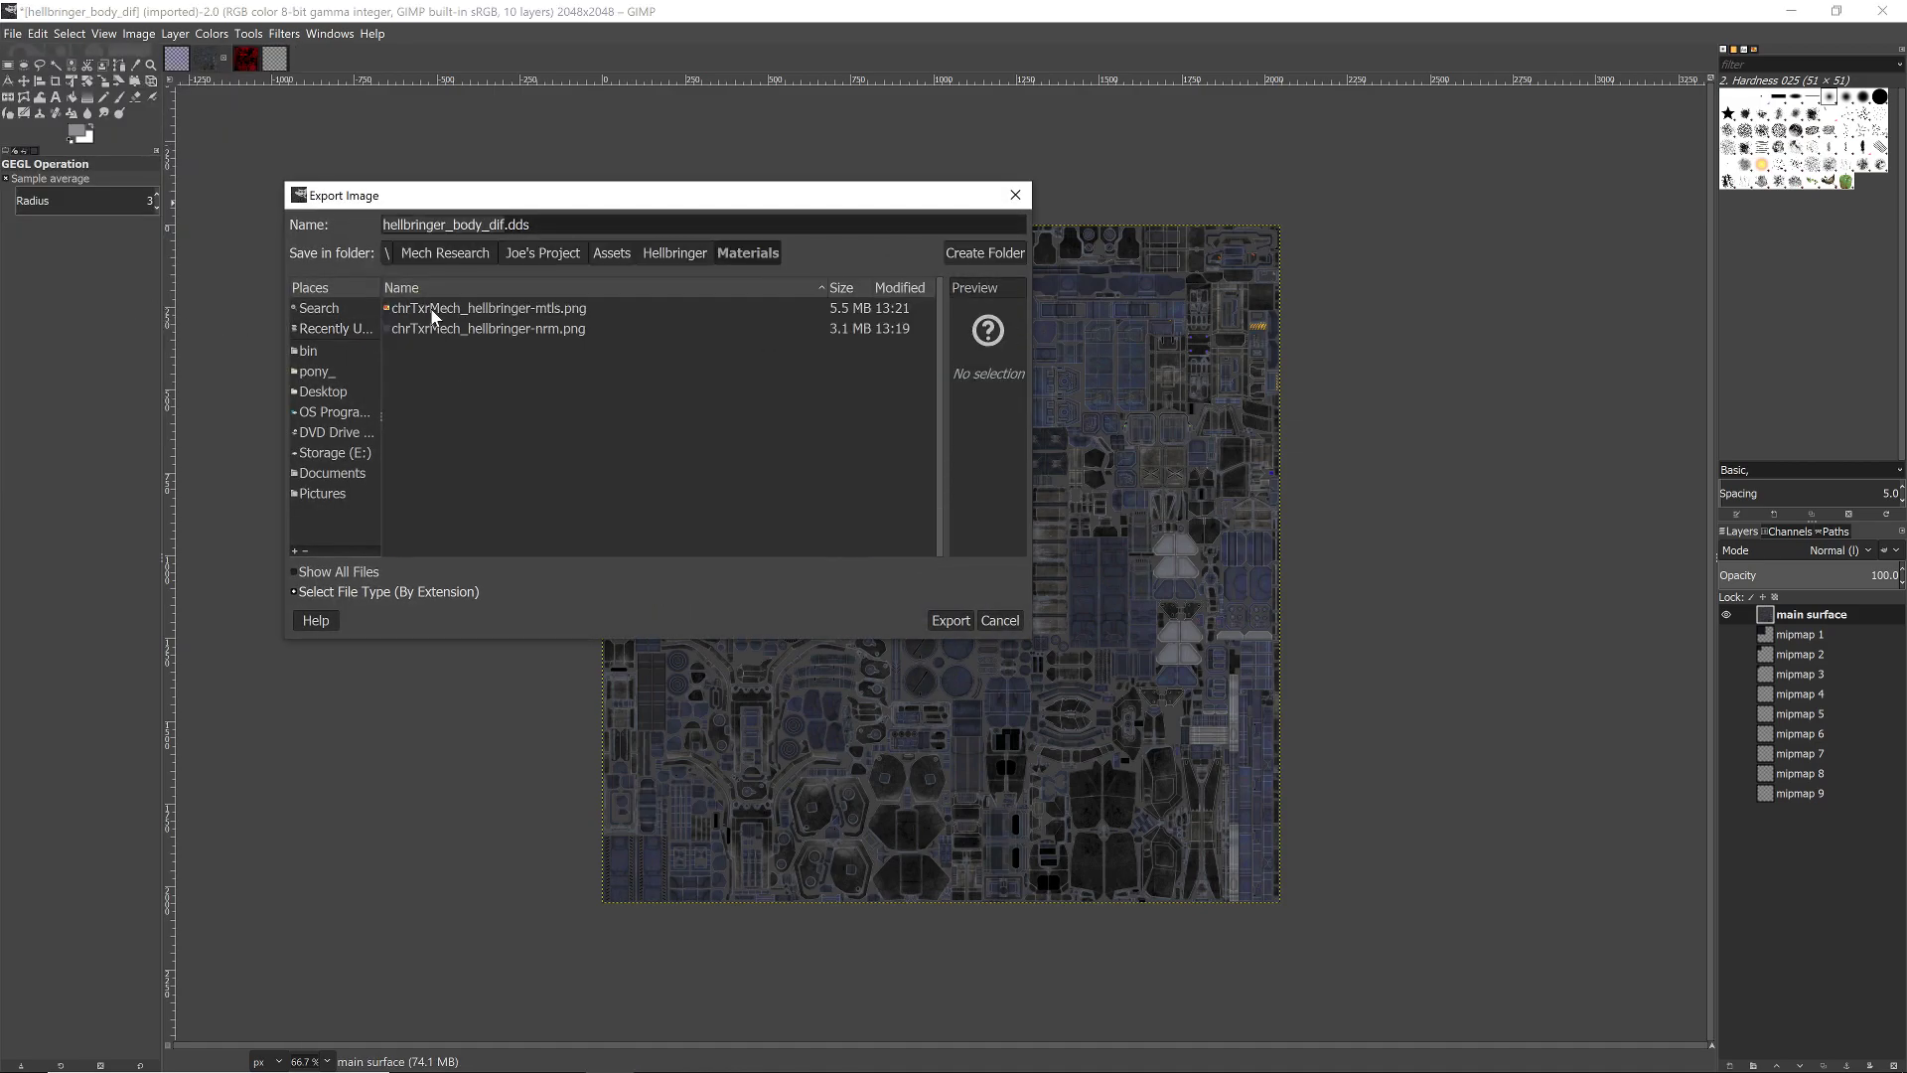
- Base the export name on chrTxrMech_hellbringer-nrm.png, change it to chrTxrMech_hellbringer-alb.png, and export the brightened image as PNG
{"action": "left_click", "coordinate": [508, 329]}
{"action": "left_click", "coordinate": [527, 225]}
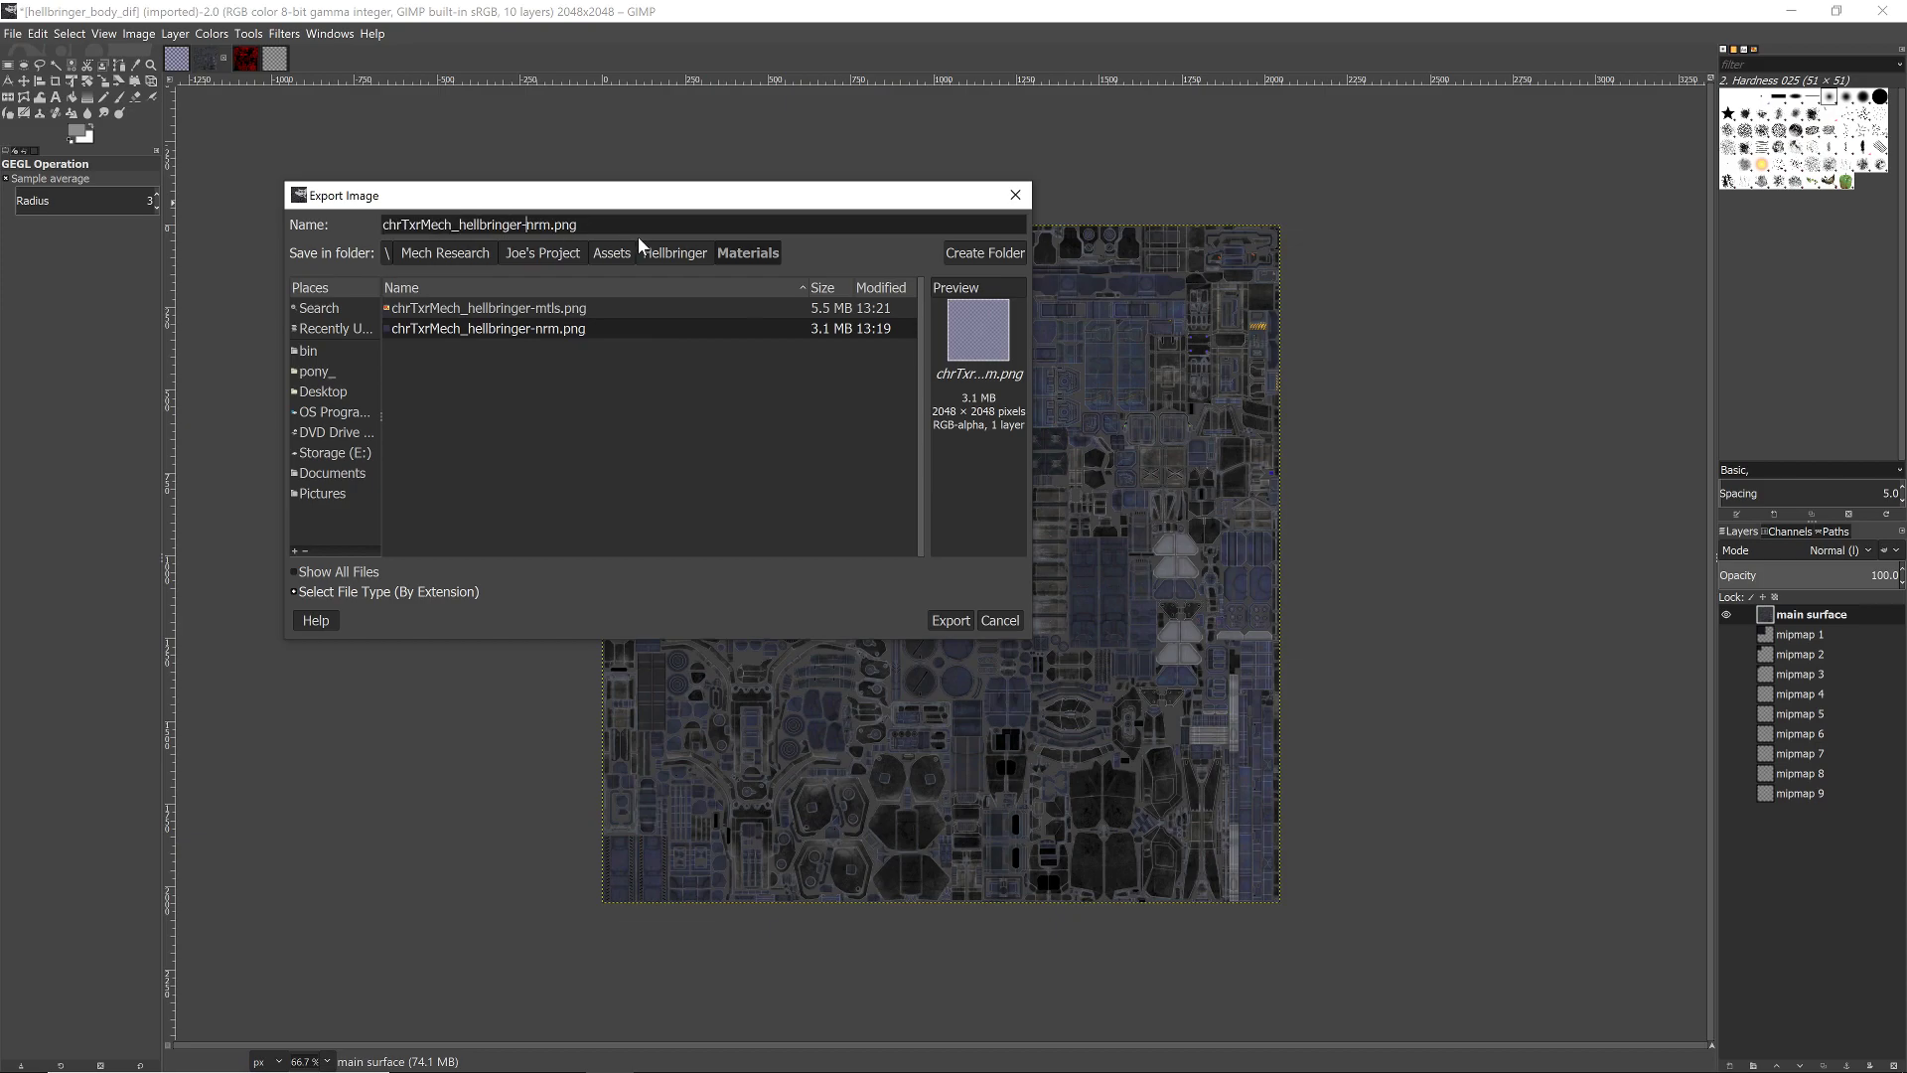
{"action": "key", "text": "Delete"}
{"action": "key", "text": "Delete"}
{"action": "key", "text": "Delete"}
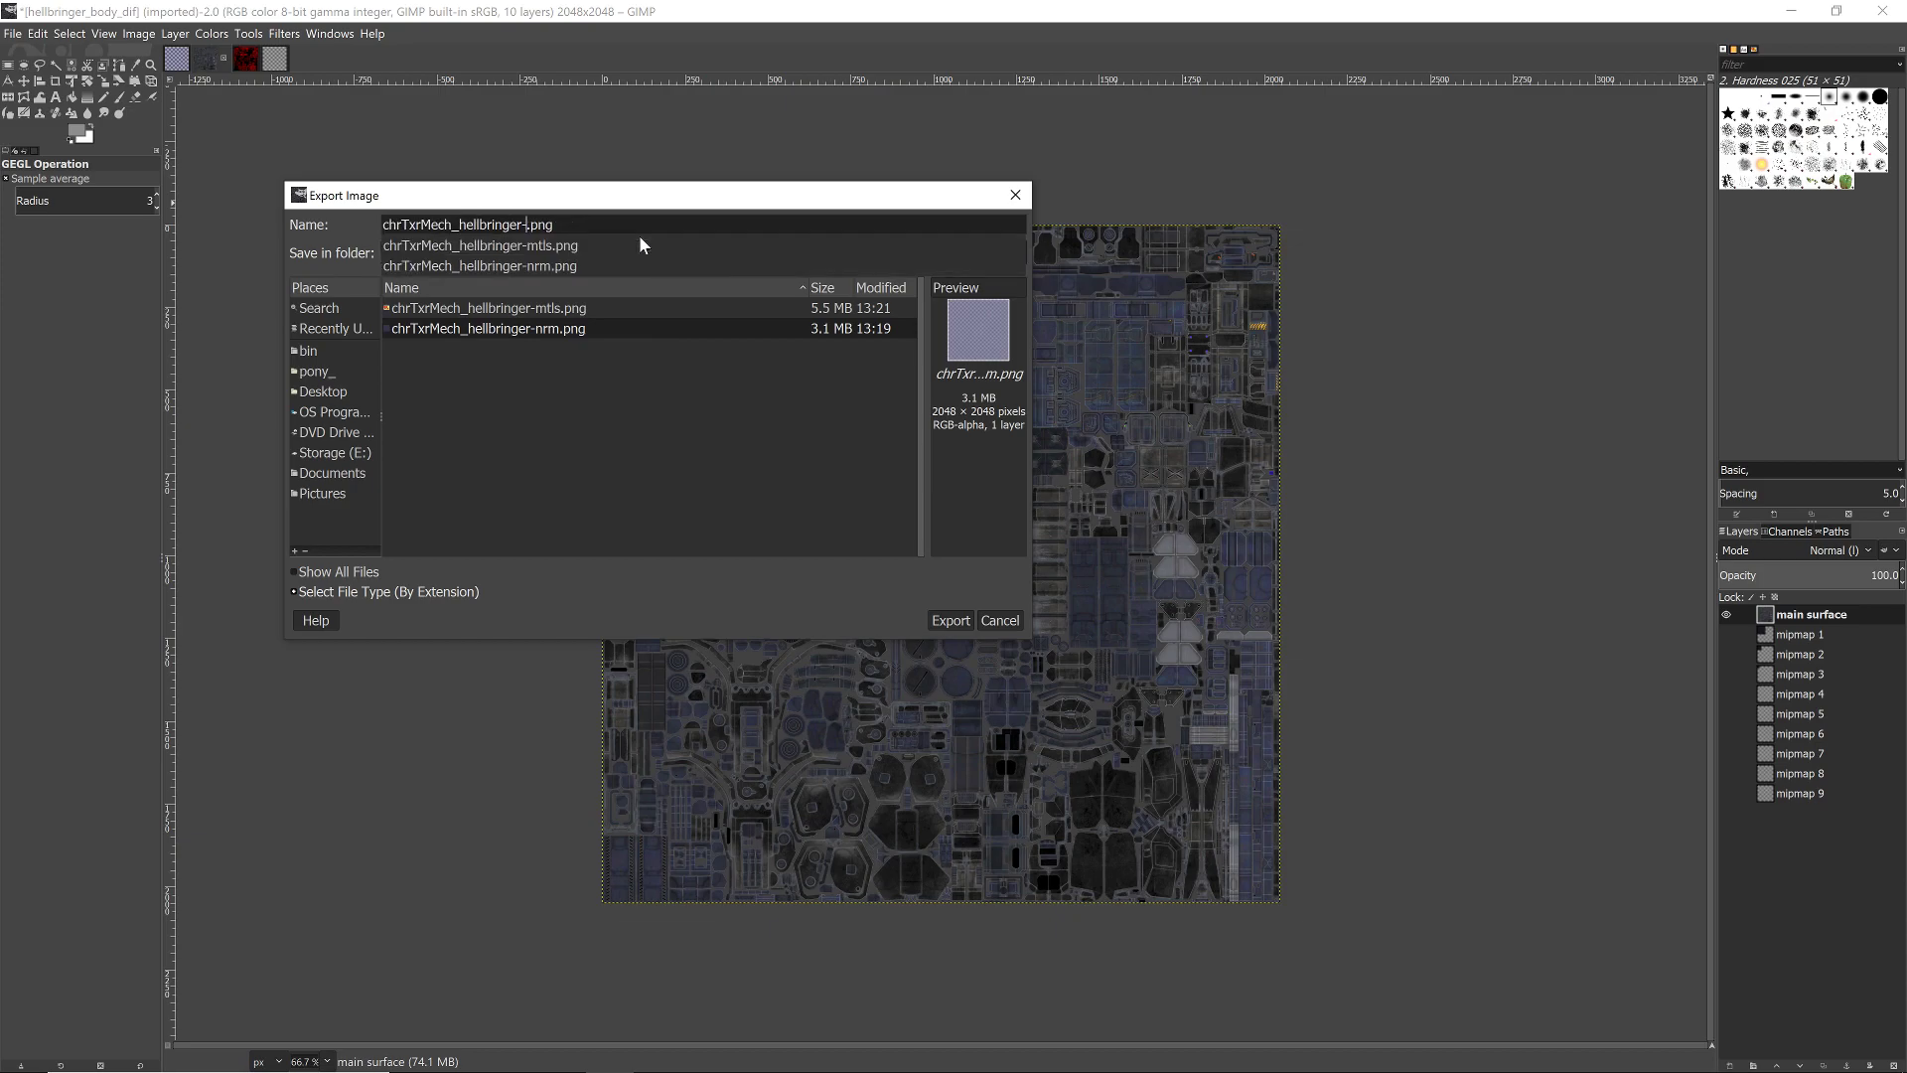
{"action": "type", "text": "alb"}
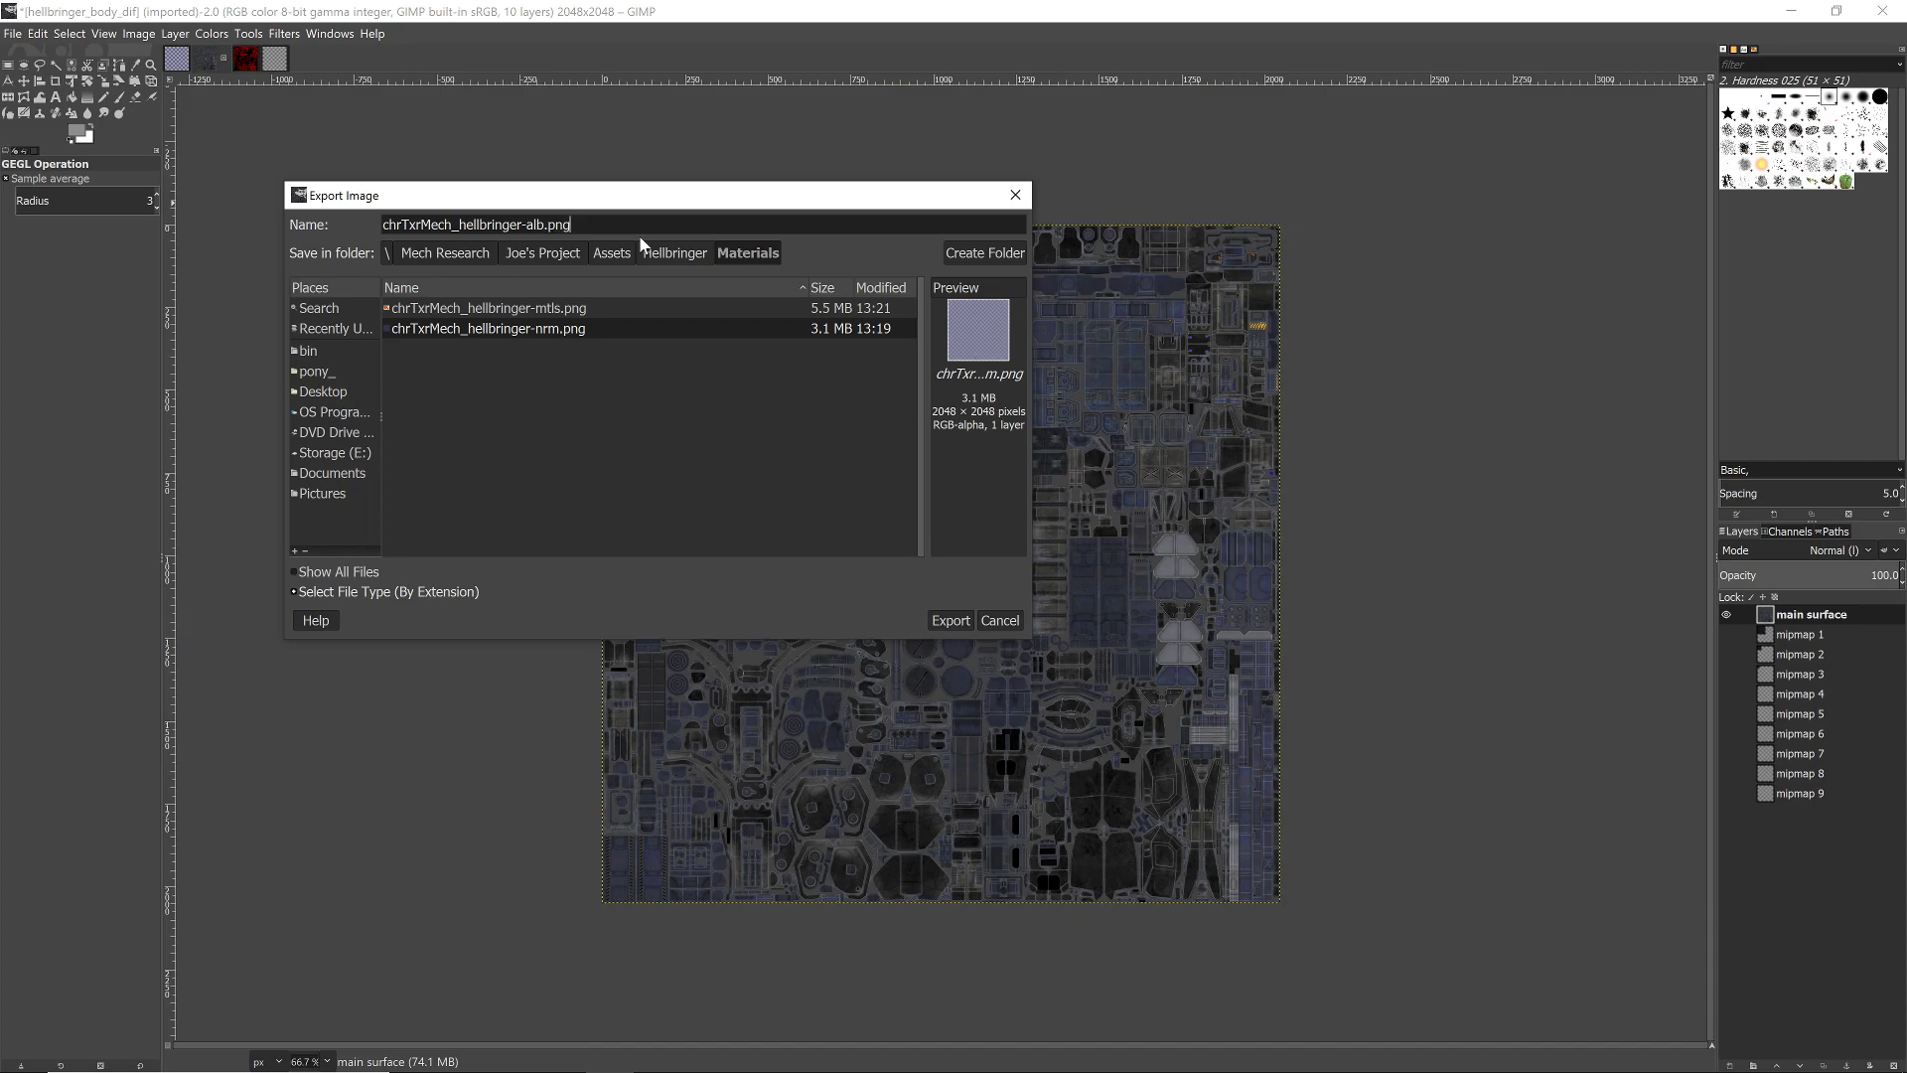
{"action": "left_click", "coordinate": [949, 621]}
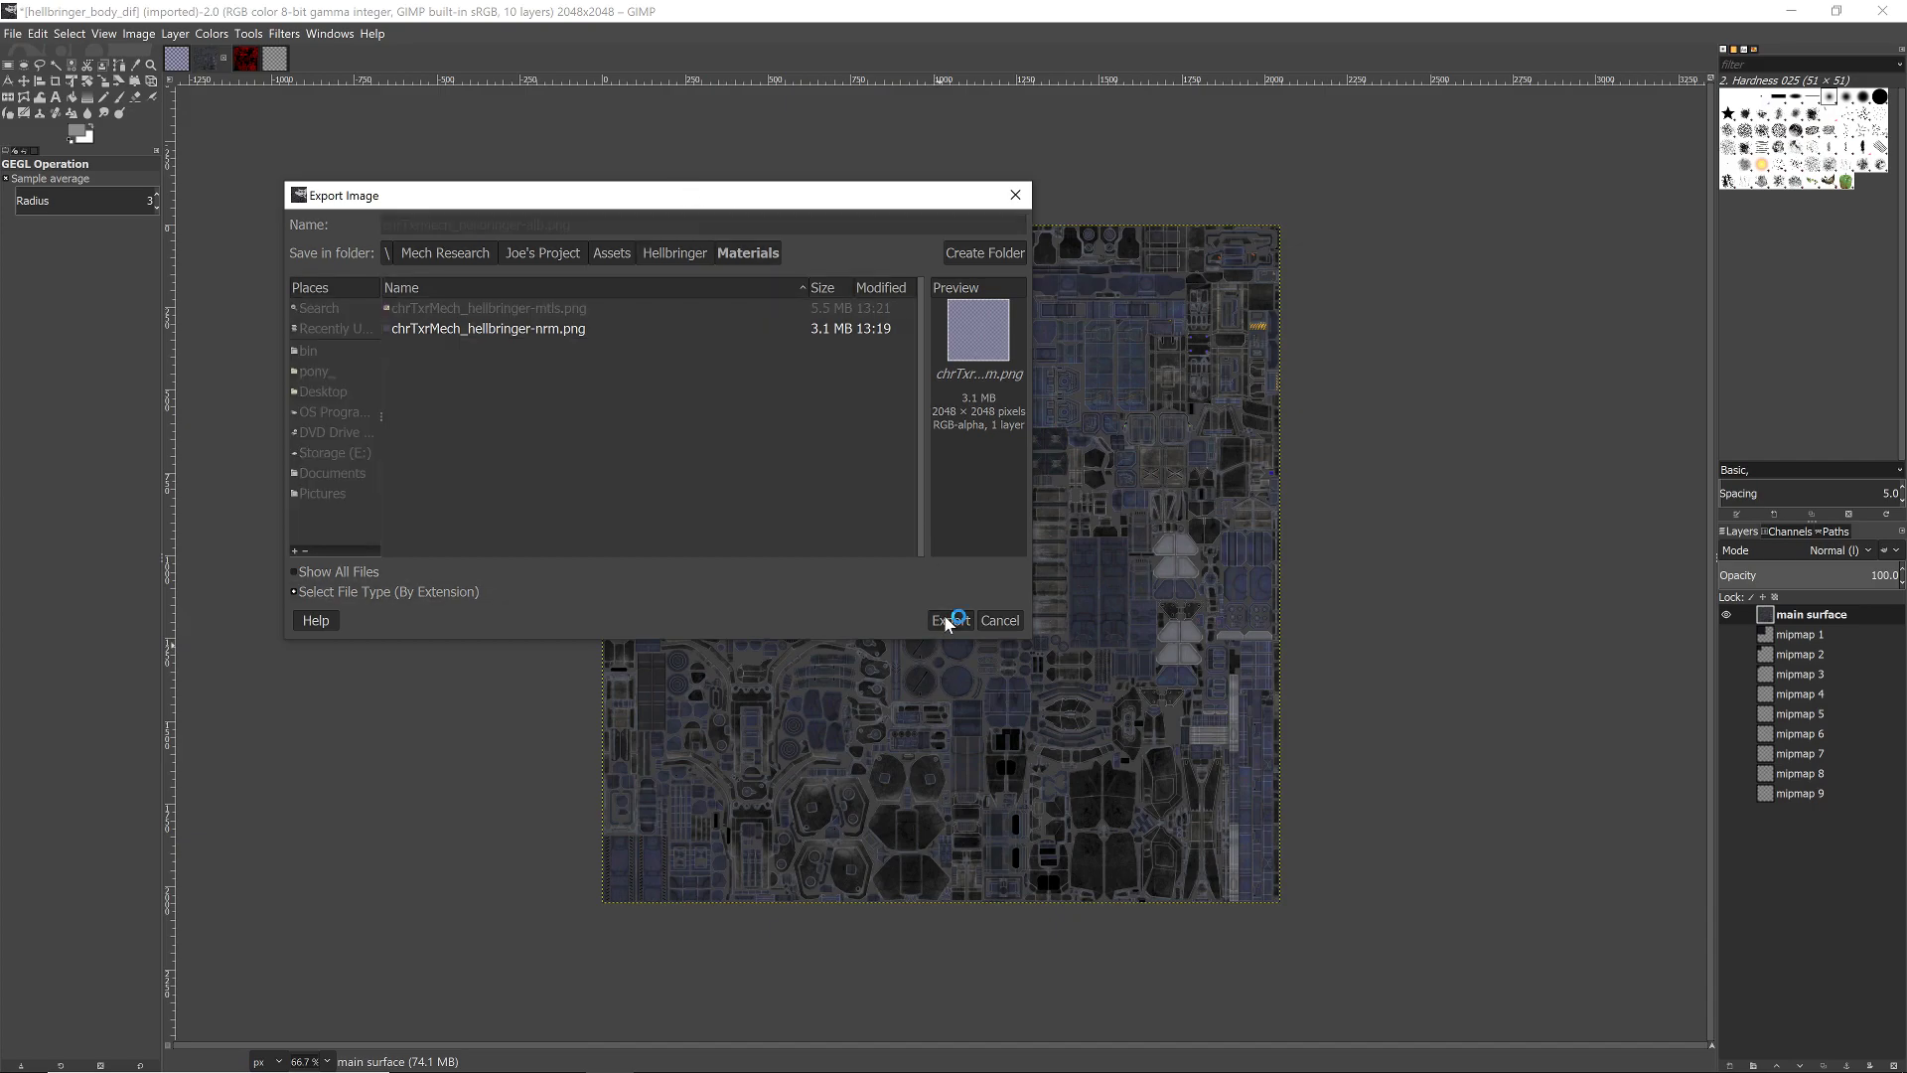
{"action": "left_click", "coordinate": [1010, 695]}
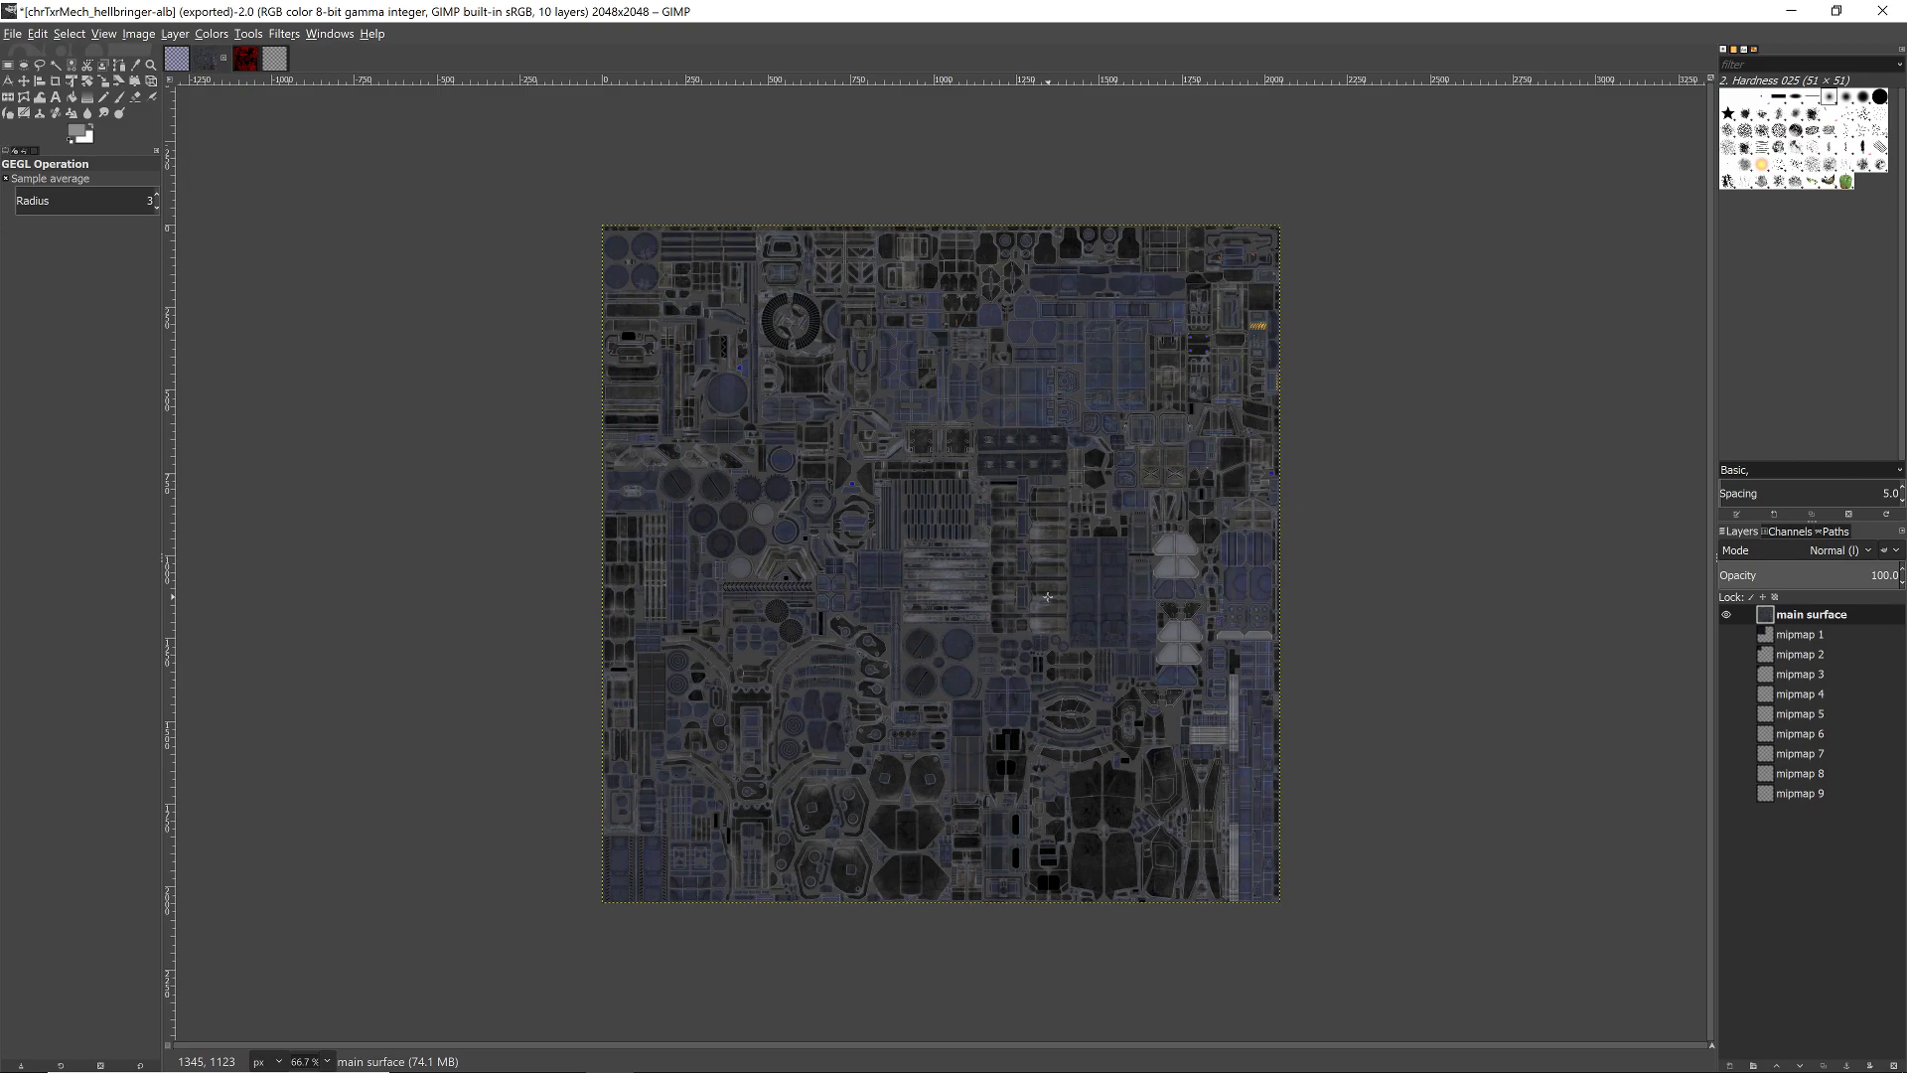
- Inspect the exported albedo texture up close and invert the colors of its main surface layer
{"action": "scroll", "coordinate": [1039, 608], "scroll_direction": "up", "scroll_amount": 2}
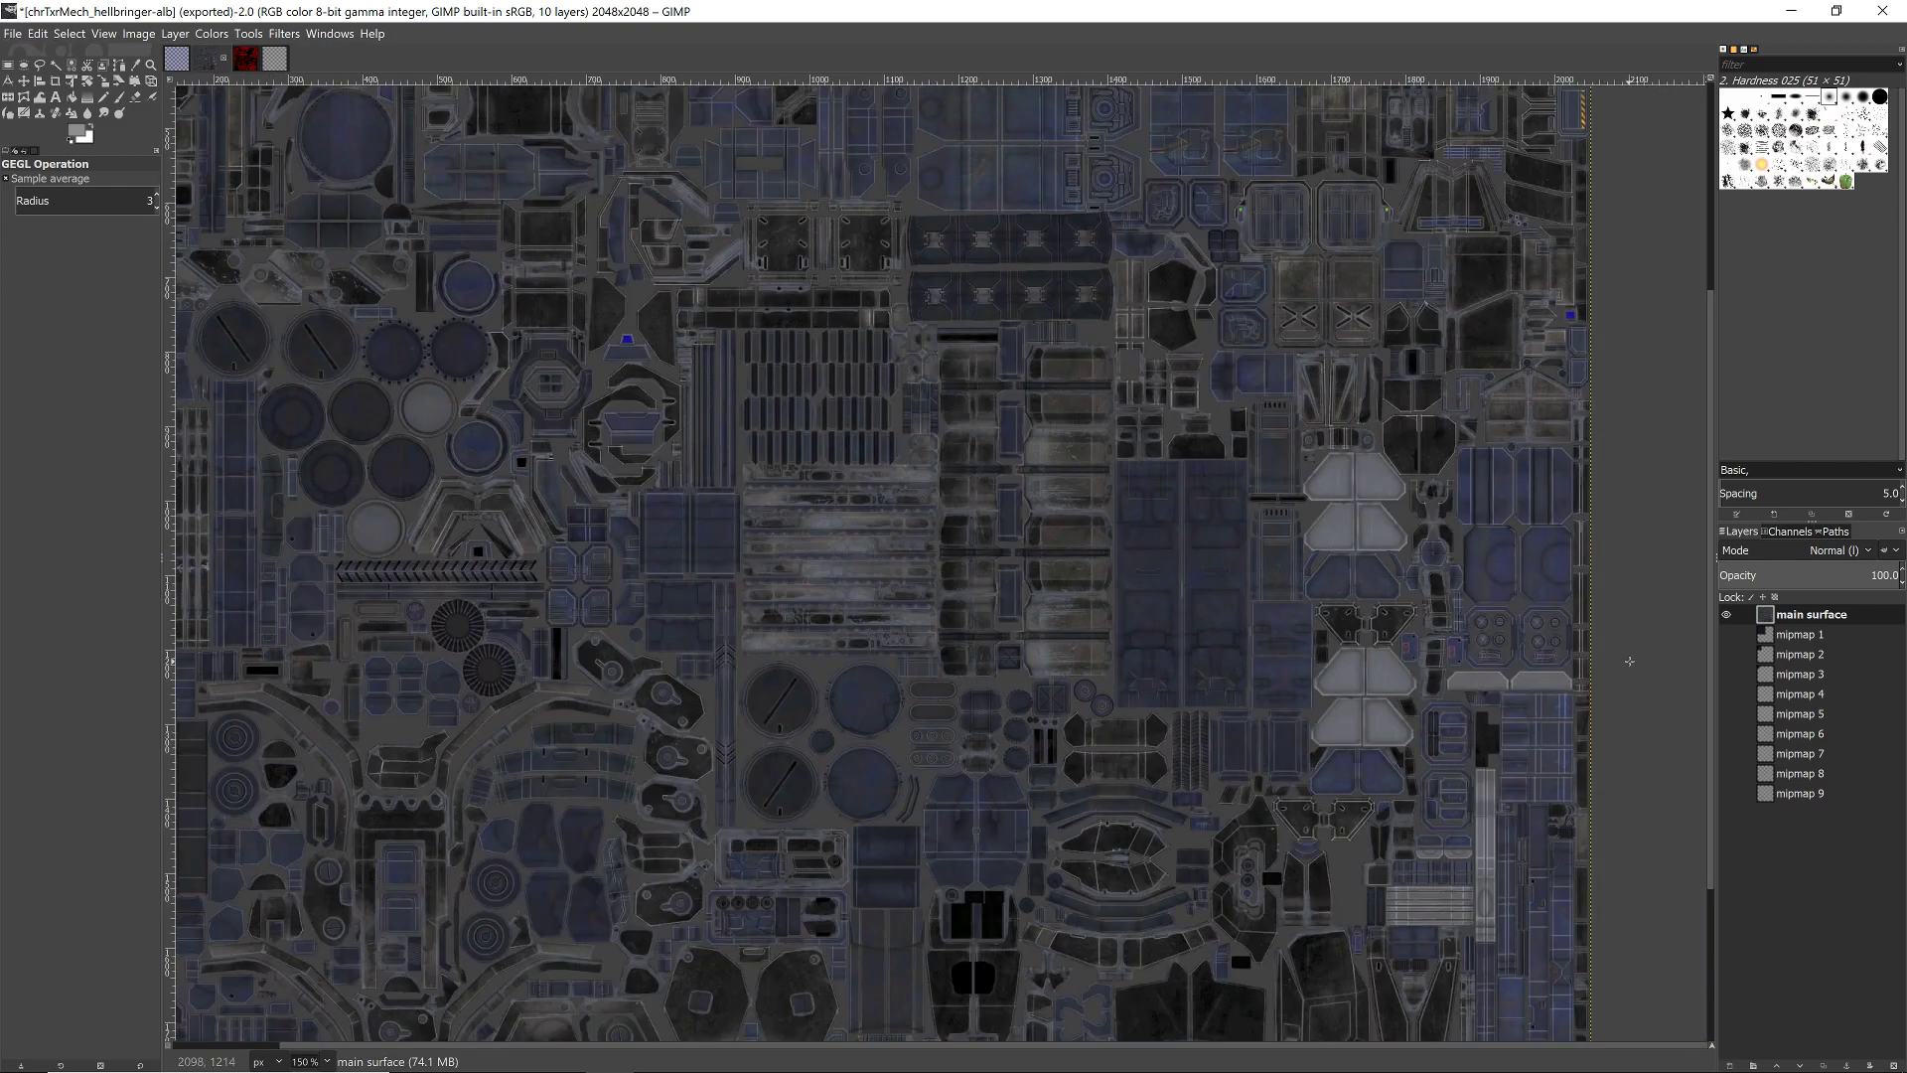
{"action": "left_click_drag", "start_coordinate": [1639, 656], "coordinate": [1670, 605]}
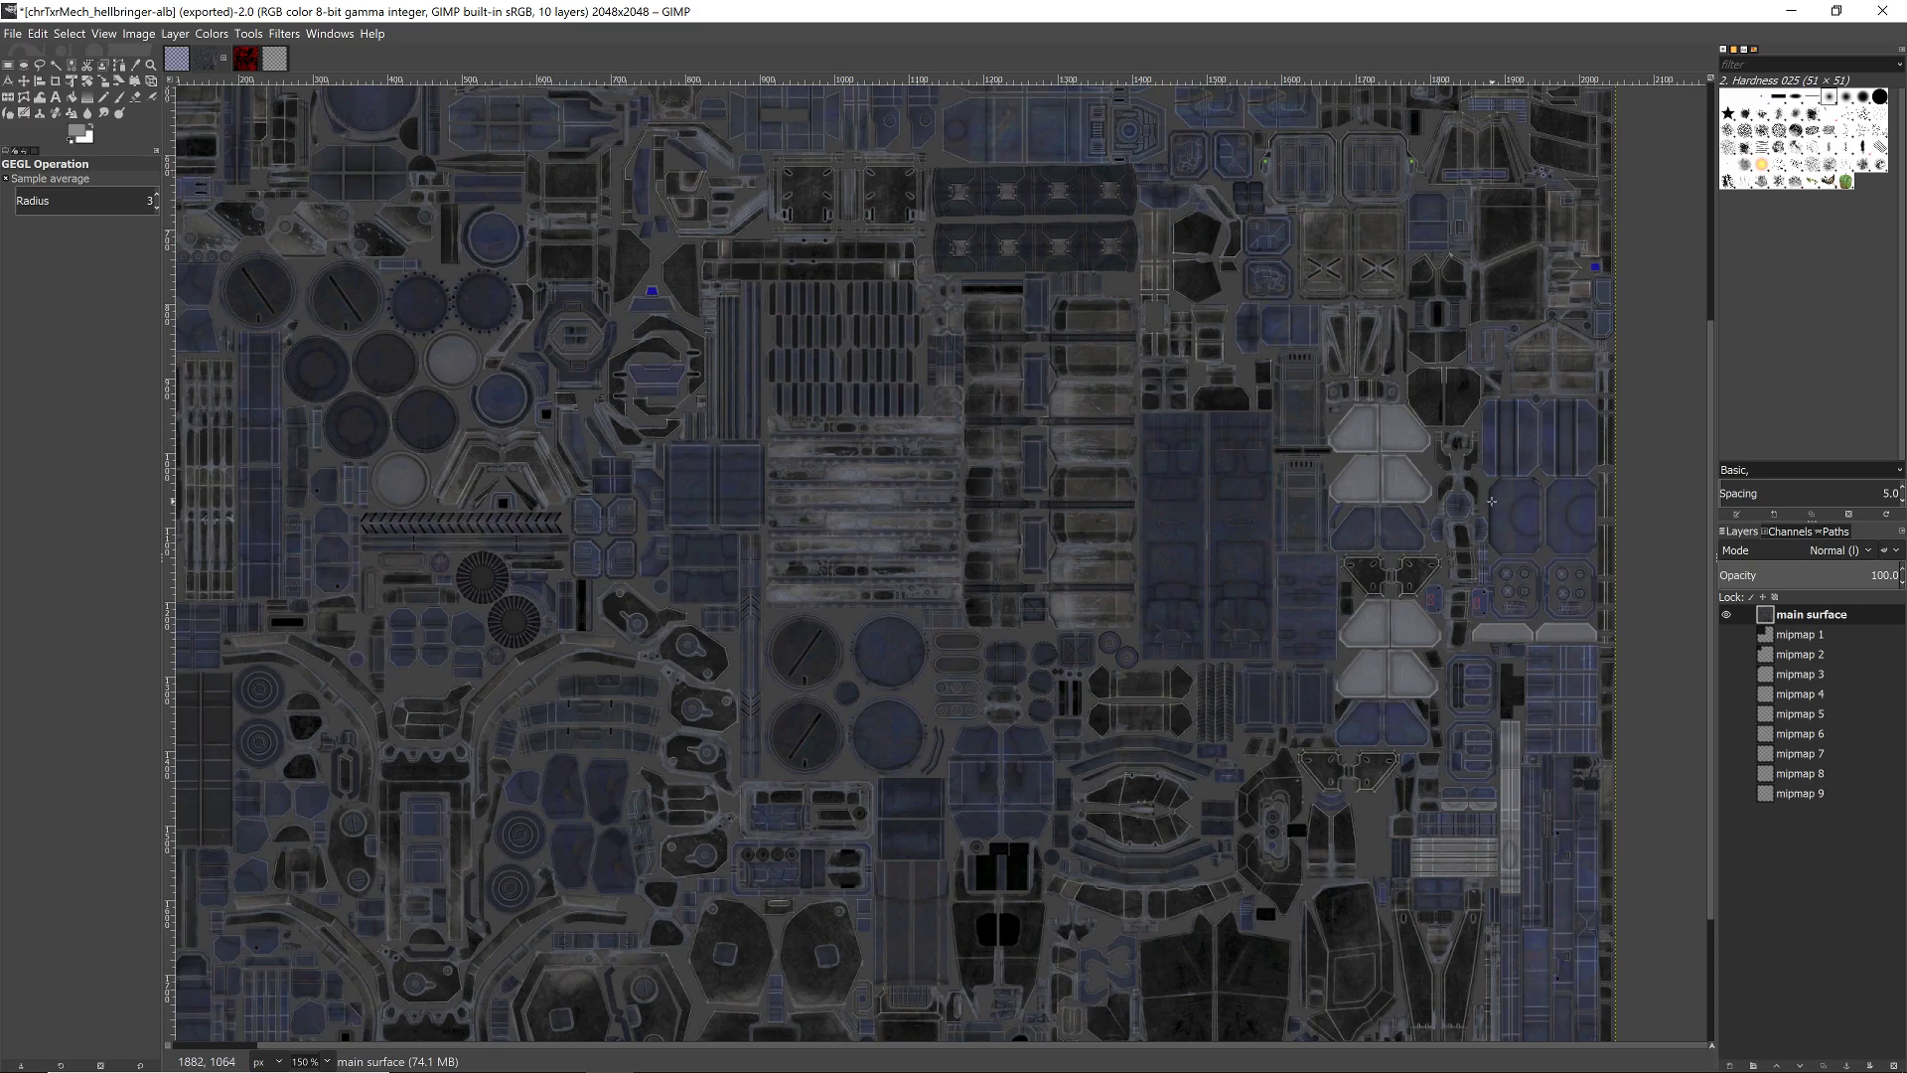
{"action": "scroll", "coordinate": [1491, 500], "scroll_direction": "down", "scroll_amount": 4}
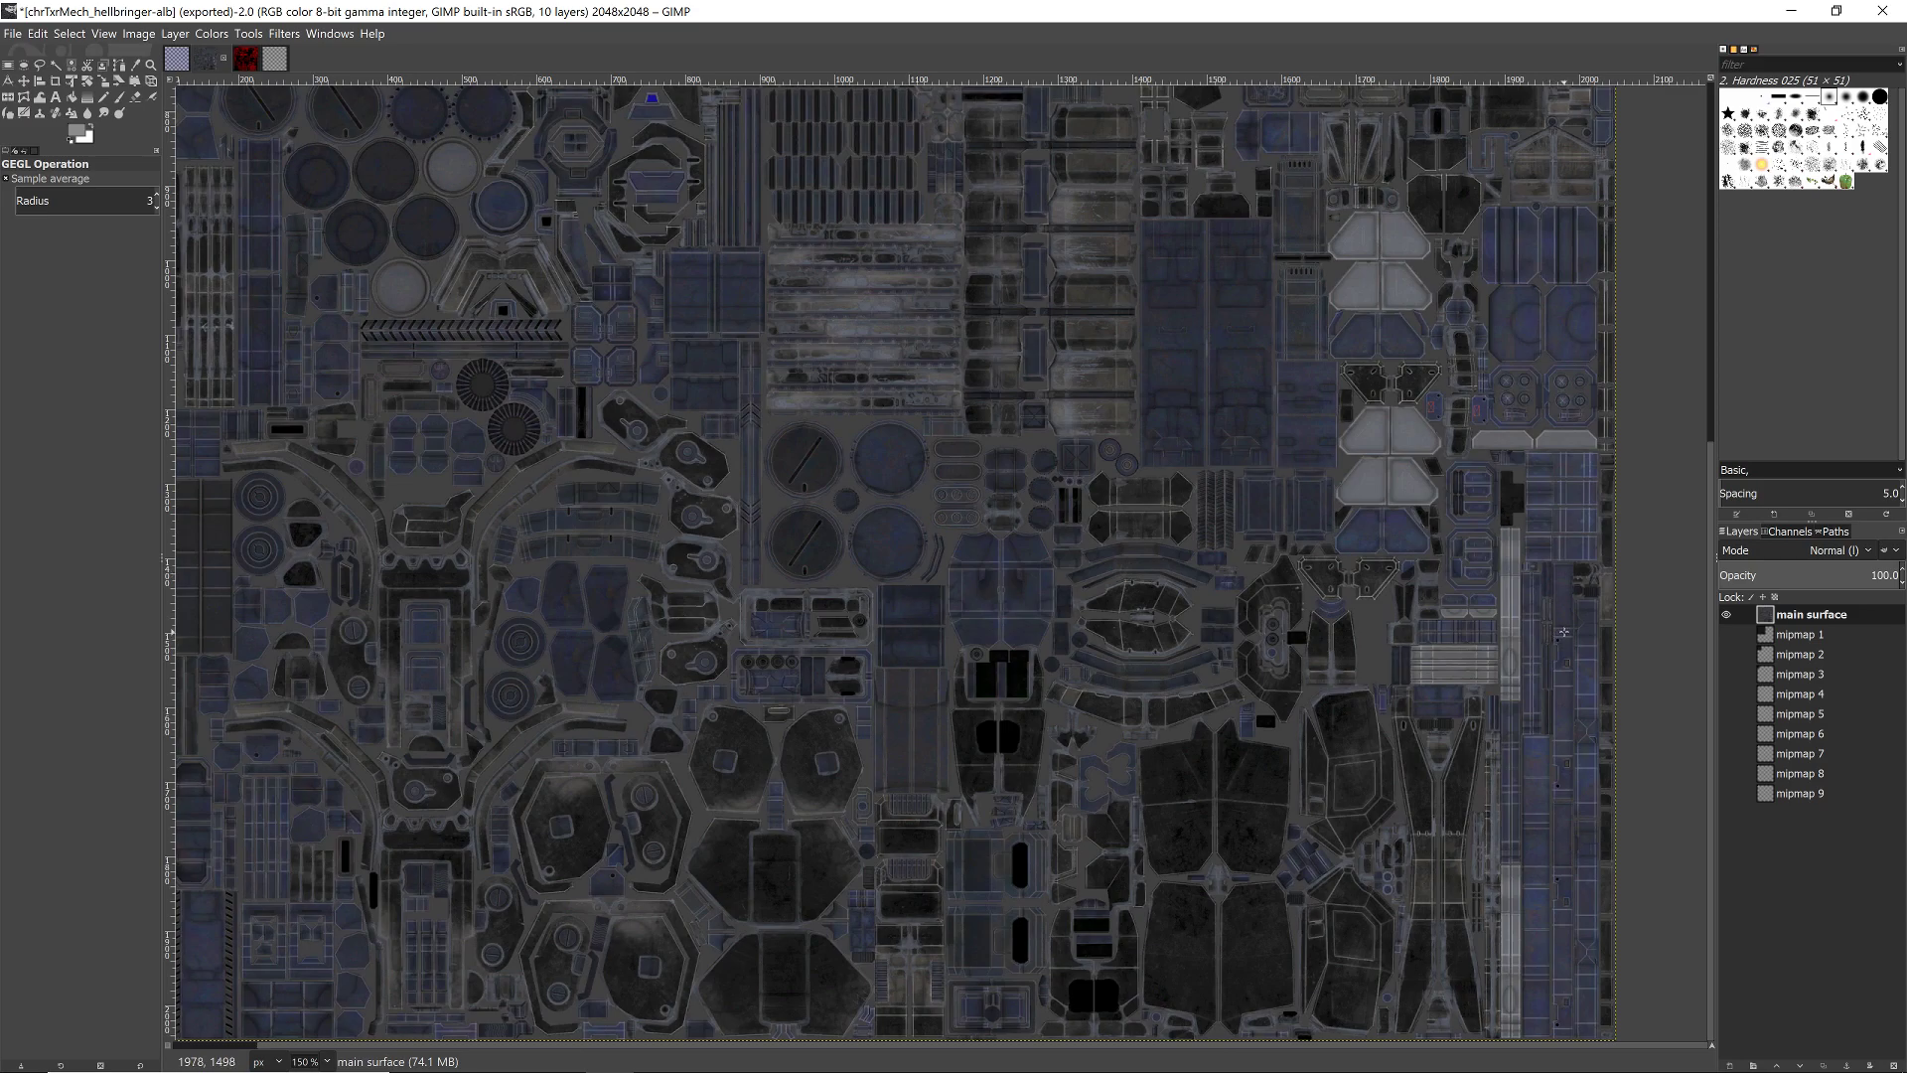
{"action": "scroll", "coordinate": [1559, 634], "scroll_direction": "down", "scroll_amount": 1}
{"action": "left_click_drag", "start_coordinate": [1660, 566], "coordinate": [1597, 694]}
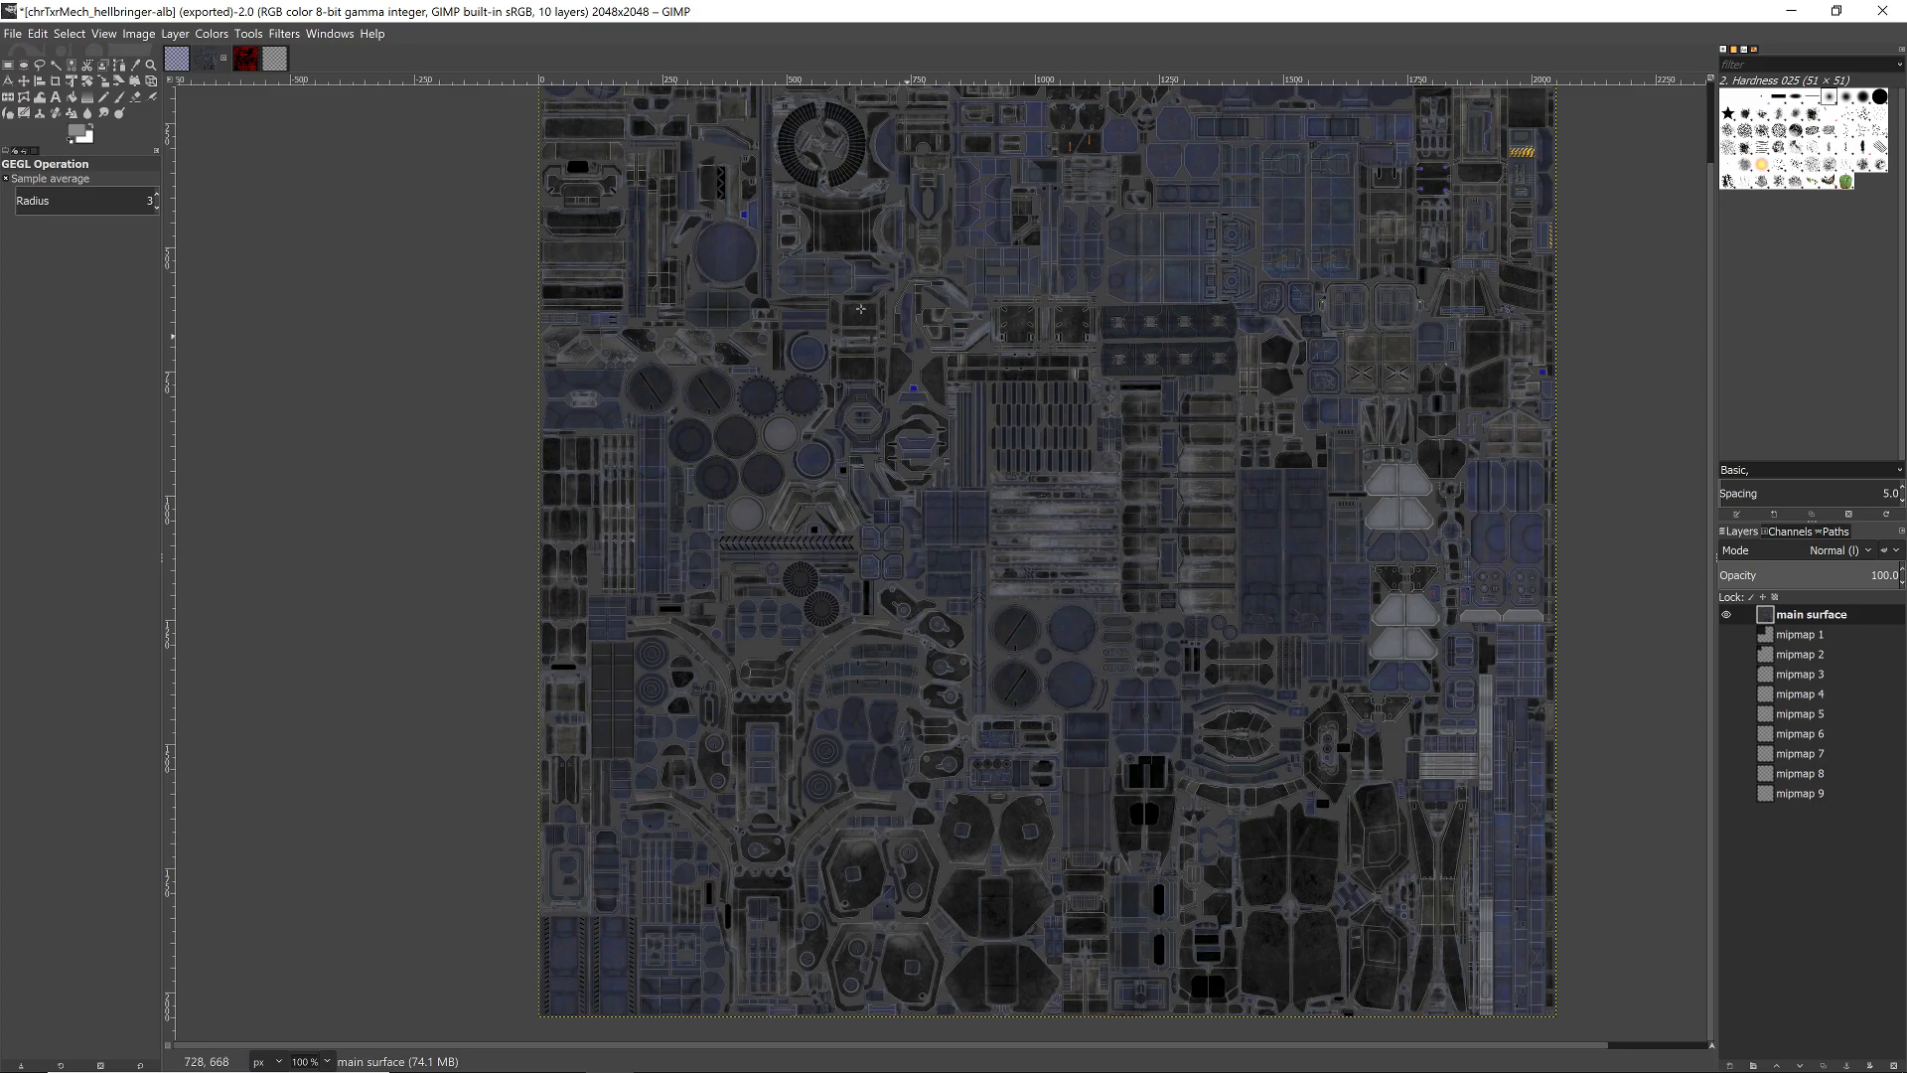
{"action": "left_click", "coordinate": [282, 36]}
{"action": "mouse_move", "coordinate": [225, 40]}
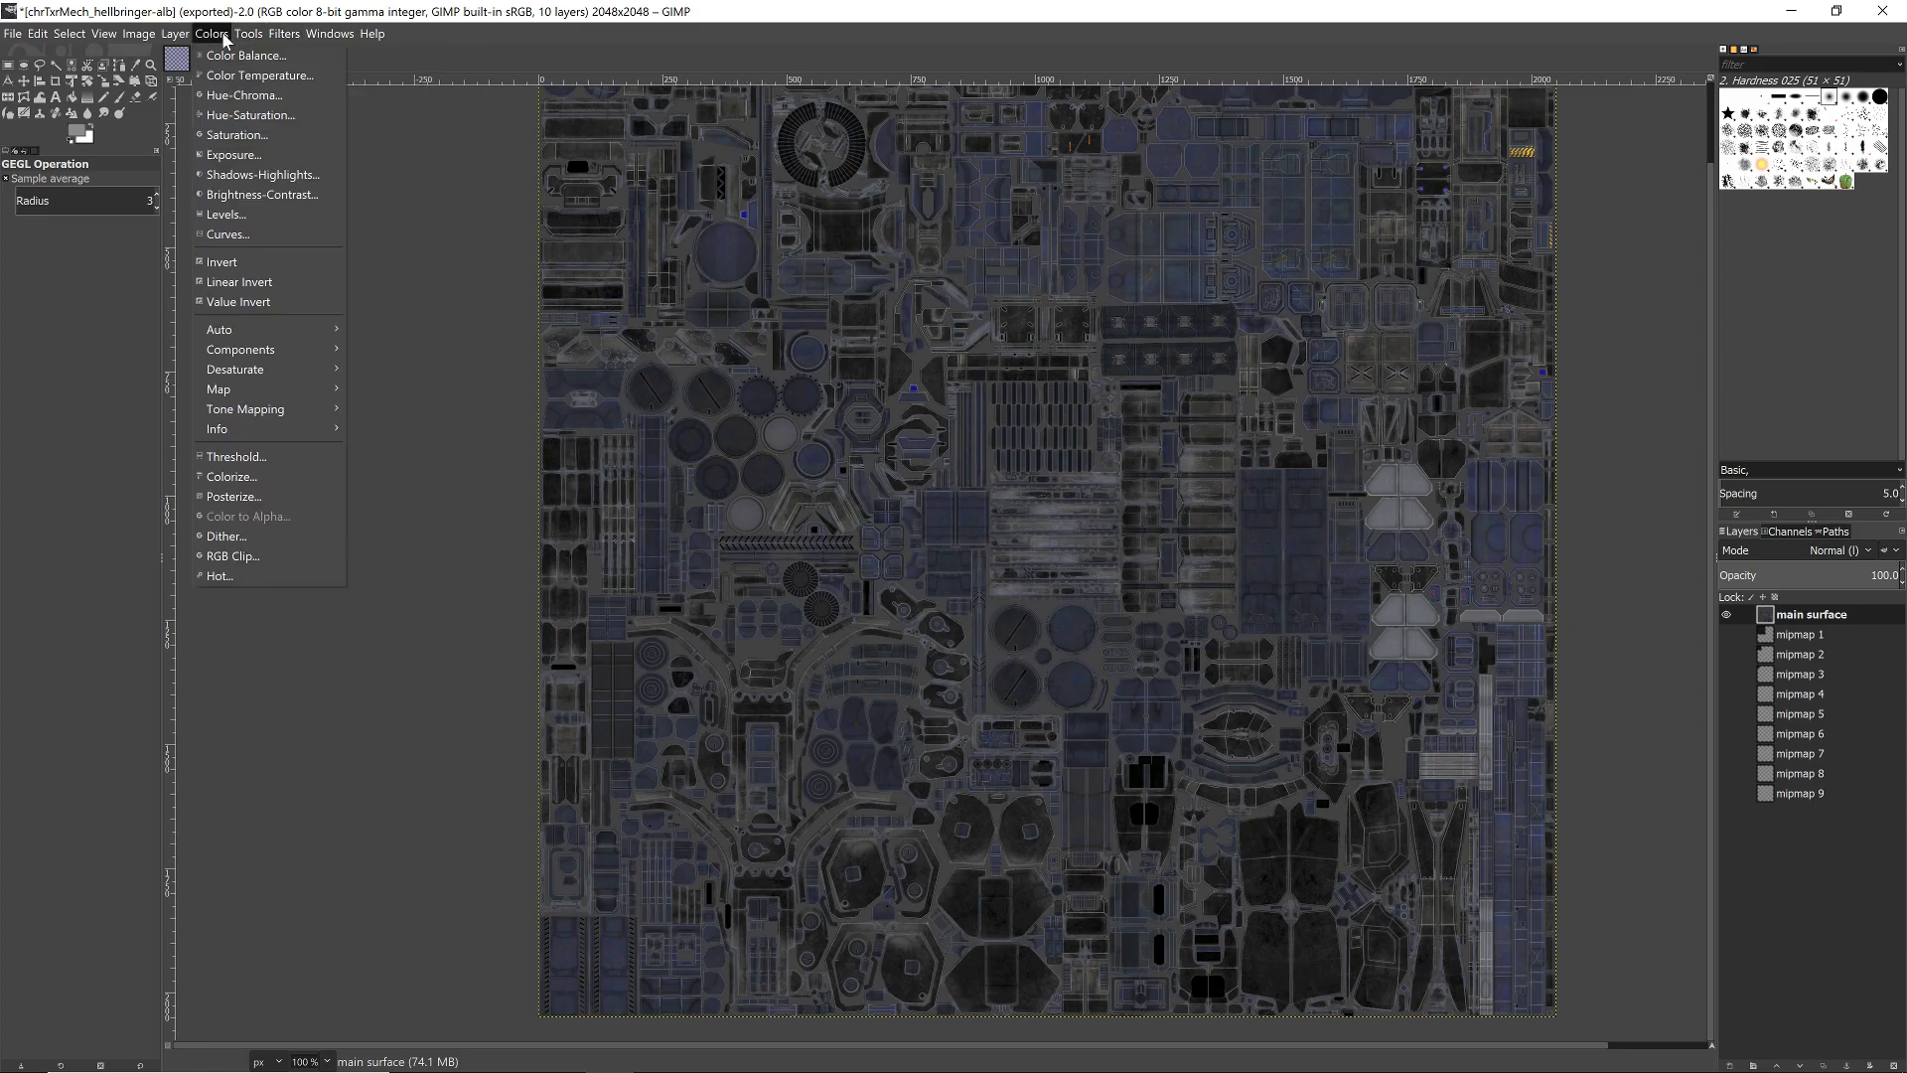
{"action": "left_click", "coordinate": [231, 261]}
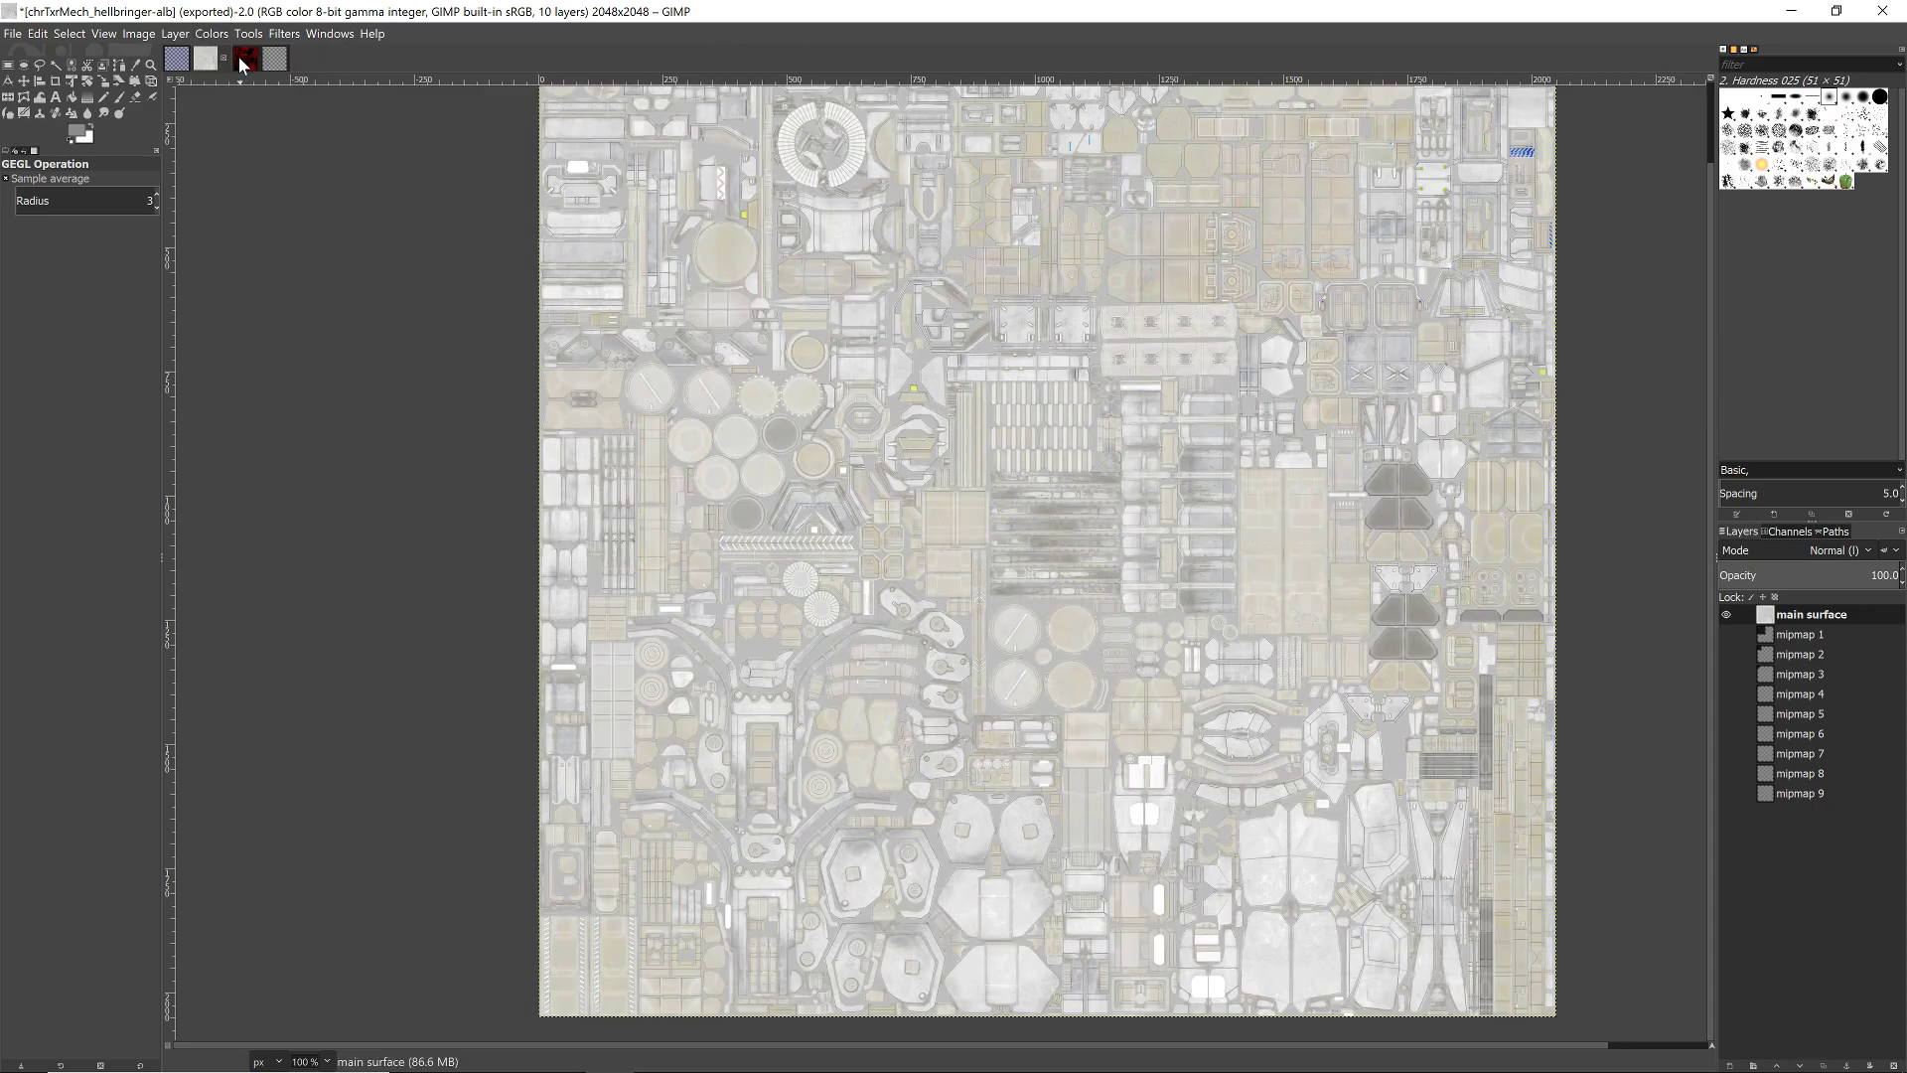
- Desaturate the inverted main surface layer with Color to Gray, using radius 300, 4 samples and 10 iterations
{"action": "left_click", "coordinate": [211, 36]}
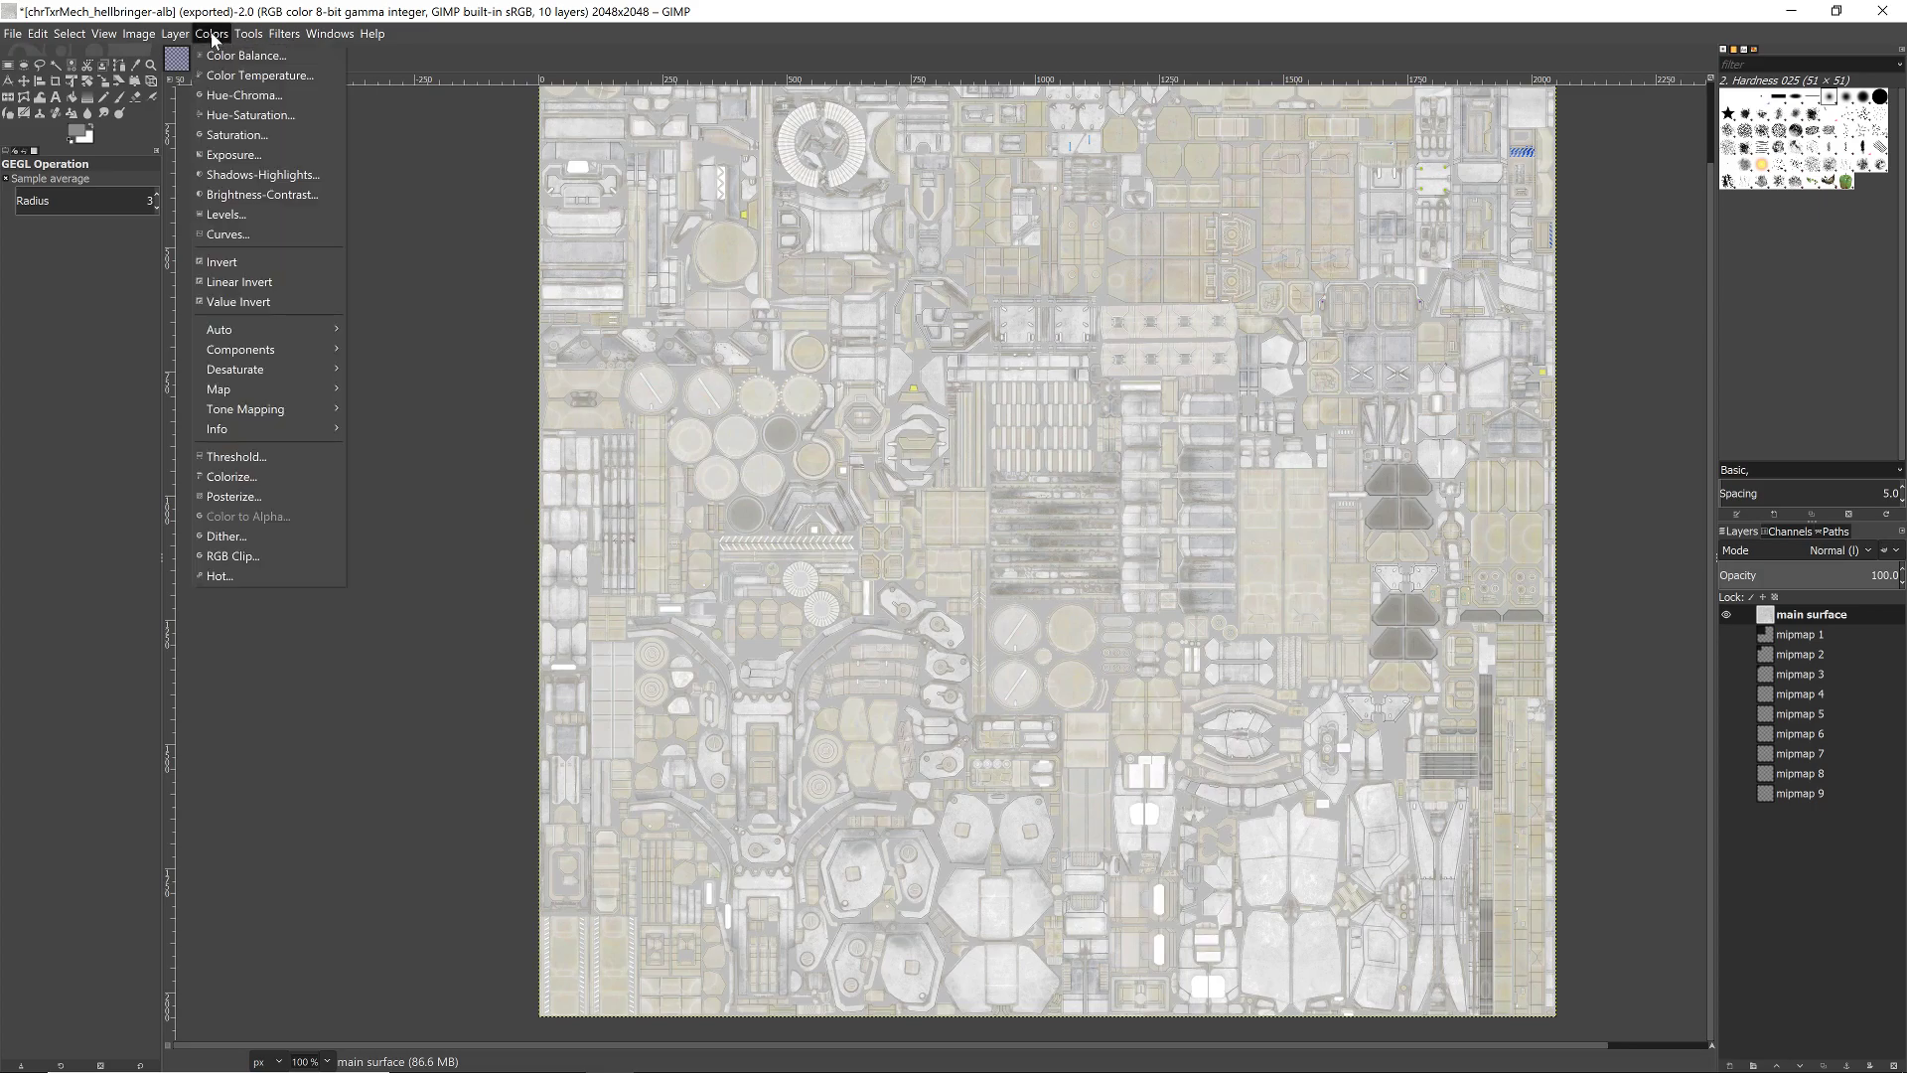
{"action": "mouse_move", "coordinate": [286, 372]}
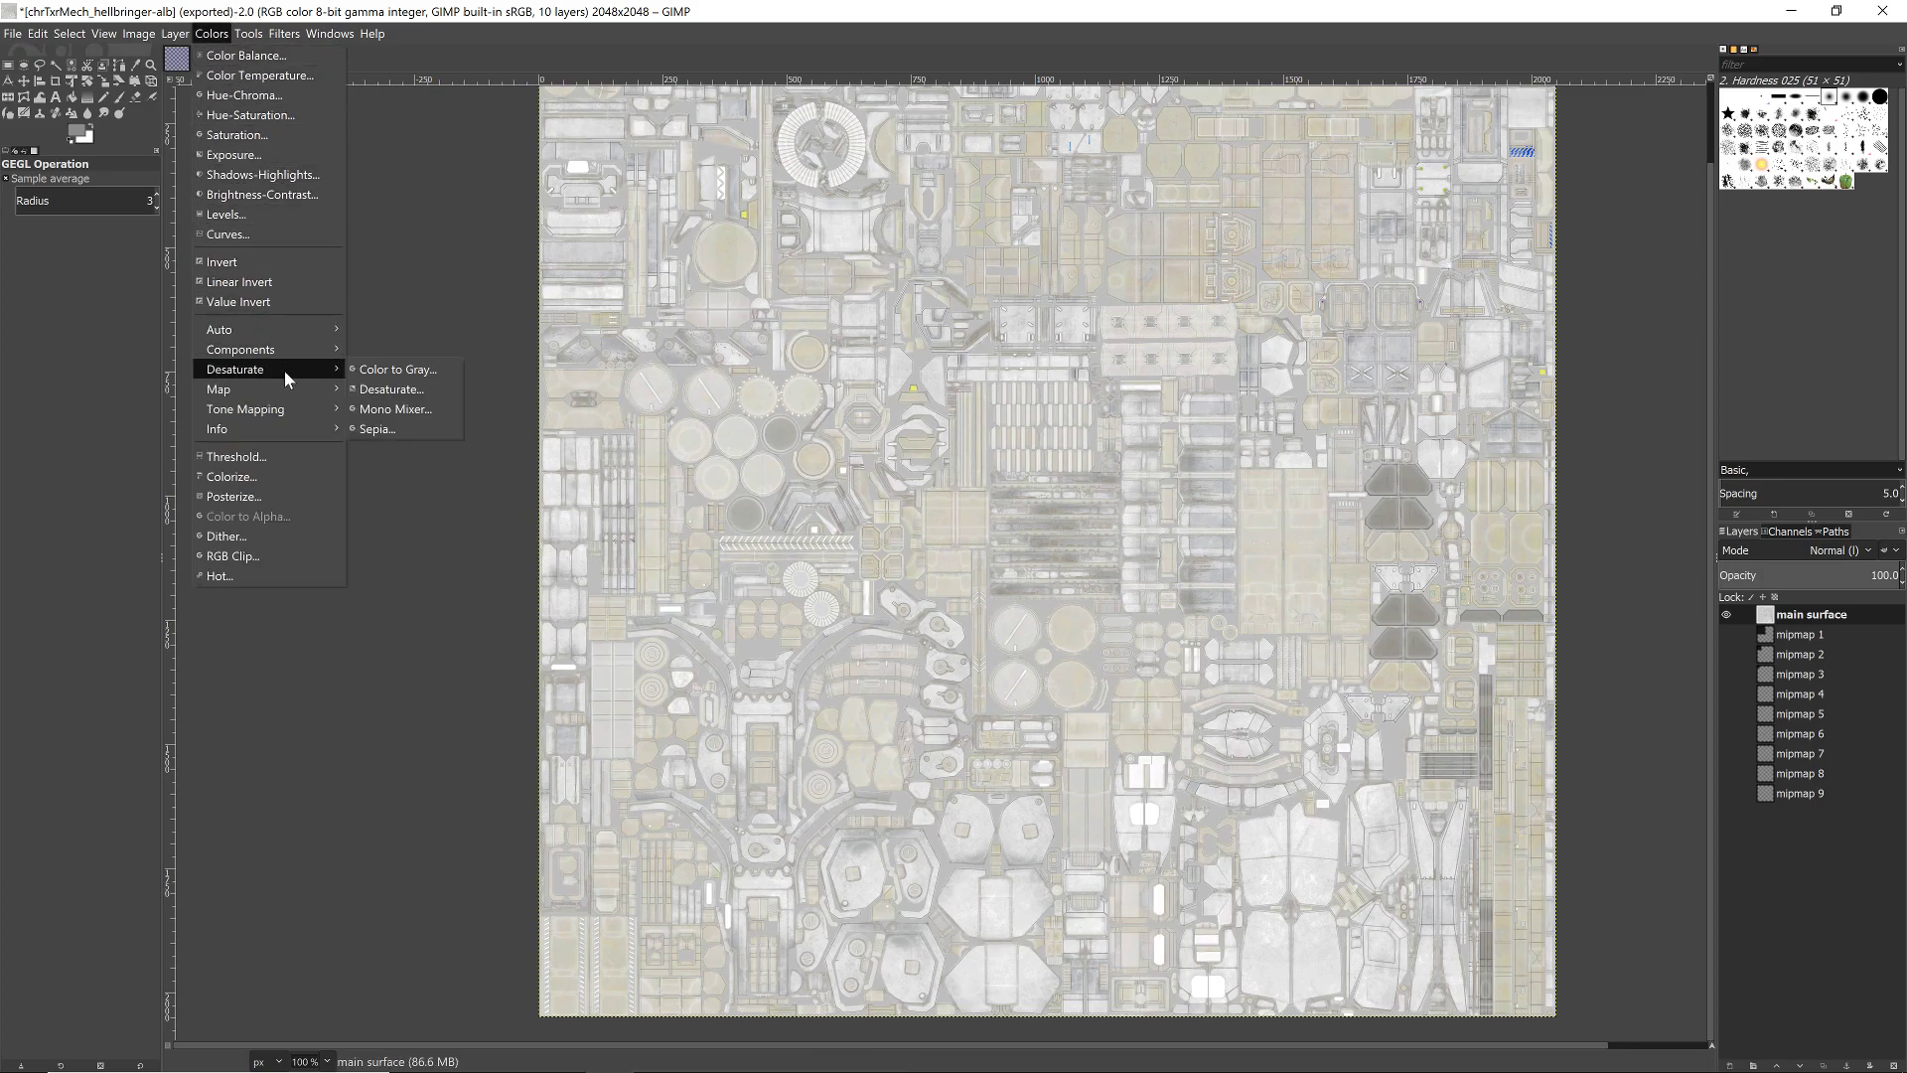
{"action": "left_click", "coordinate": [398, 369]}
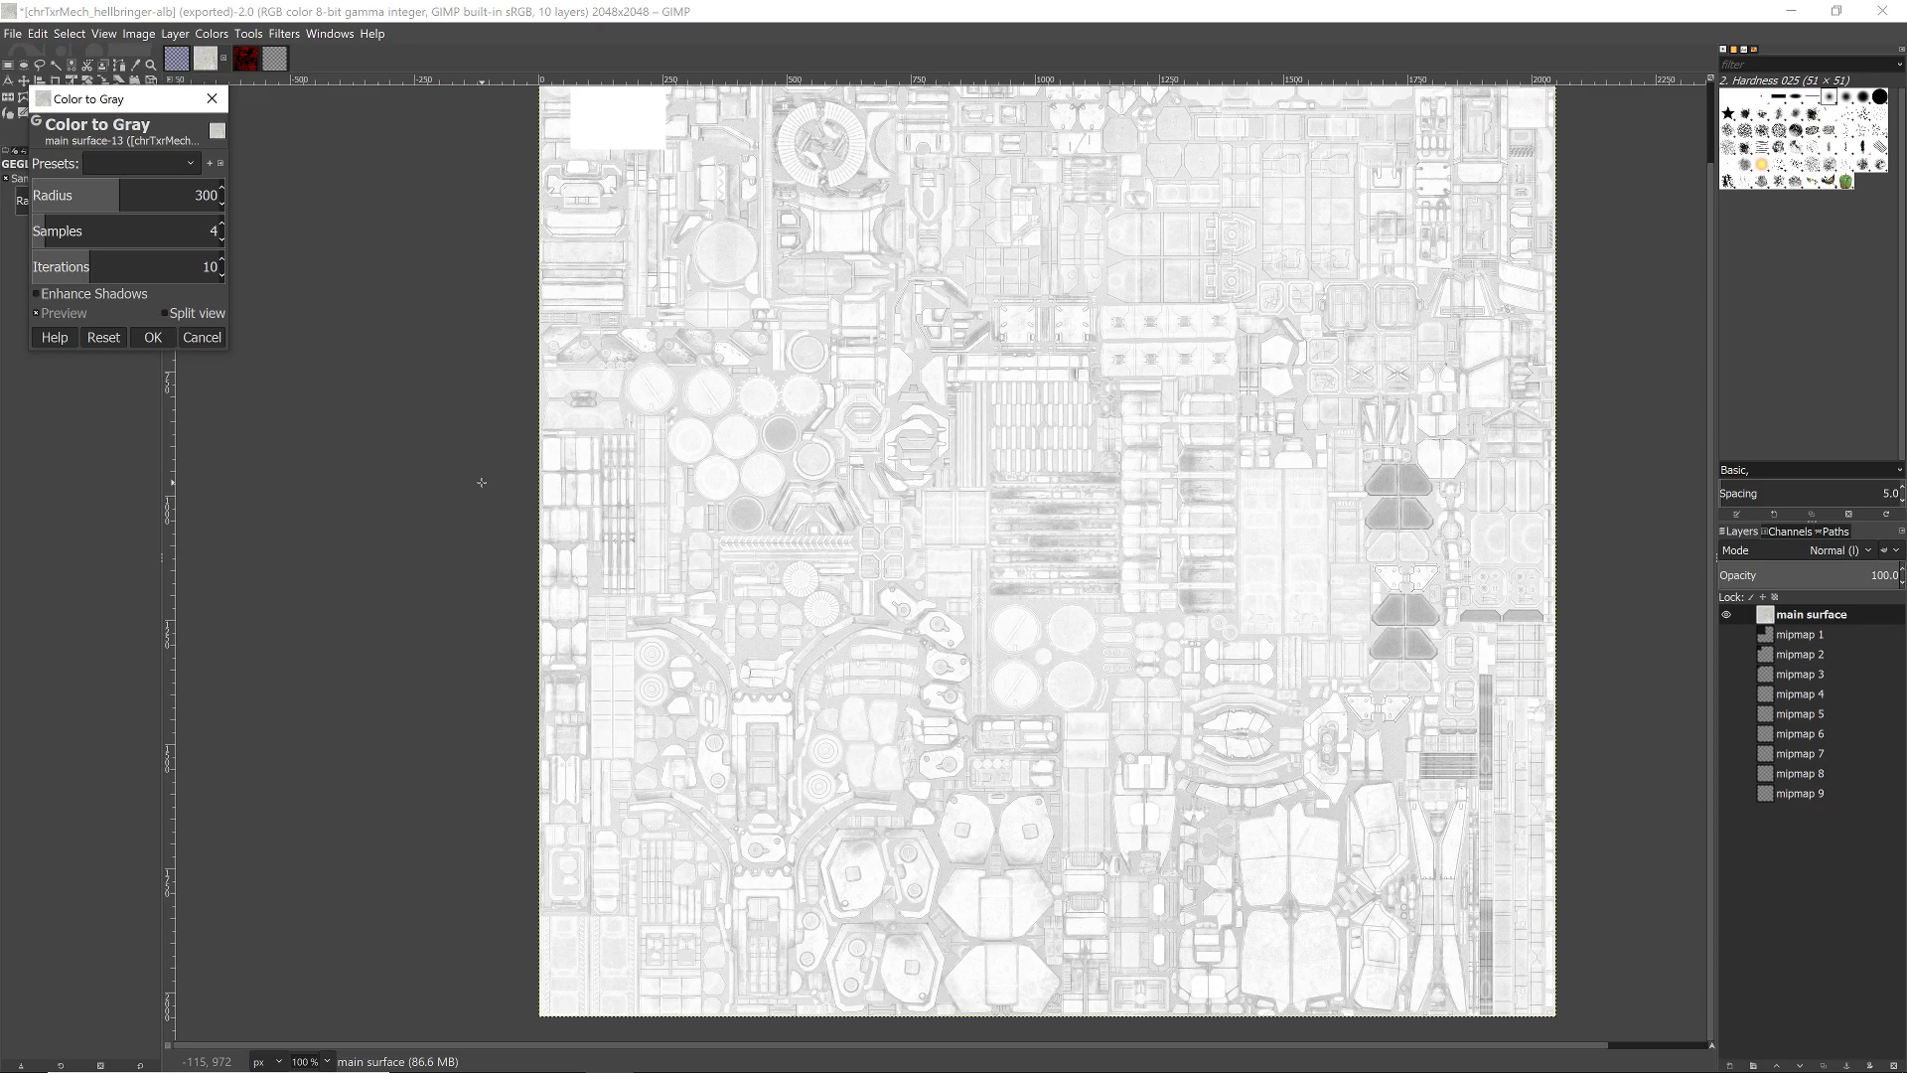
{"action": "left_click", "coordinate": [153, 338]}
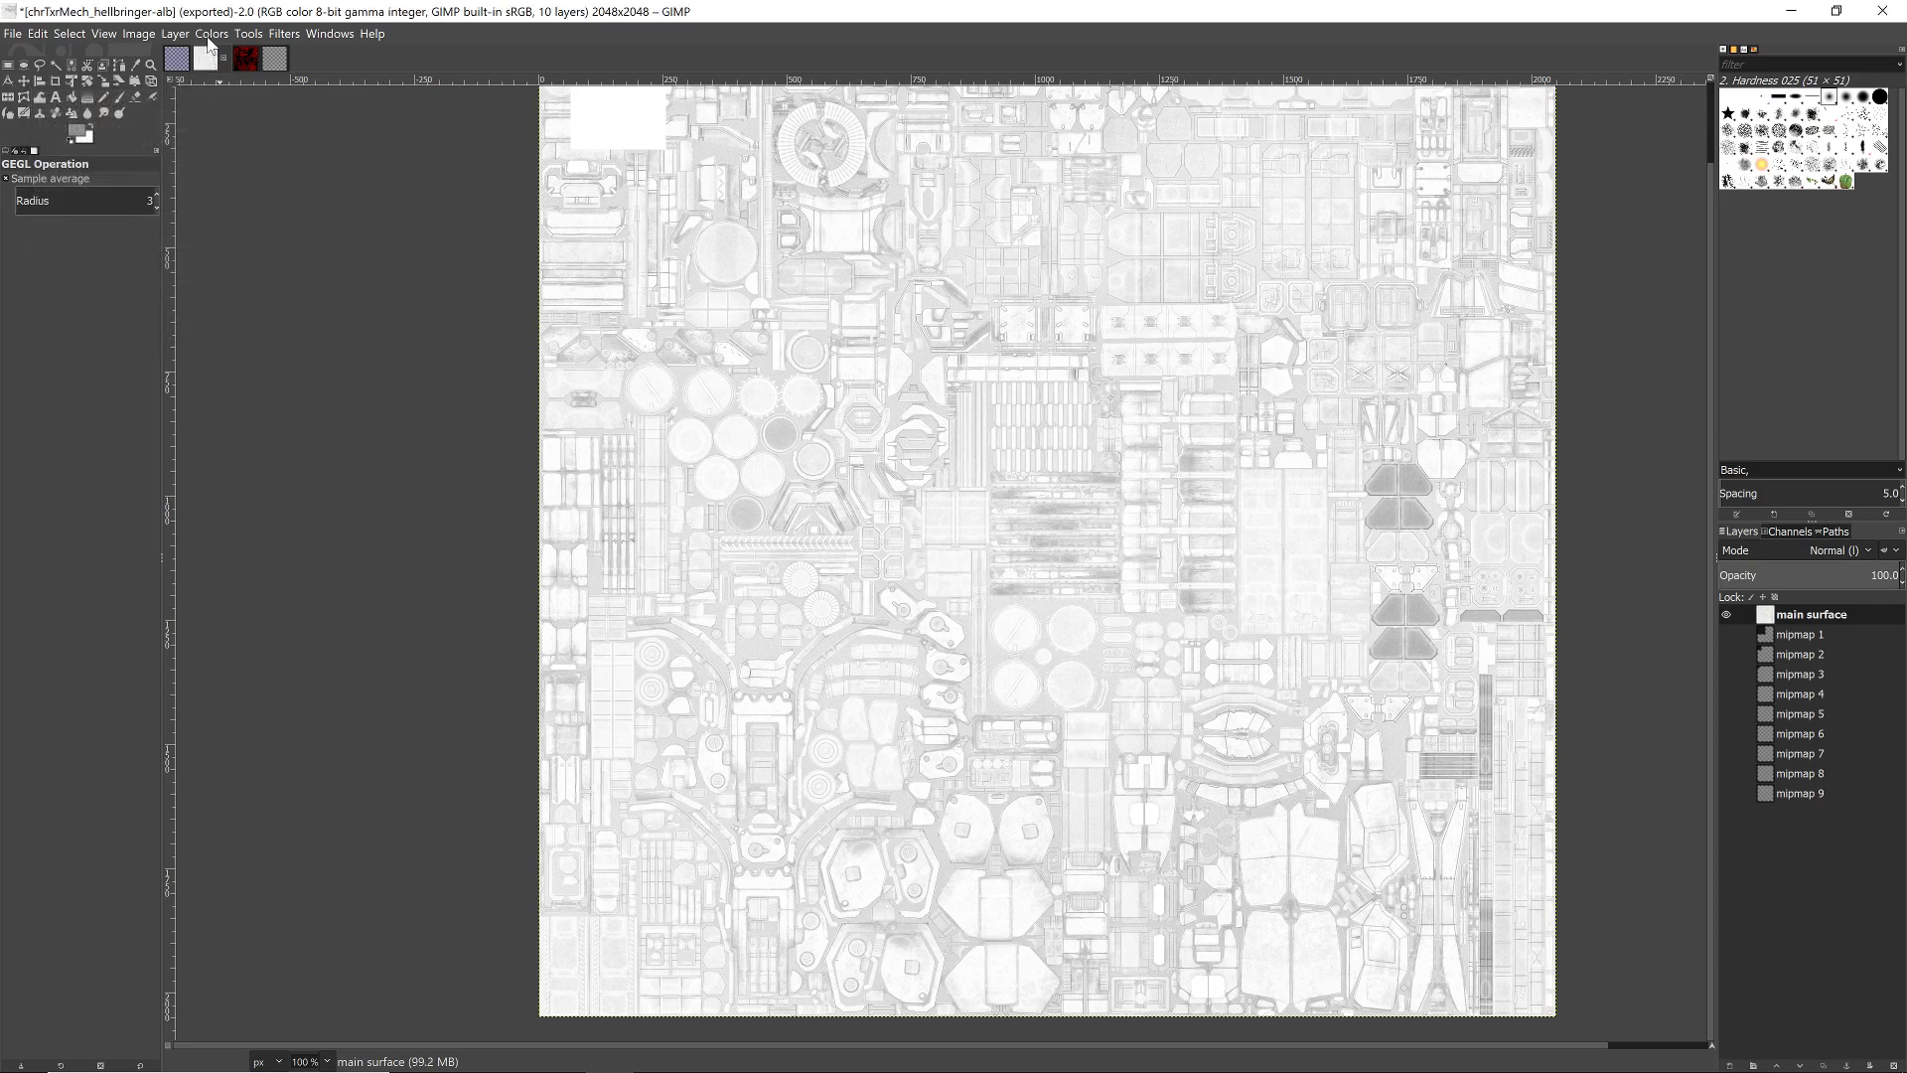
- Darken the gray main surface layer with Exposure by raising the black level to 0.100
{"action": "left_click", "coordinate": [211, 35]}
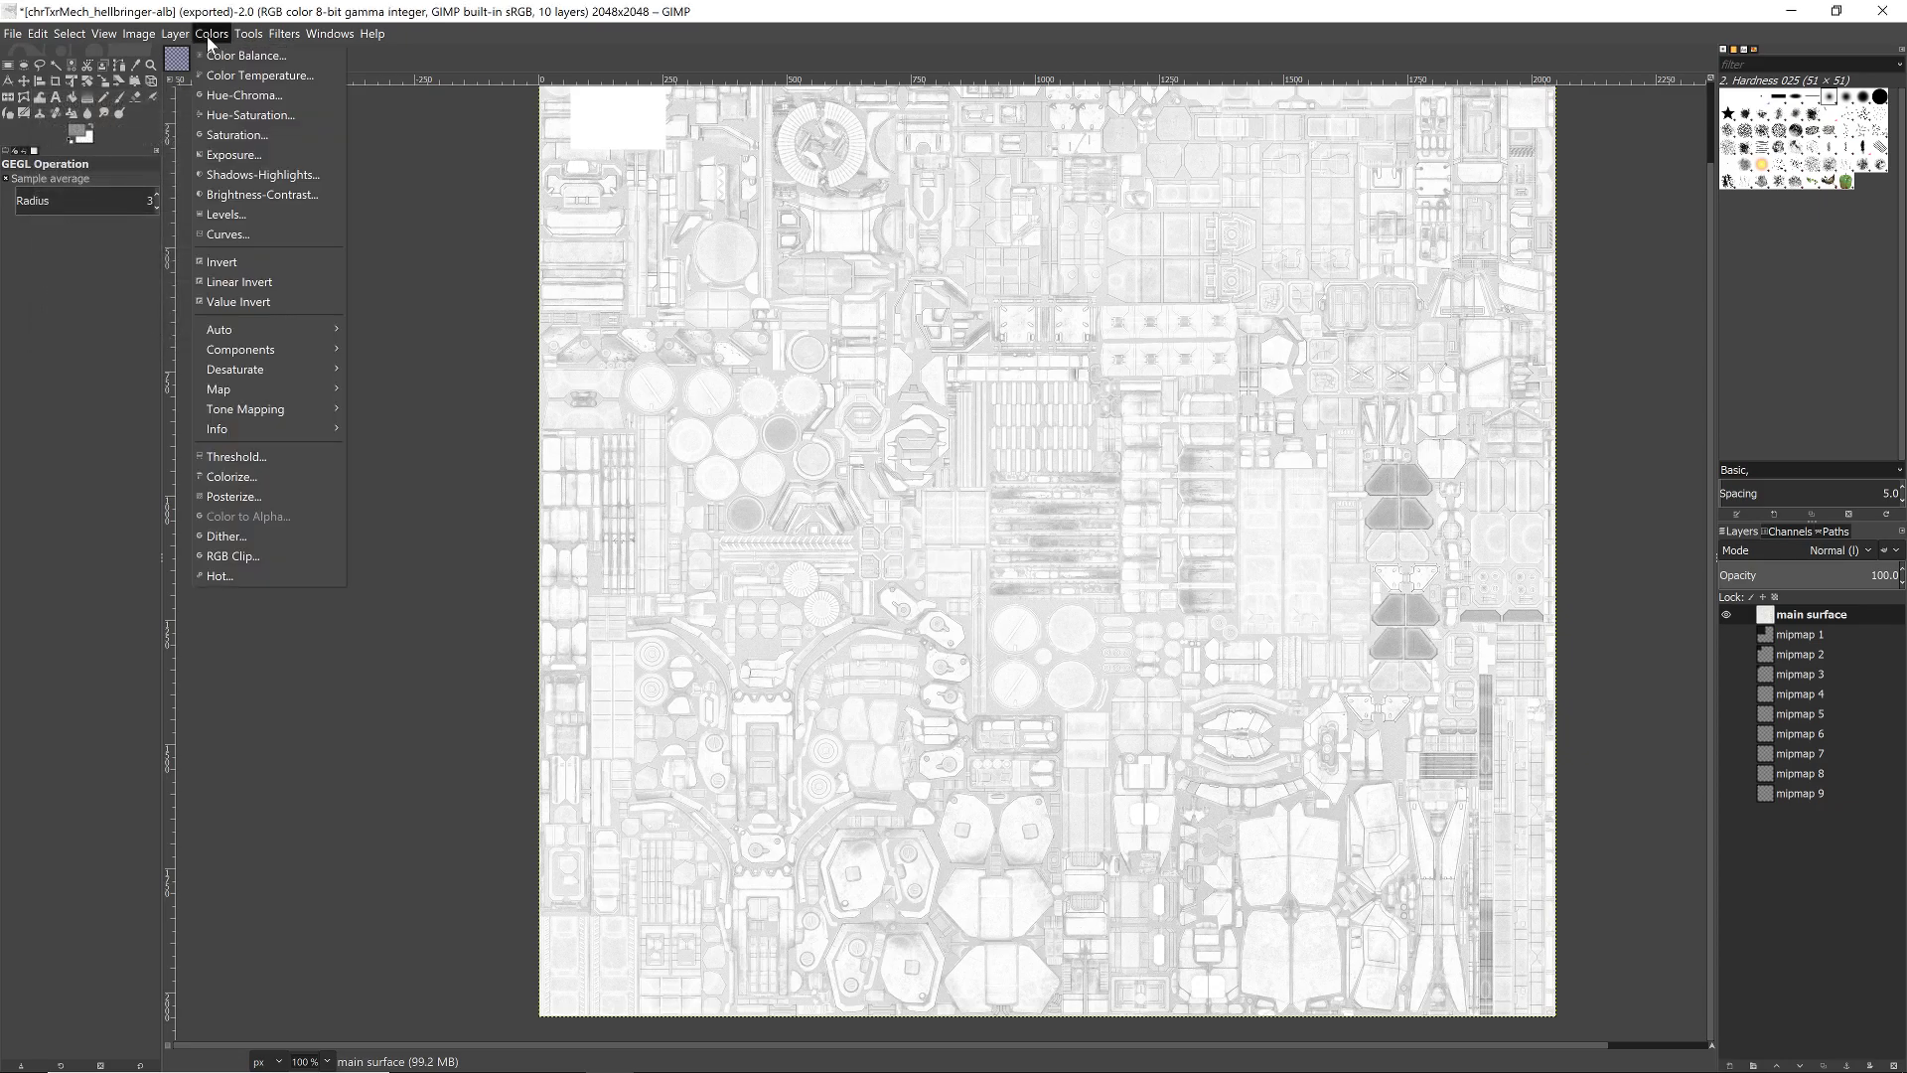
{"action": "left_click", "coordinate": [263, 156]}
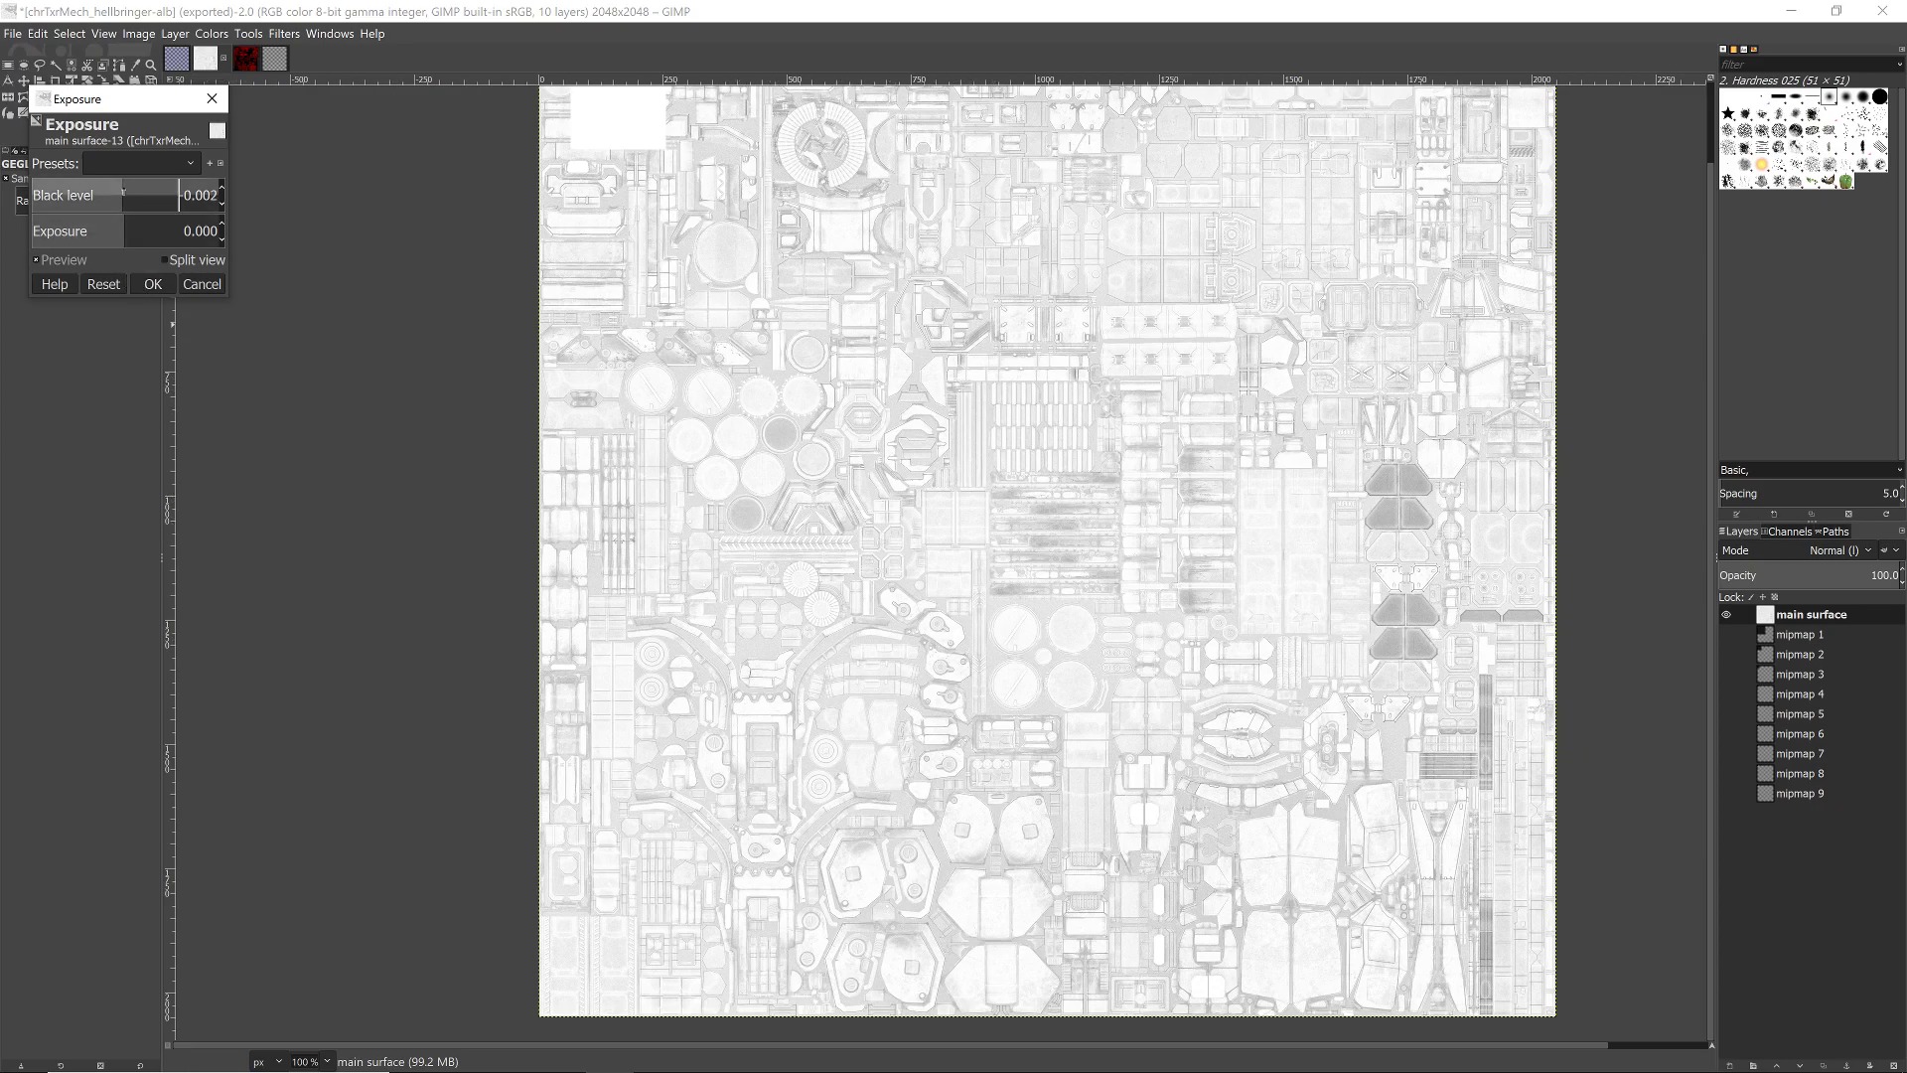
{"action": "left_click_drag", "start_coordinate": [123, 192], "coordinate": [225, 199]}
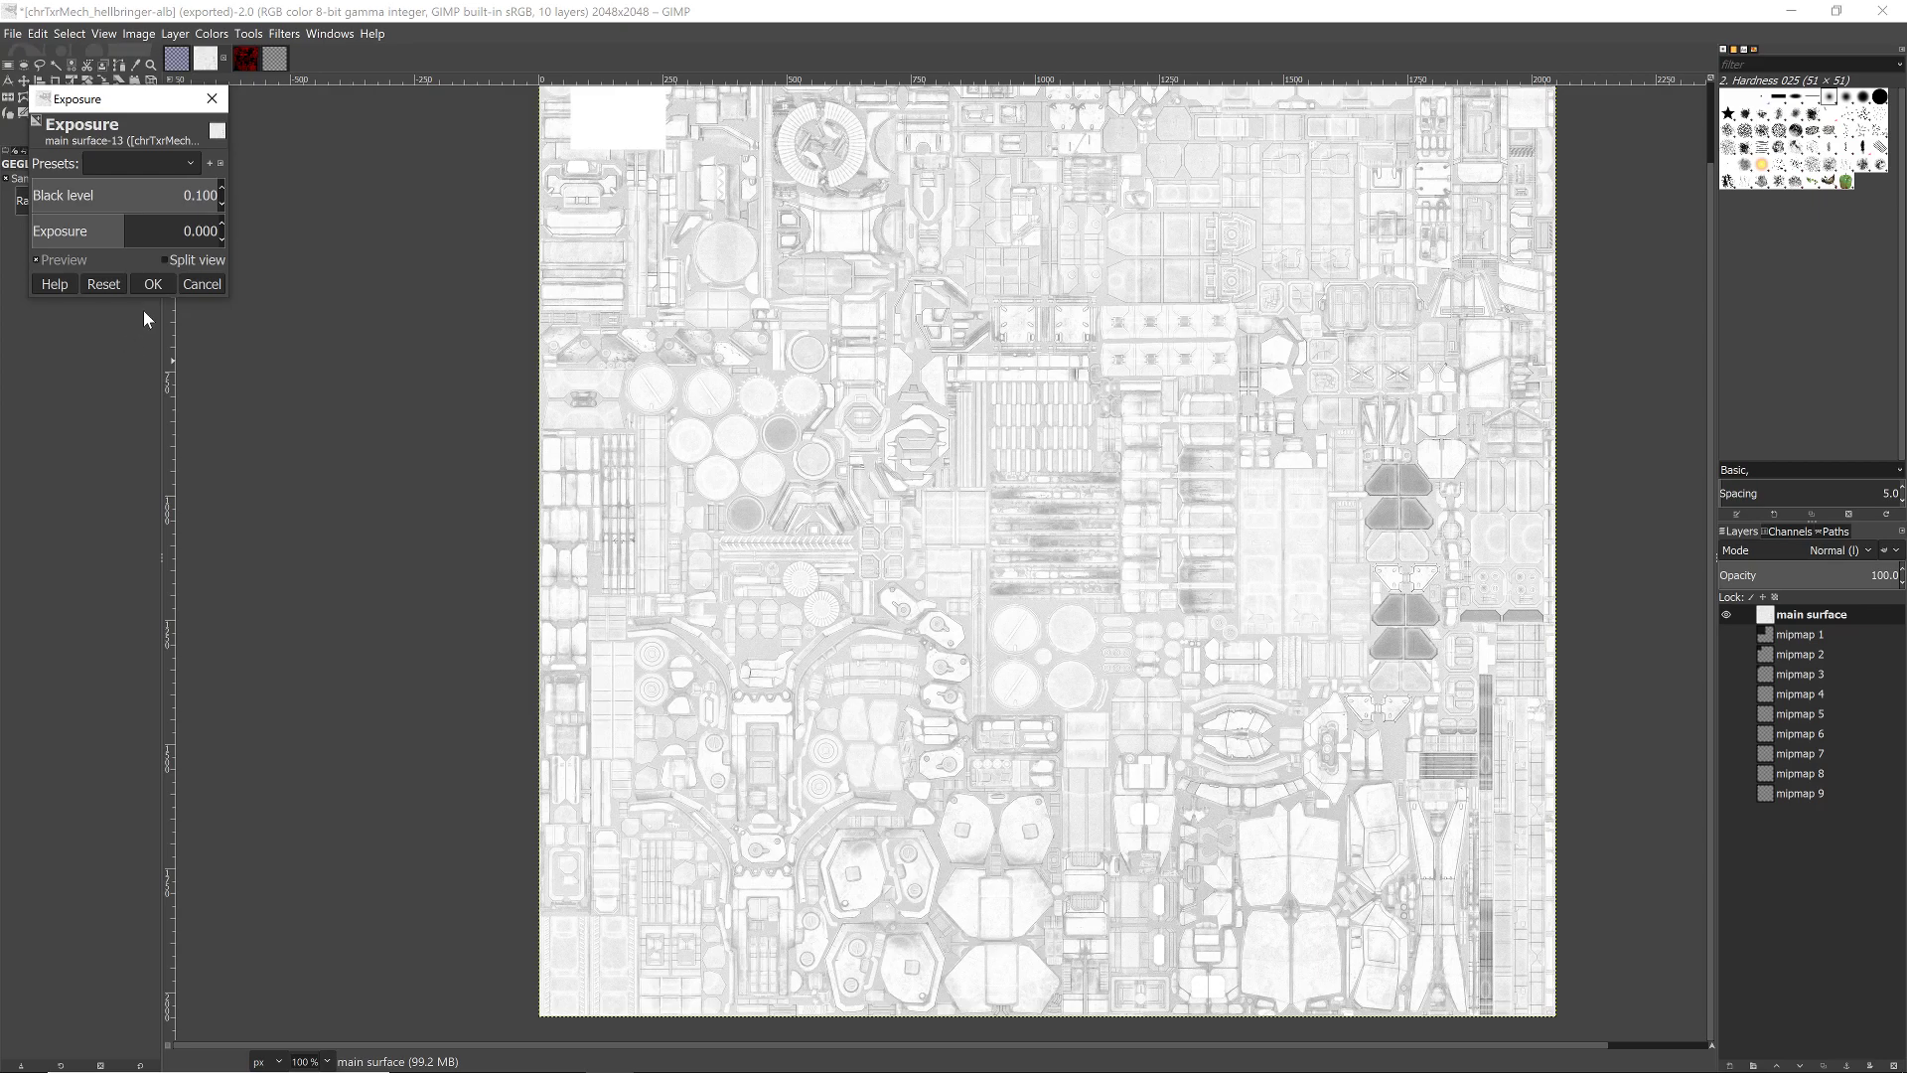
{"action": "left_click", "coordinate": [155, 287]}
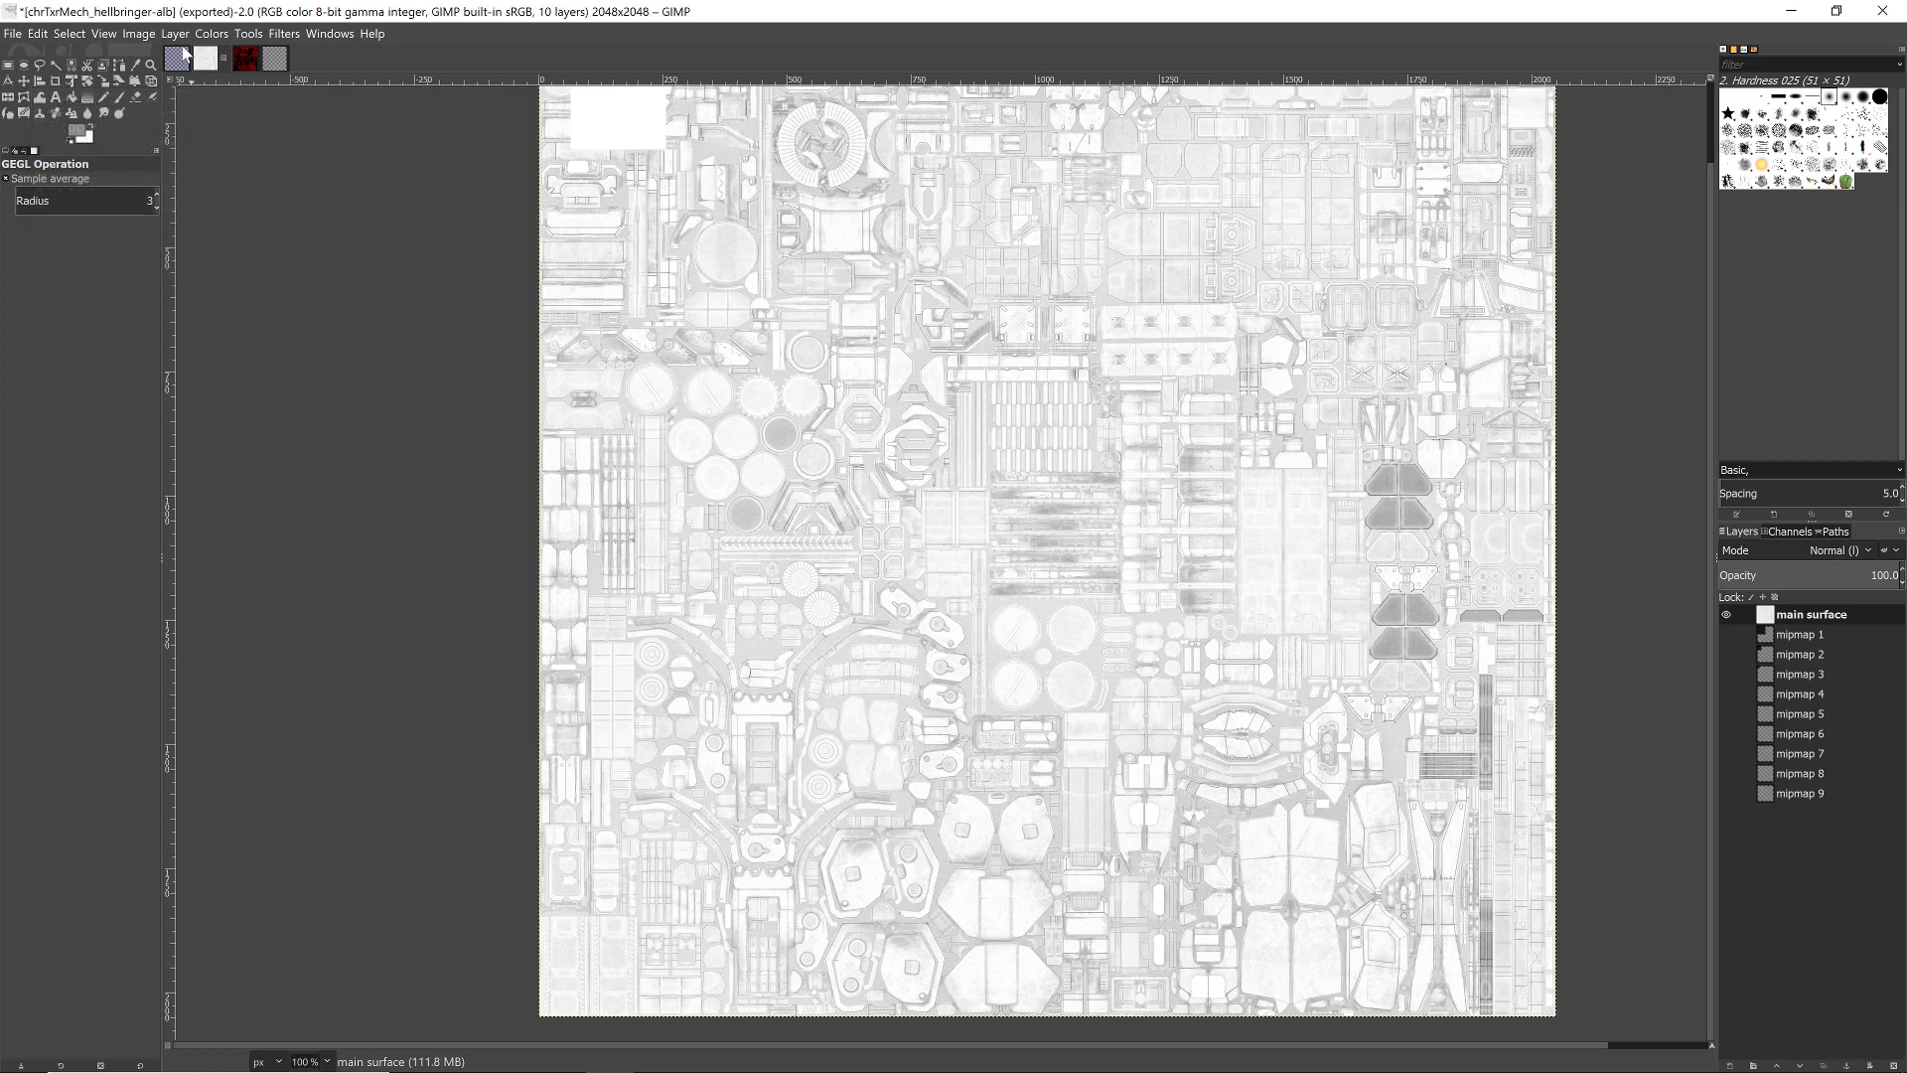
- Apply Exposure to the main surface layer a second time with the black level at 0.100
{"action": "left_click", "coordinate": [171, 36]}
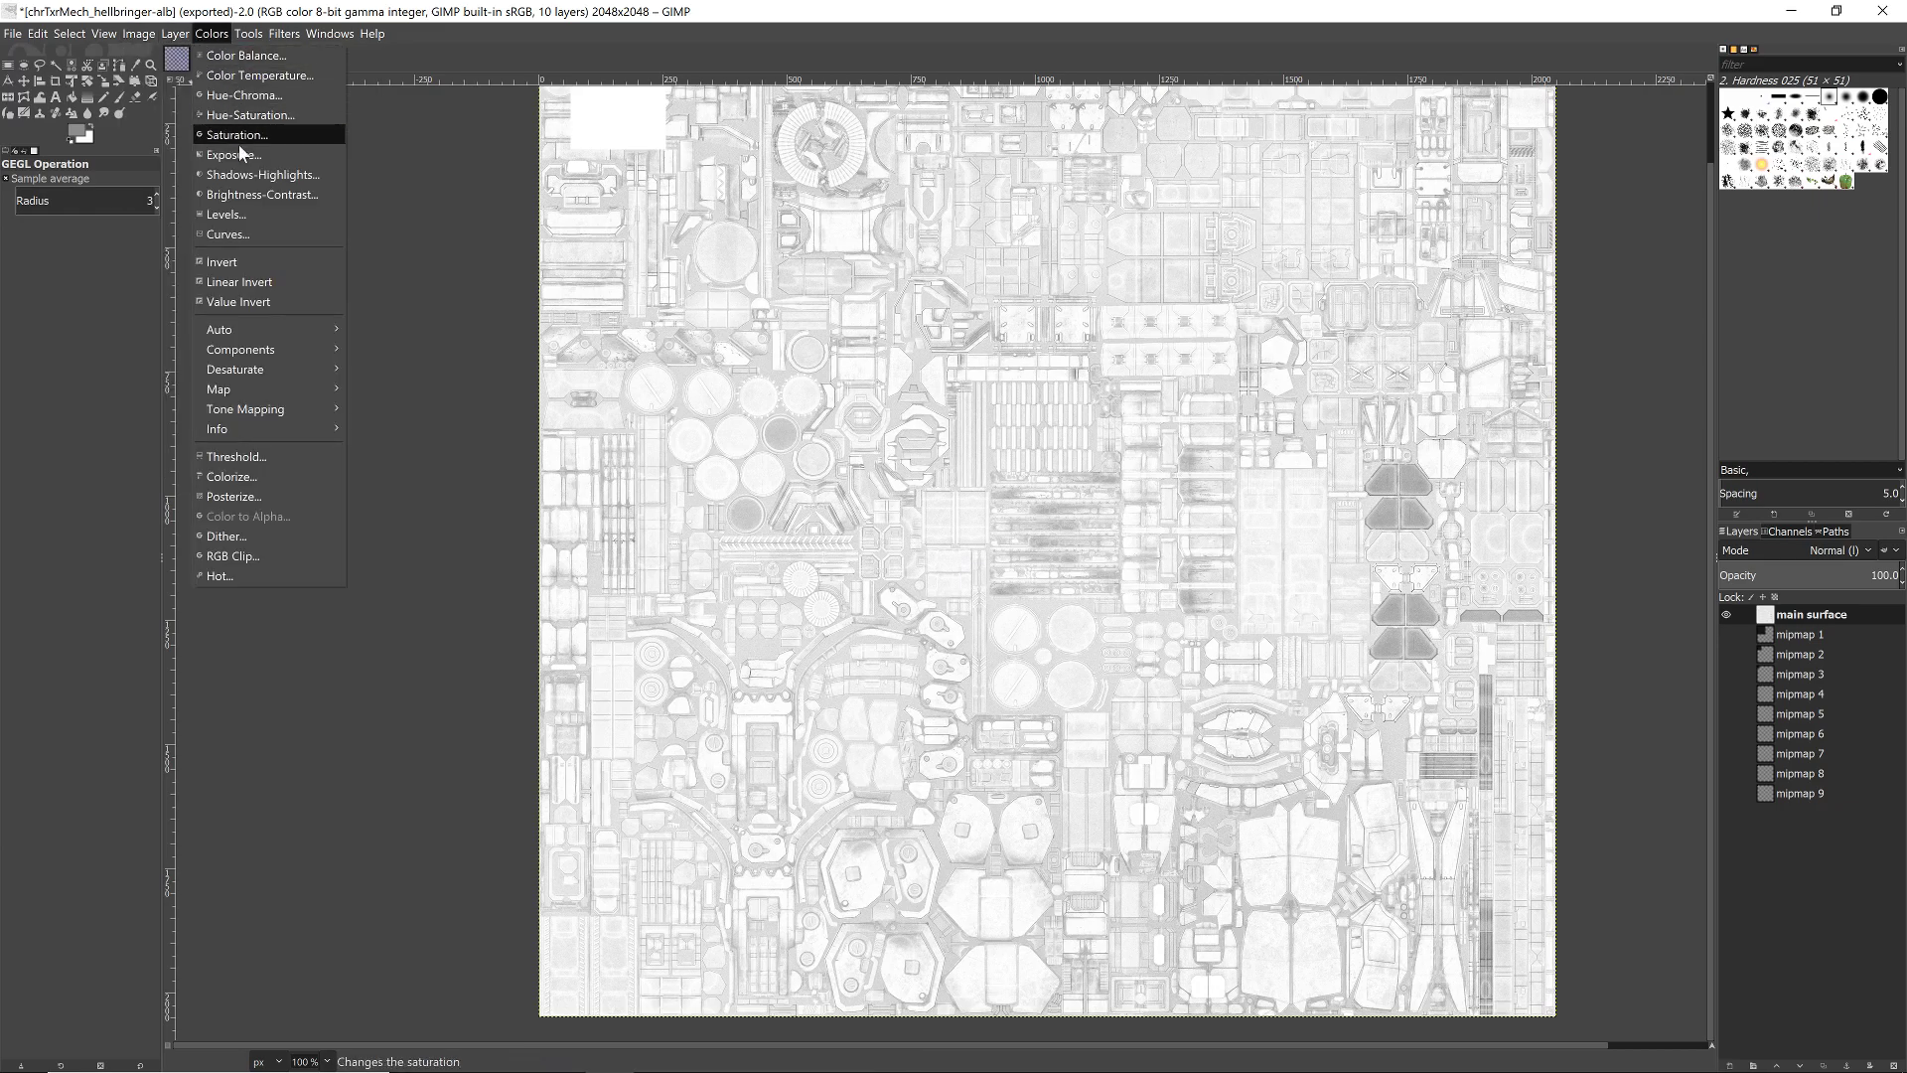
{"action": "left_click", "coordinate": [290, 159]}
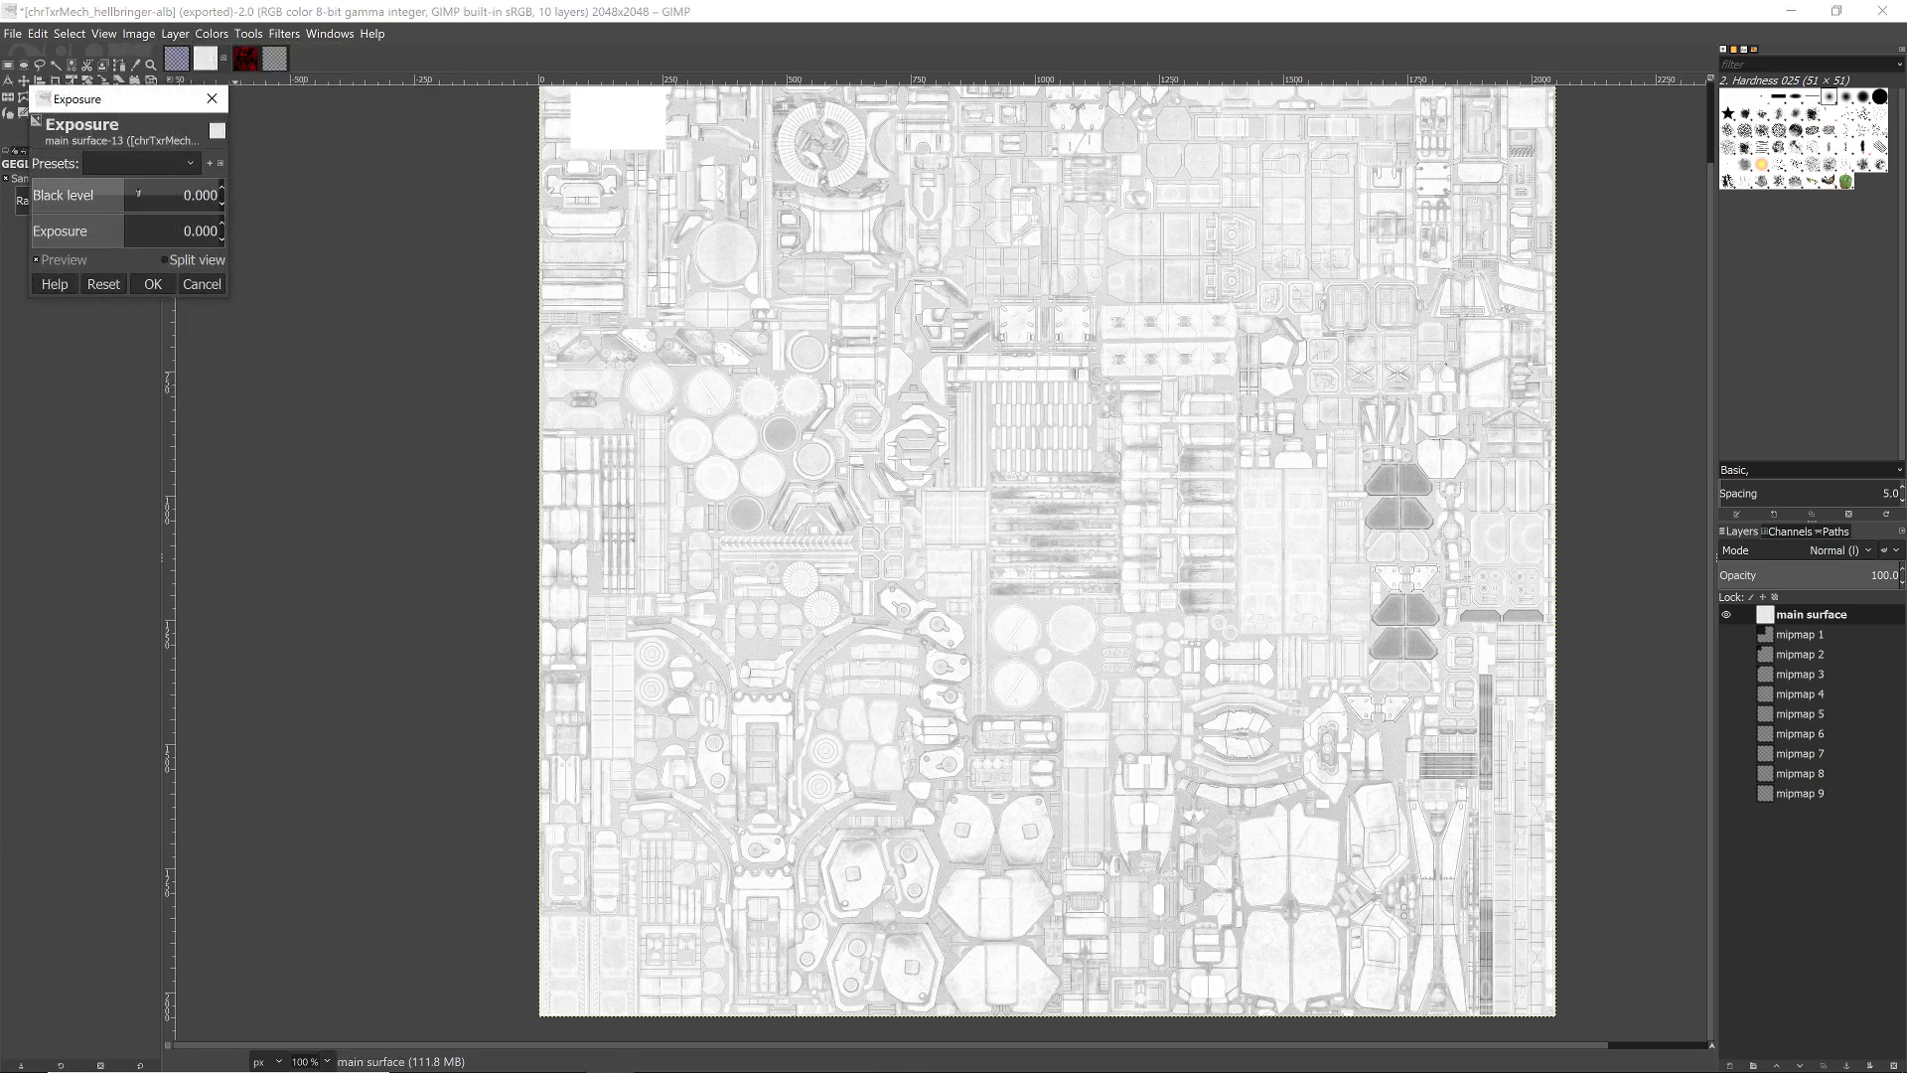
{"action": "left_click_drag", "start_coordinate": [122, 189], "coordinate": [260, 204]}
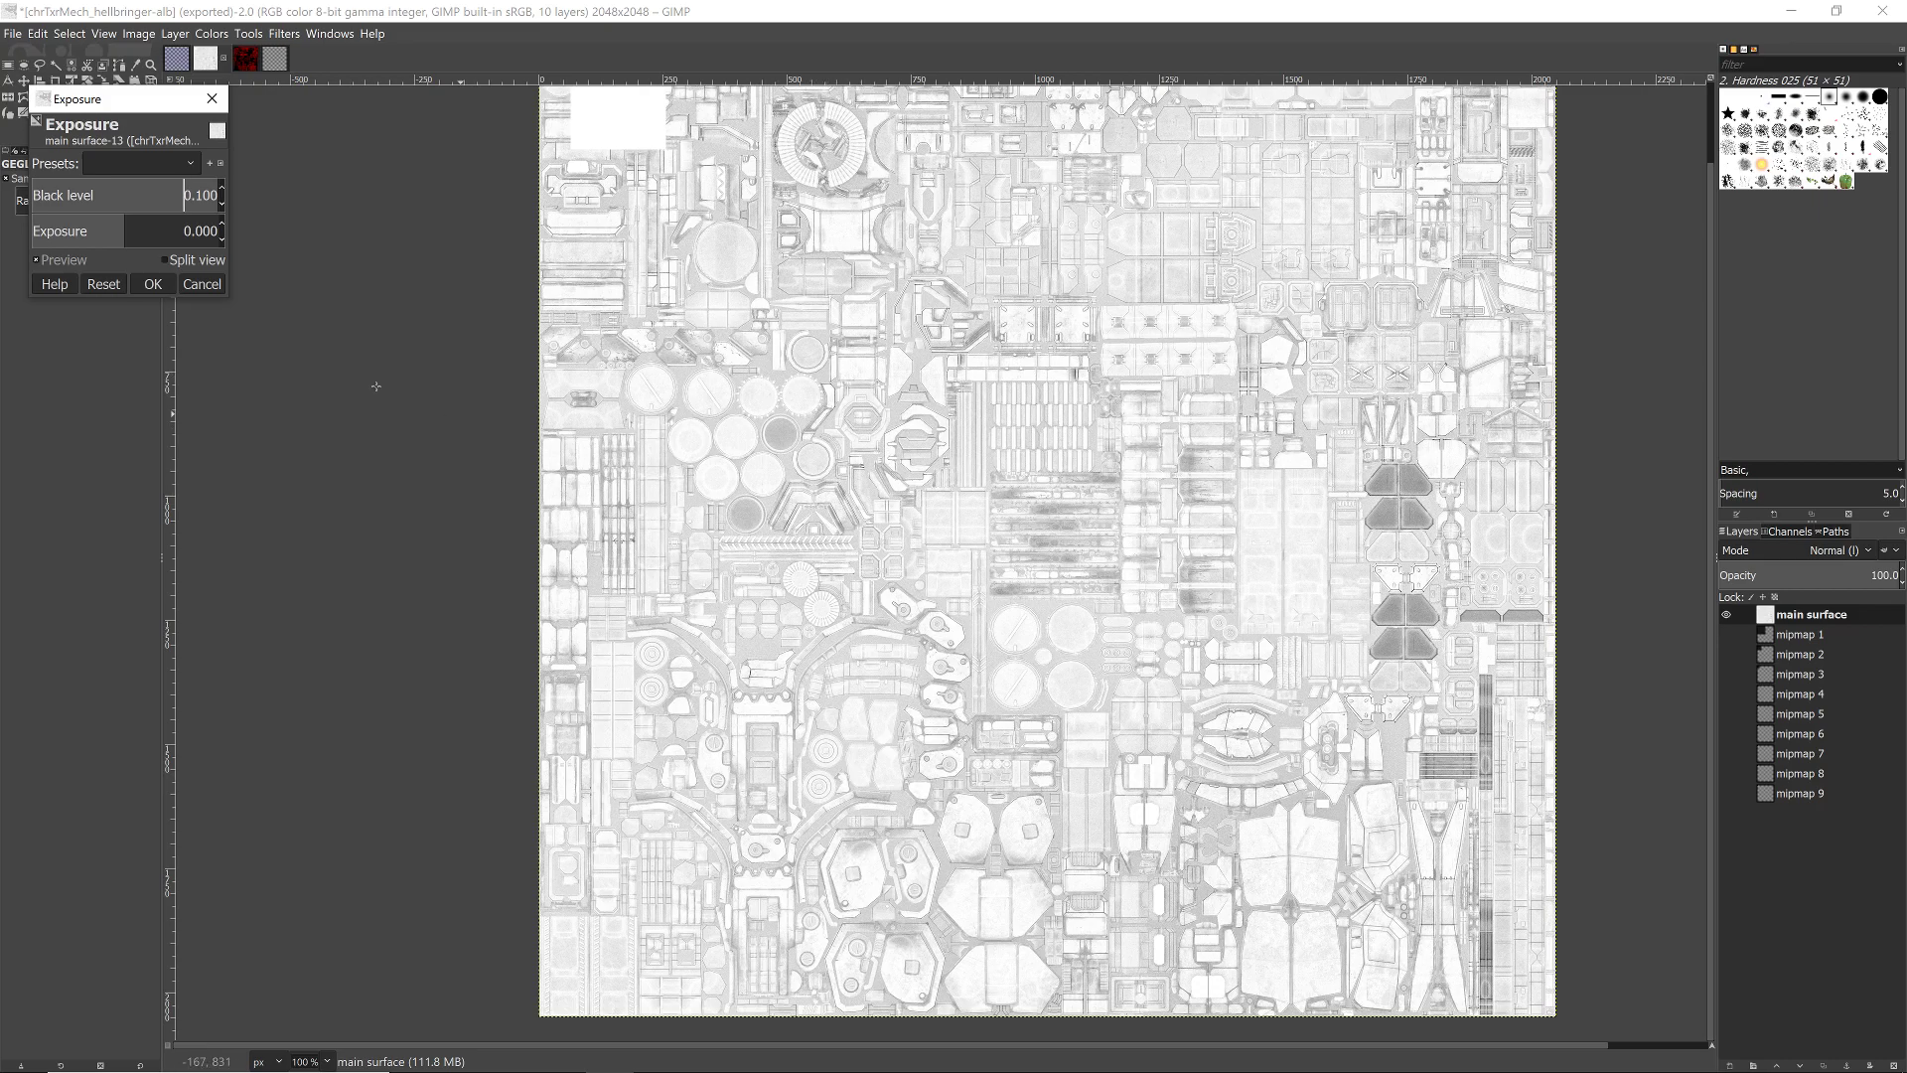
{"action": "left_click", "coordinate": [153, 284]}
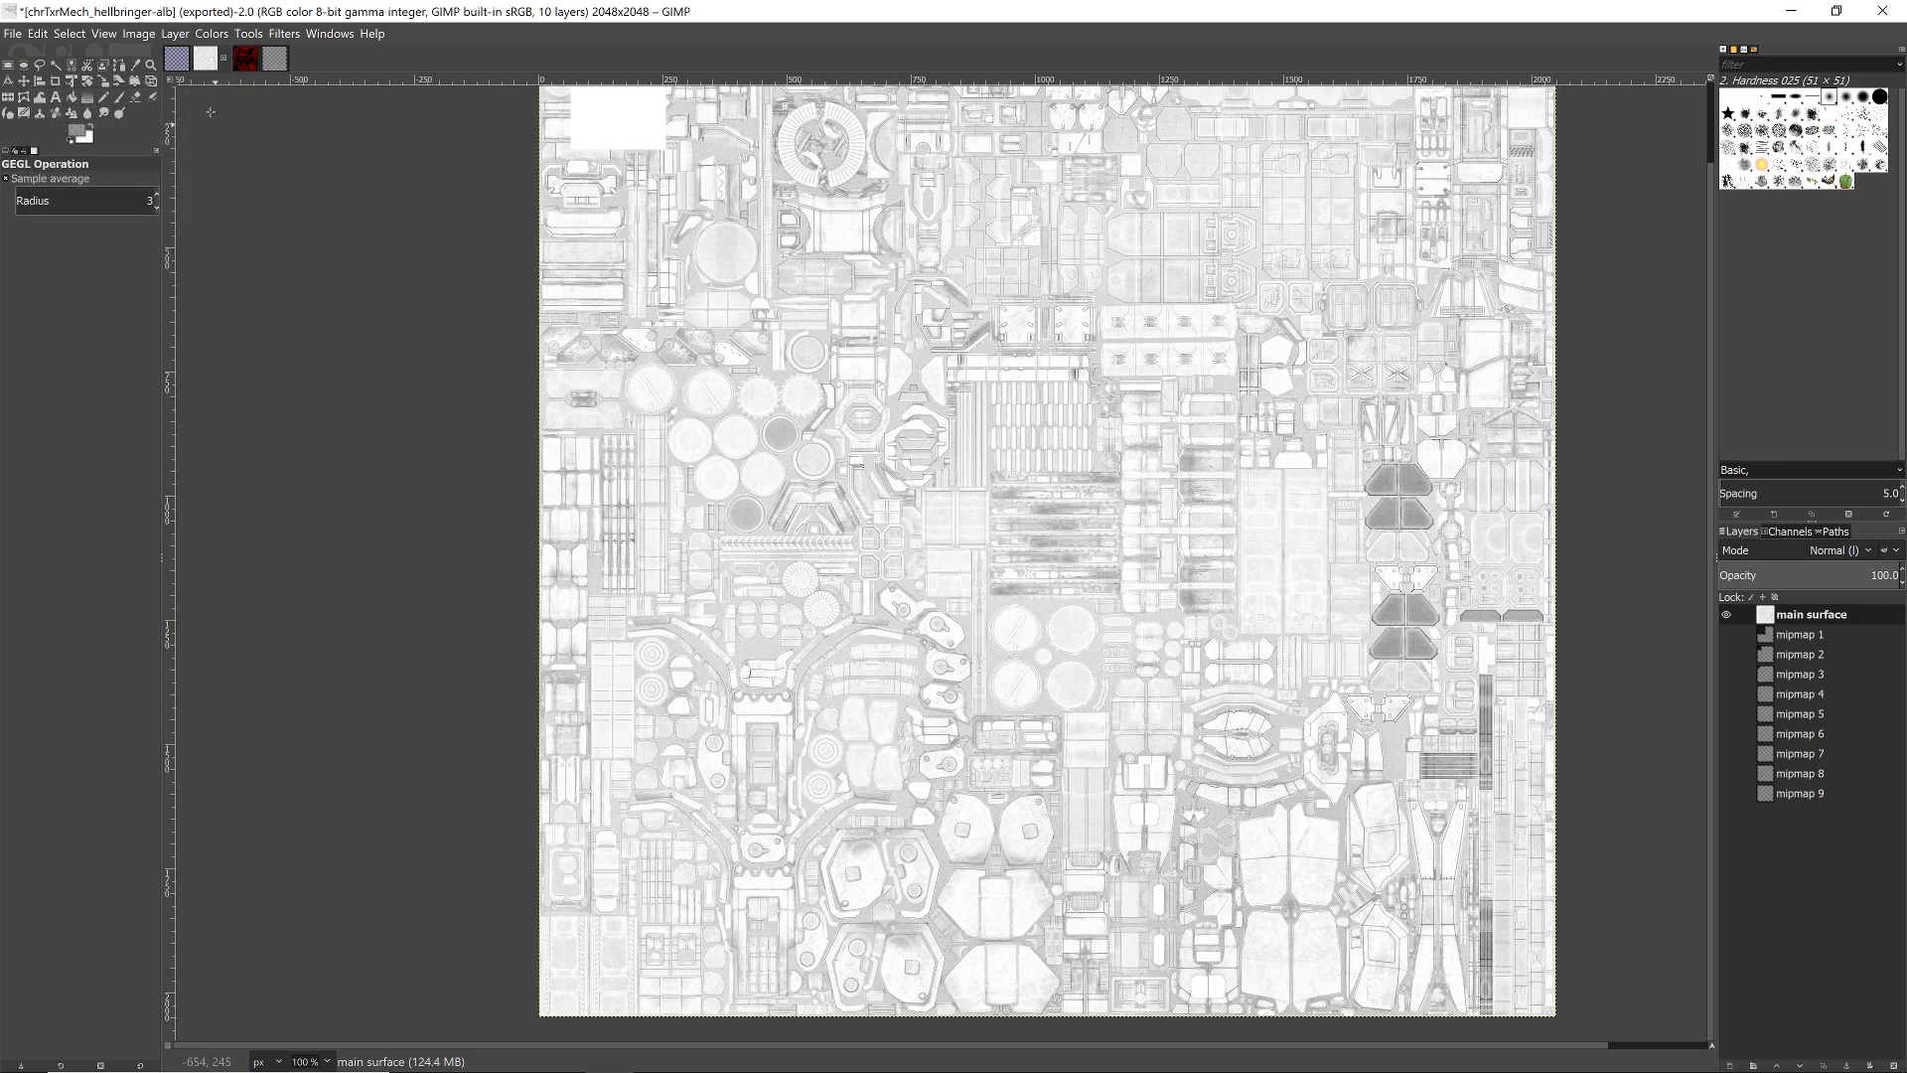
- Brighten the main surface layer with Exposure, using black level 0.100 and exposure 0.479
{"action": "left_click", "coordinate": [212, 34]}
{"action": "left_click", "coordinate": [265, 156]}
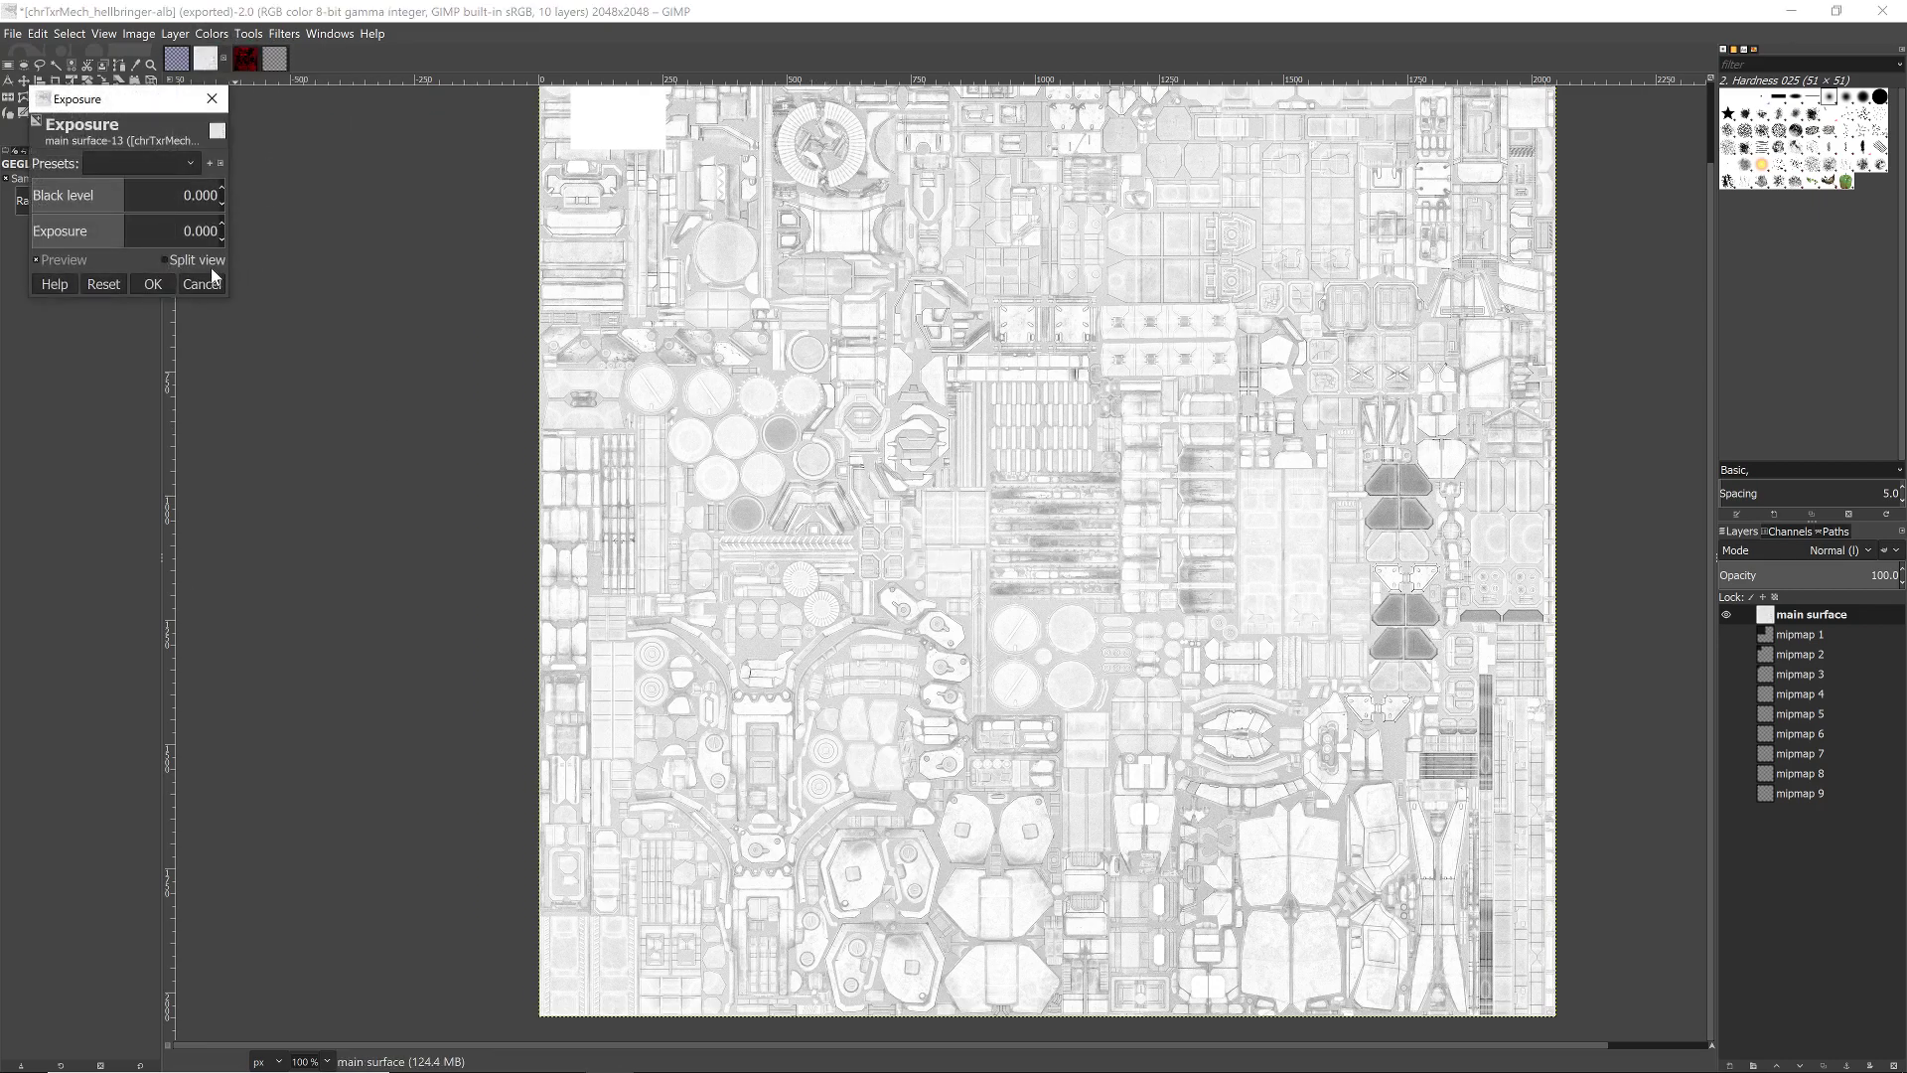
{"action": "left_click_drag", "start_coordinate": [125, 189], "coordinate": [309, 201]}
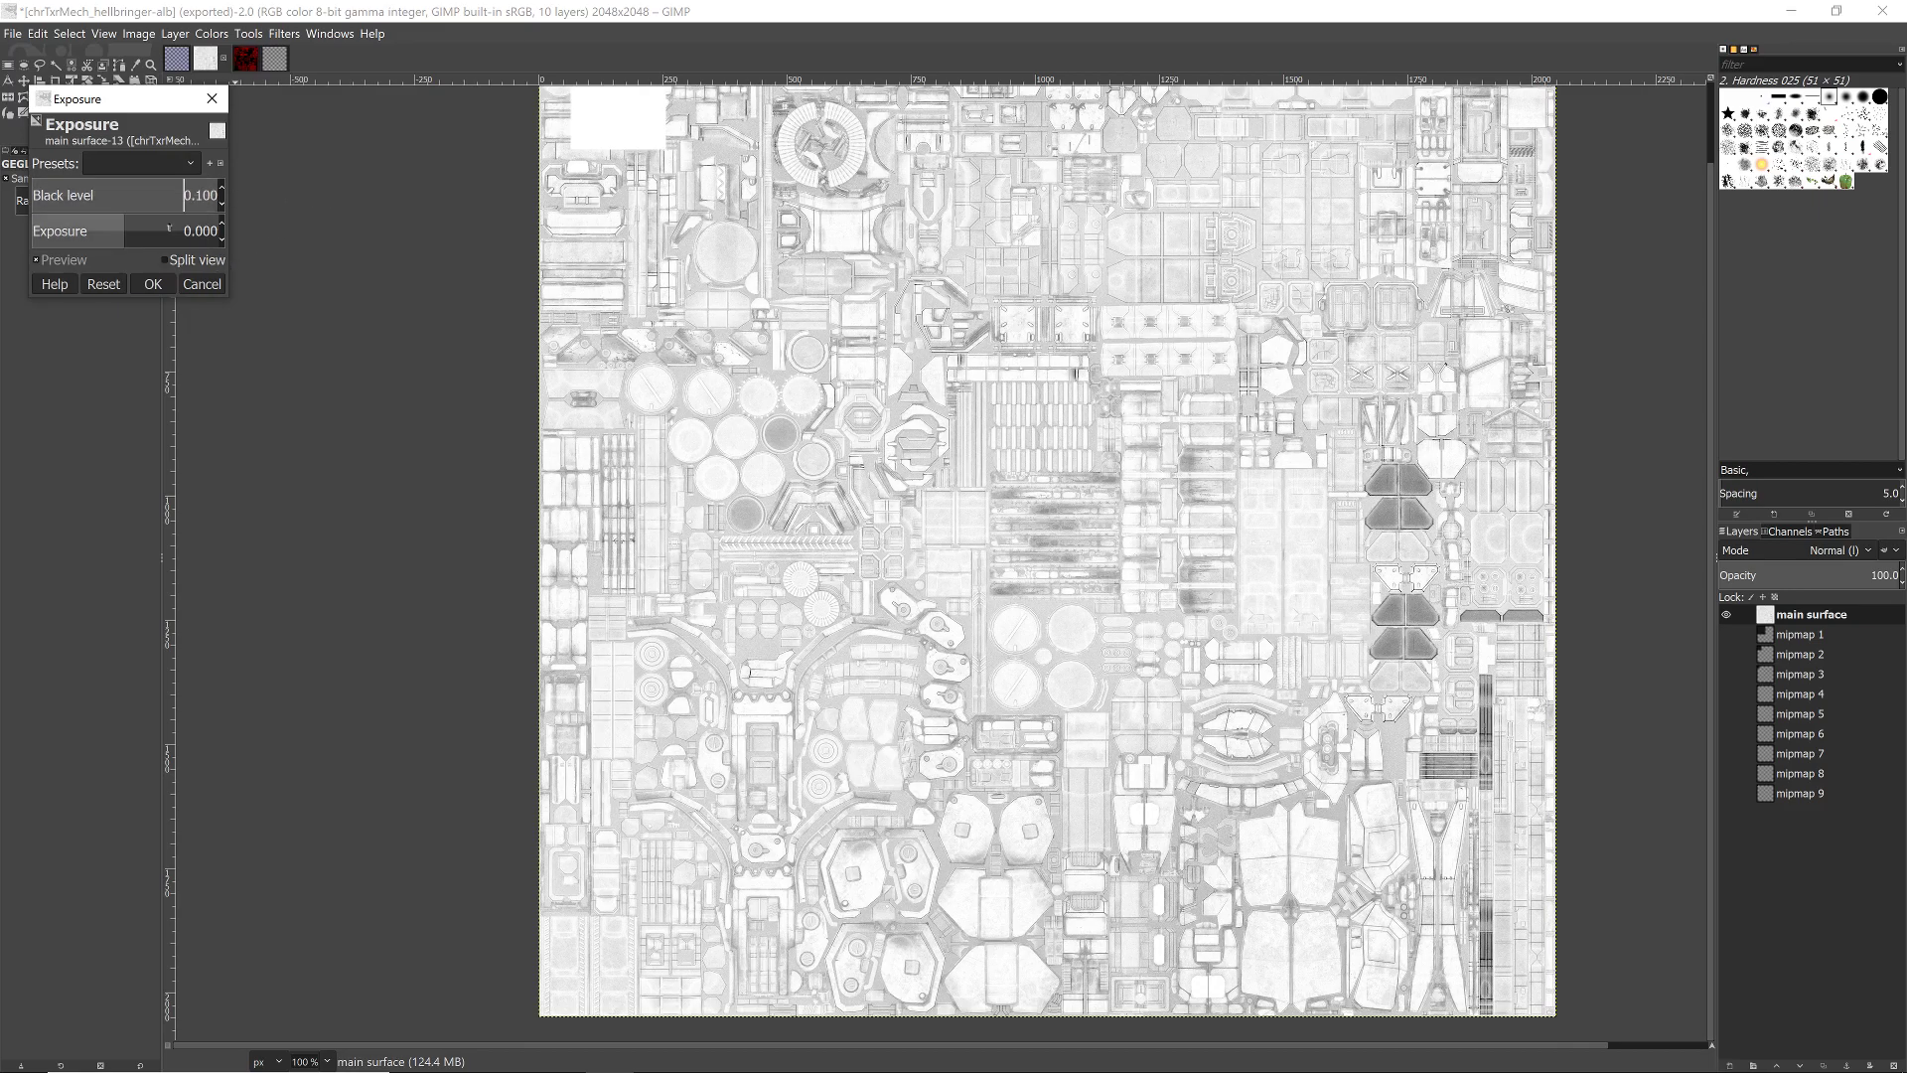
{"action": "left_click", "coordinate": [125, 224]}
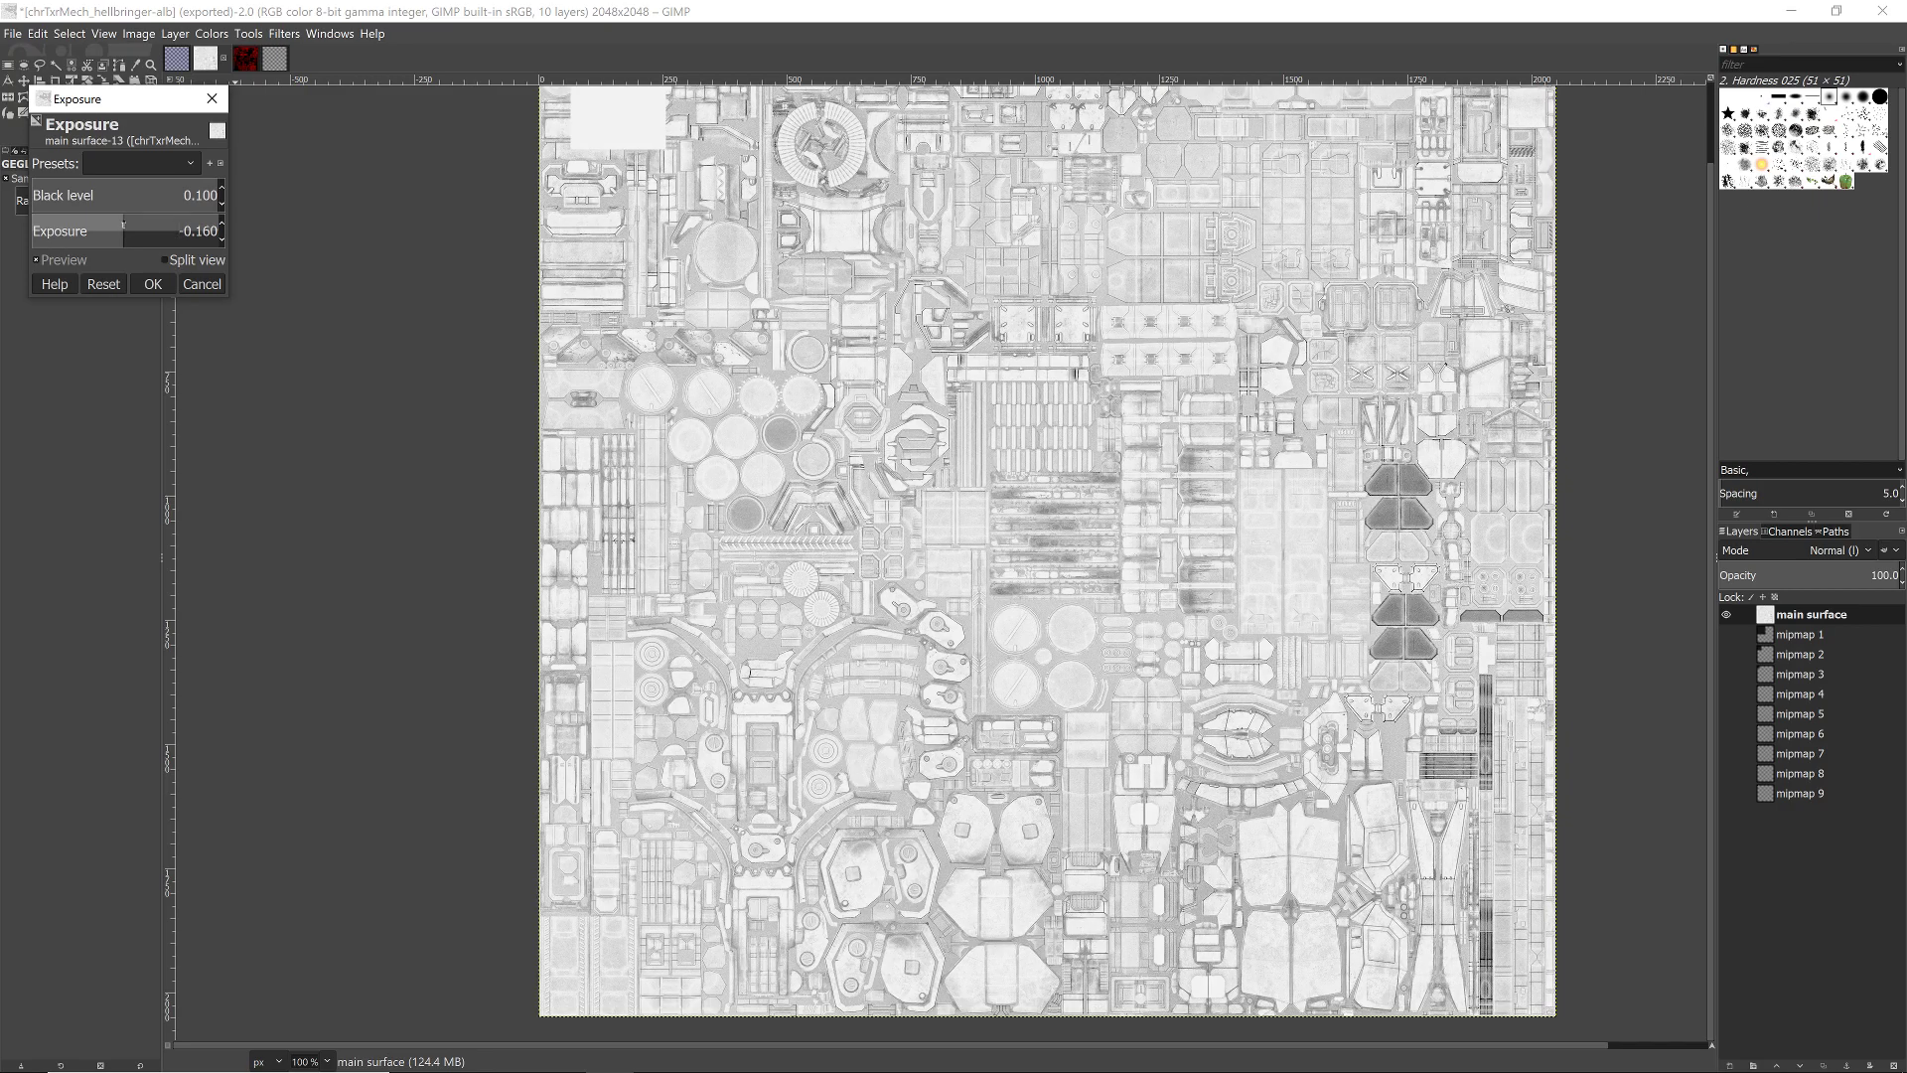
{"action": "left_click", "coordinate": [125, 224]}
{"action": "left_click", "coordinate": [123, 226]}
{"action": "scroll", "coordinate": [123, 227], "scroll_direction": "up", "scroll_amount": 7}
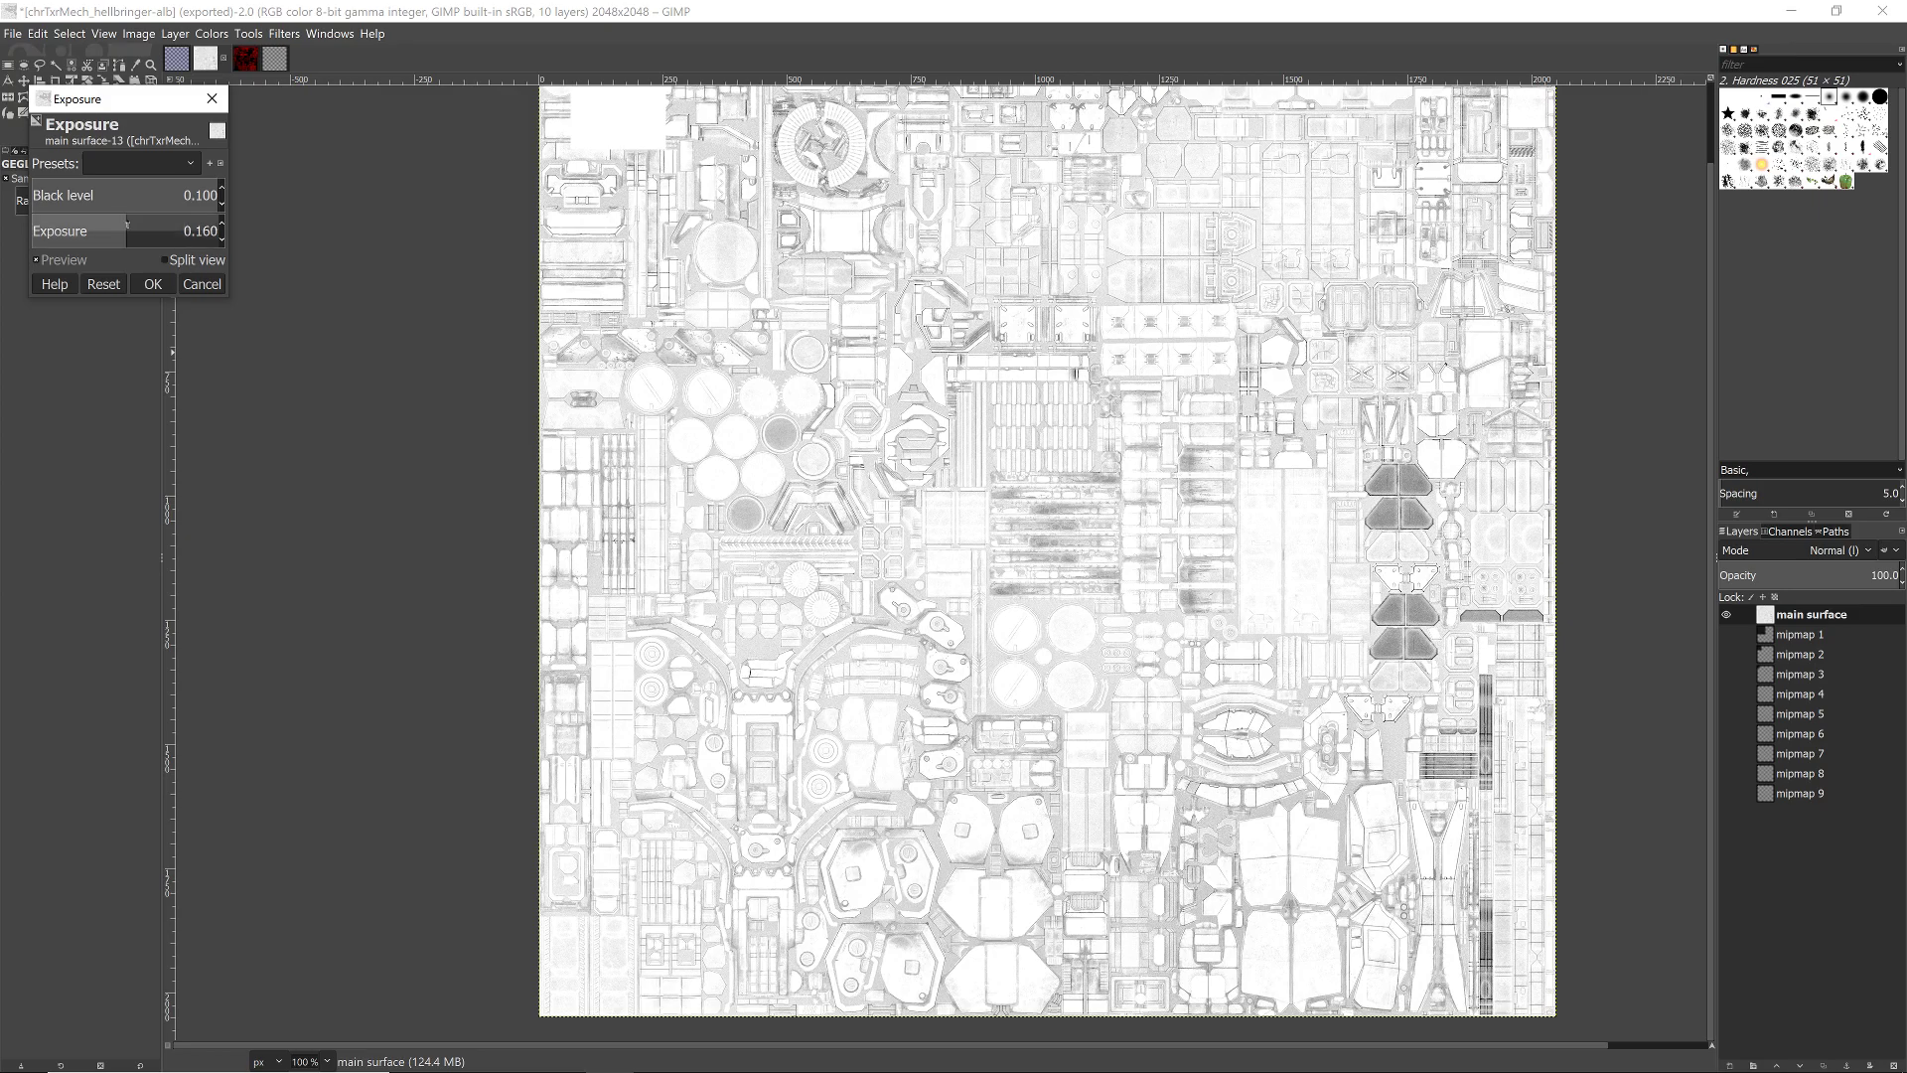
{"action": "scroll", "coordinate": [127, 225], "scroll_direction": "up", "scroll_amount": 6}
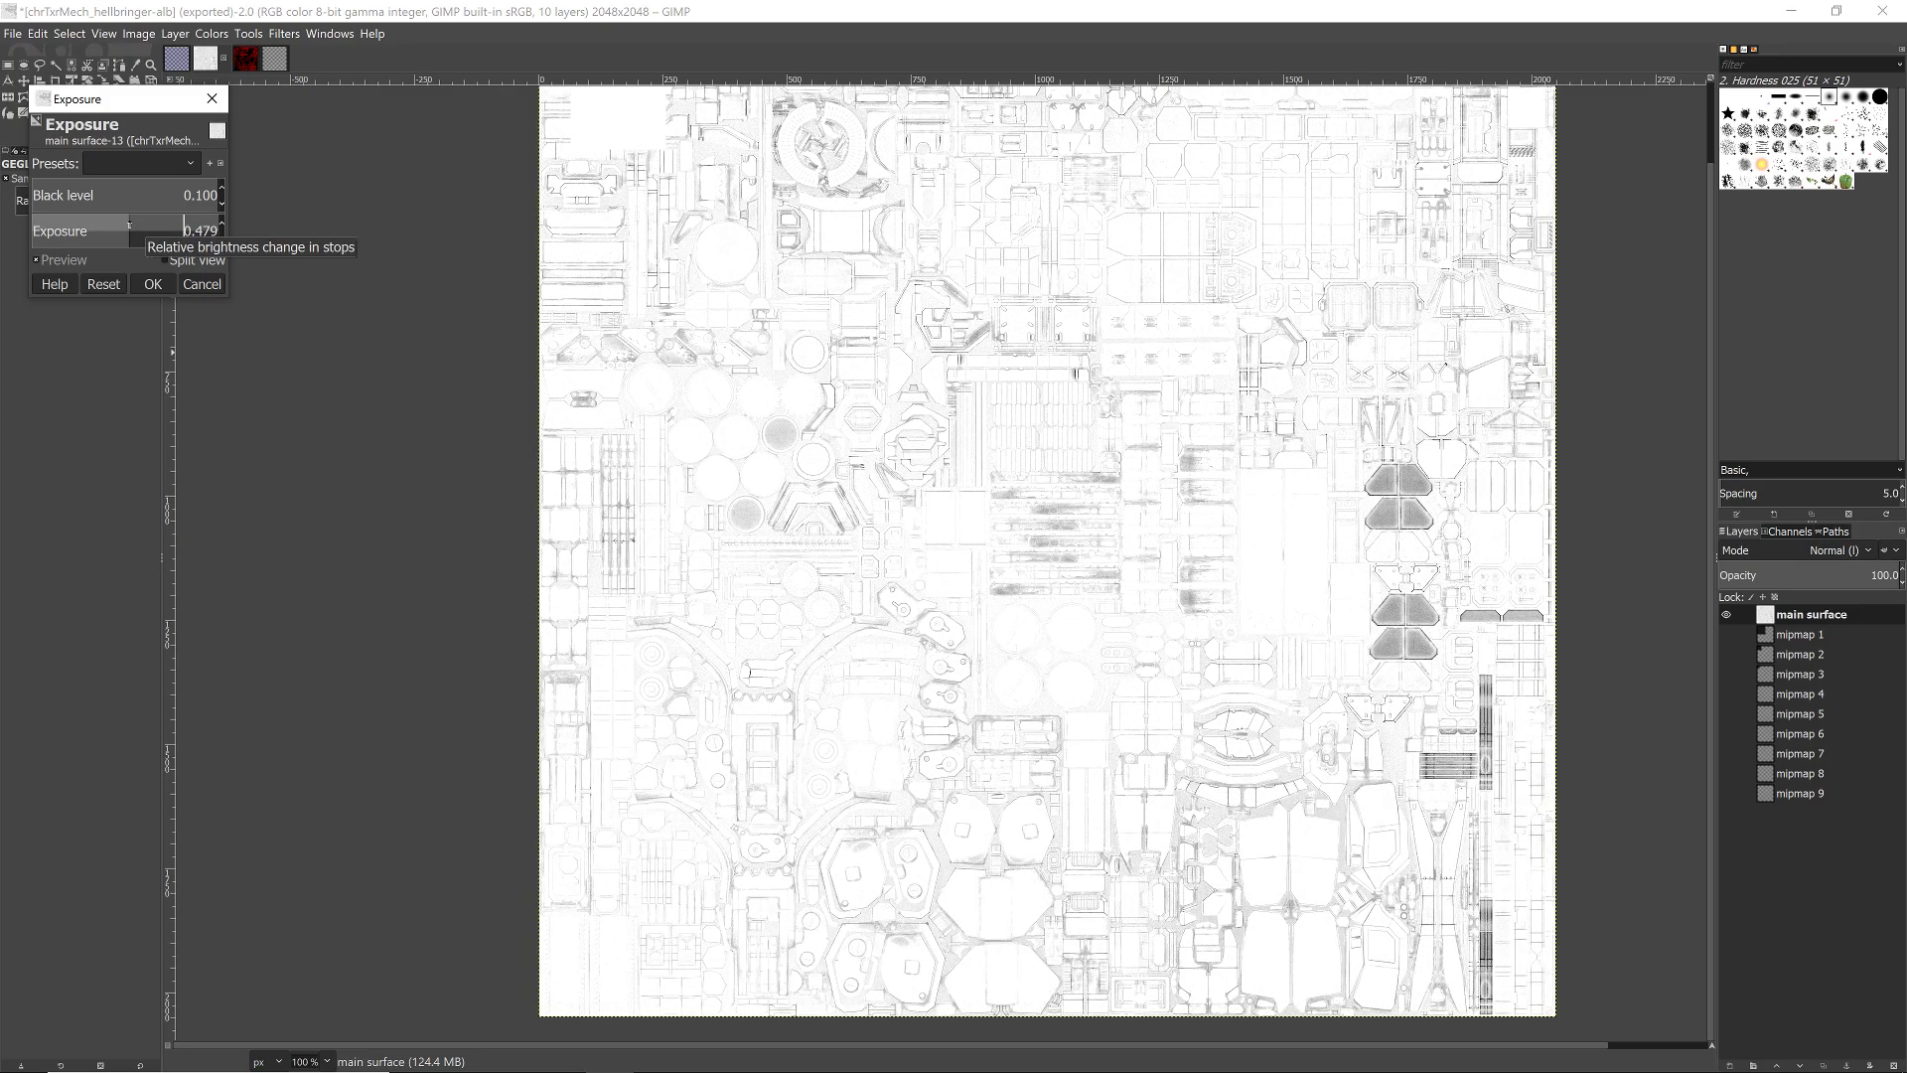
{"action": "left_click", "coordinate": [129, 225]}
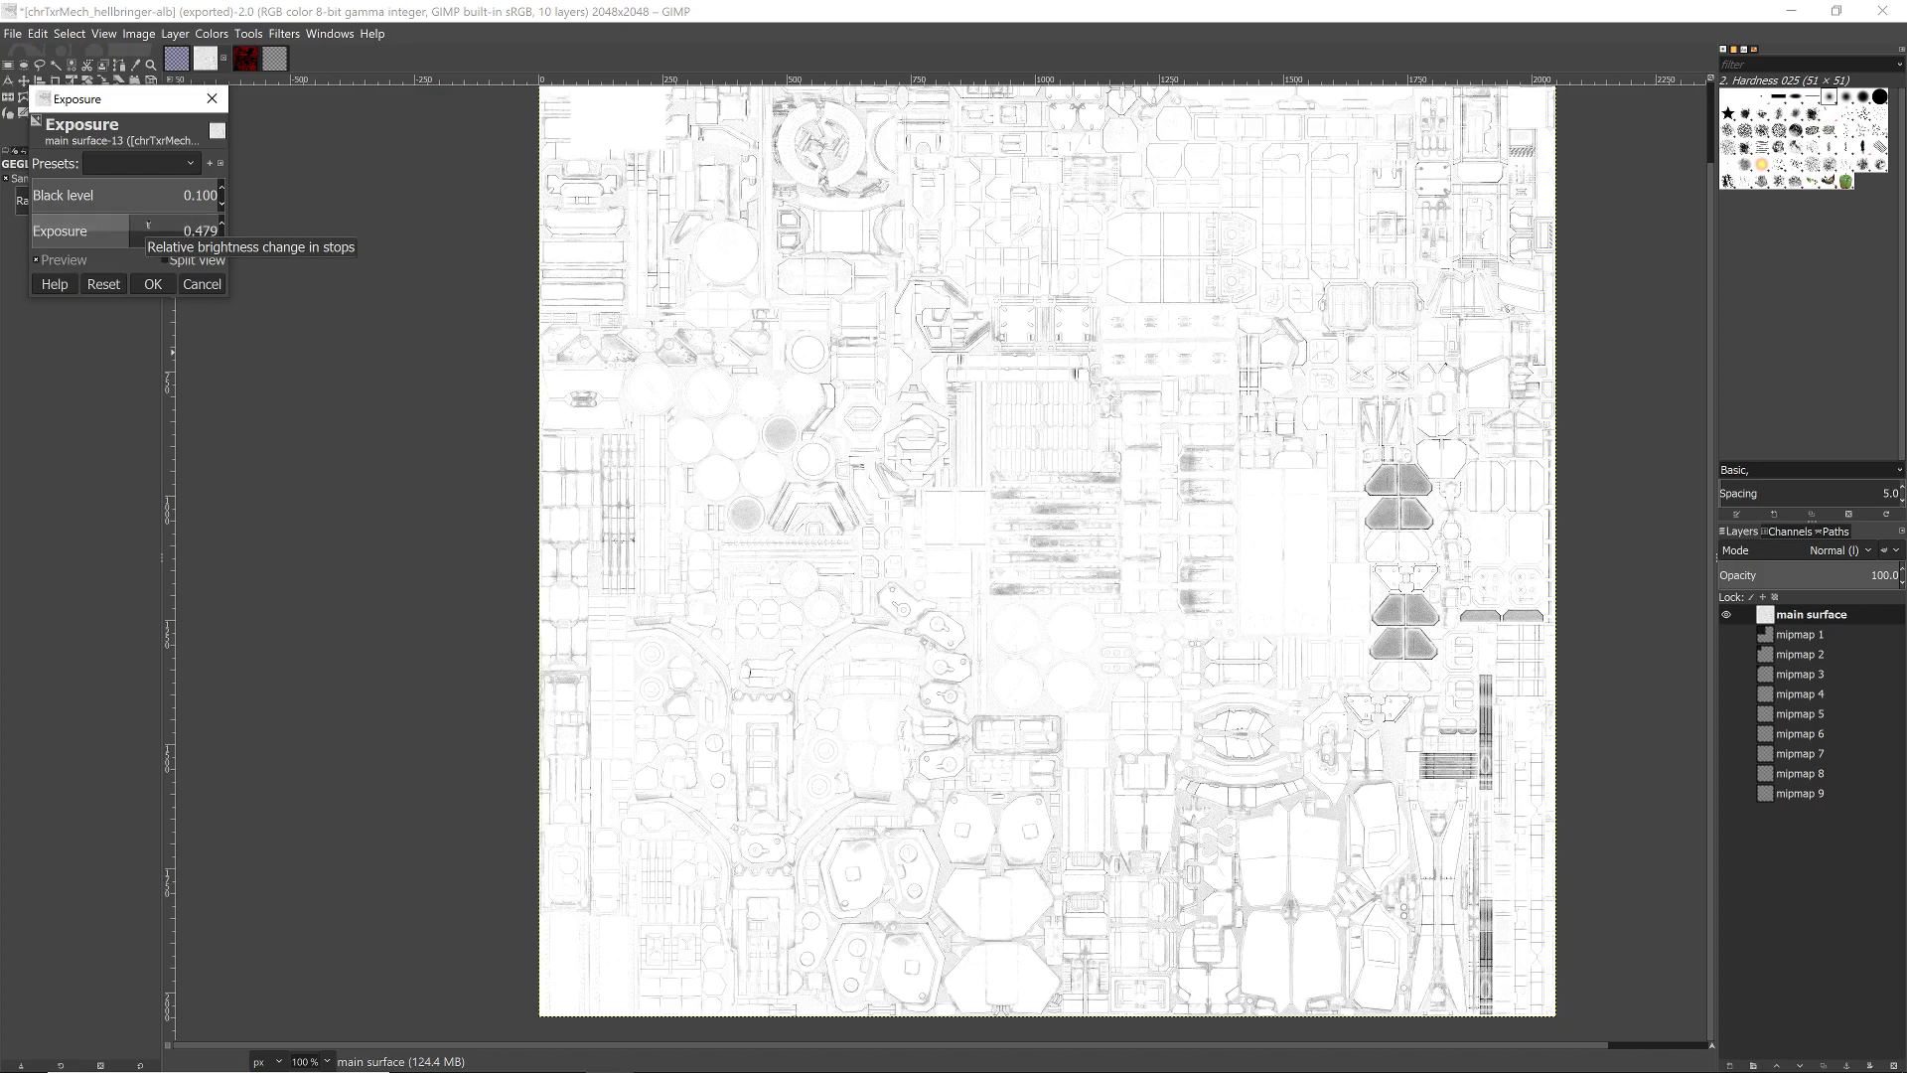
{"action": "left_click", "coordinate": [149, 285]}
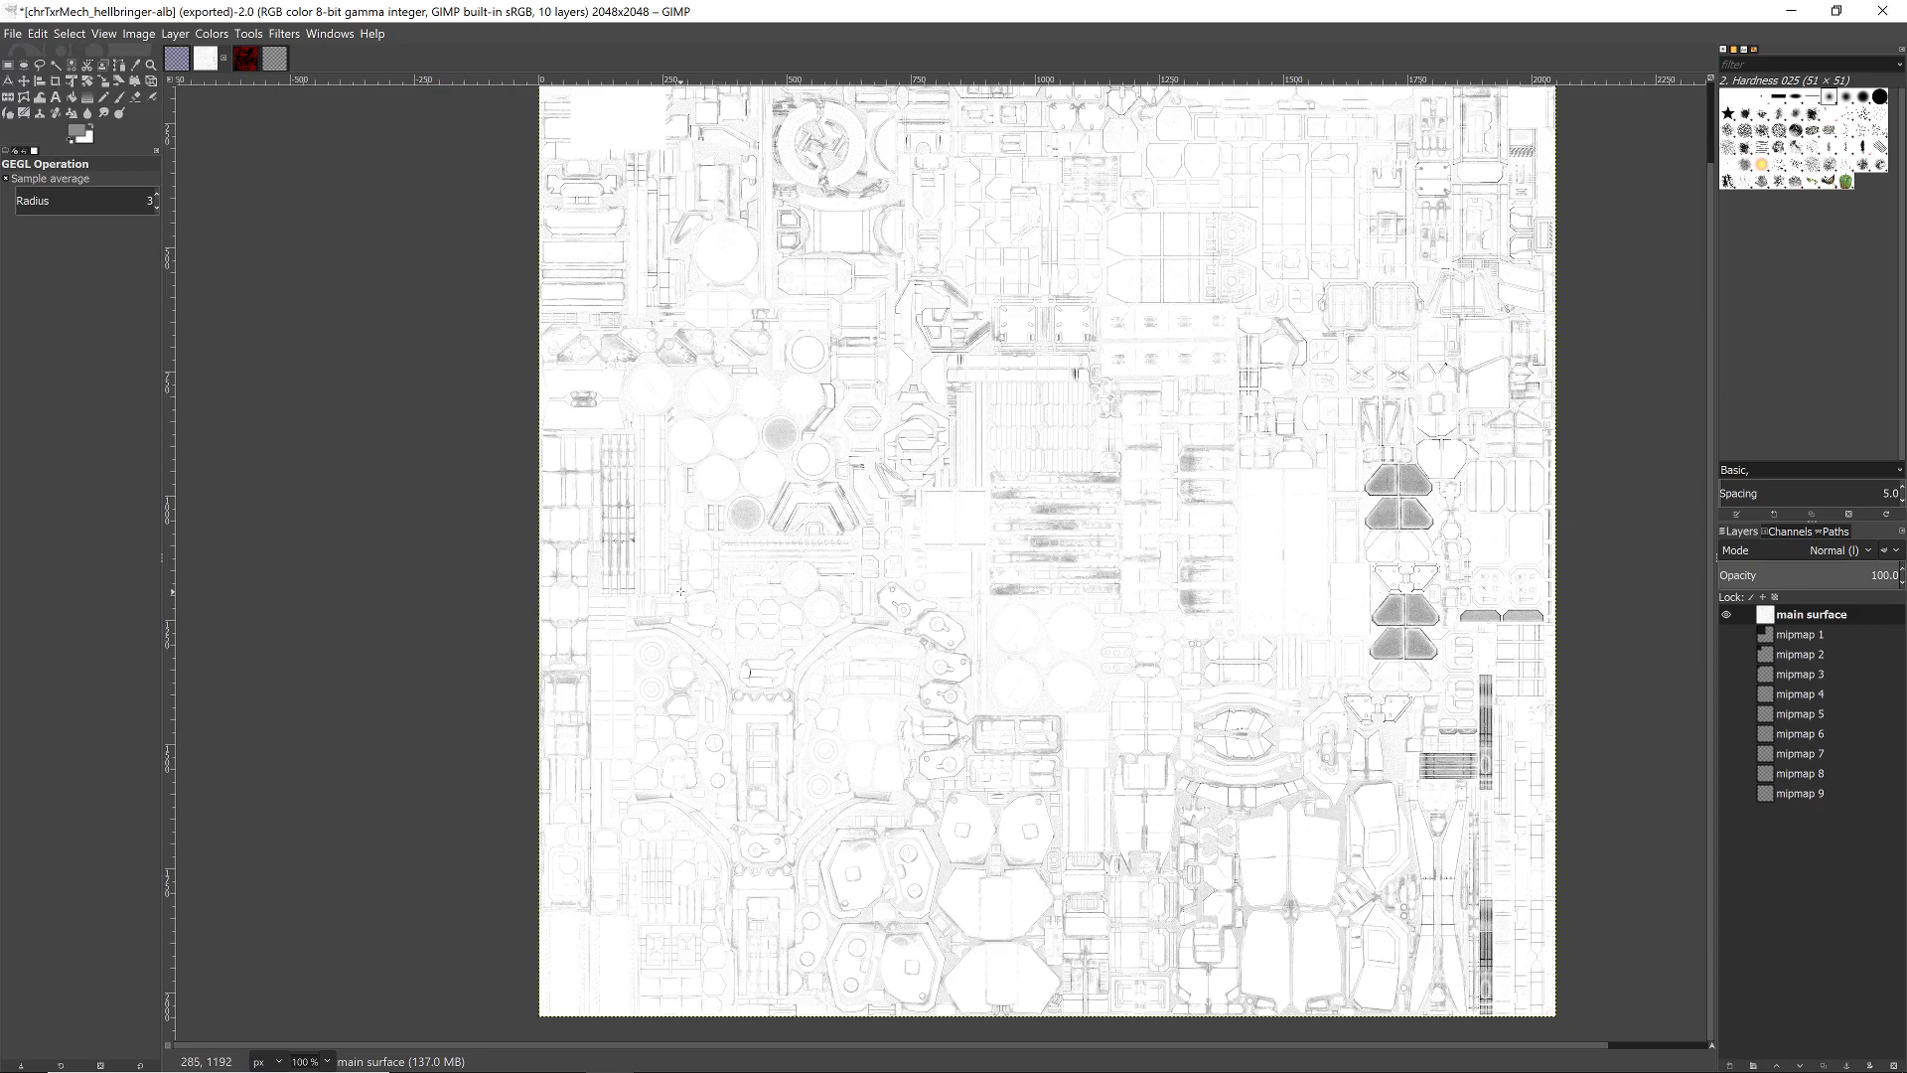
- Apply Exposure to the main surface layer once more with only the black level raised to 0.100
{"action": "left_click", "coordinate": [219, 38]}
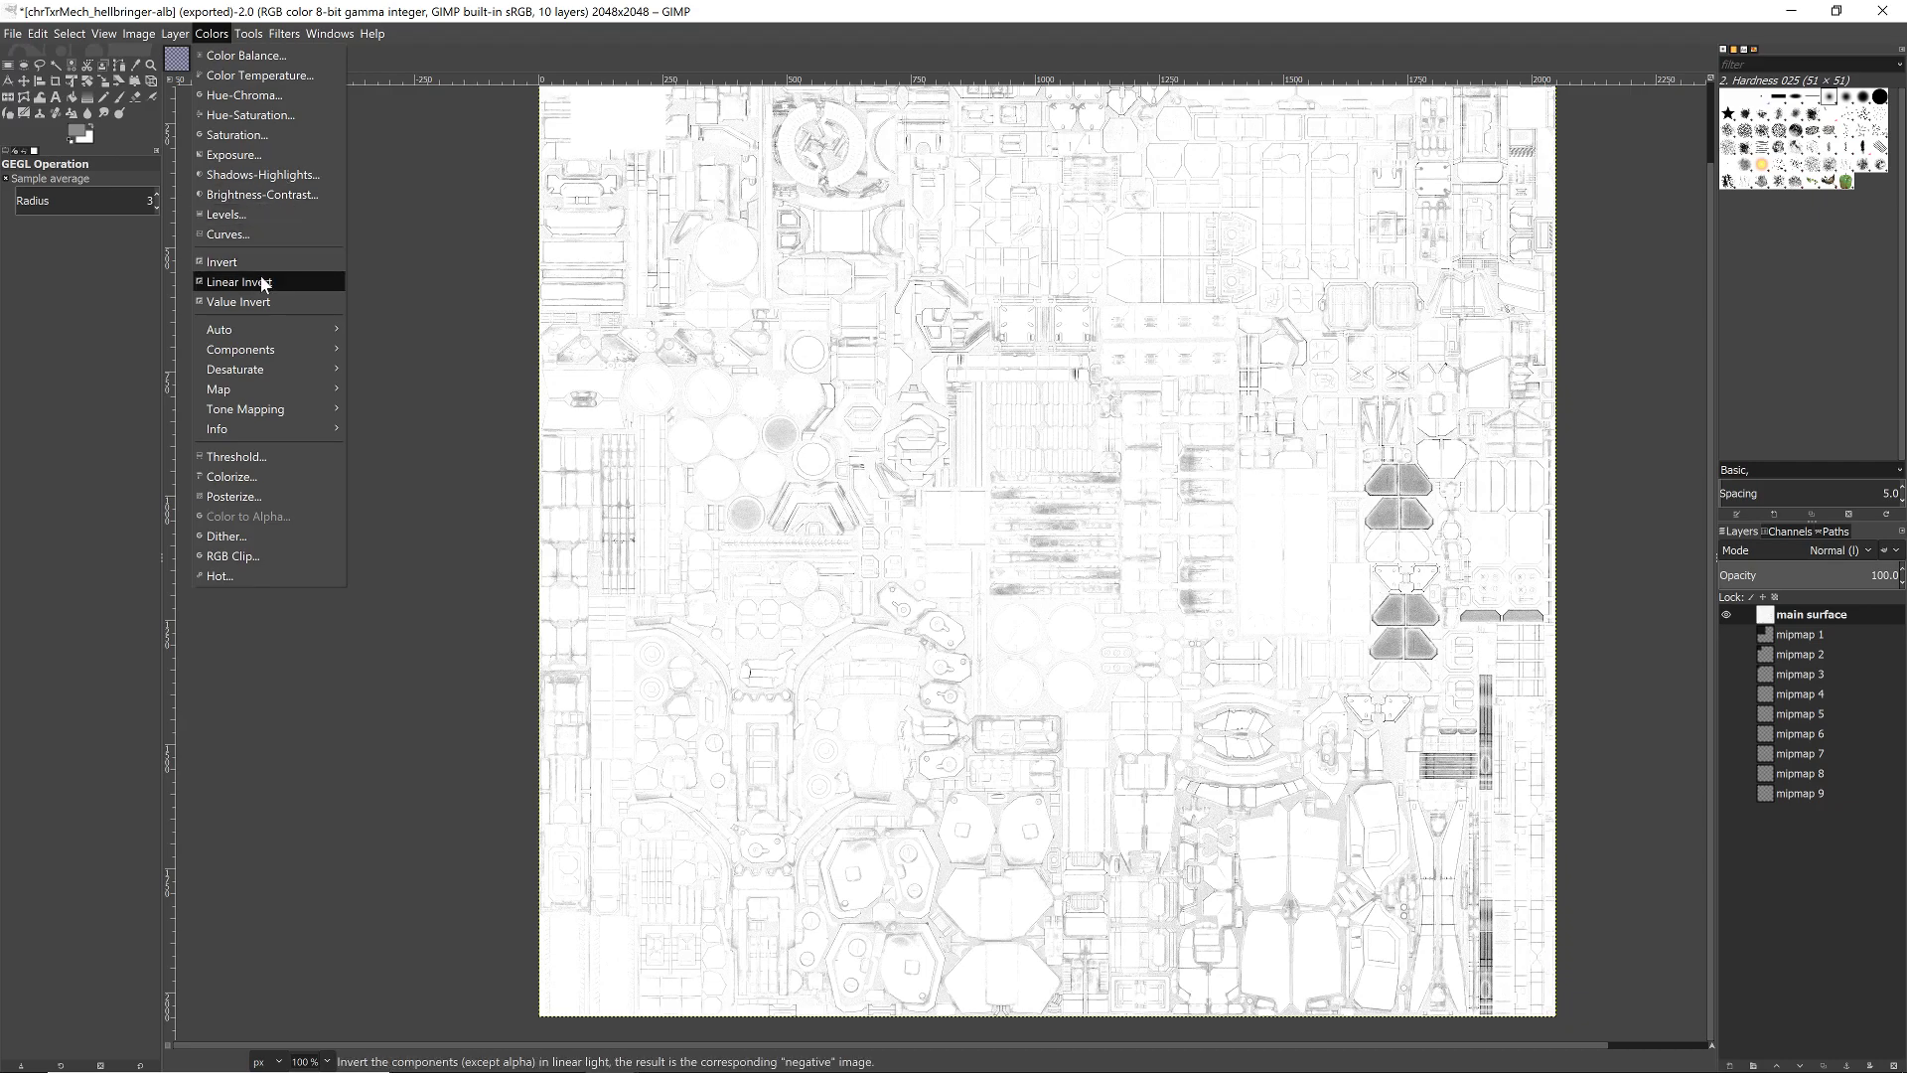
{"action": "left_click", "coordinate": [253, 156]}
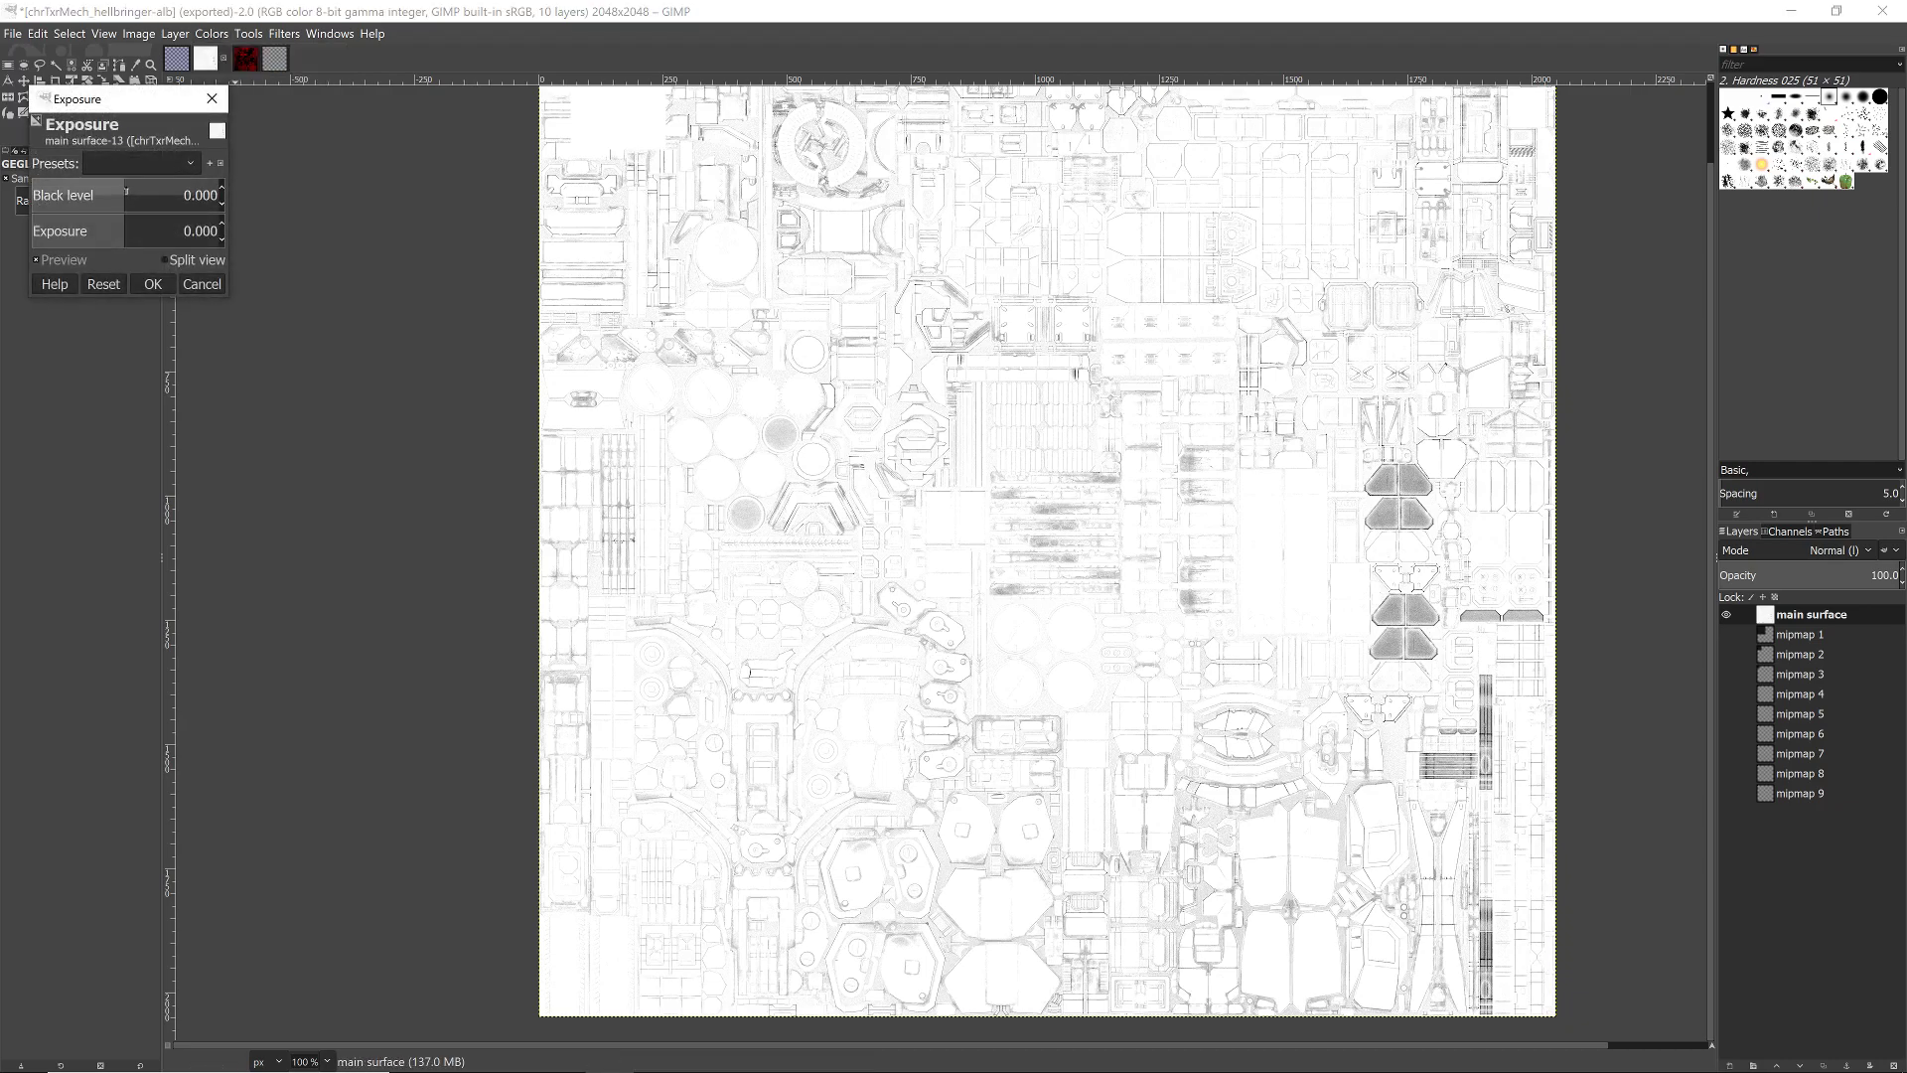
{"action": "left_click_drag", "start_coordinate": [124, 188], "coordinate": [241, 205]}
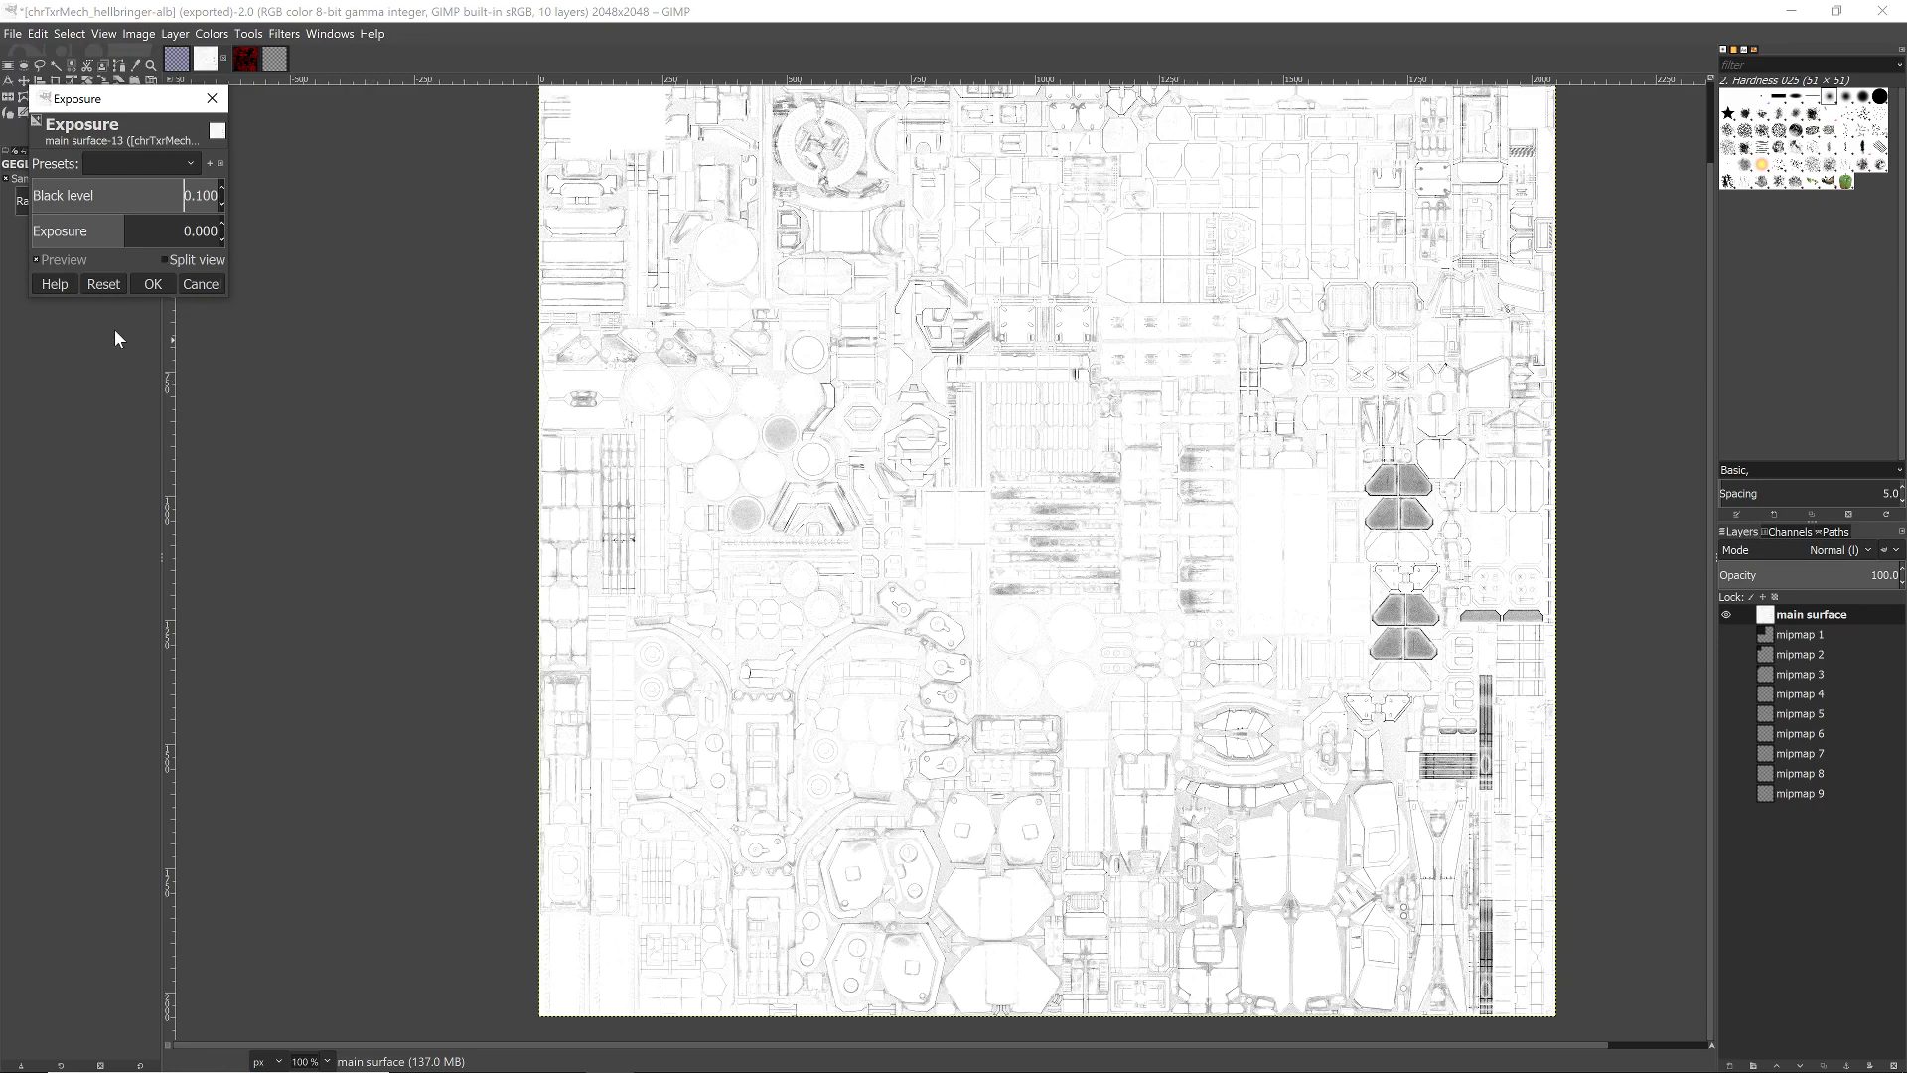
{"action": "left_click", "coordinate": [153, 285]}
- Export the grayscale map to the Hellbringer Materials folder as chrTxrMech_hellbringer-amb.png with the default PNG options
{"action": "left_click", "coordinate": [13, 34]}
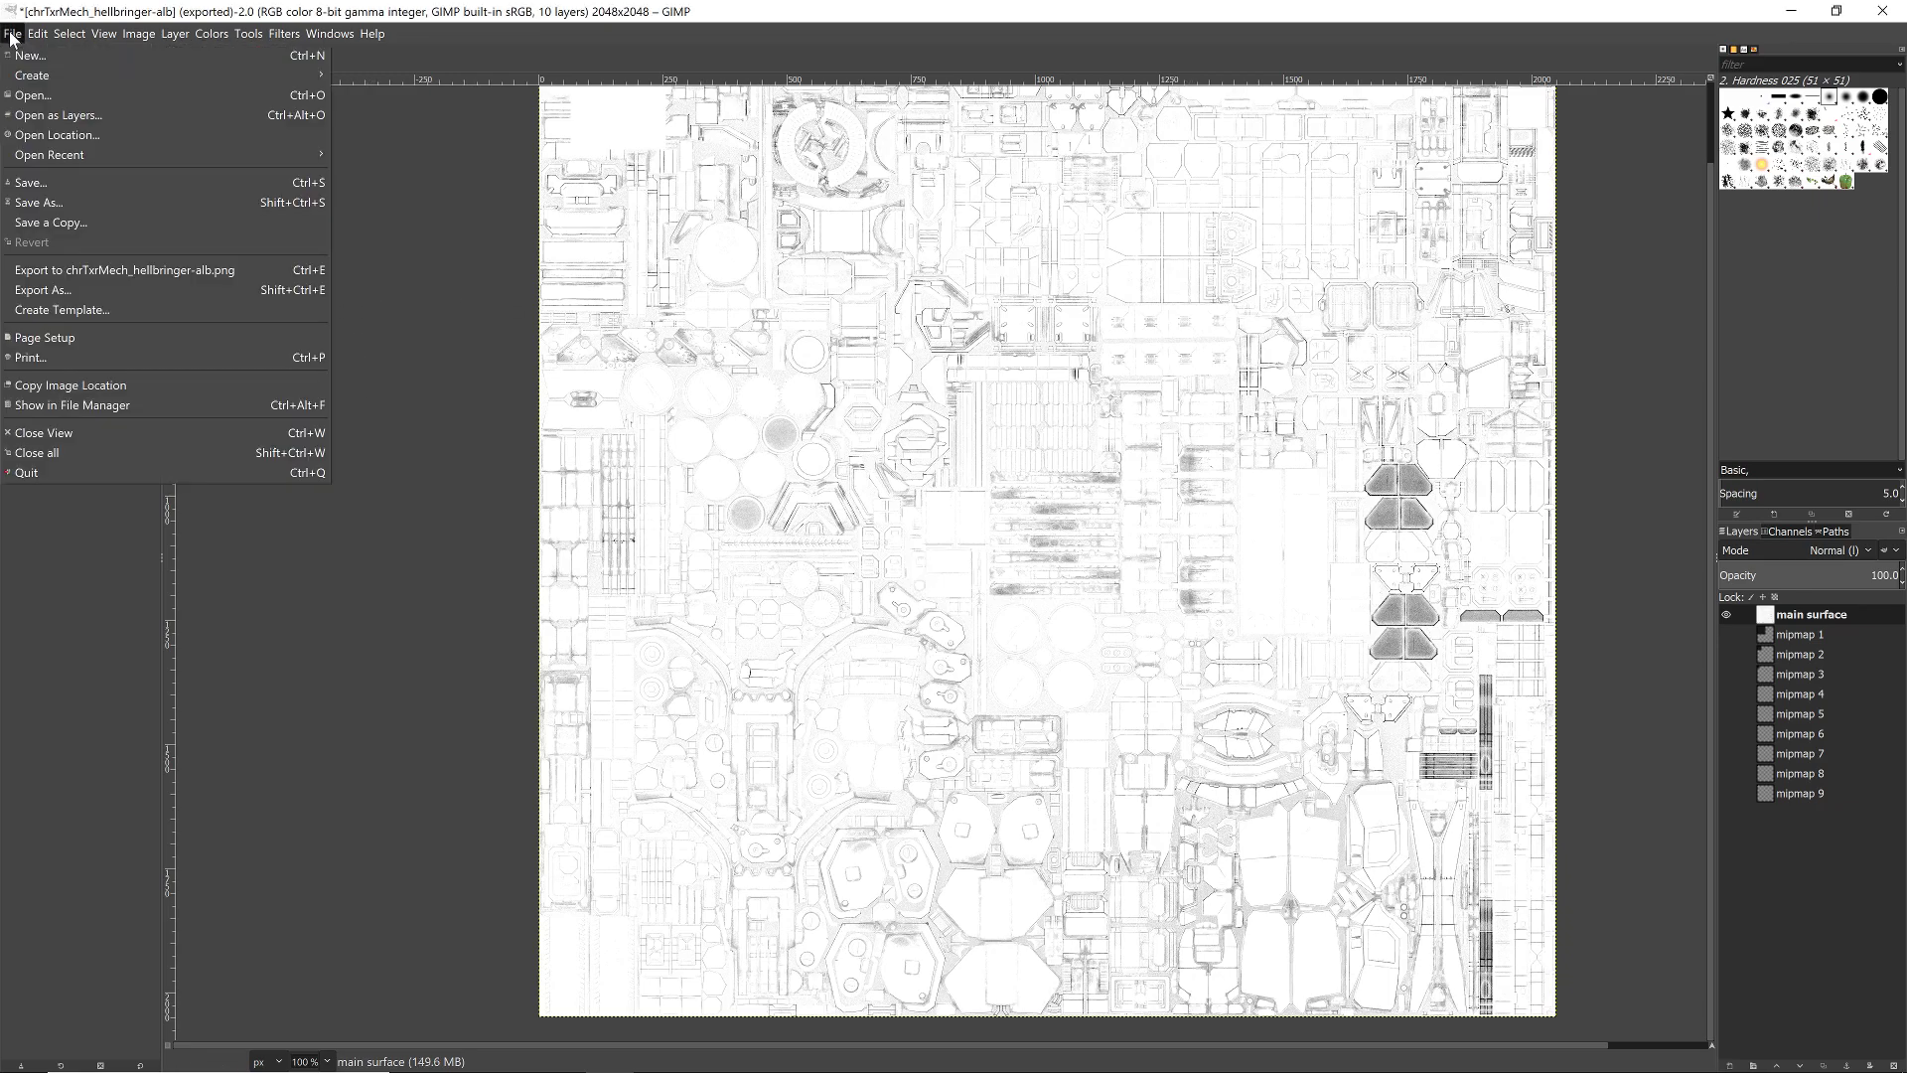
{"action": "left_click", "coordinate": [96, 292]}
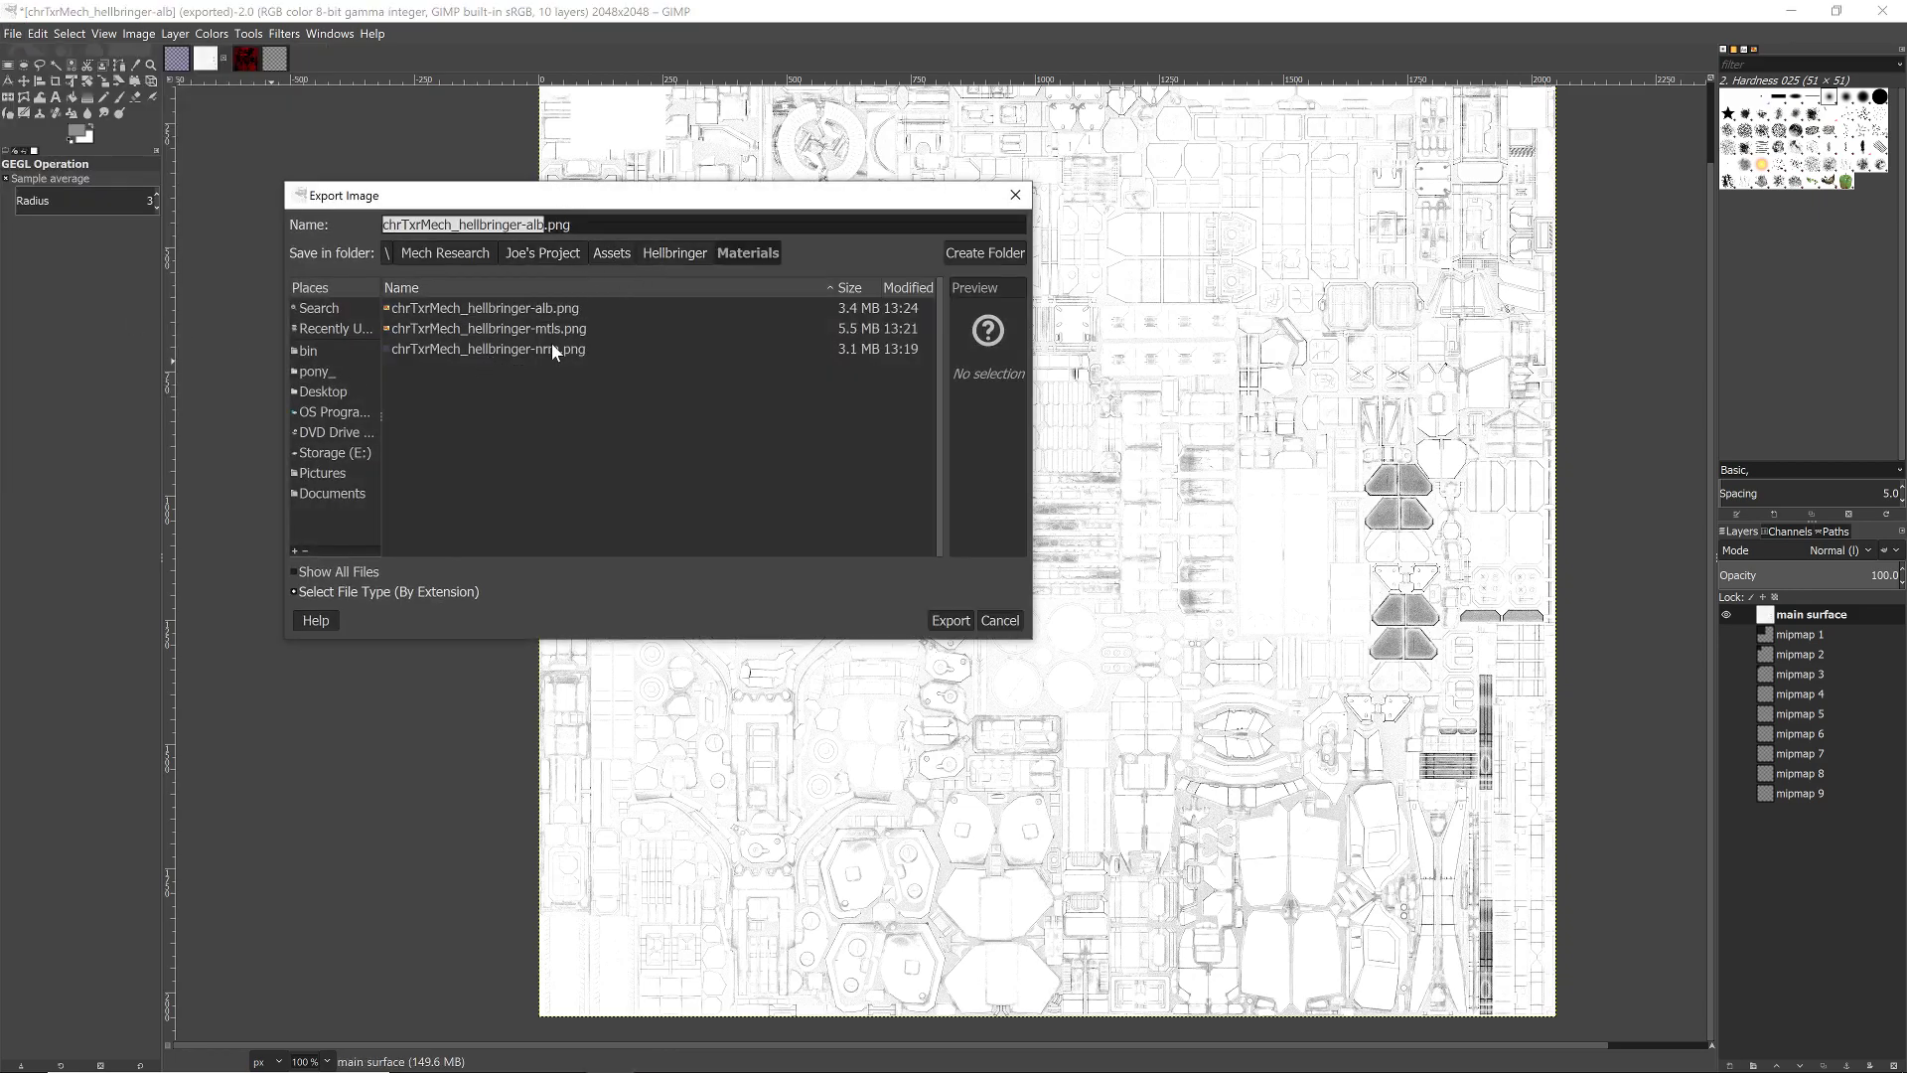
{"action": "left_click", "coordinate": [516, 310]}
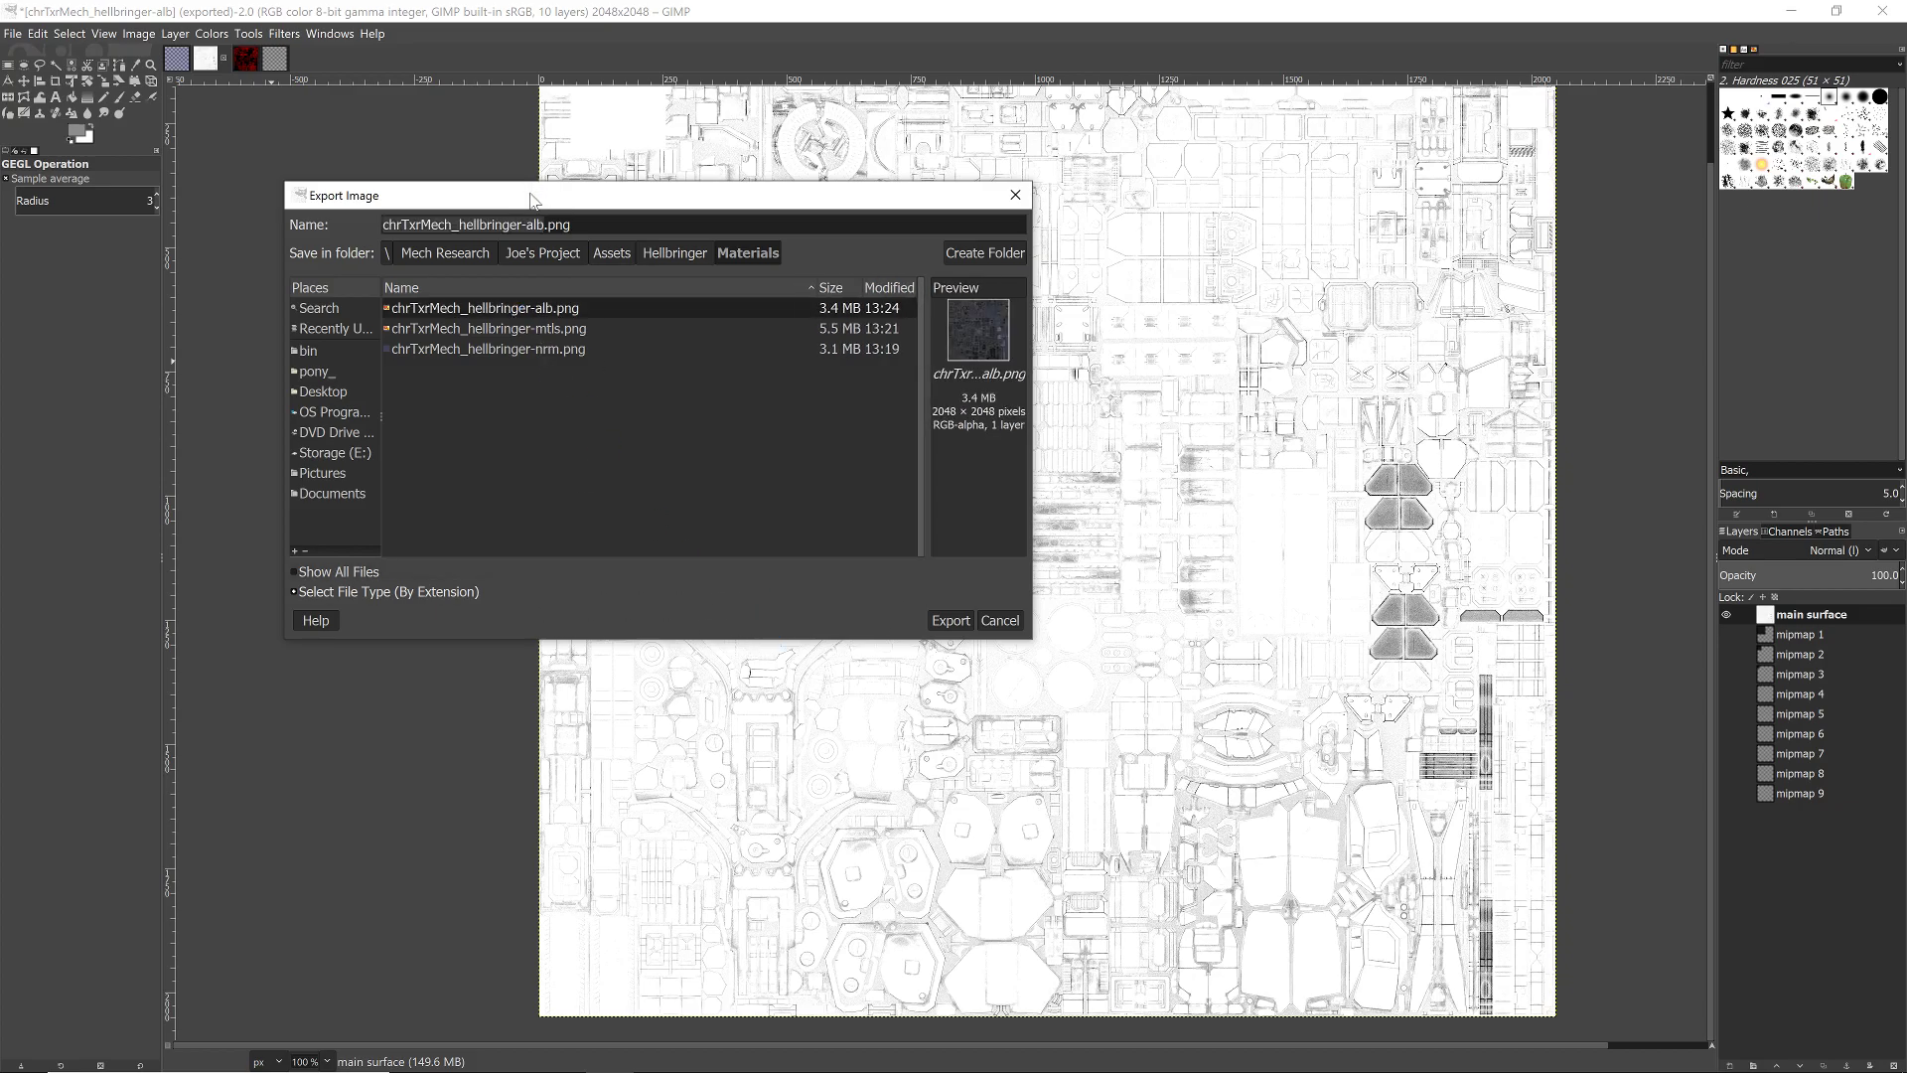
{"action": "left_click", "coordinate": [534, 224]}
{"action": "key", "text": "Delete"}
{"action": "type", "text": "m"}
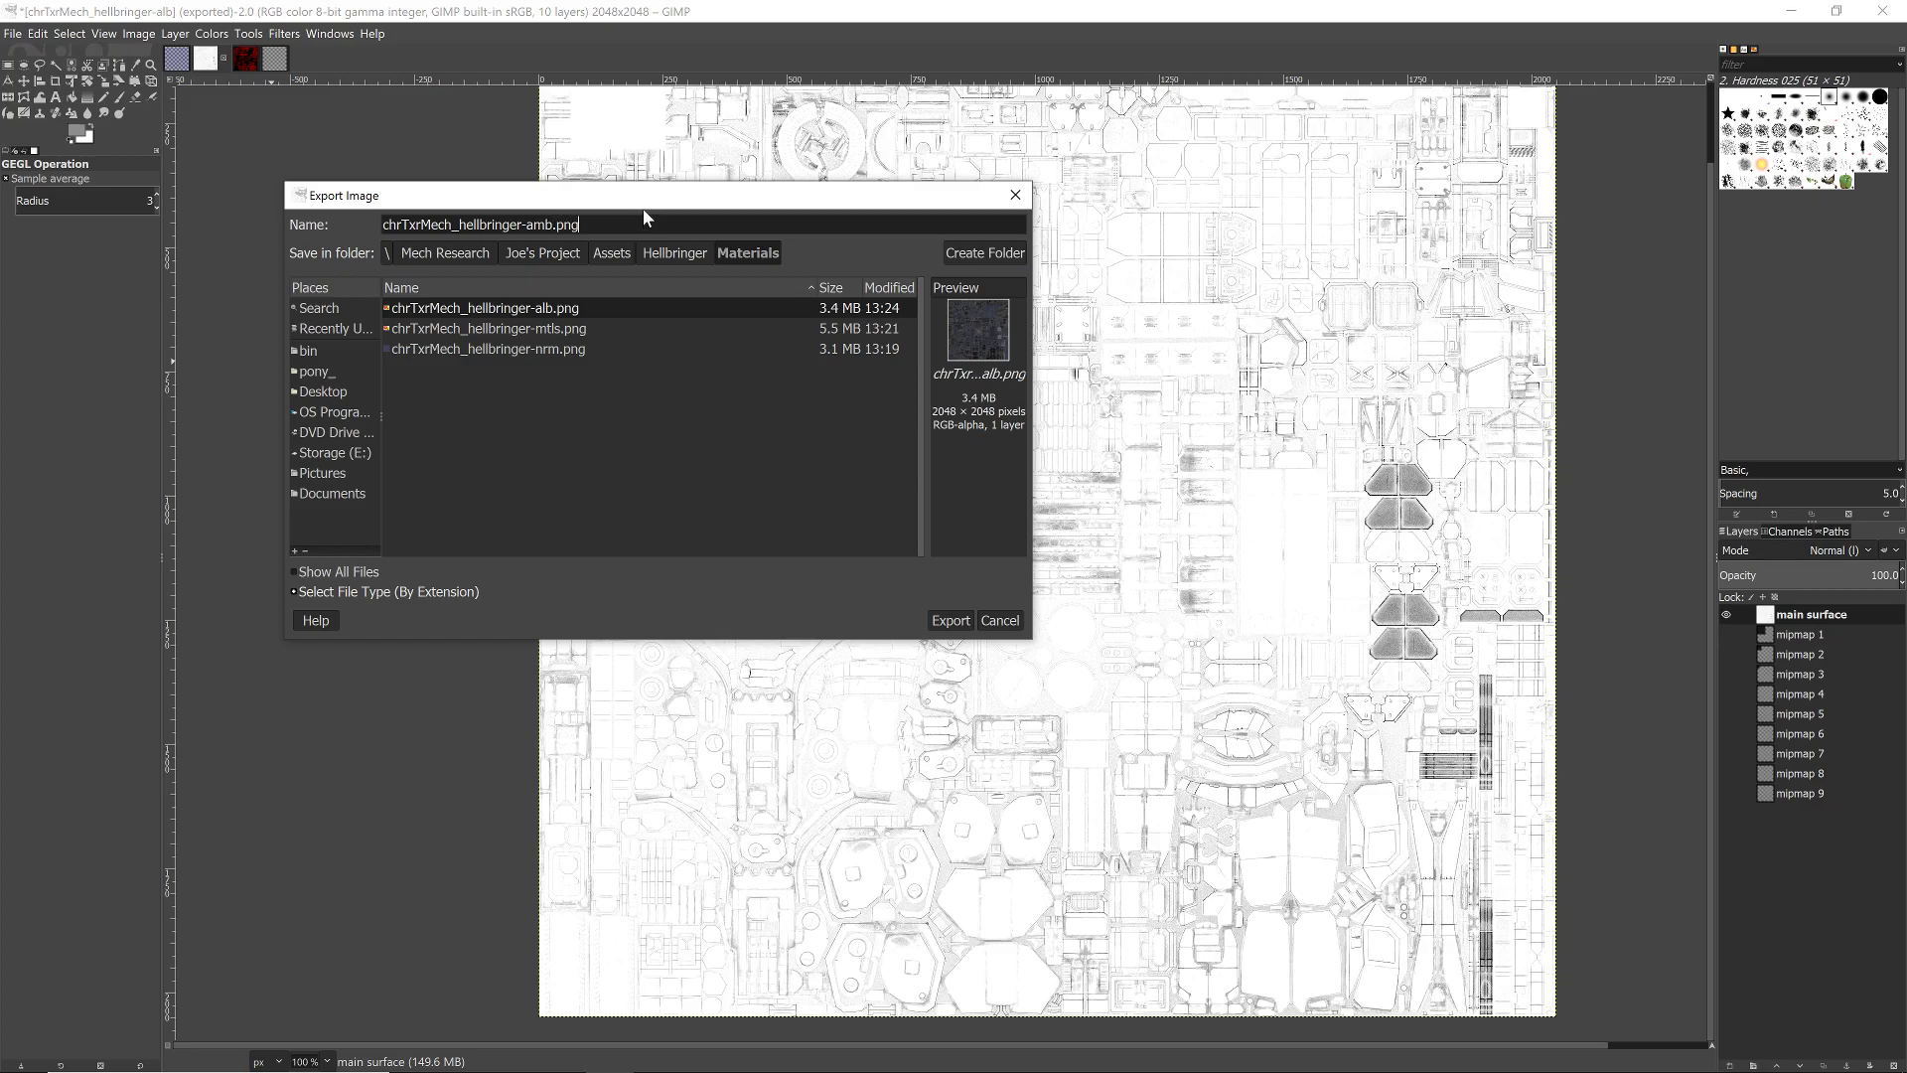
{"action": "left_click", "coordinate": [954, 620]}
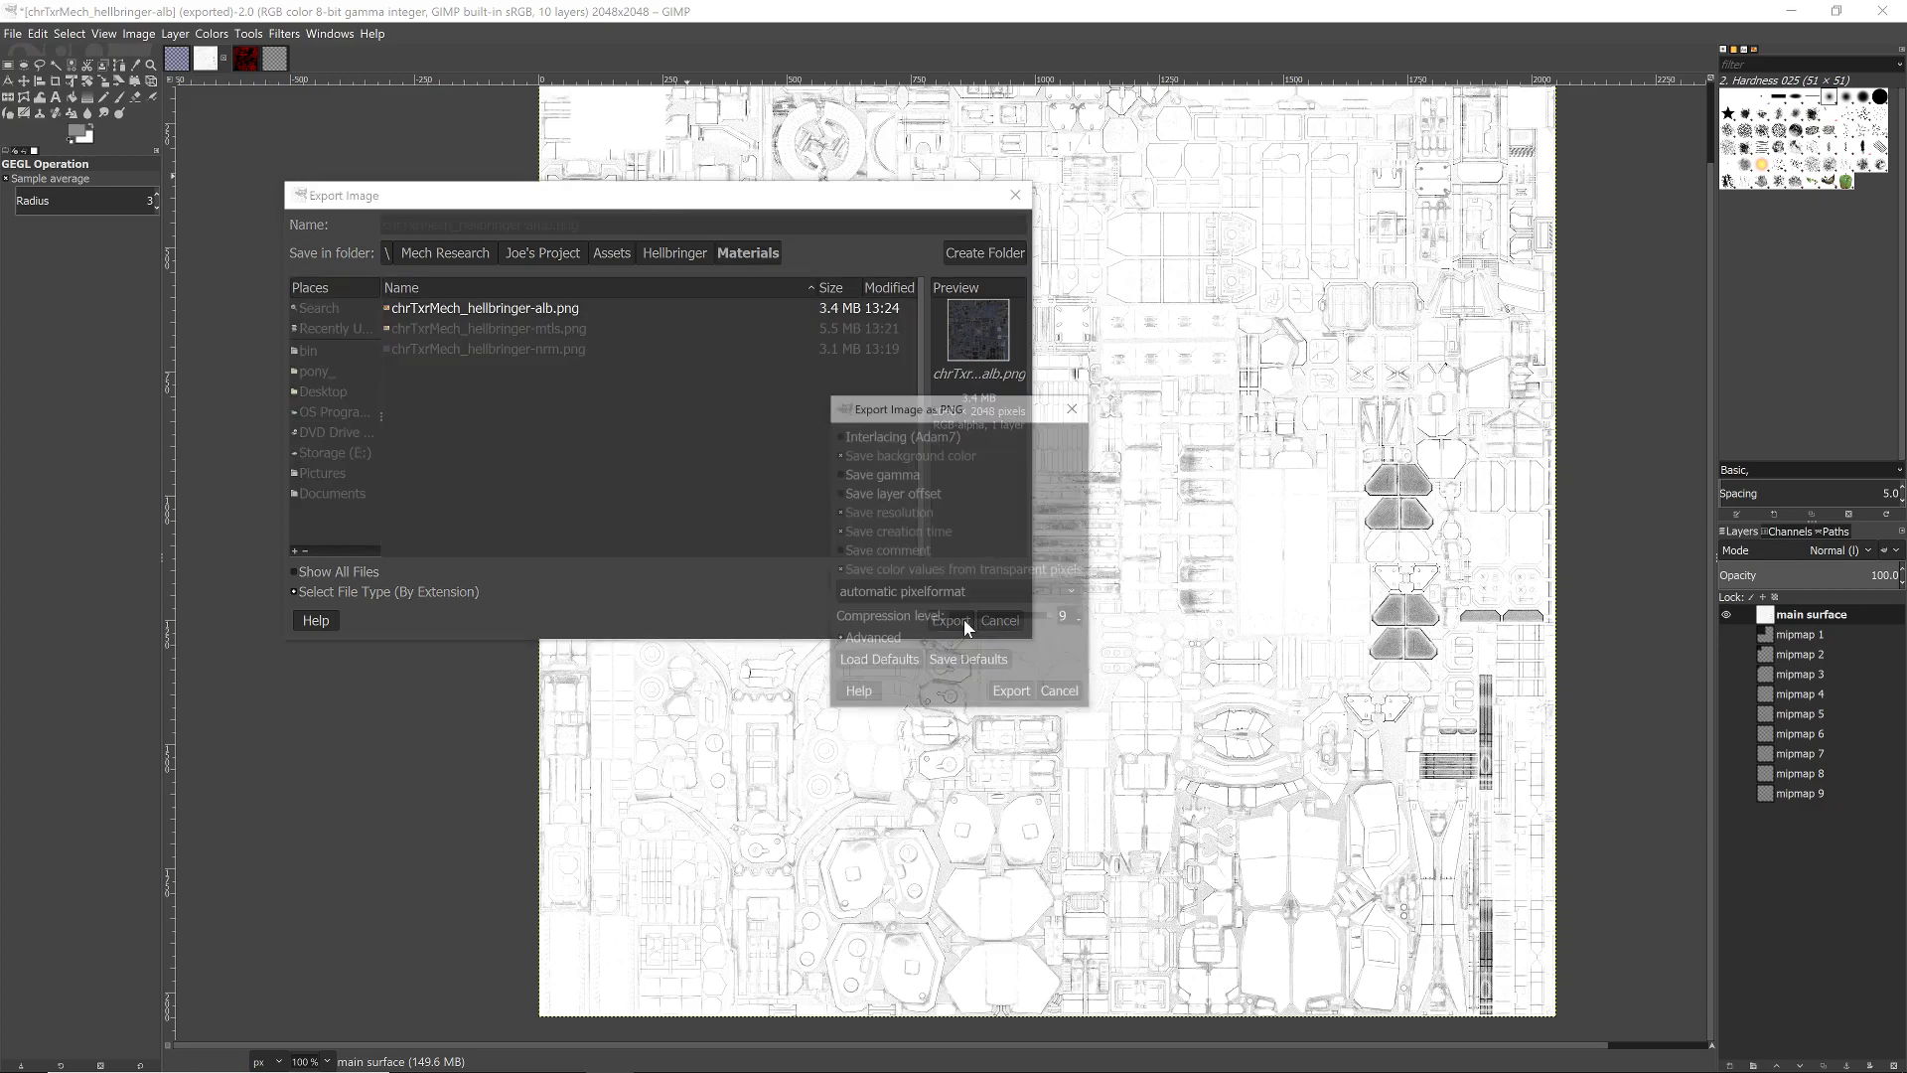
{"action": "left_click", "coordinate": [1009, 689]}
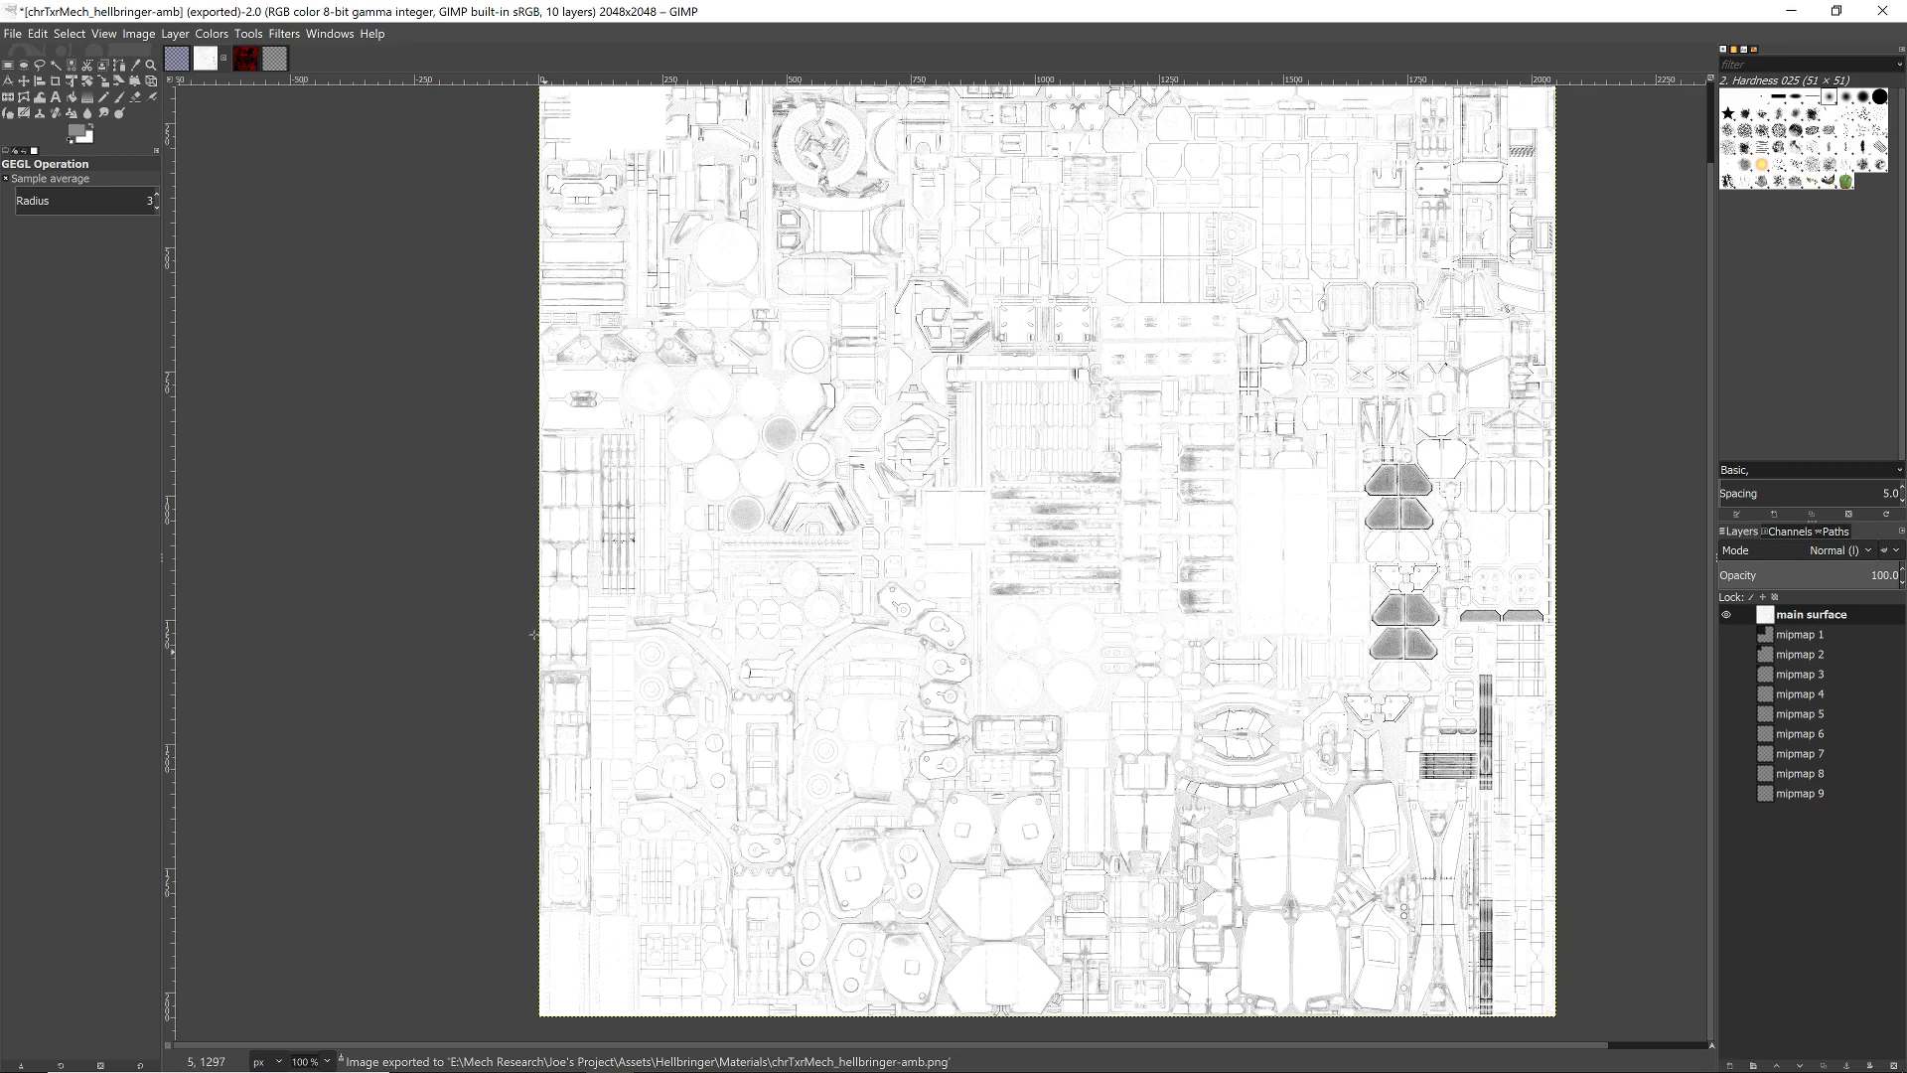
- Switch to the hellbringer_body_rgb image and browse for an image to open in the mechs/skins/buccaneer_a folder
{"action": "left_click", "coordinate": [246, 60]}
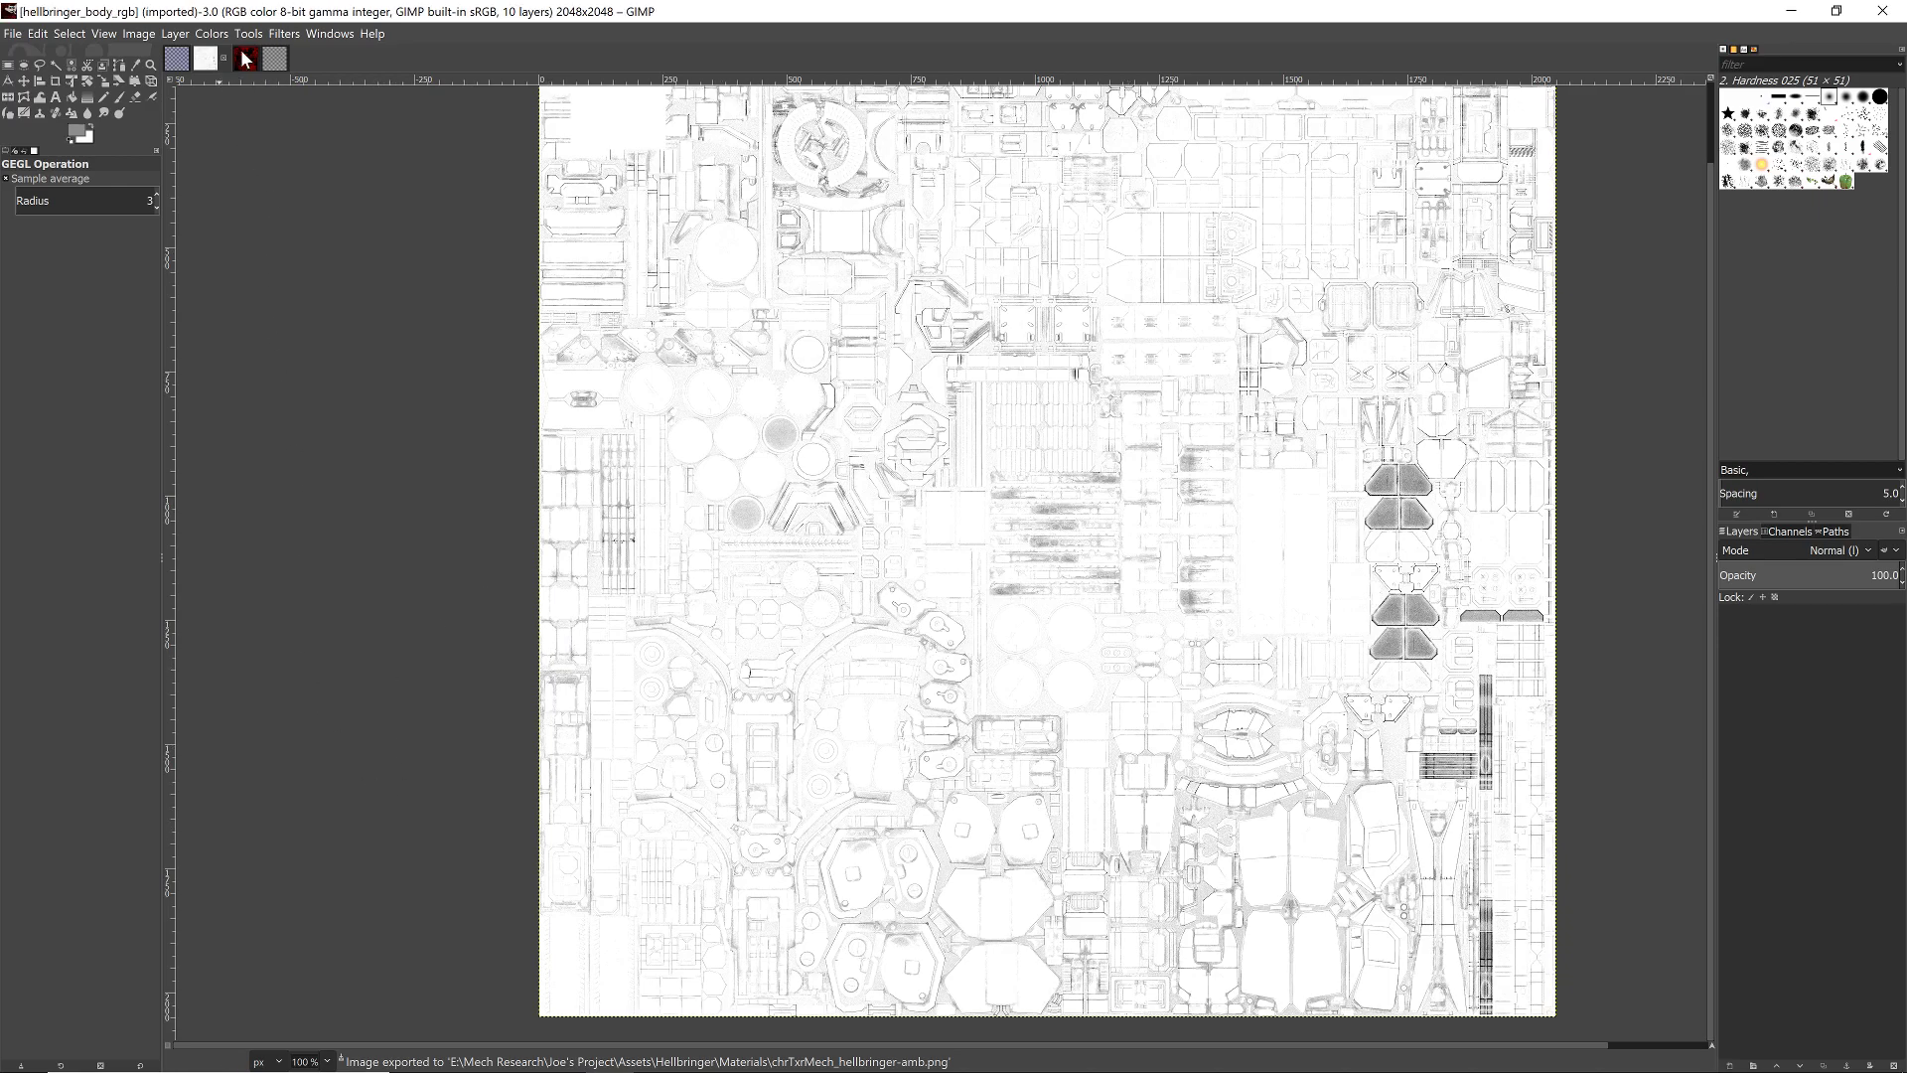
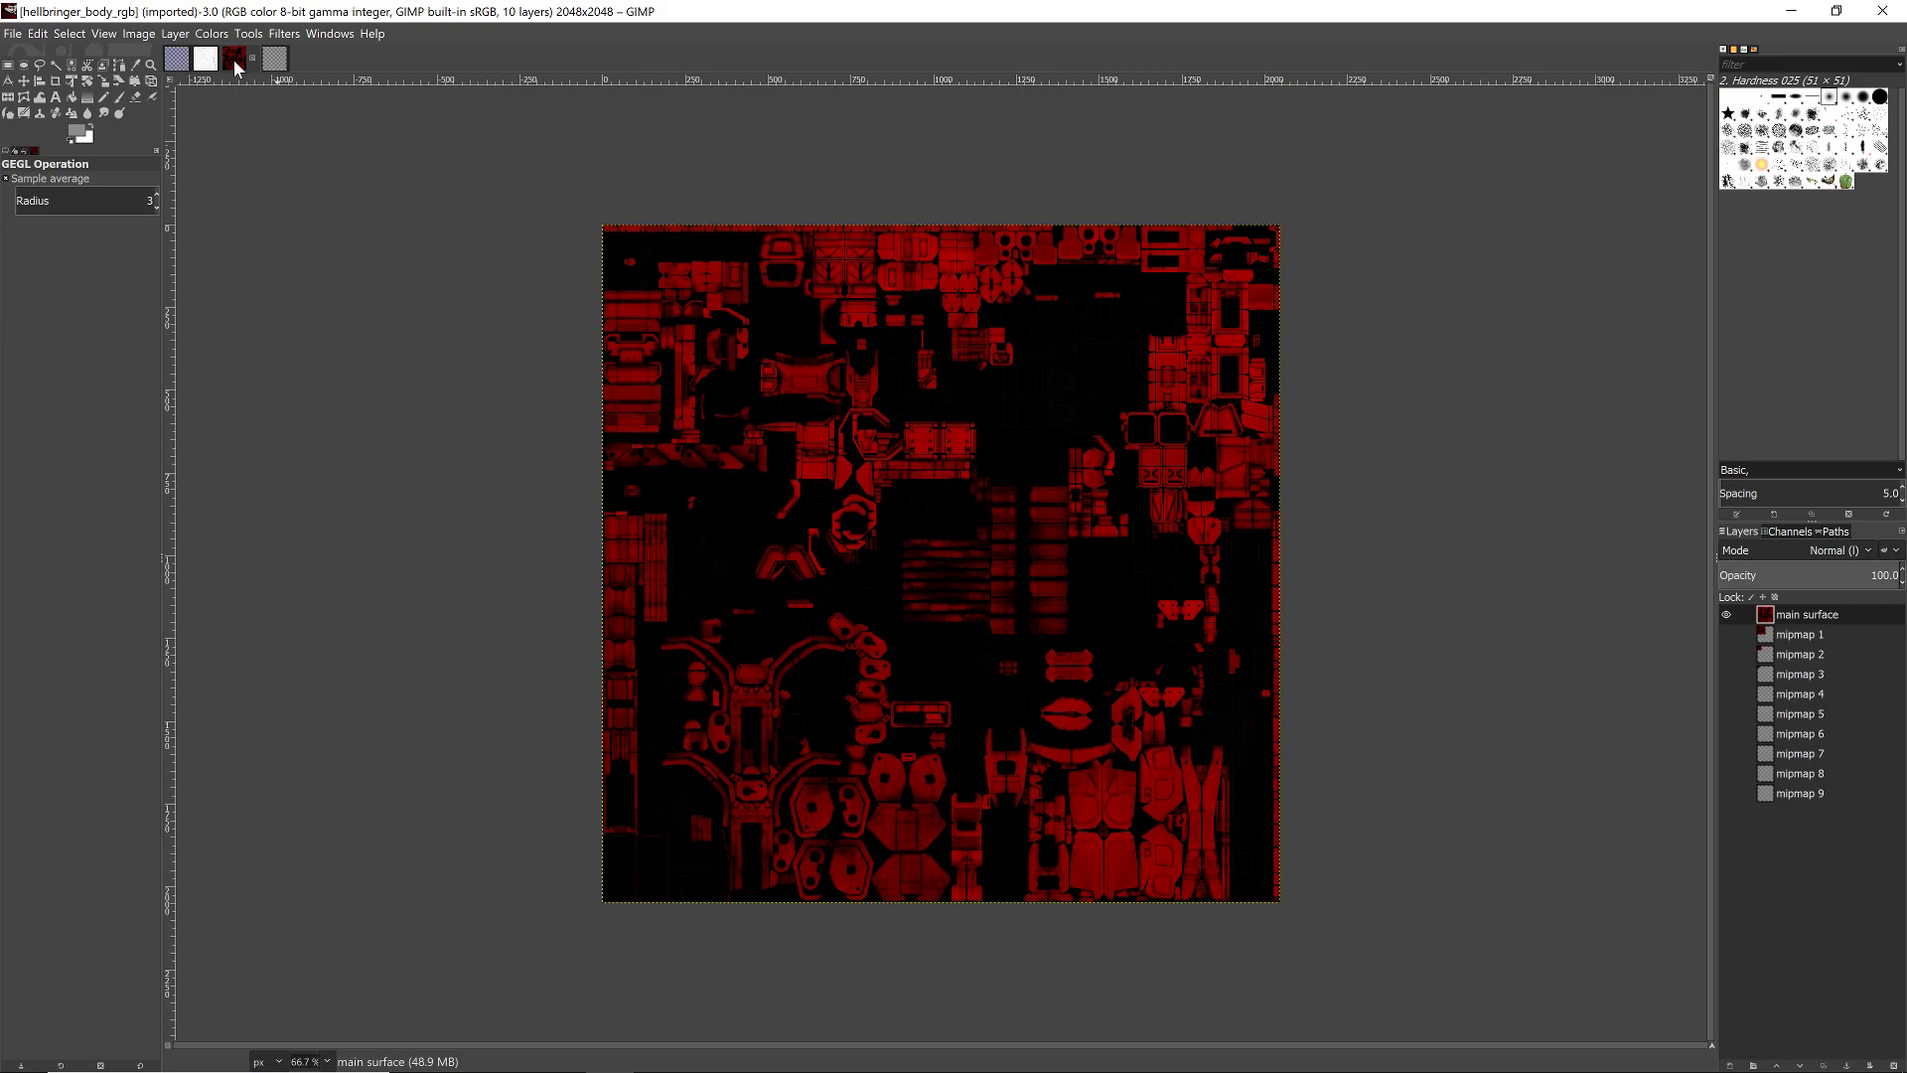
{"action": "left_click", "coordinate": [12, 38]}
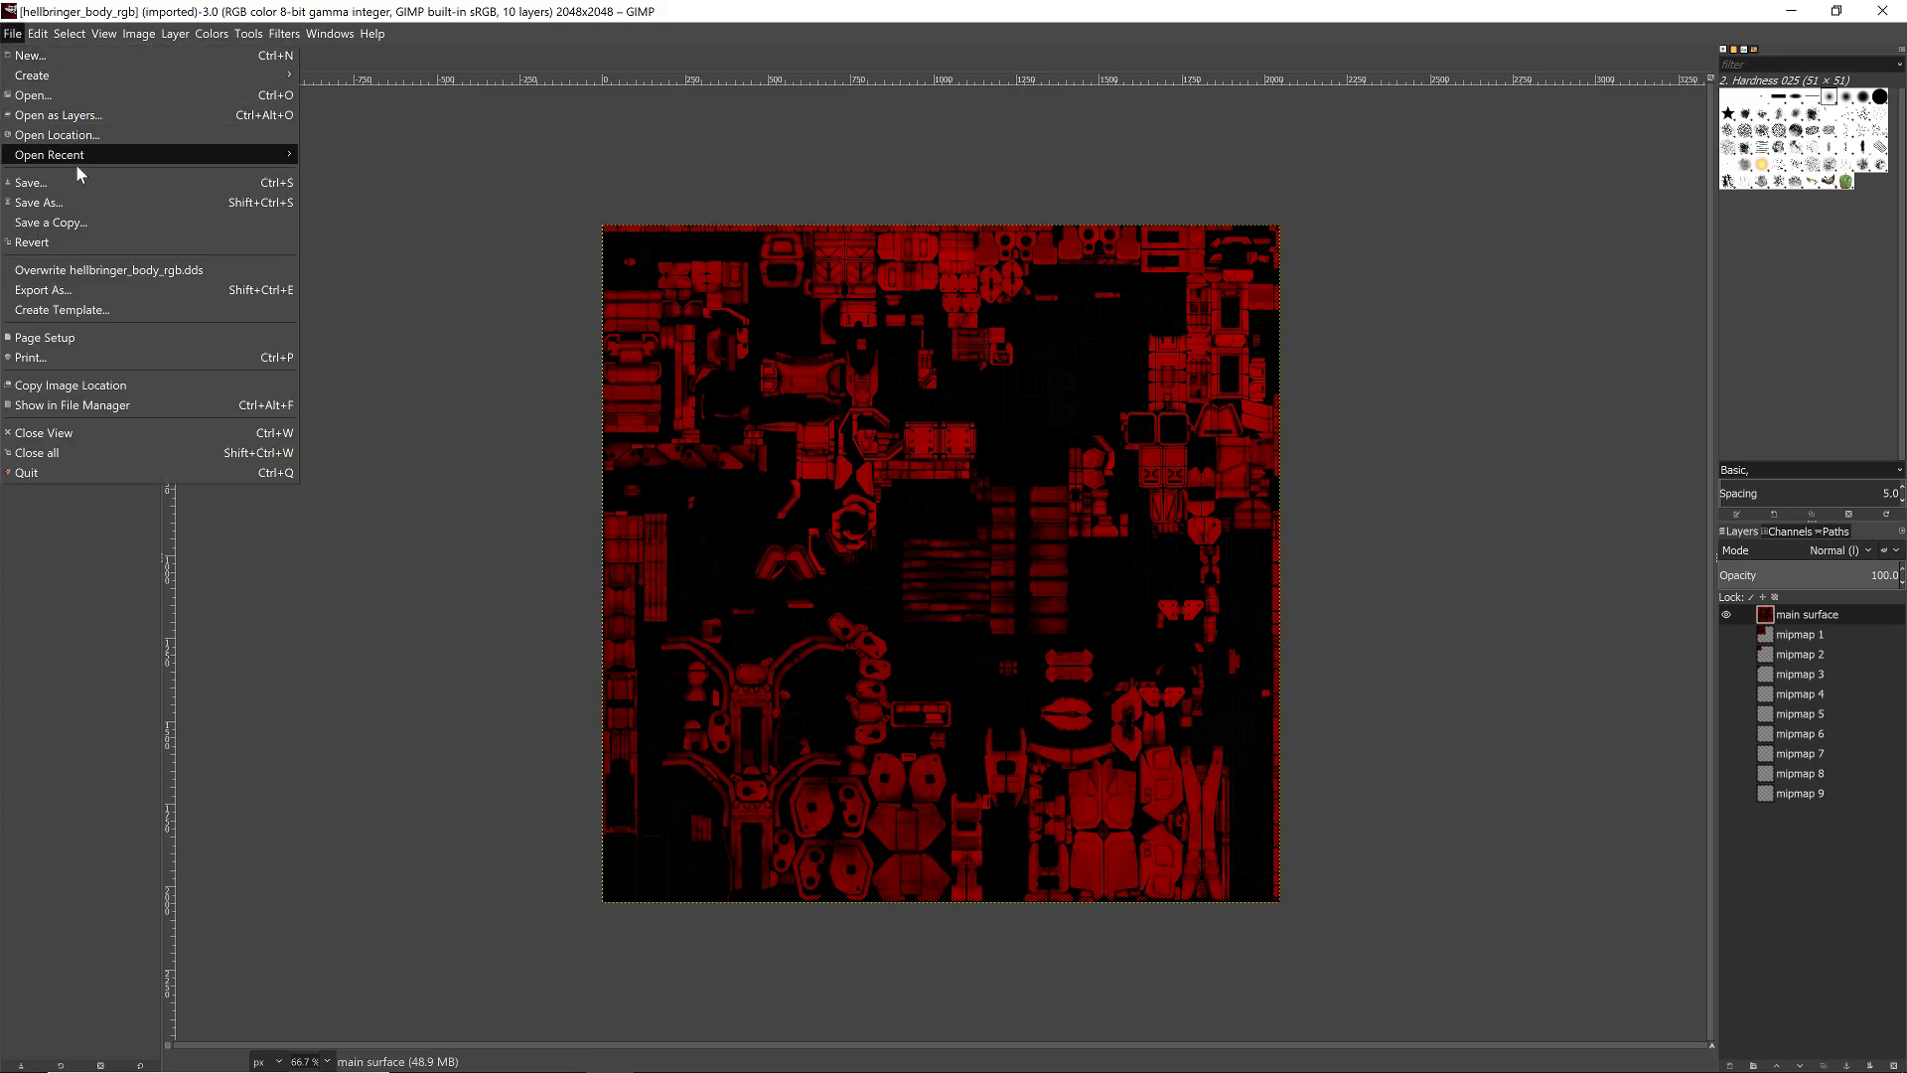
{"action": "left_click", "coordinate": [68, 96]}
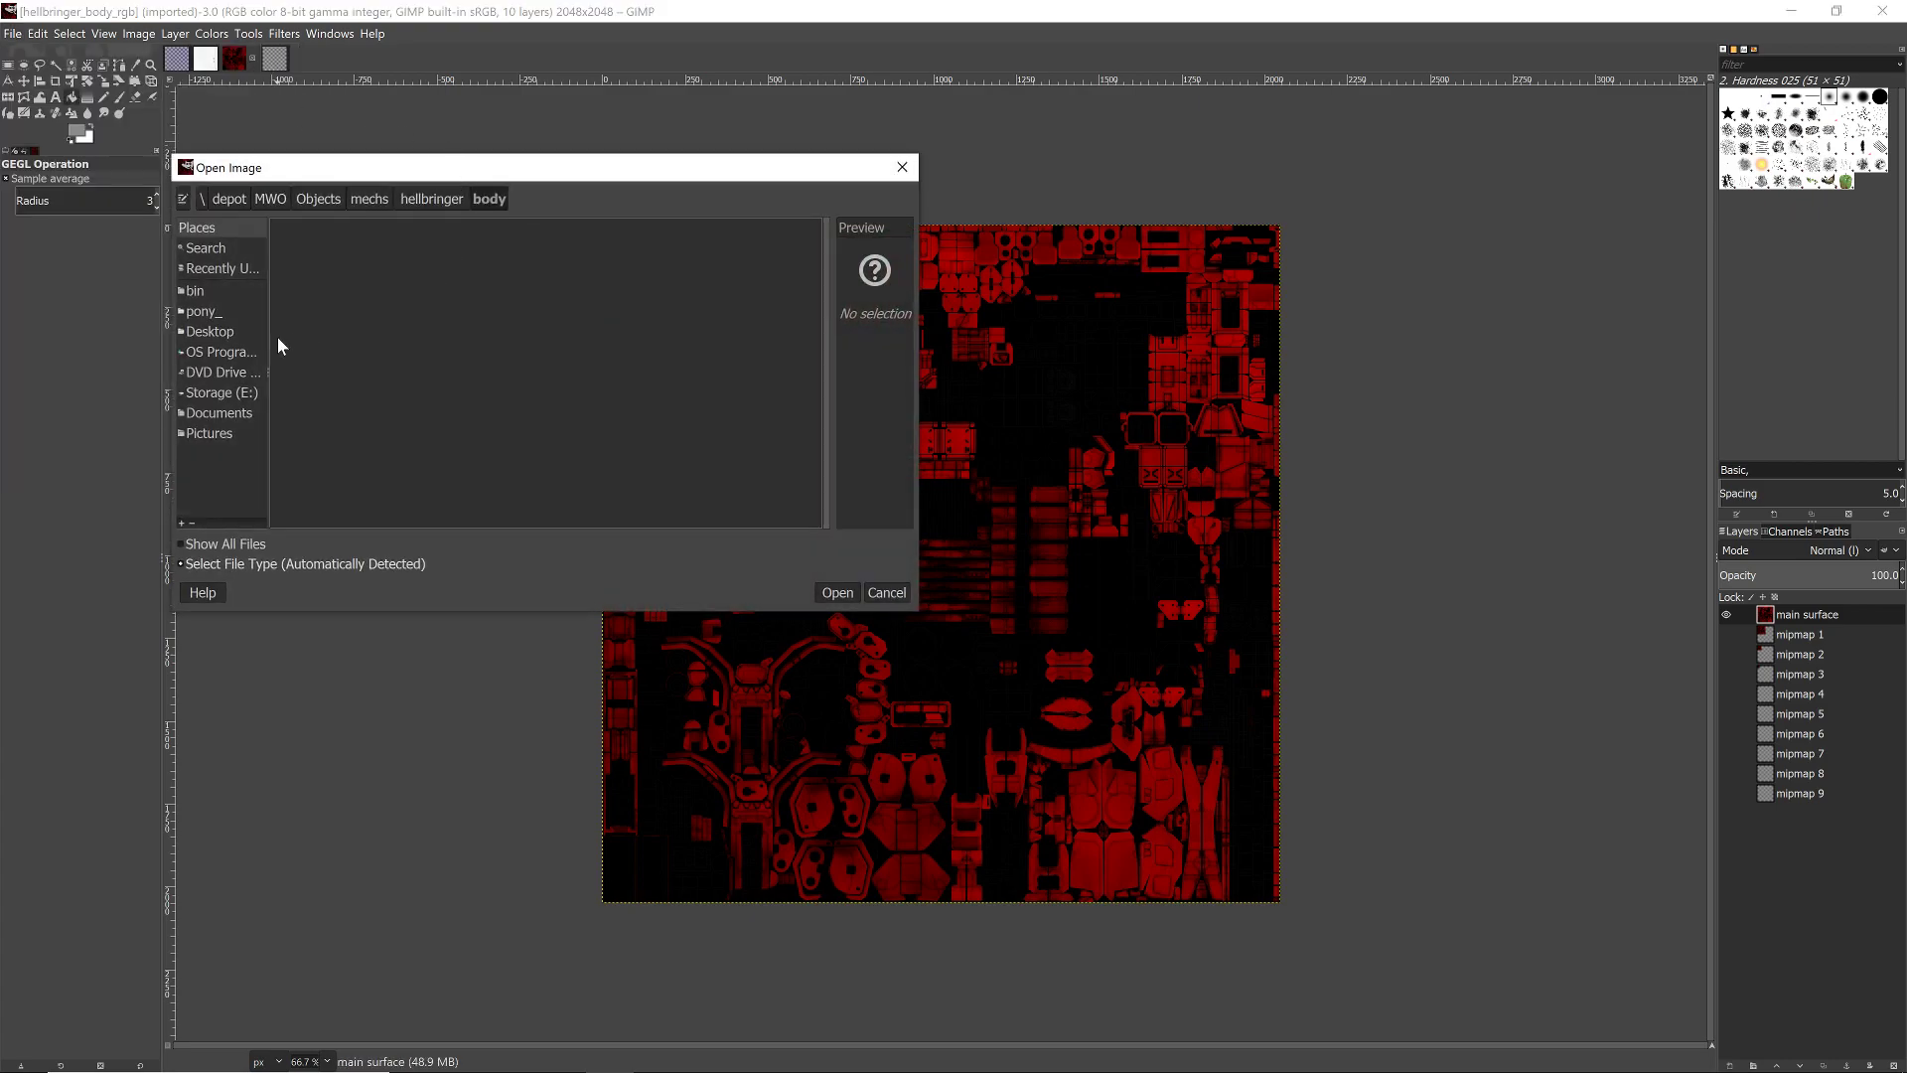
{"action": "left_click", "coordinate": [370, 199]}
{"action": "scroll", "coordinate": [474, 351], "scroll_direction": "down", "scroll_amount": 6}
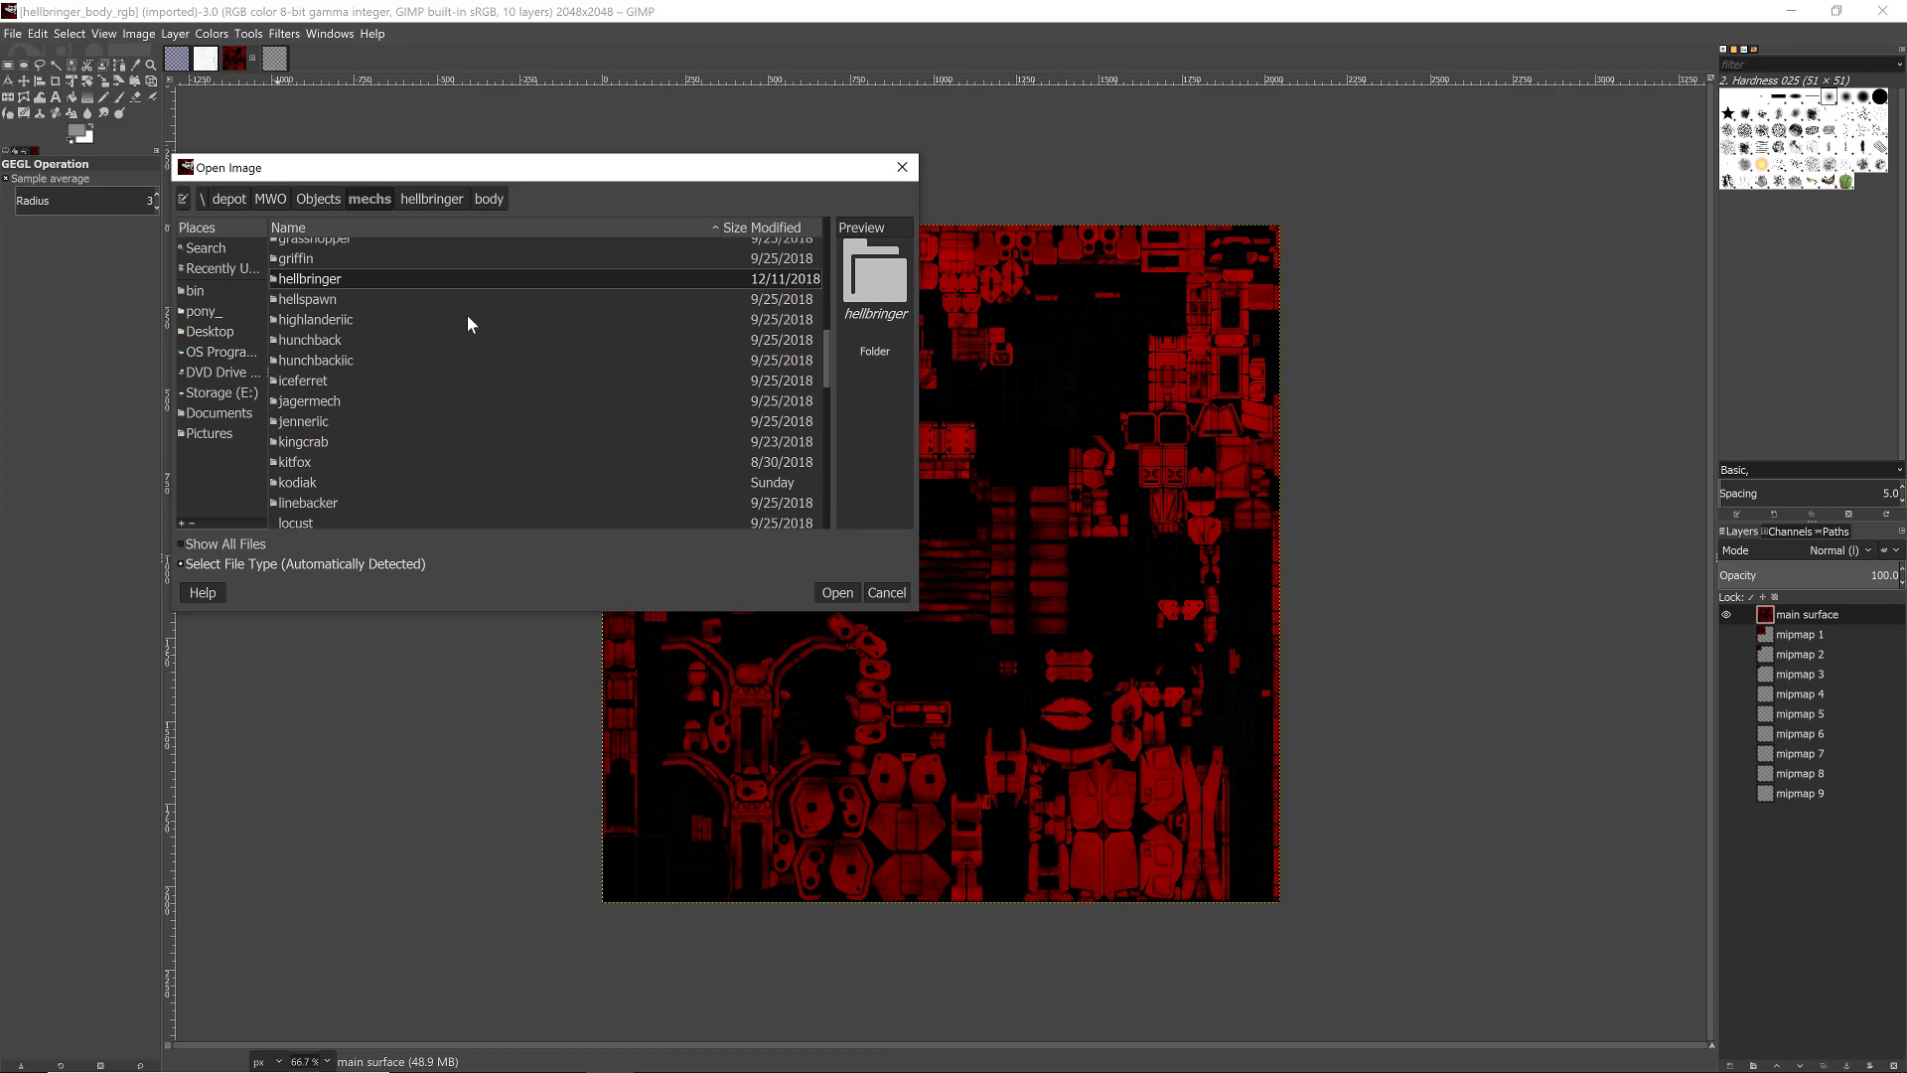
{"action": "scroll", "coordinate": [434, 407], "scroll_direction": "down", "scroll_amount": 3}
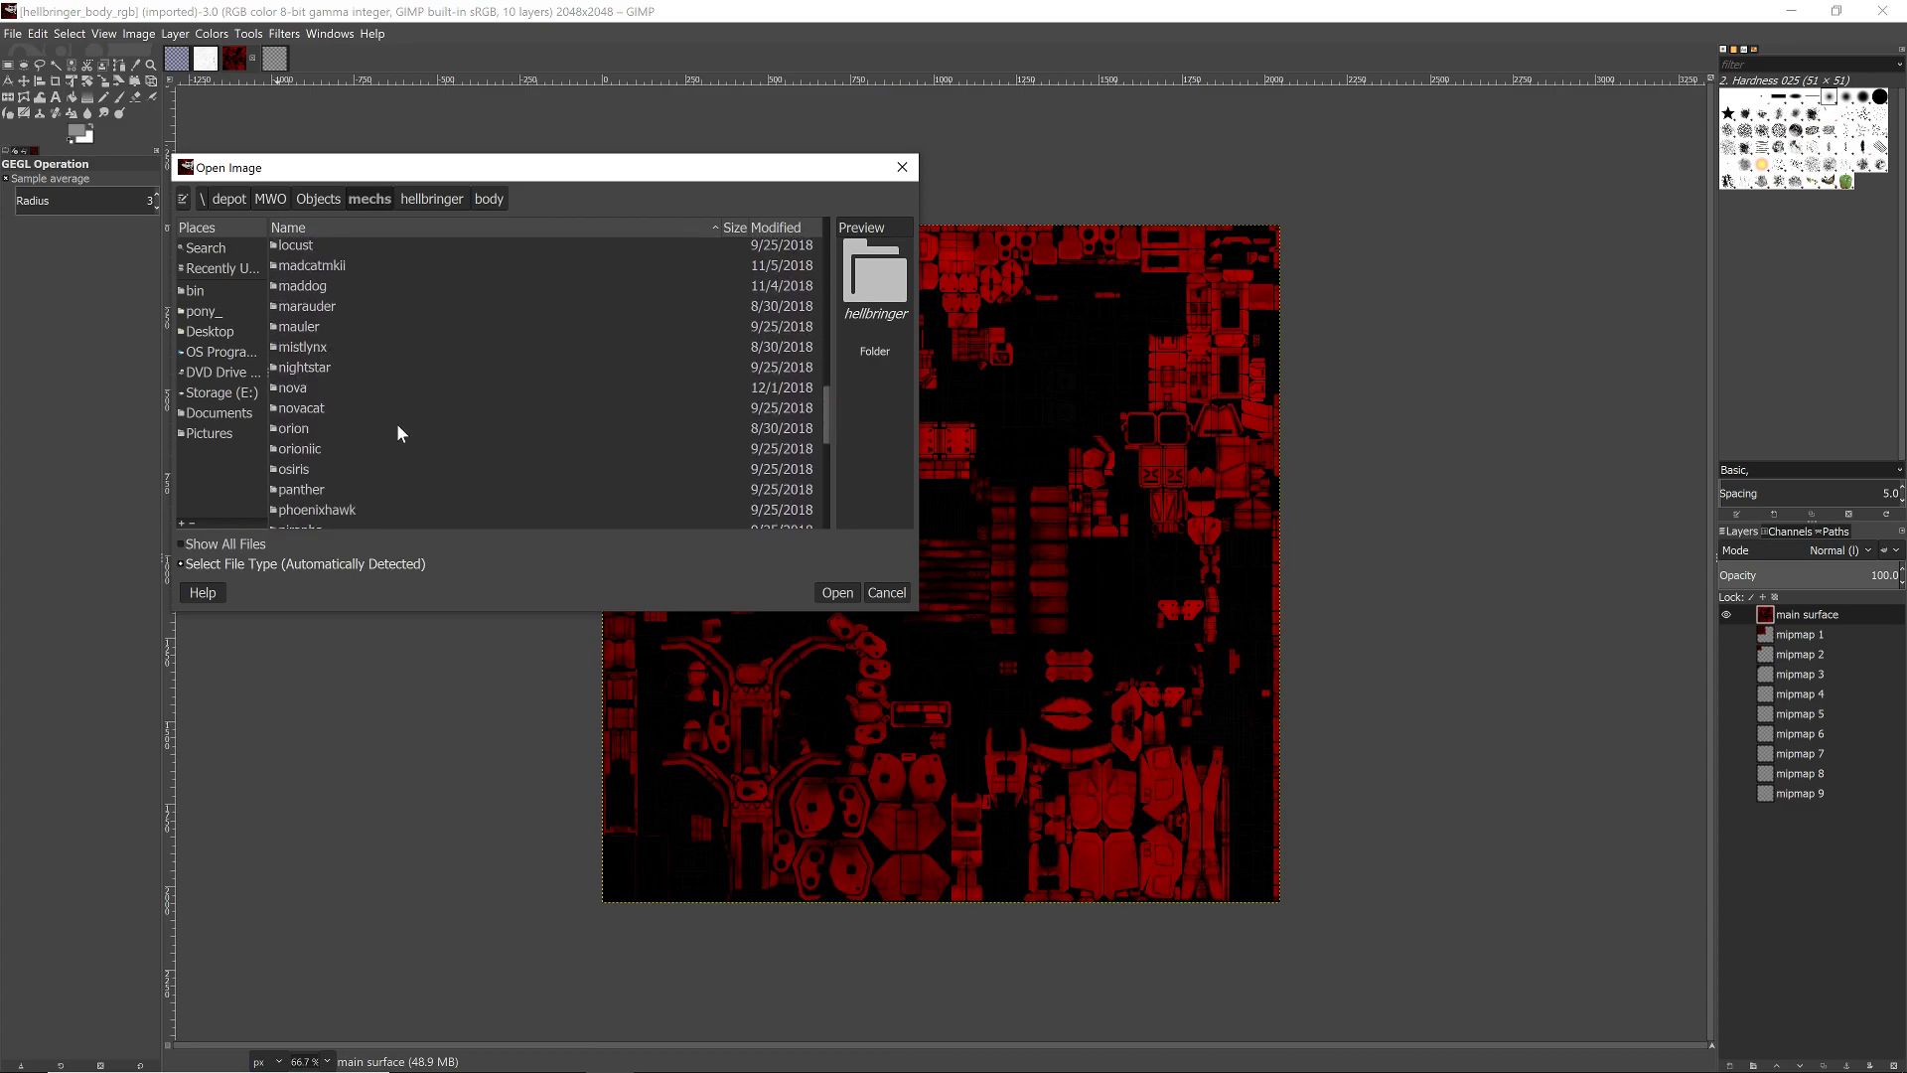
{"action": "double_click", "coordinate": [290, 515]}
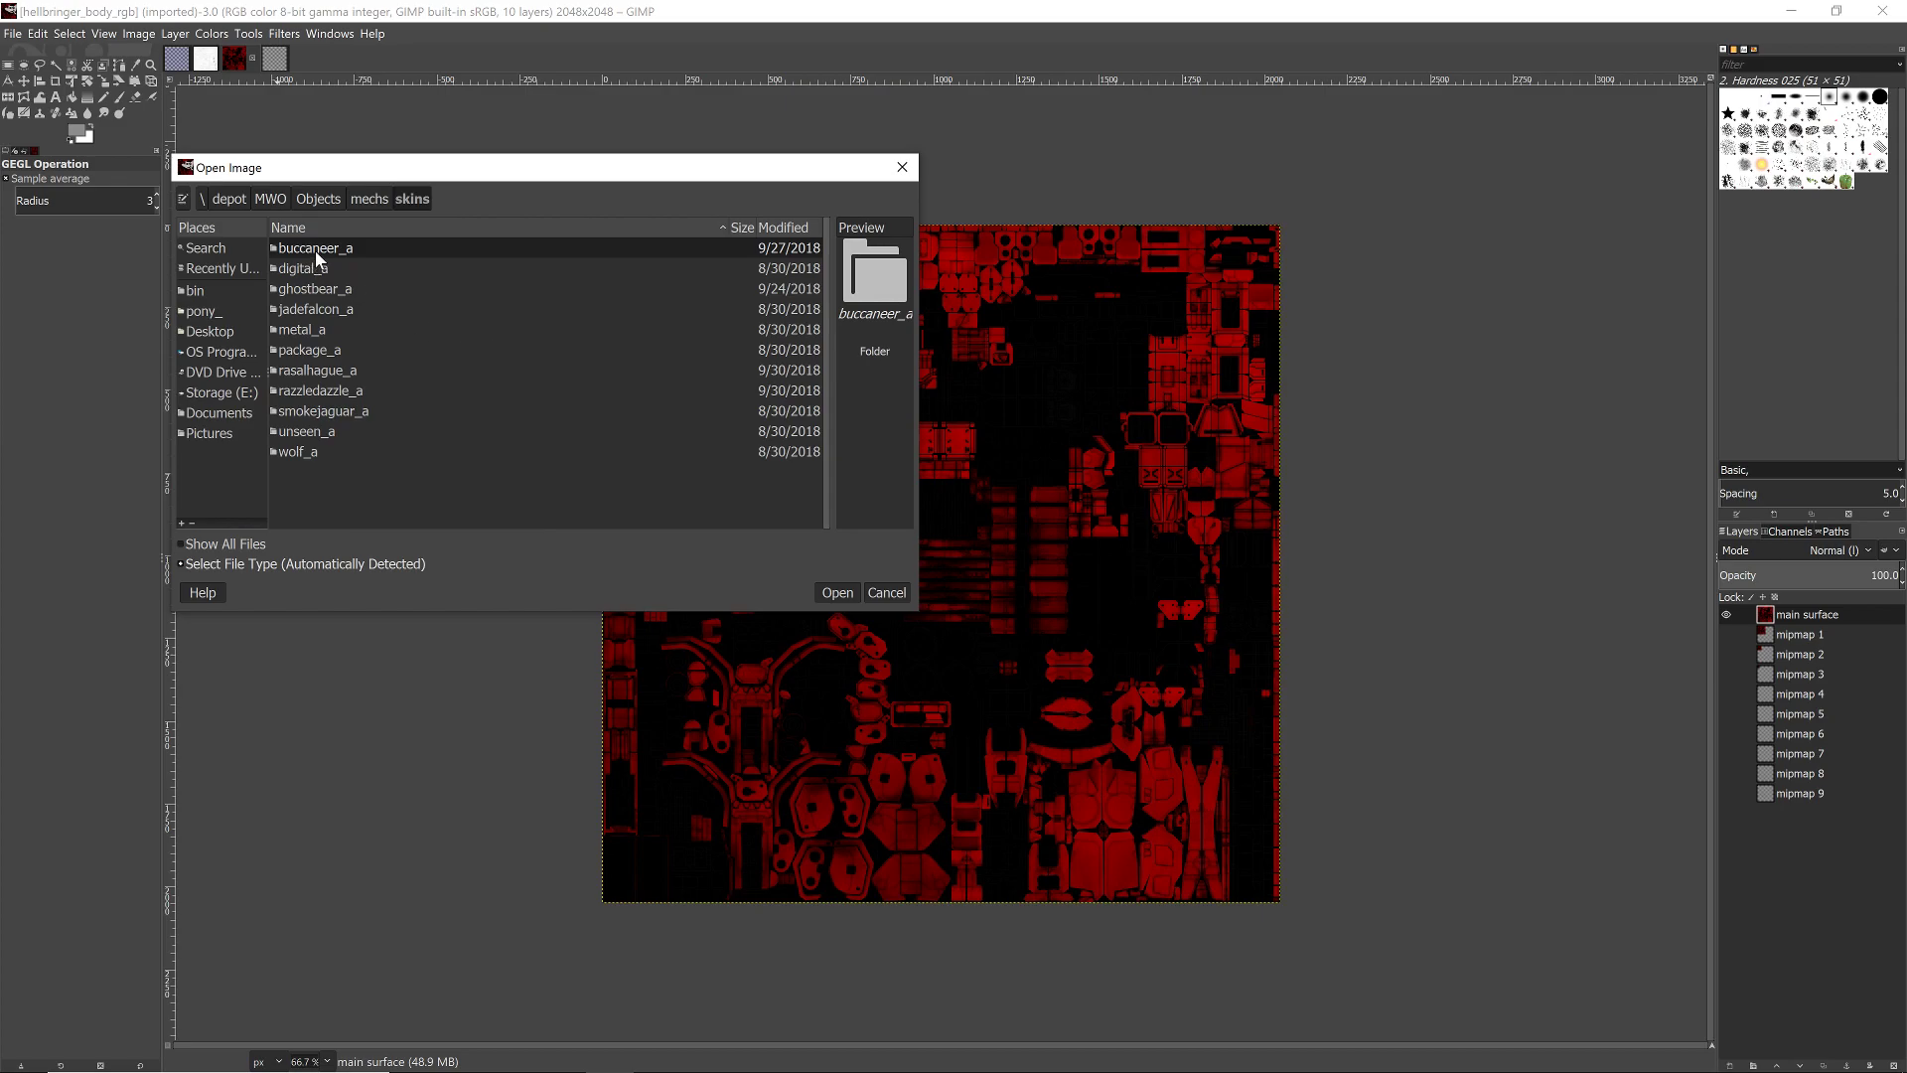
{"action": "double_click", "coordinate": [314, 251]}
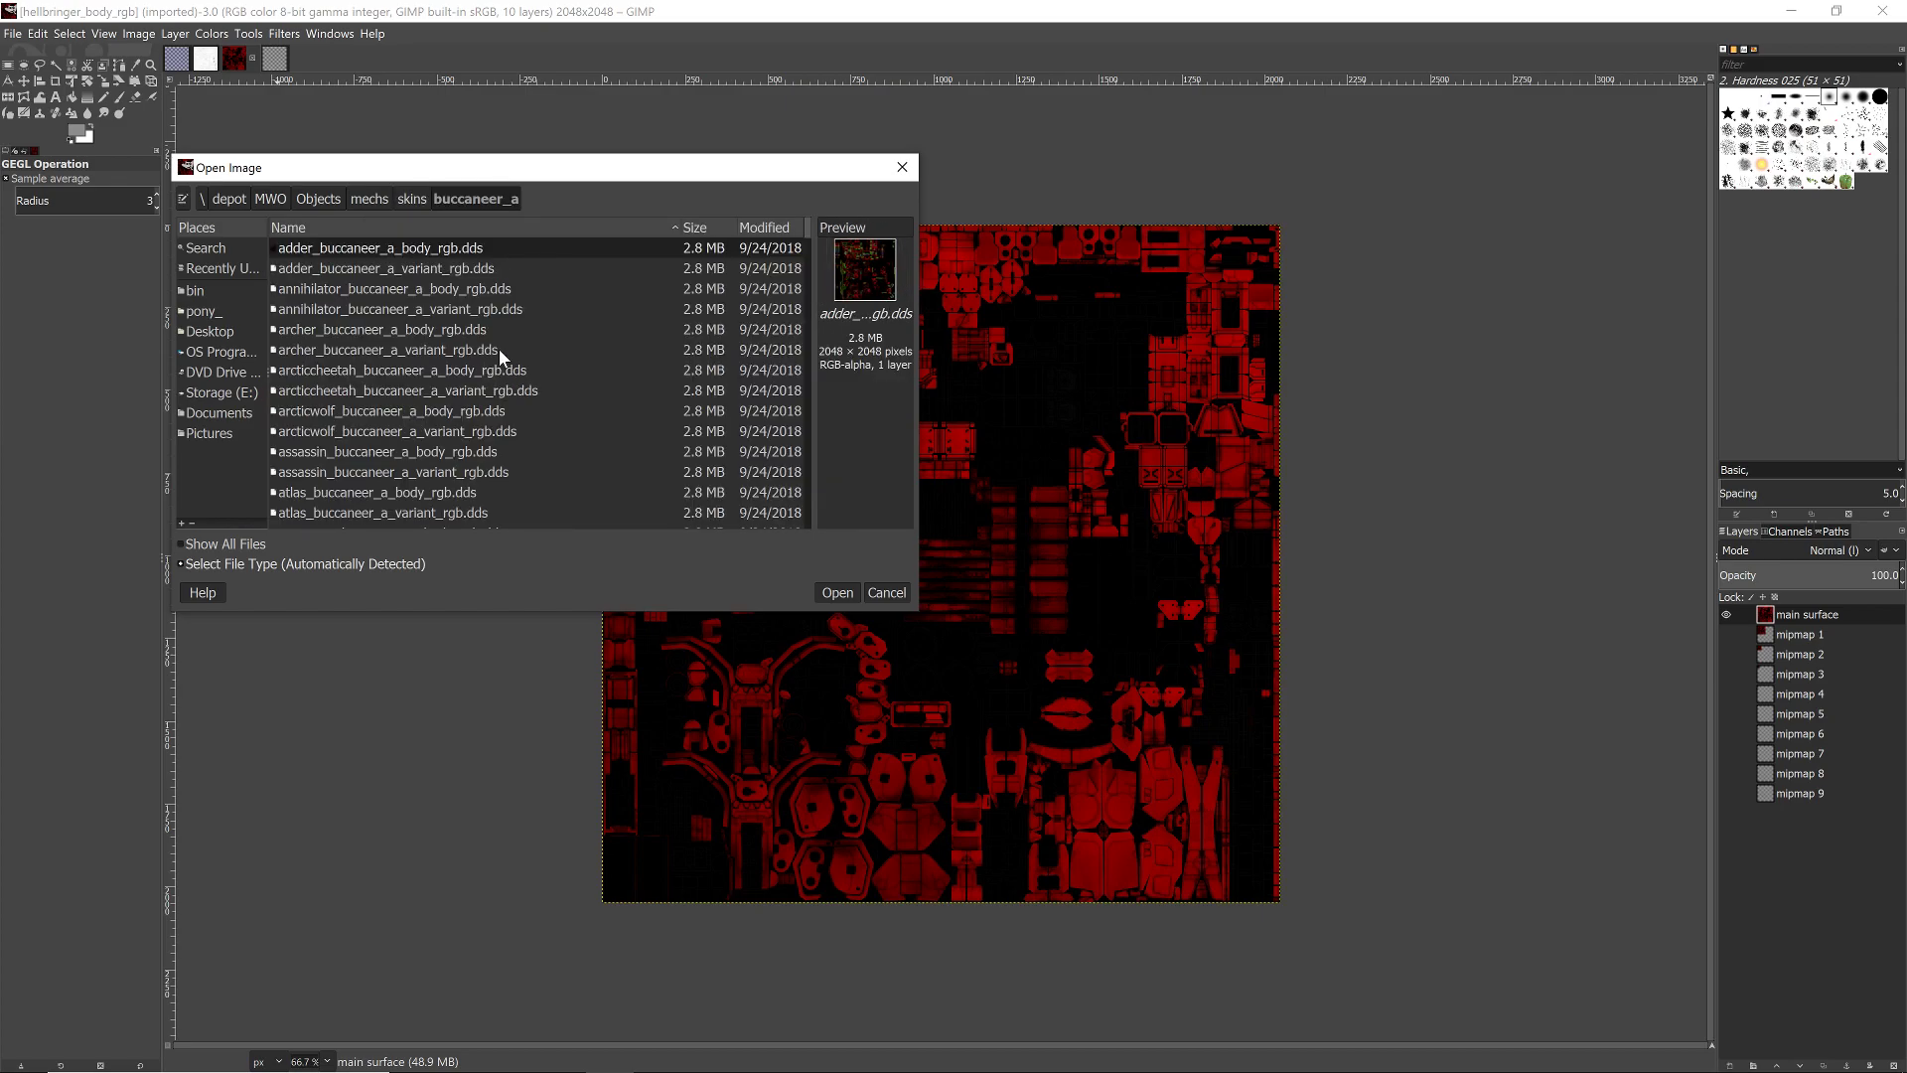
- Find hellbringer_buccaneer_a_body_rgb.dds among the buccaneer_a skins and open it as a separate image
{"action": "scroll", "coordinate": [533, 336], "scroll_direction": "down", "scroll_amount": 7}
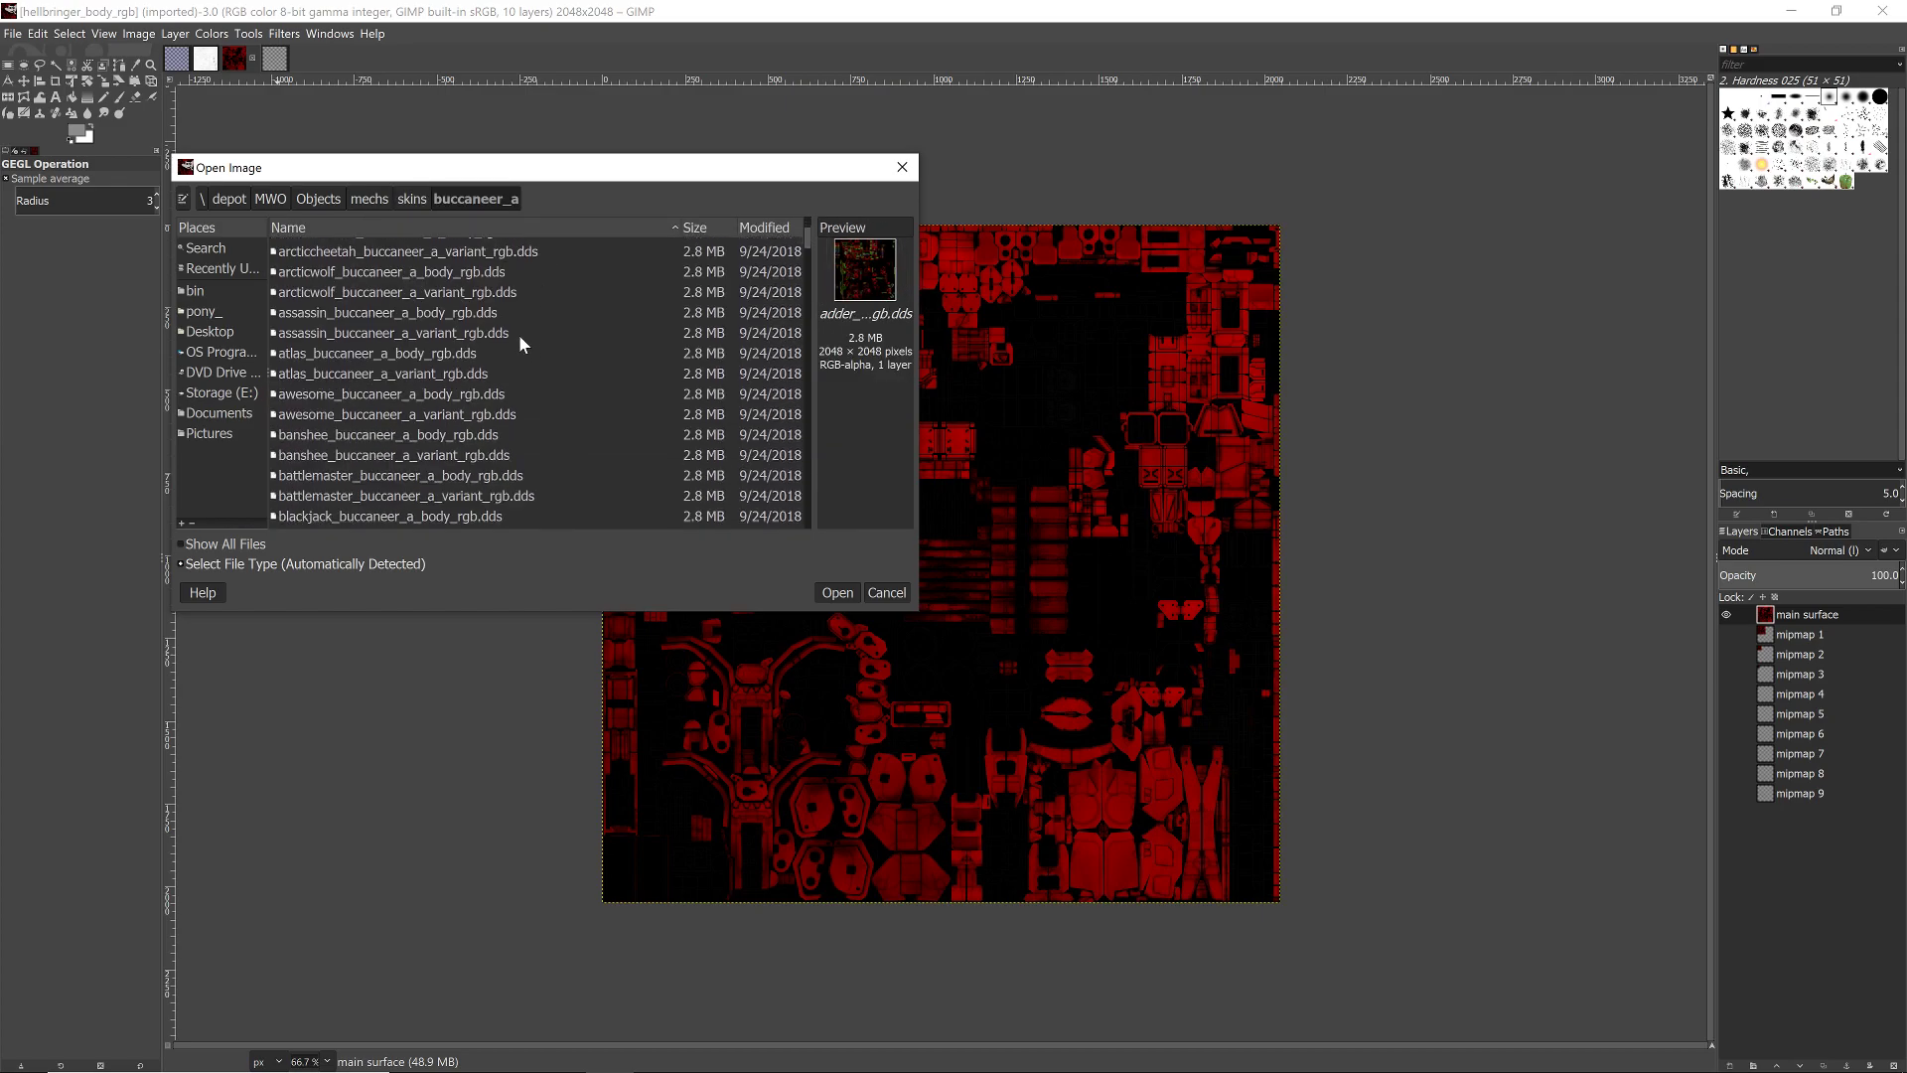
{"action": "scroll", "coordinate": [374, 422], "scroll_direction": "down", "scroll_amount": 7}
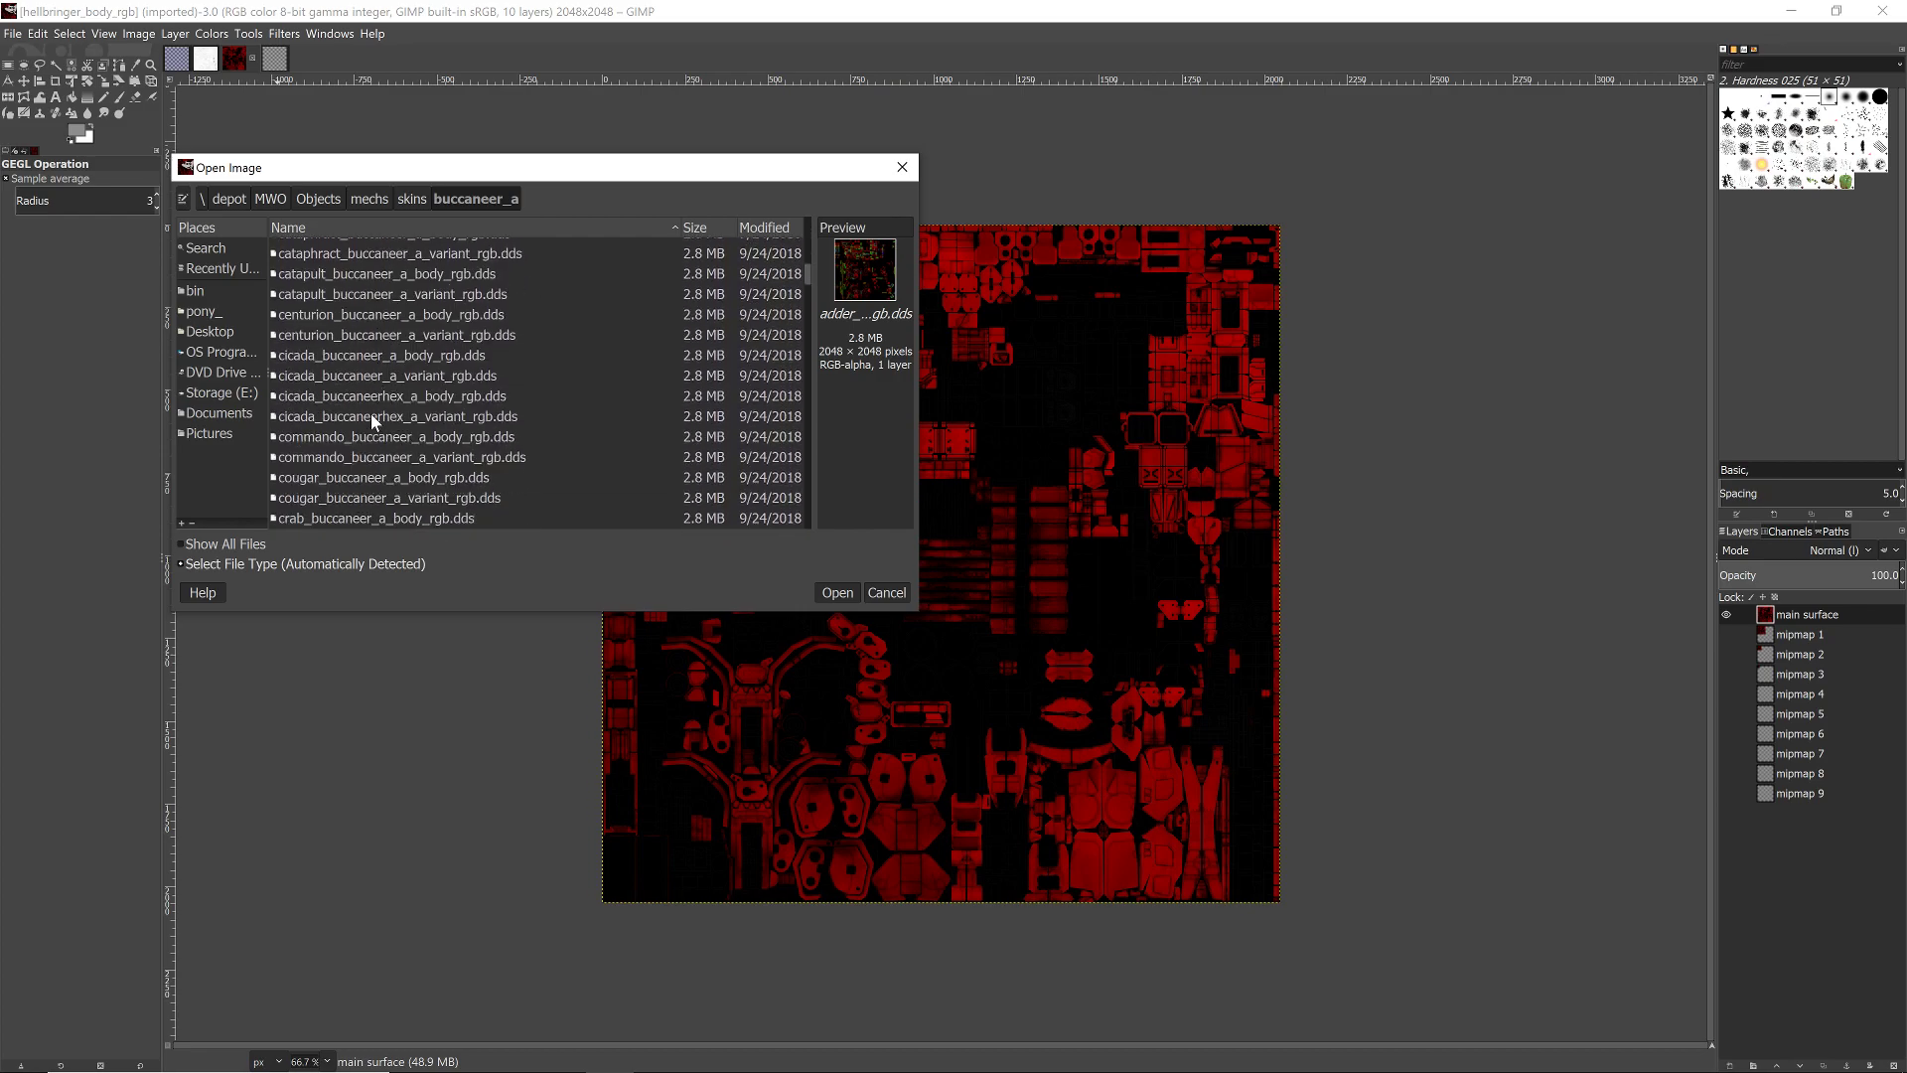
{"action": "scroll", "coordinate": [372, 414], "scroll_direction": "down", "scroll_amount": 2}
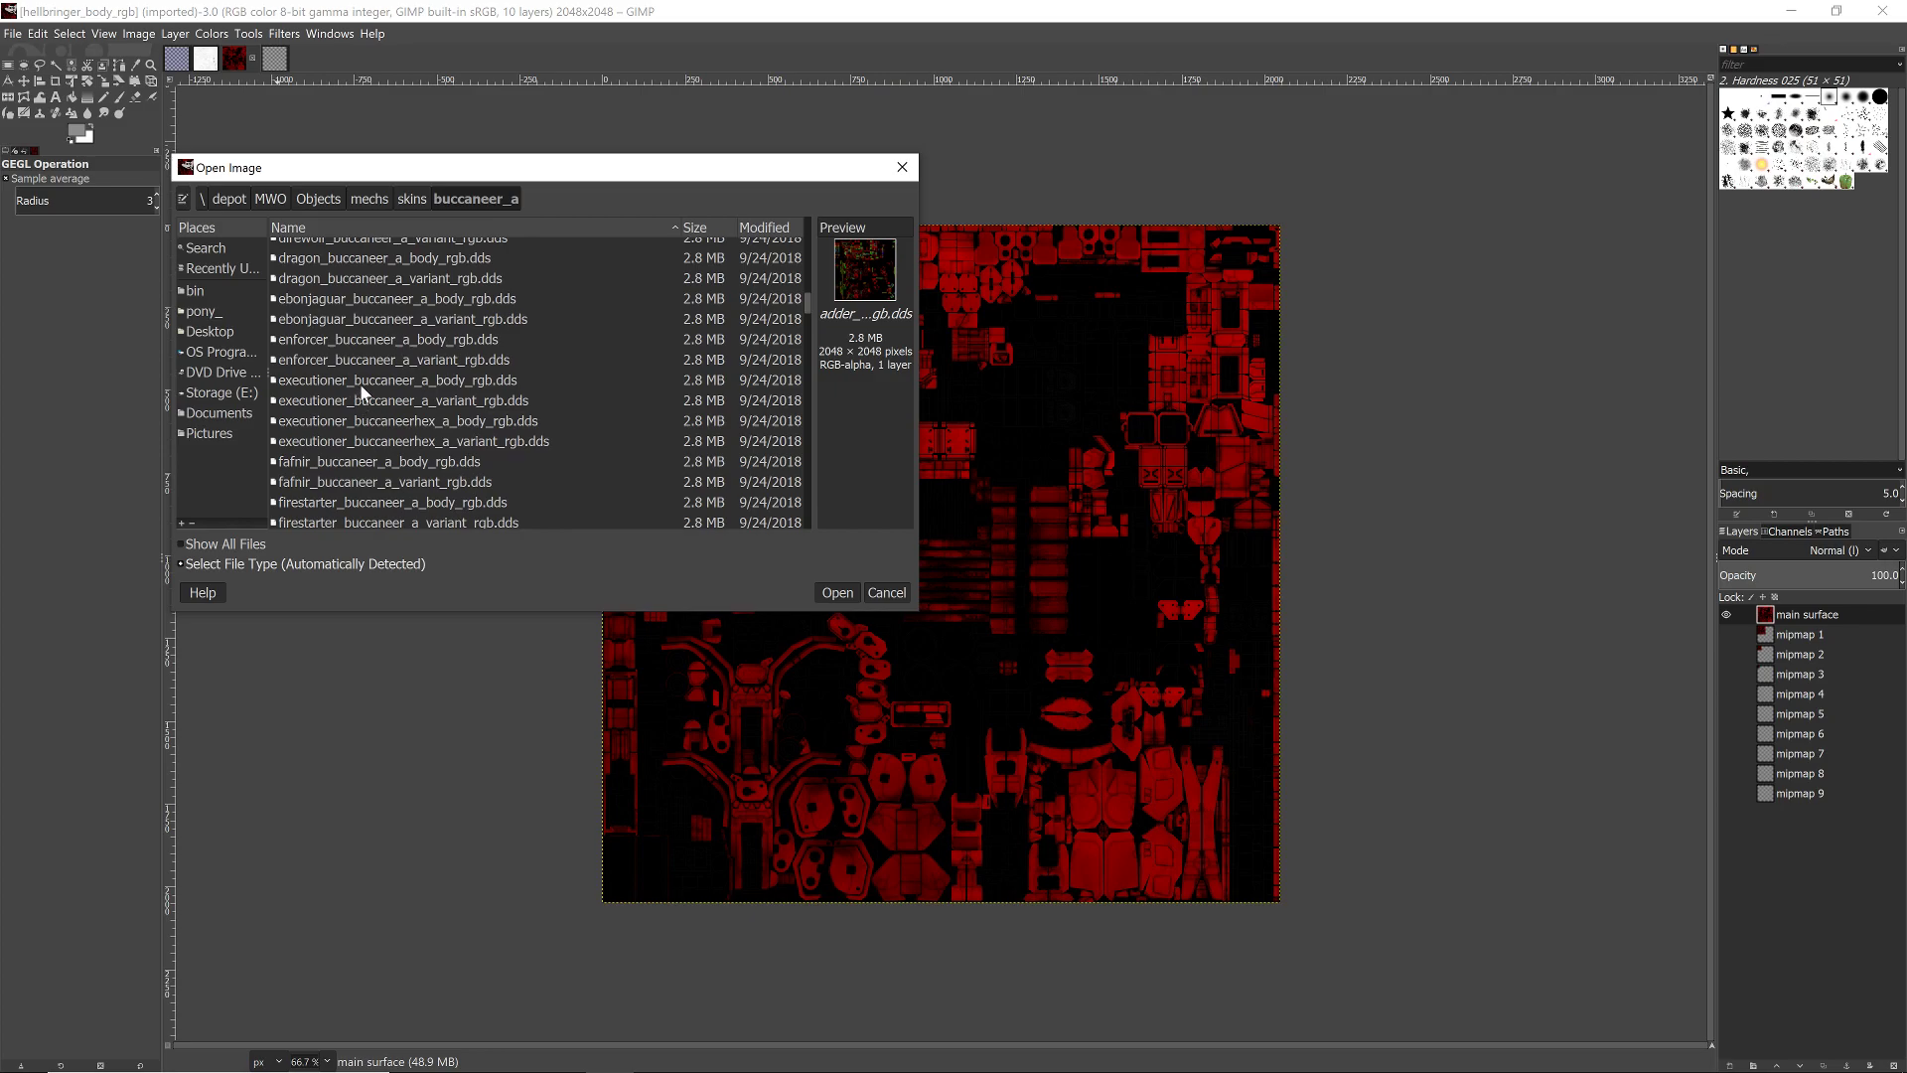
{"action": "left_click", "coordinate": [408, 381]}
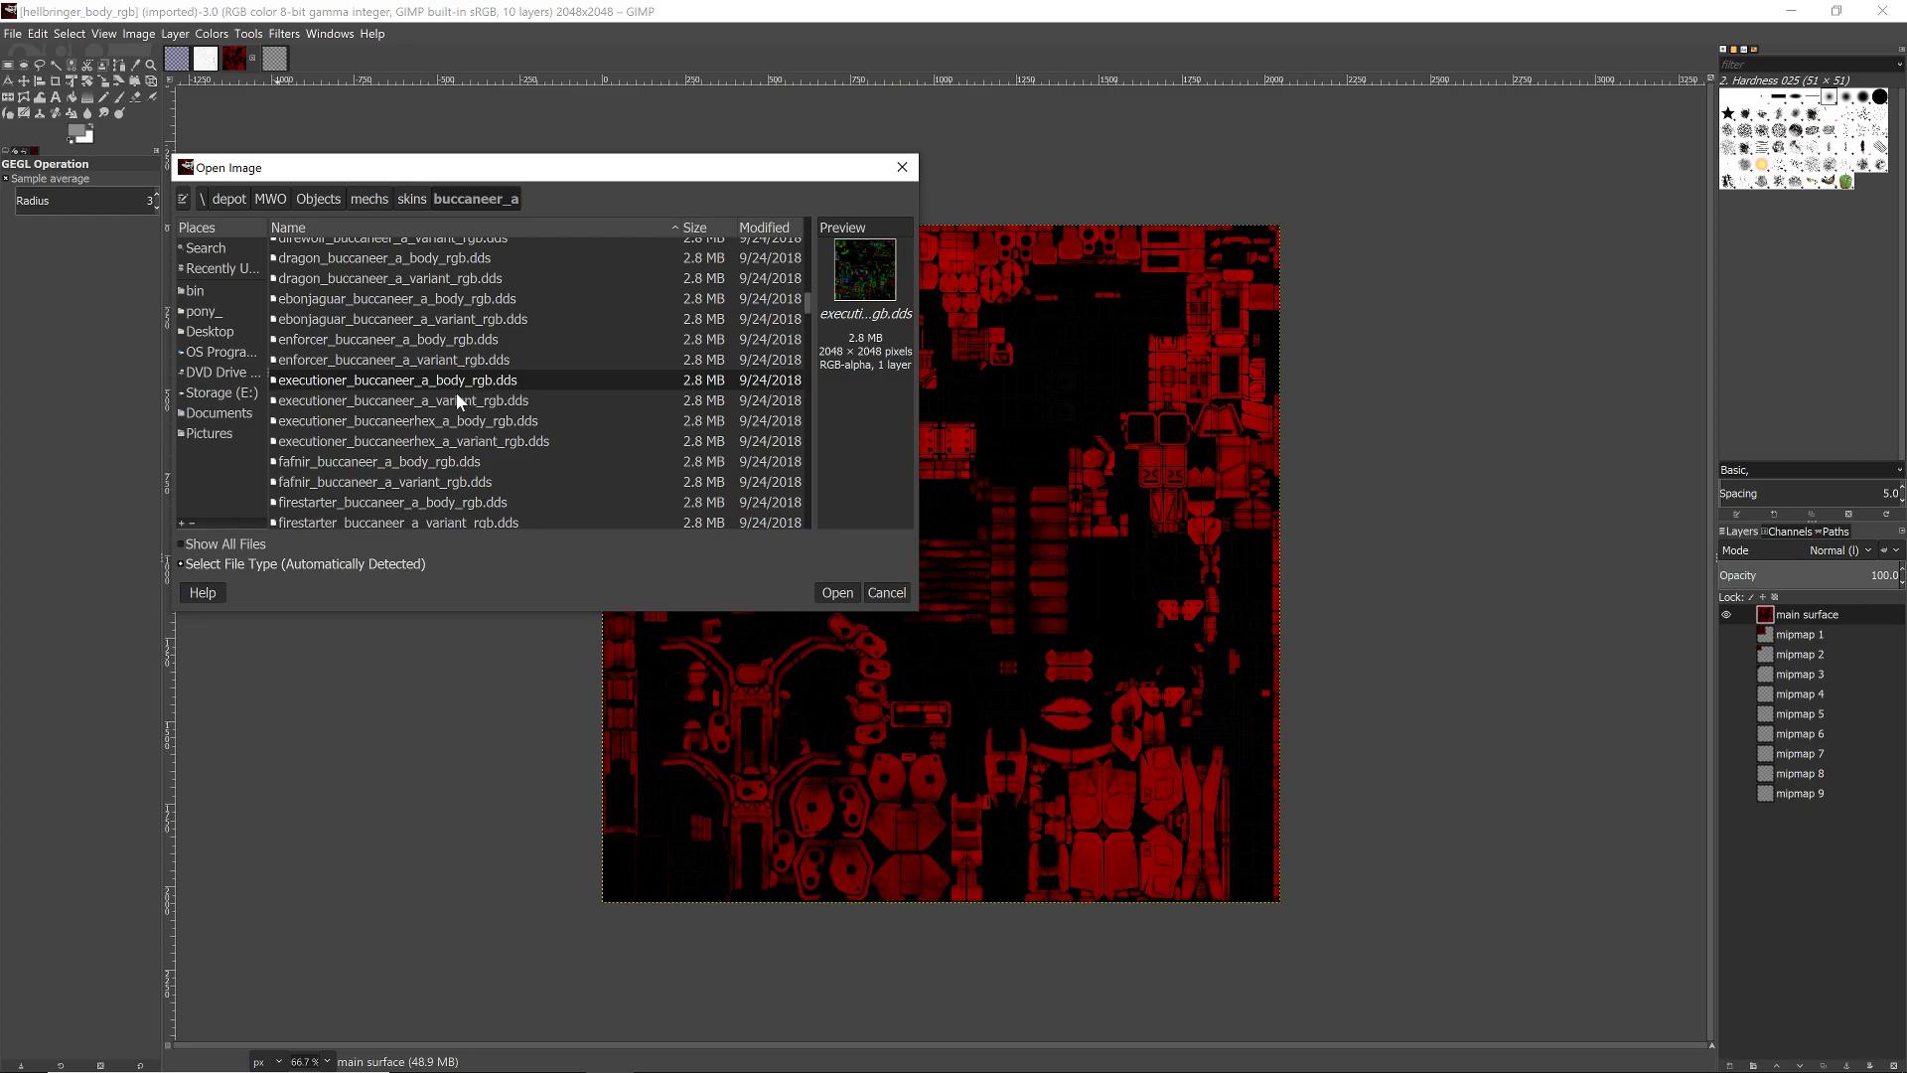
{"action": "scroll", "coordinate": [457, 398], "scroll_direction": "down", "scroll_amount": 5}
{"action": "scroll", "coordinate": [457, 399], "scroll_direction": "down", "scroll_amount": 3}
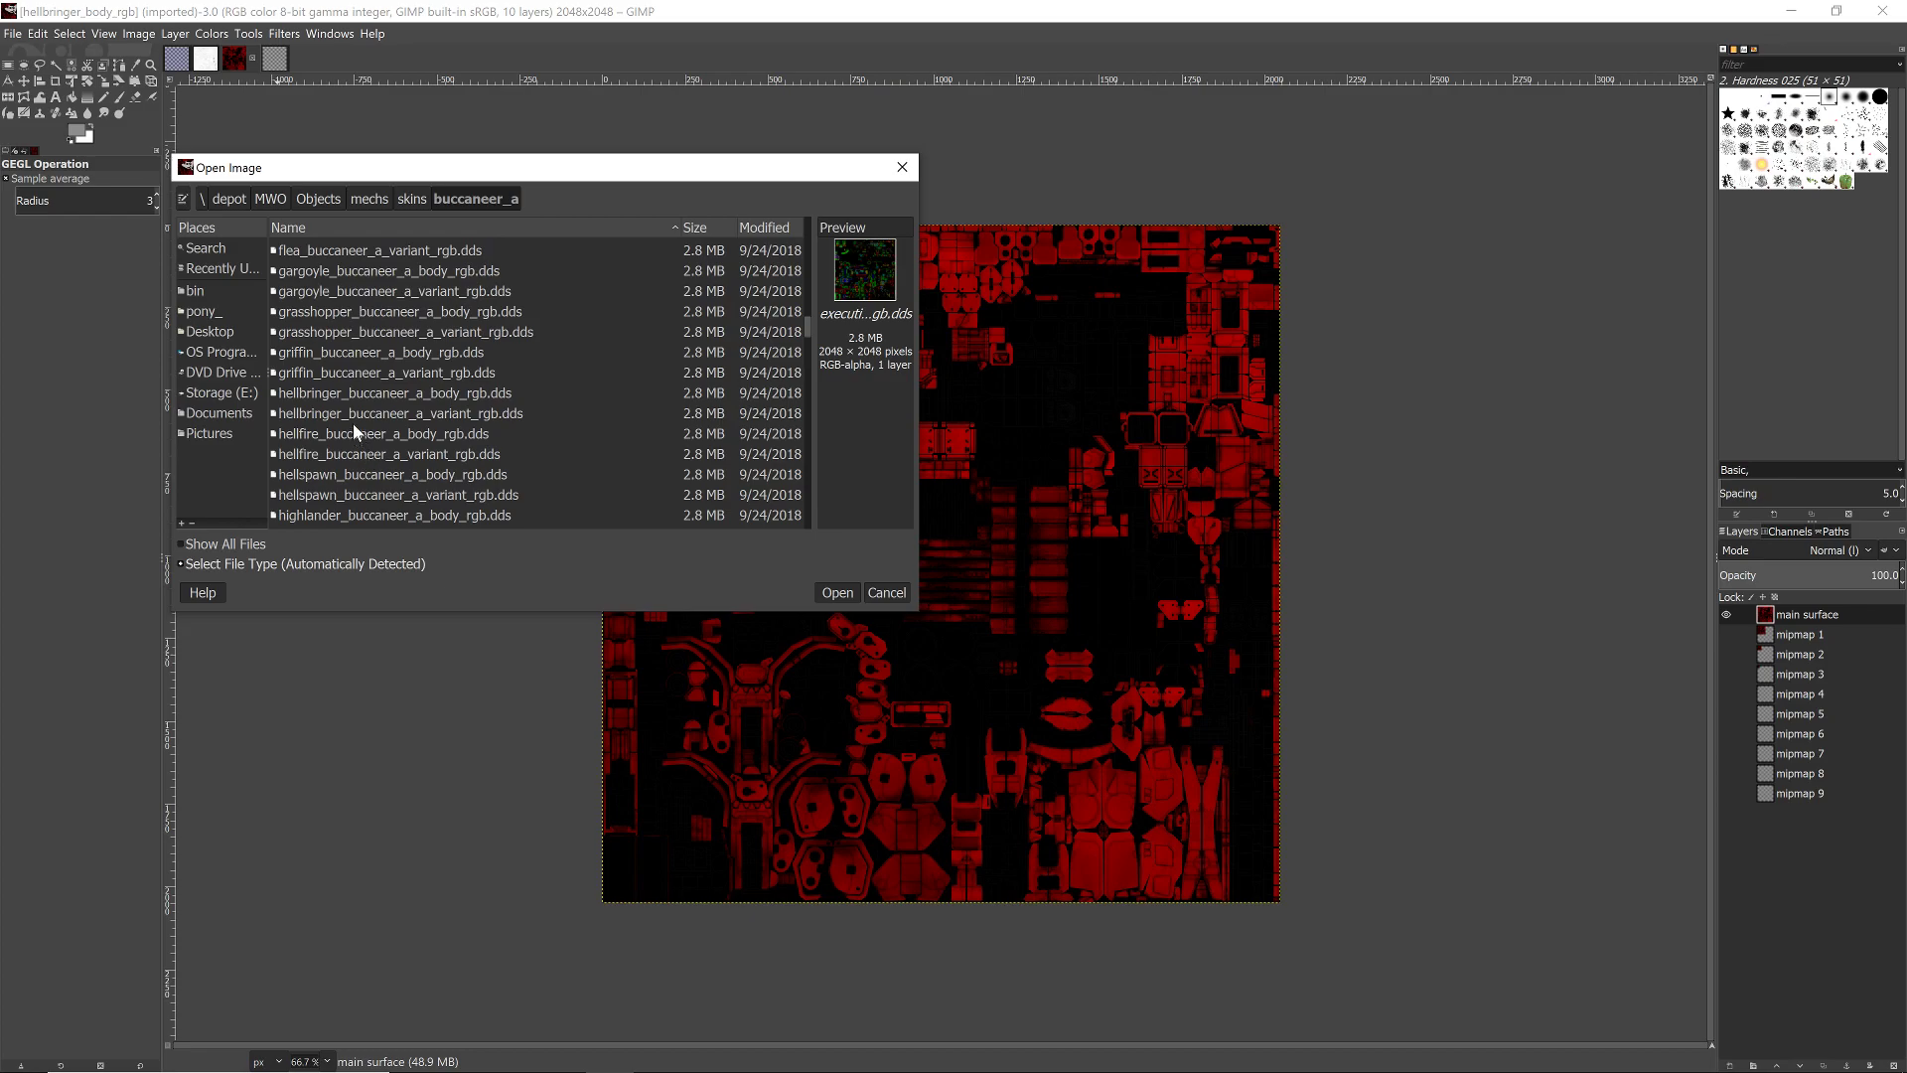
{"action": "left_click", "coordinate": [375, 393]}
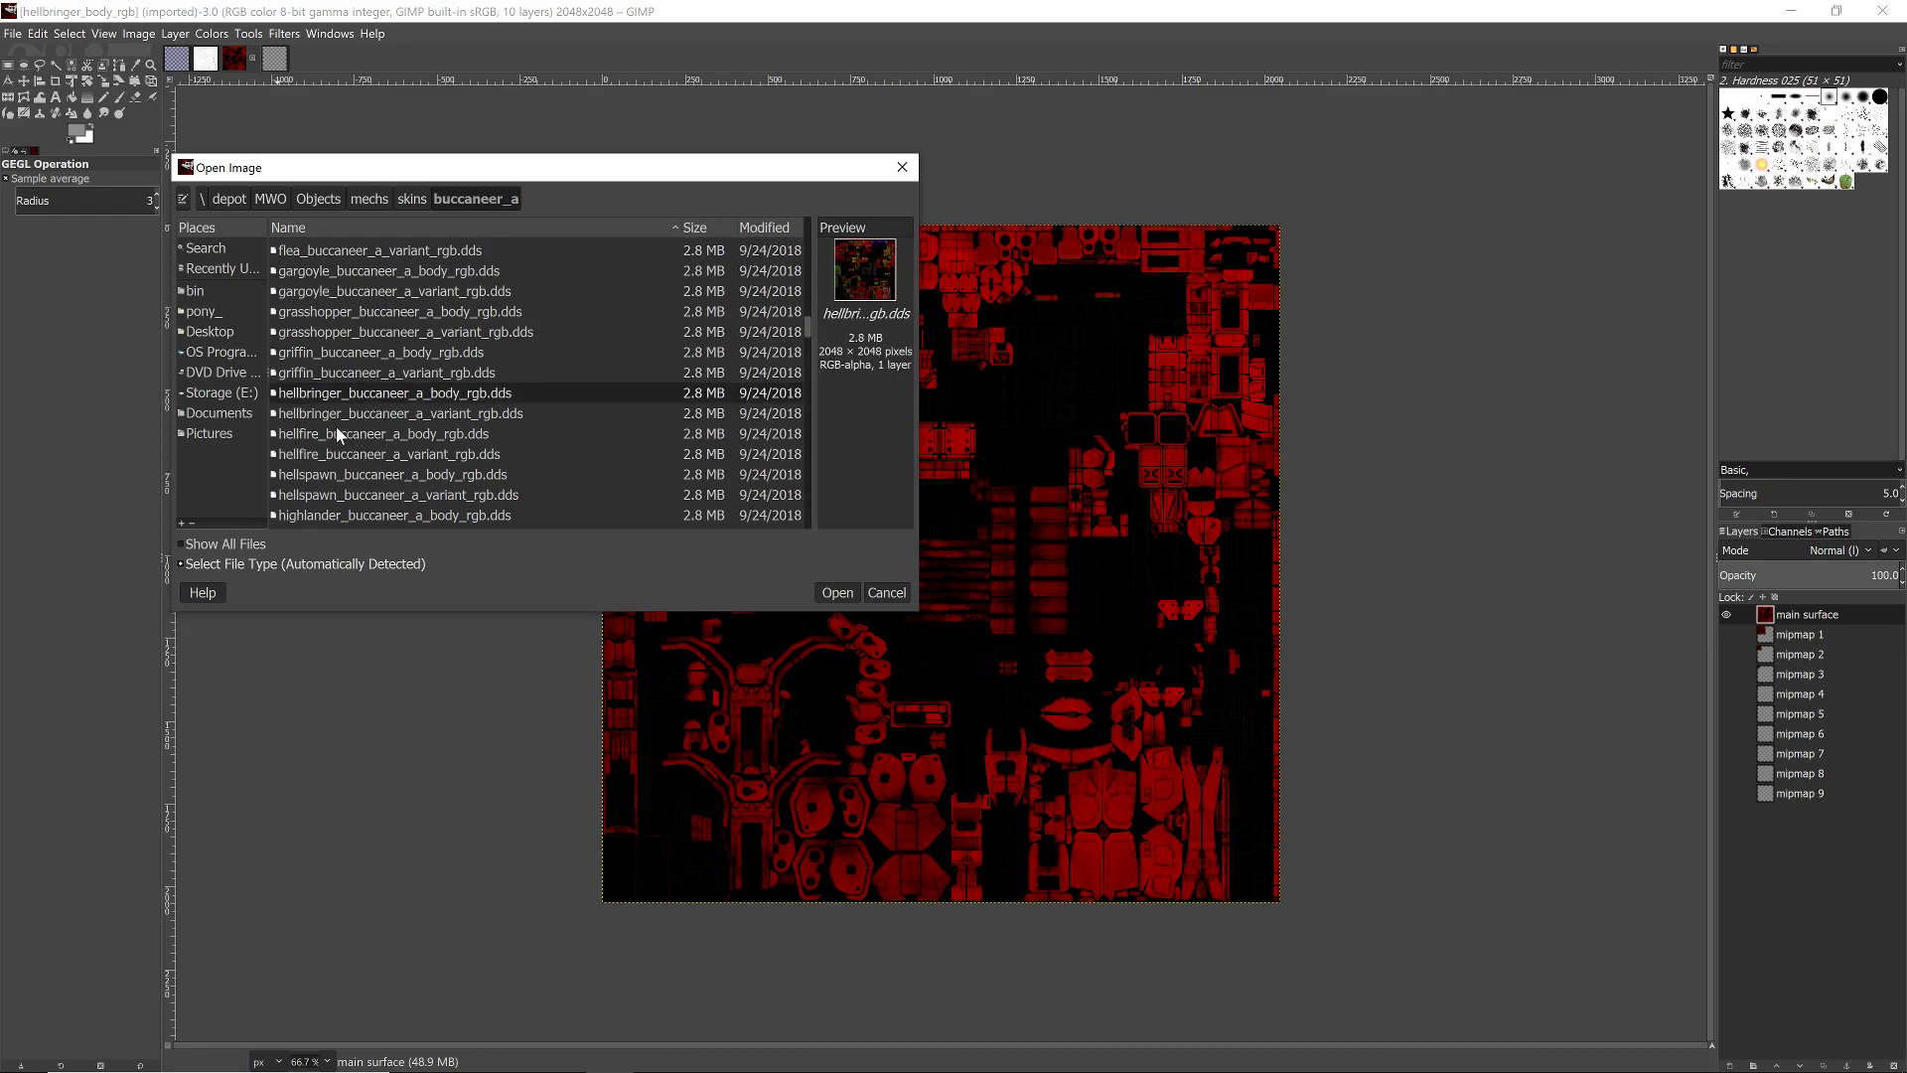
{"action": "left_click", "coordinate": [835, 593]}
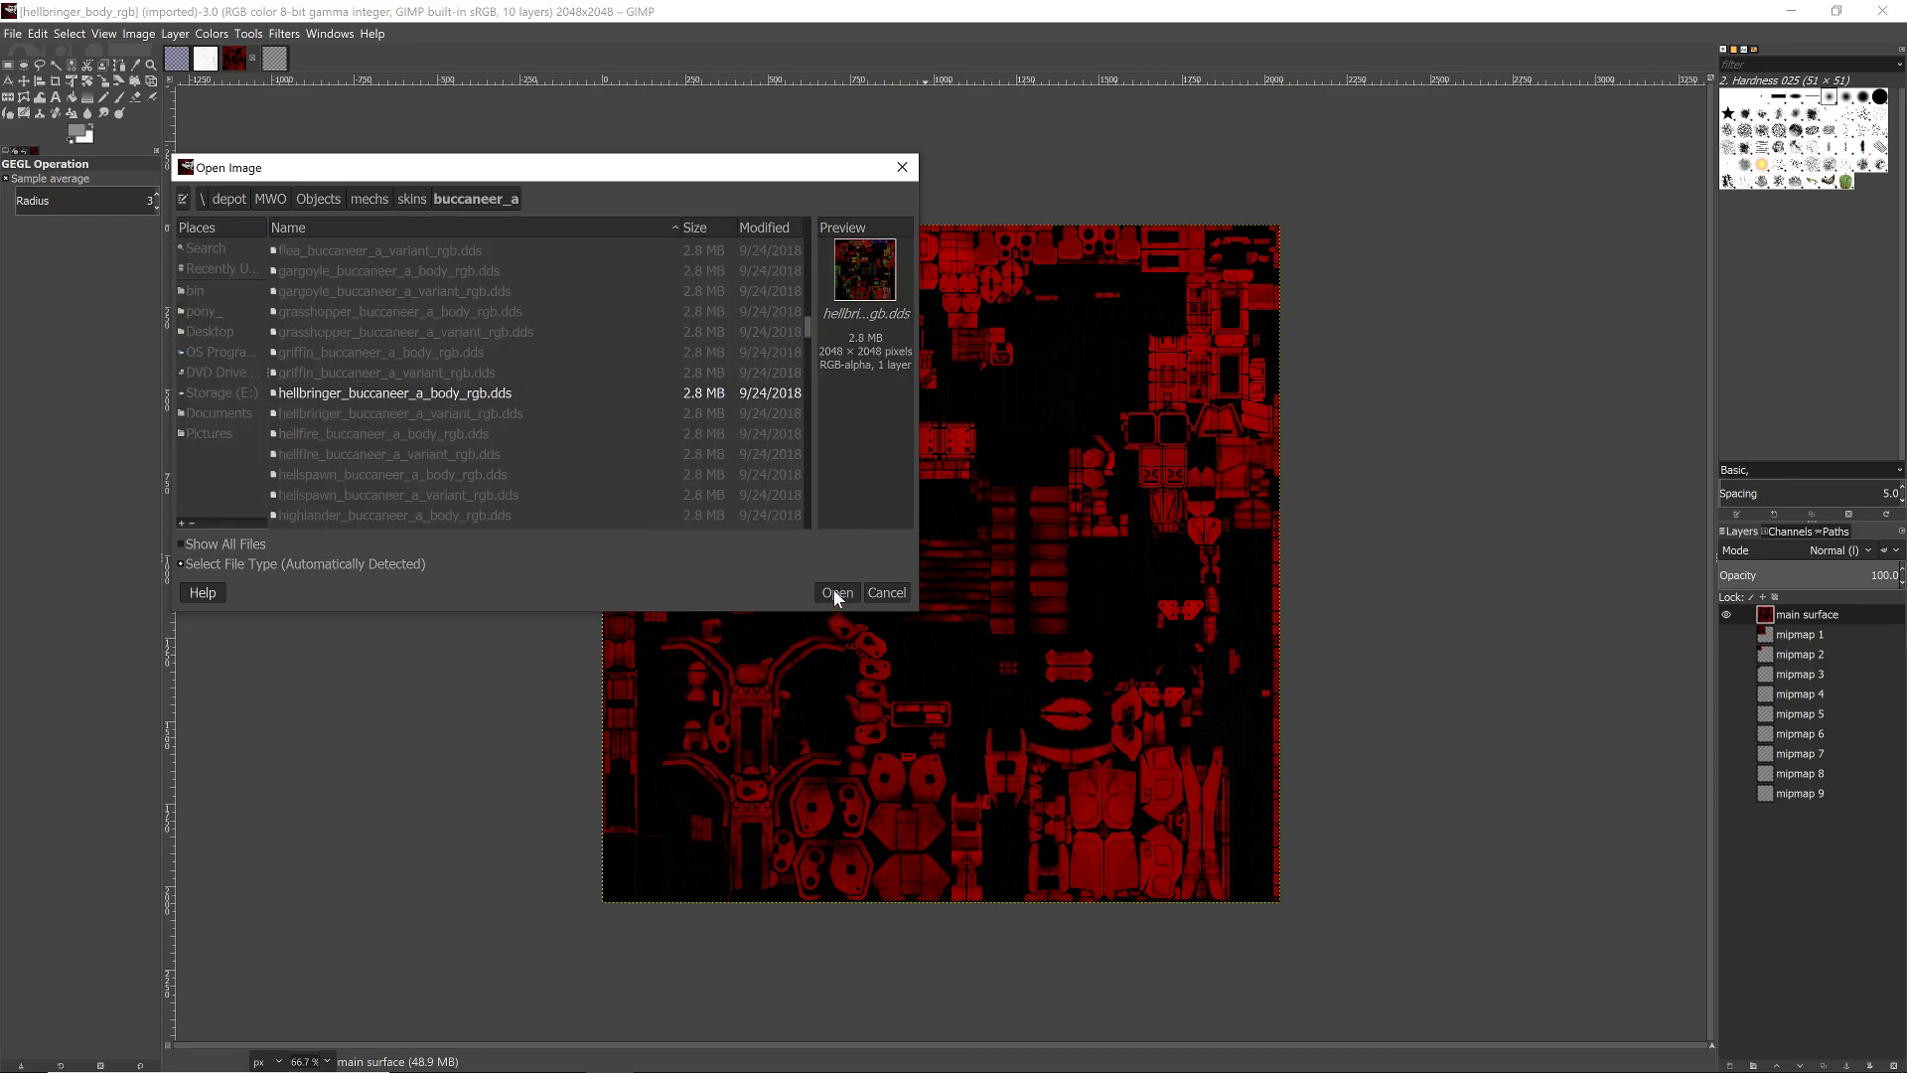
{"action": "left_click", "coordinate": [402, 181]}
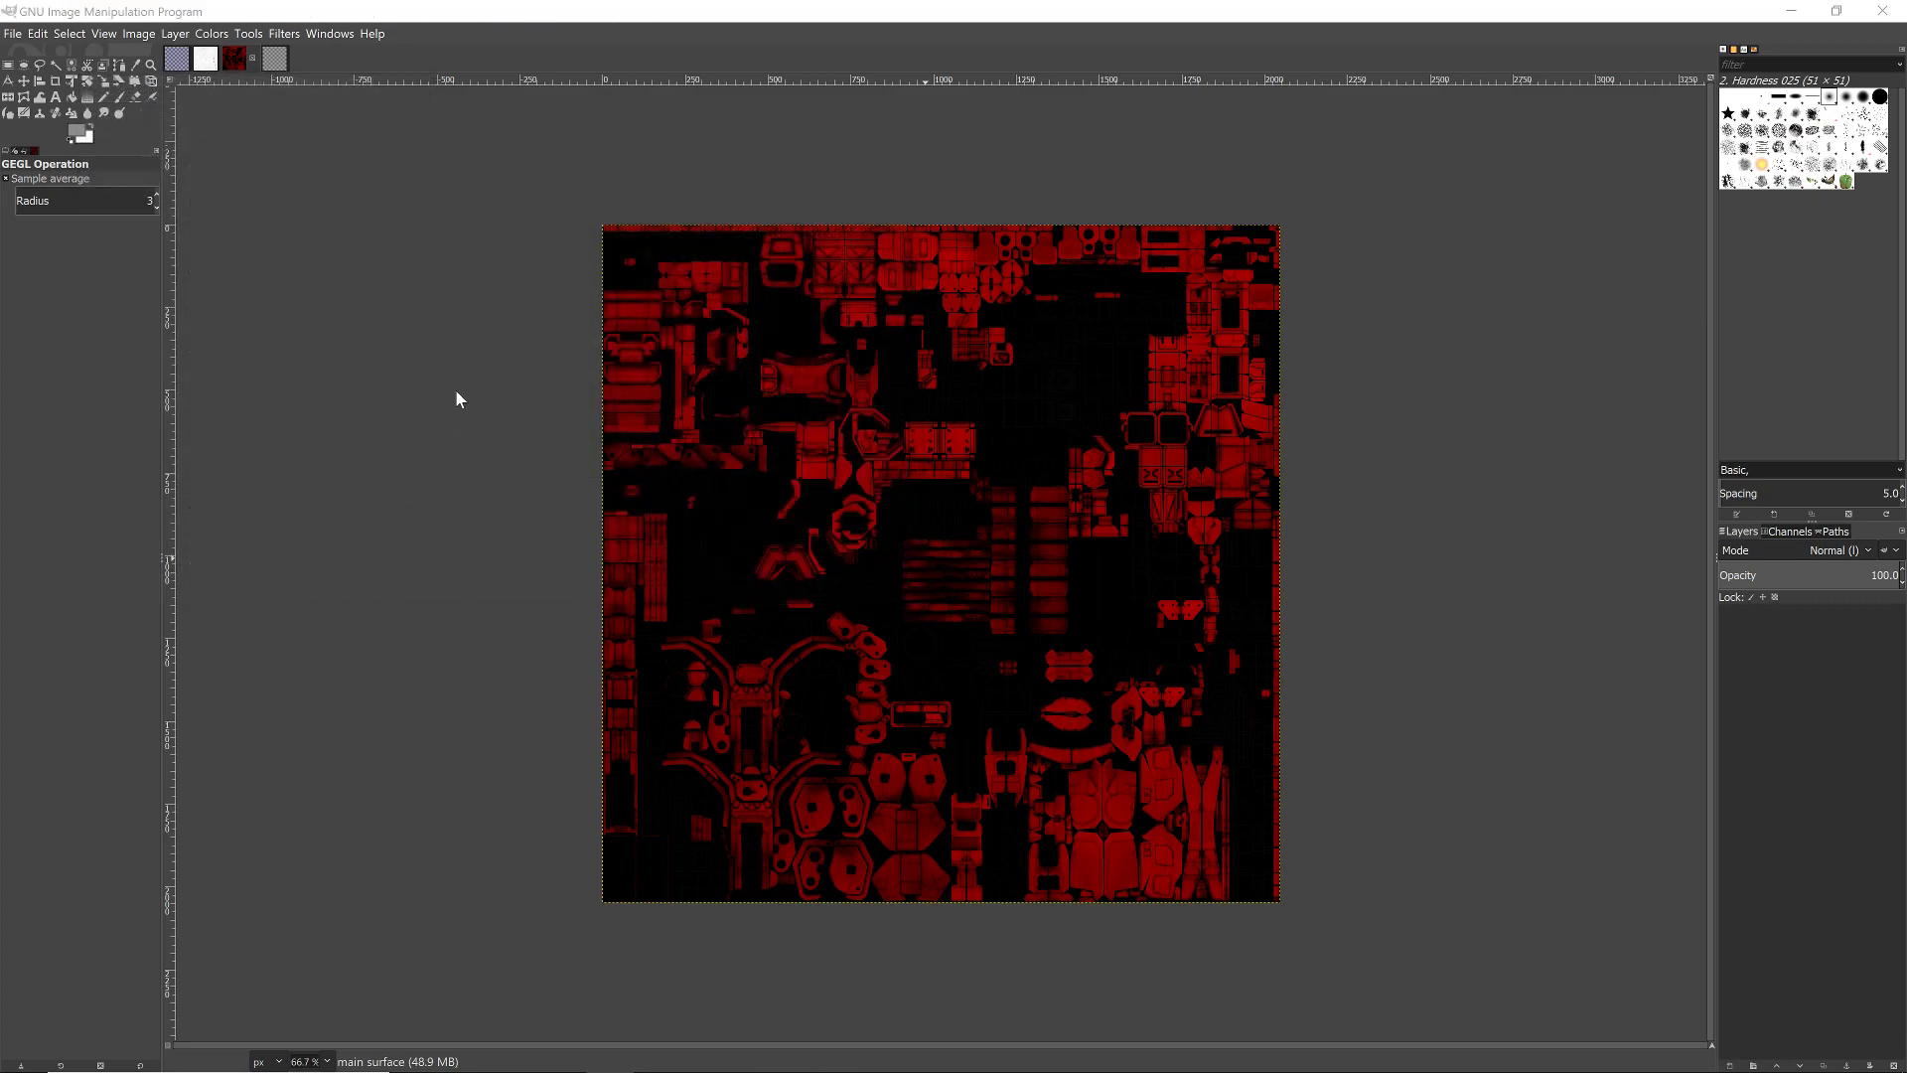
- Switch to the hellbringer_body_rgb image and remove the alpha channel from its main surface layer
{"action": "left_click", "coordinate": [235, 58]}
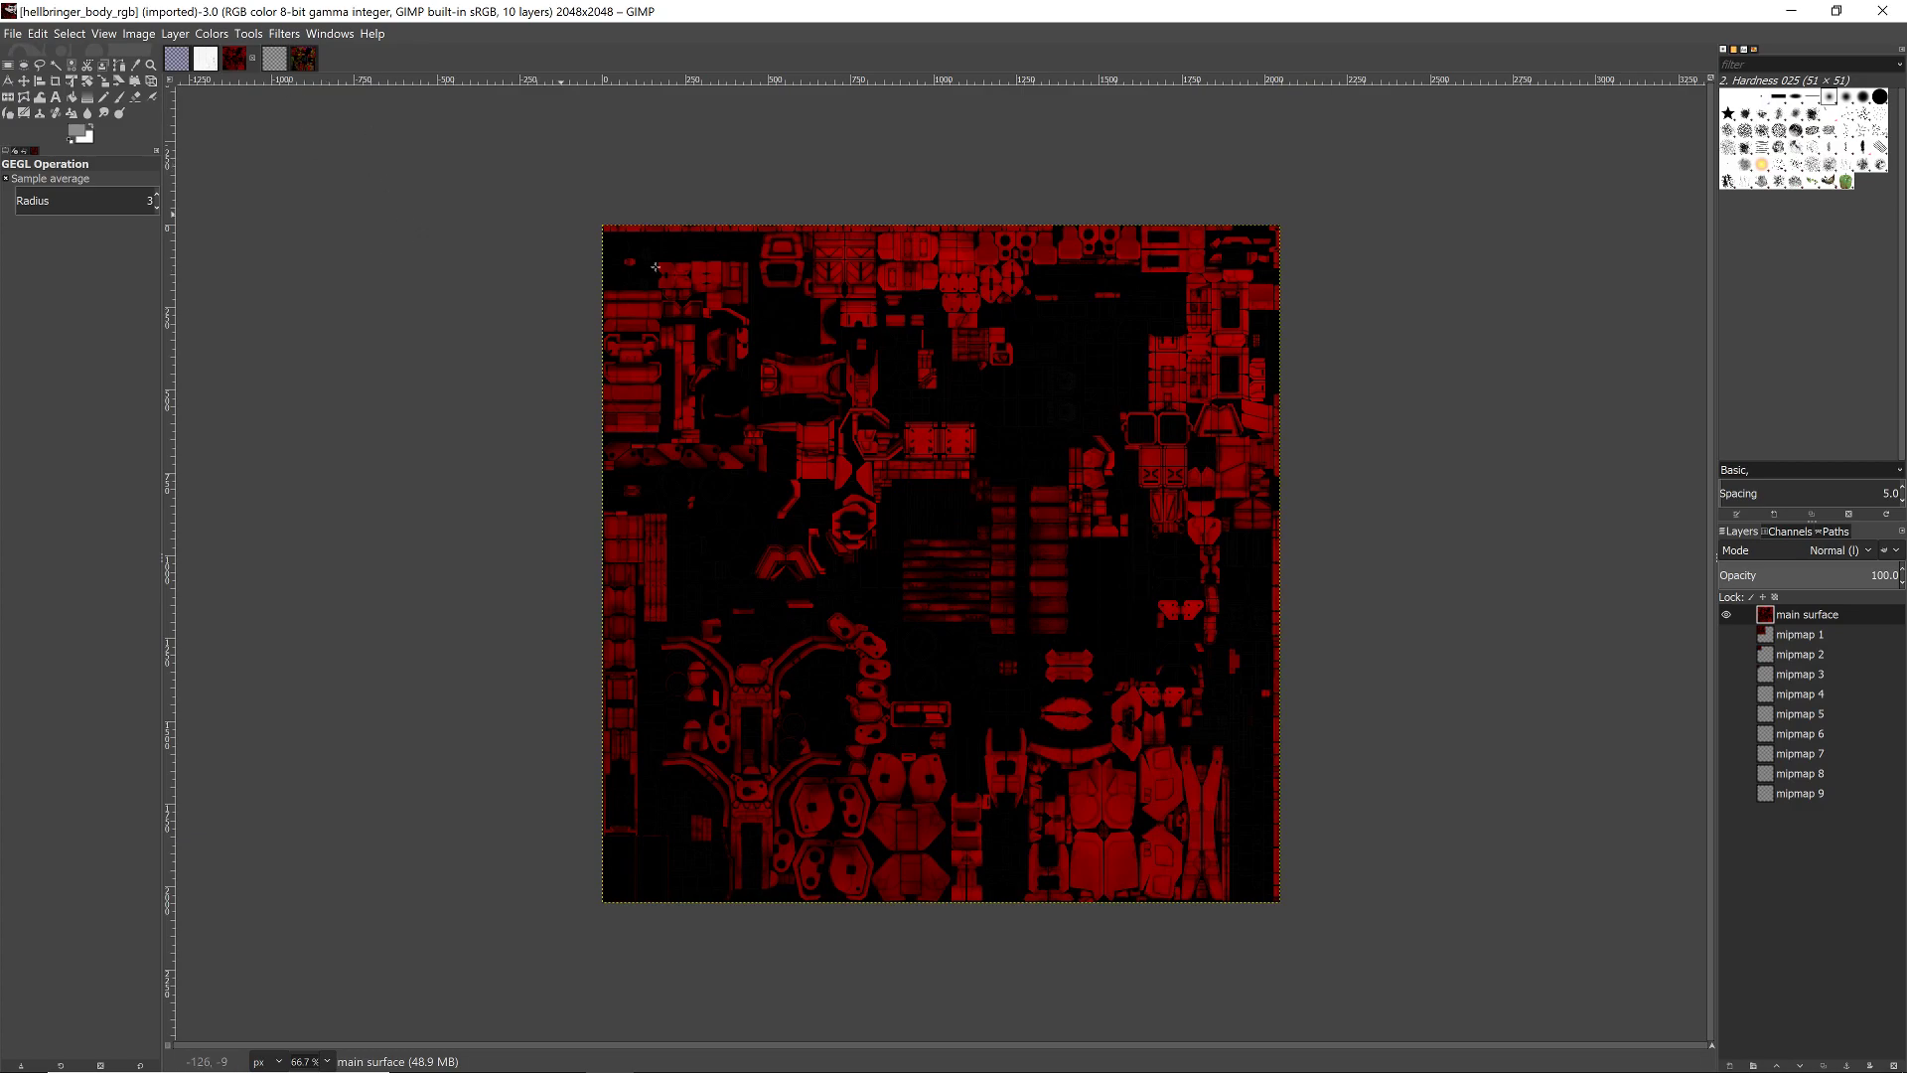
{"action": "left_click", "coordinate": [211, 36]}
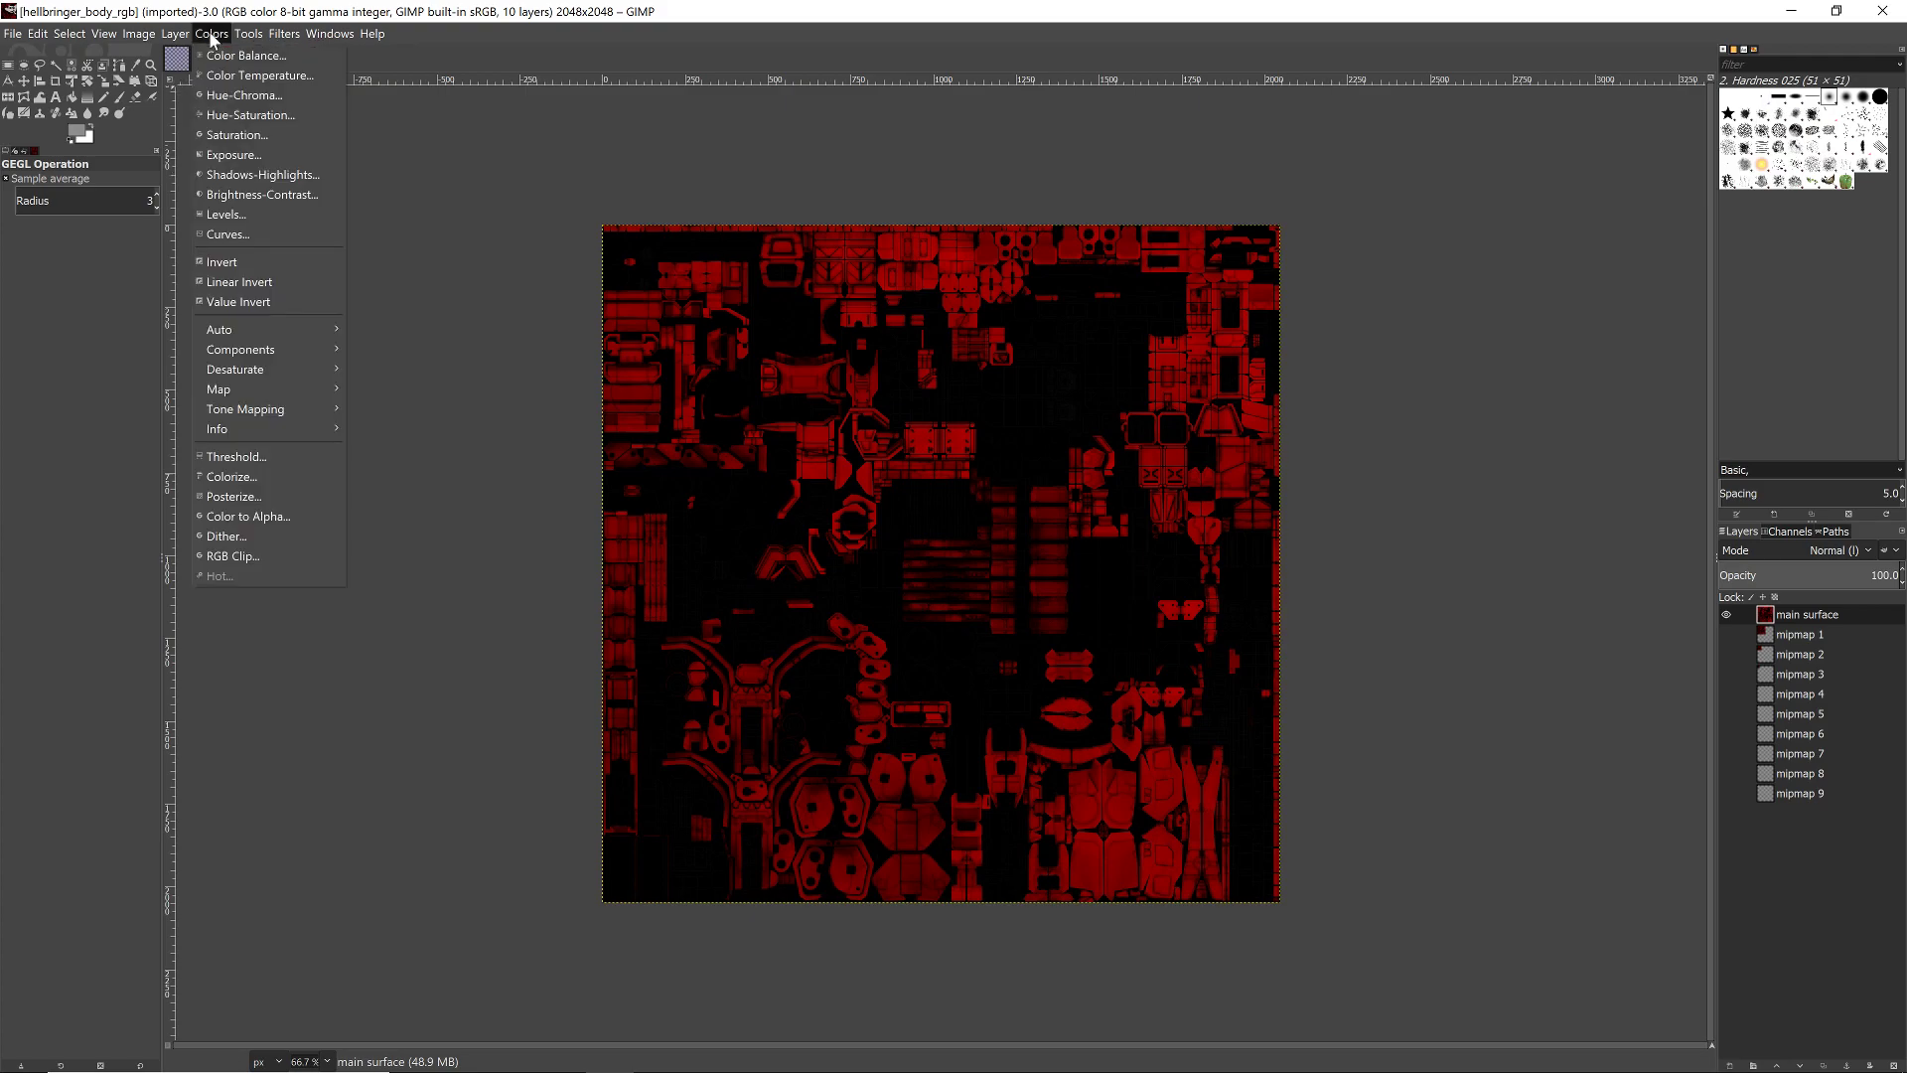
{"action": "mouse_move", "coordinate": [176, 38]}
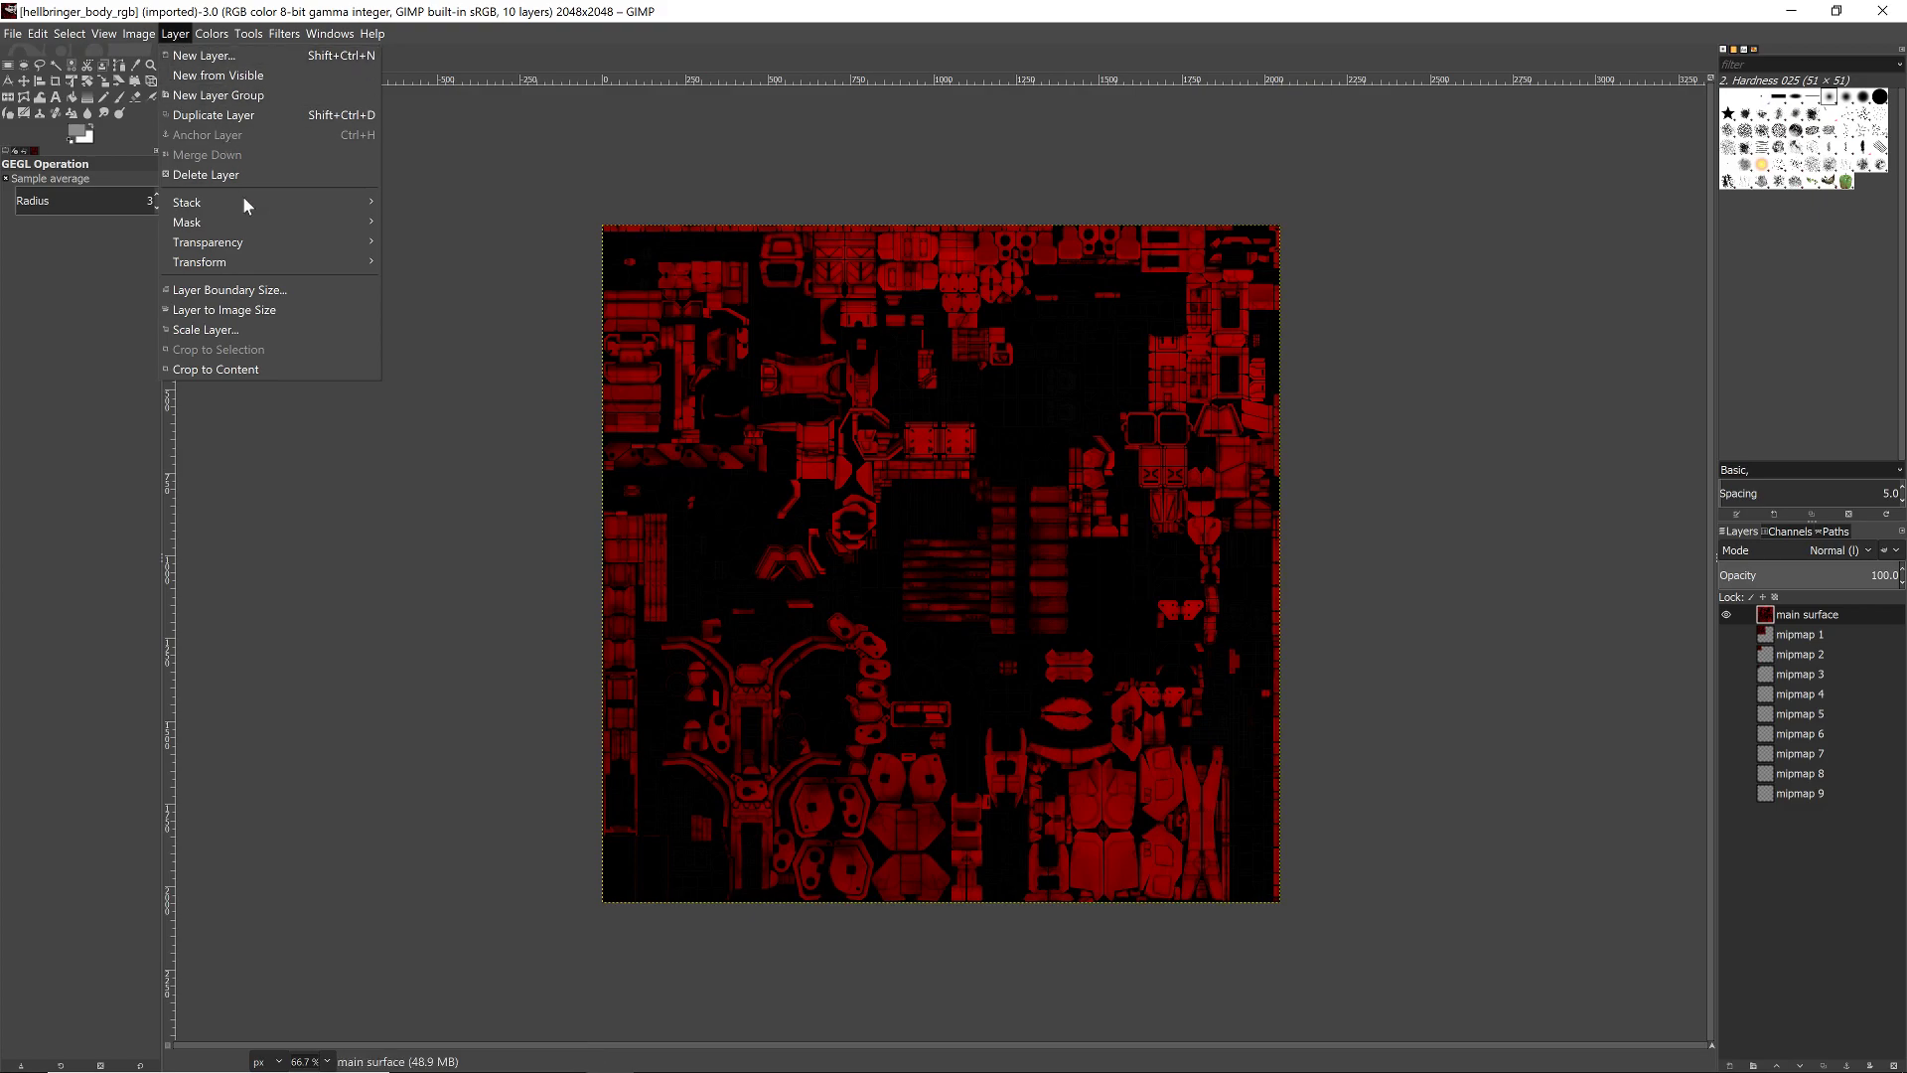
{"action": "mouse_move", "coordinate": [258, 242]}
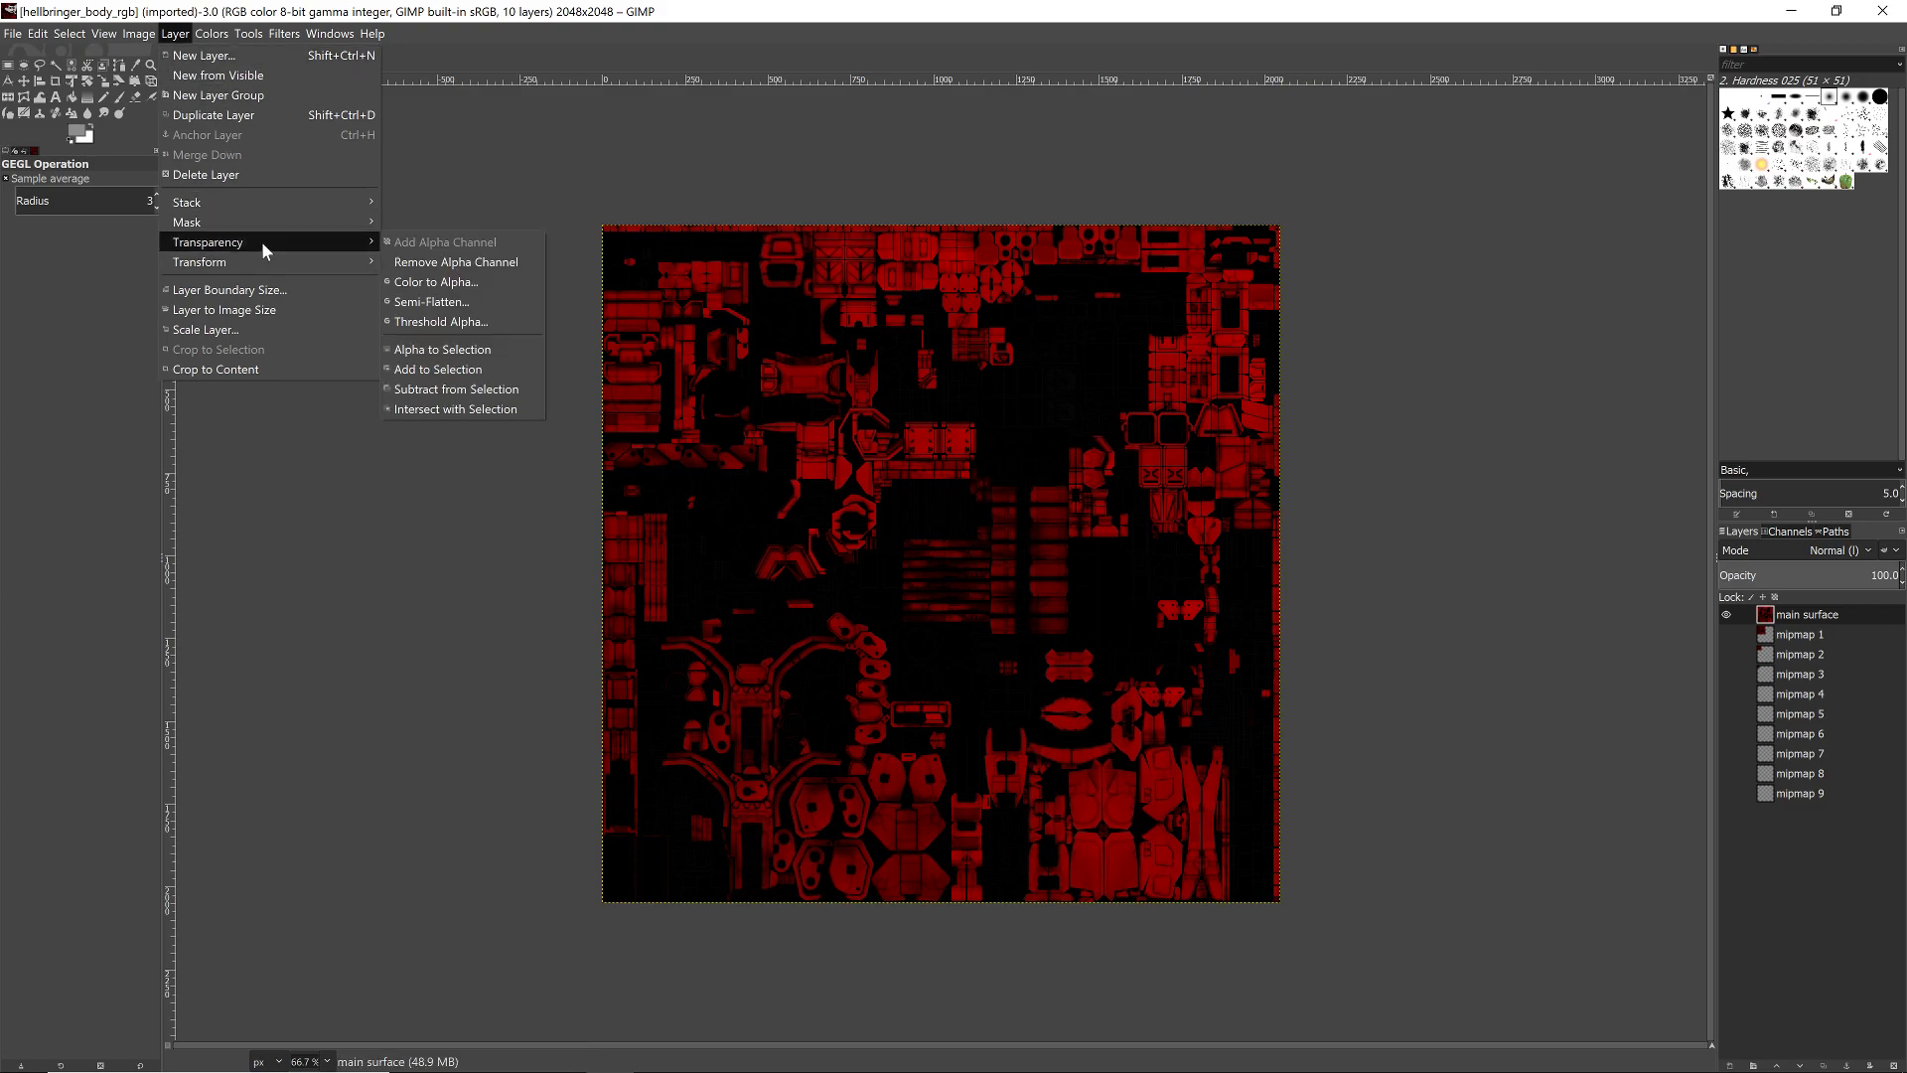
{"action": "left_click", "coordinate": [460, 264]}
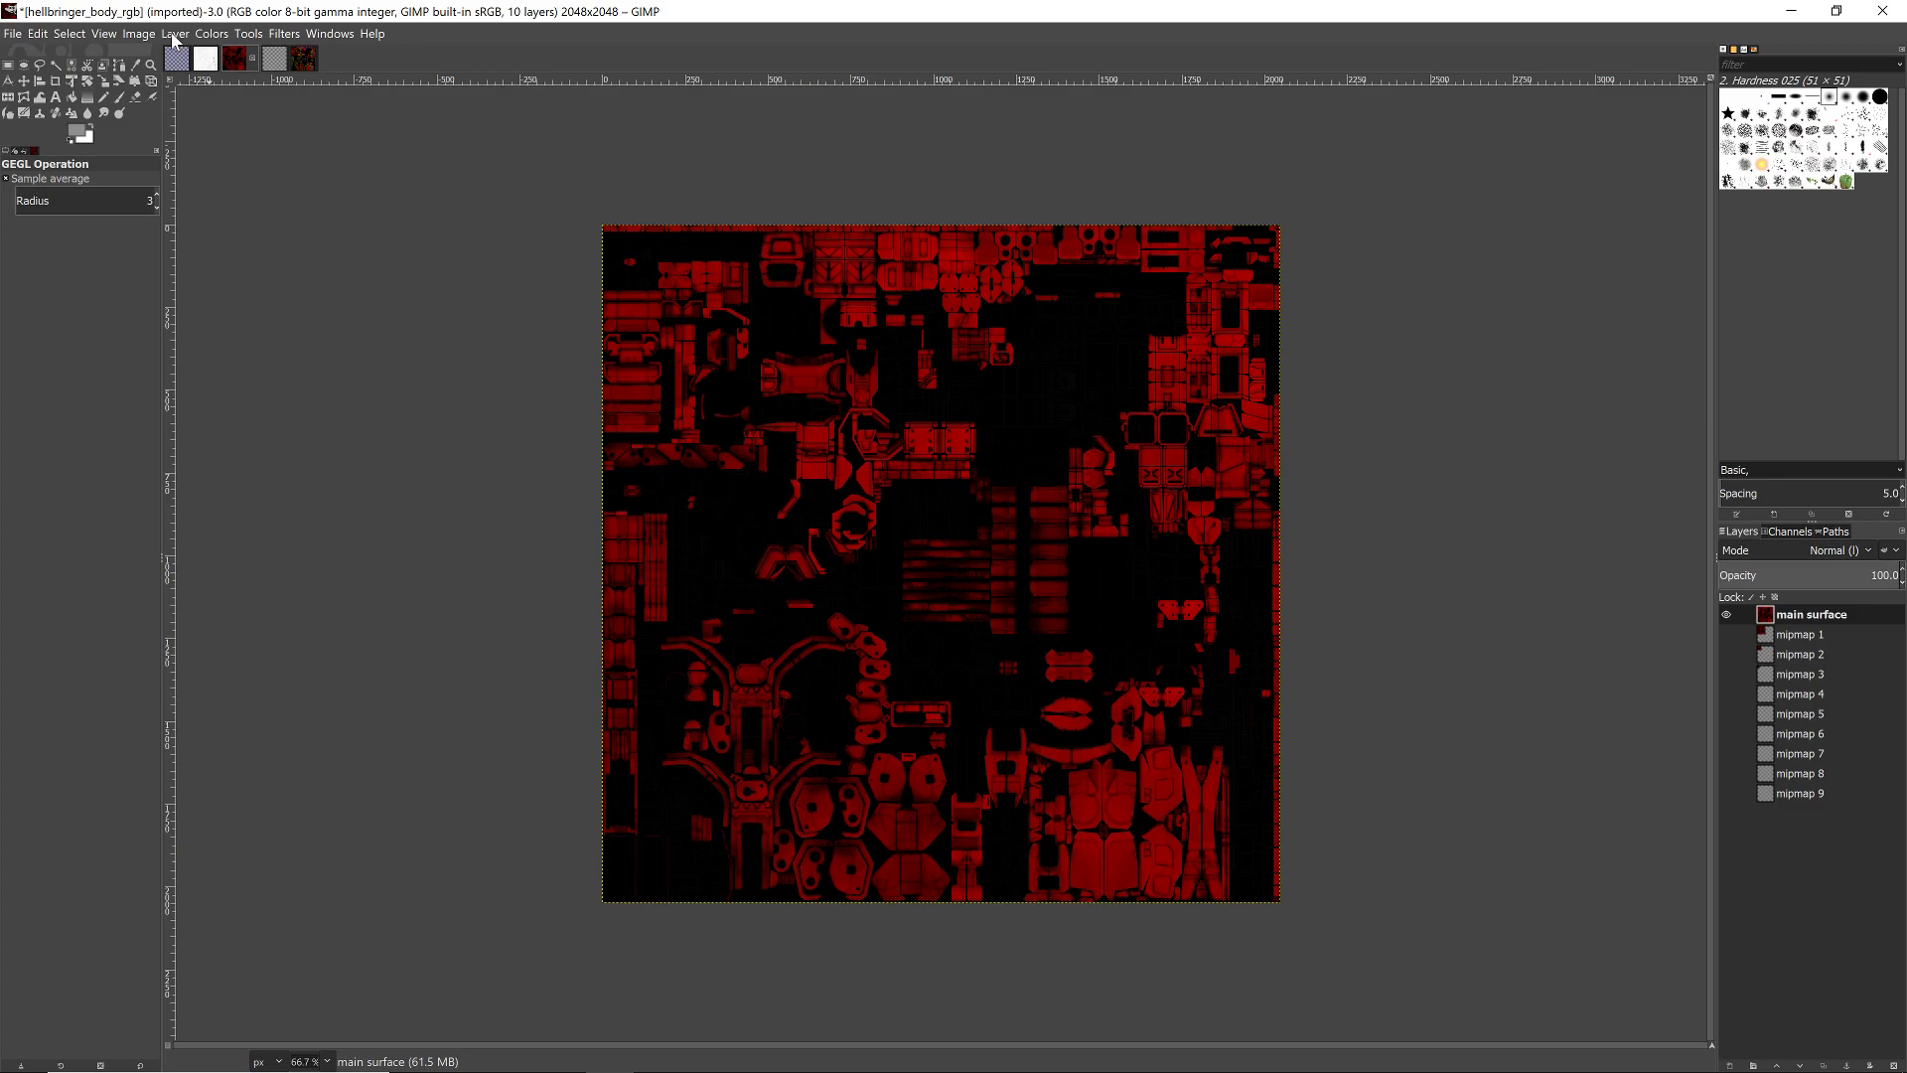
- Apply Exposure to the hellbringer_body_rgb main surface layer with the exposure set to 2
{"action": "left_click", "coordinate": [207, 39]}
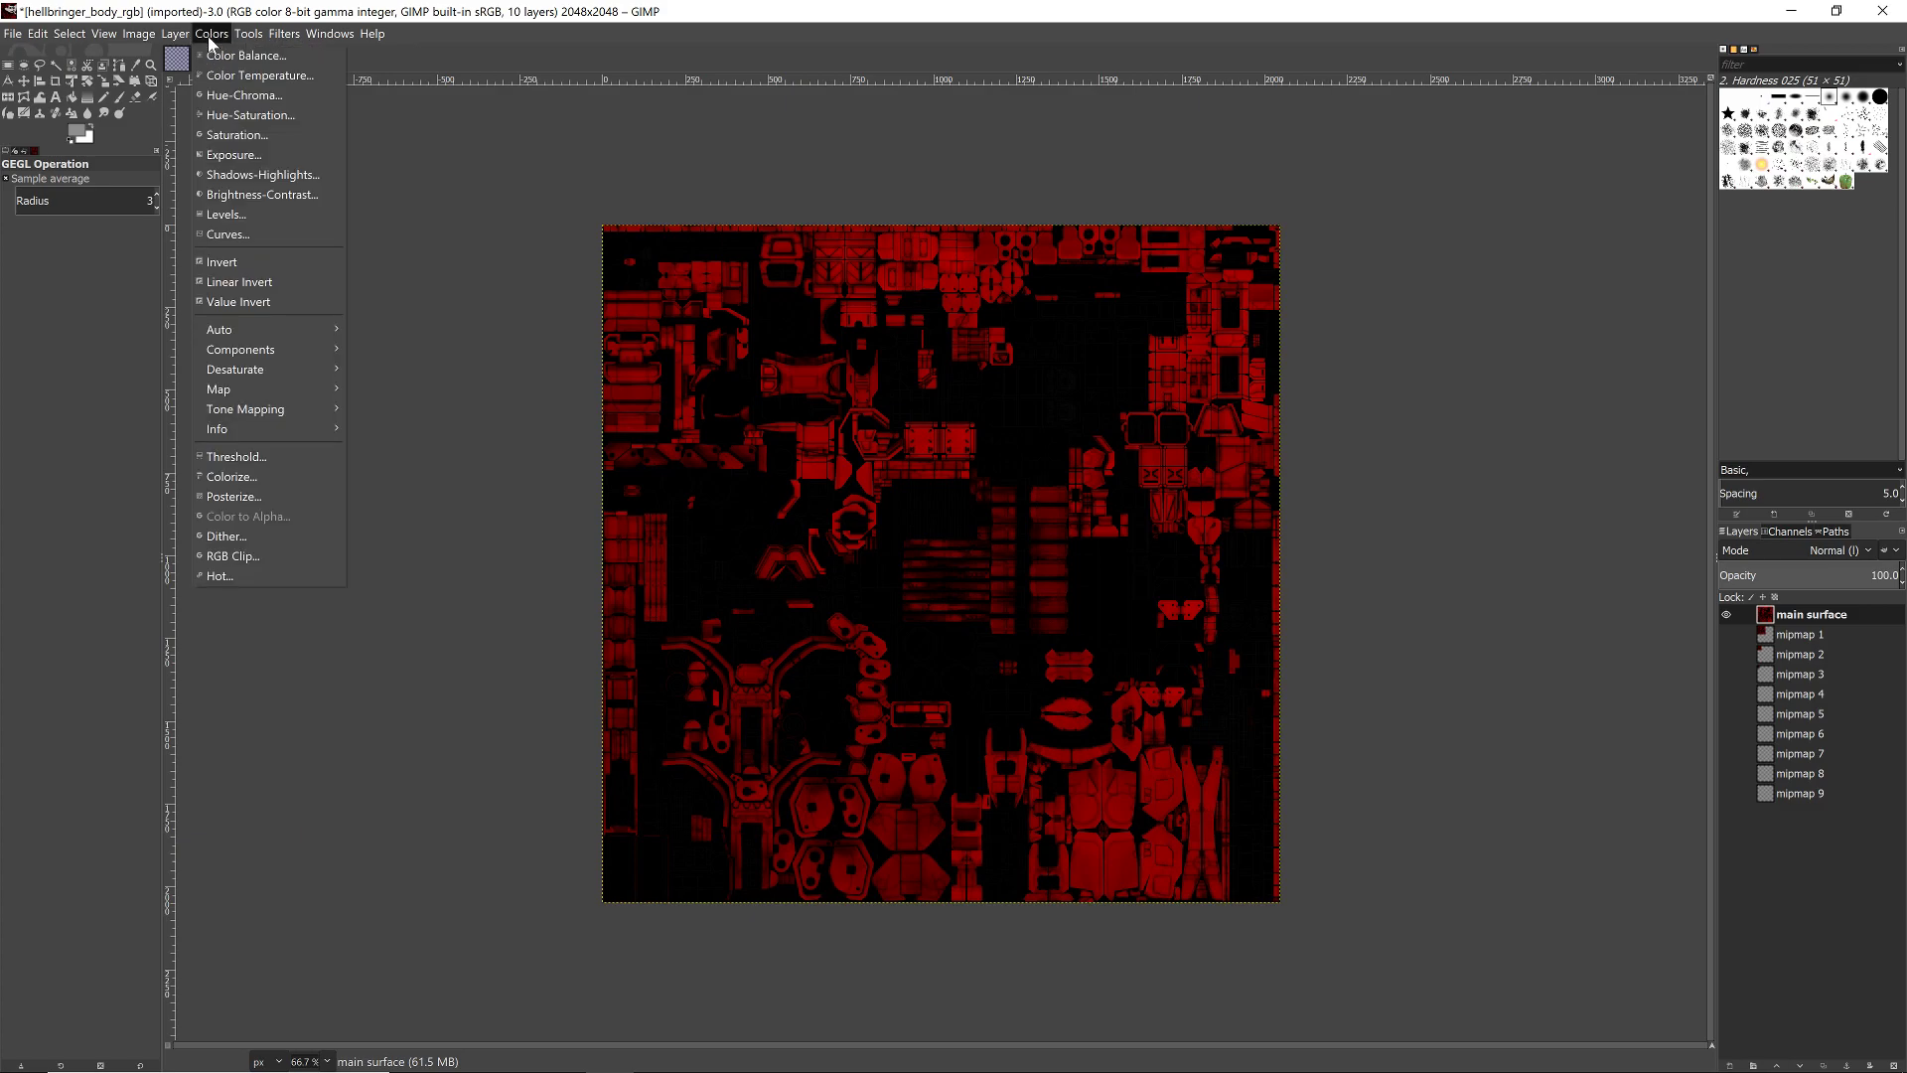
{"action": "left_click", "coordinate": [254, 153]}
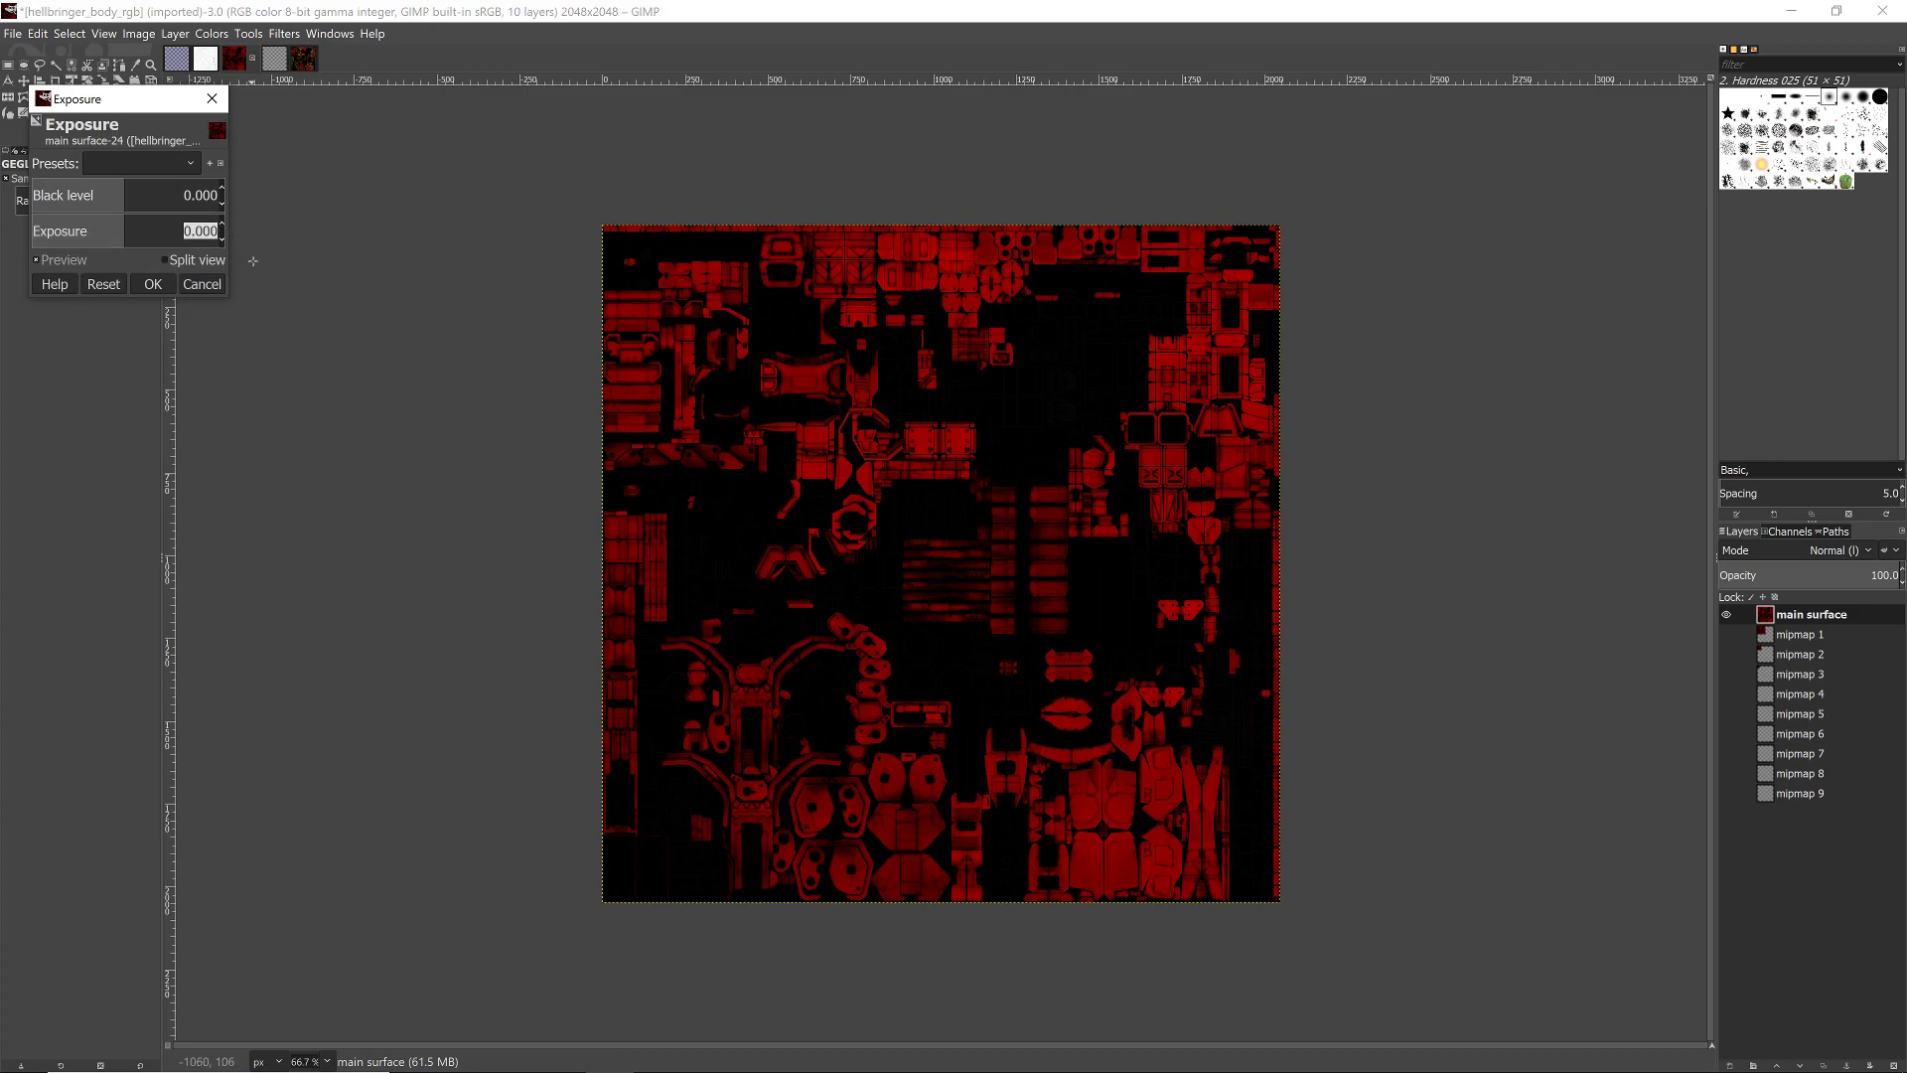
{"action": "type", "text": "2"}
{"action": "left_click", "coordinate": [154, 288]}
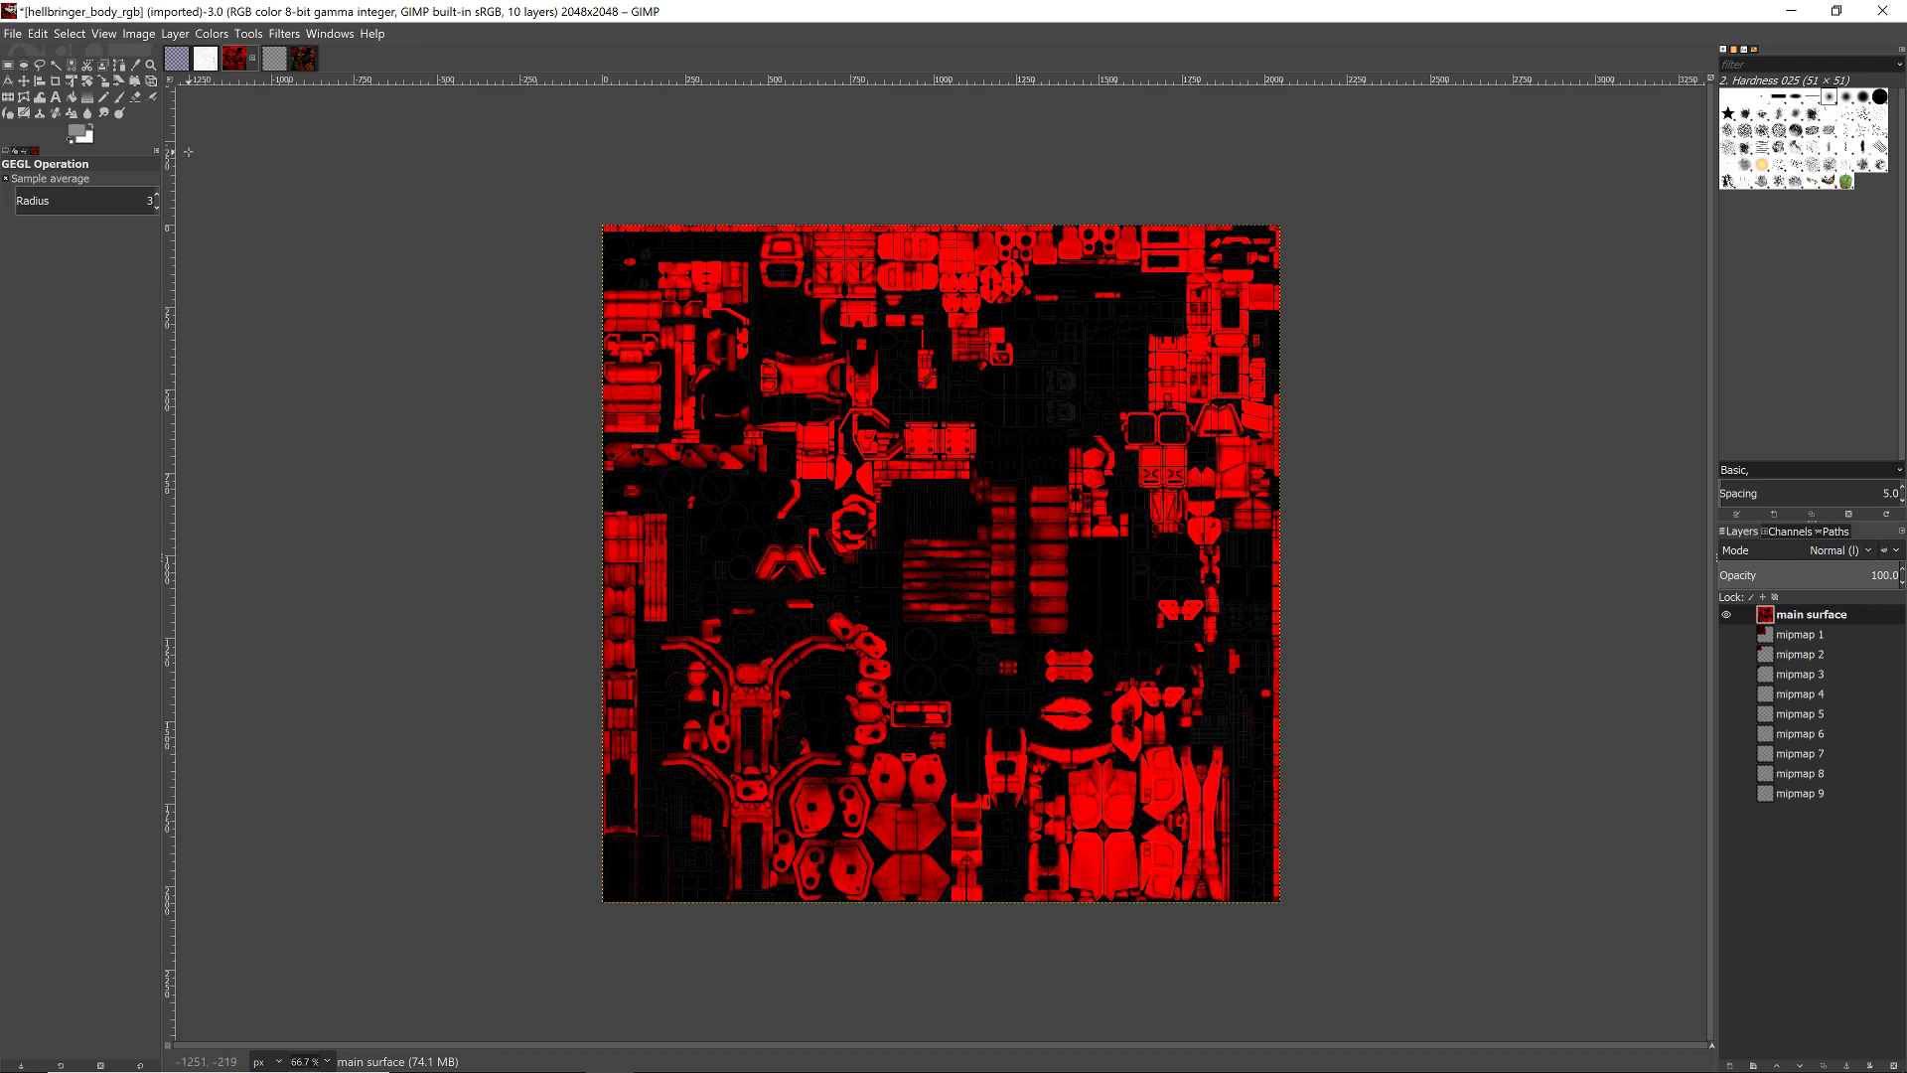
- Export the red mask to the Hellbringer Materials folder as chrTxrMech_hellbringer-body-v01-msk.png, keeping the offered PNG options
{"action": "left_click", "coordinate": [13, 34]}
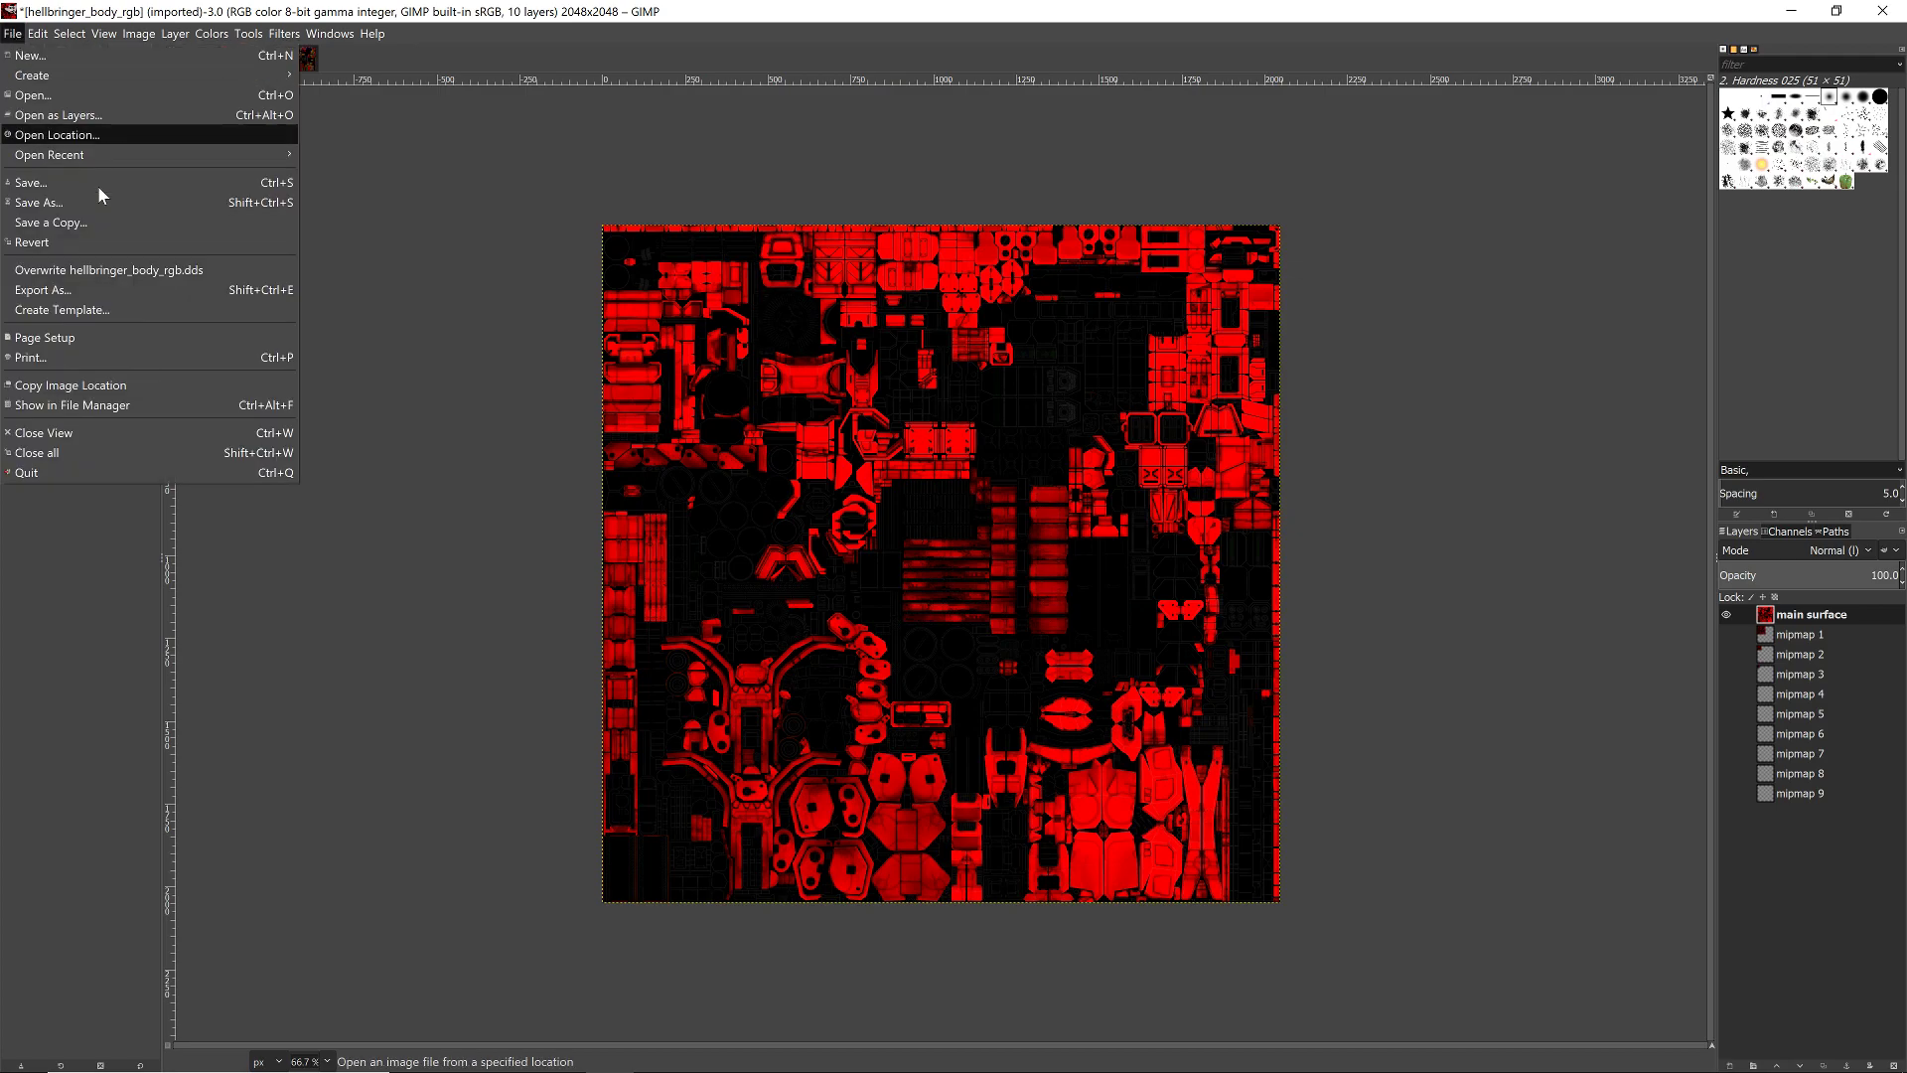
{"action": "left_click", "coordinate": [98, 290]}
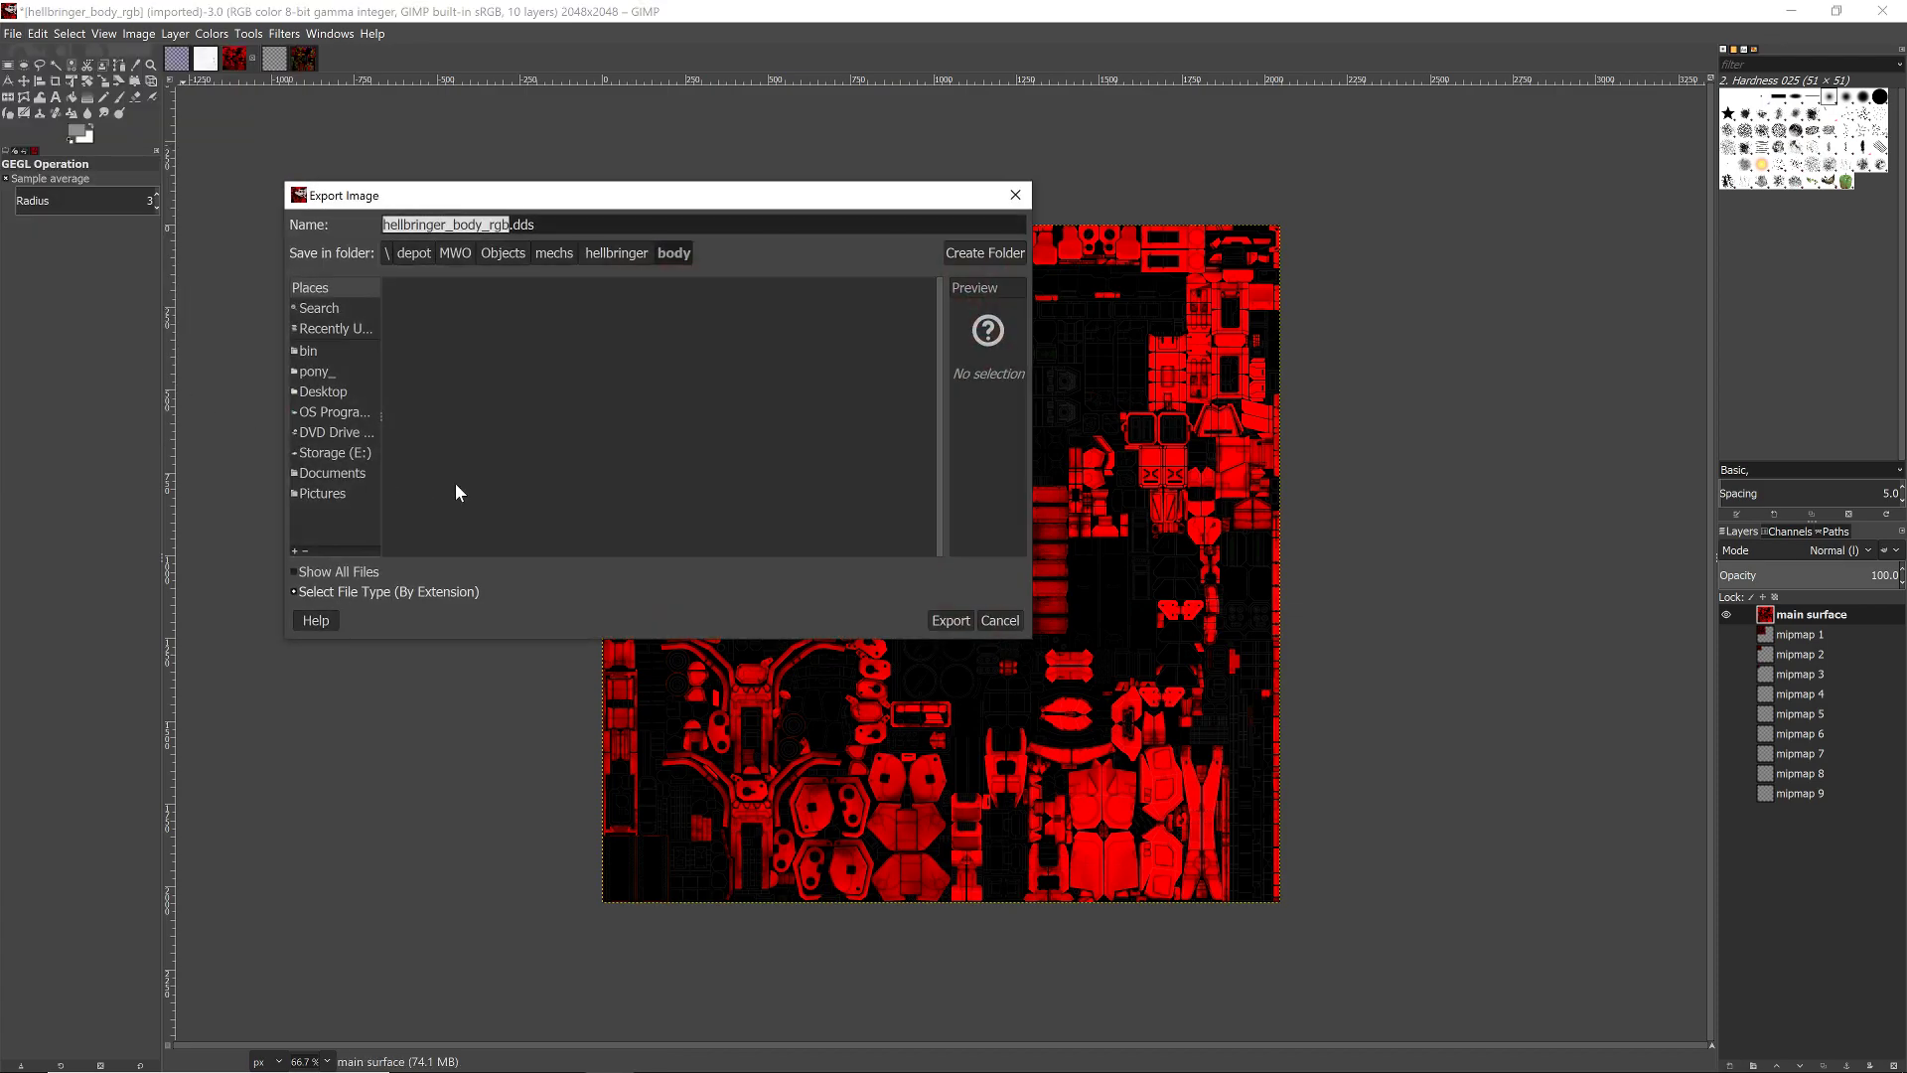
{"action": "left_click", "coordinate": [307, 329]}
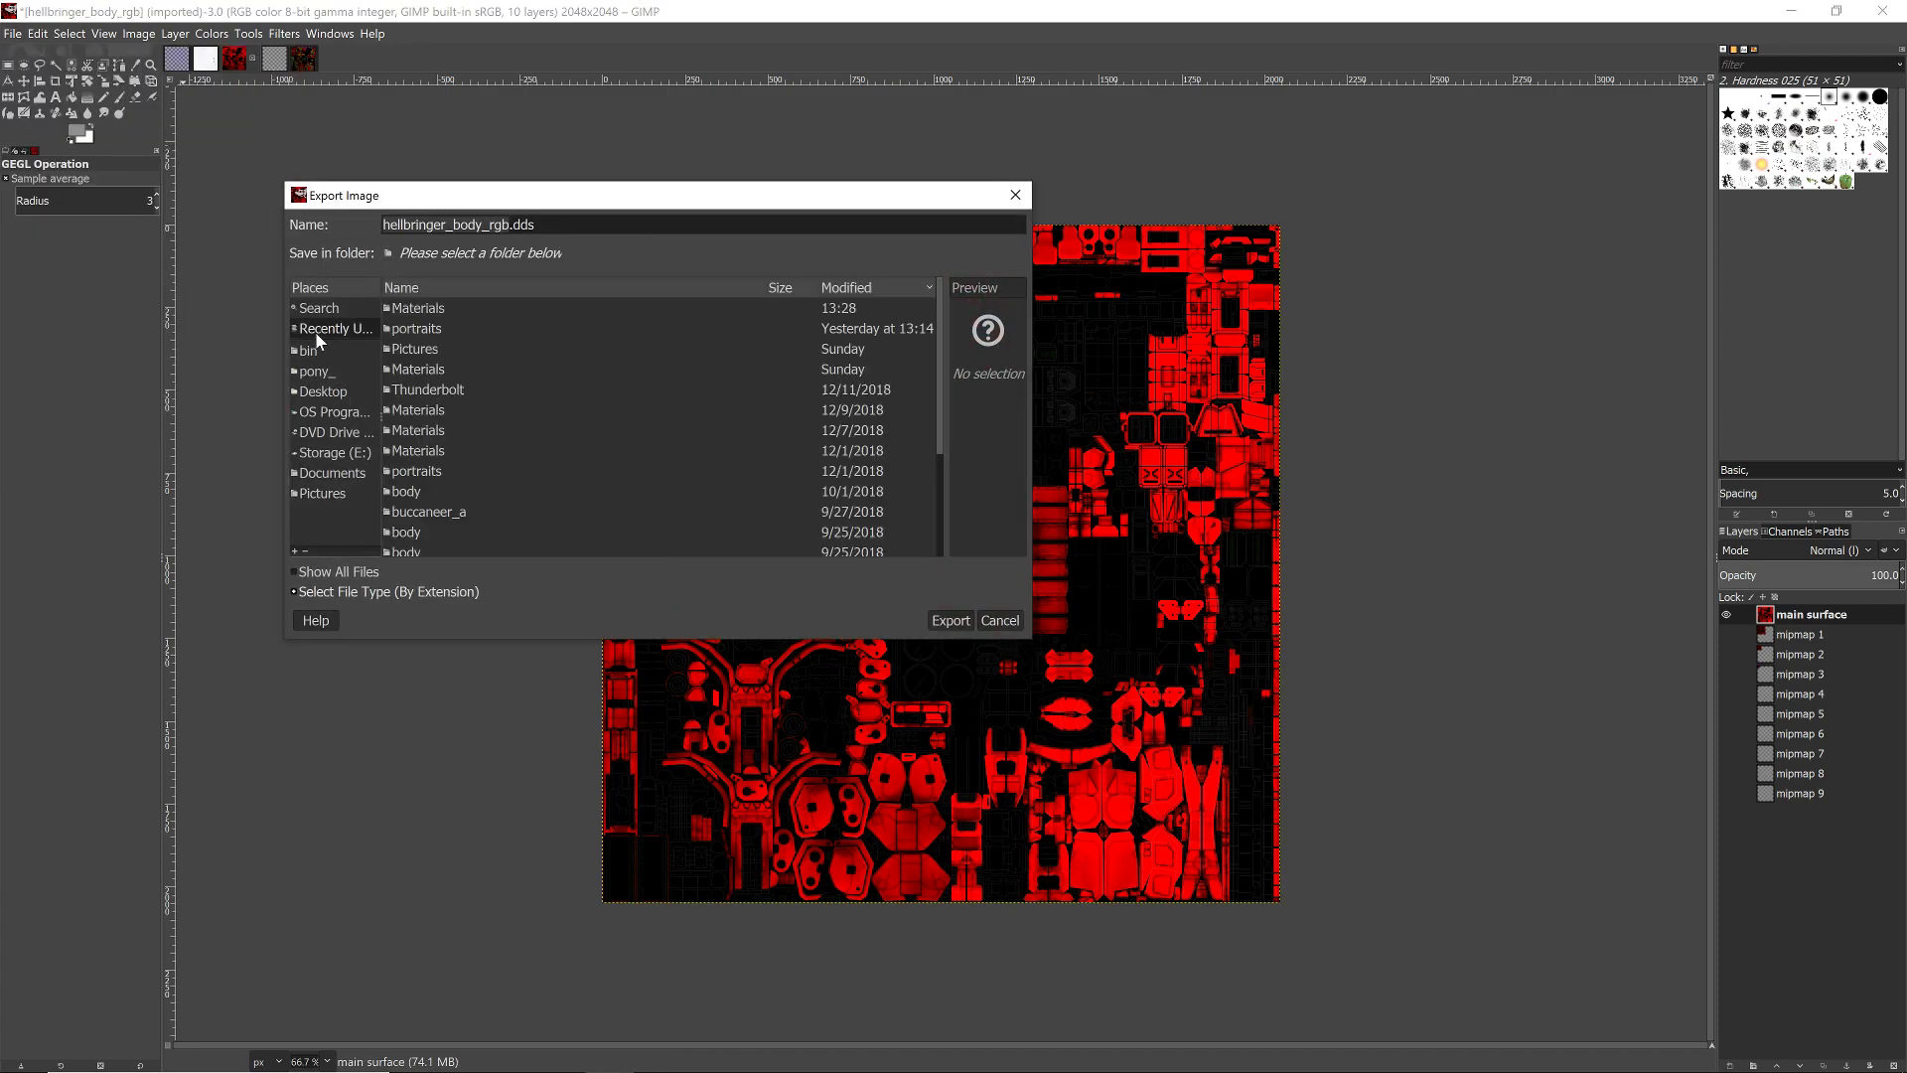
{"action": "double_click", "coordinate": [422, 313]}
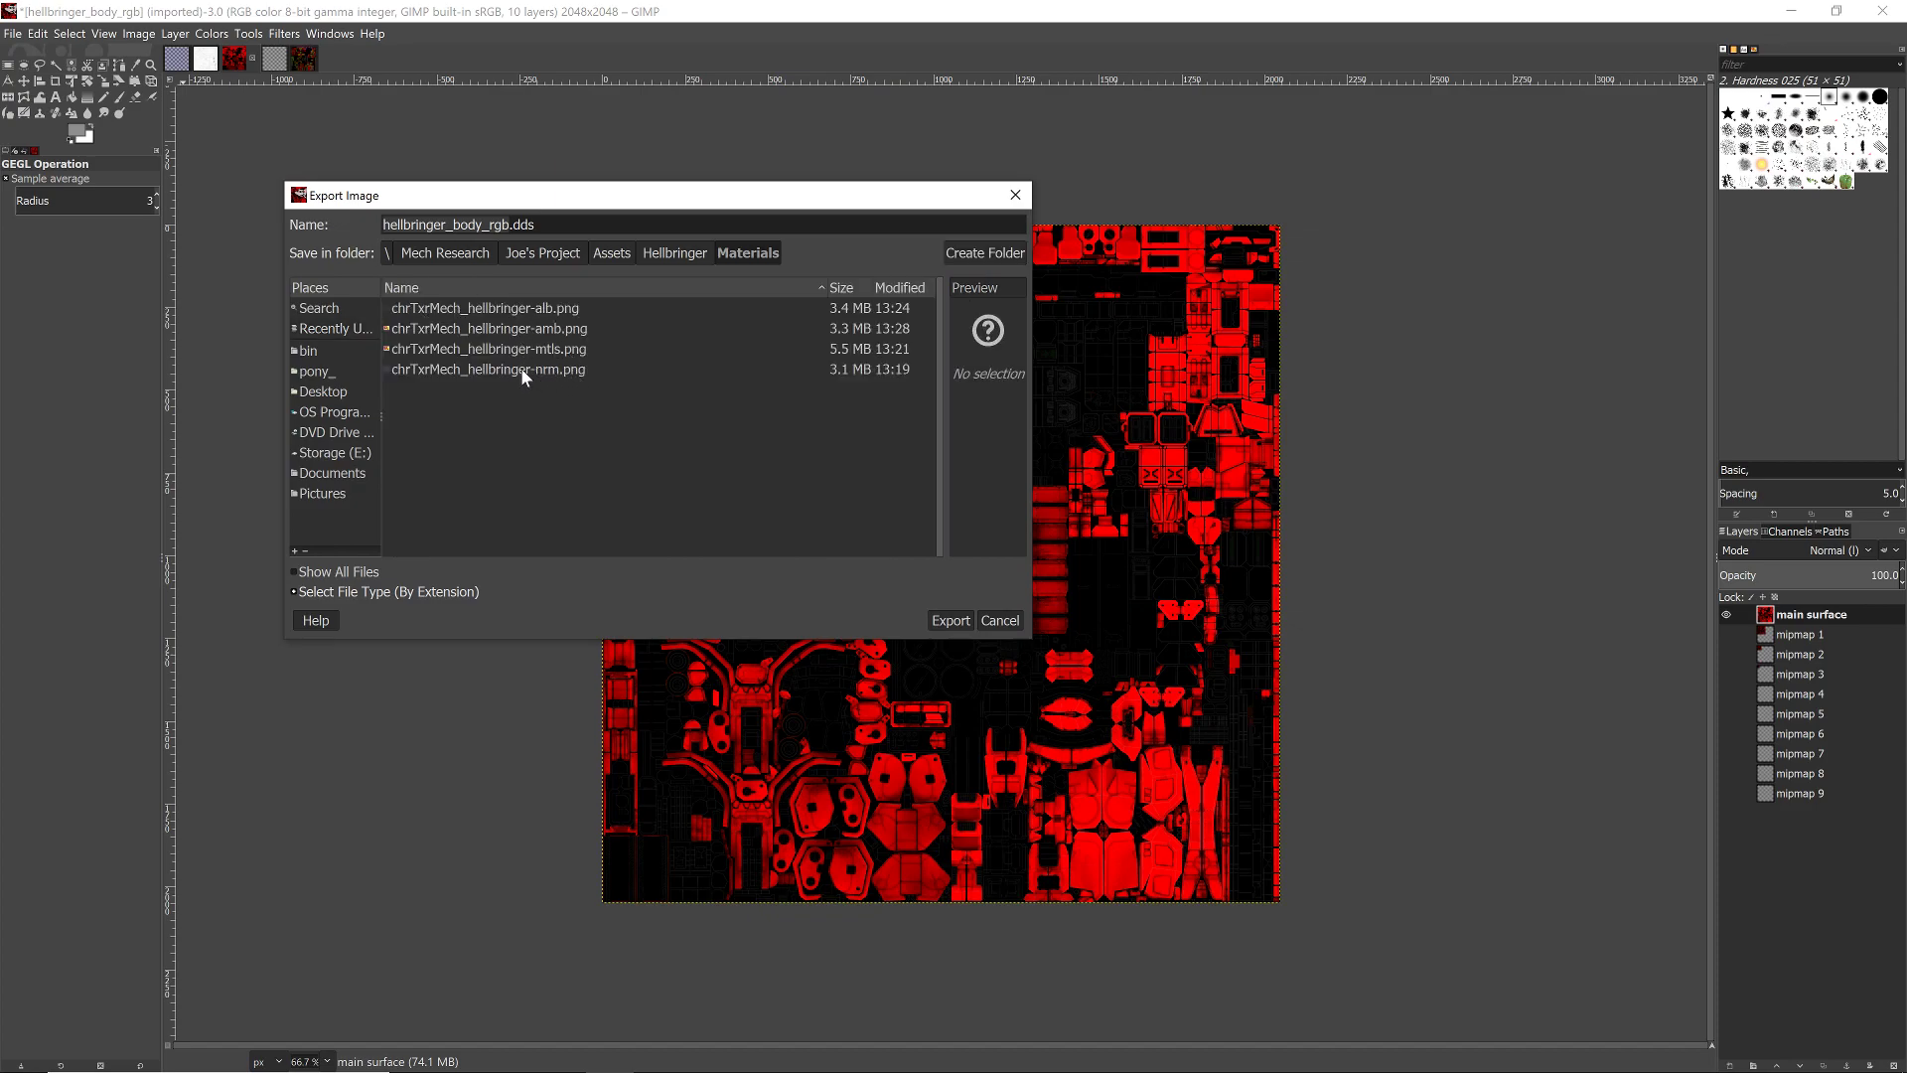
{"action": "left_click", "coordinate": [520, 368]}
{"action": "left_click", "coordinate": [526, 224]}
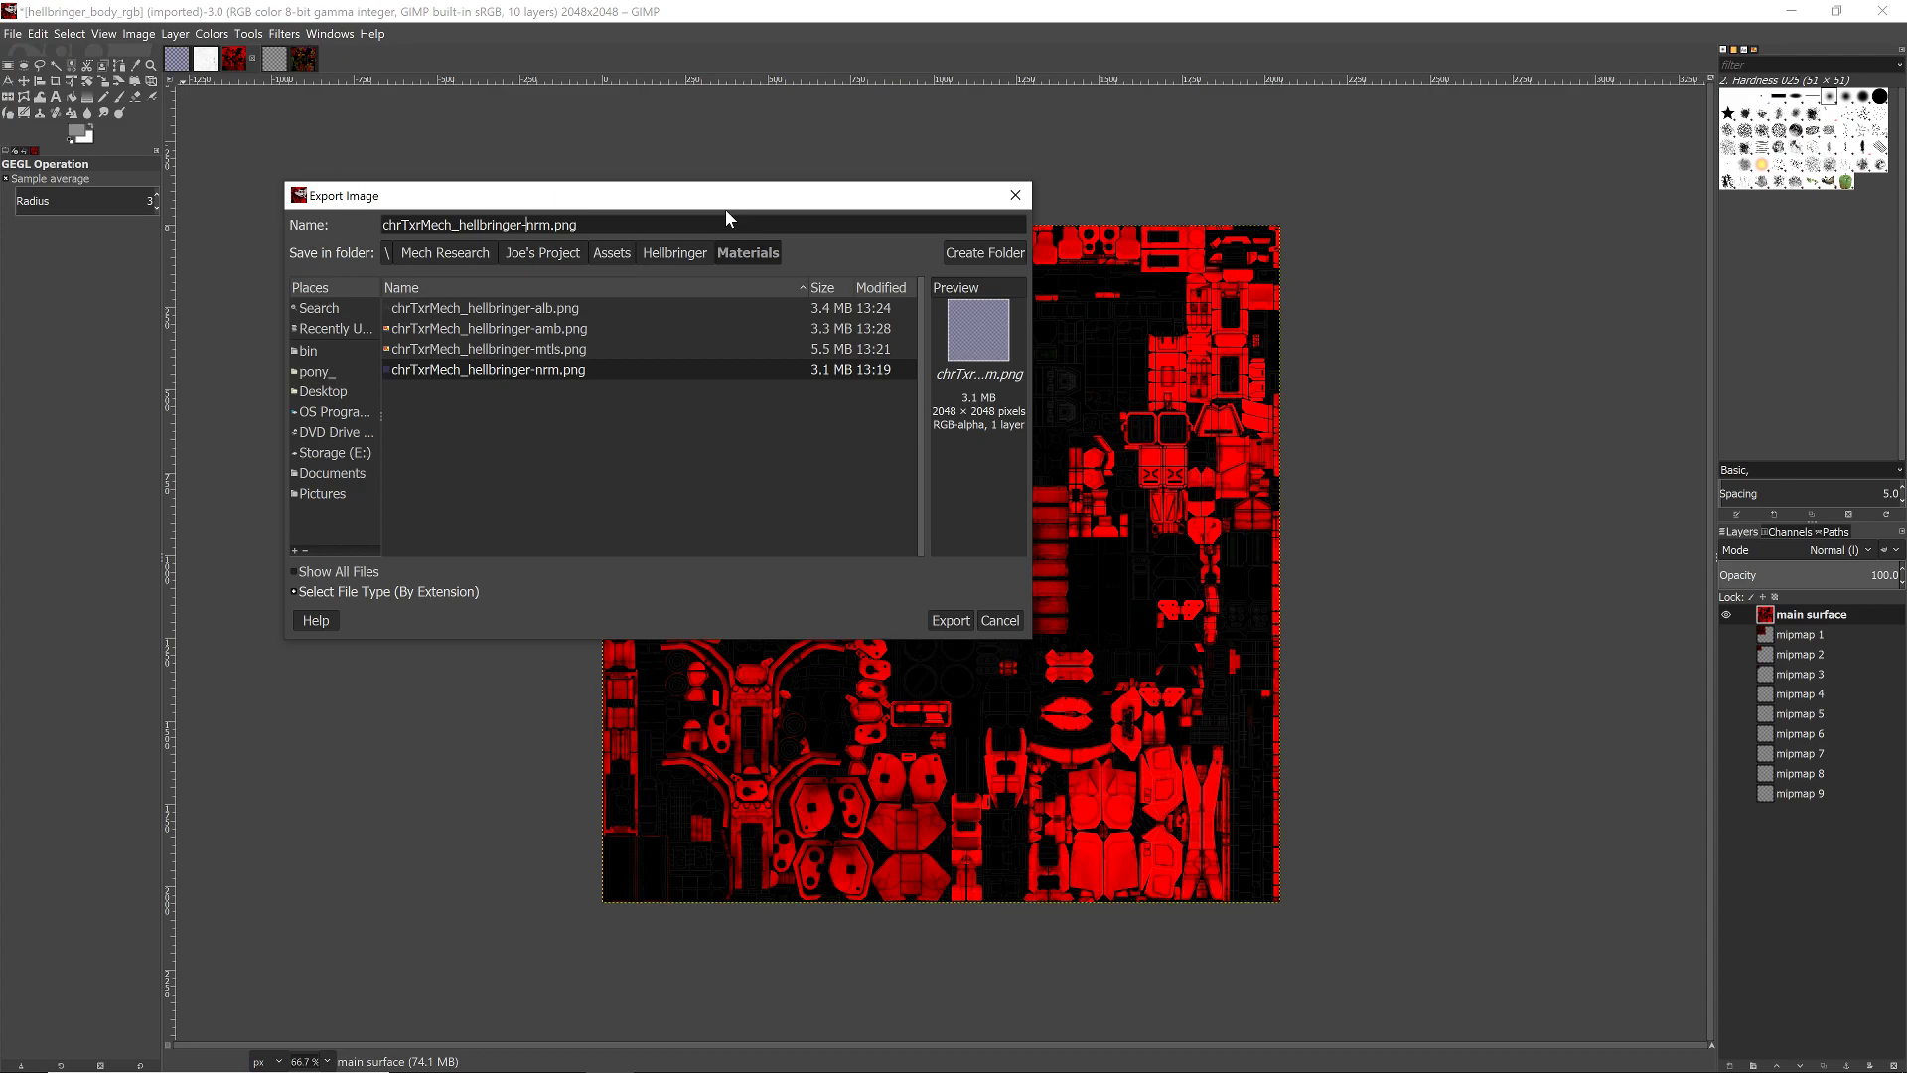
{"action": "type", "text": "body-v01-"}
{"action": "key", "text": "Delete"}
{"action": "key", "text": "Delete"}
{"action": "key", "text": "Right"}
{"action": "type", "text": "sk"}
{"action": "left_click", "coordinate": [951, 616]}
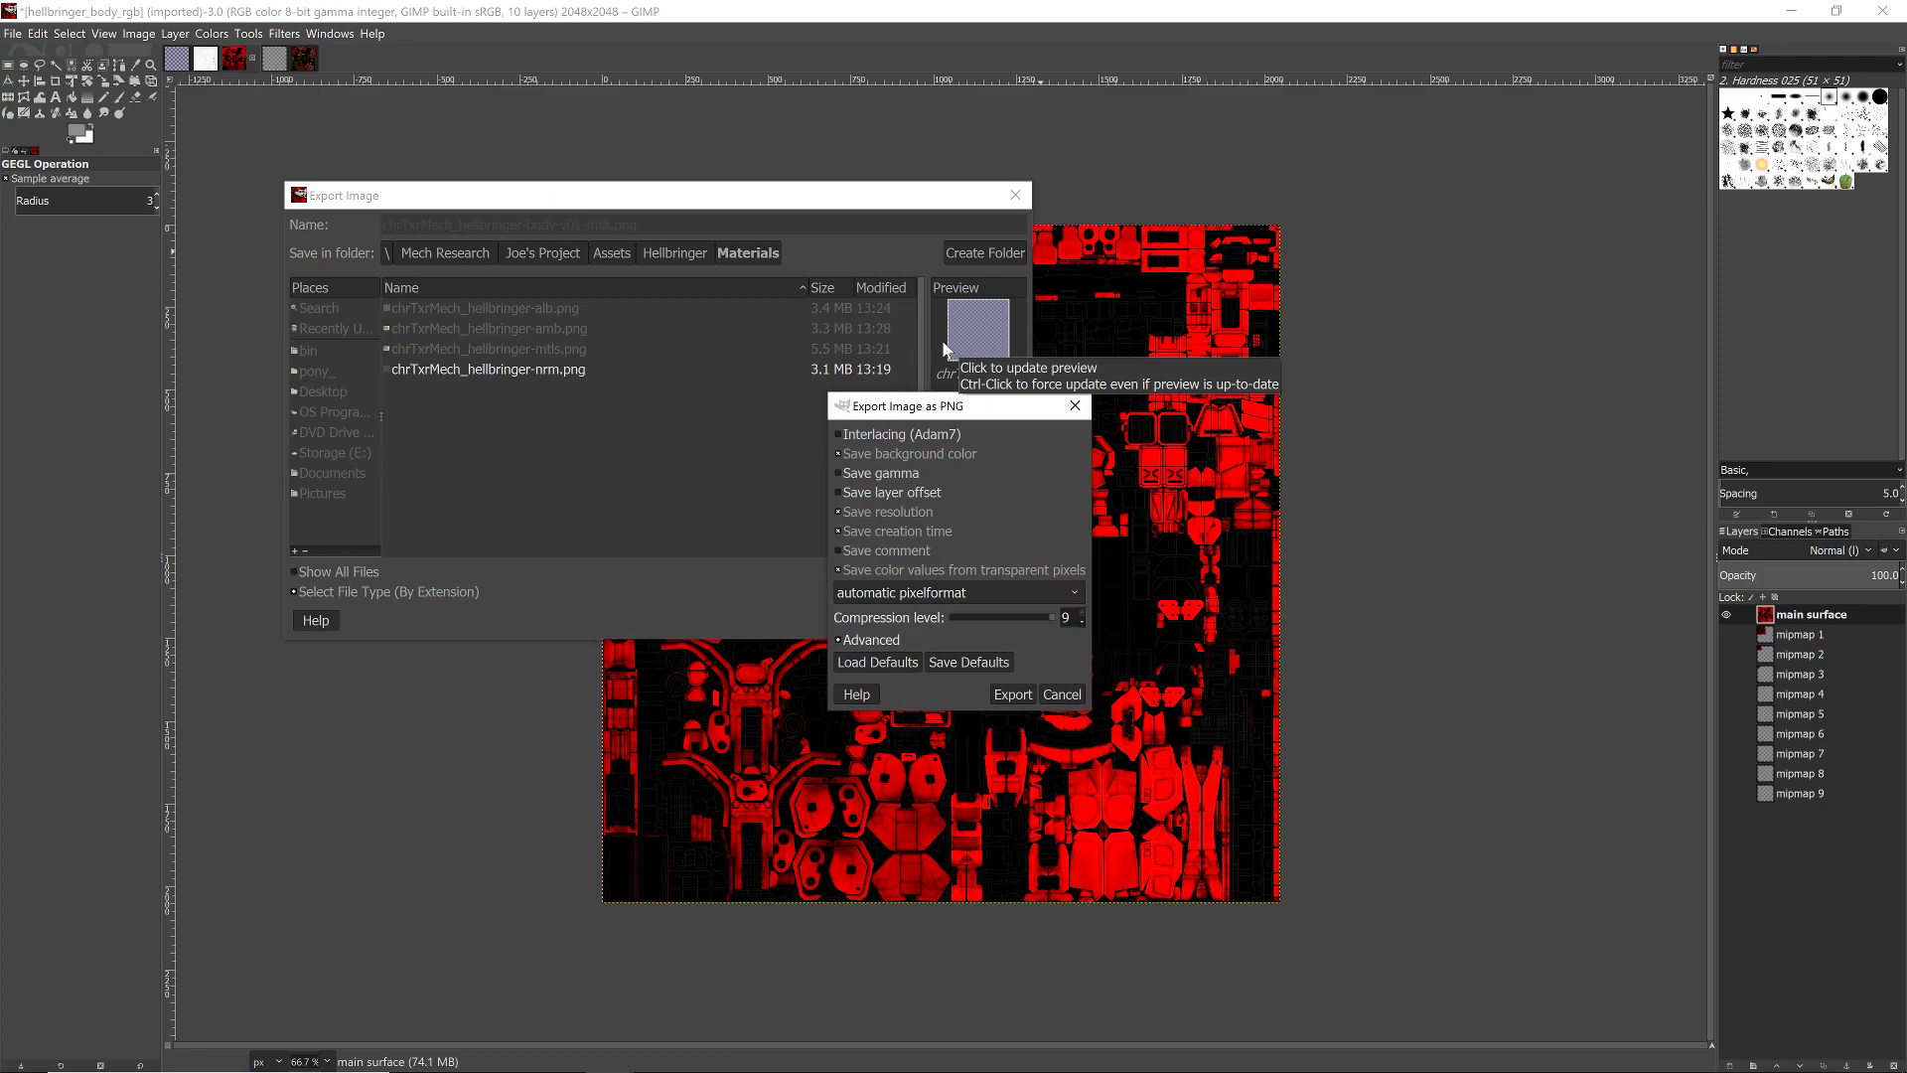
{"action": "left_click", "coordinate": [1013, 695]}
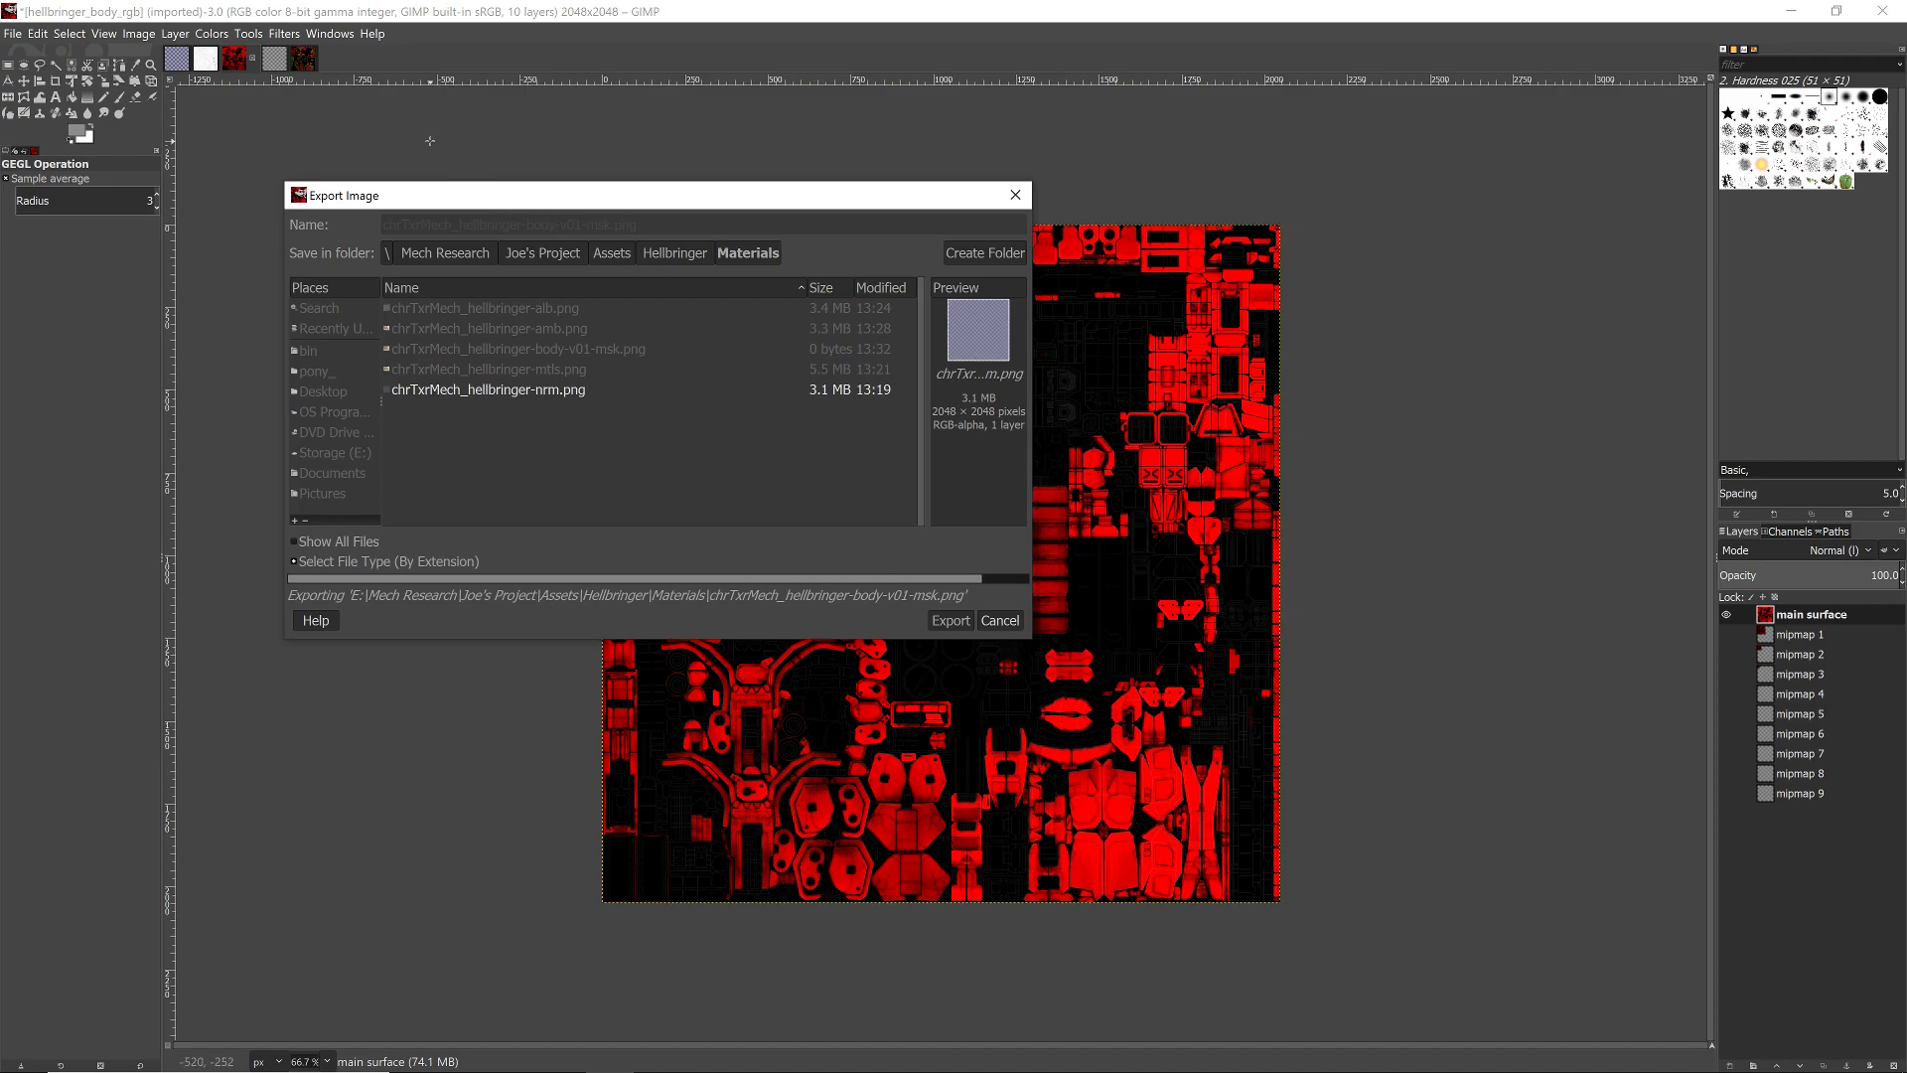
- Switch to the hellbringer_buccaneer_a_body_rgb image and remove the alpha channel from its main surface layer
{"action": "left_click", "coordinate": [302, 61]}
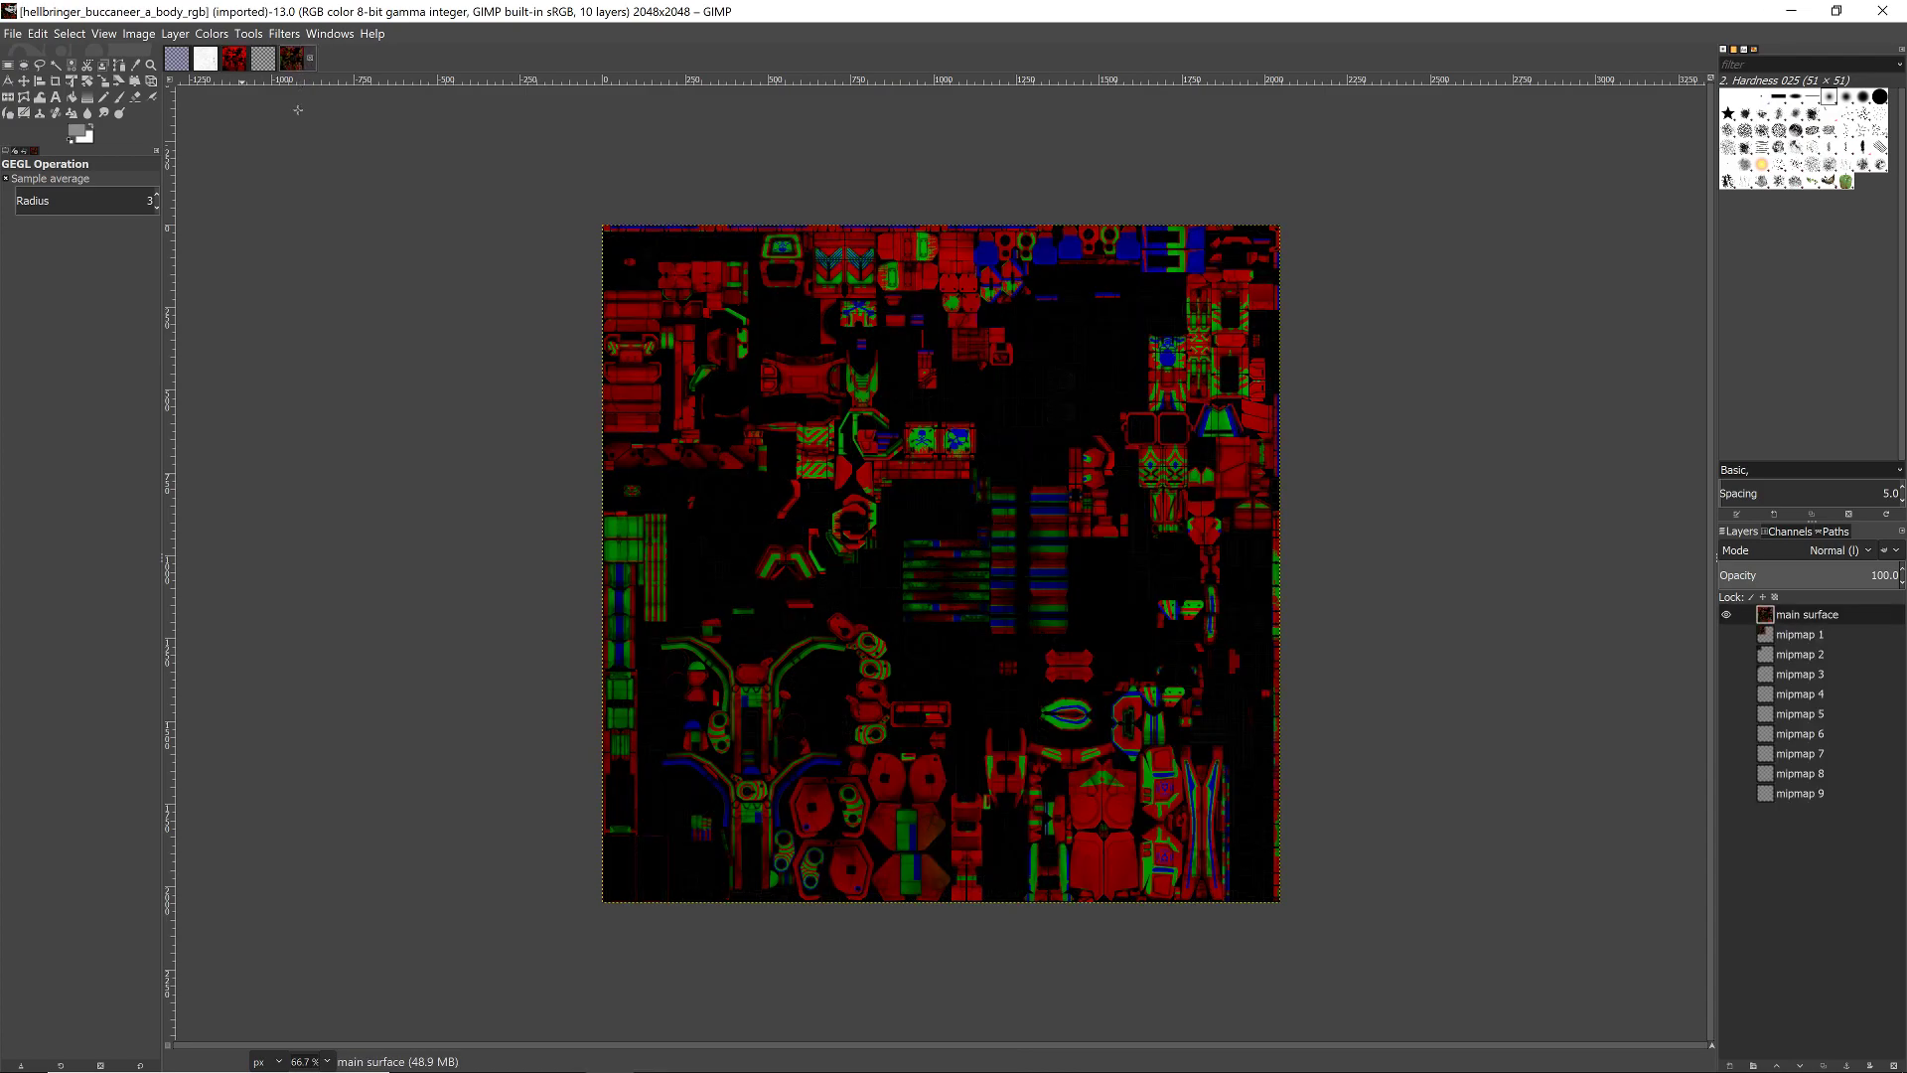
{"action": "left_click", "coordinate": [176, 33]}
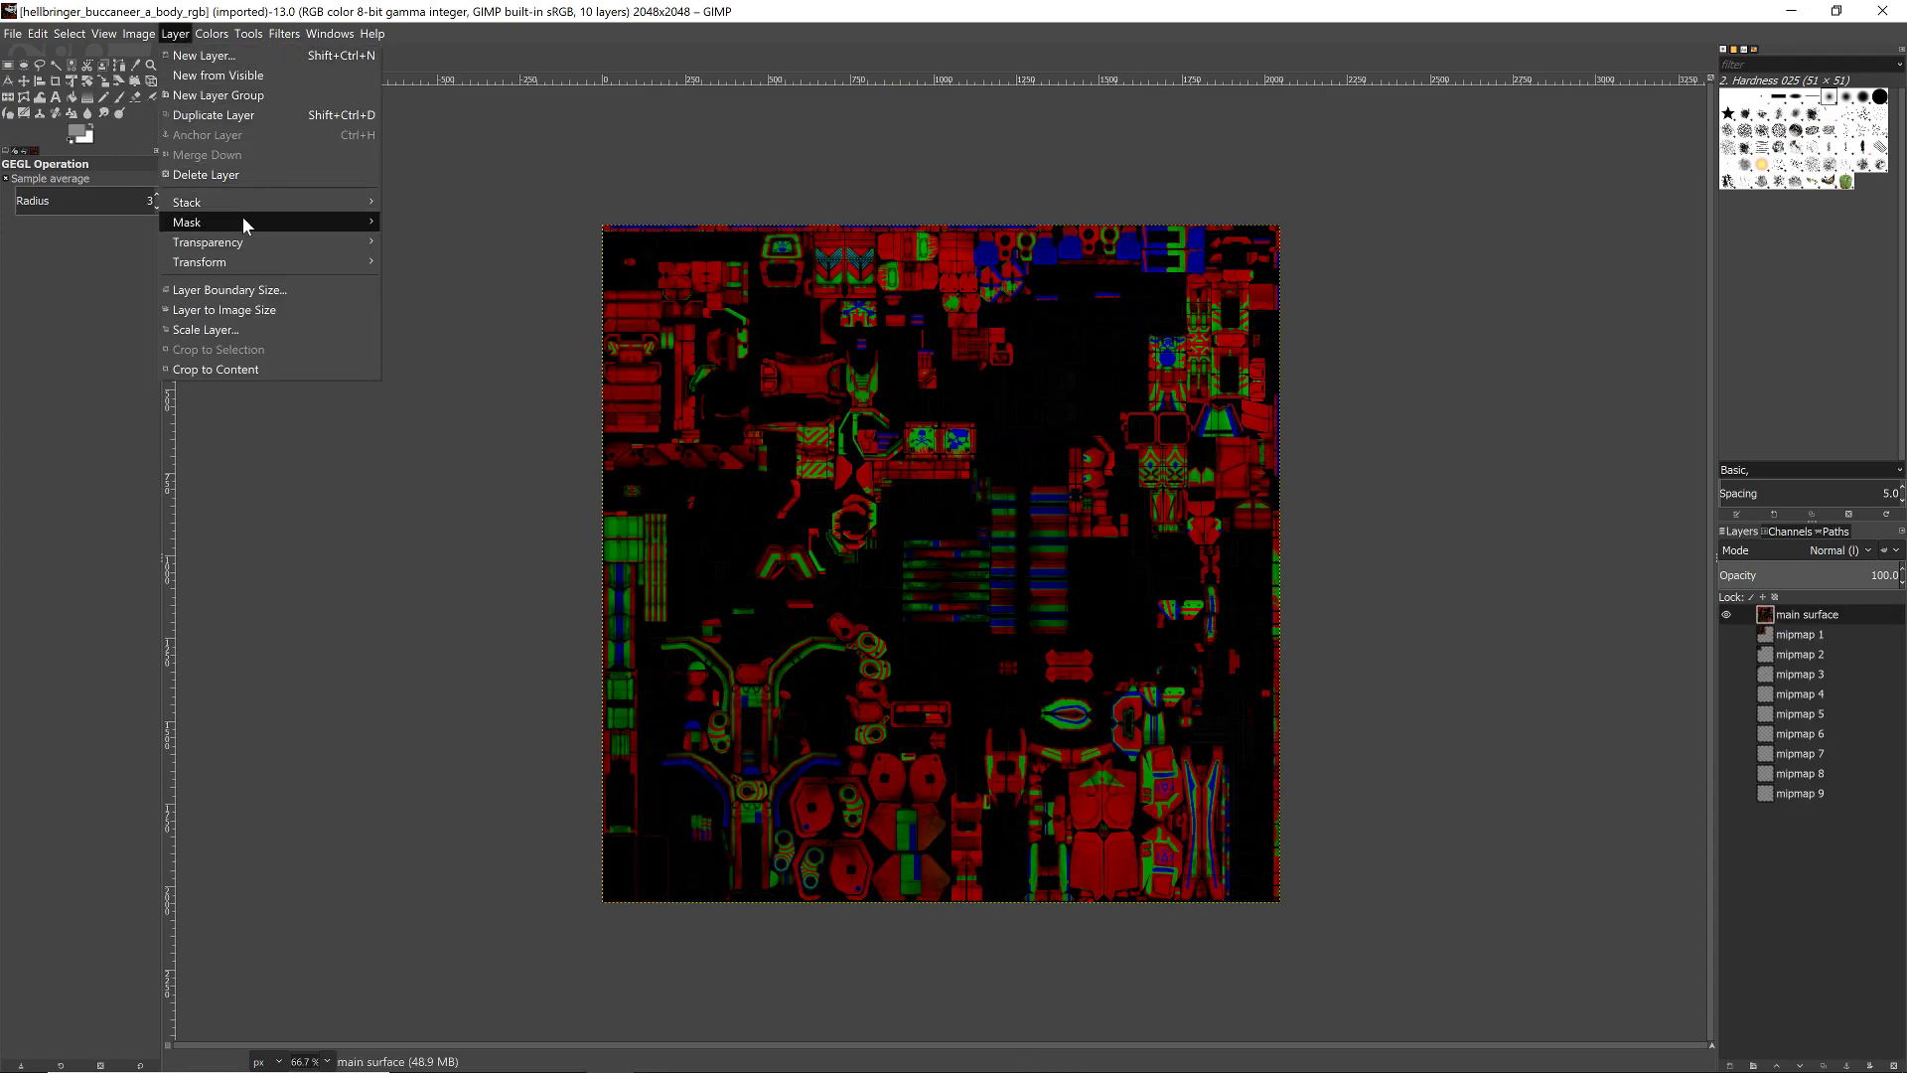
{"action": "mouse_move", "coordinate": [367, 241]}
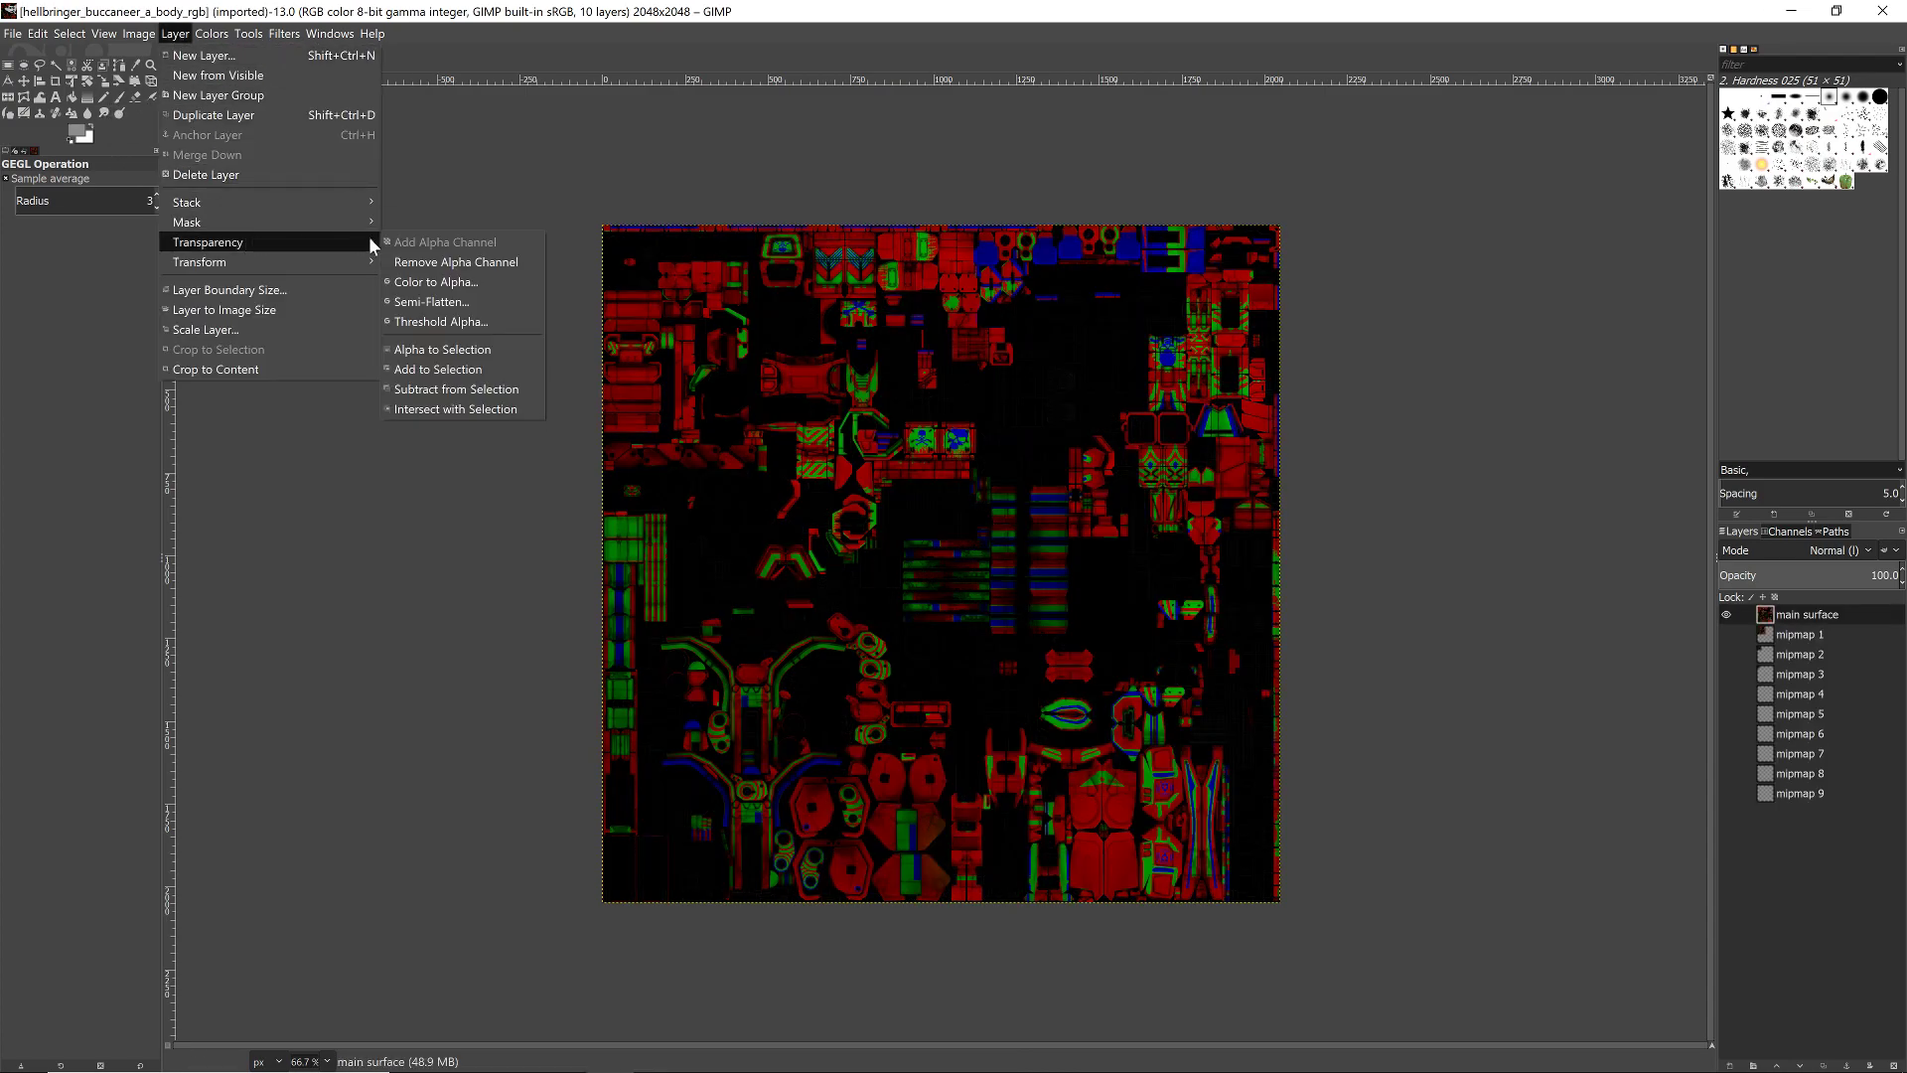
{"action": "left_click", "coordinate": [459, 262]}
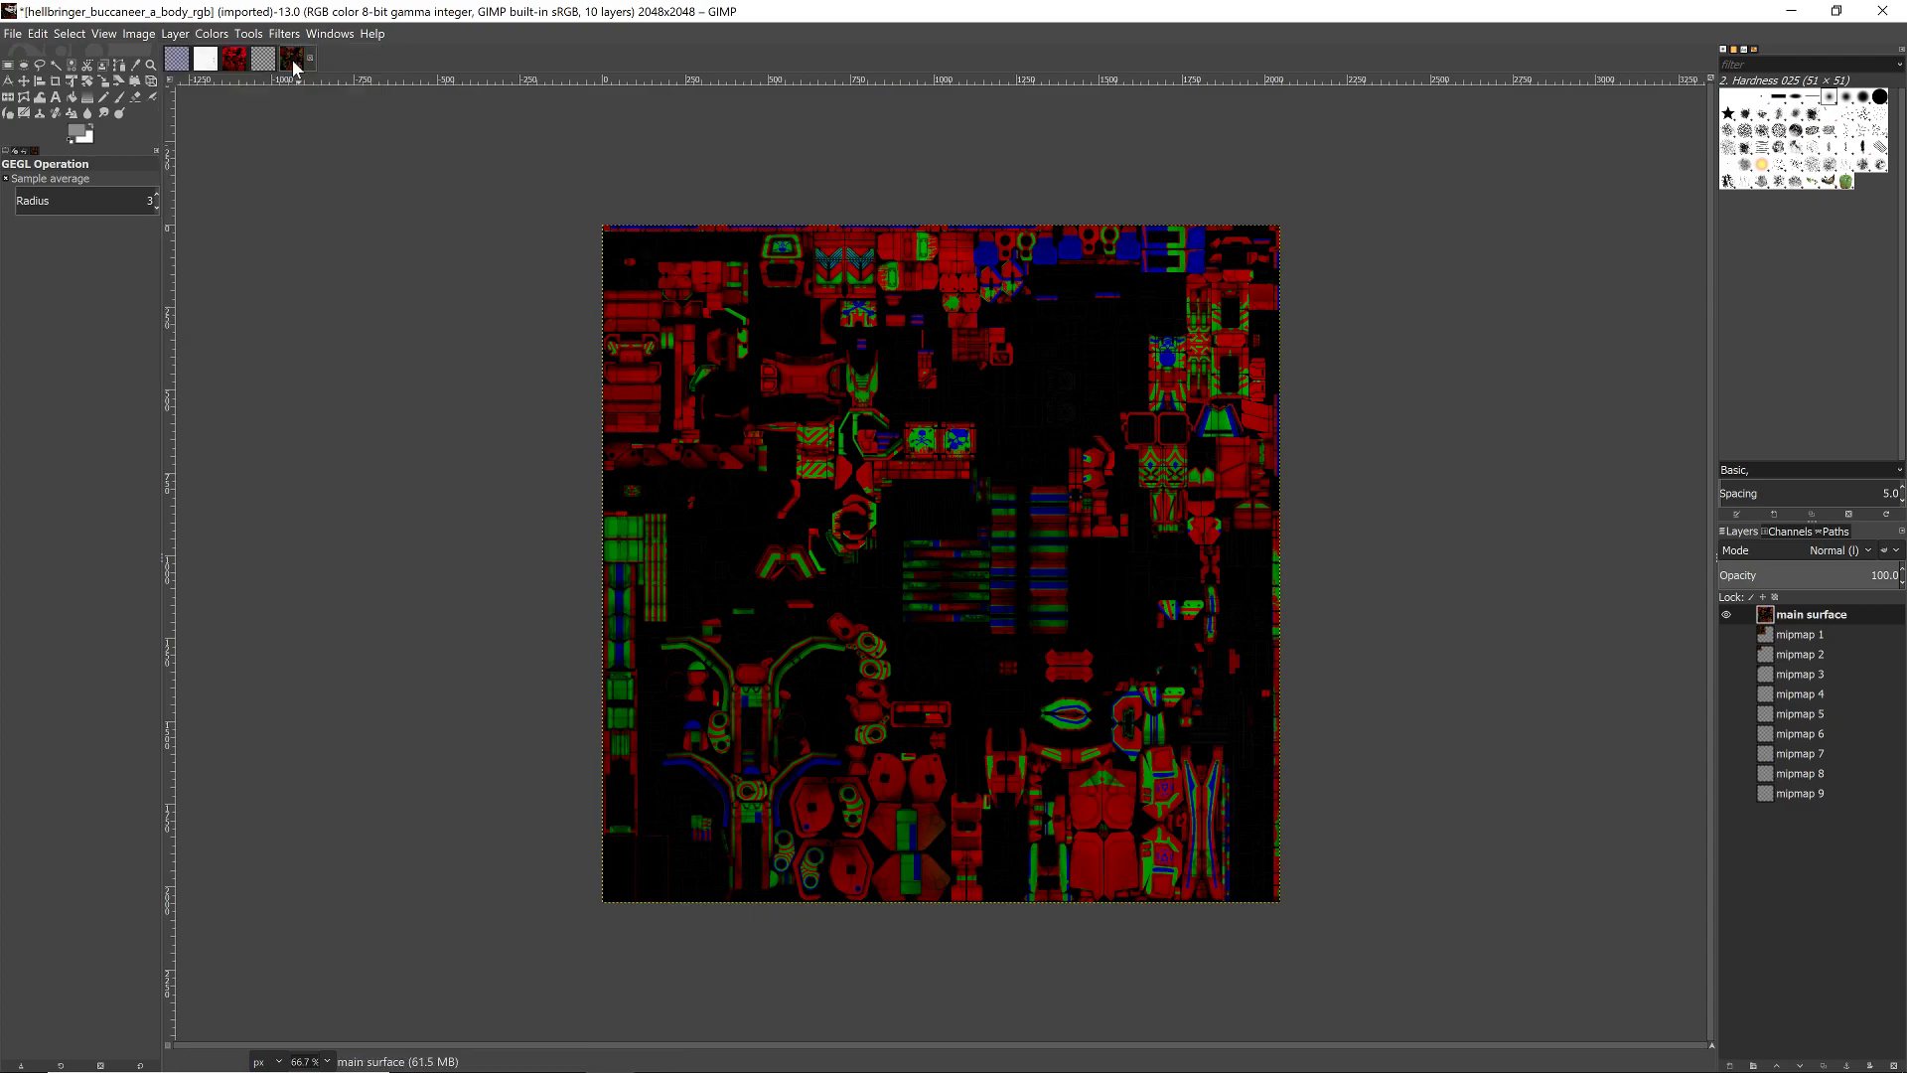
- Brighten the buccaneer_a mask's main surface layer using Exposure with a value of 2.000
{"action": "left_click", "coordinate": [212, 35]}
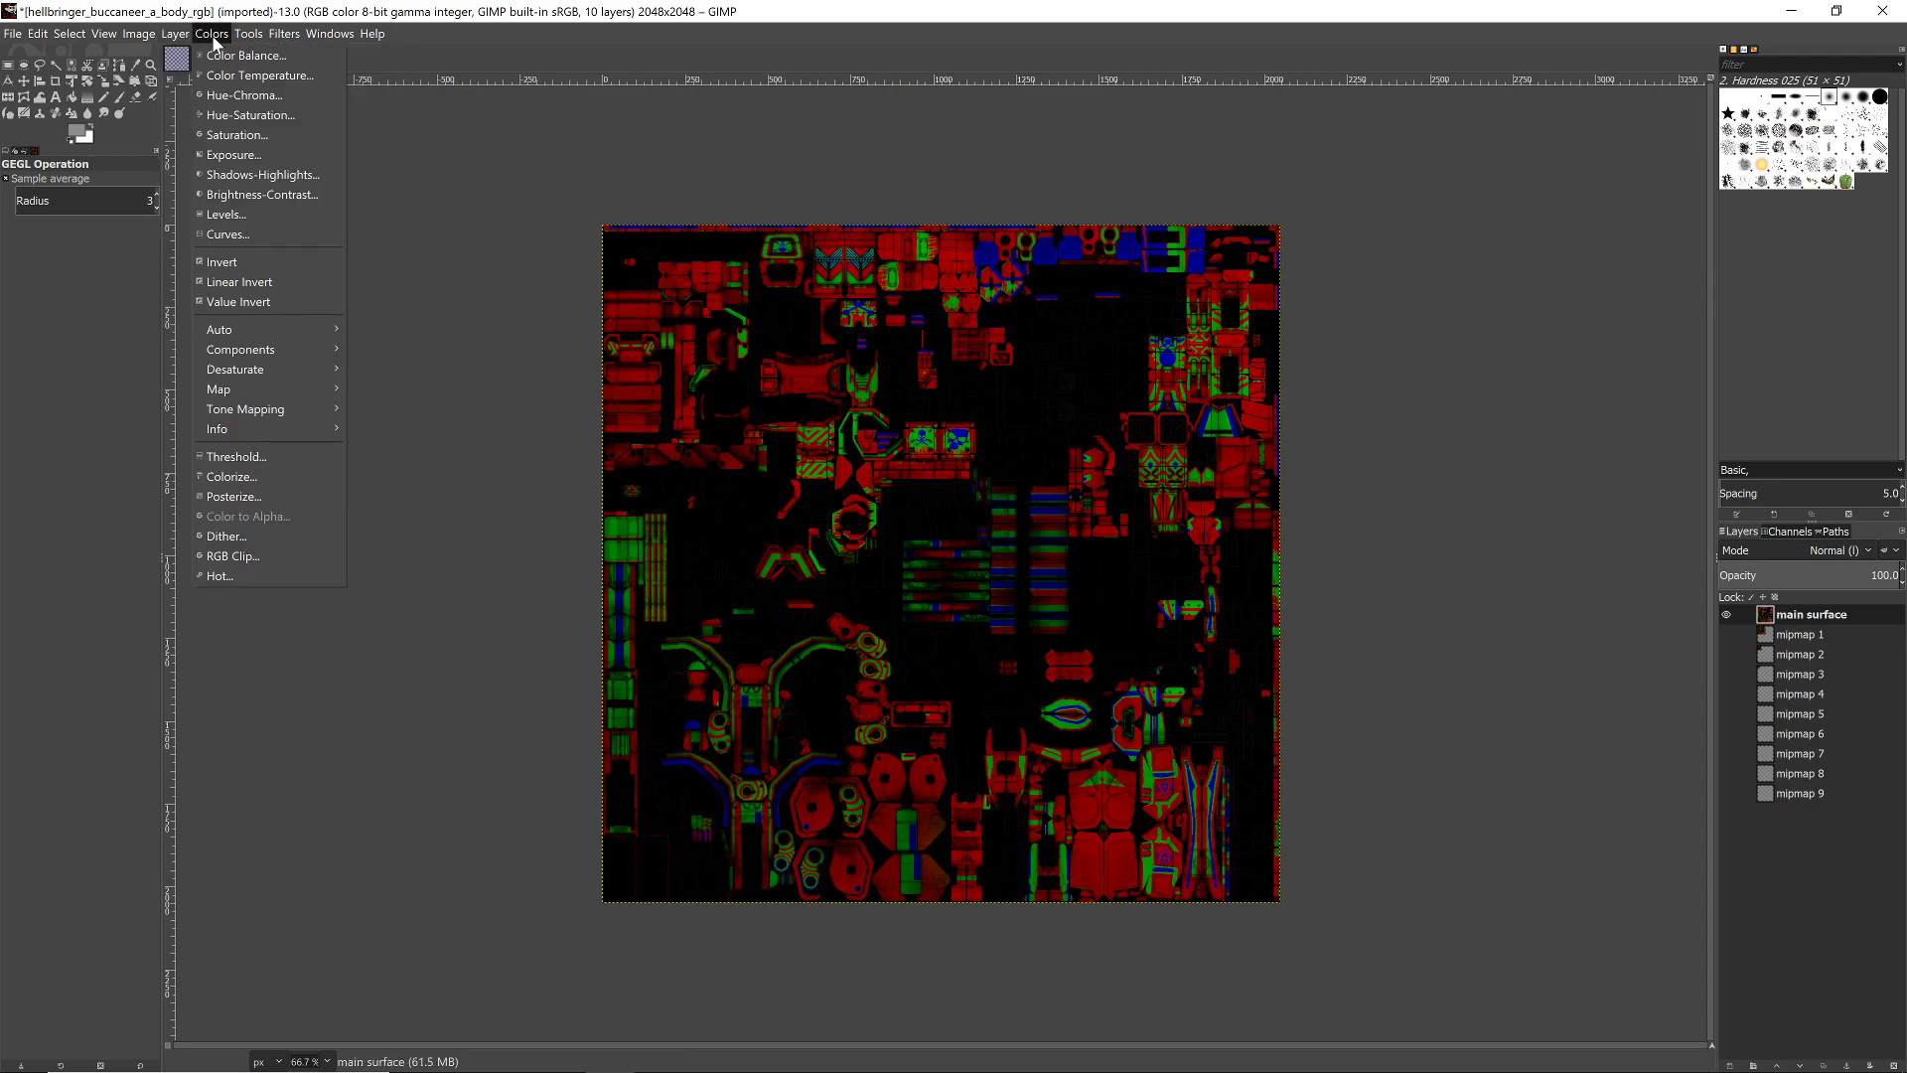
{"action": "left_click", "coordinate": [272, 154]}
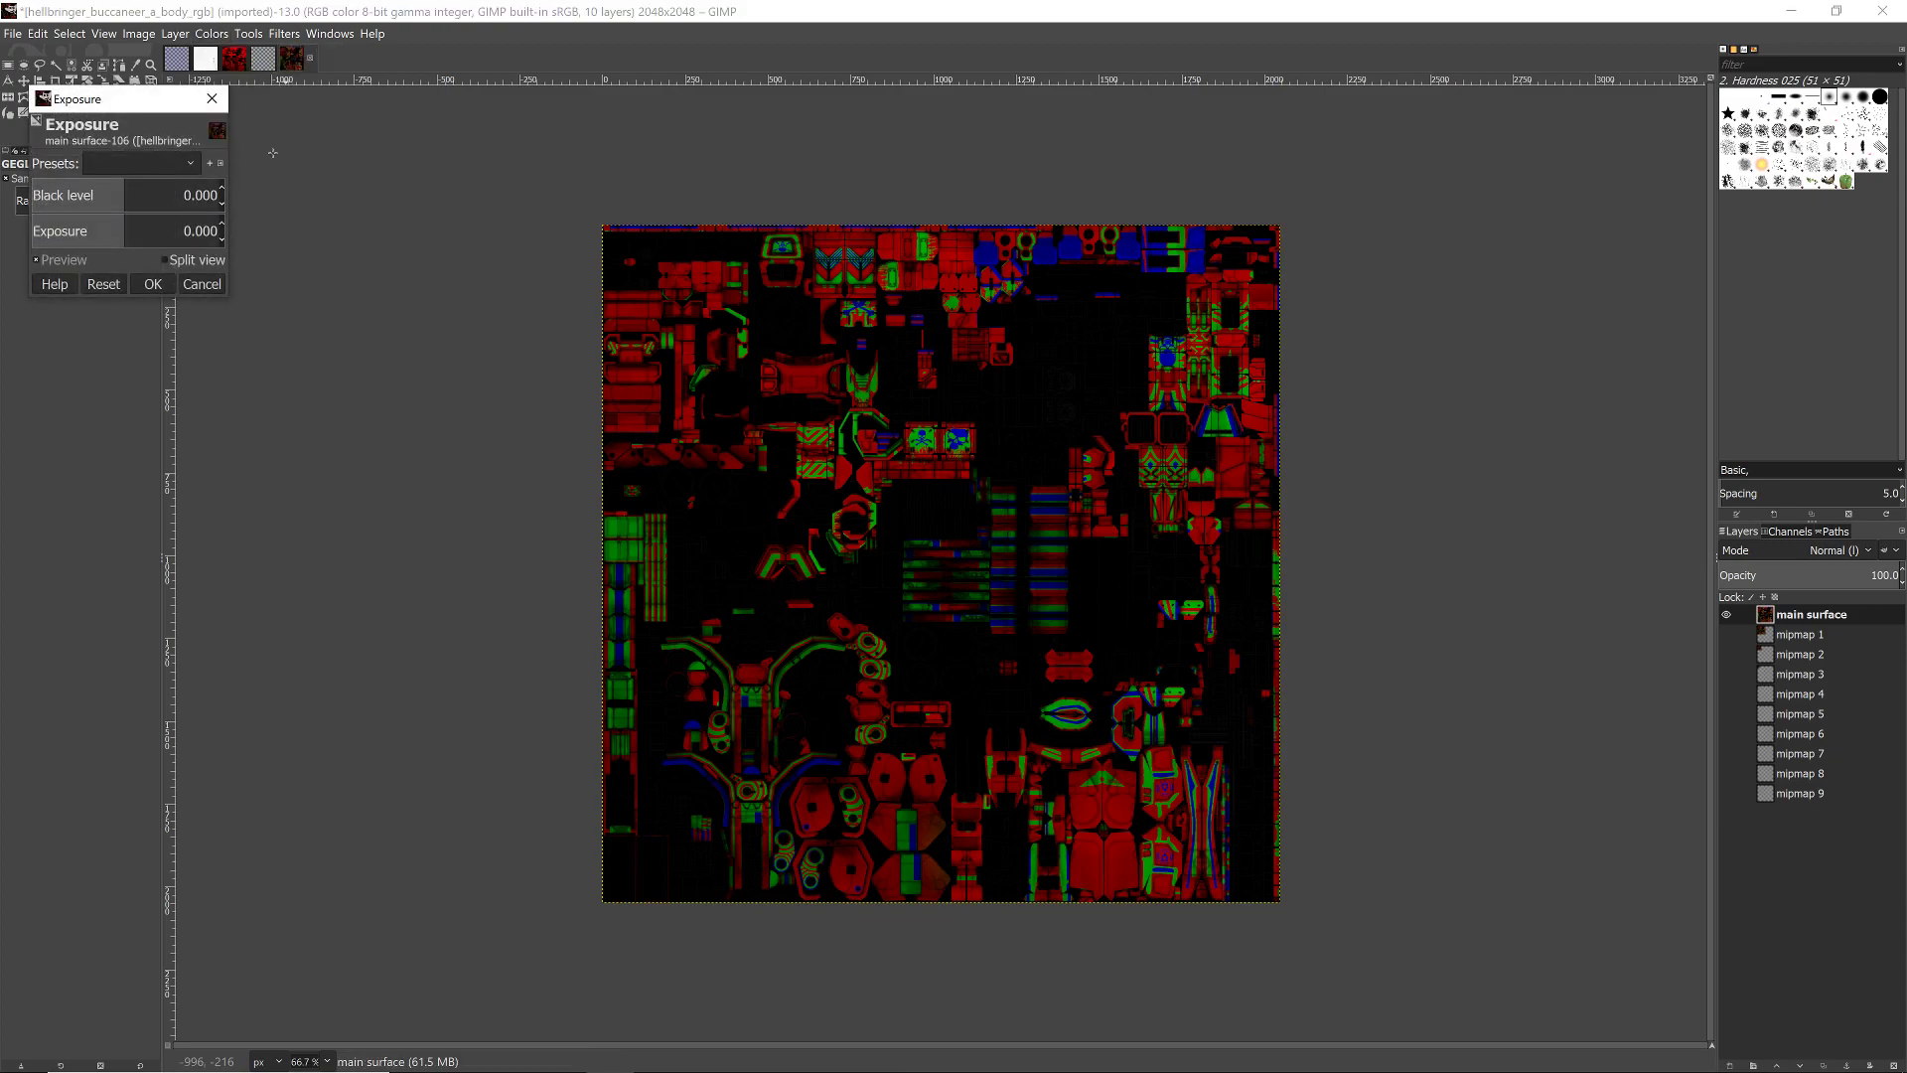
{"action": "key", "text": "Tab"}
{"action": "type", "text": "2"}
{"action": "key", "text": "Return"}
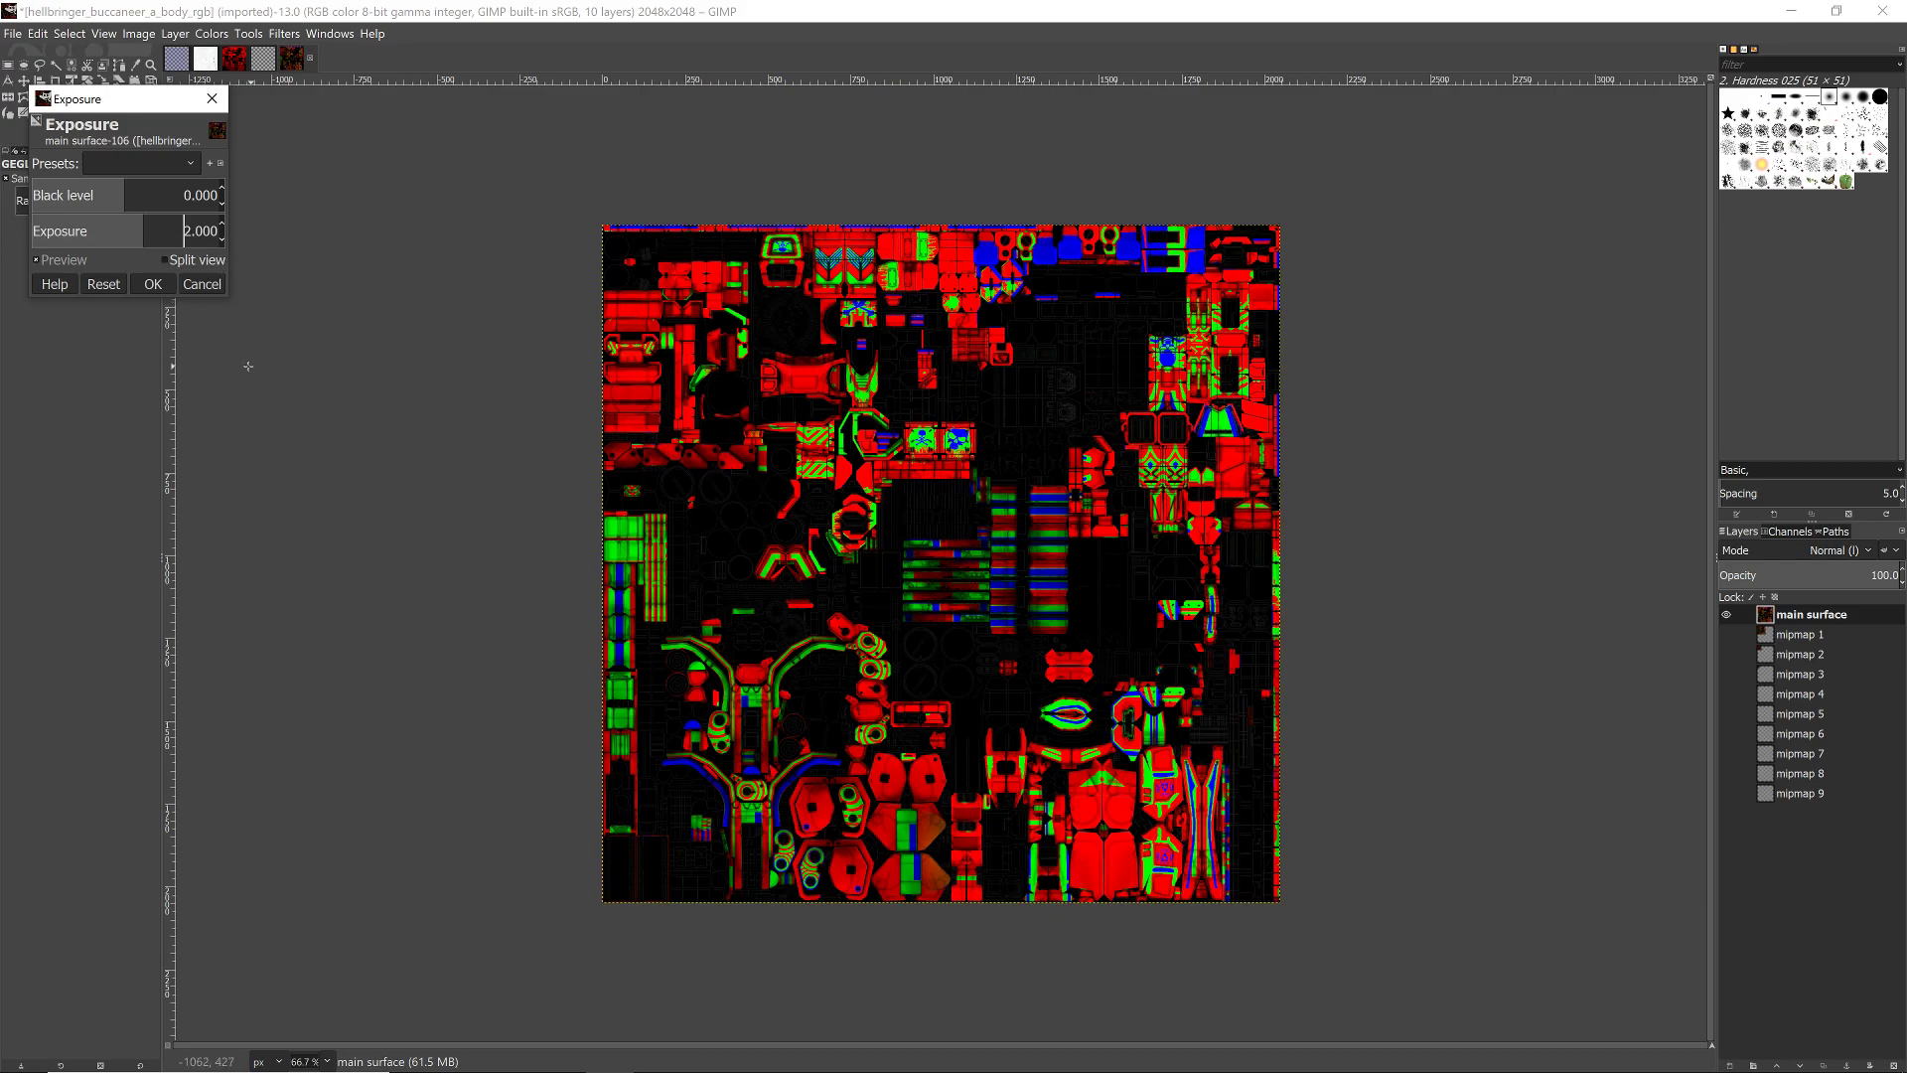
{"action": "left_click", "coordinate": [152, 284]}
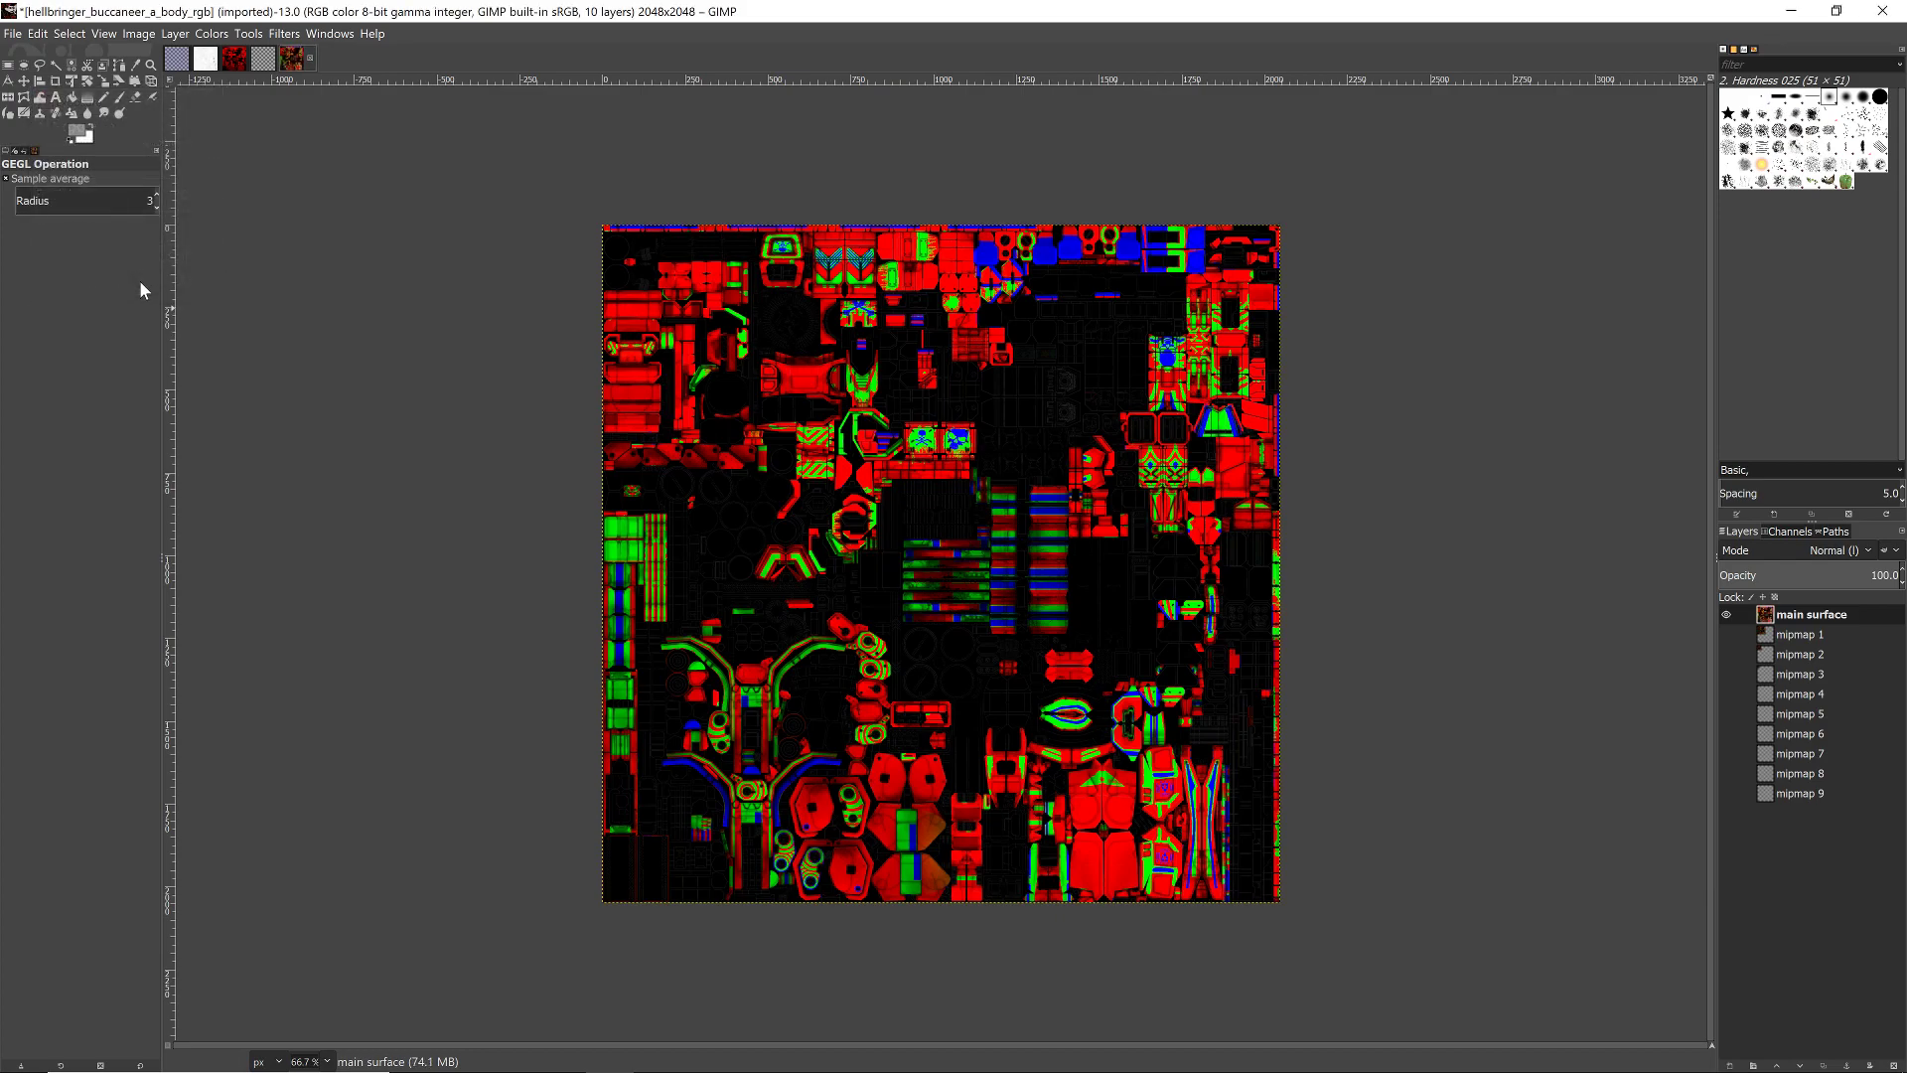
- Export the buccaneer_a mask to the Hellbringer Materials folder as chrTxrMech_hellbringer-body-v02-msk.png, keeping the offered PNG options
{"action": "left_click", "coordinate": [13, 34]}
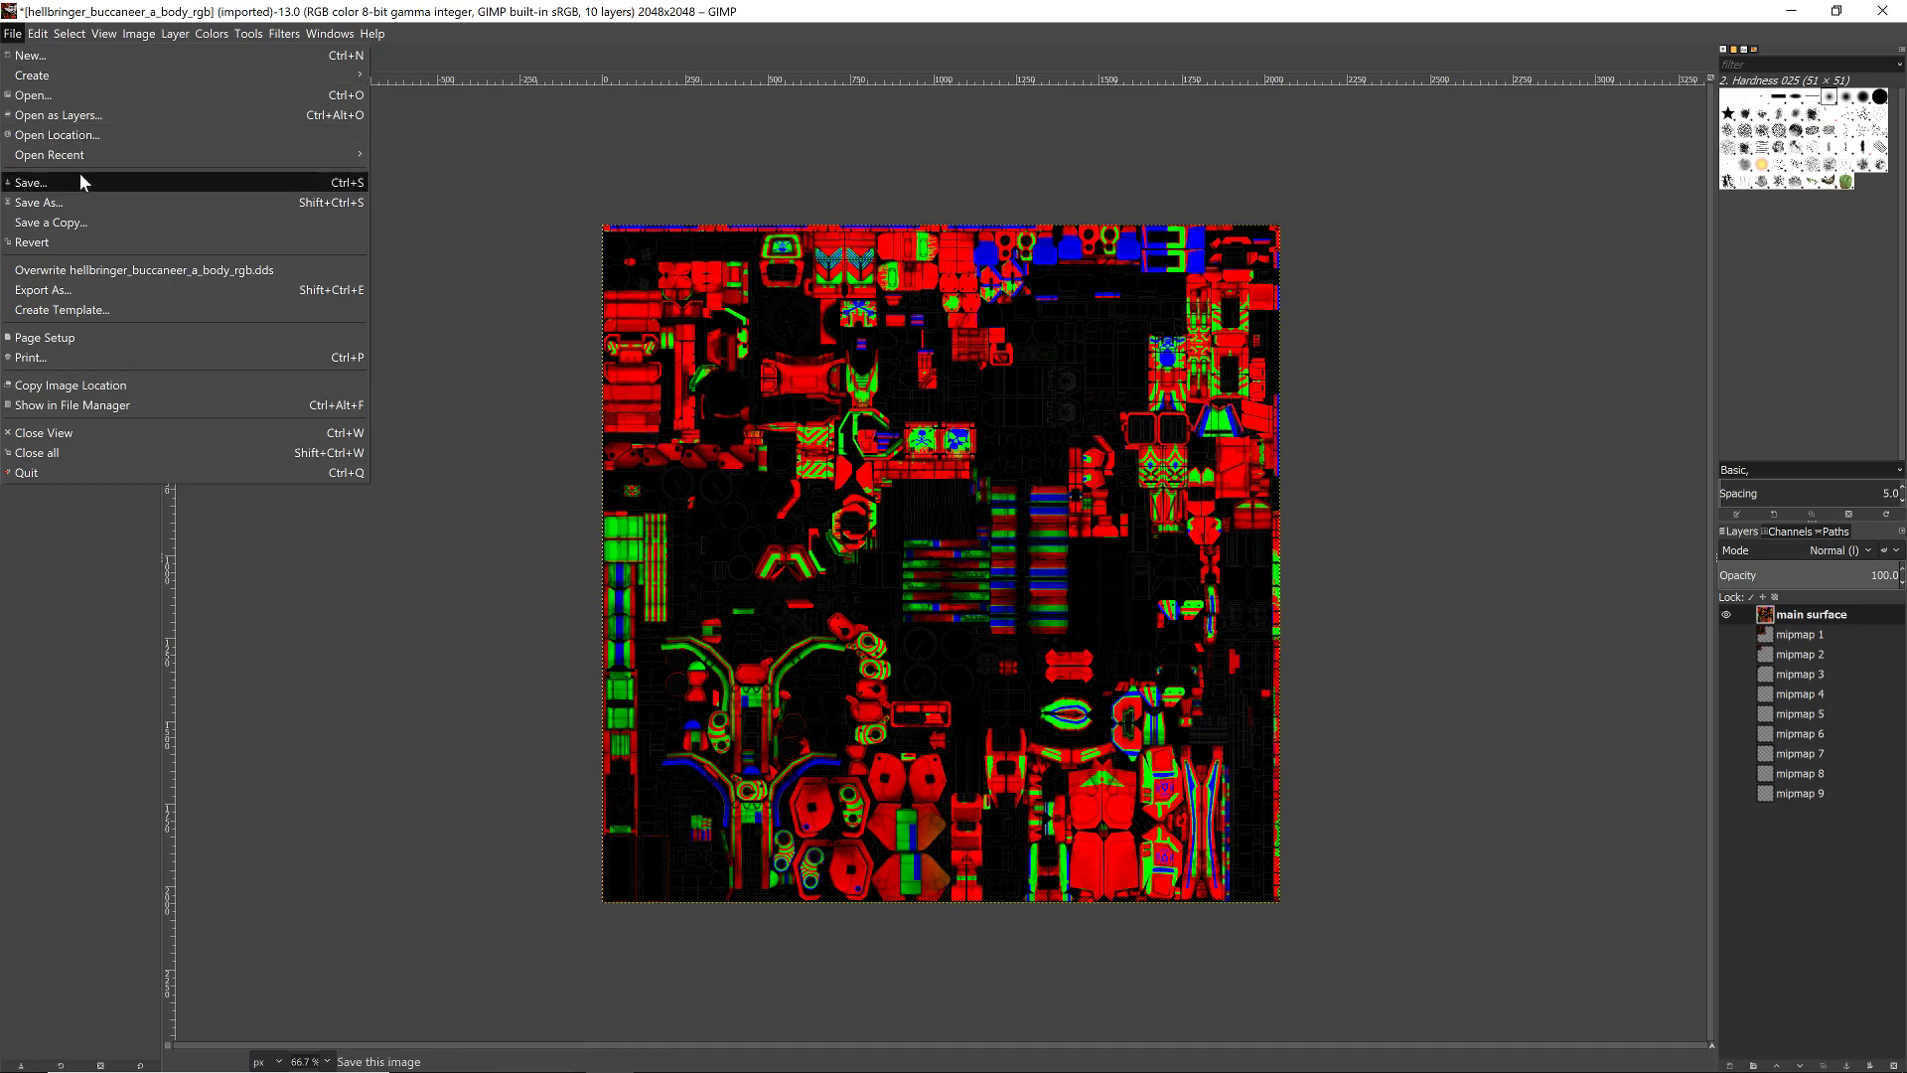
{"action": "left_click", "coordinate": [87, 288]}
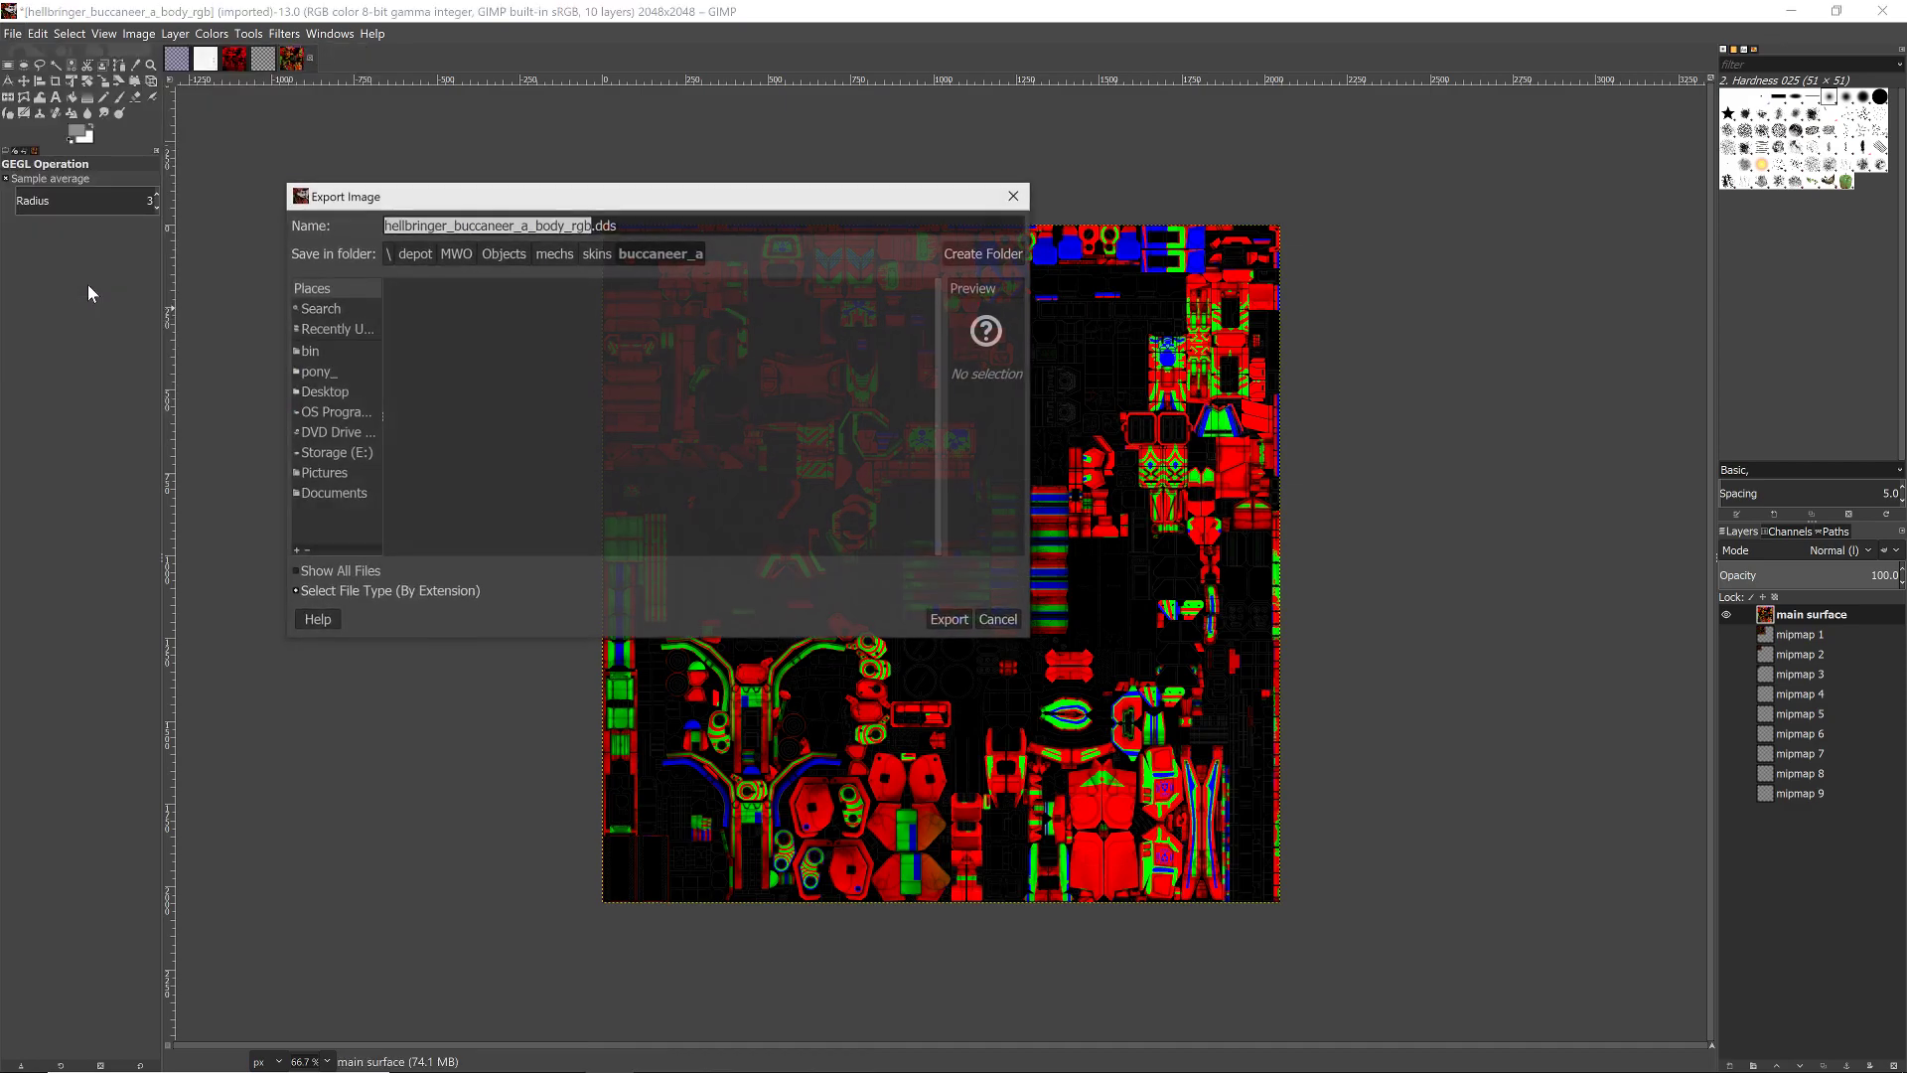
{"action": "left_click", "coordinate": [343, 331]}
{"action": "double_click", "coordinate": [411, 307]}
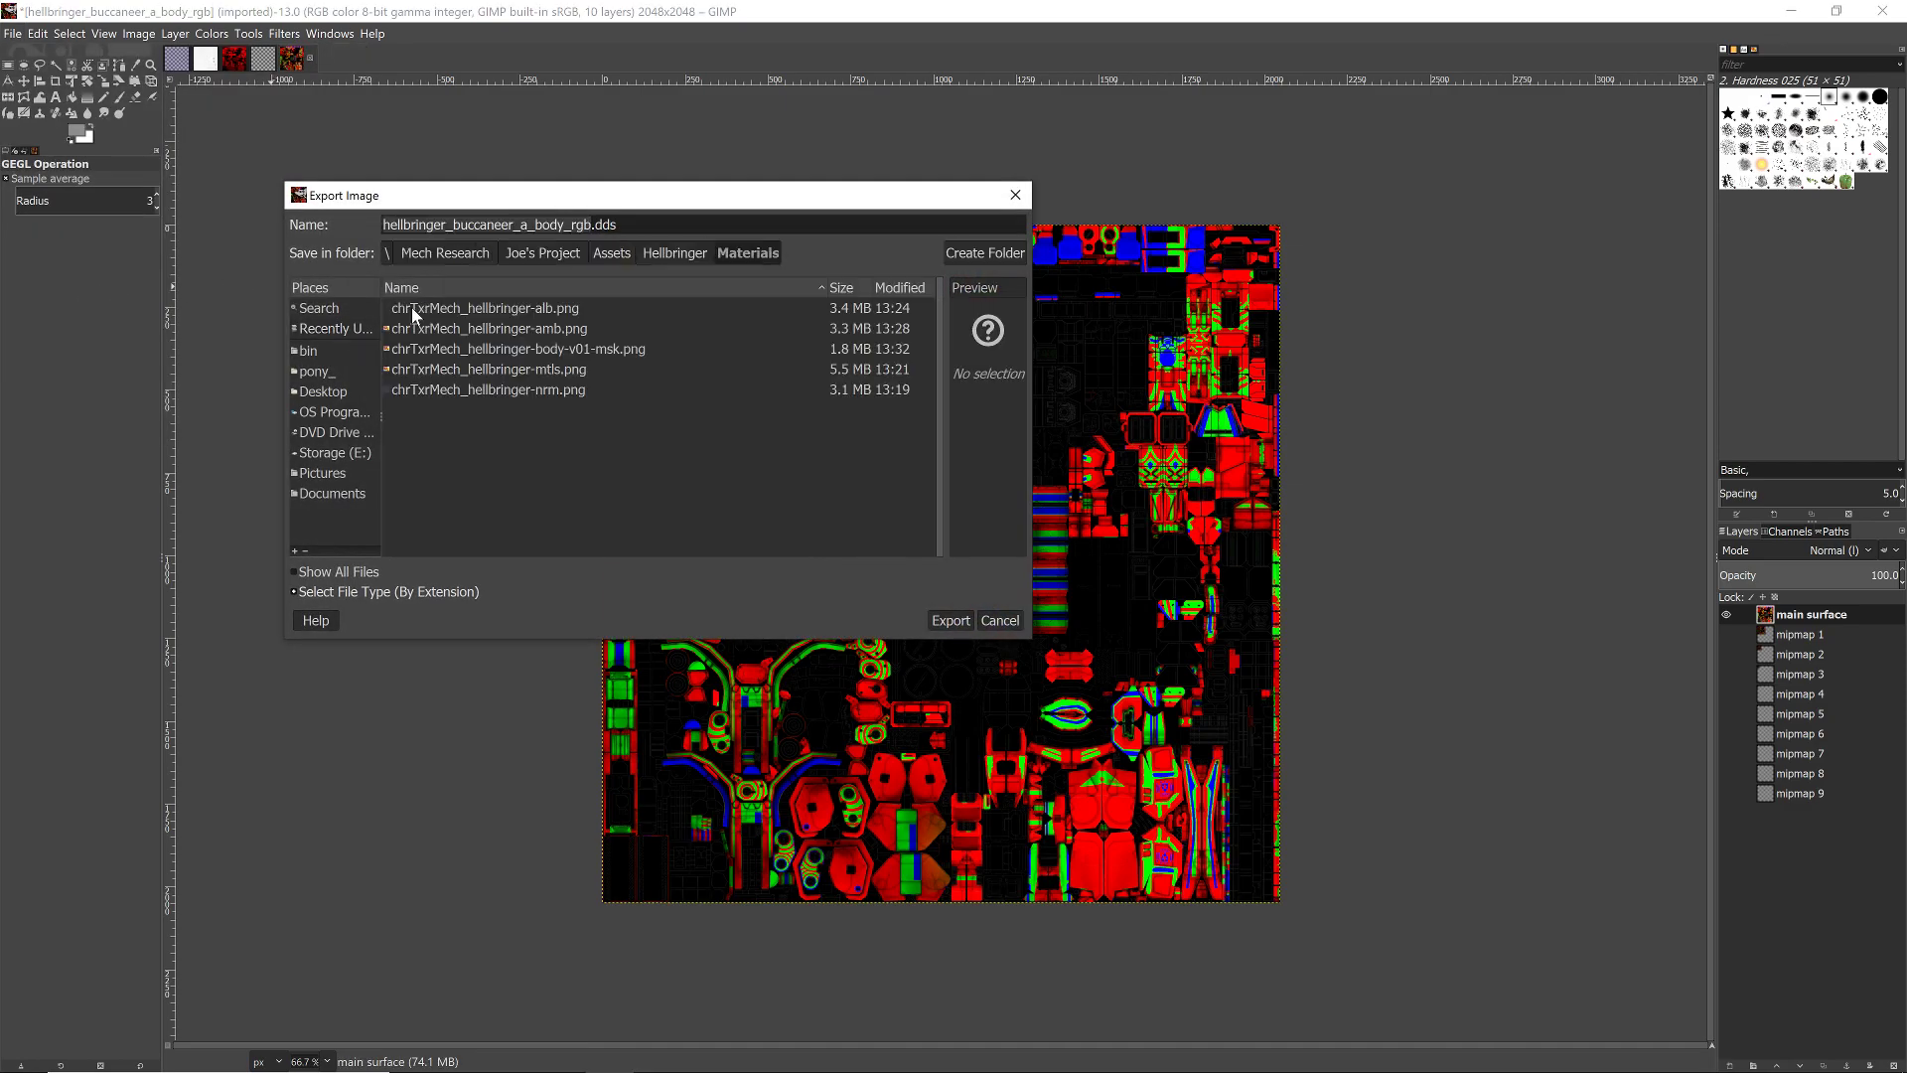
{"action": "left_click", "coordinate": [589, 348]}
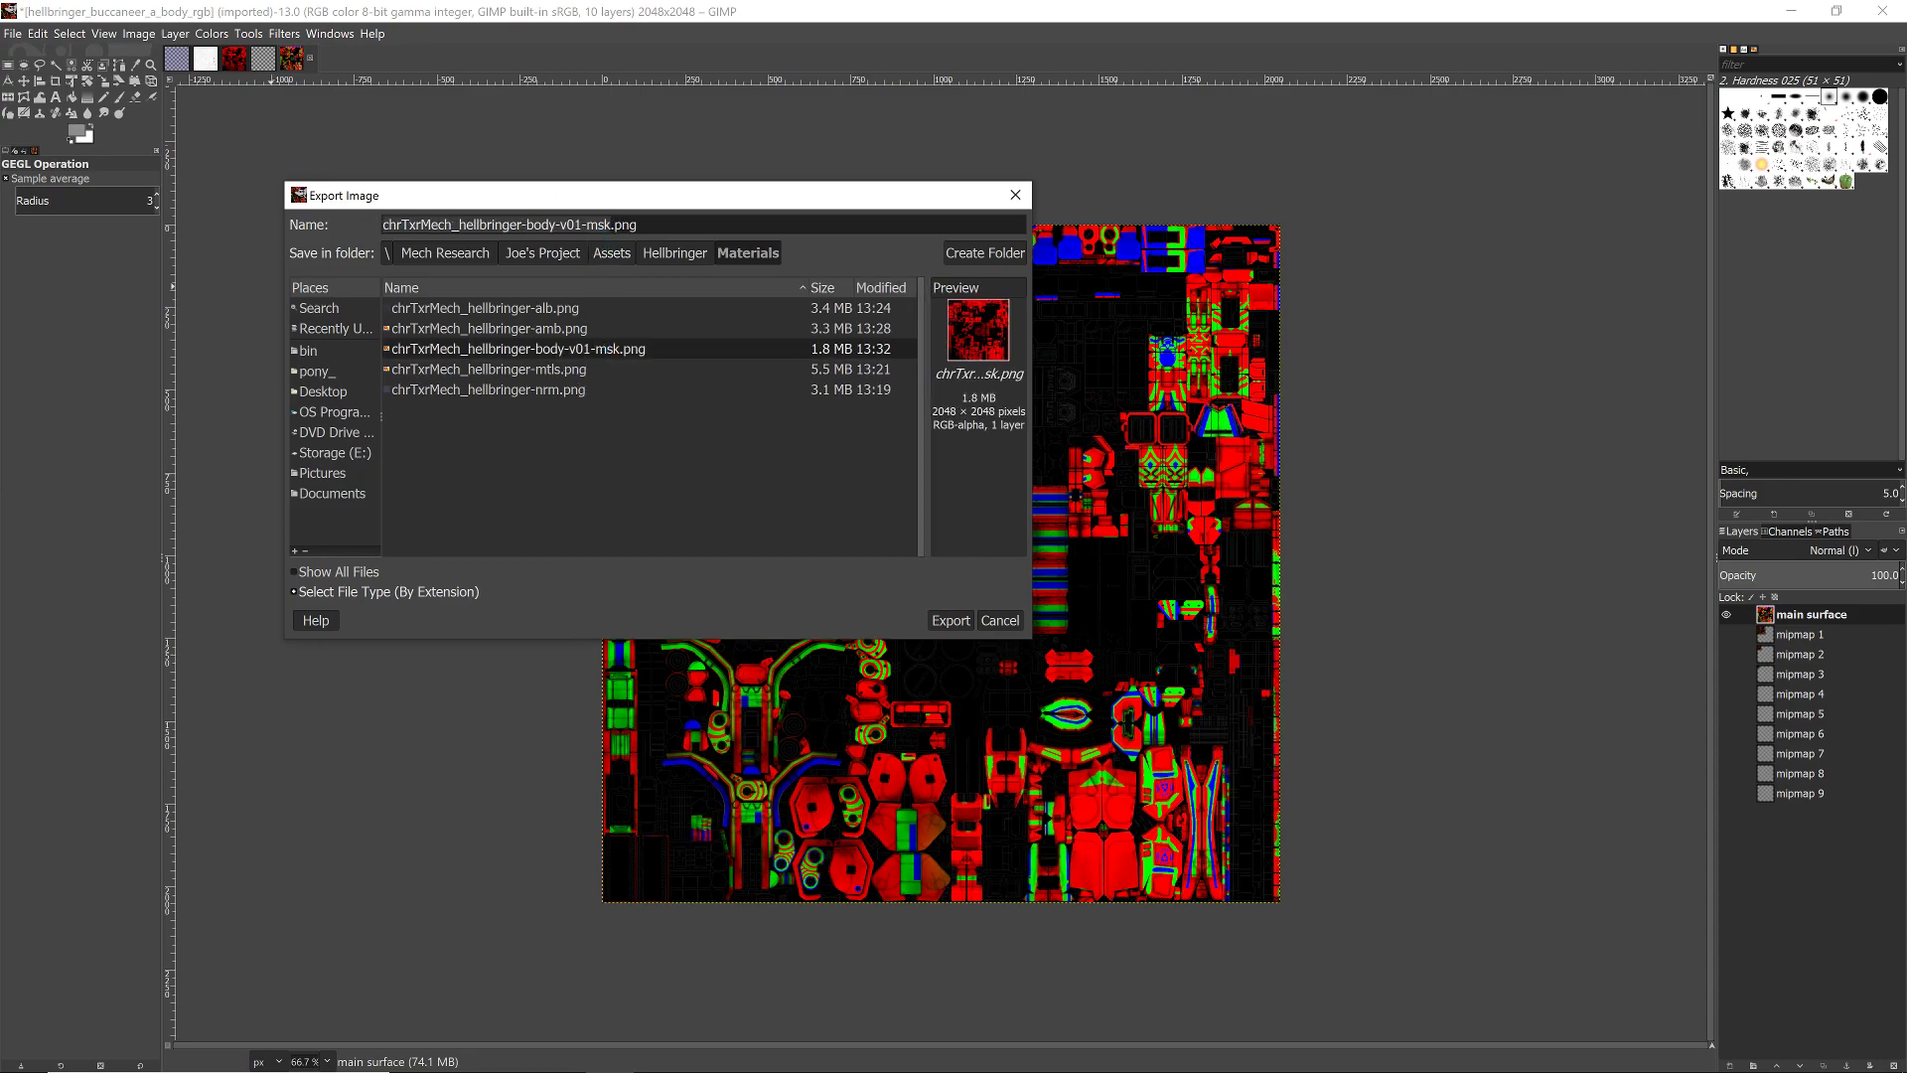
{"action": "key", "text": "BackSpace"}
{"action": "type", "text": "2"}
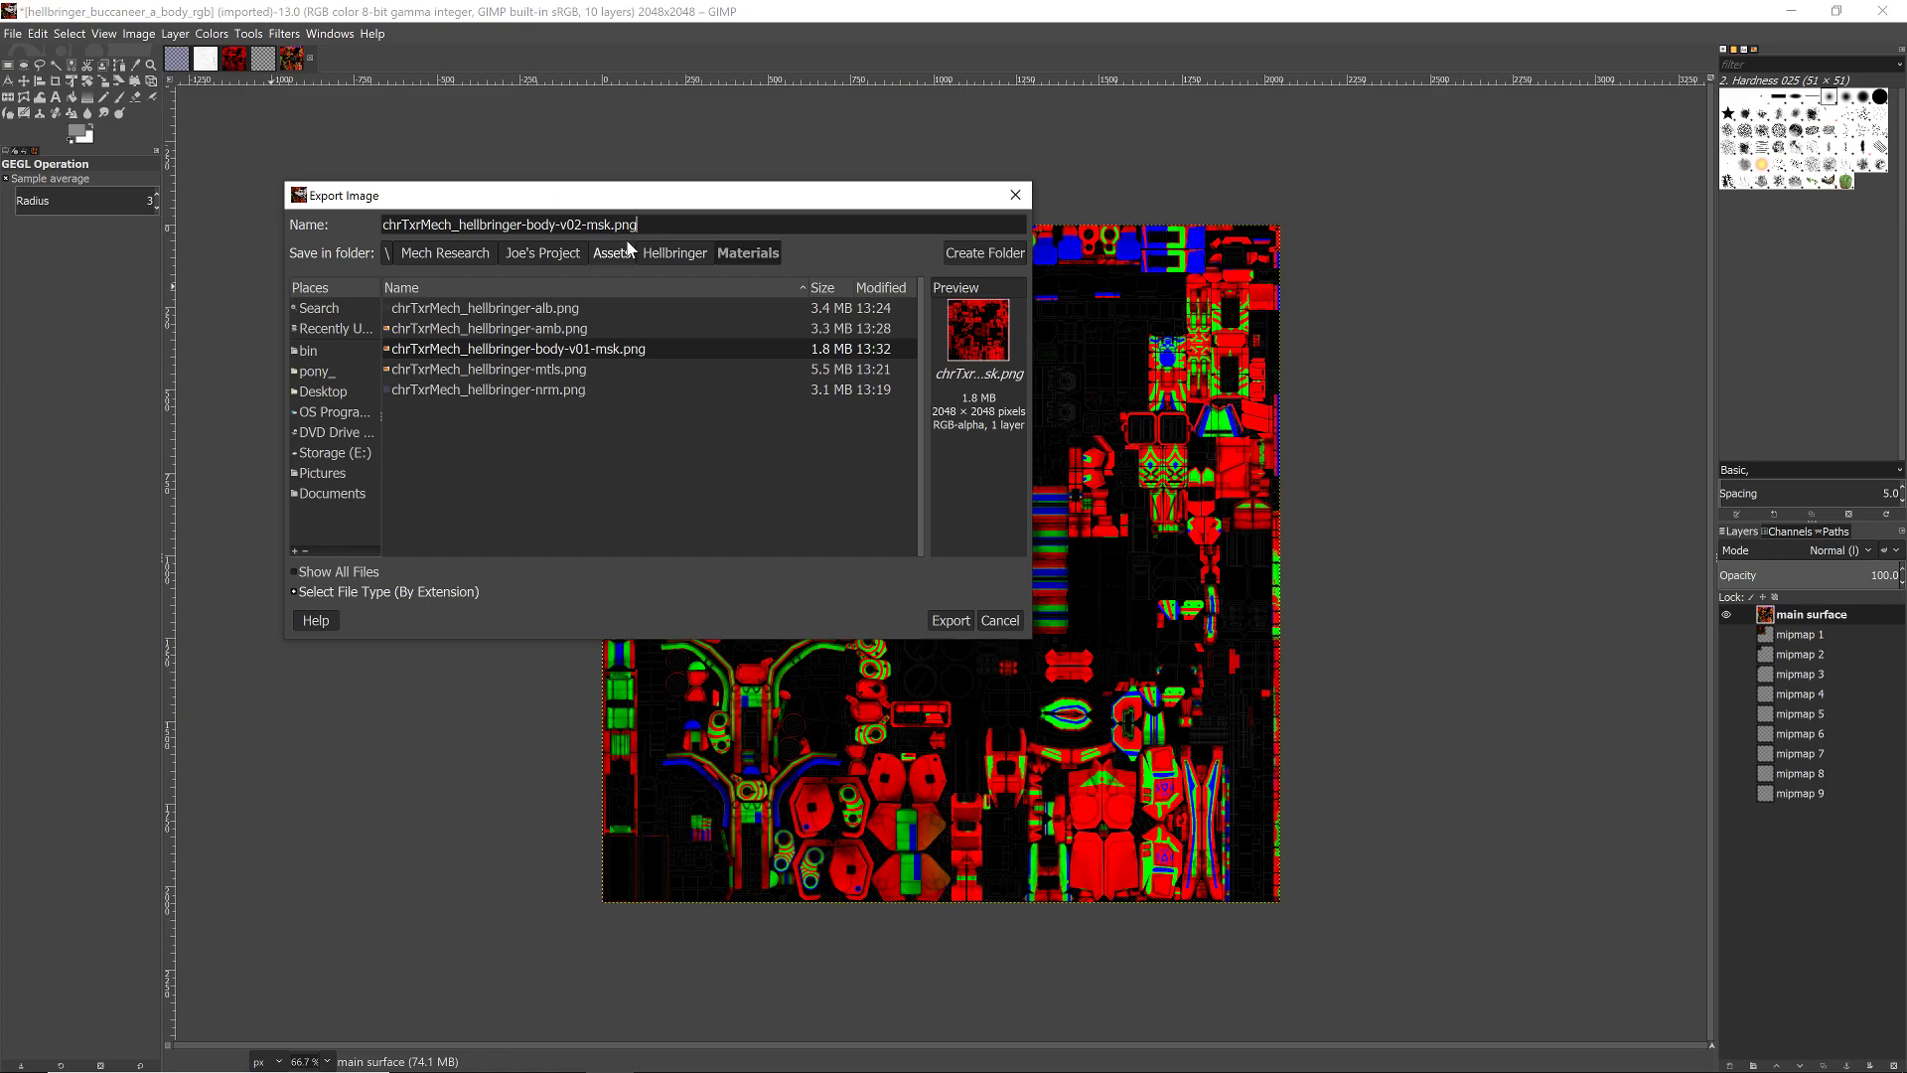
{"action": "left_click", "coordinate": [956, 618]}
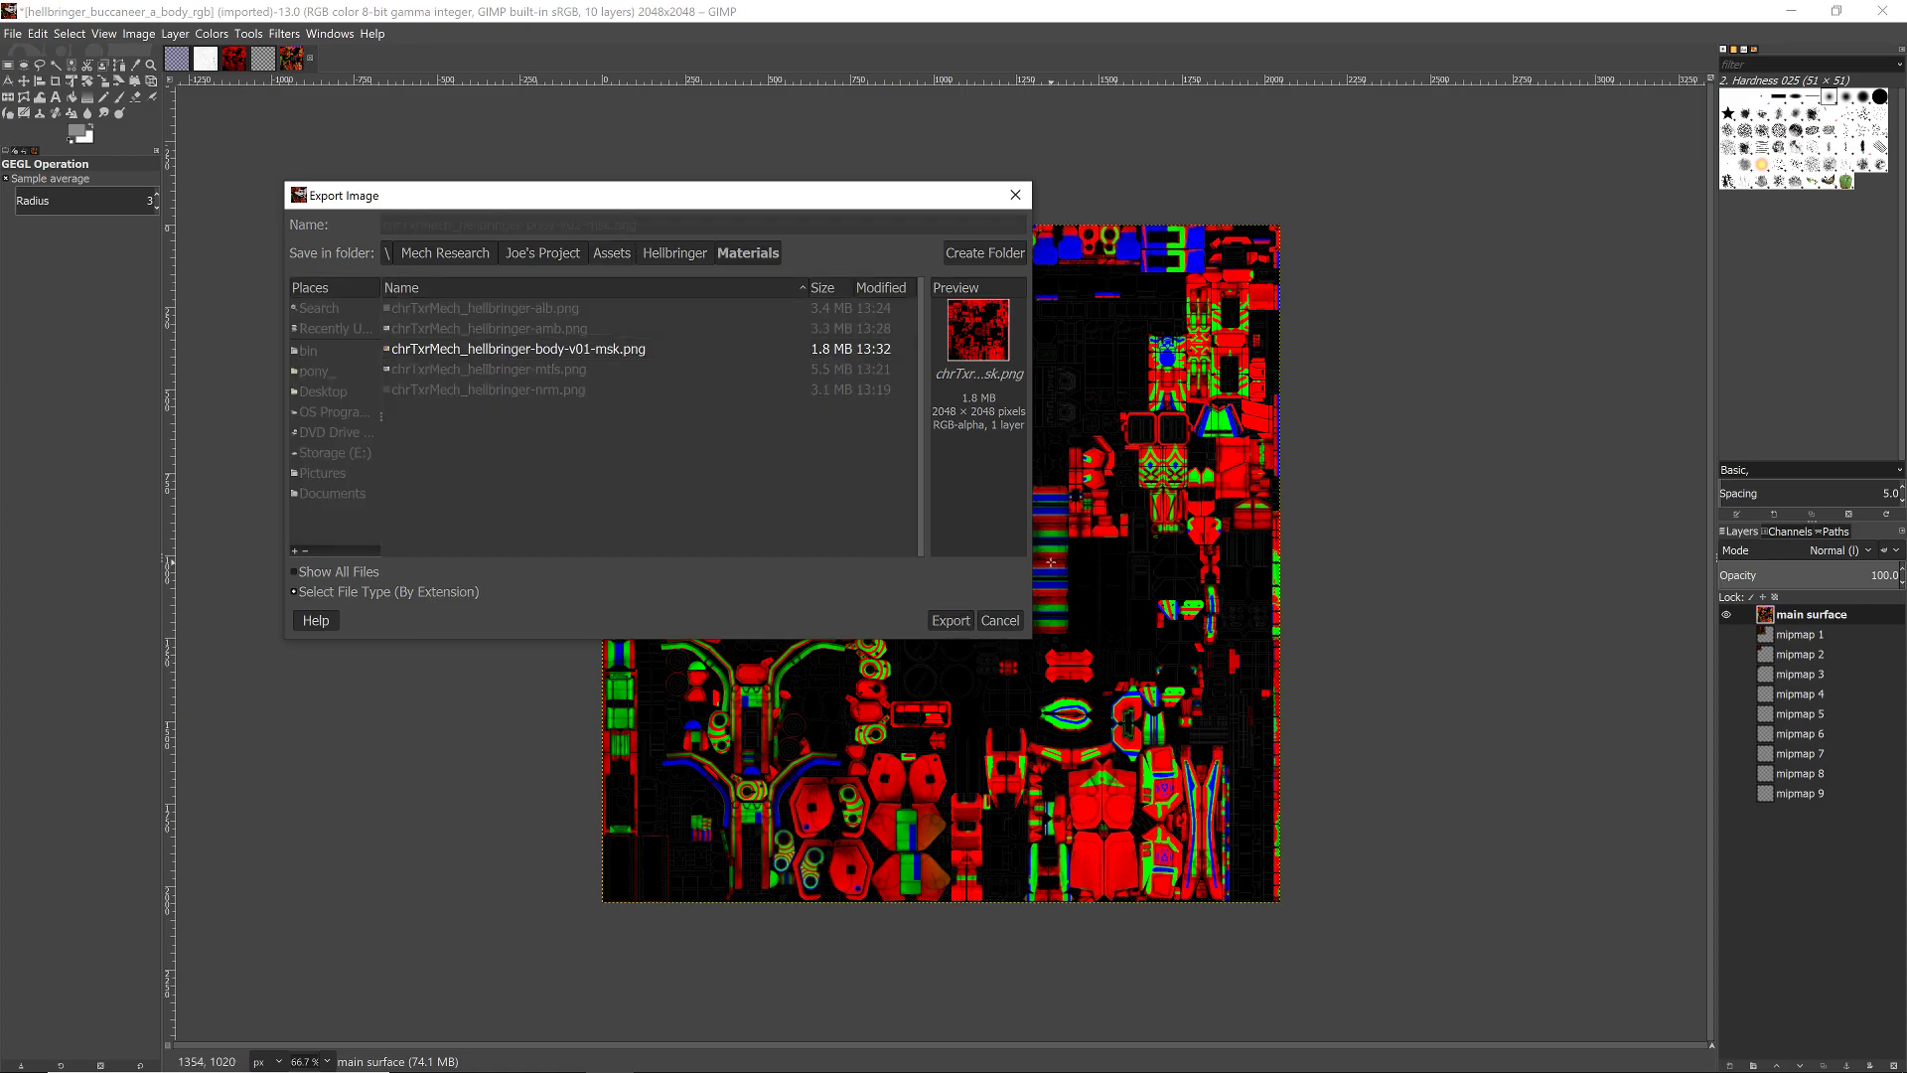
{"action": "left_click", "coordinate": [1011, 693]}
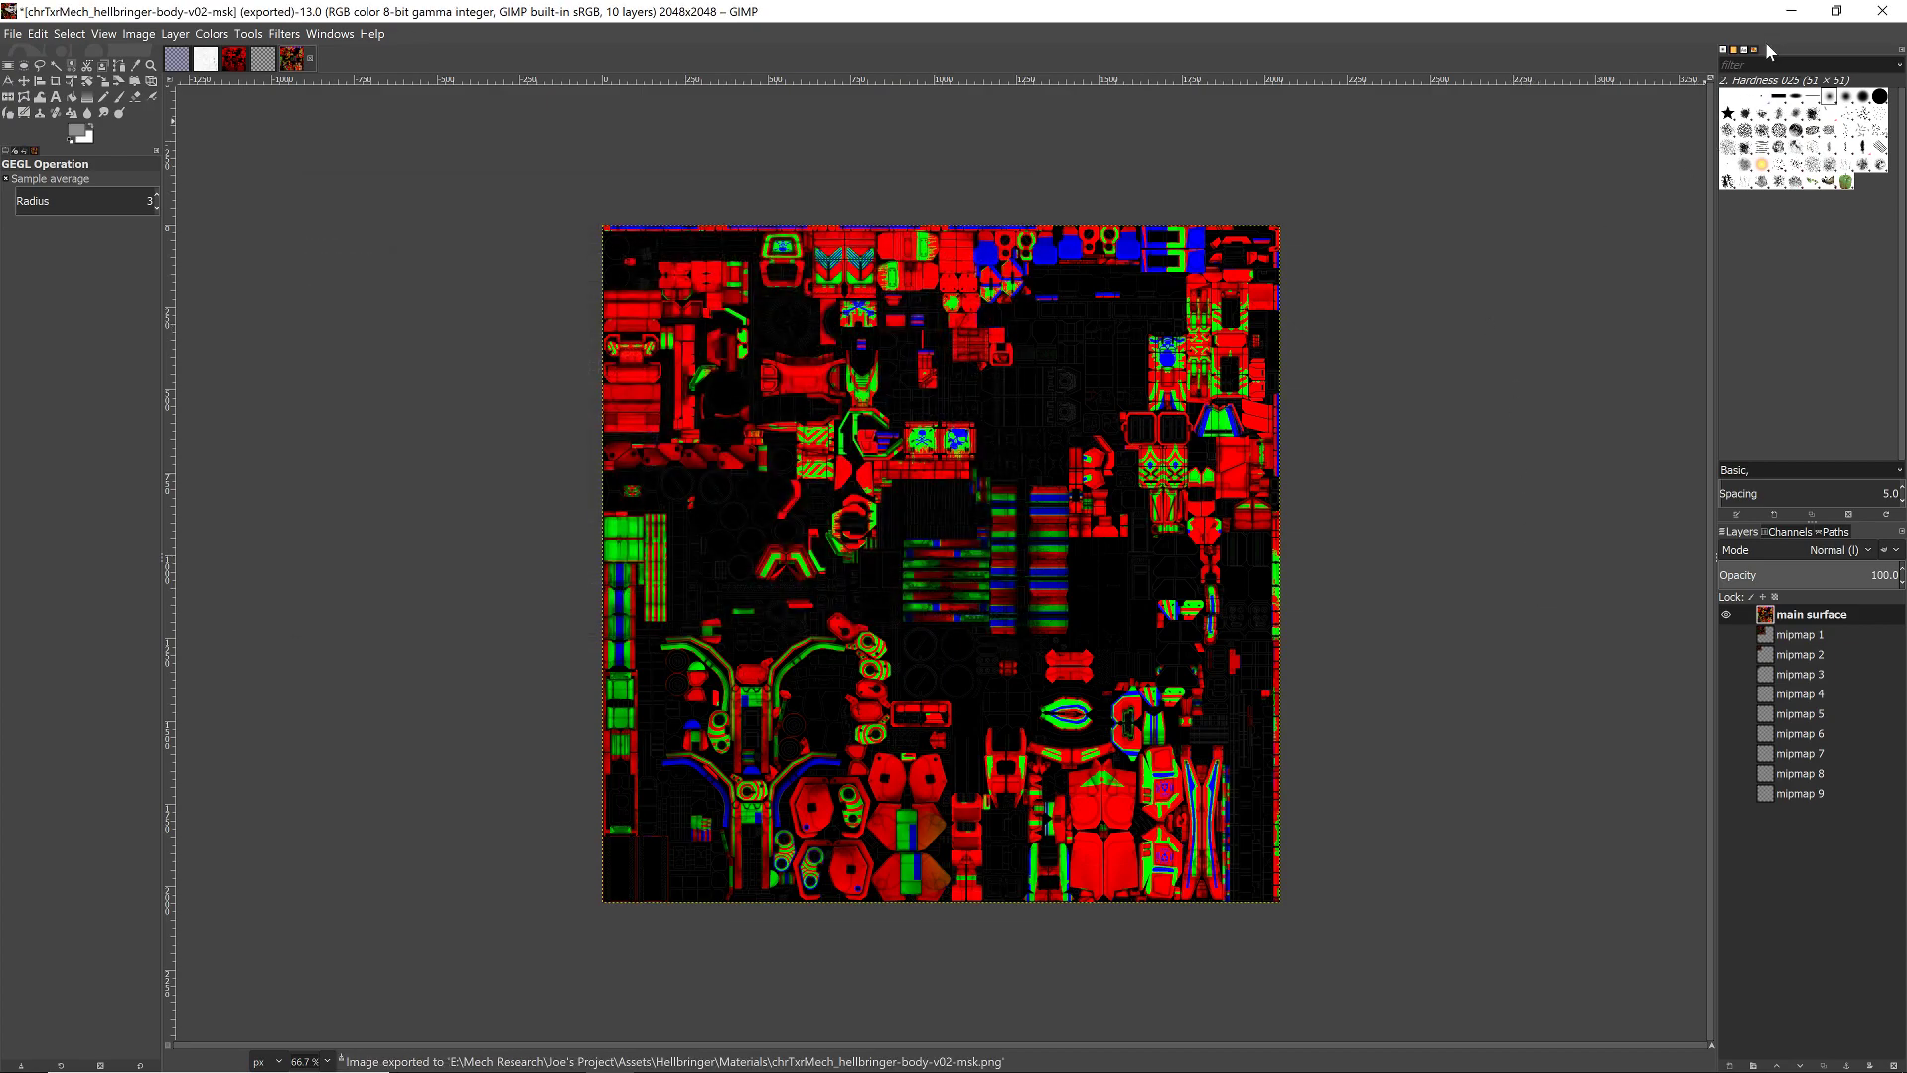
- Switch from GIMP to the Unity project and open the Hellbringer Materials folder in its assets
{"action": "left_click", "coordinate": [1792, 11]}
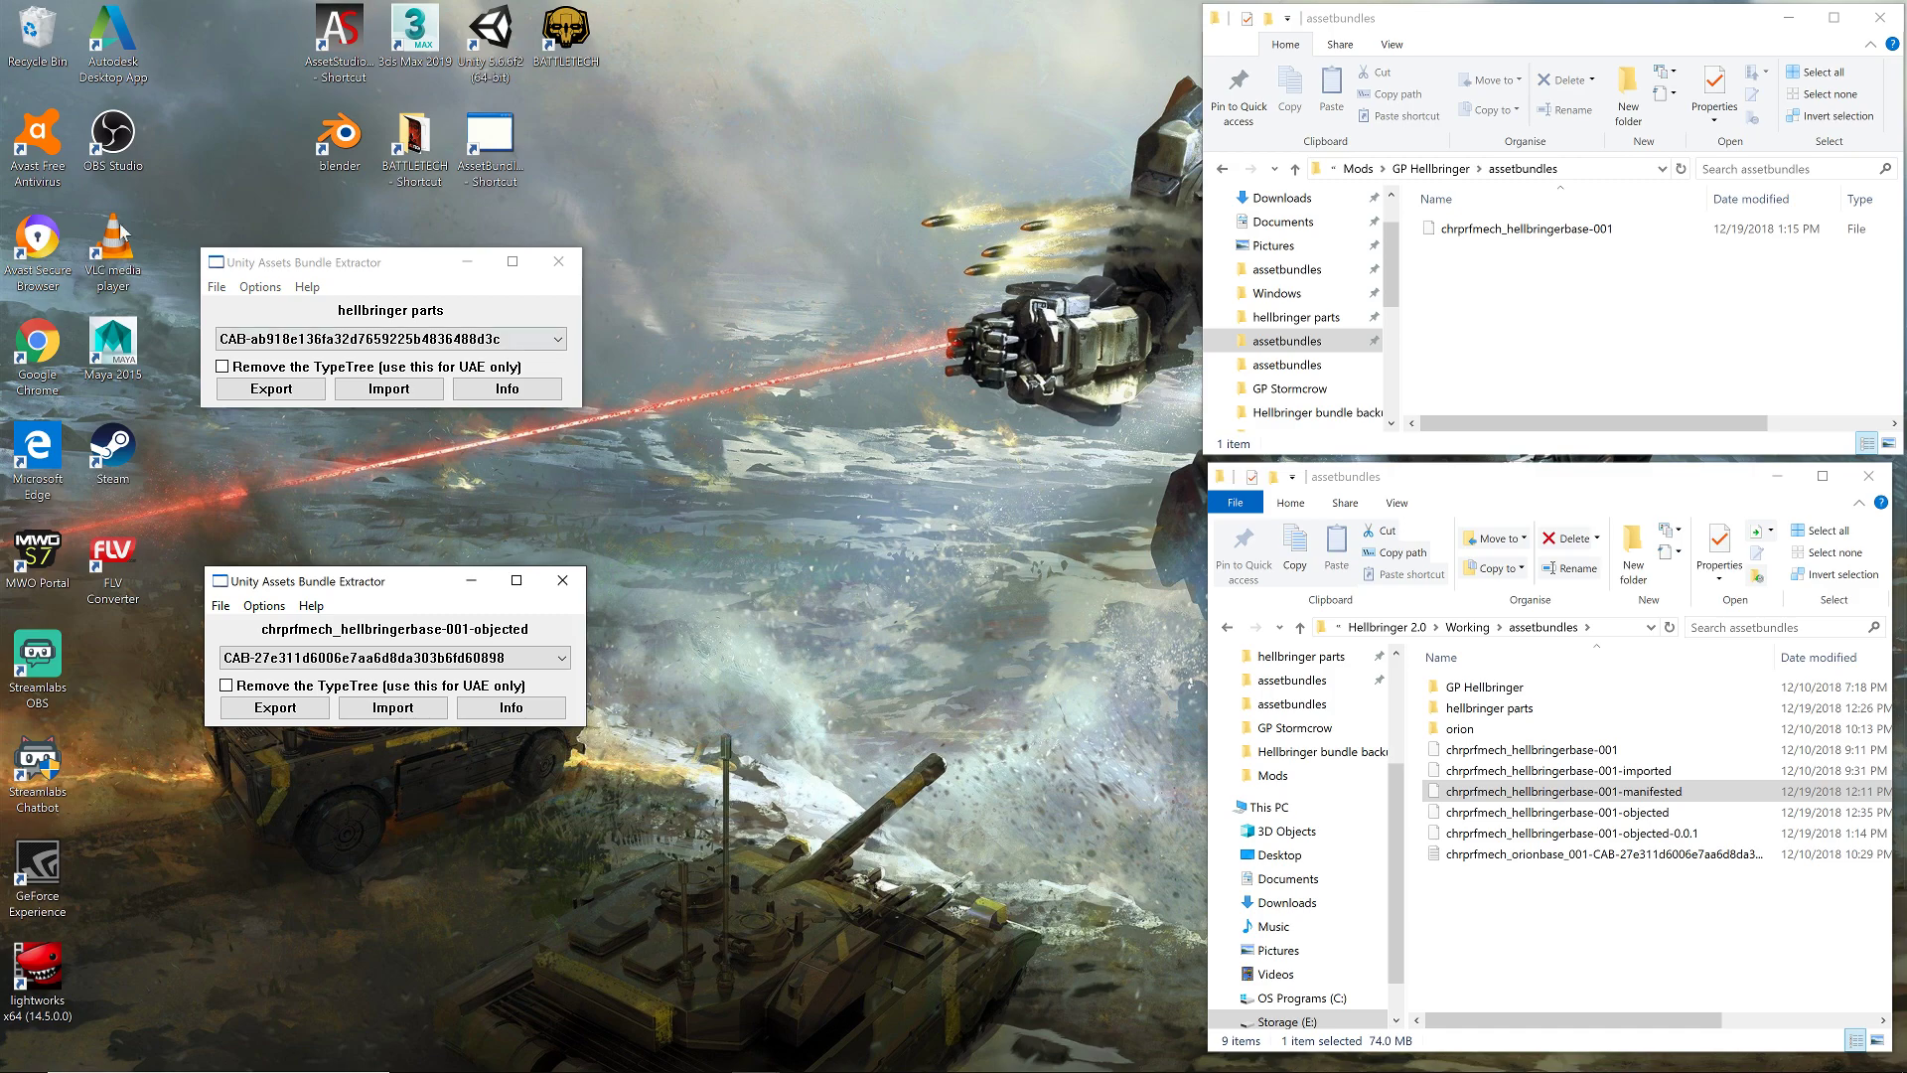
{"action": "left_click", "coordinate": [325, 263]}
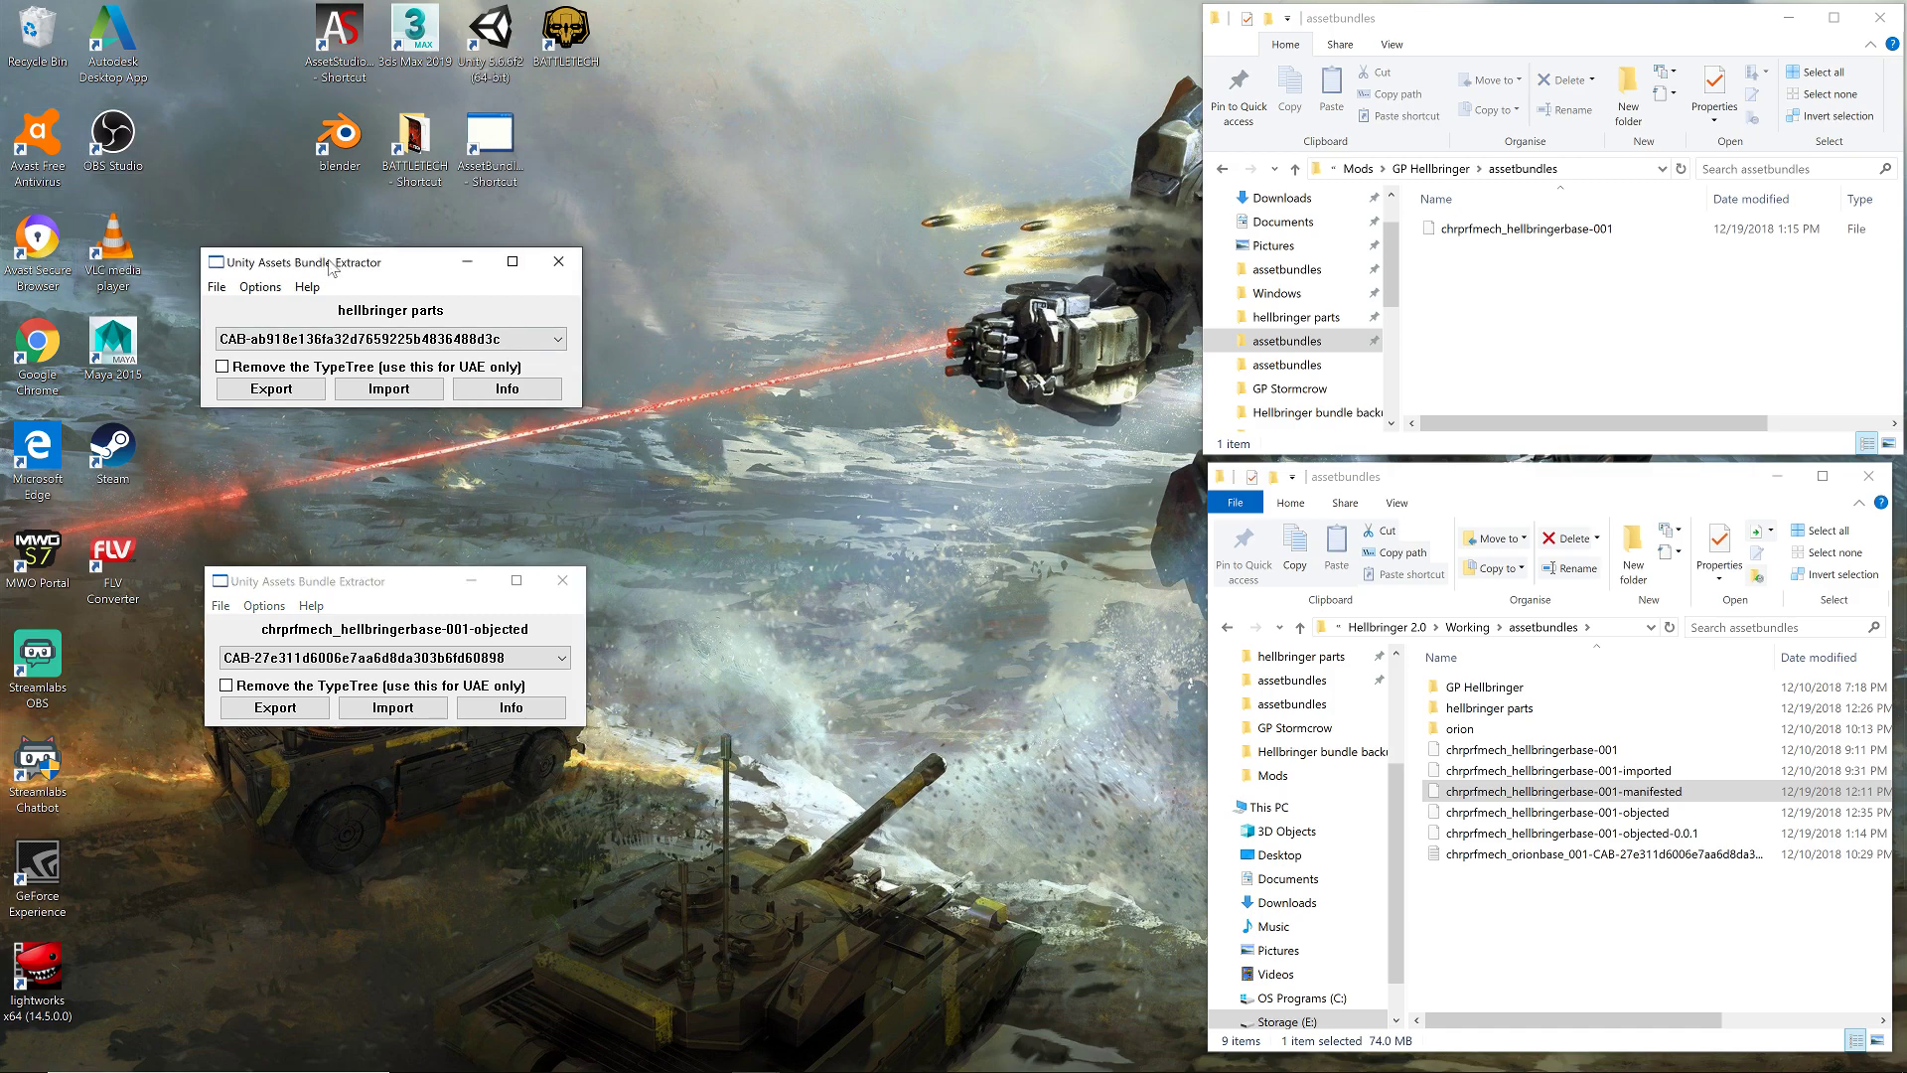
{"action": "left_click", "coordinate": [387, 586]}
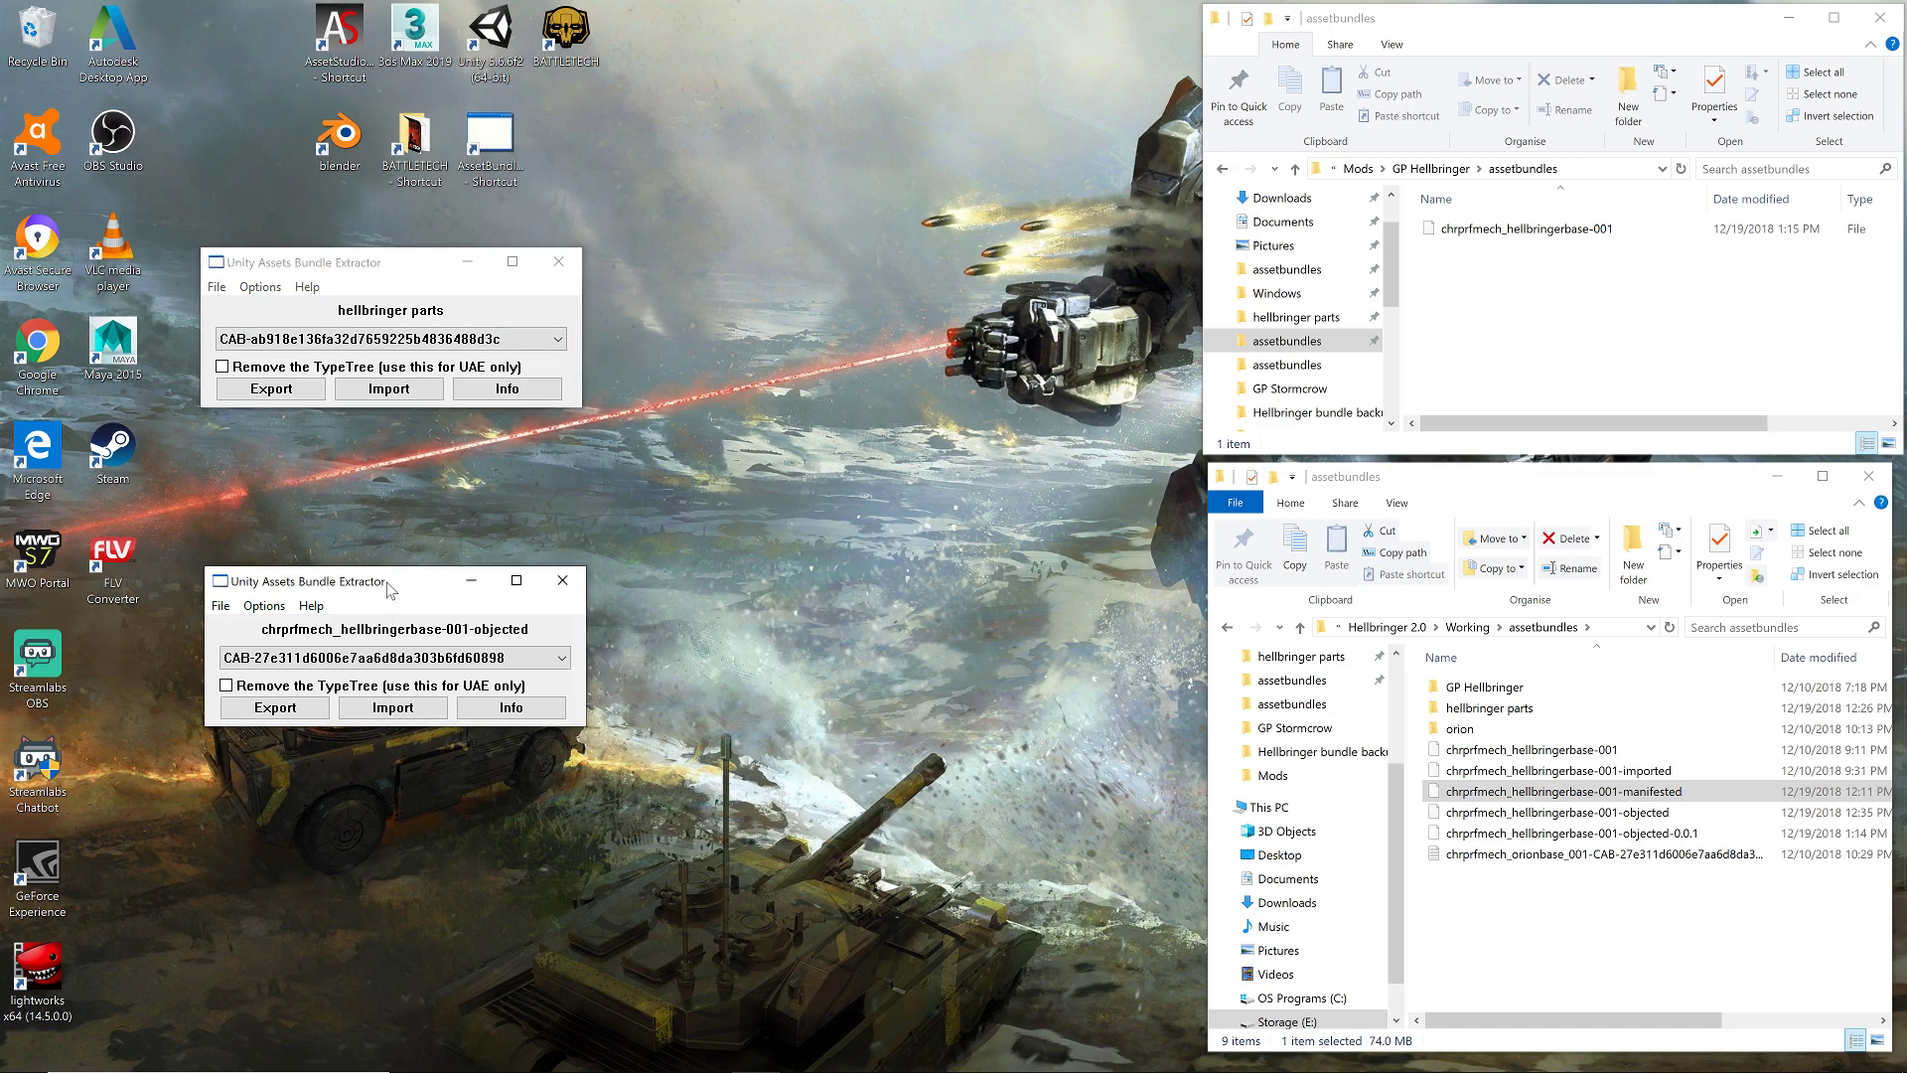
{"action": "mouse_move", "coordinate": [794, 1068]}
{"action": "left_click", "coordinate": [849, 1055]}
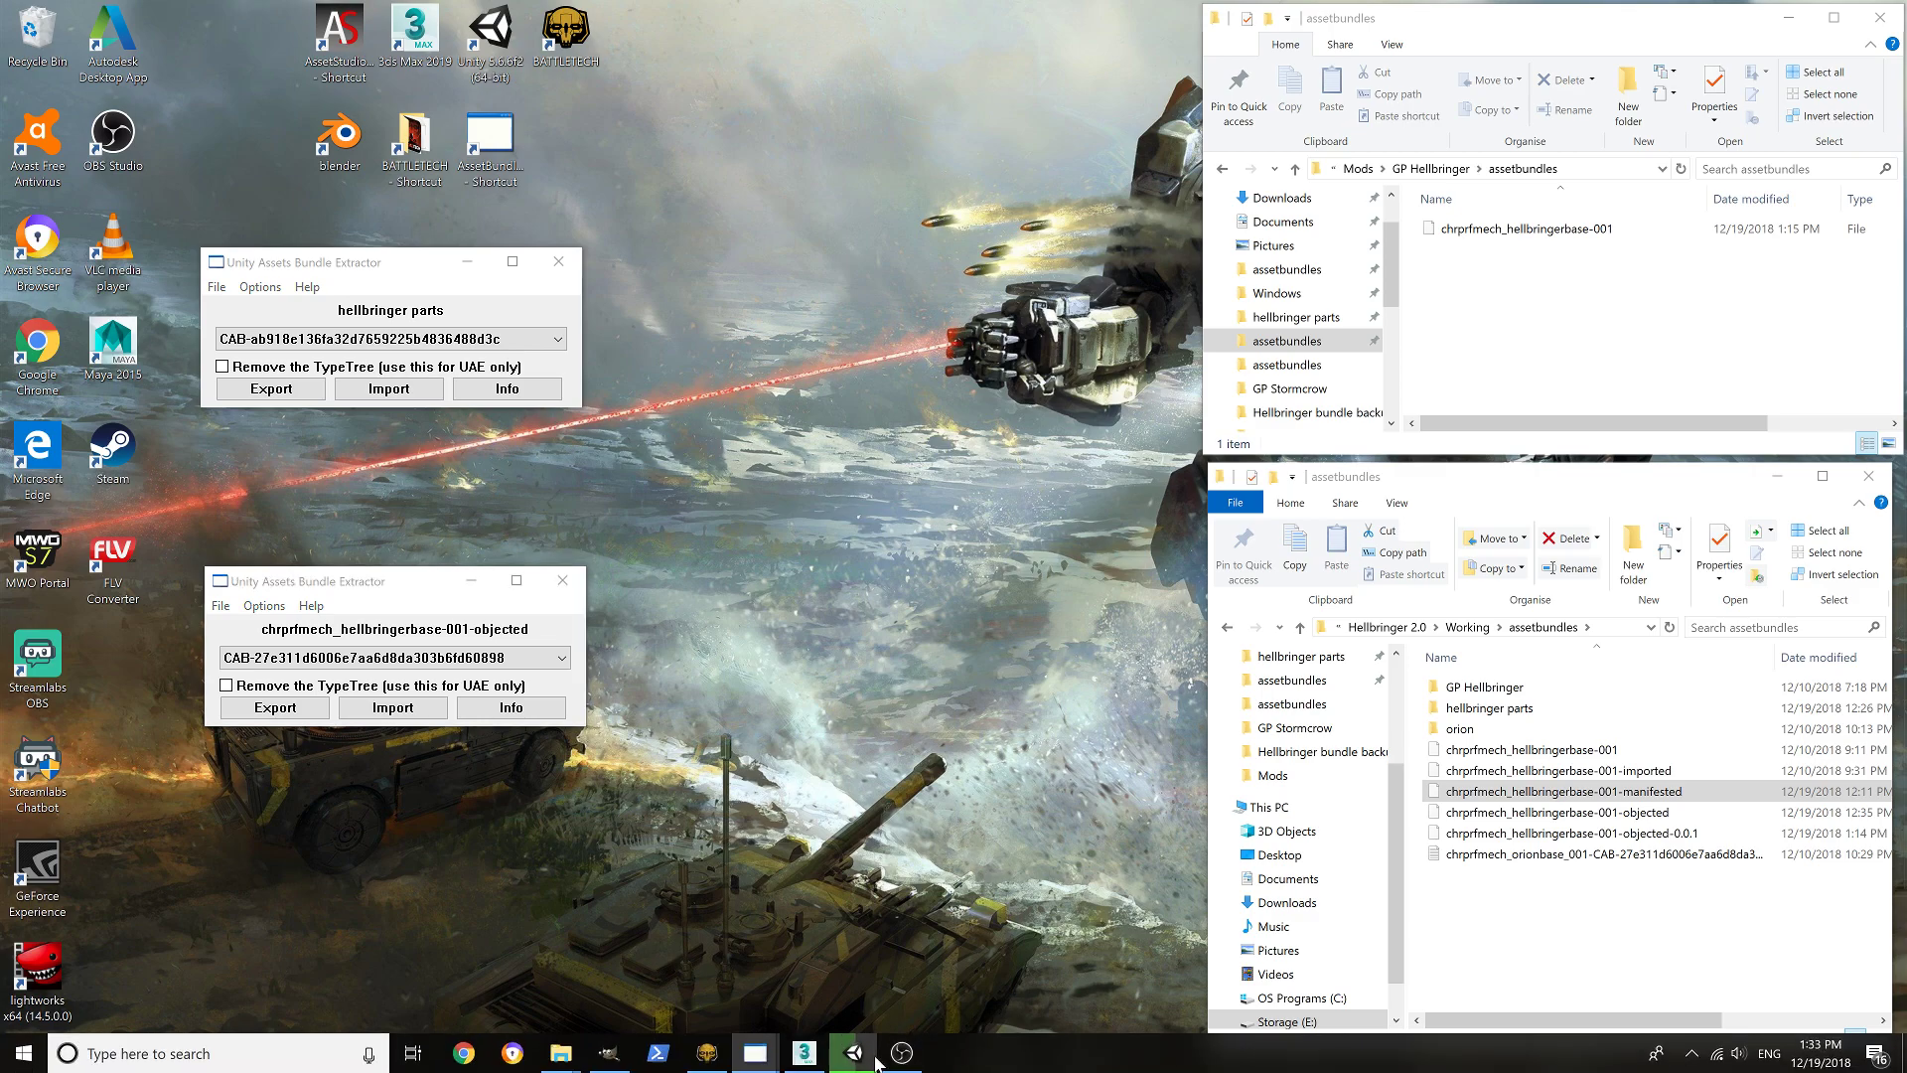
{"action": "mouse_move", "coordinate": [856, 1061]}
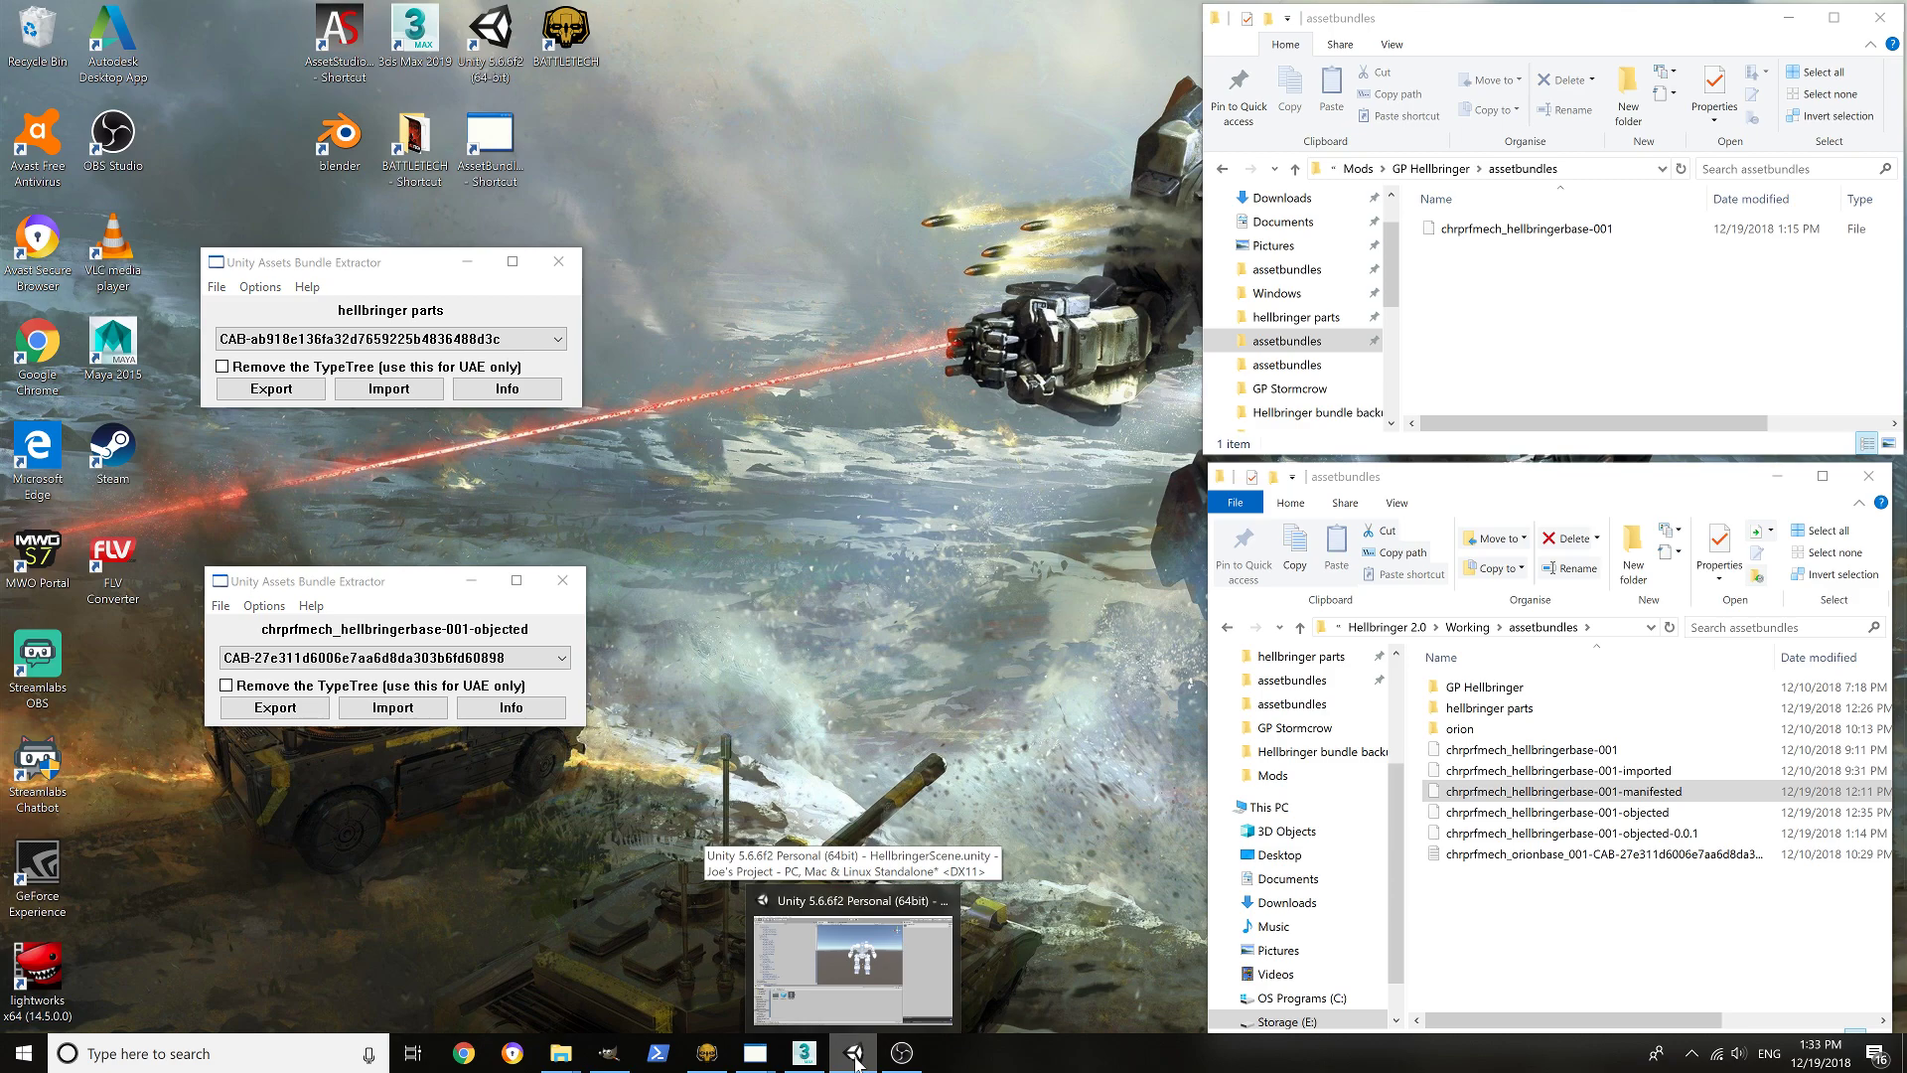
{"action": "left_click", "coordinate": [854, 1054]}
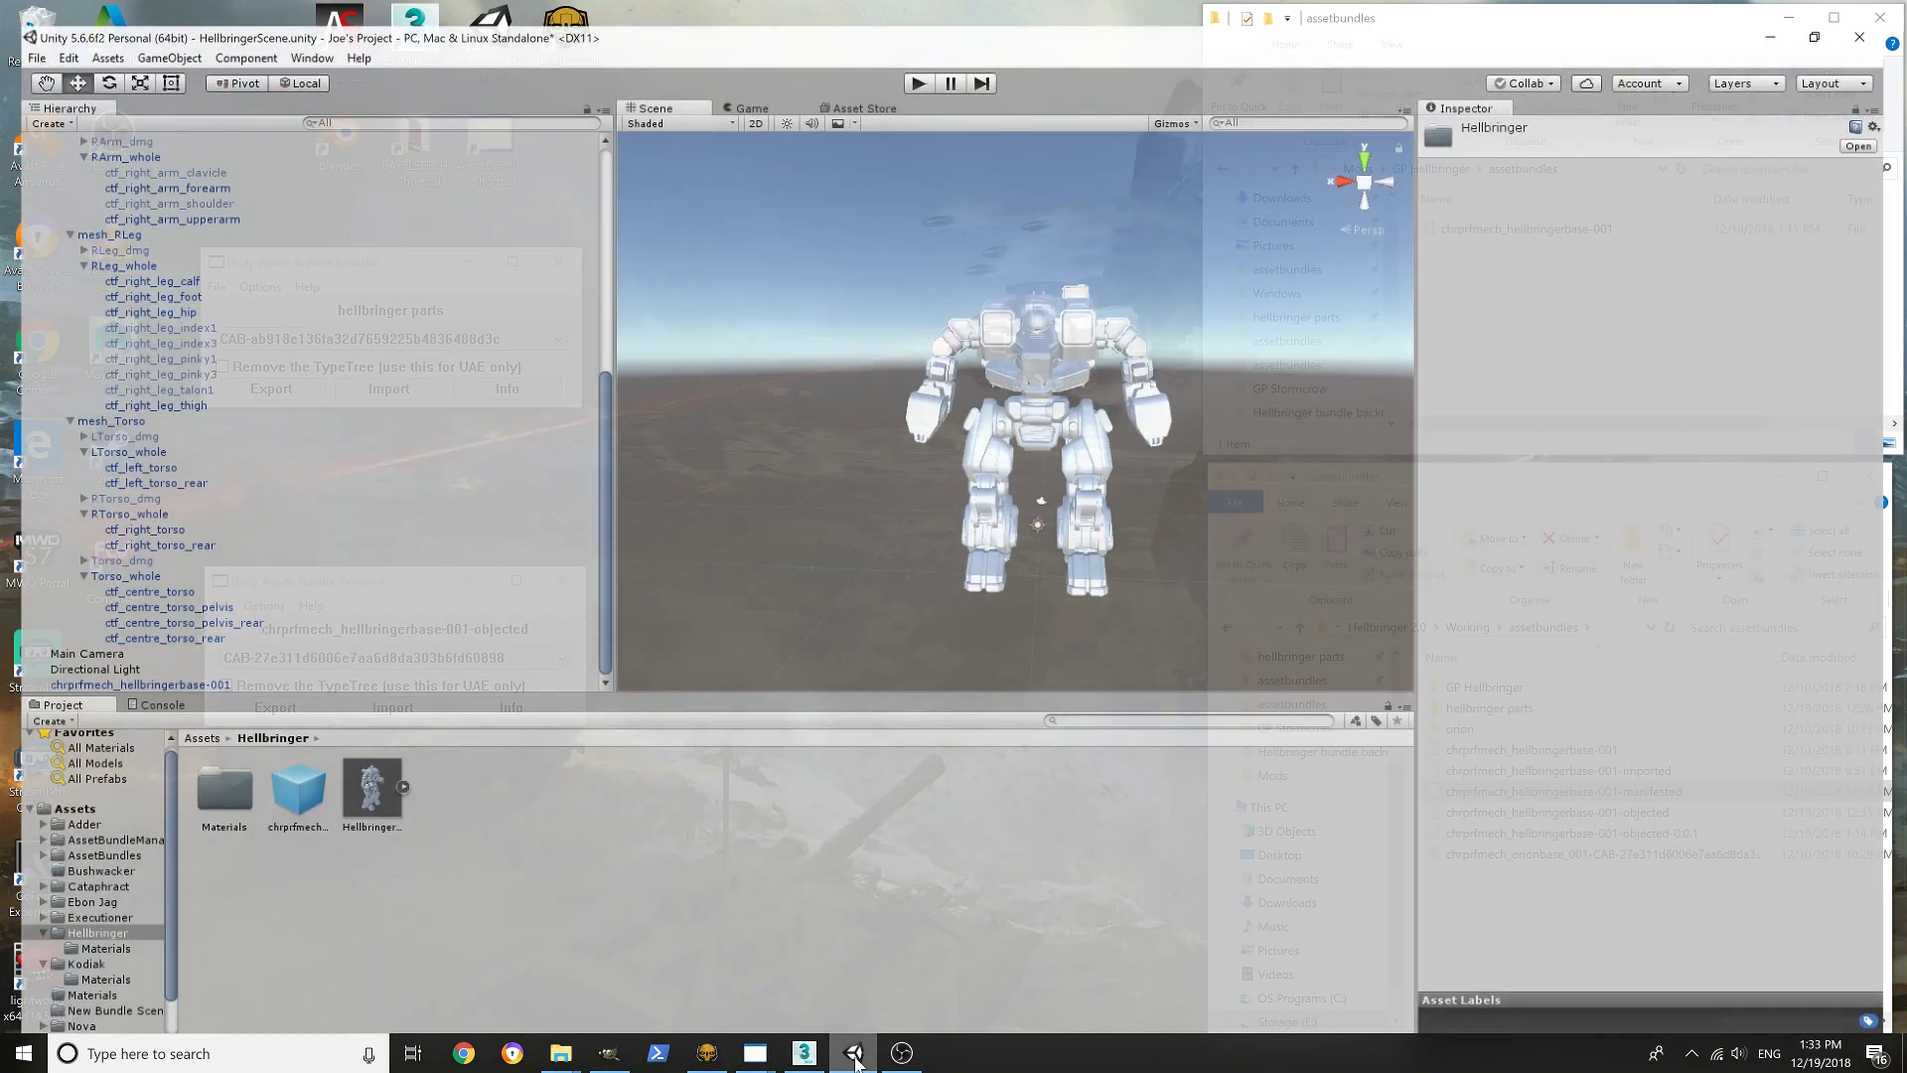
{"action": "double_click", "coordinate": [207, 795]}
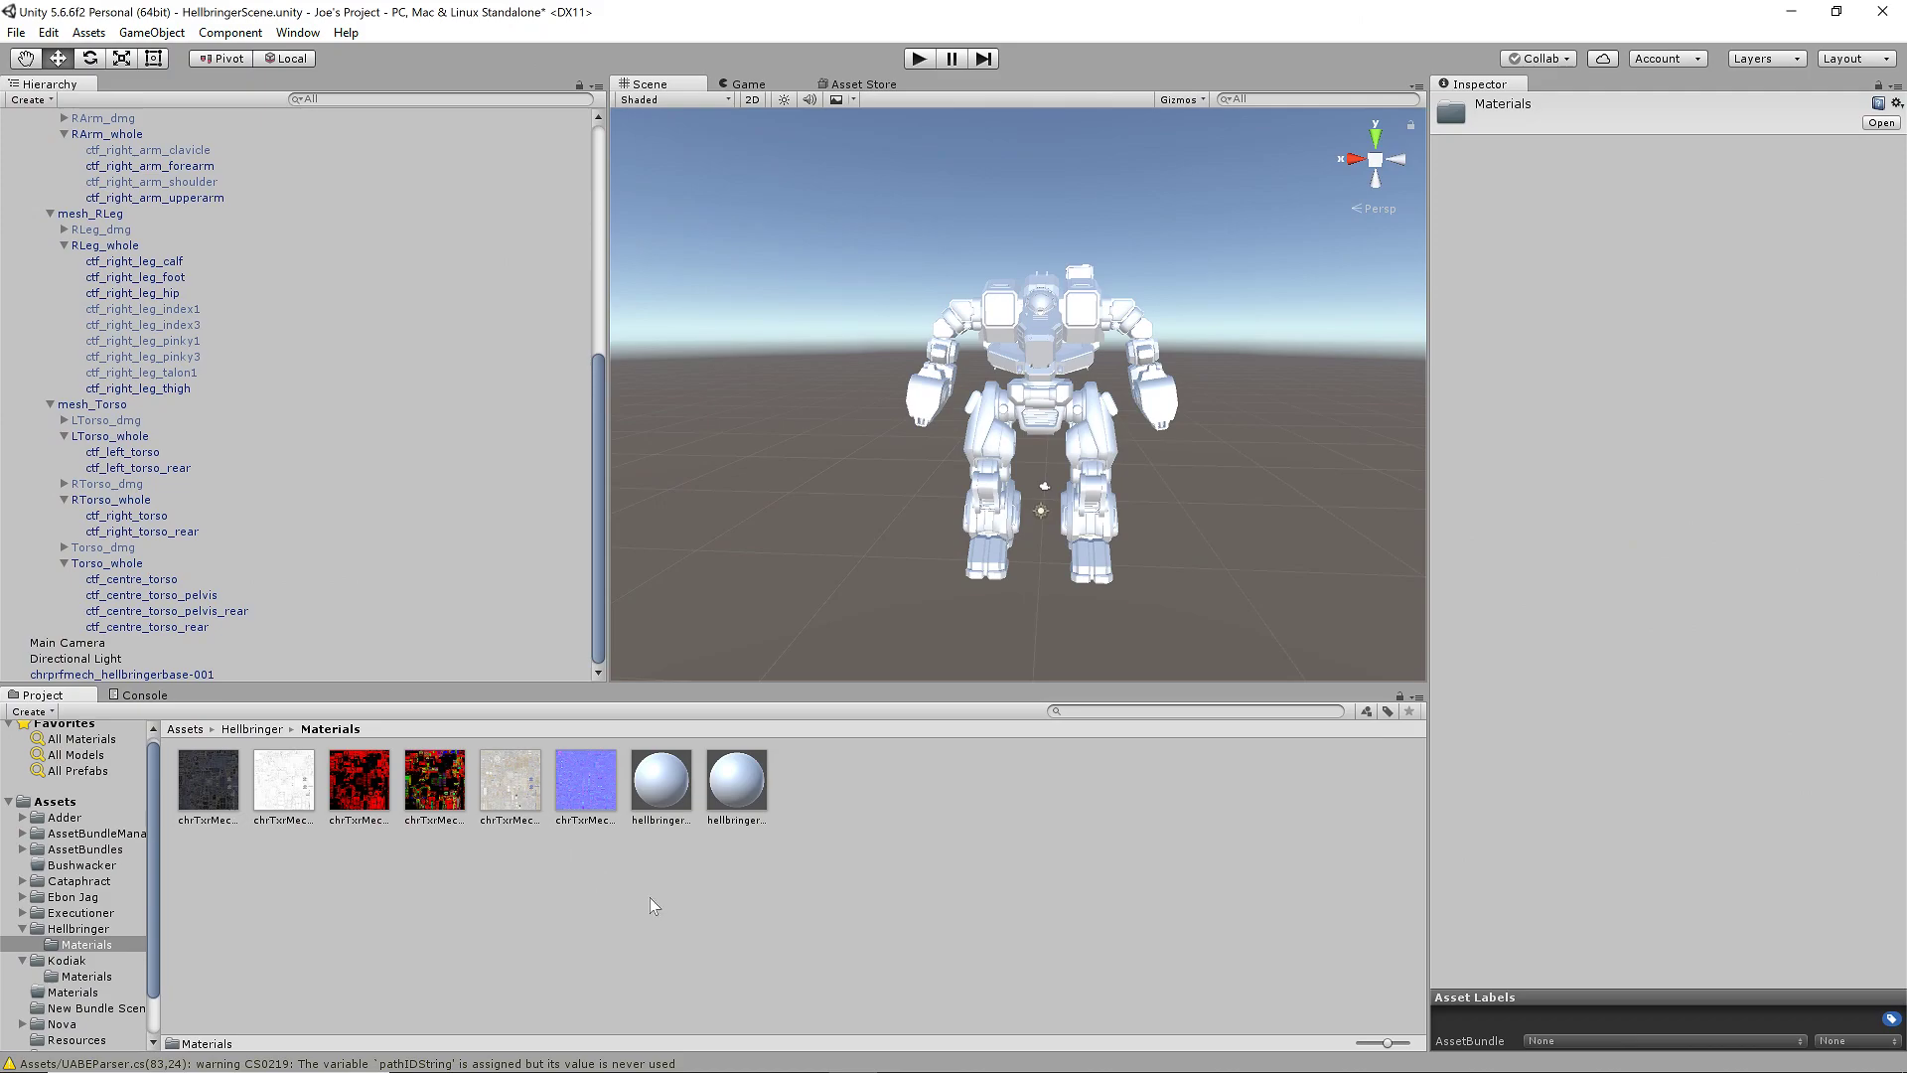
- Assign the dark albedo texture and the light beige metallic texture to the hellbringer_body material's Albedo and Metallic maps
{"action": "left_click", "coordinate": [668, 790]}
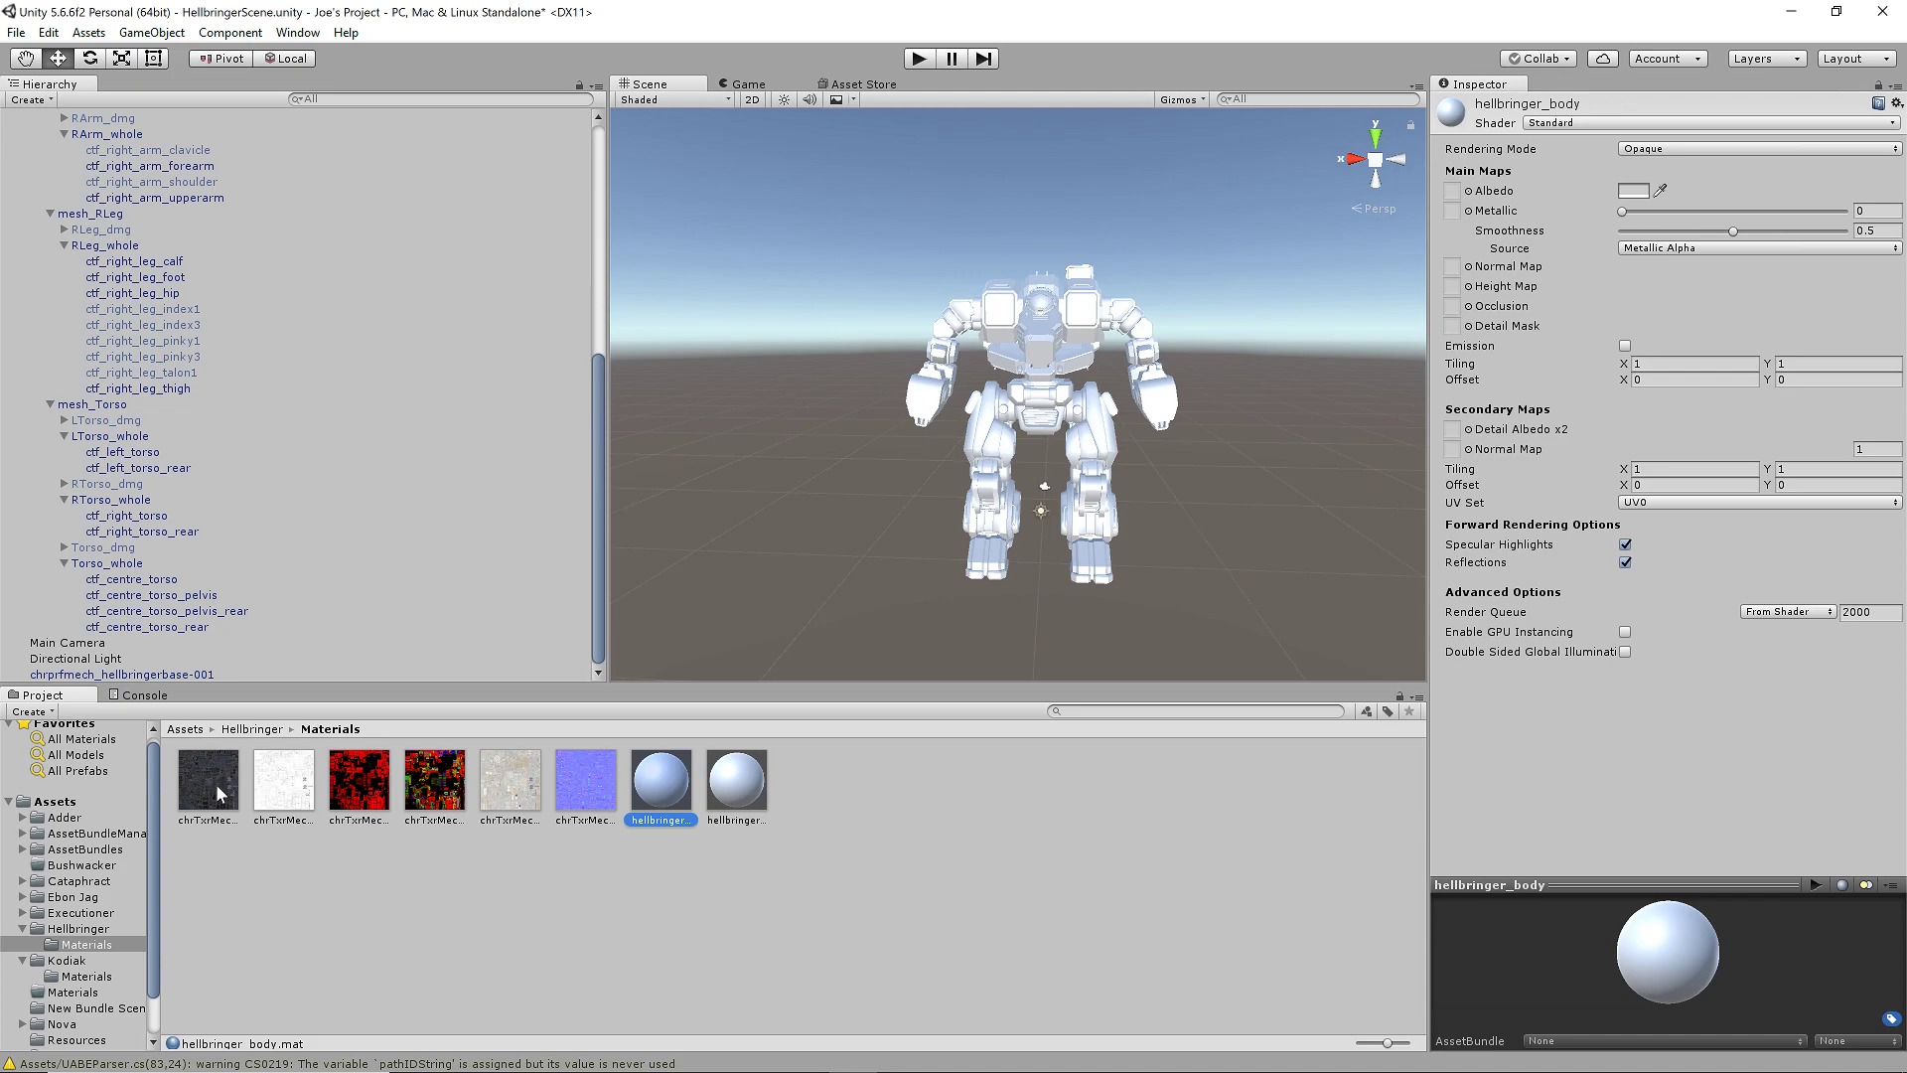
{"action": "left_click_drag", "start_coordinate": [217, 789], "coordinate": [1453, 199]}
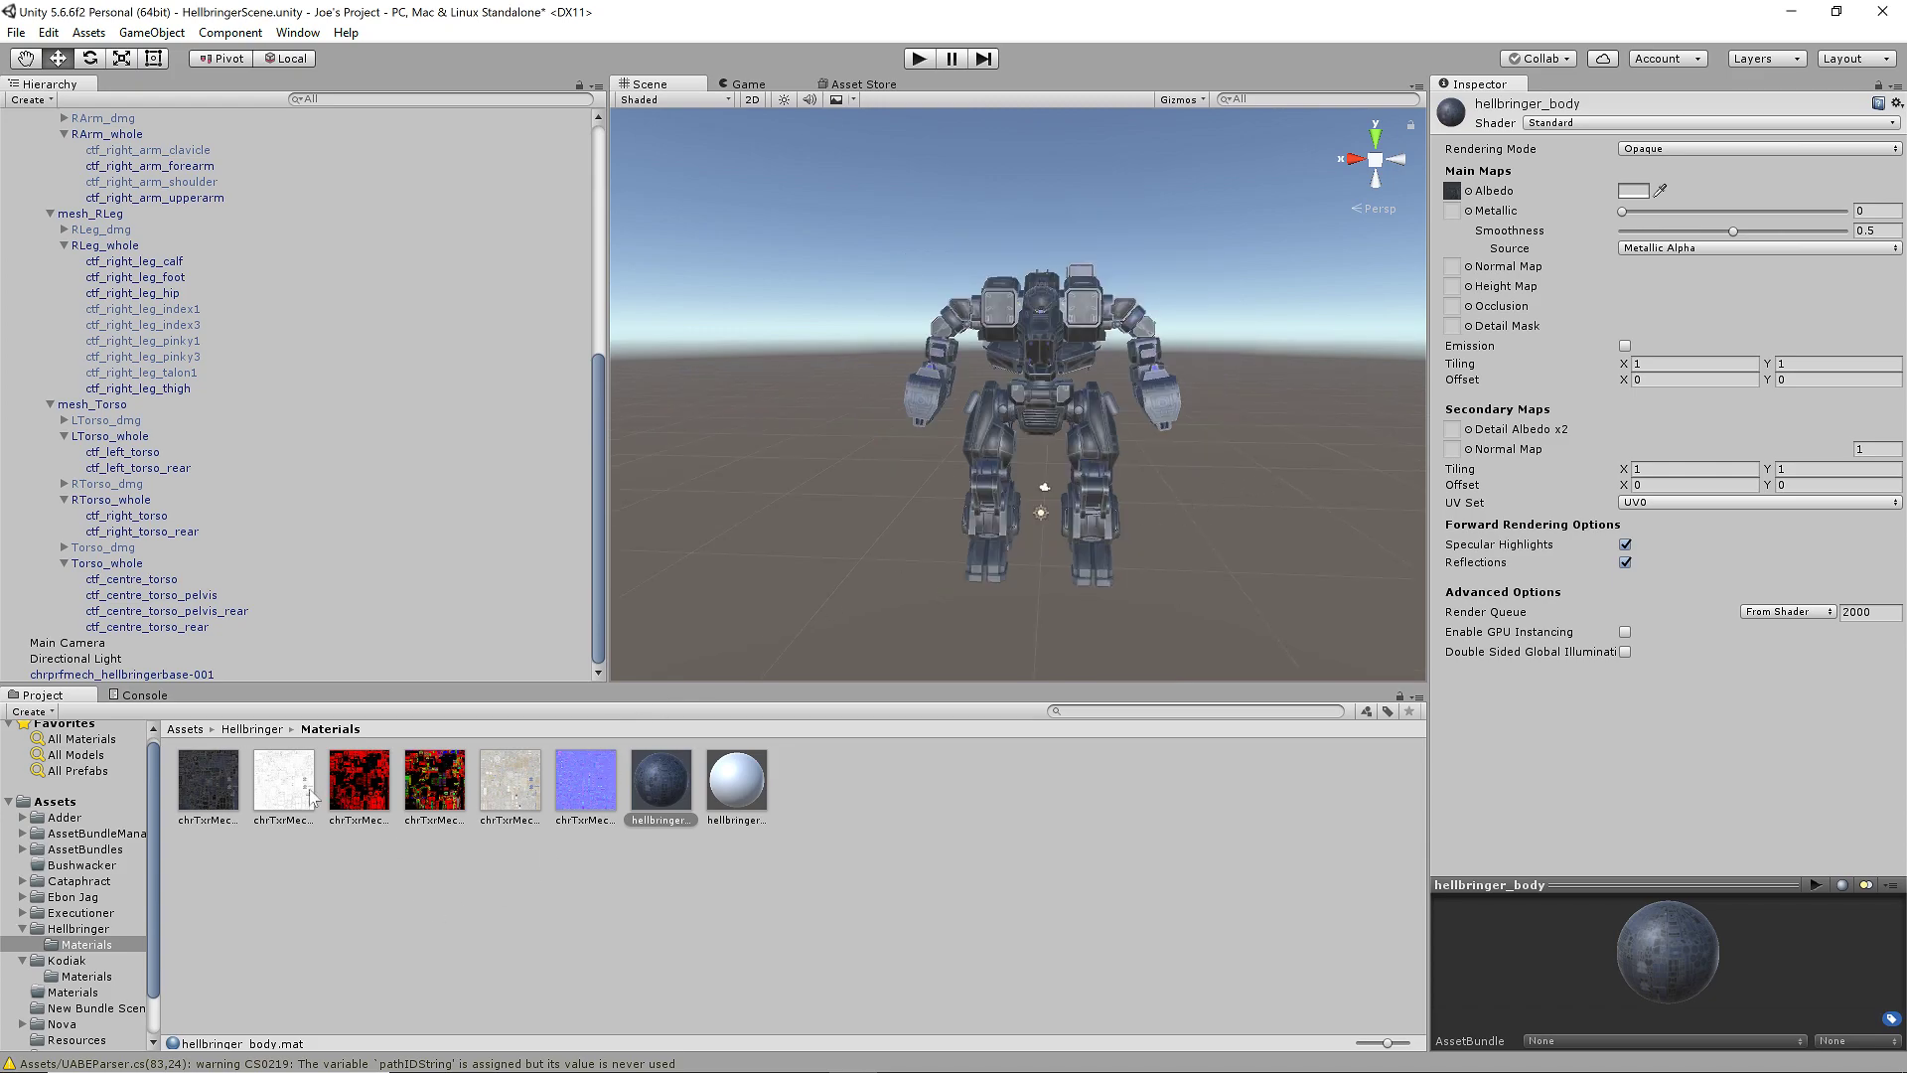
{"action": "left_click", "coordinate": [510, 786]}
{"action": "left_click_drag", "start_coordinate": [511, 786], "coordinate": [1452, 211]}
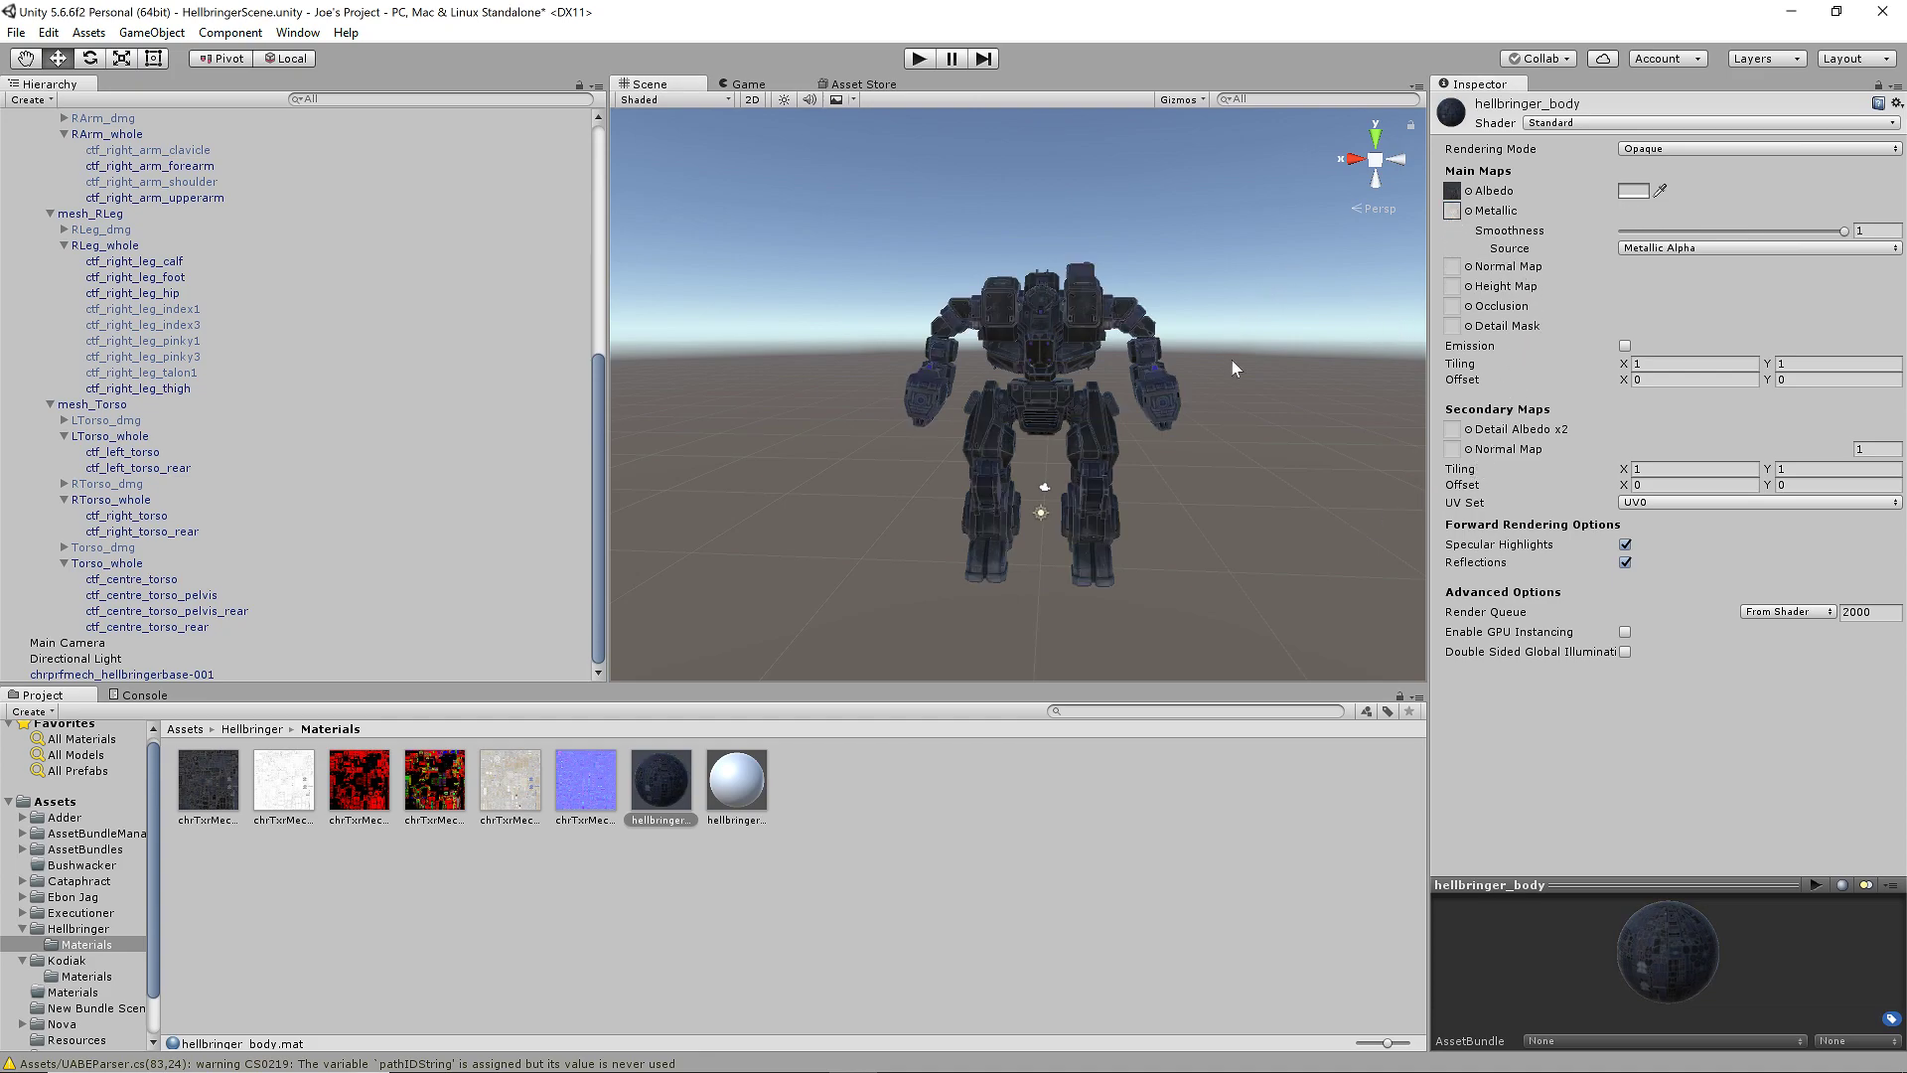
- Inspect the mech's albedo and metallic surface in the scene, both close up and from a distance
{"action": "scroll", "coordinate": [1234, 357], "scroll_direction": "up", "scroll_amount": 3}
{"action": "scroll", "coordinate": [1254, 346], "scroll_direction": "down", "scroll_amount": 3}
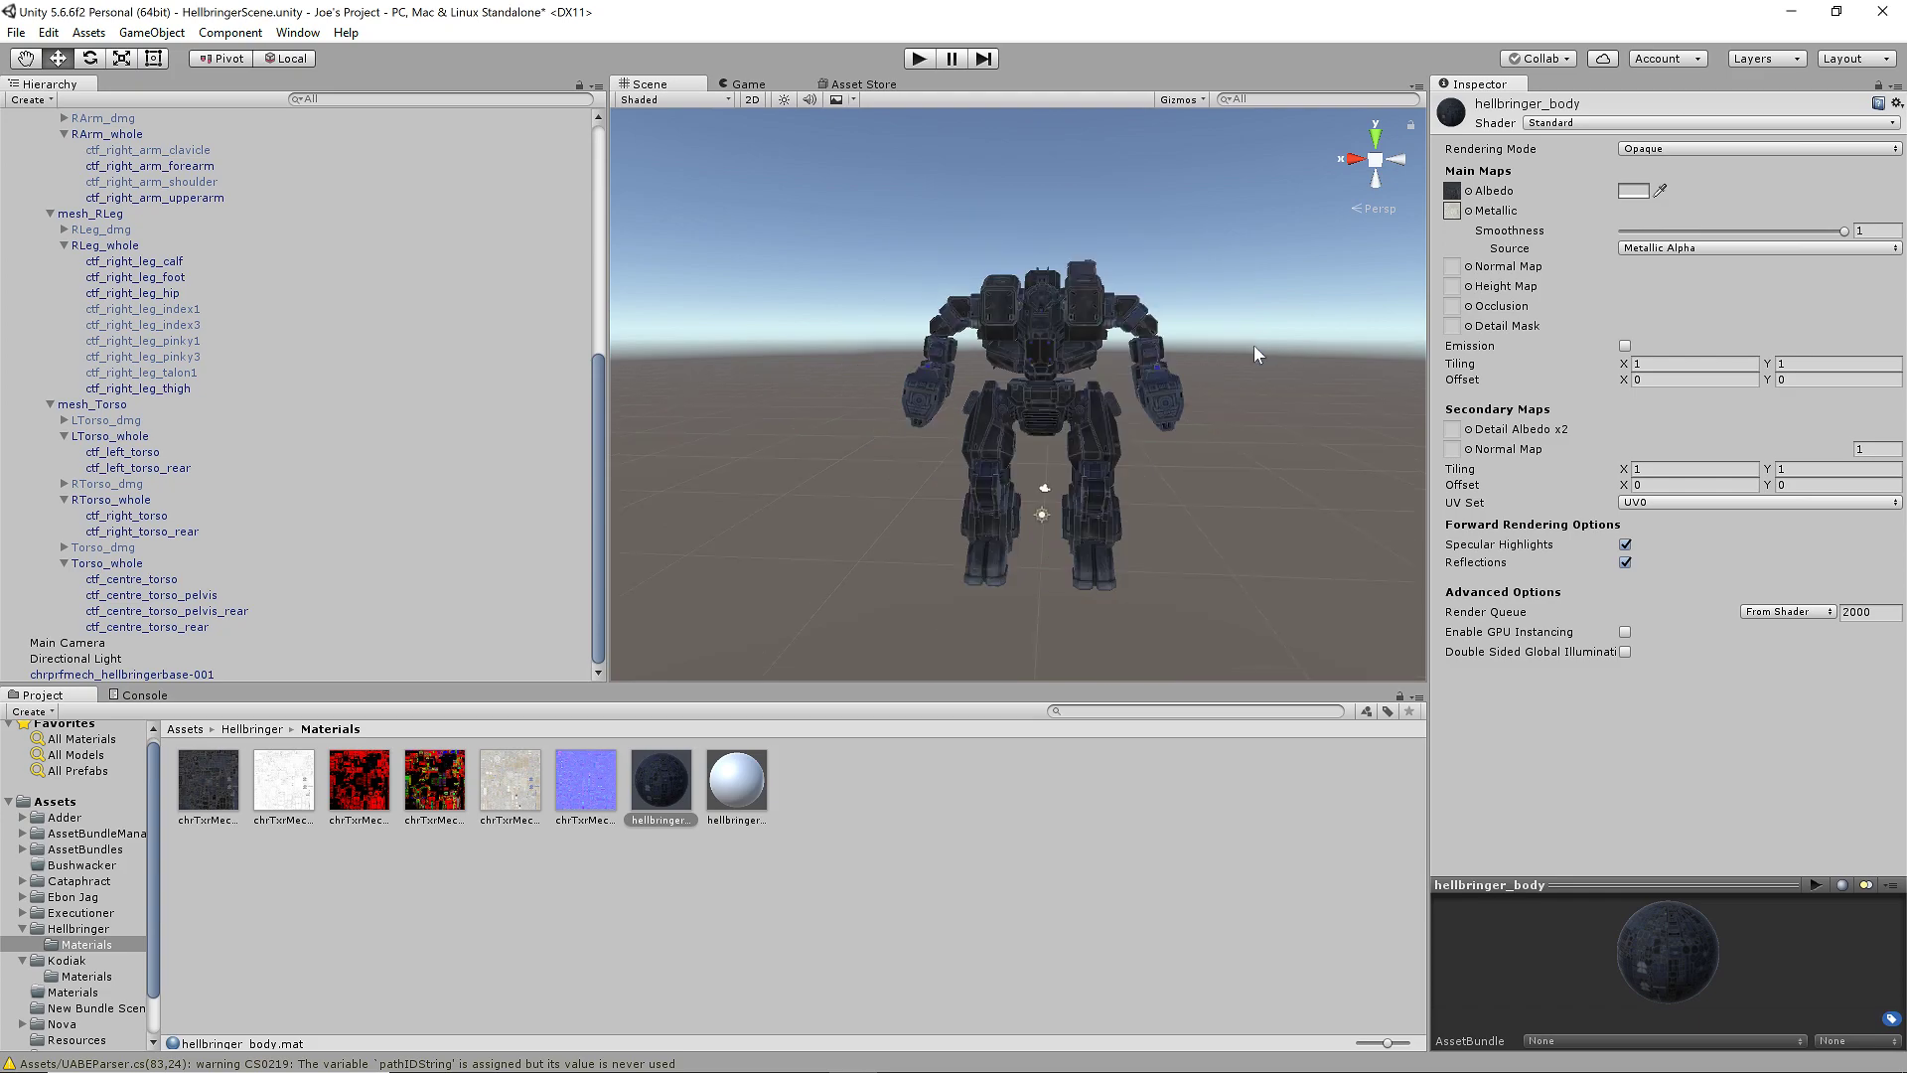
{"action": "scroll", "coordinate": [1253, 354], "scroll_direction": "up", "scroll_amount": 2}
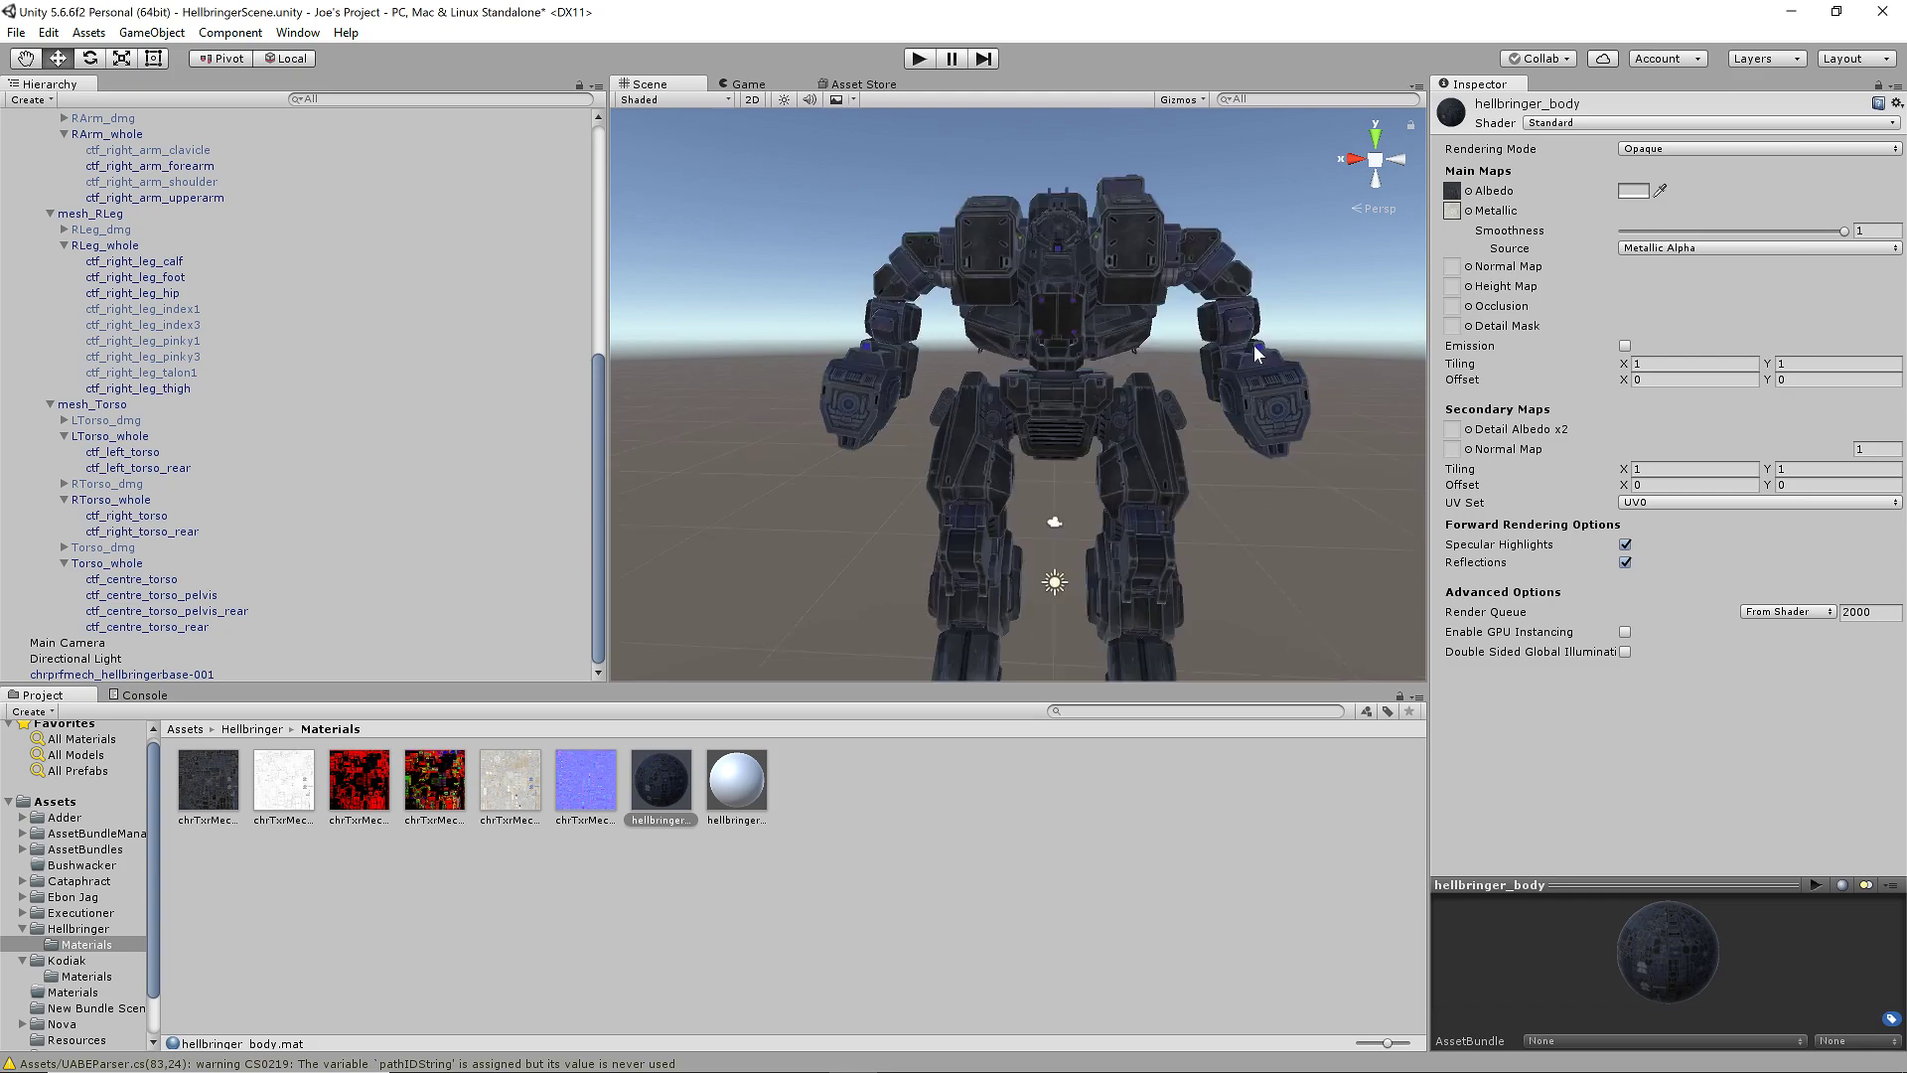
{"action": "key", "text": "q"}
{"action": "left_click_drag", "start_coordinate": [1259, 342], "coordinate": [1261, 339]}
{"action": "key", "text": "w"}
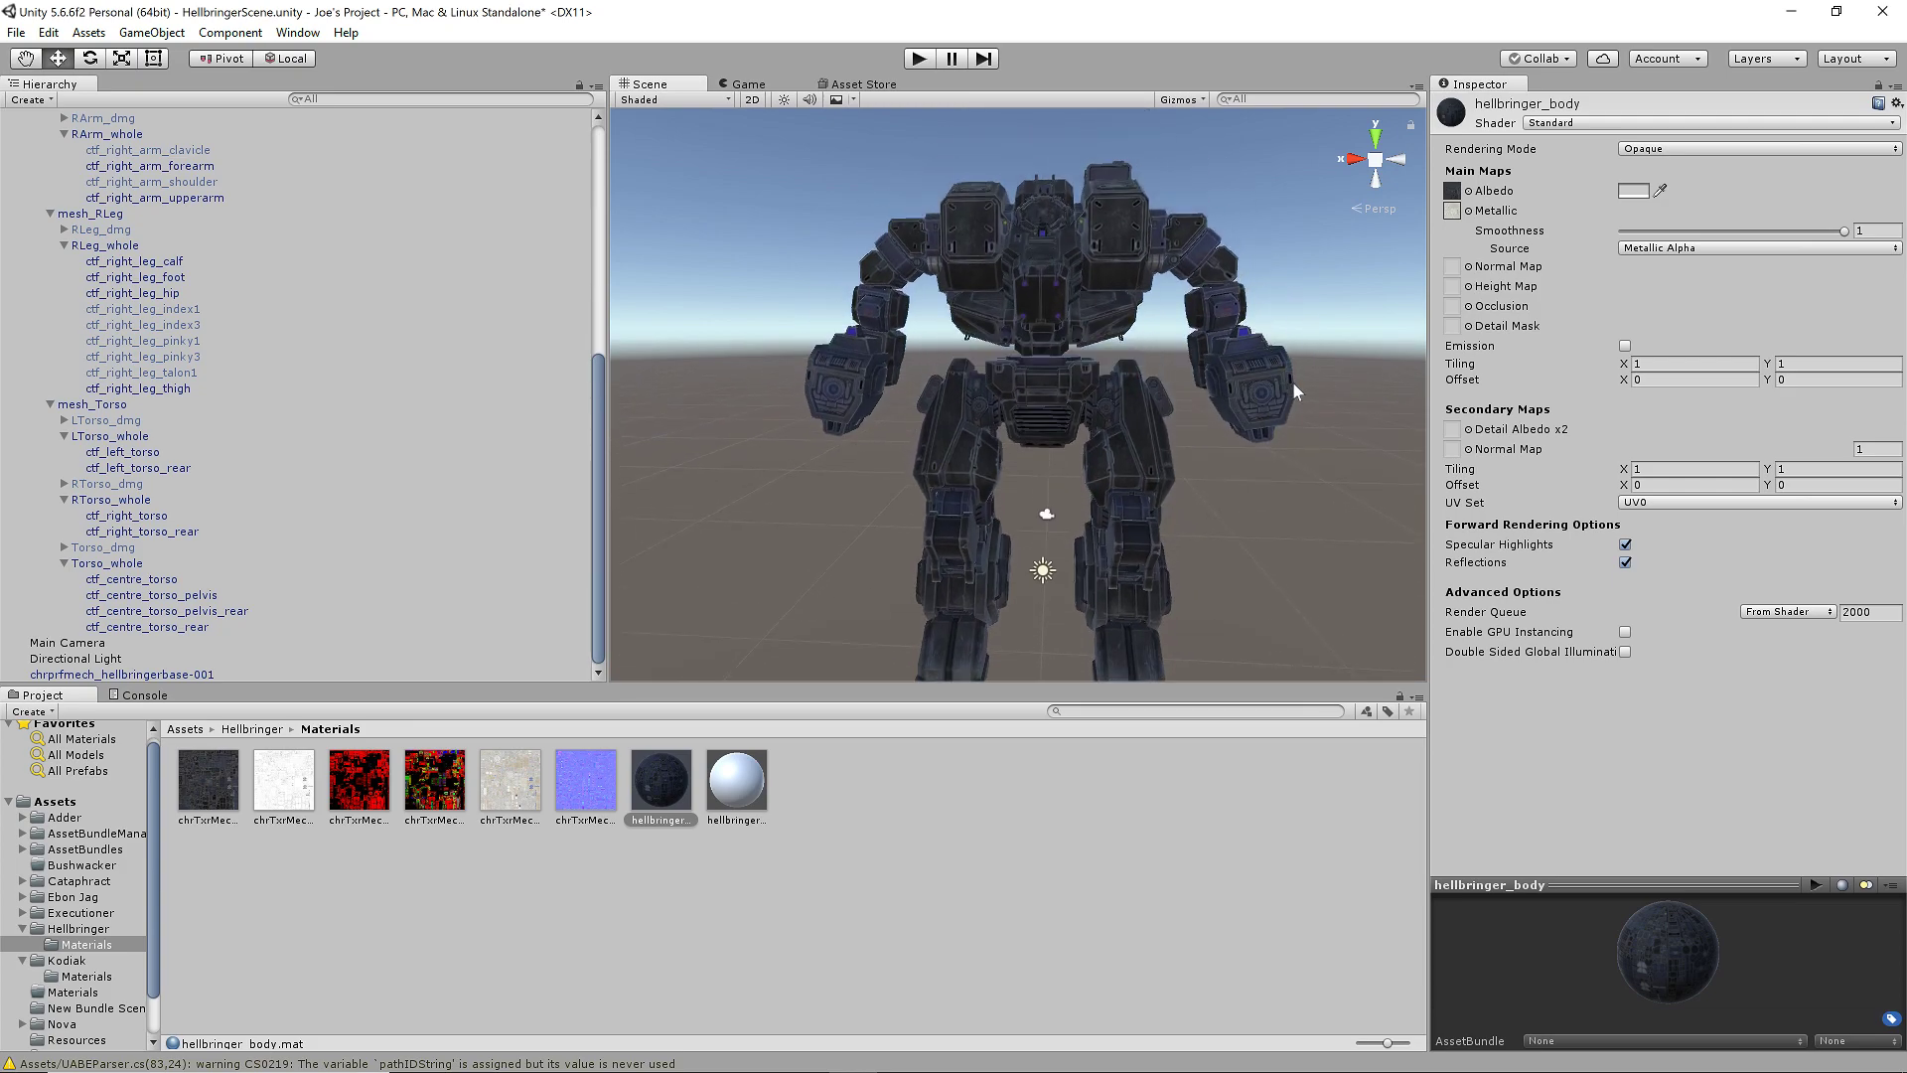
{"action": "scroll", "coordinate": [1301, 382], "scroll_direction": "down", "scroll_amount": 2}
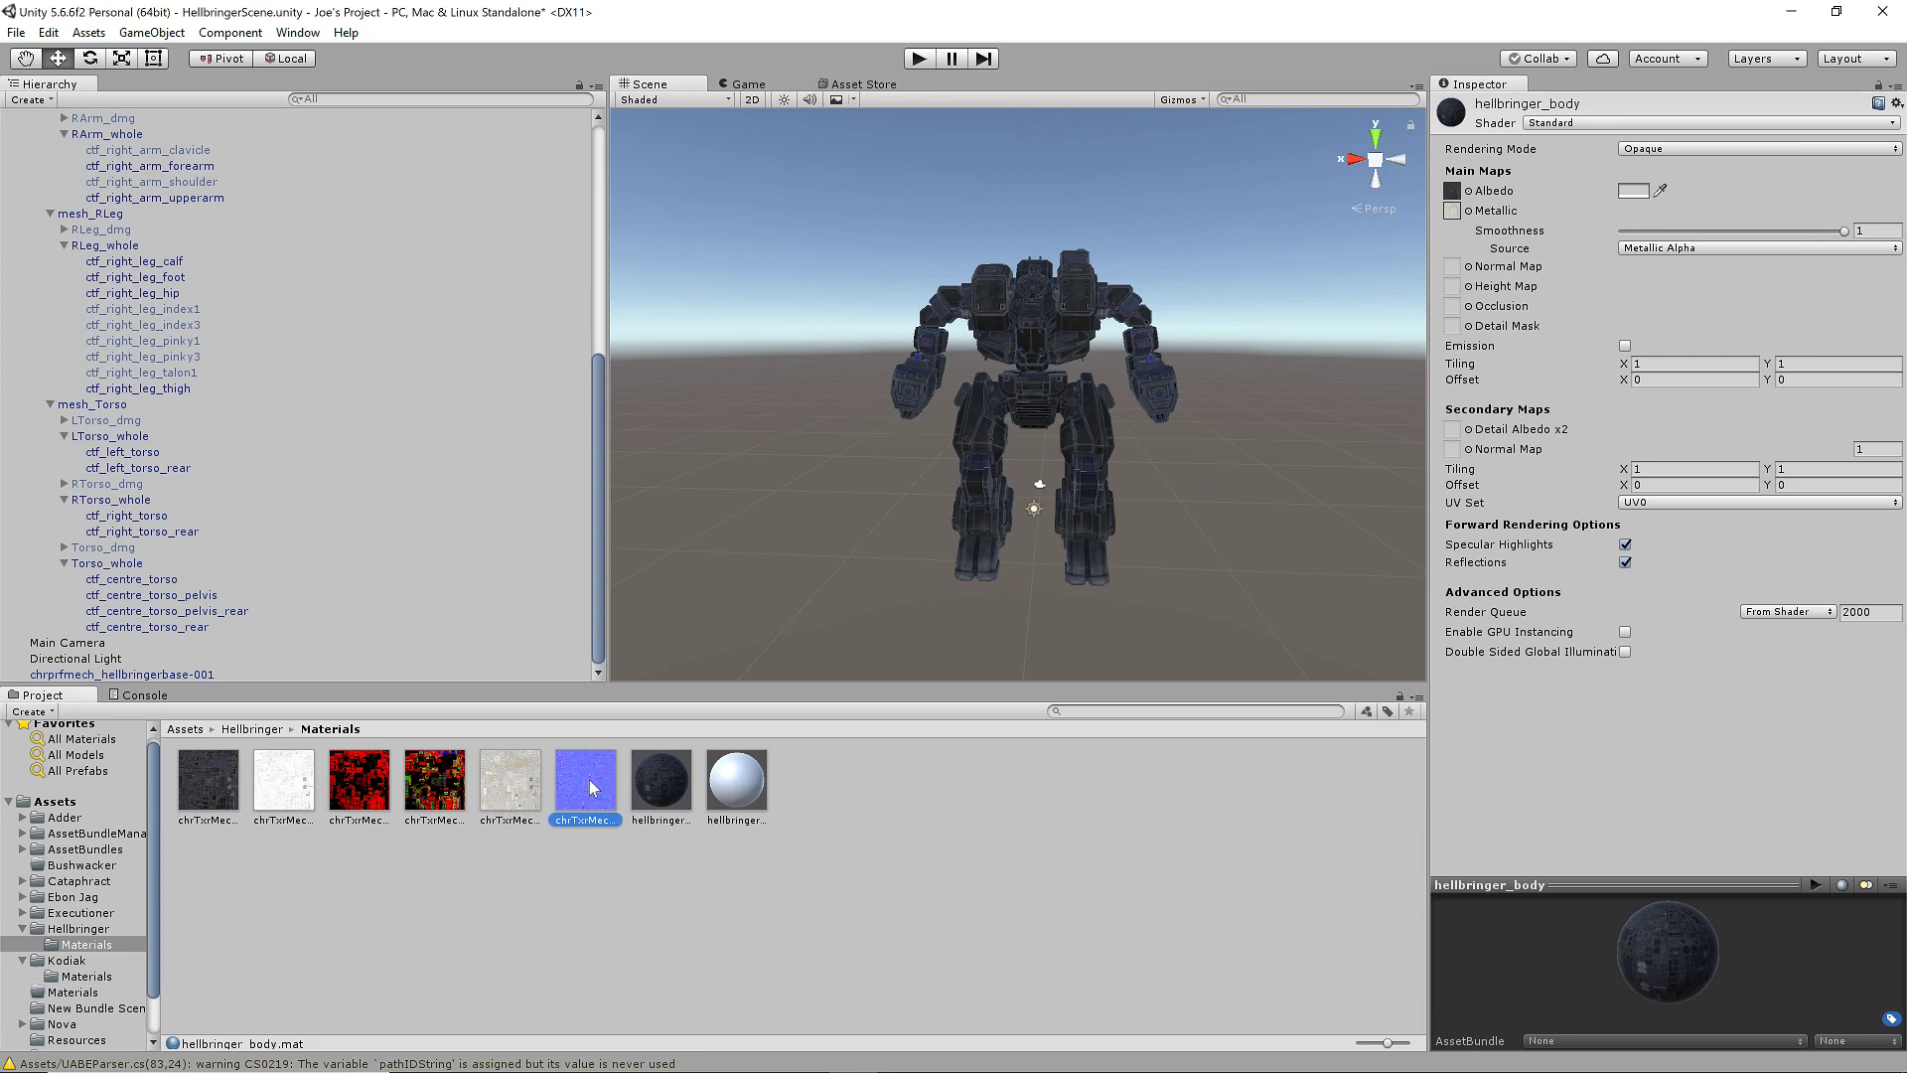
- Assign the normal texture to hellbringer_body's main Normal Map, apply the offered normal-map fix, and assign the white ambient texture to Occlusion
{"action": "left_click_drag", "start_coordinate": [1398, 314], "coordinate": [1453, 270]}
{"action": "left_click", "coordinate": [1881, 308]}
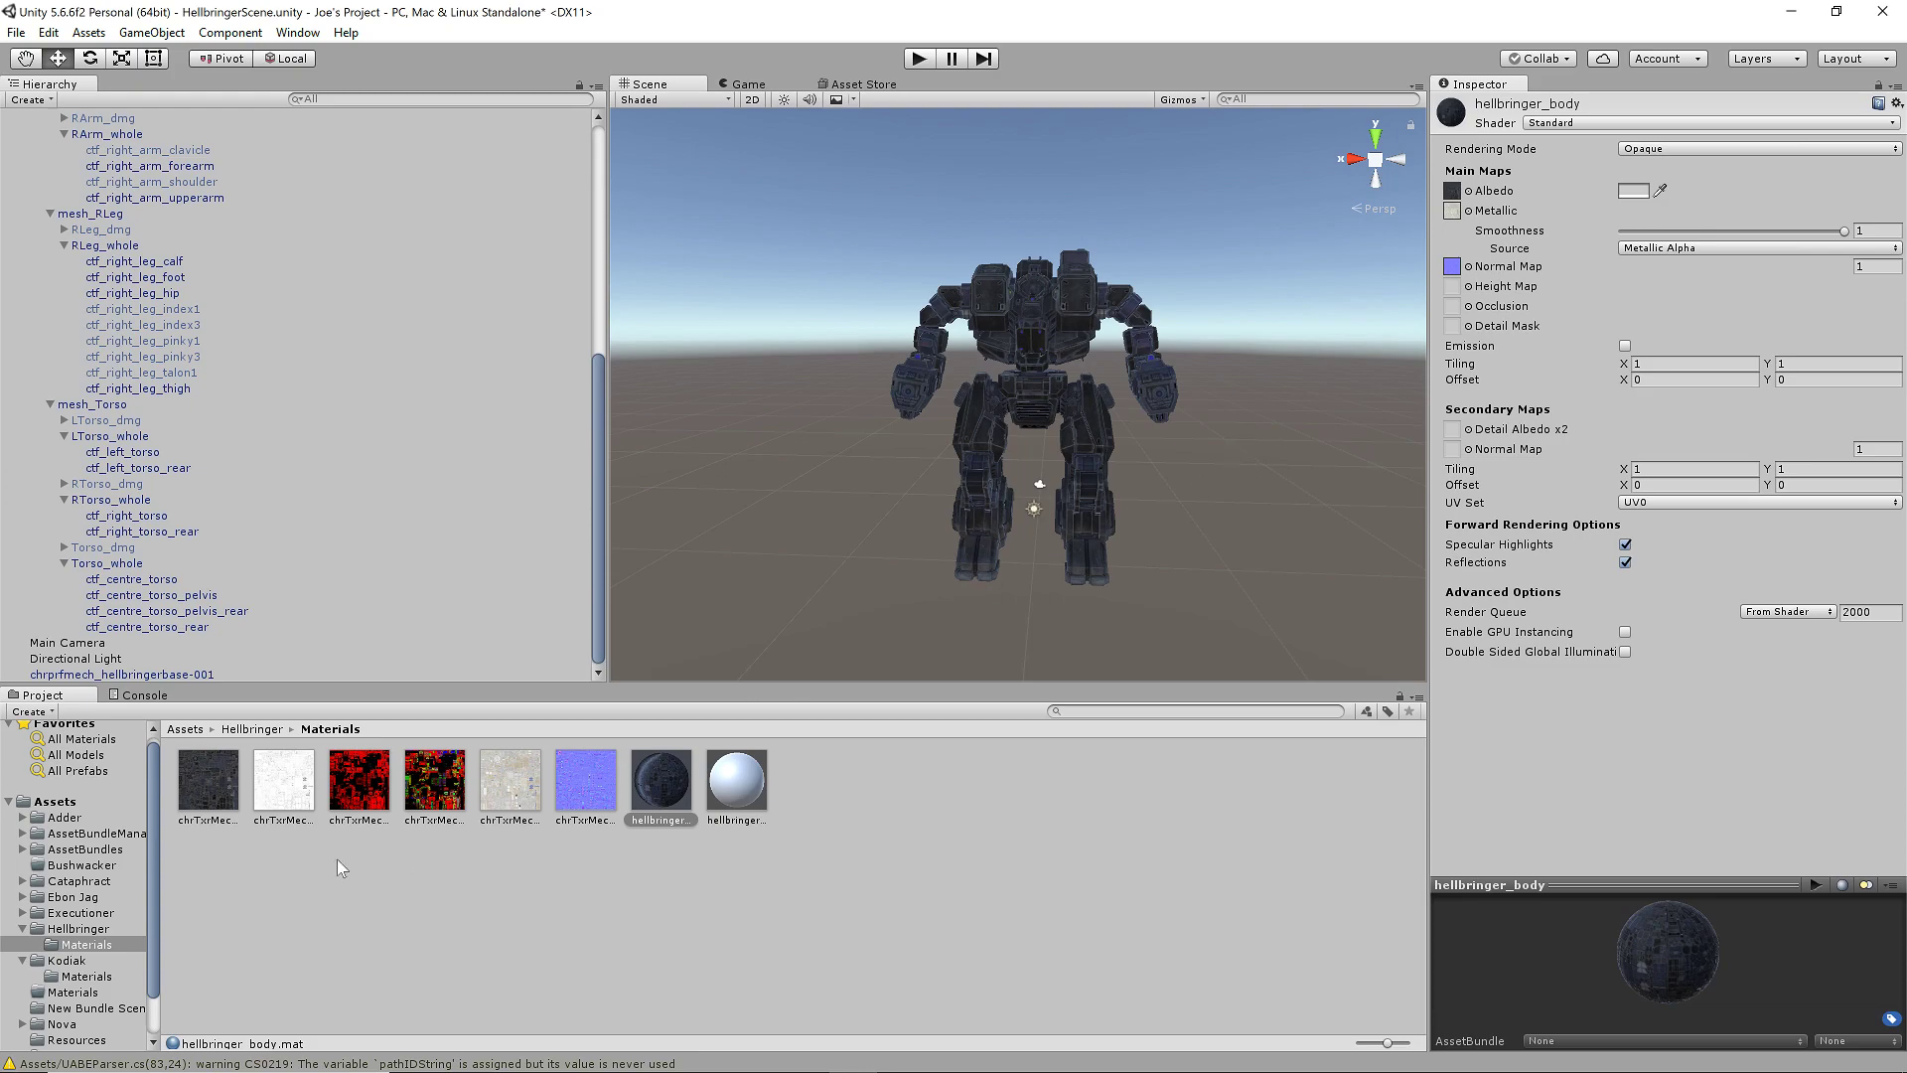
{"action": "left_click_drag", "start_coordinate": [279, 794], "coordinate": [1456, 313]}
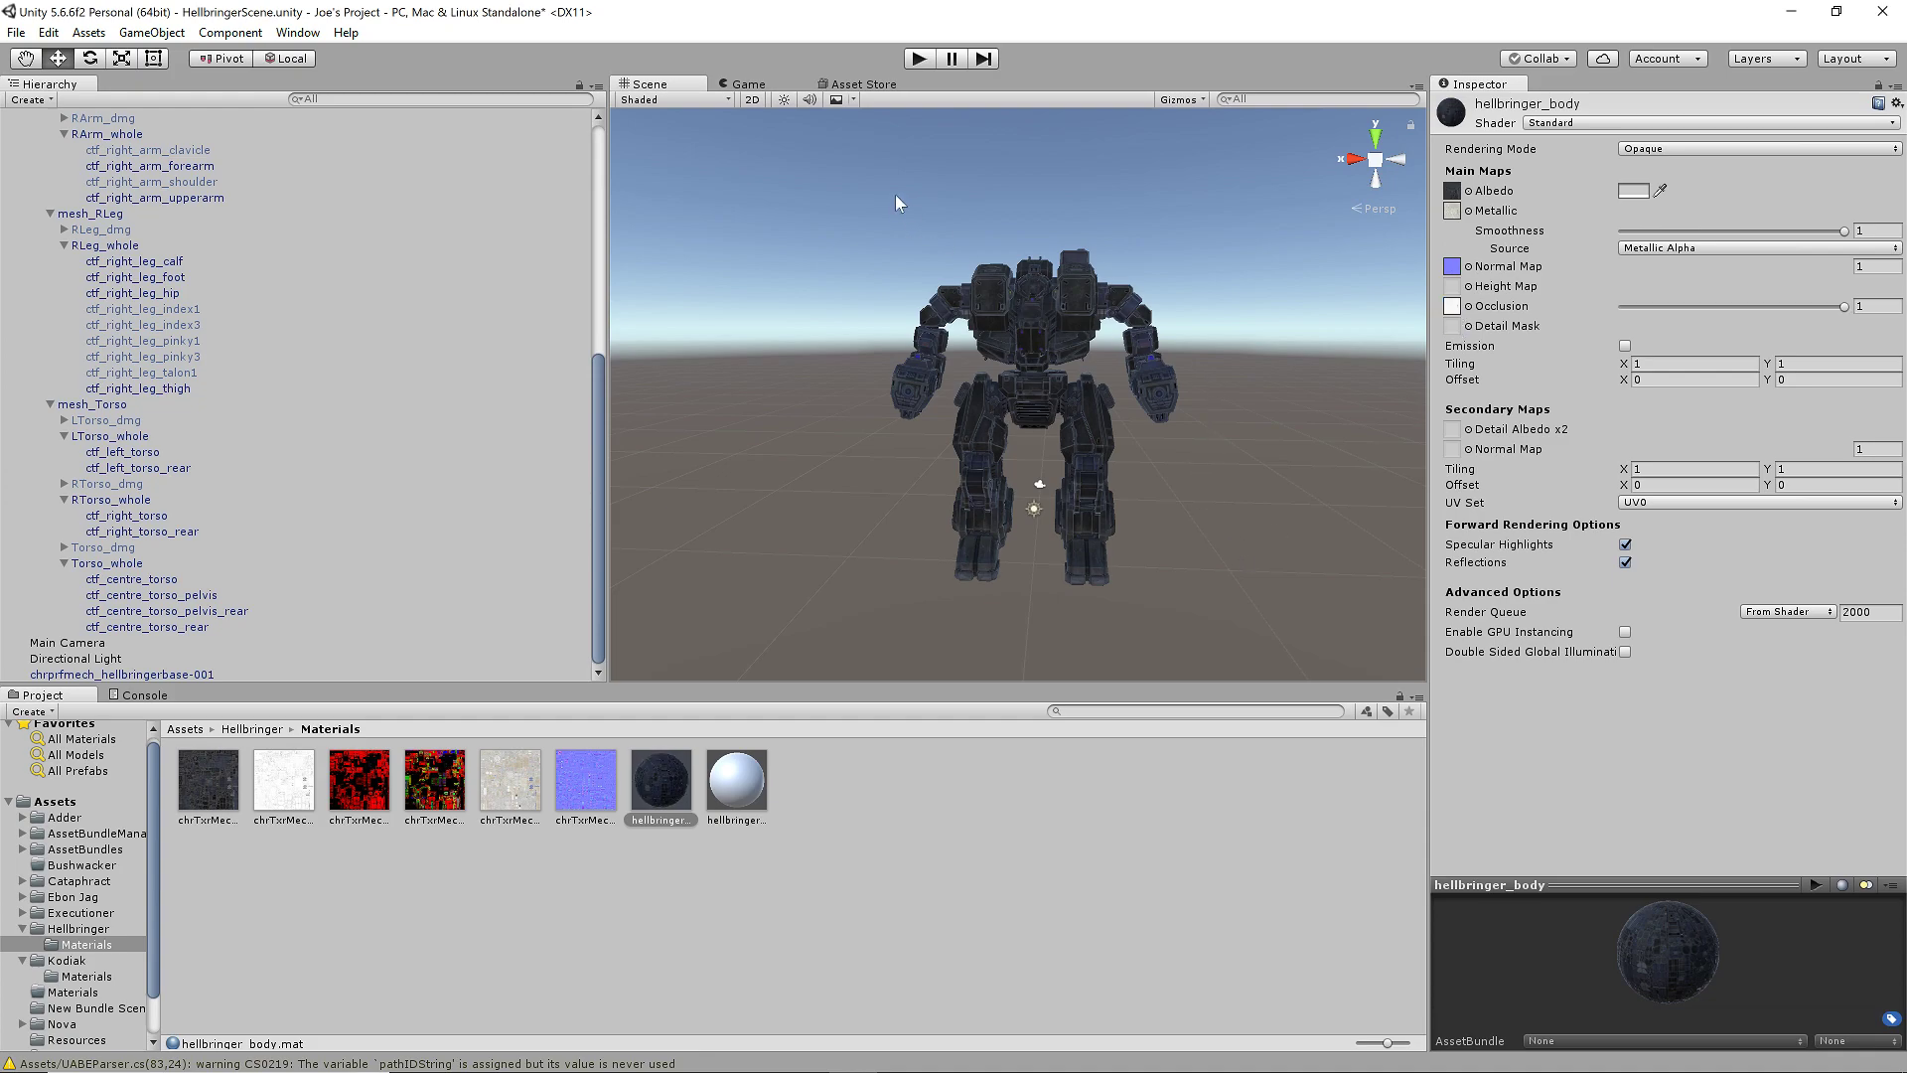
- Compare the mech with scene lighting on and off, and examine its front and rear surfaces
{"action": "left_click", "coordinate": [783, 100]}
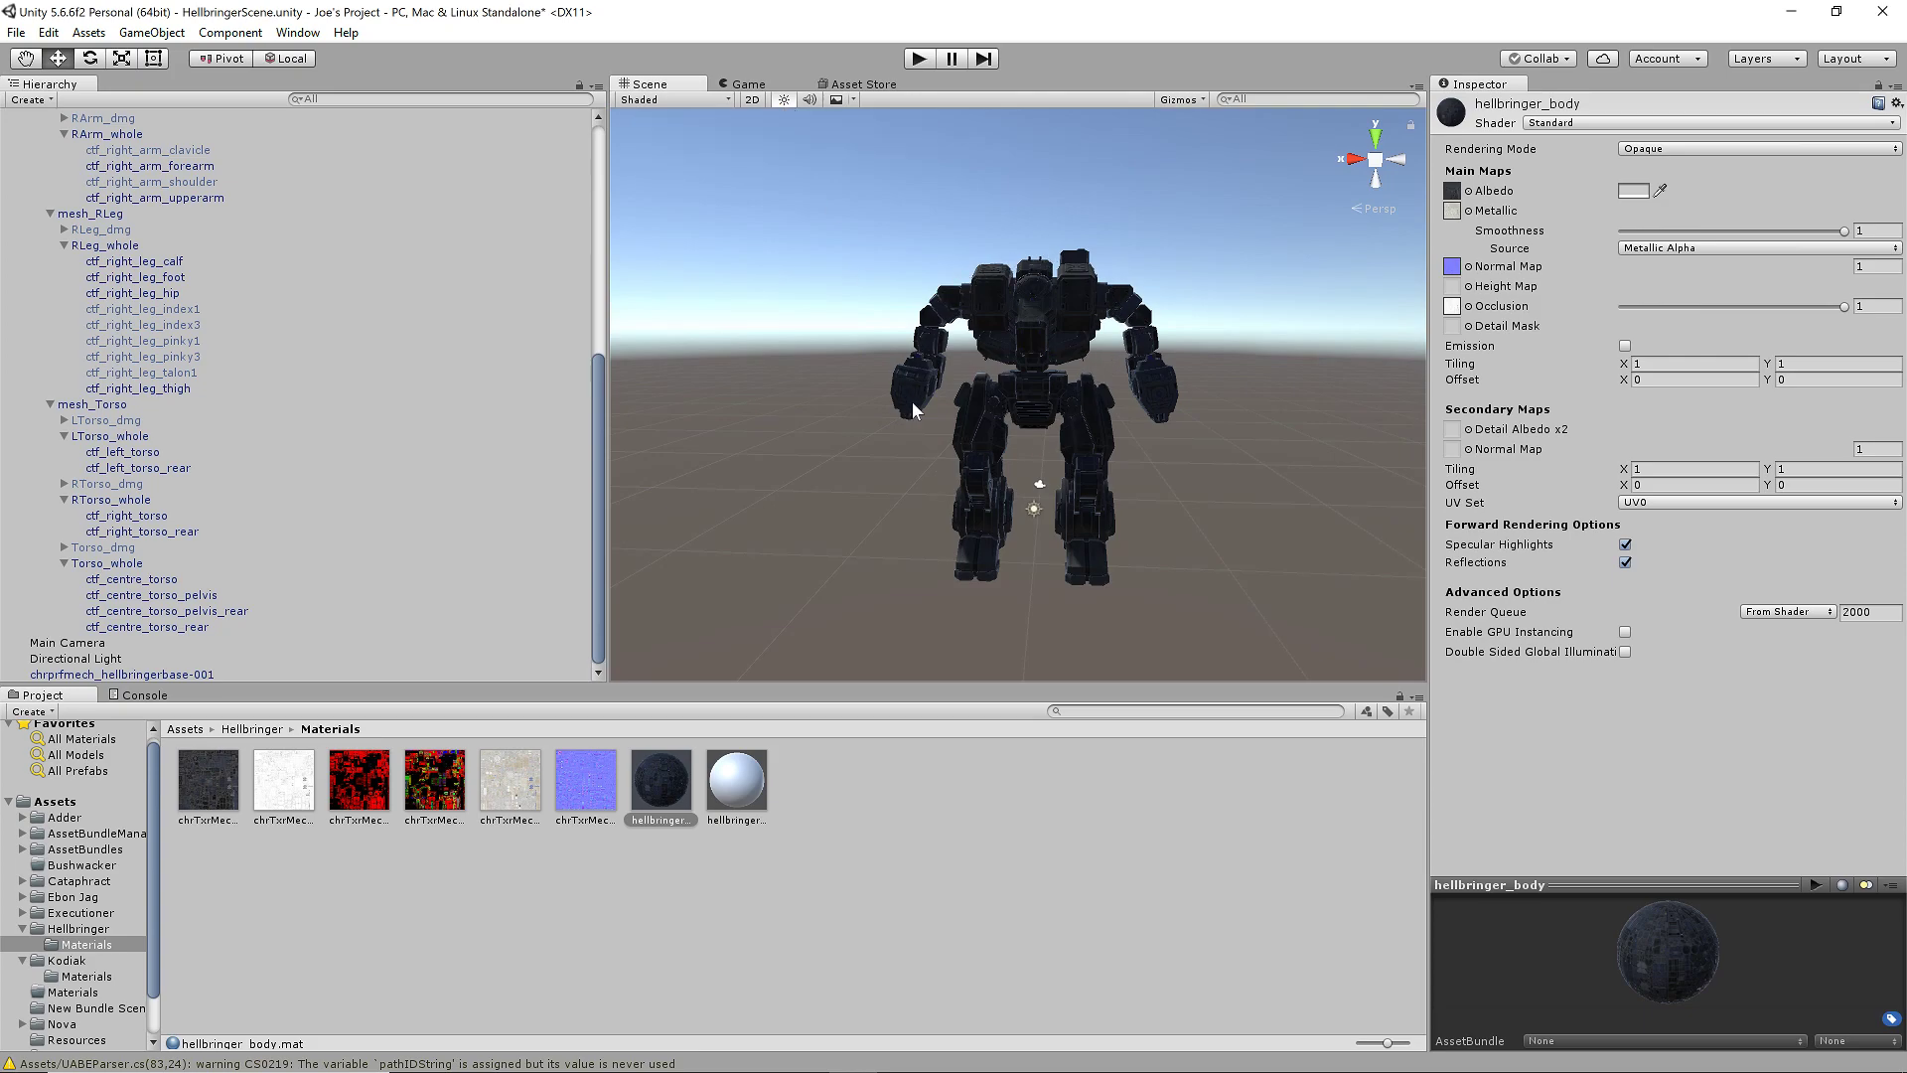
{"action": "left_click", "coordinate": [785, 101]}
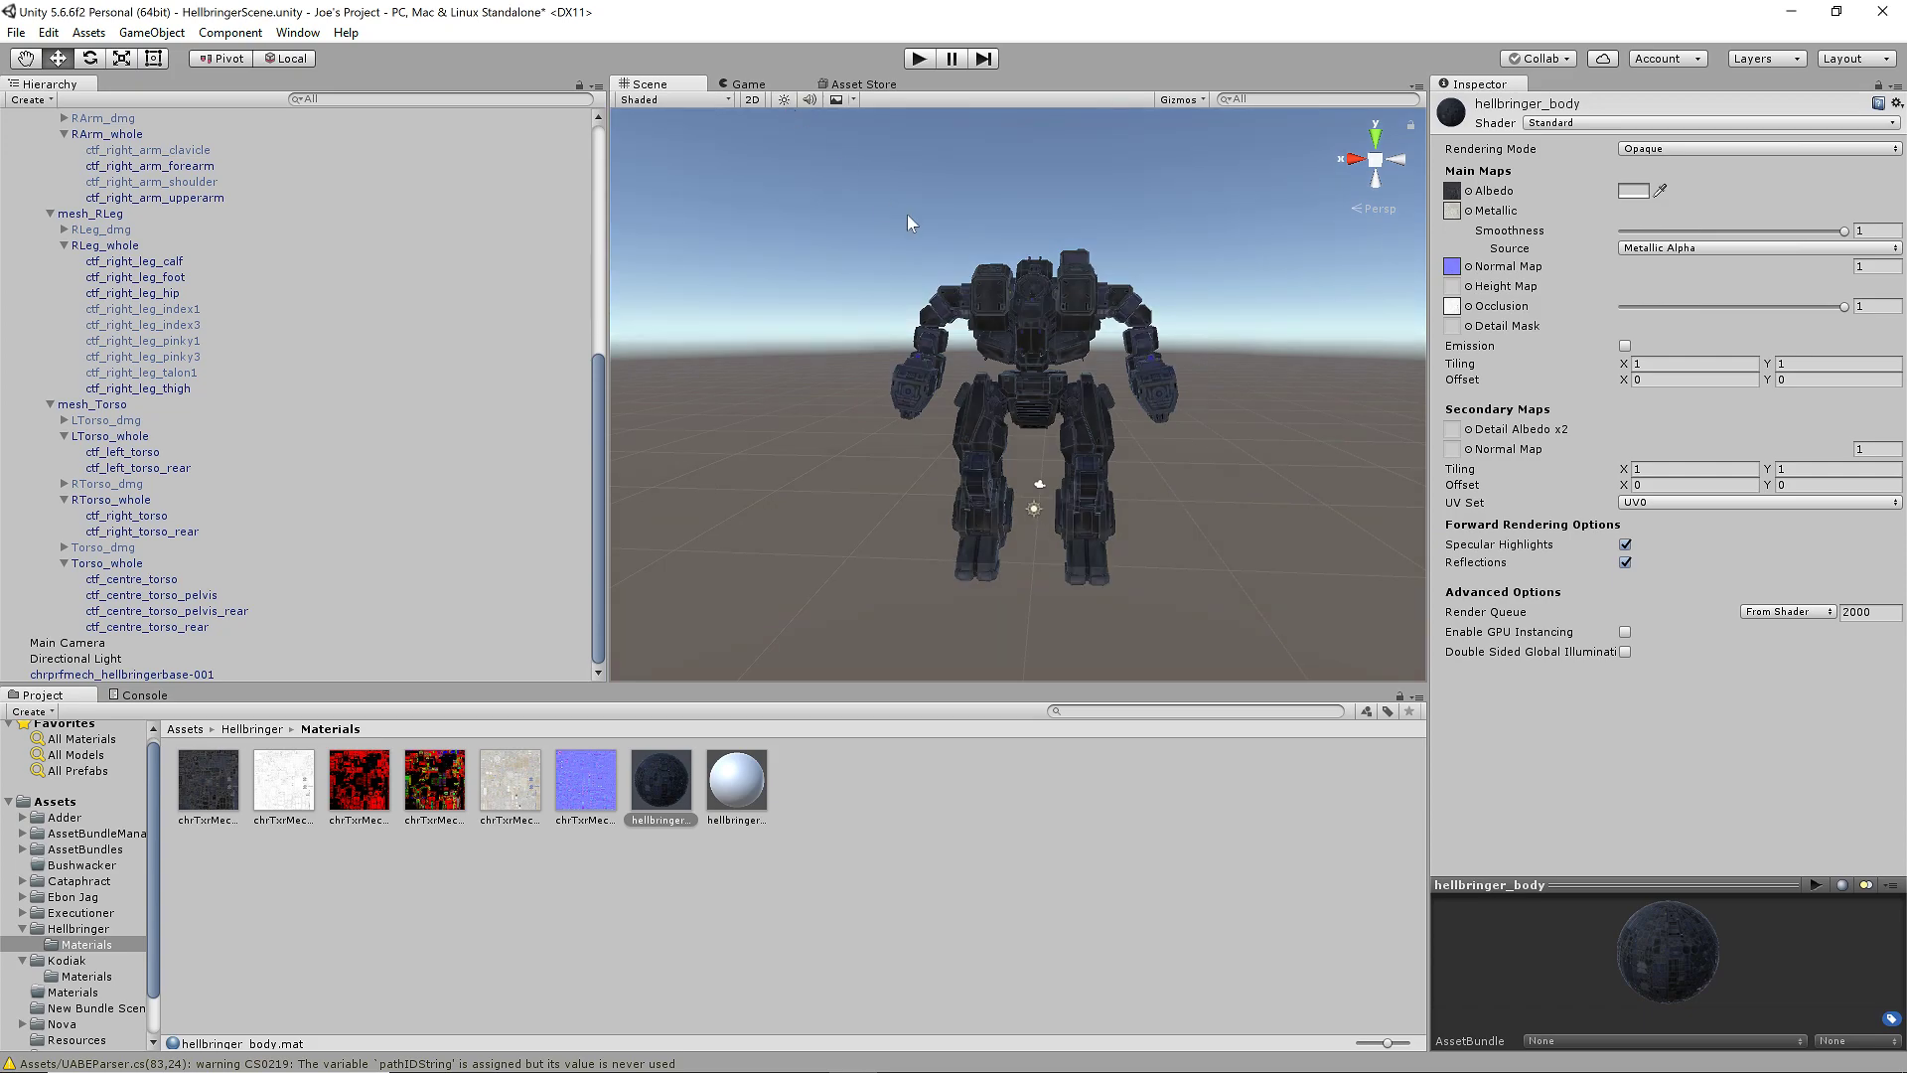
{"action": "left_click", "coordinate": [786, 99]}
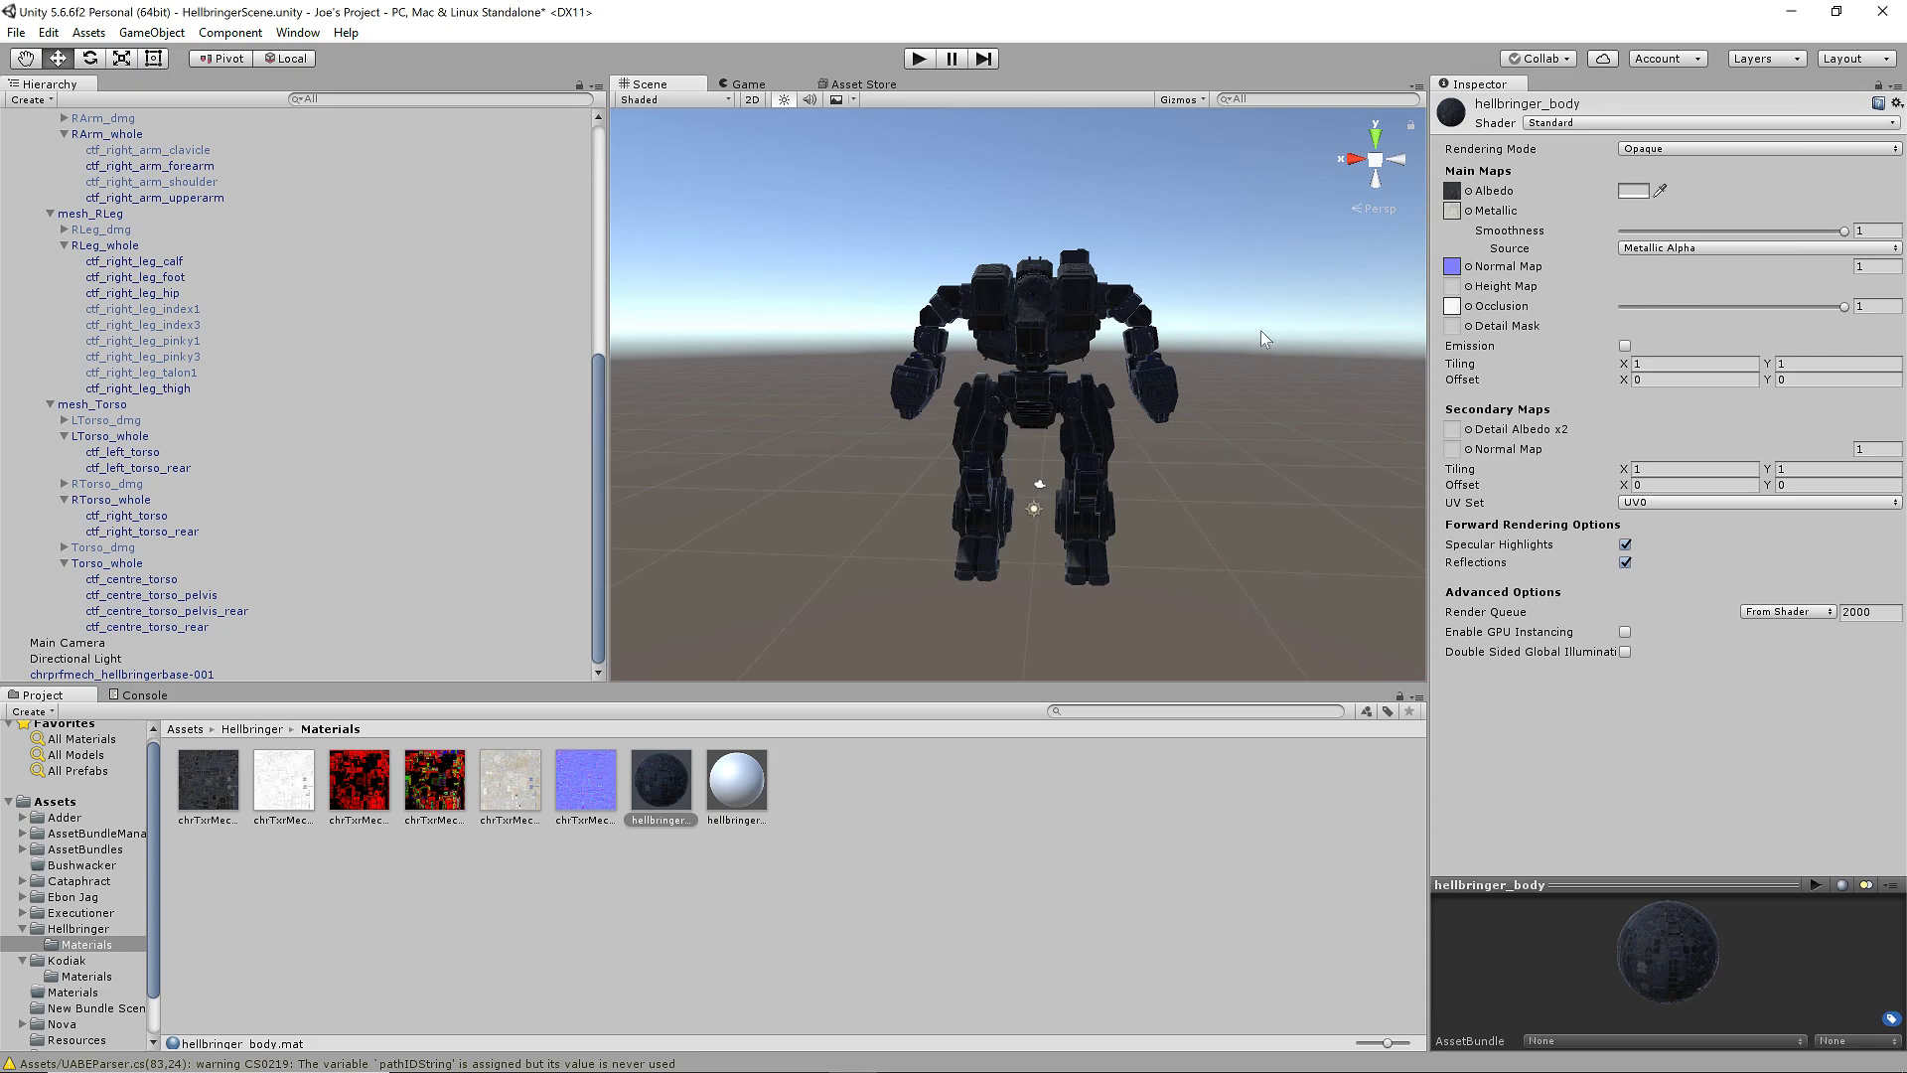
{"action": "left_click_drag", "start_coordinate": [1236, 320], "coordinate": [1164, 283]}
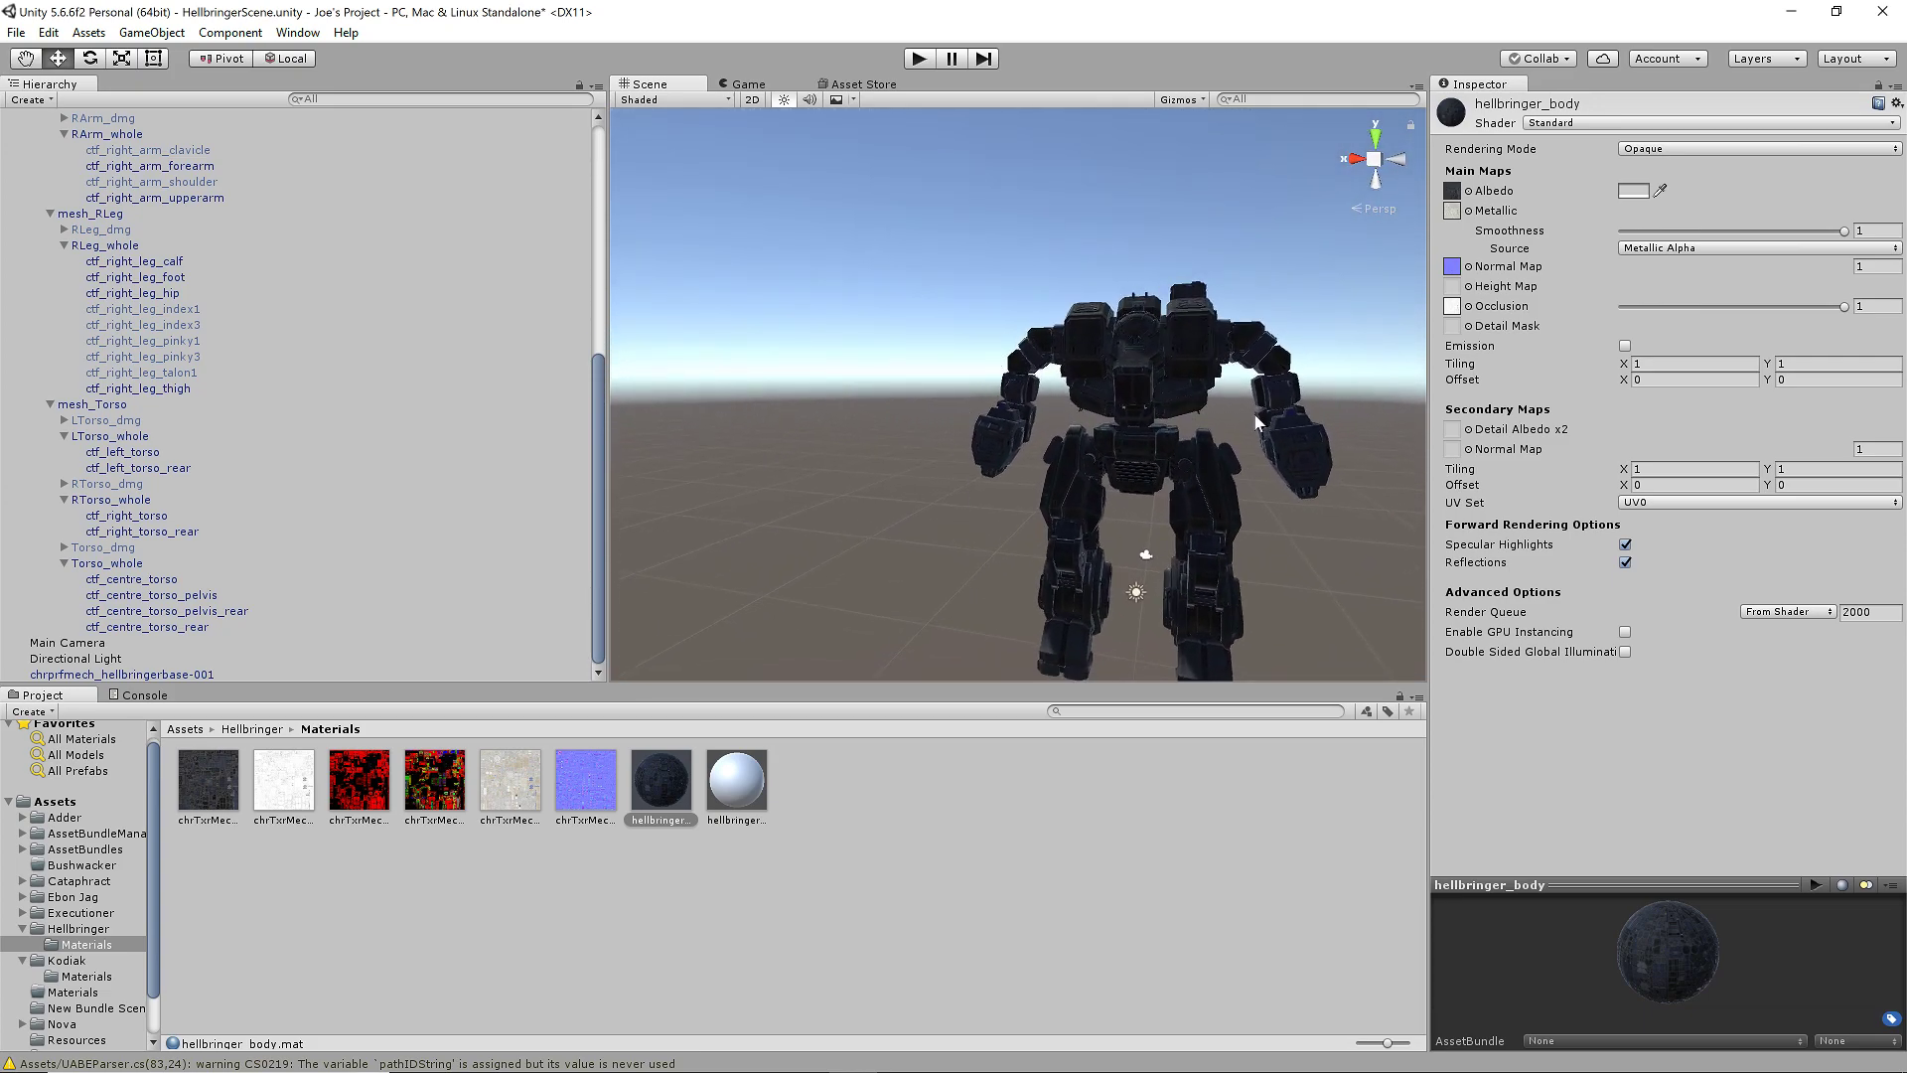
{"action": "left_click_drag", "start_coordinate": [1295, 322], "coordinate": [766, 413]}
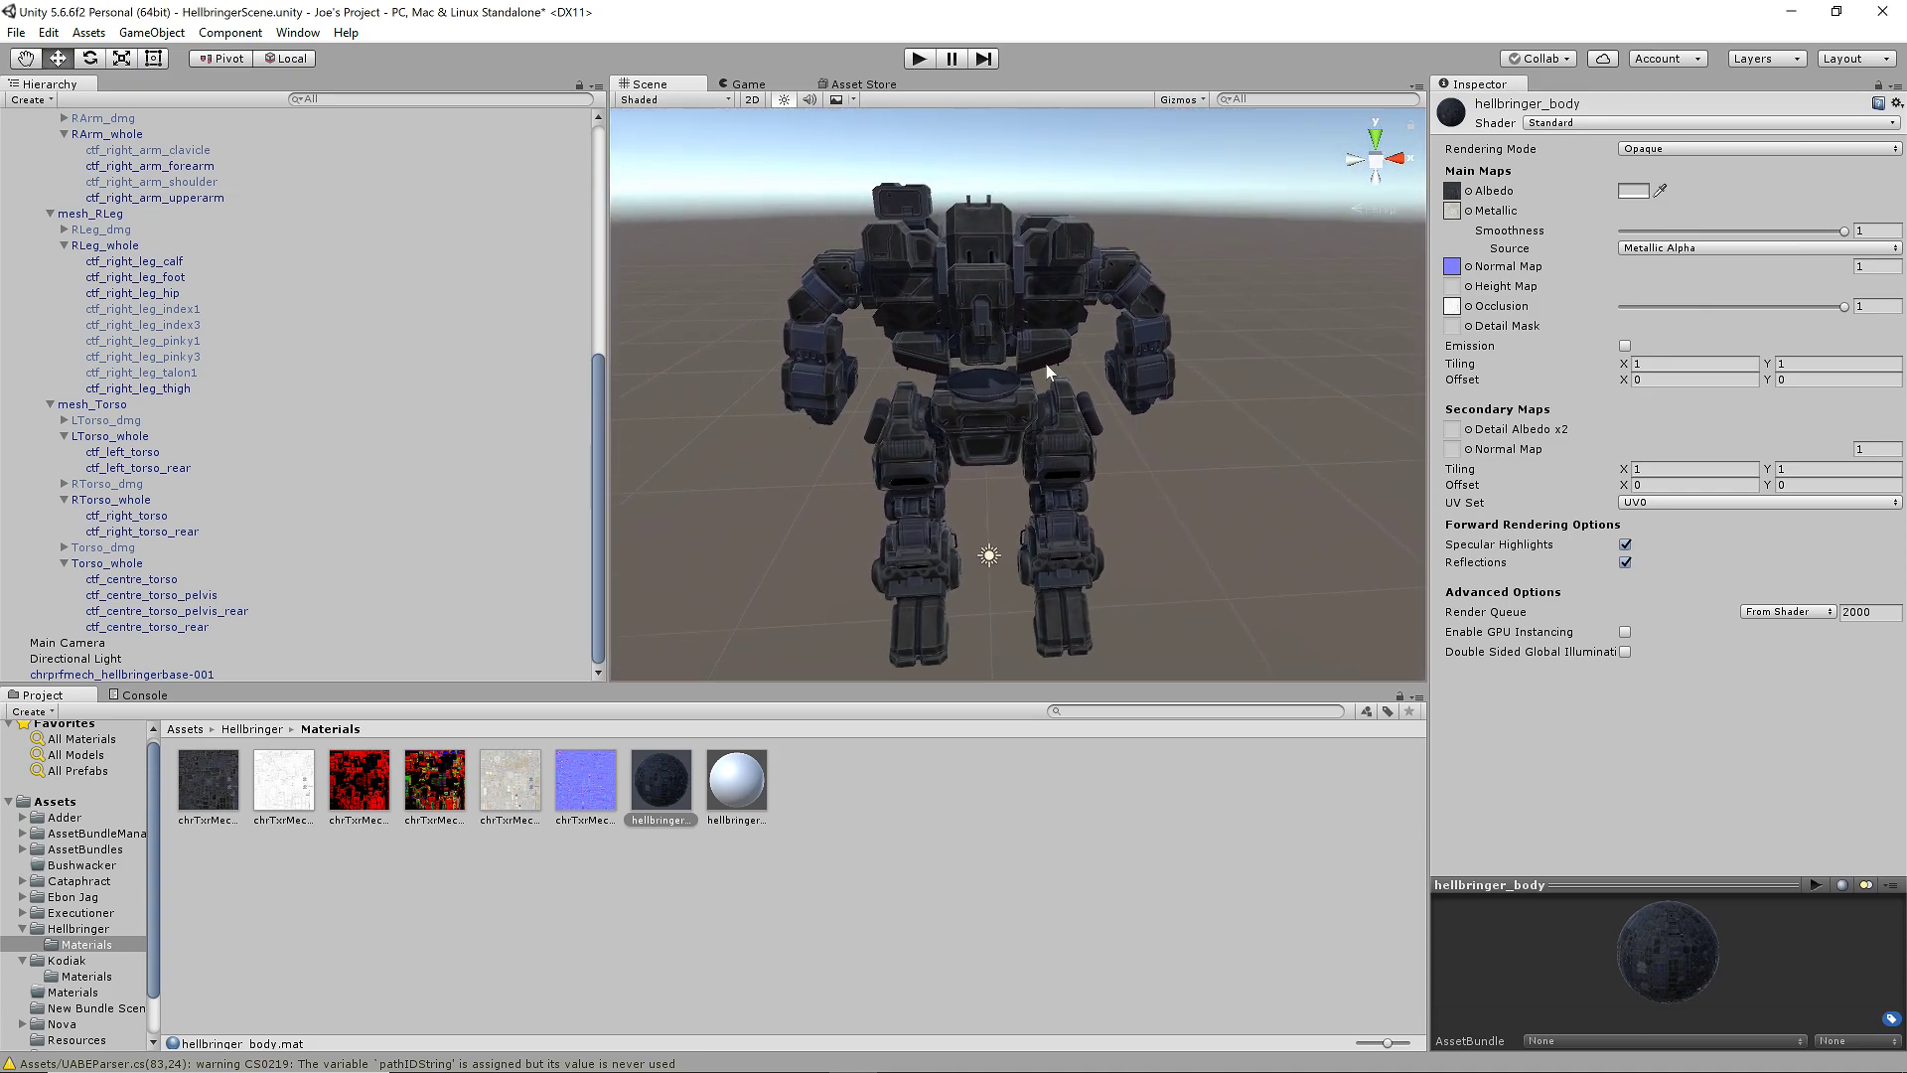
{"action": "left_click_drag", "start_coordinate": [1045, 366], "coordinate": [1142, 416]}
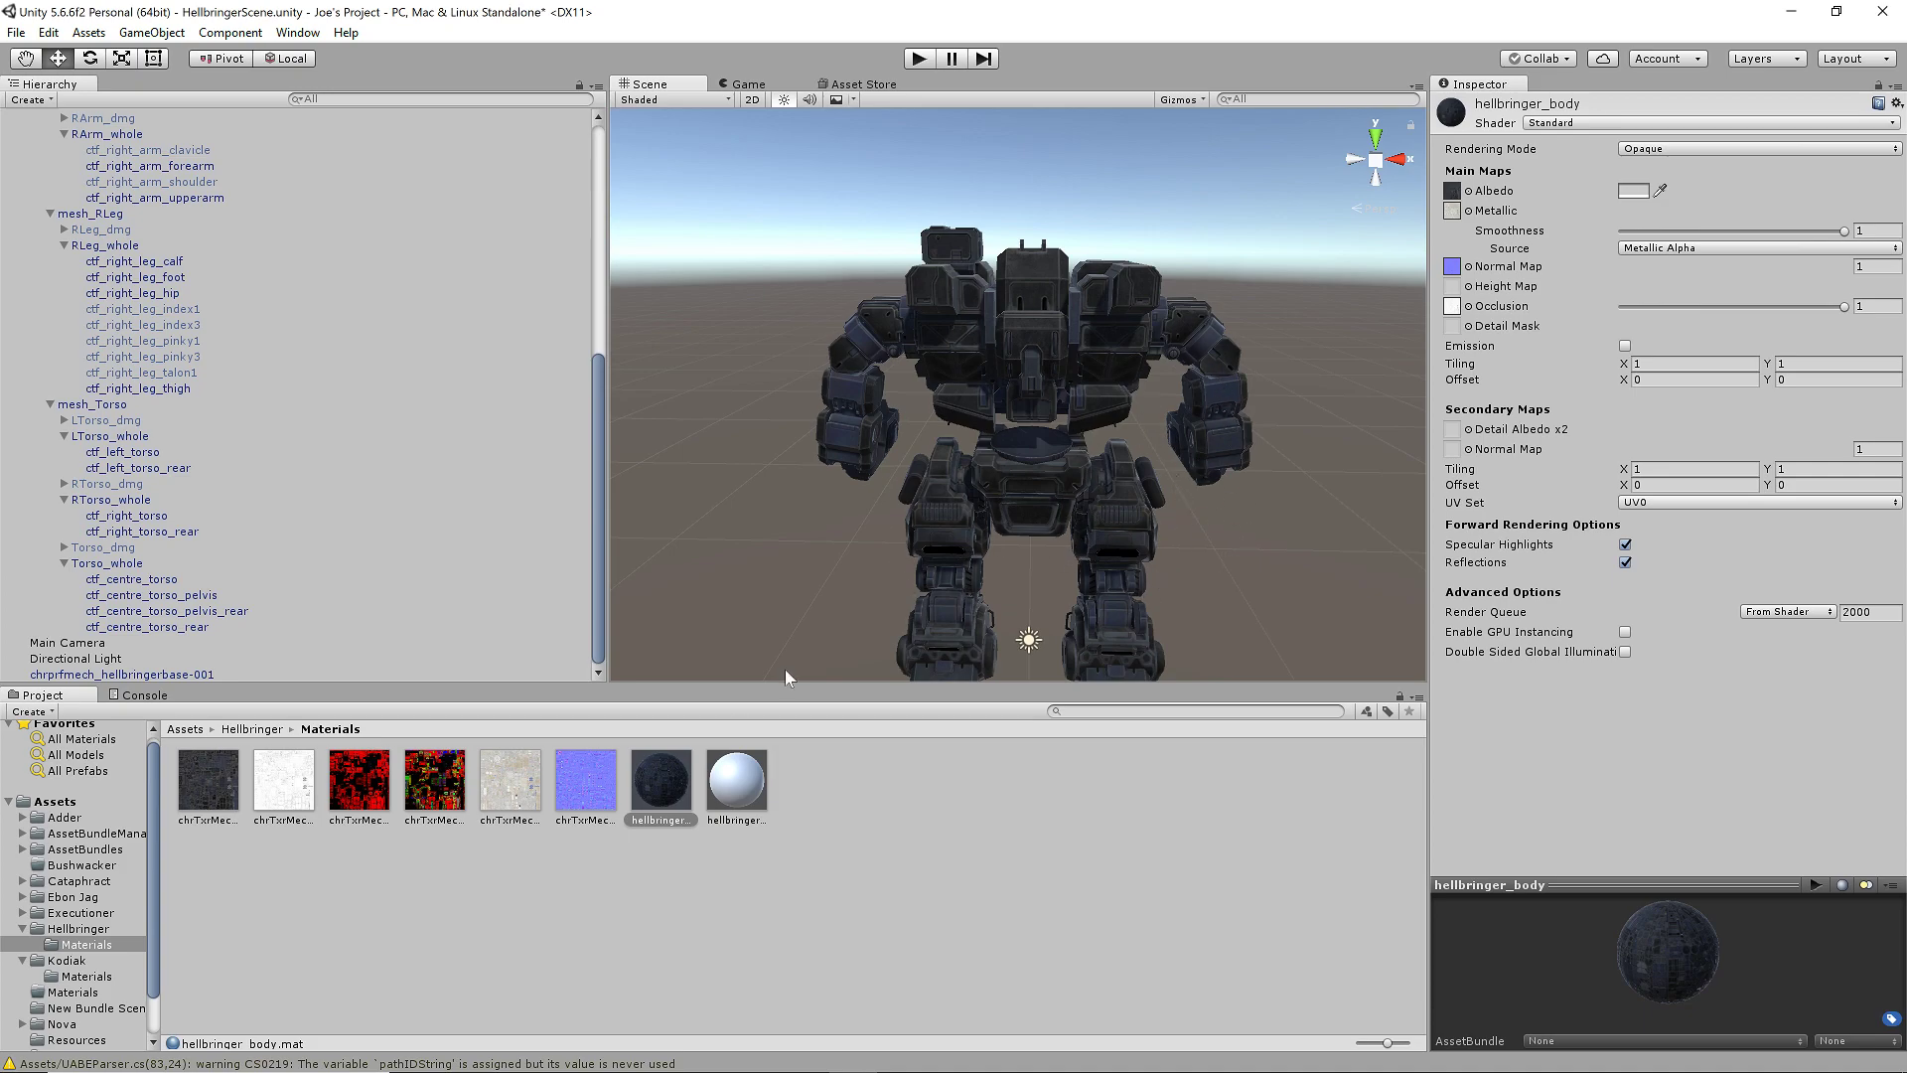
- Try chrTxrMech_hellbringer-body-v01-msk as hellbringer_body's Detail Albedo x2 map and check the pattern on the mech from several angles
{"action": "left_click", "coordinate": [355, 795]}
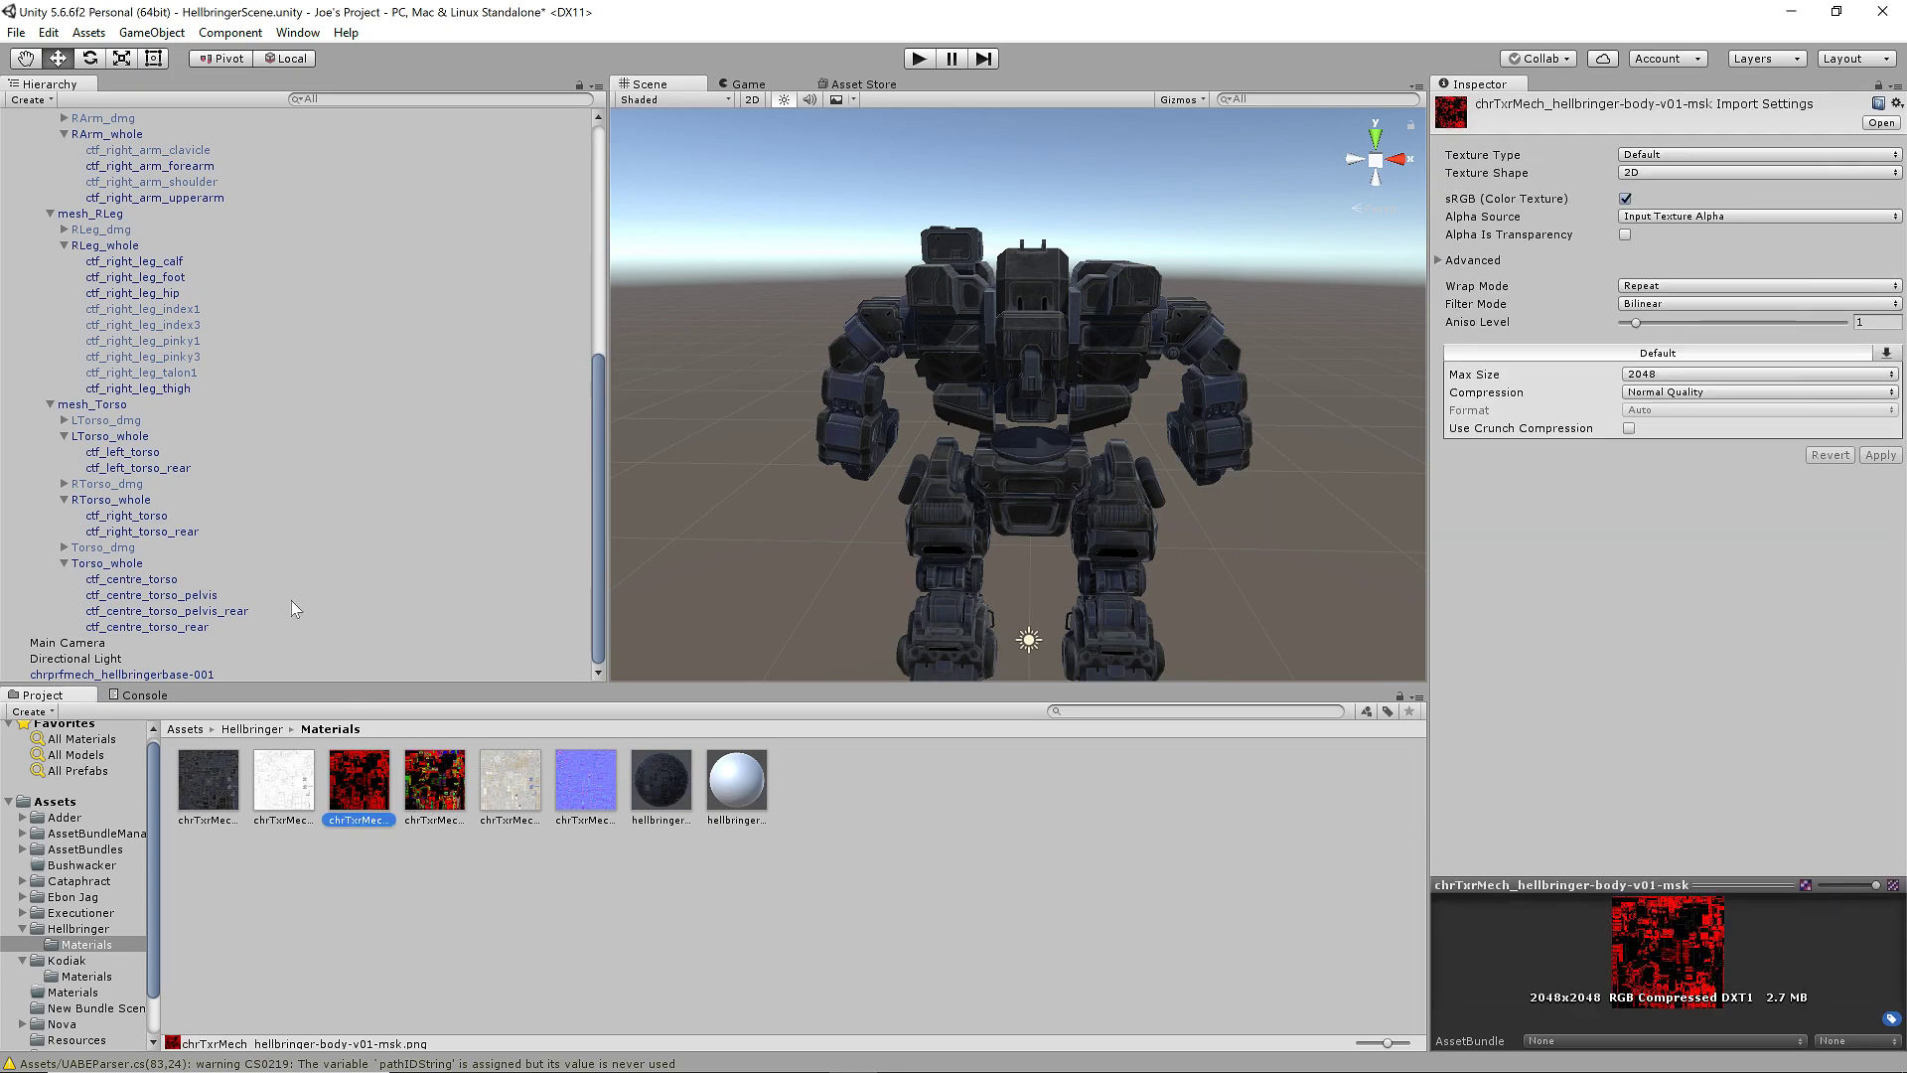
{"action": "left_click", "coordinate": [657, 788]}
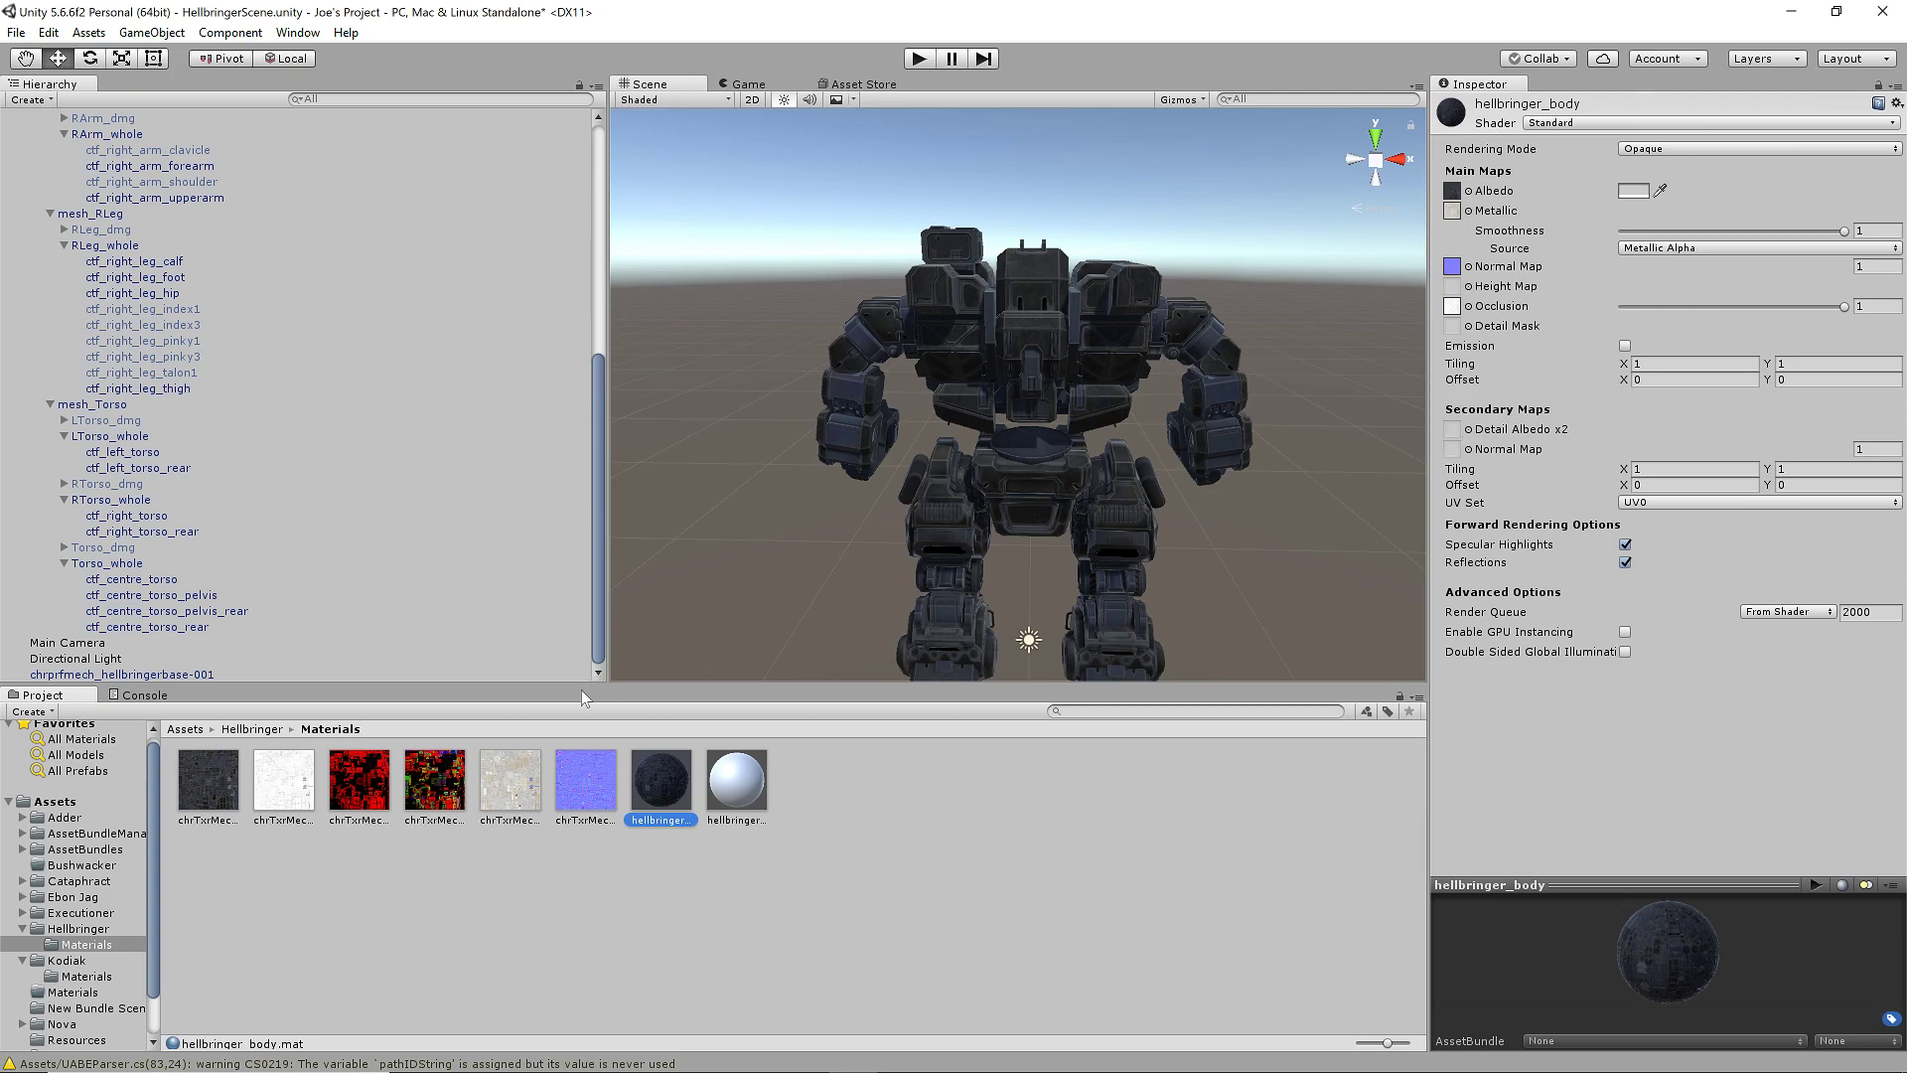
{"action": "left_click_drag", "start_coordinate": [346, 781], "coordinate": [1453, 435]}
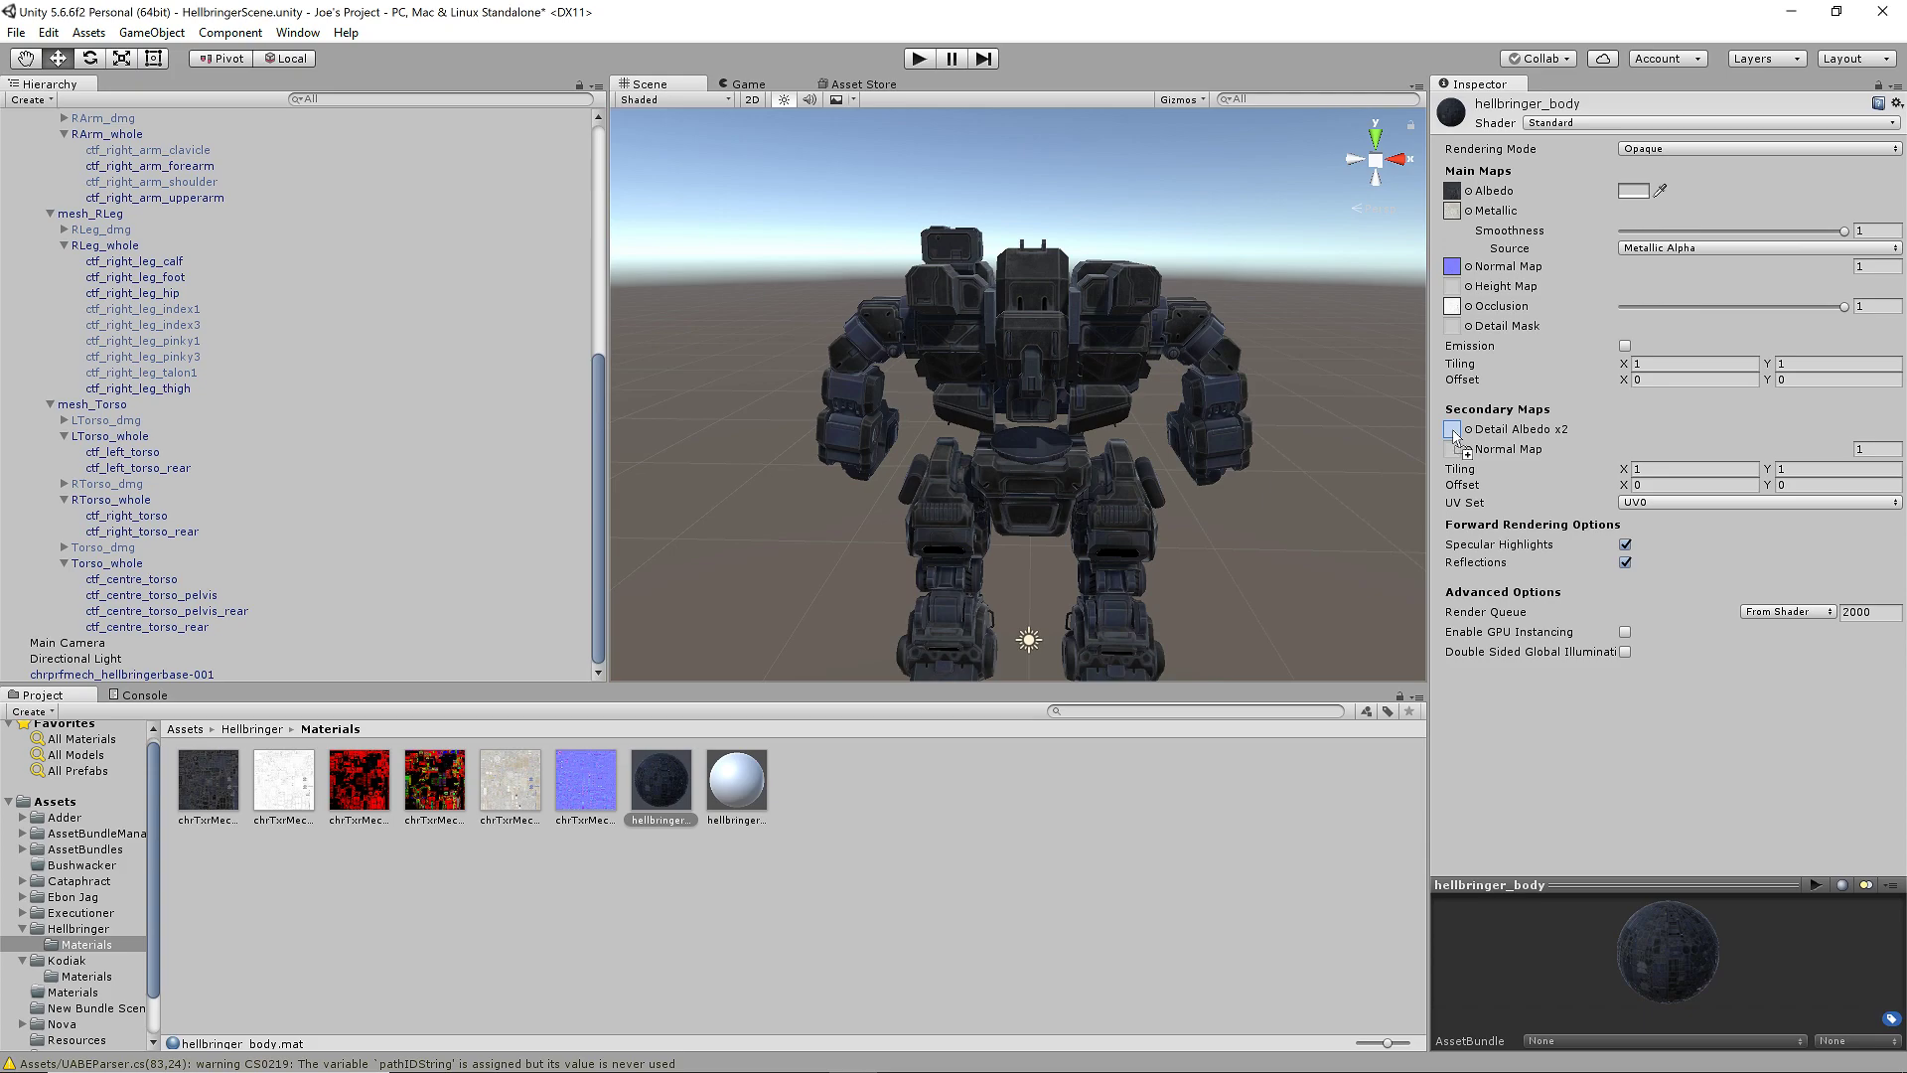
{"action": "left_click_drag", "start_coordinate": [1453, 435], "coordinate": [1454, 437]}
{"action": "left_click_drag", "start_coordinate": [1335, 541], "coordinate": [478, 534]}
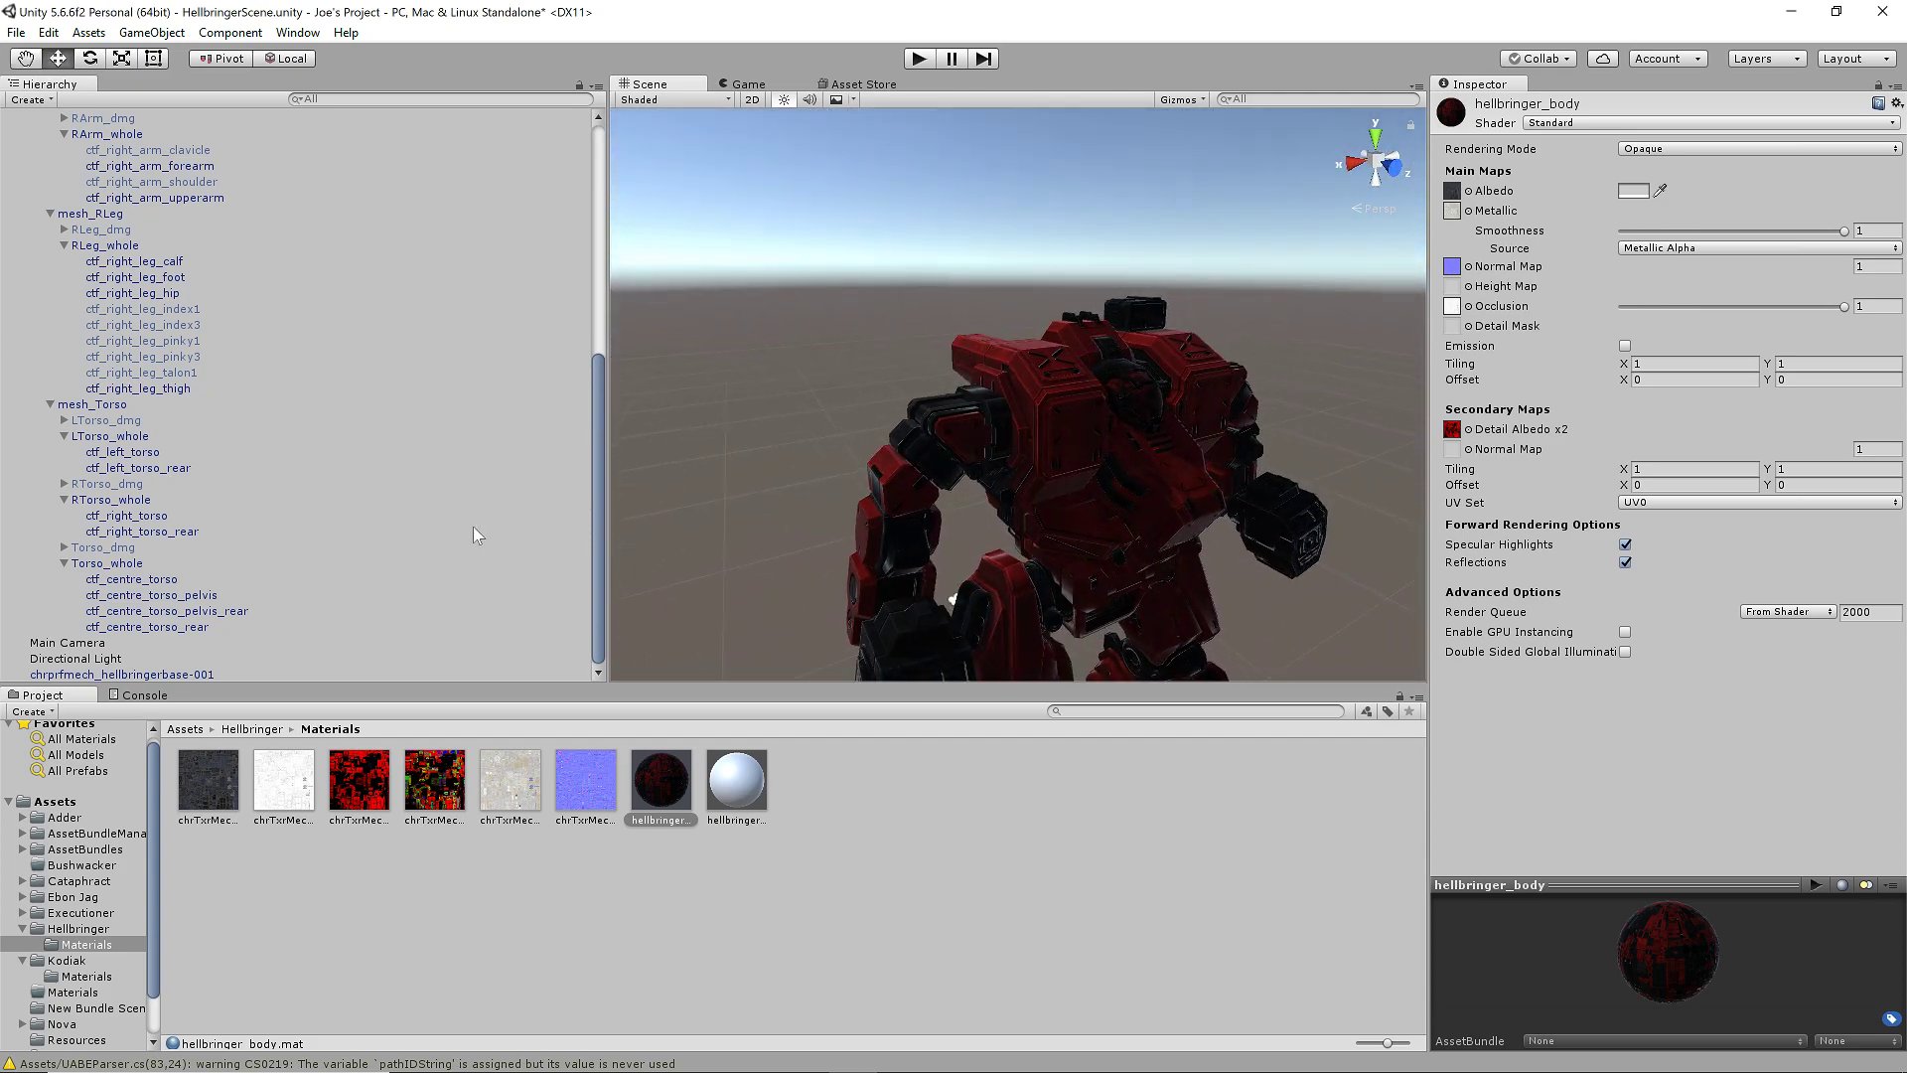
{"action": "left_click_drag", "start_coordinate": [1168, 395], "coordinate": [1023, 368]}
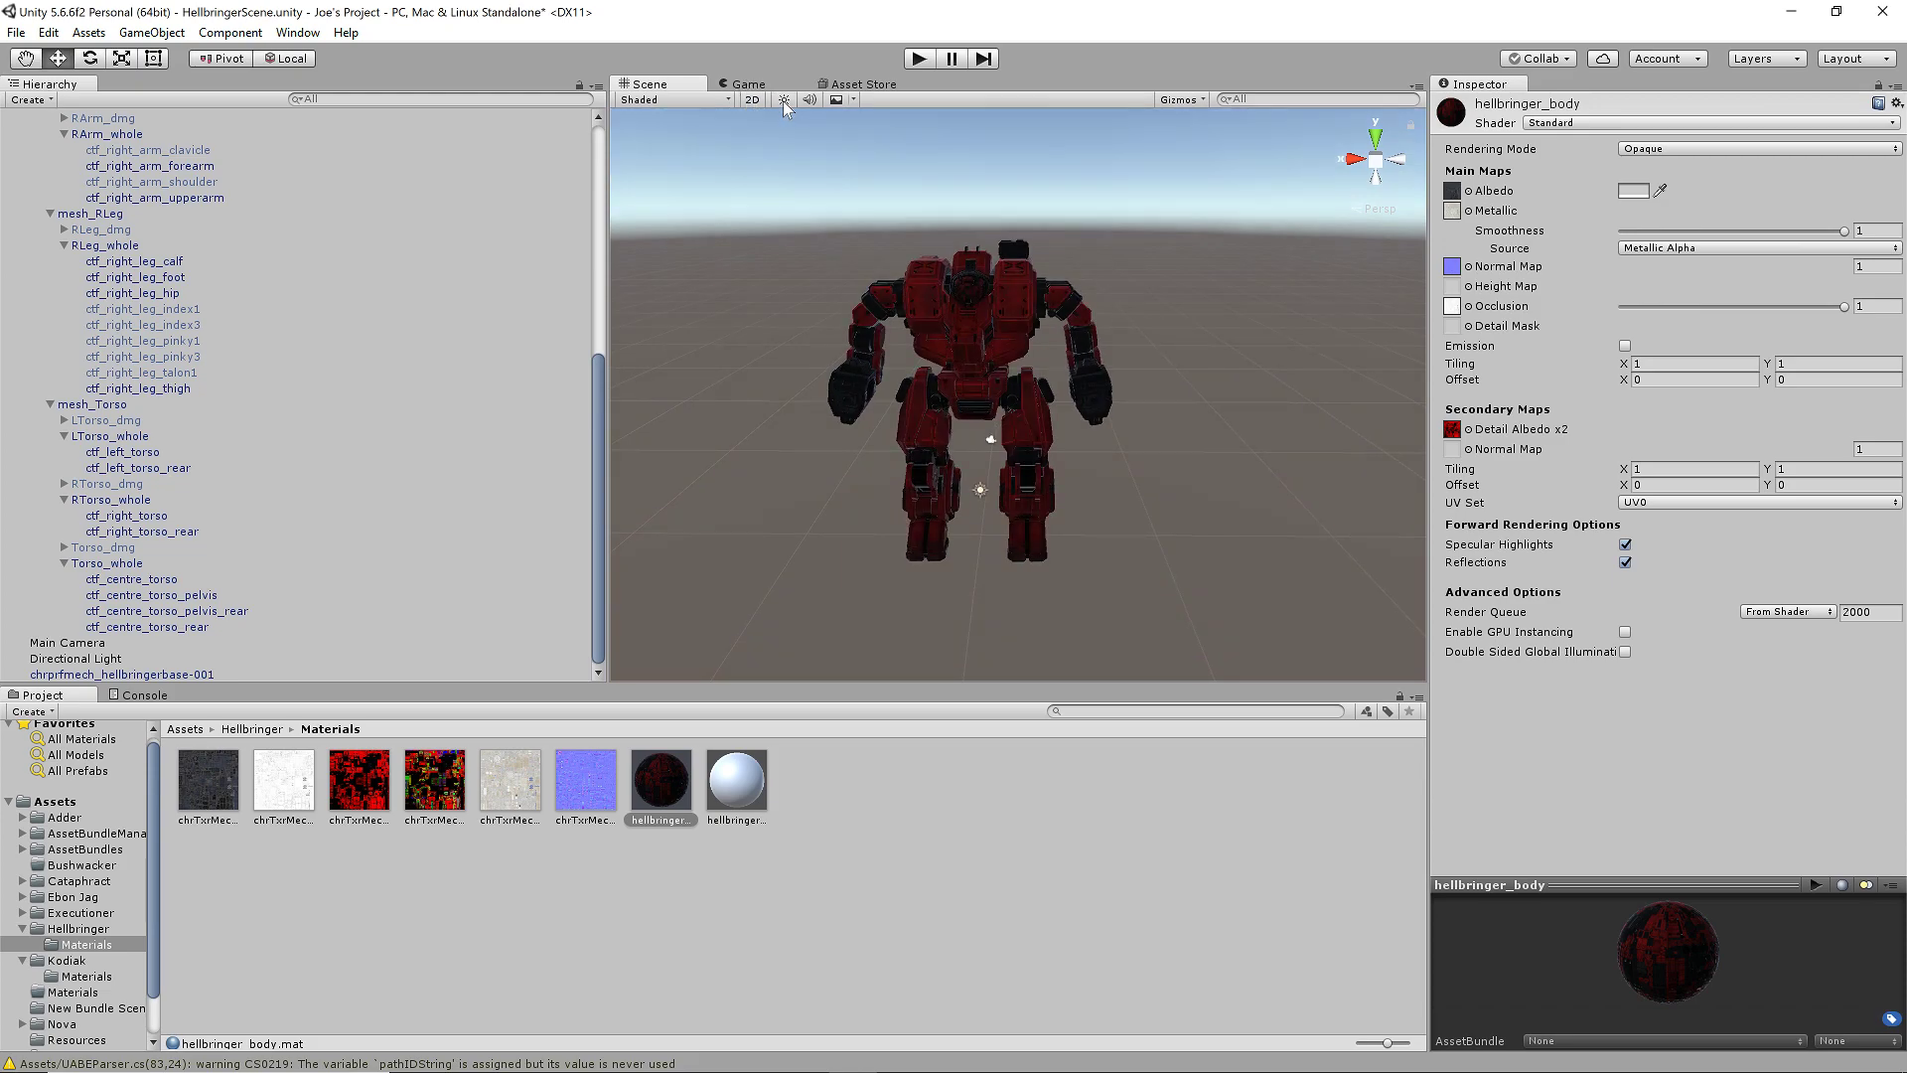
{"action": "left_click_drag", "start_coordinate": [1302, 474], "coordinate": [864, 467]}
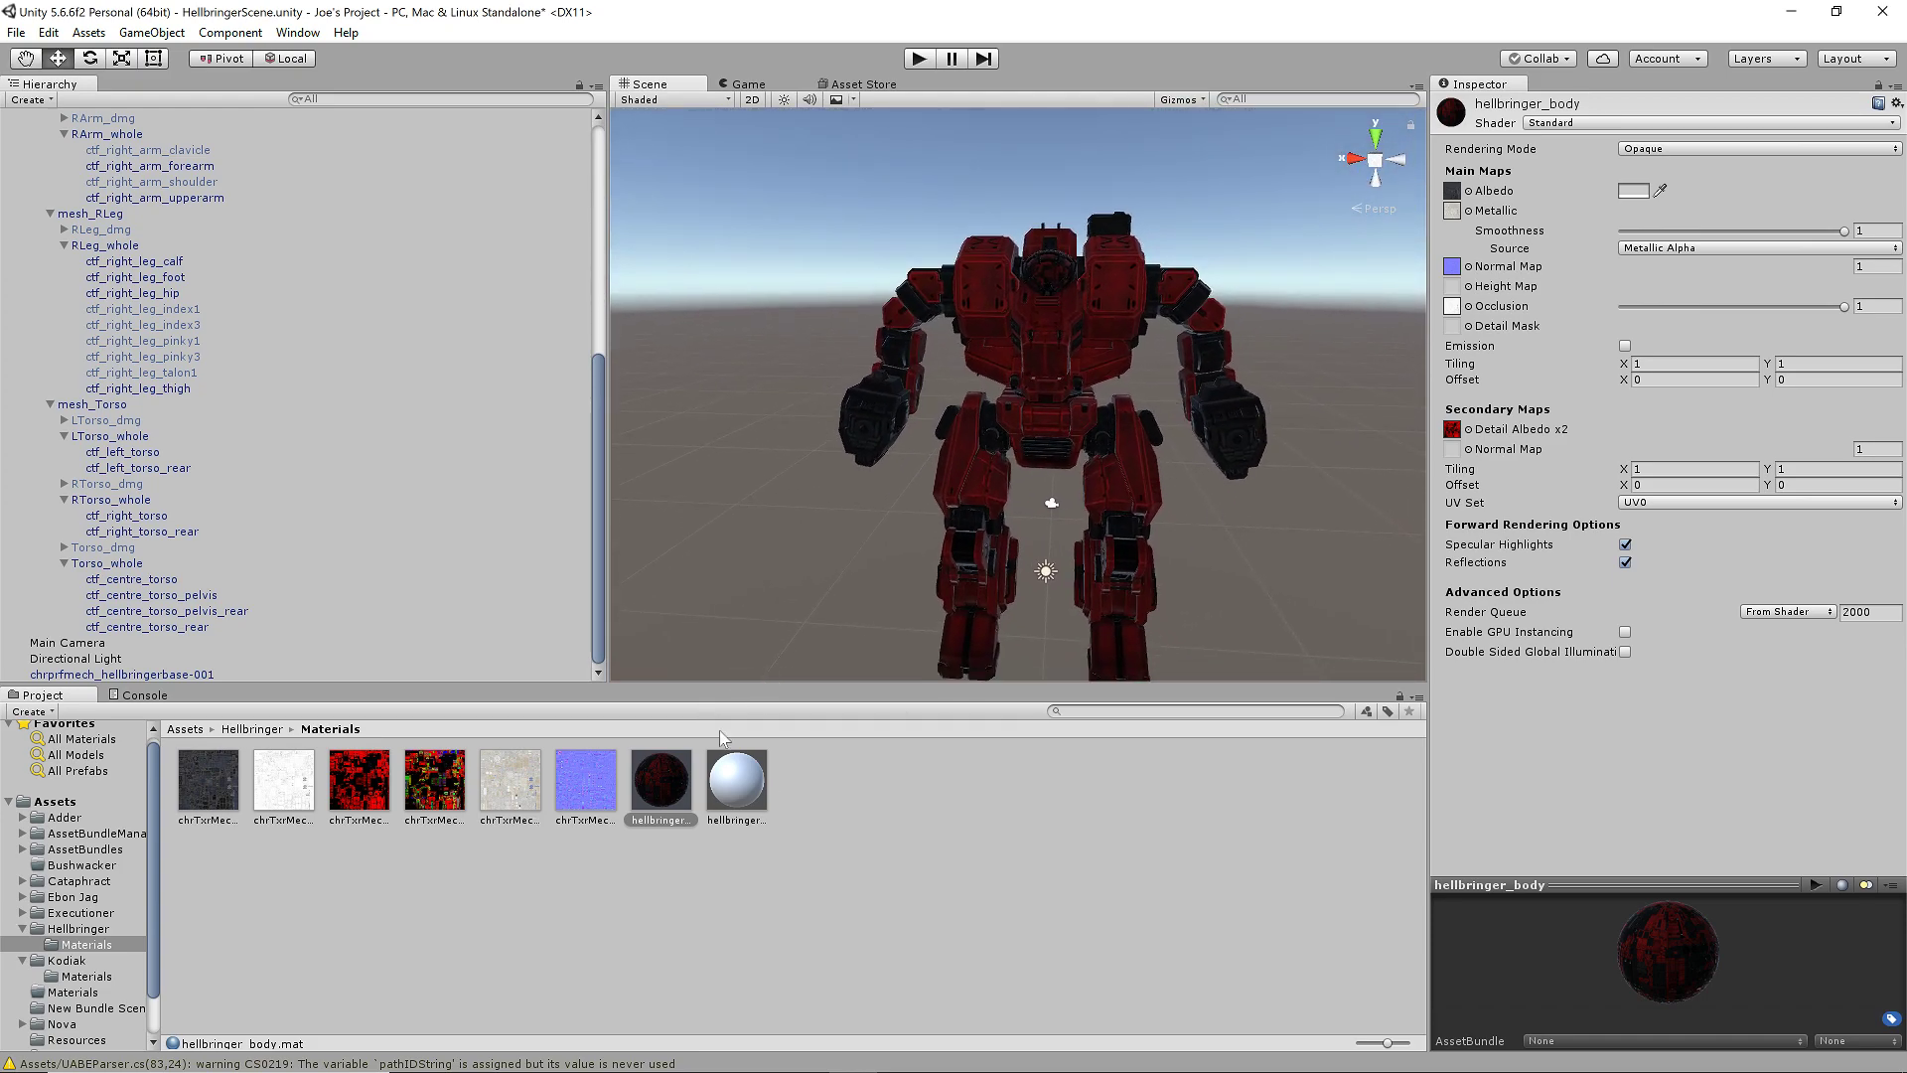
- Assign the multicoloured v02 mask texture to hellbringer_body's Detail Albedo x2 map and check its pattern on the mech
{"action": "left_click_drag", "start_coordinate": [440, 786], "coordinate": [1453, 435]}
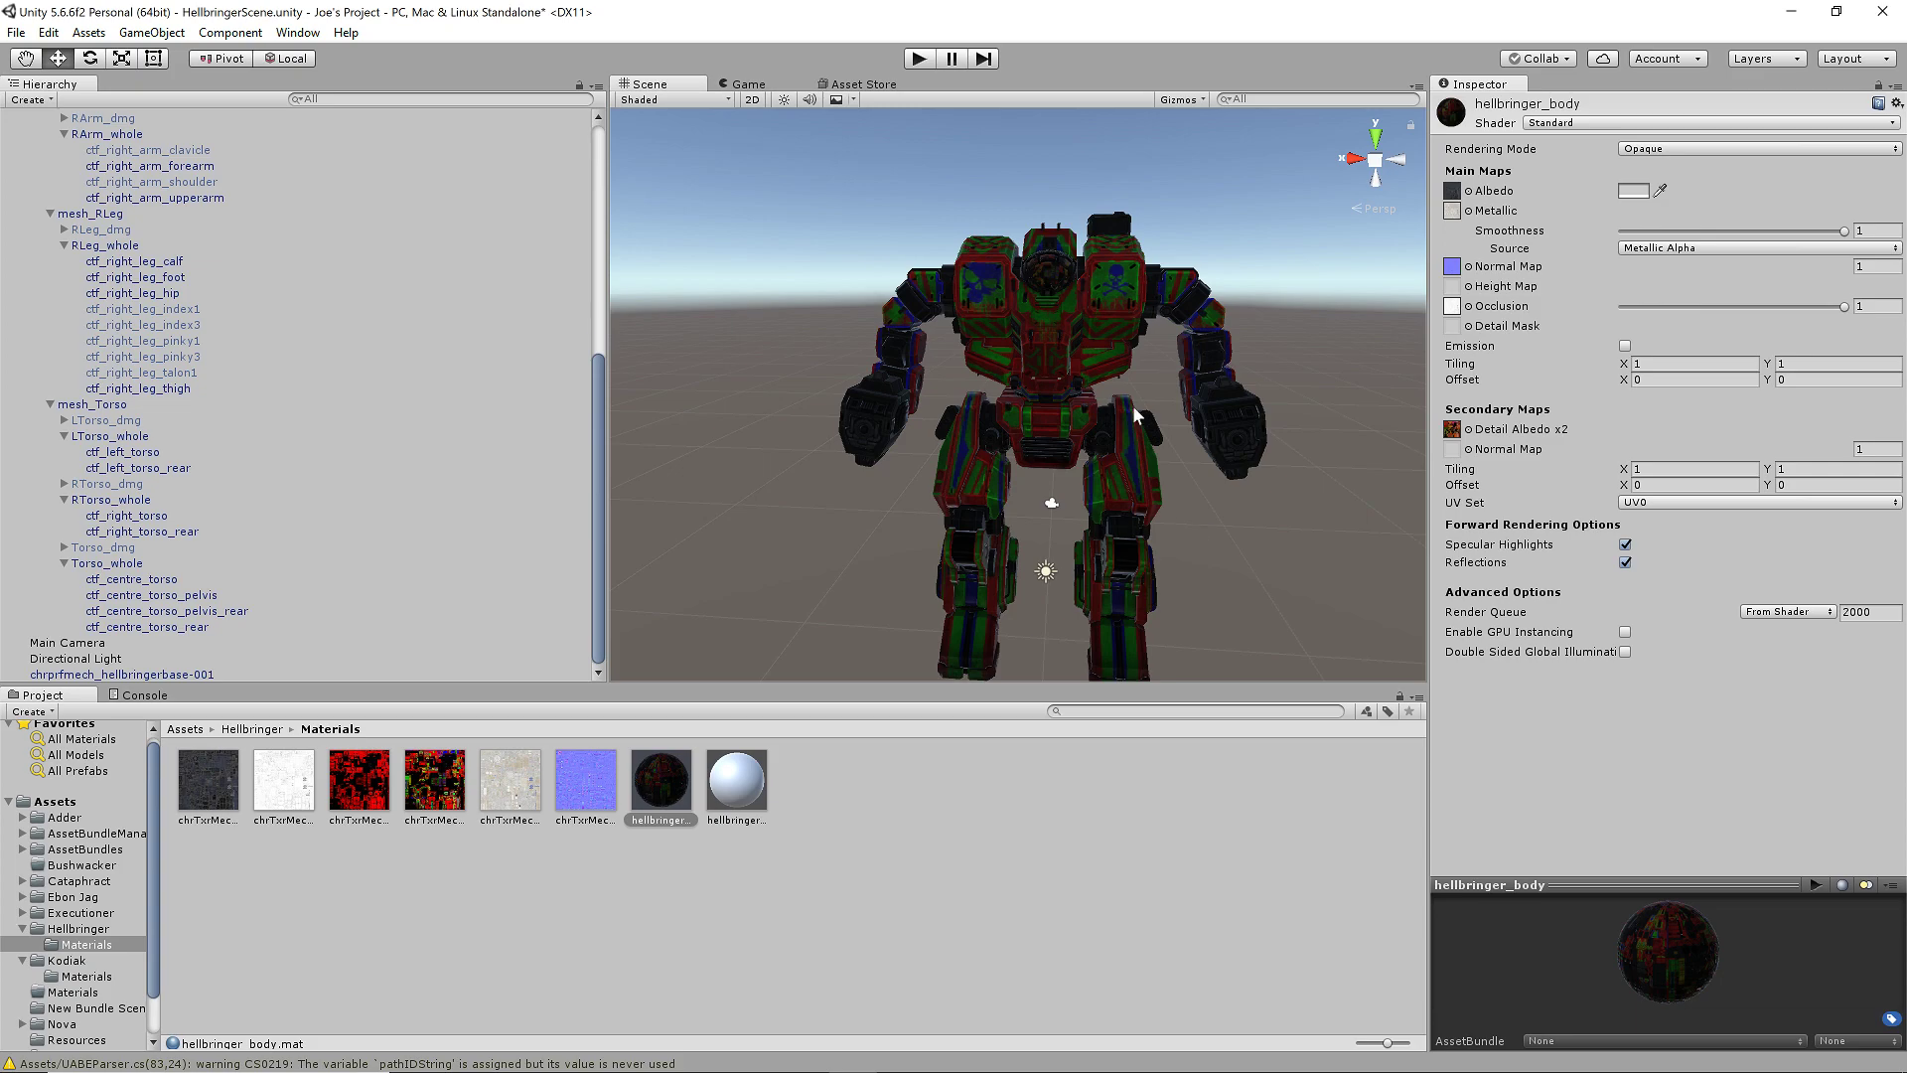
{"action": "left_click_drag", "start_coordinate": [1280, 527], "coordinate": [1105, 335]}
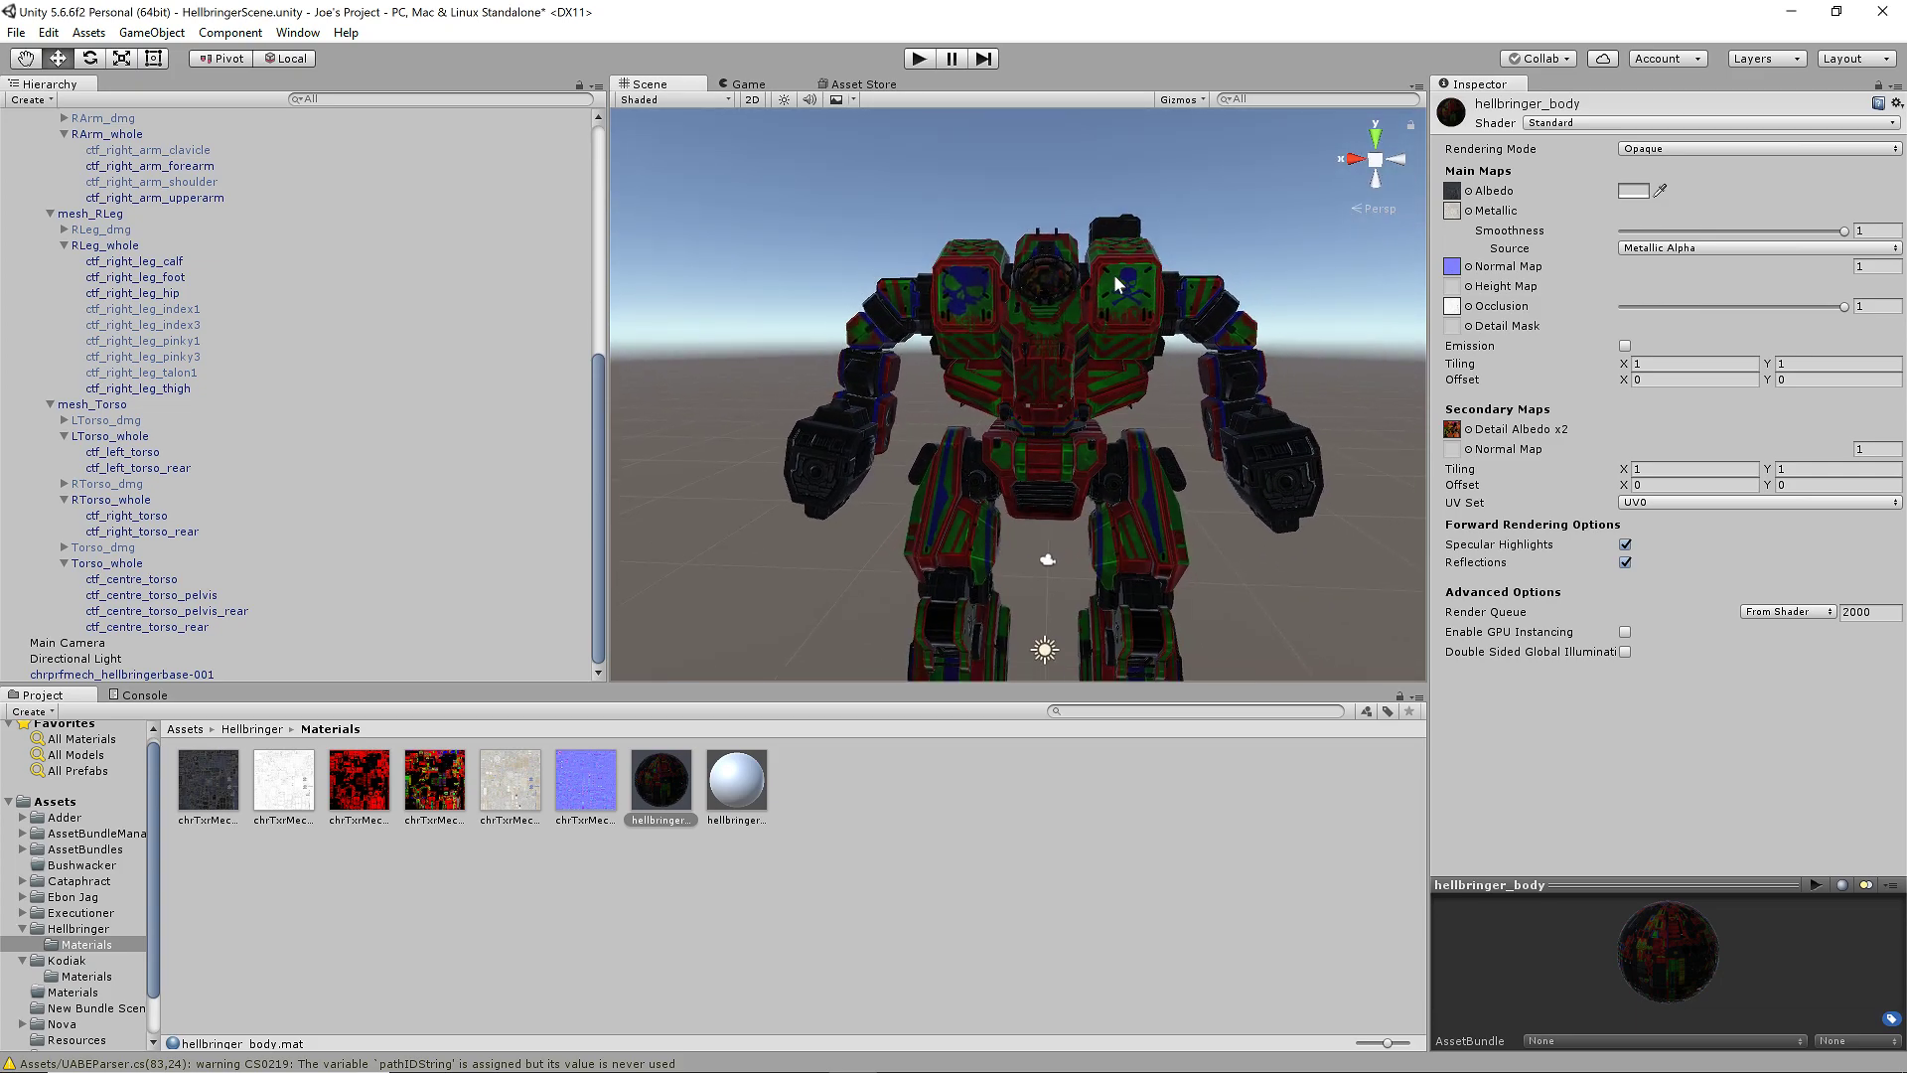
{"action": "left_click_drag", "start_coordinate": [1246, 388], "coordinate": [941, 287]}
{"action": "scroll", "coordinate": [941, 287], "scroll_direction": "down", "scroll_amount": 6}
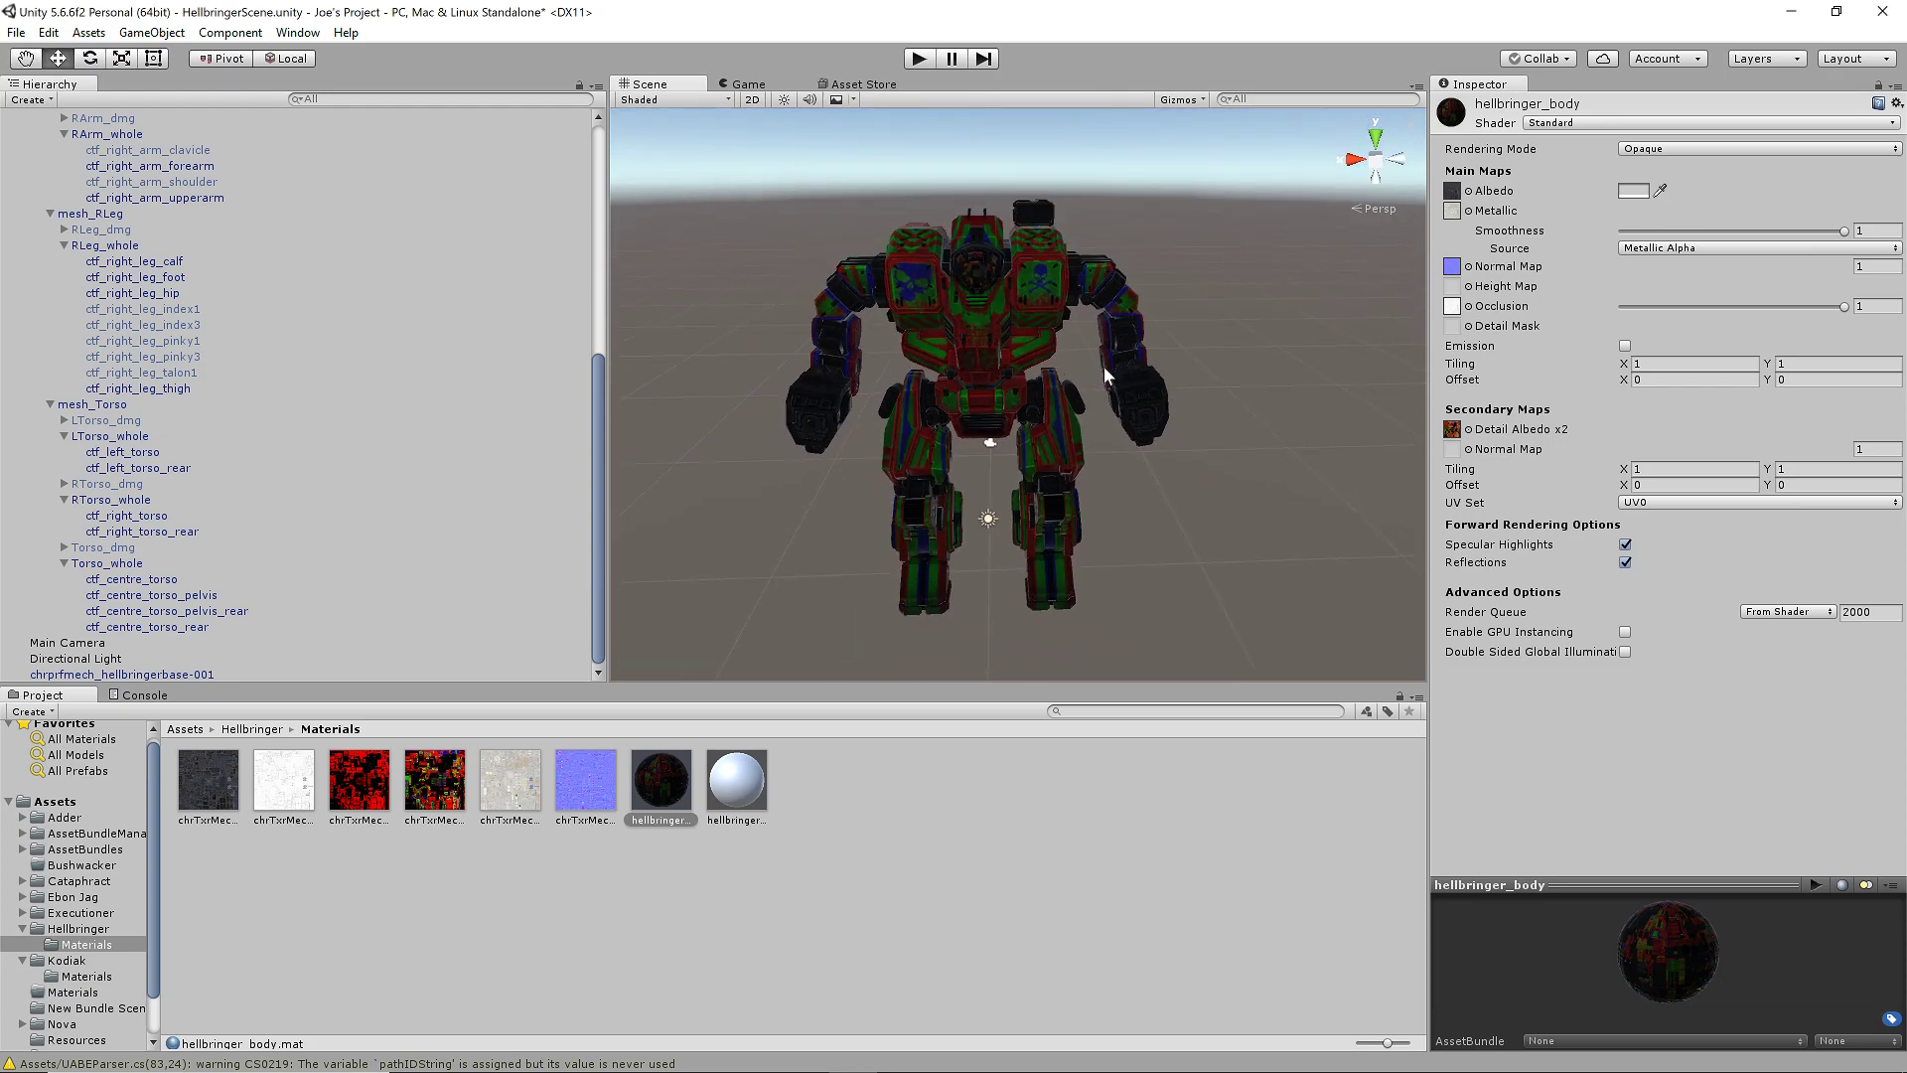
{"action": "left_click_drag", "start_coordinate": [1119, 371], "coordinate": [1113, 333]}
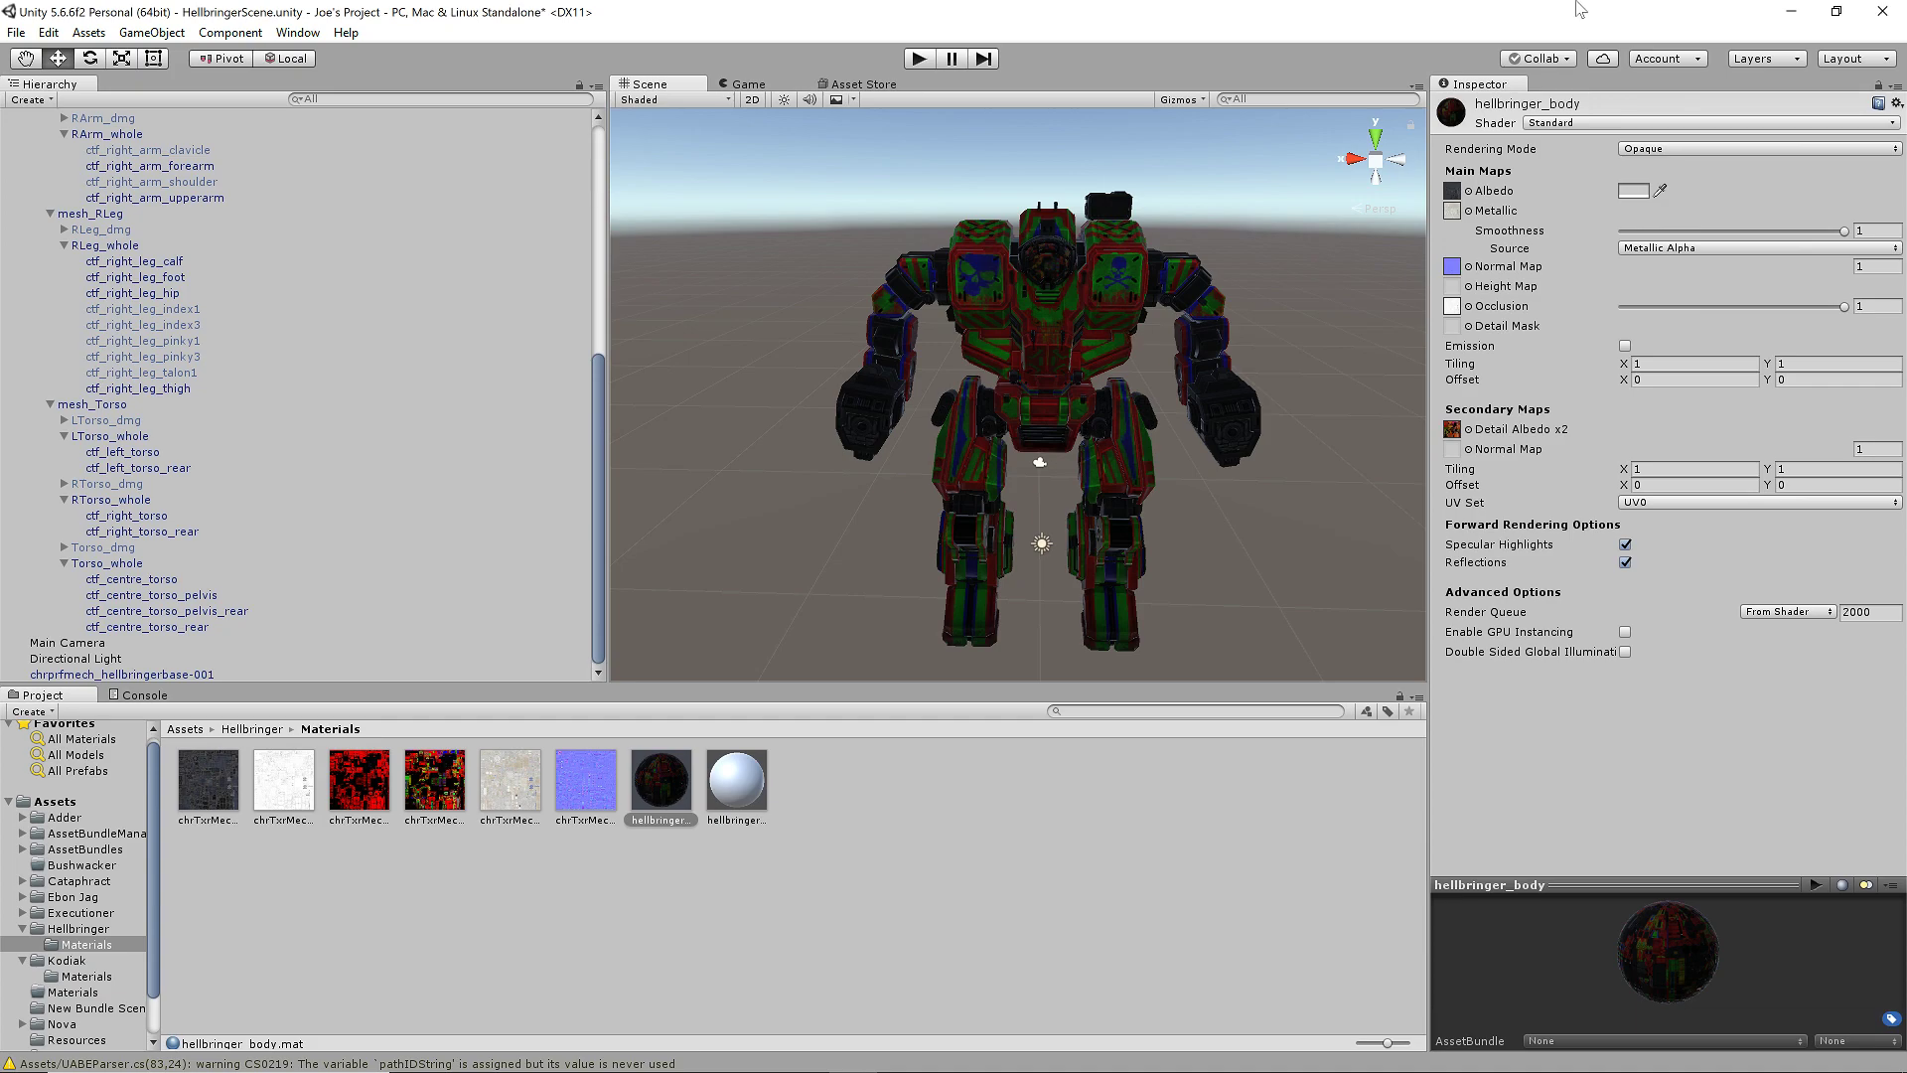
- Switch to Unity Assets Bundle Extractor and open the asset list of the chrprfmech_hellbringerbase-001-objected bundle
{"action": "left_click", "coordinate": [1793, 13]}
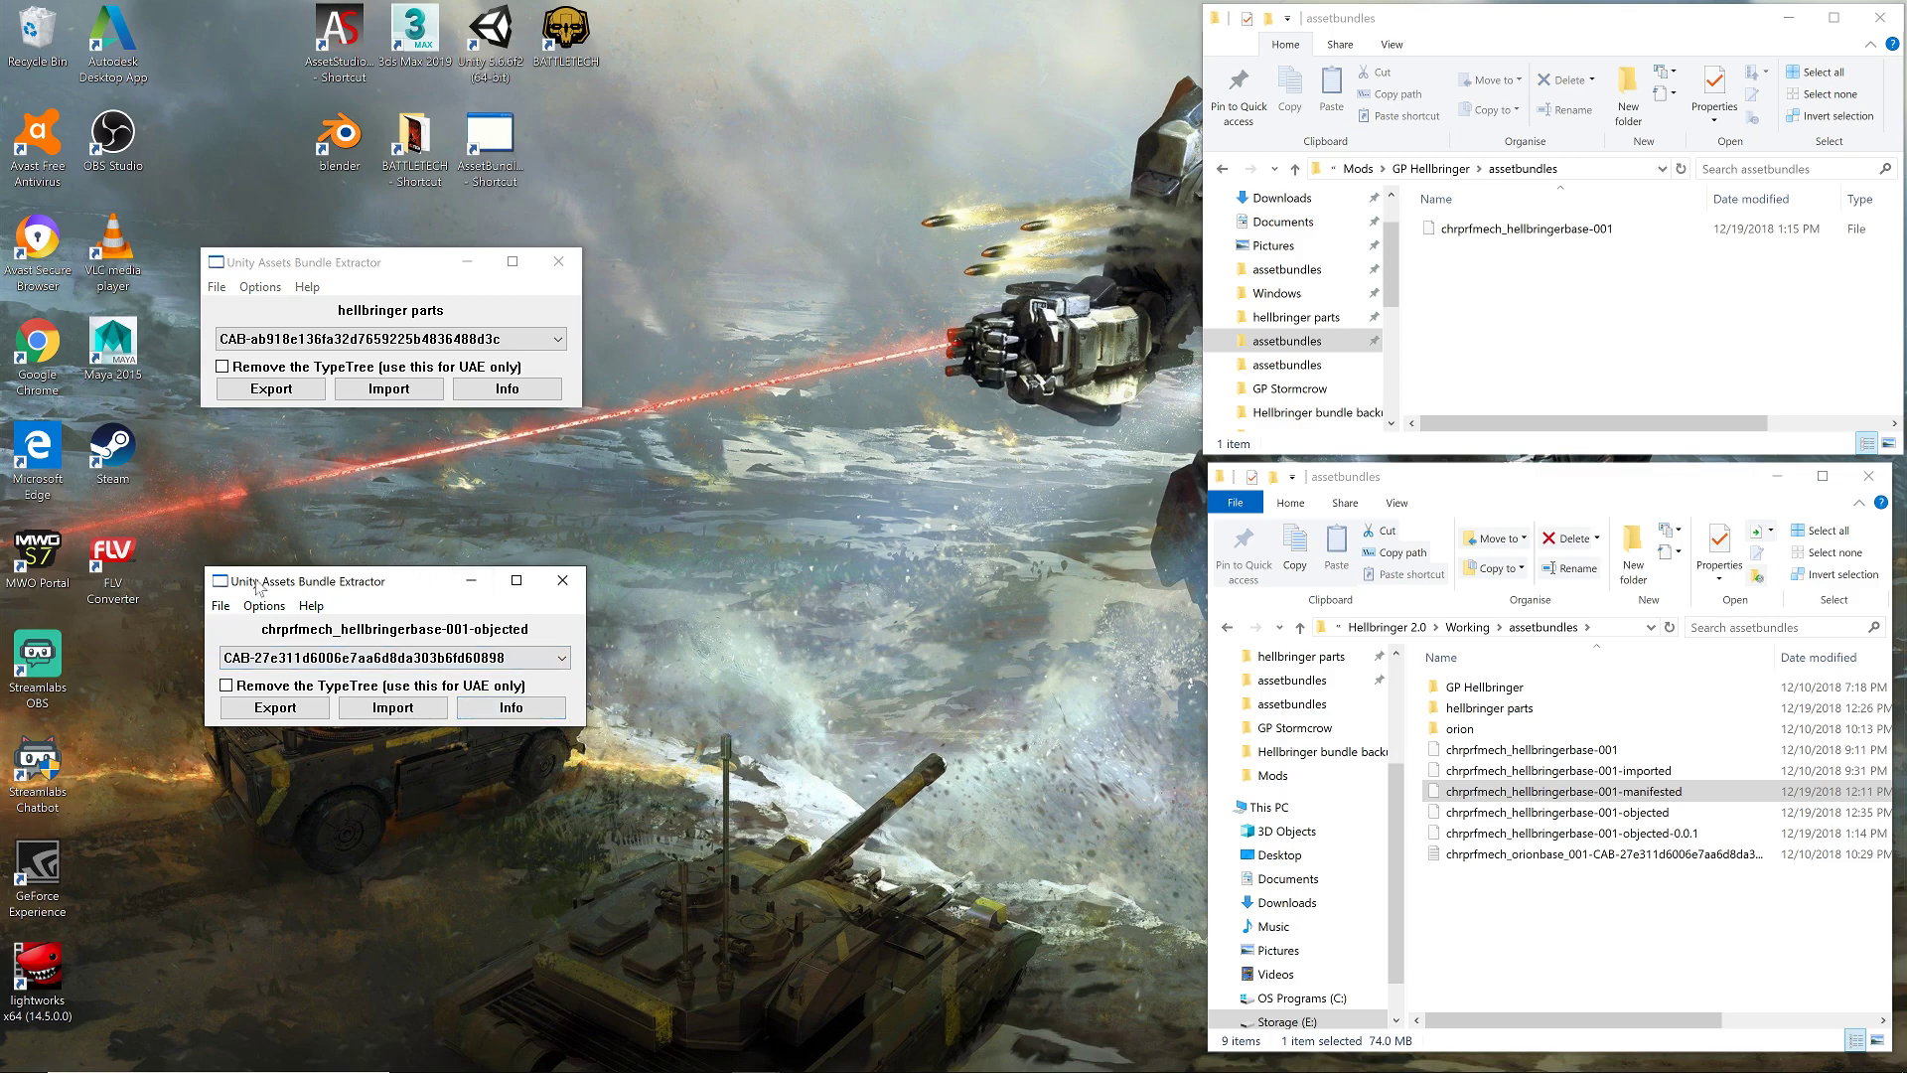
{"action": "left_click", "coordinate": [510, 707]}
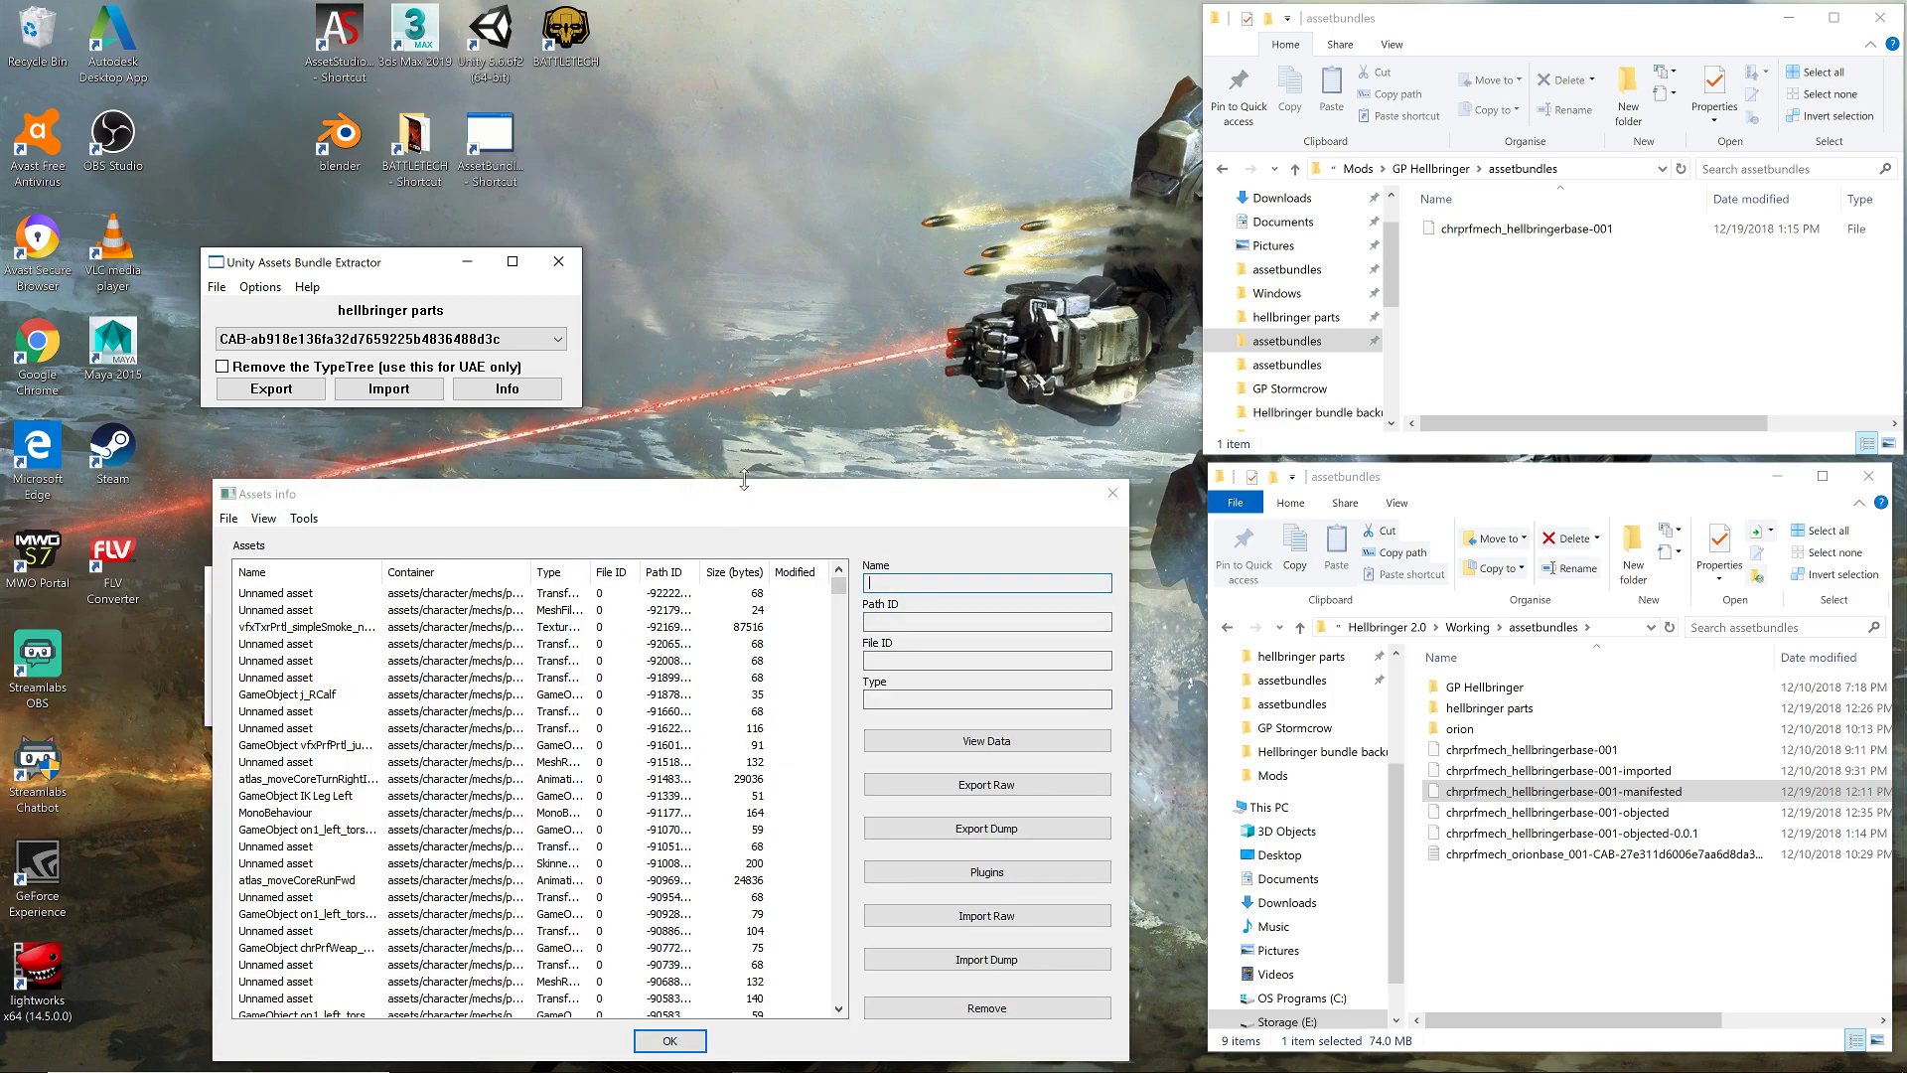
{"action": "left_click_drag", "start_coordinate": [751, 502], "coordinate": [753, 428]}
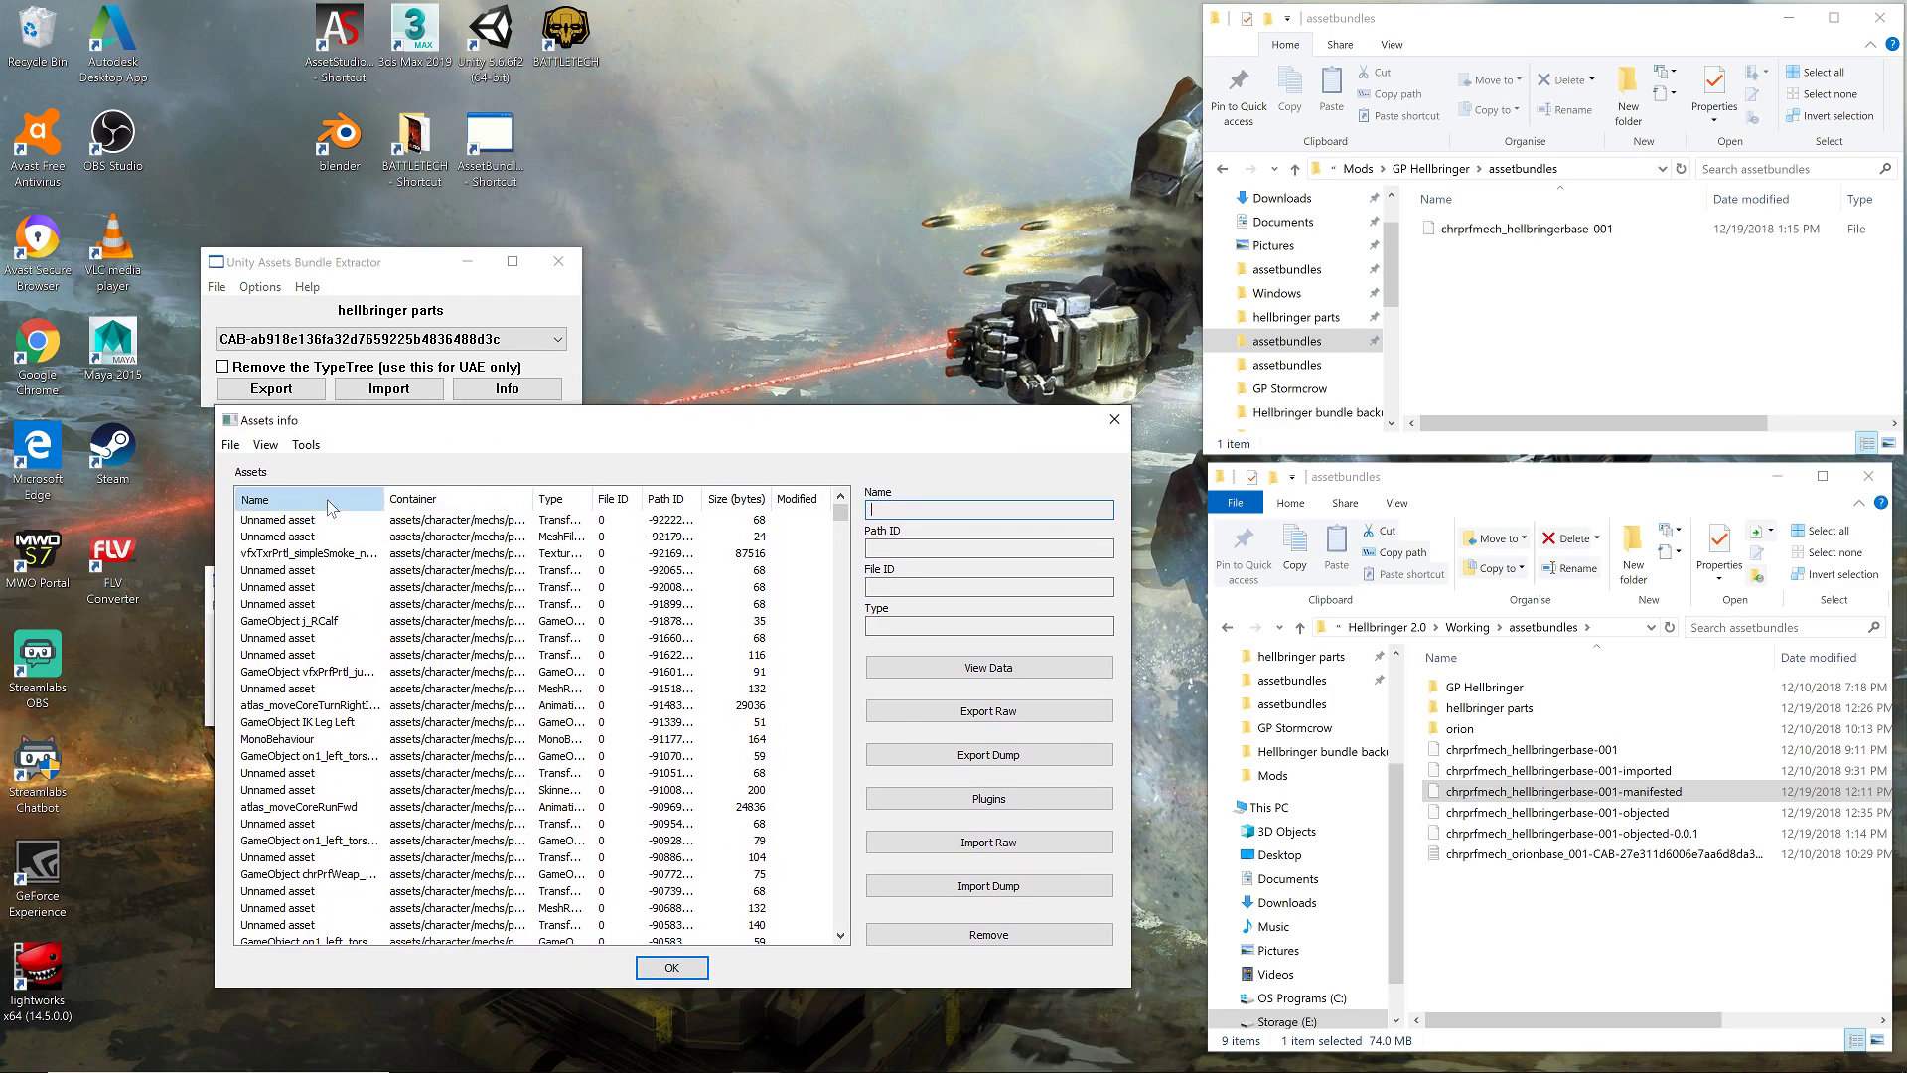
- Sort the asset list by name, bring up the chrTxrMech_orion textures, and widen the Name and Type columns
{"action": "left_click", "coordinate": [331, 503]}
{"action": "left_click_drag", "start_coordinate": [417, 503], "coordinate": [510, 503]}
{"action": "scroll", "coordinate": [394, 653], "scroll_direction": "down", "scroll_amount": 3}
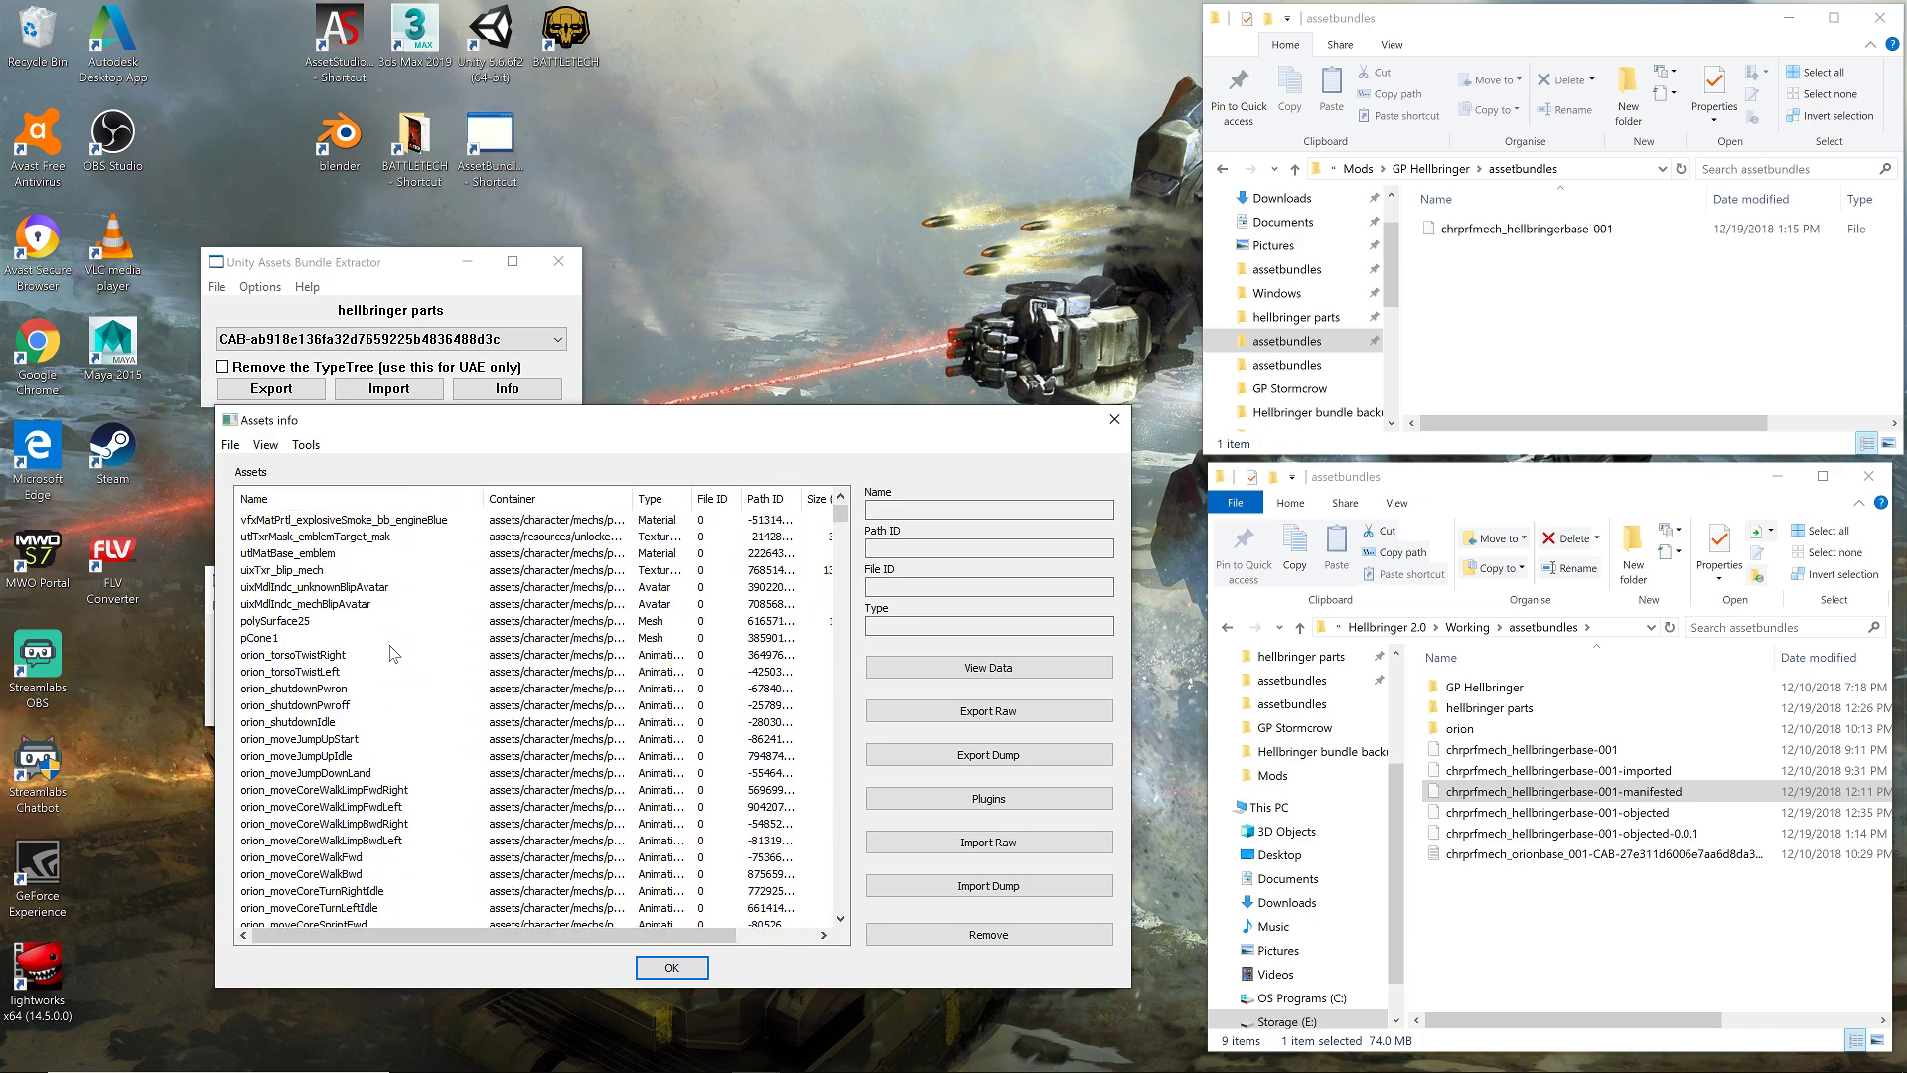
{"action": "scroll", "coordinate": [408, 646], "scroll_direction": "down", "scroll_amount": 5}
{"action": "scroll", "coordinate": [665, 698], "scroll_direction": "down", "scroll_amount": 12}
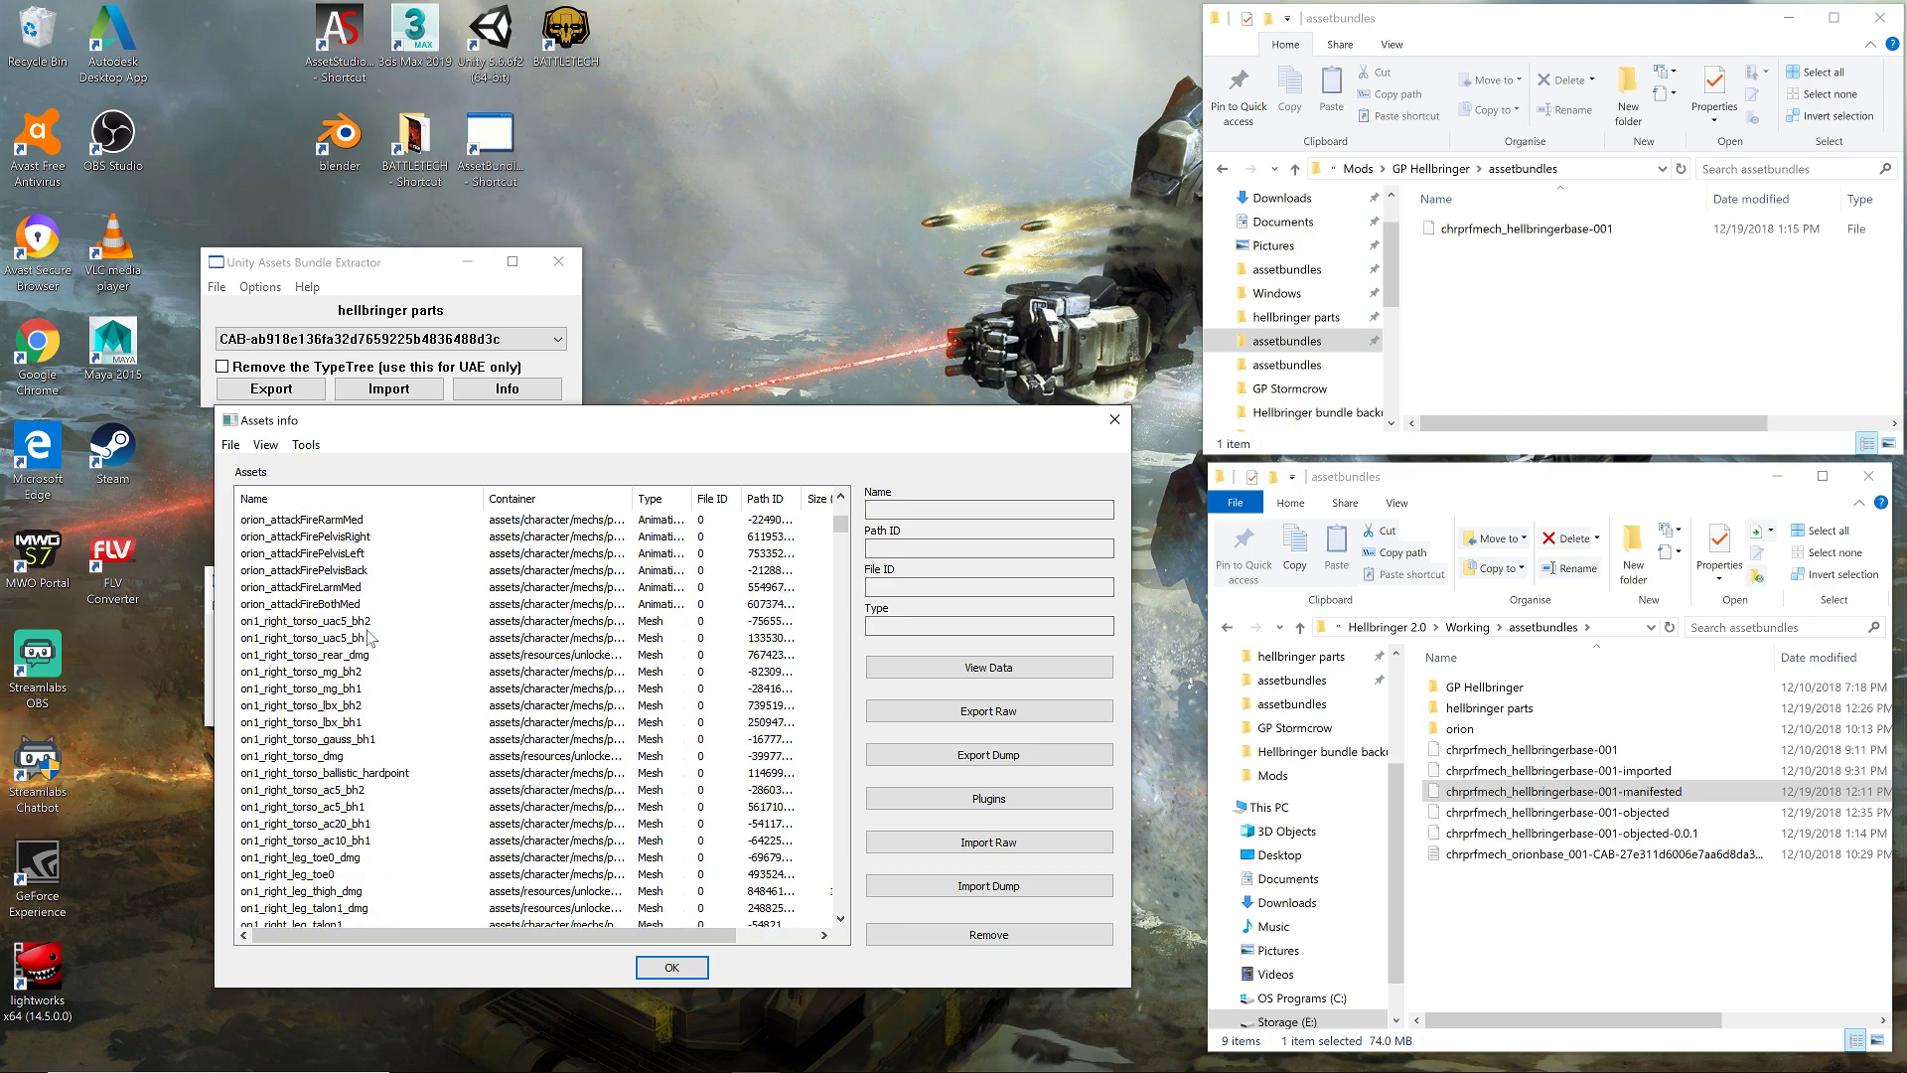
{"action": "scroll", "coordinate": [338, 699], "scroll_direction": "down", "scroll_amount": 10}
{"action": "scroll", "coordinate": [341, 769], "scroll_direction": "down", "scroll_amount": 12}
{"action": "scroll", "coordinate": [343, 765], "scroll_direction": "down", "scroll_amount": 12}
{"action": "scroll", "coordinate": [373, 795], "scroll_direction": "down", "scroll_amount": 3}
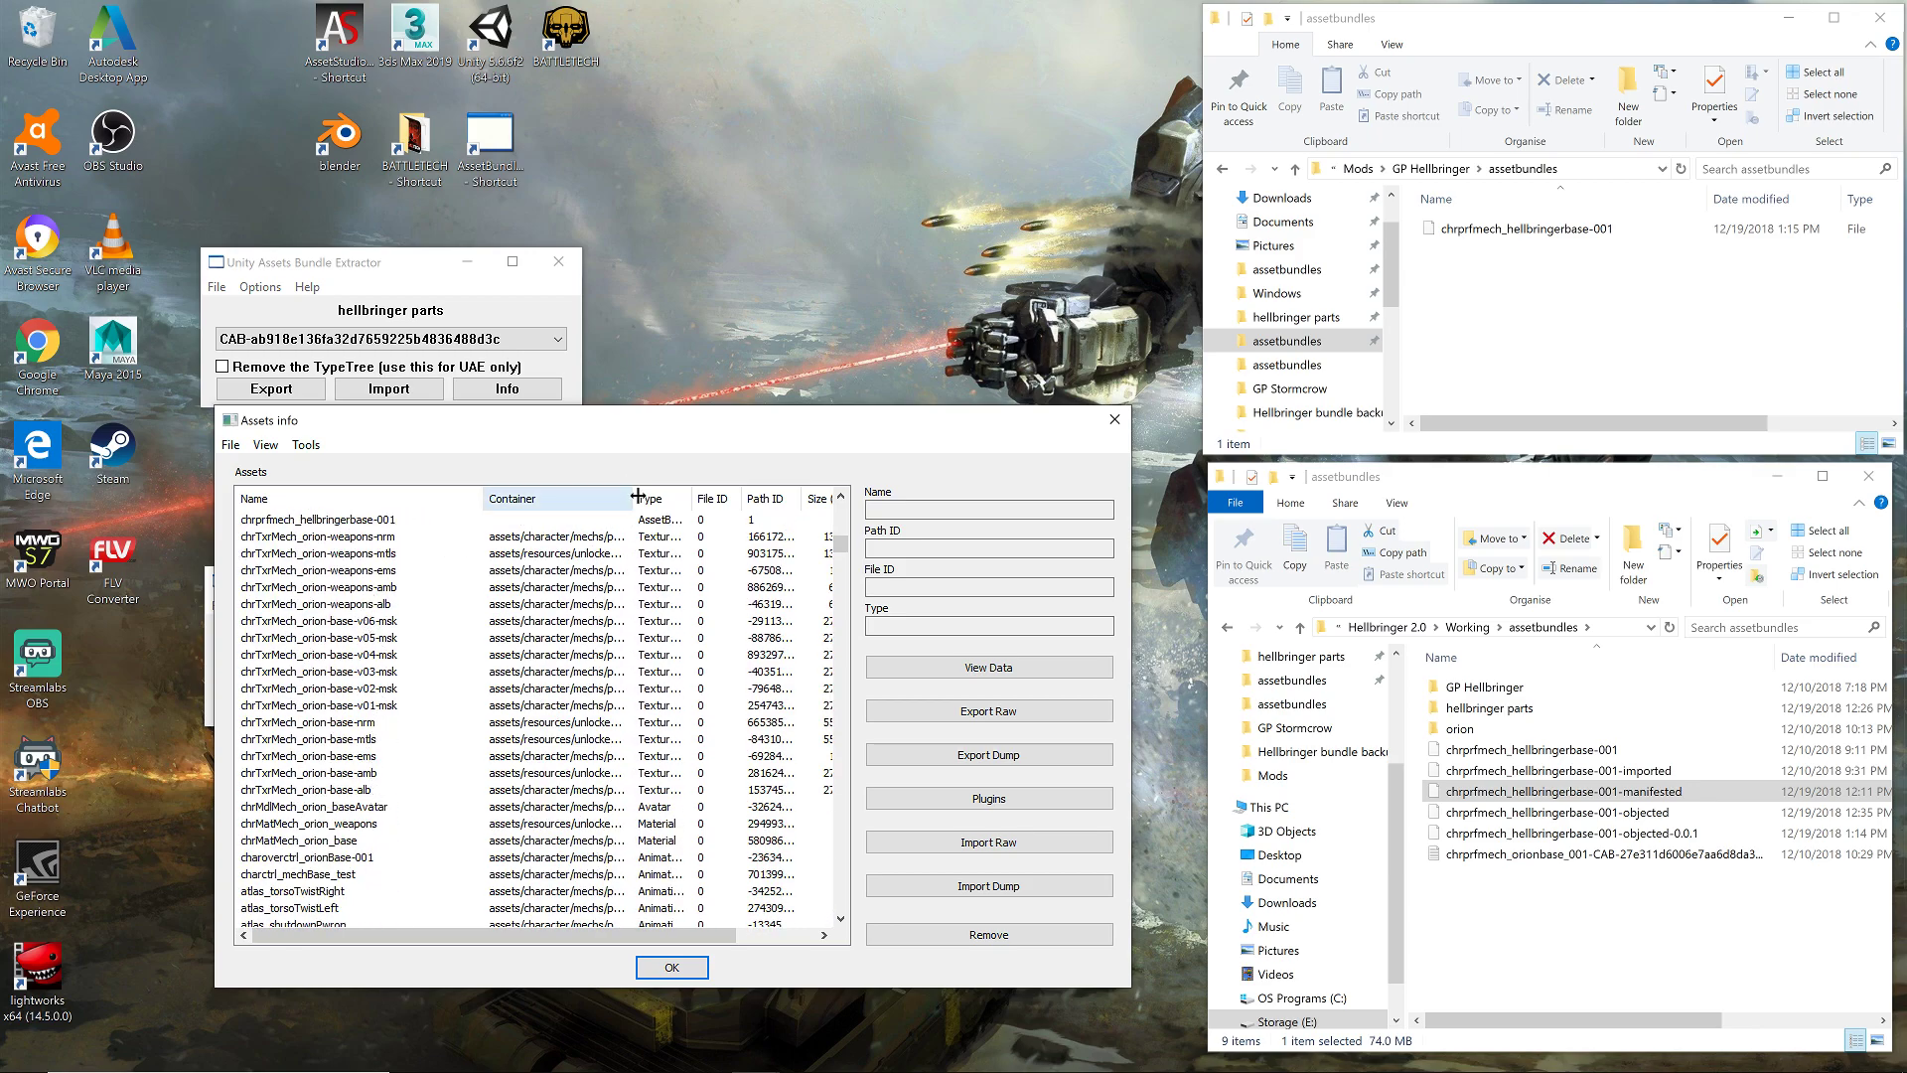
{"action": "left_click_drag", "start_coordinate": [692, 507], "coordinate": [714, 509]}
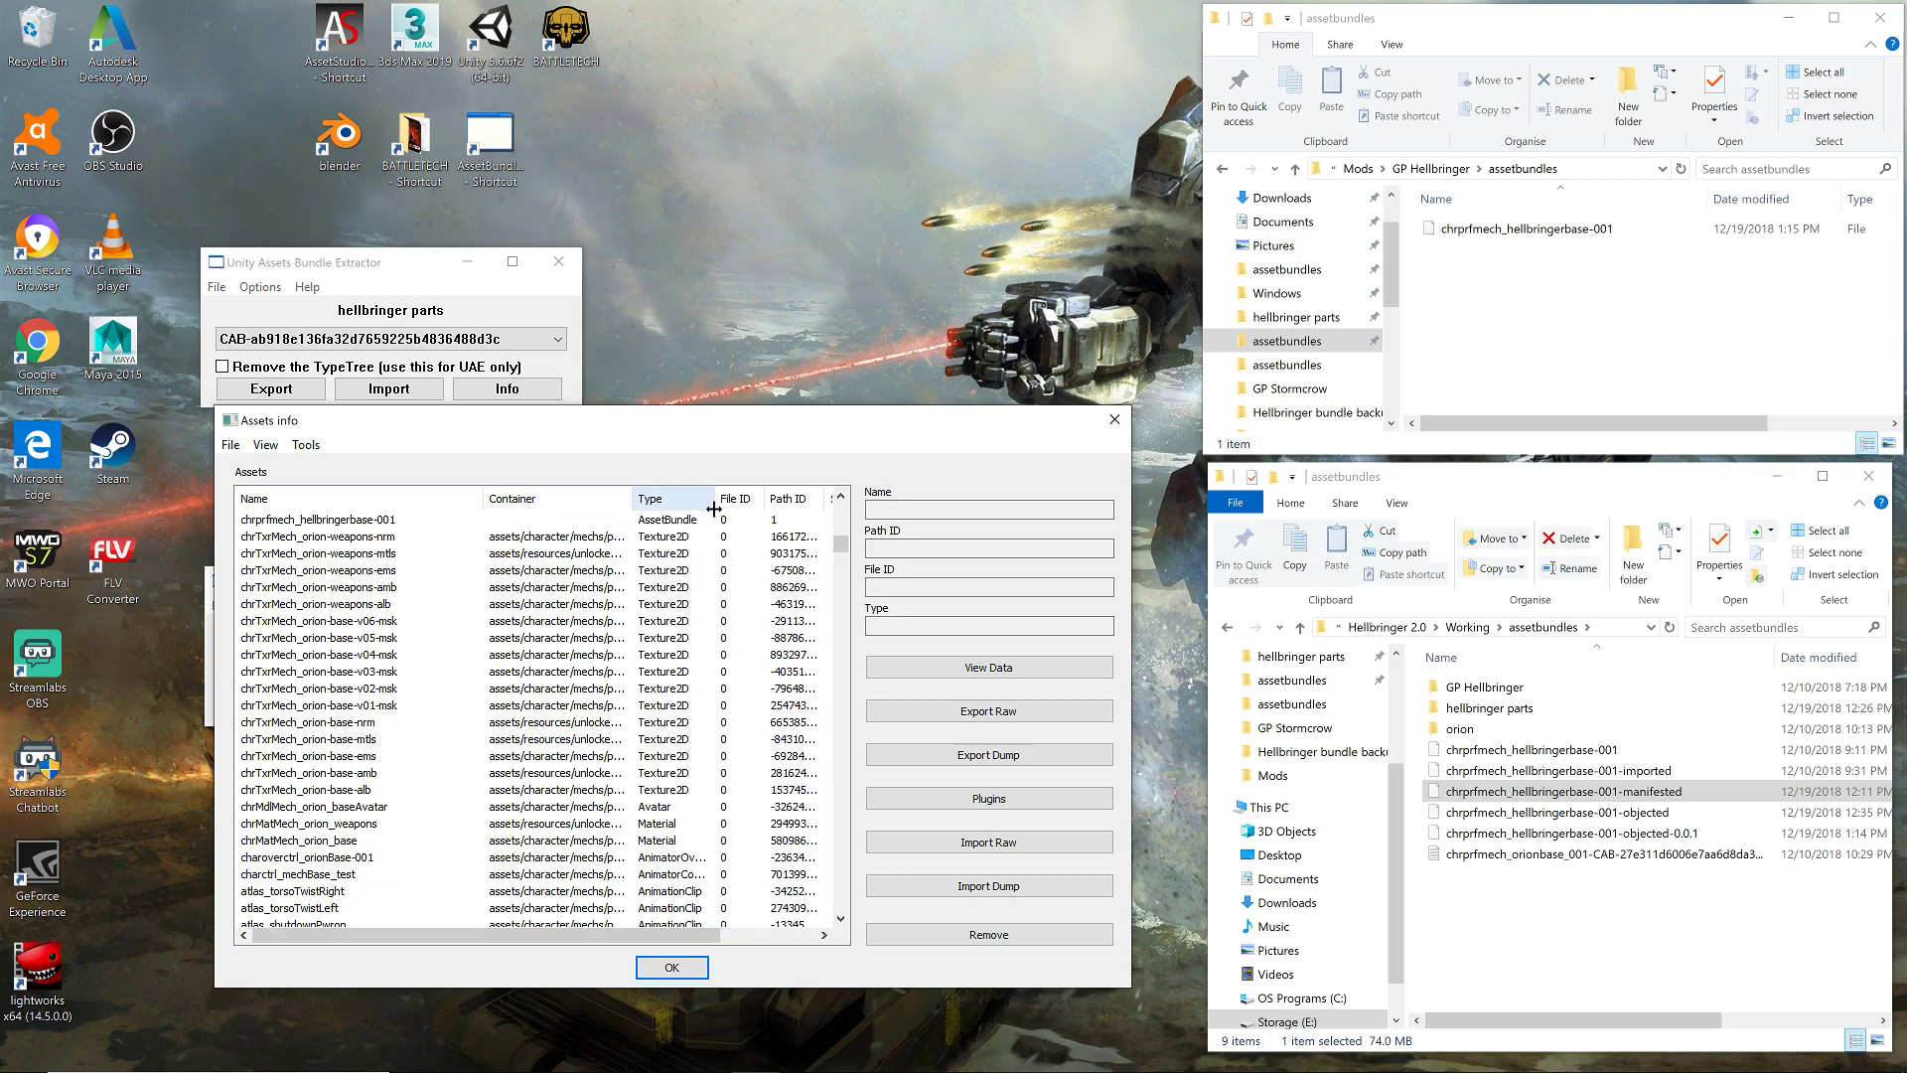
- Go through the chrTxrMech_orion-base nrm, mtls, ems and amb texture entries in the asset list
{"action": "scroll", "coordinate": [708, 691], "scroll_direction": "up", "scroll_amount": 1}
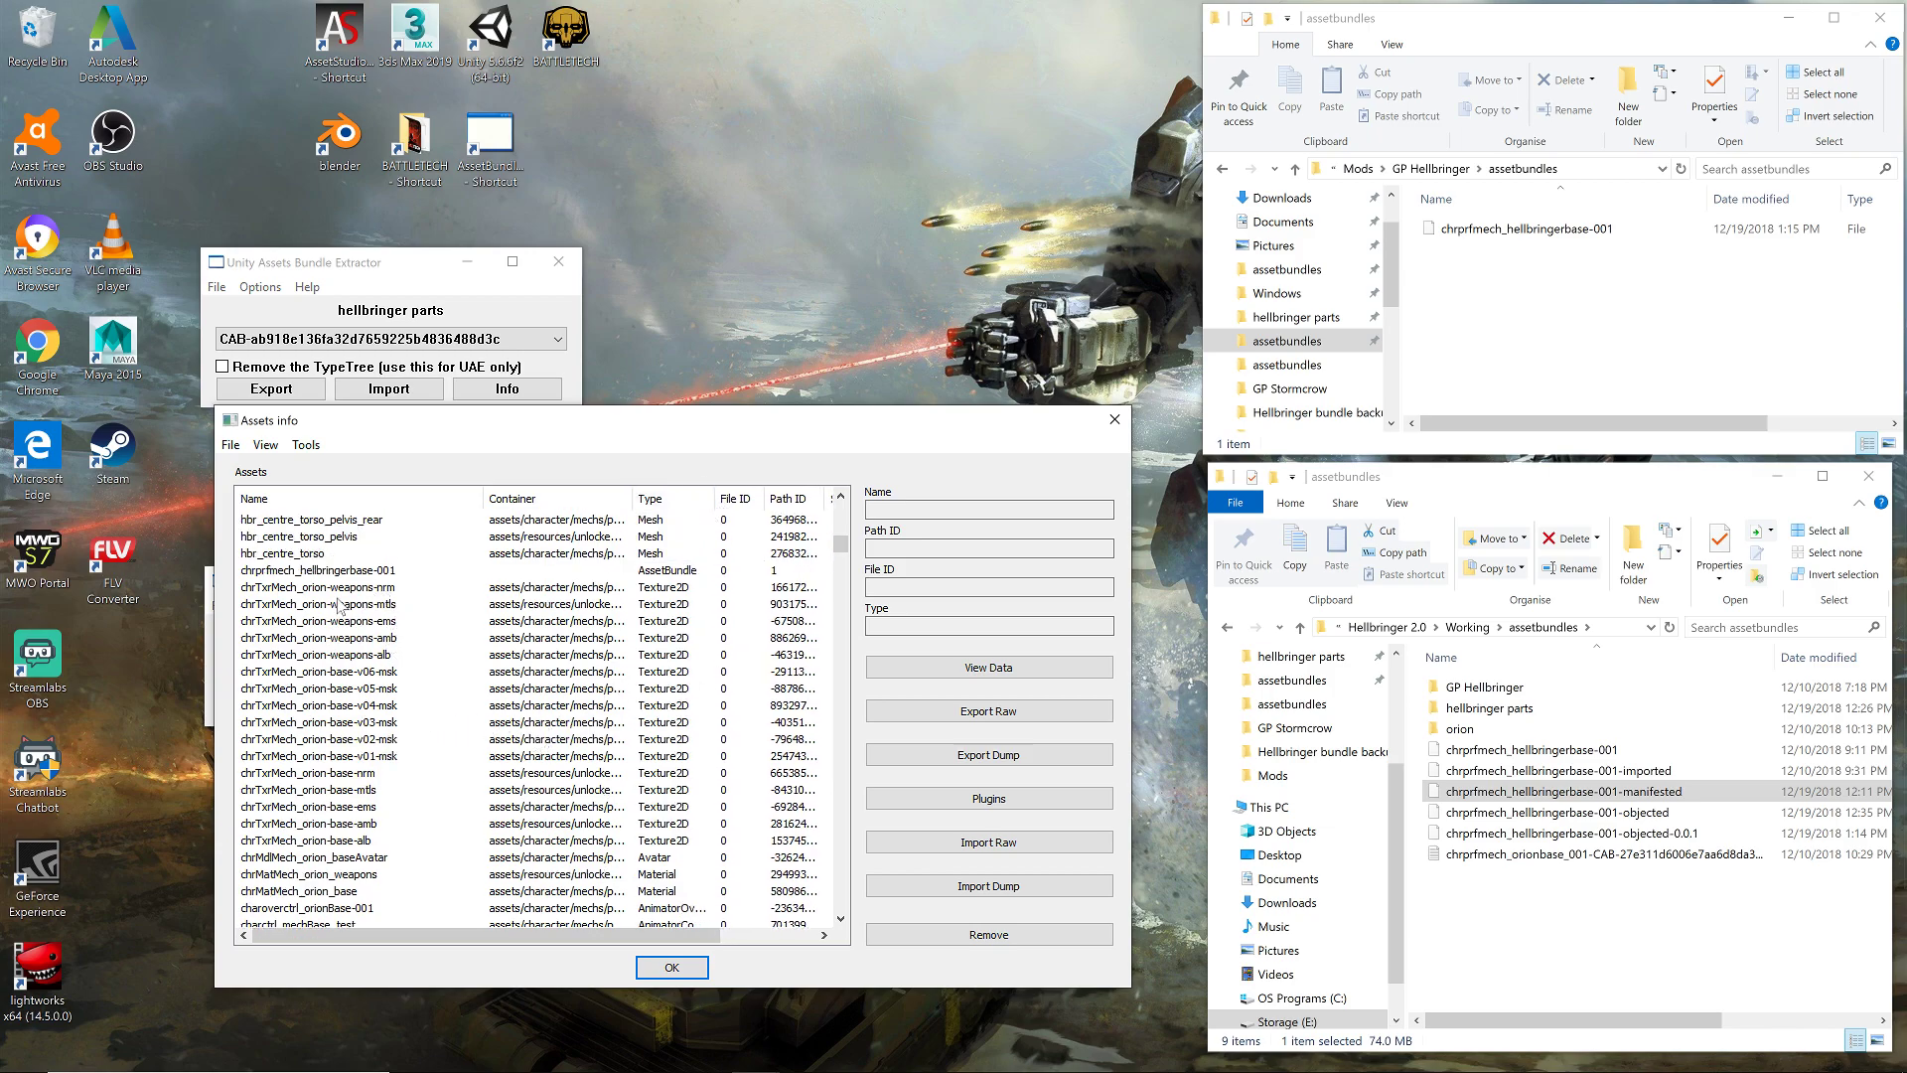
{"action": "scroll", "coordinate": [354, 680], "scroll_direction": "down", "scroll_amount": 1}
{"action": "scroll", "coordinate": [353, 680], "scroll_direction": "down", "scroll_amount": 1}
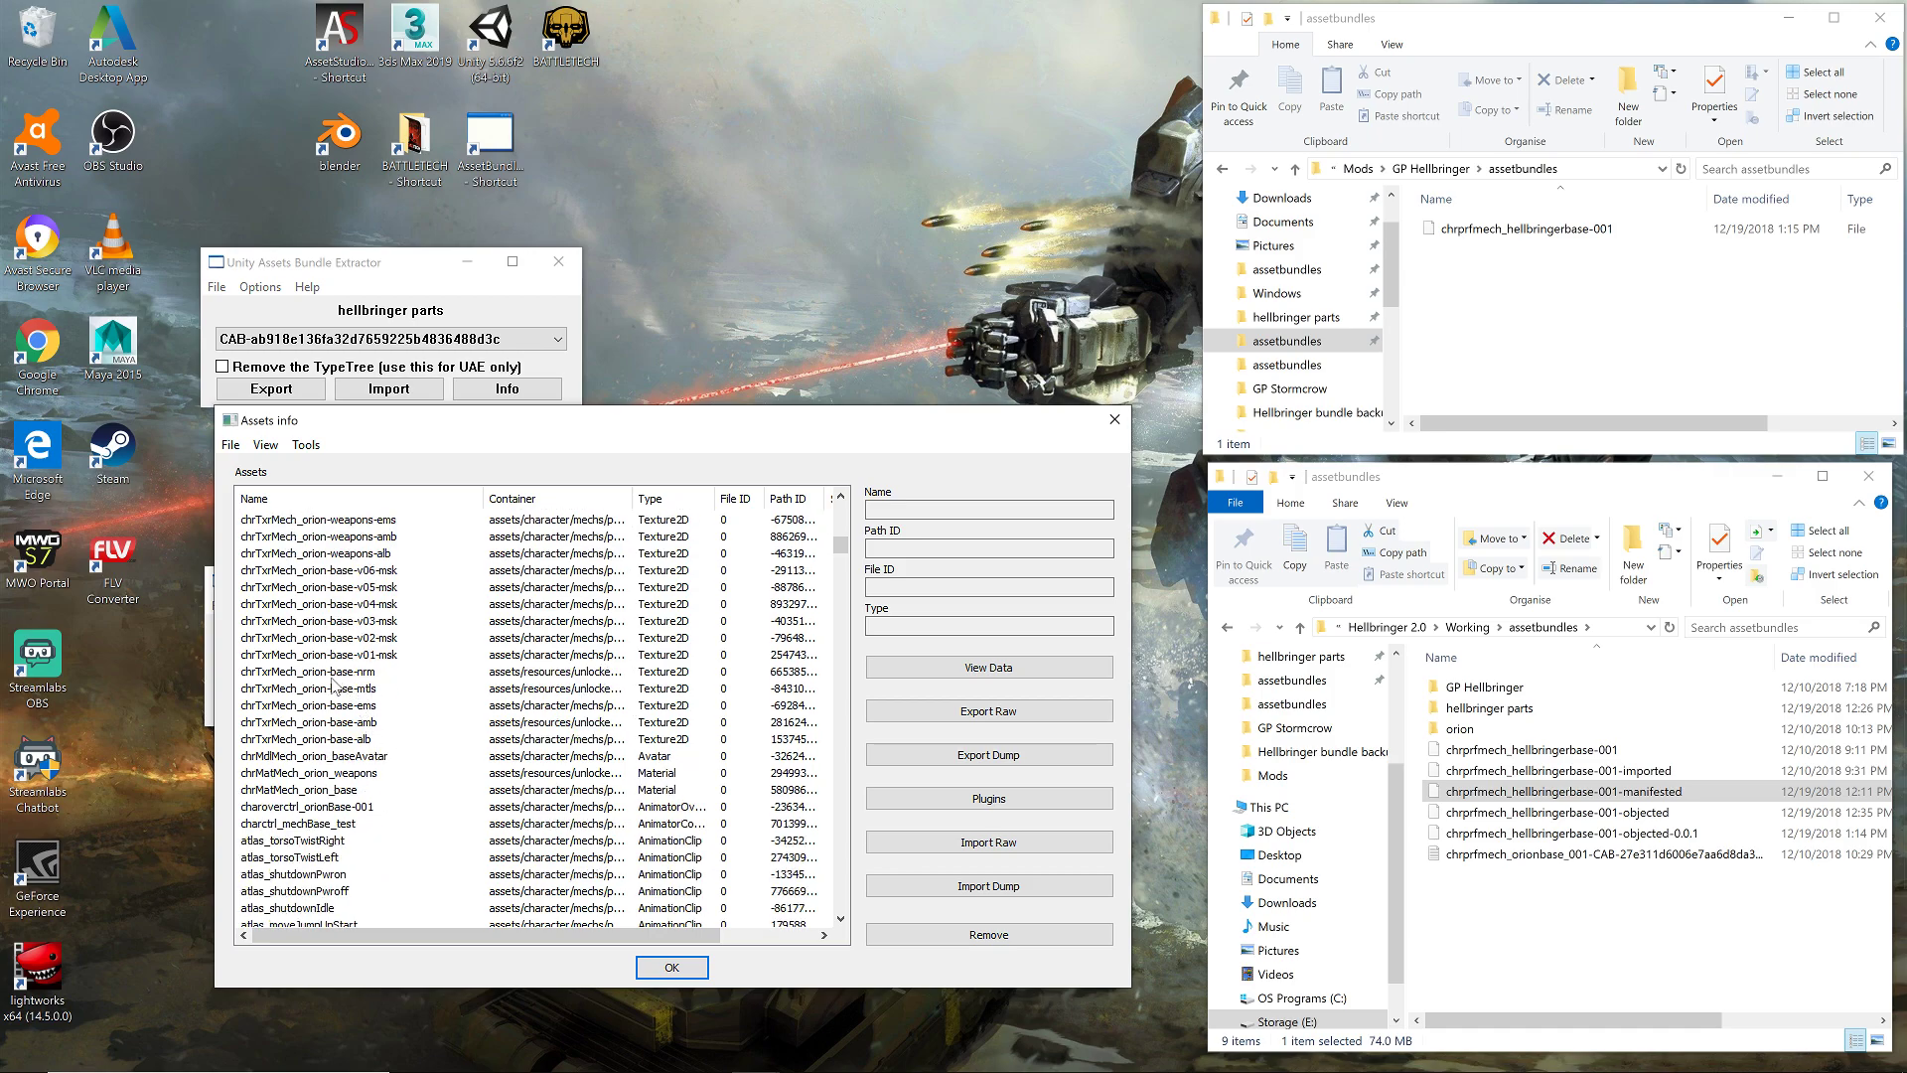
{"action": "left_click", "coordinate": [340, 675]}
{"action": "left_click", "coordinate": [355, 689]}
{"action": "left_click", "coordinate": [368, 706]}
{"action": "left_click", "coordinate": [370, 723]}
- Open the chrTxrMech_orion-base-alb texture with the Edit plugin and browse to the project's Assets > Hellbringer > Materials folder for its image
{"action": "left_click", "coordinate": [360, 740]}
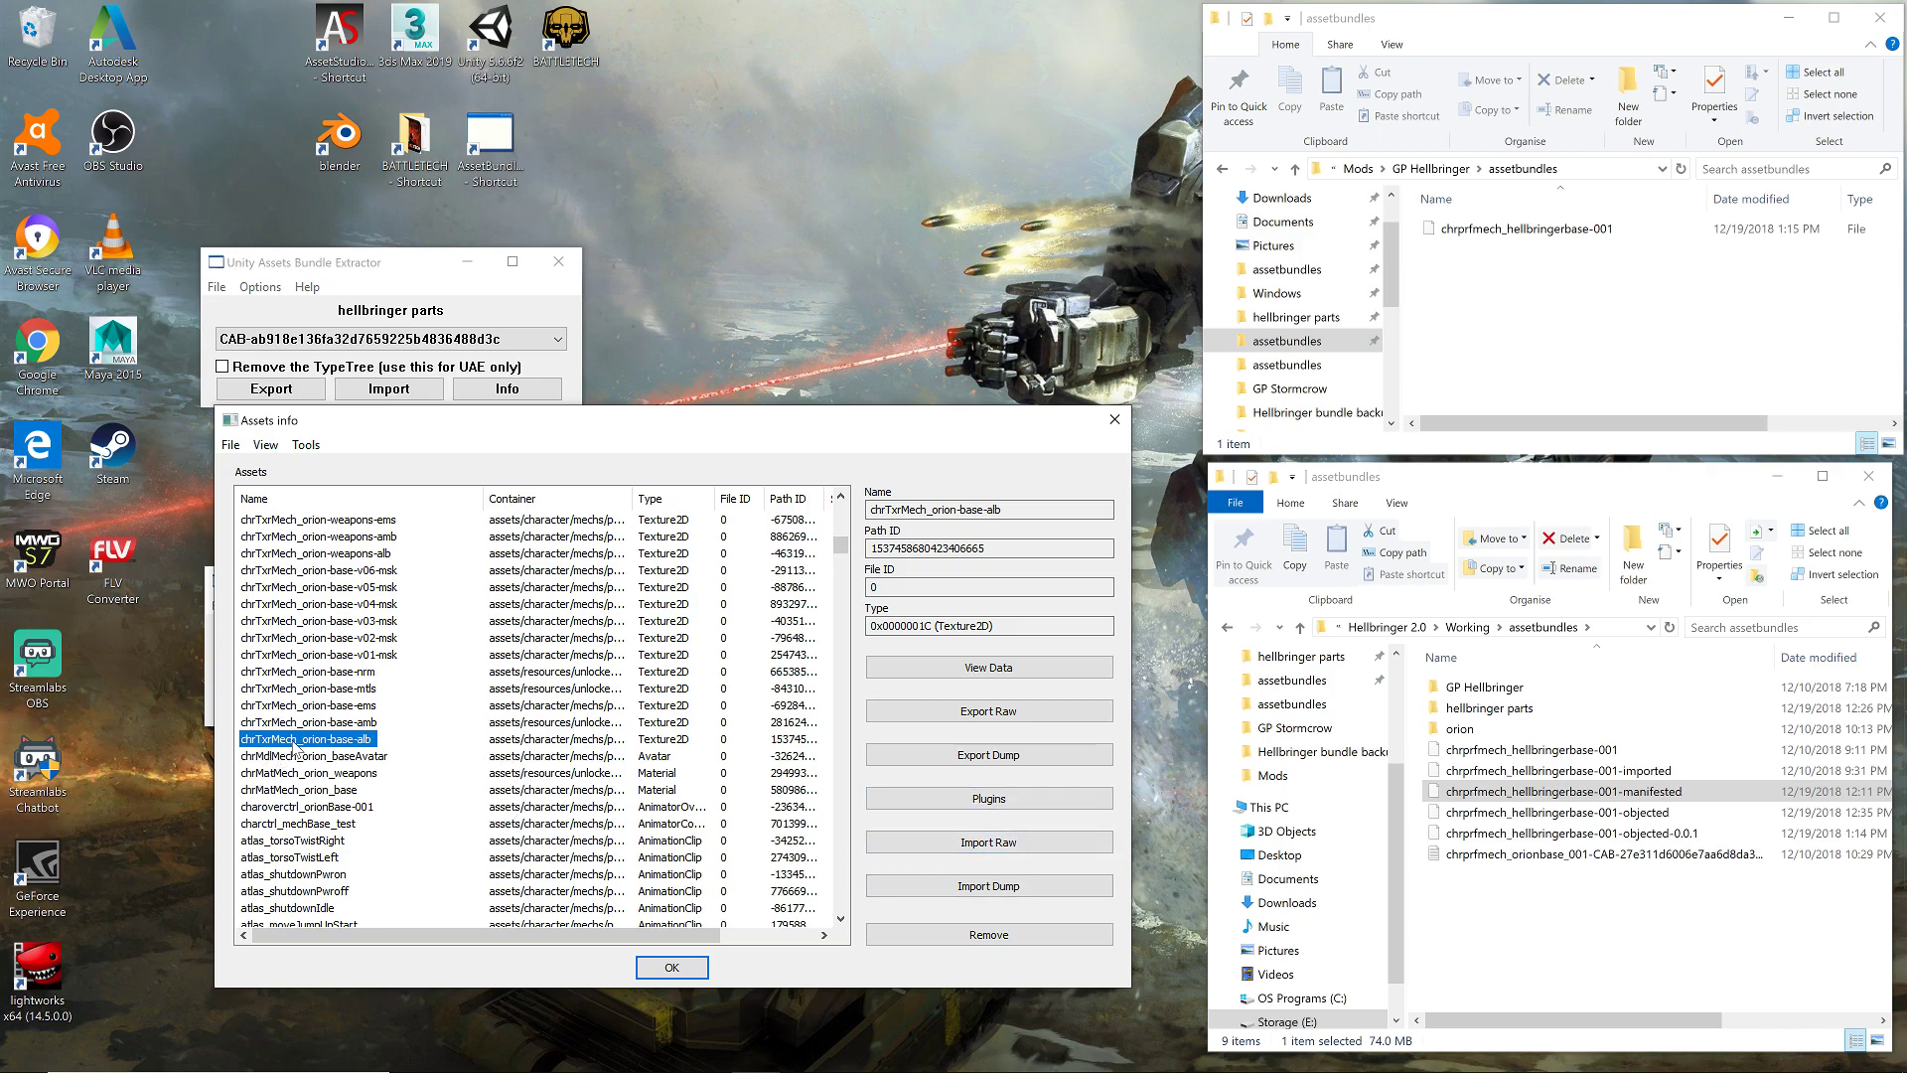
{"action": "left_click", "coordinate": [989, 799]}
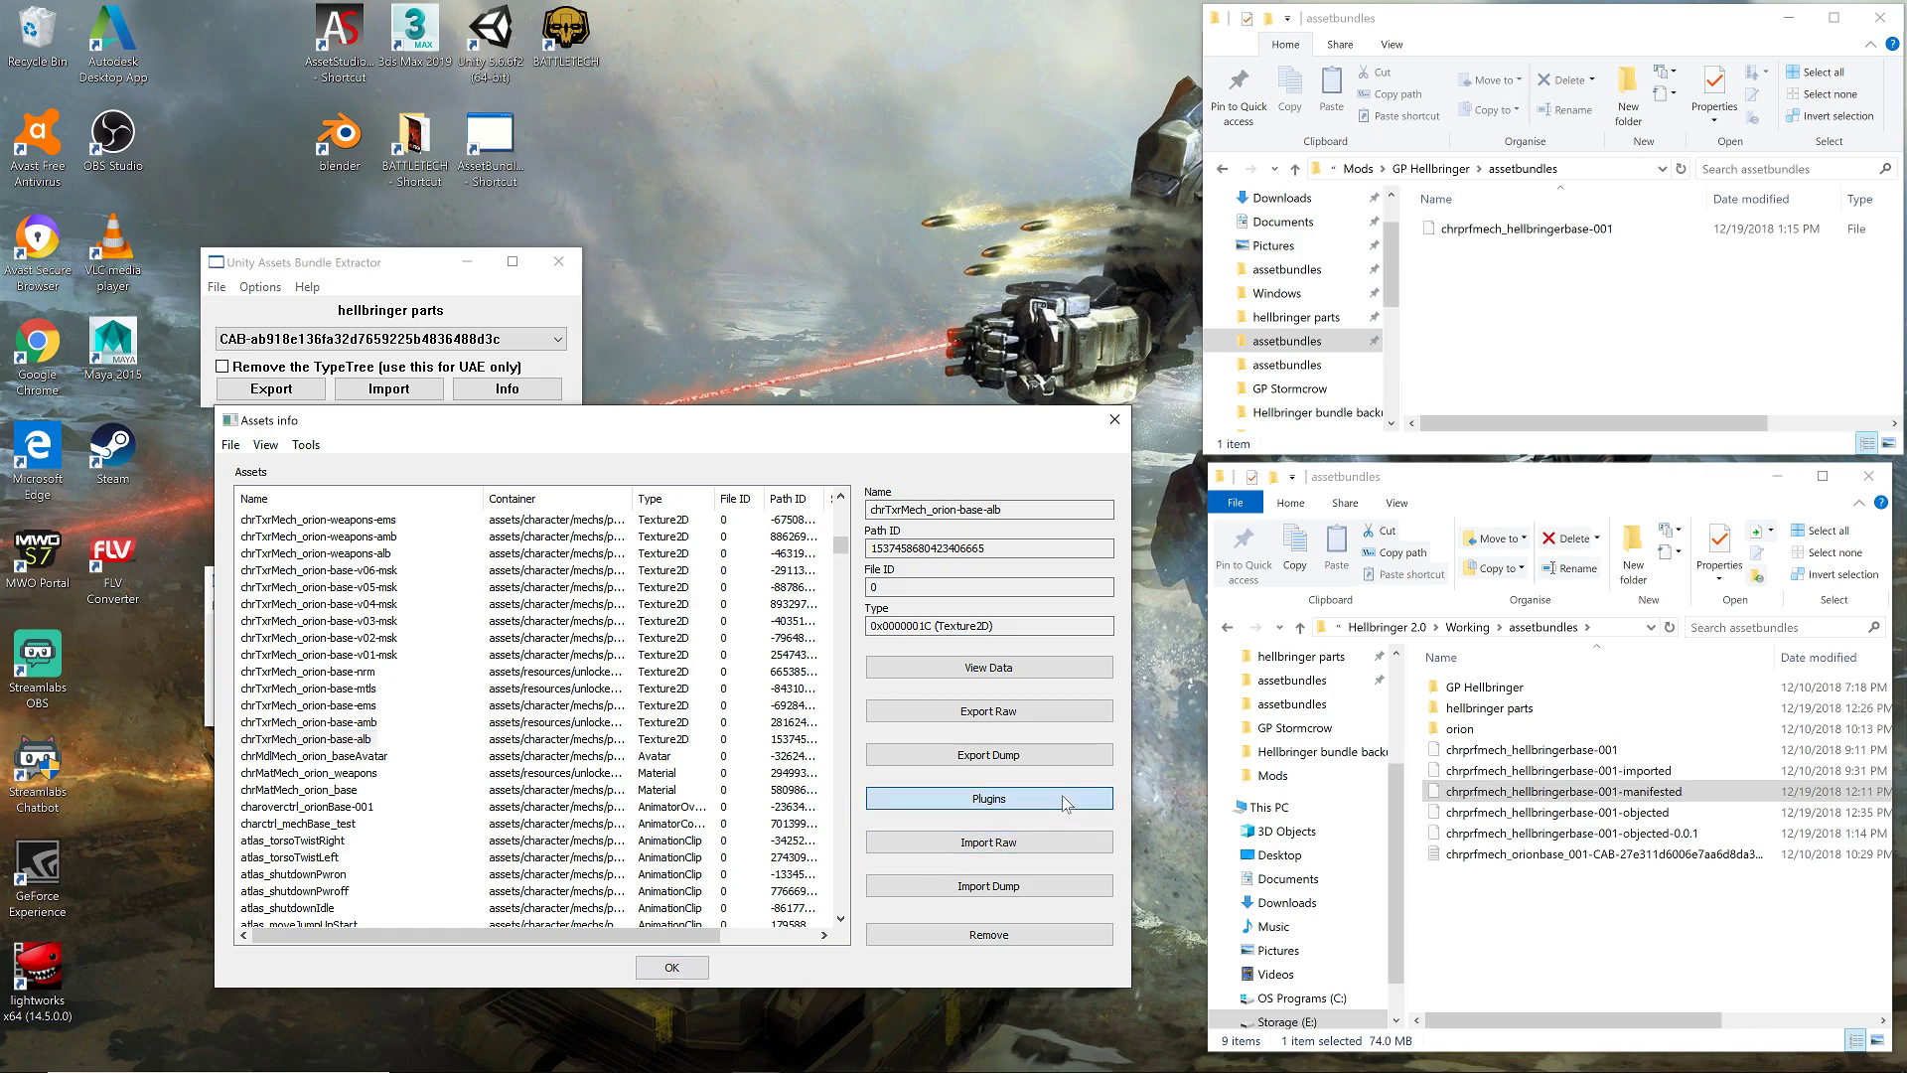
{"action": "left_click_drag", "start_coordinate": [323, 468], "coordinate": [520, 473]}
{"action": "left_click", "coordinate": [444, 534]}
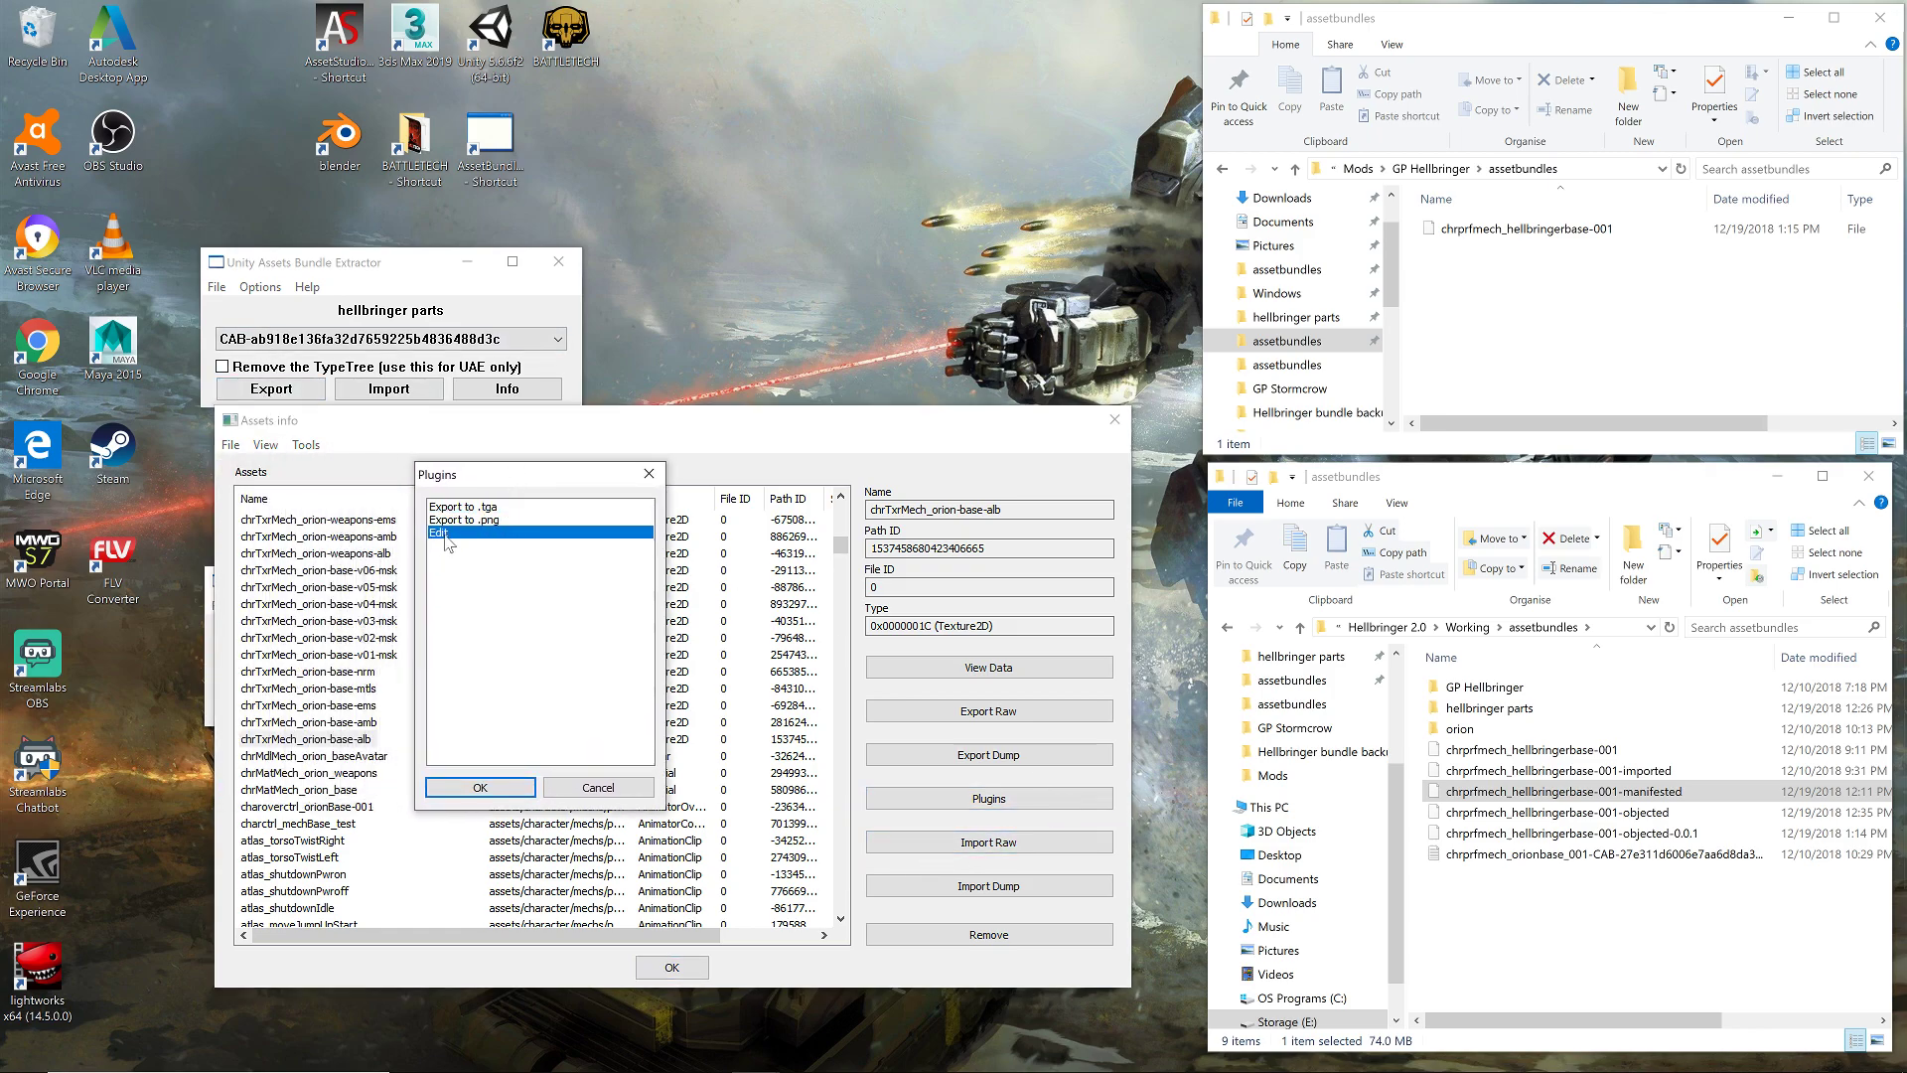
{"action": "double_click", "coordinate": [444, 535]}
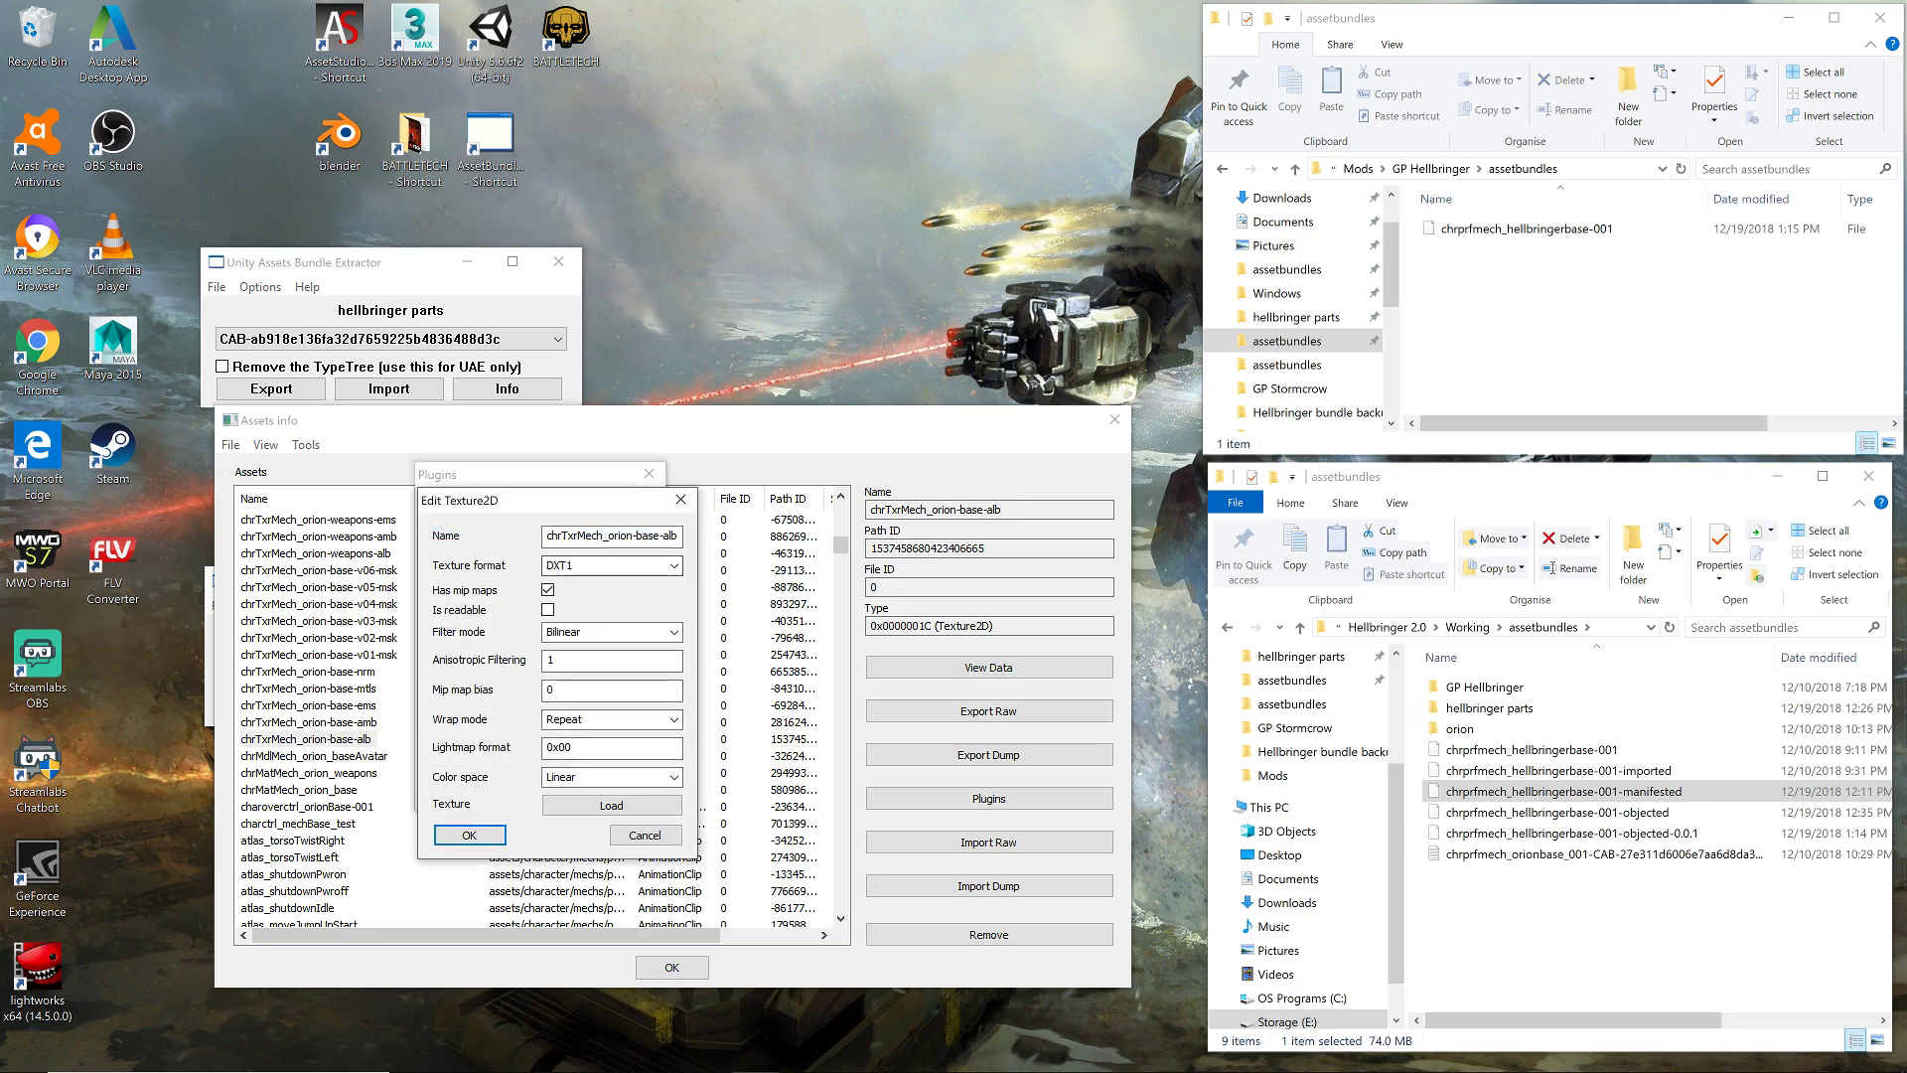
{"action": "left_click", "coordinate": [631, 813]}
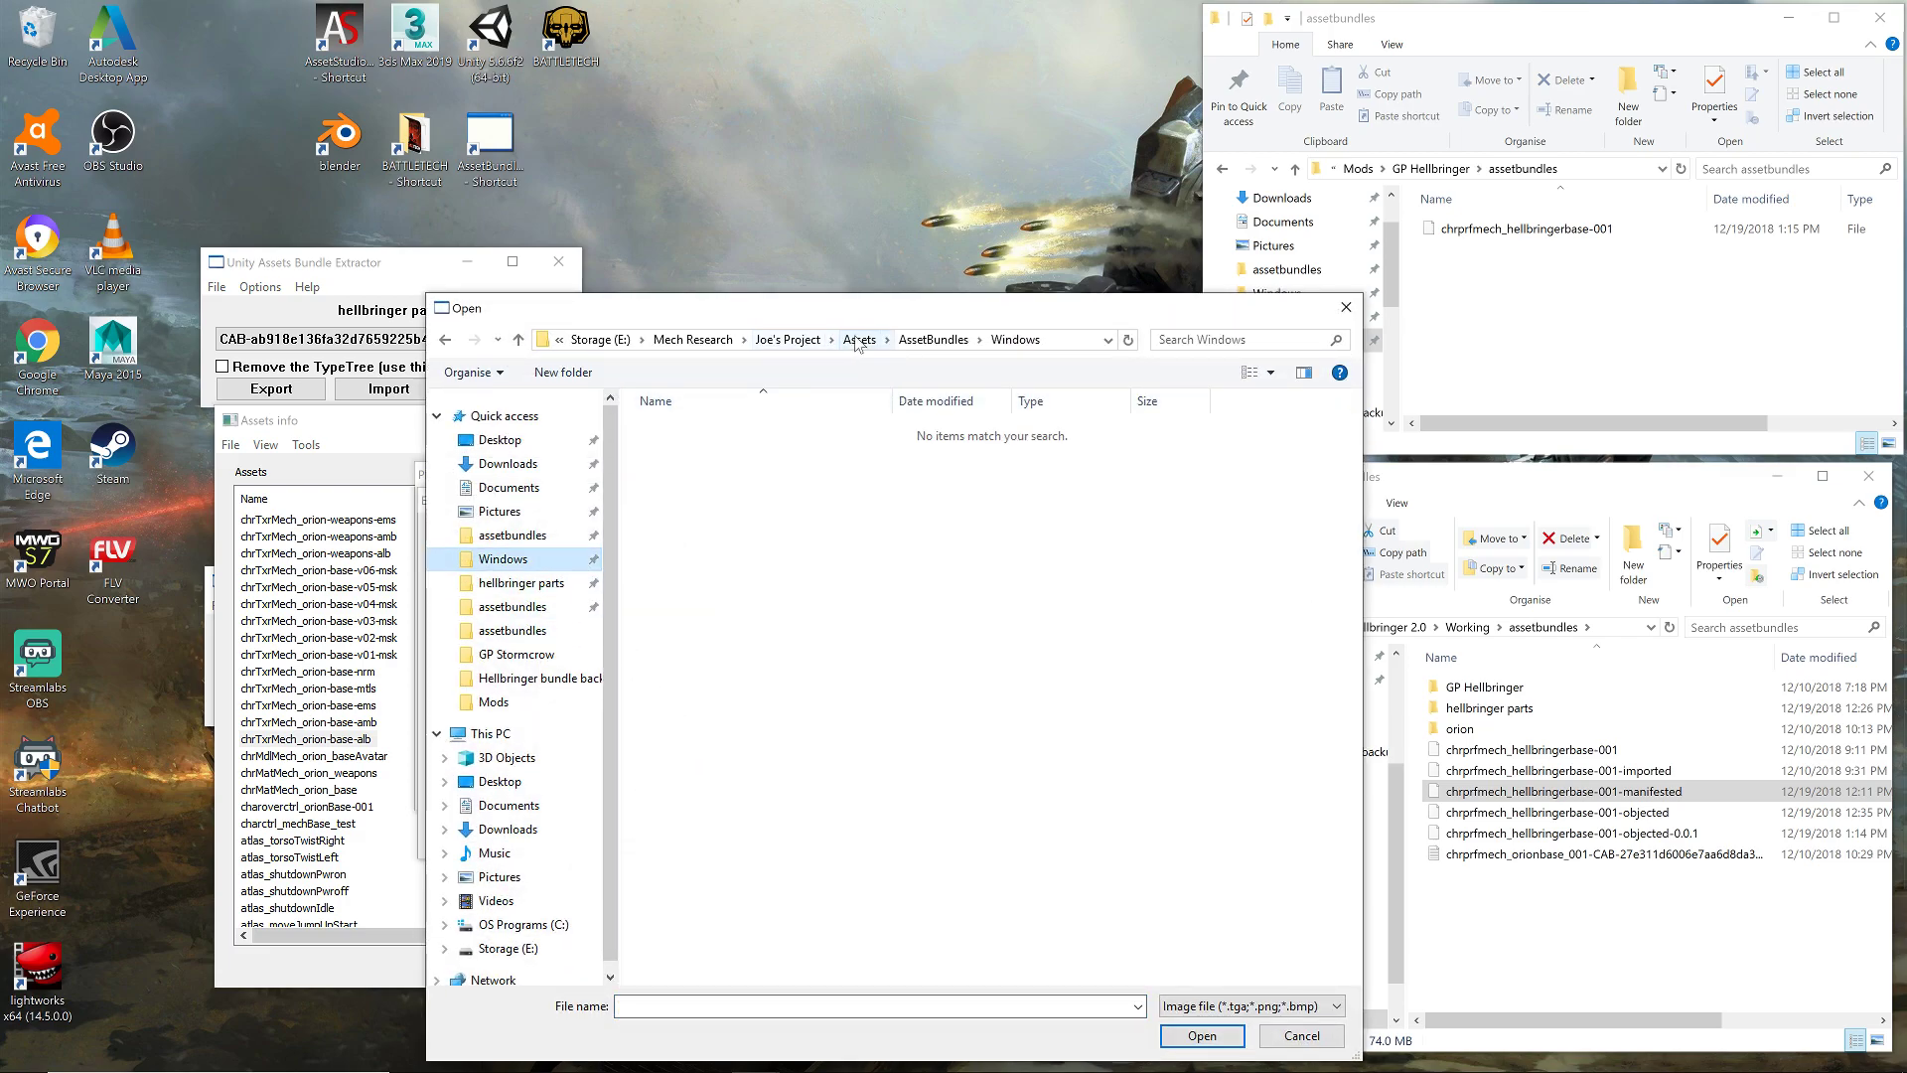
{"action": "left_click", "coordinate": [852, 340]}
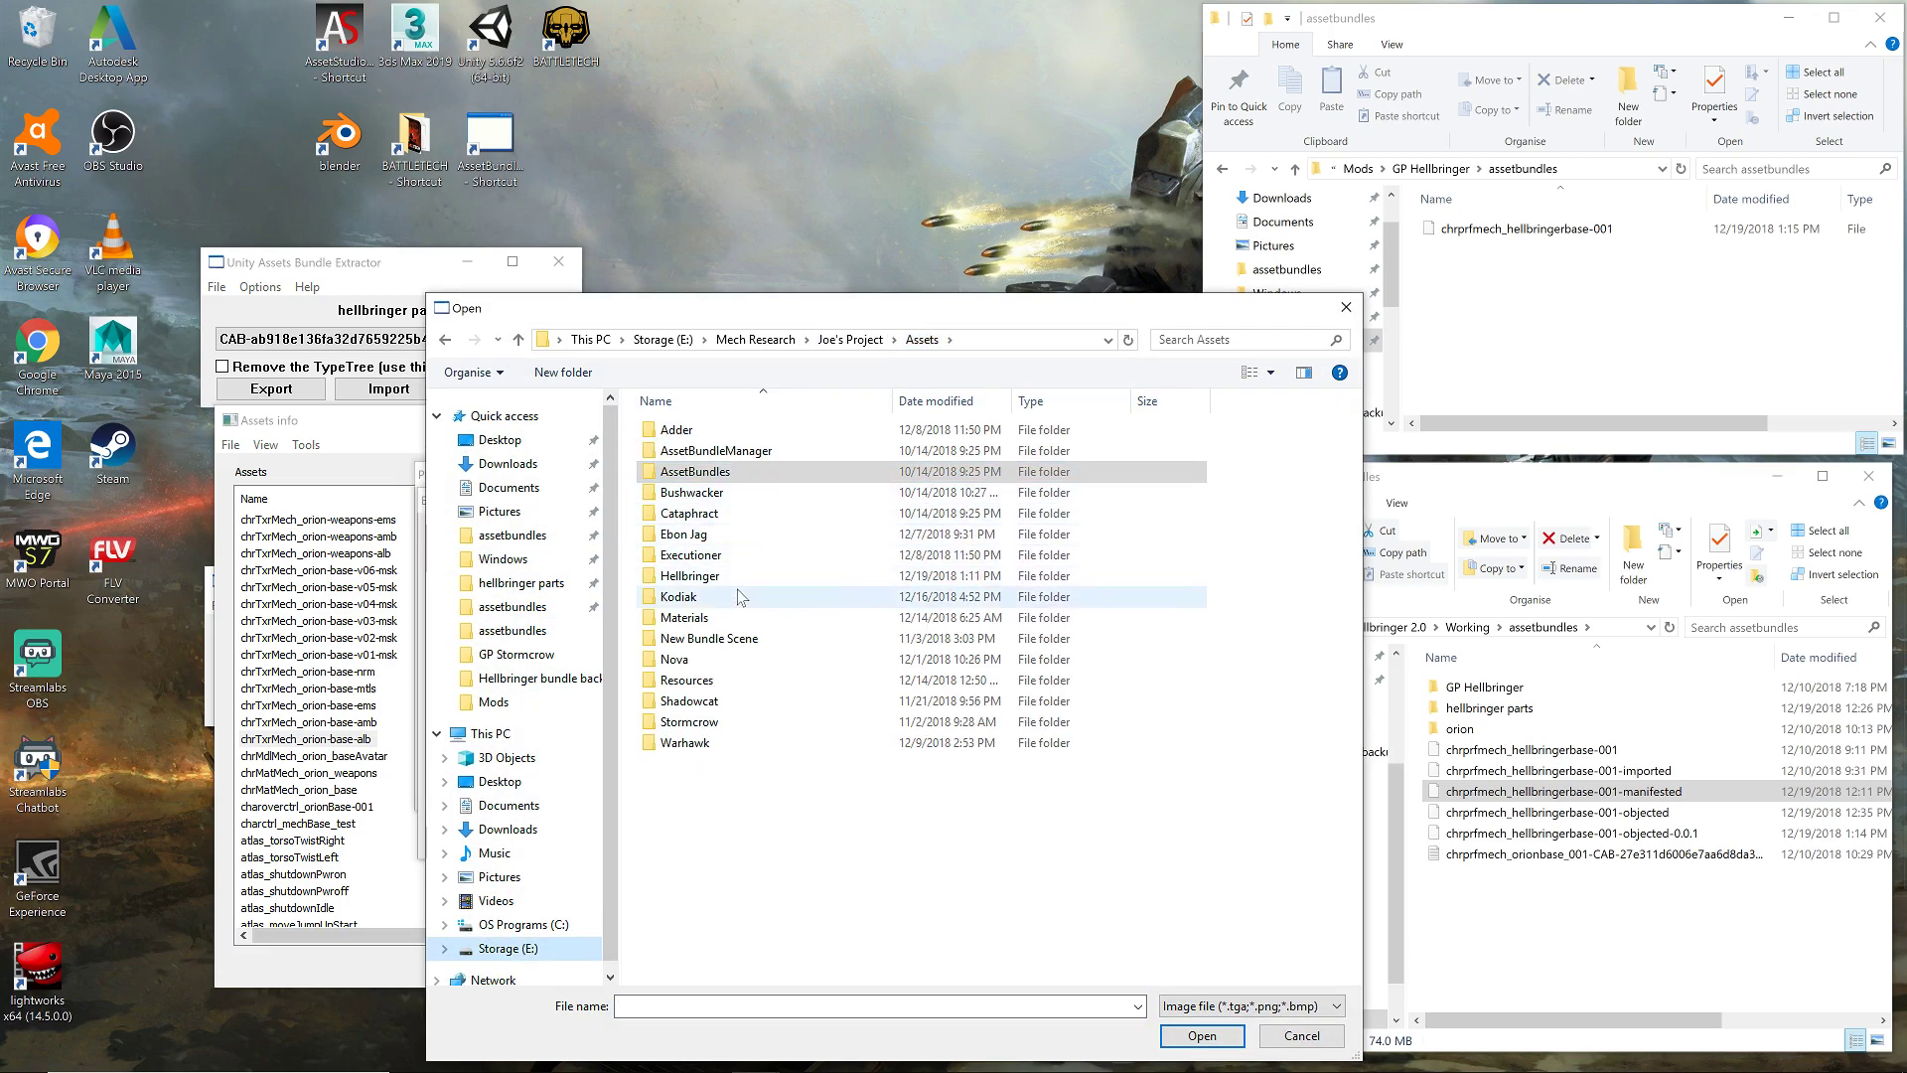
{"action": "double_click", "coordinate": [723, 578]}
{"action": "double_click", "coordinate": [701, 434]}
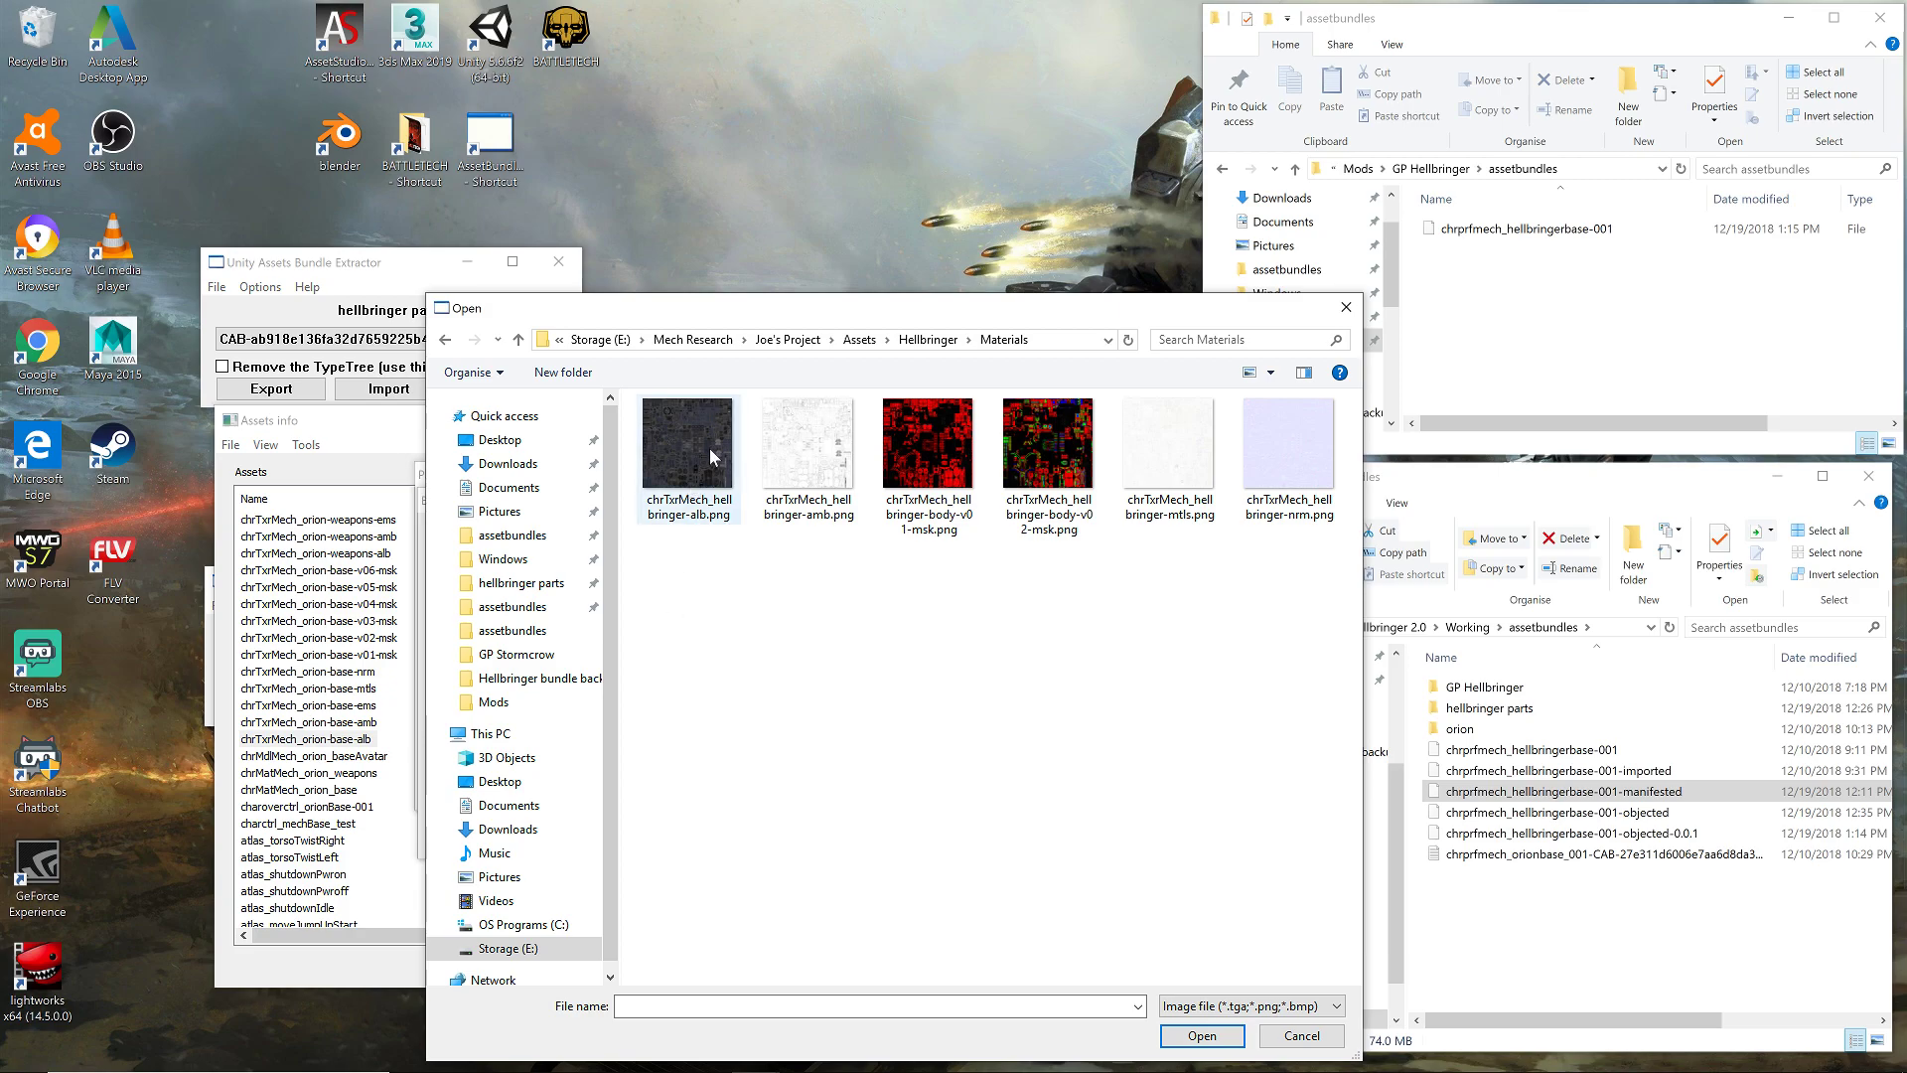
- Load chrTxrMech_hellbringer-alb.png into the orion-base-alb texture and apply it at Normal (multithread) quality
{"action": "mouse_move", "coordinate": [735, 314]}
{"action": "left_mouse_down"}
{"action": "mouse_move", "coordinate": [801, 293]}
{"action": "mouse_move", "coordinate": [724, 314]}
{"action": "left_mouse_up"}
{"action": "left_click", "coordinate": [677, 455]}
{"action": "double_click", "coordinate": [677, 455]}
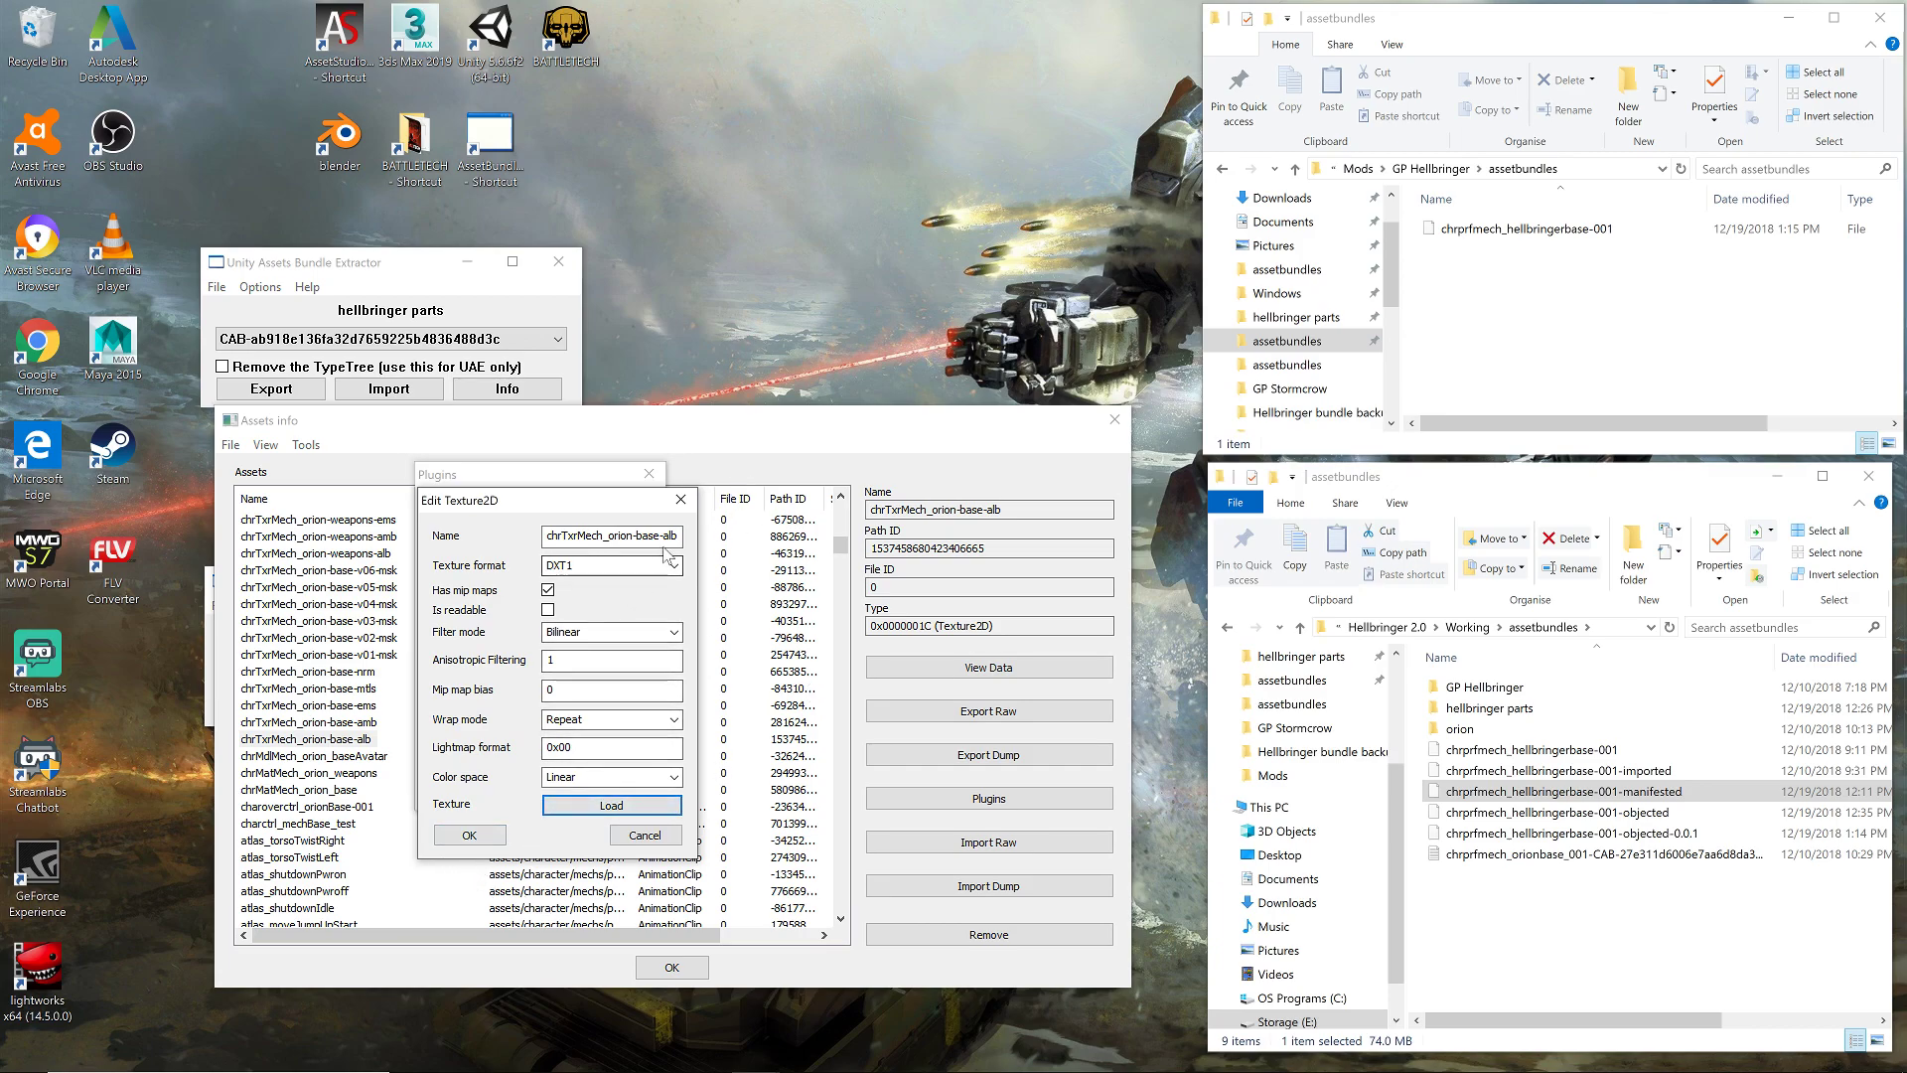
{"action": "left_click", "coordinate": [490, 835]}
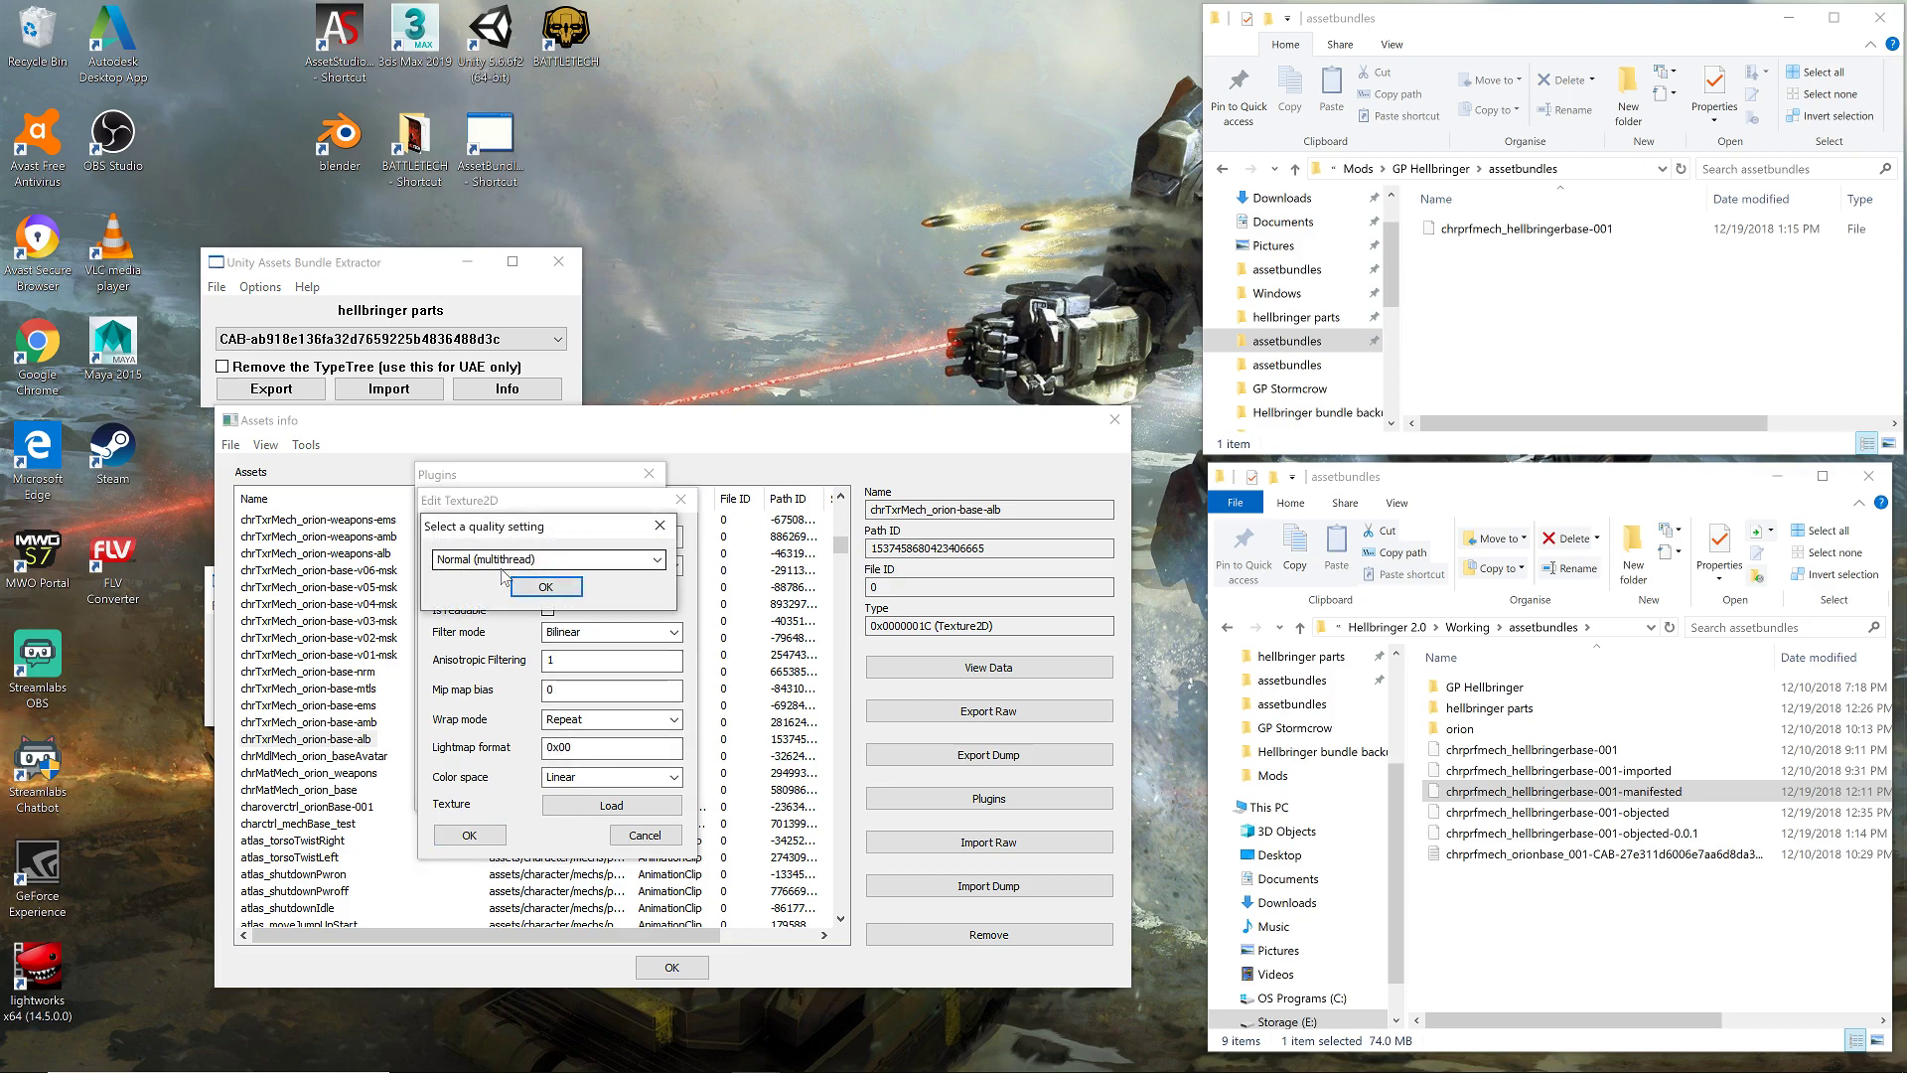
{"action": "left_click", "coordinate": [555, 589]}
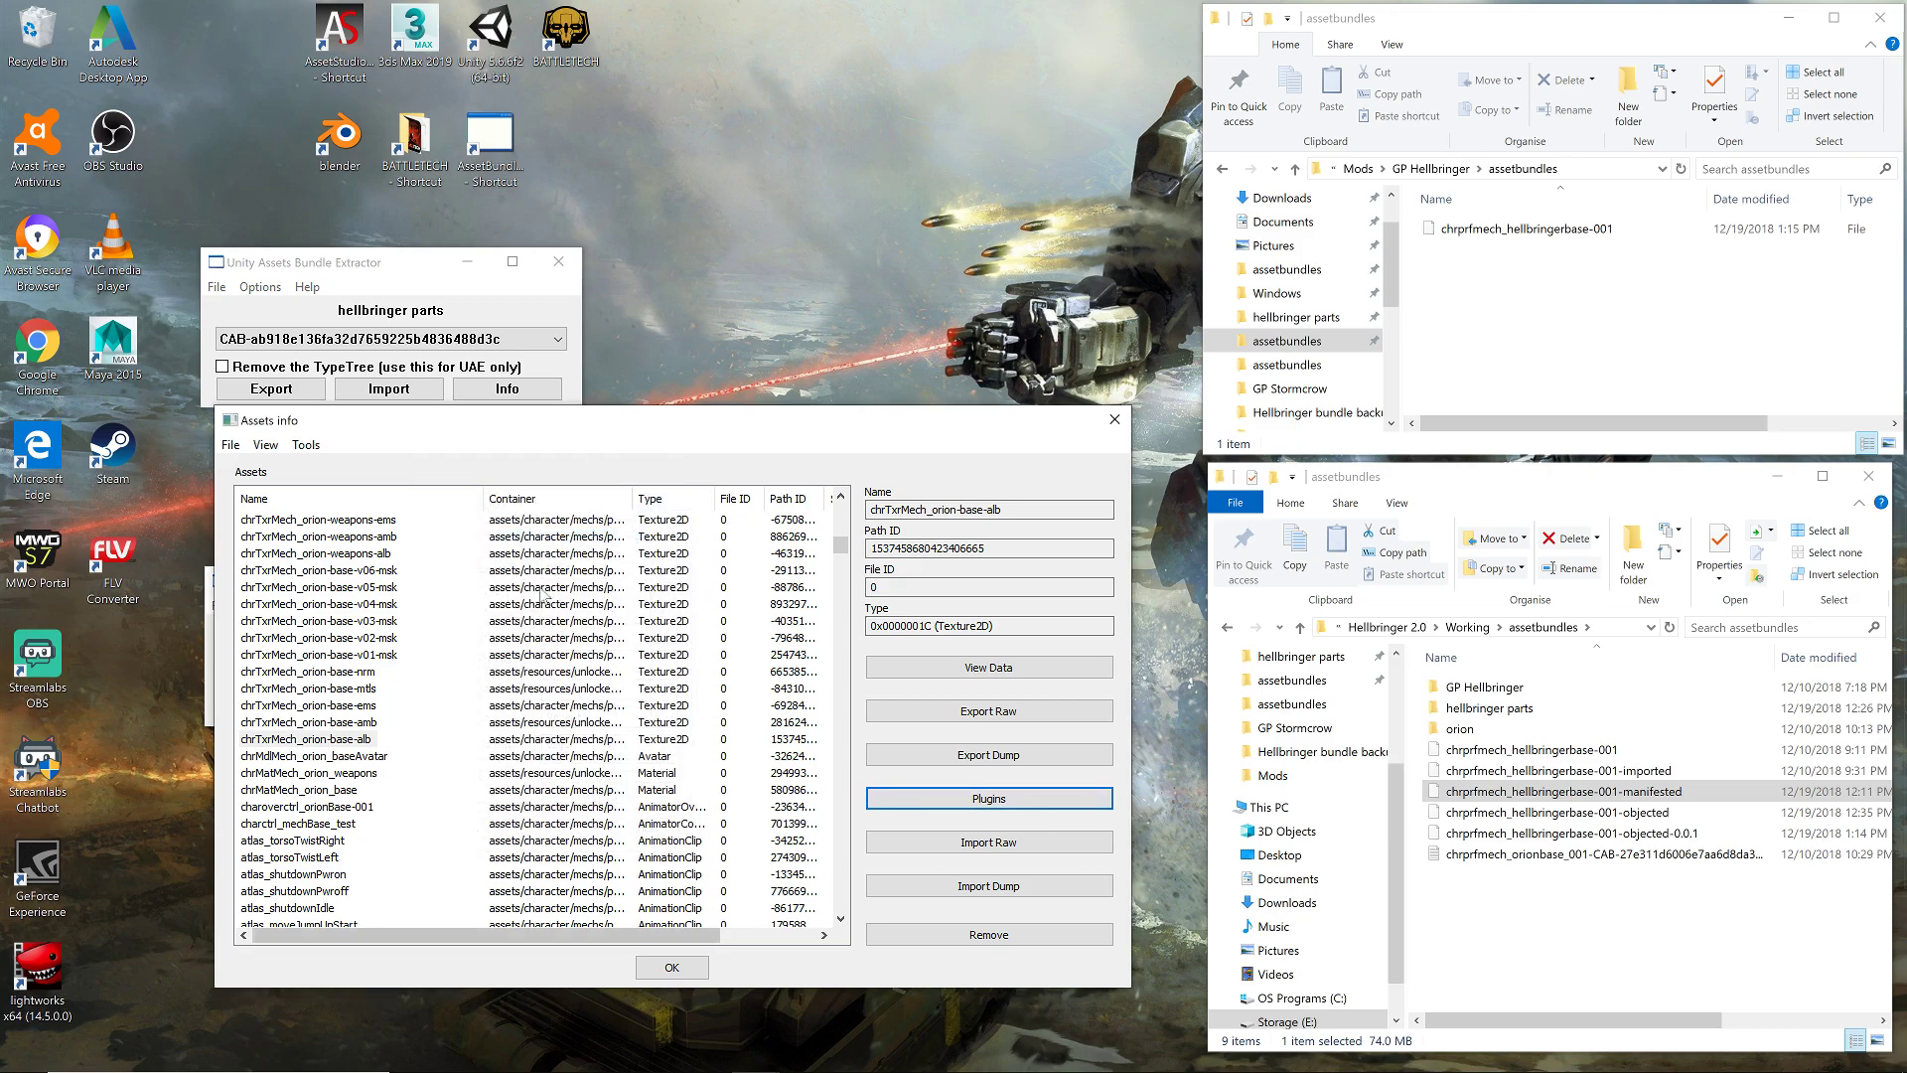
- Replace the chrTxrMech_orion-base-amb texture image with chrTxrMech_hellbringer-amb.png through the Edit plugin, using Normal (multithread) quality
{"action": "left_click", "coordinate": [369, 725]}
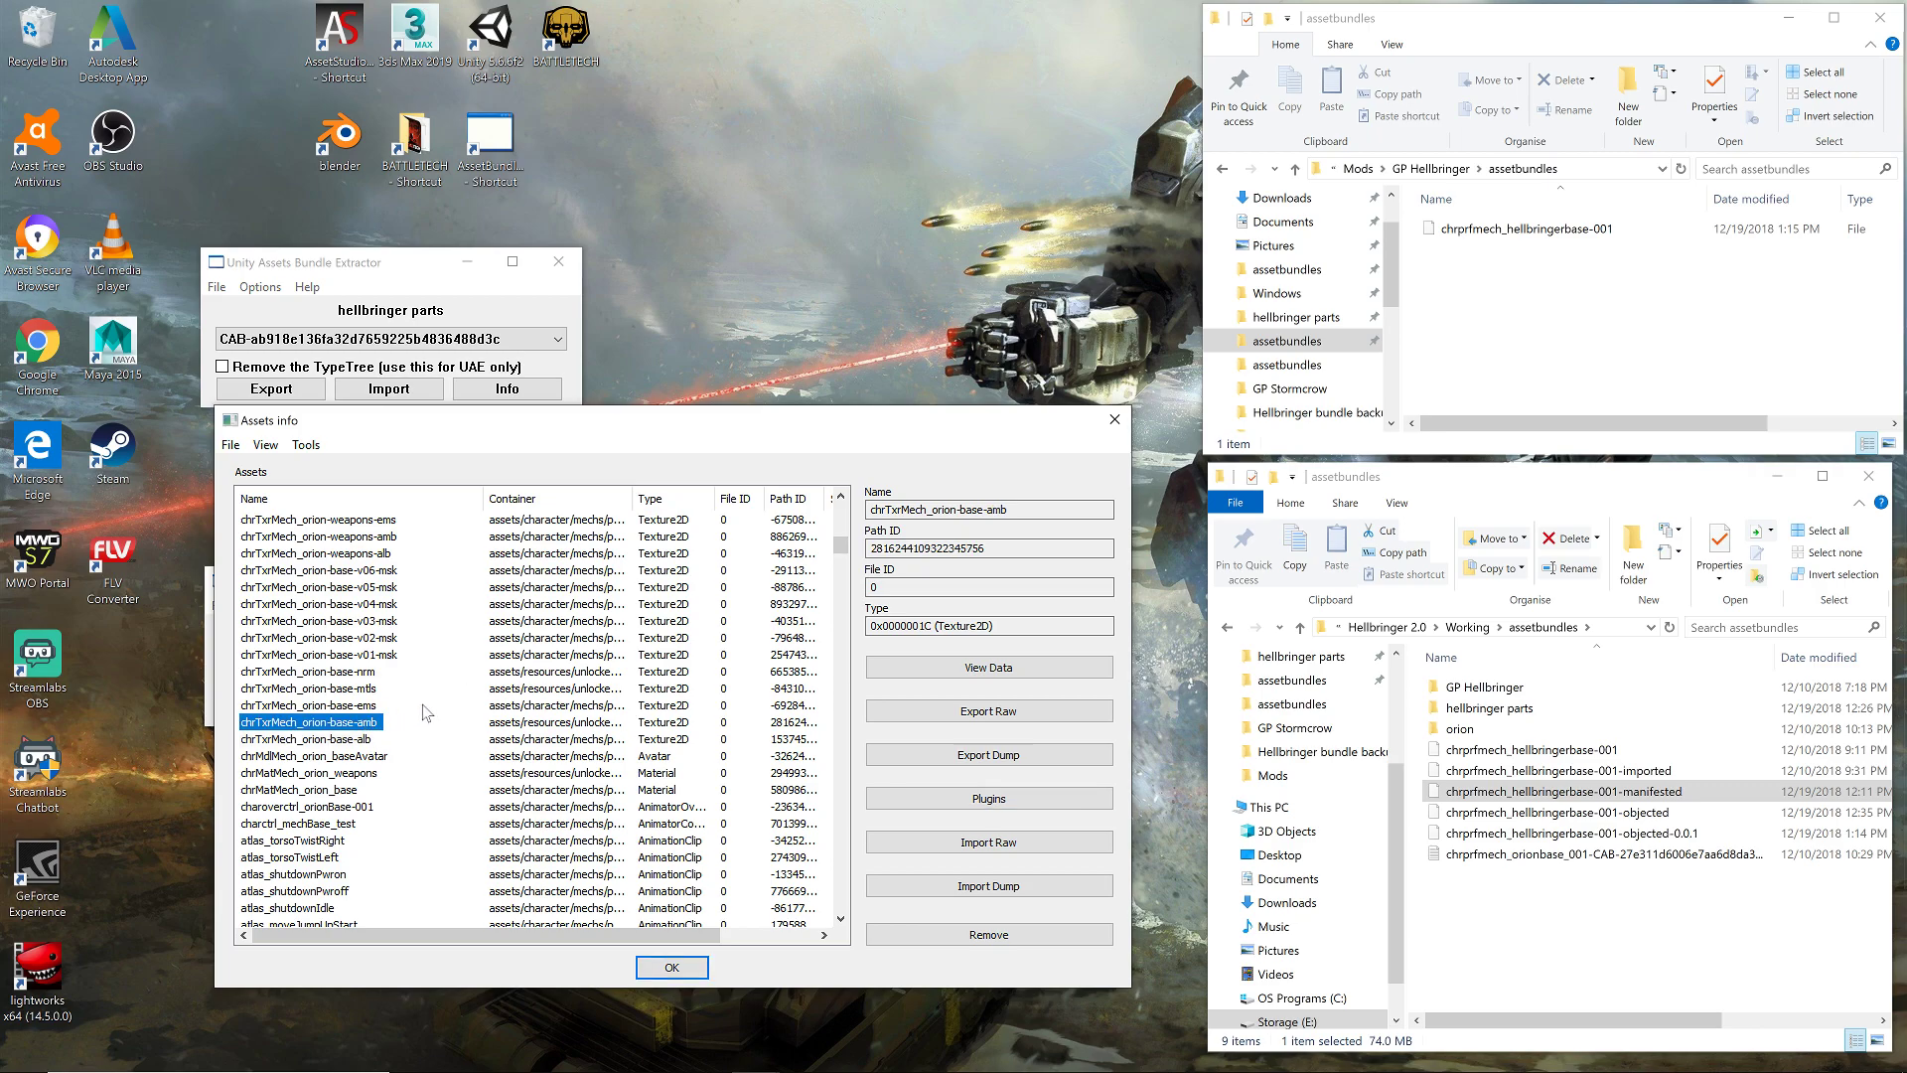
{"action": "left_click", "coordinate": [1014, 805]}
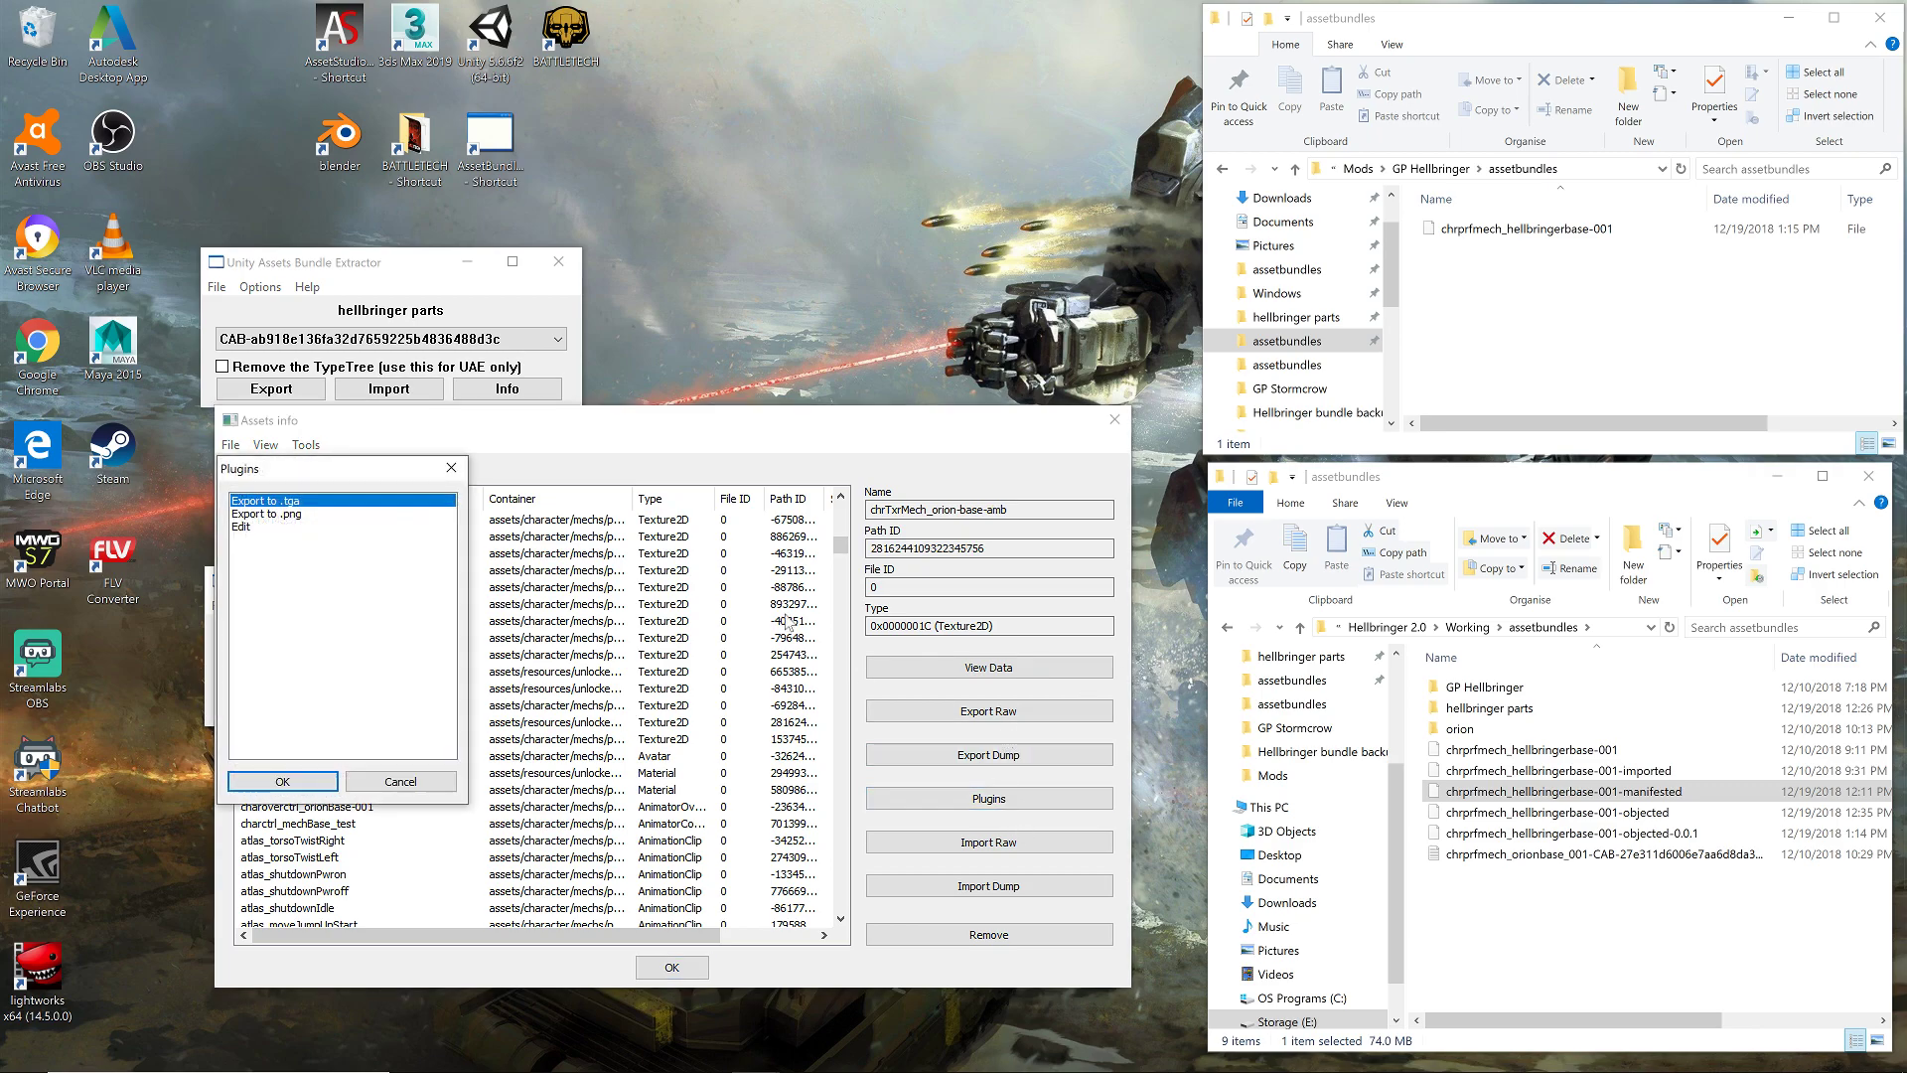
{"action": "left_click_drag", "start_coordinate": [386, 475], "coordinate": [561, 472]}
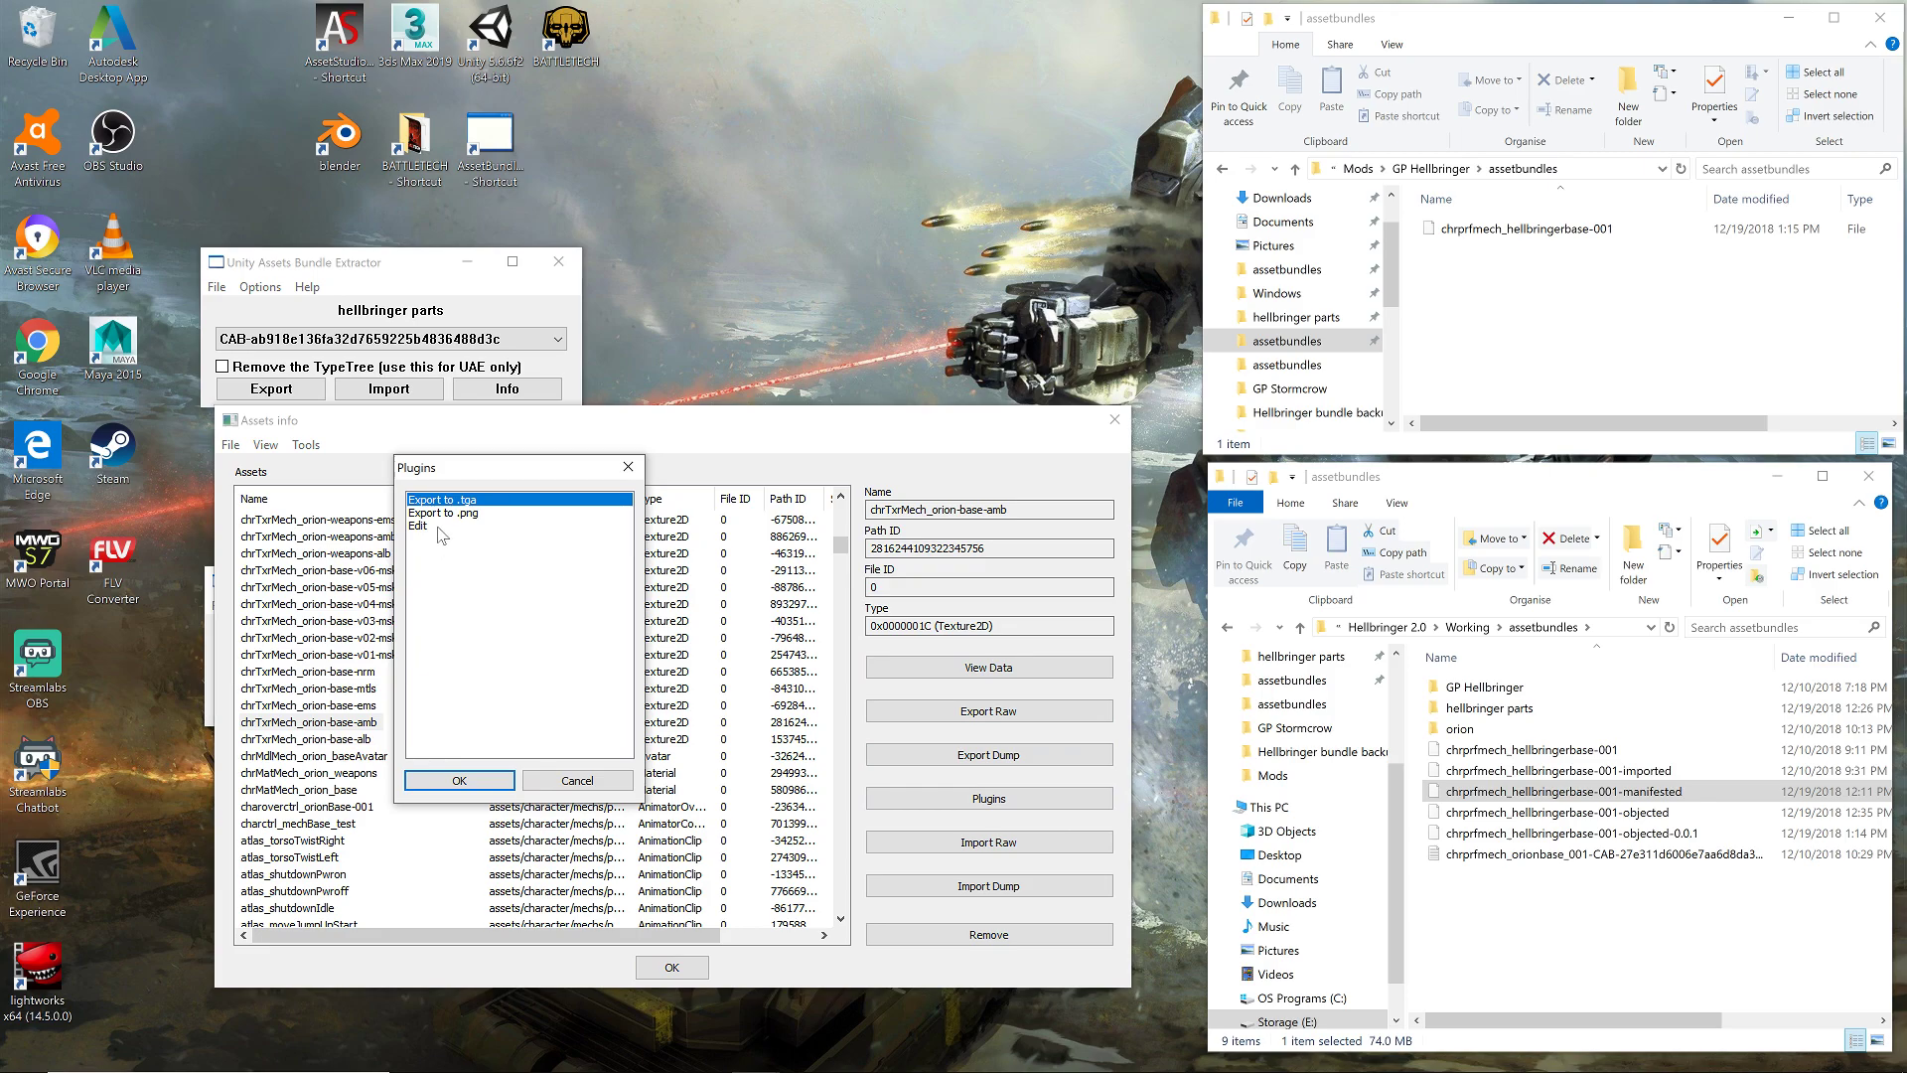
{"action": "double_click", "coordinate": [437, 525]}
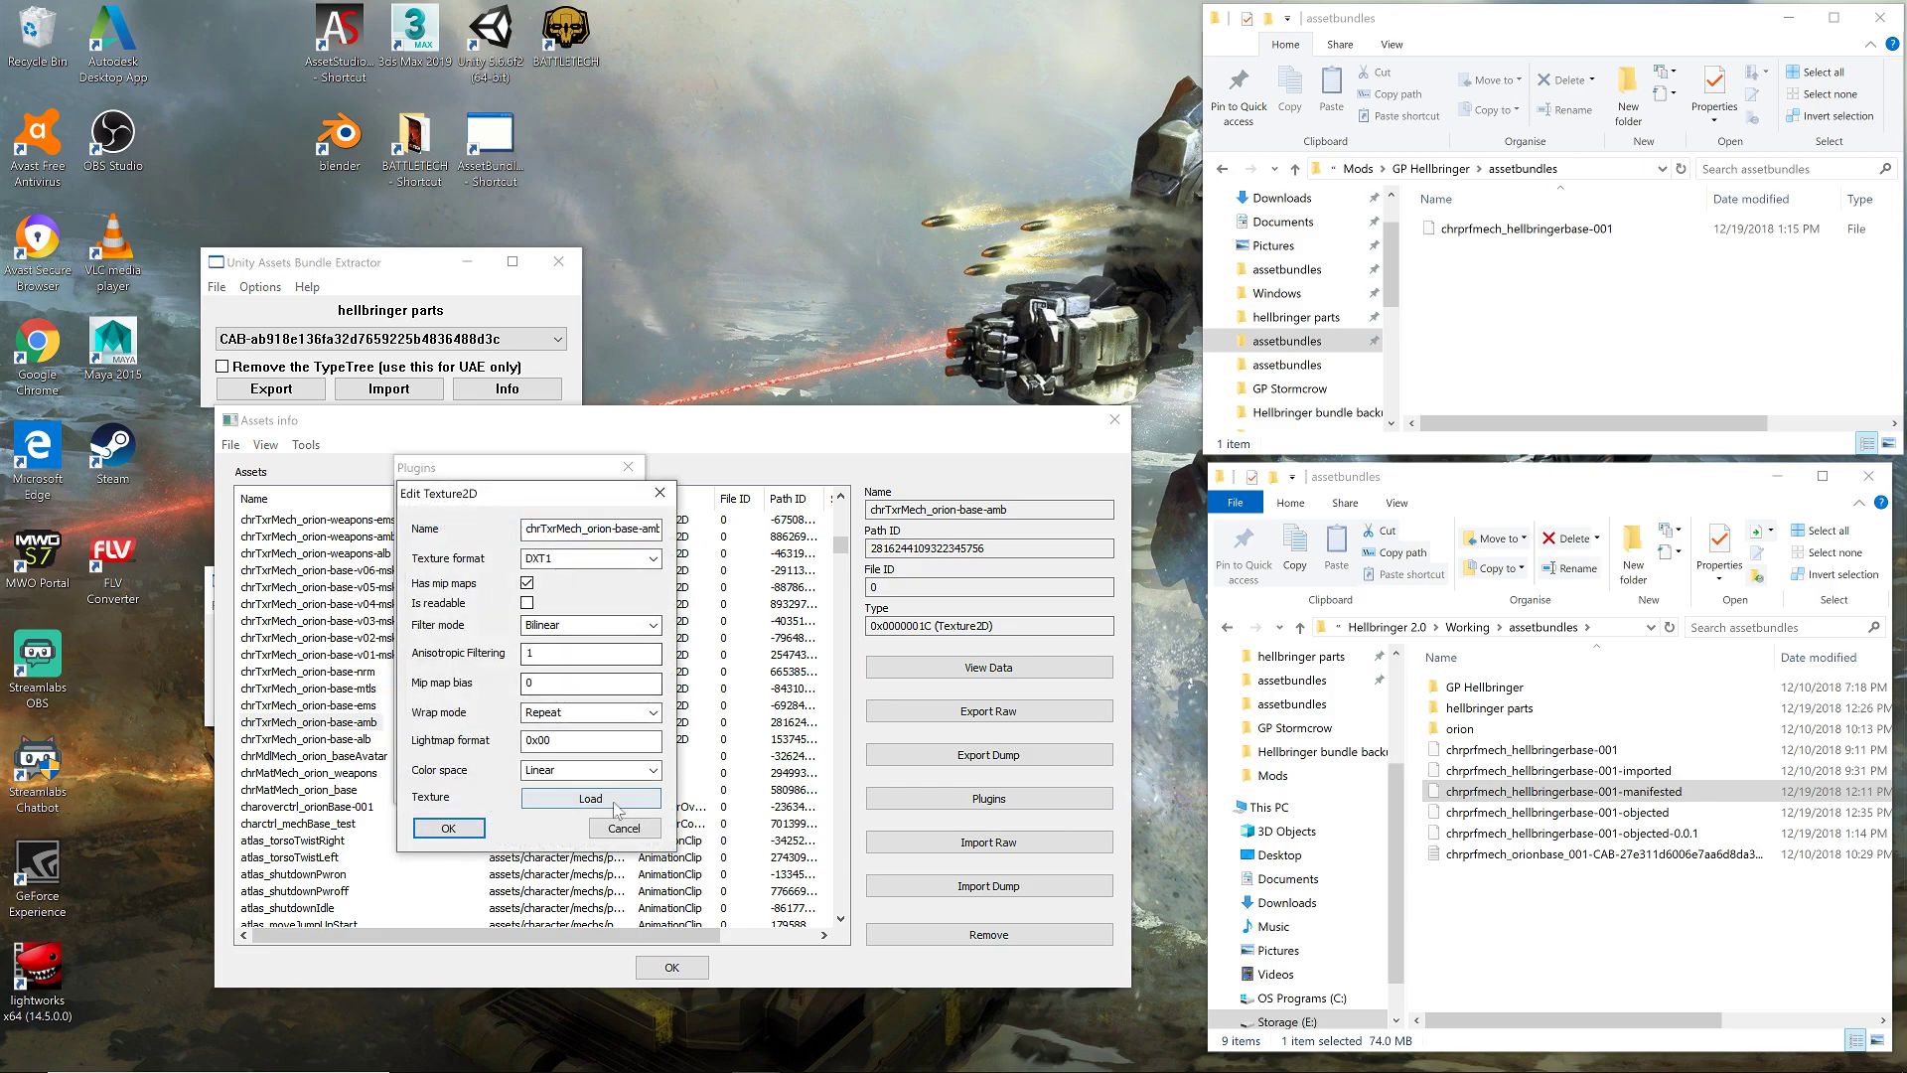
{"action": "left_click", "coordinate": [609, 801]}
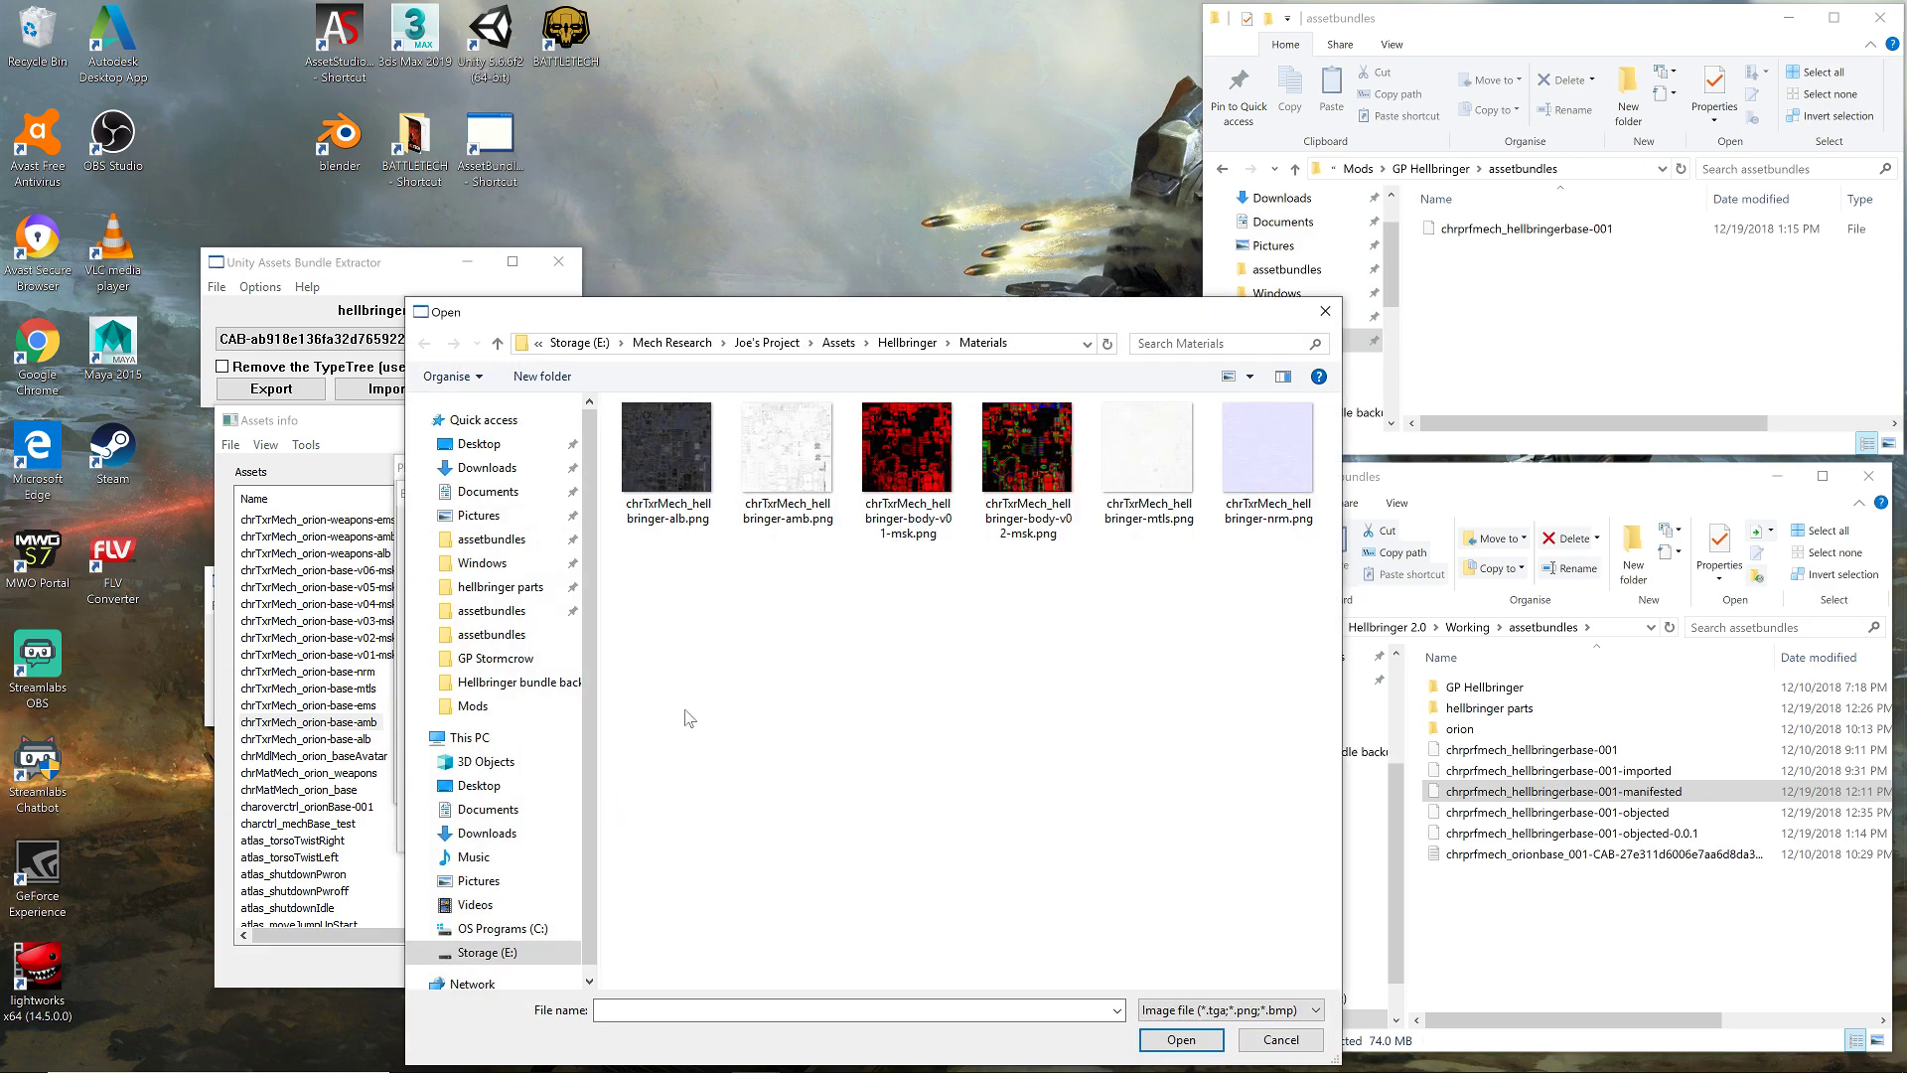
{"action": "left_click", "coordinate": [803, 466]}
{"action": "double_click", "coordinate": [803, 466]}
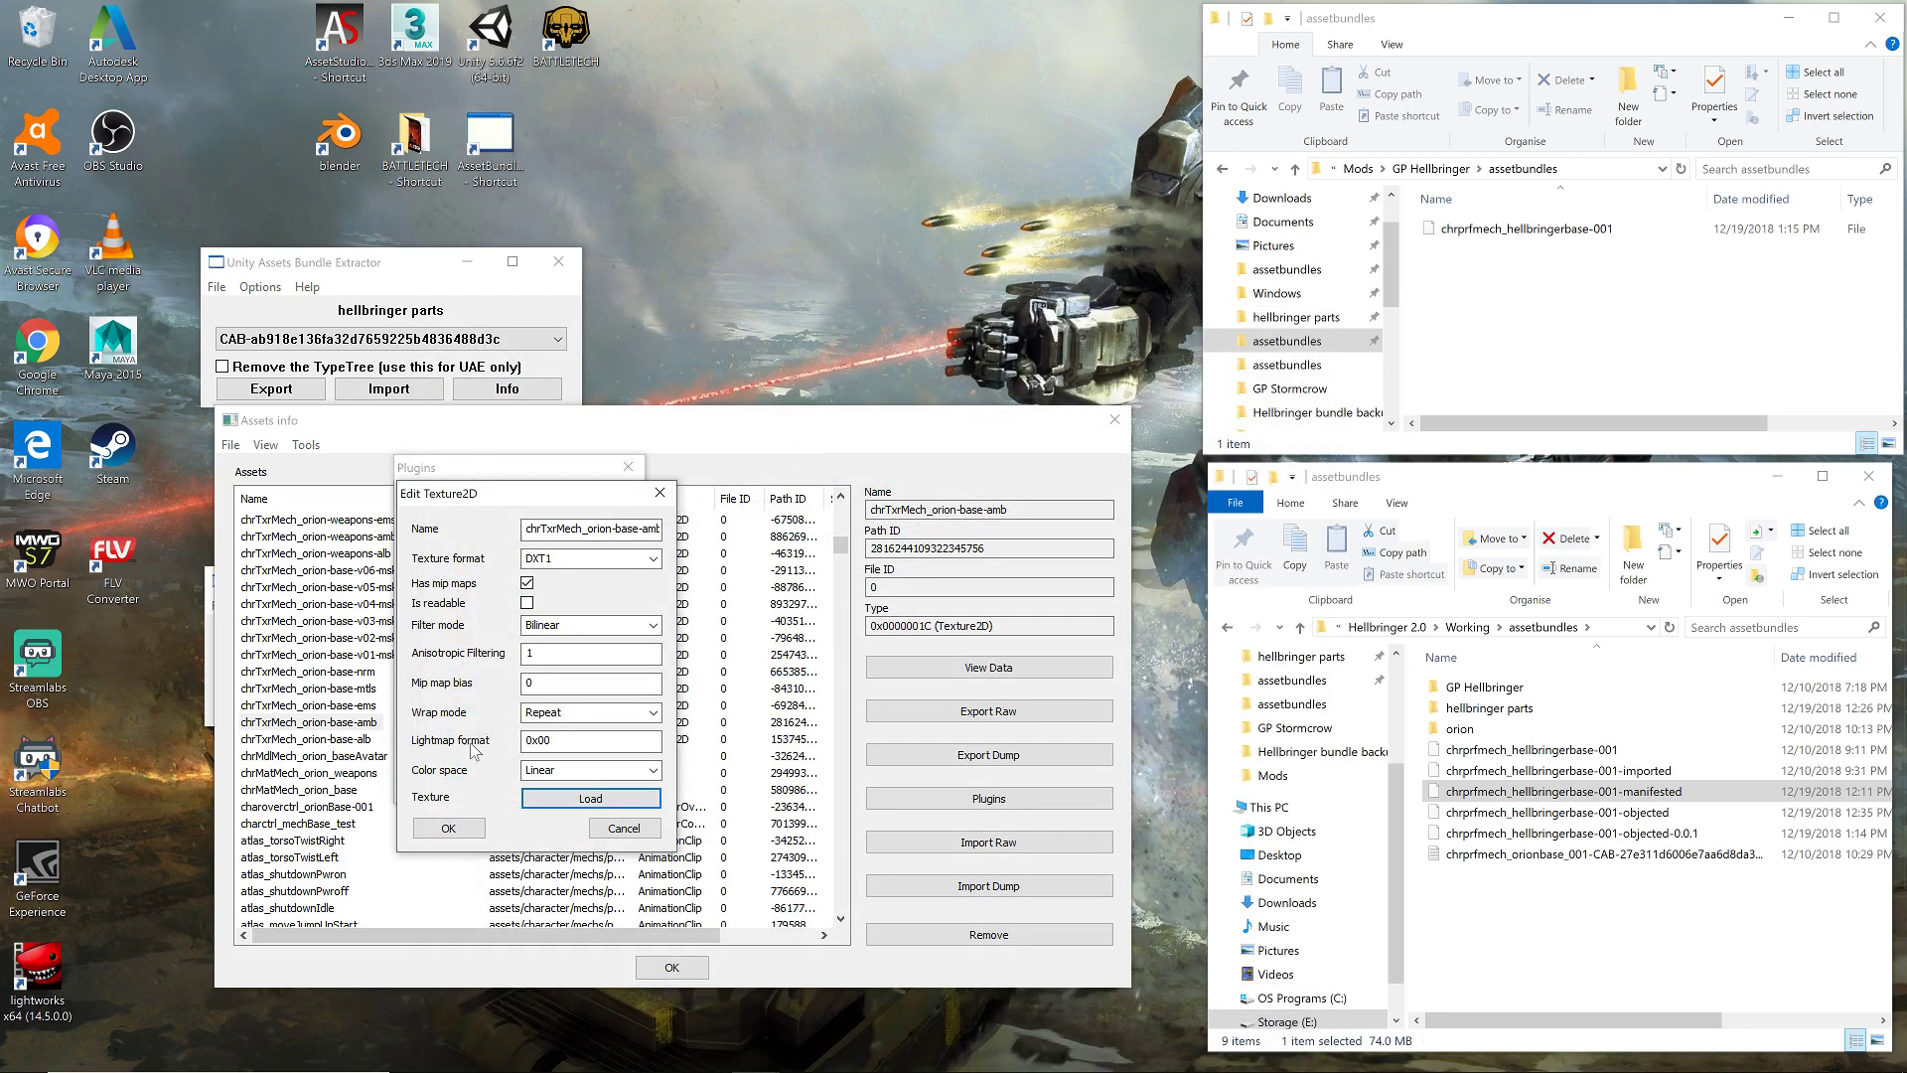
{"action": "left_click", "coordinate": [467, 830]}
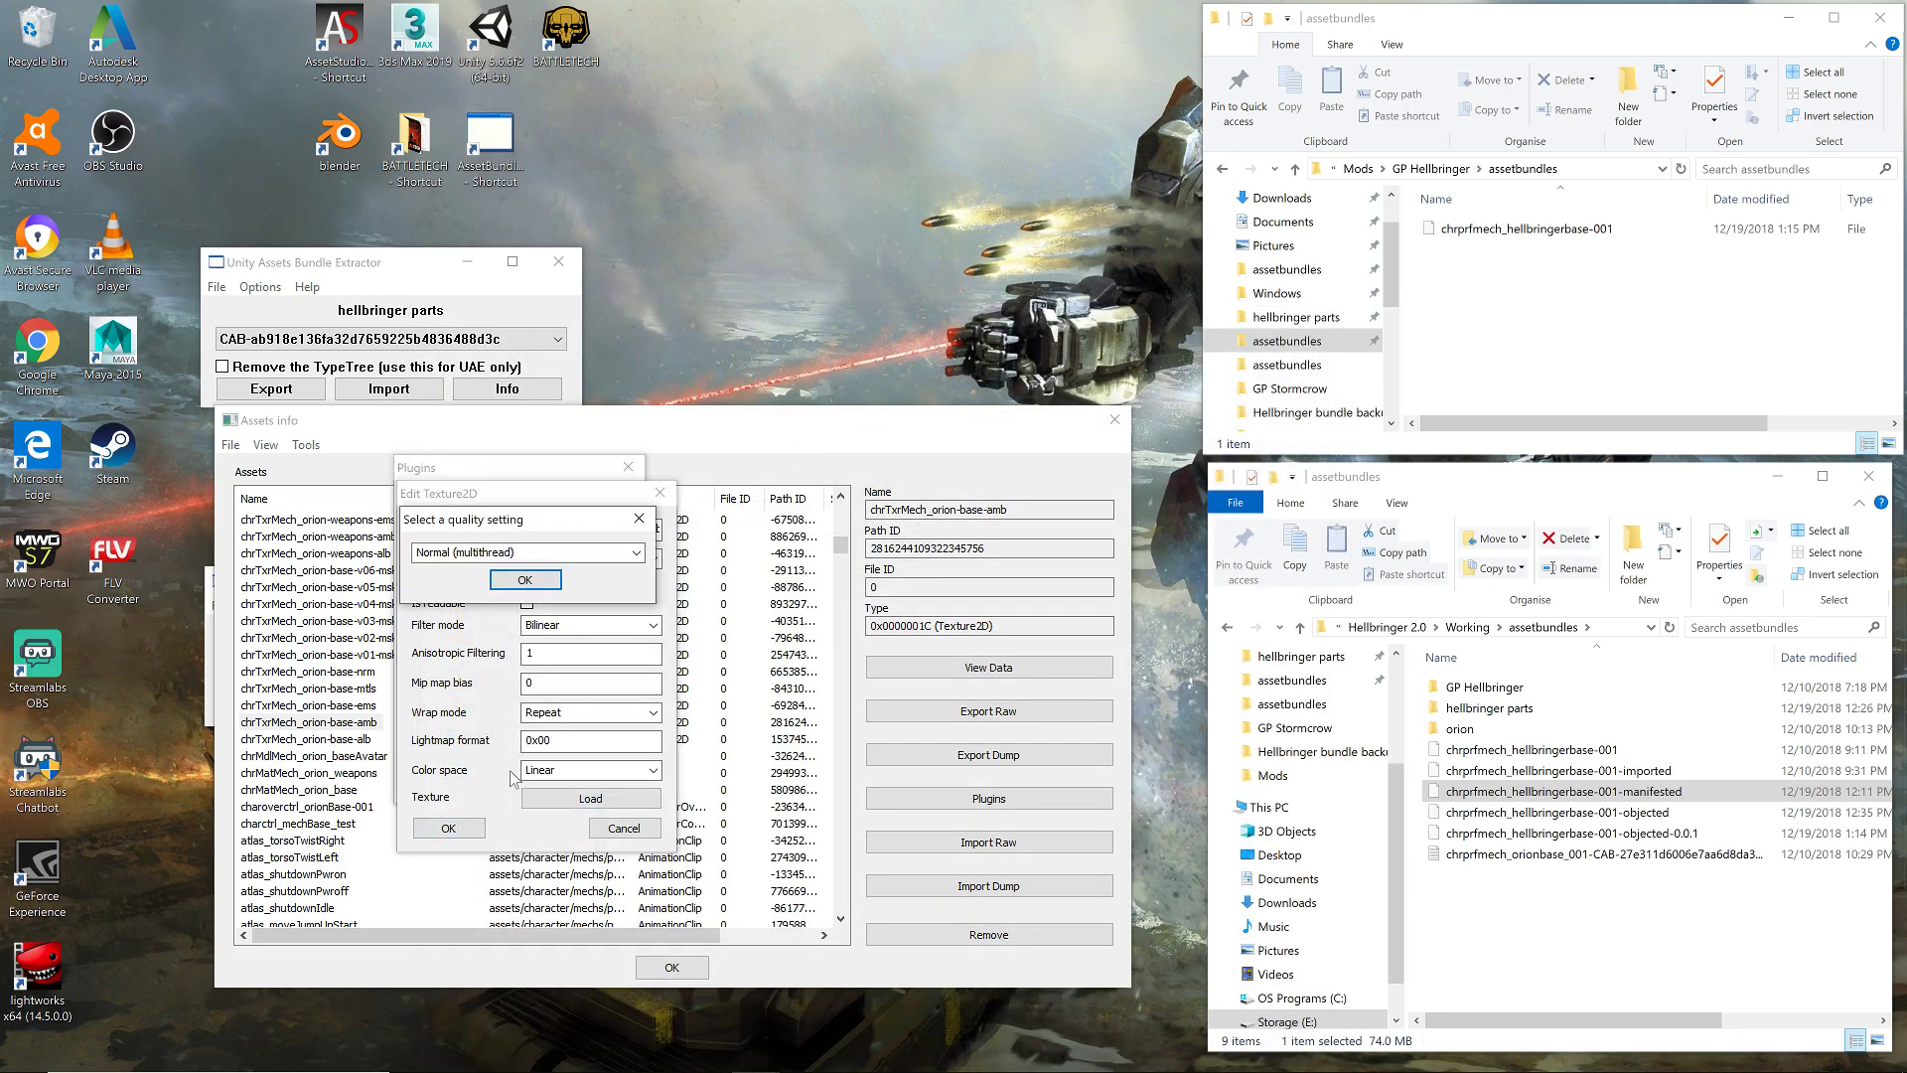
{"action": "left_click", "coordinate": [526, 581]}
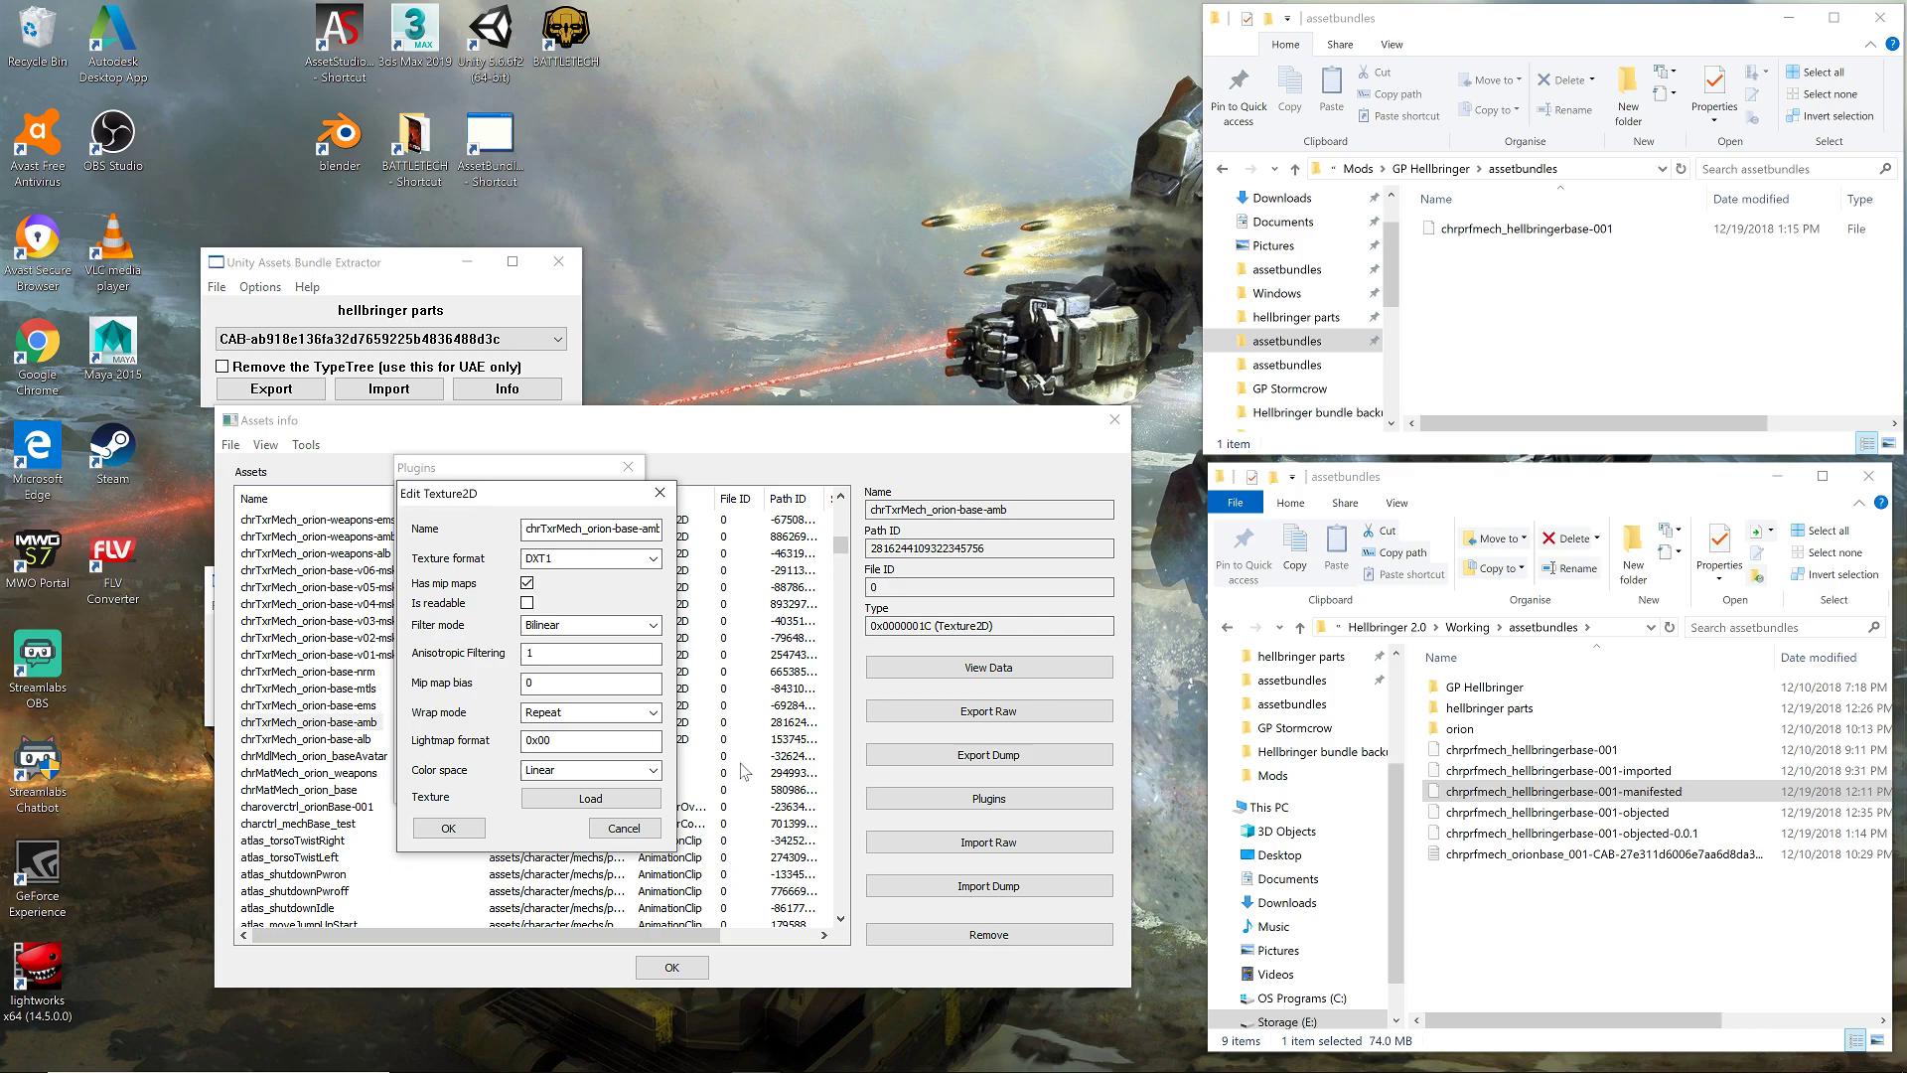
- Replace the chrTxrMech_orion-base-mtls texture image with chrTxrMech_hellbringer-mtls.png through the Edit plugin, using Normal (multithread) quality
{"action": "left_click", "coordinate": [320, 708]}
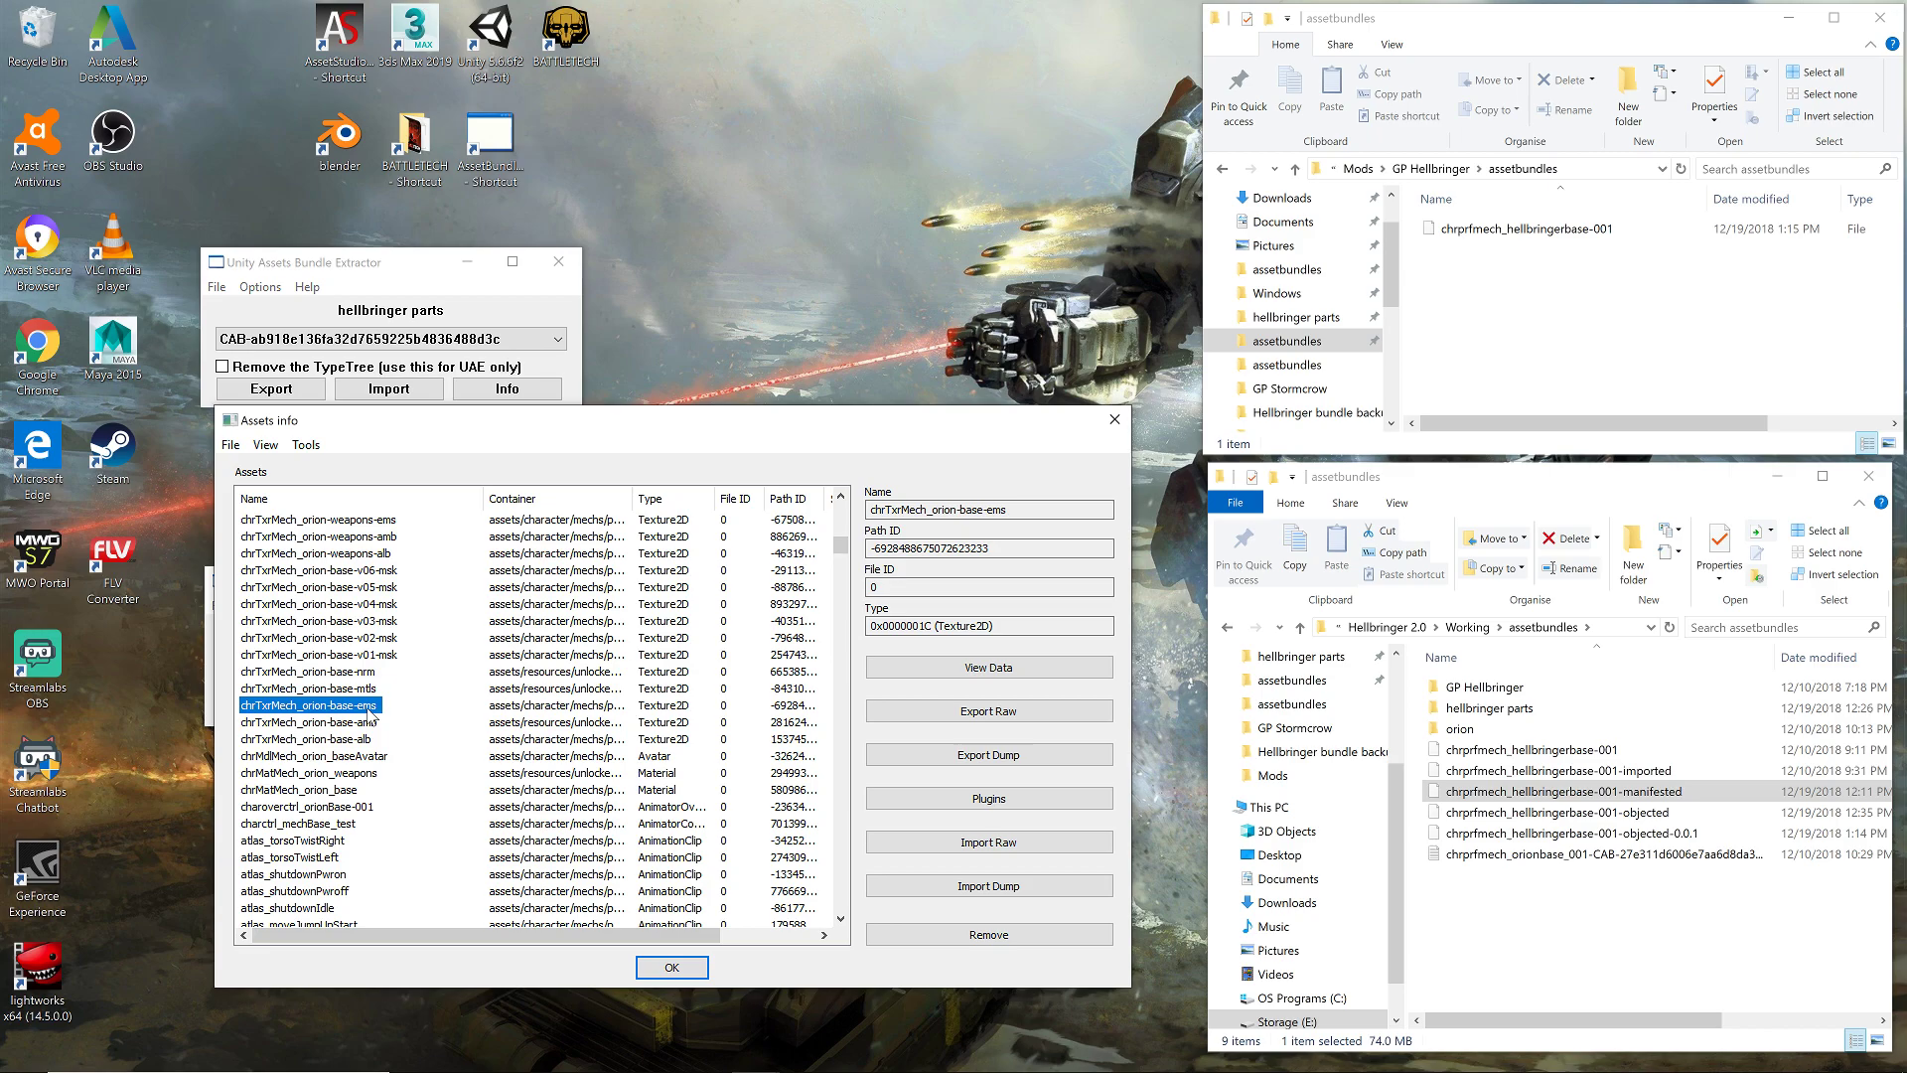
{"action": "left_click", "coordinate": [370, 690]}
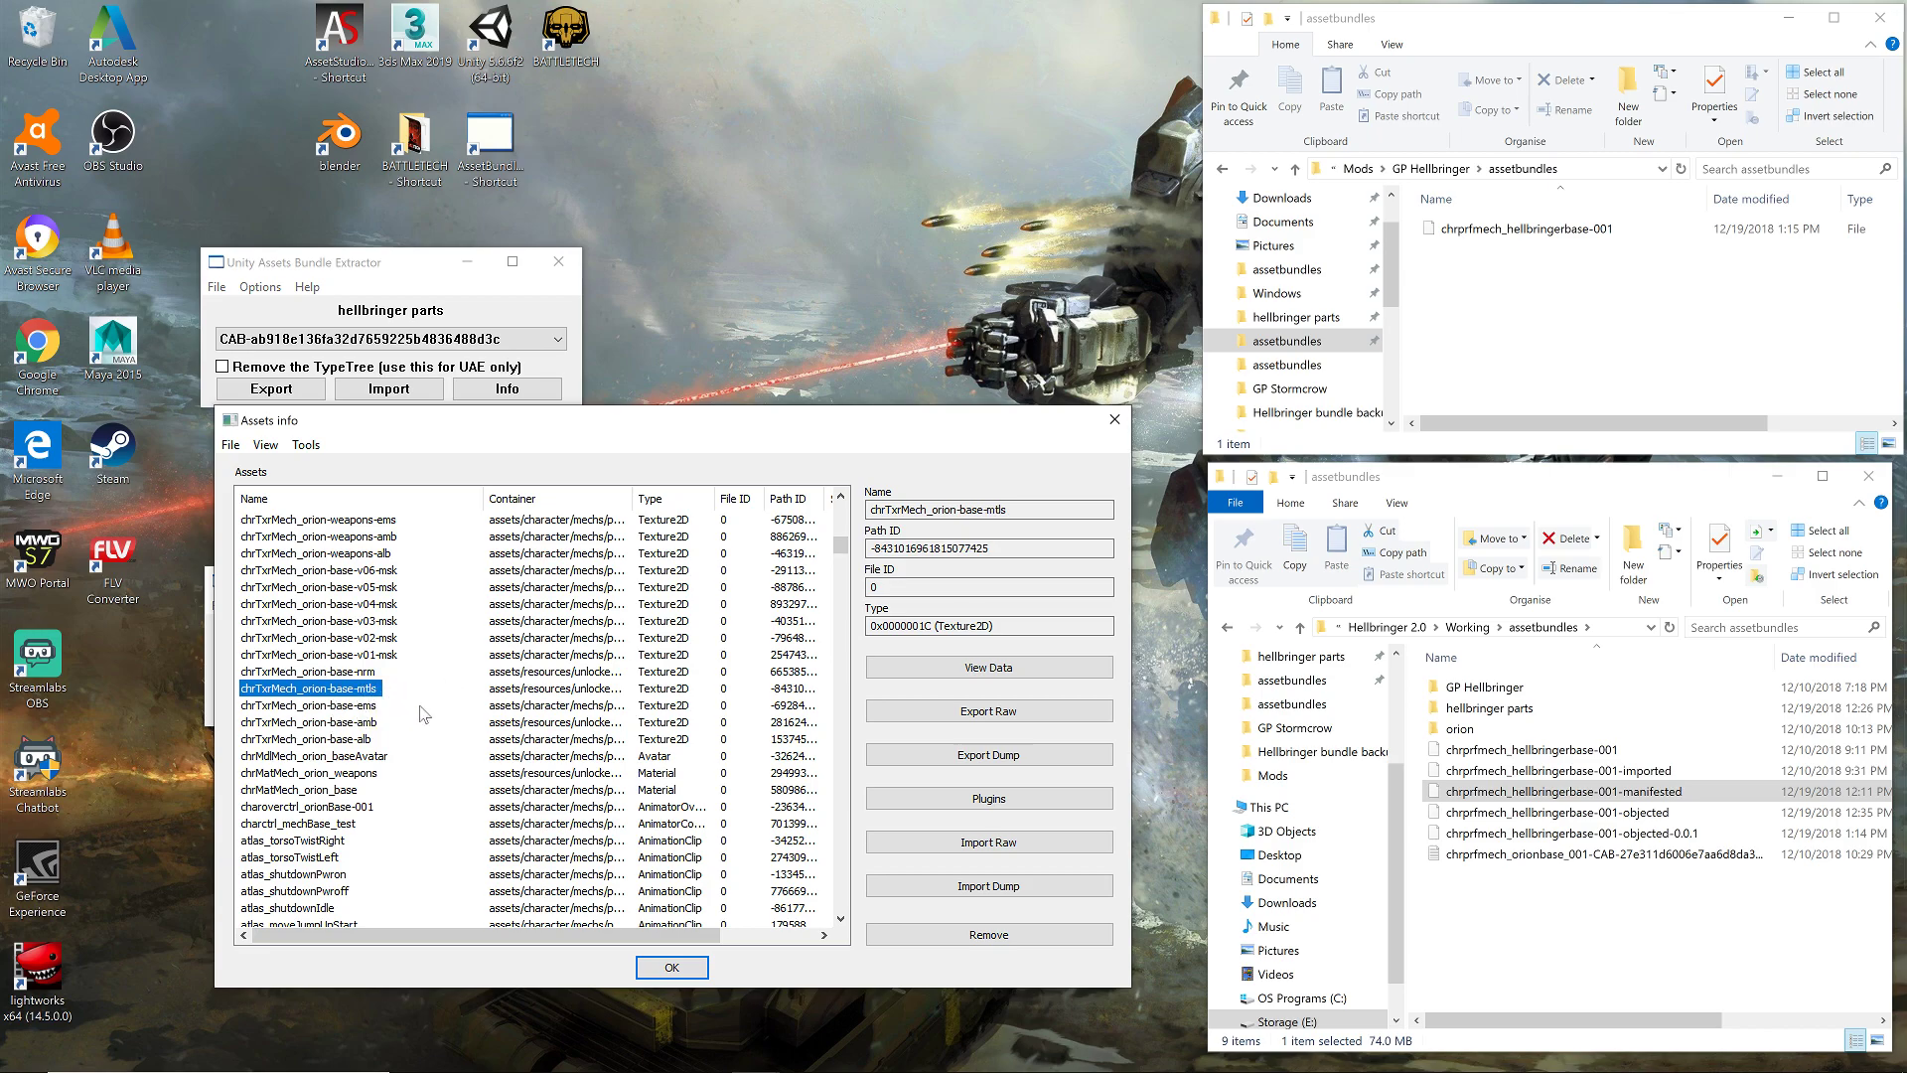
{"action": "left_click", "coordinate": [1043, 804]}
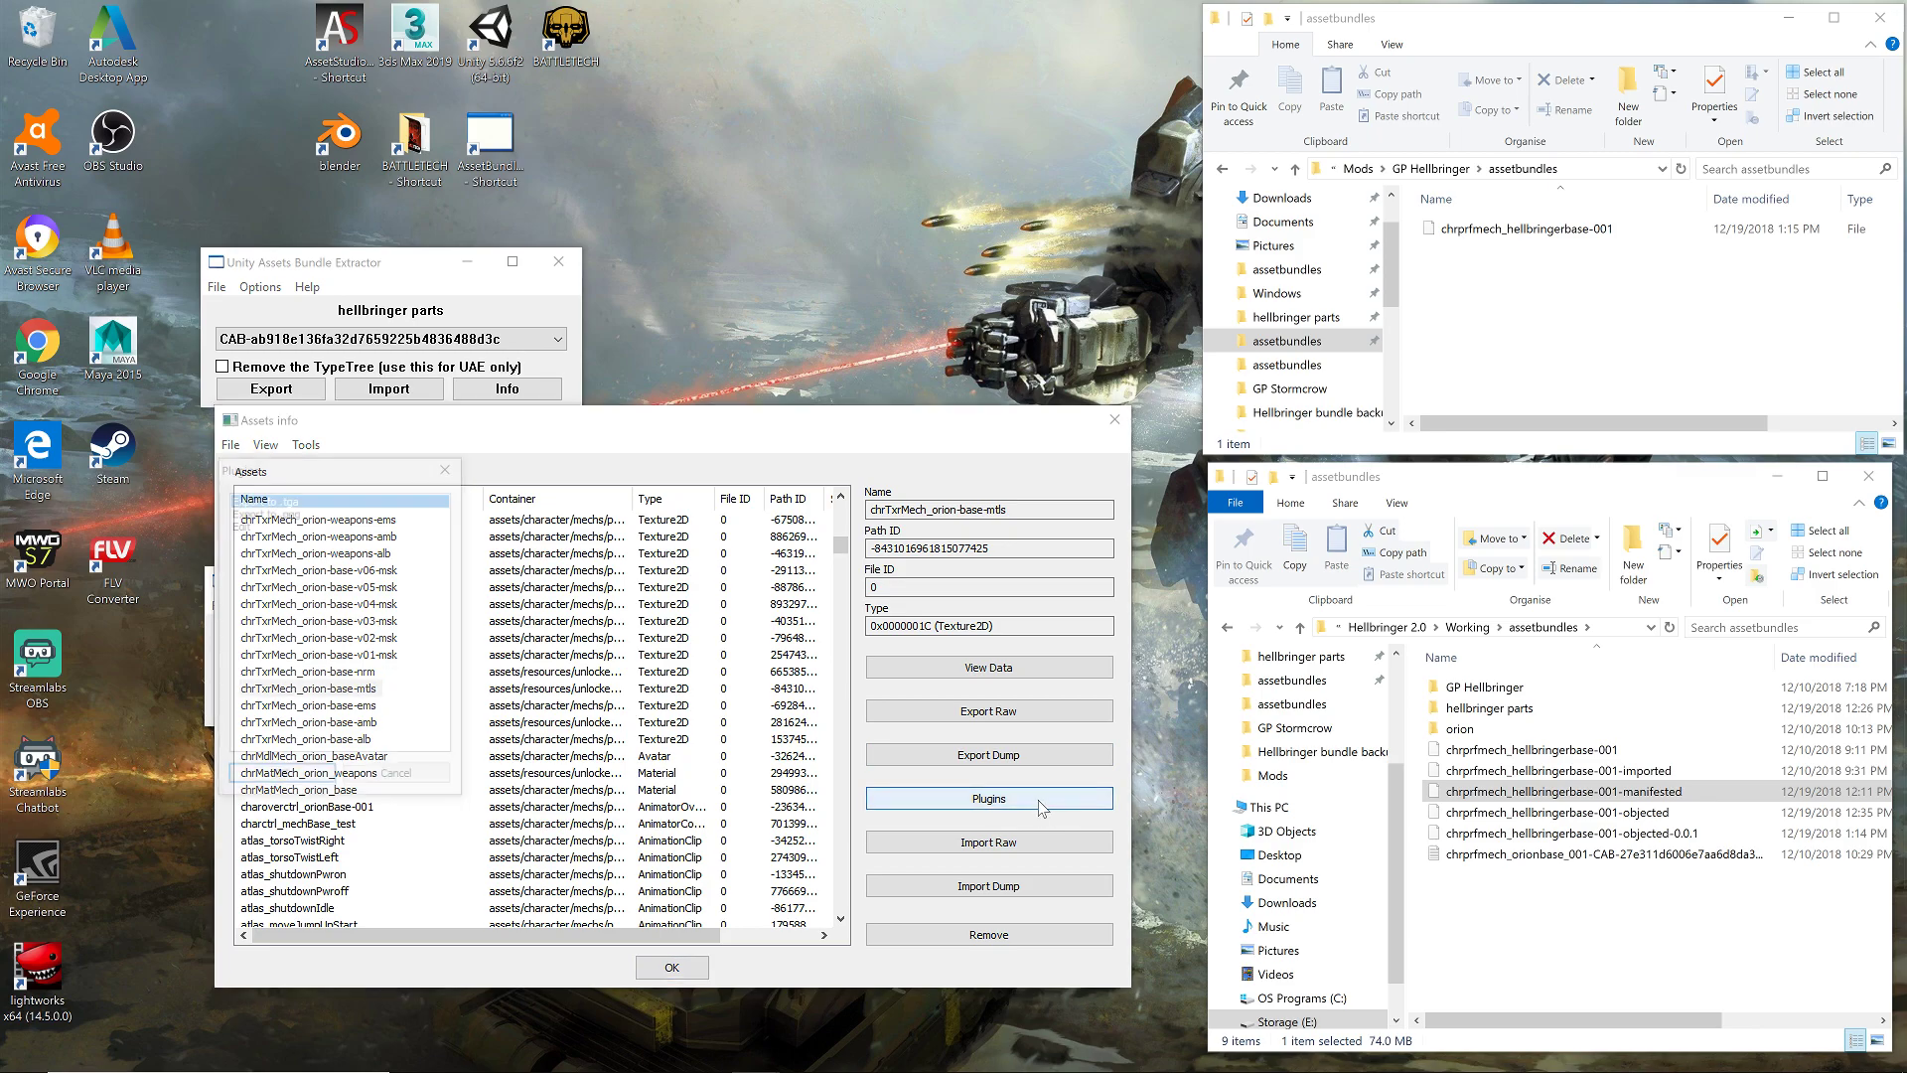
{"action": "left_click", "coordinate": [251, 525]}
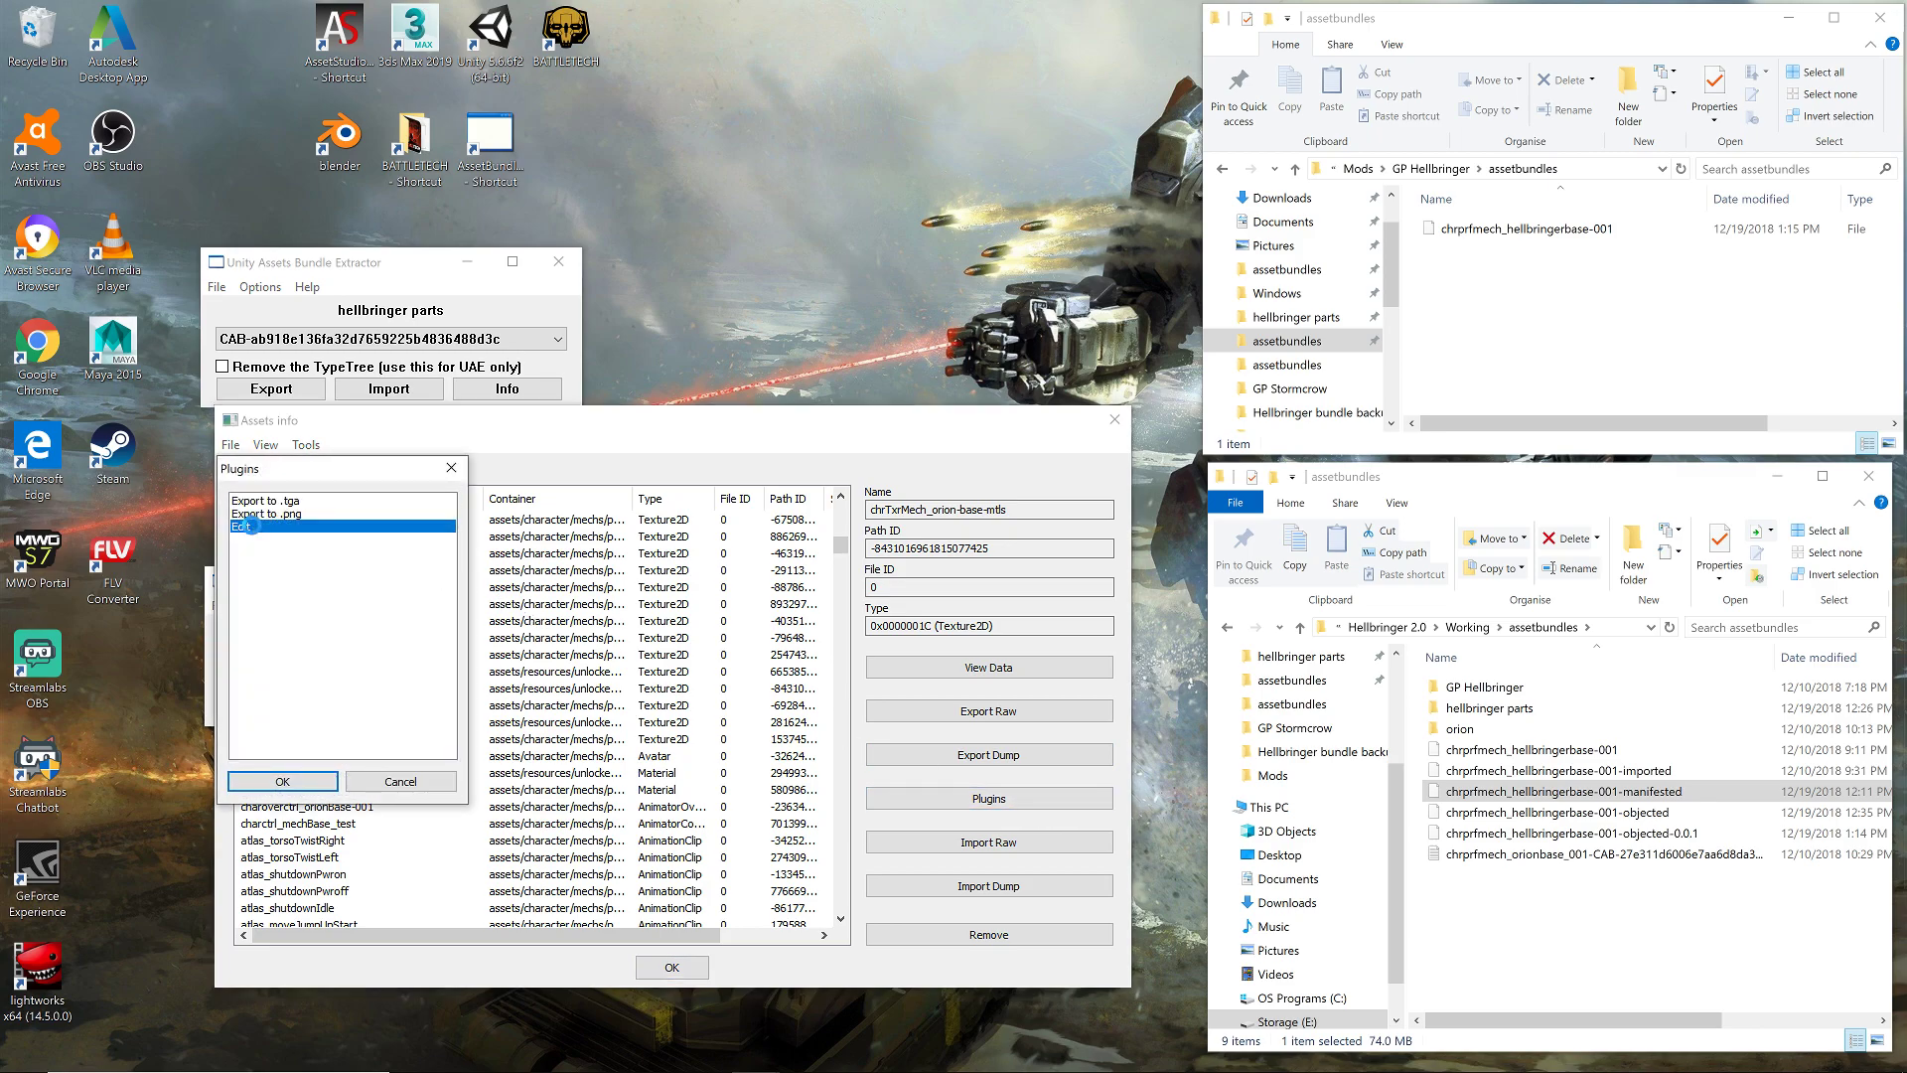
{"action": "double_click", "coordinate": [251, 526]}
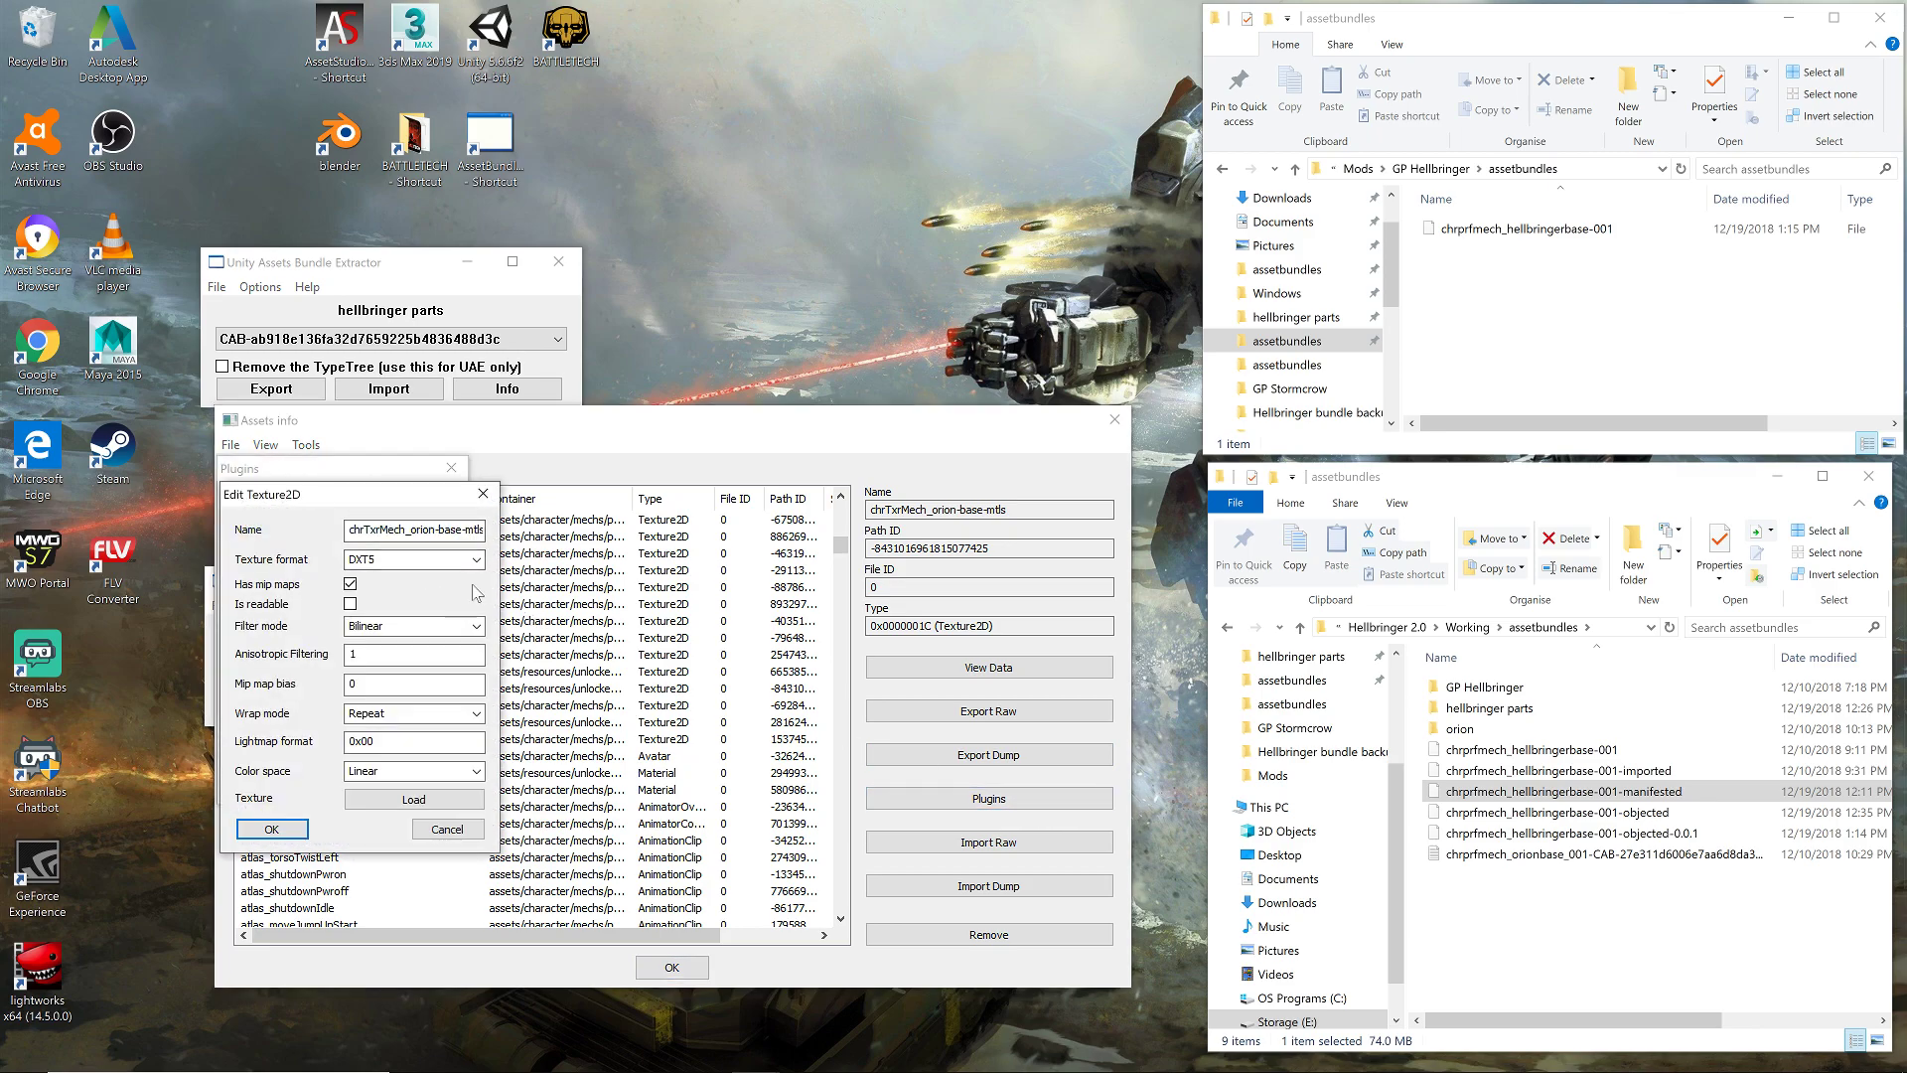
{"action": "left_click", "coordinate": [438, 802]}
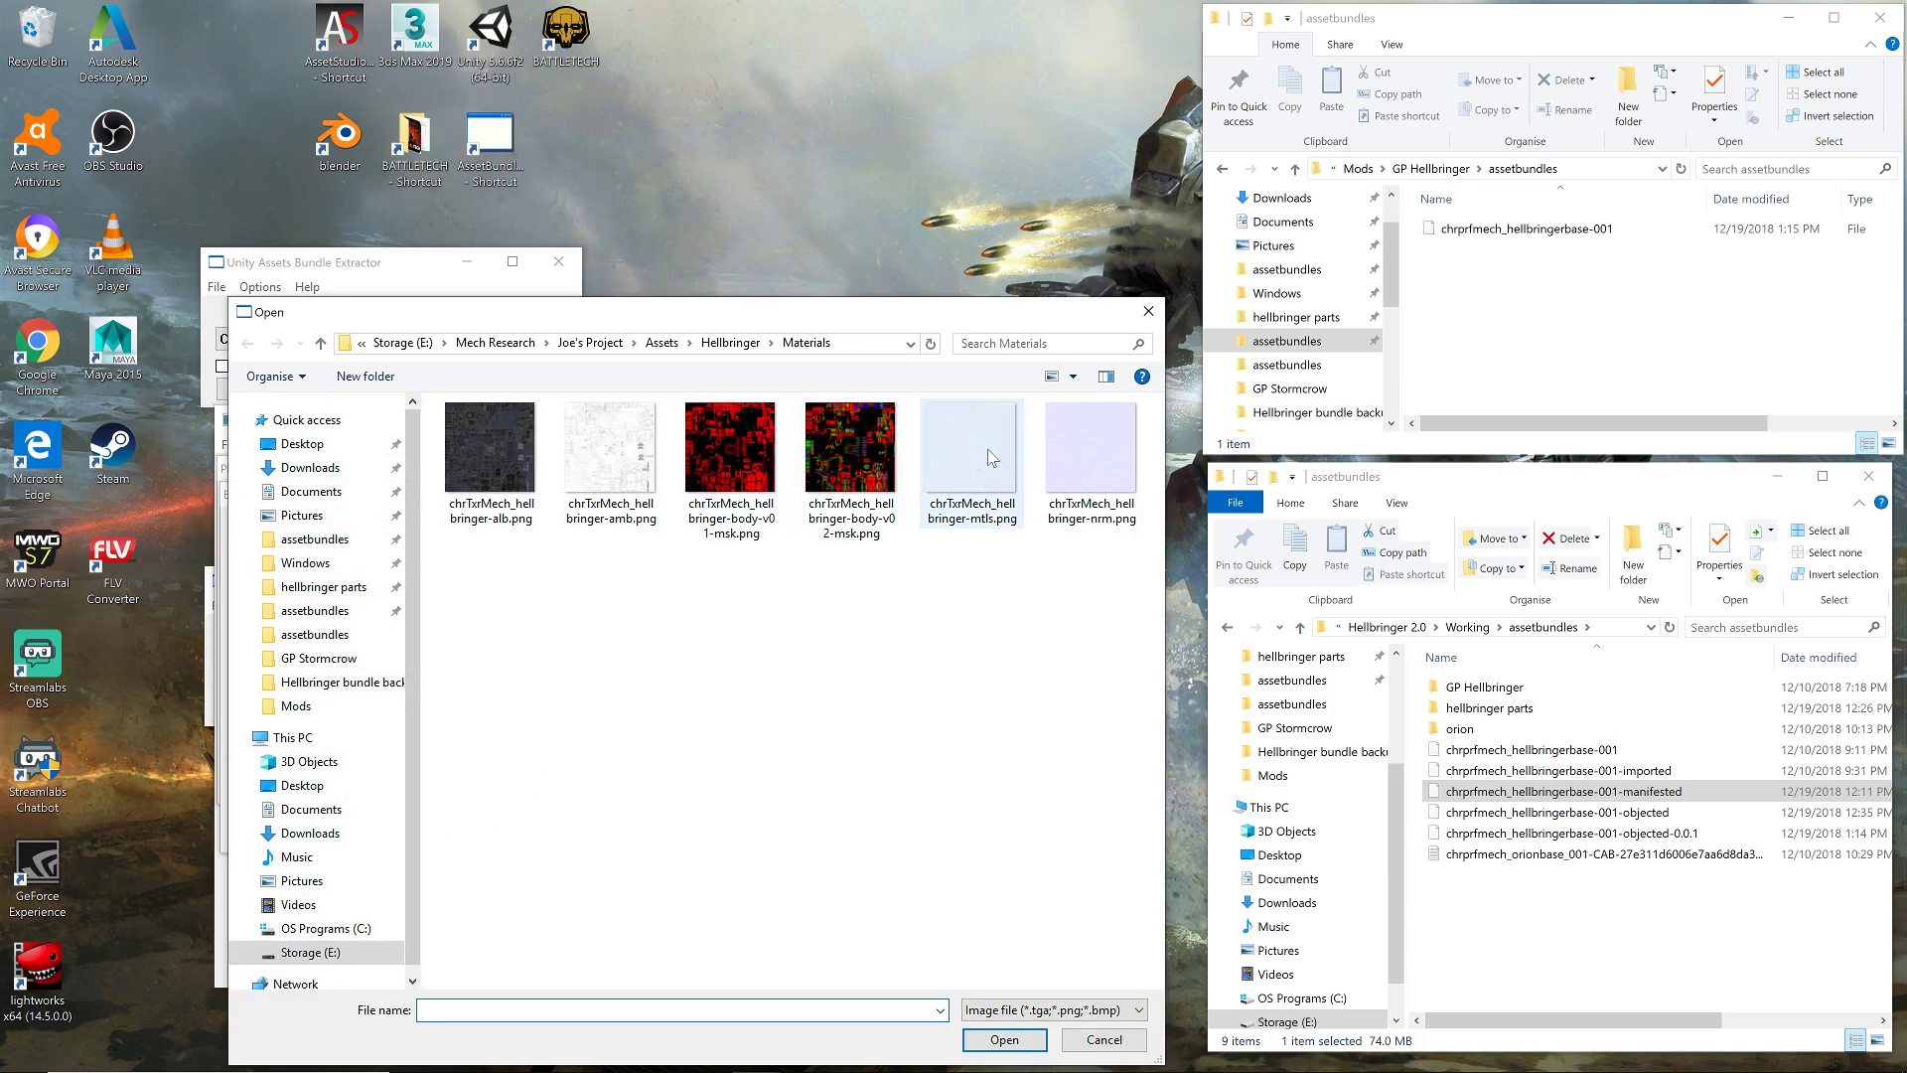
{"action": "double_click", "coordinate": [989, 457]}
{"action": "left_click", "coordinate": [272, 828]}
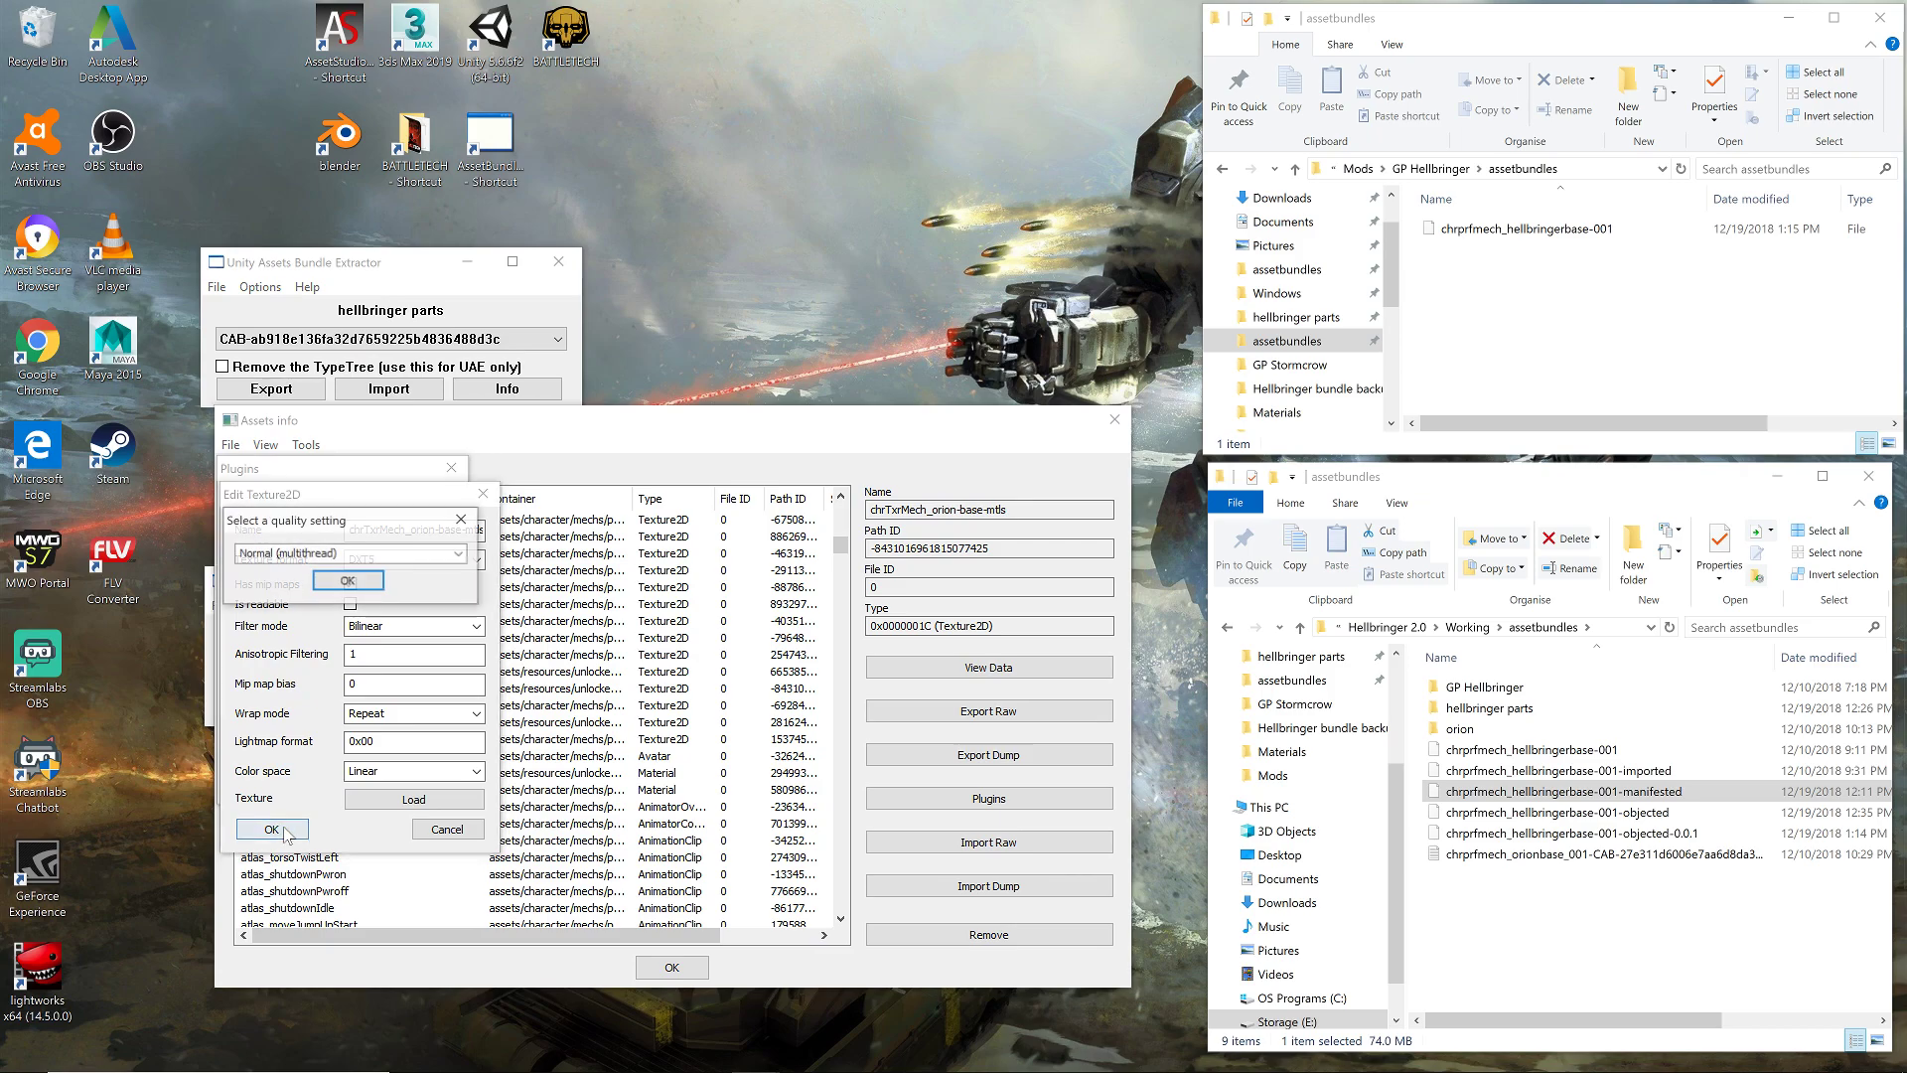
{"action": "left_click", "coordinate": [343, 581]}
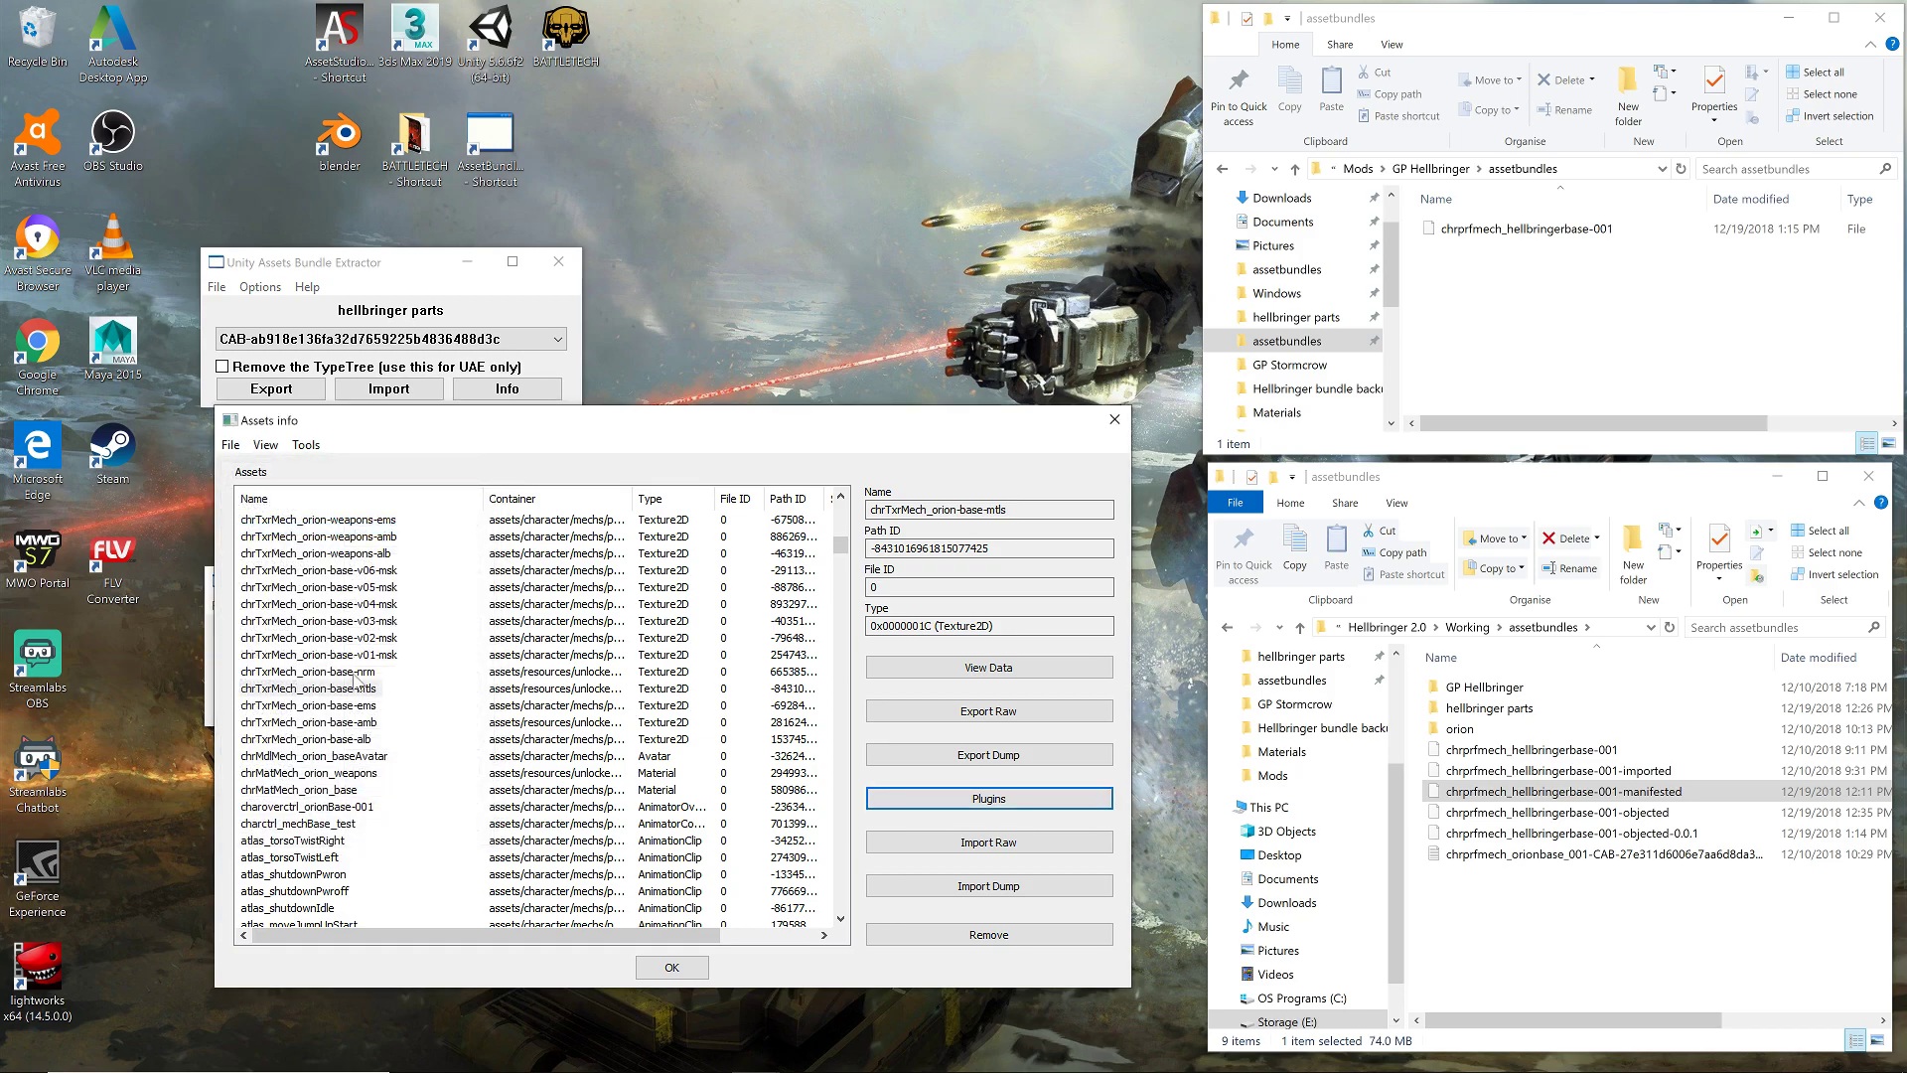
- Replace the chrTxrMech_orion-base-nrm texture image with chrTxrMech_hellbringer-nrm.png through the Edit plugin, using Normal (multithread) quality
{"action": "left_click", "coordinate": [376, 675]}
{"action": "left_click", "coordinate": [1033, 800]}
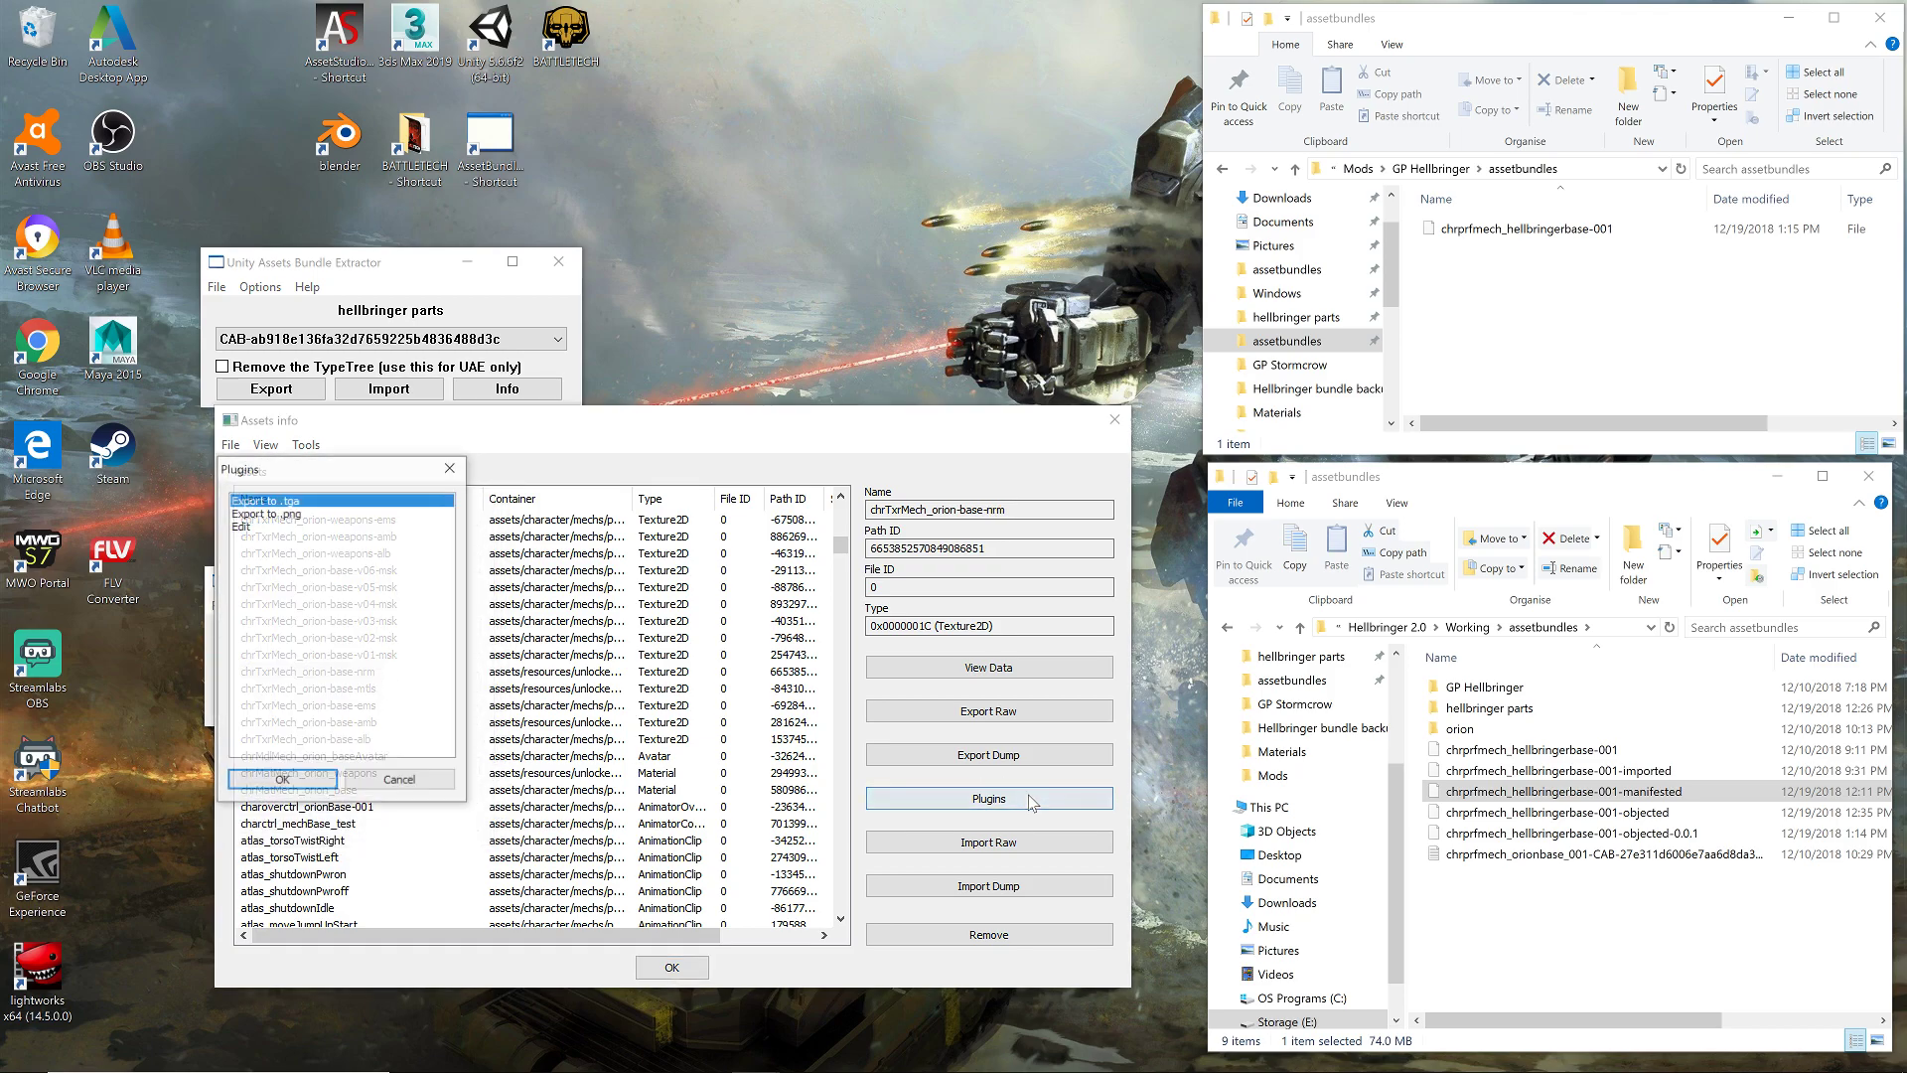
{"action": "double_click", "coordinate": [256, 528]}
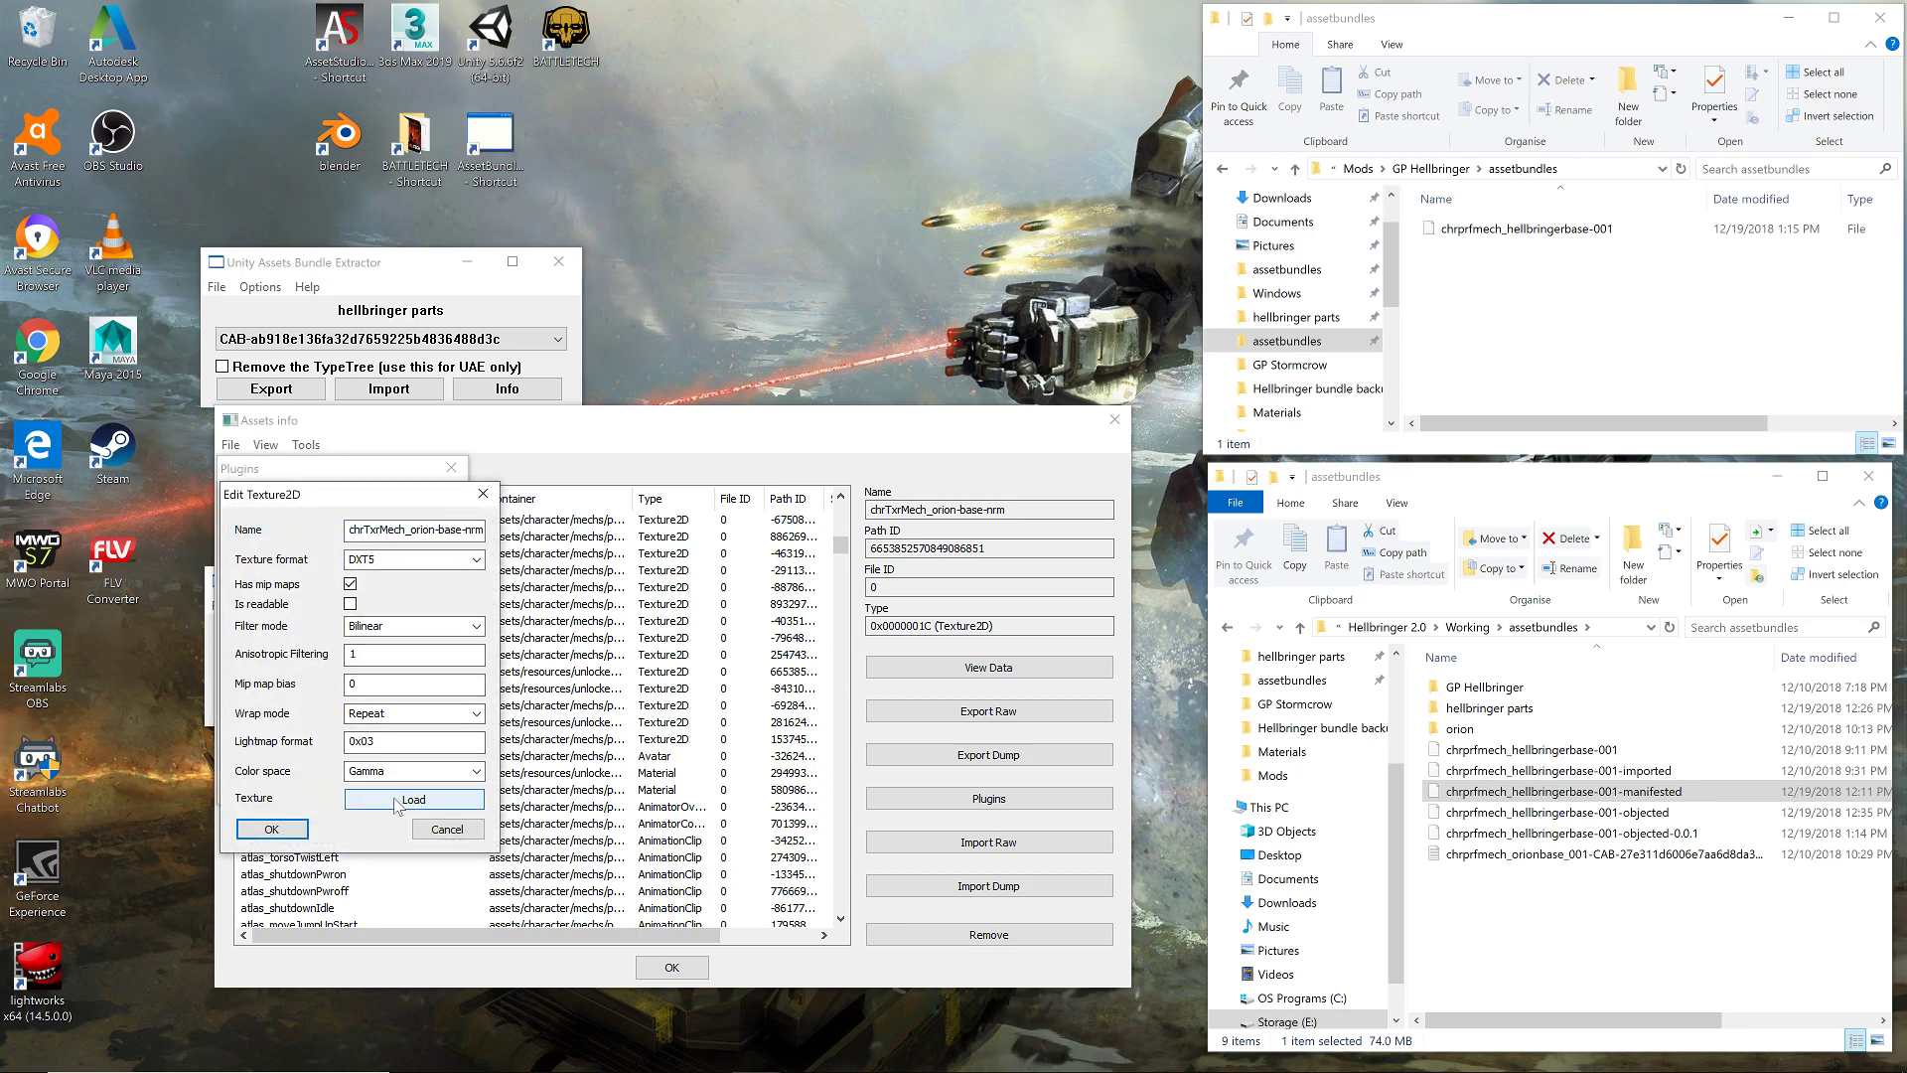
{"action": "left_click", "coordinate": [398, 801]}
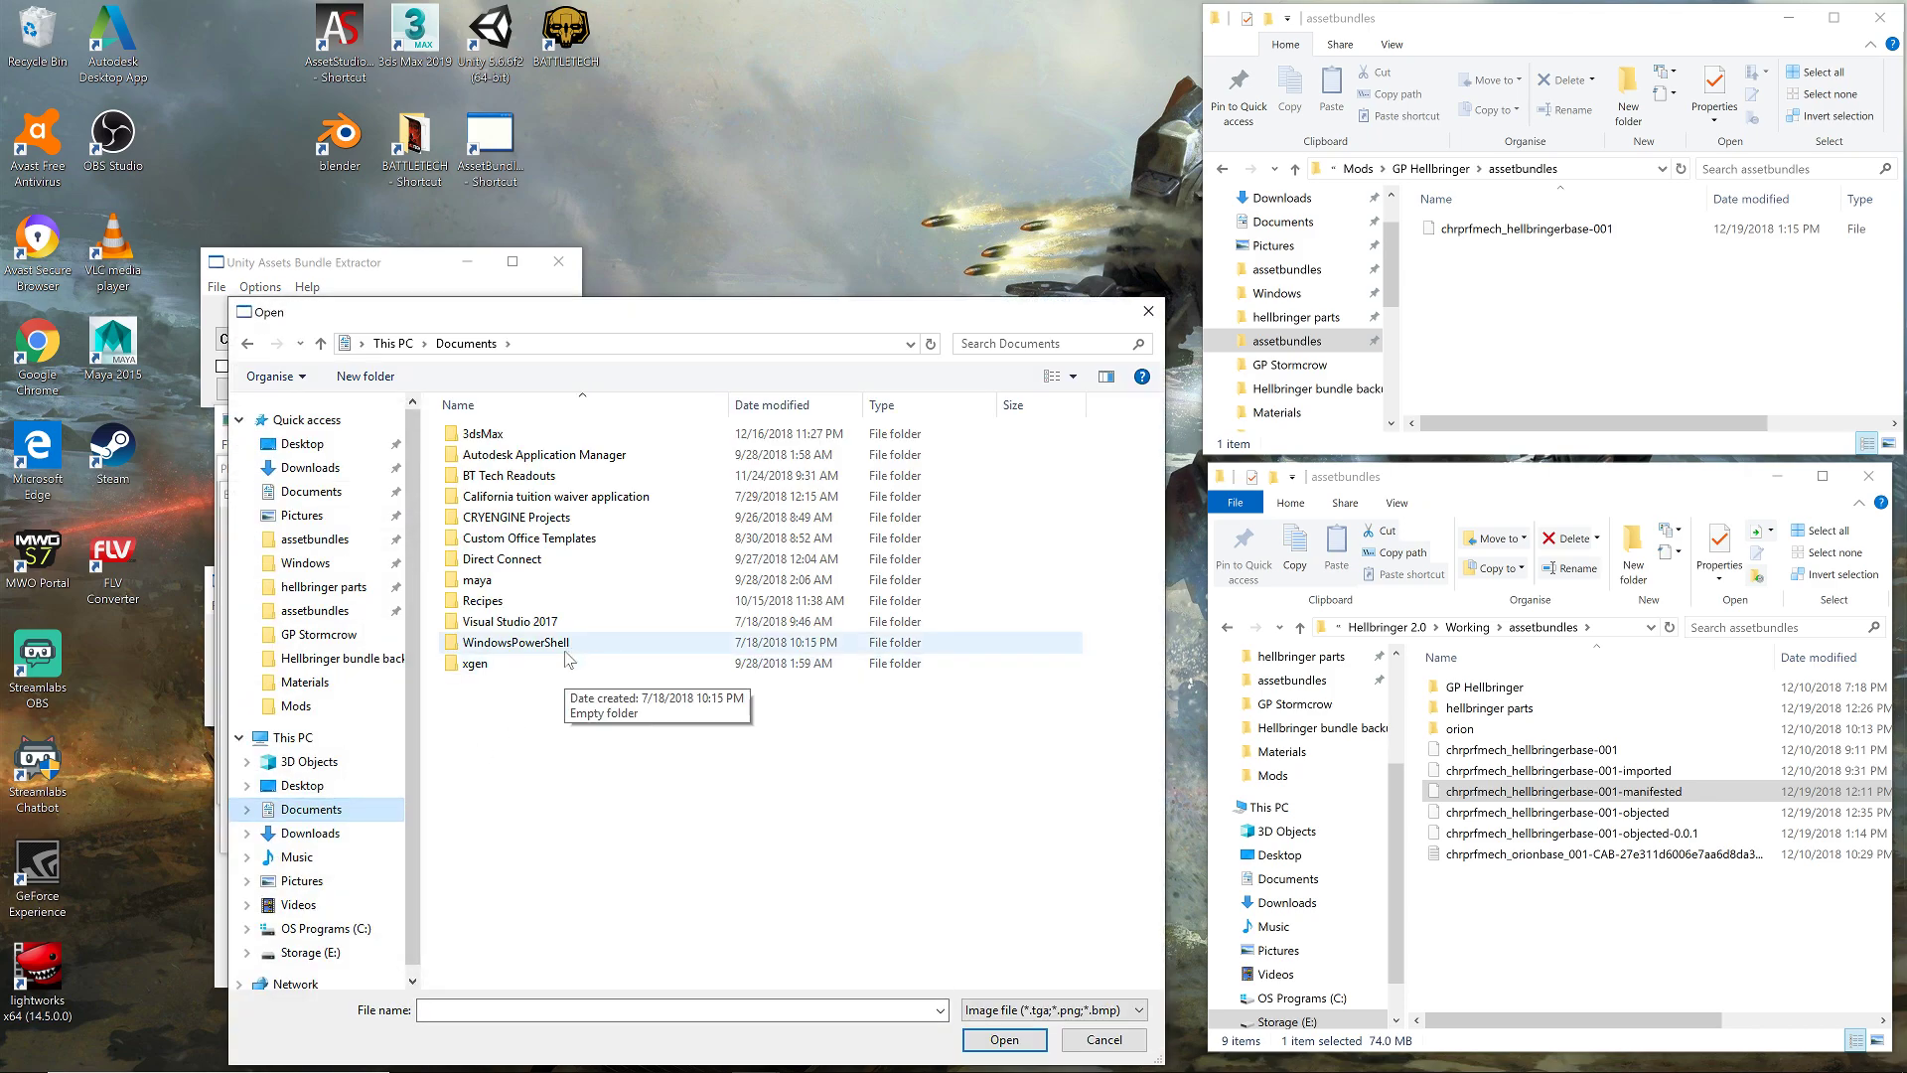
{"action": "left_click", "coordinate": [1093, 1041]}
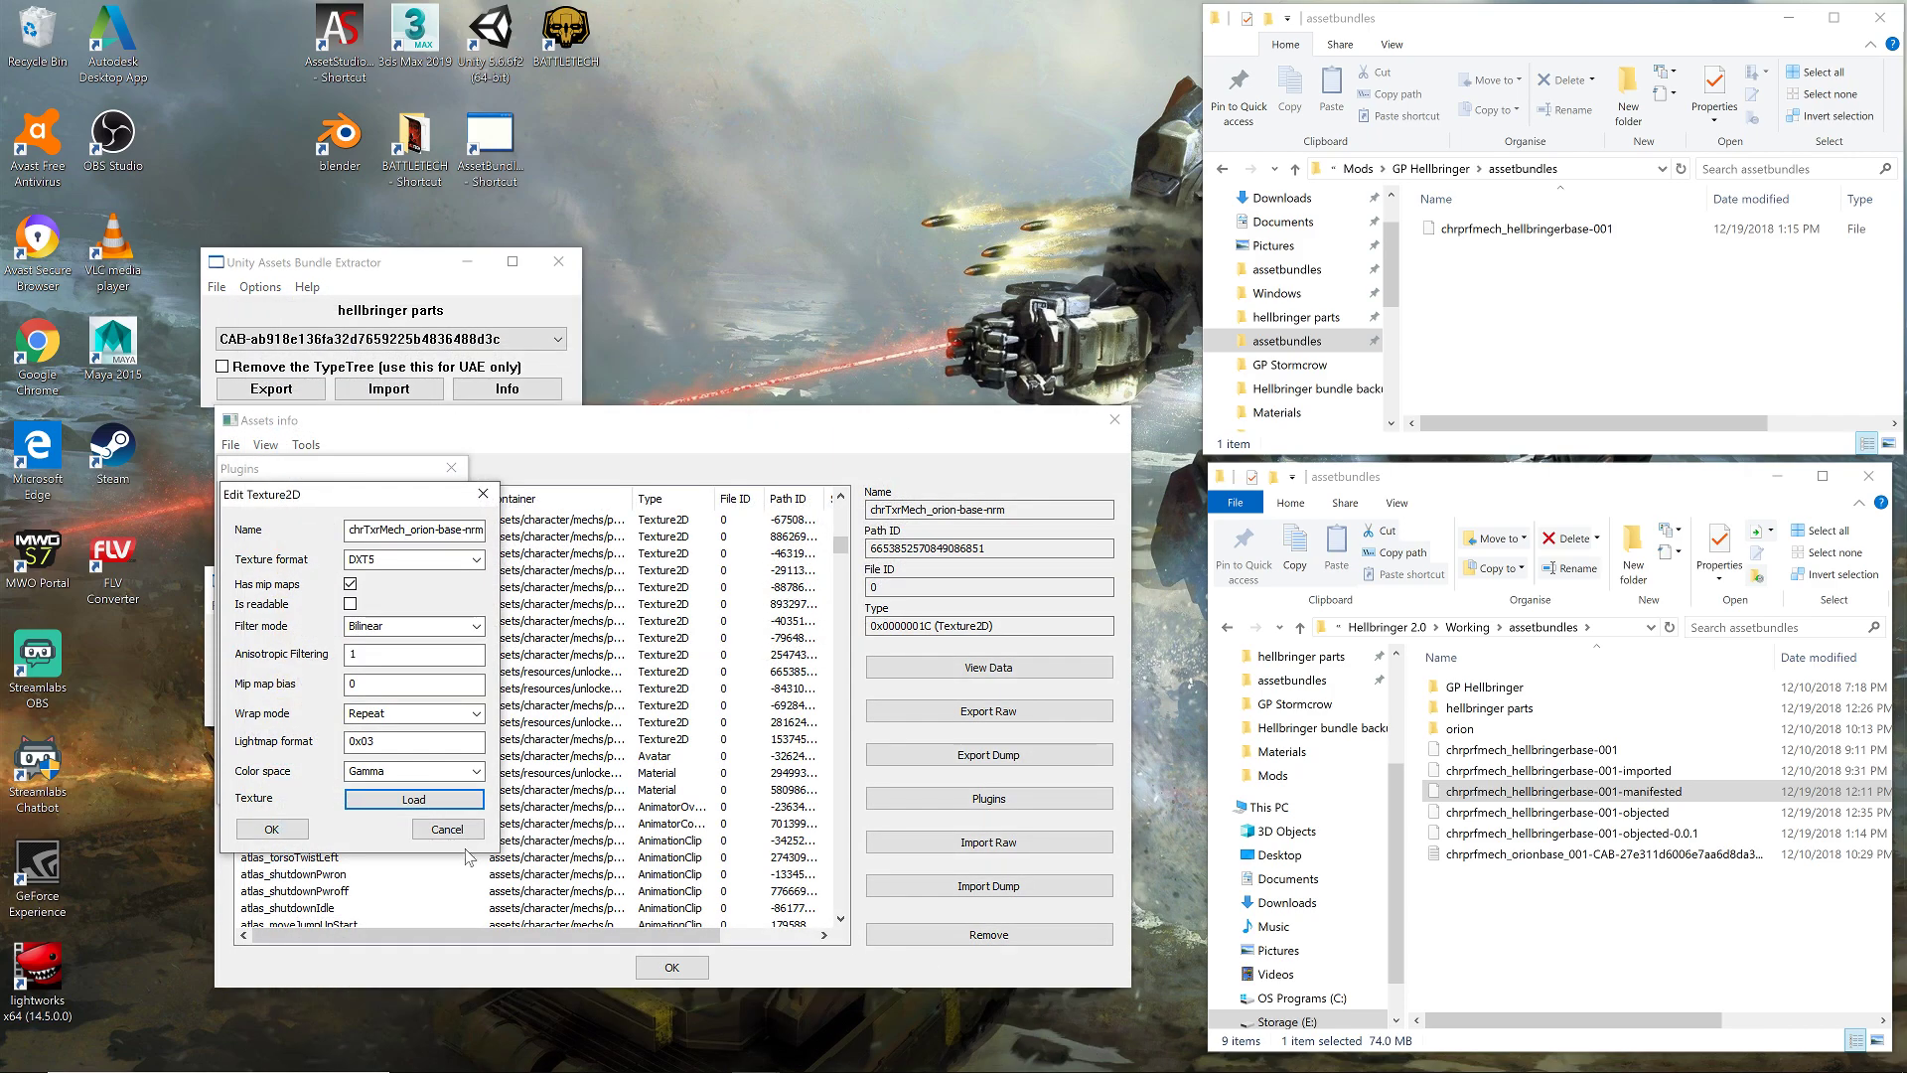
{"action": "left_click", "coordinate": [428, 800]}
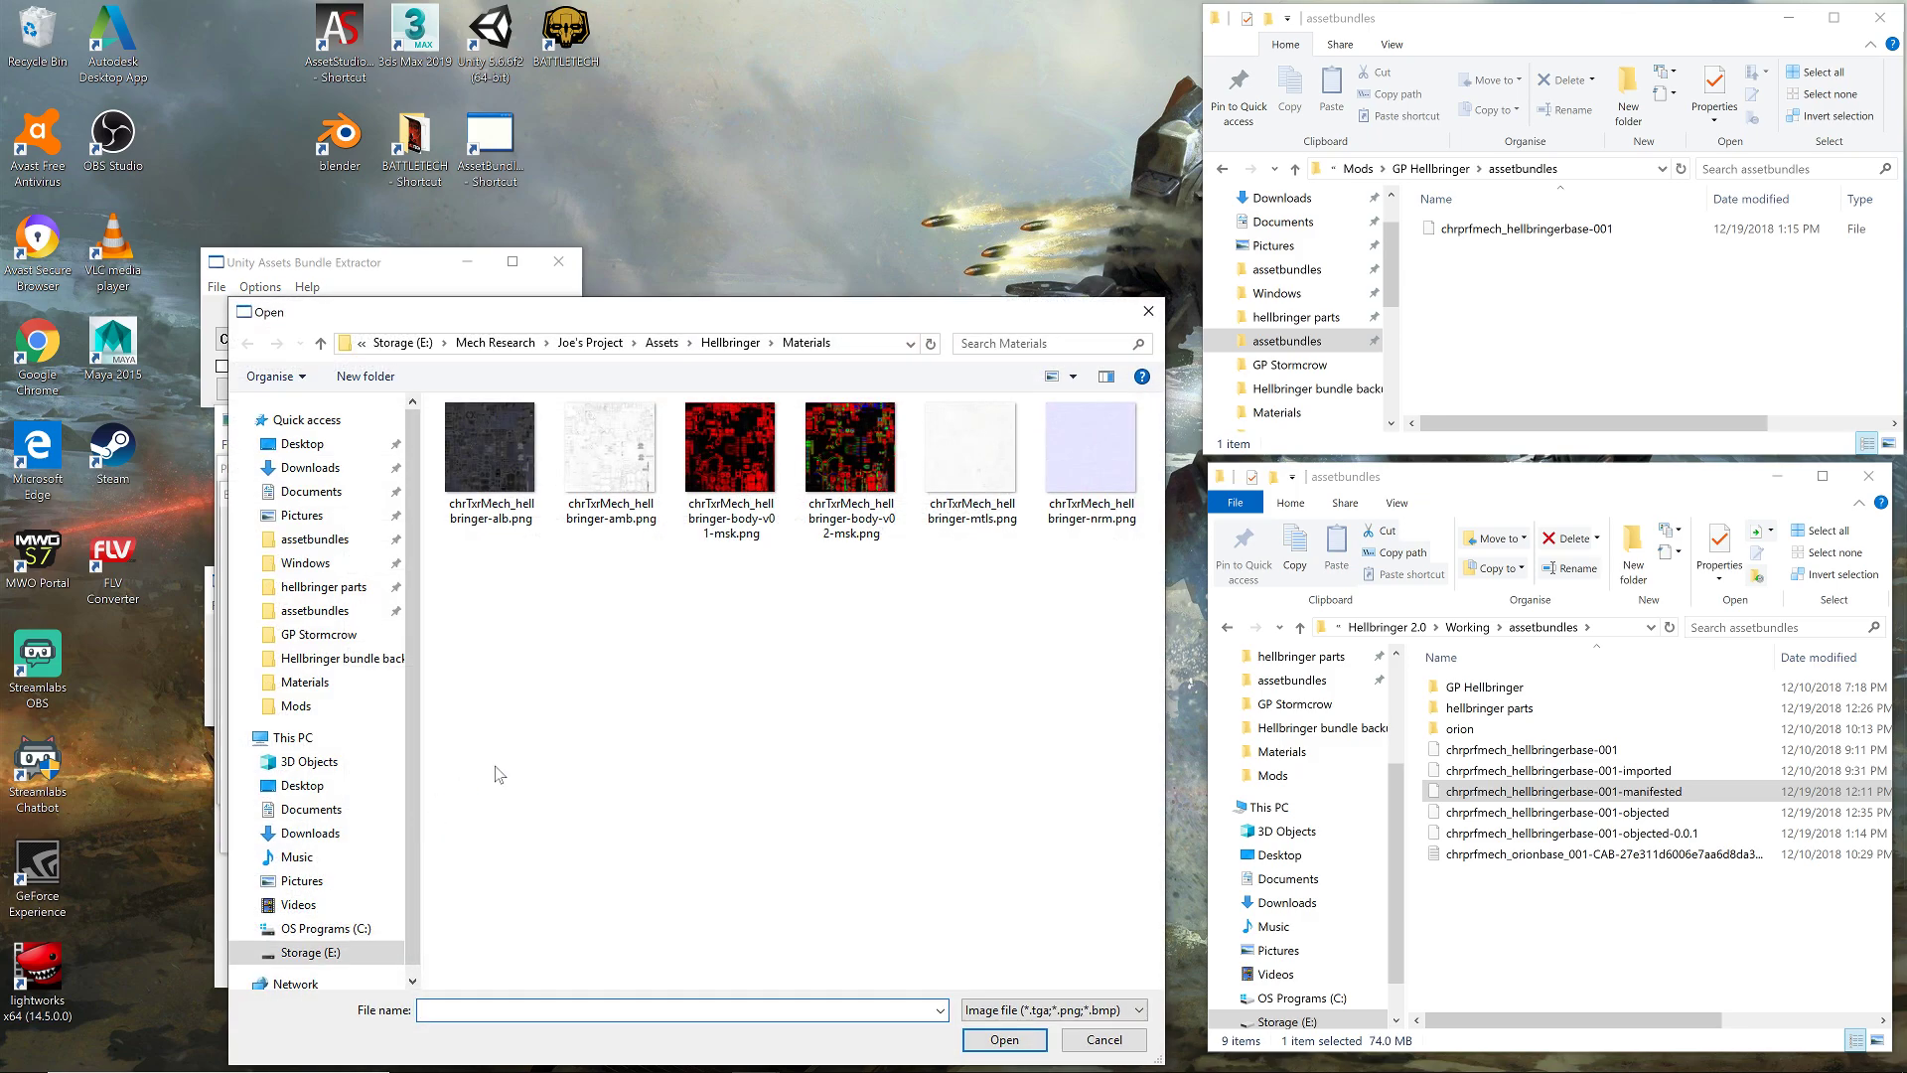
{"action": "double_click", "coordinate": [1077, 459]}
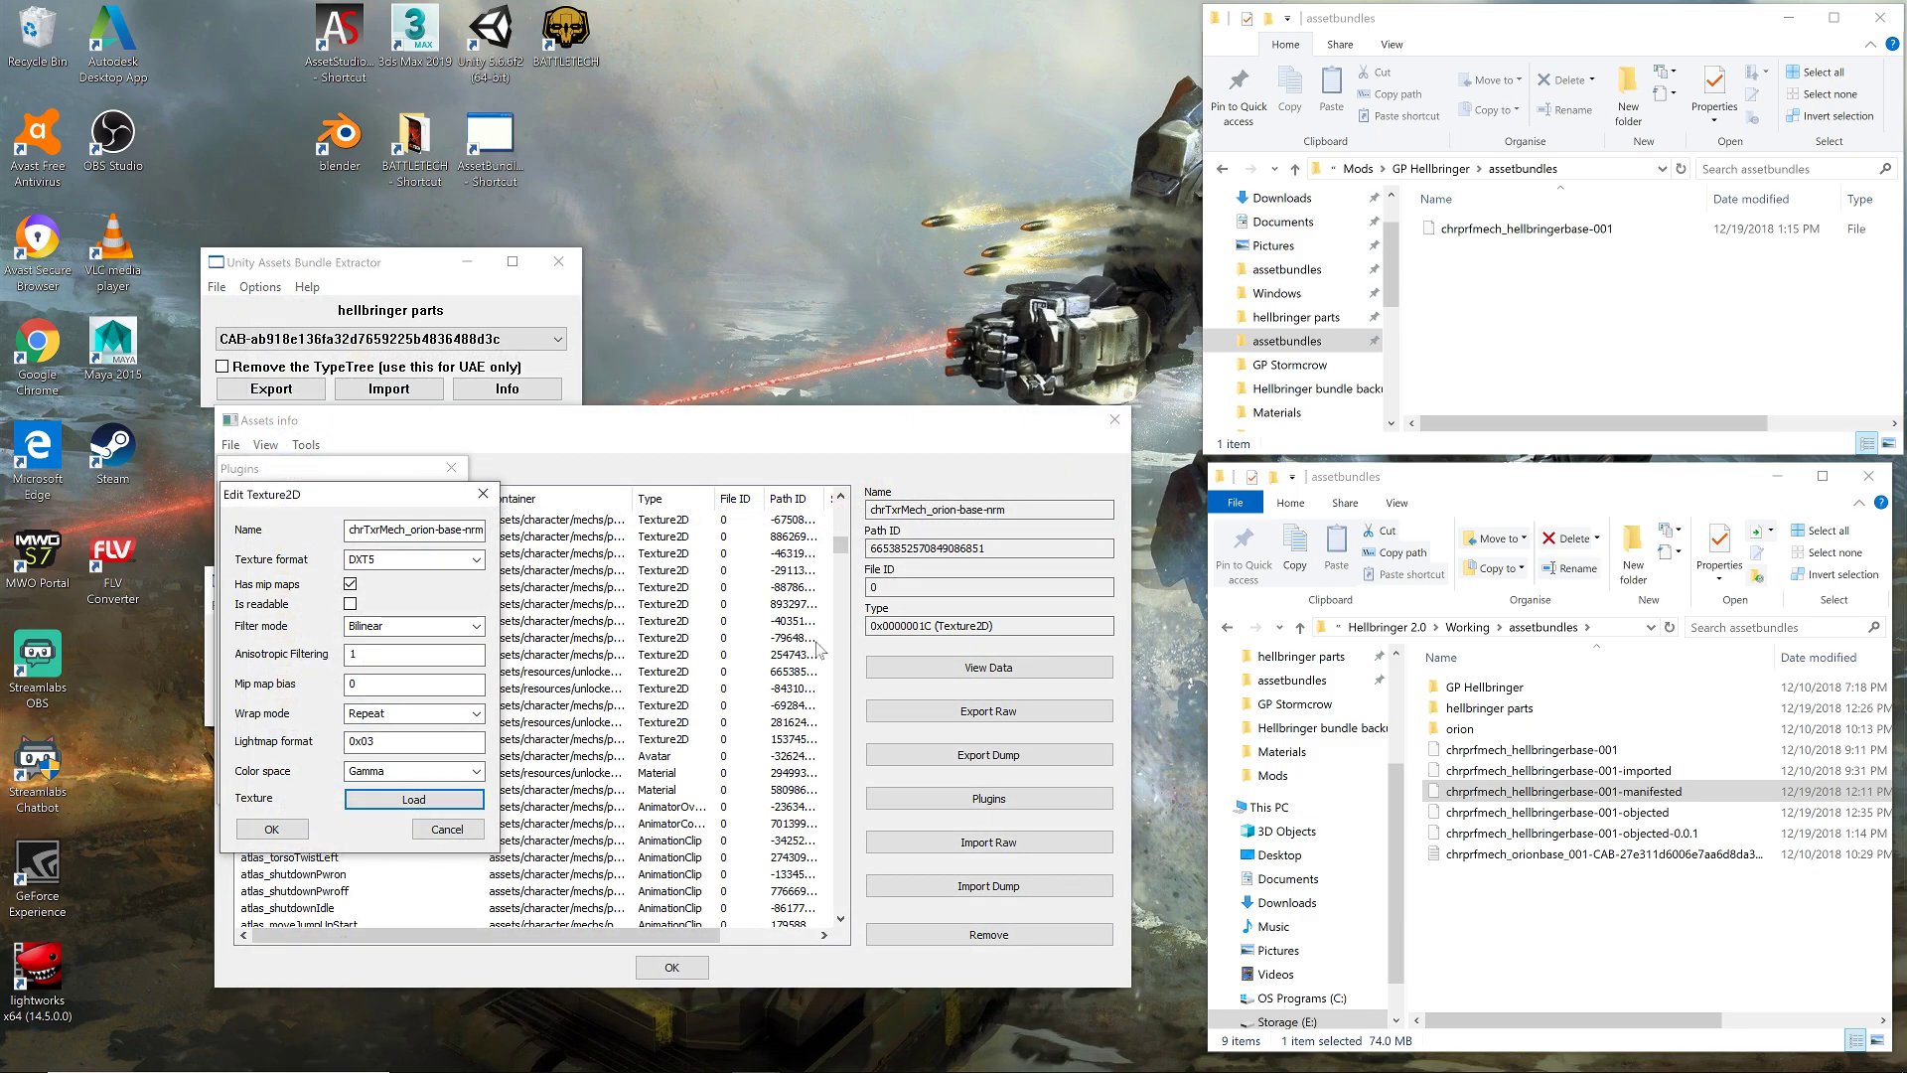
{"action": "left_click", "coordinate": [271, 829]}
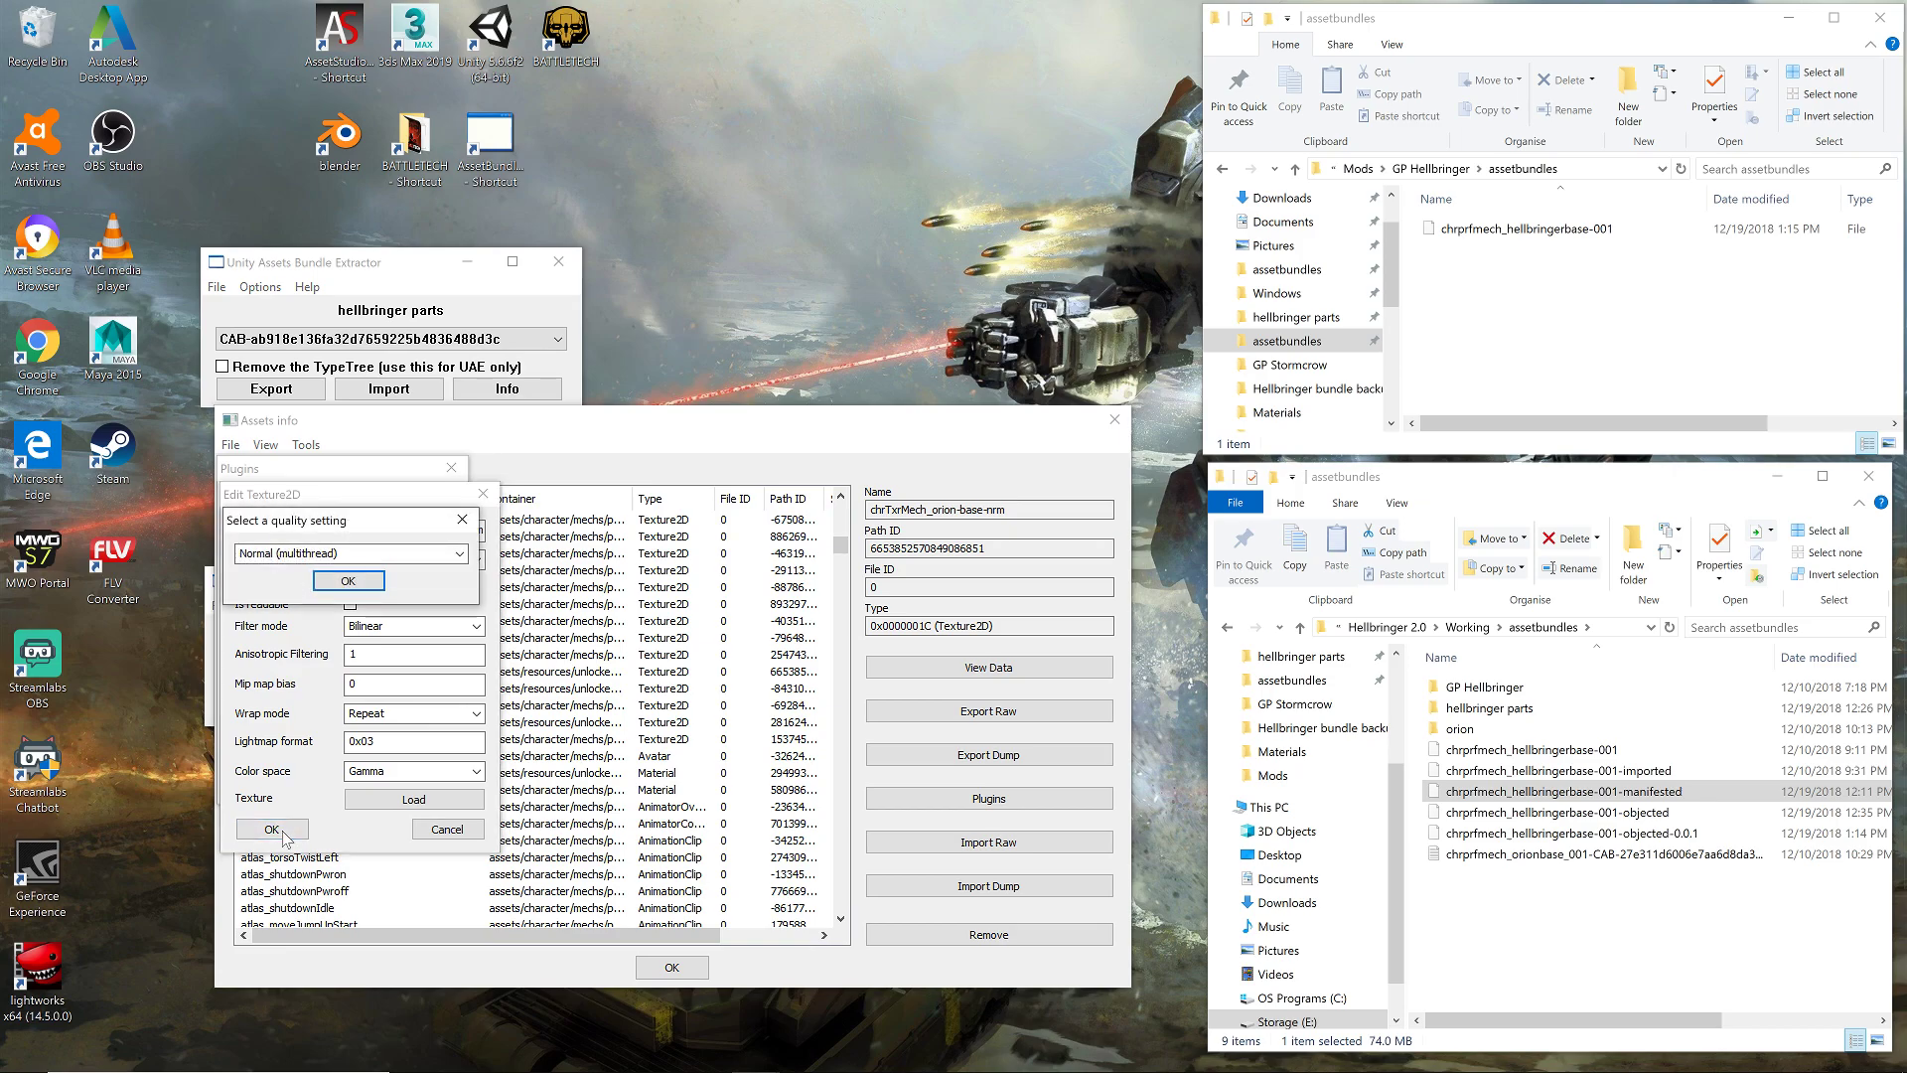
{"action": "left_click", "coordinate": [345, 582]}
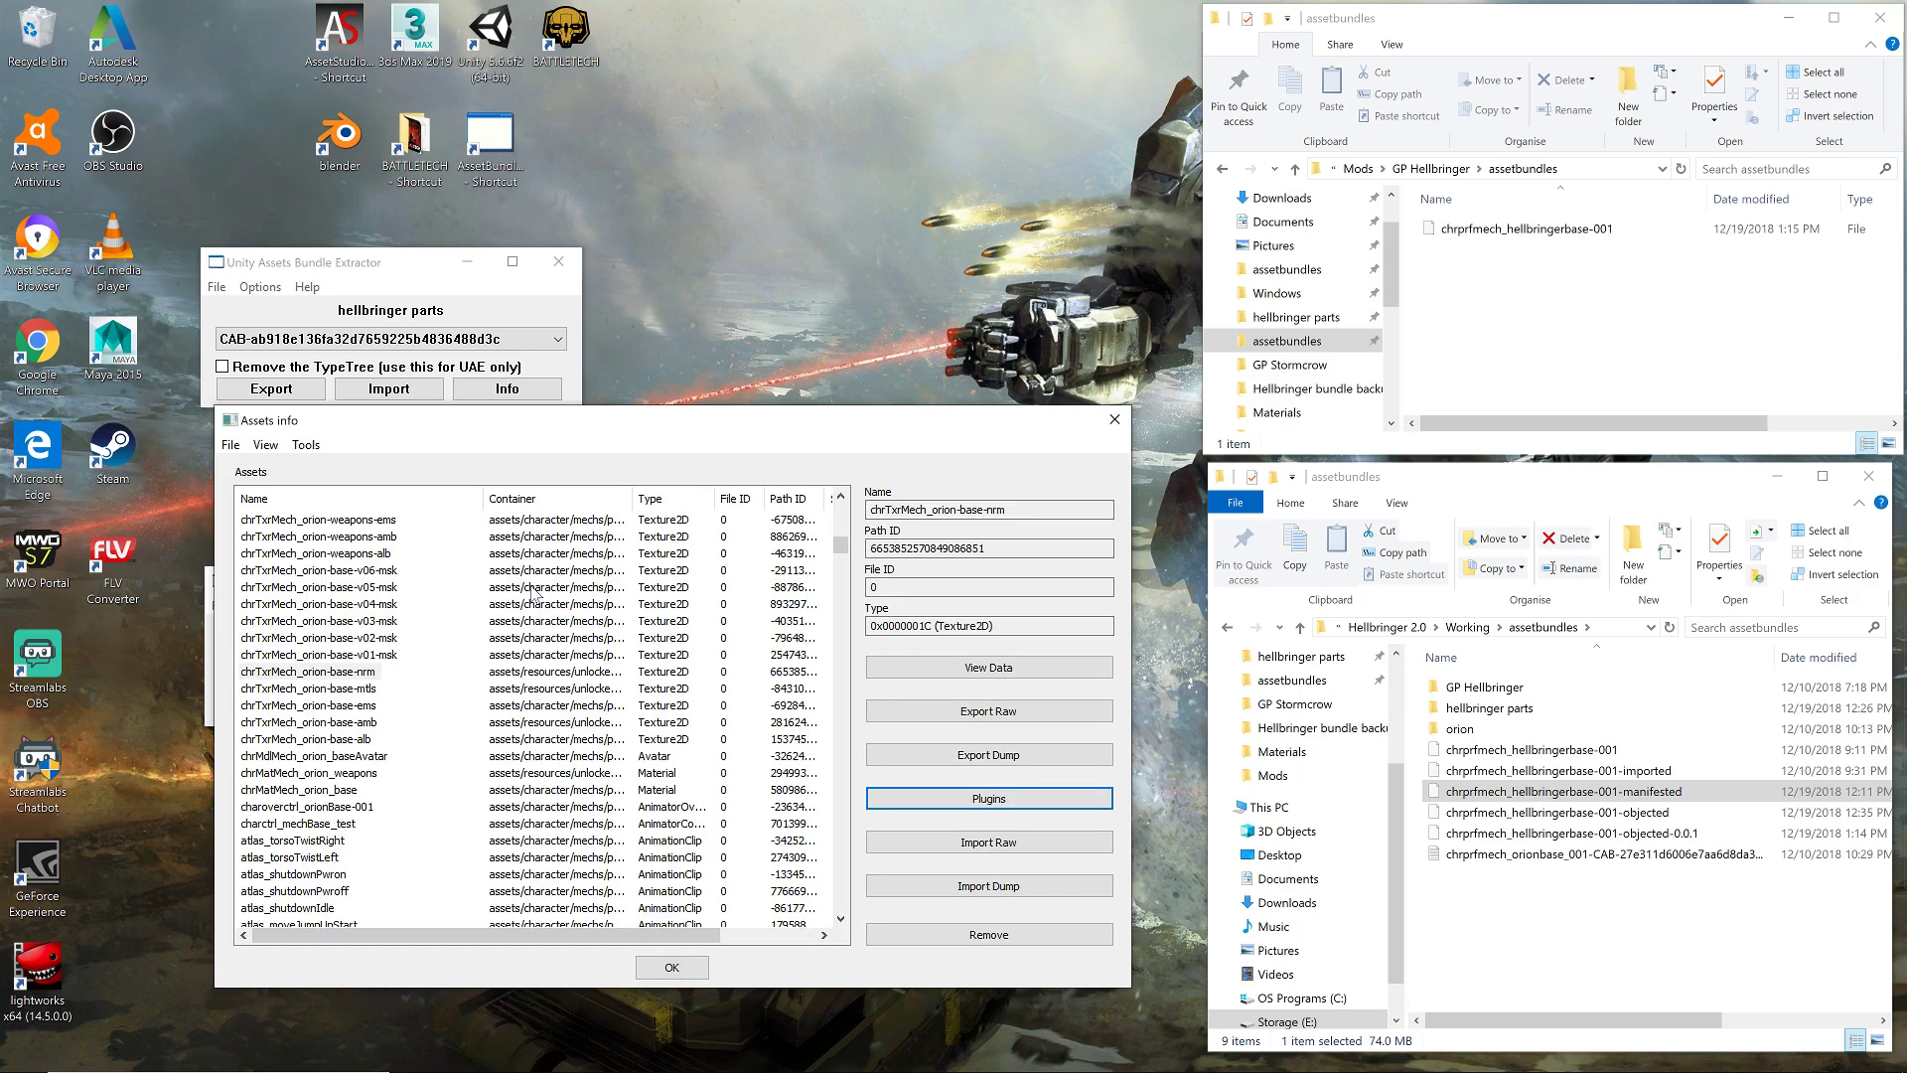
- Replace the chrTxrMech_orion-base-v01-msk texture image with chrTxrMech_hellbringer-body-v01-msk.png through the Edit plugin, using Normal (multithread) quality
{"action": "left_click", "coordinate": [396, 654]}
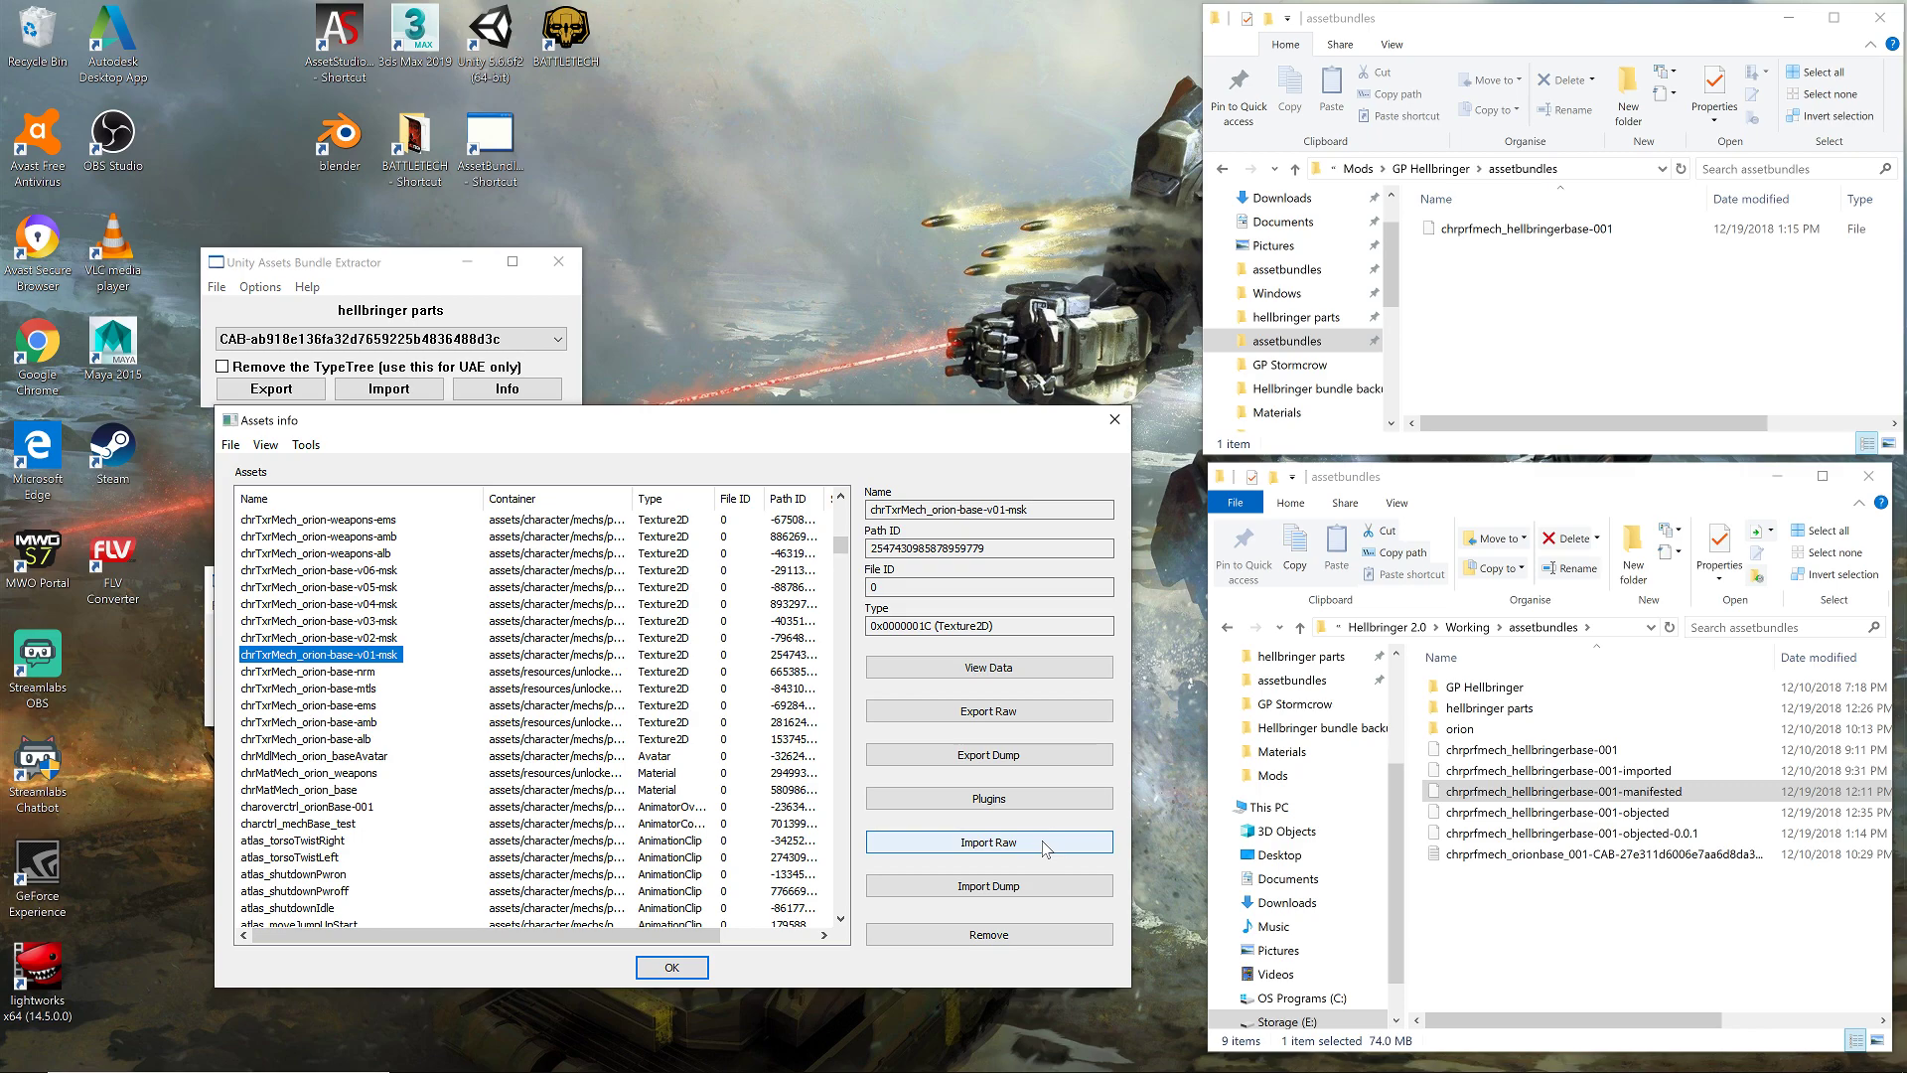
{"action": "left_click", "coordinate": [1043, 800]}
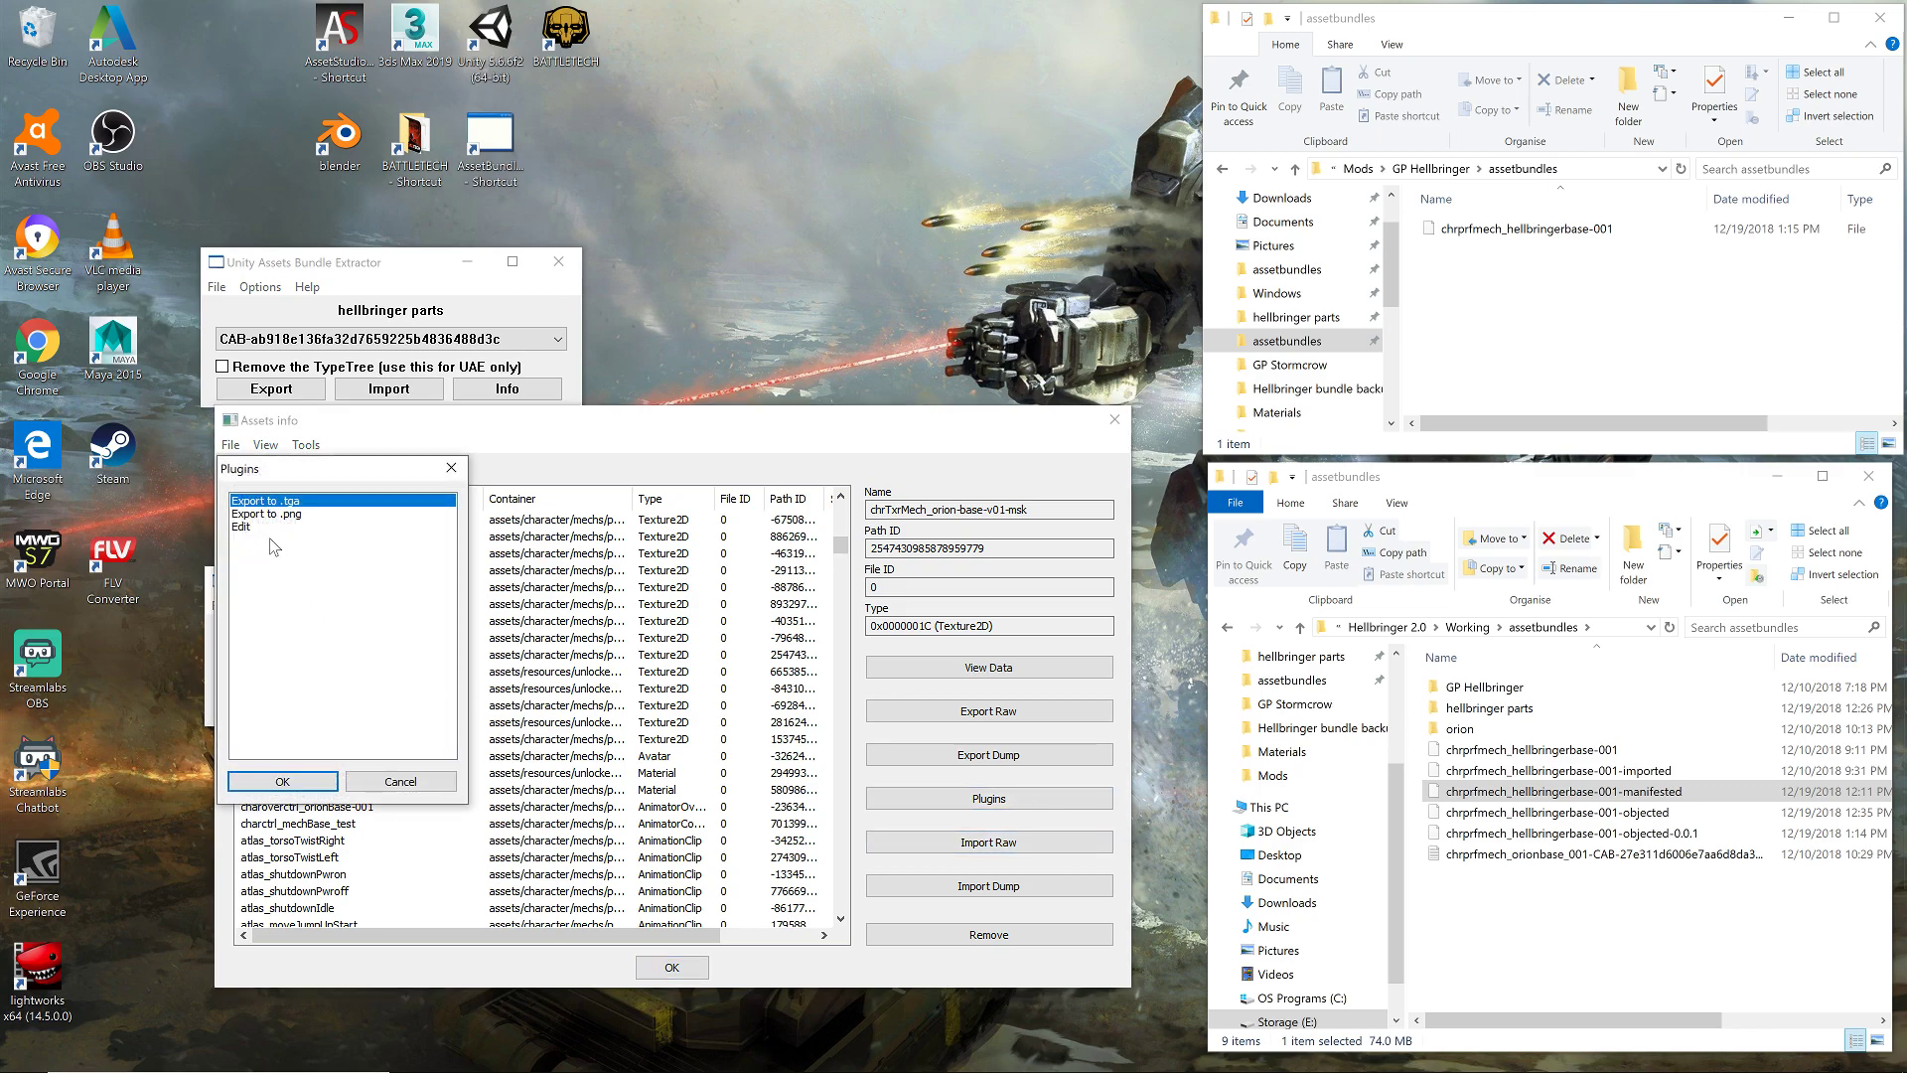
{"action": "double_click", "coordinate": [264, 526]}
{"action": "left_click", "coordinate": [429, 801]}
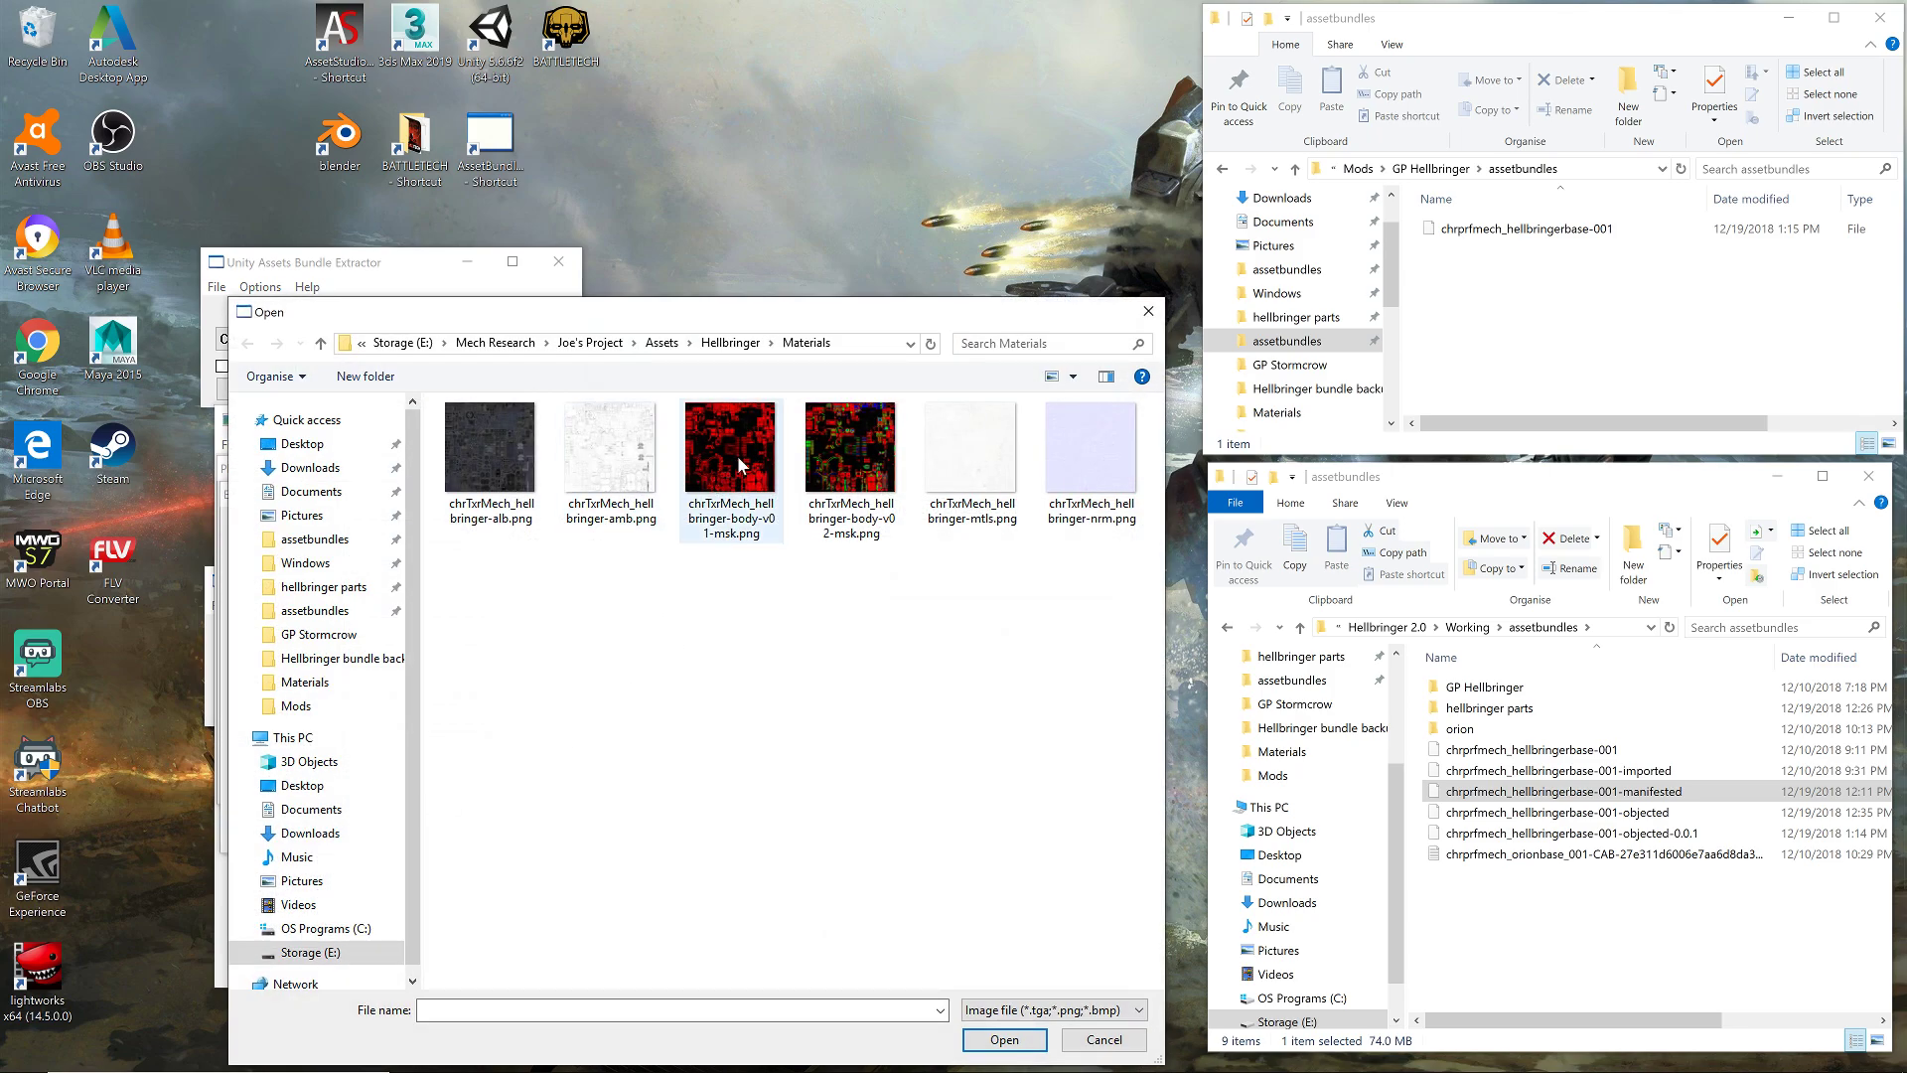
{"action": "double_click", "coordinate": [737, 455]}
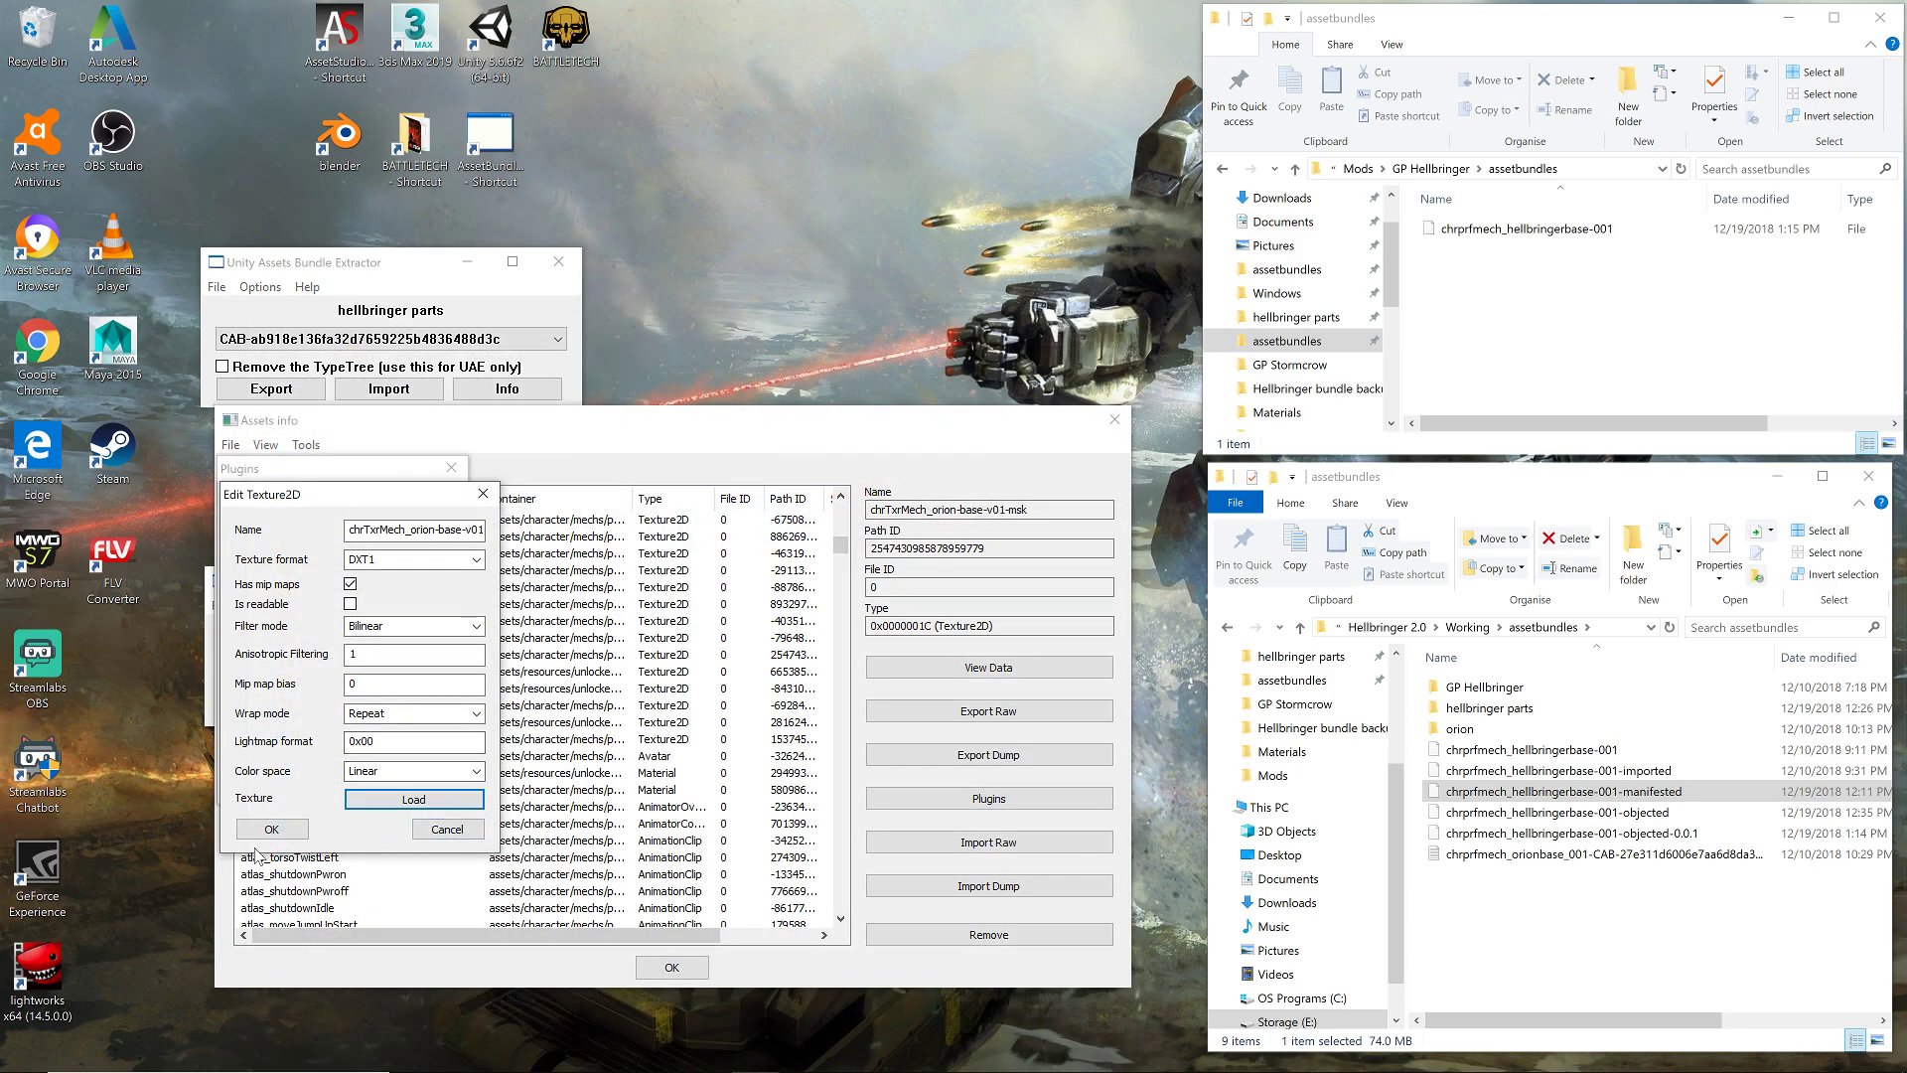
{"action": "left_click", "coordinate": [286, 835]}
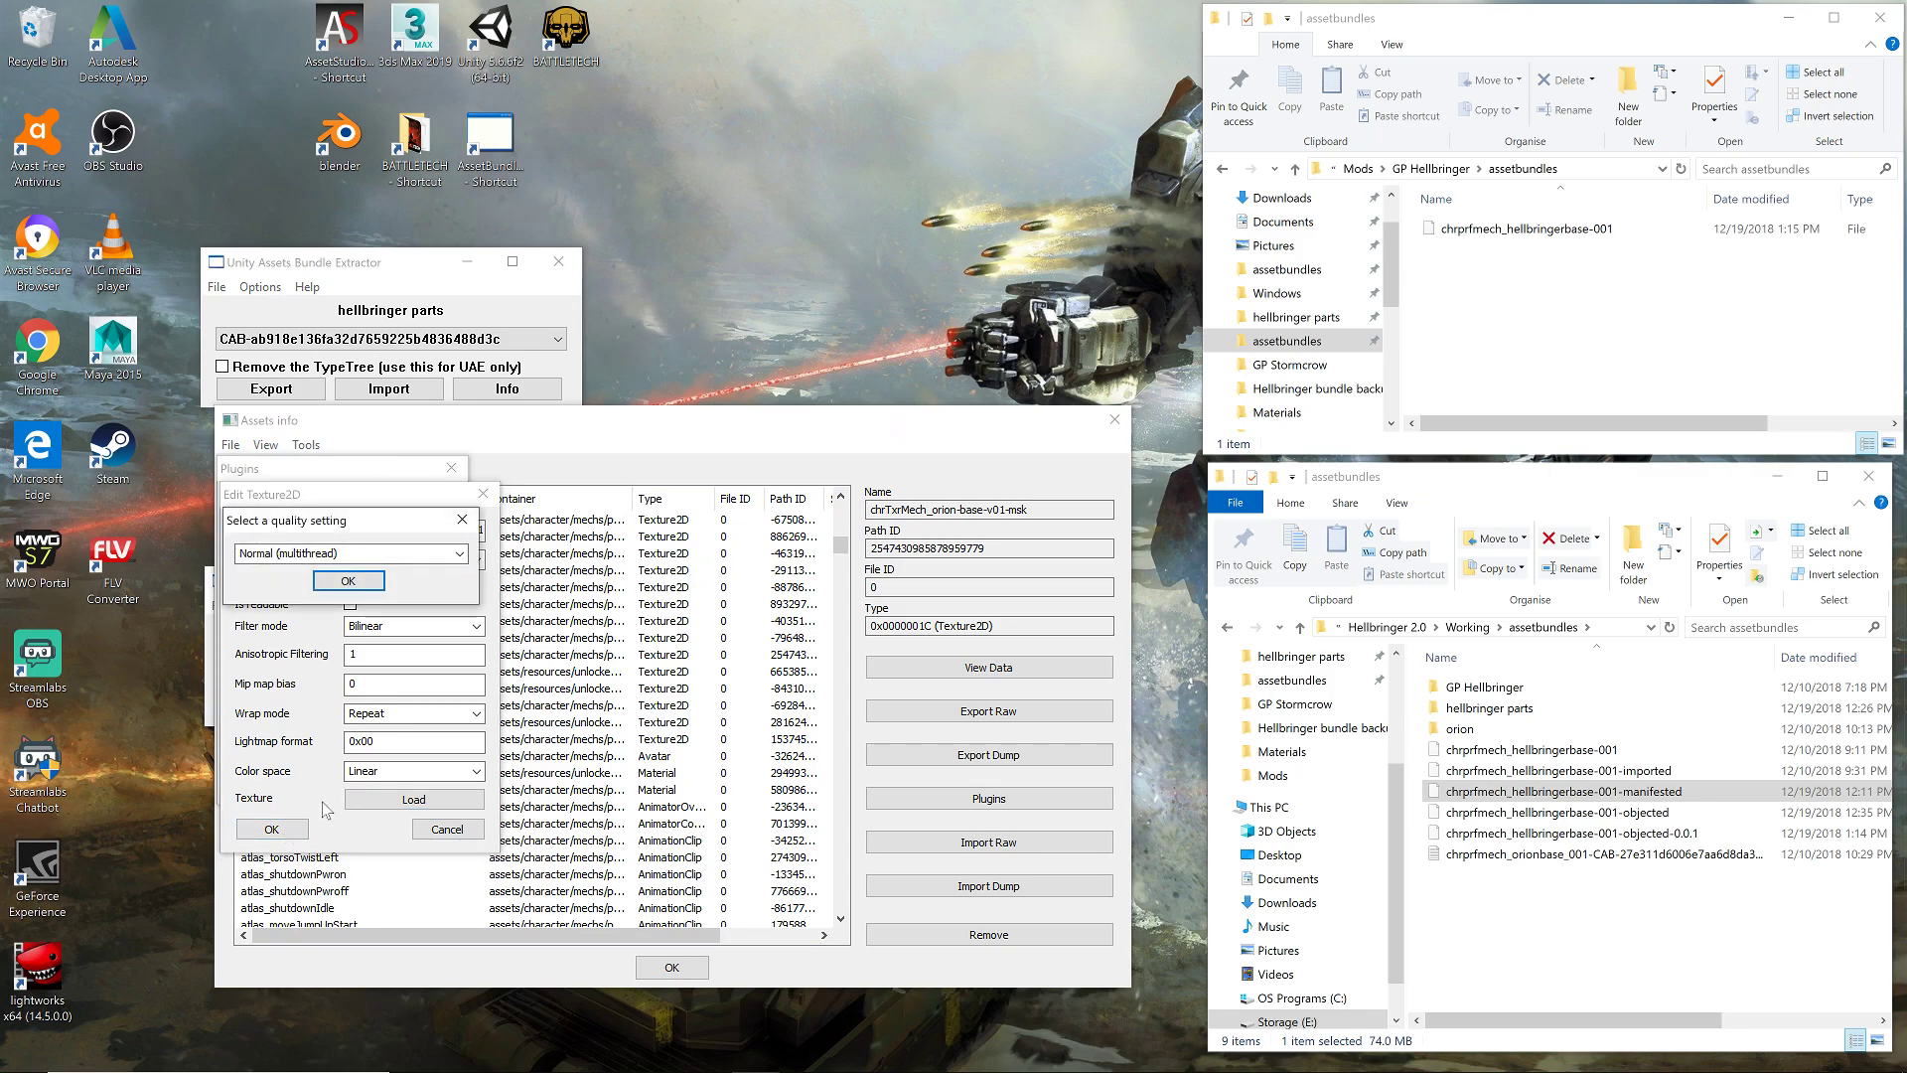
{"action": "left_click", "coordinate": [351, 584]}
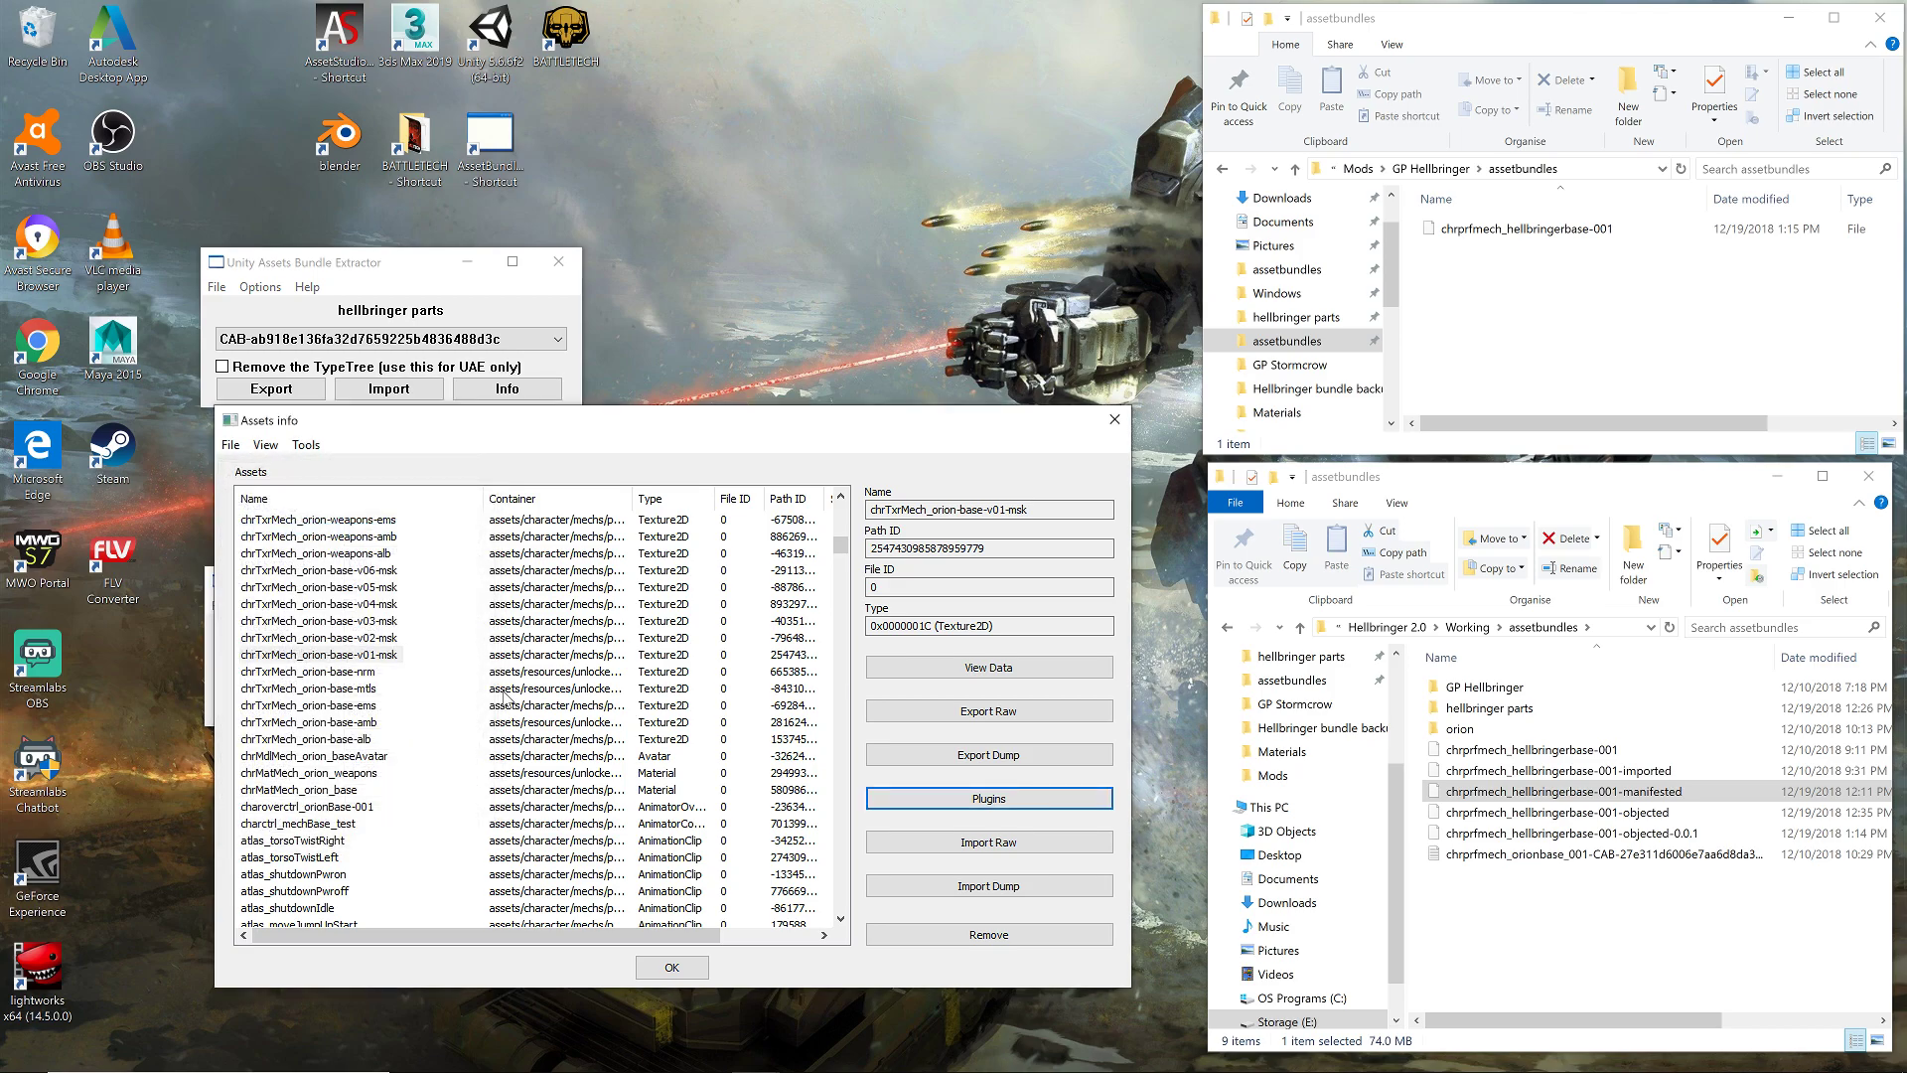
- Replace the chrTxrMech_orion-base-v02-msk texture image with chrTxrMech_hellbringer-body-v02-msk.png through the Edit plugin, using Normal (multithread) quality
{"action": "left_click", "coordinate": [378, 641]}
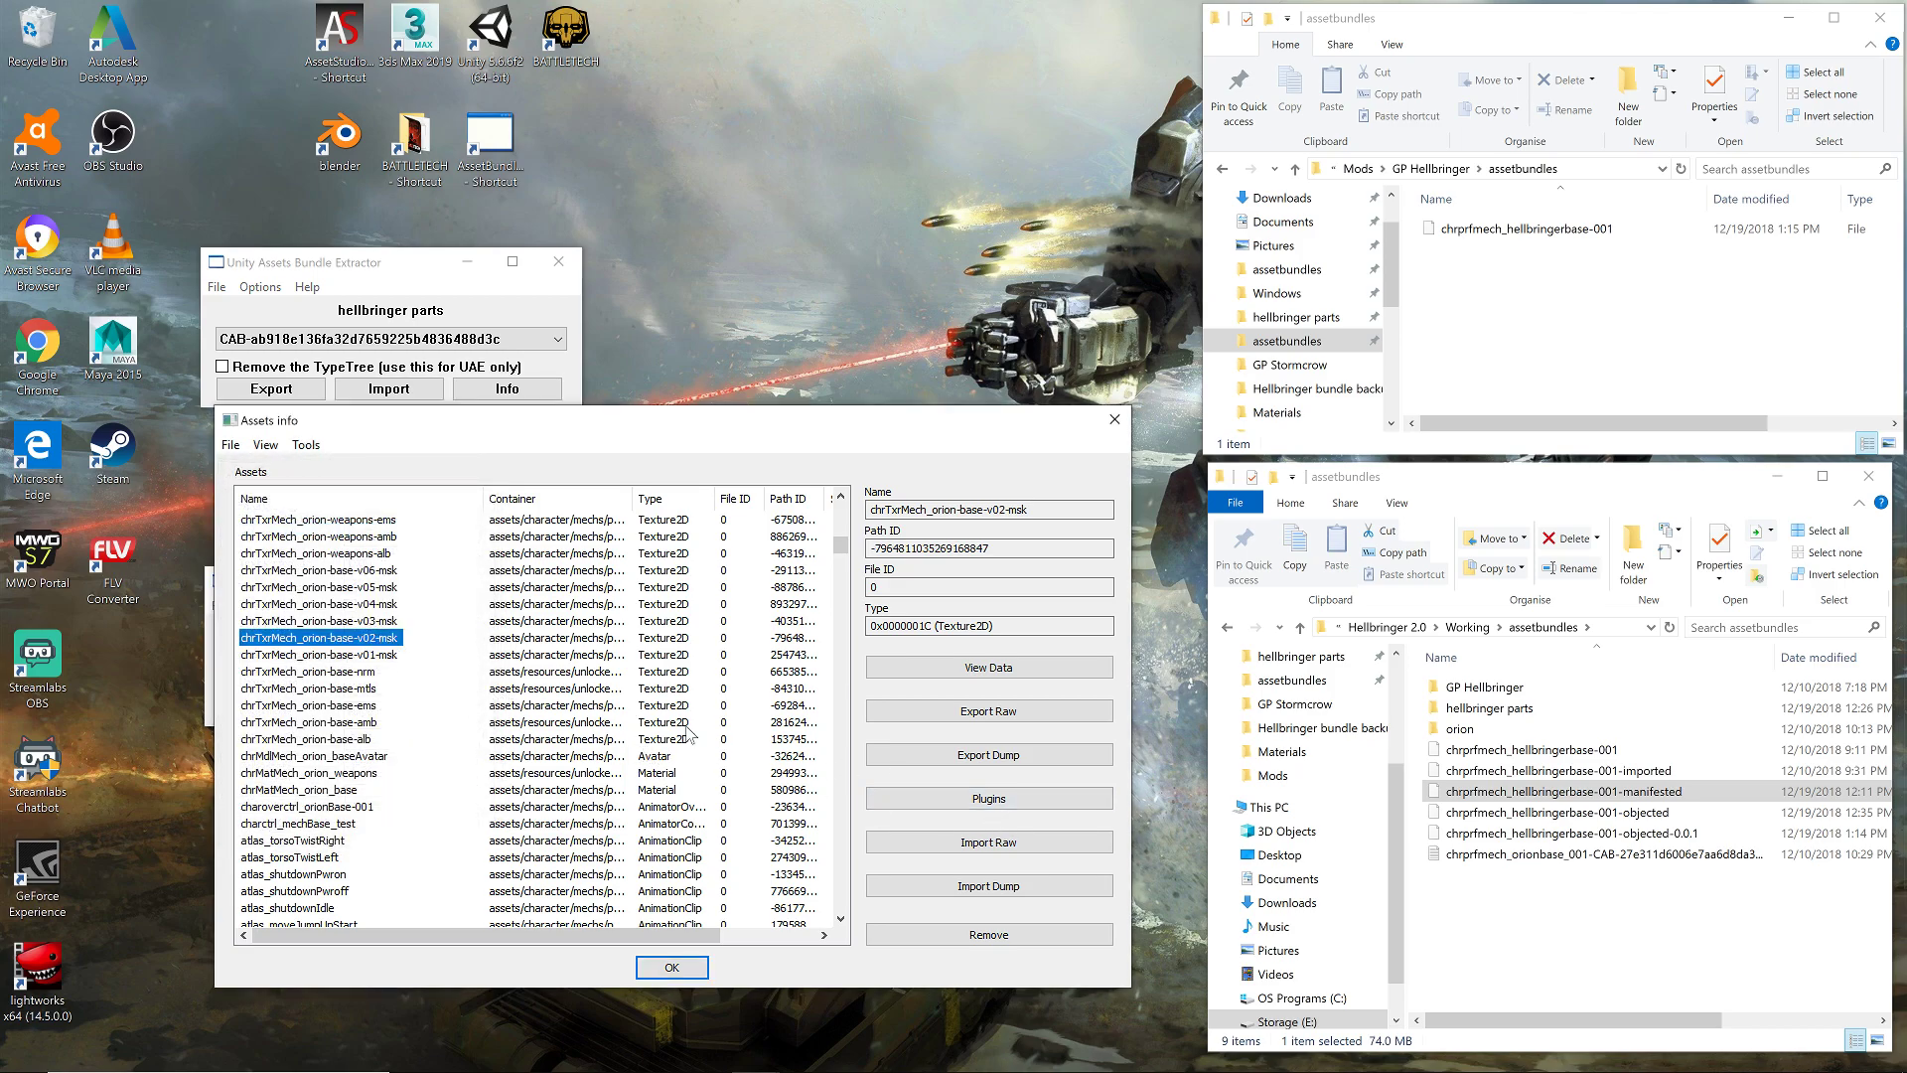
{"action": "left_click", "coordinate": [989, 799]}
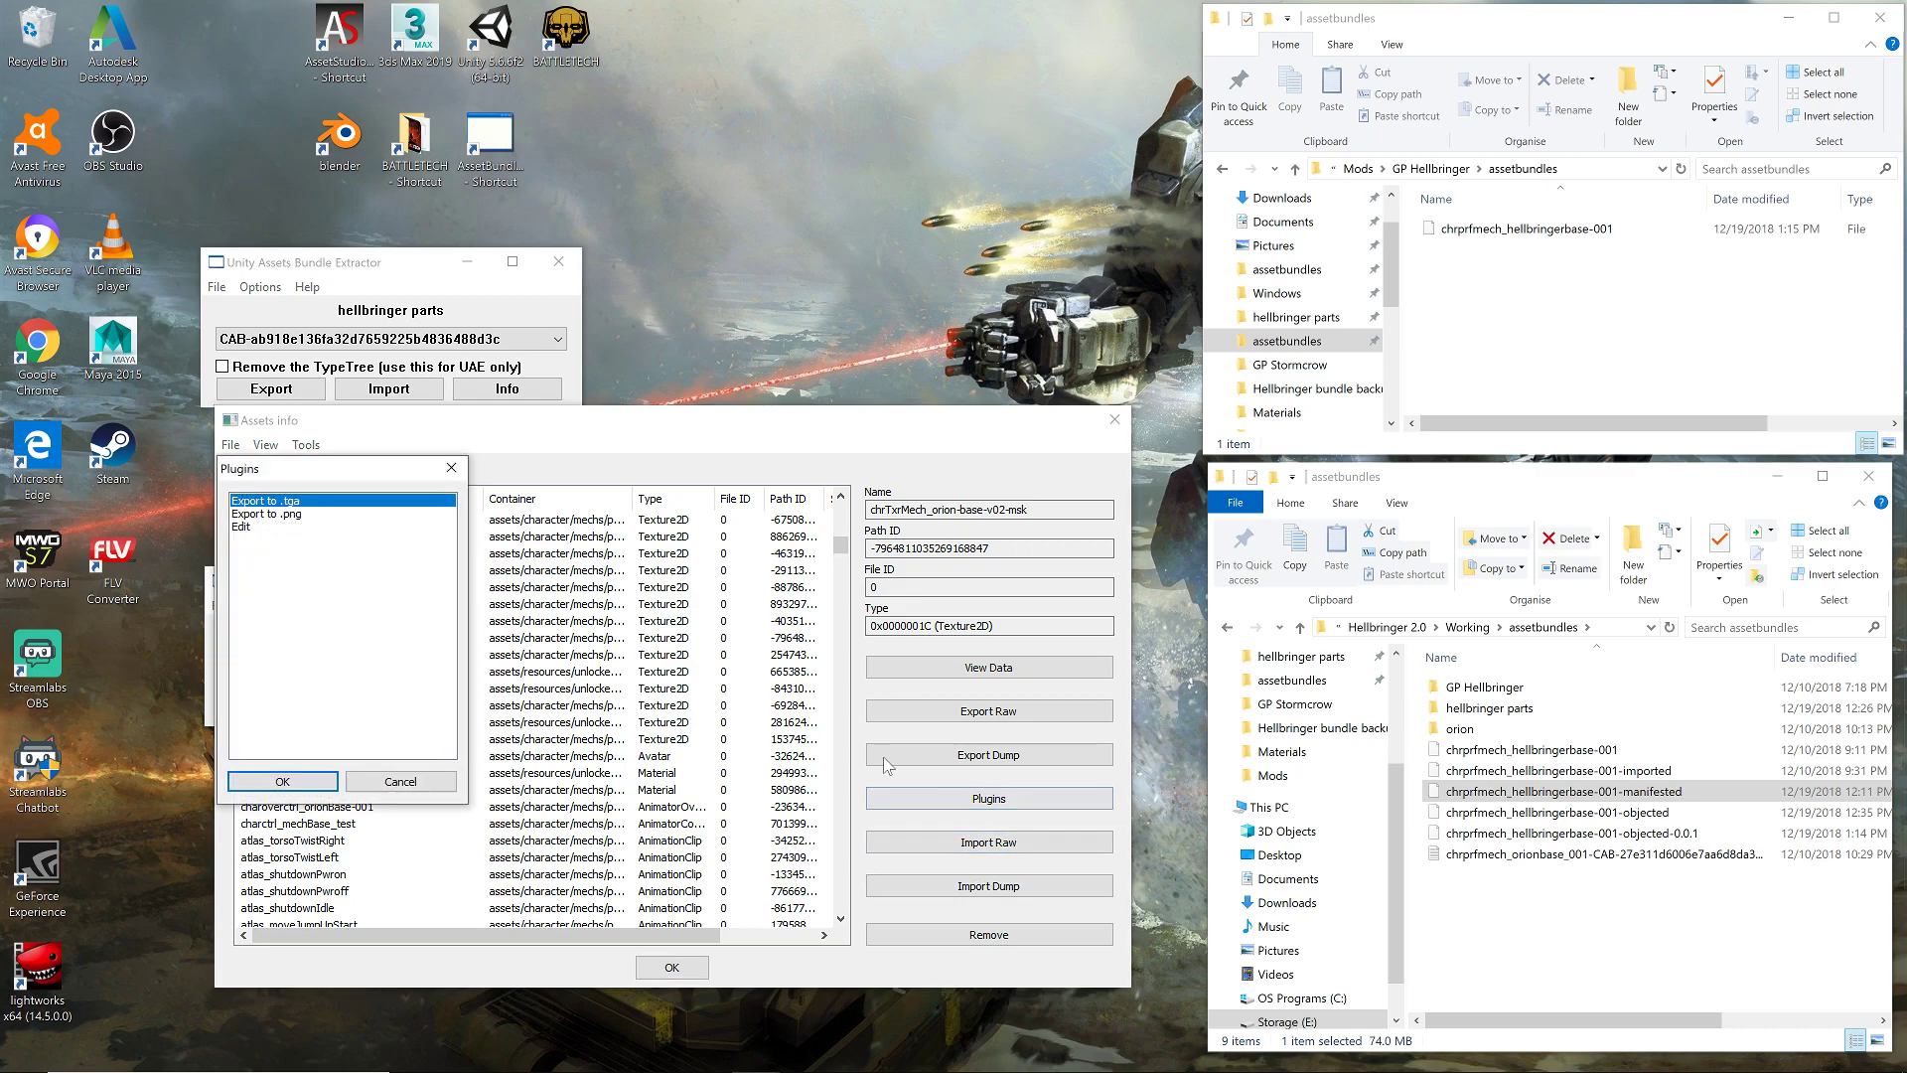
{"action": "double_click", "coordinate": [261, 527]}
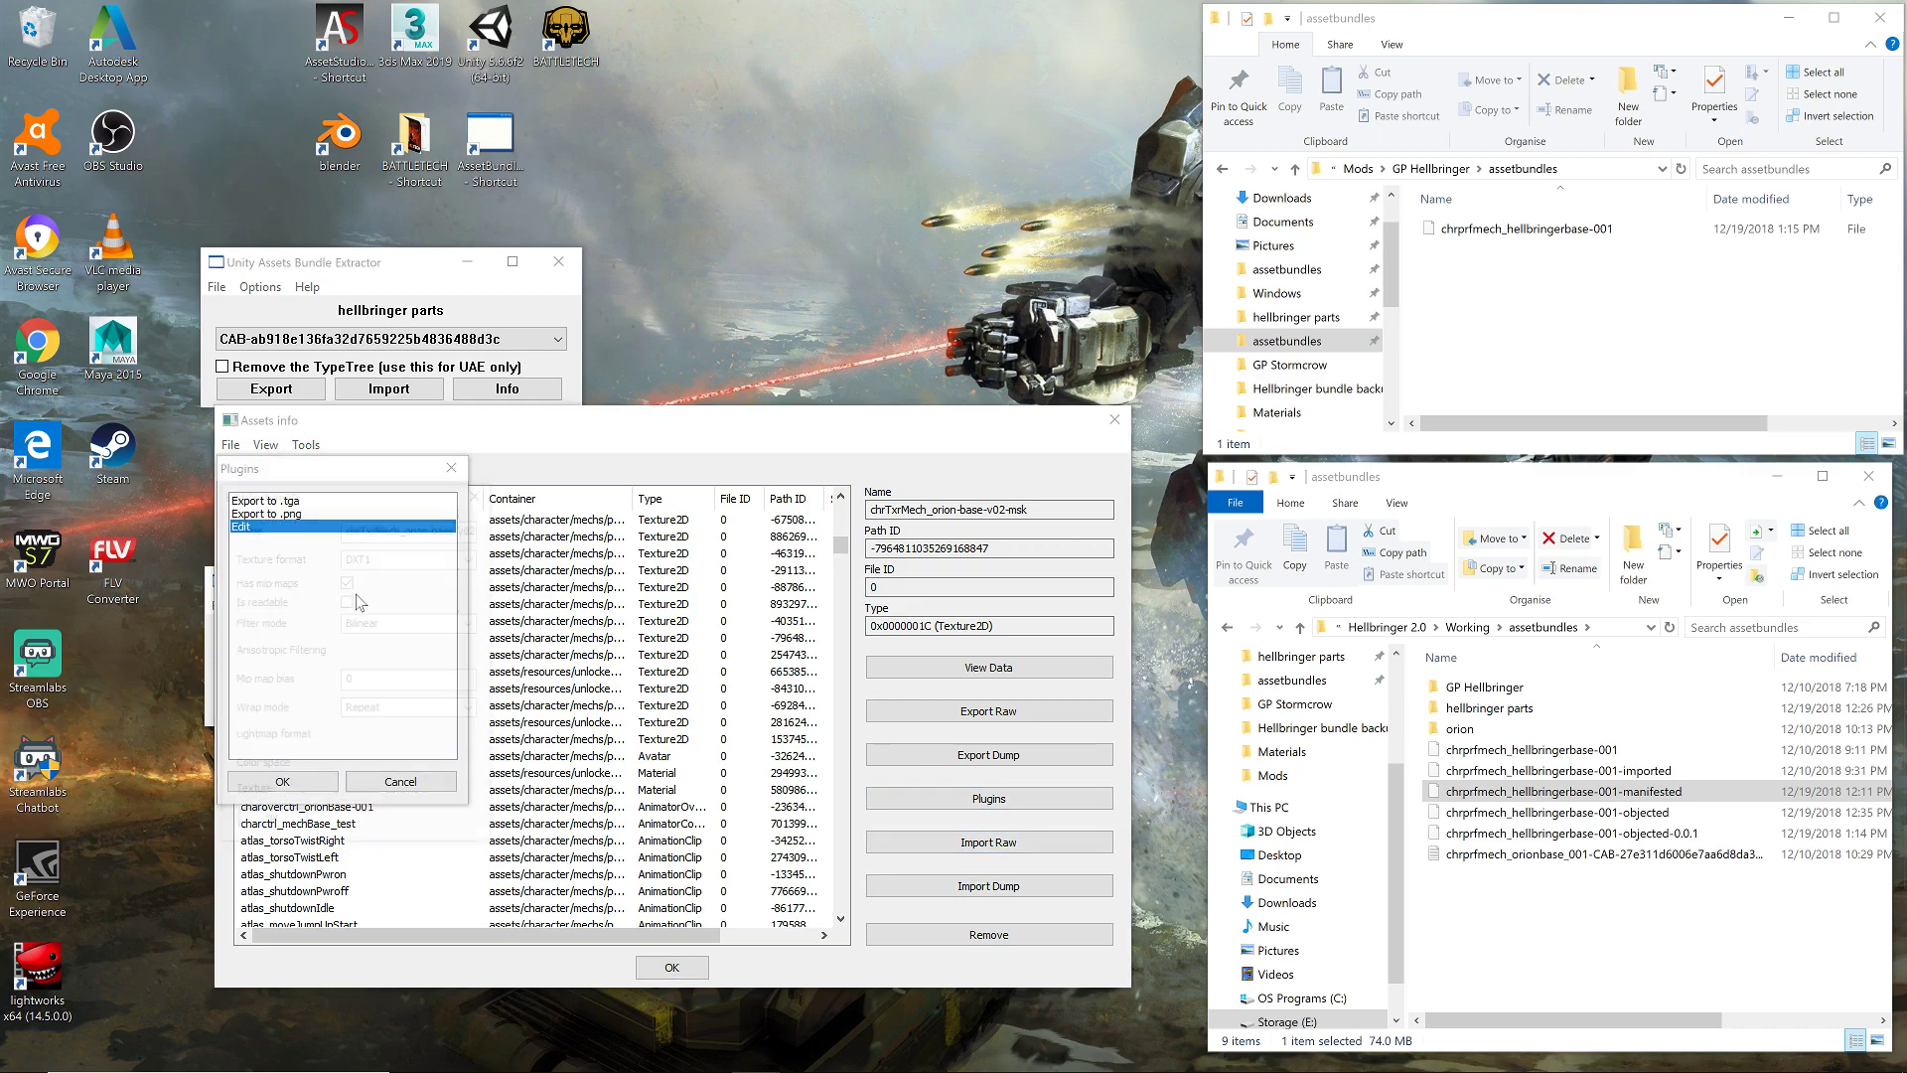
{"action": "left_click", "coordinate": [460, 795]}
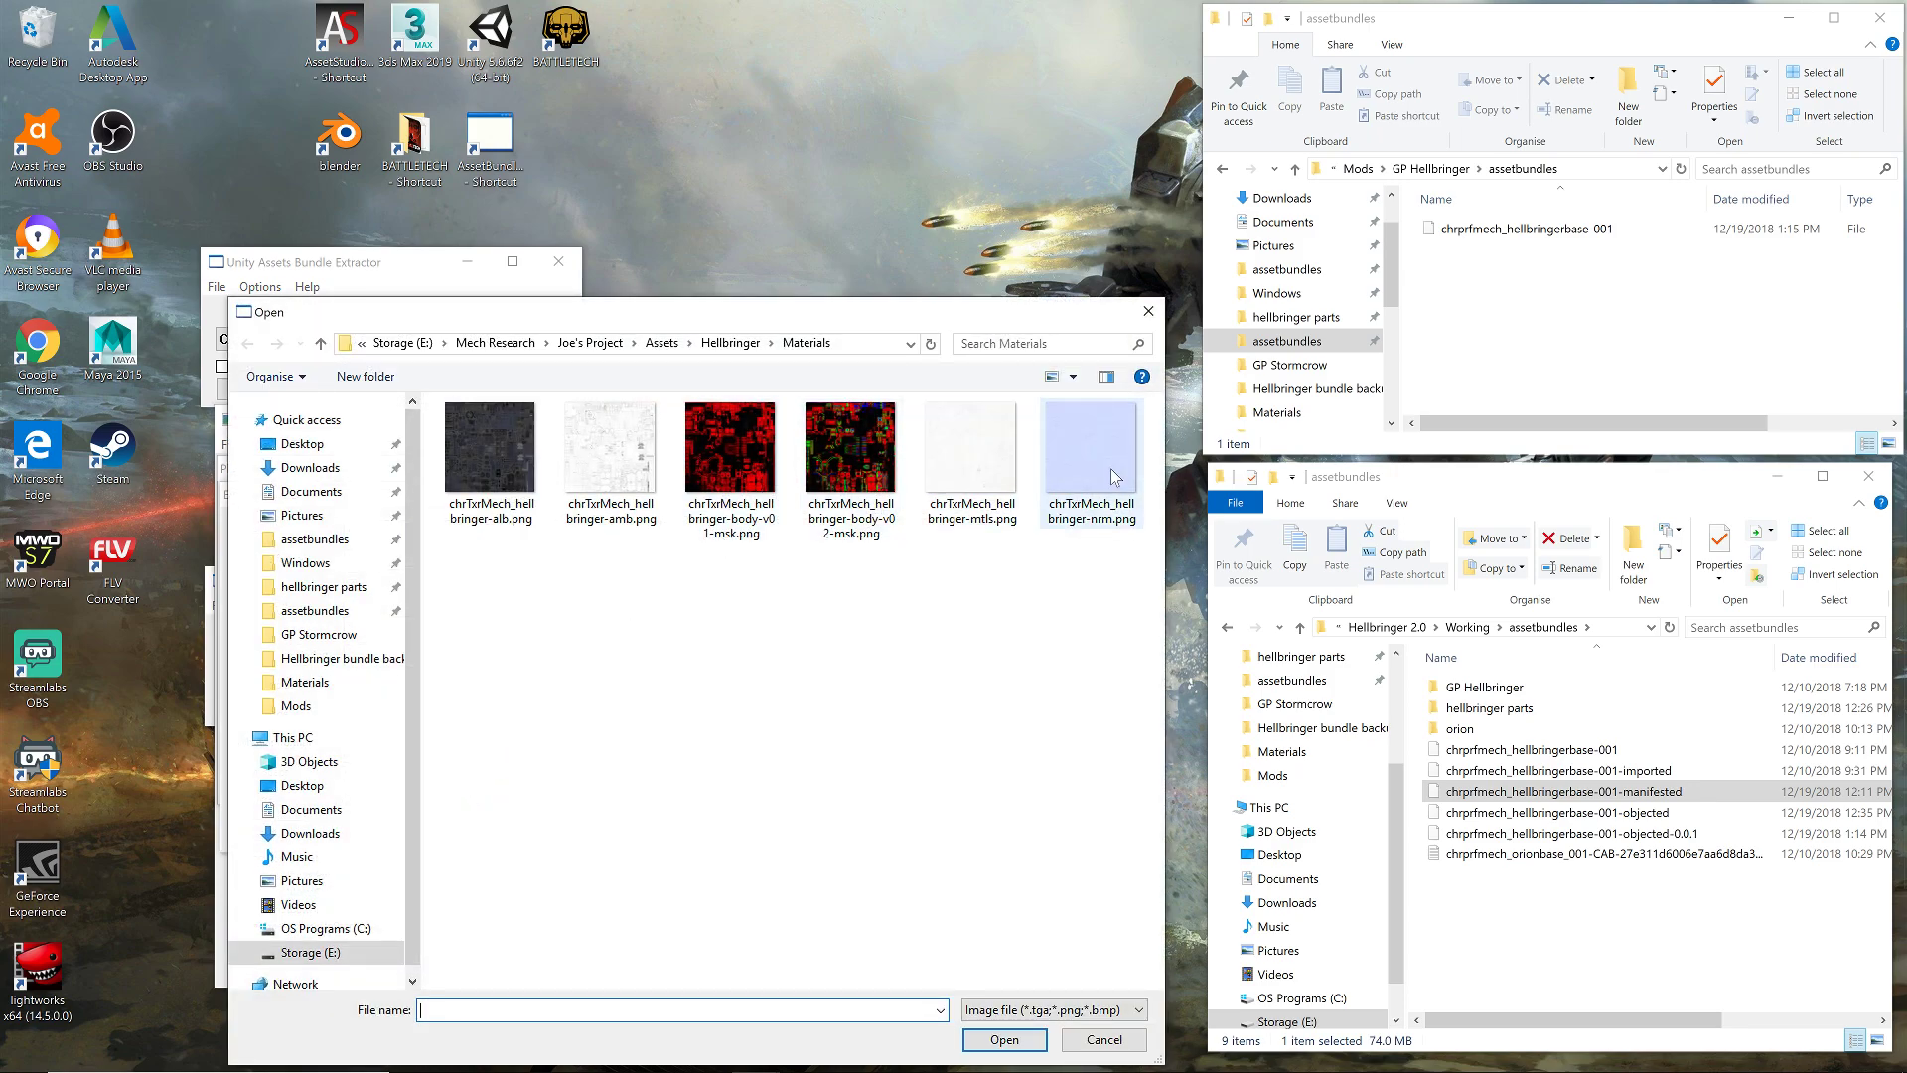
{"action": "double_click", "coordinate": [854, 444]}
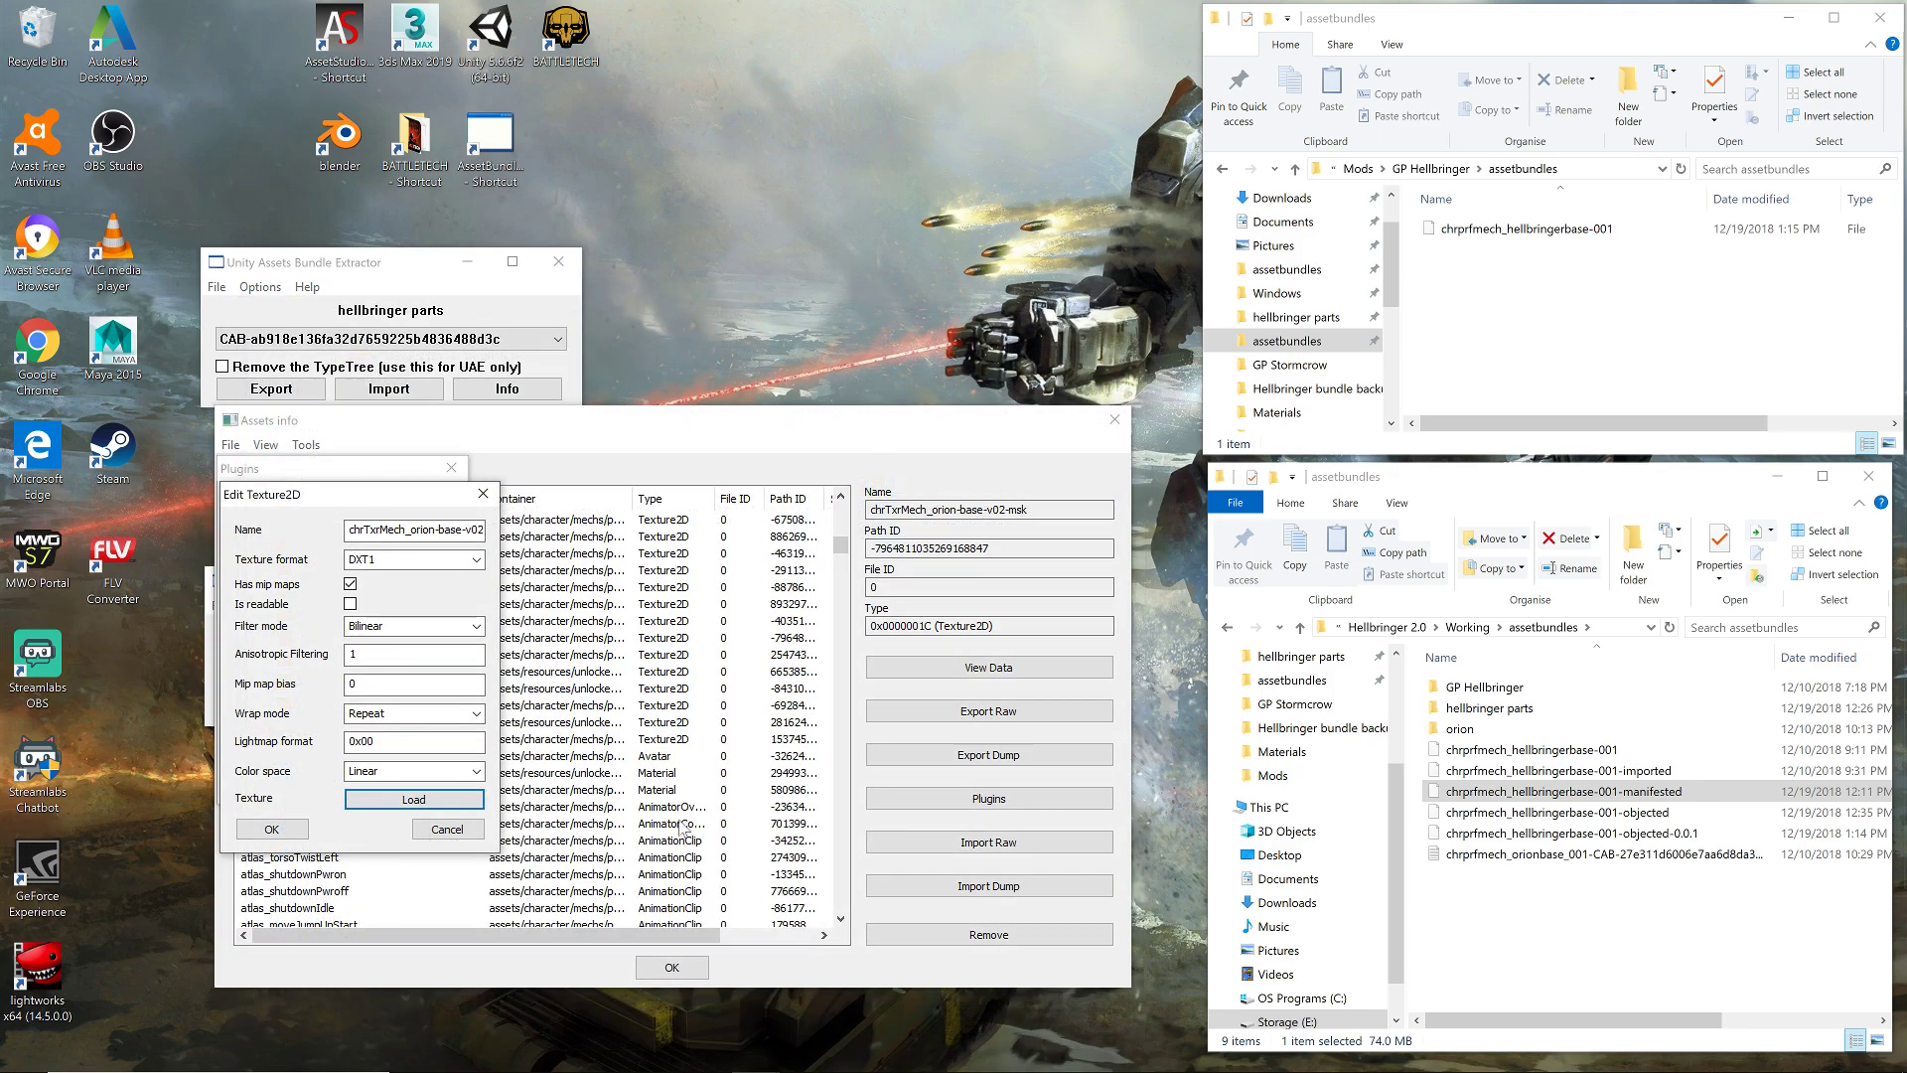
{"action": "left_click", "coordinate": [273, 831]}
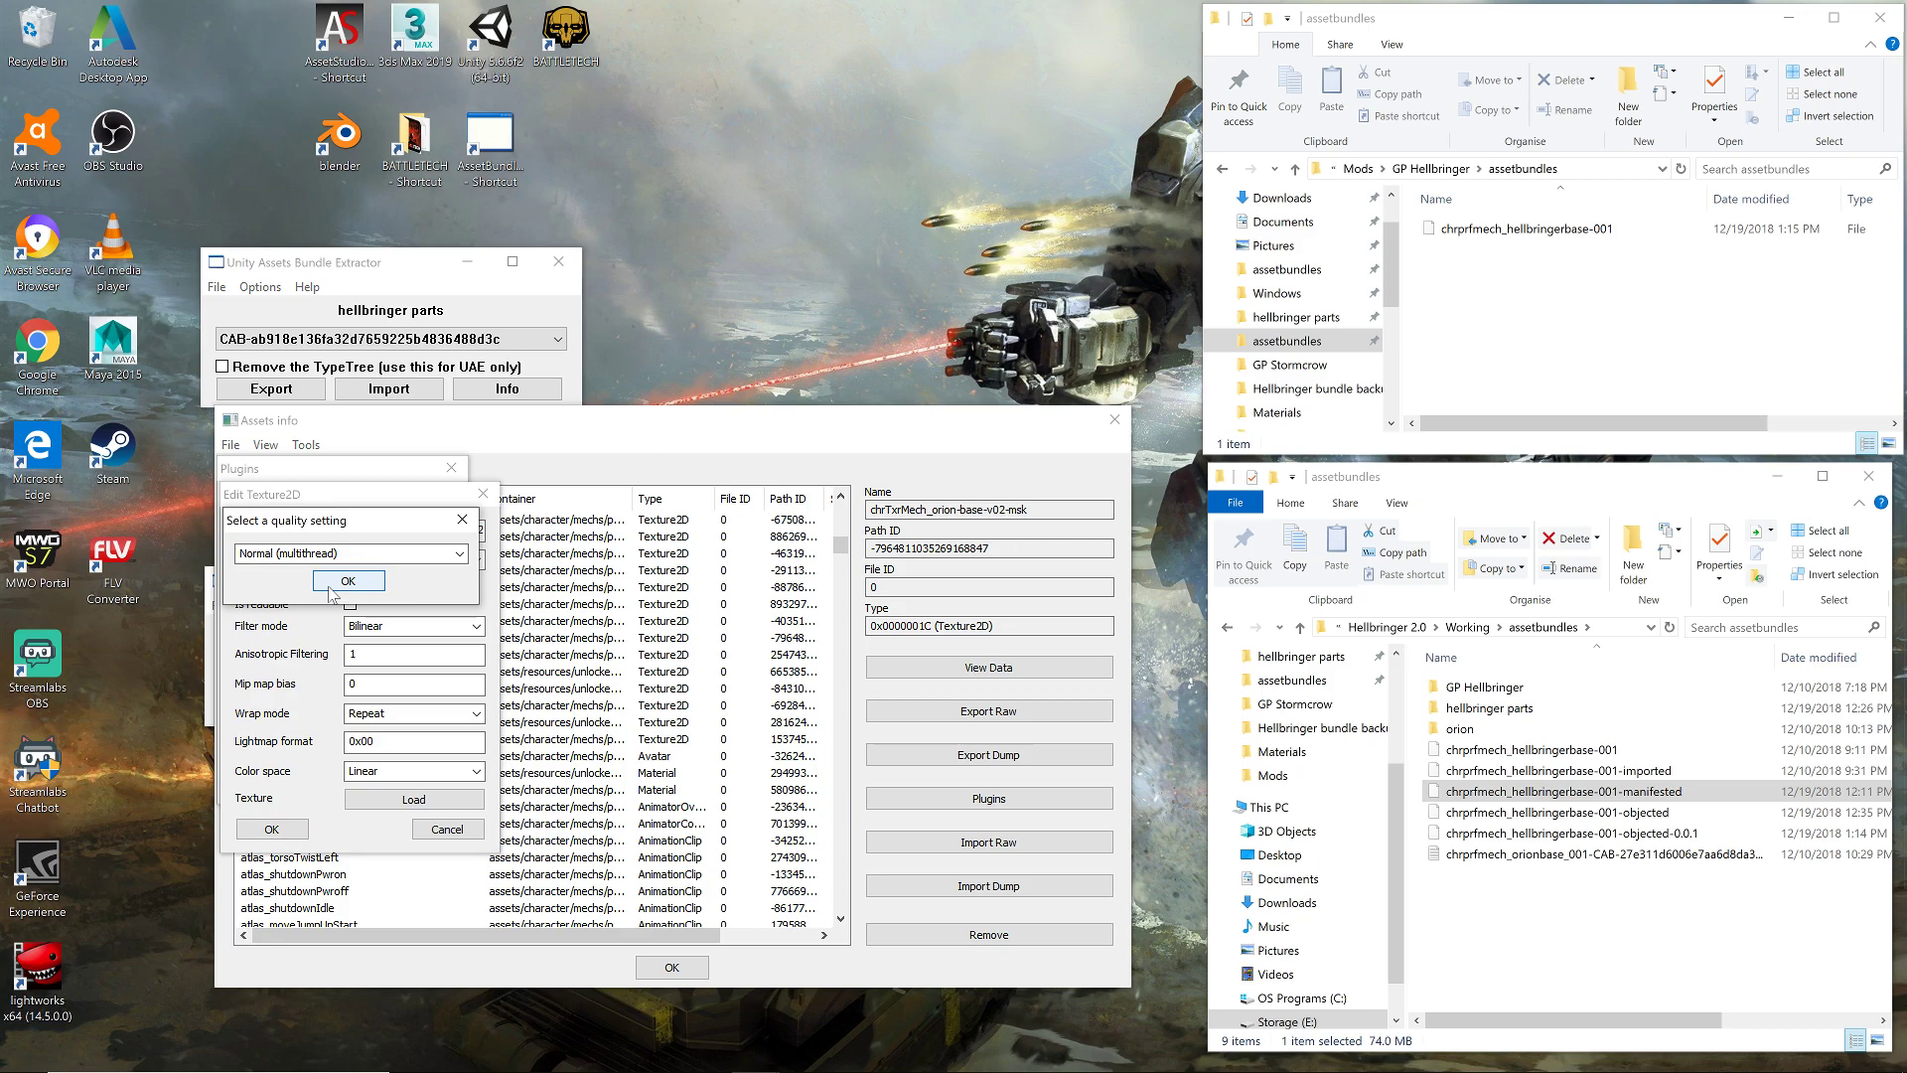
{"action": "left_click", "coordinate": [329, 587]}
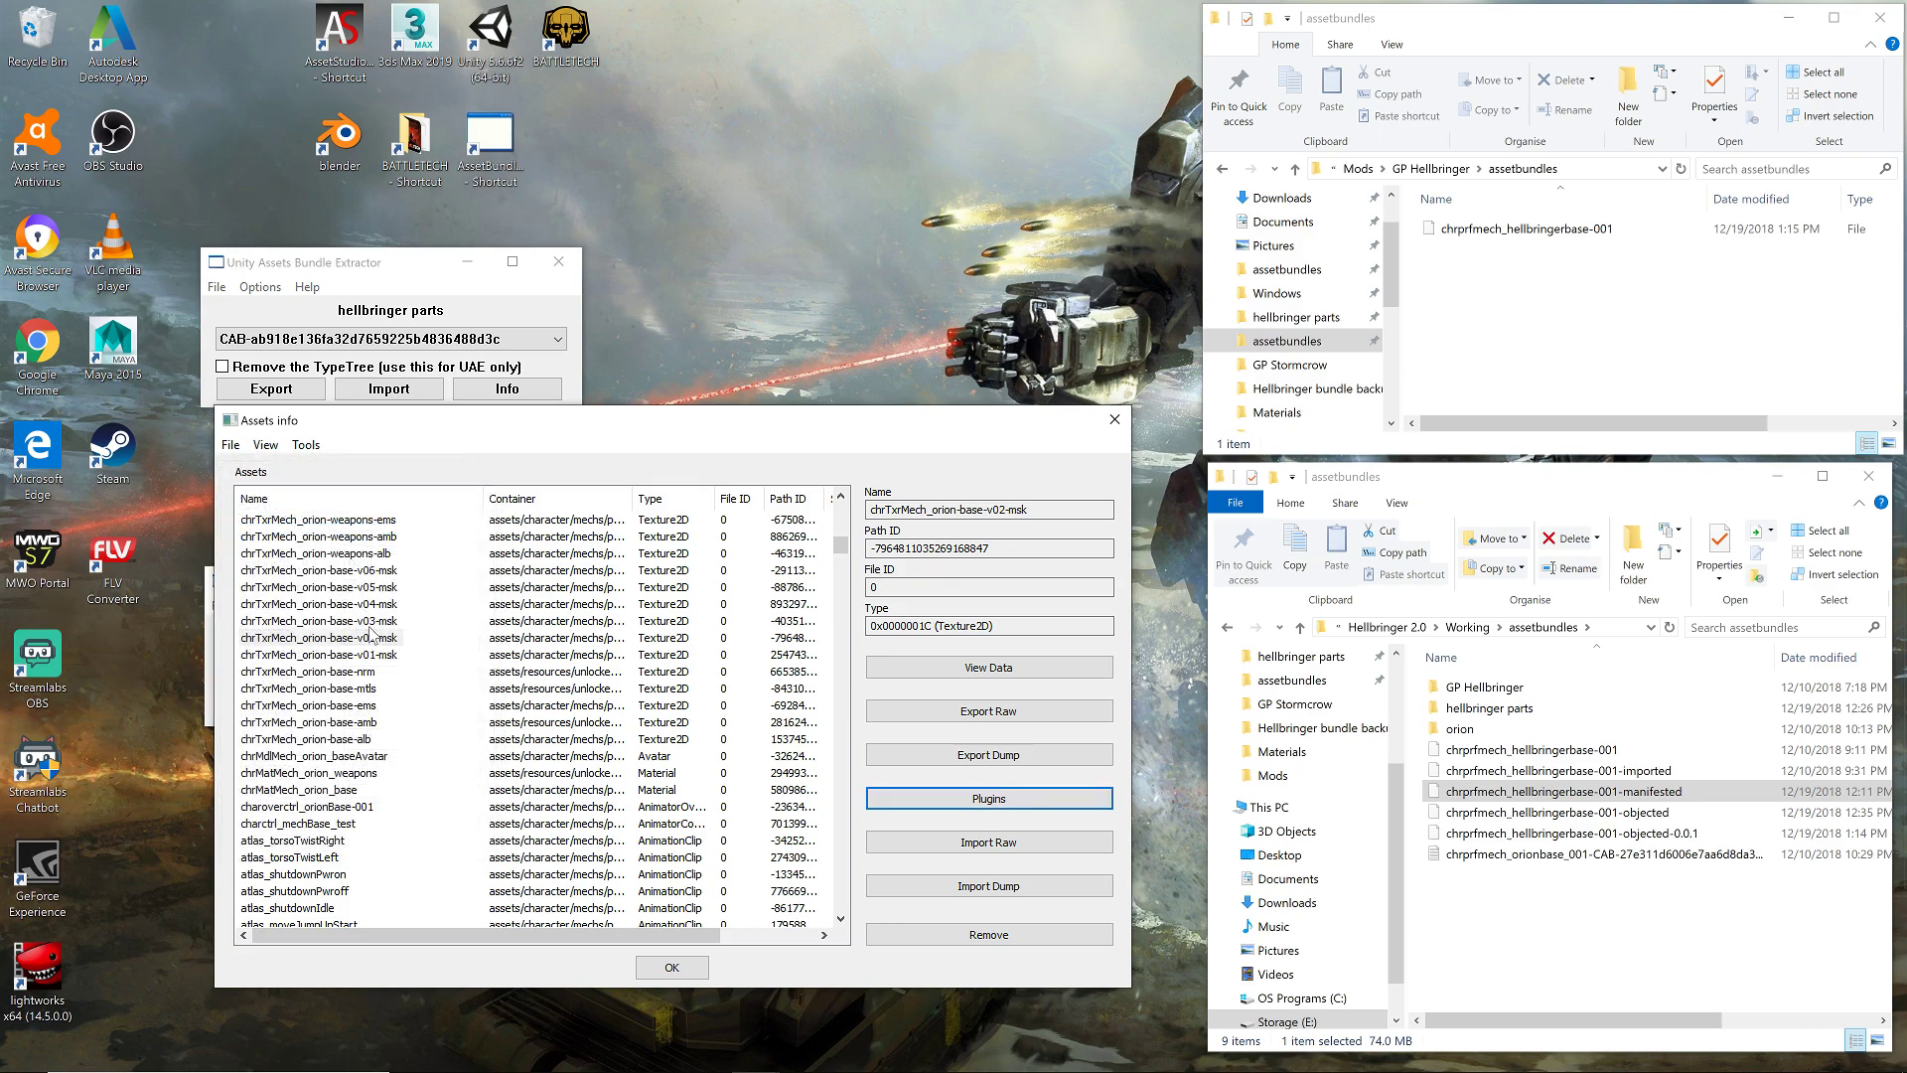
- Load chrTxrMech_hellbringer-body-v01-msk.png into the chrTxrMech_orion-base-v03-msk texture with the Edit plugin and apply it at Normal (multithread) quality
{"action": "left_click", "coordinate": [370, 623]}
{"action": "left_click", "coordinate": [1043, 802]}
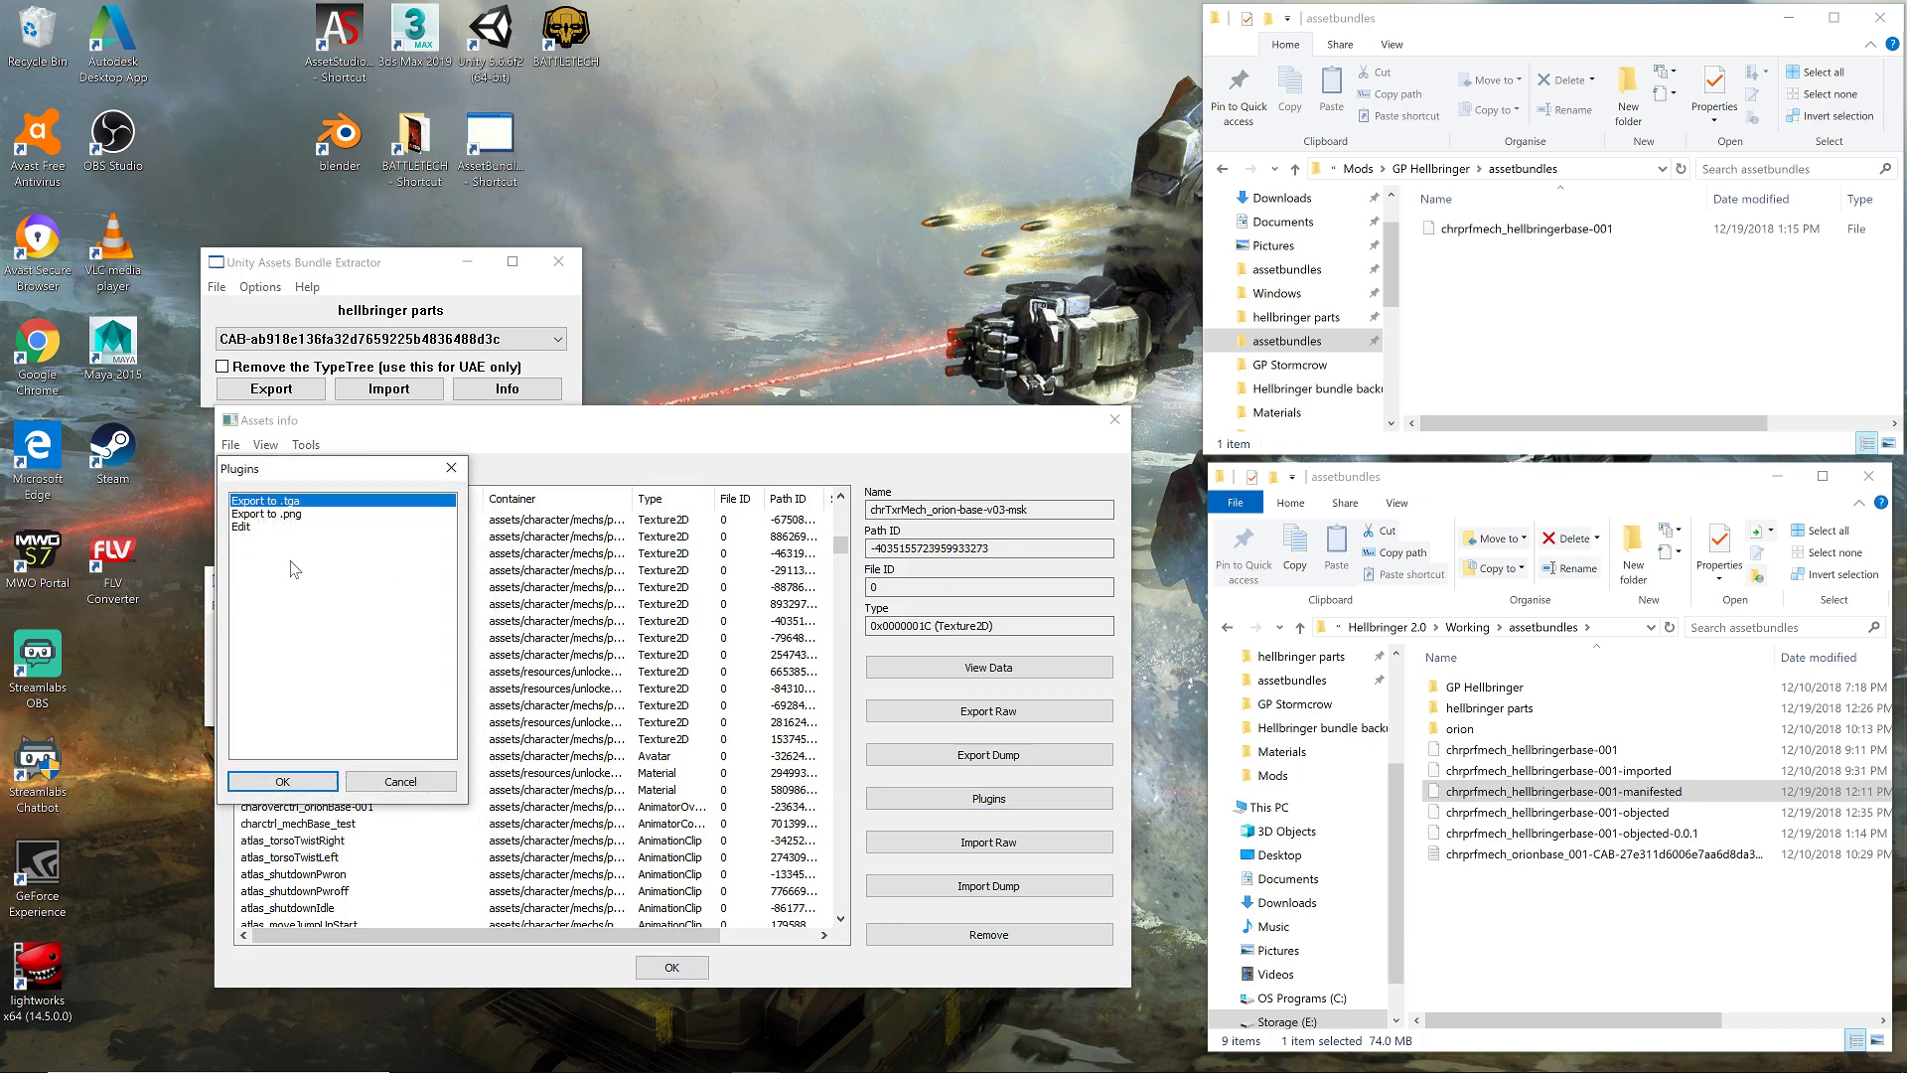
{"action": "double_click", "coordinate": [254, 527]}
{"action": "left_click", "coordinate": [414, 799]}
{"action": "double_click", "coordinate": [726, 477]}
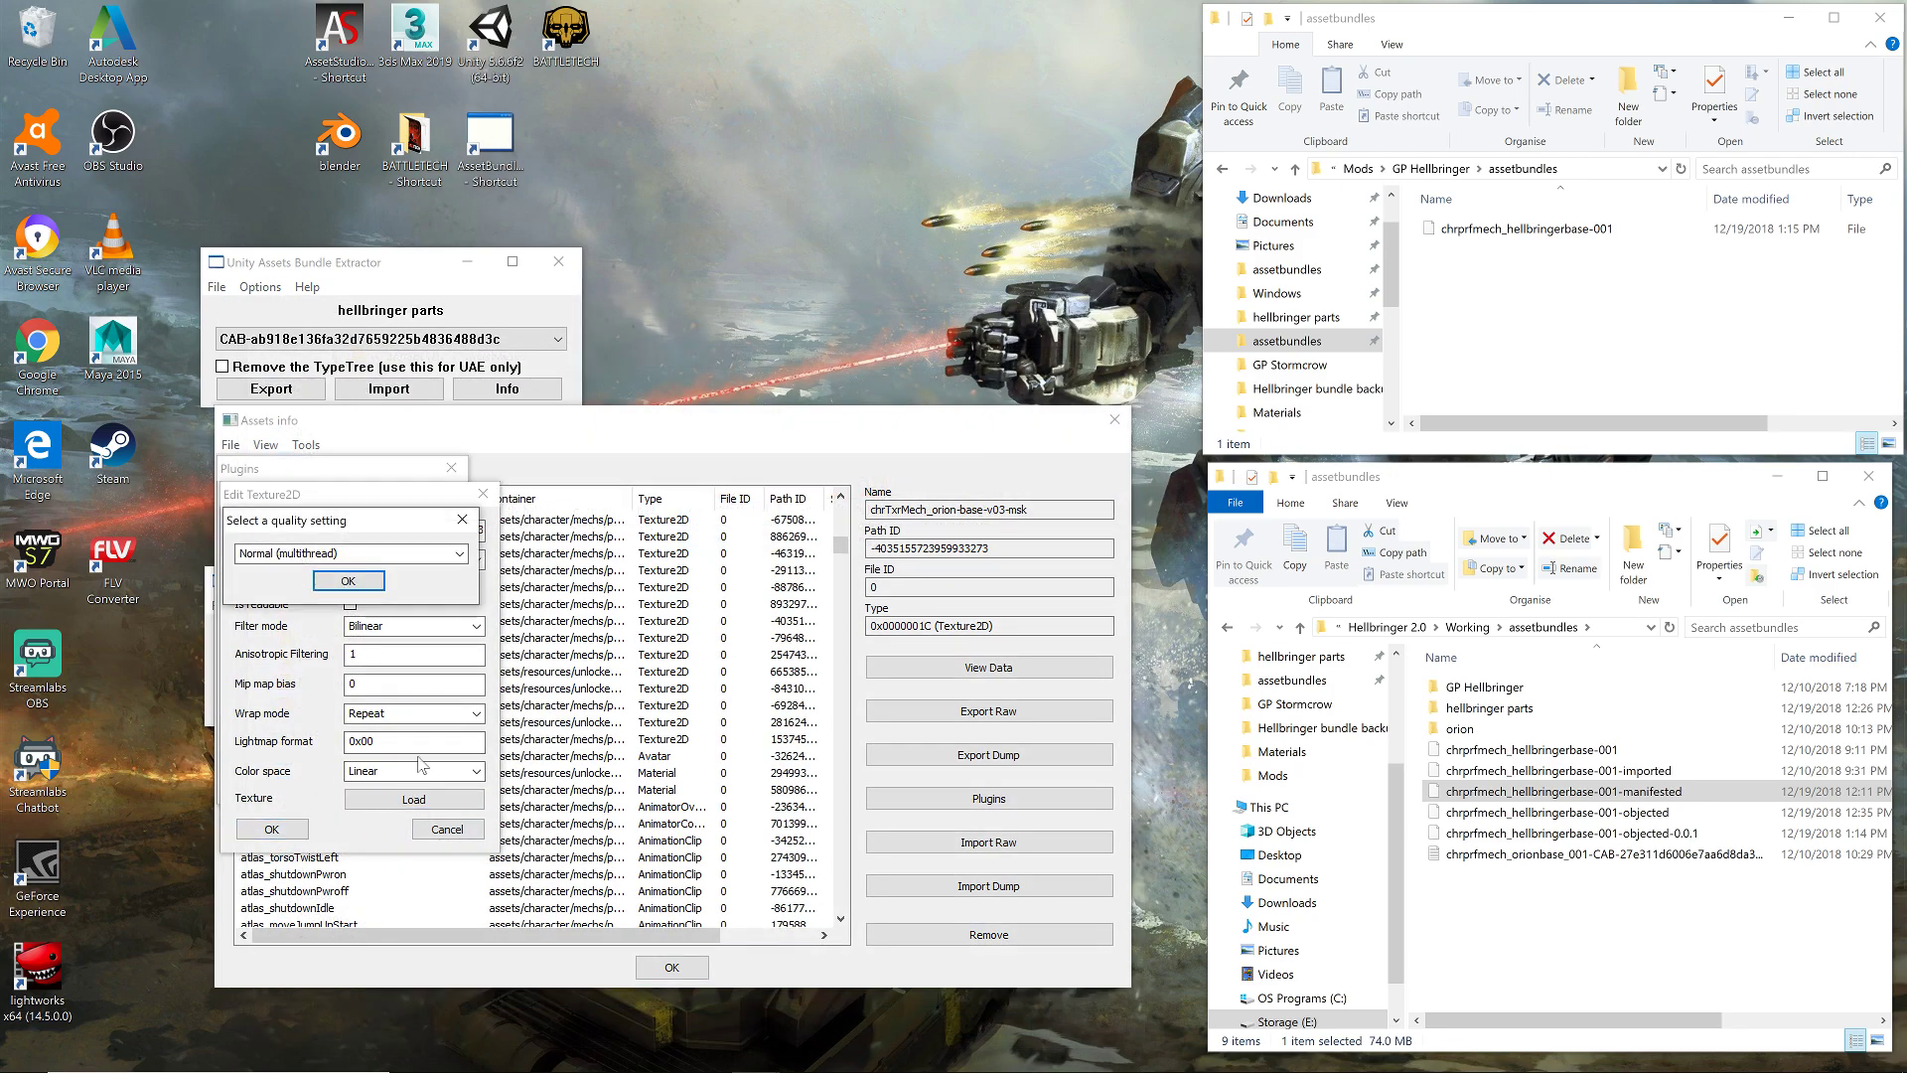
{"action": "left_click", "coordinate": [402, 576]}
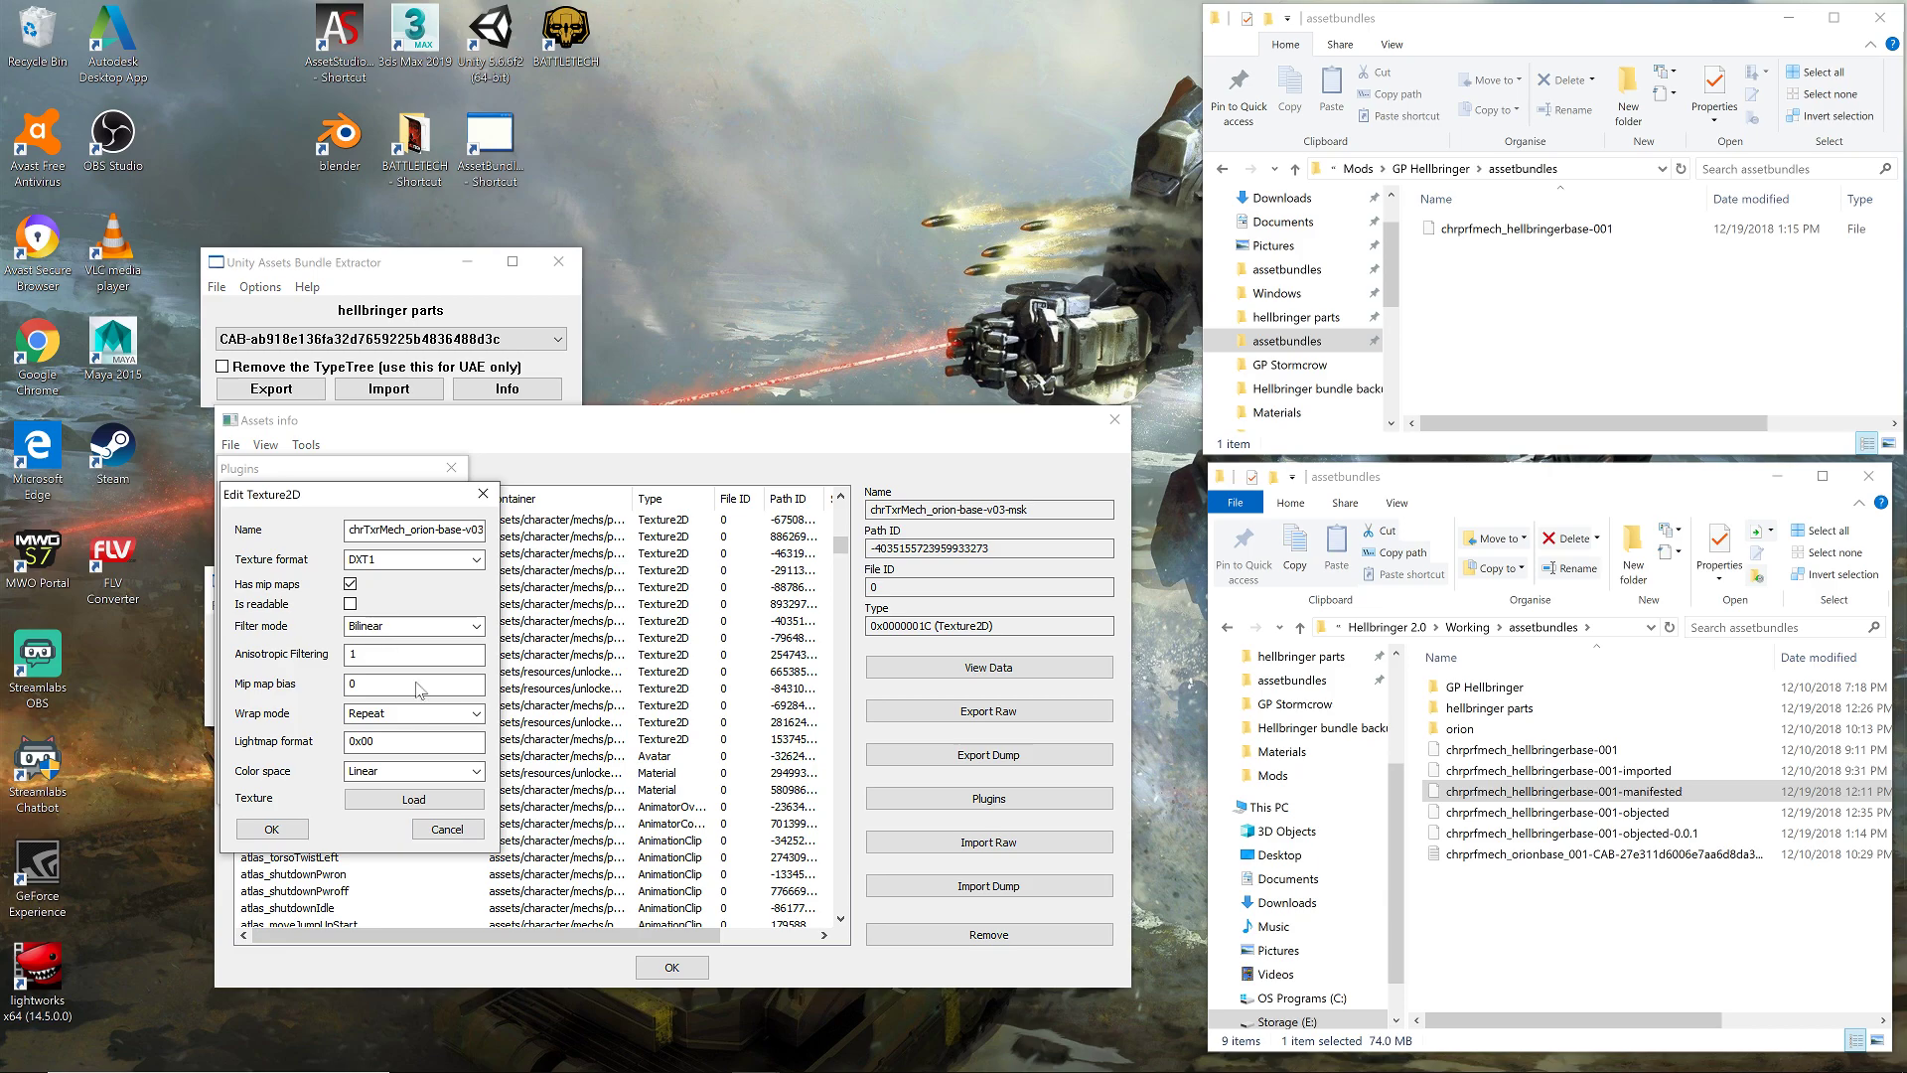
{"action": "key", "text": "Return"}
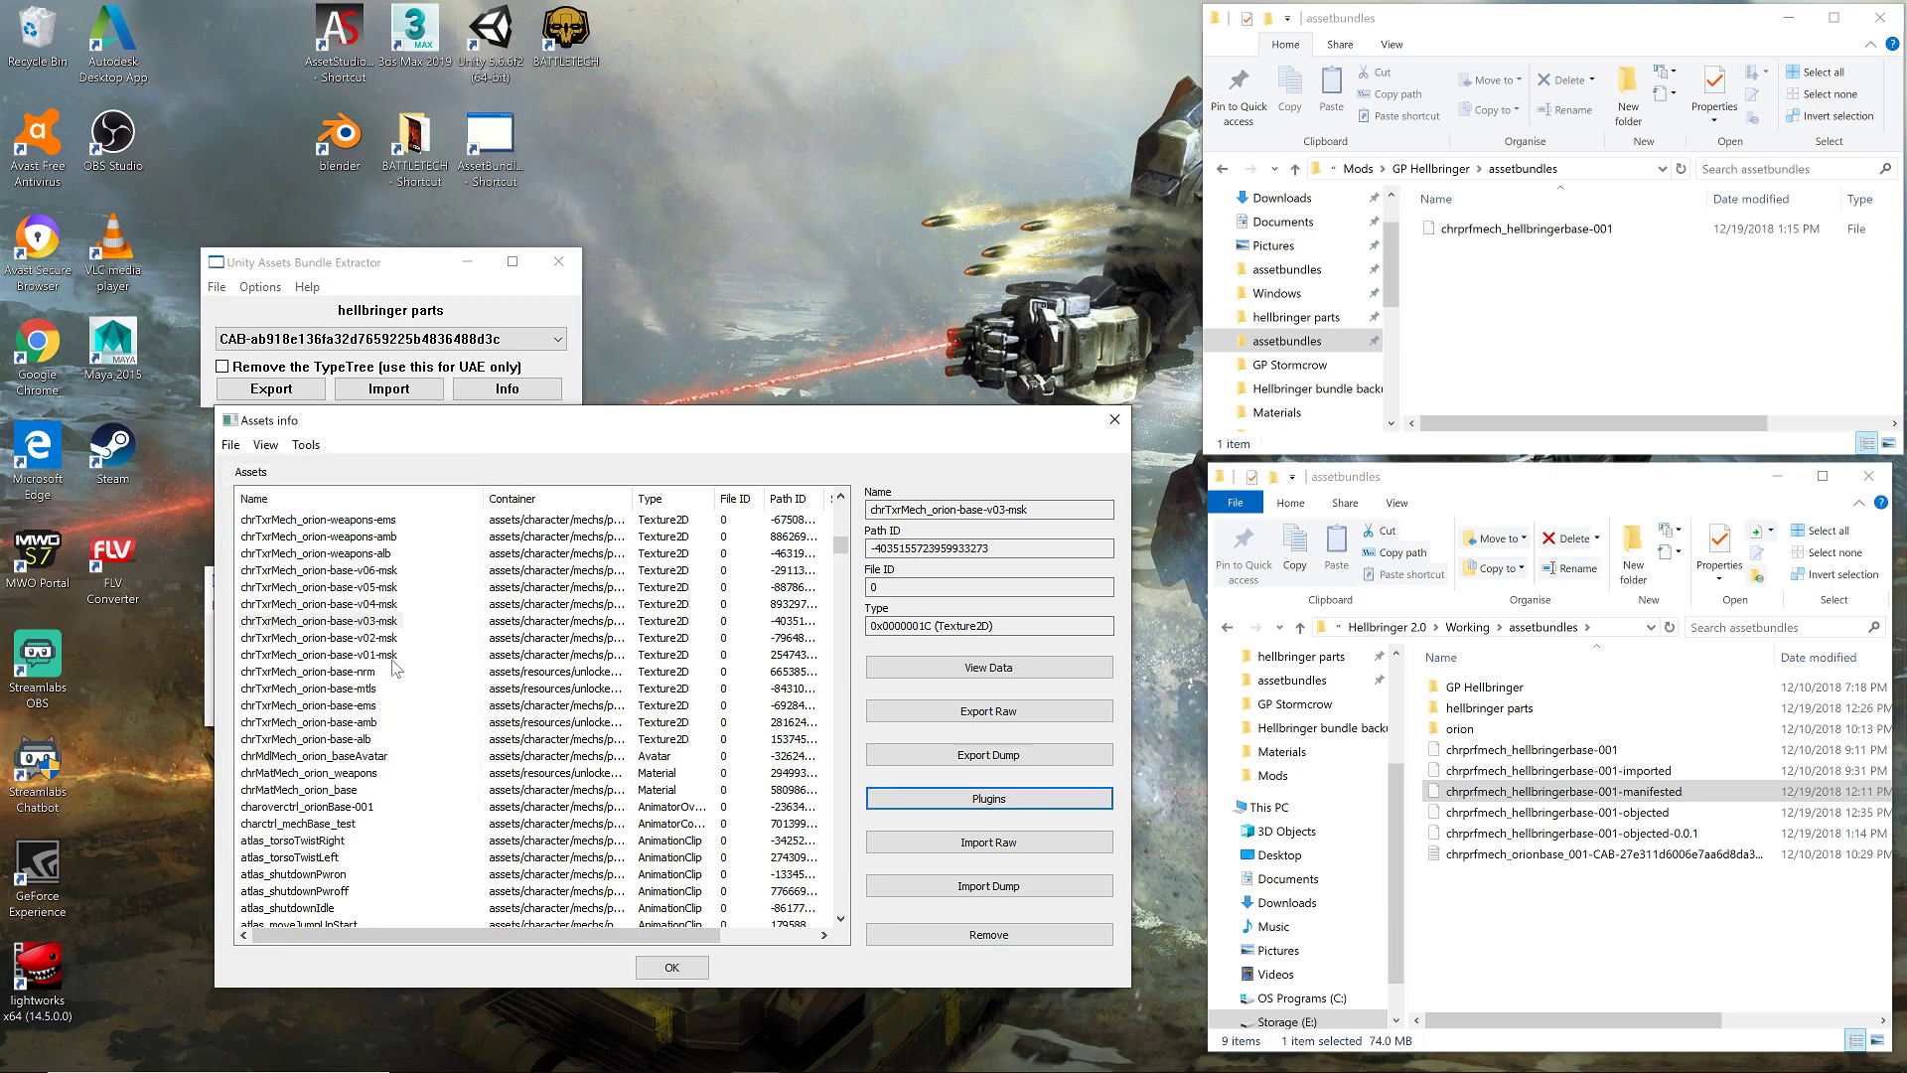
- Load chrTxrMech_hellbringer-body-v02-msk.png into the chrTxrMech_orion-base-v04-msk texture with the Edit plugin and apply it at Normal (multithread) quality
{"action": "left_click", "coordinate": [380, 606]}
{"action": "left_click", "coordinate": [988, 798]}
{"action": "left_click", "coordinate": [261, 527]}
{"action": "left_click", "coordinate": [414, 792]}
{"action": "double_click", "coordinate": [849, 447]}
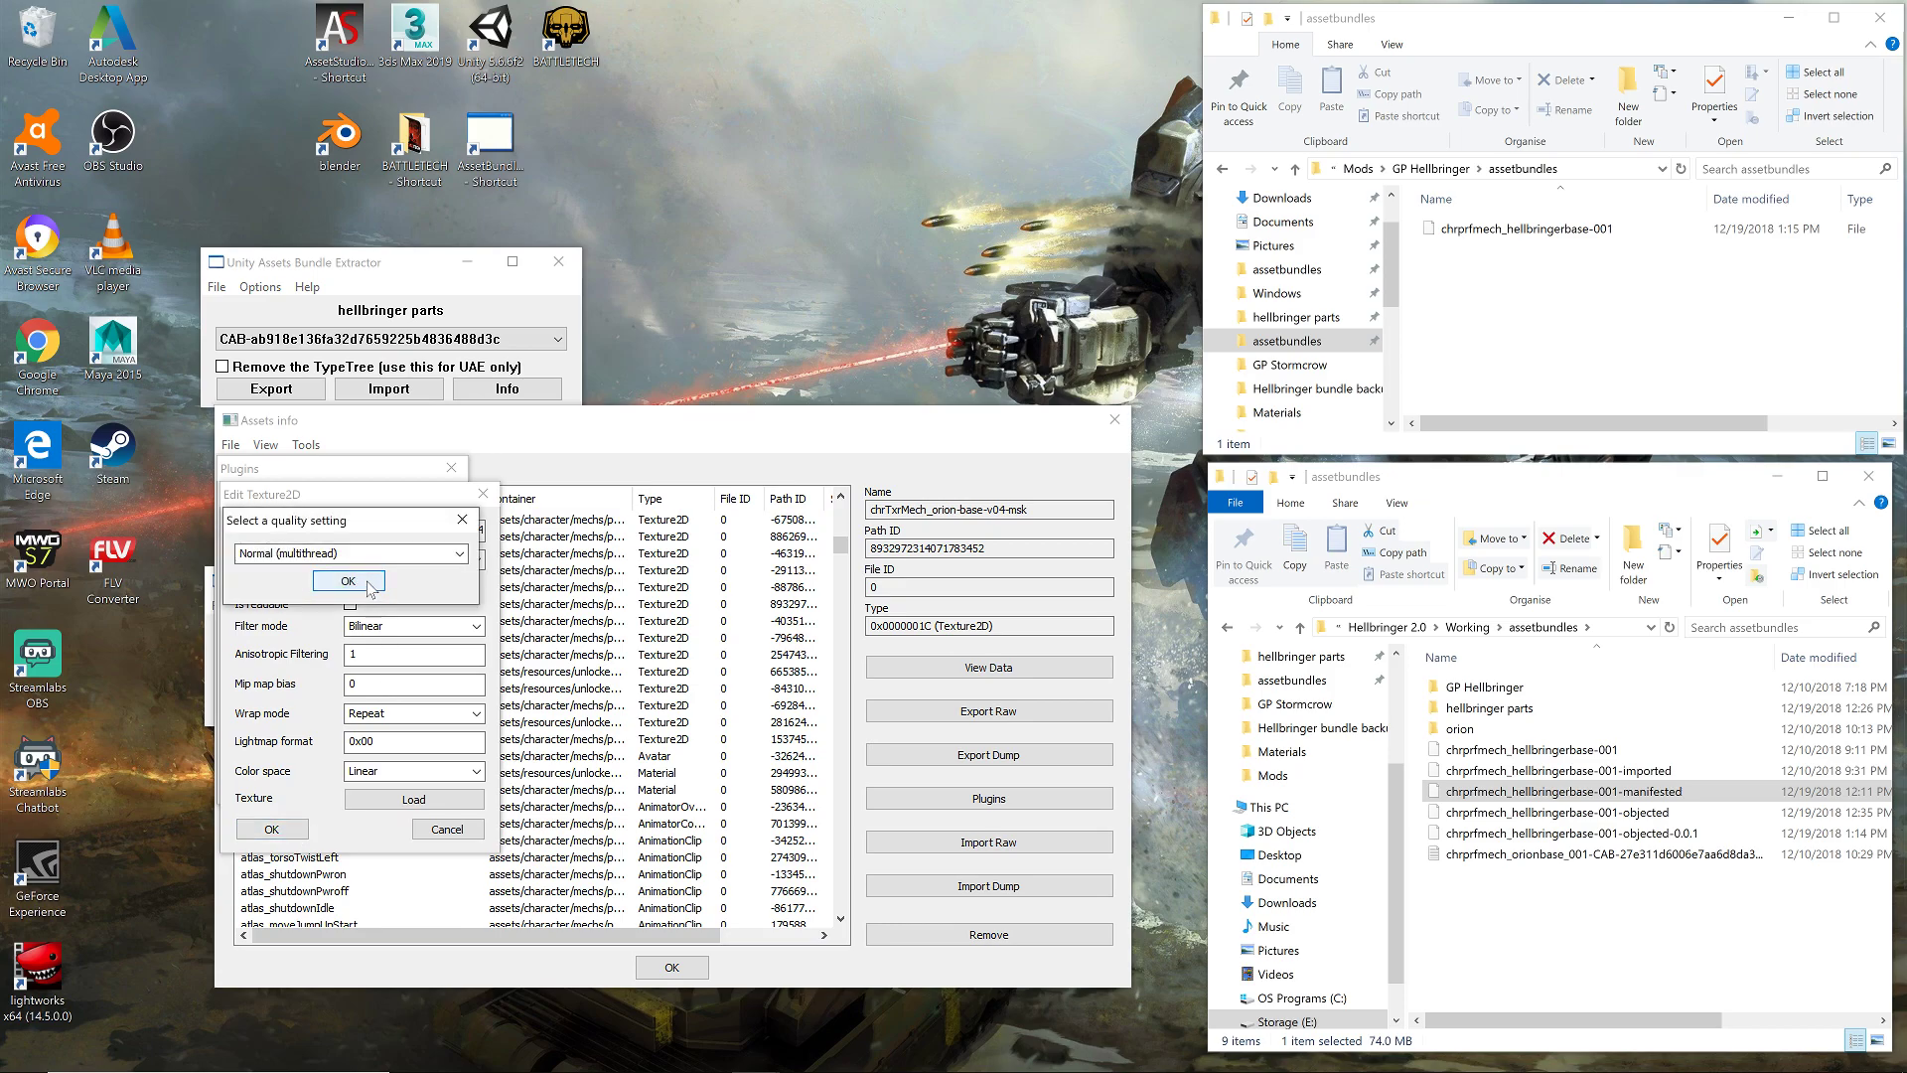
{"action": "left_click", "coordinate": [364, 587]}
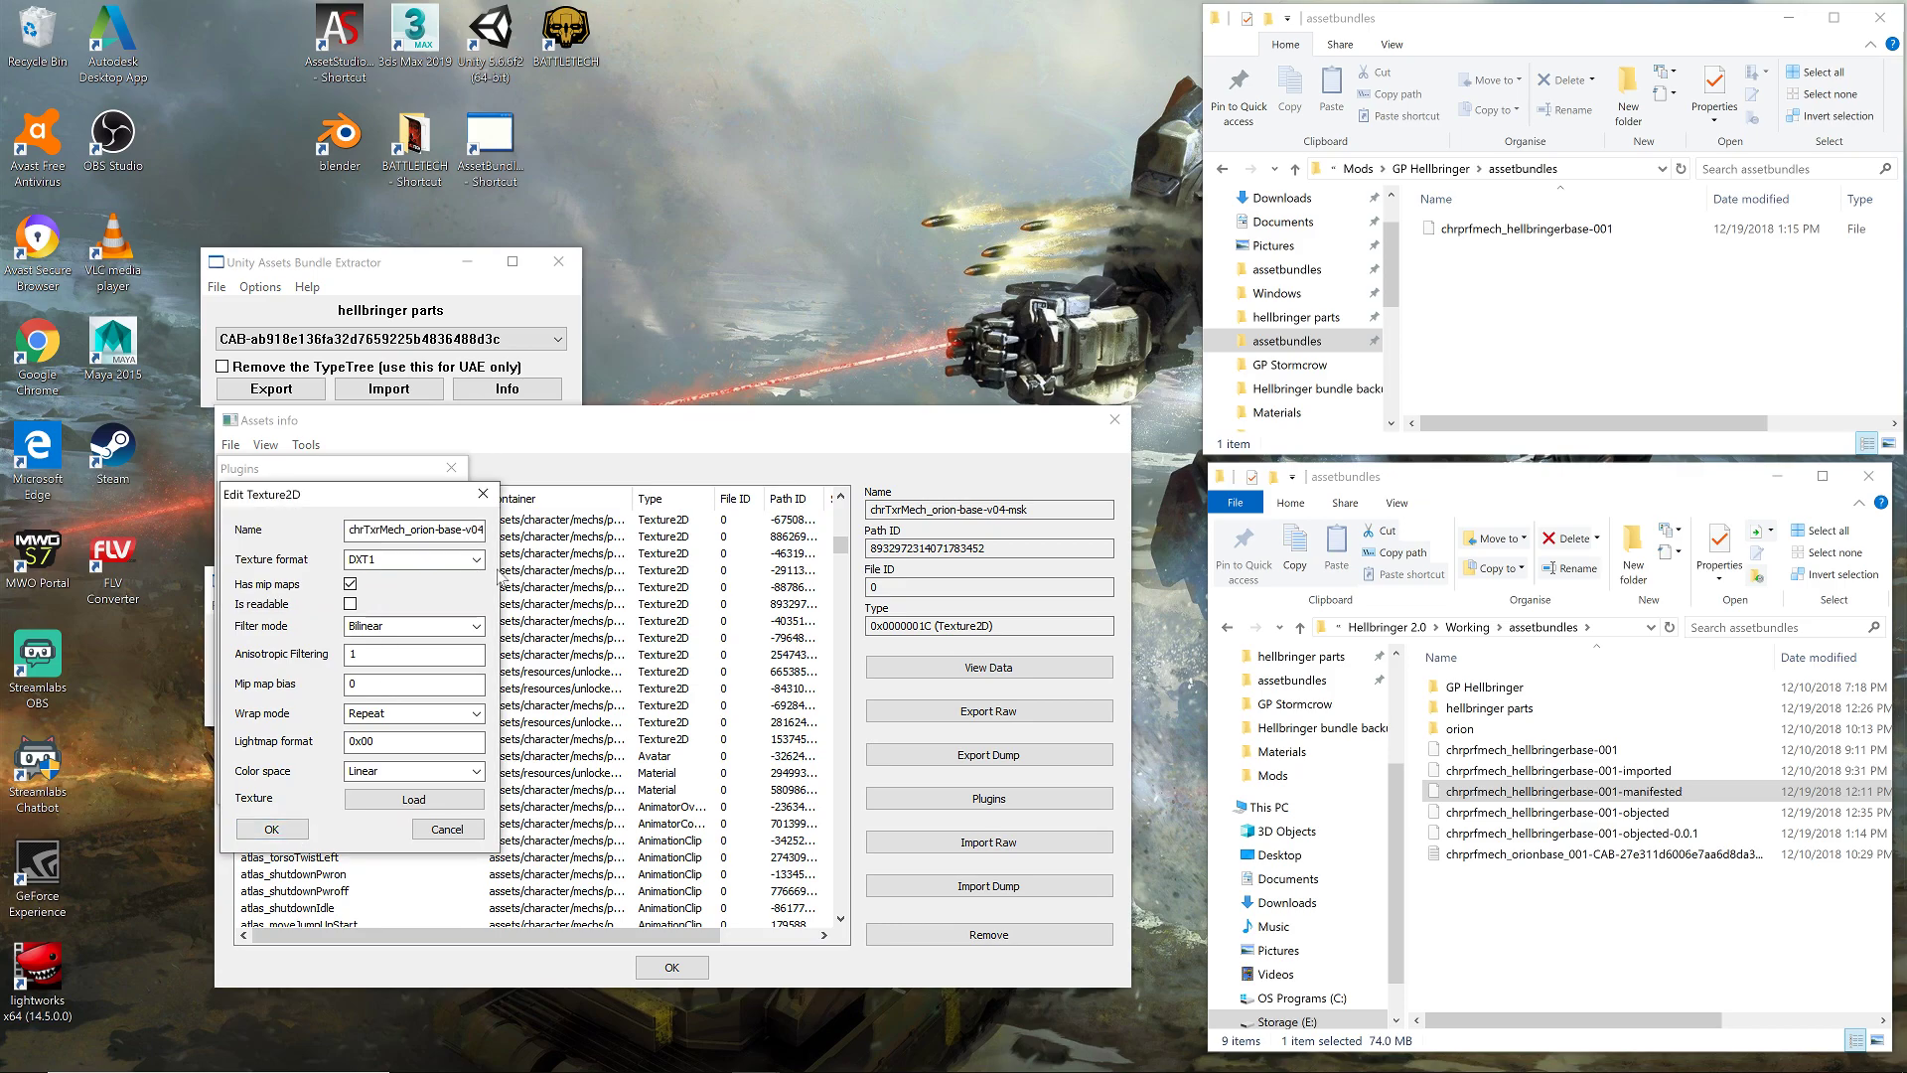
{"action": "key", "text": "Return"}
- Load chrTxrMech_hellbringer-body-v01-msk.png into the chrTxrMech_orion-base-v05-msk texture with the Edit plugin and apply the default quality setting
{"action": "left_click", "coordinate": [370, 588]}
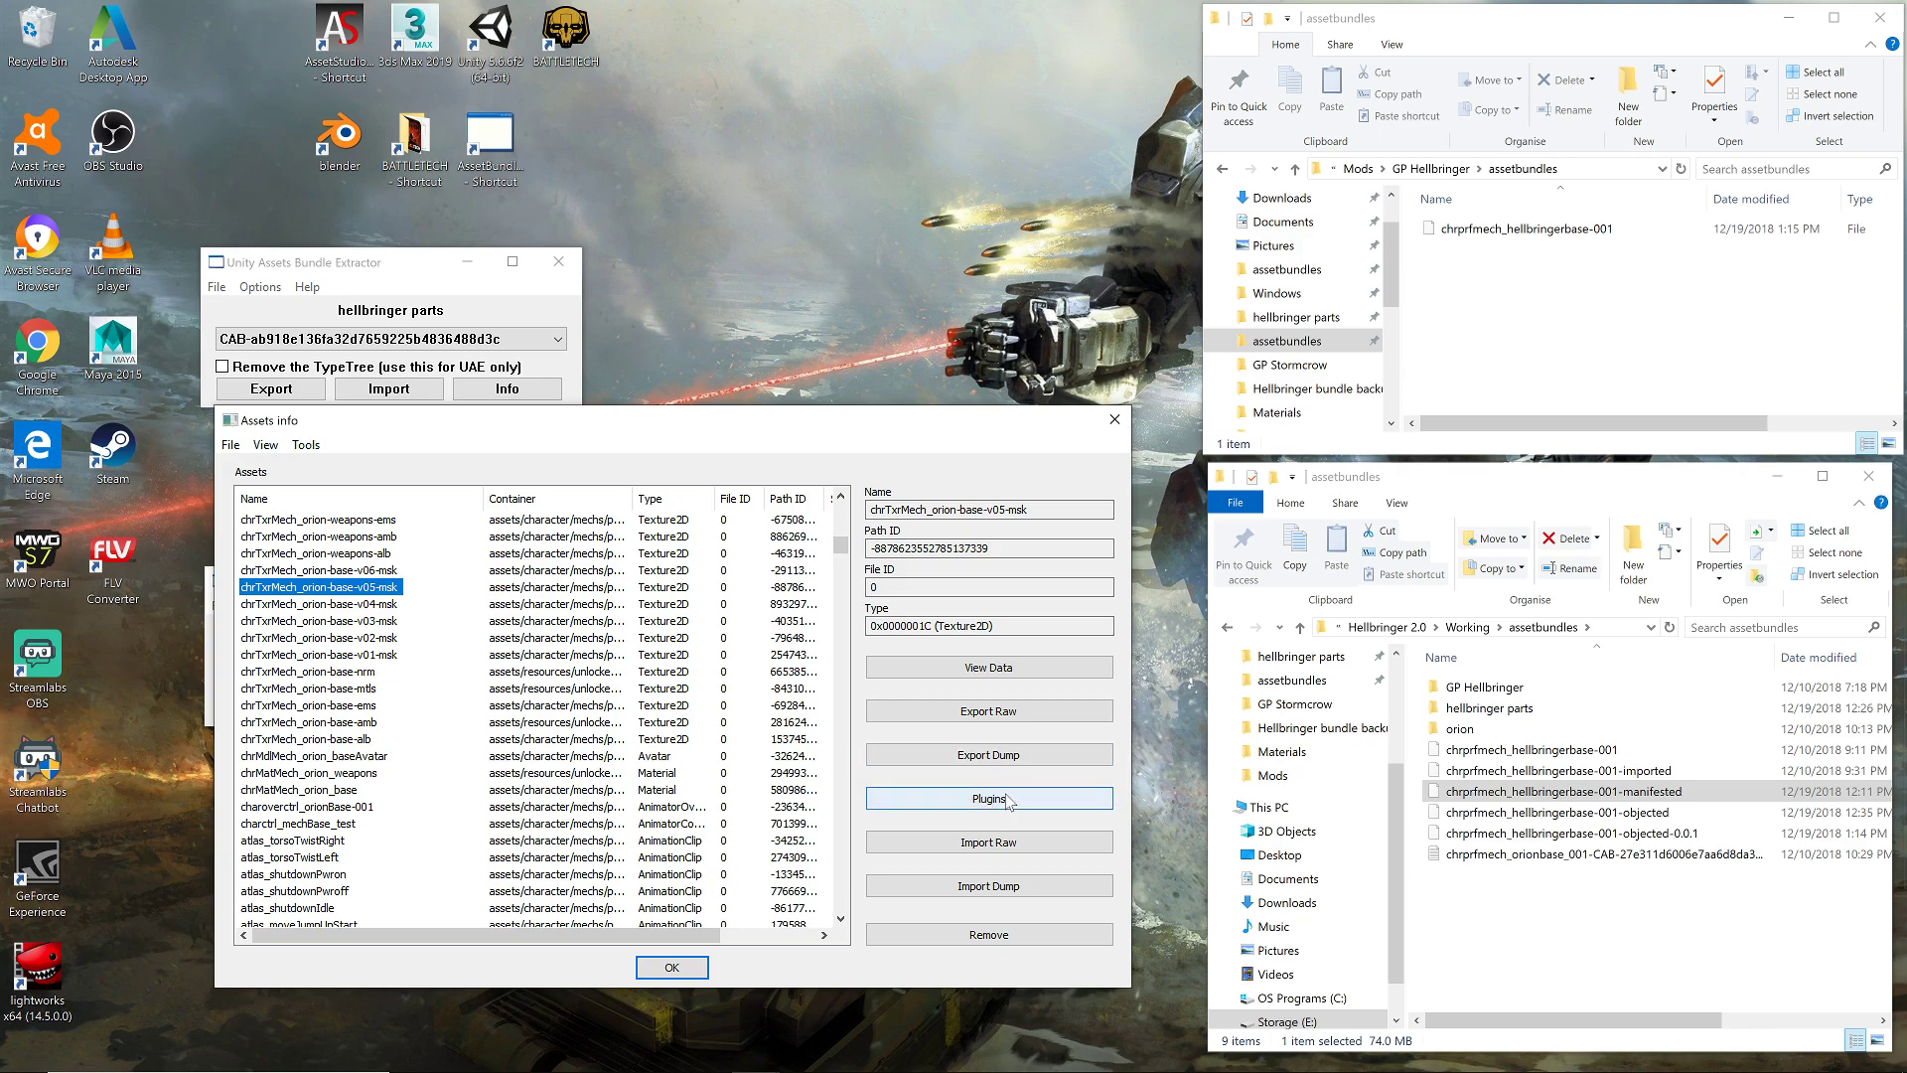
{"action": "left_click", "coordinate": [951, 805]}
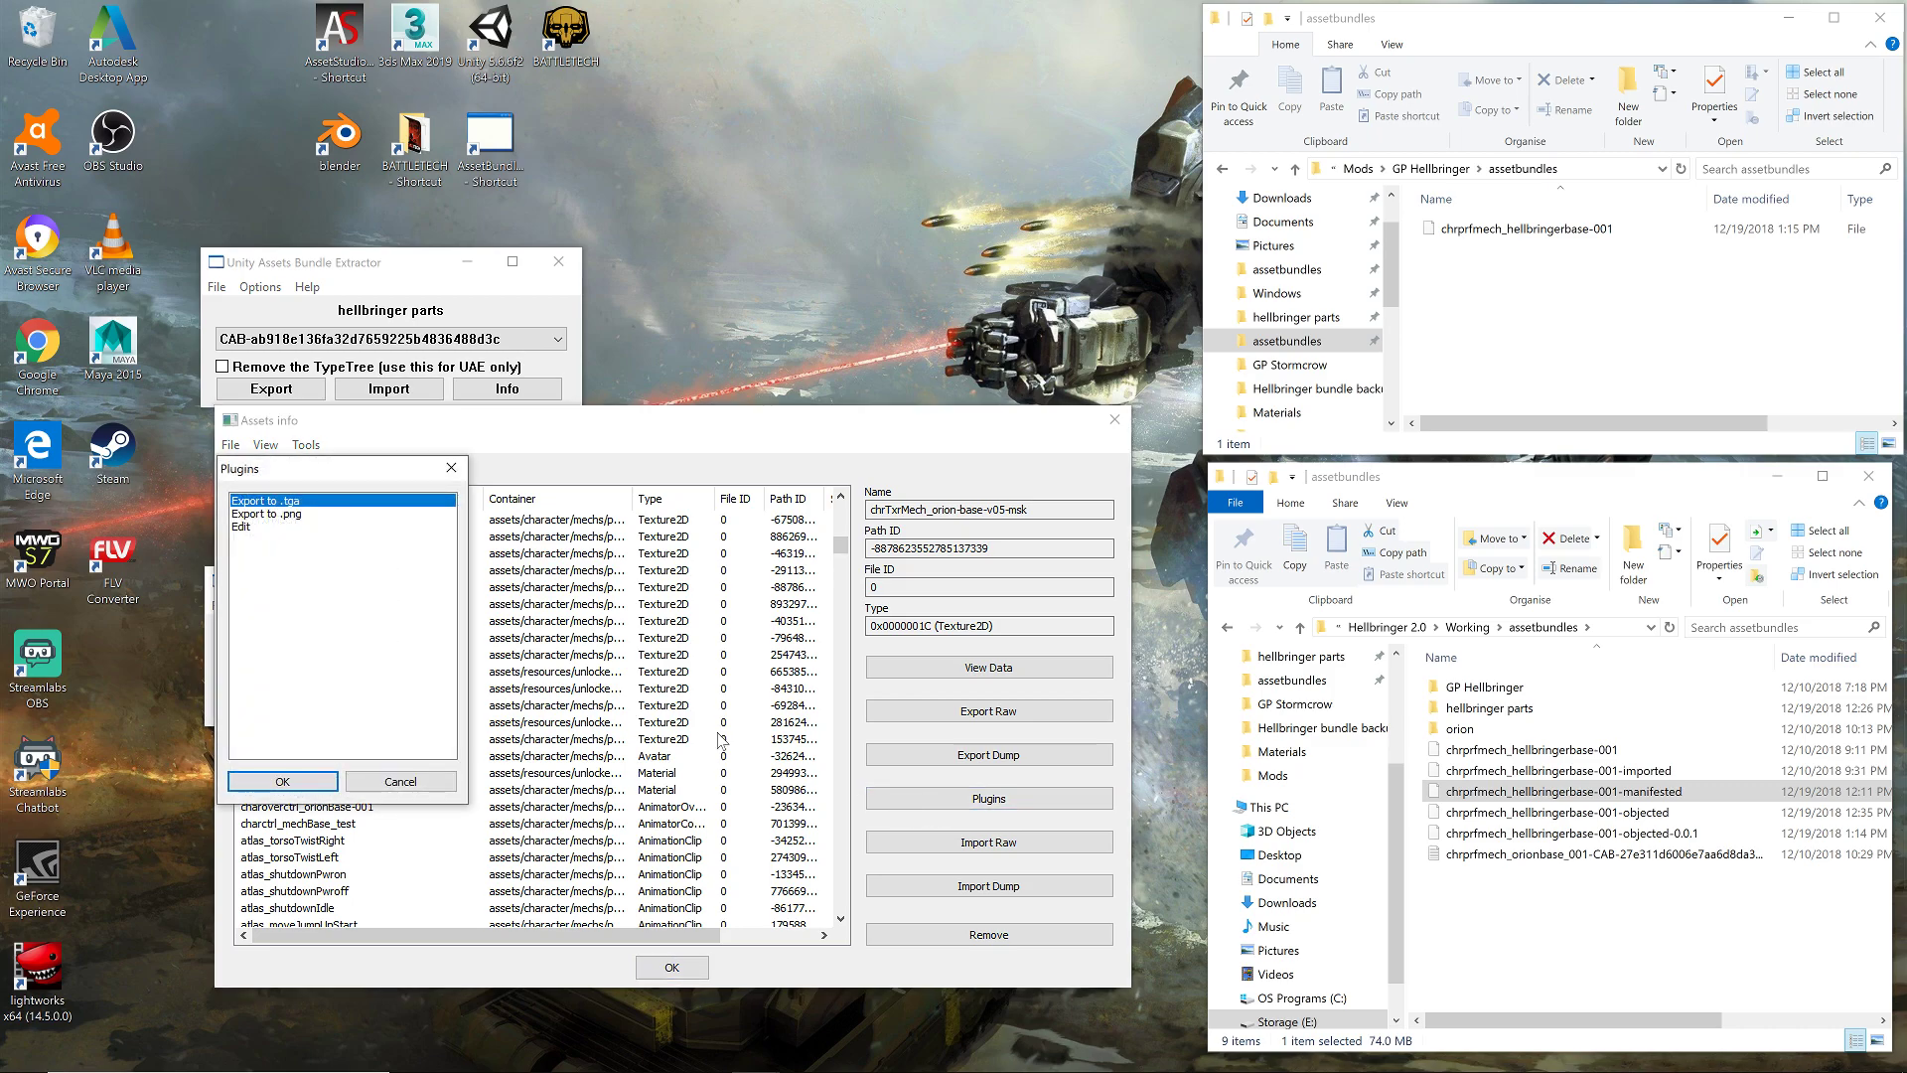
{"action": "double_click", "coordinate": [246, 527]}
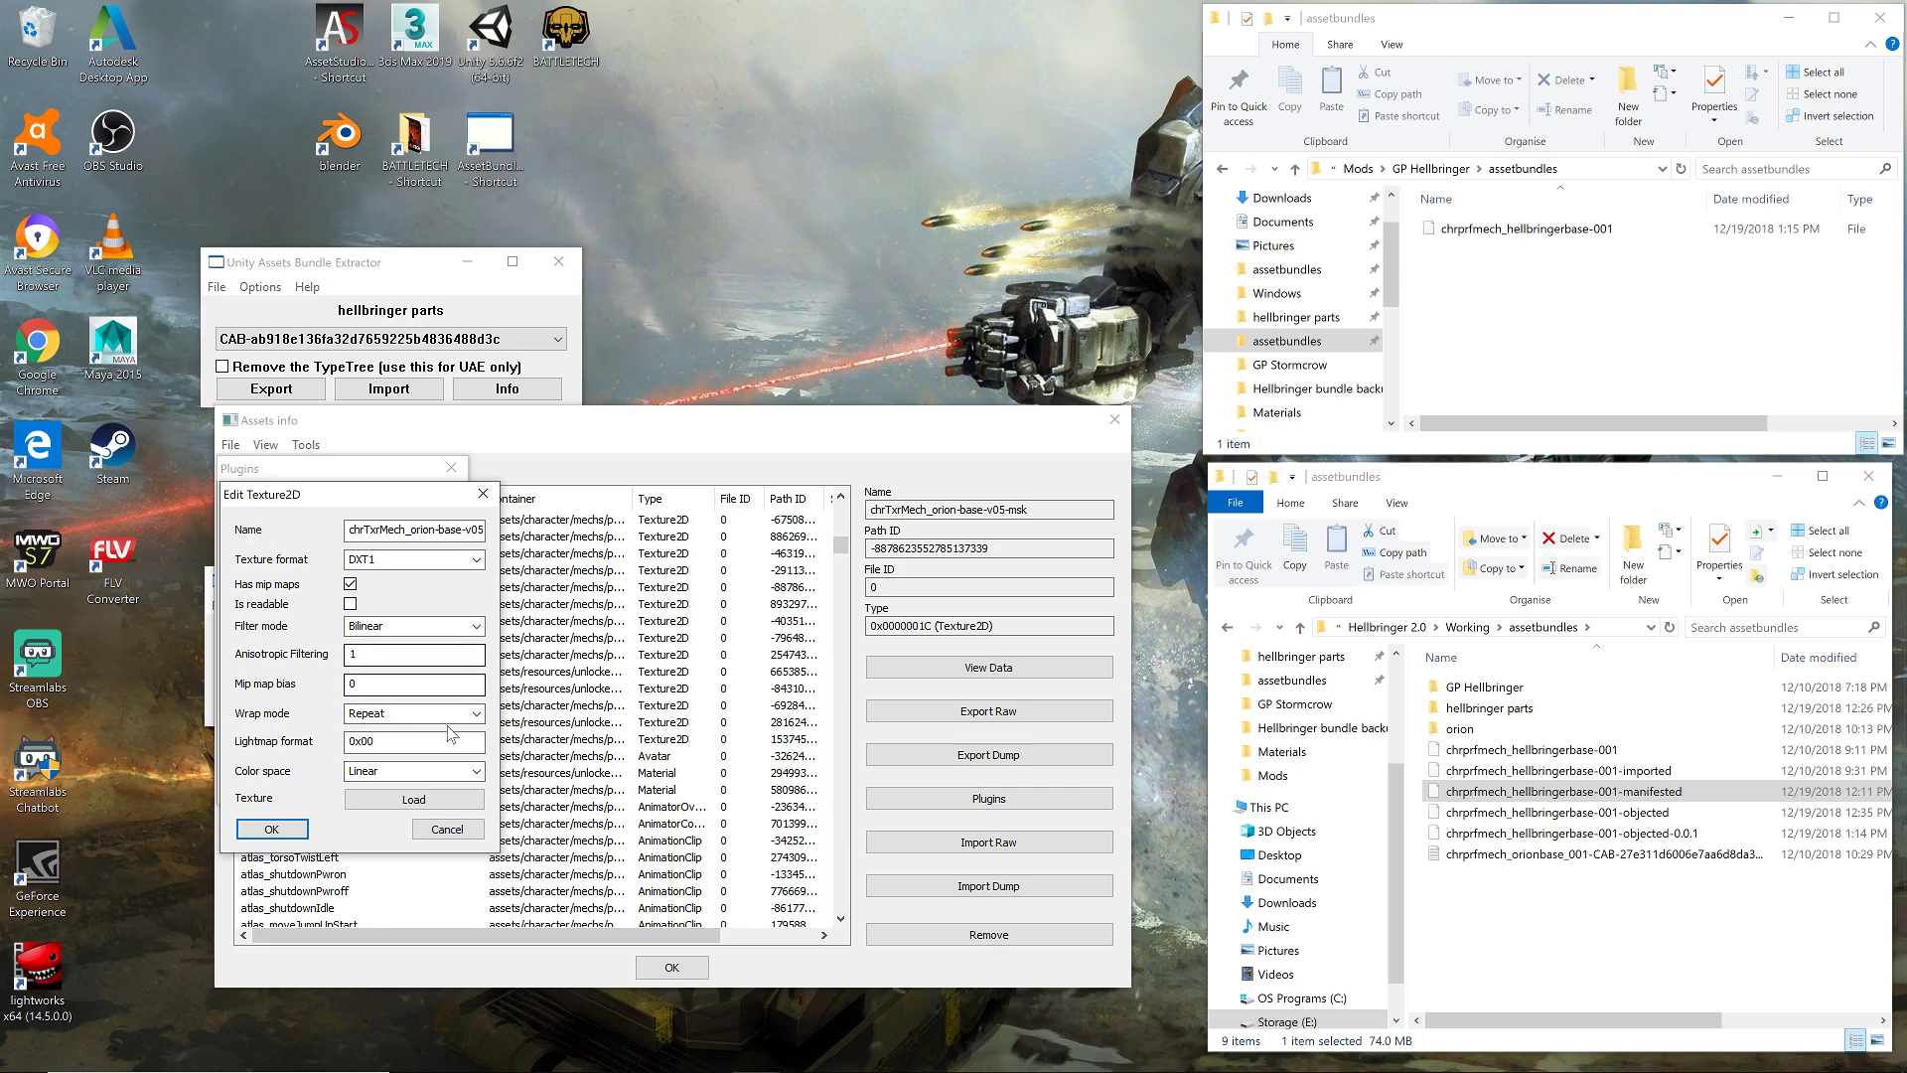
{"action": "left_click", "coordinate": [447, 795]}
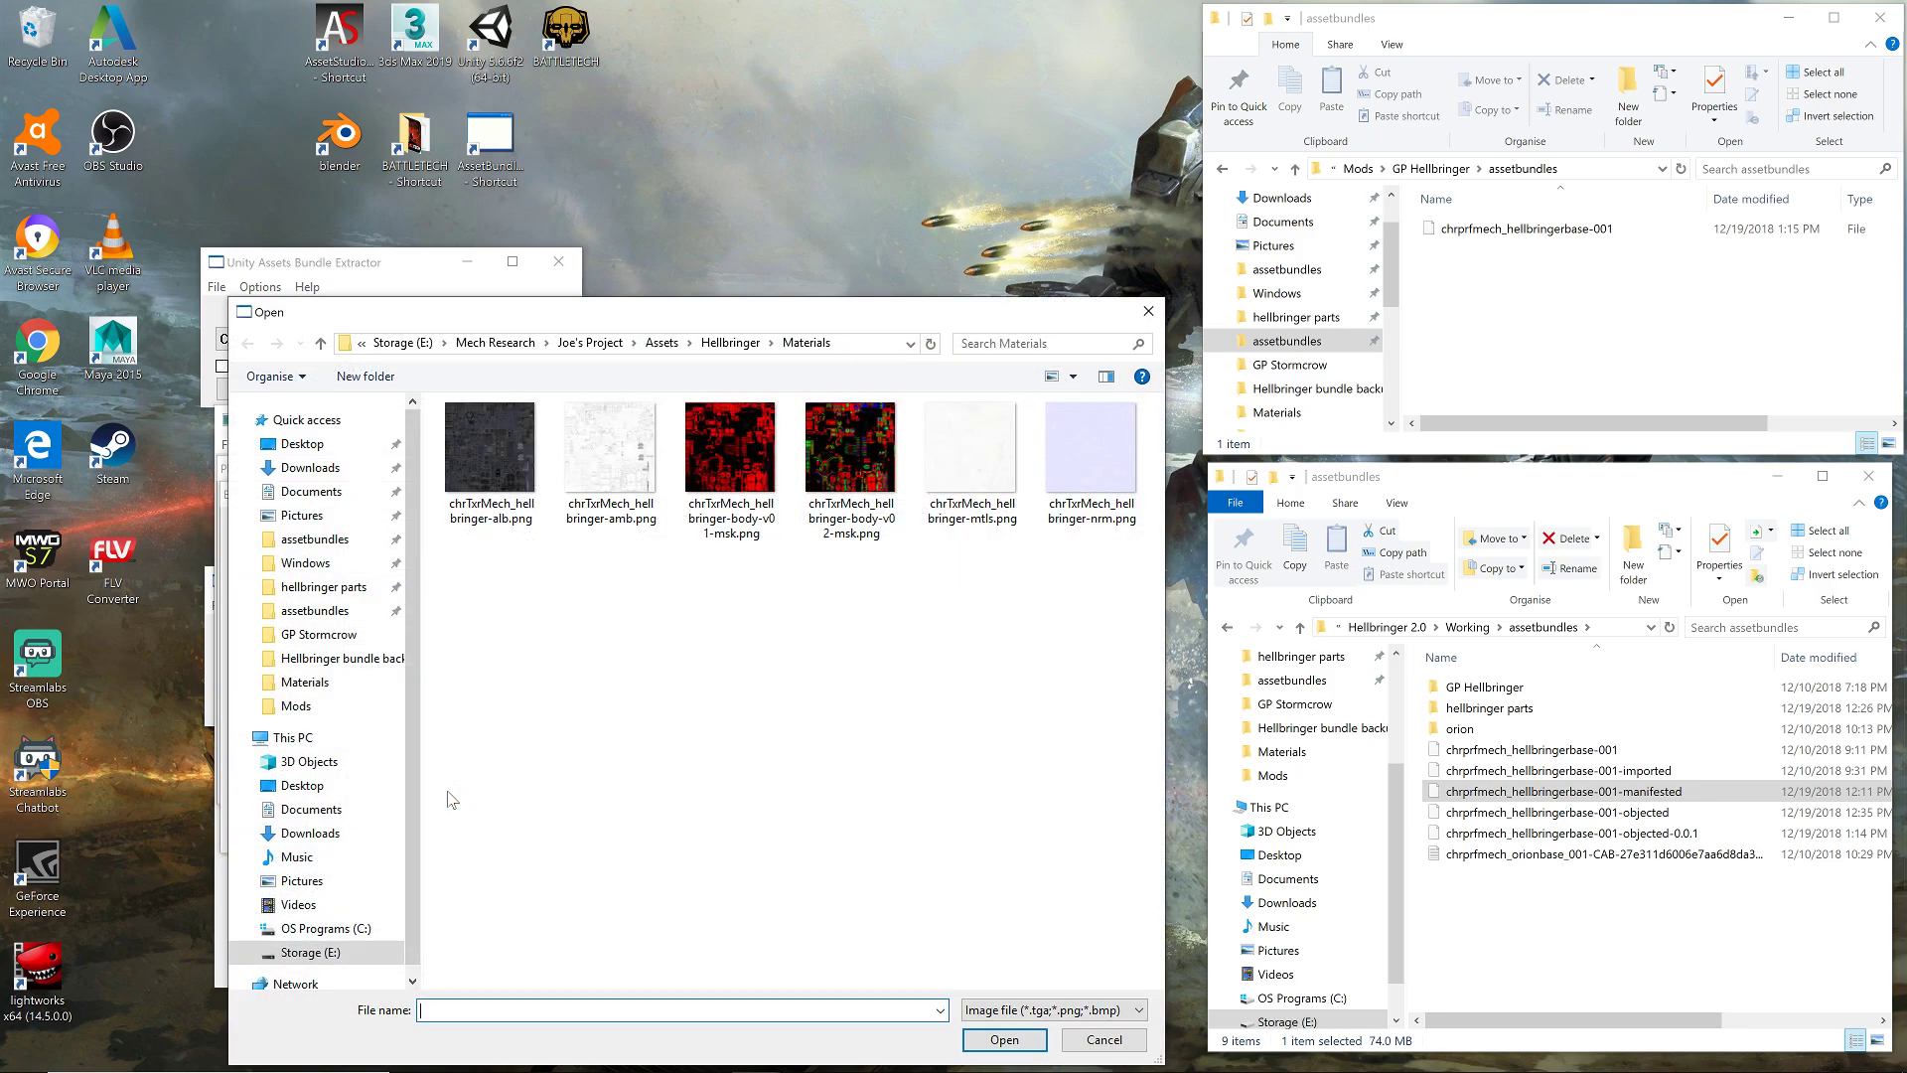
{"action": "double_click", "coordinate": [725, 449]}
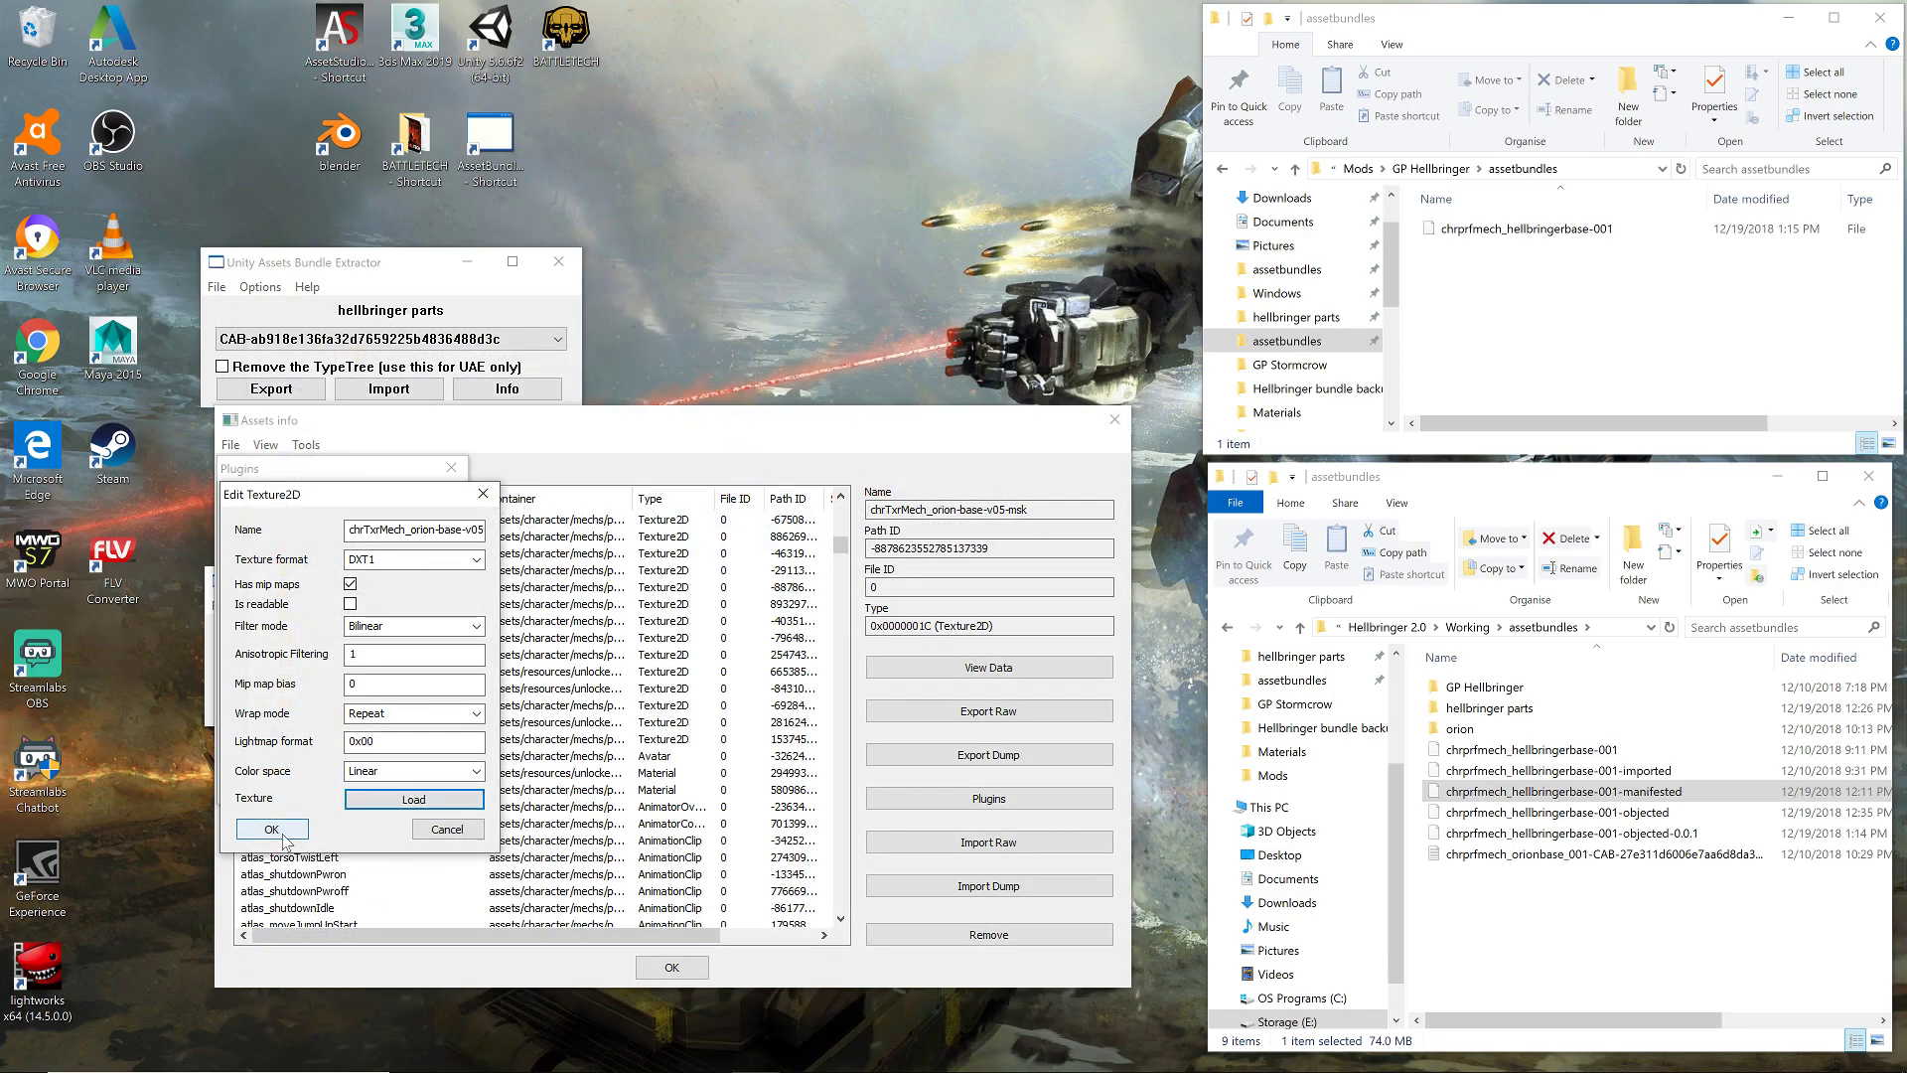
{"action": "left_click", "coordinate": [352, 586]}
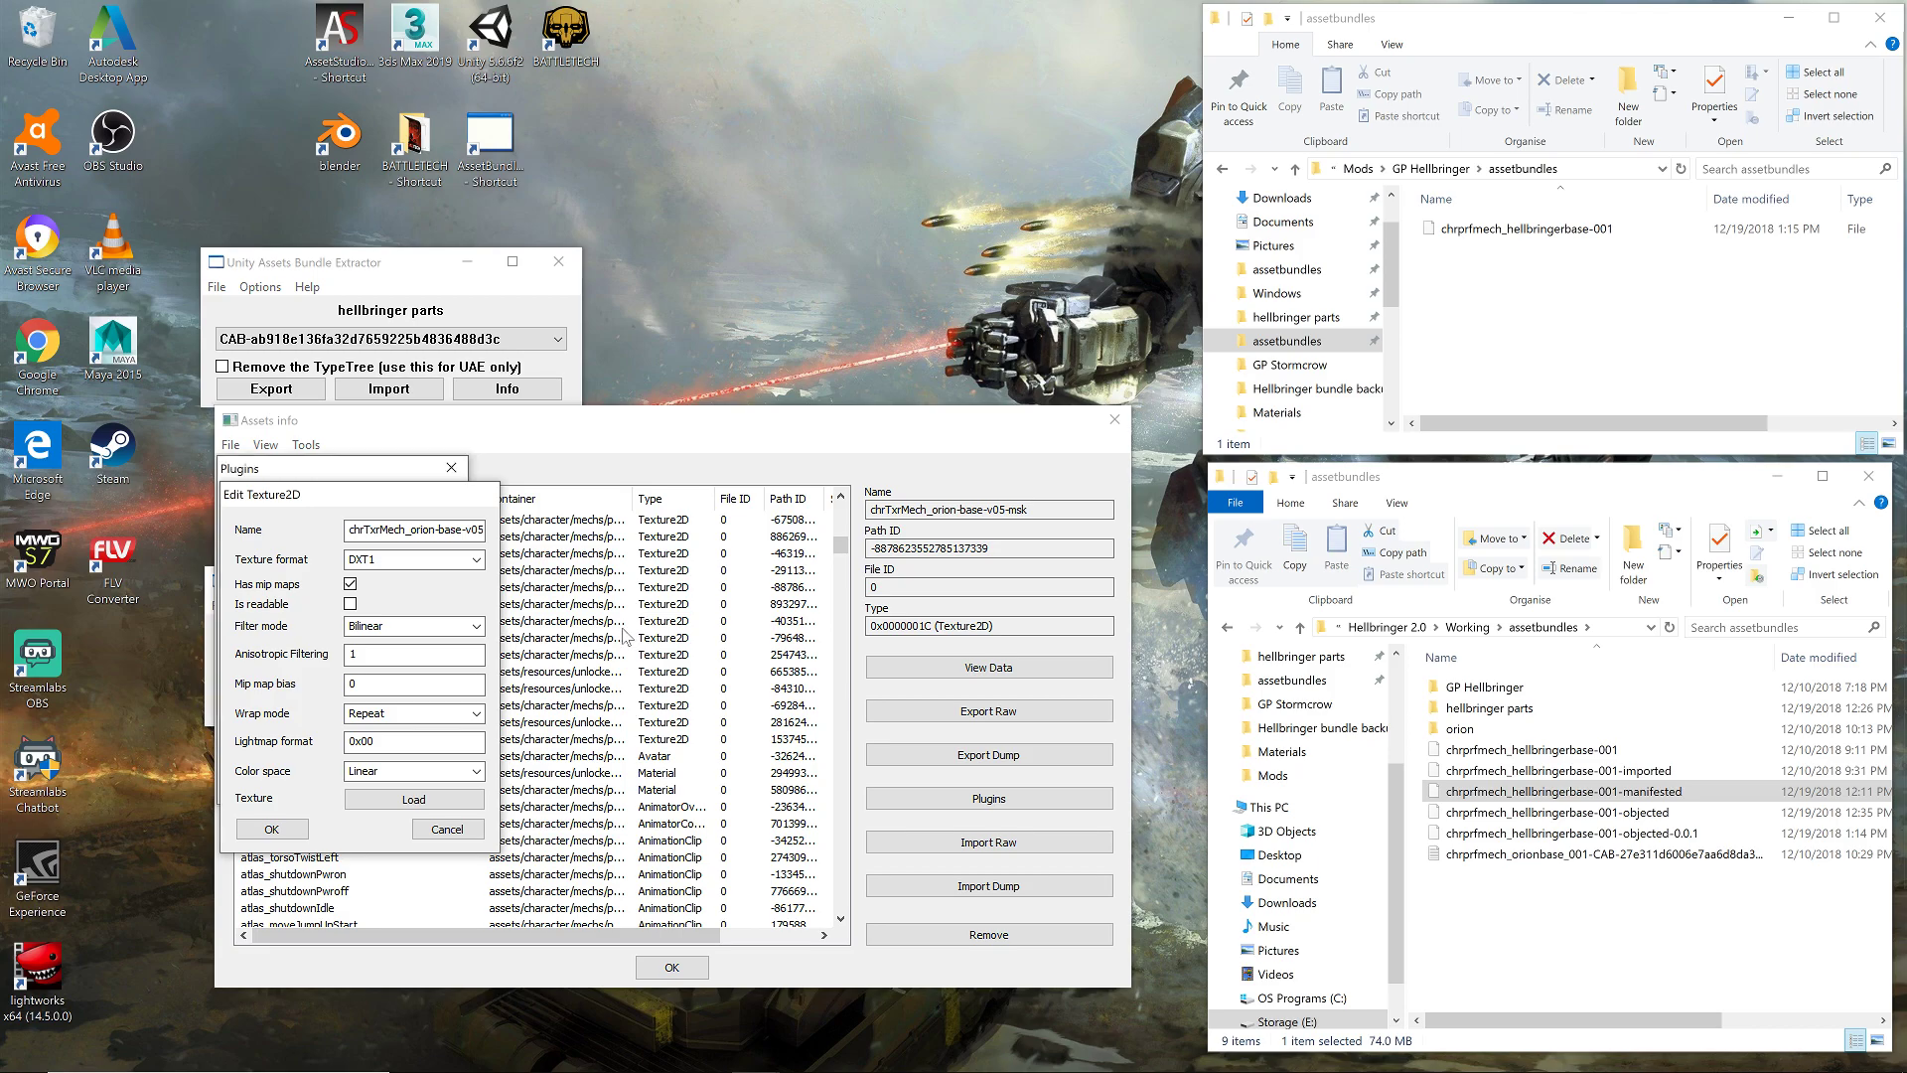
{"action": "key", "text": "Return"}
- Load chrTxrMech_hellbringer-body-v02-msk.png into the chrTxrMech_orion-base-v06-msk texture with the Edit plugin and apply it at Normal (multithread) quality
{"action": "left_click", "coordinate": [353, 570]}
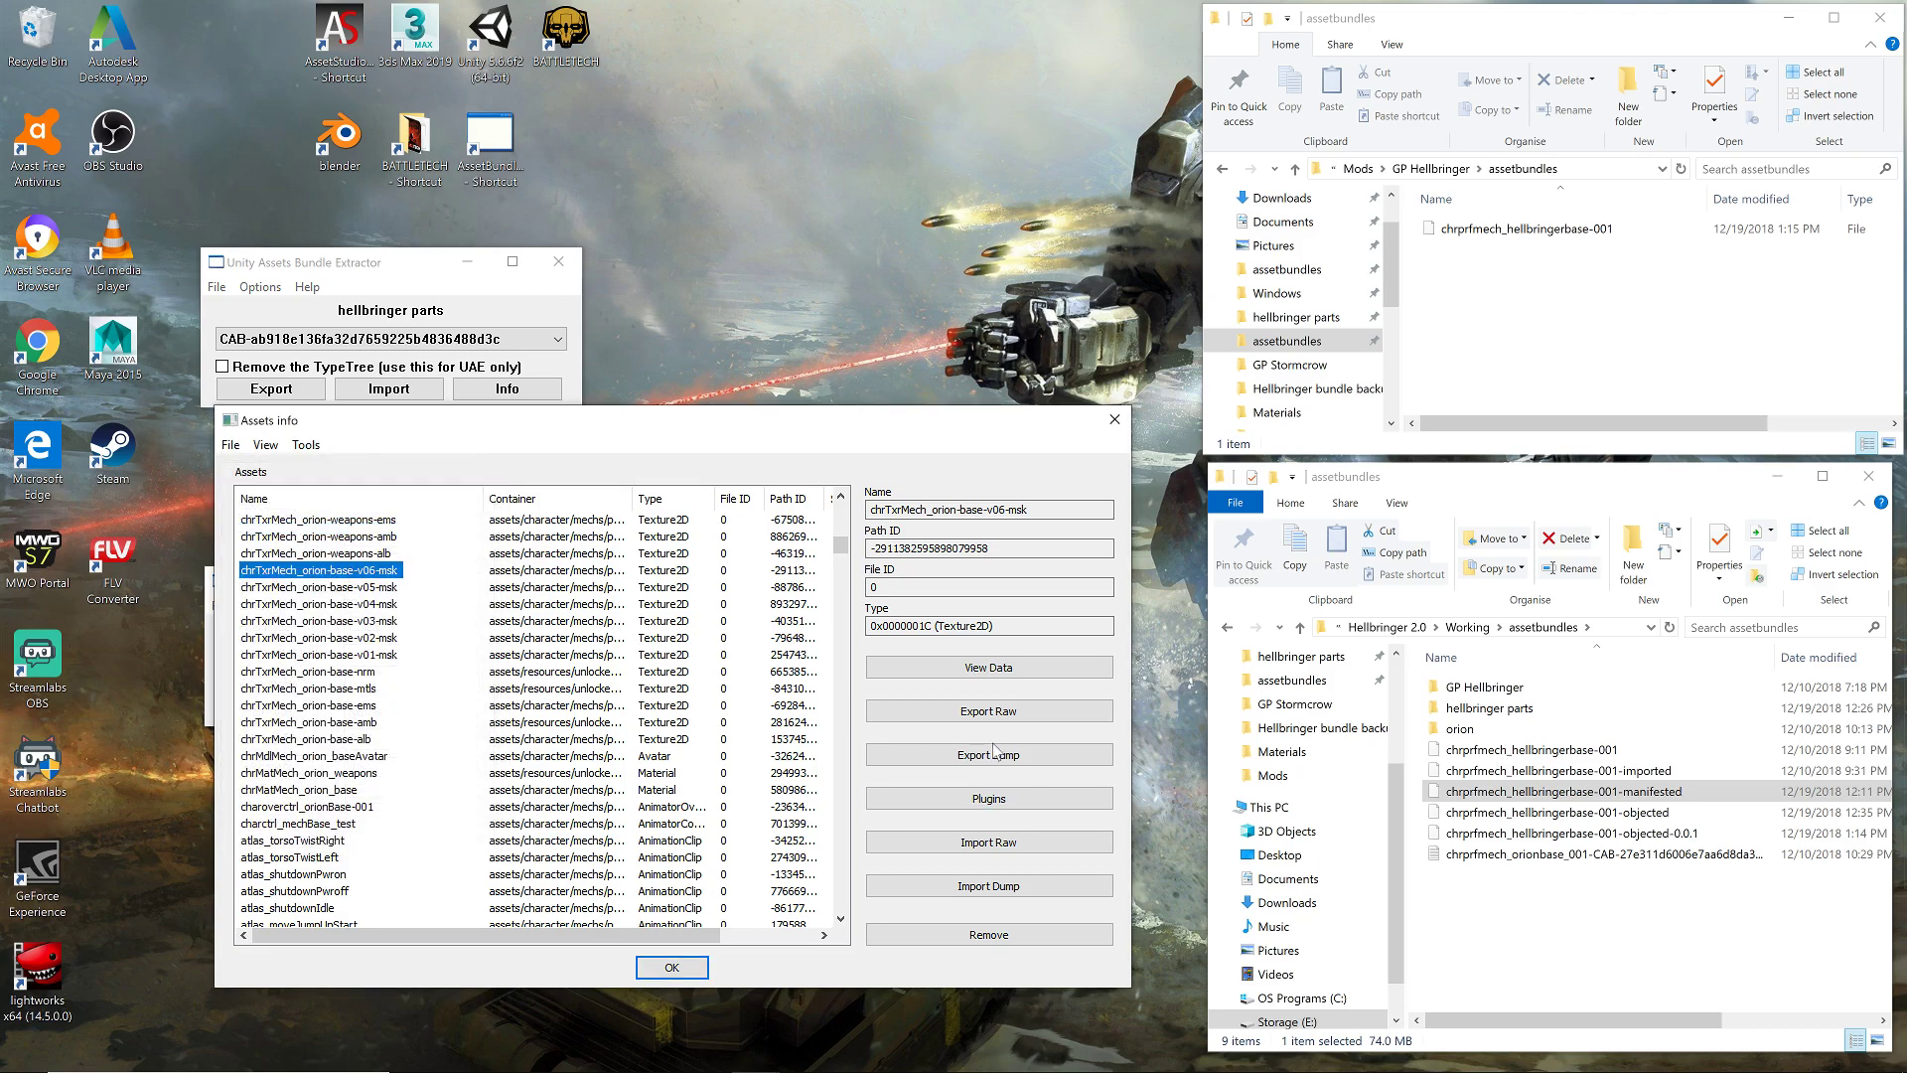
{"action": "left_click", "coordinate": [1015, 810]}
{"action": "left_click", "coordinate": [260, 526]}
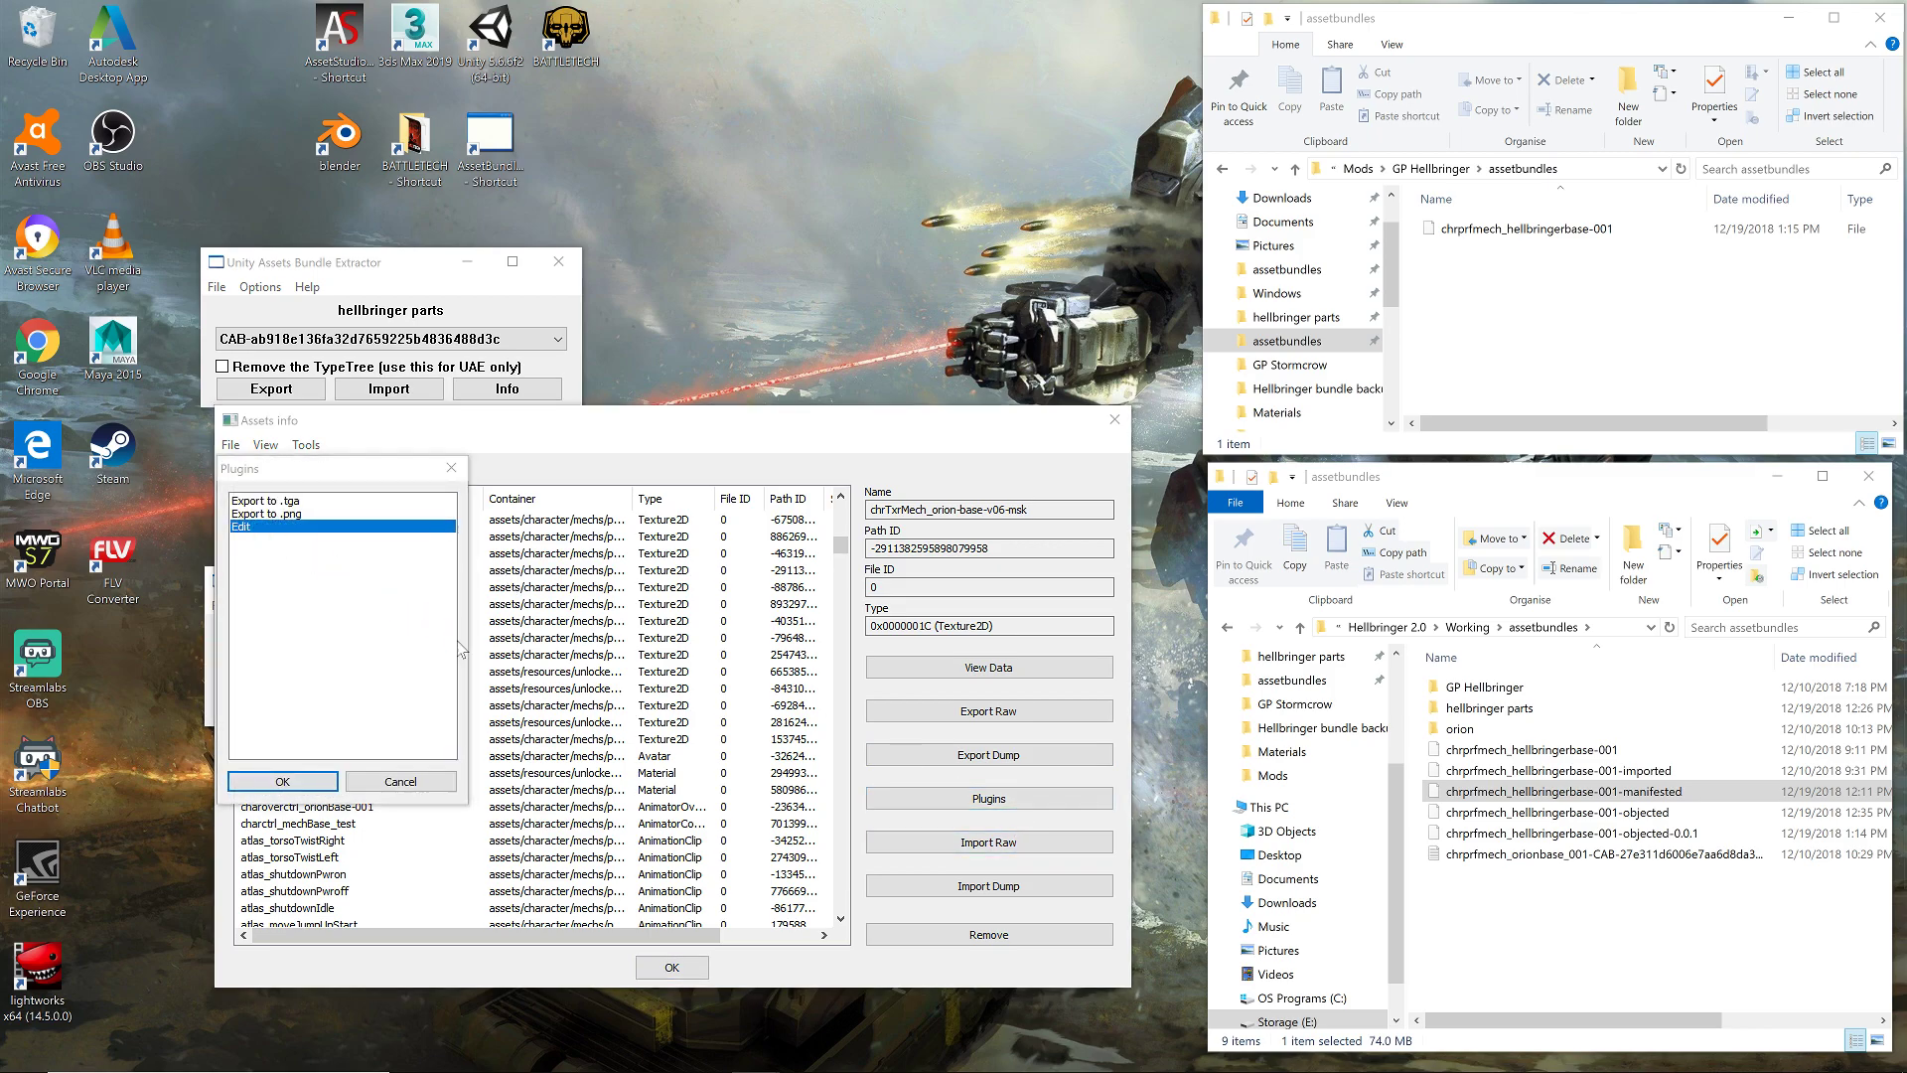
{"action": "left_click", "coordinate": [413, 800]}
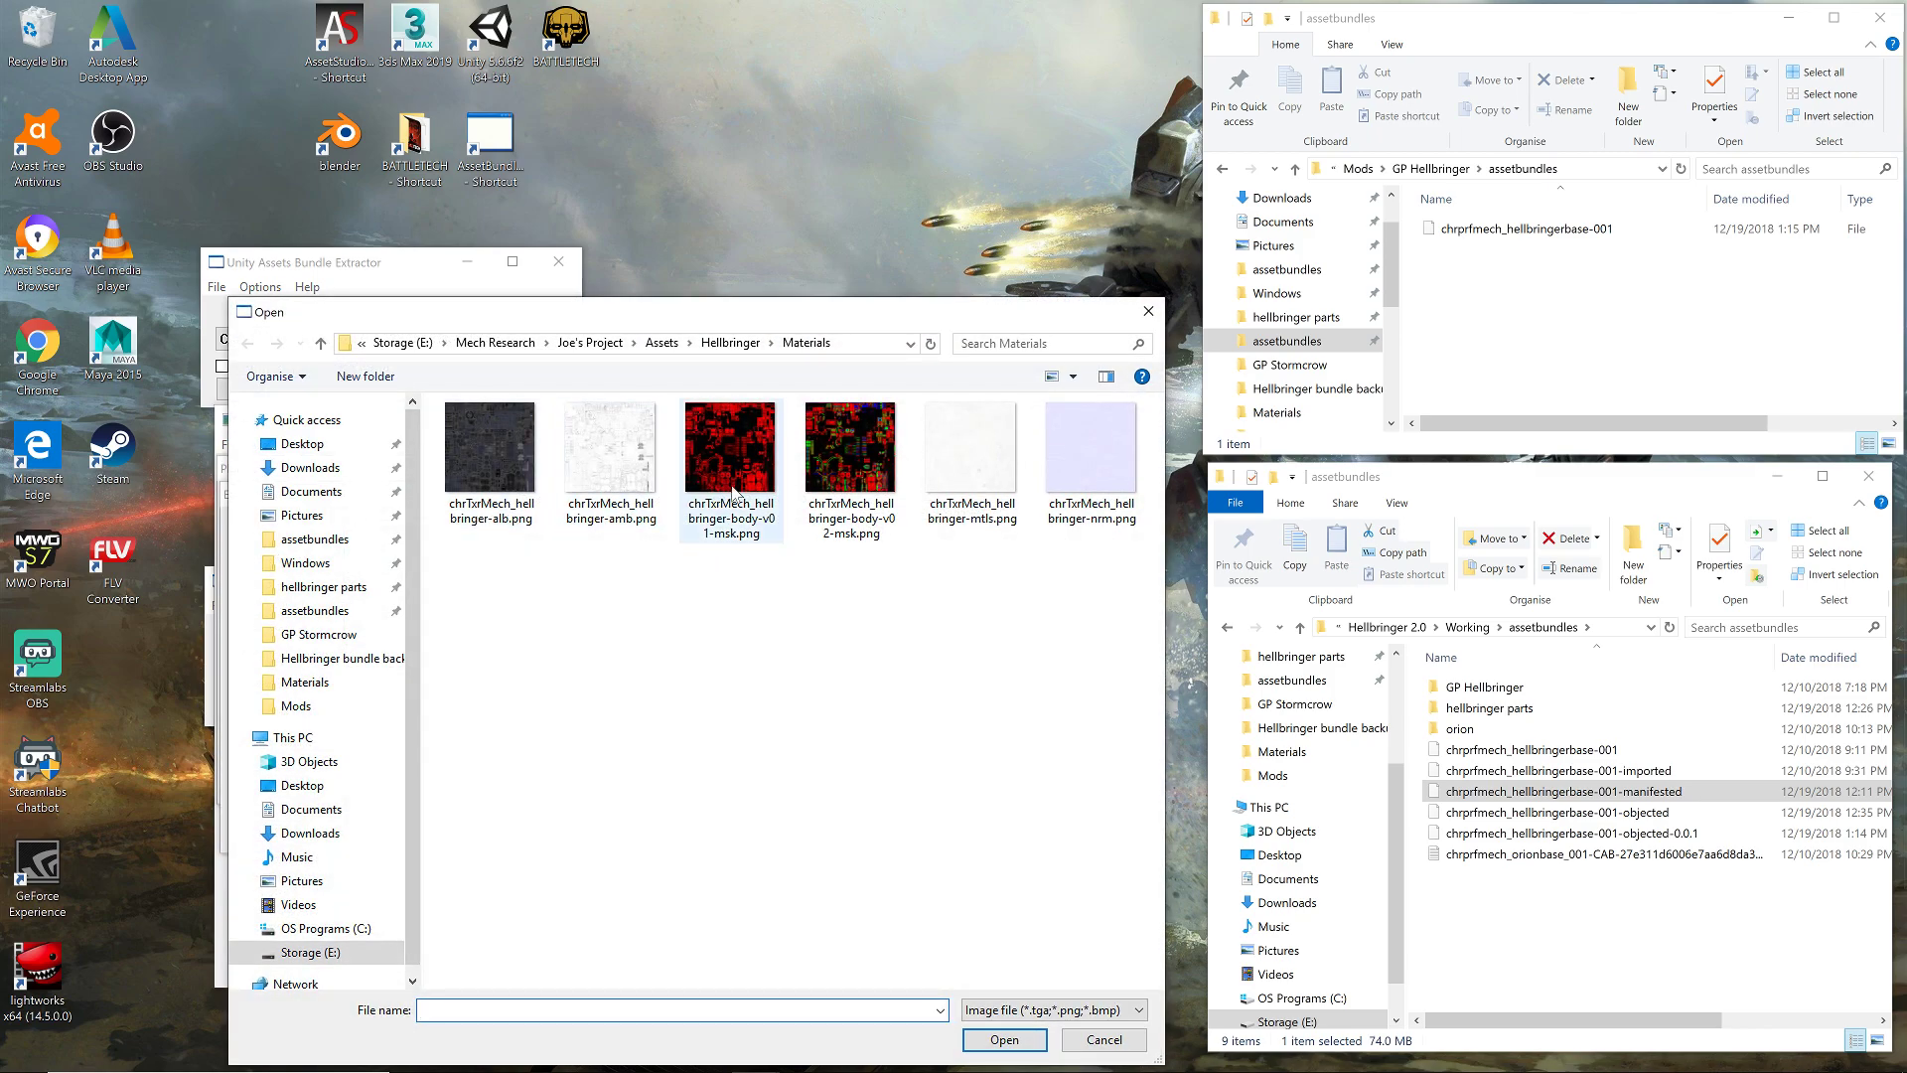
{"action": "double_click", "coordinate": [851, 465]}
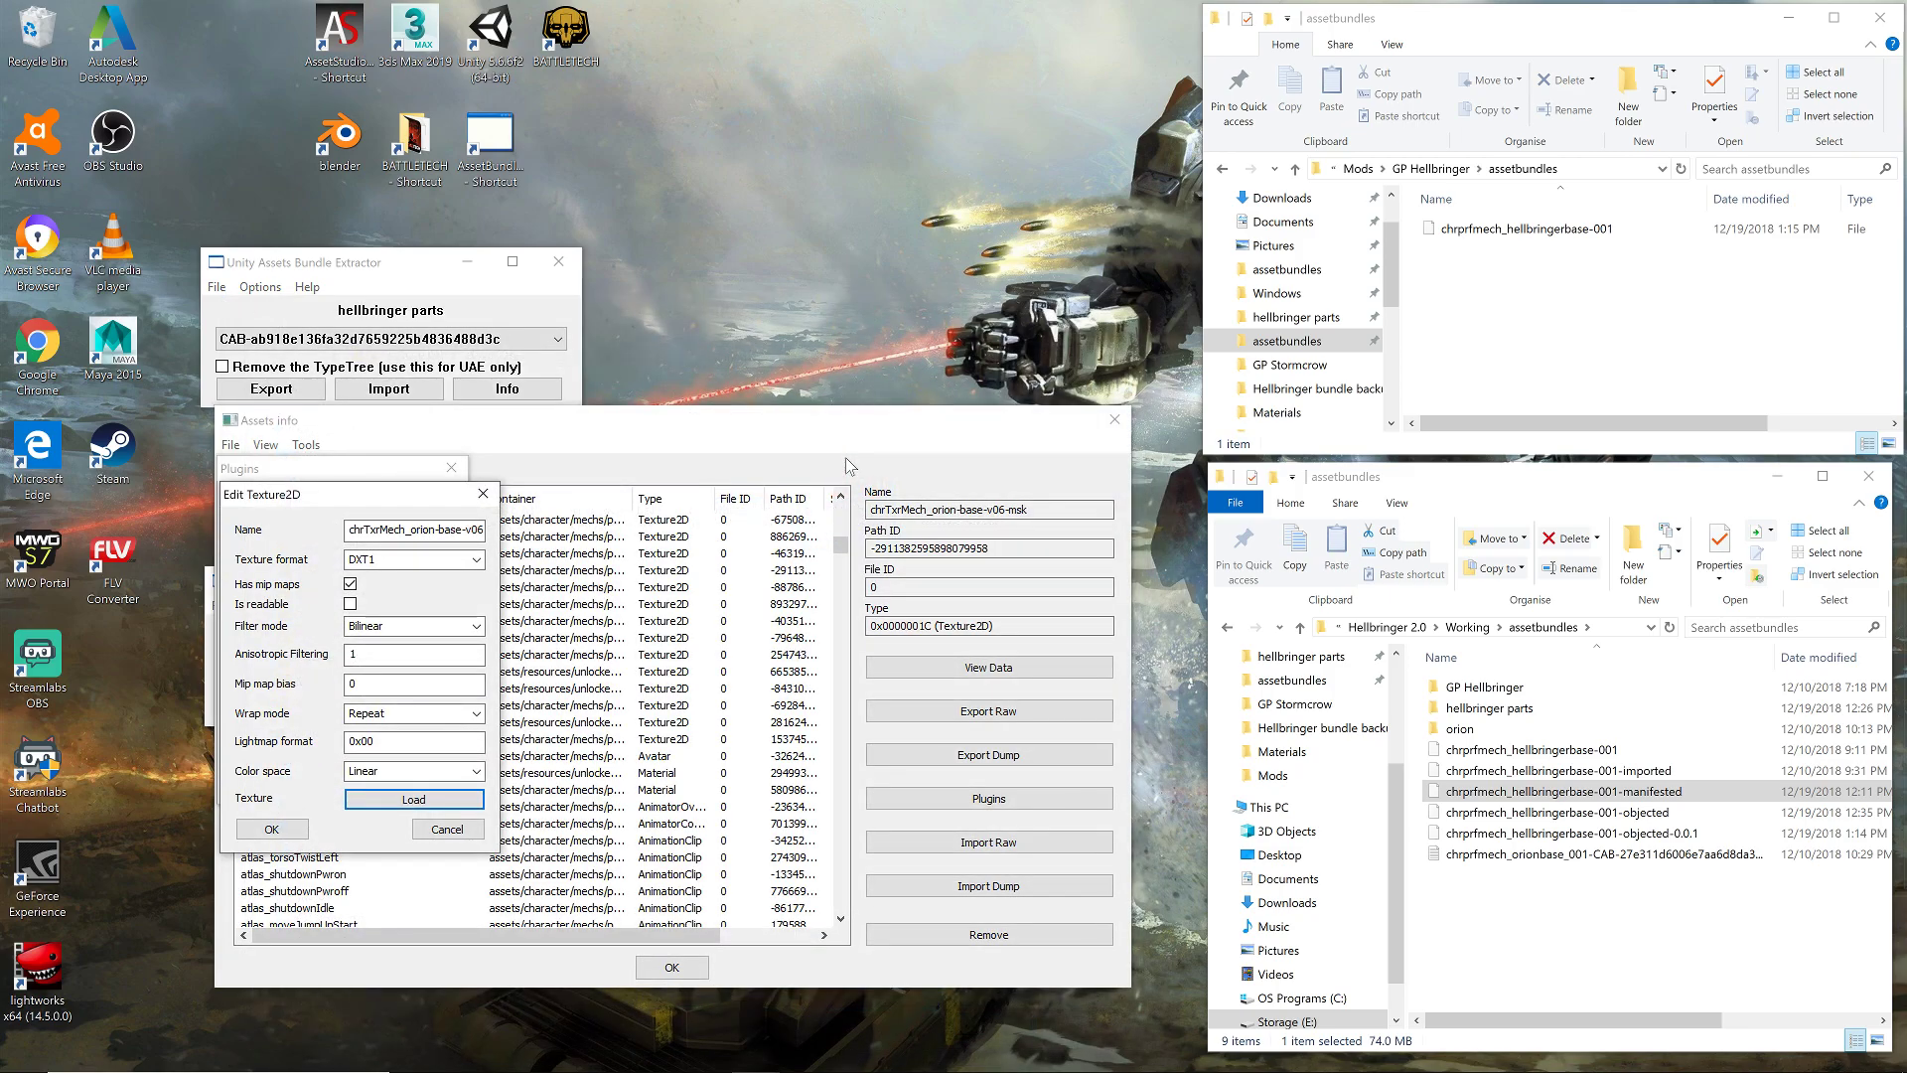
{"action": "left_click", "coordinate": [285, 840]}
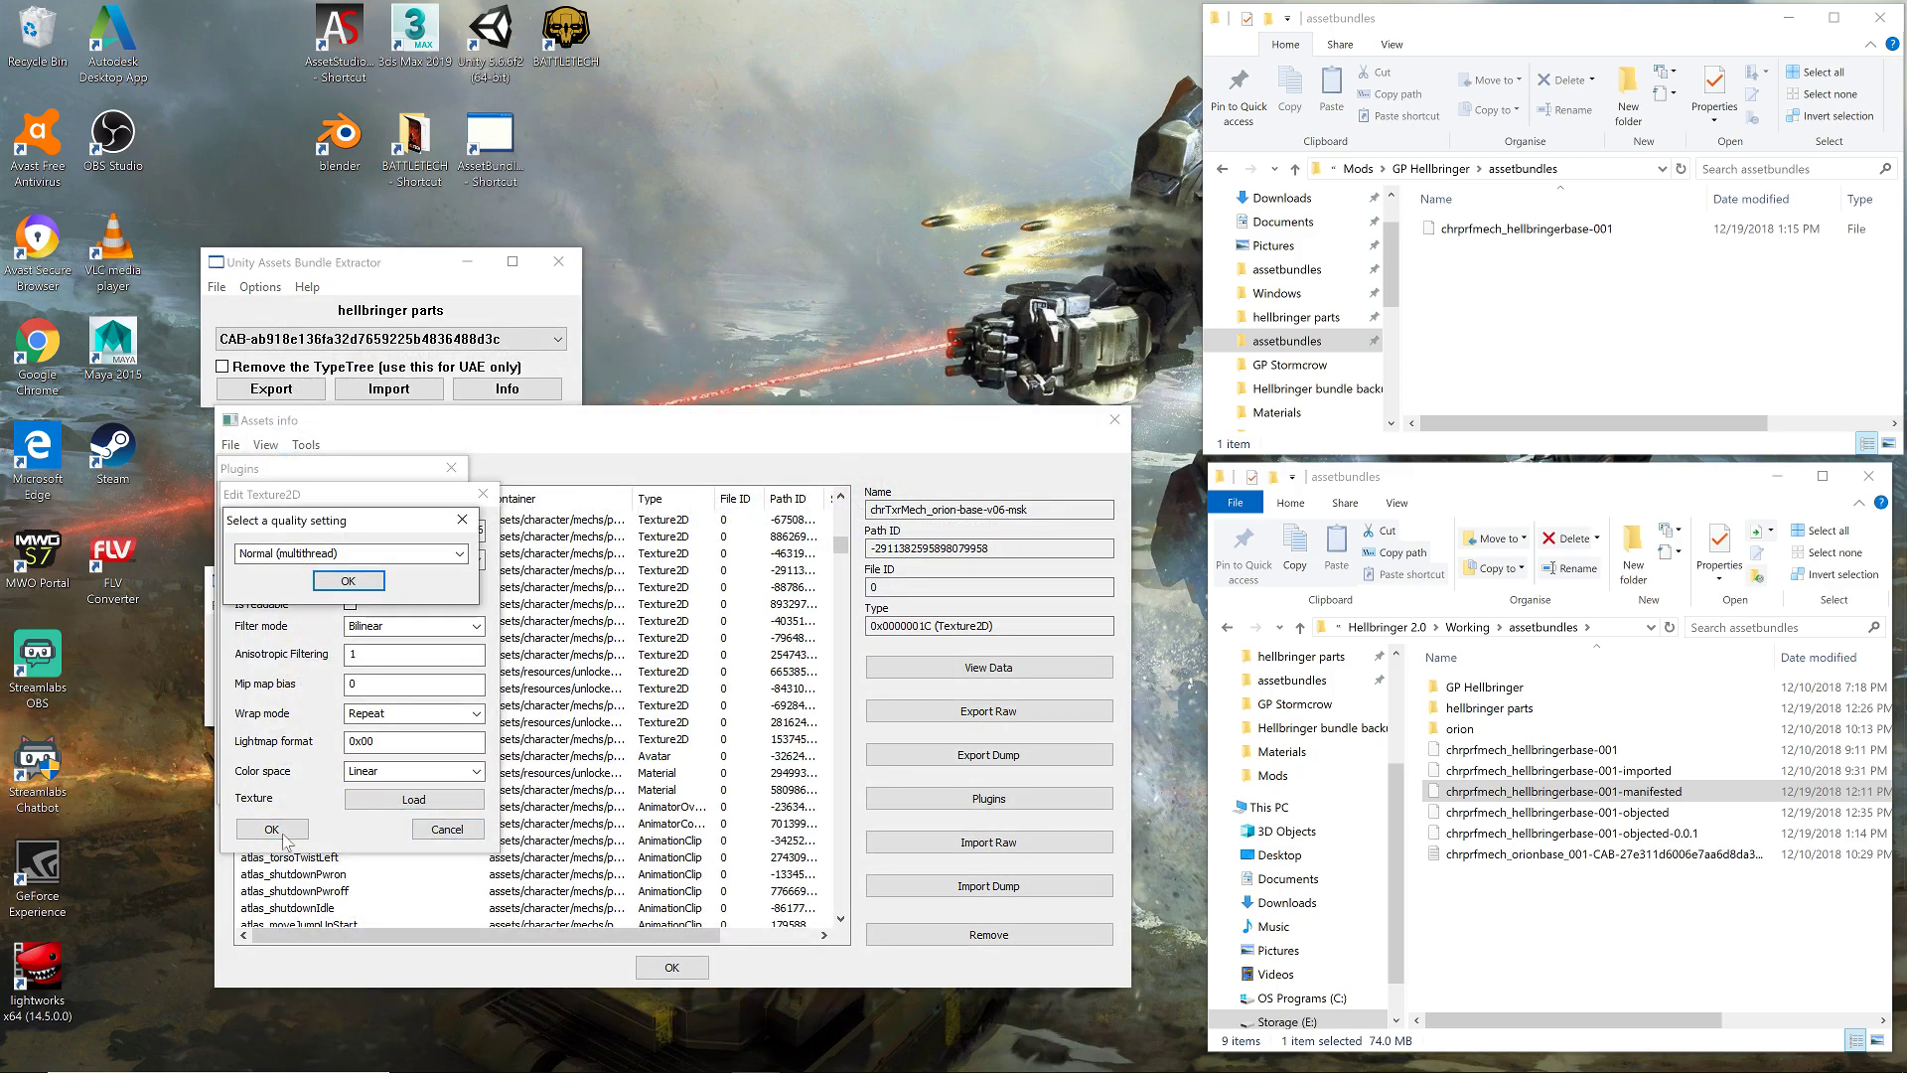
{"action": "left_click", "coordinate": [353, 581]}
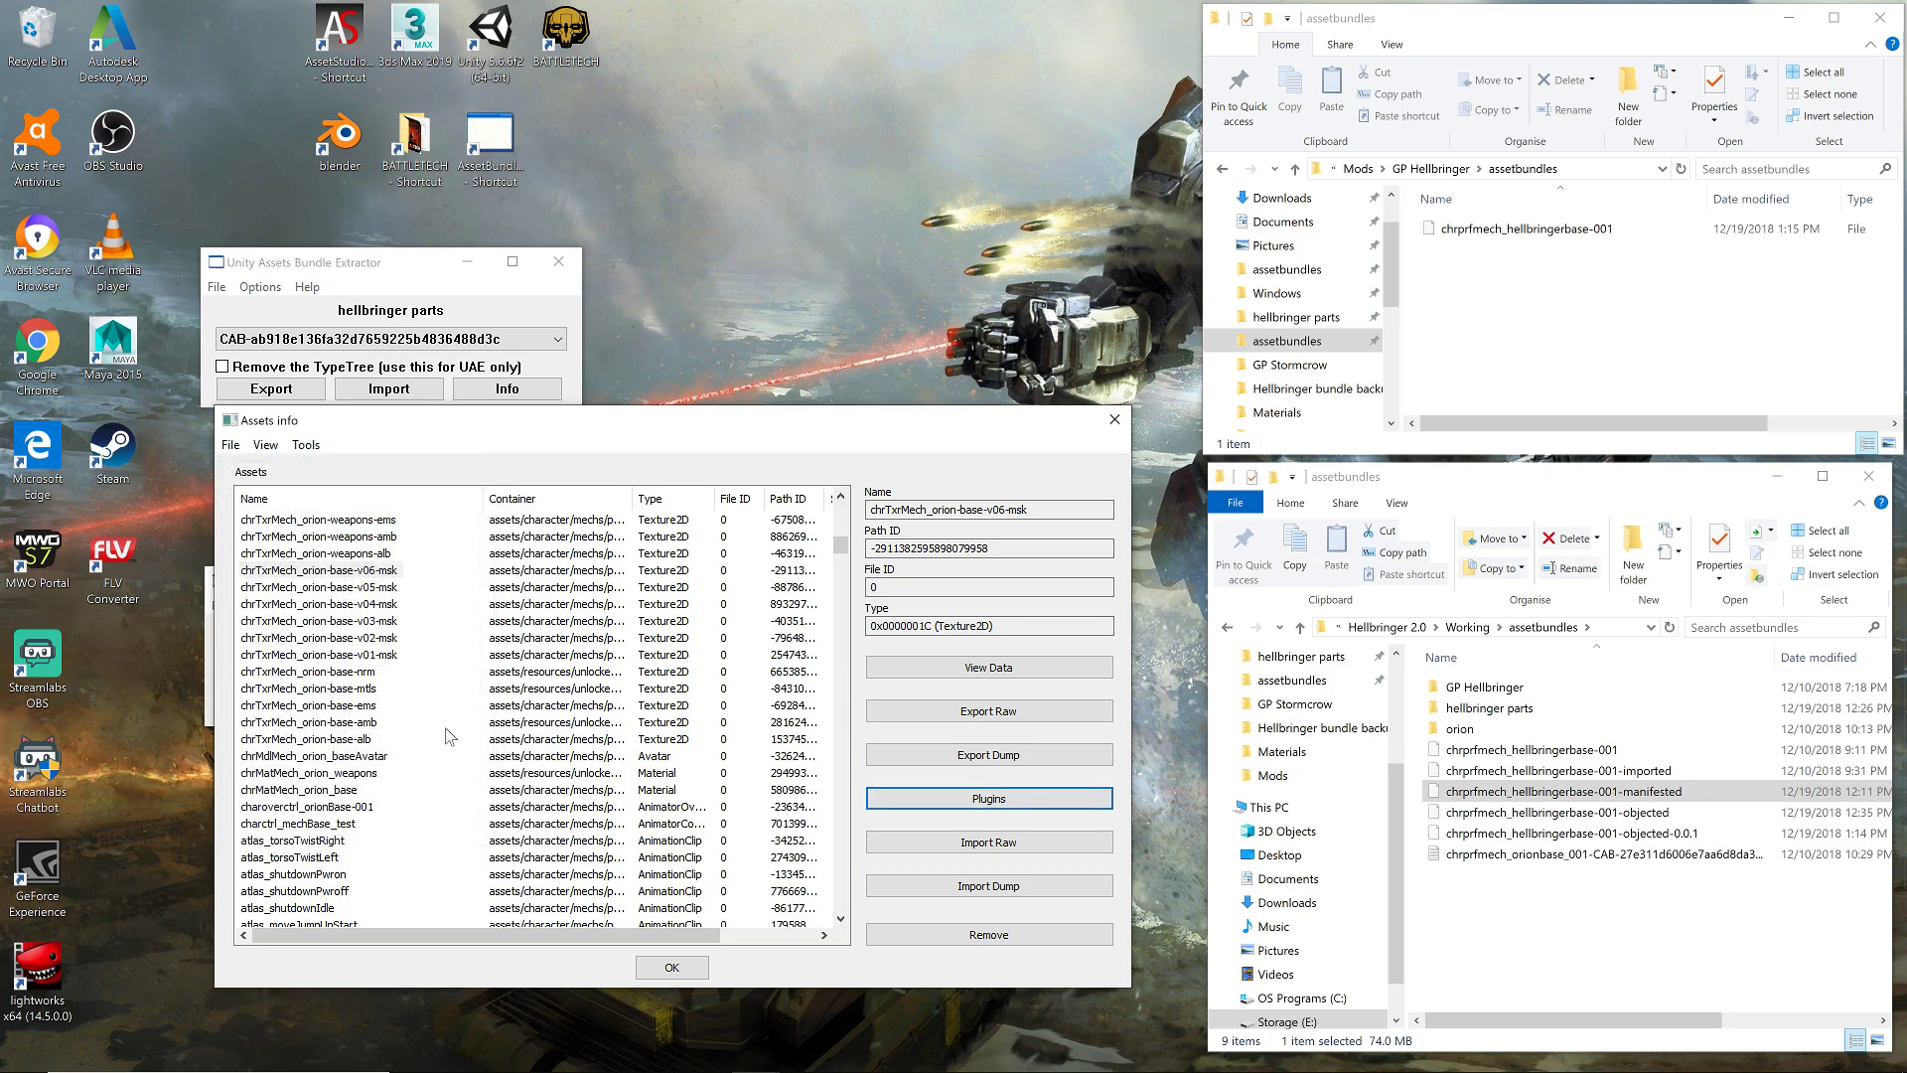
- Keep the asset changes and save the bundle in Working\assetbundles, overwriting chrprfmech_hellbringerbase-001-objected-0.0.1
{"action": "left_click", "coordinate": [664, 966]}
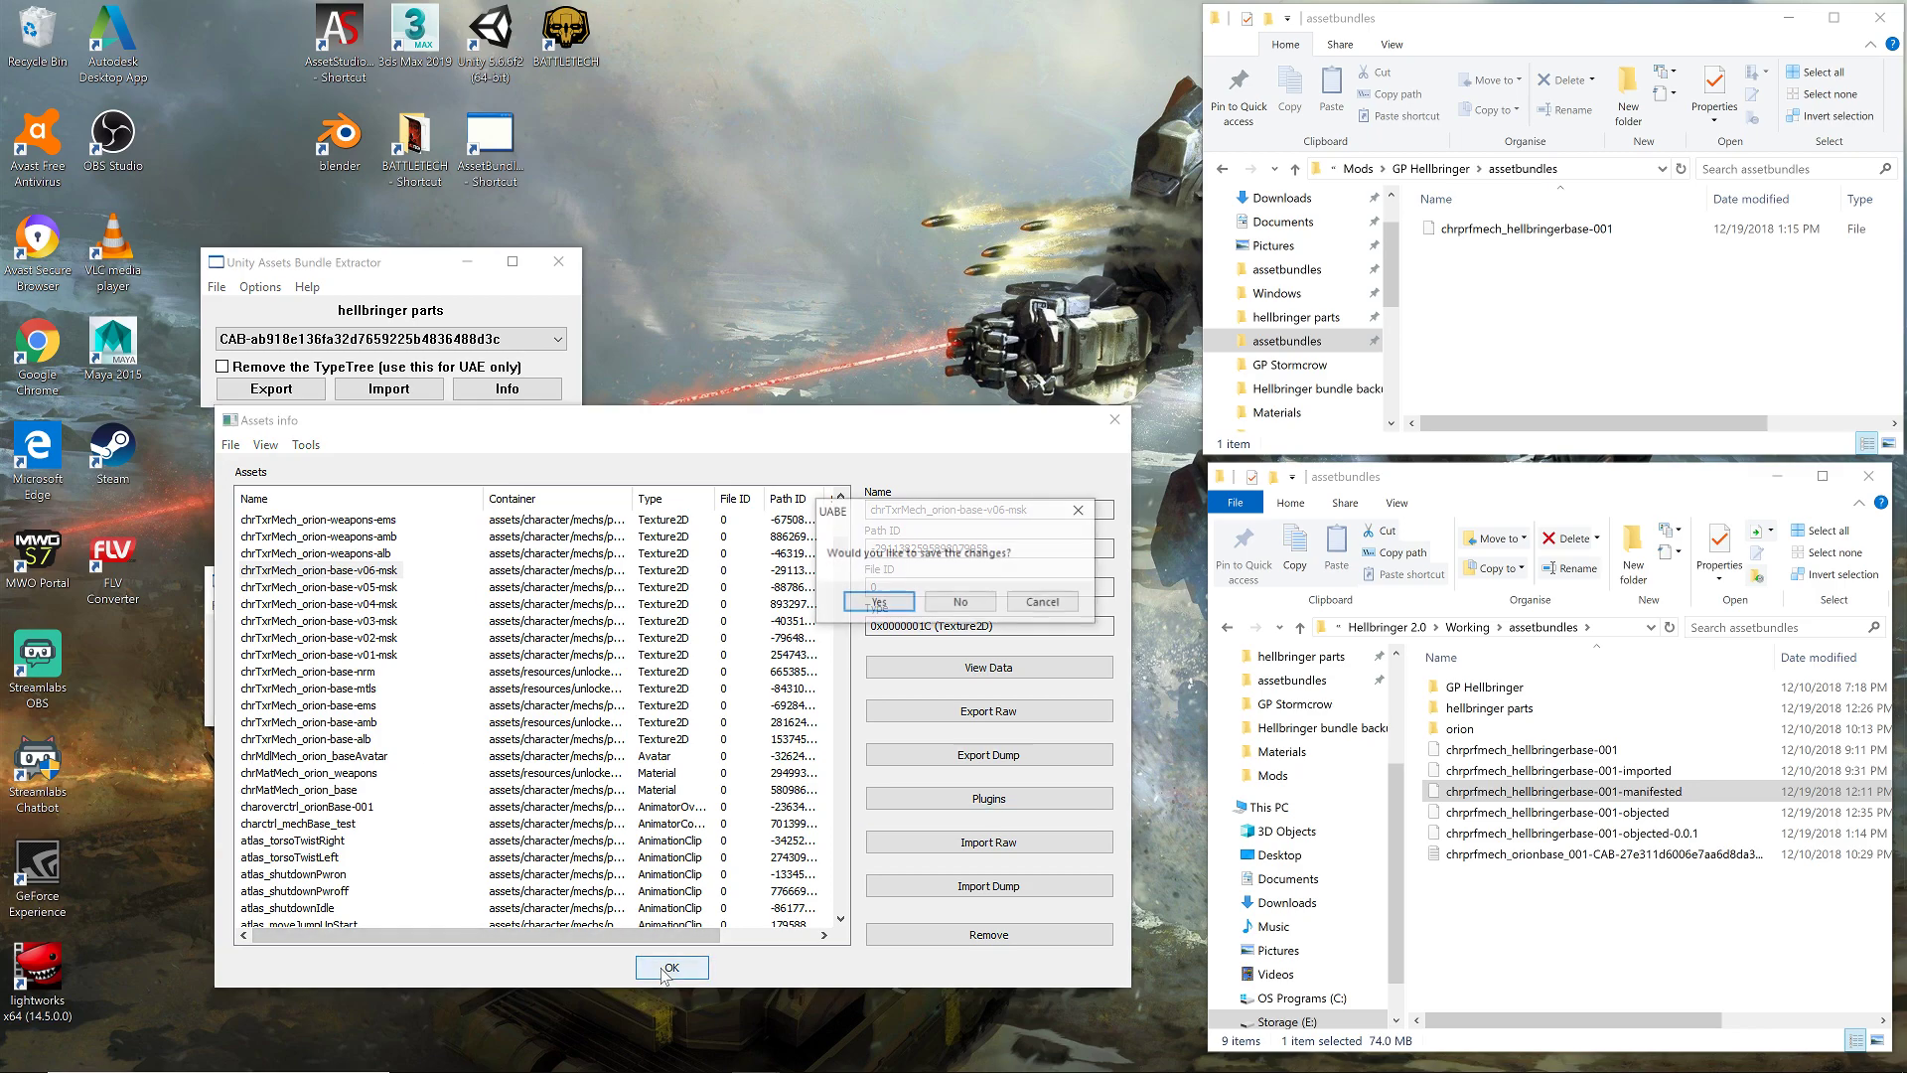
{"action": "left_click", "coordinate": [880, 603]}
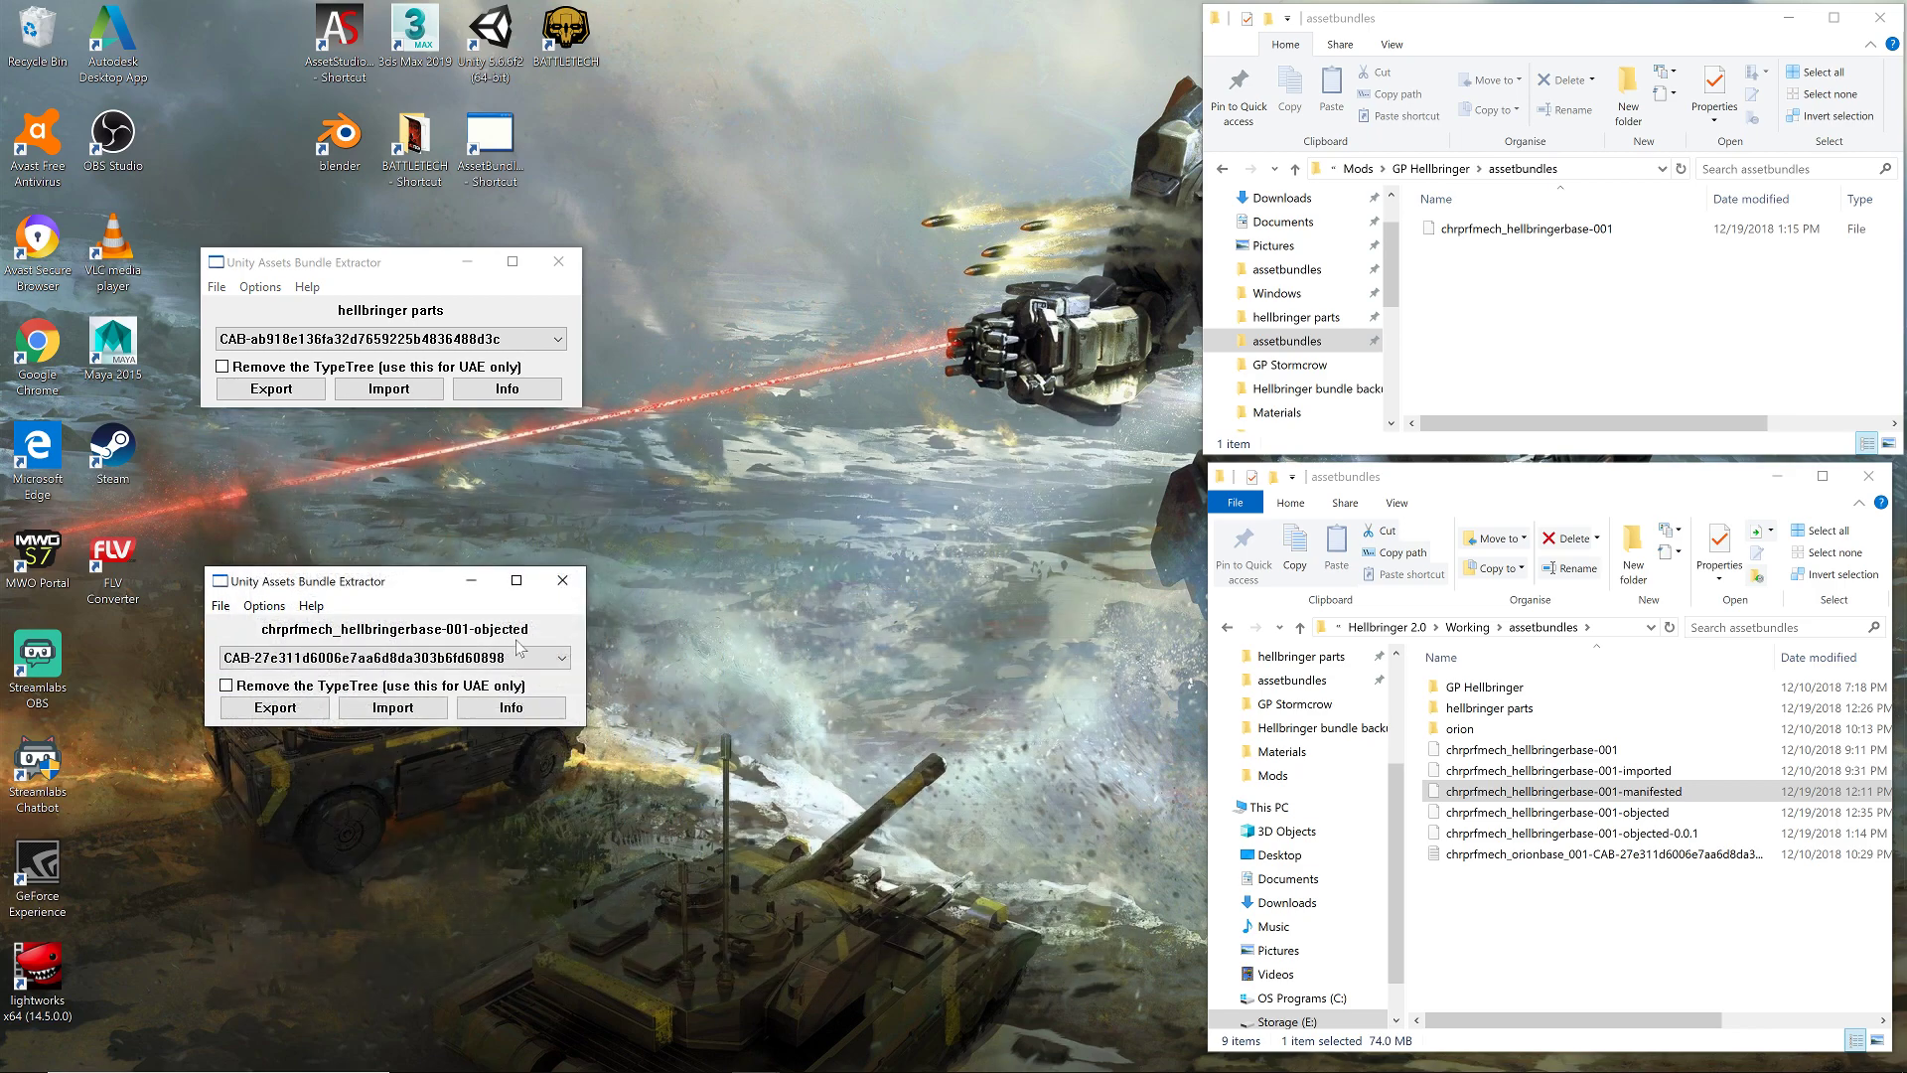
{"action": "left_click", "coordinate": [221, 606]}
{"action": "left_click", "coordinate": [278, 695]}
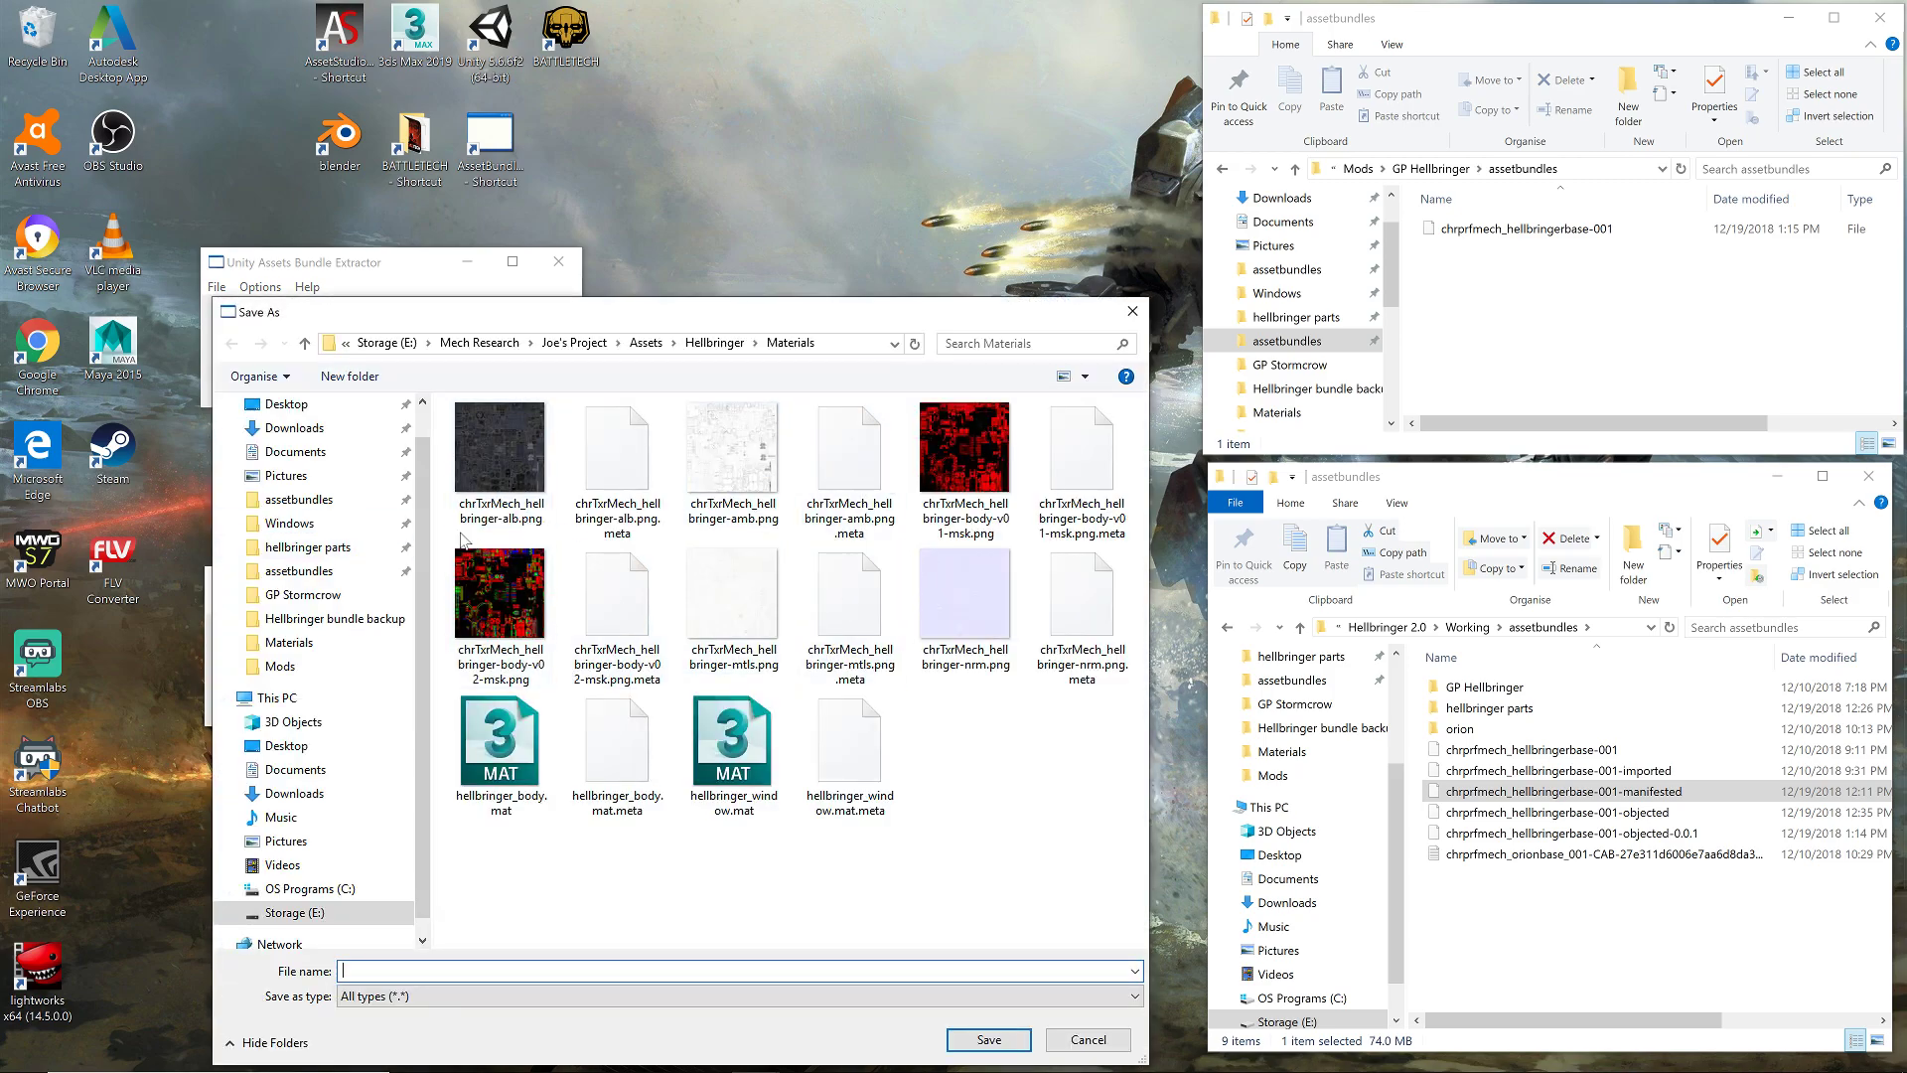
{"action": "left_click", "coordinate": [367, 500]}
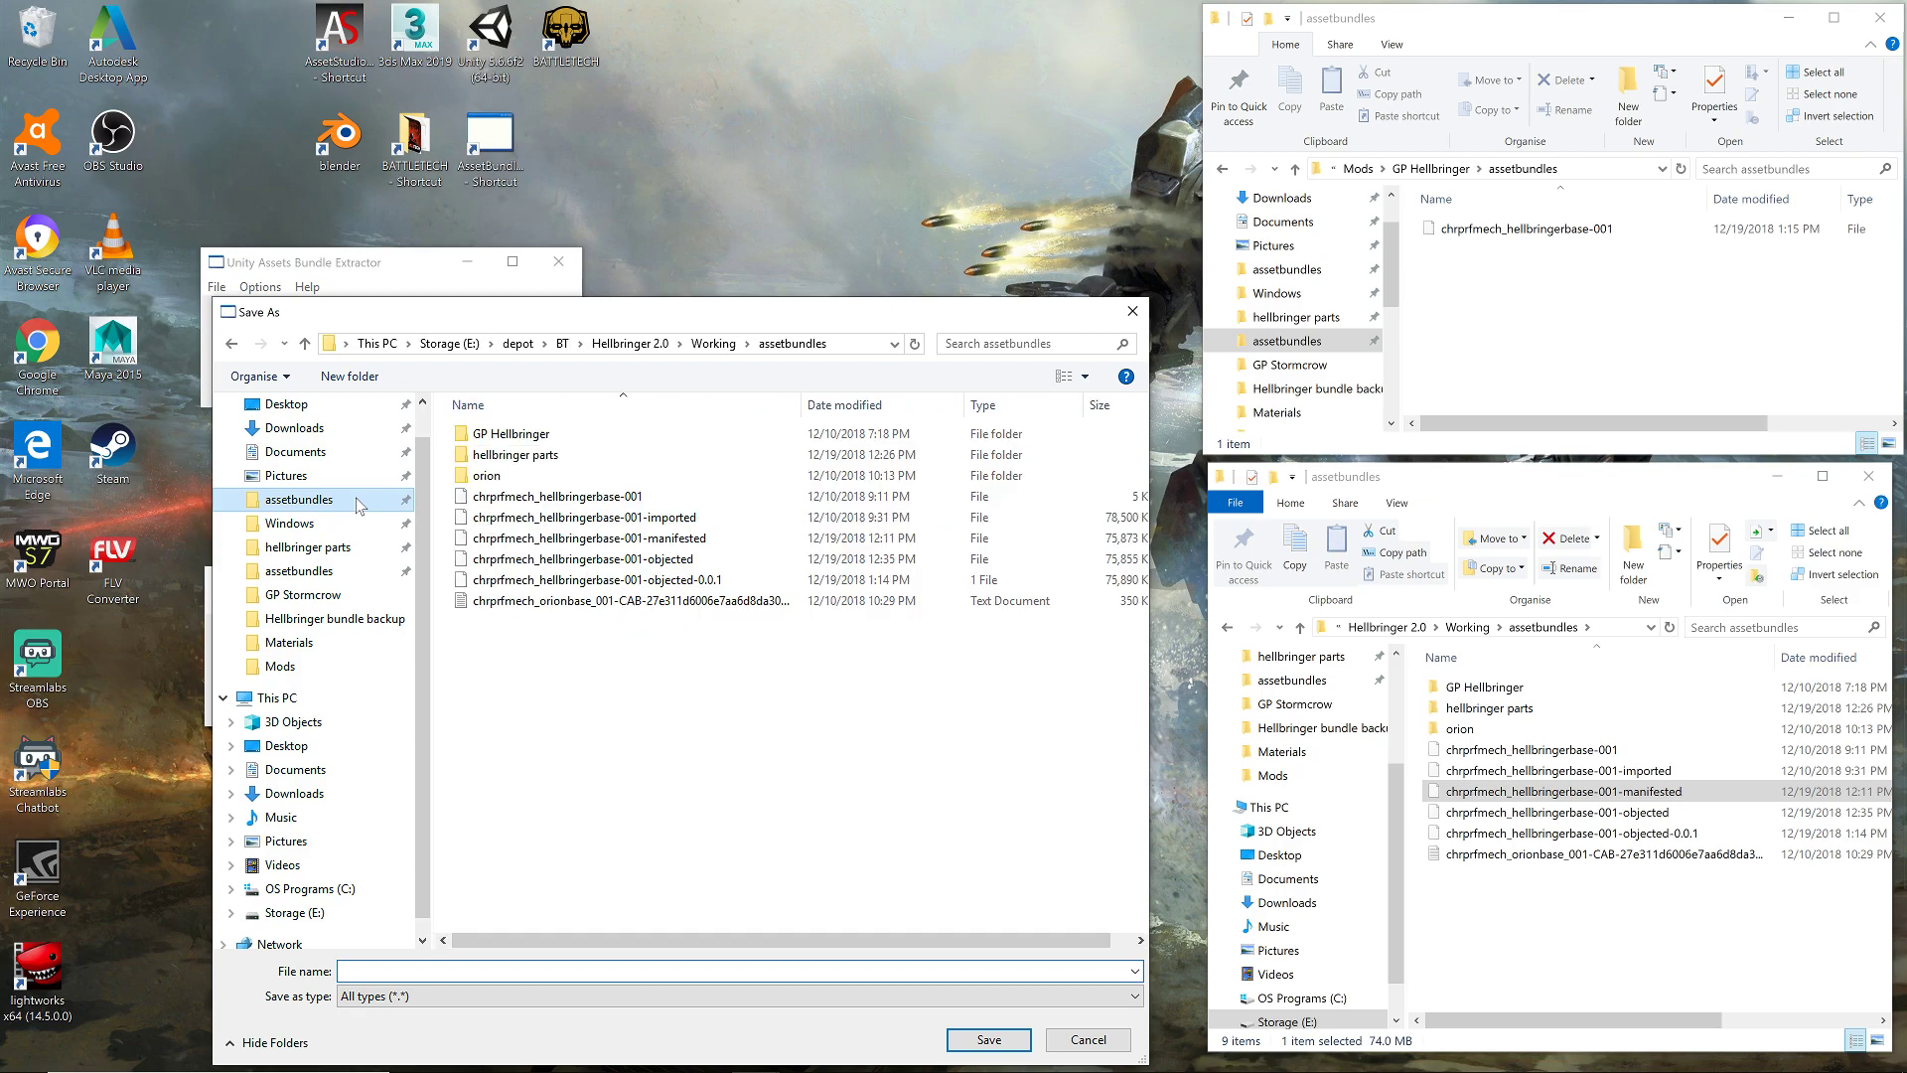
{"action": "left_click", "coordinate": [663, 584]}
{"action": "double_click", "coordinate": [661, 584]}
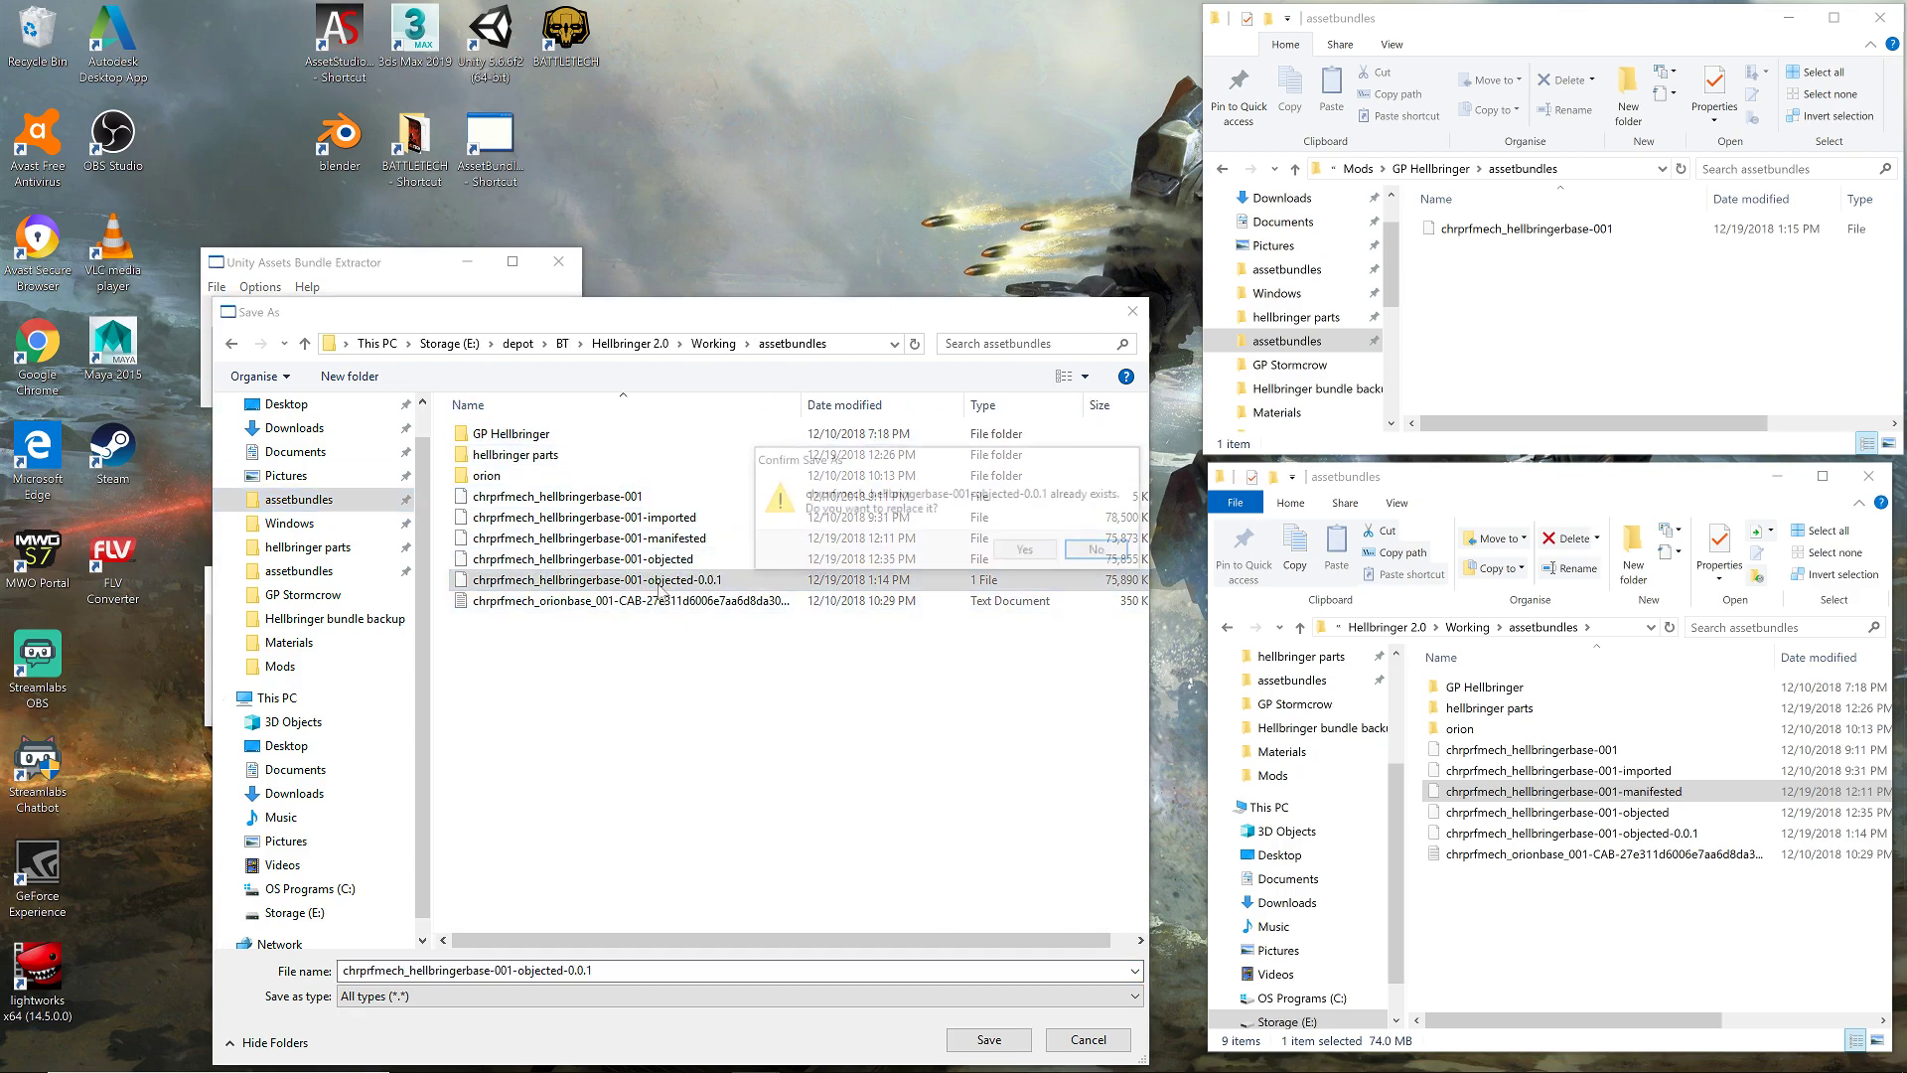
{"action": "left_click", "coordinate": [1033, 553]}
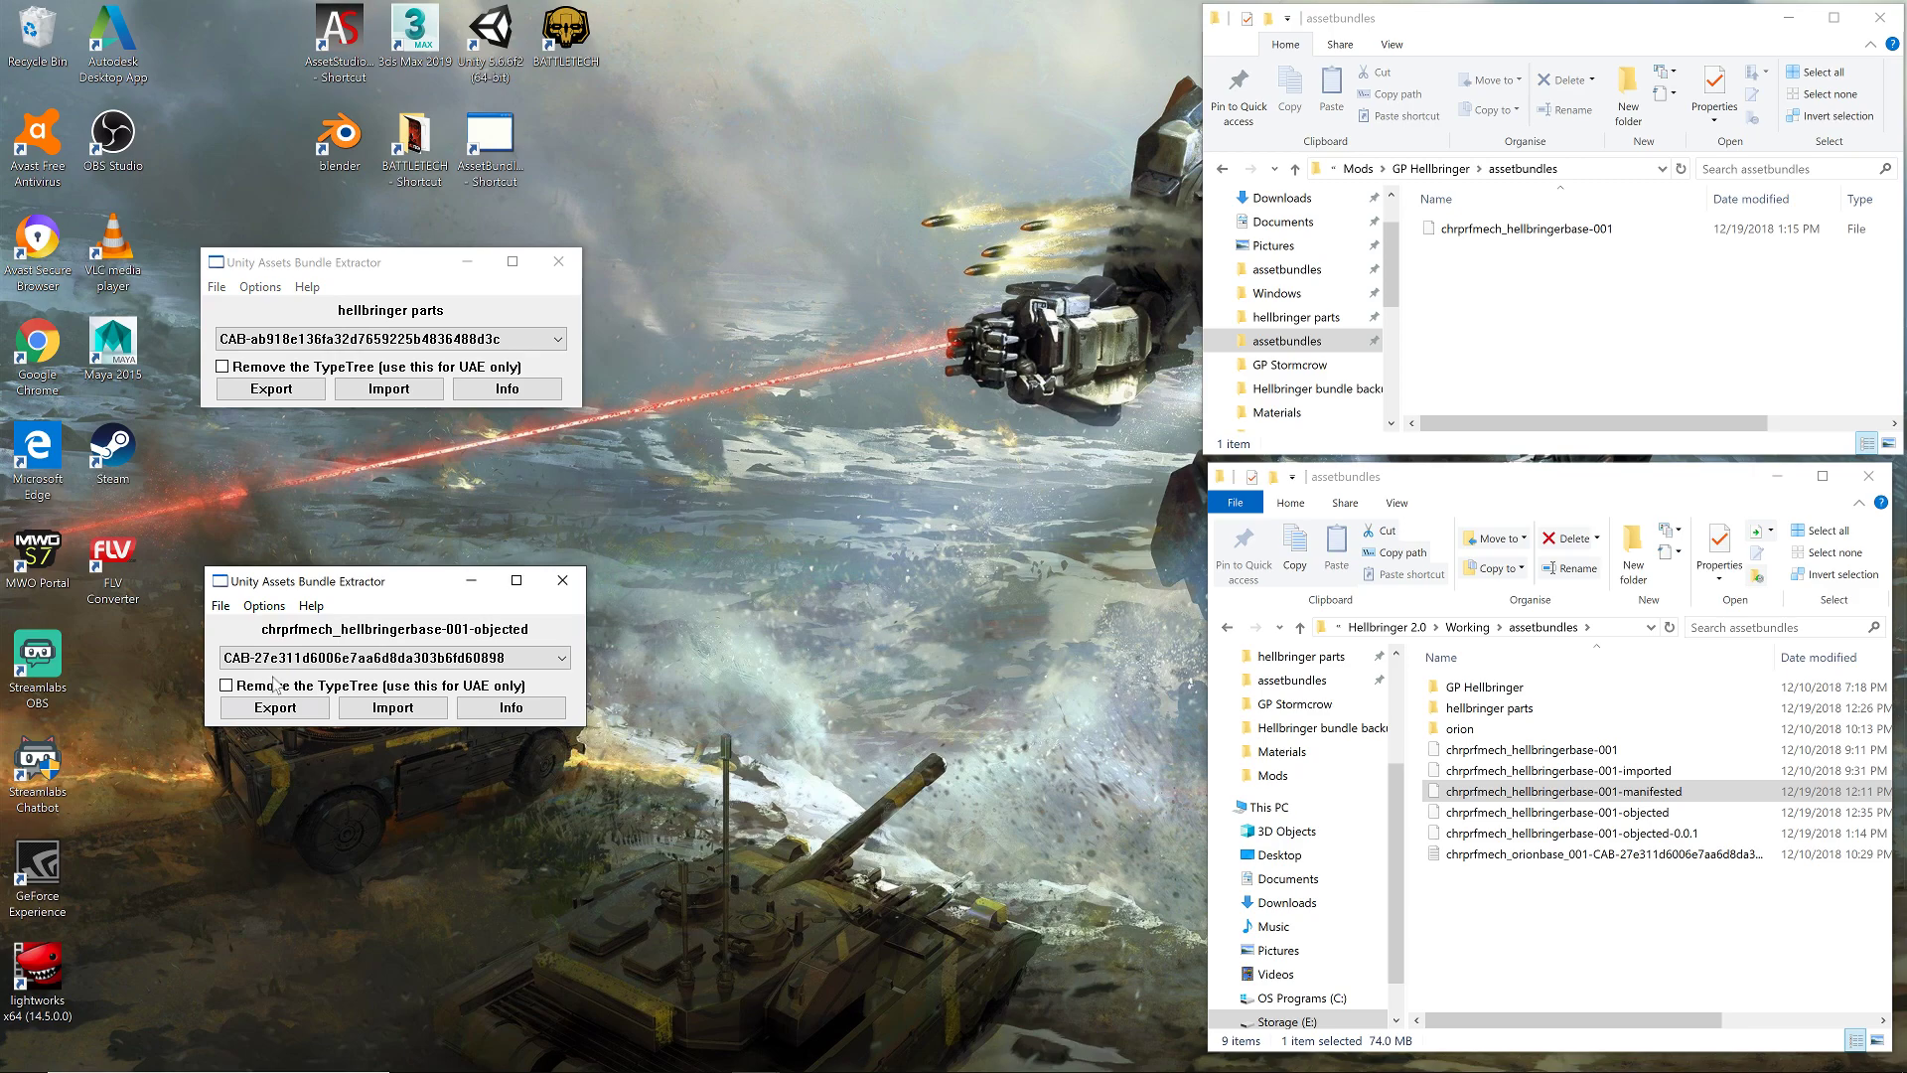
- Compress chrprfmech_hellbringerbase-001-objected-0.0.1 with LZ4 and overwrite chrprfmech_hellbringerbase-001 in the GP Hellbringer mod's assetbundles folder
{"action": "left_click", "coordinate": [221, 606]}
{"action": "left_click", "coordinate": [268, 725]}
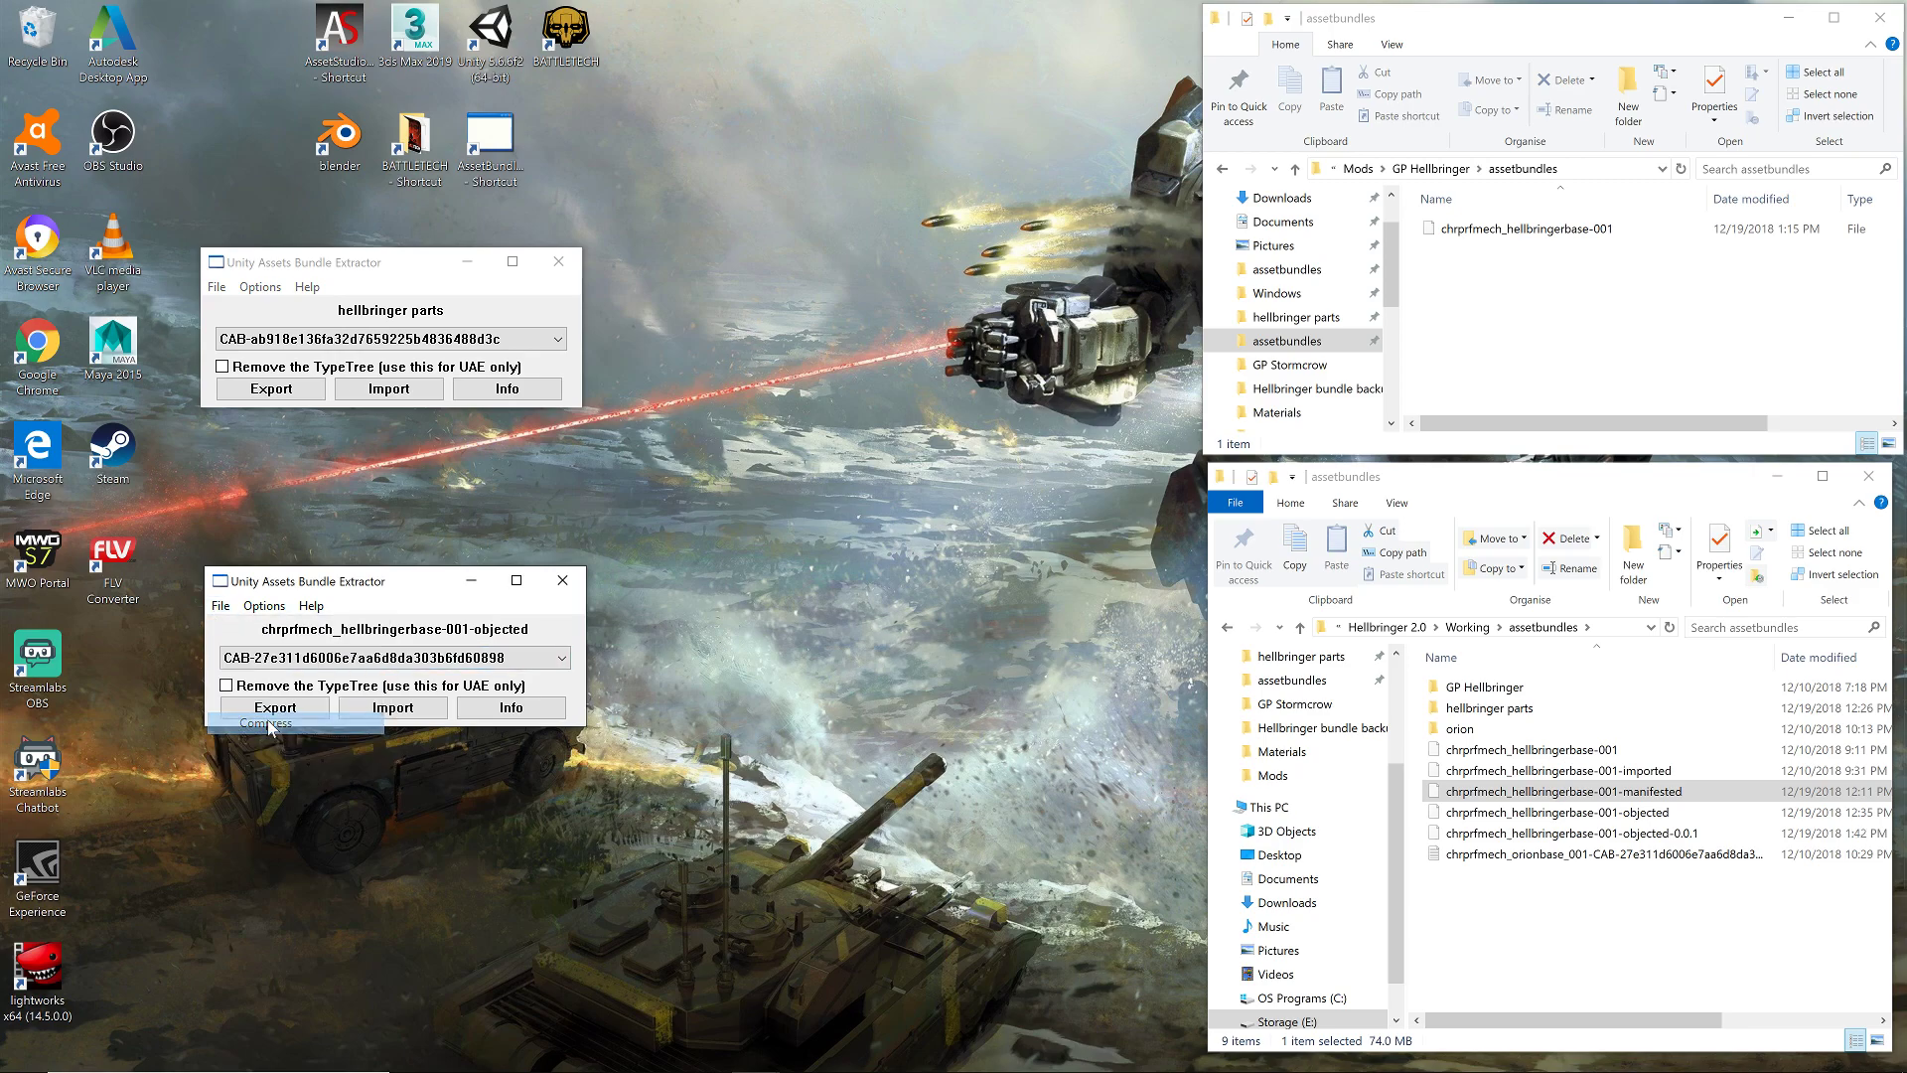
{"action": "double_click", "coordinate": [660, 584]}
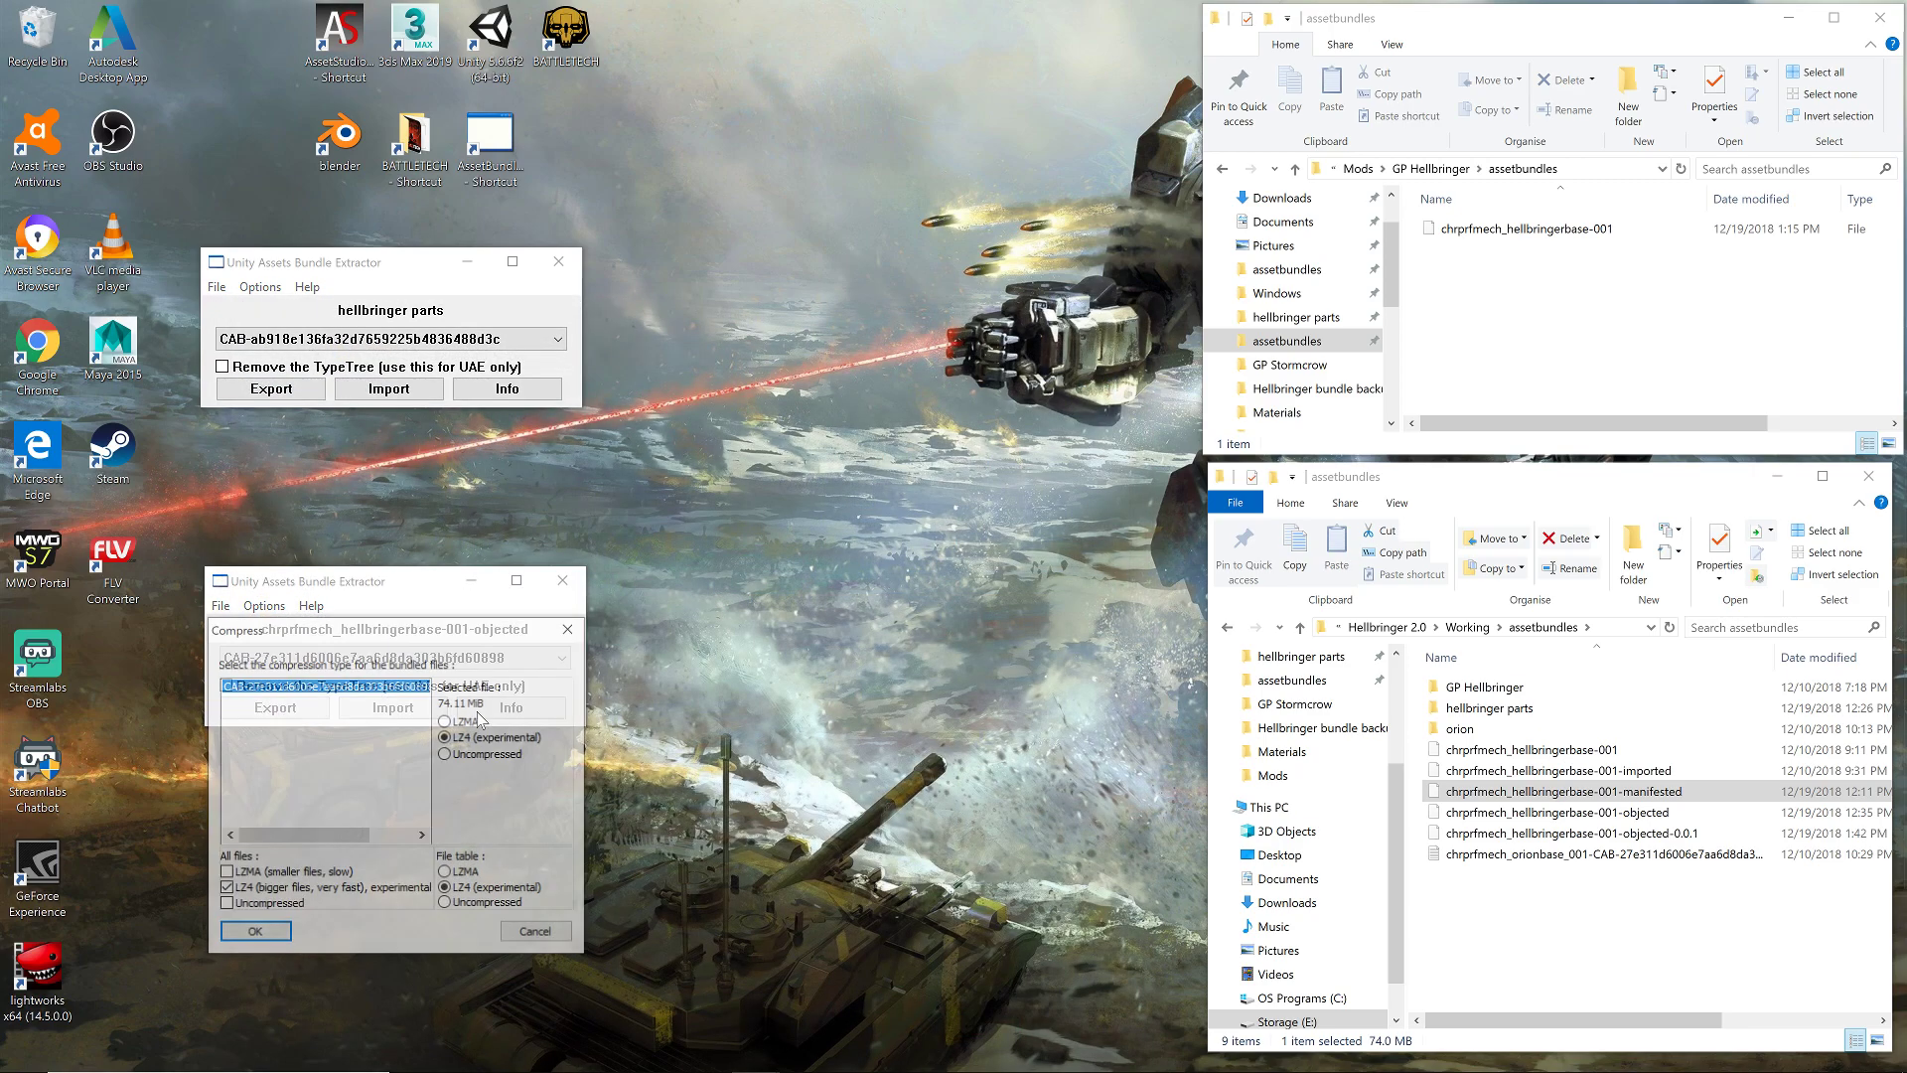
{"action": "left_click", "coordinate": [256, 930]}
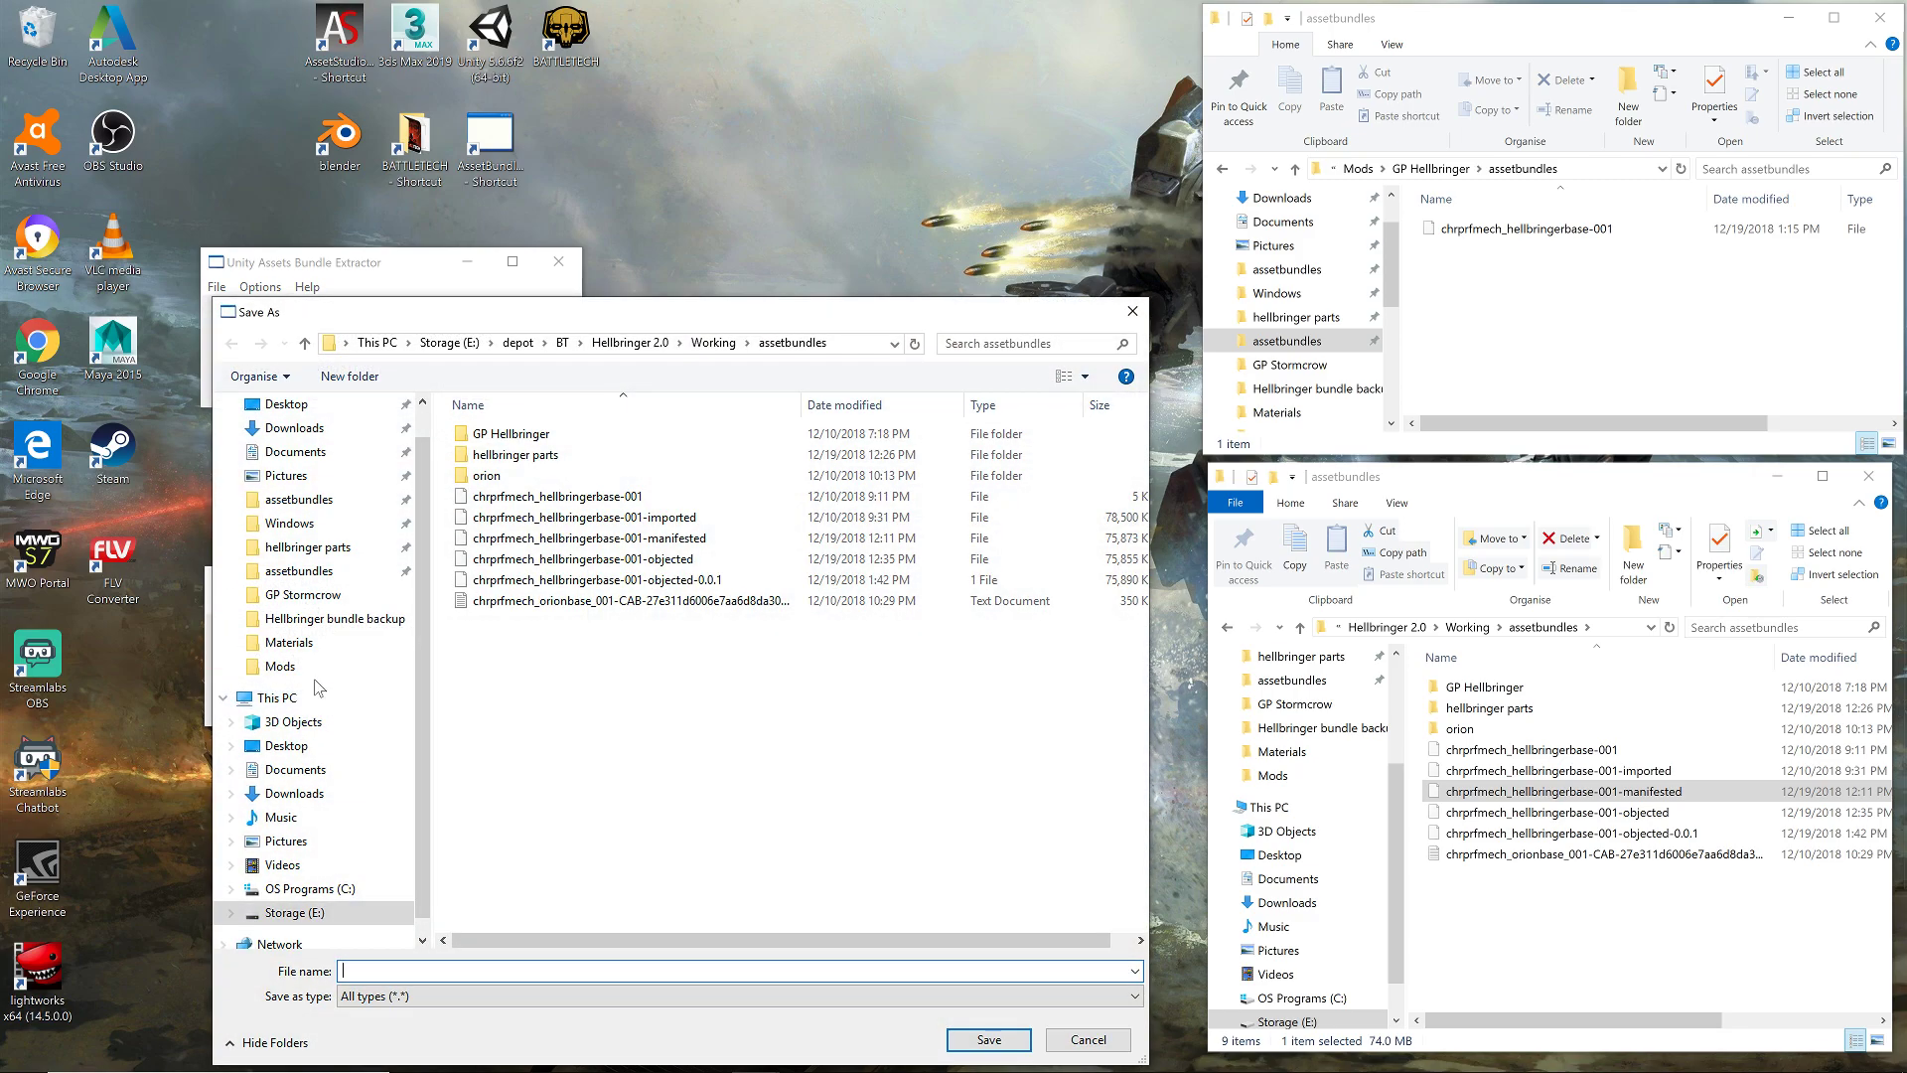
{"action": "left_click", "coordinate": [337, 571]}
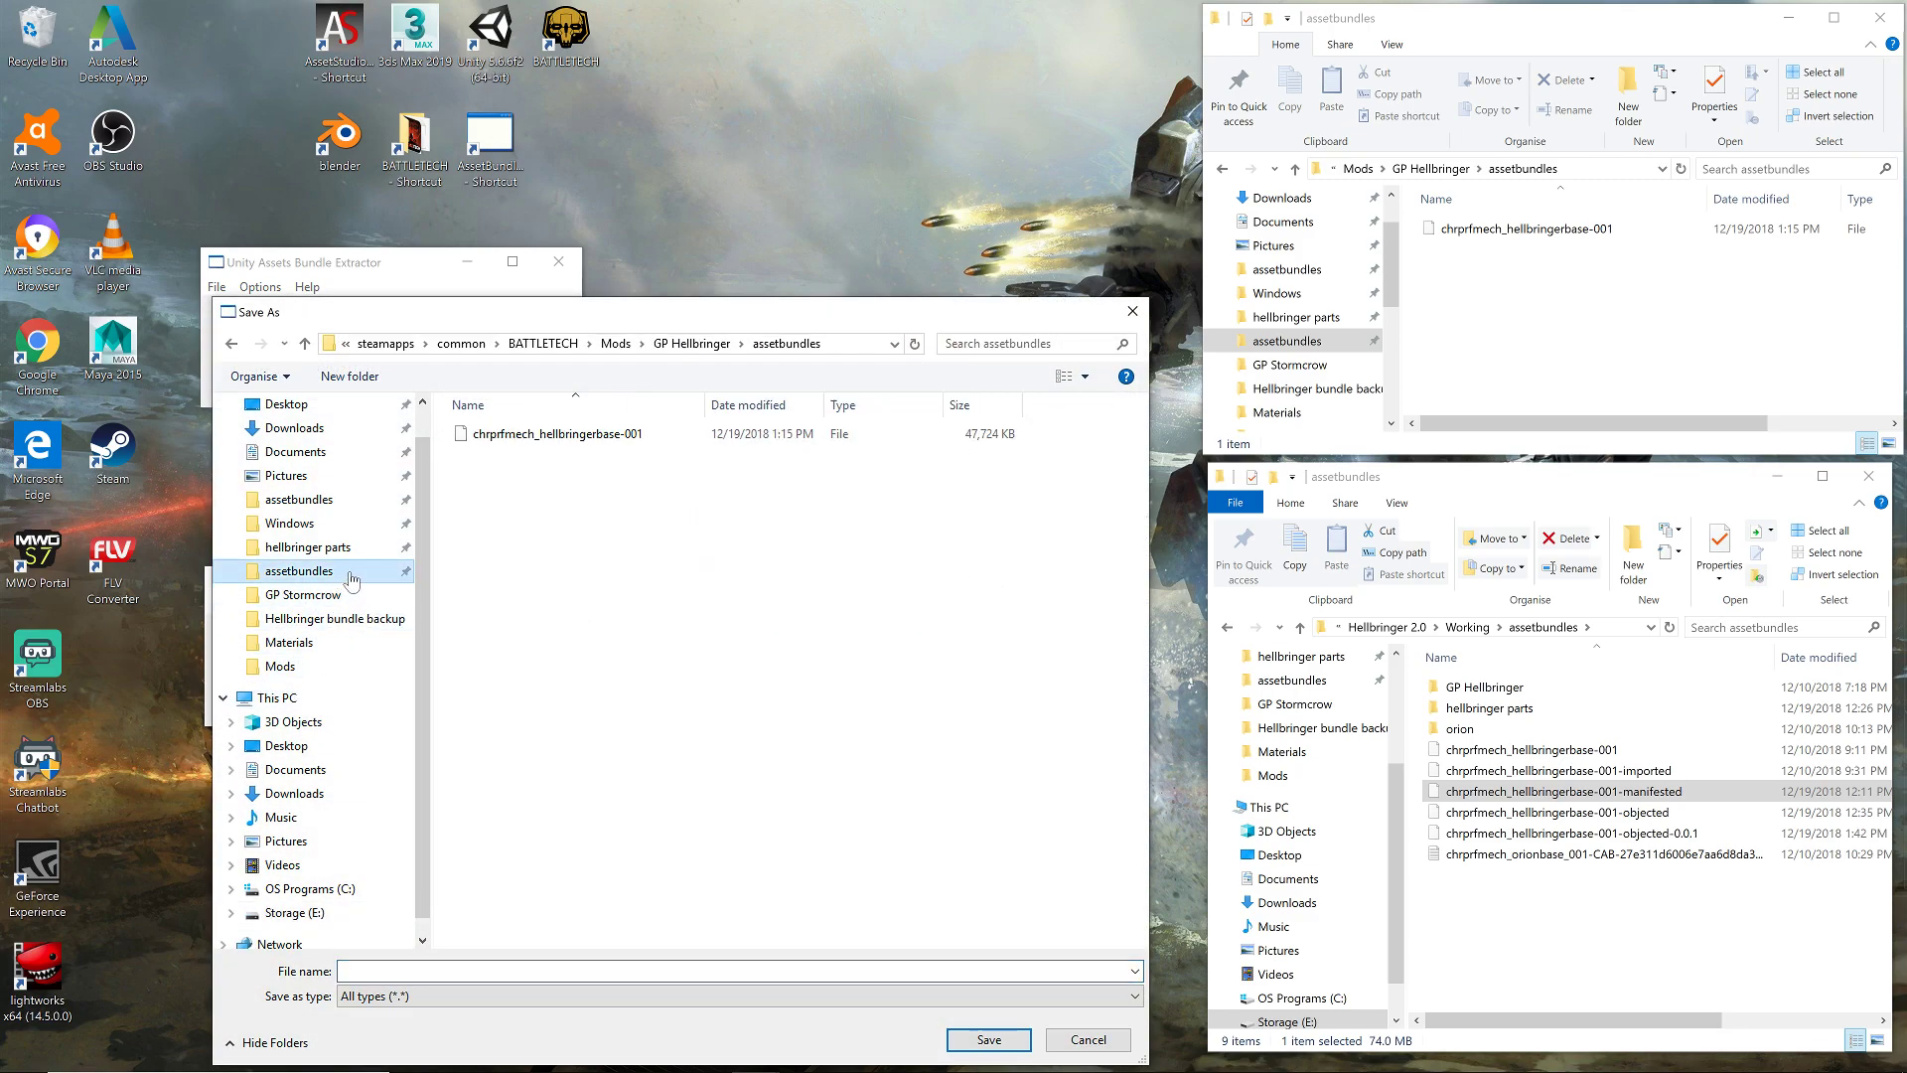
{"action": "double_click", "coordinate": [564, 442]}
{"action": "left_click", "coordinate": [998, 550]}
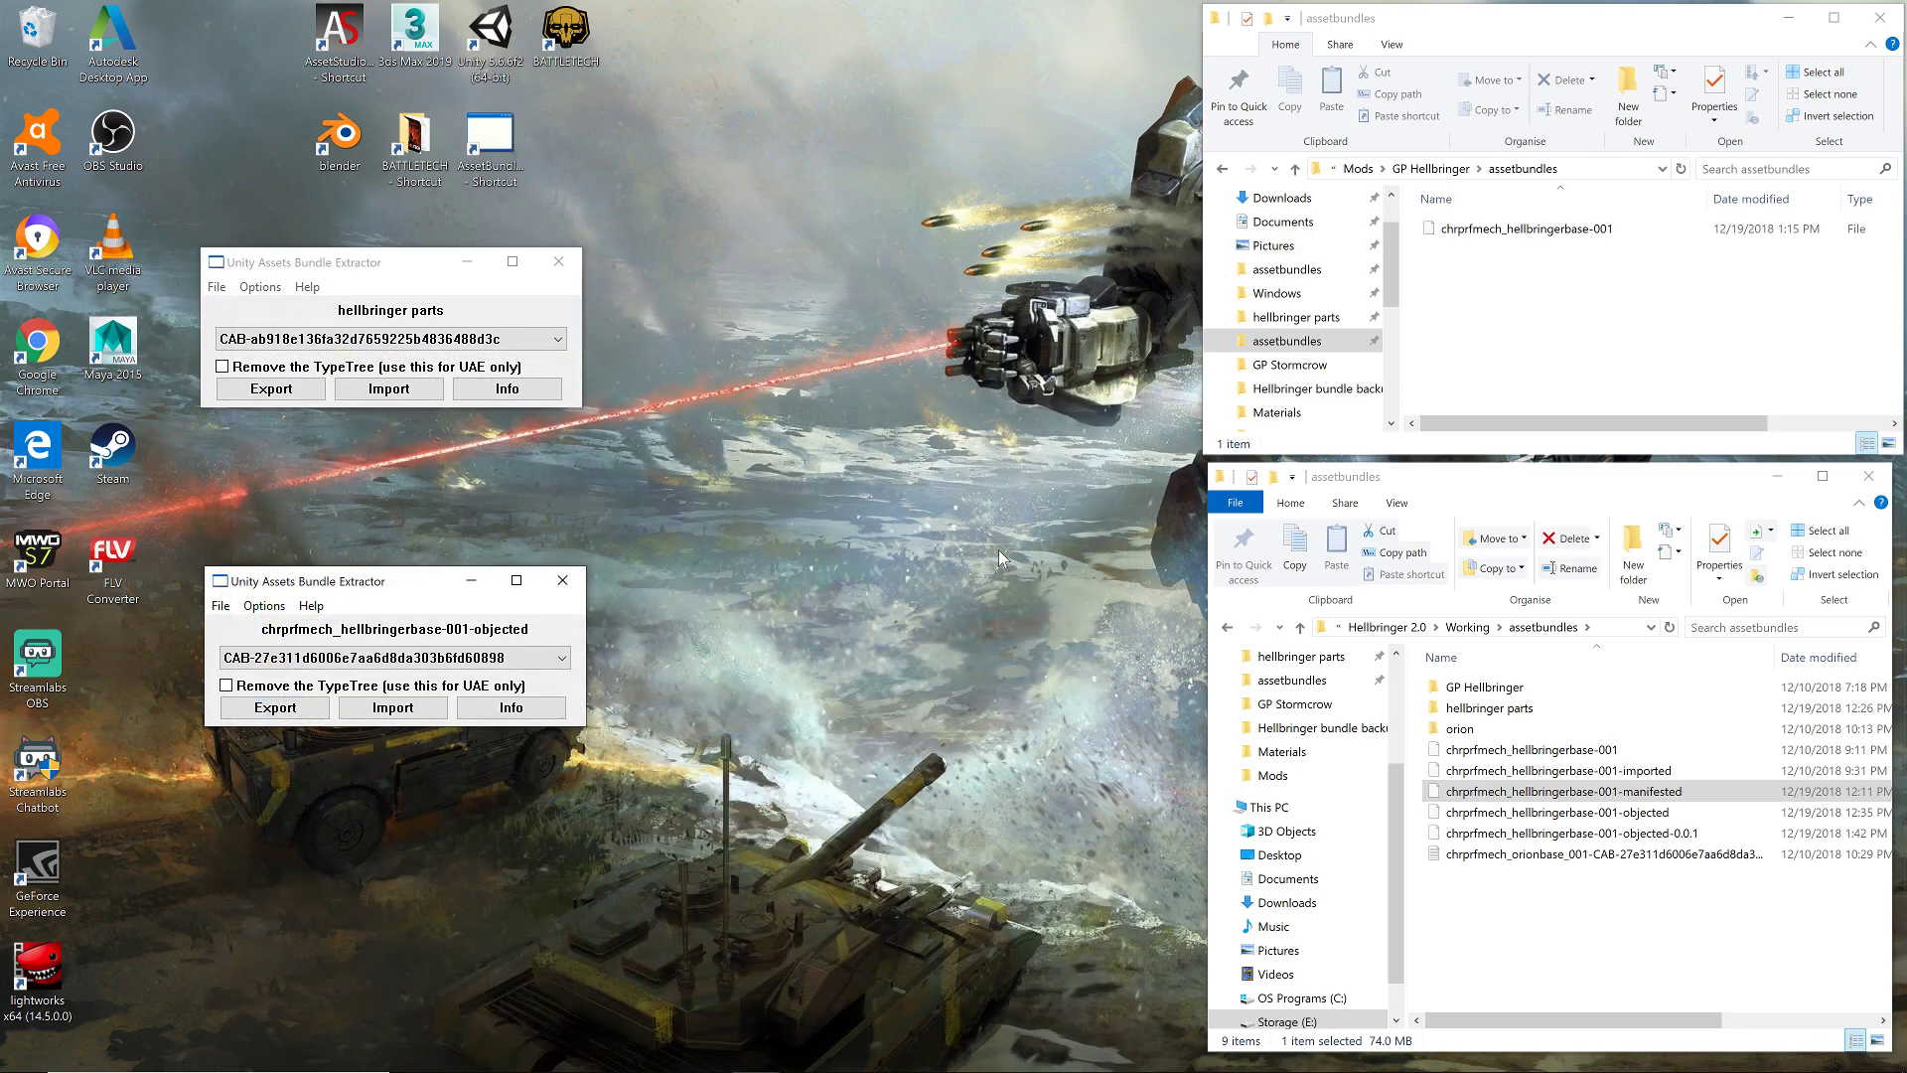
- Switch to BATTLETECH, load the saved game and continue the mission
{"action": "mouse_move", "coordinate": [693, 1068]}
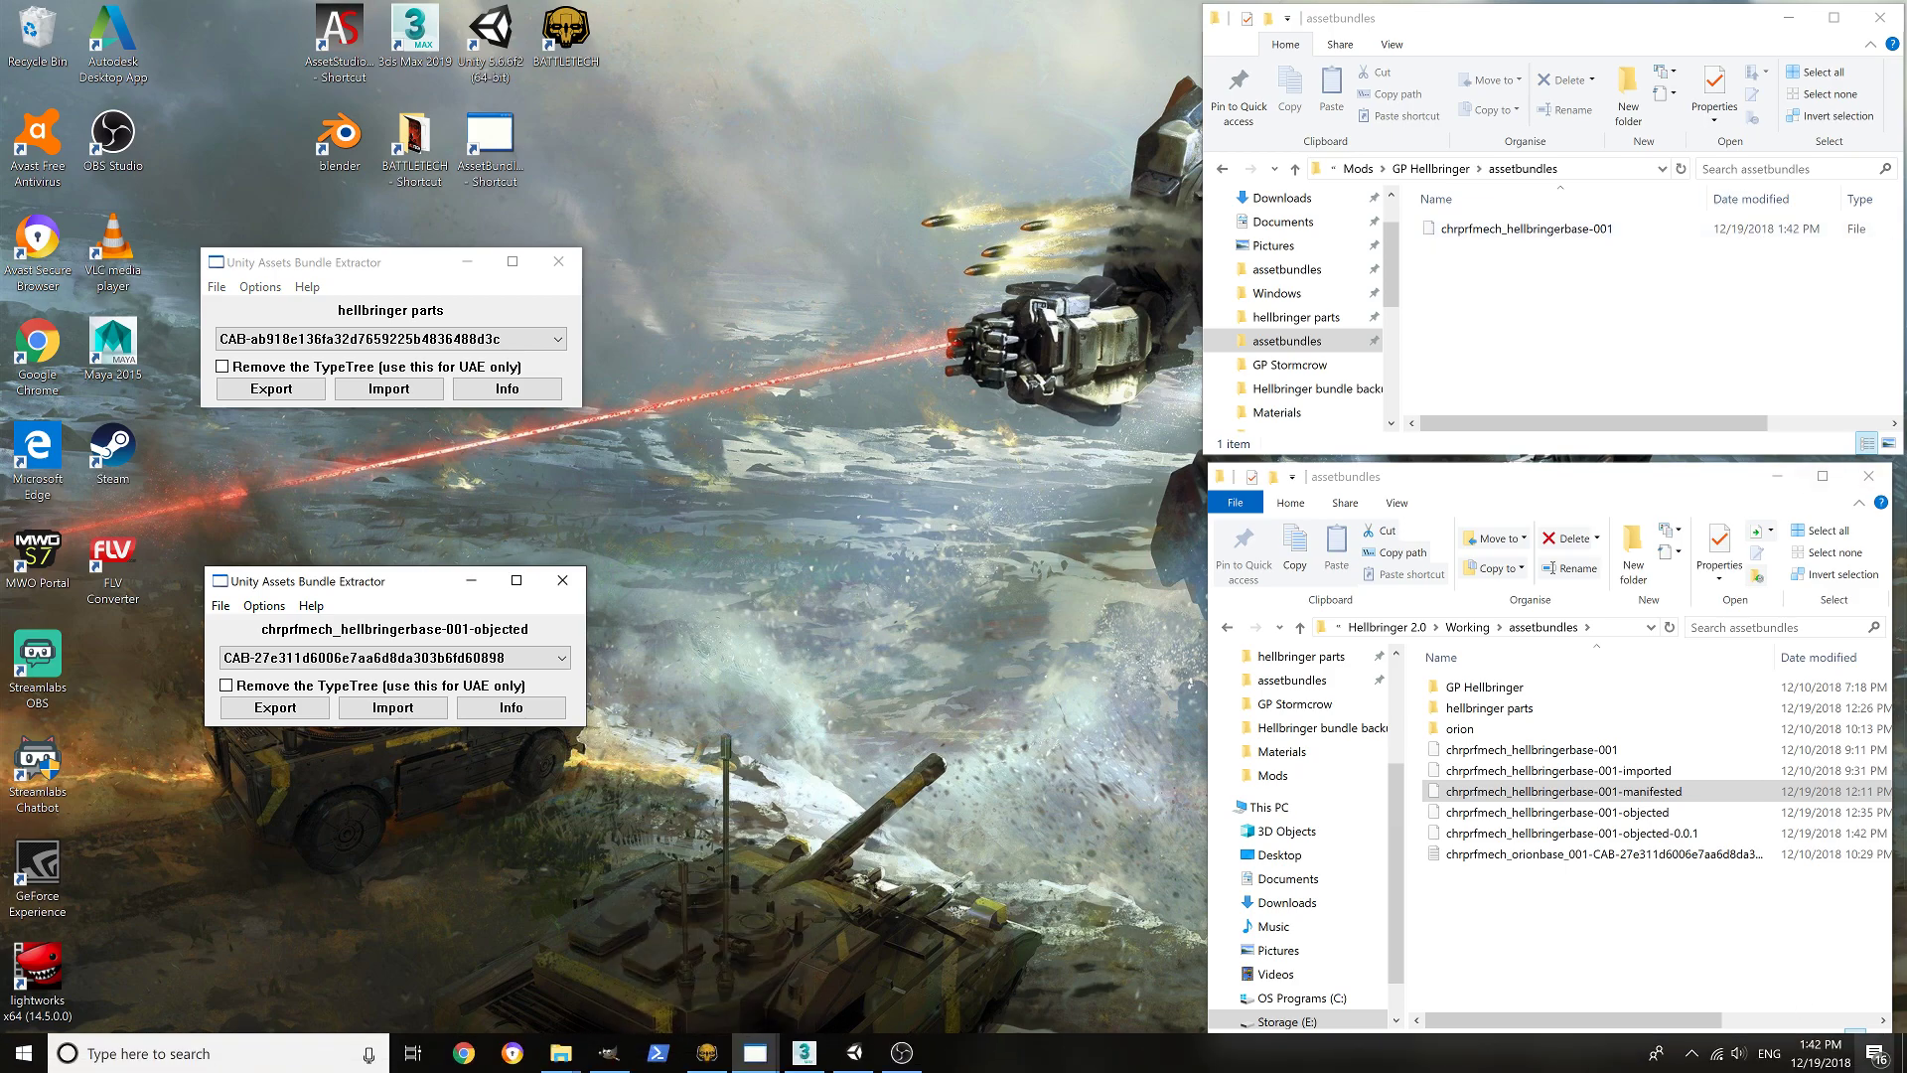
{"action": "left_click", "coordinate": [706, 1052]}
{"action": "left_click", "coordinate": [1846, 52]}
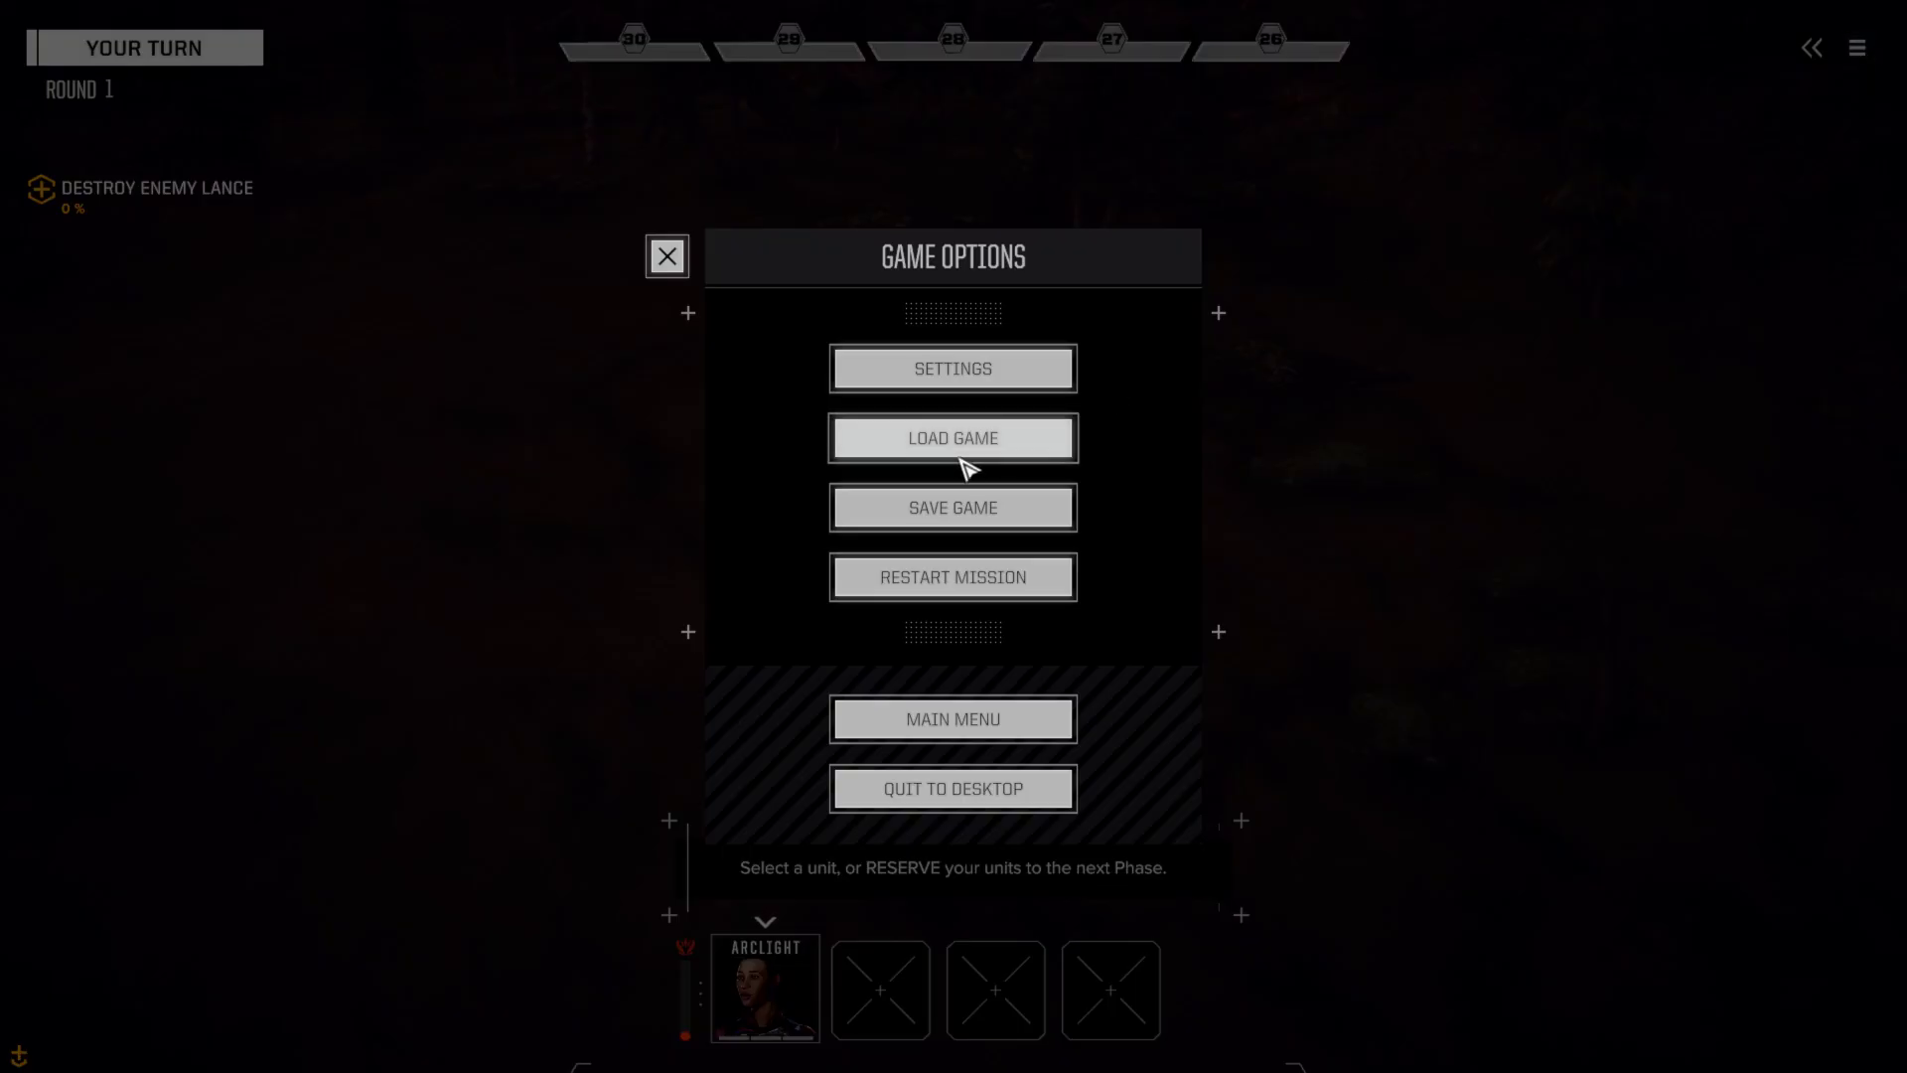
{"action": "left_click", "coordinate": [962, 445]}
{"action": "left_click", "coordinate": [944, 934]}
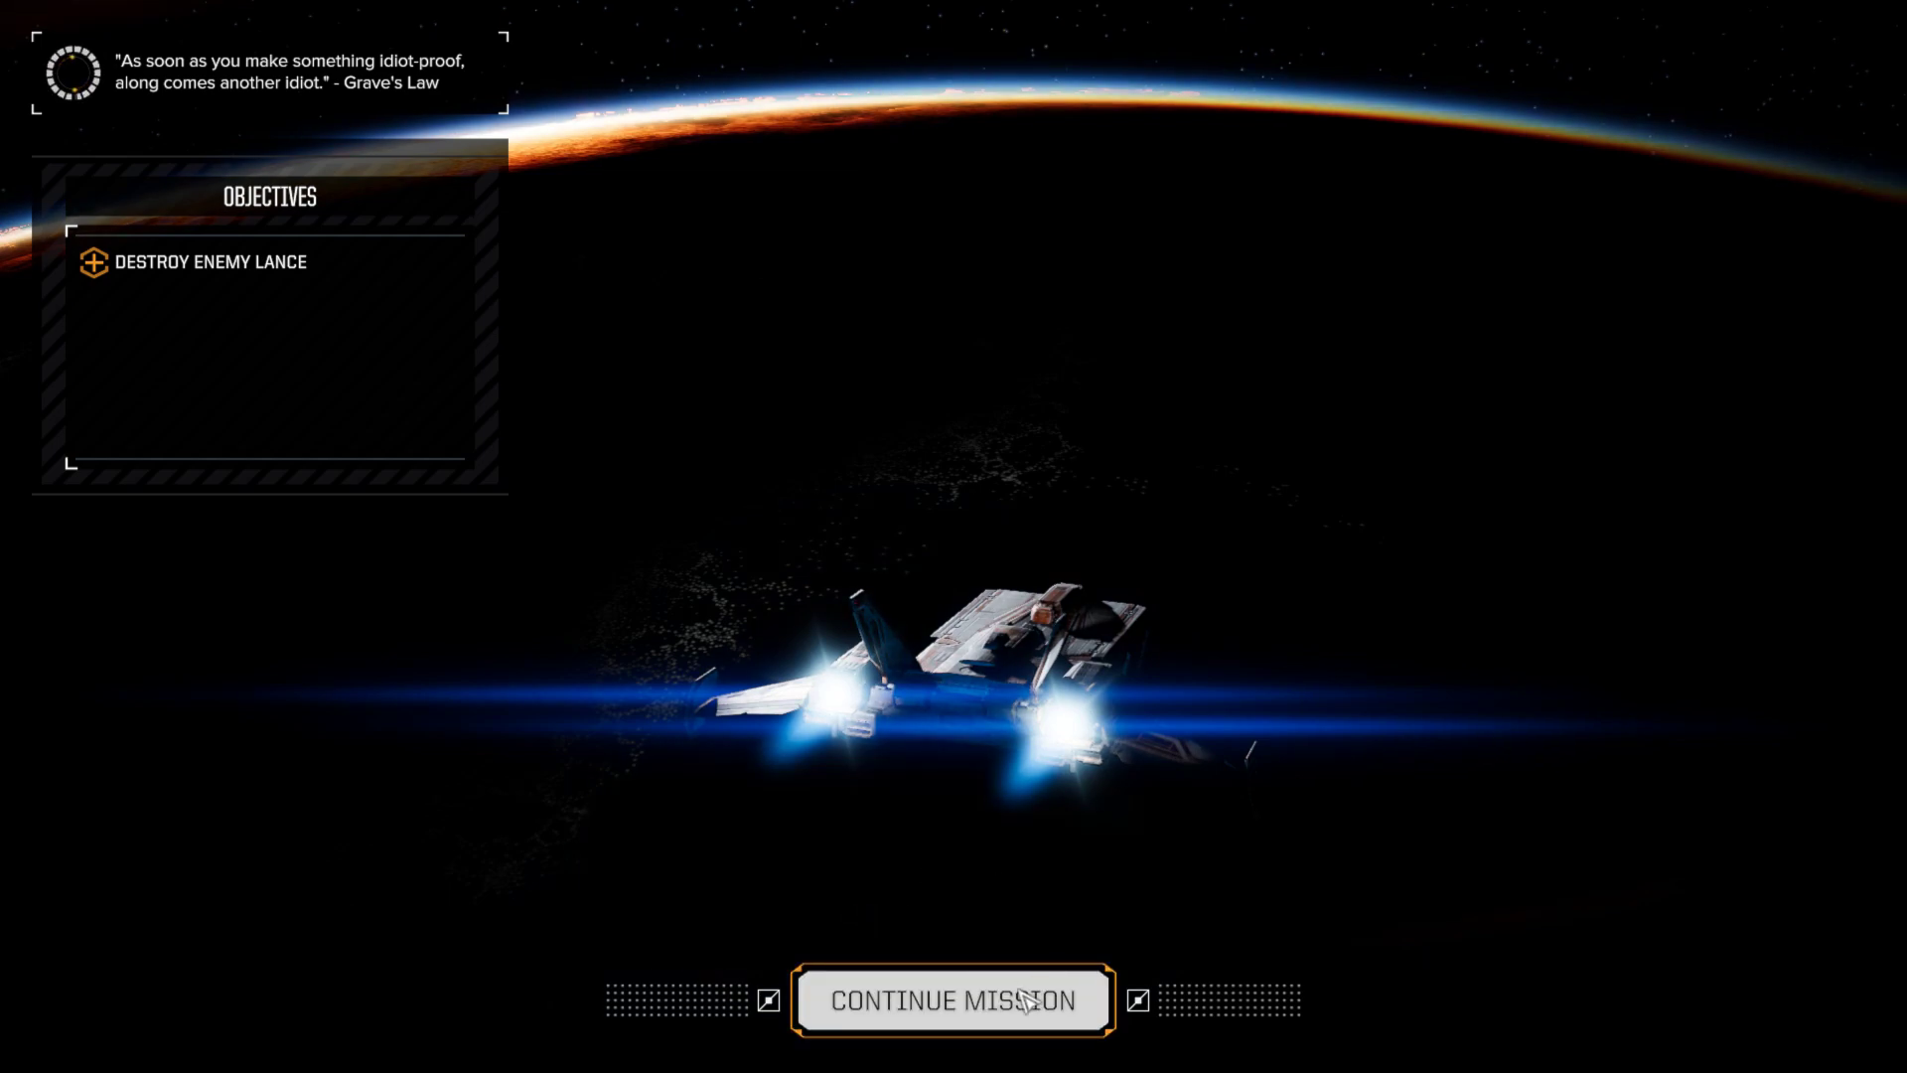
{"action": "left_click", "coordinate": [1099, 1016]}
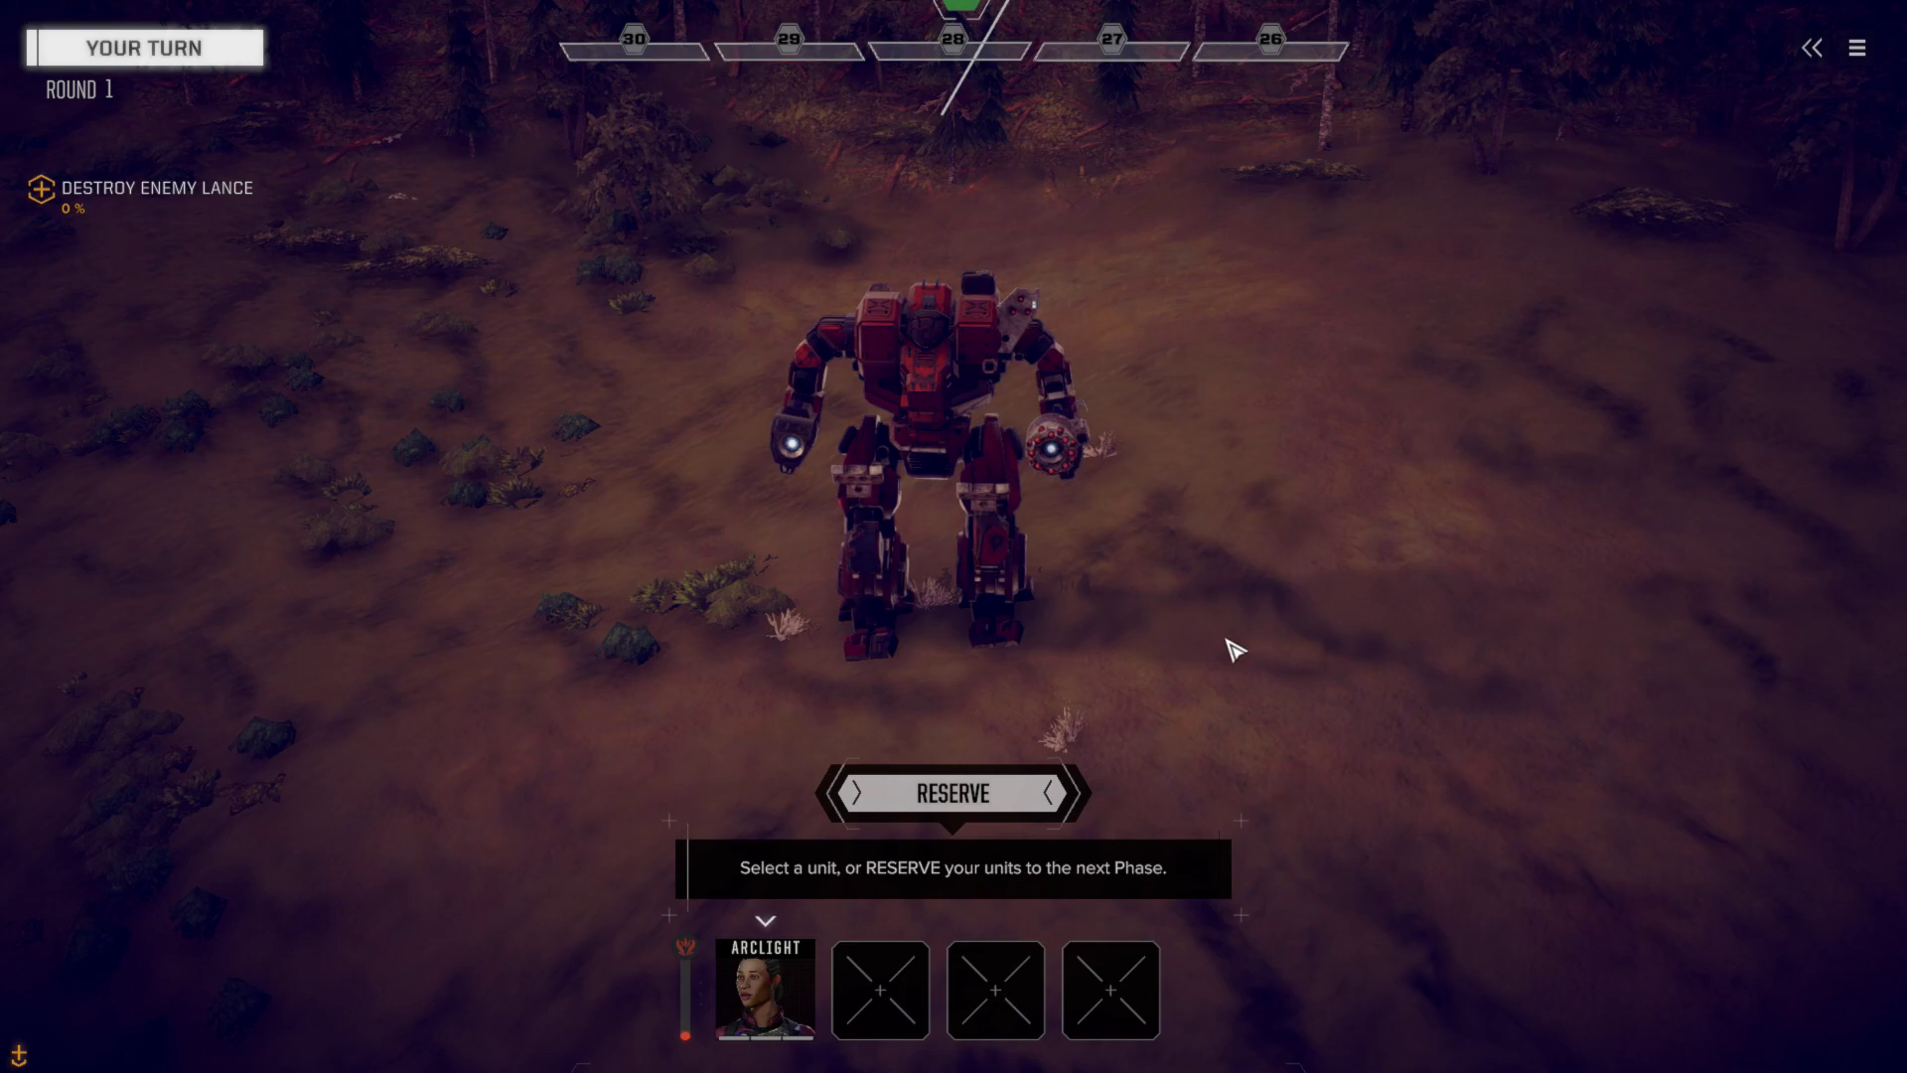
- Examine the Hellbringer's textures in the mission at different distances and viewing angles, and switch away from the game
{"action": "scroll", "coordinate": [1229, 639], "scroll_direction": "down", "scroll_amount": 3}
{"action": "scroll", "coordinate": [1212, 621], "scroll_direction": "up", "scroll_amount": 4}
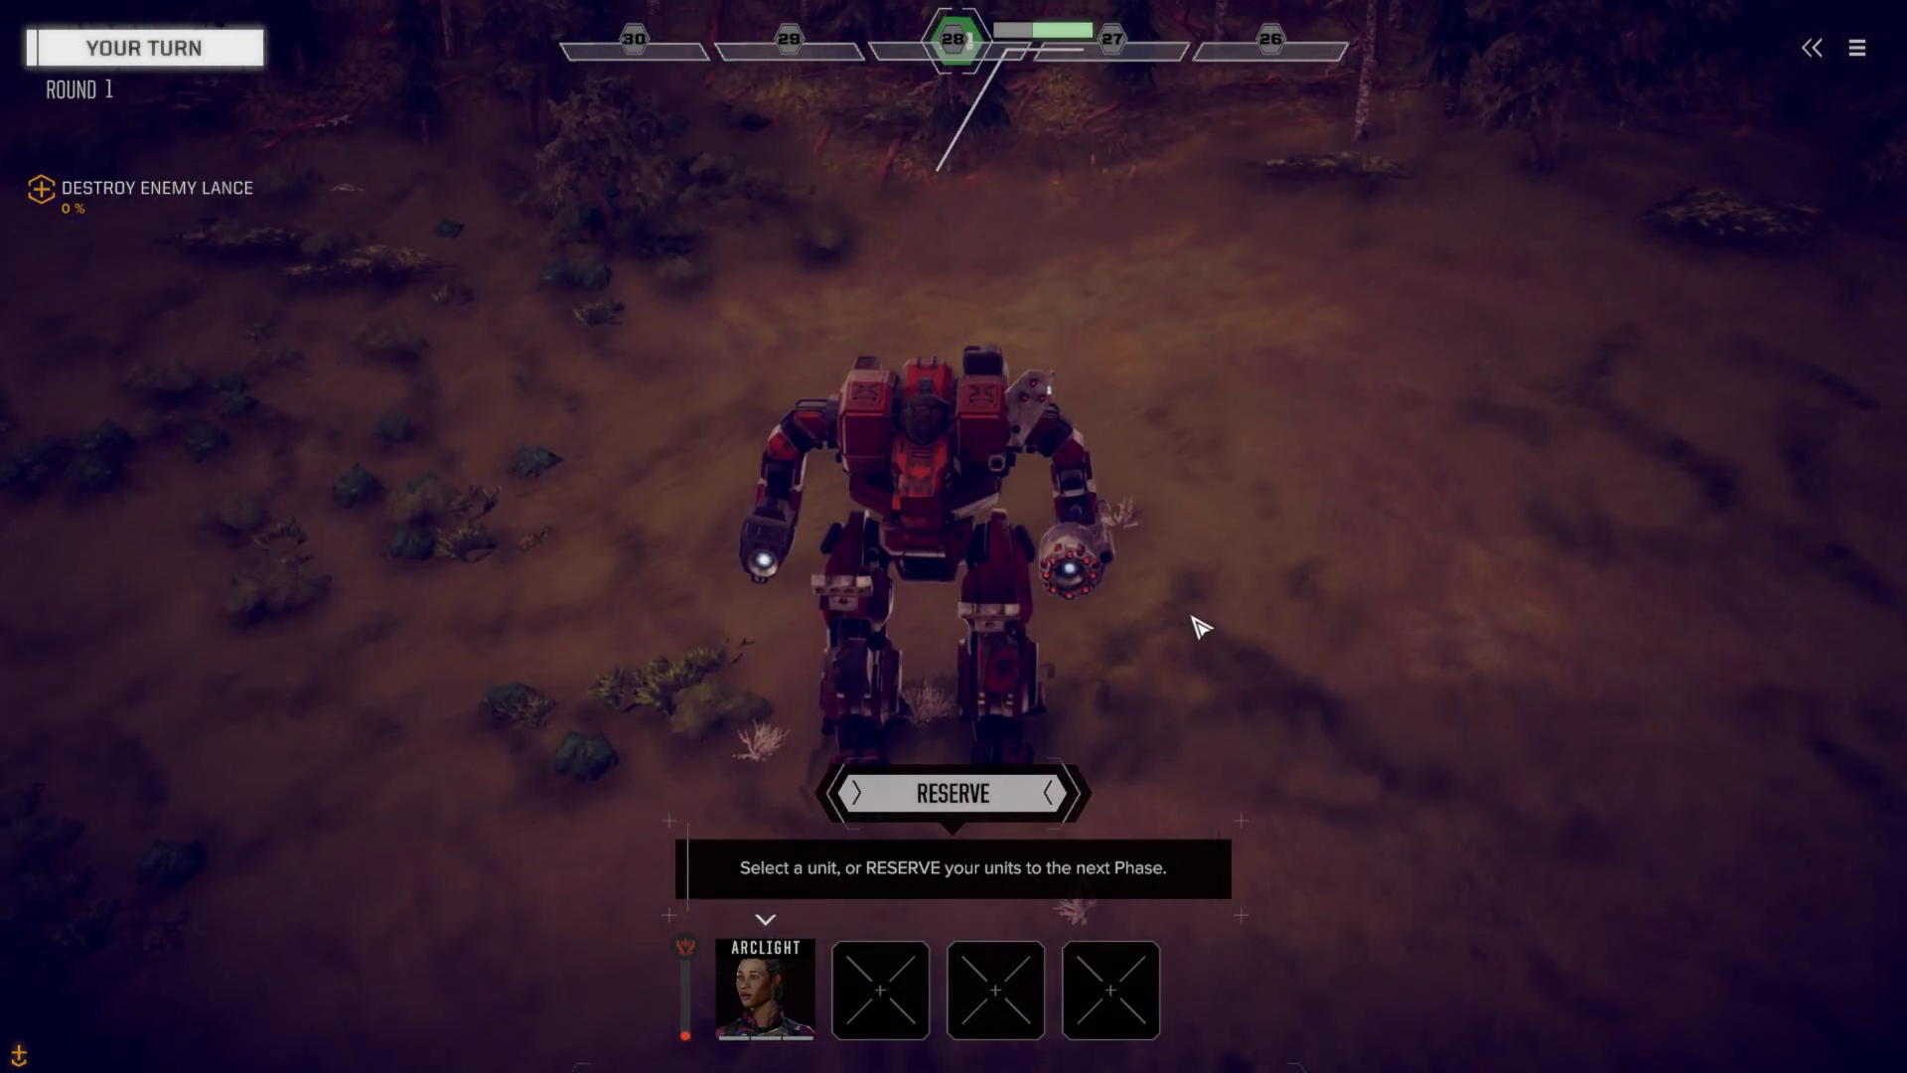
{"action": "left_click_drag", "start_coordinate": [1171, 660], "coordinate": [1235, 626]}
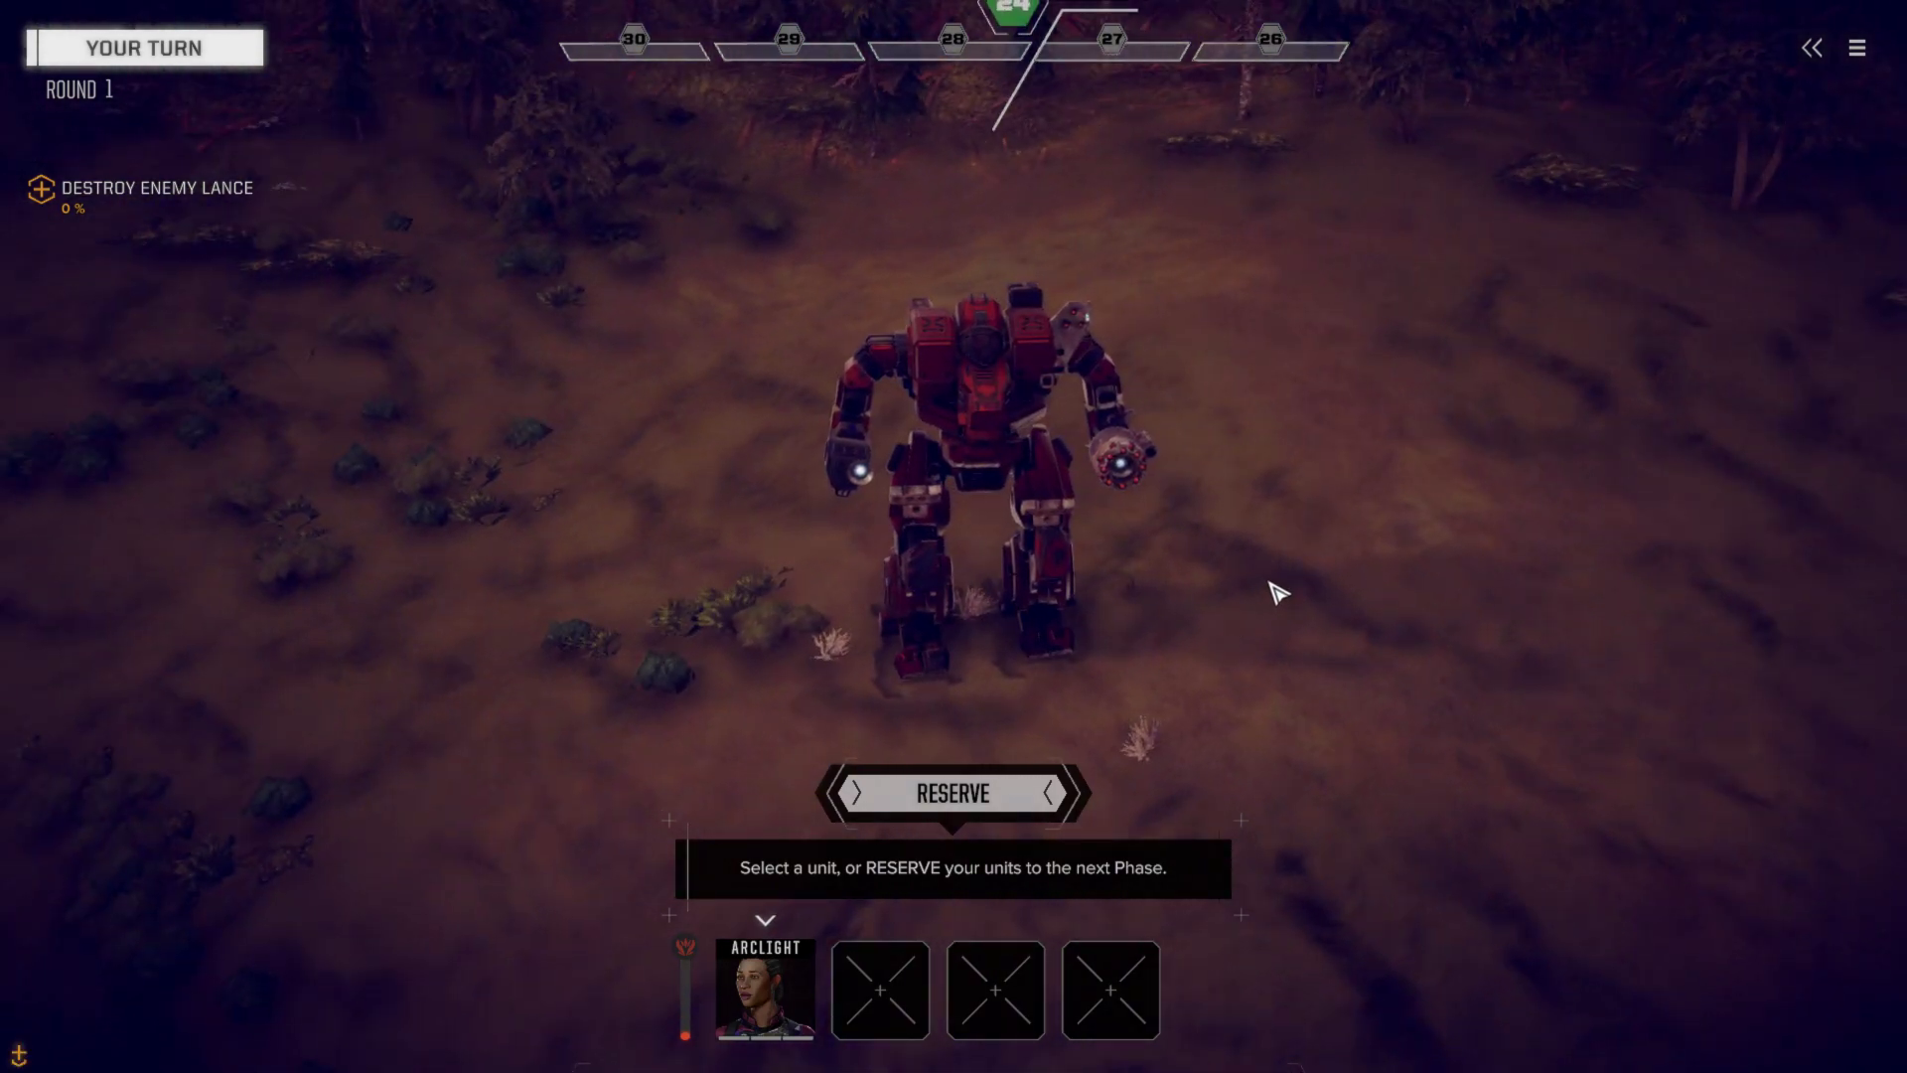
{"action": "scroll", "coordinate": [1270, 566], "scroll_direction": "down", "scroll_amount": 1}
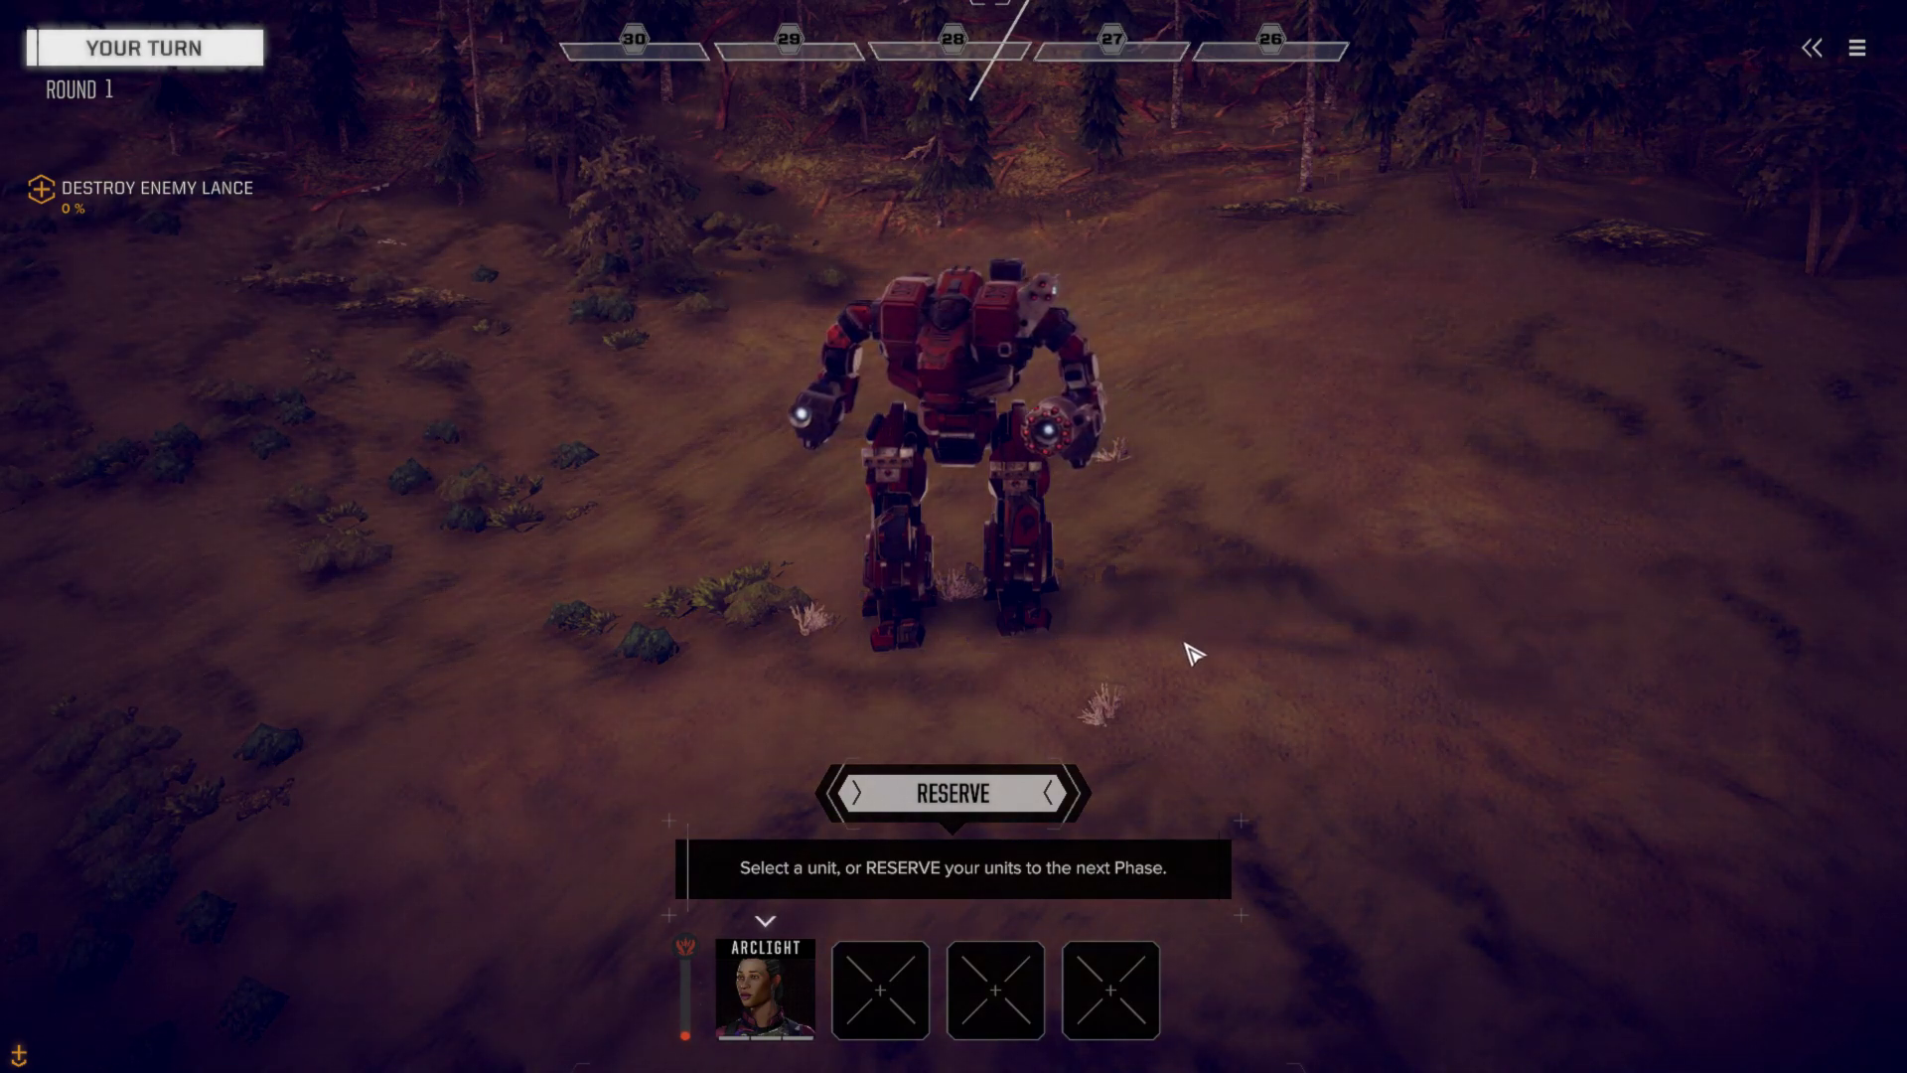
{"action": "scroll", "coordinate": [1205, 634], "scroll_direction": "down", "scroll_amount": 3}
{"action": "key", "text": "e"}
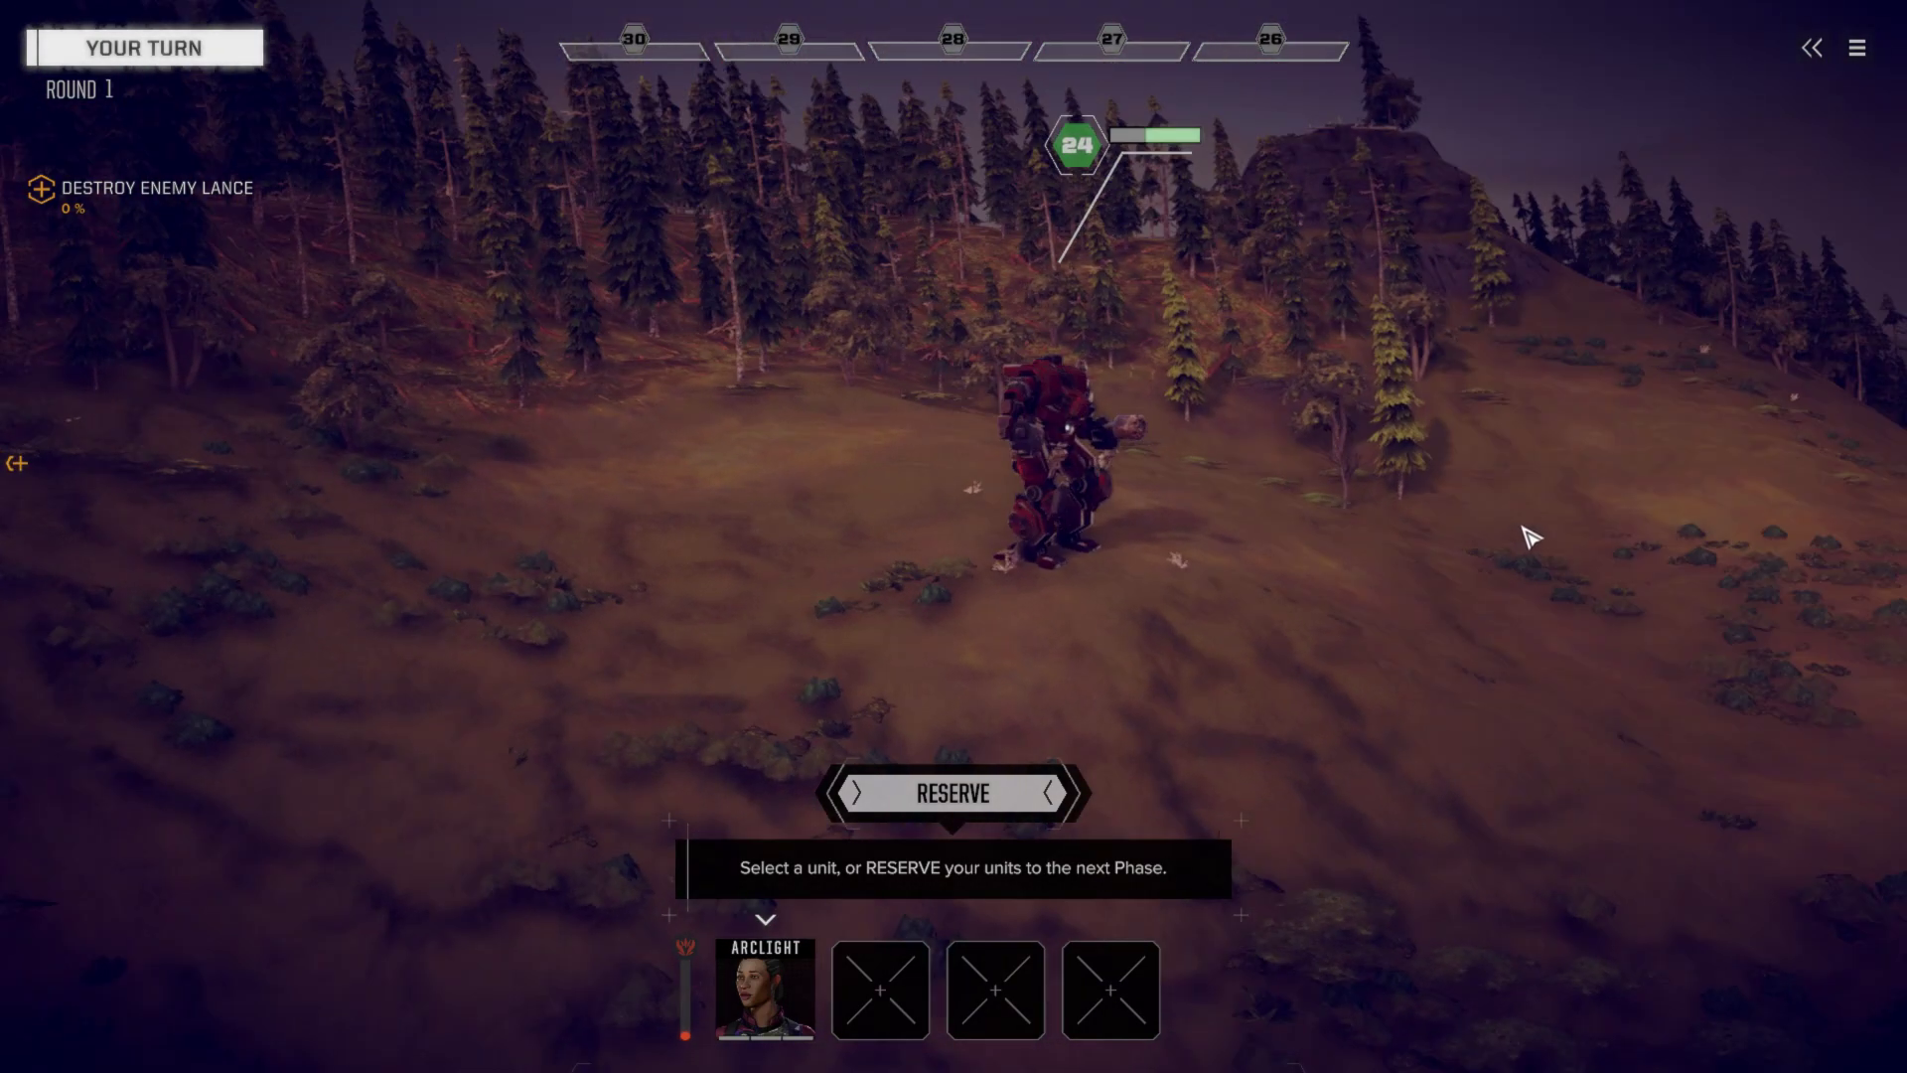
{"action": "key", "text": "e"}
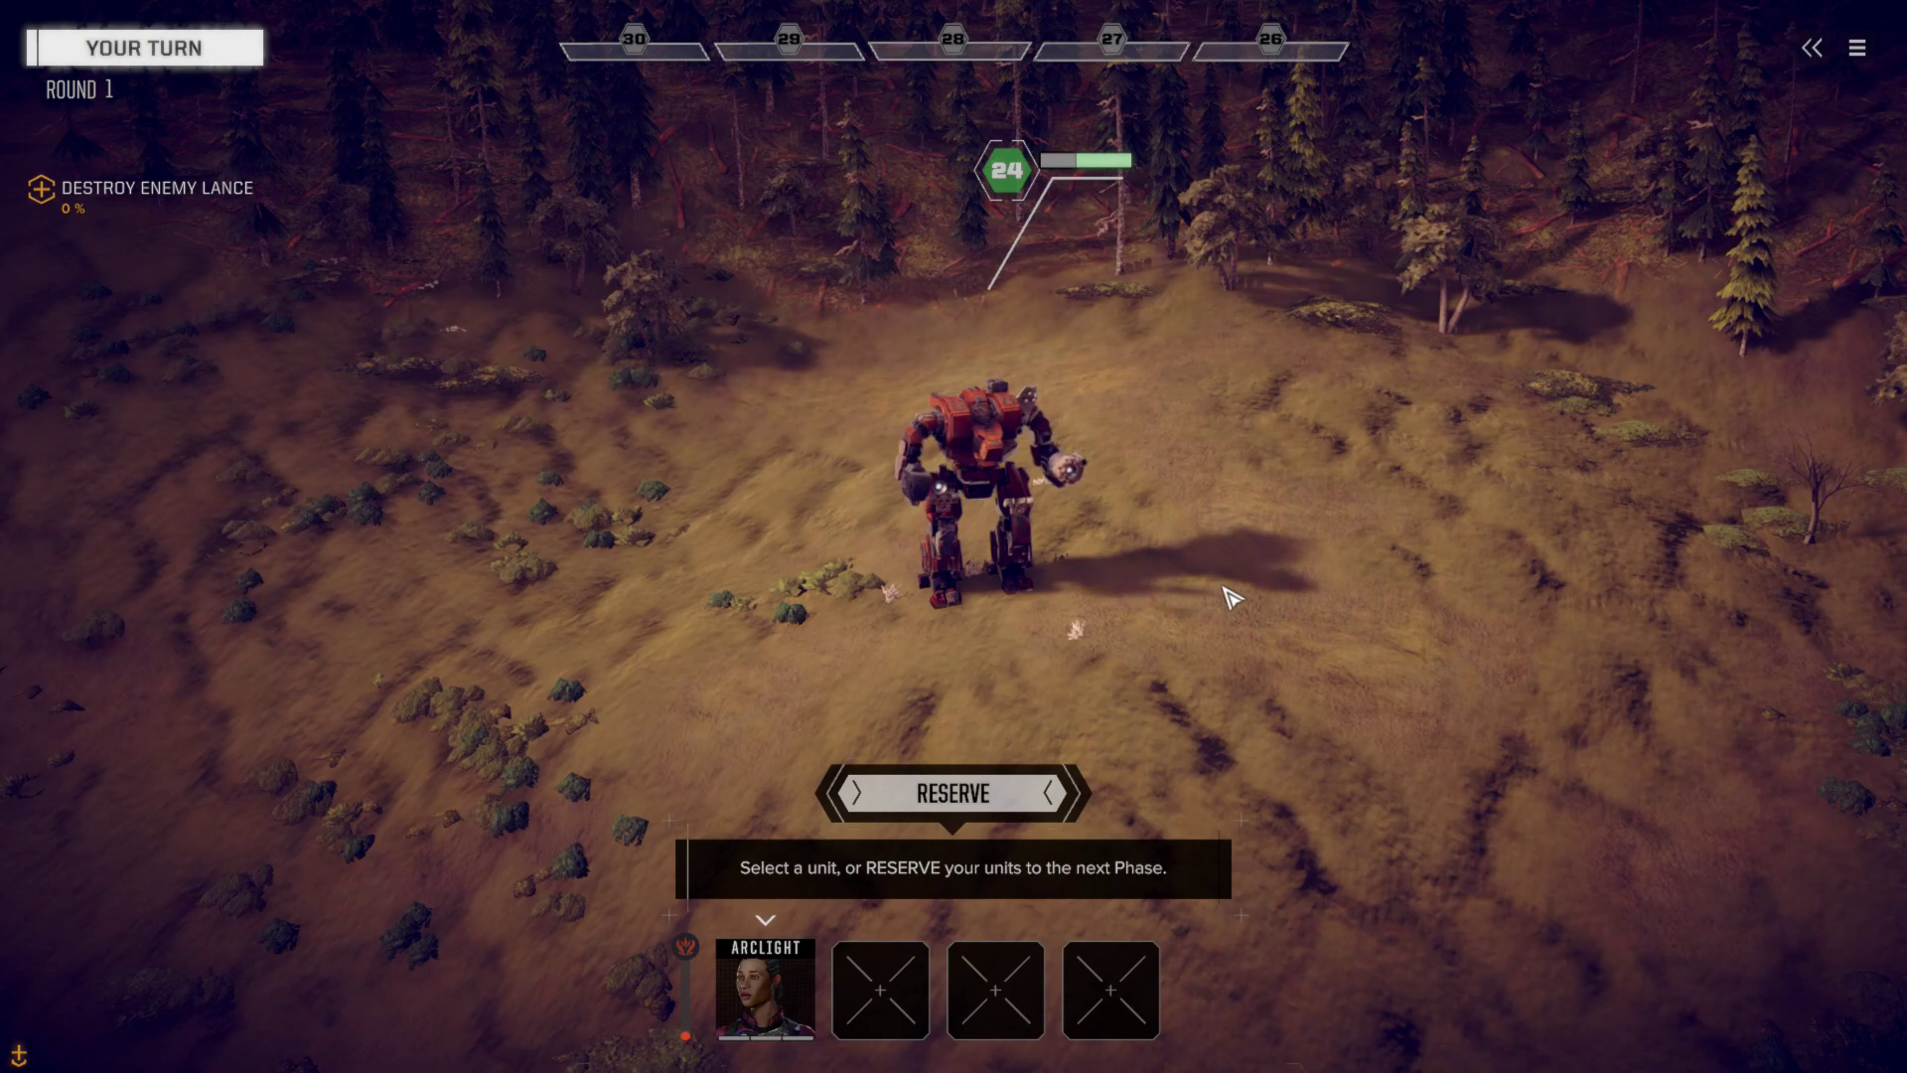
{"action": "key", "text": "d"}
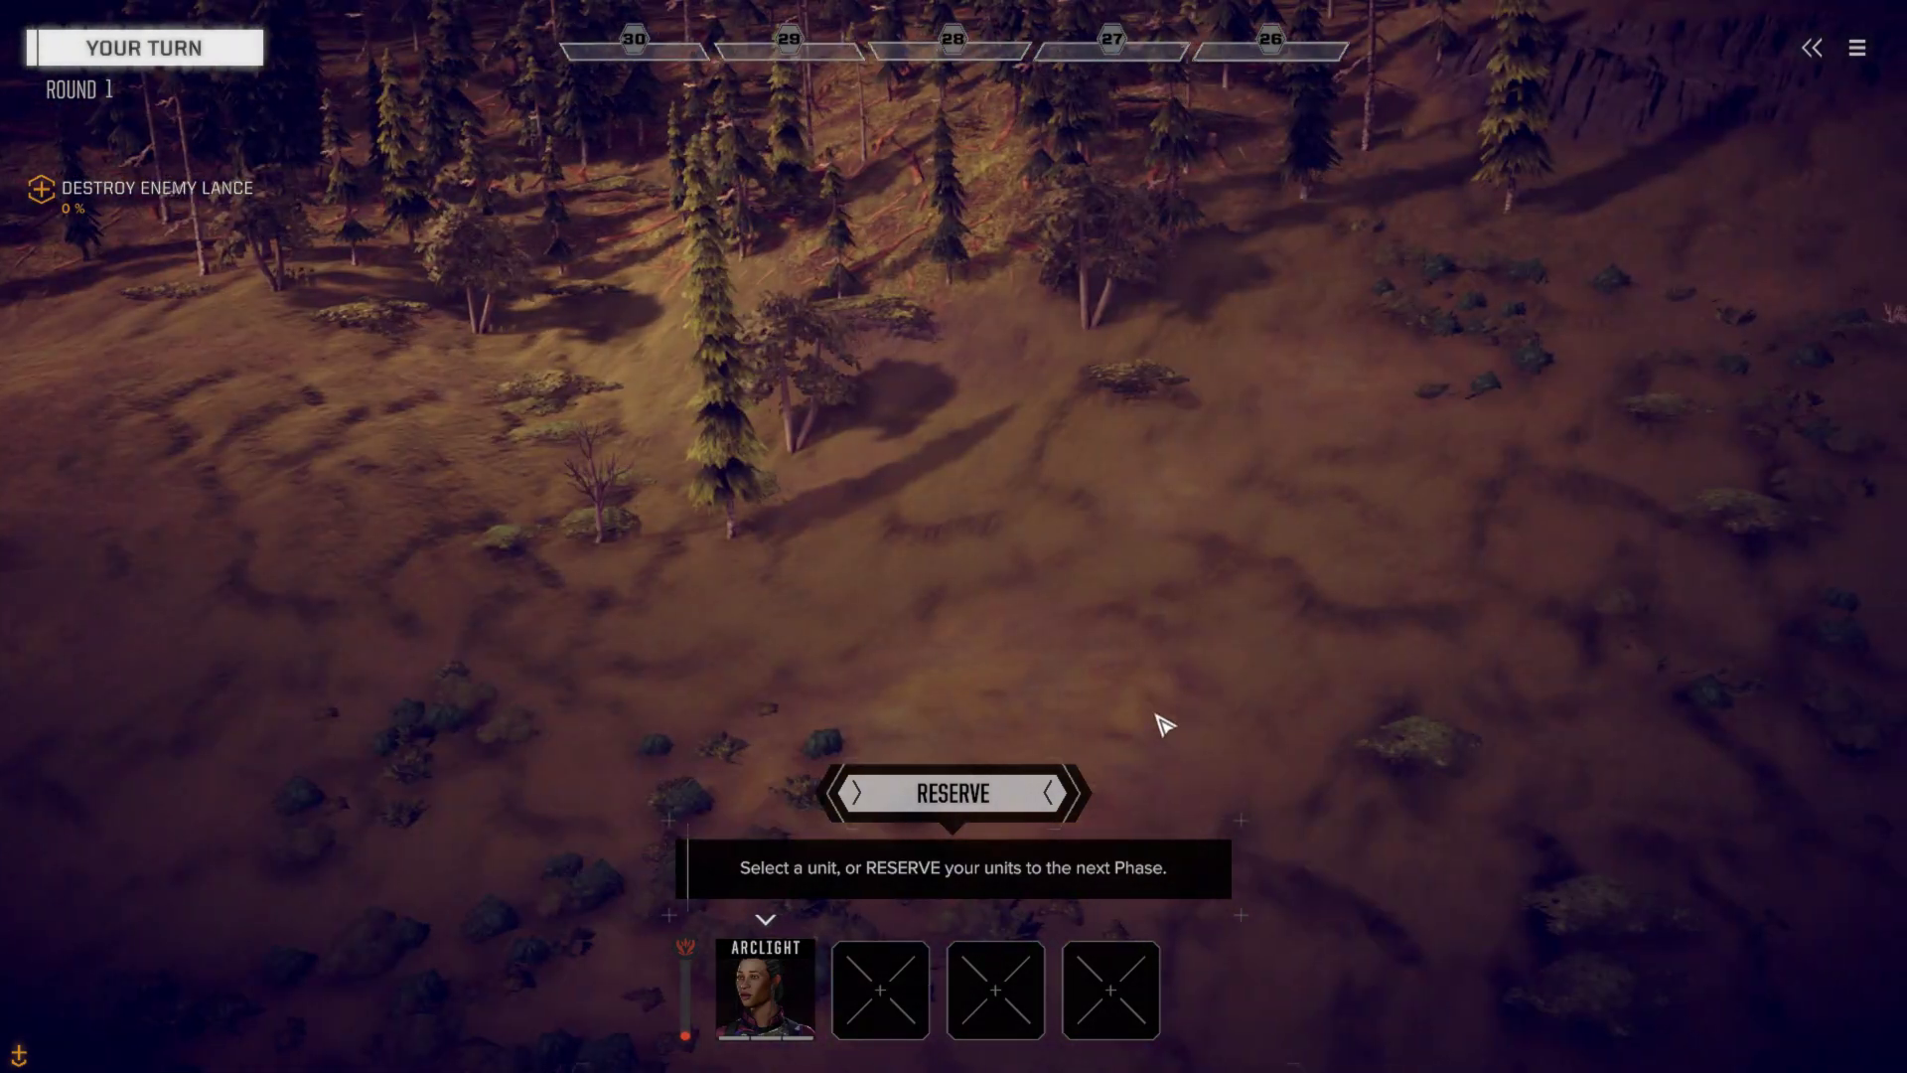
{"action": "key", "text": "alt+Tab"}
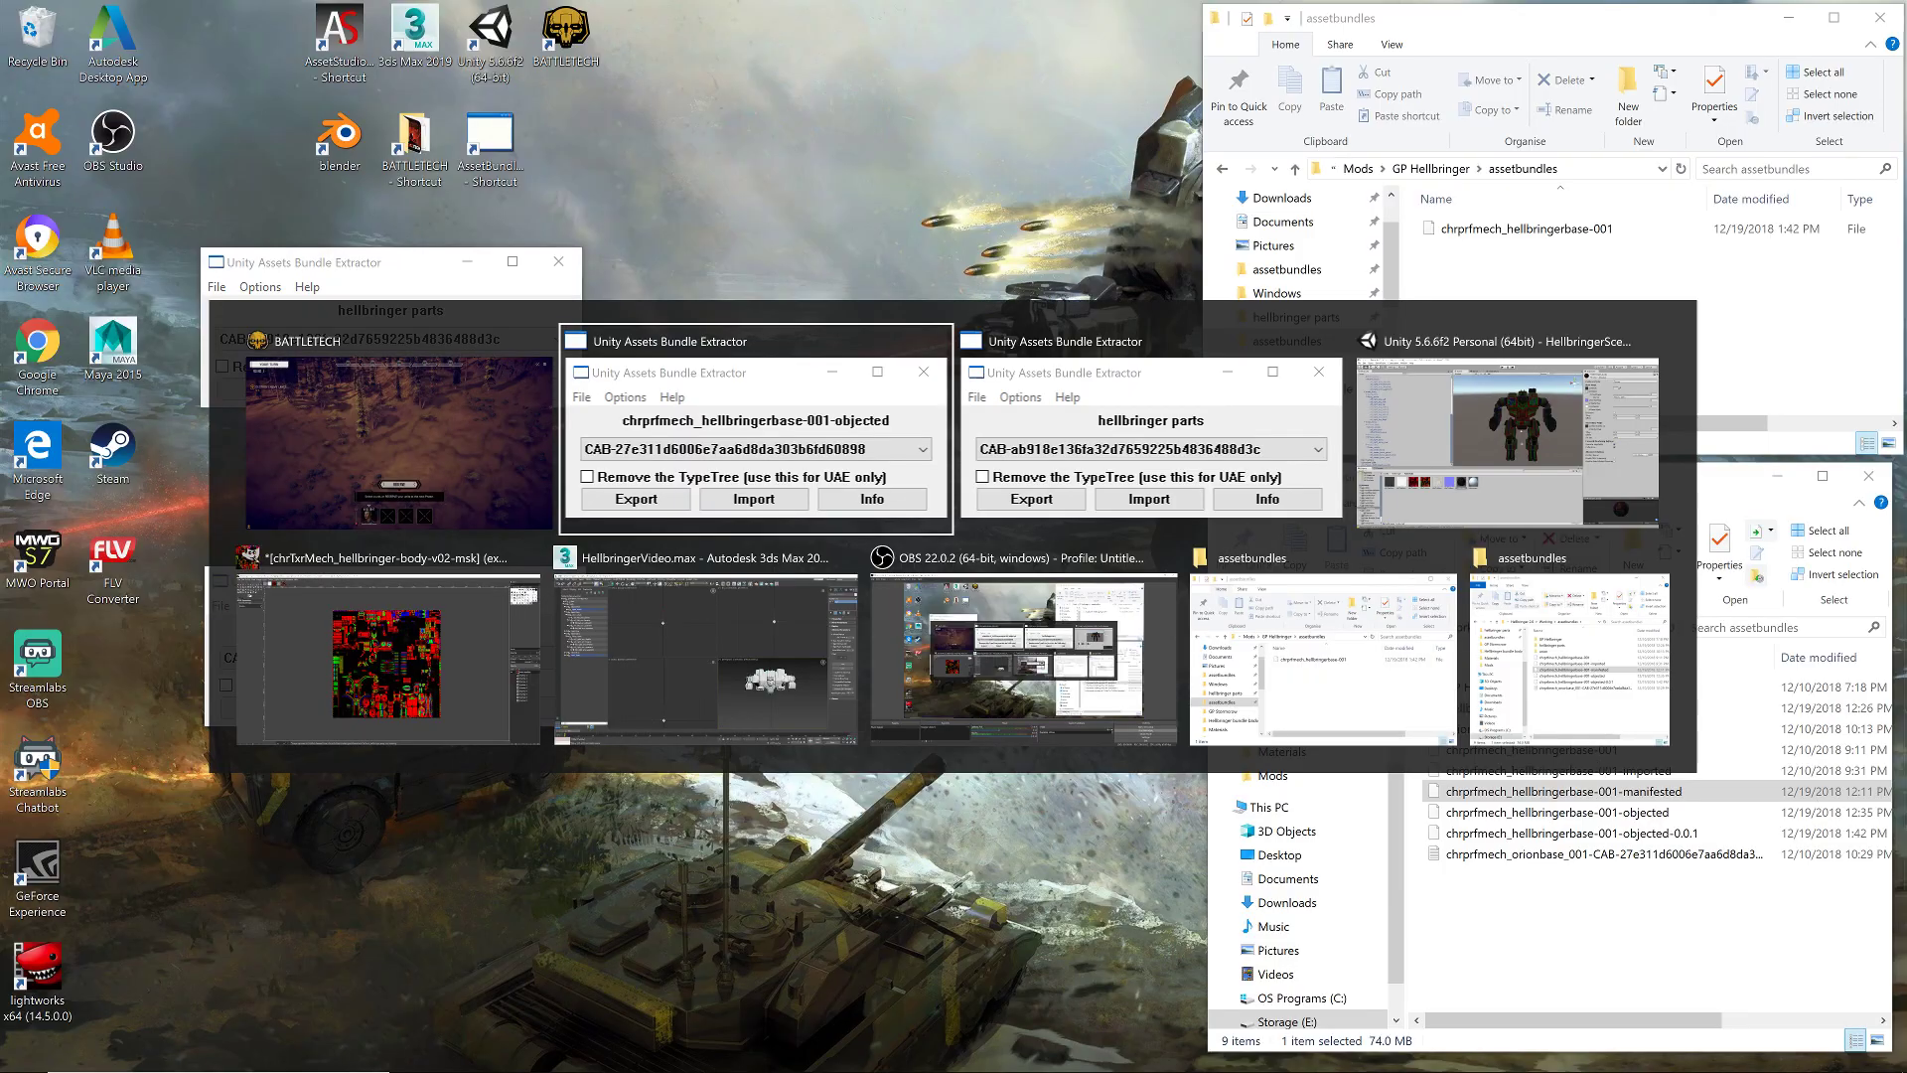